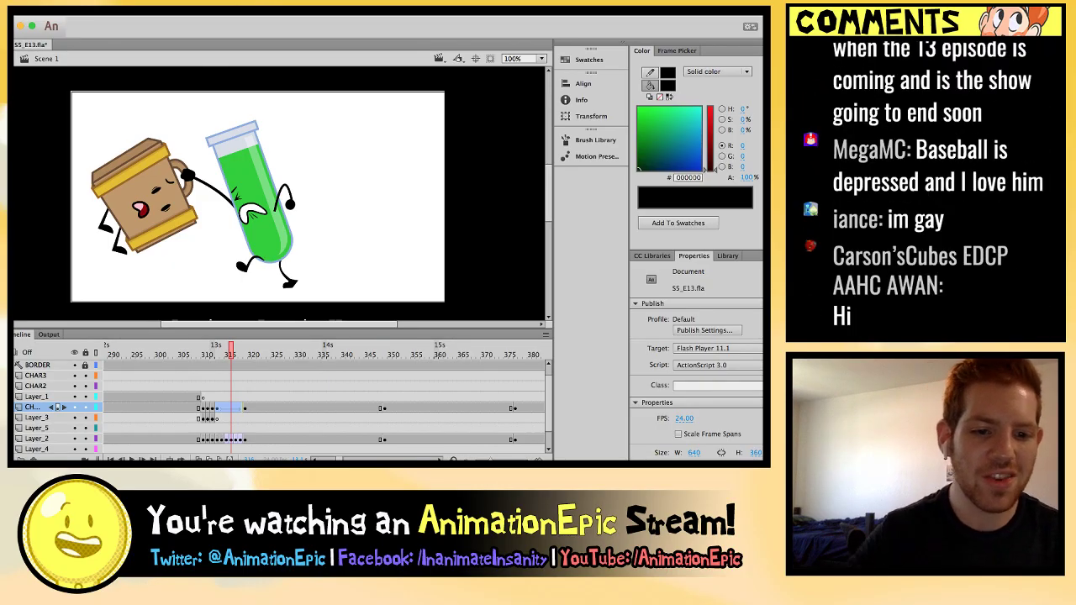
Play back the main timeline around the 12 to 15 second mark to review the suitcase and test tube animation.
key("Return")
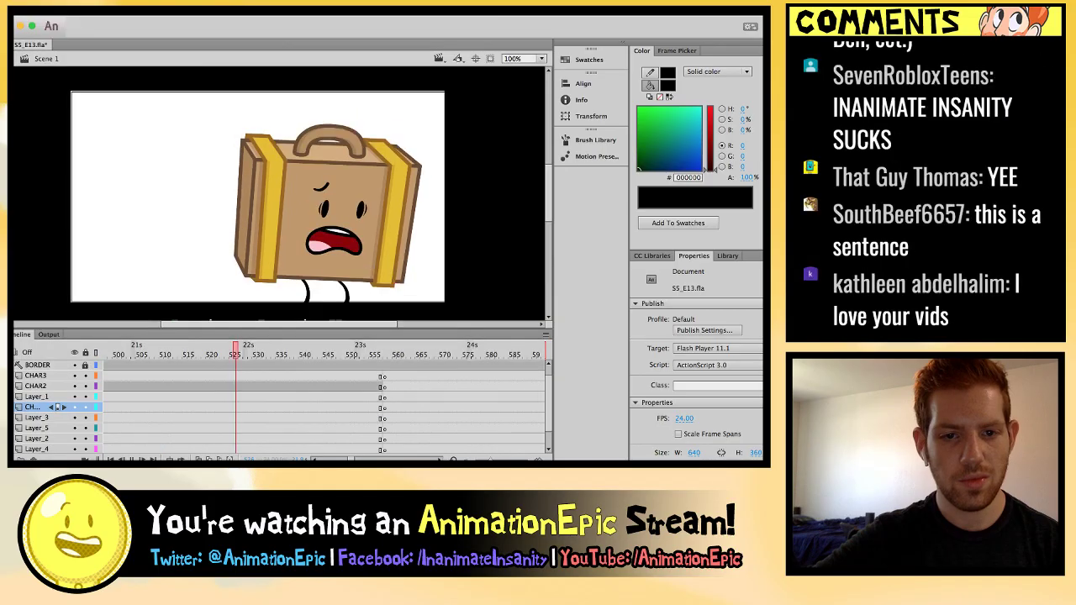
scroll(324, 404, "left", 10)
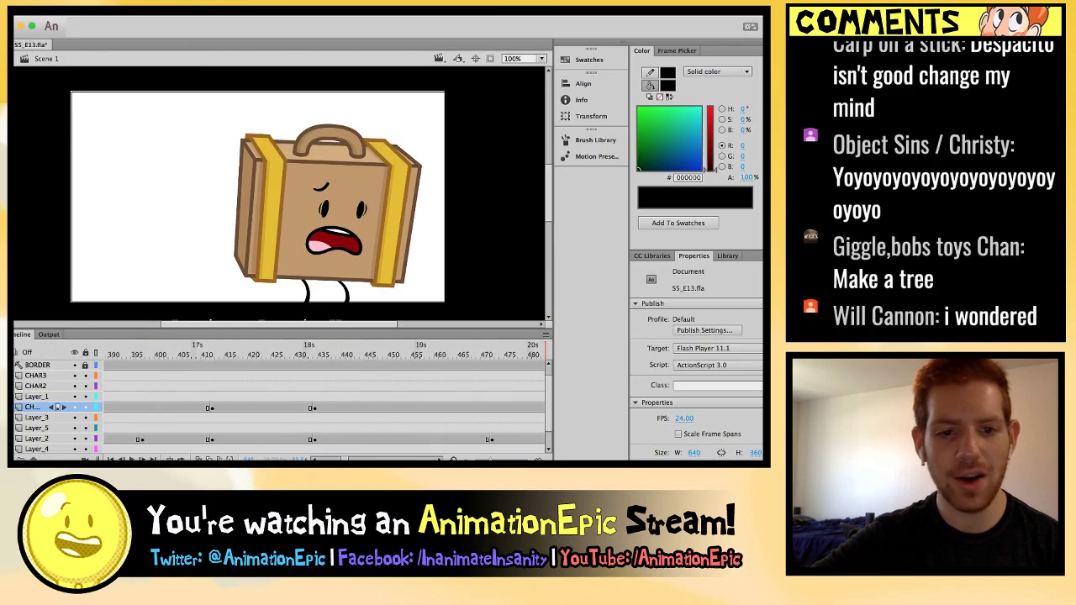
scroll(324, 404, "left", 4)
left_click_drag(185, 354, 510, 353)
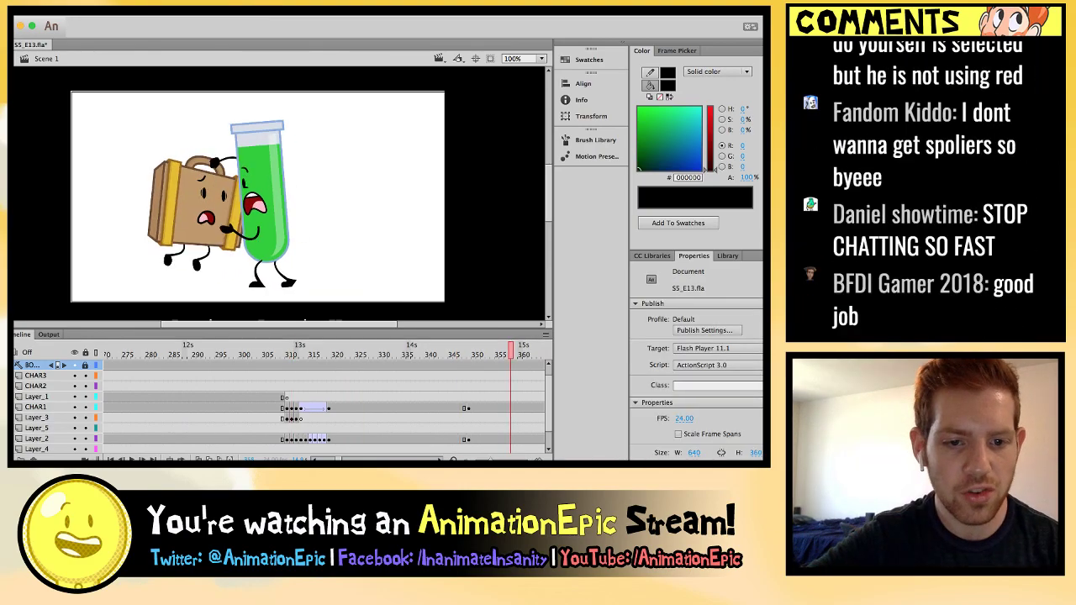
left_click_drag(510, 353, 380, 353)
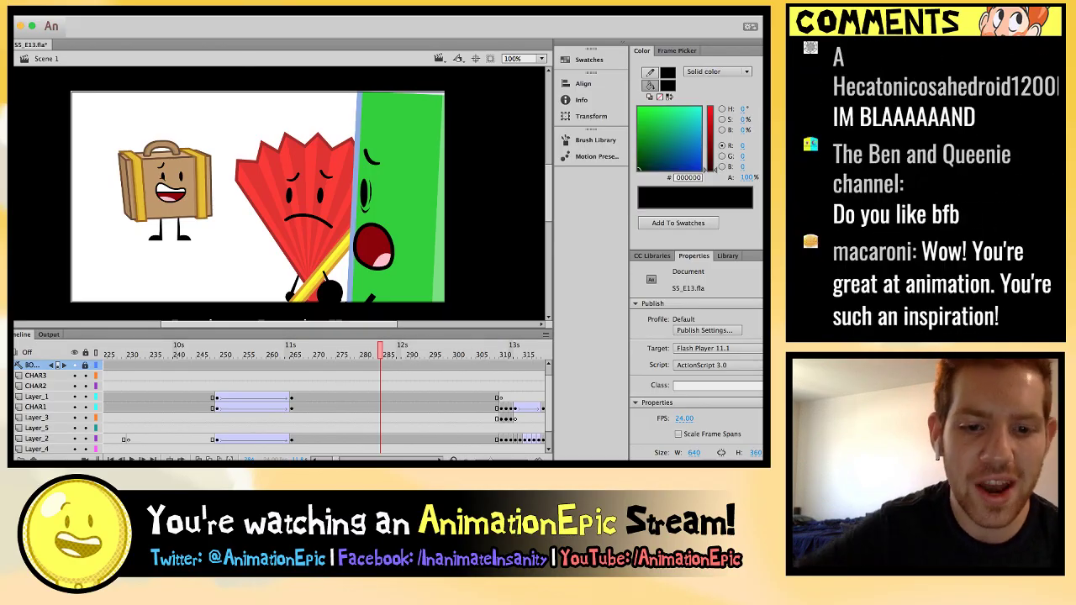
key("Return")
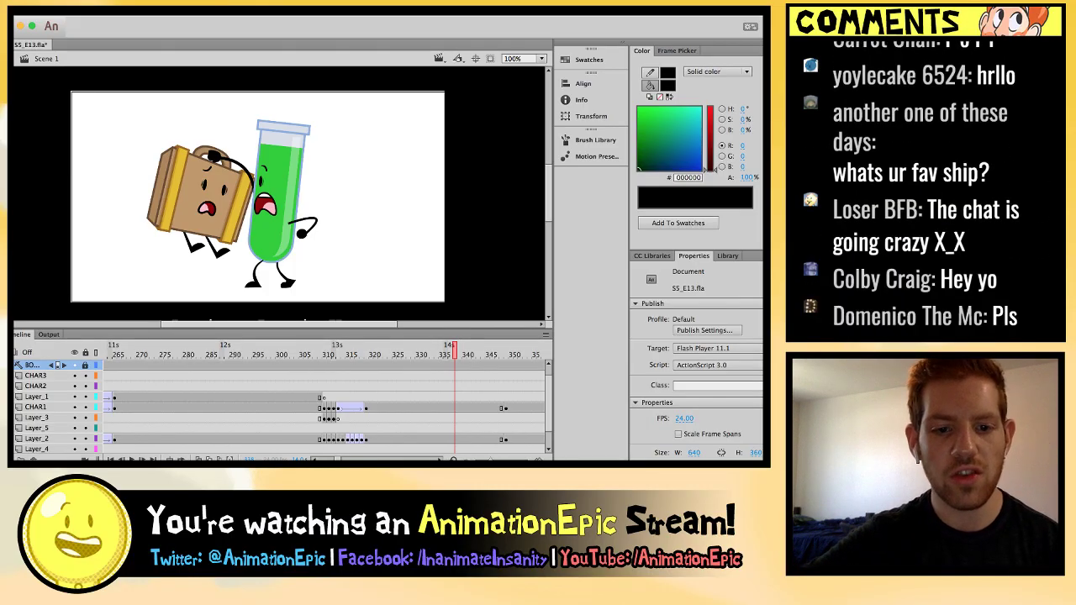
key("super+equal")
scroll(283, 194, "up", 2)
key("super+minus")
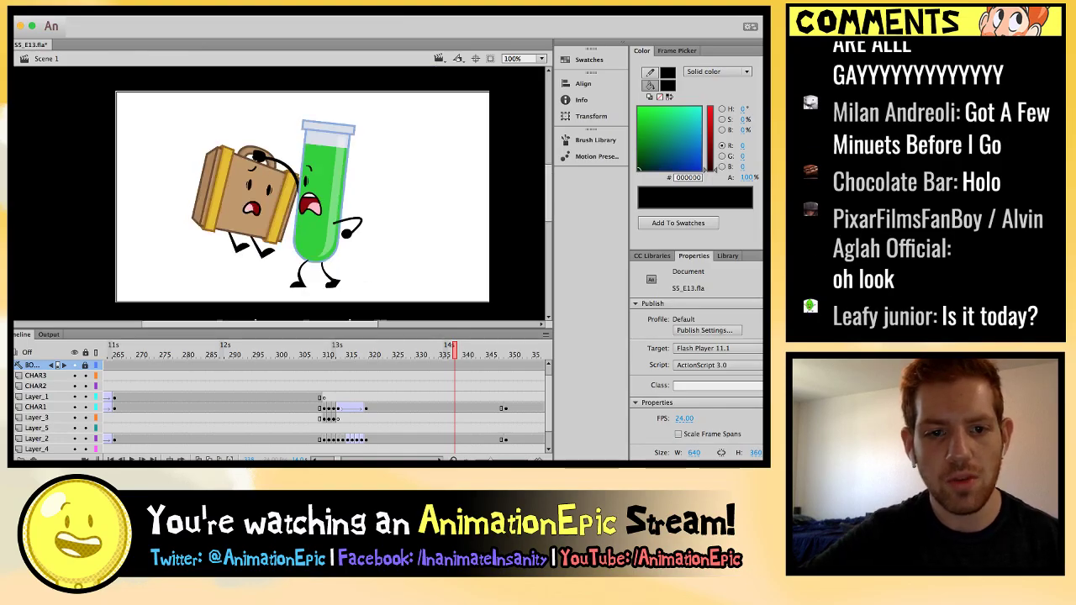
Examine frame by frame how the test tube yanks the suitcase by its handle, between about frames 310 and 320.
left_click_drag(455, 349, 328, 349)
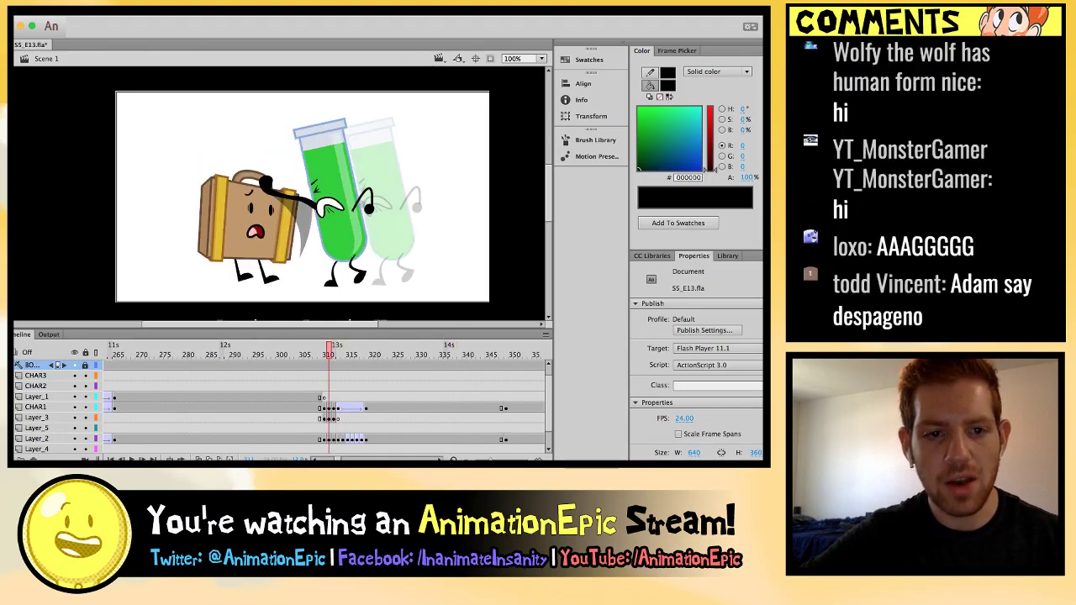
key("period")
key("comma")
key("comma")
key("period")
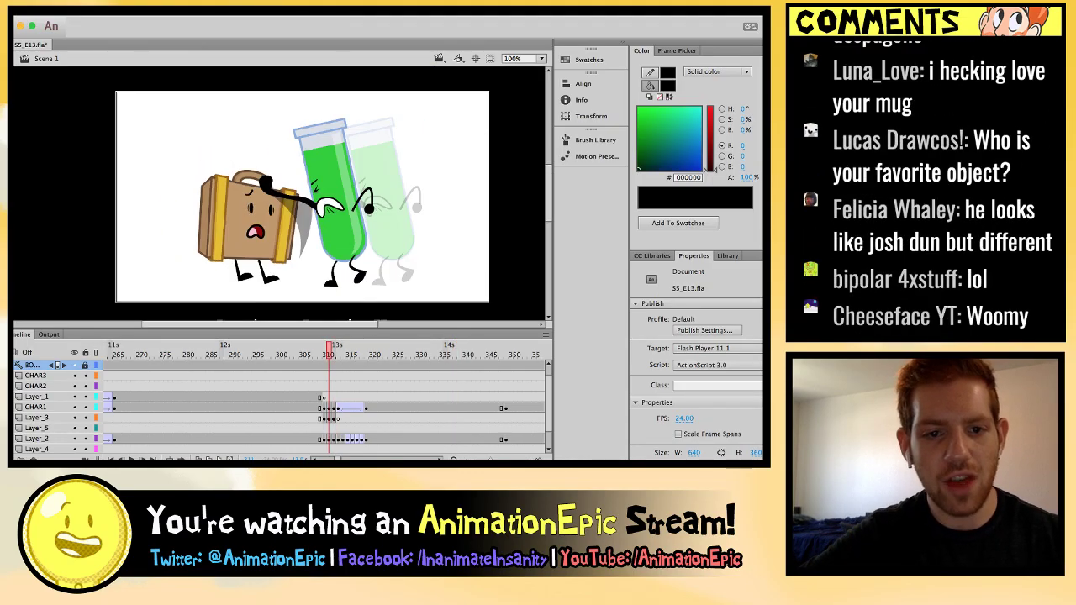
key("period")
key("period")
key("period")
key("period")
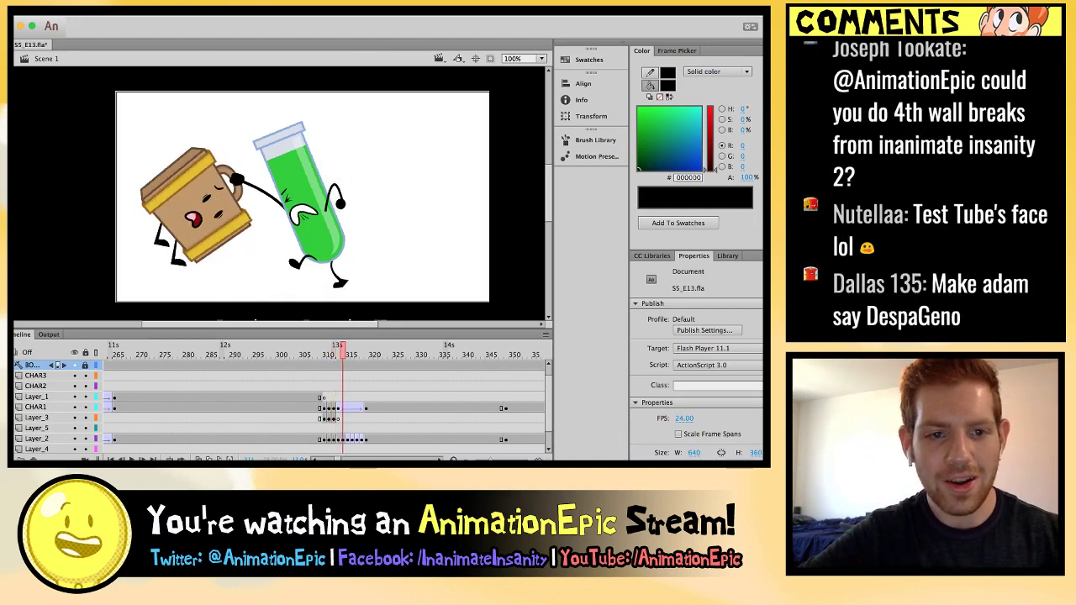
key("comma")
key("comma")
key("comma")
key("comma")
key("period")
key("period")
key("period")
key("period")
key("period")
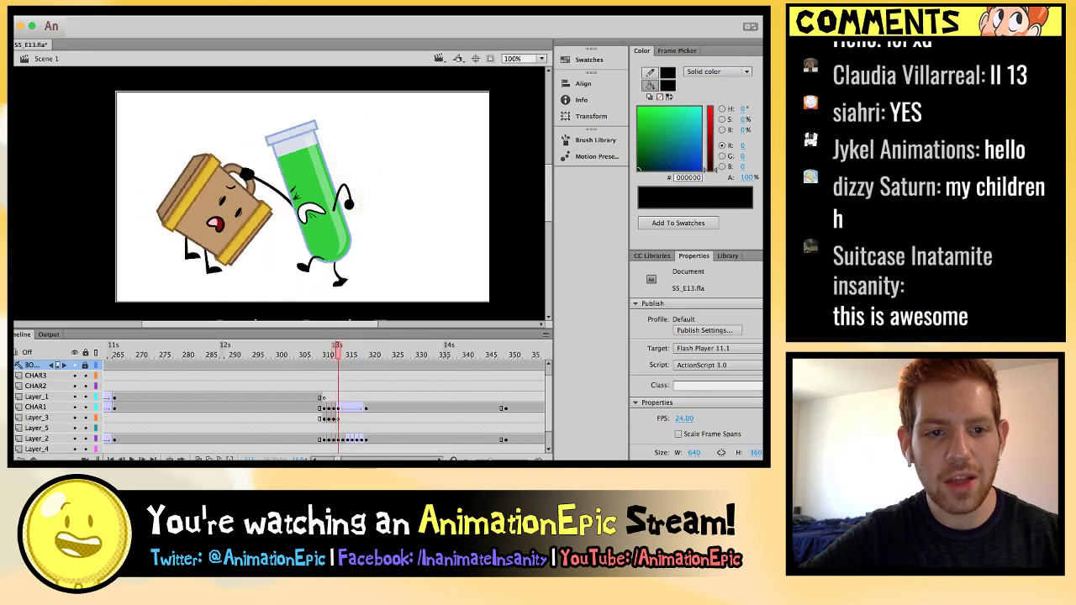
key("period")
key("period")
key("period")
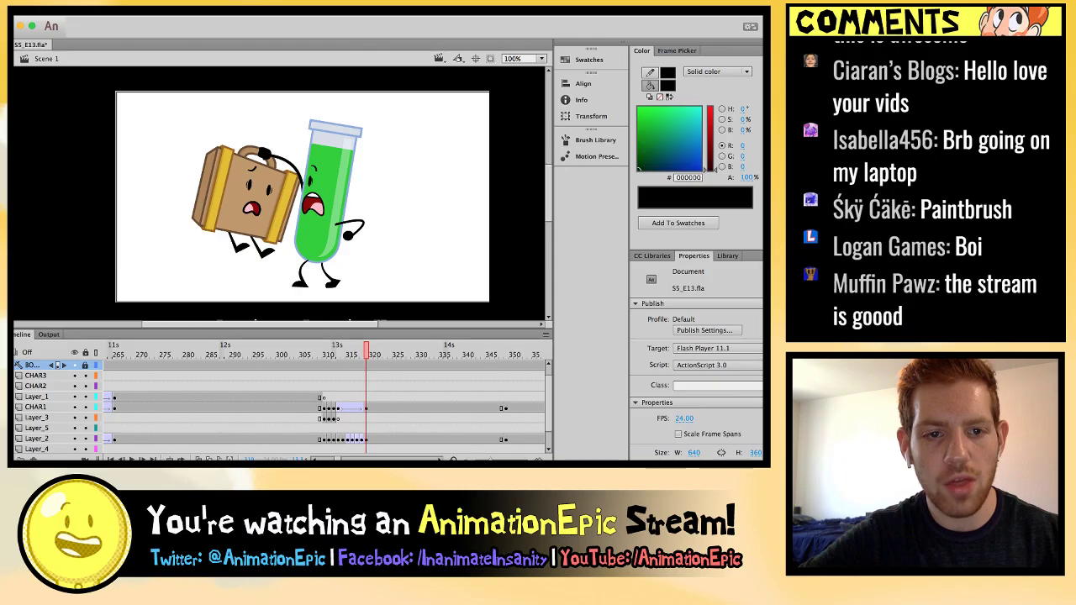
key("period")
key("period")
key("comma")
key("comma")
key("comma")
key("period")
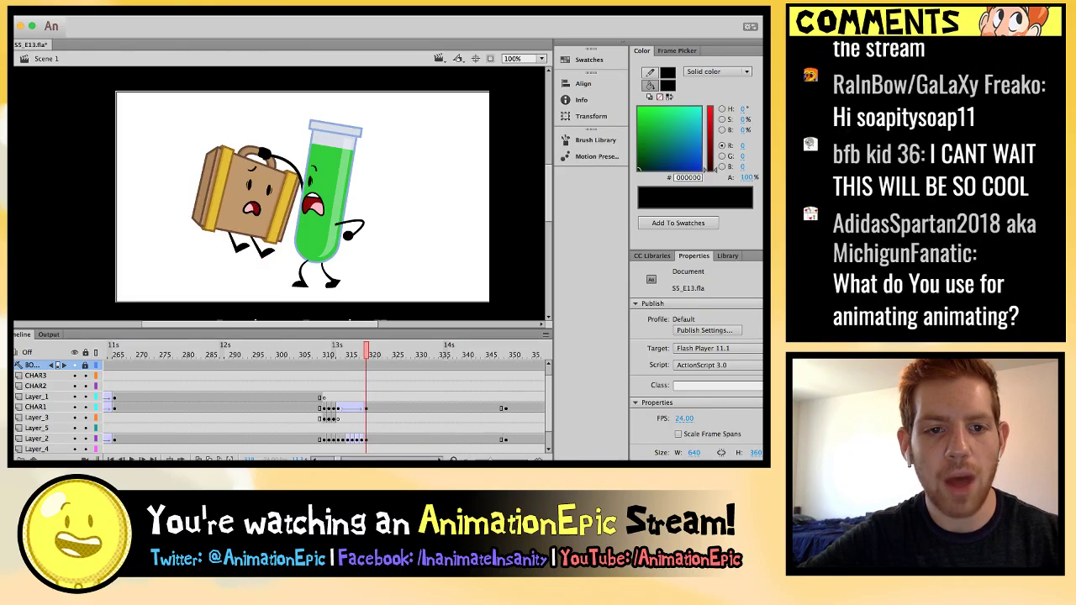
Open the test tube's TestTubeSetUp symbol for in-place editing and play its timeline from about the 13 second mark.
left_click(328, 193)
double_click(318, 287)
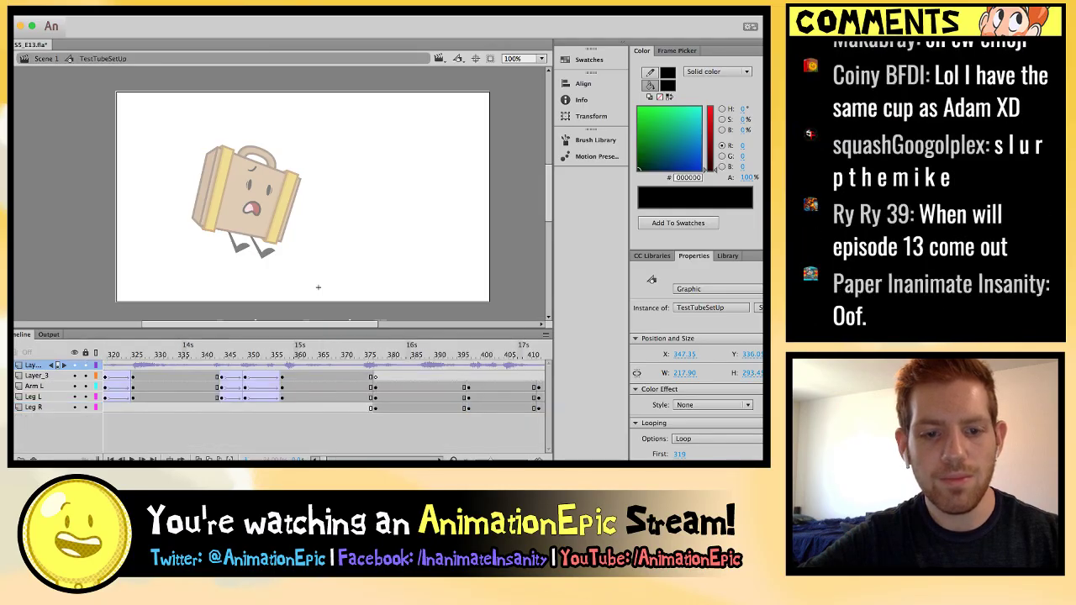
key("Return")
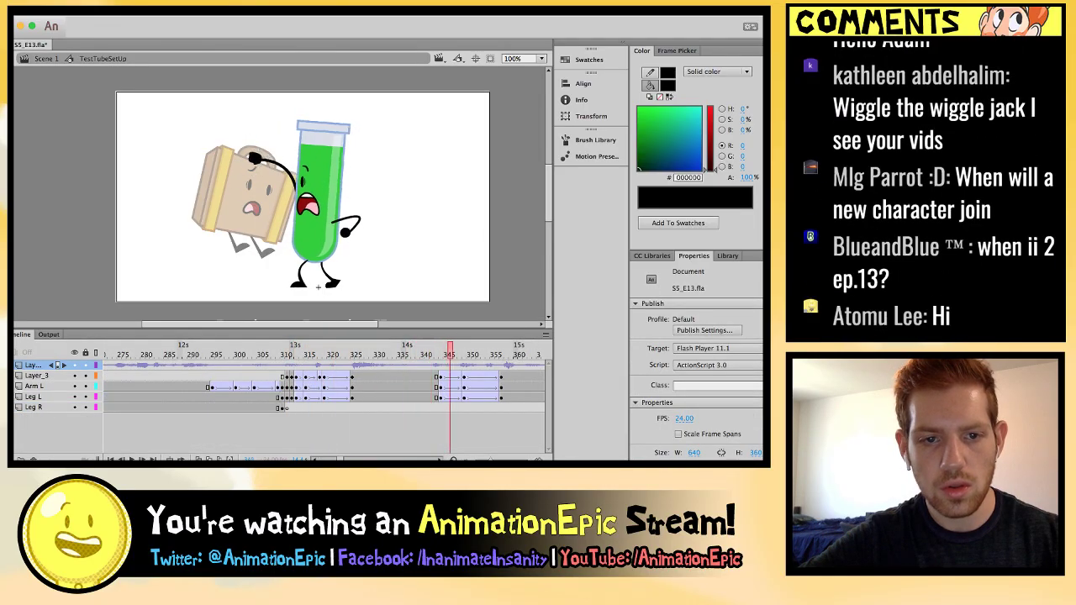
left_click_drag(483, 350, 366, 350)
scroll(365, 378, "right", 5)
key("Return")
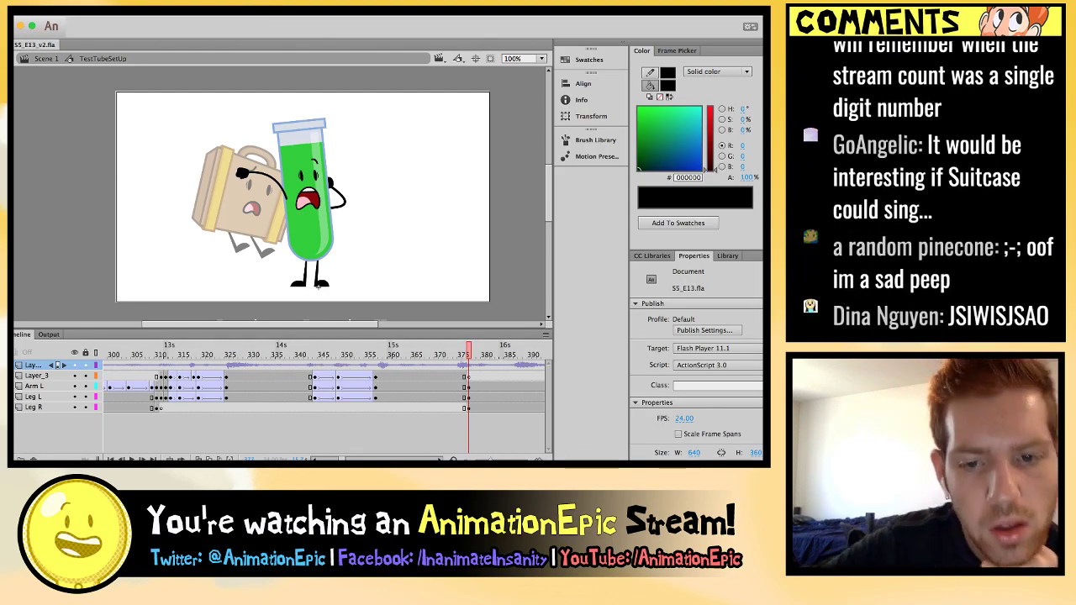
key("Return")
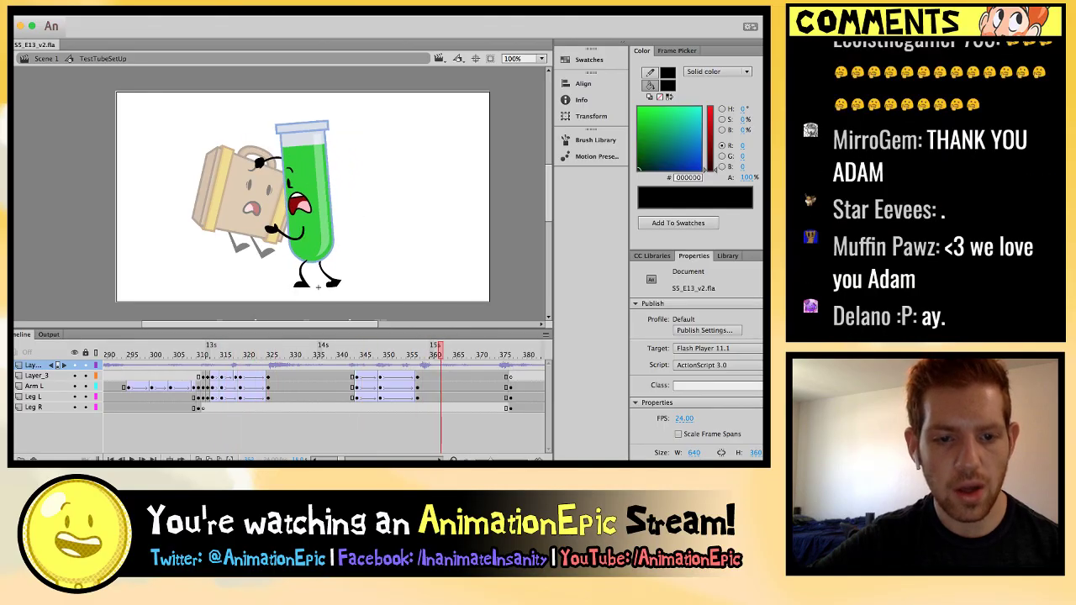
Open the nested TestTube_UpperBody symbol and compare the open and clenched eye poses between frames 312 and 318.
double_click(303, 168)
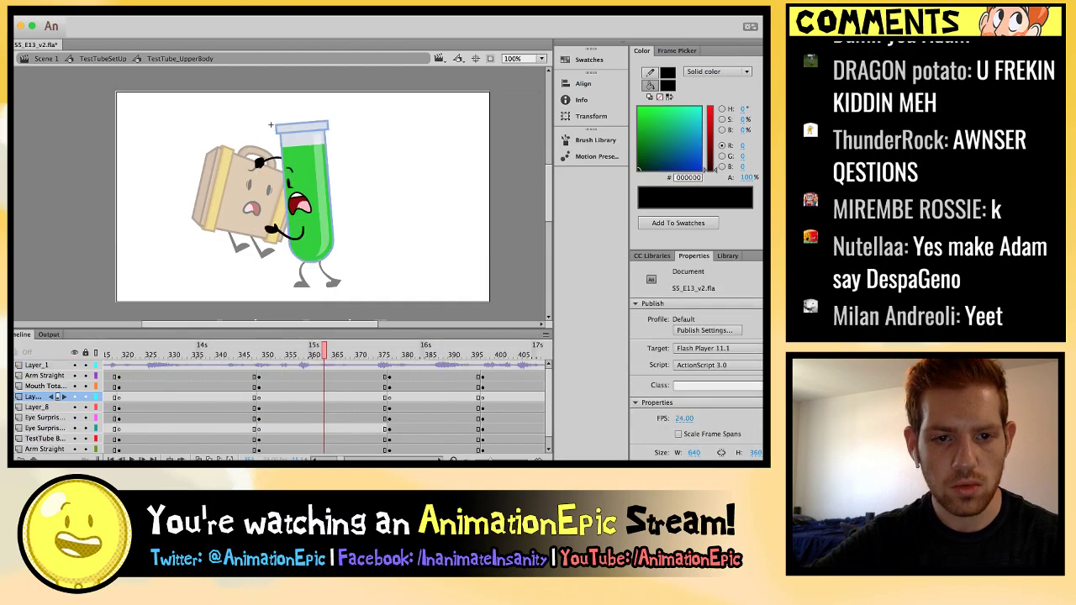
key("comma")
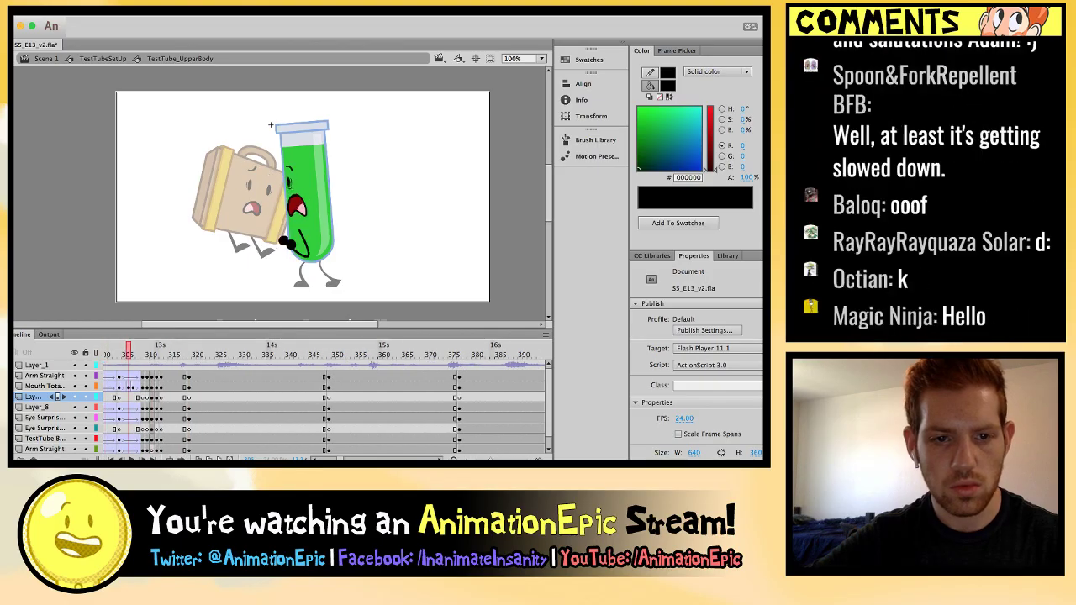
key("Return")
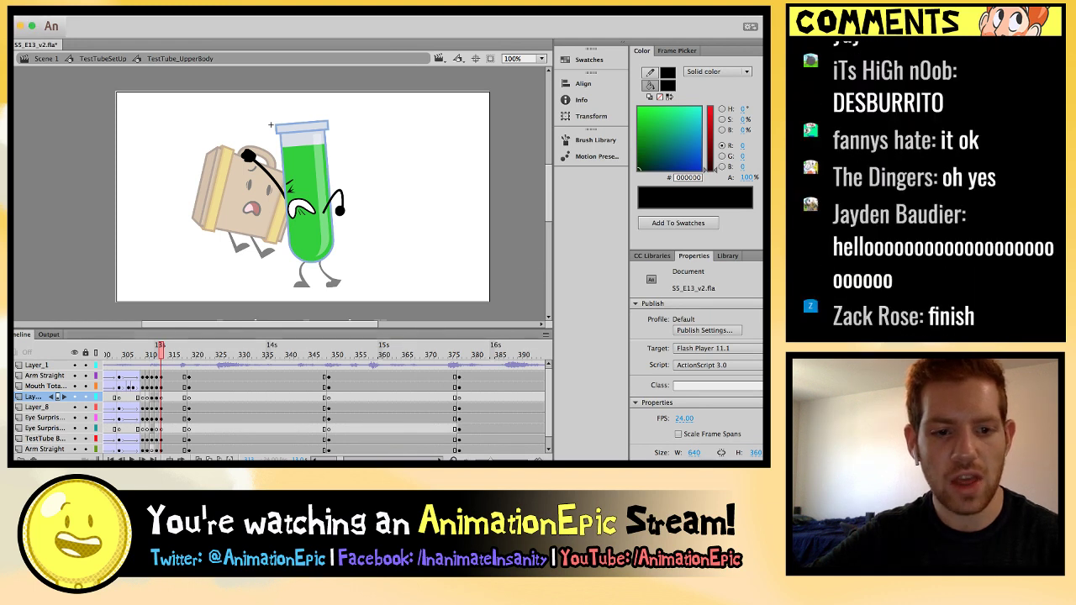
key("Return")
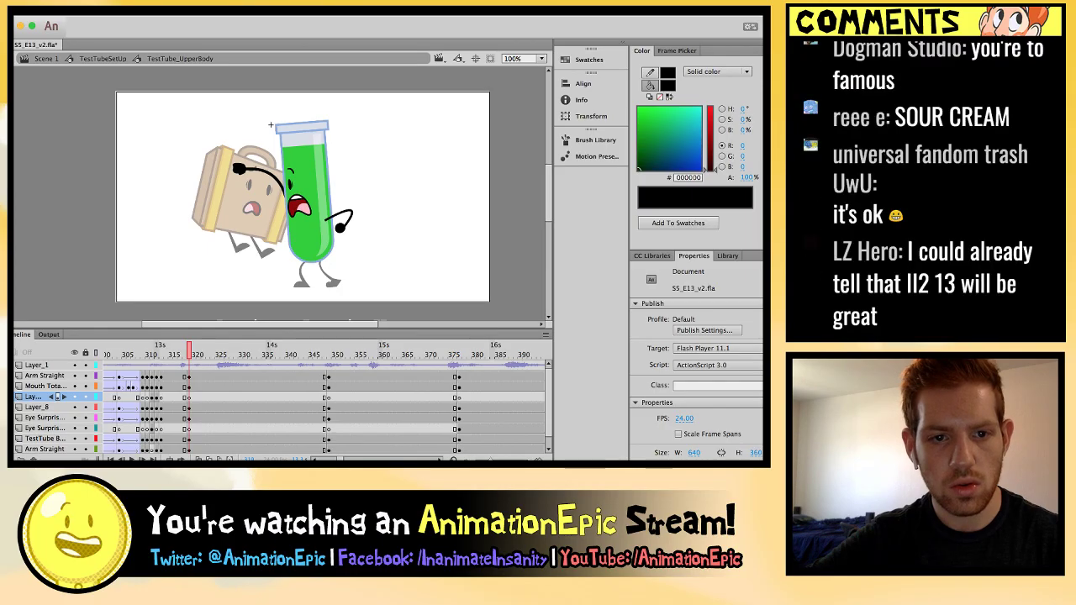
left_click(289, 182)
key("super+equal")
key("super+equal")
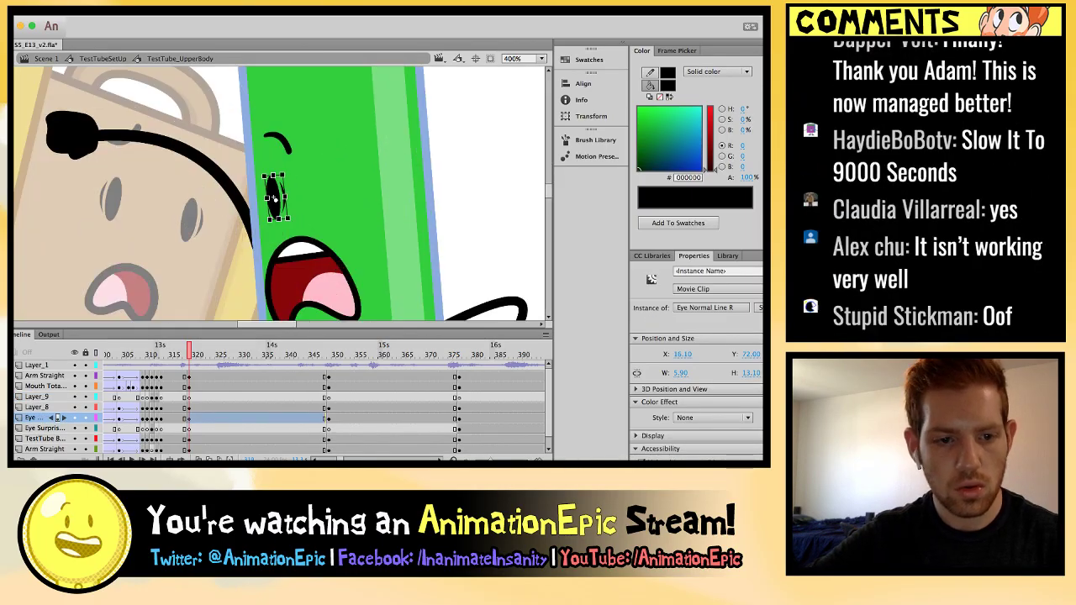
key("Return")
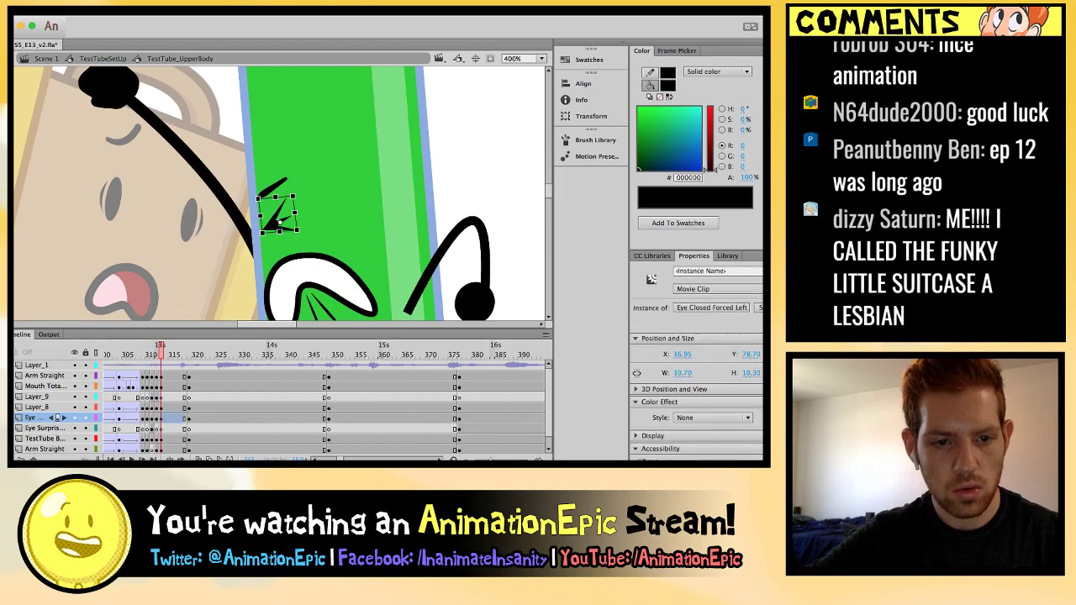
key("Return")
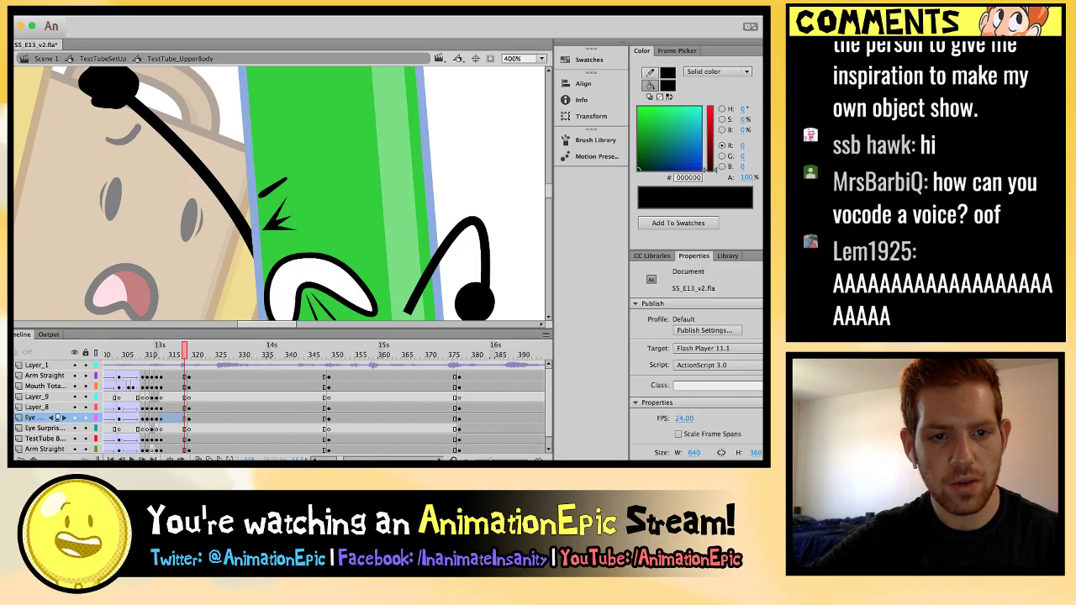
Apply classic tweens to the upper body's arm, mouth, eye and body layers between the keyframes at frames 312 and 318.
key("ctrl+minus")
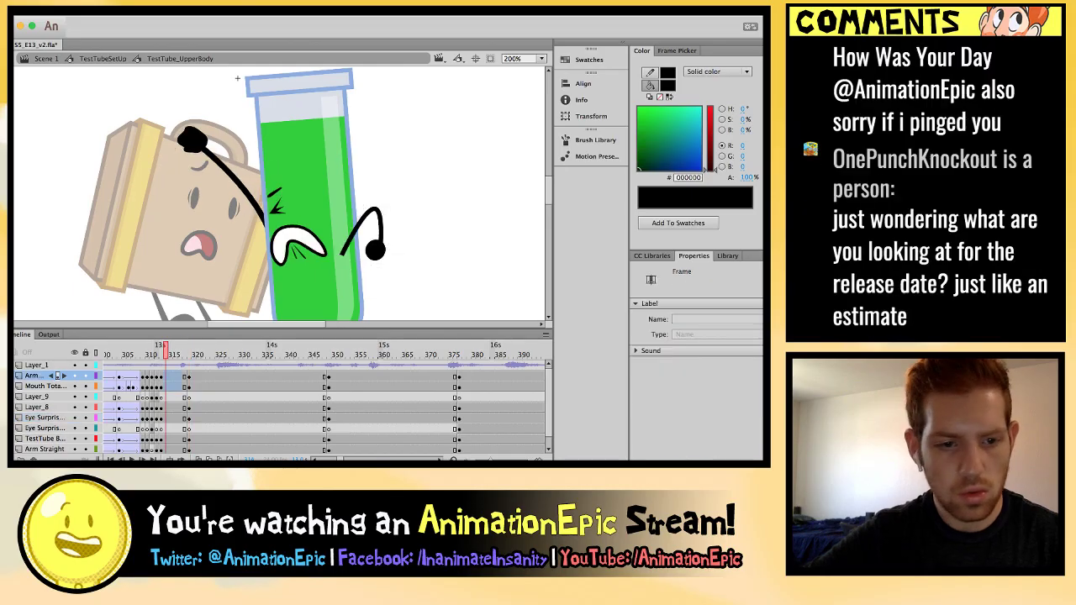
left_click(179, 386)
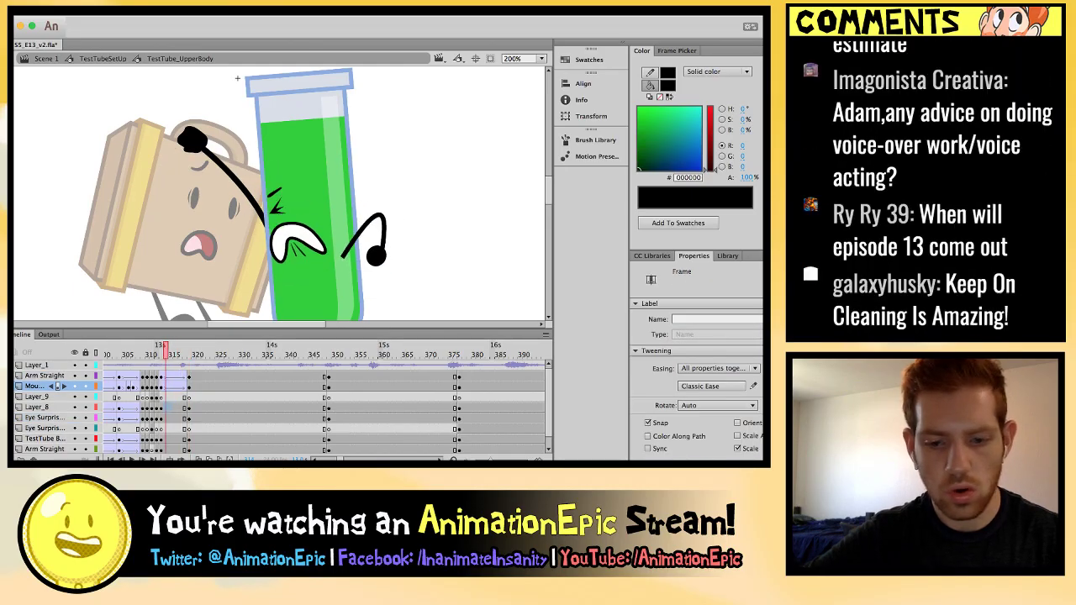
left_click(172, 407)
left_click(173, 418)
left_click(175, 449)
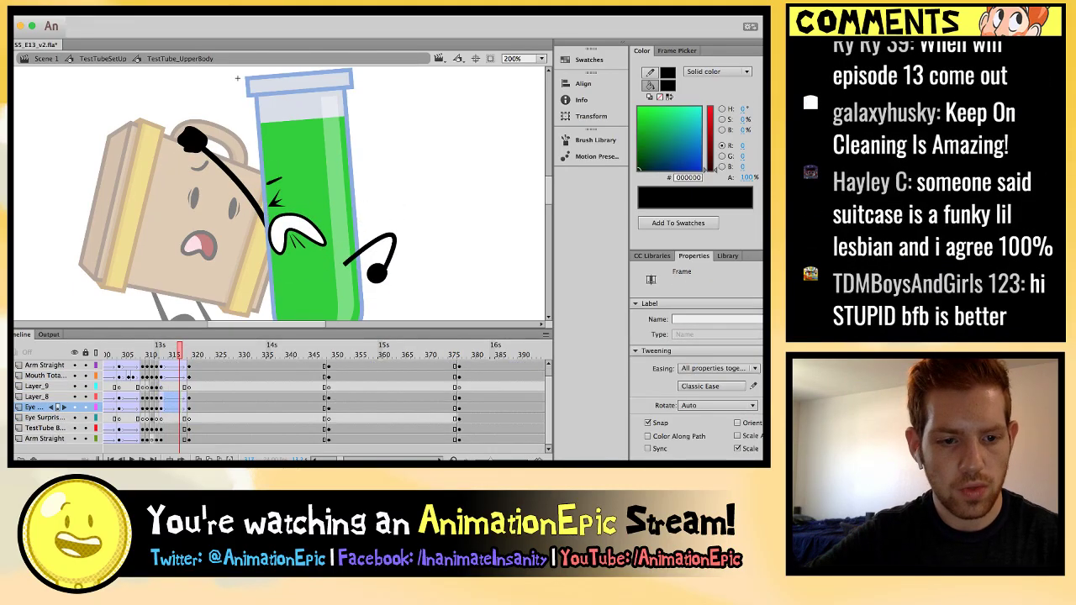
left_click(237, 78)
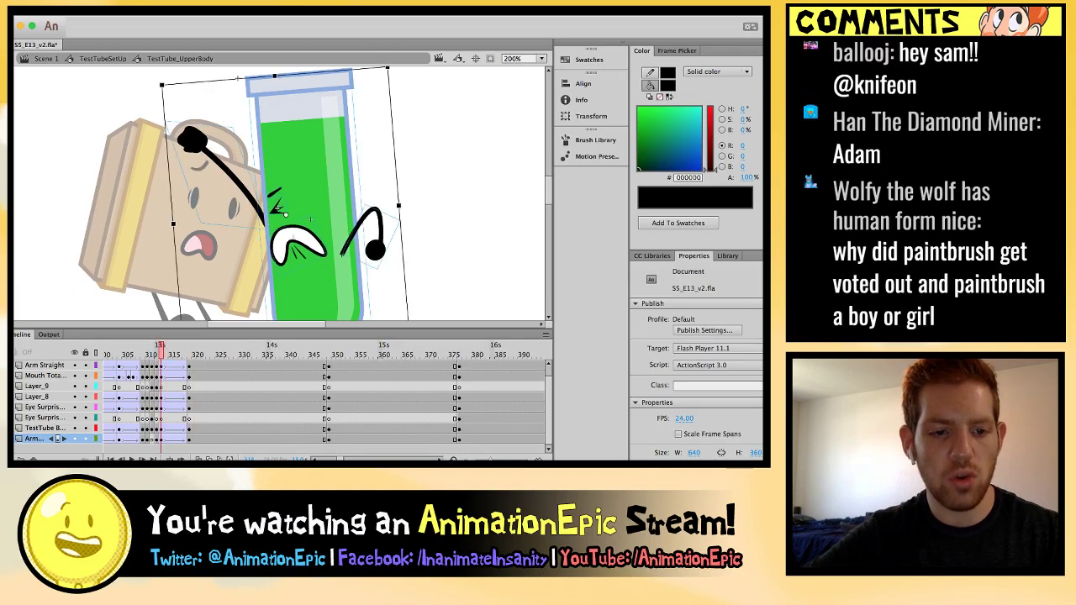
left_click(170, 428)
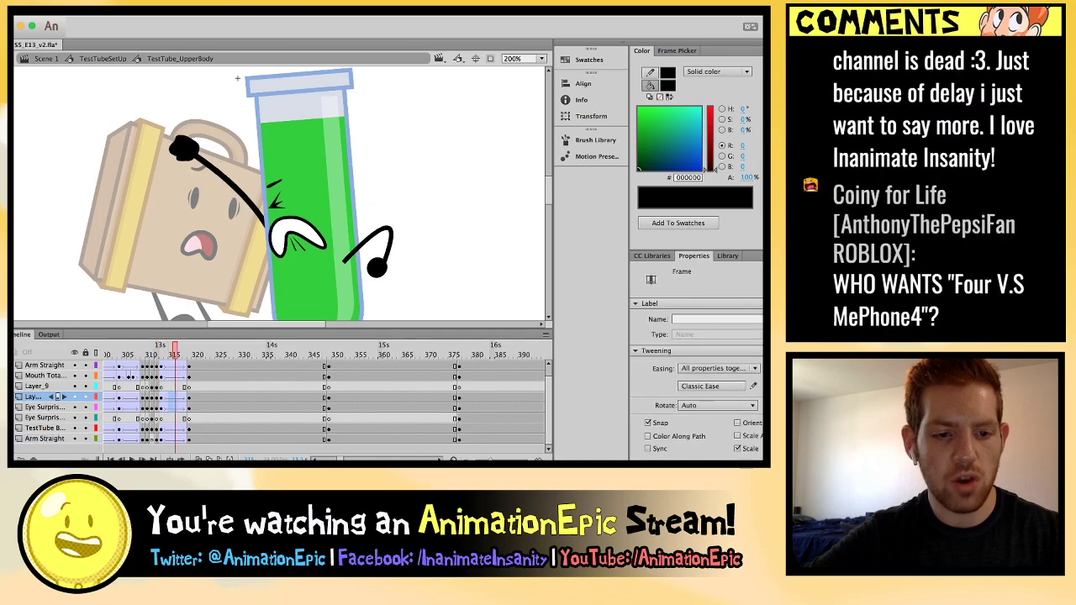
Step back and forth through the tweened upper-body frames around 308 to 321 to check the arm and face motion.
key("period")
key("period")
left_click(57, 365)
key("period")
scroll(57, 365, "up", 1)
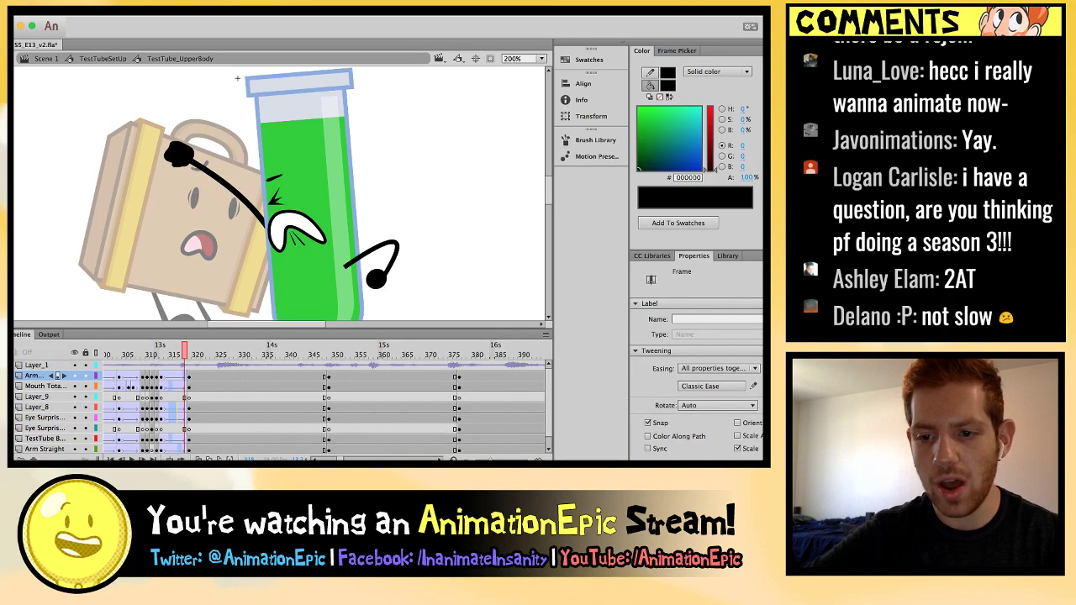
key("comma")
key("comma")
key("comma")
key("comma")
key("comma")
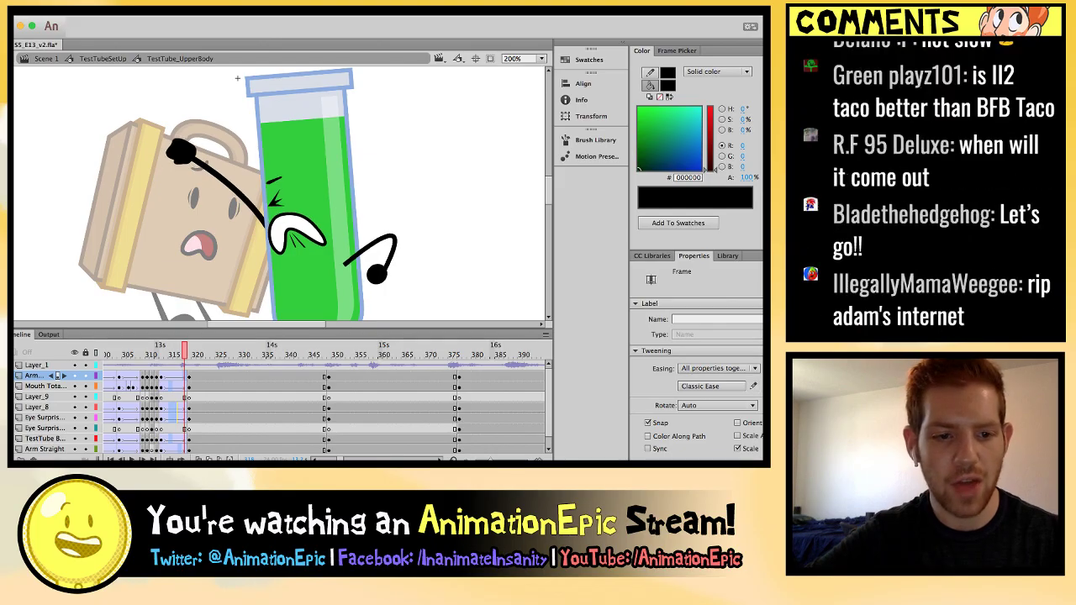
left_click(286, 214)
key("period")
key("period")
key("period")
key("period")
key("period")
key("period")
key("period")
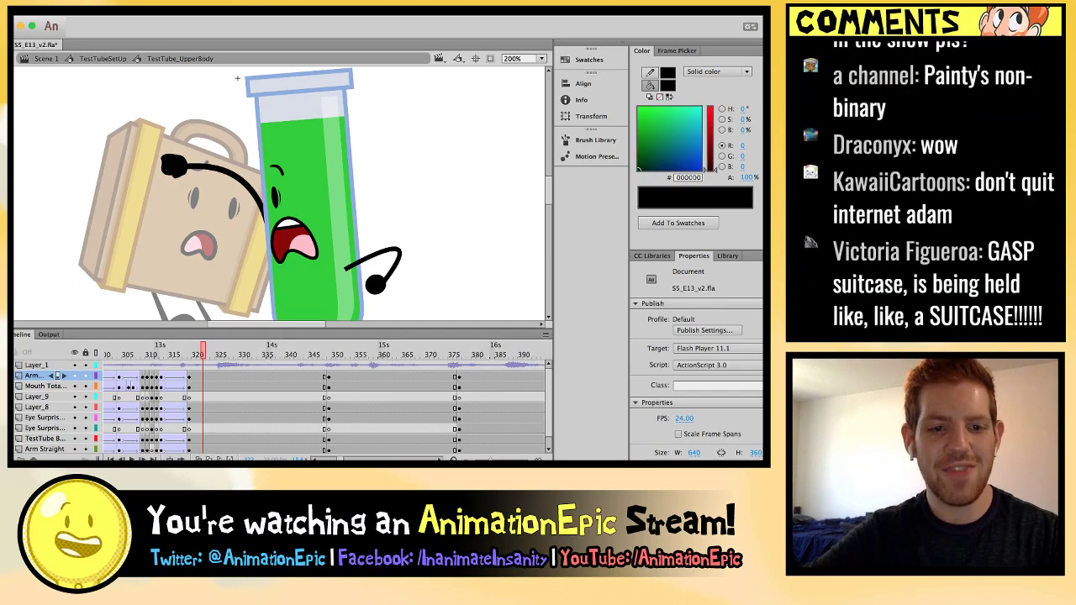
key("comma")
key("comma")
key("comma")
key("comma")
key("comma")
key("comma")
key("comma")
key("comma")
key("period")
key("period")
key("period")
key("period")
key("period")
key("period")
key("period")
key("period")
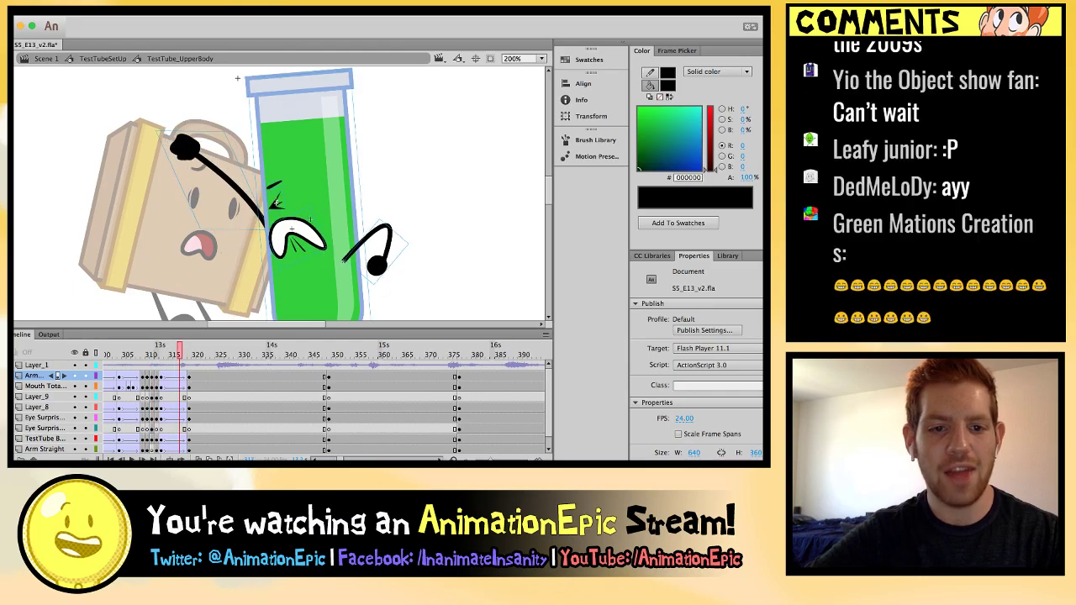
key("comma")
key("comma")
key("comma")
key("comma")
key("comma")
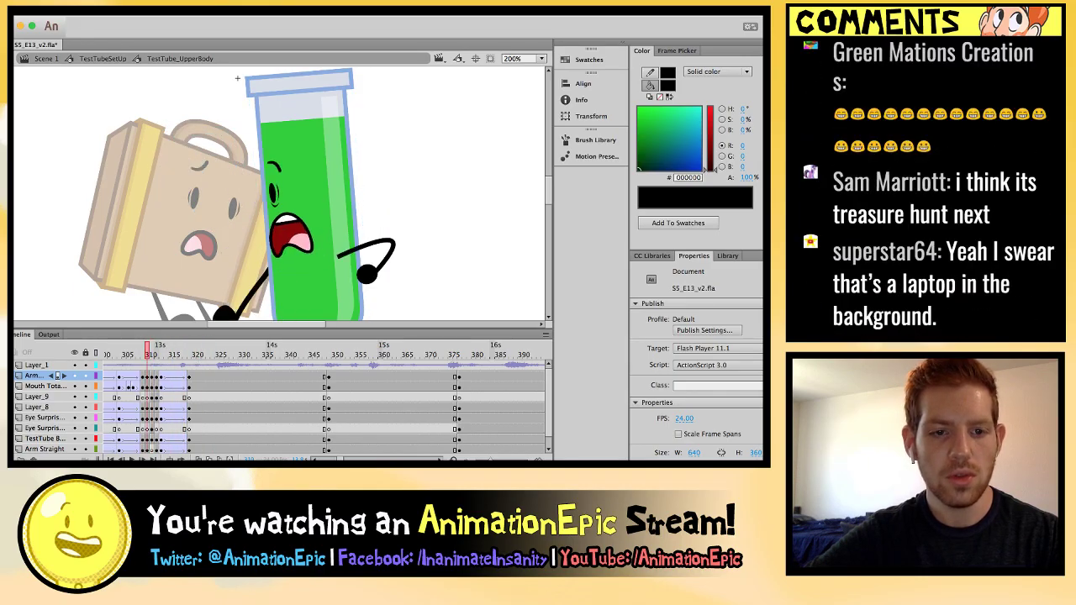
key("period")
key("period")
key("period")
key("period")
key("period")
key("comma")
key("comma")
key("comma")
key("comma")
key("comma")
key("comma")
key("comma")
key("period")
key("period")
key("period")
key("period")
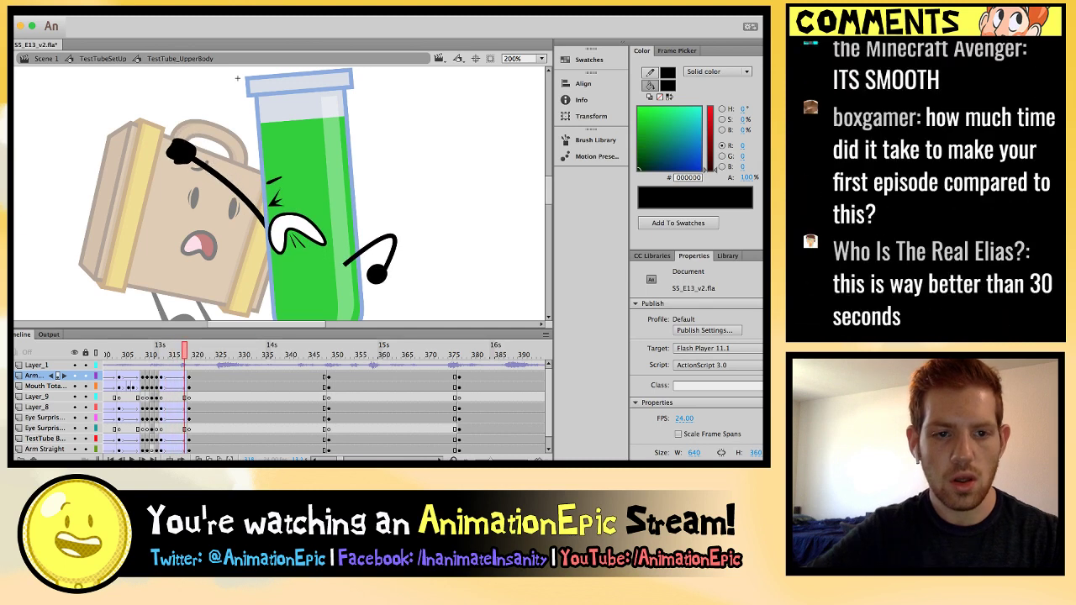
Swap the clenched eye on frame 317 of the upper body for the Eye Squint R symbol.
key("super+equal")
key("super+equal")
scroll(279, 193, "up", 5)
scroll(279, 194, "left", 4)
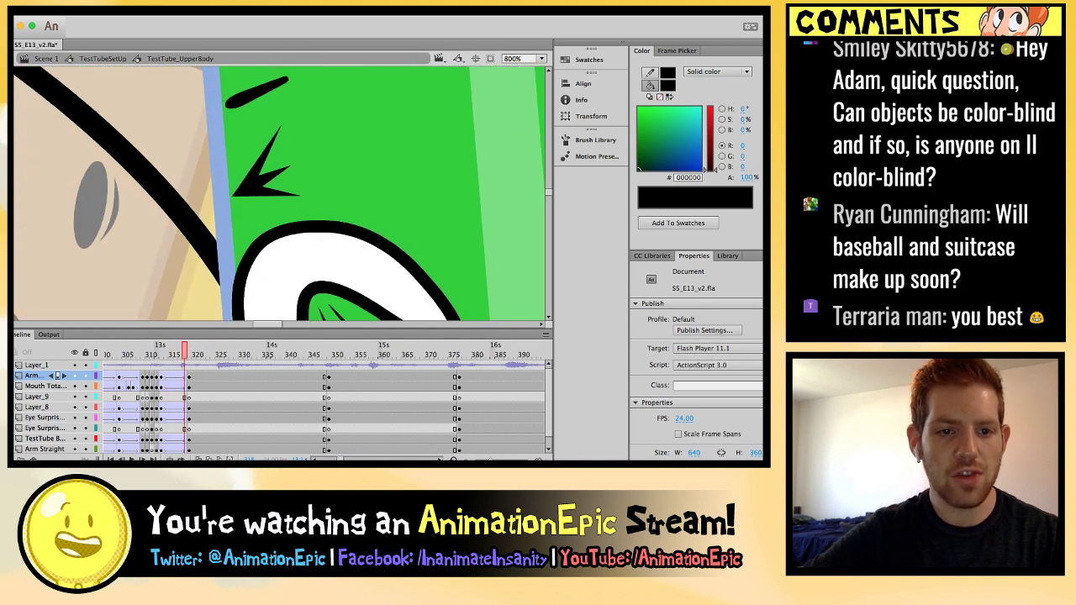
left_click(266, 178)
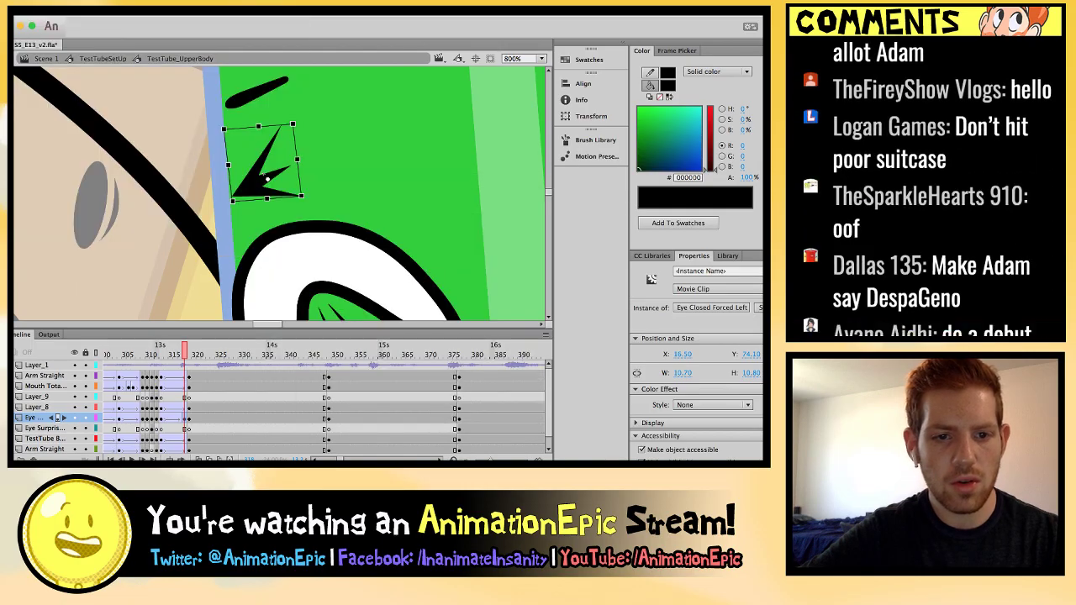
key("ctrl+z")
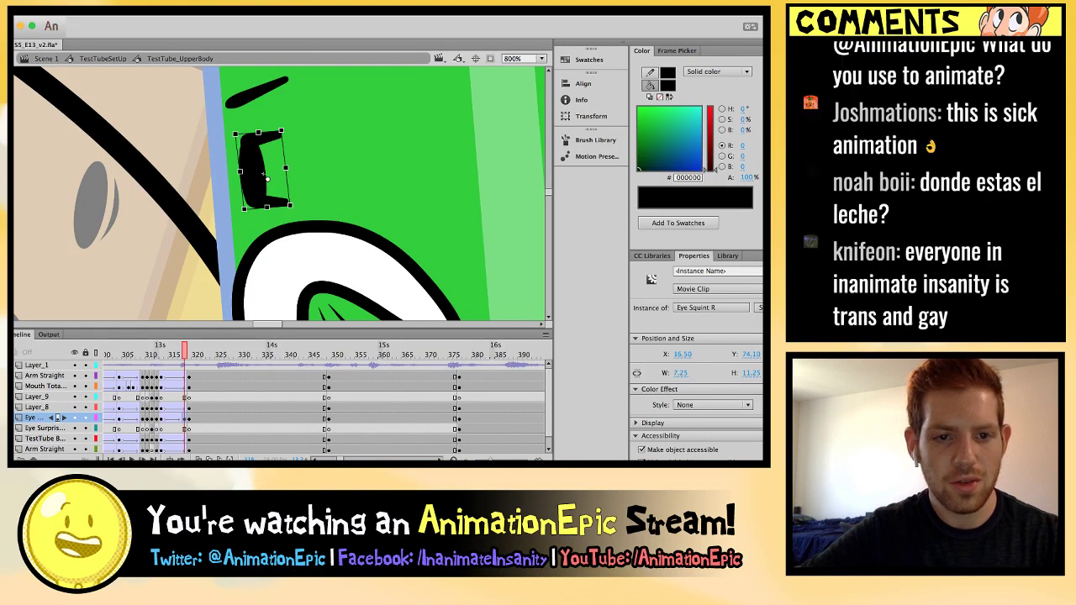
Keyframe and shift the clenched eye on frame 316, and reshape the squinting eye on frame 317 to about 9.55 by 9.80.
key("comma")
left_click(266, 178)
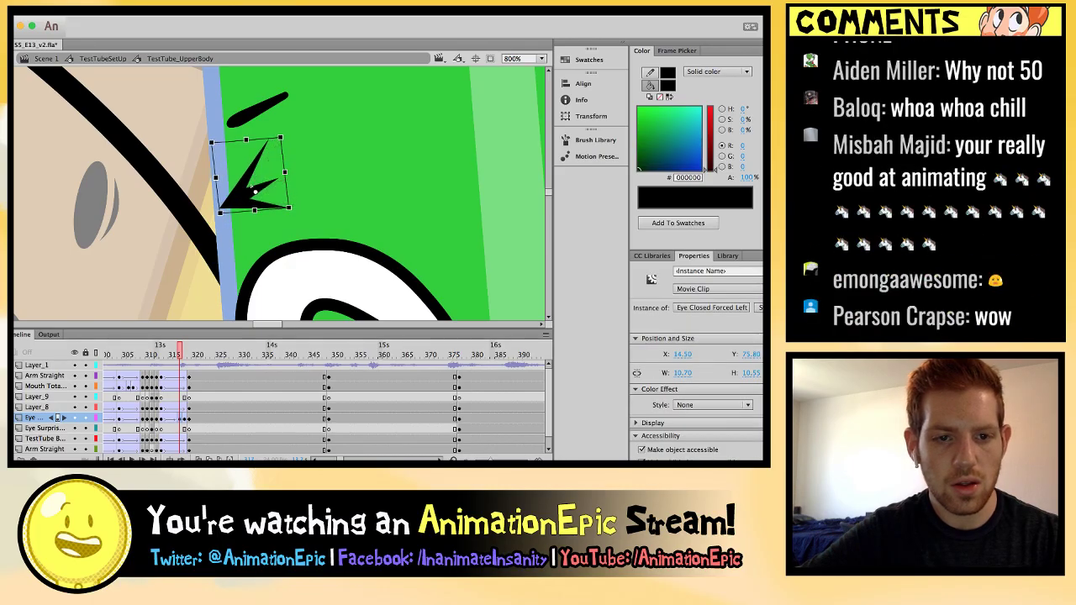
key("period")
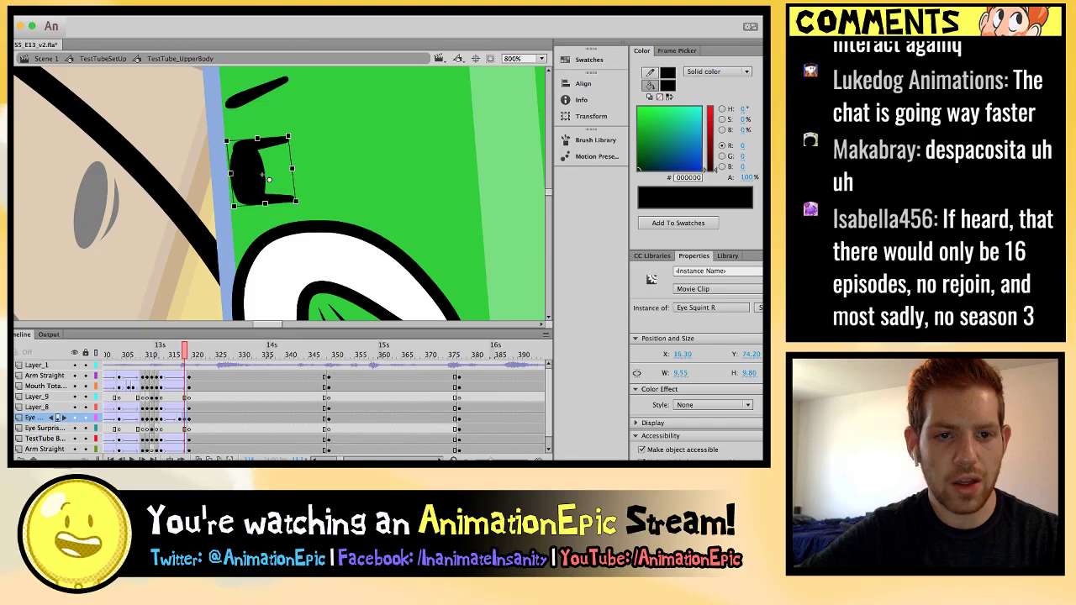
key("comma")
key("period")
key("comma")
key("period")
key("comma")
key("period")
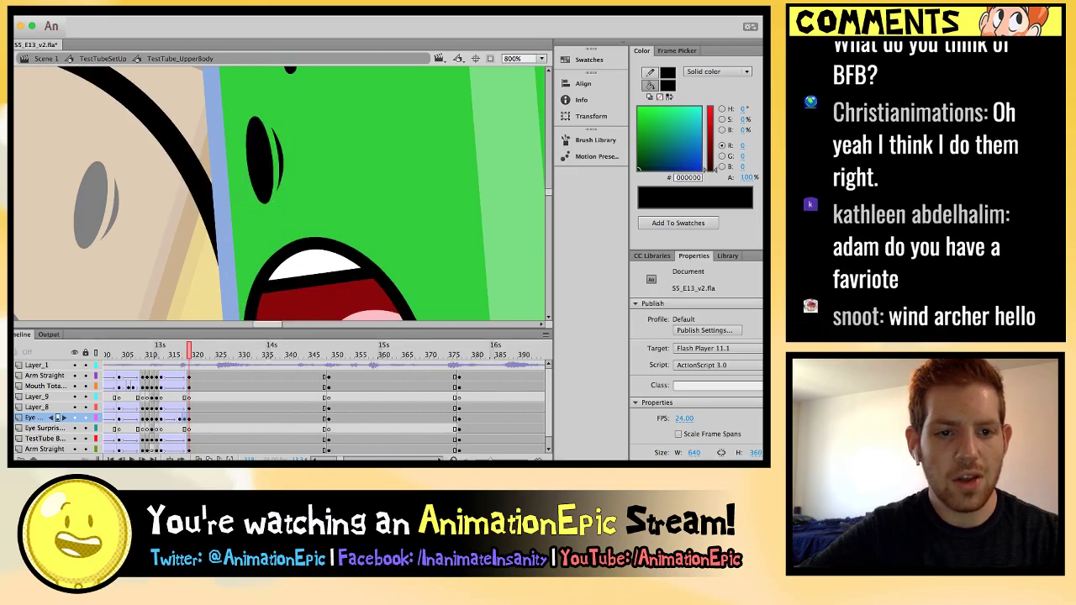
Raise the Brow Slant Down R brow on frame 317 and rotate it to a flatter angle above the squinting eye.
scroll(279, 194, "up", 3)
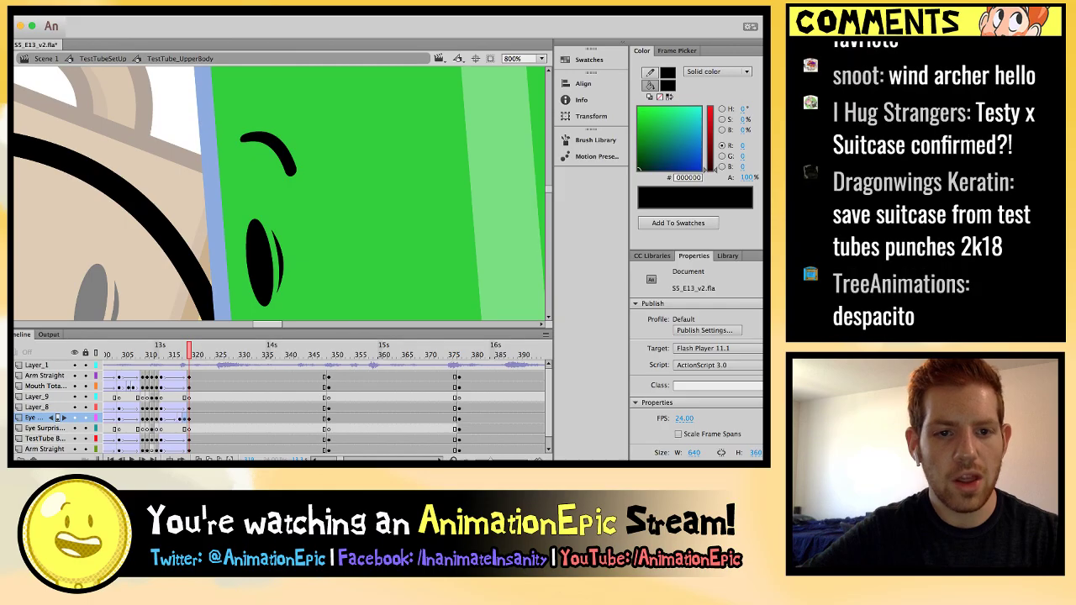
key("comma")
key("period")
key("comma")
key("period")
key("comma")
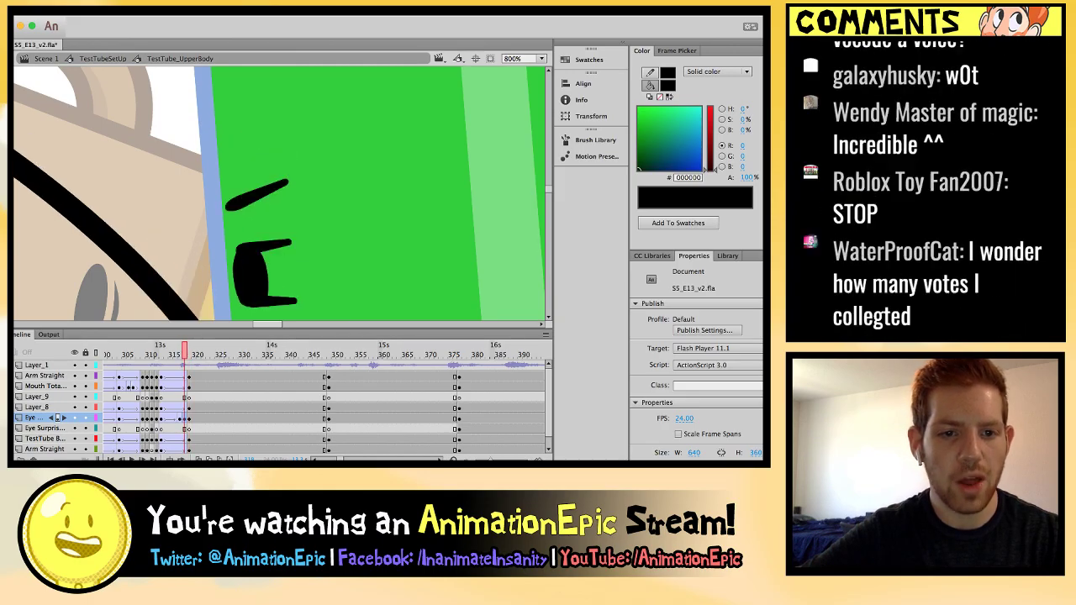
left_click(243, 207)
left_click_drag(243, 207, 261, 222)
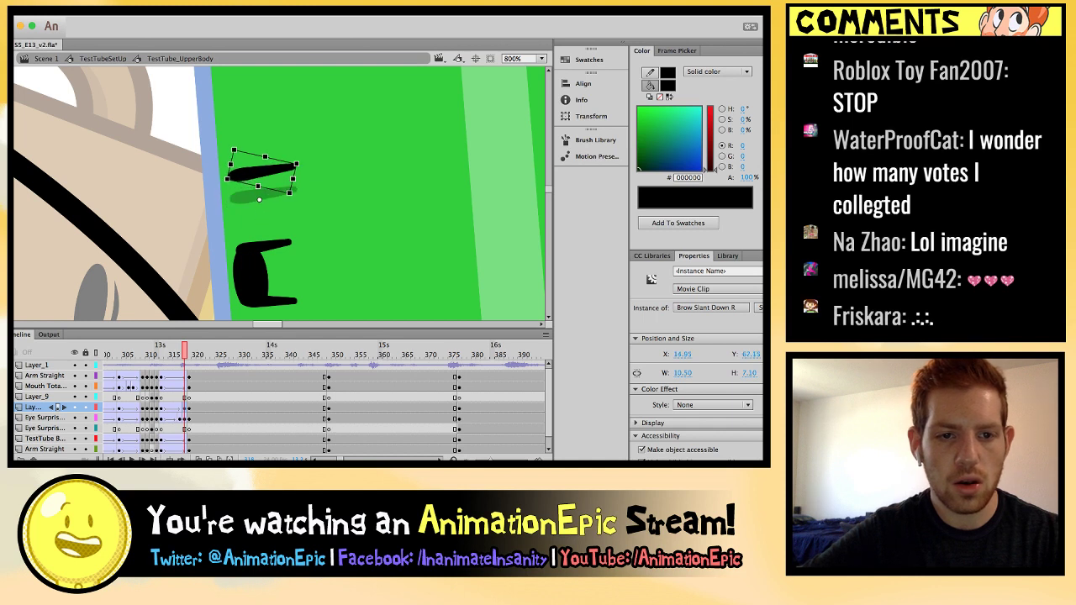
Step through frames 313 to 318 up close to check the brow and eye transition.
key("period")
key("comma")
key("comma")
key("period")
key("period")
key("comma")
key("comma")
key("comma")
key("comma")
key("comma")
key("comma")
key("comma")
key("comma")
key("comma")
key("comma")
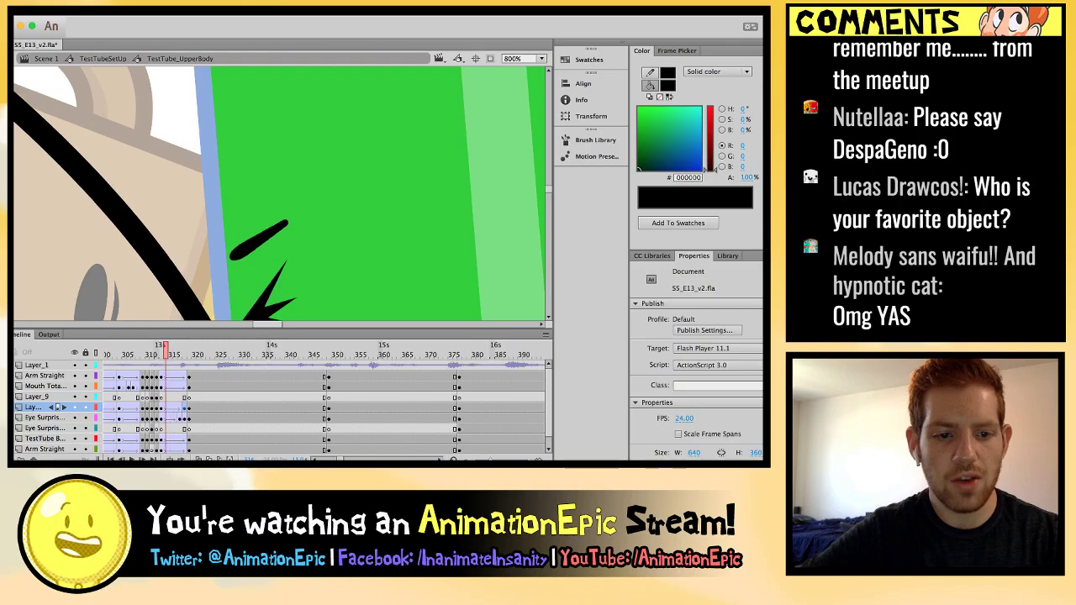
Play the upper-body animation and step back and forth up to about frame 324 to review the whole pose change.
key("super+minus")
key("super+minus")
key("Return")
key("Return")
key("comma")
key("comma")
key("comma")
key("comma")
key("comma")
key("comma")
key("comma")
key("comma")
key("comma")
key("comma")
key("comma")
key("comma")
key("comma")
key("period")
key("period")
key("period")
key("period")
key("comma")
key("comma")
key("comma")
key("comma")
key("comma")
key("comma")
key("comma")
key("period")
key("period")
key("period")
key("period")
key("period")
key("period")
key("period")
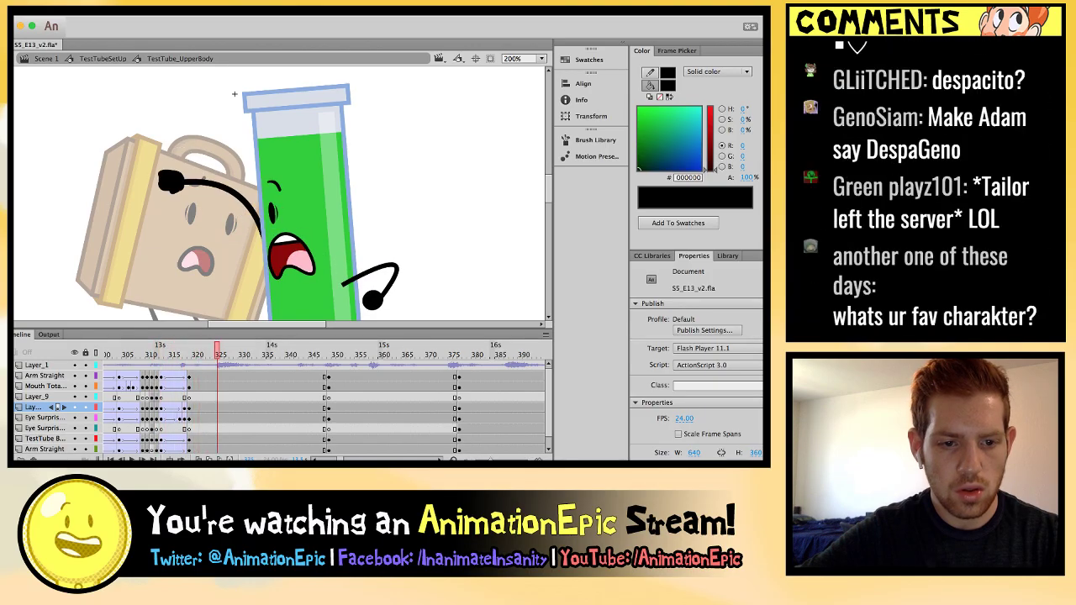
Insert keyframes at frame 325 on the upper body's arm, mouth, brow, eye and body layers and return to frame 318.
left_click(221, 375)
key("comma")
key("comma")
key("comma")
key("comma")
key("comma")
key("comma")
key("comma")
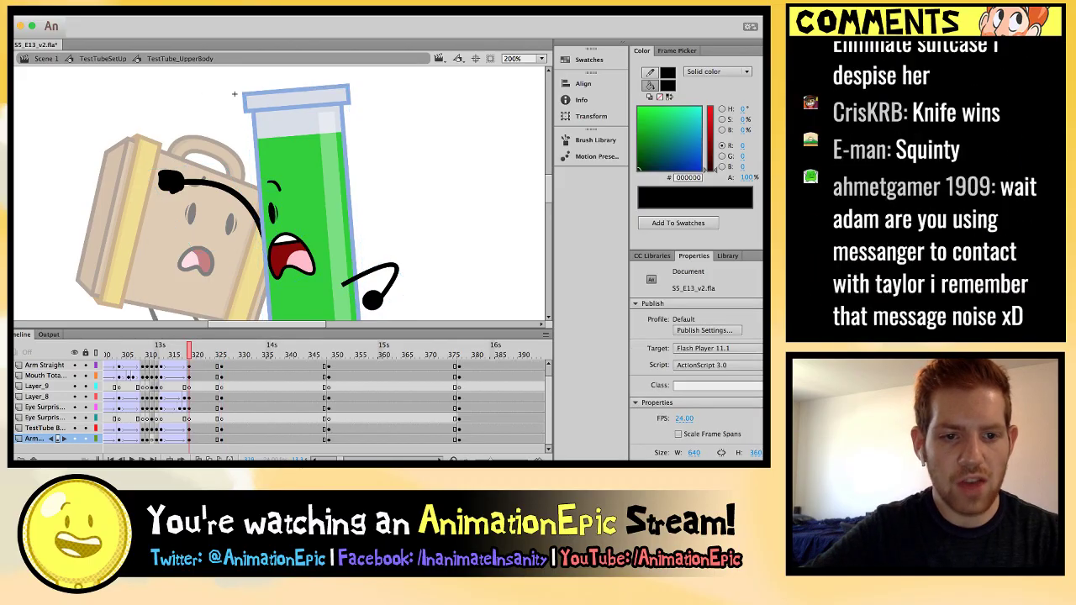
Reshape the Brow Surprised R brow on frame 318 to about 9.30 by 8.80, tilting it above the open eye.
left_click(272, 193)
key("ctrl+equal")
key("ctrl+equal")
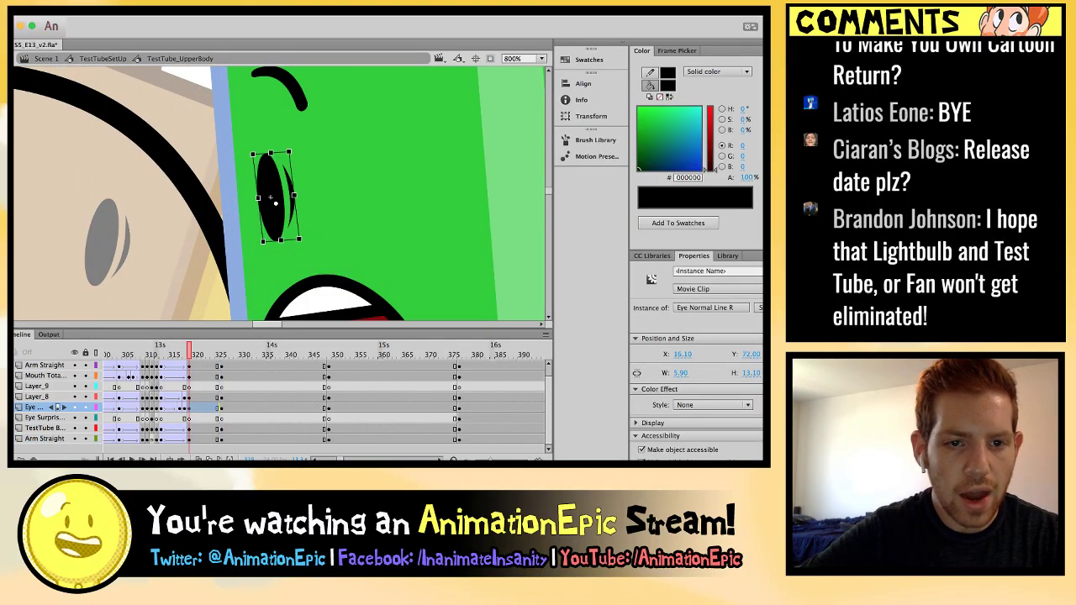
left_click(280, 85)
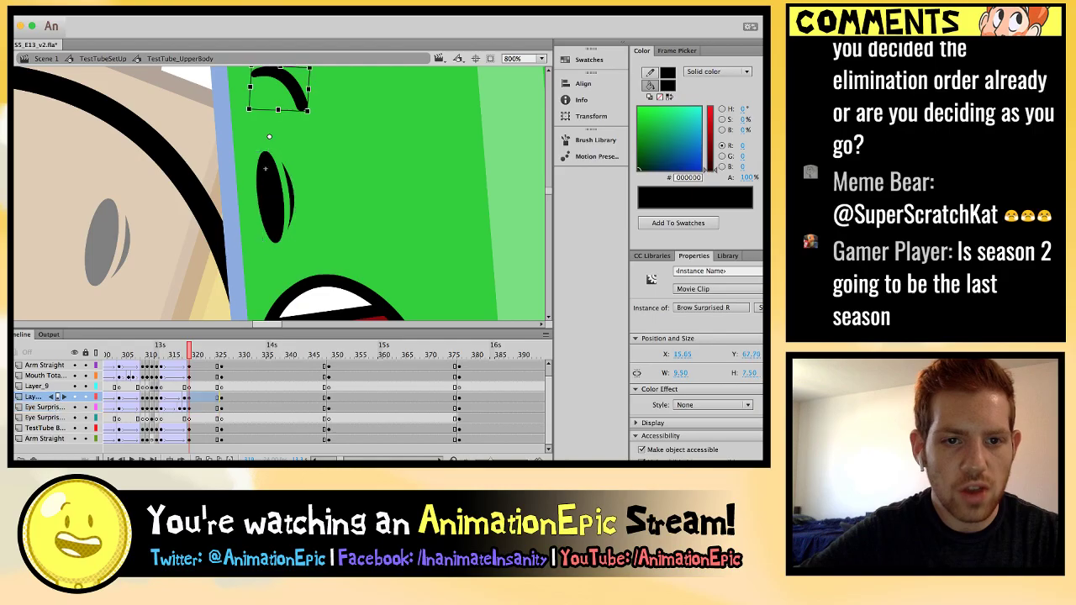
scroll(269, 214, "up", 3)
left_click_drag(309, 165, 280, 154)
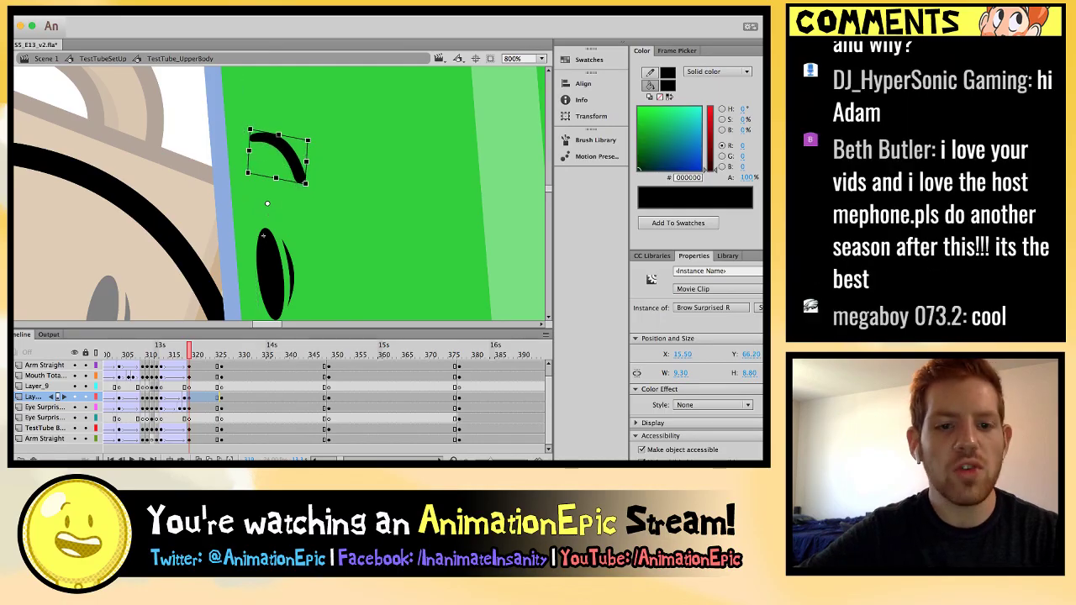
scroll(264, 236, "down", 5)
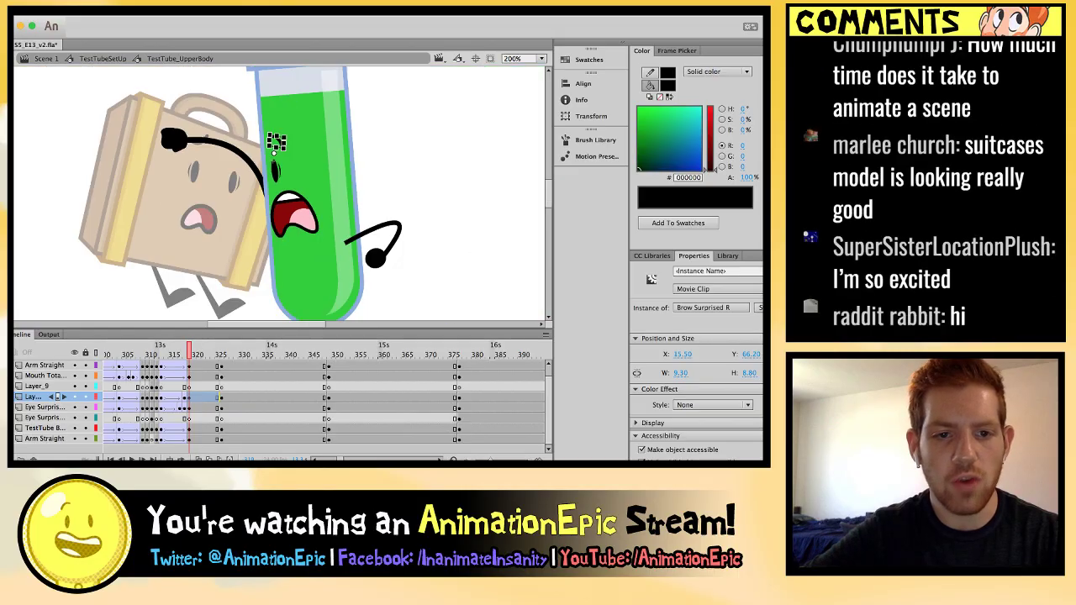
key("Escape")
key("period")
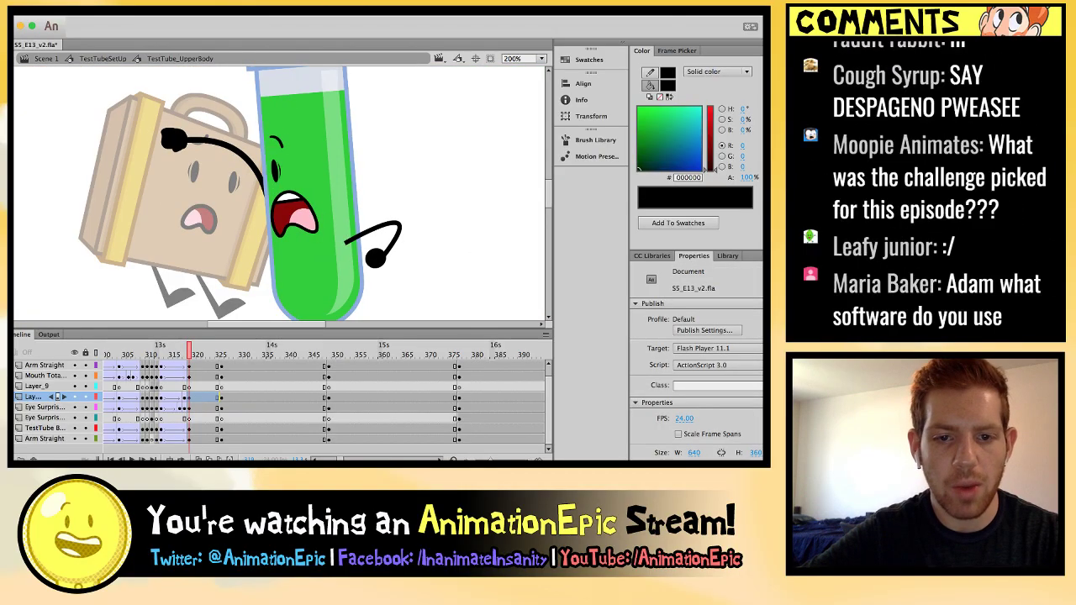
Rotate both of the test tube's arms on frame 318 so that their hands sit slightly lower.
left_click(376, 242)
left_click_drag(394, 215, 397, 222)
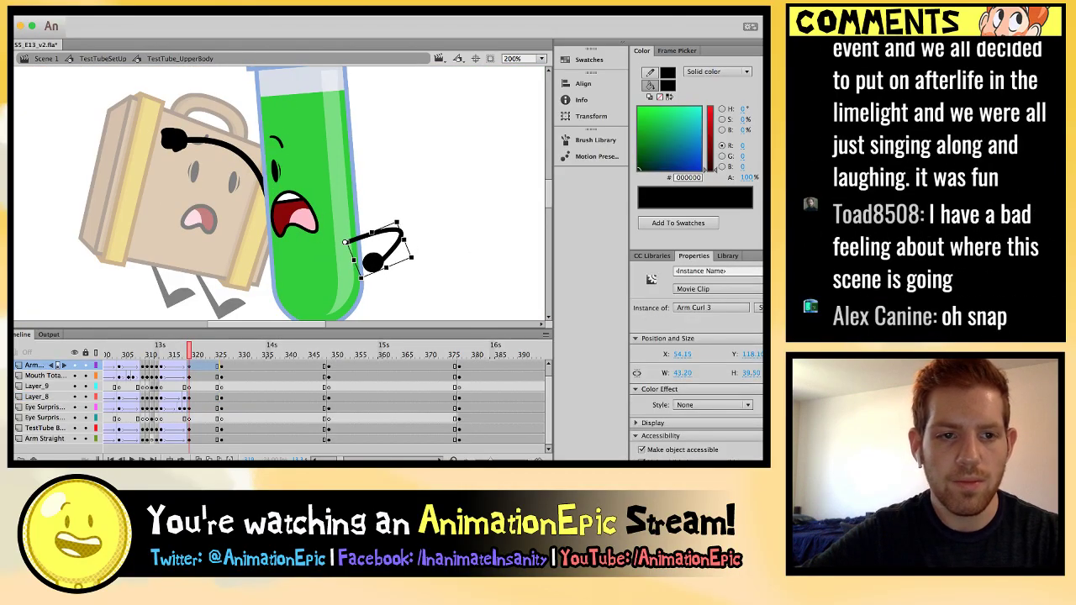
left_click(210, 150)
left_click_drag(196, 211, 197, 219)
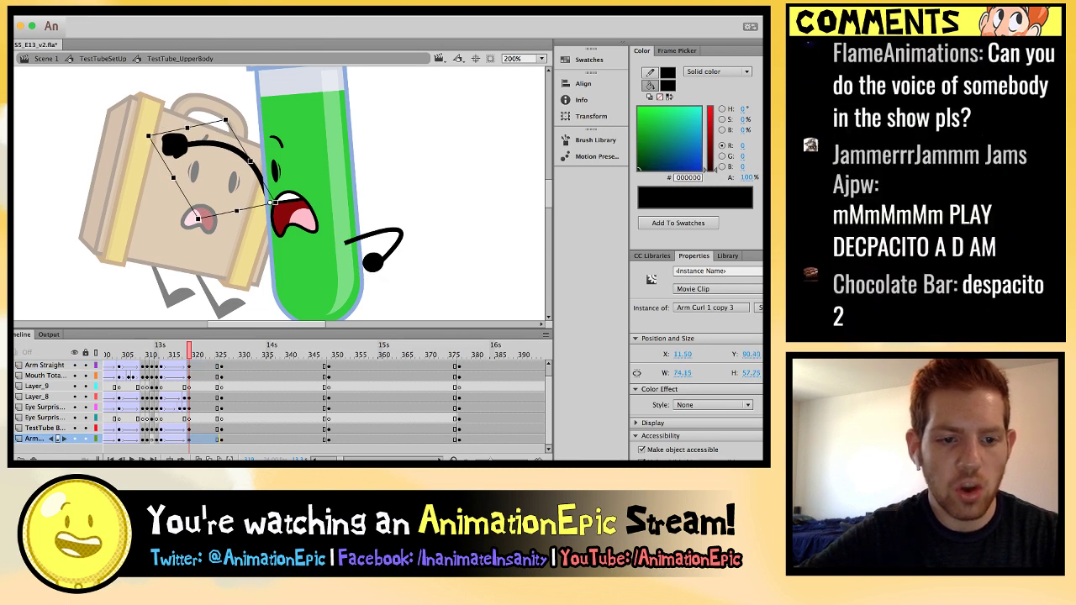
Apply classic tweens to the arm, mouth, brow, eye and body layers between frames 318 and 325, and save the file.
left_click(211, 365)
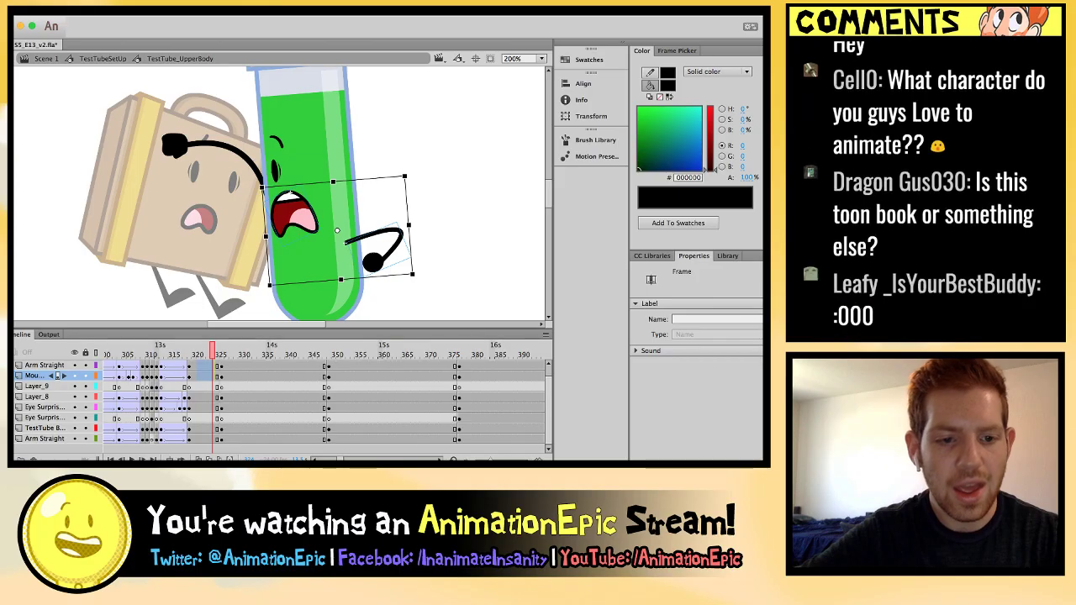
left_click(213, 376)
left_click(198, 397)
key("F3")
left_click(208, 408)
key("F3")
left_click(204, 429)
left_click(212, 439)
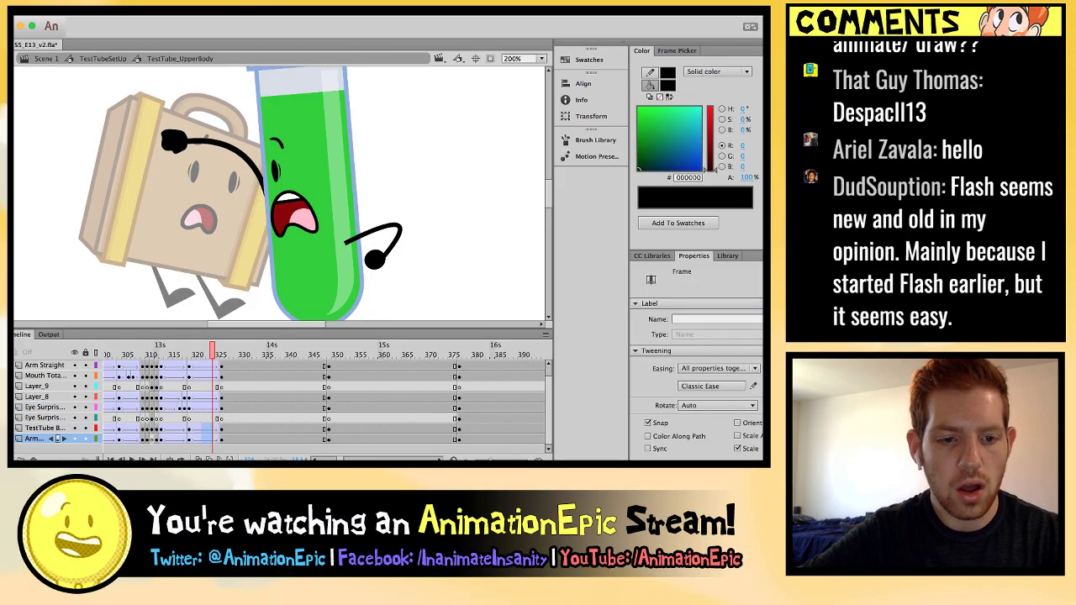
left_click(207, 376)
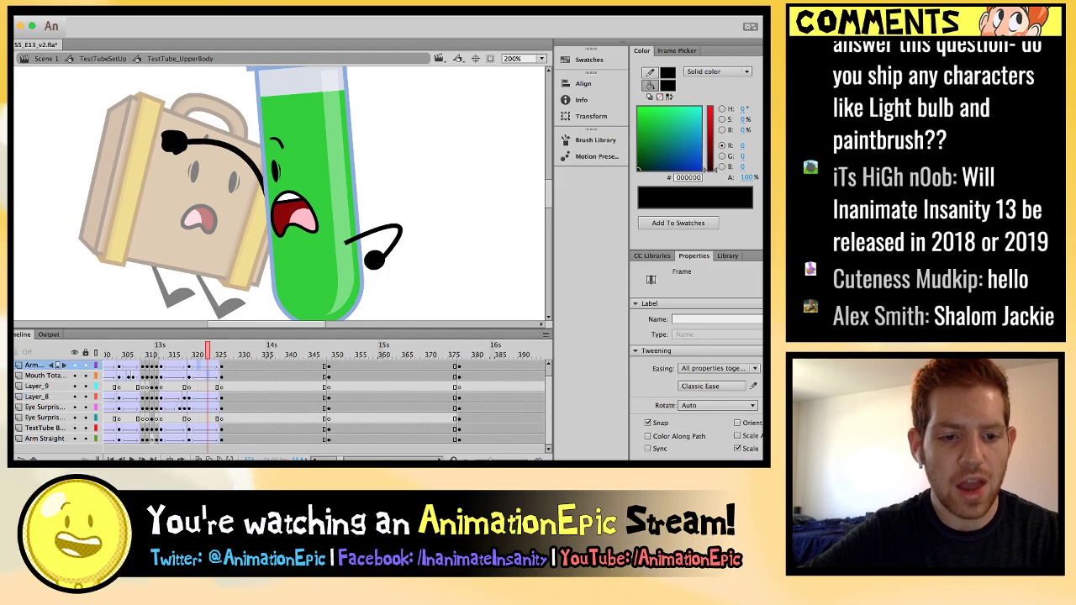
left_click(212, 429)
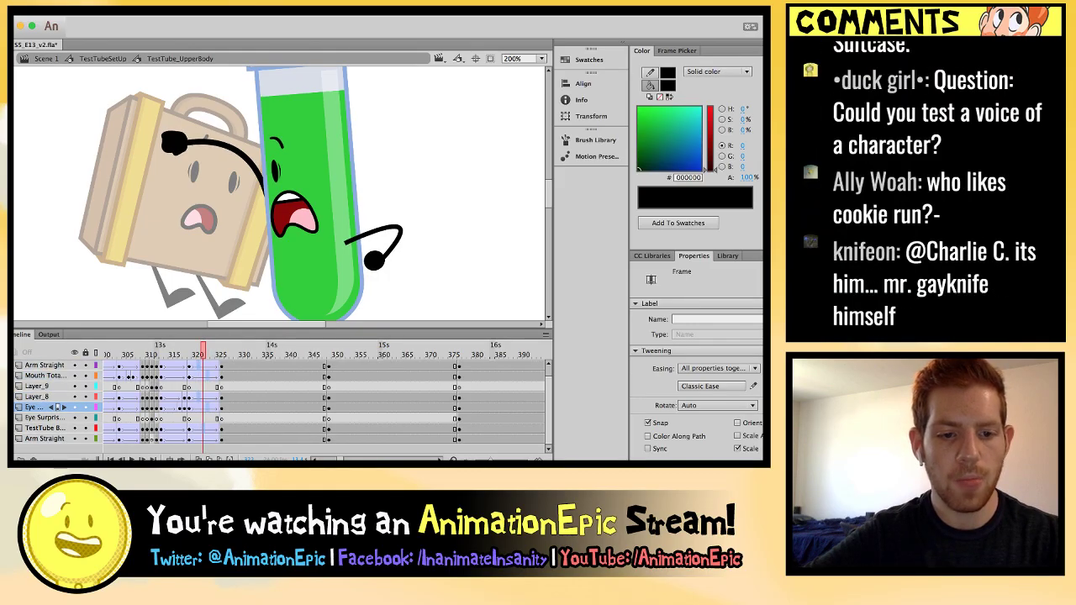
left_click(212, 439)
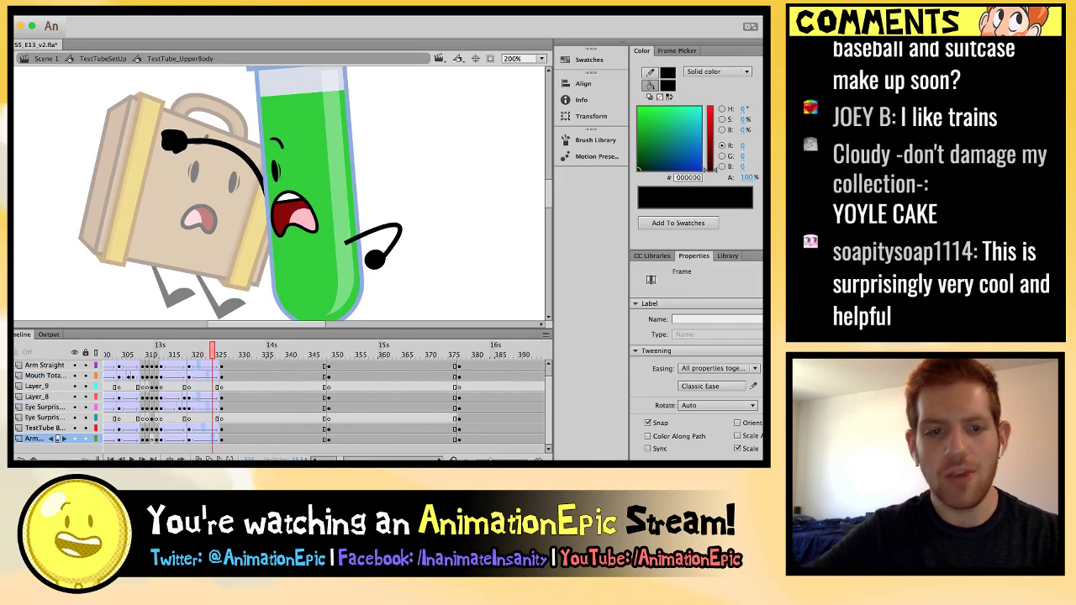
key("Escape")
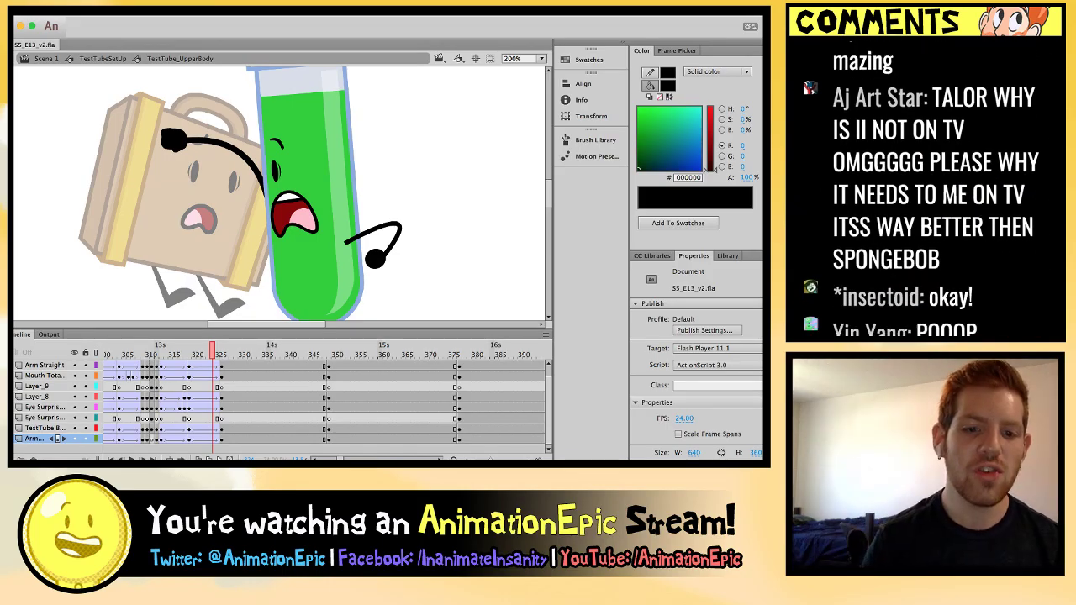
Play the upper-body timeline and step back and forth around frames 310 to 318 to examine the arm and face motion.
key("Return")
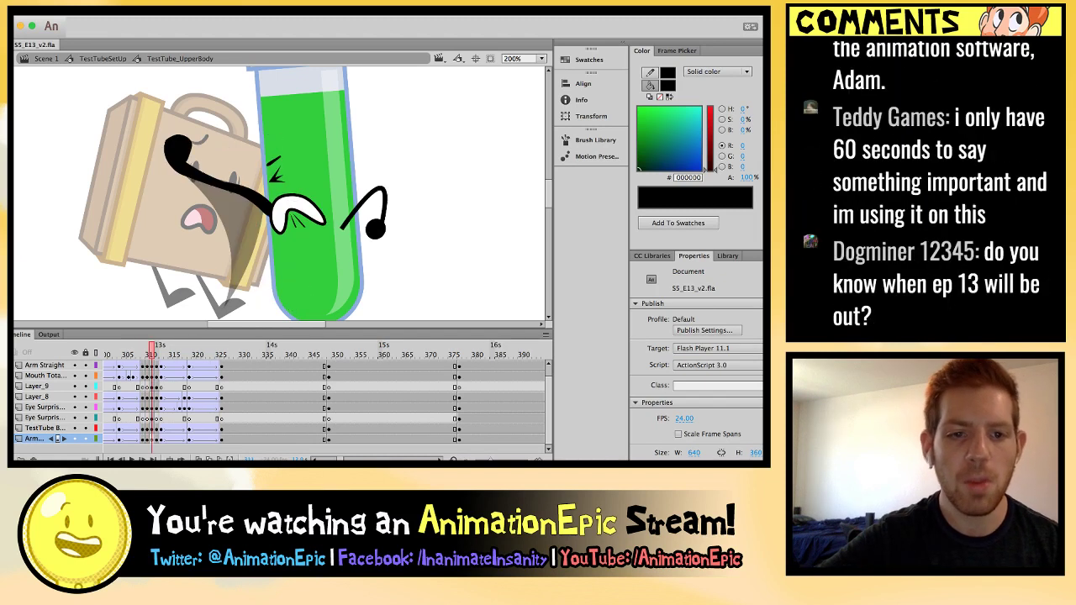
key("period")
key("period")
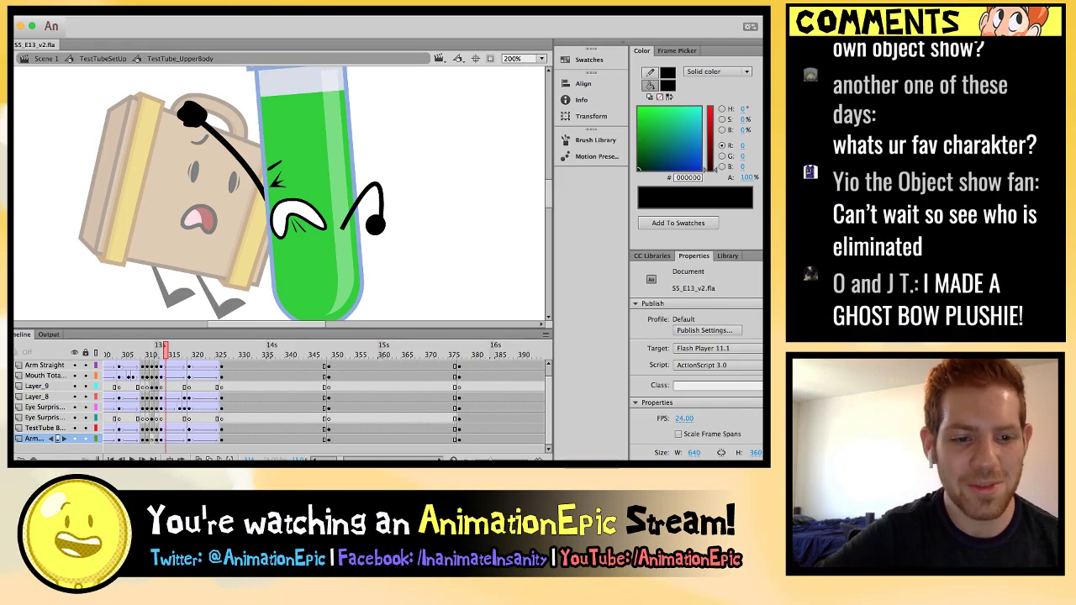
key("period")
key("period")
key("period")
key("period")
key("period")
key("period")
key("period")
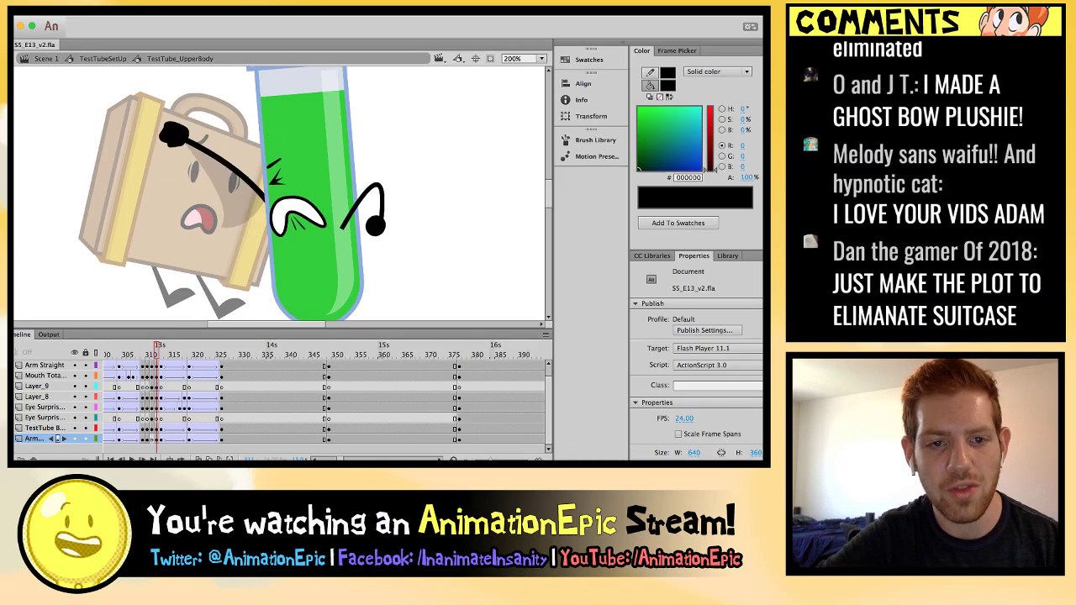
key("period")
key("period")
key("period")
key("period")
key("period")
key("period")
key("period")
key("period")
key("period")
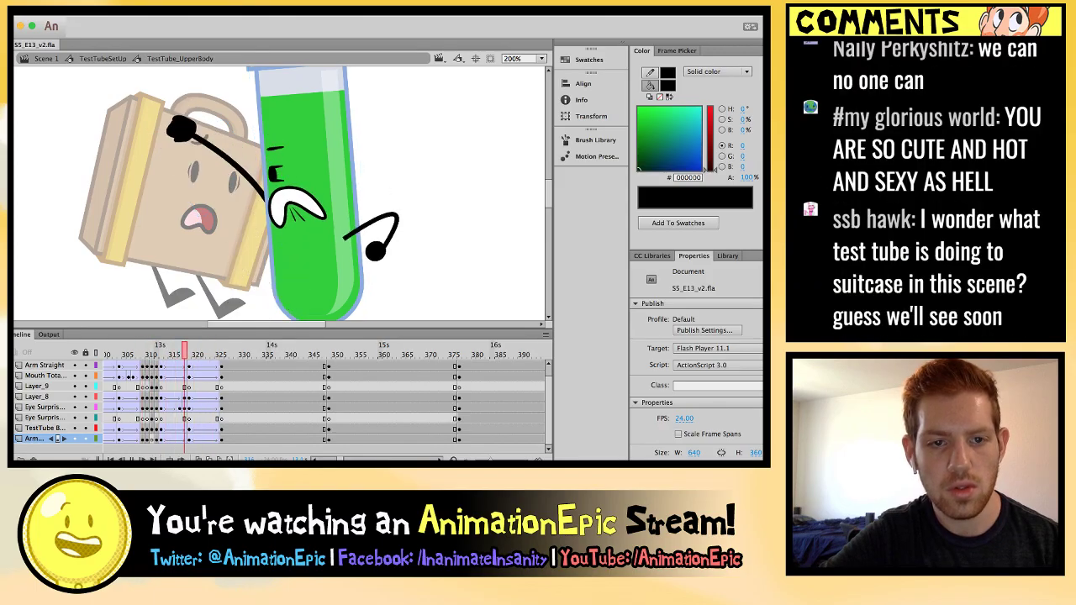
key("comma")
key("comma")
key("comma")
key("comma")
key("comma")
key("comma")
key("comma")
key("comma")
key("comma")
key("comma")
key("comma")
key("comma")
key("comma")
key("comma")
key("comma")
key("comma")
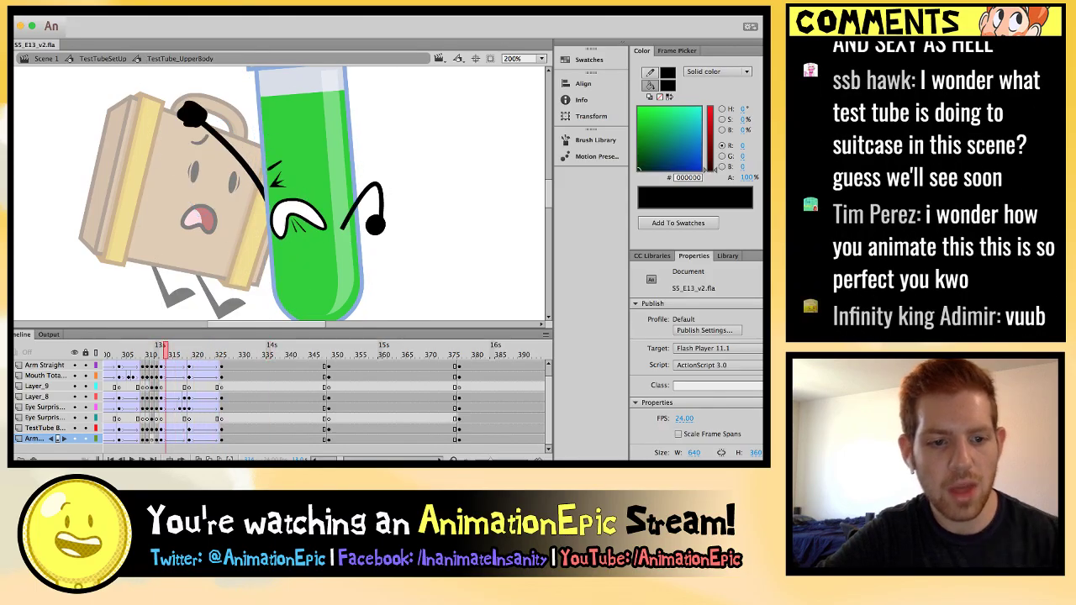
Shift the test tube's brow, eye and mouth together slightly upward on frame 318.
key("super+equal")
scroll(282, 193, "up", 3)
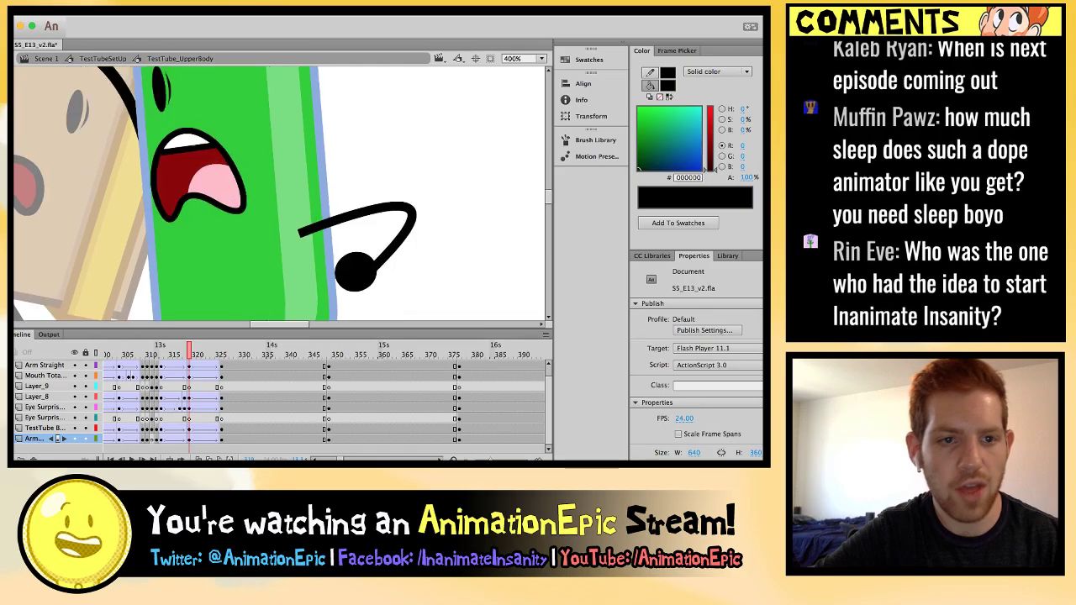
scroll(283, 193, "left", 5)
left_click(271, 108)
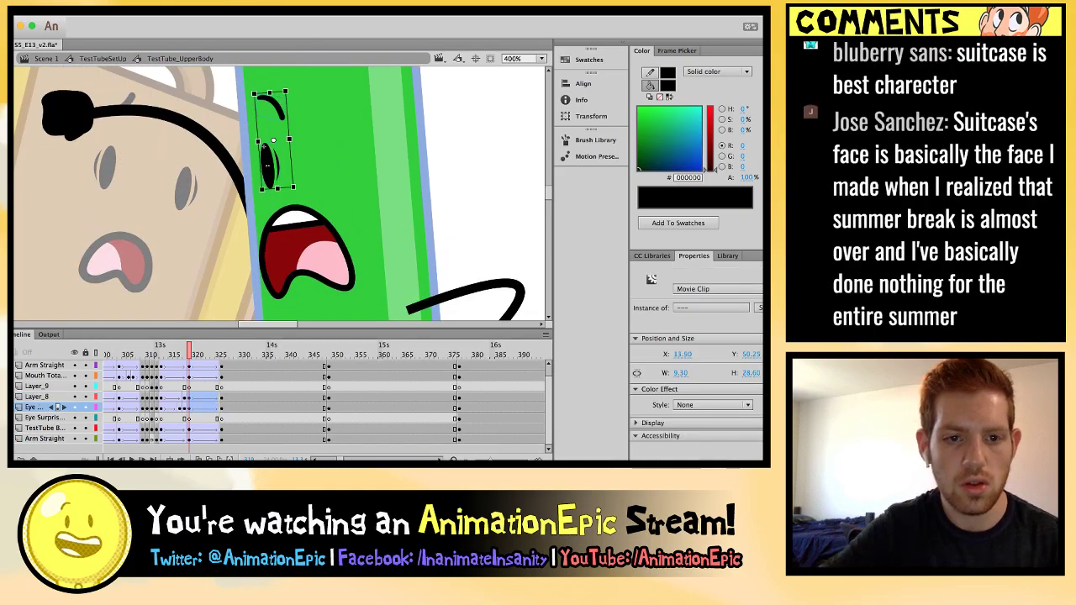
left_click(307, 252, "shift")
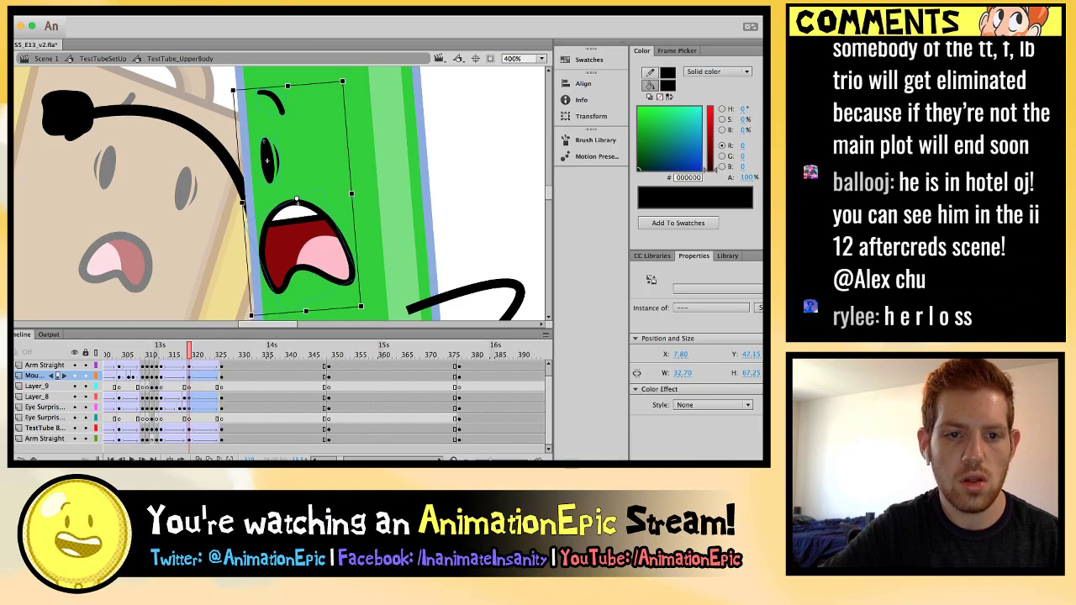
left_click_drag(267, 161, 266, 158)
key("Escape")
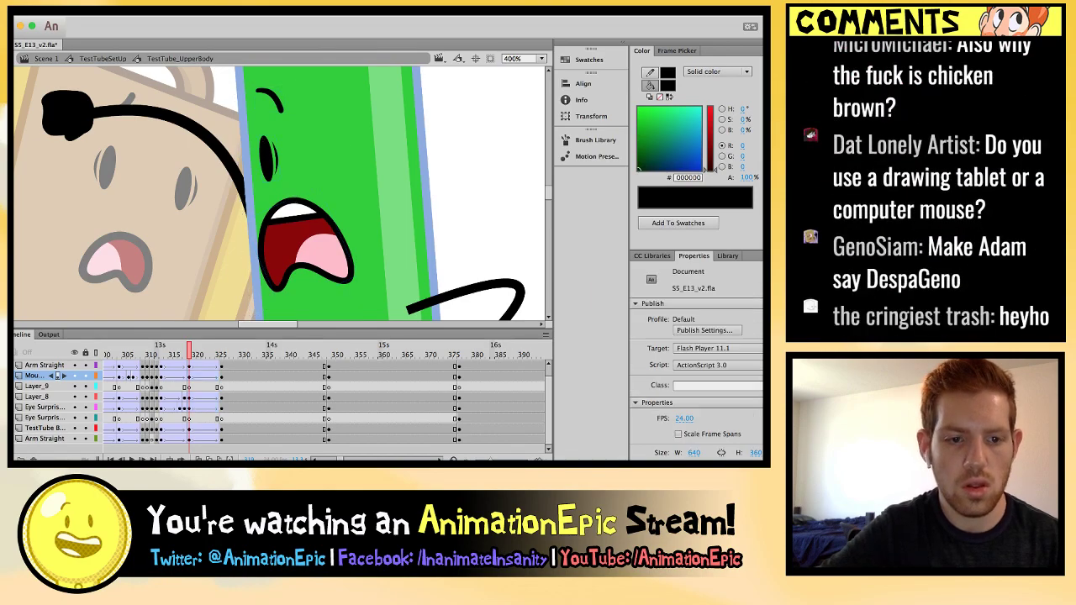
Step through the frames around 318 to 325 at a wider view to check the shifted face.
key("ctrl+minus")
key("comma")
key("comma")
key("comma")
key("comma")
key("comma")
key("comma")
key("comma")
key("comma")
key("comma")
key("comma")
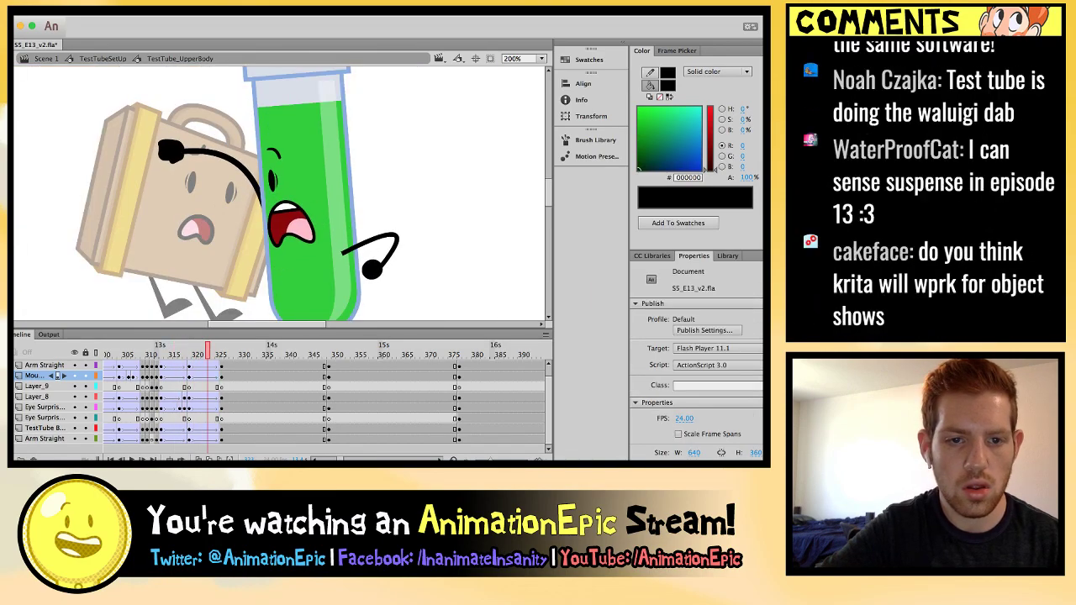
Play the upper-body animation past frame 325 and step back and forth to examine the held pose.
key("Return")
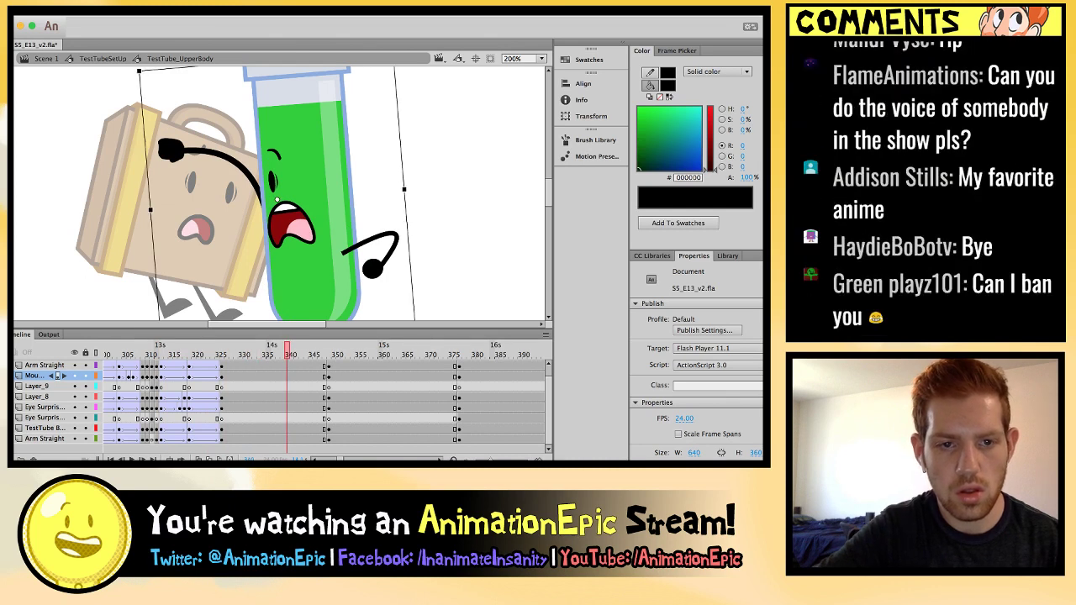
key("period")
key("period")
key("period")
key("period")
key("period")
key("comma")
key("comma")
key("comma")
key("comma")
key("comma")
key("comma")
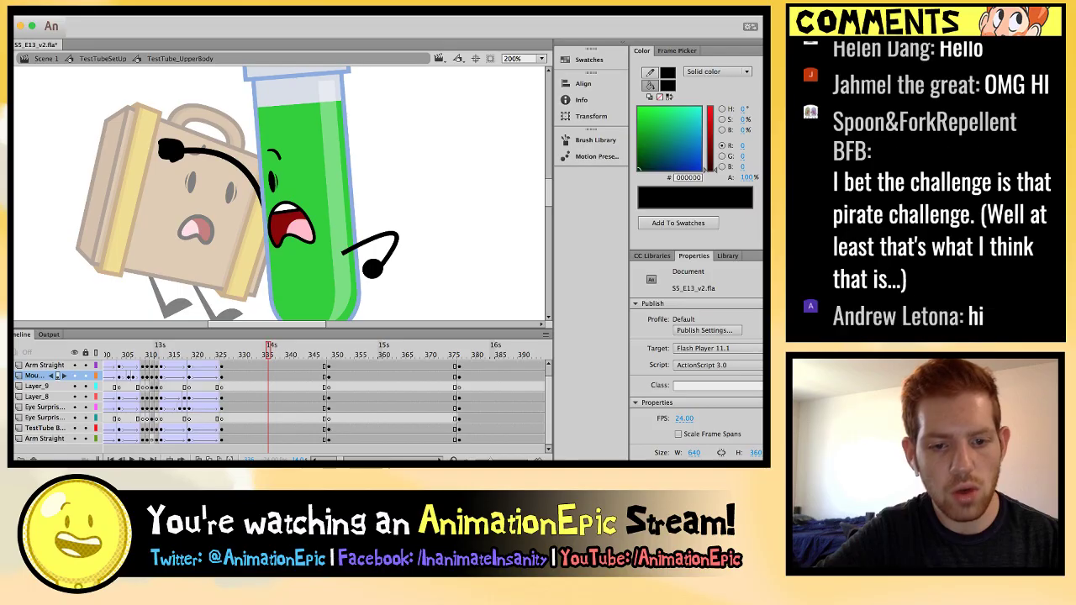
left_click(301, 438)
scroll(301, 412, "up", 1)
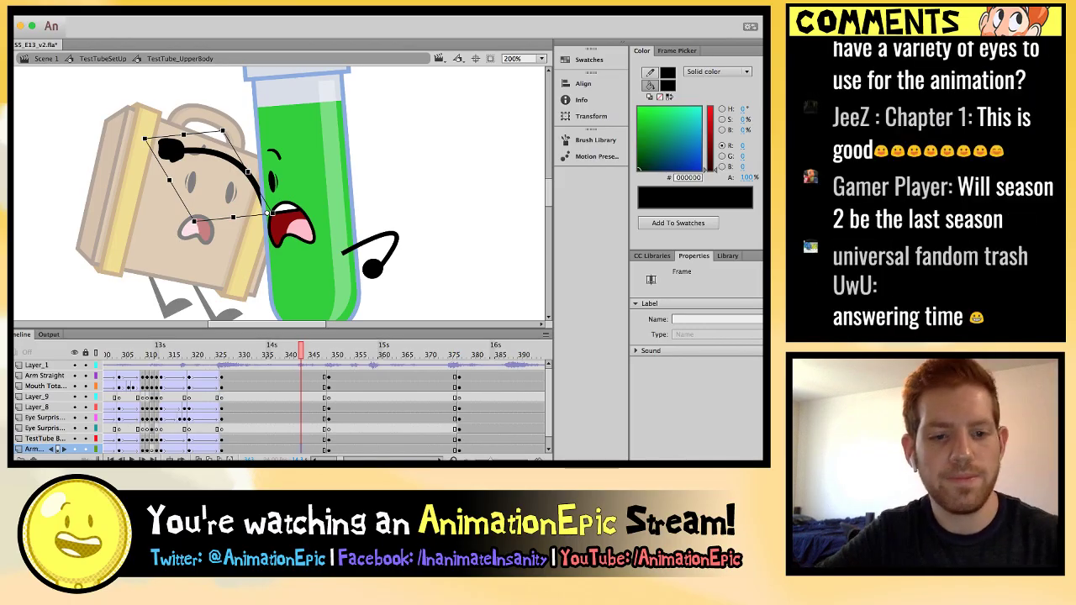
left_click(165, 346)
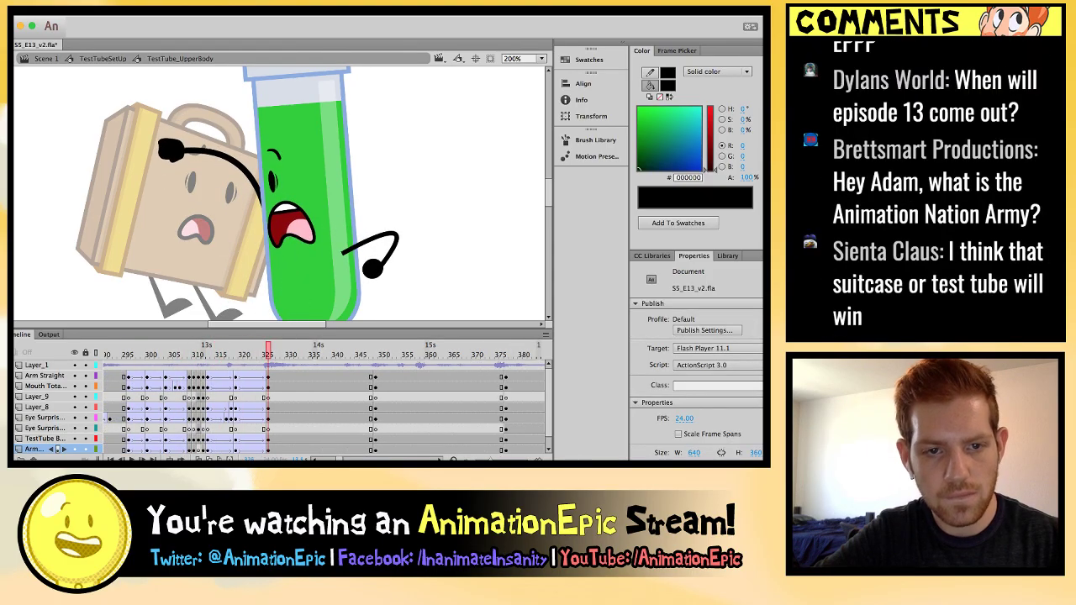
Add eye keyframes at frames 327 and 330, shift the eye slightly left, and tween between them with Sine EaseInOut easing.
scroll(294, 193, "up", 6)
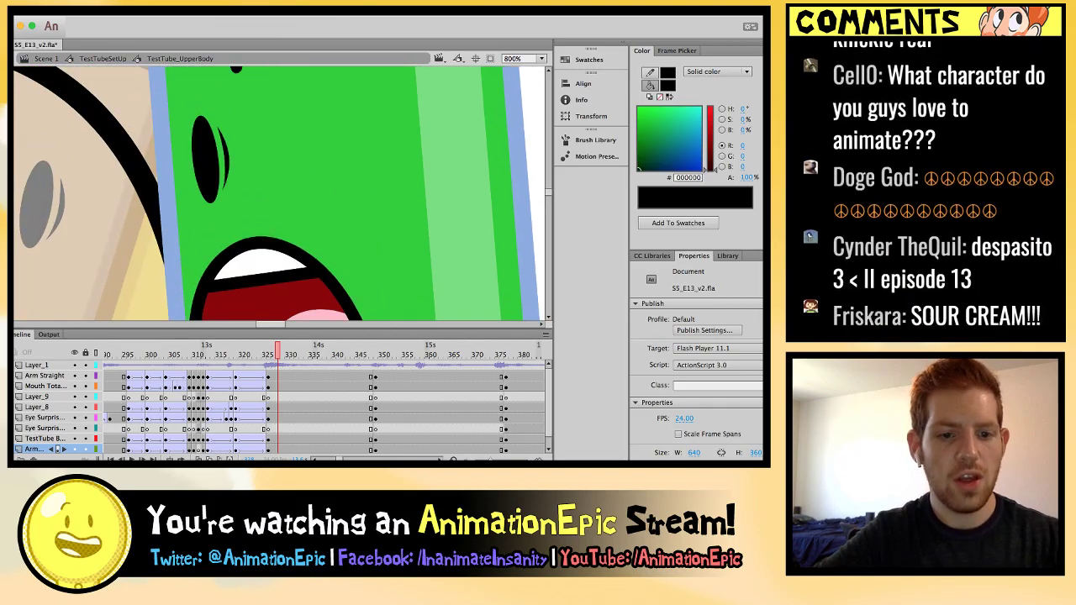
left_click(205, 159)
key("period")
key("period")
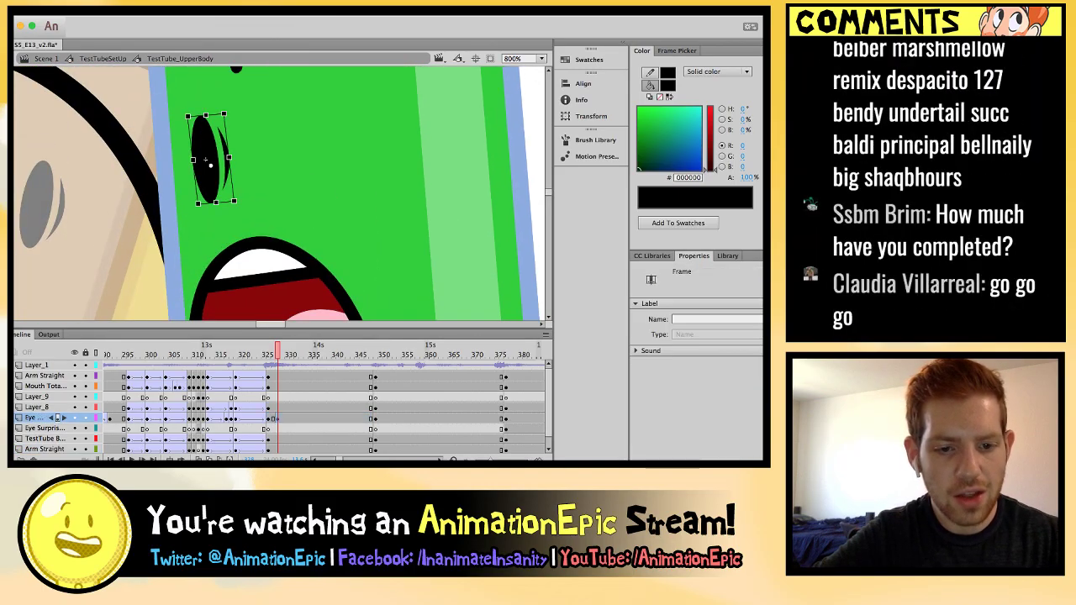
key("F6")
left_click_drag(205, 160, 200, 160)
key("comma")
key("comma")
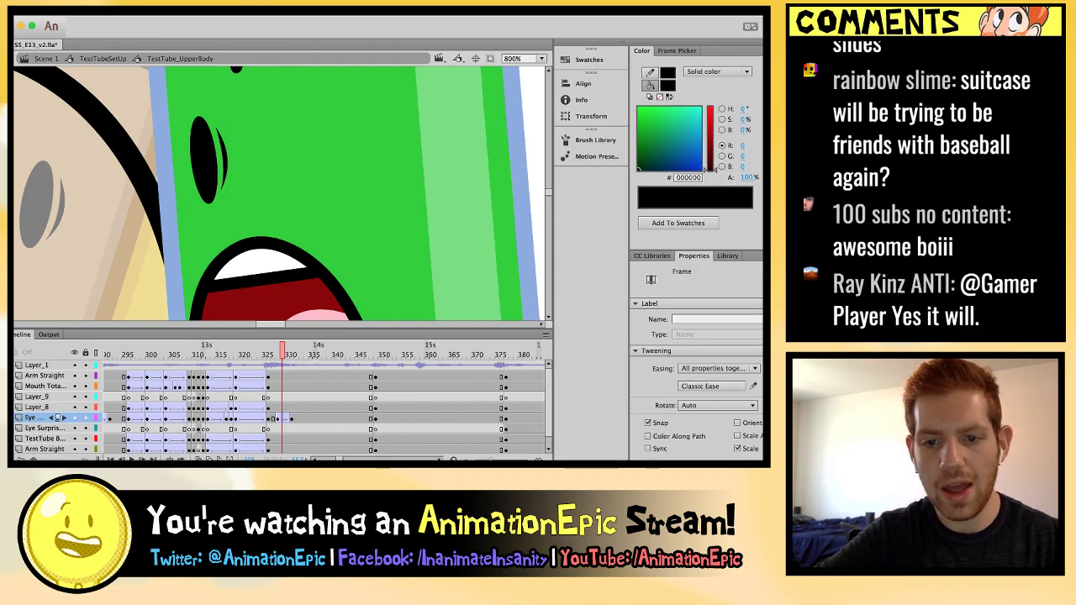
double_click(711, 387)
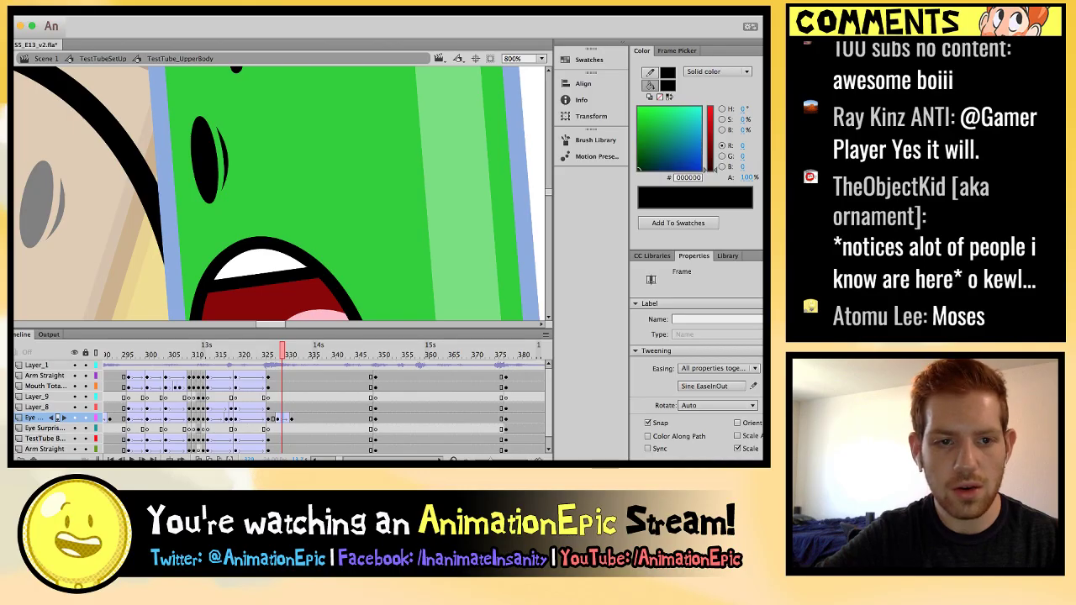
Step back through the eye motion and play the timeline up to about frame 336 at a wider view.
key("period")
key("period")
key("comma")
key("comma")
key("comma")
key("comma")
key("comma")
key("comma")
key("comma")
key("comma")
key("comma")
key("comma")
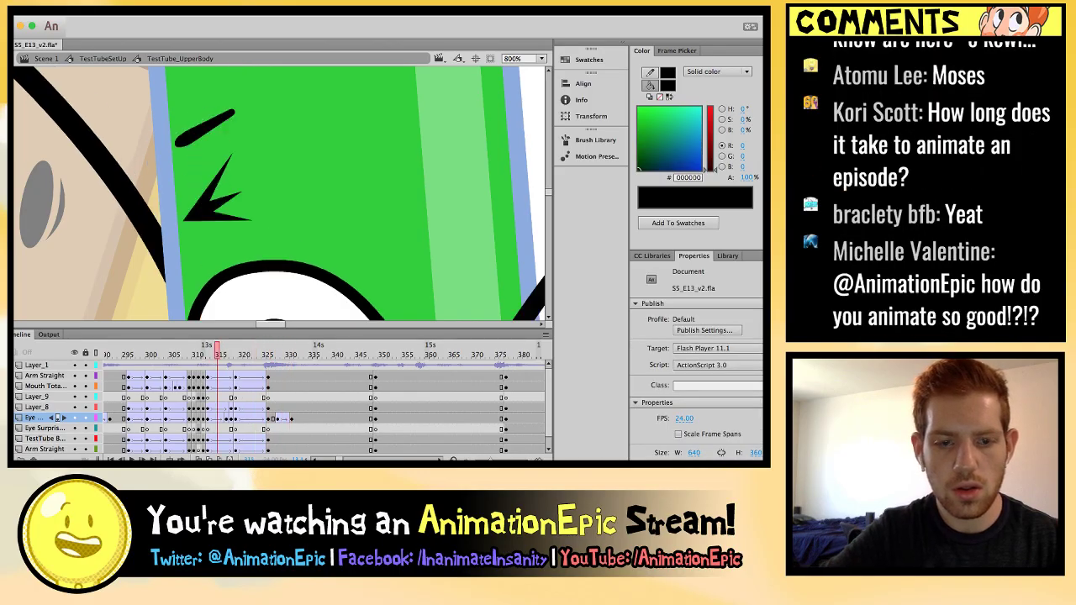
key("ctrl+minus")
key("ctrl+minus")
key("Return")
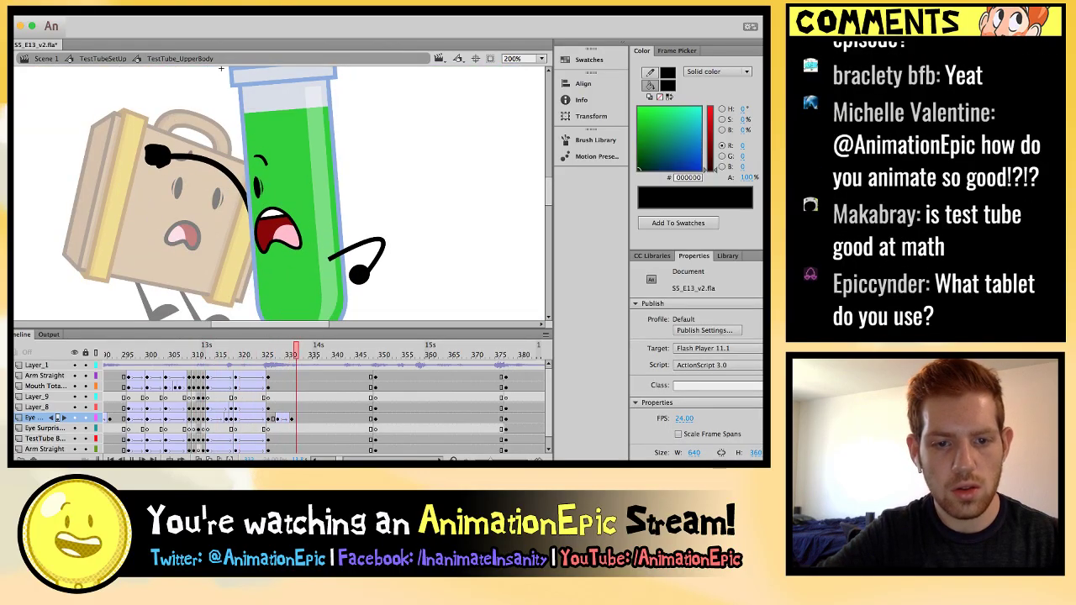
key("comma")
key("comma")
key("comma")
key("comma")
key("comma")
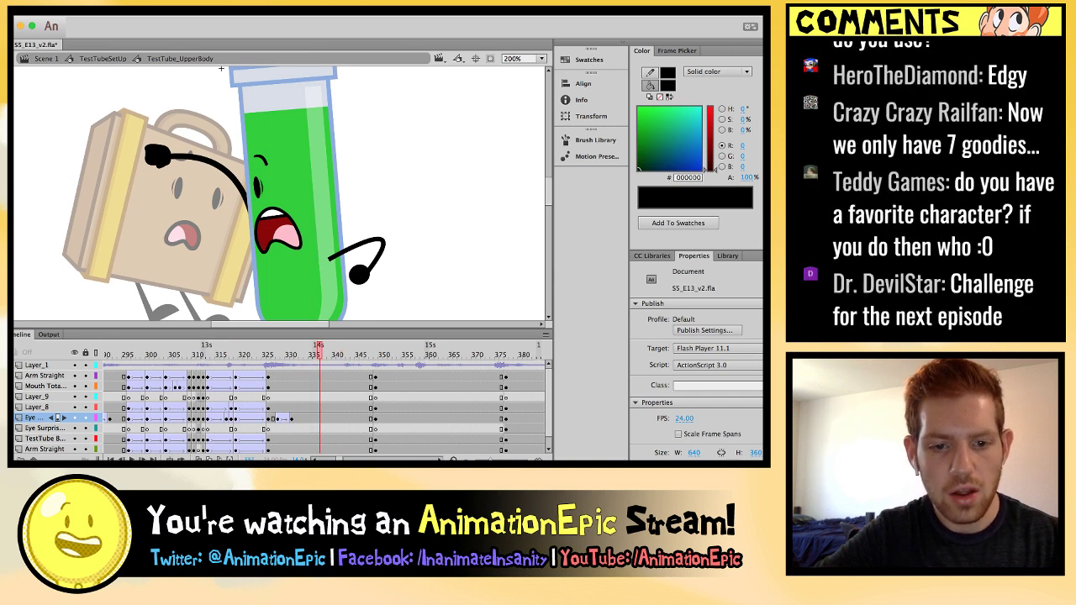
Insert keyframes on all the arm, face and body layers at frames 336 and 341.
left_click(320, 376)
scroll(320, 376, "down", 1)
left_click(320, 439, "shift")
key("F6")
left_click(343, 439)
scroll(319, 404, "up", 1)
left_click(293, 210)
left_click(221, 69)
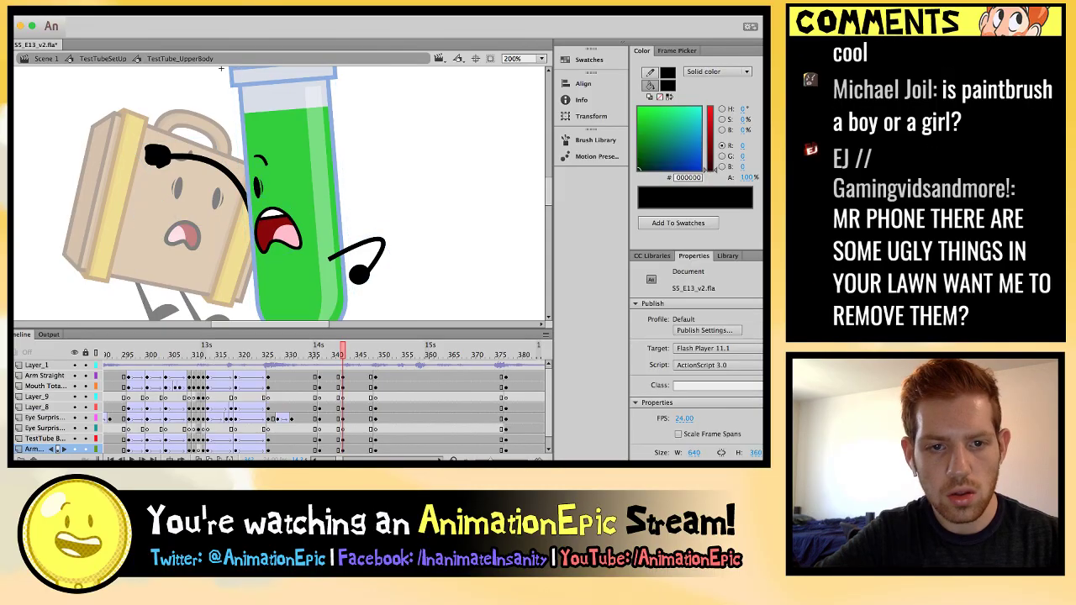
Rotate the test tube's bent rear arm slightly upward on frame 341.
key("Return")
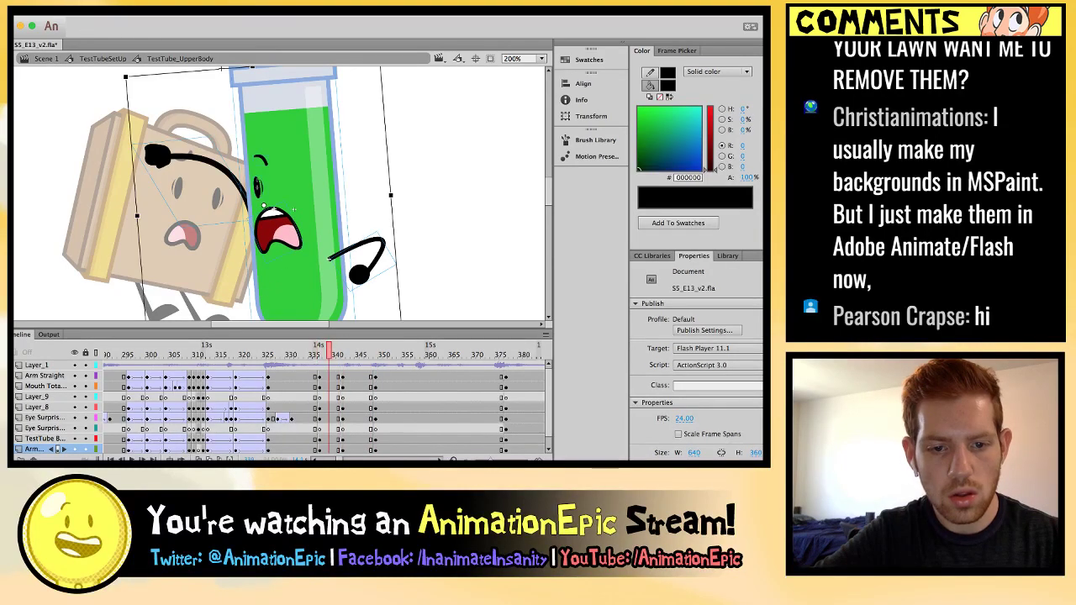
left_click(360, 273)
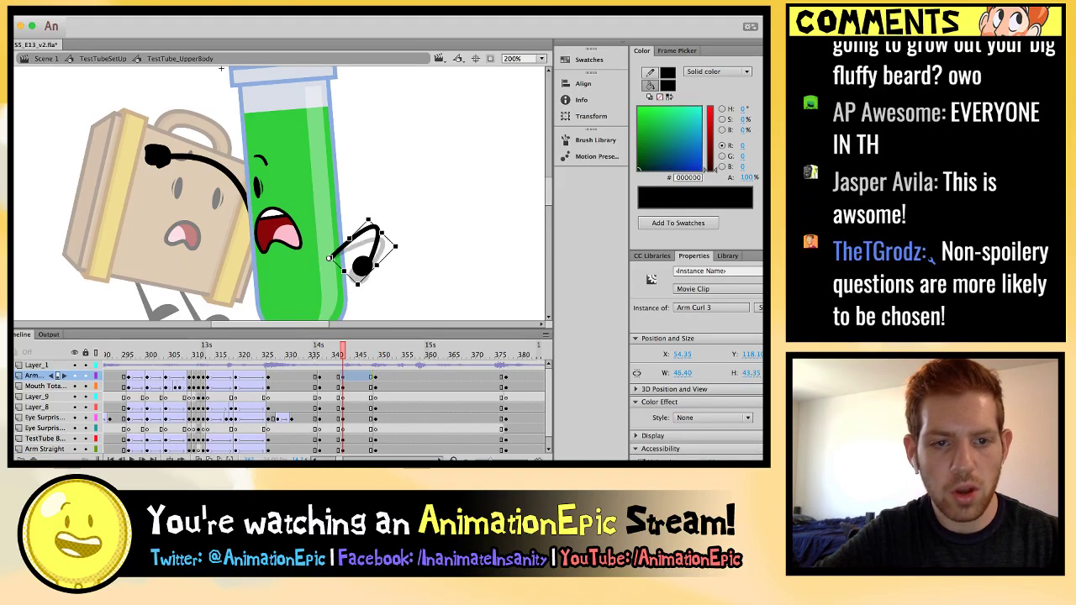
left_click_drag(396, 259, 395, 246)
Shift the test tube's brow, eye and mouth together slightly upward on frame 341.
left_click(260, 160)
left_click(259, 187, "shift")
left_click(278, 231, "shift")
key("Up")
key("Up")
key("Up")
key("Up")
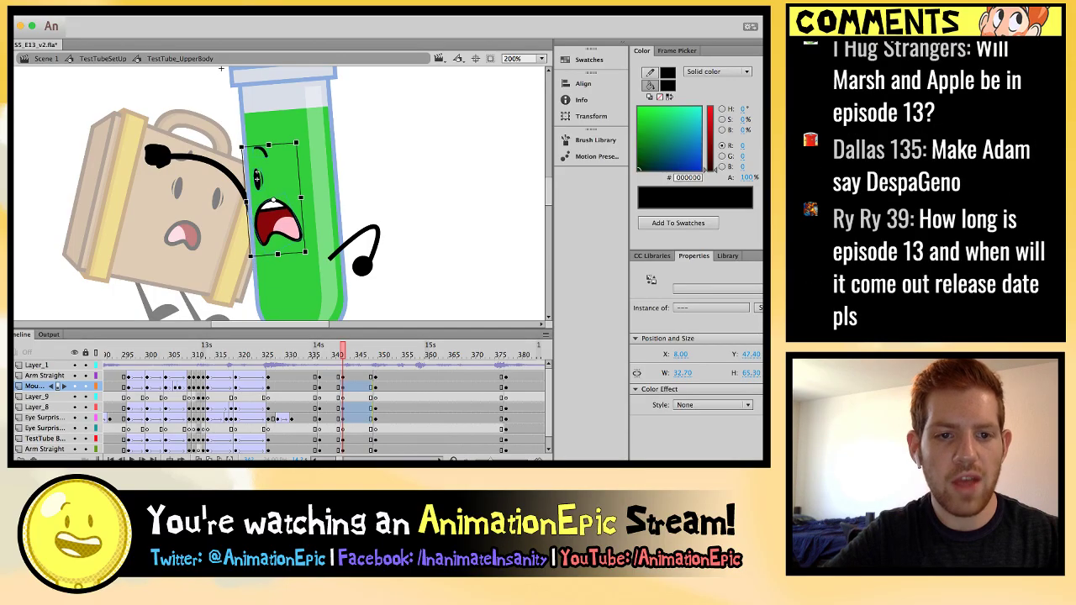
Skew the raised arm over the suitcase toward the test tube and shift it slightly upward on frame 341.
left_click(202, 164)
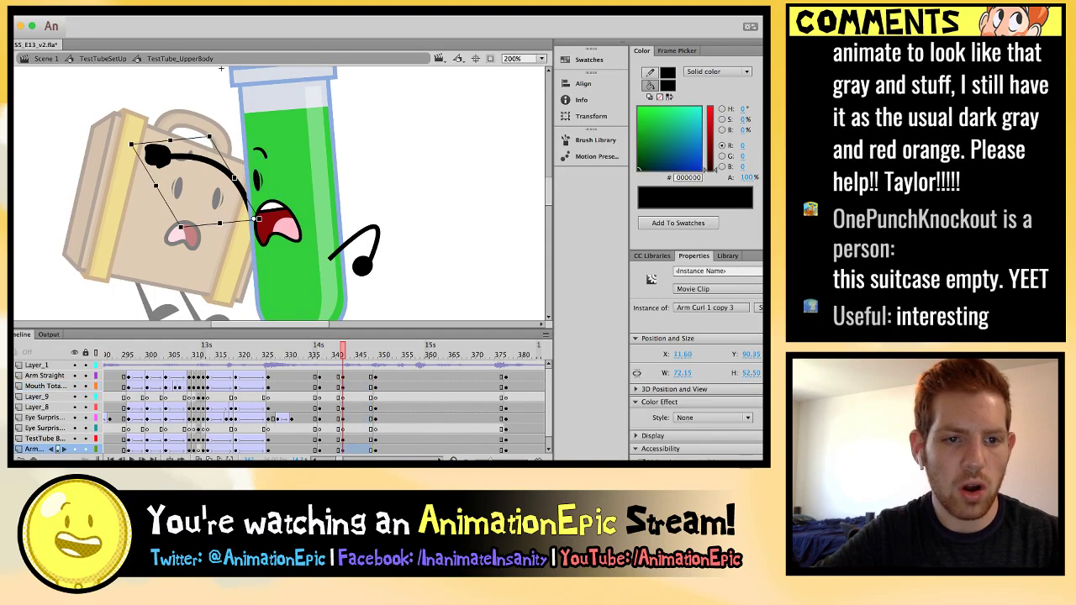
left_click_drag(189, 139, 198, 137)
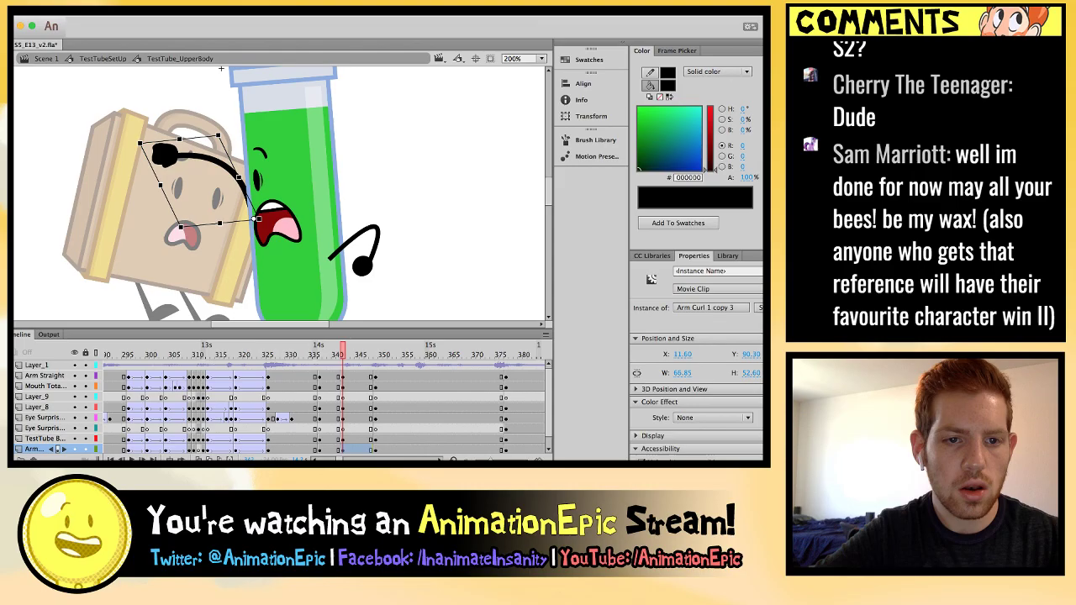
left_click_drag(181, 181, 179, 176)
Compare the new pose with the preceding frame, and replace the open eye with a squinting eye on frame 341.
key("comma")
left_click(363, 264)
key("period")
key("comma")
key("period")
key("super+equal")
scroll(278, 193, "up", 3)
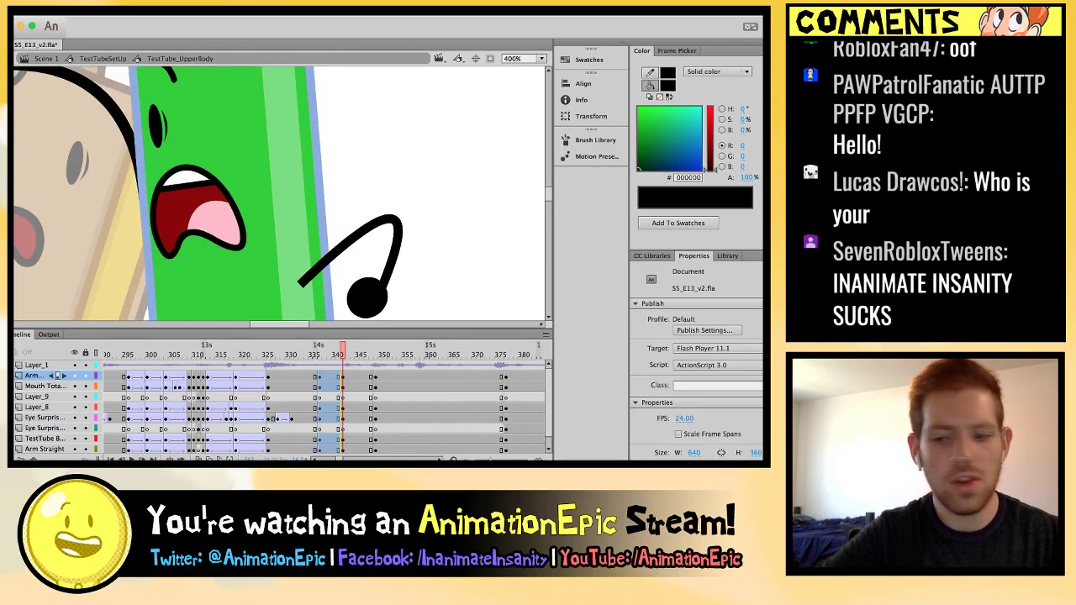
left_click(156, 122)
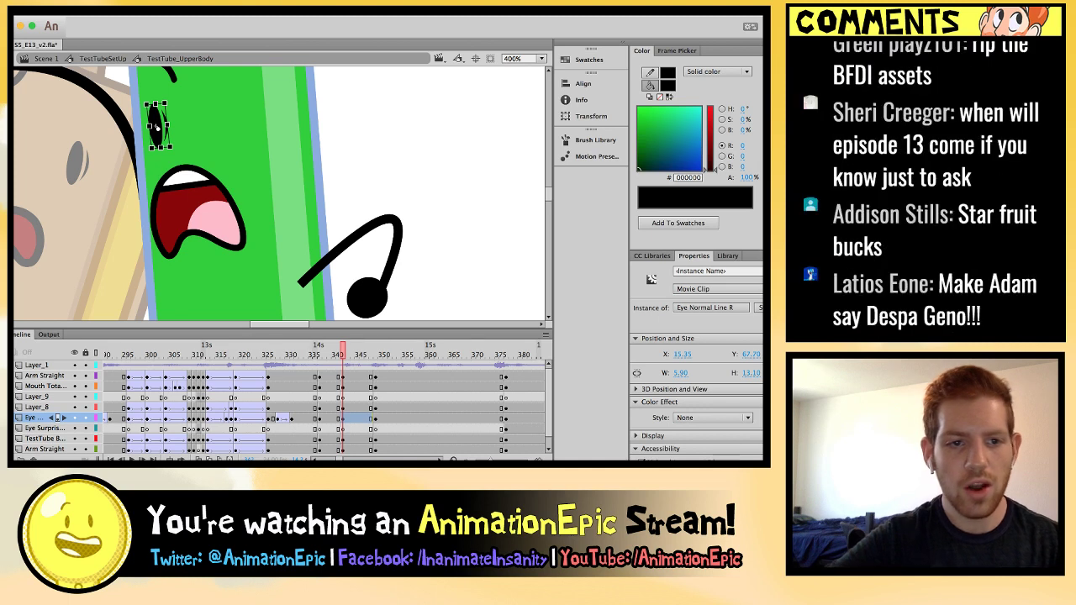
key("super+shift+a")
key("super+minus")
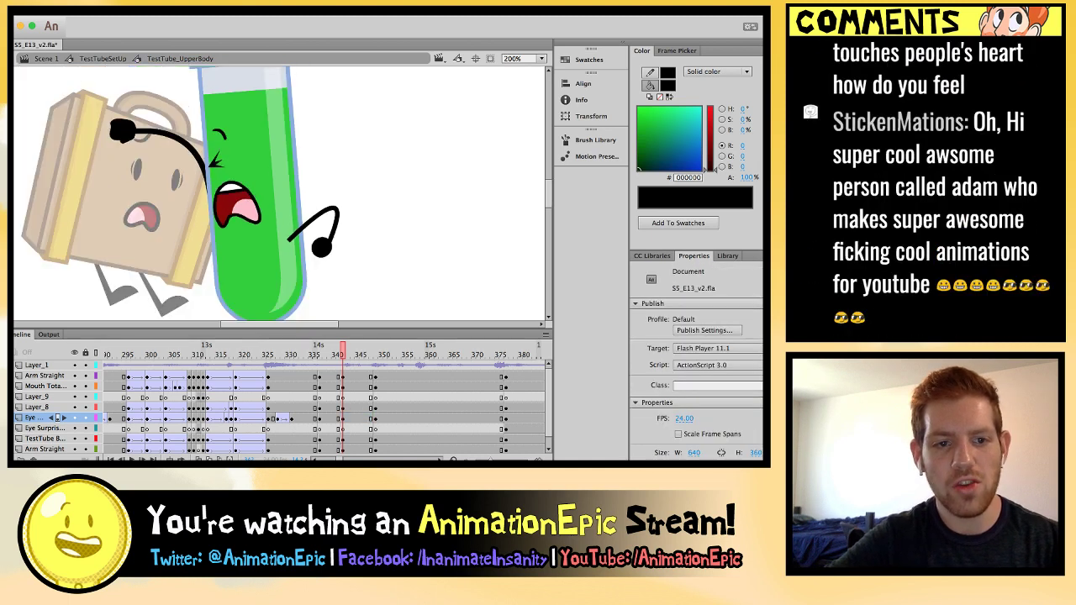
Step through and play frames 336 to 365 to examine the transitions between the squint pose and its neighbouring poses.
key("period")
key("comma")
key("period")
key("comma")
key("period")
key("comma")
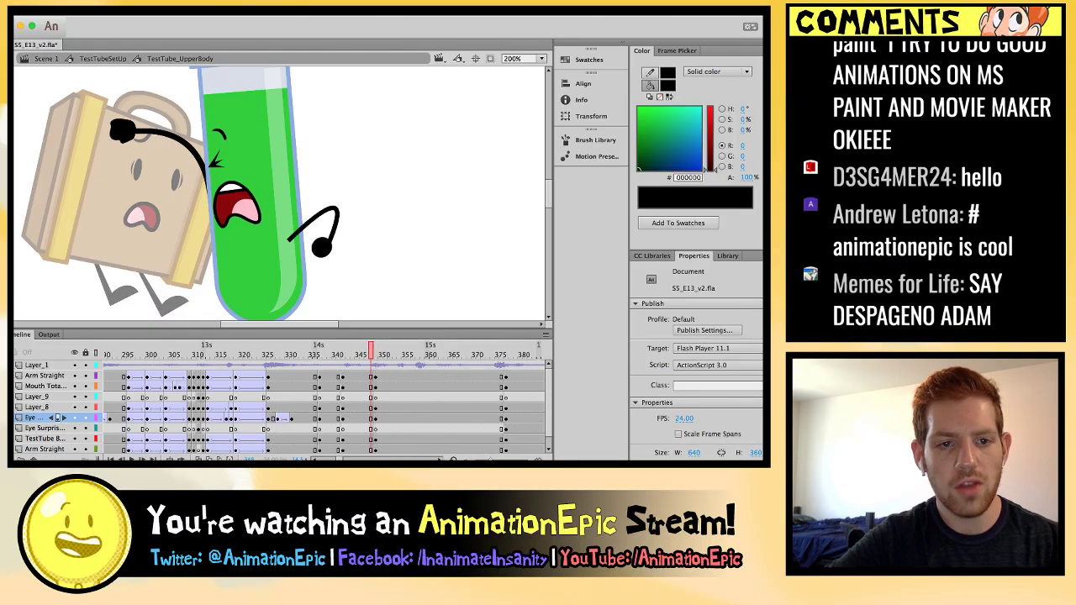
key("period")
key("comma")
key("comma")
key("comma")
key("comma")
key("comma")
key("comma")
key("comma")
key("comma")
key("comma")
key("comma")
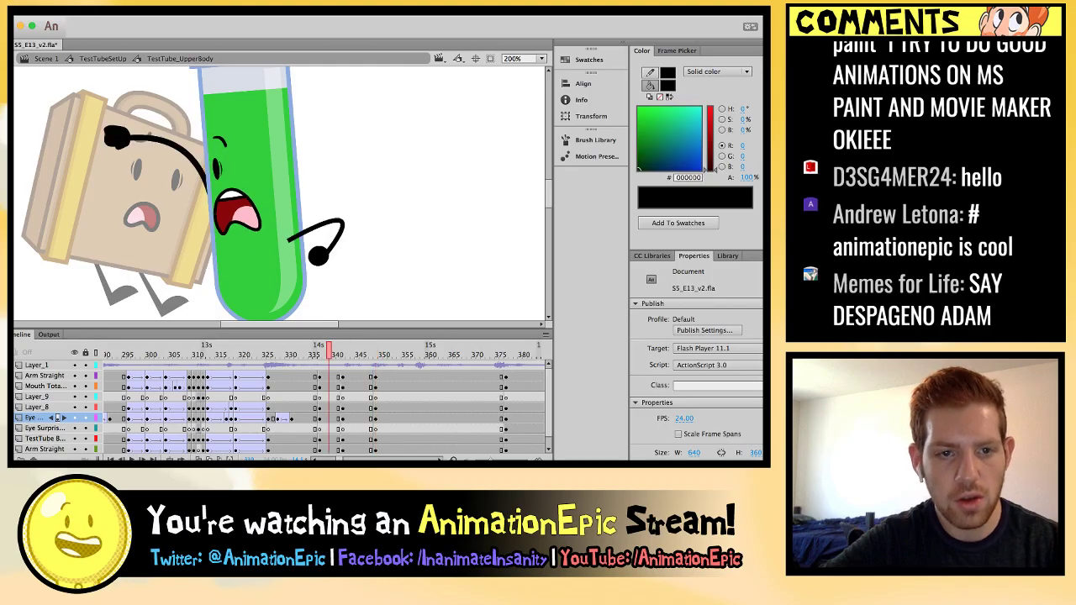
key("period")
key("period")
key("period")
key("period")
key("period")
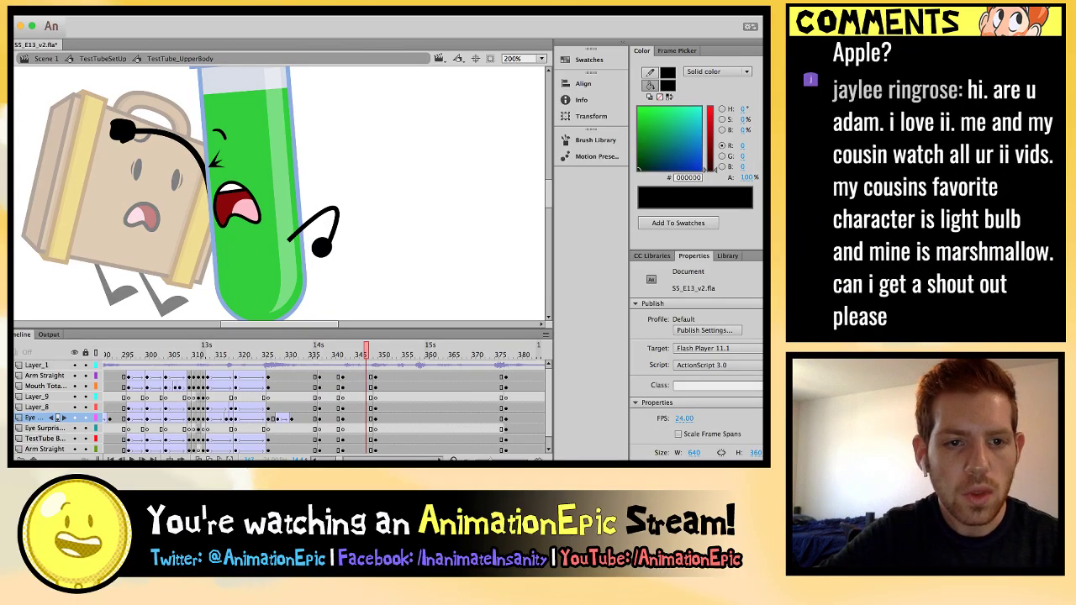
left_click(315, 418)
mouse_move(315, 354)
left_mouse_down()
mouse_move(366, 354)
mouse_move(311, 354)
left_mouse_up()
key("Return")
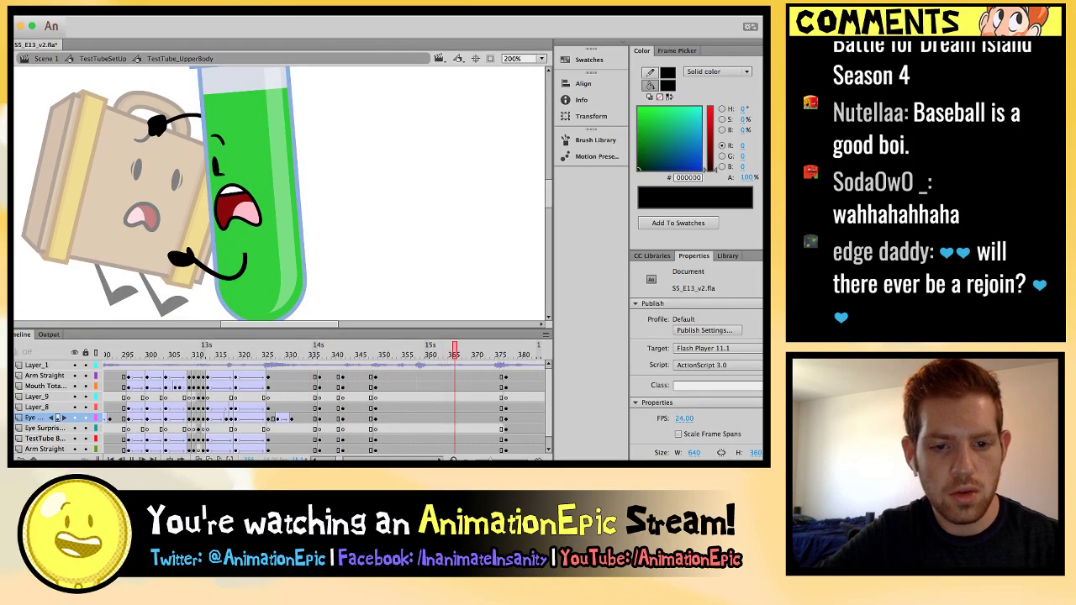
left_click(338, 354)
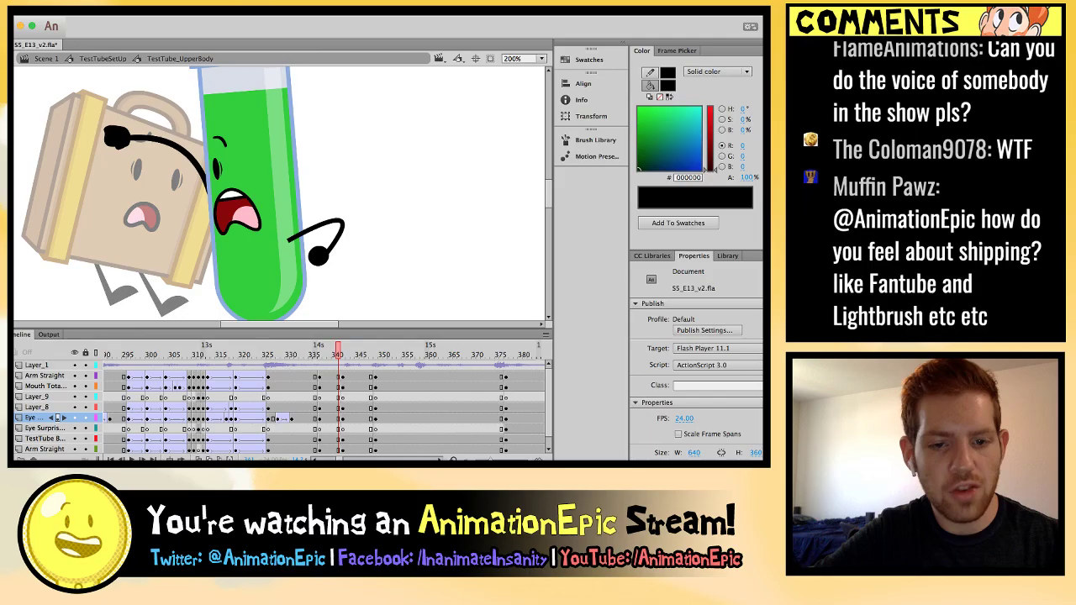
left_click(375, 354)
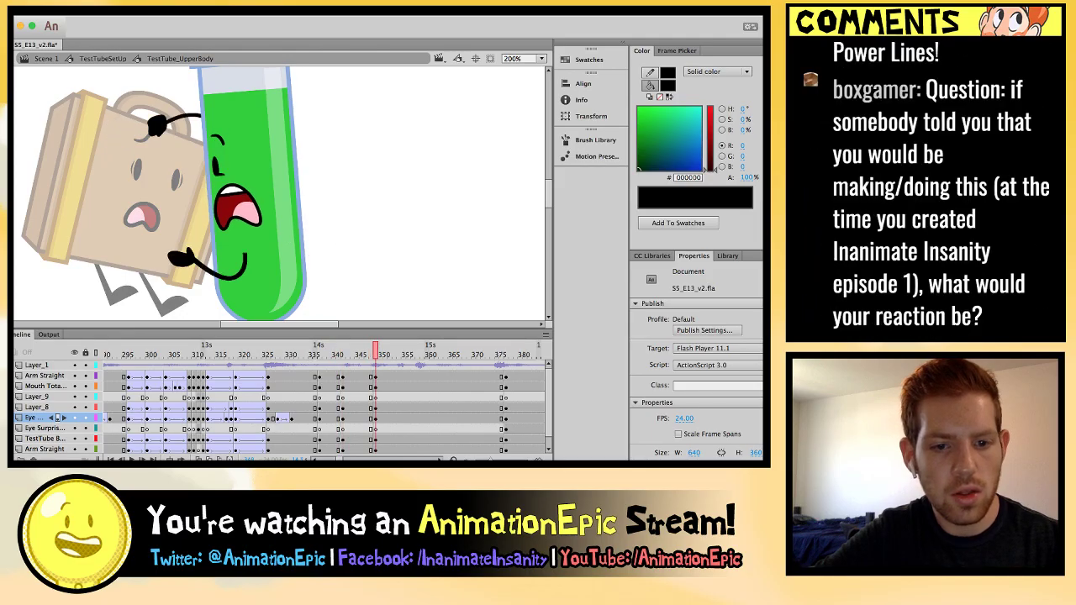
Move the raised arm slightly up and toward the test tube's body on frame 341.
left_click(339, 354)
left_click(214, 160)
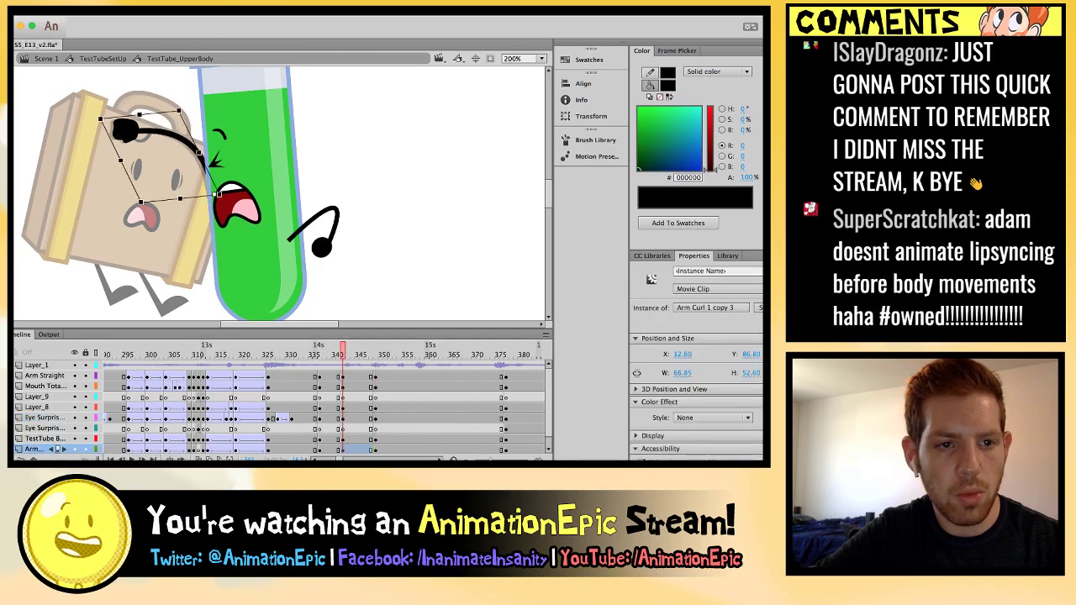
left_click_drag(212, 161, 217, 156)
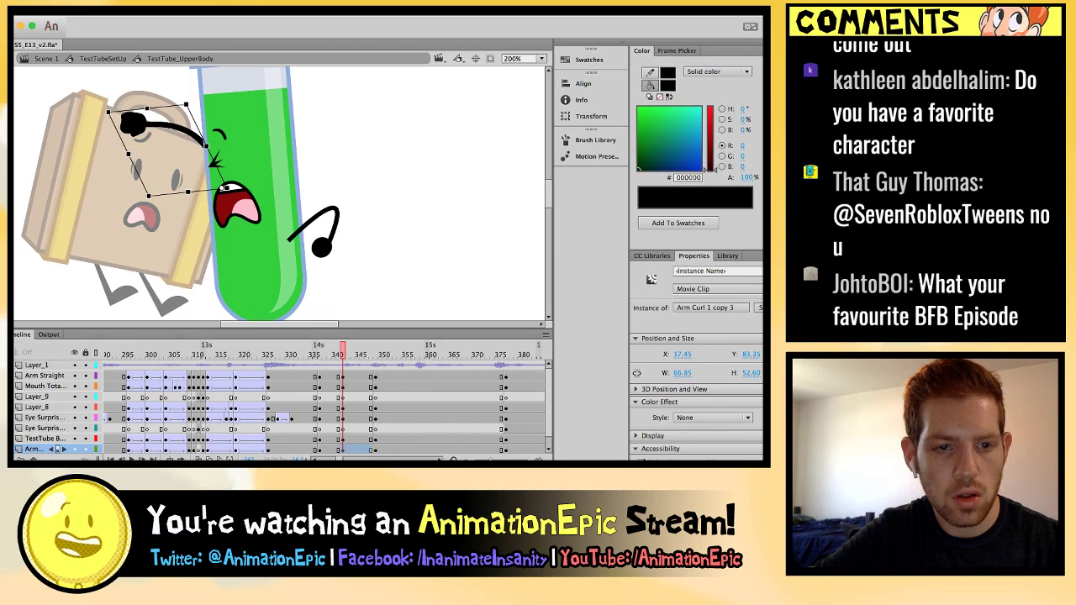
Insert keyframes on all the arm, face and body layers at frame 357.
left_click_drag(312, 354, 384, 354)
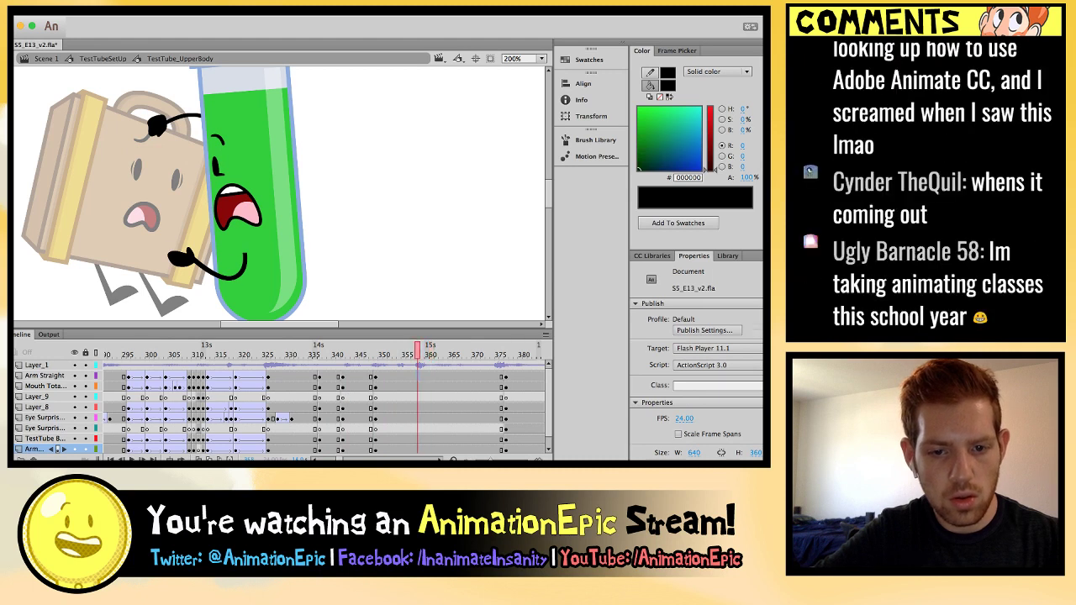
left_click(206, 265)
left_click(252, 194)
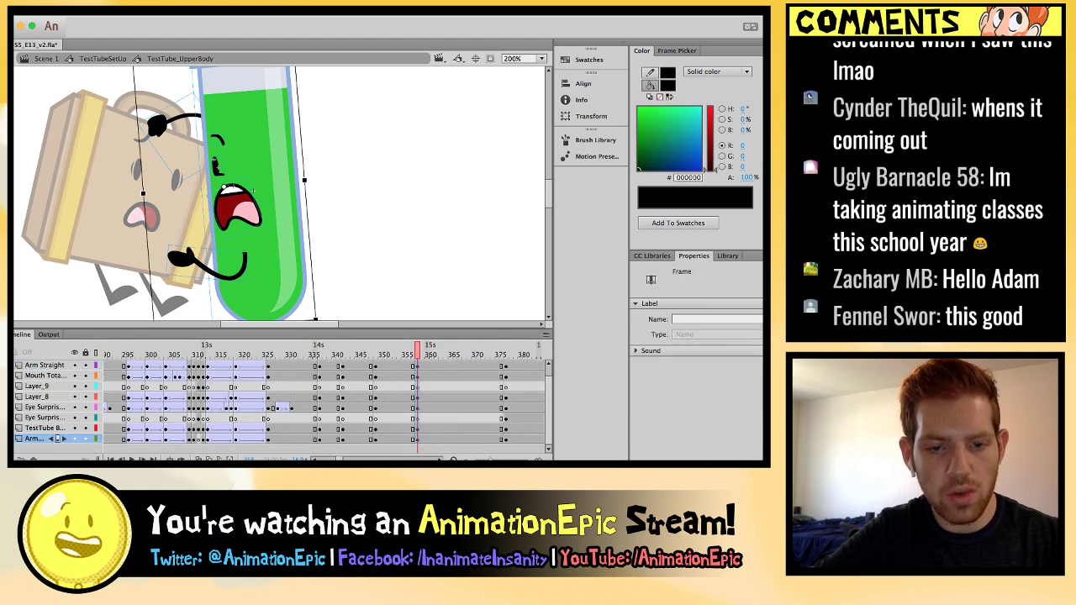
Rotate the raised arm slightly and nudge it right on frame 348, checking it against the neighbouring frames.
left_click(375, 439)
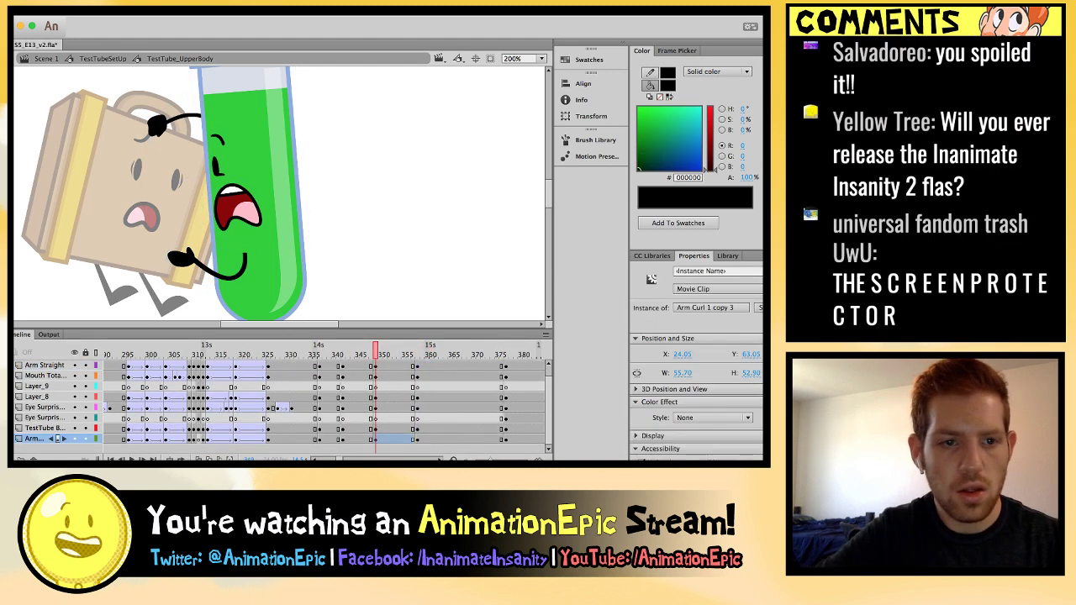
key("super+equal")
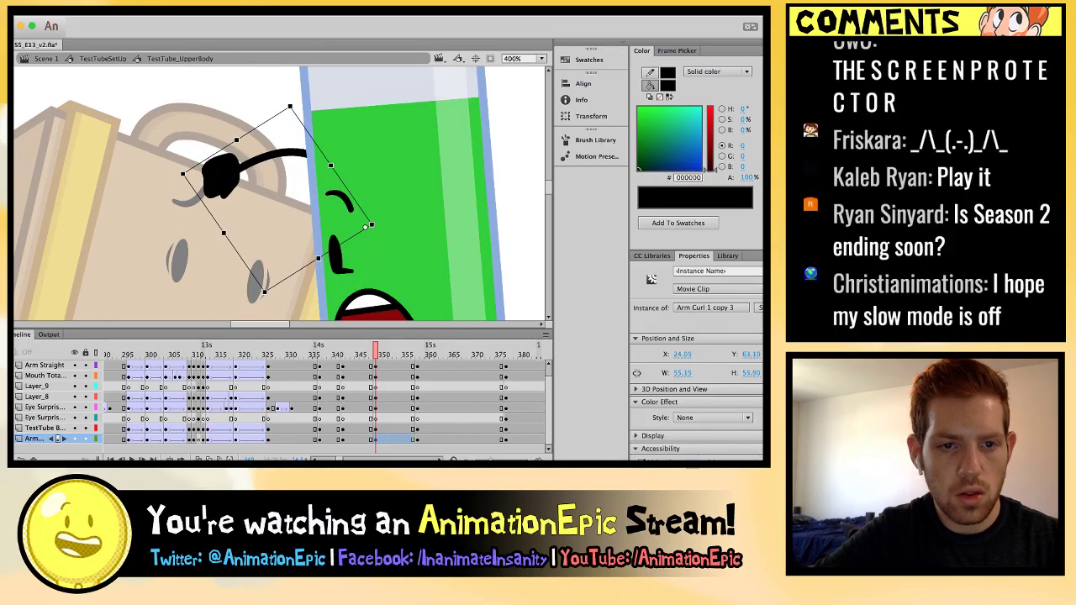
key("Right")
key("Right")
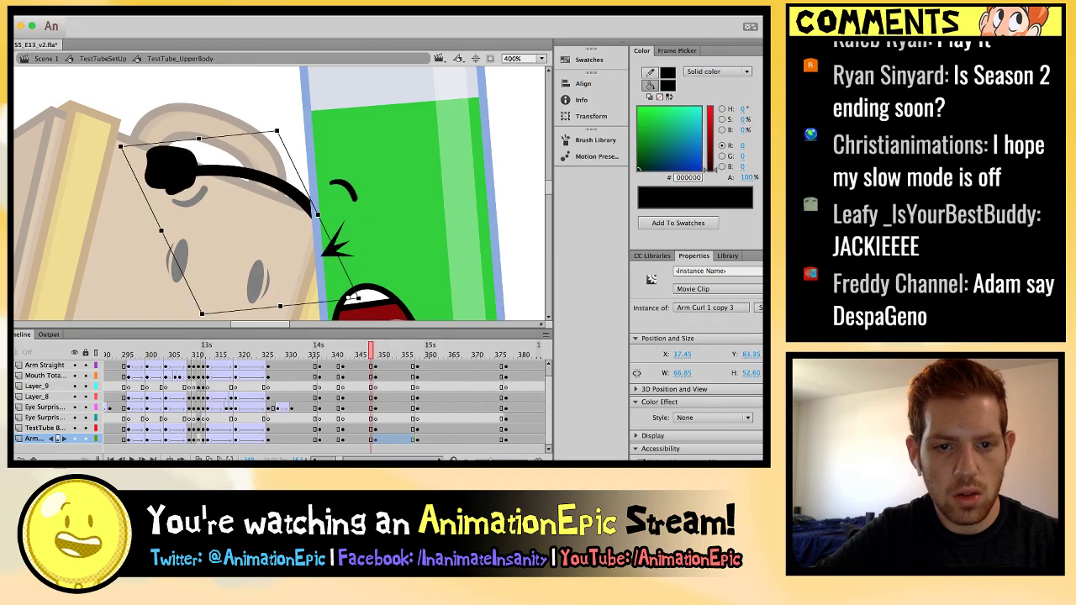
key("super+shift+a")
scroll(284, 193, "down", 3)
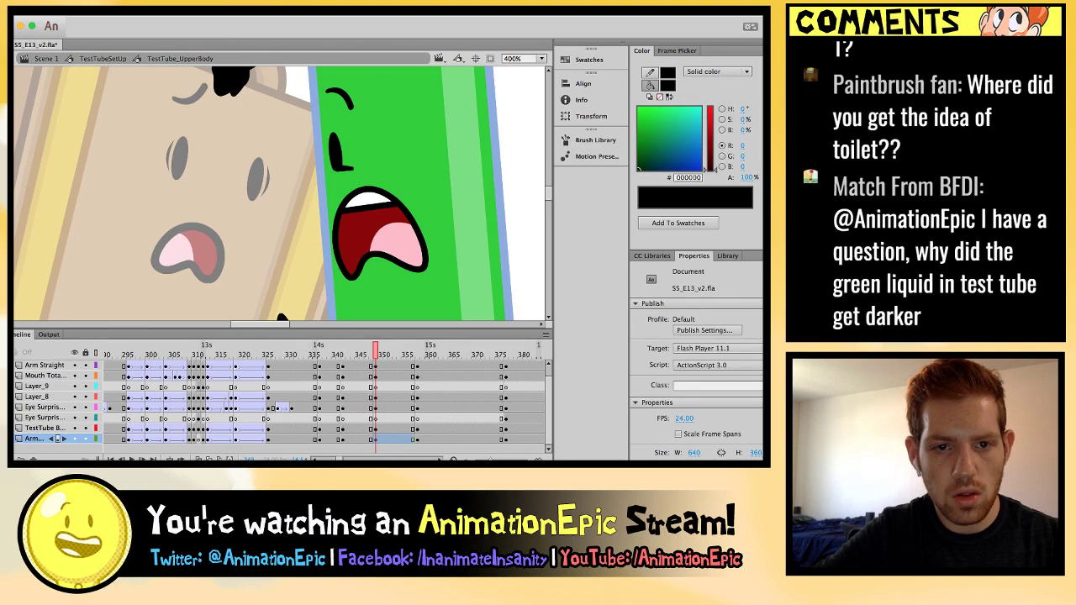
key("shift+period")
scroll(337, 193, "up", 3)
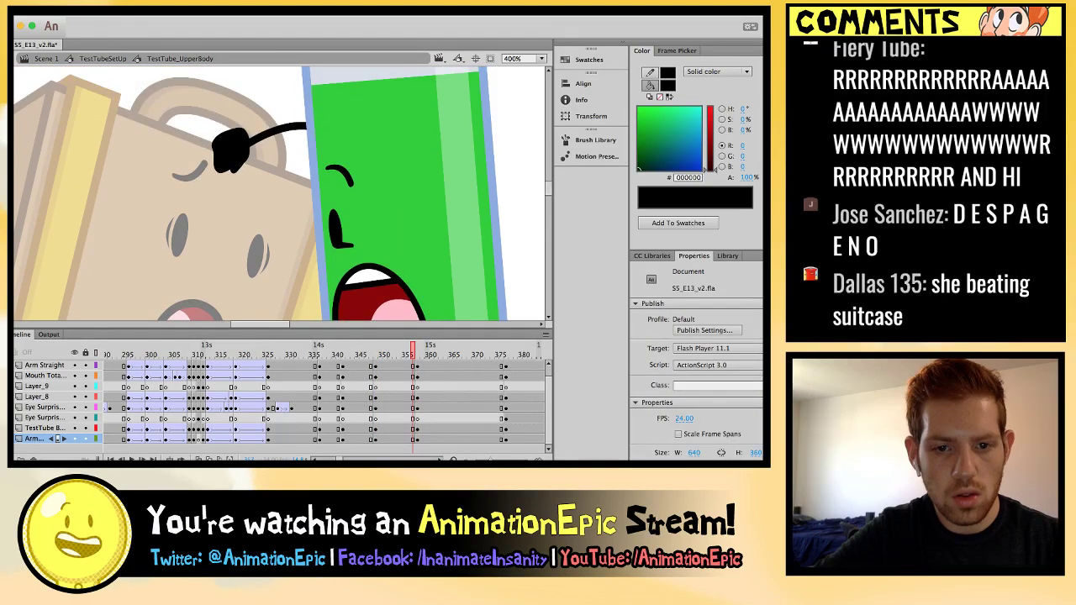
Nudge the test tube's brow, eye and mouth slightly down in the pose that starts on frame 348.
left_click(340, 175)
left_click(333, 215)
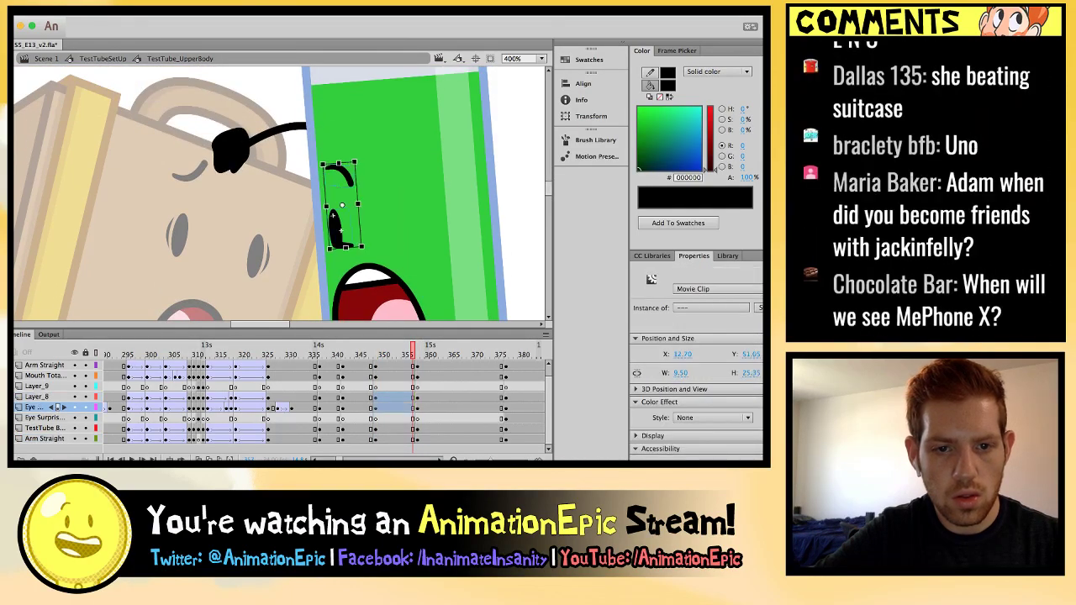
scroll(333, 215, "down", 3)
scroll(333, 215, "right", 2)
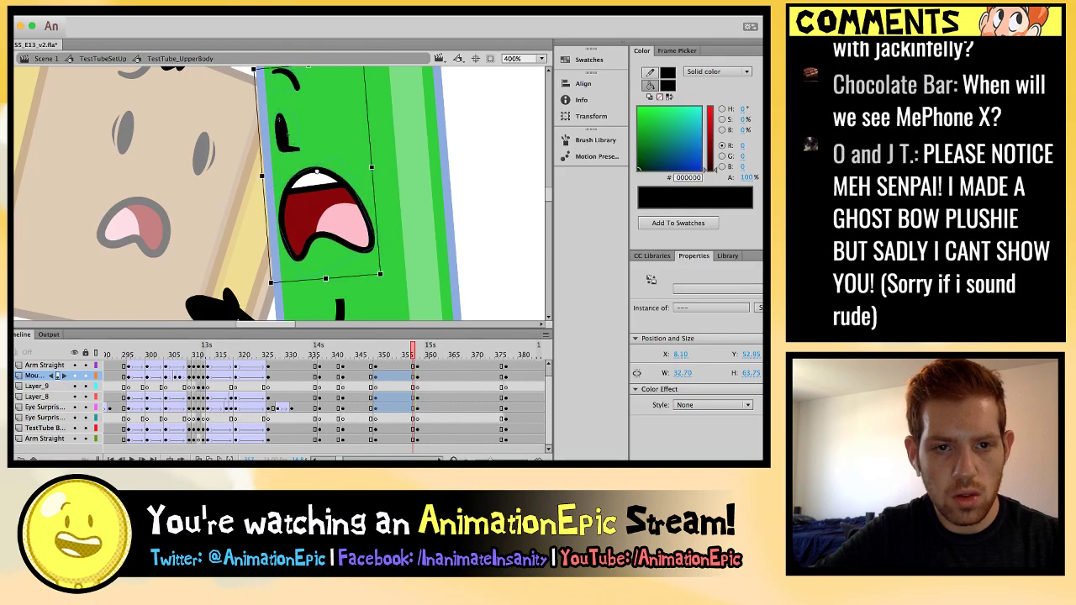
key("Escape")
left_click(286, 84)
key("super+equal")
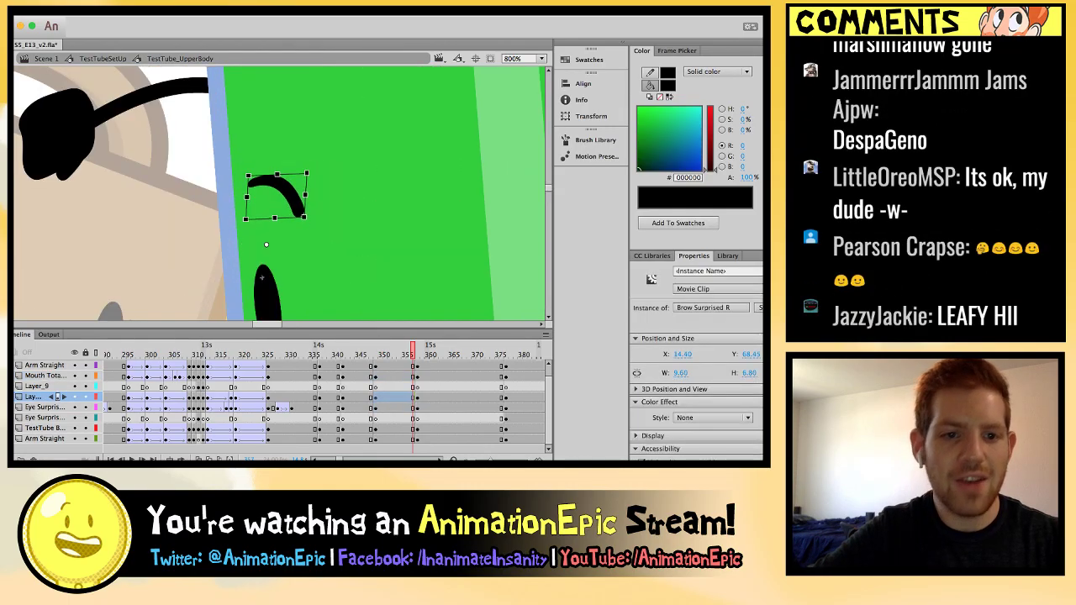
key("super+minus")
key("super+minus")
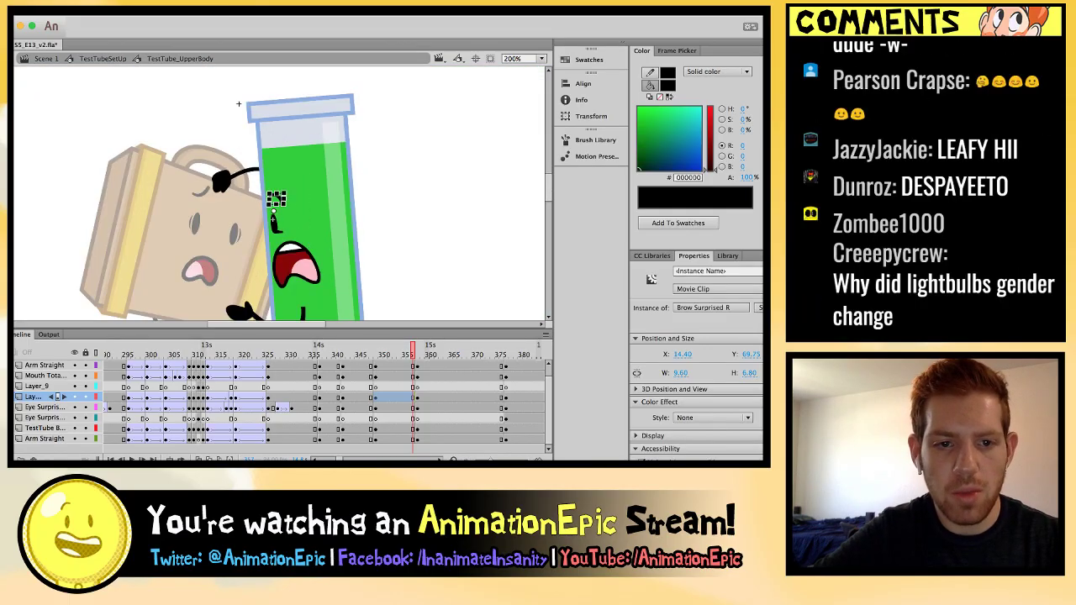
Nudge the test tube's lower curled arm slightly left on frame 348.
key("Escape")
key("comma")
key("comma")
key("comma")
key("comma")
key("comma")
key("comma")
key("comma")
key("comma")
key("comma")
key("comma")
key("comma")
key("comma")
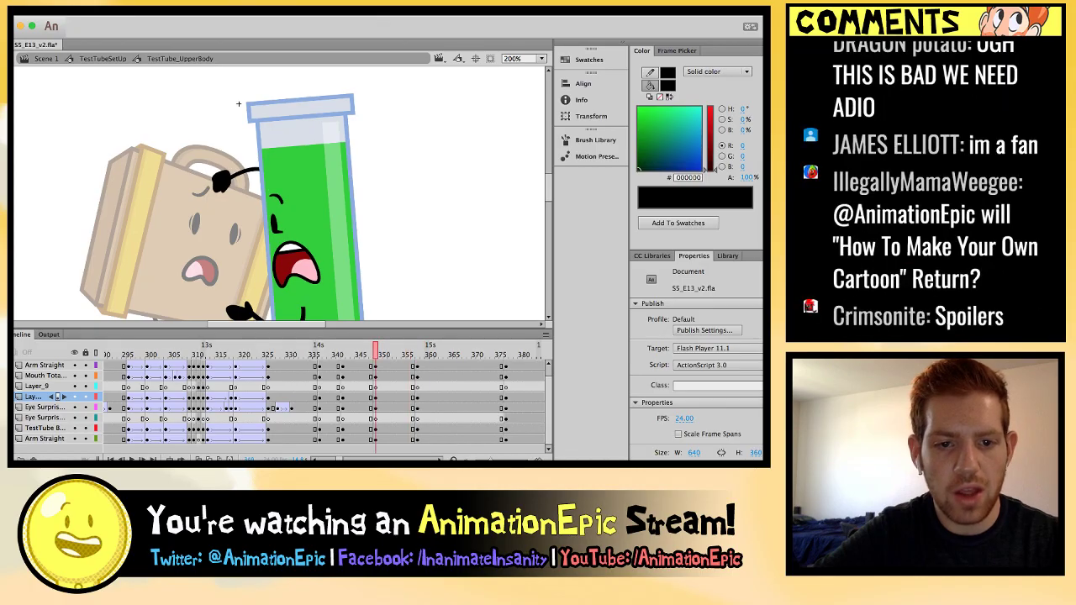
scroll(238, 104, "down", 5)
left_click(252, 189)
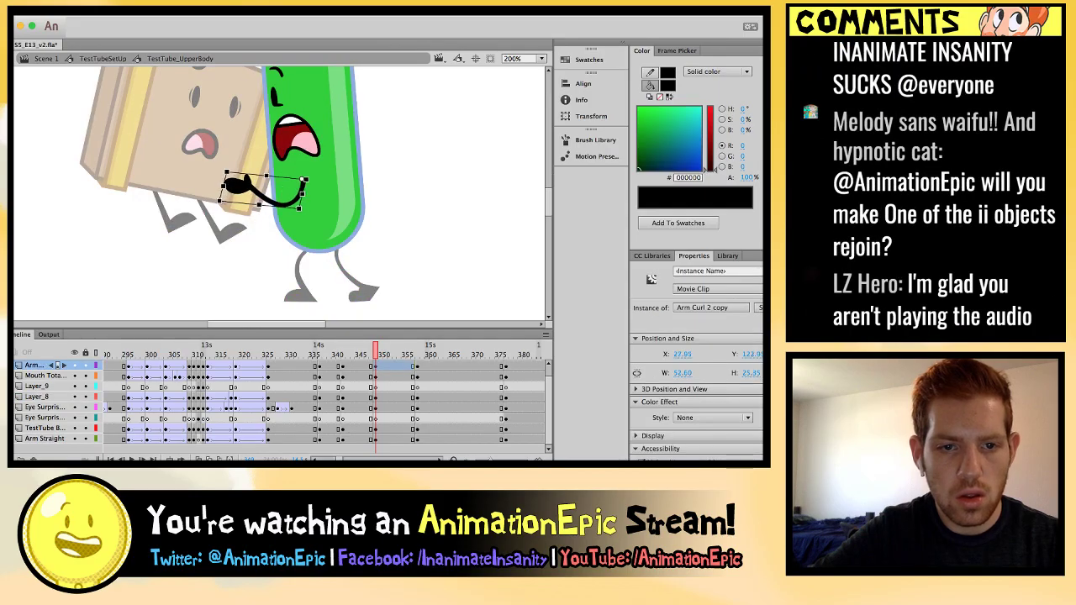
key("Left")
key("Left")
key("Left")
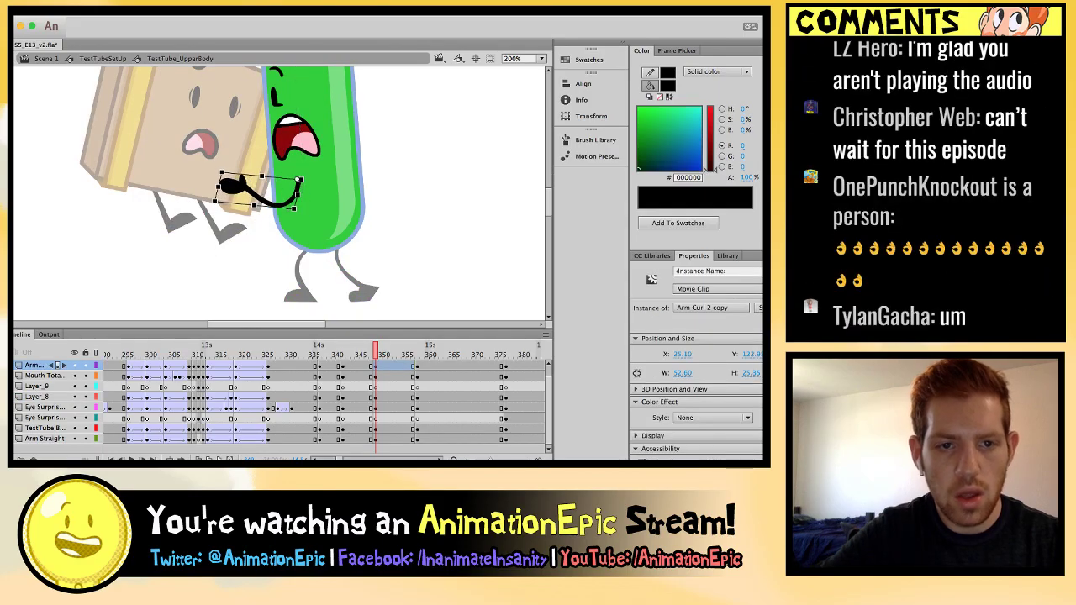
key("Right")
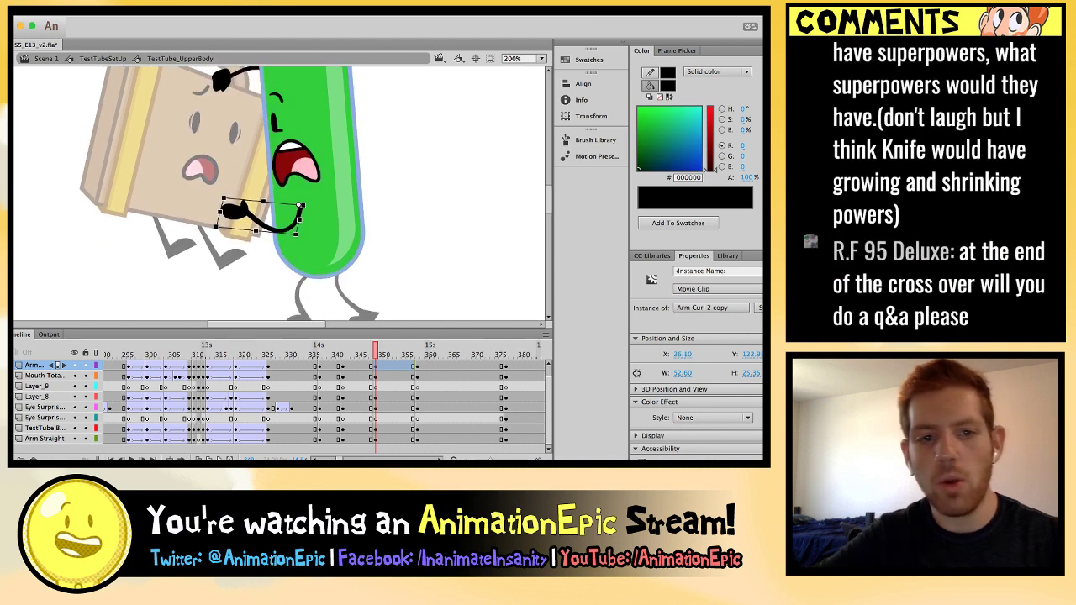
key("Escape")
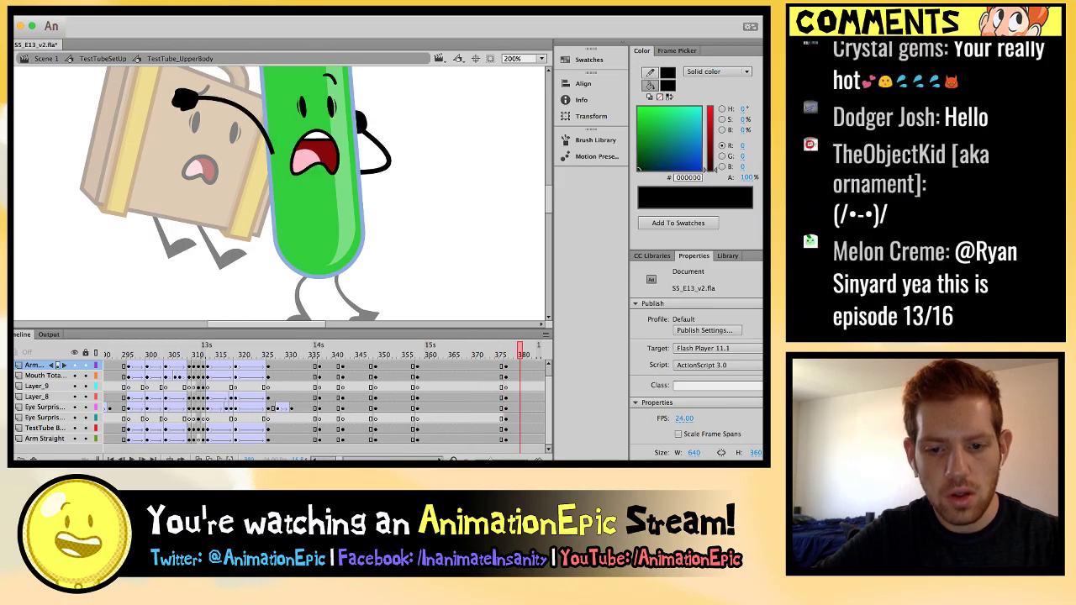
Insert keyframes on all the arm, face and body layers at frame 371.
left_click(57, 449)
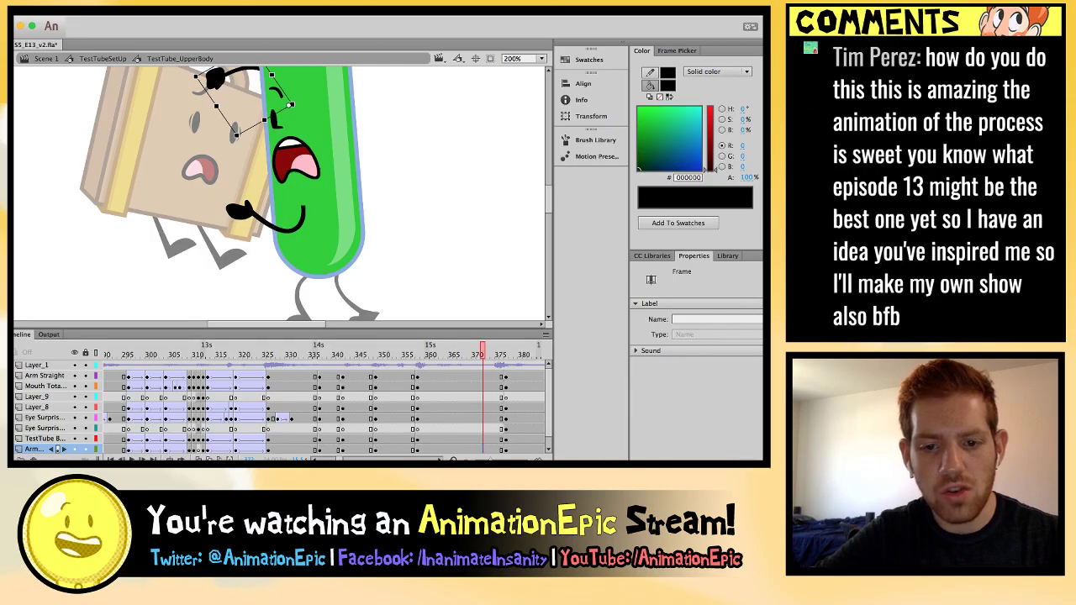
left_click(311, 193)
key("F6")
key("ctrl+z")
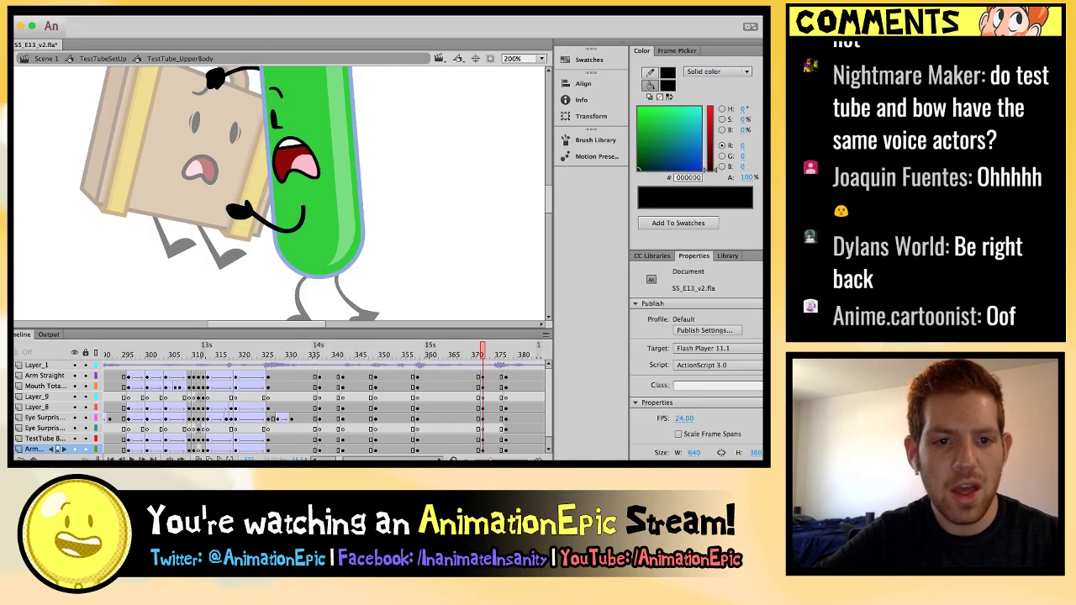
Give the stage more height above the timeline, bring both characters into view and play back the animation.
left_click_drag(282, 328, 283, 340)
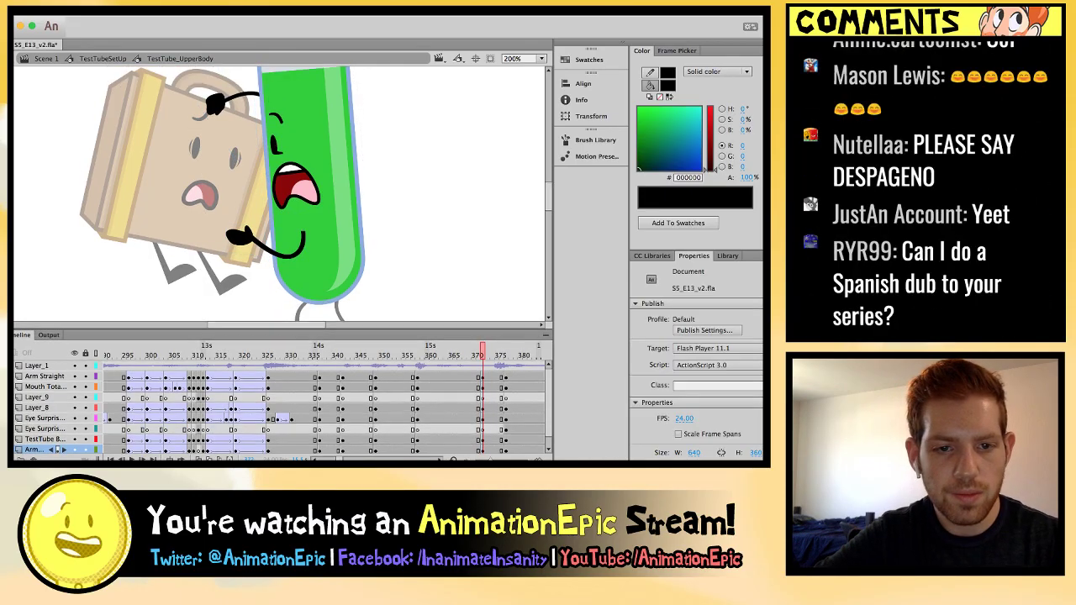
scroll(283, 200, "up", 2)
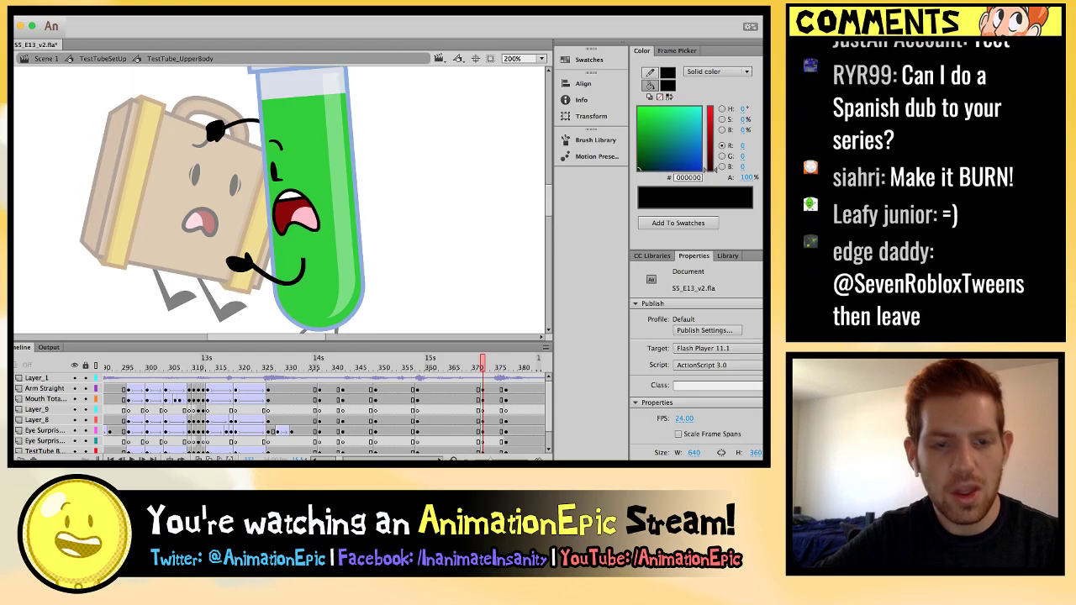
scroll(249, 204, "left", 2)
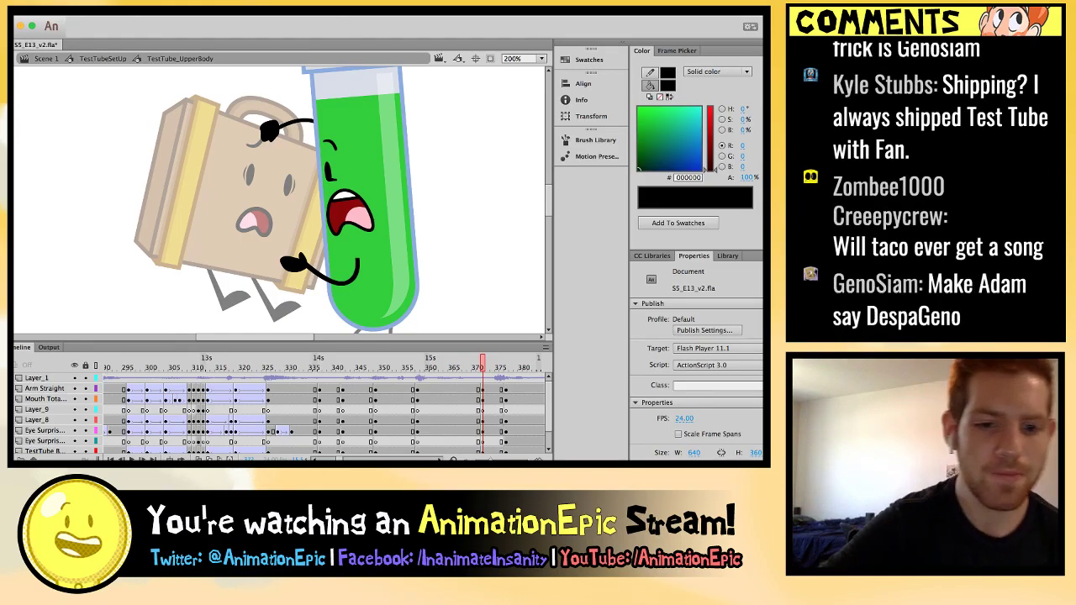
key("Return")
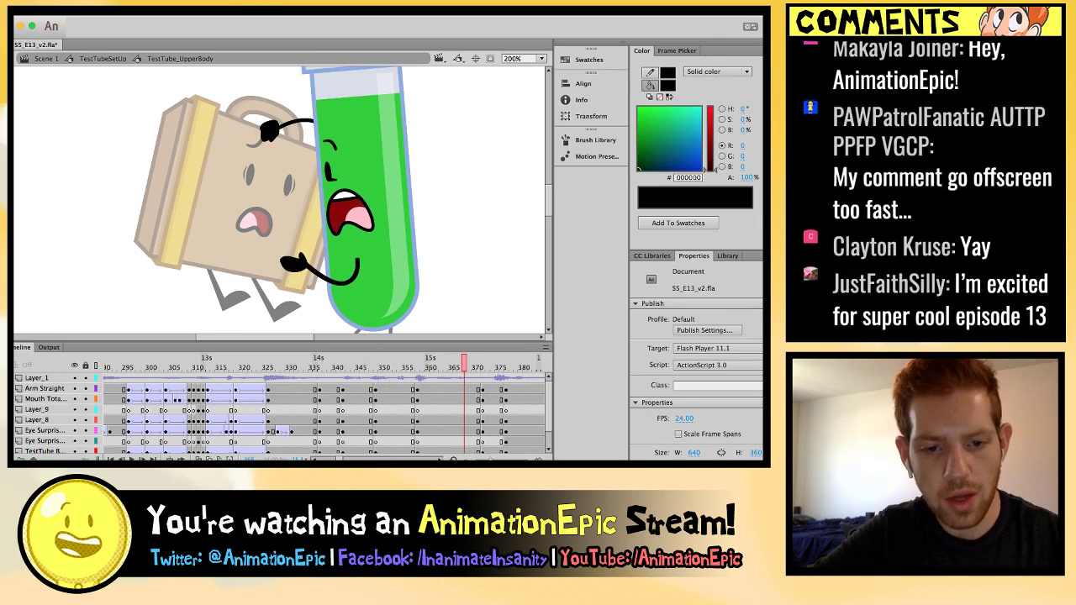
Create classic tweens between frames 336 and 341 on the arm, face and body layers and open their classic ease setting.
left_click(319, 399)
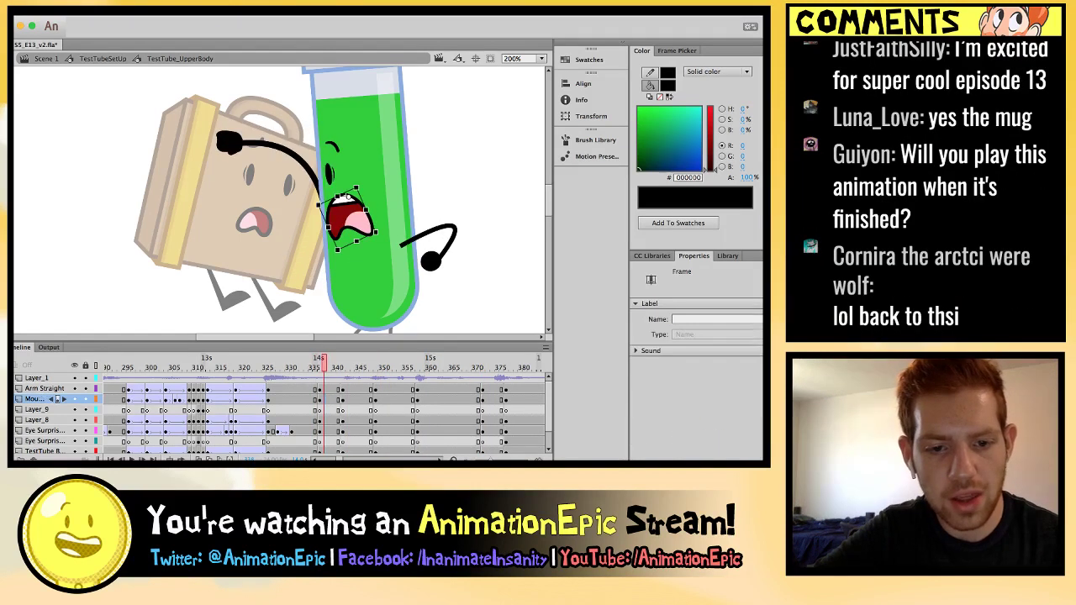
left_click(57, 389)
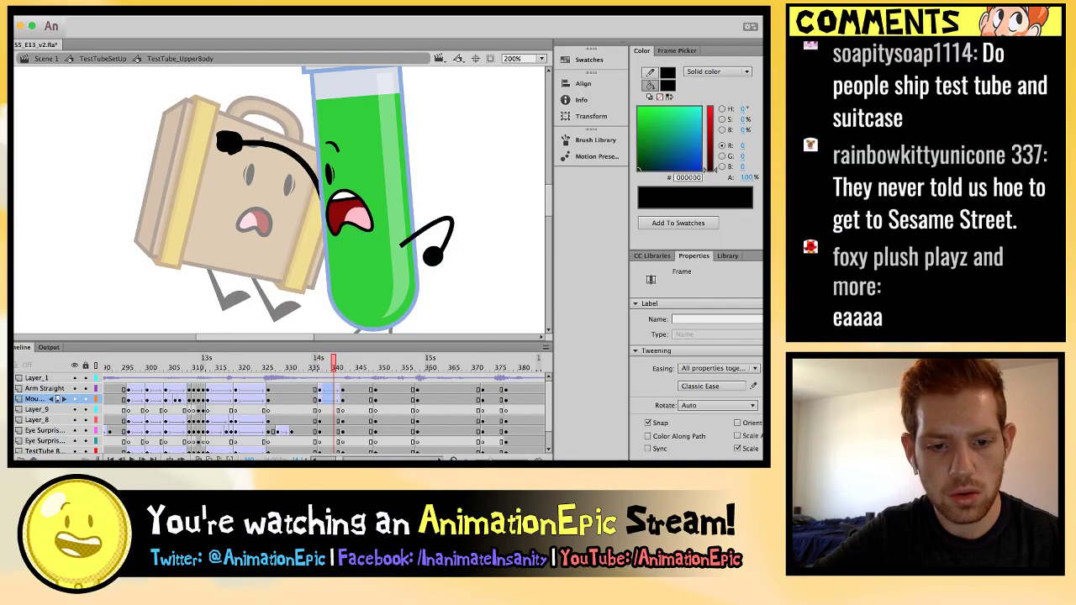
left_click(33, 430)
scroll(51, 412, "down", 1)
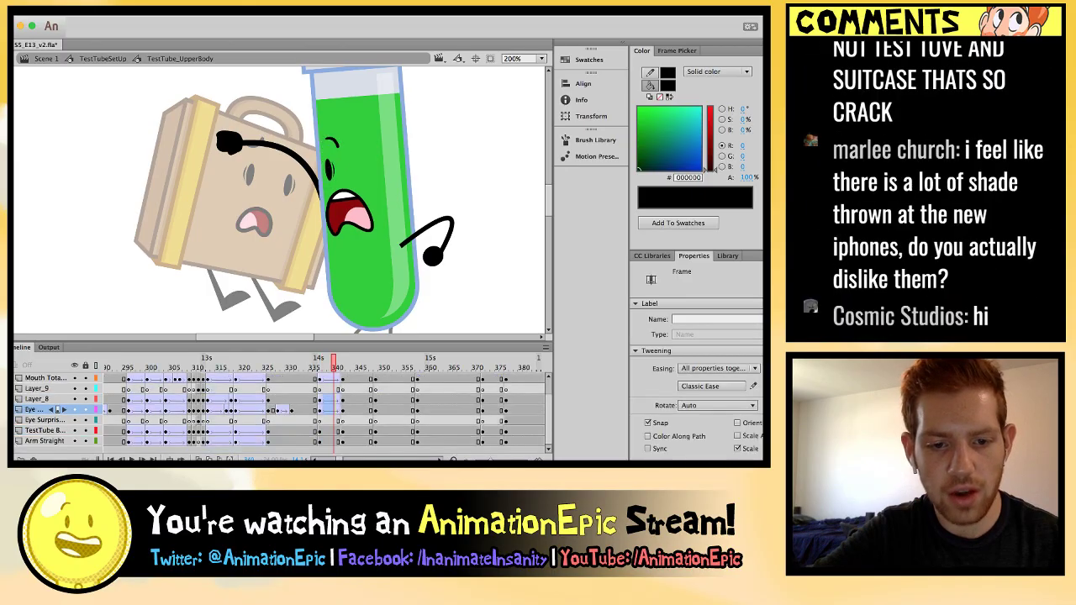
left_click(34, 441)
left_click(324, 441)
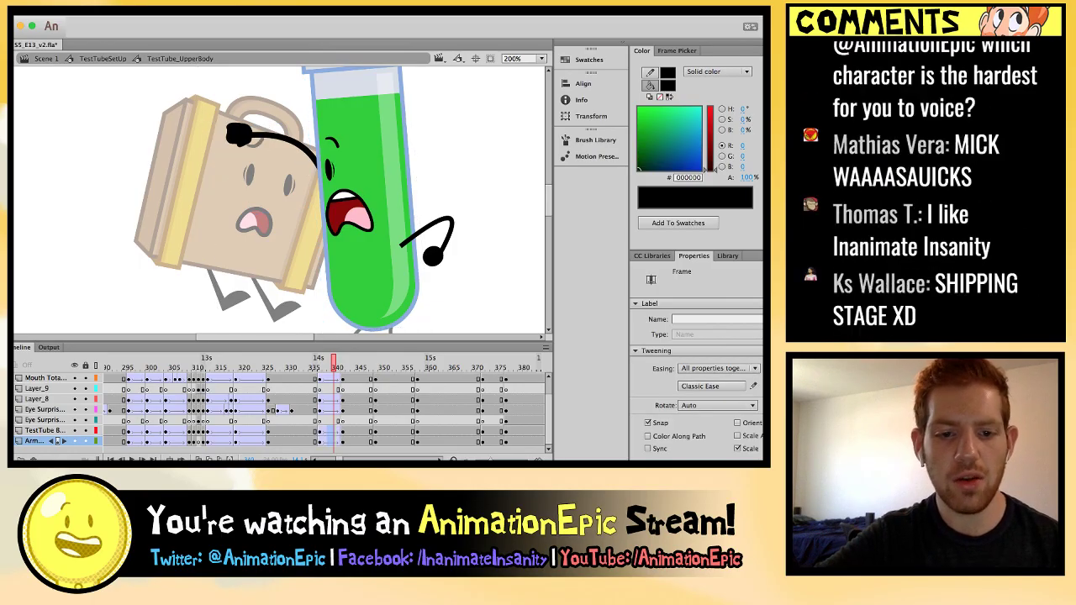
scroll(324, 416, "up", 1)
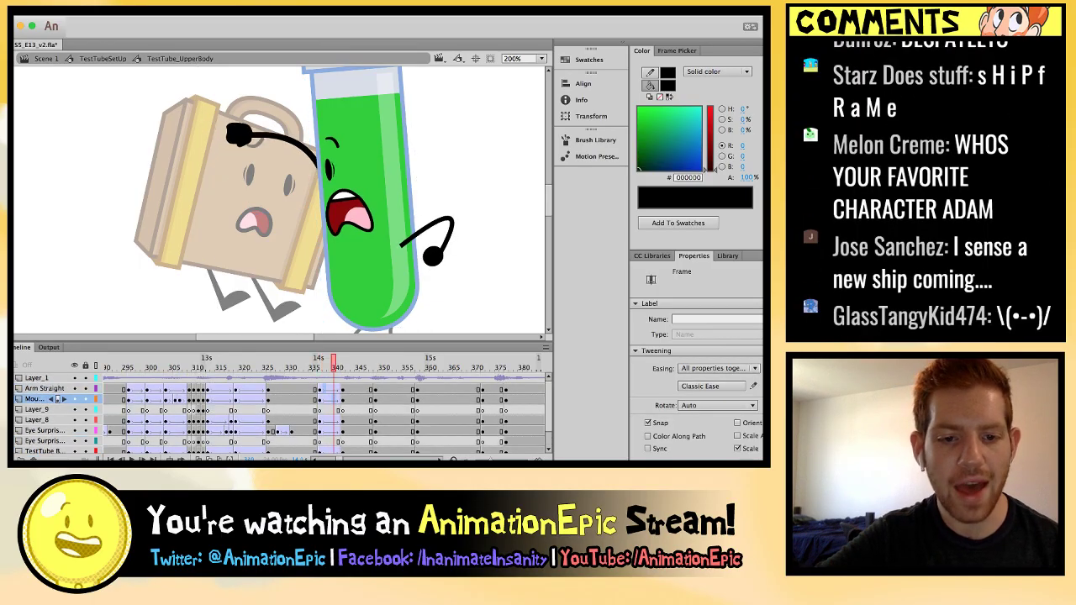
scroll(51, 412, "down", 1)
left_click(37, 399)
left_click(329, 431)
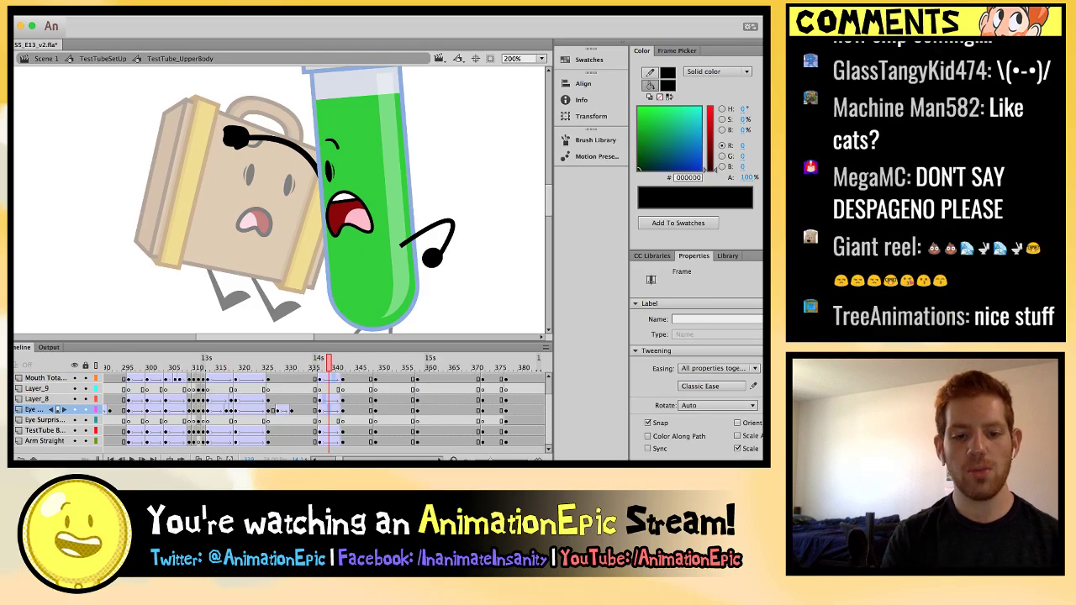
left_click(335, 441)
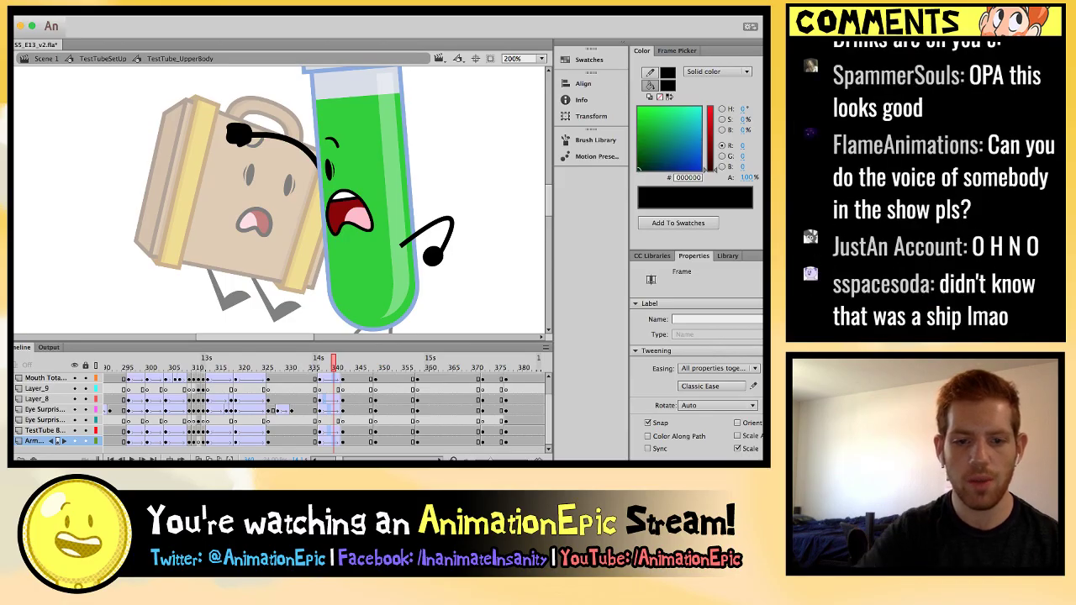
left_click(703, 386)
key("Return")
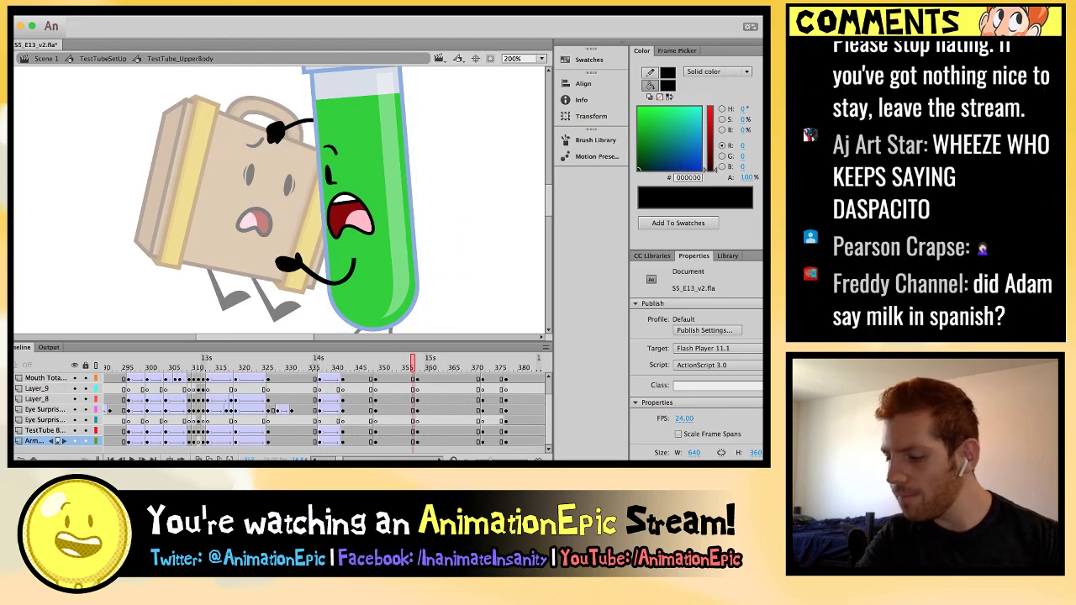
Step back and forth through frames 336 to 342 to examine how the test tube's eye changes into the squint.
left_click(320, 441)
key("period")
key("period")
key("period")
key("period")
key("period")
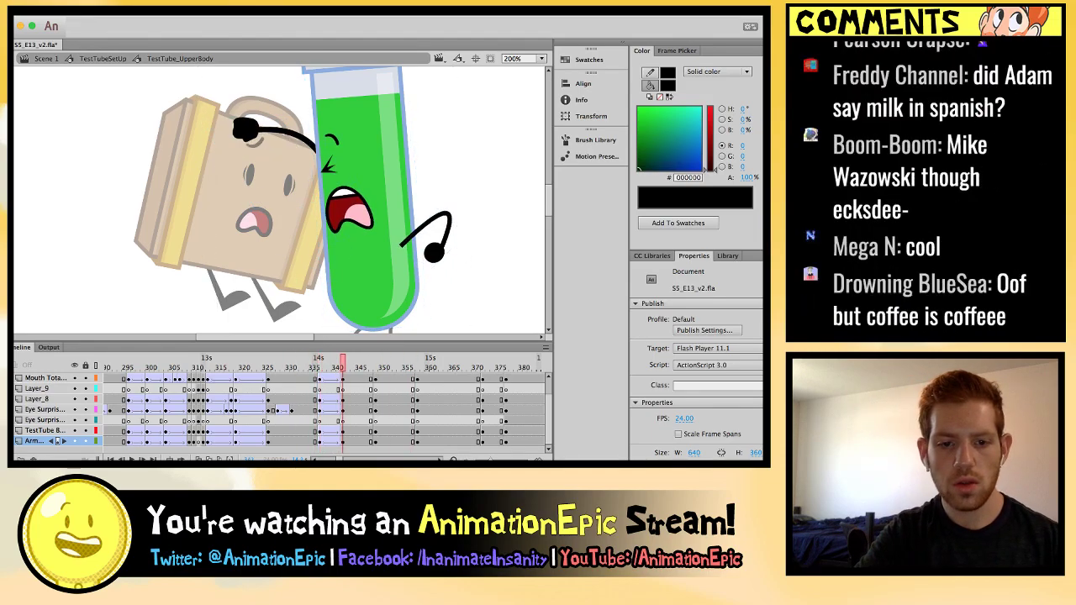
key("period")
key("comma")
key("comma")
key("ctrl+equal")
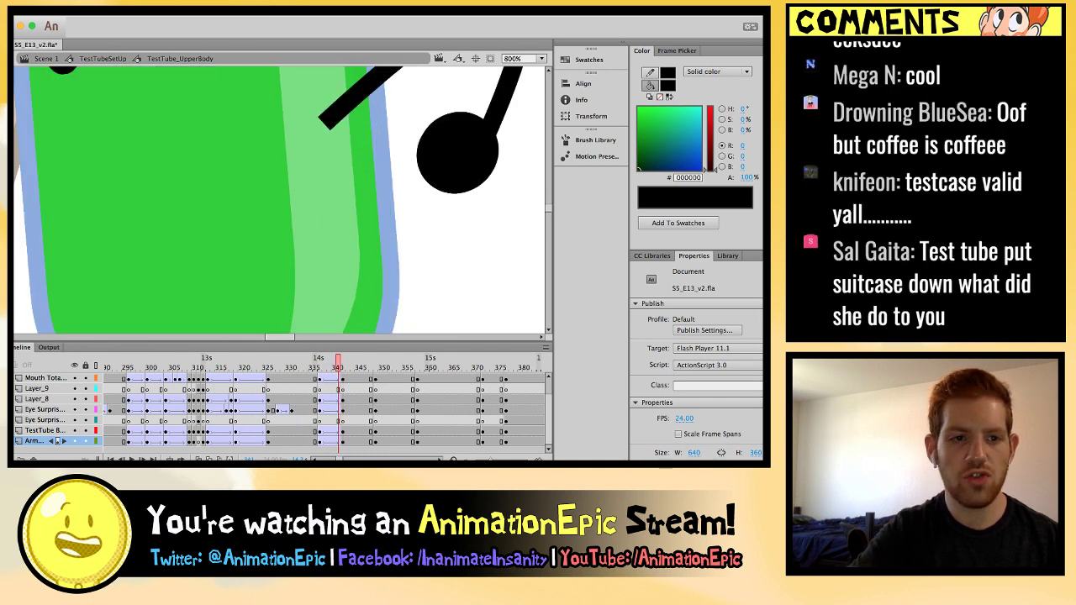
key("ctrl+equal")
scroll(278, 201, "left", 3)
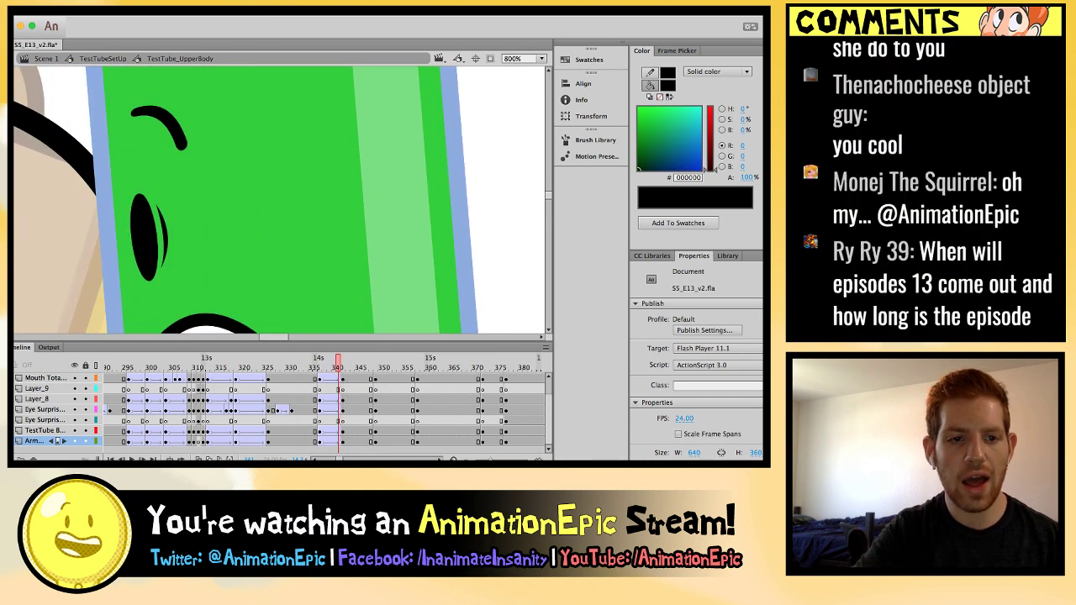
key("period")
key("comma")
key("comma")
key("period")
key("period")
key("comma")
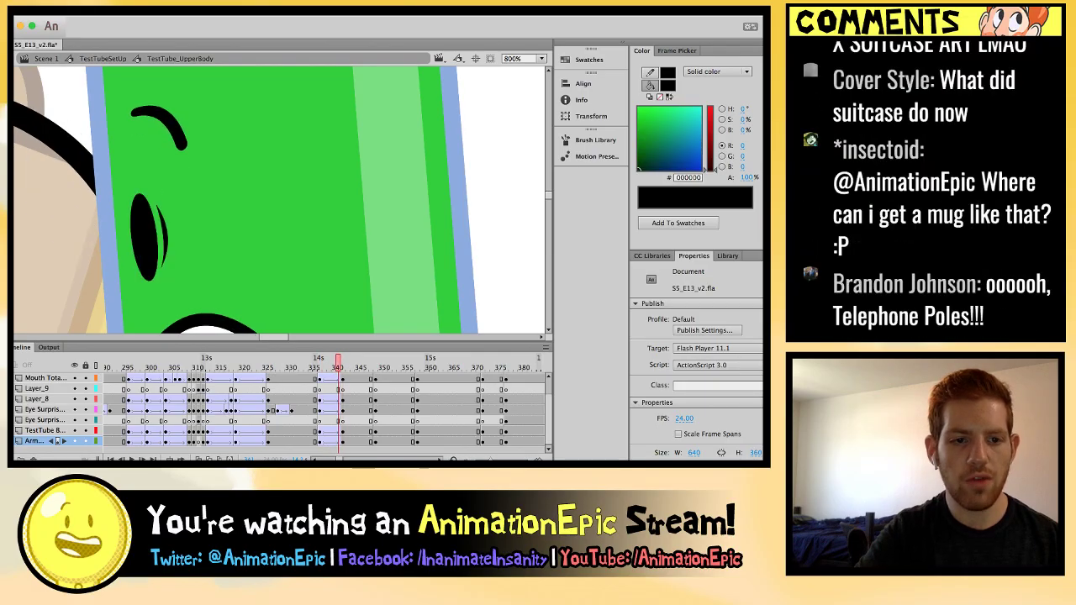
Add eye keyframes on frames 339 and 340 with the squint eye on frame 340, comparing the neighbouring frames.
left_click(117, 217)
left_click_drag(116, 215, 145, 237)
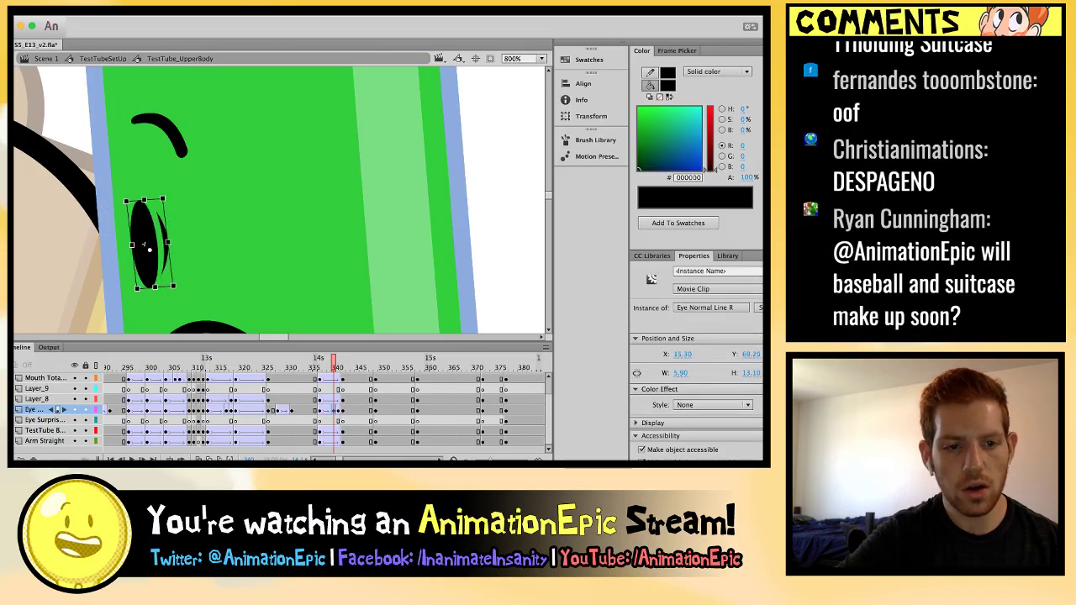
key("comma")
key("comma")
key("period")
key("period")
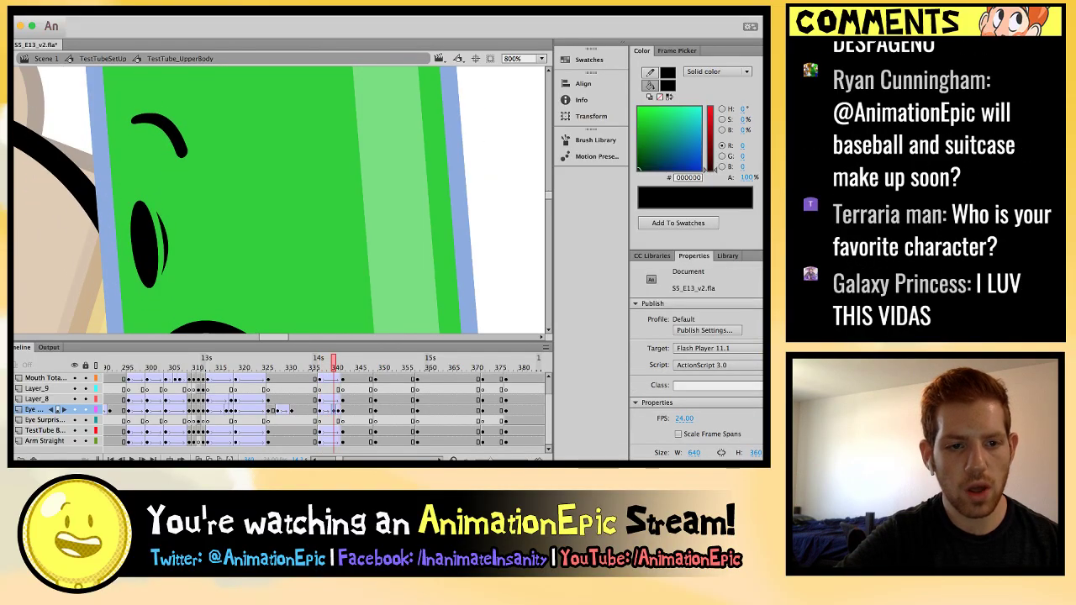
Widen and slightly flatten the normal eye on frame 339 to about 7.2 wide by 12.1 high.
left_click(145, 246)
left_click_drag(132, 244, 128, 245)
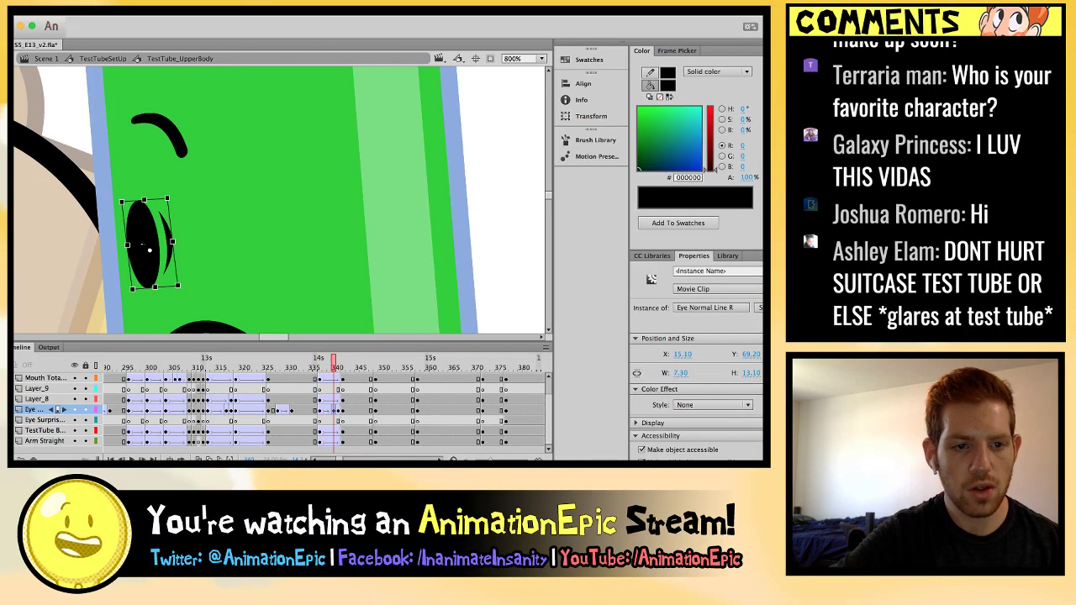
left_click_drag(140, 202, 142, 204)
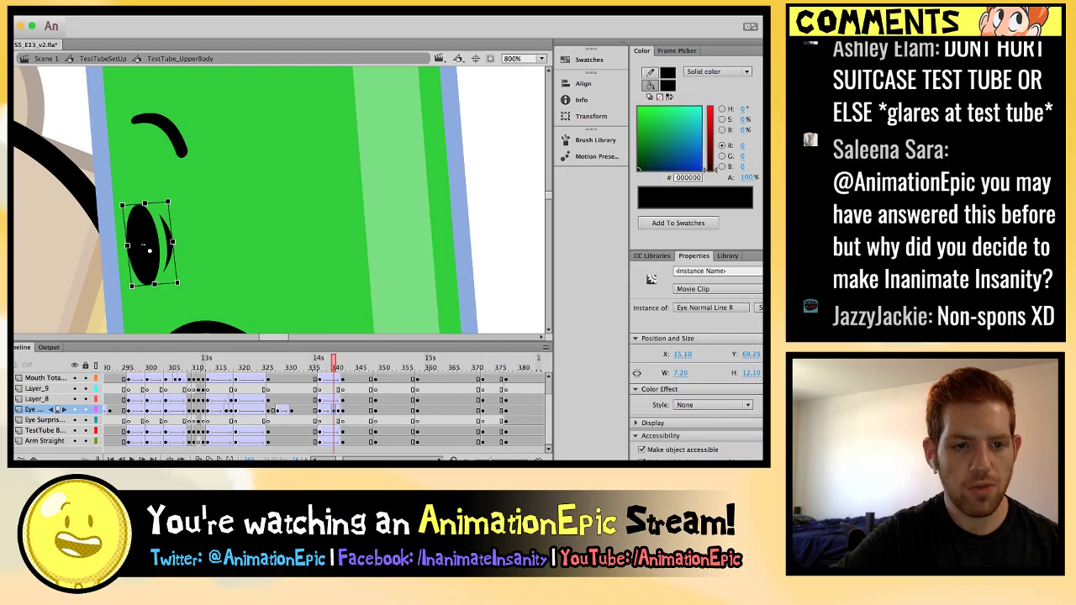
Move the squint eye slightly up and right on frame 340, then squash it to about 9.15 wide by 9.45 high.
key("period")
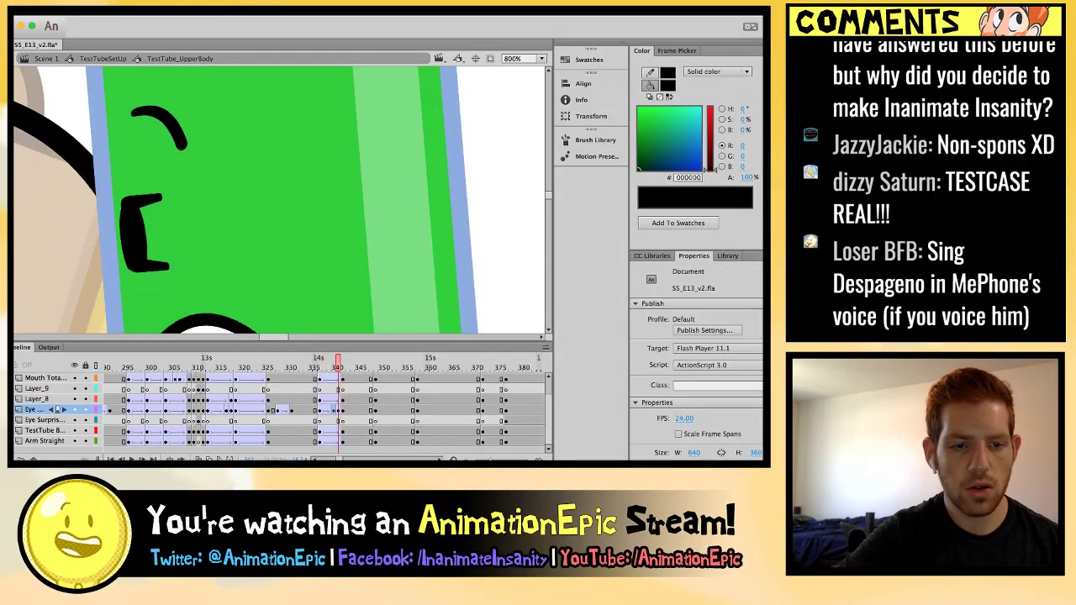
left_click(143, 227)
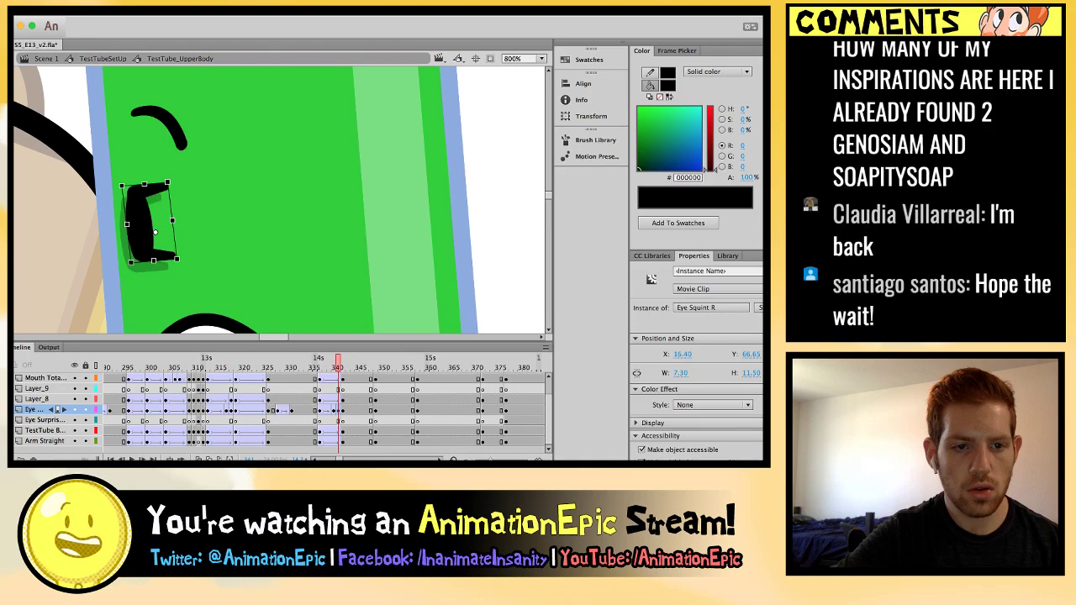
key("period")
key("comma")
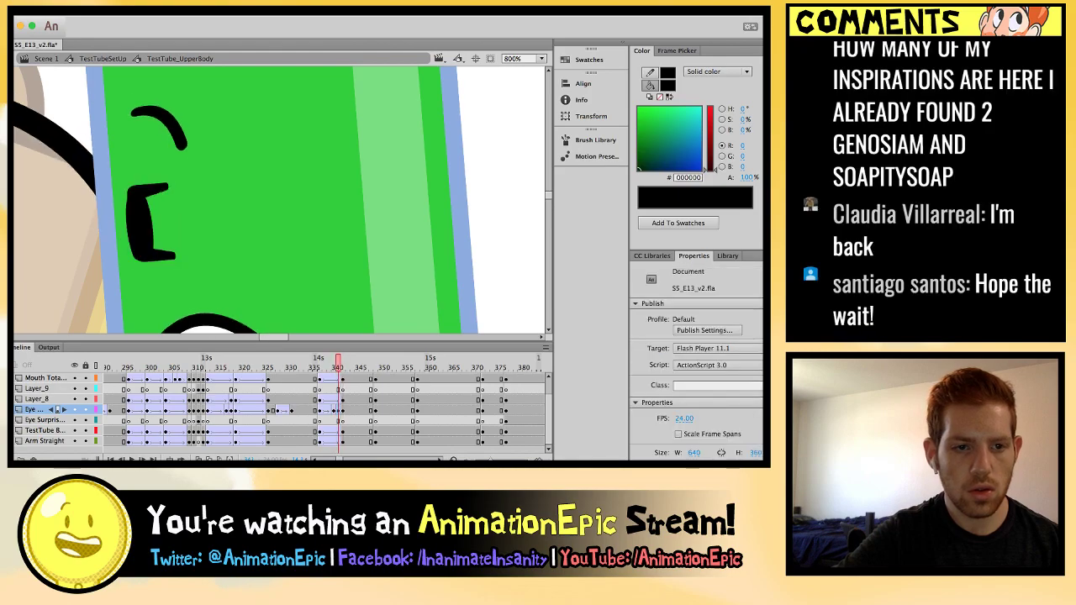
left_click(147, 222)
left_click_drag(144, 188, 112, 228)
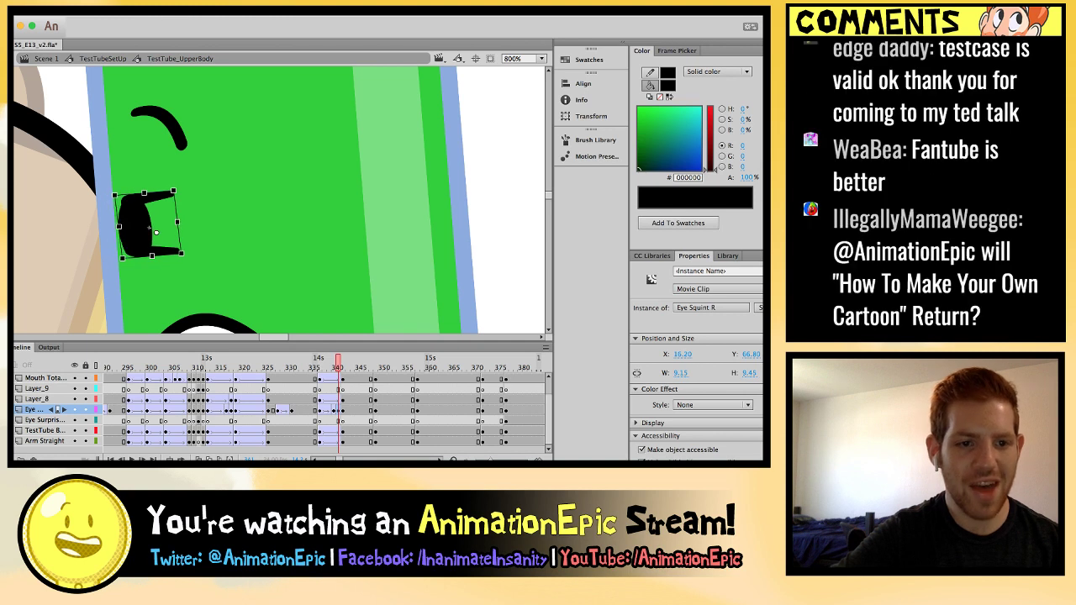
Step back and forth through frames 336 to 341 to check the test tube's eye closing into the squint.
key(".")
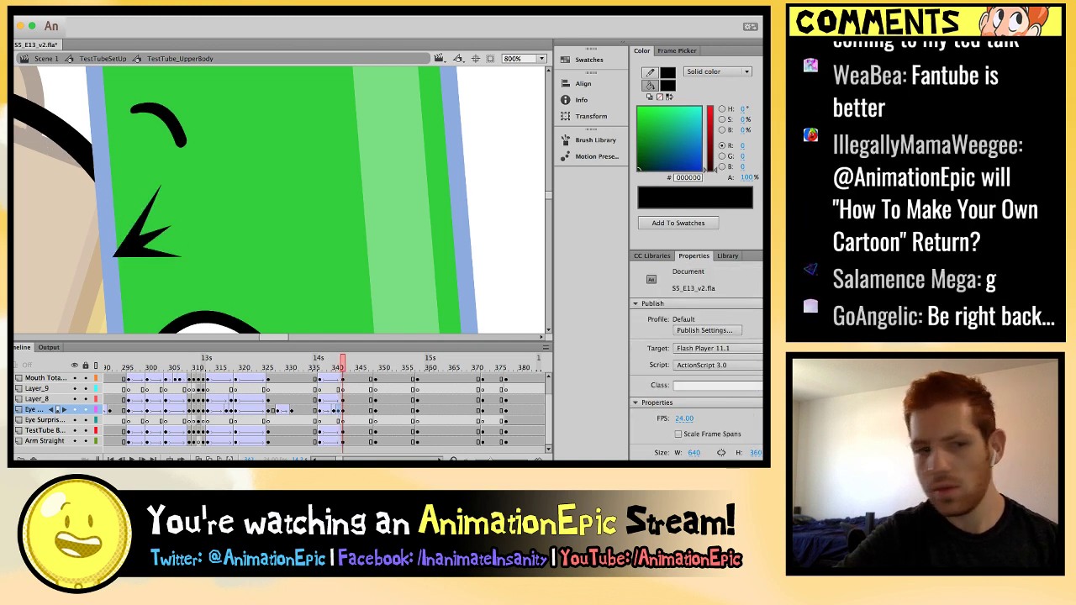
key("comma")
key("comma")
key("comma")
key("comma")
key("comma")
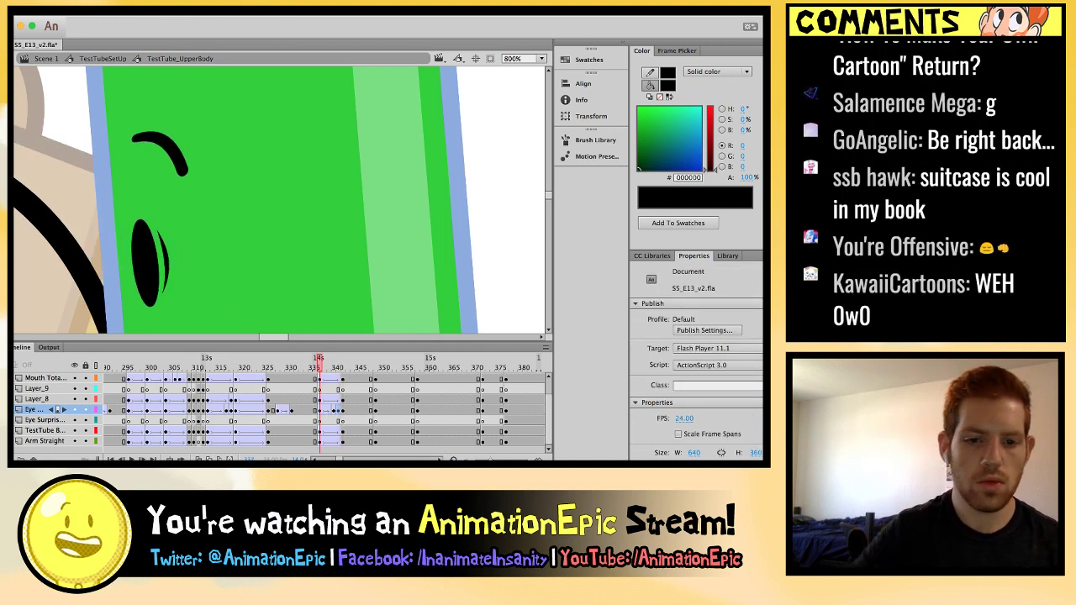
key("period")
key("period")
key("period")
key("period")
key("period")
key("period")
key("period")
key("period")
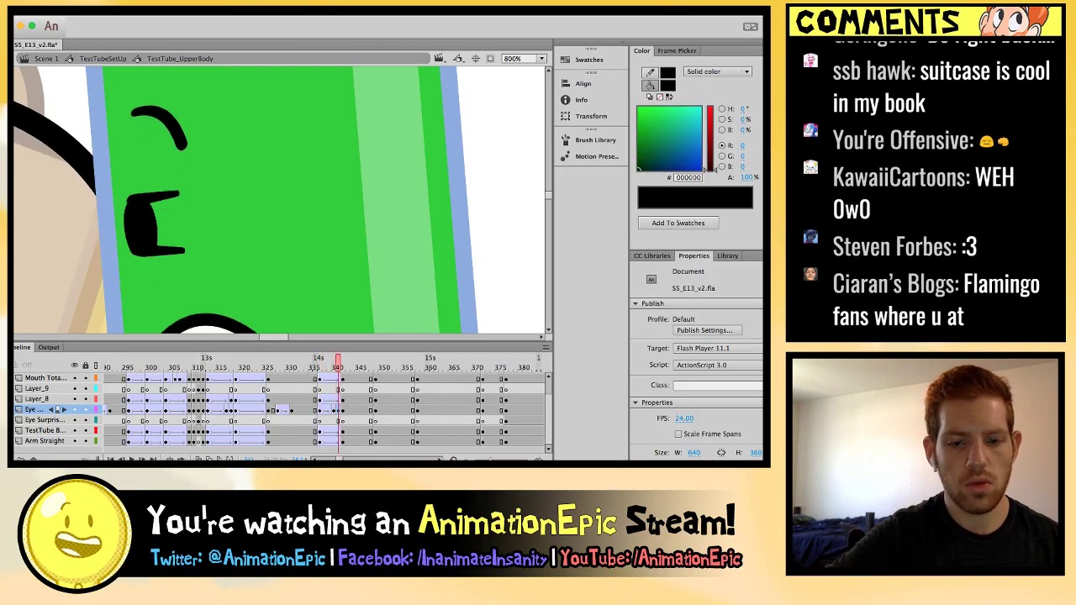
View the whole upper body and step repeatedly up to frame 351 to examine the arm poses together with the squint.
key("super+minus")
key("super+minus")
key("period")
key("period")
key("period")
key("period")
key("period")
key("period")
key("period")
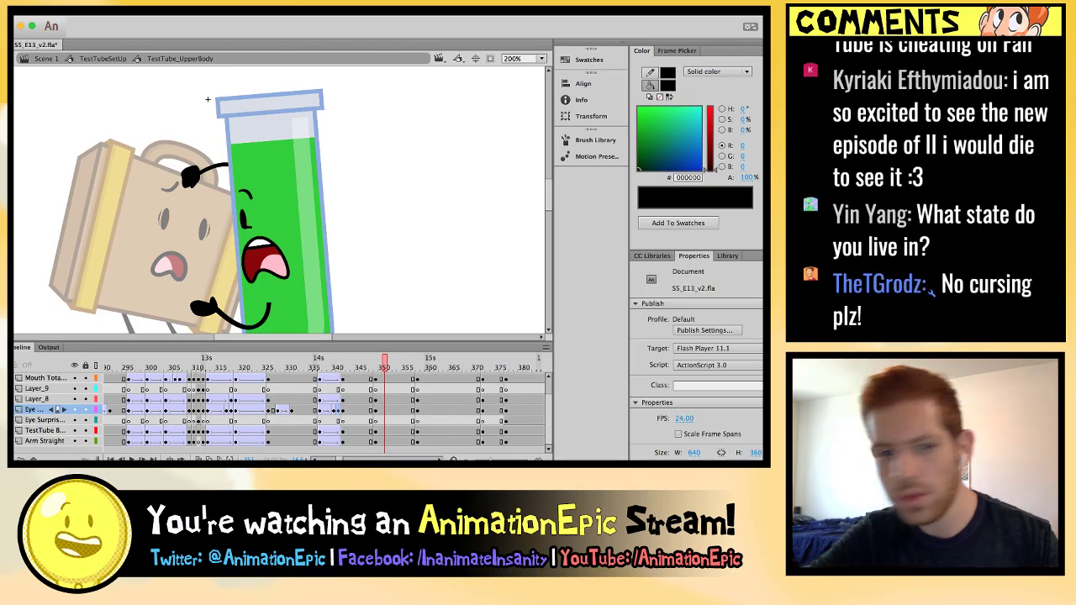
key("comma")
key("comma")
key("comma")
key("comma")
key("comma")
key("comma")
key("comma")
key("comma")
key("comma")
key("comma")
key("period")
key("period")
key("period")
key("period")
key("period")
key("period")
key("period")
key("period")
key("period")
key("period")
key("period")
key("period")
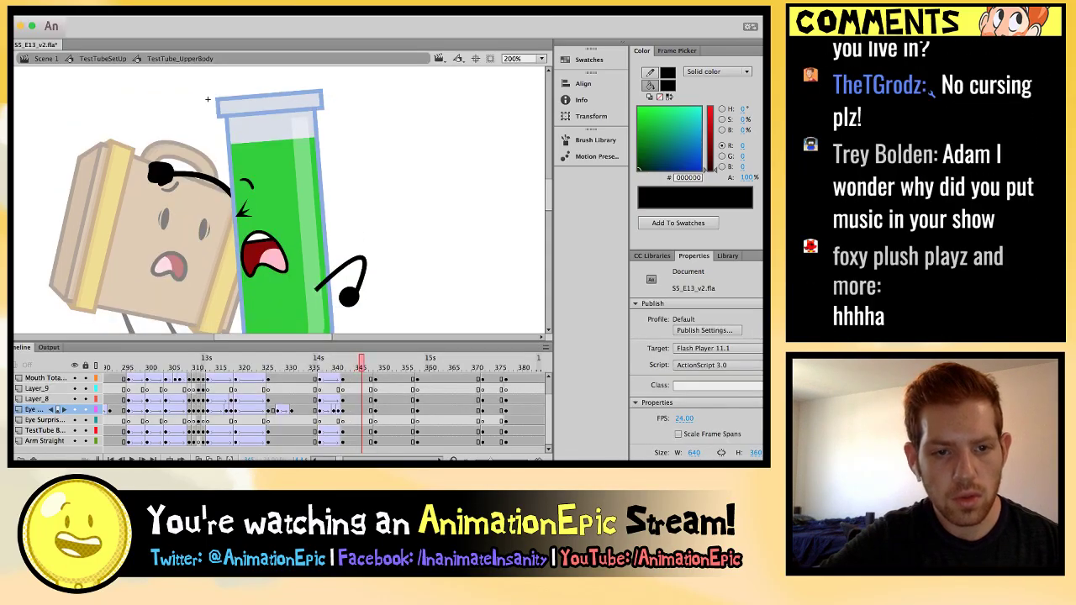
key("comma")
key("comma")
key("comma")
key("comma")
key("comma")
key("comma")
key("comma")
key("comma")
key("comma")
key("comma")
key("comma")
key("comma")
key("comma")
key("comma")
key("comma")
key("comma")
key("comma")
key("period")
key("period")
key("period")
key("period")
key("period")
key("period")
key("period")
key("period")
key("period")
key("period")
key("period")
key("period")
key("period")
key("period")
key("period")
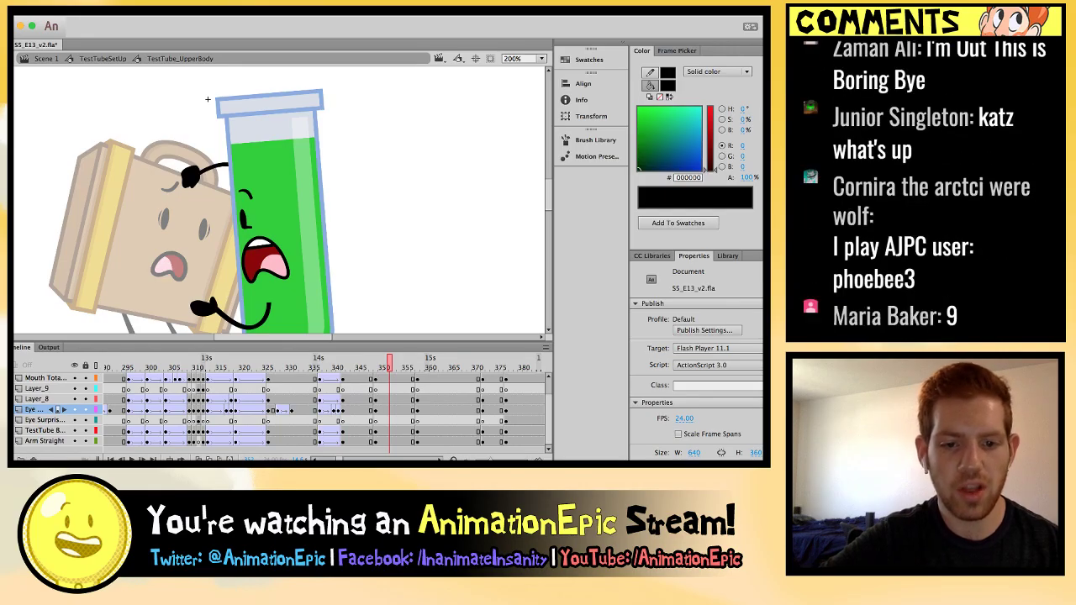
Add classic tweens between the frame 341 and 348 poses on the test tube's upper-body layers, and play the motion back.
scroll(347, 410, "up", 2)
left_click(348, 389)
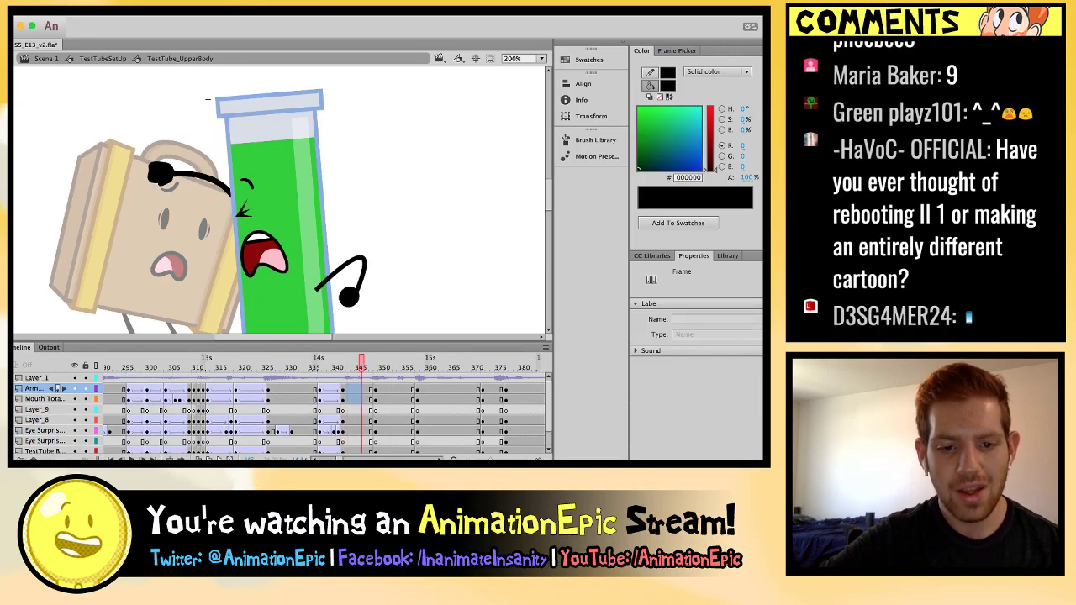
left_click(362, 450)
key("comma")
key("comma")
scroll(277, 412, "down", 2)
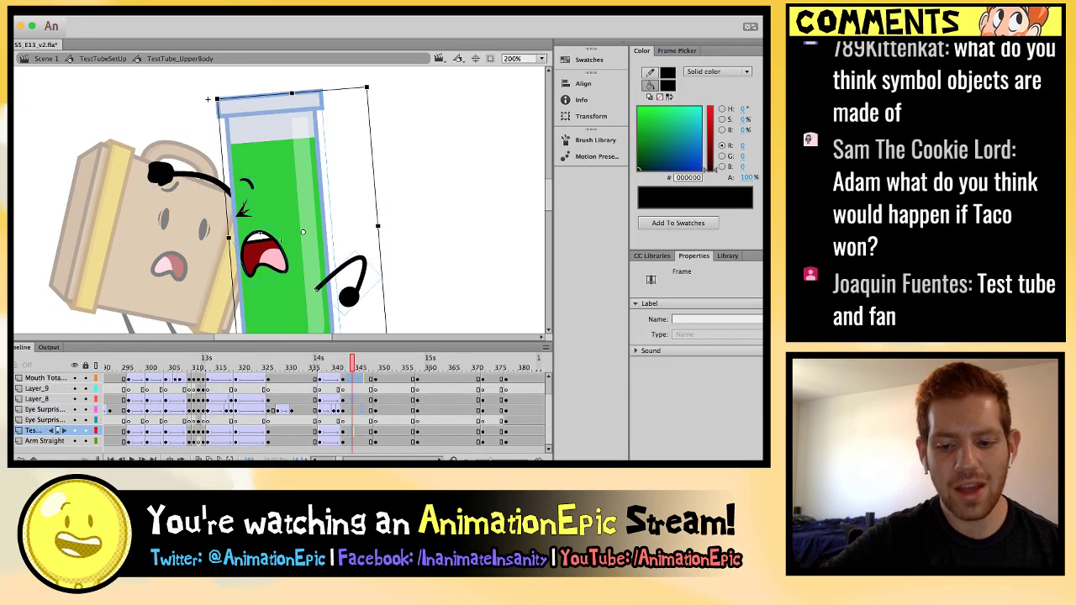
left_click(362, 441)
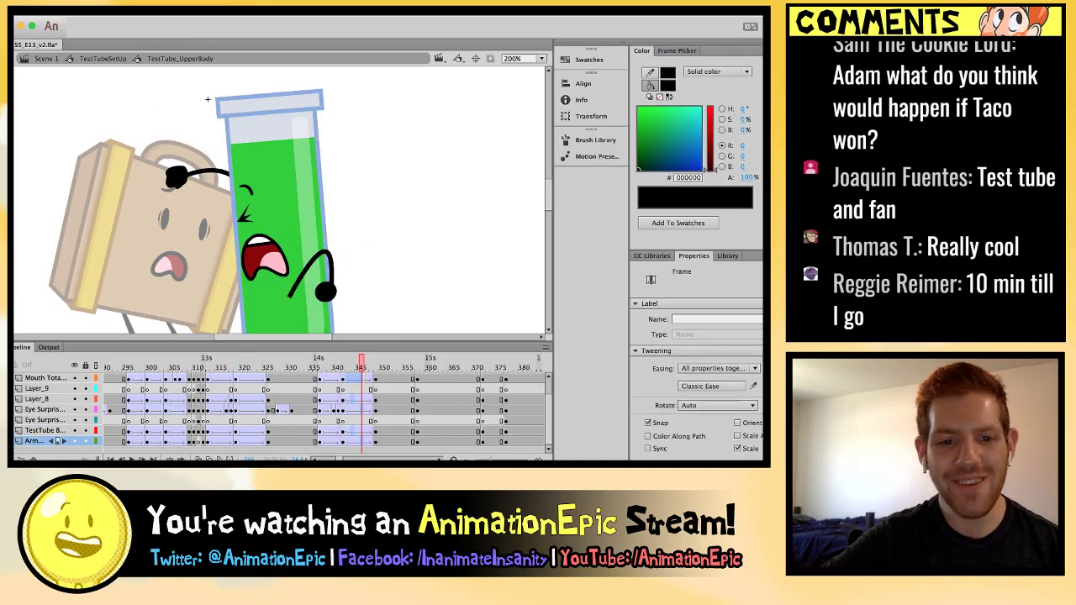
key("Return")
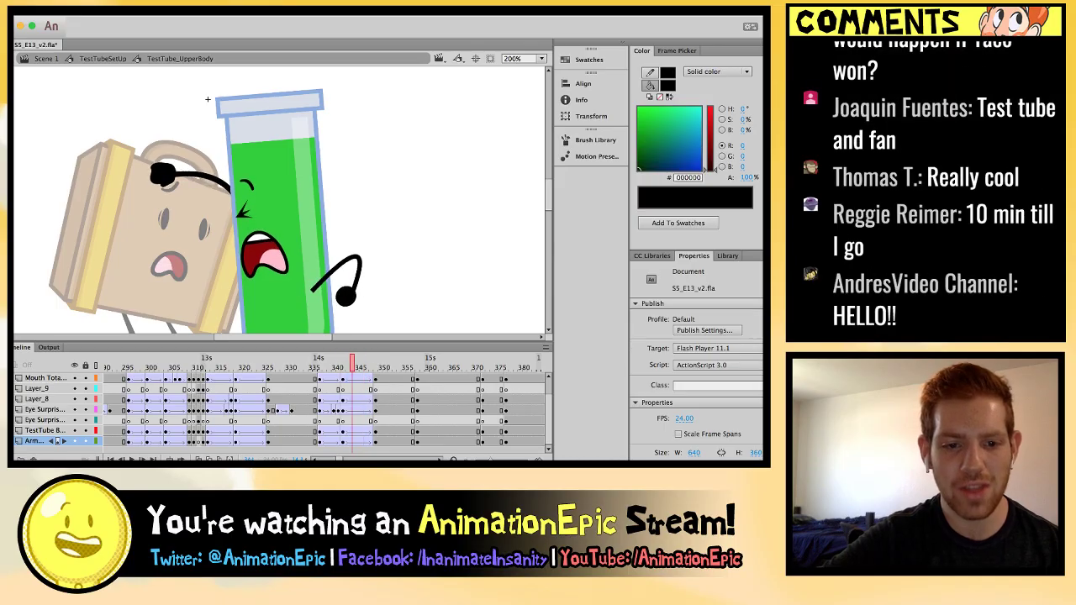
key("comma")
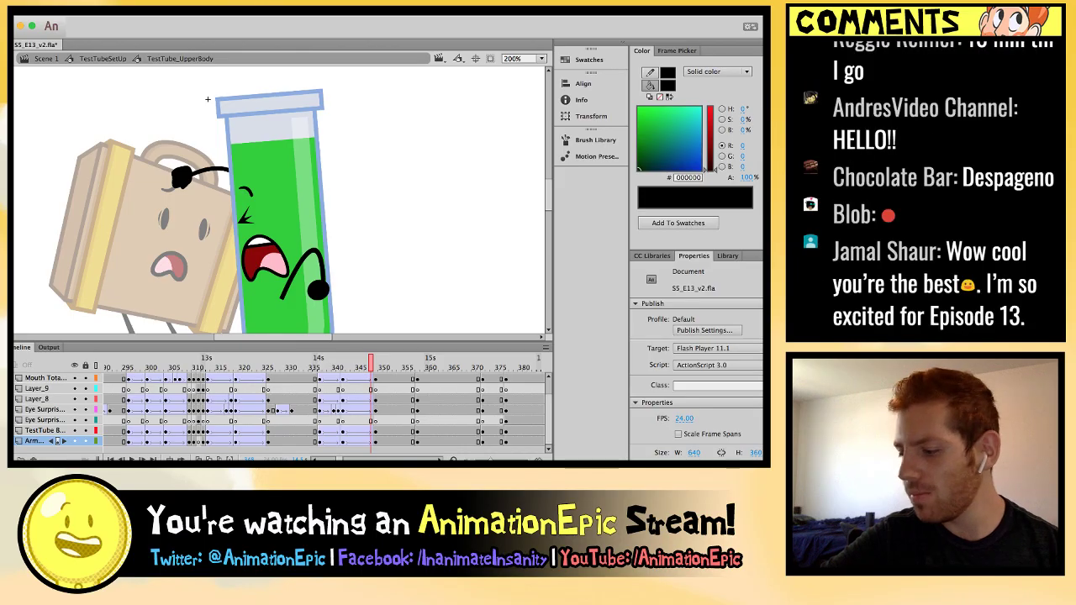
Key the test tube's lower arm on frames 346 and 347, rotating Arm Curl 3 so the hand swings toward the suitcase.
left_click(278, 256)
scroll(207, 99, "down", 3)
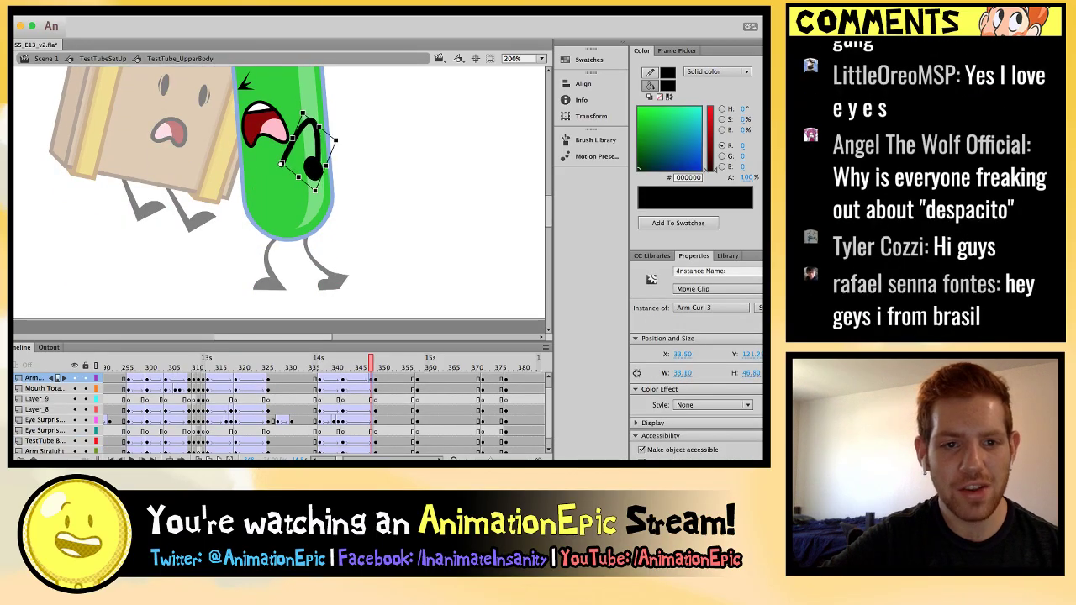
key("Escape")
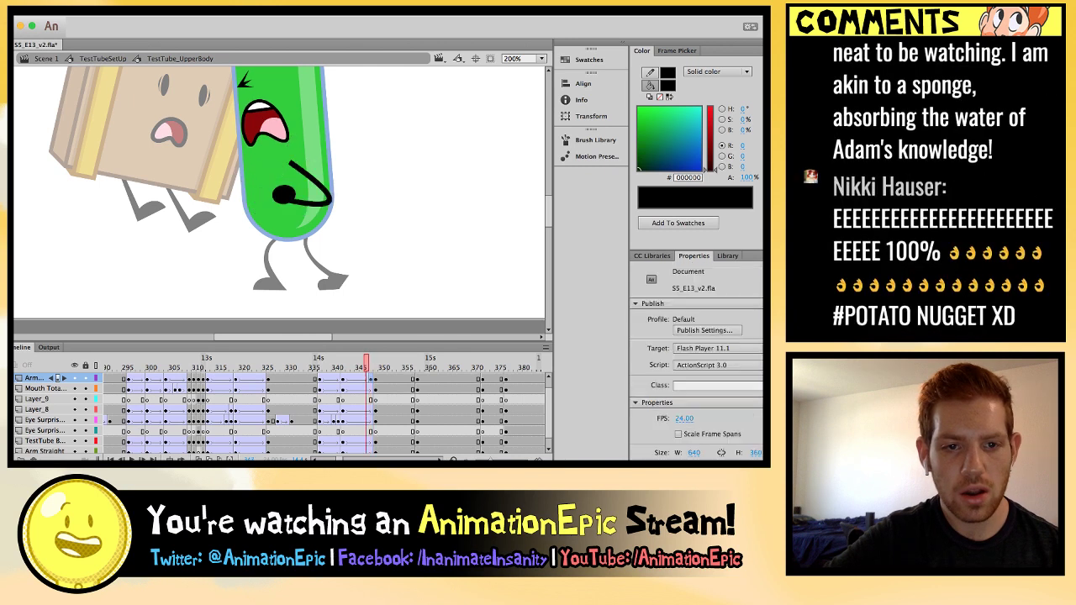
left_click(273, 205)
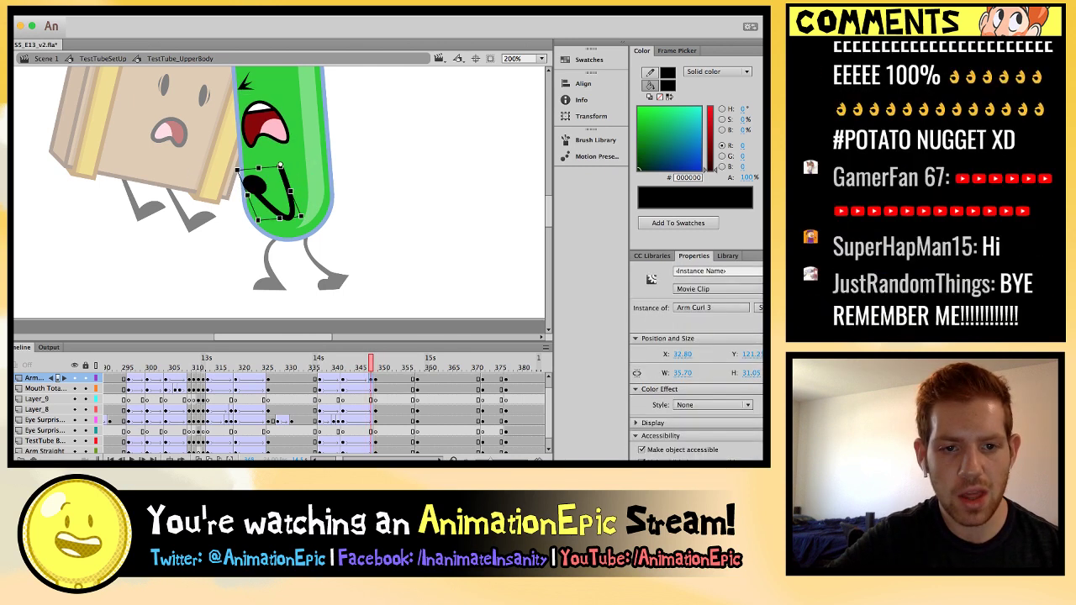
Undo the last arm change on frame 347 and compare the neighbouring frames around frame 346.
key("super+z")
key("comma")
key("comma")
key("comma")
key("comma")
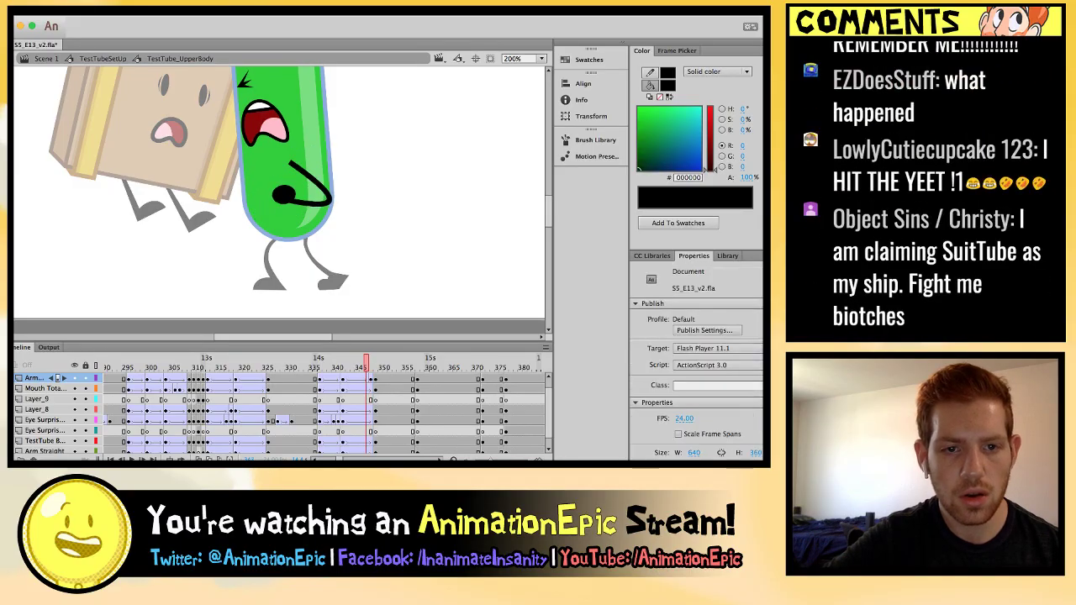
key("period")
key("period")
key("period")
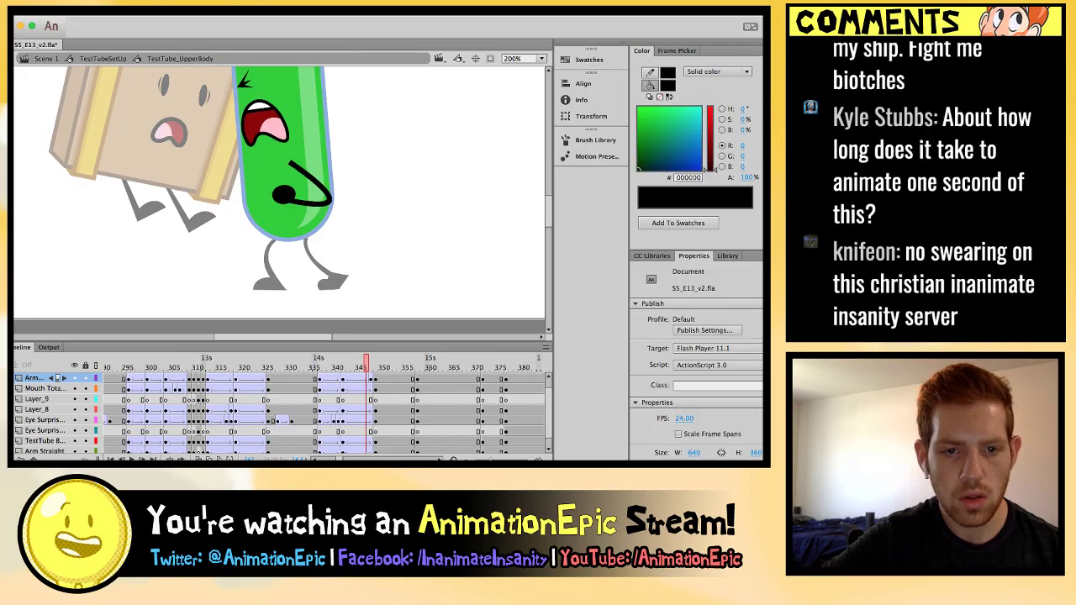
Reshape the lower arm on frame 346 to about 50.05 wide by 31.35 high, comparing it with the previous frame.
left_click(294, 195)
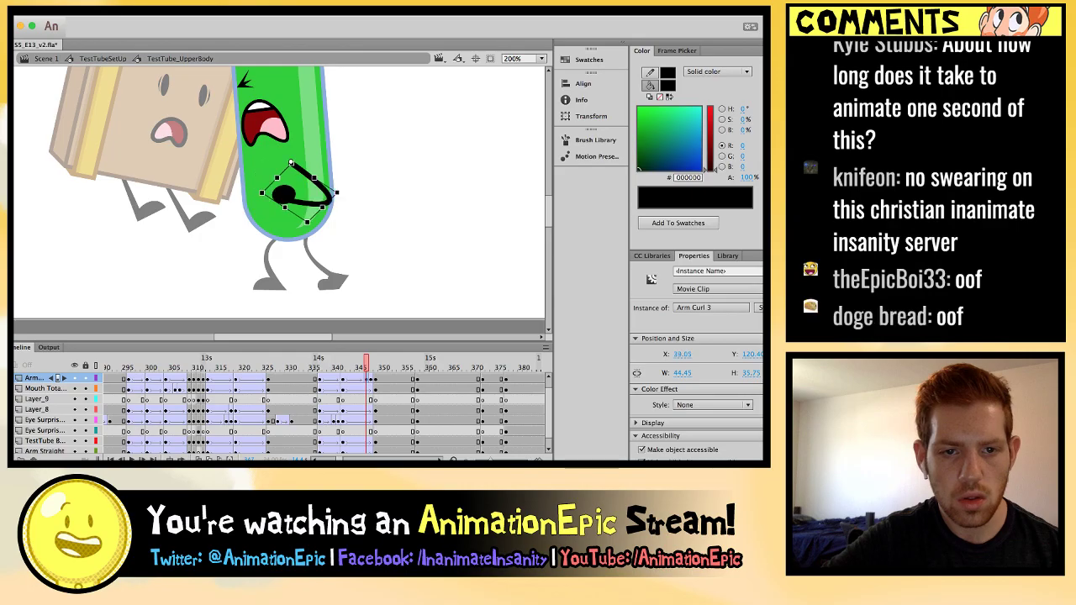
left_click_drag(294, 213, 286, 208)
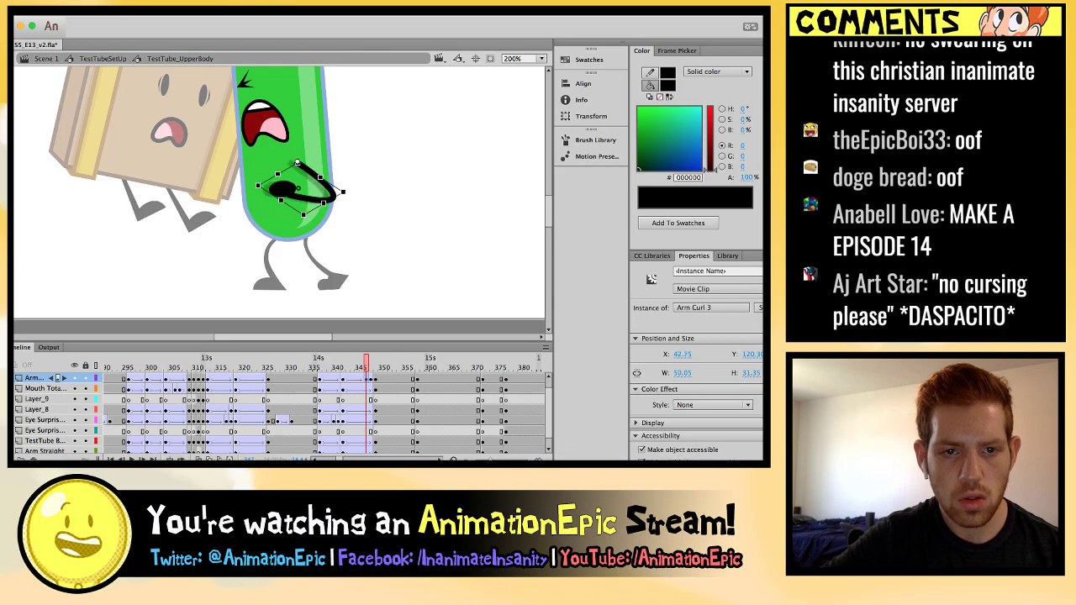
key("comma")
key("period")
key("comma")
key("period")
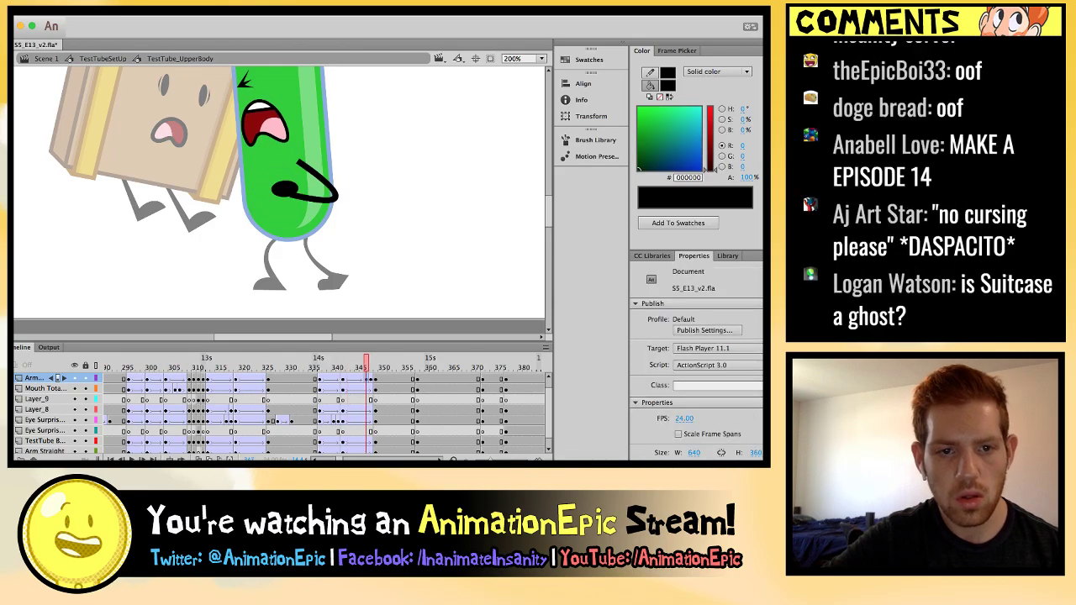
Use Arm Curl 1 for the lower arm on frame 347 and rotate it so the hand reaches toward the suitcase.
left_click(313, 193)
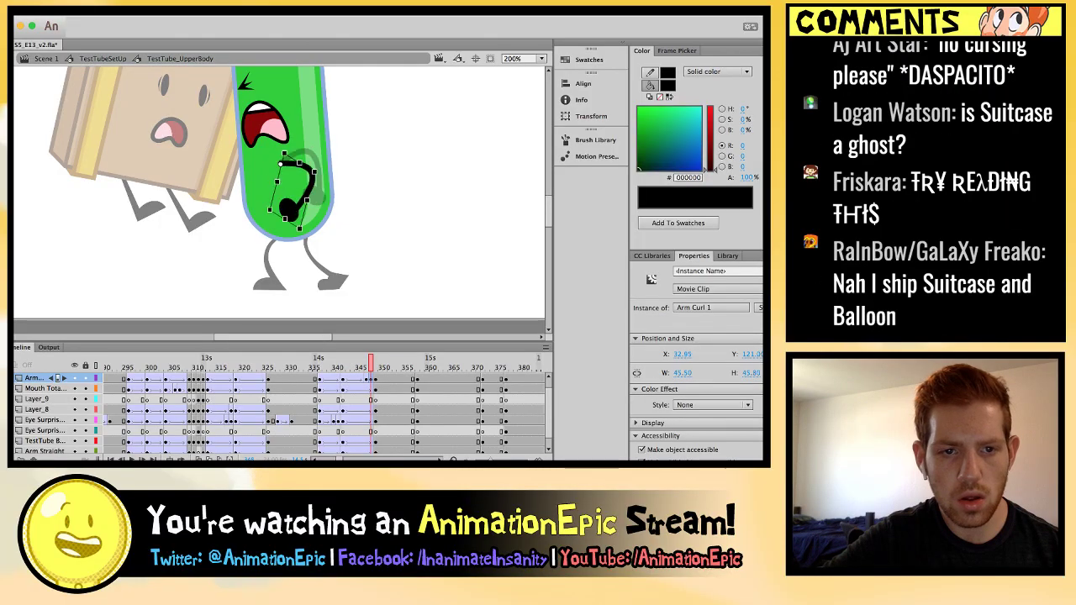
left_click_drag(300, 227, 244, 212)
key("period")
key("comma")
key("comma")
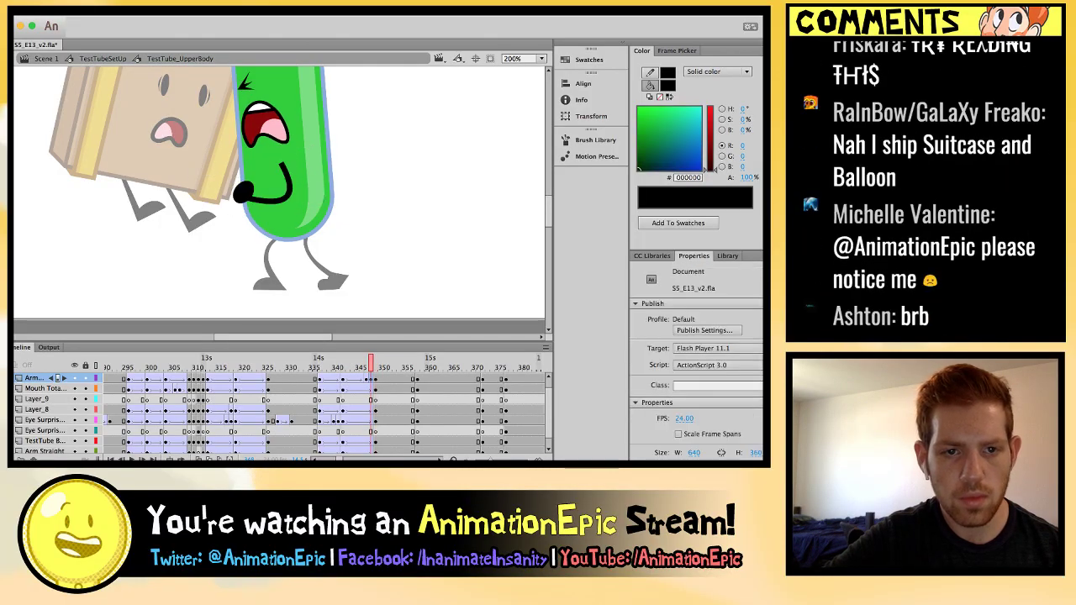
key("period")
left_click(241, 211)
key("comma")
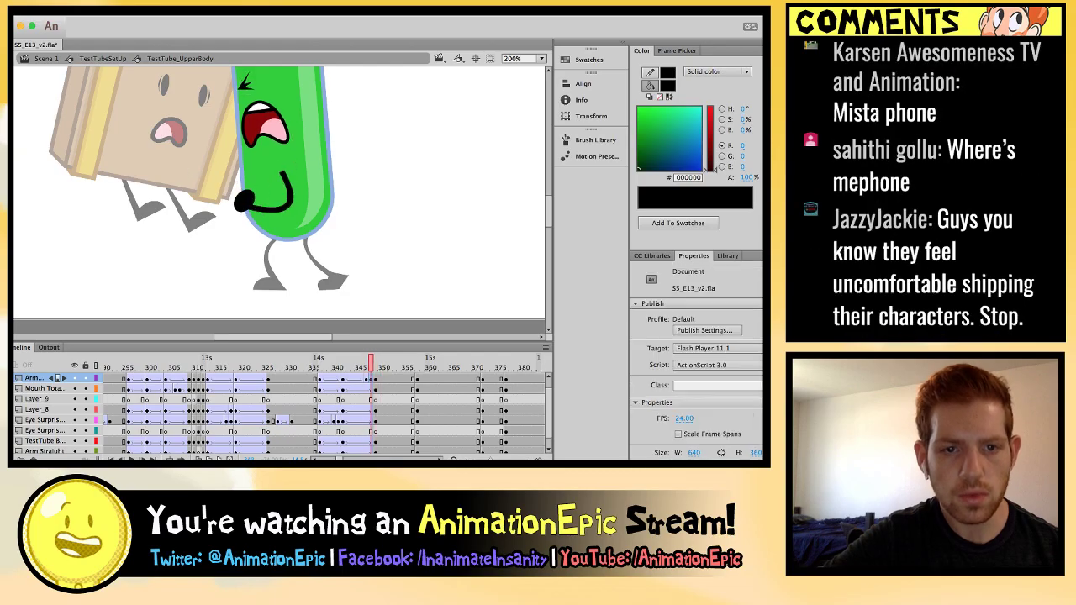
Run through frames 339 to 358 to review the lower arm's swing onto the suitcase.
key("period")
key("period")
key("period")
key("period")
key("period")
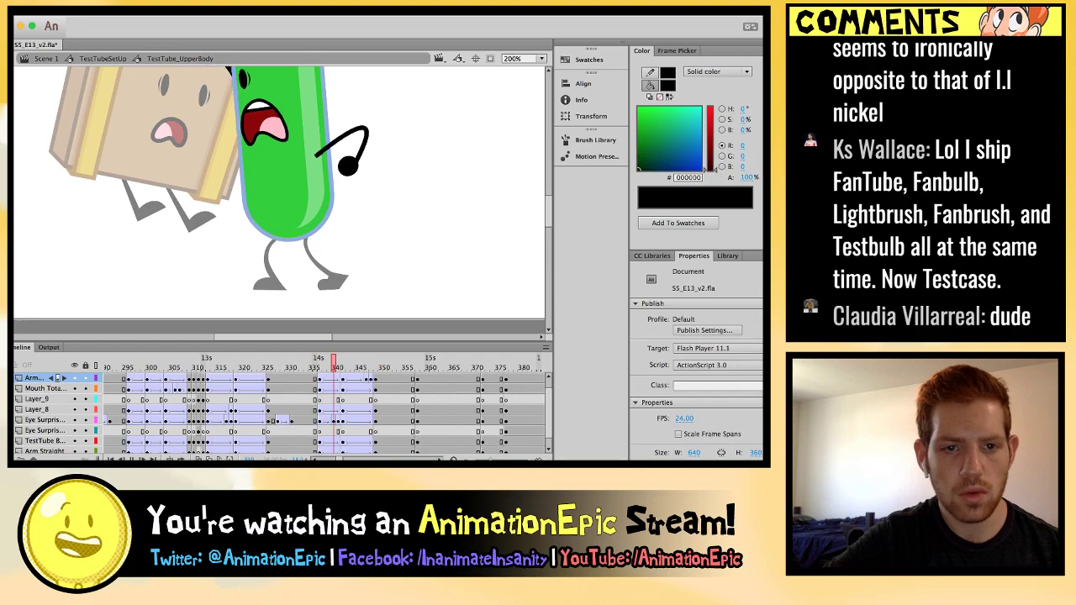
key("period")
key("period")
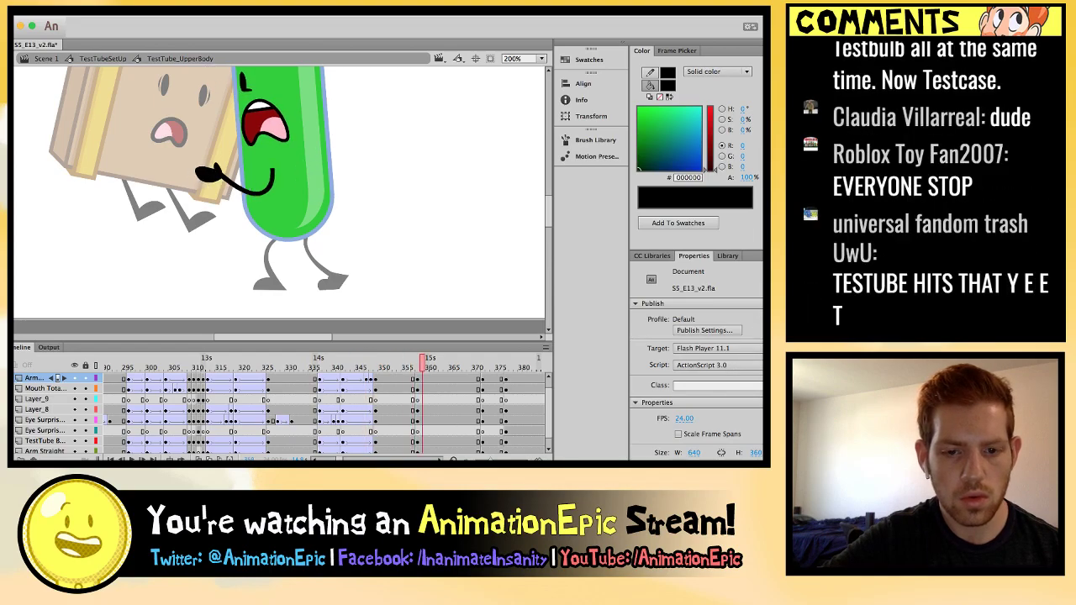
Add classic tweens between the frame 348 and 357 poses on the upper-body layers, and play back from frame 348.
scroll(328, 412, "left", 2)
scroll(328, 412, "up", 1)
left_click(431, 419)
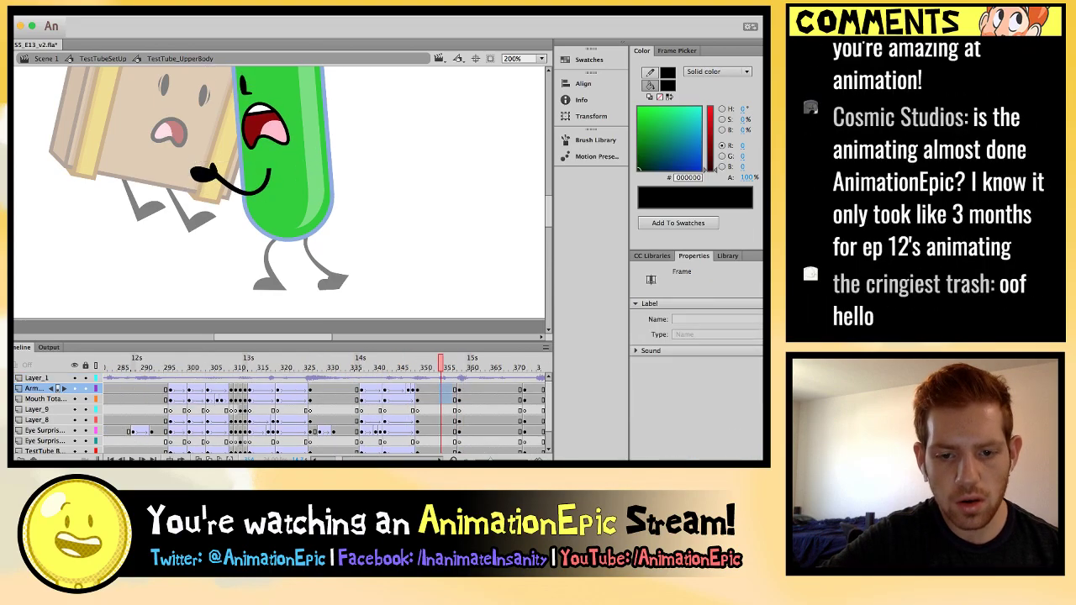
left_click(441, 431, "super")
scroll(440, 421, "down", 2)
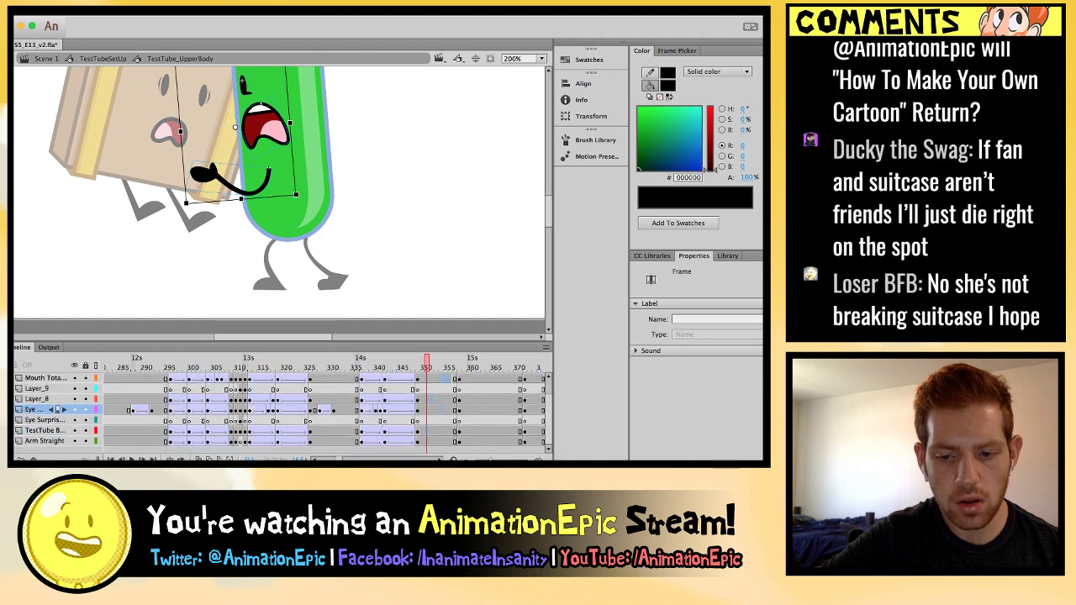
left_click(440, 442)
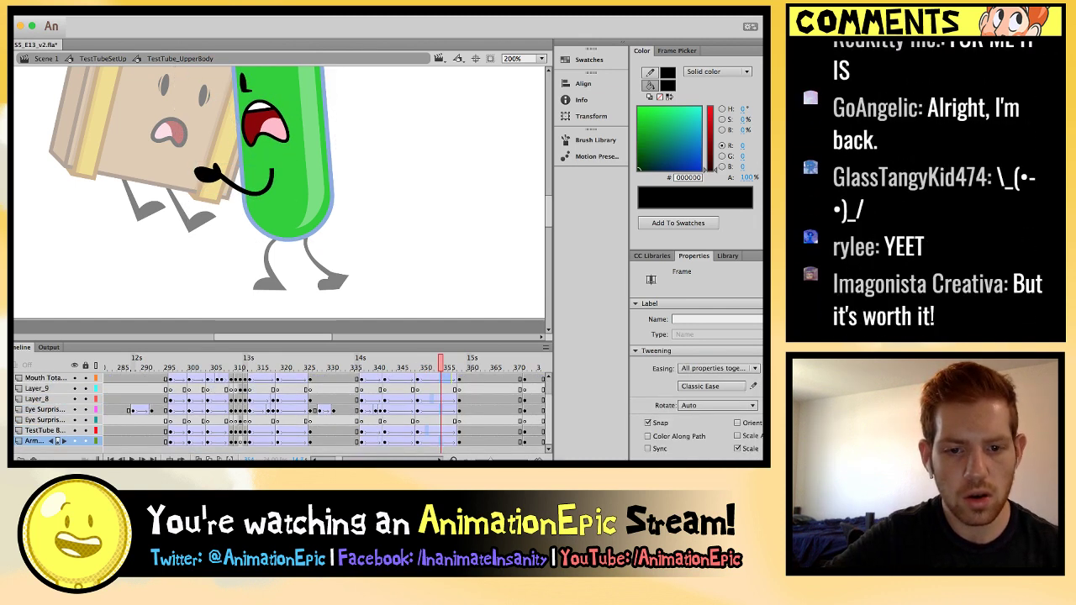
left_click_drag(440, 360, 417, 360)
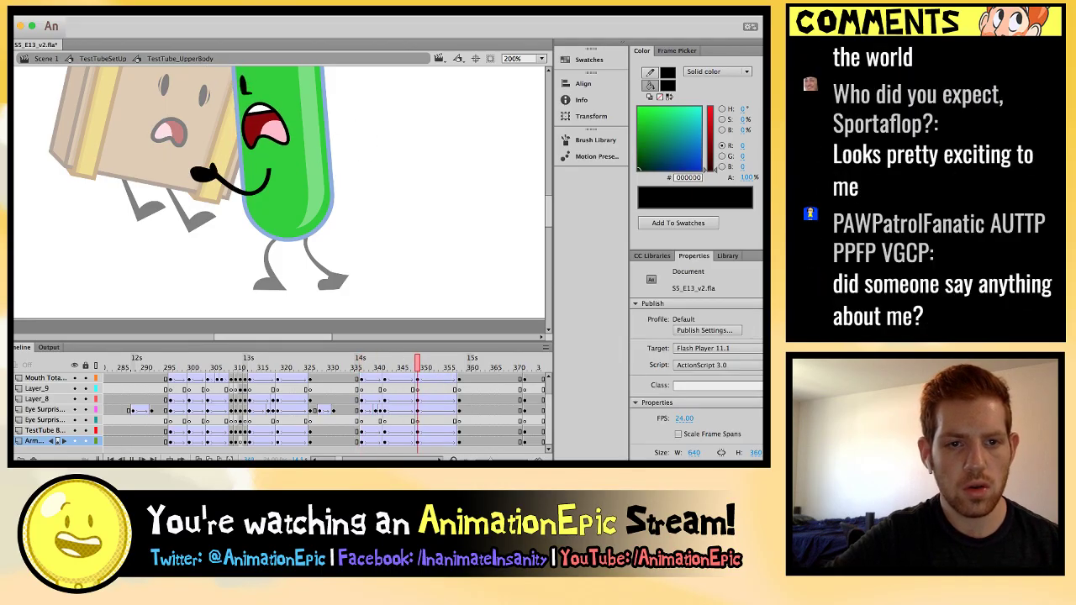
key("Return")
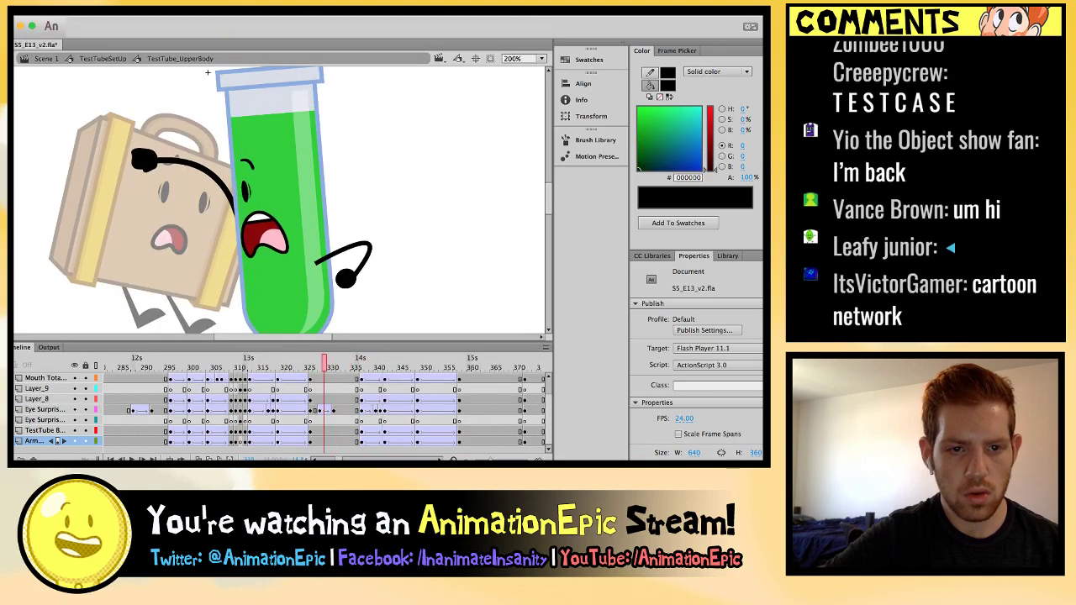
Inspect the test tube's eye up close across frames 325 to 336, comparing its position at the frame 330 and 336 keyframes.
left_click(333, 409)
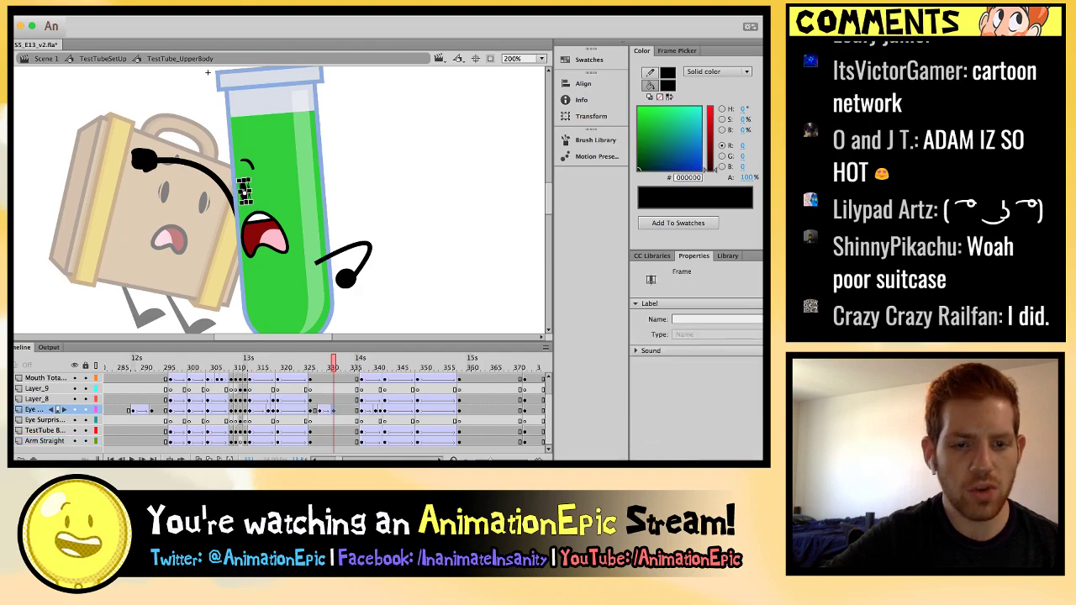
key("super+equal")
key("super+equal")
key("Escape")
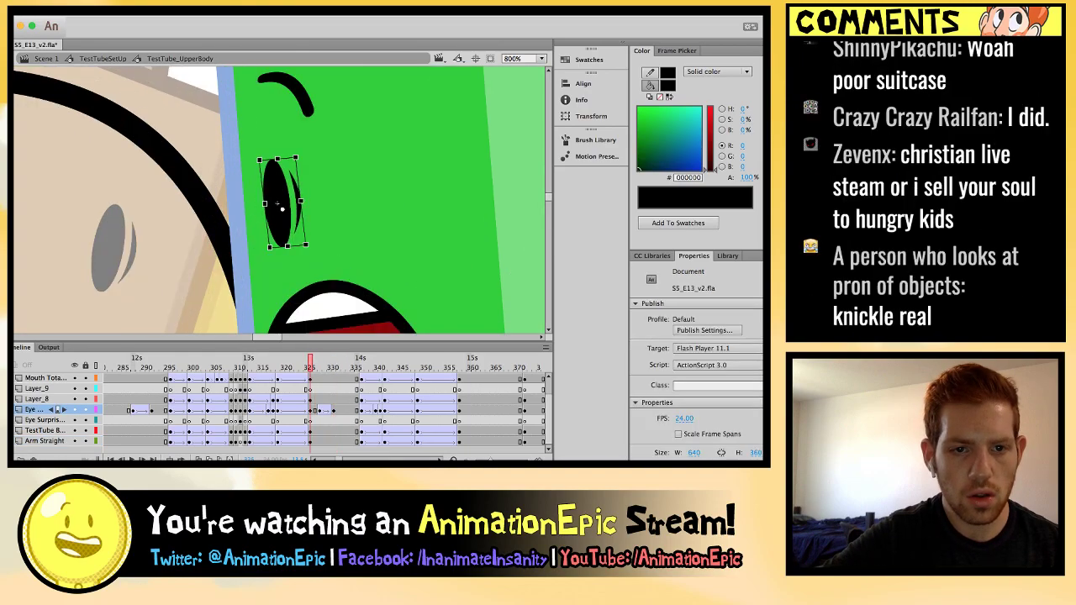
key("comma")
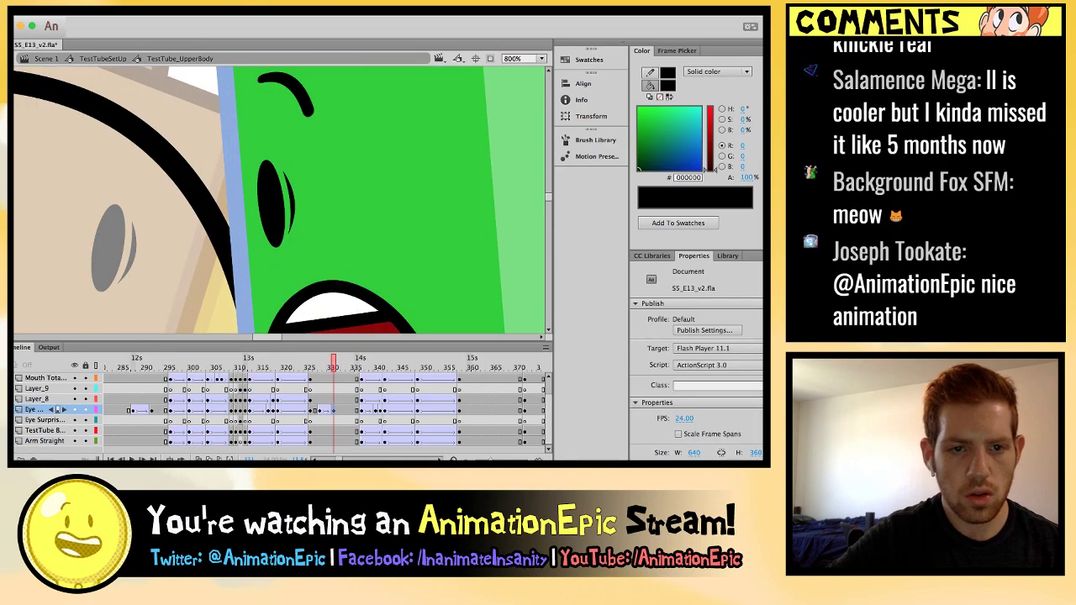
left_click(333, 409)
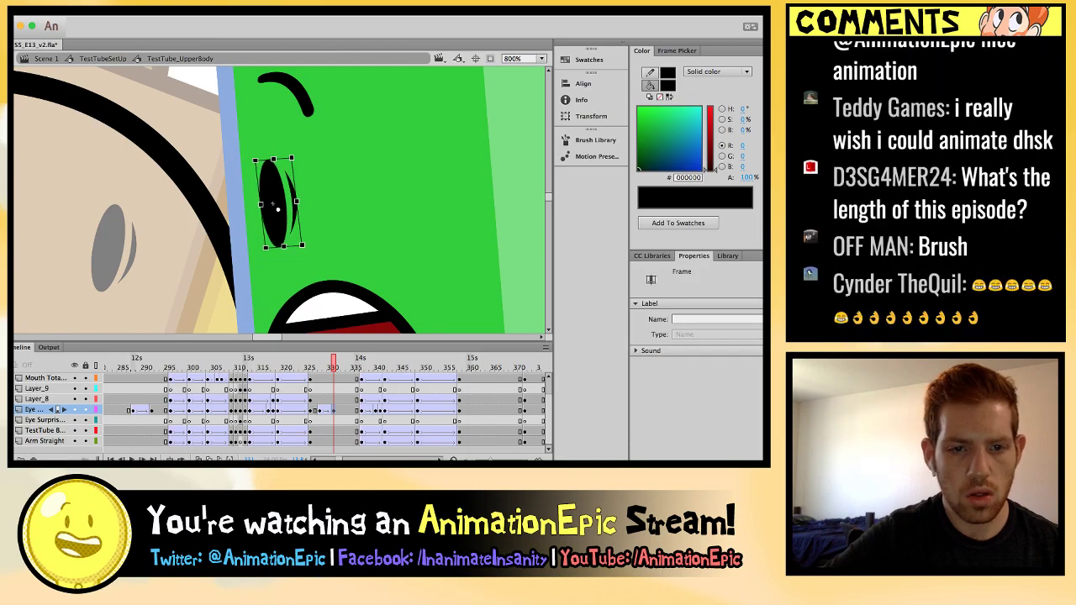
key("comma")
key("comma")
key("comma")
key("period")
key("period")
key("period")
key("period")
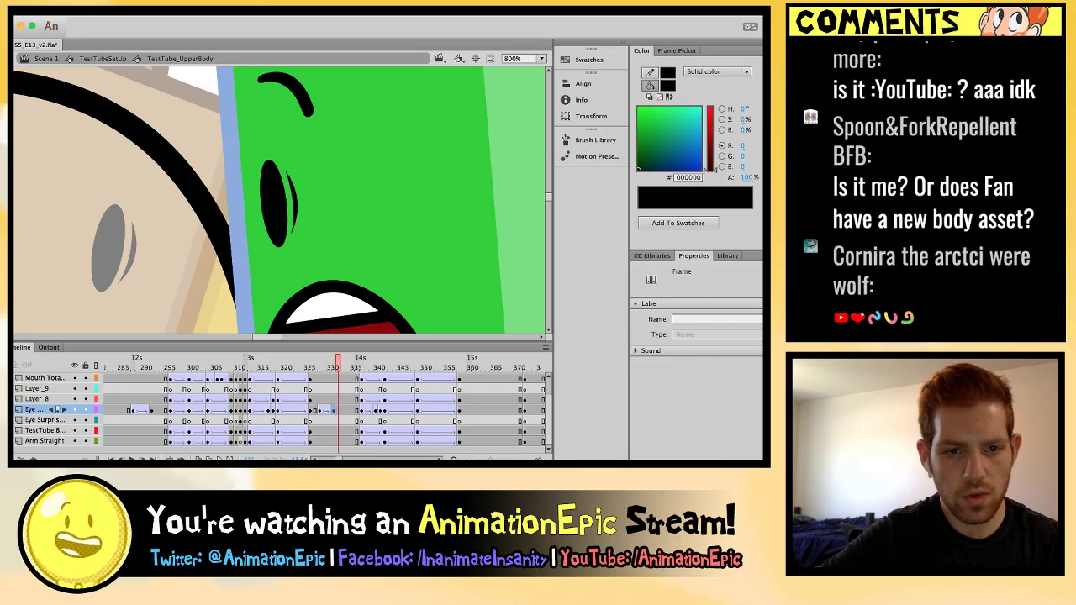
key("period")
key("period")
key("period")
key("period")
key("period")
key("period")
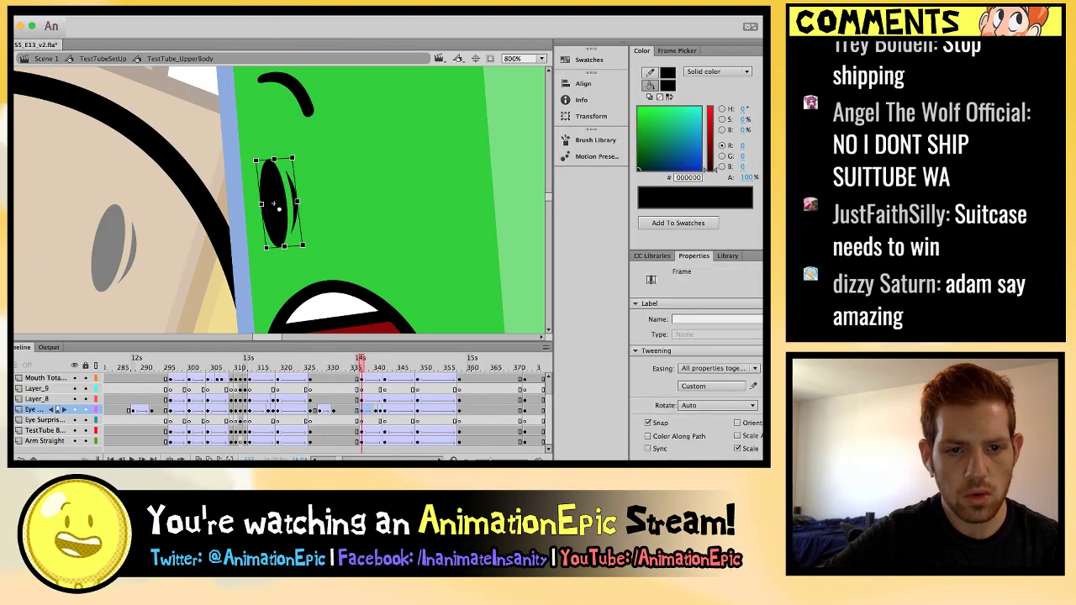
Examine the test tube's eye up close across frames 334 to 341, comparing the open eye with the forced-closed eye.
key("period")
key("period")
key("period")
key("period")
key("period")
key("period")
key("period")
key("period")
key("period")
key("period")
key("period")
key("period")
key("period")
key("period")
key("comma")
key("comma")
key("comma")
key("comma")
key("comma")
key("comma")
key("comma")
key("comma")
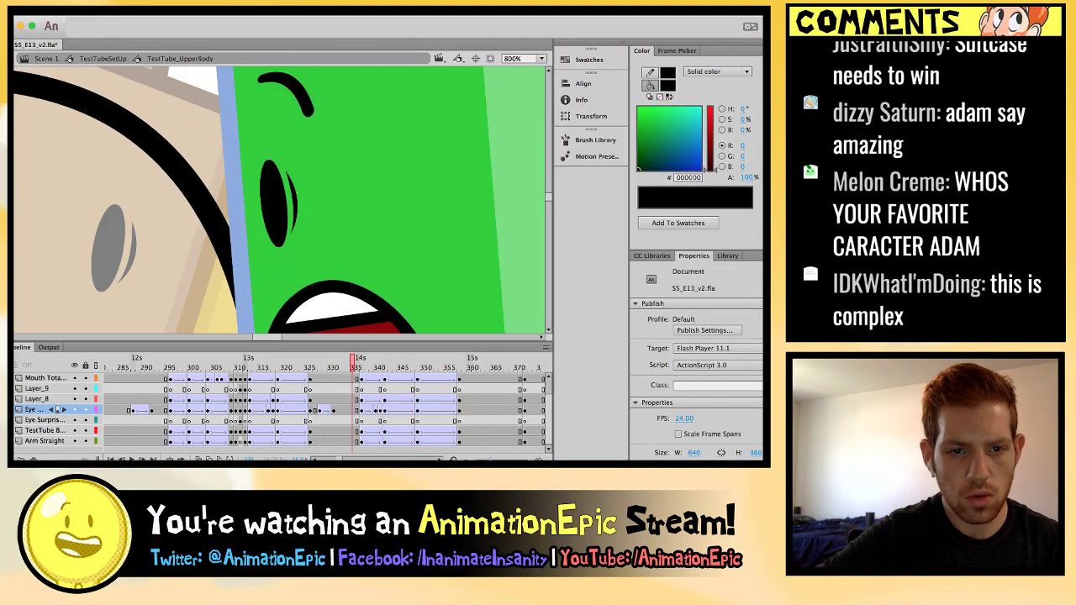
key("comma")
key("period")
key("comma")
key("period")
key("comma")
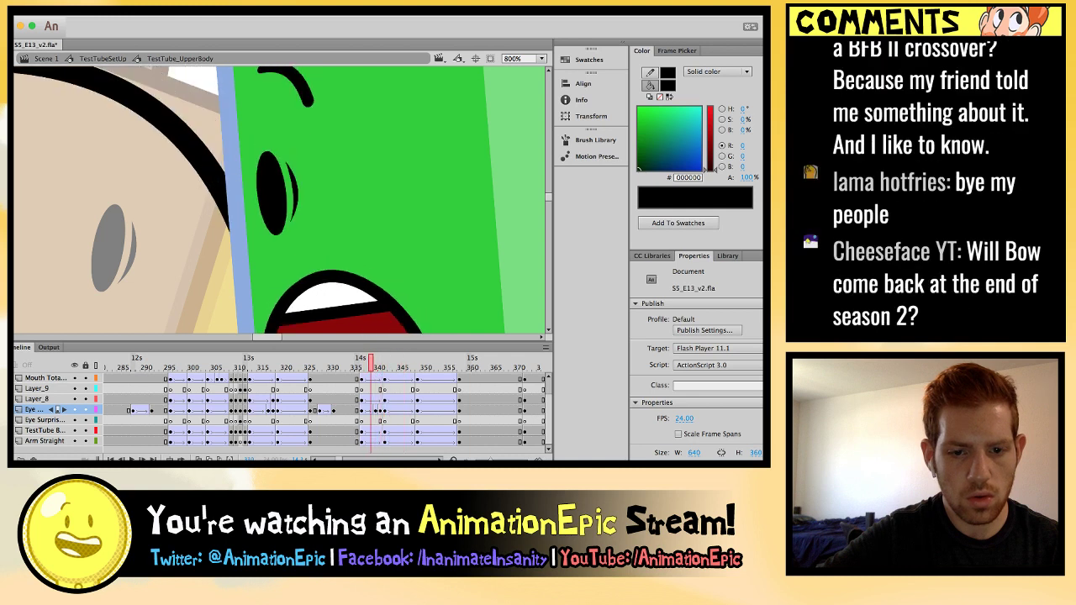
key("period")
key("period")
key("period")
key("period")
key("period")
key("period")
key("period")
key("period")
key("period")
key("period")
key("comma")
key("comma")
key("comma")
key("comma")
key("comma")
key("comma")
key("comma")
key("comma")
key("comma")
key("comma")
key("comma")
key("period")
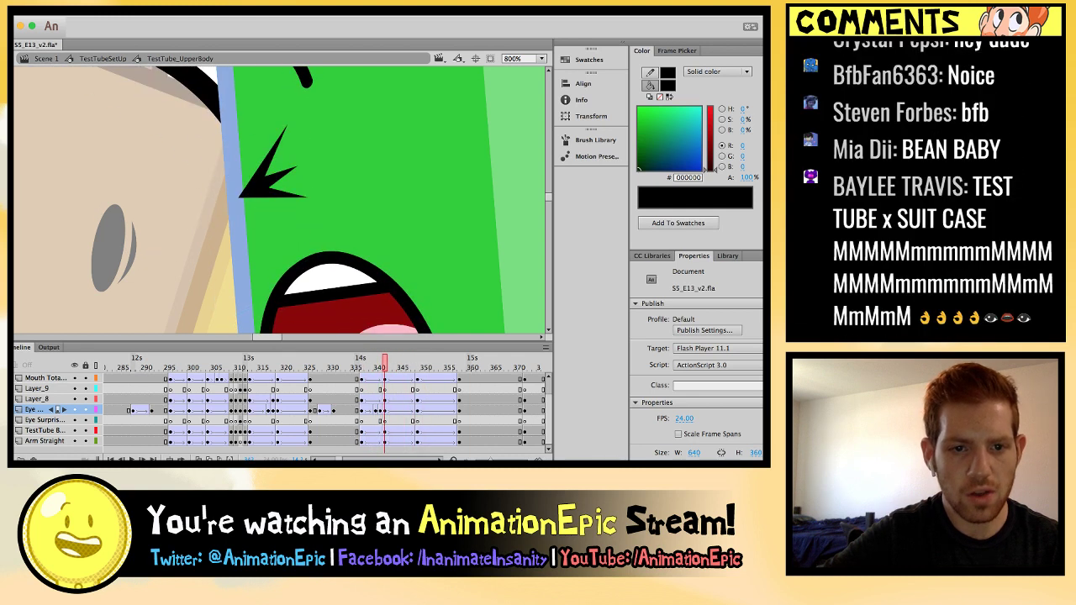
Shift the forced-closed eye slightly toward the tube's edge on frame 341, and check its movement up to frame 347.
left_click(274, 180)
left_click_drag(302, 160, 277, 182)
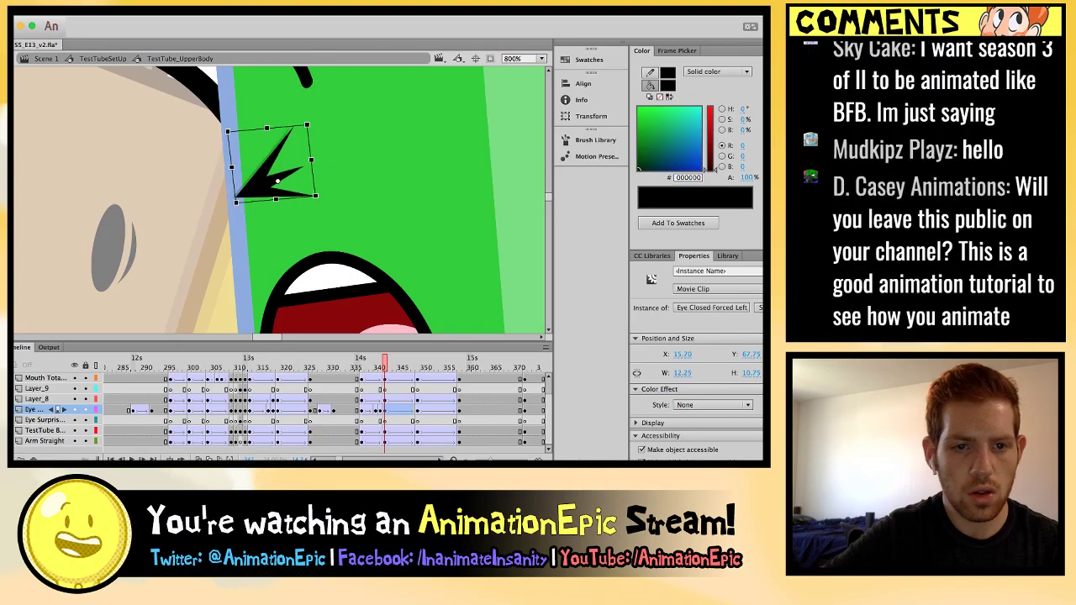
key("period")
key("period")
key("period")
key("period")
key("period")
key("period")
key("period")
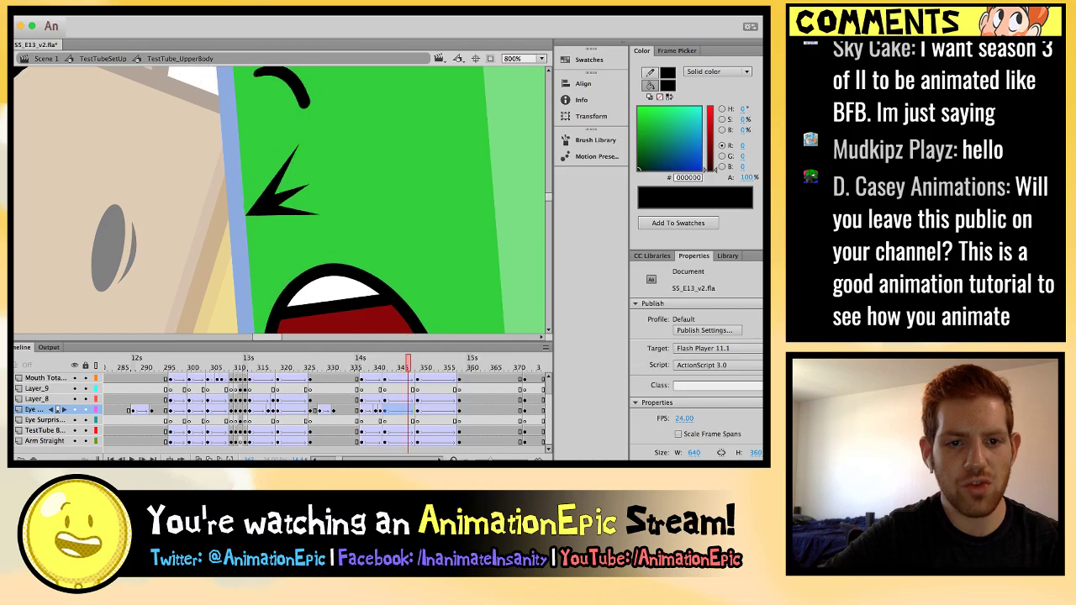
key("comma")
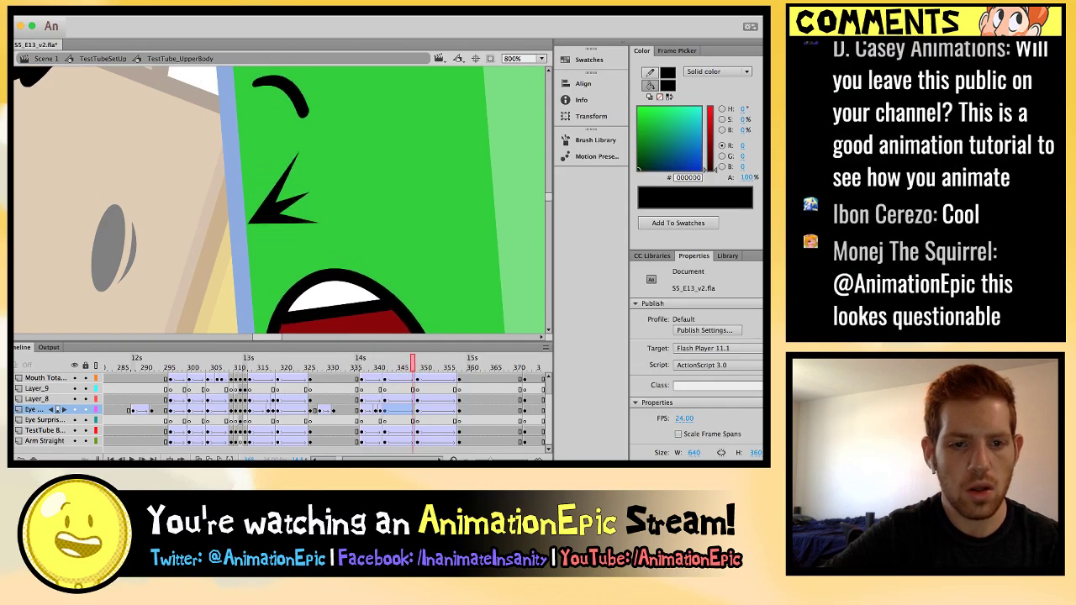
Replace the closed eye on frame 347 with Eye Squint R, positioned in its place, and compare it with the neighbouring frames.
left_click(278, 202)
left_click_drag(267, 199, 286, 207)
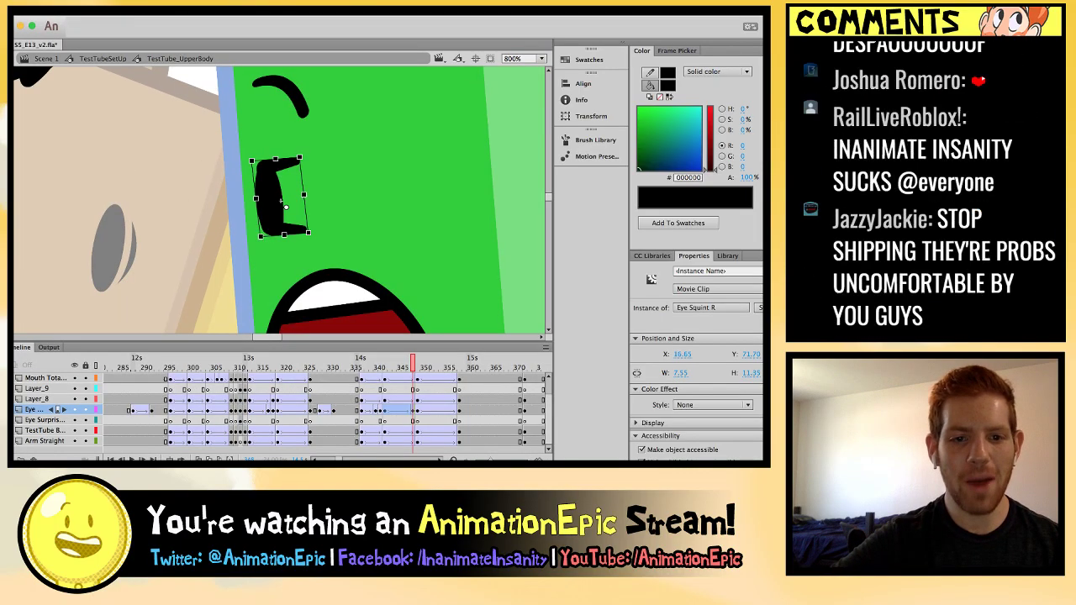
key("comma")
key("comma")
key("period")
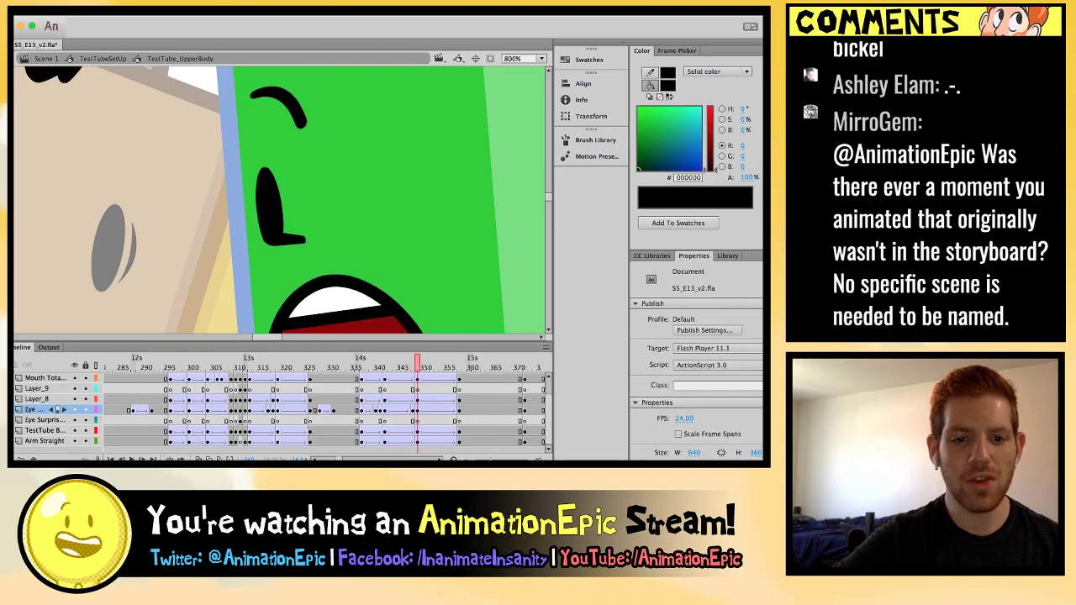
Play back the upper-body animation from frame 335 with the whole test tube in view.
key("ctrl+minus")
key("ctrl+minus")
key("comma")
key("comma")
key("comma")
key("comma")
key("comma")
key("comma")
key("comma")
key("comma")
key("comma")
key("comma")
key("comma")
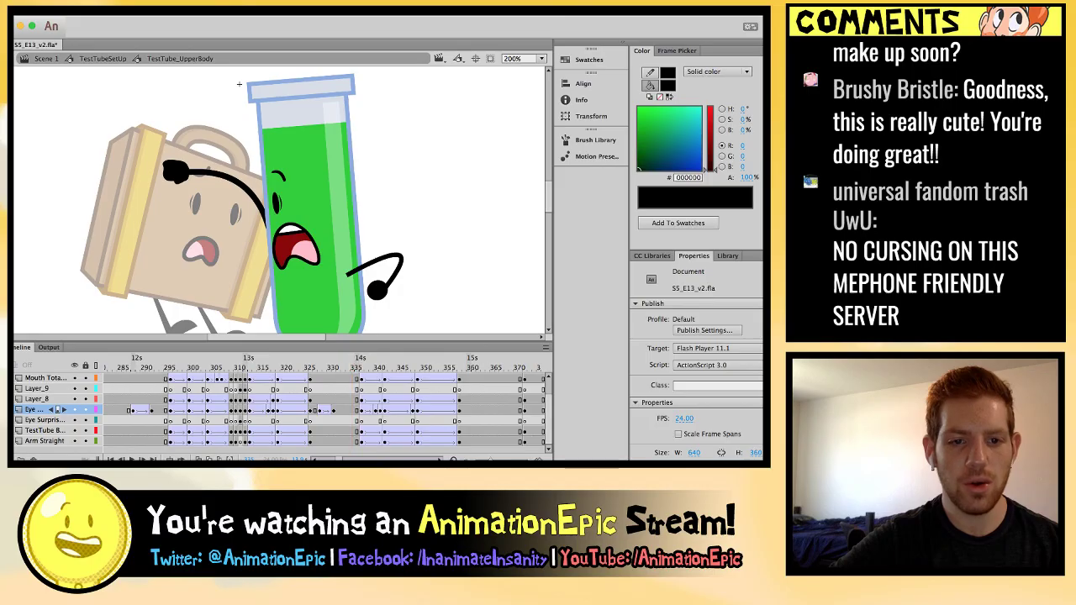
key("Return")
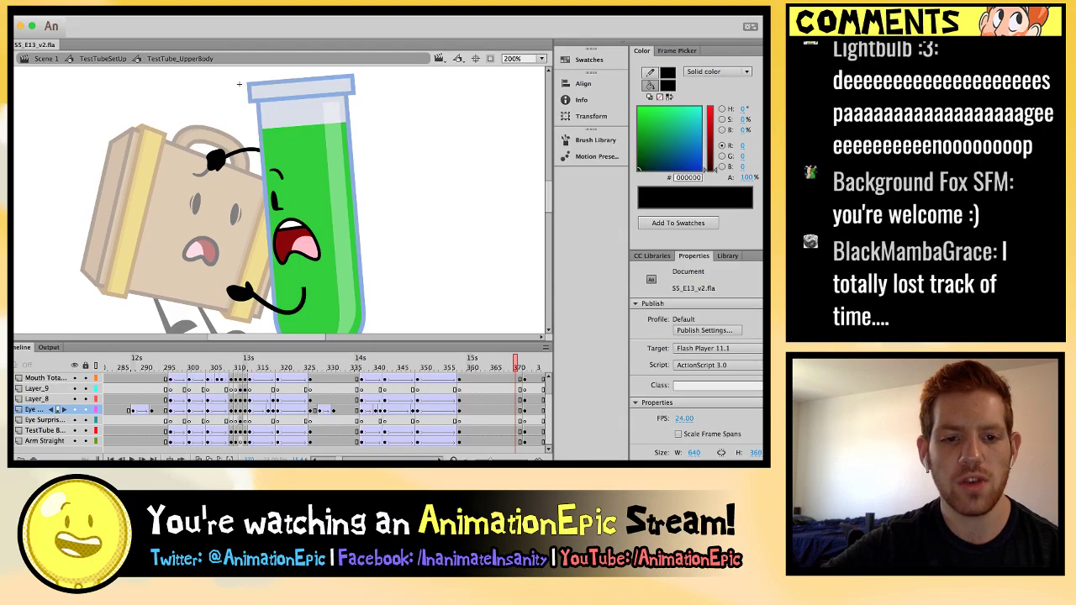
Review the arm, eye and mouth poses frame by frame between frames 312 and 344, and play back from frame 312.
key("comma")
key("period")
key("period")
key("period")
key("period")
key("period")
key("period")
key("period")
key("period")
key("period")
key("period")
key("period")
key("period")
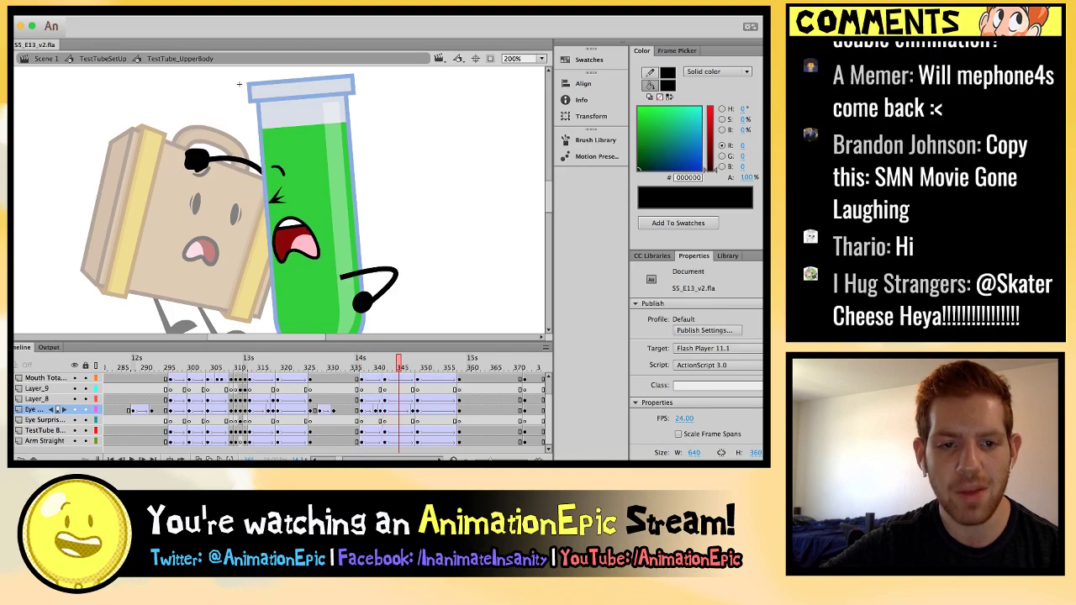
key("period")
key("period")
key("period")
key("period")
key("period")
key("period")
key("period")
key("period")
key("period")
key("comma")
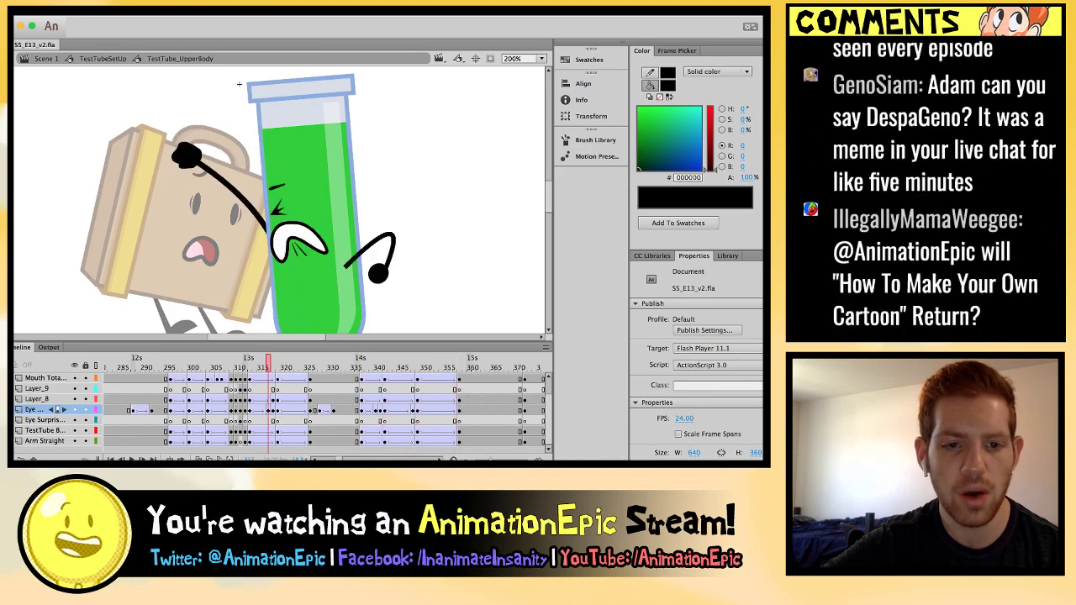
key("comma")
key("comma")
key("comma")
key("comma")
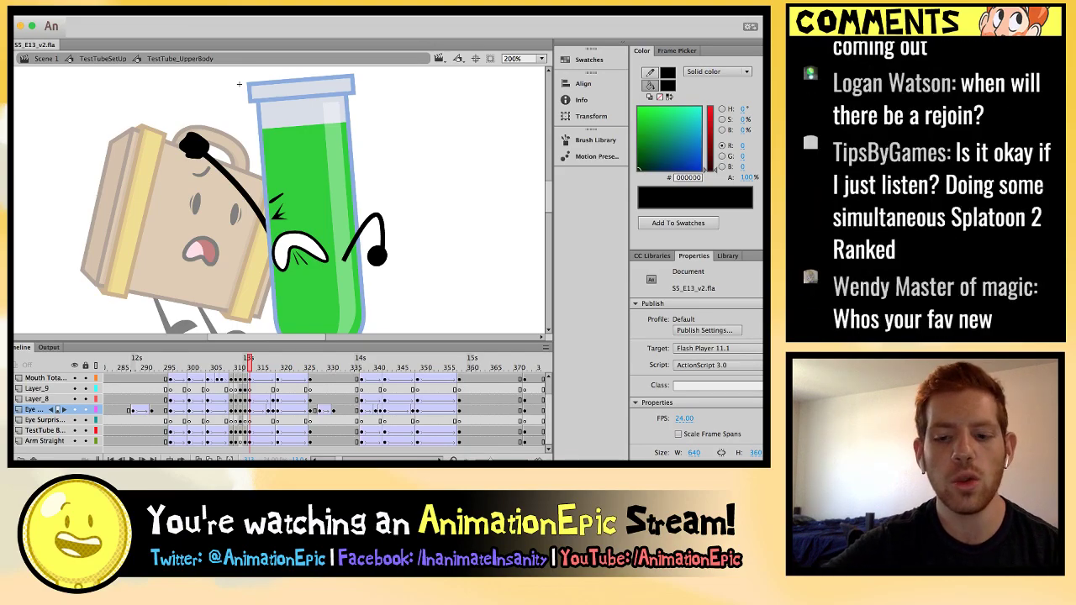
key("Return")
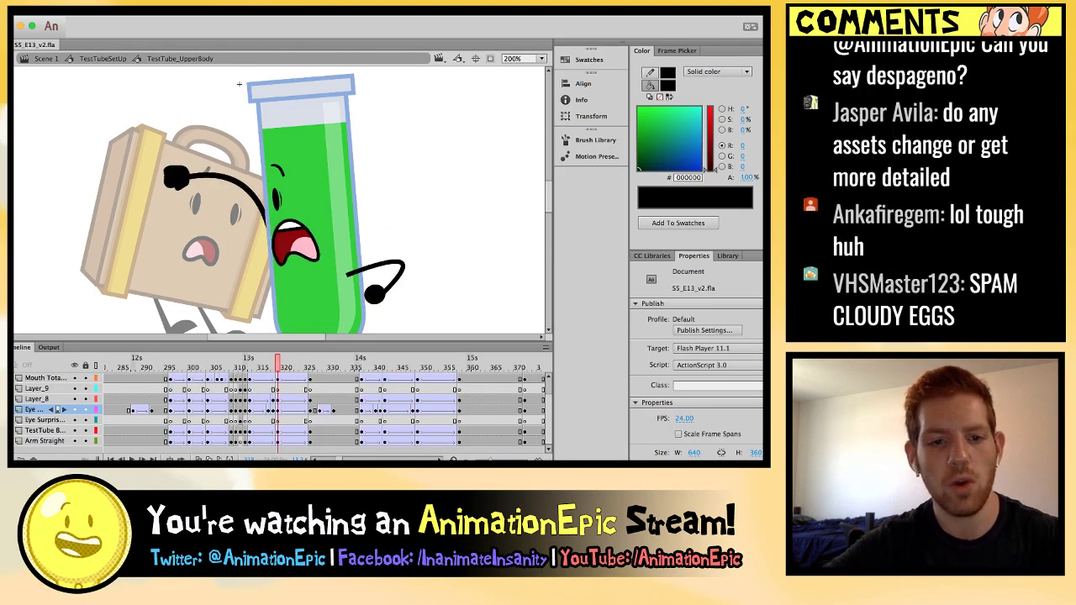
Nudge the test tube's mouth slightly down on the squinting pose at frame 317.
key("super+equal")
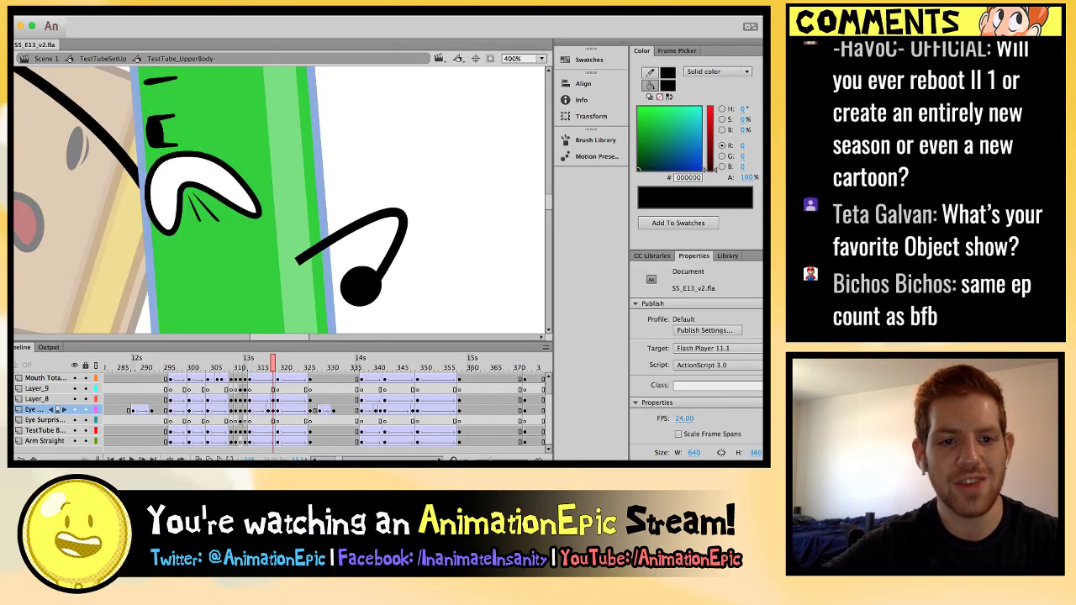
left_click(249, 198)
key("Down")
key("Down")
key("Down")
key("Down")
key("comma")
key("comma")
key("comma")
Step through the frames from 317 to 348 to review the mouth and eye motion up close.
key("period")
key("period")
key("period")
key("period")
key("period")
key("period")
key("period")
key("period")
key("period")
key("period")
key("period")
key("period")
key("period")
key("period")
key("period")
key("period")
key("period")
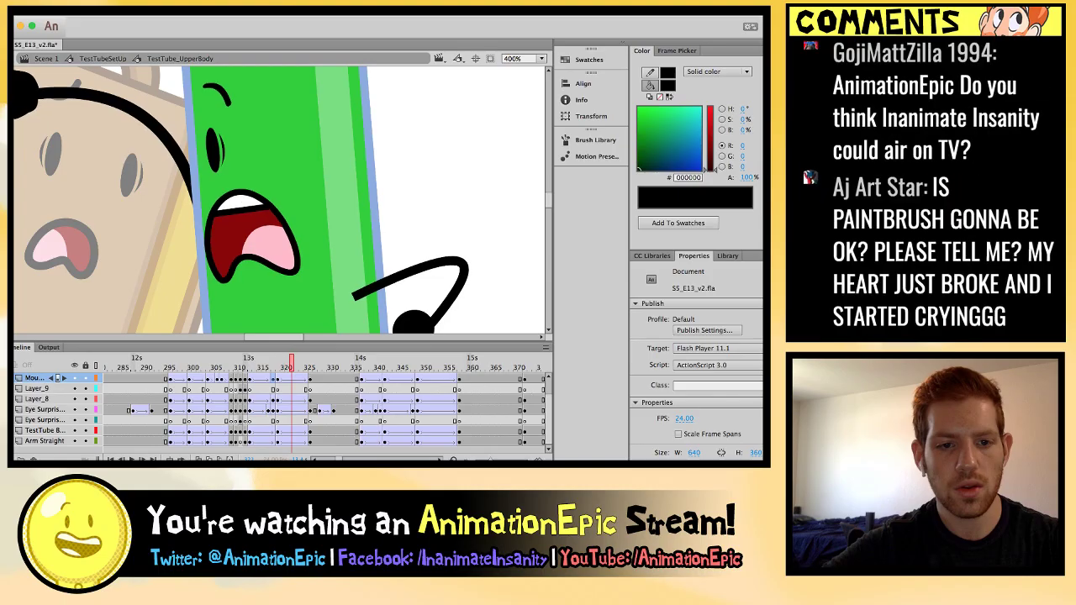
key("period")
key("period")
key("period")
key("period")
key("period")
key("period")
key("period")
key("period")
key("period")
key("period")
key("period")
key("period")
key("period")
key("period")
key("period")
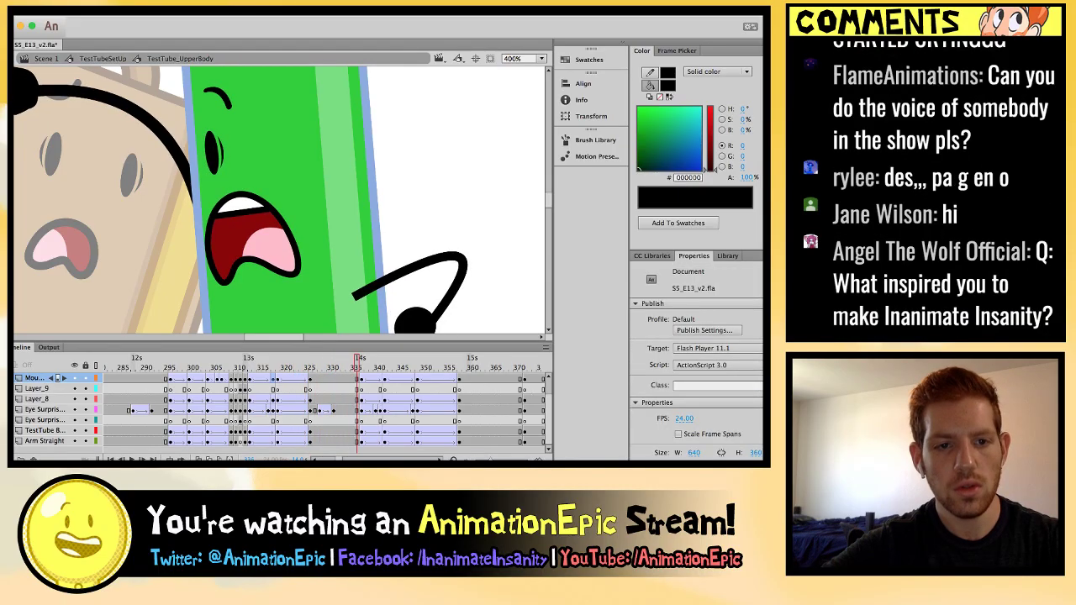
key("period")
key("period")
key("period")
key("period")
key("period")
key("period")
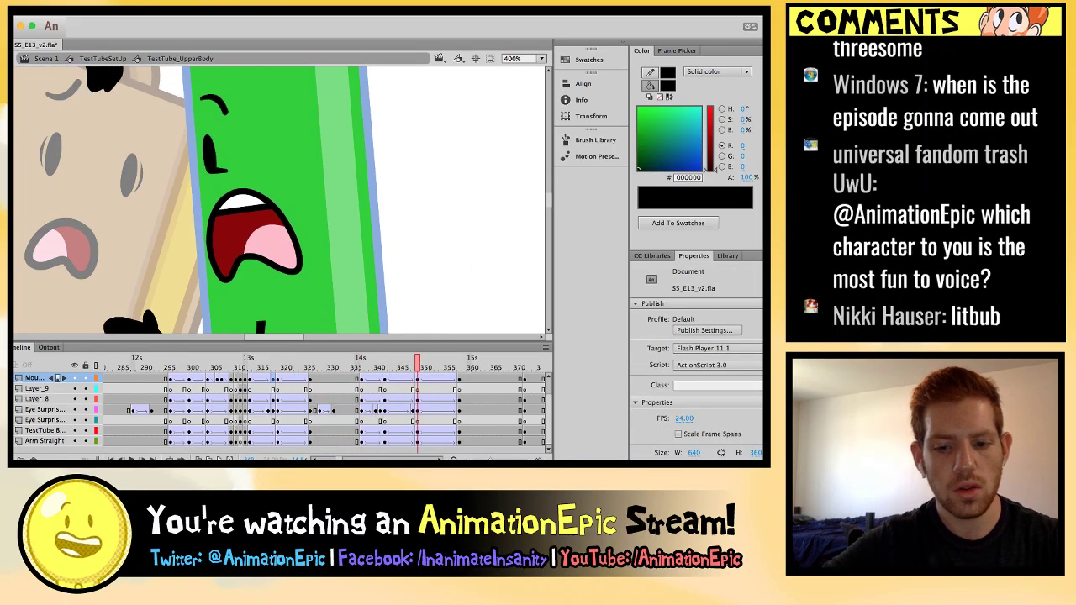
Play the animation from frame 351 with the full stage in view, and examine the test tube's pose at frame 376 closer up.
key("super+1")
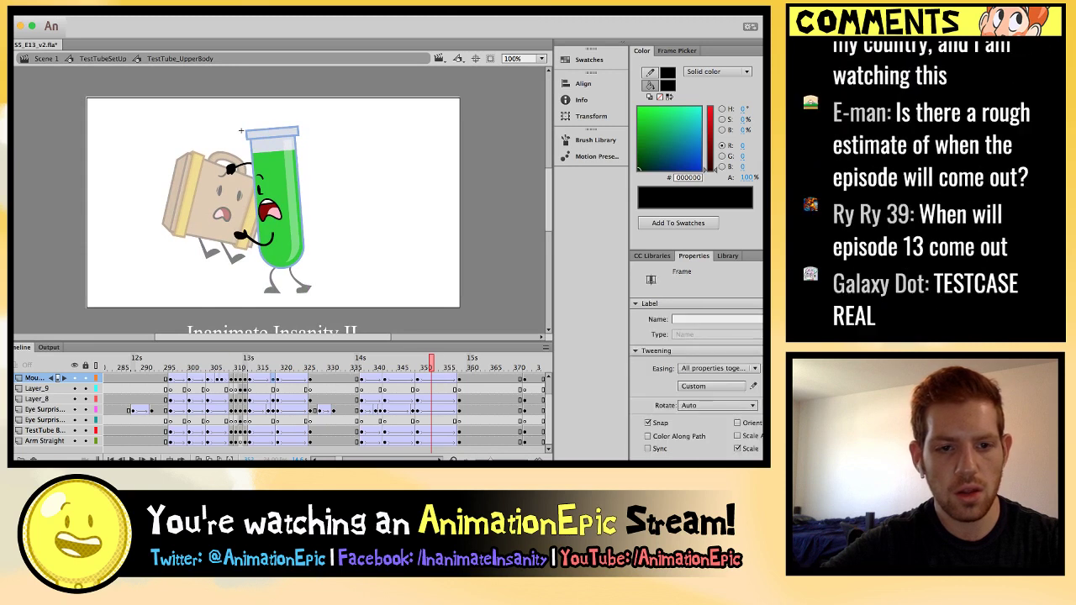
key("Return")
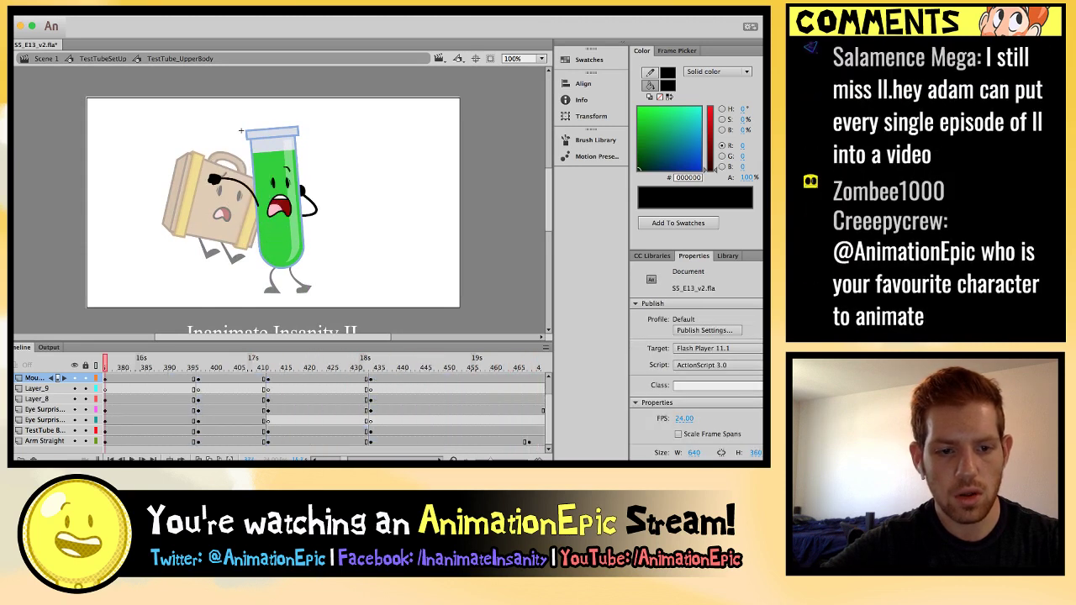
key("period")
key("period")
key("period")
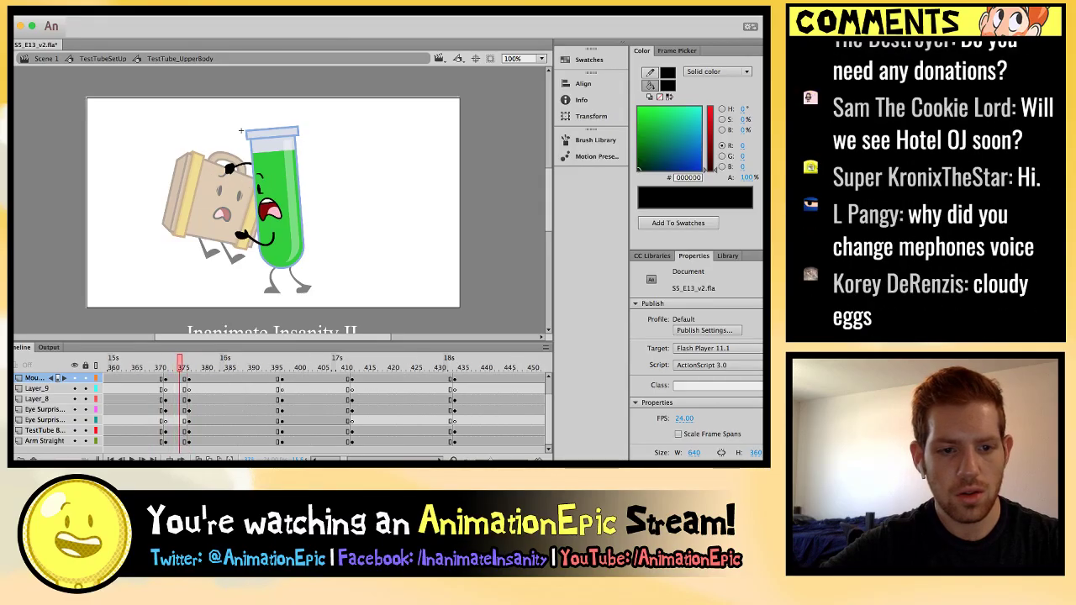
scroll(67, 412, "up", 2)
key("super+equal")
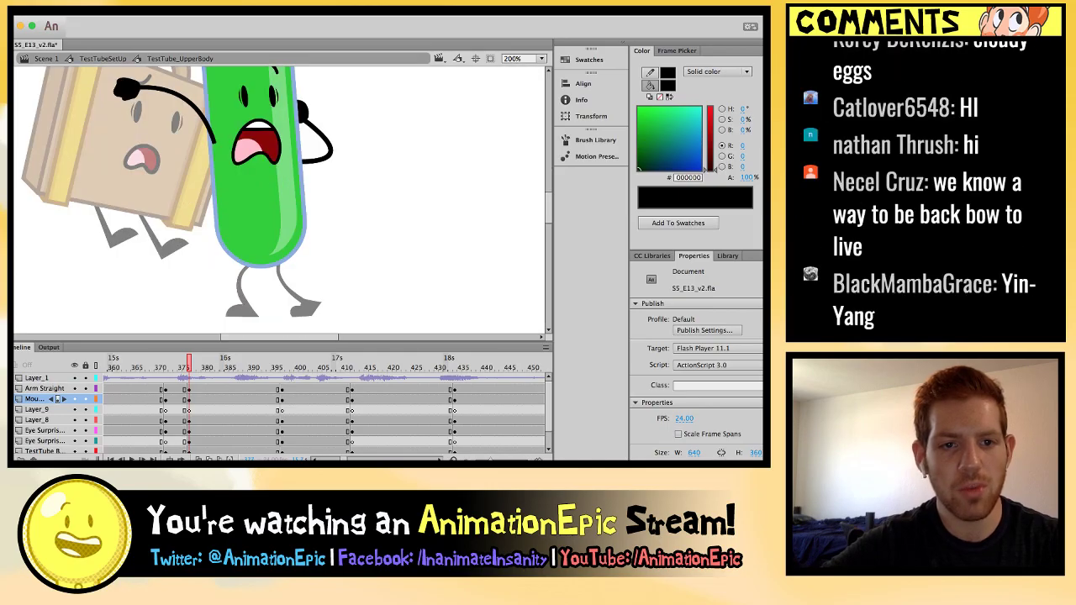
Create classic tweens across the face, body and arm layers over the frames leading into the test tube's turned pose at frame 376.
scroll(287, 200, "up", 2)
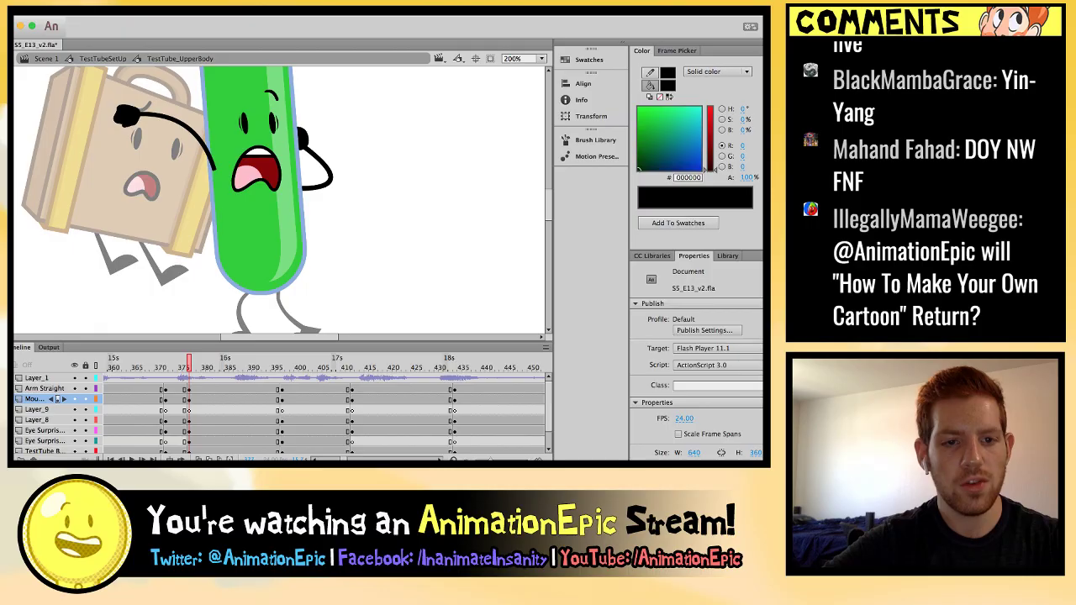
key("period")
key("comma")
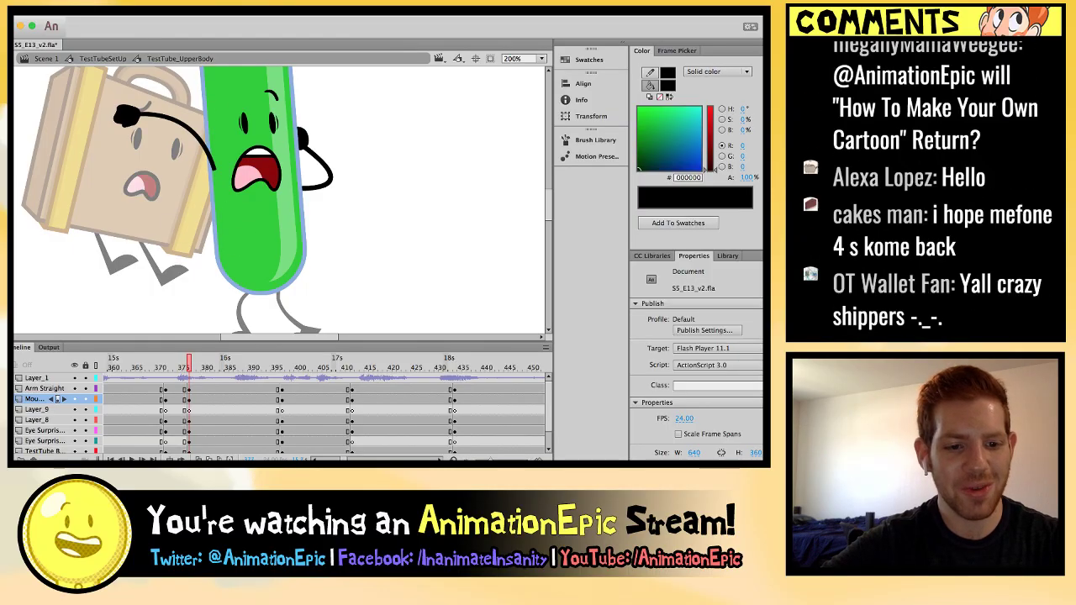
key("comma")
key("comma")
key("comma")
left_click(57, 398)
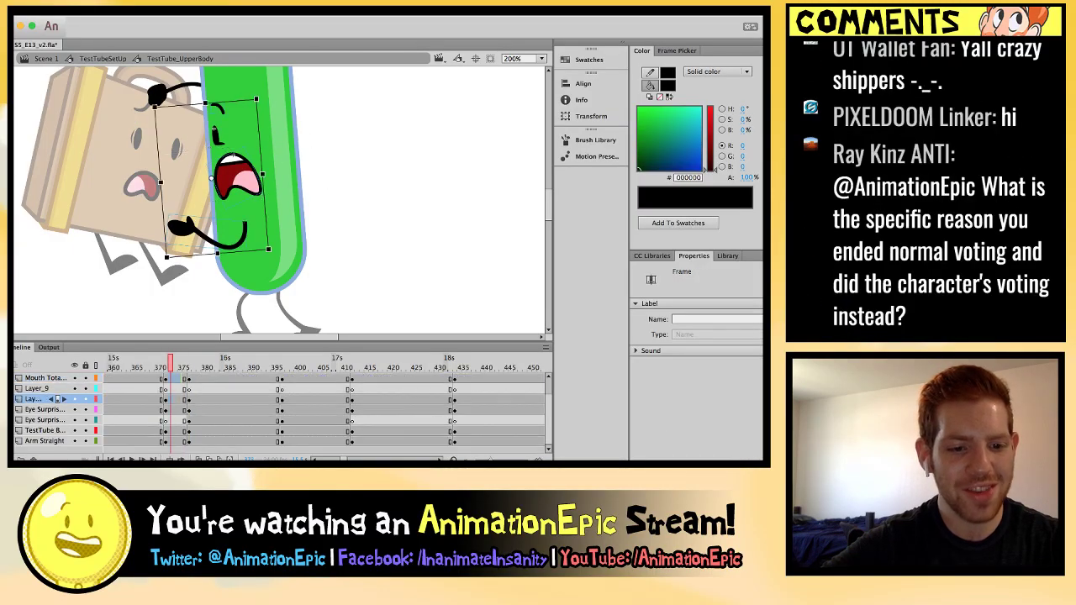
left_click(57, 441)
key("period")
key("period")
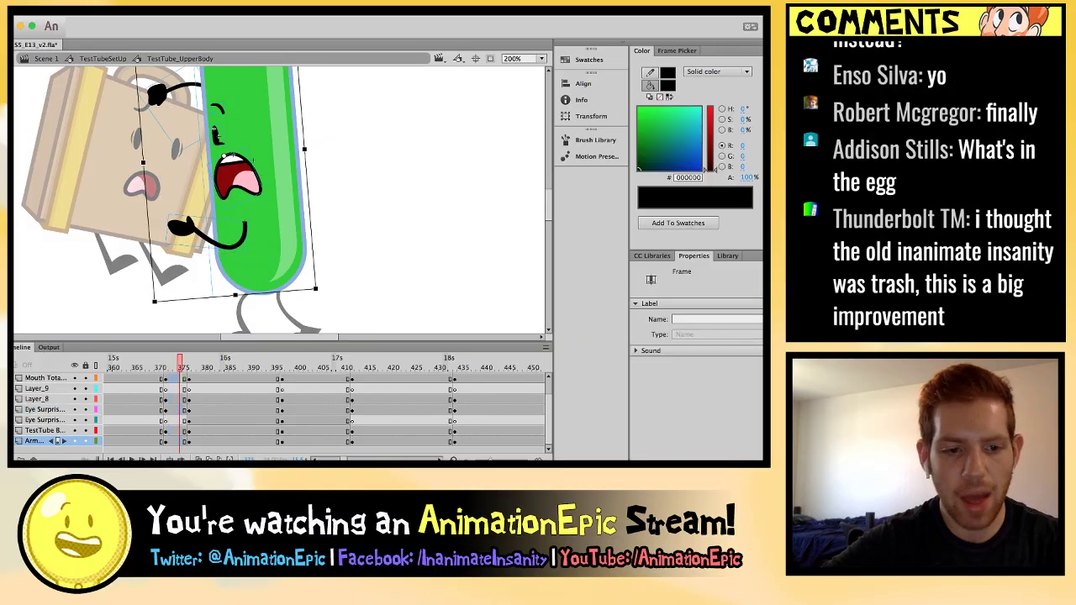
key("ctrl+shift+t")
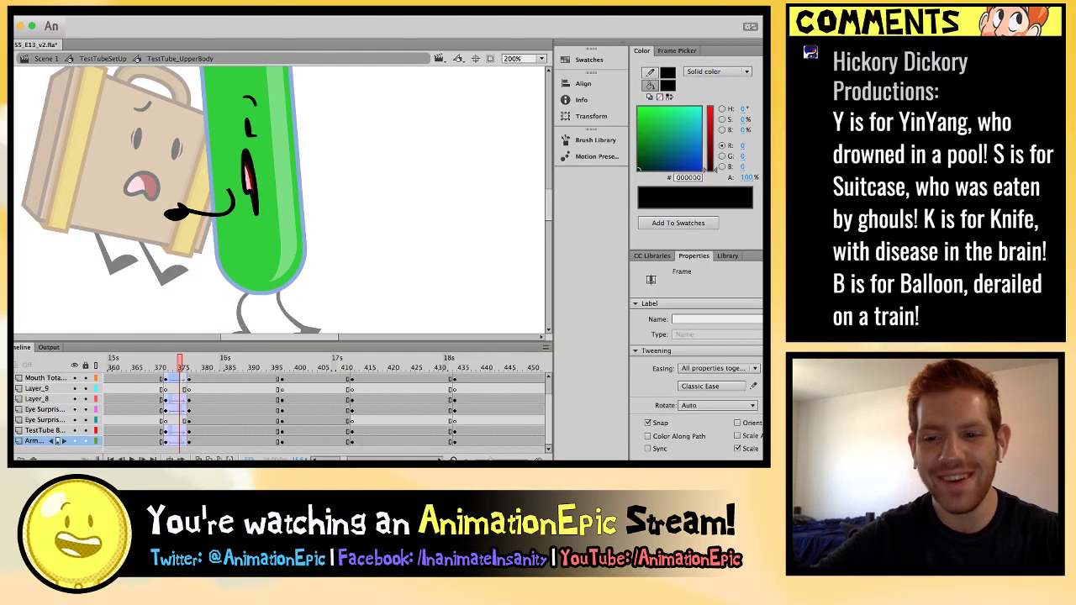
Step through the newly tweened turn up to the frame 376 pose and review the arm, eye and mouth motion.
scroll(168, 200, "up", 2)
scroll(191, 203, "left", 2)
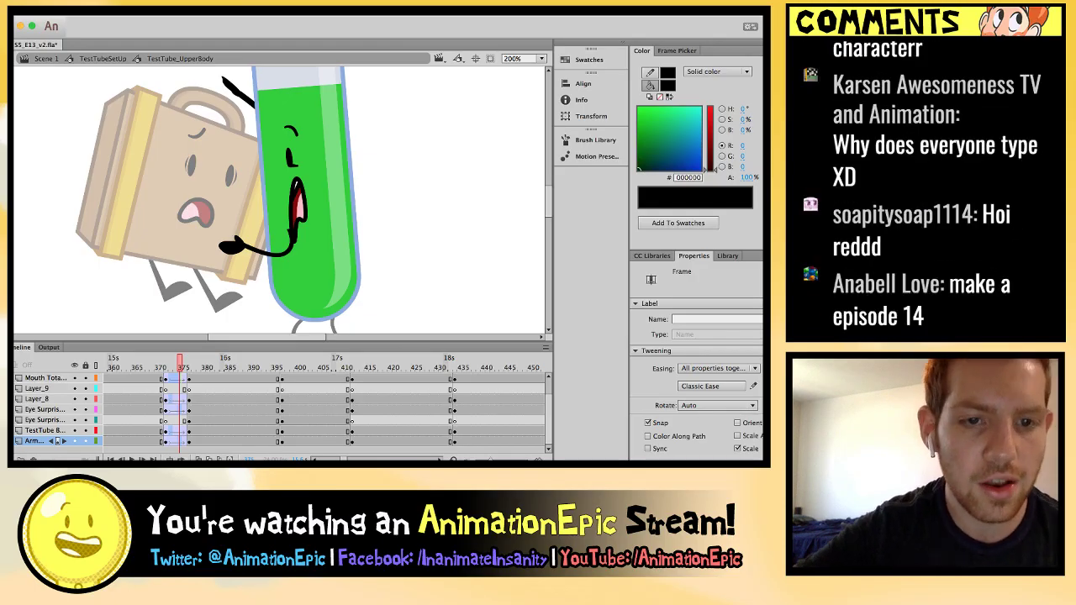
key(".")
key(".")
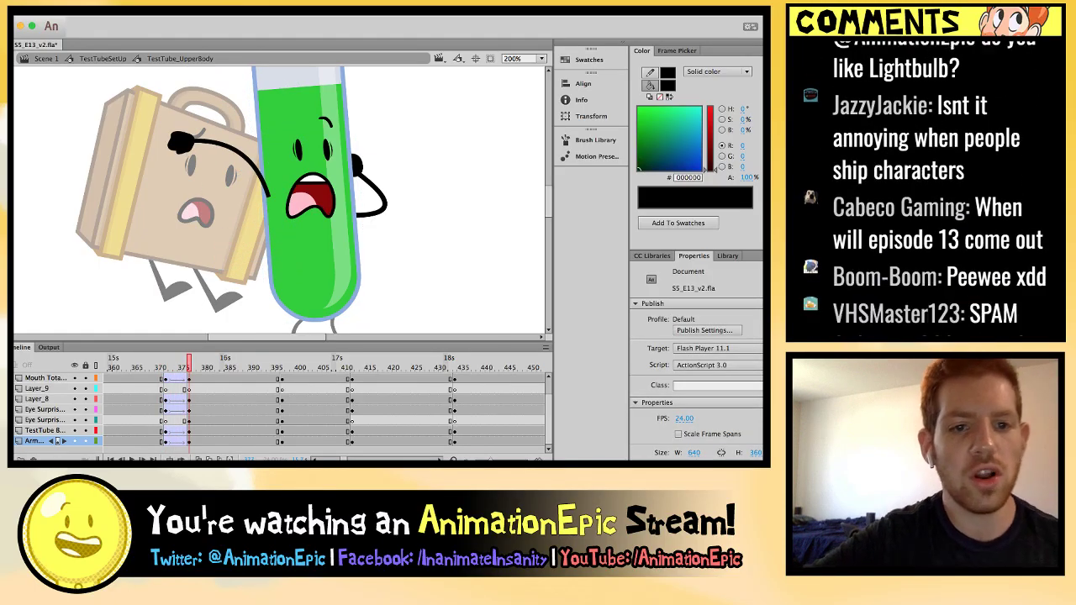
key(".")
key(".")
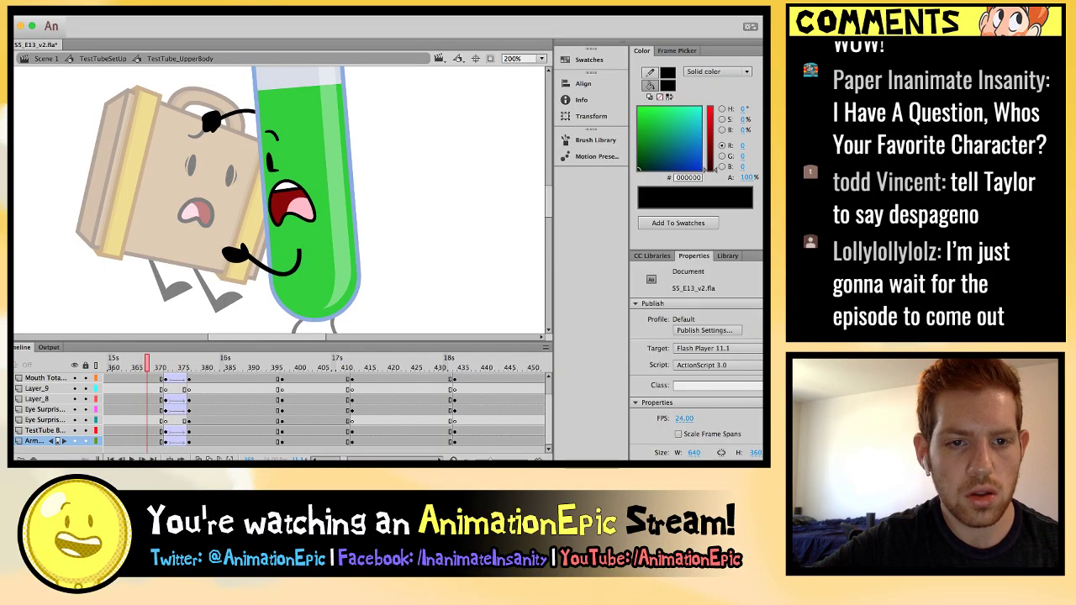
key(".")
key(".")
key(".")
key(".")
key(".")
key(".")
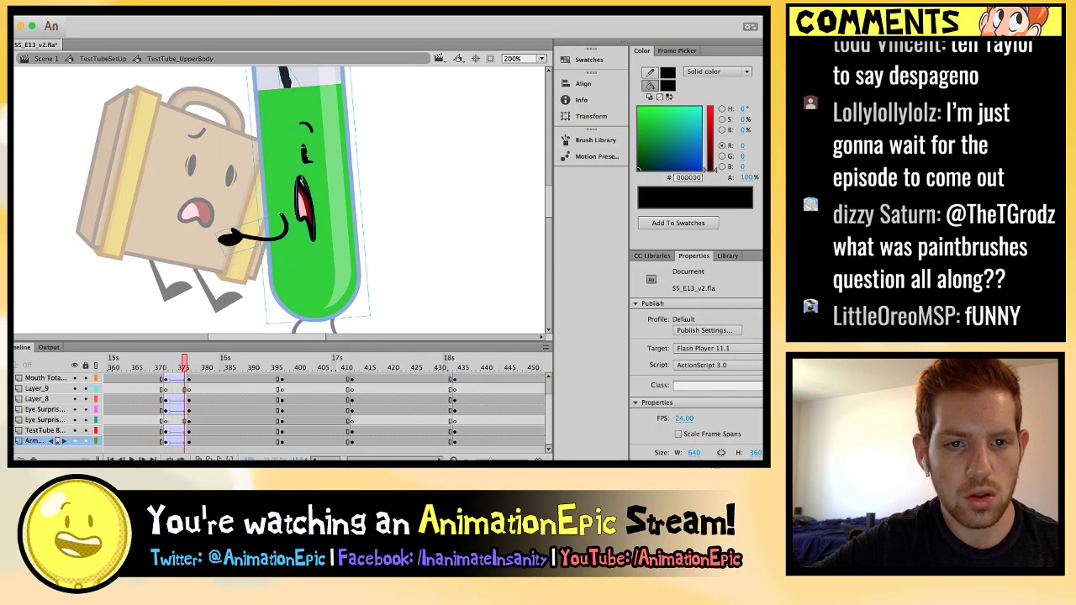
key(".")
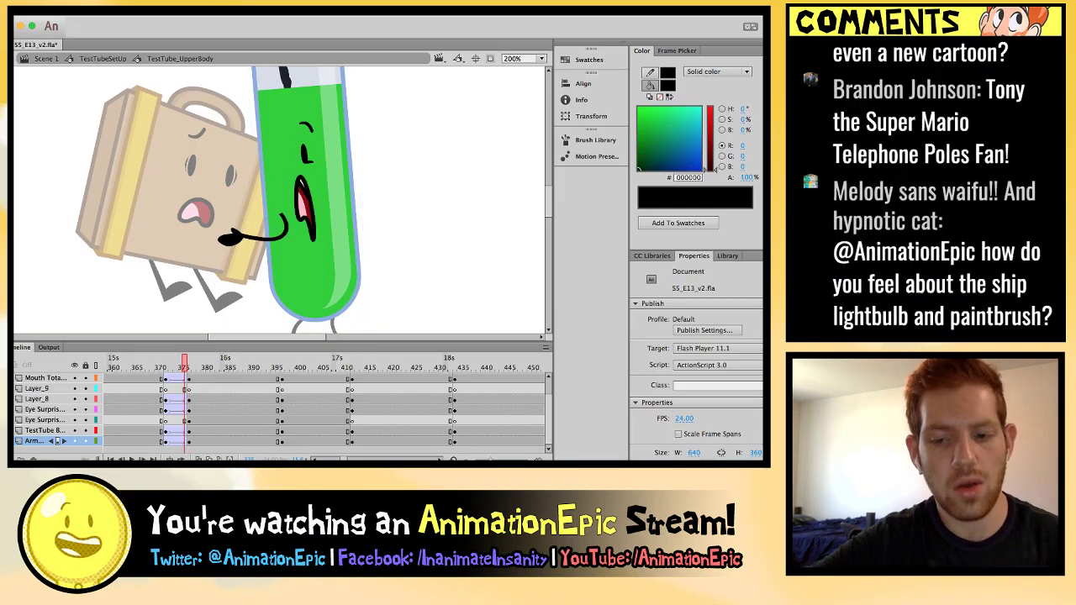
Swap the test tube's visible eye to the Eye Cheek Middle symbol on the frame just before the frame 376 pose.
key("super+=")
scroll(279, 200, "up", 5)
scroll(280, 200, "left", 3)
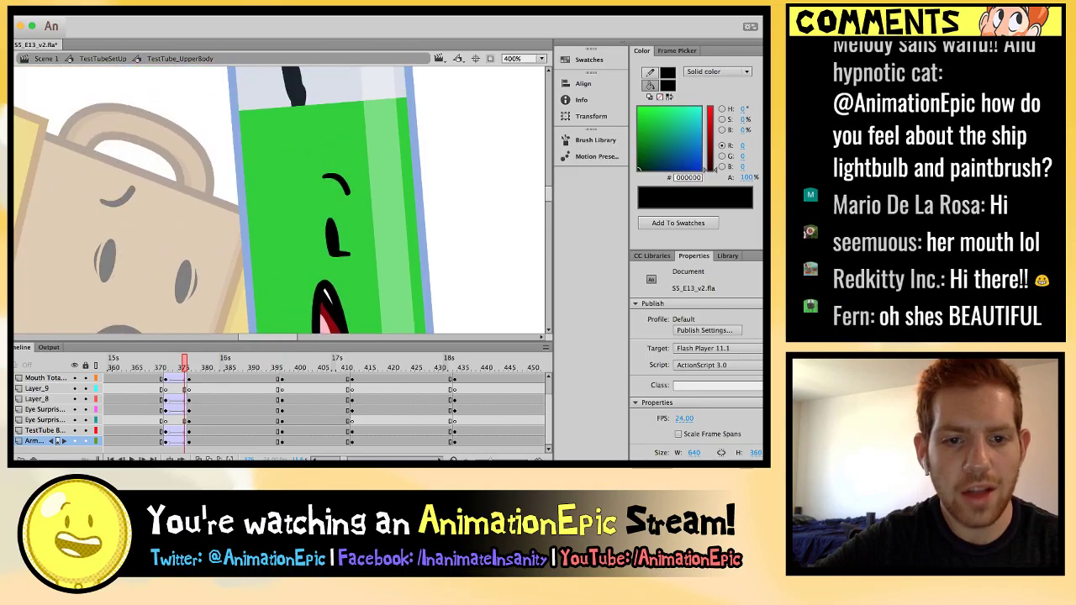
left_click(335, 210)
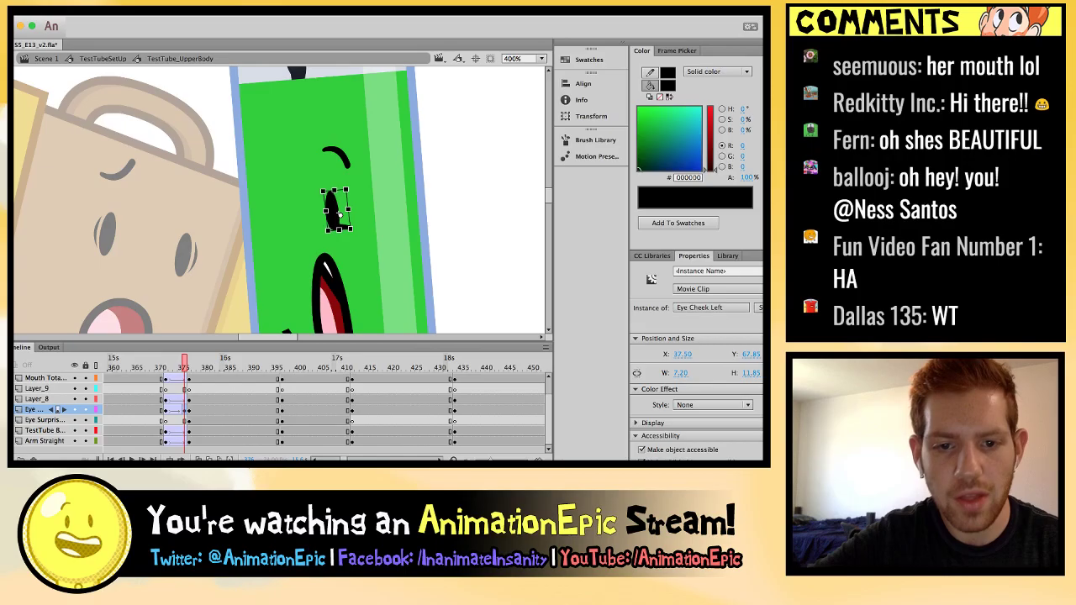
left_click(339, 215)
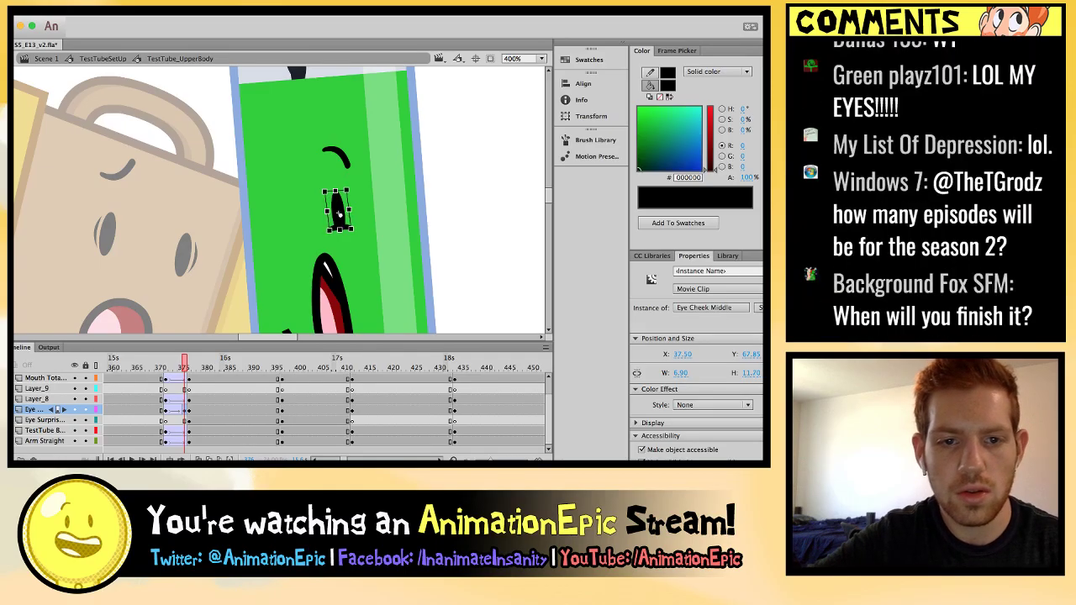
Insert a keyframe on Layer_9 two frames before the frame 376 pose and place a narrow second eye at the tube's suitcase-side edge.
key("Return")
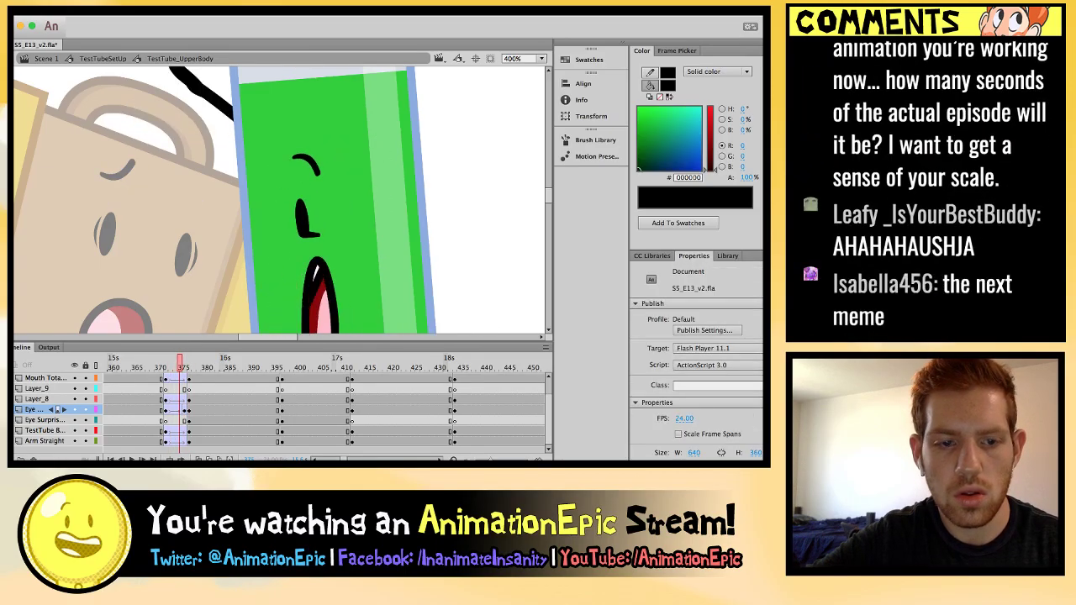
key("Return")
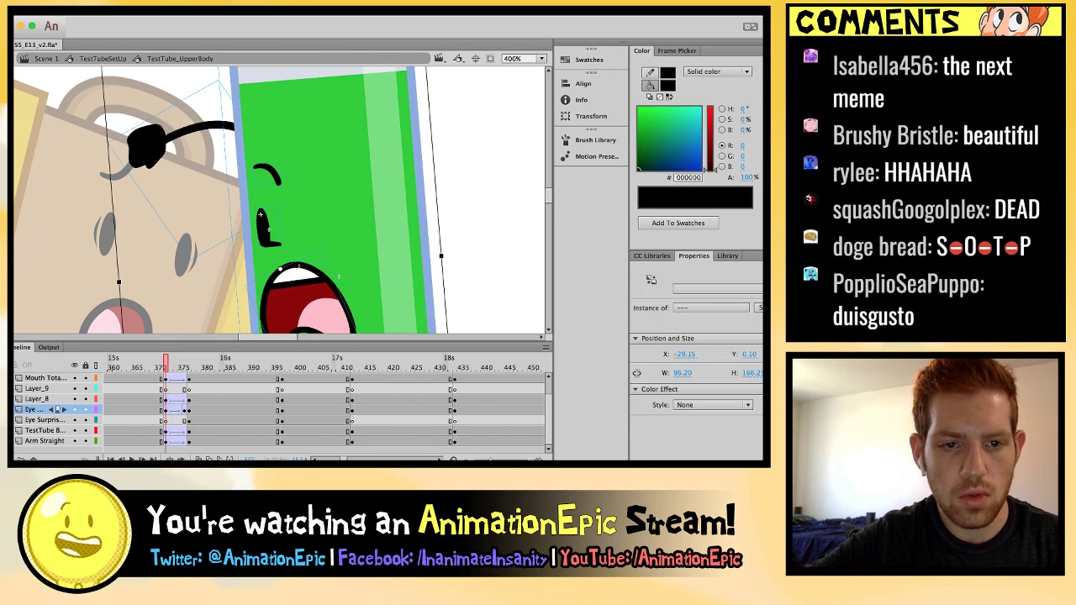
key("Return")
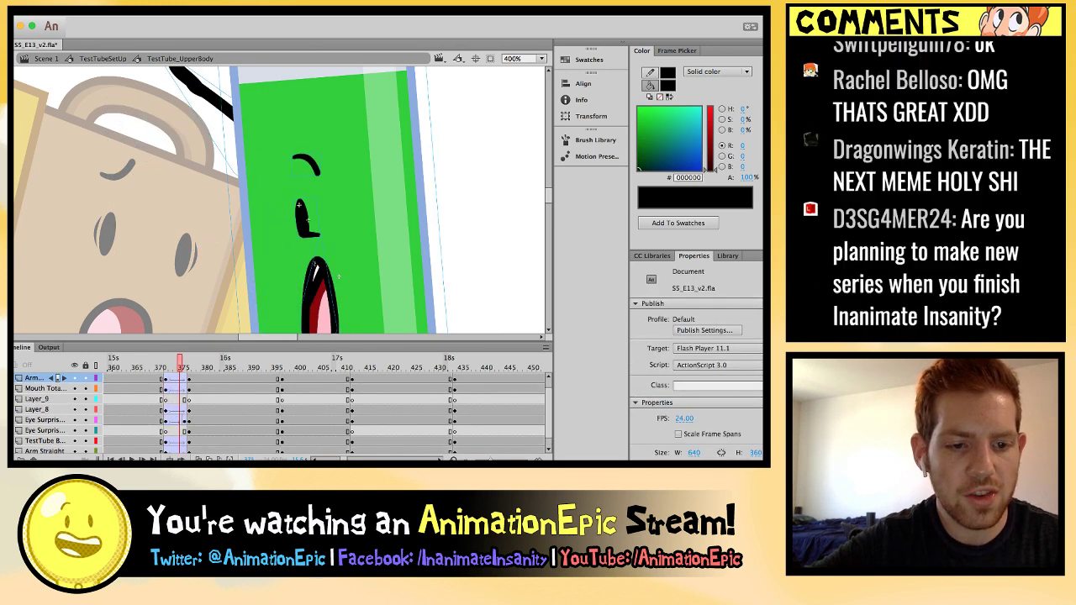
left_click(180, 400)
key("F7")
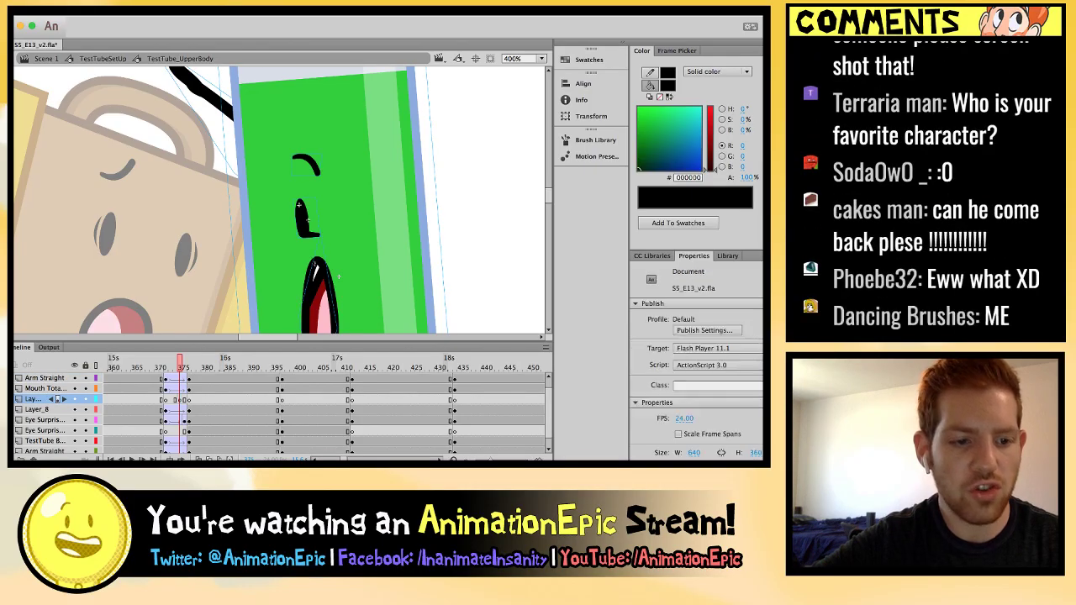
key(".")
left_click(337, 210)
left_click(277, 204)
left_click_drag(278, 206, 263, 226)
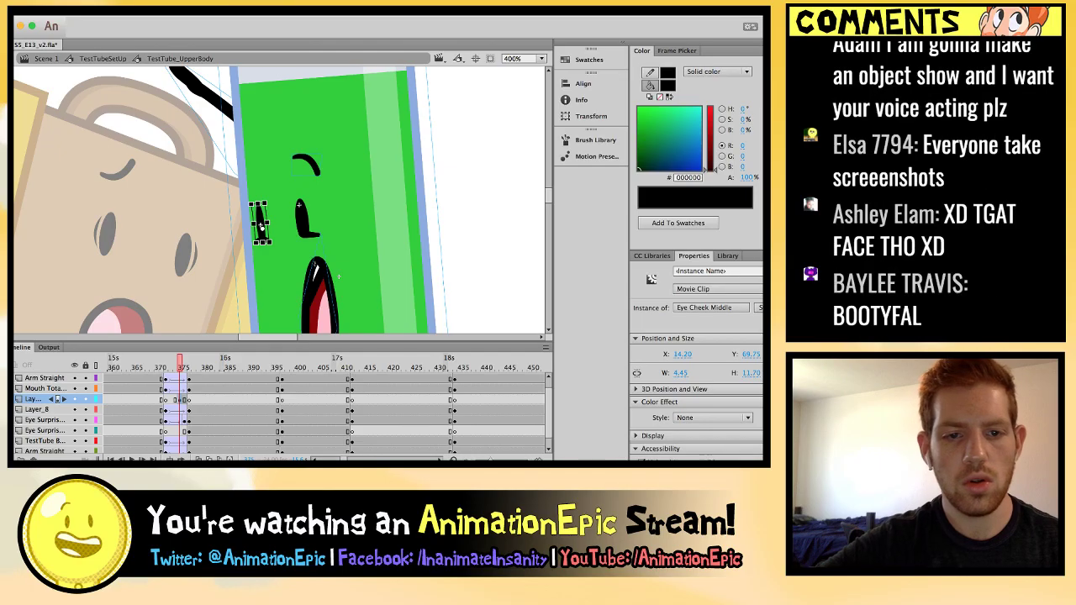
left_click(339, 276)
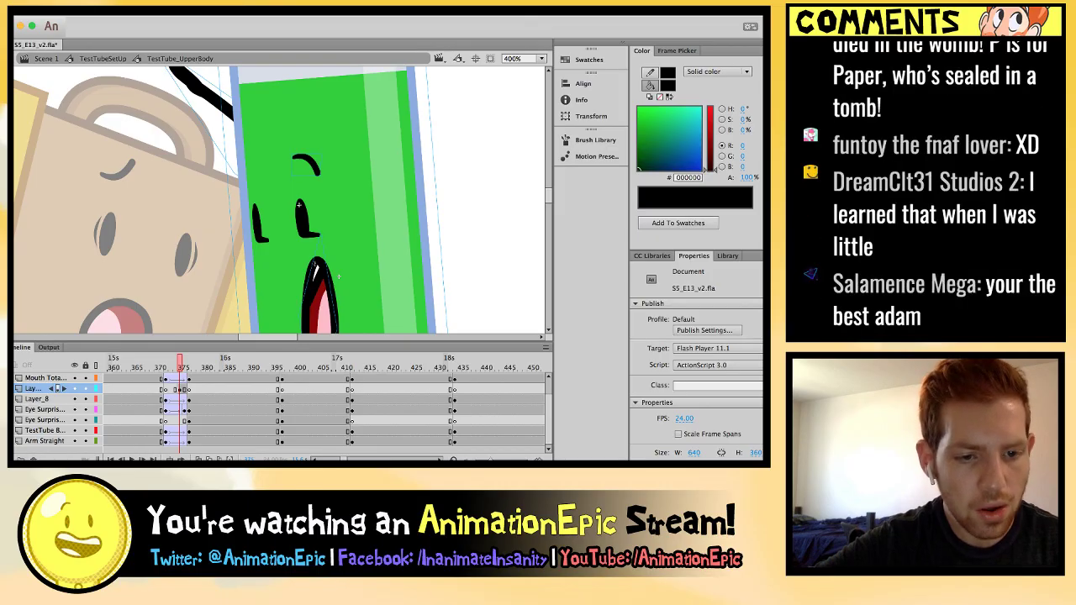
Carry the second eye into the following frame on Layer_9 as the middle eye shape, comparing it with the frame 376 pose.
key("period")
key("period")
left_click(375, 148)
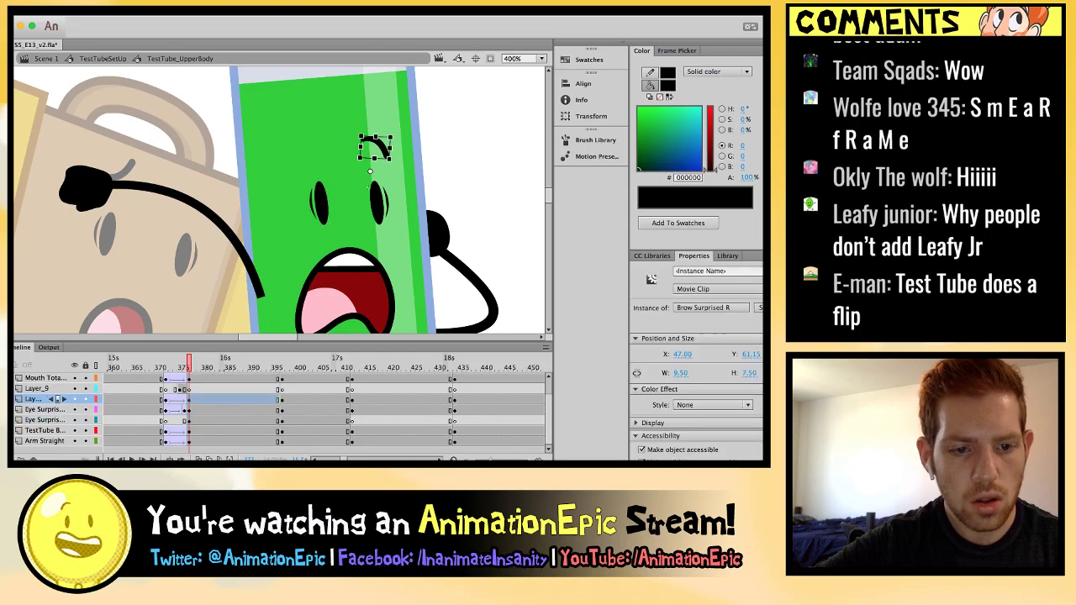
left_click(179, 390)
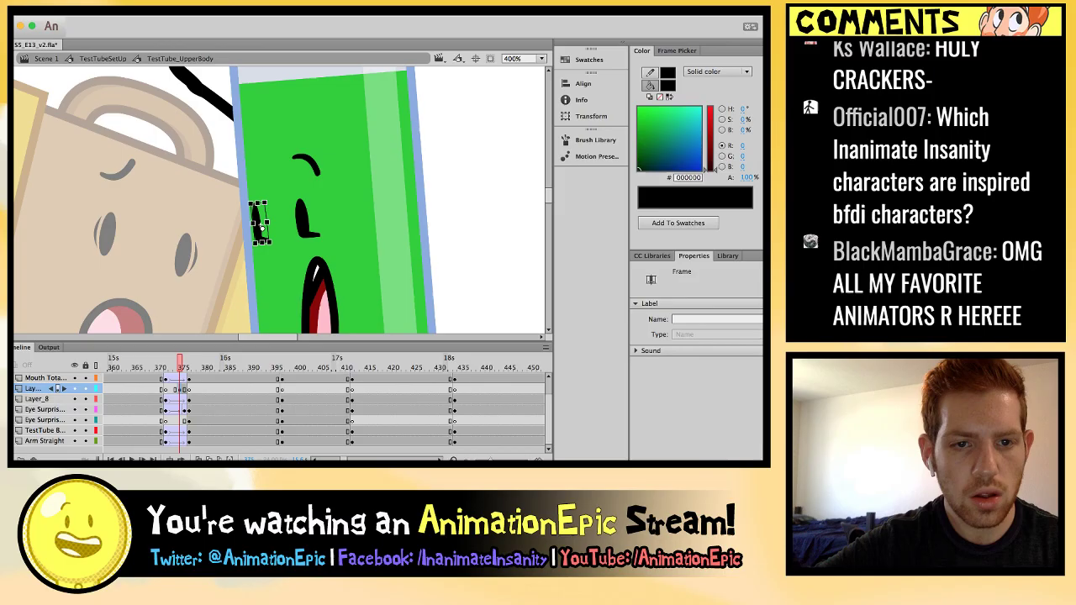
left_click_drag(261, 225, 271, 227)
key("period")
key("period")
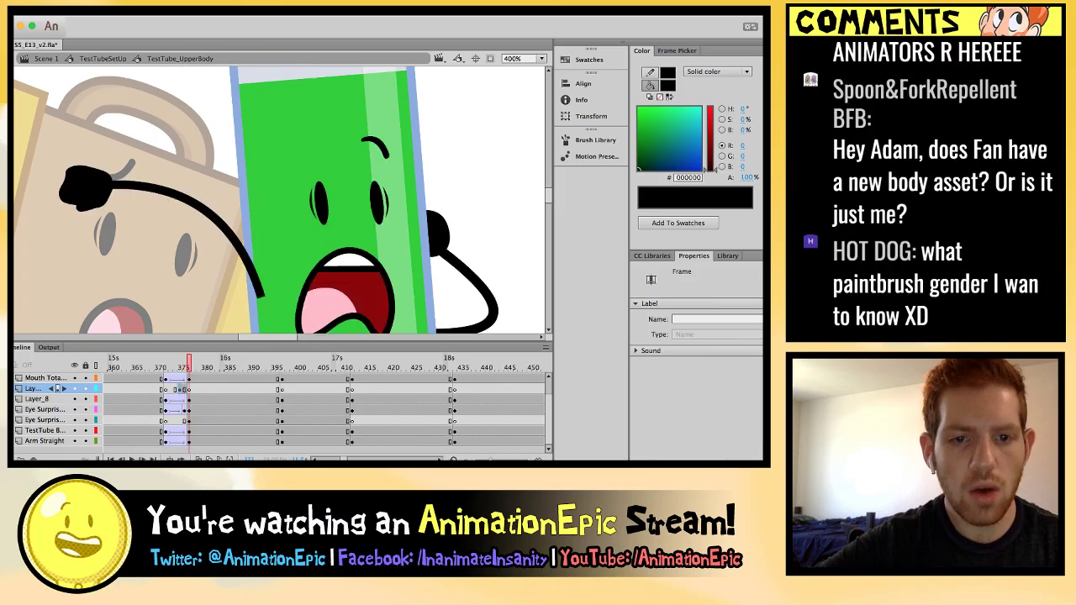
key("comma")
key("comma")
key("period")
key("comma")
key("period")
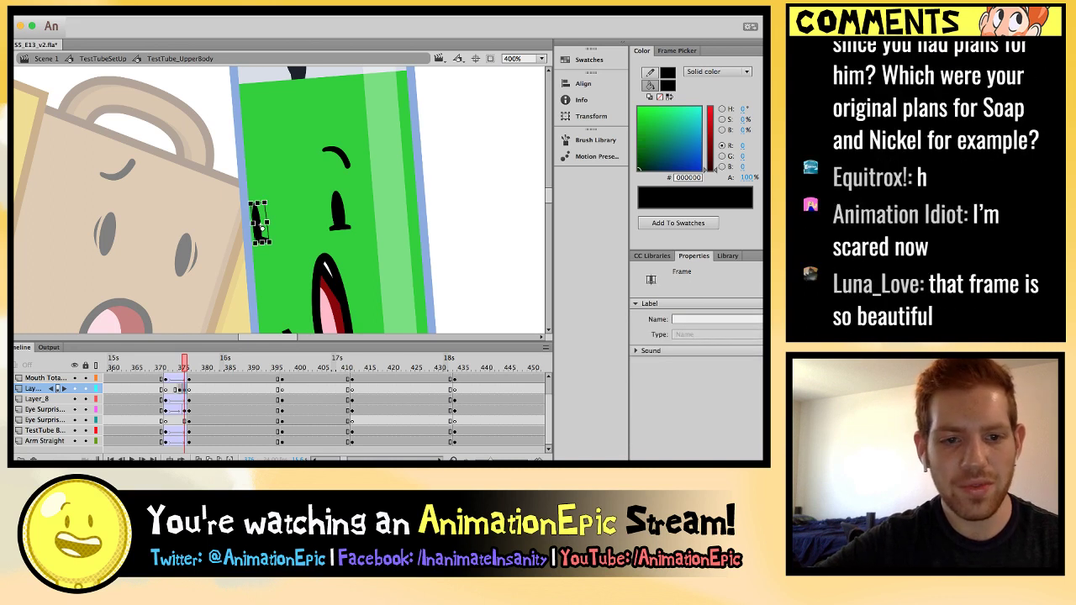
Move the second eye inward from the tube's edge on the frame just before the frame 376 pose.
key("ctrl+equal")
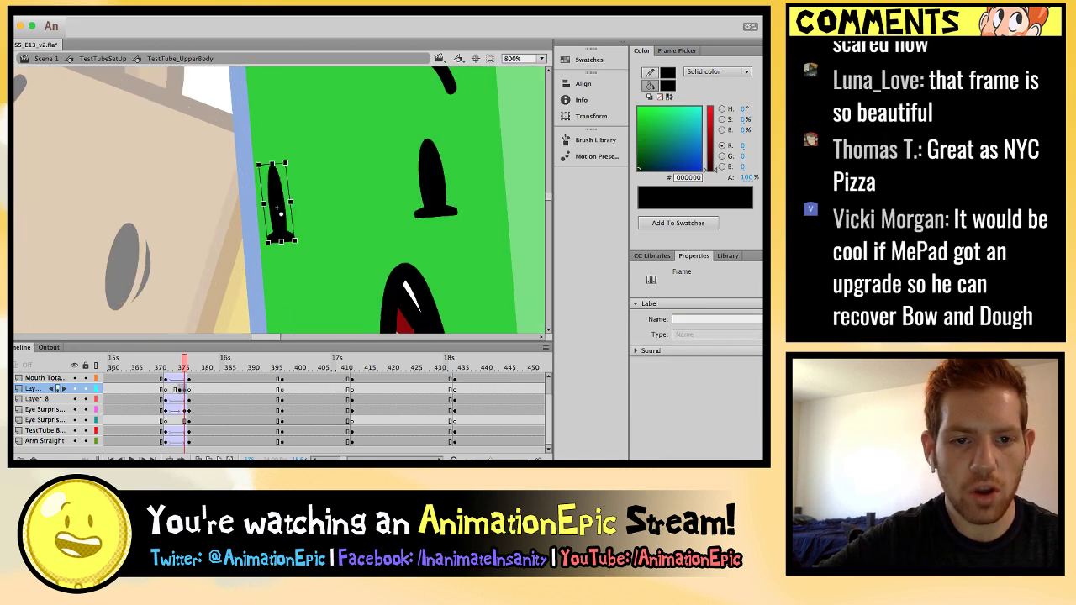
left_click(281, 206)
left_click_drag(280, 206, 323, 198)
key("ctrl+minus")
key("ctrl+minus")
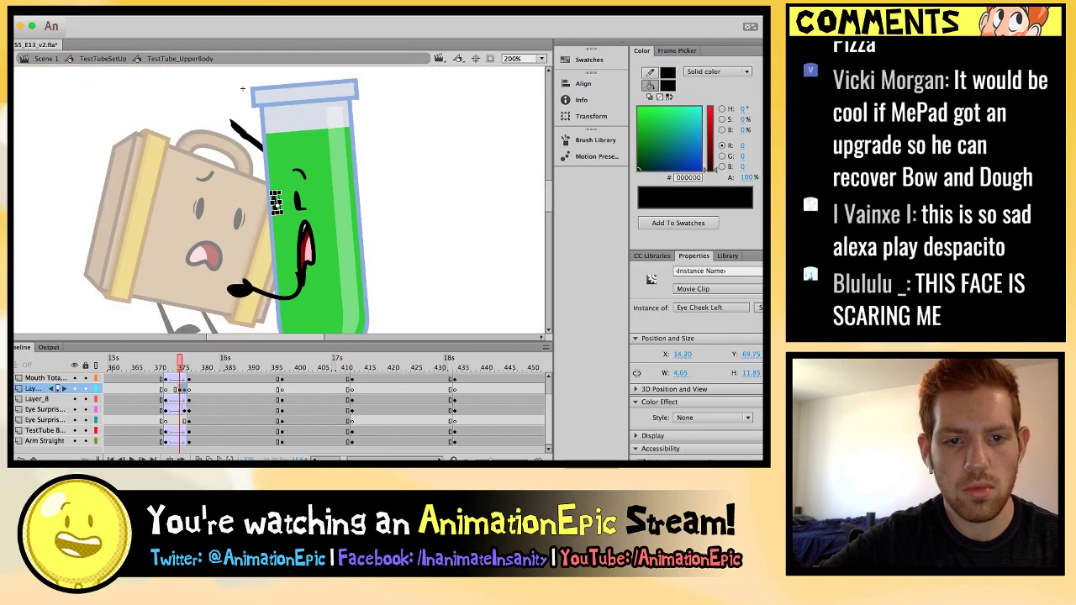
Step back and forth through the turn frames and examine how both eyes travel across the face.
left_click(242, 88)
key("comma")
key("period")
key("period")
key("period")
key("comma")
key("comma")
key("comma")
key("comma")
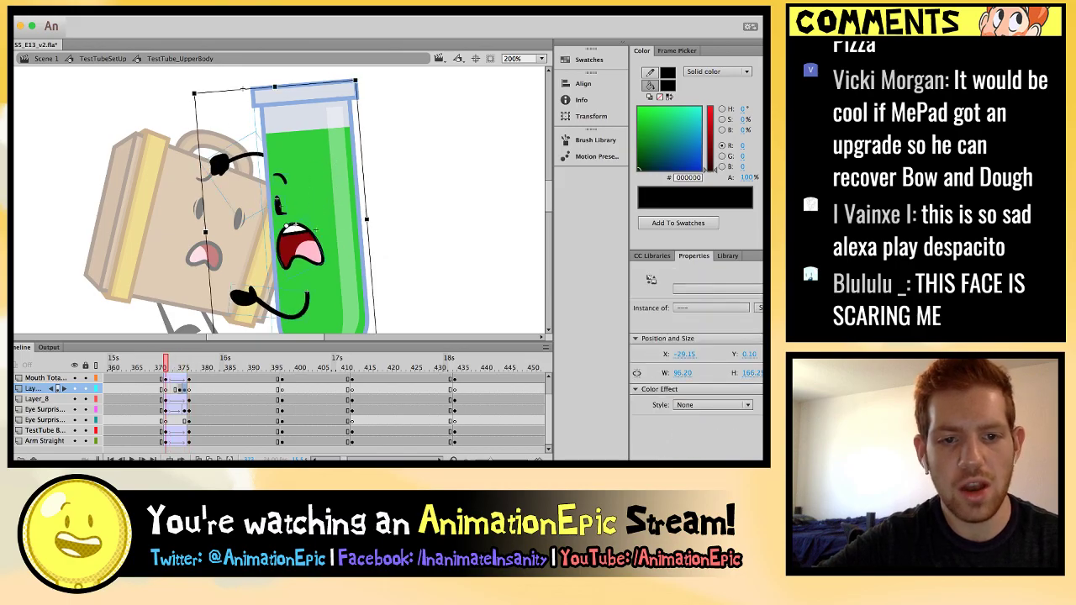
key("period")
key("period")
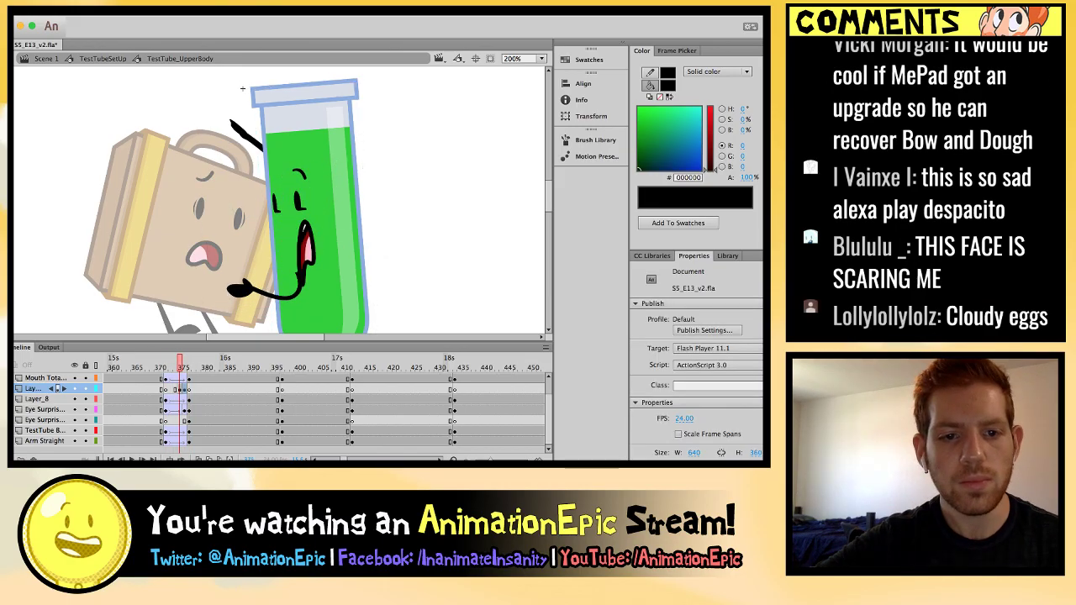
Reshape the squashed mouth into a wide, tilted open mouth two frames before the frame 376 pose, comparing it with adjacent frames.
left_click(299, 239)
key("super+equal")
key("super+equal")
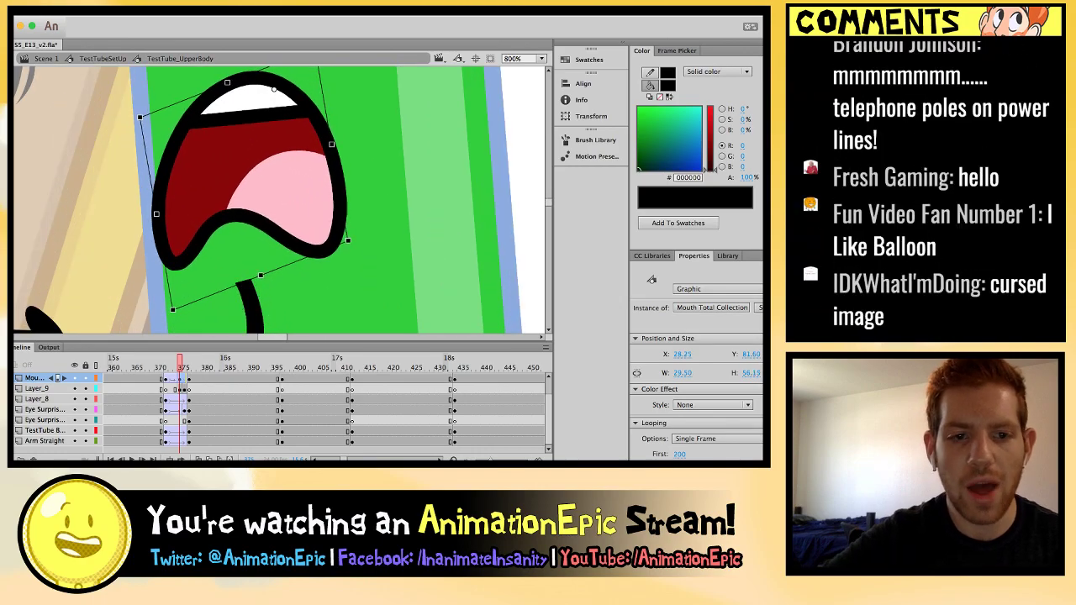
key("super+minus")
key("super+minus")
key("period")
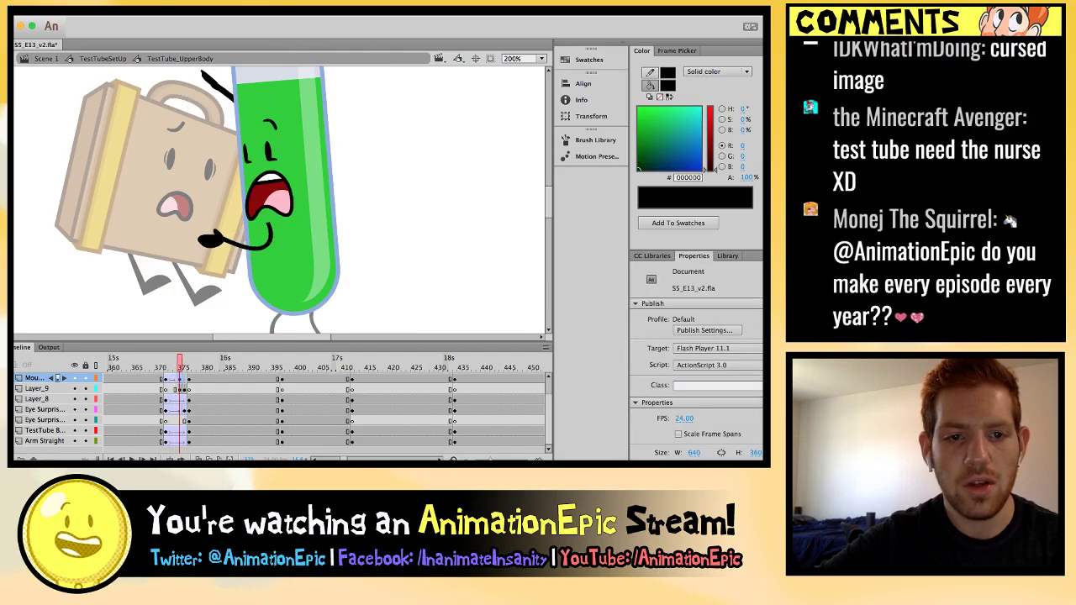
key("comma")
key("period")
key("comma")
key("period")
key("comma")
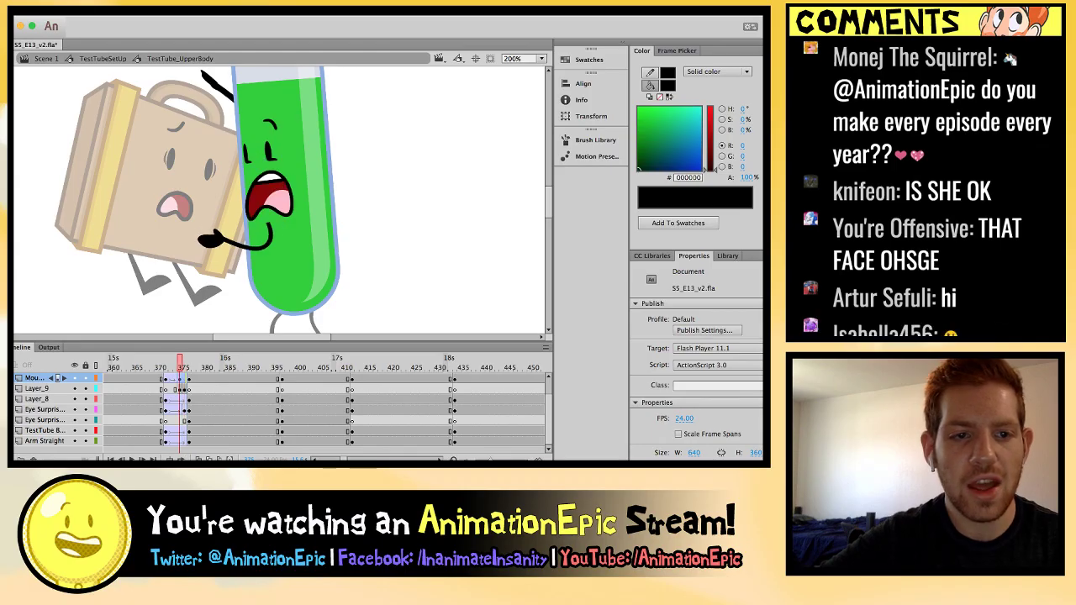
Fine-tune the open mouth's scale and tilt to about 30 wide by 37 high two frames before the frame 376 pose.
key("super+equal")
key("super+equal")
key("super+minus")
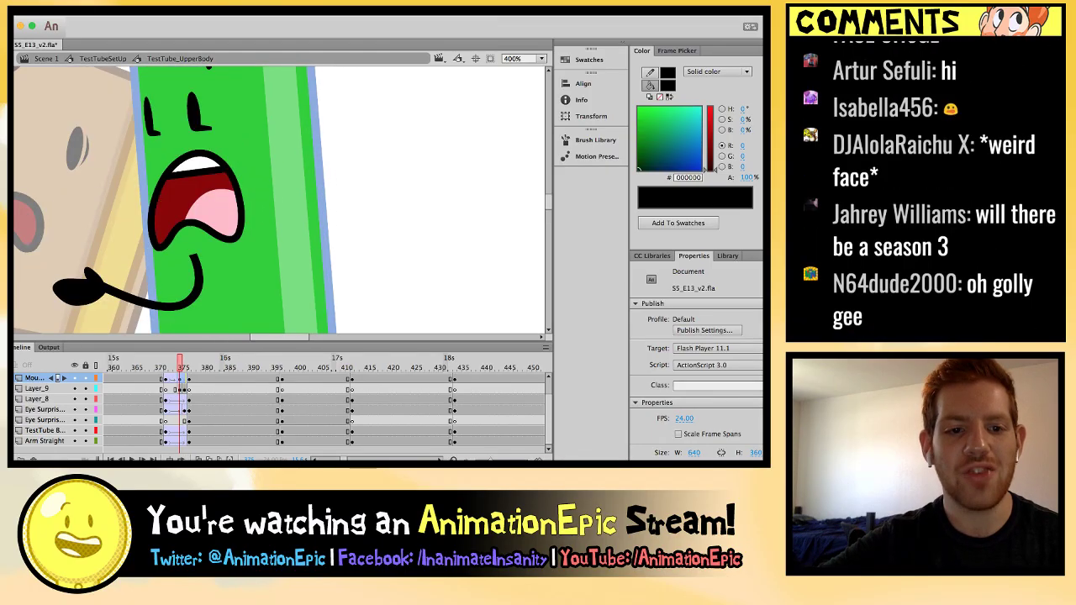
left_click(208, 156)
left_click_drag(244, 232, 252, 229)
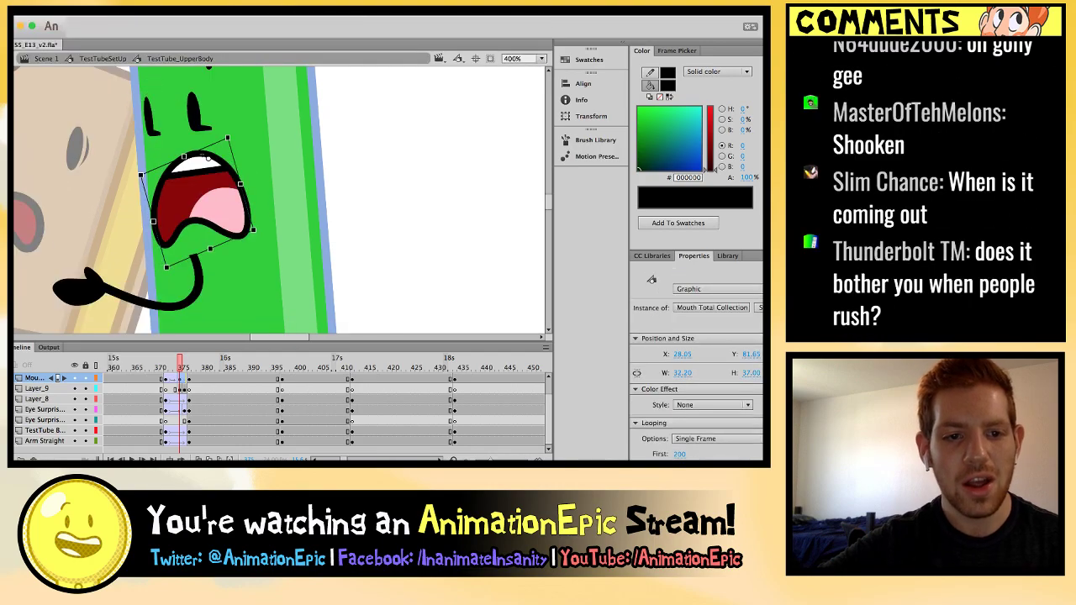
left_click_drag(153, 222, 158, 219)
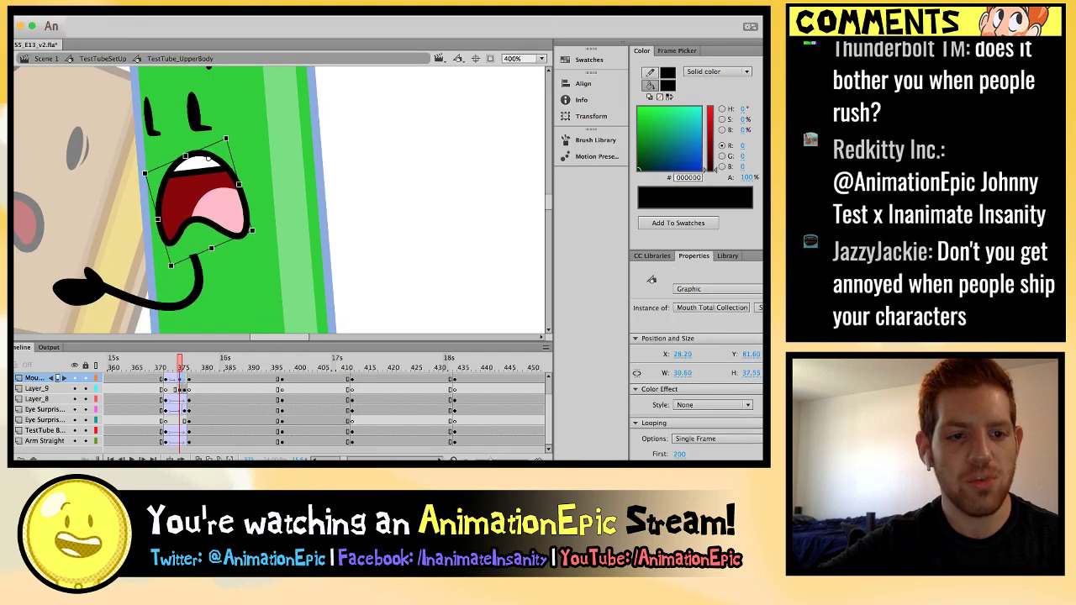
left_click_drag(171, 266, 170, 268)
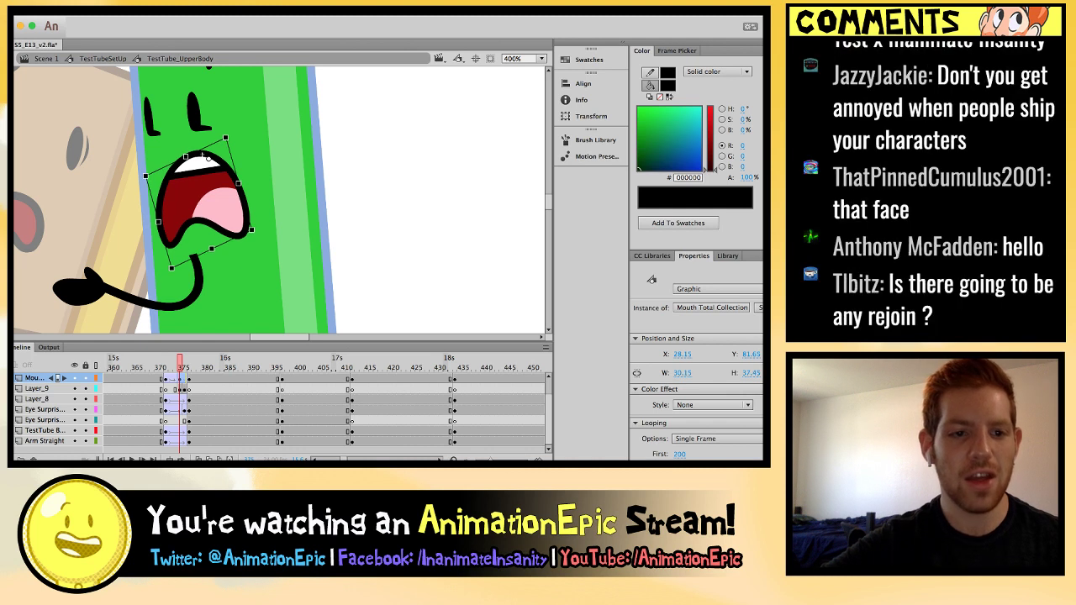
key("Escape")
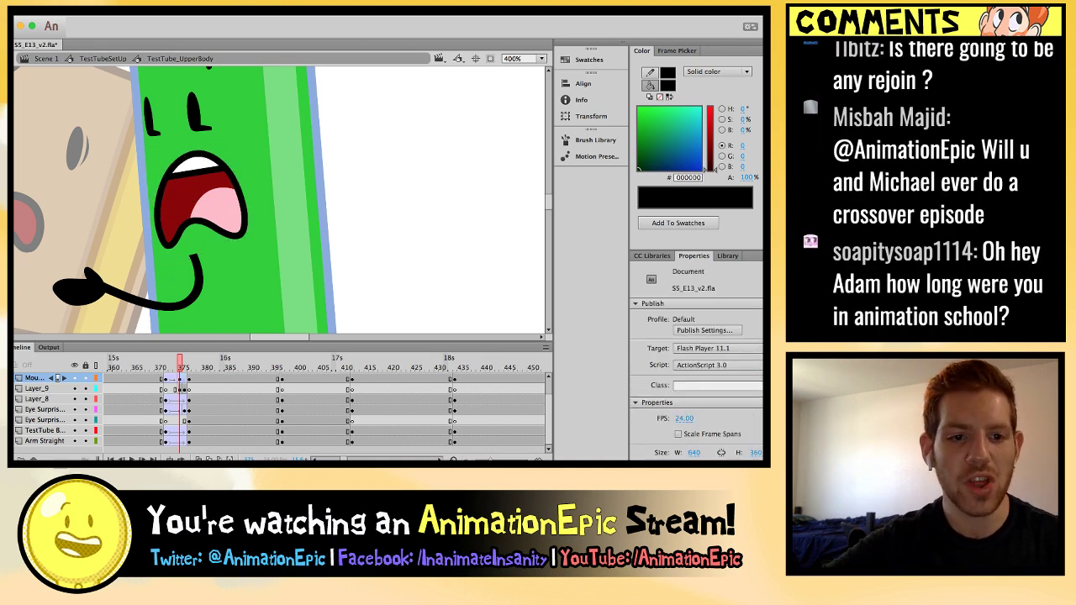
Nudge and scale the open mouth to about 31 wide by 37 high two frames before the frame 376 pose, comparing adjacent frames.
left_click(201, 157)
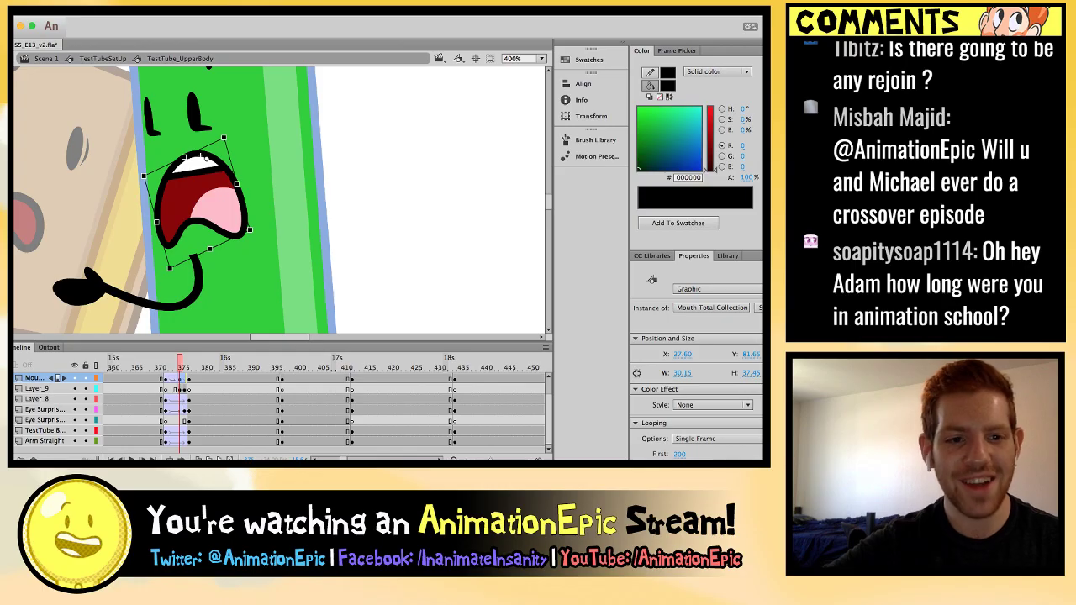
key("comma")
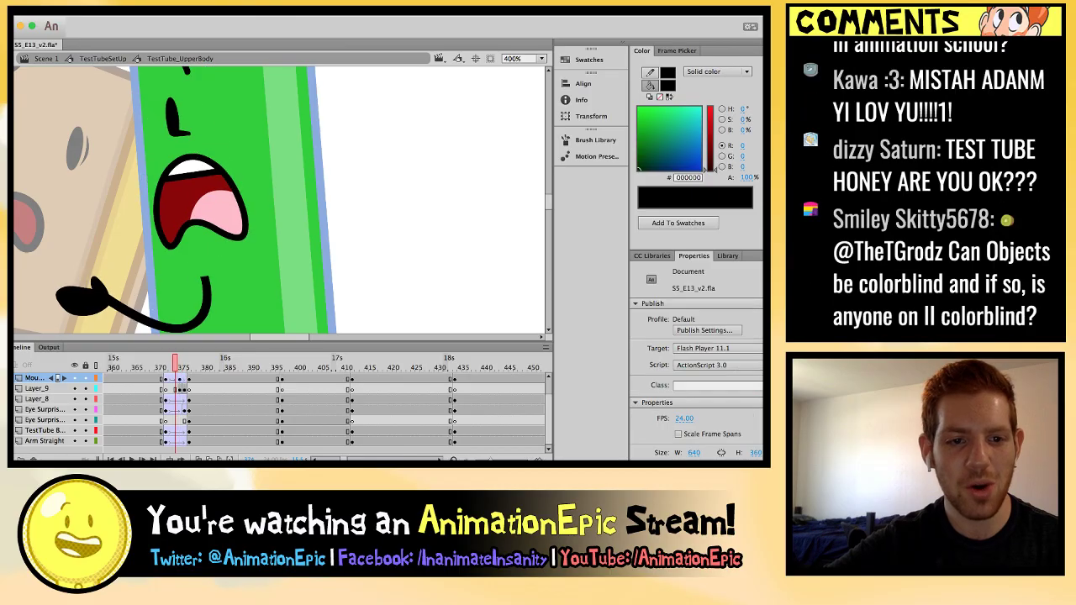
key("period")
key("period")
key("period")
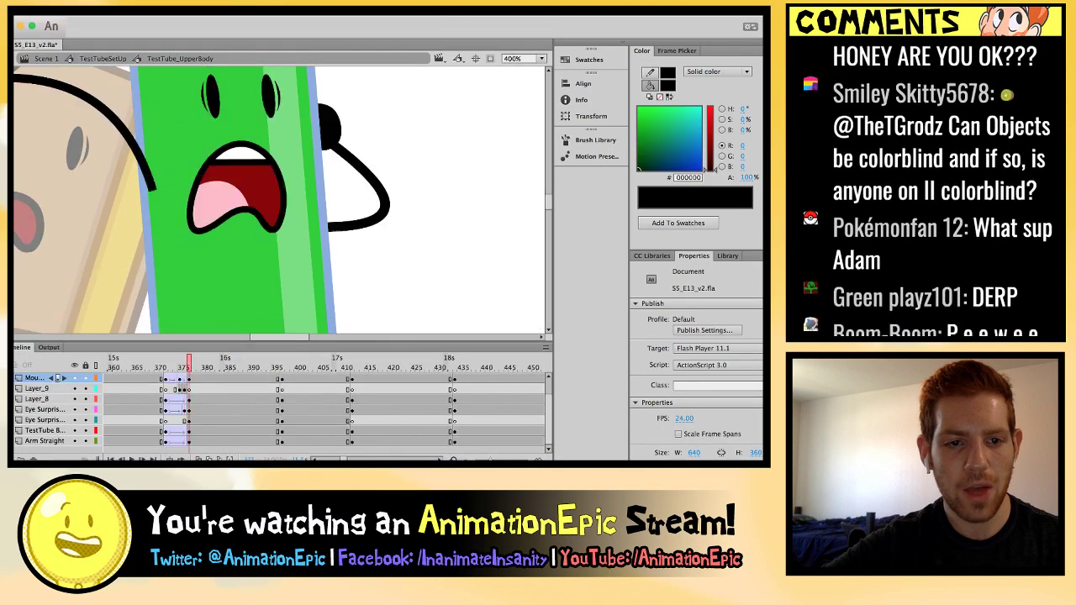
key("comma")
key("comma")
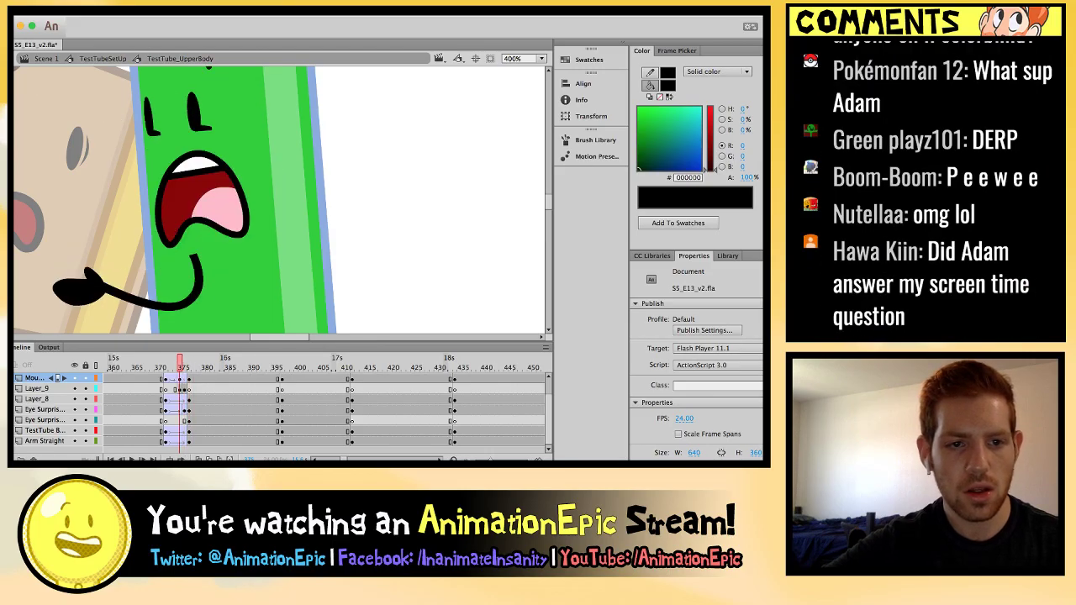
left_click(198, 197)
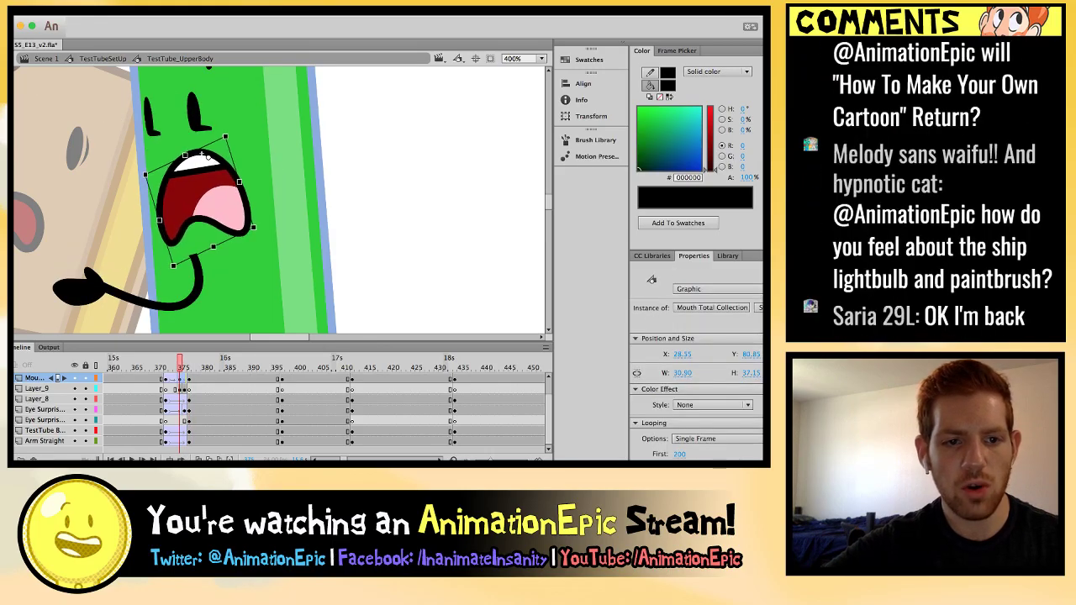
key("period")
key("period")
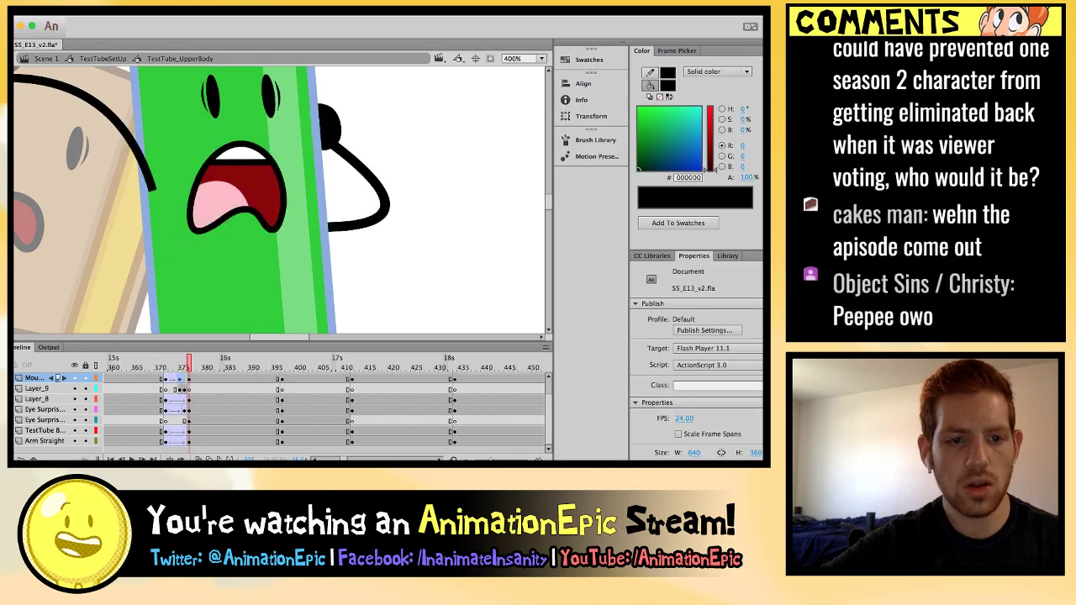
Reshape the squashed mouth into a tilted open mouth about 33 wide by 37 high on the frame just before the frame 376 pose.
key("comma")
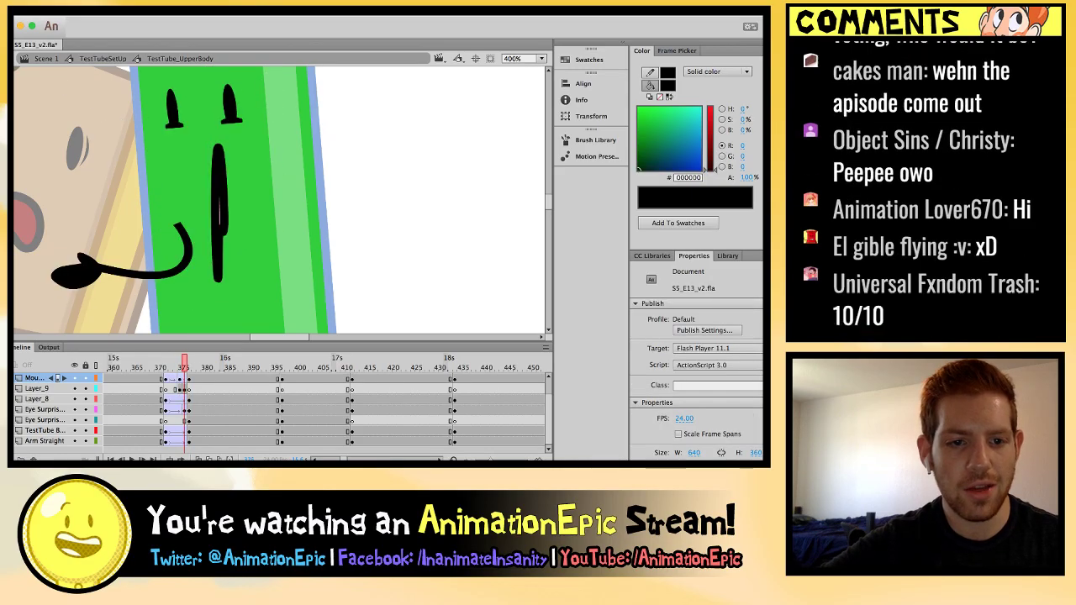
left_click(218, 211)
left_click_drag(218, 153, 215, 153)
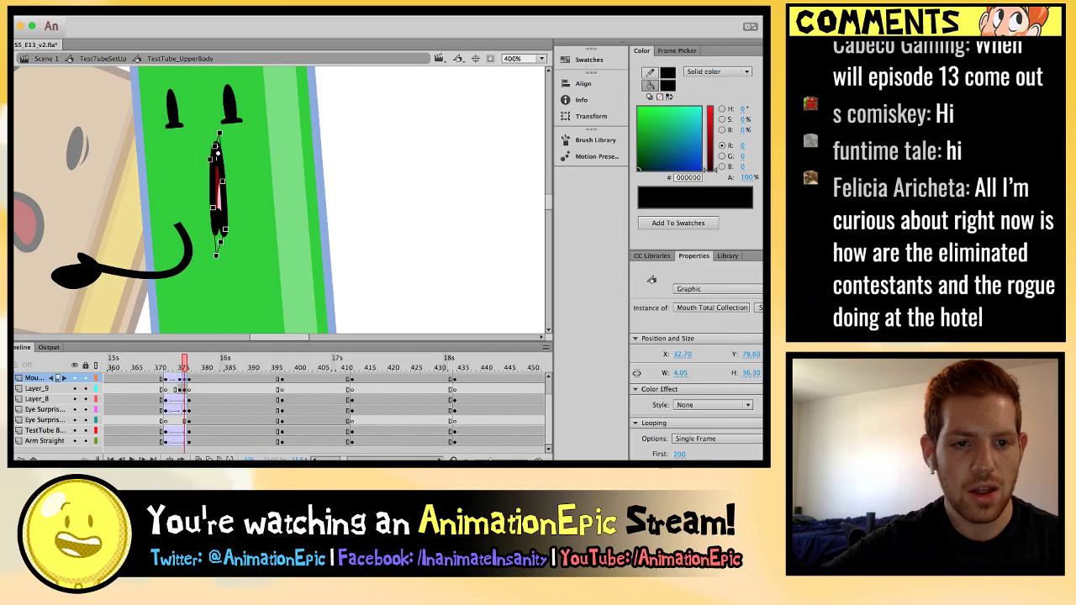
key("ctrl+z")
key("ctrl+z")
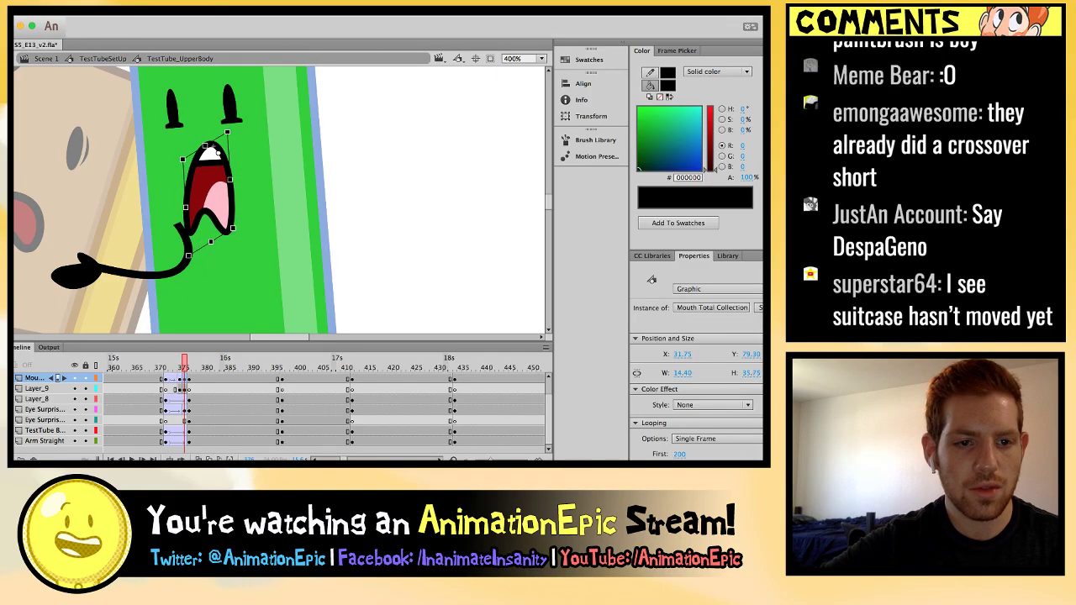
key("ctrl+z")
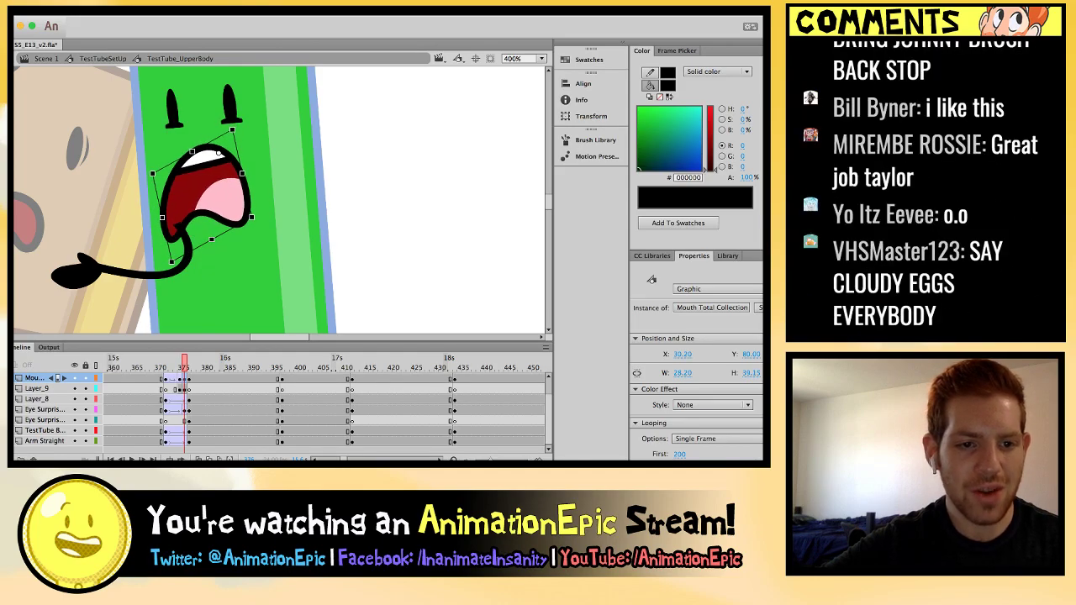
key("ctrl+z")
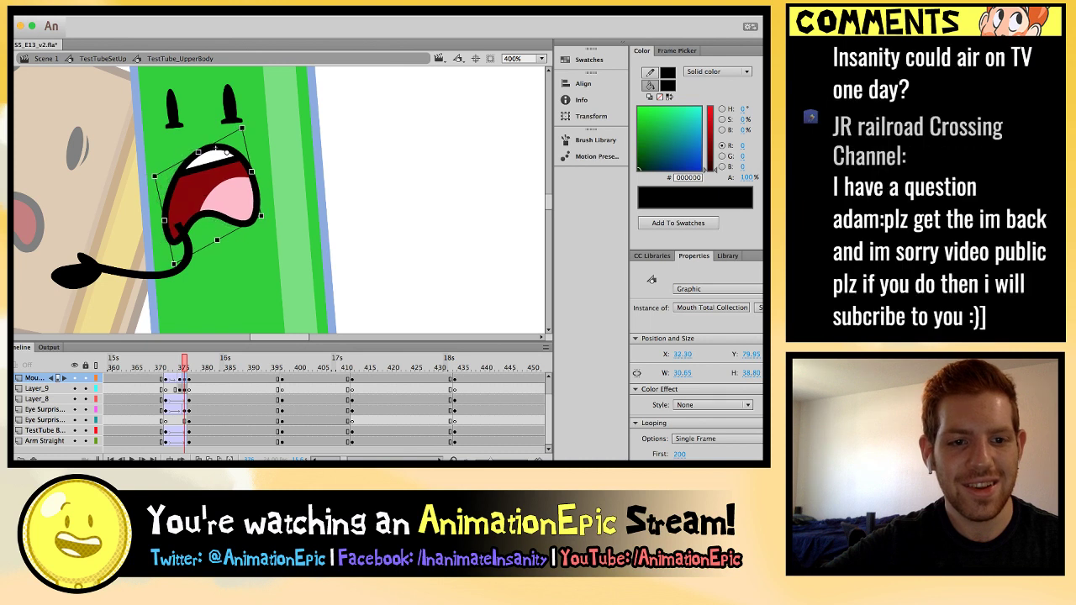
key("Escape")
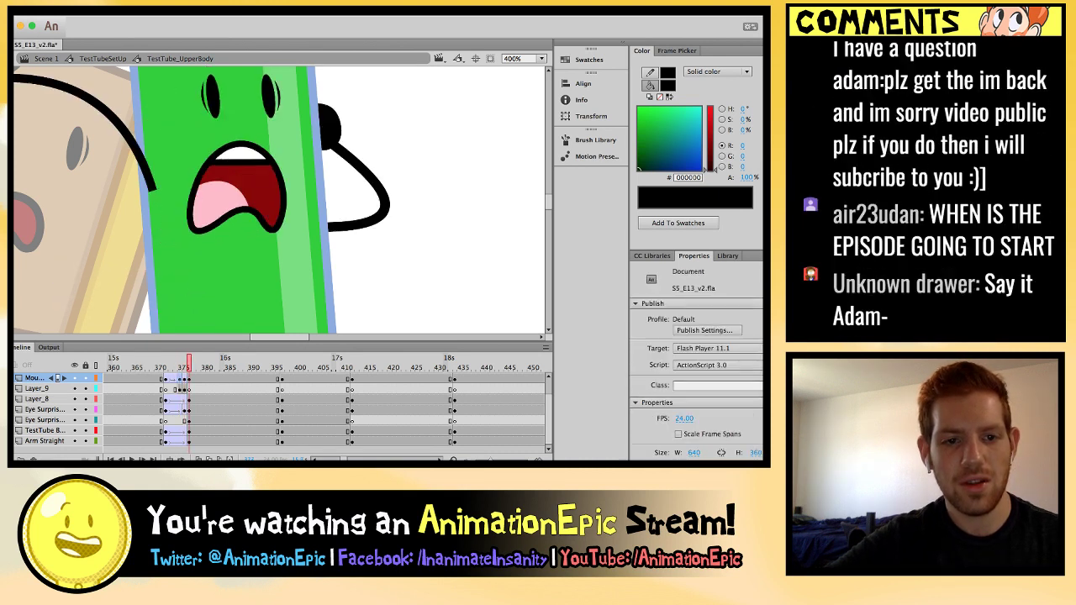
key("ctrl+z")
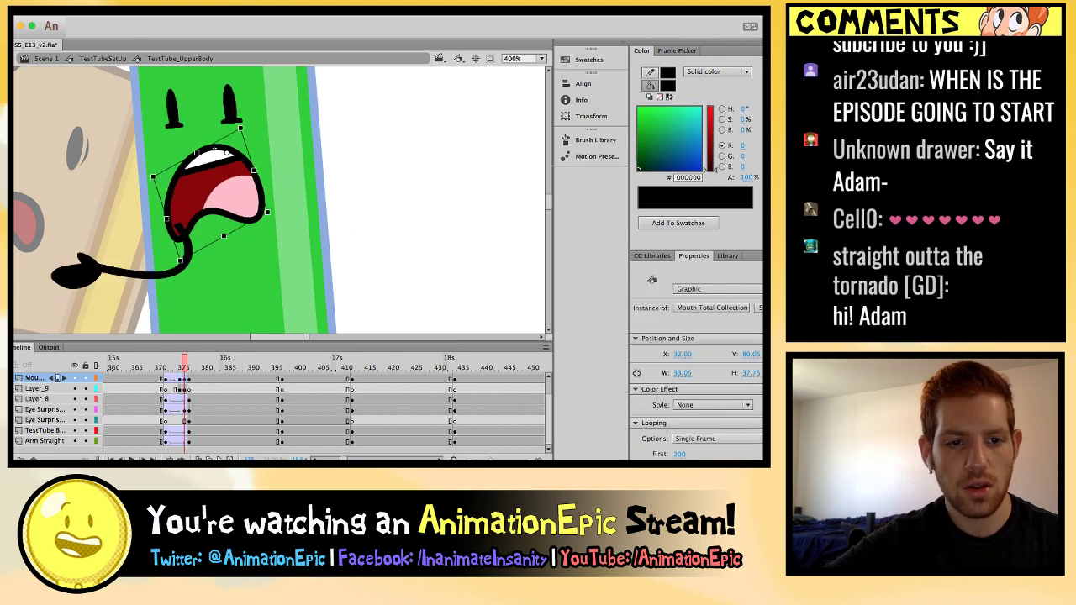
key("ctrl+z")
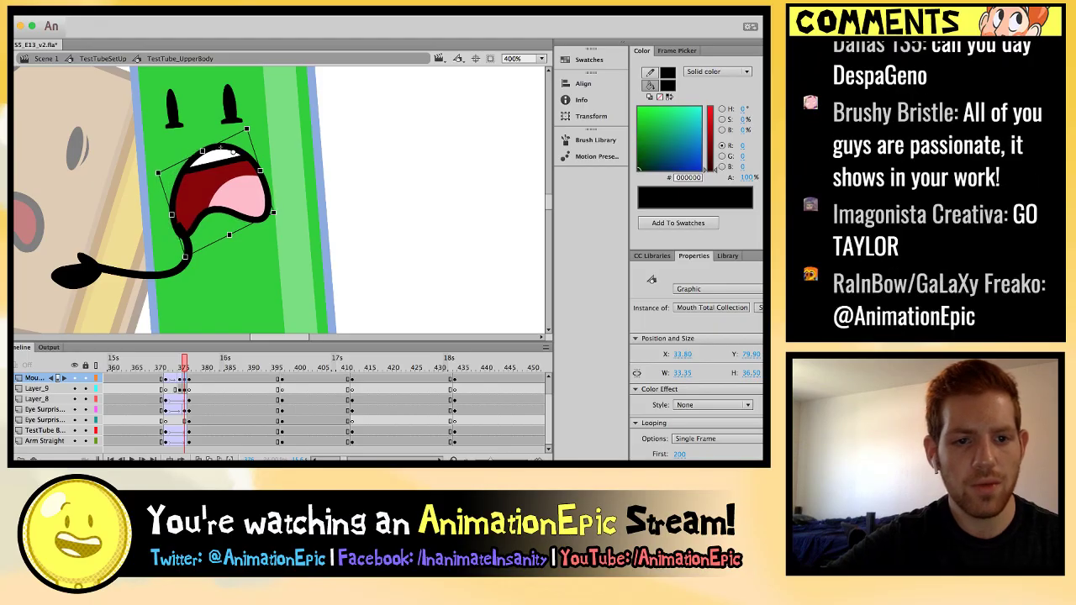
key("comma")
key("period")
key("period")
Step back and forth through the turn frames and examine how the mouth and arms move with the whole tube in view.
scroll(203, 152, "down", 3)
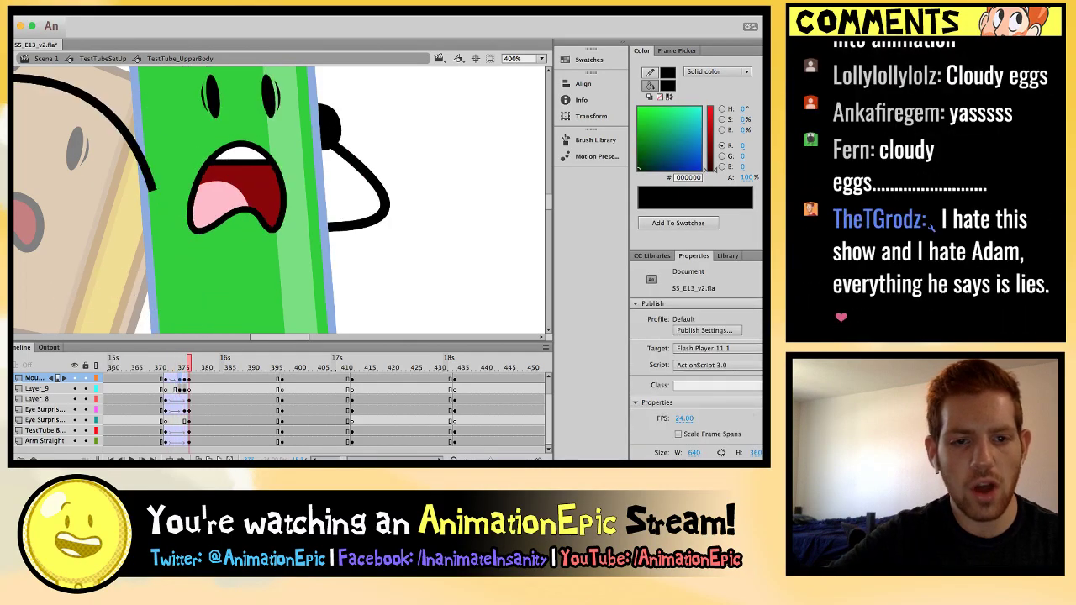
key("comma")
key("comma")
key("comma")
key("comma")
key("comma")
key("comma")
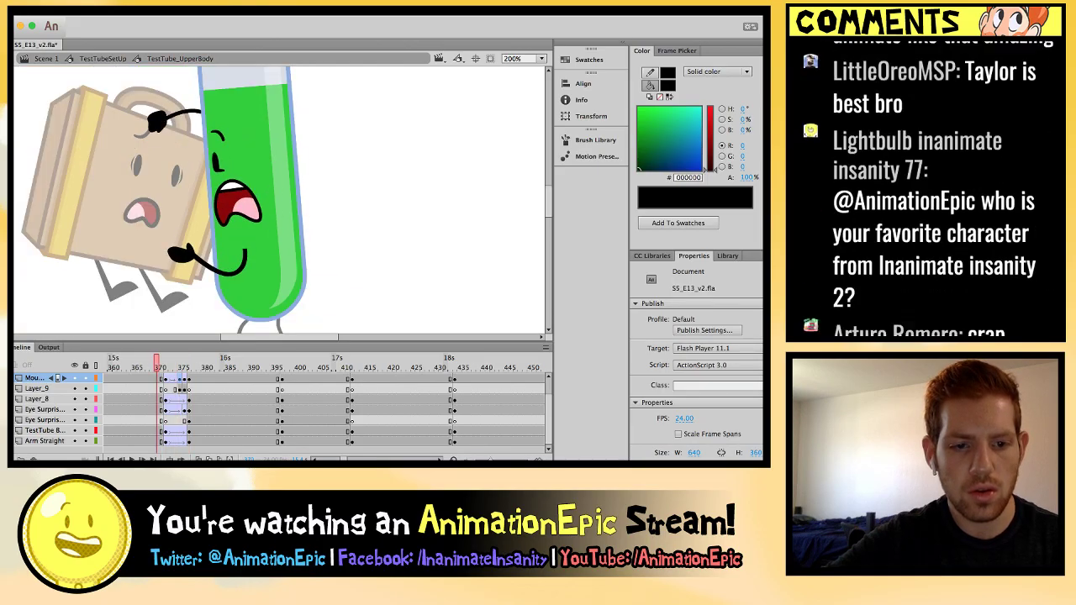
key("period")
key("period")
key("period")
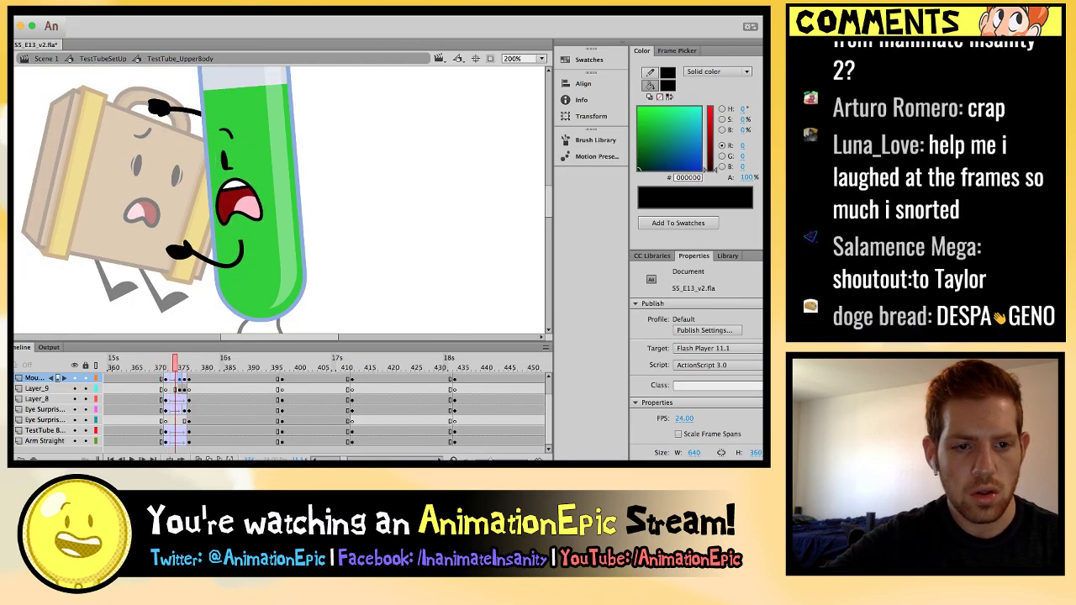
Swing the lower curled arm up across the mouth toward the tube's far side two frames before the frame 376 pose.
key("period")
key("period")
left_click(202, 247)
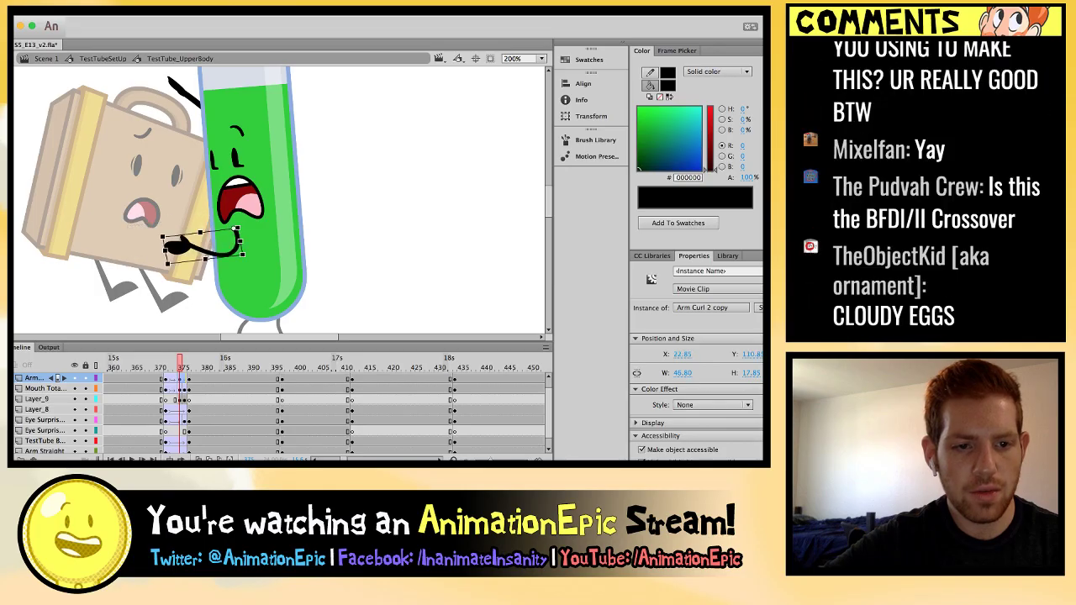
left_click_drag(166, 238, 275, 186)
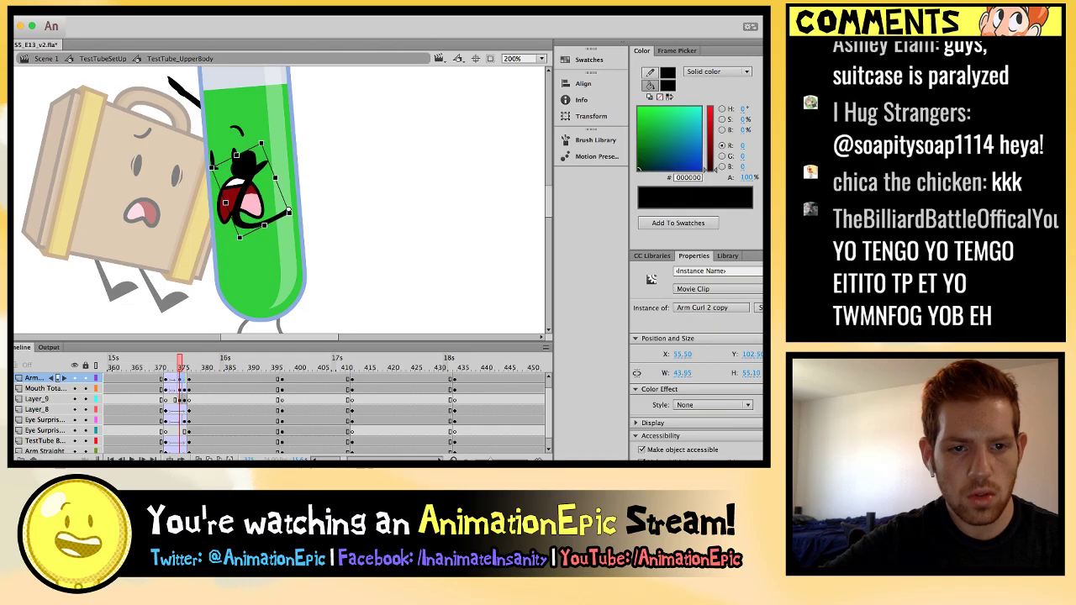
key("comma")
key("period")
Rotate and move the curled arm beside the mouth up to the tube's far edge on the frame just before the frame 376 pose.
key("period")
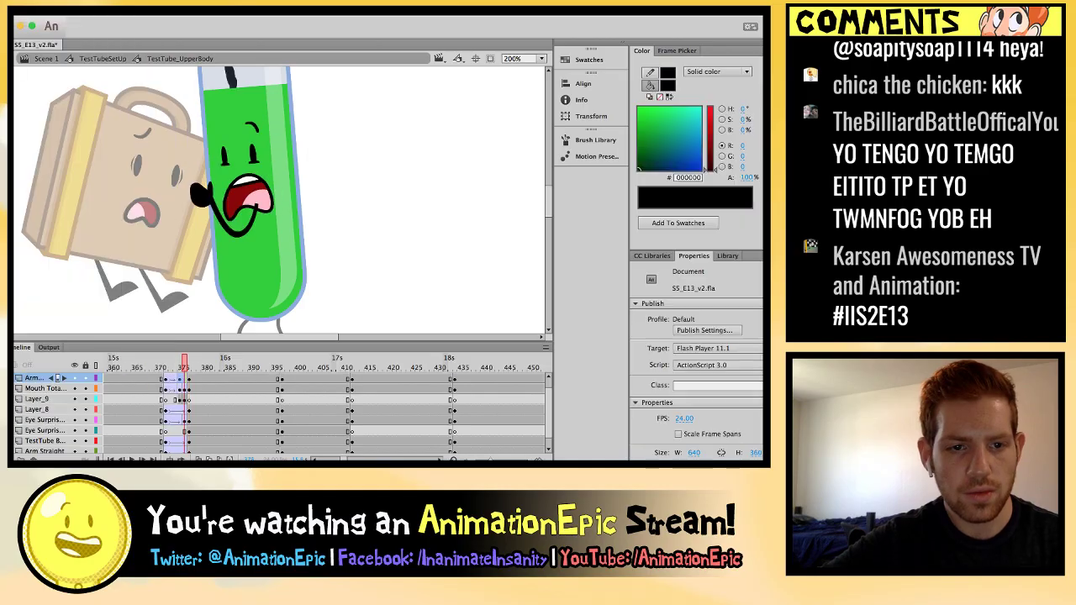
mouse_move(202, 195)
left_mouse_down()
mouse_move(166, 164)
mouse_move(198, 200)
left_mouse_up()
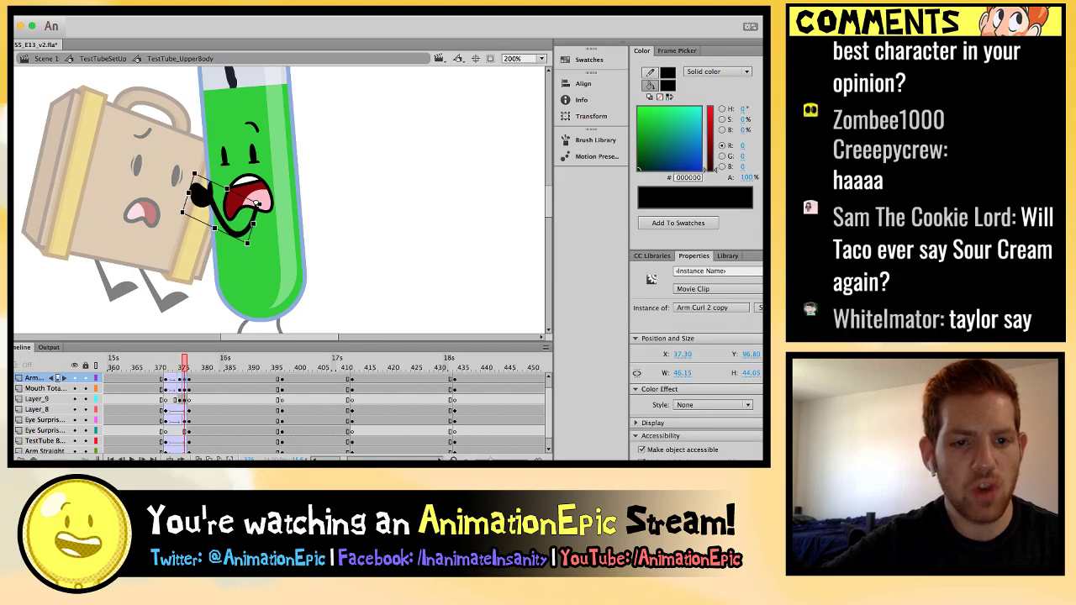
left_click_drag(214, 201, 288, 136)
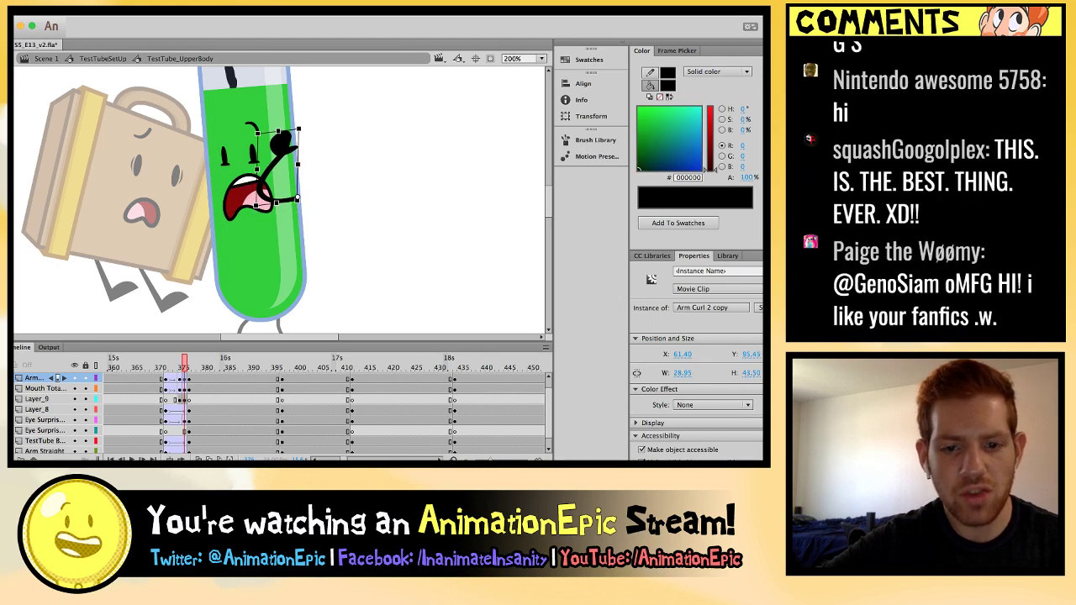
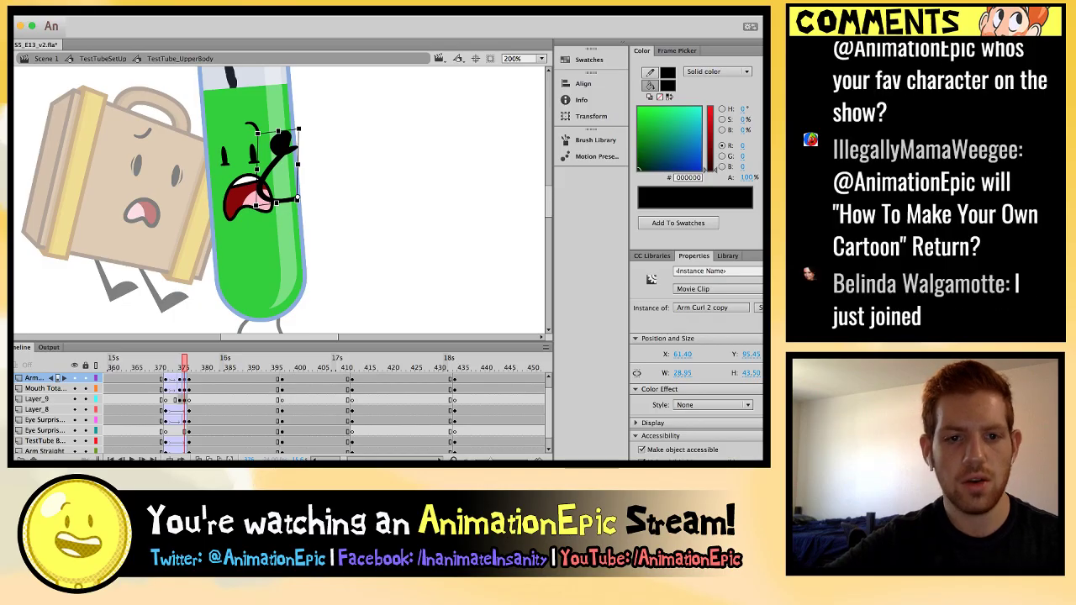
Replace the curled arm at the tube's far edge with Arm Straight, stretched to about 35 wide by 35 high, just before the frame 376 pose.
key("ctrl+z")
key("period")
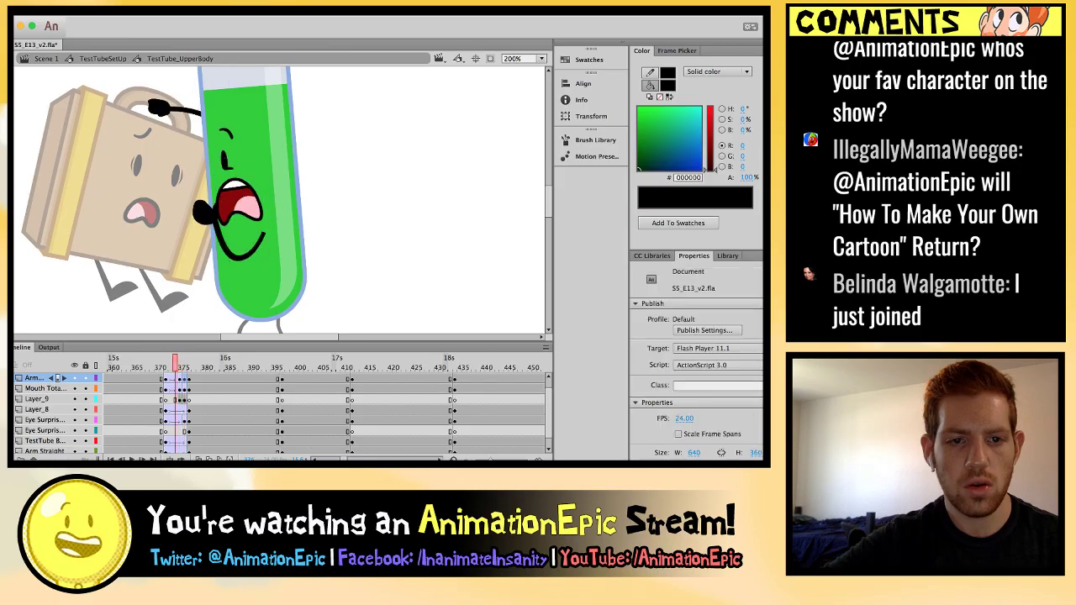
key("comma")
left_click(296, 164)
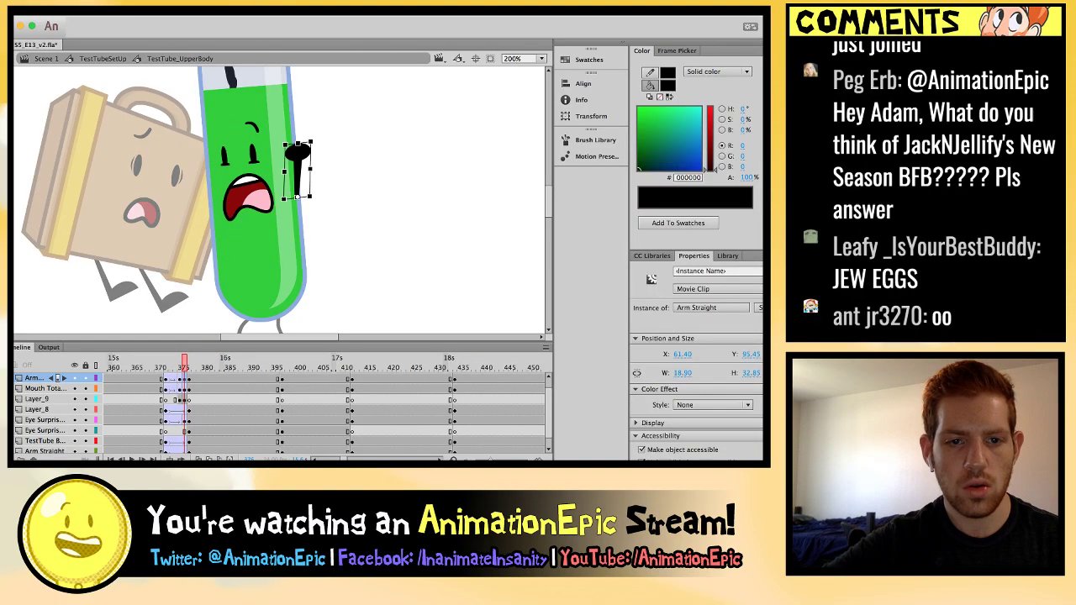
left_click_drag(297, 144, 297, 141)
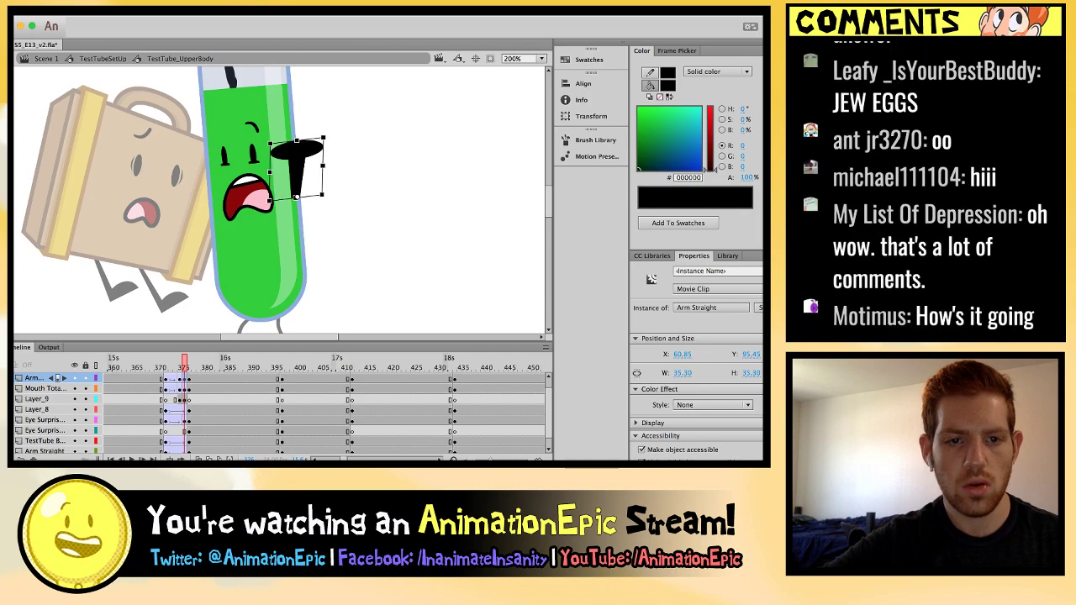
key("Return")
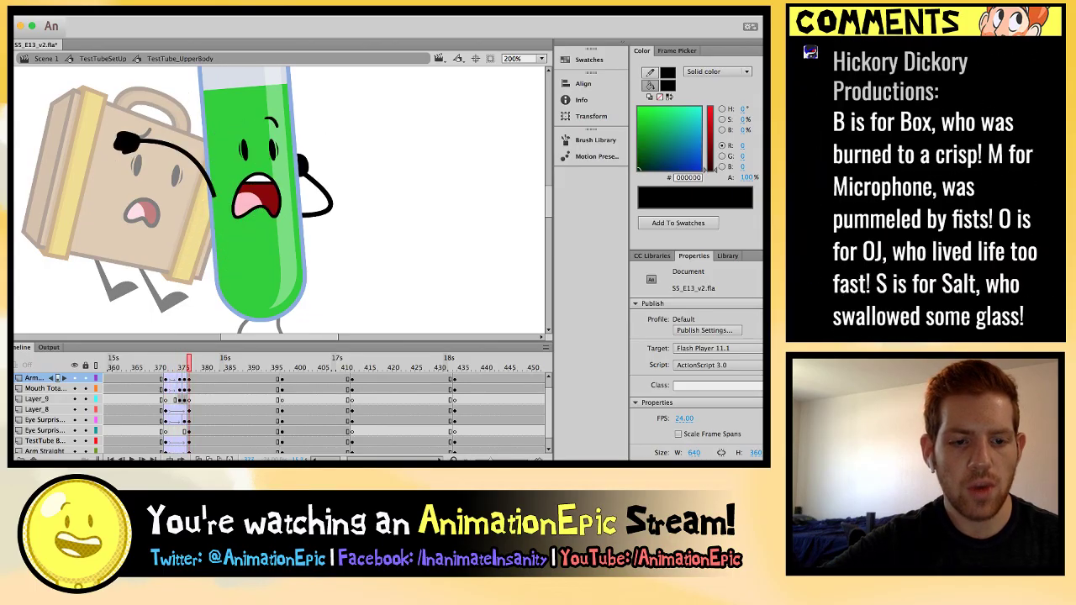
Step through the frames leading into the frame 376 pose and examine how both arms swing during the turn.
key("period")
key("period")
key("period")
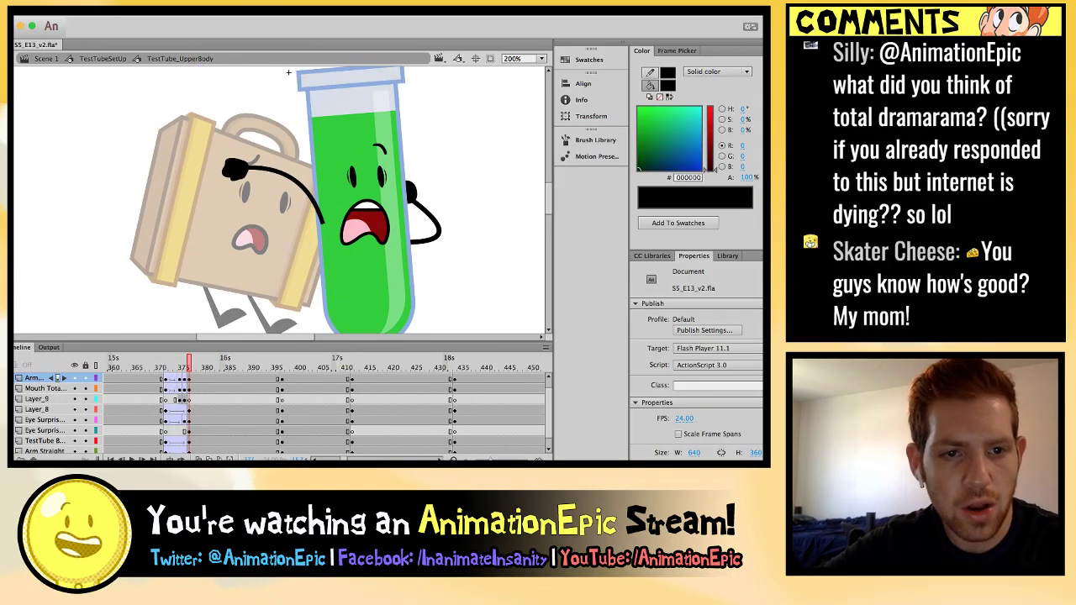
key("comma")
key("comma")
key("comma")
key("comma")
key("comma")
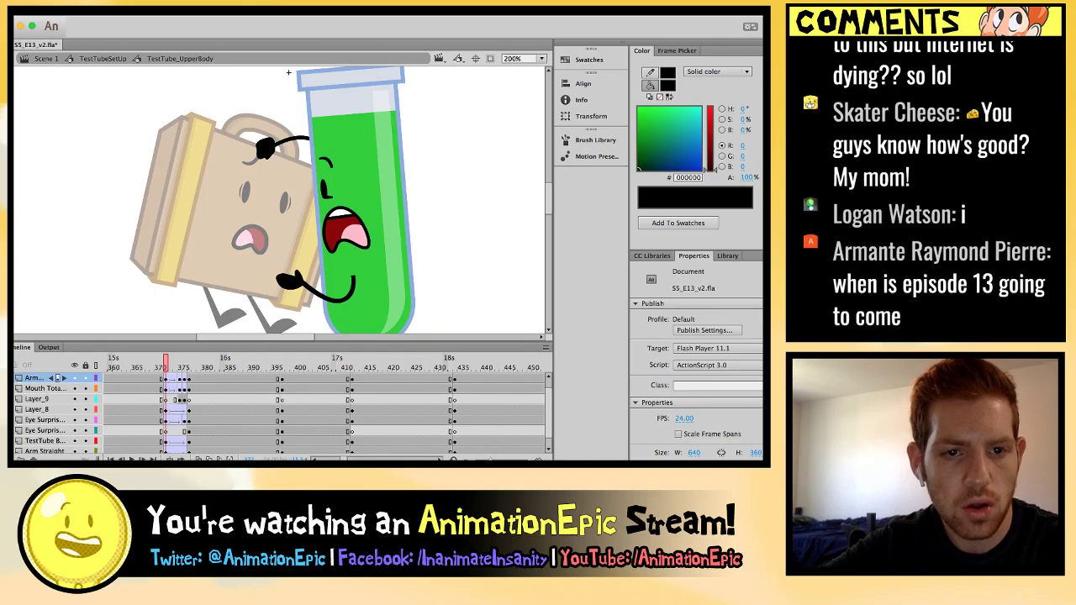
key("period")
key("period")
key("period")
key("period")
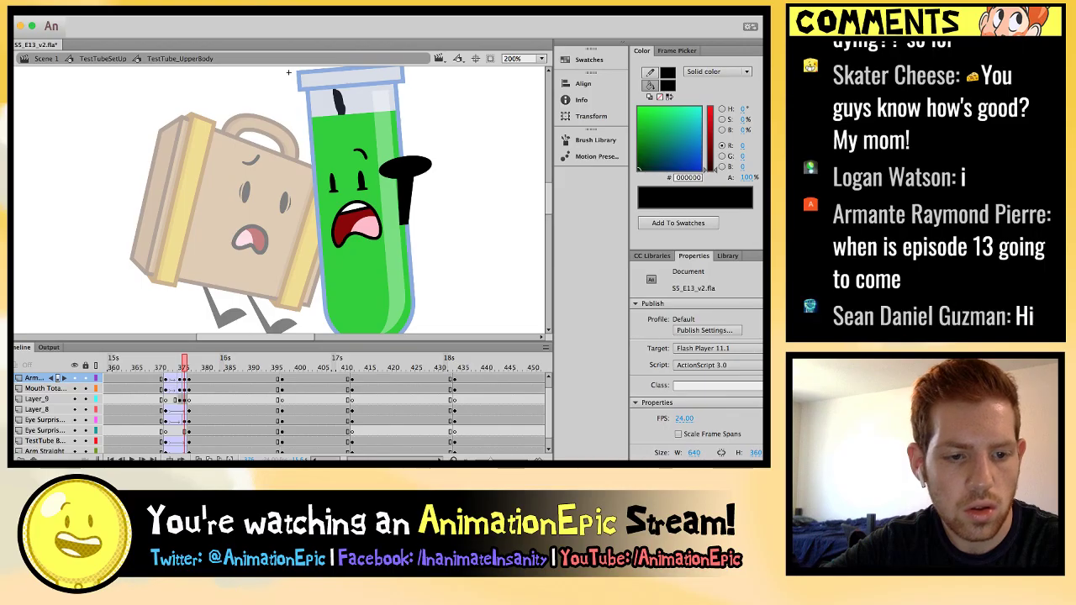
Try widening the curled arm behind the tube to about 65 by 52 and flipping it horizontally, just before the frame 376 pose.
scroll(278, 412, "down", 1)
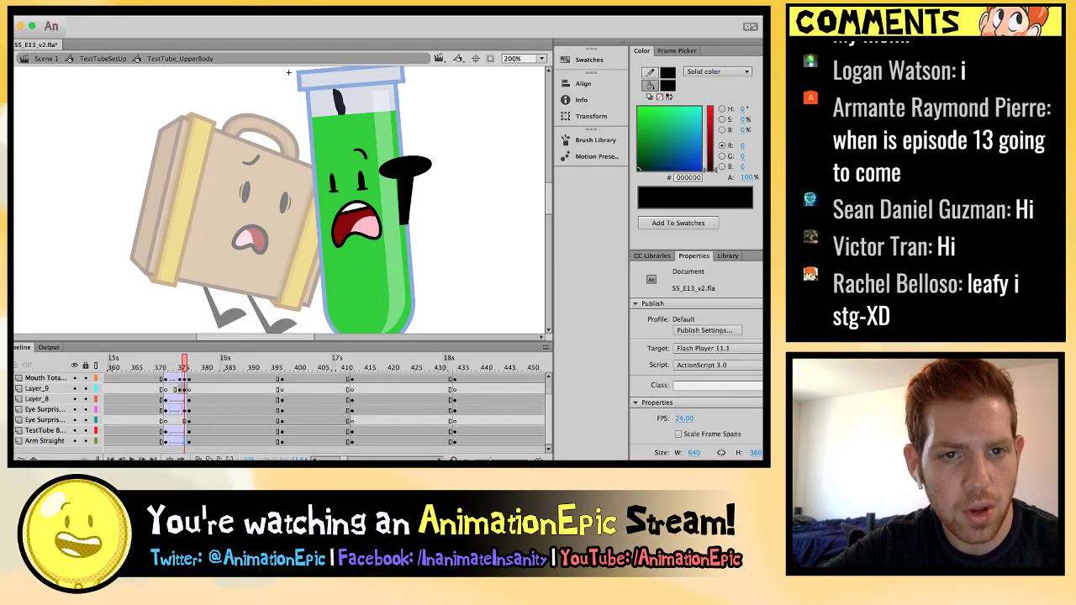
left_click(185, 441)
left_click(381, 220)
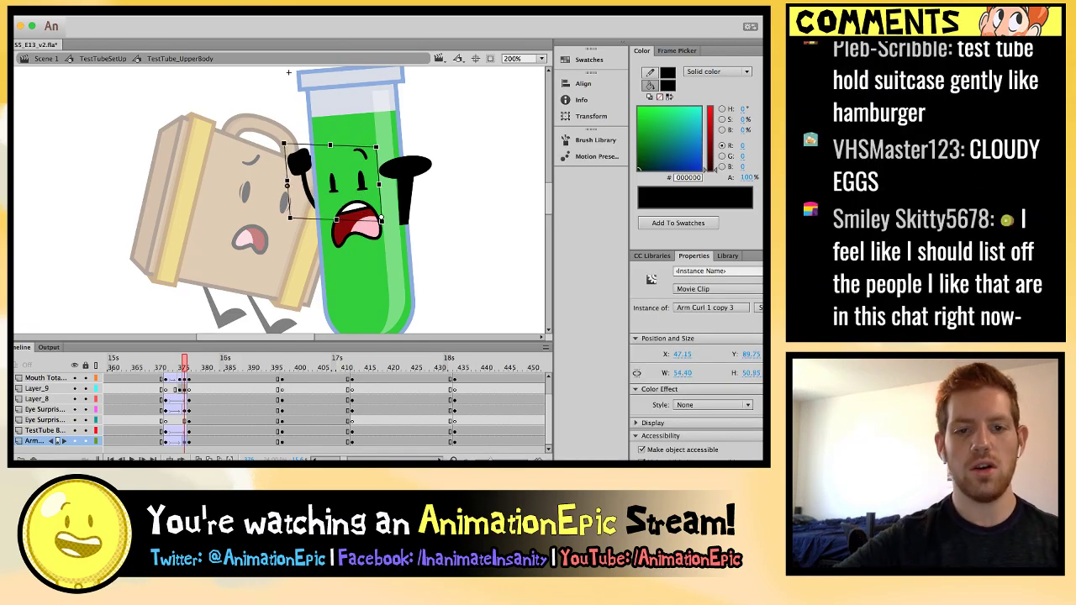
left_click_drag(288, 181, 270, 186)
key("period")
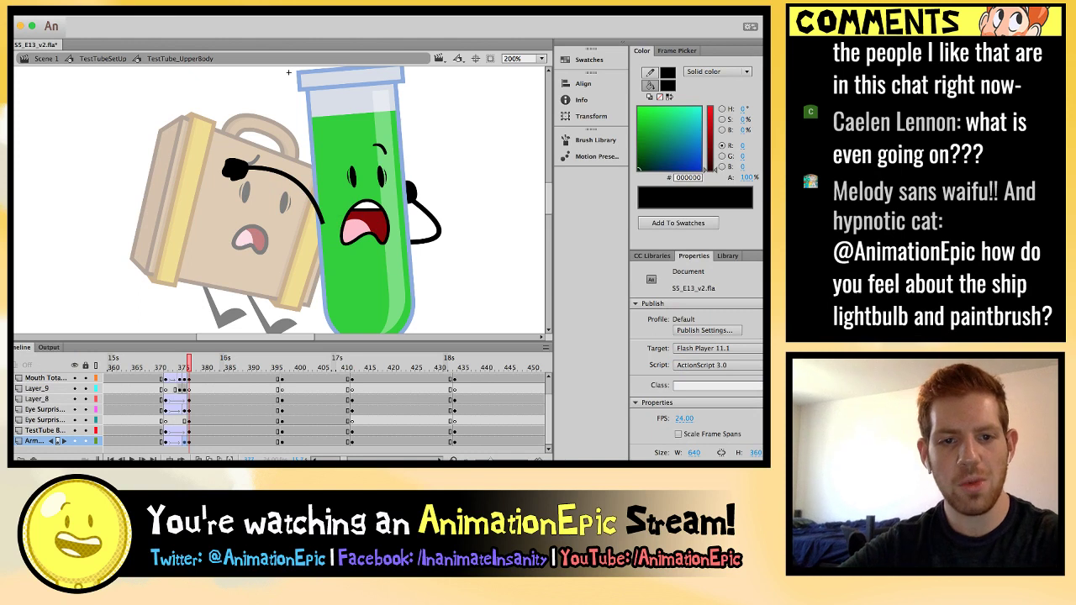
key("comma")
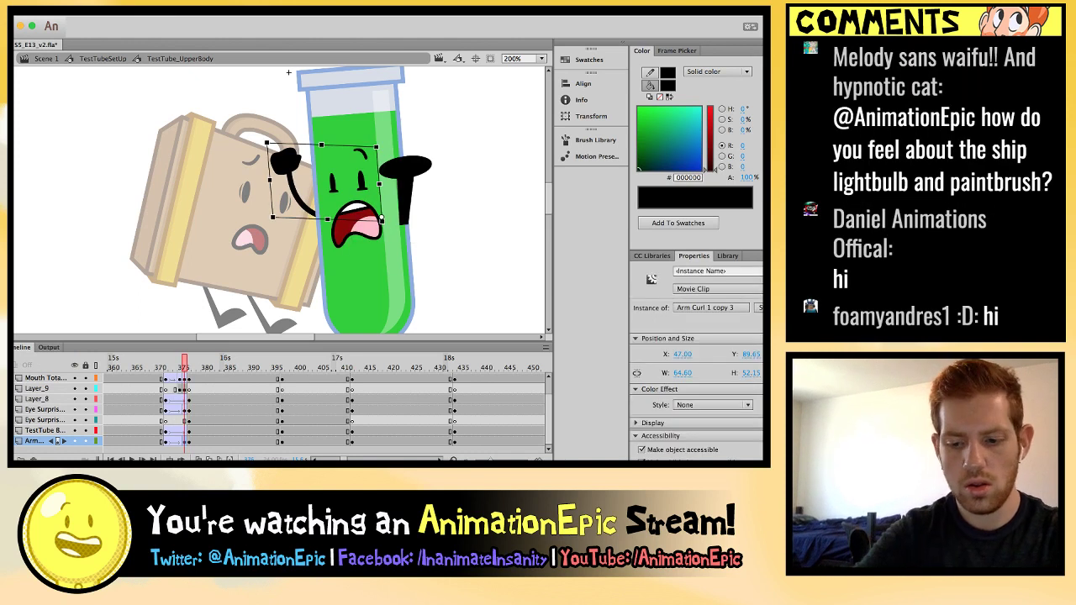
key("super+shift+h")
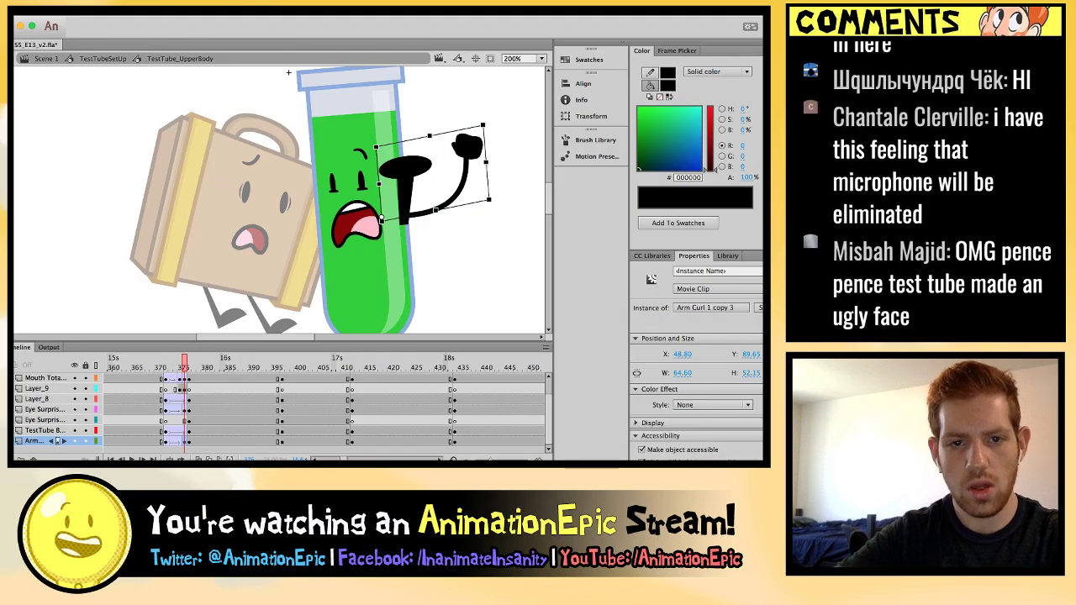
Undo the flip and recent reshaping of the curled arm behind the tube, back to its reach over the suitcase.
key("super+z")
key("super+z")
key("super+z")
key("super+z")
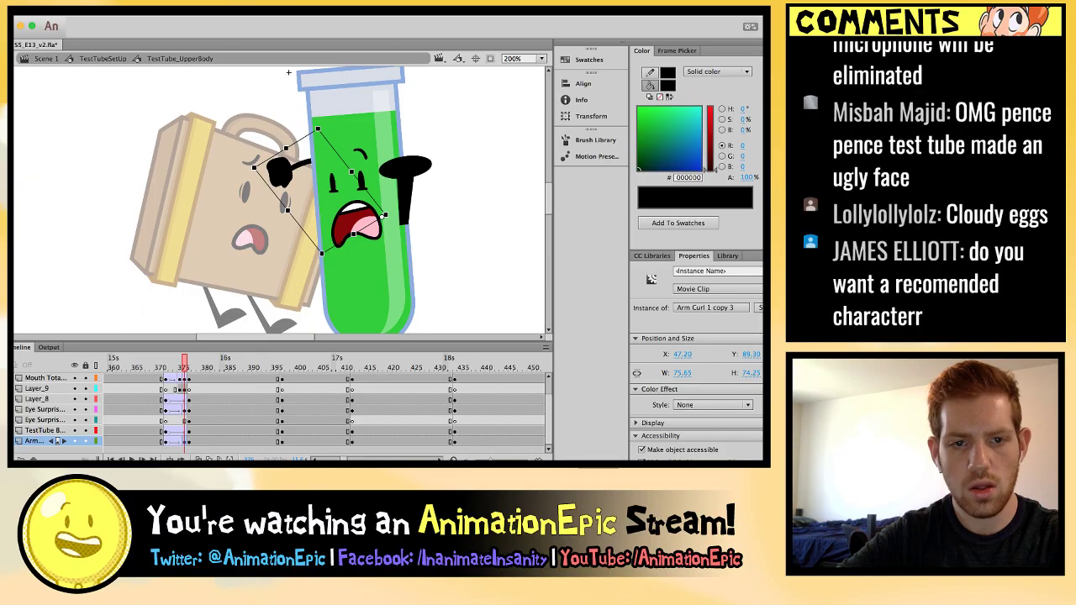
key("super+z")
key("super+z")
key("super+z")
key("super+z")
key("super+z")
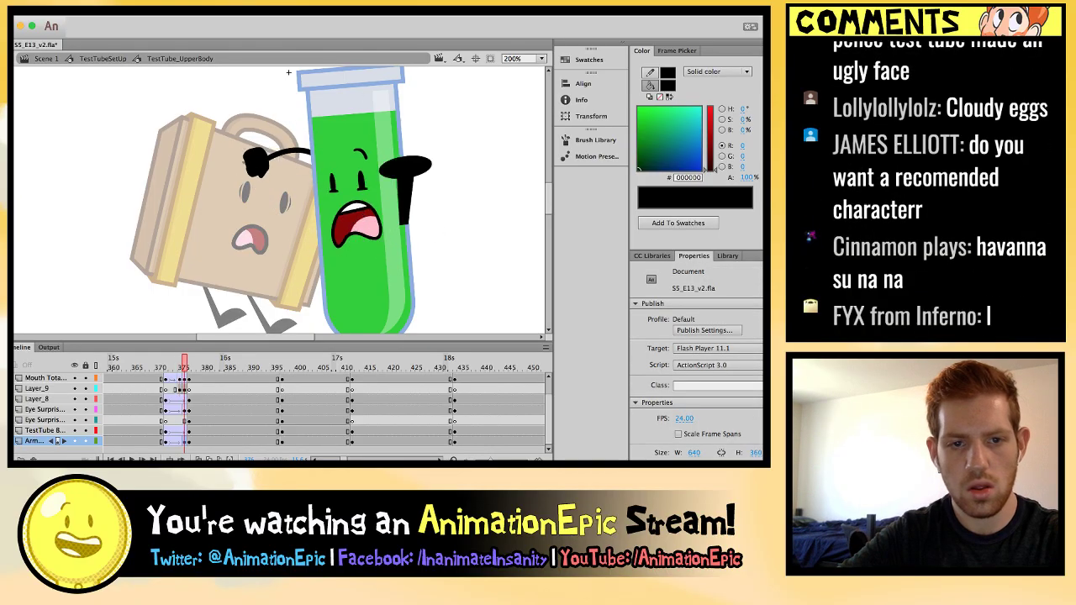
key("super+z")
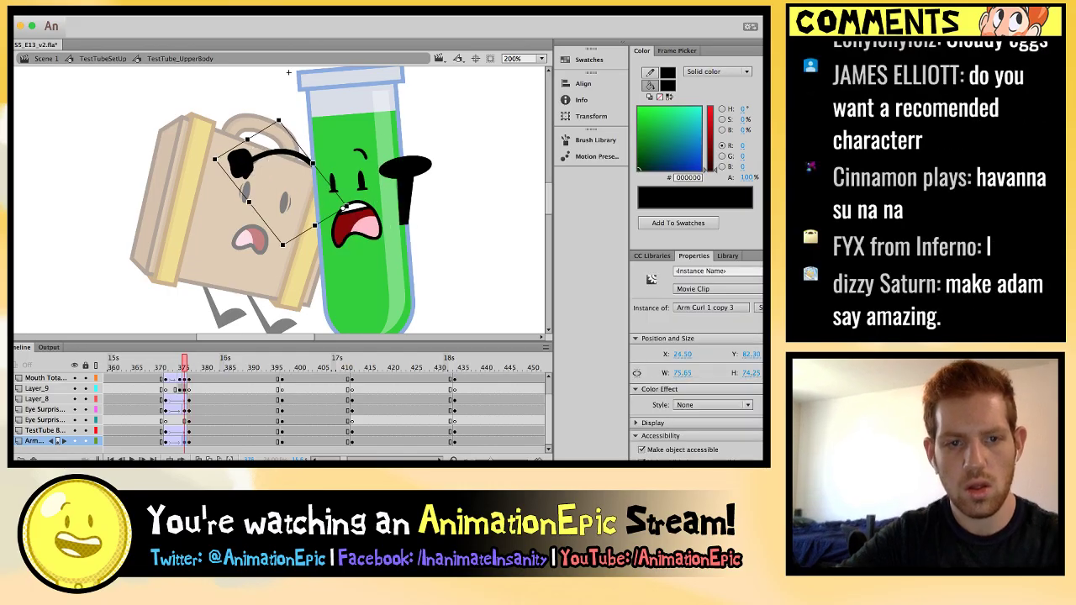
key("super+shift+z")
key("super+shift+z")
key("super+shift+z")
key("super+shift+z")
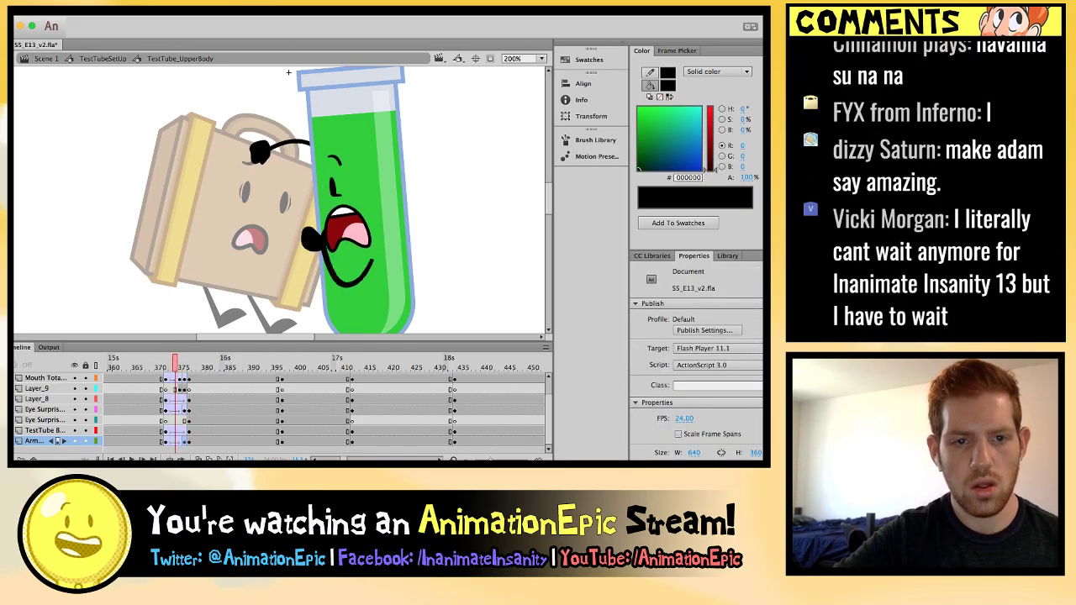
key("comma")
key("super+z")
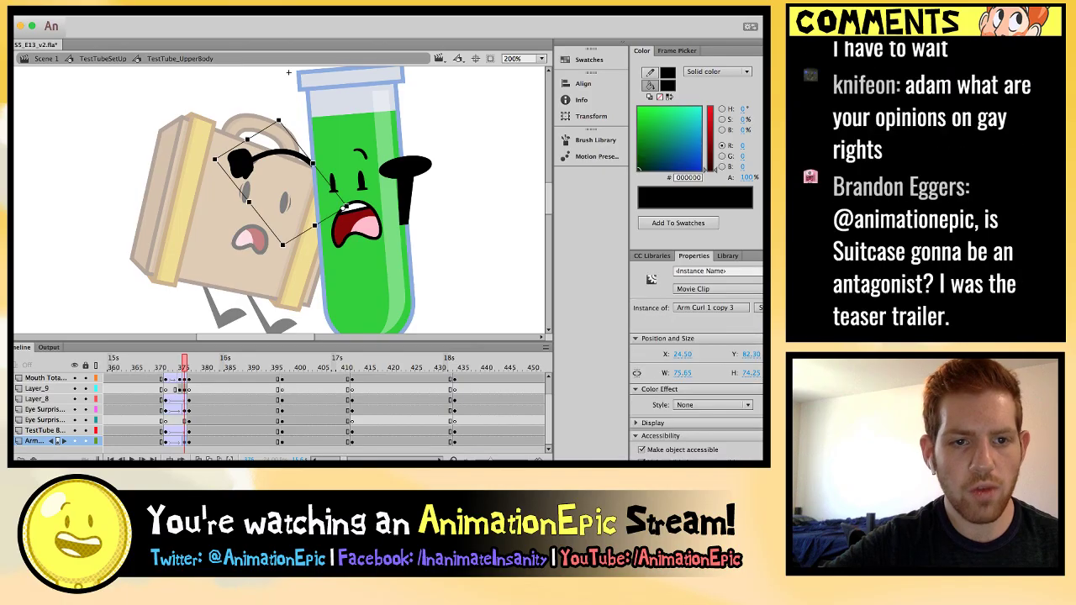
key("super+z")
key("super+z")
key("super+z")
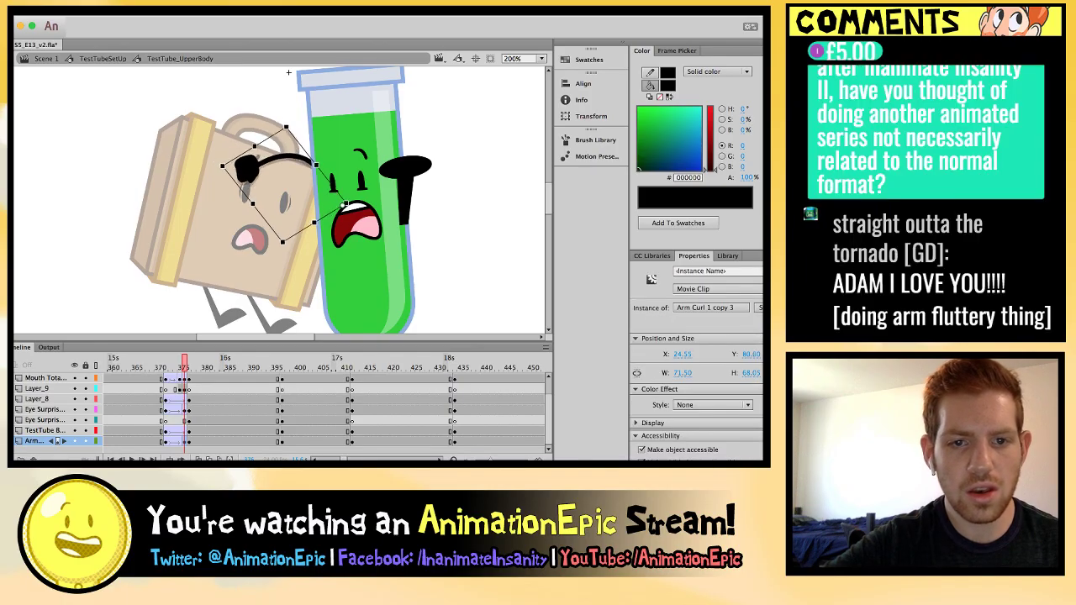
Nudge the curled arm reaching over the suitcase up to Y 76.70 on the frame before the frame 376 pose.
key("period")
key("period")
key("period")
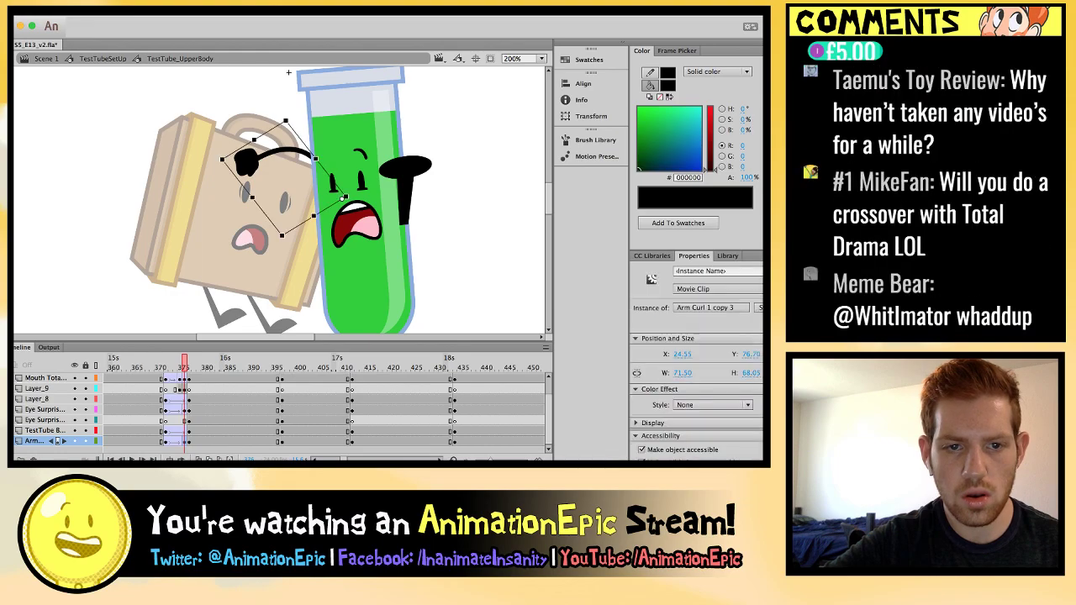
Play the turn from about frame 370 and examine how both arms move into and past the frame 376 pose.
key("comma")
key("comma")
key("comma")
key("comma")
key("comma")
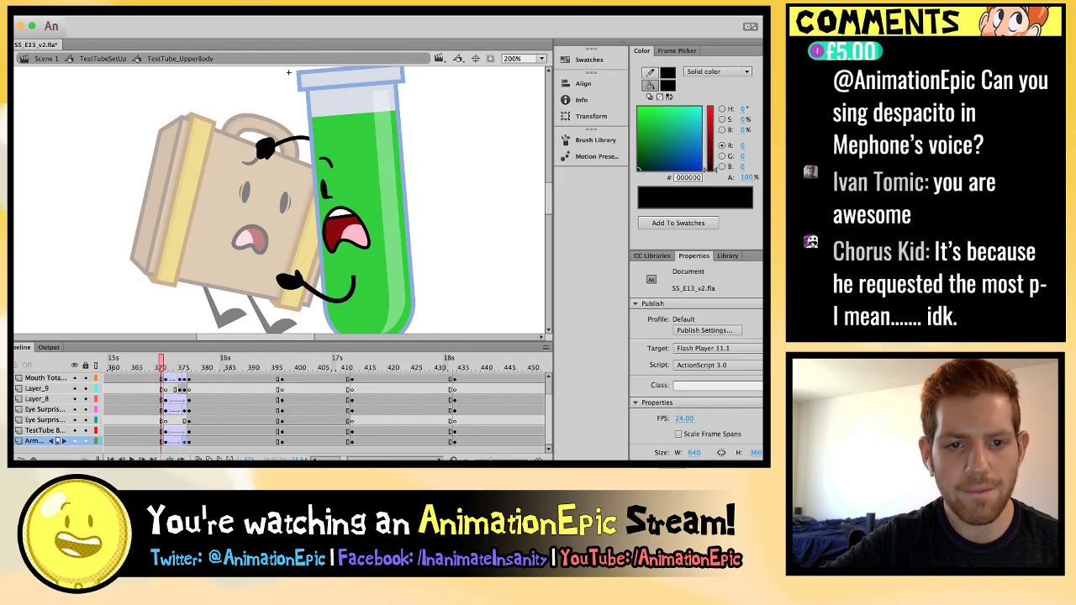
key("Return")
key("comma")
key("comma")
key("comma")
key("comma")
key("comma")
key("comma")
key("comma")
key("comma")
key("comma")
key("comma")
key("comma")
key("comma")
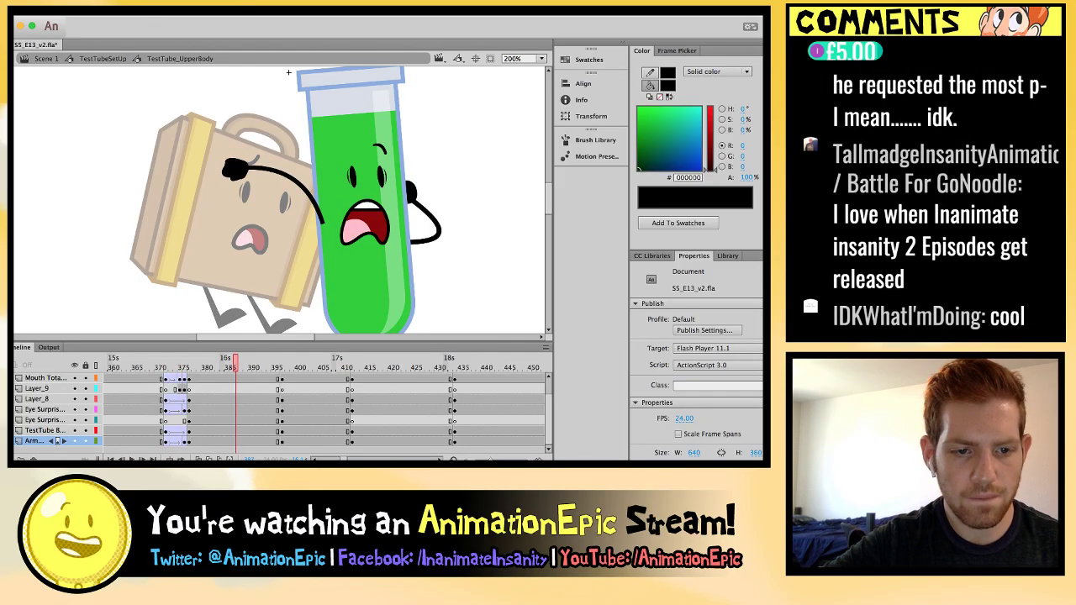
key("period")
key("period")
key("period")
key("period")
key("period")
key("period")
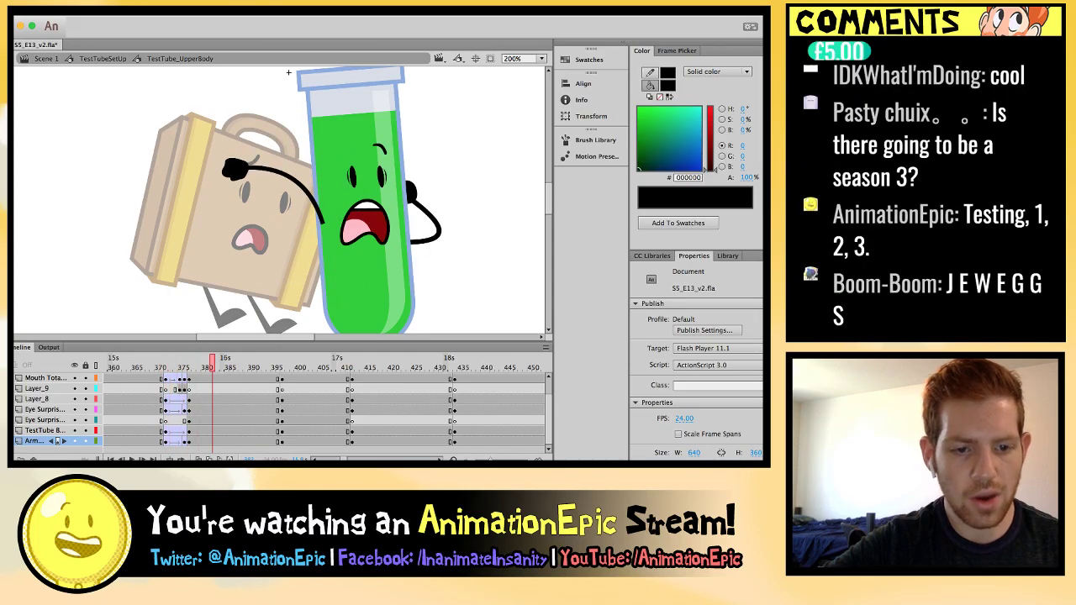
Insert keyframes on all the upper-body layers at about frame 383, holding the current pose.
scroll(277, 412, "up", 1)
left_click(223, 388)
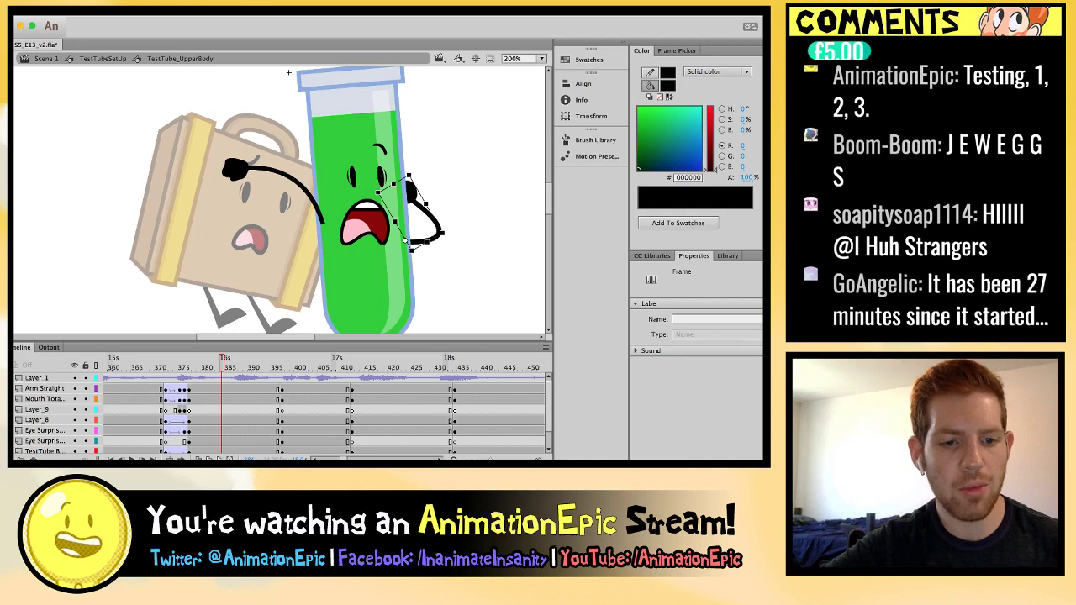
key("ctrl+a")
Stretch both eyes slightly taller in the frame 376 pose.
key("comma")
key("comma")
key("comma")
key("comma")
key("comma")
key("comma")
key("comma")
key("comma")
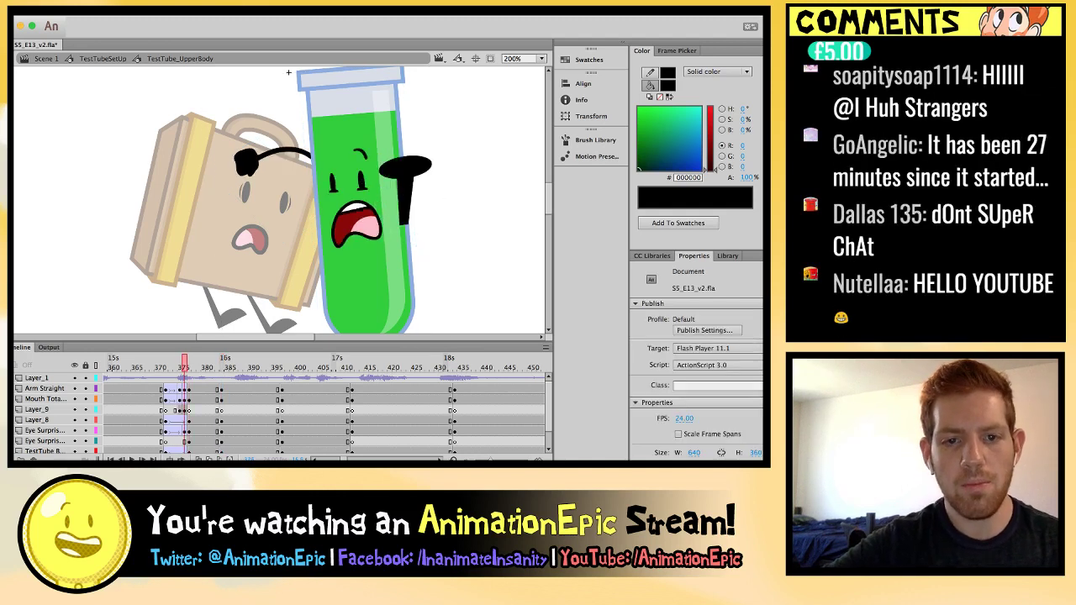
left_click(352, 178)
key("super+equal")
key("super+equal")
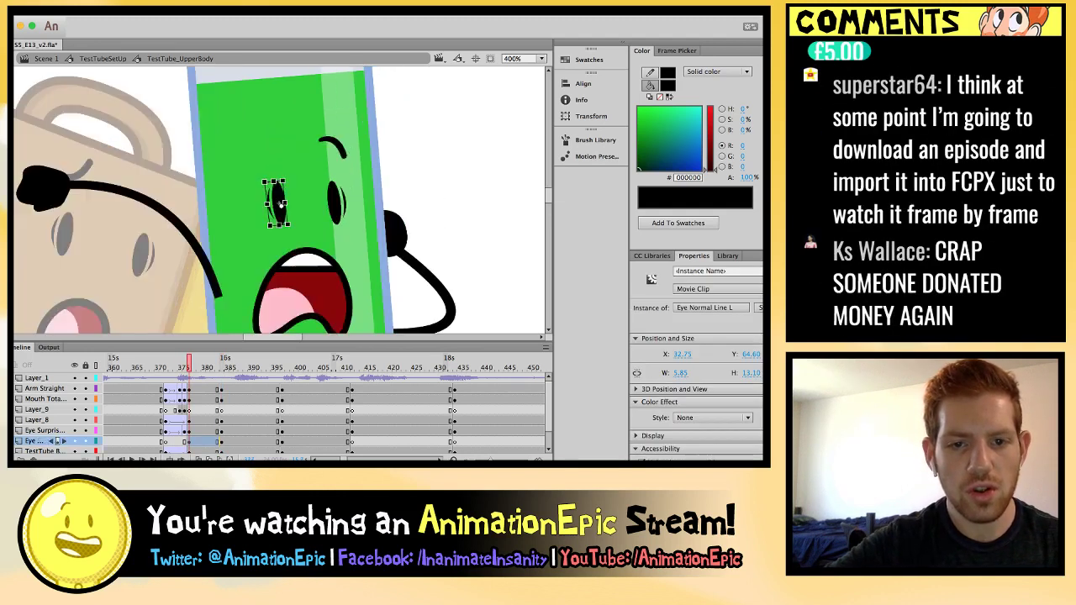
left_click(392, 201, "shift")
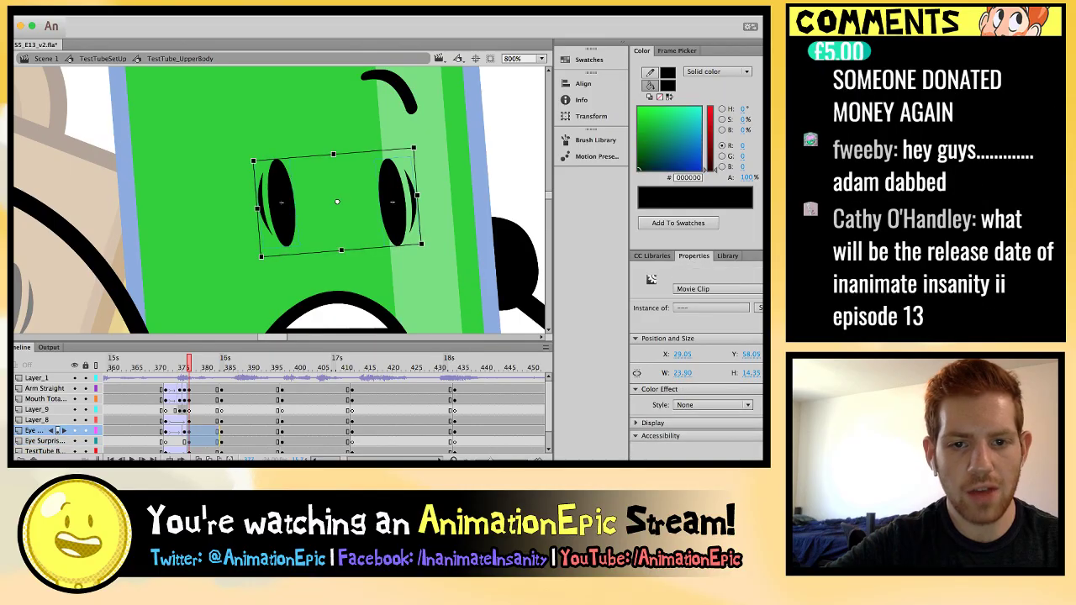
left_click_drag(341, 251, 341, 252)
Raise the eyebrow to Y 60 and shift the mouth slightly lower in the frame 376 pose.
left_click(391, 88)
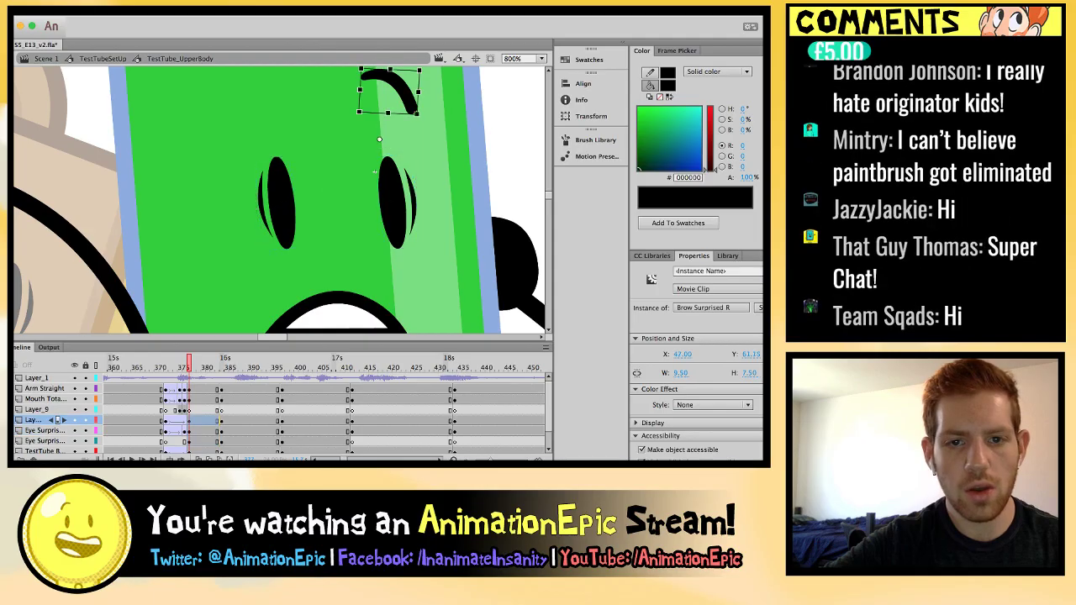
scroll(378, 193, "up", 3)
scroll(279, 201, "down", 6)
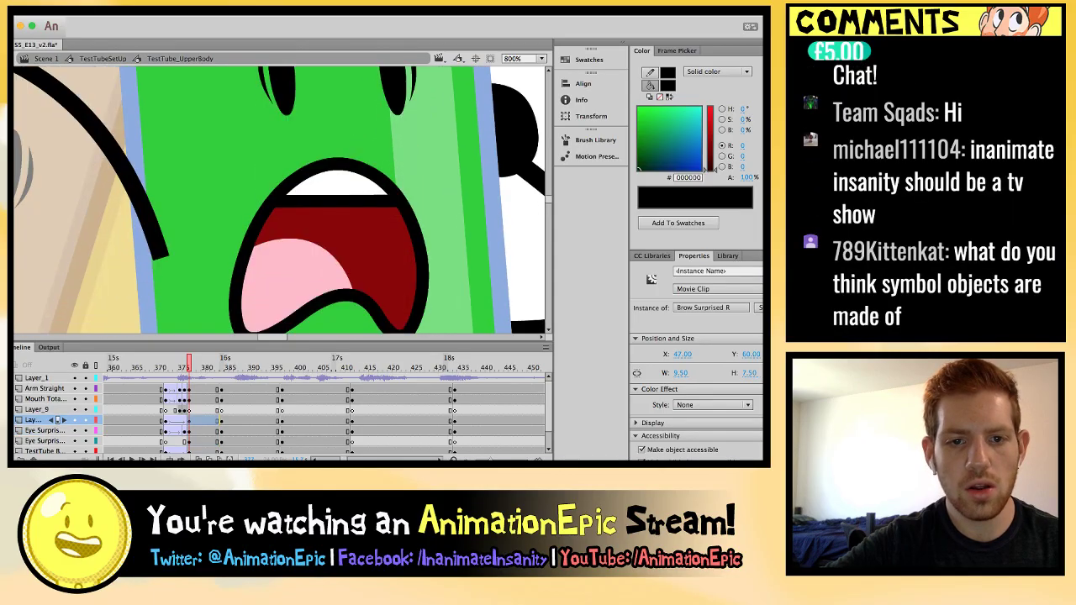
left_click_drag(367, 226, 369, 232)
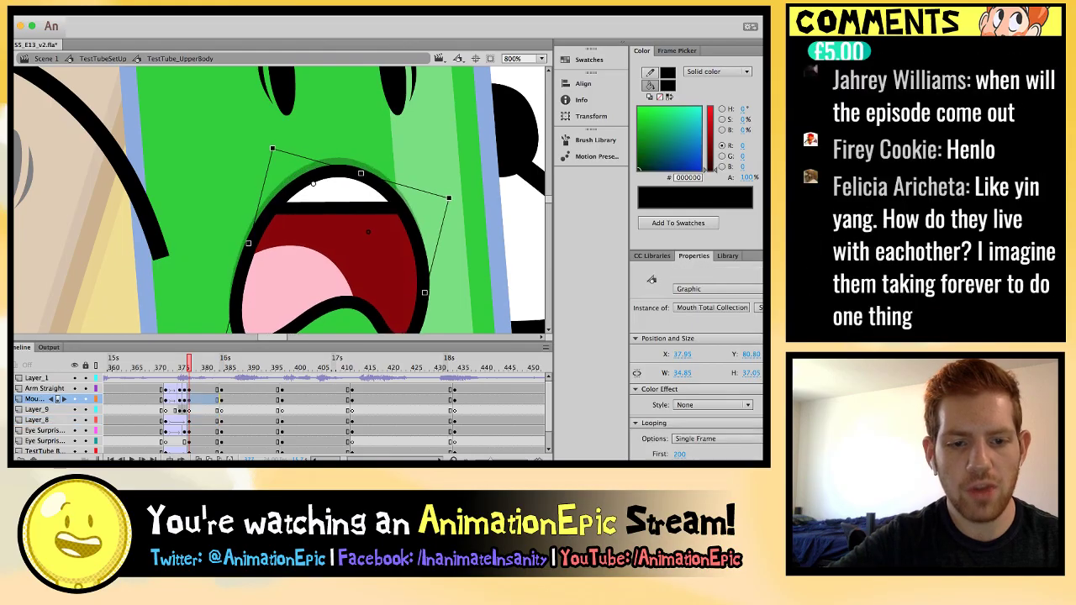
key("ctrl+minus")
key("ctrl+minus")
key("ctrl+shift+a")
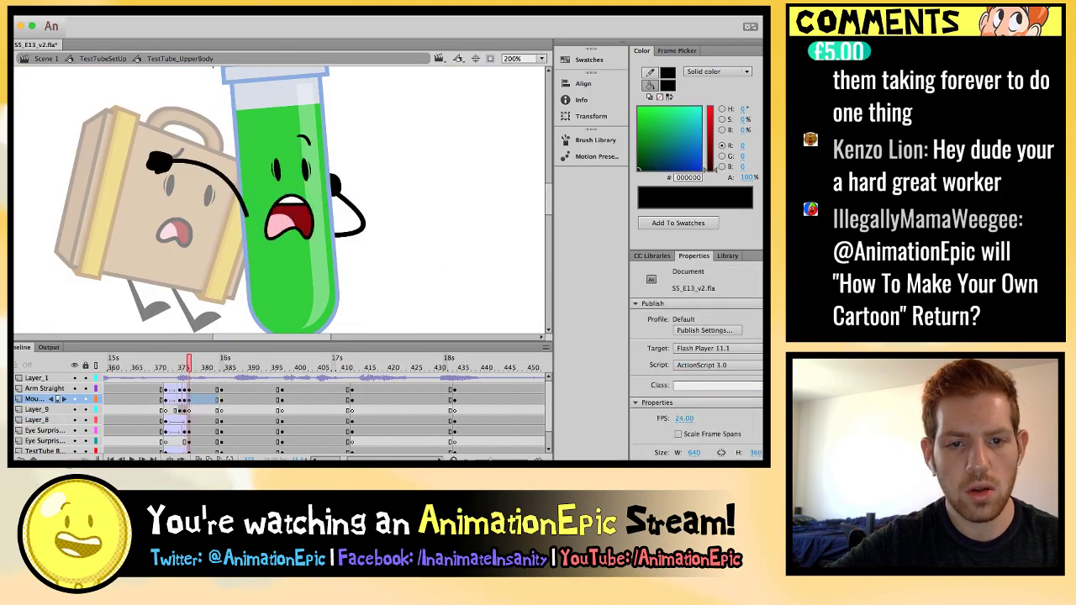
Move the eyes, eyebrow and mouth together slightly upward in the frame 376 pose, leaving the arm out.
left_click(345, 210)
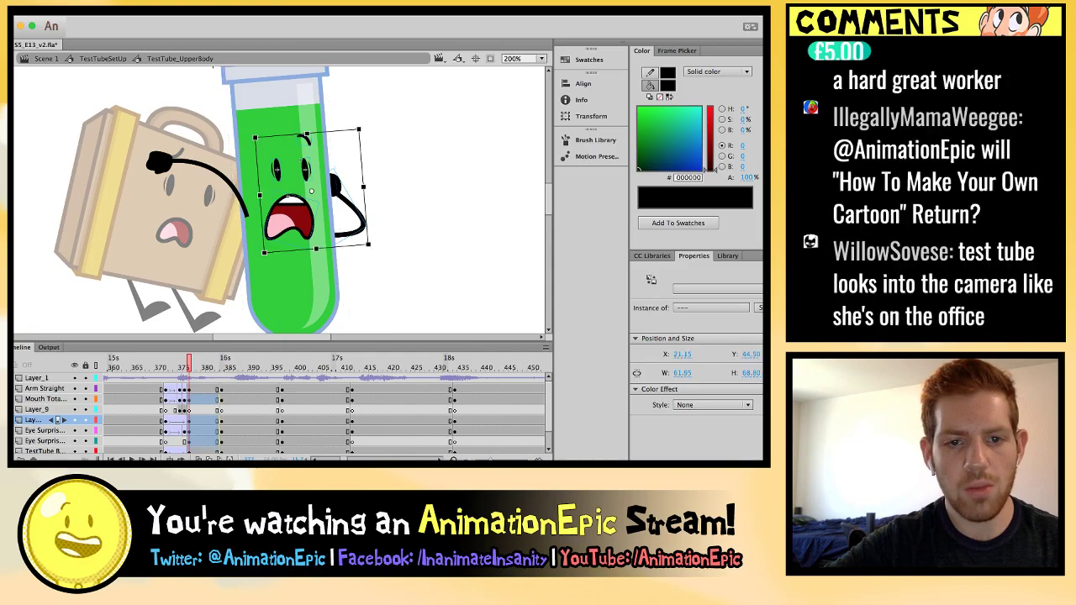
left_click(286, 193)
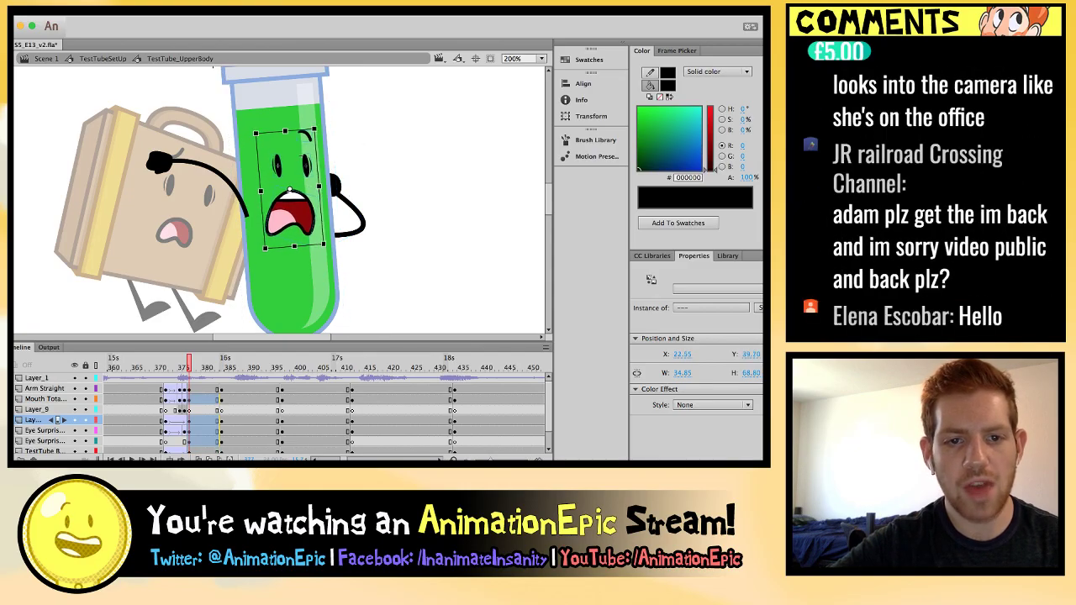
key("ctrl+shift+a")
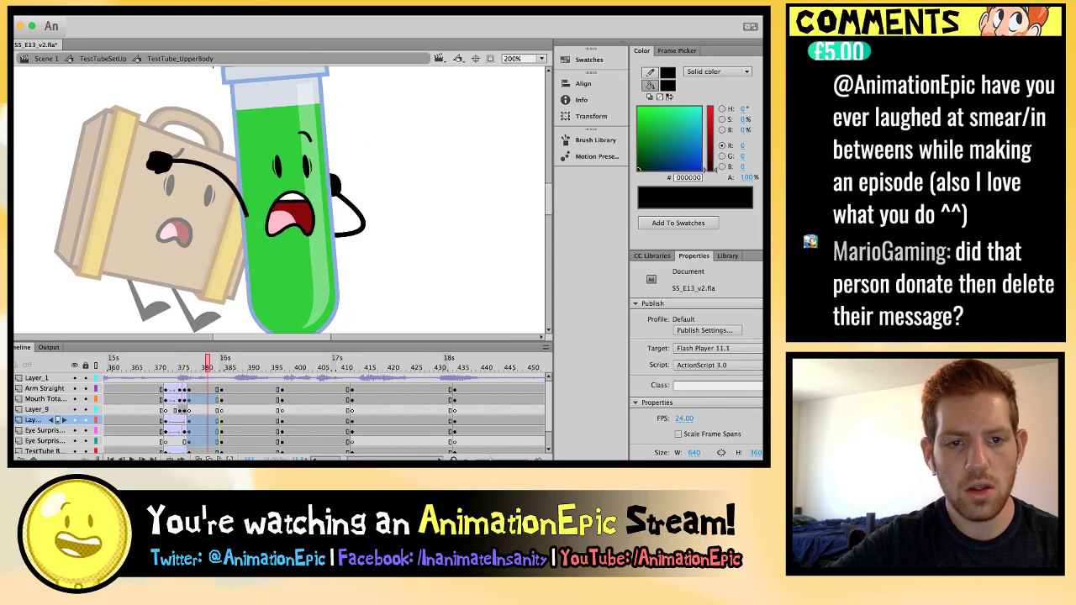
Reshape the bent arm at the tube's far side to about 34 wide by 47 high in the frame 376 pose.
left_click(223, 358)
key("period")
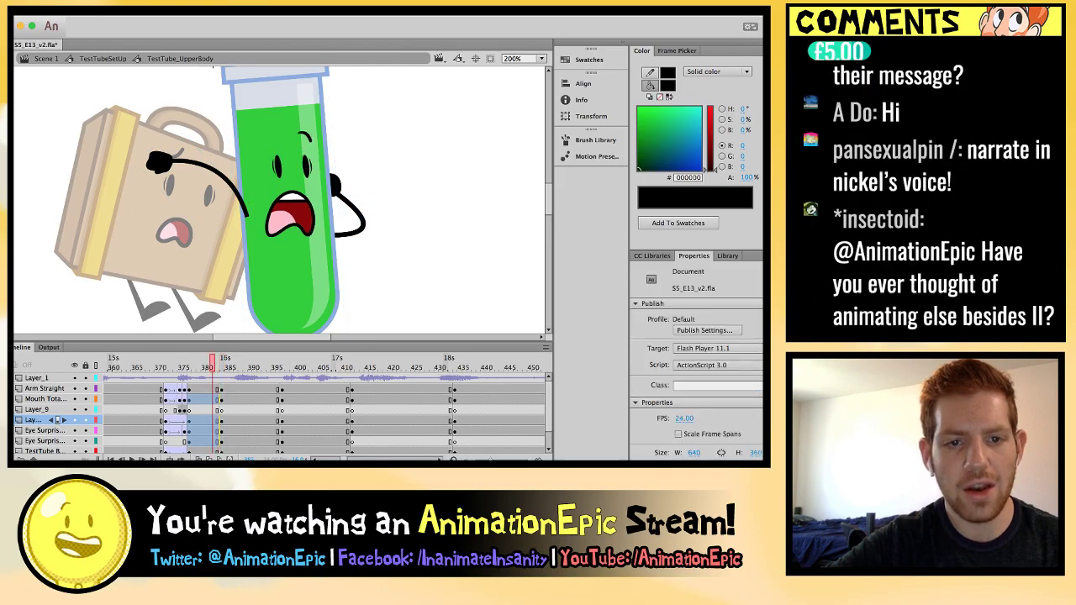
key("comma")
key("comma")
key("comma")
key("comma")
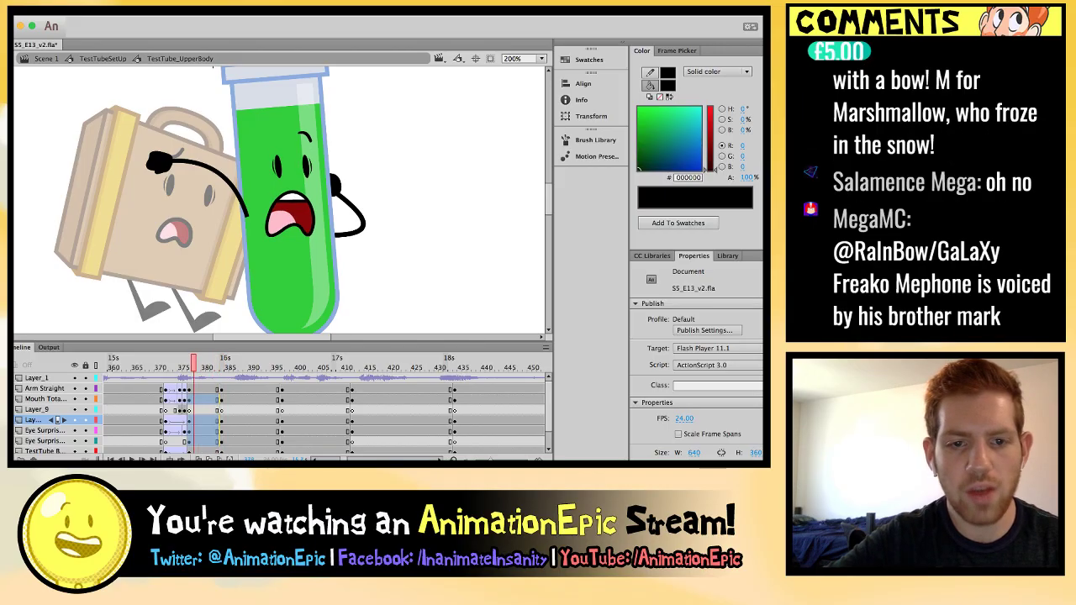
left_click(349, 202)
key("super+equal")
key("super+equal")
left_click_drag(405, 283, 396, 290)
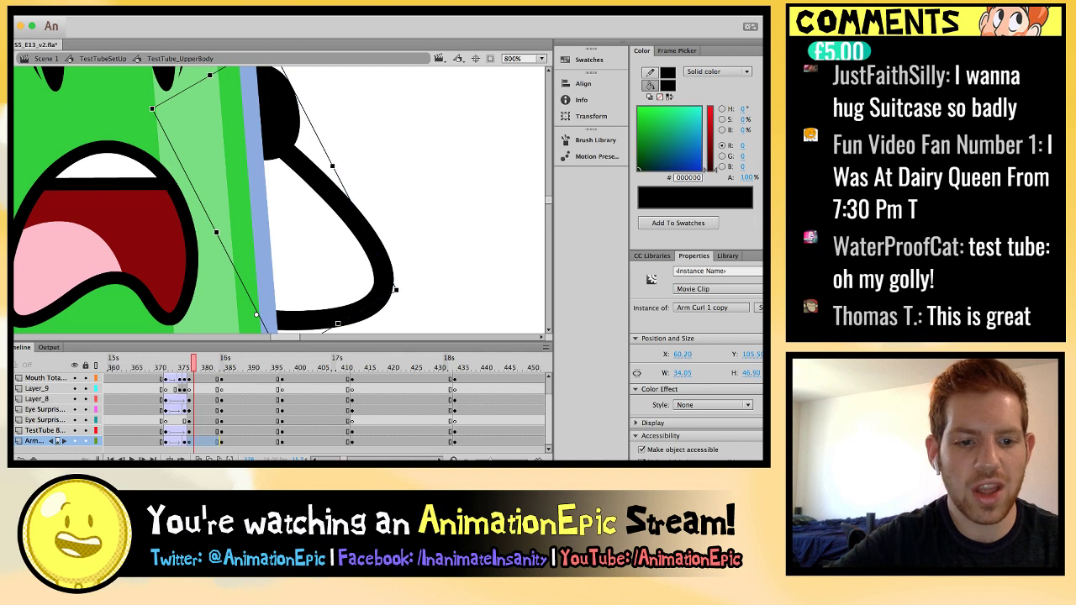
Step between frames 376 and 383 and compare the face and far arm across the two poses.
key("ctrl+shift+a")
key("ctrl+minus")
key("period")
key("period")
key("period")
key("period")
key("period")
key("period")
key("period")
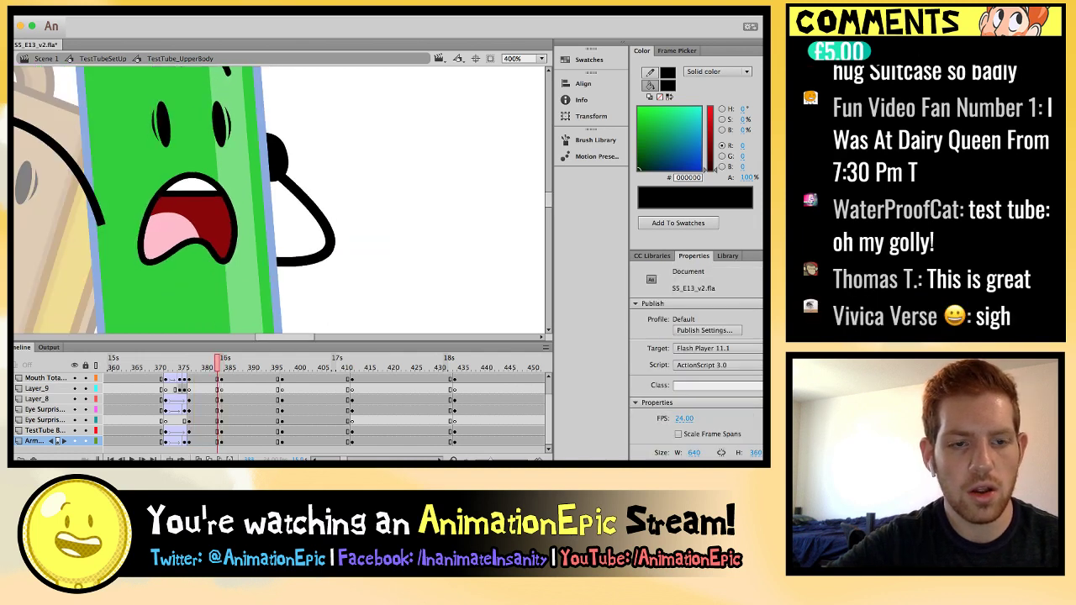
key("ctrl+minus")
key("comma")
key("comma")
key("comma")
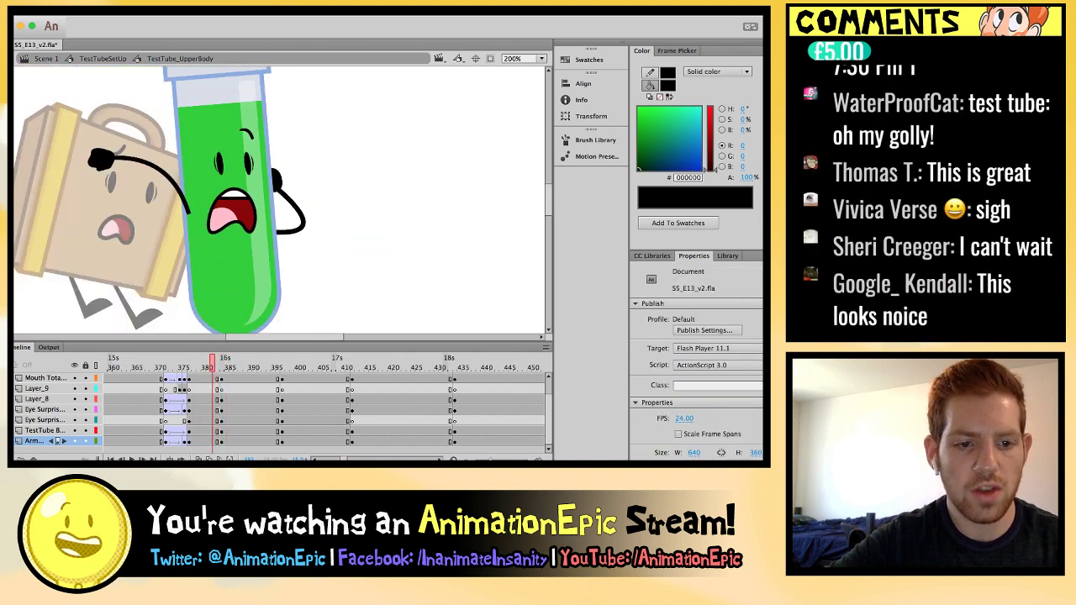
key("comma")
key("comma")
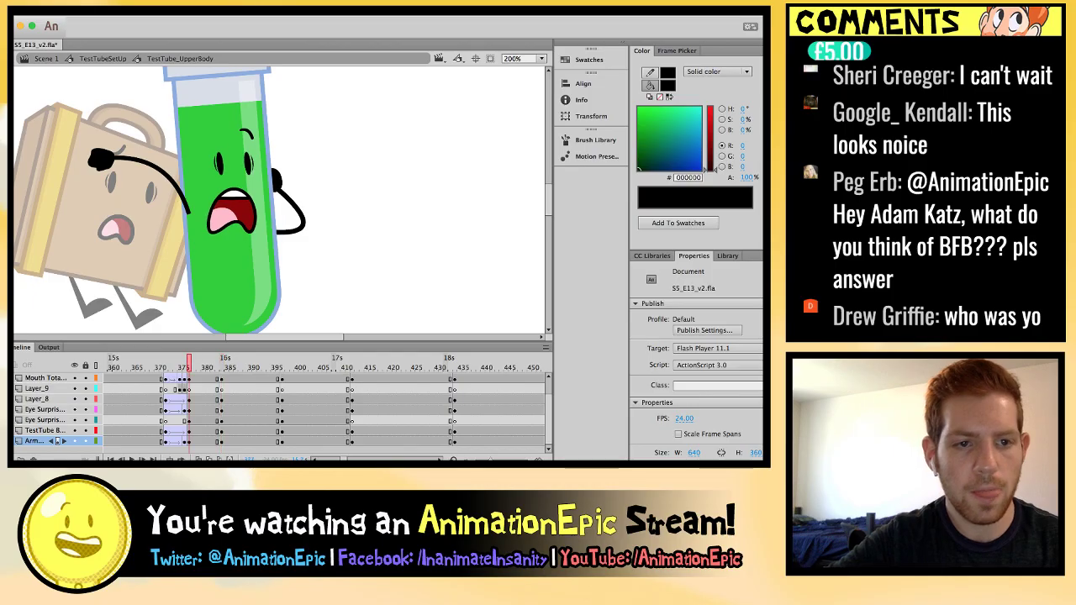
Rotate the arm reaching over the suitcase slightly downward in the frame 376 pose, spanning about 73 wide by 67 high.
left_click(102, 160)
key("super+equal")
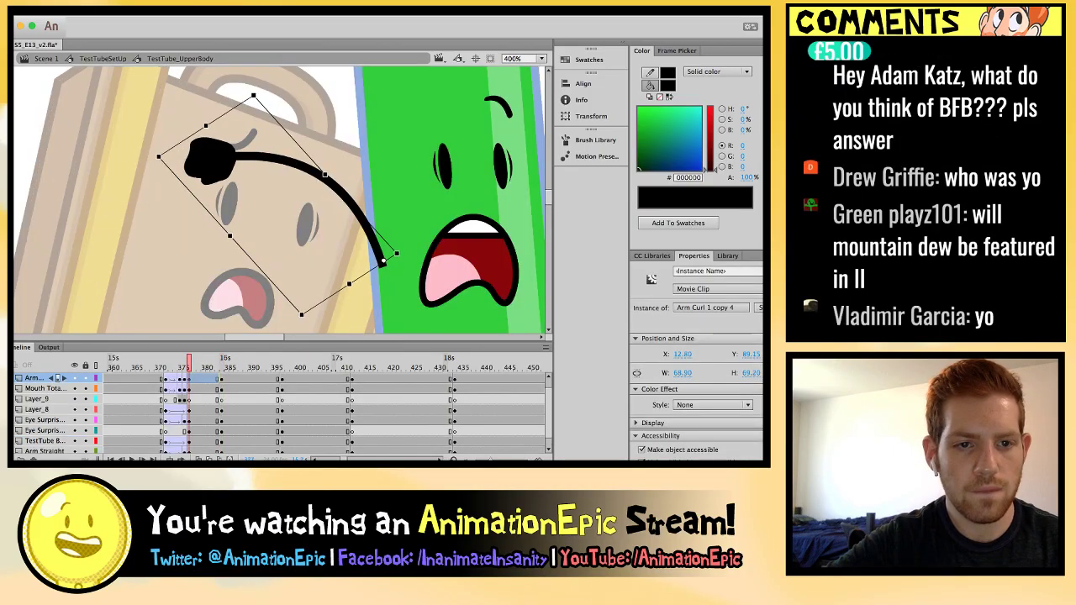
left_click_drag(253, 97, 240, 104)
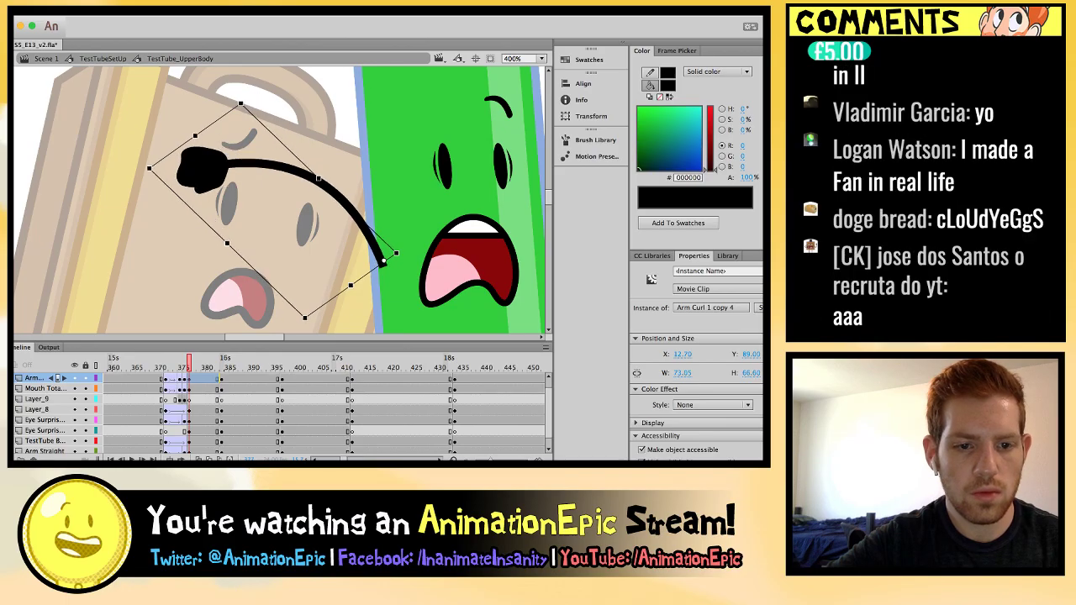
key("Escape")
key("comma")
key("comma")
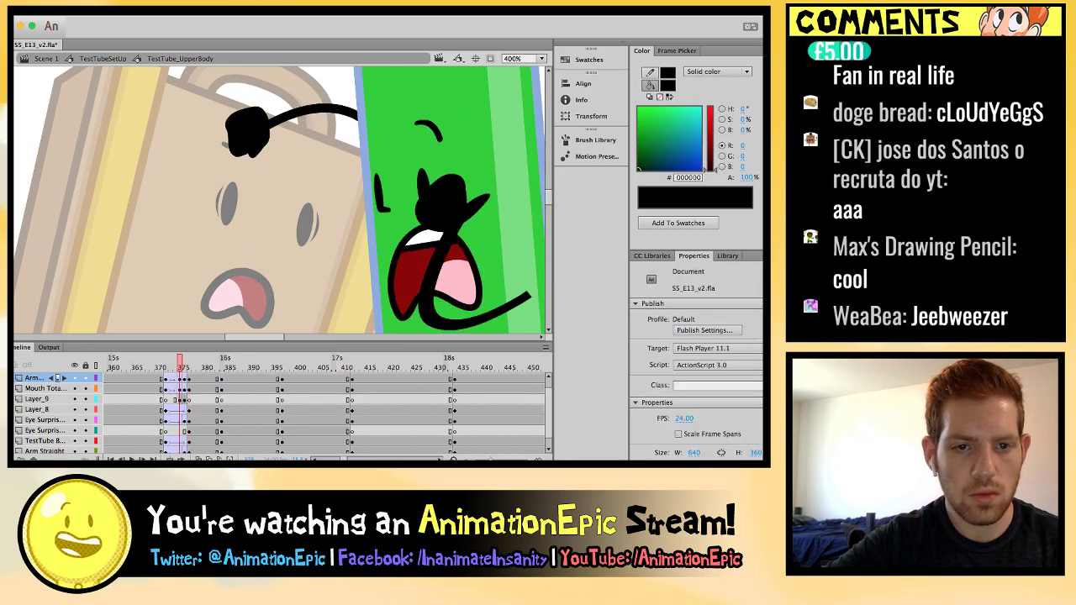
Step back and forth through the upper-body animation between about frames 368 and 386, examining the turn and settle up close and at full-stage view.
key("period")
key("period")
key("period")
key("period")
key("period")
key("period")
key("period")
key("period")
key("period")
key("period")
key("period")
key("period")
key("comma")
key("comma")
key("comma")
key("comma")
key("comma")
key("comma")
key("comma")
key("comma")
key("comma")
key("comma")
key("comma")
key("comma")
key("comma")
key("comma")
key("comma")
key("comma")
key("comma")
key("comma")
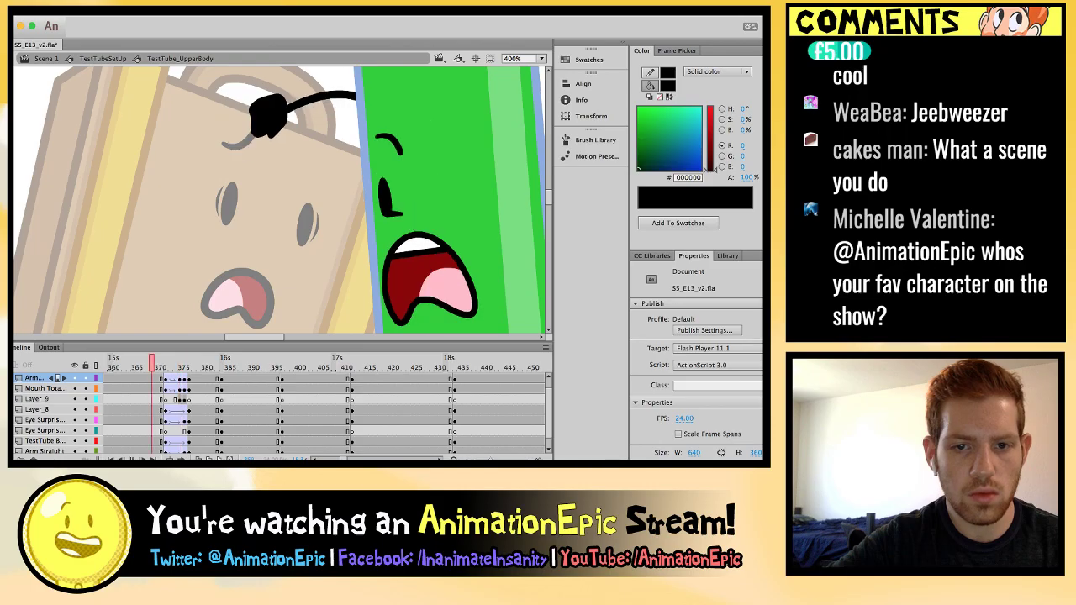
key("period")
key("period")
key("period")
key("period")
key("period")
key("period")
key("period")
key("period")
key("period")
key("period")
key("period")
key("period")
key("period")
key("period")
key("period")
key("period")
key("period")
key("ctrl+1")
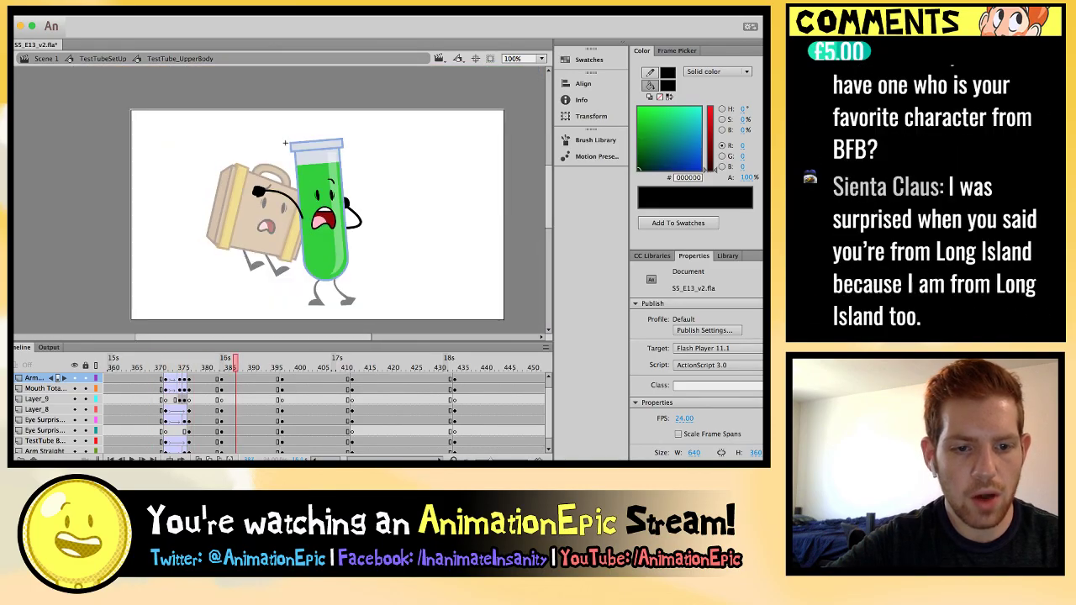
key("comma")
key("comma")
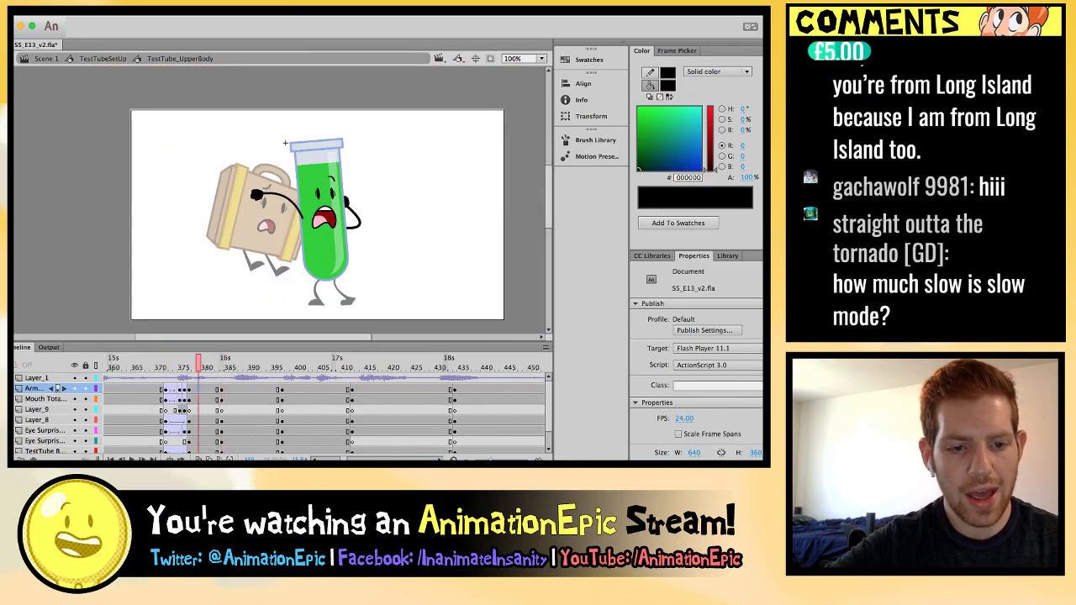
Create classic tweens on the upper-body arm, mouth, eye and body layers between the frame 376 and 383 poses.
left_click(198, 389)
scroll(193, 399, "down", 2)
left_click_drag(207, 388, 211, 441)
scroll(278, 412, "up", 2)
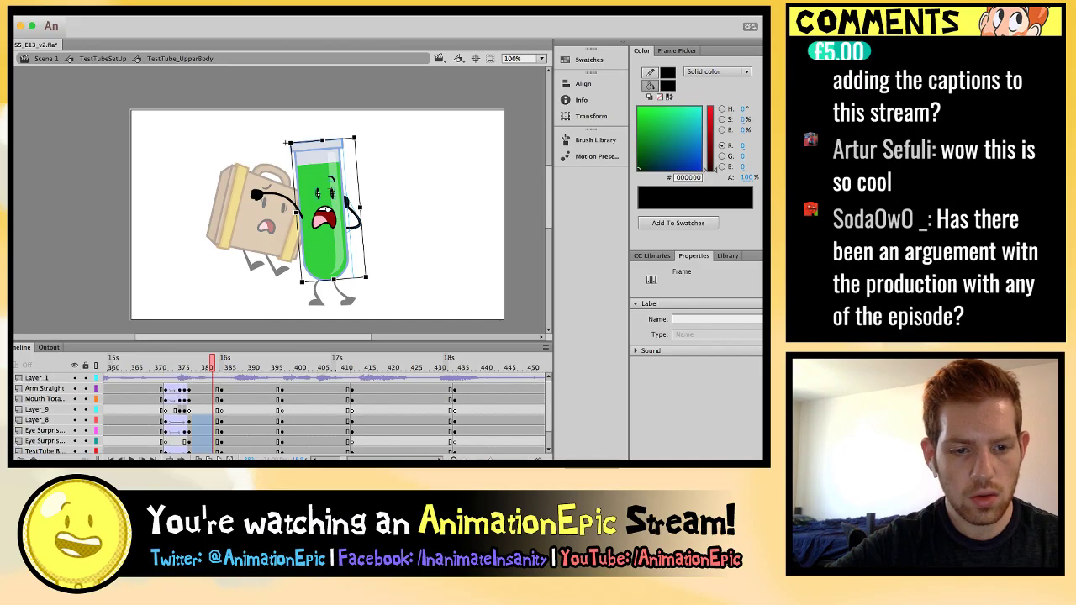
left_click(212, 368)
left_click(211, 389)
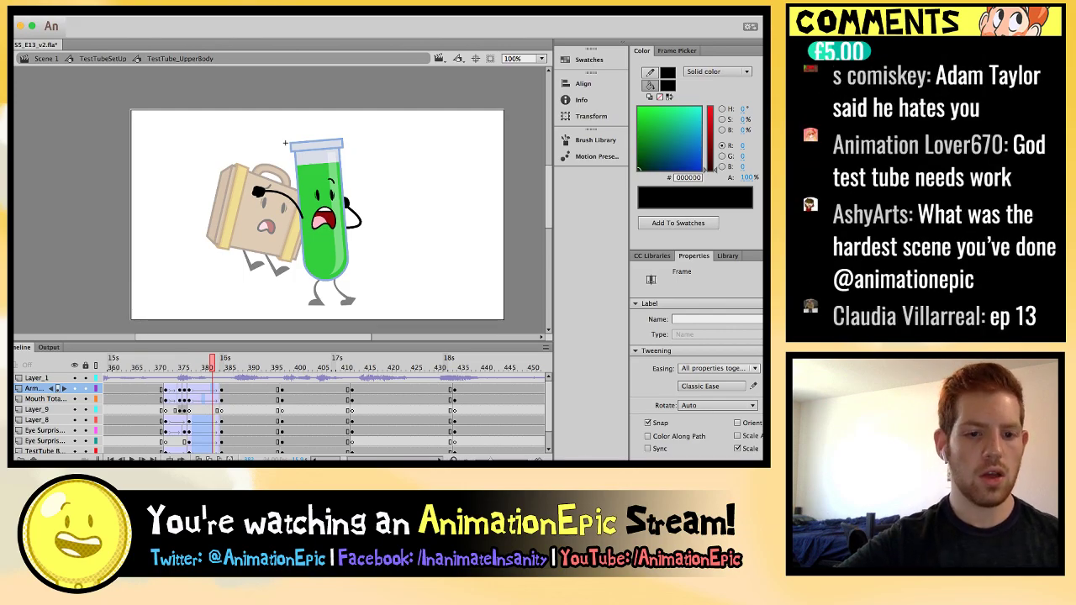
Step through frames 371 to 376 and compare how the face and arms move into the turned pose, up close.
left_click(170, 363)
key("comma")
key("period")
key("period")
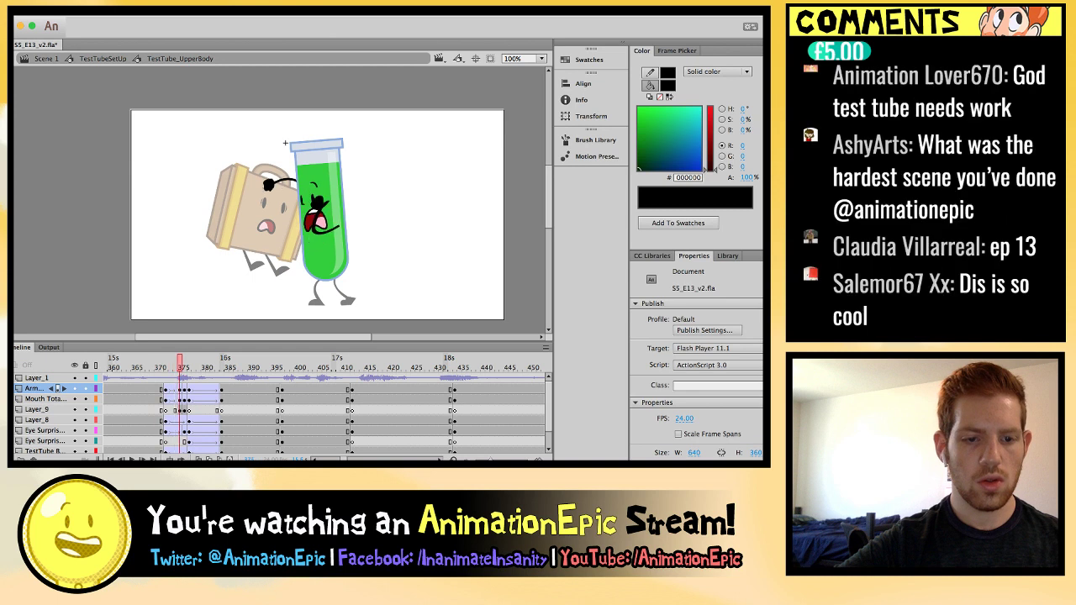
key("super+equal")
key("super+equal")
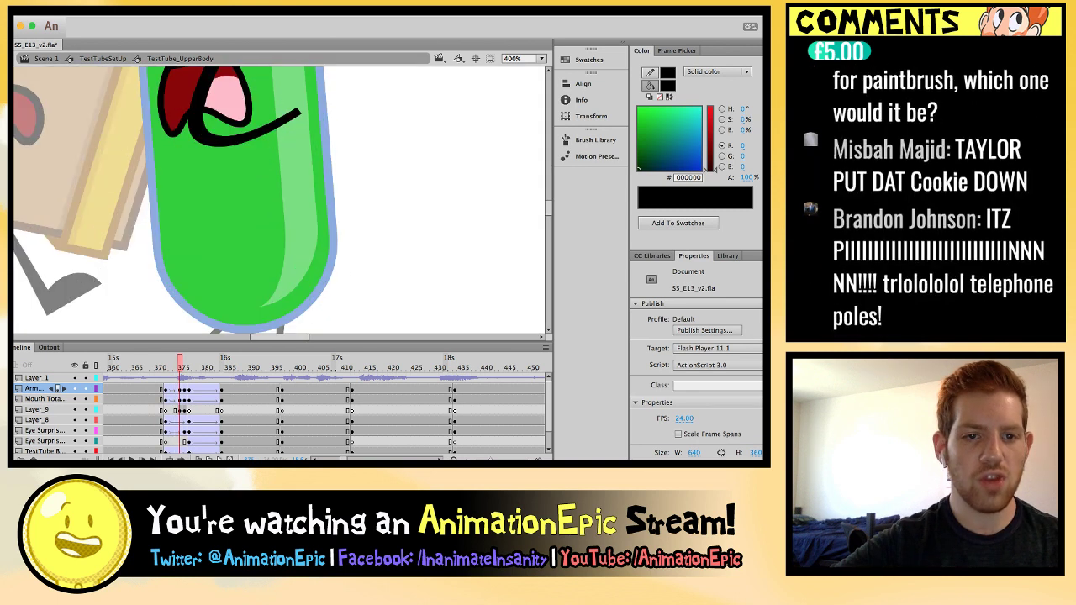
scroll(284, 202, "up", 3)
key("comma")
key("period")
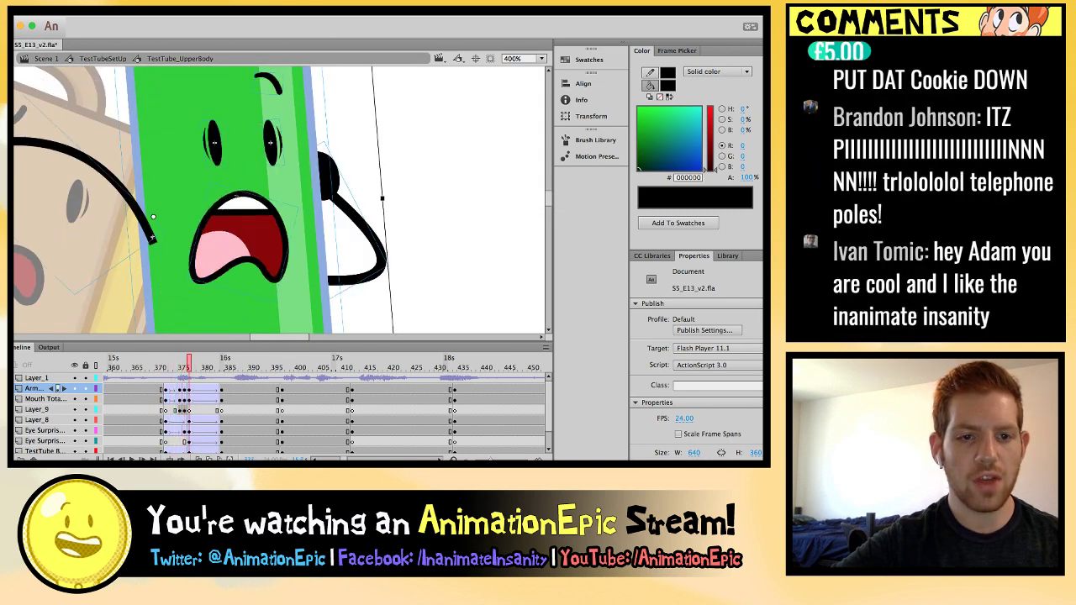
key("period")
key("comma")
key("comma")
key("comma")
key("period")
key("period")
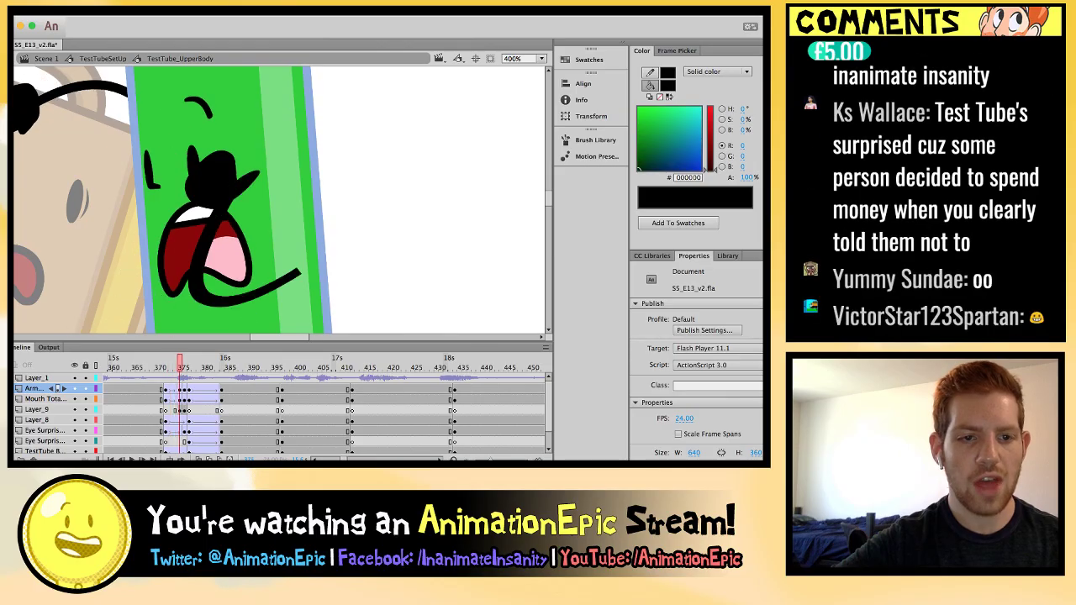
key("comma")
key("comma")
key("period")
key("period")
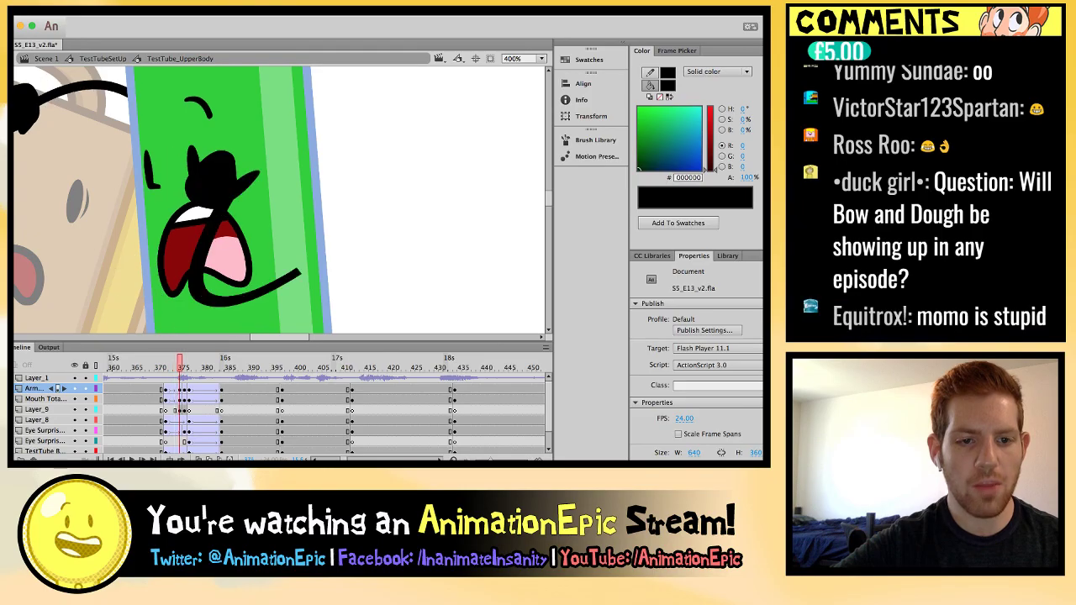
Select the mouth in the frame 374 pose and nudge it slightly to the right.
left_click(59, 399)
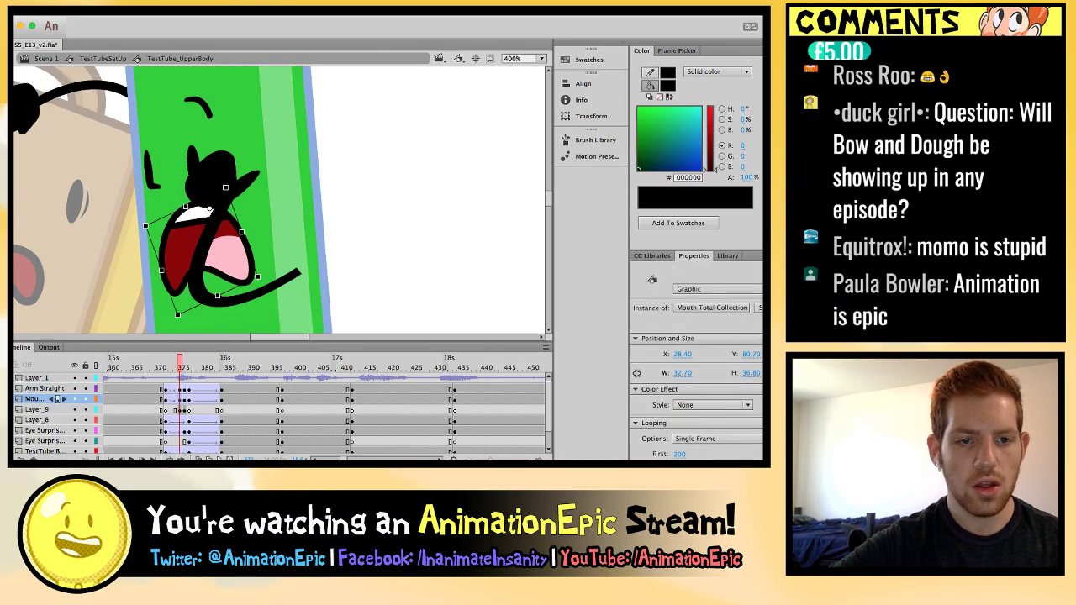
key("Right")
key("Right")
key("Right")
key("Right")
Step between frames 371 and 376 and compare the mouth's angle and placement across the poses.
key("period")
key("period")
key("period")
key("period")
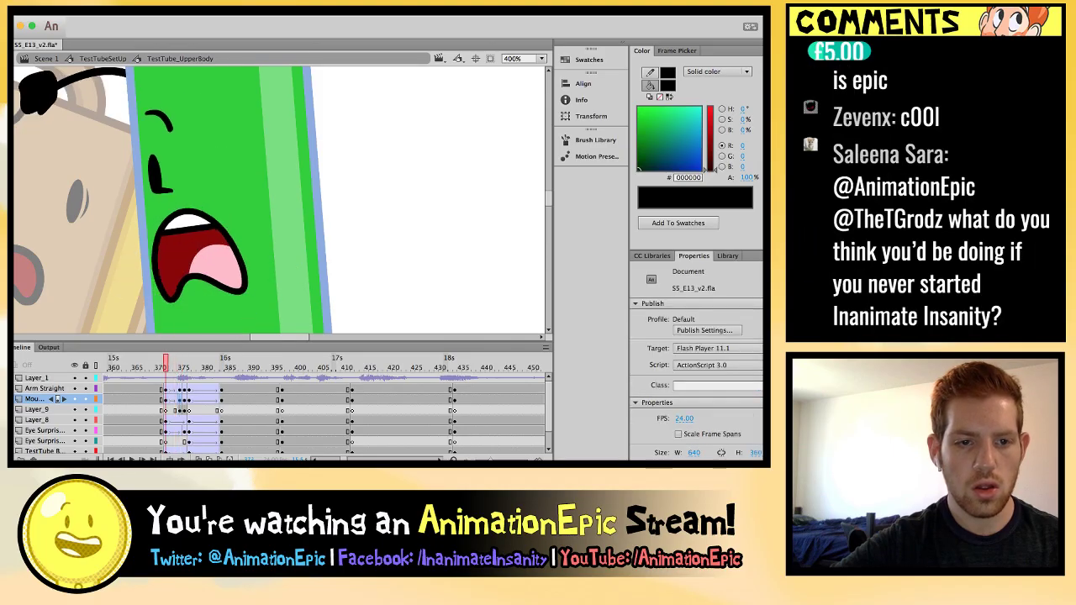
key("comma")
key("comma")
key("comma")
key("comma")
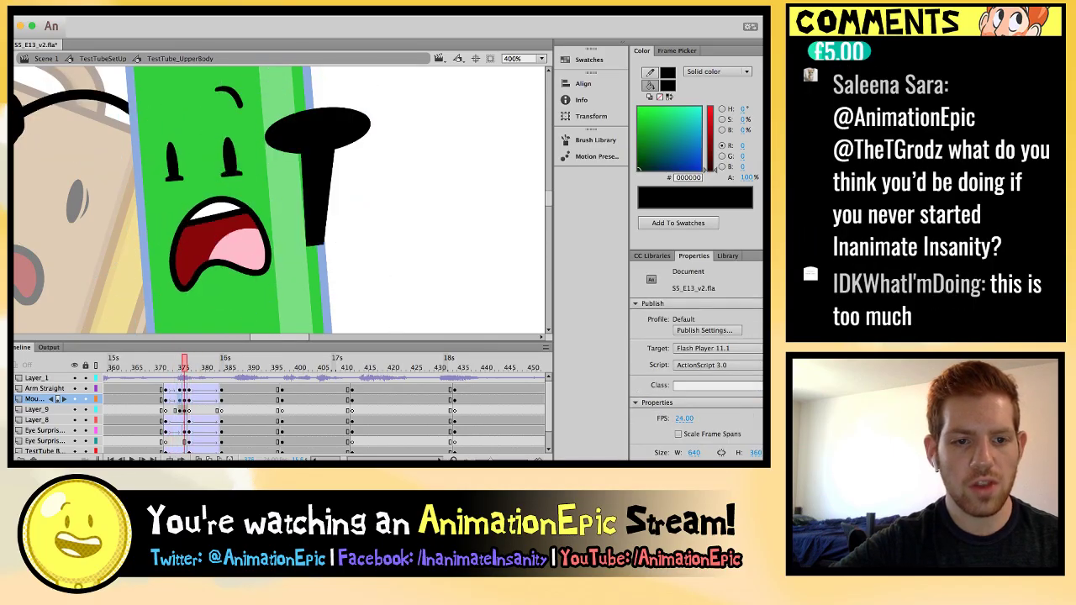
key("comma")
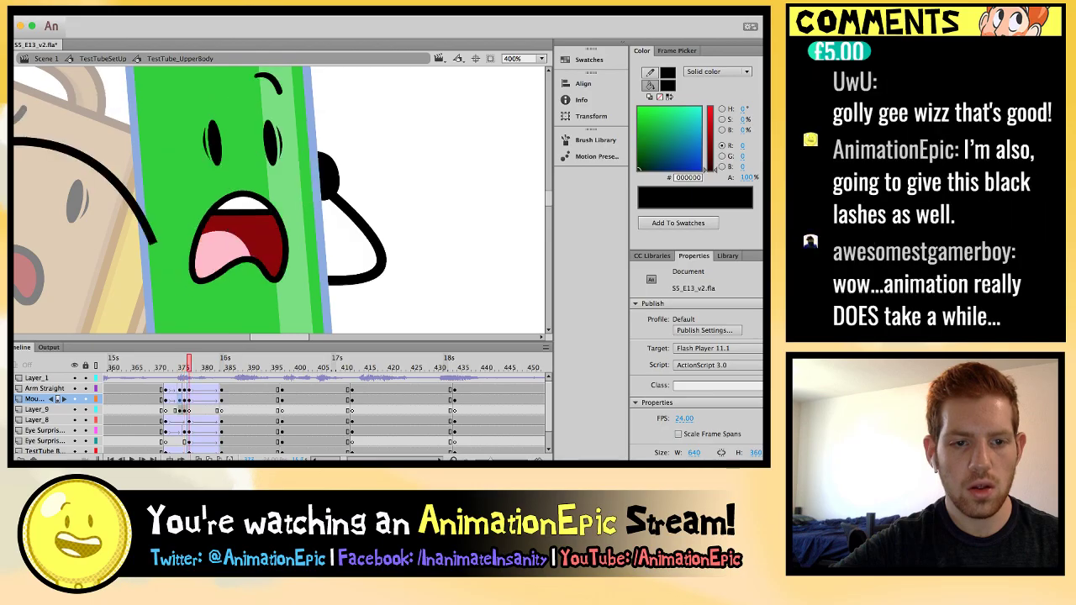
key("period")
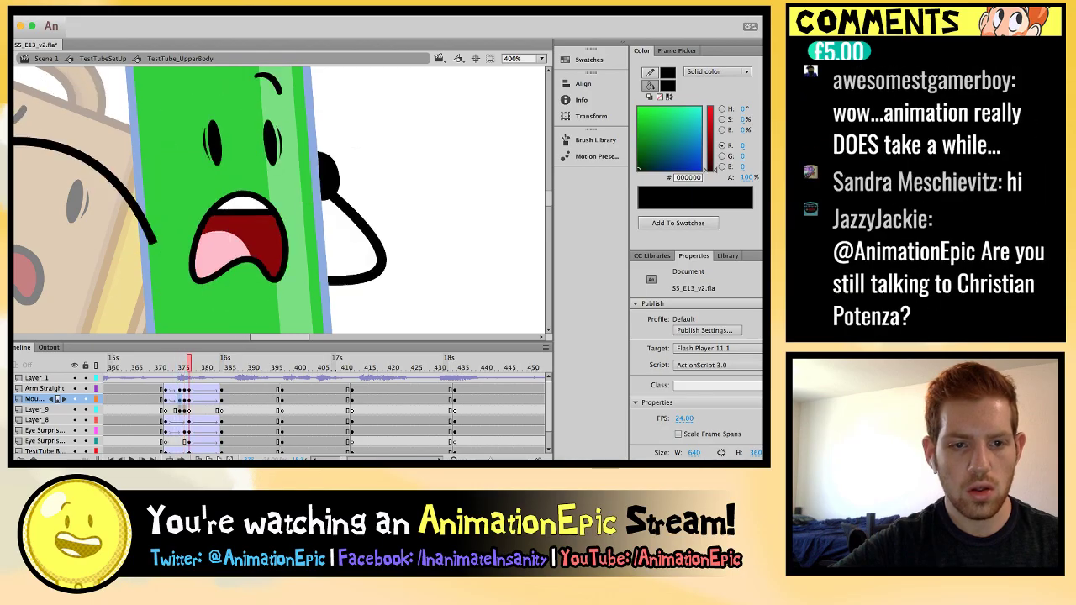
Flip the mouth horizontally in the frame 375 pose and shift it left to sit under the eyes.
key("period")
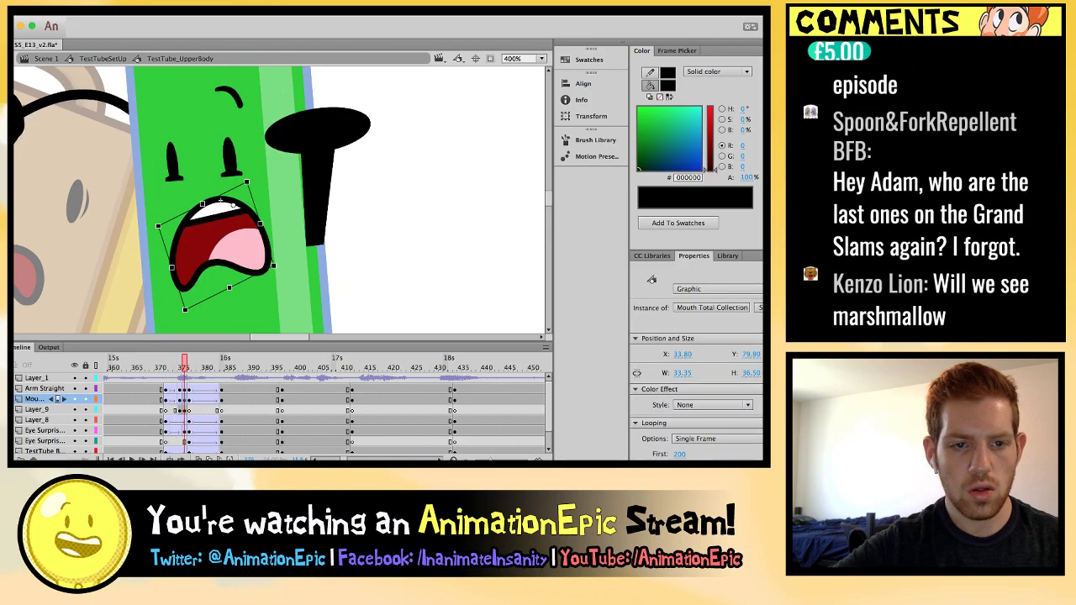
key("ctrl+z")
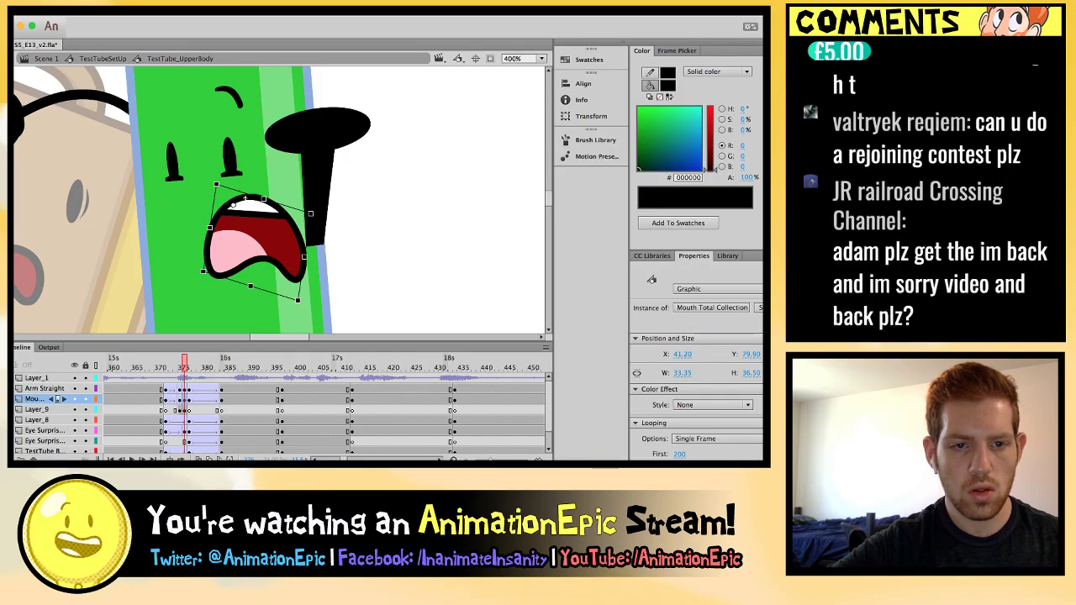
left_click_drag(256, 241, 228, 242)
Step back and forth through the frames around 375 and check how the flipped mouth flows into the frame 376 pose.
key("comma")
key("period")
key("period")
key("comma")
key("comma")
key("period")
key("period")
key("period")
key("period")
key("period")
key("period")
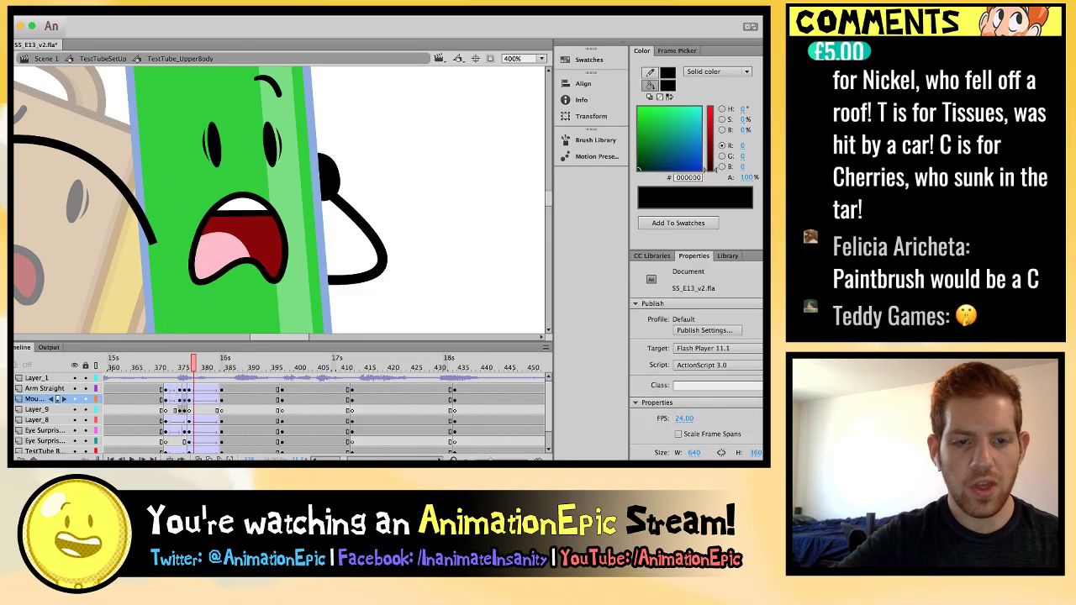
Step repeatedly back and forth through the test tube's turn and the frames after 383, checking how the mouth, face and arm settle into the final pose.
key("ctrl+1")
key("comma")
key("comma")
key("comma")
key("period")
key("period")
key("period")
key("period")
key("period")
key("period")
key("period")
key("period")
key("period")
key("period")
key("period")
key("period")
key("period")
key("period")
key("period")
key("period")
key("comma")
key("comma")
key("comma")
key("comma")
key("comma")
key("comma")
key("comma")
key("comma")
key("comma")
key("comma")
key("comma")
key("comma")
key("comma")
key("comma")
key("comma")
key("comma")
key("comma")
key("comma")
key("comma")
key("comma")
key("period")
key("period")
key("period")
key("period")
key("period")
key("period")
key("period")
key("period")
key("period")
key("period")
key("period")
key("period")
key("period")
key("period")
key("period")
key("period")
key("period")
key("period")
key("period")
key("period")
key("comma")
key("comma")
key("comma")
key("comma")
key("comma")
key("comma")
key("comma")
key("comma")
key("comma")
key("comma")
key("comma")
key("comma")
key("comma")
key("comma")
key("comma")
key("comma")
key("comma")
key("comma")
key("period")
key("period")
key("period")
key("period")
key("period")
key("period")
key("period")
key("period")
key("period")
key("period")
key("period")
key("period")
key("period")
key("period")
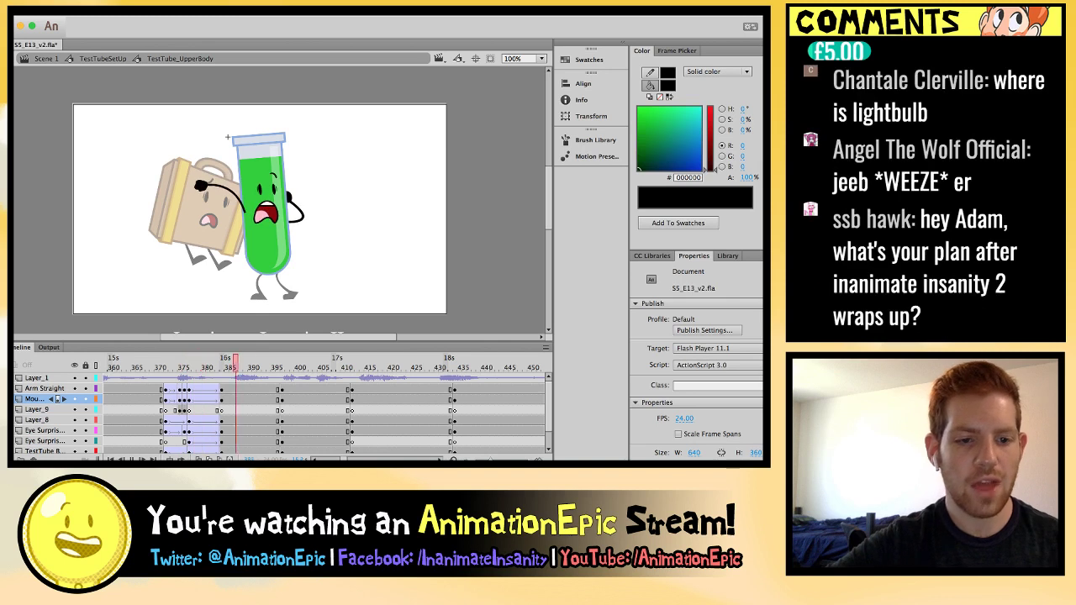
key("comma")
key("comma")
key("comma")
key("comma")
key("comma")
key("comma")
key("comma")
key("comma")
key("comma")
key("comma")
key("comma")
key("comma")
key("comma")
key("comma")
key("comma")
key("period")
key("period")
key("period")
key("period")
key("period")
key("period")
key("period")
key("period")
key("period")
key("period")
key("period")
key("period")
key("period")
key("period")
key("period")
key("period")
key("period")
key("period")
key("period")
key("period")
key("period")
key("period")
key("period")
key("period")
key("period")
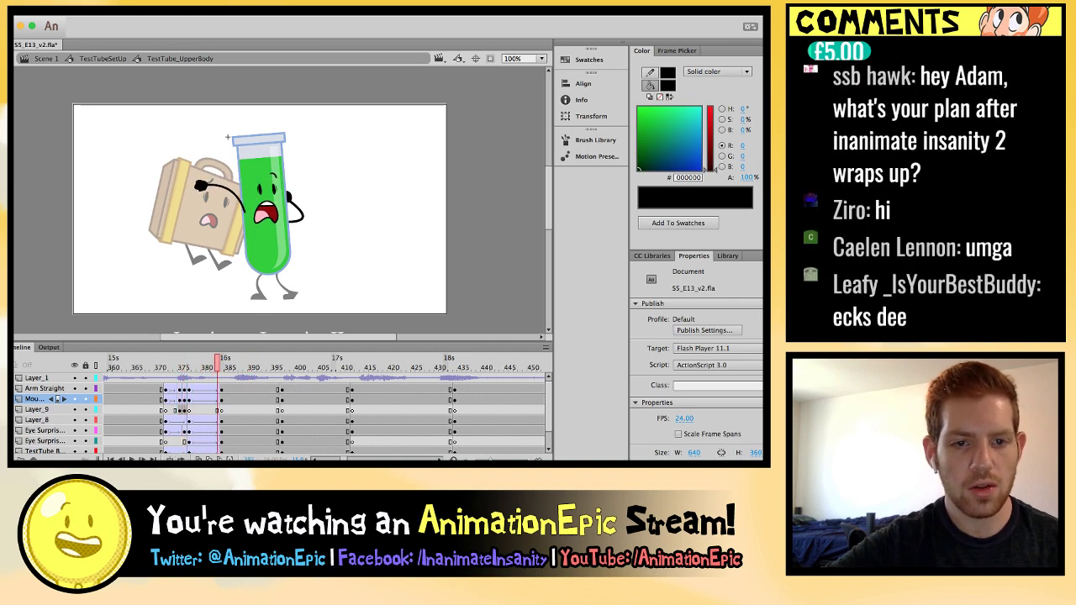
key("comma")
key("comma")
key("comma")
key("comma")
key("comma")
key("comma")
key("comma")
key("comma")
key("comma")
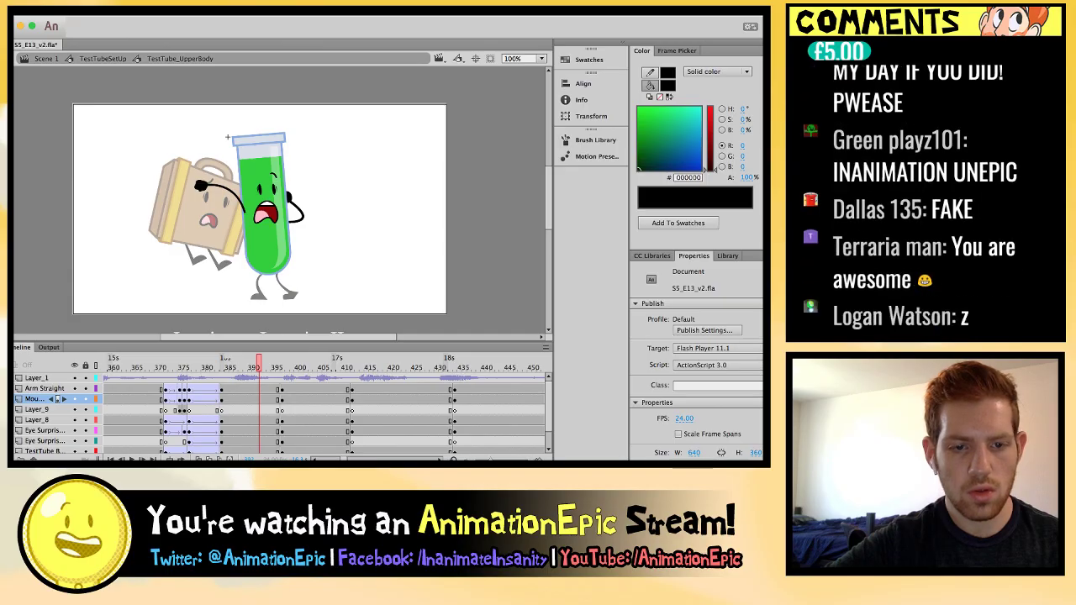
Go back to the frames before the turn and play the test tube's performance through to its next pose change.
key("comma")
key("comma")
key("comma")
key("comma")
key("comma")
key("comma")
key("comma")
key("comma")
key("comma")
key("comma")
key("comma")
key("comma")
key("comma")
key("comma")
key("comma")
key("comma")
key("comma")
key("comma")
key("comma")
key("comma")
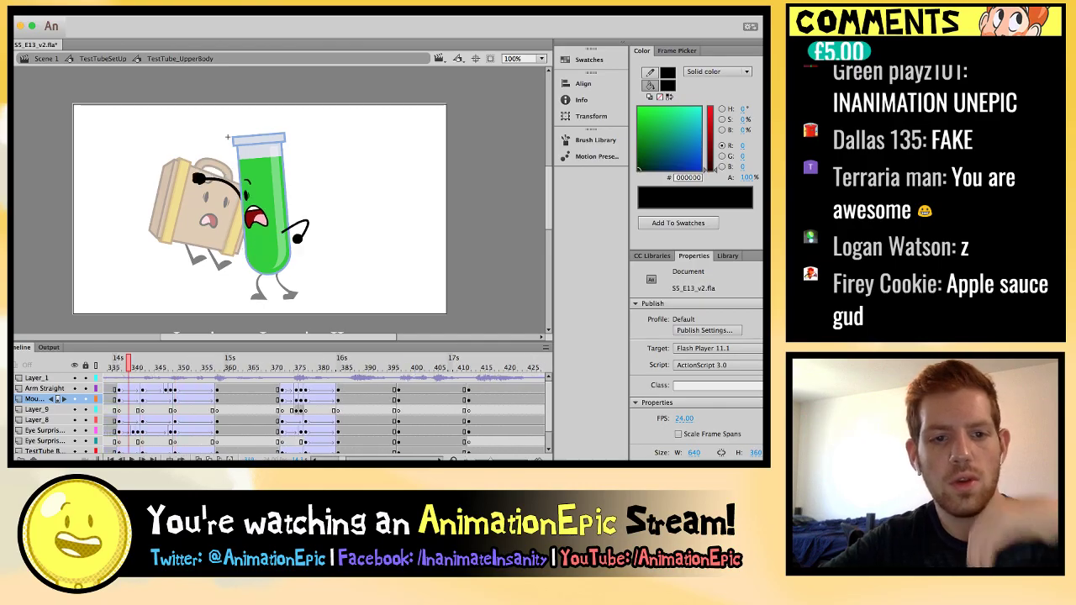
key("Return")
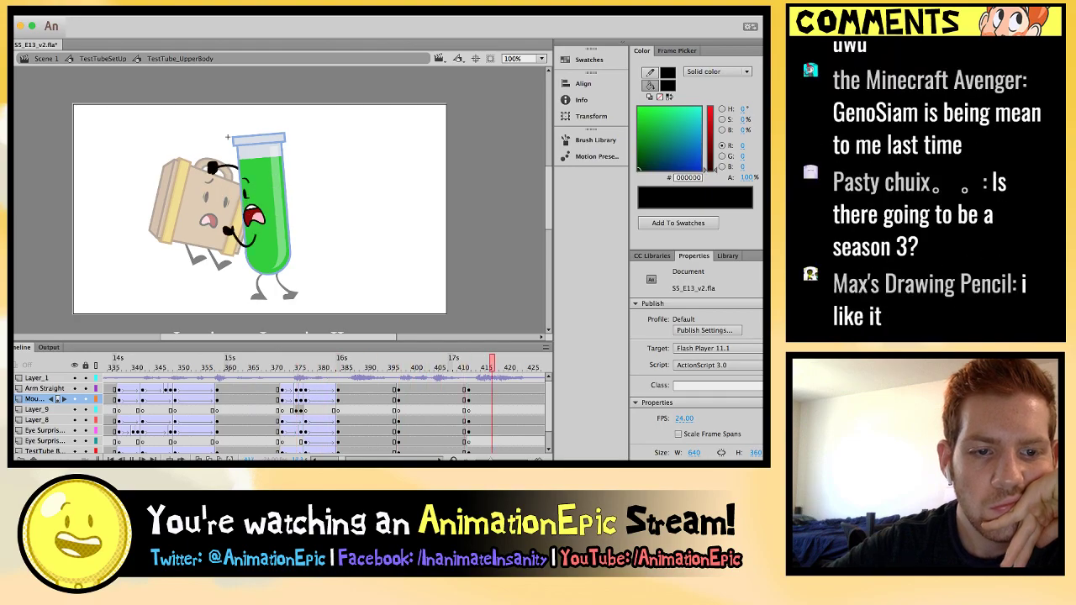
key("Return")
Step back and forth around frame 433 and examine the change into the test tube's frowning pose.
key("period")
key("period")
key("period")
key("period")
key("period")
key("period")
key("period")
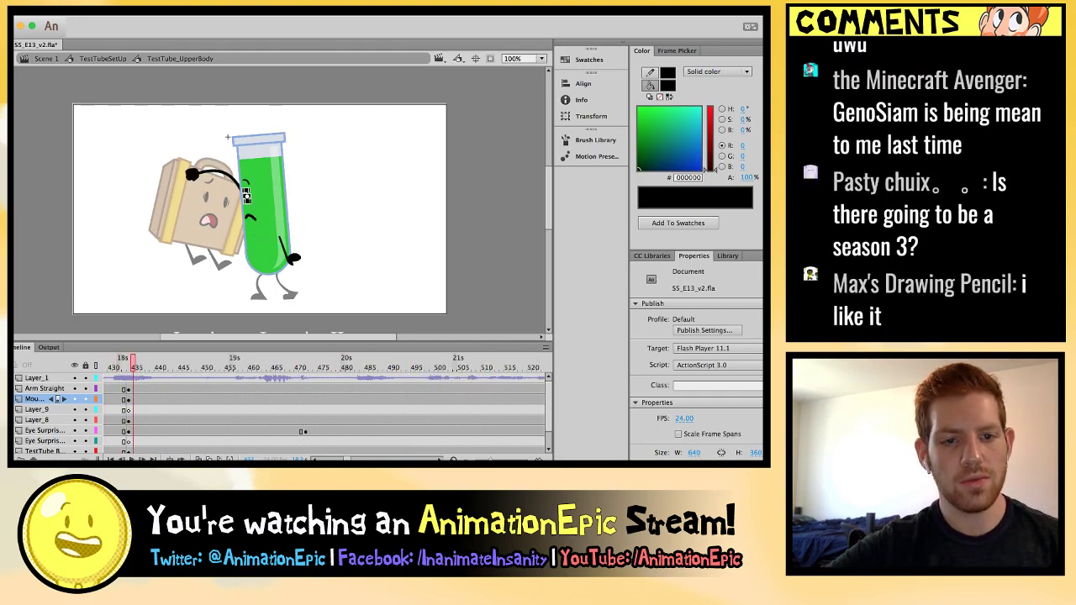
key("comma")
key("comma")
key("comma")
key("comma")
key("comma")
key("comma")
key("comma")
key("comma")
key("comma")
key("comma")
key("comma")
key("comma")
key("comma")
key("comma")
key("comma")
key("comma")
key("comma")
key("comma")
key("comma")
key("comma")
key("period")
key("period")
key("period")
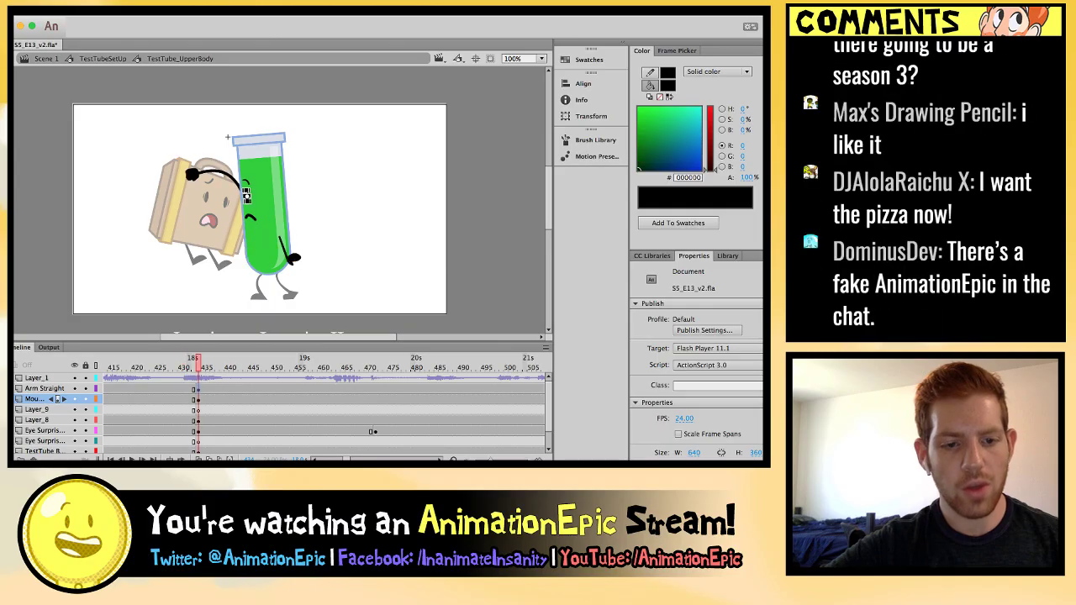
Shift the upper-body keyframes of the frowning pose from frame 433 to frame 442.
left_click(291, 256)
key("Return")
left_click(228, 136)
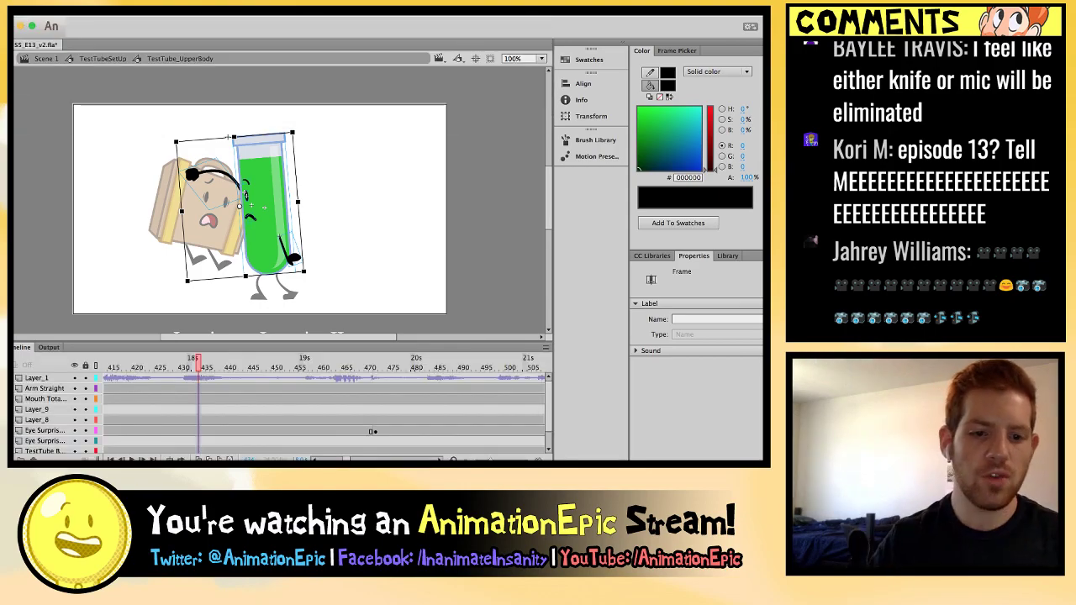
left_click(240, 399)
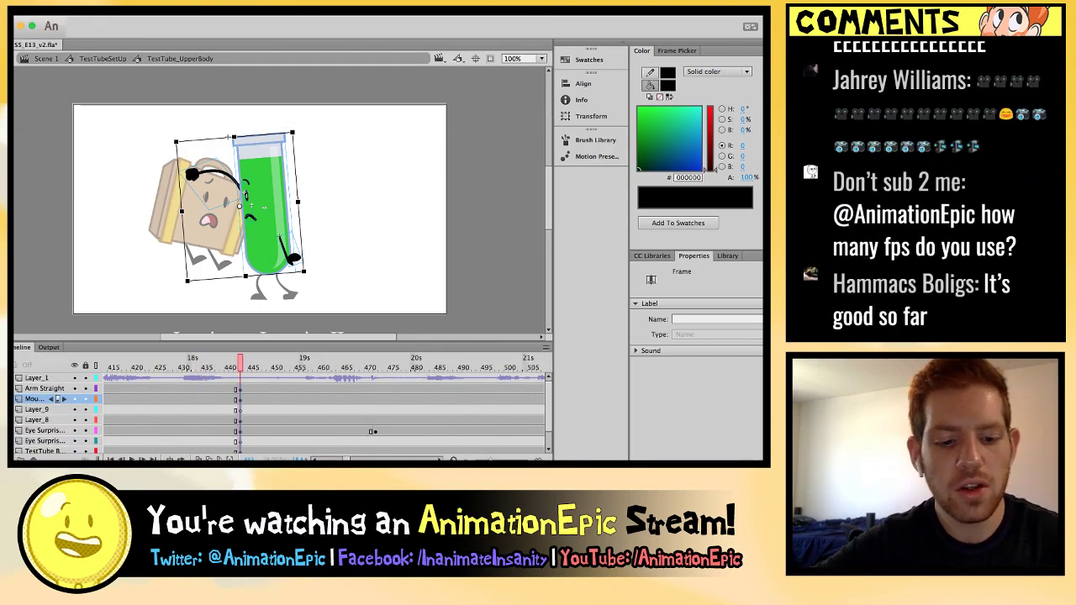
left_click(227, 136)
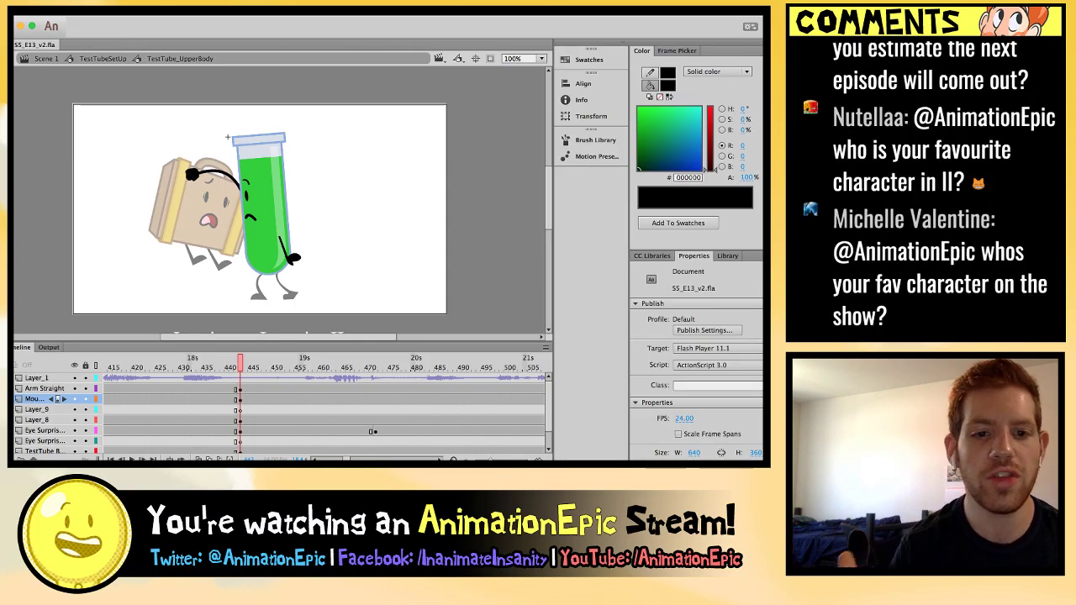
Step through the test tube's turn from frame 370 onward and examine how long the final turned pose holds.
scroll(325, 403, "left", 10)
left_click_drag(230, 363, 203, 364)
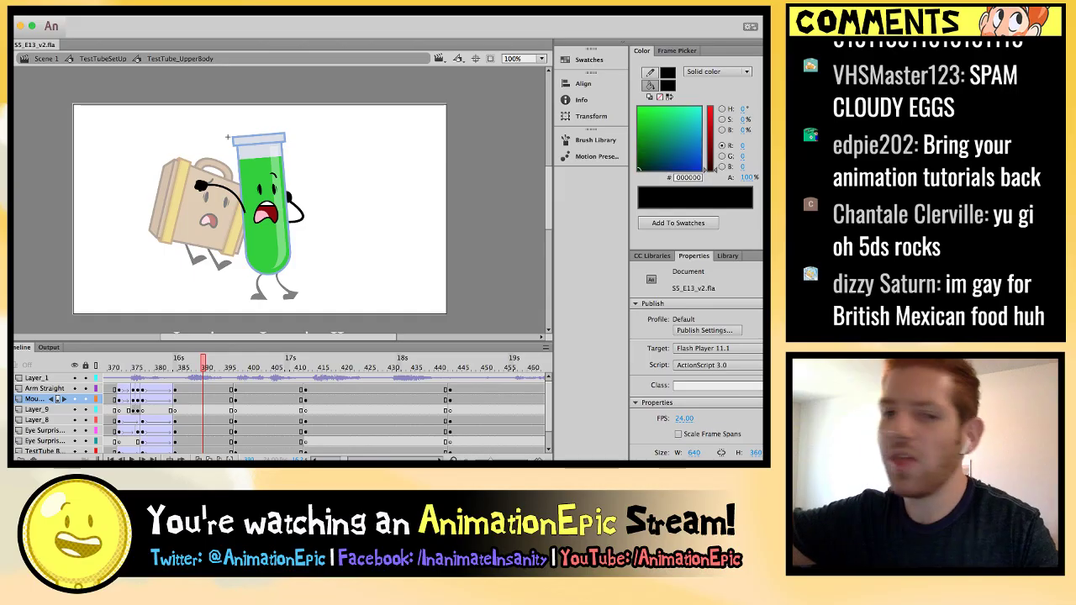
left_click(109, 359)
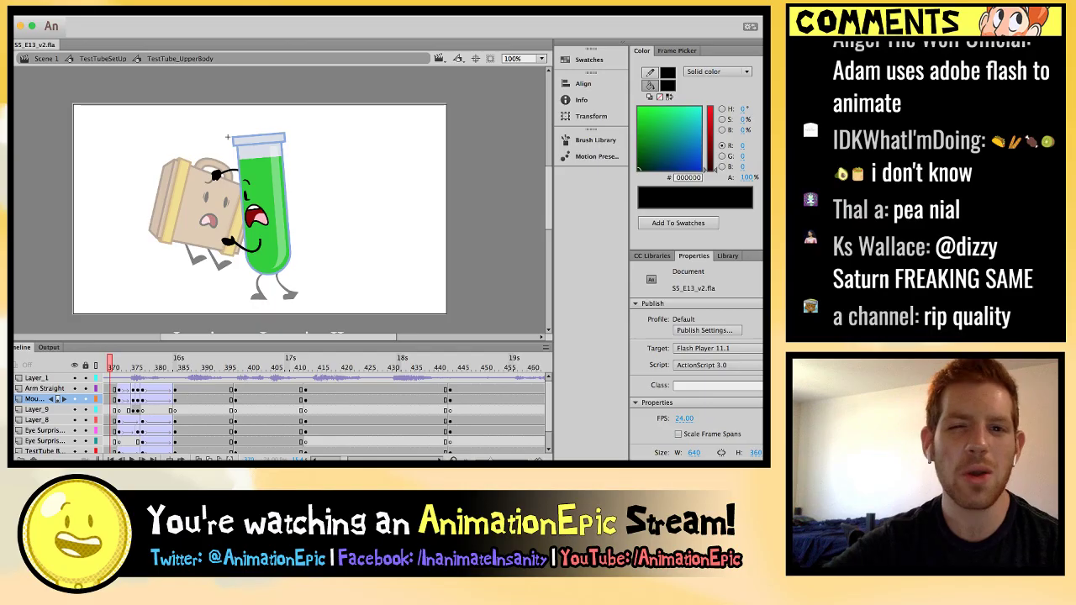
key("period")
key("period")
key("period")
key("period")
key("period")
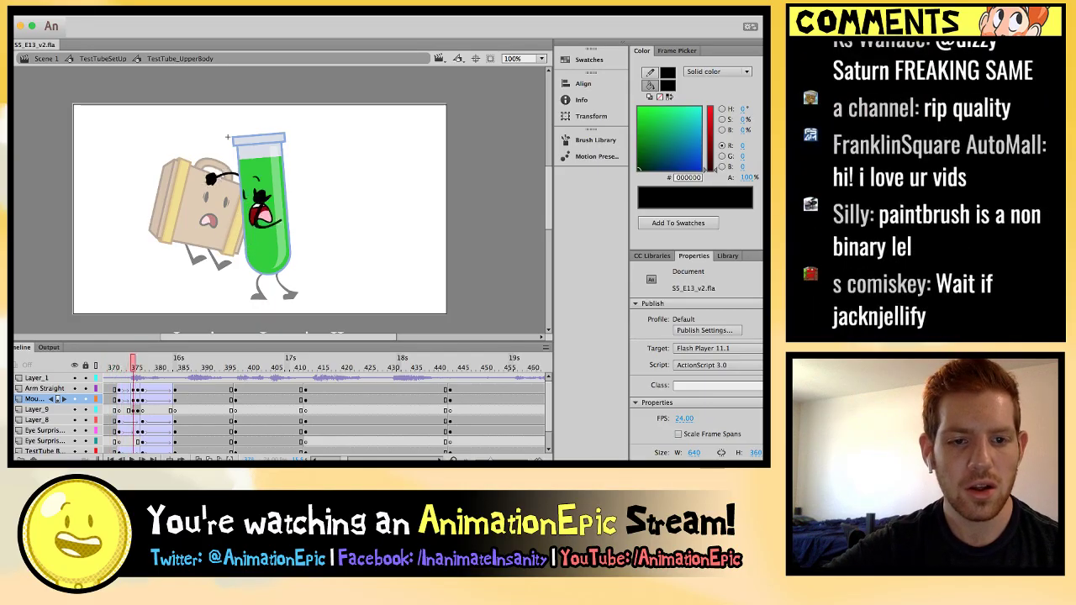
key("period")
key("period")
key("period")
key("period")
key("period")
key("period")
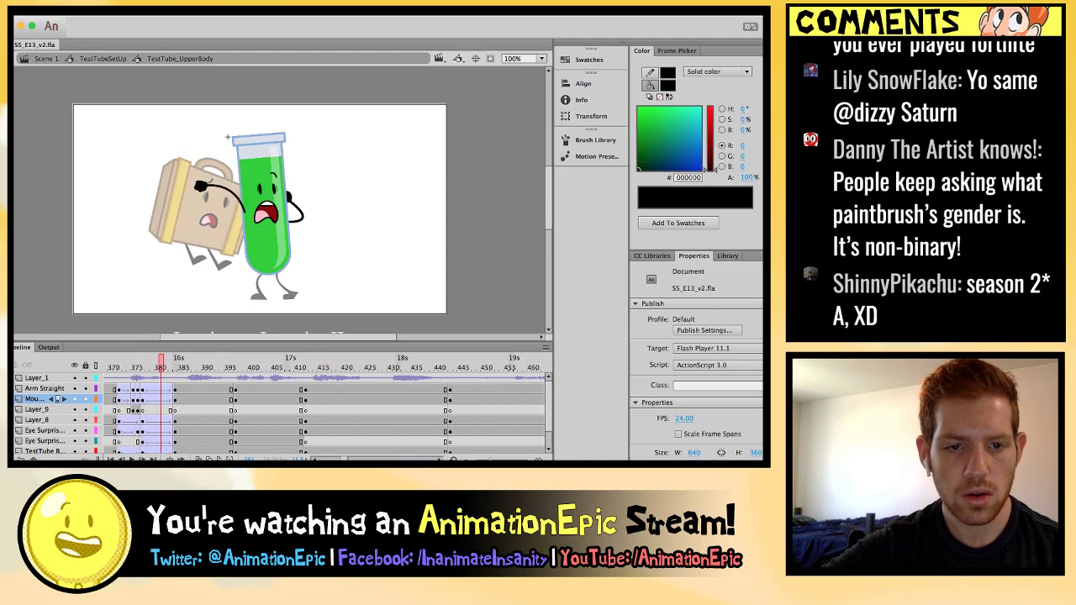
key("period")
key("period")
key("period")
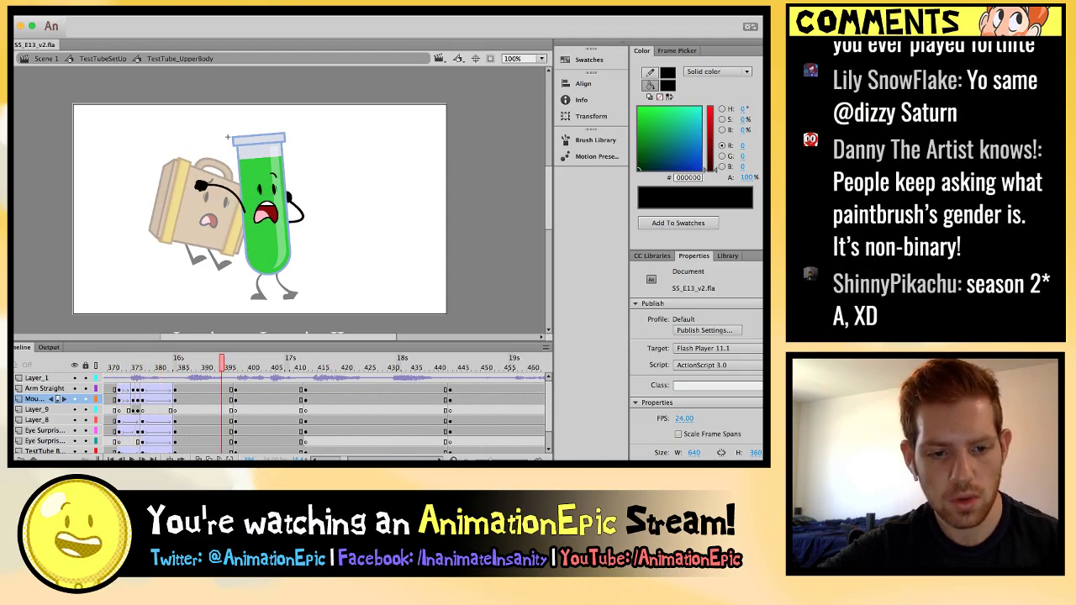
Insert keyframes at frame 390 on the test tube's arm, face and body layers.
left_click(214, 194)
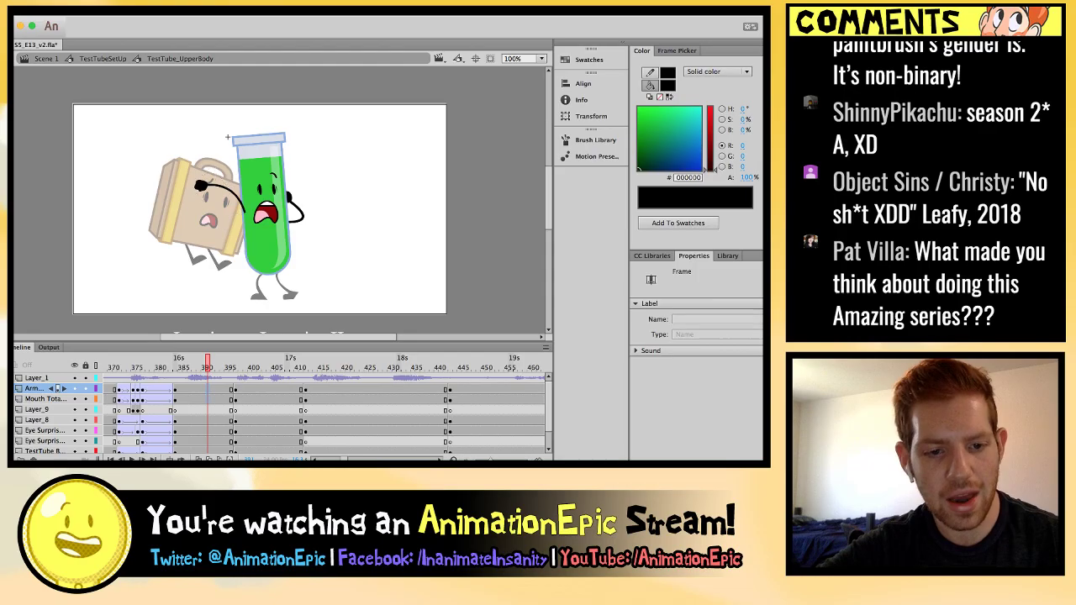
left_click(273, 176)
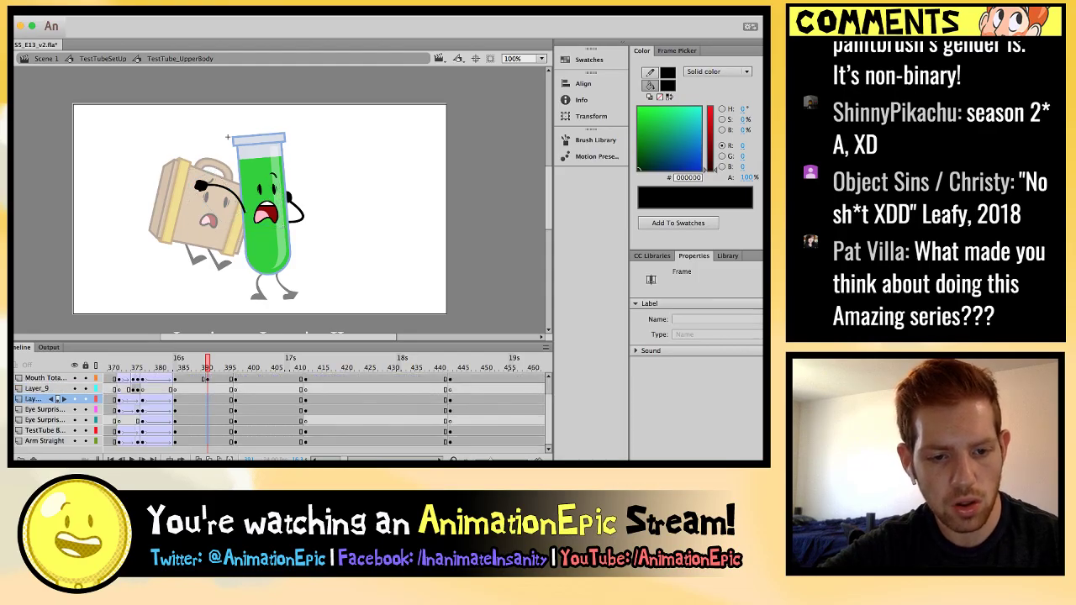
key("q")
Tween the test tube's upper-body layers from frame 390 to 396 with Sine EaseInOut easing and play back the movement.
key("period")
key("period")
key("period")
key("period")
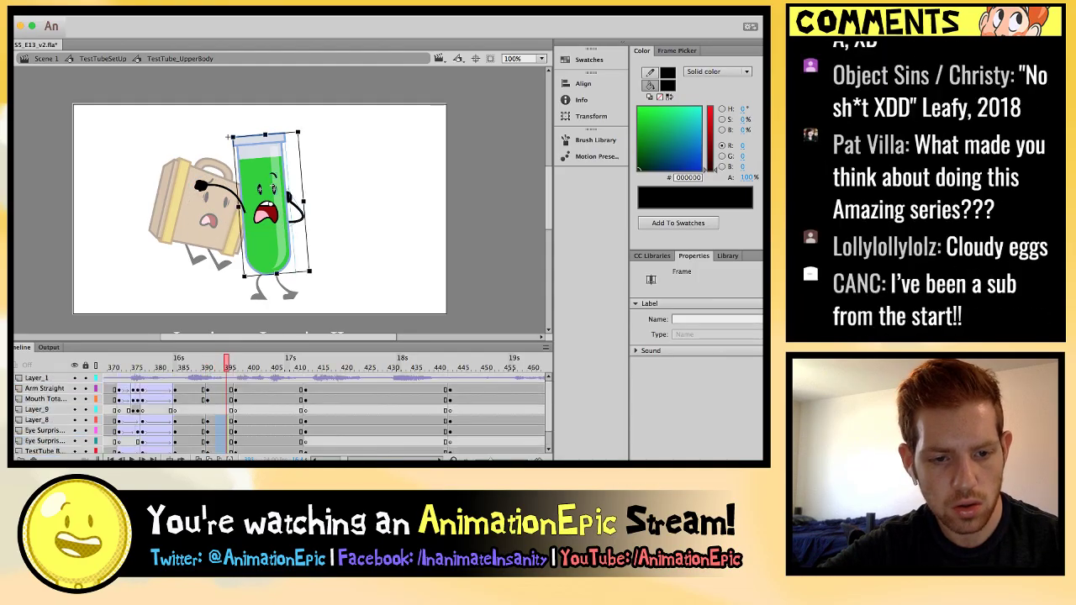
left_click(215, 193, "shift")
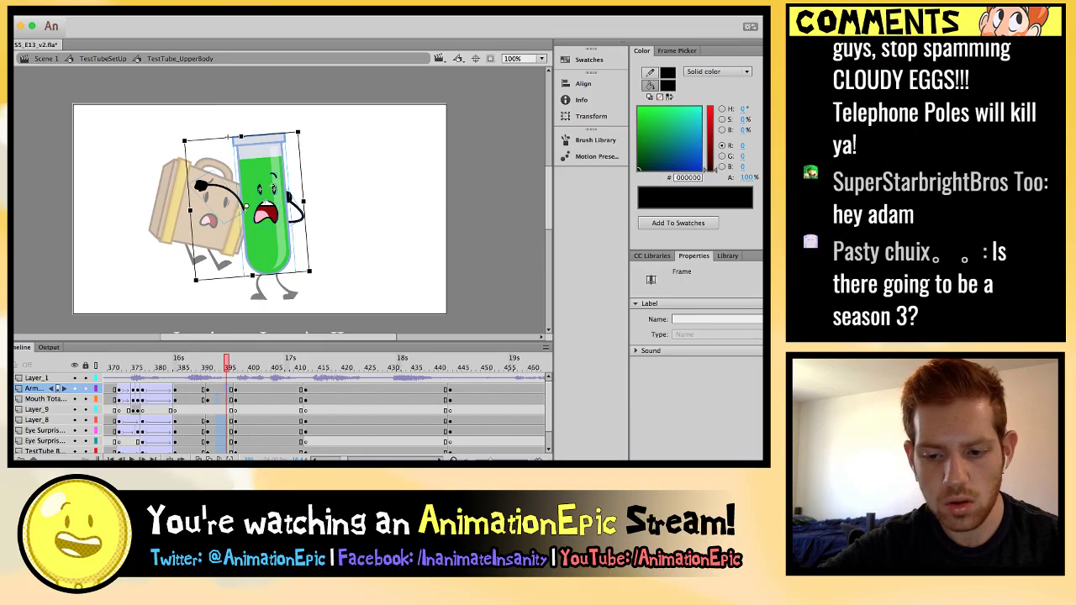
key("F6")
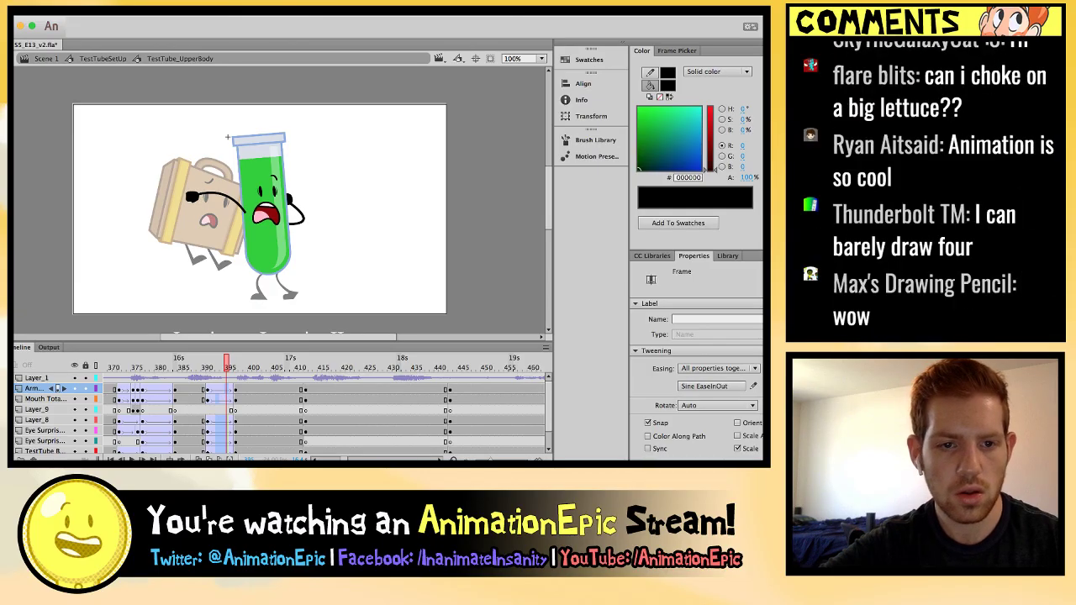
key("period")
key("period")
key("period")
key("Return")
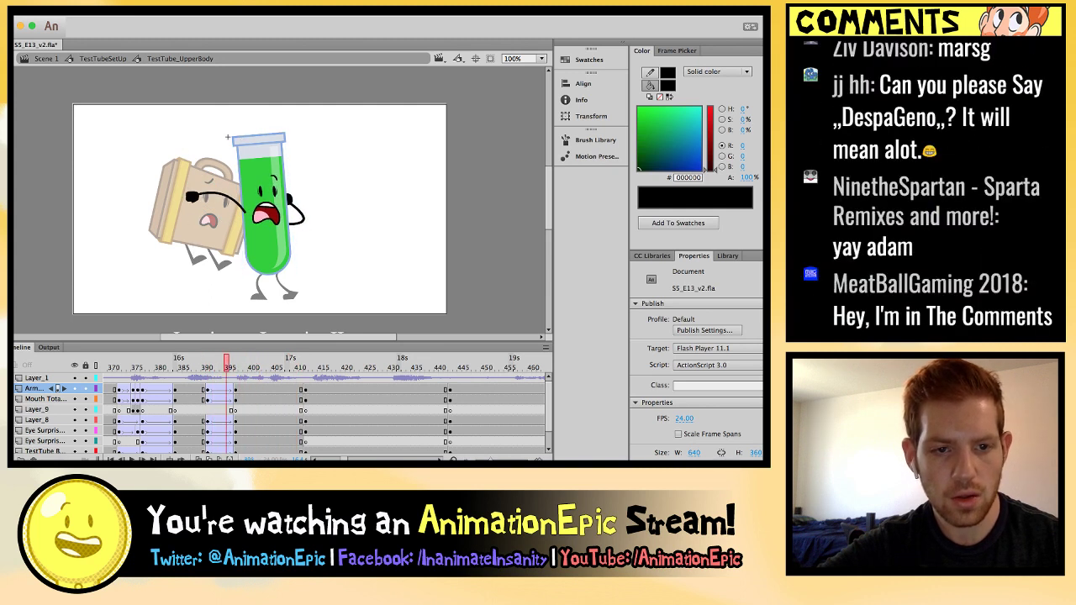
Add a keyframe at frame 402 for the arm over the suitcase and rotate the arm slightly upward.
key("period")
key("period")
key("period")
key("period")
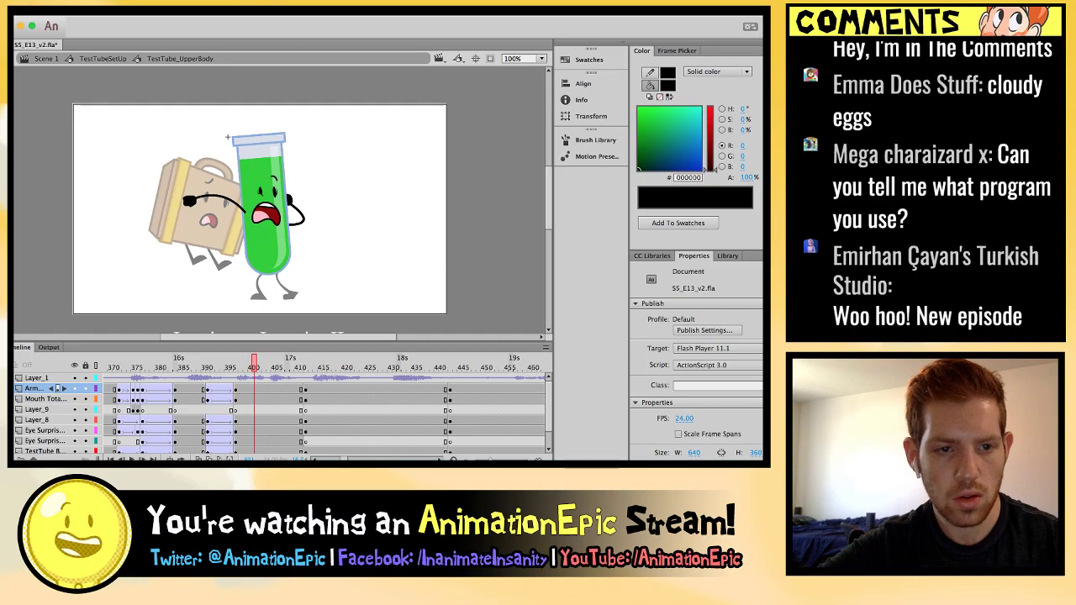
key("ctrl+equal")
key("ctrl+equal")
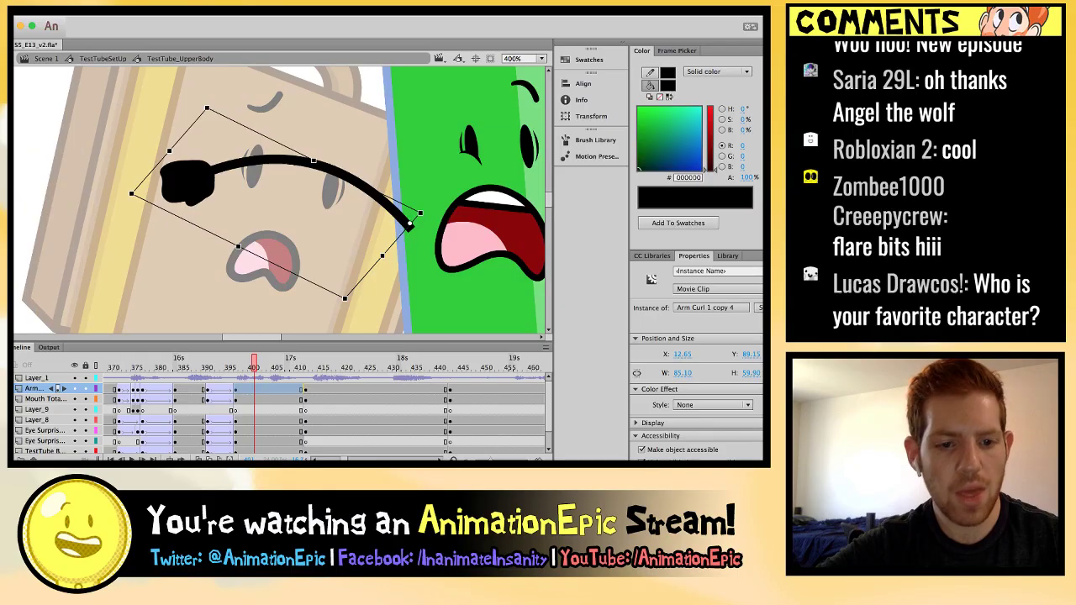
key("F6")
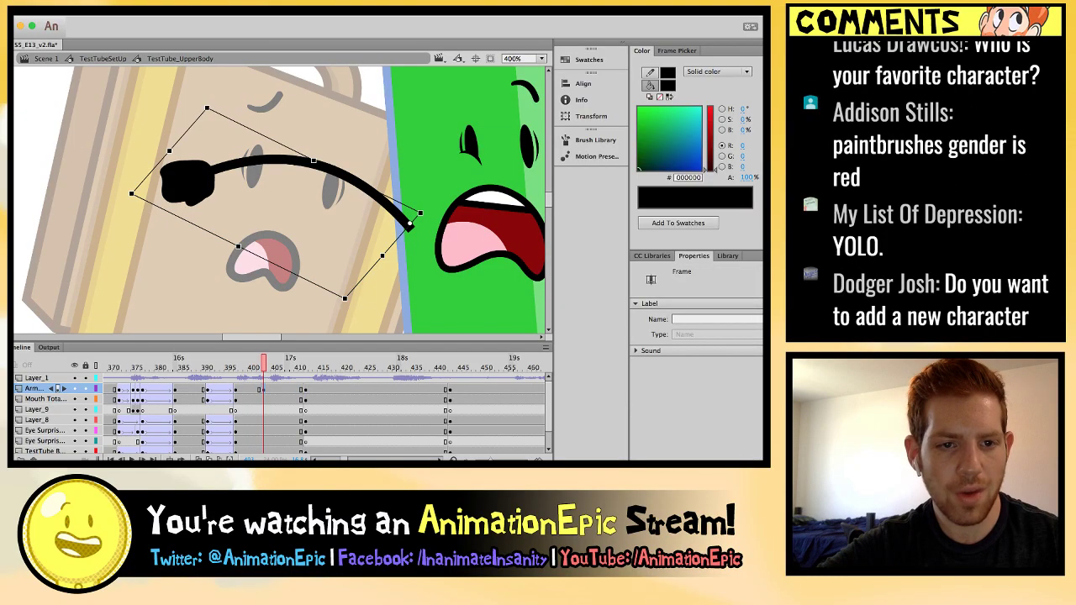
left_click_drag(189, 130, 193, 124)
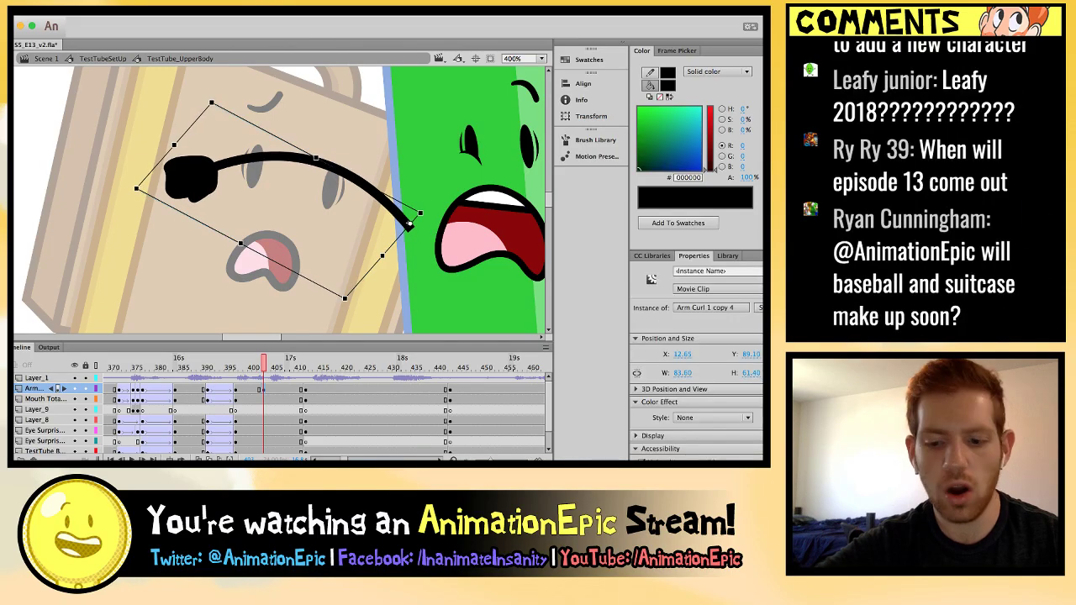
Apply a classic tween to the raised arm between frames 396 and 402 and play back how it settles.
key("comma")
key("comma")
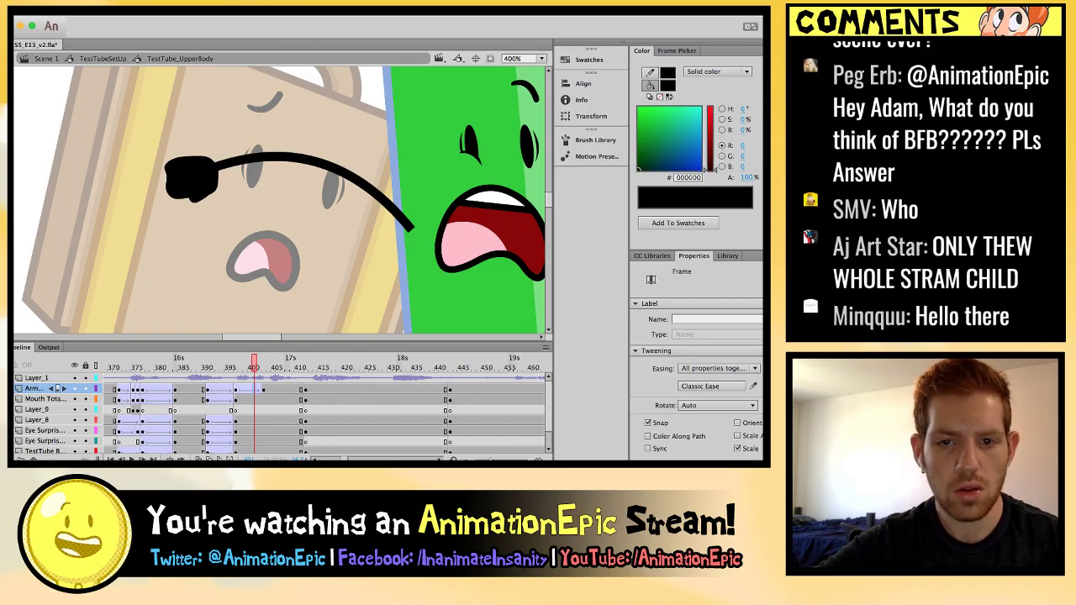
key("Return")
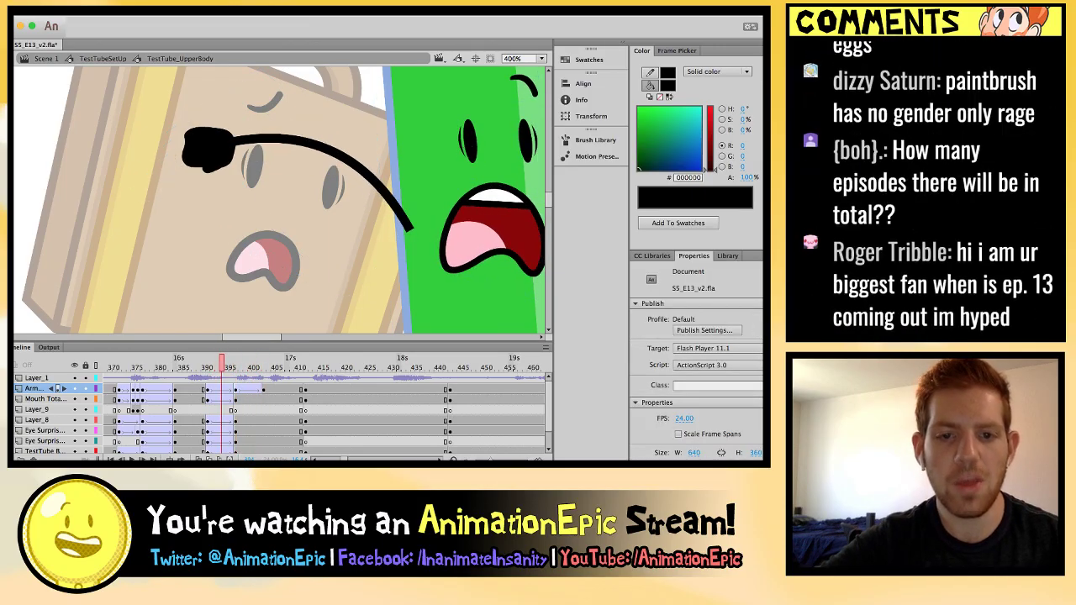
key("super+minus")
key("super+minus")
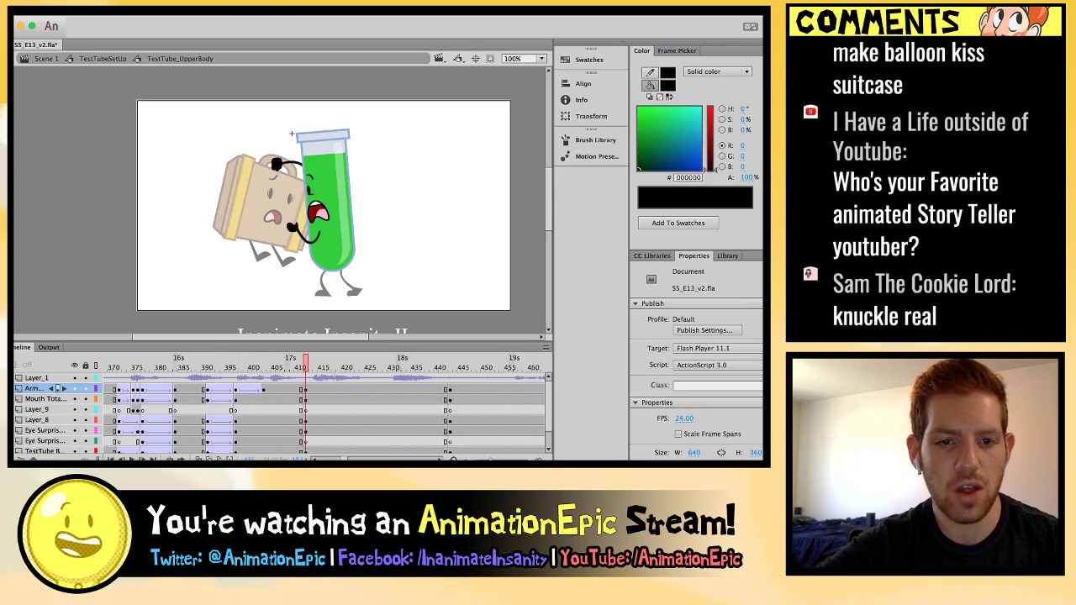
key("Return")
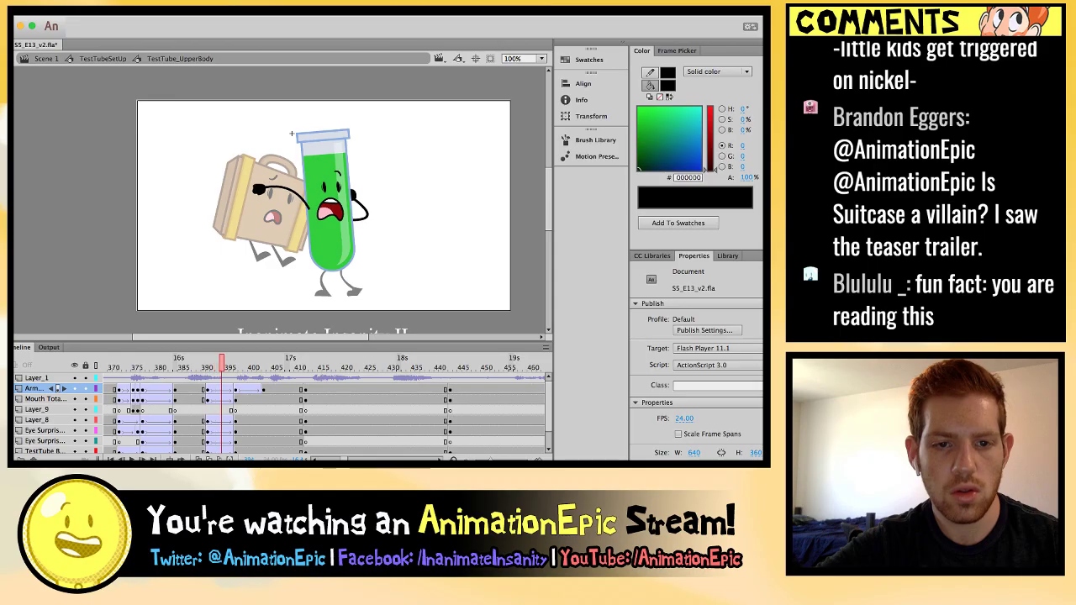
Insert a keyframe at frame 400 for the test tube's eye nearer the suitcase.
key("super+equal")
key("super+equal")
key("super+minus")
key("super+equal")
left_click(40, 452)
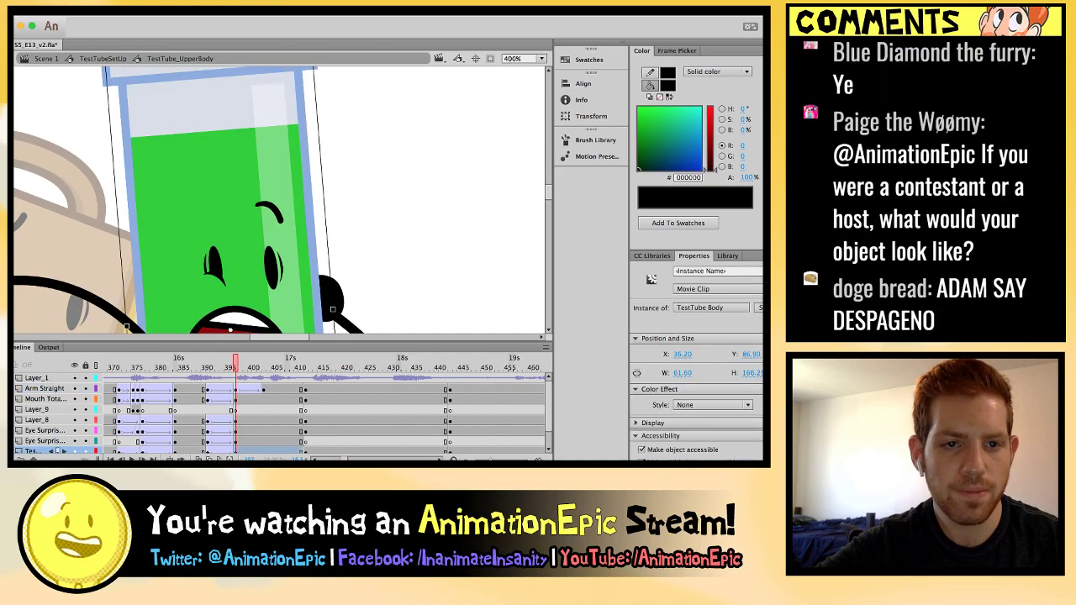
key("super+equal")
left_click(245, 105)
scroll(245, 105, "up", 5)
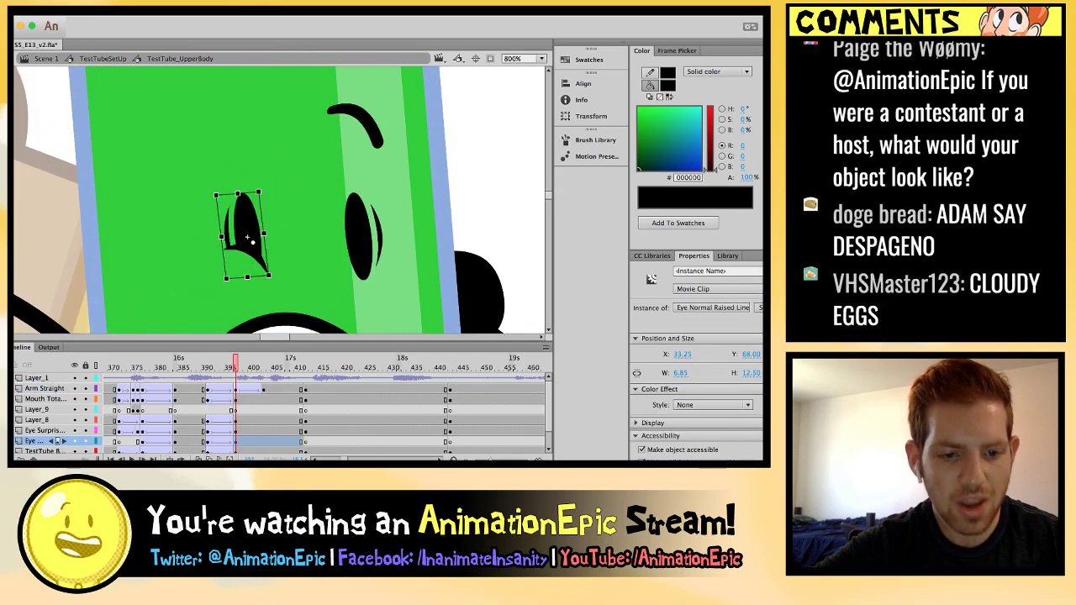
key("period")
key("period")
key("period")
key("period")
Slightly flatten the suitcase-side eye at frame 396, widen it to 8.20, and play back the eye's change.
key("comma")
key("comma")
key("comma")
key("comma")
key("super+equal")
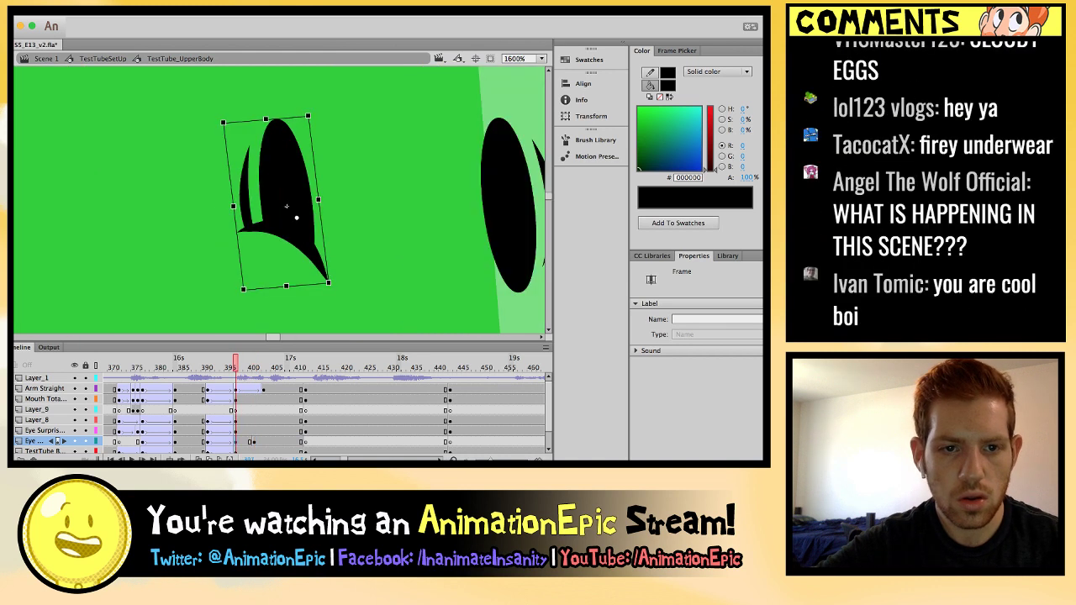
left_click(286, 206)
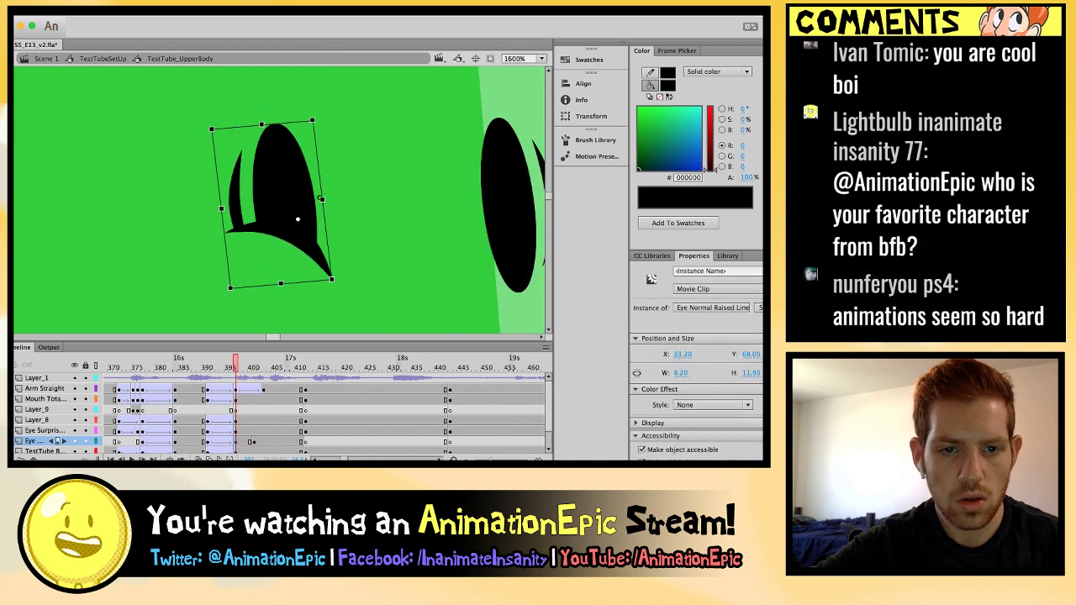
key("super+minus")
key("super+minus")
key("Return")
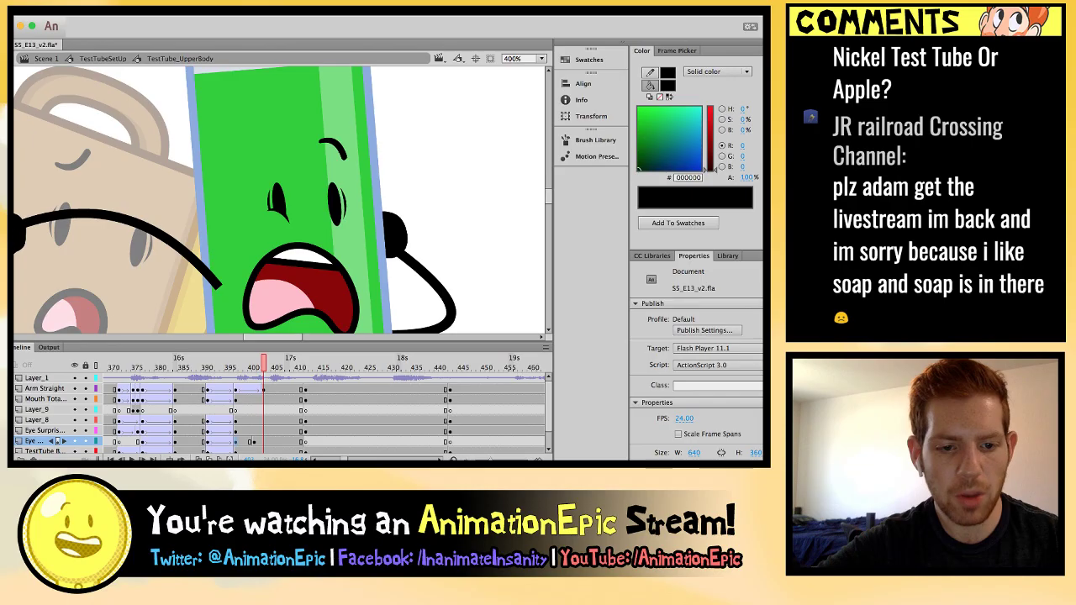
Narrow the suitcase-side eye at frame 396 to a width of 6.95.
left_click(236, 442)
key("super+equal")
key("super+equal")
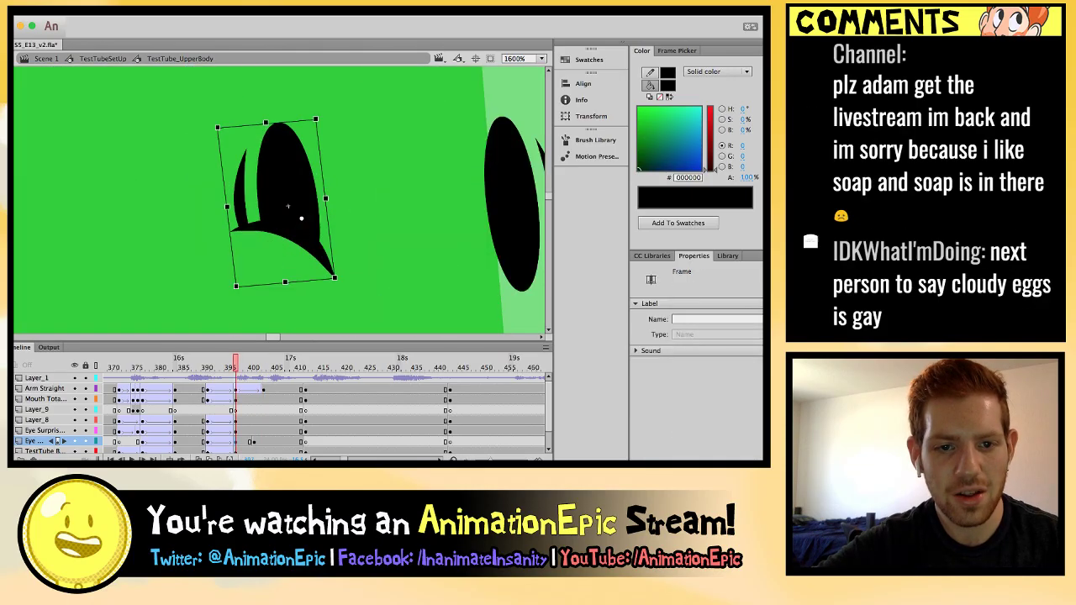
left_click(288, 205)
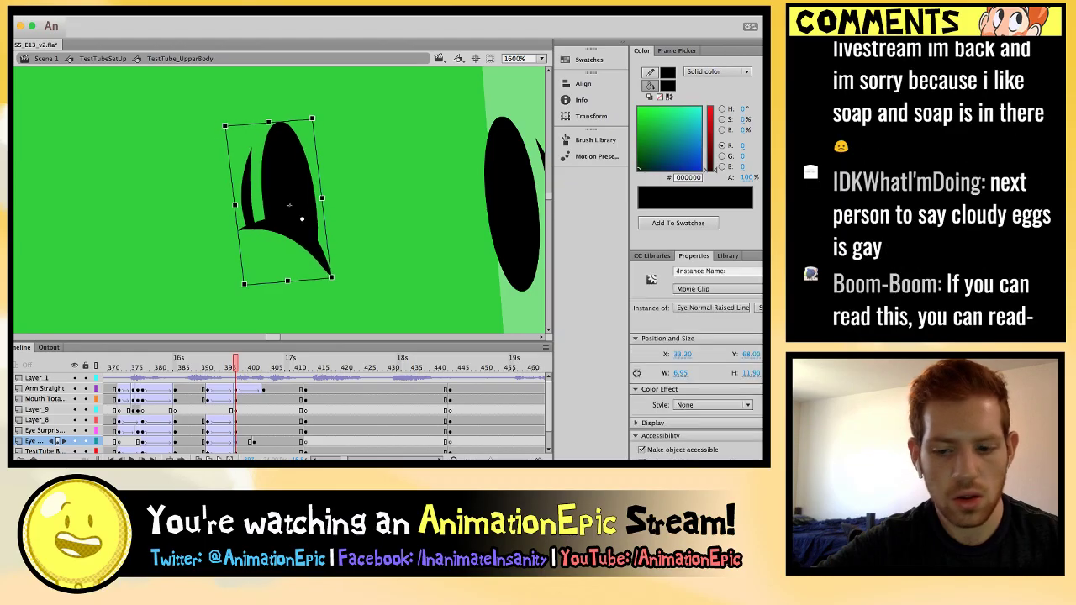
Apply a classic ease tween to the left eye's layer after frame 397 and preview it frame by frame.
left_click(241, 442)
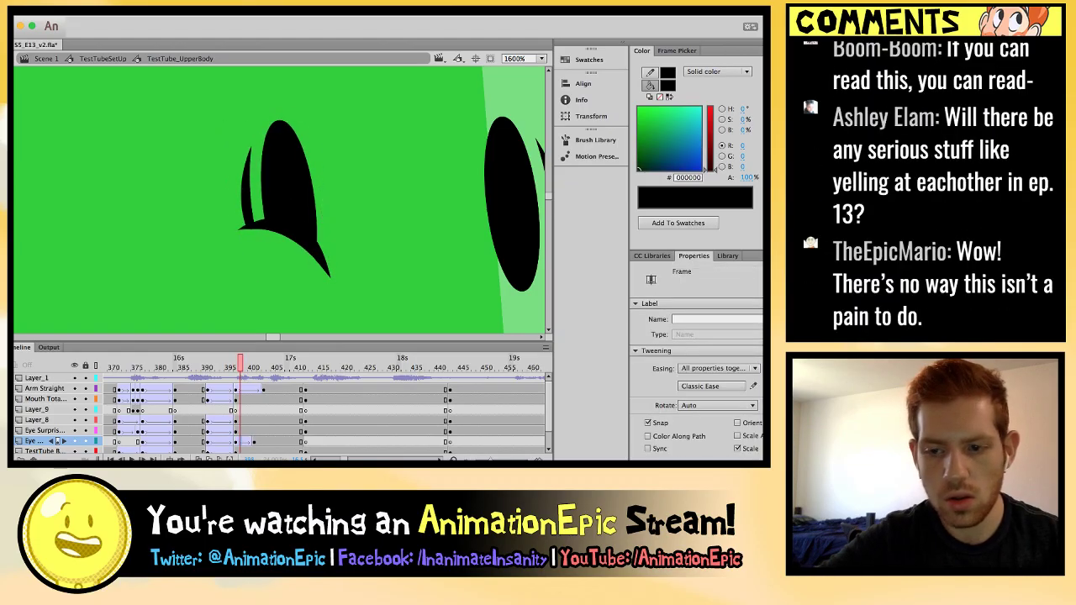
key("period")
key("period")
key("period")
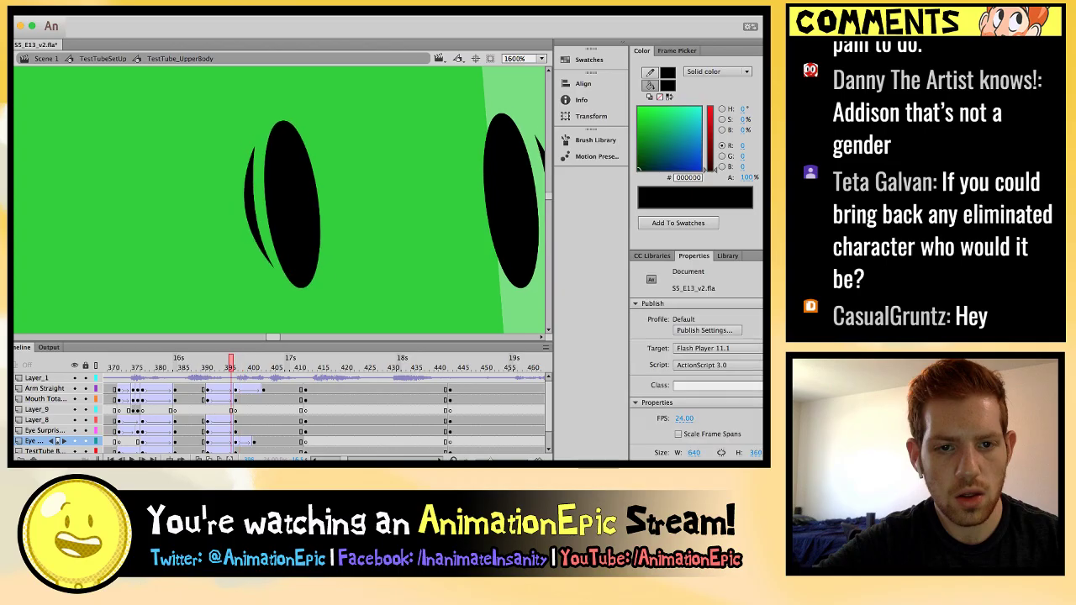
key("comma")
key("comma")
key("comma")
key("comma")
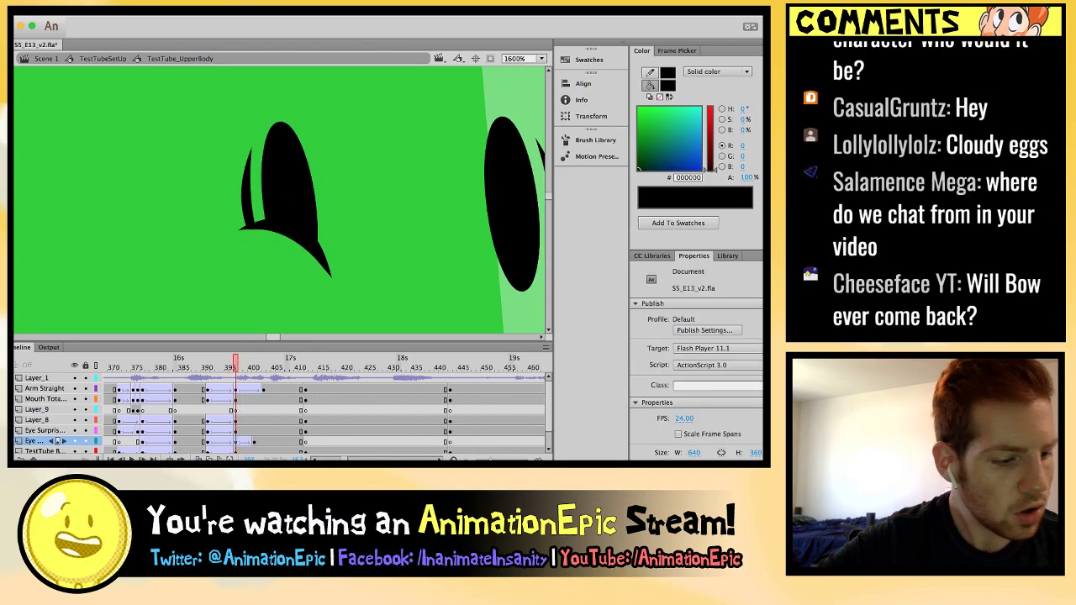
Widen the left eye with the raised line at frame 397 to a width of about 7.55.
left_click(288, 205)
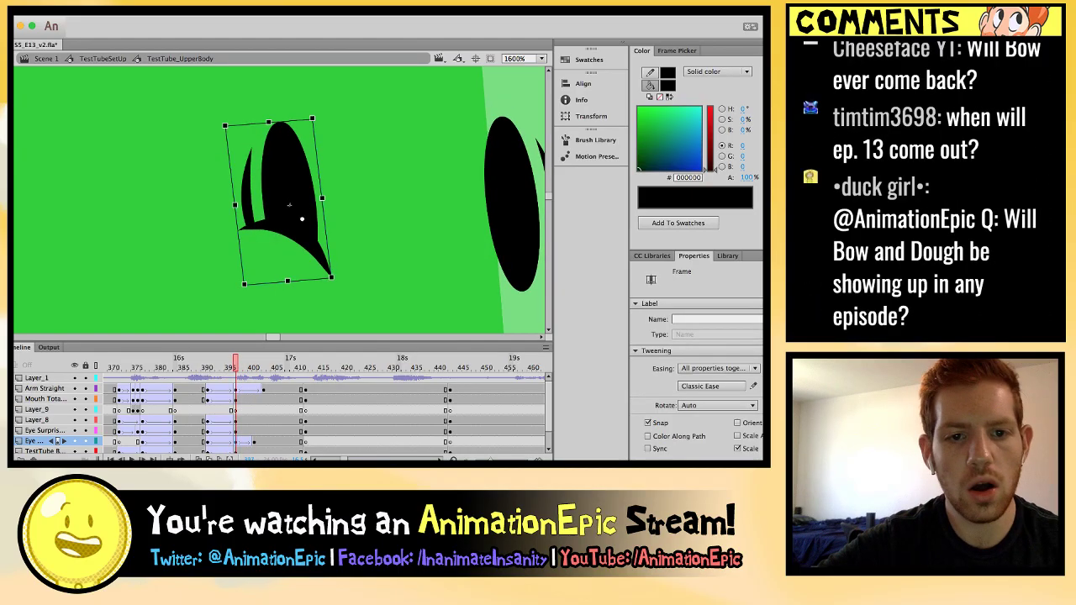
left_click(288, 204)
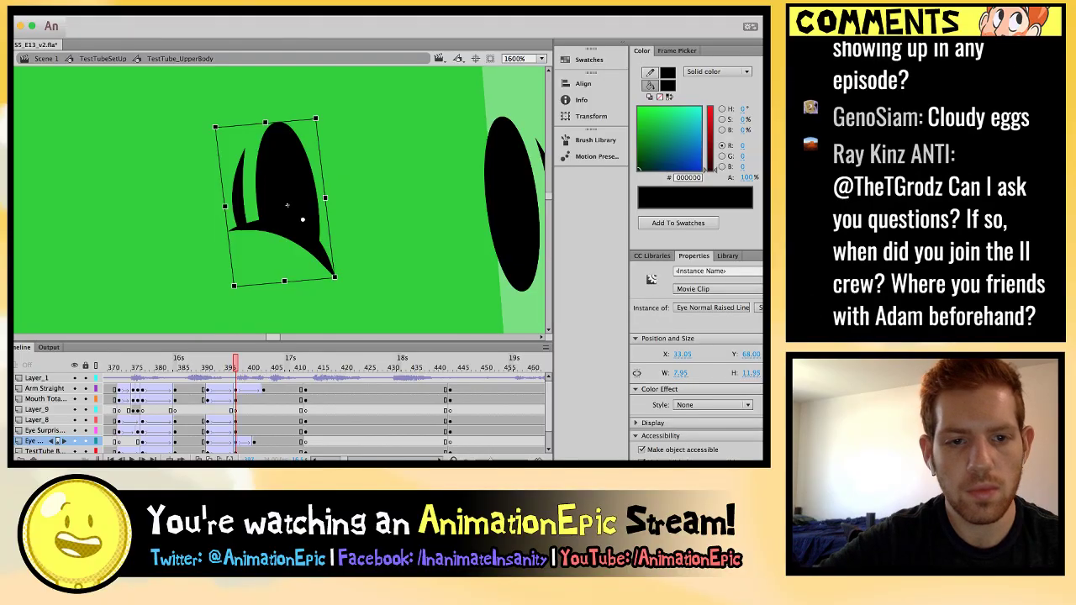
key("ctrl+minus")
key("ctrl+minus")
key("ctrl+equal")
key("ctrl+equal")
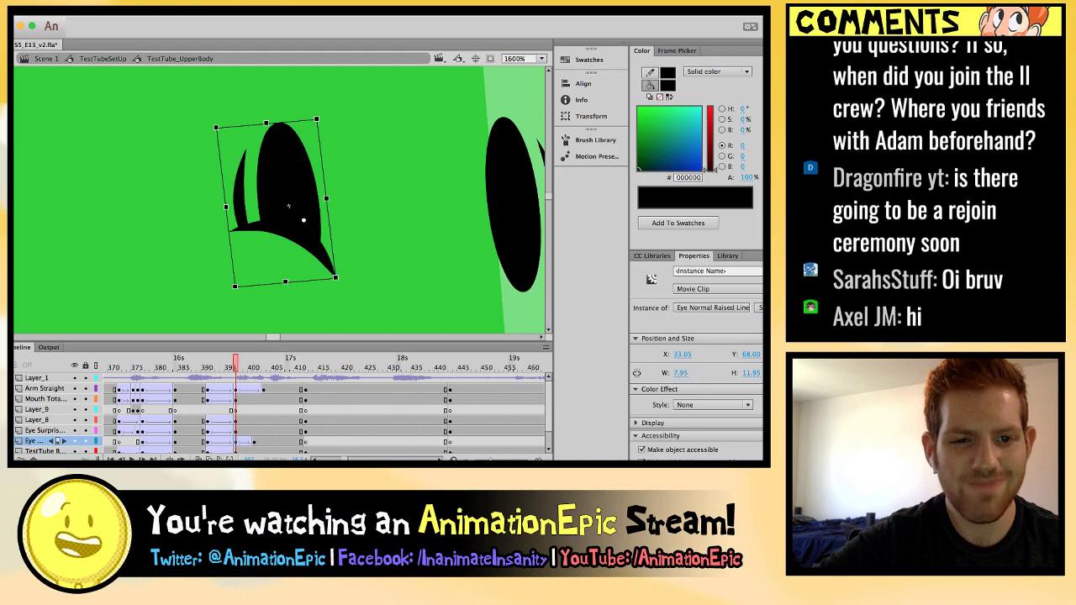
key("period")
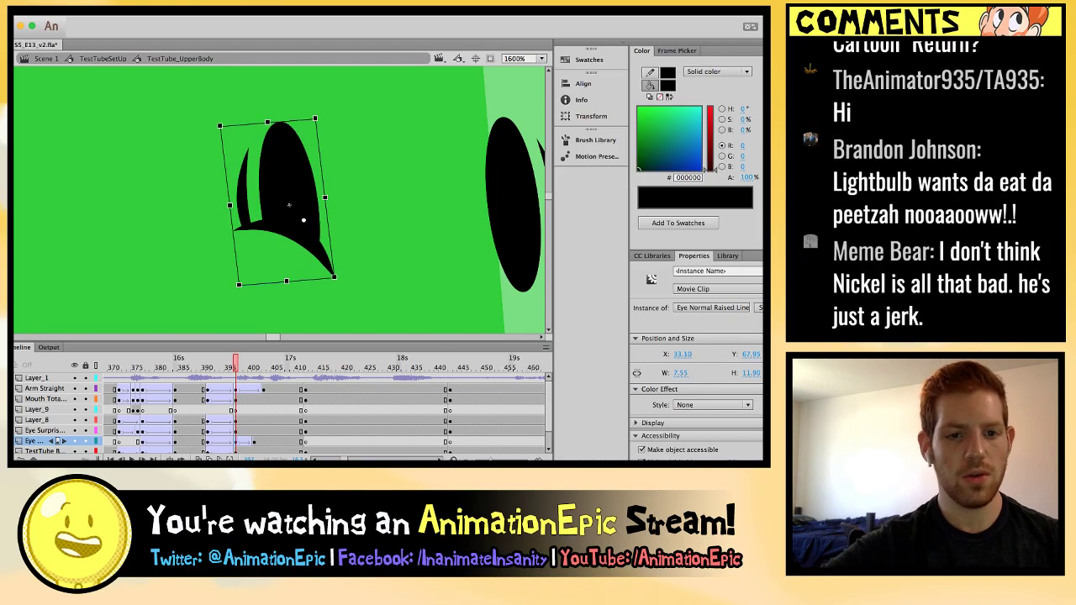
key("period")
key("period")
key("period")
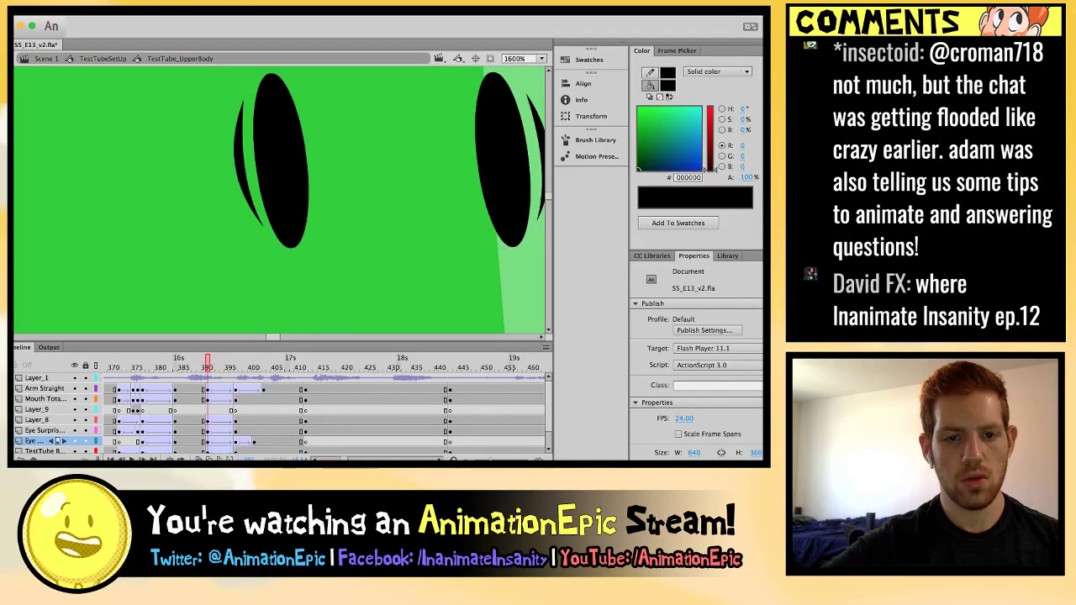
Insert a keyframe at frame 400 on the left eye's layer and nudge the eye slightly right and down.
key("Return")
key("ctrl+minus")
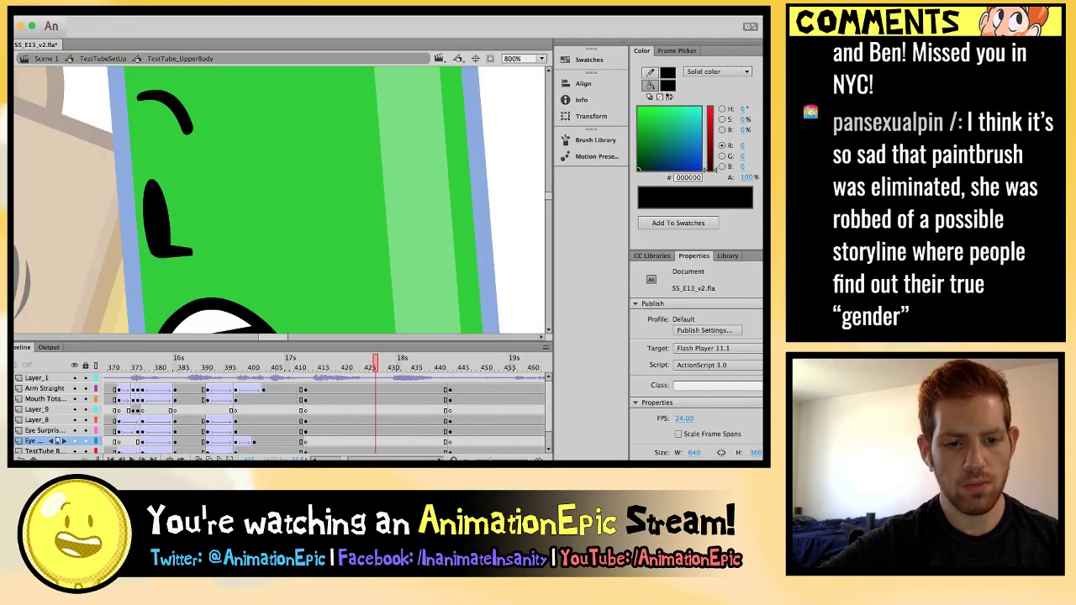
key("comma")
key("comma")
key("comma")
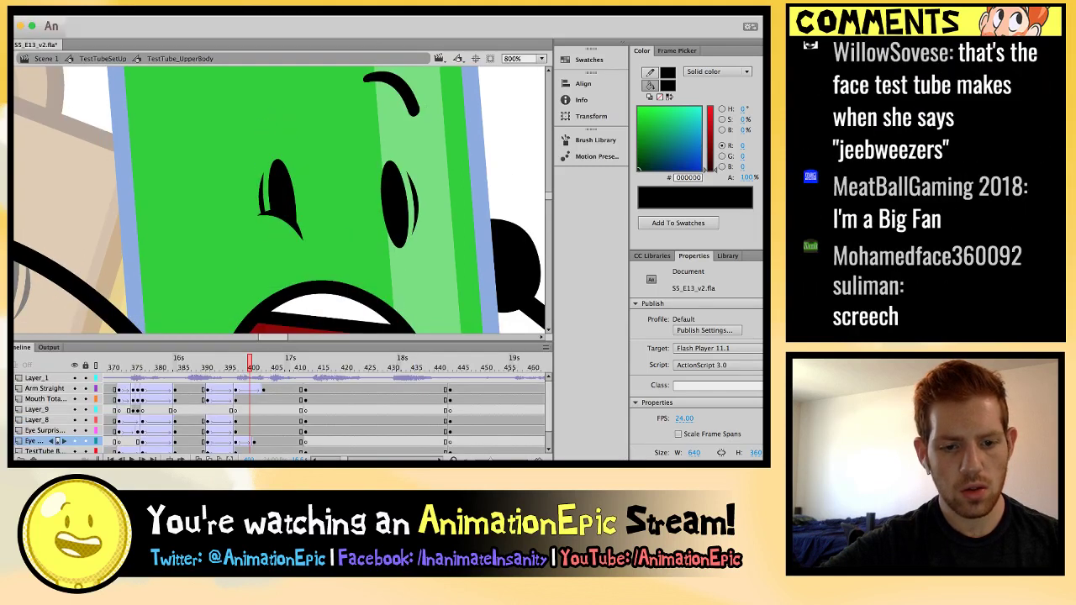
key("F6")
left_click(282, 203)
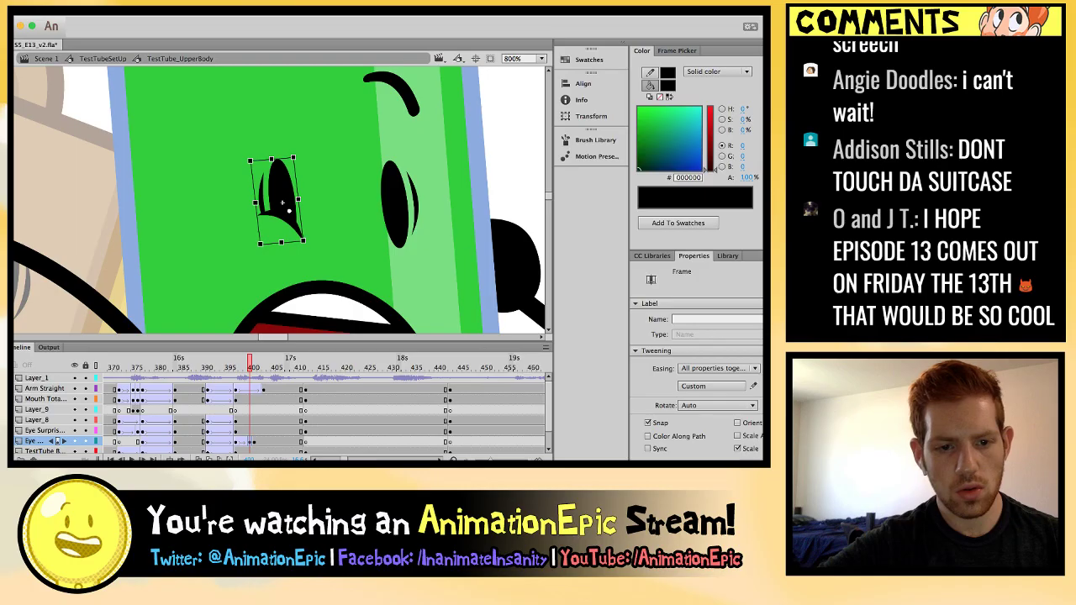
left_click_drag(282, 203, 285, 205)
Play the animation from before the new eye keyframe to check the eye movement within the whole character.
key("comma")
key("comma")
key("comma")
key("comma")
key("comma")
key("comma")
key("Return")
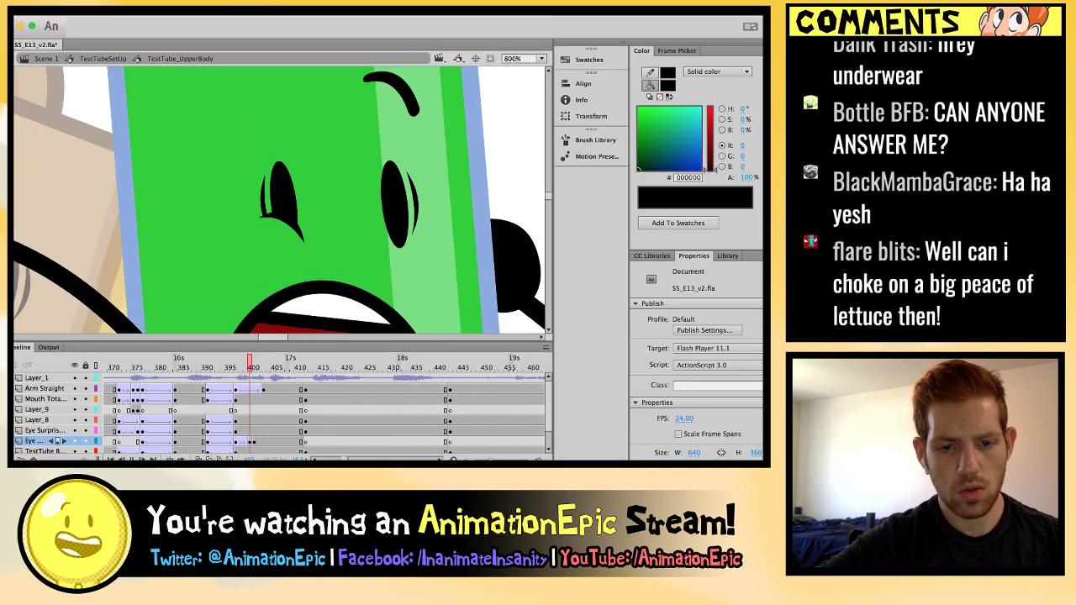
key("Return")
key("ctrl+minus")
key("ctrl+minus")
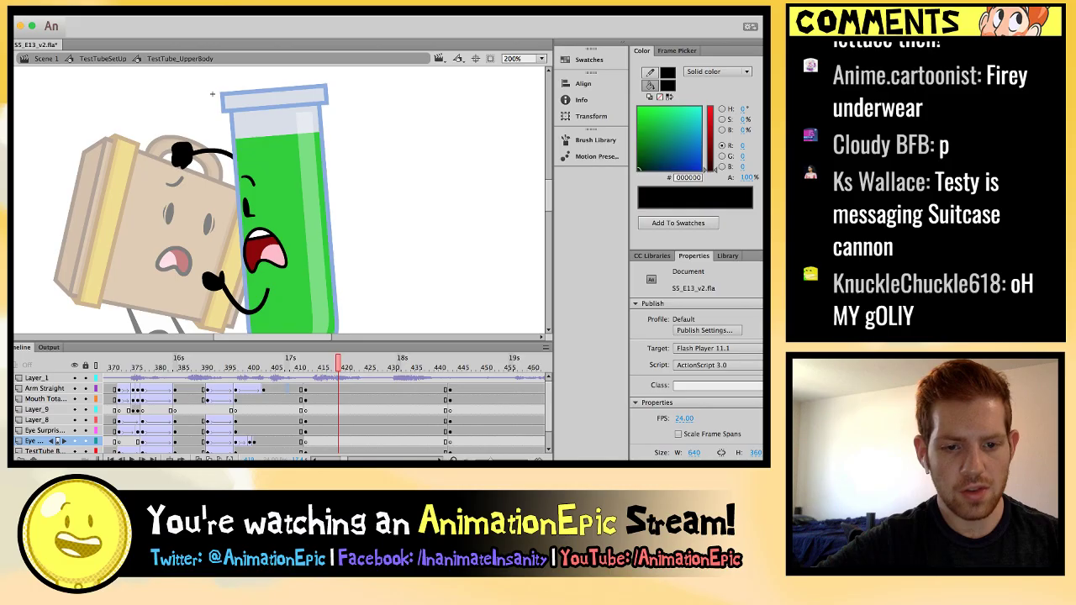
Insert keyframes at frame 408 on all the character's layers, from the upper arm layer down to the lower one.
left_click(286, 389)
scroll(287, 412, "down", 2)
left_click(287, 441, "shift")
key("F6")
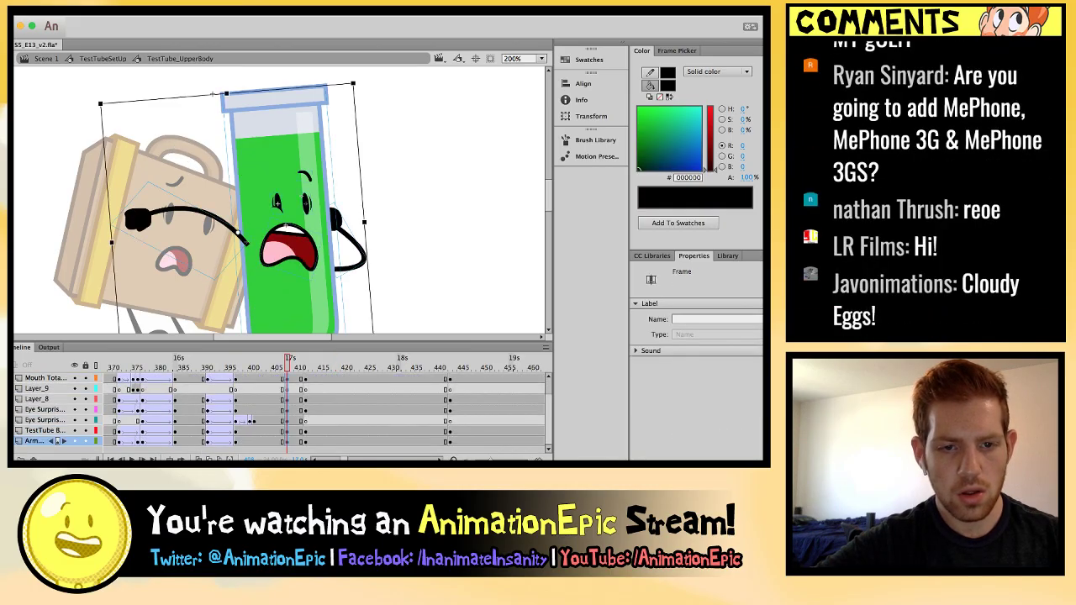
Step back and forth around frame 408 to compare the character's poses before and after the turn.
key("period")
key("period")
key("period")
key("period")
key("comma")
key("comma")
key("comma")
key("comma")
key("comma")
key("comma")
key("period")
key("period")
key("period")
key("period")
key("period")
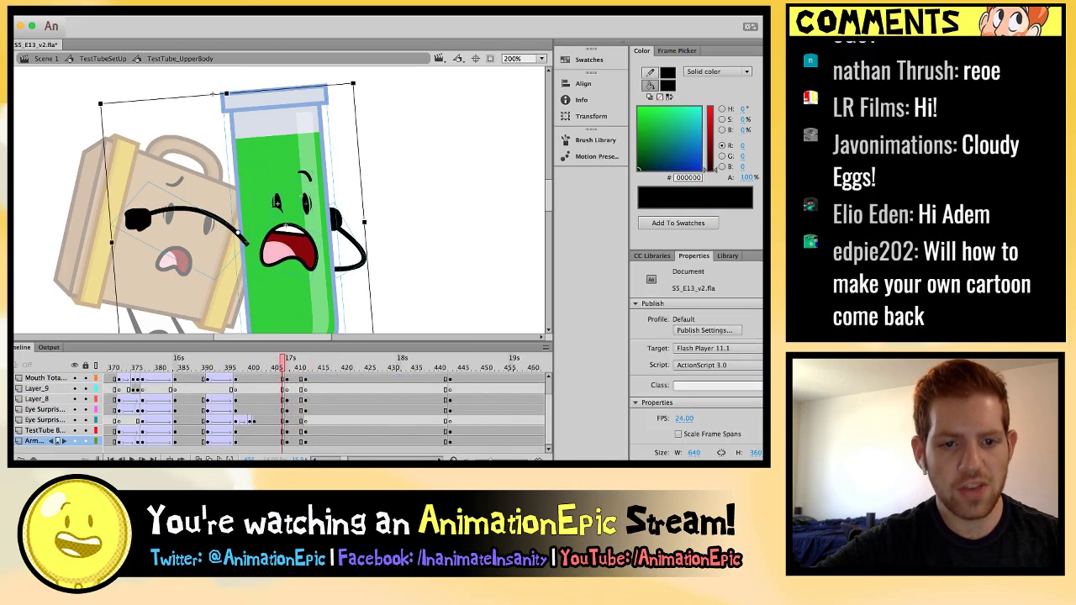
key("comma")
key("comma")
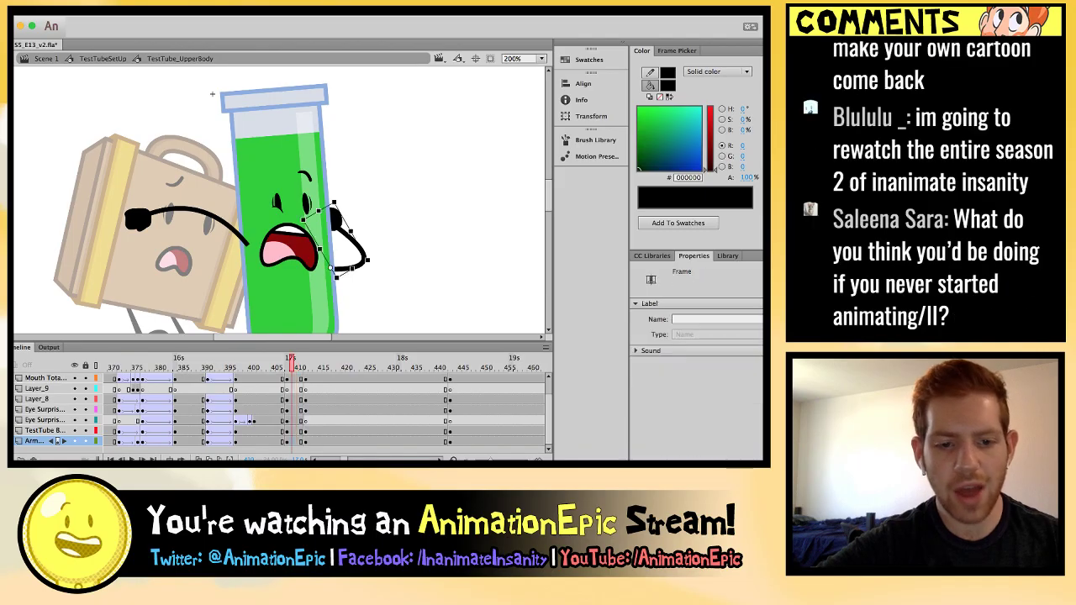
key("period")
key("period")
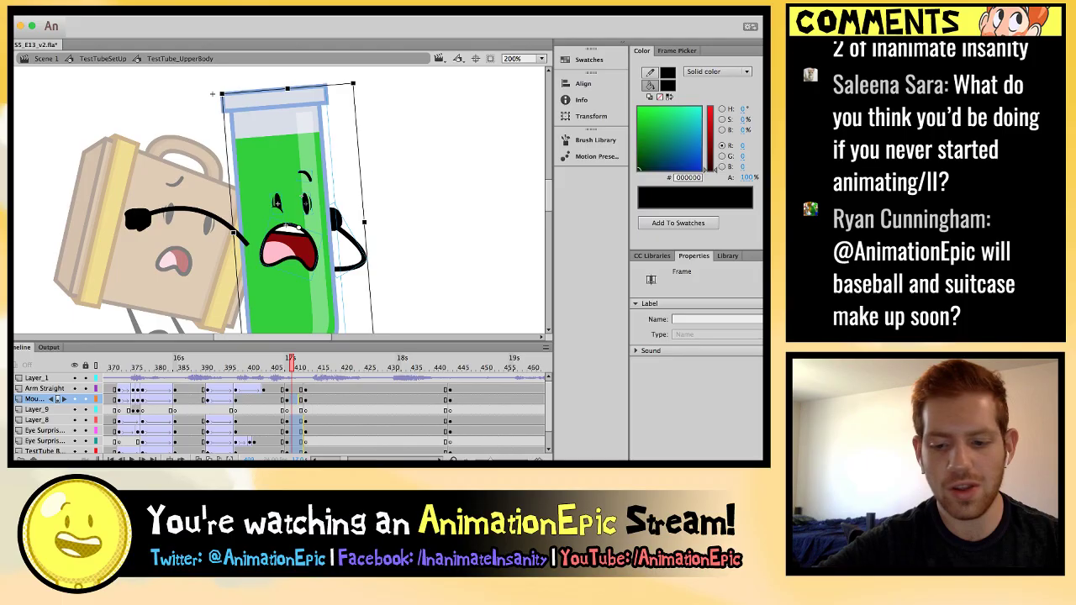
Examine the arm, mouth and eye layers between the frame 408 keyframes and the following turned pose.
left_click(296, 389, "shift")
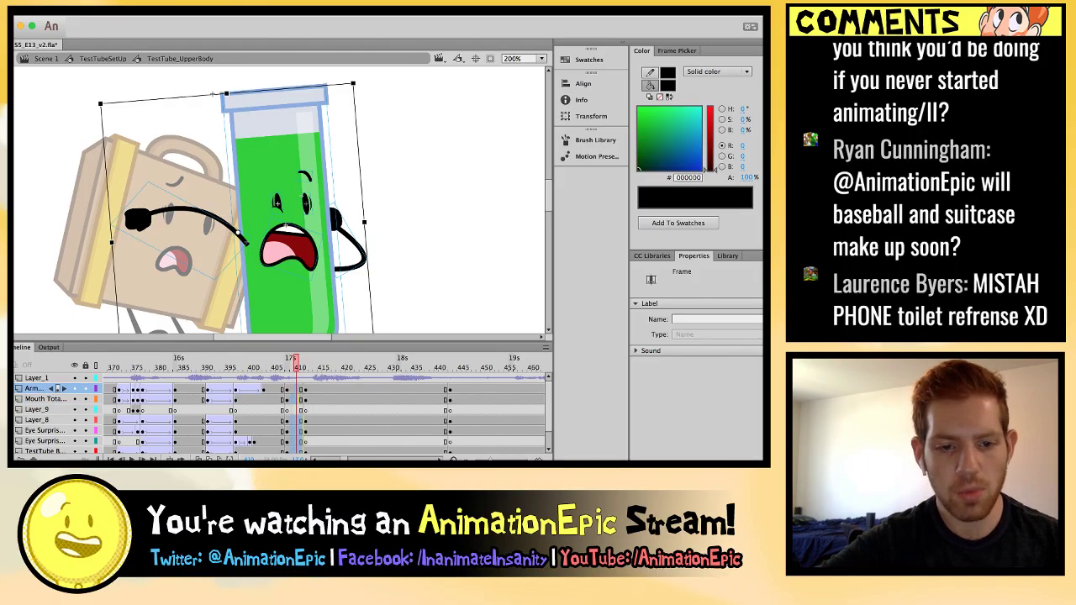
key("comma")
key("period")
left_click(38, 399)
scroll(51, 412, "down", 2)
left_click(38, 441)
scroll(50, 412, "up", 2)
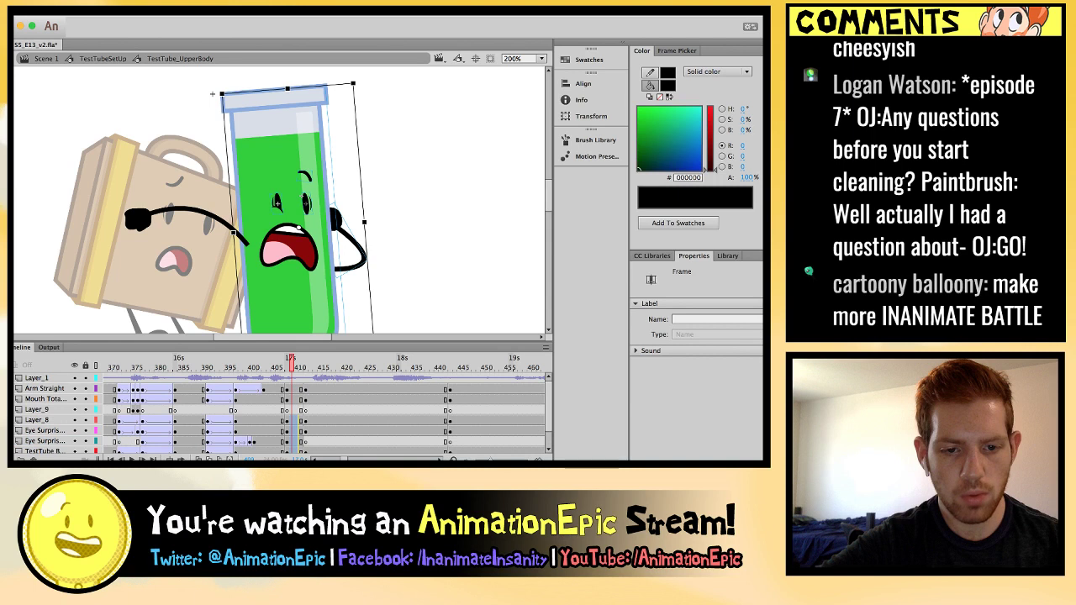
left_click(57, 388)
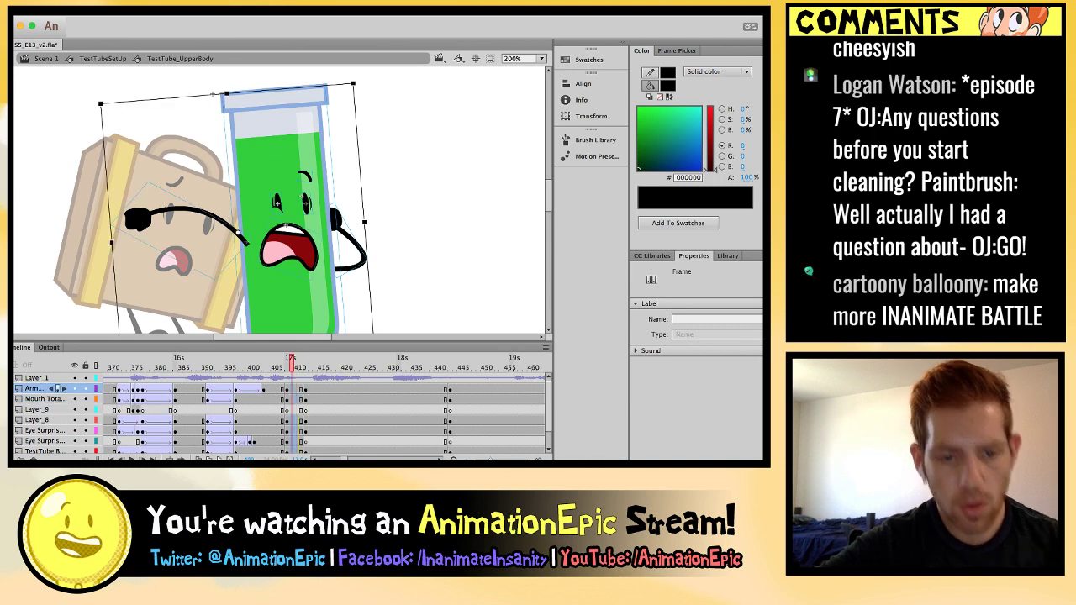
left_click_drag(292, 362, 337, 361)
scroll(51, 412, "down", 2)
left_click(34, 389)
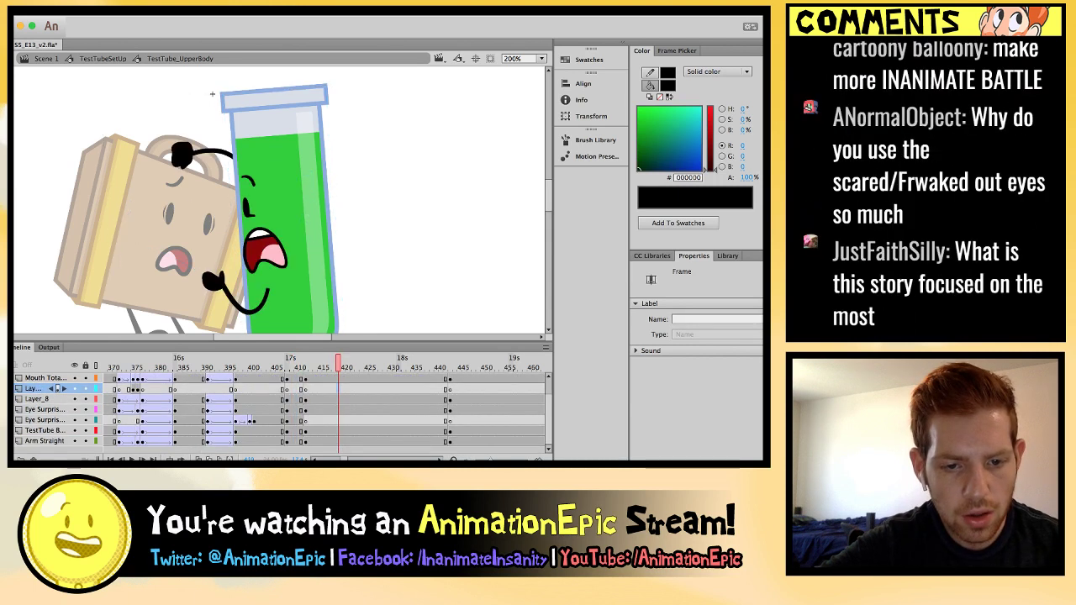
left_click(296, 362)
left_click(277, 202)
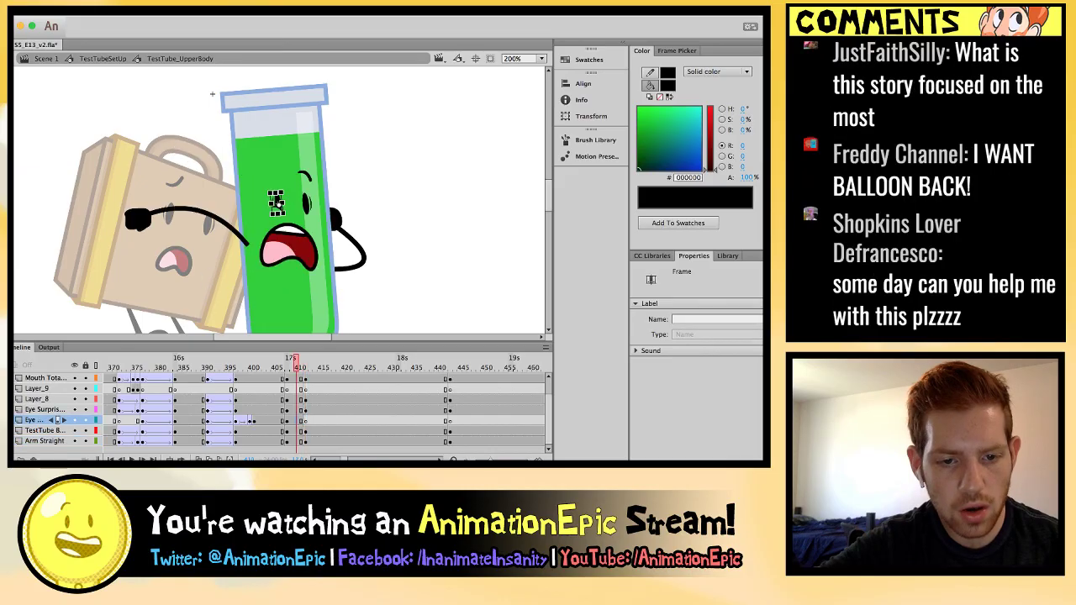
Apply classic ease tweens to the character's layers between frame 408 and the turned pose at frame 412.
key("period")
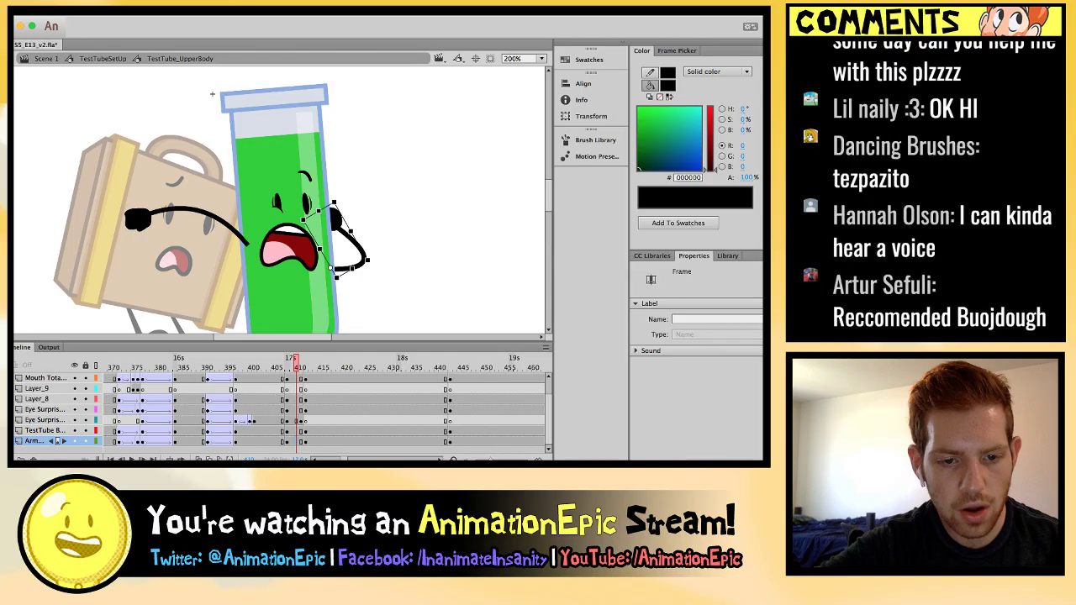
key("comma")
key("comma")
key("comma")
left_click(277, 203)
left_click(211, 94)
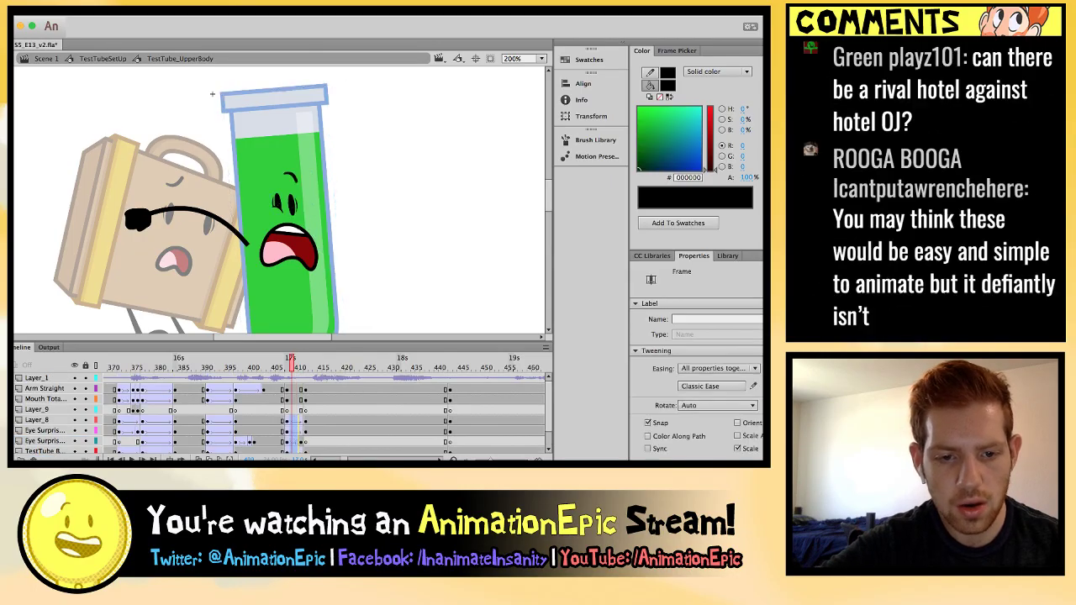
key("period")
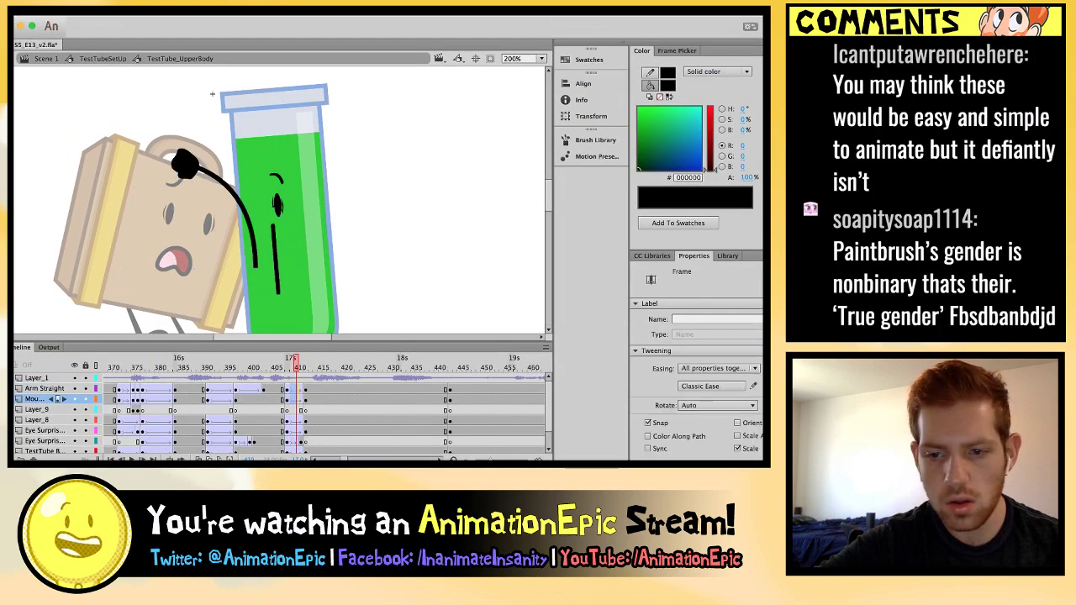
key("comma")
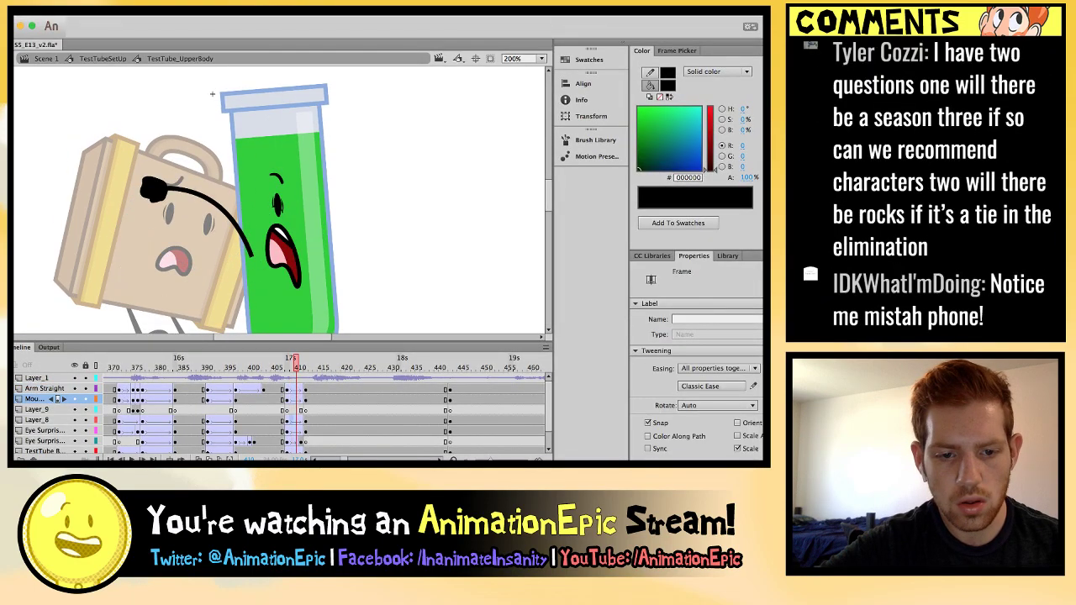
key("comma")
key("period")
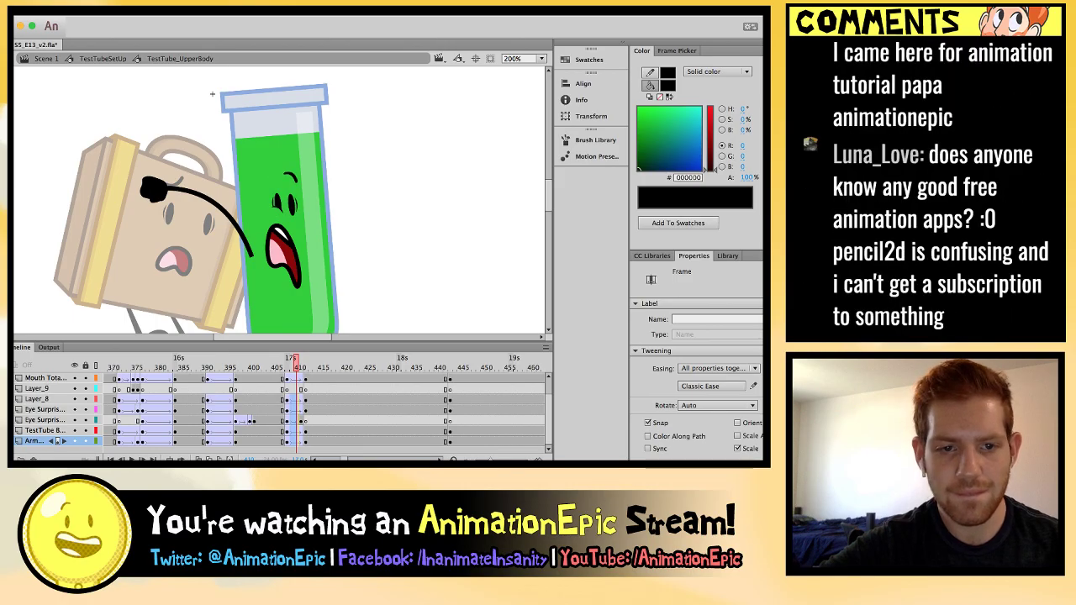
Step repeatedly through the tweened frames from 408 to 412 to examine the turn's in-between poses.
key("period")
key("comma")
key("period")
key("period")
key("comma")
key("comma")
key("comma")
key("comma")
key("comma")
key("comma")
key("period")
key("period")
key("period")
key("period")
key("period")
key("period")
key("comma")
key("comma")
key("comma")
key("comma")
key("comma")
Re-pose the arm reaching over the suitcase at frame 411, undoing the first attempt at shifting its hand to the left.
left_click(180, 211)
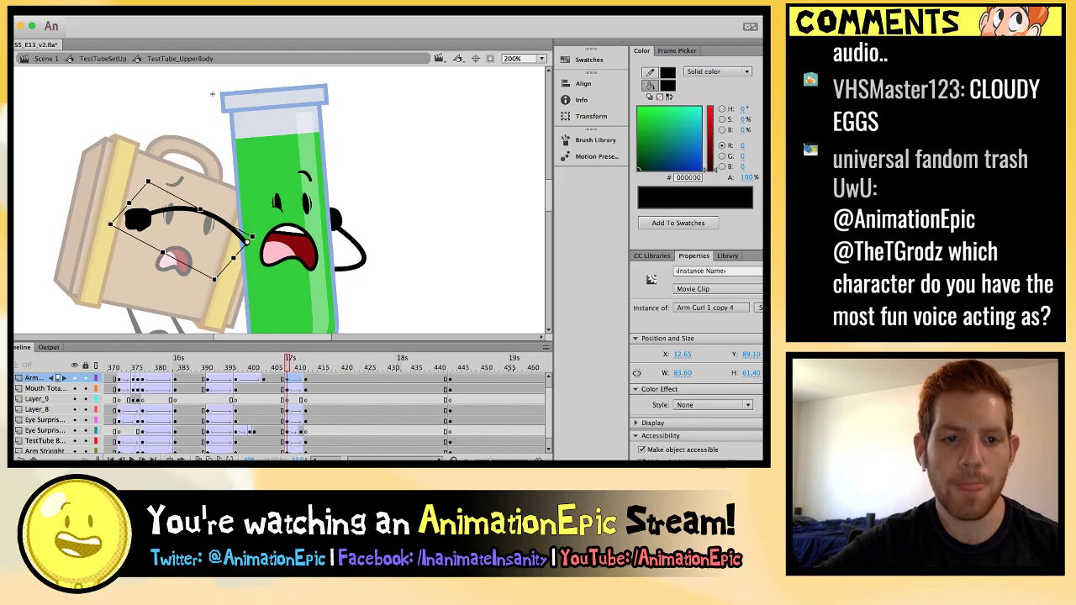
key("super+equal")
scroll(407, 309, "up", 2)
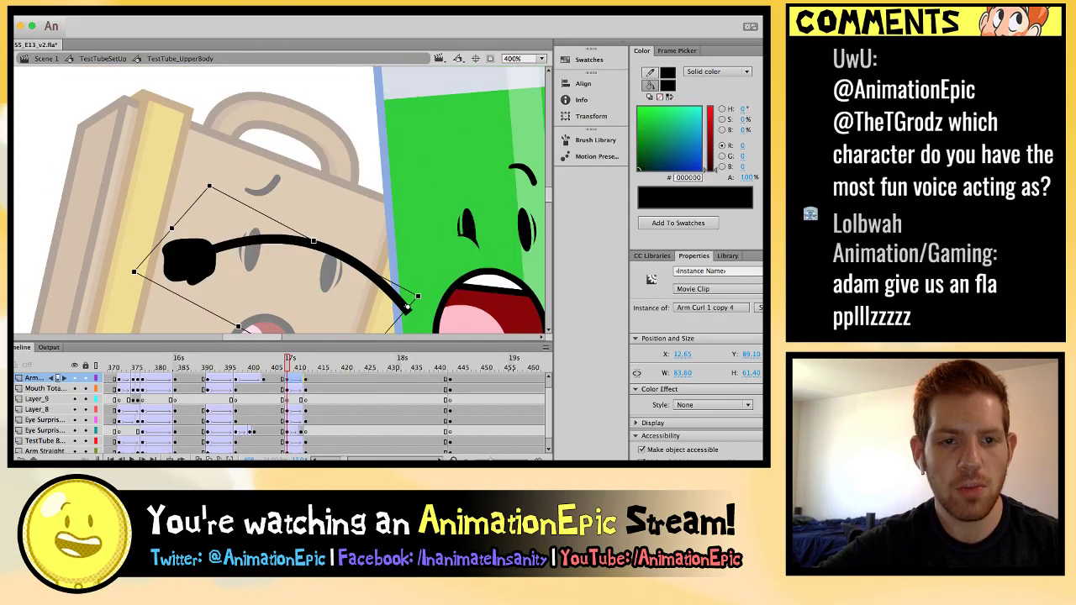
key("period")
key("comma")
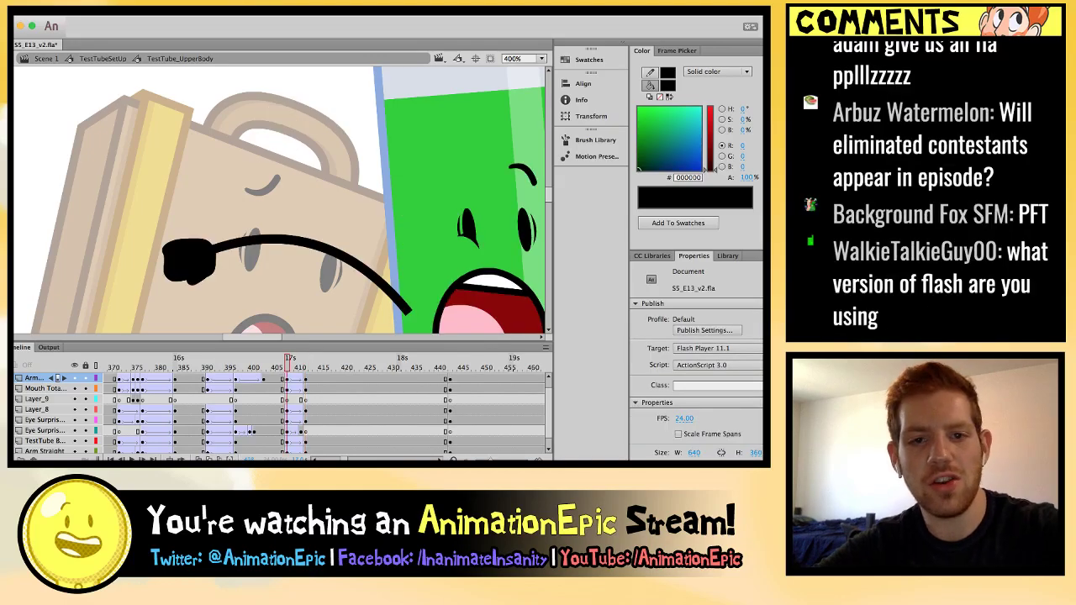
key("period")
key("period")
key("period")
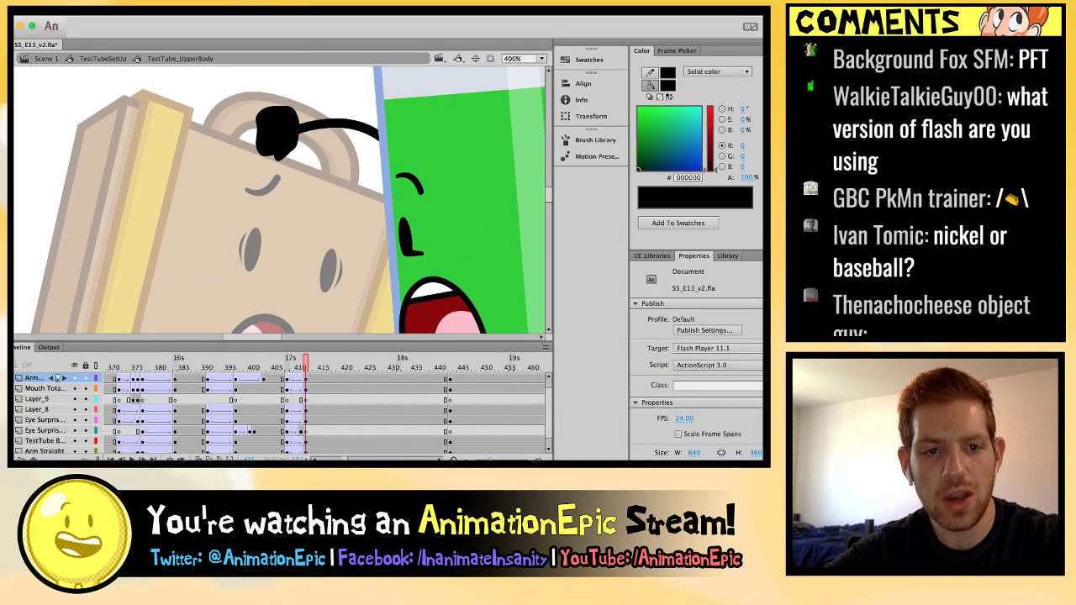
key("comma")
key("comma")
key("comma")
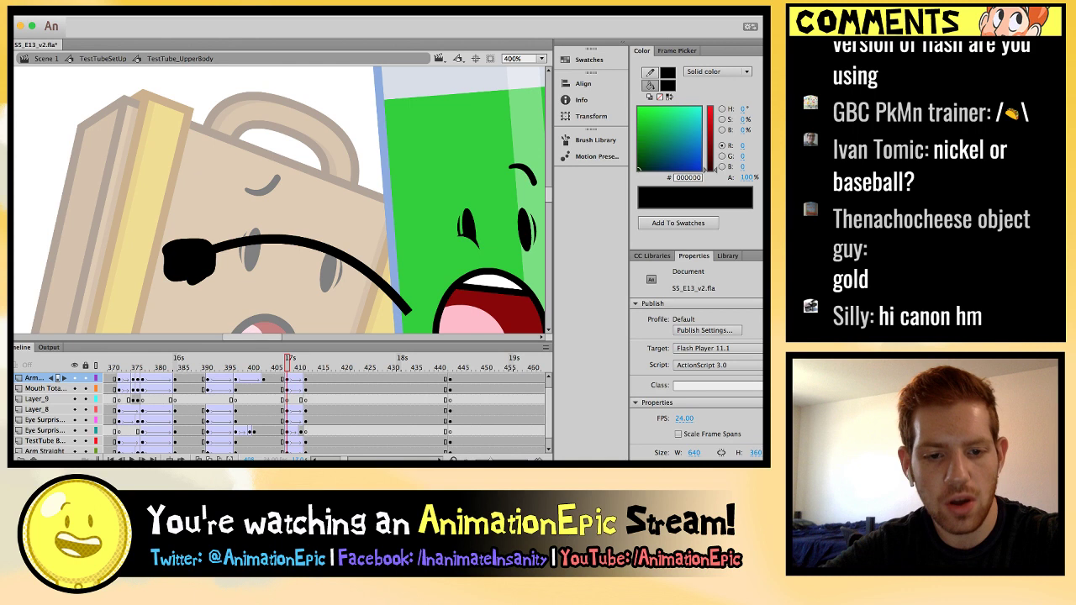
key("period")
key("period")
key("period")
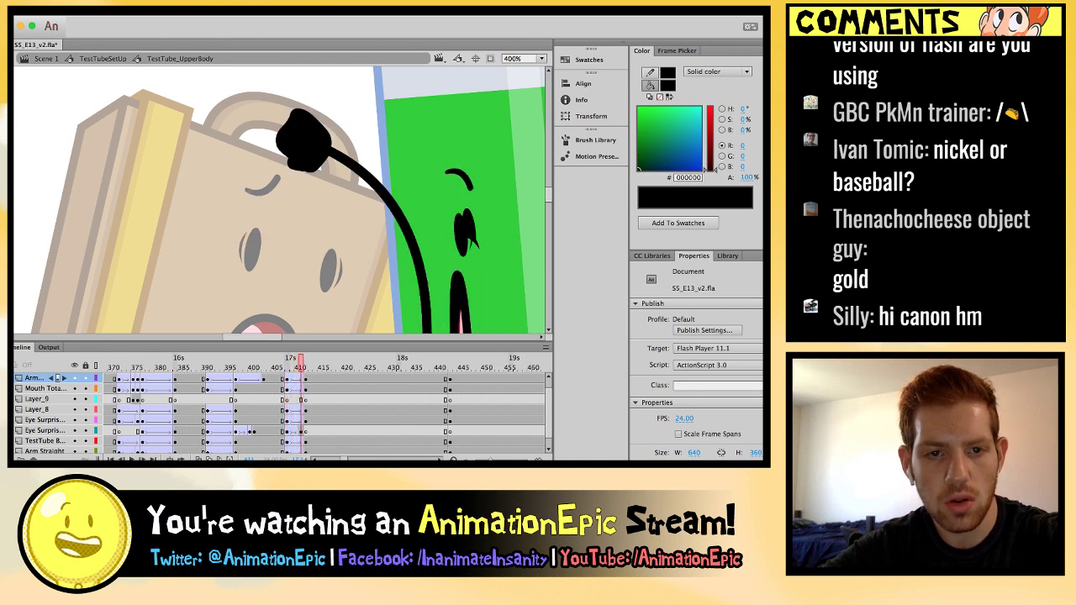
left_click_drag(304, 141, 269, 159)
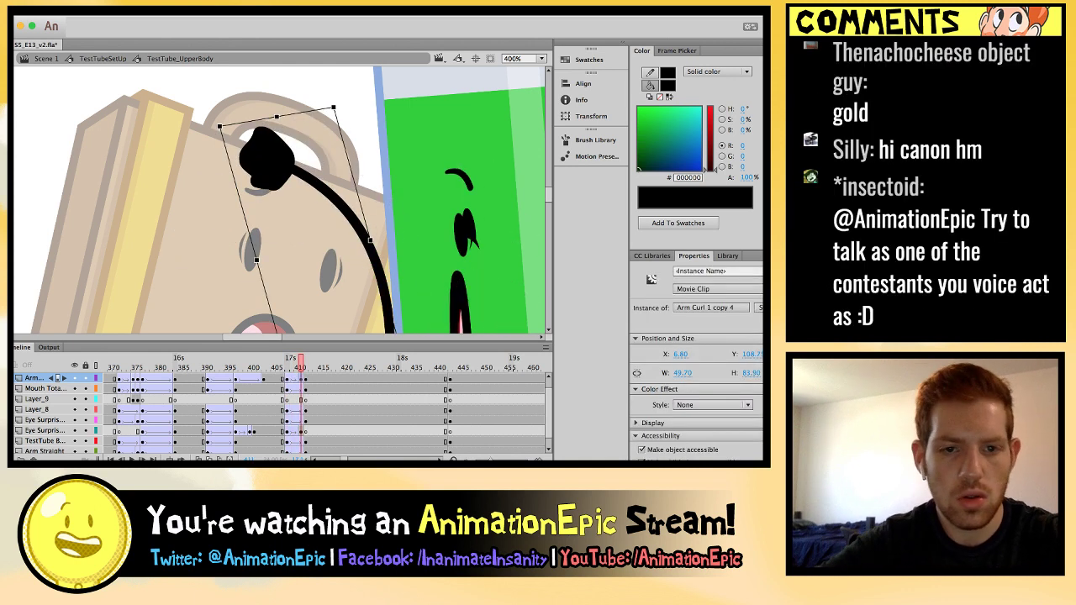
key("super+z")
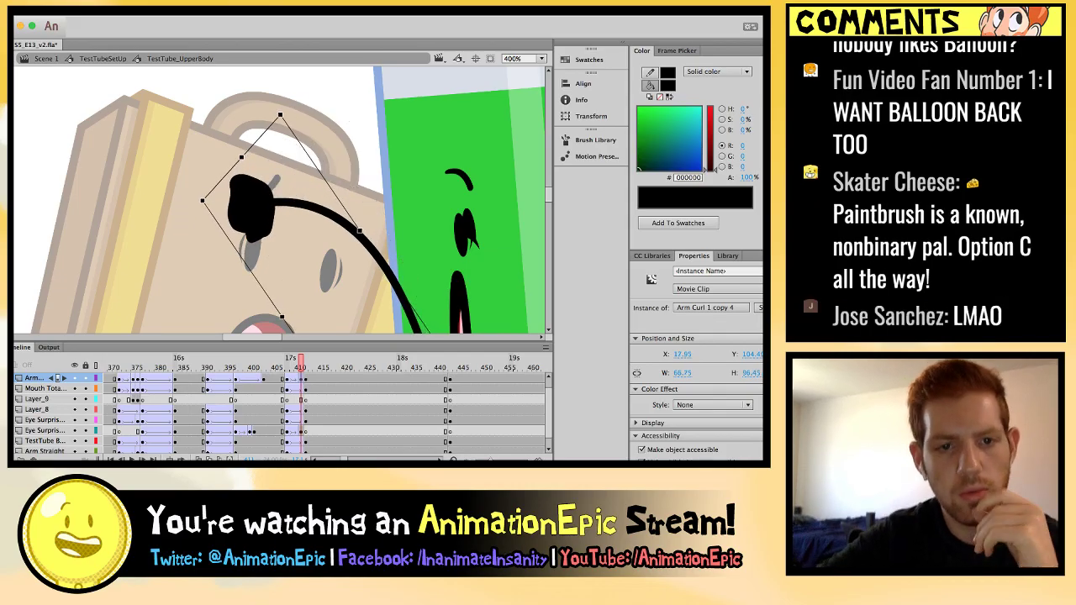
Shift the arm reaching over the suitcase up and to the left at frame 411, checking it against the neighbouring frames.
key("Return")
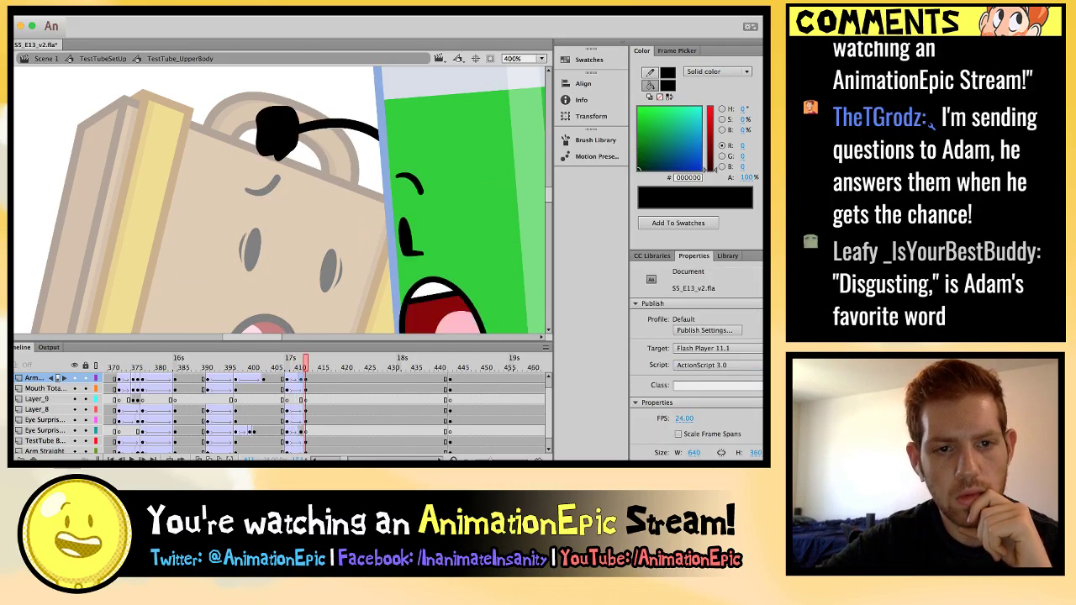
key("Return")
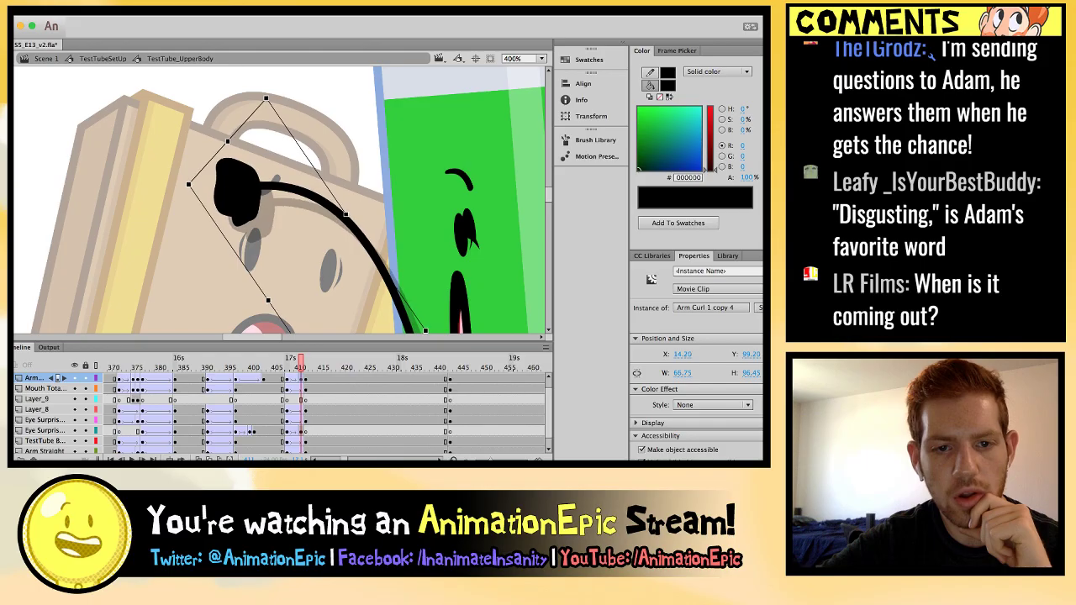
key("comma")
key("comma")
key("comma")
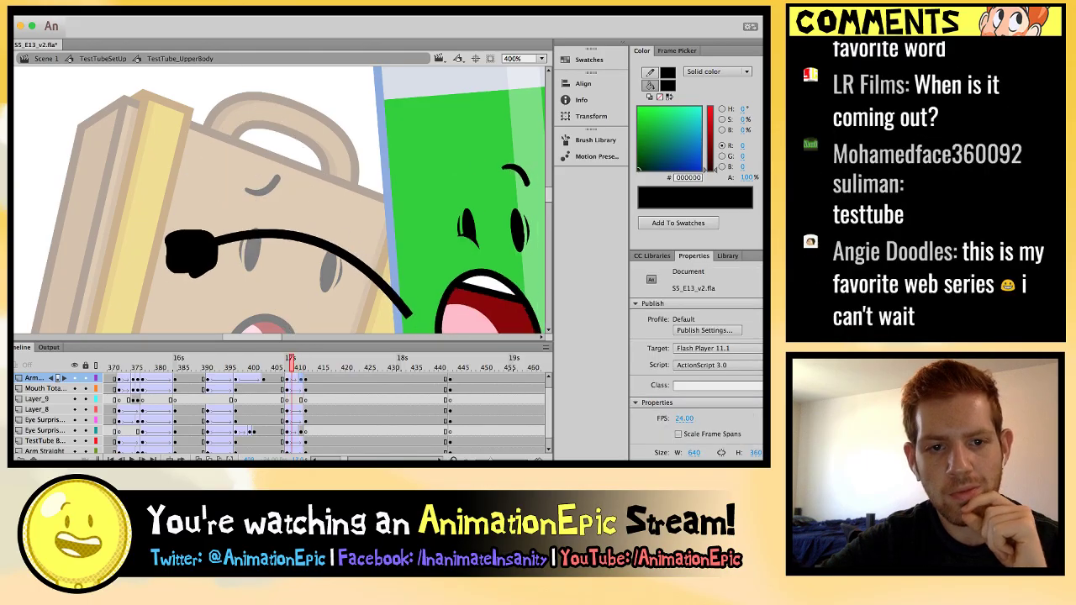
key("period")
key("period")
key("period")
key("comma")
key("comma")
key("period")
key("period")
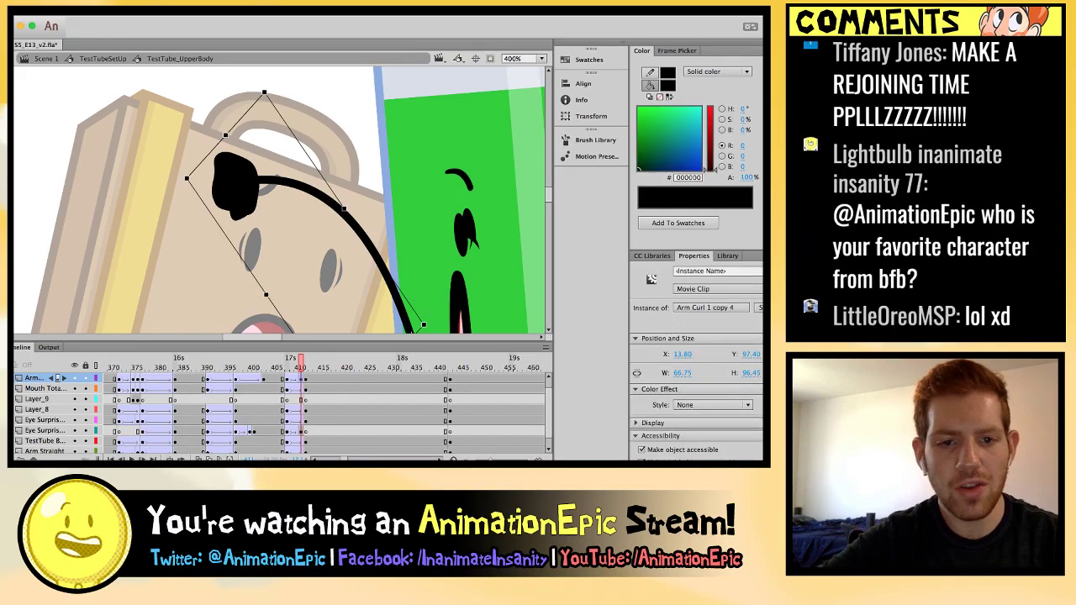
Raise the reaching arm slightly at frame 411 so its shoulder end sits on the tube's edge.
key("ctrl+1")
key("ctrl+4")
key("period")
key("period")
key("comma")
key("comma")
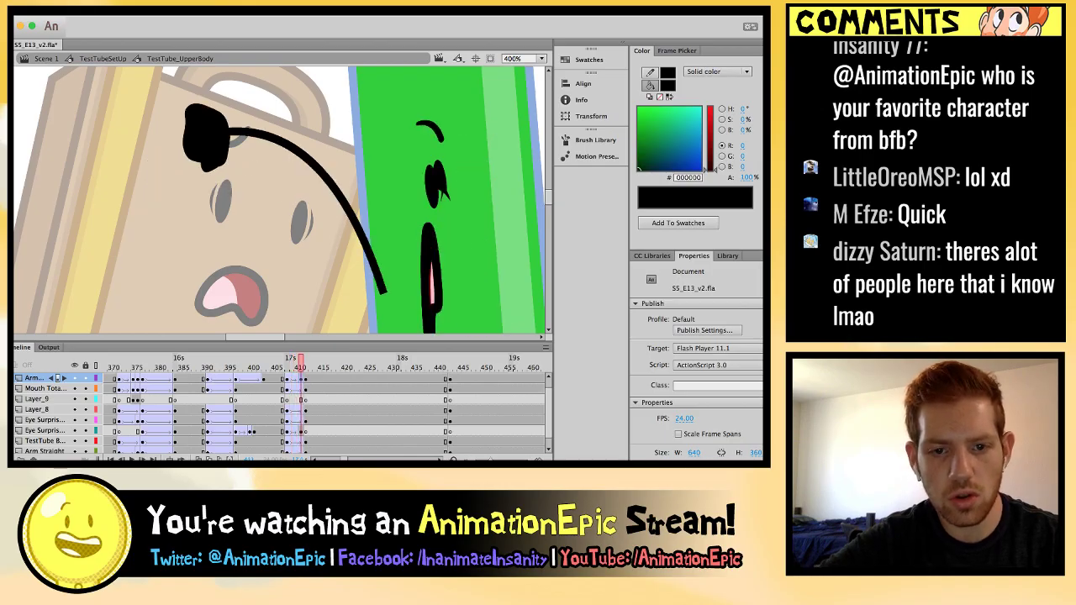
left_click(383, 270)
key("Return")
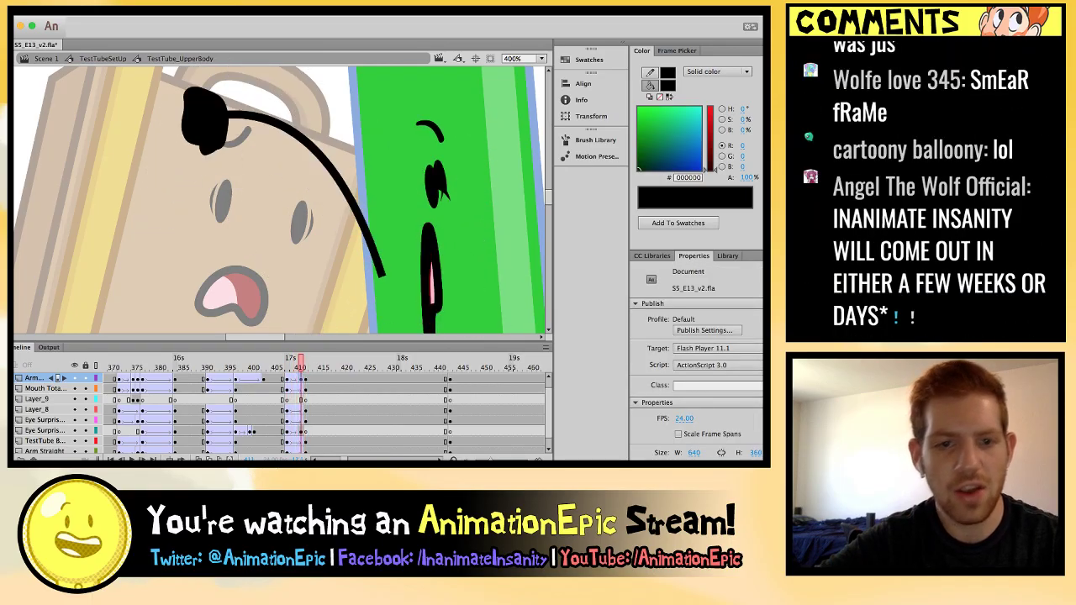
Re-pose the reaching arm at frame 410 so its shoulder end meets the tube's edge.
left_click(377, 265)
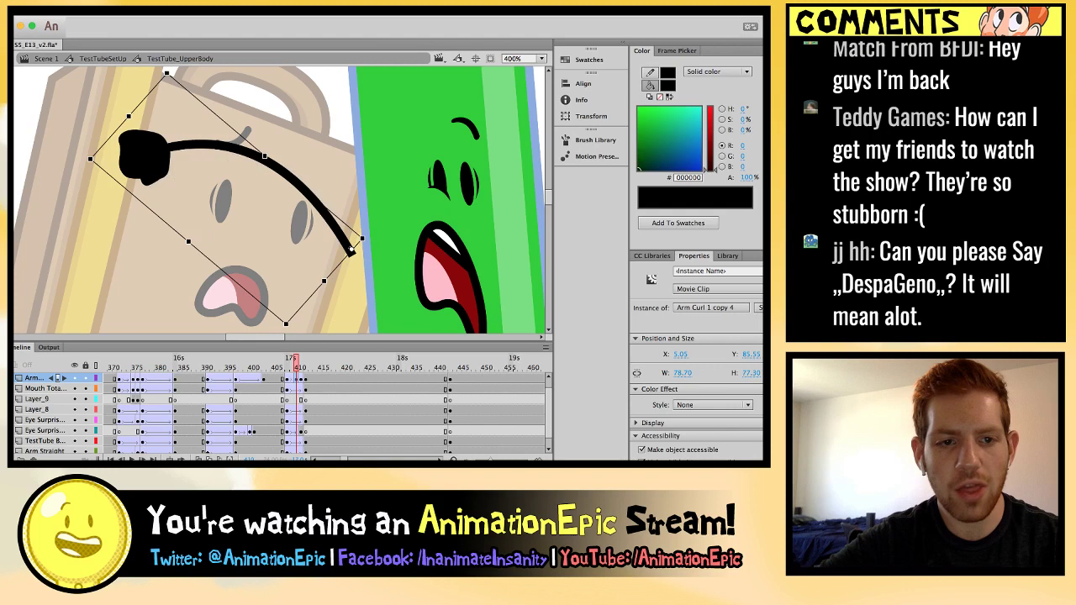
left_click_drag(377, 264, 380, 266)
key("Return")
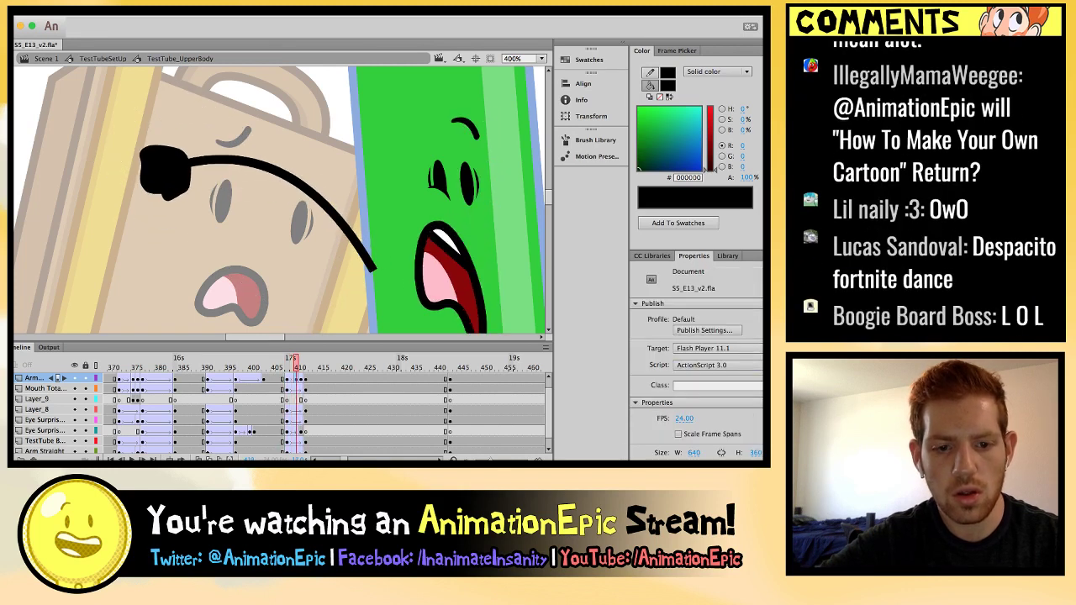
Move the reaching arm at frame 411 from the upper arm layer to the Arm Straight layer, in place behind the tube.
key("period")
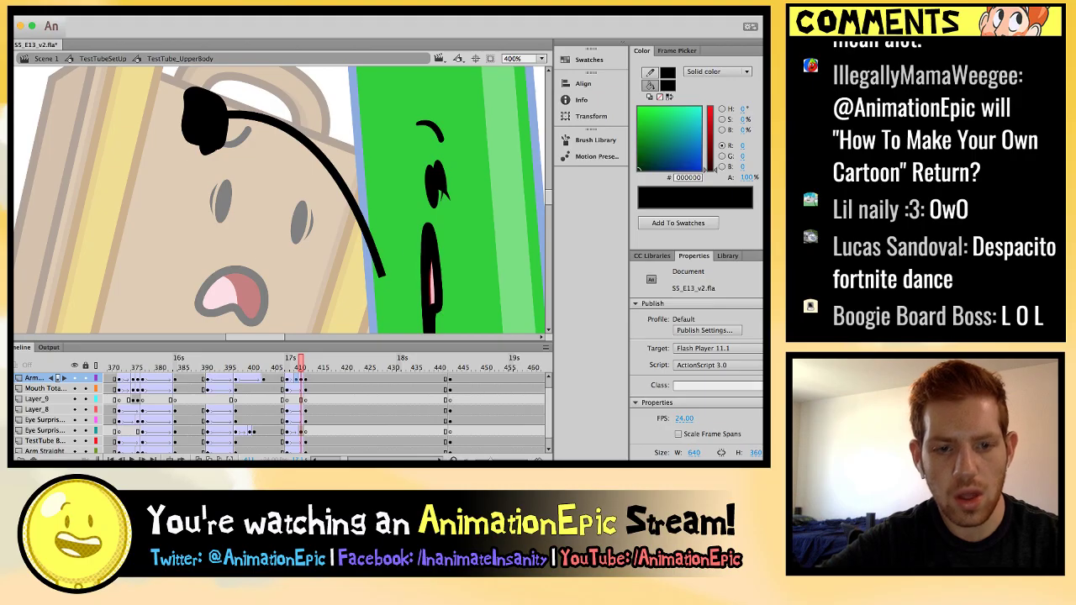
key("Delete")
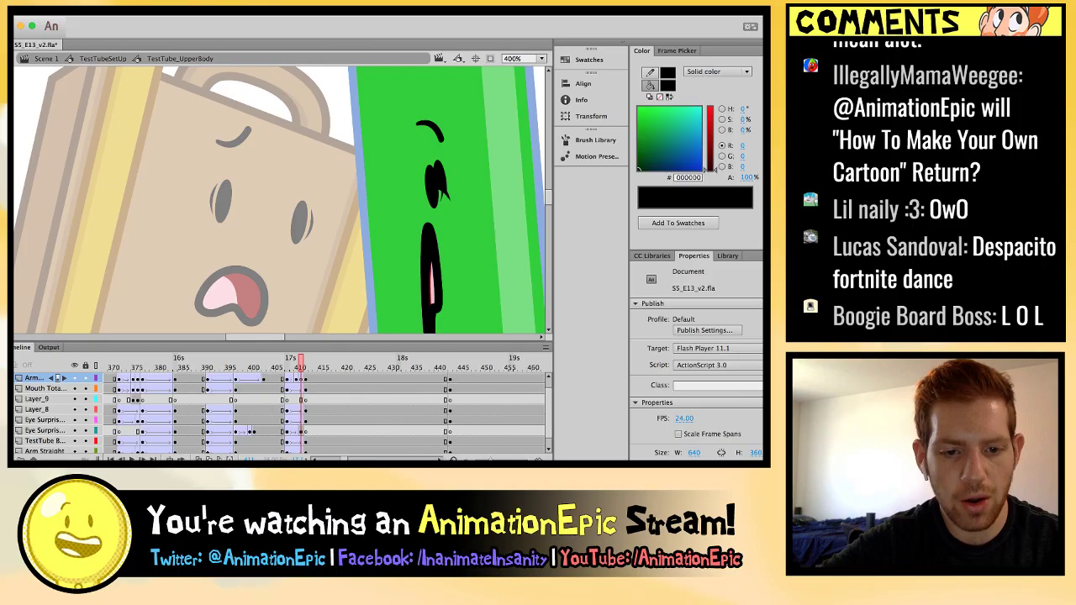
scroll(67, 412, "down", 1)
left_click(433, 181)
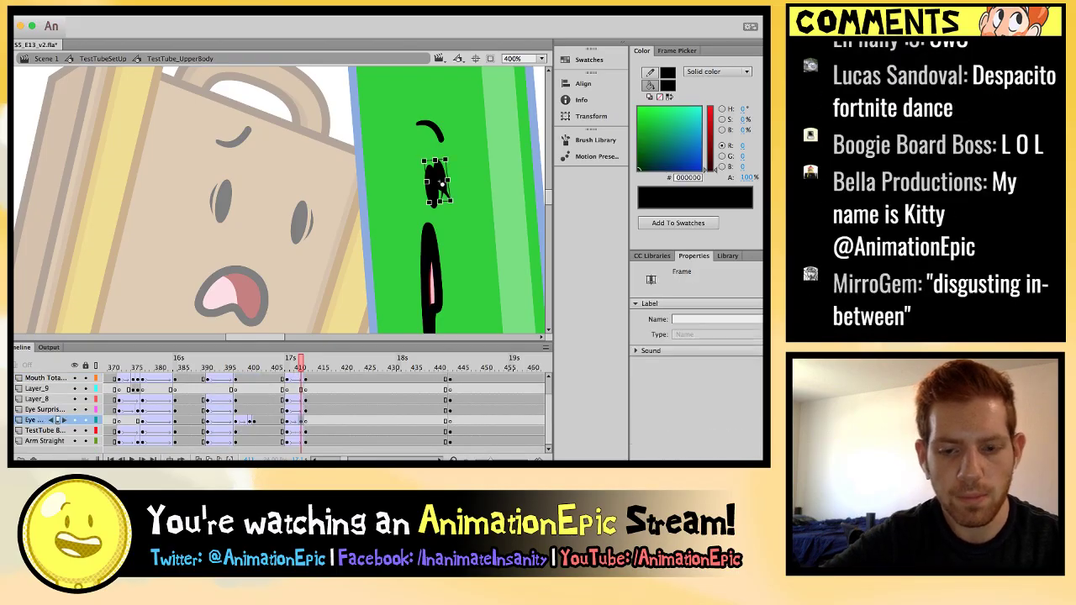
key("super+1")
key("super+equal")
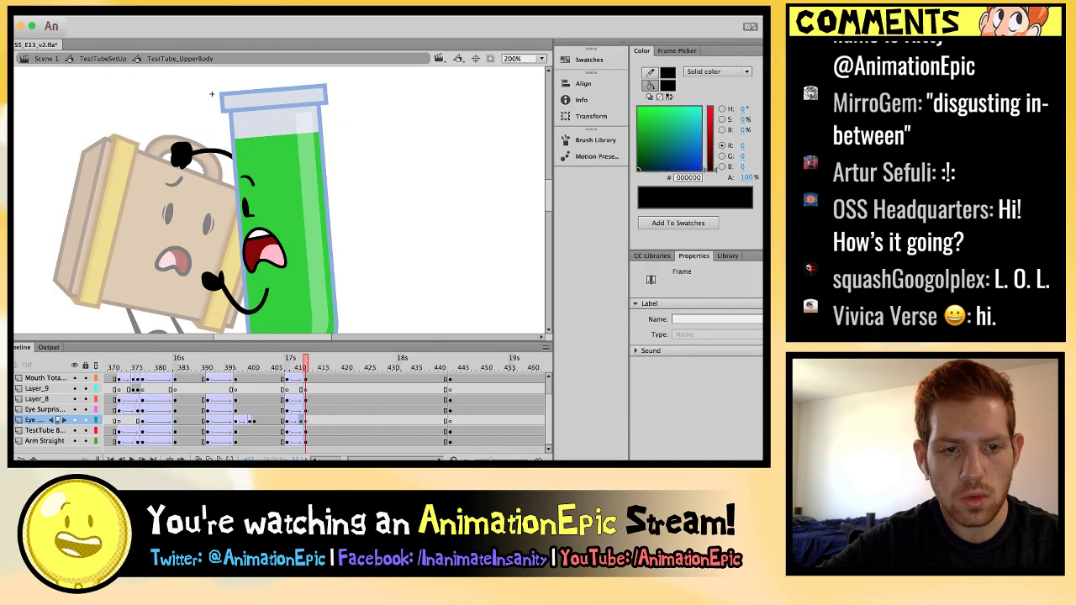
left_click(38, 441)
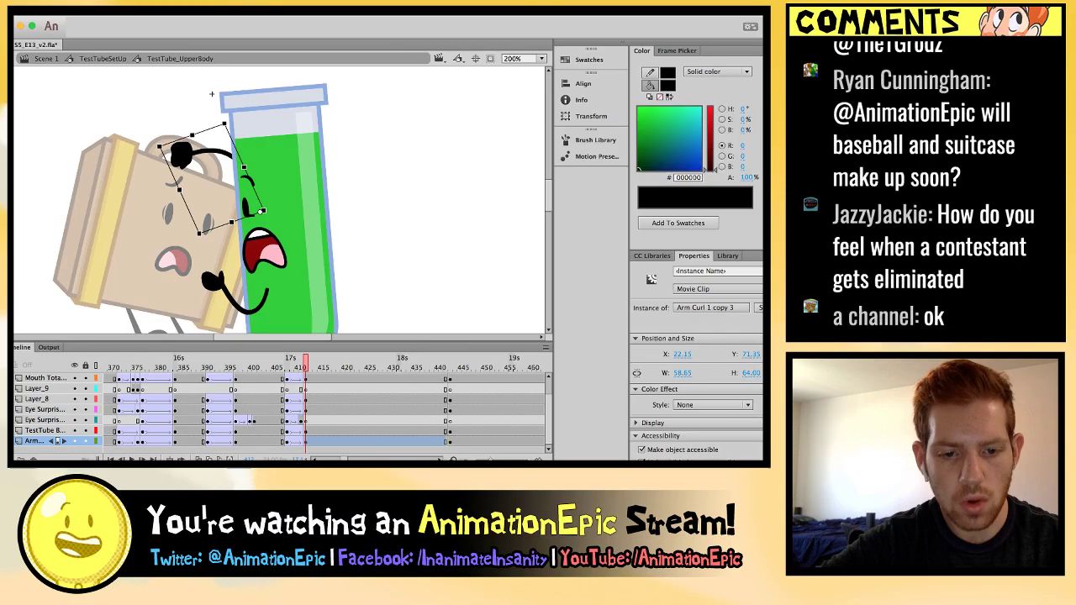
key("comma")
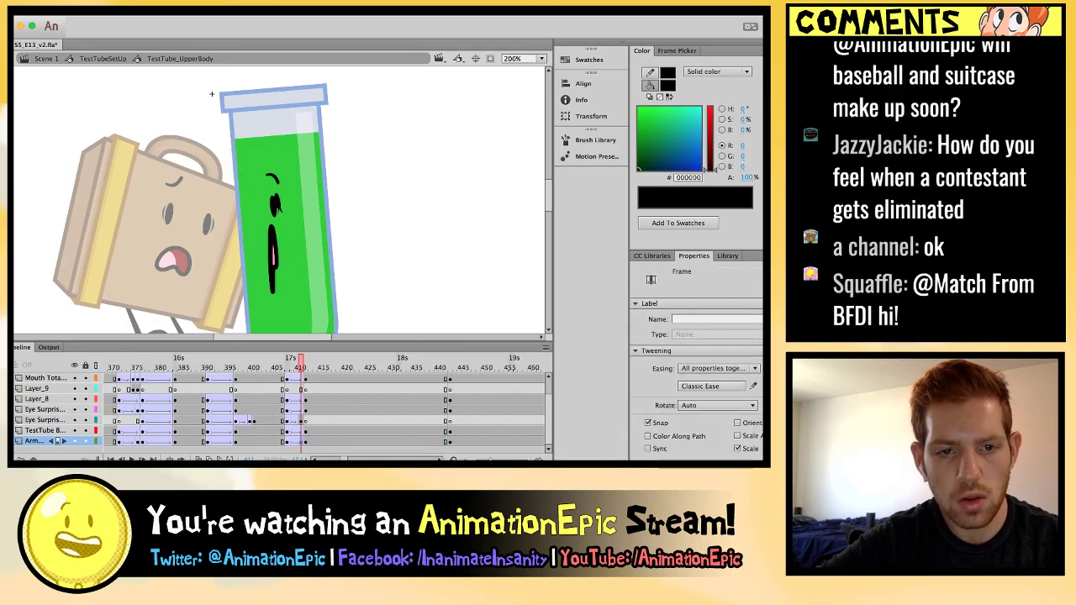
left_click(212, 94)
key("period")
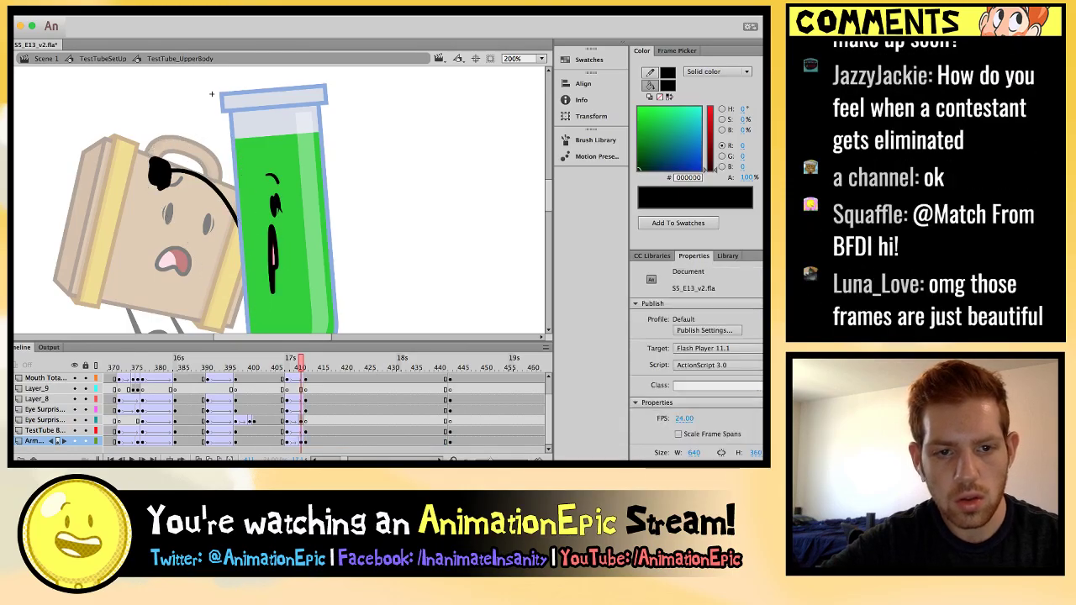
Step back and forth through frames 407 to 412 to examine the turn's arm, eye and mouth in-betweens.
key("comma")
key("comma")
key("comma")
key("comma")
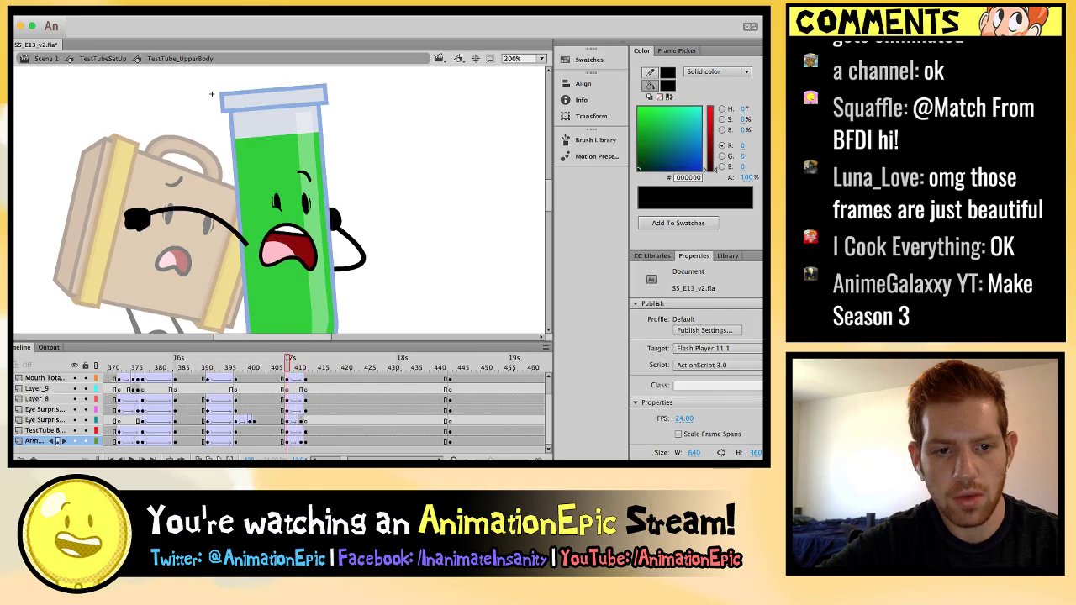
key("period")
key("period")
key("period")
key("period")
key("period")
key("period")
key("comma")
key("comma")
key("comma")
key("comma")
key("comma")
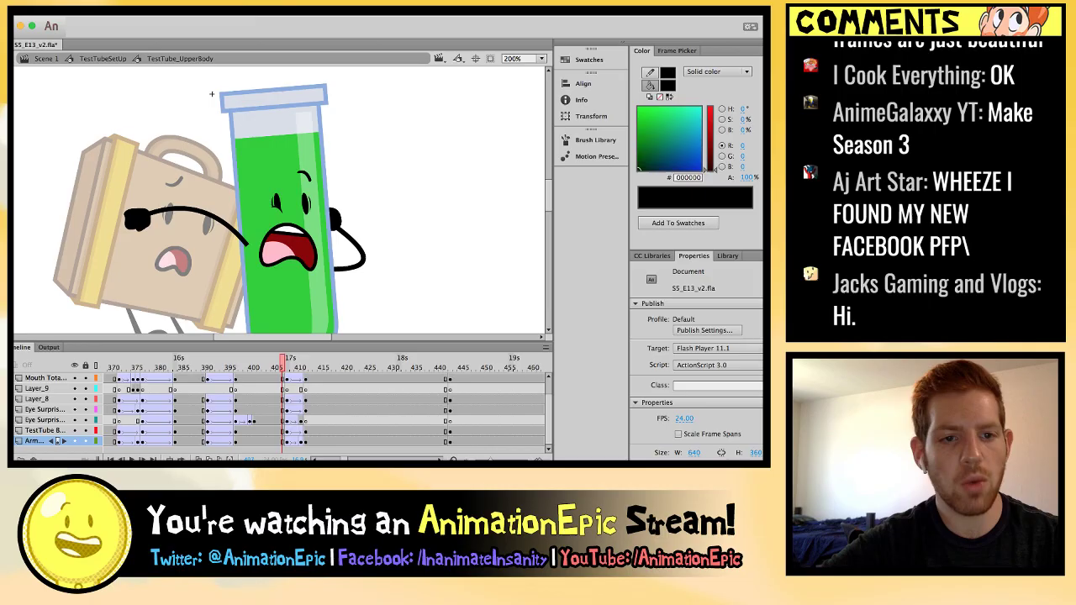
key("period")
key("period")
key("period")
key("comma")
key("comma")
key("comma")
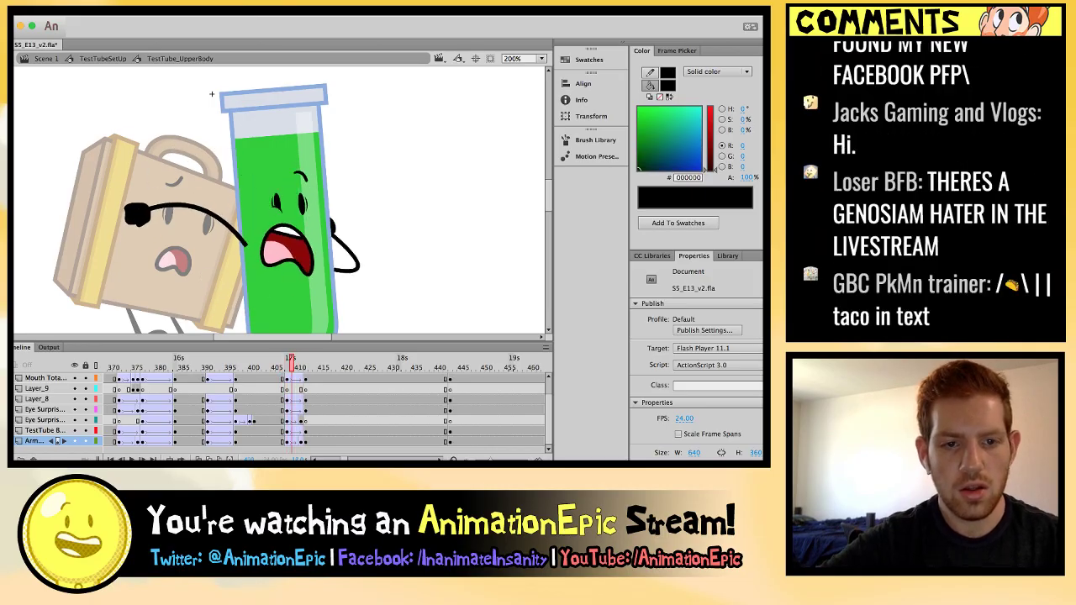
key("period")
key("period")
key("period")
key("comma")
key("comma")
key("comma")
key("comma")
key("comma")
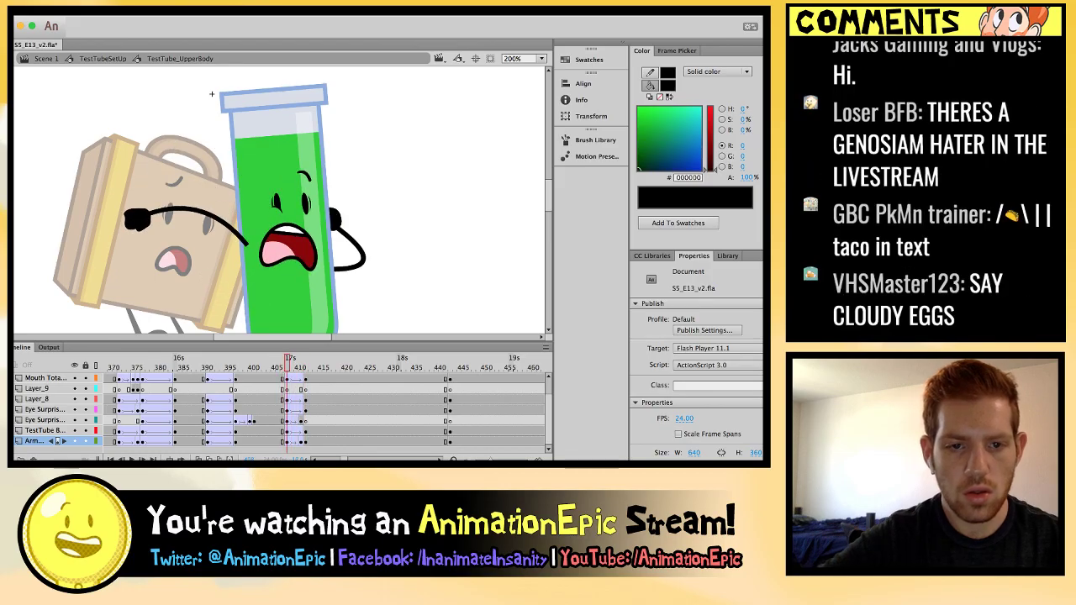
Swap both of the tube's eyes at frame 408 for squeezed-shut eyes.
key("ctrl+equal")
key("ctrl+equal")
scroll(278, 202, "up", 5)
scroll(277, 202, "left", 2)
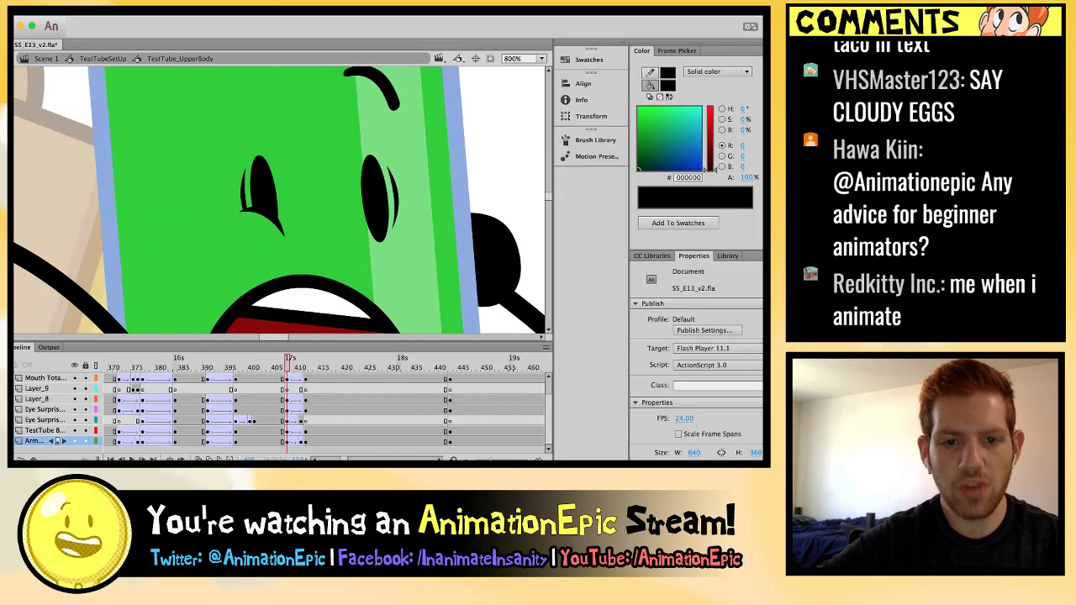
left_click(376, 200)
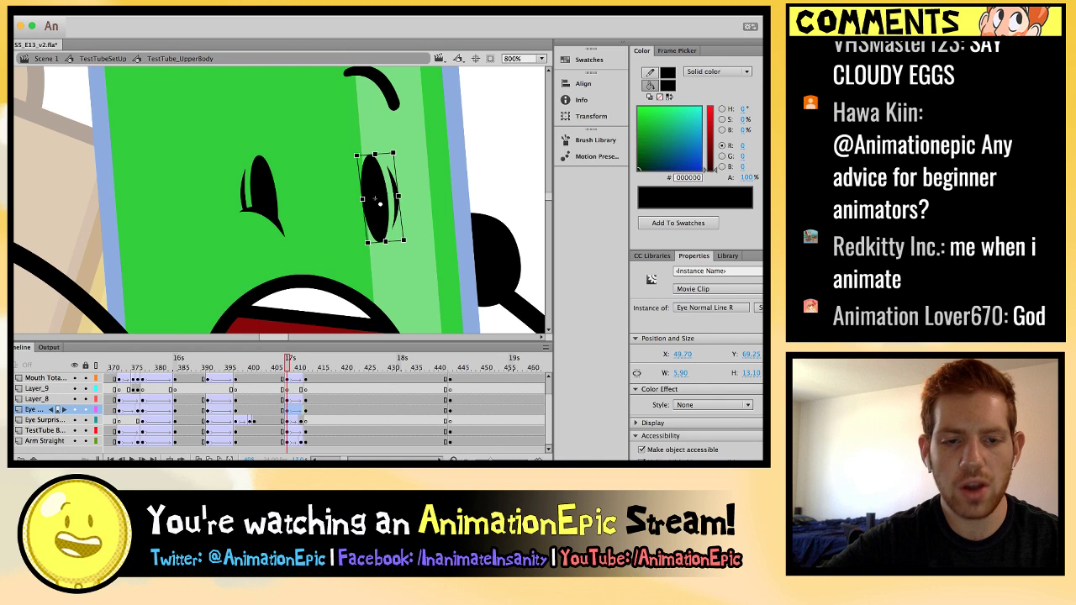
key("ctrl+z")
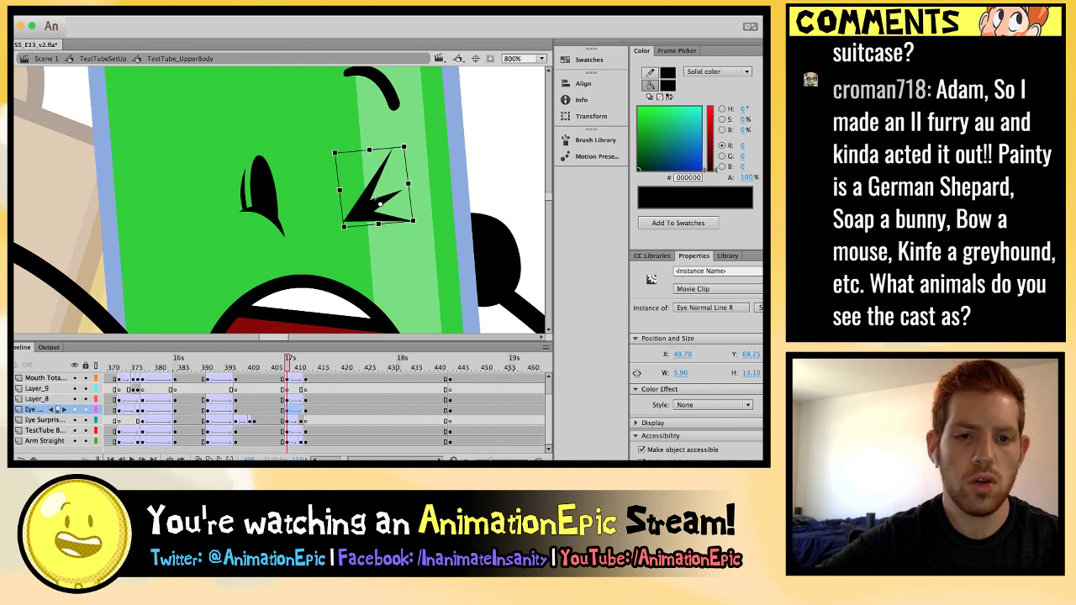
left_click(266, 200)
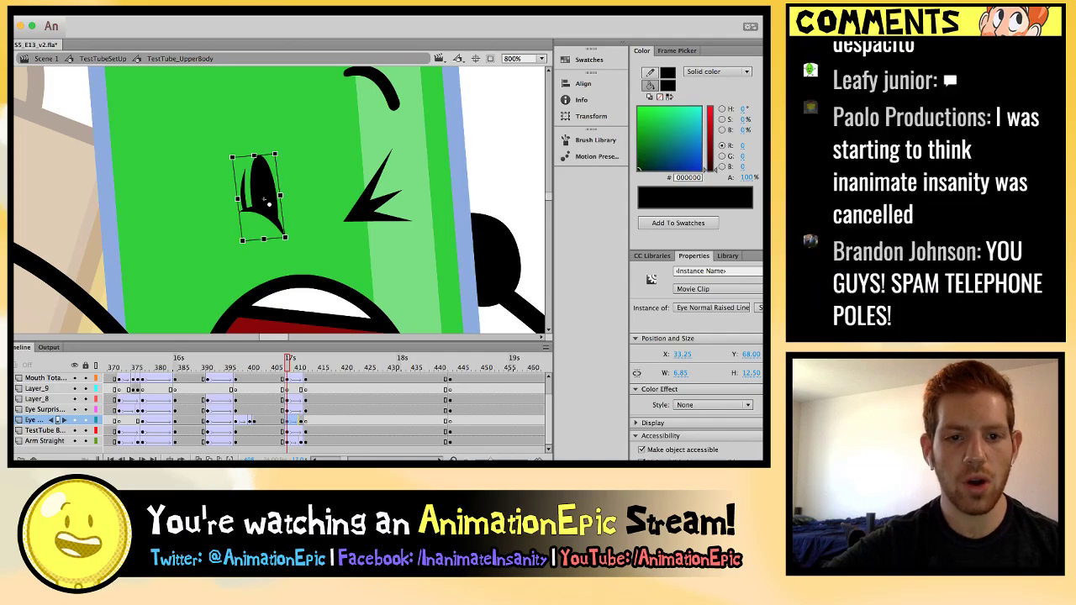
key("ctrl+z")
Swap the surprised brow at frame 408 for Brow Slant Fury R and lower it to Y 68.05.
left_click(370, 84)
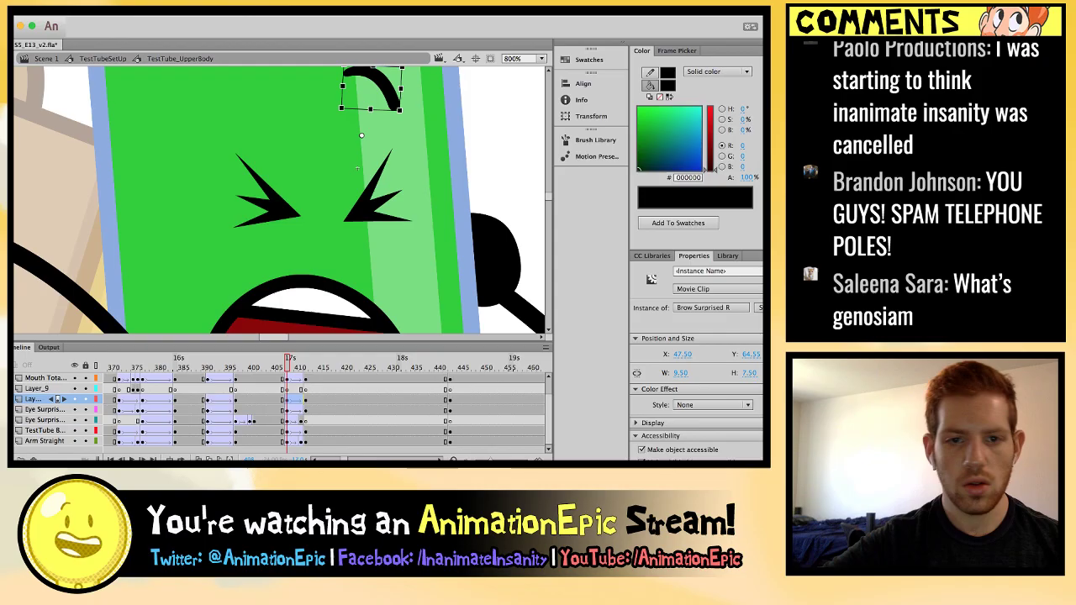
key("ctrl+z")
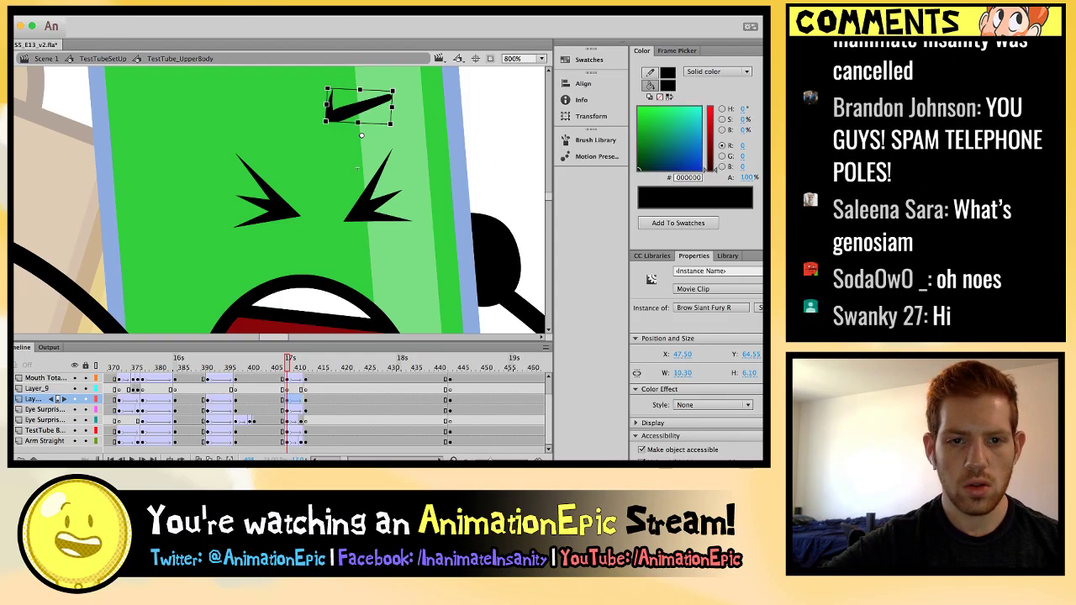
key("ctrl+z")
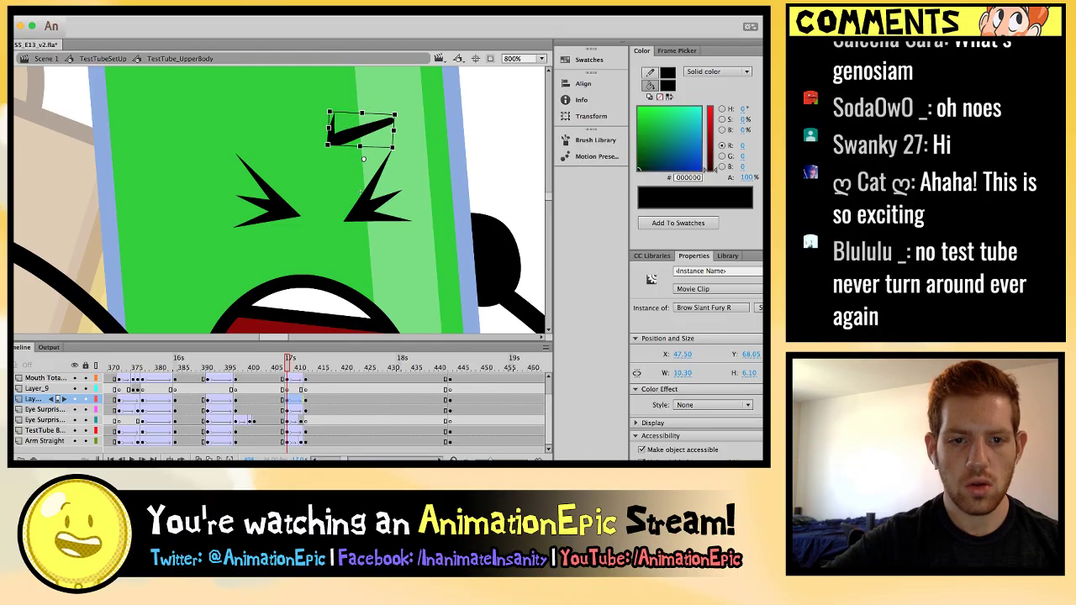
key("ctrl+minus")
key("ctrl+minus")
key("Return")
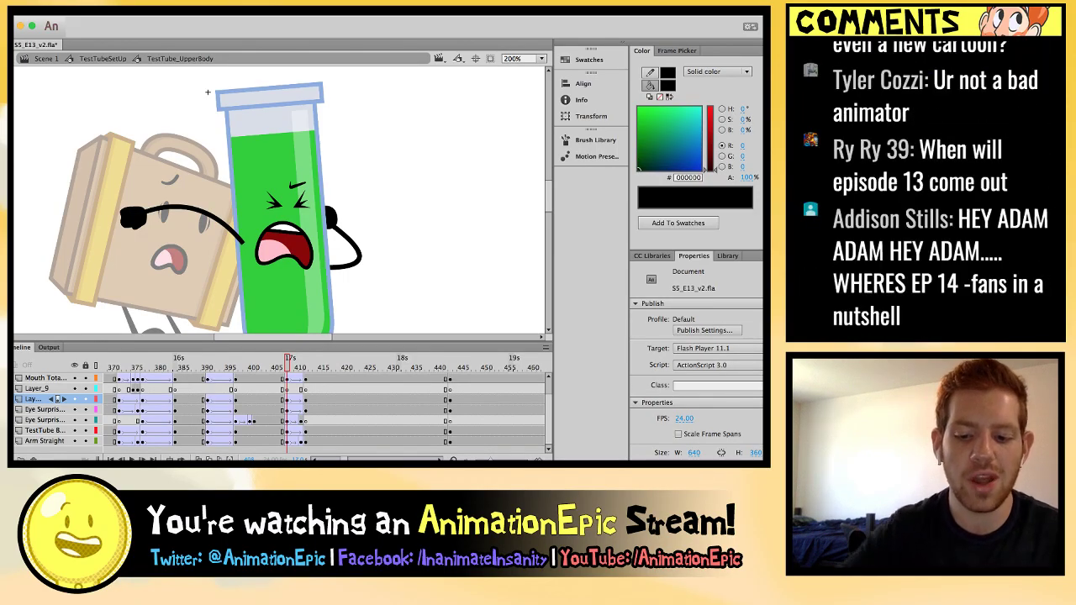
Reshape the narrow, stretched mouth at frame 411 into a wider open mouth facing the turned side.
key("Return")
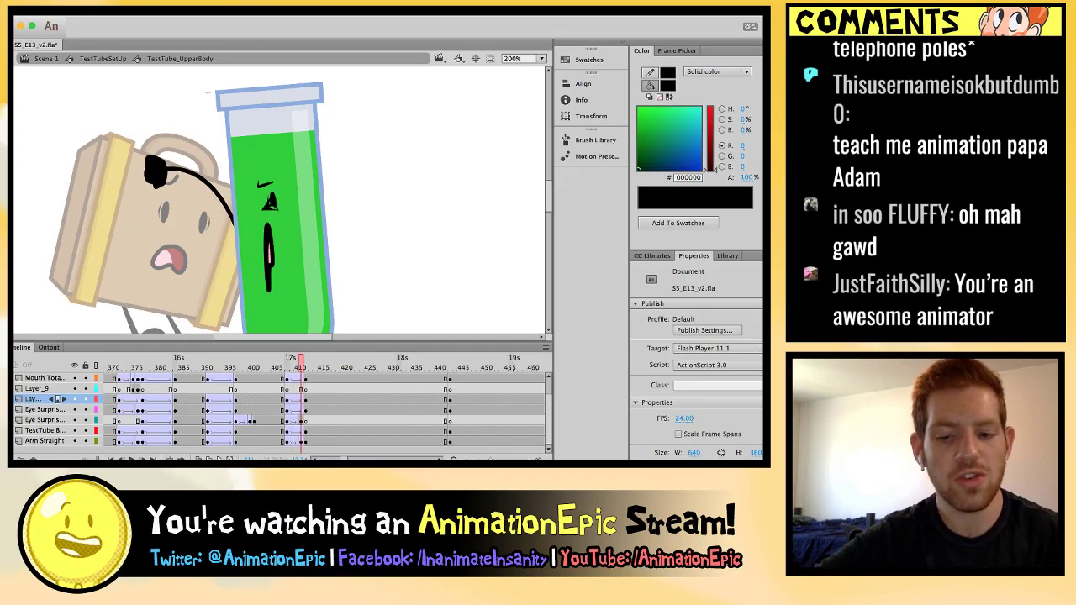
left_click(269, 248)
key("super+equal")
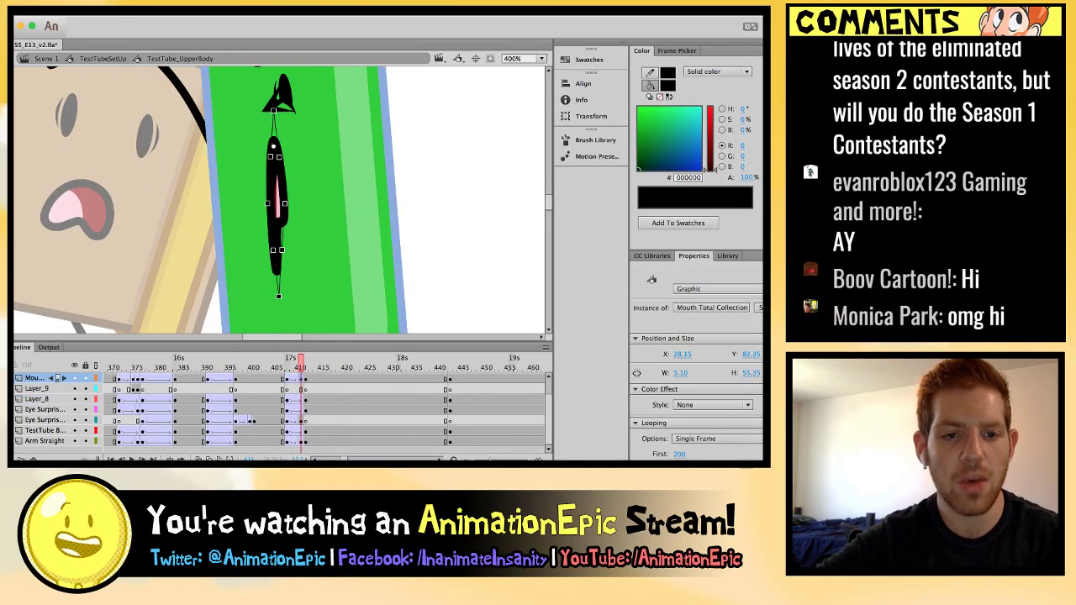
key("super+z")
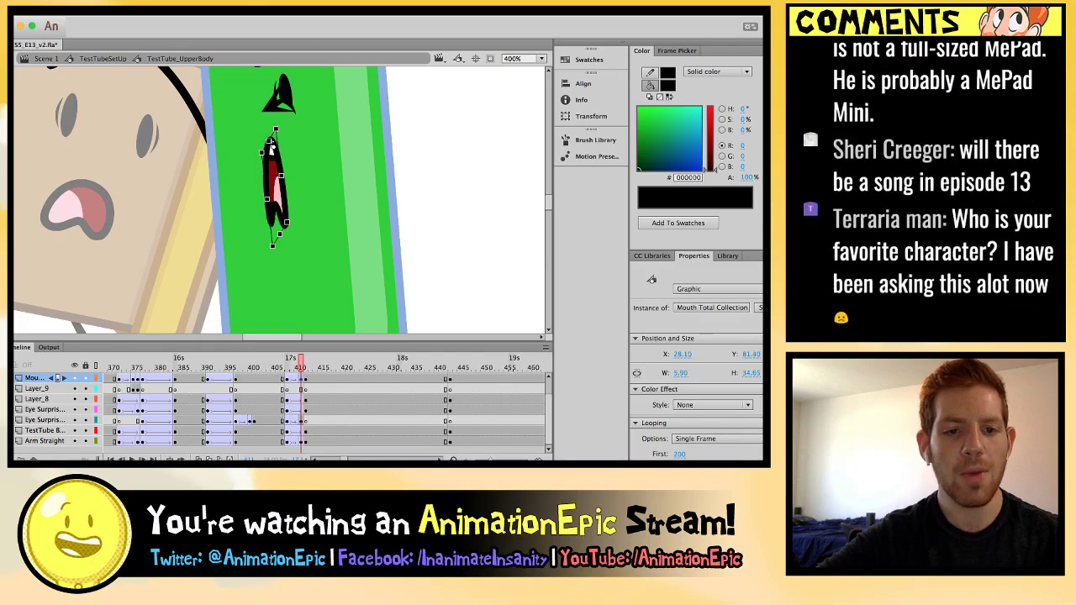
key("super+z")
key("super+z")
key("super+z")
key("super+z")
key("super+z")
key("super+z")
key("comma")
key("comma")
key("comma")
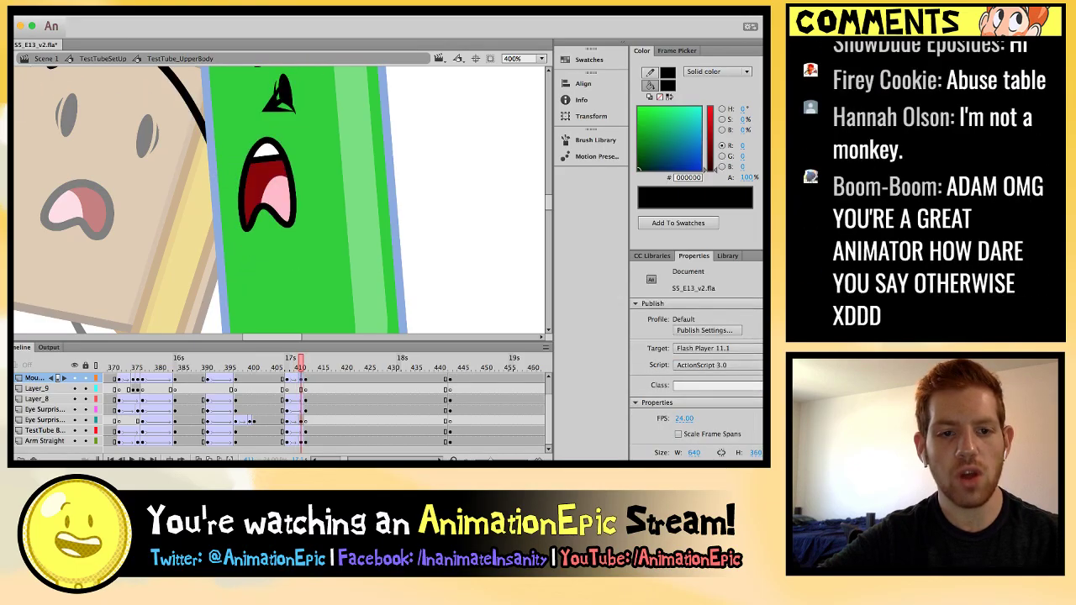
Widen and straighten the squashed mouth at frame 410 into an open mouth about 27 wide and 44 high.
key("period")
key("period")
key("period")
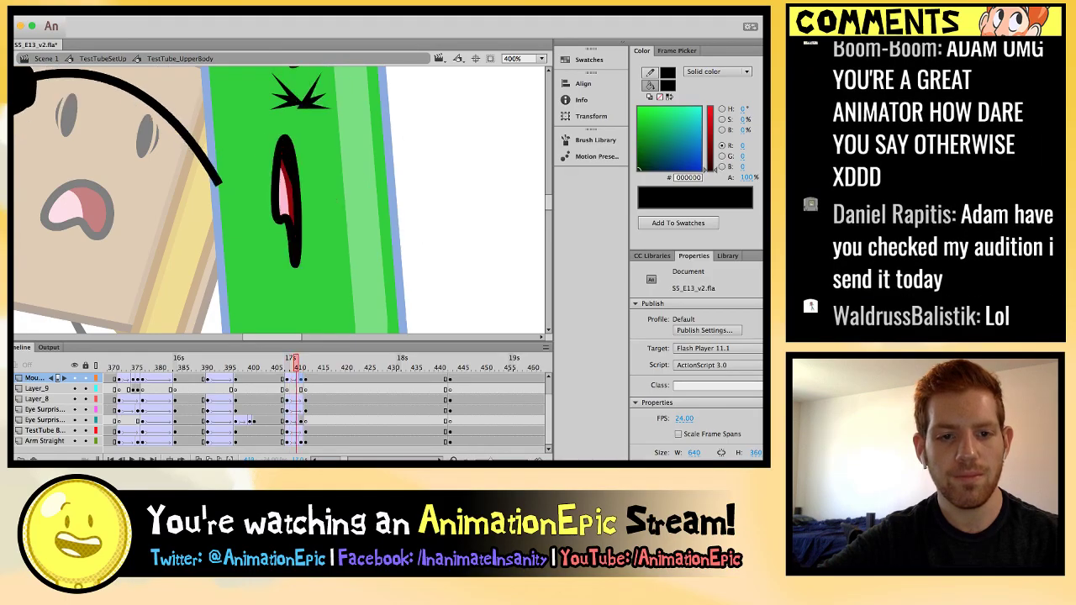
left_click(256, 194)
left_click_drag(257, 139, 287, 147)
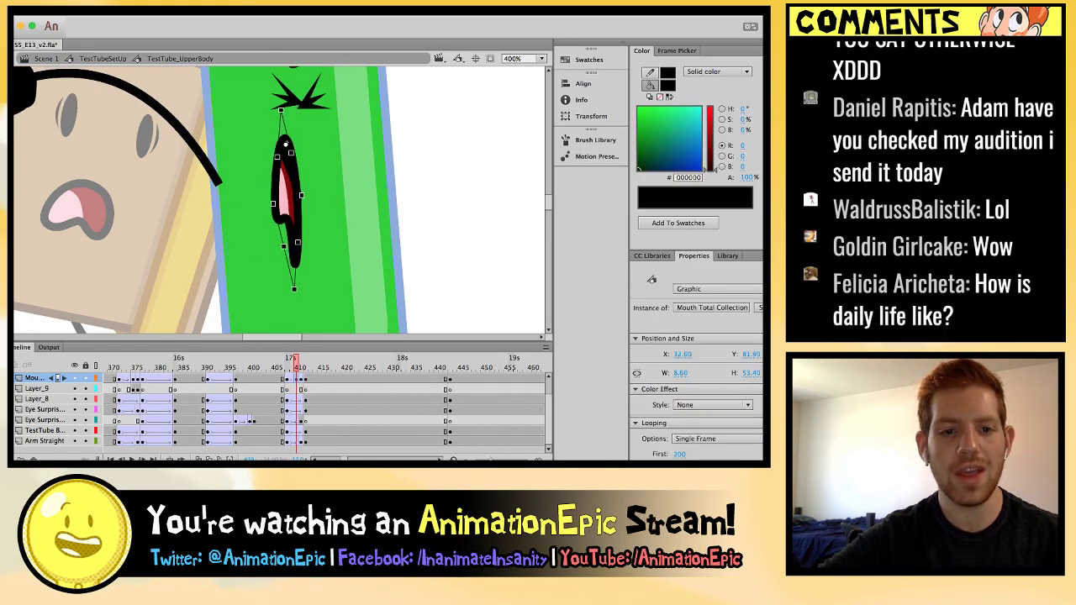
left_click_drag(298, 271, 330, 263)
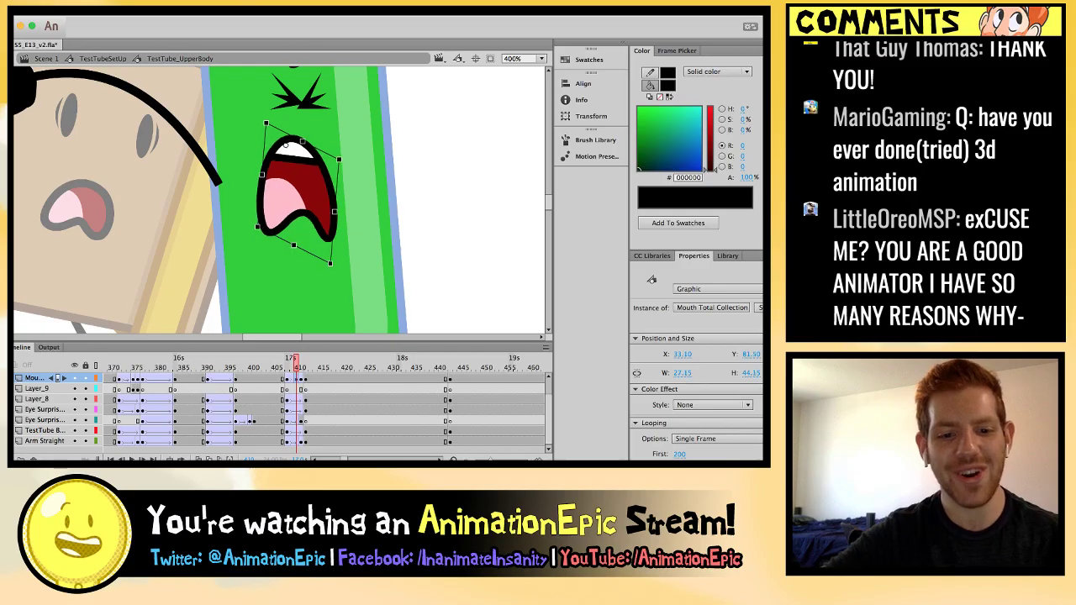
Reduce the mouth at frame 410 to about 25.7 wide and 43.3 high, comparing it with the adjacent frames.
key("comma")
key("period")
key("period")
key("comma")
left_click(286, 145)
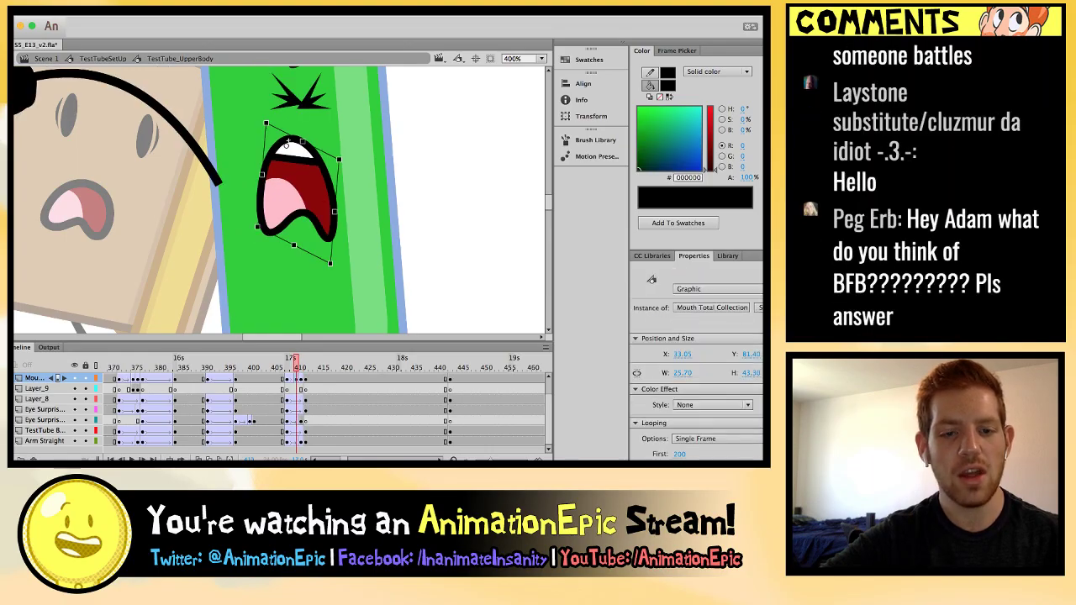
Shift the mouth at frame 410 to about X 30.45, Y 81.30, widen it to about 28.3 by 40.7, and compare it with adjacent frames.
left_click_drag(286, 144, 277, 146)
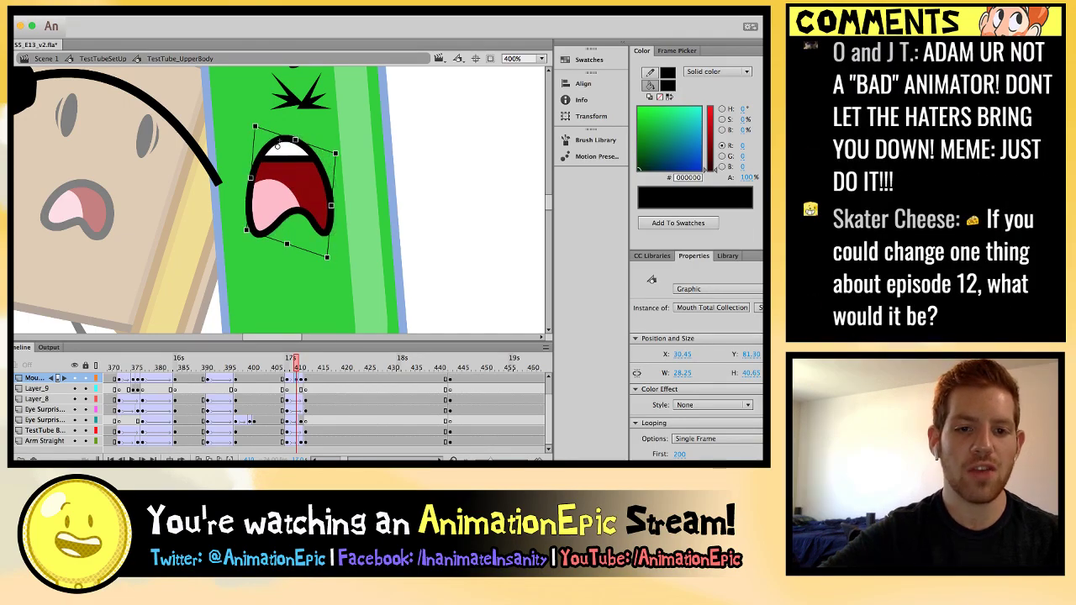
key("comma")
key("comma")
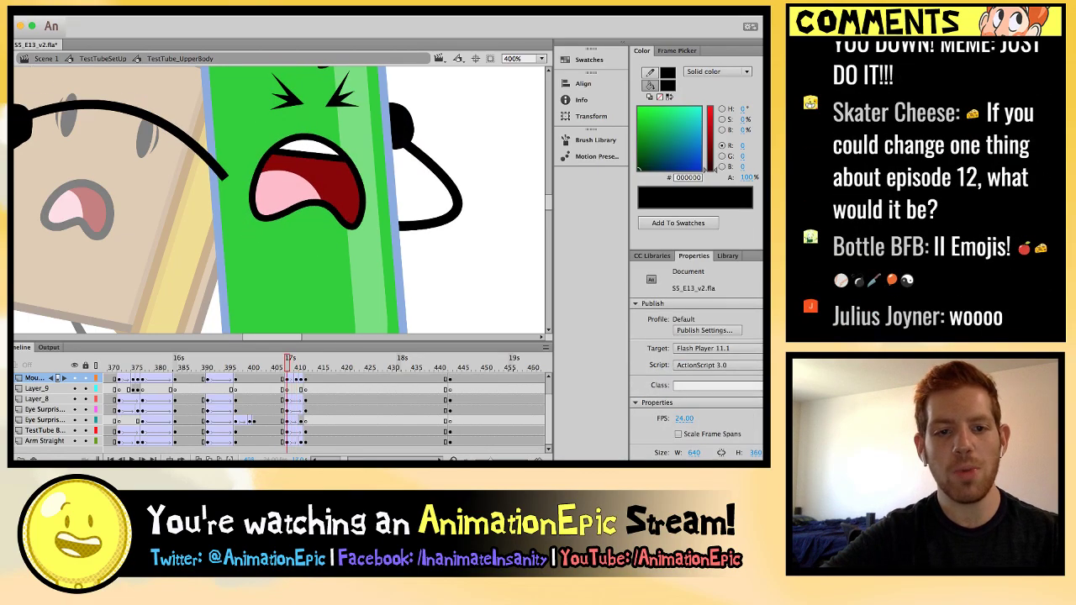
key("period")
key("period")
key("period")
key("period")
key("comma")
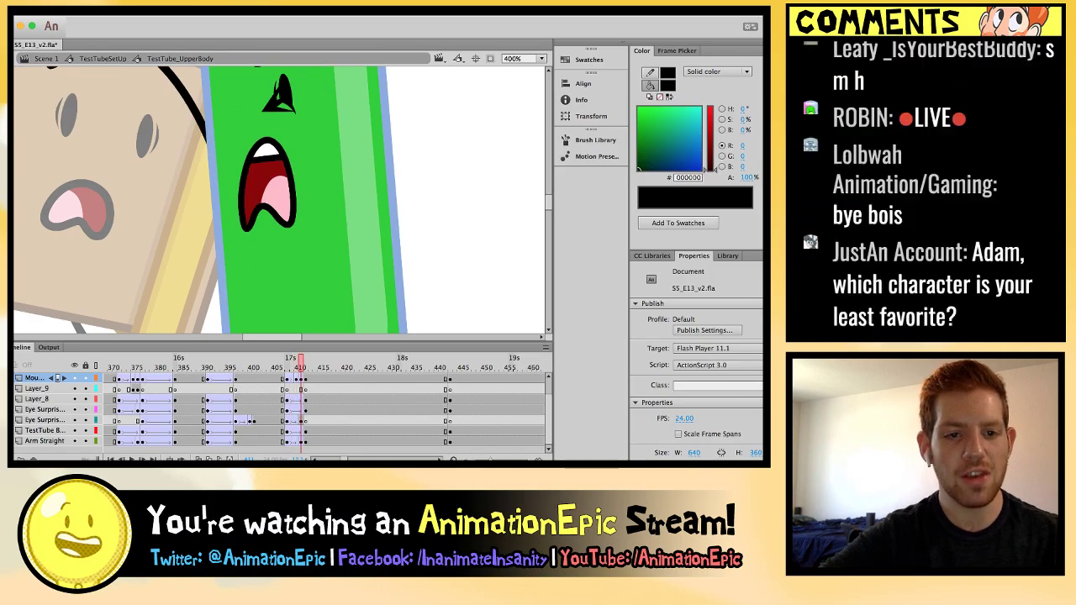
Resize the mouth at frame 411 to about 19.2 wide and 37.2 high and place it at X 26.00, Y 81.25.
left_click(269, 148)
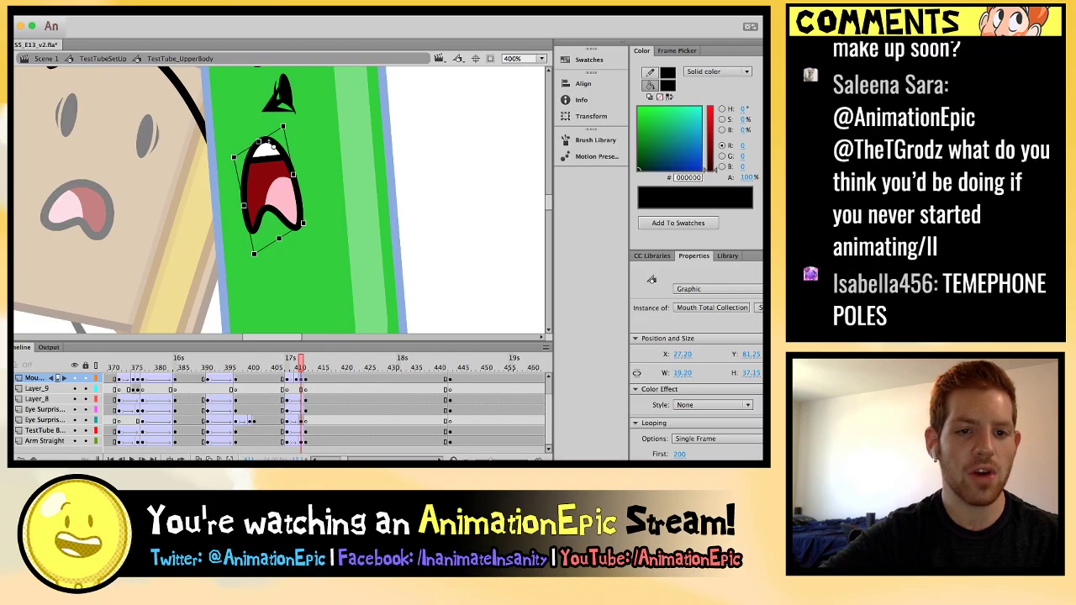
key("period")
key("comma")
key("comma")
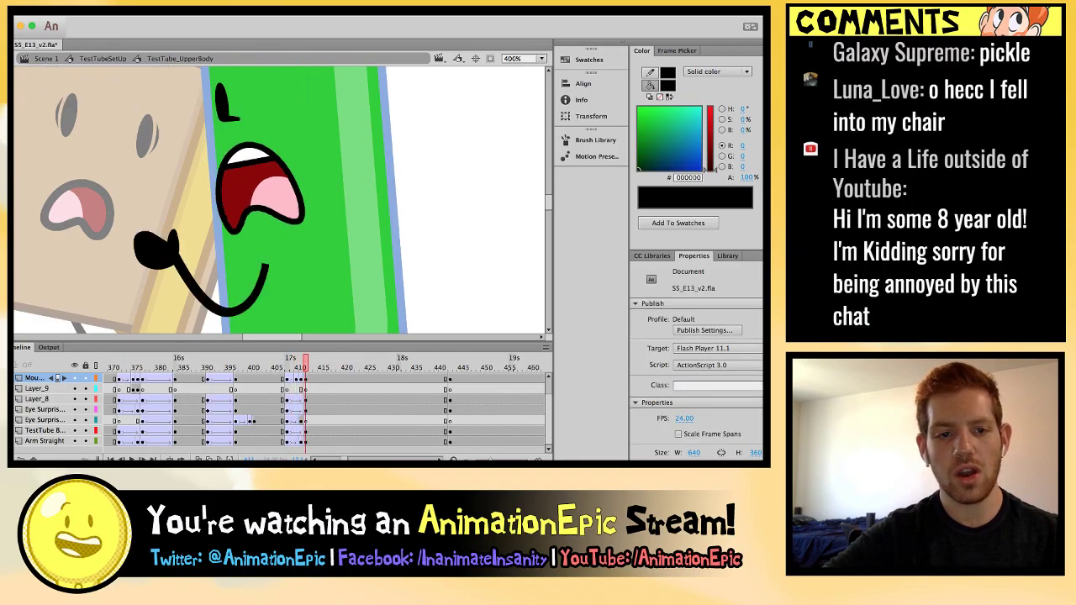
key("period")
left_click(264, 145)
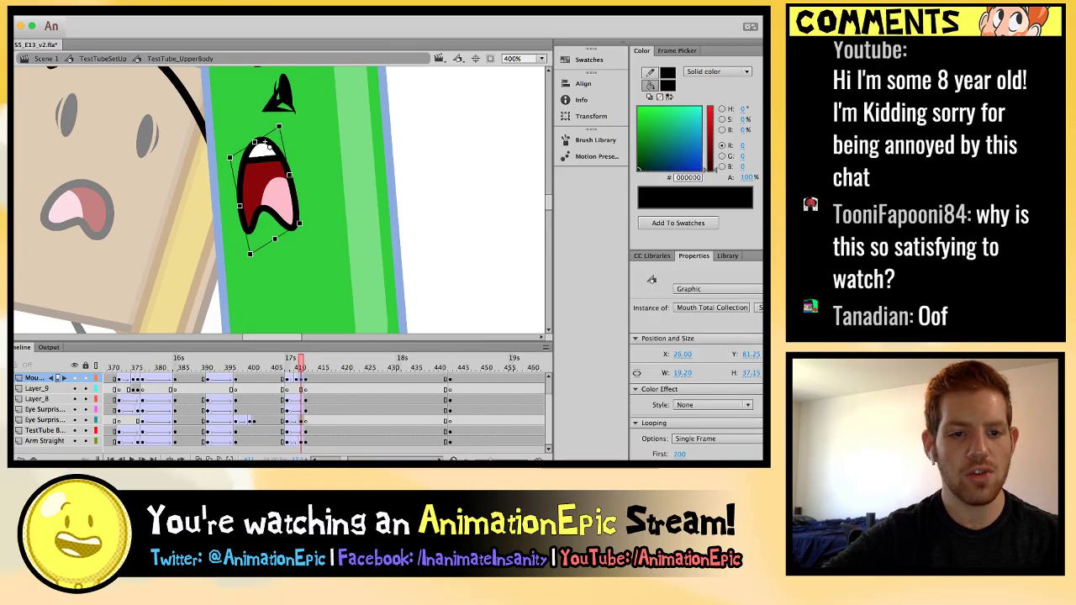
Enlarge the mouth at frame 411 to about 23.5 wide and 40.5 high, checking it against the neighbouring frames.
left_click_drag(239, 206, 235, 209)
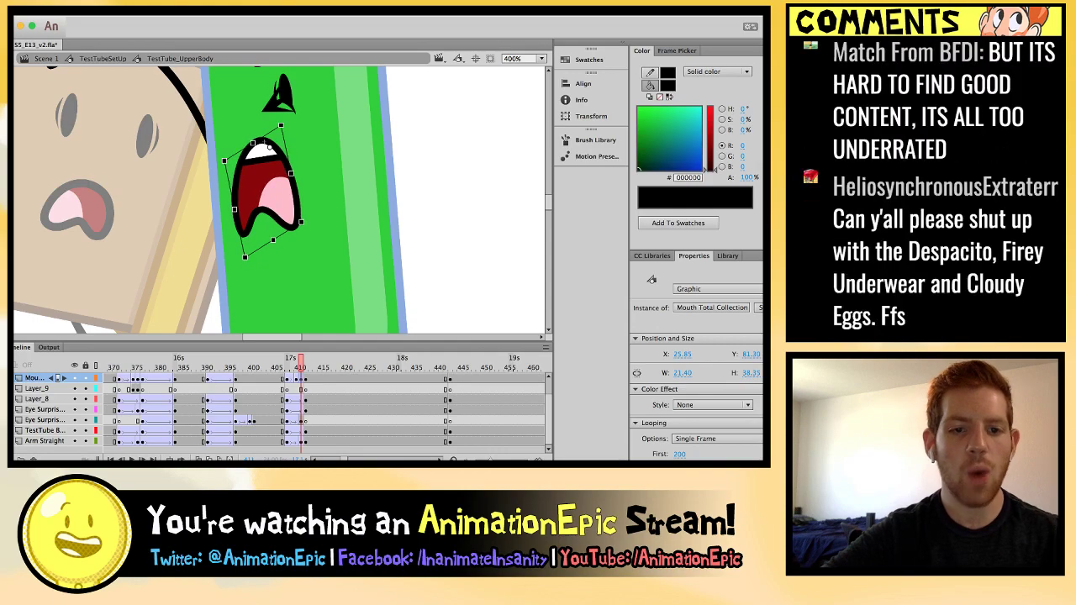
left_click_drag(245, 257, 245, 265)
key("Return")
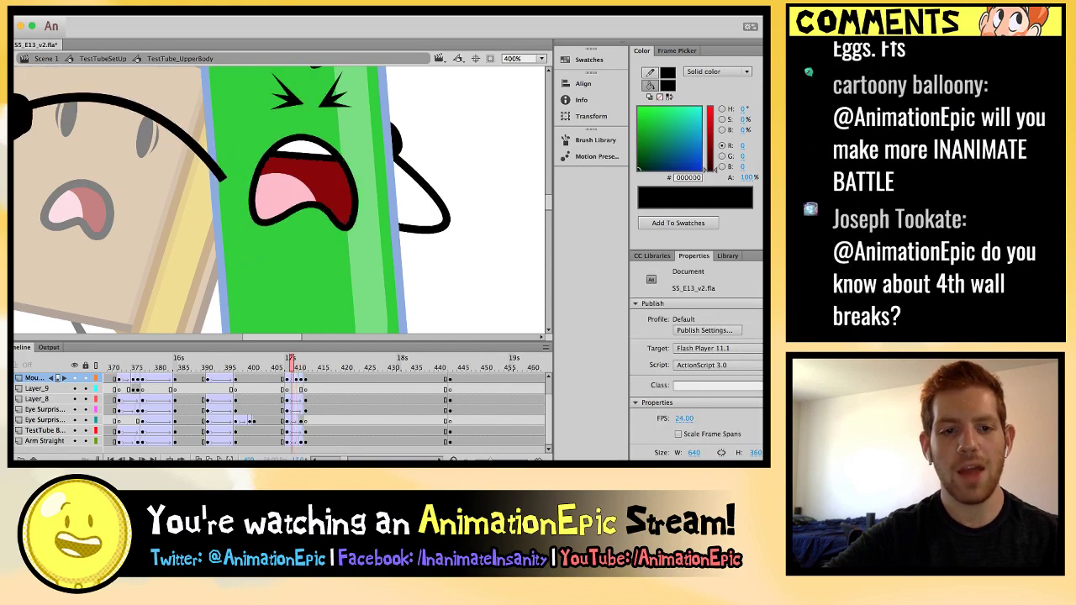
key(".")
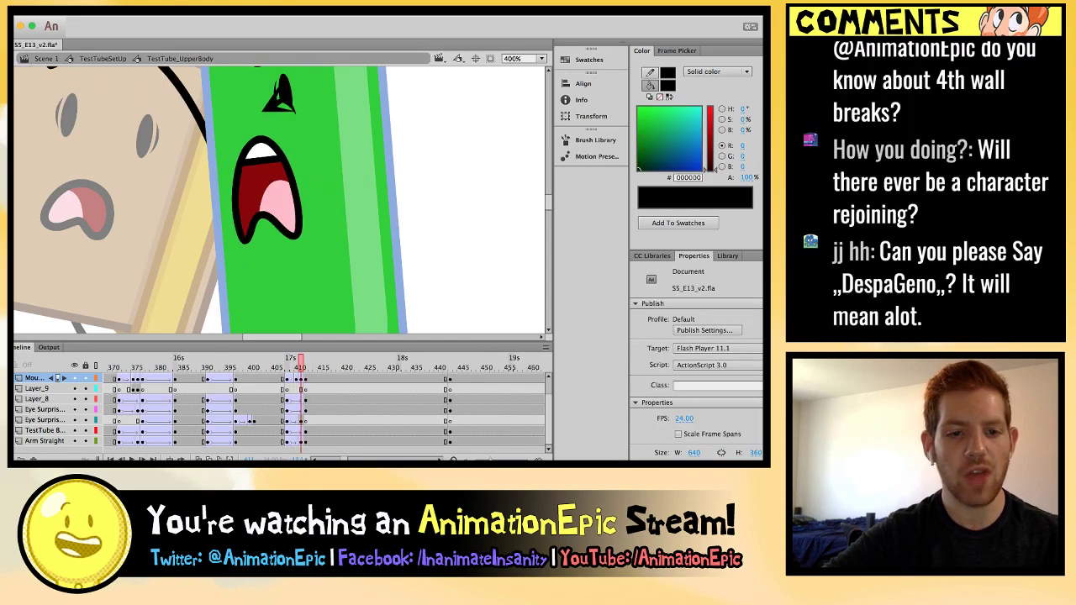
left_click(267, 192)
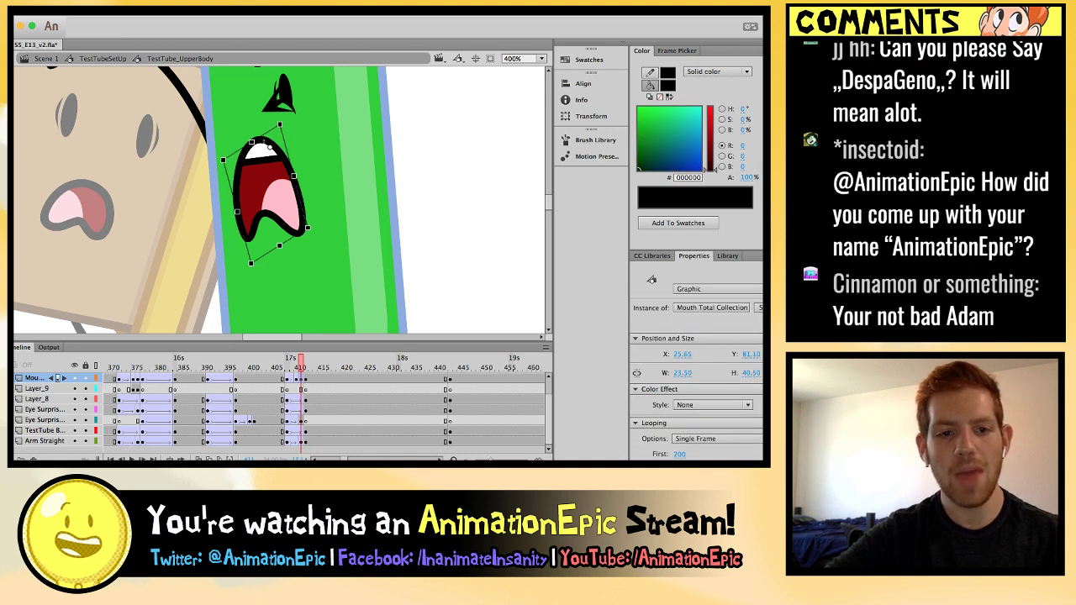
key("Return")
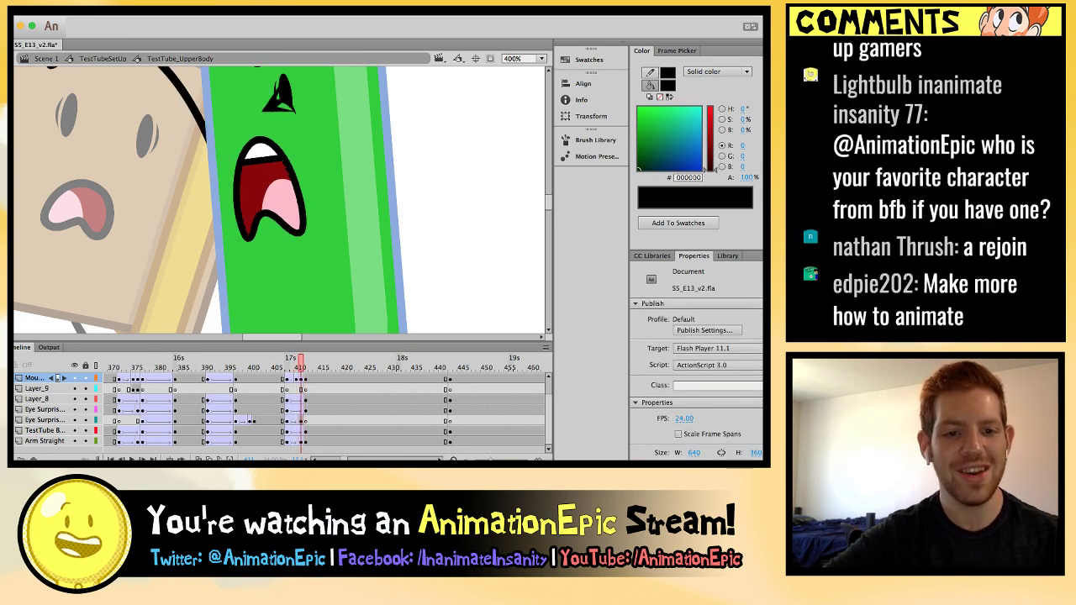
Widen the mouth at frame 411 further to about 27.2 wide and 41.4 high, then play back the turn.
left_click(267, 150)
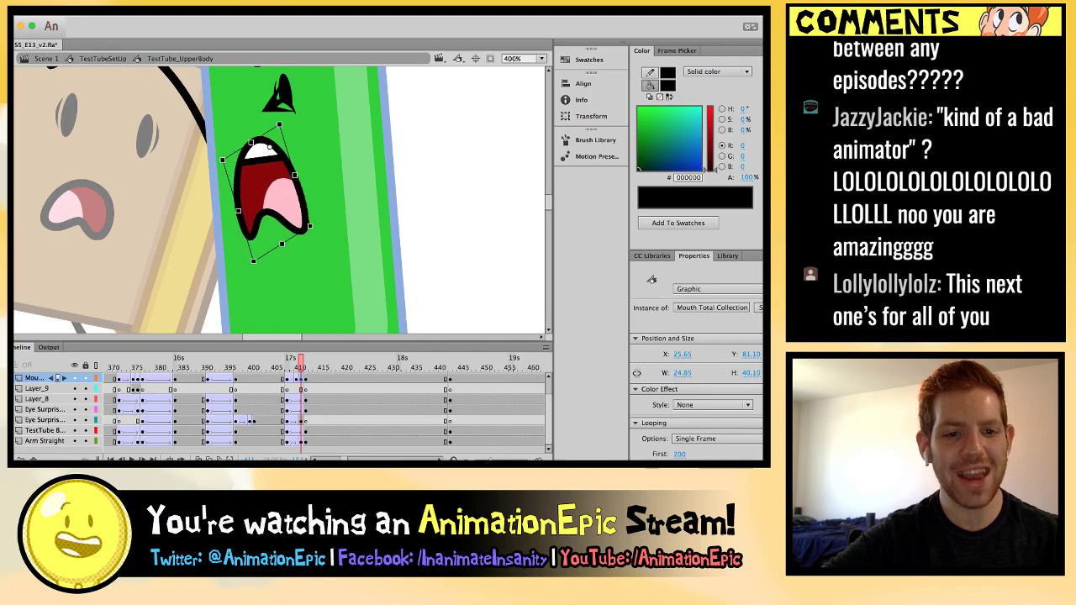
left_click_drag(268, 253, 270, 253)
left_click_drag(238, 210, 233, 213)
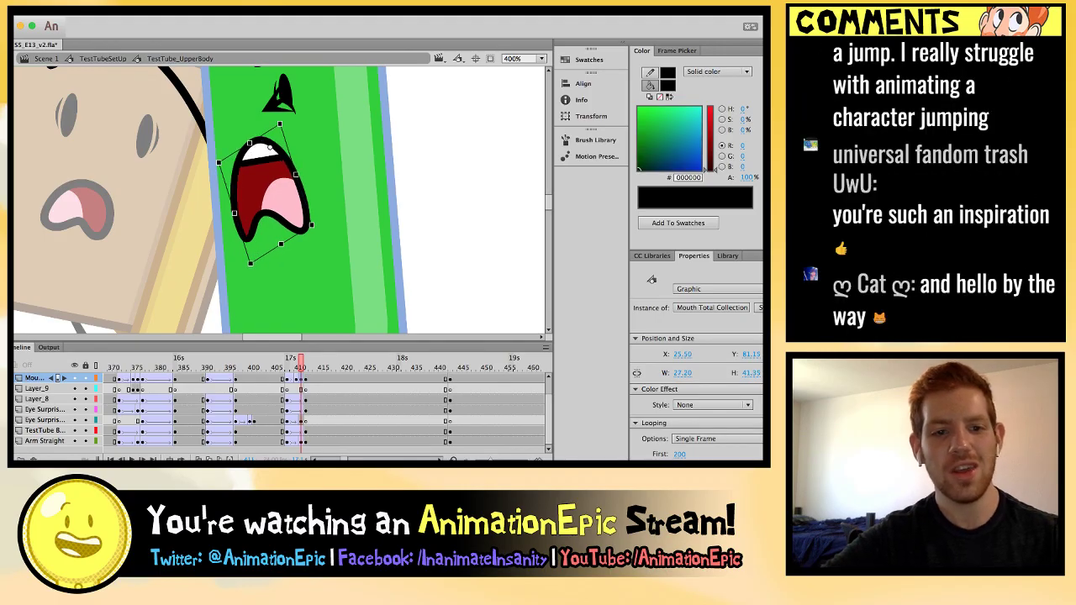
key("Return")
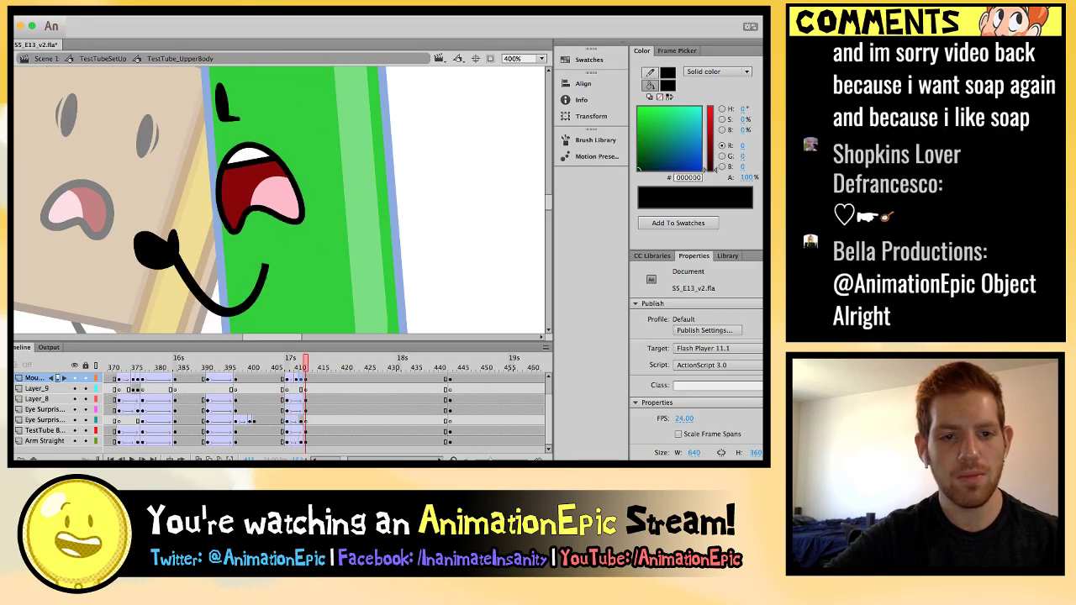
Move the raised-line eye at frame 411 away from the closed eye to the tube's turned edge, about X 14.90, Y 69.90.
key("ctrl+minus")
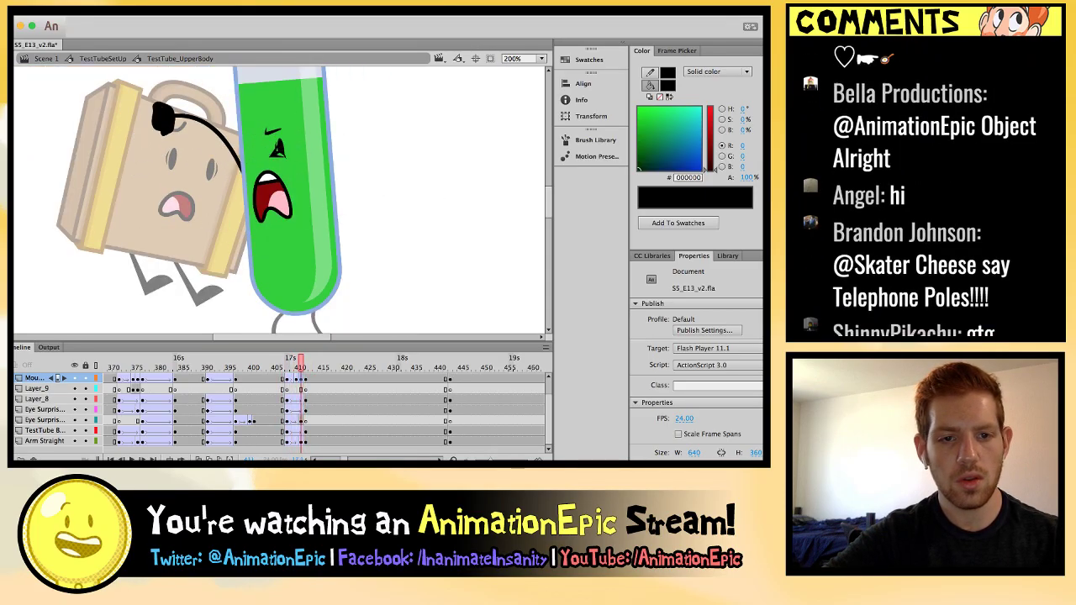
key("ctrl+equal")
key("ctrl+equal")
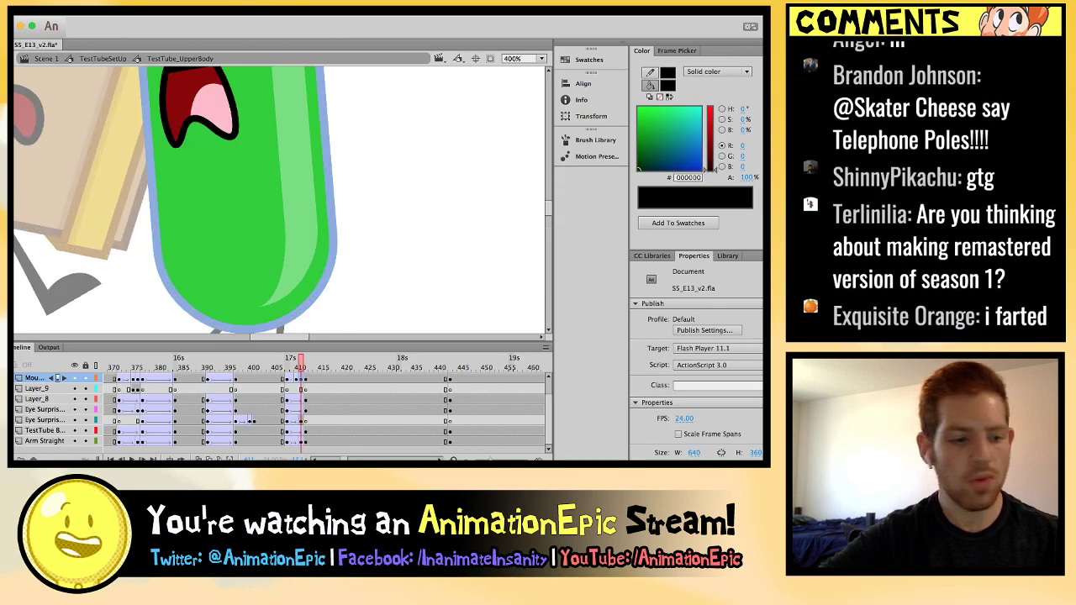
scroll(278, 202, "up", 4)
scroll(278, 202, "left", 3)
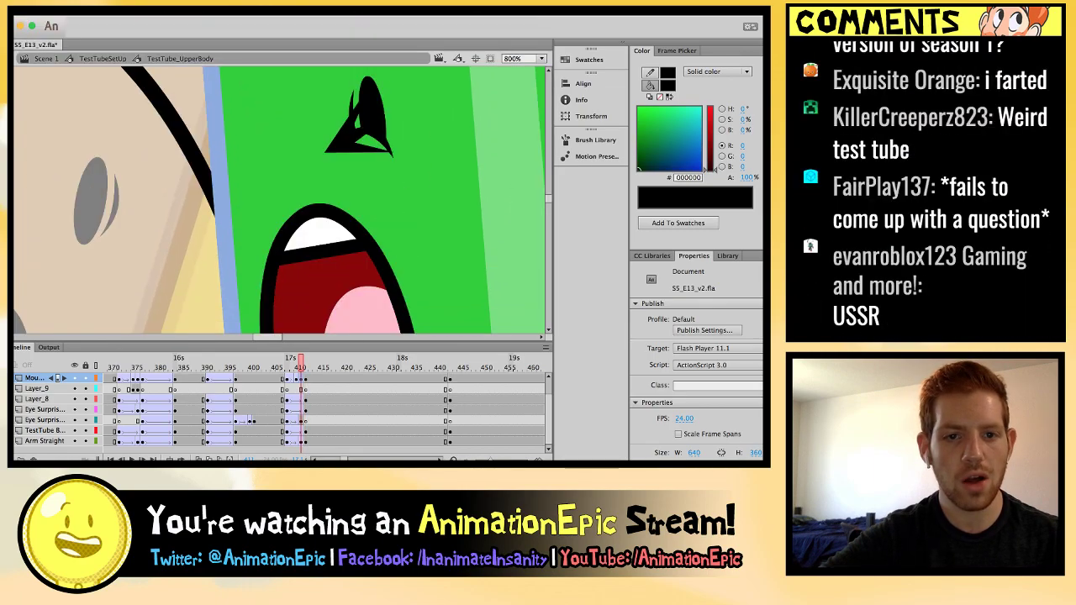
left_click(273, 126)
left_click_drag(282, 132, 254, 145)
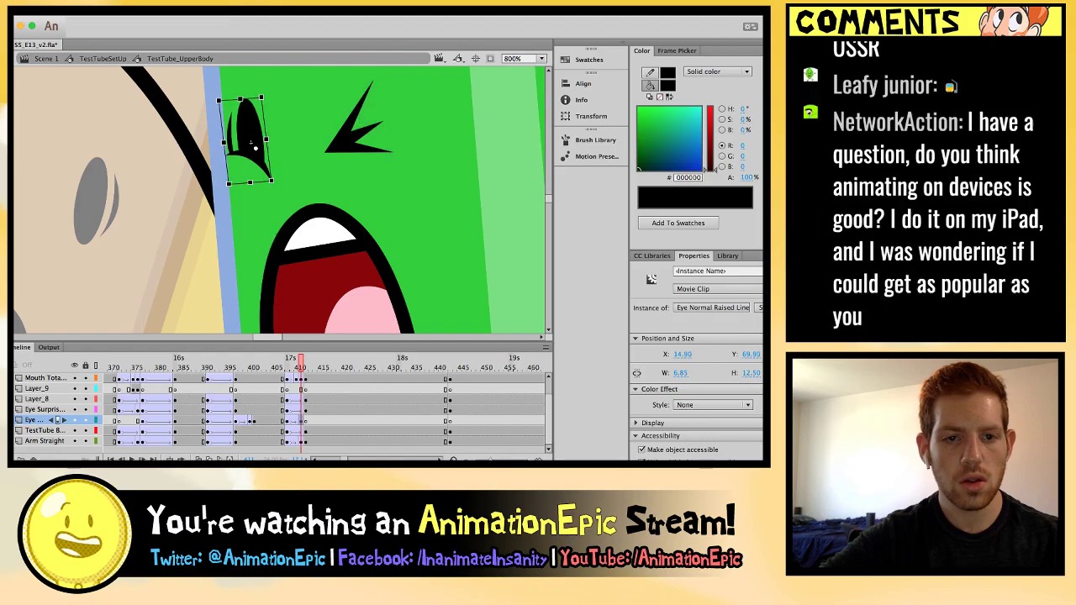
key("Return")
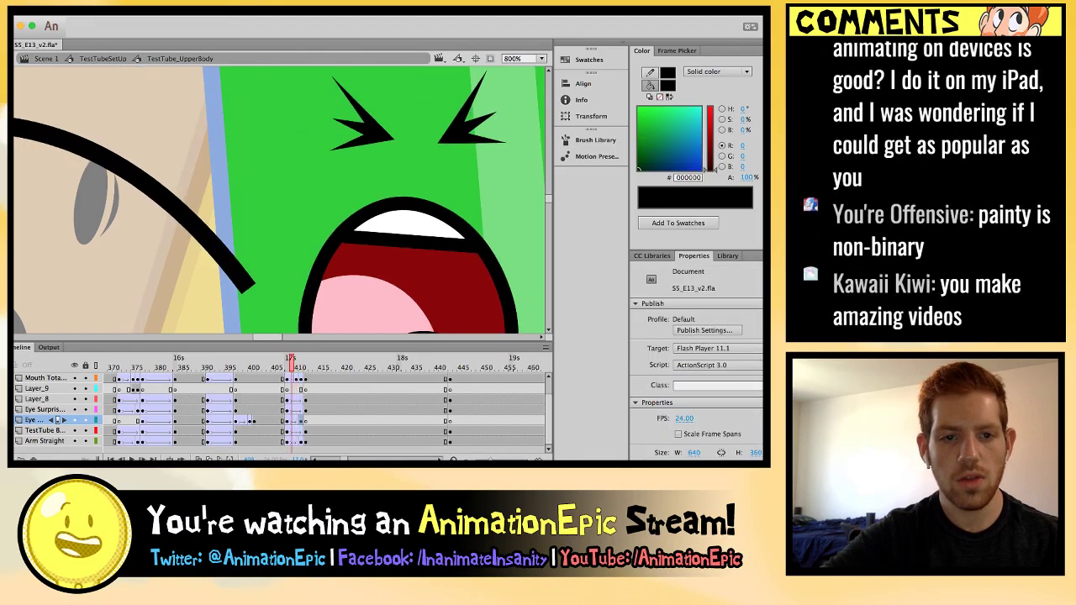
Narrow the raised-line eye at frame 411 to about 4.15 wide and swap it for the forced-closed right eye symbol.
key("super+minus")
key("super+minus")
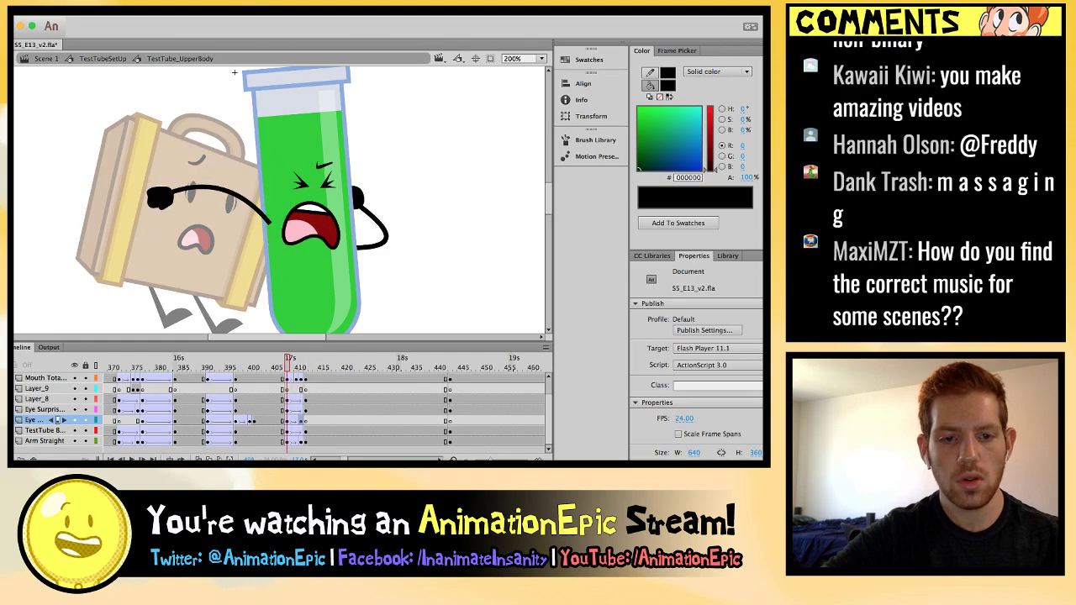
key("super+equal")
key("super+equal")
scroll(281, 202, "up", 6)
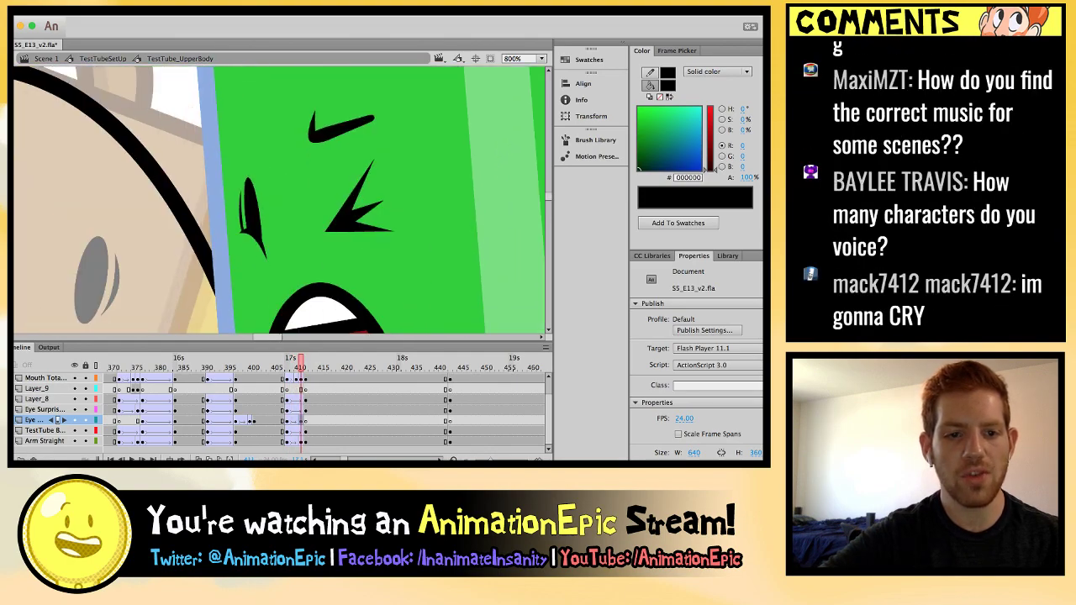
left_click(250, 217)
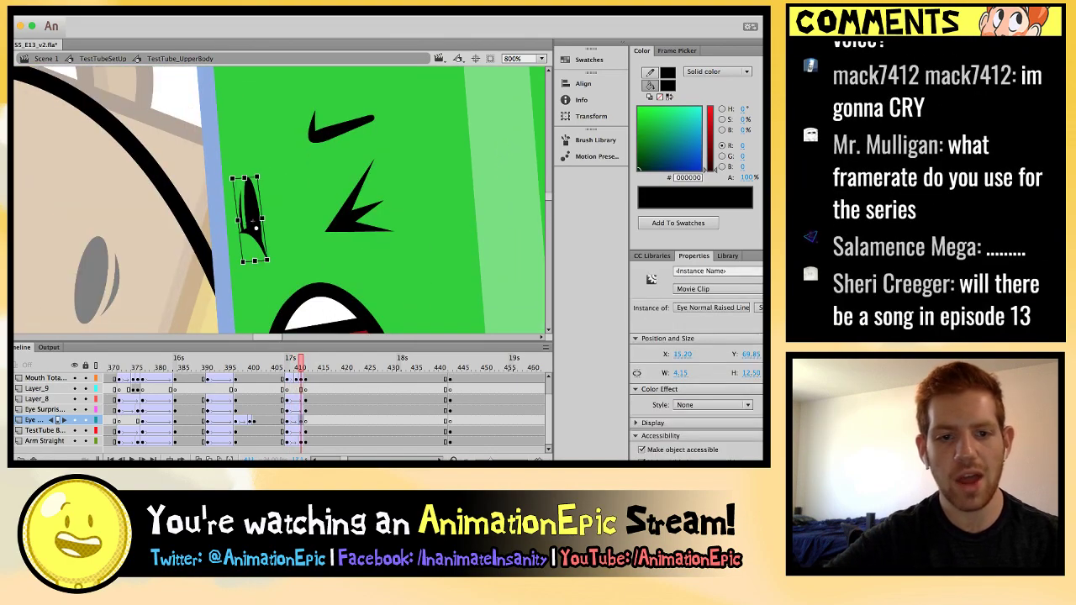
key("ctrl+Right")
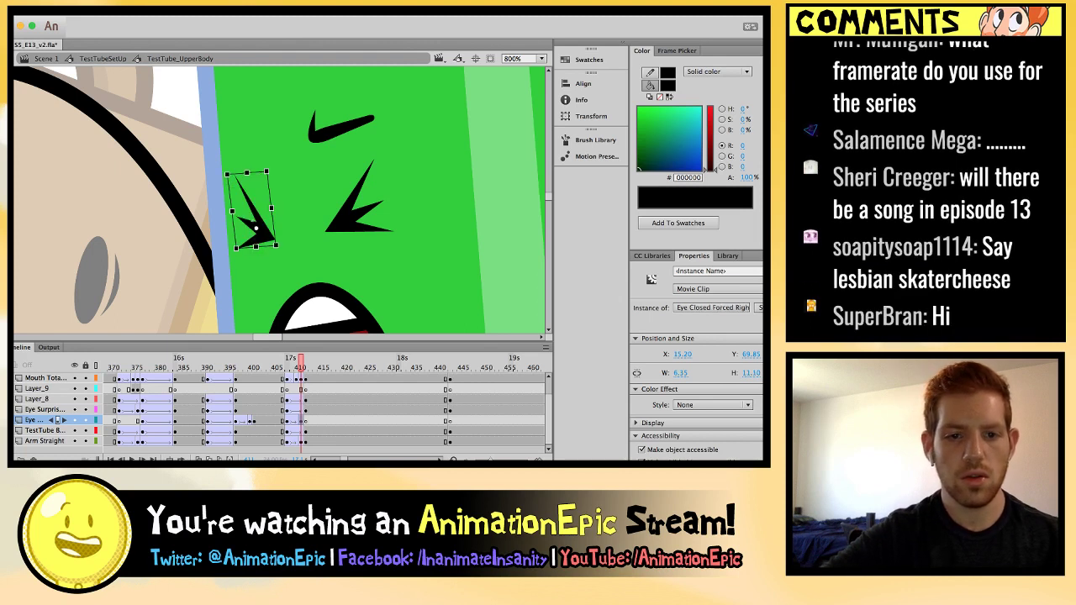
key("ctrl+shift+a")
Lower the slanted brow at frame 410 close above the closed eye, to about X 39.70, Y 72.15, and tilt it slightly.
key("ctrl+minus")
key("ctrl+minus")
key("comma")
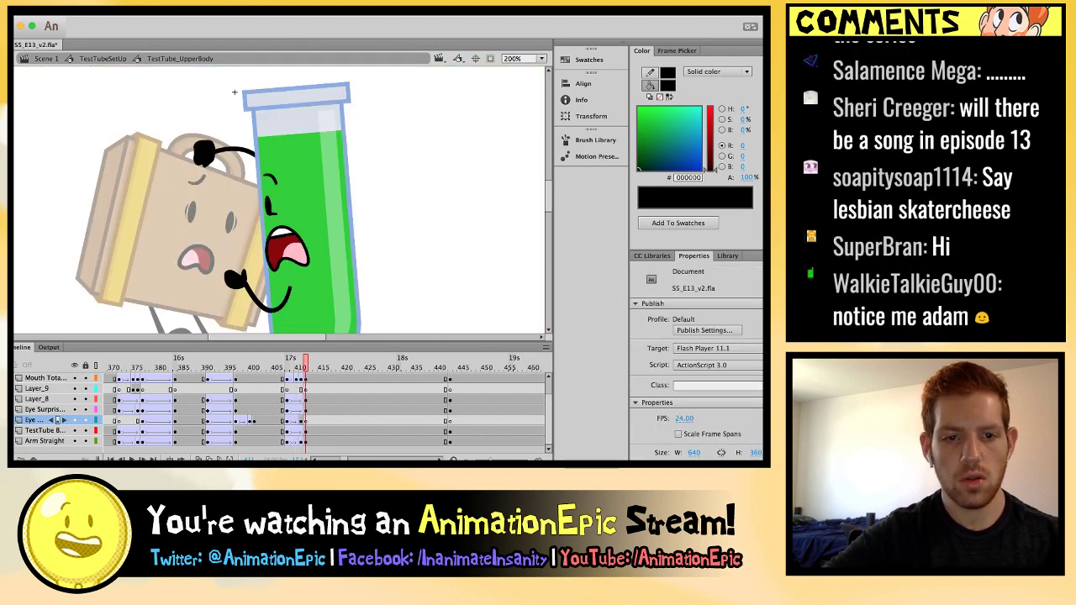
key("period")
key("super+equal")
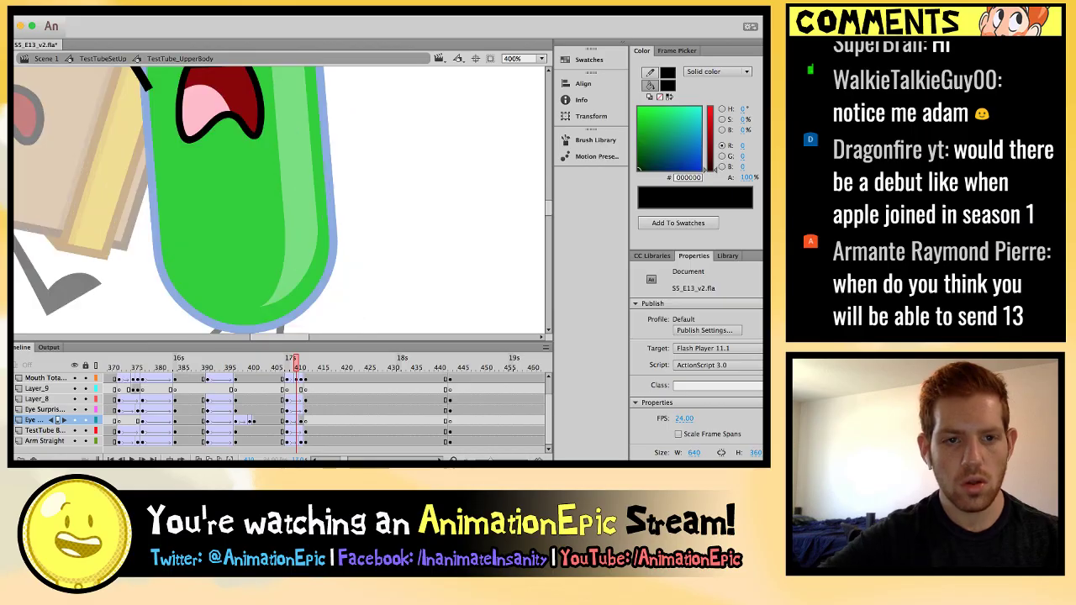
key("super+equal")
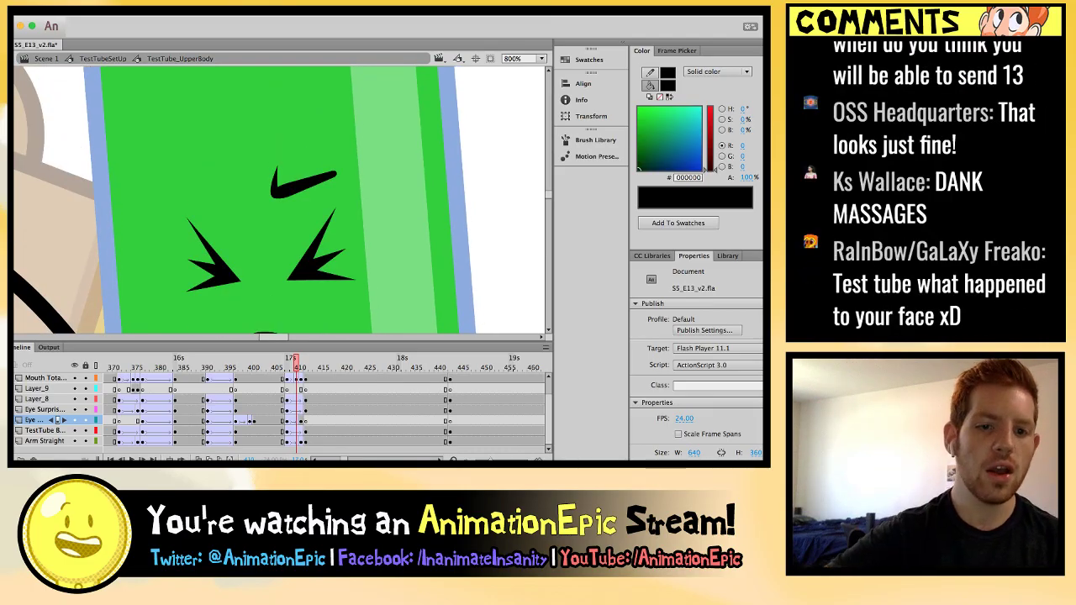
left_click(302, 181)
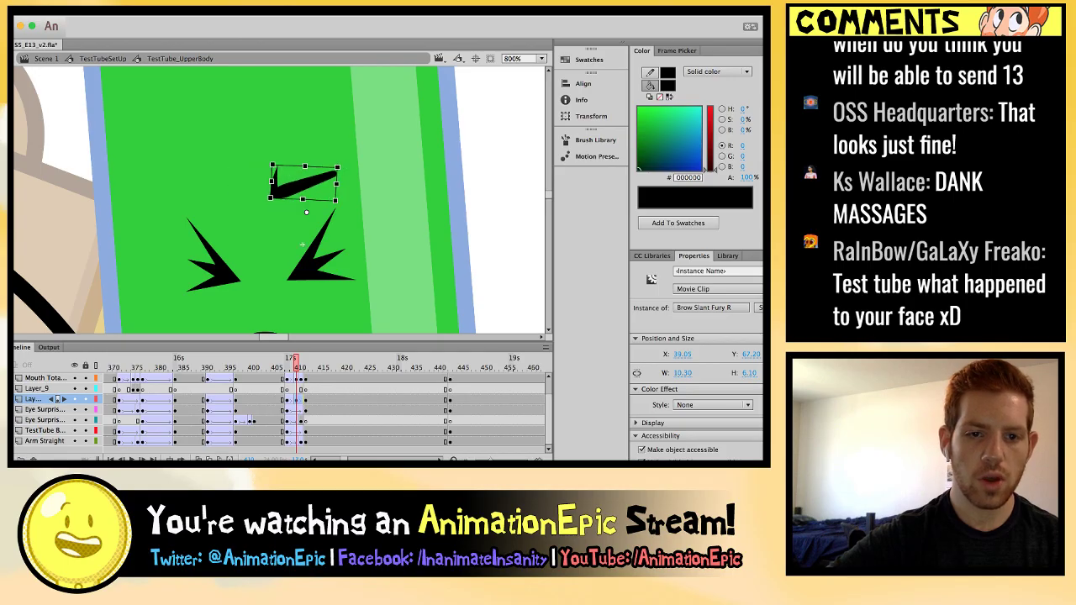
left_click_drag(335, 199, 320, 231)
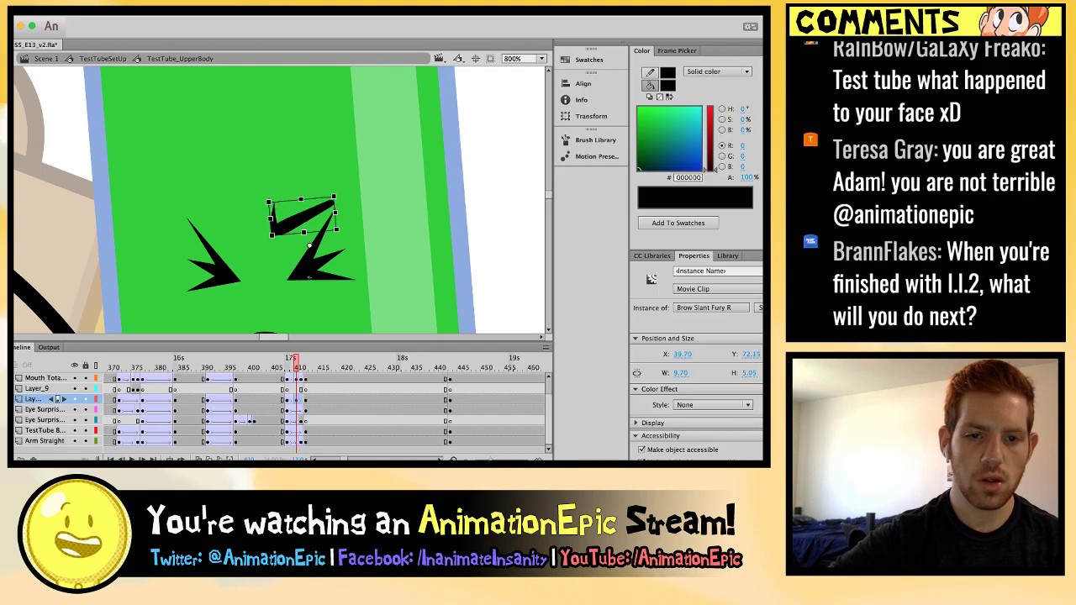
Key the slanted brow at frame 409 and adjust it to about X 46.20, Y 69.15.
key("comma")
key("comma")
key("comma")
key("period")
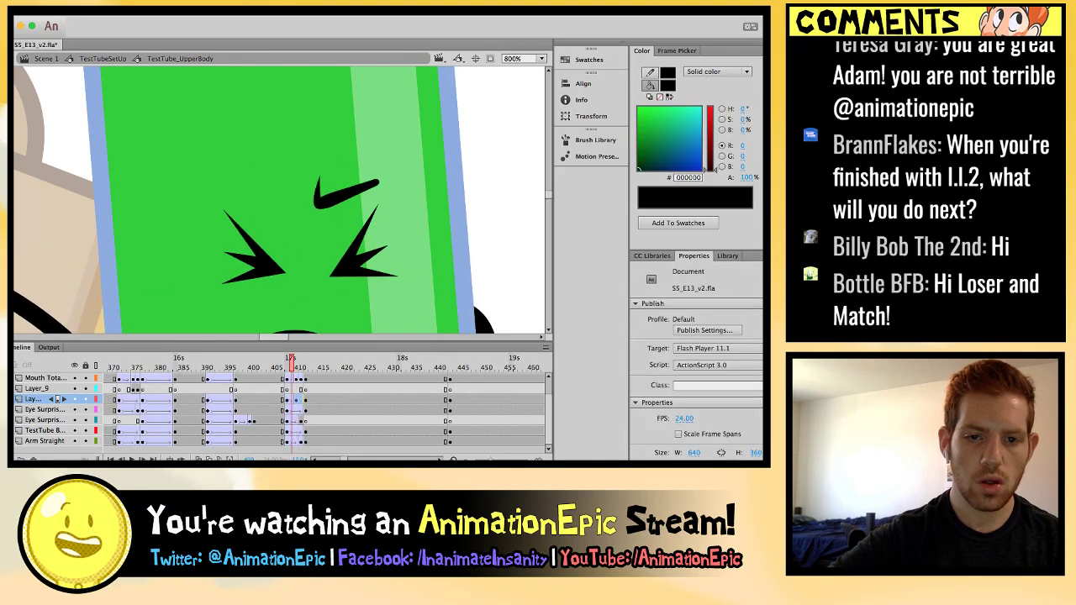
key("period")
key("period")
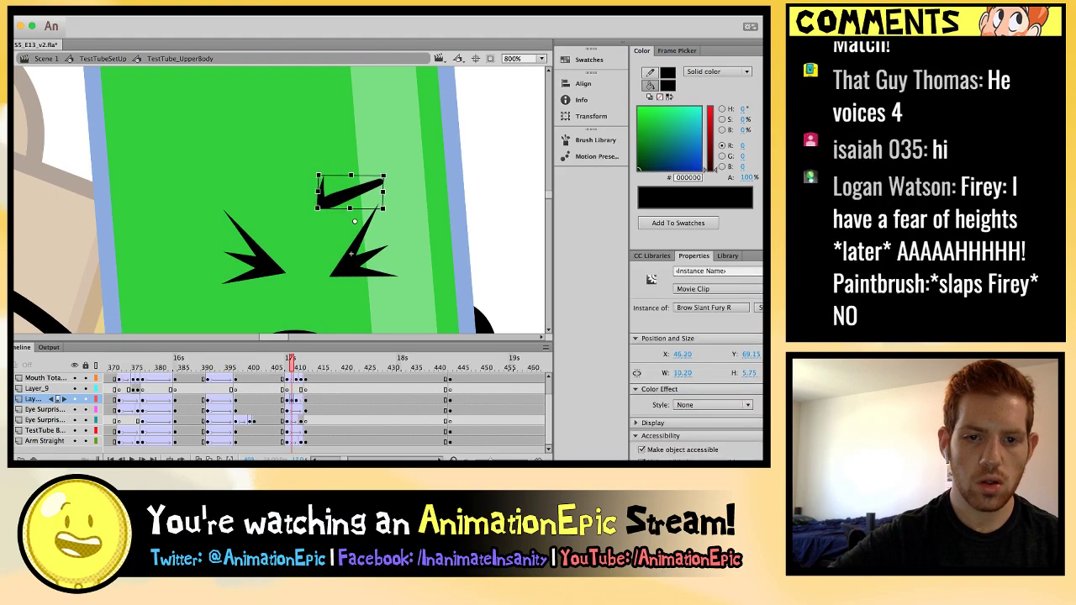
Rotate the slanted brow at frame 411 to a flatter tilt and position it at about X 27.65, Y 68.65.
key("period")
key("period")
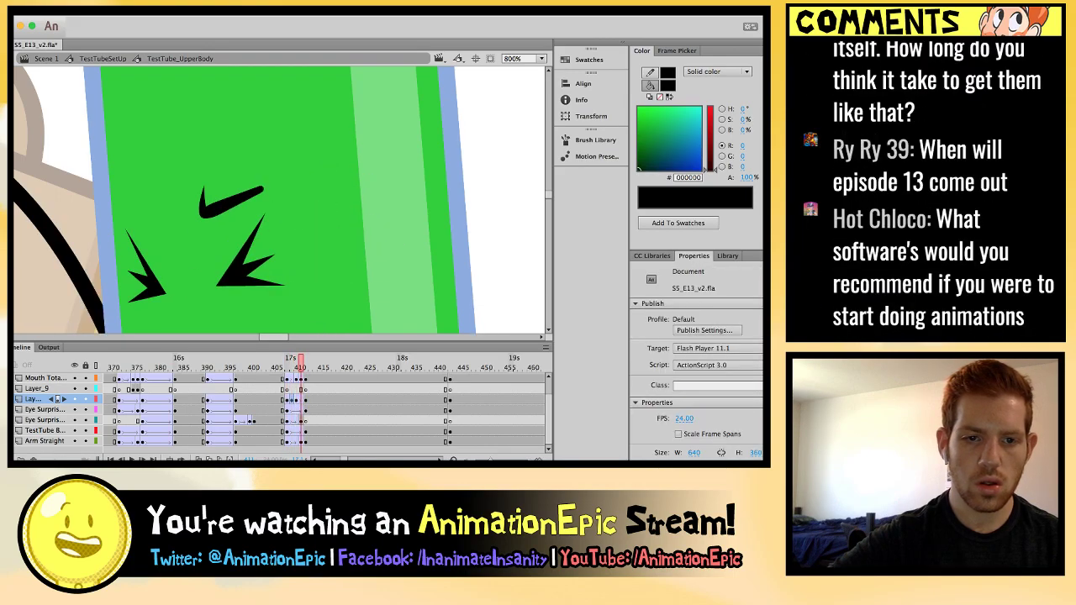
left_click(233, 204)
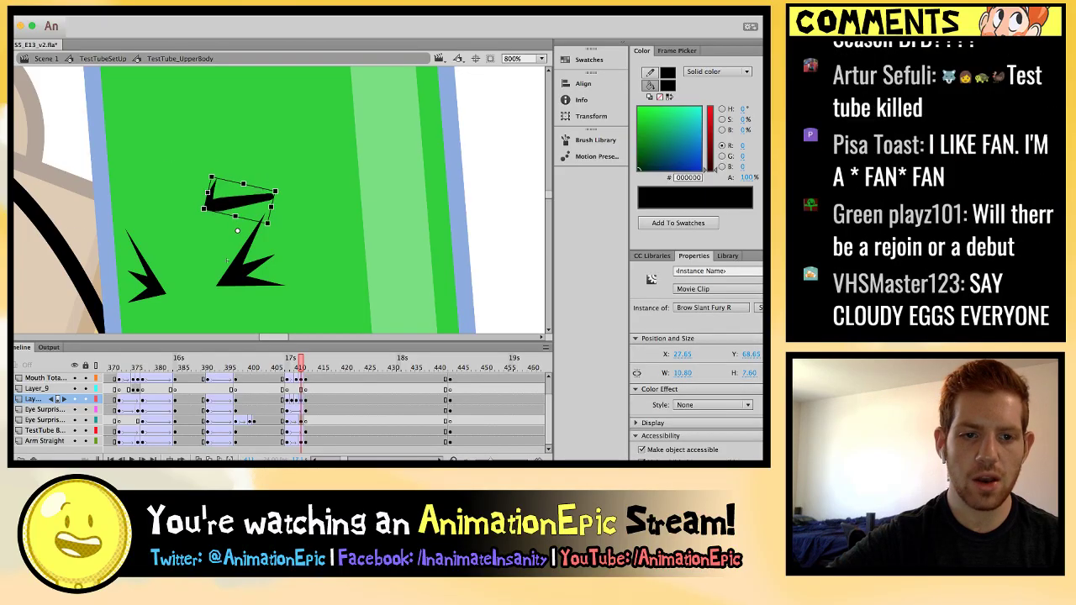
Review the turn frame by frame from frame 408 to the turned pose, close up and with both characters in view.
key("comma")
key("comma")
key("comma")
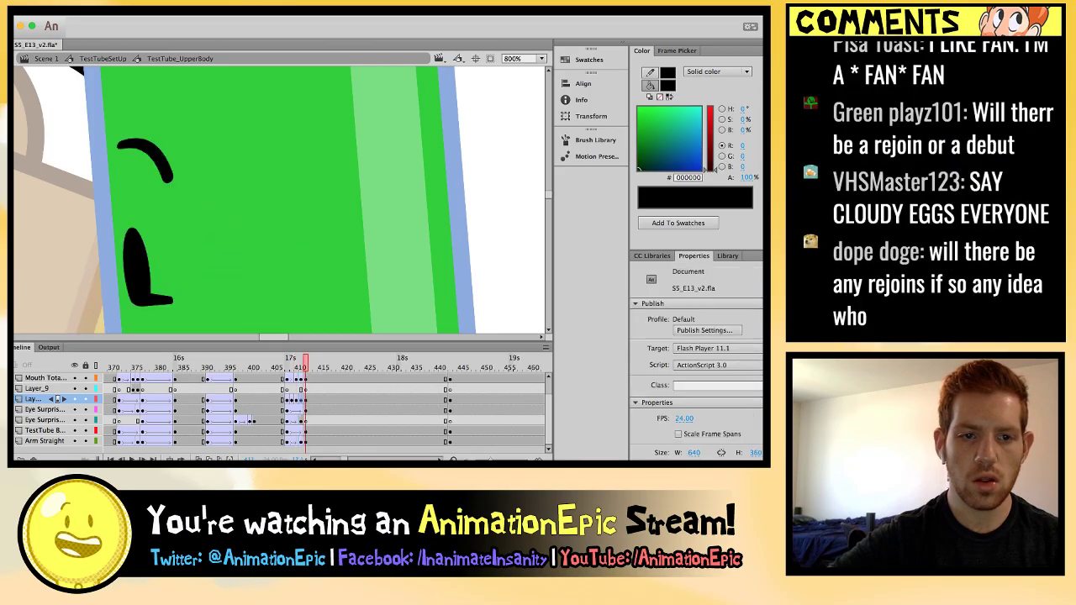
key("period")
key("period")
key("period")
key("period")
key("period")
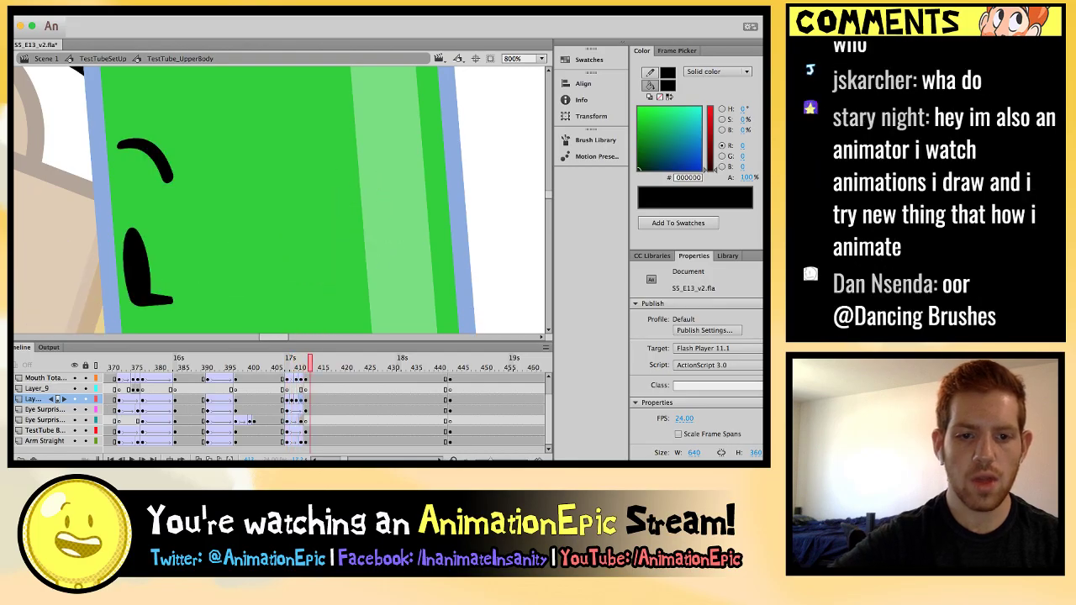
key("ctrl+minus")
key("ctrl+minus")
key("comma")
key("comma")
key("comma")
key("comma")
key("comma")
key("period")
key("period")
key("period")
key("period")
key("period")
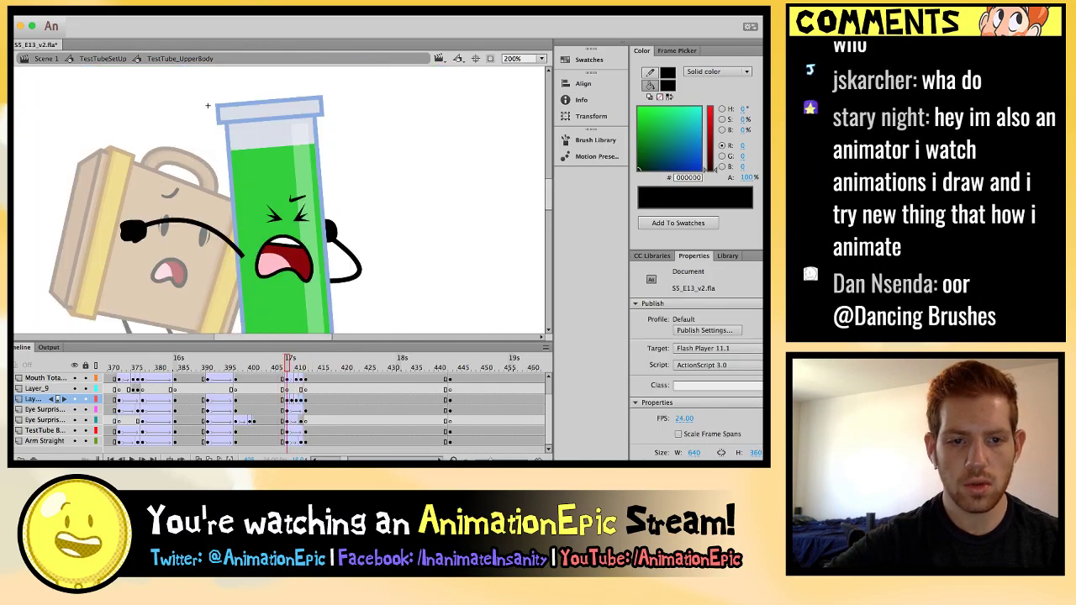
Tilt the slanted brow slightly at frame 410 and nudge it to about X 40.35, Y 72.25.
key("comma")
key("comma")
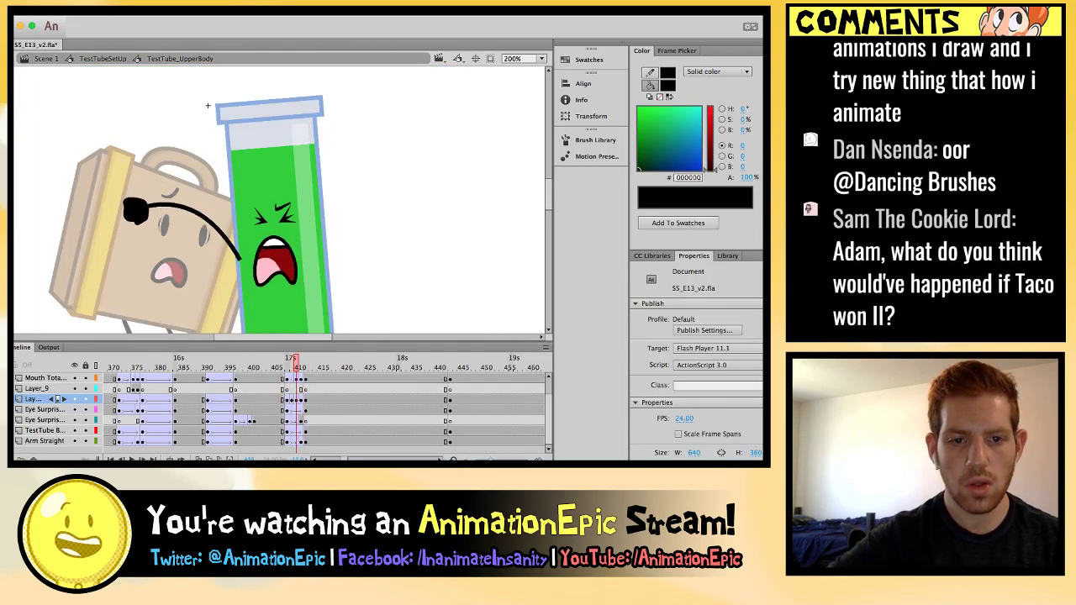
key("ctrl+equal")
key("ctrl+equal")
scroll(208, 105, "up", 5)
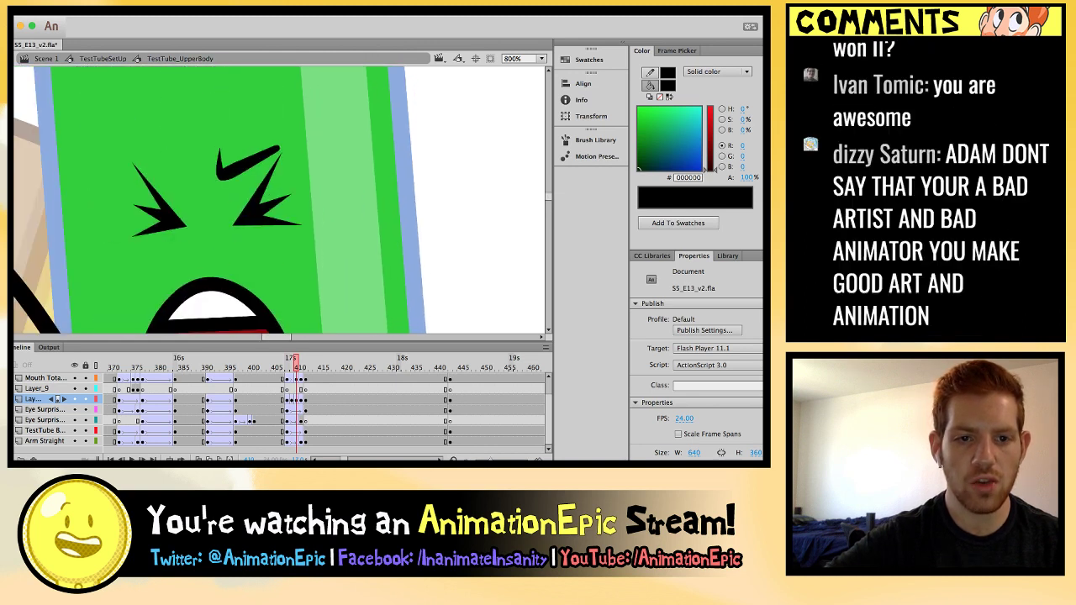
left_click(249, 160)
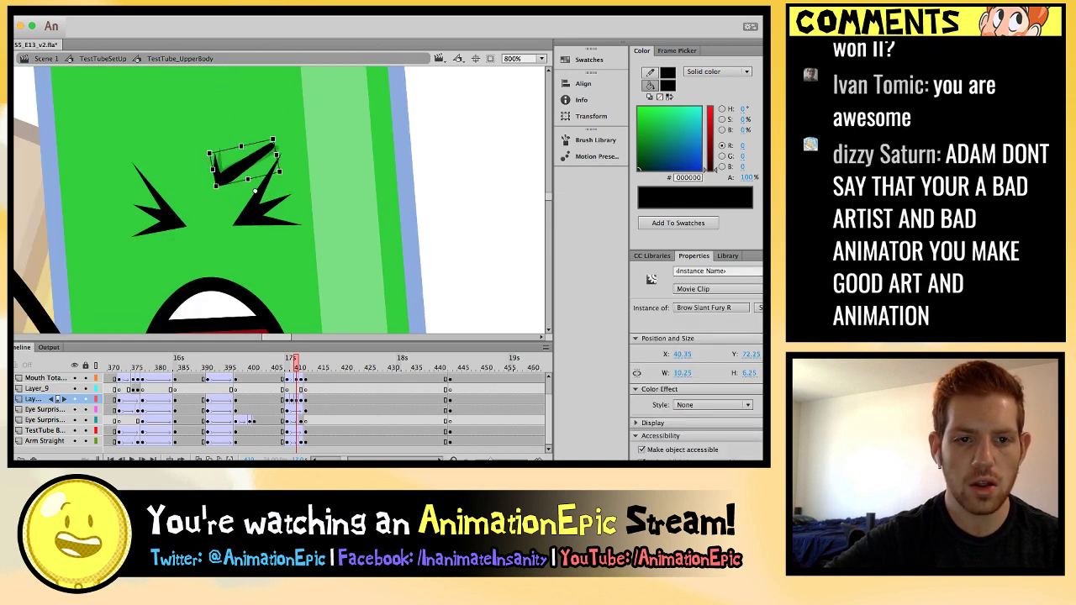
left_click_drag(209, 154, 207, 156)
key("Escape")
key("ctrl+minus")
key("ctrl+minus")
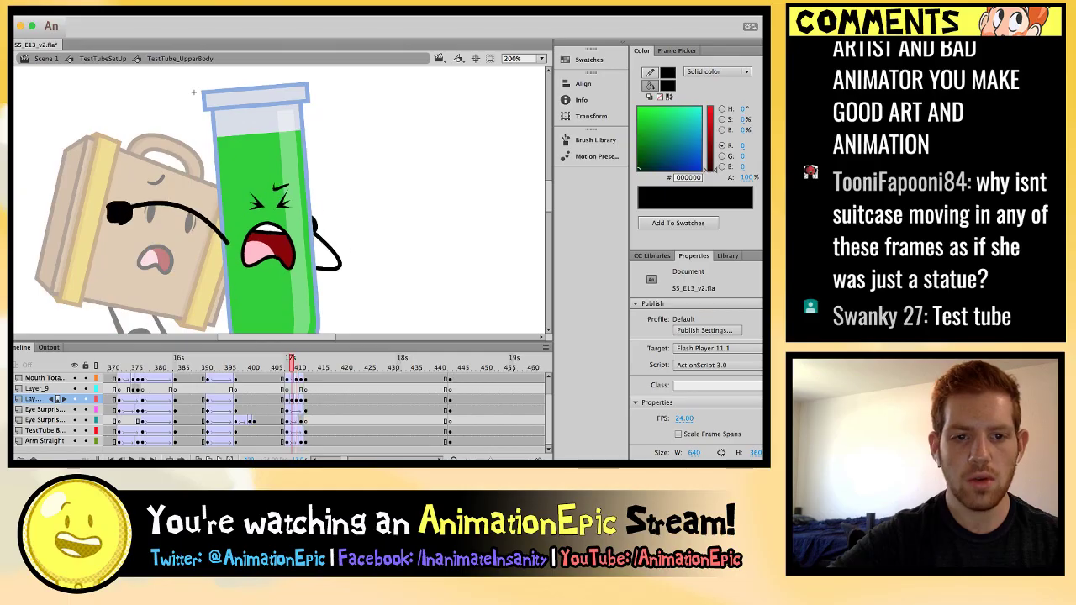
Raise the slanted brow at frame 410 away from the closed eye, to about X 42.50, Y 69.50.
key("ctrl+equal")
key("ctrl+equal")
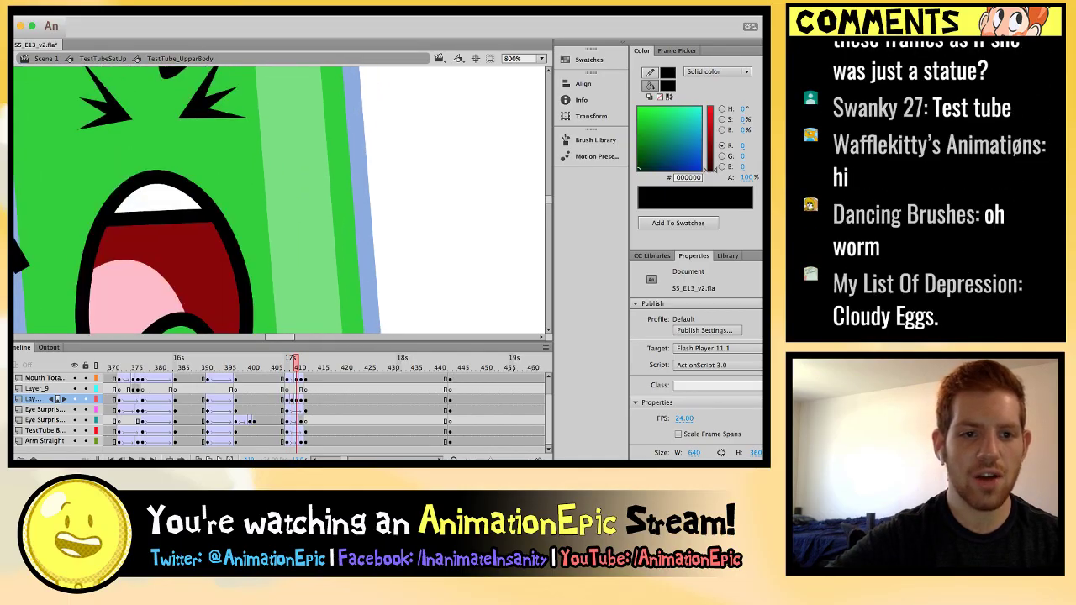
scroll(278, 202, "up", 2)
left_click(198, 194)
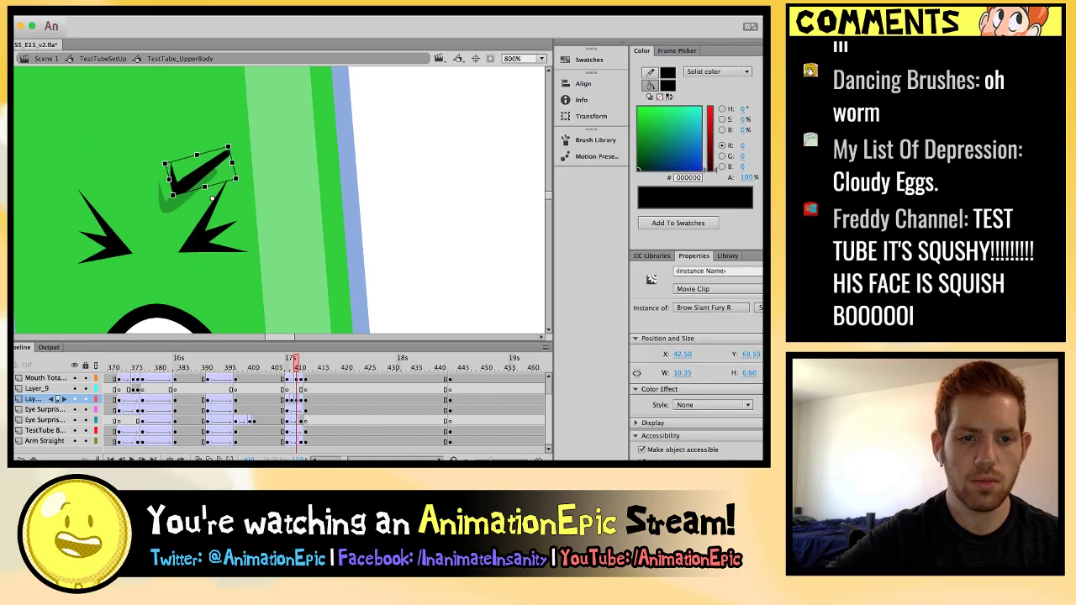
key("Escape")
key("ctrl+minus")
key("ctrl+minus")
key("period")
key("period")
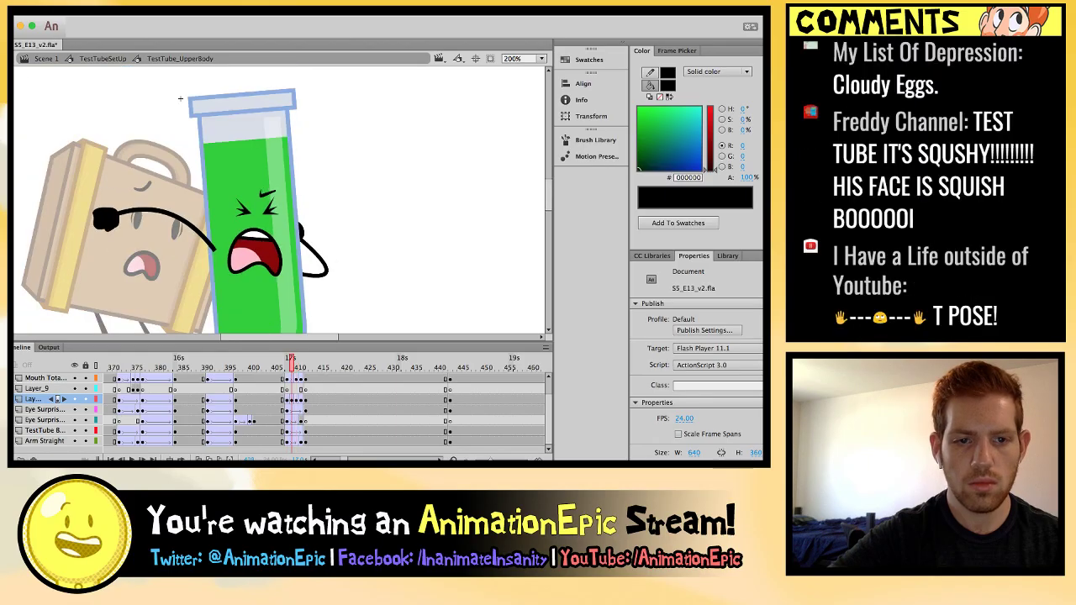
key("comma")
key("comma")
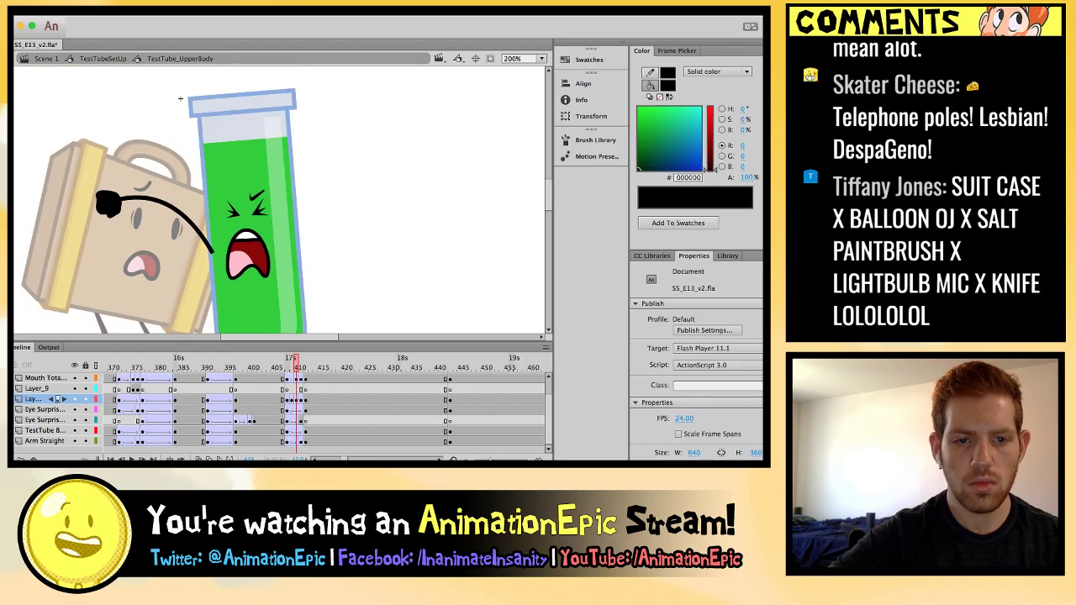
Move the mouth, both closed eyes and the slanted brow slightly lower together at frame 410.
scroll(214, 227, "up", 4)
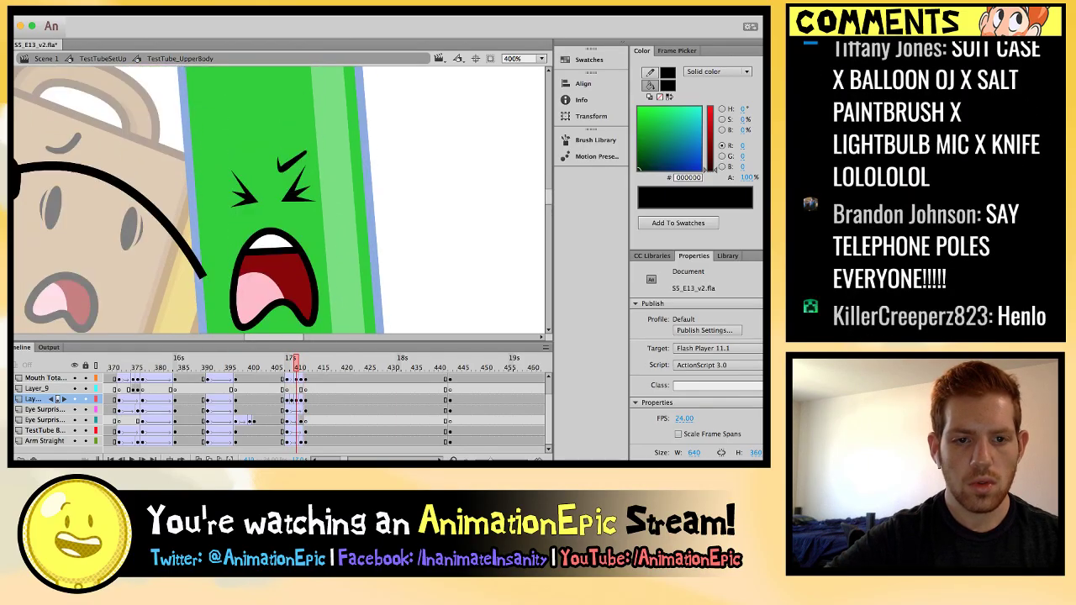
left_click(244, 192)
mouse_move(244, 192)
left_mouse_down()
mouse_move(210, 170)
mouse_move(247, 192)
left_mouse_up()
left_click(263, 240)
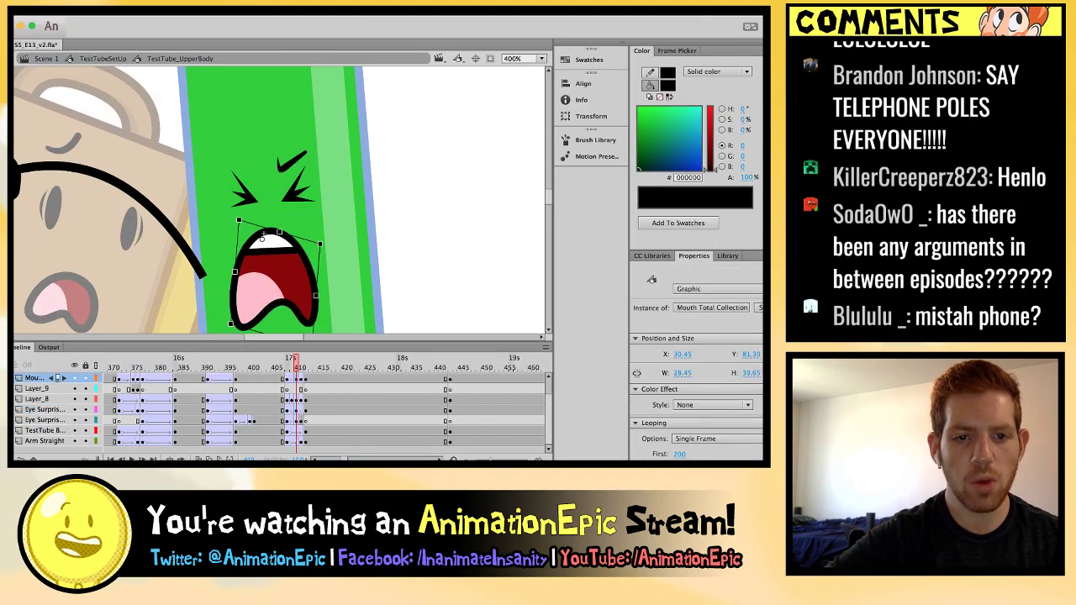
left_click(243, 194, "shift")
left_click(268, 254)
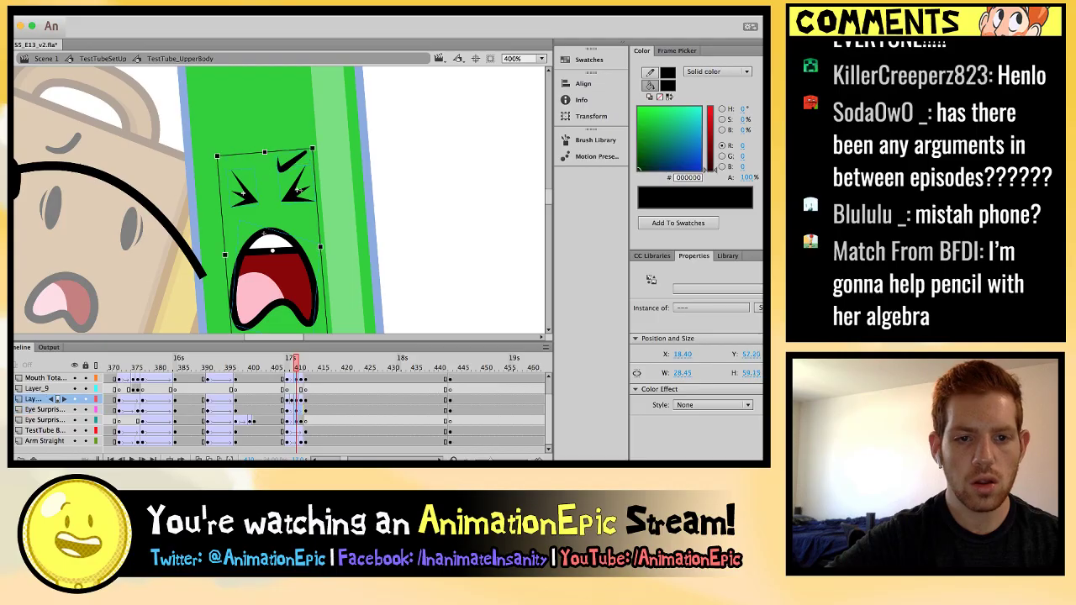
key("period")
key("period")
key("period")
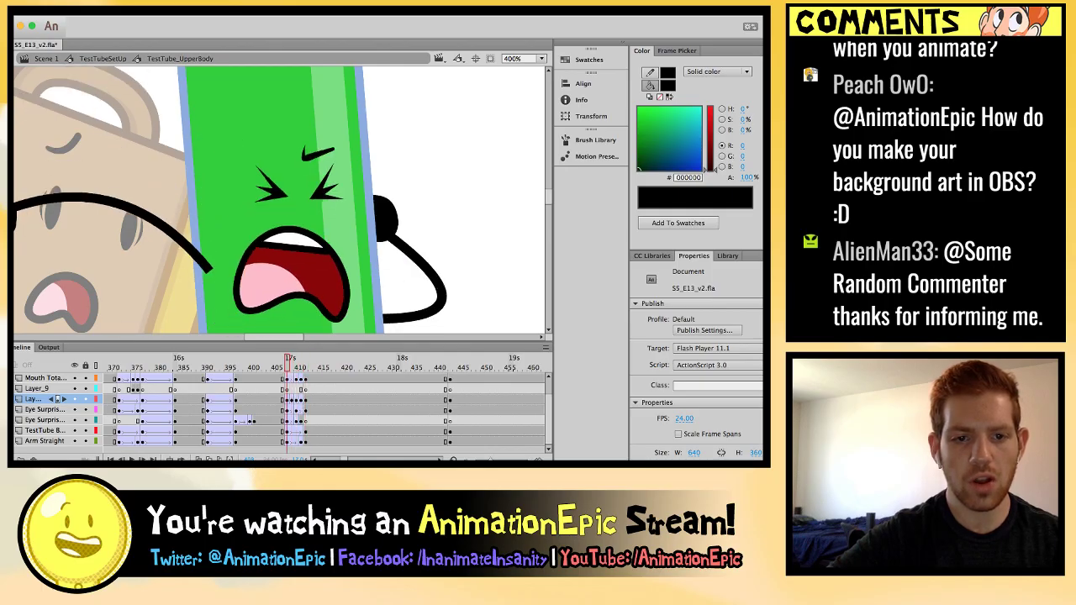
Review the lowered face through the turn frame by frame with both characters in view.
key("super+minus")
key("super+minus")
key("comma")
key("comma")
key("comma")
key("comma")
key("comma")
key("comma")
key("comma")
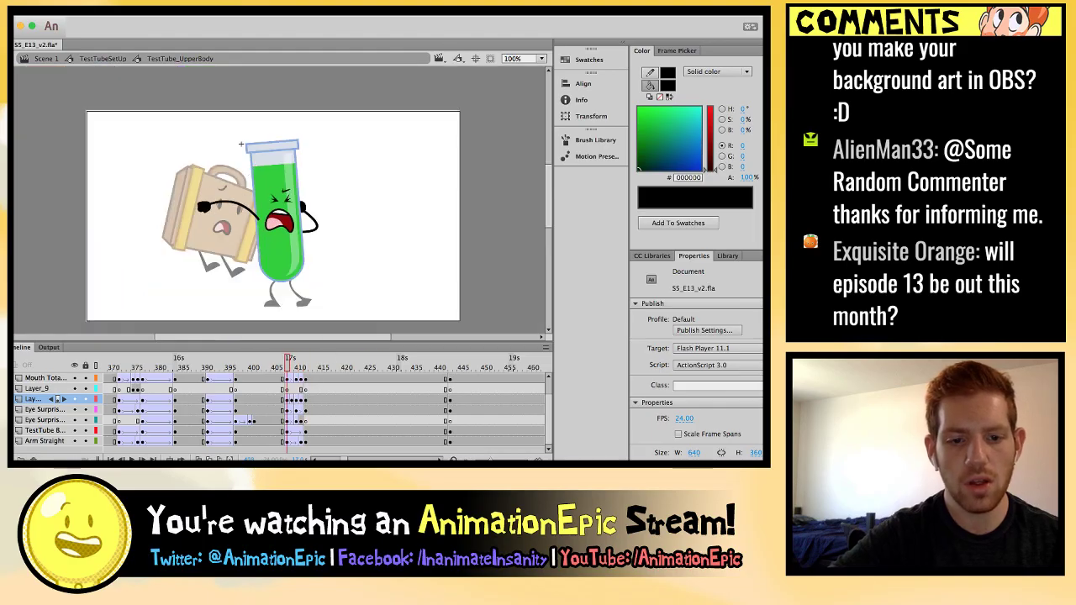
Rotate the curled arm behind the body outward at frame 409 so its hand stays in view, at about X 55.50, Y 107.10.
key("super+equal")
key("super+equal")
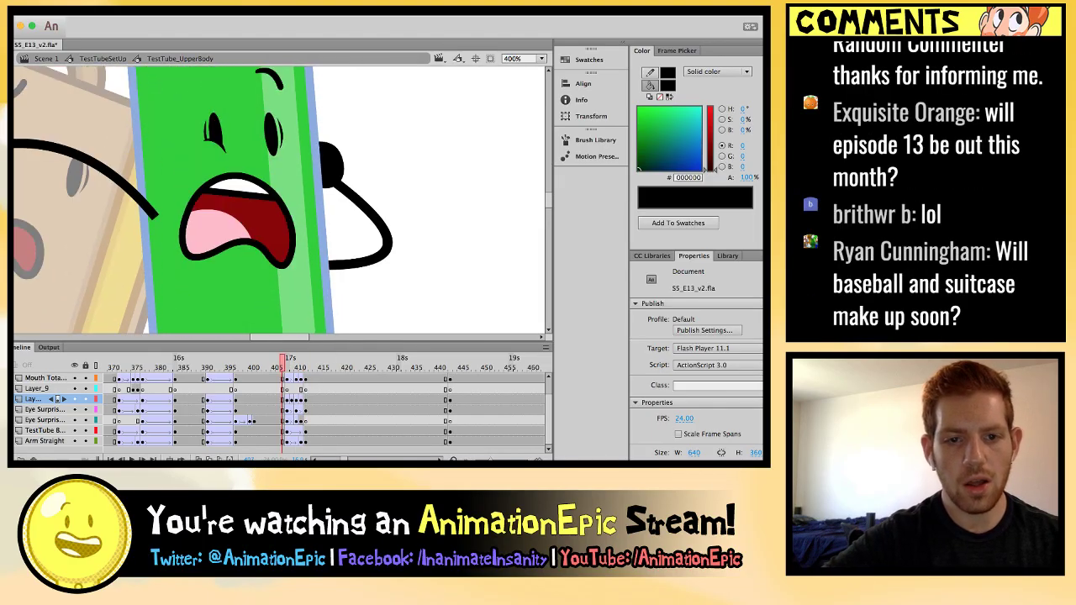
left_click(383, 223)
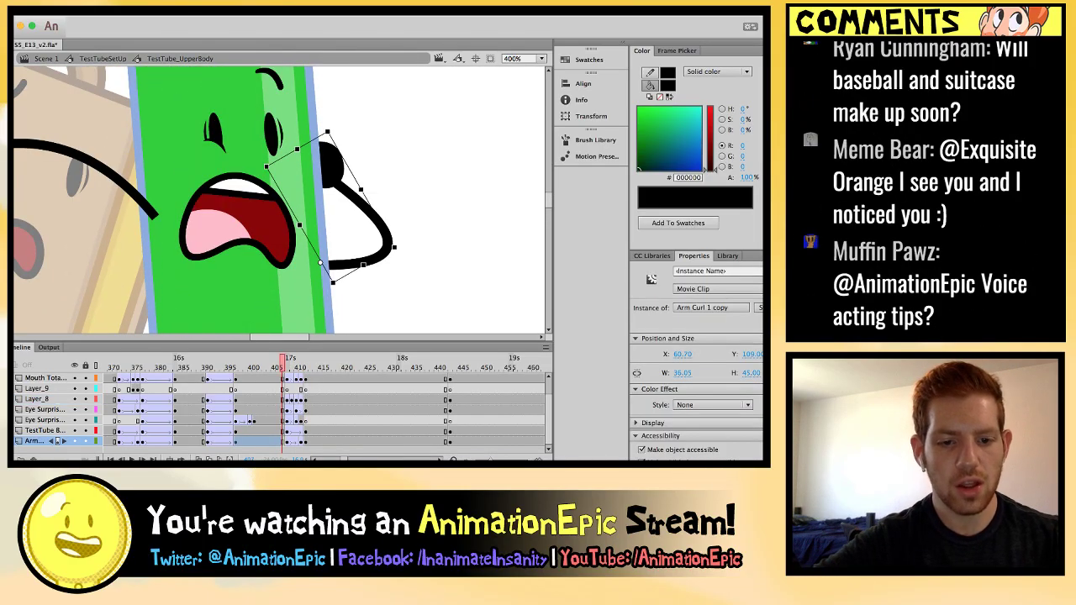
key("period")
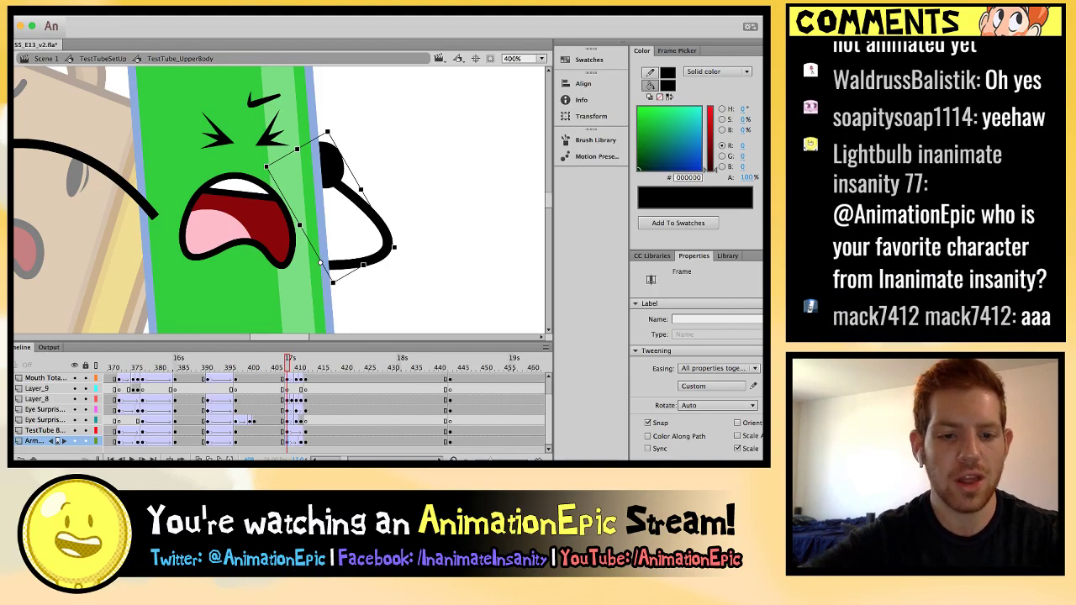
key("period")
key("period")
key("comma")
key("comma")
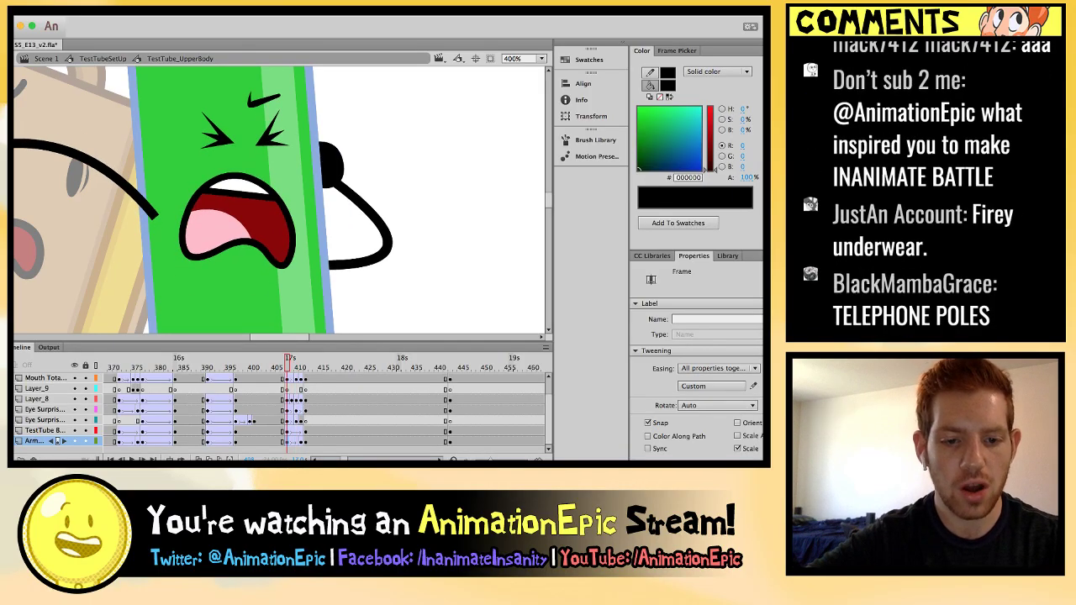
key("period")
key("period")
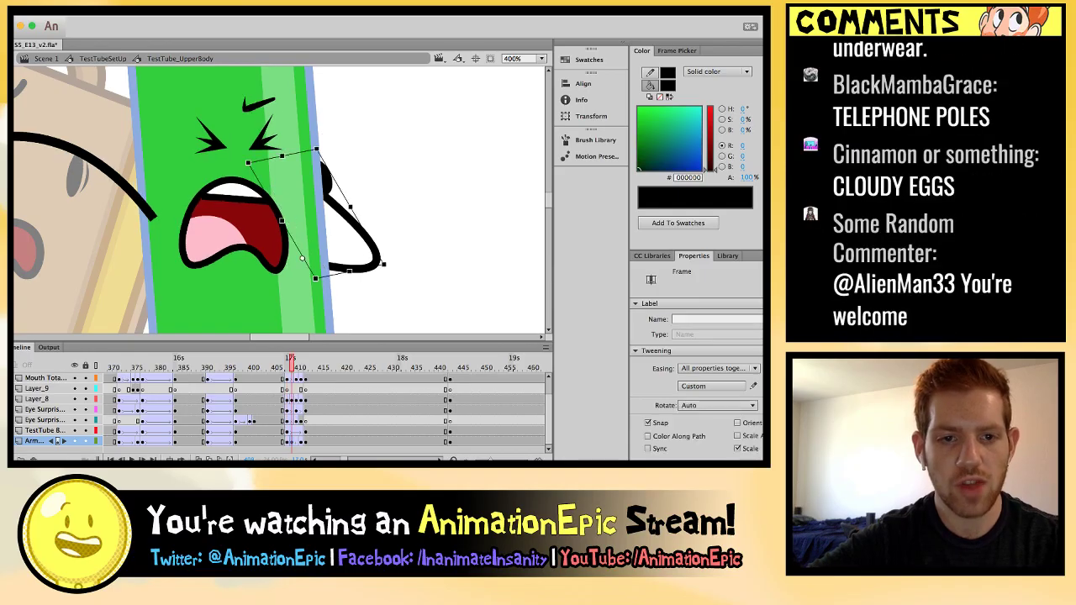
key("ctrl+z")
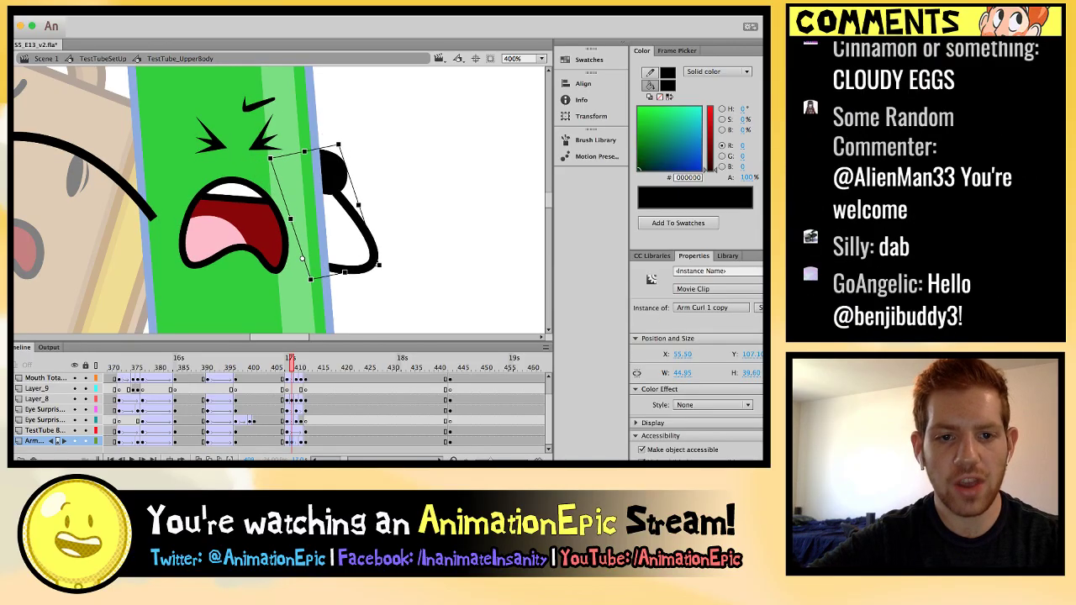
key("Escape")
Place a copy of the curled arm on Layer_9 at frame 410, in front of the body.
key("period")
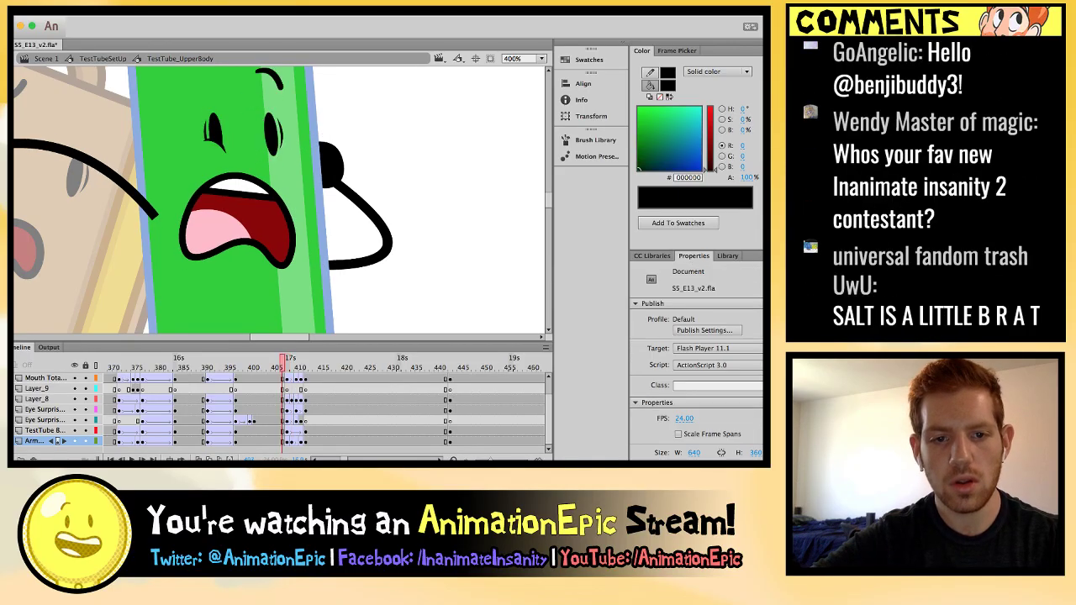
key("comma")
key("period")
key("period")
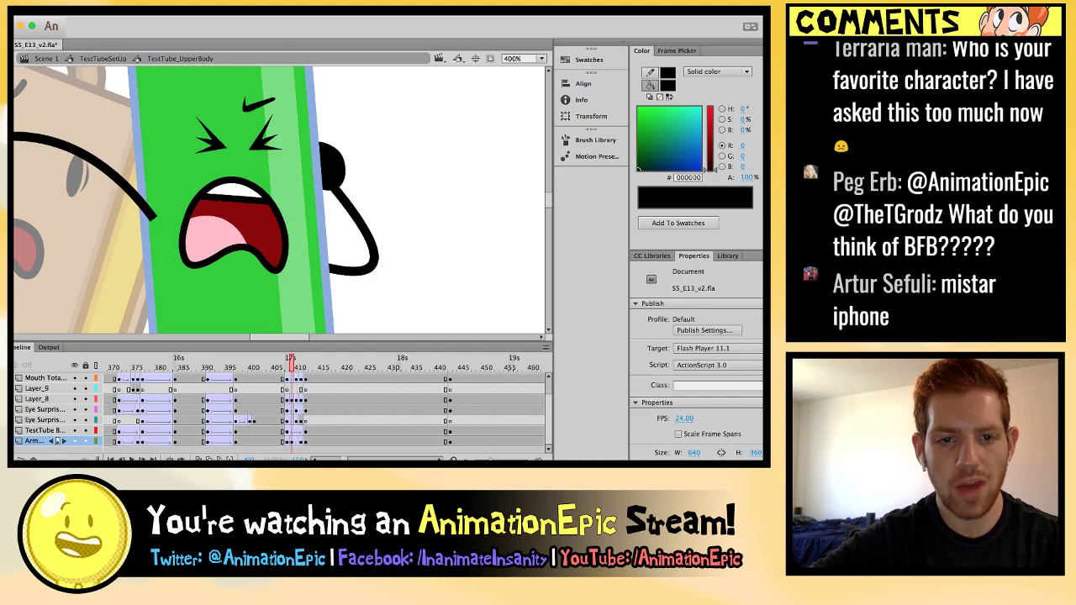
key("comma")
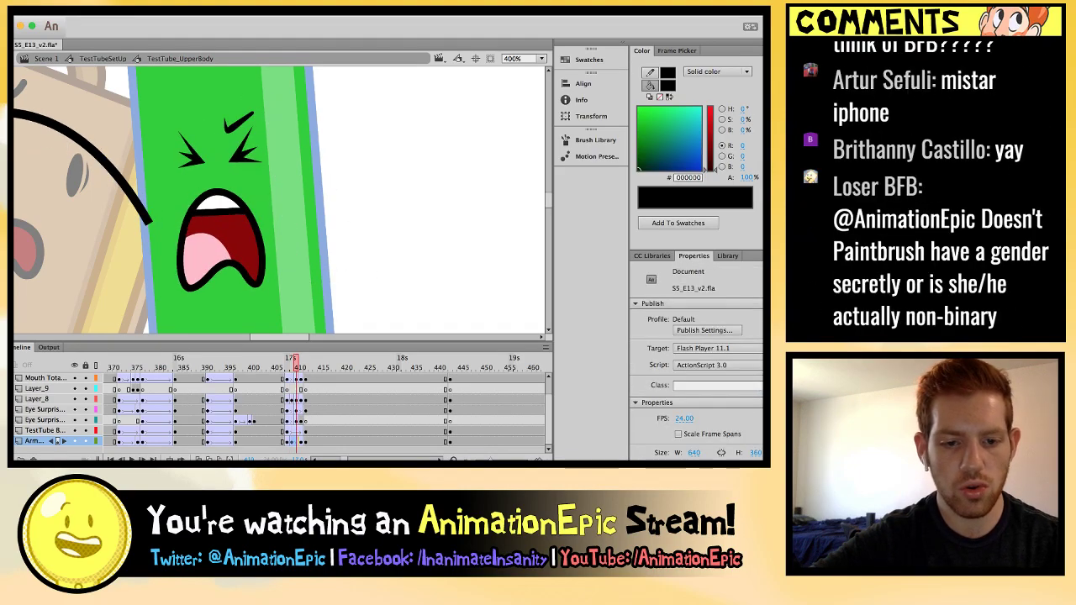
key("period")
key("comma")
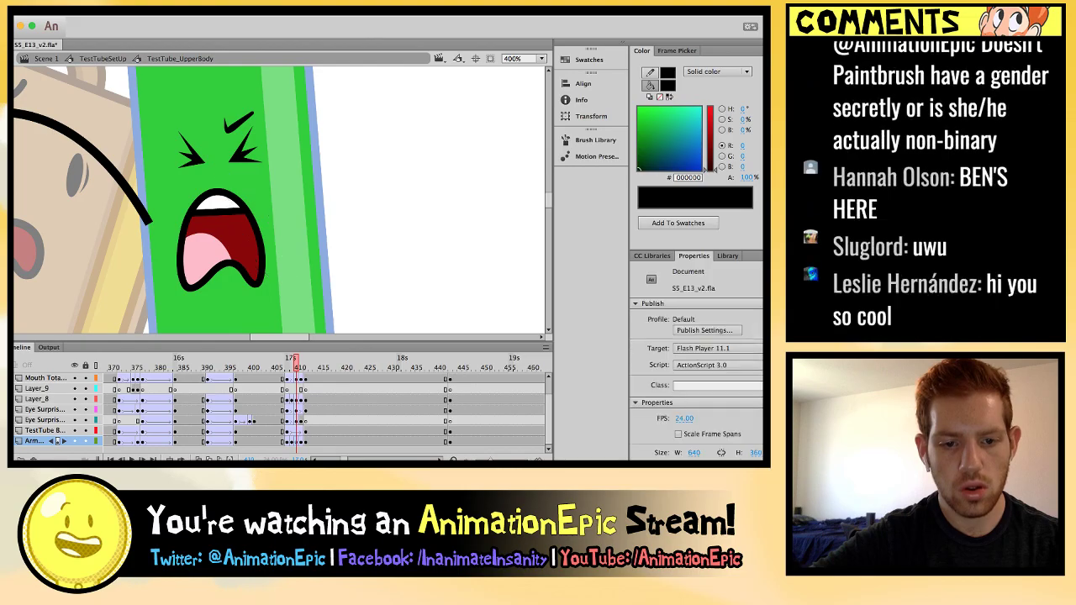
scroll(278, 412, "up", 2)
left_click(298, 410)
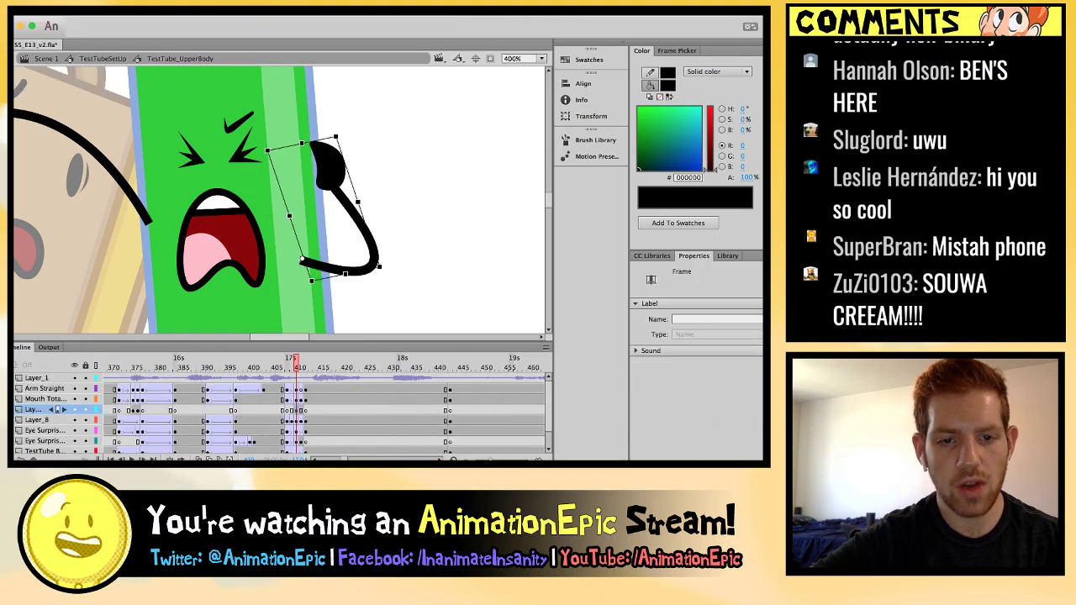
Swing and stretch the curled arm copy on Layer_9 so its elbow points down across the body, at about X 56.00, Y 106.00, for frames 410 and 411.
key("period")
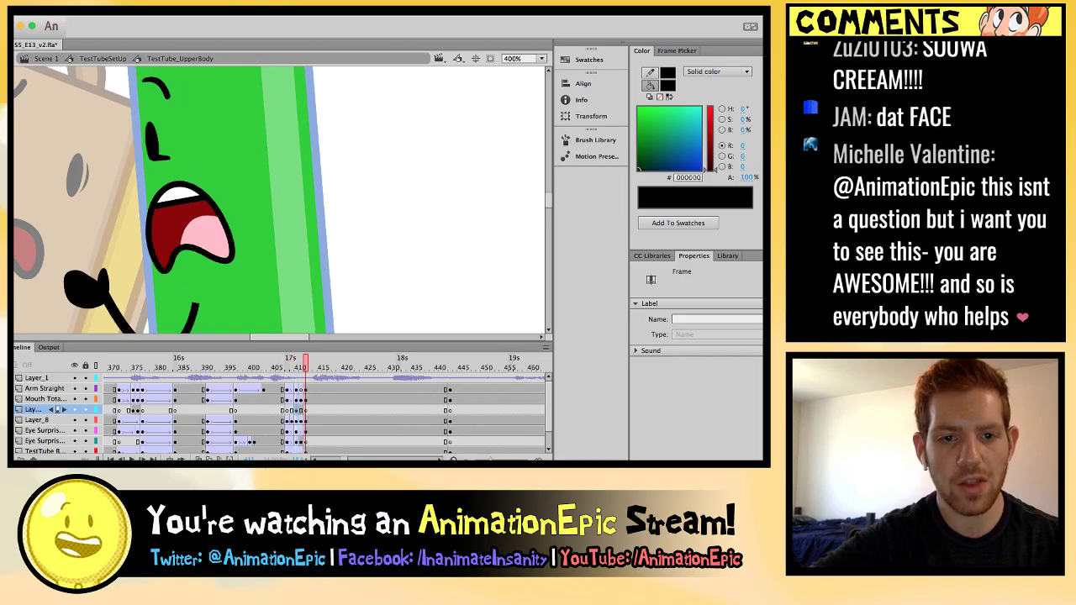
scroll(282, 200, "down", 3)
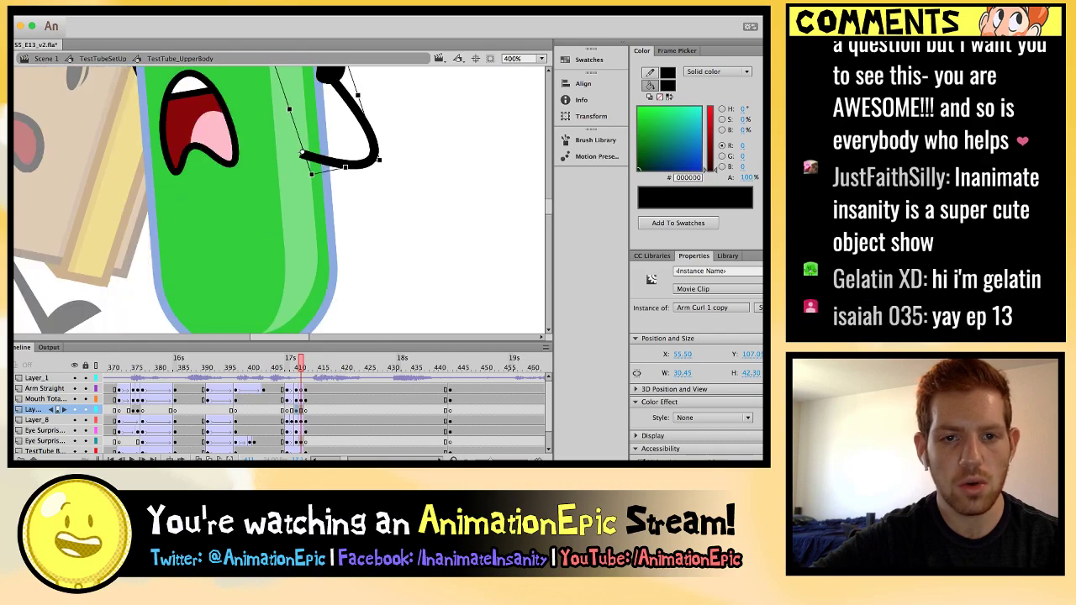
left_click_drag(380, 160, 341, 230)
key("ctrl+z")
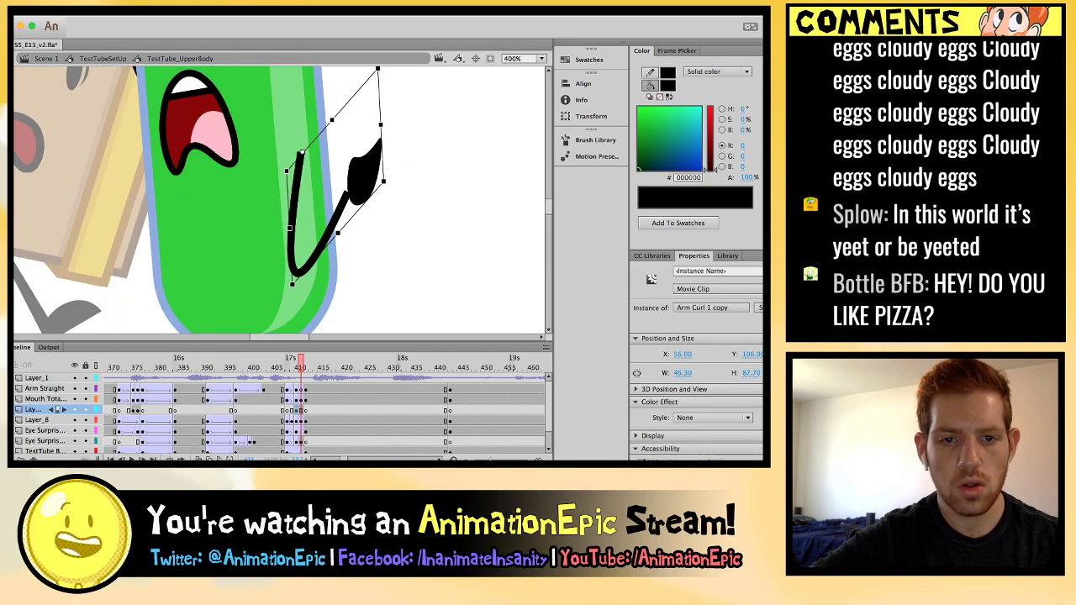
key("comma")
key("period")
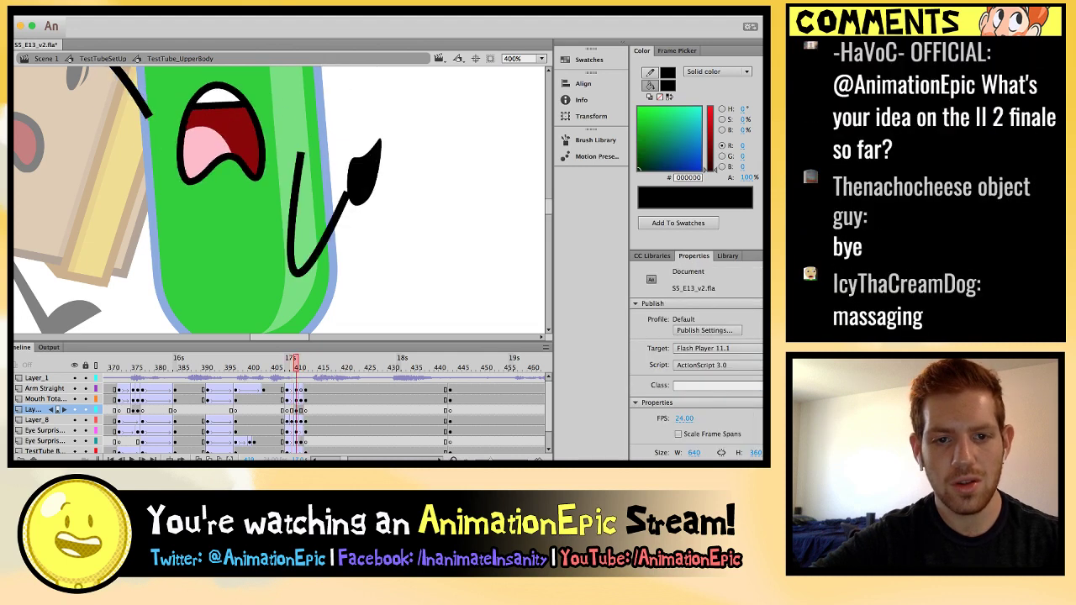
key("comma")
key("period")
key("period")
key("comma")
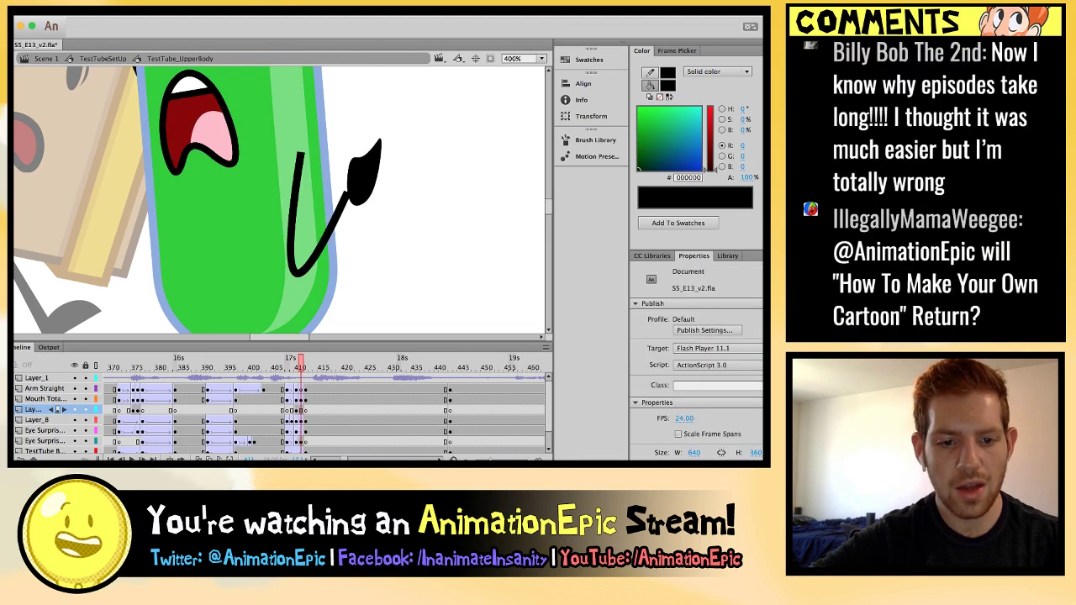
Replace the curled arm at frame 411 with the Arm Straight symbol hanging down from the shoulder at about X 56.05, Y 105.85.
left_click(301, 410)
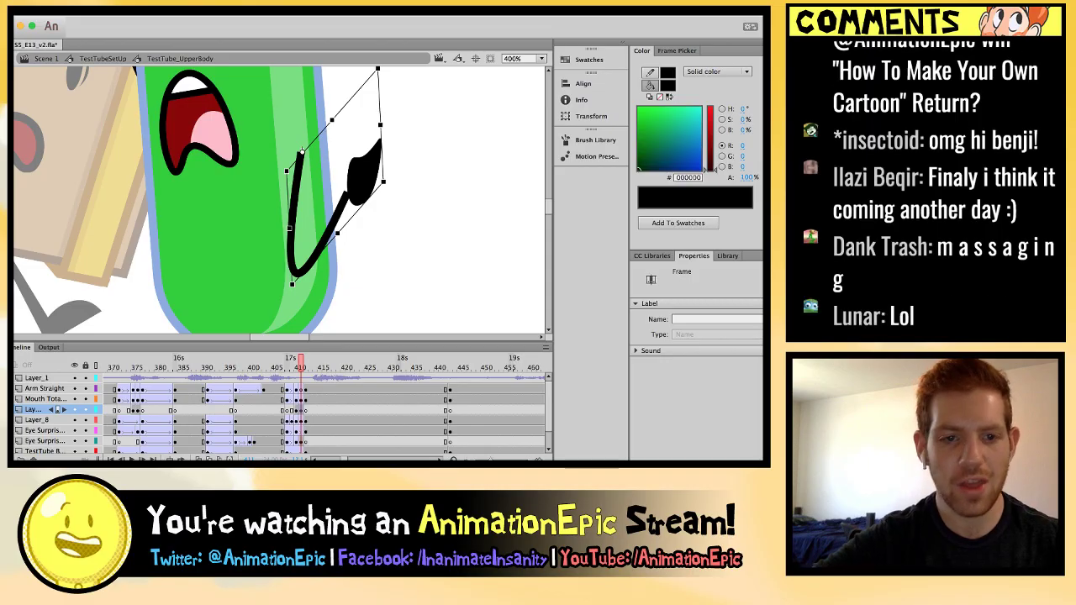
key("ctrl+z")
key("ctrl+z")
key("ctrl+z")
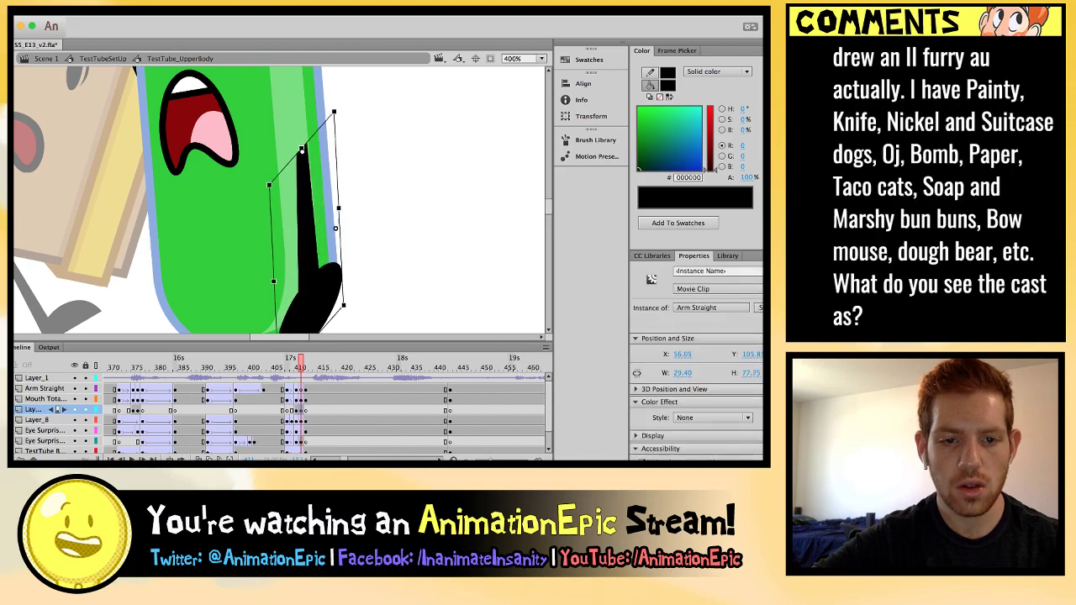
scroll(282, 201, "down", 2)
key("Escape")
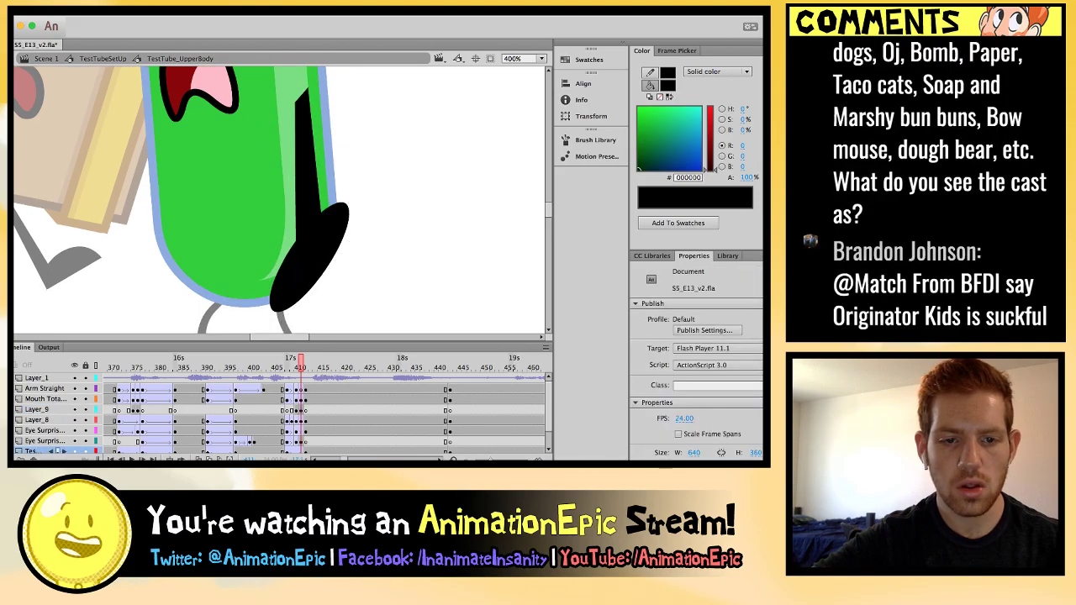
left_click(302, 219)
left_click_drag(340, 202, 326, 221)
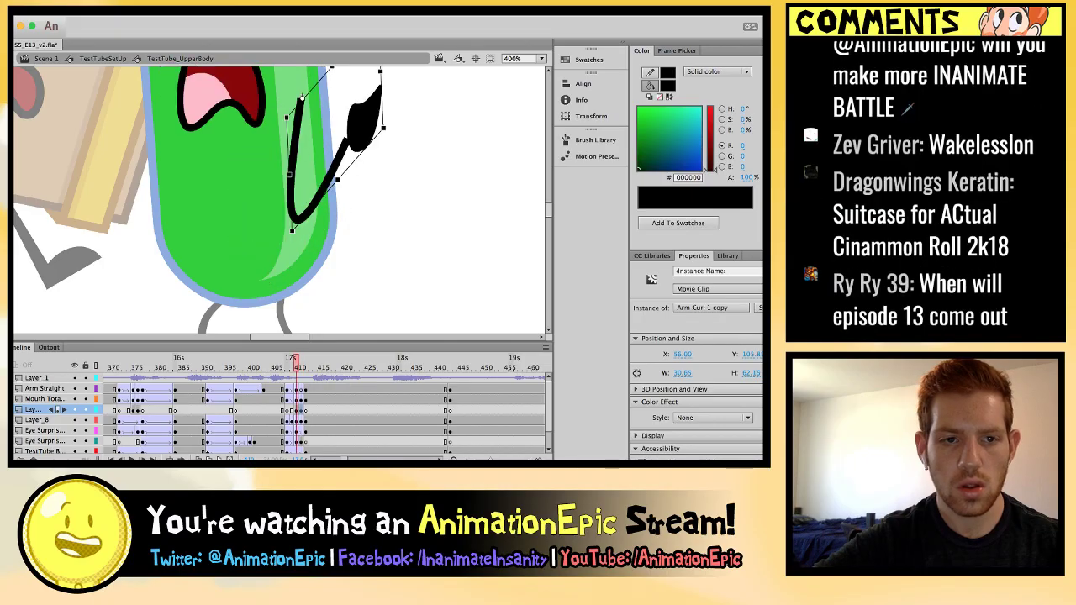
Adjust the curled arm on Layer_9 at frame 410 and check the turn with both characters in view.
key(".")
left_click(252, 218)
left_click_drag(278, 278, 218, 328)
key(".")
key(".")
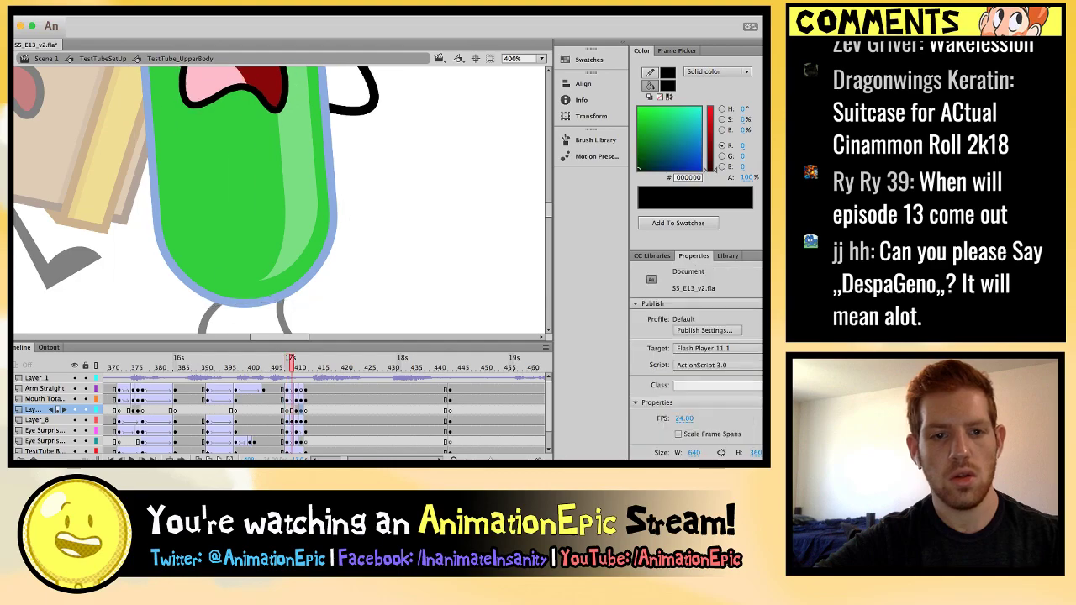
key(".")
key("ctrl+minus")
key("ctrl+minus")
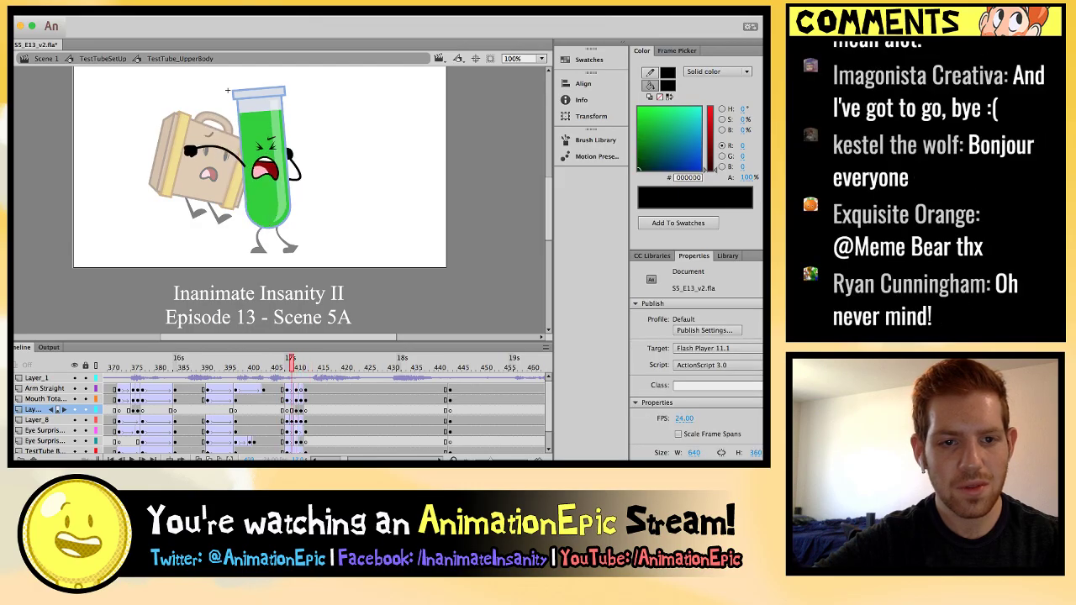
Insert keyframes on all the upper body layers at frame 419, after checking the turn frame by frame.
key(".")
key(".")
key(".")
key(".")
key(".")
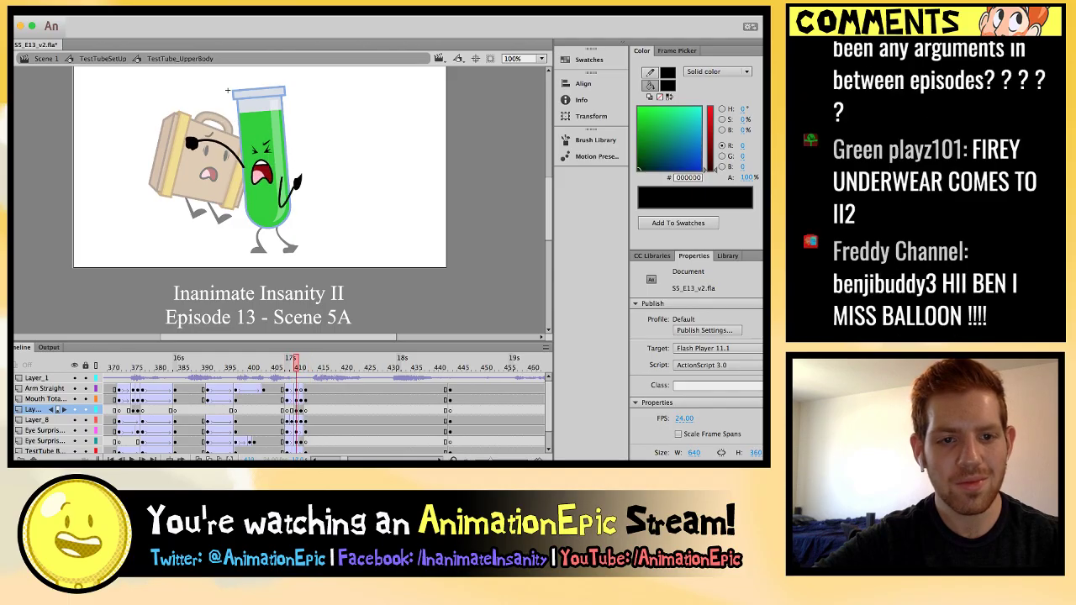
key(".")
key(".")
scroll(273, 132, "up", 5)
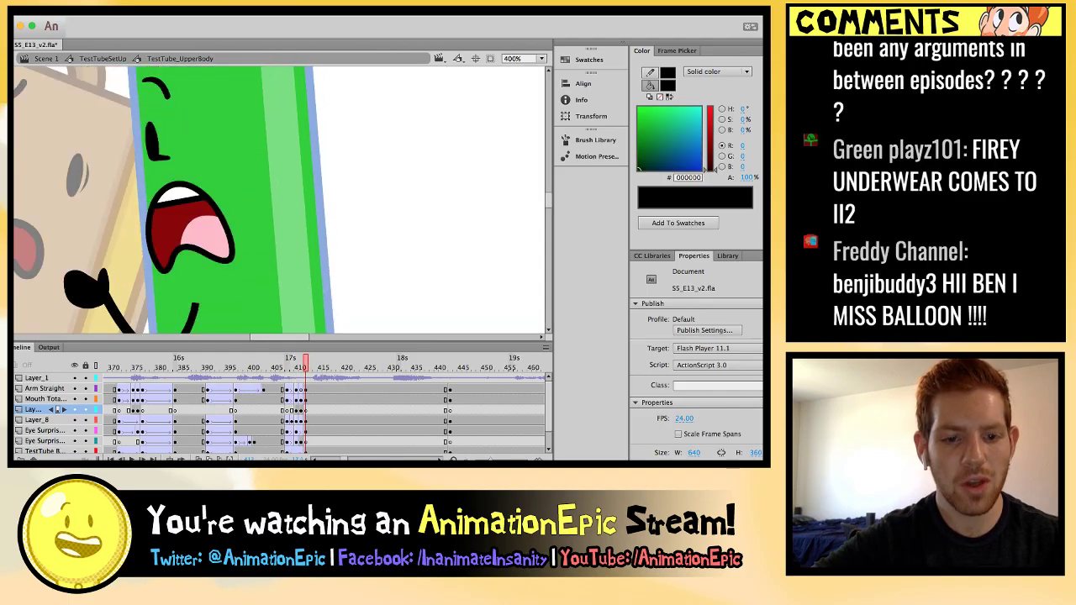
left_click_drag(338, 378, 338, 443)
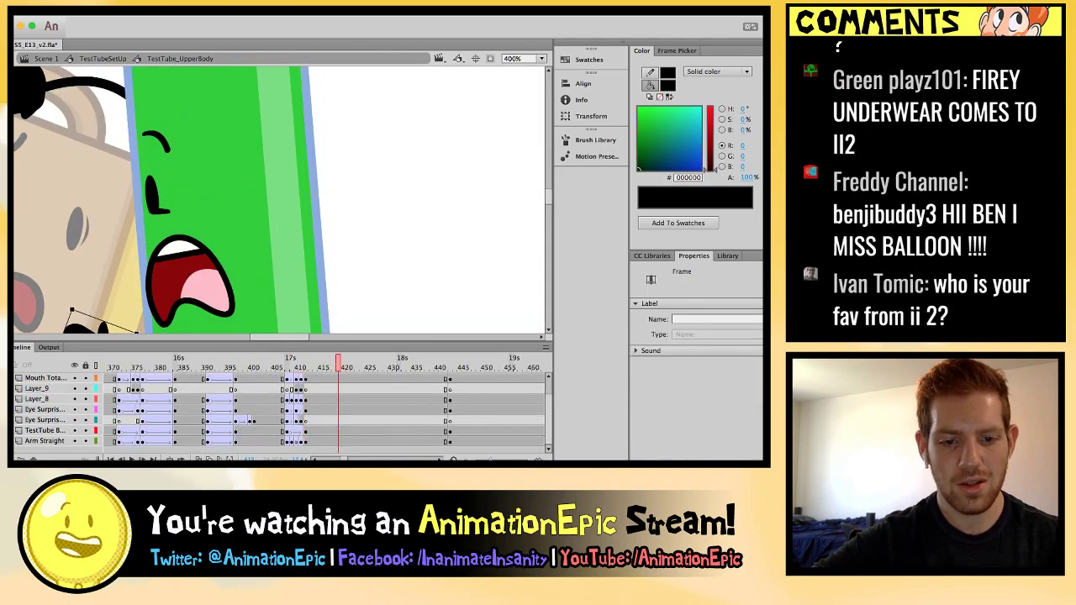
key("F6")
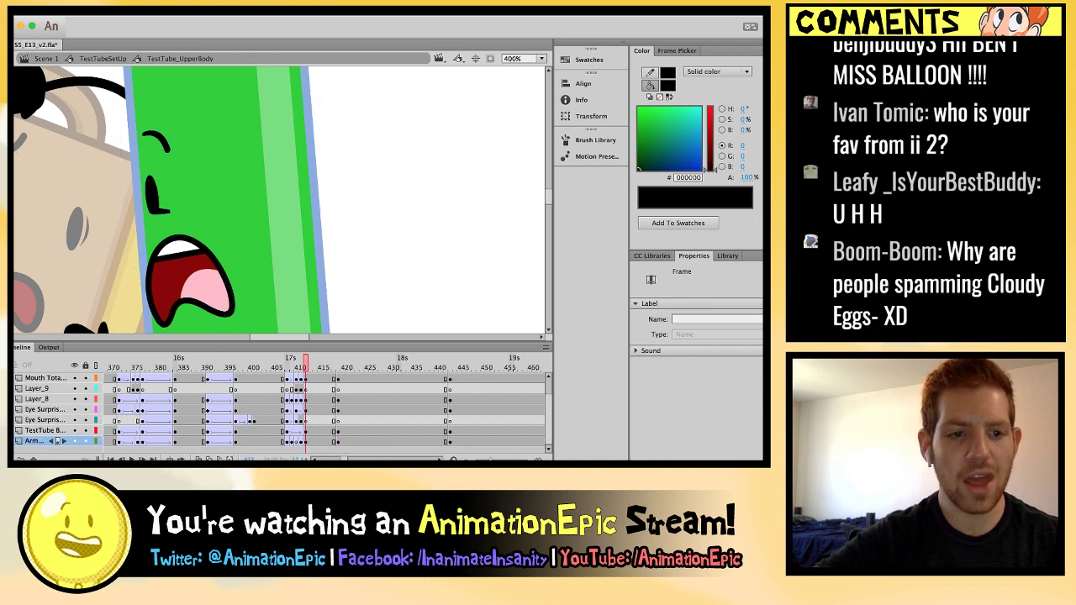
Adjust the eye and brow at frame 412 to about 7.20 by 12.40 and 9.40 by 8.05.
key("ctrl+shift+a")
scroll(278, 202, "up", 3)
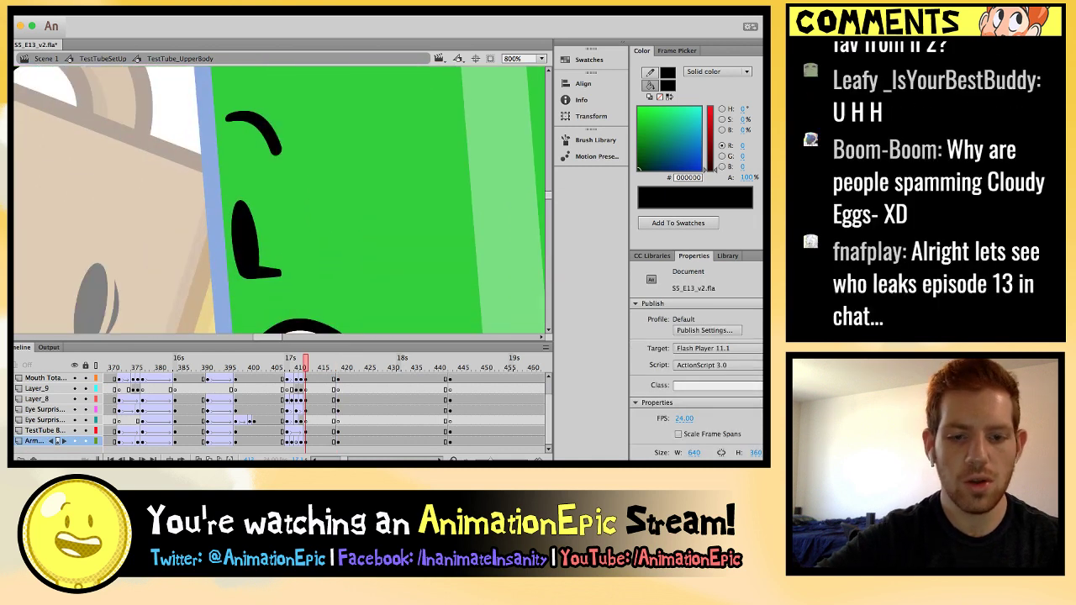
left_click(252, 240)
scroll(282, 213, "up", 2)
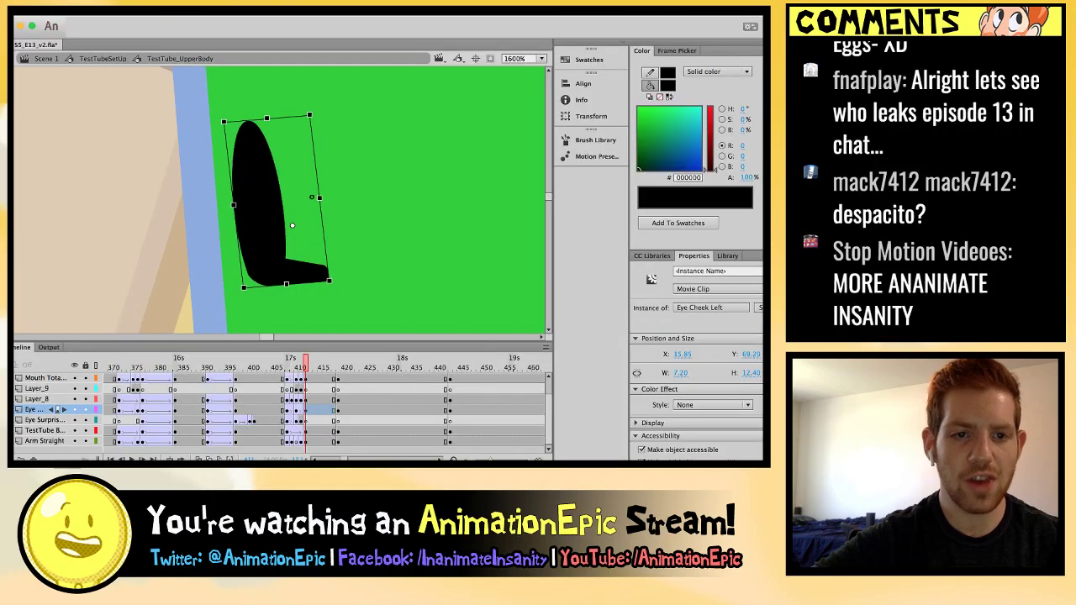
scroll(277, 201, "up", 5)
left_click(261, 279)
scroll(254, 275, "down", 4)
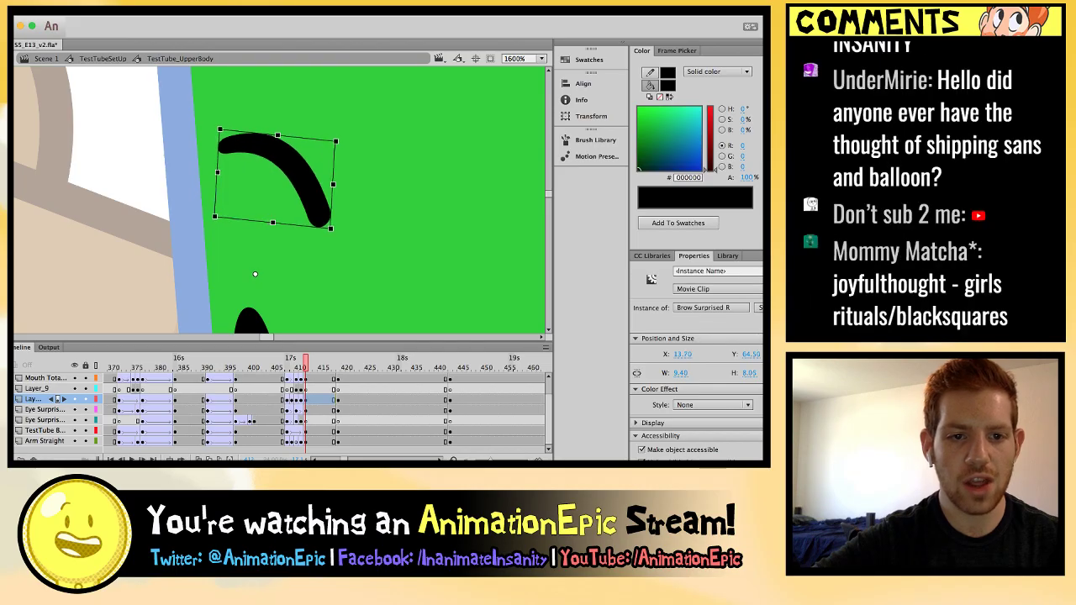
scroll(254, 274, "down", 1)
key("super+minus")
key("super+minus")
key("super+shift+a")
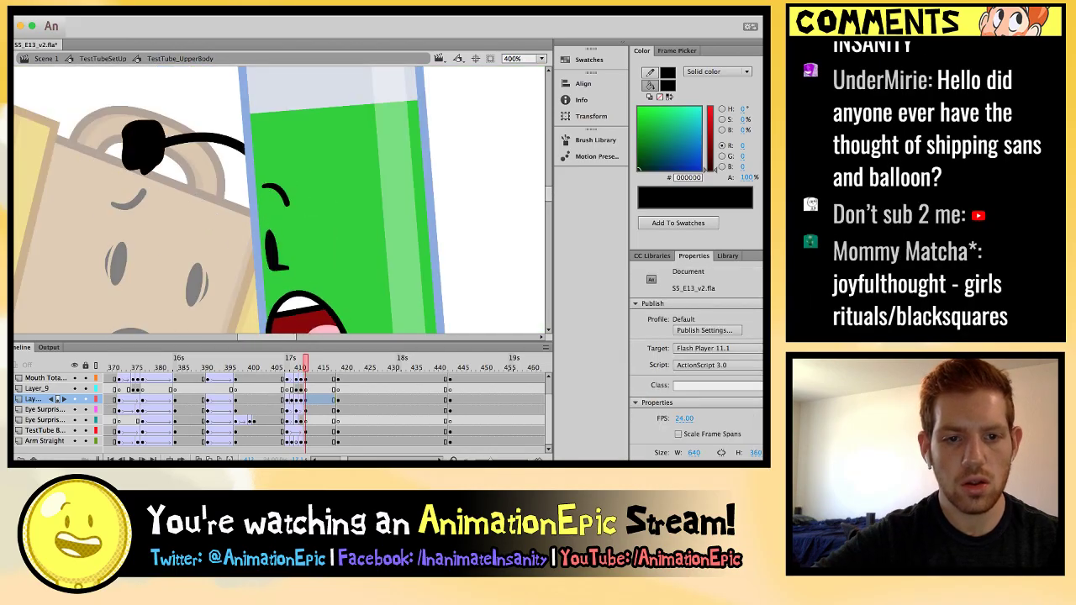
Reshape the open mouth at frame 412 to about 29.95 wide and 36.75 high.
scroll(235, 200, "down", 5)
key("super+equal")
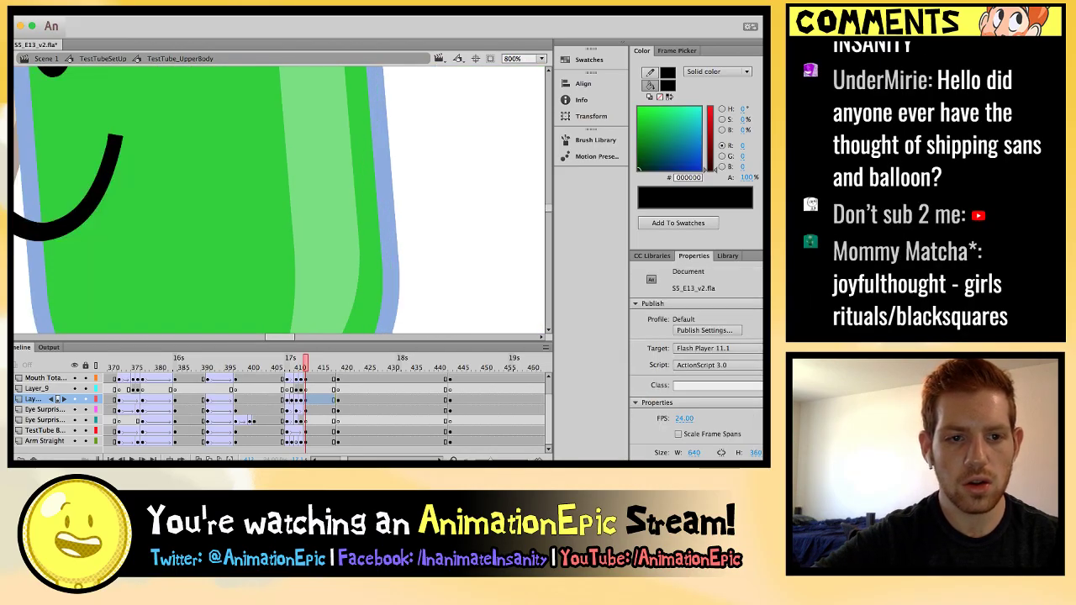
scroll(277, 200, "up", 3)
left_click(151, 121)
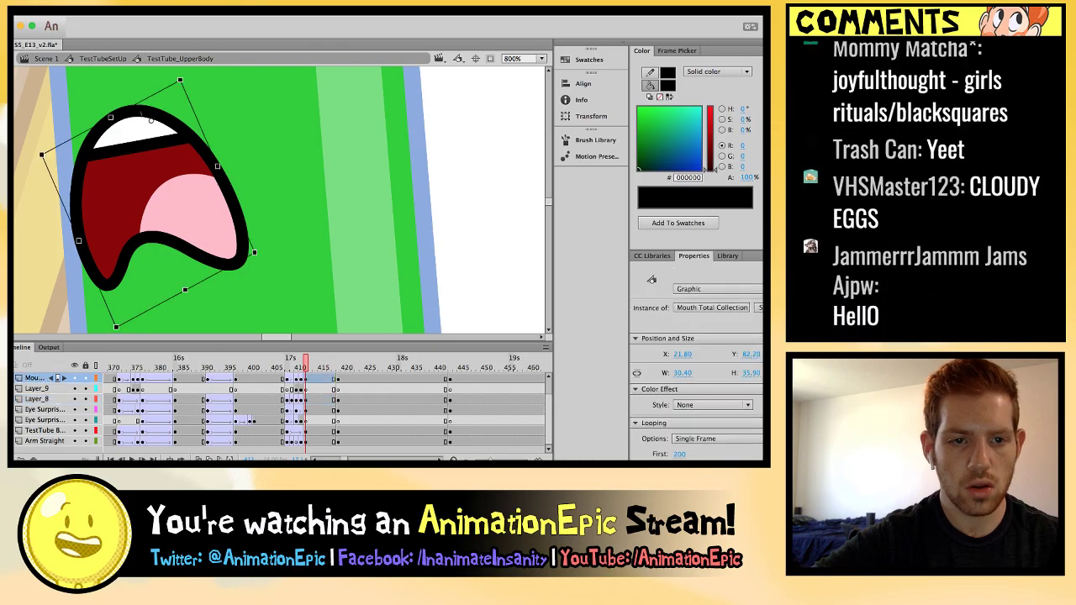
left_click_drag(41, 155, 45, 151)
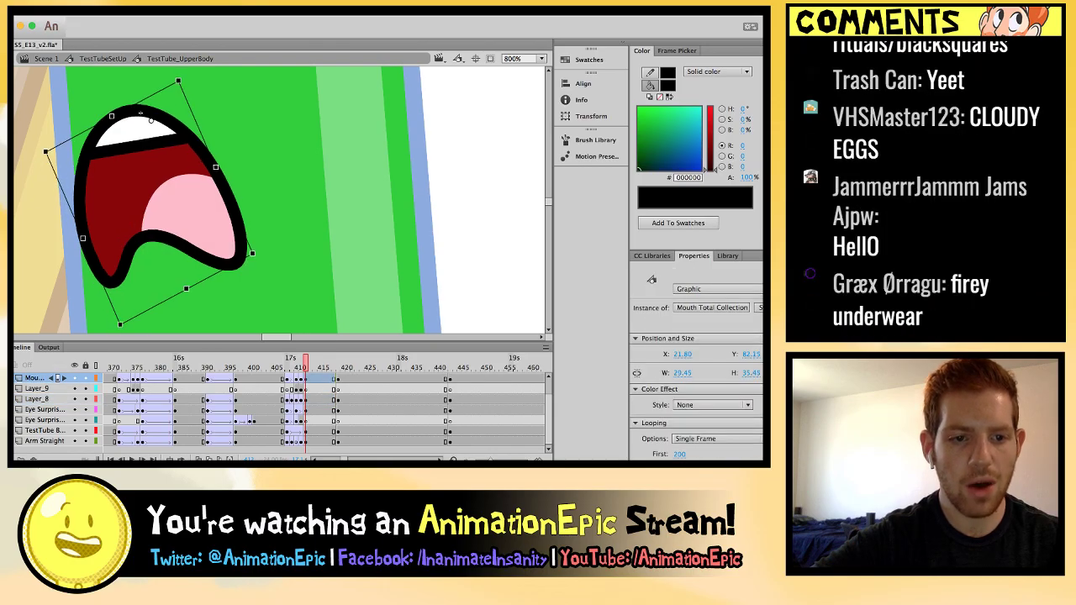
left_click_drag(252, 253, 255, 261)
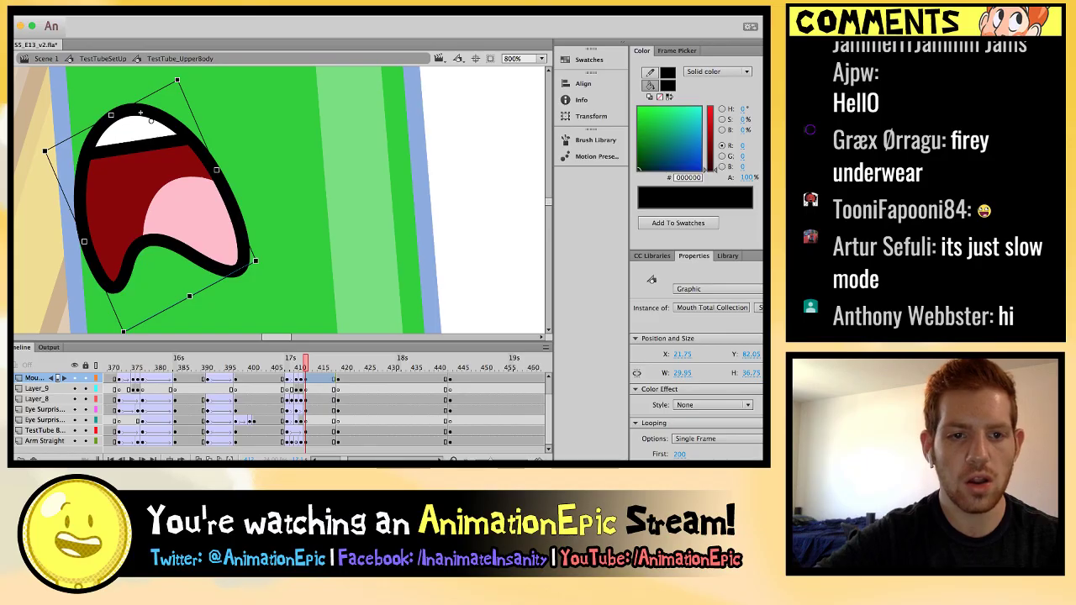
Check the face pose frame by frame from frame 411 through the new keyframes at frame 419.
key("super+minus")
key("super+minus")
key("comma")
key("period")
key("period")
key("period")
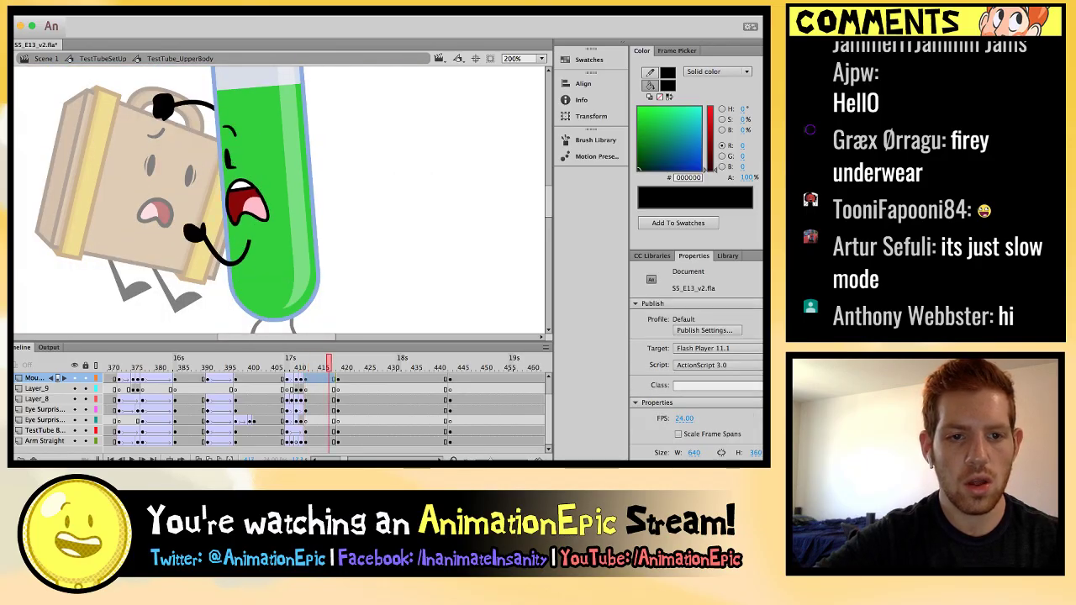
key("period")
key("period")
key("period")
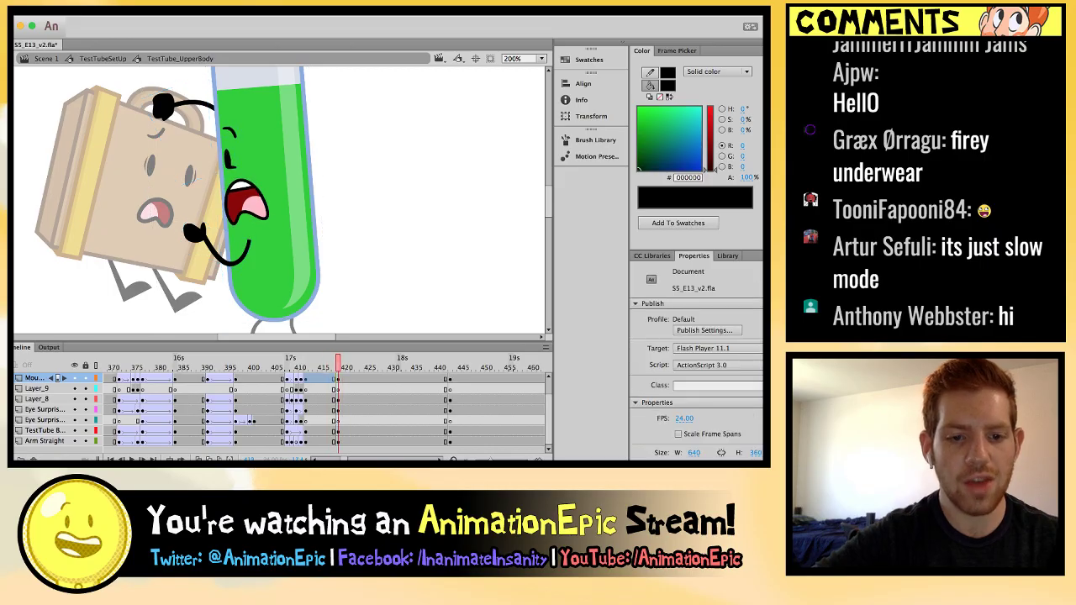
Shift the lower curled arm at frame 412 to about X 21.00, Y 117.35 and compare it with the following frames.
key("super+equal")
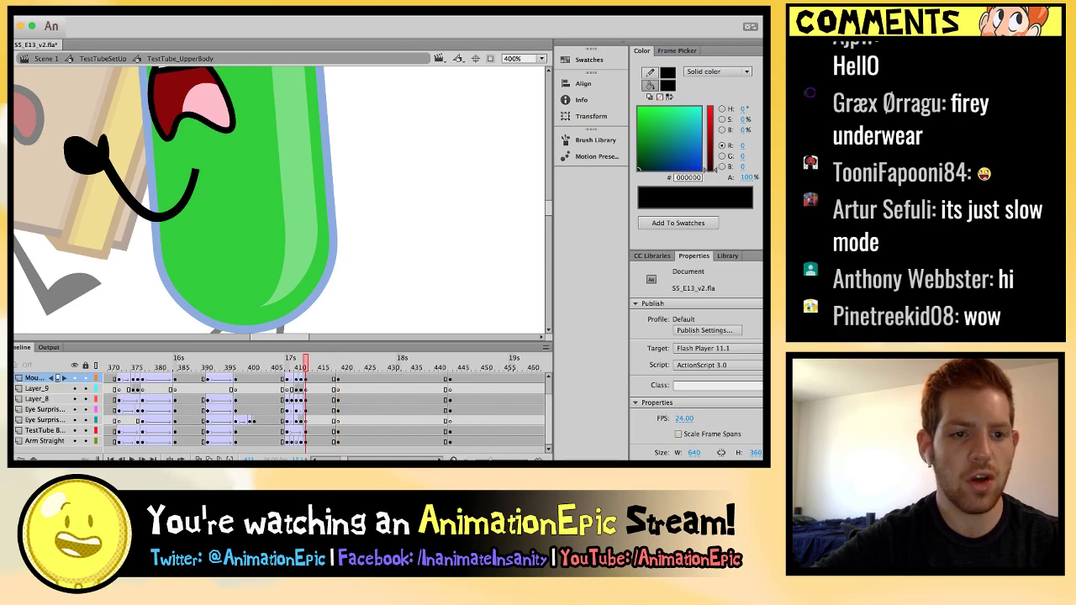
left_click(196, 170)
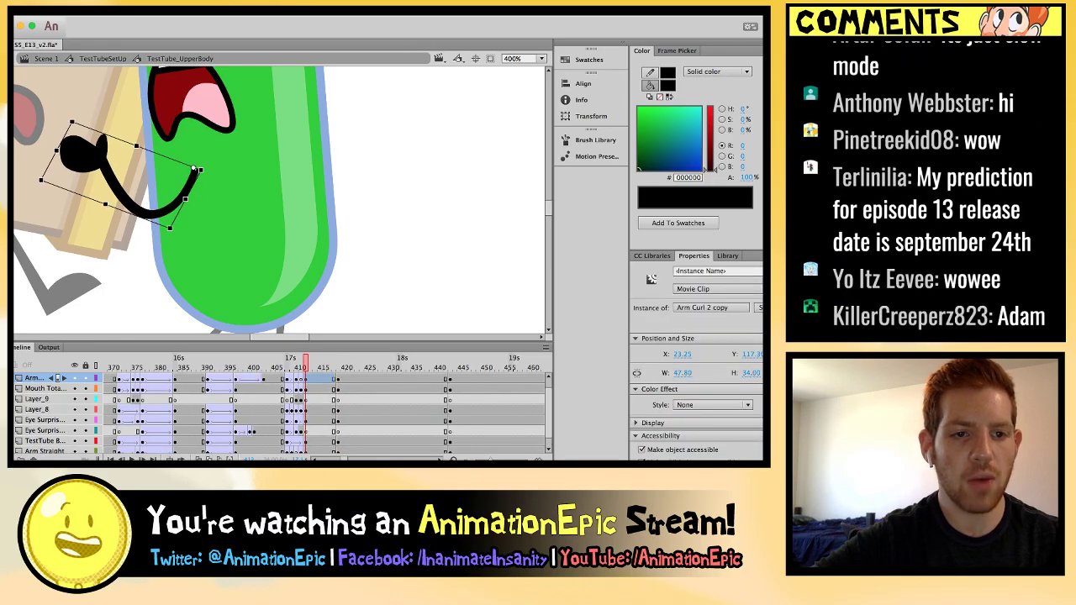
key("comma")
key("period")
key("period")
key("period")
key("period")
key("period")
key("period")
key("period")
key("period")
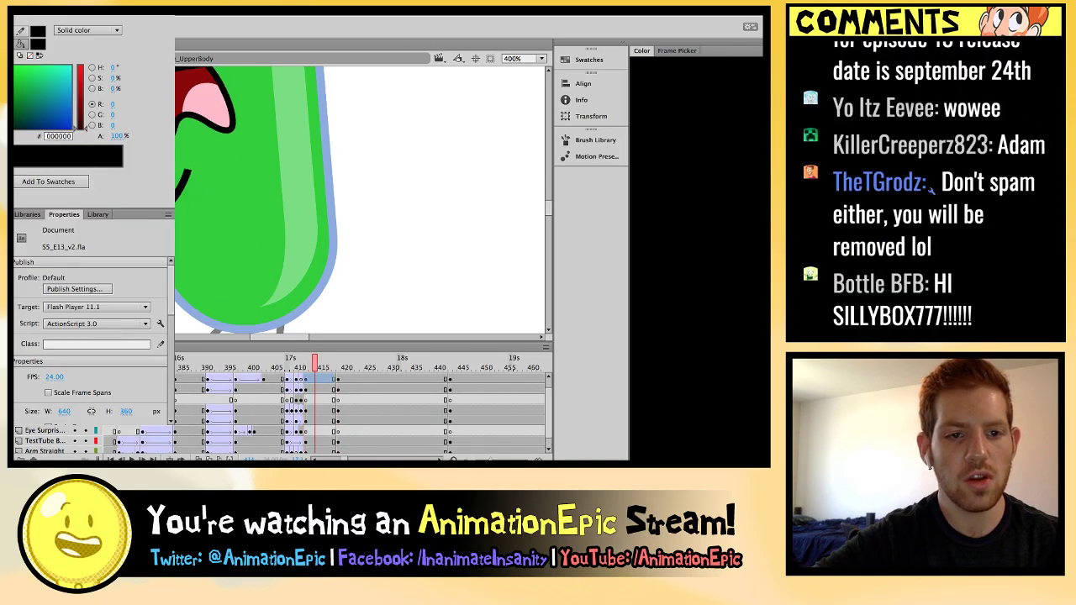
key("comma")
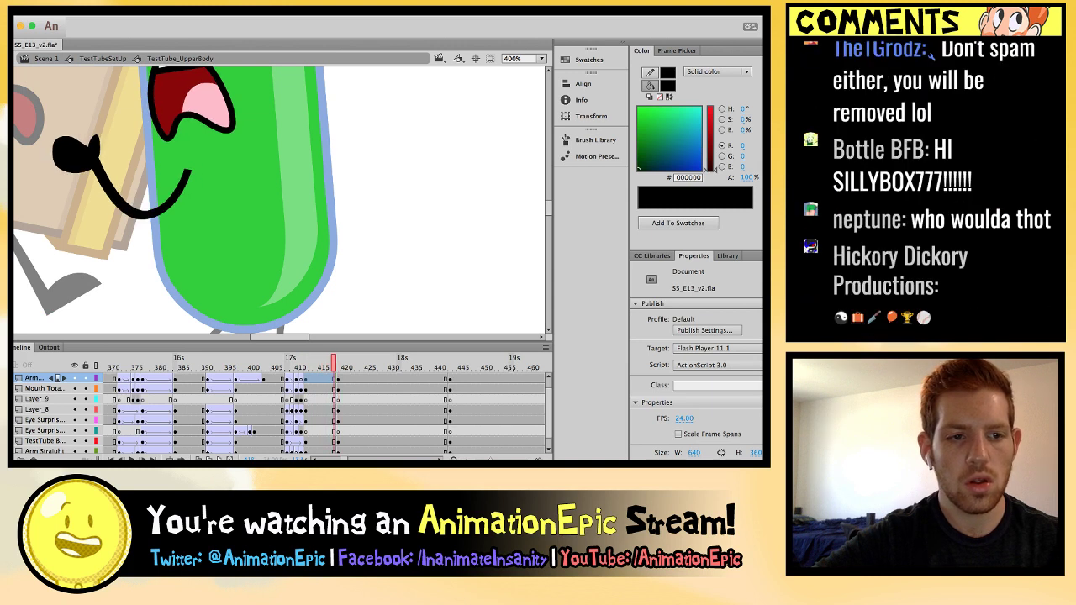
Nudge the lower curled arm in the span before frame 419 up to about Y 116.85.
left_click(184, 175)
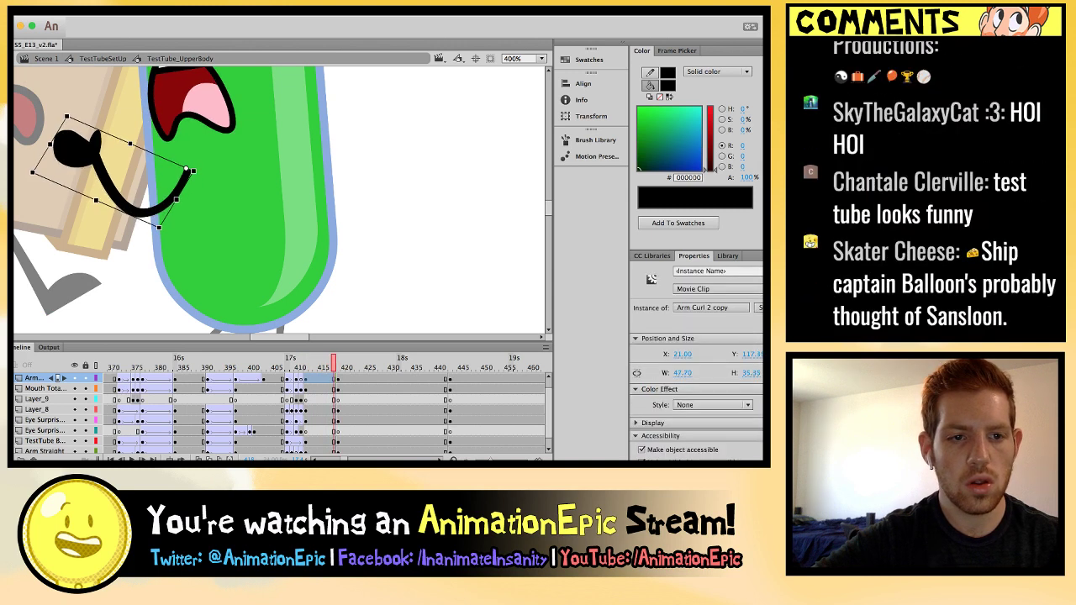
left_click_drag(33, 174, 33, 171)
key("Up")
key("Up")
scroll(280, 200, "up", 10)
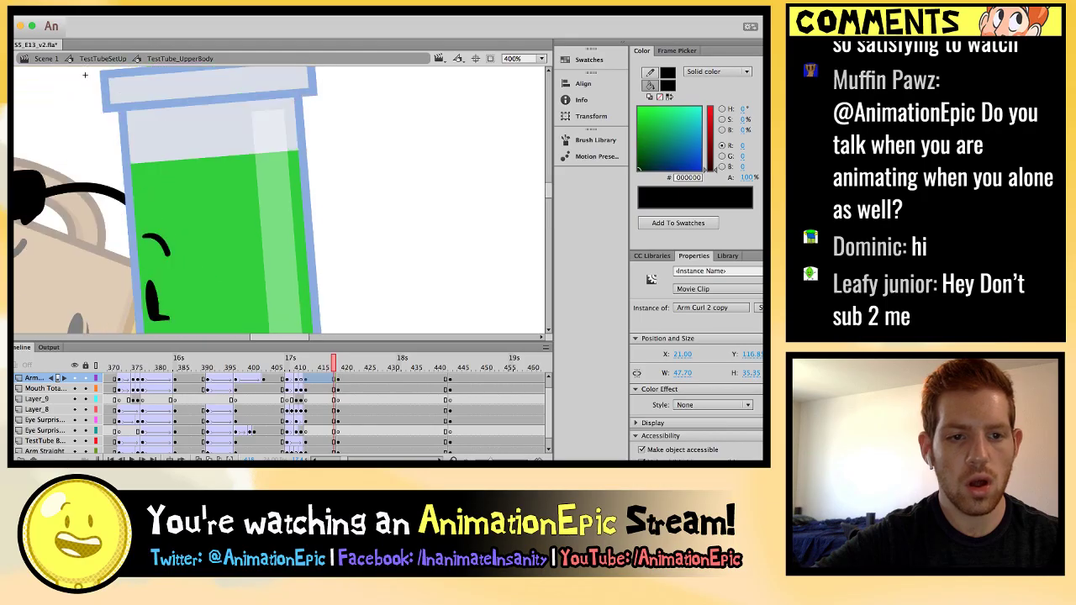
Adjust the upper curled arm behind the body at frame 412 to about X 24.60, Y 71.35, sized 59.50 by 61.50.
scroll(279, 200, "down", 3)
scroll(279, 200, "left", 2)
key("comma")
key("comma")
key("comma")
key("comma")
key("comma")
key("comma")
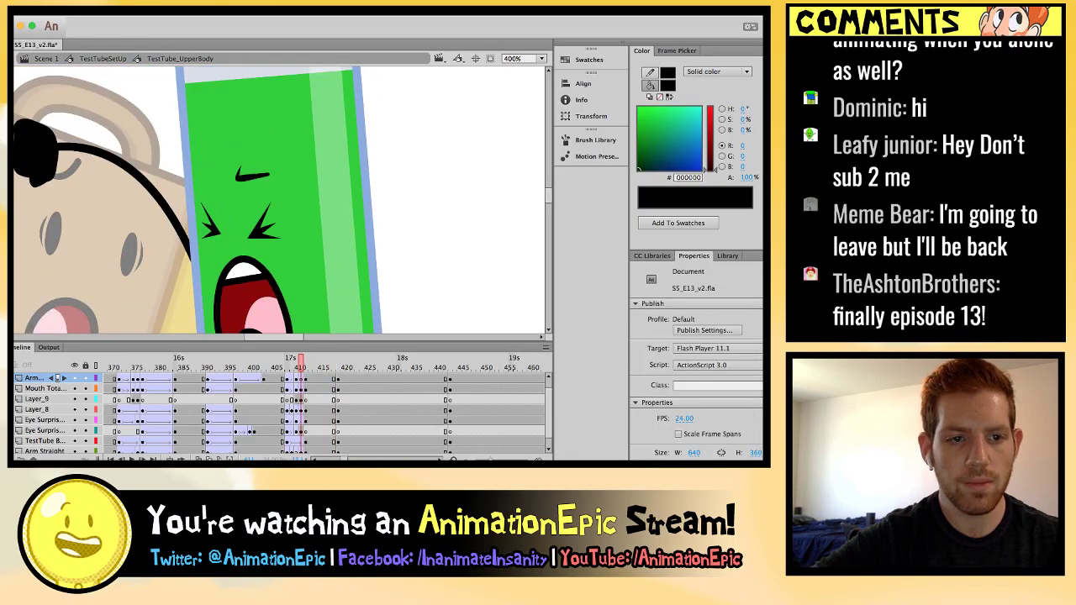
left_click(126, 110)
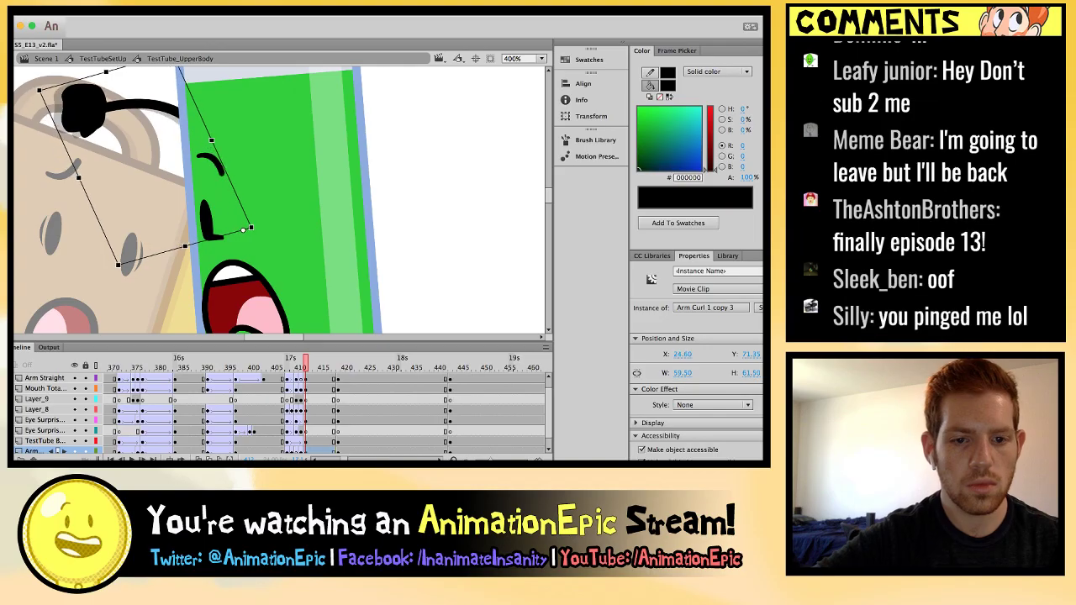
Check the raised arm's movement from frame 411 to about frame 420 with both characters in view.
key("comma")
key("period")
key("period")
key("period")
key("period")
key("period")
key("period")
key("period")
key("period")
key("period")
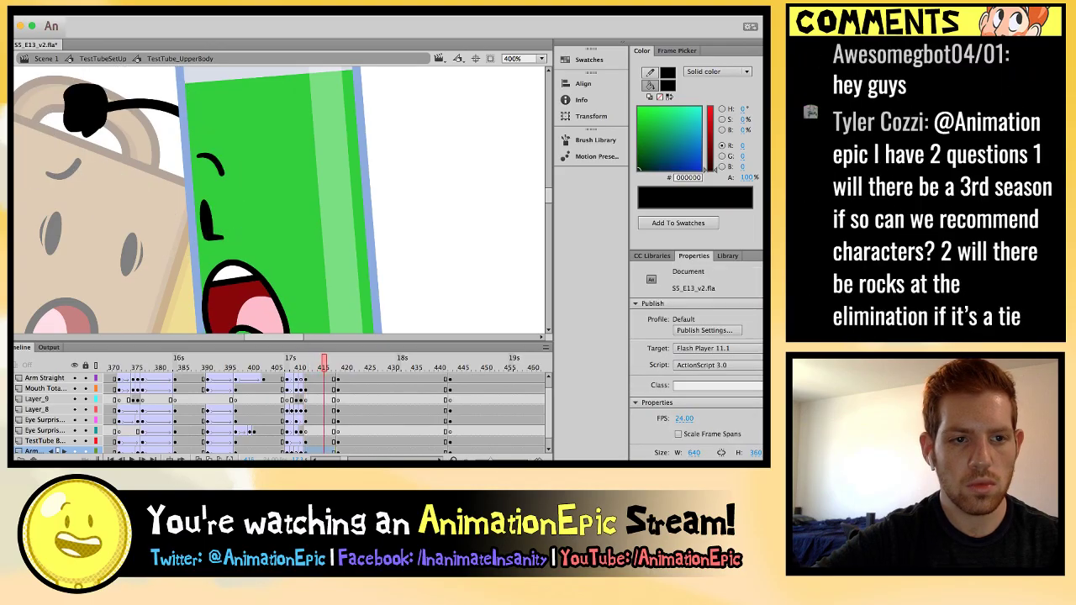
key("super+1")
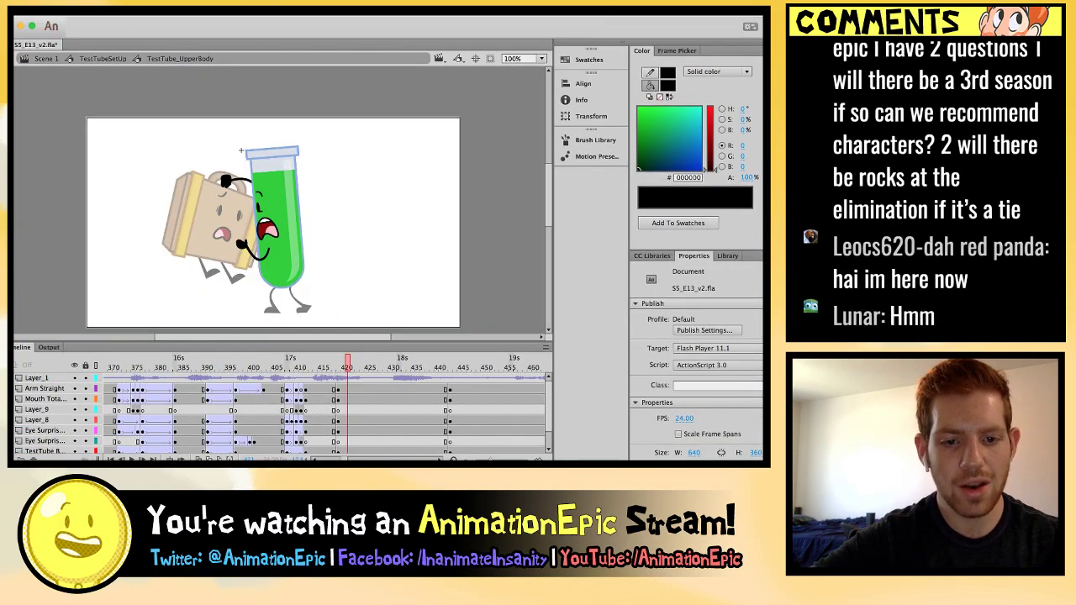
Create classic tweens on the face, body and arm layers between frames 412 and 419.
key("comma")
key("comma")
key("comma")
key("comma")
key("comma")
key("comma")
key("comma")
left_click(252, 226)
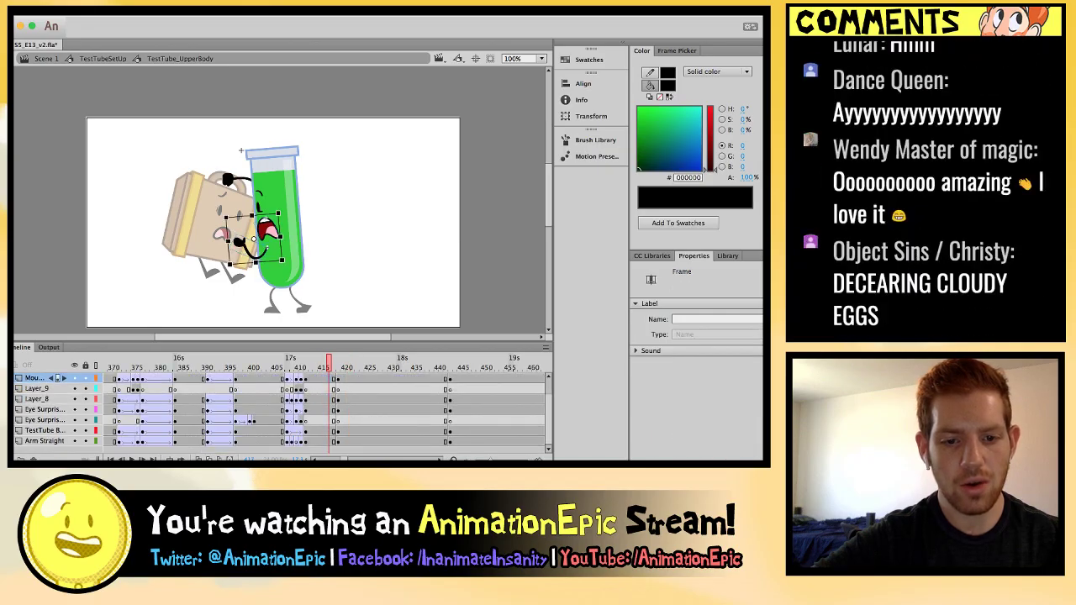
key("period")
key("period")
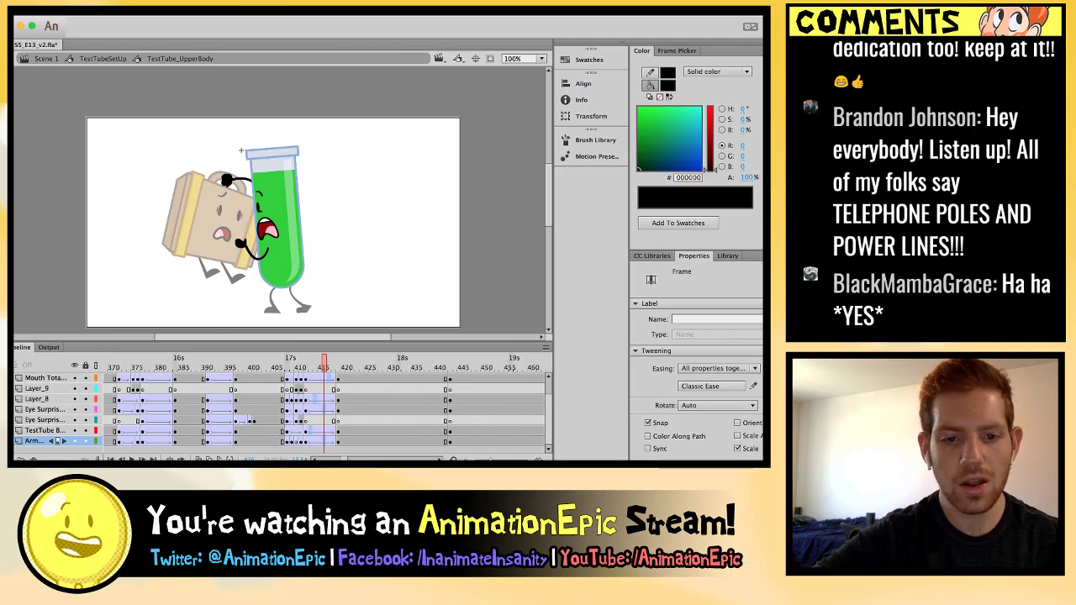
Play back the scene through the tweened turn to review the motion.
key("period")
key("period")
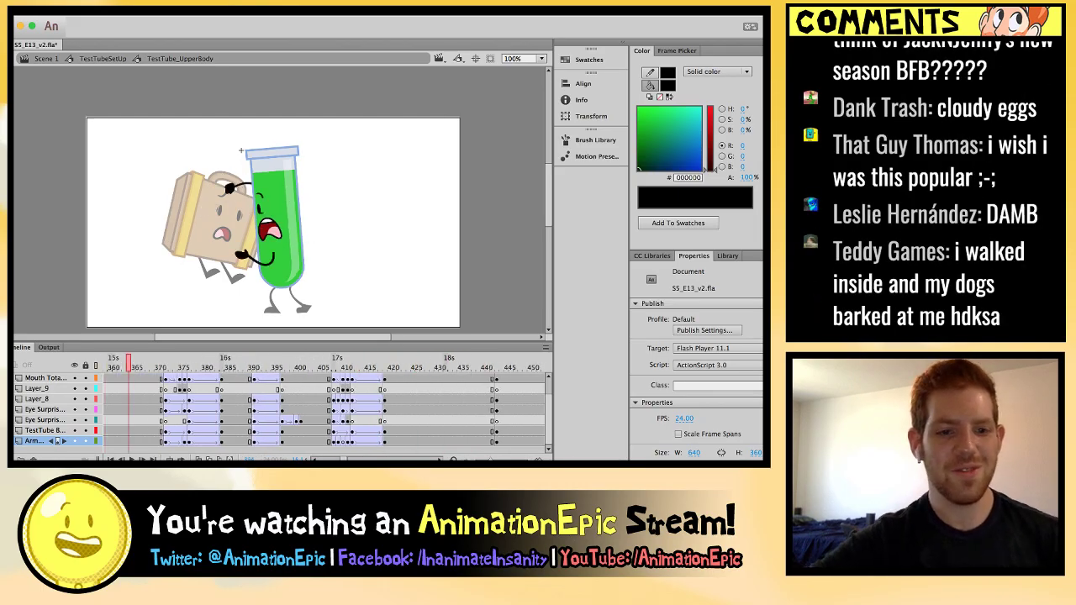
key("Return")
key("Return")
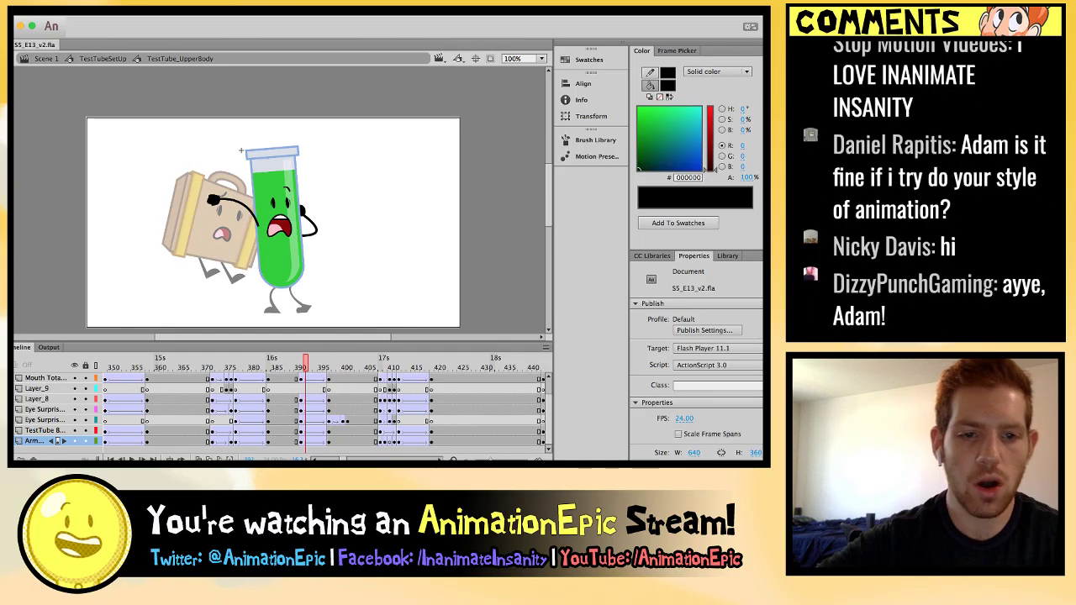
Look through the mouth shapes inside the Mouth Total Collection symbol at frame 391 and return to the upper body.
key("super+equal")
key("super+equal")
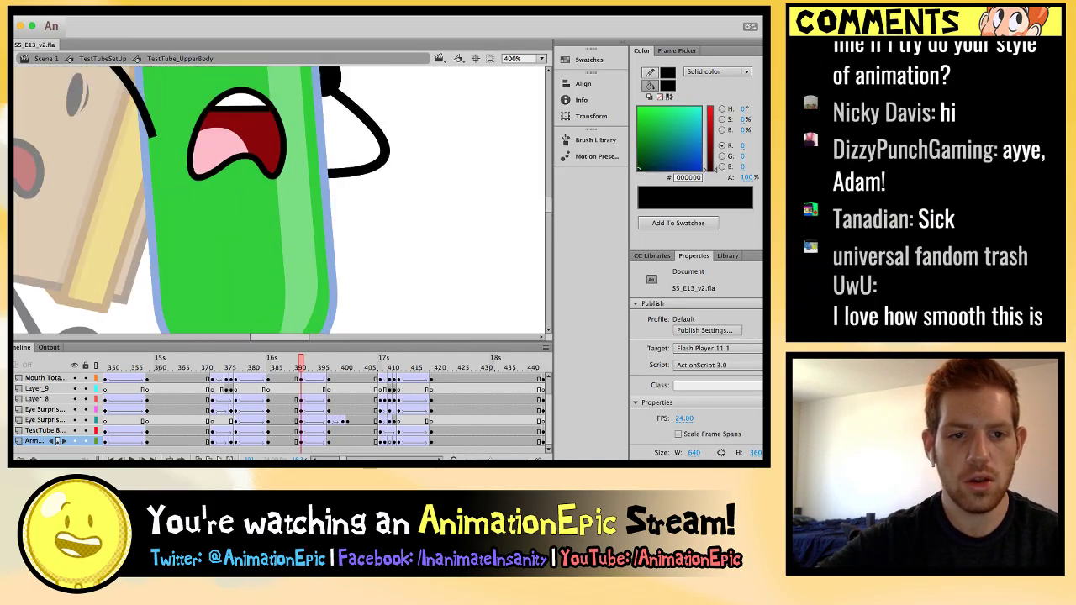
double_click(233, 117)
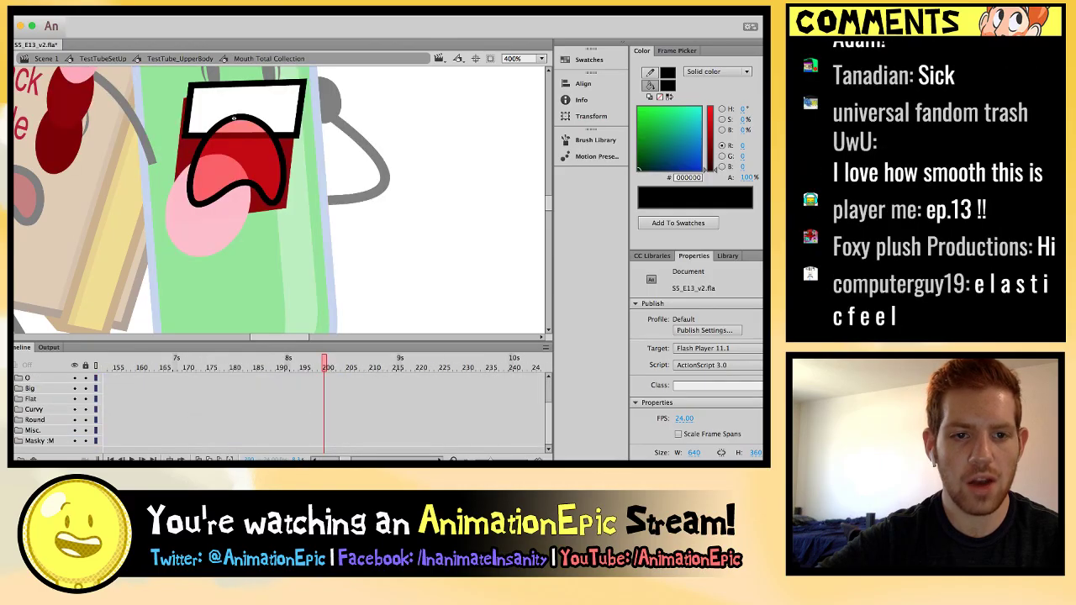
key("comma")
key("comma")
key("comma")
key("comma")
key("comma")
key("shift+comma")
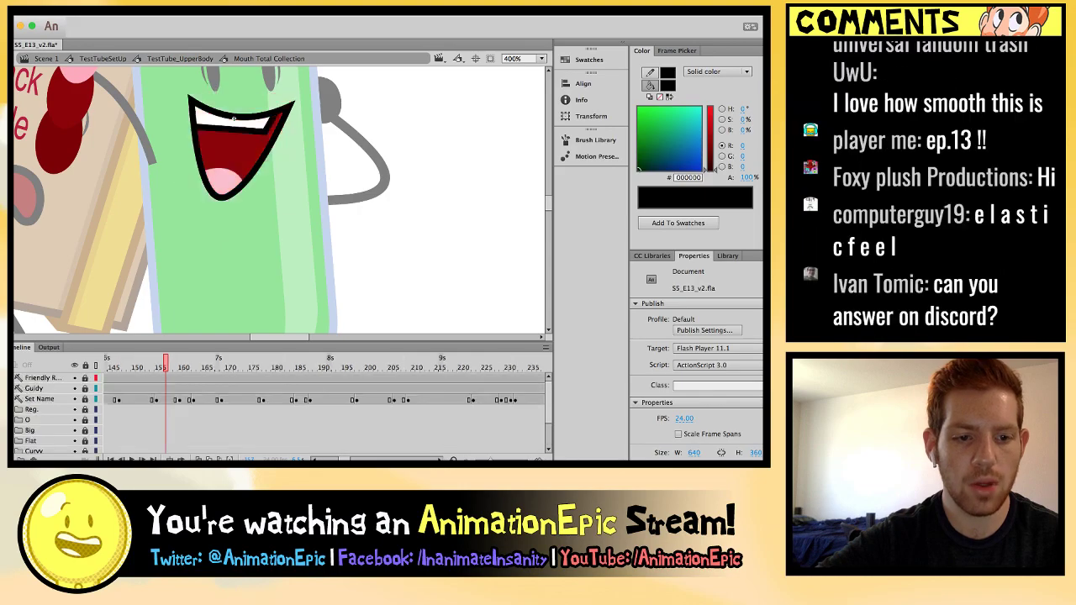
key("Return")
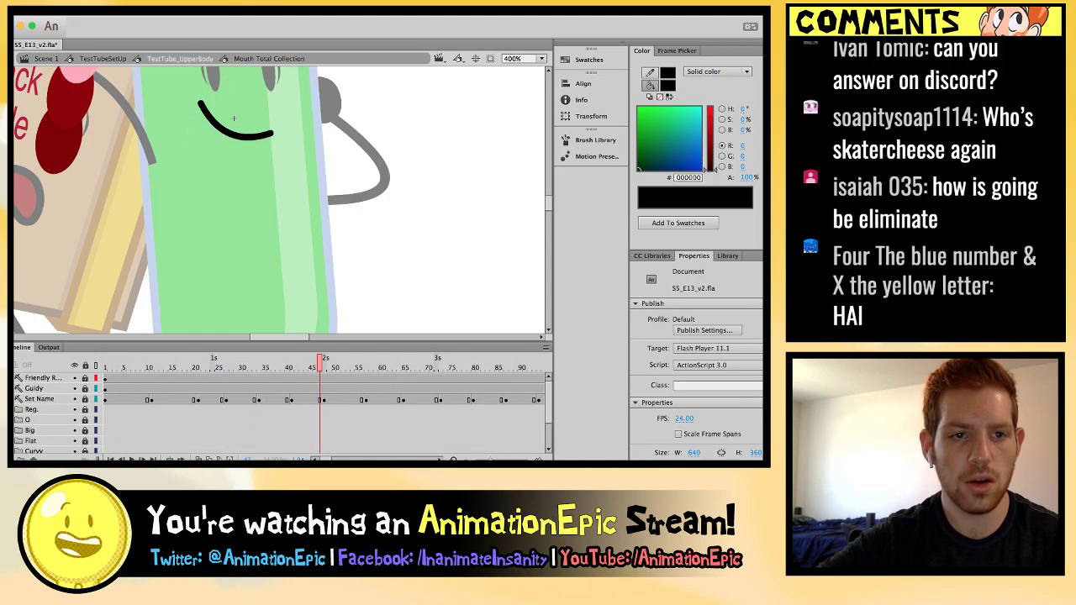
double_click(234, 118)
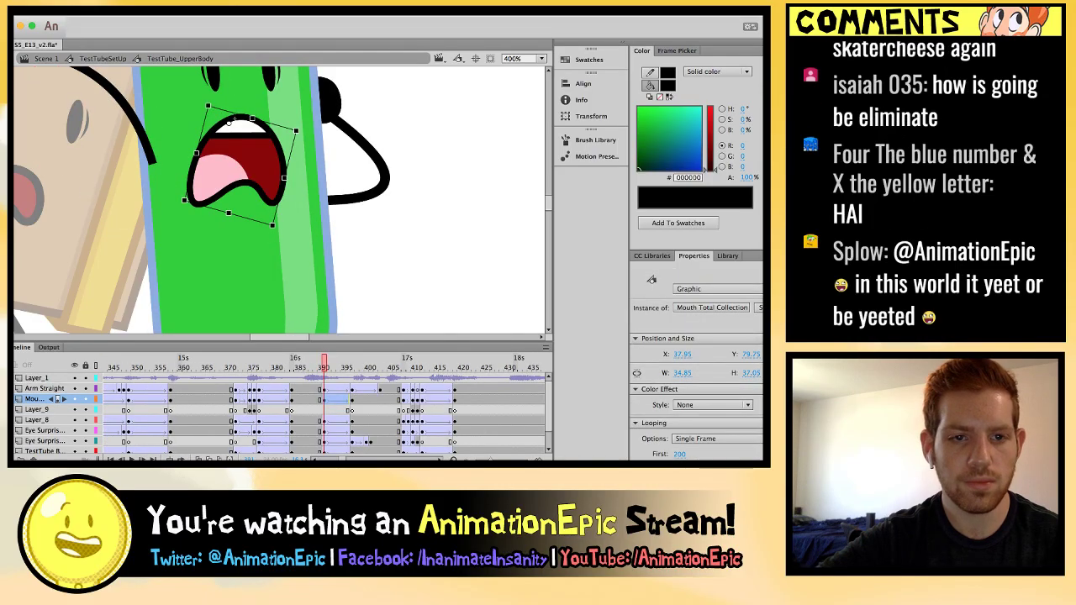
Check the mouth and arm frame by frame from frame 391 to 394.
key("super+minus")
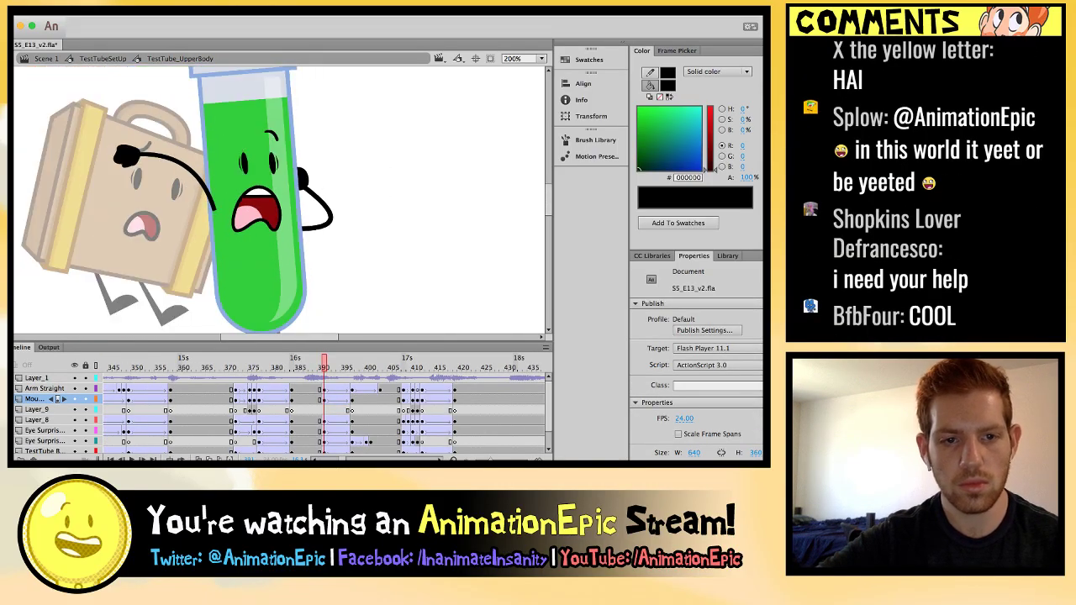
key("period")
key("period")
key("period")
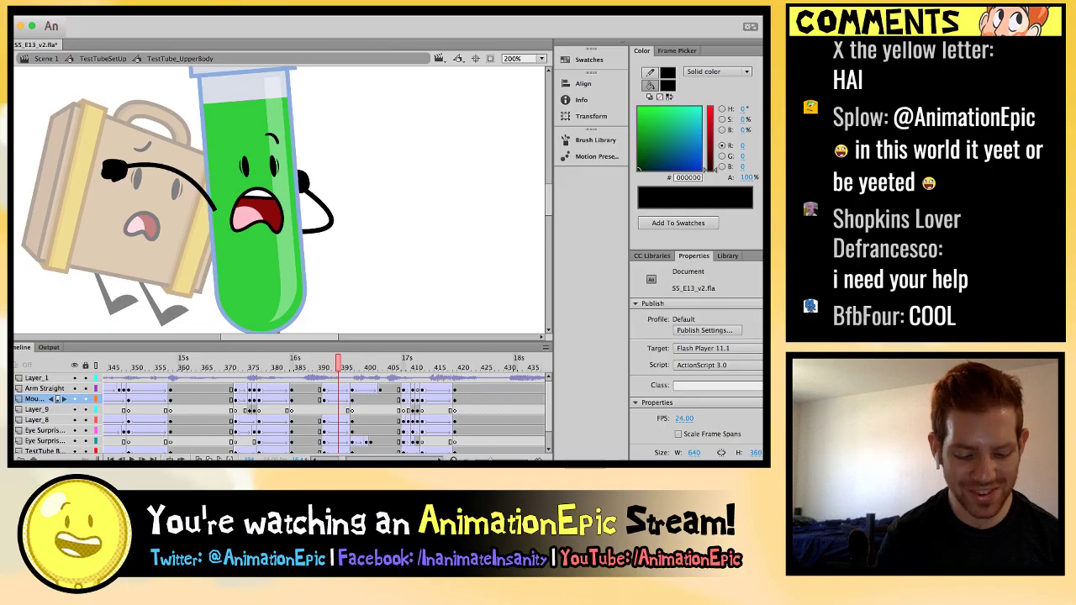
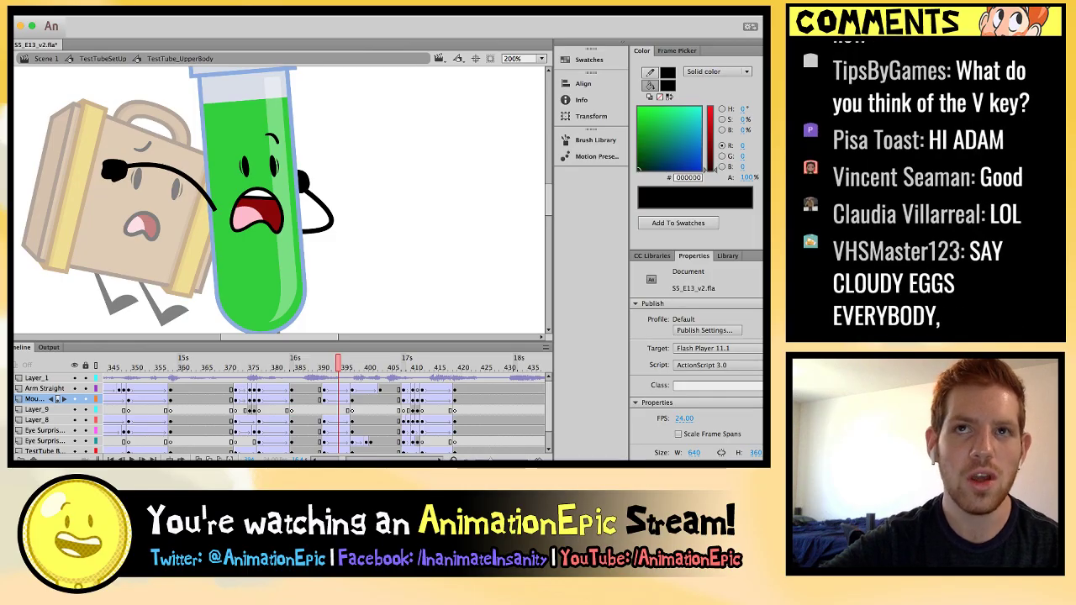
Play the scene on from frame 394 and select the left eye near frame 400 for a close look.
key("Return")
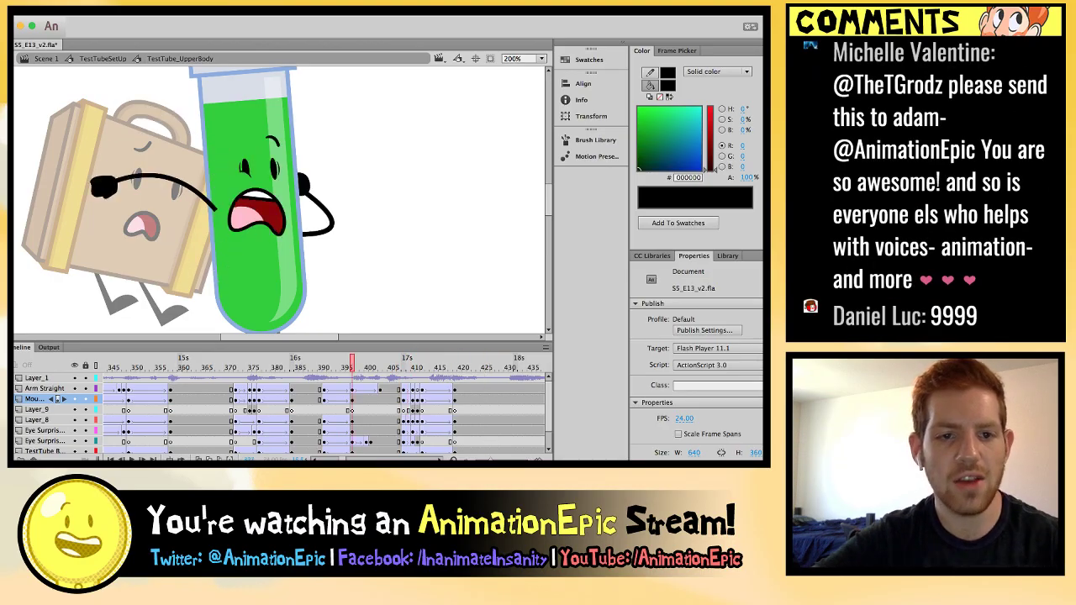
key("super+equal")
key("super+equal")
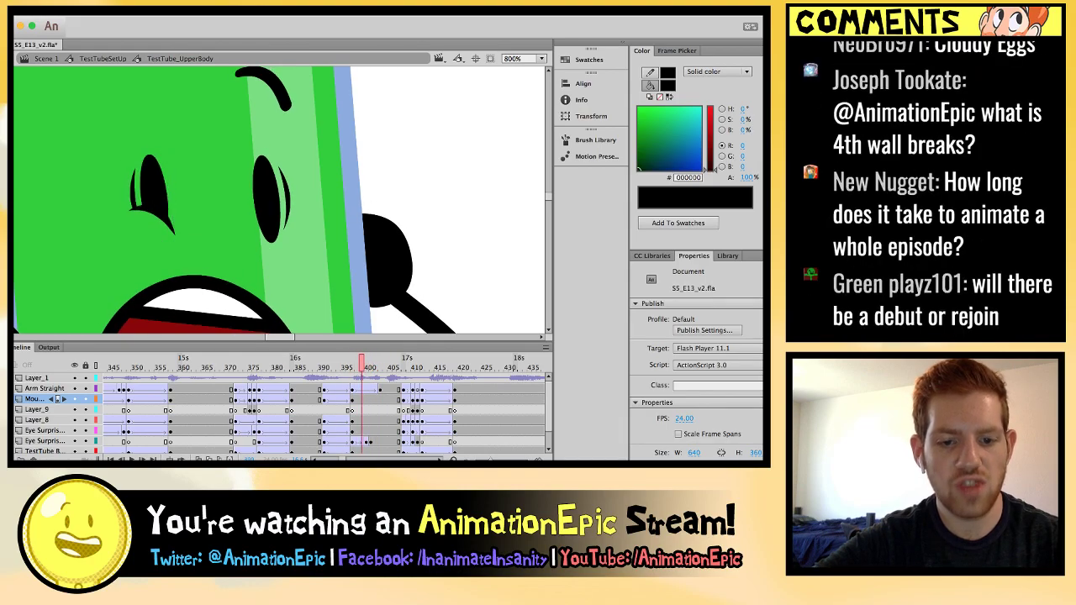
left_click(367, 441)
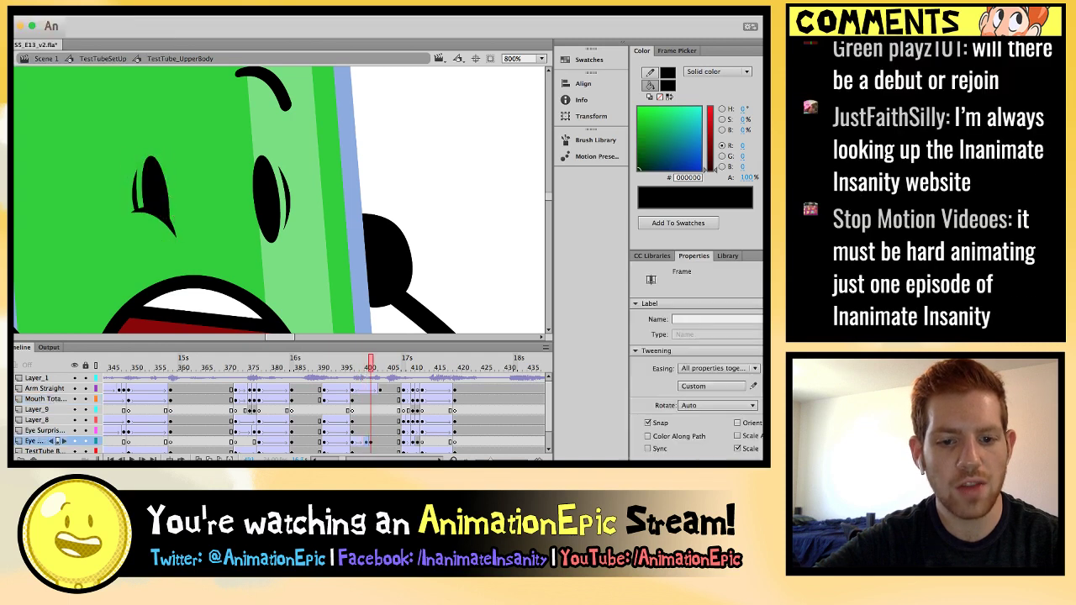
left_click(156, 200)
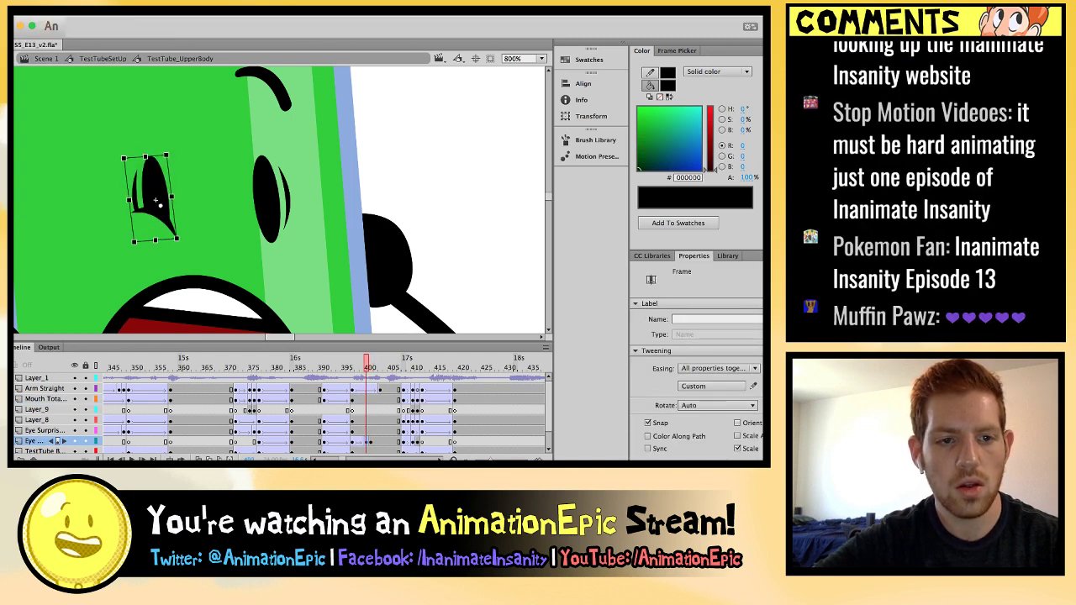
Compare the left eye's shape and position frame by frame between frames 398 and 401.
key("comma")
key("comma")
key("comma")
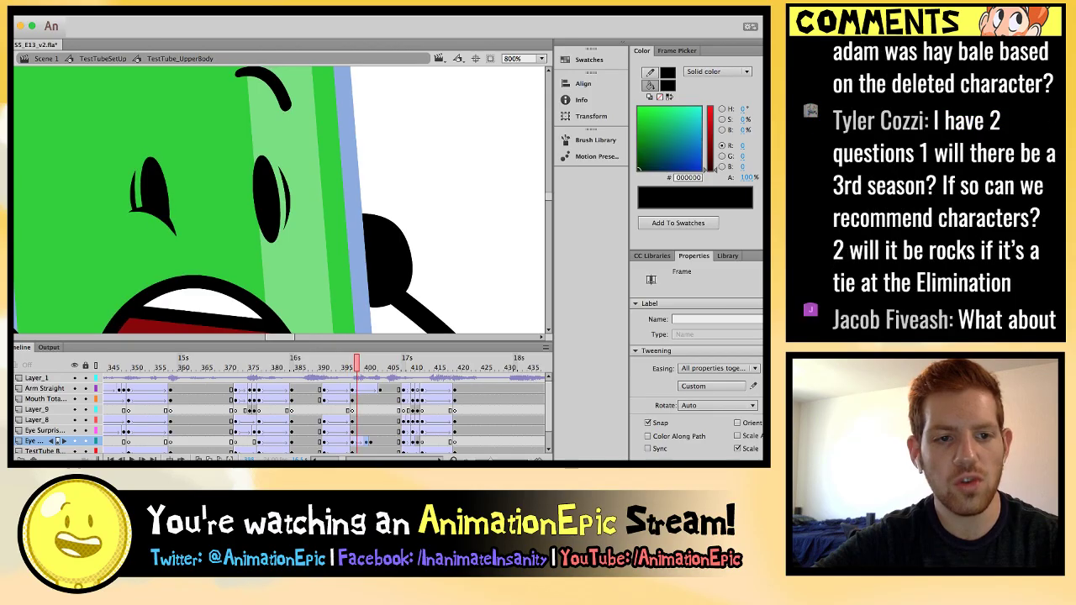
key("period")
key("period")
key("period")
key("period")
key("period")
key("period")
key("comma")
key("comma")
key("comma")
key("comma")
key("comma")
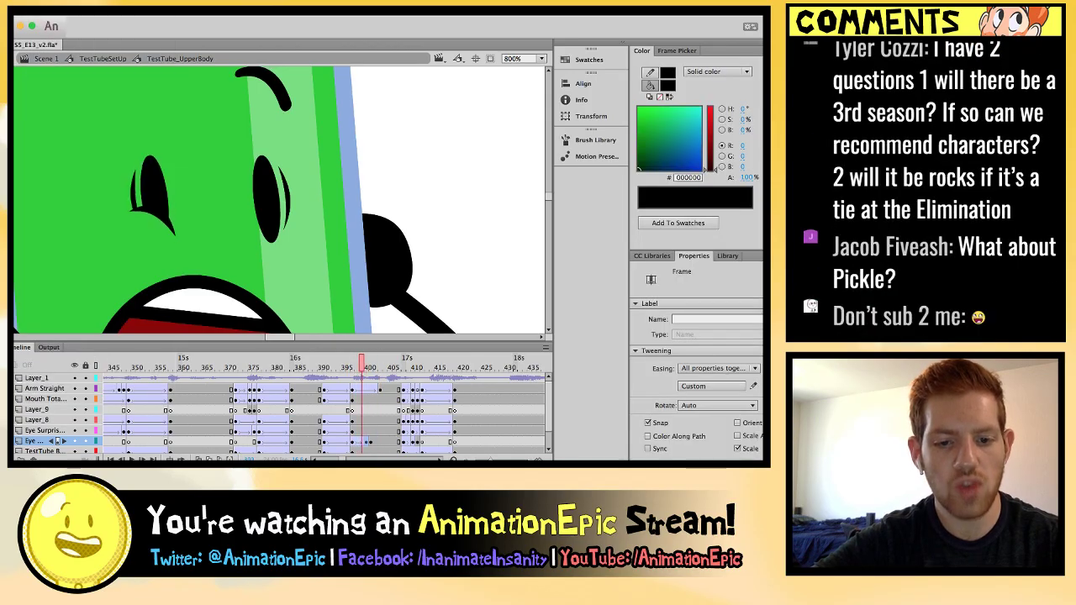
key("period")
key("period")
key("comma")
key("comma")
key("comma")
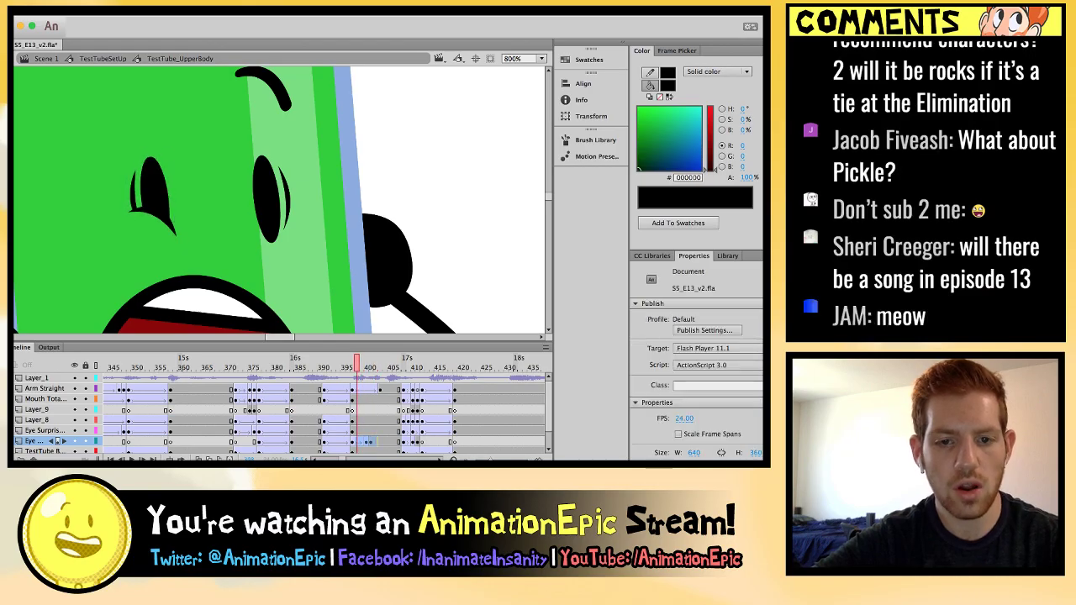
Clear the extra keyframes at frames 400 and 401 on the left eye's layer and play back the change.
key("shift+F6")
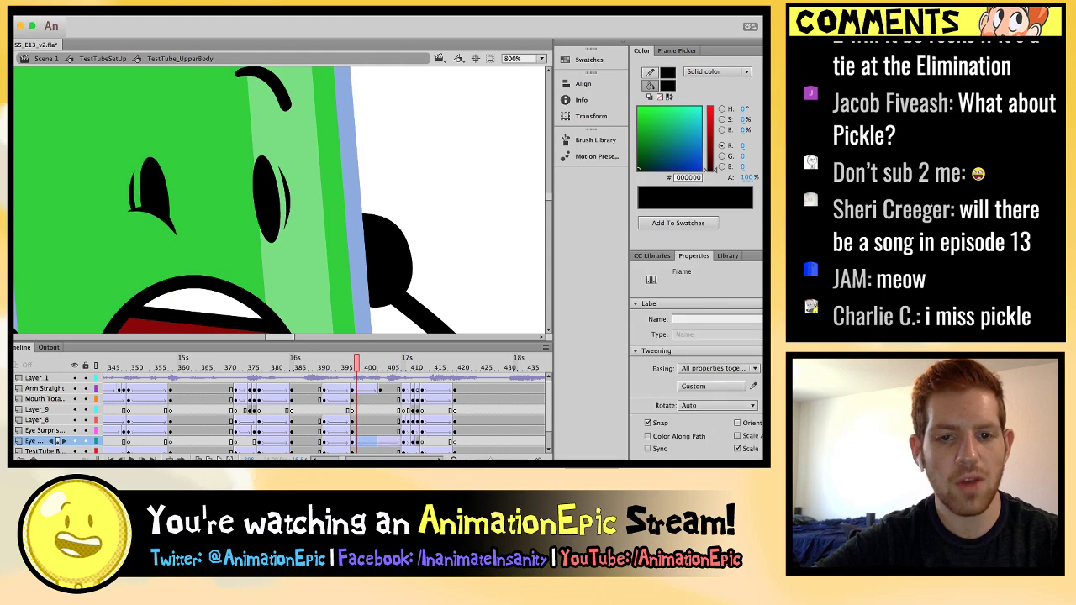
key("period")
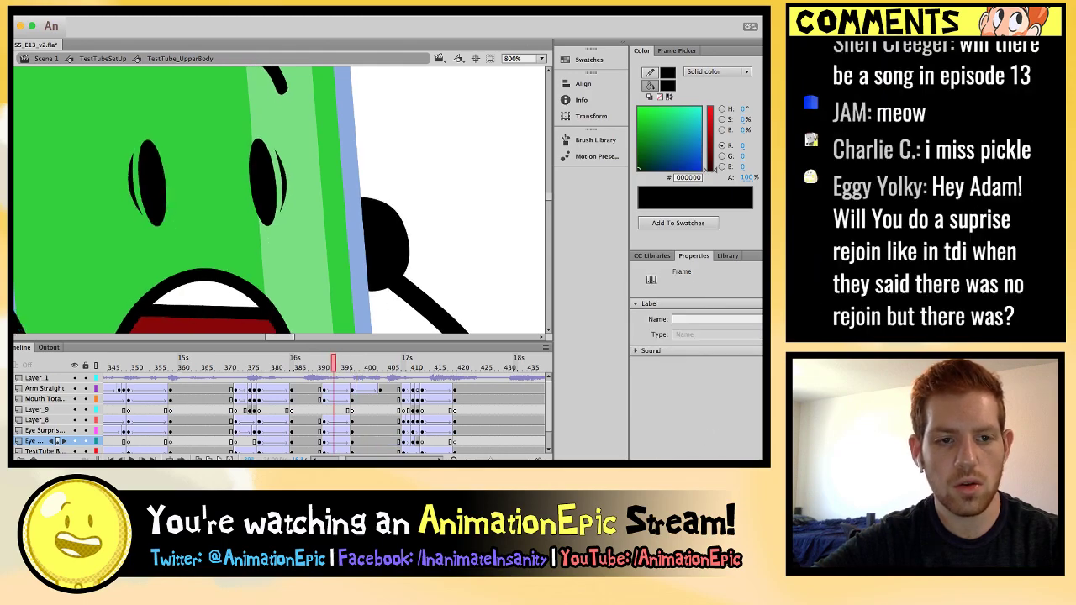
key("comma")
key("Return")
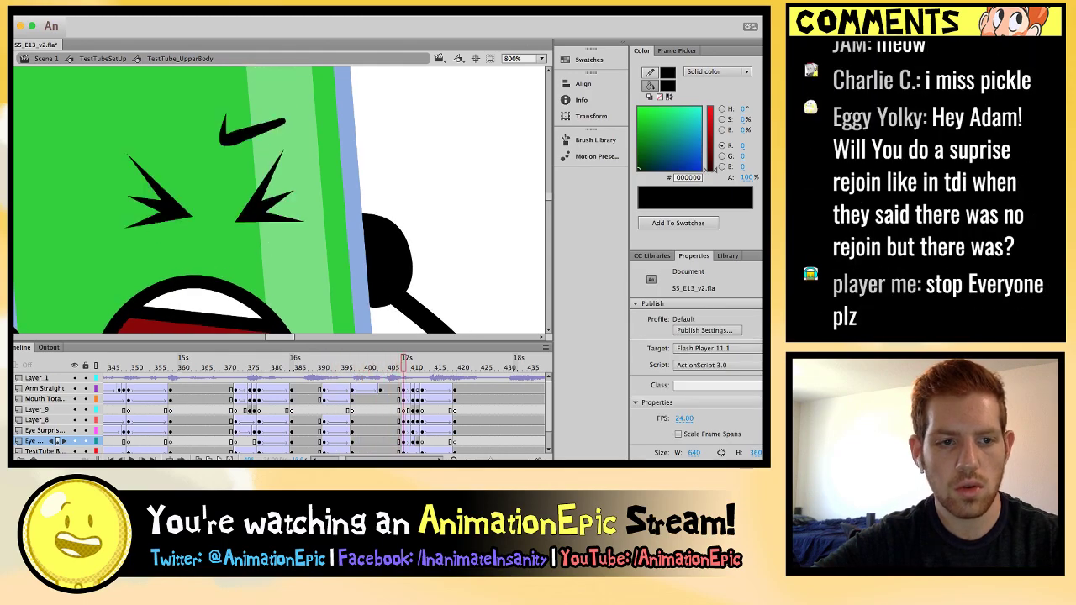
Insert keyframes across the arm, mouth, face and body layers at frames 428 and 435.
key("ctrl+minus")
key("ctrl+minus")
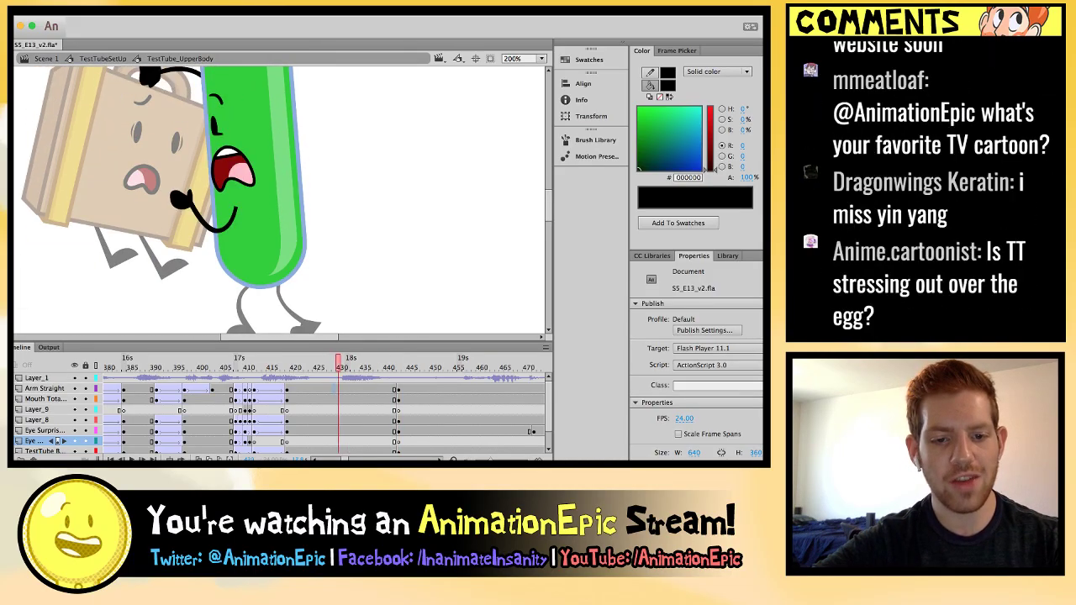
key("Return")
key("F6")
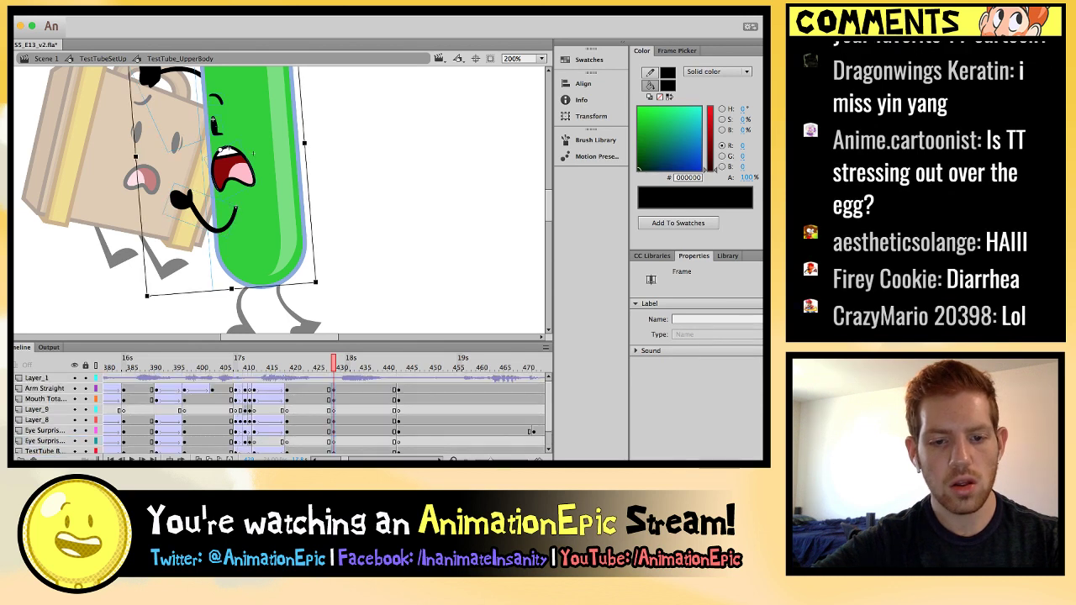
left_click(367, 389)
scroll(367, 412, "down", 3)
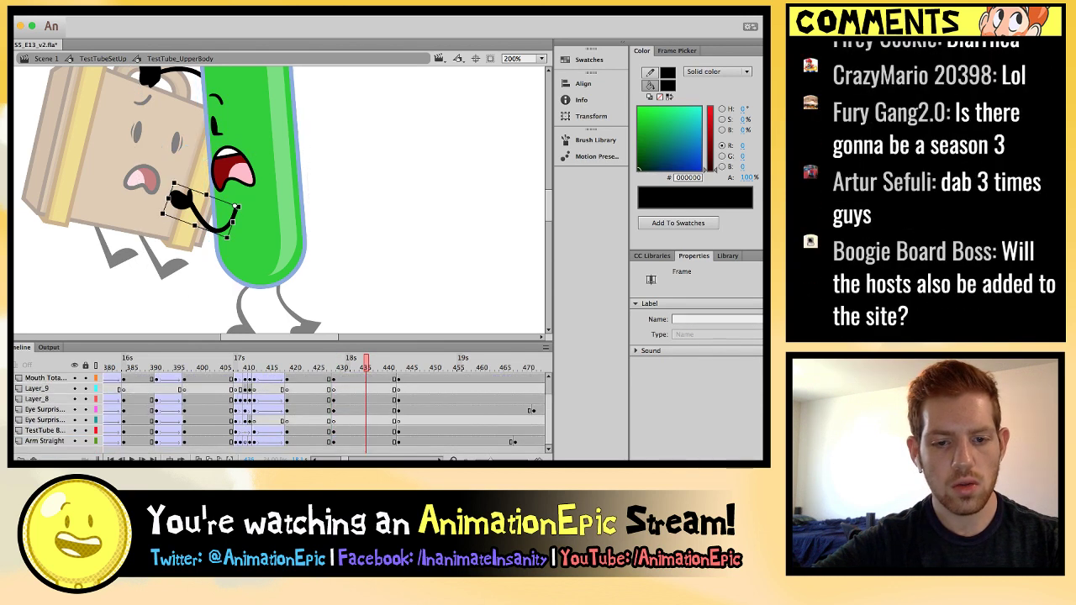
left_click(366, 442, "shift")
key("F6")
scroll(168, 168, "up", 5)
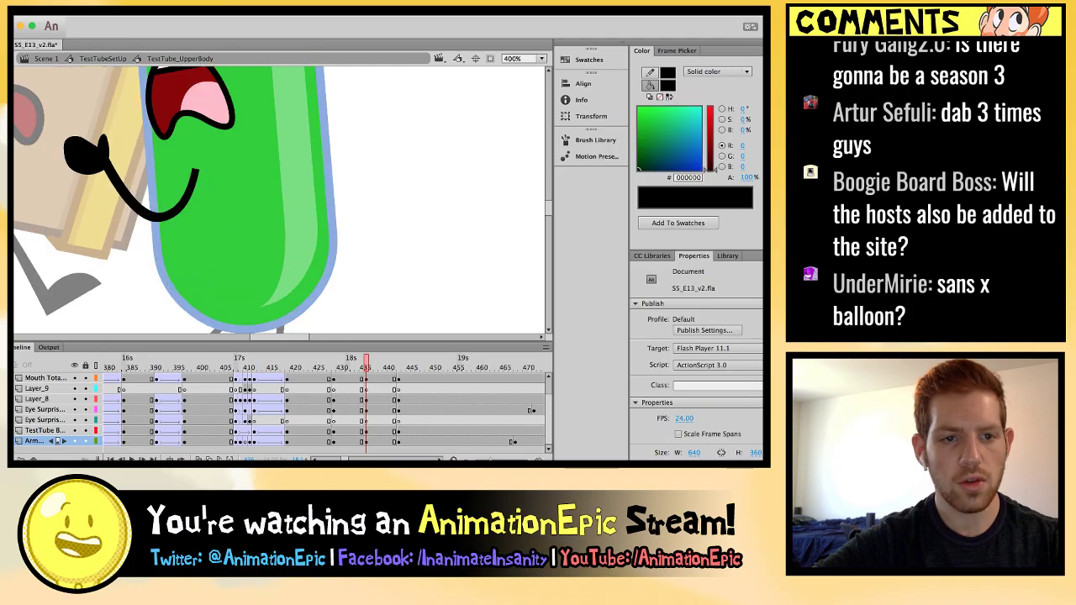
Nudge Test Tube's brow, eye and mouth down slightly at frame 435.
left_click(318, 221)
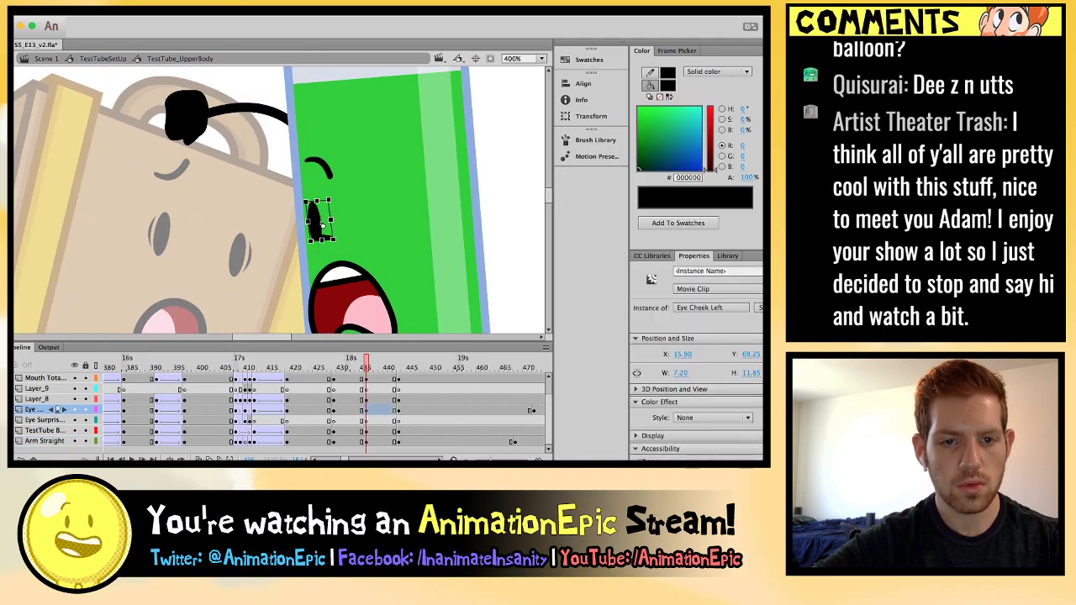
scroll(252, 201, "down", 3)
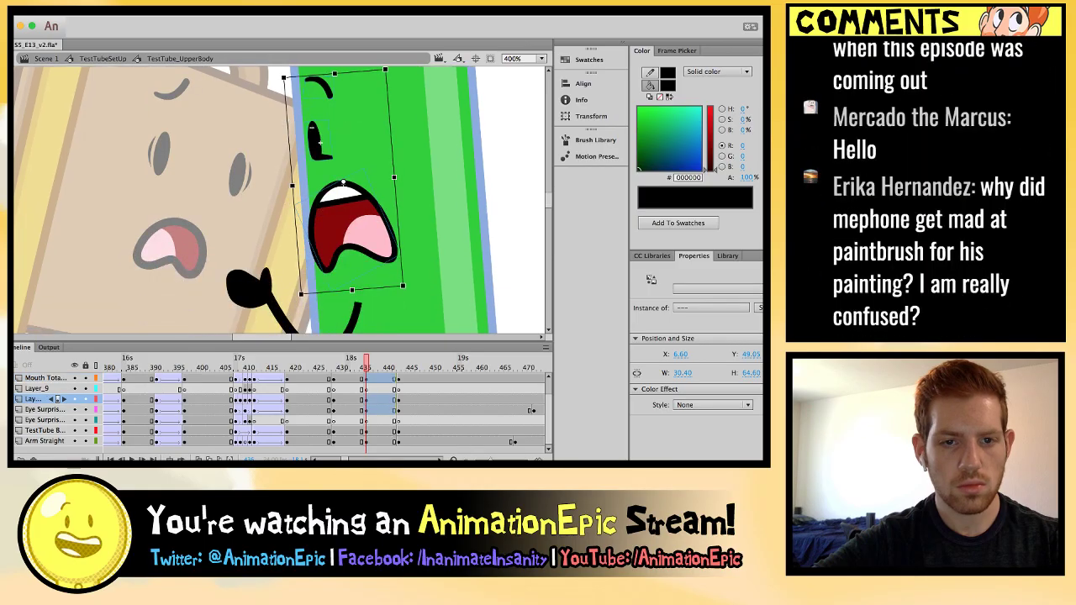
key("Down")
key("Down")
key("Down")
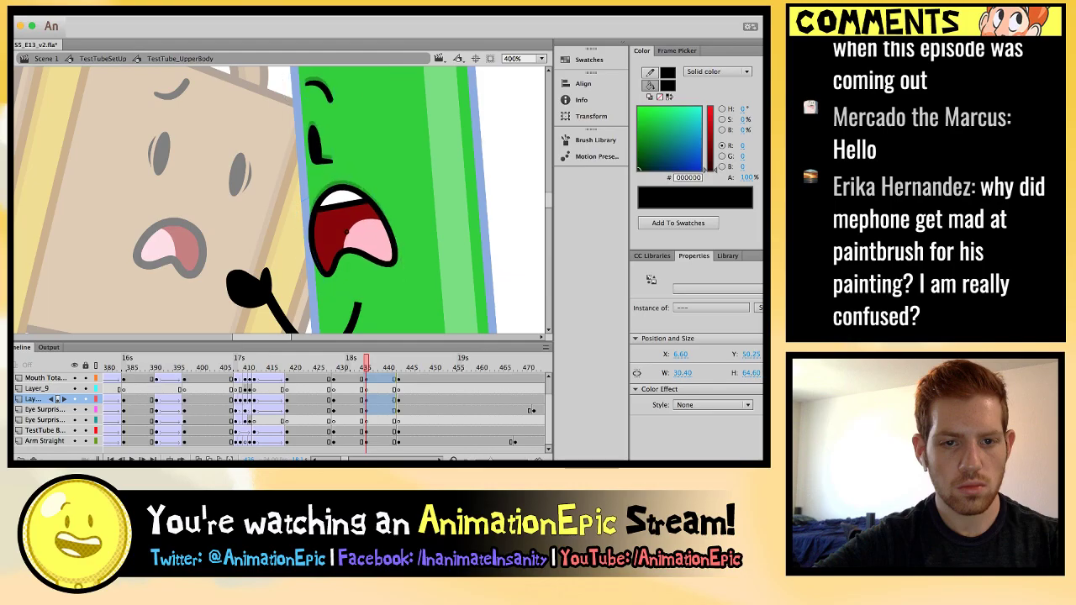
Replace the open Eye Cheek Left with a closed, arched eye at frame 435.
key("Escape")
left_click(319, 147)
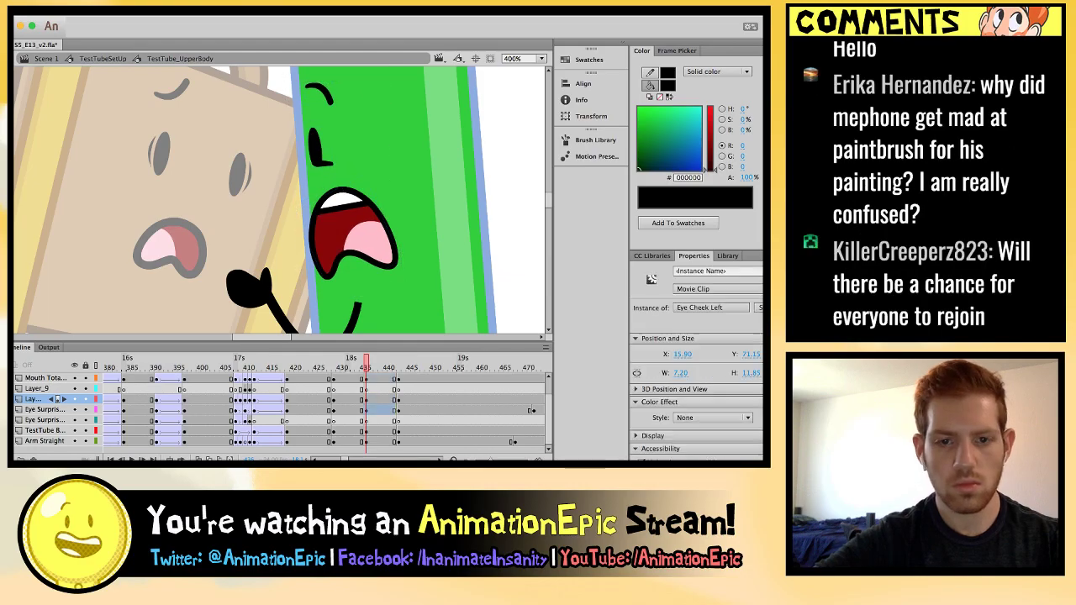
key("Delete")
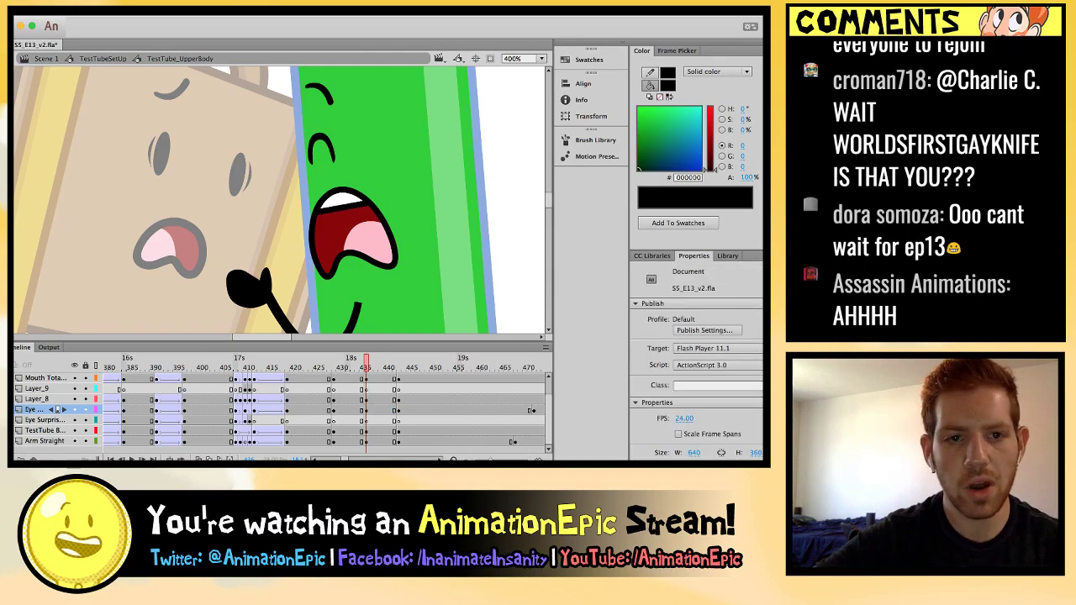
Shrink the Brow Surprised R to about 8.65 by 6.65 and lower it above the closed eye.
left_click(319, 150)
key("super+equal")
left_click_drag(306, 182, 297, 178)
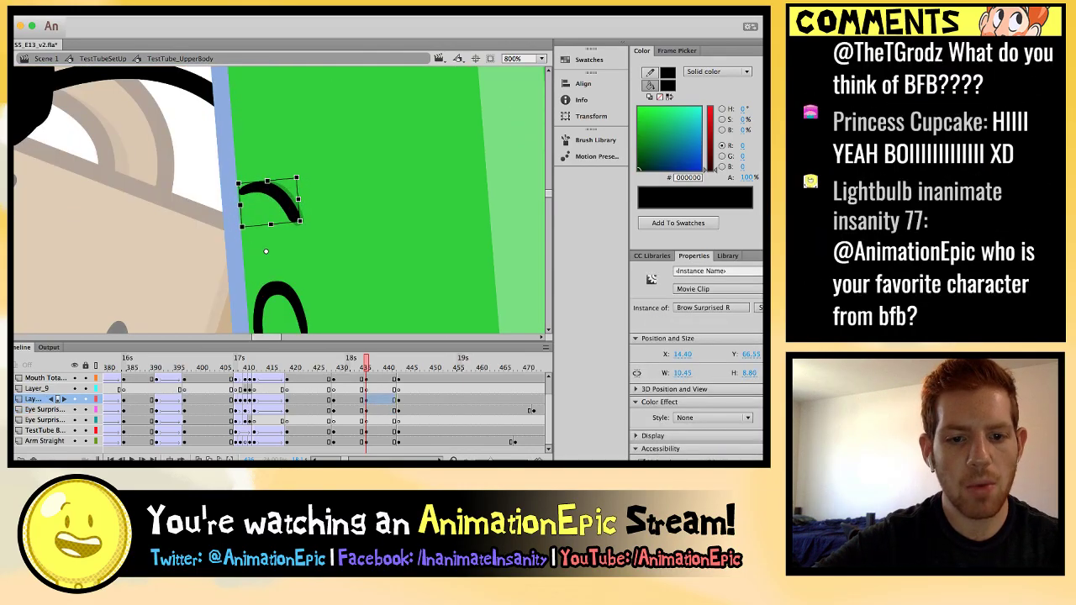
key("super+minus")
key("super+minus")
key("super+a")
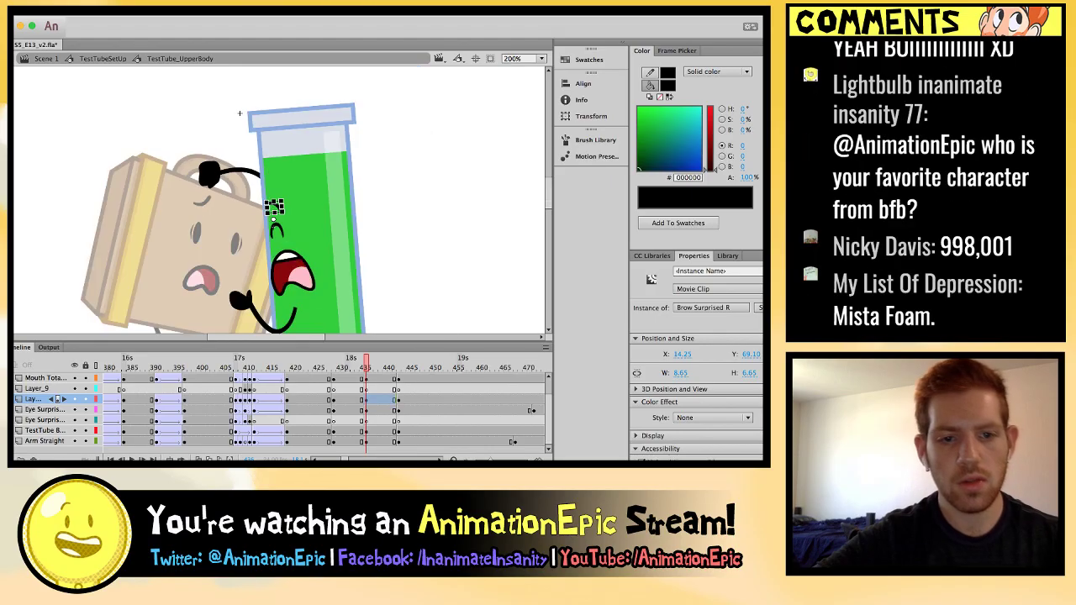
Rotate the lower curled arm slightly upward at frame 435 and play back the pose.
key("period")
left_click(252, 225)
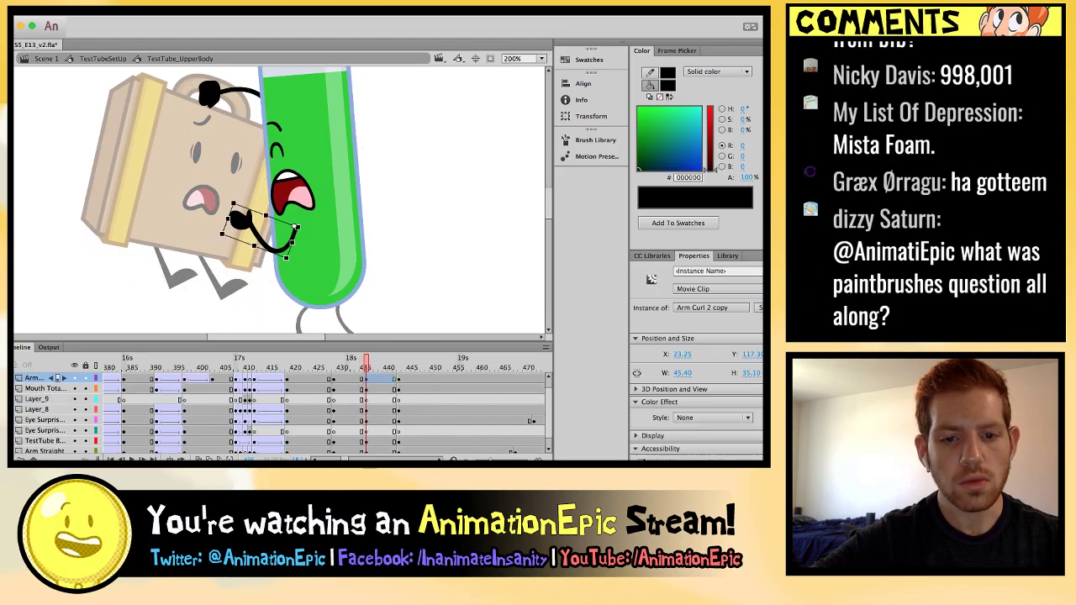
key("Return")
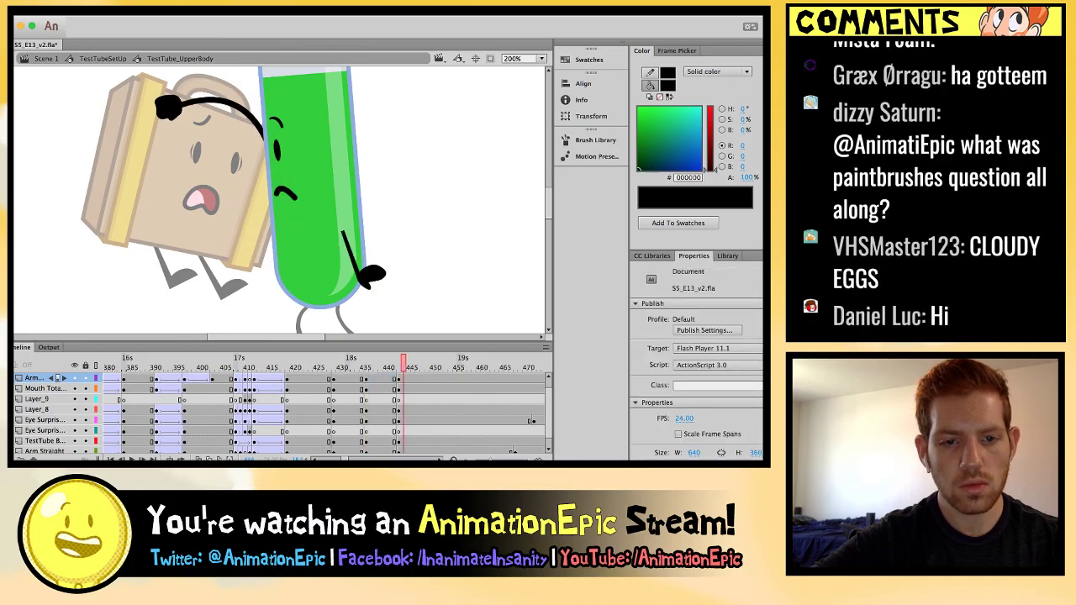
left_click(252, 225)
left_click_drag(265, 250, 262, 249)
key("Return")
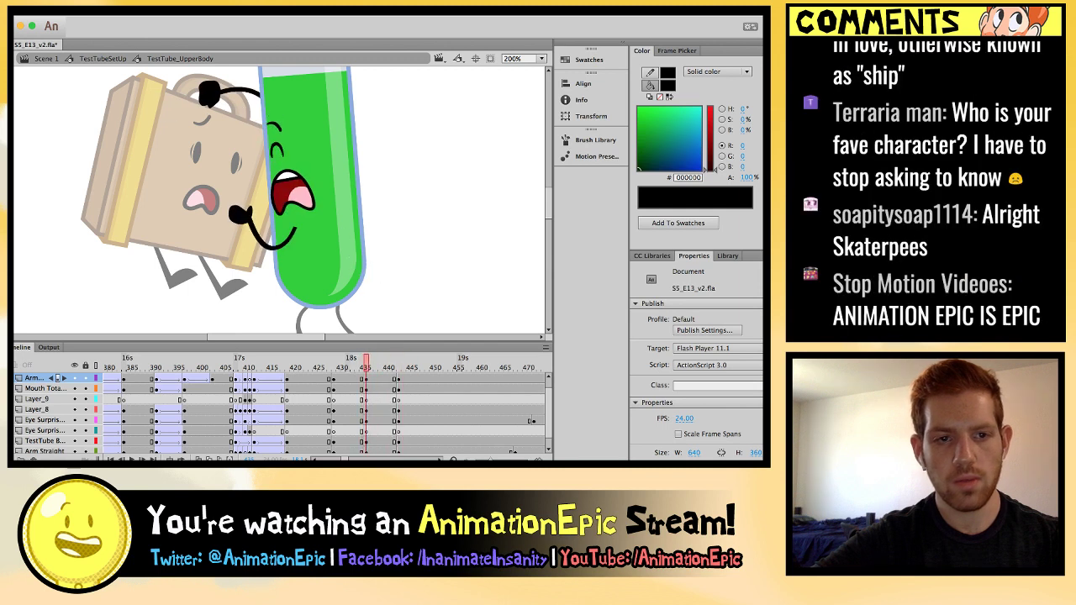
Adjust the raised curled arm at frame 435 so its hand sits slightly higher over the suitcase.
left_click(240, 93)
left_click_drag(187, 84, 192, 71)
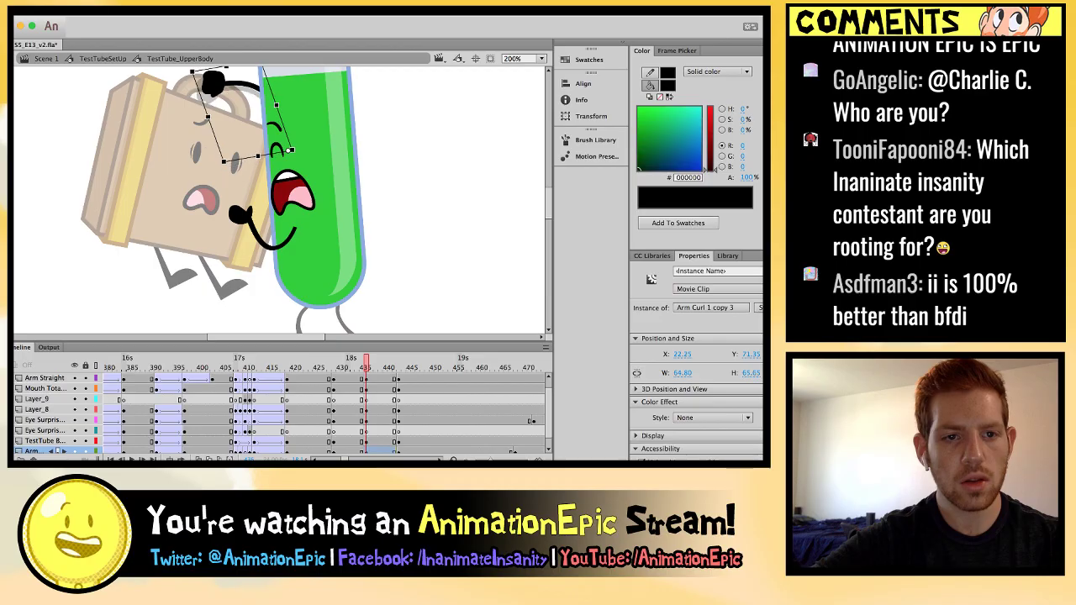
key("ctrl+z")
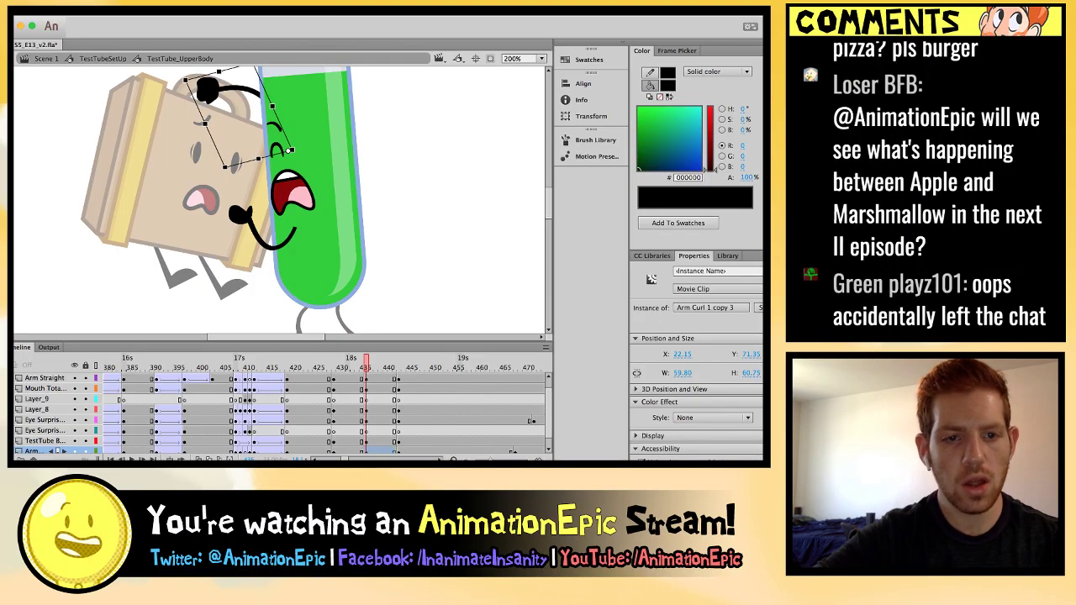
key("ctrl+equal")
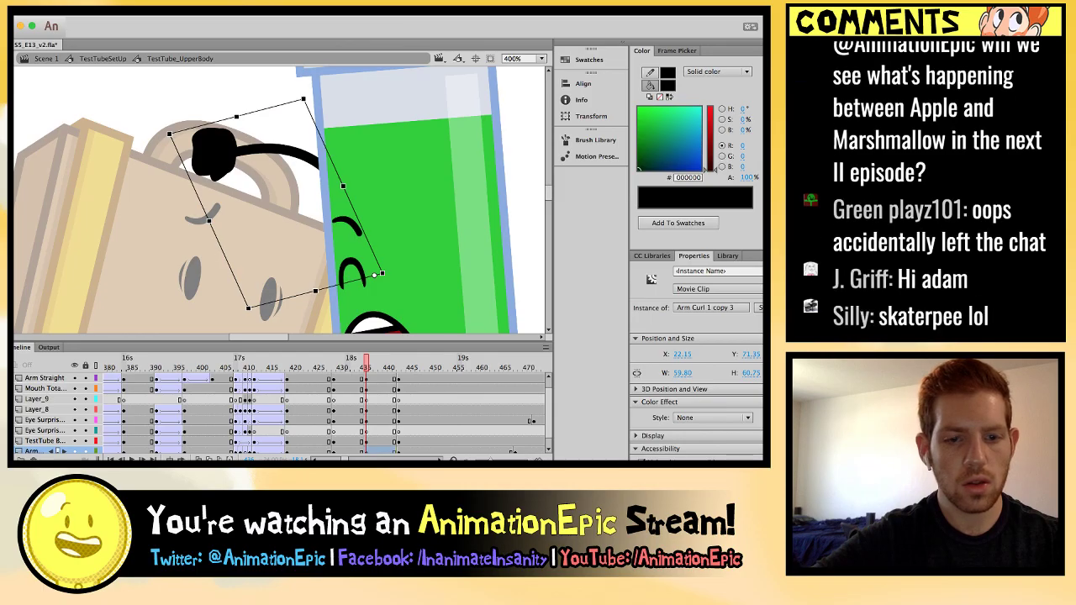
key("Escape")
key("ctrl+minus")
Check the new pose frame by frame on both sides of frame 435.
key("period")
key("period")
key("period")
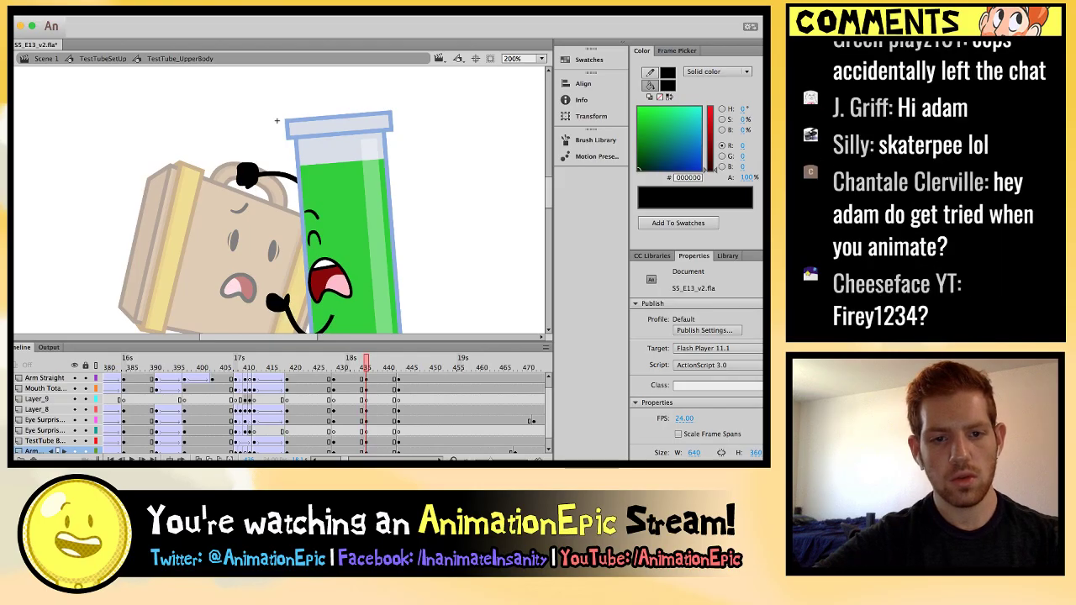
key("comma")
key("comma")
key("comma")
key("comma")
key("comma")
key("comma")
key("period")
key("period")
key("period")
key("period")
key("period")
key("period")
Switch the mouth at frame 435 to the closed frown, frame 136 of Mouth Total Collection.
left_click(328, 200)
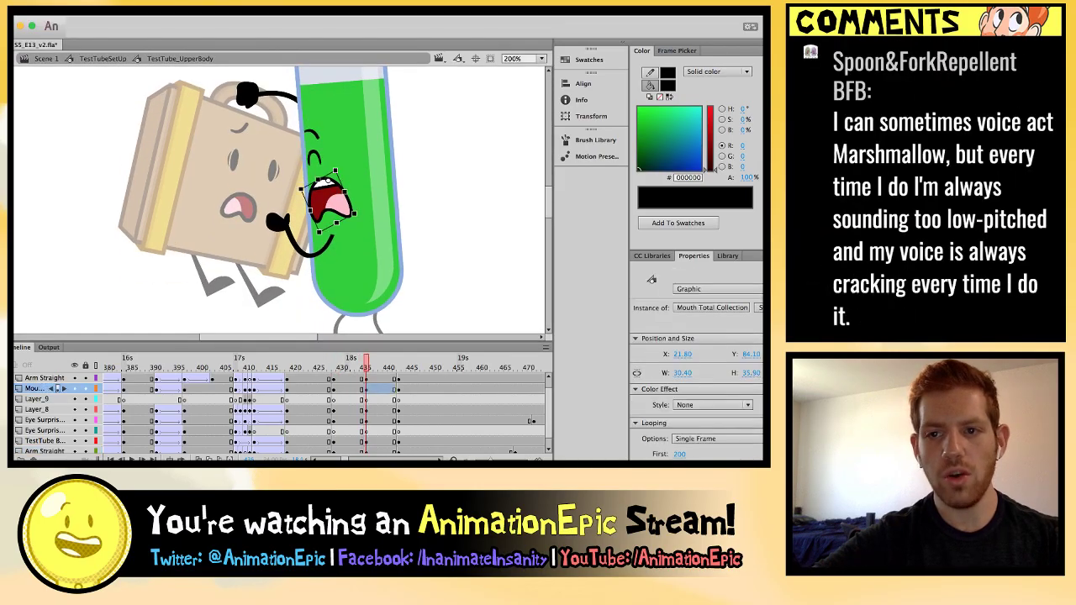
left_click(677, 50)
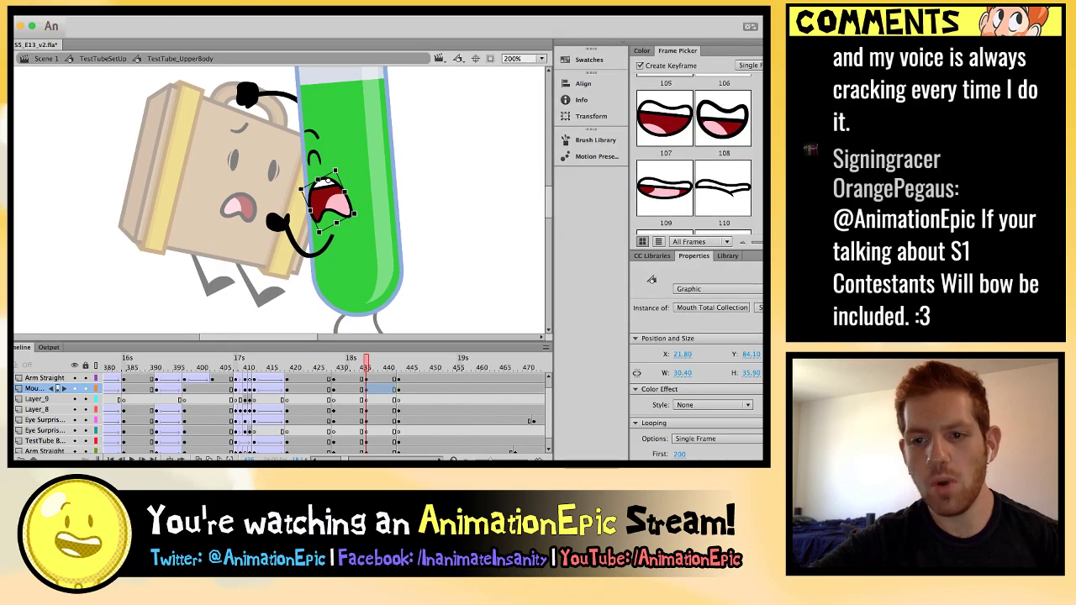
scroll(694, 155, "down", 10)
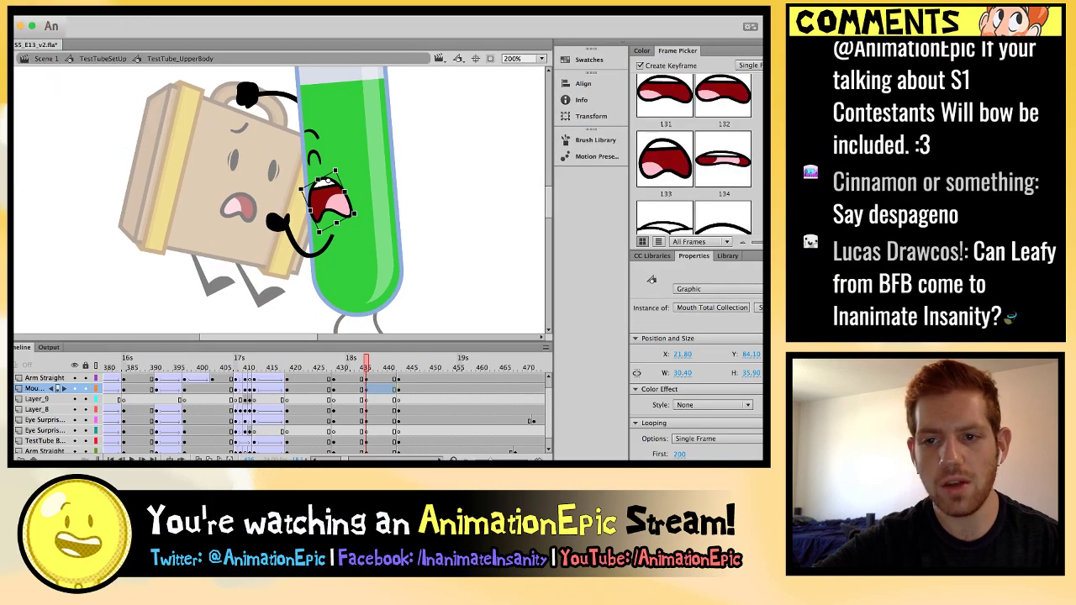
left_click(724, 132)
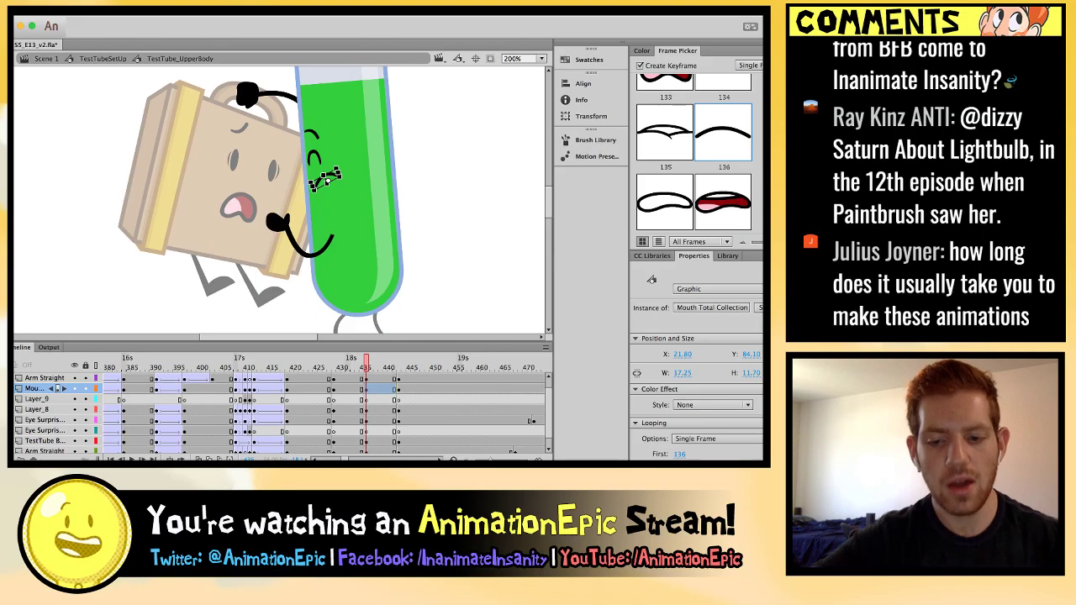
Widen the frown to about 27.65 by 11.15 and move it slightly lower on Test Tube's face.
key("super+equal")
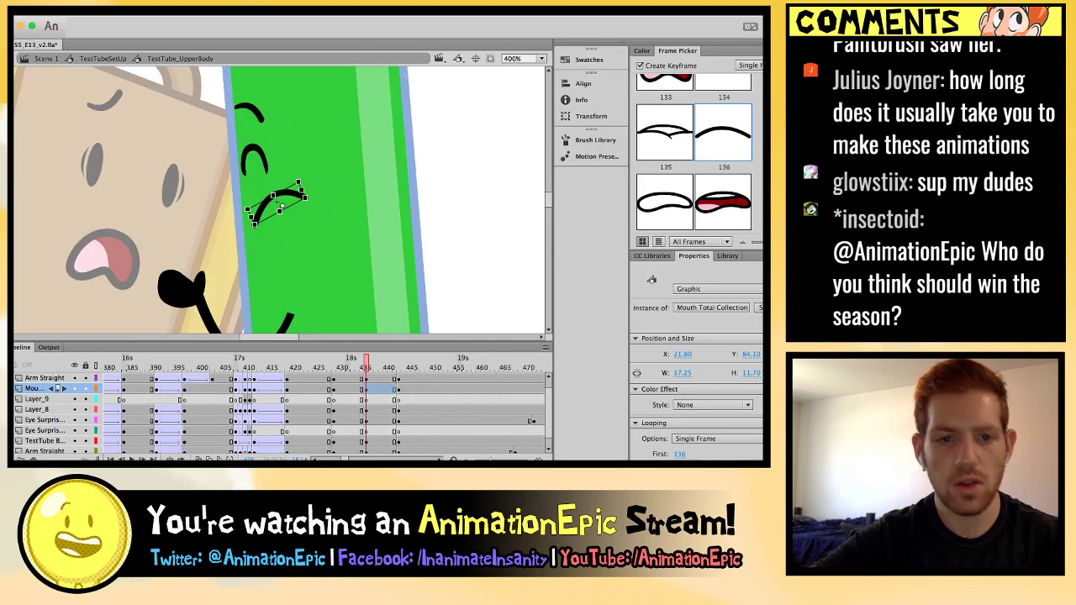
key("super+shift+F9")
key("super+equal")
mouse_move(326, 180)
left_mouse_down()
mouse_move(350, 159)
mouse_move(329, 201)
left_mouse_up()
key("super+minus")
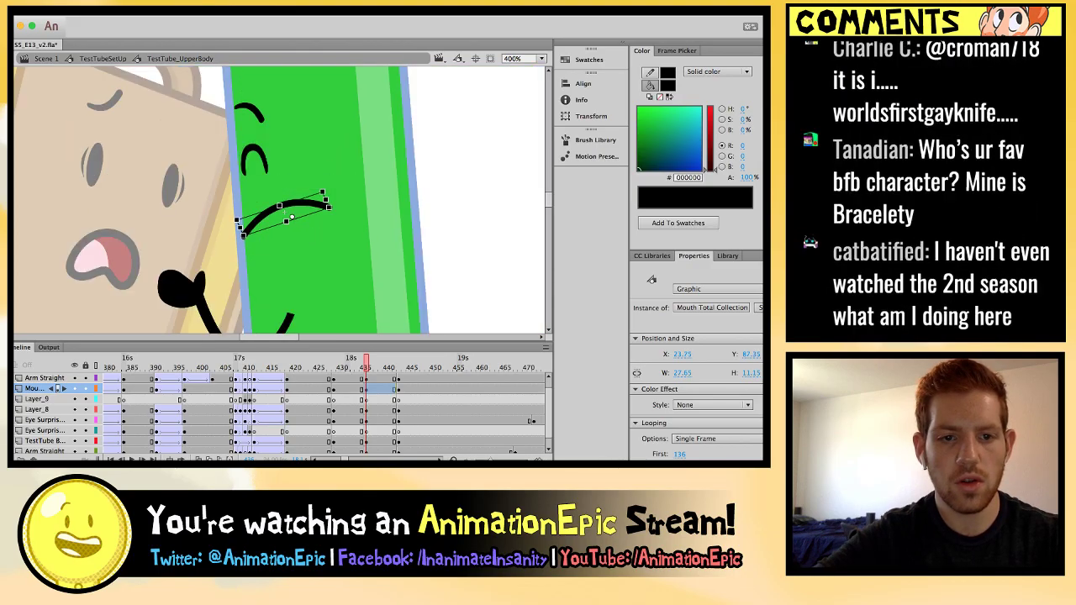
Reshape the closed frown at frame 435 to about 28.30 by 13.00, lifting it slightly on Test Tube's face.
key("comma")
key("period")
left_click(285, 208)
key("super+equal")
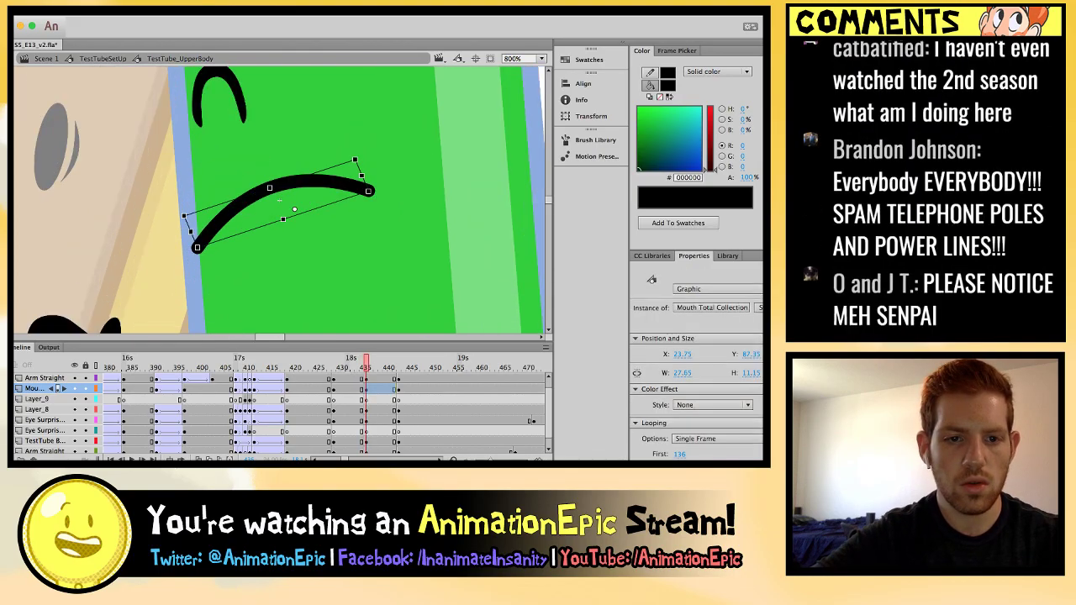
left_click_drag(197, 258, 188, 227)
key("super+minus")
key("super+minus")
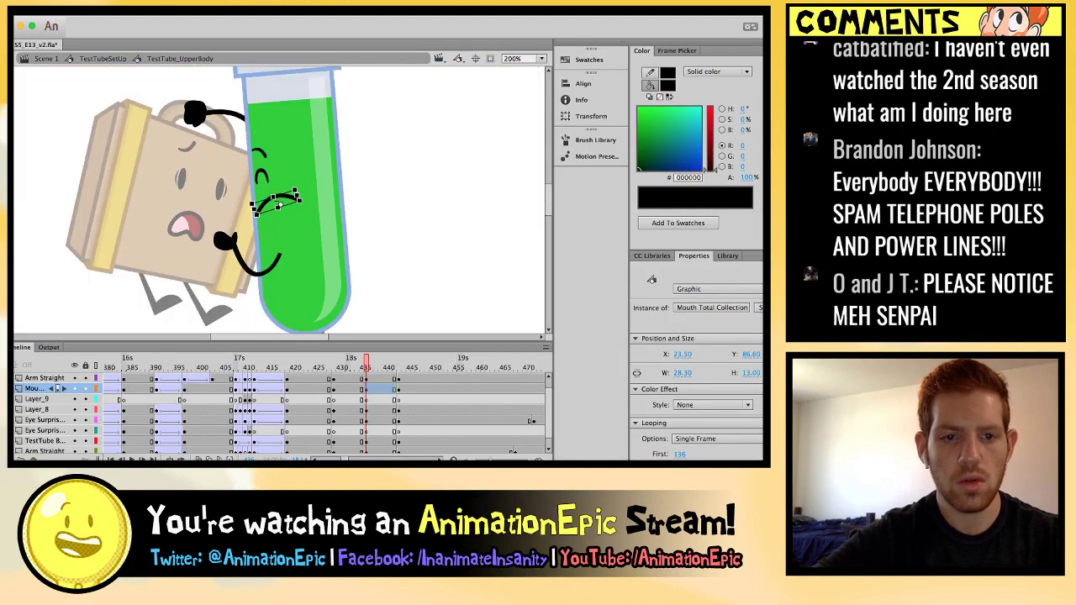
Review the animation frame by frame around frames 434 to 445 to check the change between poses.
key("comma")
key("period")
key("period")
key("period")
key("period")
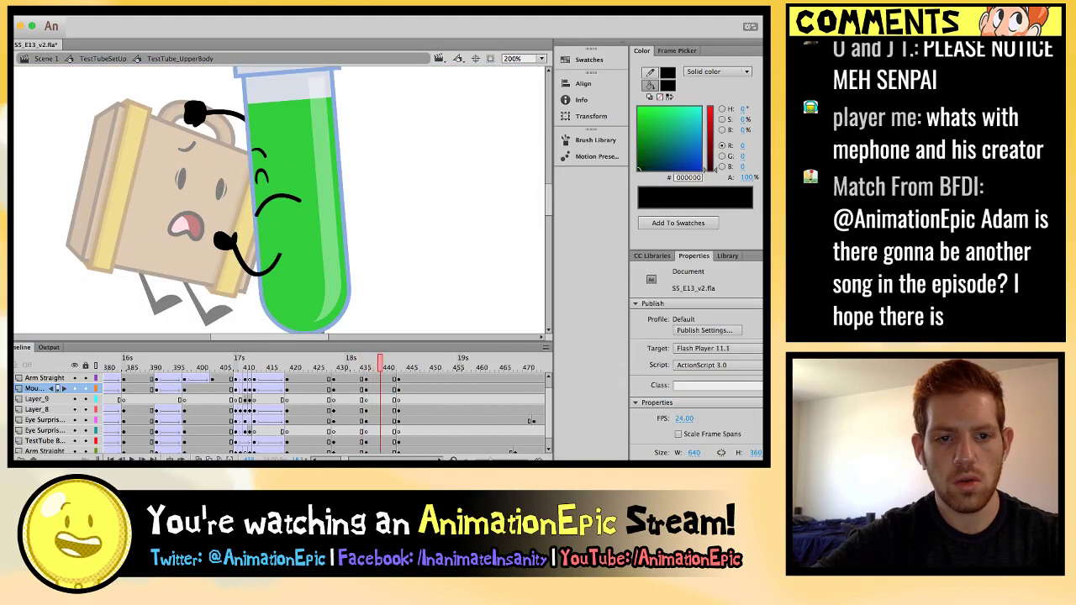
key("comma")
key("comma")
key("comma")
key("comma")
key("comma")
key("comma")
key("comma")
key("comma")
key("comma")
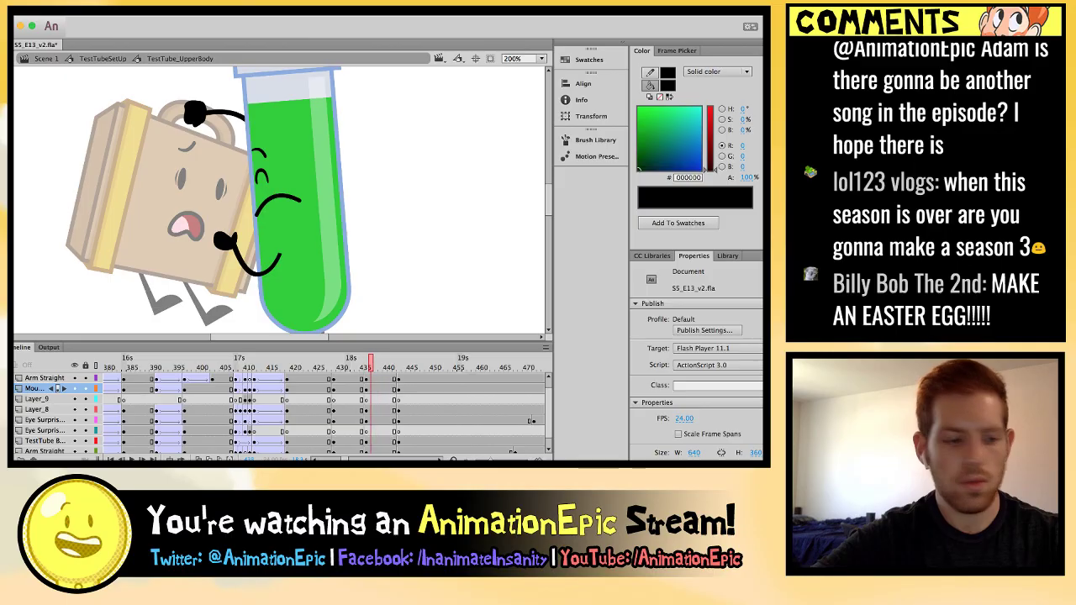
key("period")
key("period")
key("period")
key("period")
key("period")
key("period")
key("period")
key("period")
key("period")
key("period")
key("period")
key("period")
key("period")
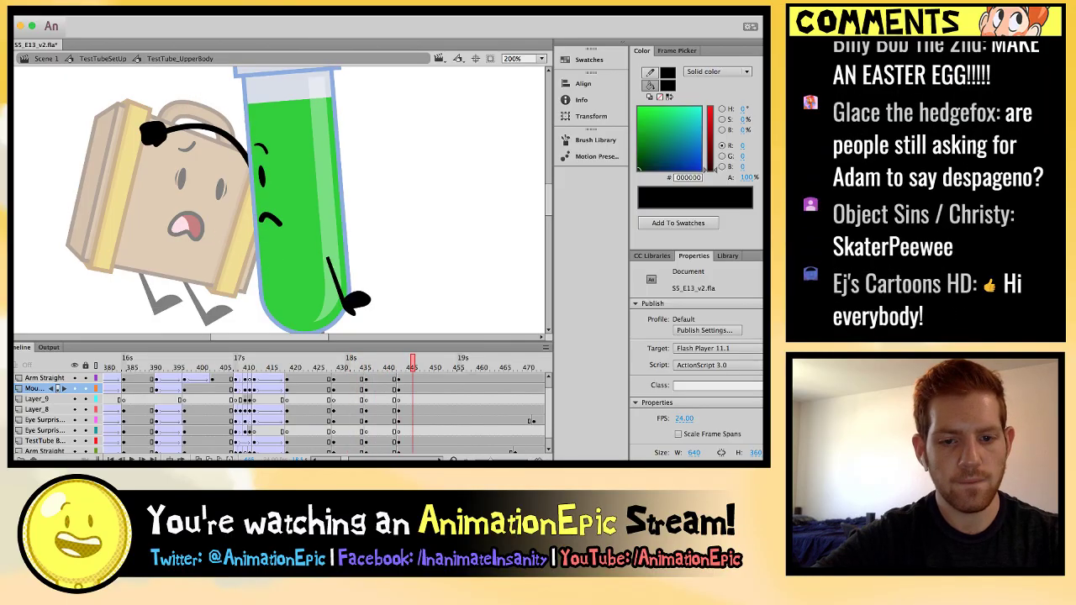
Insert keyframes at frame 450 across all of Test Tube's body, face and arm layers.
scroll(57, 388, "down", 1)
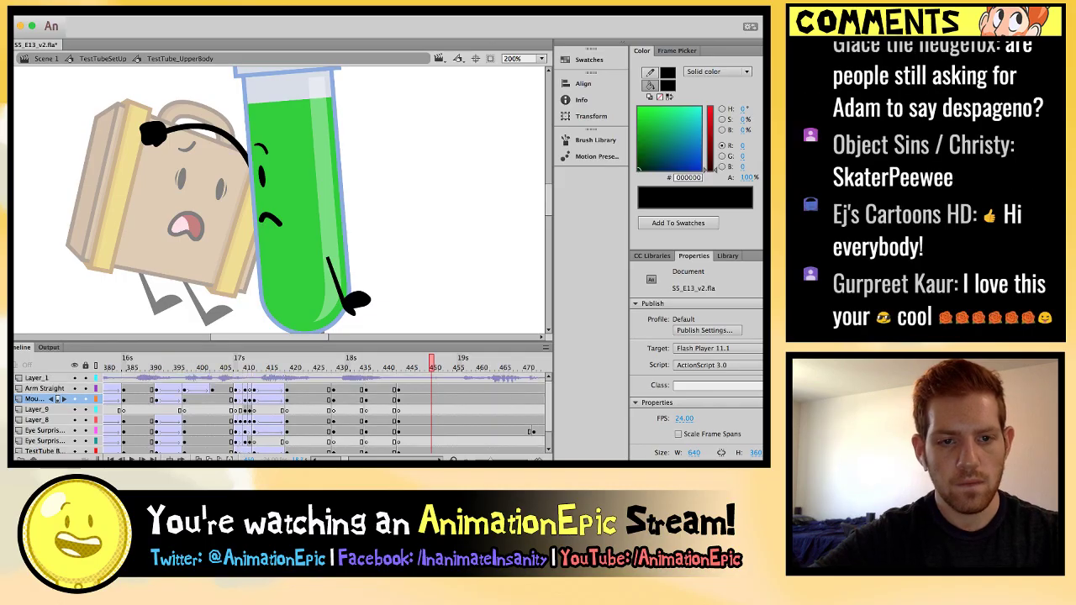
left_click(341, 277)
key("F6")
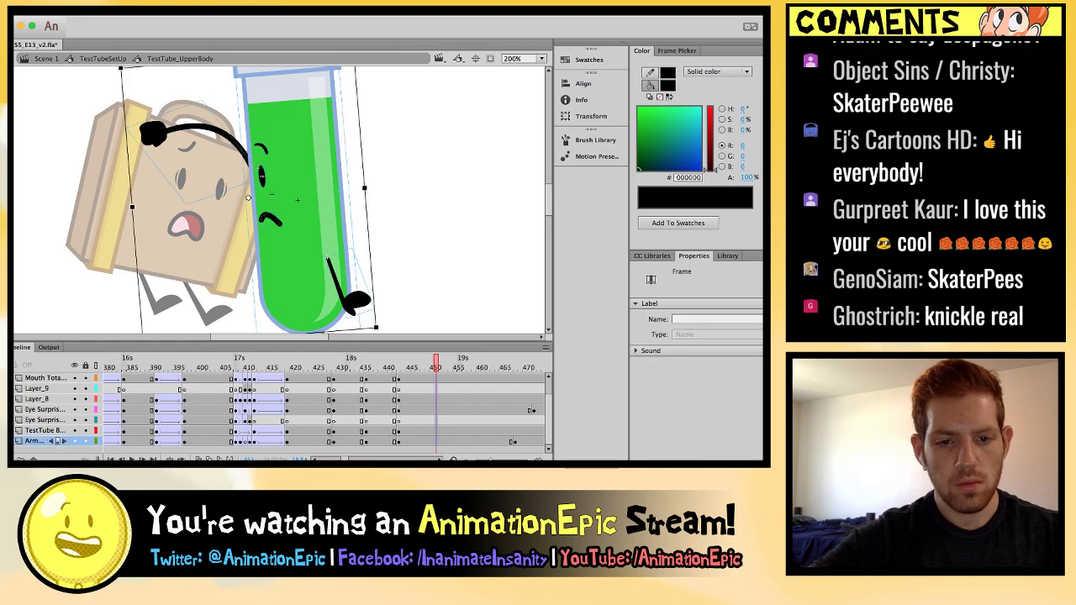
key("ctrl+shift+d")
key("ctrl+equal")
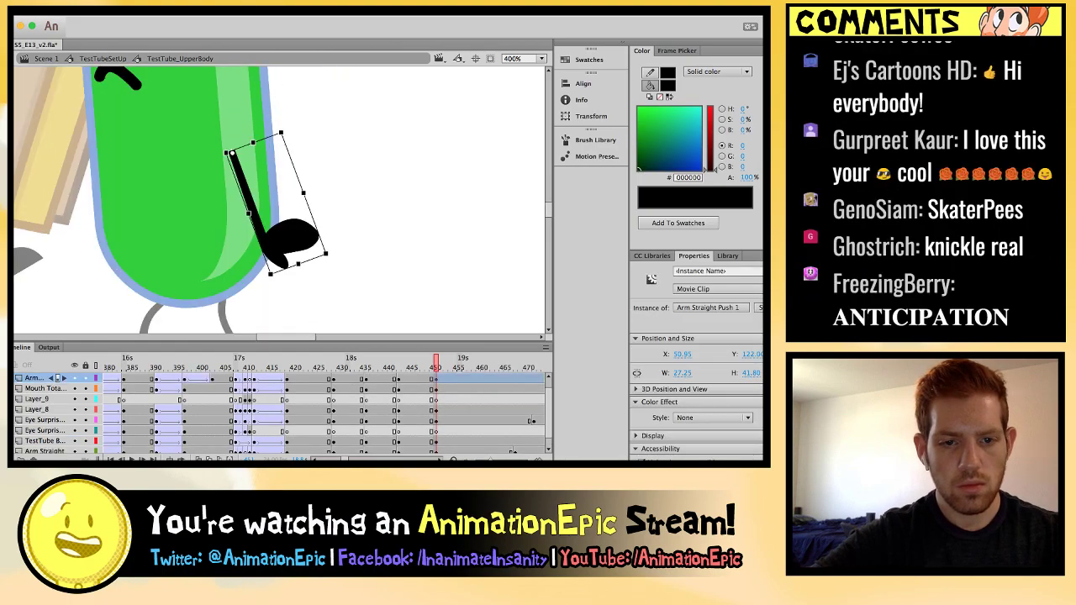
At frame 442, swing the lower straight arm inward to about 22.00 by 41.05 and lower it slightly.
left_click_drag(434, 378, 397, 379)
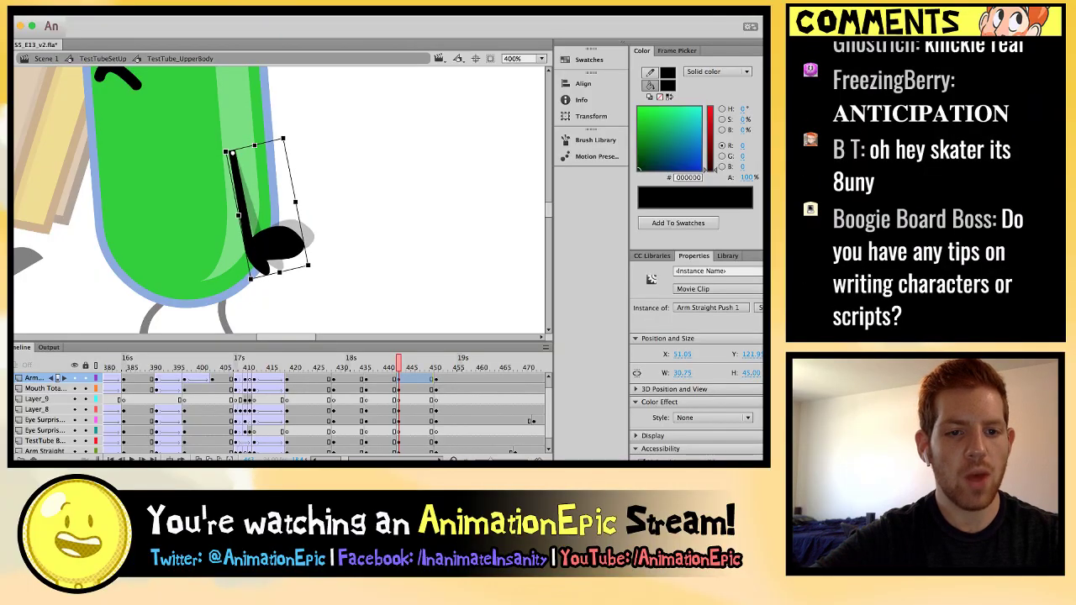
key("Down")
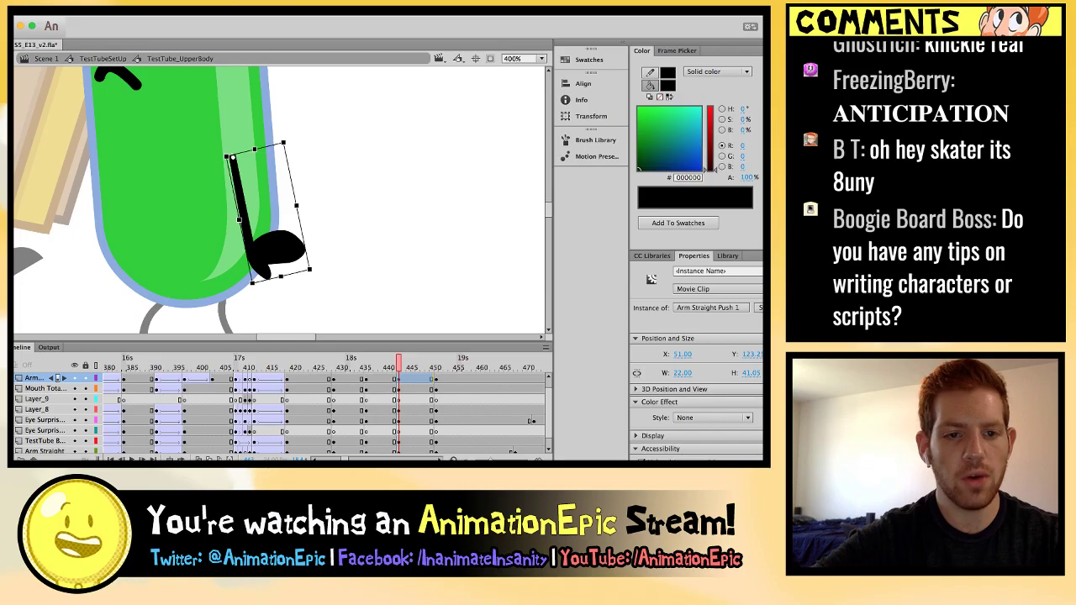
key("Return")
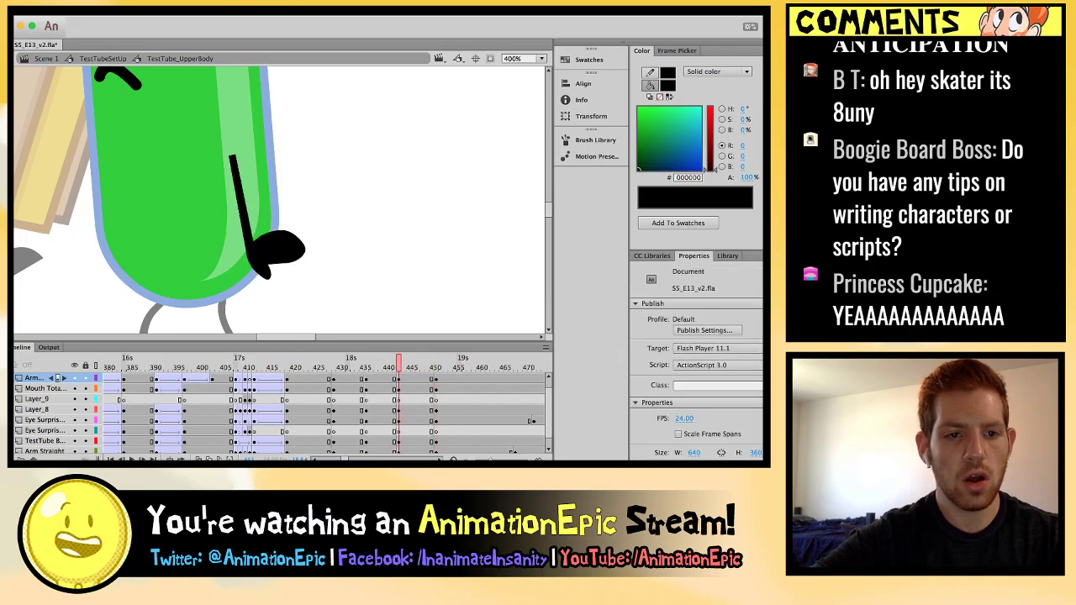
Examine Test Tube's brow, eye and mouth at frame 442 up close and against the following frames.
scroll(278, 201, "left", 5)
left_click(323, 198)
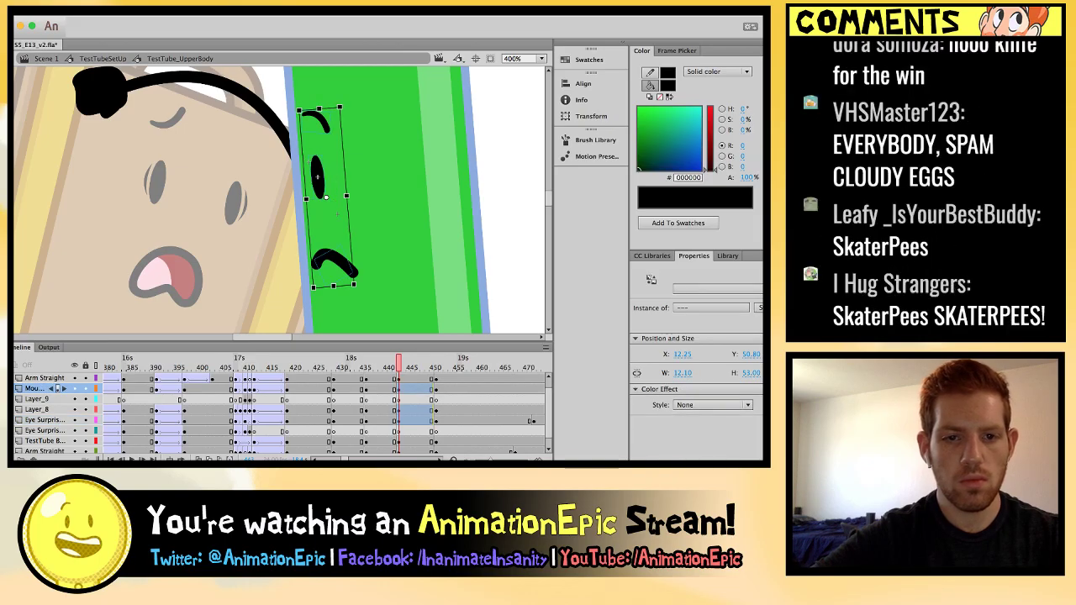
key("period")
key("period")
key("period")
key("comma")
key("comma")
key("ctrl+equal")
scroll(278, 202, "left", 10)
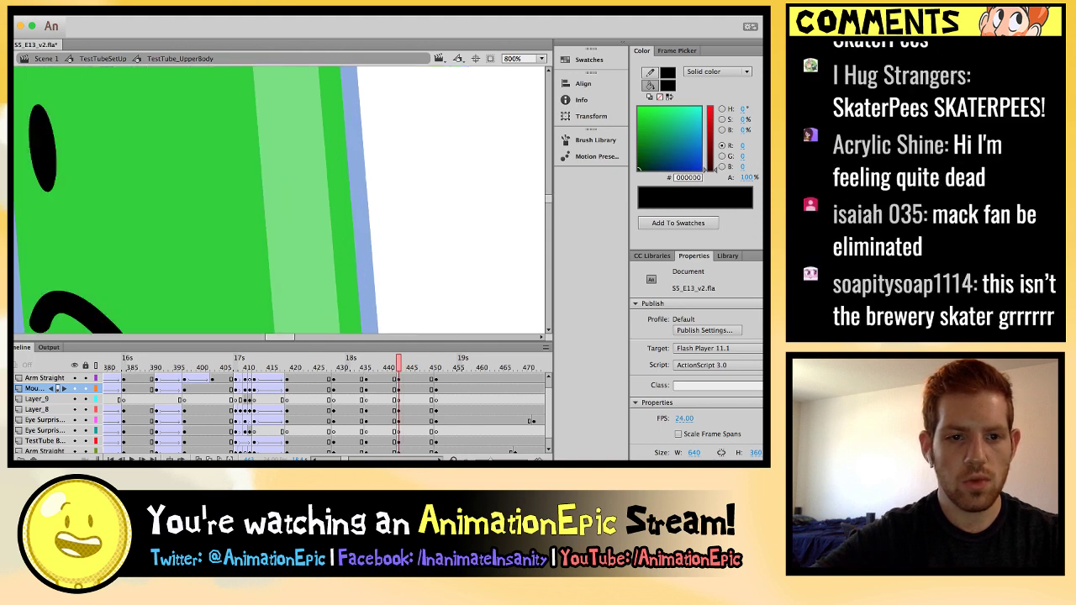
left_click(318, 286)
key("ctrl+equal")
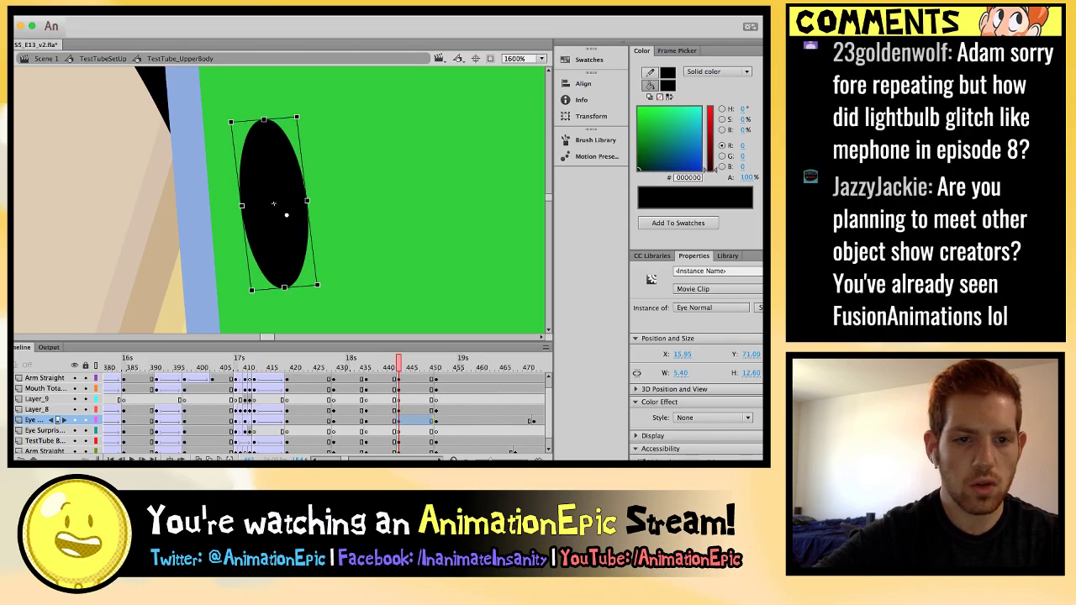
key("ctrl+equal")
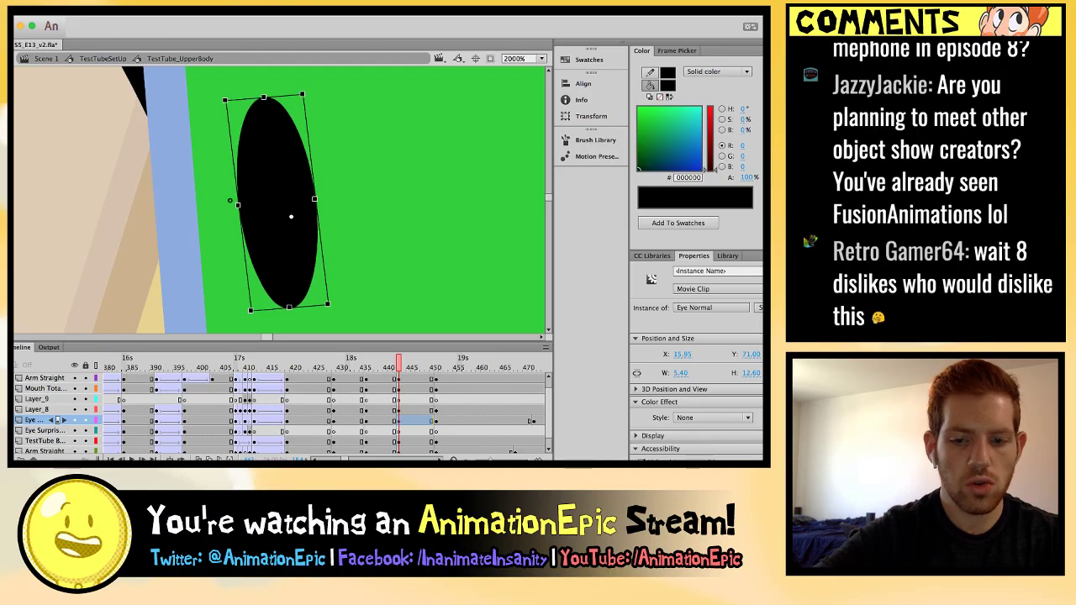
key("ctrl+minus")
key("ctrl+minus")
Flatten the surprised brow at frame 442 to about 9.60 by 6.65 and bring it slightly closer to the eye.
left_click(272, 129)
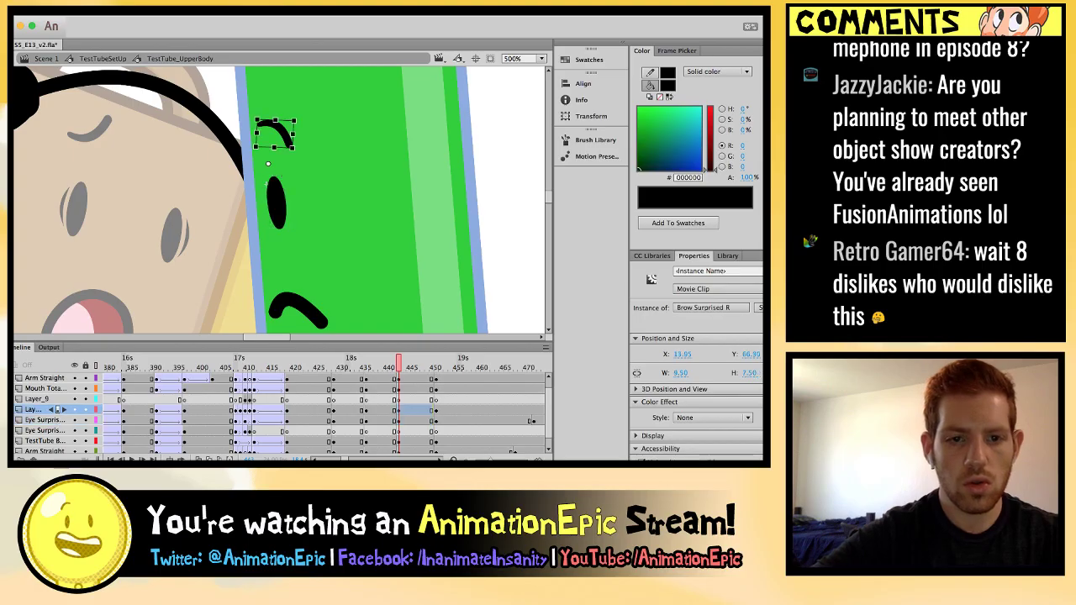
key("ctrl+equal")
key("ctrl+z")
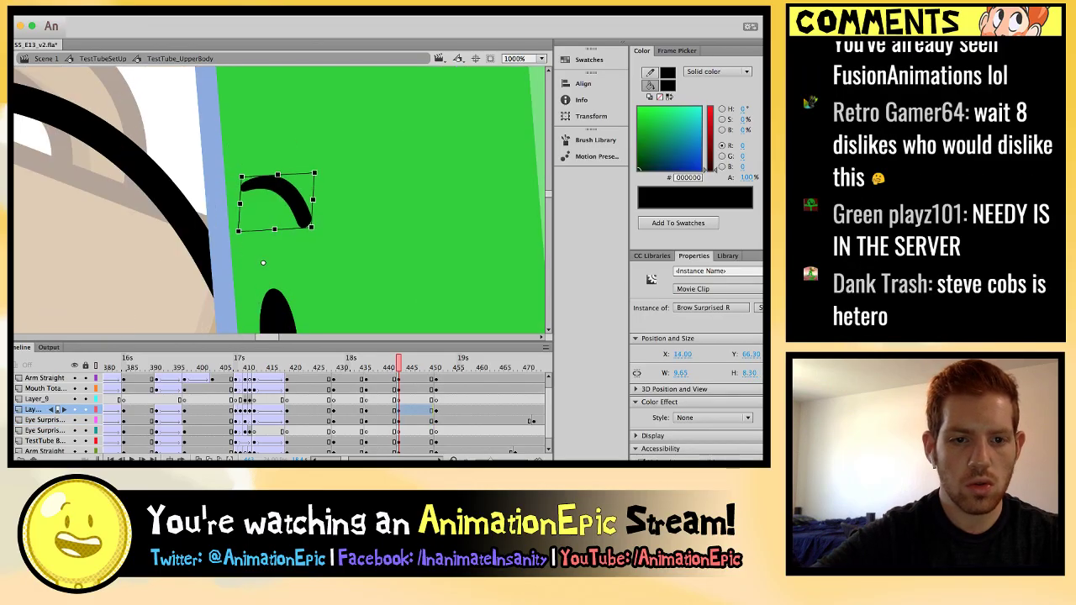
key("ctrl+z")
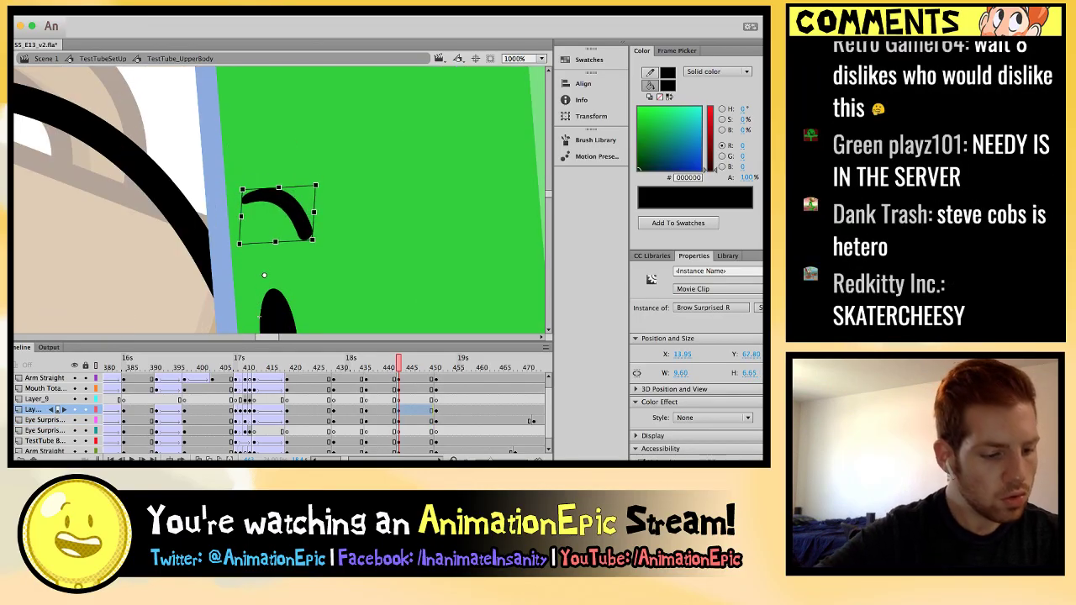
key("ctrl+minus")
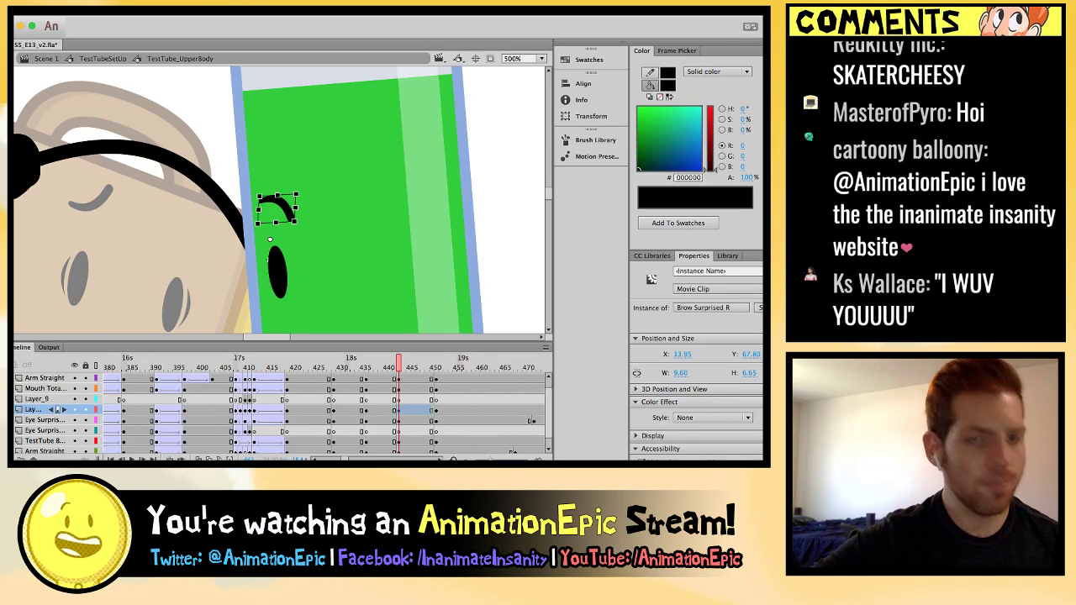
key("Escape")
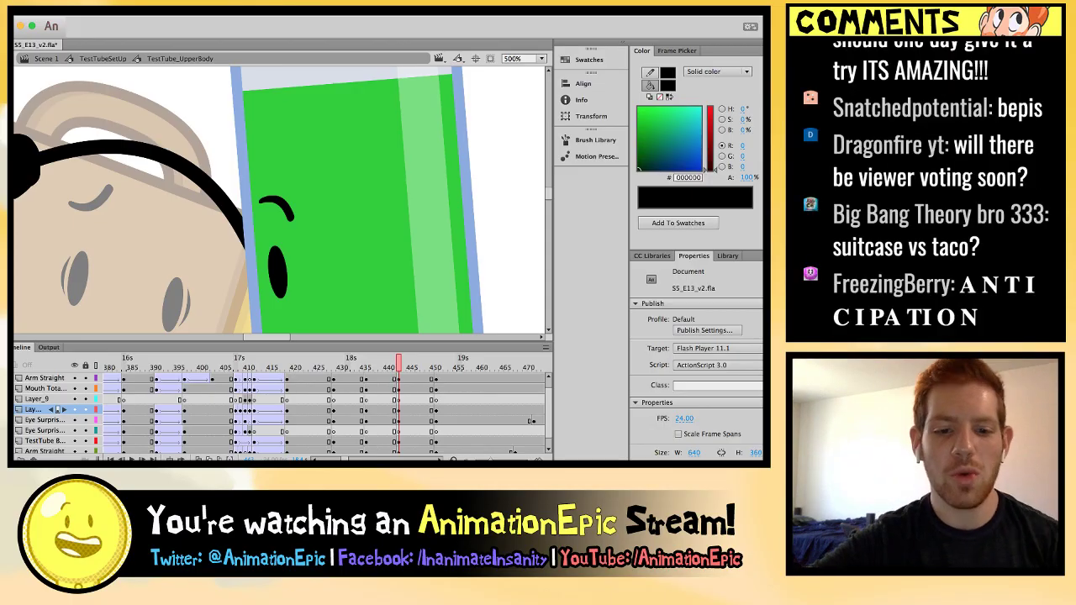
Play the acting back from the open-mouth pose at frame 428 through frame 442.
scroll(284, 414, "up", 1)
left_click(334, 368)
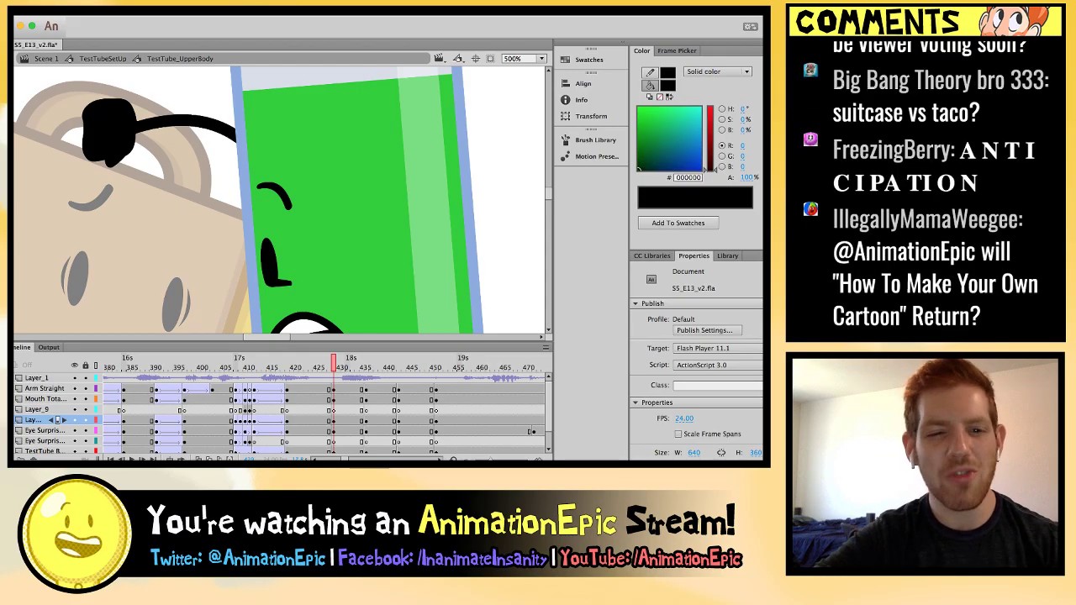
key("super+minus")
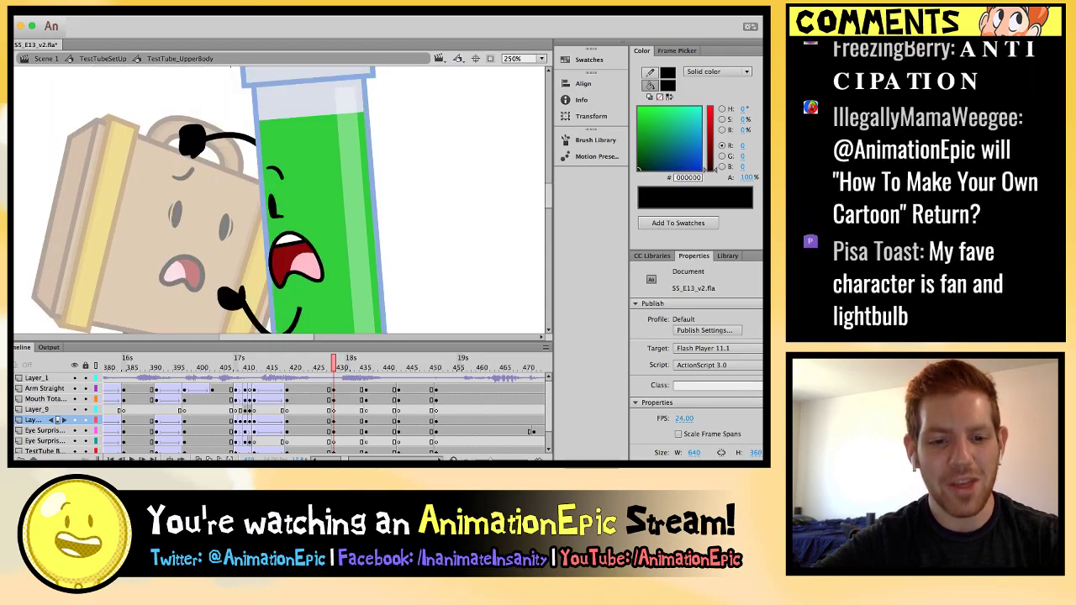
key("Return")
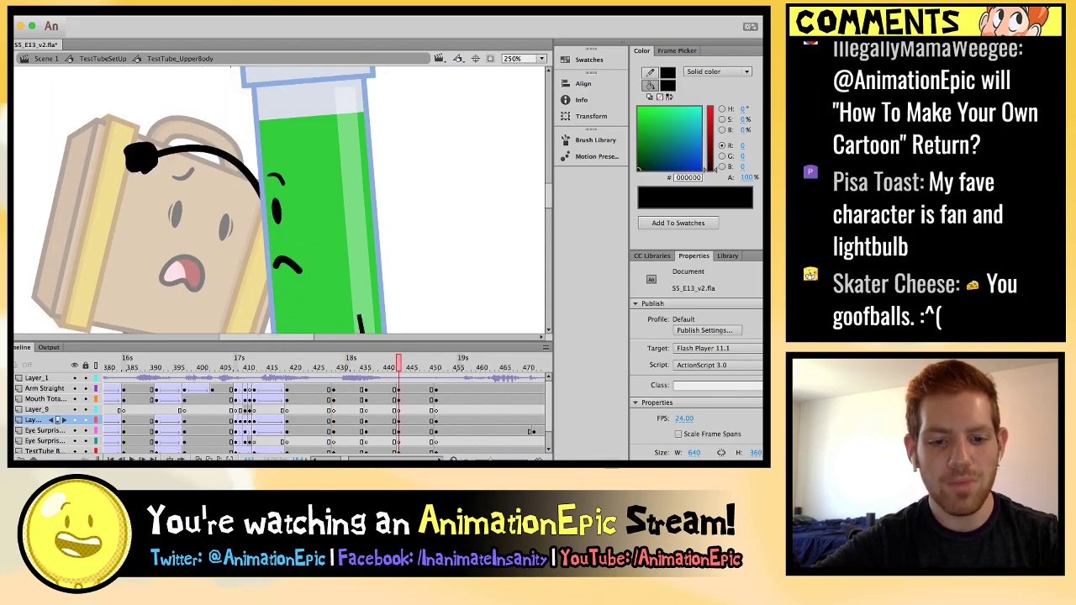
Create classic tweens with Sine EaseInOut easing between the frame 428 and frame 435 poses on Test Tube's layers.
left_click(352, 398)
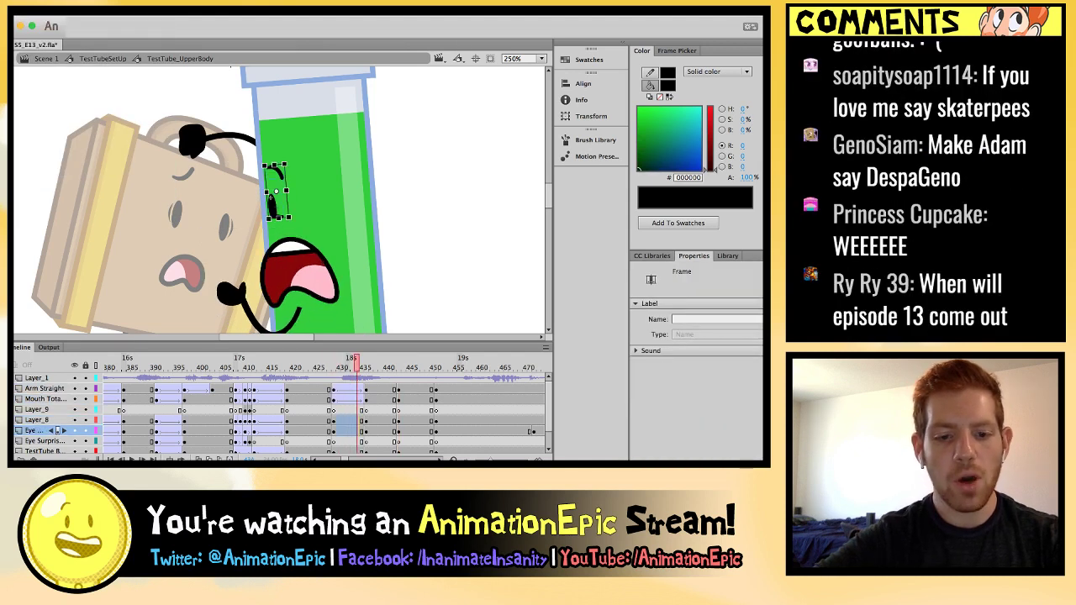
left_click(357, 410)
left_click(348, 439)
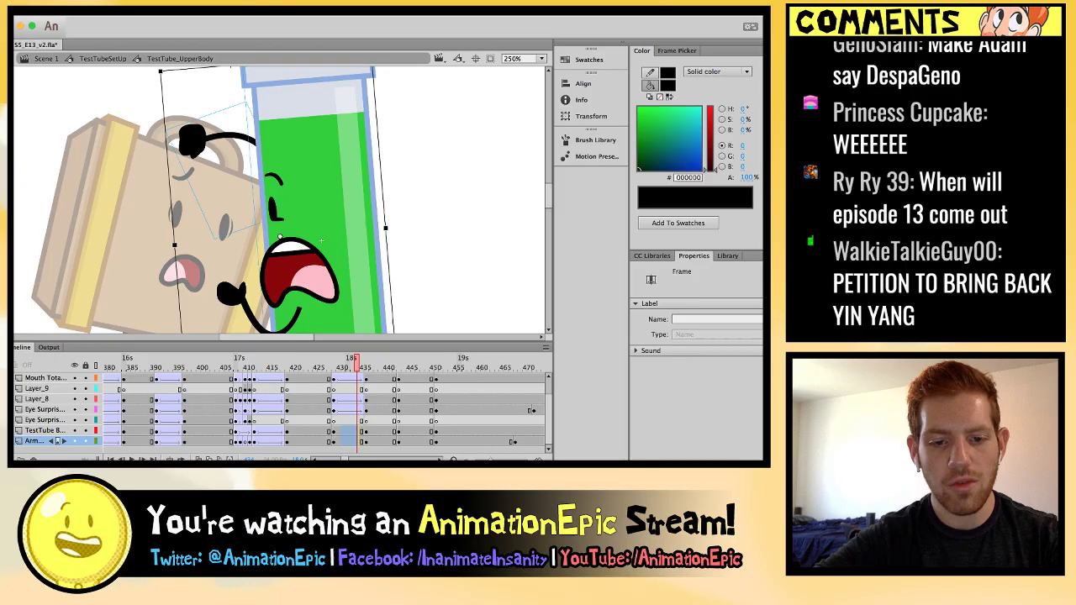
left_click(352, 431)
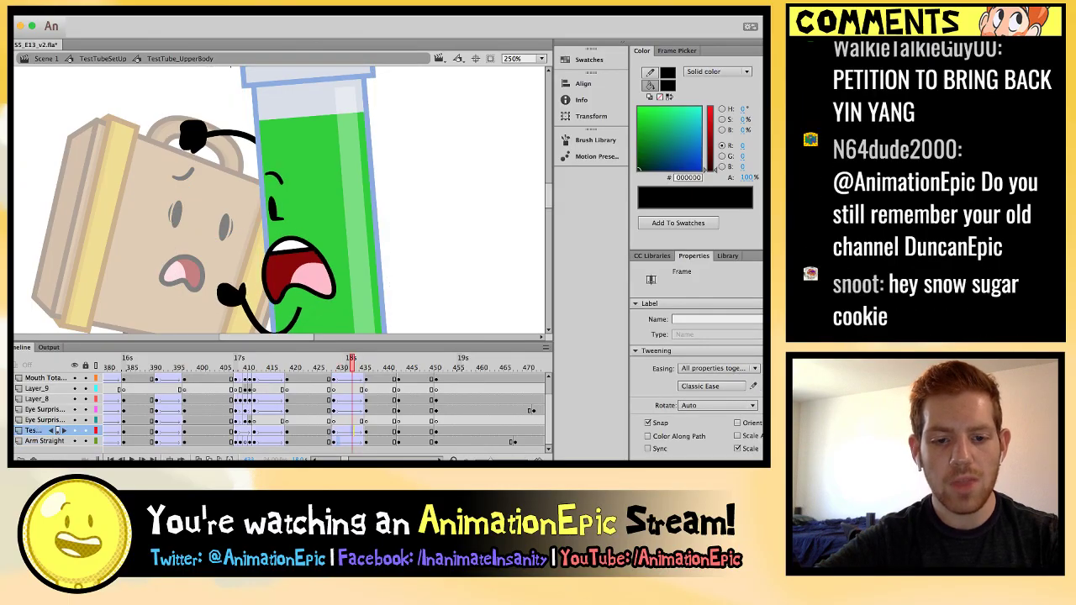
scroll(320, 412, "up", 2)
left_click(343, 400)
left_click(355, 389)
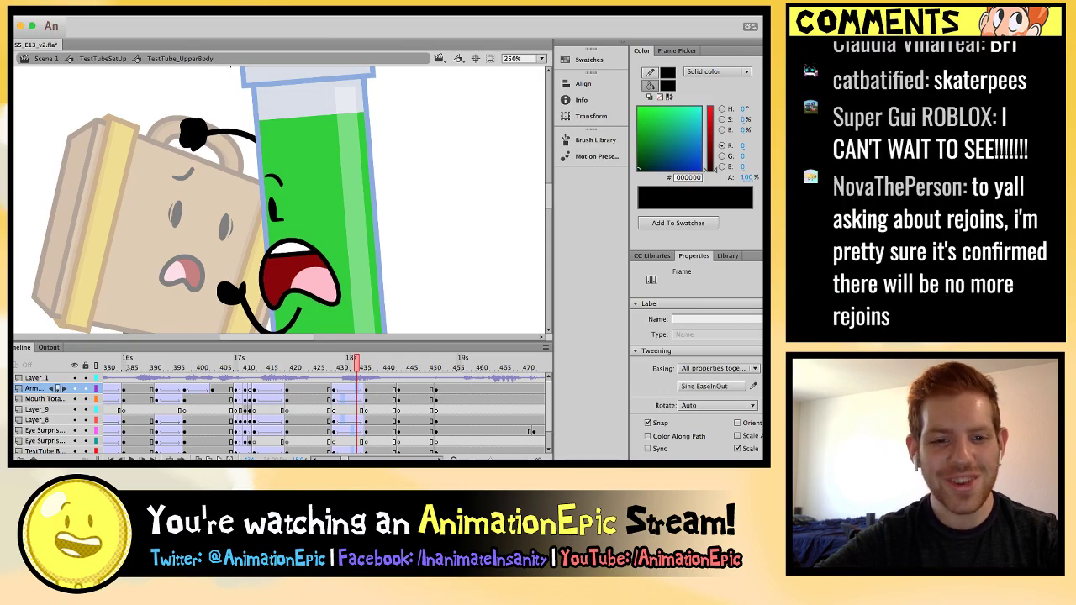
Select Test Tube's open mouth at frame 434 and tilt it toward the angle of the coming frown.
mouse_move(355, 360)
left_mouse_down()
mouse_move(325, 360)
mouse_move(362, 360)
left_mouse_up()
key("ctrl+equal")
left_click_drag(174, 160, 288, 127)
left_click(228, 215)
key("Escape")
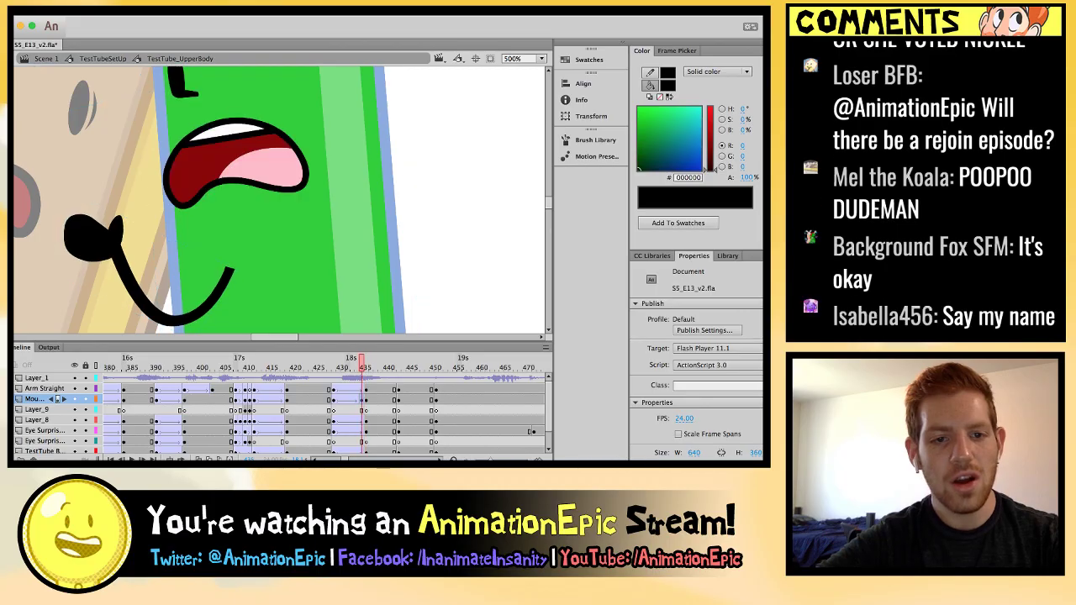
Squash the open mouth at frame 434 to about 34.95 by 18.70 and compare it with the previous frame.
left_click(243, 125)
left_click_drag(313, 181, 299, 151)
left_click_drag(236, 123, 243, 124)
key("Escape")
key("comma")
key("period")
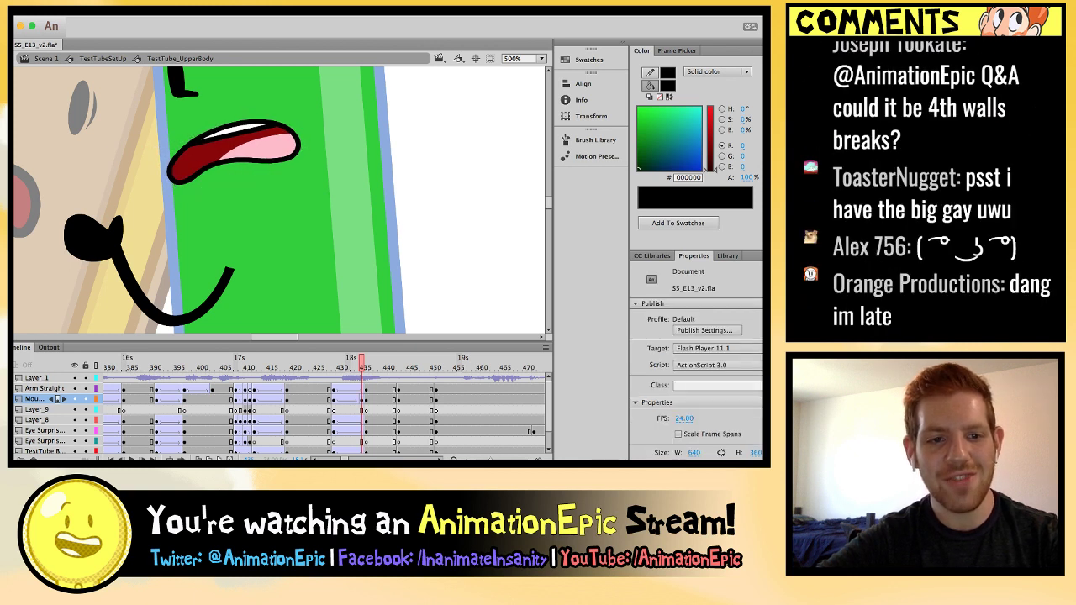
key("comma")
key("period")
Try a Tint color effect on the squashed mouth at frame 434, then undo it.
left_click(245, 124)
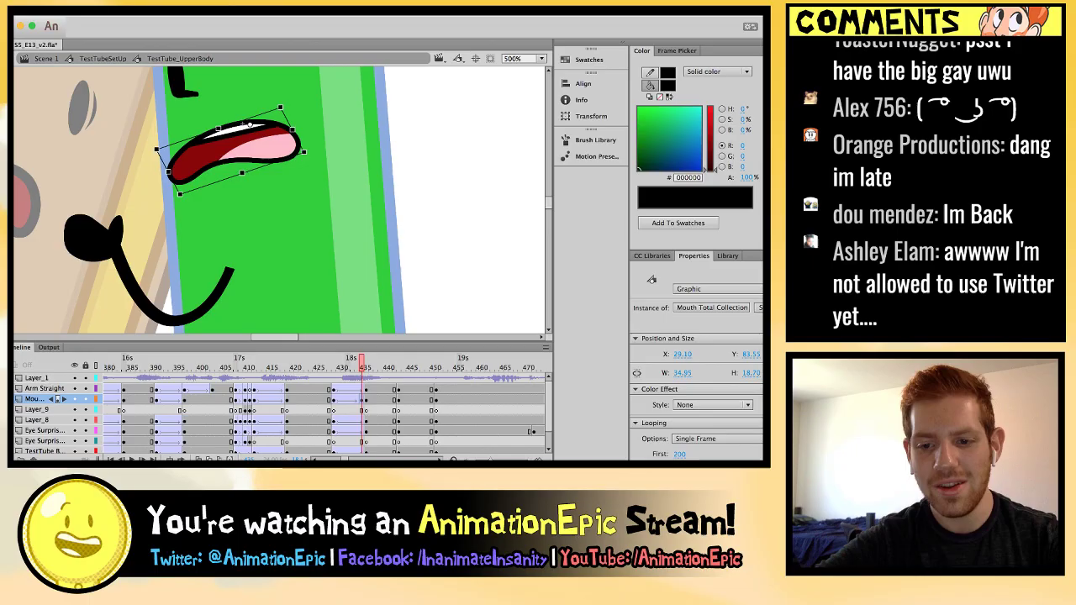
left_click(713, 404)
left_click(706, 418)
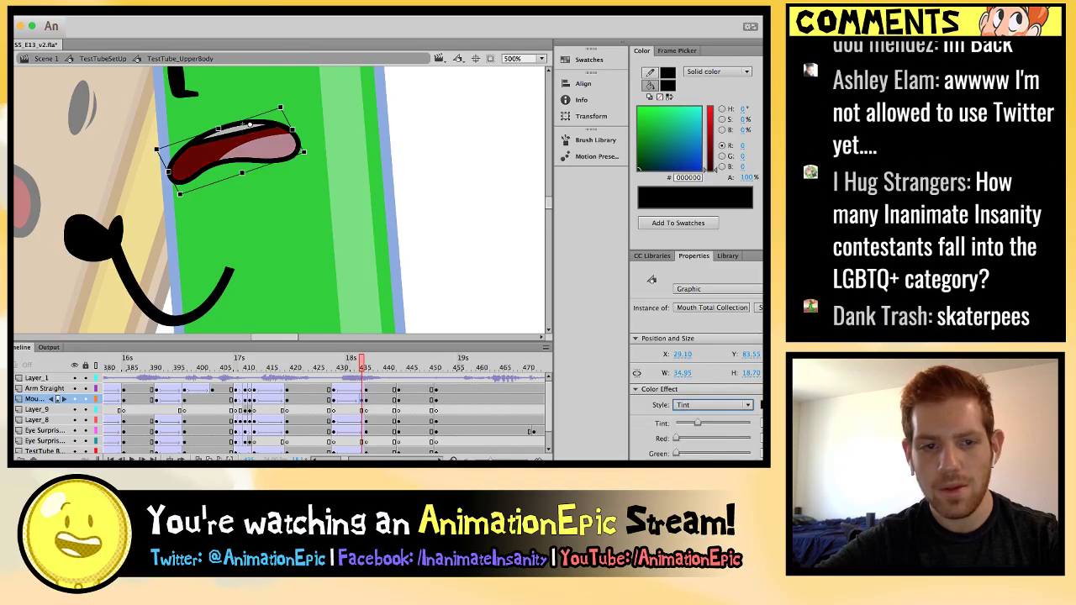
key("ctrl+z")
Clear the keyframes at frame 428 on all of Test Tube's body, face and arm layers.
key("comma")
key("comma")
key("comma")
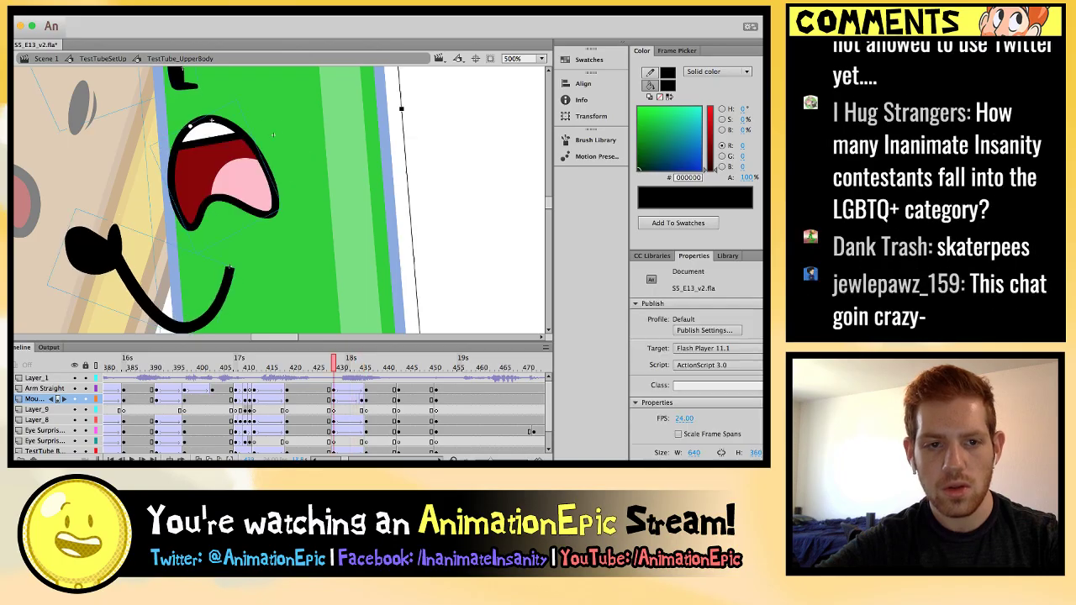
key("comma")
key("comma")
key("comma")
key("comma")
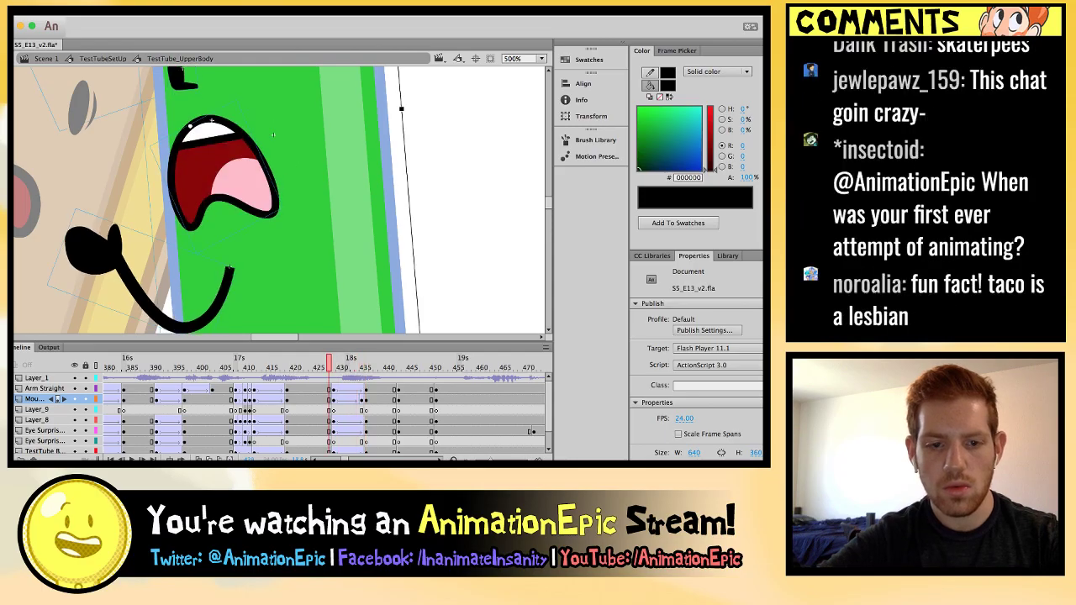
key("ctrl+minus")
key("ctrl+minus")
key("period")
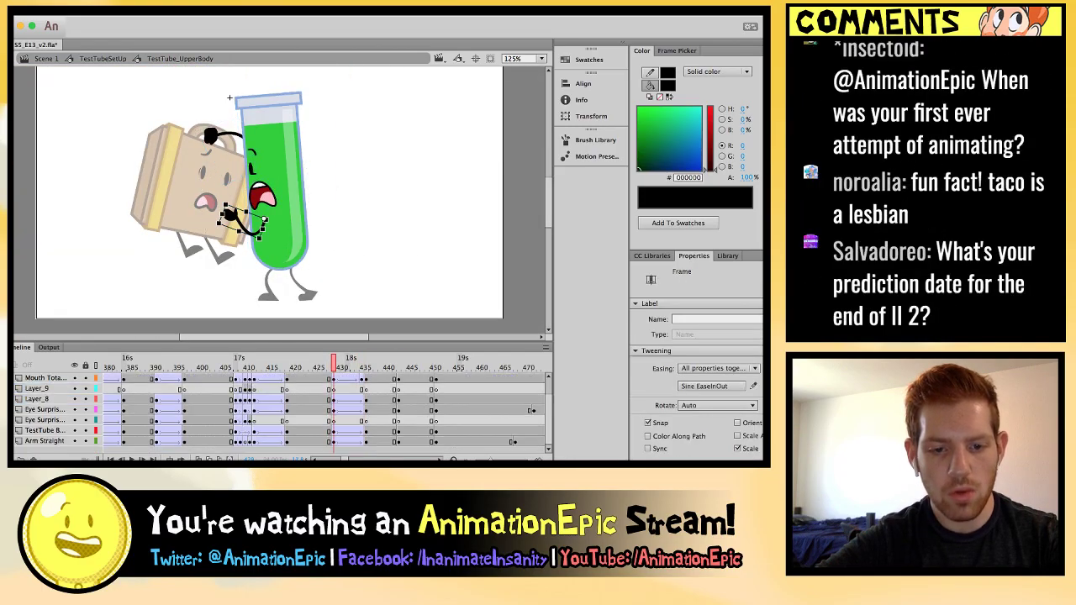
left_click(334, 441, "shift")
mouse_move(333, 442)
left_mouse_down()
mouse_move(343, 441)
mouse_move(334, 441)
left_mouse_up()
key("shift+F6")
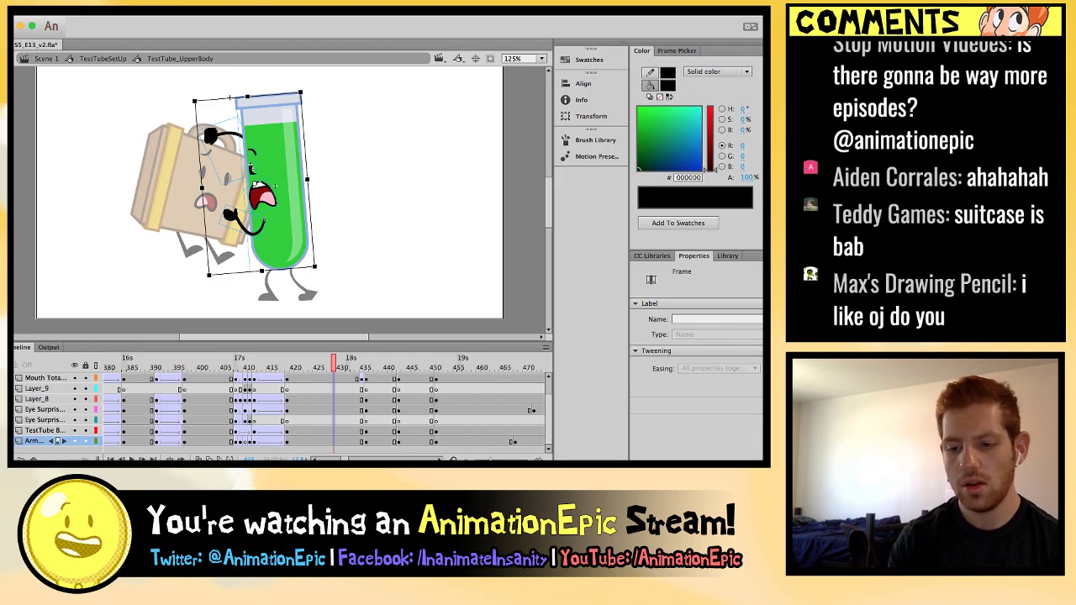
Create classic tweens starting at frame 431 on Test Tube's mouth, face, body and arm layers.
left_click(342, 431)
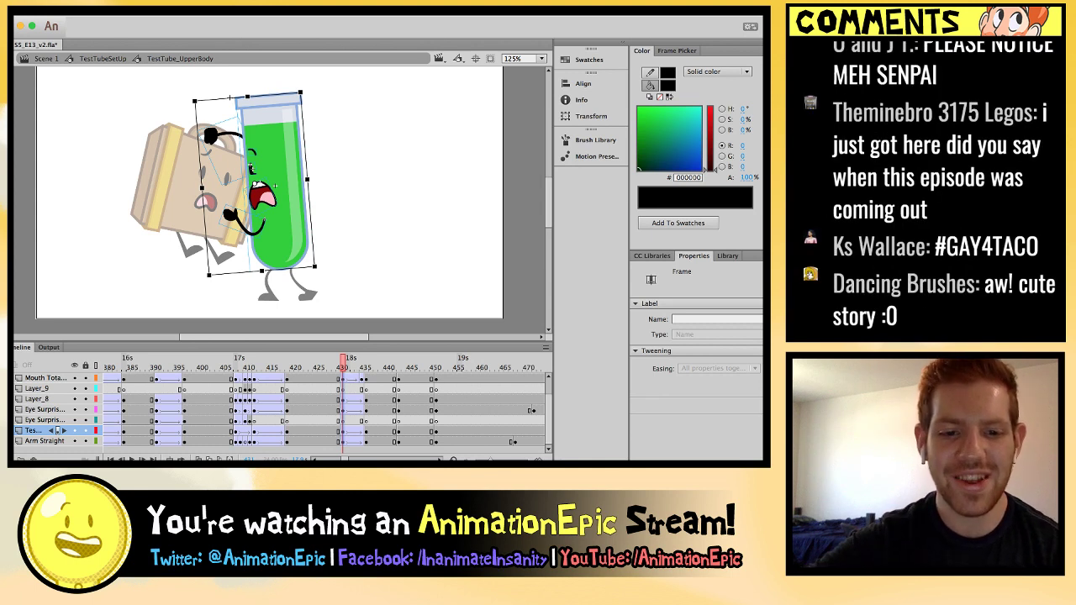
key("period")
key("period")
key("period")
key("period")
key("period")
key("period")
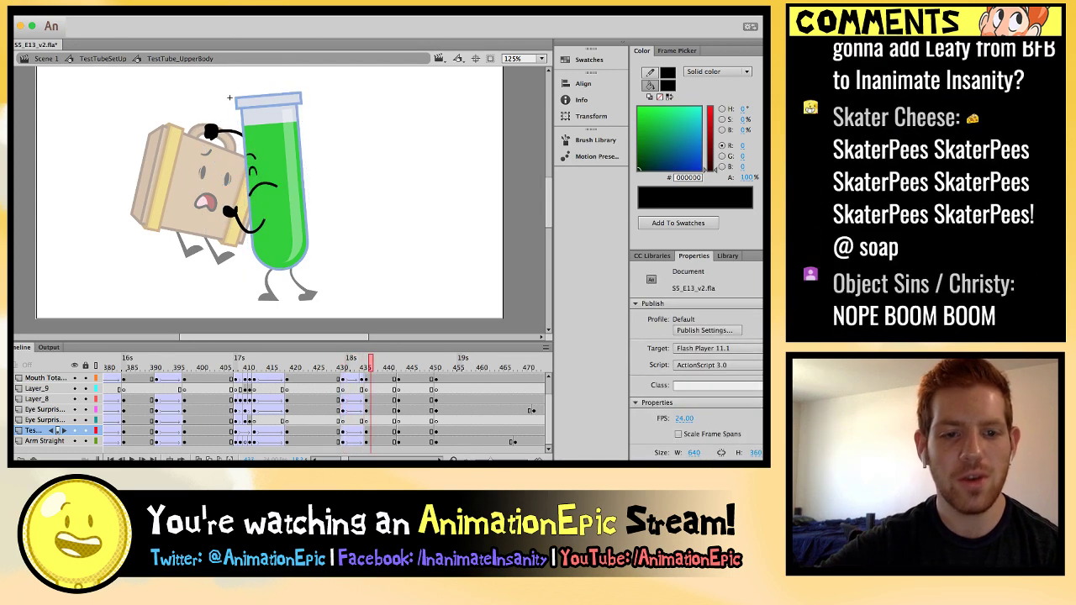
Step back and forth through the frames after 431 to examine Test Tube's motion into the small frown pose.
key("period")
key("period")
key("period")
key("period")
key("period")
key("period")
key("period")
key("period")
key("comma")
key("comma")
key("comma")
key("comma")
key("comma")
key("comma")
key("comma")
key("comma")
key("comma")
key("comma")
key("comma")
key("comma")
key("period")
key("period")
key("period")
key("period")
key("period")
key("period")
key("period")
key("period")
key("period")
key("period")
key("period")
key("period")
key("period")
Create classic tweens from frame 436 to 442 on Test Tube's mouth, face, body and arm layers.
key("super+equal")
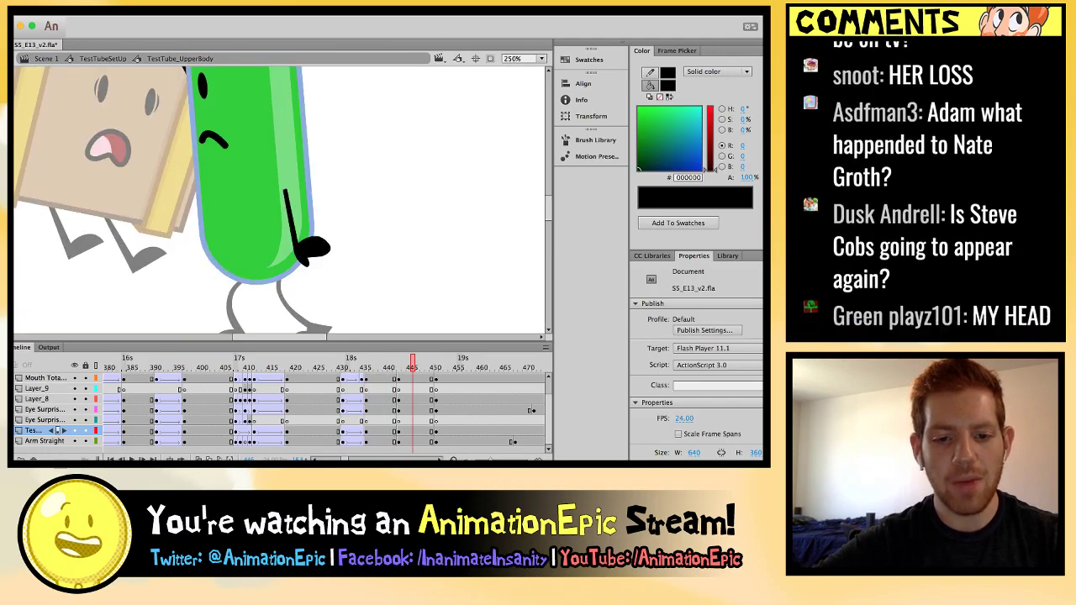
key("comma")
key("comma")
key("comma")
key("comma")
key("comma")
key("comma")
key("comma")
key("comma")
key("comma")
key("period")
key("period")
key("period")
key("period")
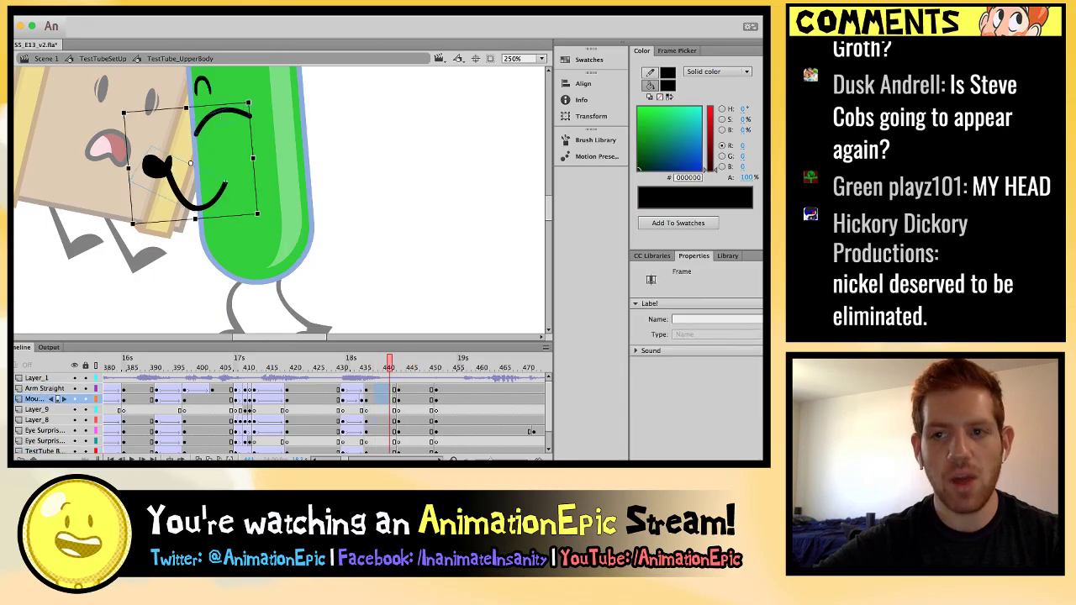
key("comma")
key("comma")
key("comma")
key("period")
key("period")
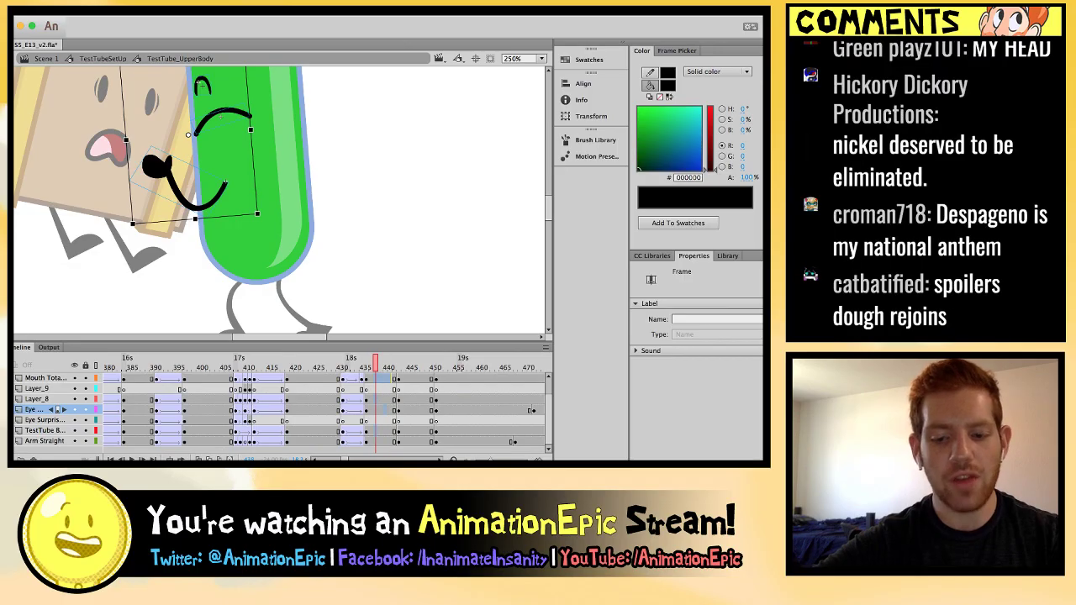
key("comma")
key("comma")
key("comma")
key("period")
key("period")
key("period")
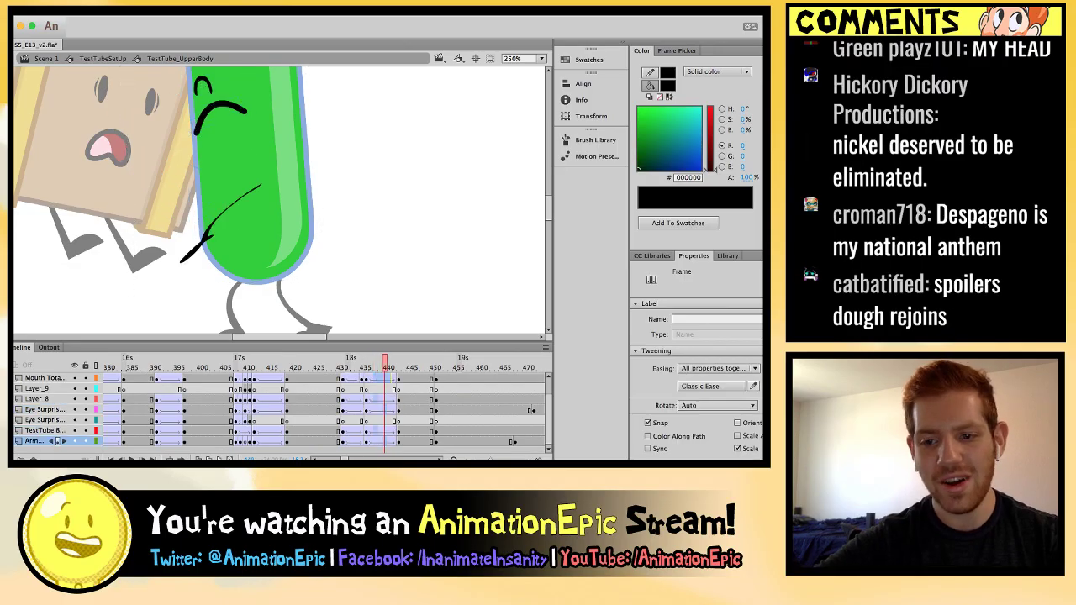
Undo the last change to Test Tube's arm between frames 436 and 442.
key("ctrl+z")
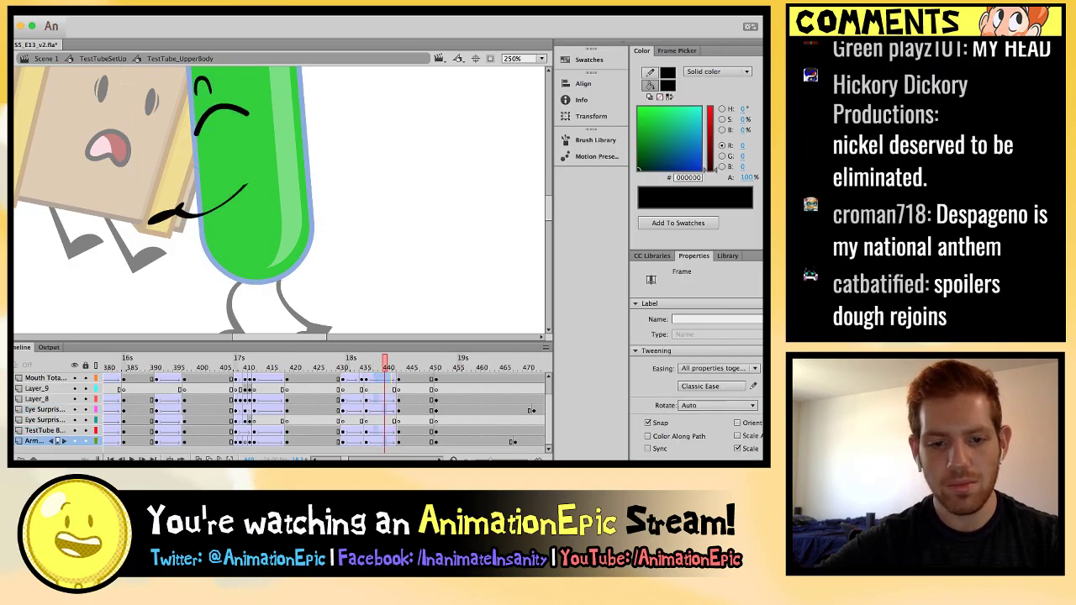
key("period")
key("period")
key("period")
key("period")
key("period")
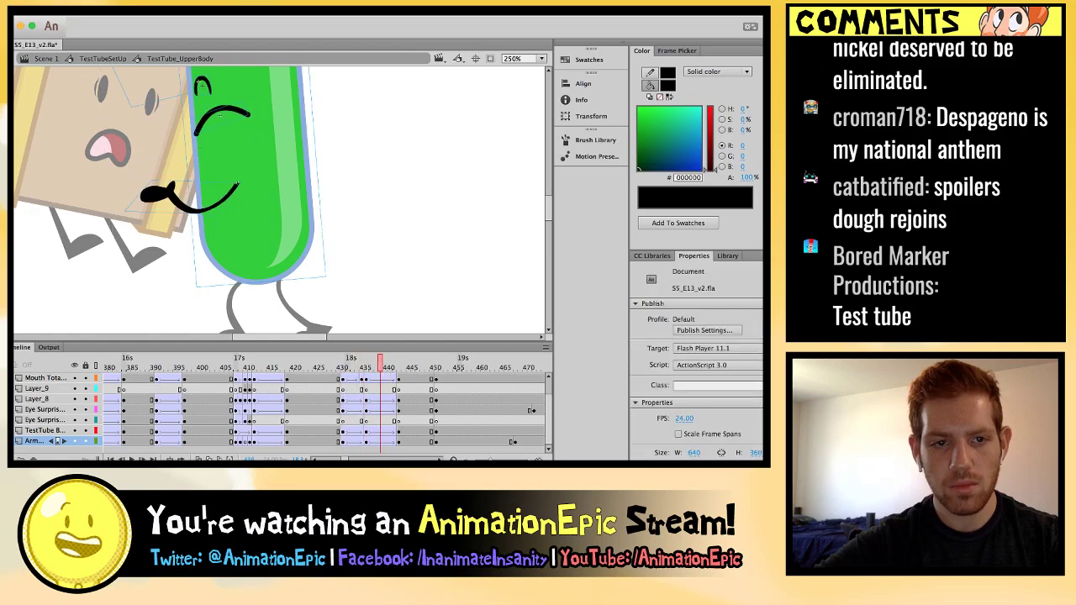
Step back and forth through the newly tweened frames to examine the arm and frown motion.
key("period")
key("comma")
key("comma")
key("comma")
key("comma")
key("comma")
key("comma")
key("comma")
key("comma")
key("comma")
key("comma")
key("comma")
key("period")
key("period")
key("period")
key("period")
key("period")
key("period")
key("period")
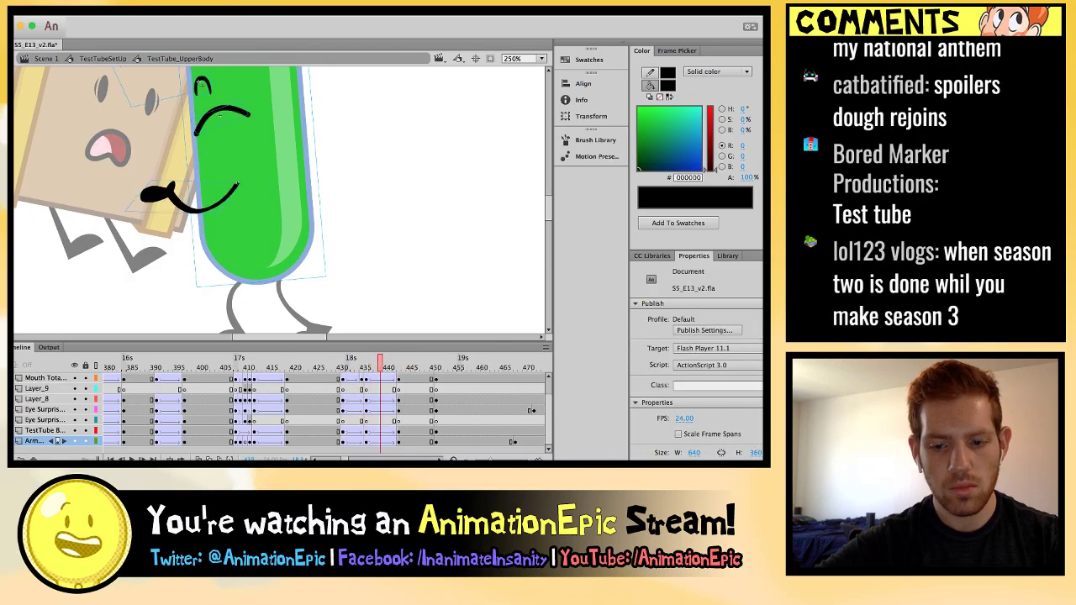
Lower and squash Test Tube's frown at frame 442 to about 23.40 by 12.00, comparing it with the preceding frames.
key("super+equal")
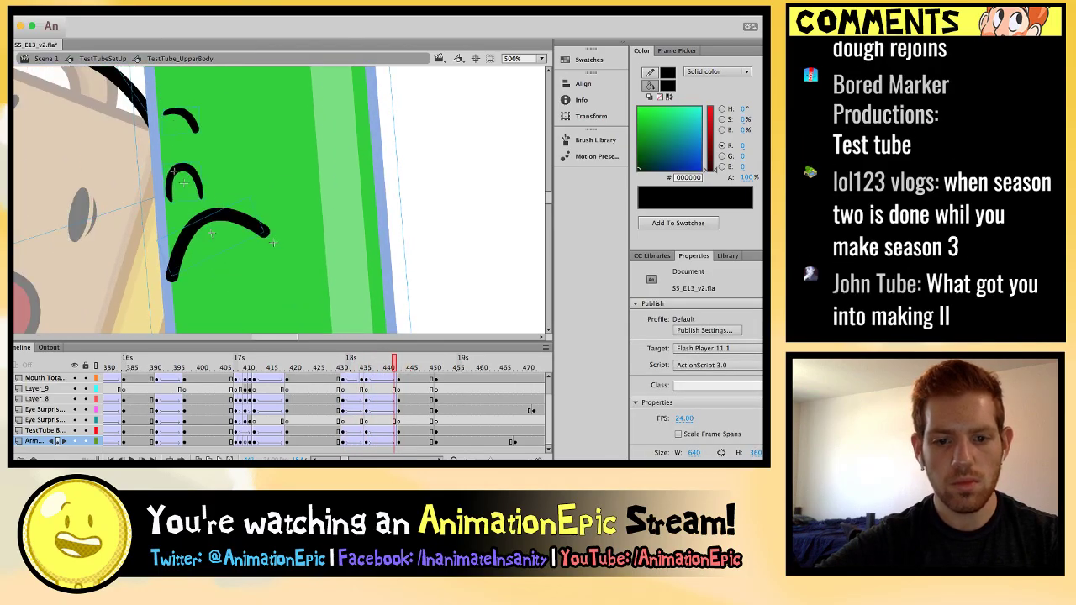
left_click(267, 235)
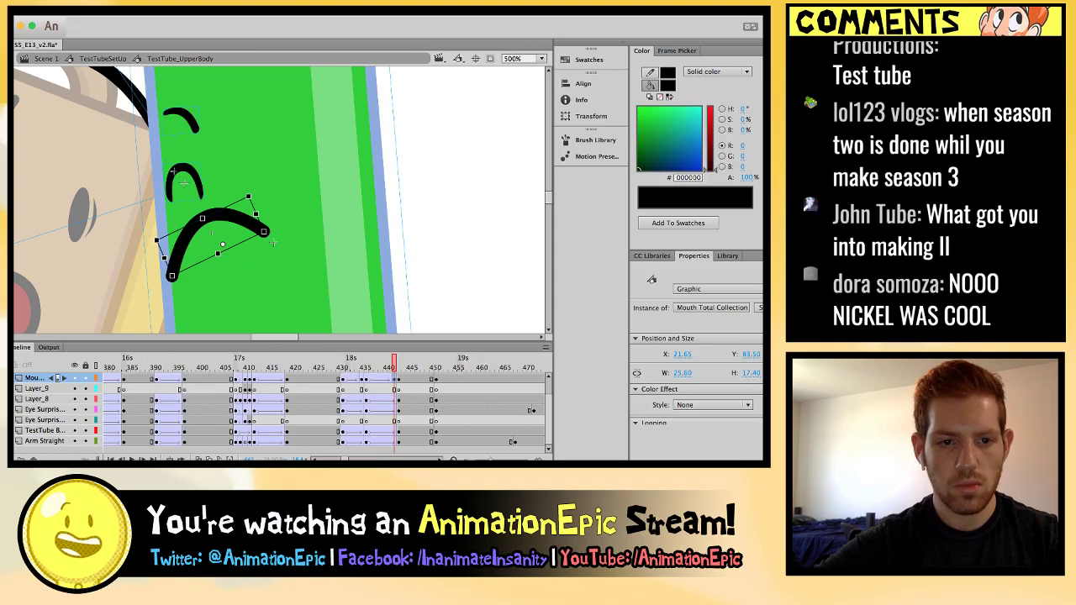
left_click_drag(273, 243, 273, 244)
key("comma")
key("comma")
key("comma")
key("comma")
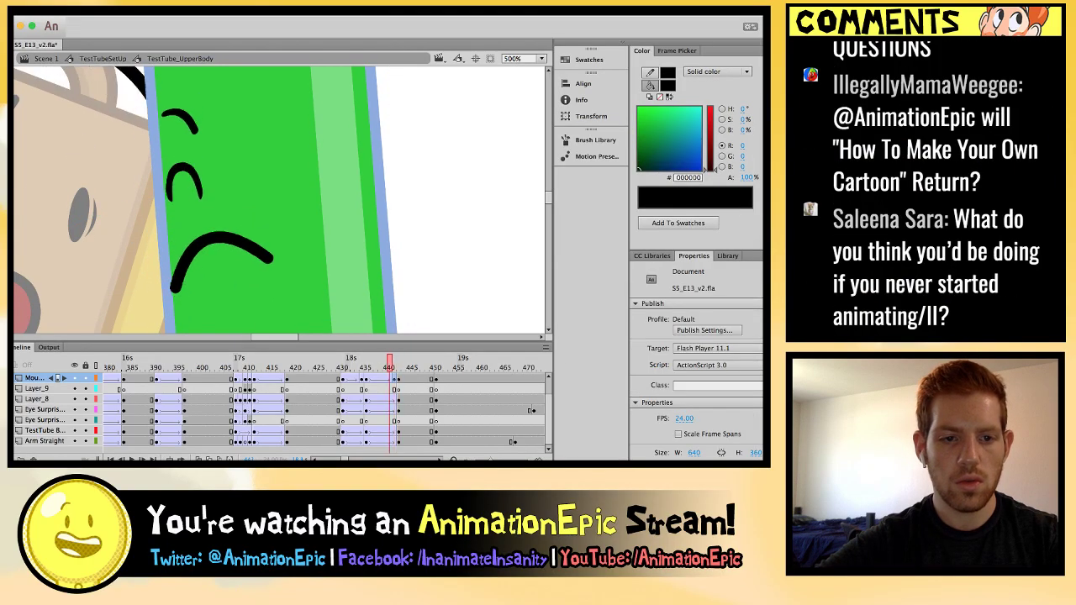
key("period")
key("period")
key("period")
key("period")
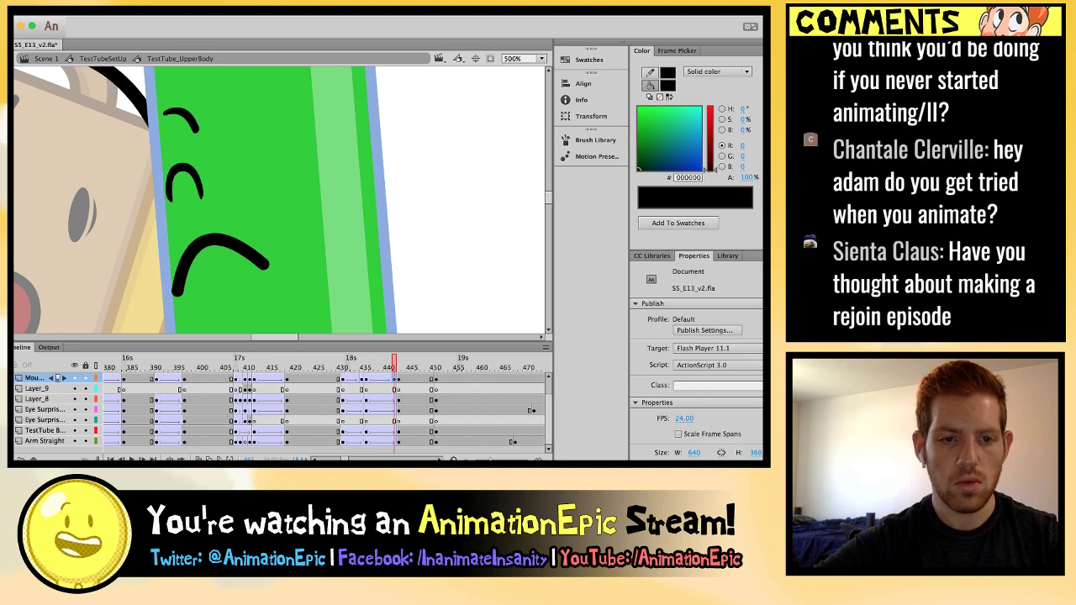
left_click(210, 244)
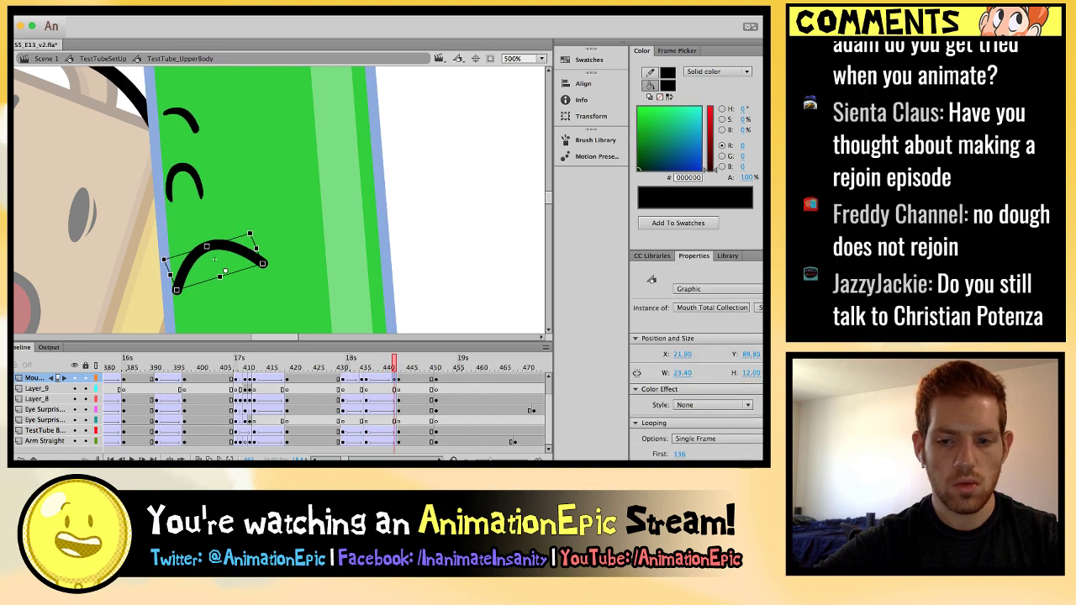
Play the animation from frame 429 to check the frown transition.
key("comma")
key("comma")
key("comma")
key("comma")
left_click(370, 399)
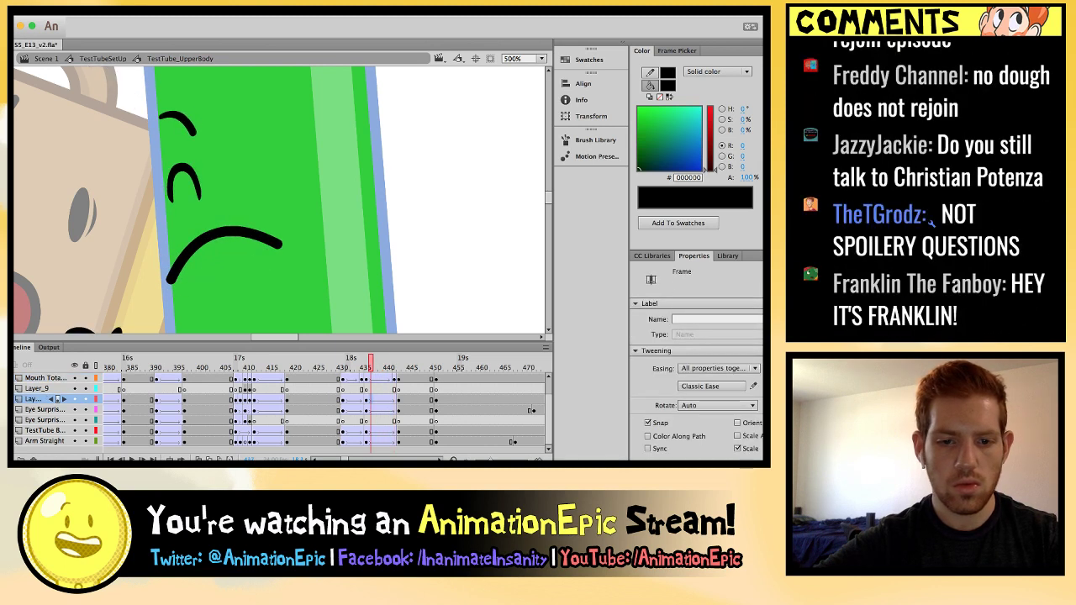
left_click(334, 367)
key("Return")
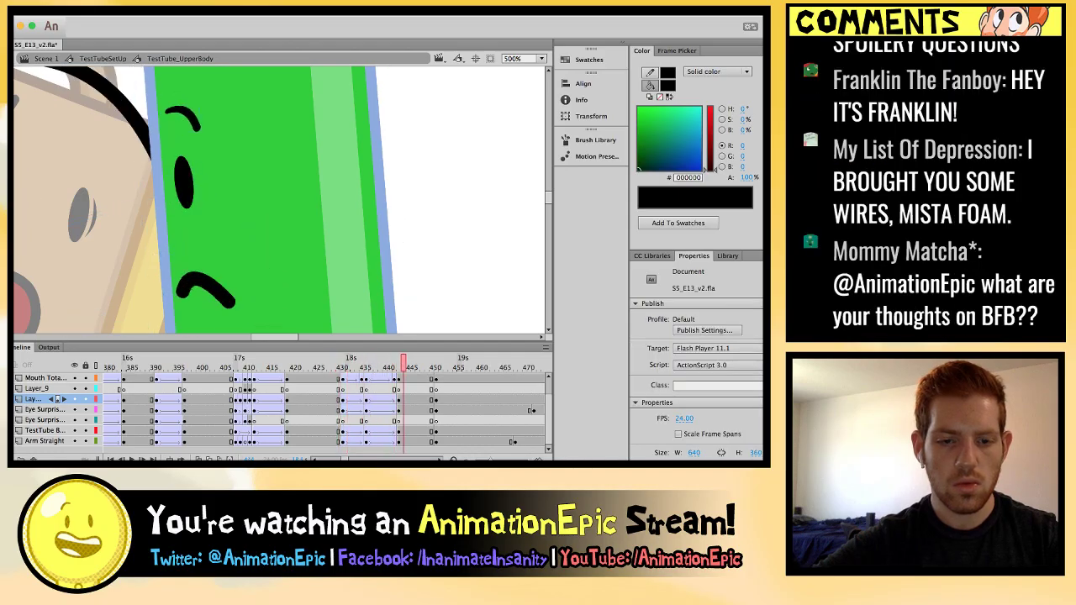
key("super+minus")
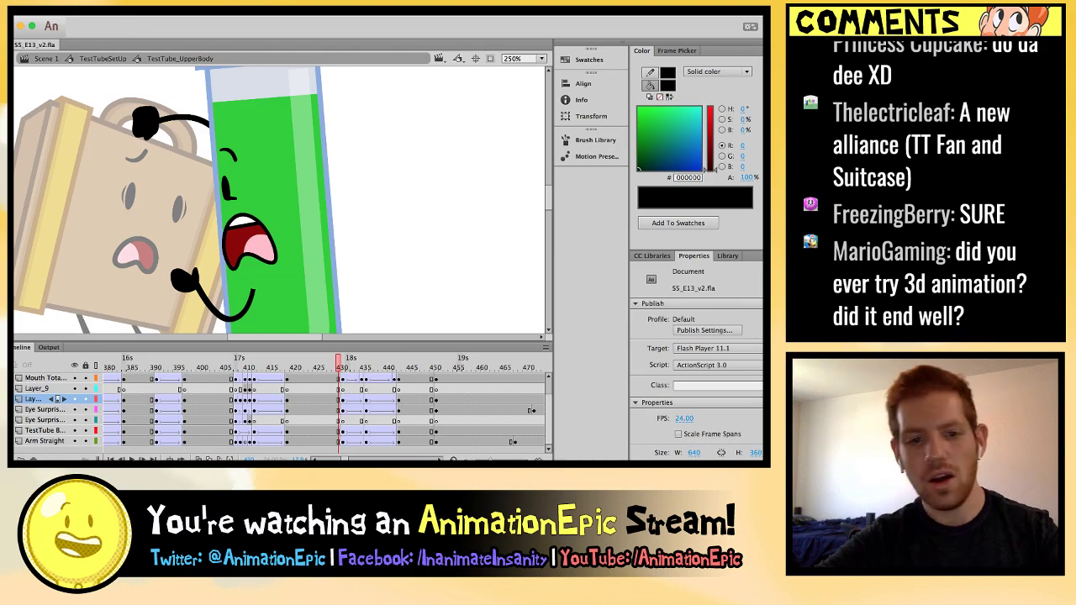
Examine the mouth close up, frame by frame, from the open shape at frame 430 to the small frown at frame 443.
key("super+equal")
scroll(277, 202, "up", 5)
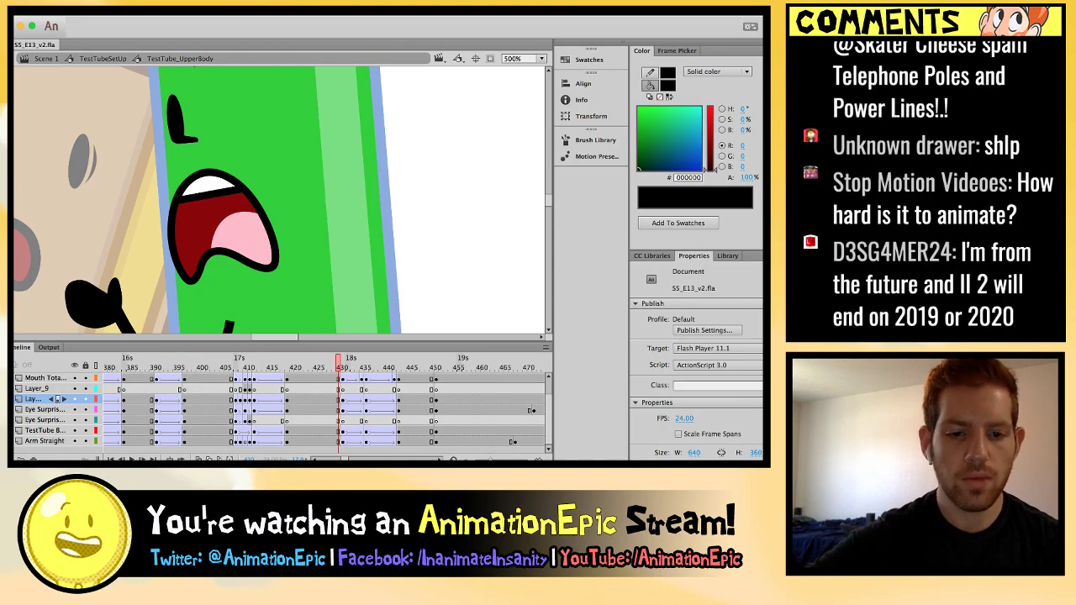
key("period")
key("period")
key("period")
key("period")
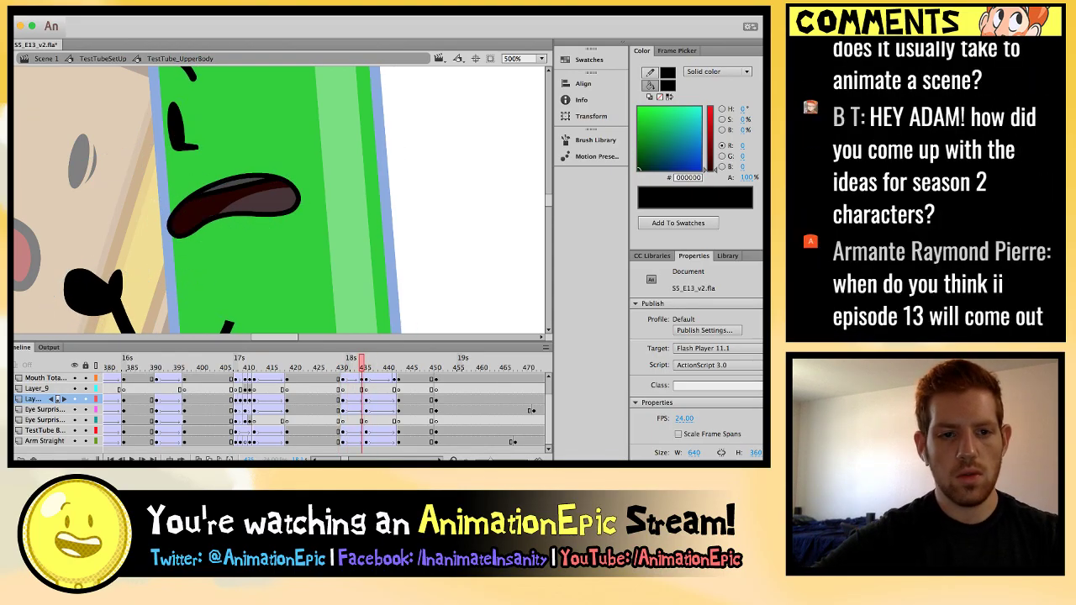
key("period")
key("period")
key("period")
key("period")
key("period")
key("period")
key("period")
key("period")
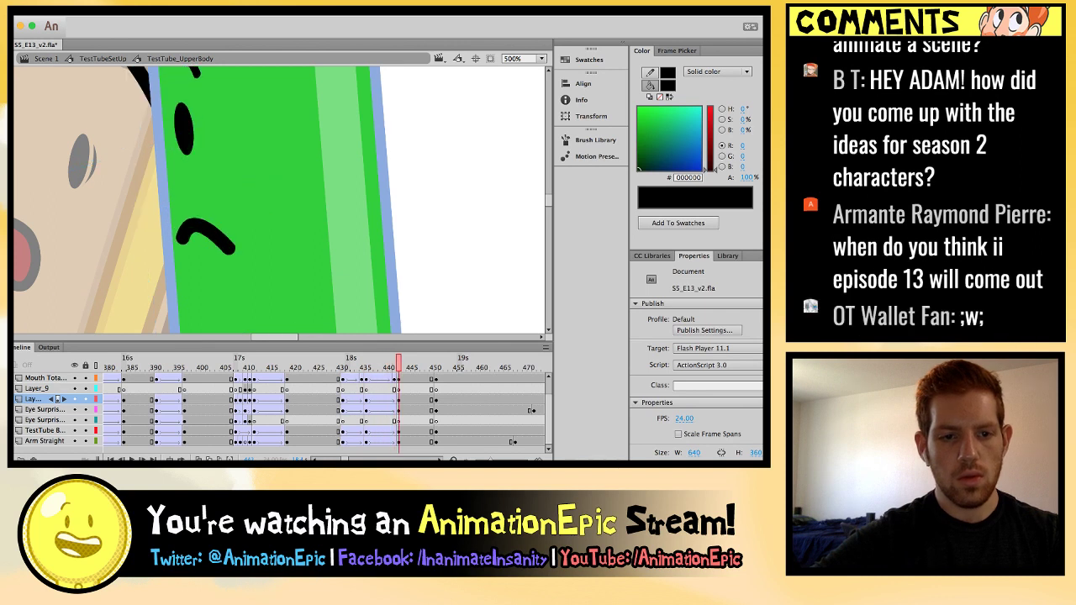
Lower, flatten and rotate the frown at frame 442 to about 21.40 by 8.25, and play back the motion.
key("comma")
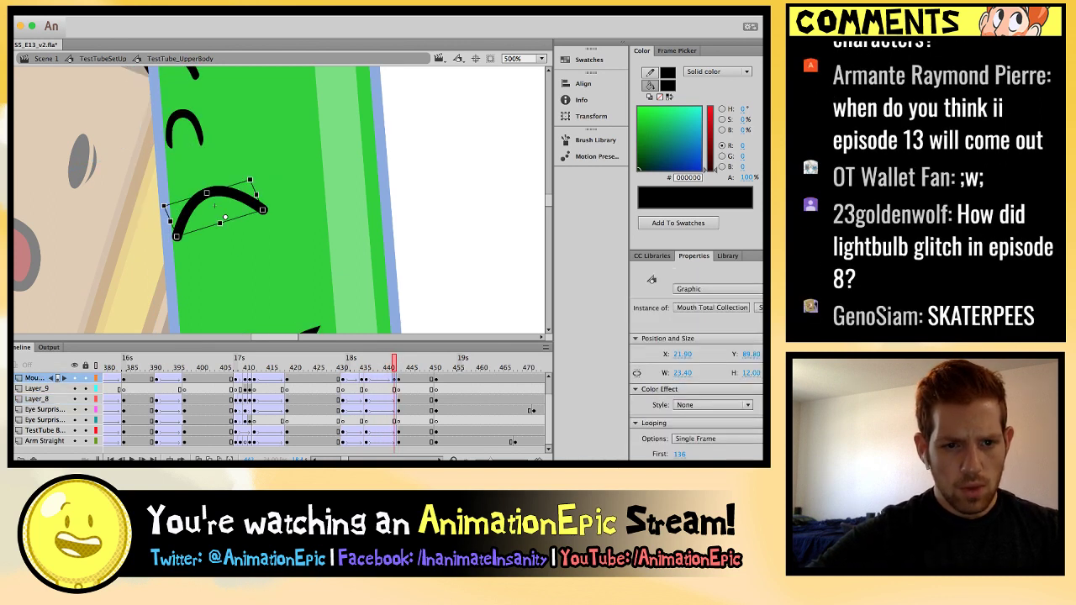
left_click_drag(217, 207, 226, 227)
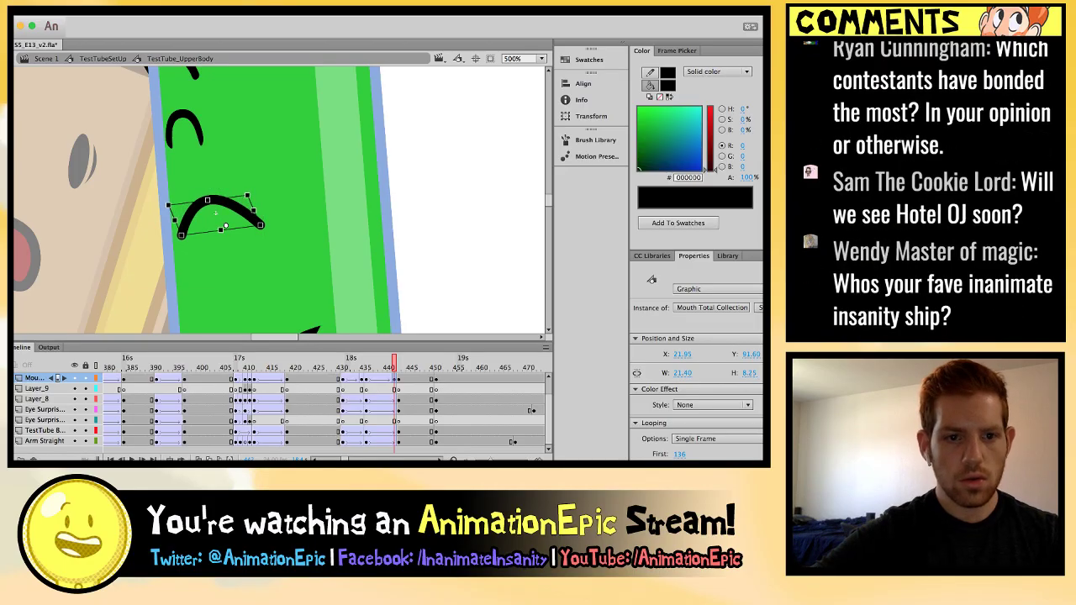
key("Escape")
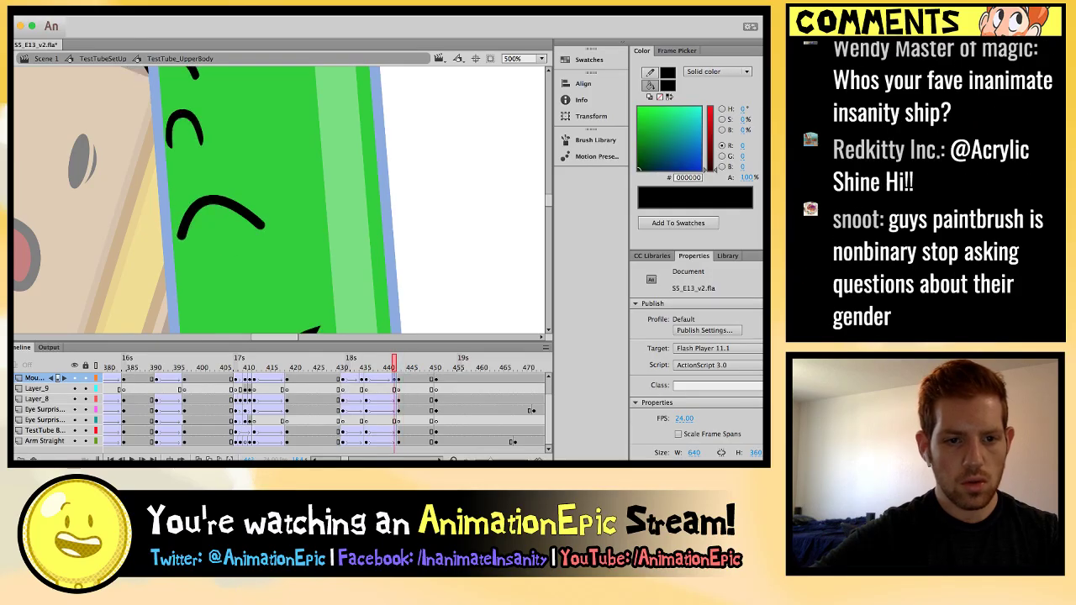
left_click(217, 209)
key("comma")
key("comma")
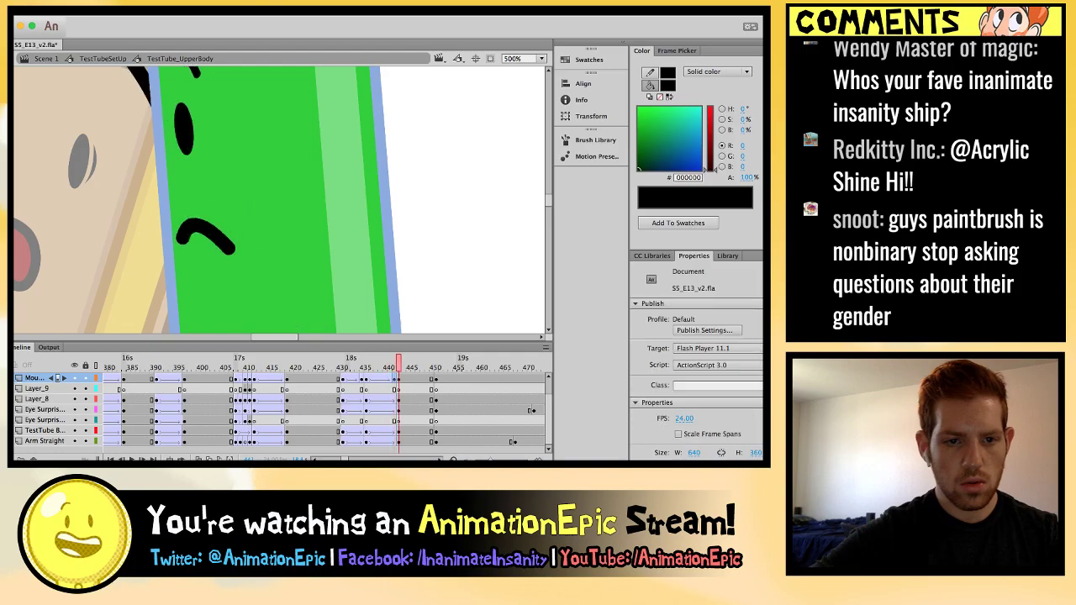
key("Return")
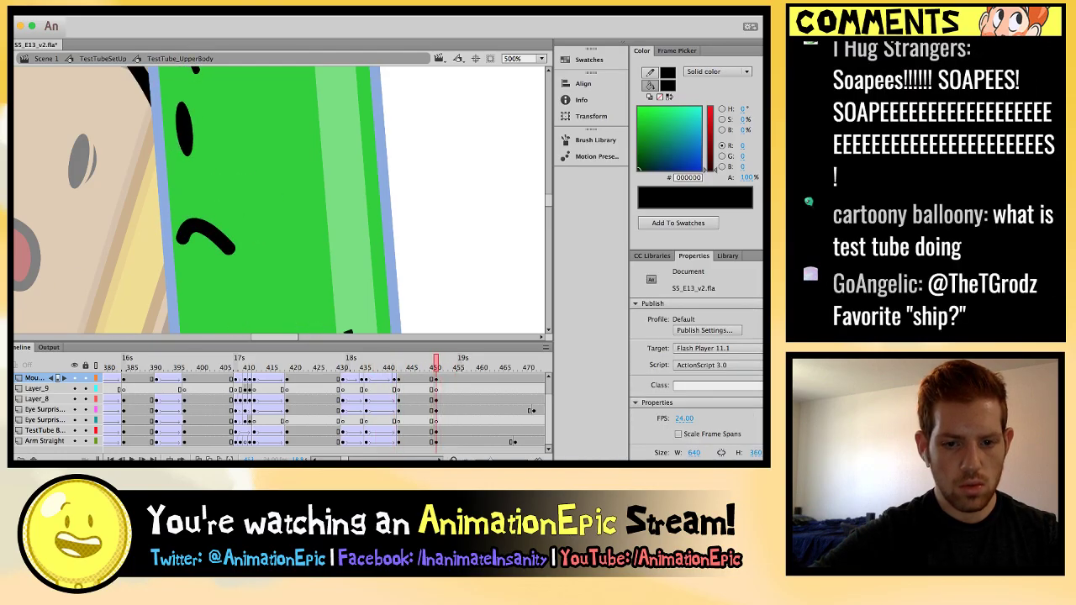
Nudge Test Tube's small frown slightly downward in the hold ending at frame 450 and compare it with frame 451.
key("comma")
left_click(210, 241)
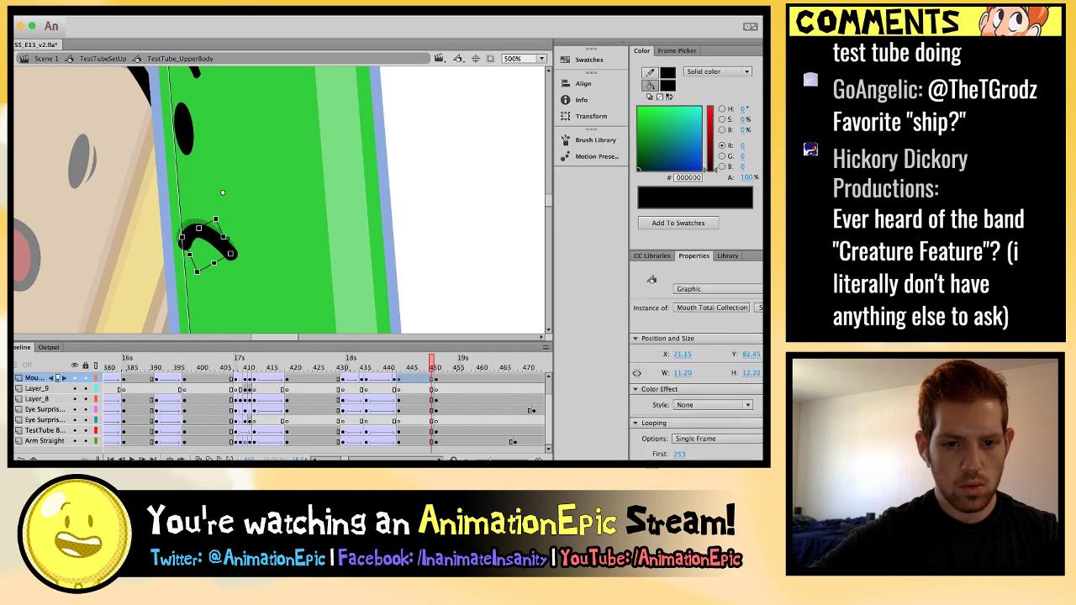
key("period")
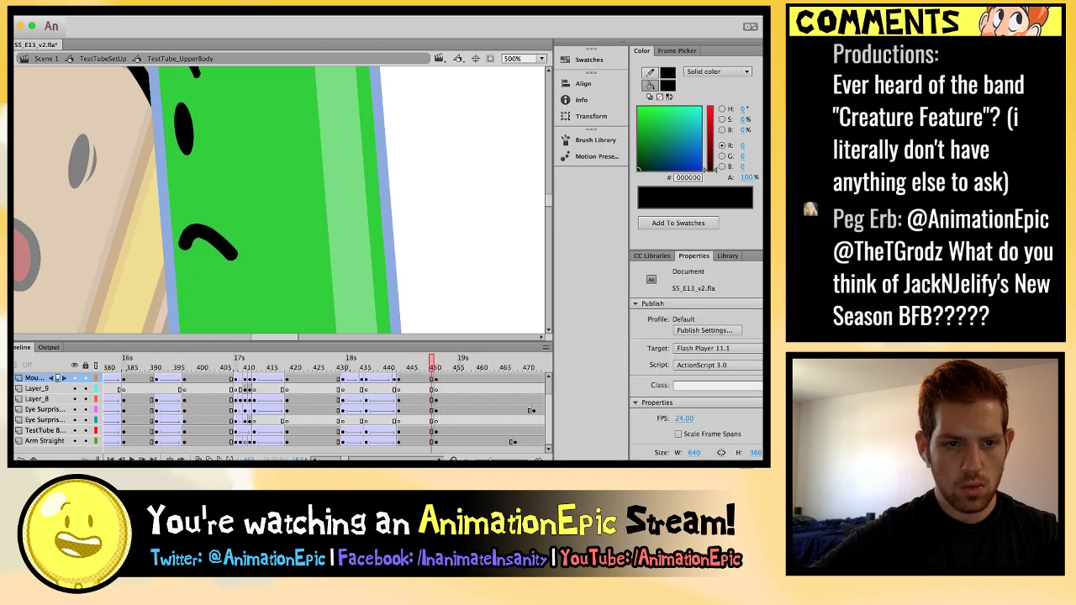
key("comma")
key("period")
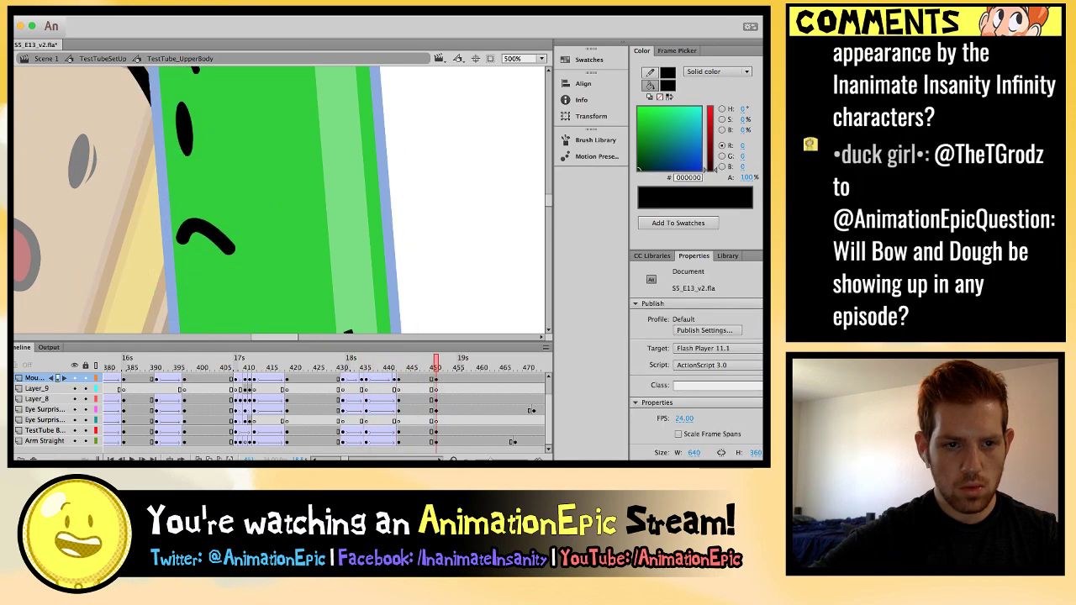
key("period")
key("period")
key("period")
key("period")
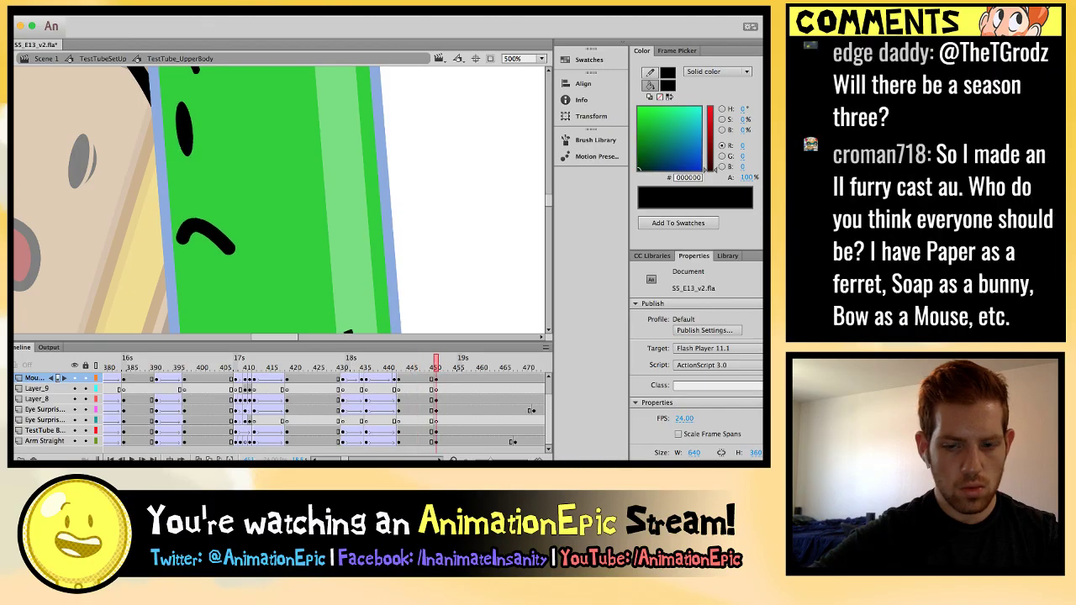
Stretch Test Tube's eye at frame 451 to 4.30 by 13.60 and deselect it.
left_click(182, 129)
key("ctrl+equal")
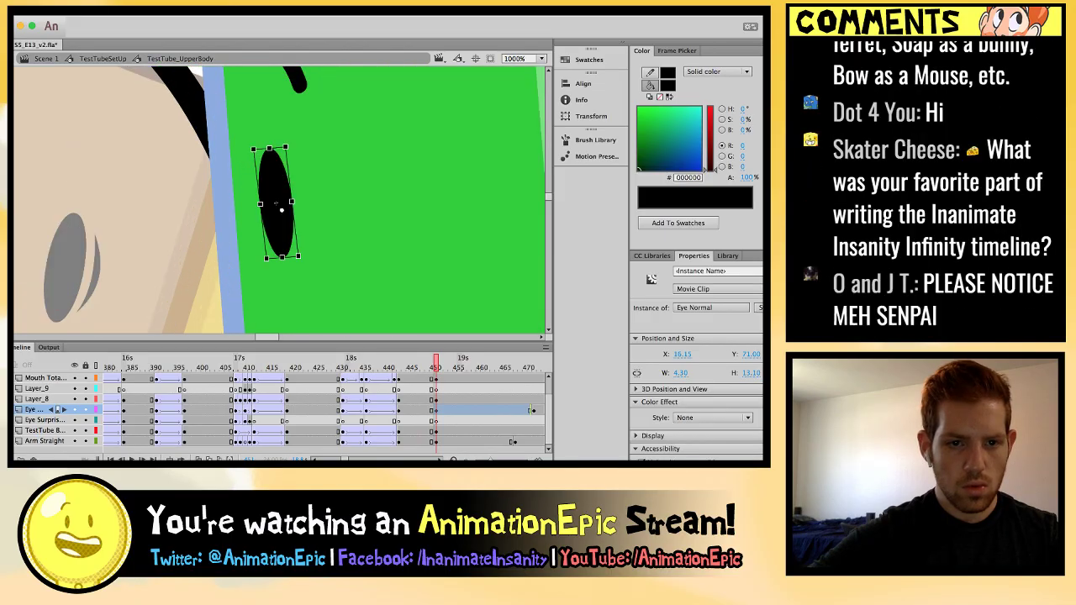
key("ctrl+minus")
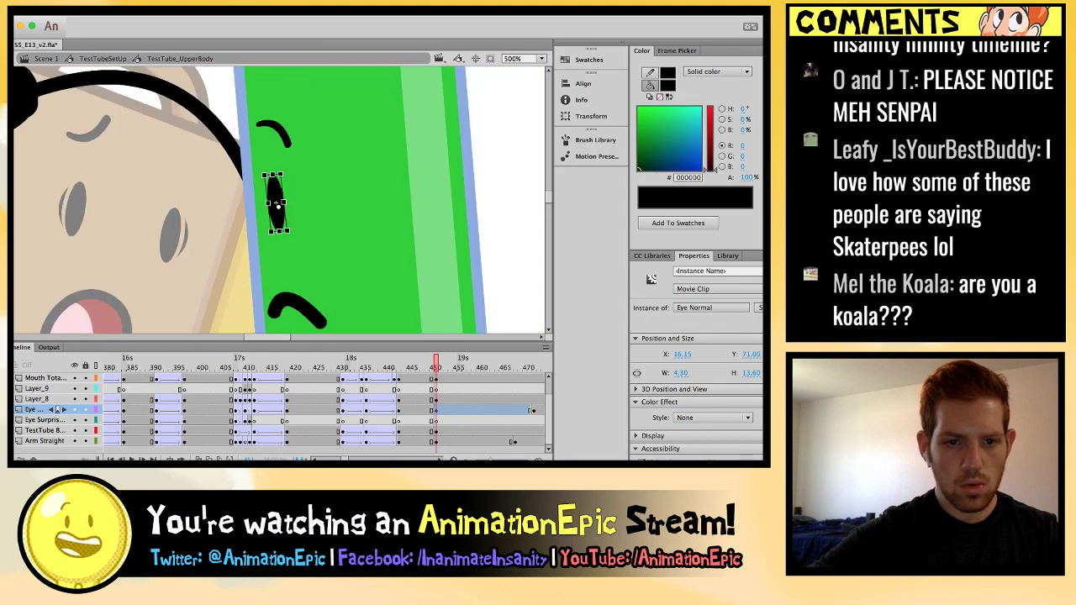
key("ctrl+minus")
key("ctrl+shift+a")
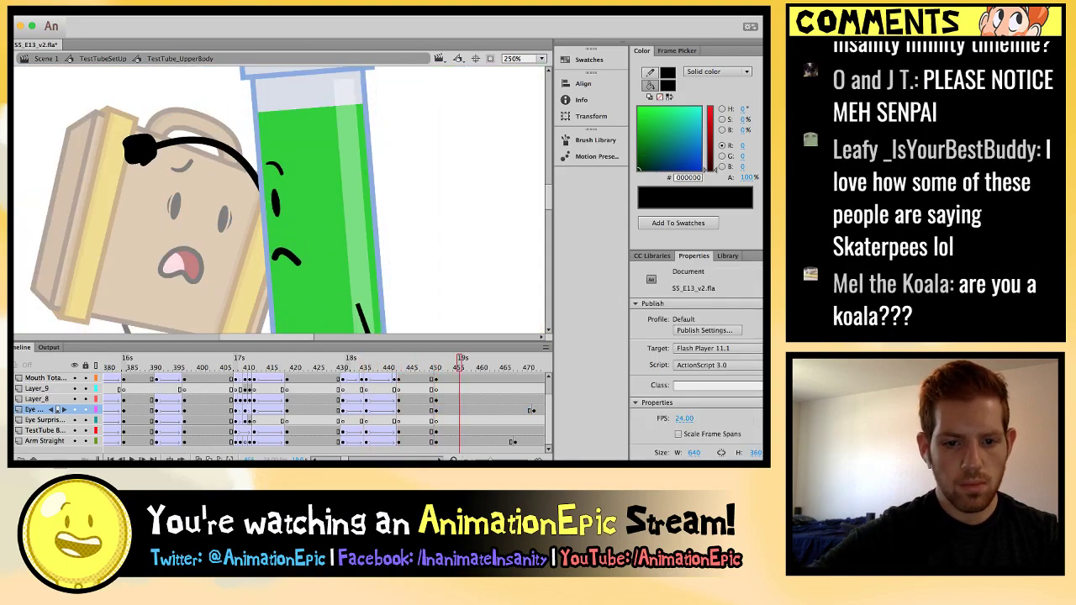
Reposition Test Tube's raised arm slightly at frame 443 and play back the motion.
left_click(211, 151)
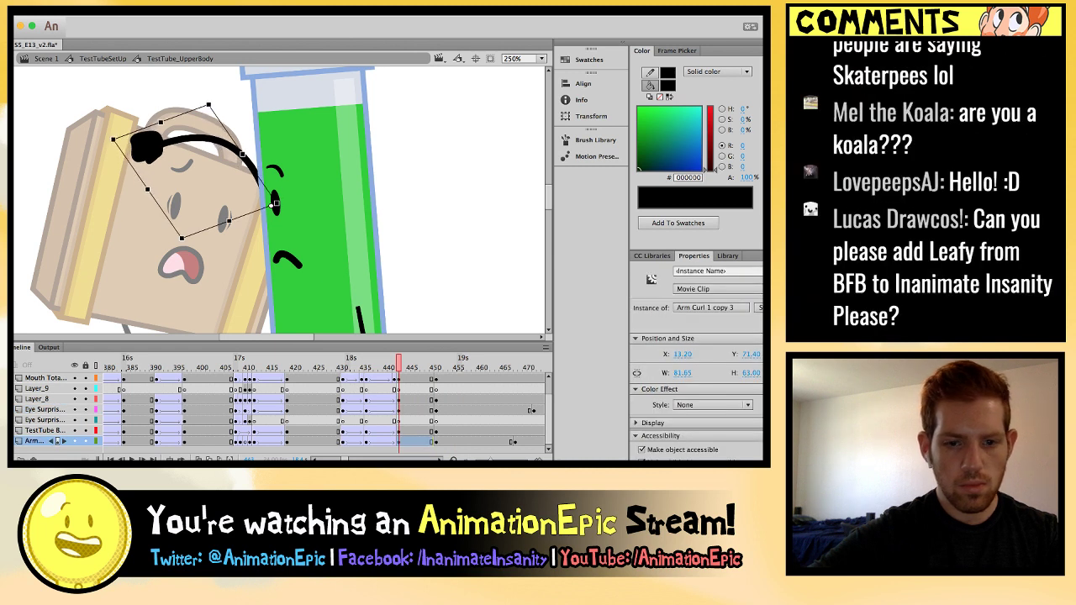
key("Escape")
key("Return")
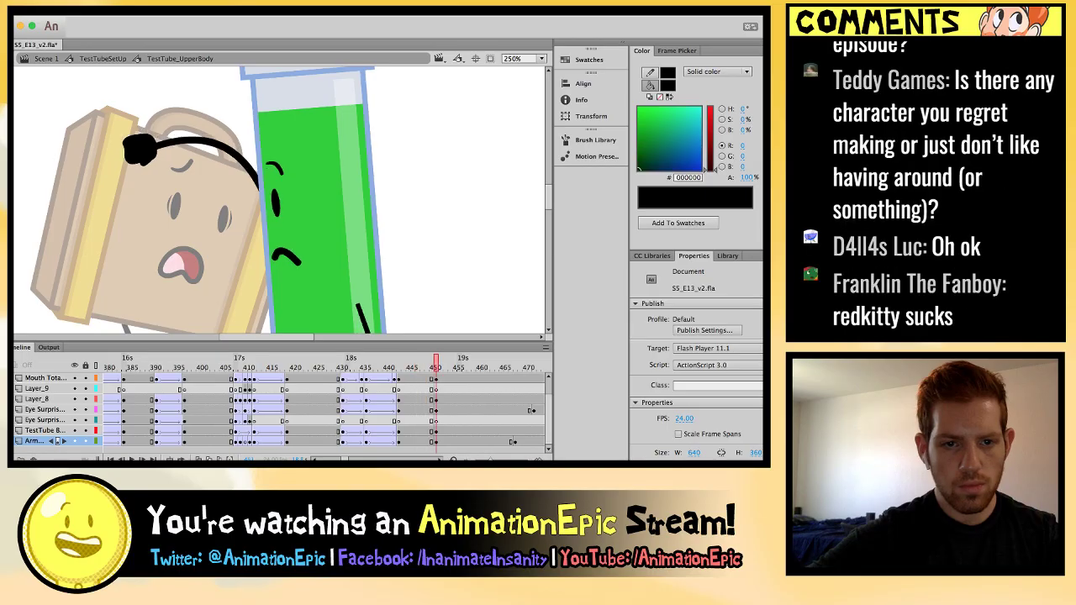
scroll(283, 200, "down", 3)
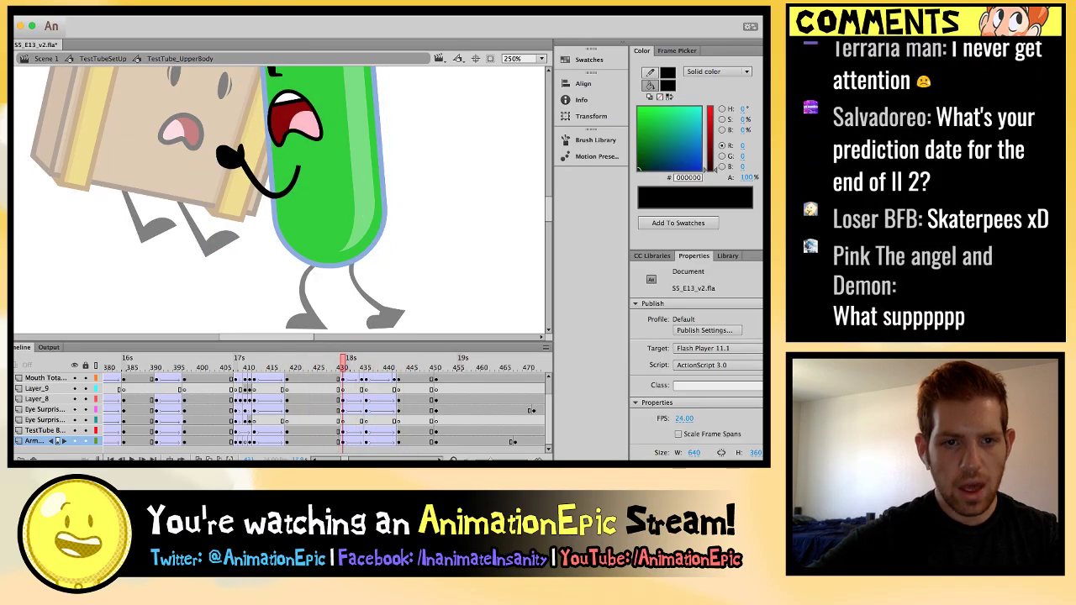
Swap Test Tube's mouth at frame 431 to mouth drawing 204 and shift it right to X 23.95.
left_click(290, 150)
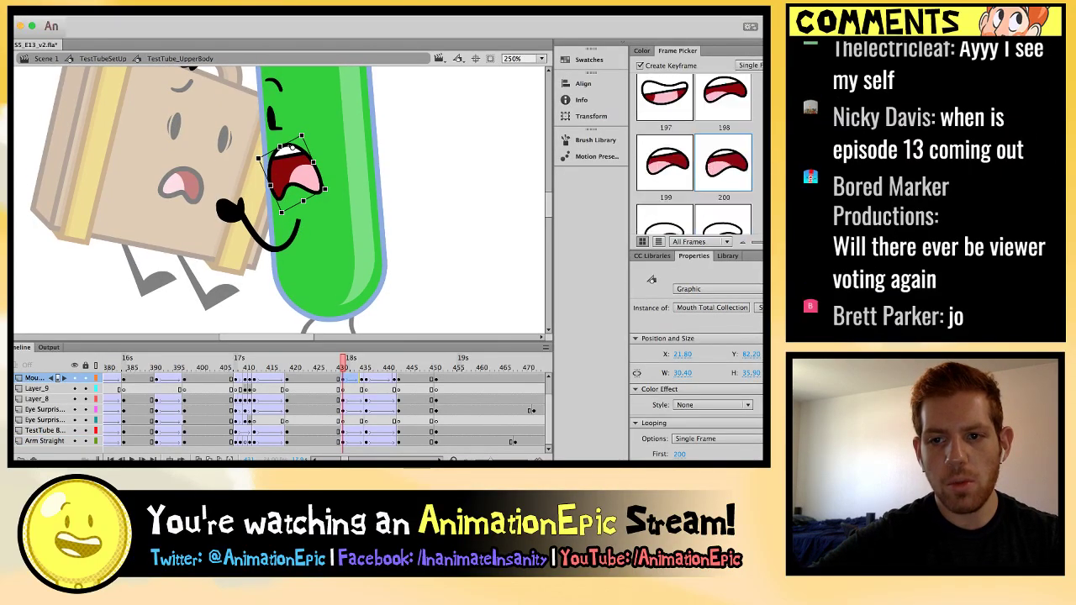
scroll(693, 151, "down", 1)
left_click(723, 134)
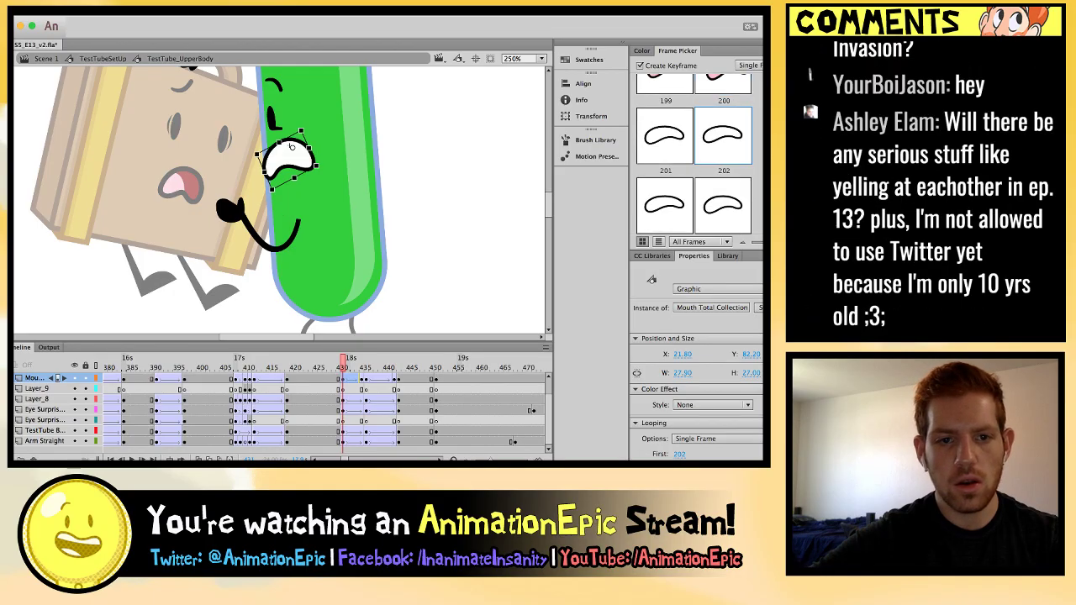
left_click(665, 135)
left_click(664, 206)
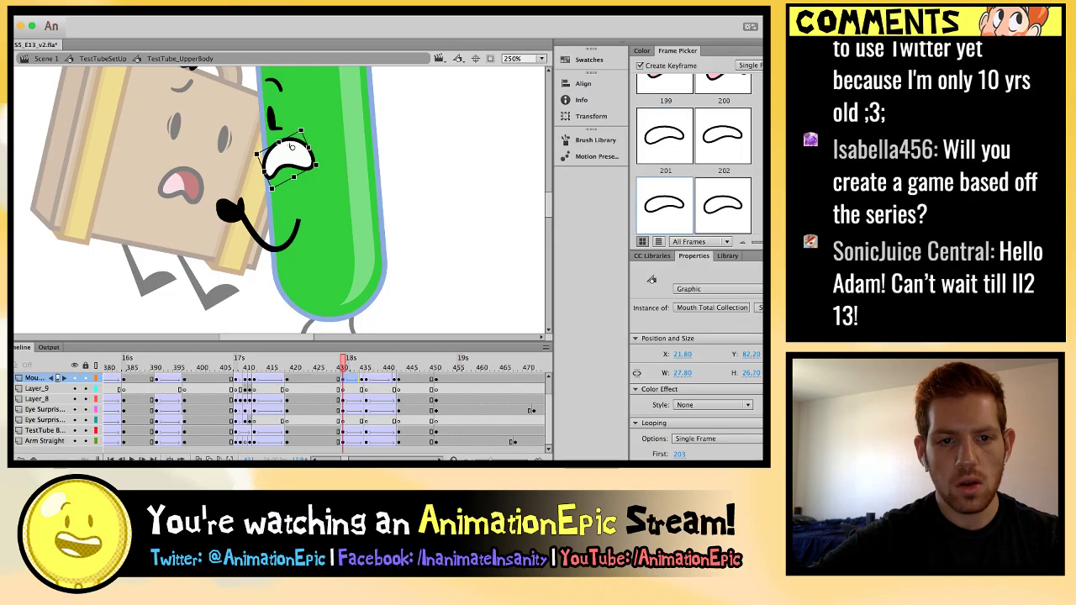
key("super+equal")
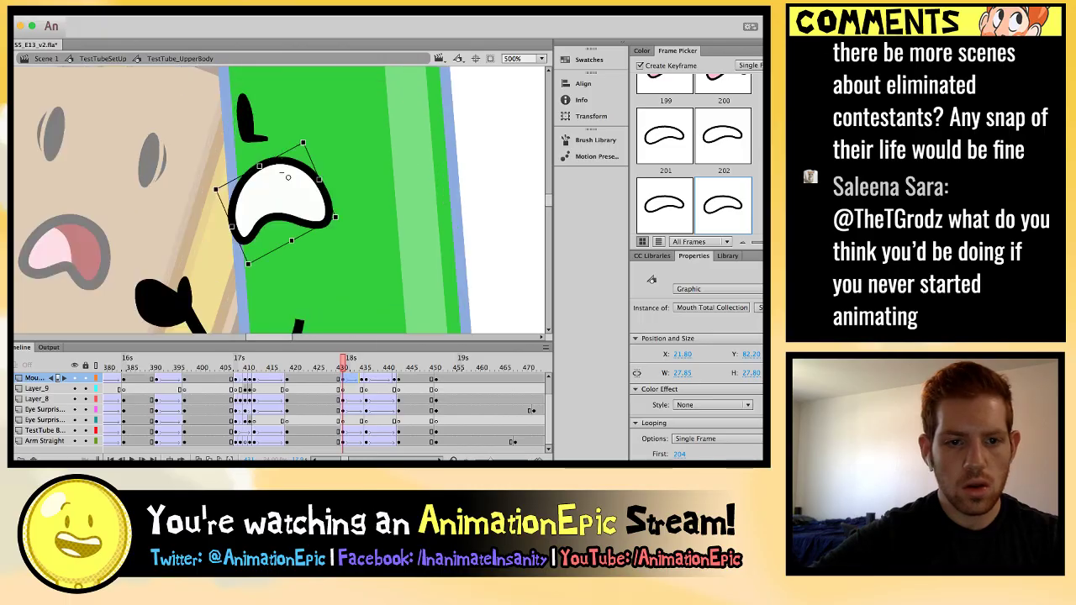
left_click_drag(288, 177, 297, 177)
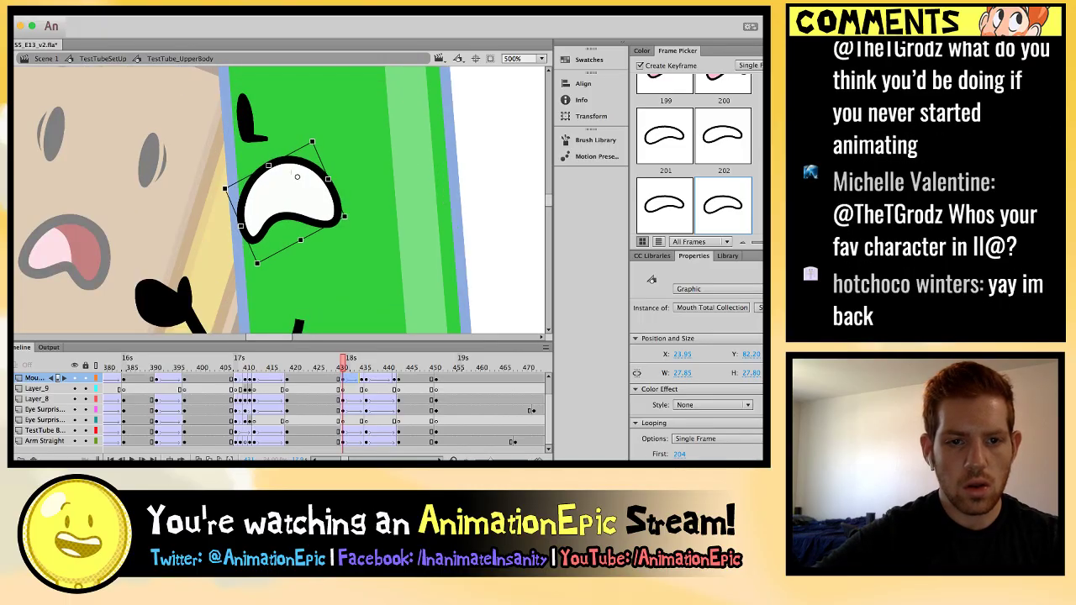
key("super+shift+a")
key("super+2")
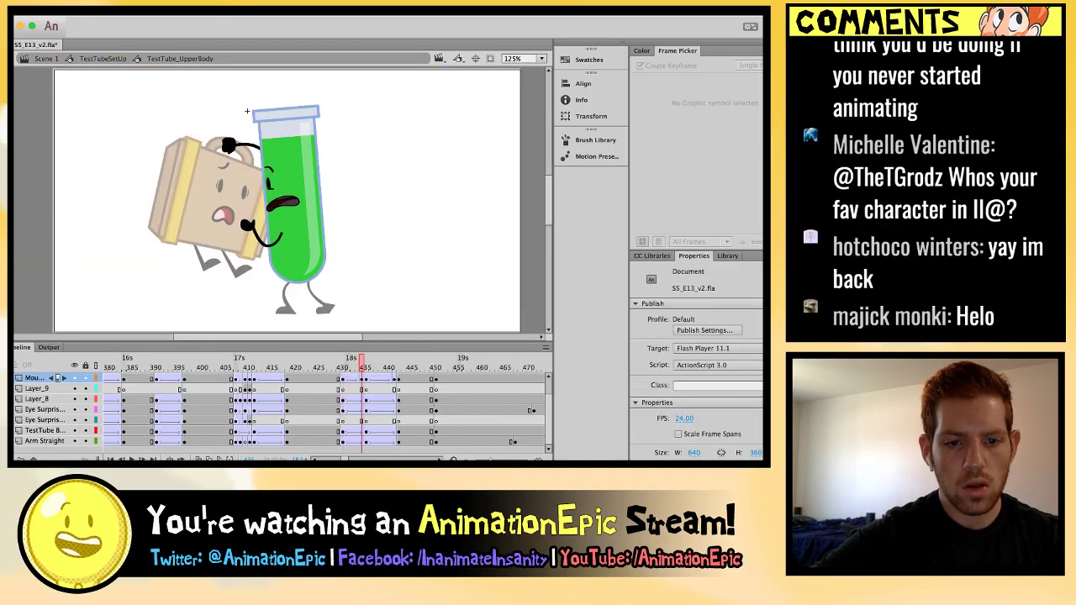
Swap the tinted mouth at frame 435 to mouth drawing 203 and shrink it to about 30.70 by 14.10.
left_click(283, 201)
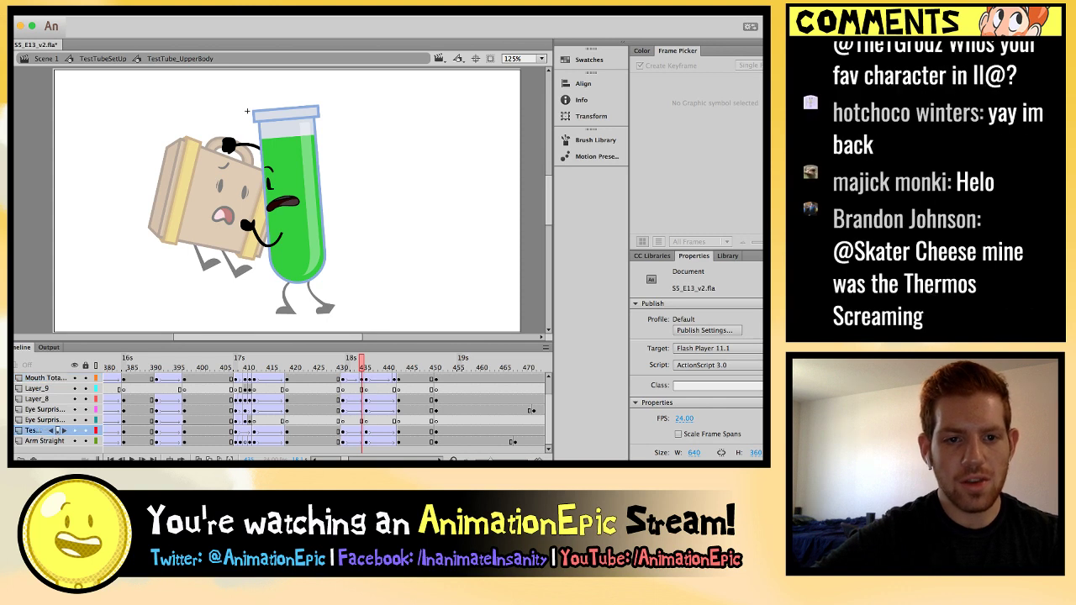
key("super+equal")
key("super+equal")
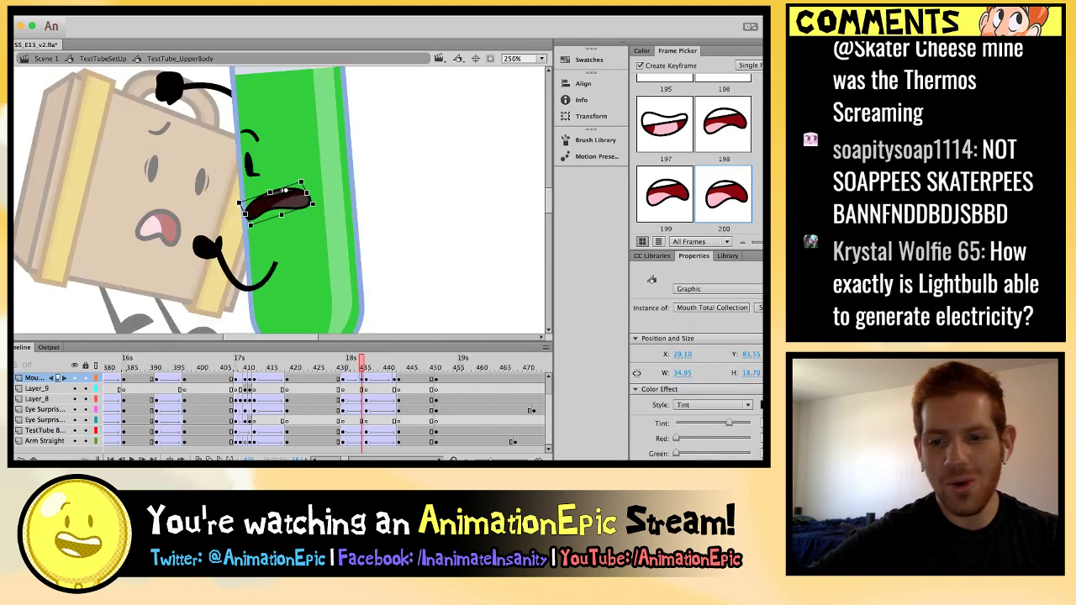
scroll(694, 152, "down", 3)
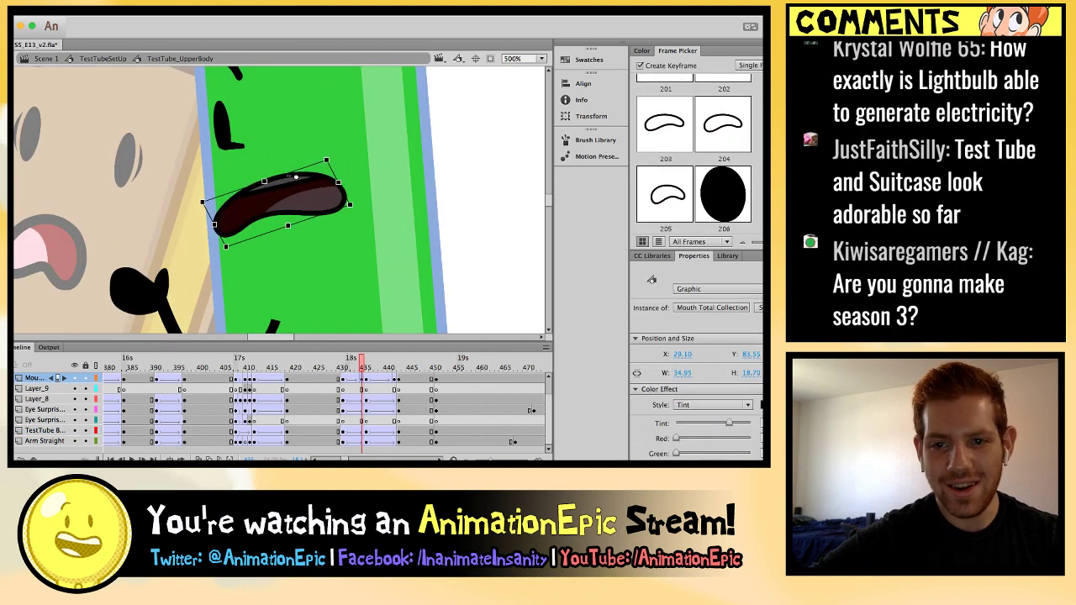
left_click(665, 125)
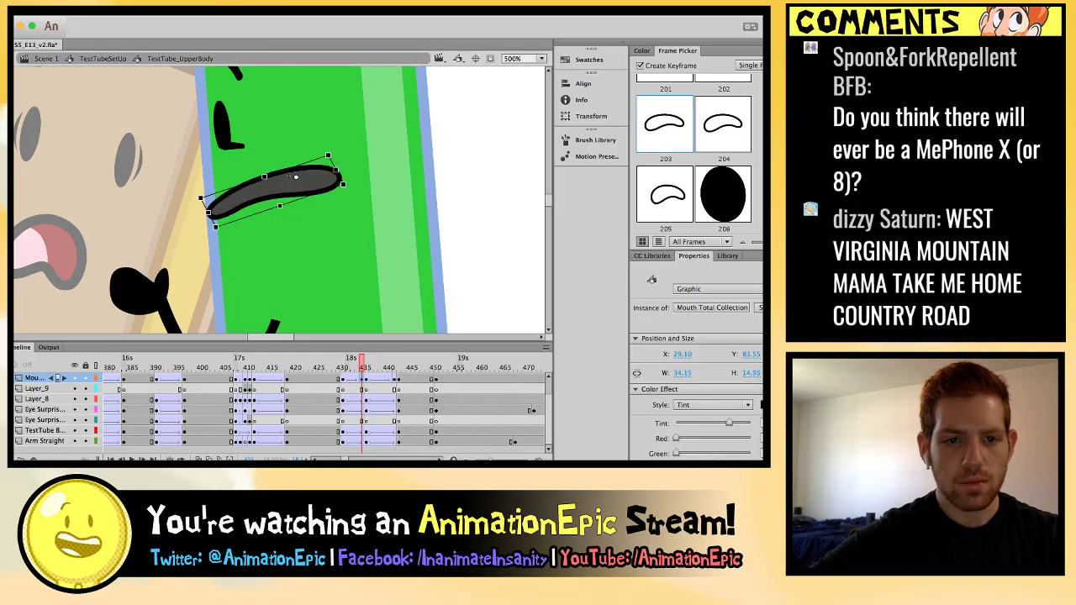
scroll(694, 152, "up", 1)
left_click(277, 186)
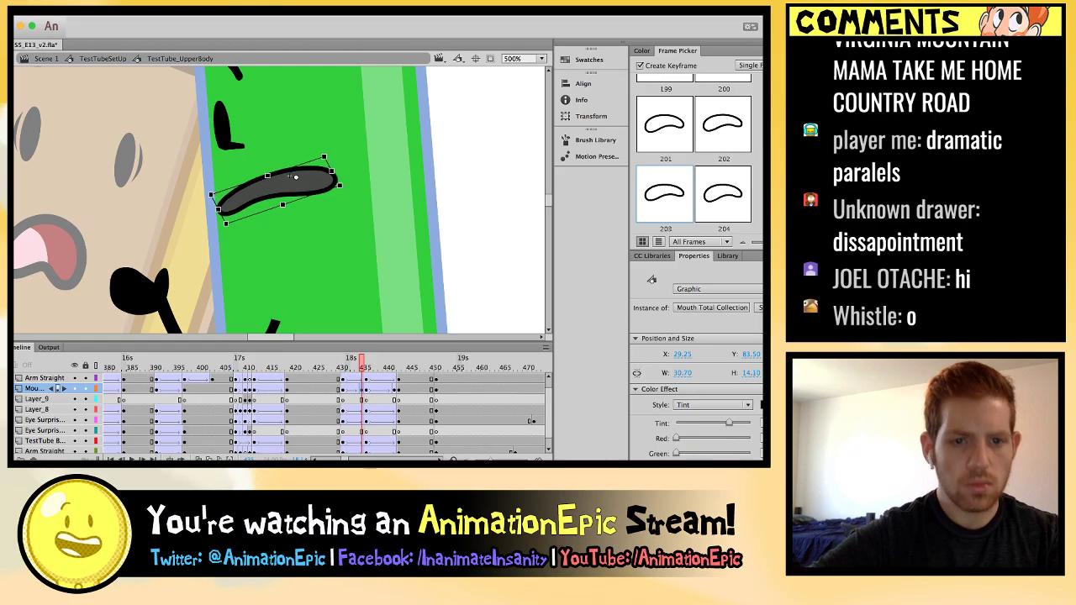
Step back and forth through the frames around 431–445 to examine the mouth's transition into the frown.
key("comma")
key("comma")
key("comma")
key("period")
key("period")
key("period")
key("period")
key("period")
key("period")
key("period")
key("period")
key("period")
key("period")
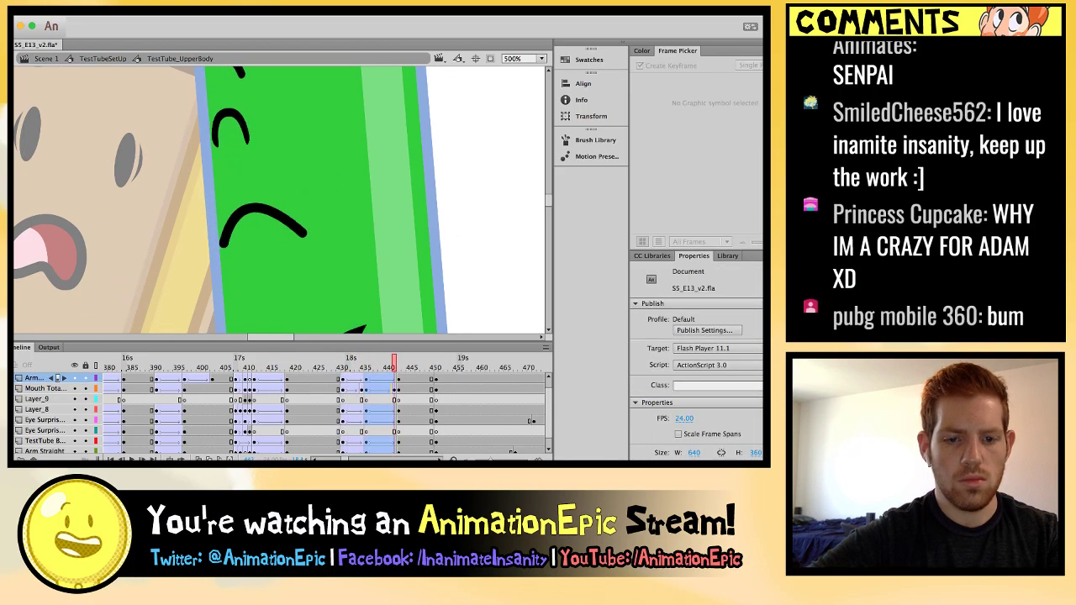
key("period")
key("period")
key("period")
key("comma")
key("comma")
key("comma")
key("comma")
key("comma")
key("comma")
key("comma")
key("comma")
key("comma")
key("comma")
key("comma")
key("comma")
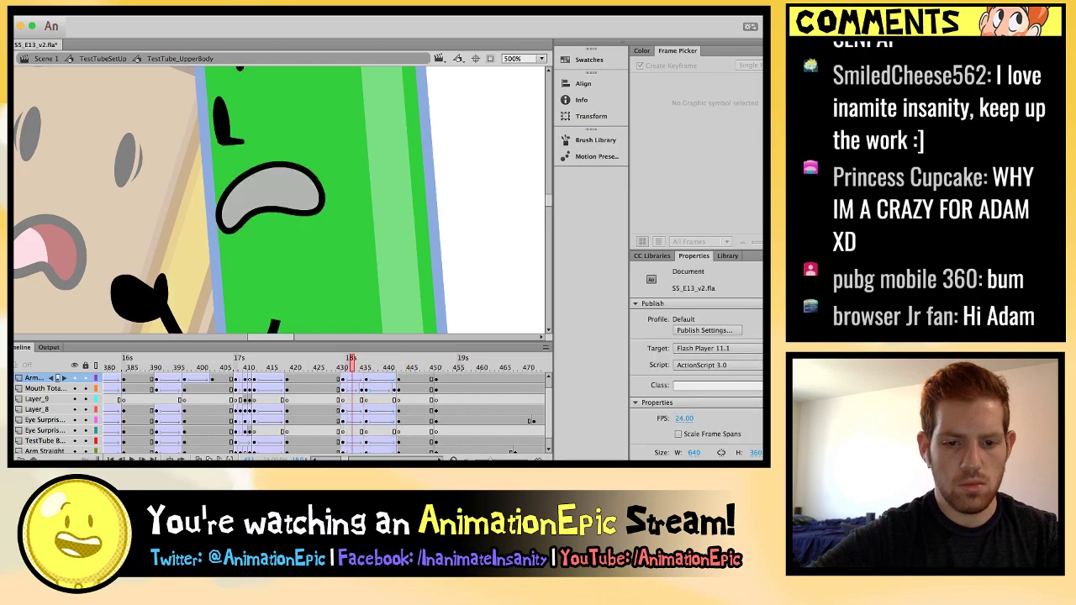
key("period")
key("period")
Add a mouth keyframe at frame 434 holding the tinted flattened mouth, and delete the mouth at frame 435.
left_click(365, 388)
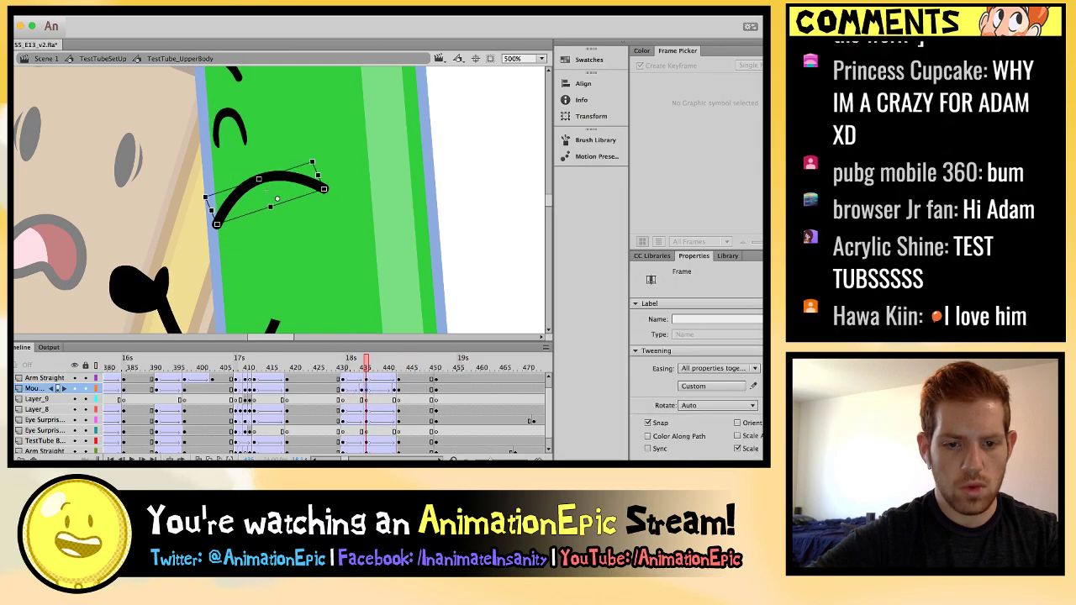
key("comma")
key("comma")
key("comma")
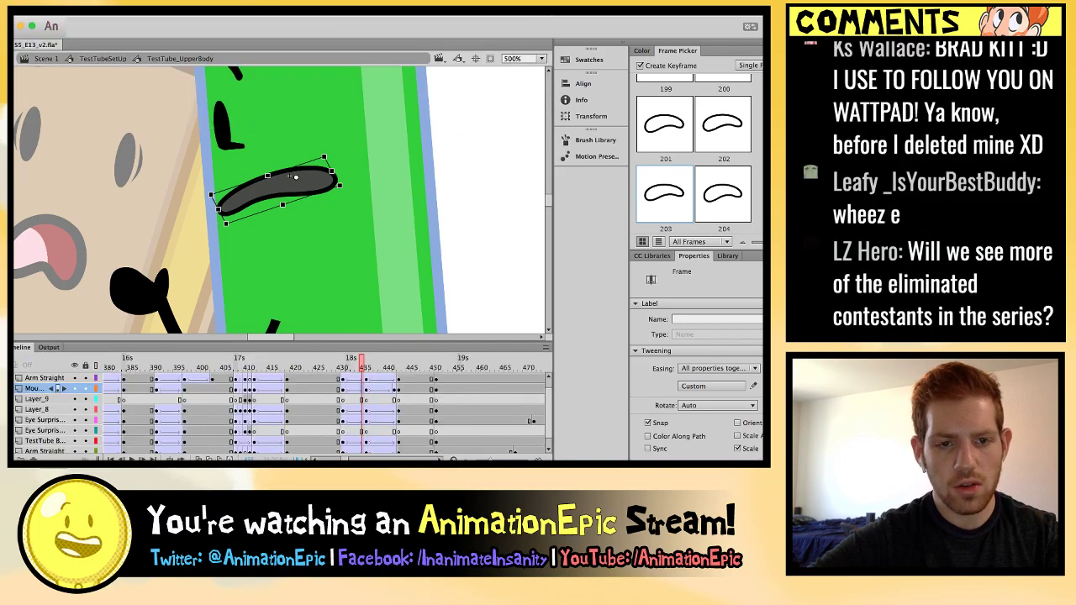
key("comma")
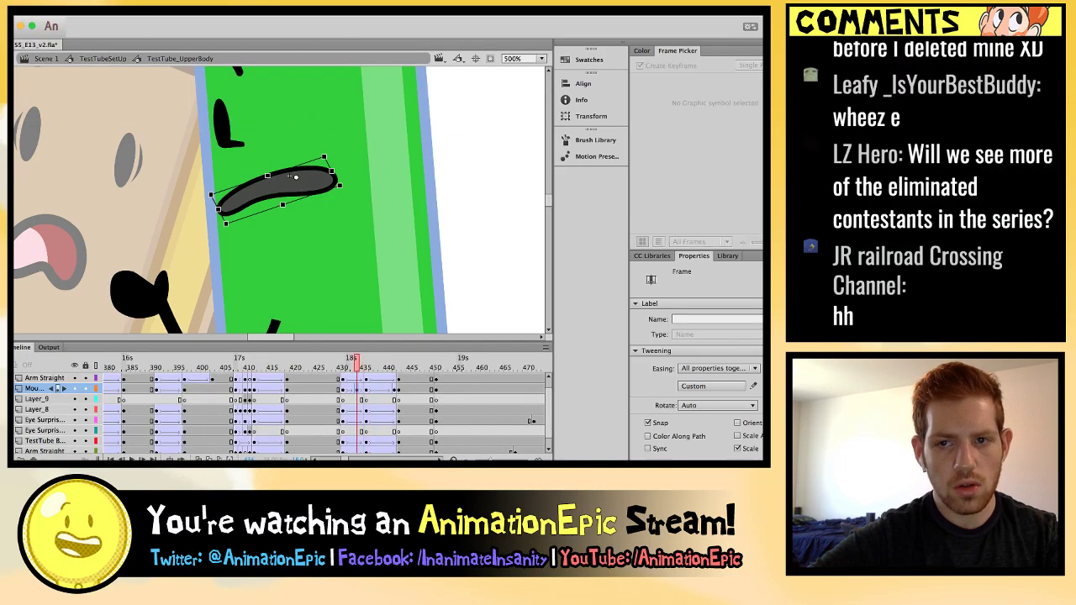
key("F6")
key("period")
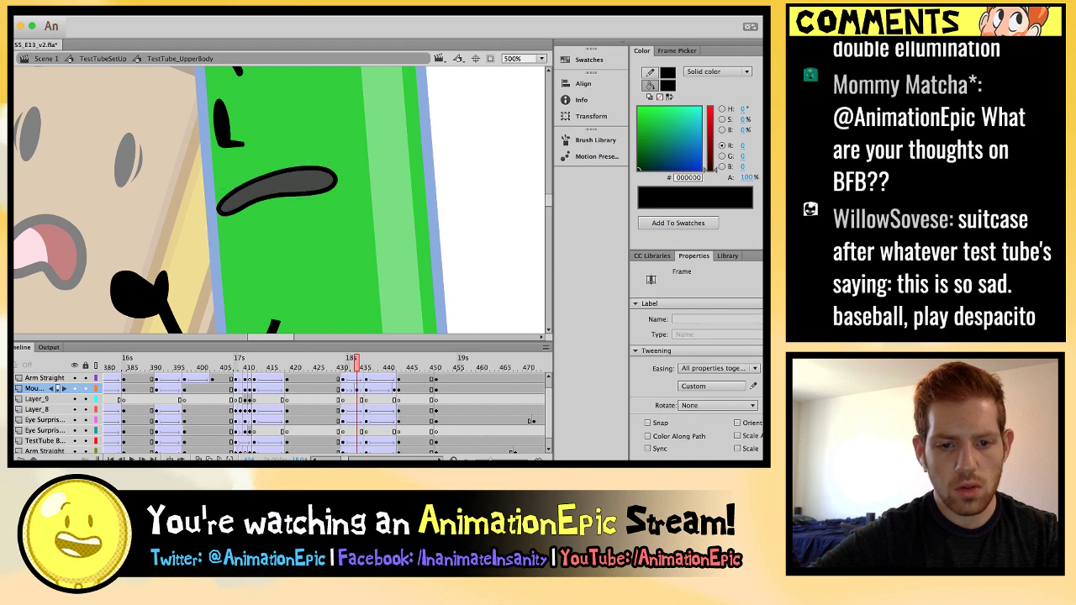
key("period")
key("Delete")
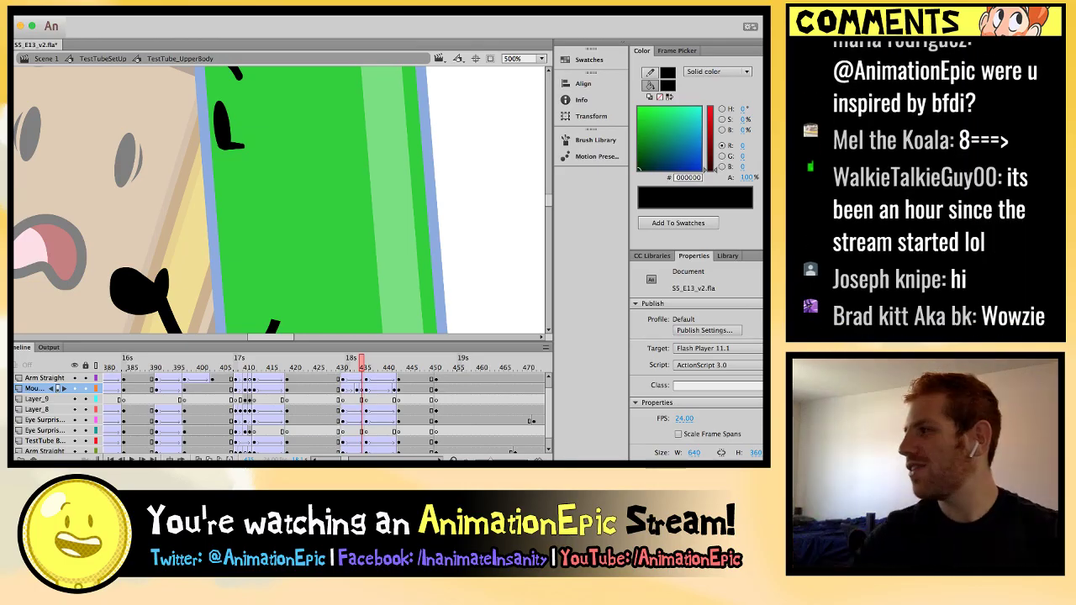
Copy the frown from the mouth keyframe at frame 436 into frame 435 in the same position.
left_click(365, 388)
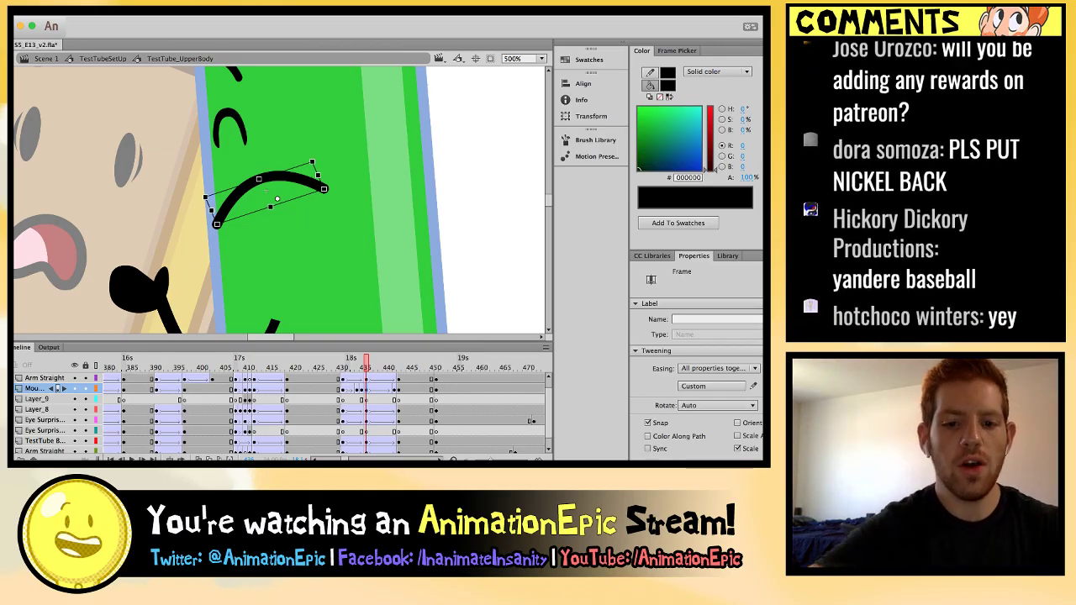
key("comma")
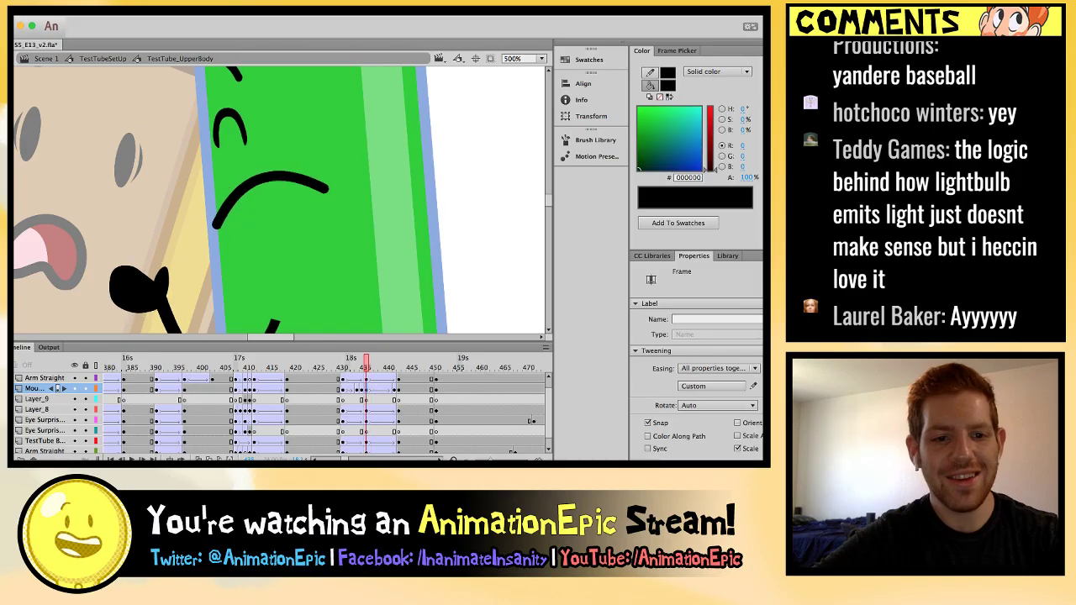
key("period")
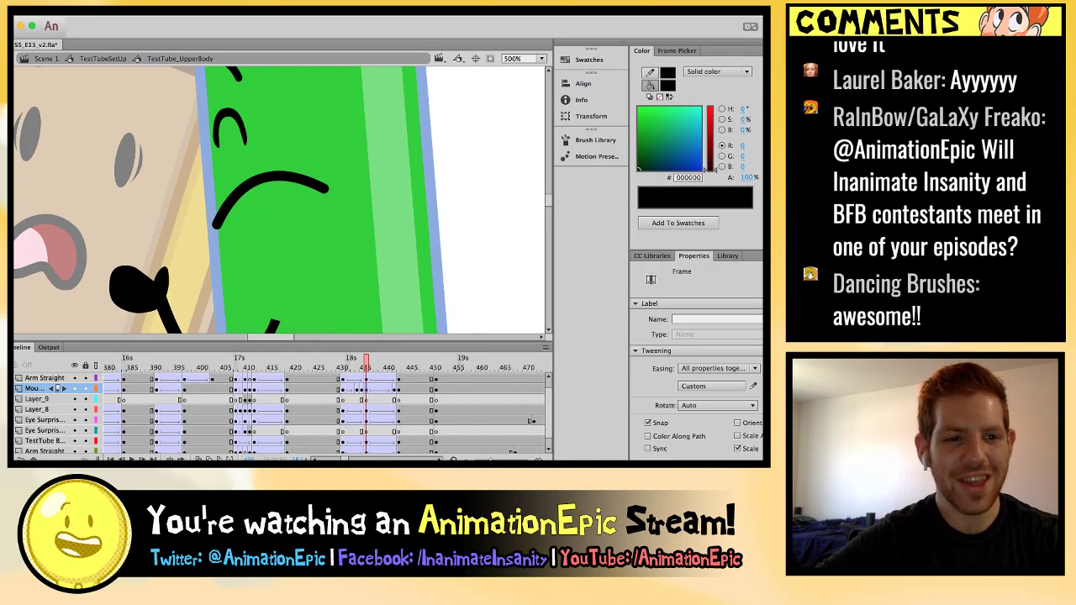
key("super+equal")
scroll(280, 200, "up", 10)
scroll(280, 200, "left", 8)
scroll(280, 200, "right", 4)
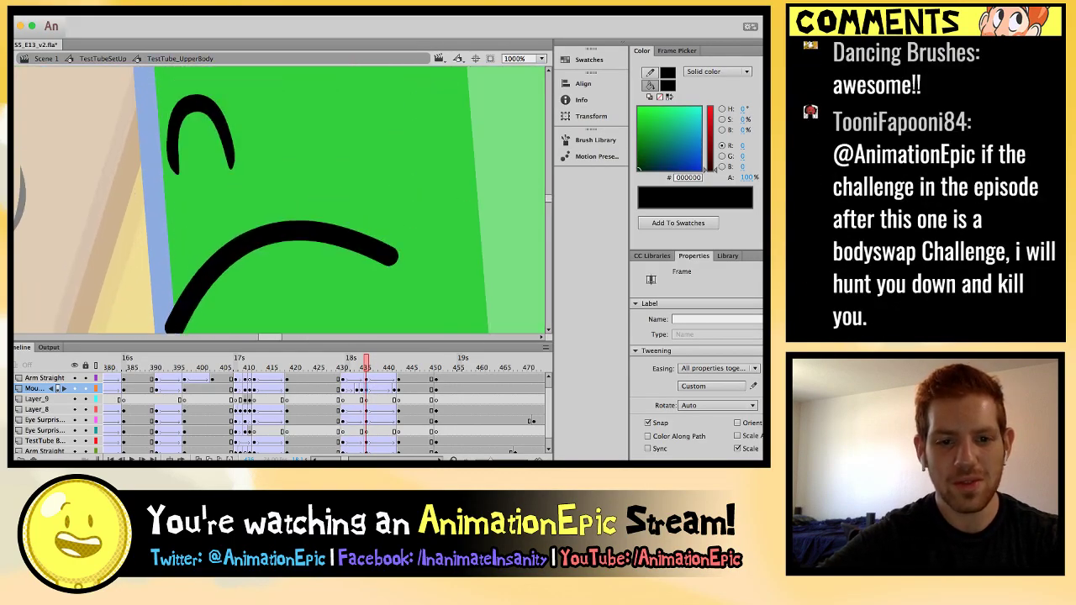
key("comma")
key("comma")
key("comma")
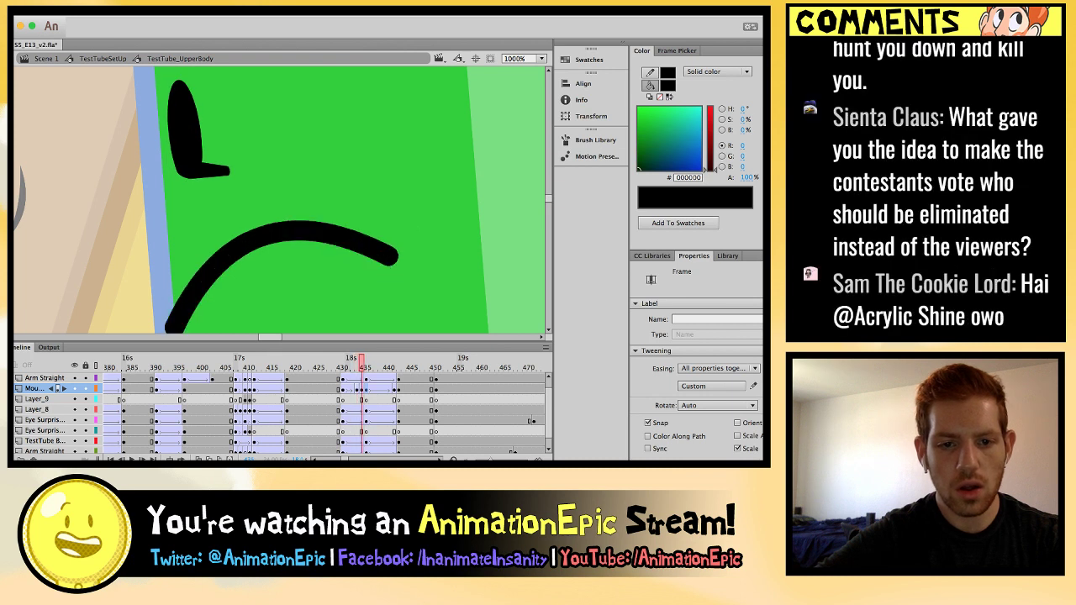
Narrow and slightly rotate the frown at frame 435, comparing it with the neighbouring frames.
left_click(272, 261)
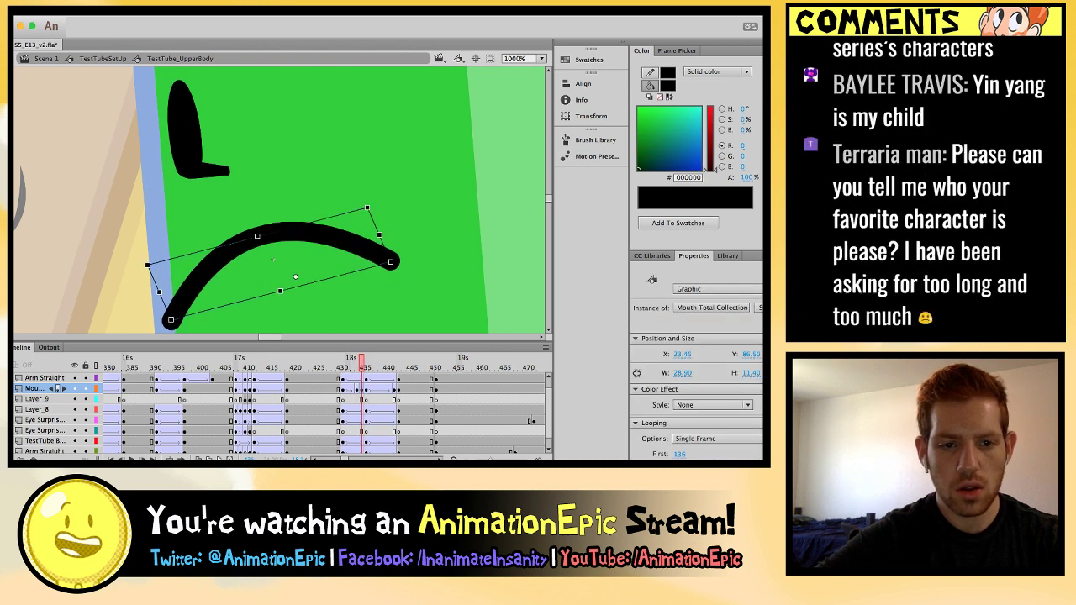
key("comma")
key("period")
key("period")
key("period")
key("comma")
key("comma")
key("comma")
key("comma")
key("period")
key("period")
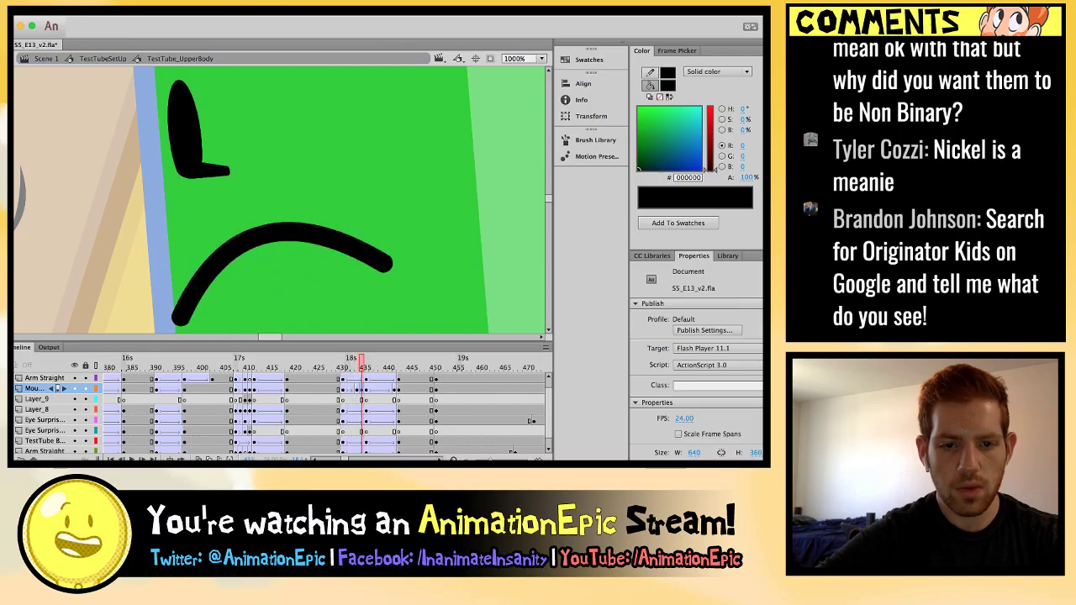
Step through the frames around 435 to check how the frown lines up with the adjacent mouth poses.
key("period")
key("period")
key("period")
key("comma")
key("comma")
key("period")
key("comma")
key("comma")
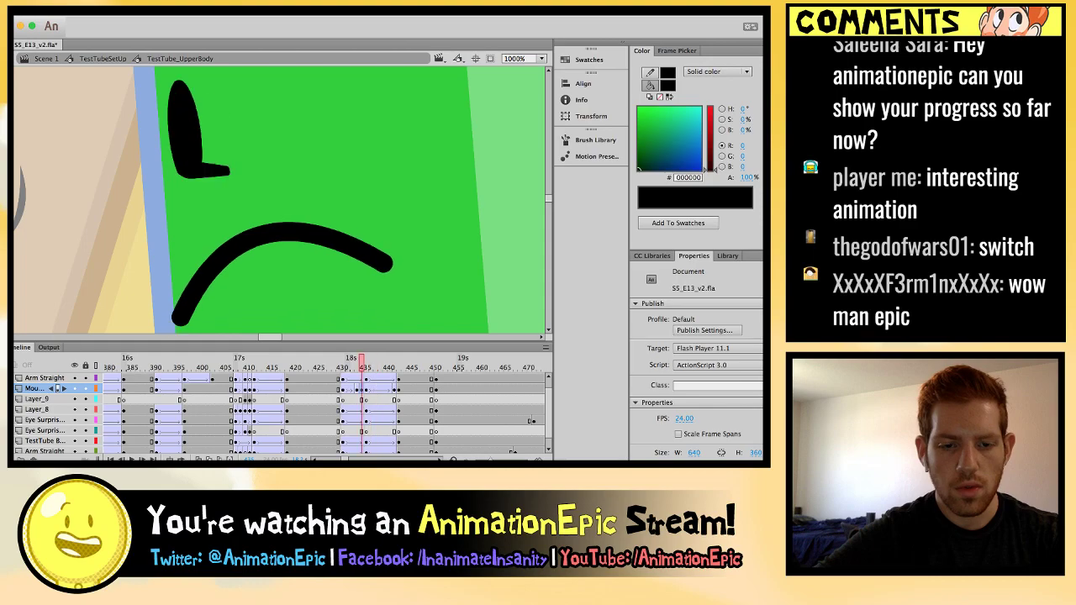
key("comma")
key("period")
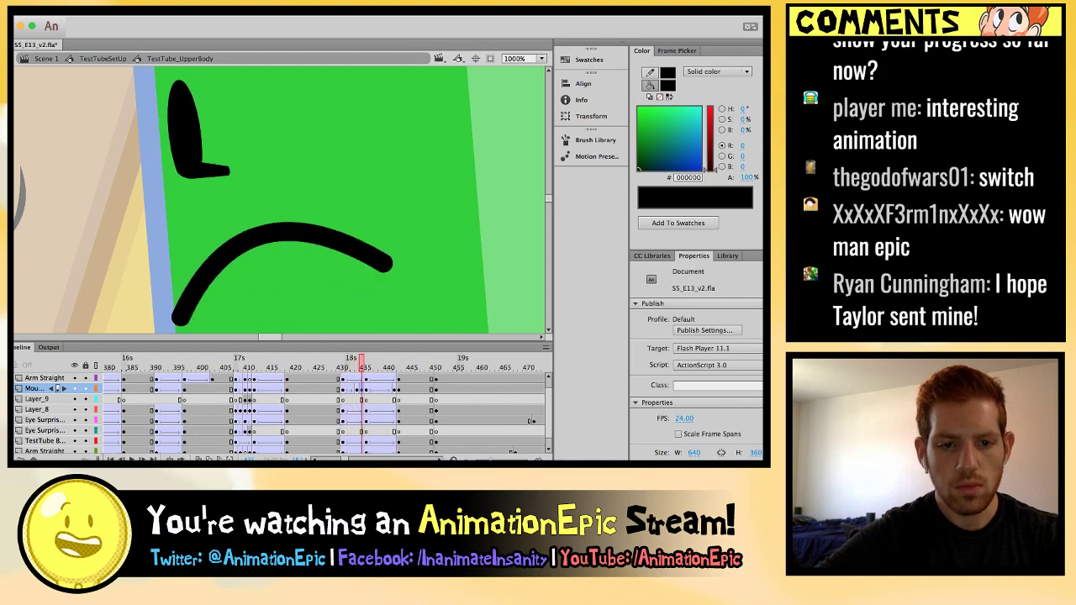
Shrink the tinted mouth at frame 434 to about 25.35 by 12.75 and play back the motion.
key("comma")
left_click(319, 228)
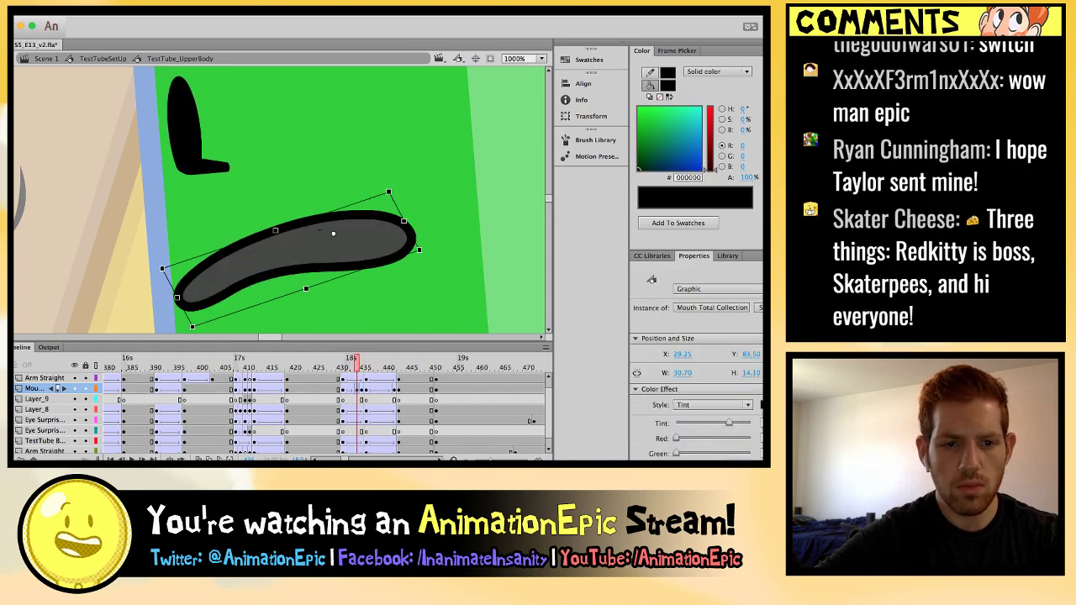
left_click_drag(162, 269, 194, 258)
key("ctrl+minus")
key("ctrl+minus")
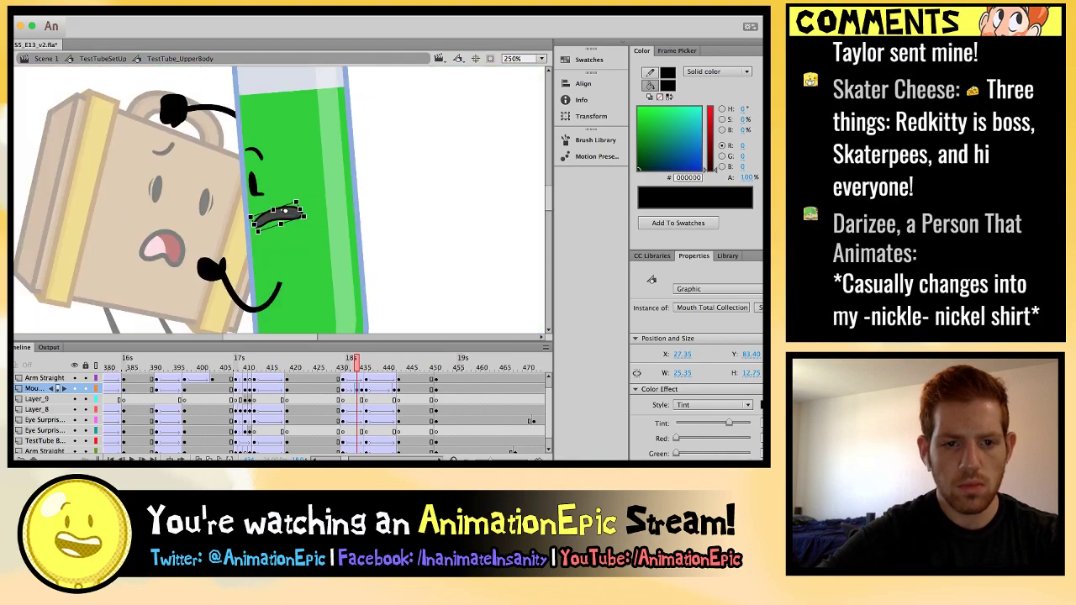
key("ctrl+shift+a")
key("Return")
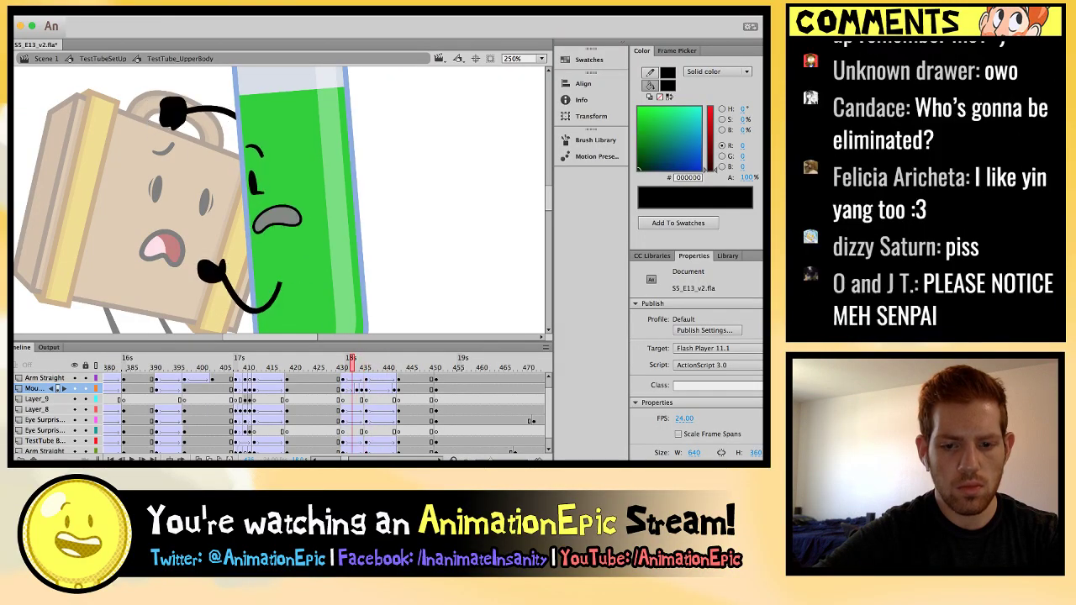
Shift Test Tube's eye at frame 435 right to X 16.95 and swap it for the Eye Squint R symbol.
key("ctrl+=")
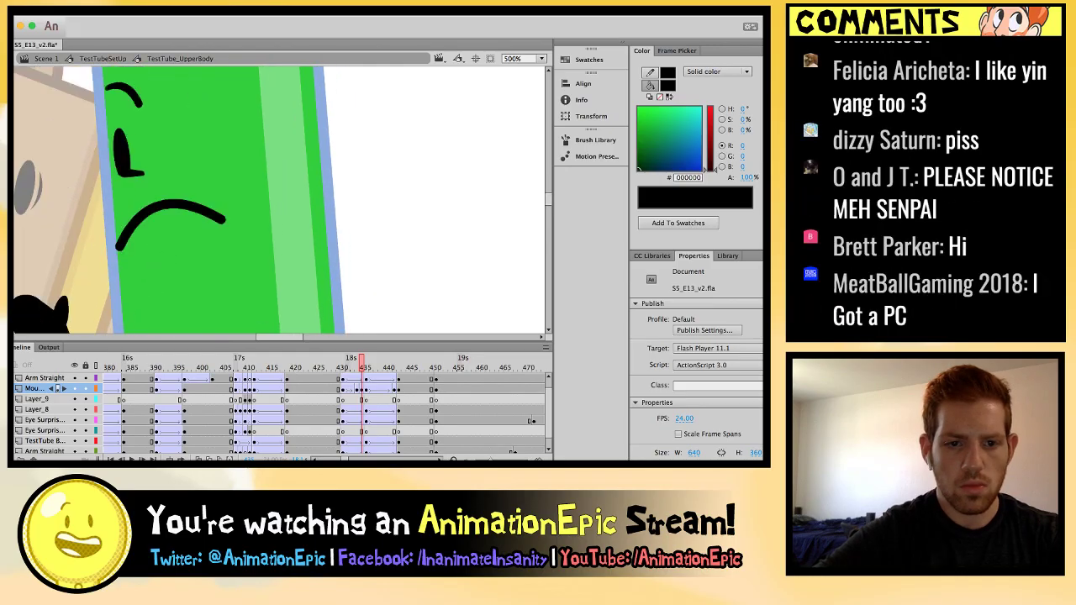
key("ctrl+=")
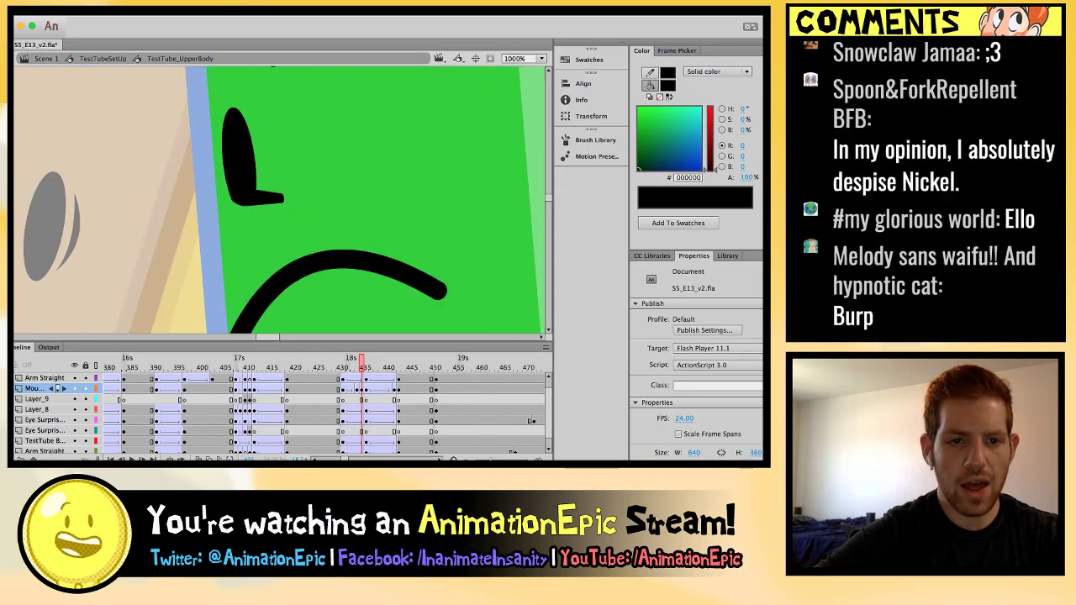
left_click(244, 160)
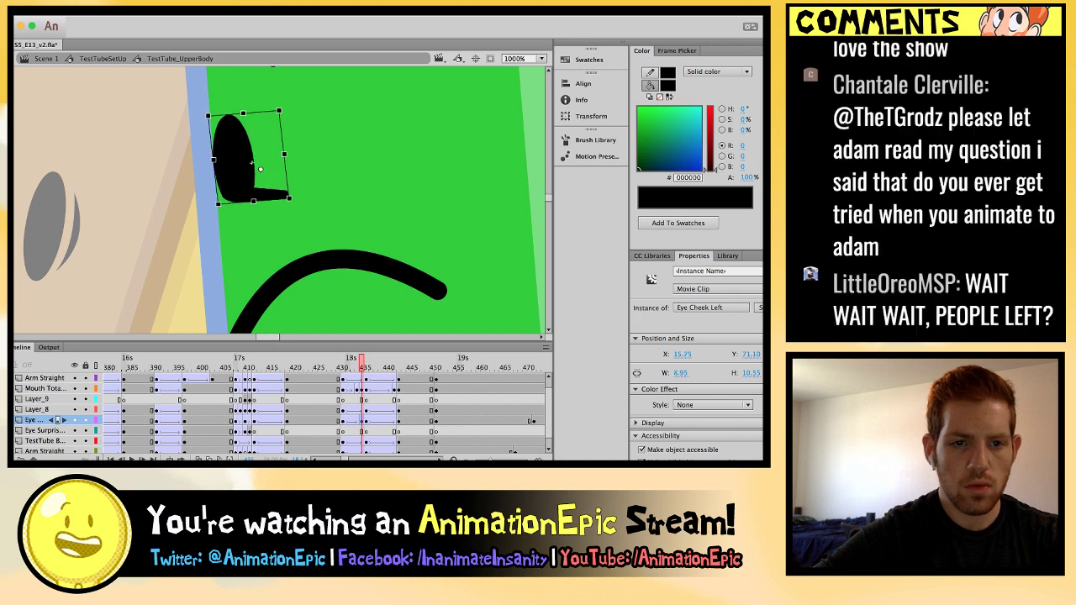
left_click_drag(251, 162, 263, 162)
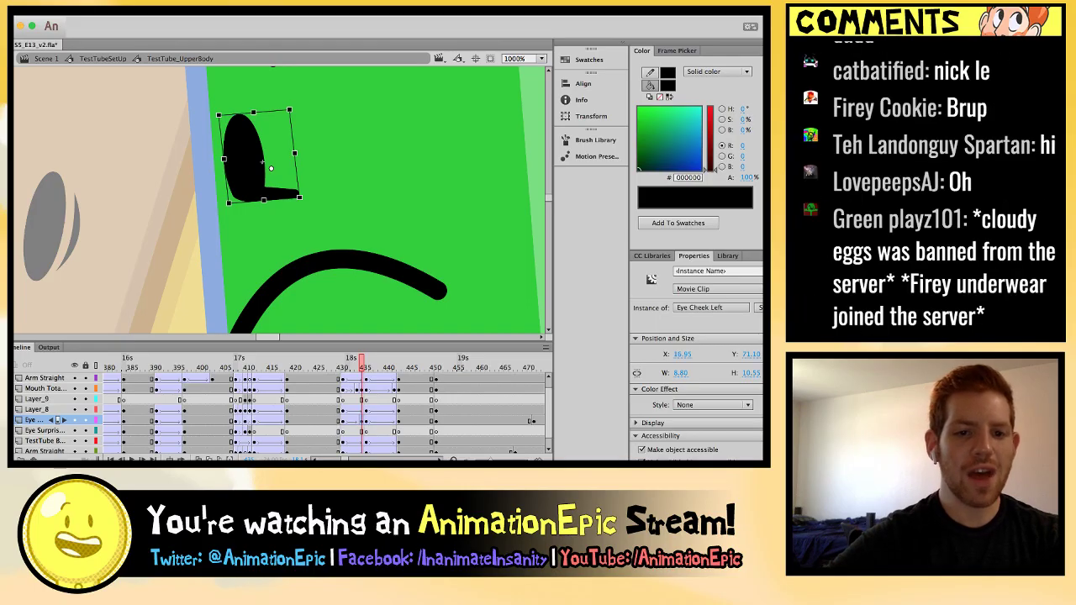
key("Return")
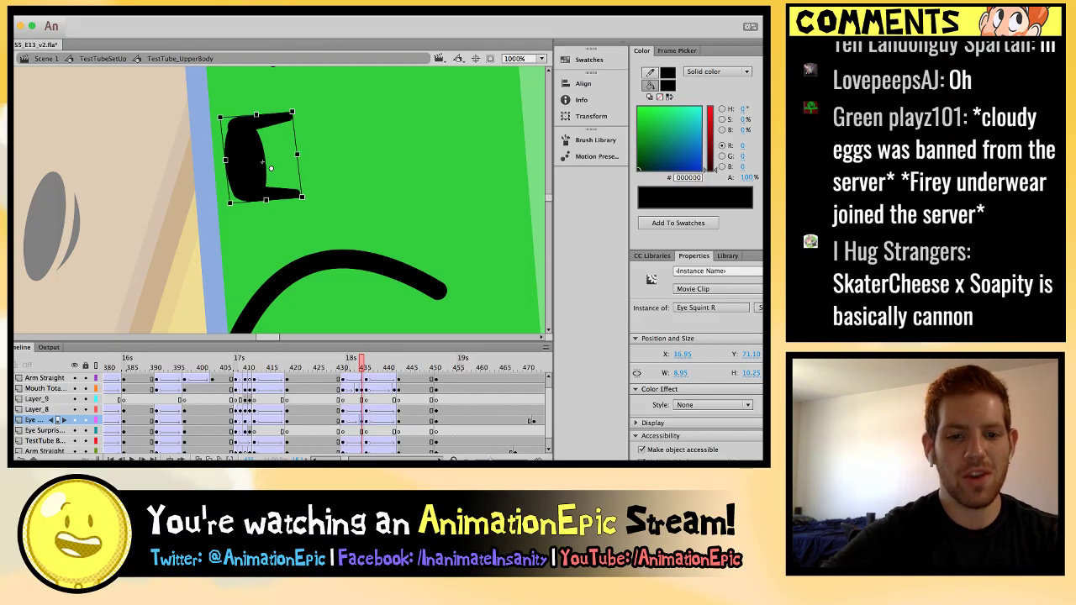
Step back and forth through the frames around 431–442 to check how the eye squint leads into the frown.
key("Escape")
key("super+minus")
key("super+minus")
key("comma")
key("comma")
key("comma")
key("period")
key("period")
key("period")
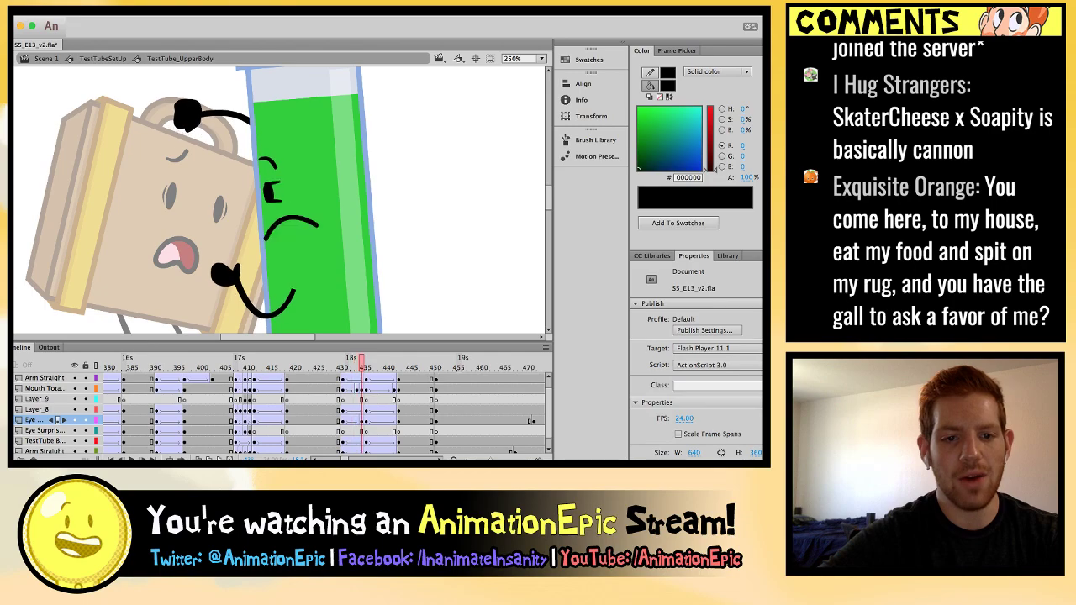
key("comma")
key("comma")
key("comma")
key("comma")
key("comma")
key("comma")
key("comma")
key("comma")
key("comma")
key("period")
key("period")
key("period")
key("period")
key("period")
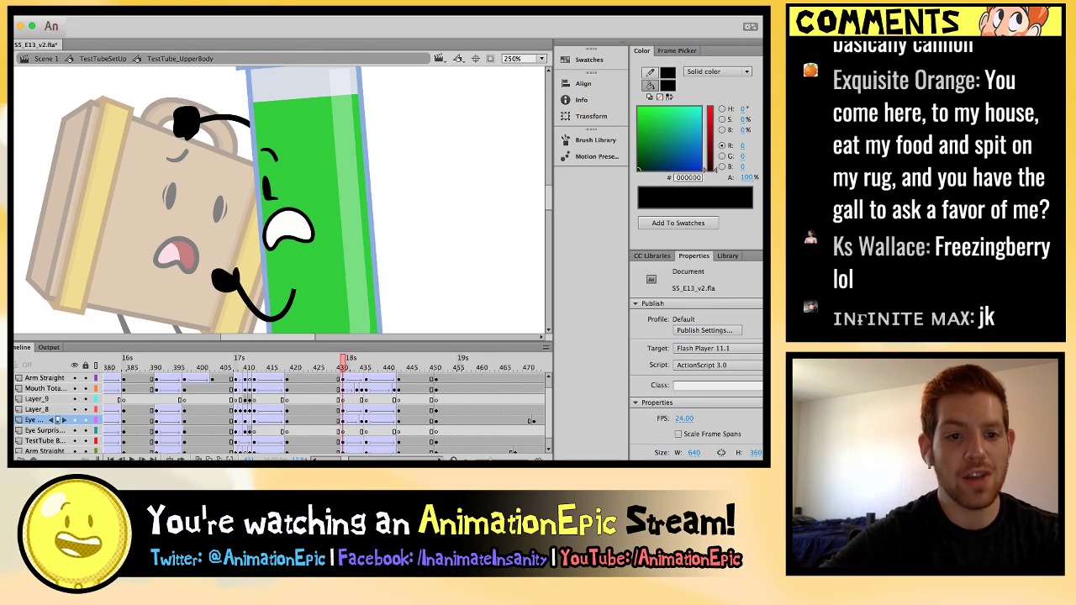
key("period")
key("period")
key("period")
key("period")
key("period")
key("period")
key("period")
key("period")
key("period")
key("period")
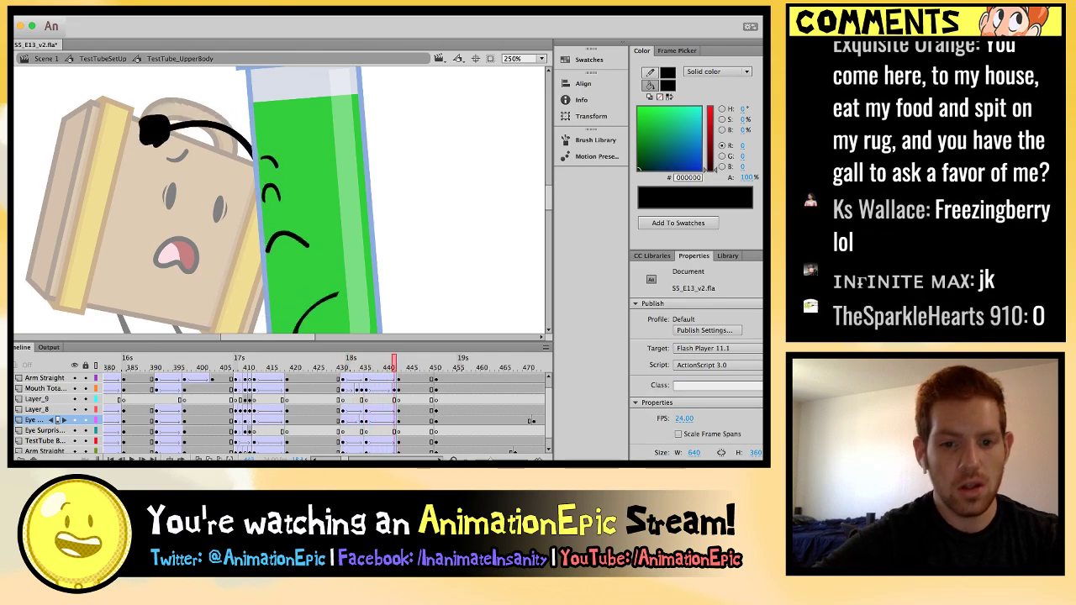
key("comma")
key("comma")
Swap Test Tube's eye at frame 442 for the Eye Normal symbol.
key("super+equal")
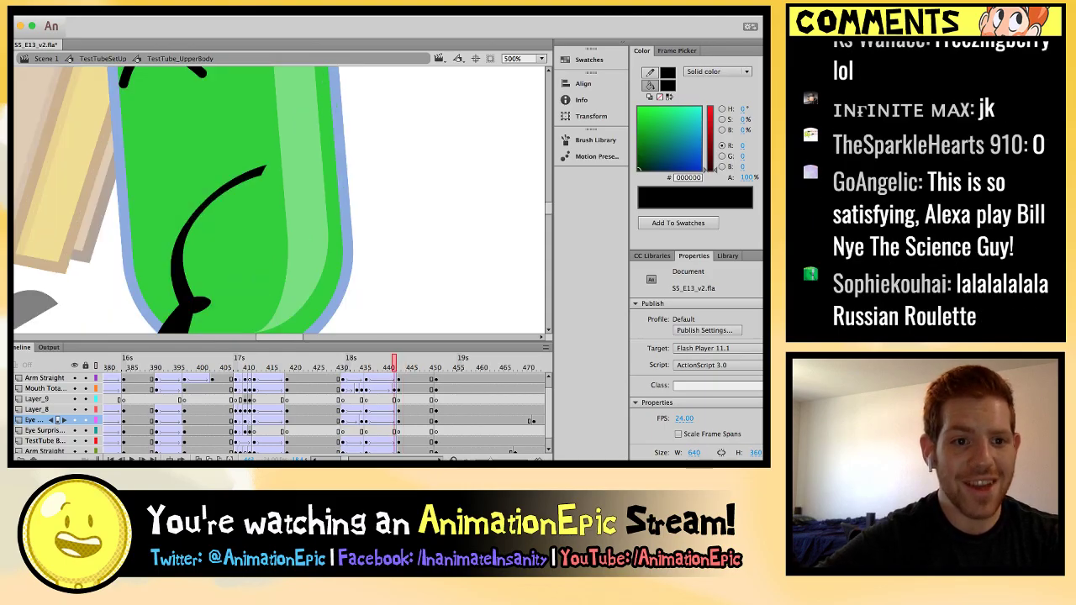
scroll(282, 200, "up", 3)
left_click(239, 183)
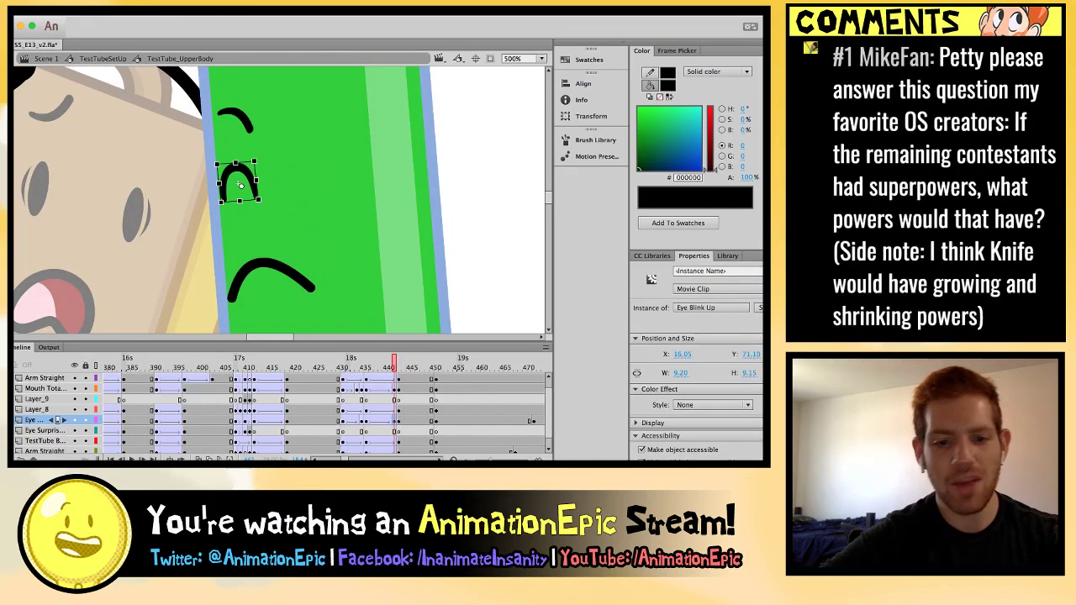
key("comma")
key("comma")
key("comma")
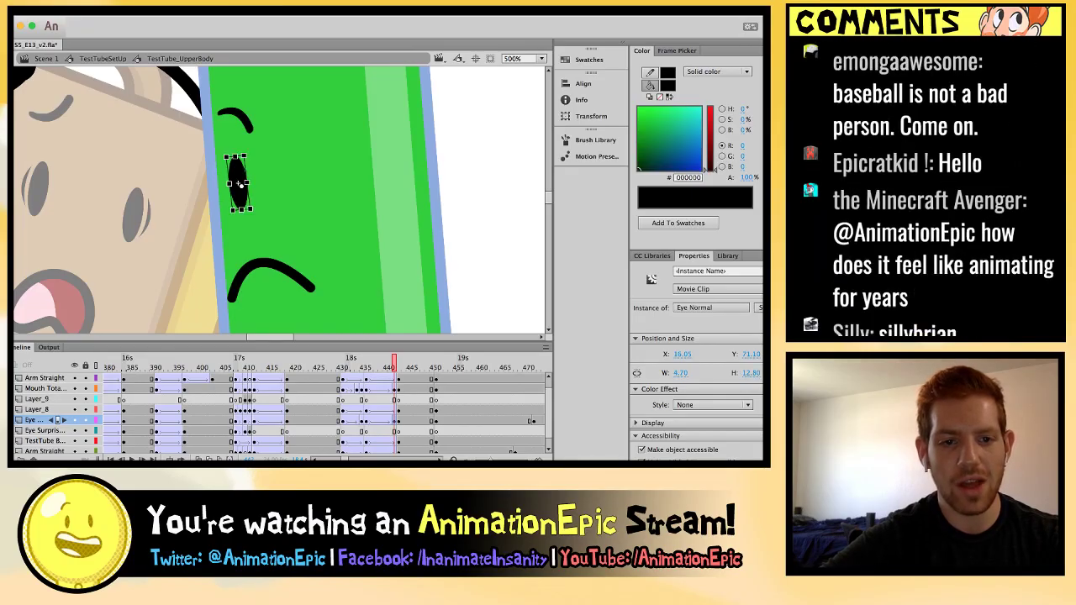
Step through the frames around 436–442 to examine the timing of the eye, brow and frown poses.
key("period")
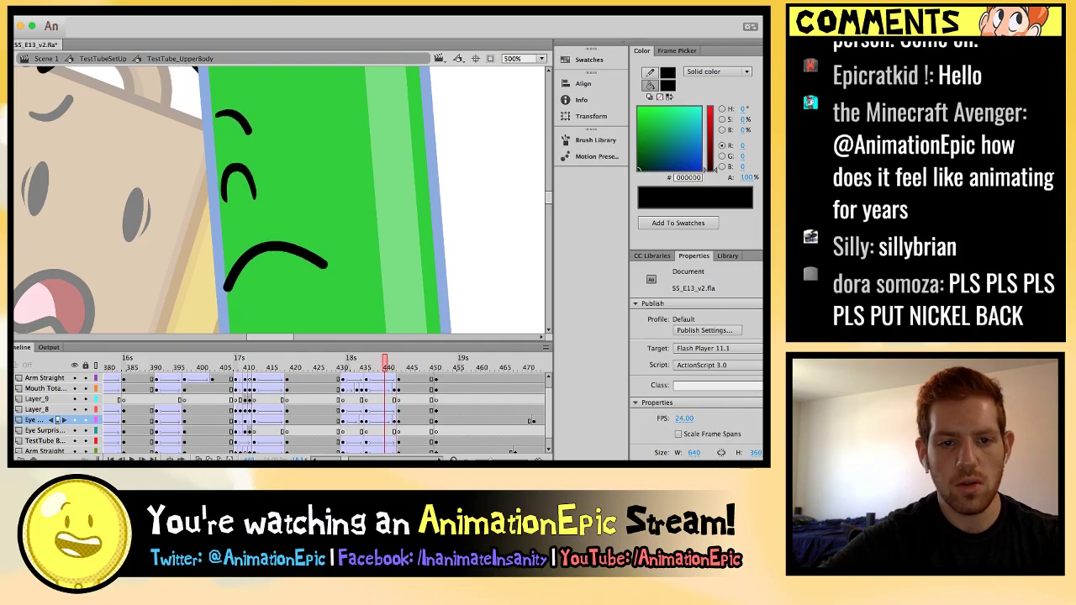
key("period")
key("period")
key("comma")
key("comma")
key("comma")
key("comma")
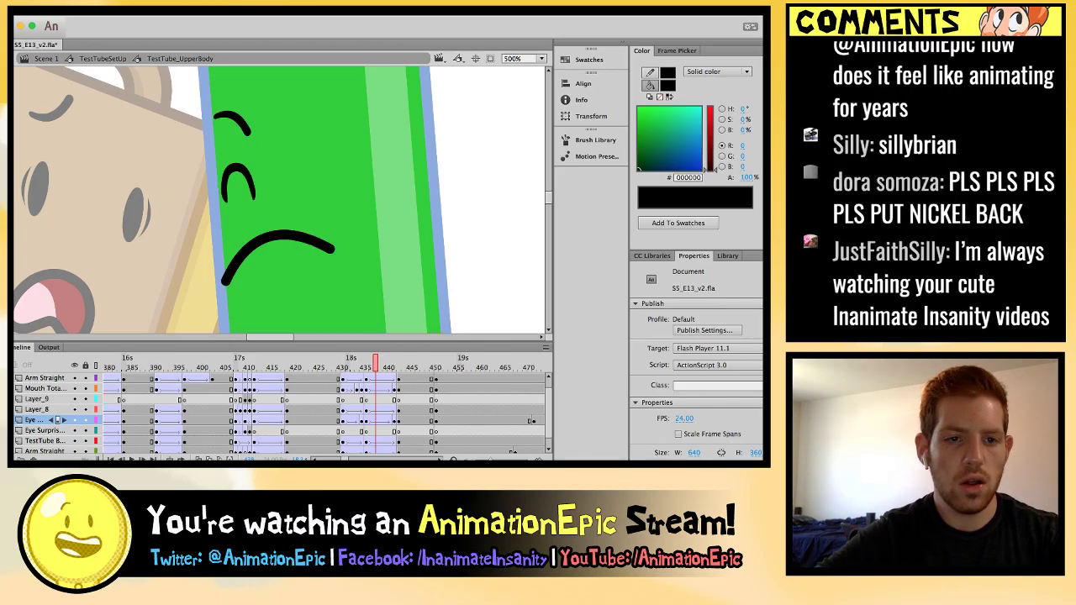
key("period")
key("period")
key("period")
key("period")
key("period")
key("period")
key("period")
key("period")
key("period")
key("period")
key("period")
key("period")
key("period")
key("comma")
key("comma")
key("comma")
key("comma")
key("comma")
key("comma")
key("comma")
key("comma")
key("comma")
key("comma")
key("comma")
key("comma")
key("comma")
key("comma")
key("comma")
key("comma")
key("period")
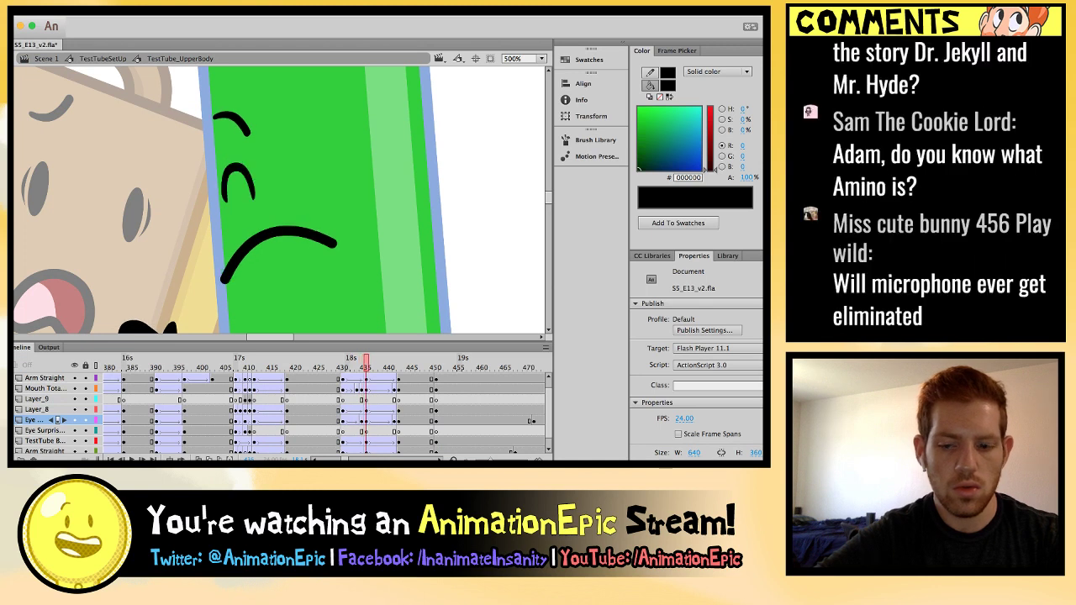
Lower Test Tube's brow slightly toward the eye at frame 436 and play back the motion.
left_click(232, 124)
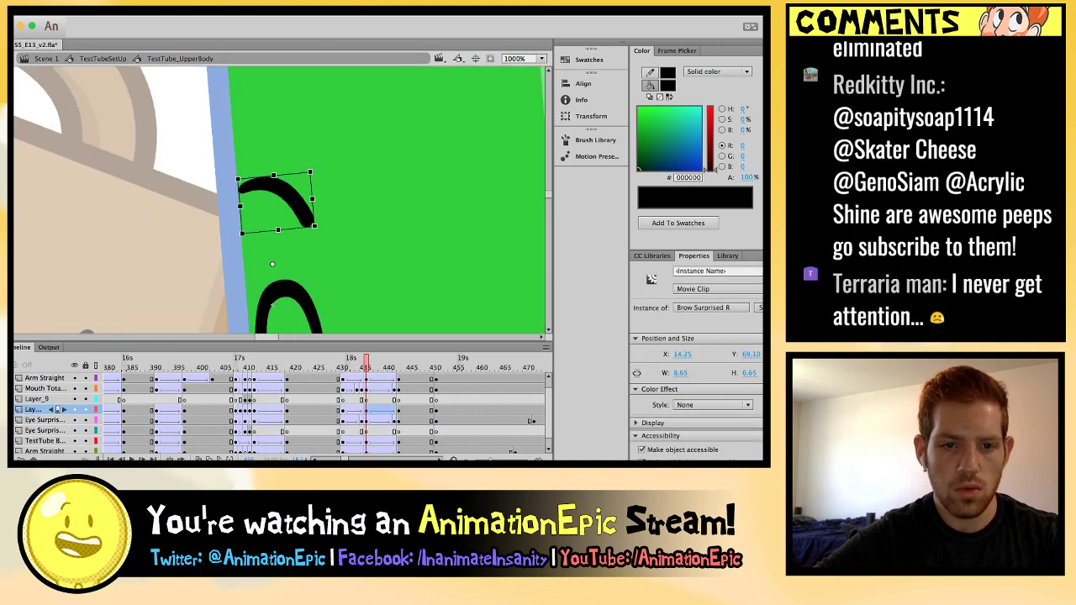
left_click_drag(275, 202, 282, 219)
key("super+minus")
key("super+minus")
left_click(233, 86)
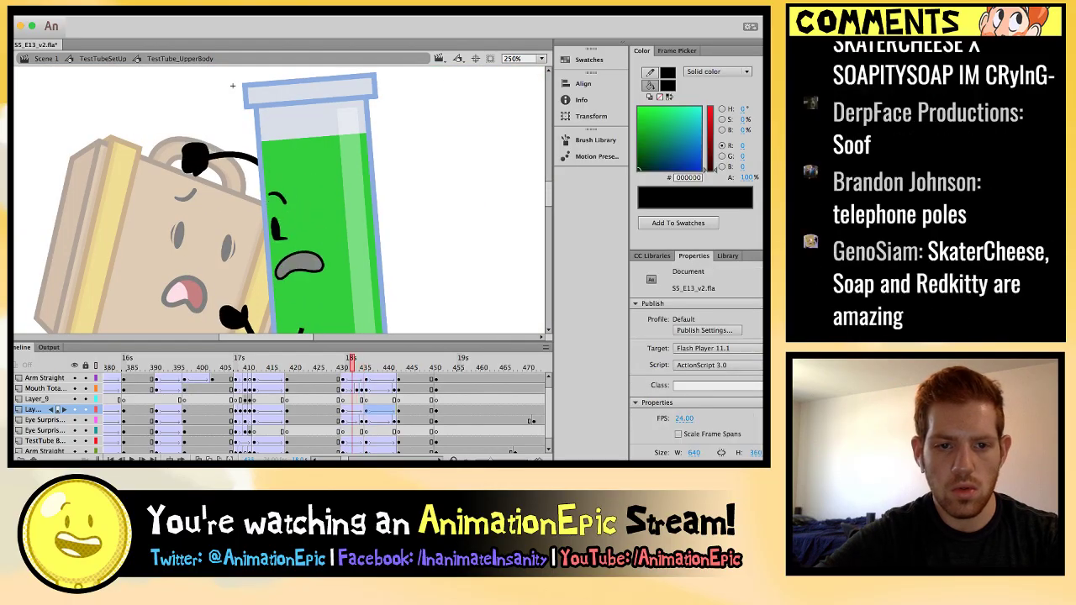
key("Return")
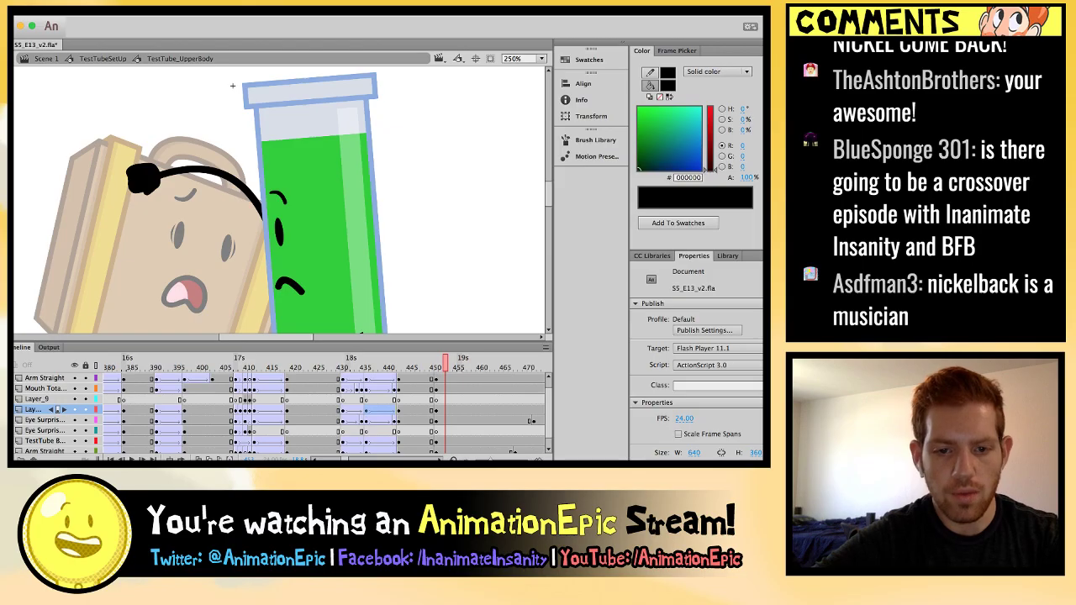
Apply classic tweens between frames 443 and 451 on the mouth, brow, eye, body and arm layers.
left_click(290, 282)
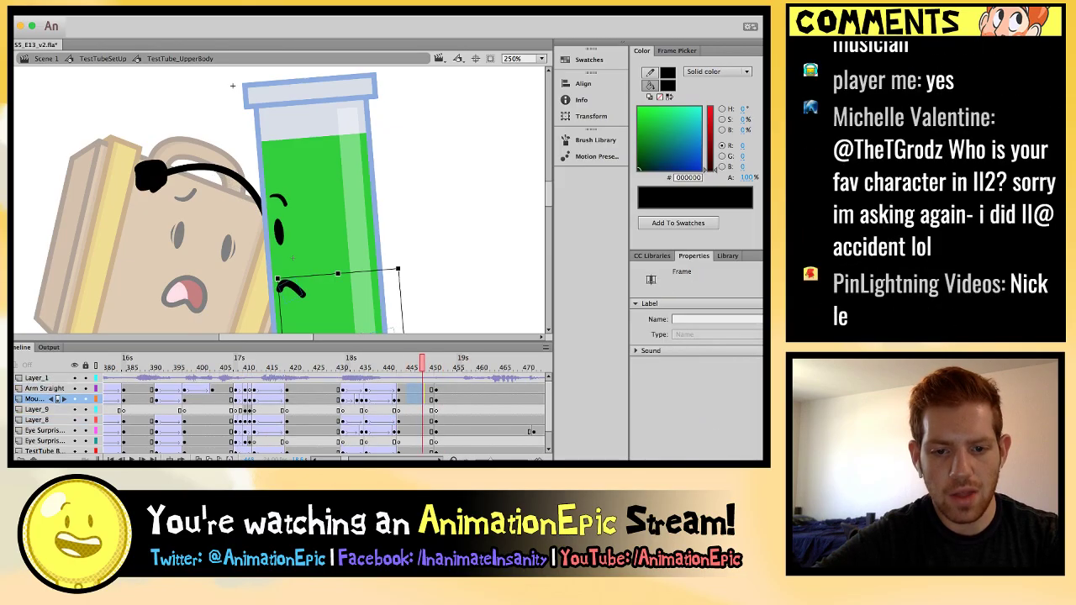
left_click(327, 254)
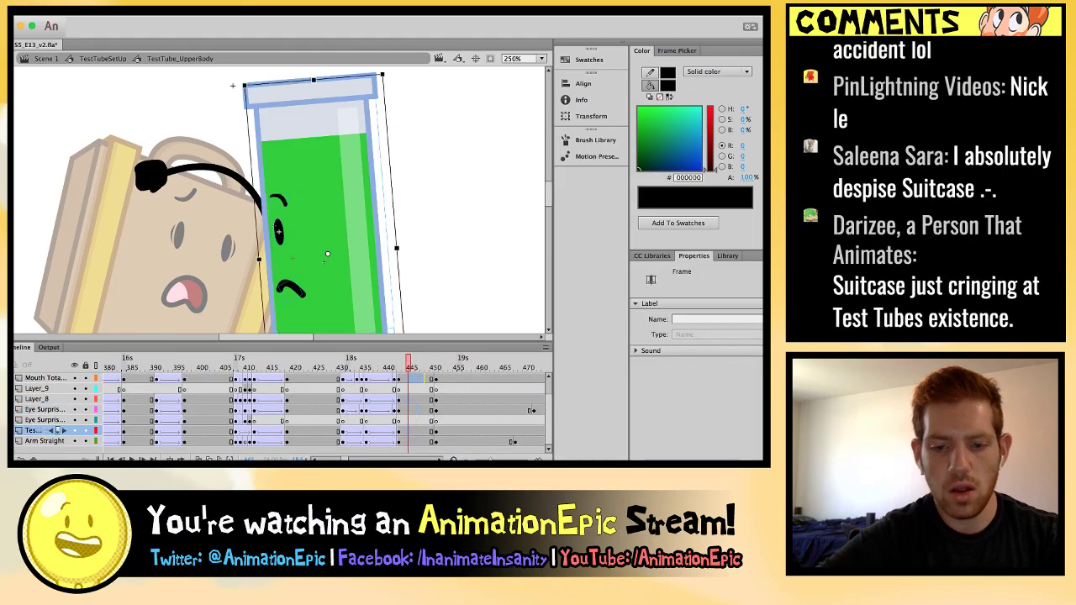
left_click(416, 442)
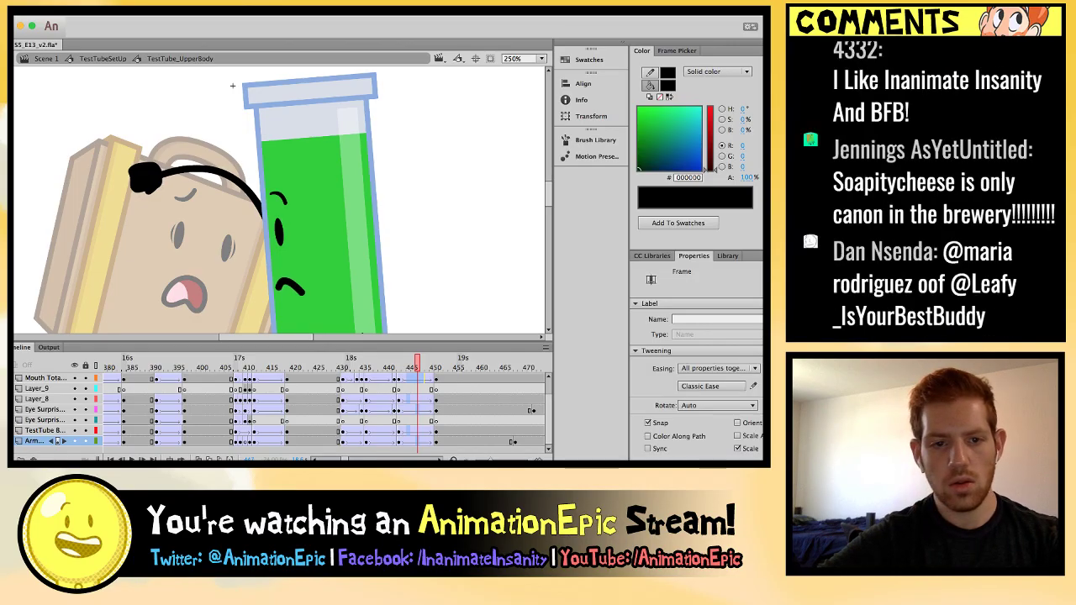
key("comma")
key("comma")
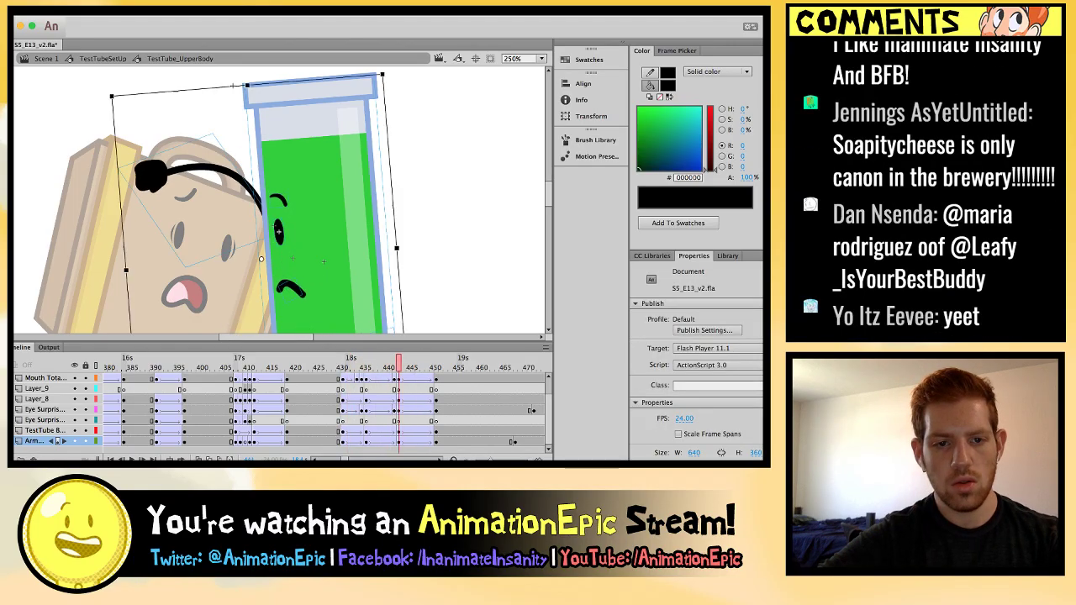
Step through the frames from 431 into the new tweens to review the whole upper-body motion.
key("comma")
key("comma")
key("comma")
key("comma")
key("comma")
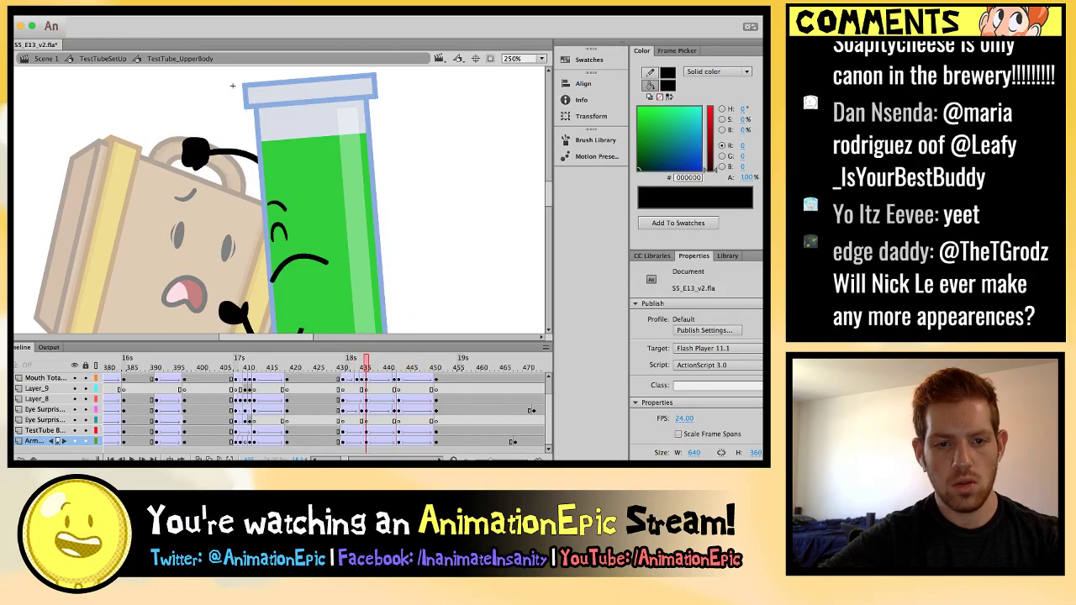
key("period")
key("period")
key("period")
key("period")
key("period")
key("period")
key("period")
key("period")
key("period")
key("period")
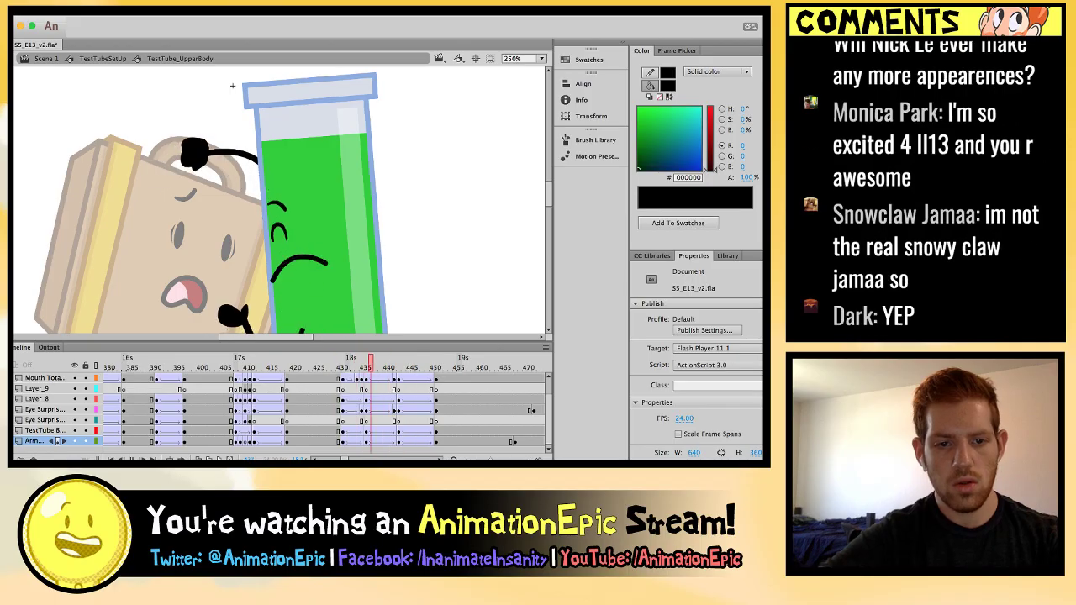
key("ctrl+minus")
key("comma")
key("comma")
key("comma")
key("comma")
key("comma")
key("comma")
key("comma")
key("comma")
key("comma")
key("comma")
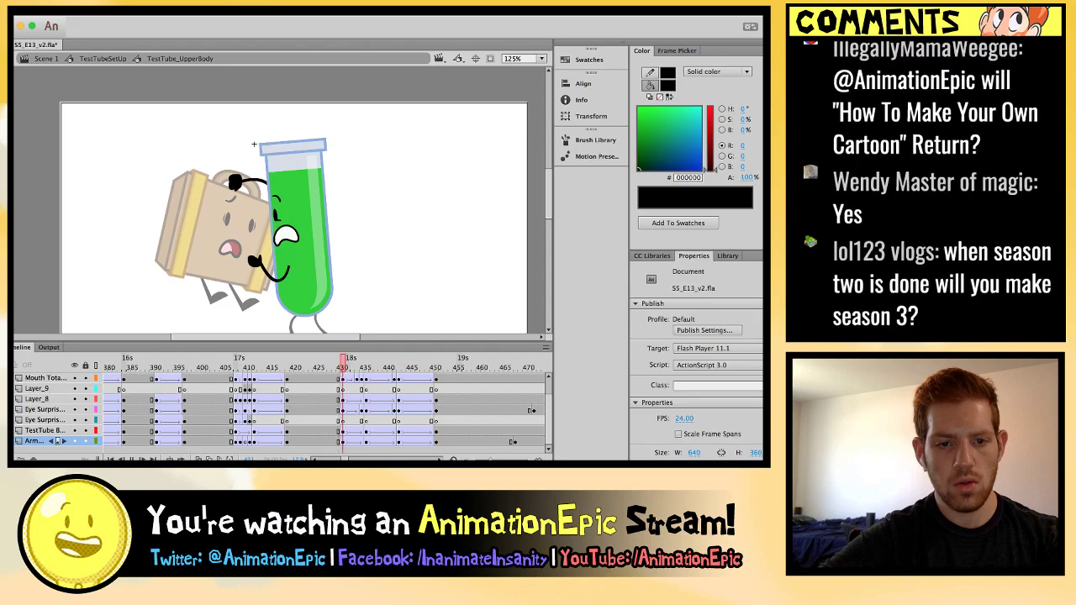
key("comma")
key("comma")
key("comma")
key("comma")
key("comma")
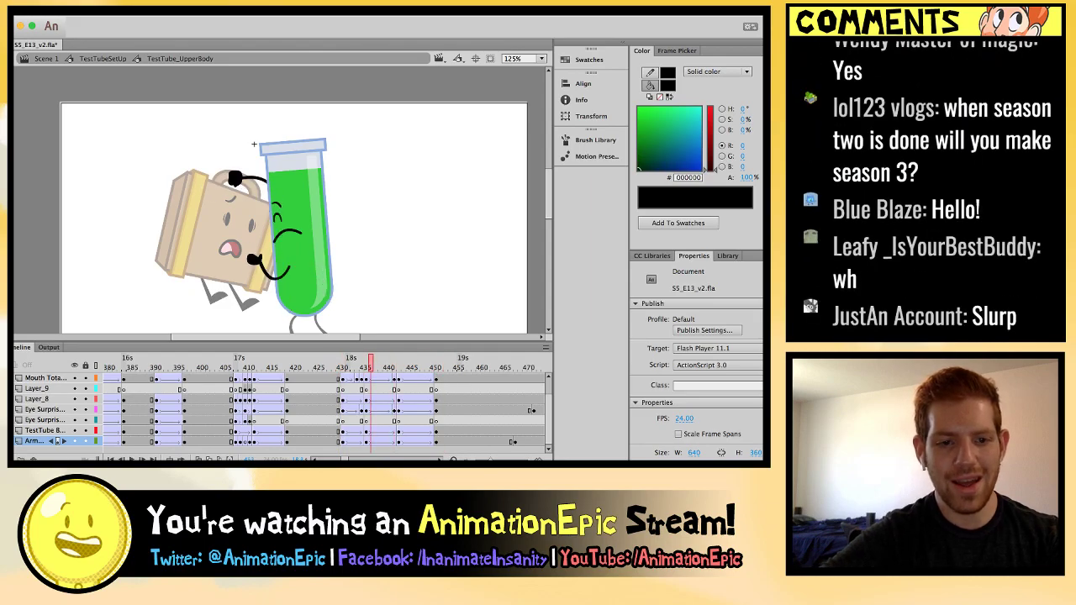
Add a keyframe at frame 442 on the layer of Test Tube's lower, curled arm.
key("ctrl+minus")
key("ctrl+equal")
key("ctrl+equal")
key("ctrl+equal")
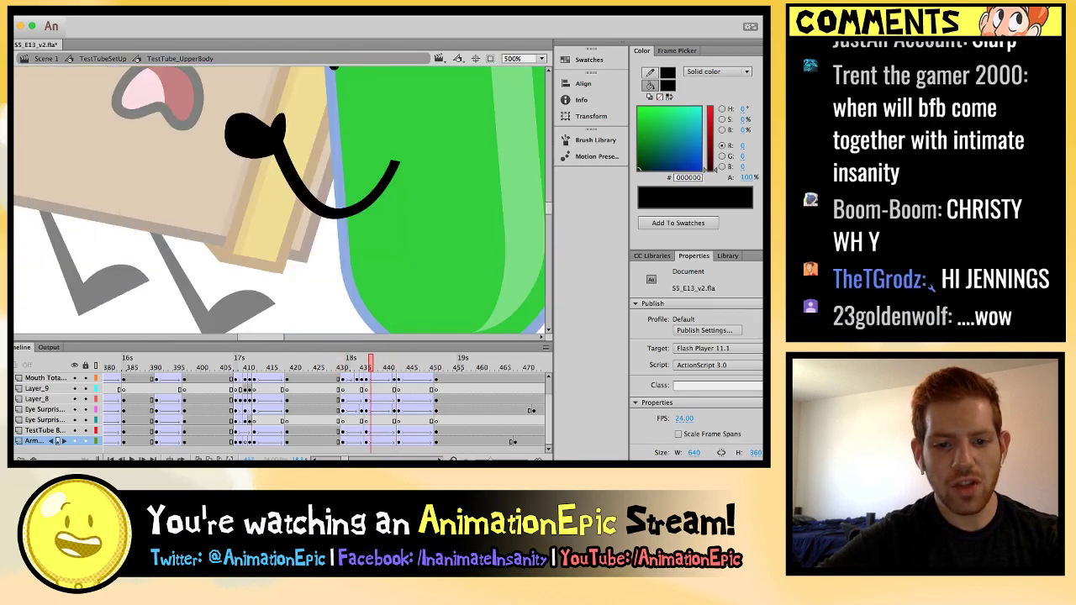
key("comma")
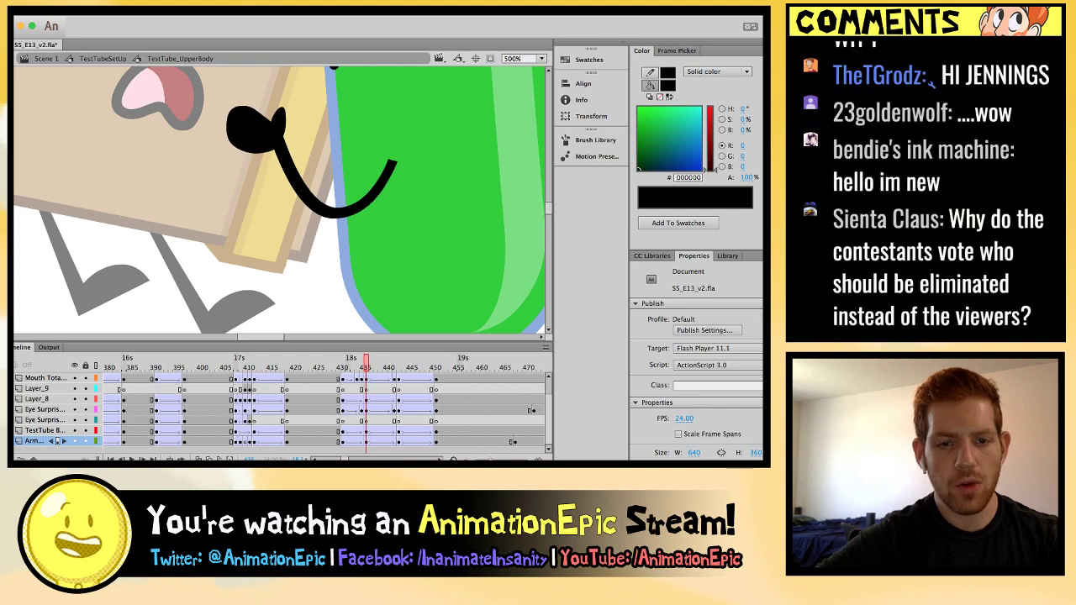
left_click(353, 201)
scroll(252, 412, "up", 1)
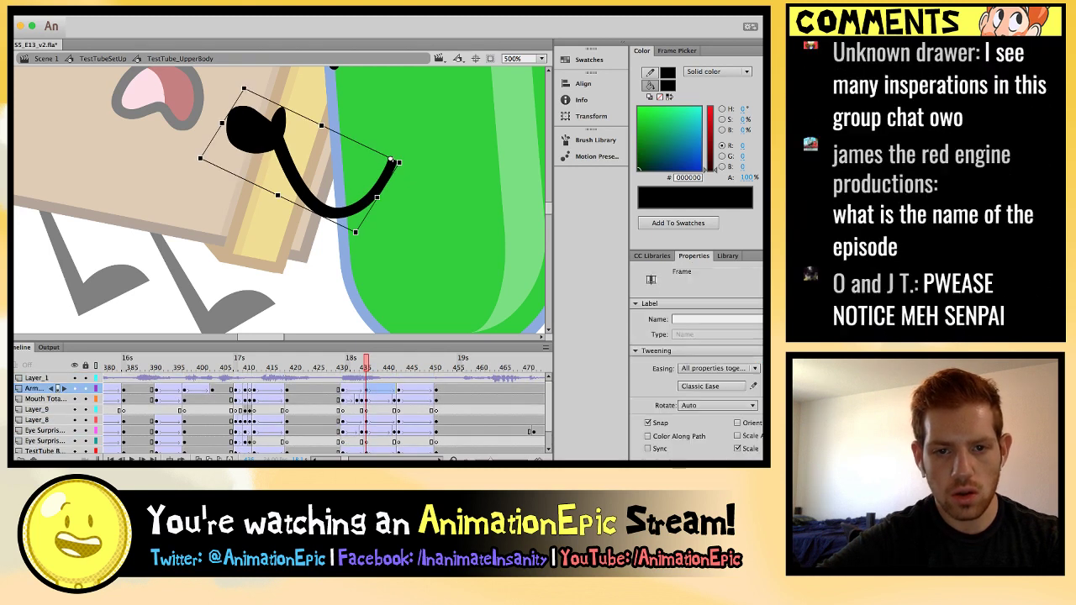
key("period")
key("period")
key("period")
key("period")
key("period")
key("period")
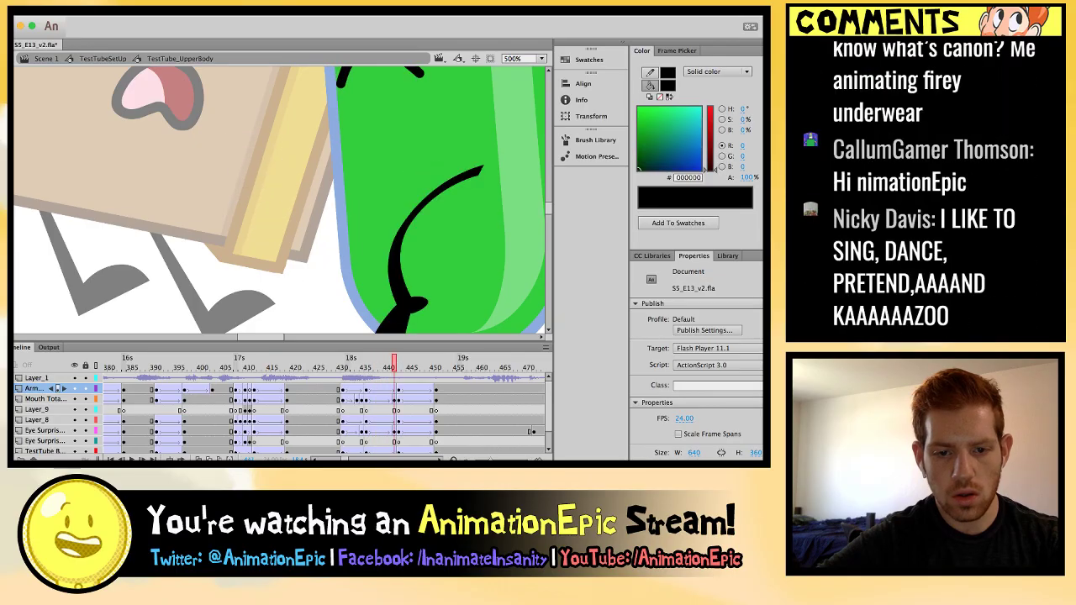
left_click(57, 389)
Copy the curled arm from frame 436 to frame 442, then reposition and rotate it downward to about X 37.15.
key("comma")
key("comma")
key("comma")
key("comma")
key("comma")
key("comma")
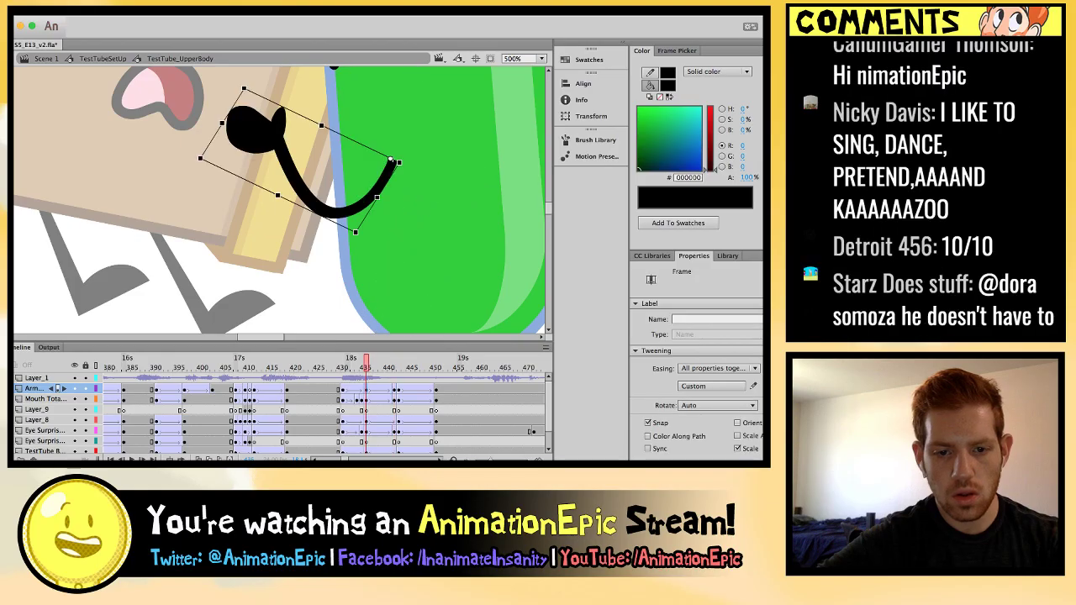
key("period")
key("period")
key("period")
key("period")
key("period")
key("period")
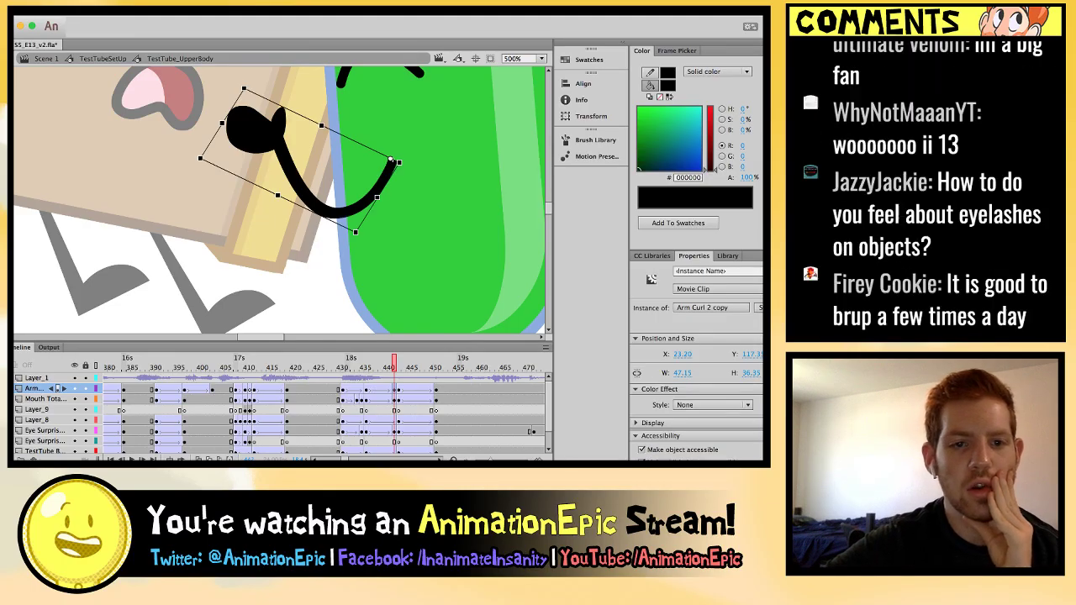
left_click_drag(240, 85, 313, 288)
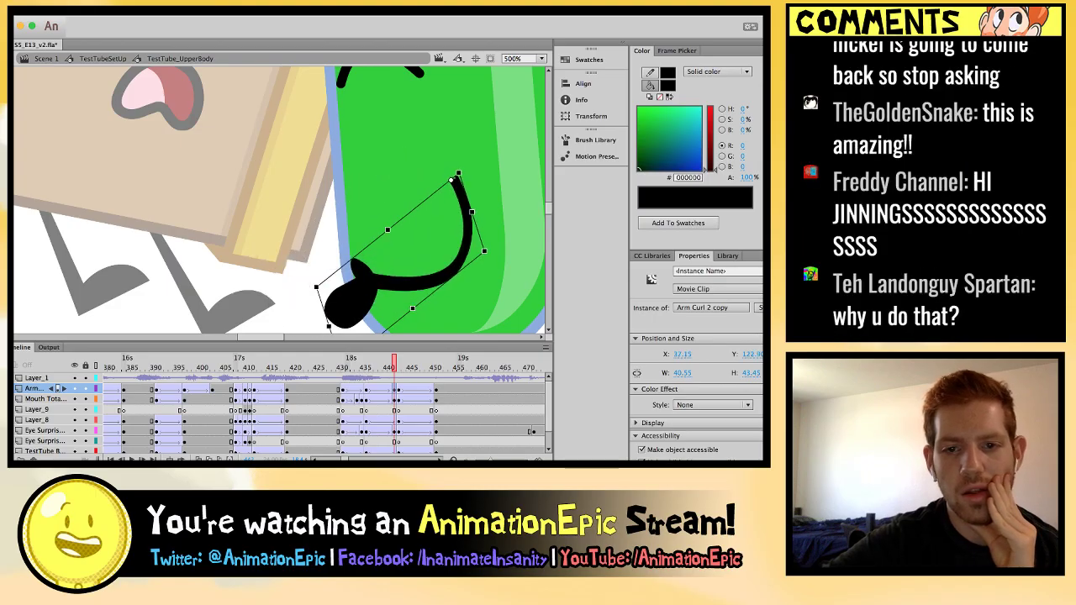
Step through frames 440–448 to check the lower arm's swing through its new pose.
key("period")
key("comma")
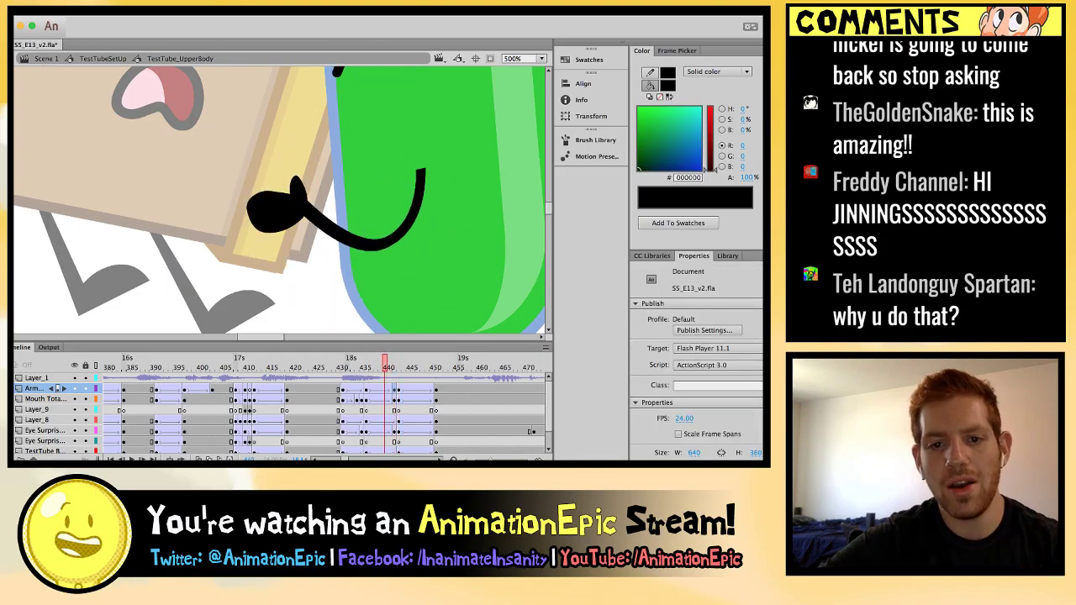
key("period")
key("period")
key("period")
key("period")
key("period")
key("period")
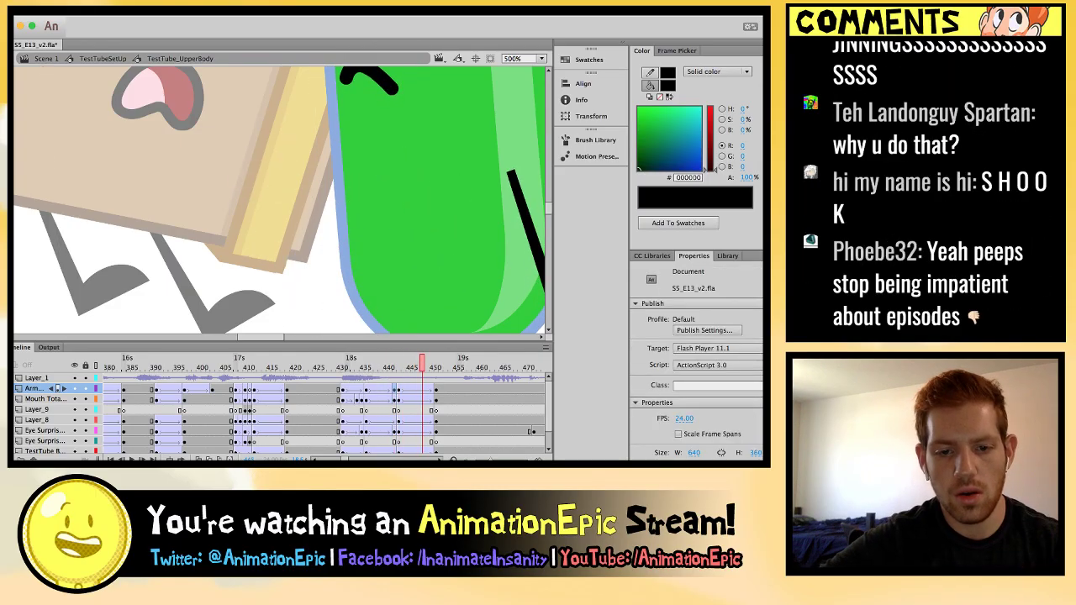
Go back to frame 442 and select Test Tube's curled arm to inspect its pose against the whole body.
key("comma")
key("comma")
key("comma")
key("comma")
key("comma")
key("comma")
scroll(278, 201, "right", 5)
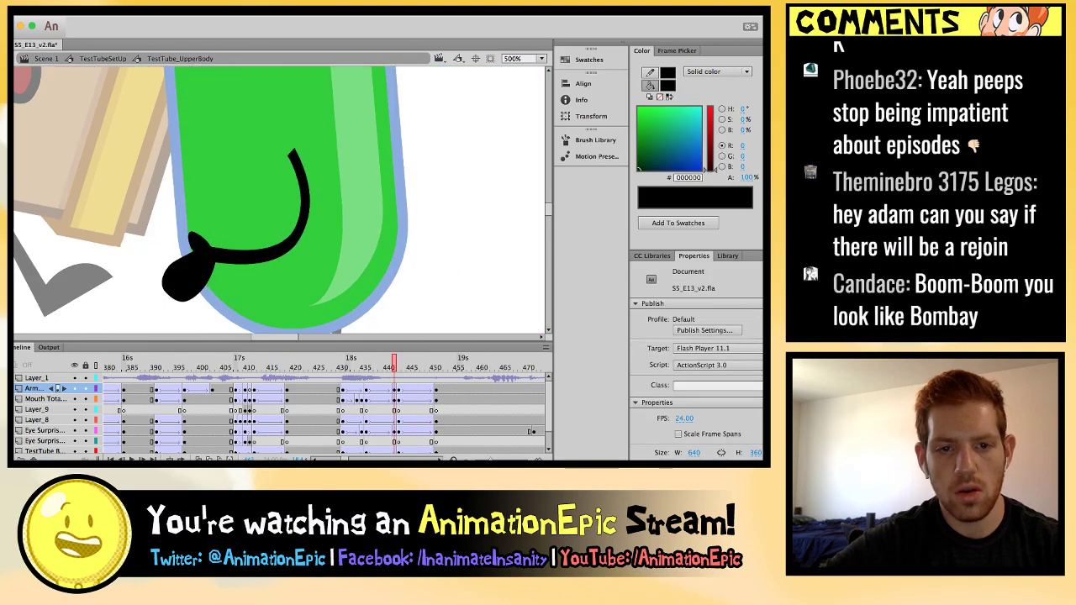
left_click(56, 389)
key("super+minus")
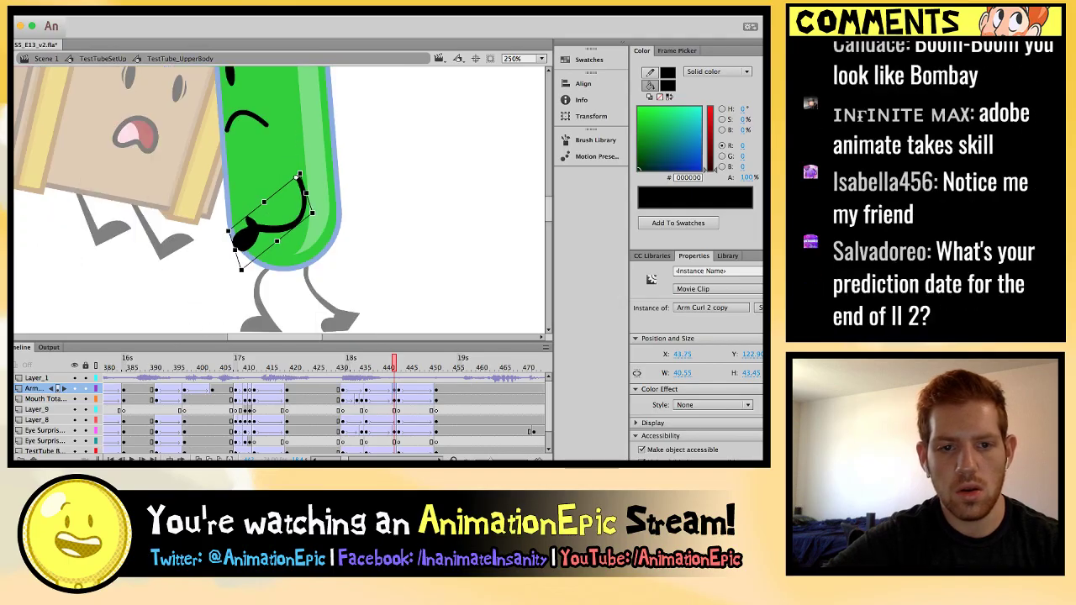
Step forward and back through frames 438–457 to review the arm's swing from the raised curl to the lowered pose.
key("period")
key("period")
key("period")
key("period")
key("period")
key("period")
key("period")
key("period")
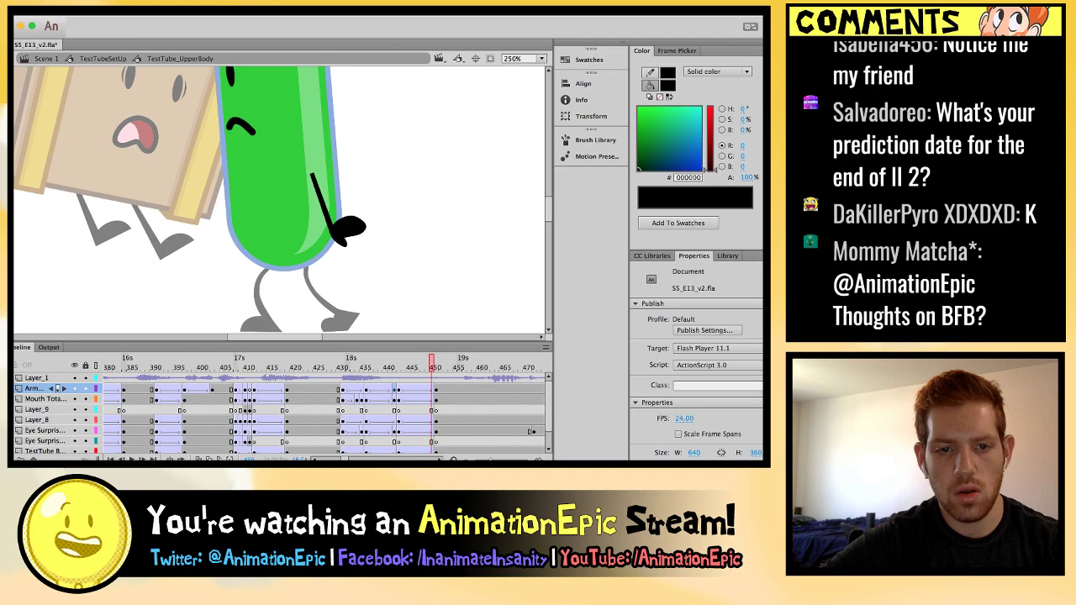
key("comma")
key("comma")
key("comma")
key("comma")
key("comma")
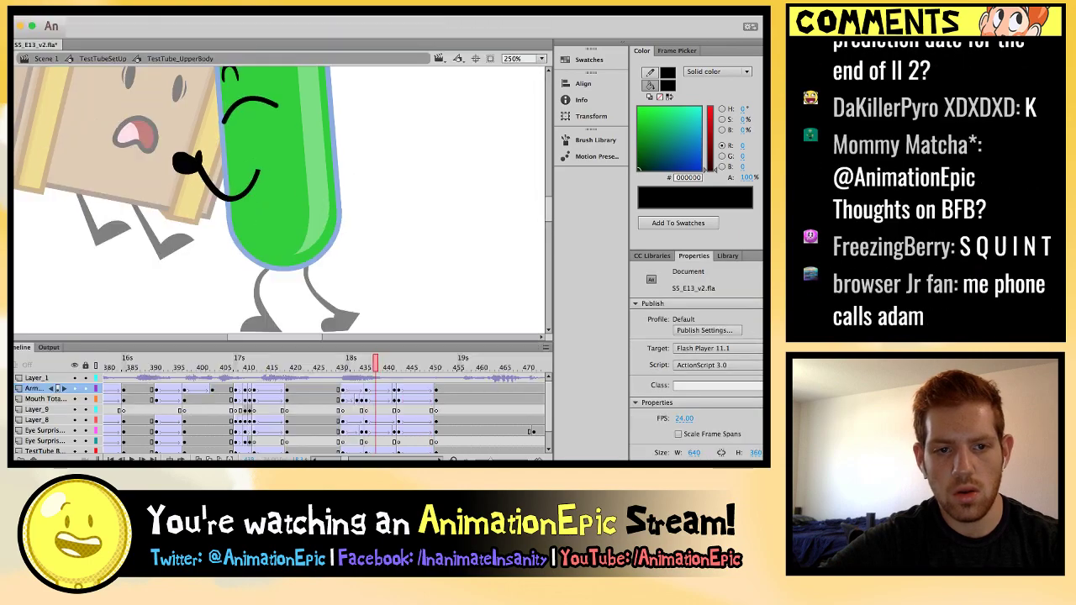
key("period")
key("period")
key("period")
key("period")
key("period")
key("period")
key("period")
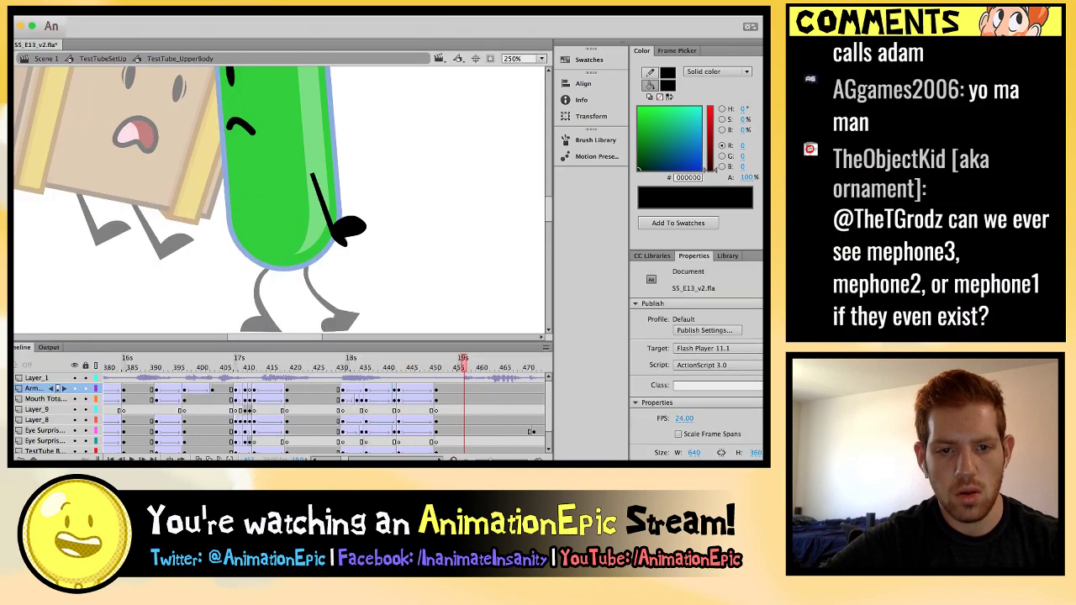
Add a keyframe at frame 457 on the front arm layer, rotate the straight arm slightly inward, and tween into that pose.
key("period")
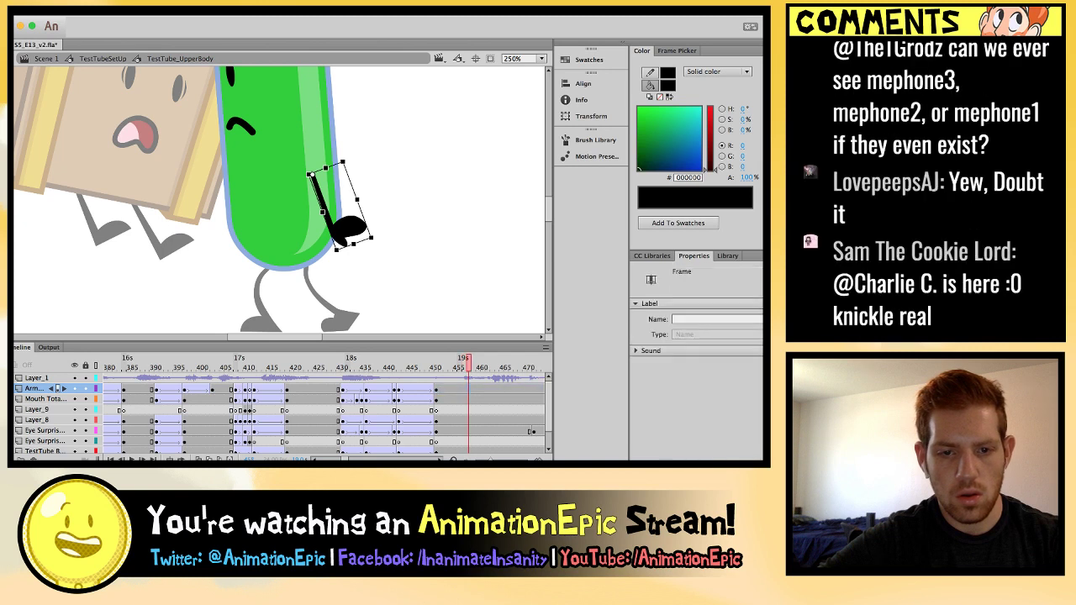
key("F6")
left_click(337, 206)
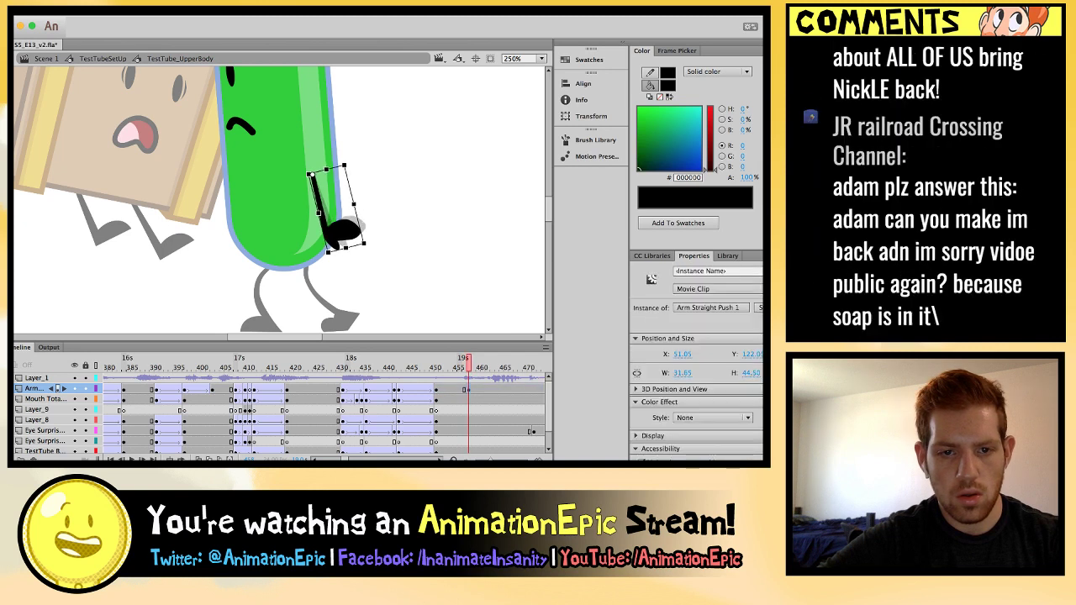
left_click_drag(373, 238, 366, 242)
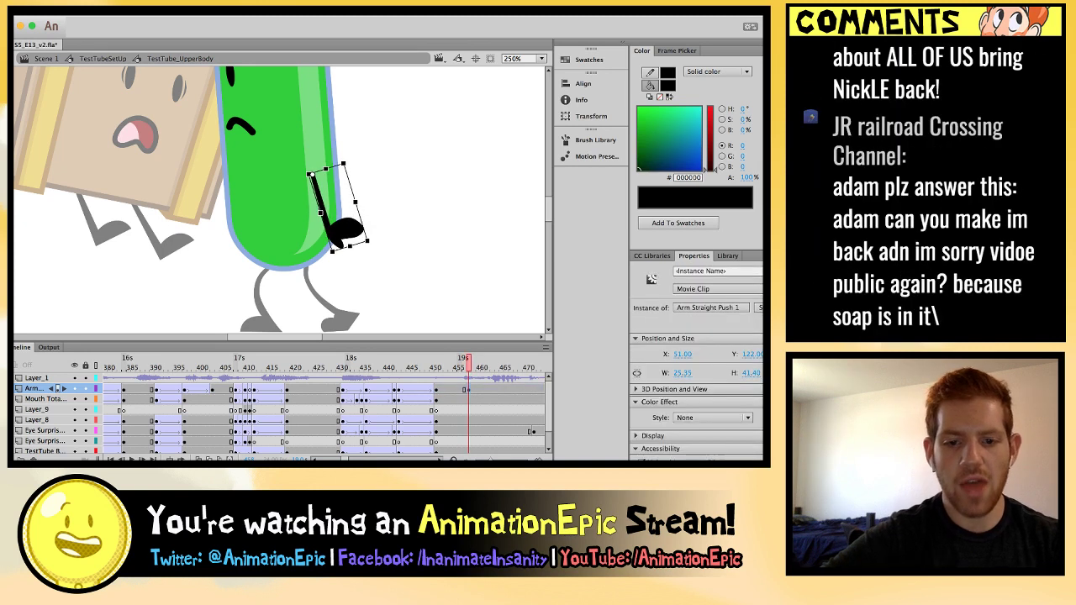
key("comma")
key("comma")
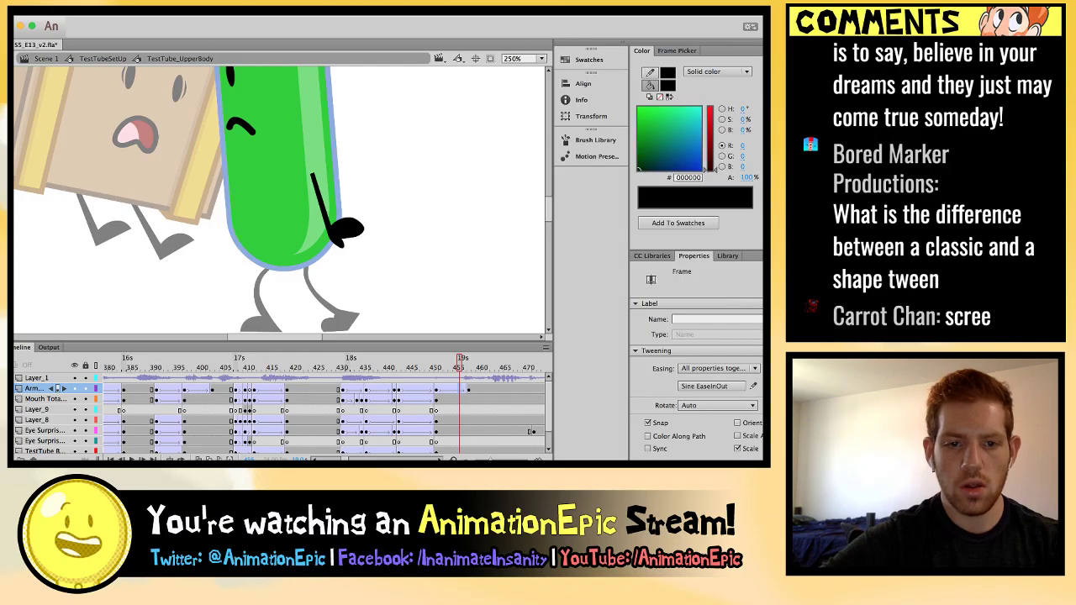
Rotate the curled arm at frame 441 downward so its hand hangs at the base of the test tube.
key("comma")
key("comma")
key("comma")
key("comma")
key("comma")
key("comma")
key("comma")
key("comma")
key("comma")
key("comma")
key("comma")
key("comma")
key("comma")
key("comma")
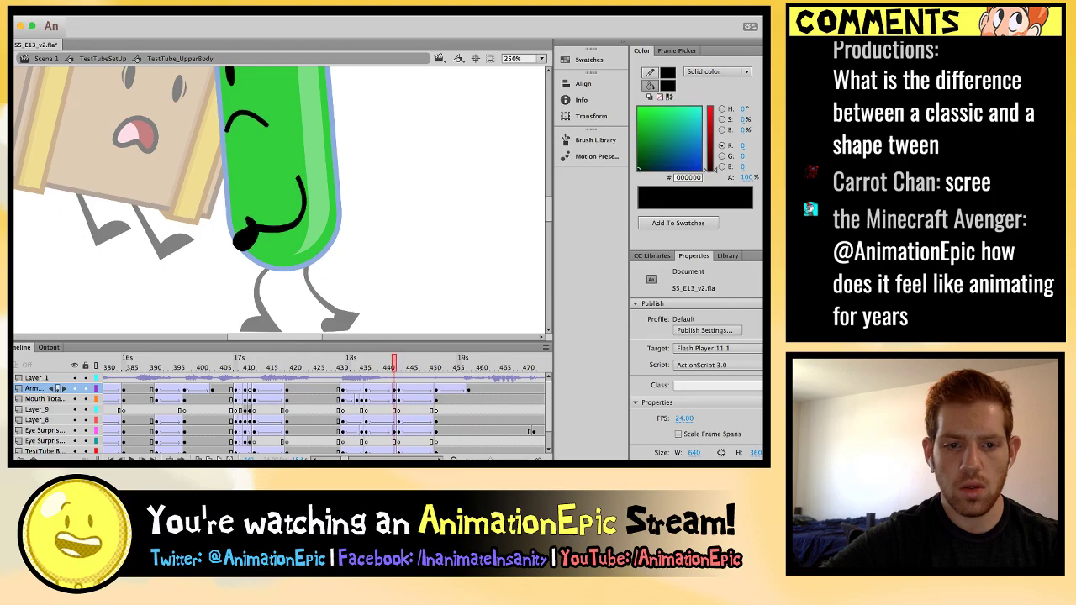
key("period")
key("comma")
left_click(286, 217)
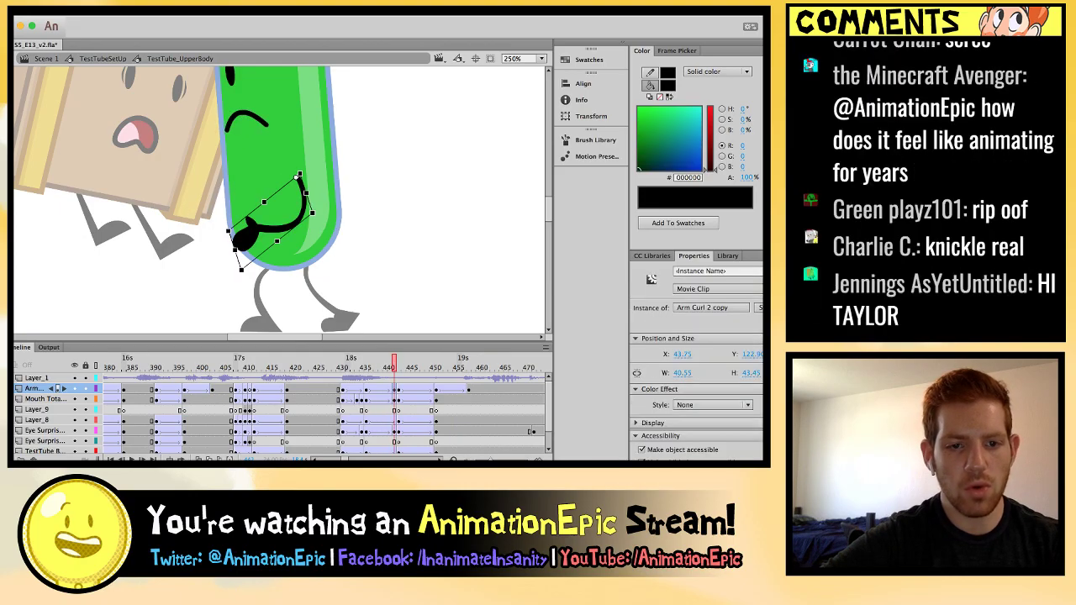
left_click_drag(241, 269, 246, 286)
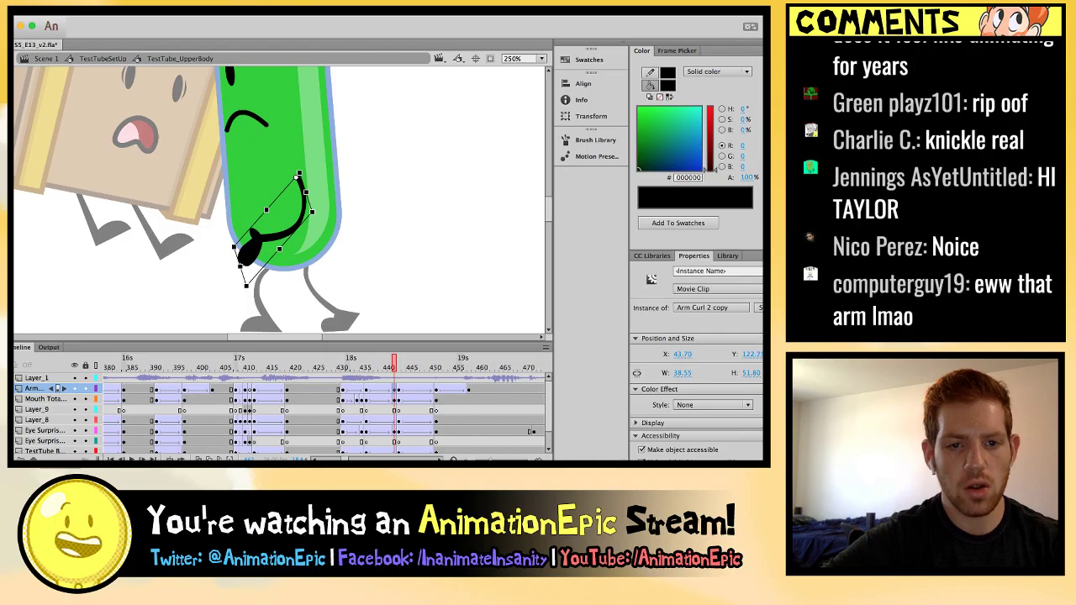
key("Escape")
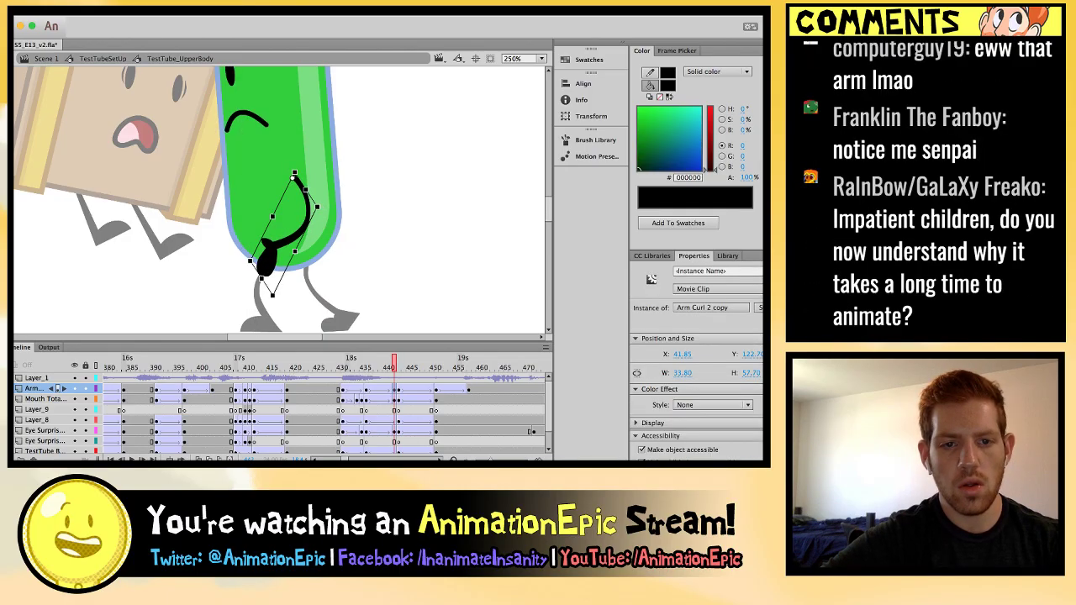
Step forward from frame 441 to 450 to check how the curled arm changes into the straight arm.
key(".")
key(".")
key(".")
key(".")
key(".")
key(".")
key(".")
key(".")
key(".")
key(".")
key(".")
key(".")
key(".")
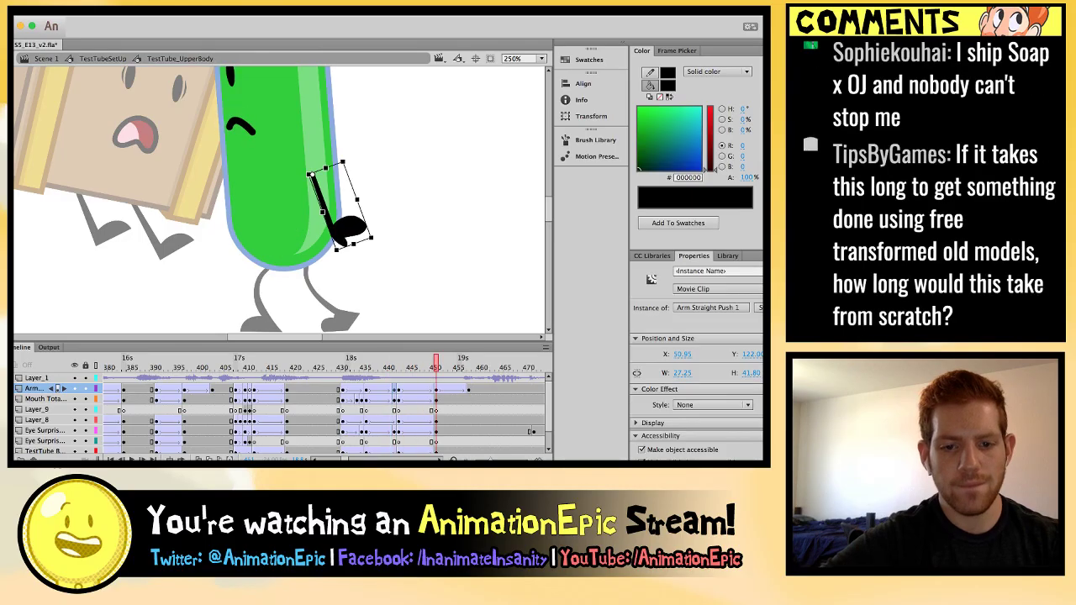
Duplicate the curled arm's symbol at frame 441 and rotate the hand inside the copy to a new angle.
left_click(393, 368)
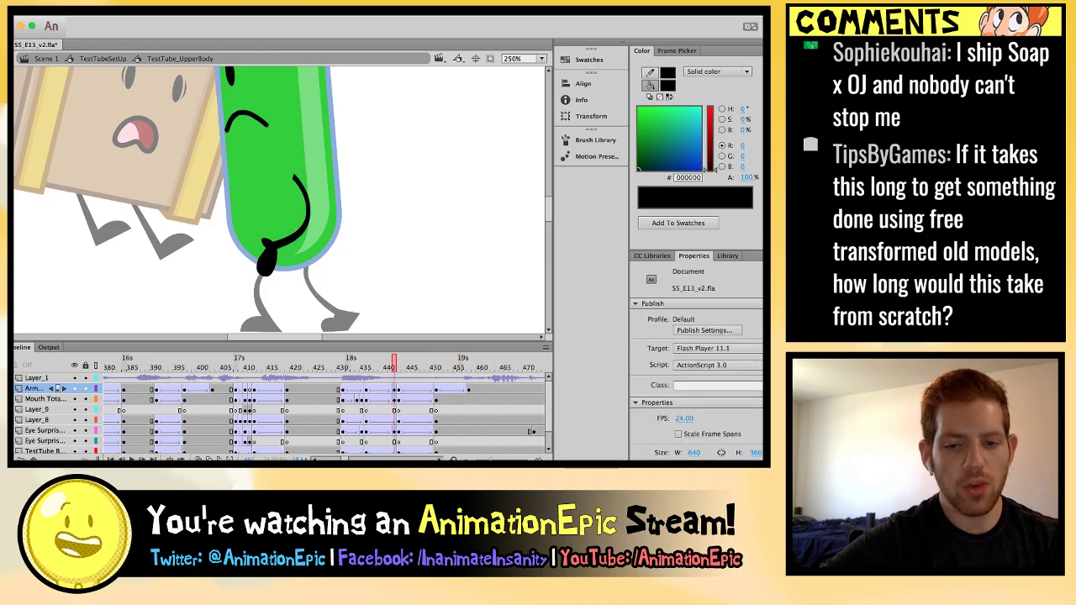
left_click(58, 389)
key("super+equal")
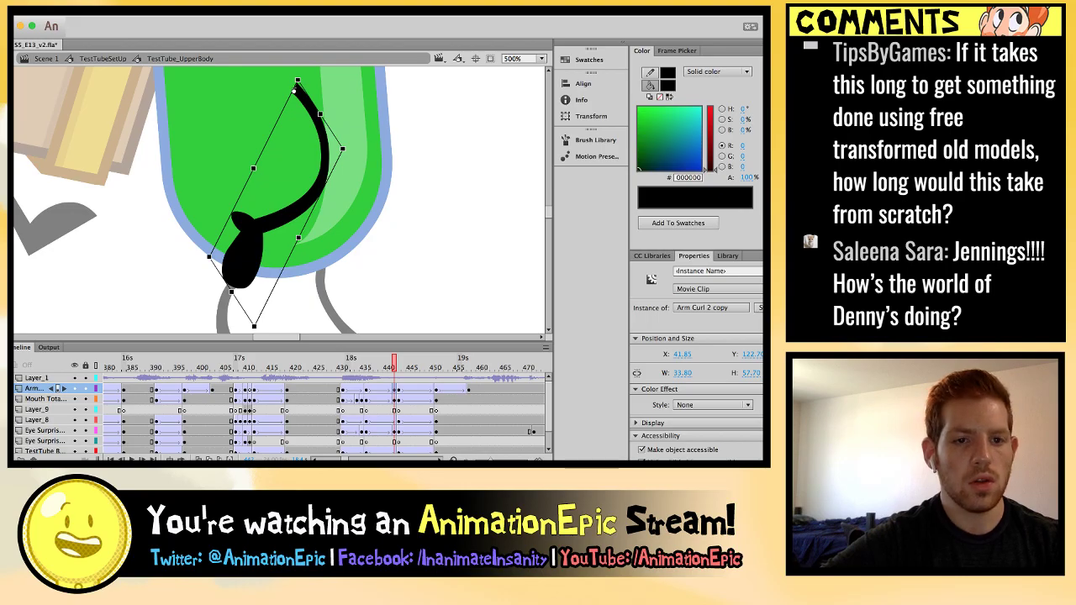
double_click(295, 88)
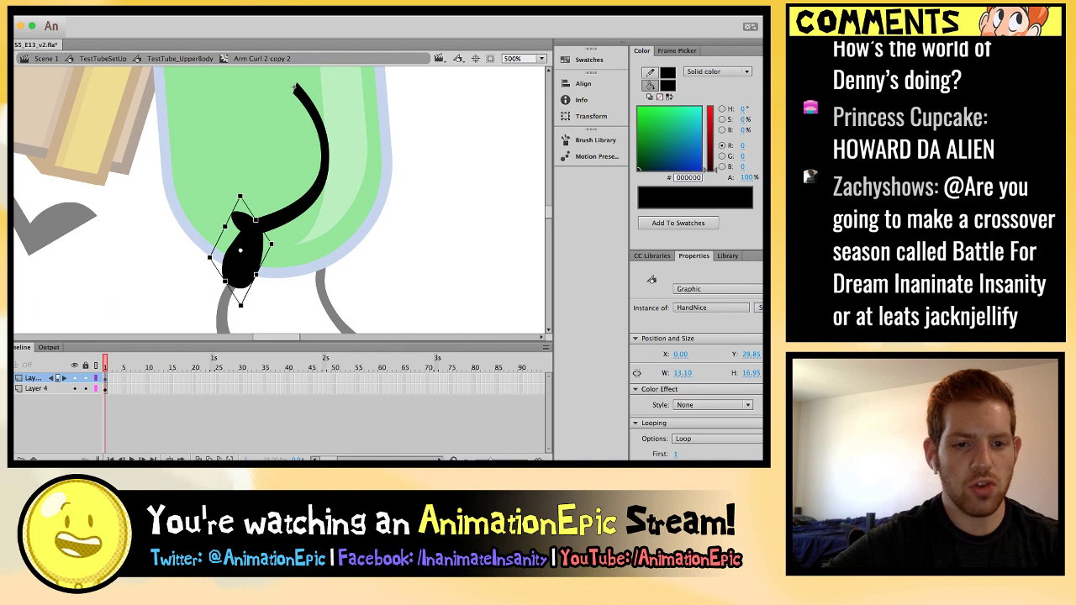
left_click_drag(241, 306, 211, 161)
double_click(455, 193)
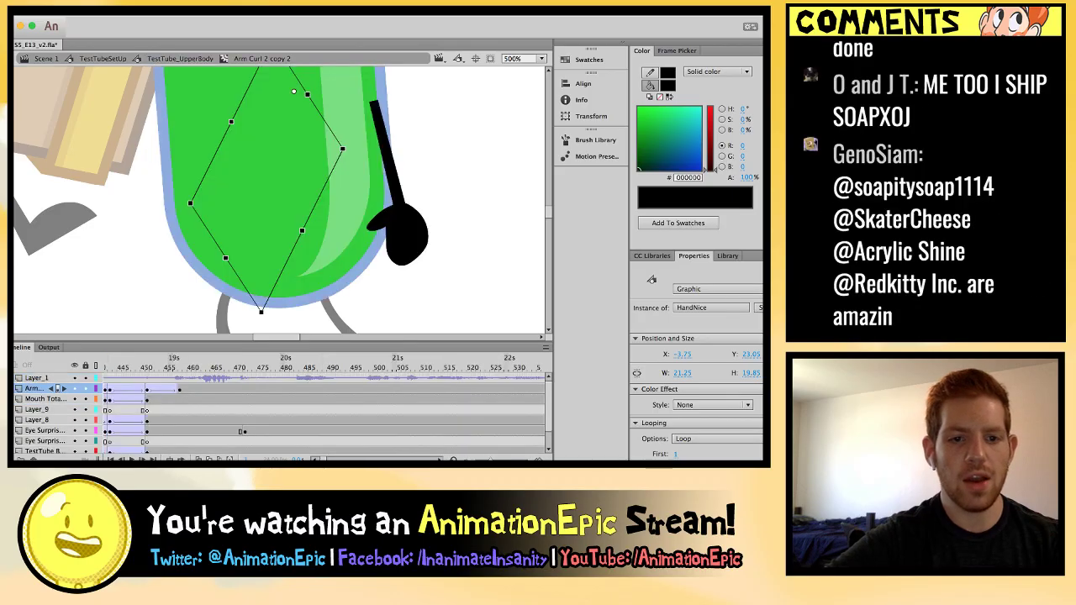
Step back and forth through the frames from the curled arm pose to frame 451 to check the hand's motion.
key("comma")
key("period")
key("comma")
key("comma")
key("comma")
key("period")
key("period")
key("period")
key("period")
key("period")
key("comma")
key("comma")
key("comma")
key("period")
key("period")
key("period")
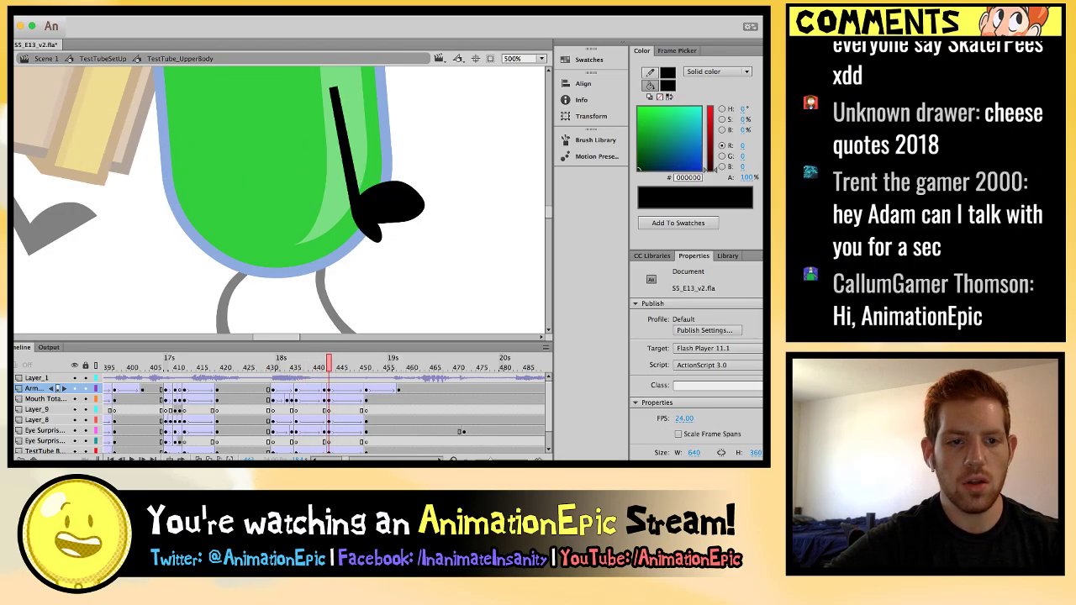
key("comma")
key("comma")
key("comma")
key("period")
key("period")
key("period")
key("period")
key("period")
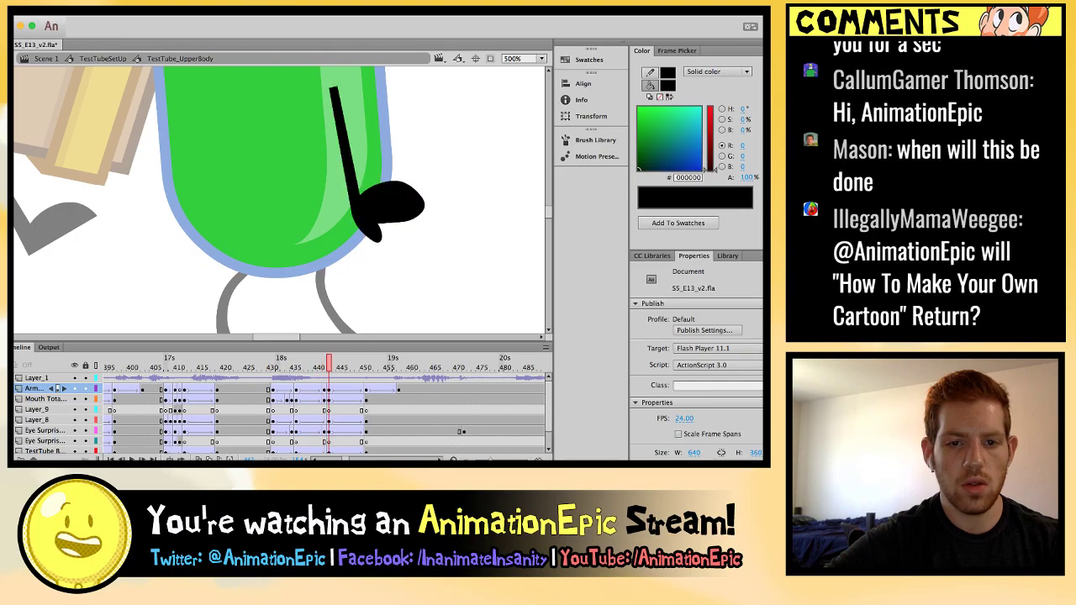
key("period")
key("period")
key("period")
key("period")
key("period")
key("period")
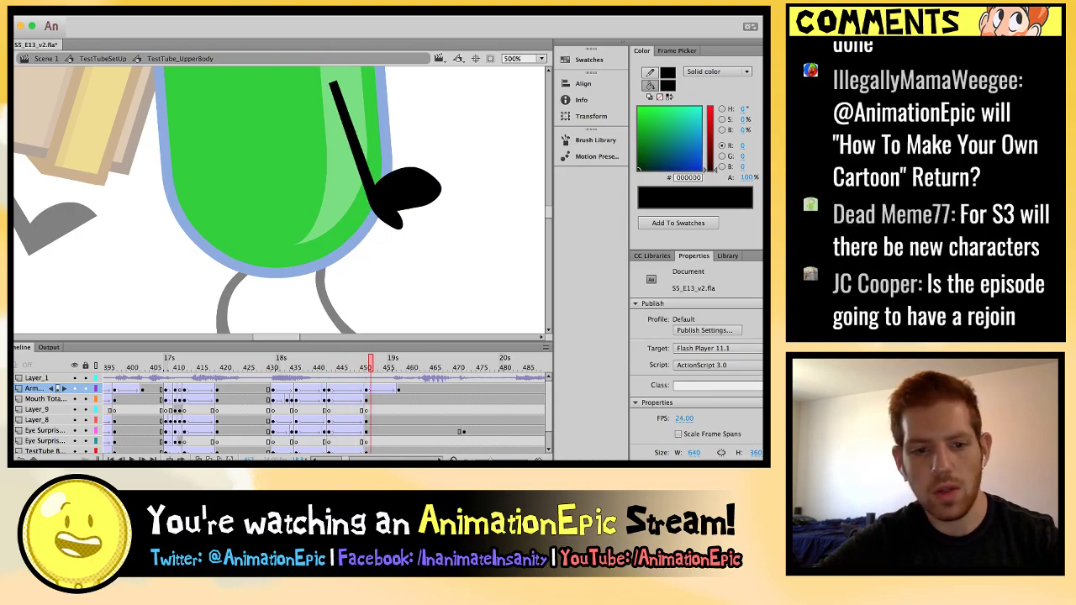
Rewind to before the arm swing and play the animation with the whole character in view.
key("comma")
key("comma")
key("comma")
key("comma")
key("comma")
key("comma")
key("comma")
key("comma")
key("comma")
key("comma")
key("comma")
key("comma")
key("comma")
key("comma")
key("comma")
key("comma")
key("comma")
key("comma")
key("comma")
key("comma")
key("super+2")
key("period")
key("period")
key("period")
key("period")
key("Return")
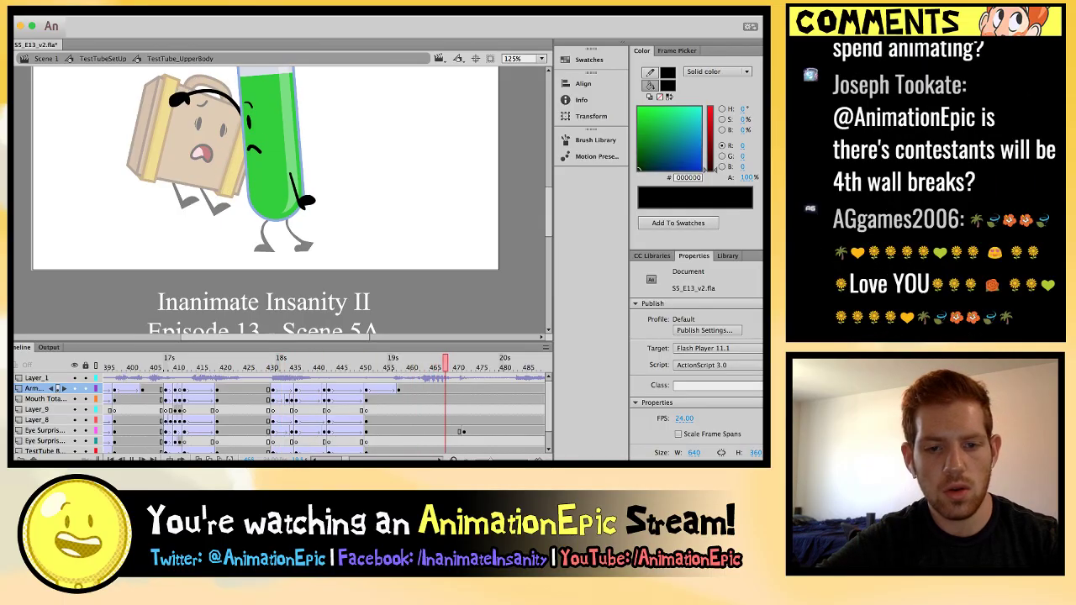
key("Return")
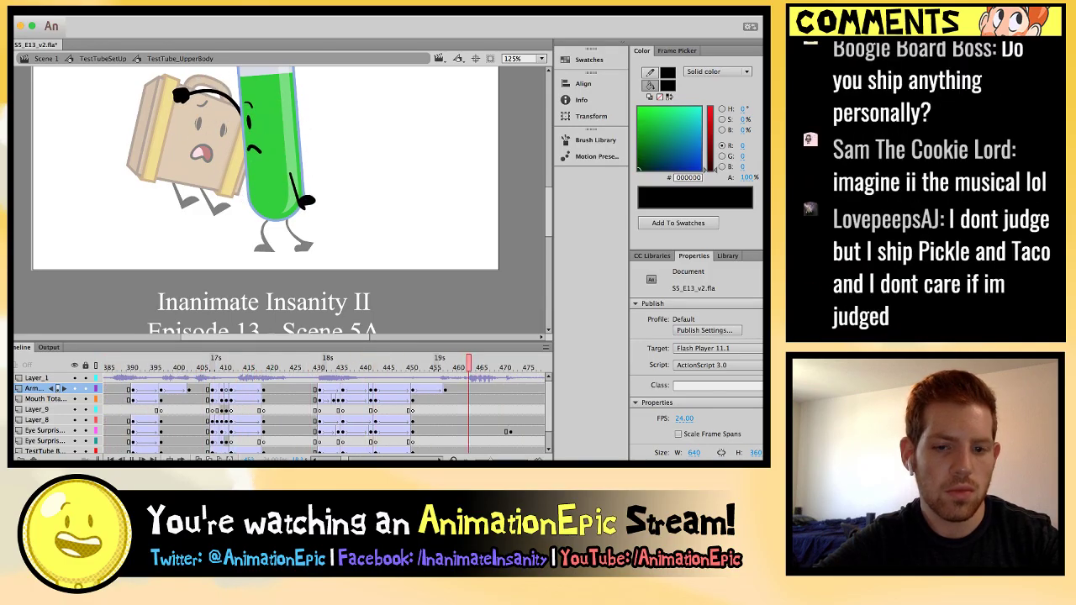
Examine the raised arm's hand on the suitcase frame by frame, from about frame 477 back to 449 and forward again.
key("super+equal")
key("super+equal")
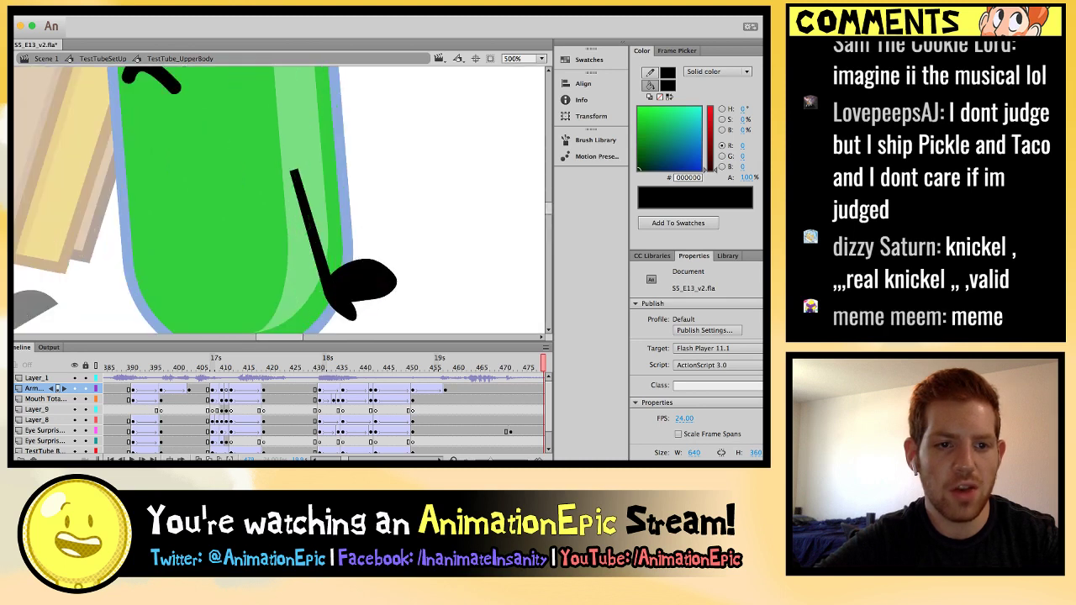
scroll(279, 200, "up", 8)
scroll(279, 200, "left", 5)
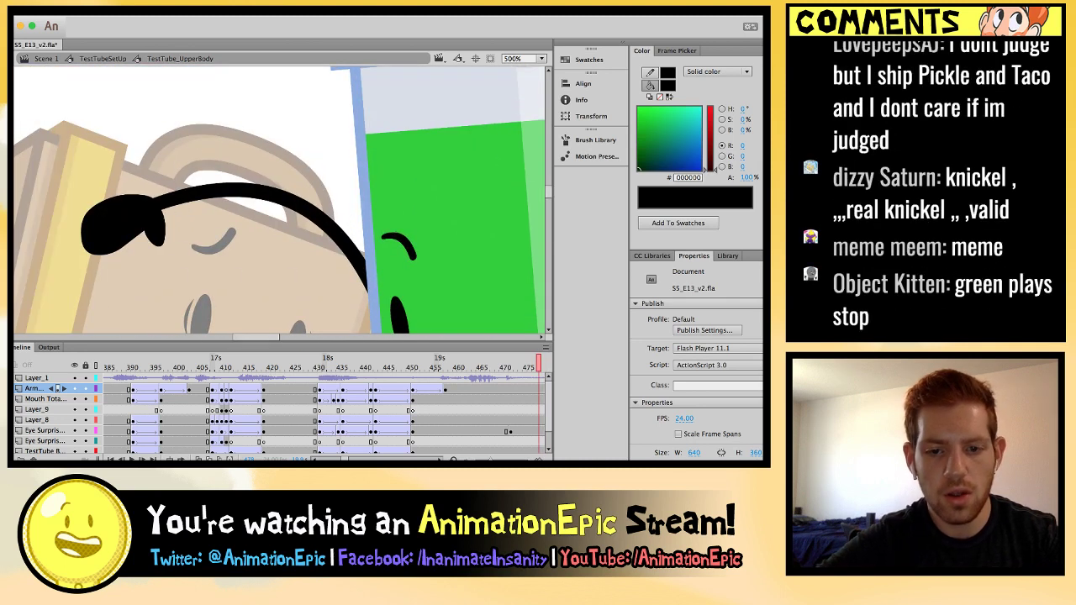
key("comma")
key("comma")
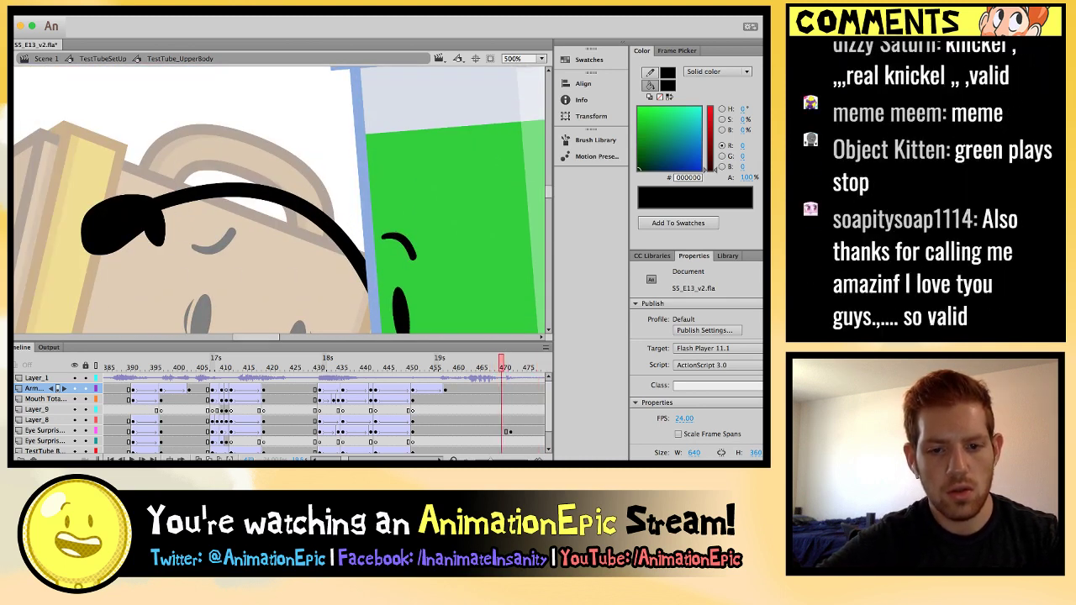
key("comma")
key("comma")
key("comma")
key("comma")
key("comma")
key("comma")
key("comma")
key("comma")
key("comma")
key("comma")
key("comma")
key("comma")
key("comma")
key("comma")
key("comma")
key("comma")
key("comma")
key("comma")
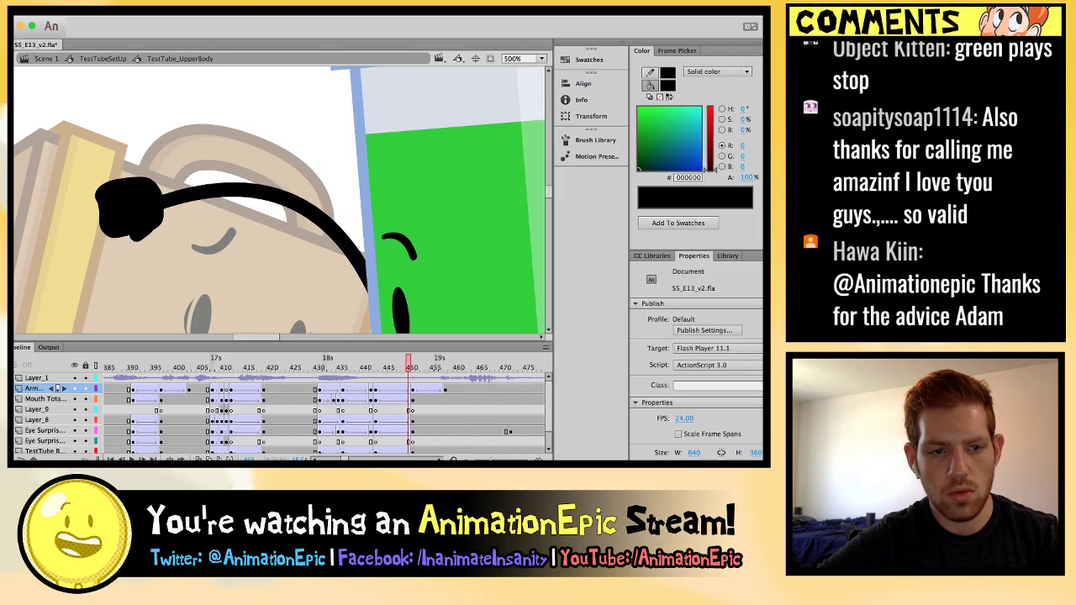
key("period")
key("period")
key("period")
key("period")
key("period")
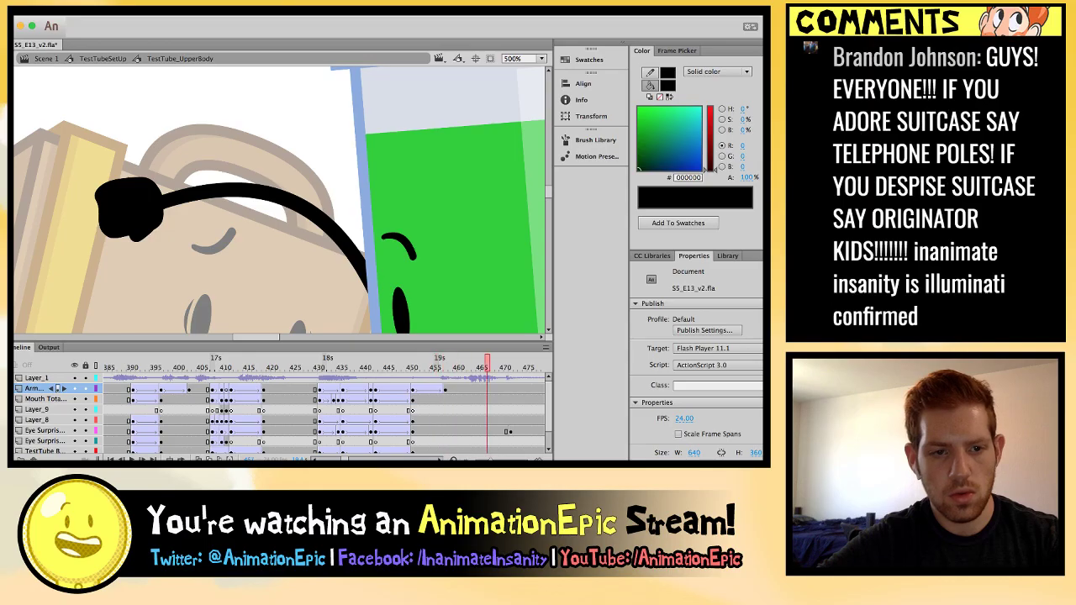
key("comma")
Insert a keyframe at frame 466 on the Arm Straight layer, just before the open hand pose.
scroll(277, 408, "down", 1)
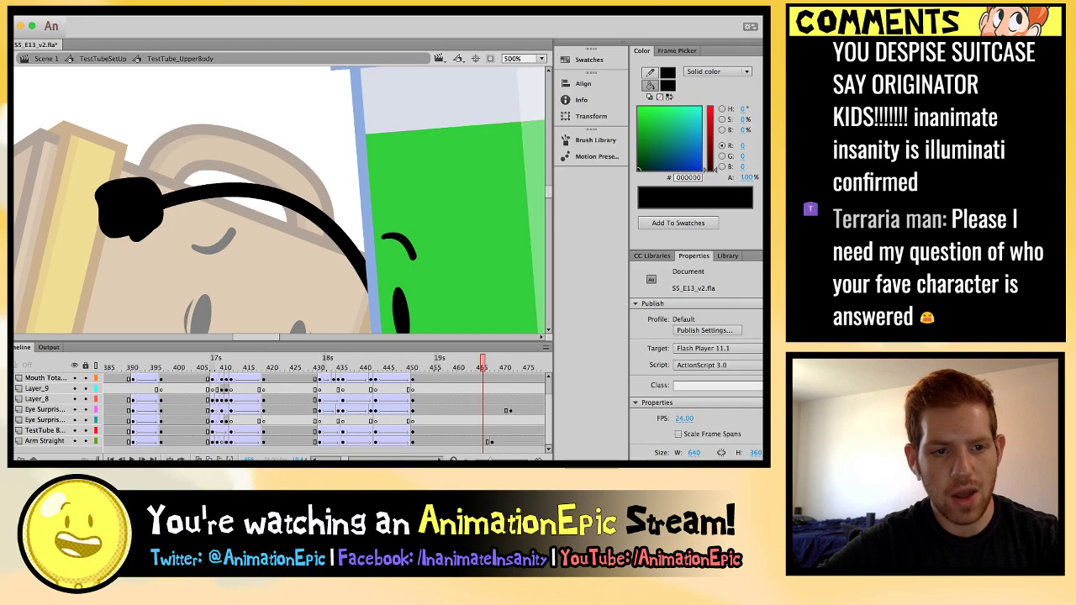
left_click(492, 441)
key("comma")
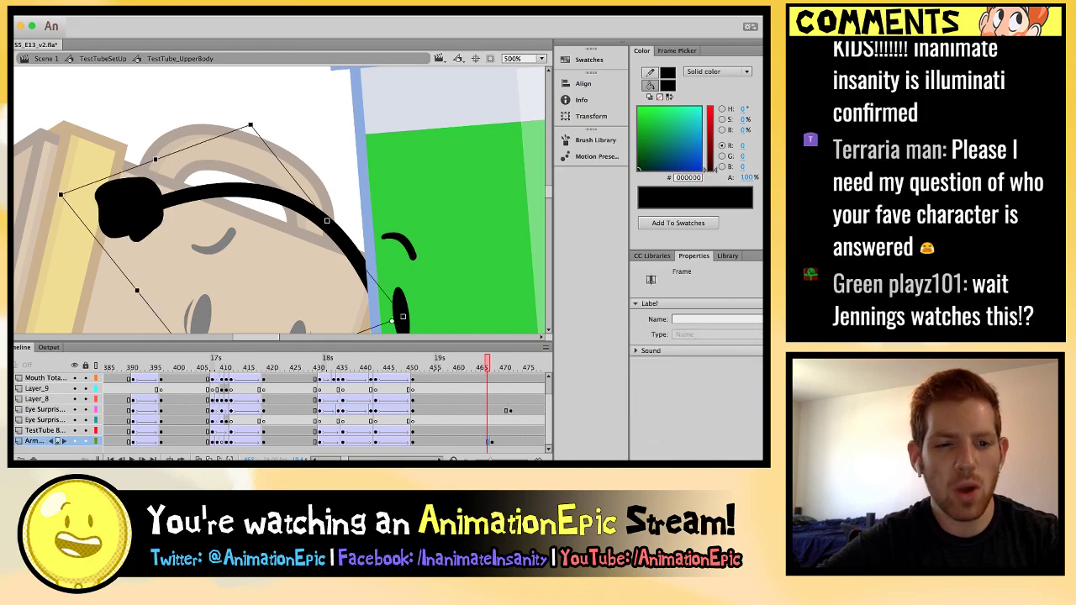
key("F6")
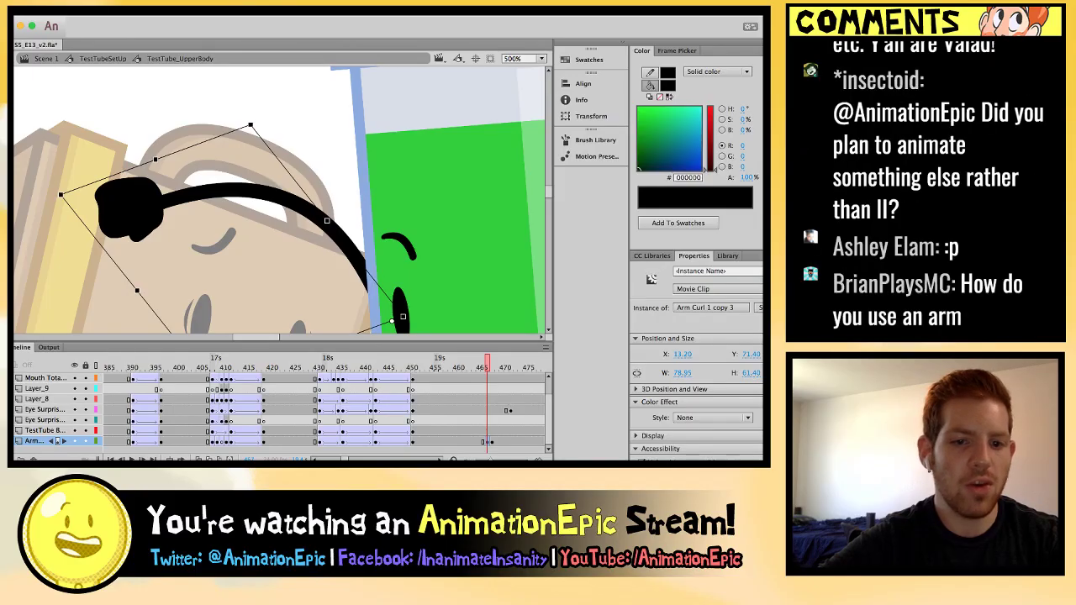
Duplicate the raised arm's symbol, delete the fist inside the copy, and paint a black half-open hand at the arm's end.
double_click(130, 206)
left_click(130, 206)
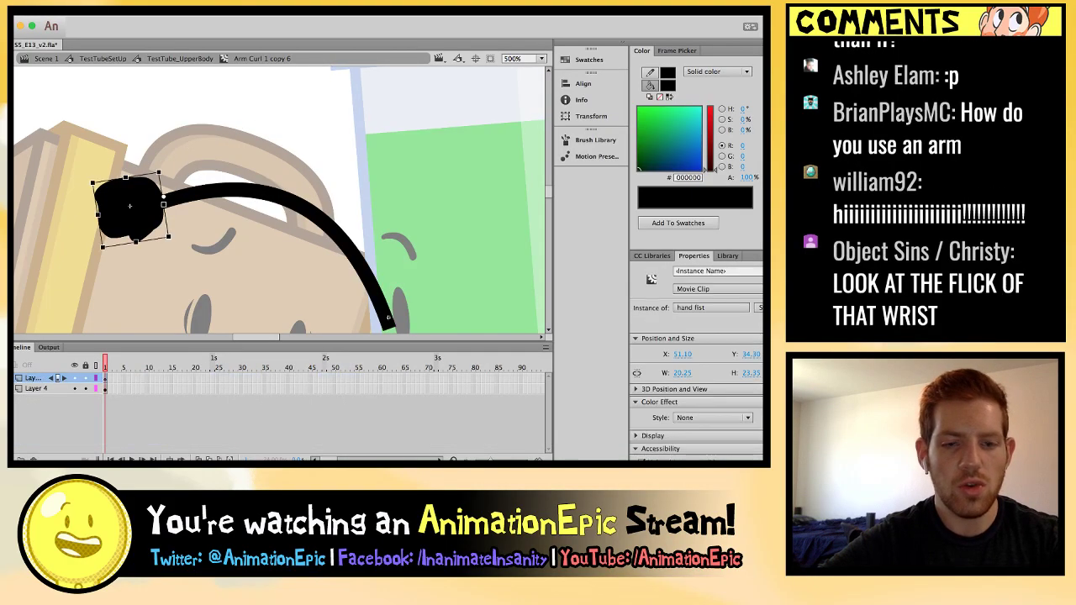
key("Delete")
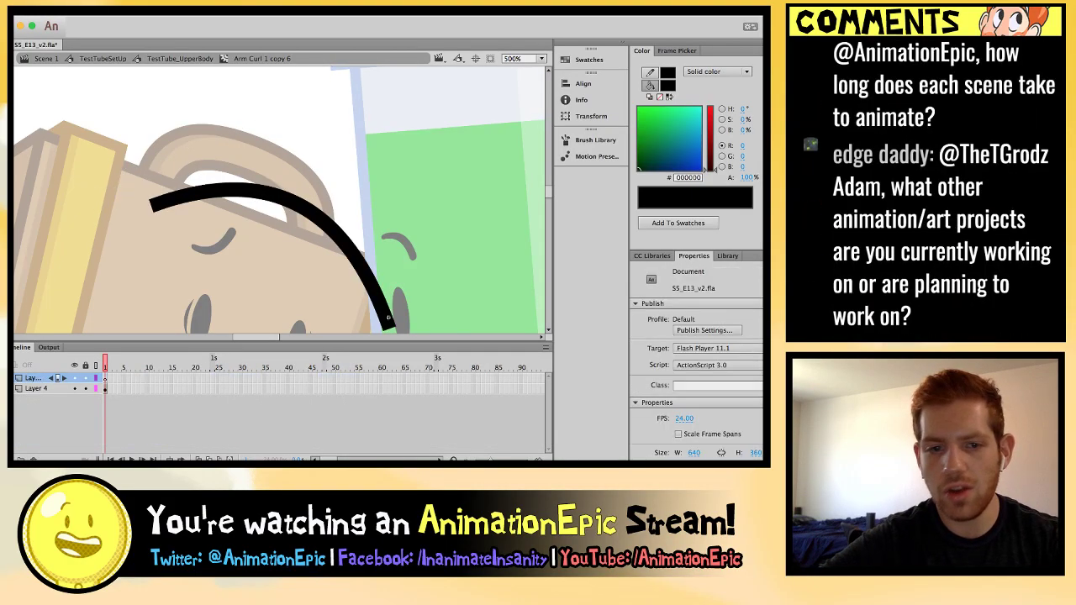
key("b")
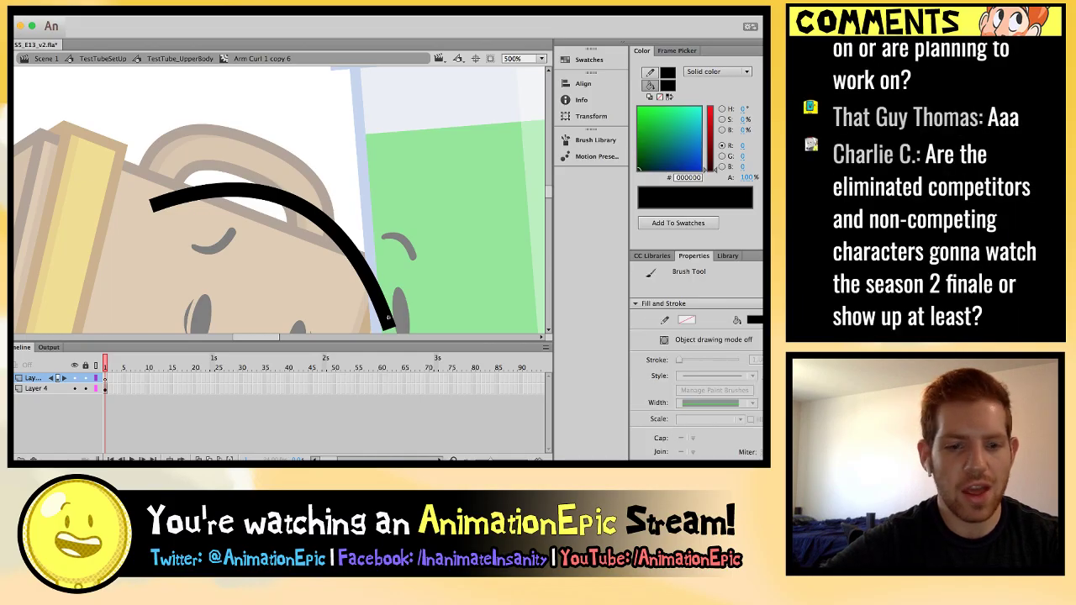
mouse_move(151, 200)
left_mouse_down()
mouse_move(95, 204)
mouse_move(89, 229)
mouse_move(101, 236)
mouse_move(151, 214)
left_mouse_up()
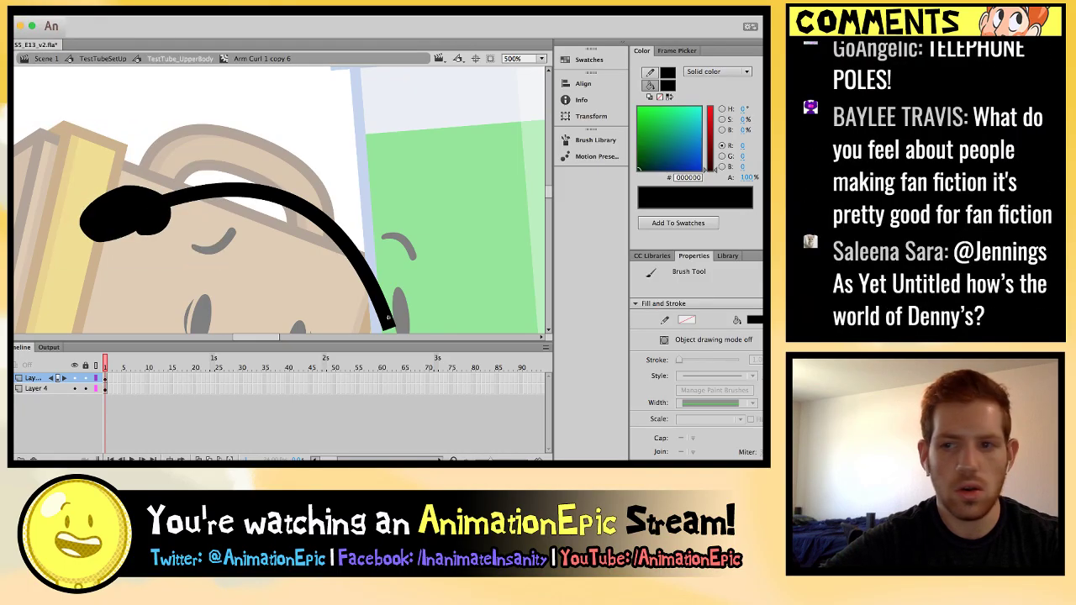
key("ctrl+e")
key("q")
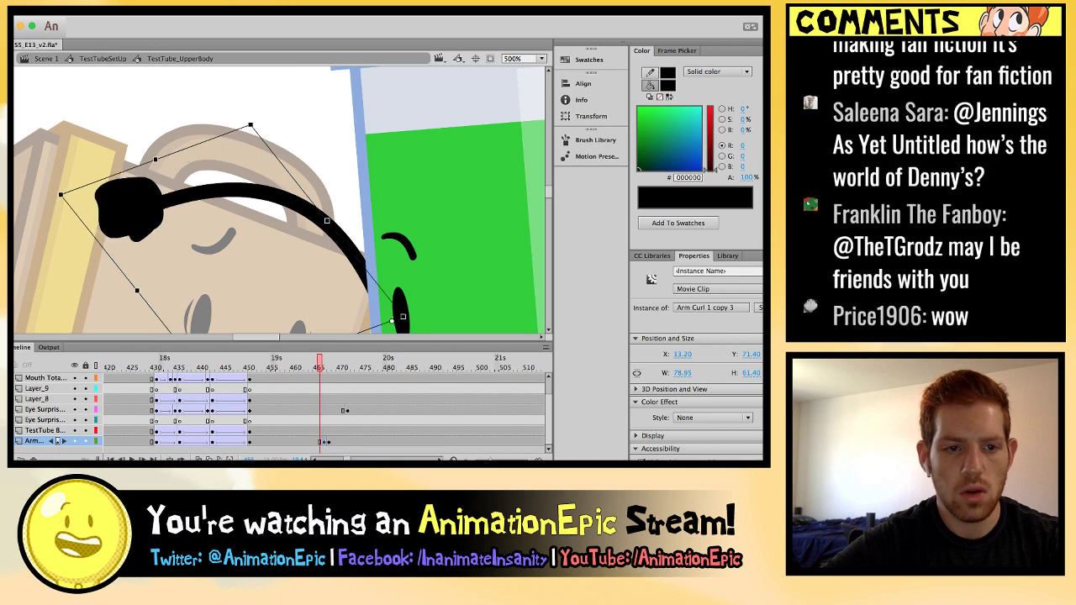
Compare the neighbouring hand poses and scale the painted hand down slightly inside the raised arm's symbol.
key("period")
key("period")
key("comma")
key("period")
key("period")
key("period")
key("comma")
key("comma")
double_click(387, 318)
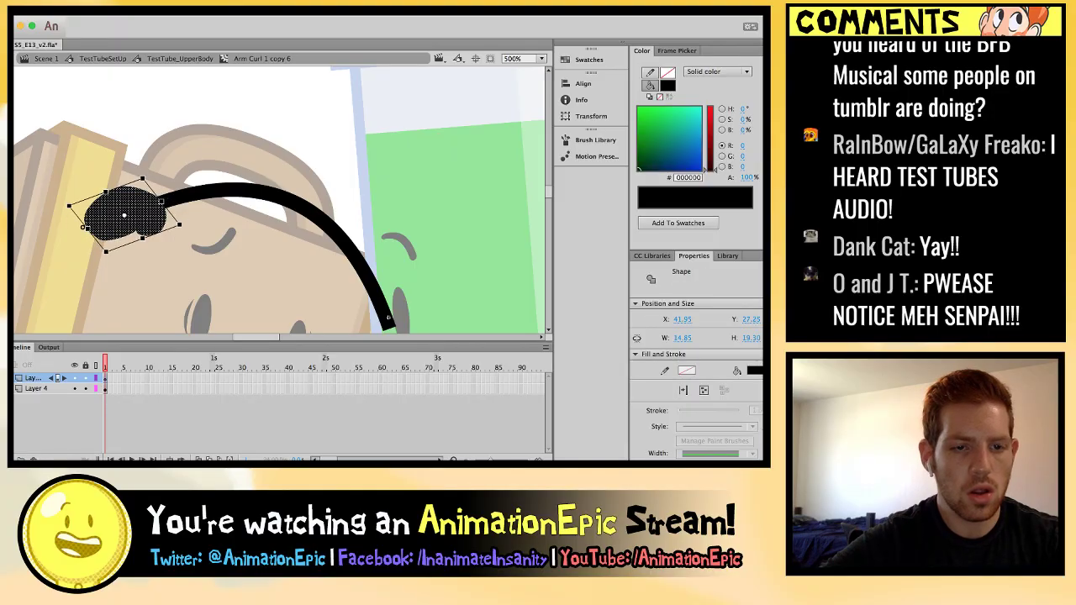
double_click(389, 317)
Step through the frames around 467 to check the transition from fist to open hand, ending with the whole character in view.
key("period")
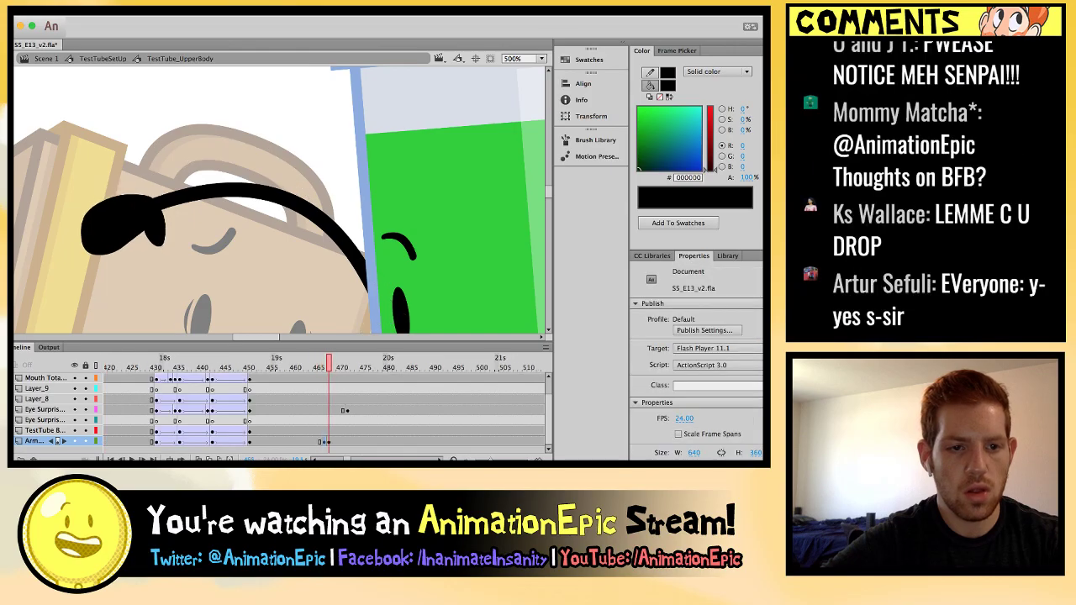
key("comma")
key("comma")
key("comma")
key("period")
key("period")
key("period")
scroll(284, 204, "down", 4)
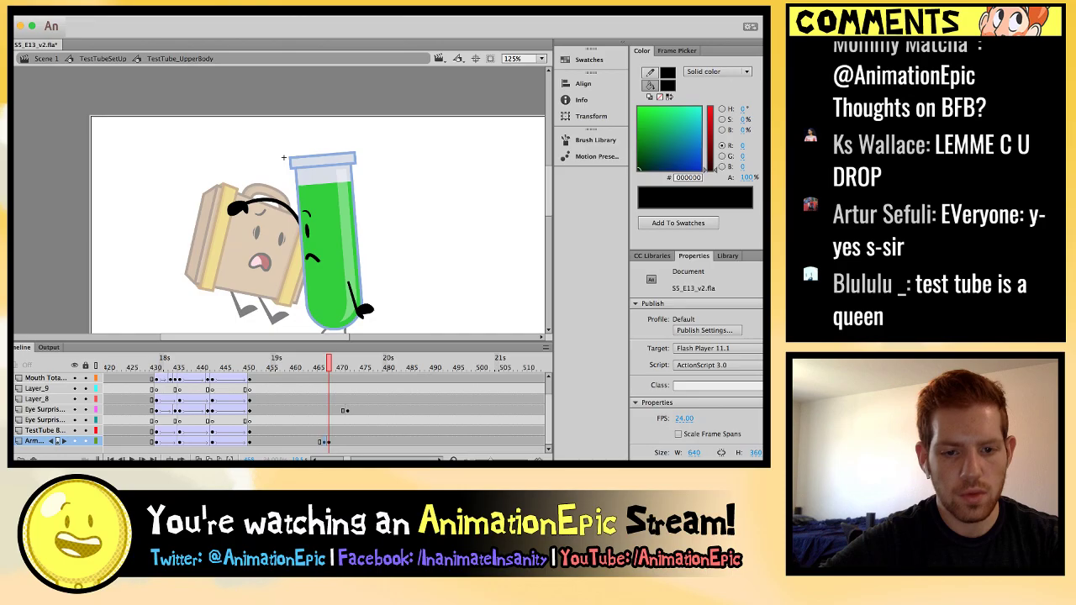
Step back and forth through frames 463 to 468 and play back the transition from fist to open hand.
key("comma")
key("comma")
key("comma")
key("period")
key("period")
key("period")
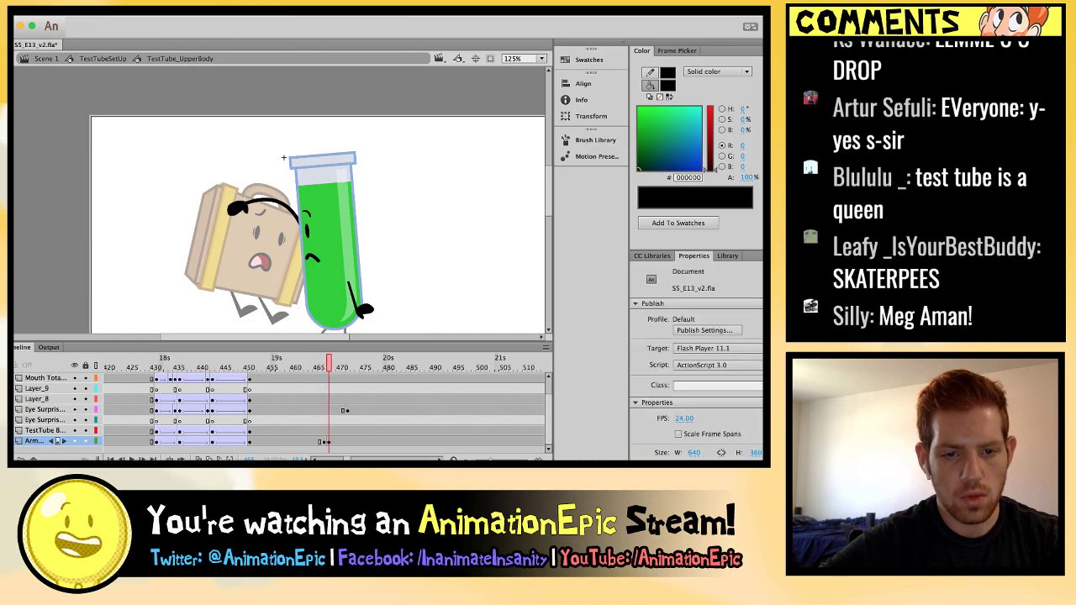
key("comma")
key("comma")
key("comma")
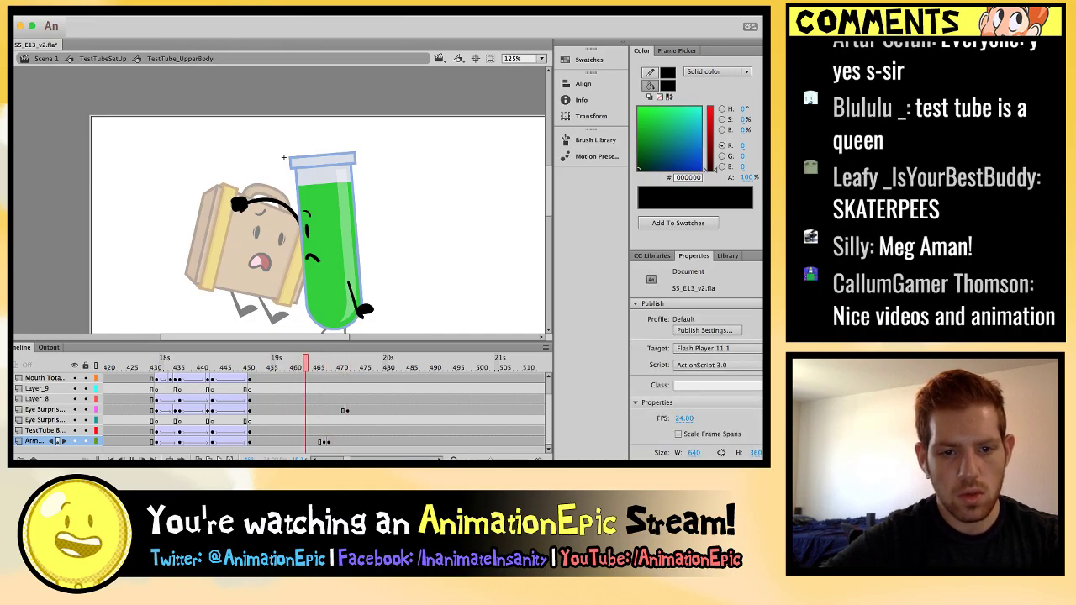
key("Return")
key("Return")
Insert a keyframe at frame 468 for Test Tube's eye and tween it to the next eye keyframe with Elastic EaseInOut easing.
scroll(365, 250, "up", 4)
scroll(281, 200, "up", 3)
left_click(185, 244)
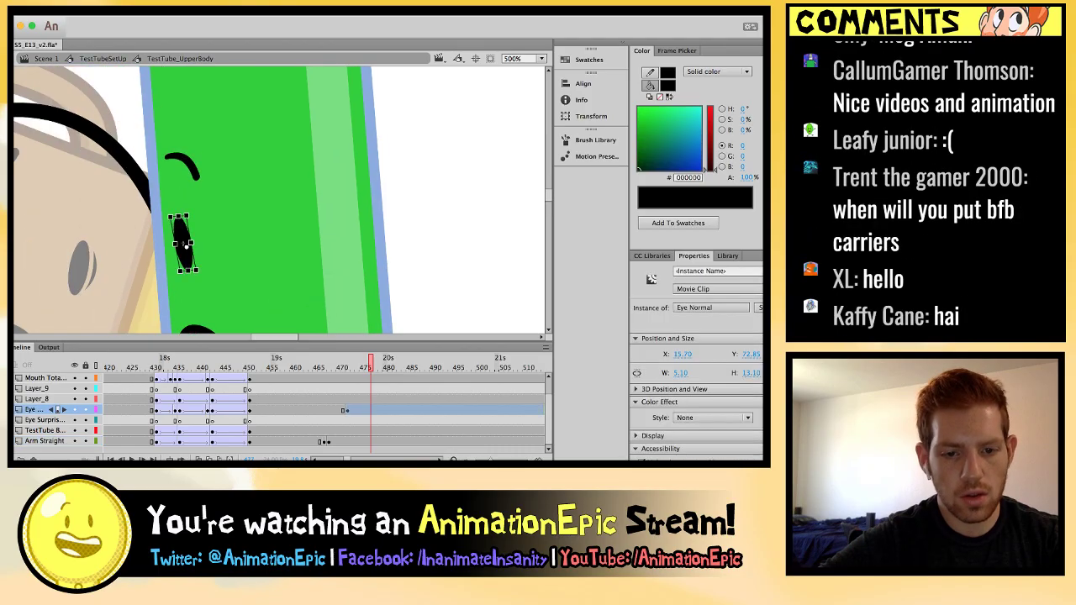
key("comma")
key("comma")
key("comma")
key("comma")
key("comma")
key("comma")
key("comma")
key("comma")
key("comma")
key("ctrl+shift+t")
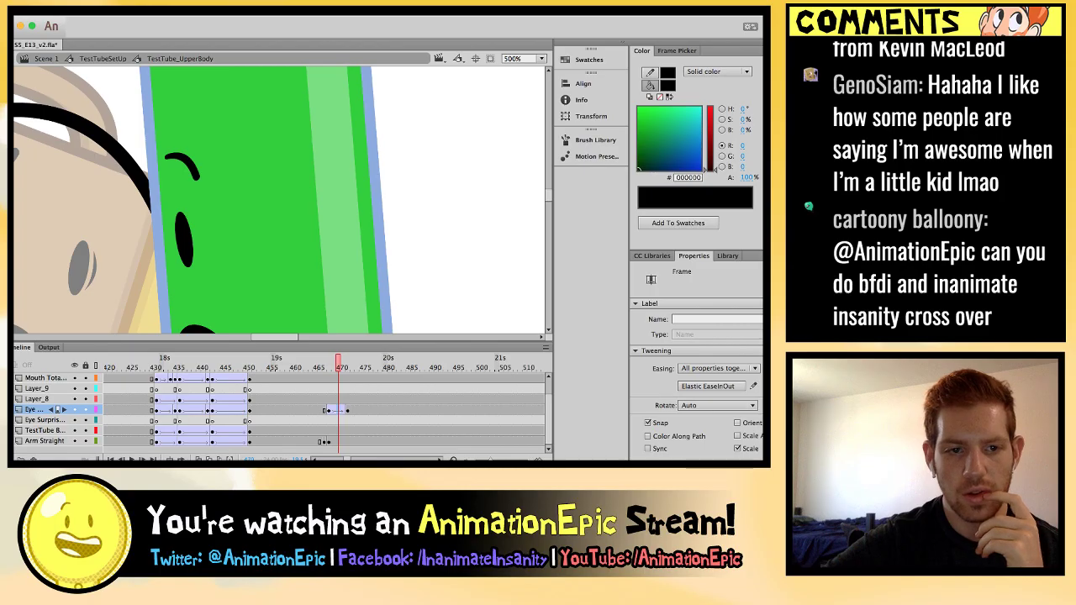
Play back the eye movement and compare the raised arm's hand poses across frames 466 to 468.
key("Return")
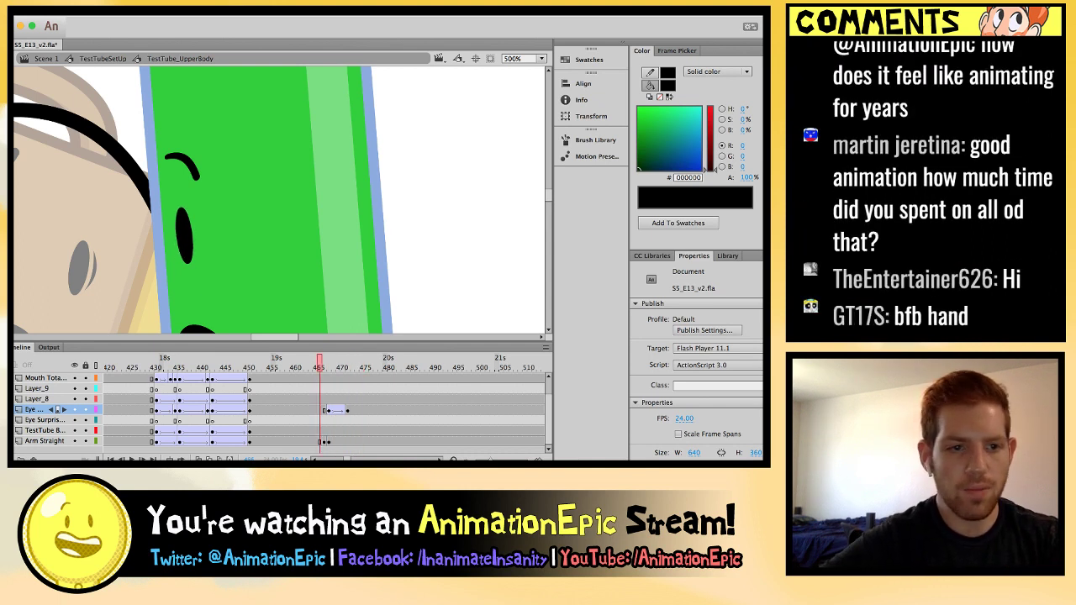
key("ctrl+minus")
left_click(34, 441)
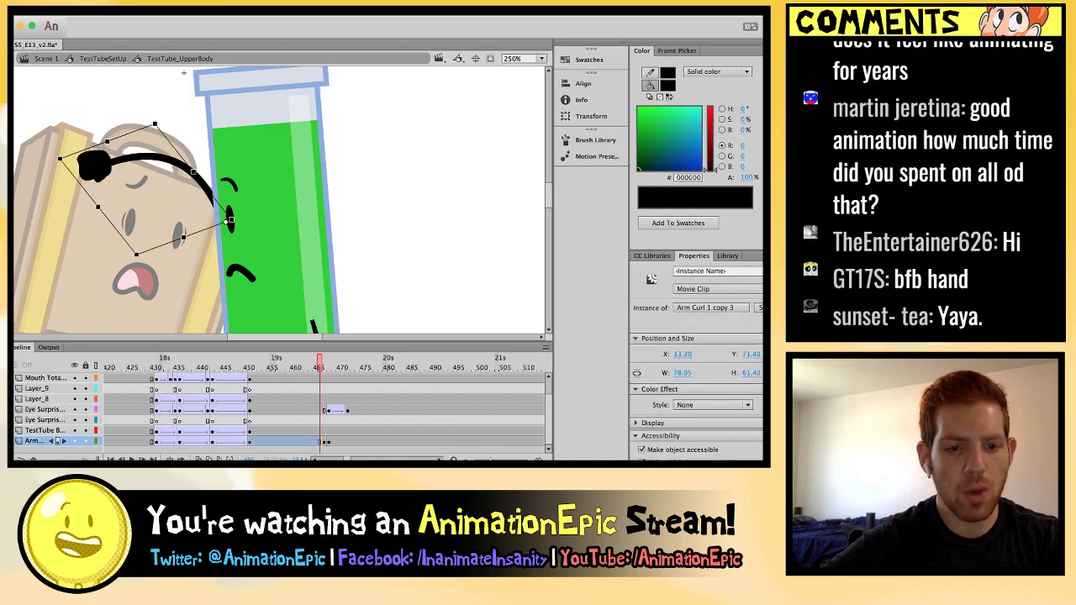
key("ctrl+equal")
key("period")
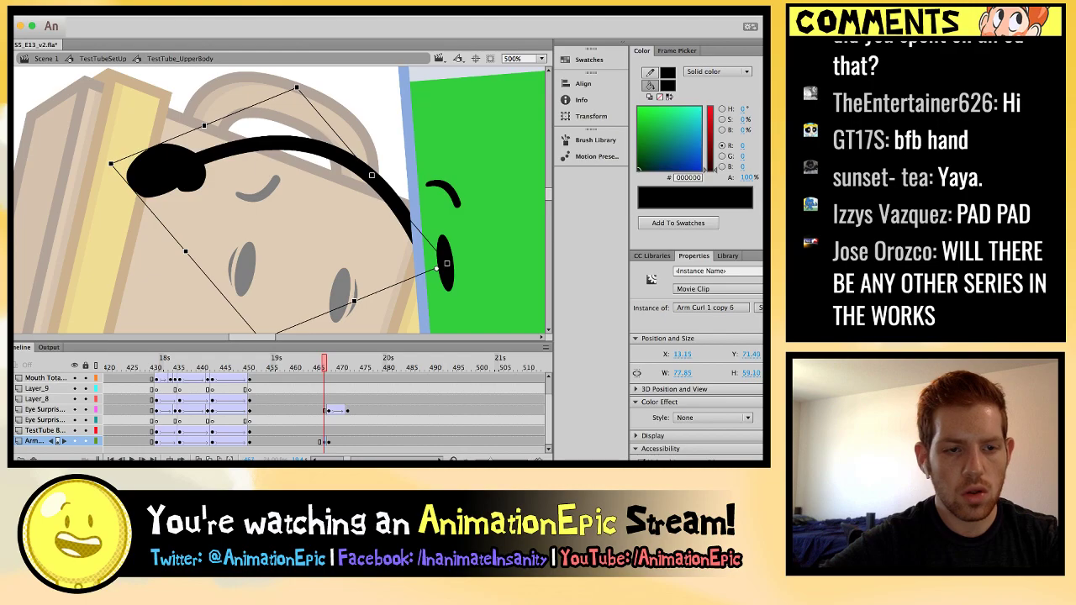
key("period")
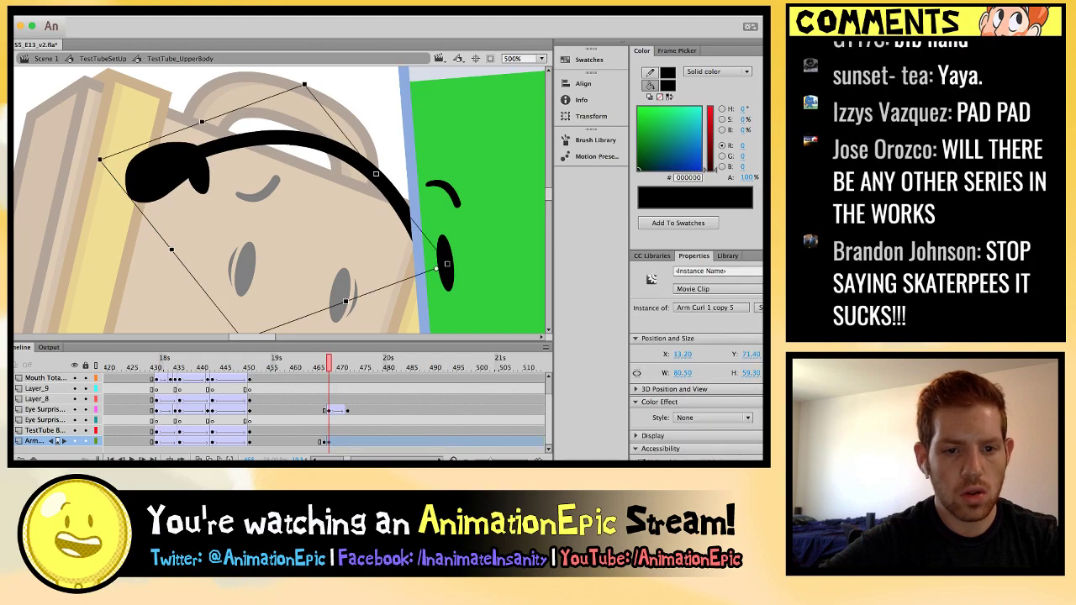
key("comma")
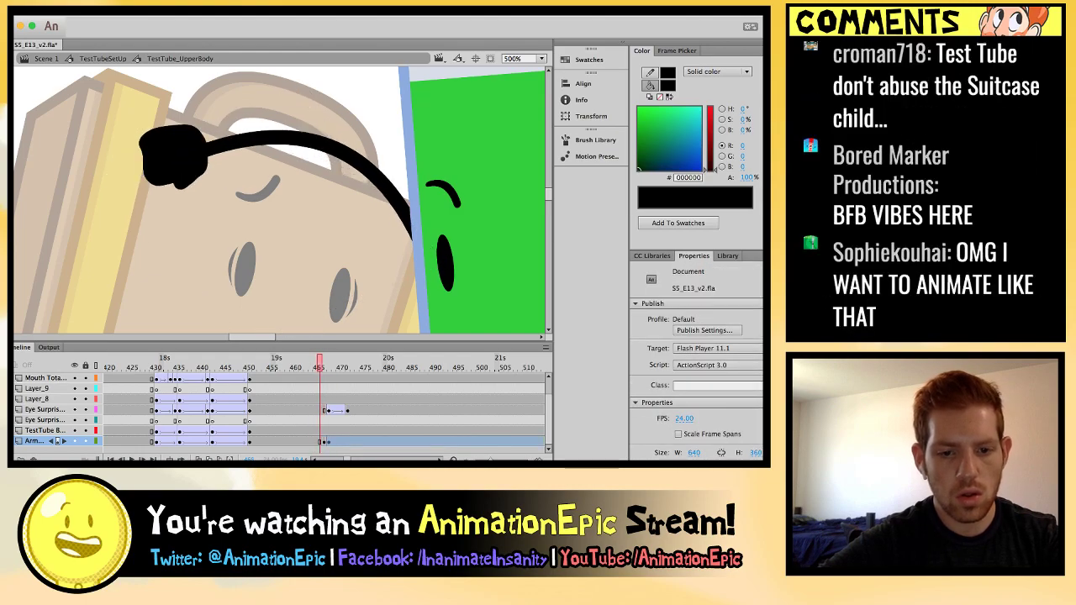
Insert an arm keyframe at frame 475, rotate the raised arm slightly, and tween from frame 468 with Quad EaseOut easing.
key("period")
key("period")
key("period")
left_click(361, 442)
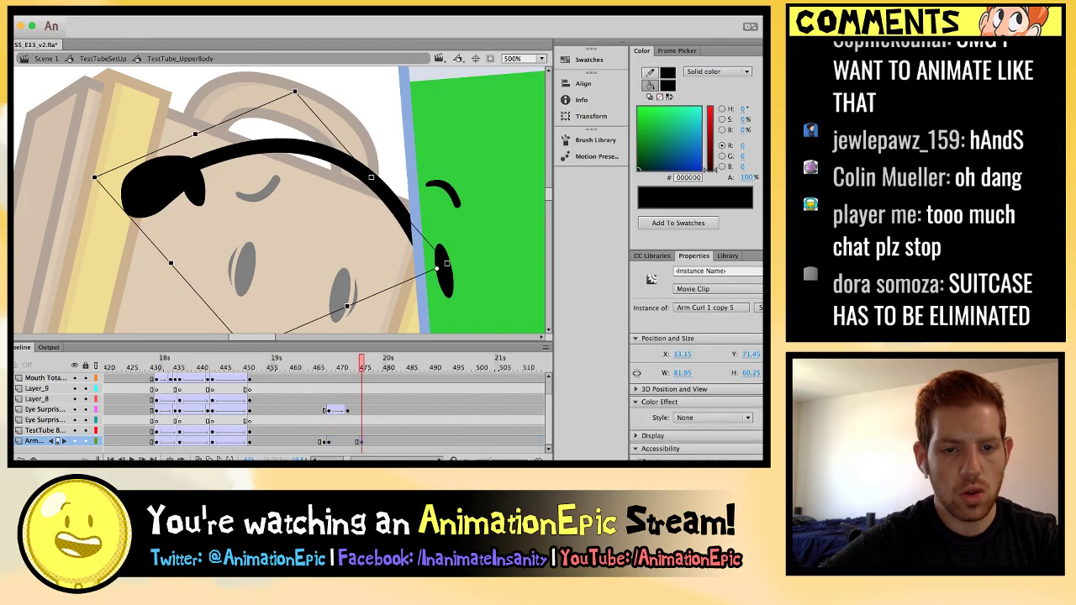
left_click_drag(95, 177, 97, 170)
key("comma")
key("comma")
key("comma")
key("comma")
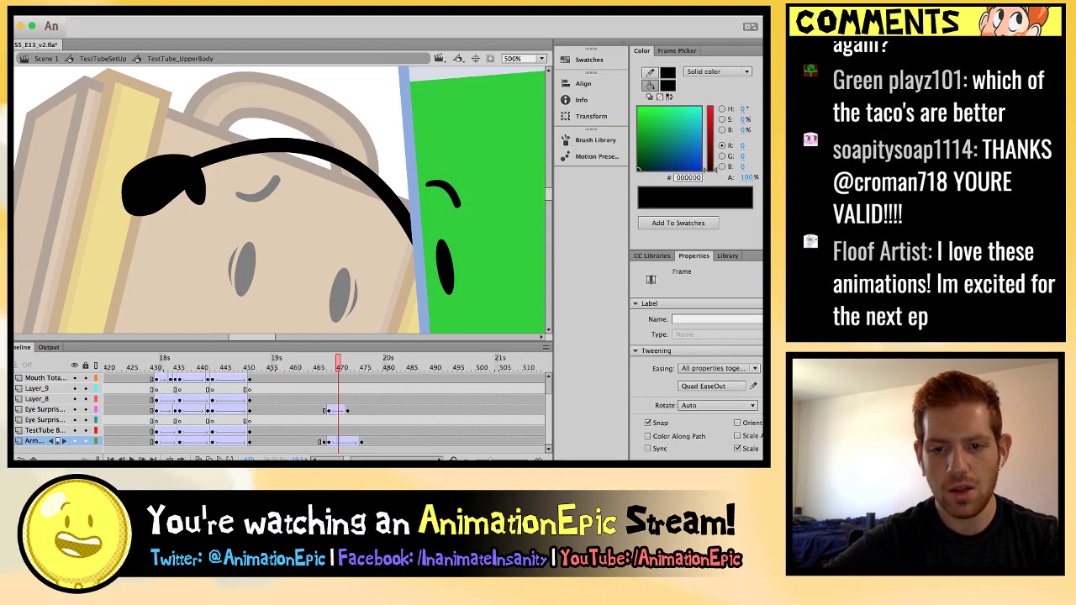
Play back the hand opening and arm settling from about frame 463 with the whole character in view.
left_click(315, 361)
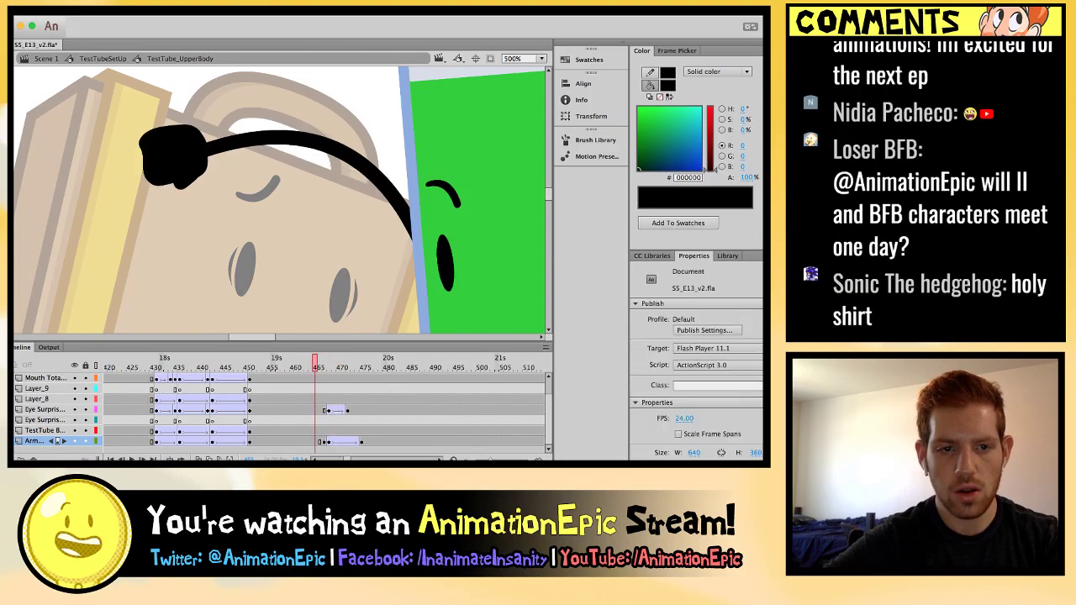
mouse_move(316, 361)
left_mouse_down()
mouse_move(332, 362)
mouse_move(305, 362)
left_mouse_up()
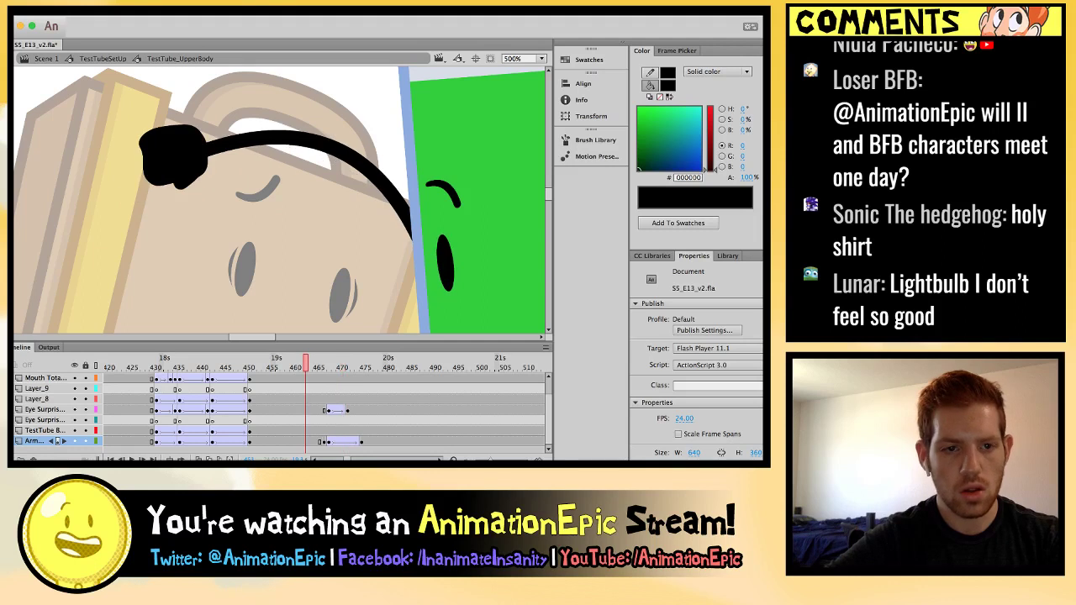
key("Return")
key("super+minus")
key("super+minus")
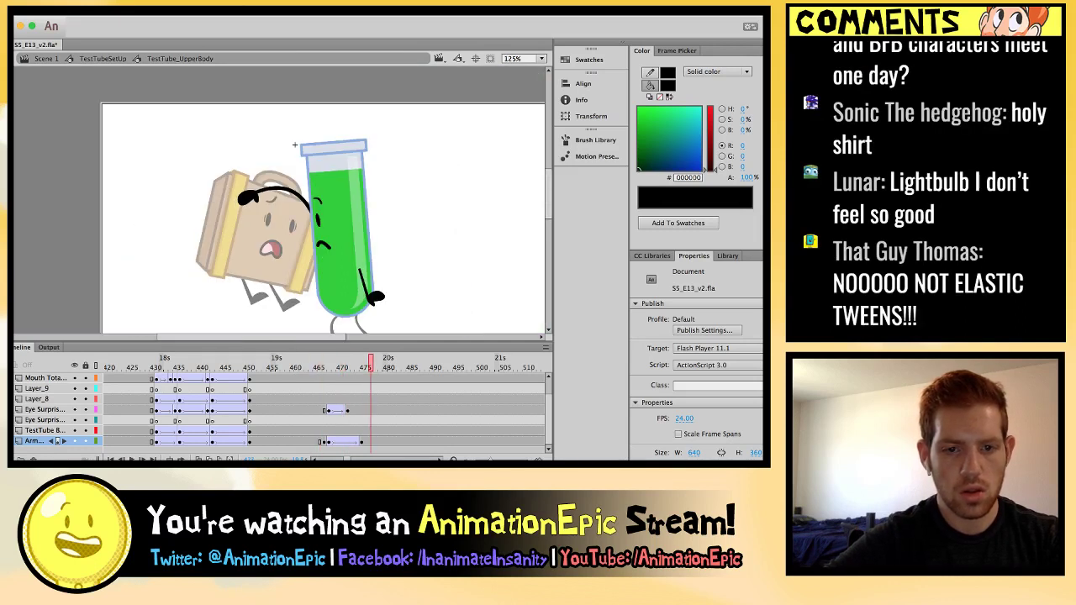
key("Return")
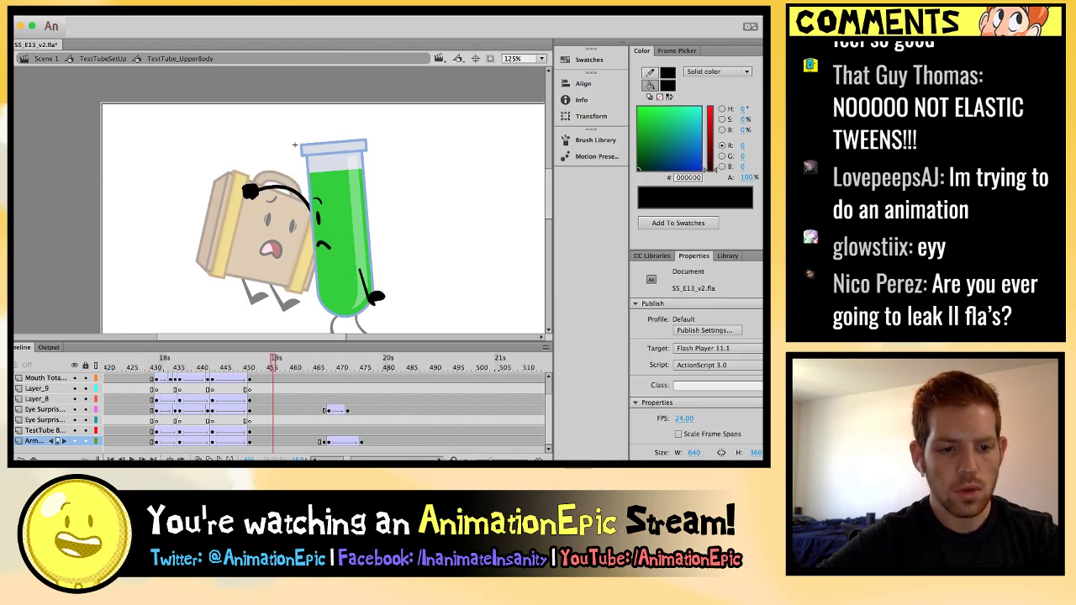
key("ctrl+z")
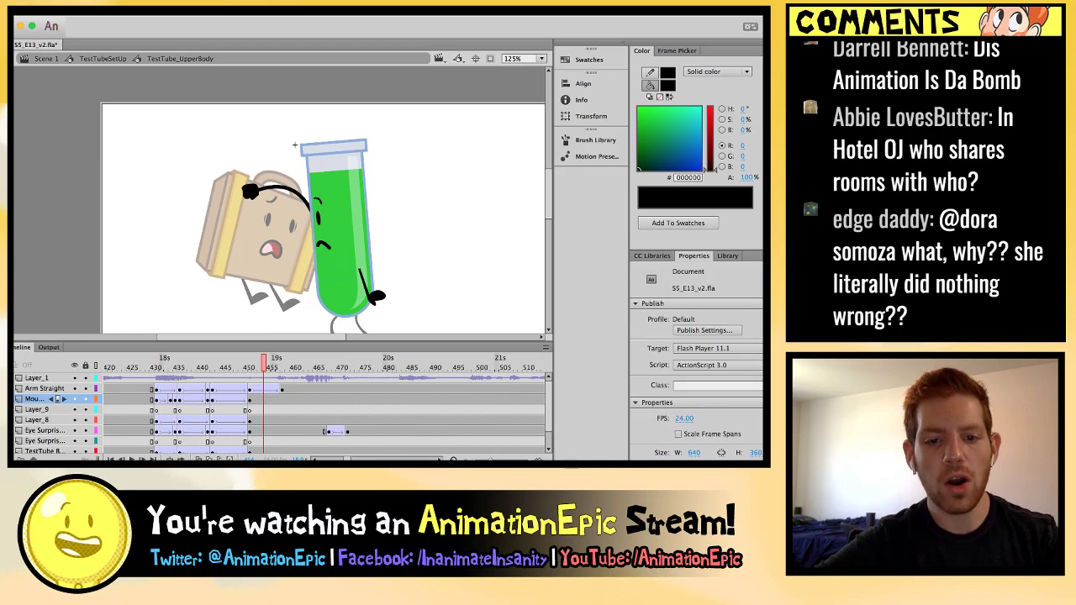
Review Test Tube's earlier poses inside the upper body symbol, stepping back from about frame 431 to 409.
left_click(160, 378)
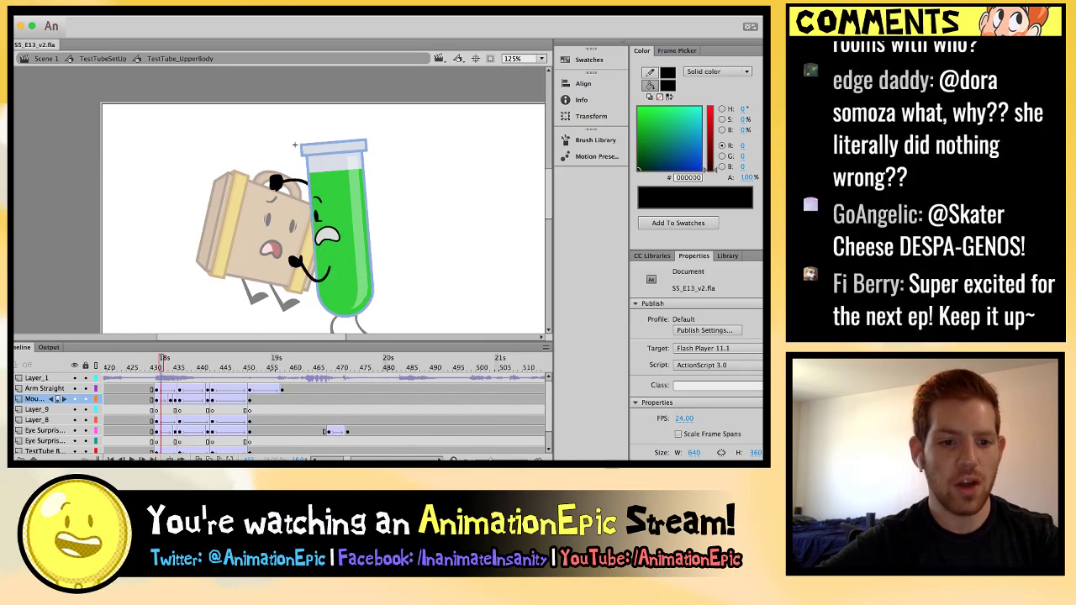
key("comma")
key("comma")
key("comma")
key("comma")
key("comma")
key("comma")
key("comma")
key("comma")
key("comma")
key("comma")
key("comma")
key("comma")
key("comma")
key("comma")
key("comma")
key("comma")
key("comma")
key("comma")
key("comma")
key("comma")
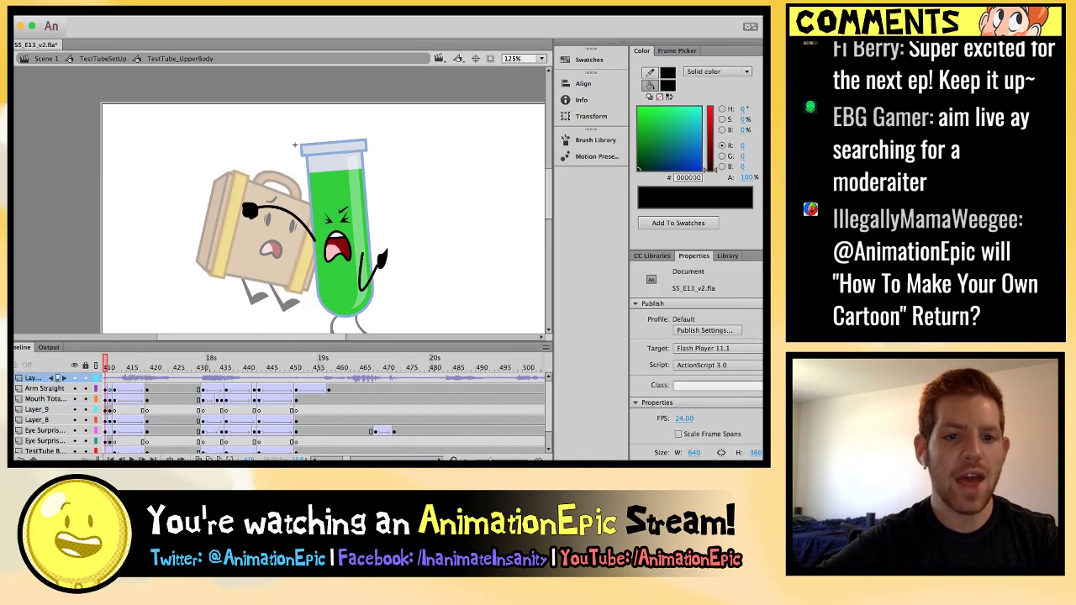
Return to the TestTubeSetUp symbol and step through the full character's poses around frames 351 to 363.
double_click(295, 145)
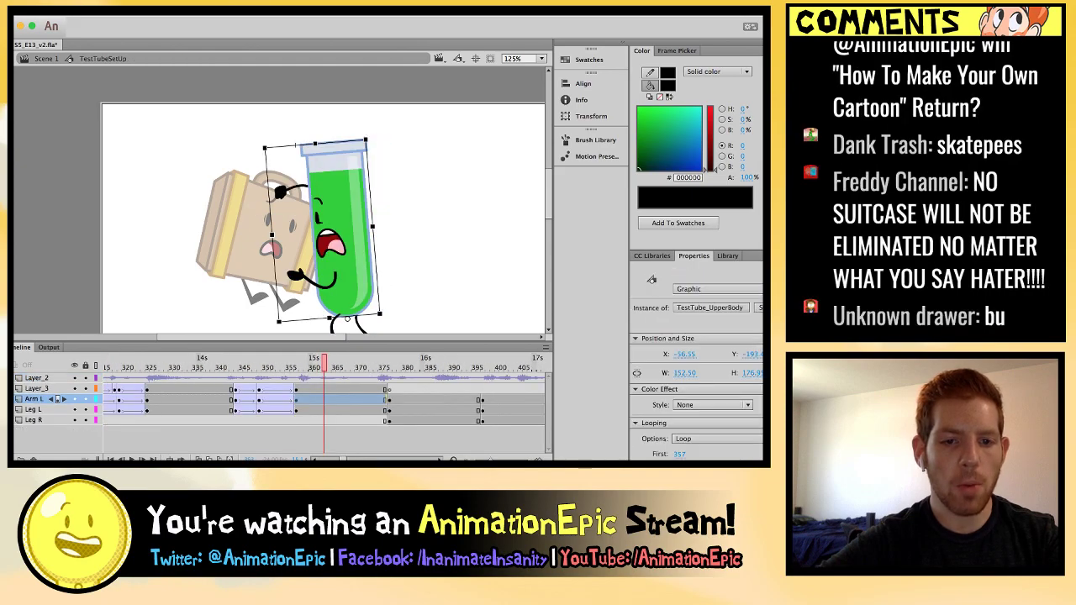
left_click(294, 145)
key("comma")
key("comma")
key("comma")
key("comma")
key("comma")
key("comma")
key("period")
key("period")
key("period")
key("period")
key("period")
key("period")
key("period")
key("period")
key("period")
key("period")
key("period")
key("period")
key("period")
key("period")
key("period")
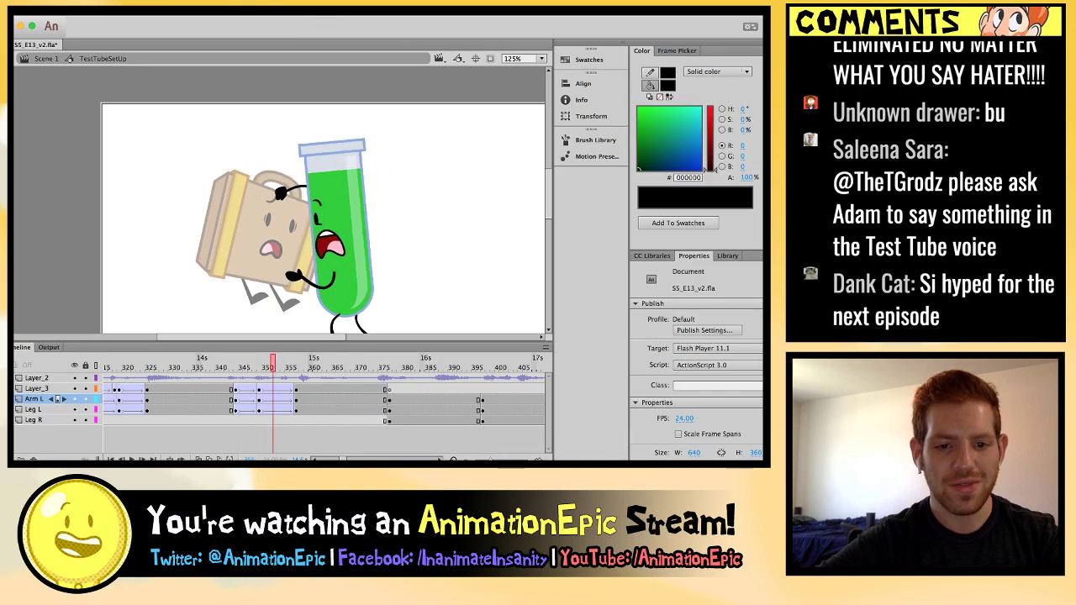
Examine the body and leg poses between frames 360 and 377, ending at frame 372.
scroll(354, 293, "down", 1)
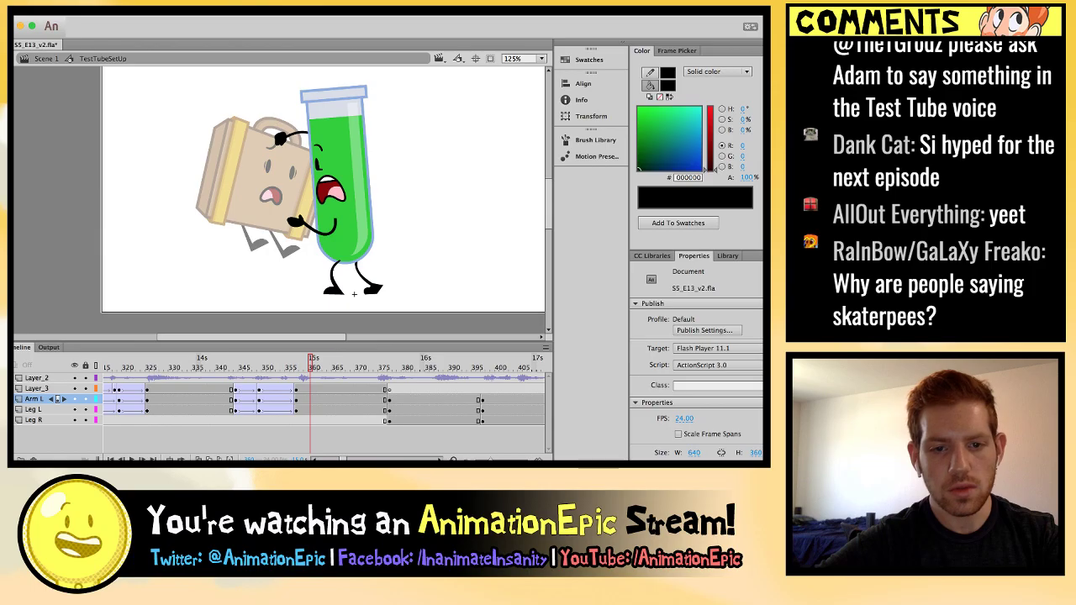
key("period")
key("period")
key("period")
key("period")
key("period")
key("period")
key("period")
key("period")
key("period")
key("comma")
key("comma")
key("comma")
key("comma")
key("comma")
key("comma")
key("comma")
key("comma")
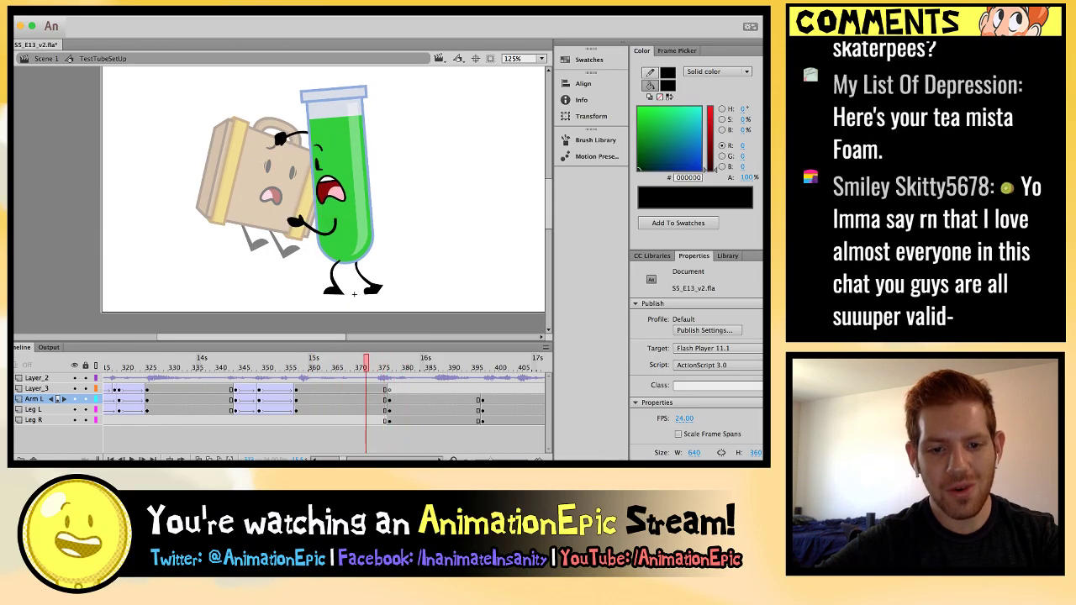
Insert keyframes at frame 372 on Layer_3, Arm L and Leg L, and compare with the pose at frame 377.
left_click(354, 293)
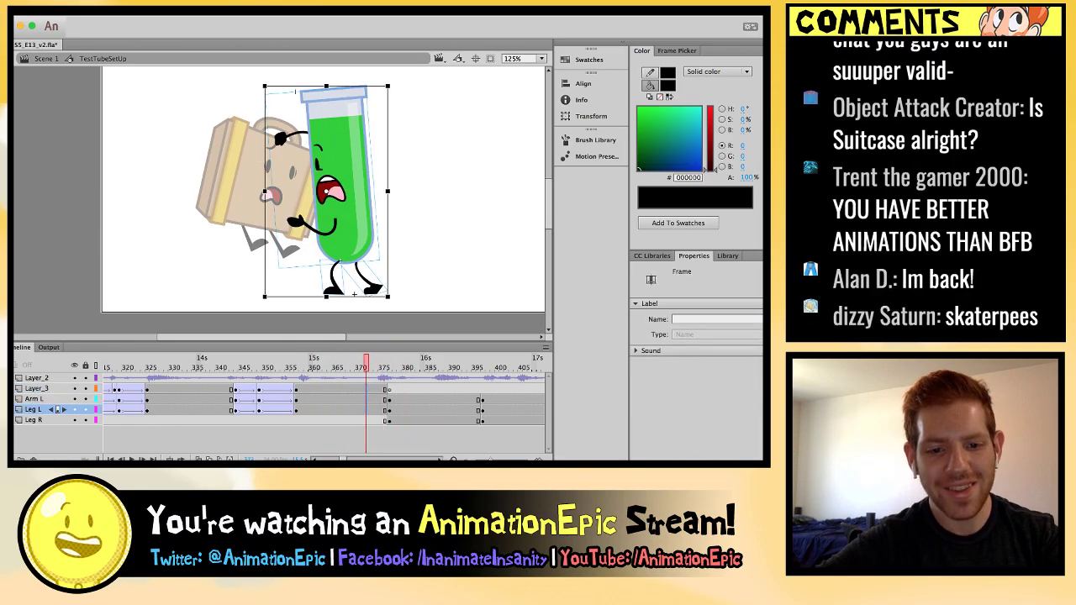
key("F6")
key("period")
key("period")
key("period")
key("period")
key("period")
left_click(354, 294)
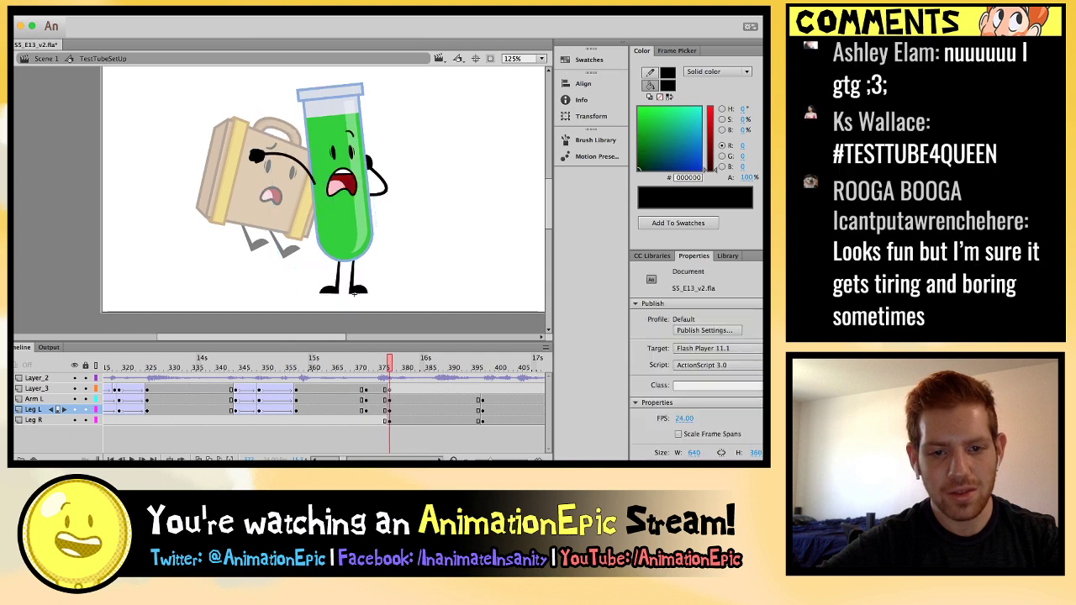
Create a classic tween for Test Tube's upper body on the Arm L layer between frames 372 and 377.
key("comma")
key("comma")
key("comma")
key("comma")
key("comma")
key("comma")
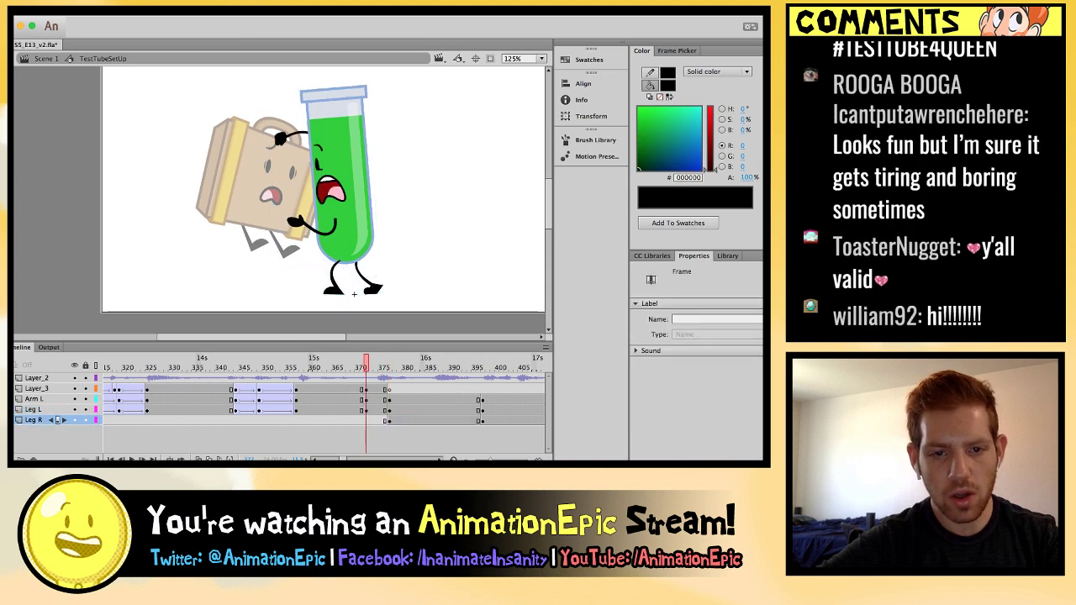
left_click(340, 210)
key("period")
key("period")
key("period")
key("period")
key("period")
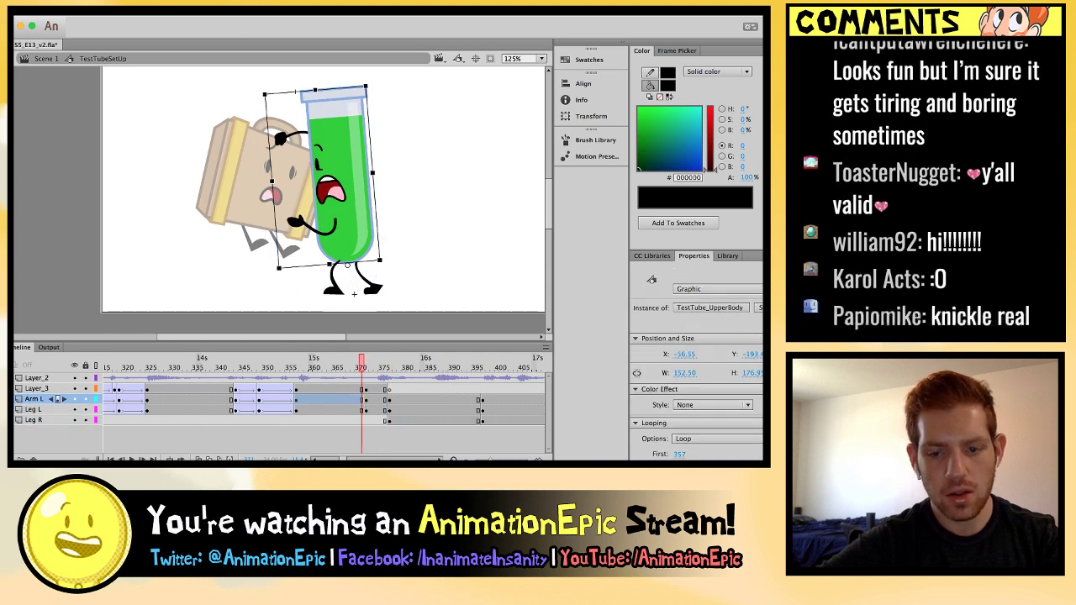
key("ctrl+shift+t")
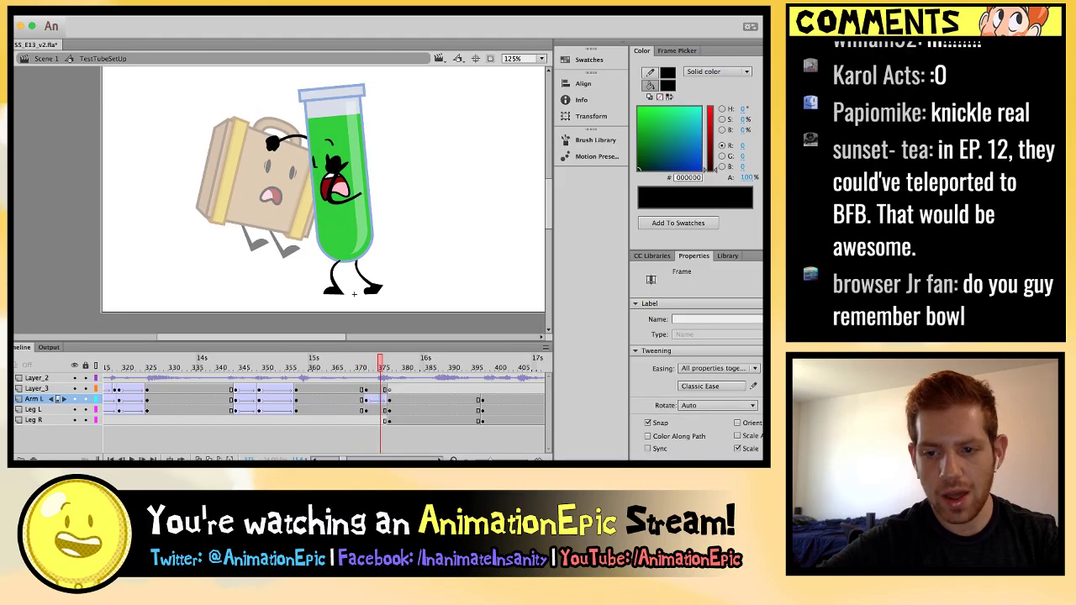
Play back and step through frames 371 to 377 to check the upper body's movement into the next pose.
key("Return")
key("comma")
key("comma")
key("comma")
key("comma")
key("comma")
key("comma")
key("comma")
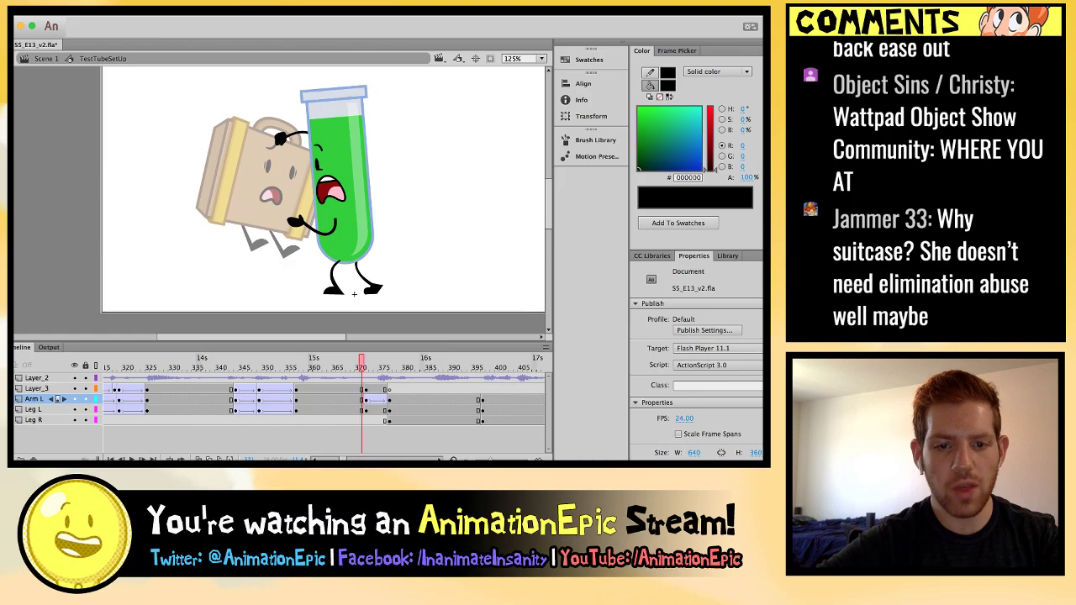
key("period")
key("period")
key("period")
key("period")
key("period")
key("period")
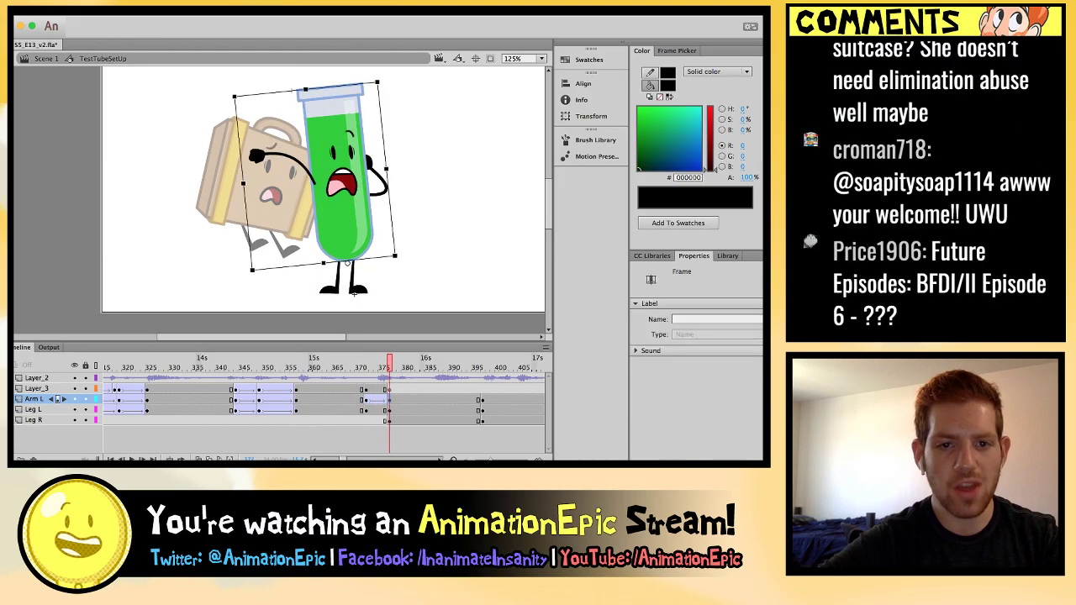
Examine Test Tube's arm, body and leg changes frame by frame between frames 371 and 378.
key("comma")
key("comma")
key("comma")
key("comma")
key("comma")
key("comma")
key("period")
key("period")
key("period")
key("period")
key("period")
key("period")
key("comma")
key("comma")
key("comma")
key("comma")
key("comma")
key("comma")
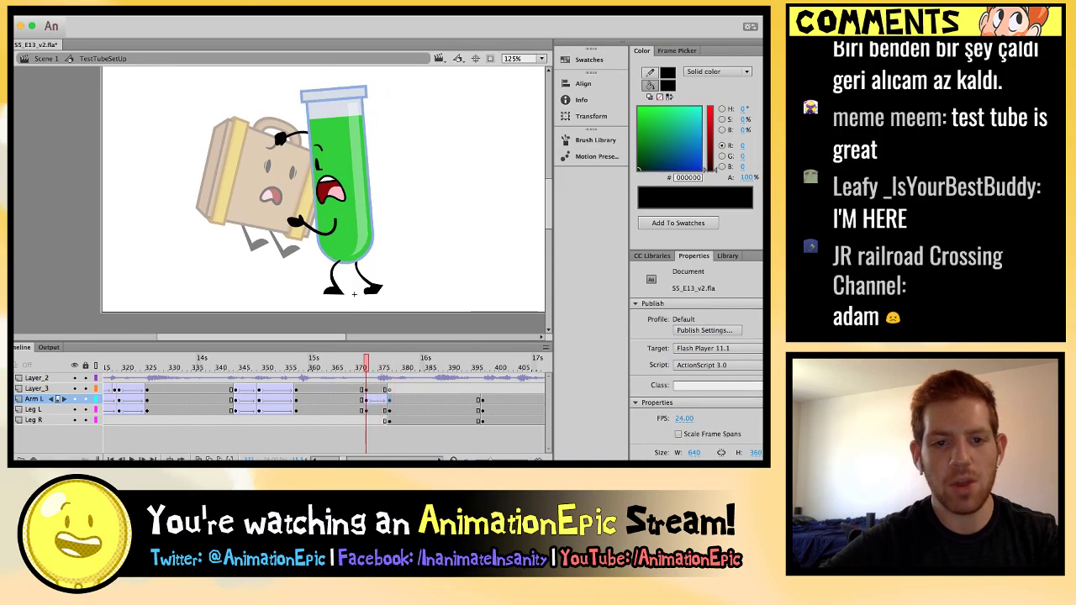
key("period")
key("period")
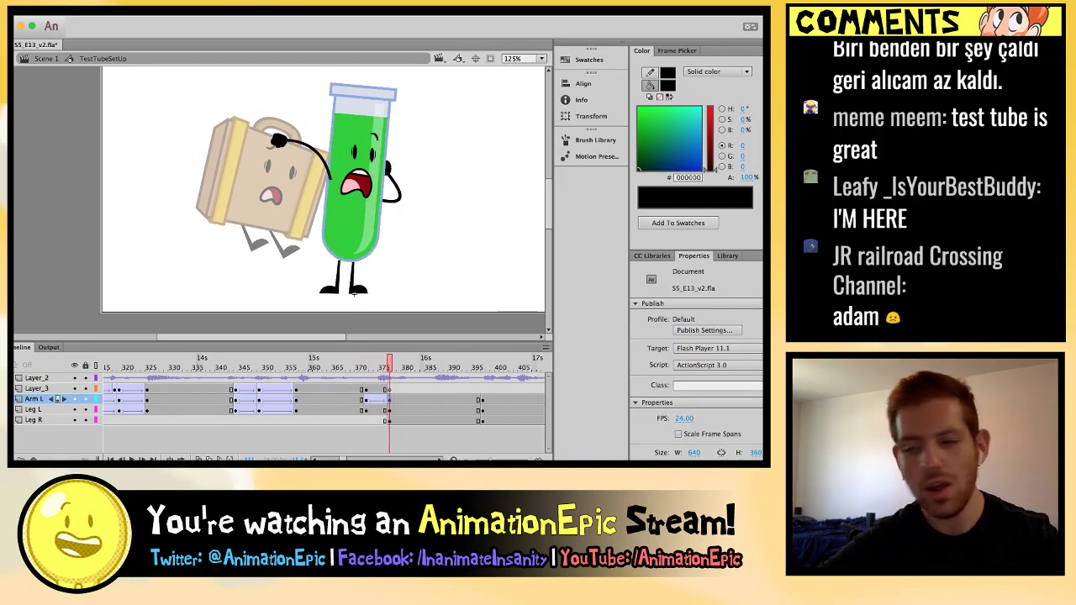
key("comma")
key("comma")
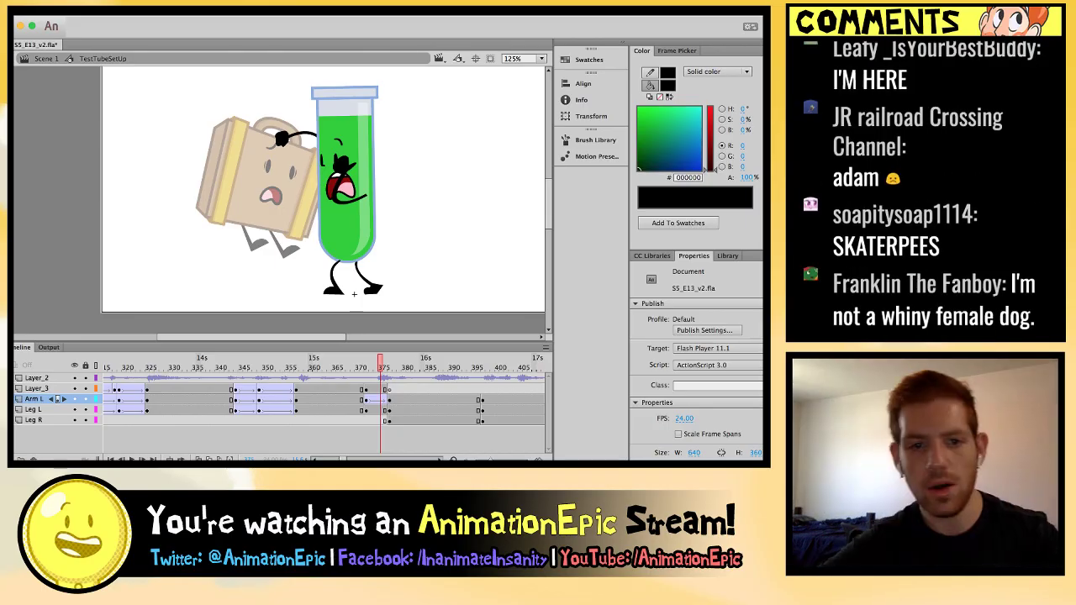
key("comma")
key("comma")
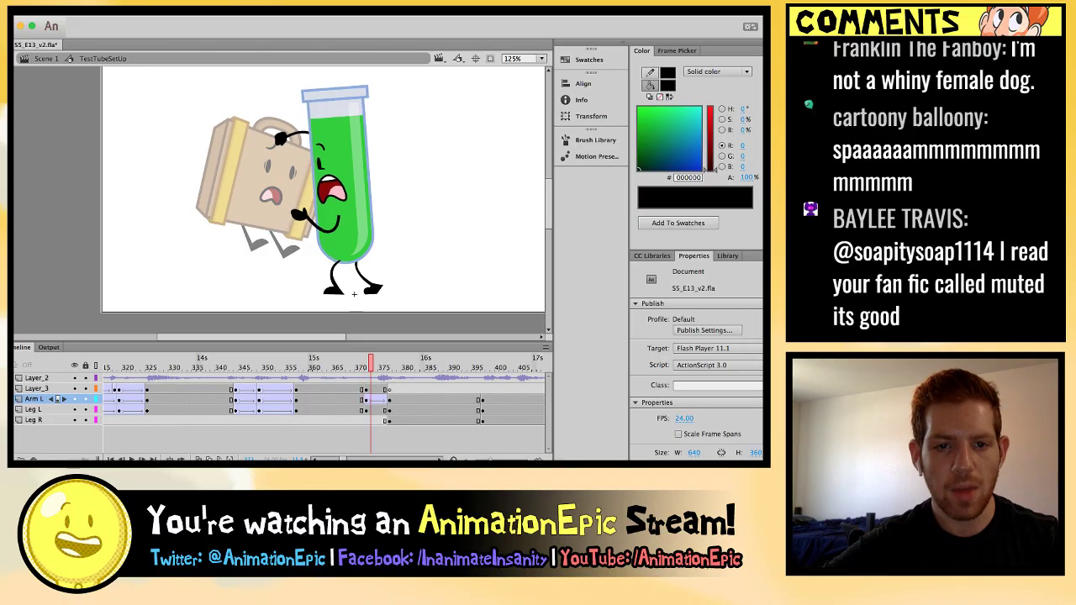
key("period")
key("comma")
key("comma")
key("comma")
key("period")
key("period")
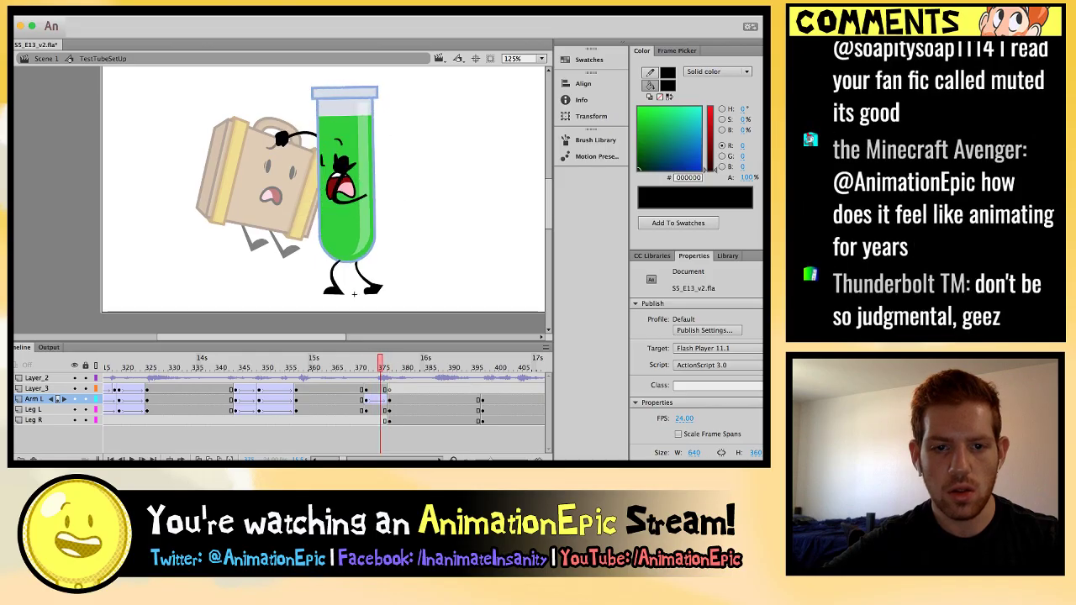
key("period")
key("period")
key("comma")
key("period")
key("period")
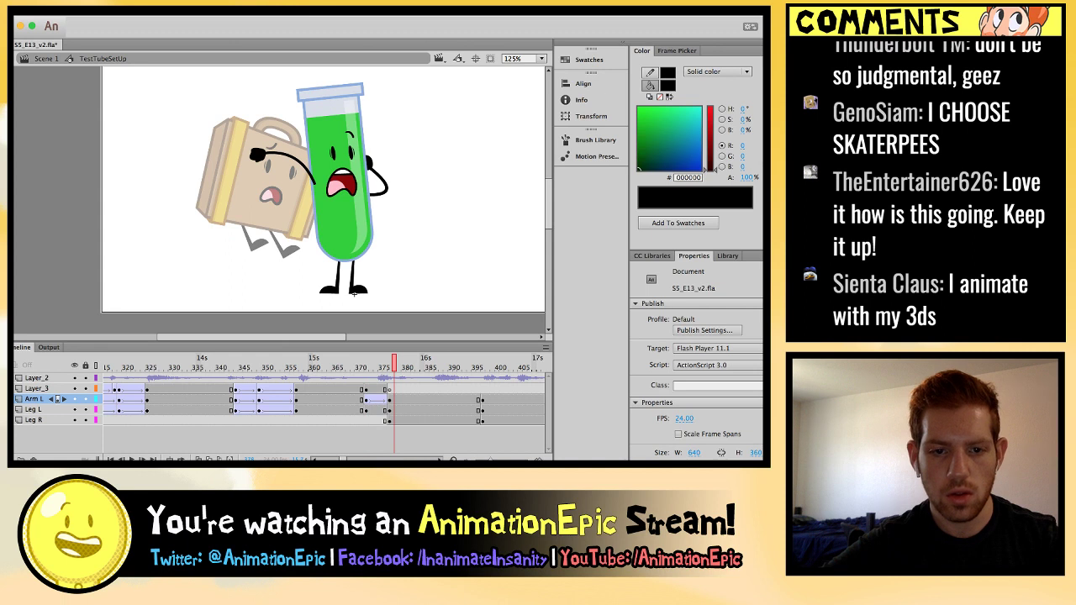
key("comma")
key("comma")
key("comma")
key("period")
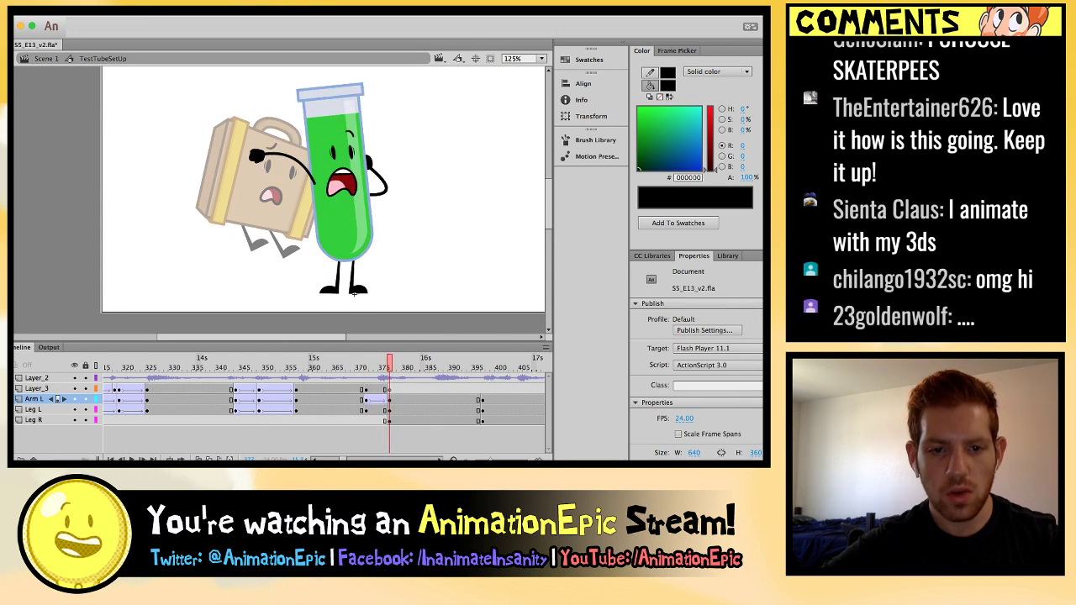
Insert a keyframe at frame 373 on Layer_3 and shift the bent leg slightly inward, tilting its foot.
key("comma")
key("comma")
key("comma")
key("comma")
key("comma")
scroll(354, 294, "up", 5)
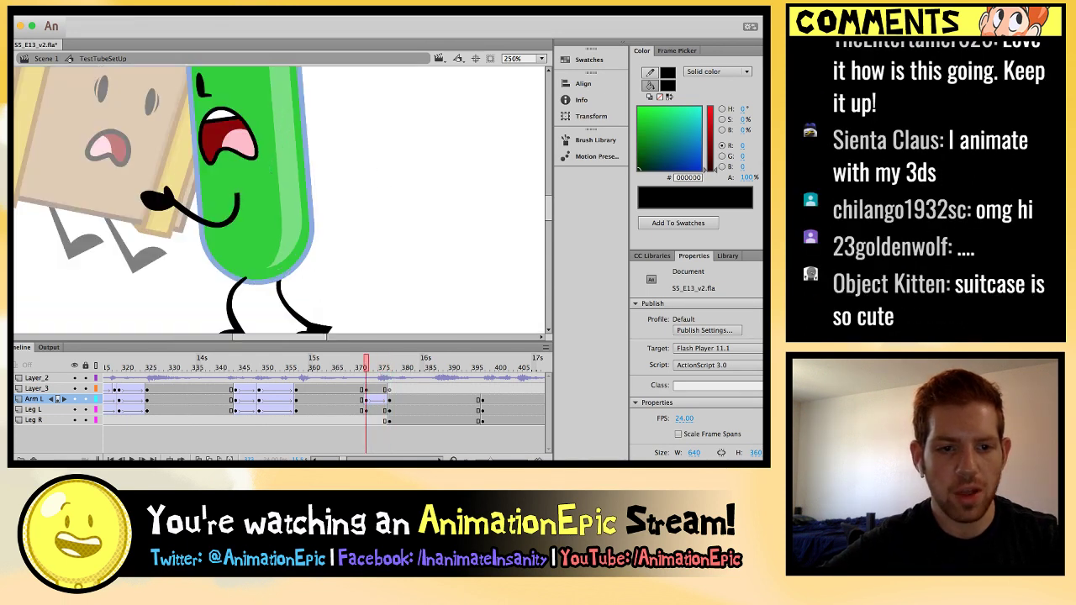
scroll(404, 294, "down", 3)
scroll(438, 300, "left", 3)
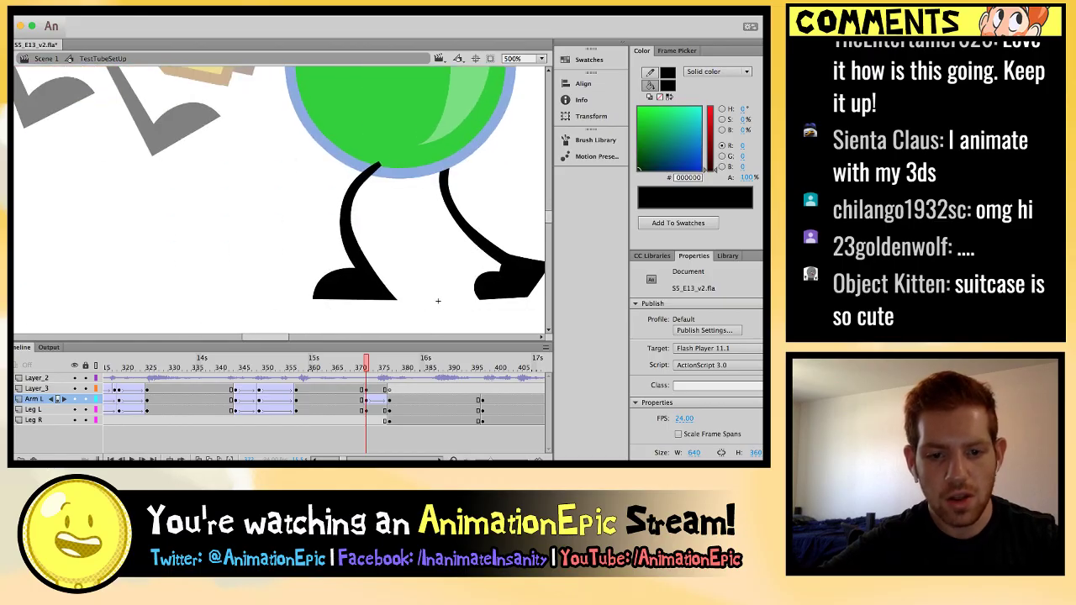
key("F6")
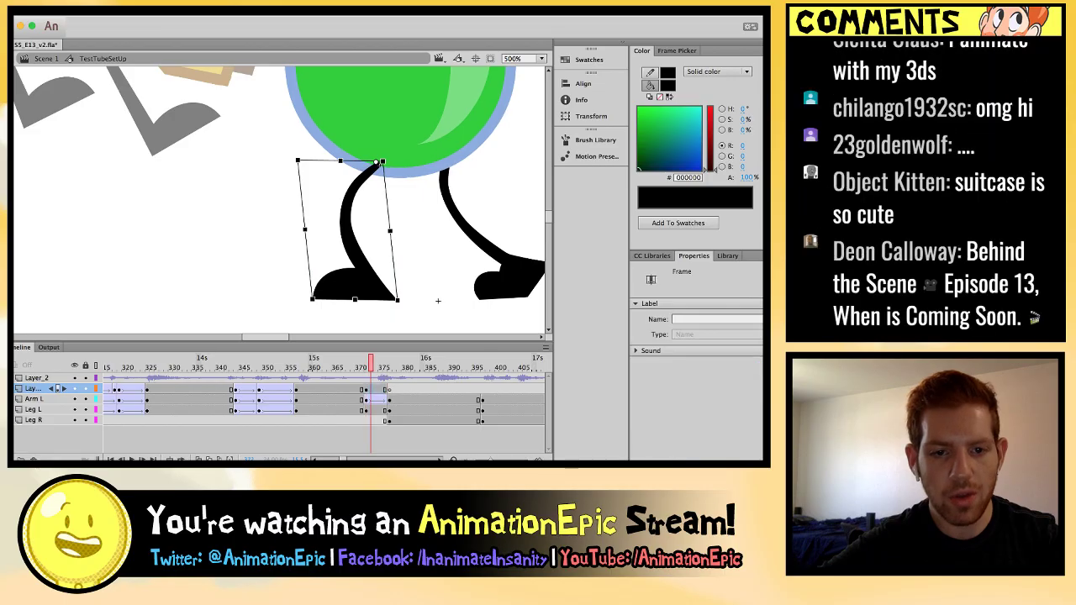
key("ctrl+shift+v")
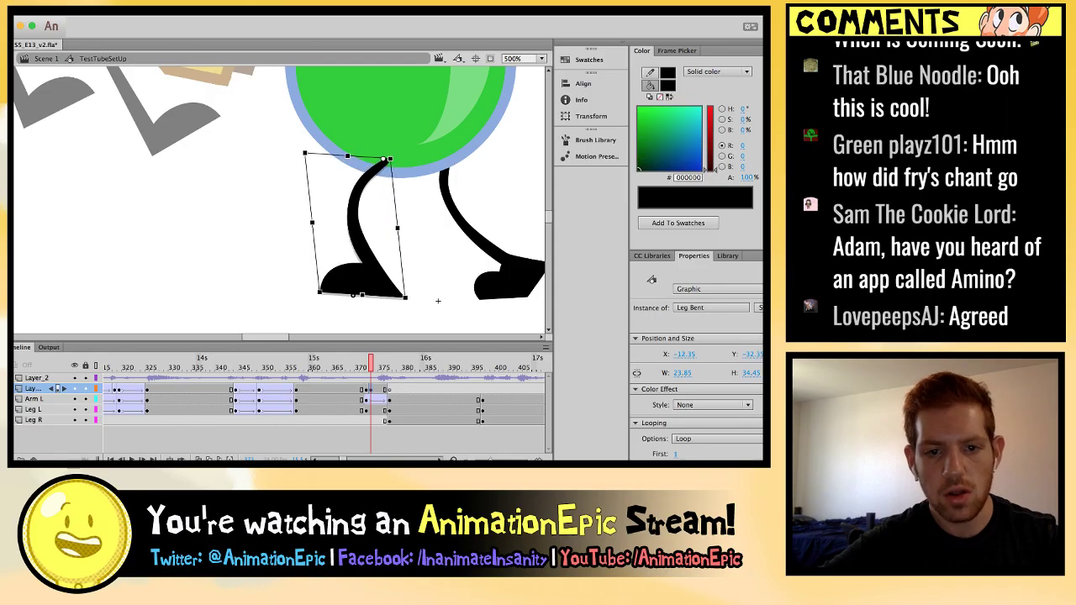
Keyframe Layer_3 at frame 374, move the leg toward the other one, tilt its foot and swap it to Leg Bent Transition.
left_click(437, 300)
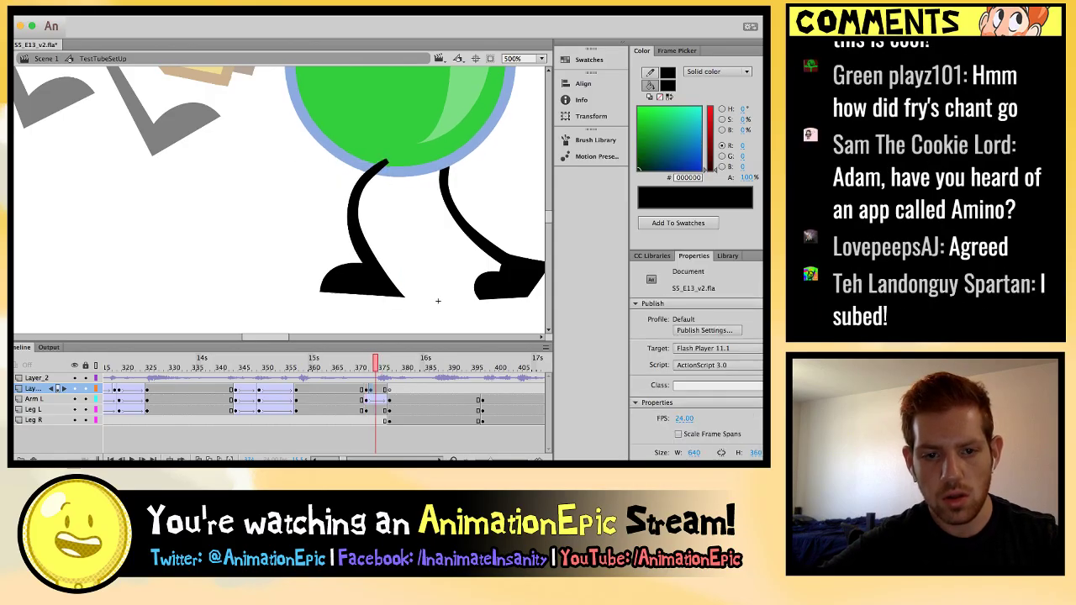
key("F6")
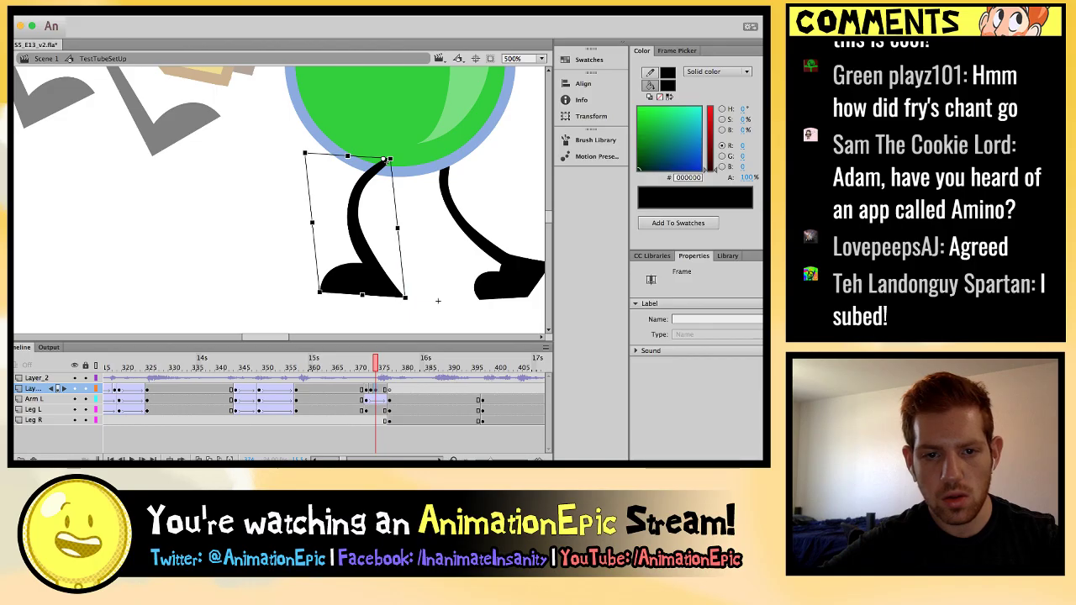
key("ctrl+shift+v")
key("Right")
key("Right")
key("Right")
key("Right")
key("Right")
key("Right")
key("Right")
key("Right")
key("Right")
key("Right")
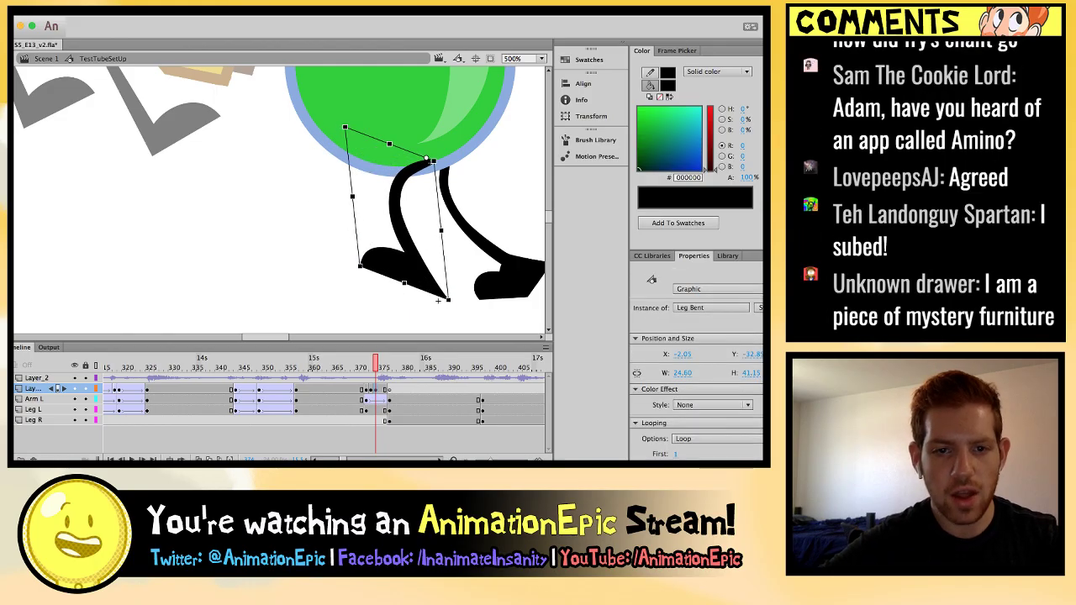
left_click(439, 300)
key("period")
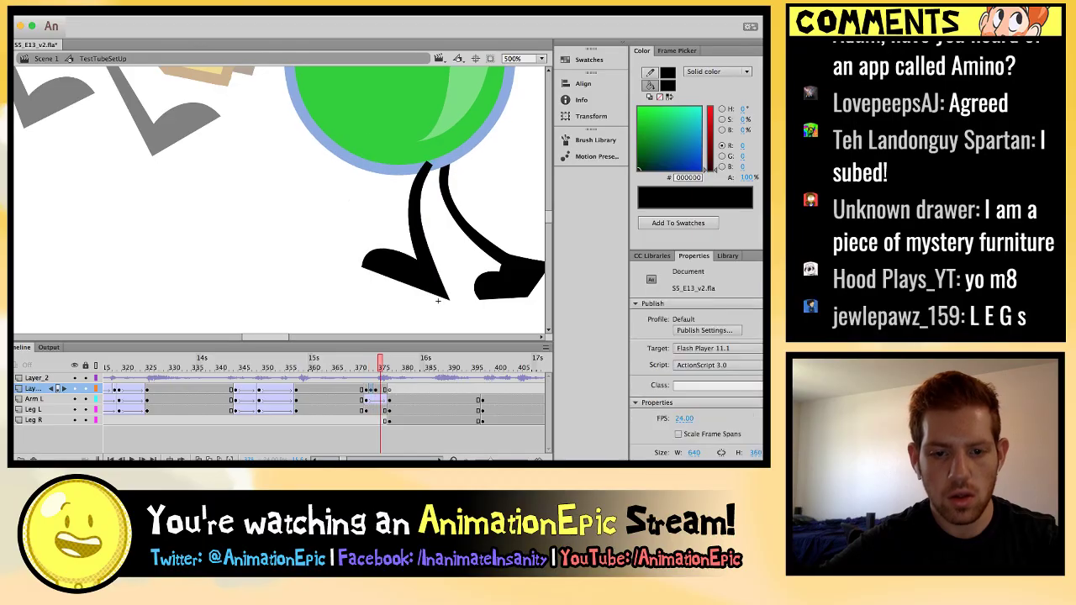
Keyframe Layer_3 at frame 375, flip the transition leg horizontally and reshape it at the opposite hip.
left_click(438, 301)
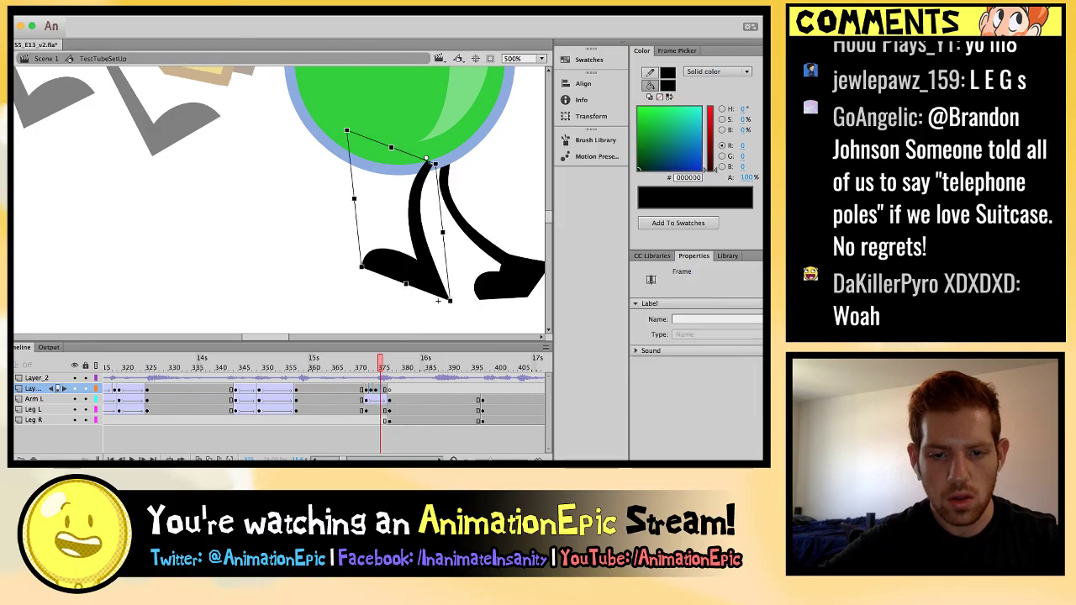
key("ctrl+z")
key("ctrl+z")
key("ctrl+z")
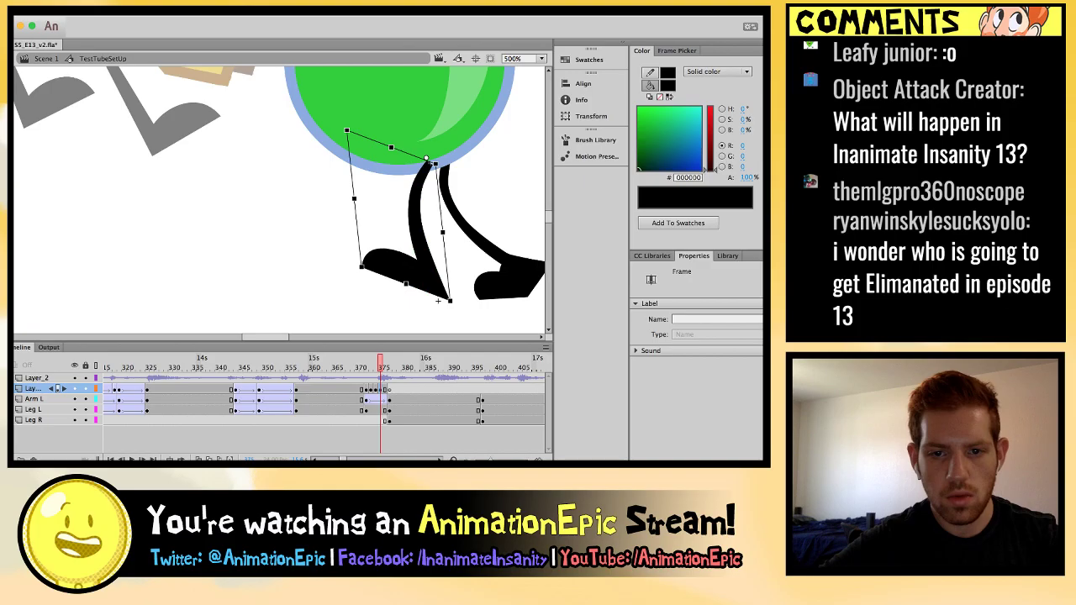
key("ctrl+z")
key("ctrl+z")
key("ctrl+z")
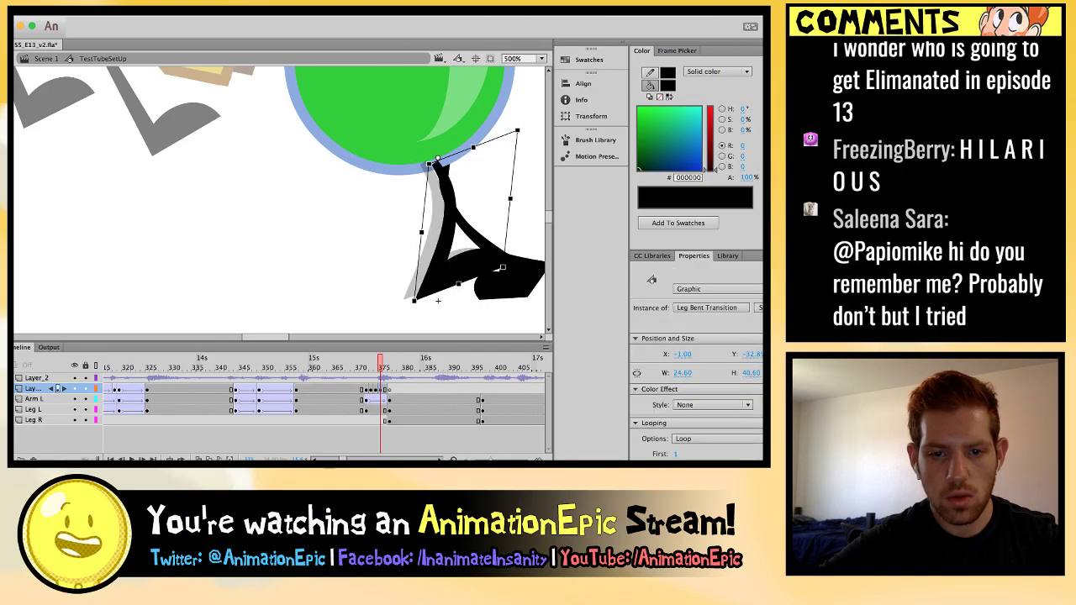
key("ctrl+z")
key("ctrl+z")
key("ctrl+z")
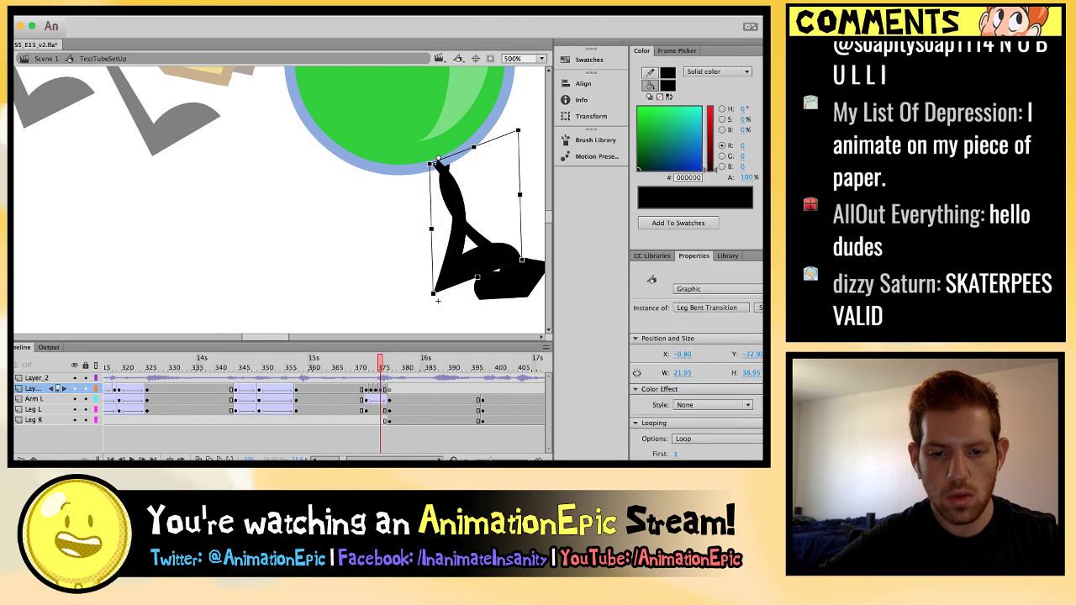
key("ctrl+z")
key("ctrl+z")
key("ctrl+z")
key("ctrl+z")
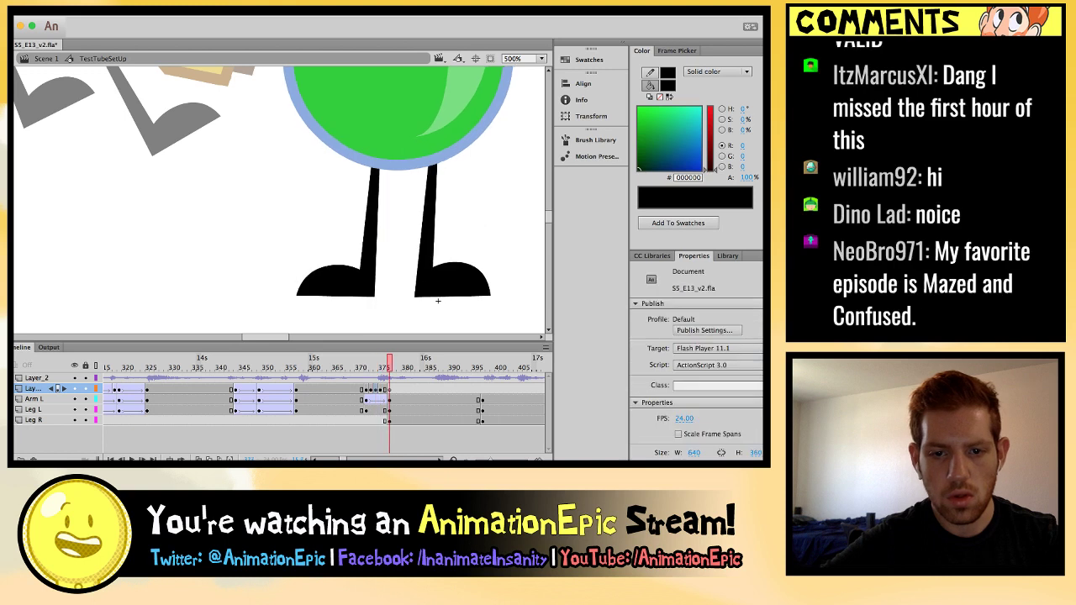
Skew the transition leg at frame 376 on Layer_3 so its toe points higher.
key("period")
key("comma")
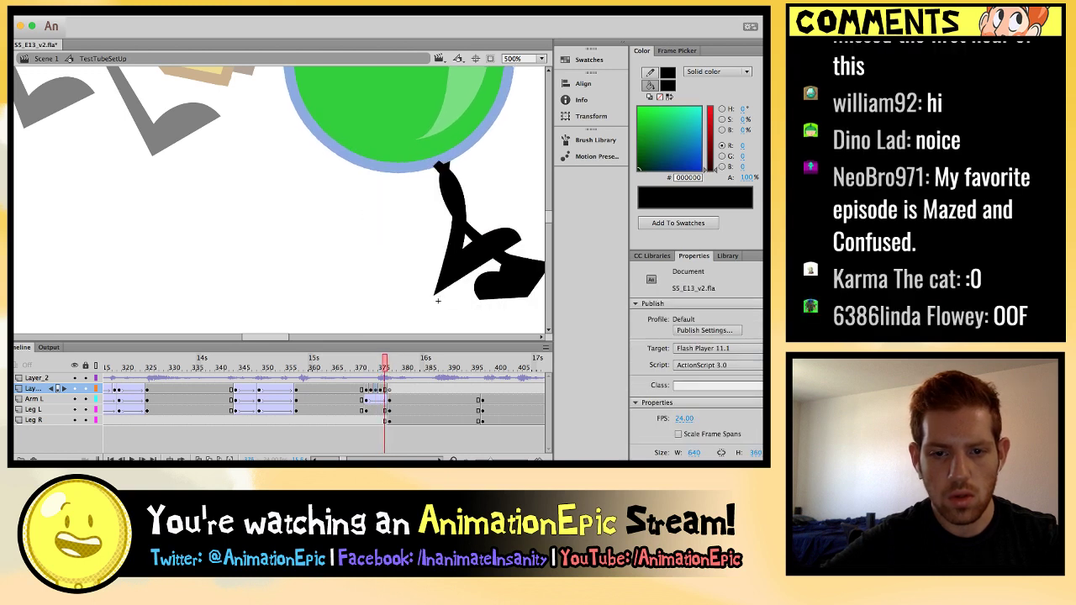
left_click(438, 300)
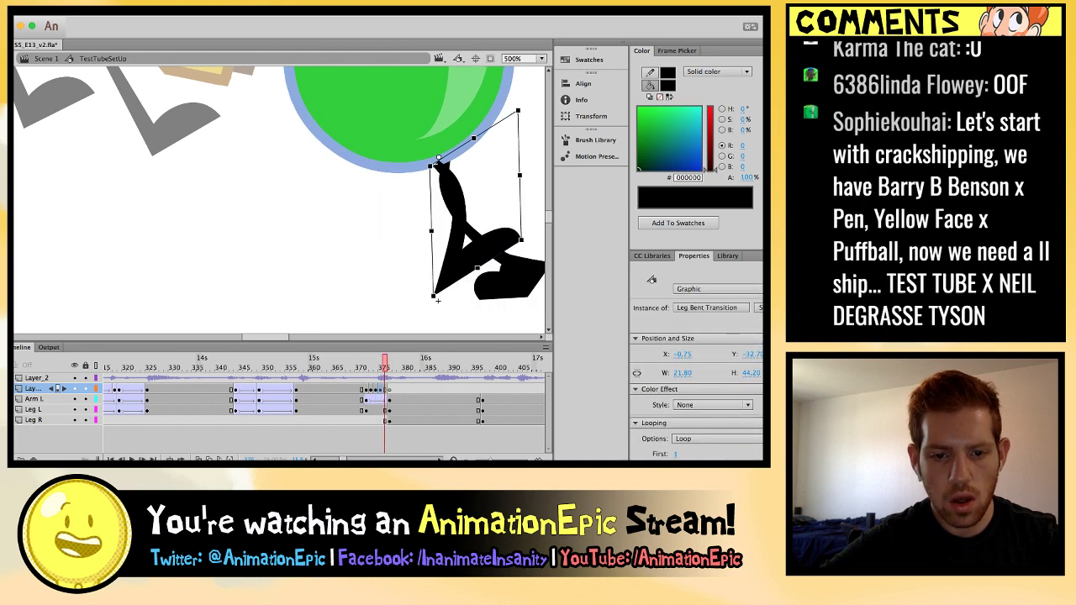
Replace both bent legs at frame 376 with the Leg Straight instance from frame 377, placed on the Leg R layer.
key("period")
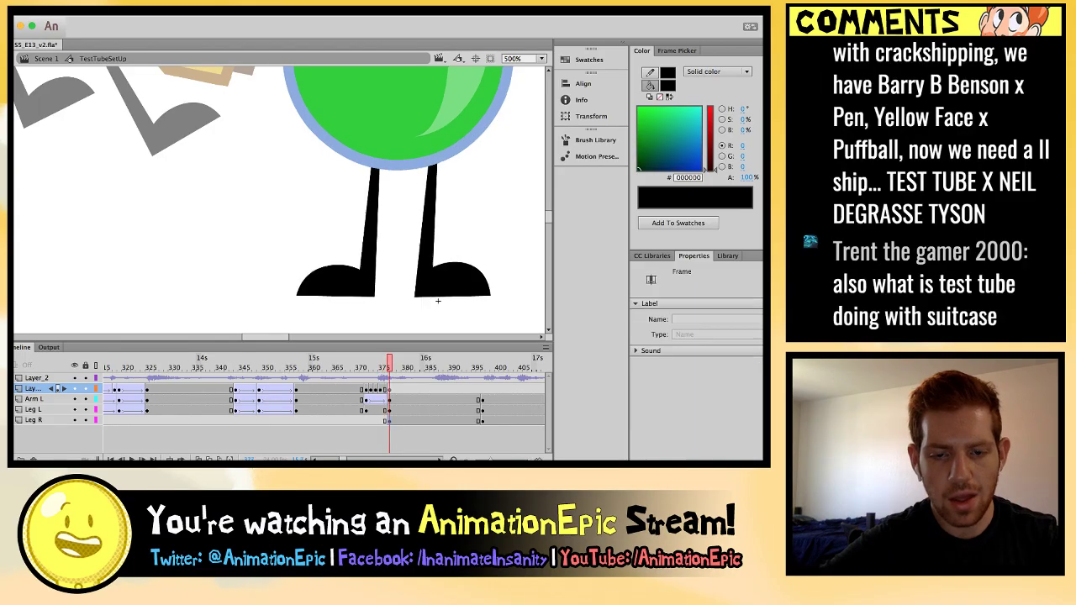
left_click(437, 301)
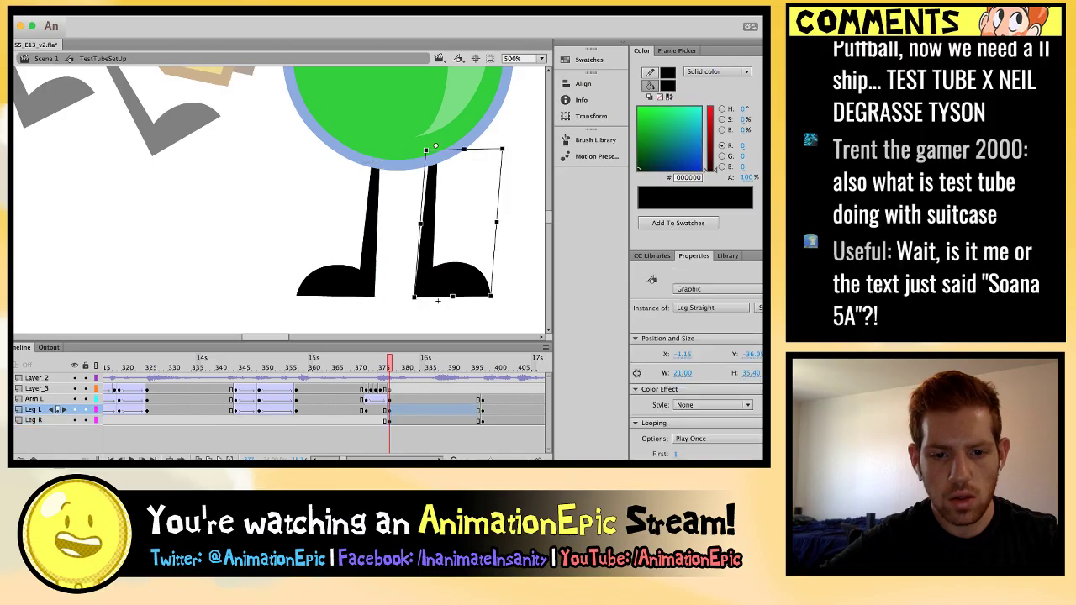
key("comma")
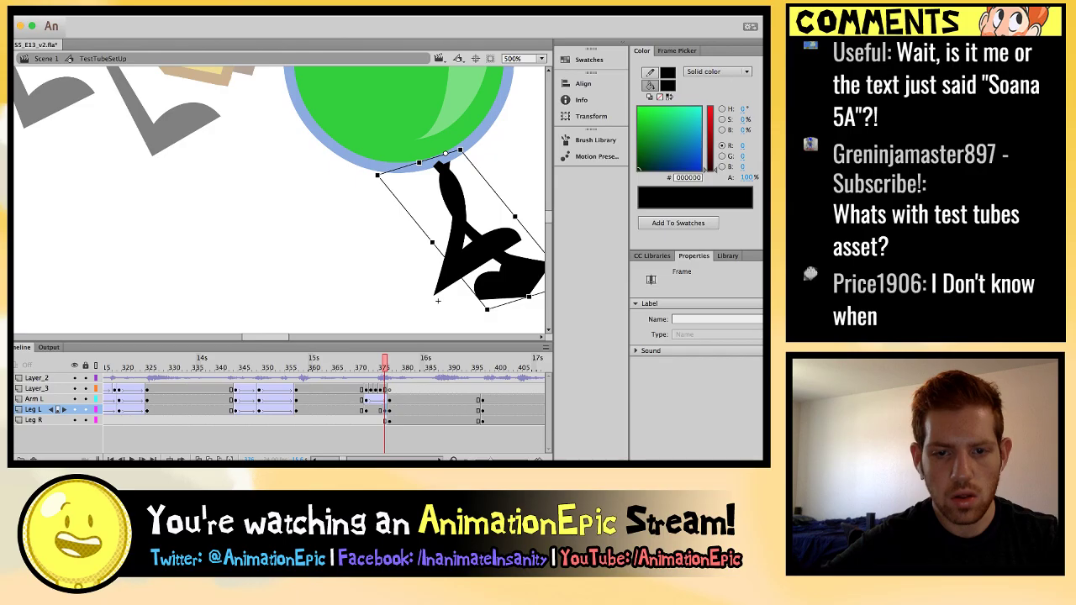
left_click(437, 300)
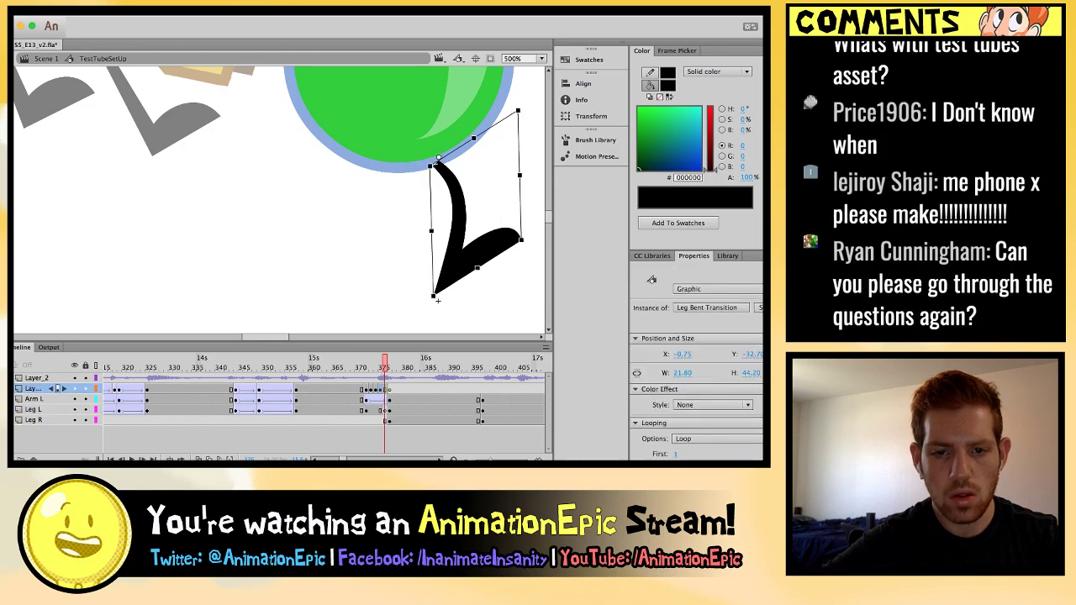
key("F6")
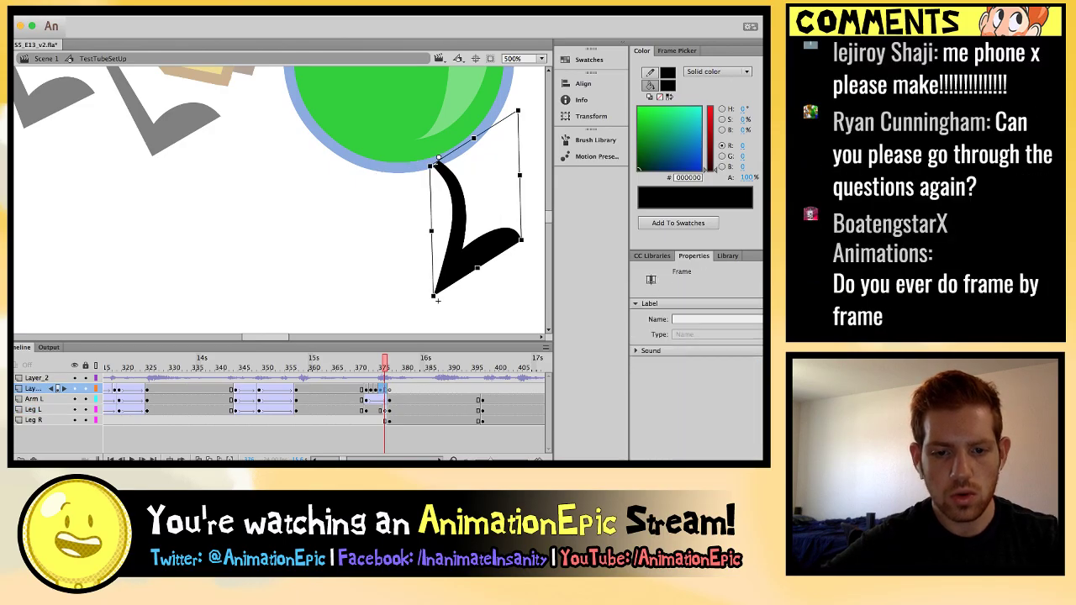
key("Delete")
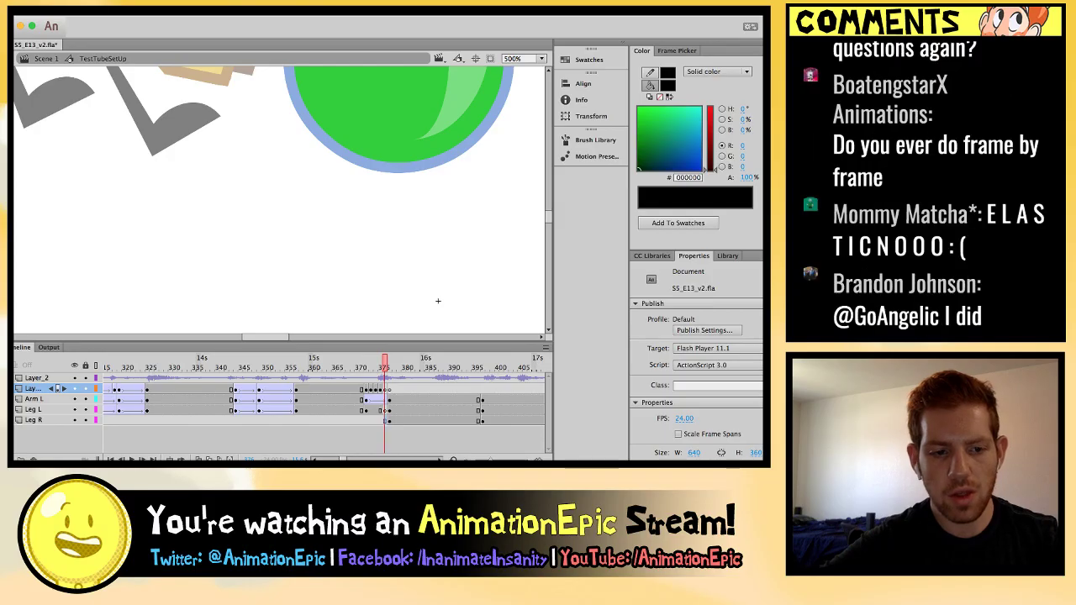
key("super+shift+v")
key("comma")
key("comma")
key("period")
key("period")
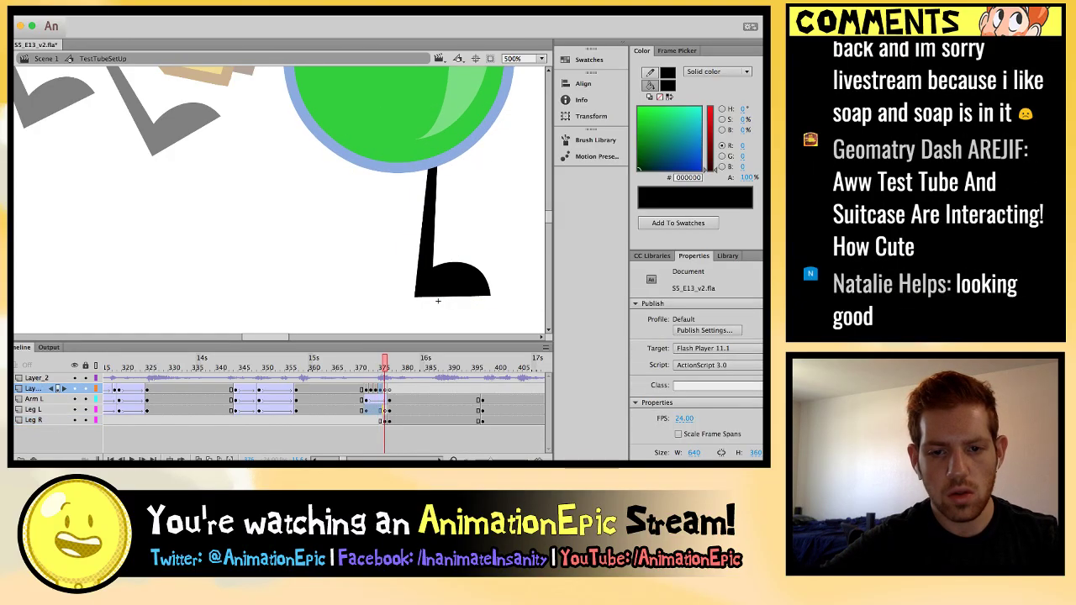
Skew the straight leg at frame 376 upright with its toe raised, and play back the transition.
left_click(437, 298)
key("super+shift+z")
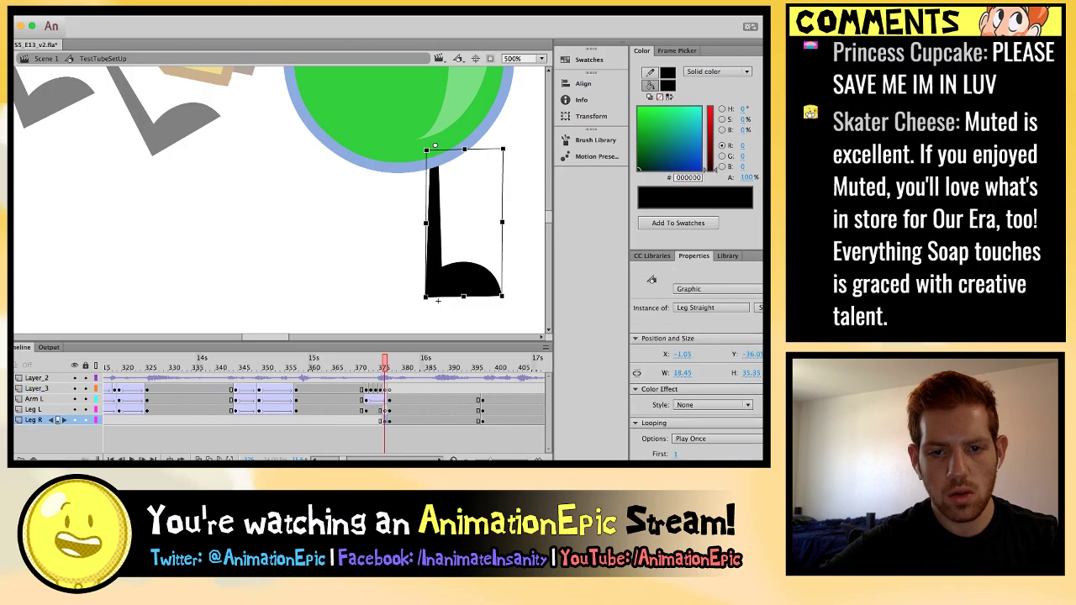
key("super+z")
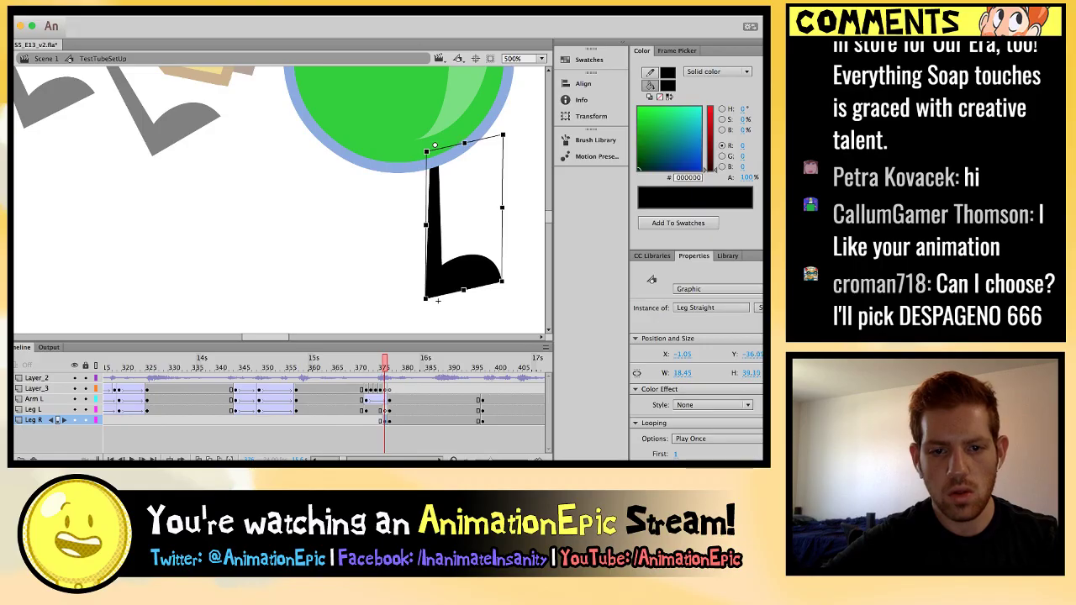
key("Return")
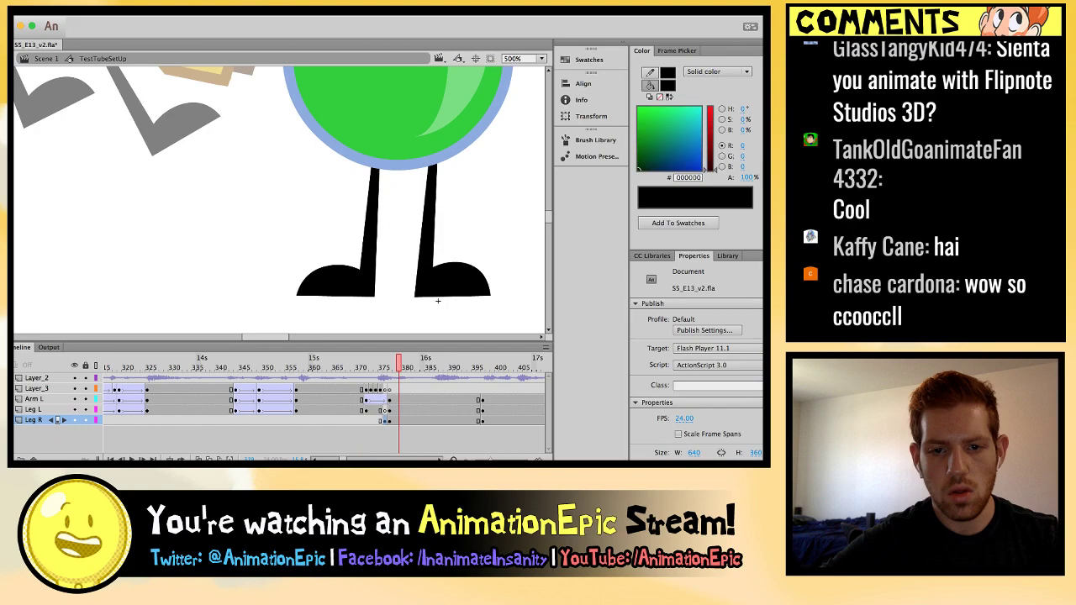
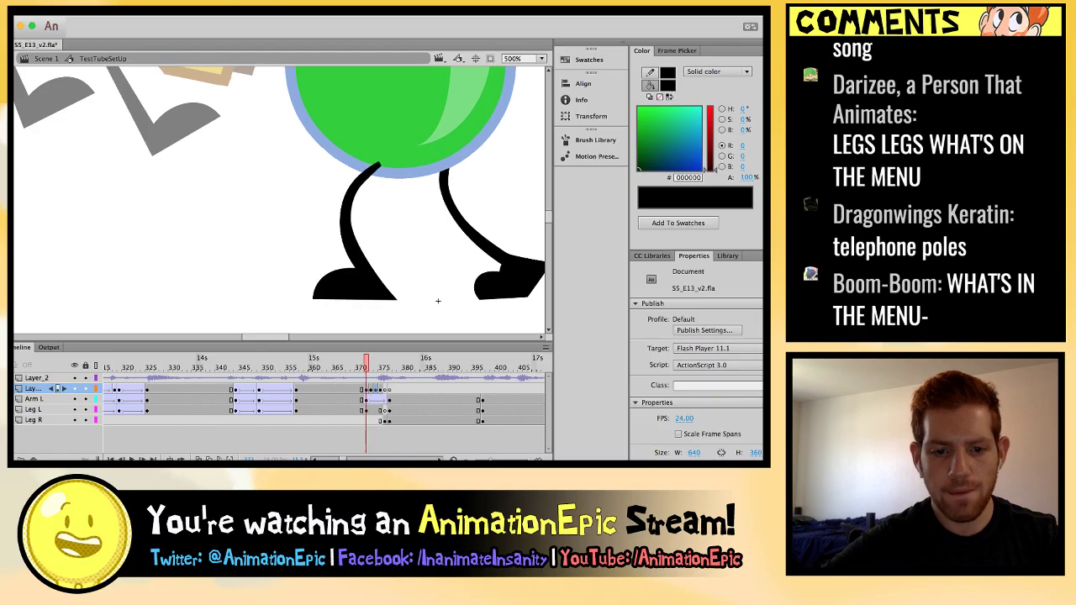
Insert a keyframe at frame 374 on Leg L, move that leg inward under the body and compare it with the preceding frame.
left_click(504, 281)
key("period")
key("period")
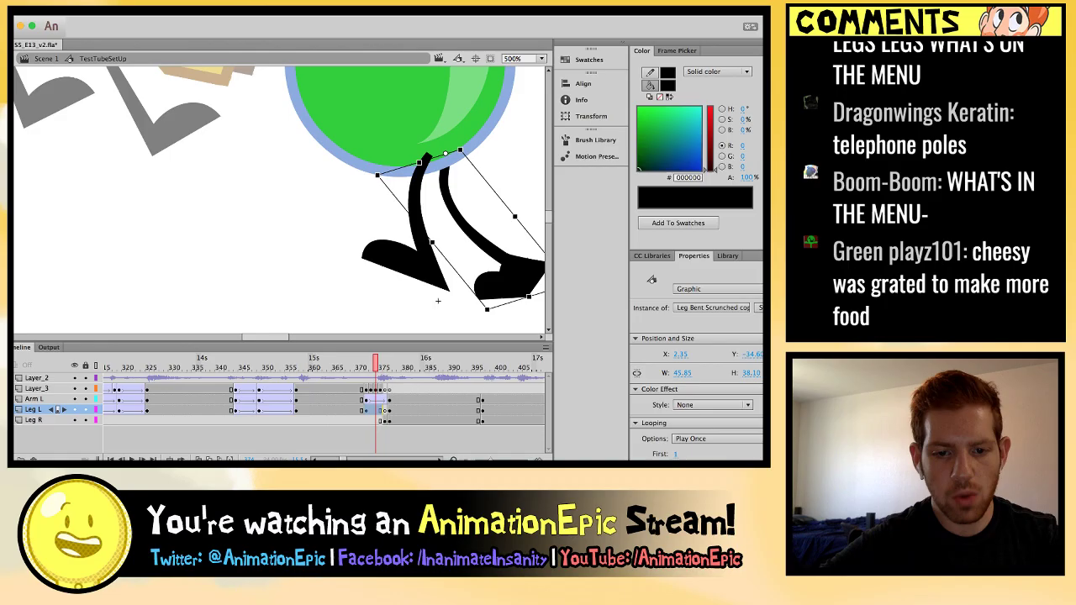
key("F6")
mouse_move(437, 300)
left_mouse_down()
mouse_move(424, 293)
mouse_move(439, 300)
left_mouse_up()
key("comma")
key("period")
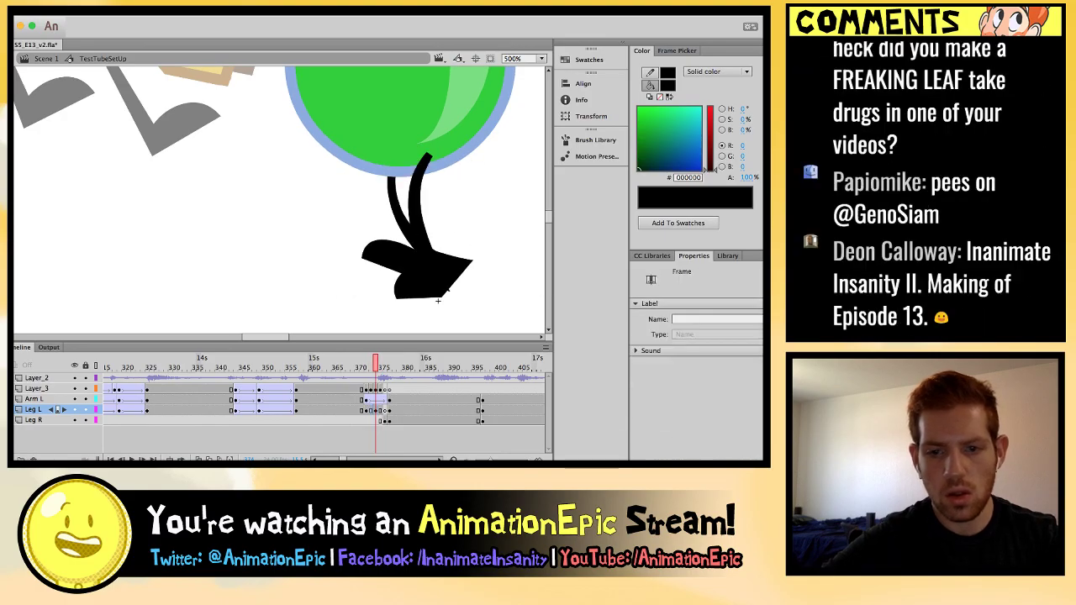
Step back and forth through frames 373 to 377 to compare the leg poses.
key("comma")
key("period")
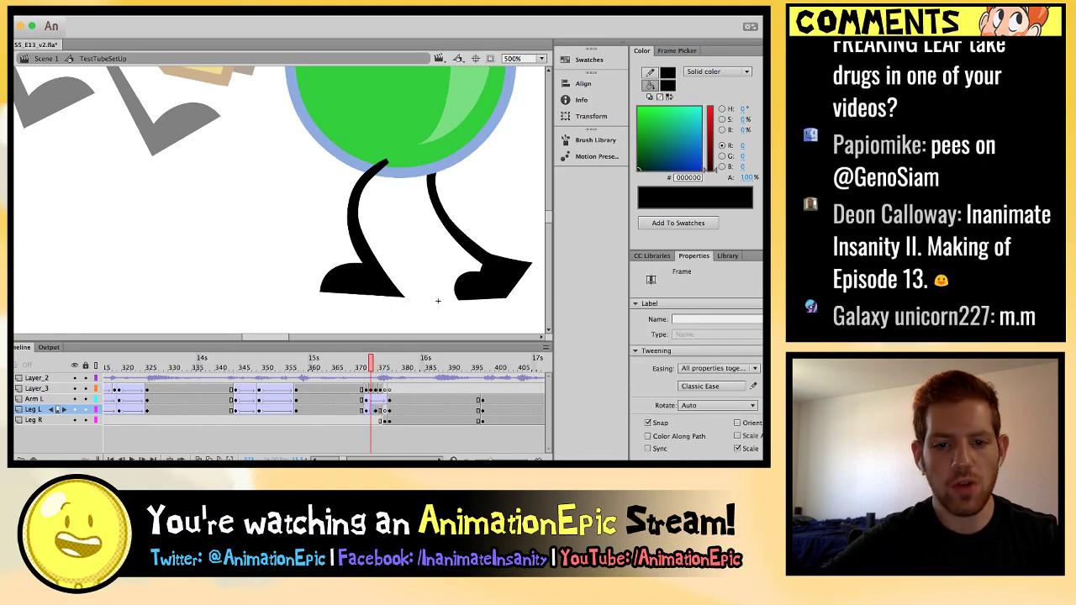
key("comma")
key("period")
key("period")
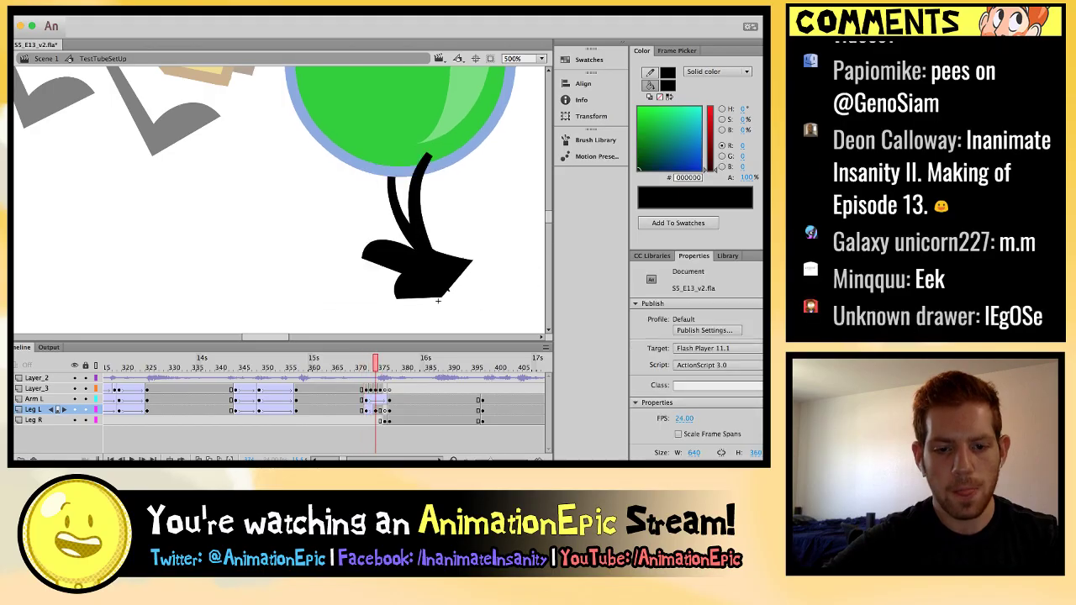
key("period")
key("period")
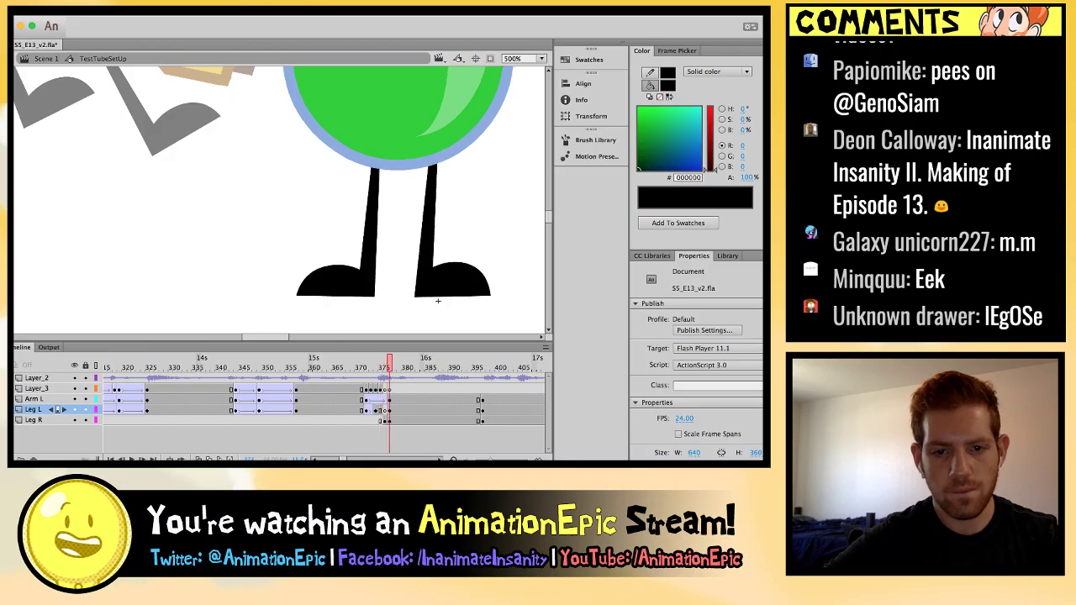
key("comma")
key("comma")
key("comma")
key("comma")
key("period")
key("period")
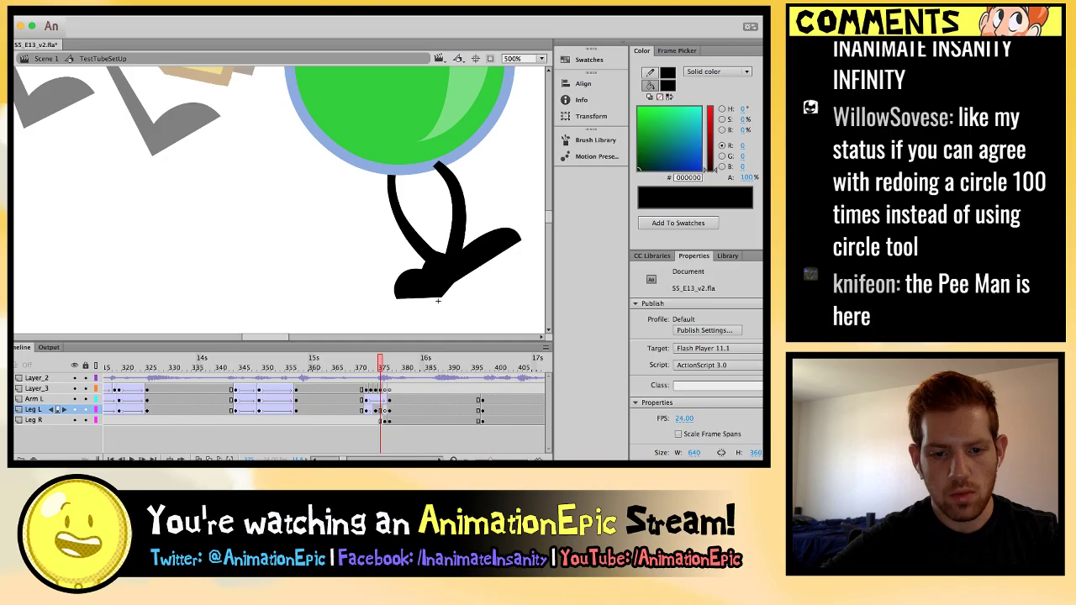
Insert a keyframe at frame 375 on Leg L, set the Leg Bent Scrunched copy under the body, flip it horizontally and compare neighbouring frames.
key("F6")
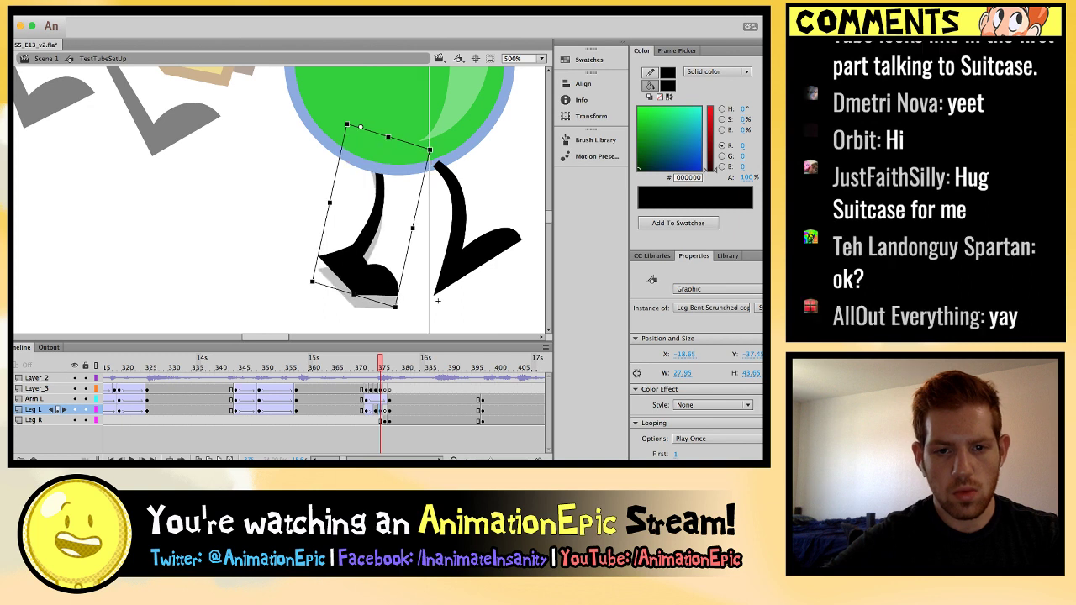
key("comma")
key("period")
key("comma")
key("period")
key("comma")
key("period")
key("comma")
key("period")
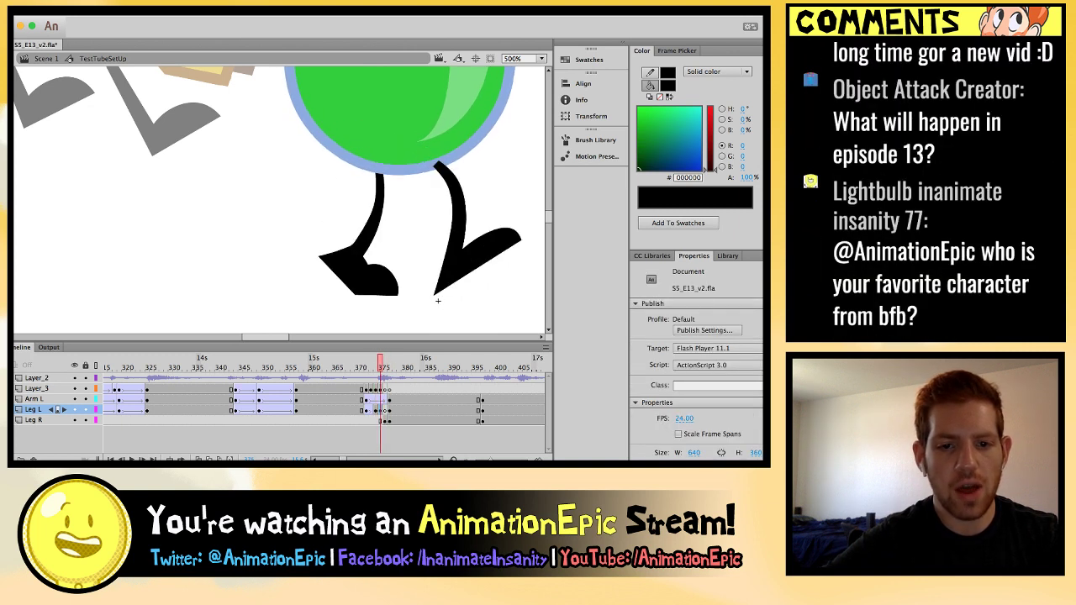
key("comma")
key("comma")
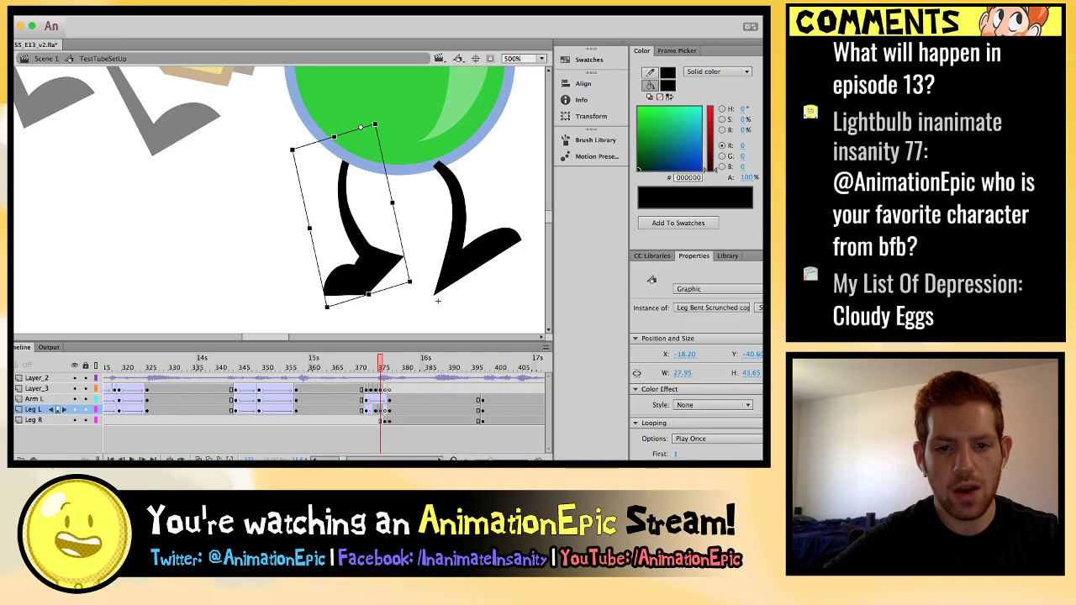
key("period")
key("comma")
key("period")
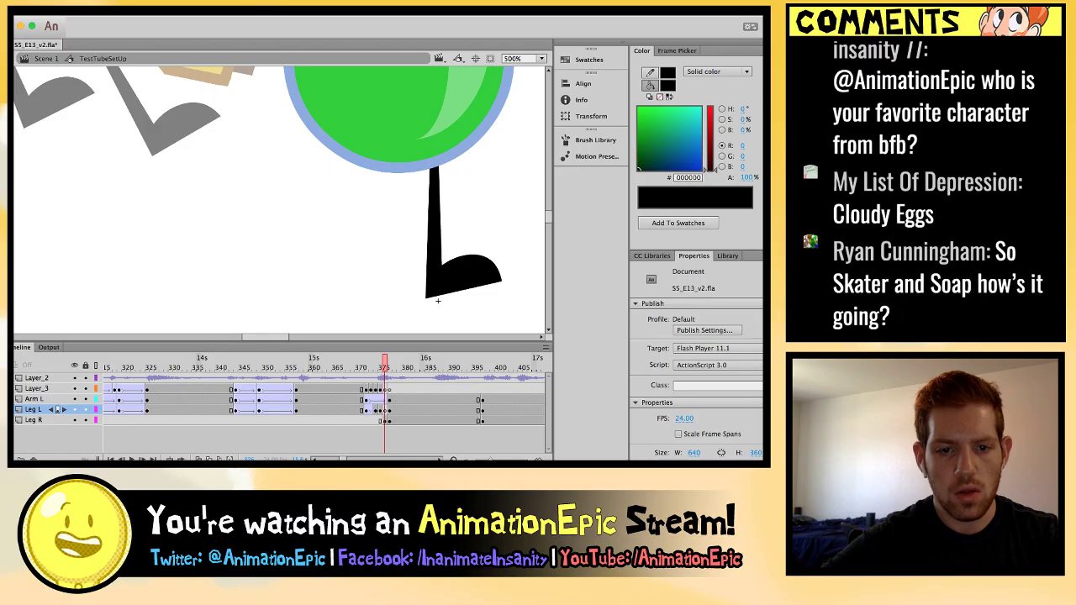
Copy frame 377's straight left leg into frame 376 on Leg L, swap it for Leg Bent Transition and shift it outward.
key("period")
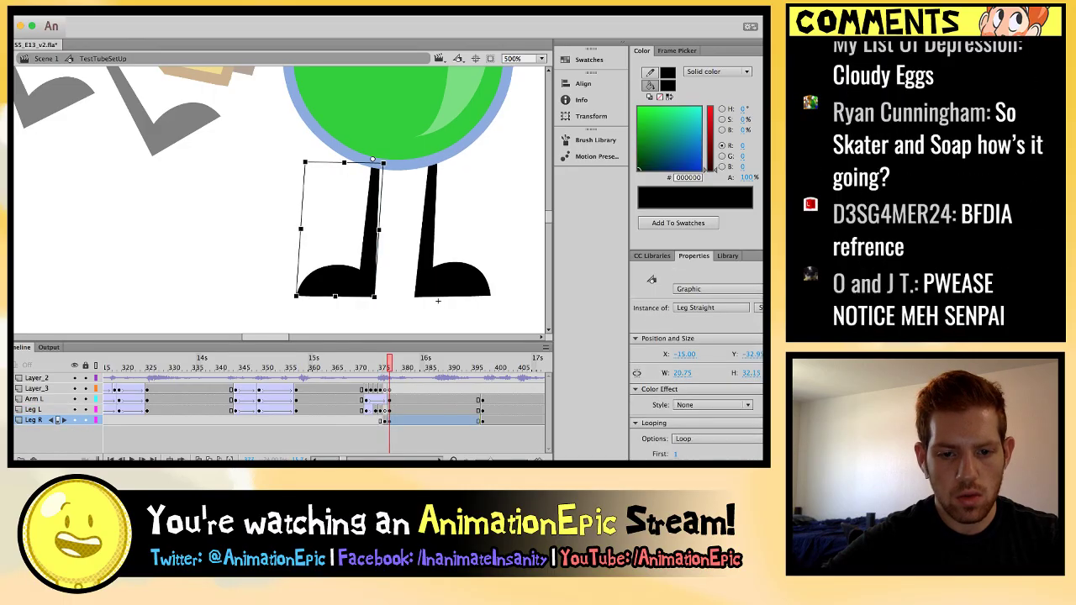
key("comma")
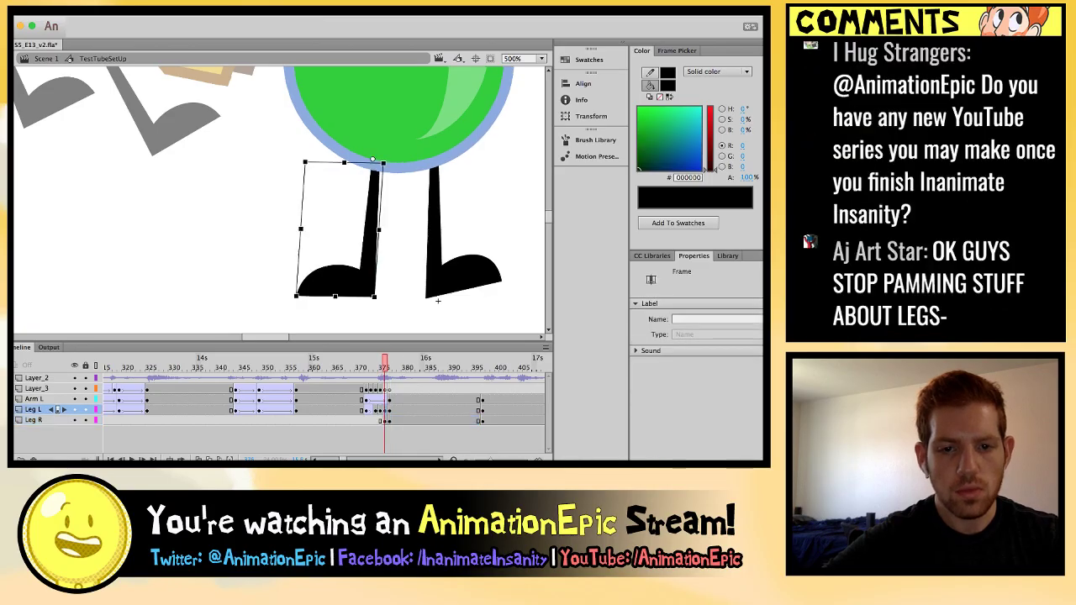
key("comma")
key("period")
key("comma")
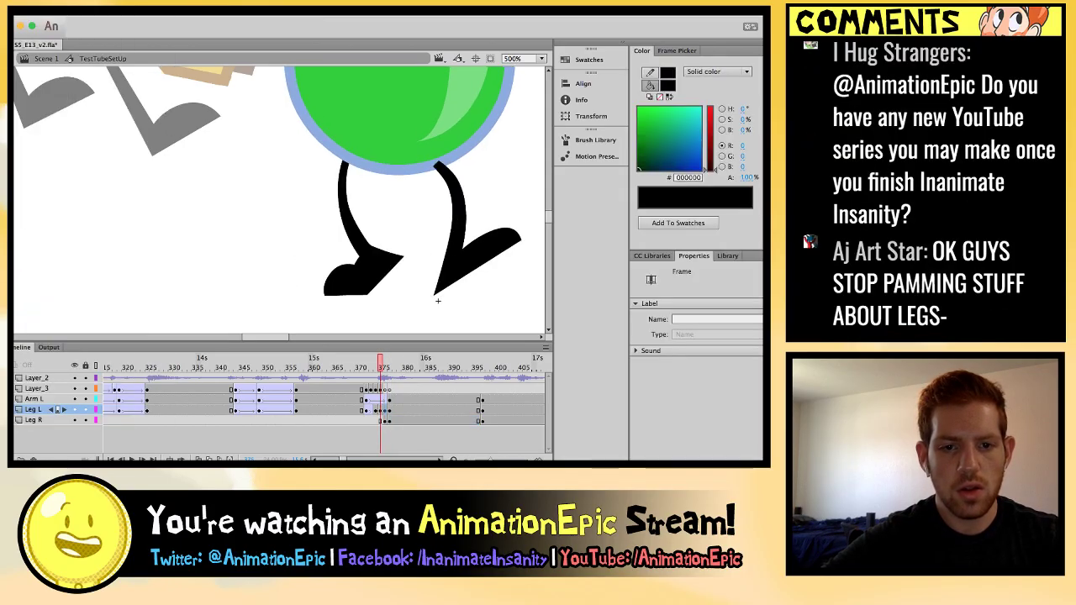
key("period")
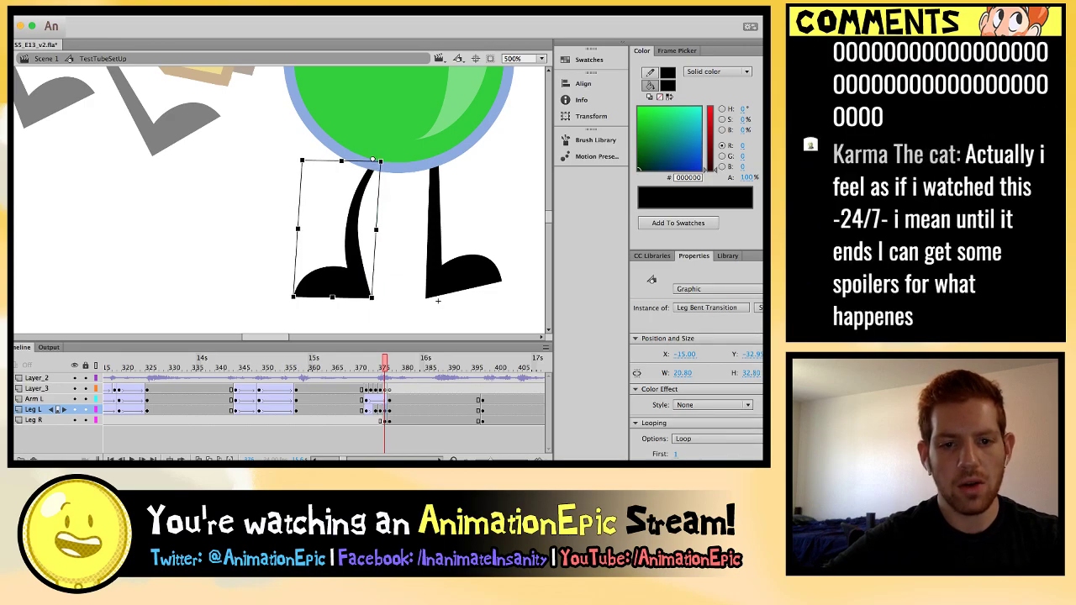
left_click(437, 301)
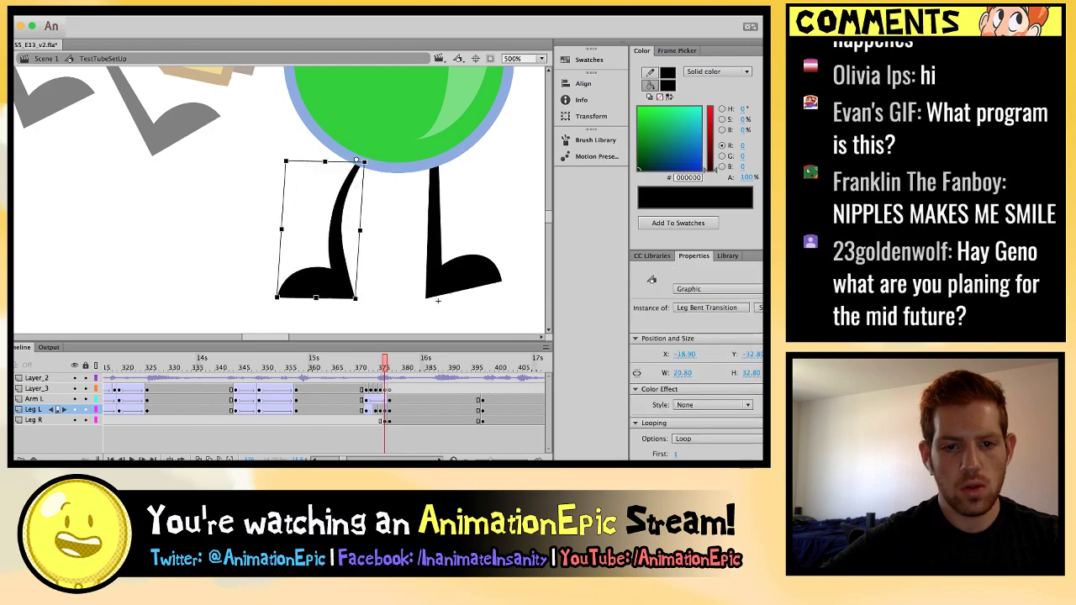
key("Return")
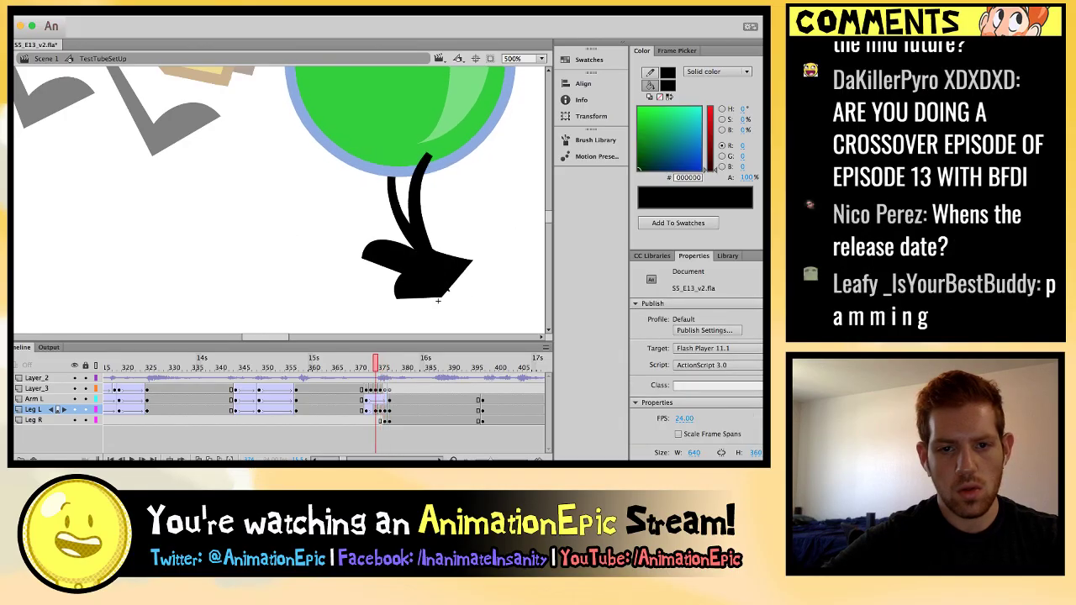
Key Test Tube's upper body at frame 374 on Arm L, tilt it toward Suitcase, nudge it up and play back the motion.
scroll(316, 226, "down", 5)
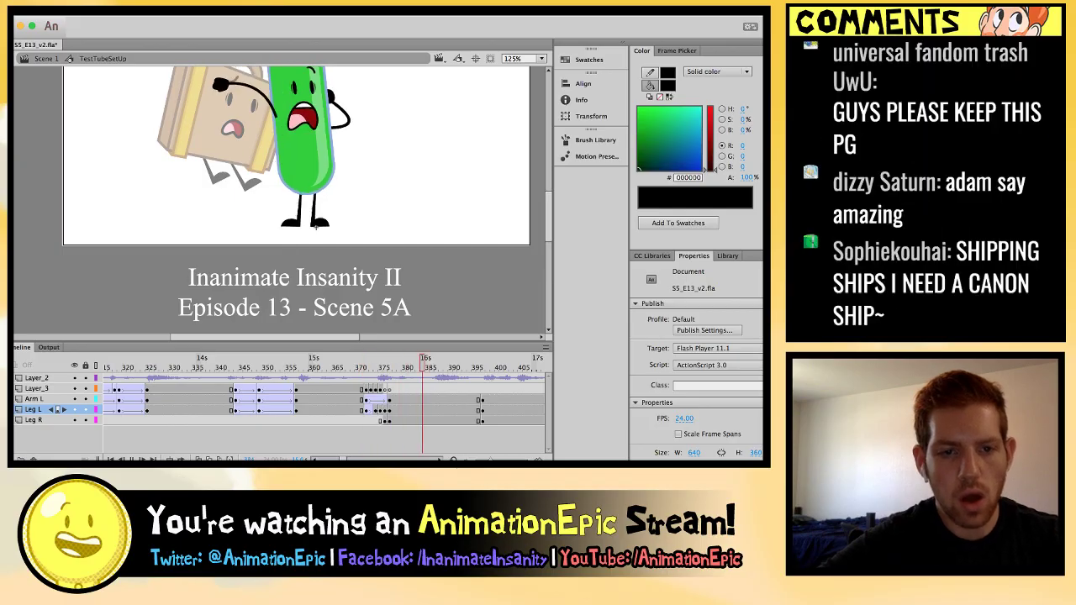
scroll(296, 185, "up", 2)
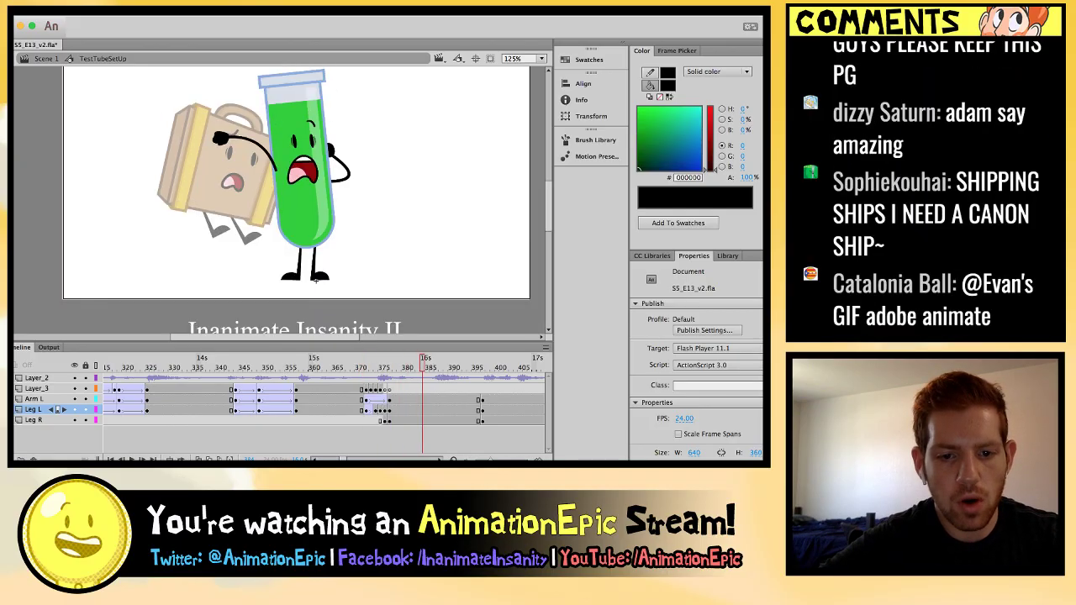
key("super+equal")
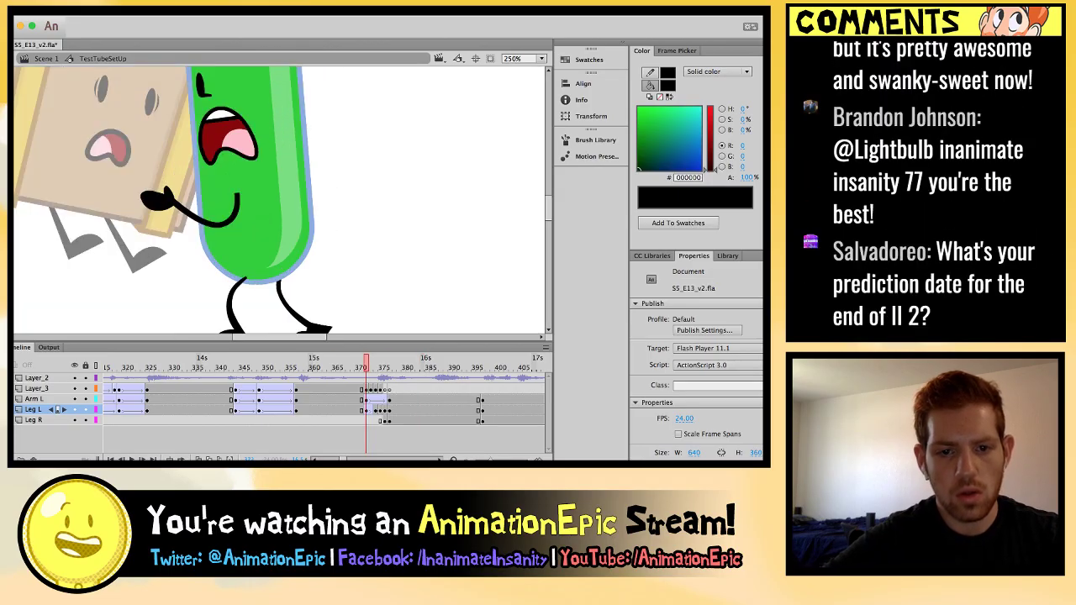
scroll(280, 199, "left", 3)
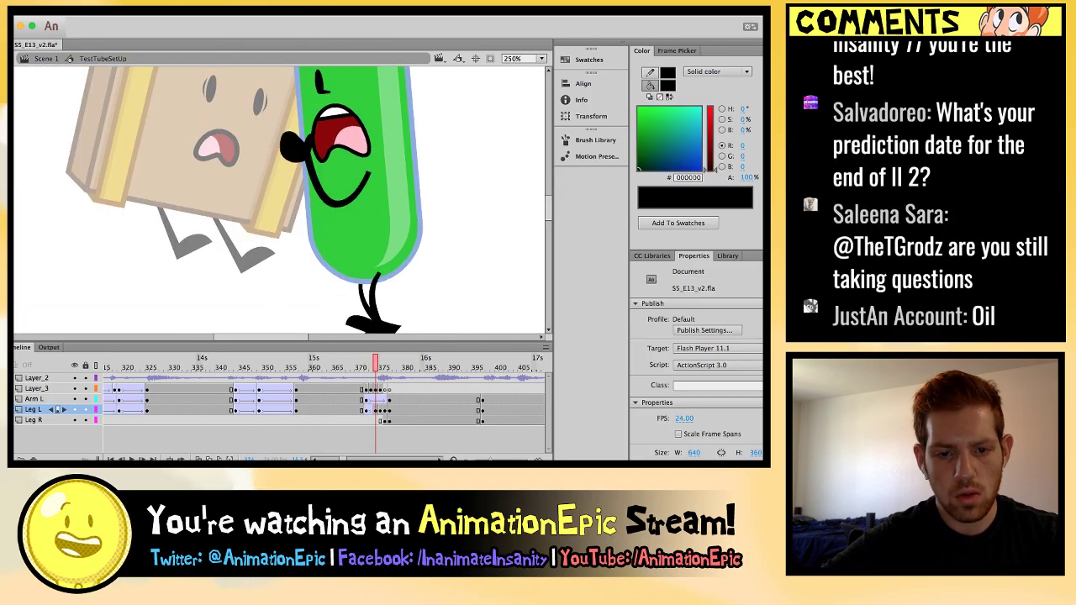
left_click(336, 252)
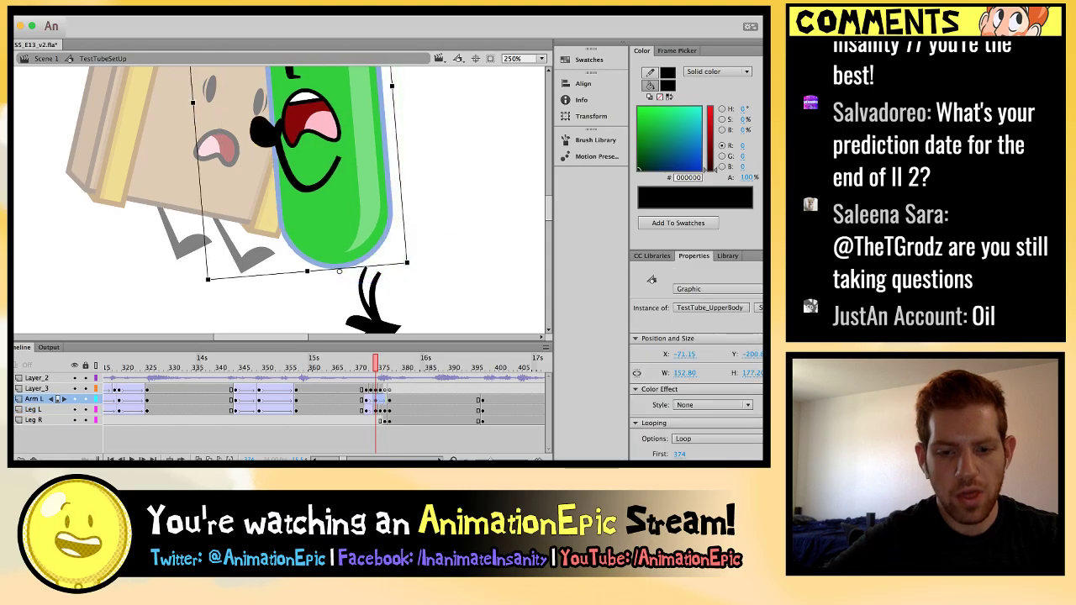
key("super+minus")
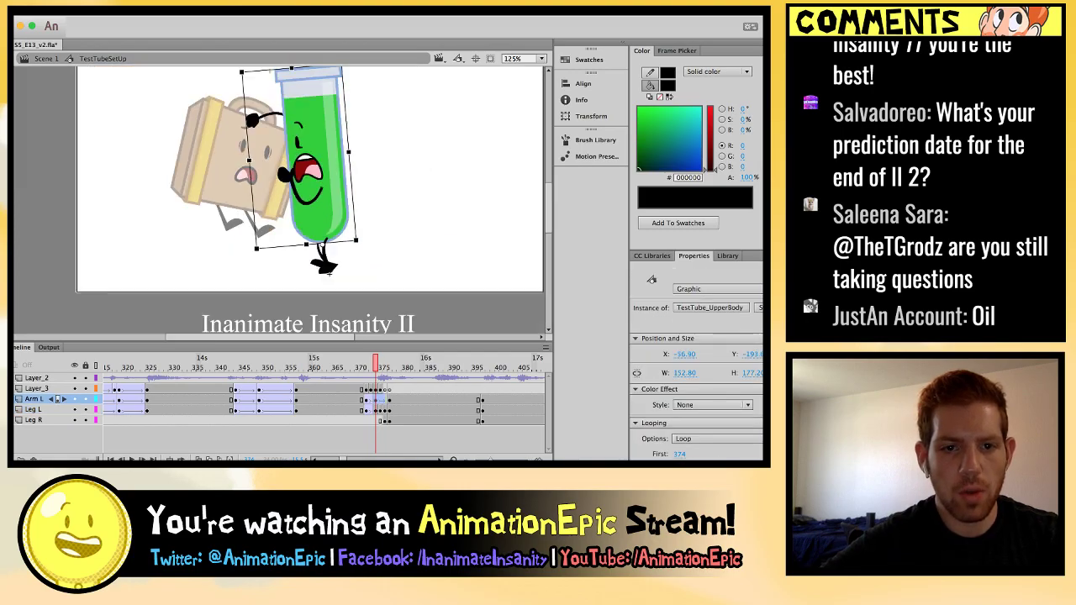
scroll(309, 199, "up", 3)
left_click_drag(242, 153, 230, 162)
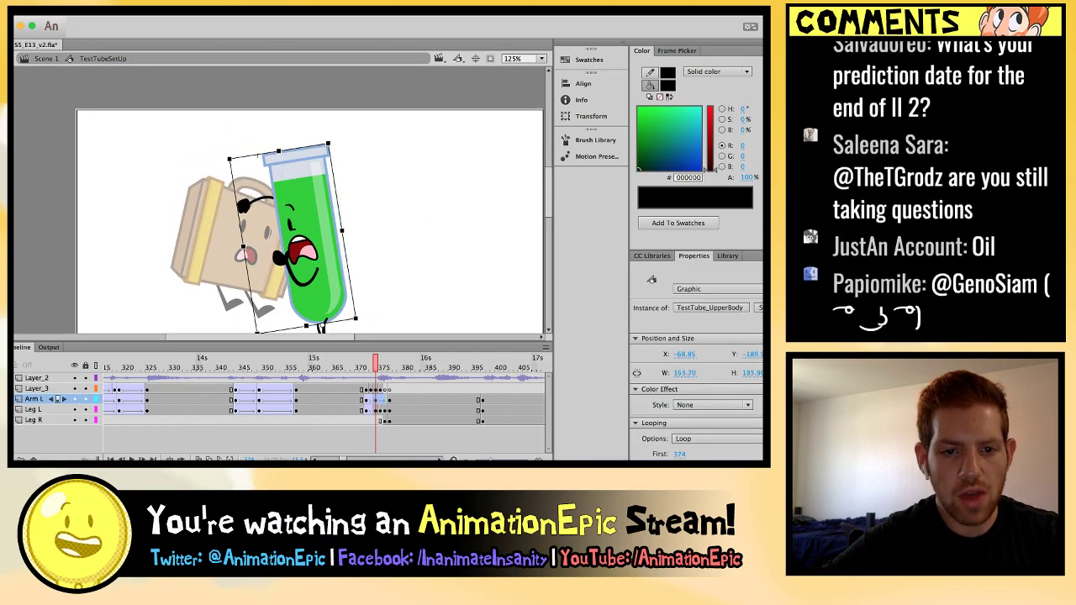
scroll(252, 168, "down", 3)
key("Up")
key("Up")
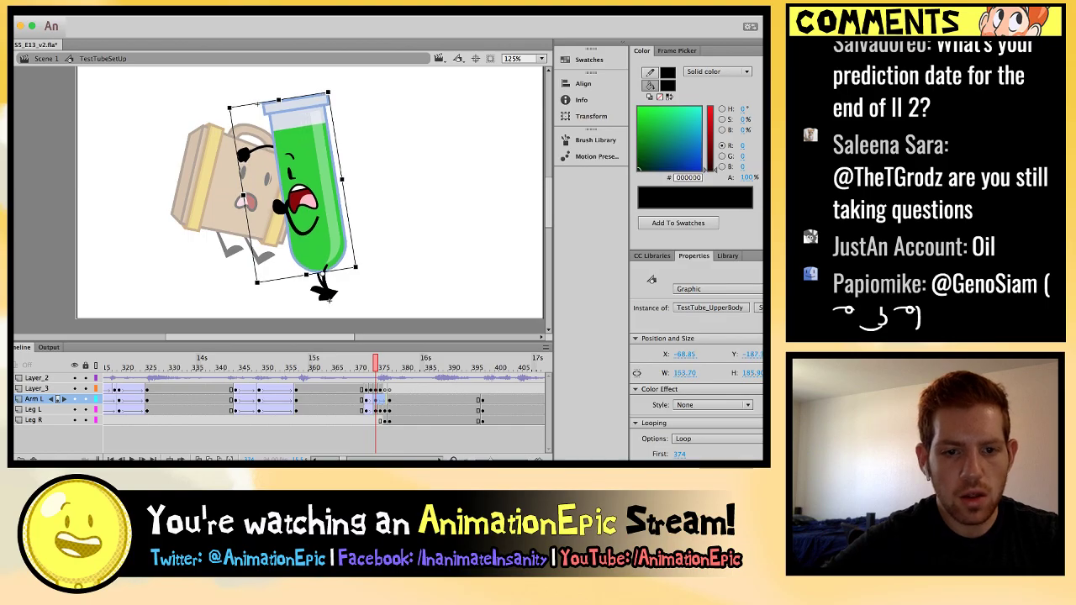
key("Return")
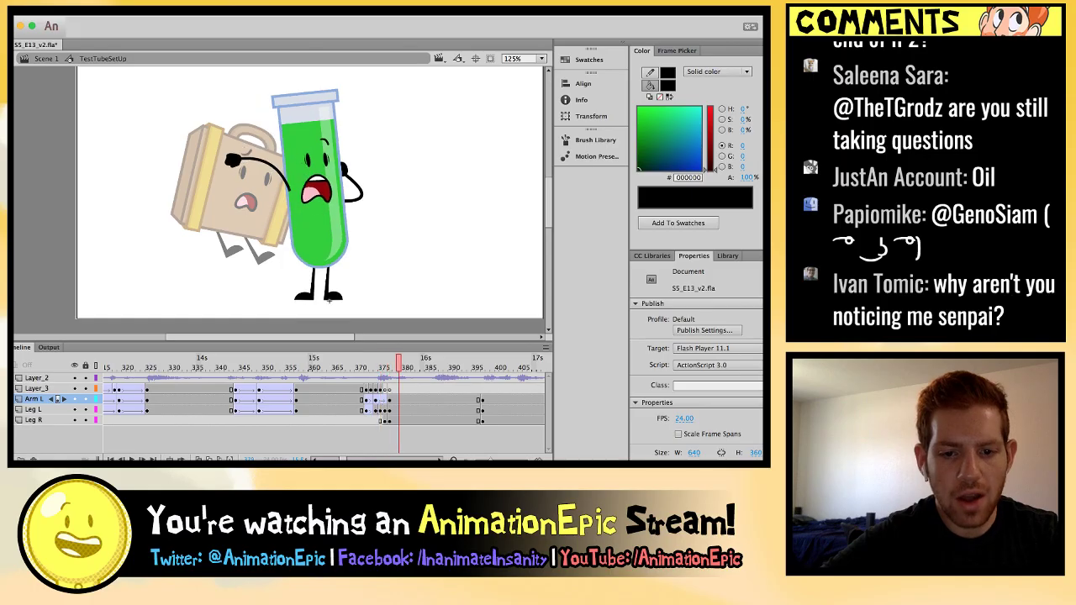
Insert a keyframe at frame 384 on Arm L, rotate the upper body slightly more upright, and classic-tween it from frame 377.
key("Return")
key("F6")
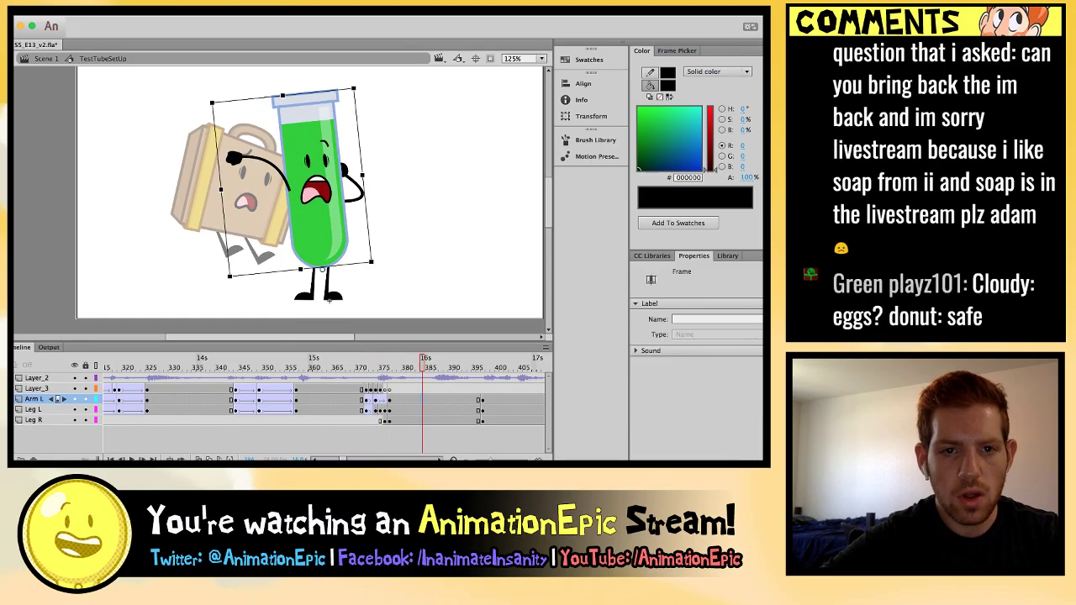
left_click_drag(210, 100, 217, 96)
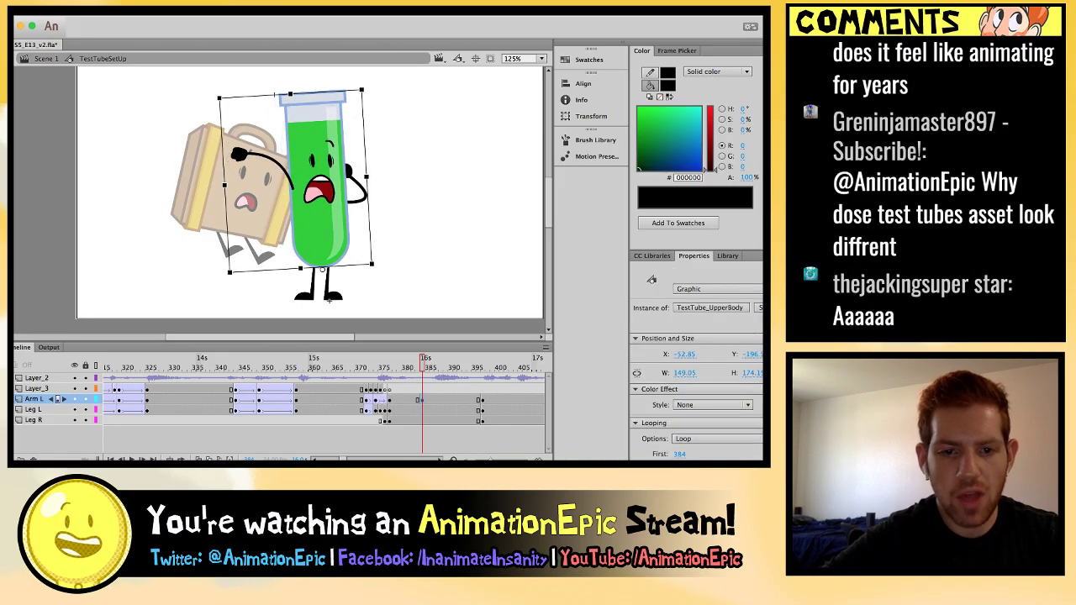
key("comma")
key("comma")
key("comma")
key("comma")
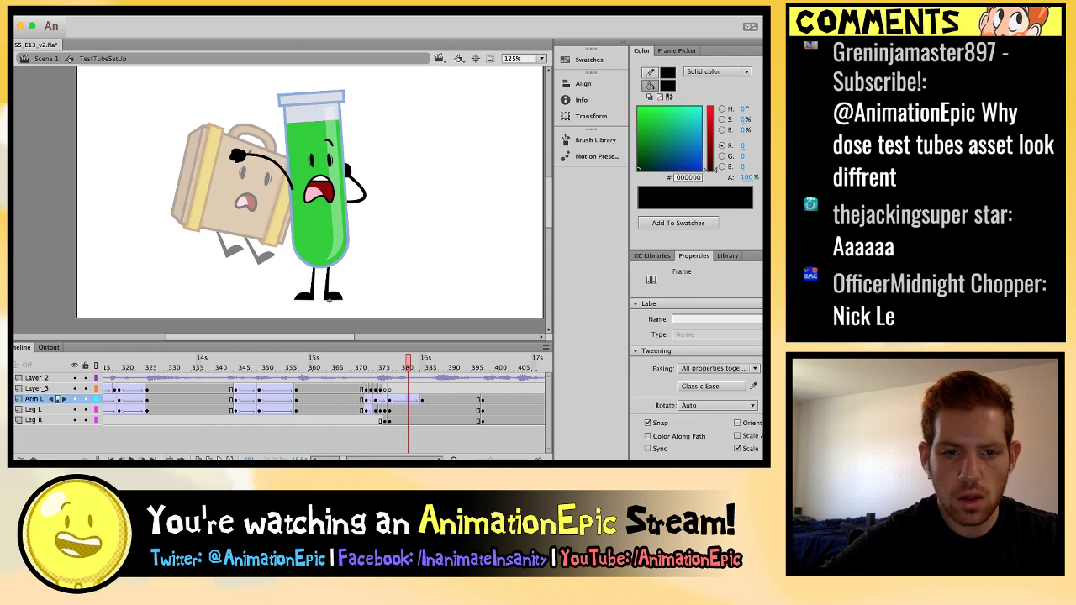
Scrub and play back Test Tube's turn from about frame 368 to check the body tween and leg poses.
key("comma")
key("comma")
key("comma")
key("comma")
key("comma")
key("comma")
key("comma")
key("comma")
key("period")
key("period")
key("period")
key("period")
key("period")
key("period")
key("period")
key("period")
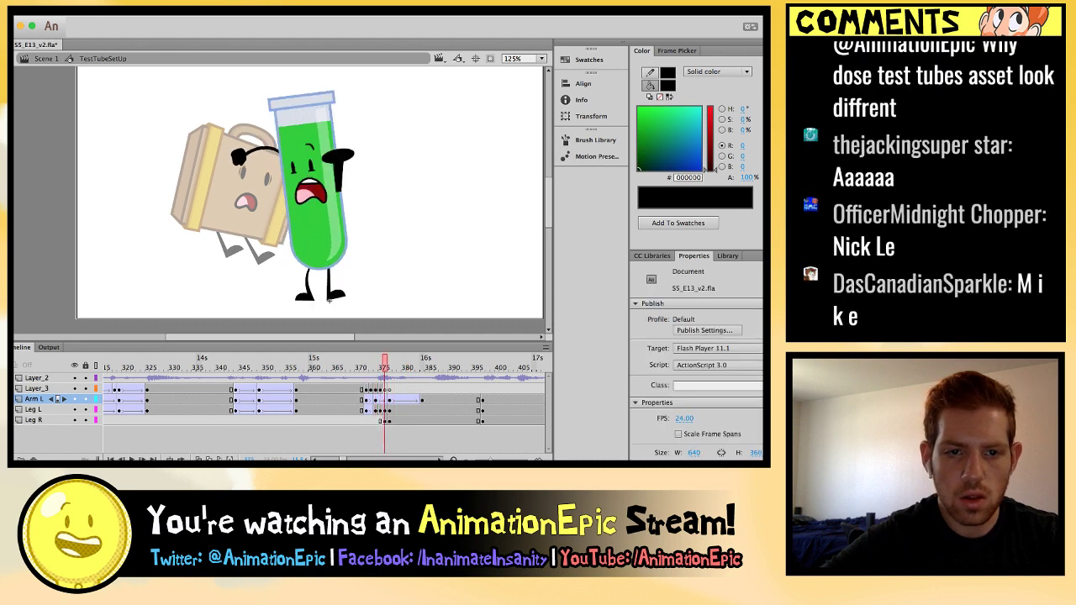
key("comma")
key("comma")
key("comma")
key("comma")
key("comma")
key("comma")
key("comma")
key("comma")
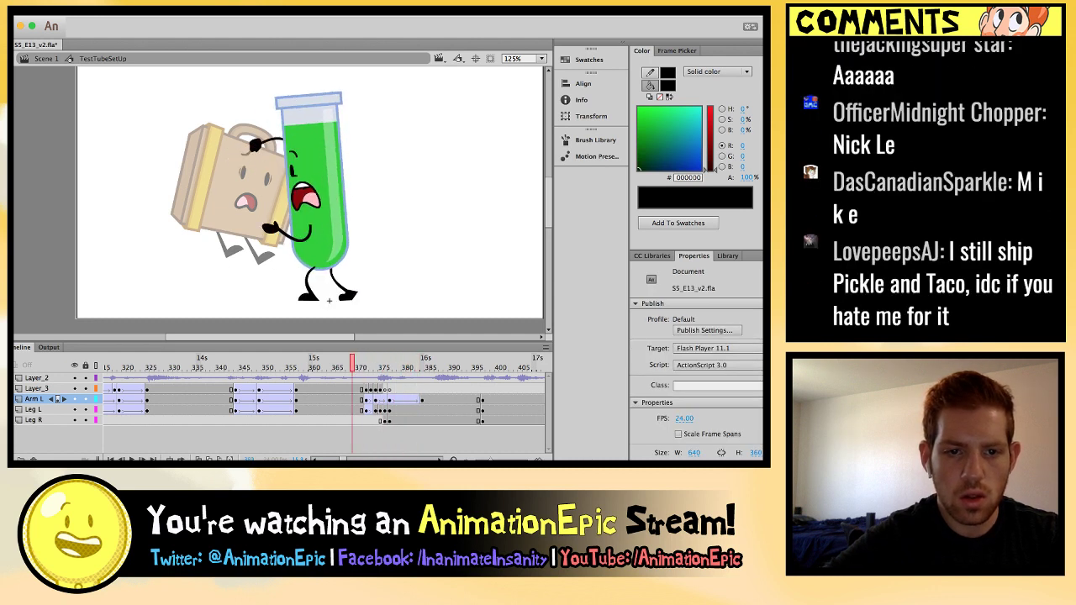
key("Return")
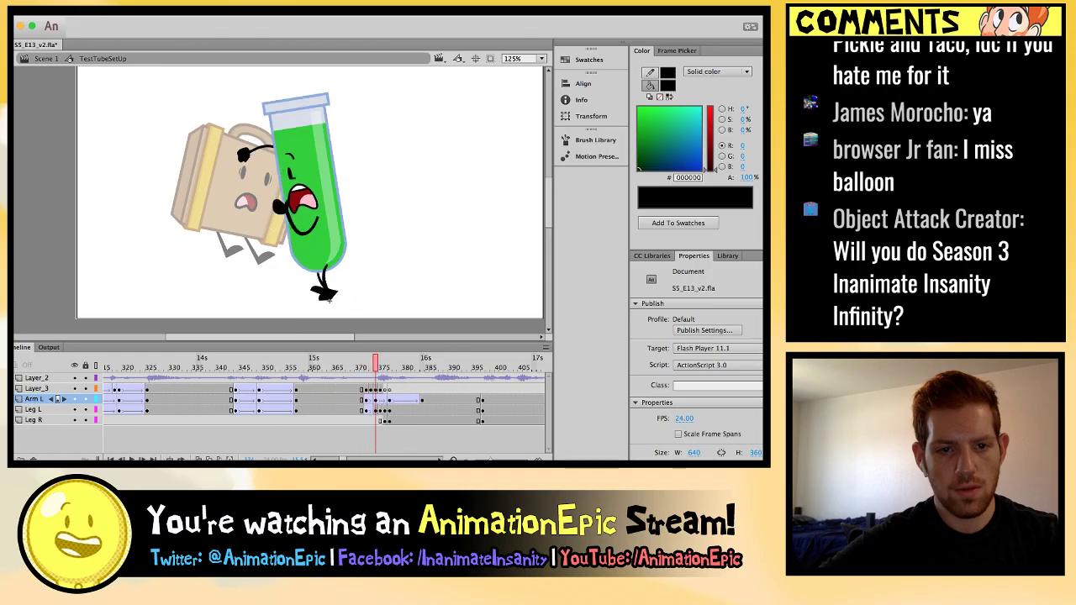
key("Return")
key("Return")
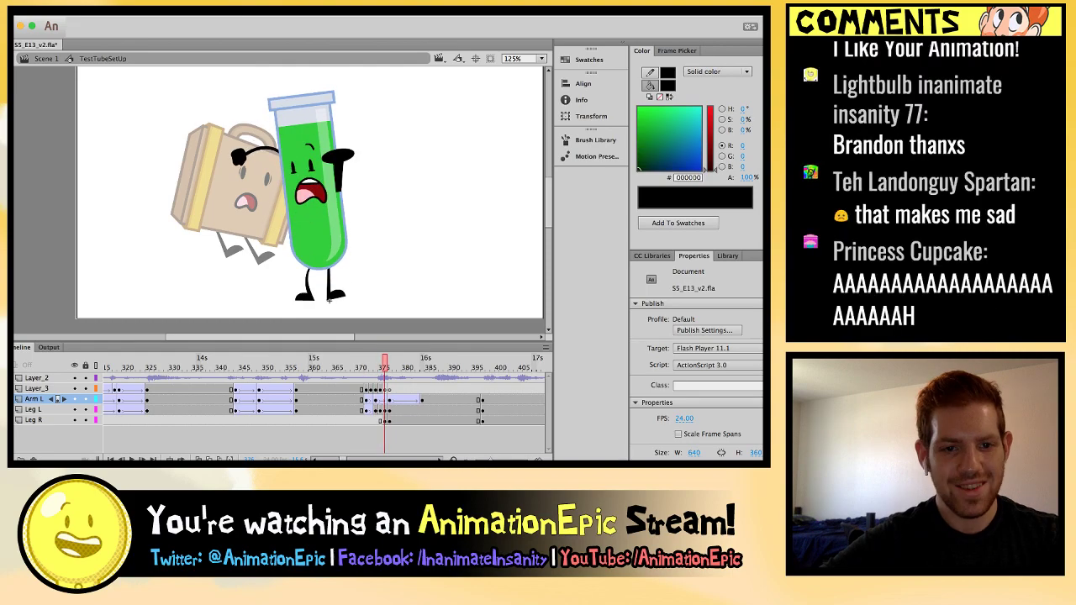
key("Return")
Review the body settling between frames 377 and 384 up close, and replay the turn with the whole character in view.
key("super+equal")
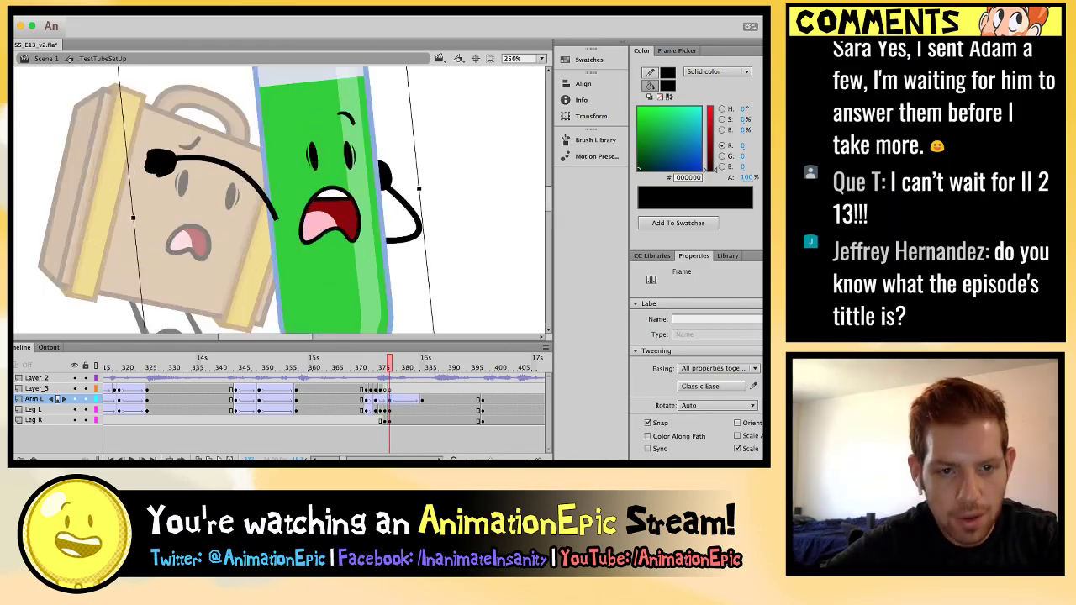
scroll(355, 306, "down", 3)
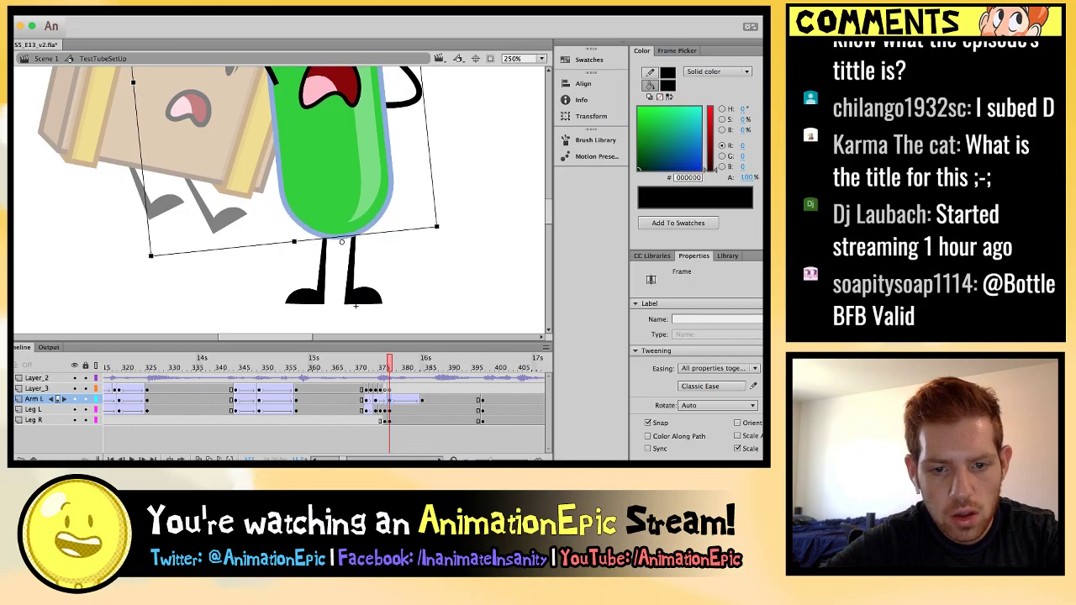
key("Return")
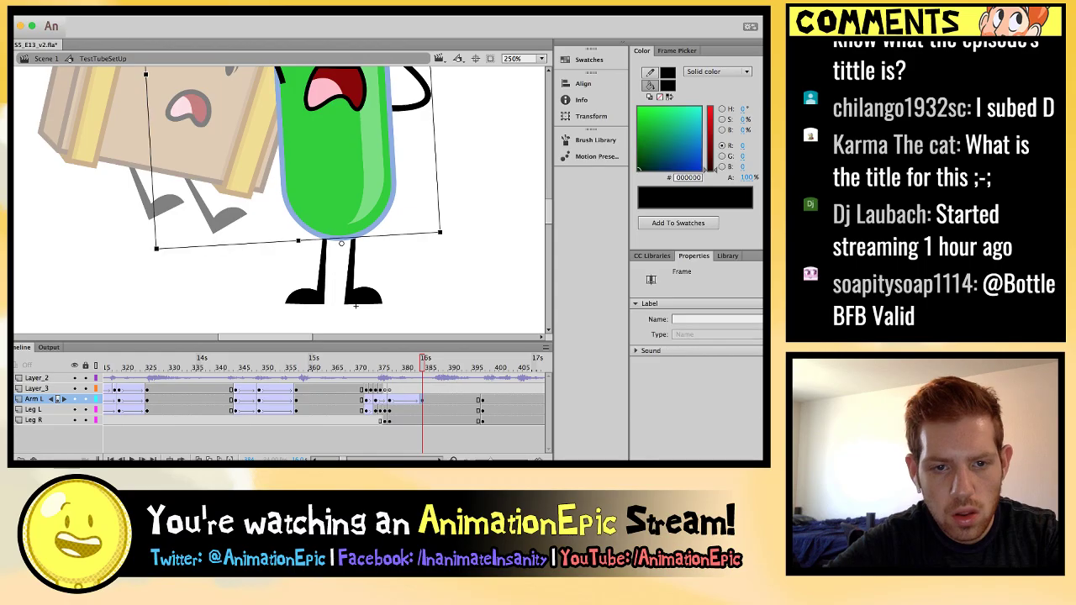
left_click(354, 306)
key("super+2")
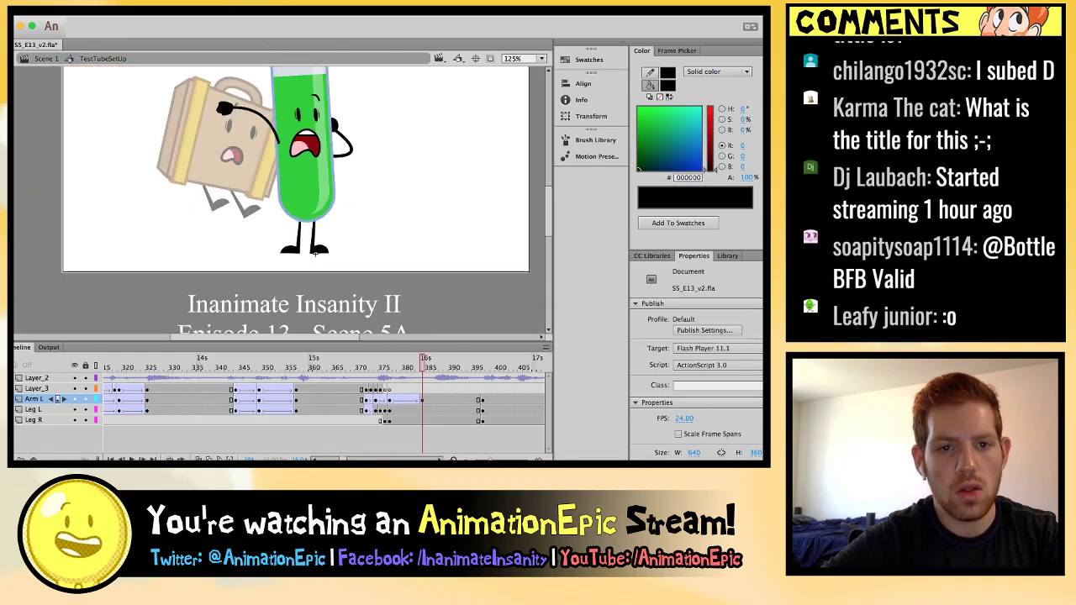
key("comma")
key("comma")
key("comma")
key("comma")
key("comma")
key("comma")
key("comma")
key("comma")
key("comma")
key("comma")
key("Return")
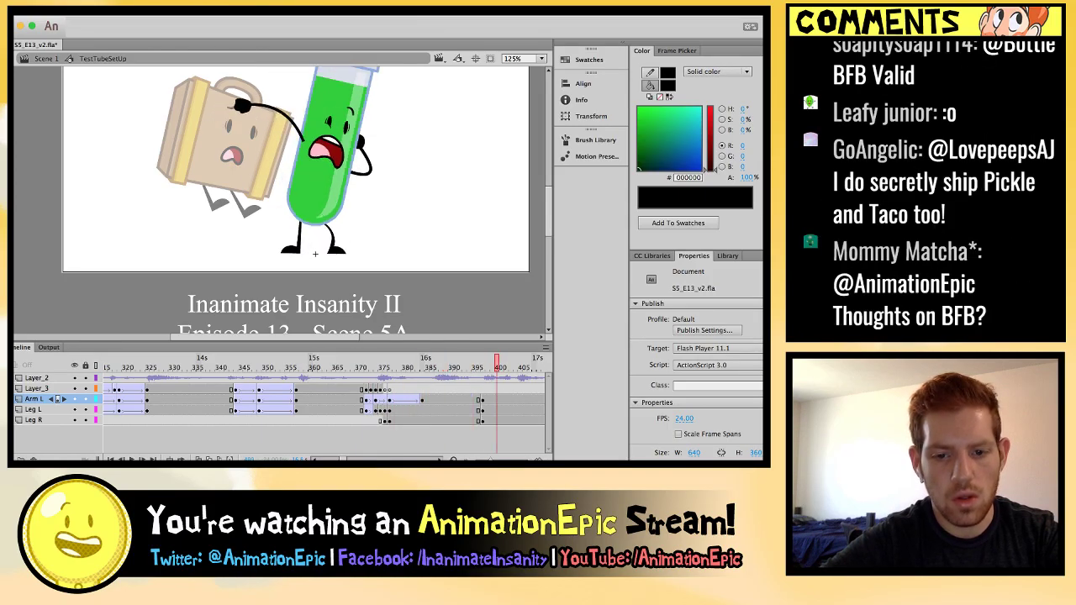
Key Arm L, Leg L and Leg R at frame 391 and classic-tween all three layers to frame 397.
key("Return")
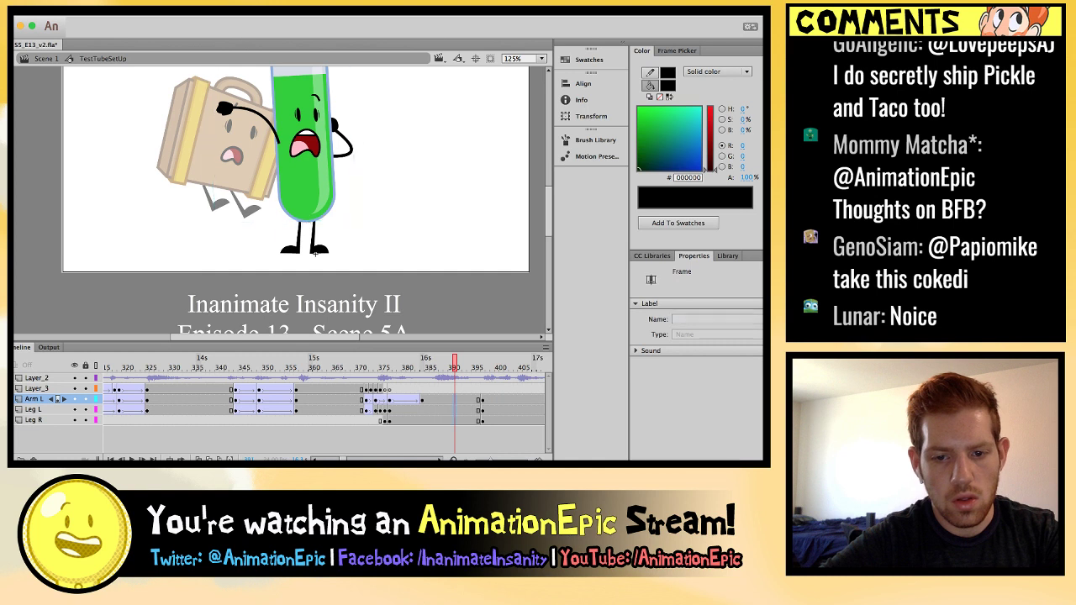
key("period")
key("period")
key("period")
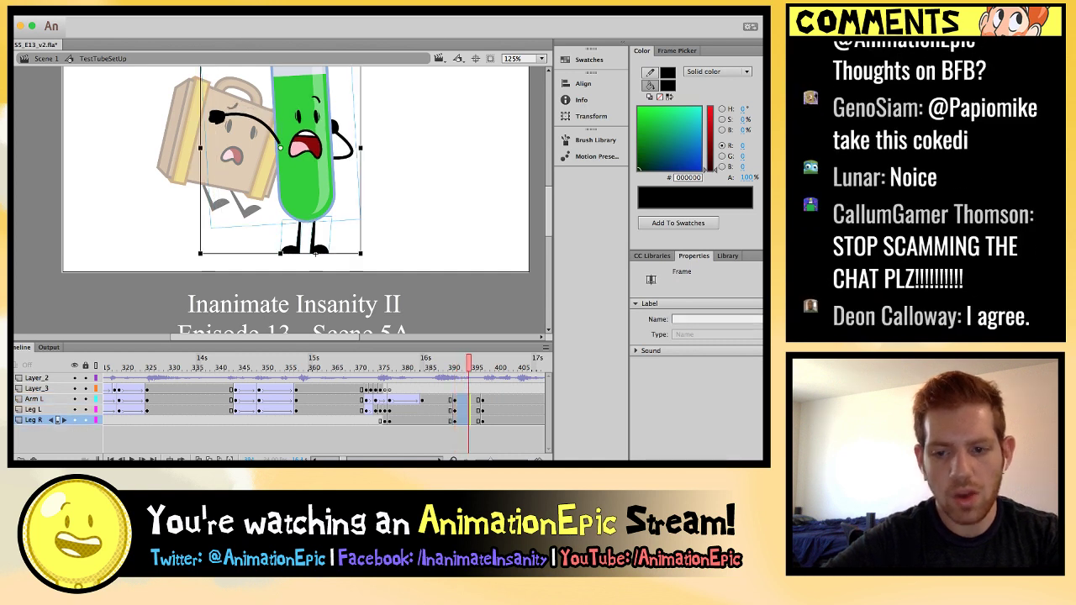
key("ctrl+shift+t")
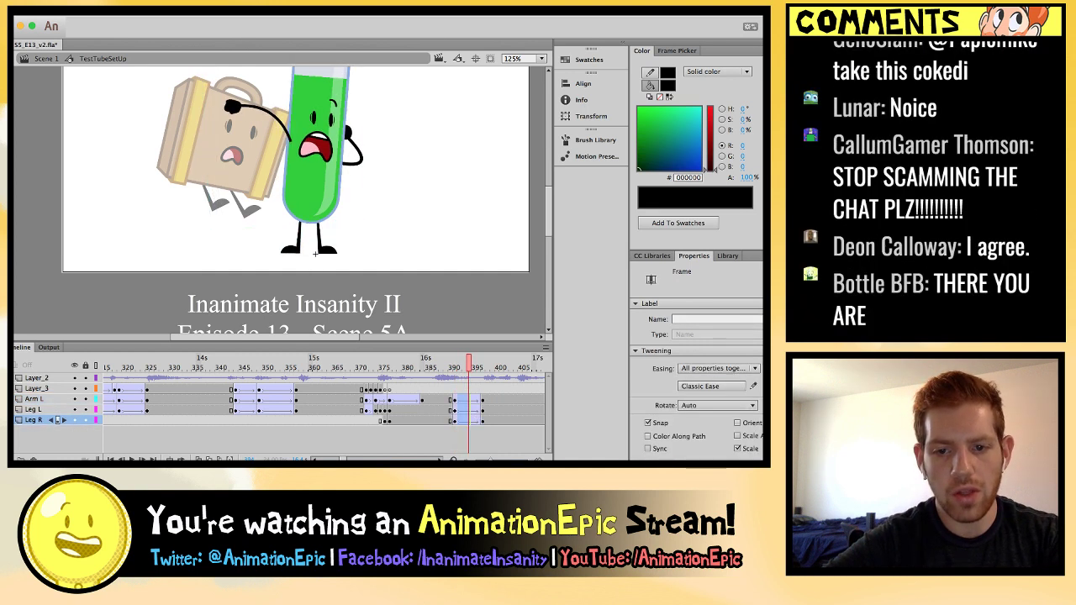
key("Return")
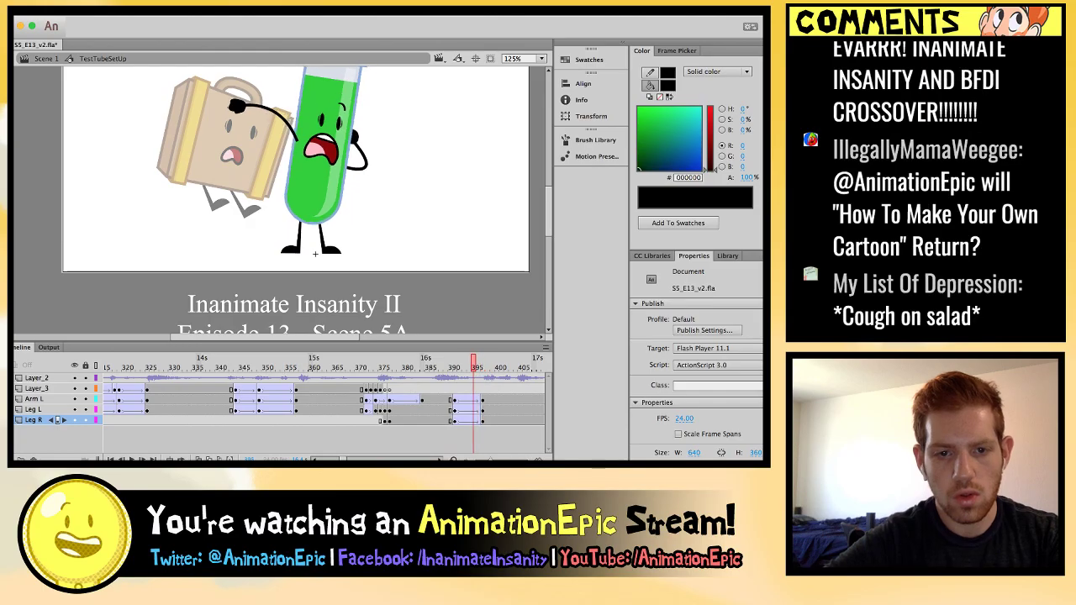
Insert a keyframe for the straight leg at frame 396 on Leg L and check the tween leading into it.
key("super+equal")
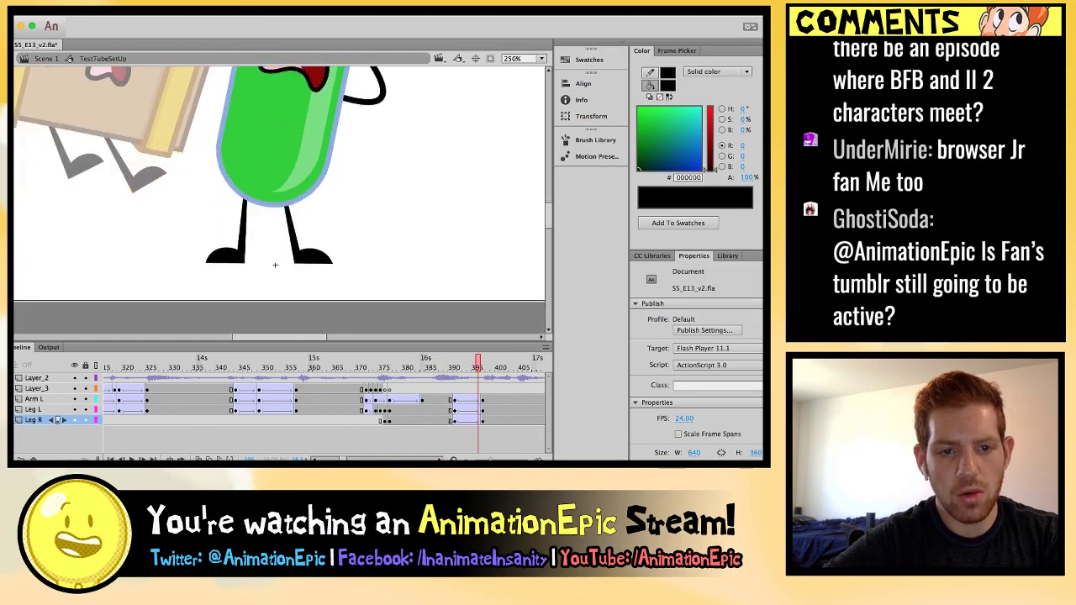
scroll(277, 202, "down", 2)
left_click(305, 231)
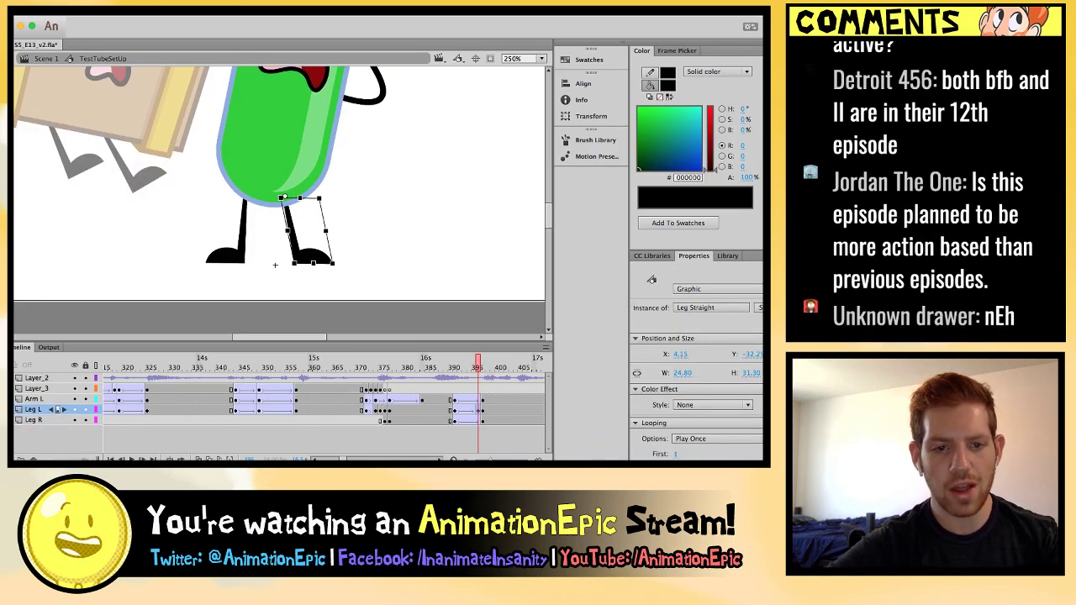
left_click(275, 265)
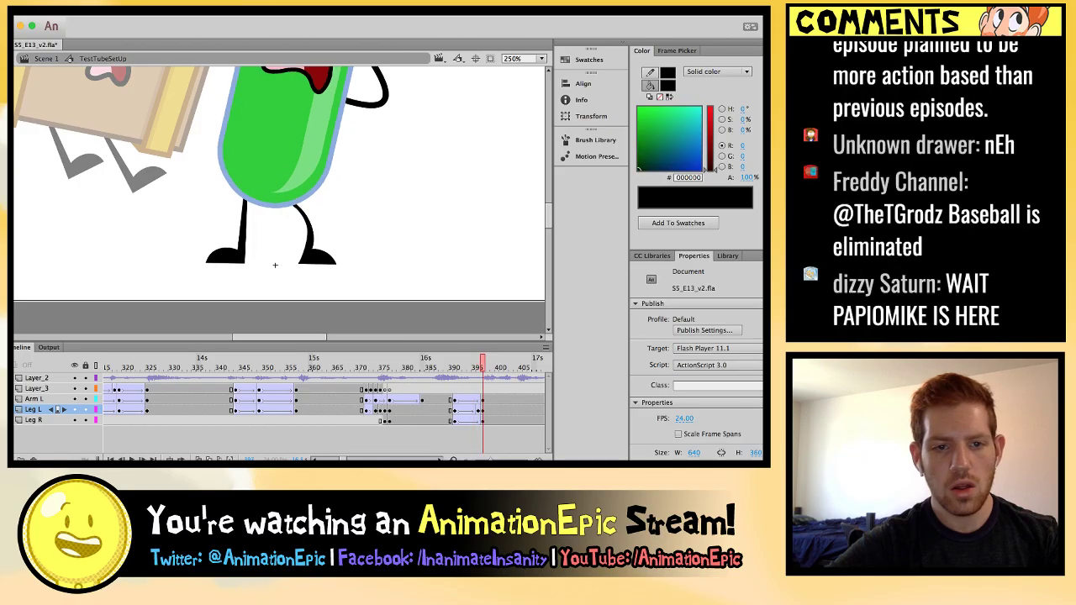
key("comma")
key("comma")
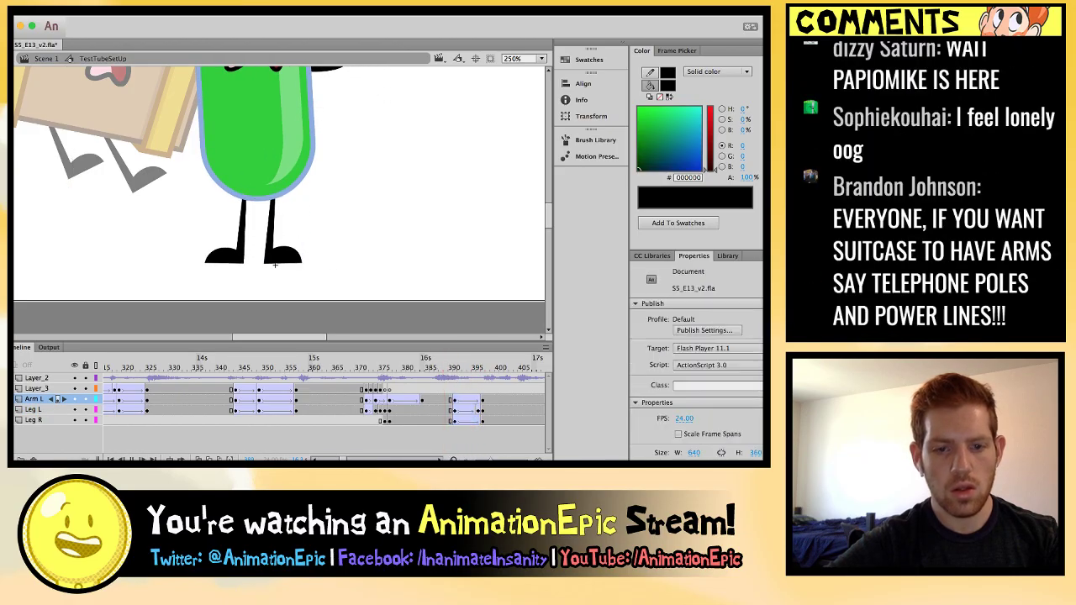
key("period")
key("comma")
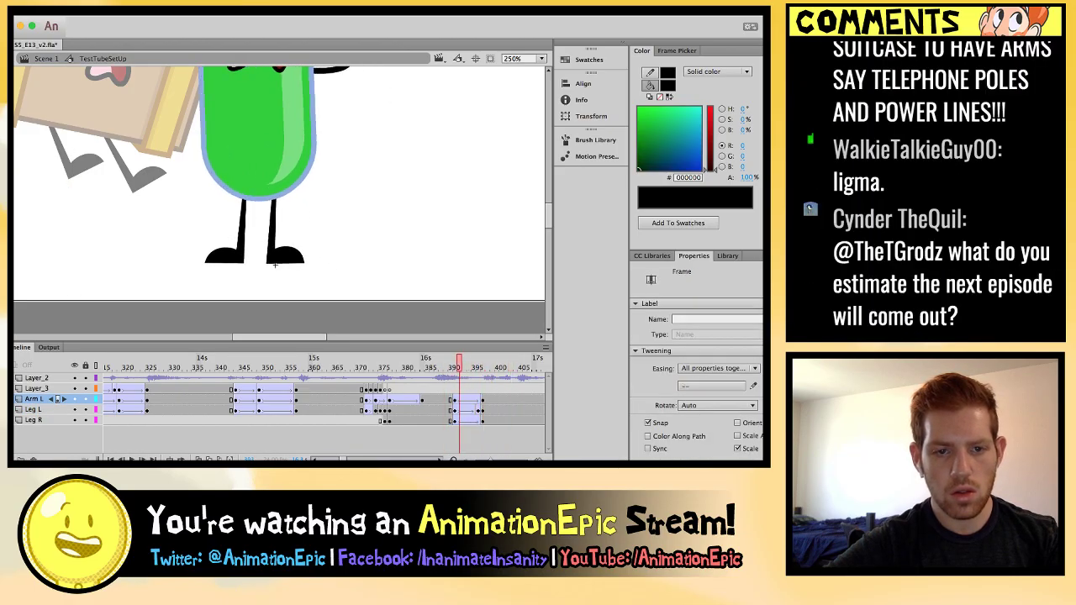
At frame 397, angle Test Tube's straight leg on Leg R outward, toward Suitcase.
key("period")
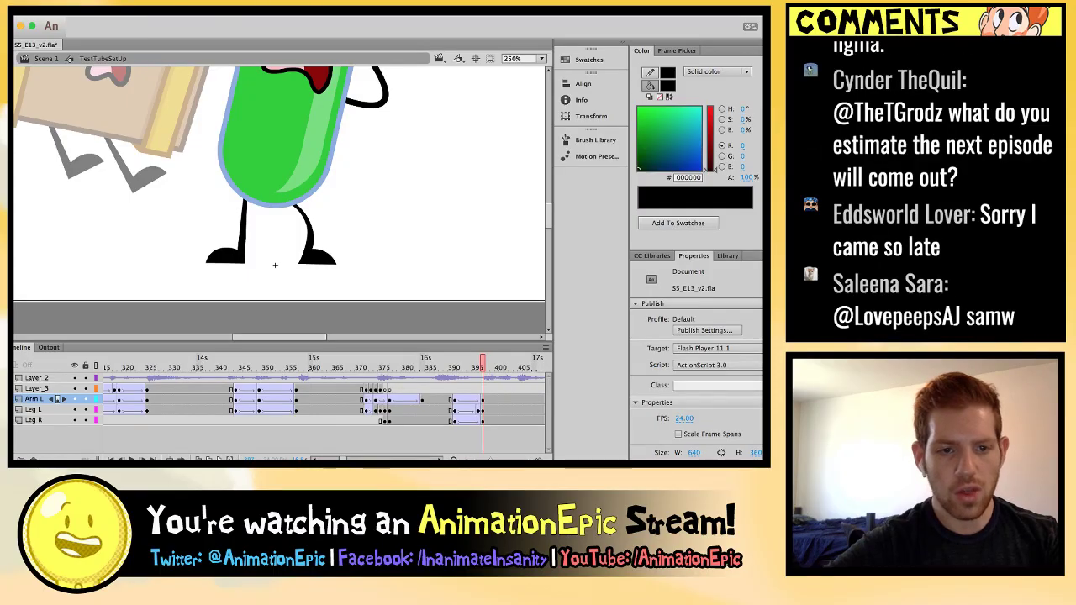
left_click(225, 244)
key("Return")
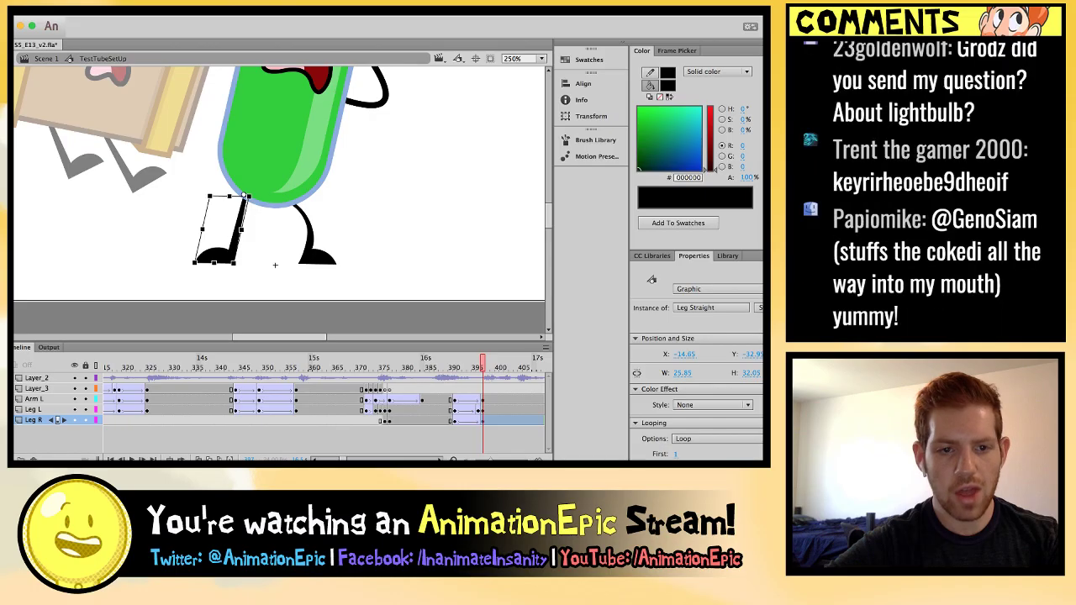
Key Leg L at frame 402, shift the bent leg's foot slightly outward, classic-tween it from frame 397 and play it back.
key("period")
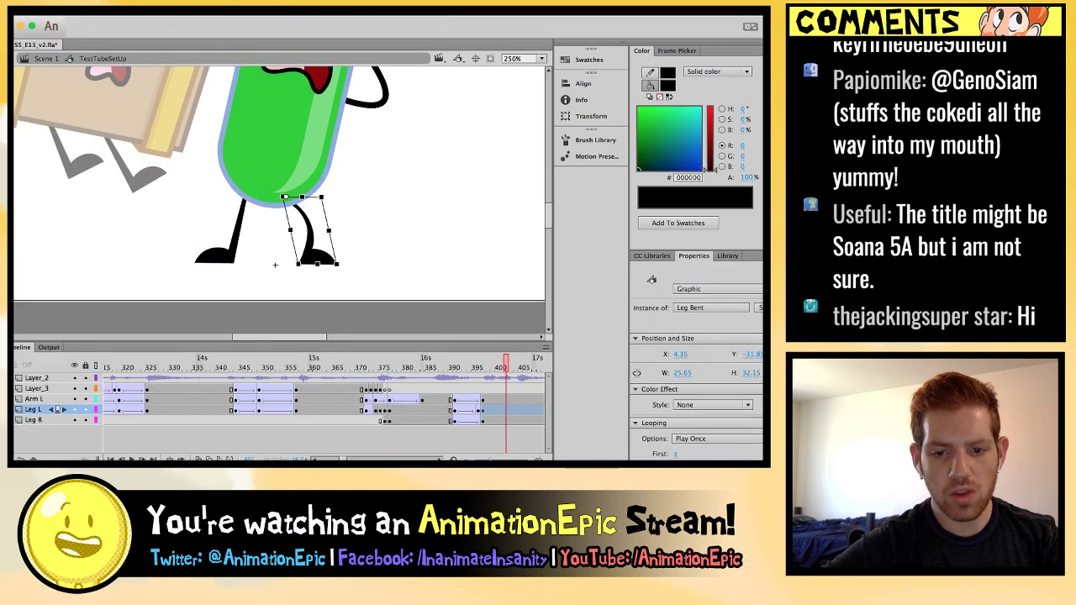
key("F6")
key("F6")
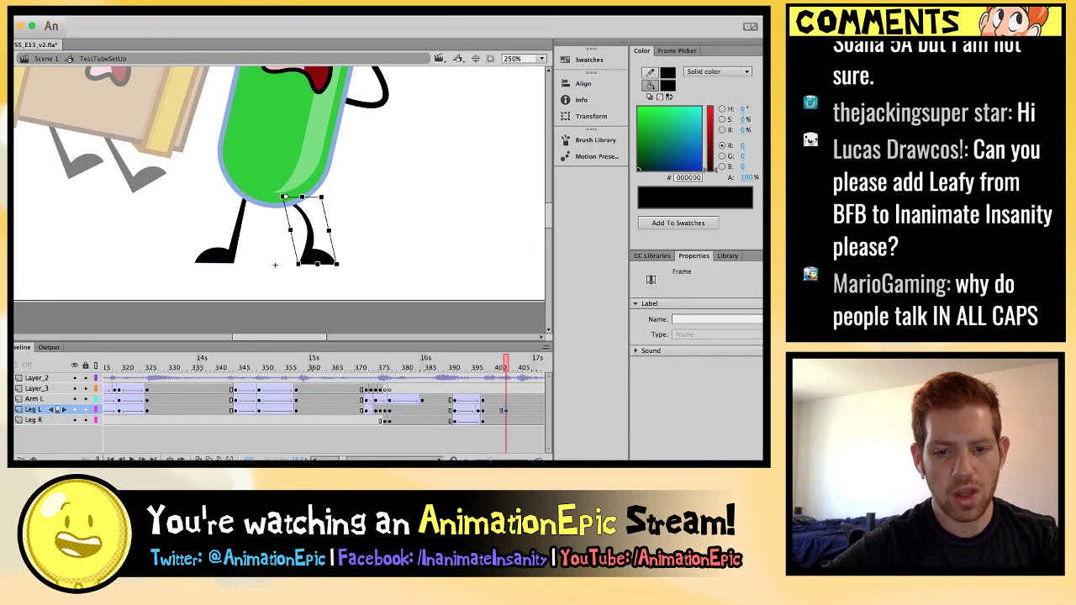
key("ctrl+z")
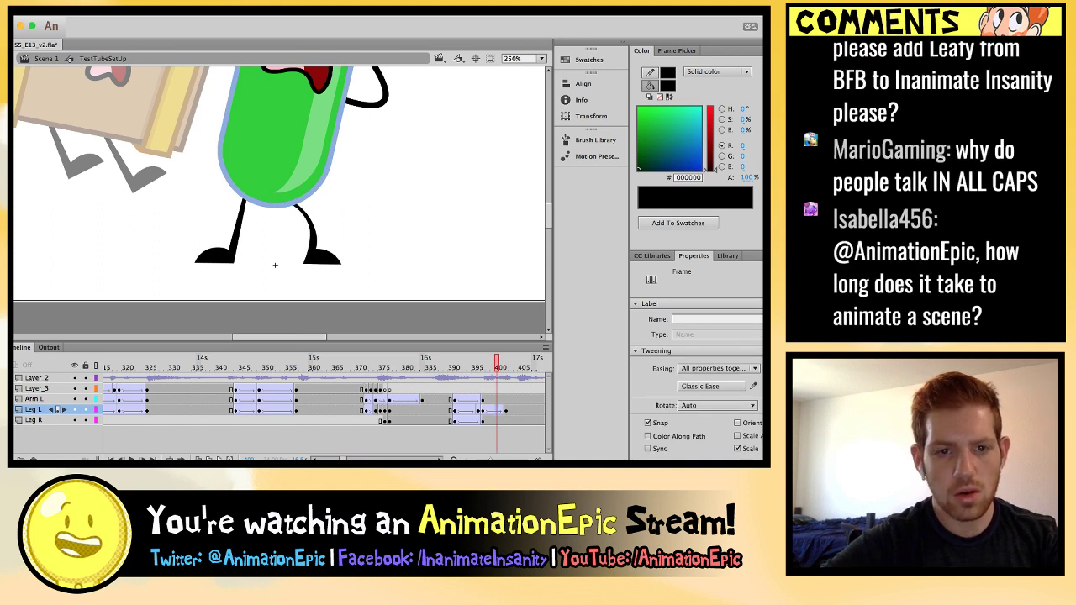
key("Return")
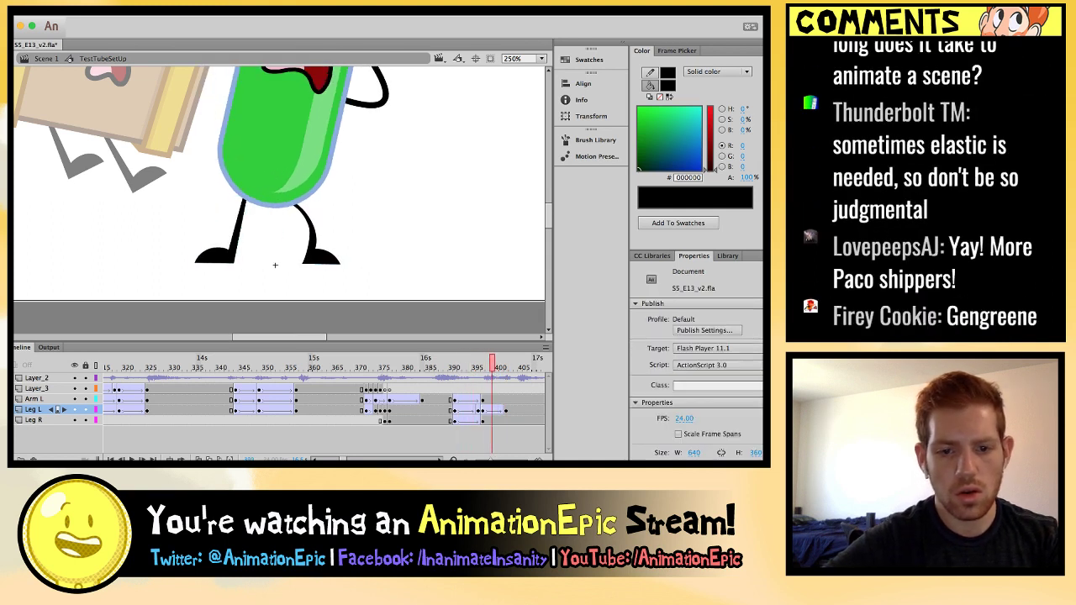
With the whole character in view, examine Test Tube's pose change around frames 410 to 412 and the frames leading into it.
scroll(275, 265, "down", 5)
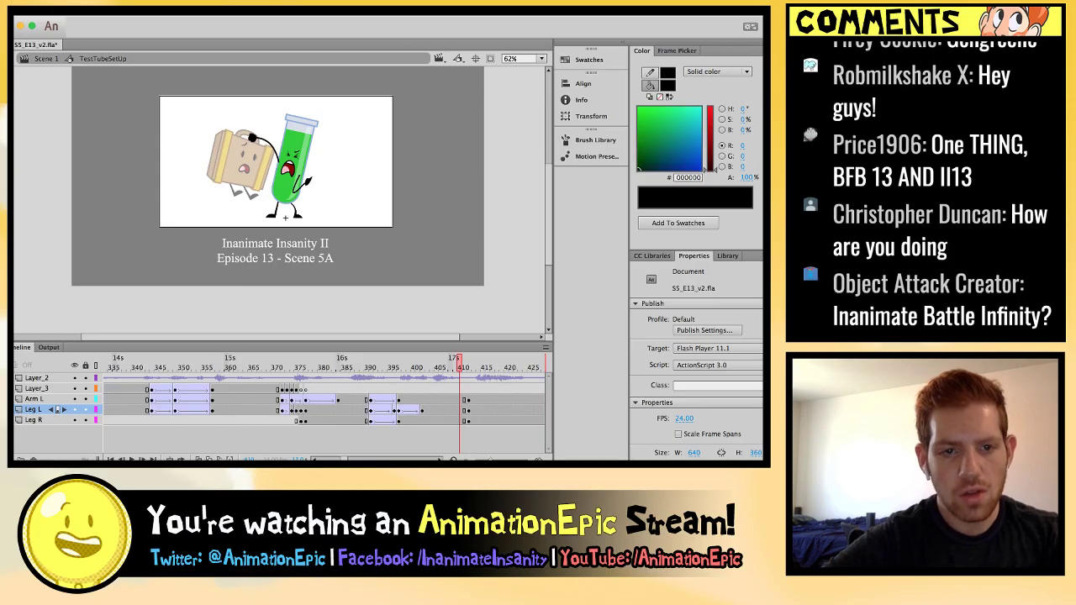
scroll(312, 177, "up", 4)
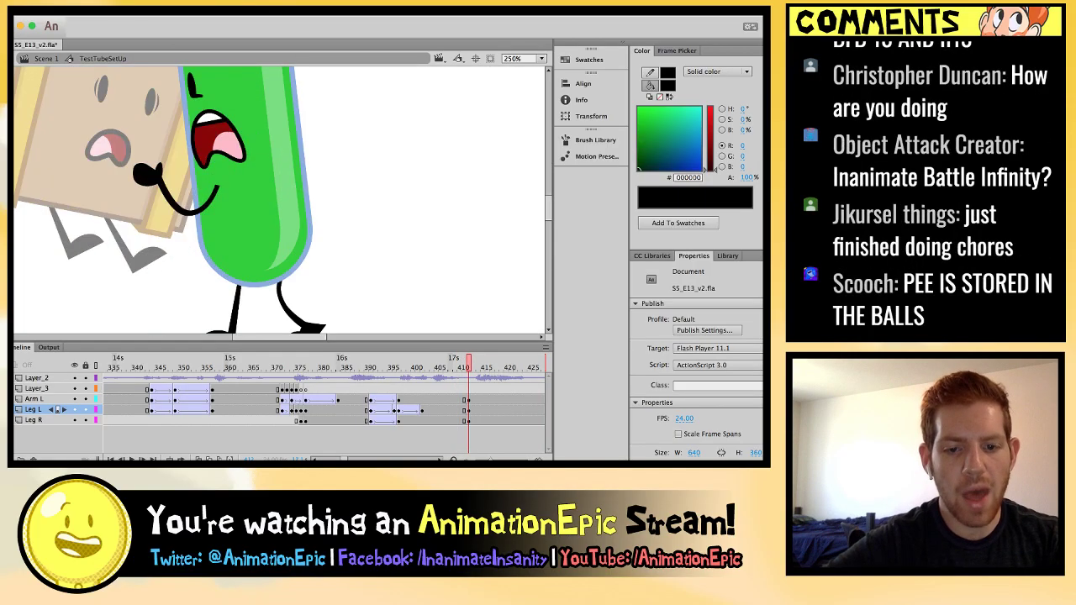
scroll(279, 200, "up", 3)
scroll(279, 200, "left", 3)
key("super+minus")
key("comma")
key("comma")
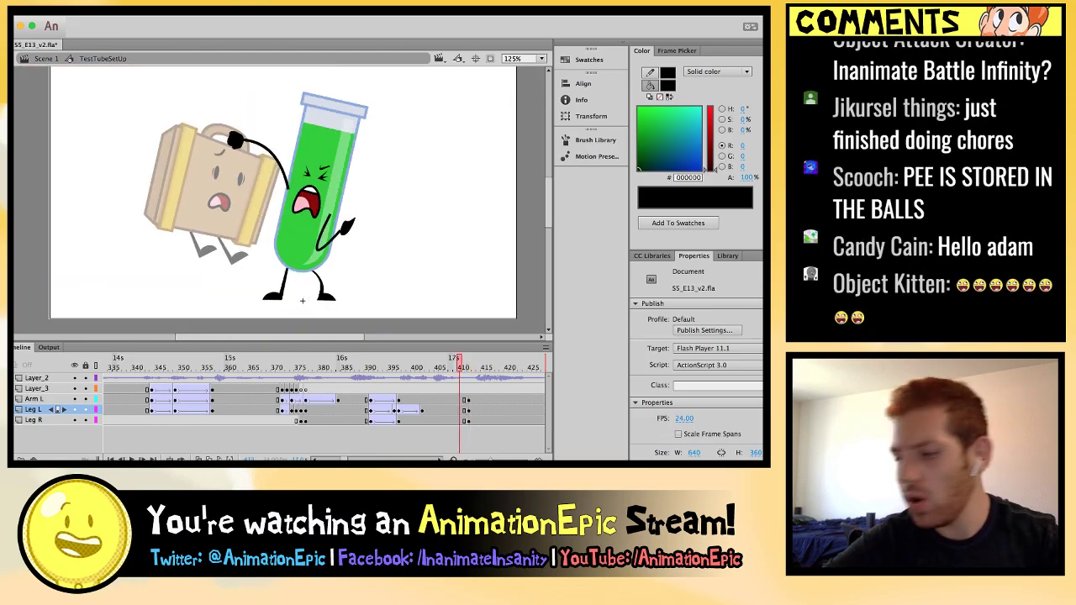
key("period")
key("period")
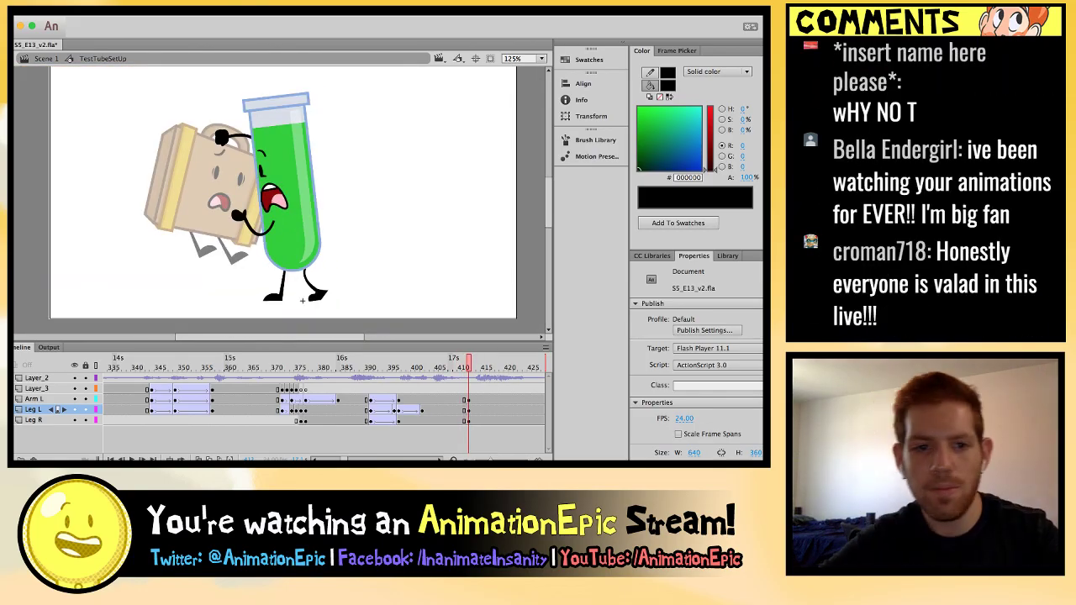
key("comma")
key("comma")
key("comma")
key("comma")
key("comma")
key("comma")
key("comma")
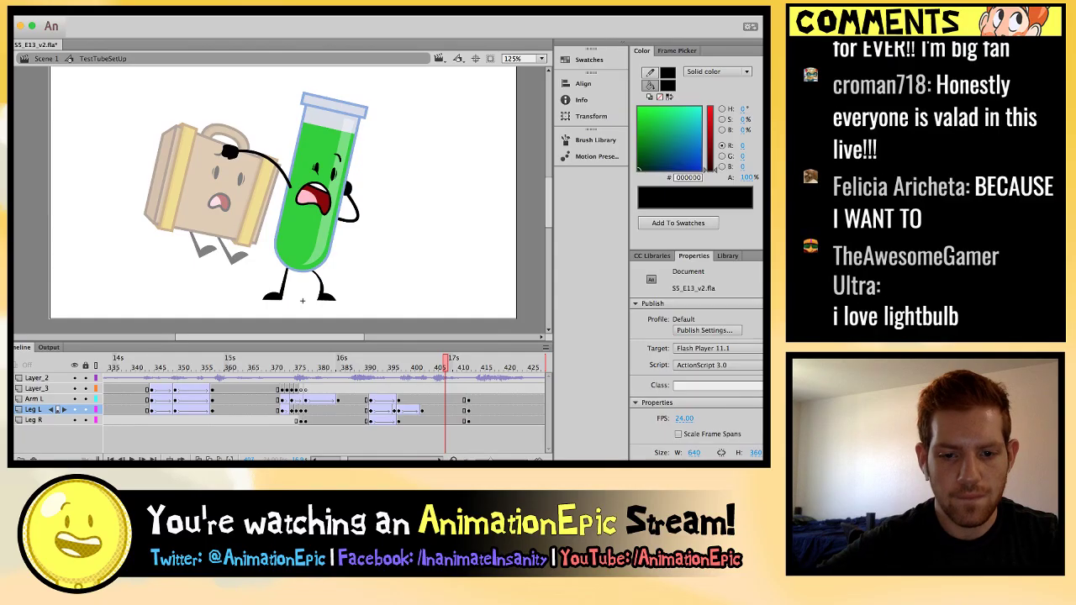
Insert keyframes at frame 405 on Arm L, Leg L and Leg R.
left_click(303, 300)
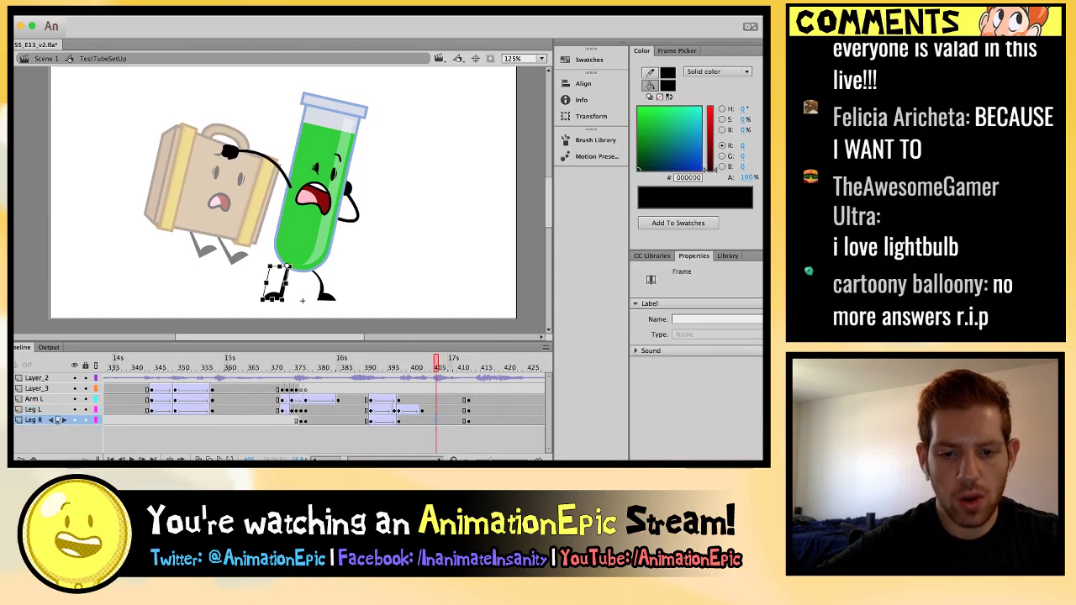
key("period")
key("period")
key("period")
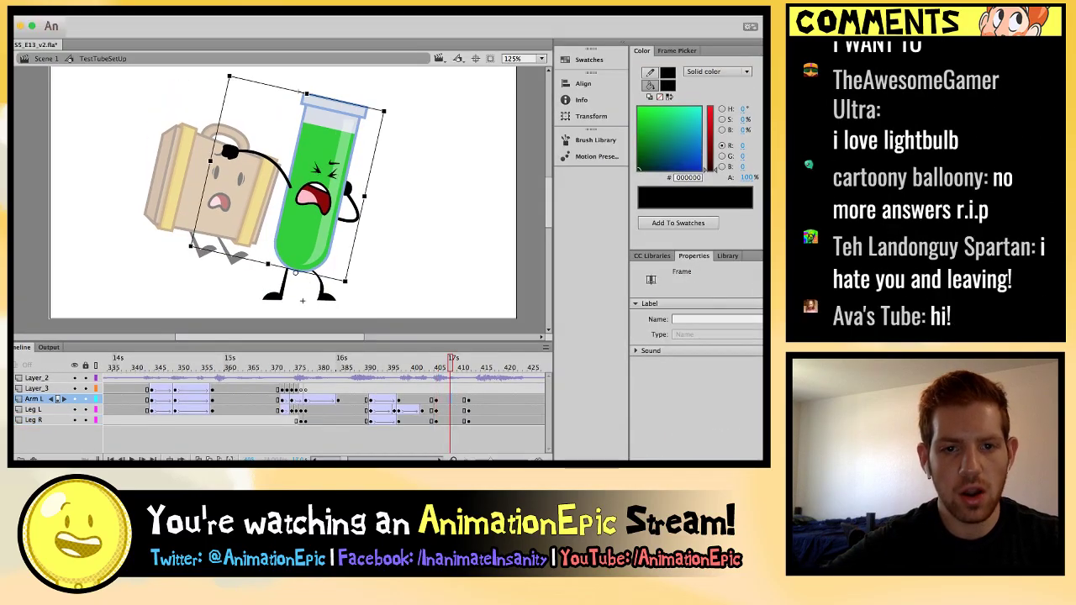
On Arm L, key the upper body tilted further away from Suitcase at frame 408 and leaning toward Suitcase at frame 410.
left_click_drag(306, 94, 324, 99)
key("Left")
key("Left")
key("Left")
key("Left")
key("Left")
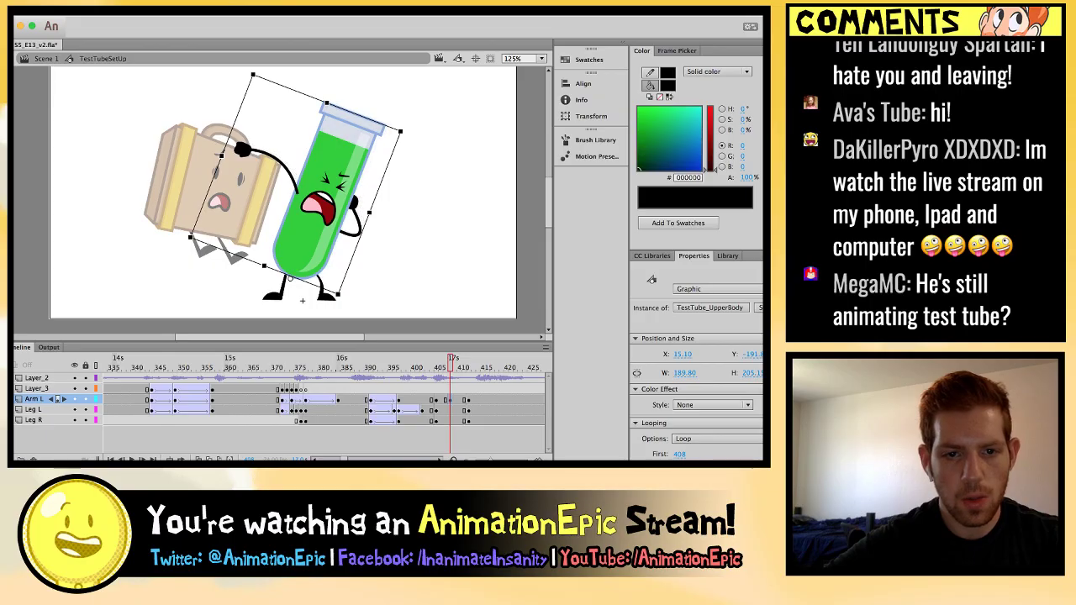
key("Escape")
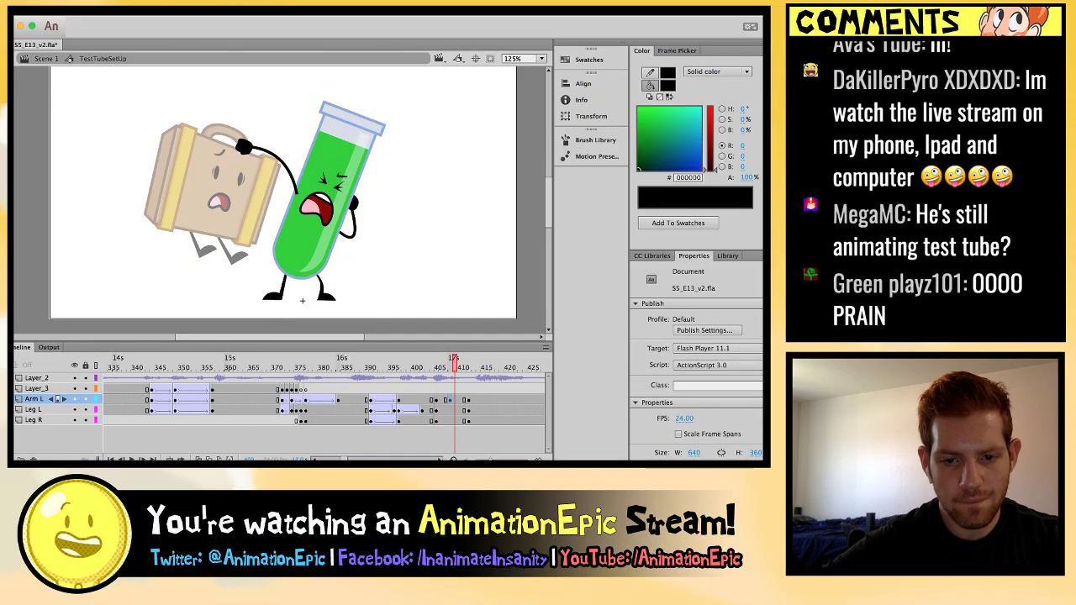
key("period")
left_click_drag(398, 128, 309, 101)
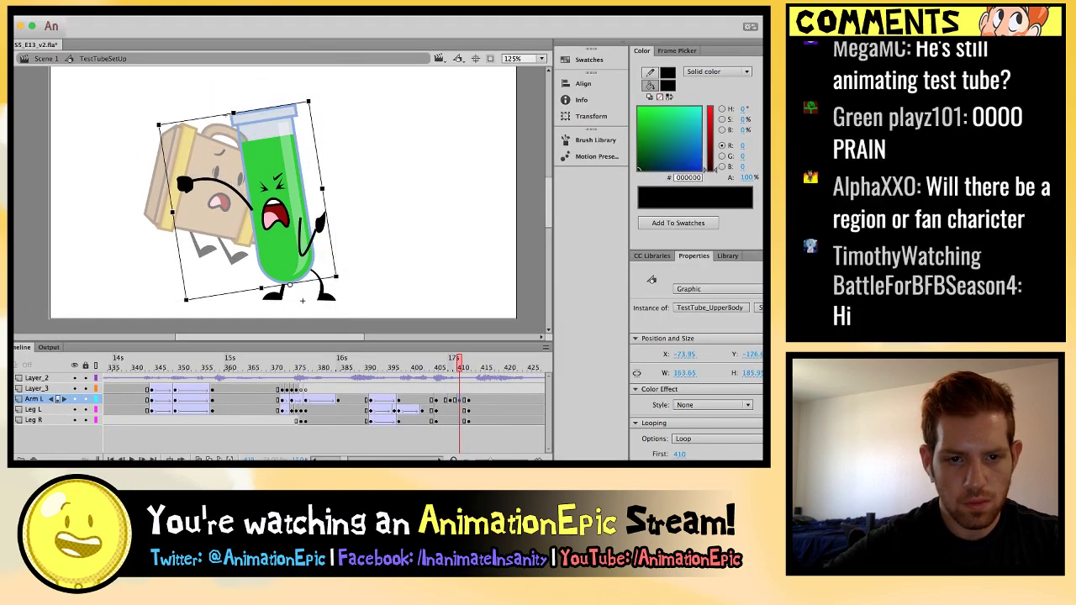
Scrub and play back the upper body's swing toward Suitcase around frames 405 to 412.
key("period")
key("period")
key("period")
key("period")
key("period")
key("comma")
key("comma")
key("comma")
key("comma")
key("comma")
key("comma")
key("comma")
key("comma")
key("comma")
key("comma")
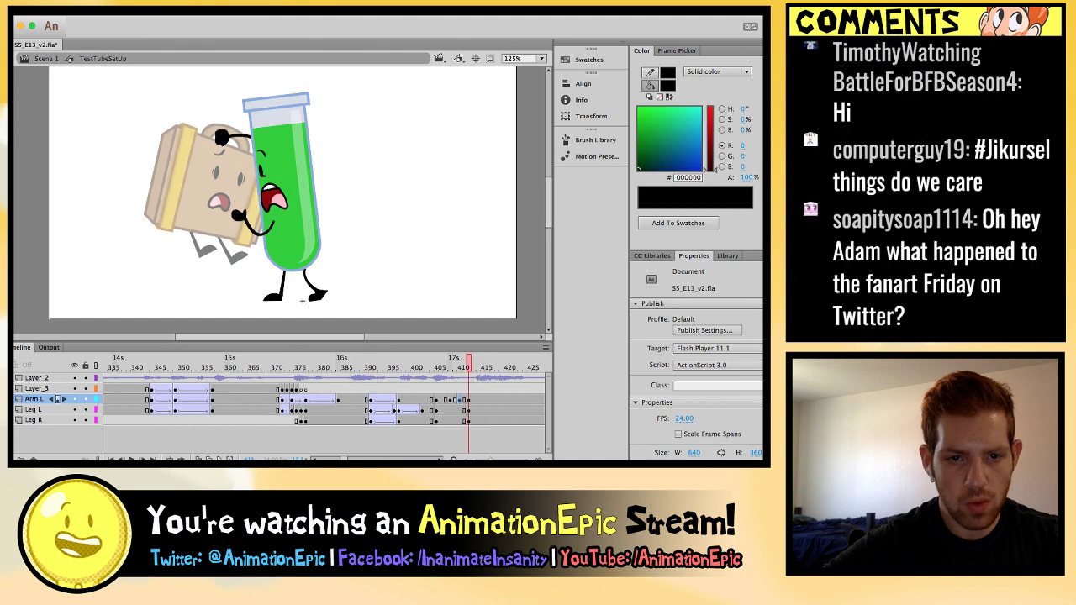
key("Return")
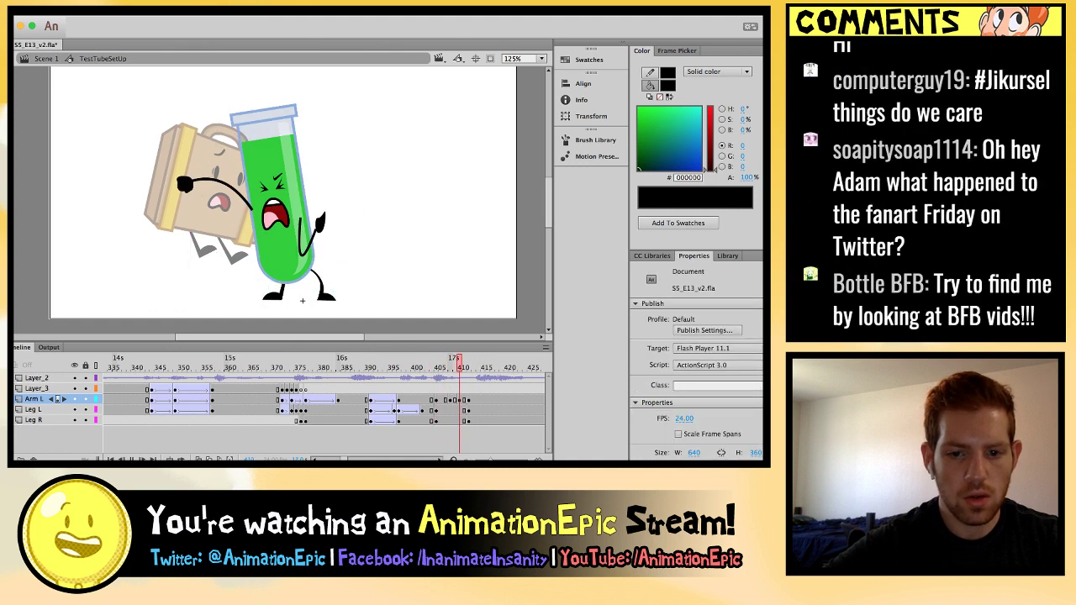
key("Return")
Insert a keyframe for the upper body at frame 418 on Arm L and return to the pose at frame 412.
key("period")
key("period")
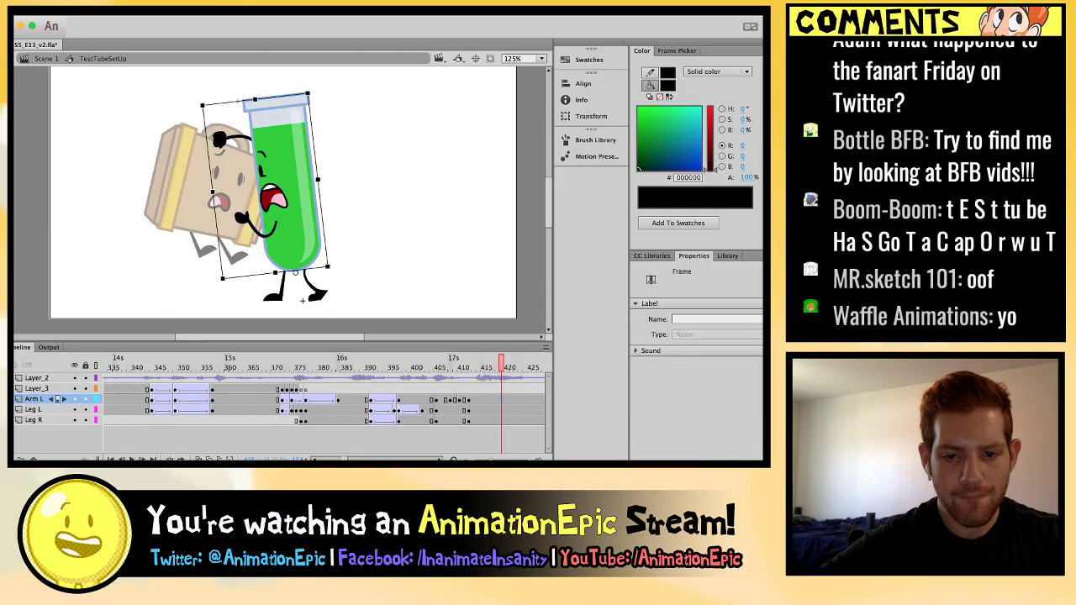
key("comma")
key("comma")
key("comma")
key("comma")
key("comma")
key("comma")
key("comma")
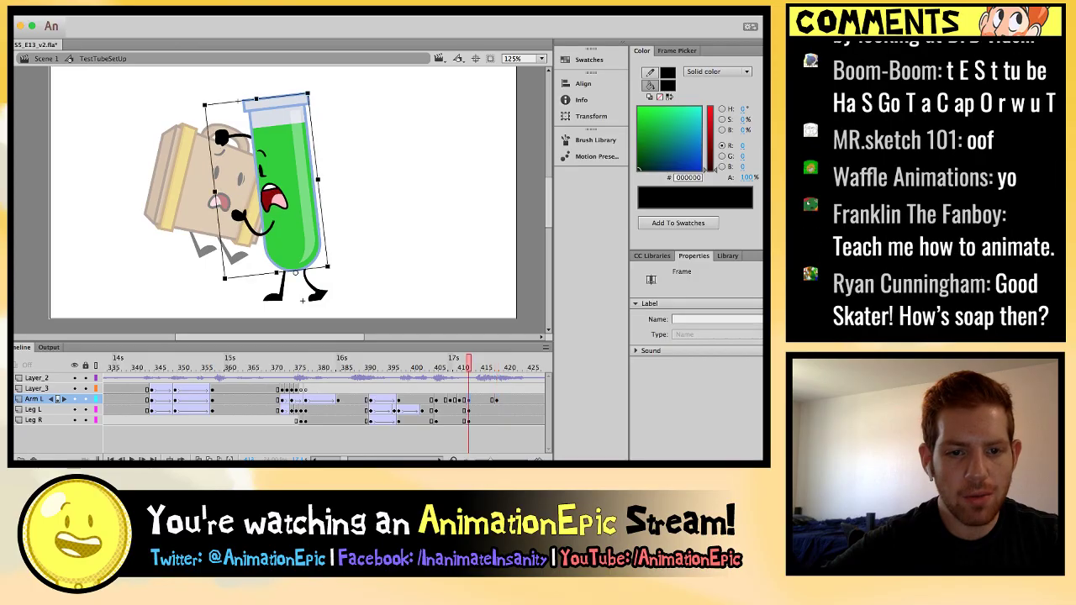
Scrub back and forth from about frame 405 to check how the upper body's lean-back and forward swing read.
key("comma")
key("comma")
key("comma")
key("comma")
key("comma")
key("comma")
key("comma")
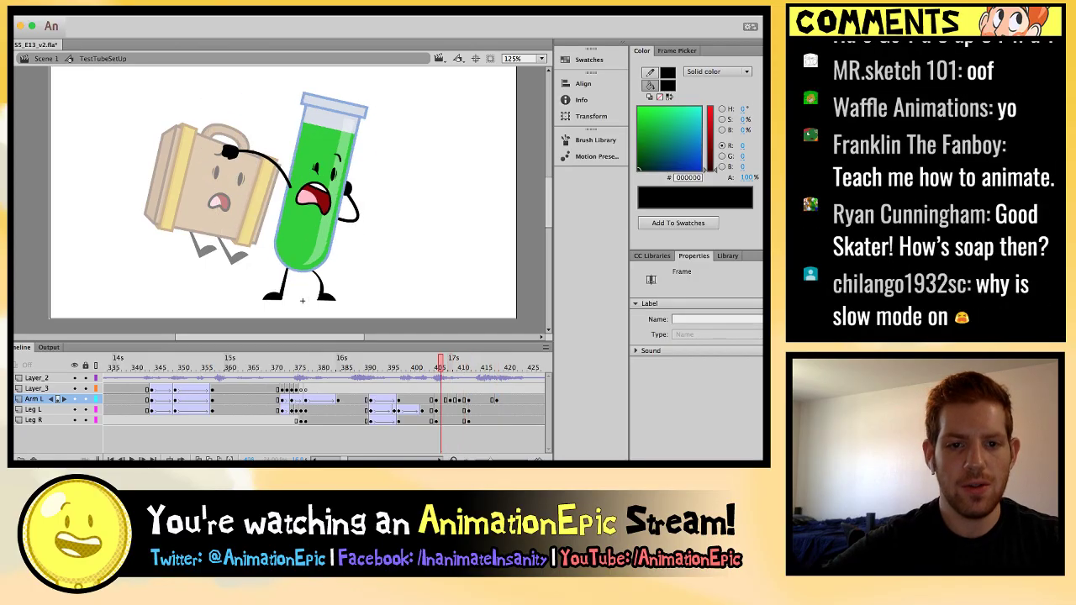
key("period")
key("period")
key("period")
key("period")
key("period")
key("period")
key("period")
key("period")
key("comma")
key("comma")
key("comma")
key("comma")
key("comma")
key("comma")
key("comma")
key("comma")
key("comma")
key("comma")
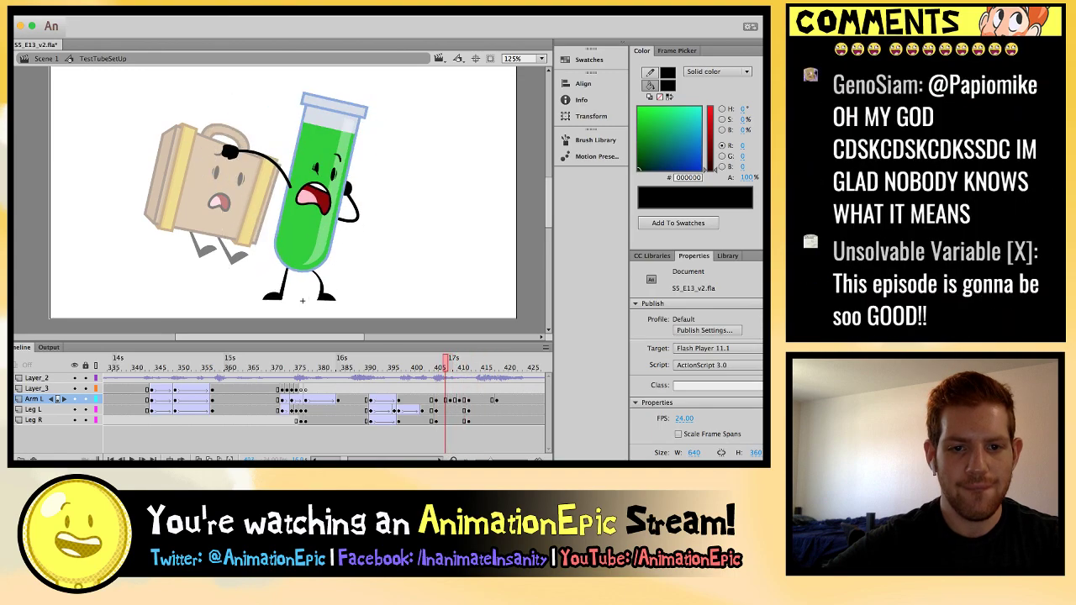
At frame 408 on Arm L, nudge the leaned-back upper body away from Suitcase to X 21.20.
key("period")
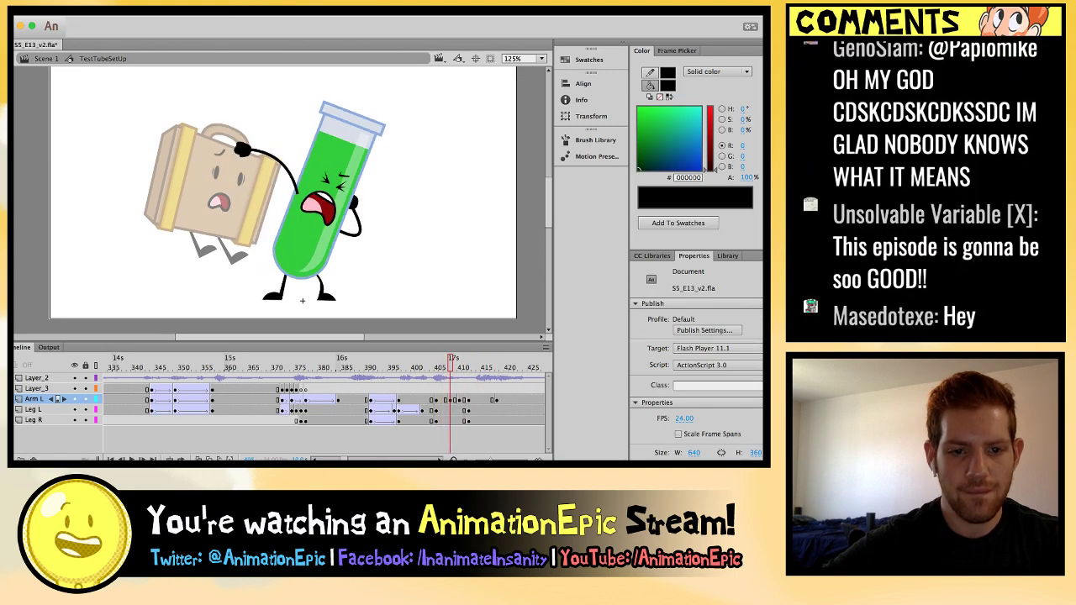
key("period")
key("period")
key("period")
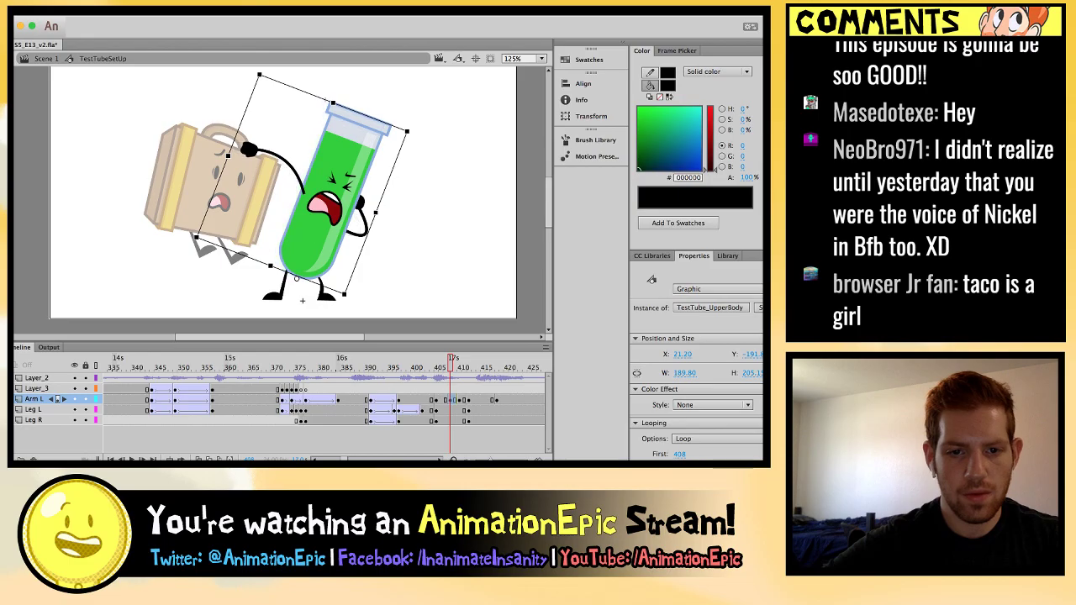
Scrub repeatedly through the frames around 408 to check the repositioned upper body within the swing.
key("period")
key("period")
key("period")
key("period")
key("period")
key("period")
key("comma")
key("comma")
key("comma")
key("comma")
key("comma")
key("comma")
key("comma")
key("comma")
key("comma")
key("comma")
key("comma")
key("comma")
key("comma")
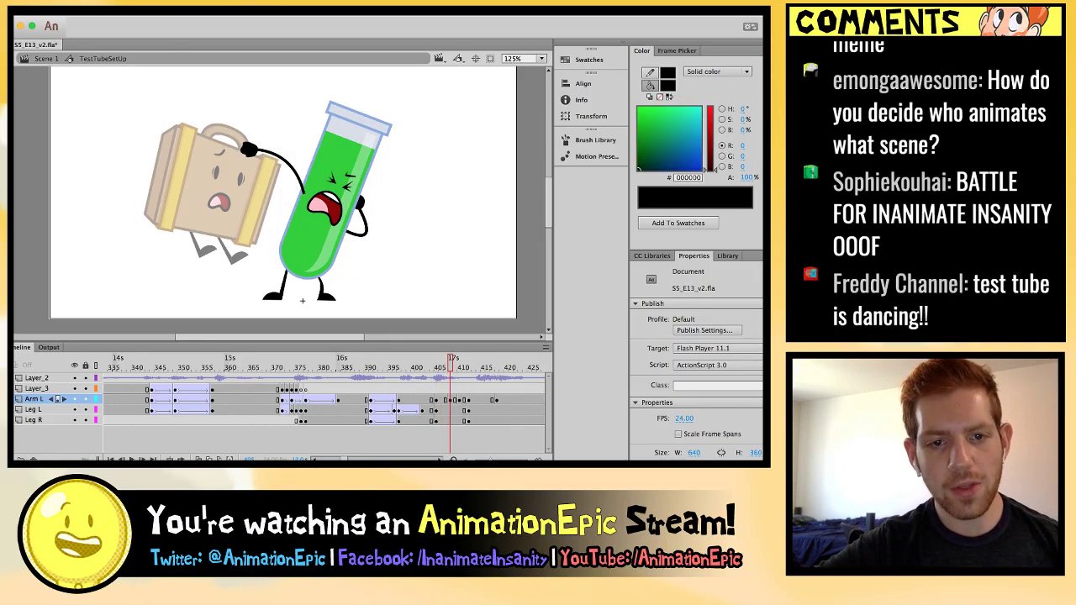
Classic-tween the upper body on Arm L between frames 405 and 408.
left_click(440, 399)
key("F3")
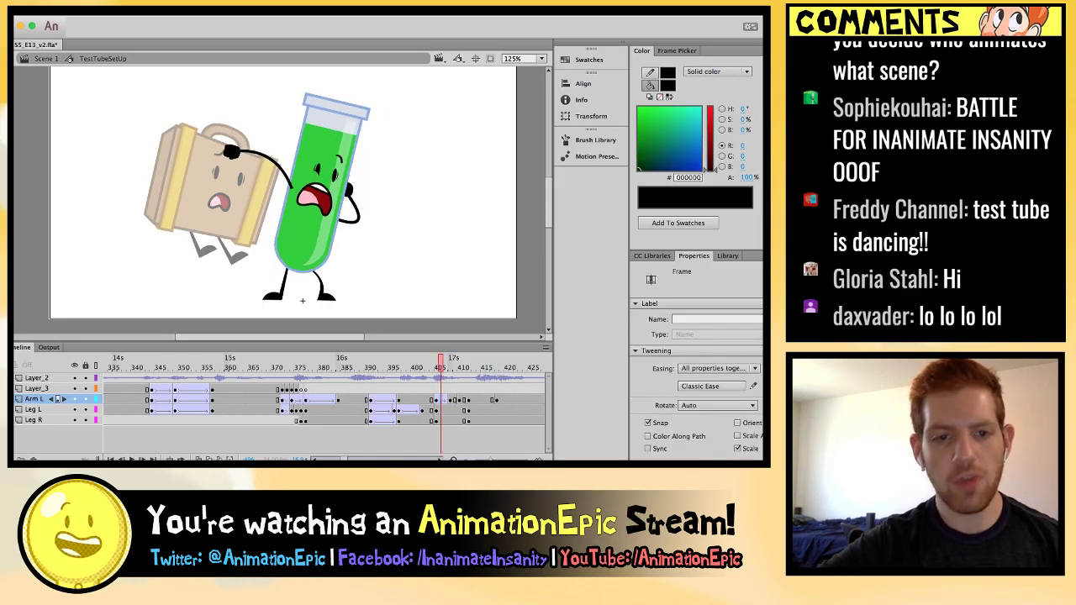
Classic-tween the upper body on Arm L from the lean-back at frame 408 to the forward pose at frame 410.
key("Return")
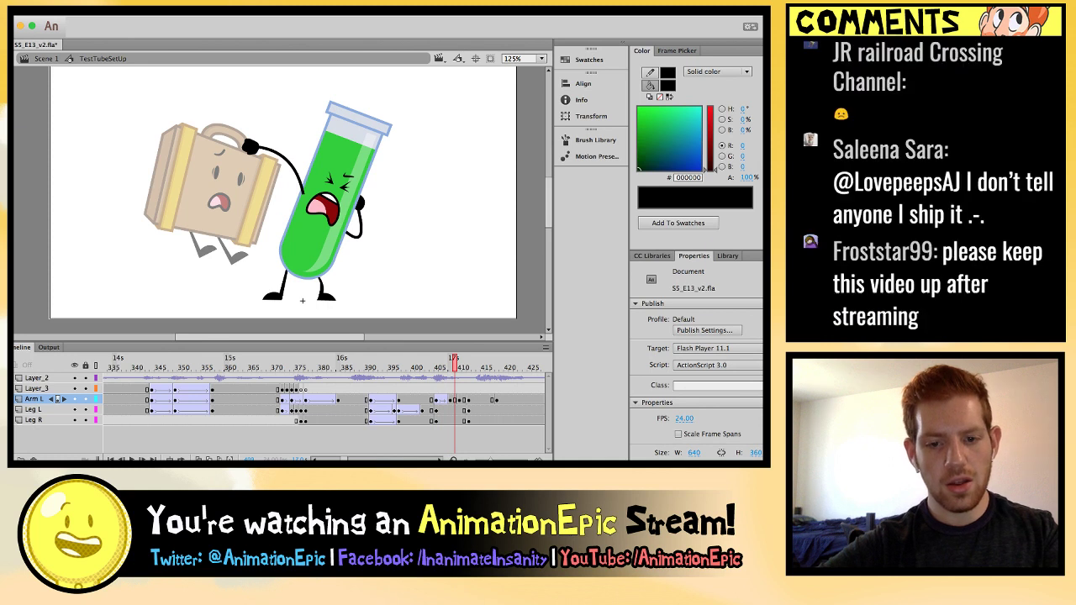
key("comma")
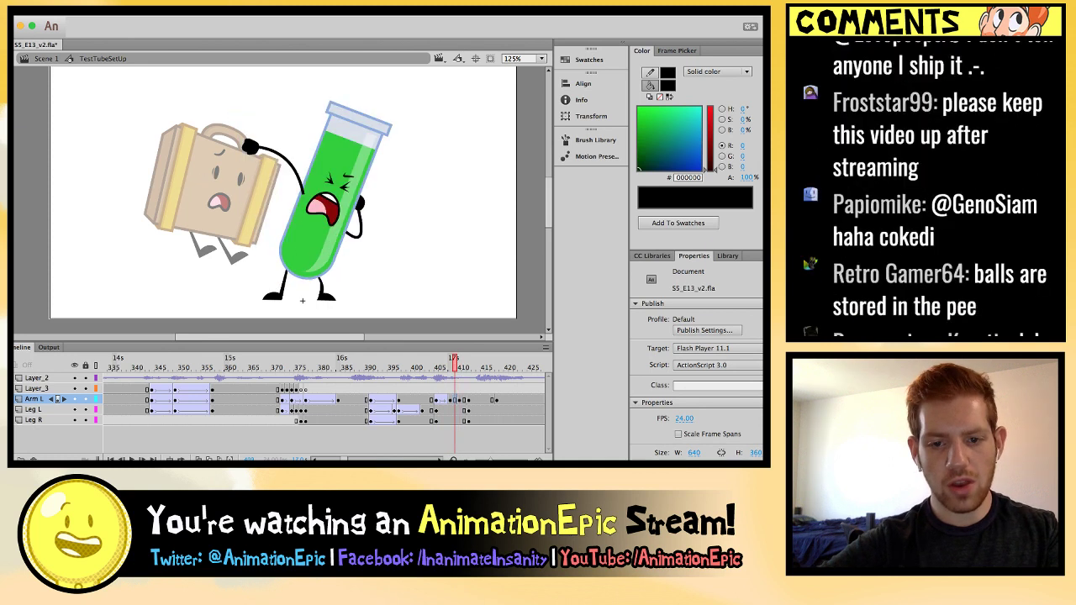
key("Return")
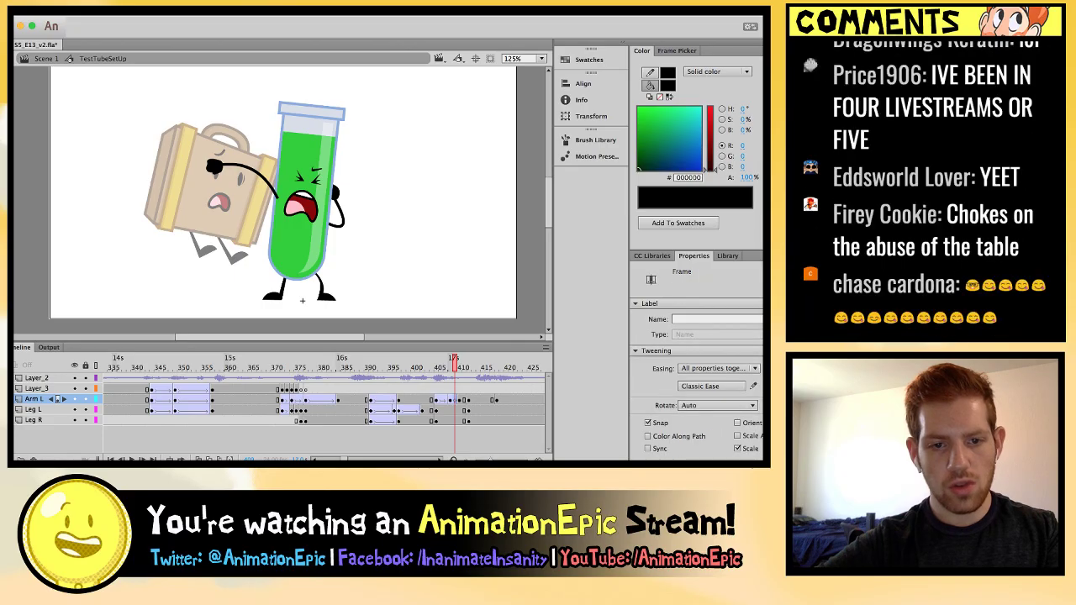
At frame 409 on Arm L, key the in-between upper body and shift it slightly lower so the swing dips.
key("period")
key("comma")
key("comma")
key("comma")
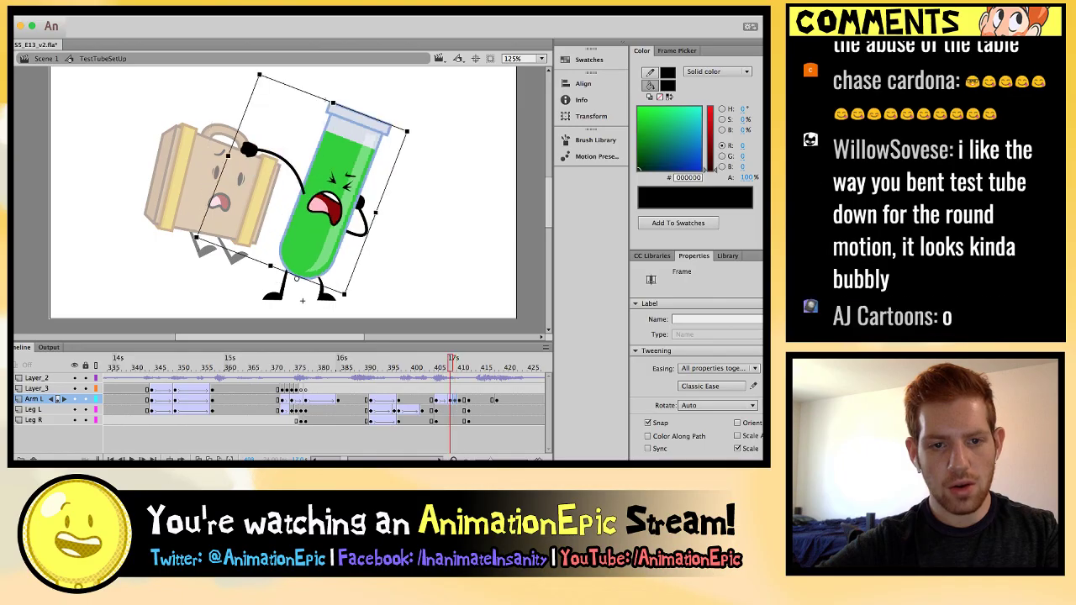
key("period")
key("period")
key("period")
key("period")
key("period")
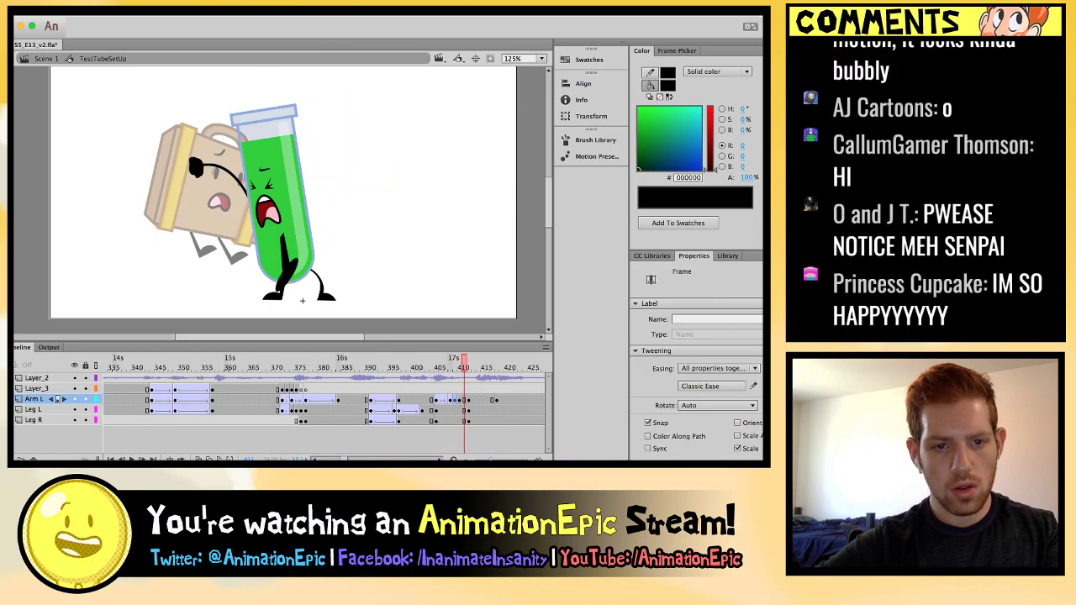
Classic-tween the upper body on Arm L between frames 410 and 412.
key("period")
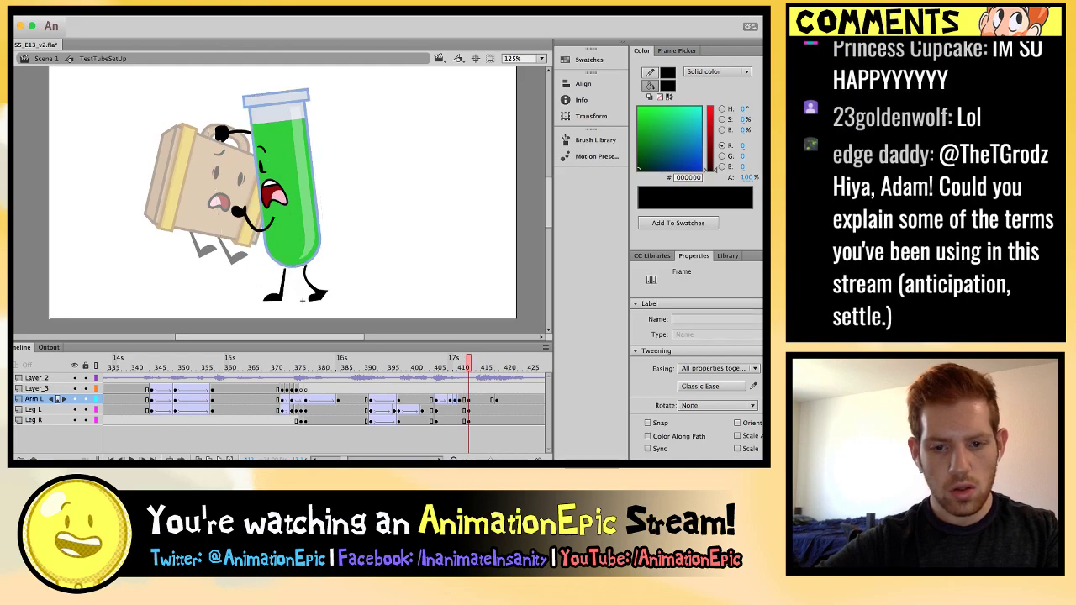
key("comma")
key("comma")
key("comma")
key("period")
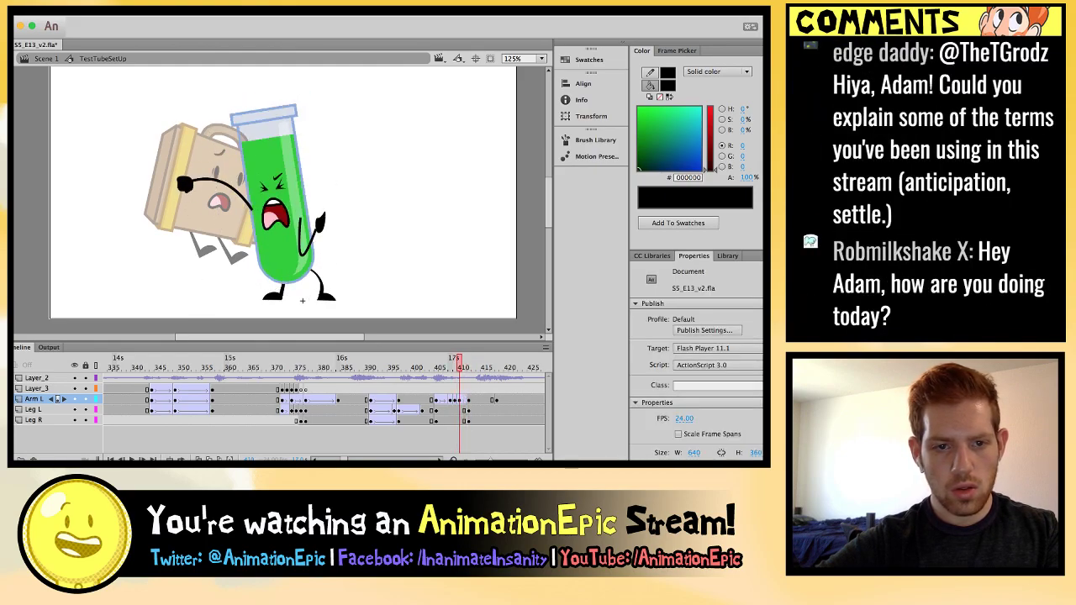
key("period")
key("period")
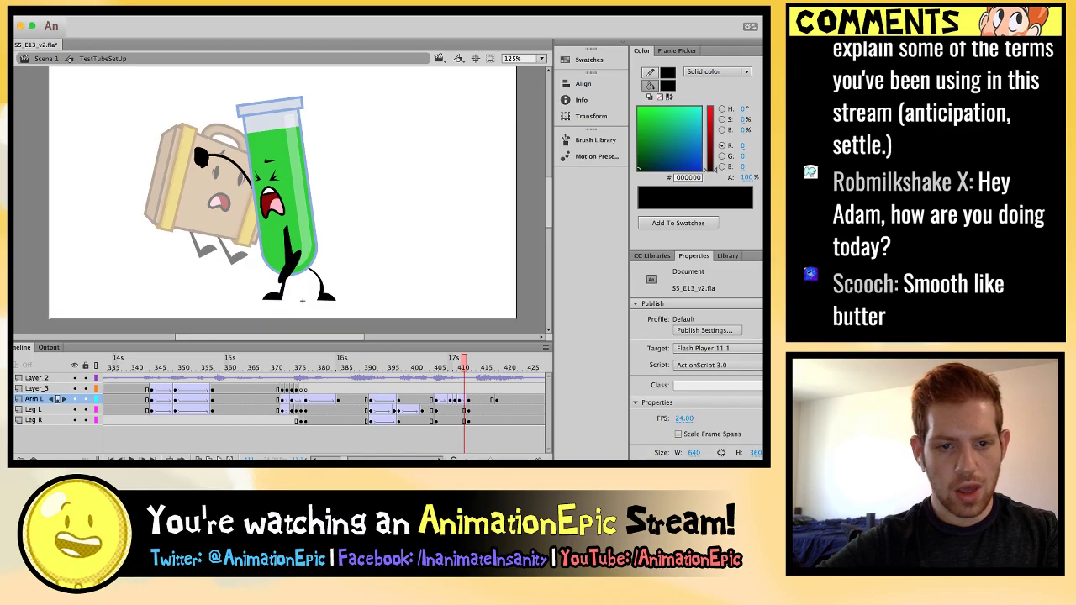
Step back and forth from frame 409 to frame 417 to examine the tweened swing toward Suitcase.
key("period")
key("comma")
key("comma")
key("comma")
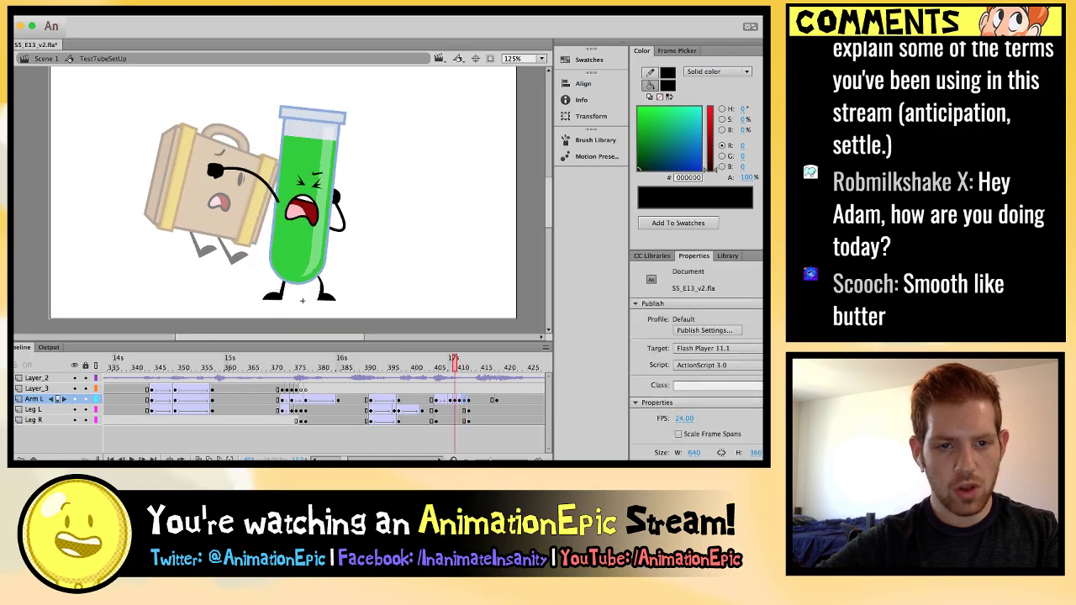
key("period")
key("period")
key("period")
key("period")
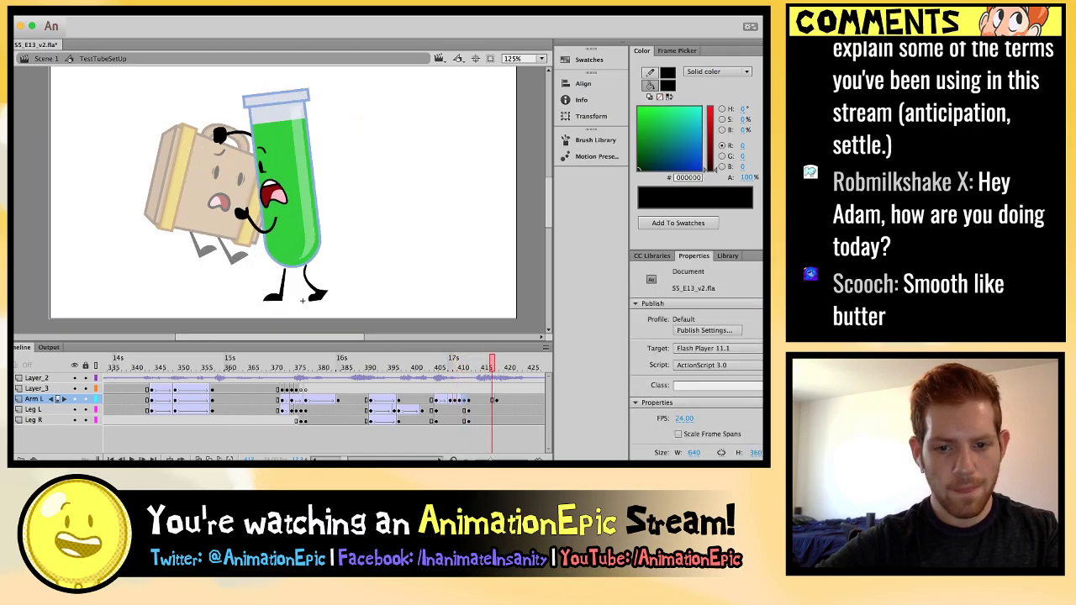
Classic-tween the upper body's settle on Arm L between frames 412 and 418.
key("period")
key("period")
key("period")
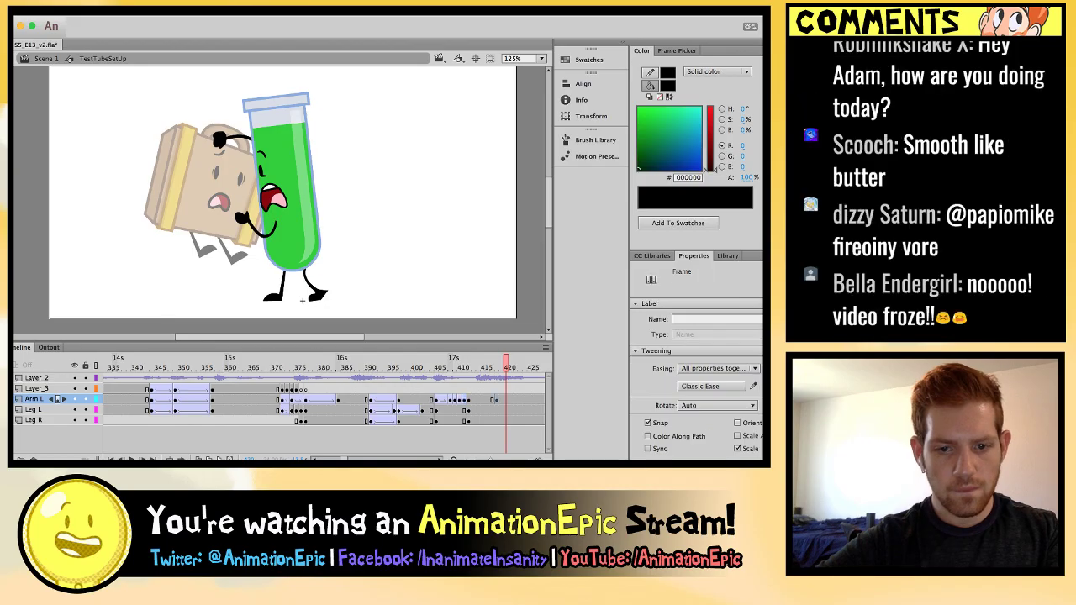
key("comma")
key("comma")
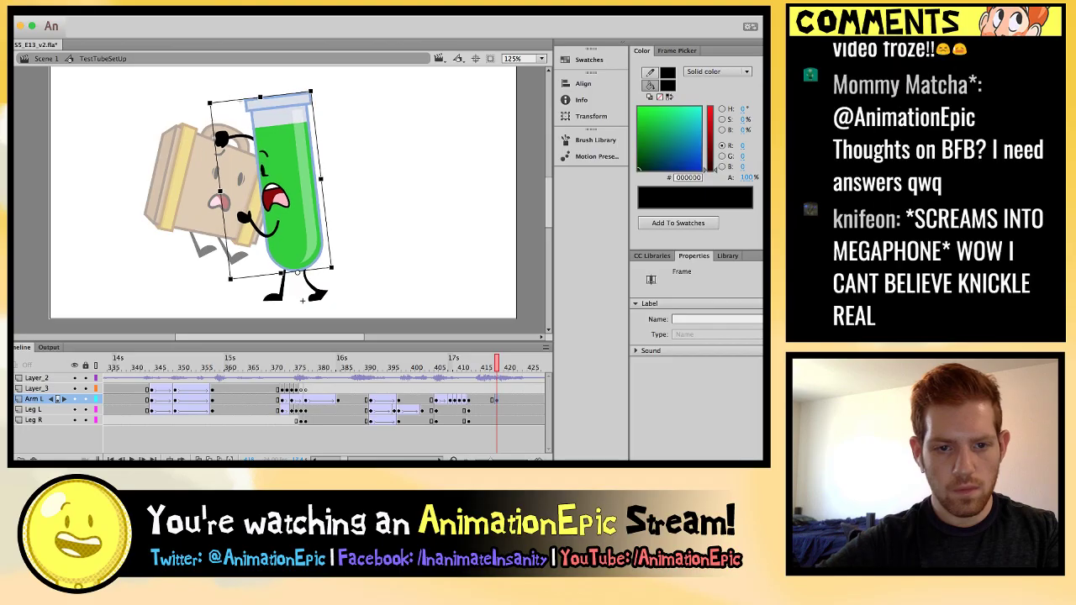
key("comma")
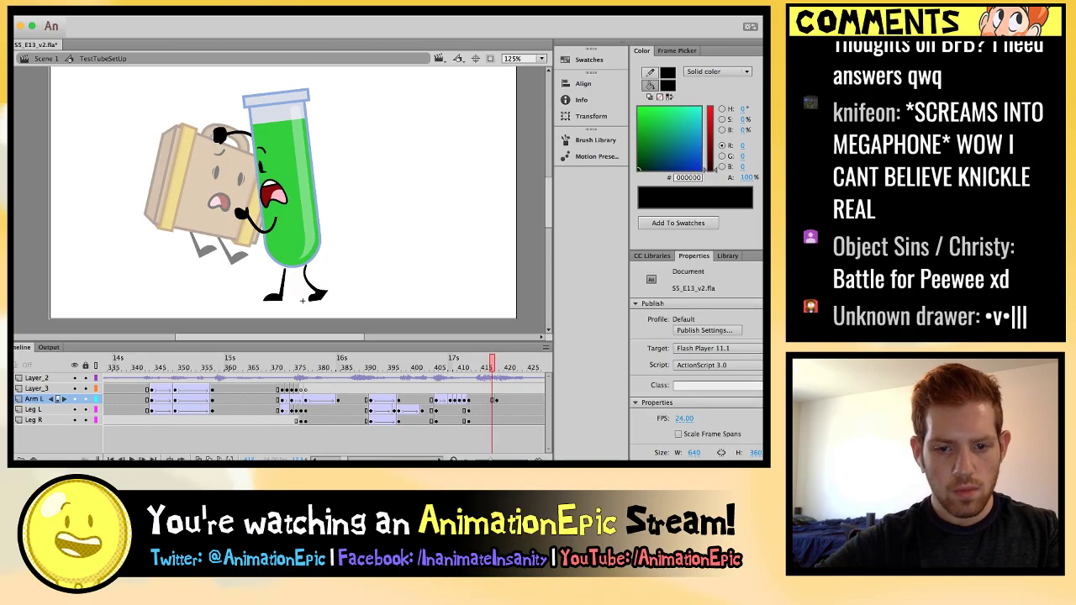
left_click(484, 399)
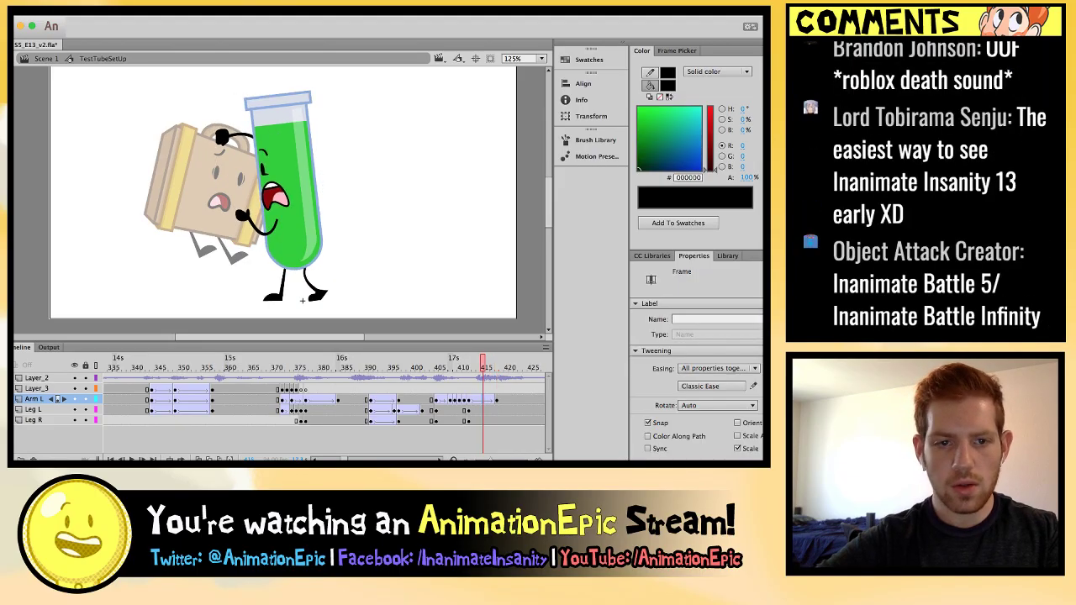
Insert keyframes at frame 408 on Leg L and Leg R beneath the leaned-back body.
key("Return")
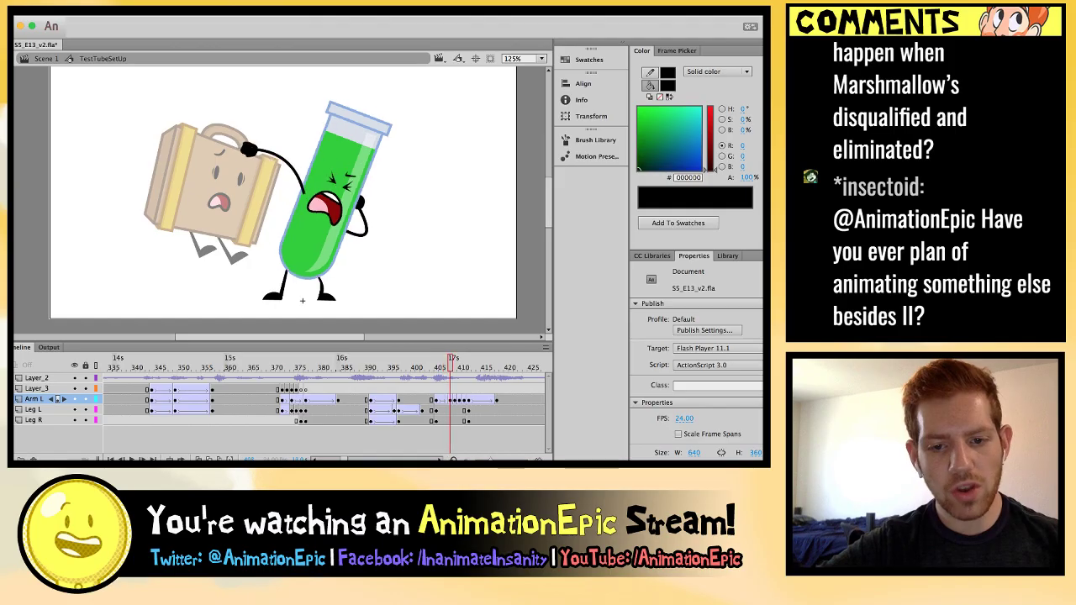
left_click(451, 420)
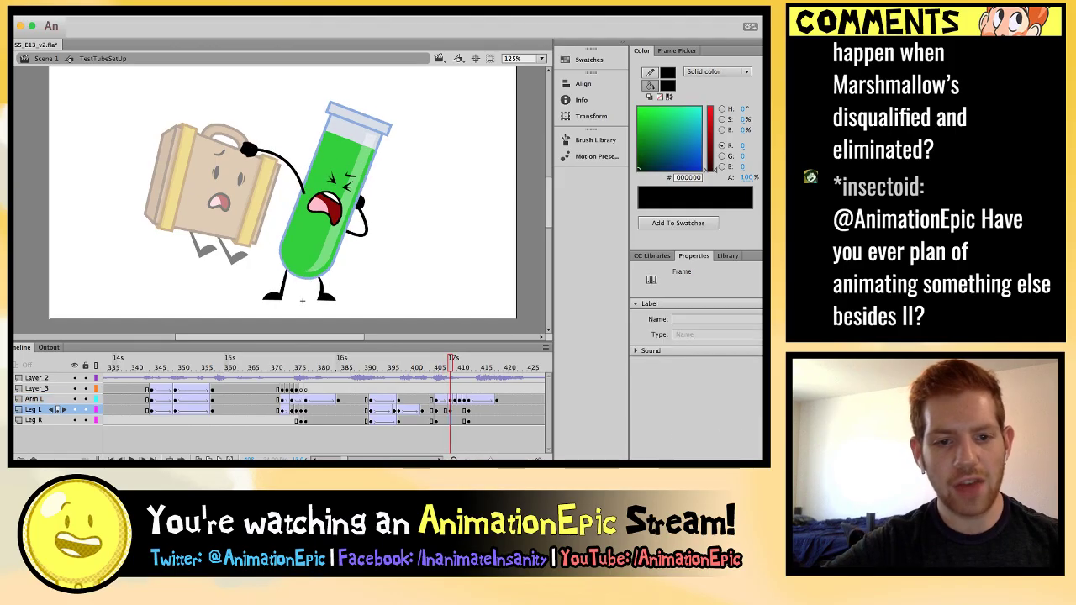
key("ctrl+equal")
key("ctrl+equal")
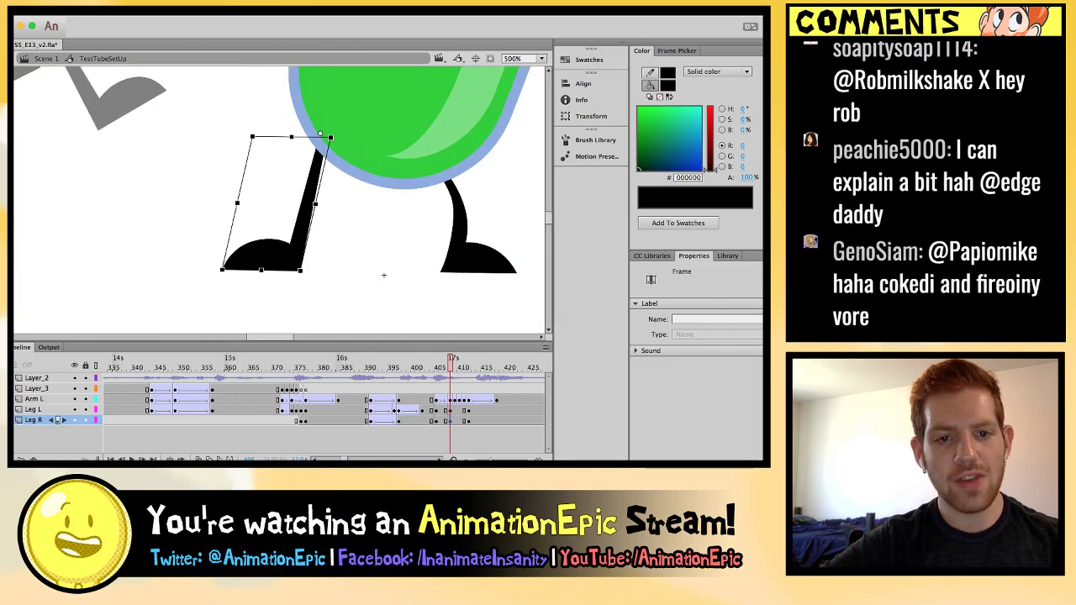
key("comma")
key("comma")
key("period")
key("period")
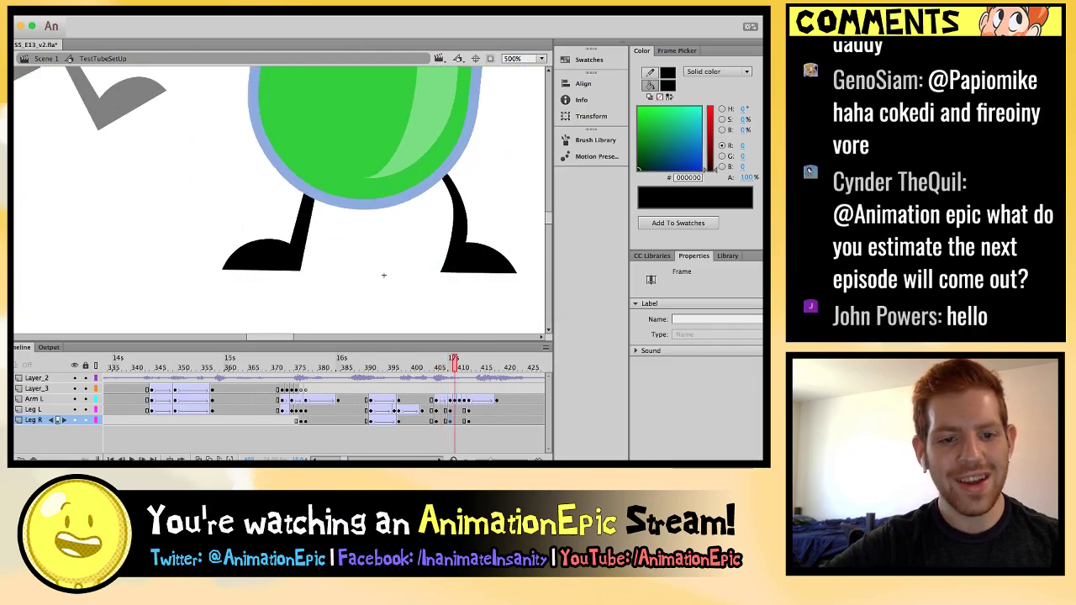
At frame 408 on Leg R, slant the straight leg more, with its foot slightly closer to Suitcase.
mouse_move(281, 271)
left_mouse_down()
mouse_move(249, 270)
mouse_move(247, 257)
mouse_move(269, 258)
left_mouse_up()
left_click(384, 275)
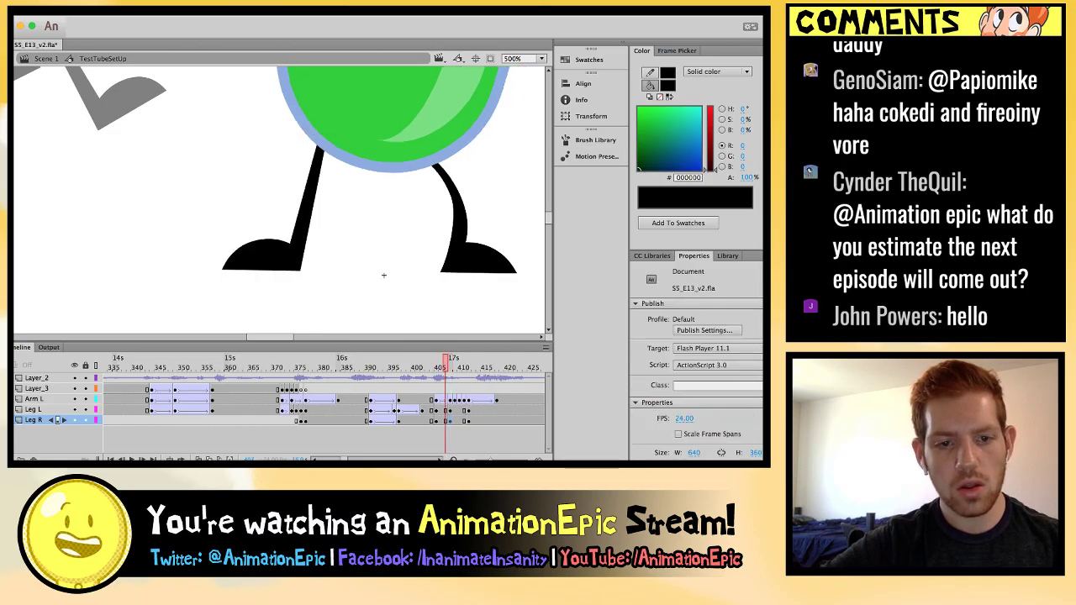
key("super+z")
key("comma")
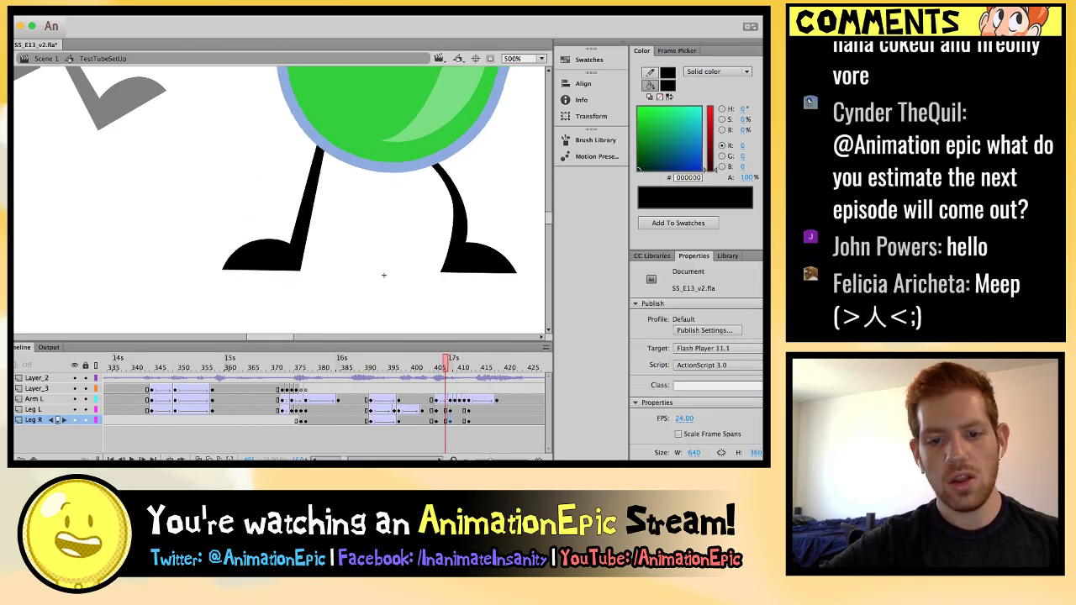
key("period")
At frame 408 on Leg L, reshape the bent leg to W 24.20, H 26.65 and move it to X 11.05 with its foot farther out.
key("super+z")
key("super+z")
key("super+z")
key("super+z")
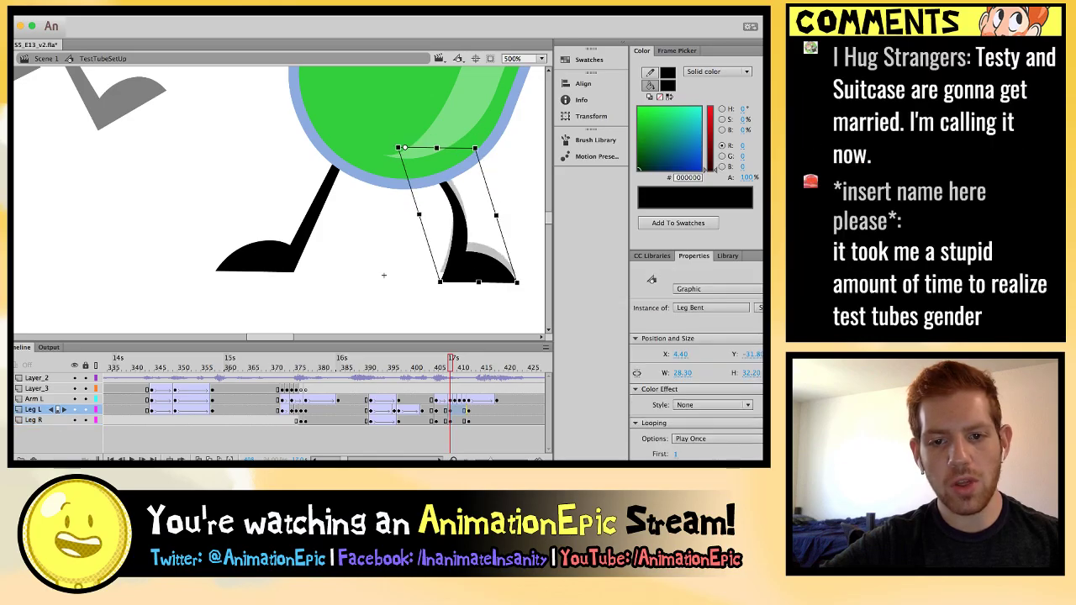
key("super+z")
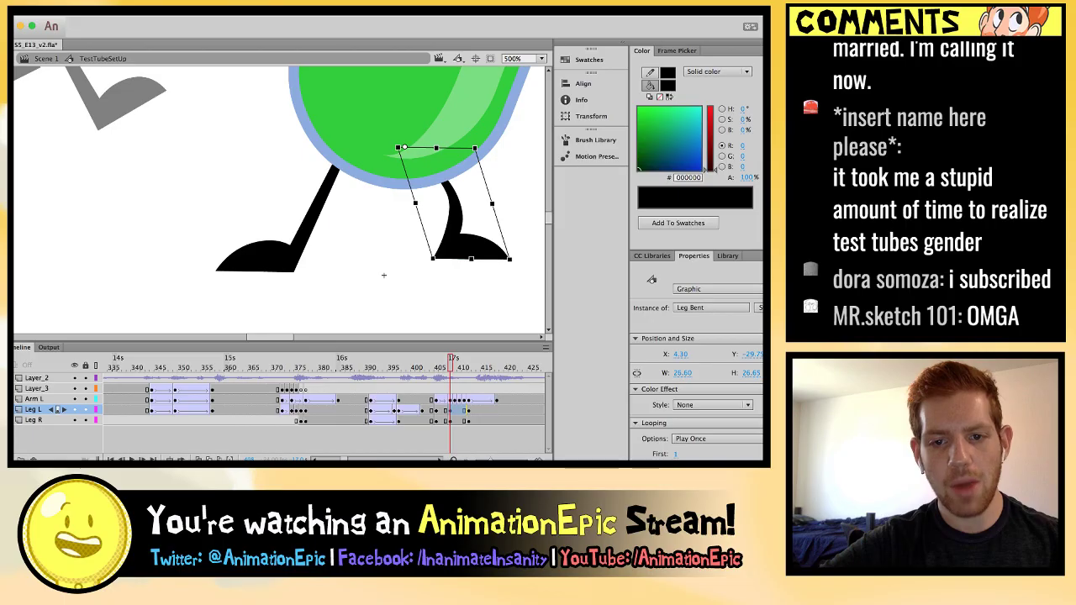
key("super+z")
key("super+z")
key("super+z")
key("super+z")
key("super+z")
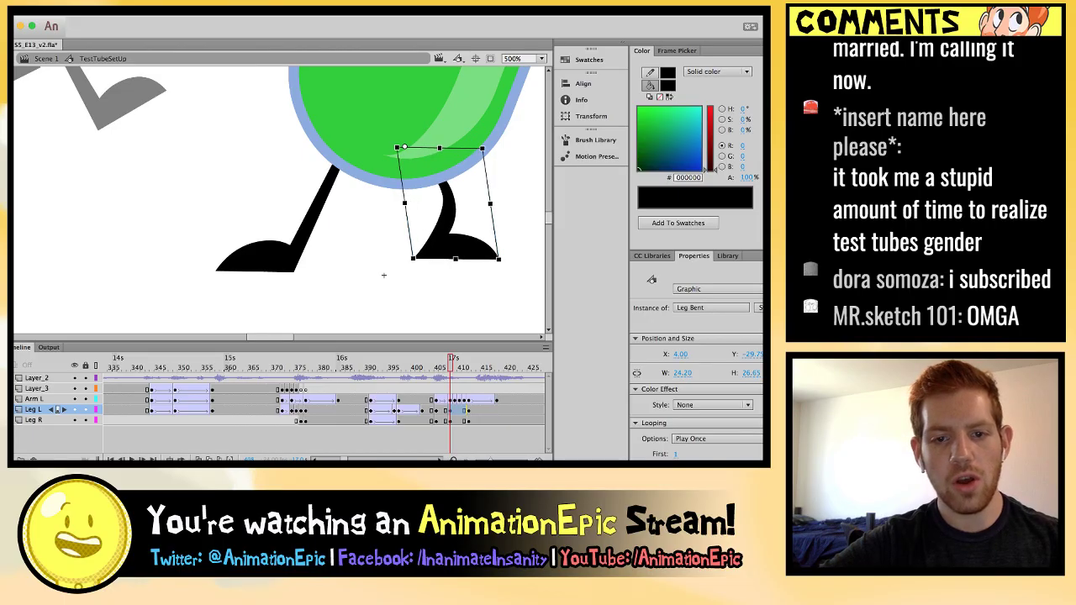
key("super+z")
key("super+z")
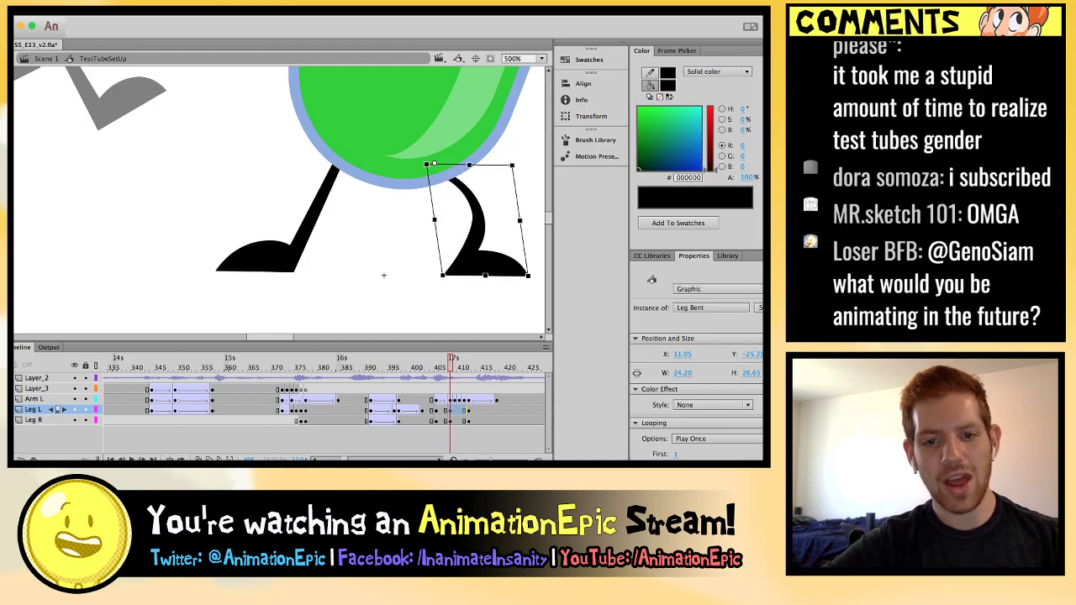
left_click(383, 275)
Insert keyframes at frame 410 on Leg L and Leg R.
key("period")
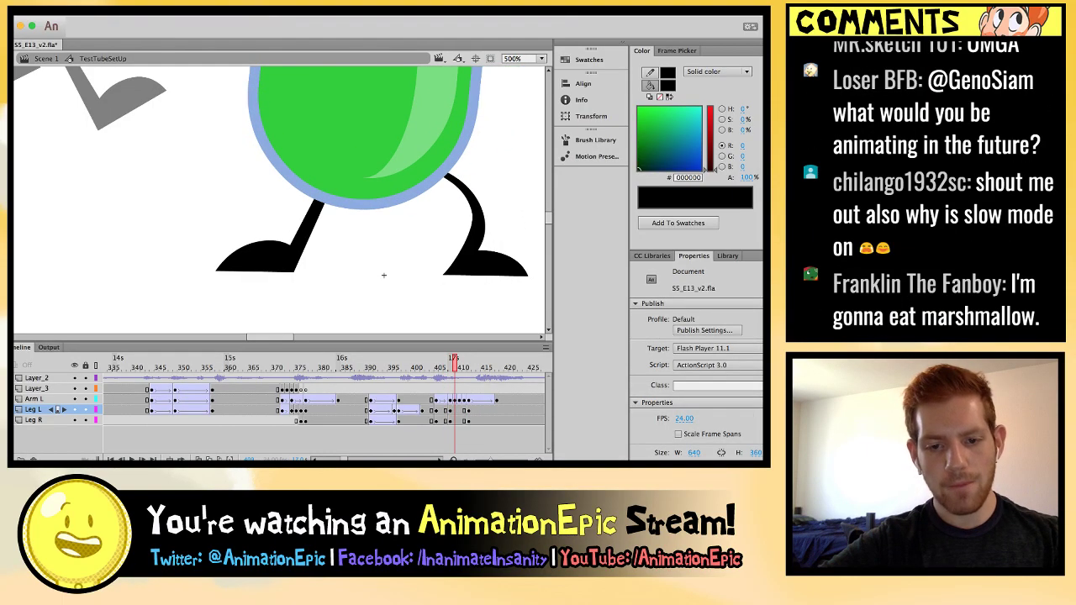
key("period")
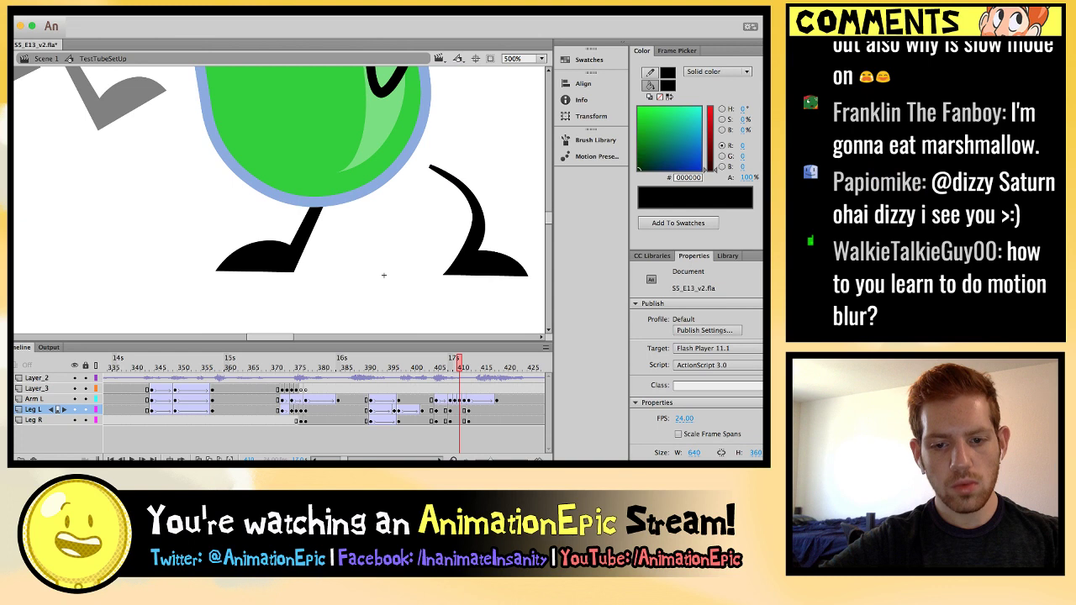
left_click(383, 275)
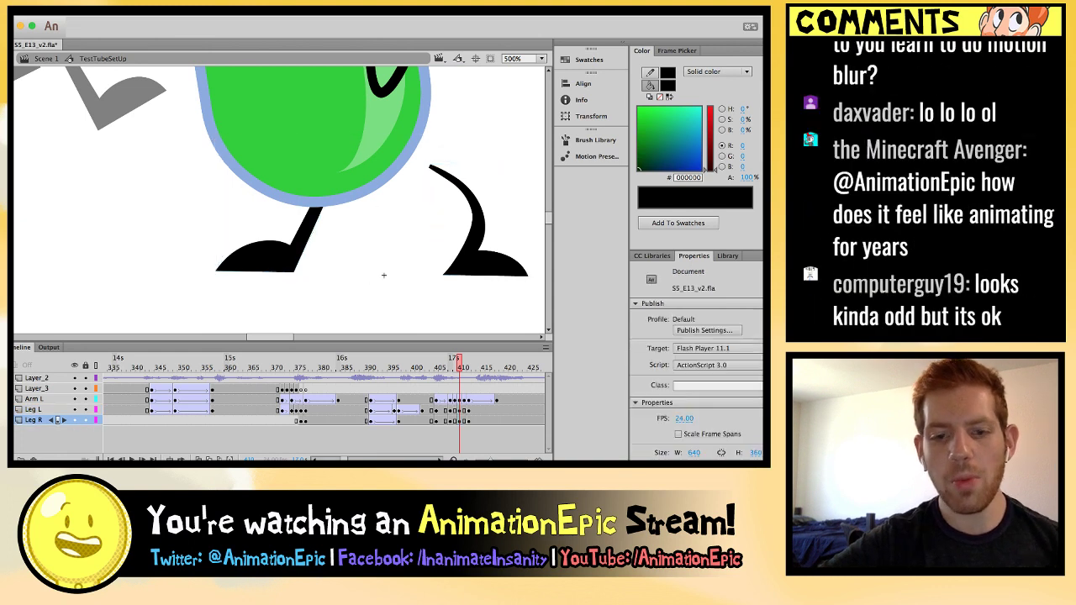
At frame 410, change Leg L to a straight leg and Leg R to the Leg Bent symbol.
left_click(475, 223)
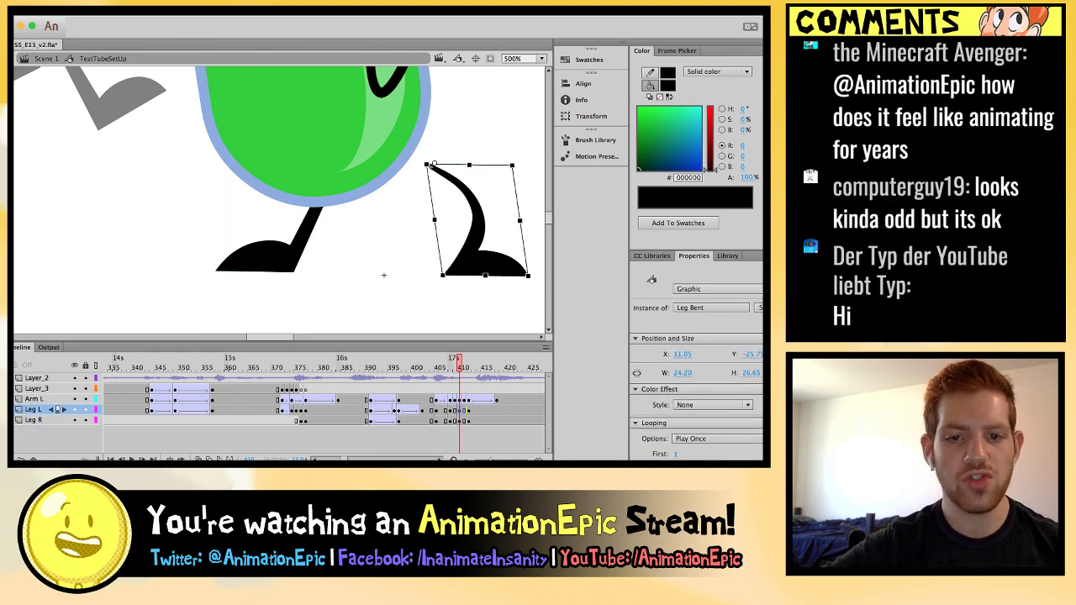
key("ctrl+z")
left_click(261, 252)
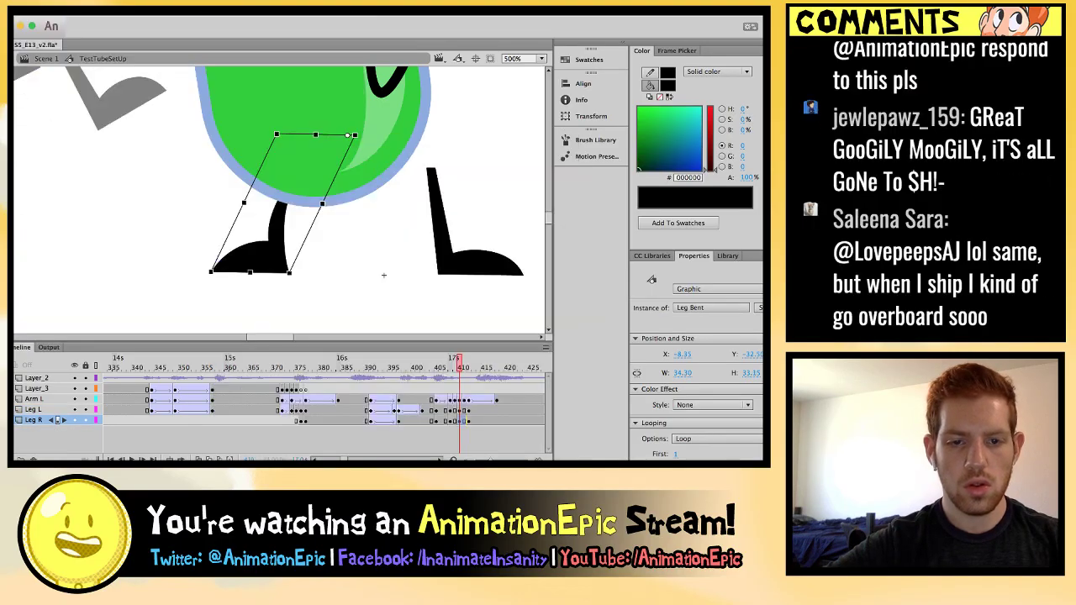
At frame 410, skew both legs and shift them toward Suitcase so their tops meet the forward-leaning body.
key("ctrl+z")
key("ctrl+z")
key("ctrl+a")
left_click_drag(421, 134, 385, 133)
key("ctrl+z")
key("ctrl+z")
key("ctrl+z")
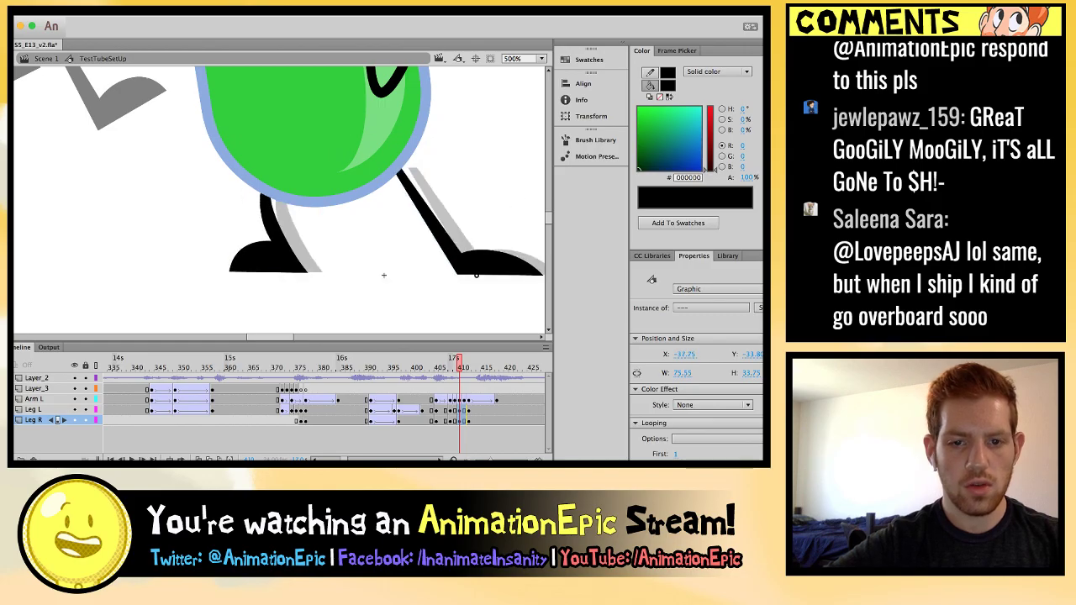
key("comma")
key("period")
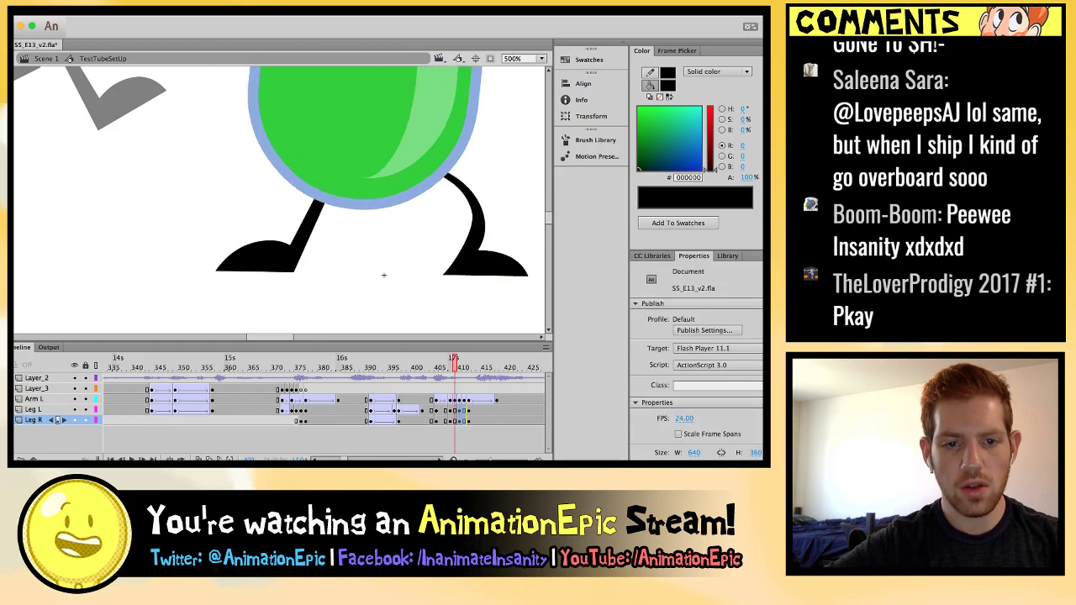
At frame 410 on Leg R, reshape the bent leg to about W 22.65, H 25.00 and lower it to ground level at X -24.95.
key("ctrl+a")
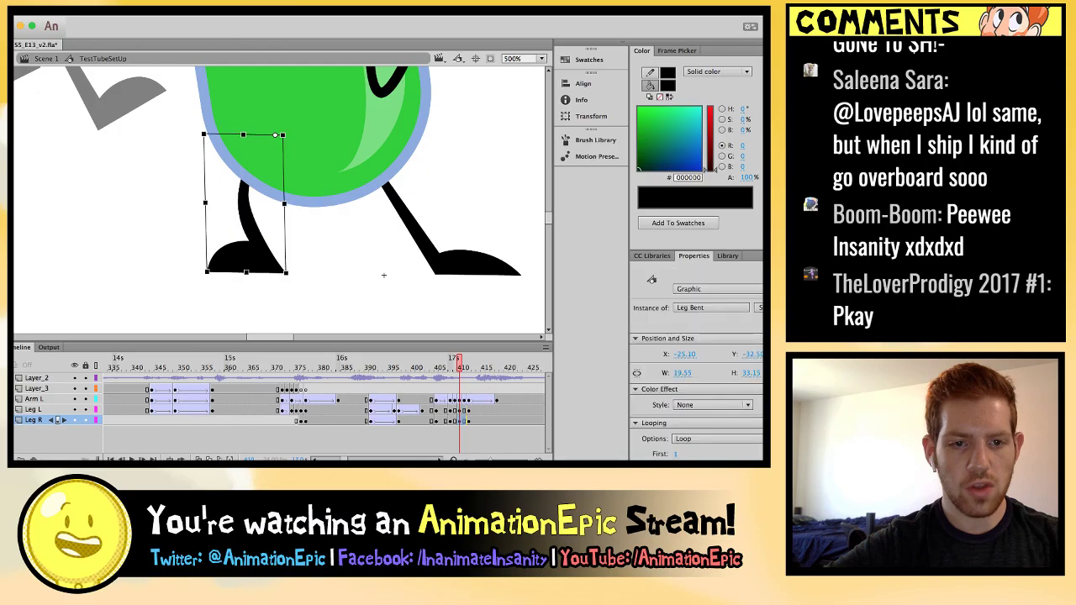
key("ctrl+z")
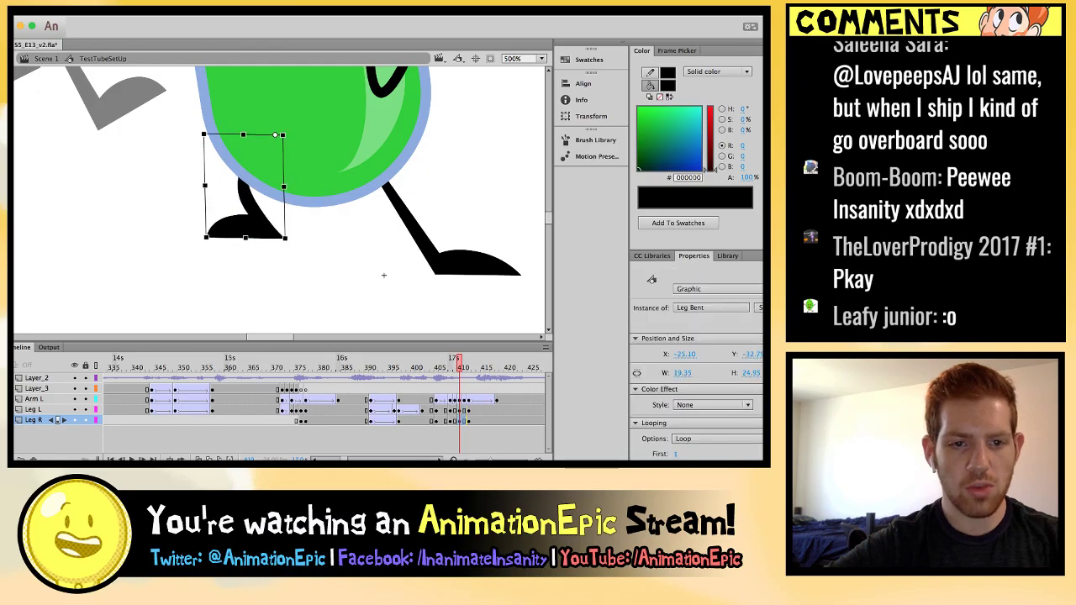
key("ctrl+z")
key("ctrl+z")
key("ctrl+z")
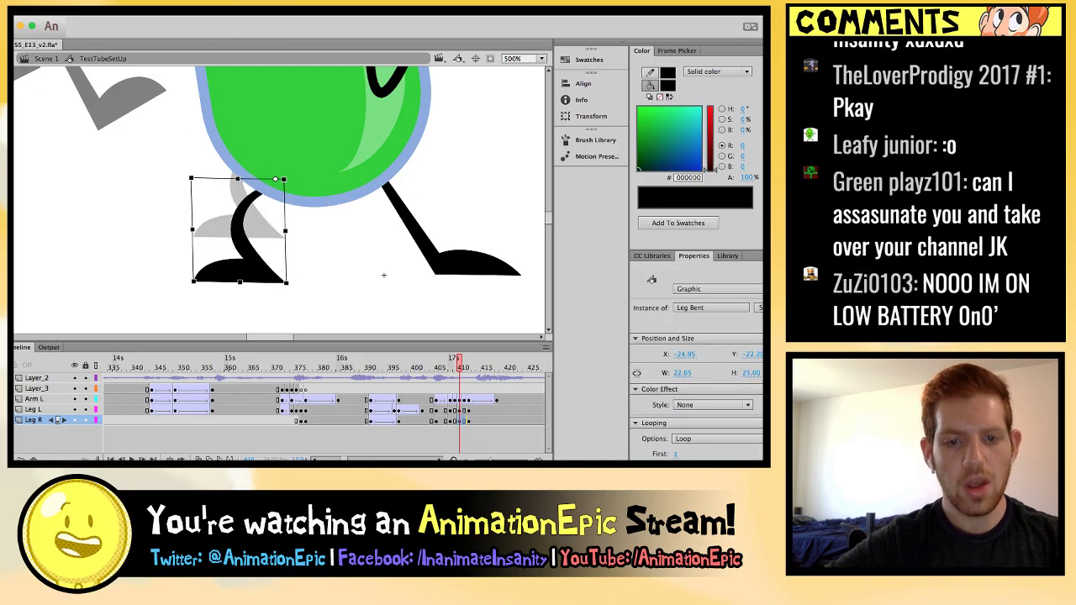
key("Up")
key("Escape")
key("comma")
key("period")
key("period")
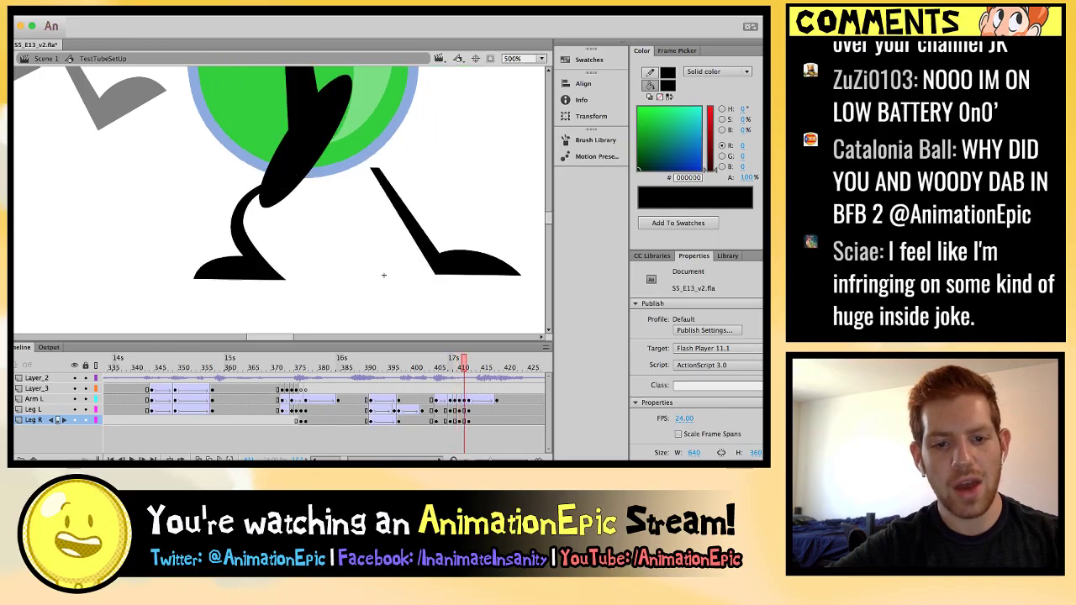
At frame 411, stretch both legs vertically so their tops meet the body and their feet reach ground level.
key("period")
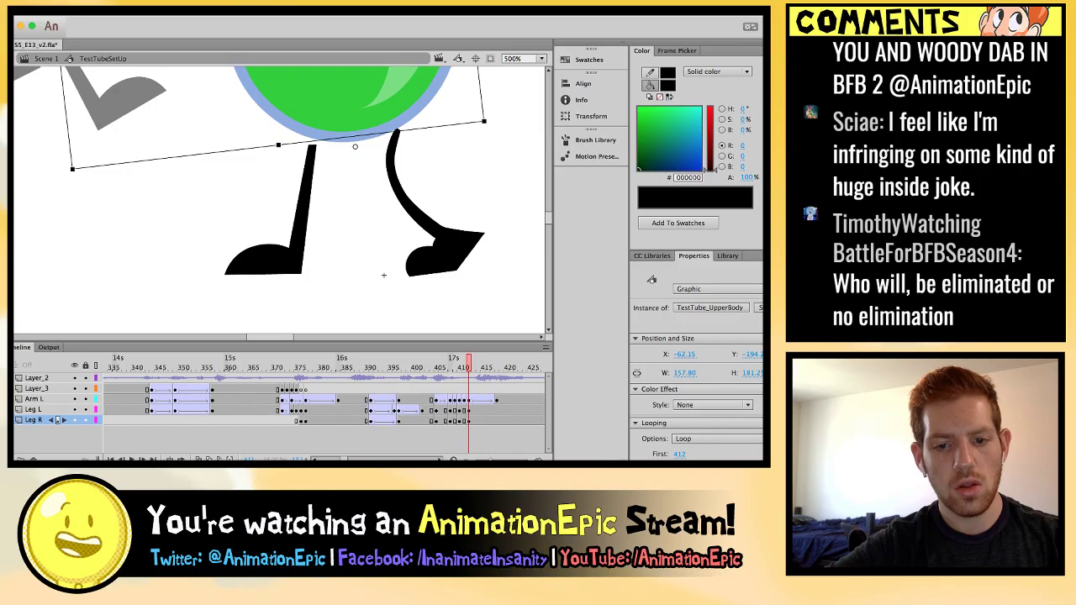
left_click(291, 256)
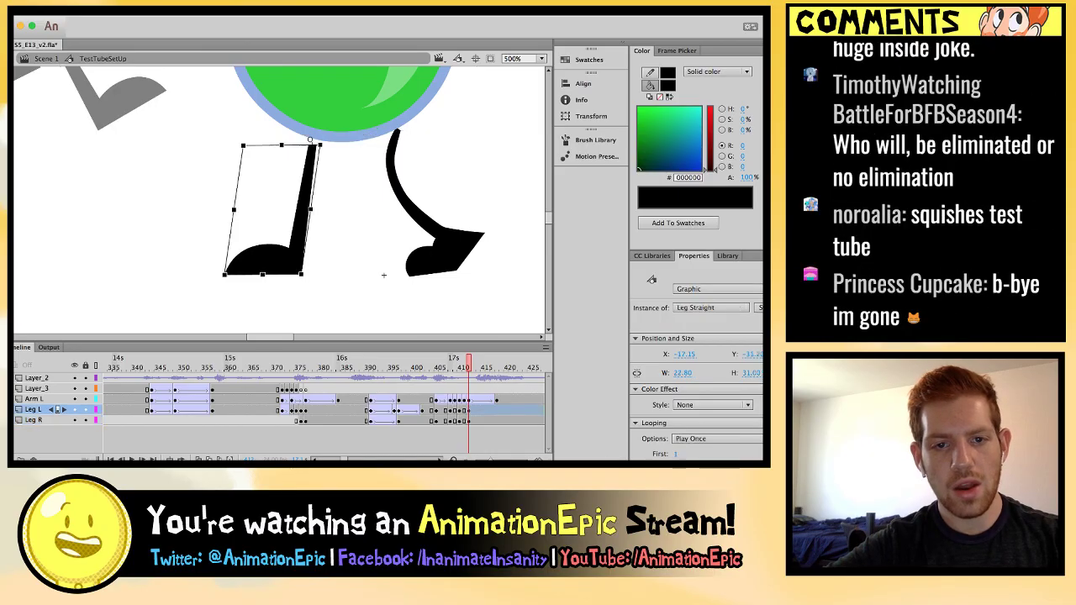
left_click(442, 252, "shift")
key("ctrl+z")
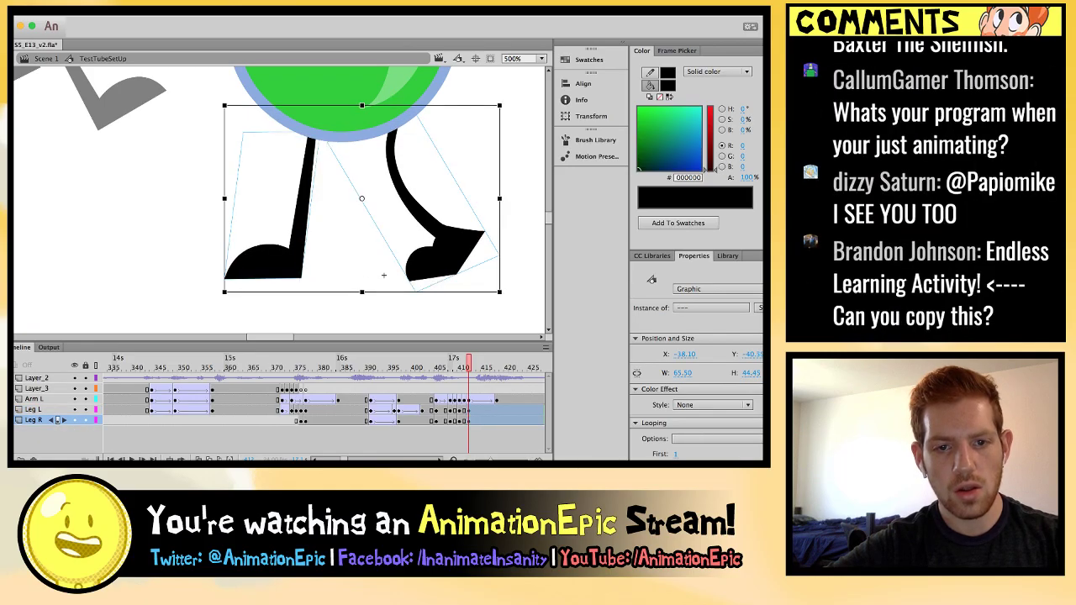
Flip through the frames around 411 and on to frame 417 to check how the legs meet the body.
key("comma")
key("comma")
key("comma")
key("comma")
key("period")
key("period")
key("period")
key("period")
key("period")
key("period")
key("period")
key("period")
key("period")
key("period")
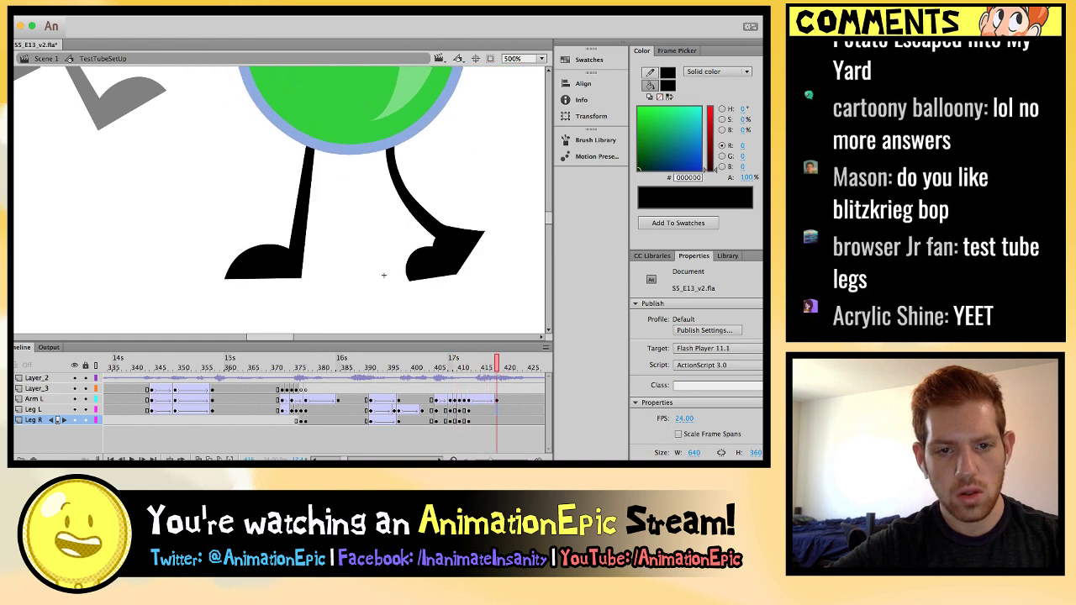
Insert keyframes at frame 417 on Leg L and Leg R.
key("period")
key("period")
key("ctrl+a")
left_click_drag(361, 198, 352, 279)
left_click_drag(361, 106, 362, 112)
key("ctrl+z")
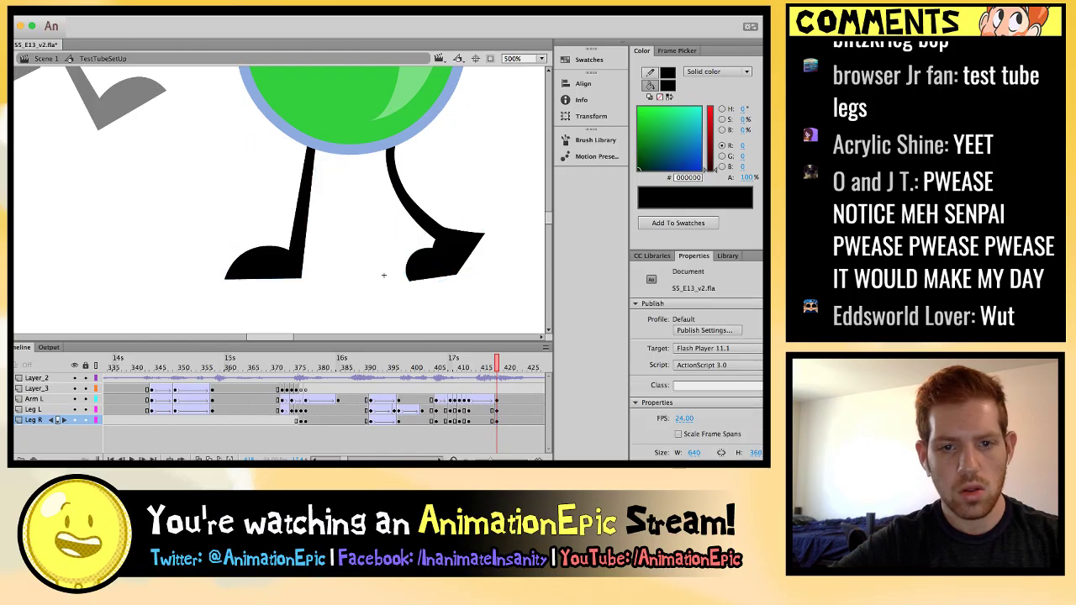
key("ctrl+shift+z")
key("ctrl+2")
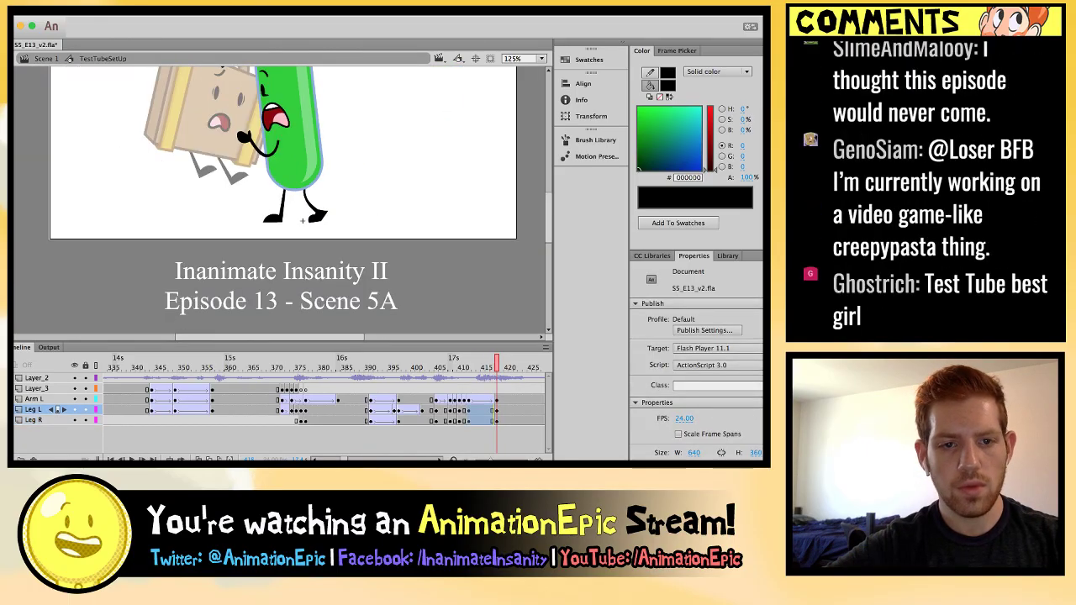
Step back from frame 417 and forward again to examine the whole character's leg motion leading into frame 411.
key("comma")
key("comma")
key("comma")
key("comma")
key("comma")
key("comma")
key("comma")
key("comma")
key("comma")
key("comma")
key("comma")
key("period")
key("period")
key("period")
key("period")
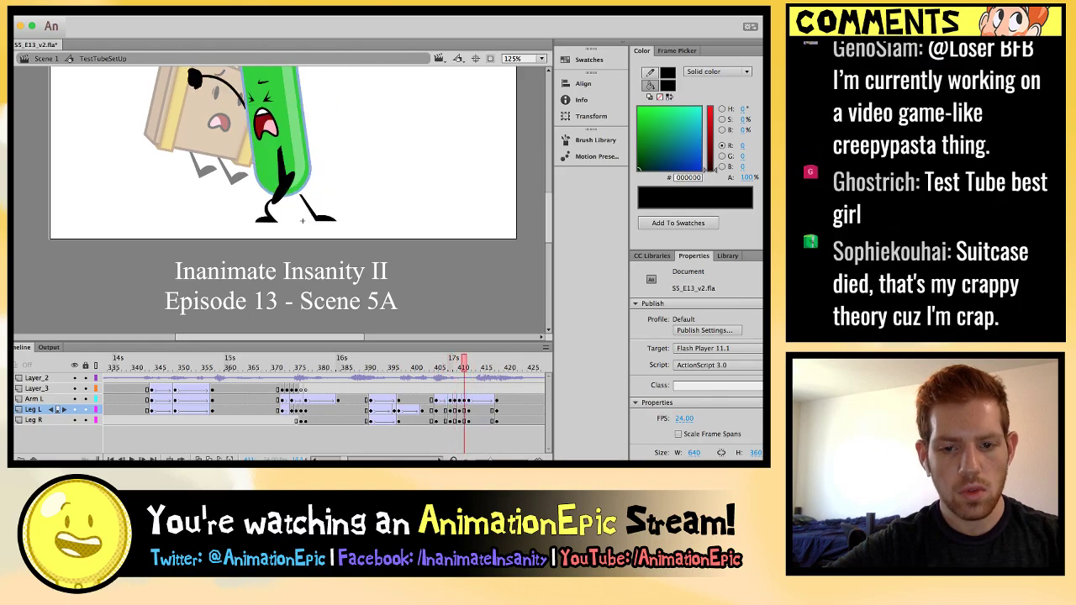
key("period")
At frame 411, select both legs and move their shared transformation point down to ground level between the feet.
left_click(34, 419)
key("ctrl+equal")
key("ctrl+equal")
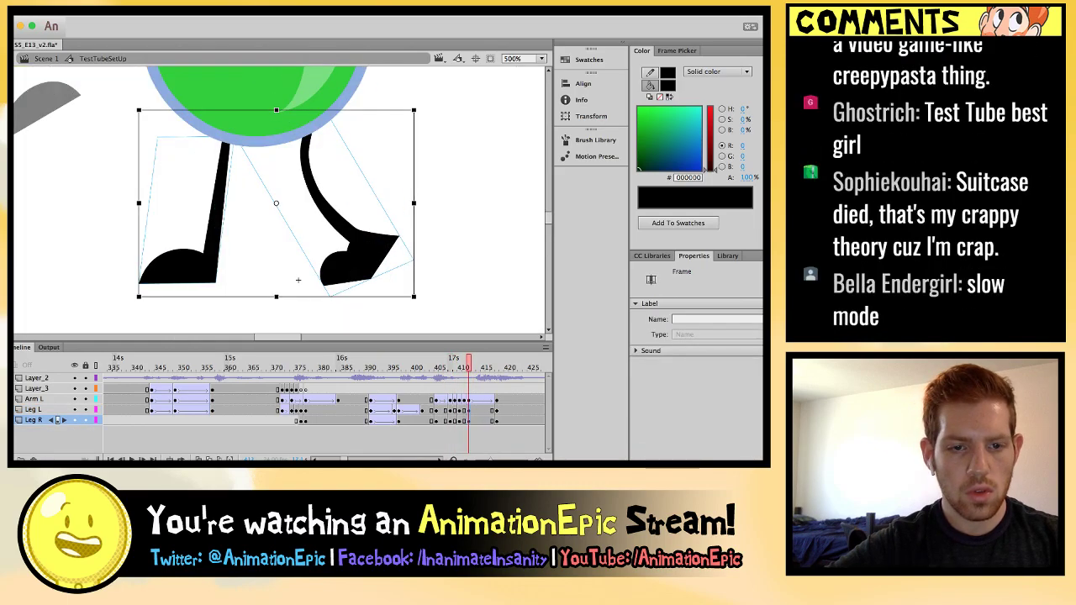
left_click(297, 280)
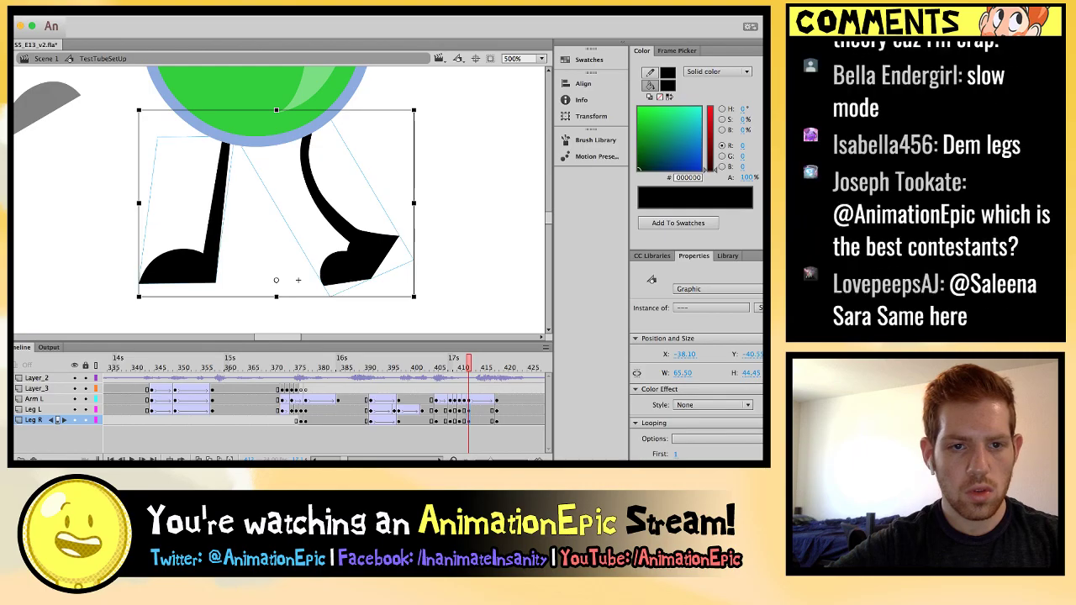
key("ctrl+minus")
left_click(287, 242)
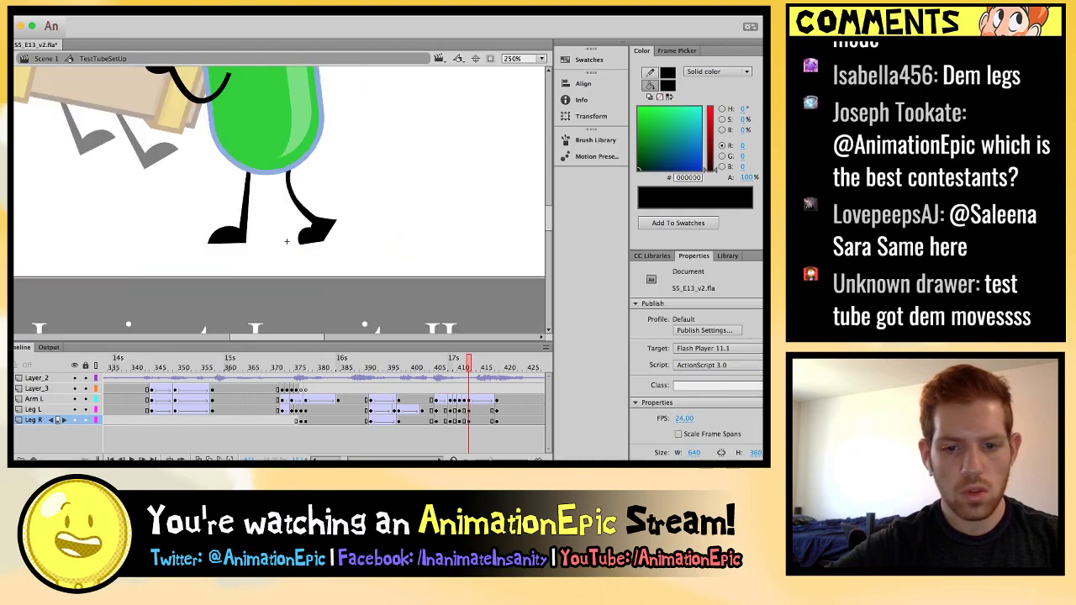
Create classic tweens on Leg L and Leg R leading into frame 408, and change Leg R there to a bent leg.
key("Return")
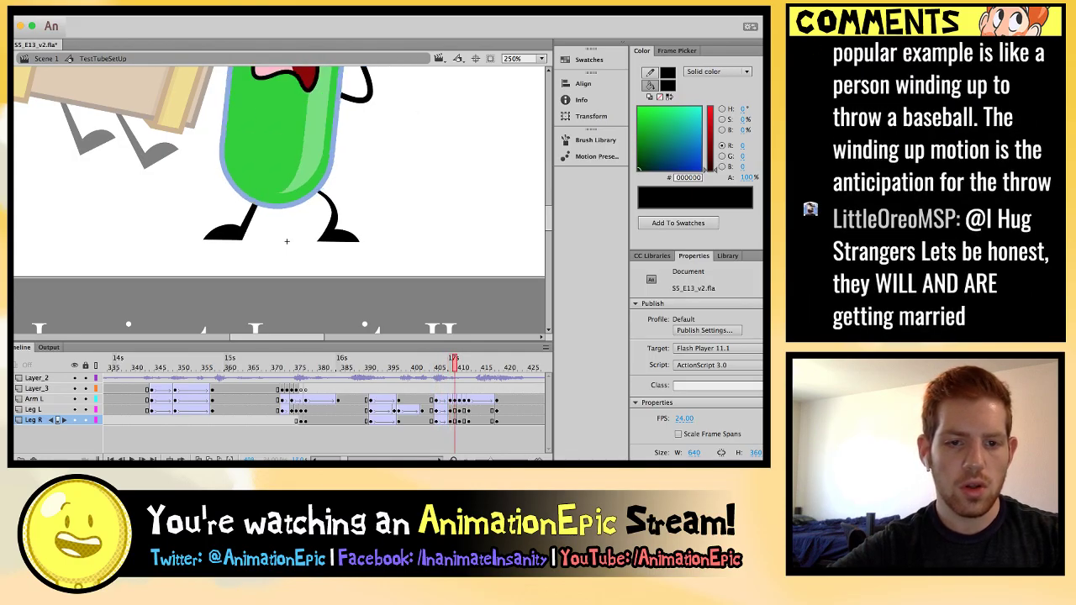
key("Return")
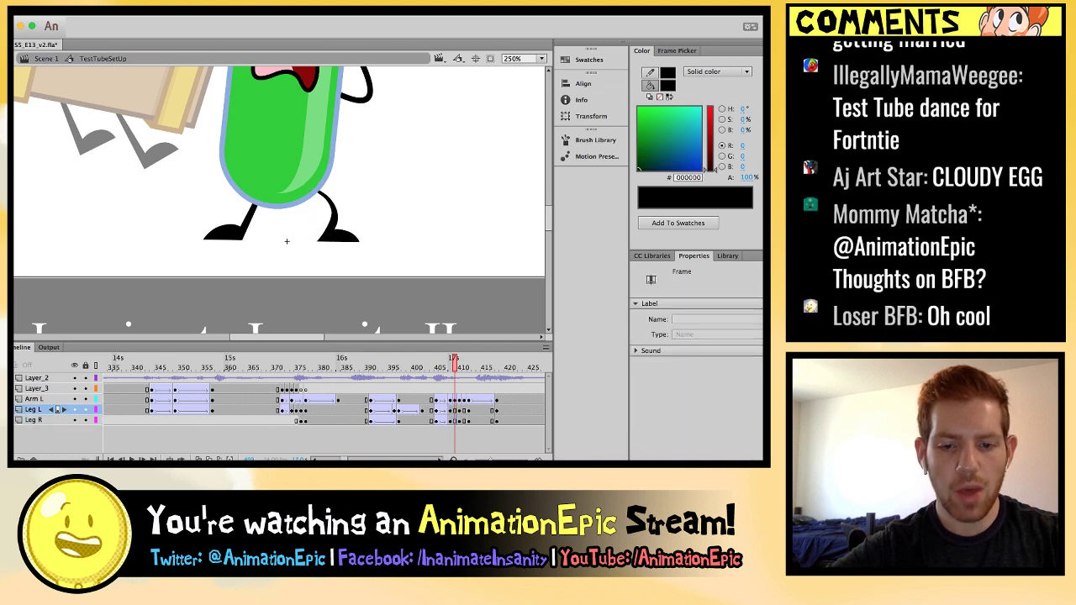
key("Tab")
key("super+a")
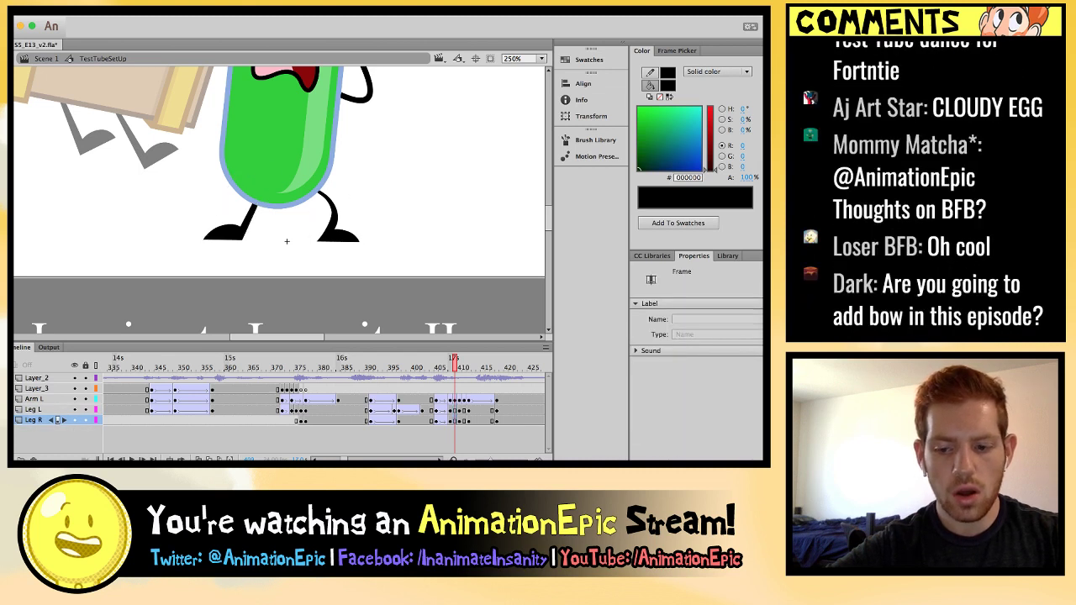
left_click(287, 241)
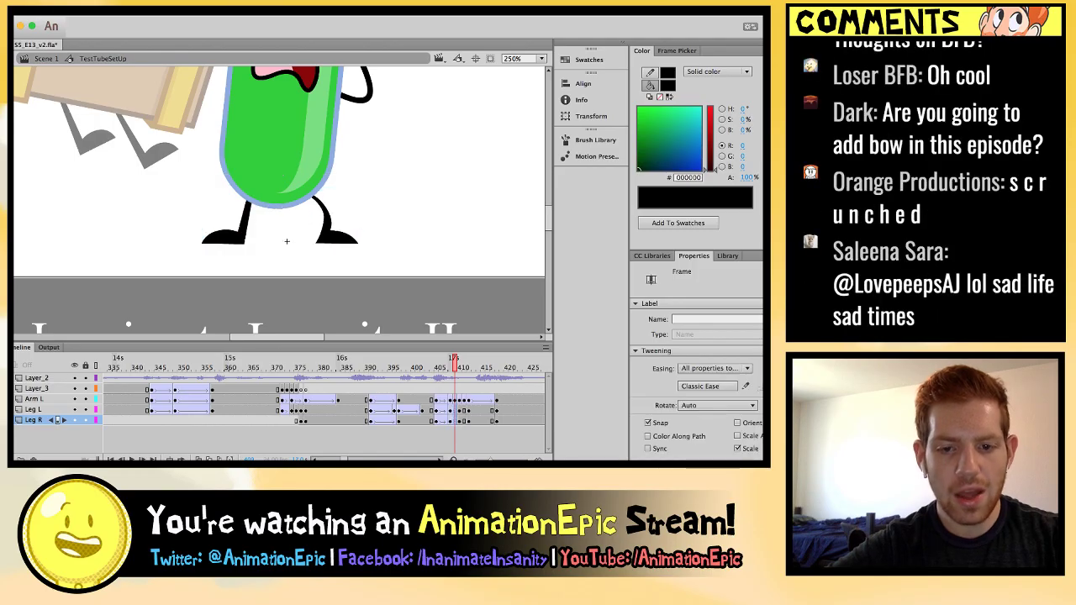
key("Return")
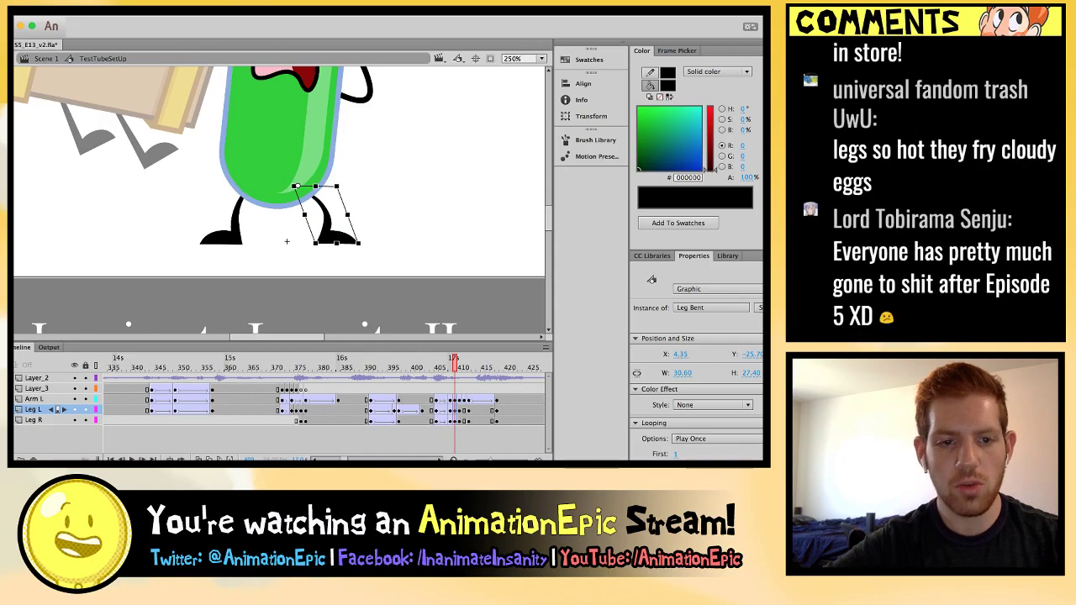
left_click(287, 241)
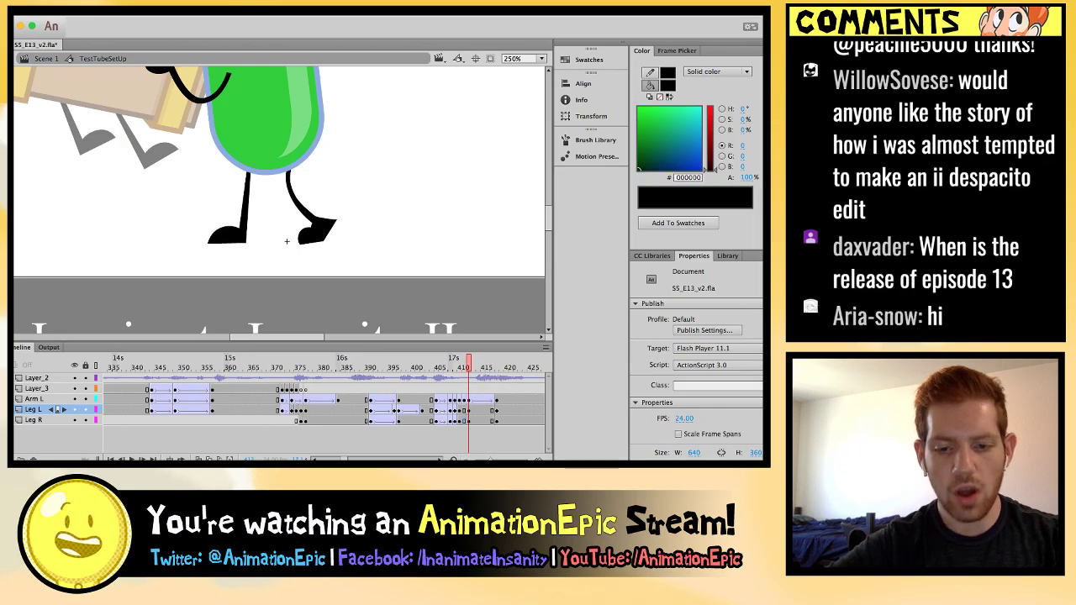
Undo the trial tweening of both legs around frame 410.
key("super+z")
key("super+z")
key("super+z")
key("super+z")
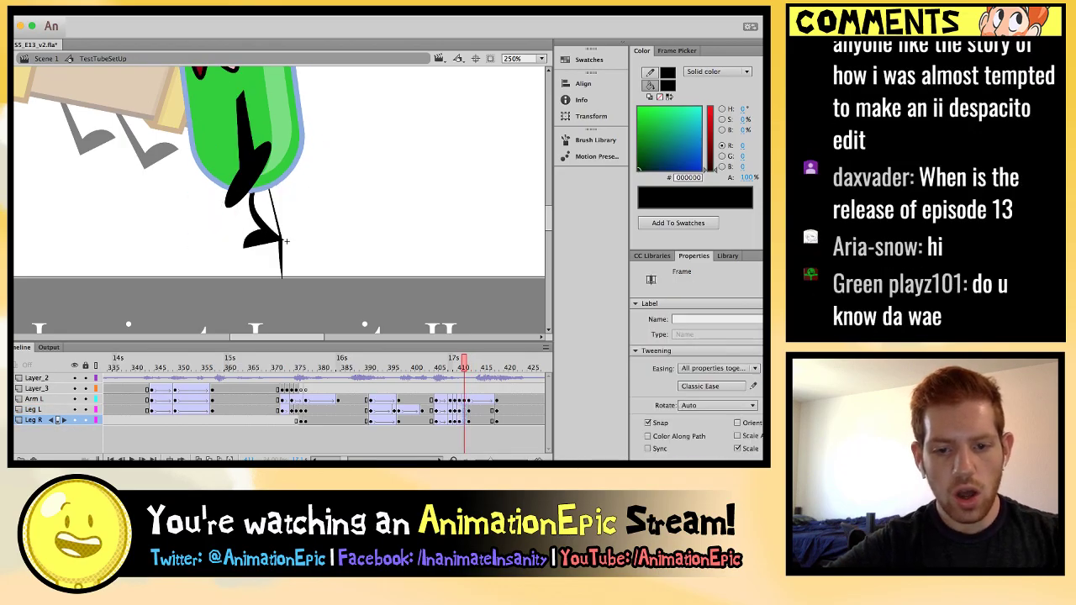
key("super+z")
key("super+z")
key("super+z")
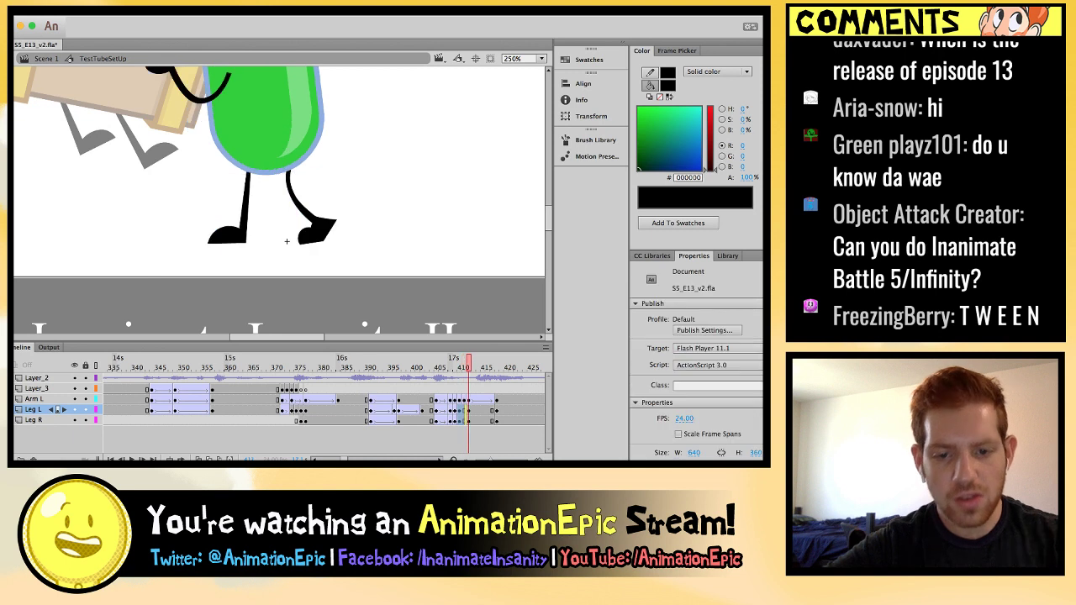
key("super+z")
Turn on onion skinning at frame 410 and narrow its range to one frame on each side.
key("super+equal")
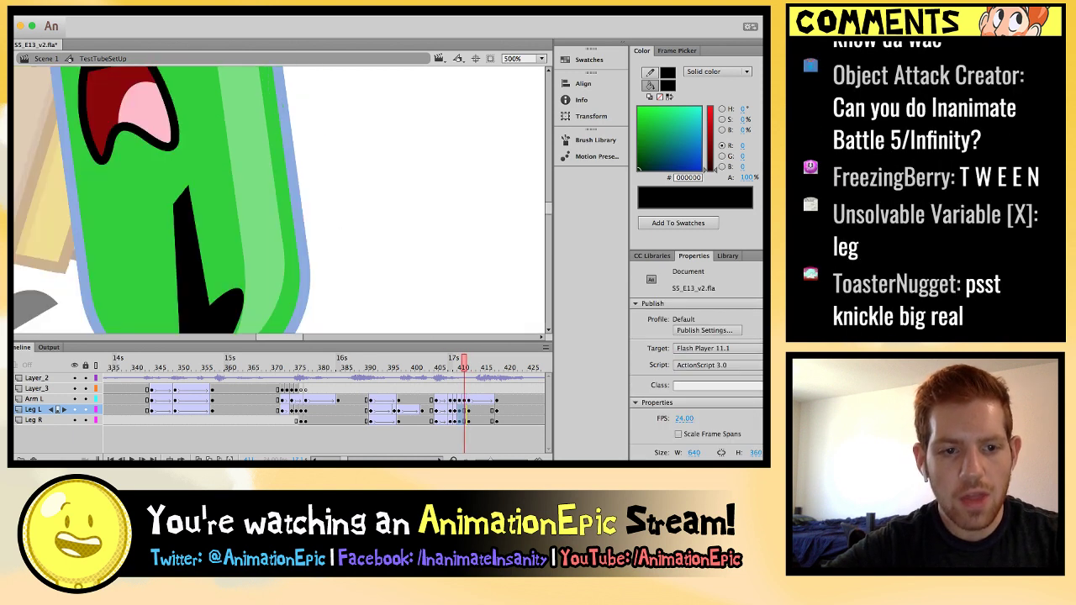
scroll(361, 252, "down", 5)
left_click_drag(438, 273, 329, 274)
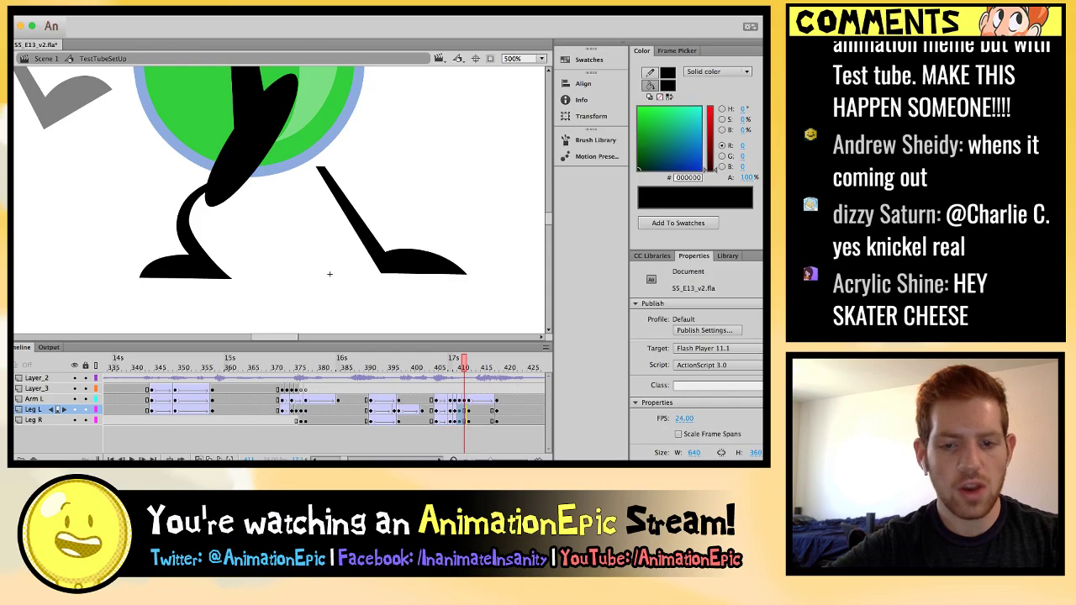
key("alt+shift+o")
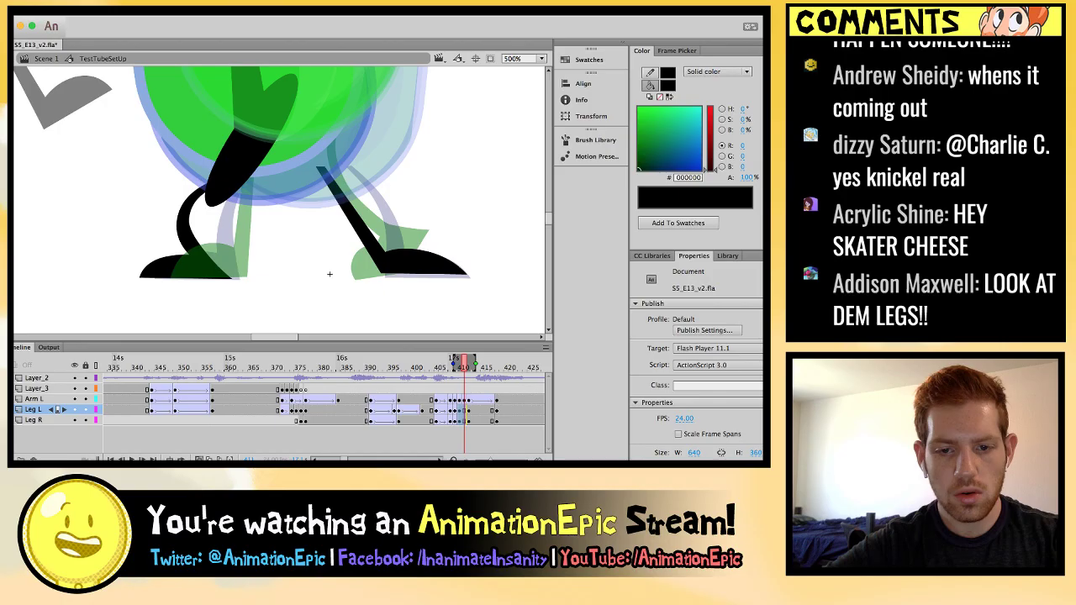
key("period")
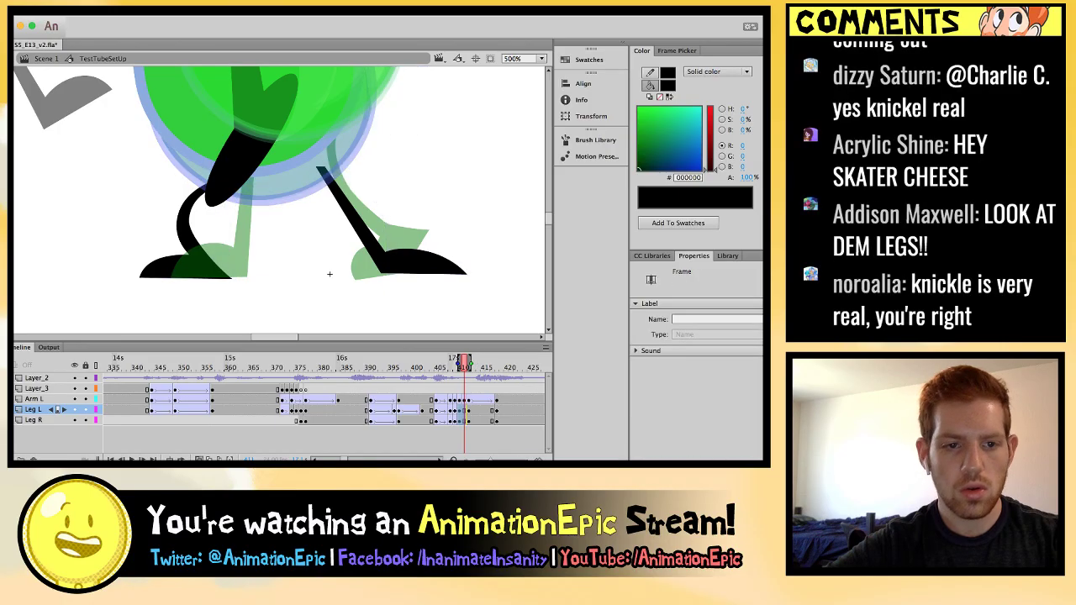
At frame 410, tilt and reshape Leg L to about W 24.55, H 36.90, bringing its foot closer to the frame 411 pose.
left_click(187, 266)
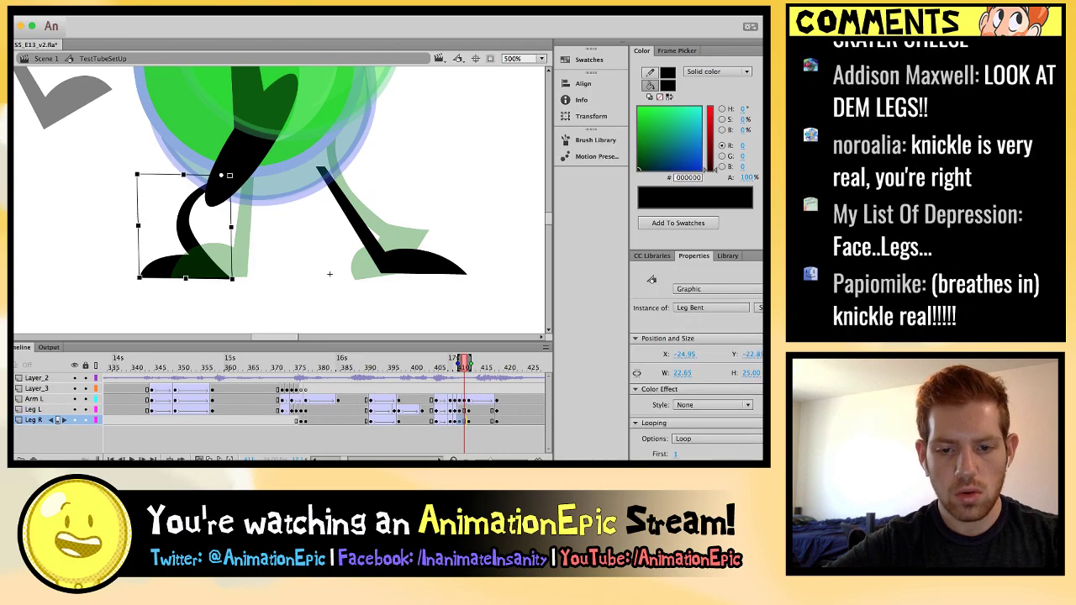
key("ctrl+a")
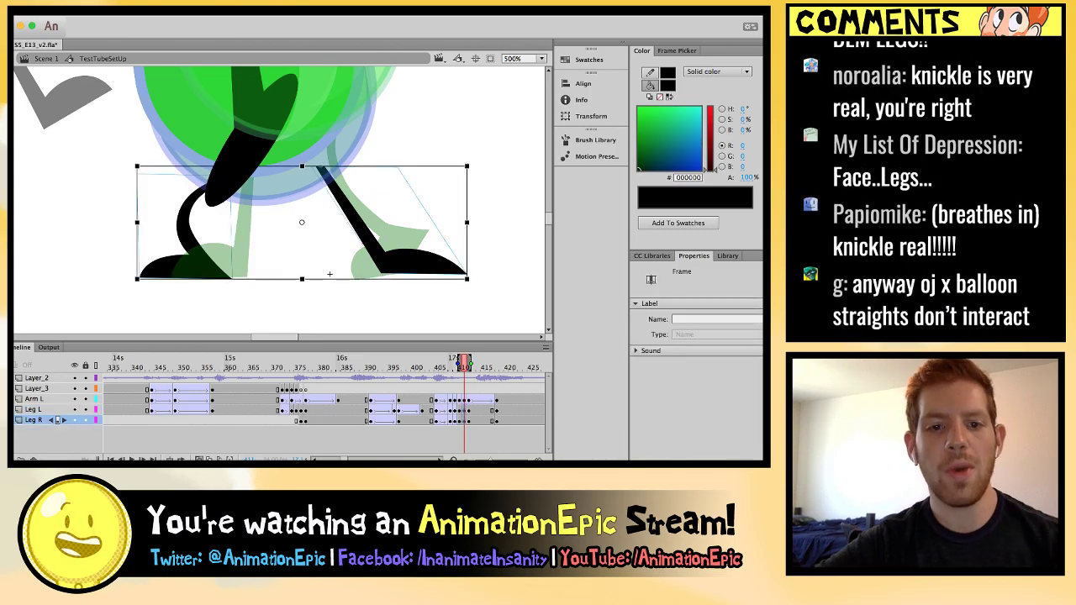
key("ctrl+shift+a")
left_click(357, 214)
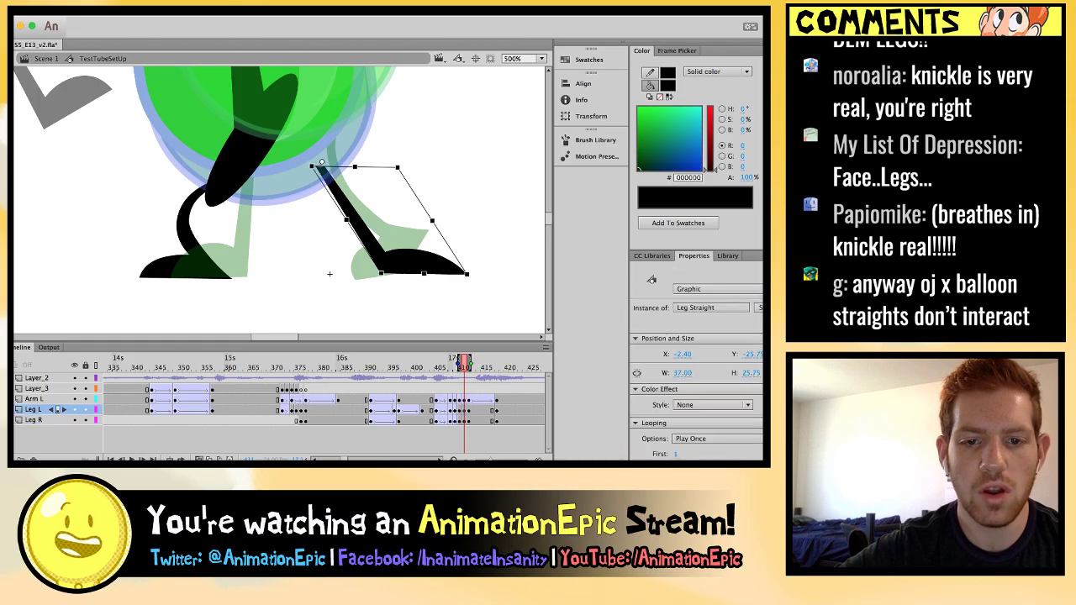
left_click_drag(423, 273, 368, 266)
left_click_drag(336, 133, 319, 118)
key(".")
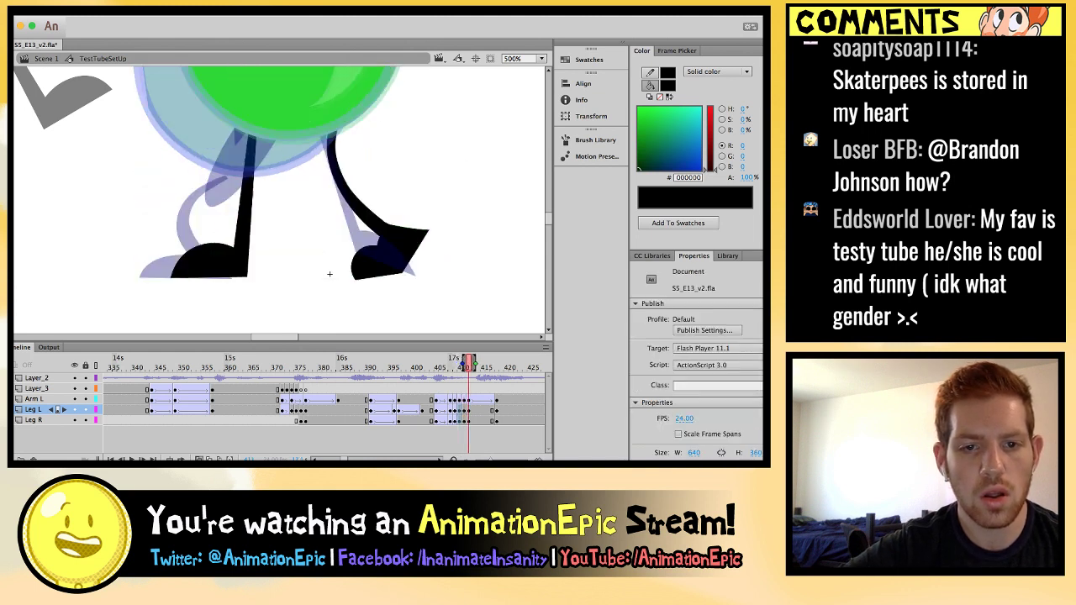
key("comma")
key("comma")
key("period")
key("period")
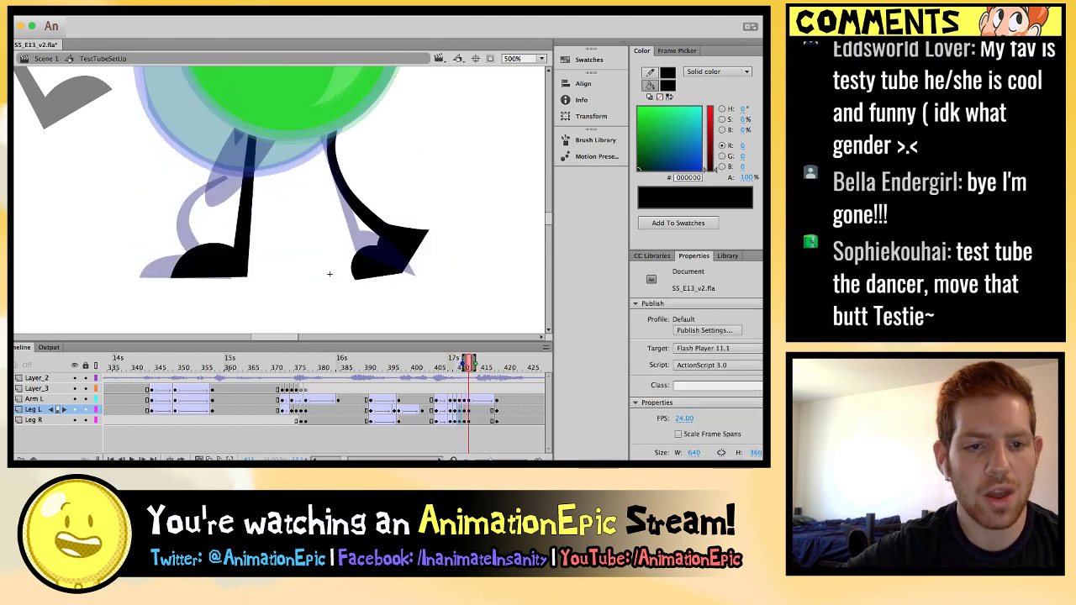
key("comma")
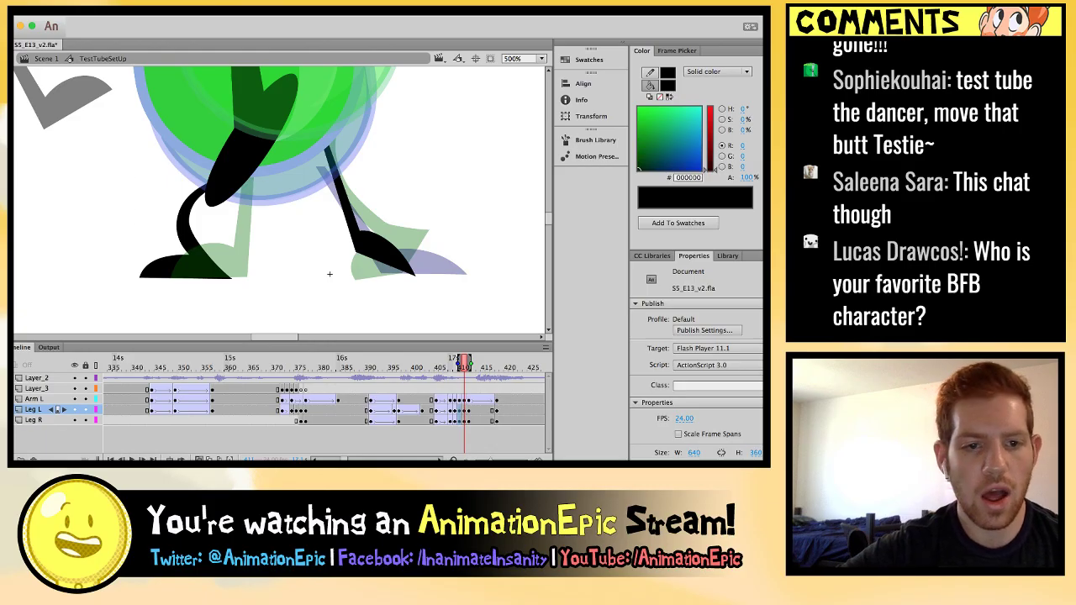
At frame 410, swap Leg R to the Leg Bent Transition symbol and reshape it to about W 19.80, H 27.25, with its foot on the ground.
left_click(181, 221)
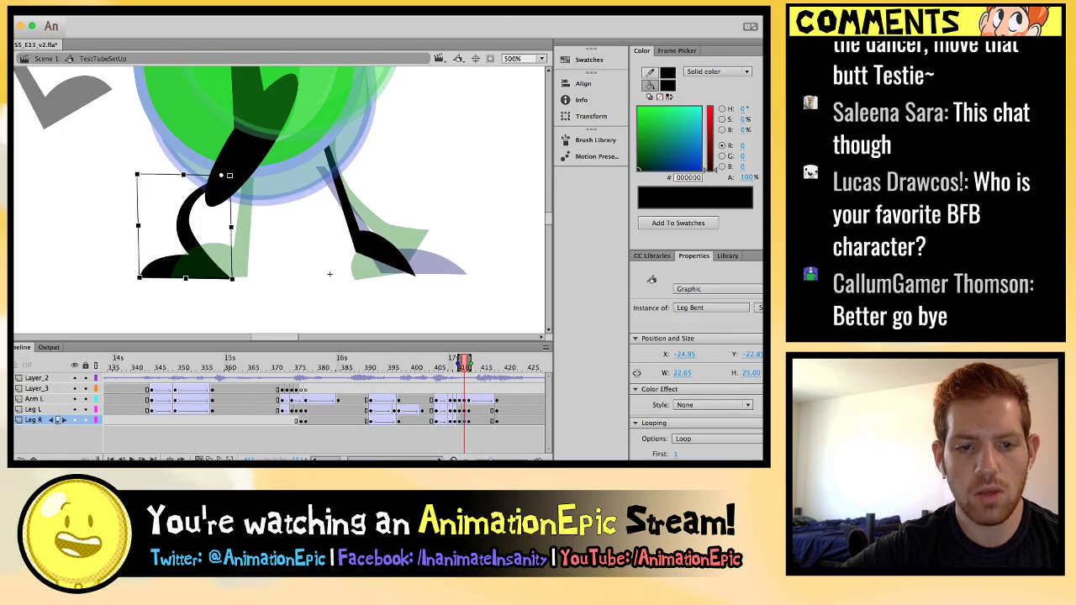
key("period")
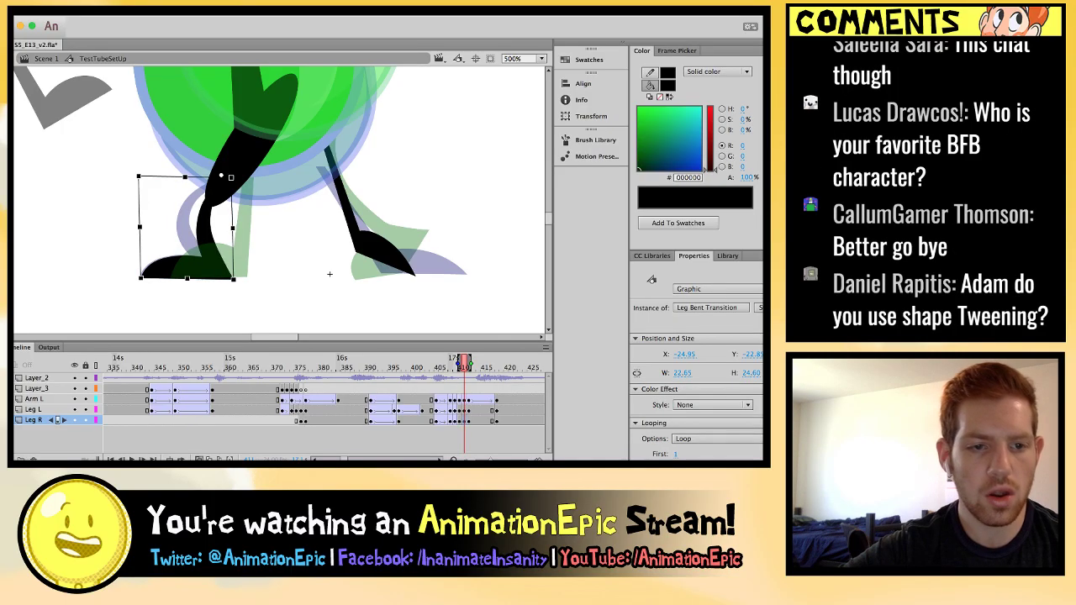
left_click_drag(140, 227, 151, 227)
left_click_drag(230, 178, 229, 163)
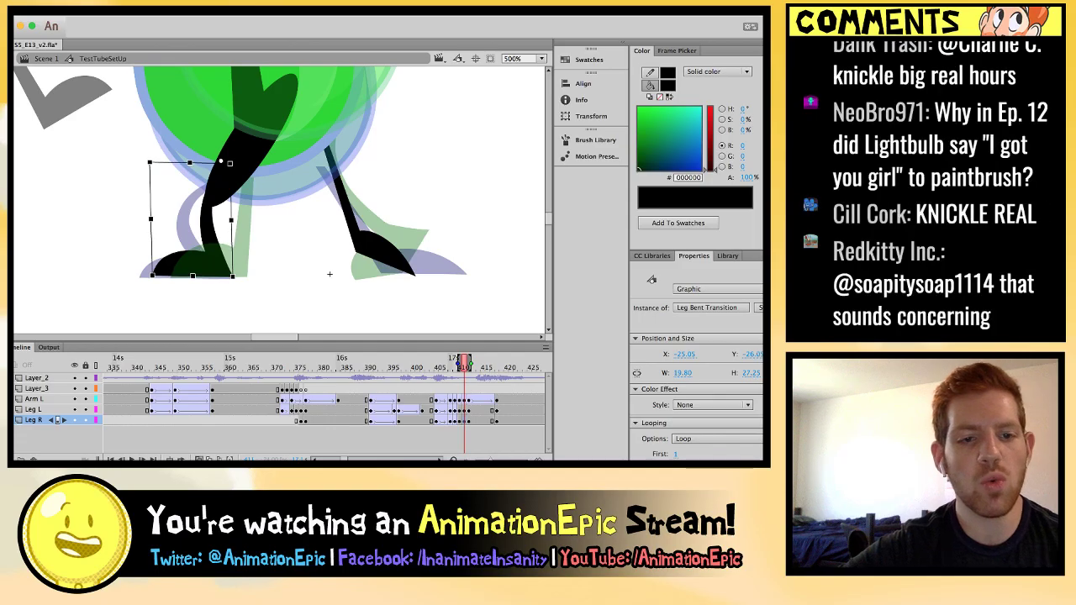
key("Down")
left_click(329, 273)
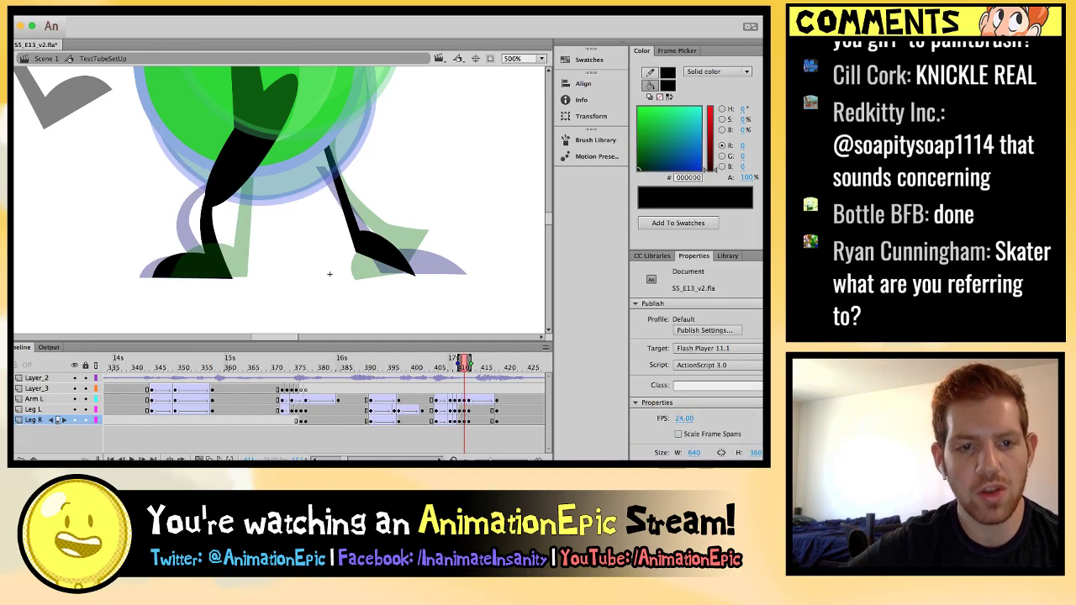
Turn off onion skinning and flip back and forth around frames 410 and 411 to check the leg transition.
key("period")
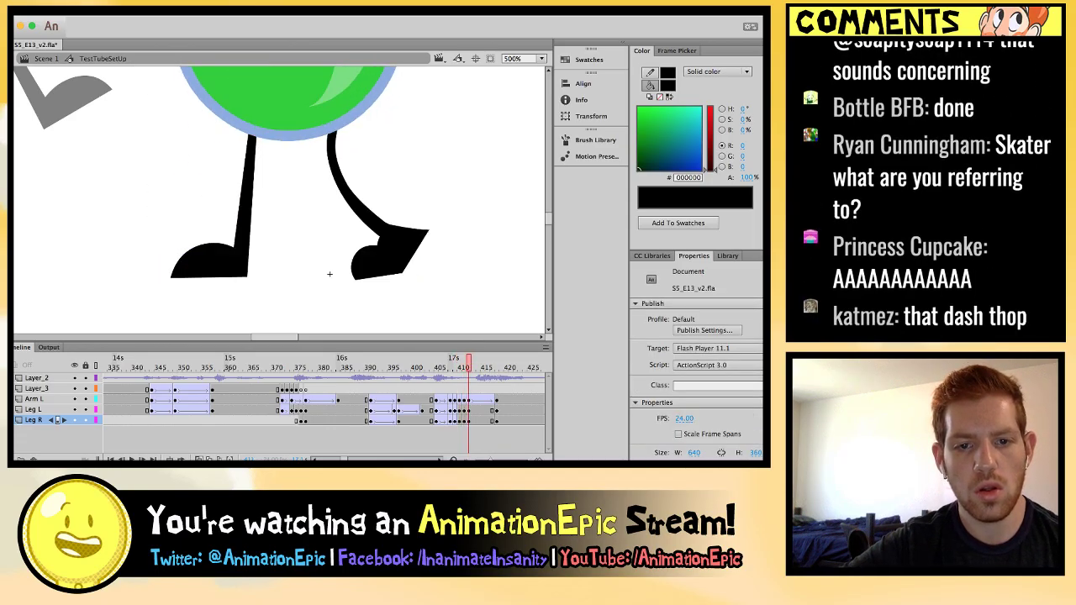
key("comma")
key("comma")
key("period")
key("period")
key("period")
key("comma")
key("period")
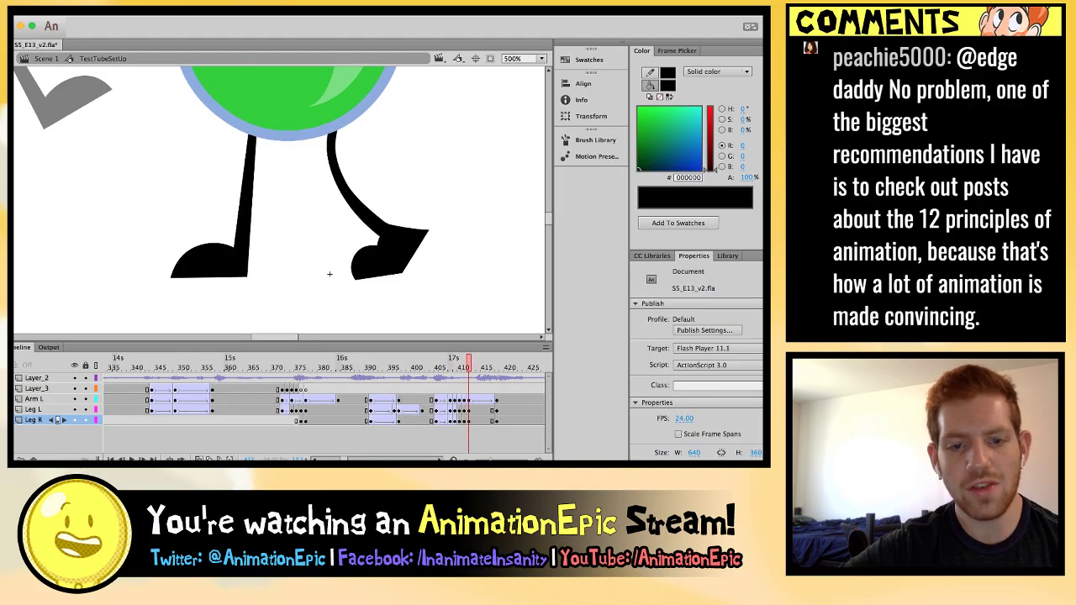
At frame 410, swap Leg L to the Leg Bent Above symbol and reshape it to about W 15.60, H 38.45.
key("comma")
key("ctrl+z")
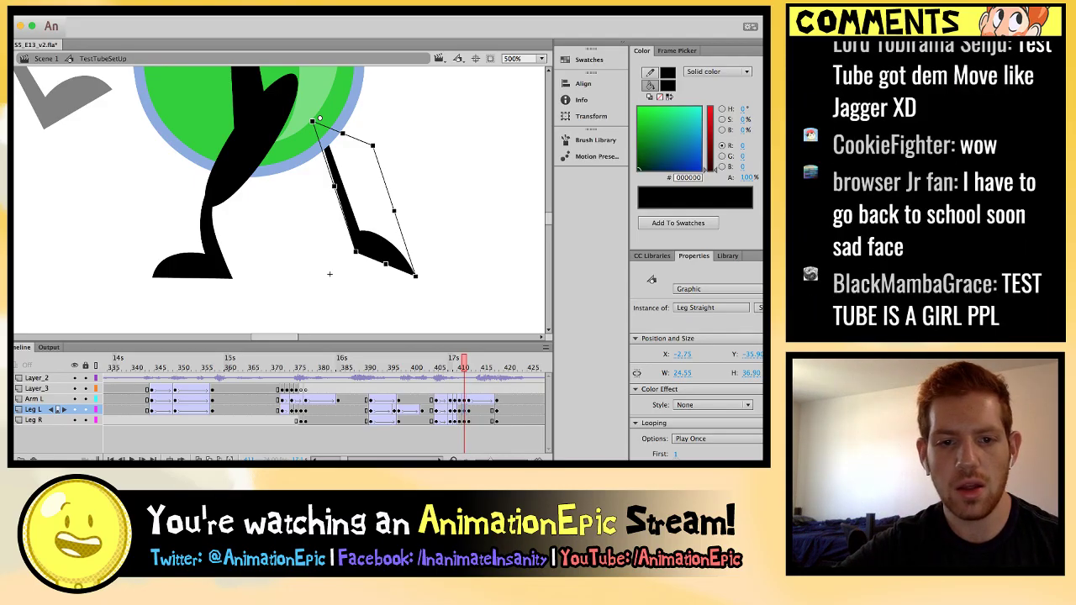
key("ctrl+z")
left_click(330, 274)
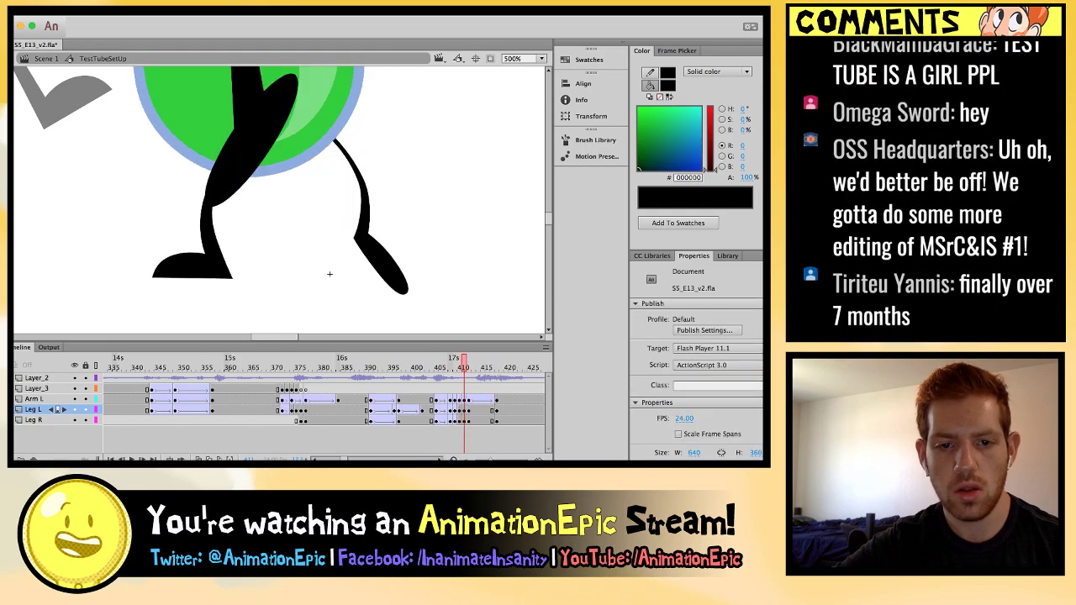
key("comma")
key("period")
key("ctrl+a")
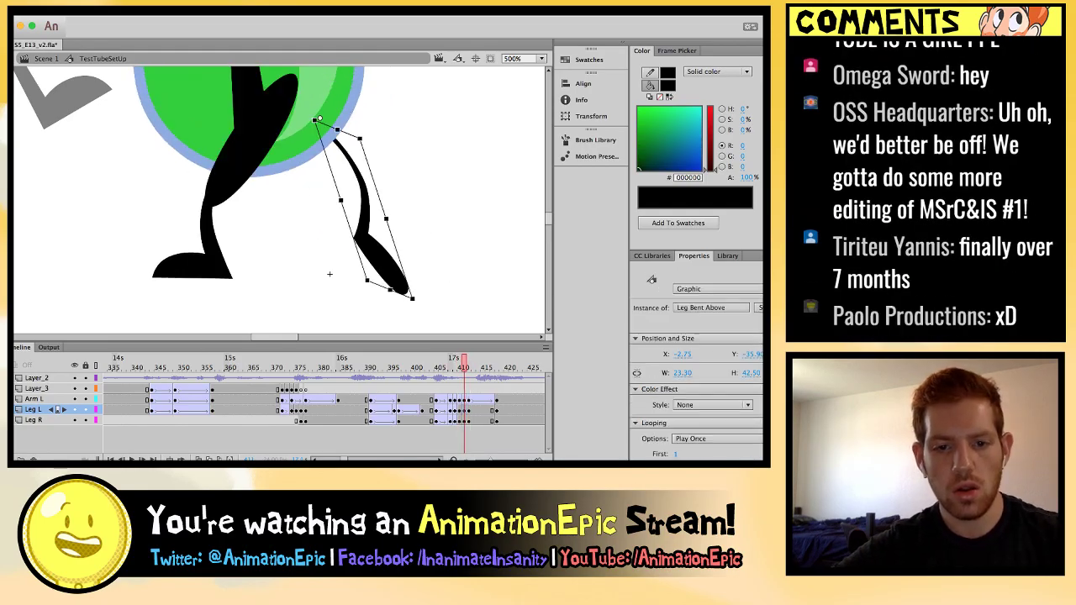
key("ctrl+z")
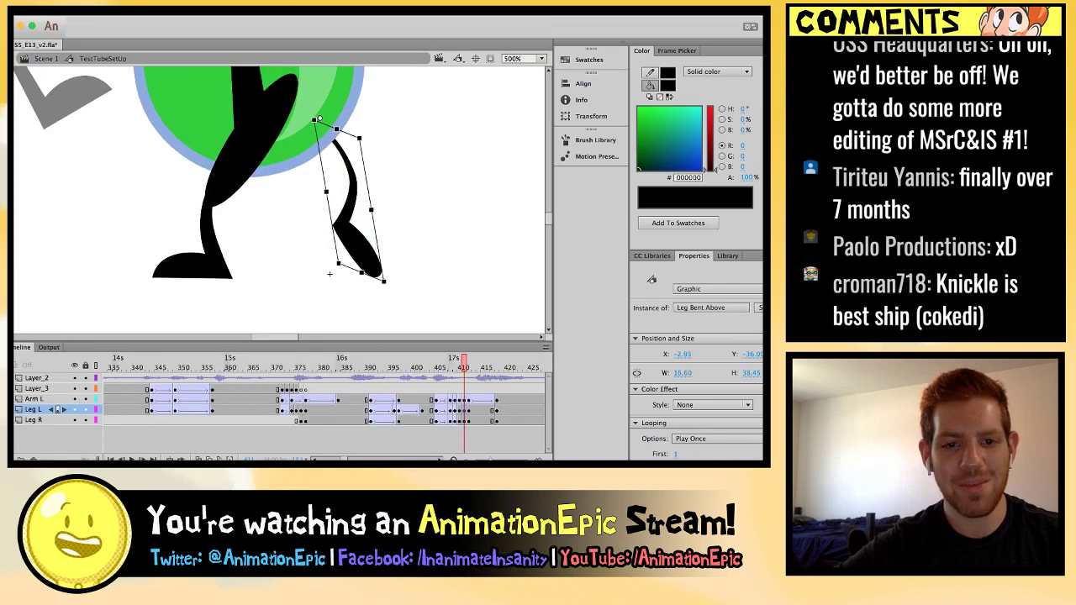
Move Leg L at frame 410 closer beneath the body and adjust its size to about W 16.60, H 38.45.
key("Return")
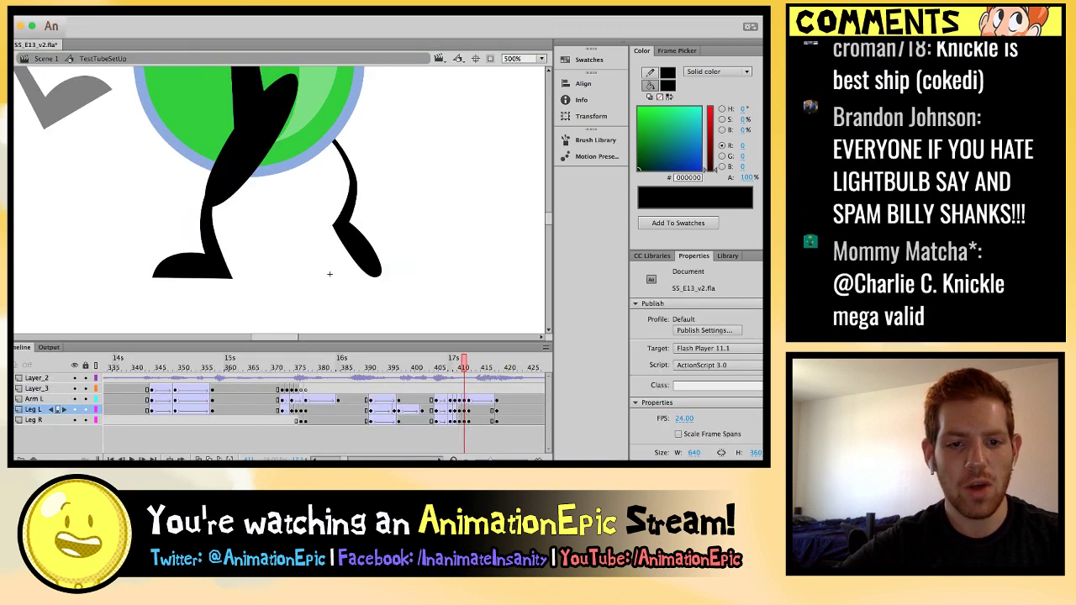
key("ctrl+z")
key("ctrl+z")
key("ctrl+z")
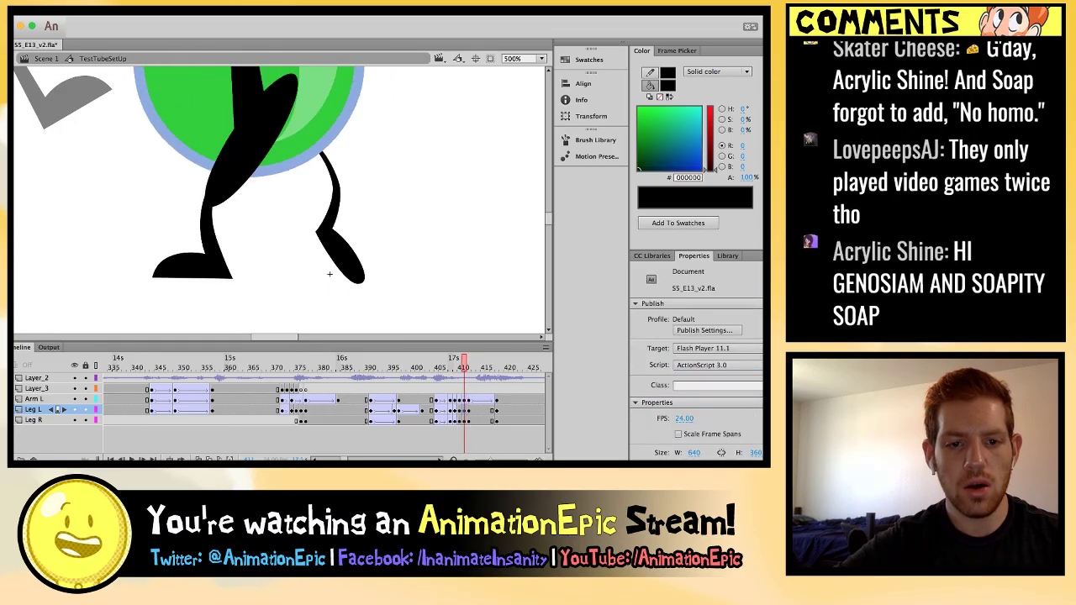
left_click(346, 261)
key("ctrl+minus")
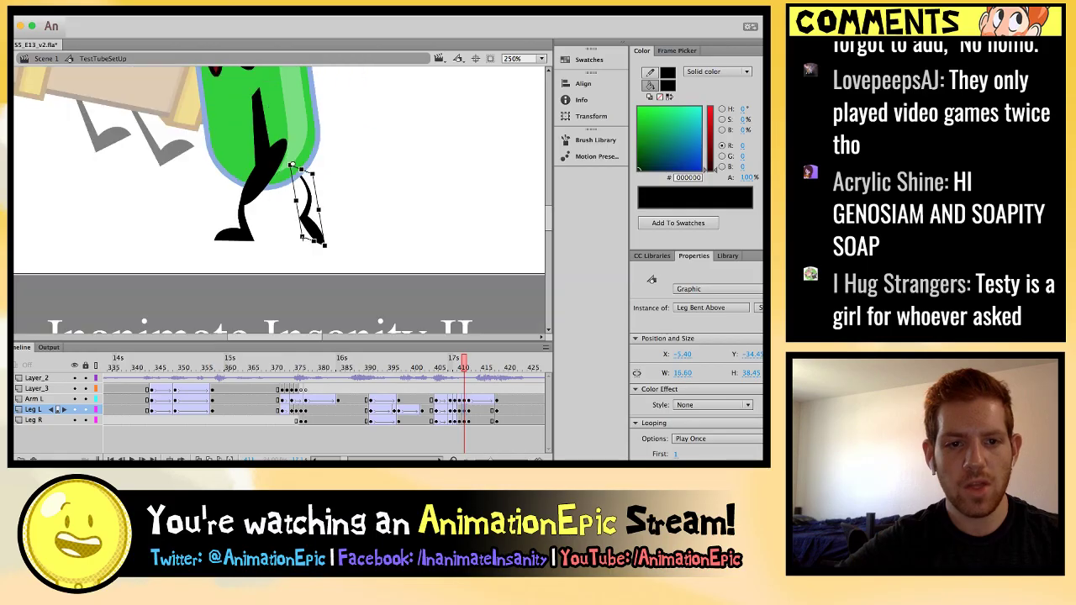
Play back the animation and step back and forth through the frames around 410 to 418 to check the leg motion.
key("ctrl+minus")
key("Return")
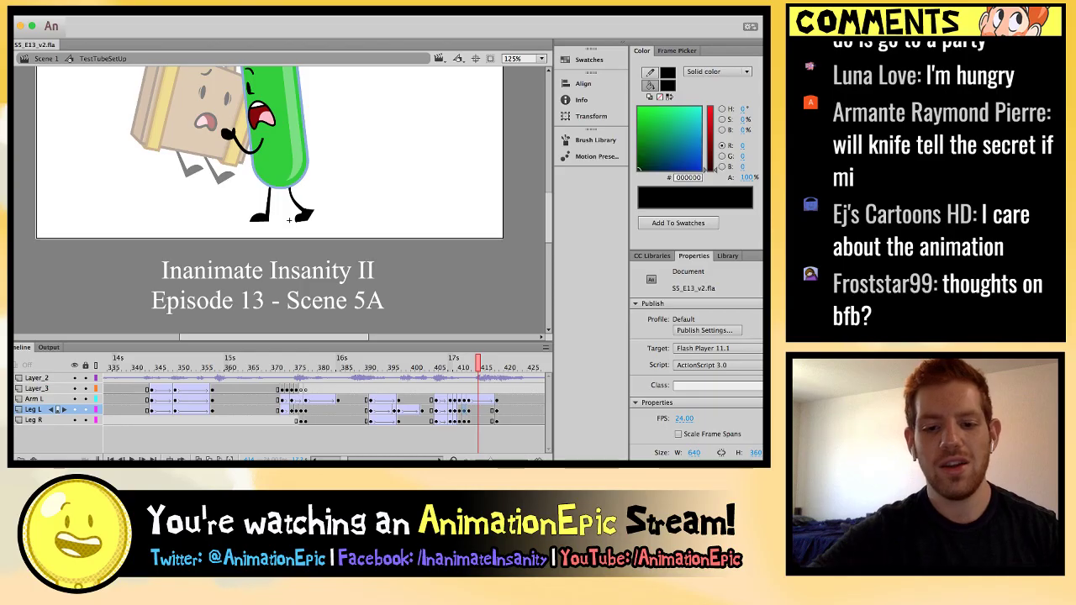
key("comma")
key("comma")
key("comma")
key("period")
key("period")
key("period")
key("period")
key("period")
key("period")
key("period")
key("period")
key("comma")
key("comma")
key("comma")
key("comma")
key("comma")
key("comma")
key("comma")
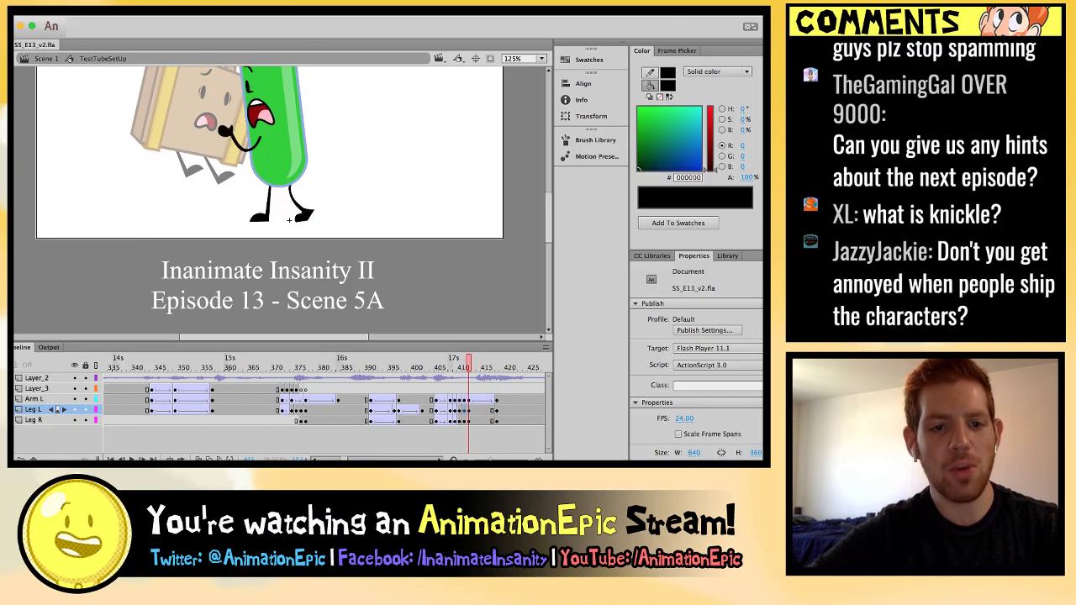
Add classic tweens to Leg L and Leg R between frames 411 and 418 to match the body's tween, and play back the motion.
left_click(34, 399)
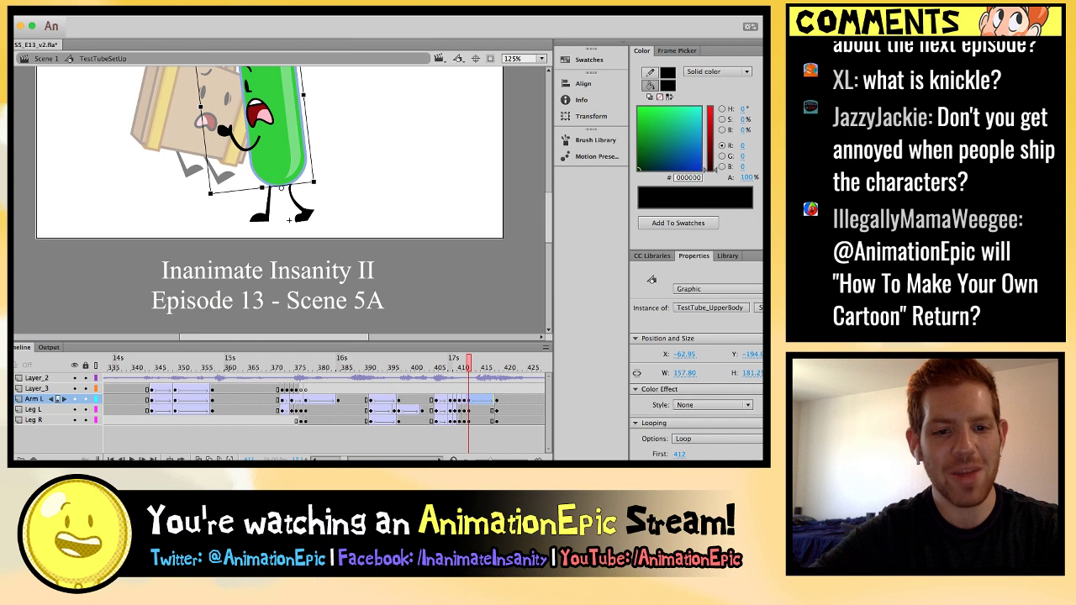
key("Return")
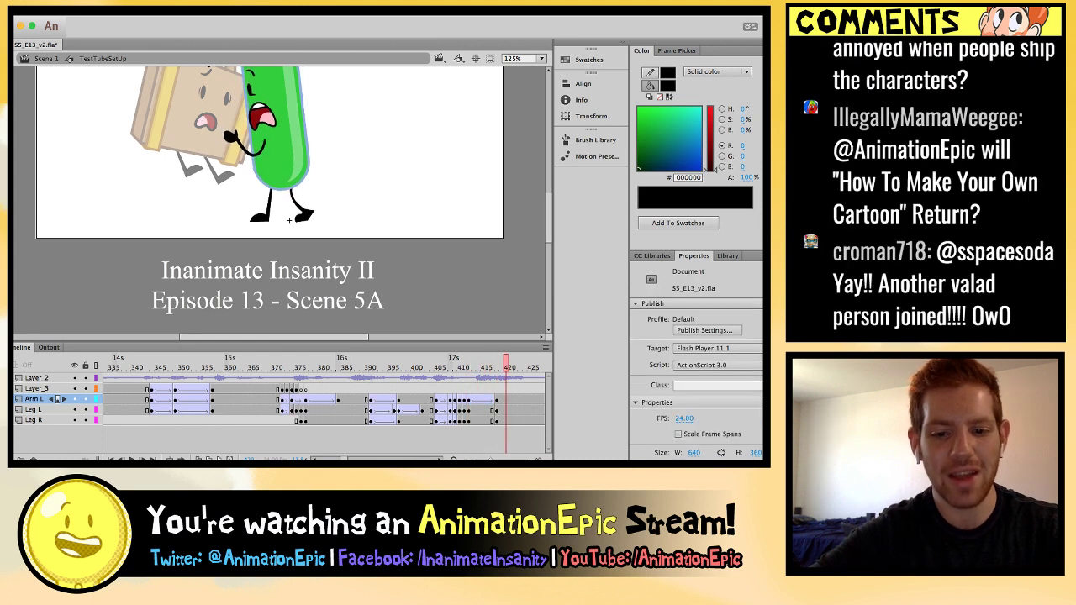
left_click_drag(496, 399, 476, 420)
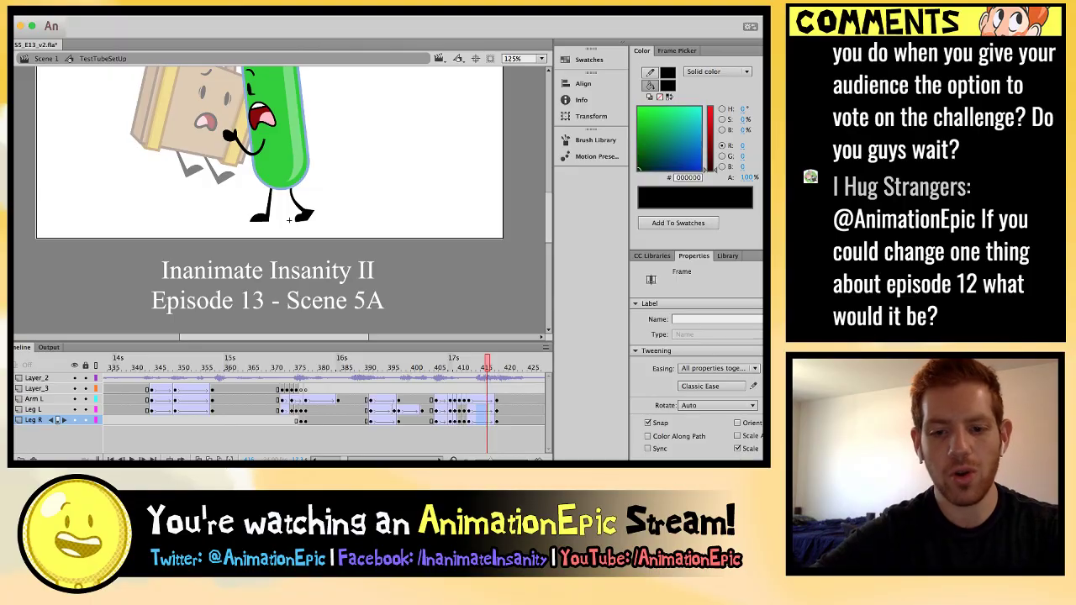
key("Return")
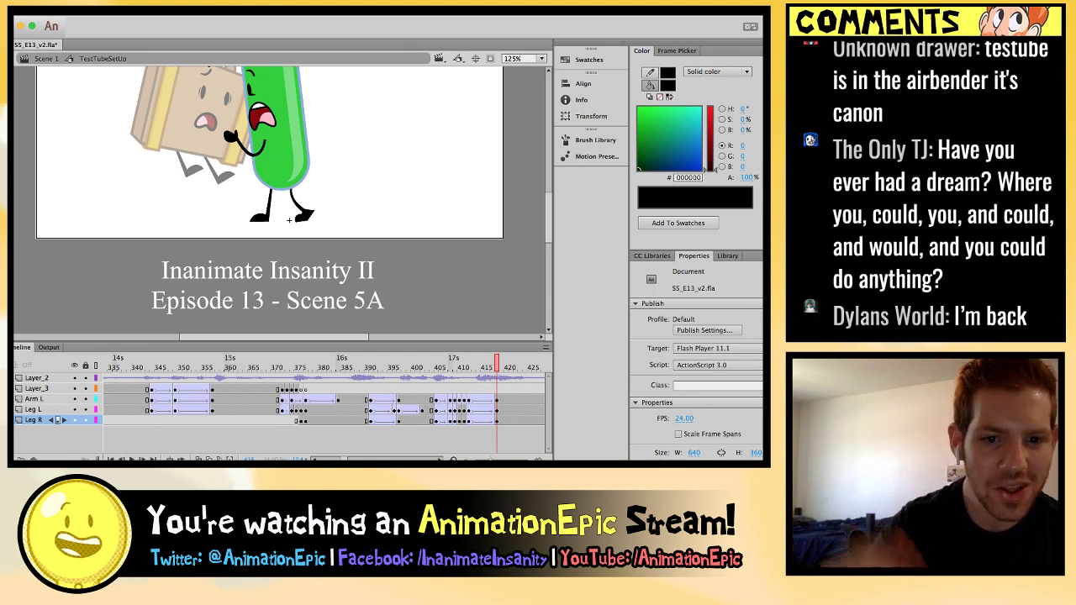
Play through the following frames and insert keyframes on Arm L, Leg L and Leg R at frame 441.
key("Return")
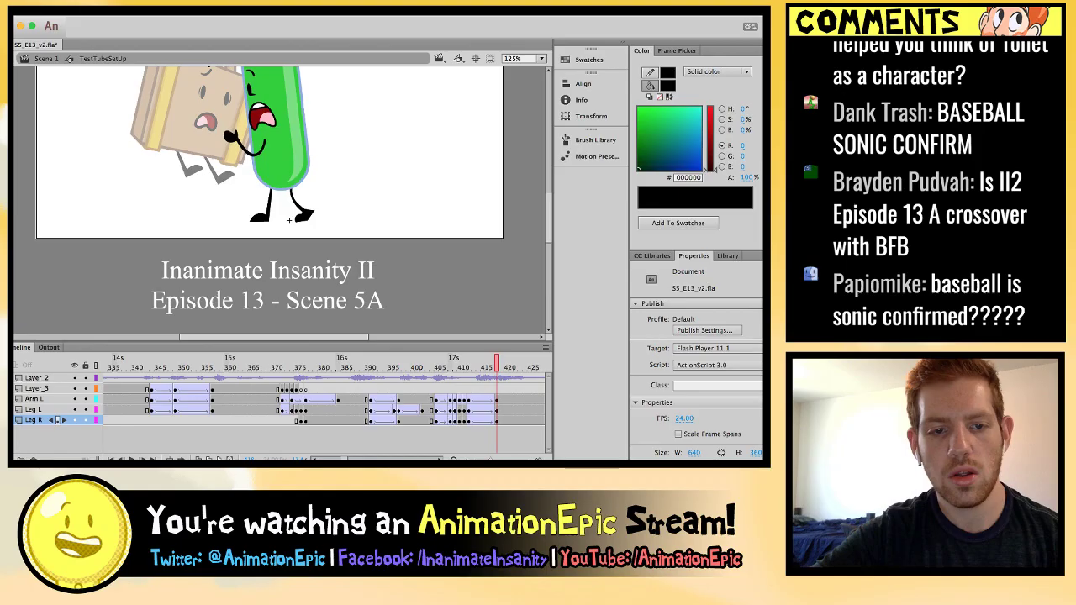
key("Return")
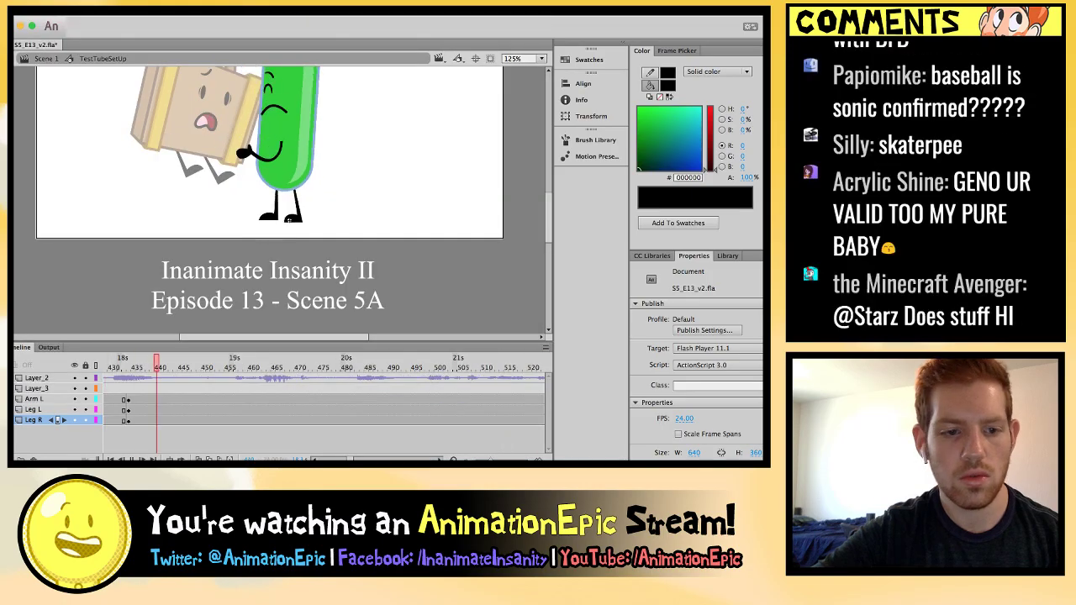
key("Return")
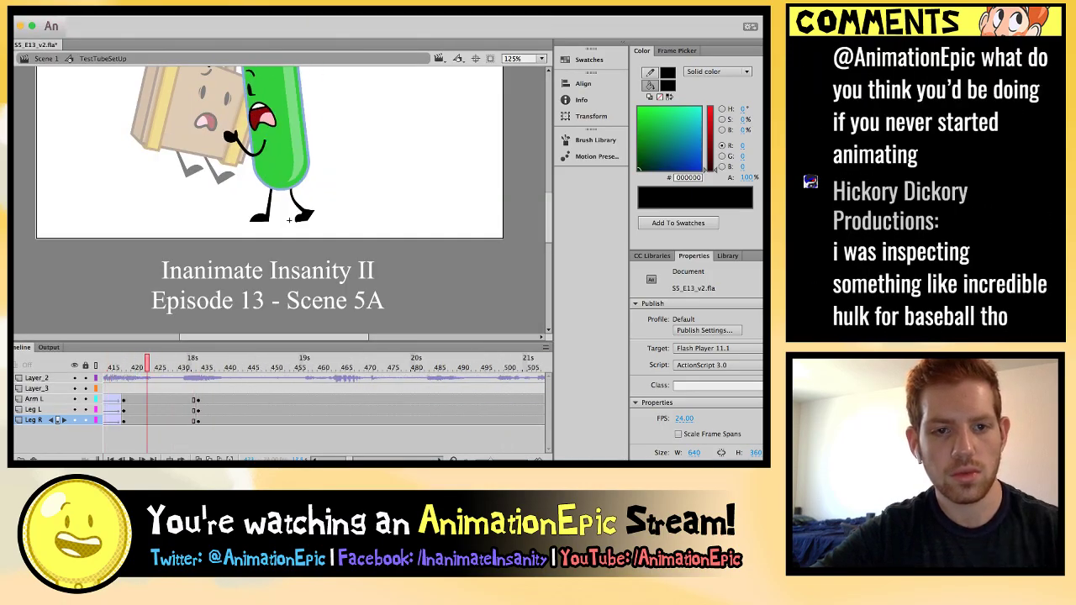
key("period")
key("period")
key("period")
key("period")
key("period")
key("period")
key("period")
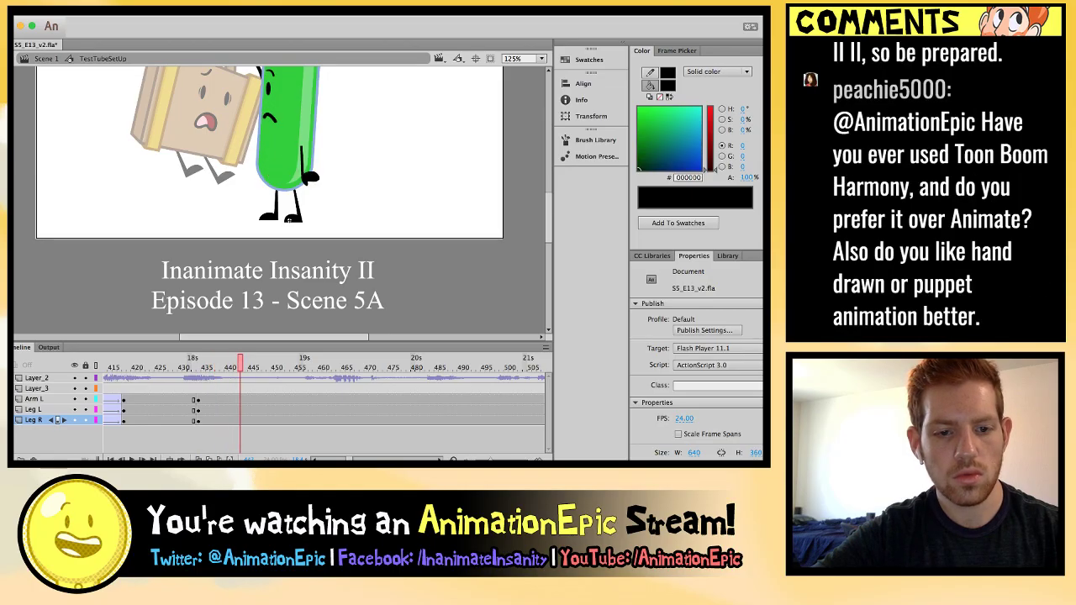
key("comma")
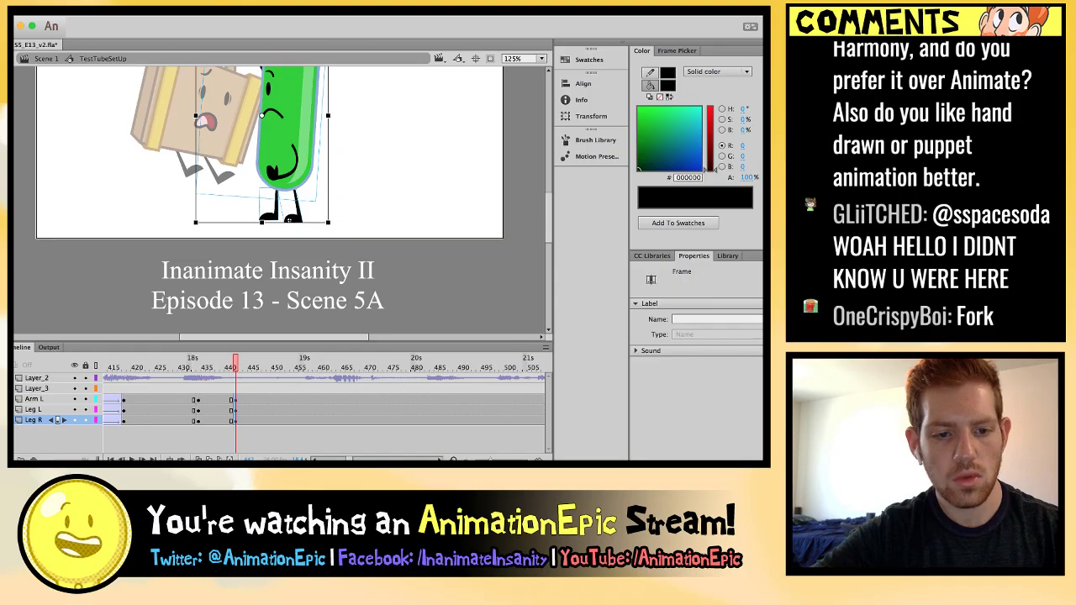
Clear the Arm L, Leg L and Leg R keyframes at frame 433 so the leaning pose extends up to frame 440.
key("comma")
key("comma")
key("comma")
key("comma")
key("comma")
key("comma")
key("comma")
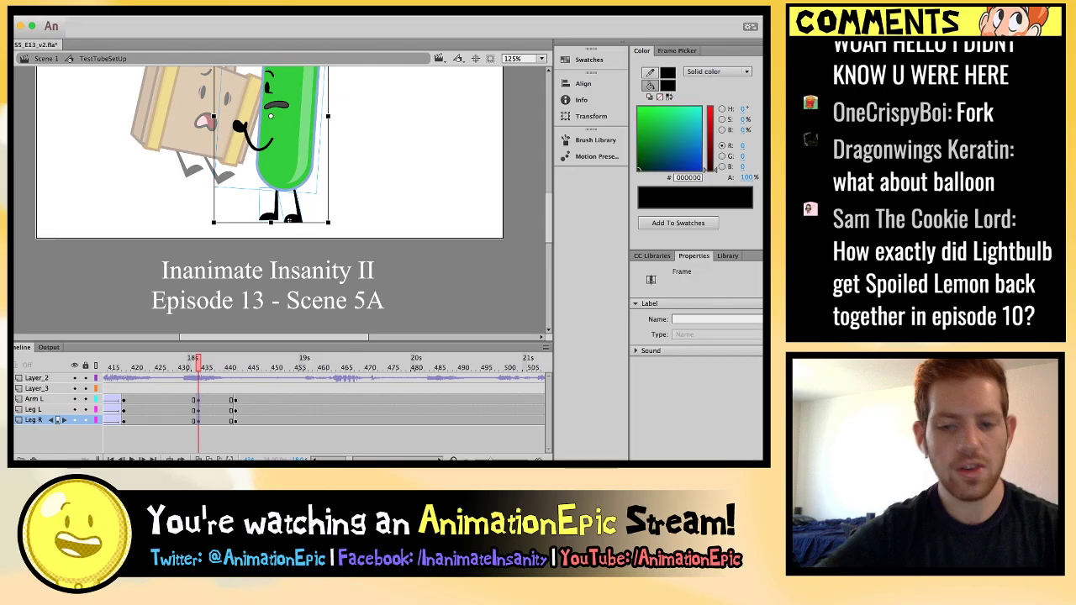
key("shift+F6")
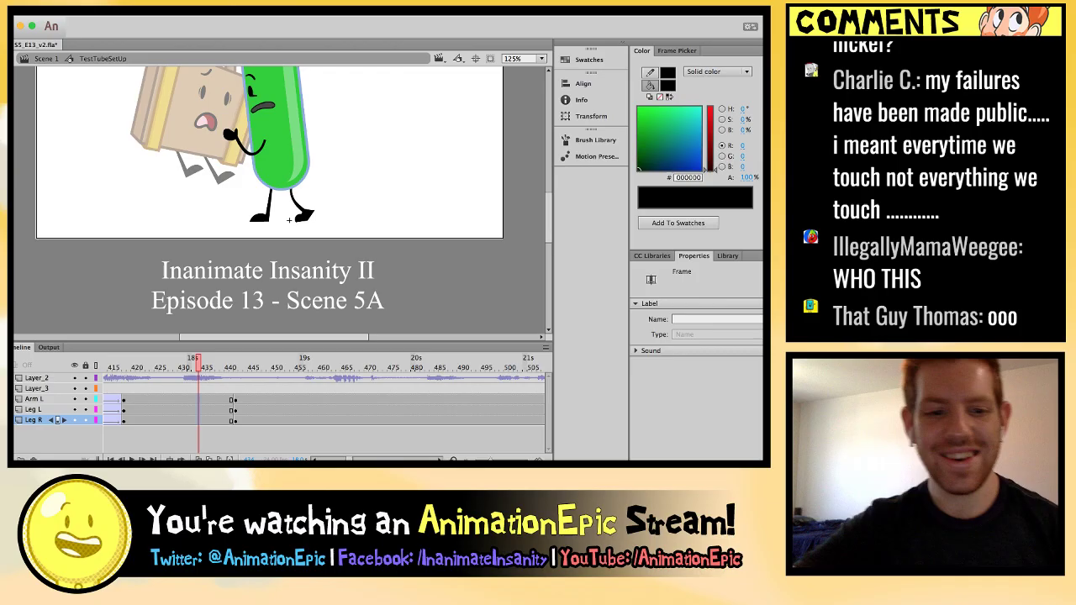
Step through frames 433 to 442 to examine the change from the leaning pose to the upright pose.
key("period")
key("period")
key("period")
key("period")
key("period")
key("period")
key("period")
key("period")
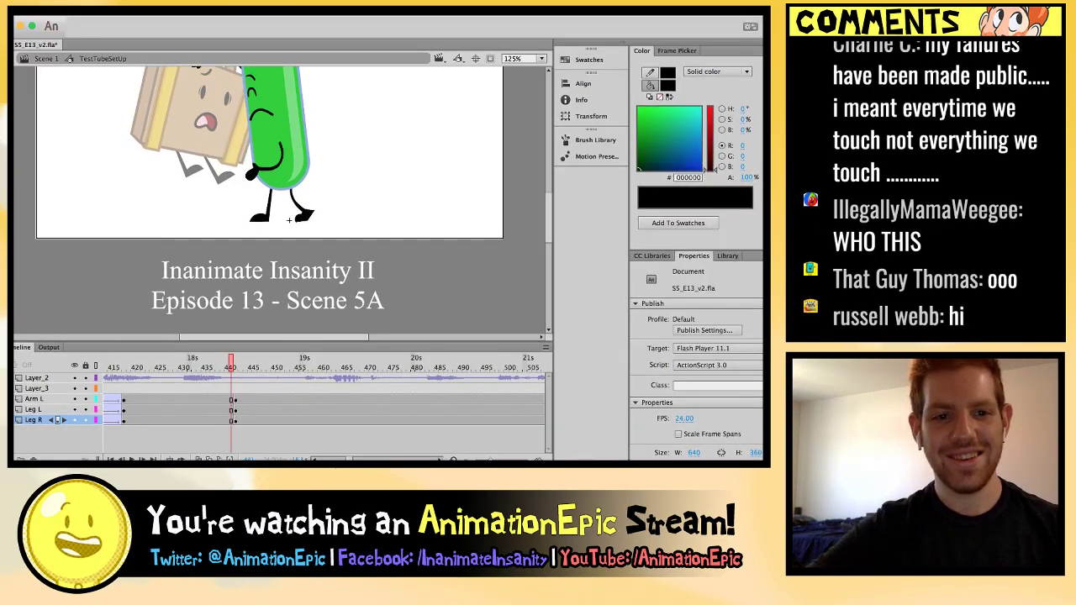
key("comma")
key("comma")
key("period")
key("period")
key("period")
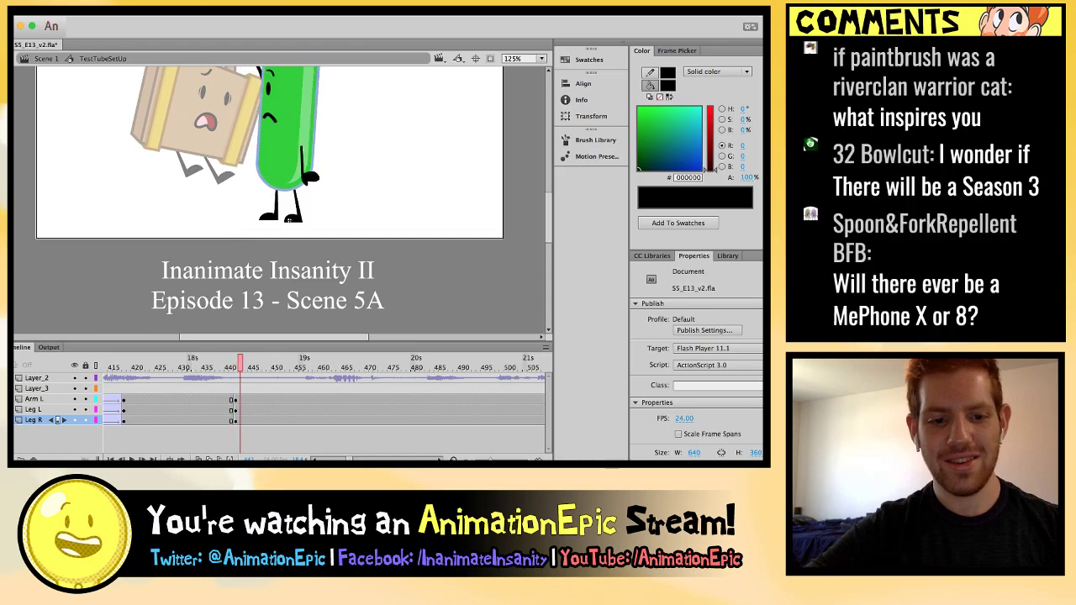
key("period")
Insert keyframes on Arm L, Leg L and Leg R at frame 435 to start the move to the upright pose.
key("comma")
key("comma")
key("comma")
key("comma")
key("comma")
key("comma")
key("comma")
key("comma")
key("comma")
key("comma")
key("comma")
left_click(289, 220)
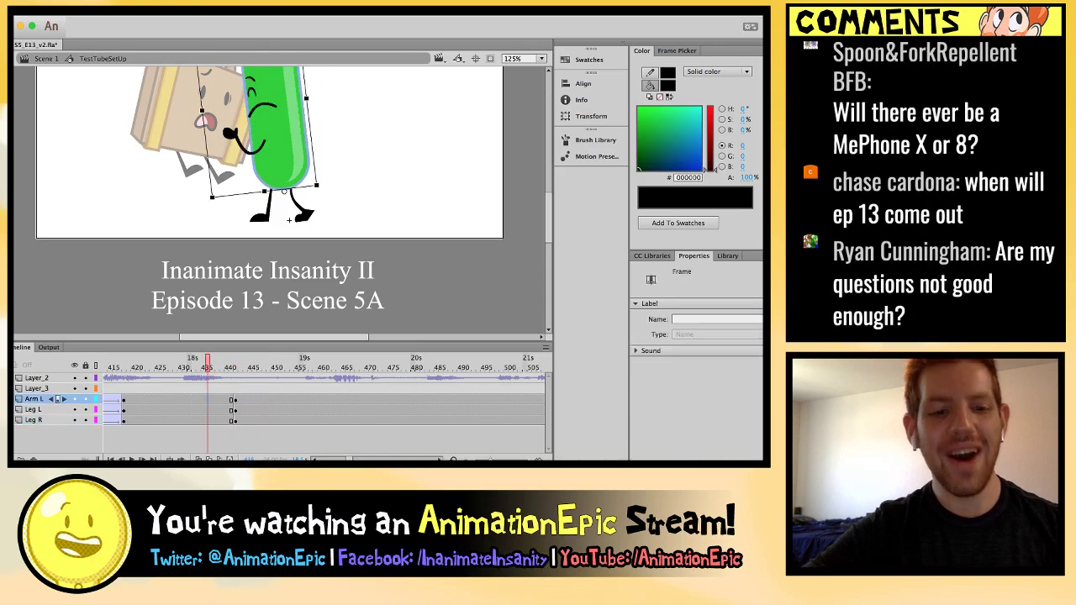
key("F6")
Create classic tweens on Arm L, Leg L and Leg R between frames 435 and 441.
key("period")
key("period")
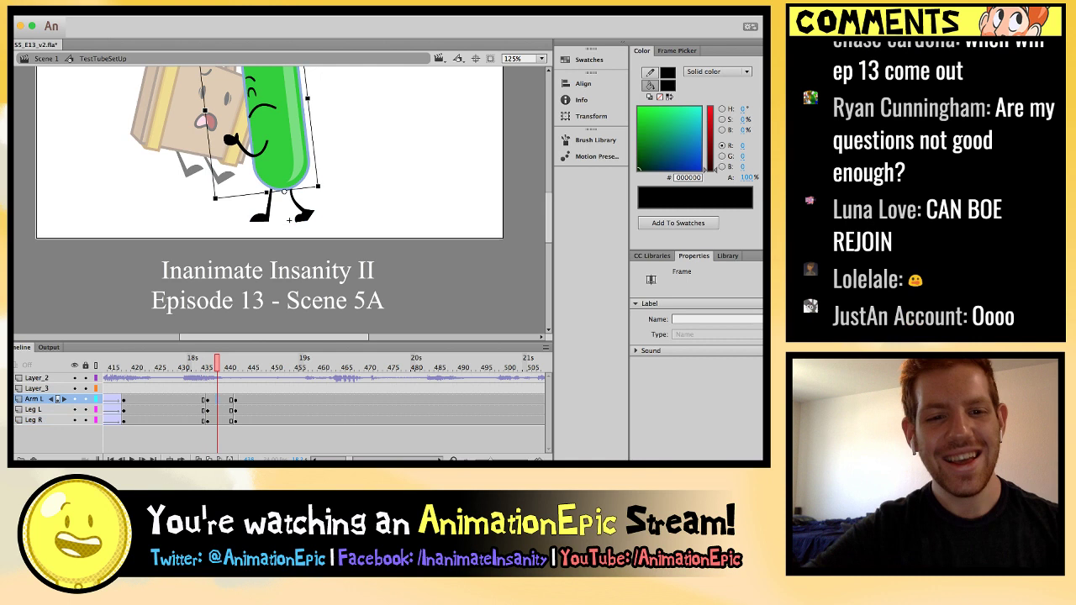
key("period")
key("period")
key("ctrl+shift+t")
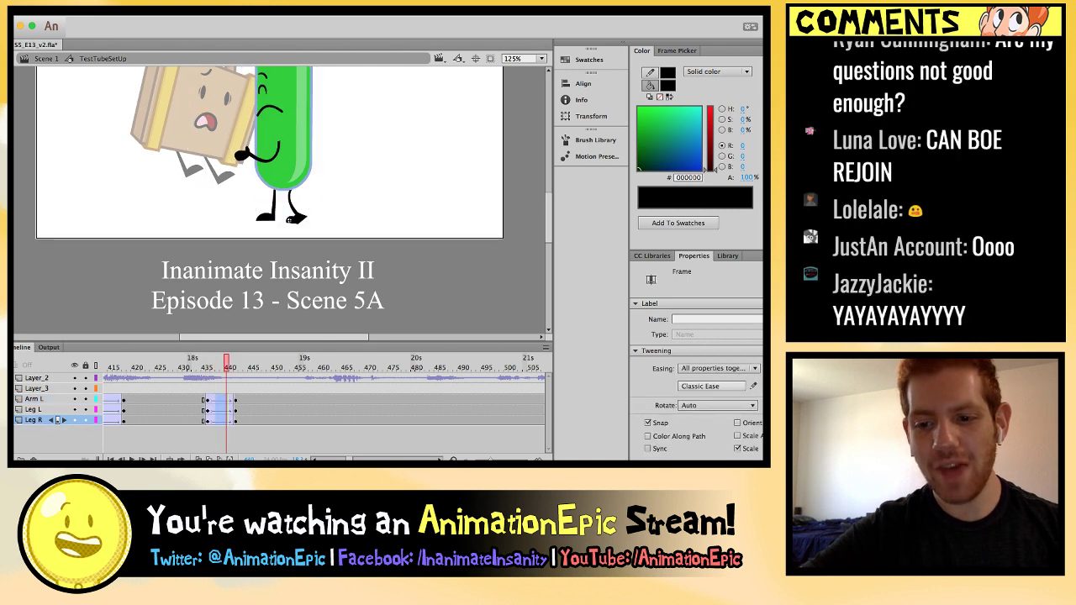
Step back and forth through frames 435 to 443 to check the tweened return to the upright pose.
key("period")
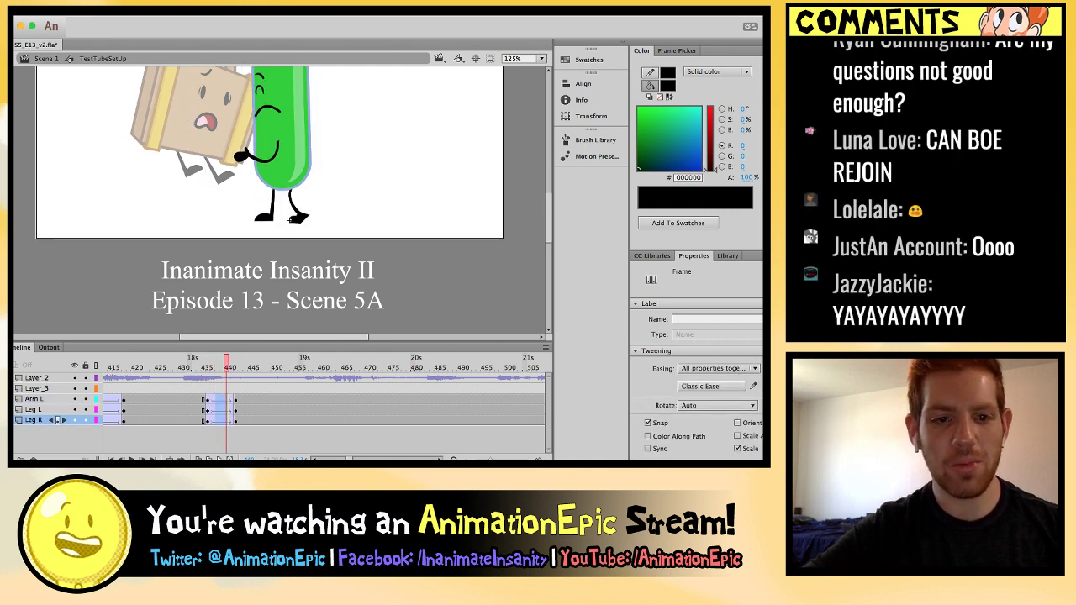
key("comma")
key("comma")
key("comma")
key("comma")
key("period")
key("period")
key("period")
key("period")
key("period")
key("period")
key("period")
key("period")
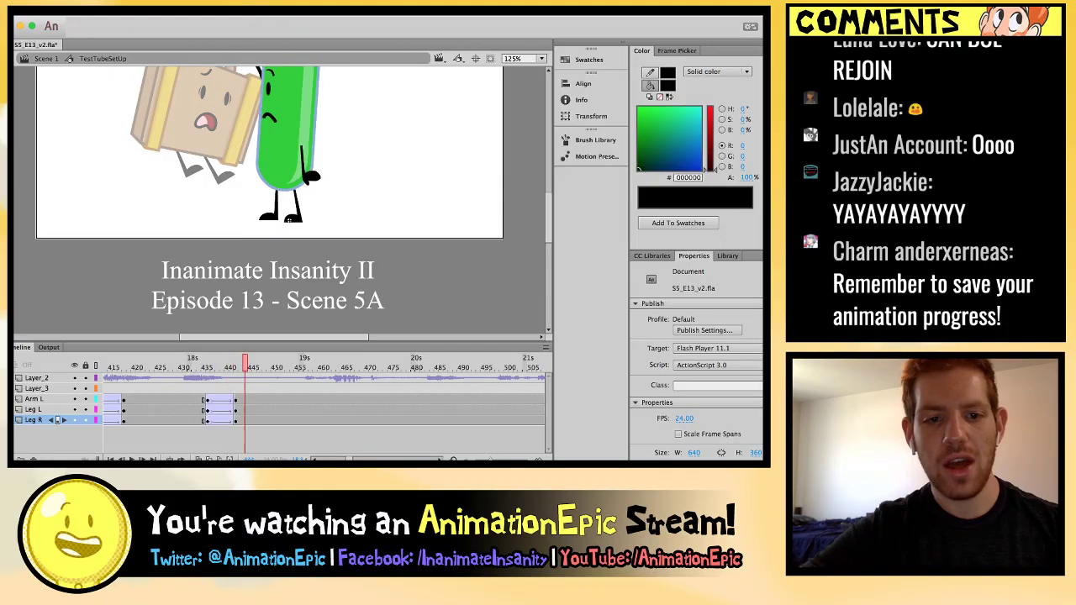
Add a Leg R keyframe at frame 440 and select the bent leg there.
key("comma")
key("comma")
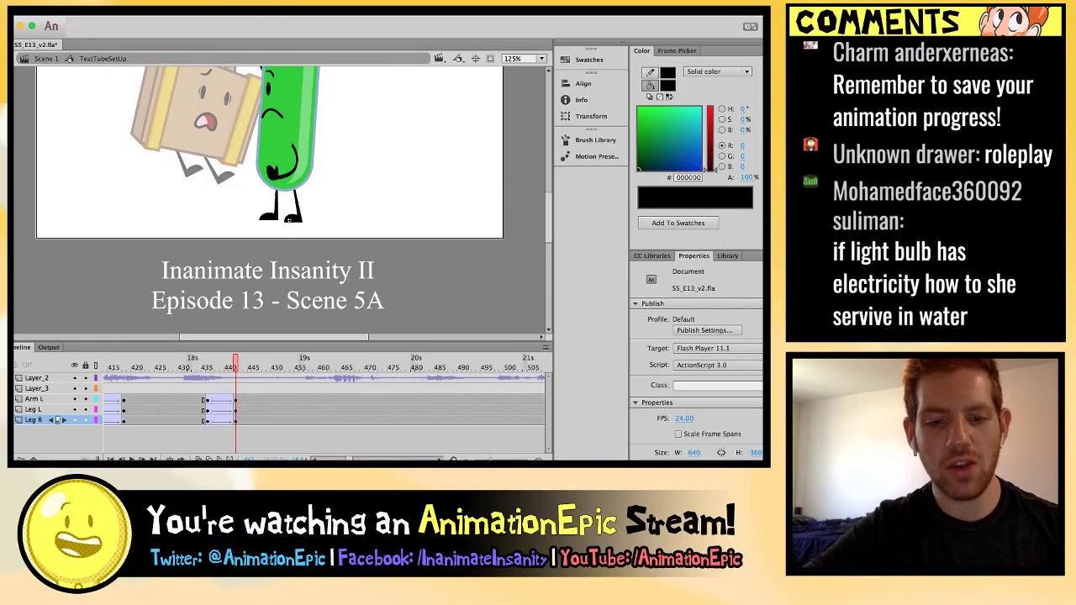
key("super+equal")
key("super+equal")
scroll(275, 194, "down", 5)
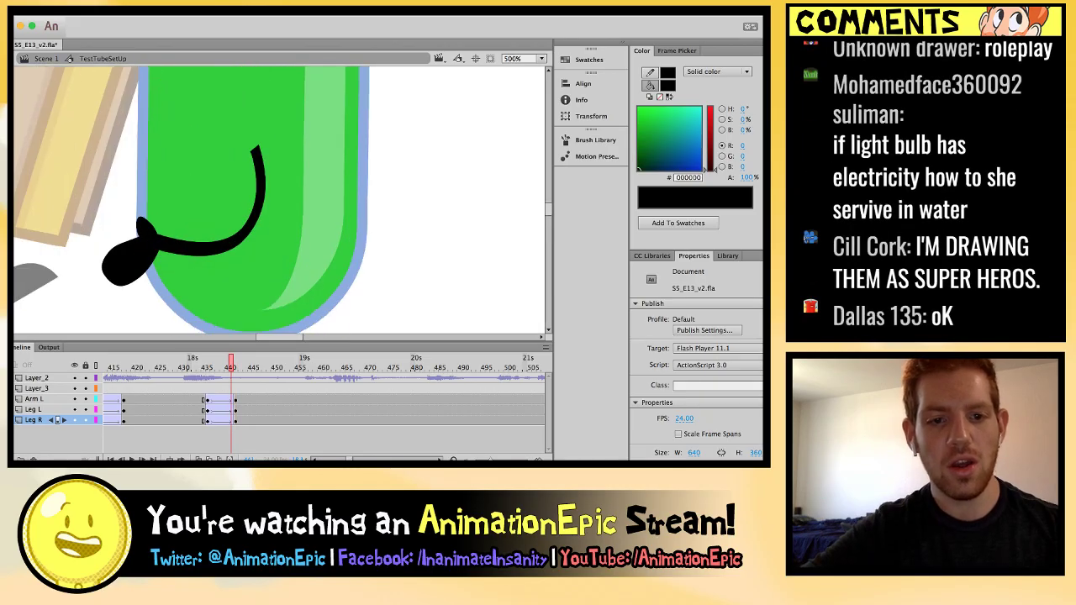
left_click(275, 194)
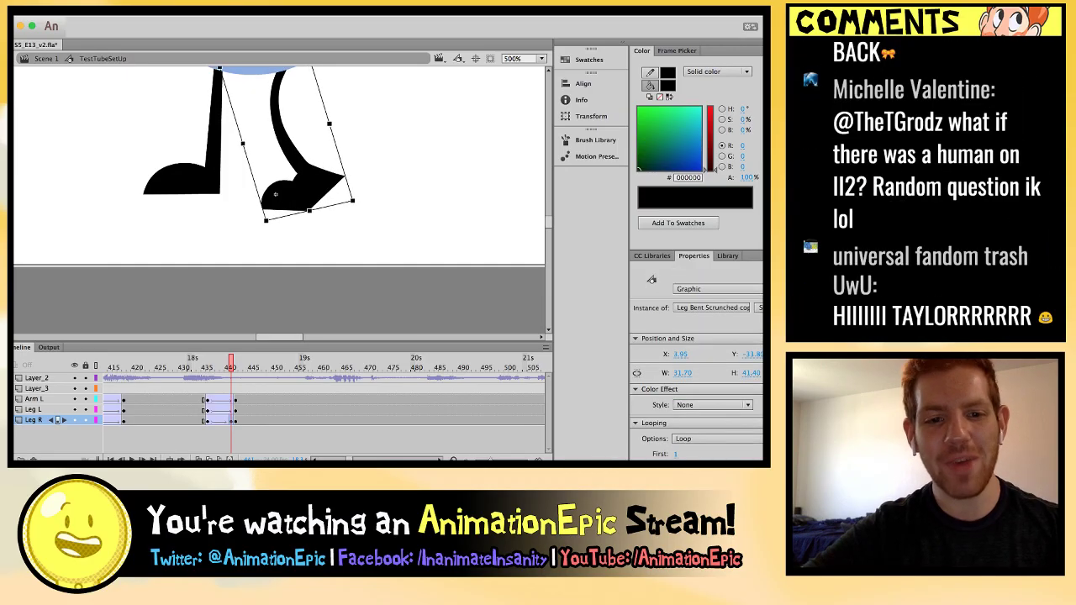
Compare the leg poses at frames 440 and 441, and reshape Leg R at frame 440 to about W 31.10, H 43.30.
key("period")
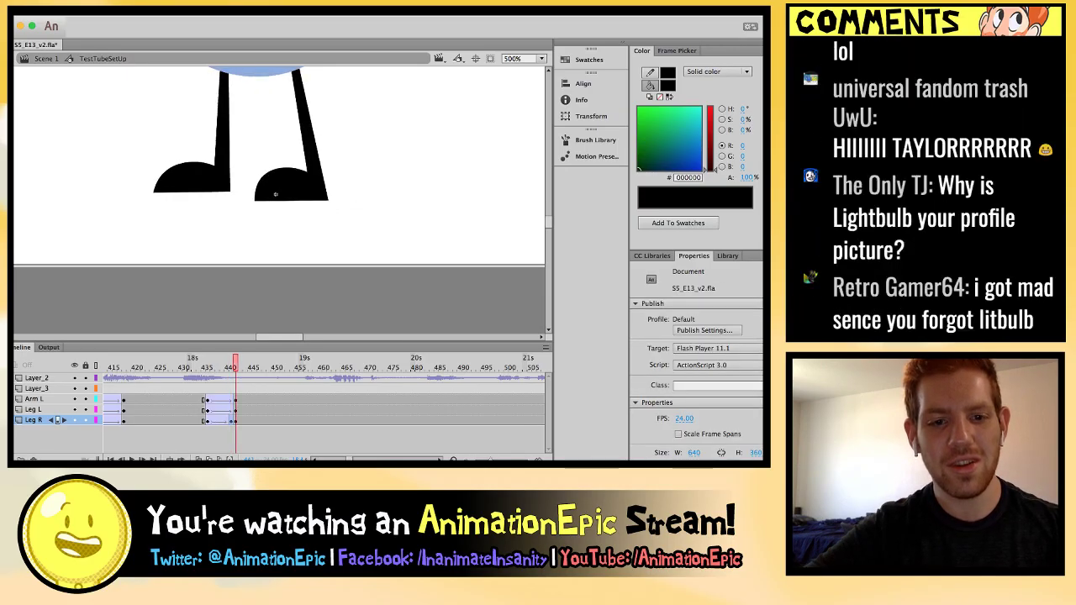
key("comma")
key("period")
key("period")
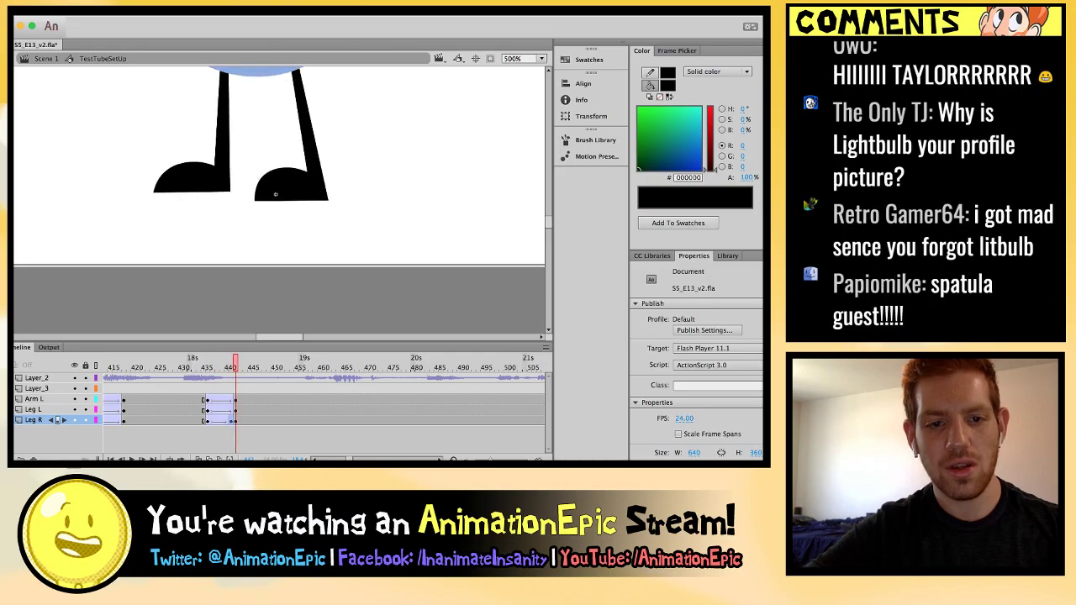
key("comma")
key("comma")
left_click(275, 195)
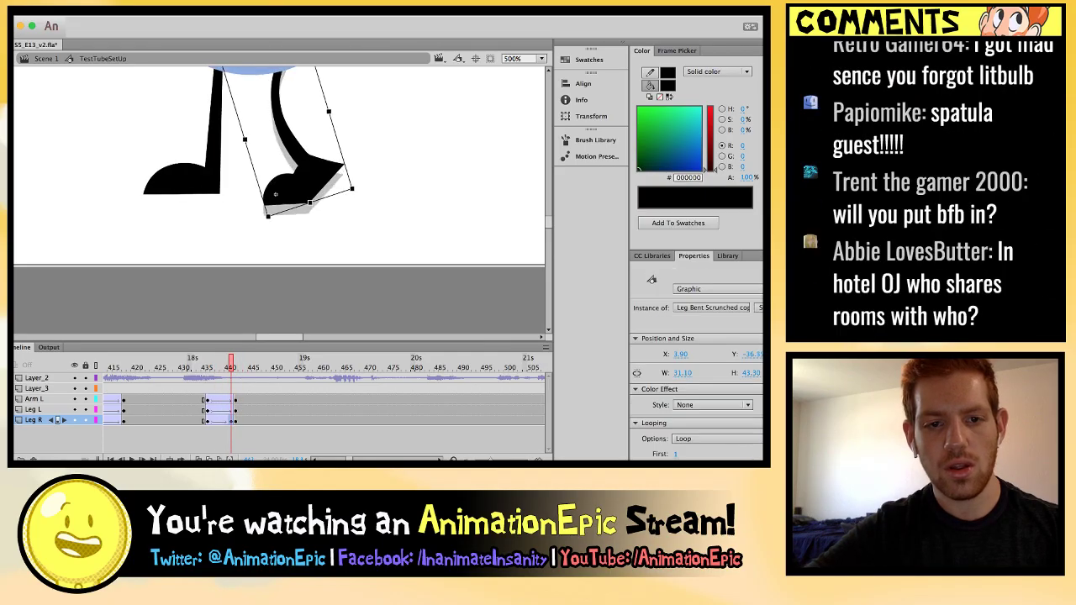
Compare the leg poses at frames 440 and 441, and raise Leg R at frame 440 to about Y -37.
key("period")
key("comma")
key("period")
key("comma")
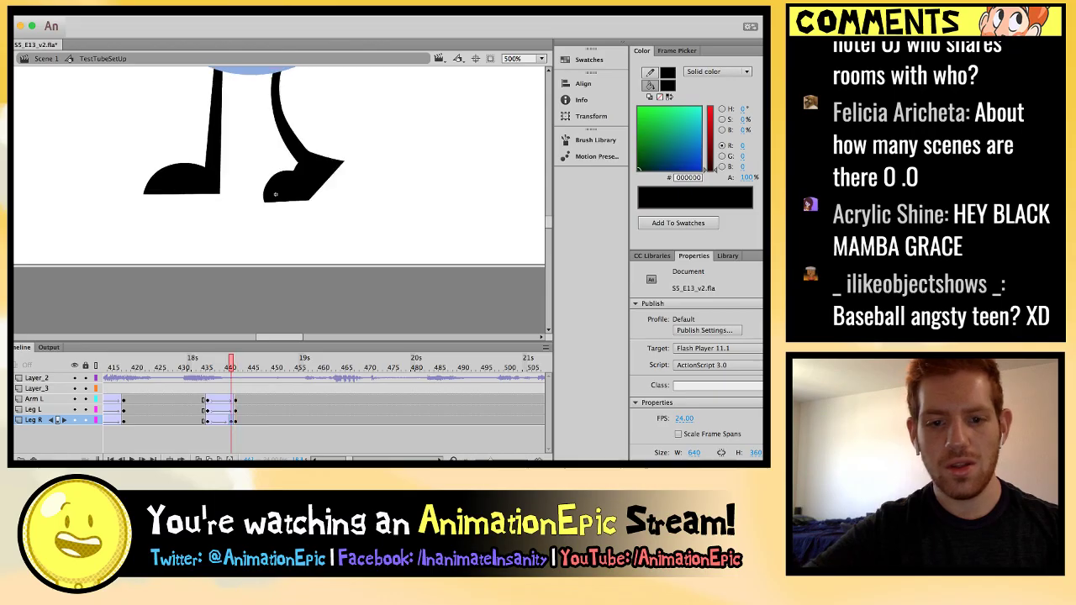
left_click(275, 195)
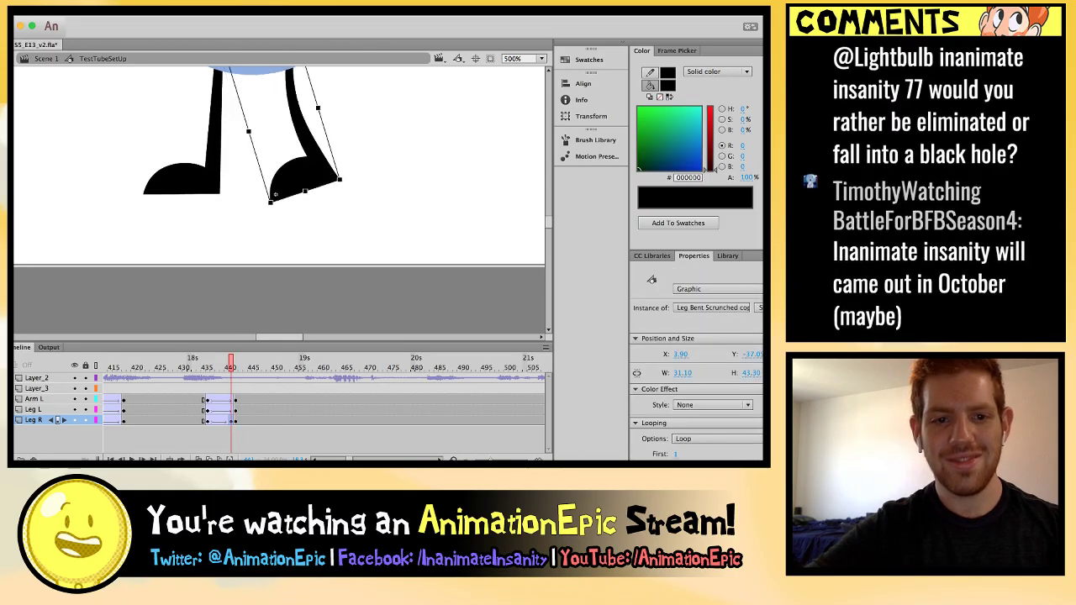
Check the leg motion around frames 439 to 442, first close up and then with the whole character in view.
key("period")
key("period")
key("period")
key("comma")
key("period")
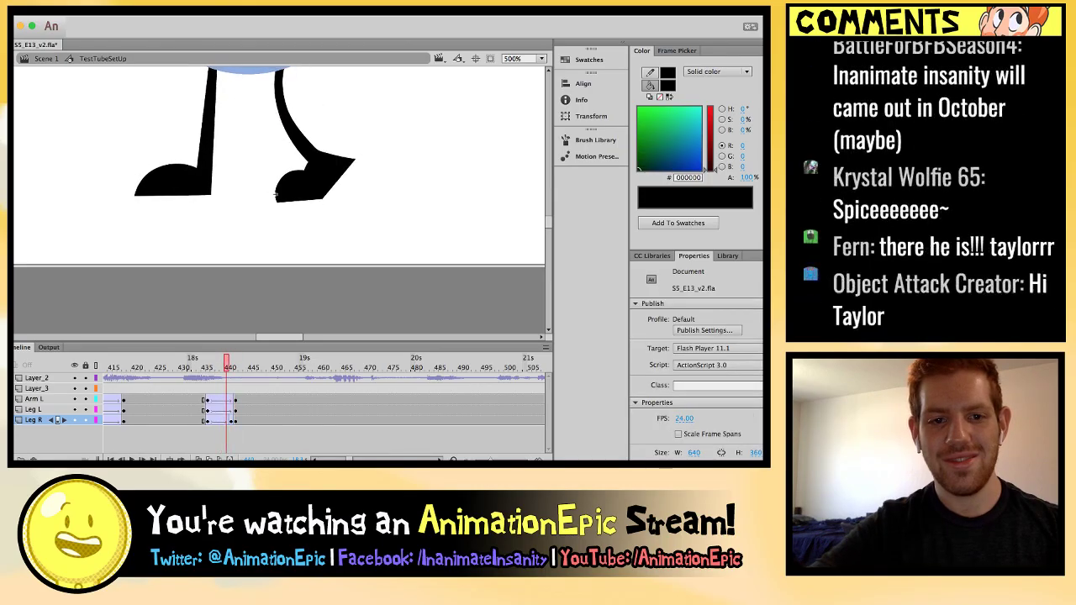
key("super+minus")
key("super+minus")
key("comma")
scroll(275, 235, "up", 3)
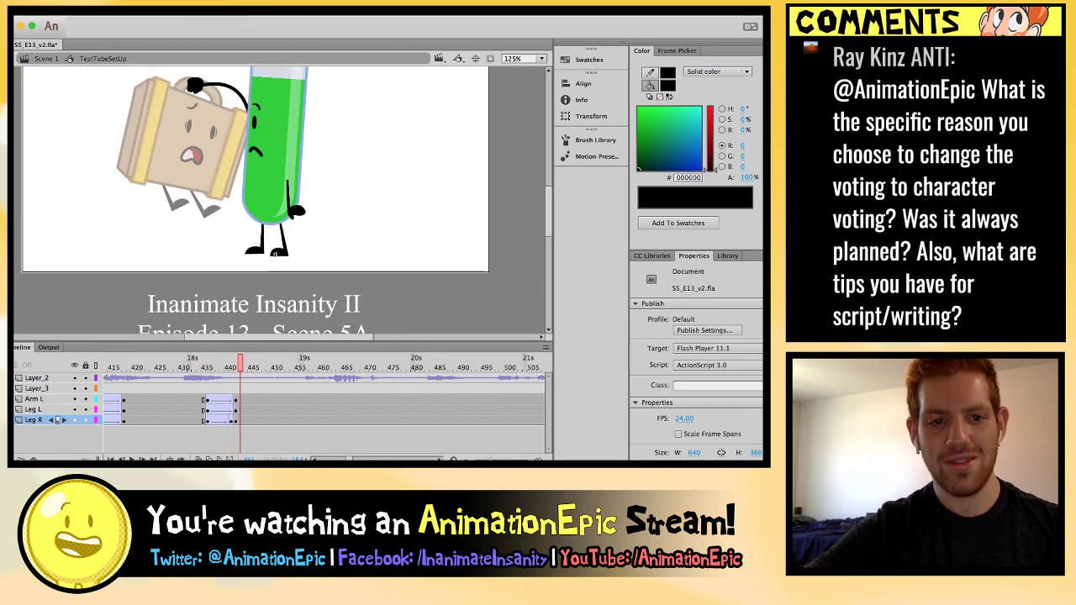
Add keyframes on Arm L, Leg L and Leg R at frame 450 and tilt the upper body there slightly right, to about W 155.40.
key("comma")
key("period")
key("period")
key("period")
key("period")
key("period")
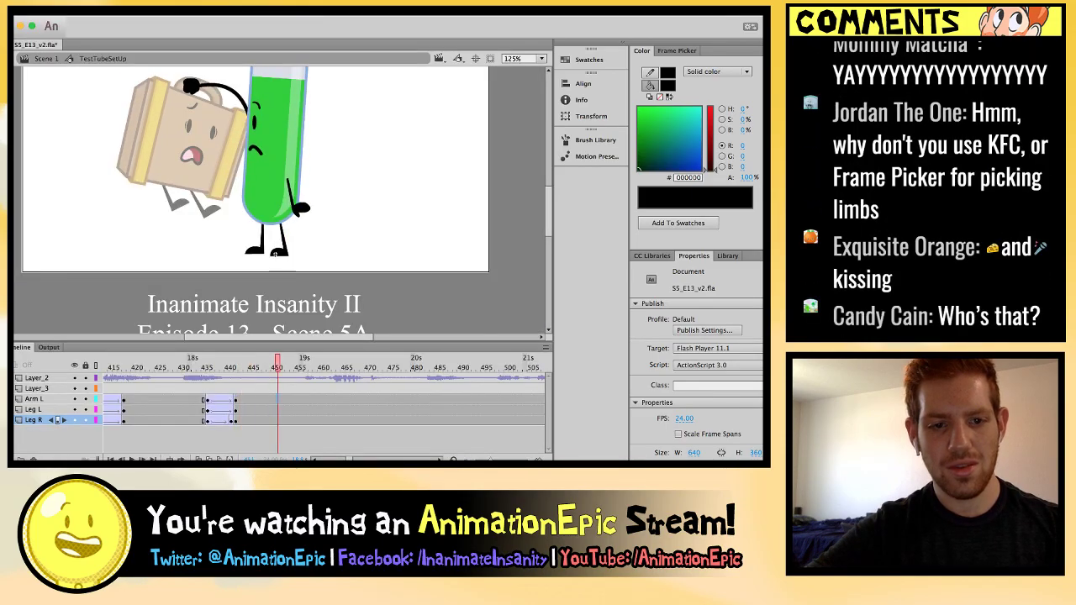
left_click(274, 253)
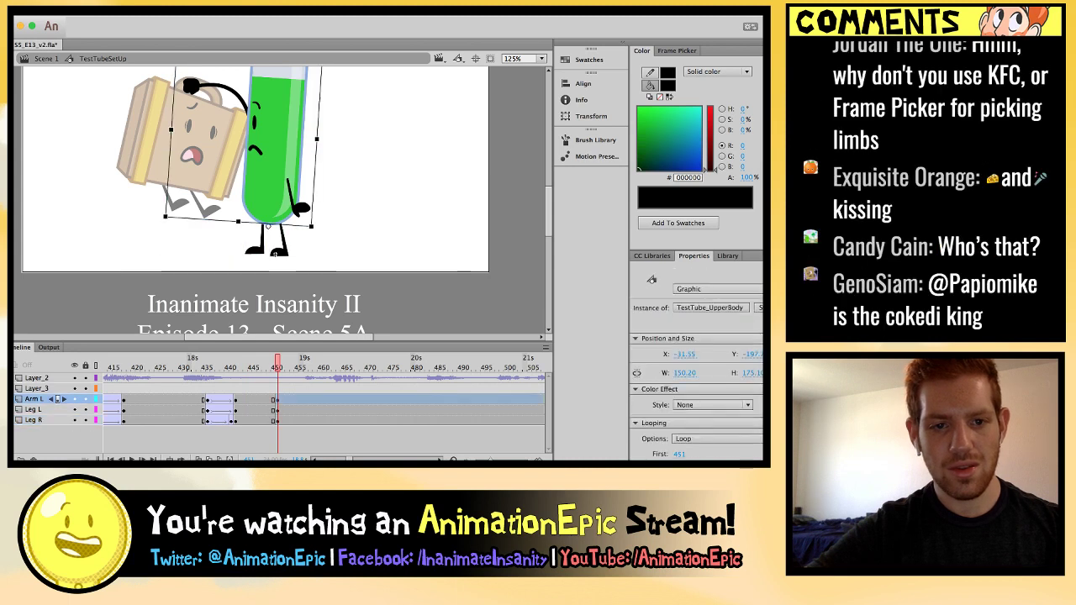
scroll(274, 252, "up", 3)
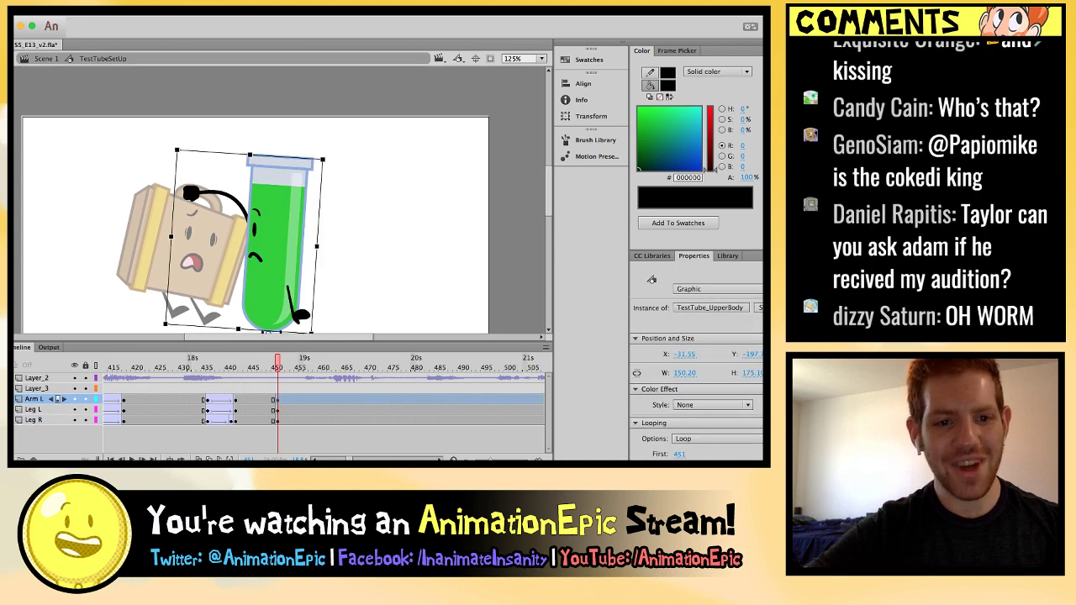
left_click_drag(250, 154, 256, 154)
scroll(276, 280, "down", 2)
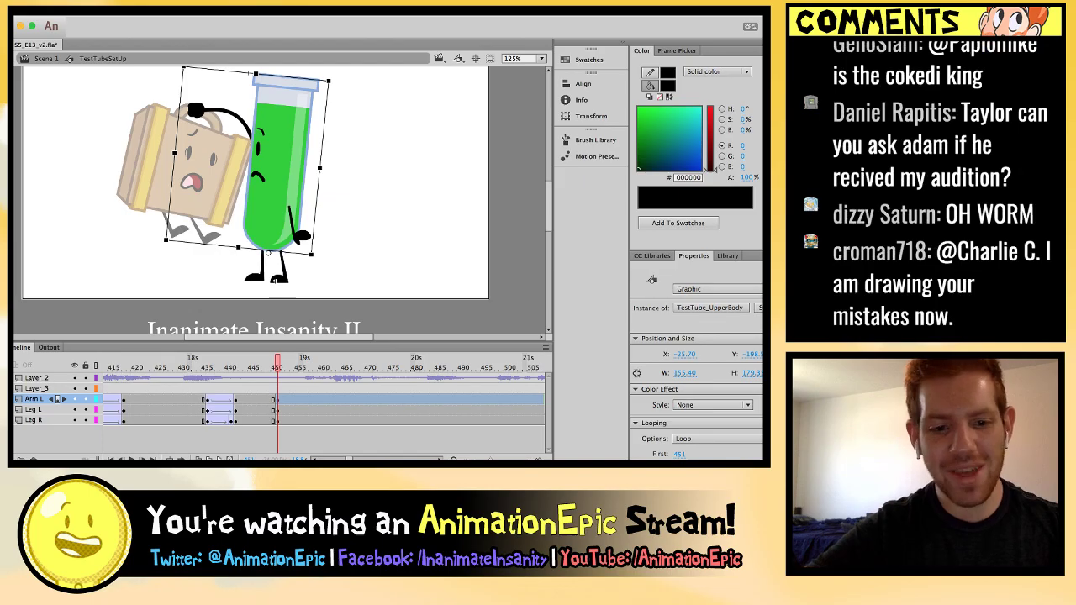
Create a classic tween on Arm L between frames 441 and 450.
key("comma")
key("comma")
key("comma")
key("comma")
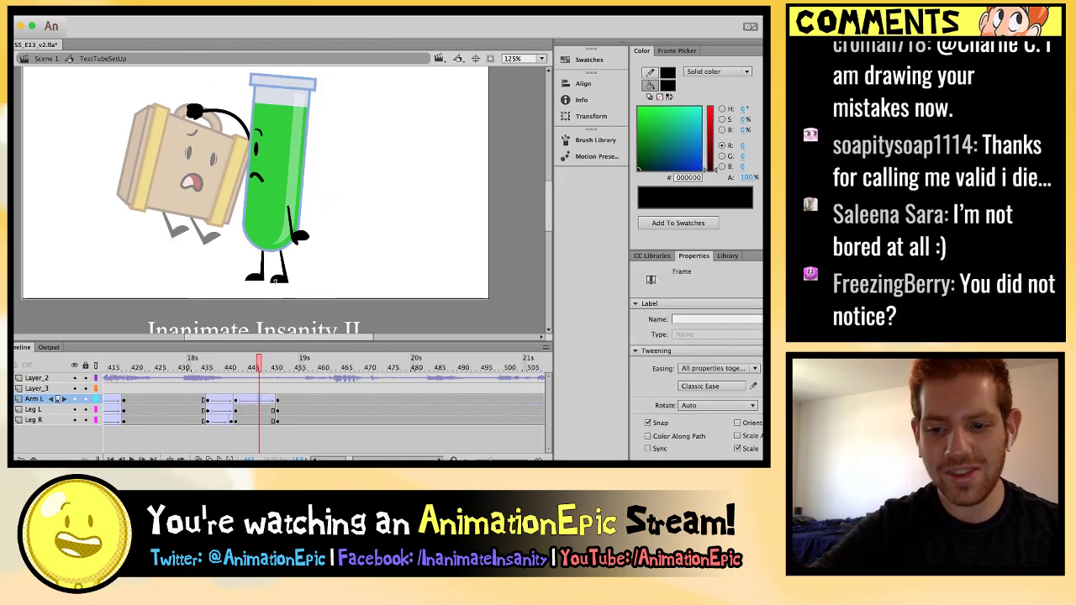
Step back and forth through frames 441 to 454 to check the tweened body tilt.
scroll(255, 183, "down", 2)
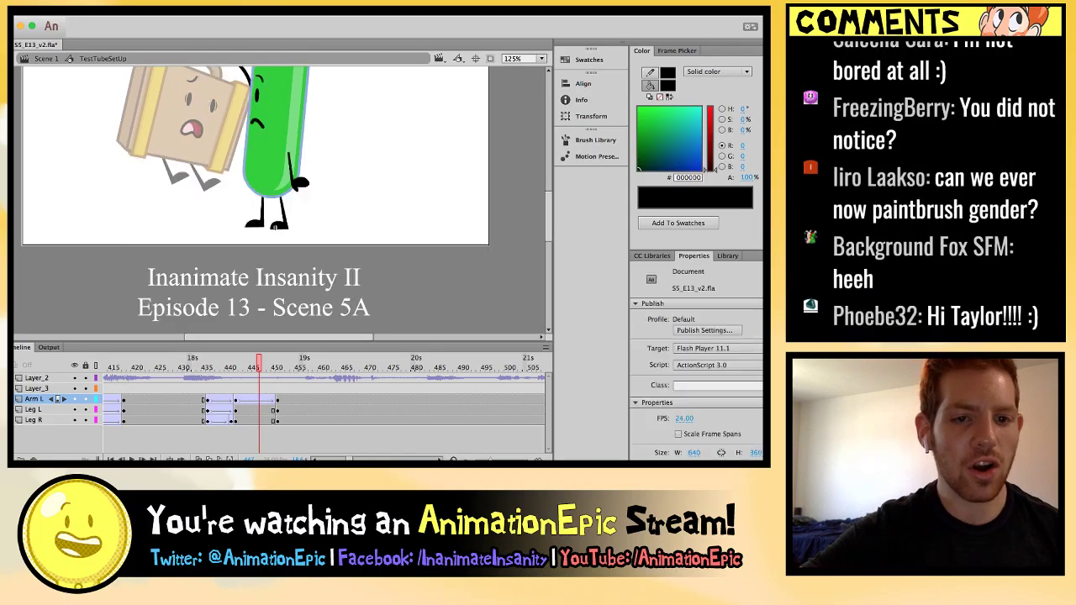
scroll(255, 183, "up", 2)
key("comma")
key("comma")
key("comma")
key("comma")
key("comma")
key("comma")
key("period")
key("period")
key("period")
key("period")
key("period")
key("period")
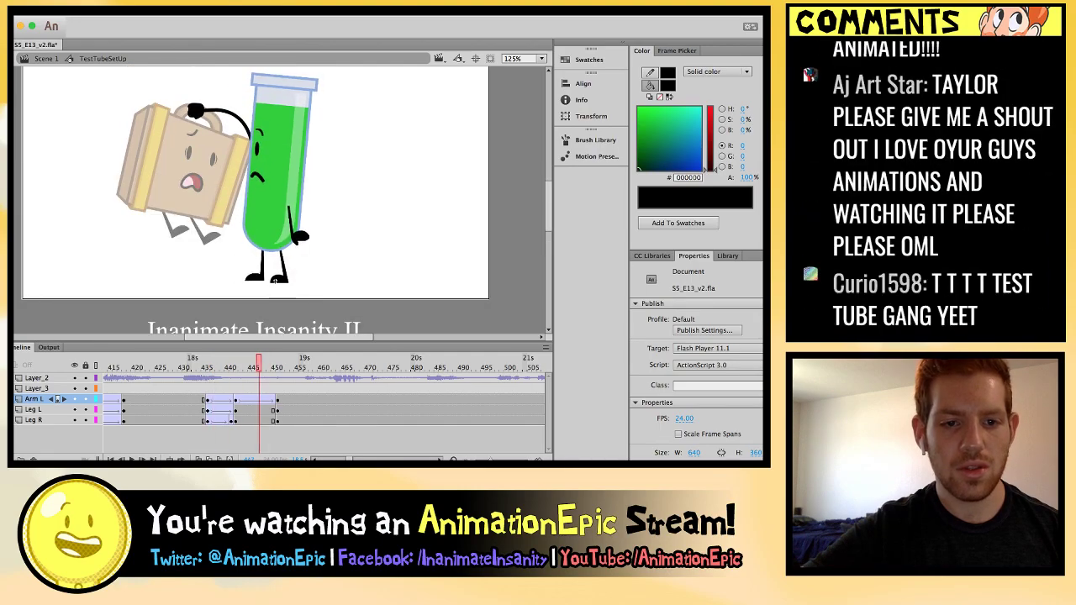
key("comma")
key("comma")
key("comma")
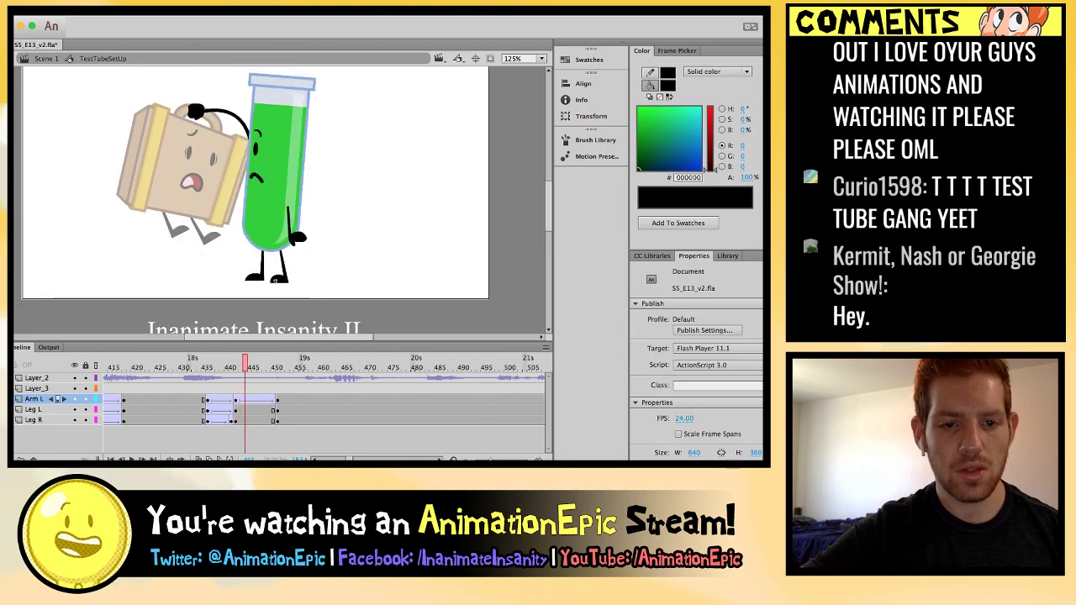
key("period")
key("period")
key("period")
key("period")
key("period")
key("period")
key("period")
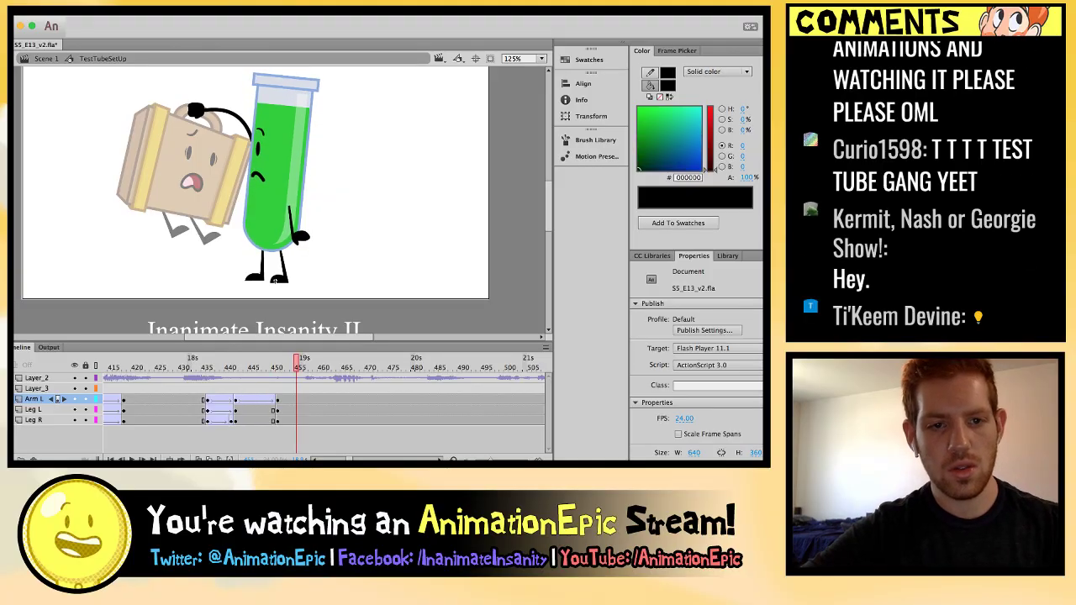
Add keyframes on the Arm L layer at frames 463 and 471.
key("period")
key("period")
key("period")
key("period")
key("period")
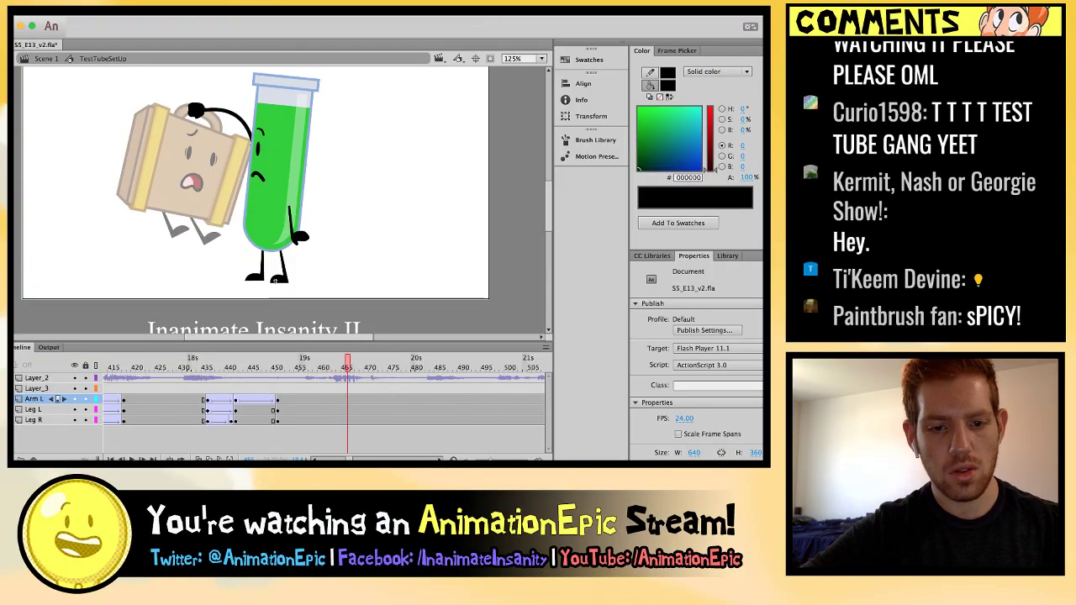
key("period")
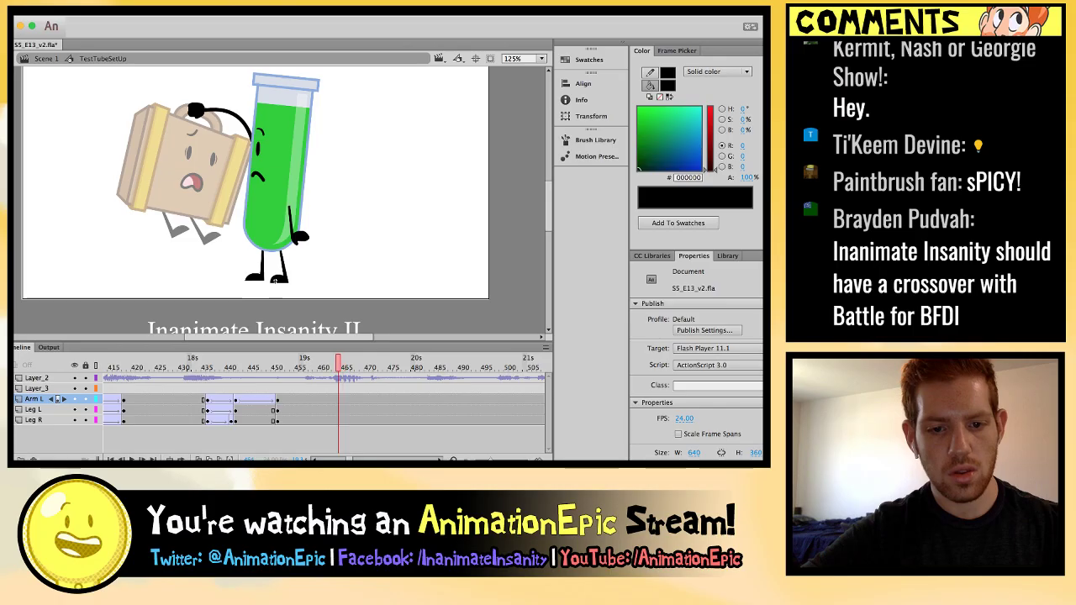
key("F6")
key("period")
key("period")
key("period")
key("period")
key("period")
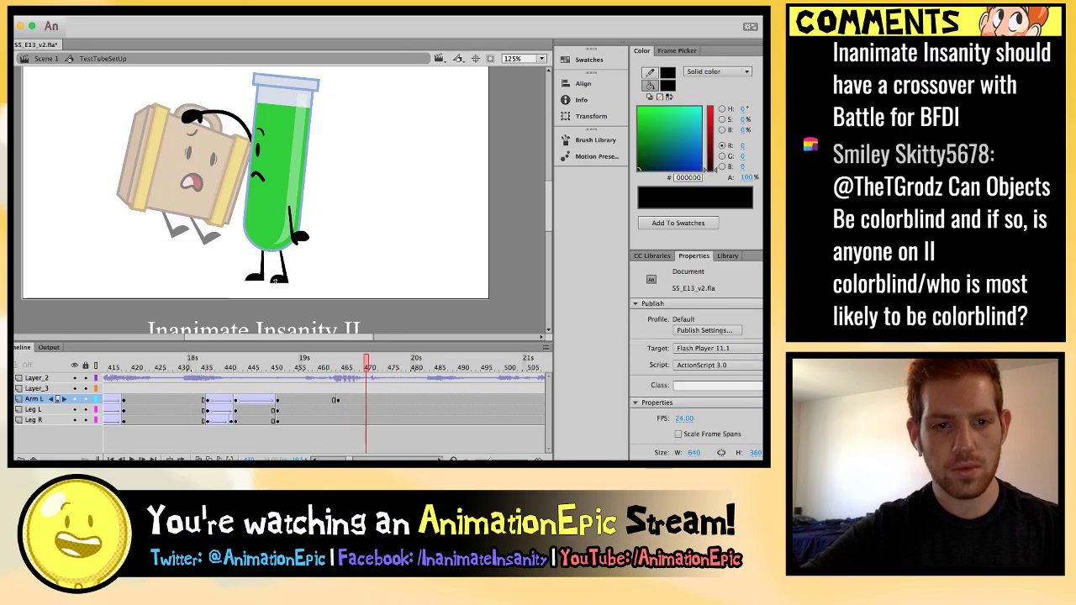
key("F6")
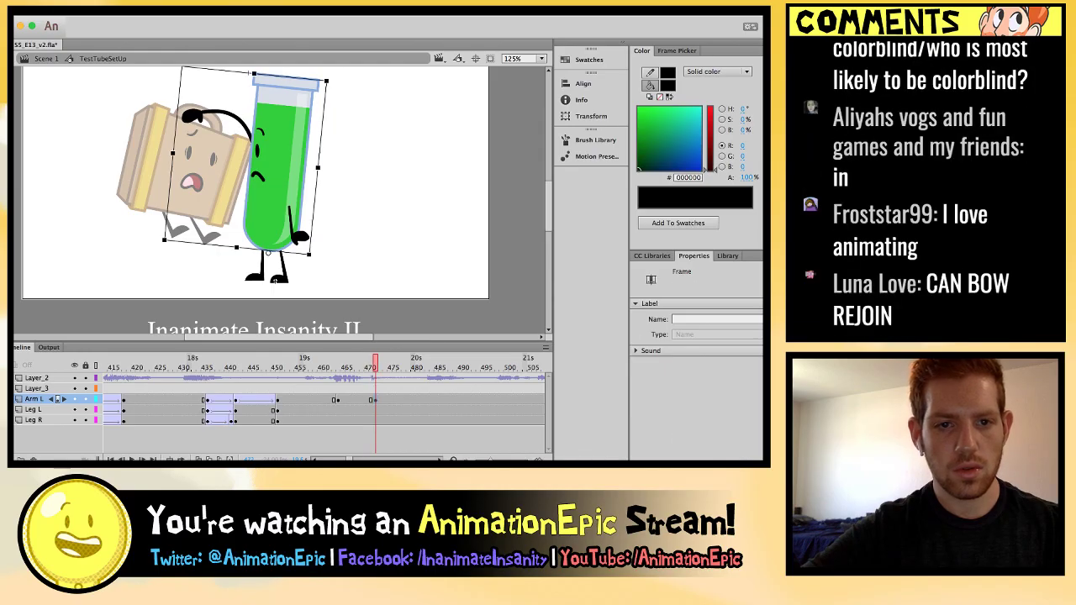
Tilt the upper body back left at frame 471 to about W 149.45, and tween it from frame 463 with Sine EaseInOut.
left_click(275, 280)
left_click_drag(329, 79, 322, 75)
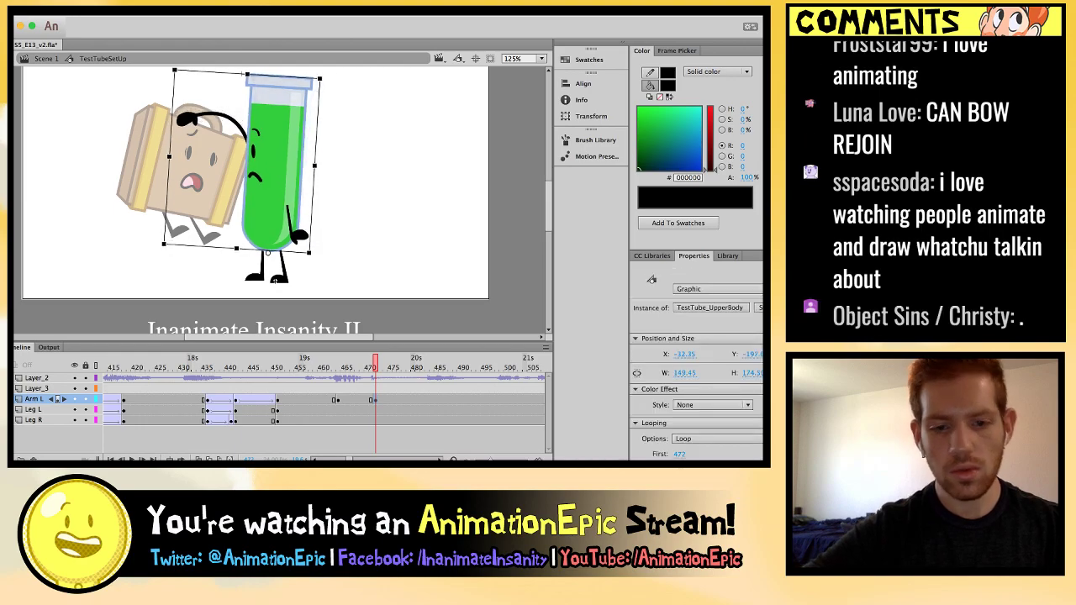
key("comma")
key("comma")
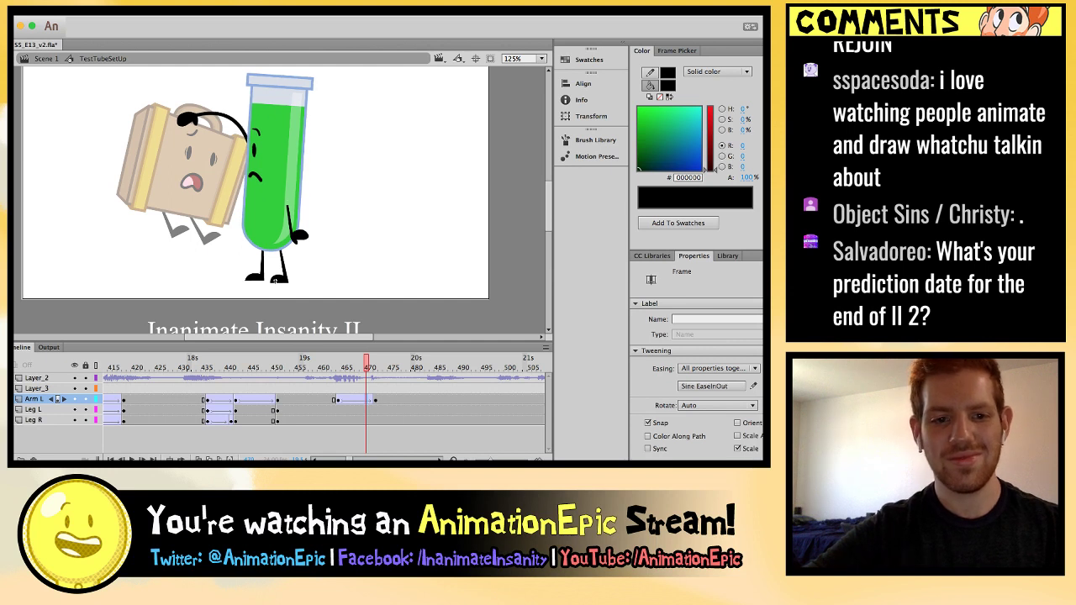
Play back the symbol's animation, return to Scene 1 and play the scene from about frame 312.
key("Return")
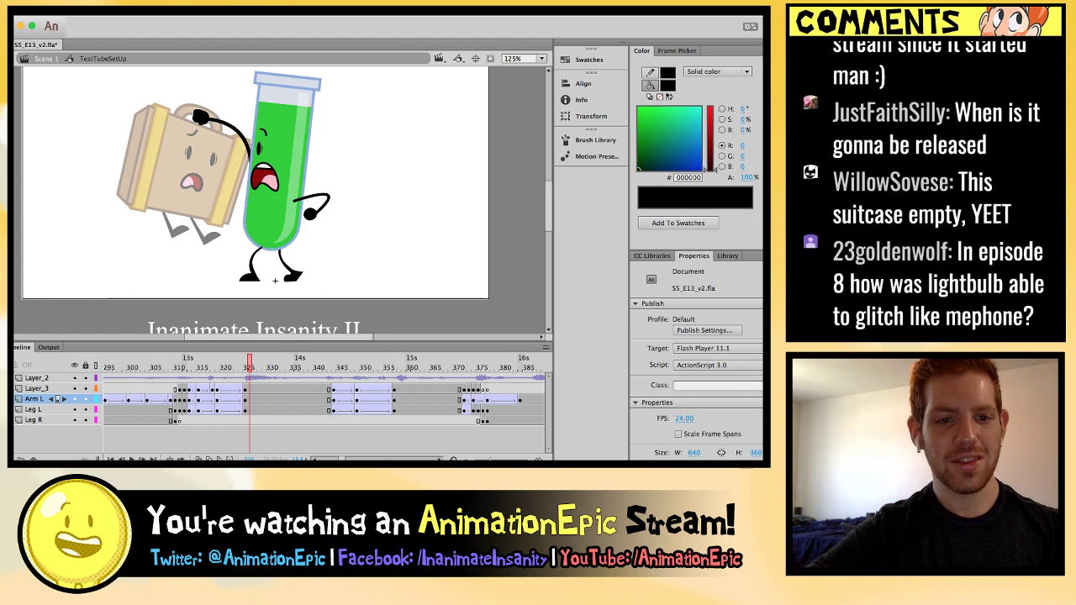
key("super+e")
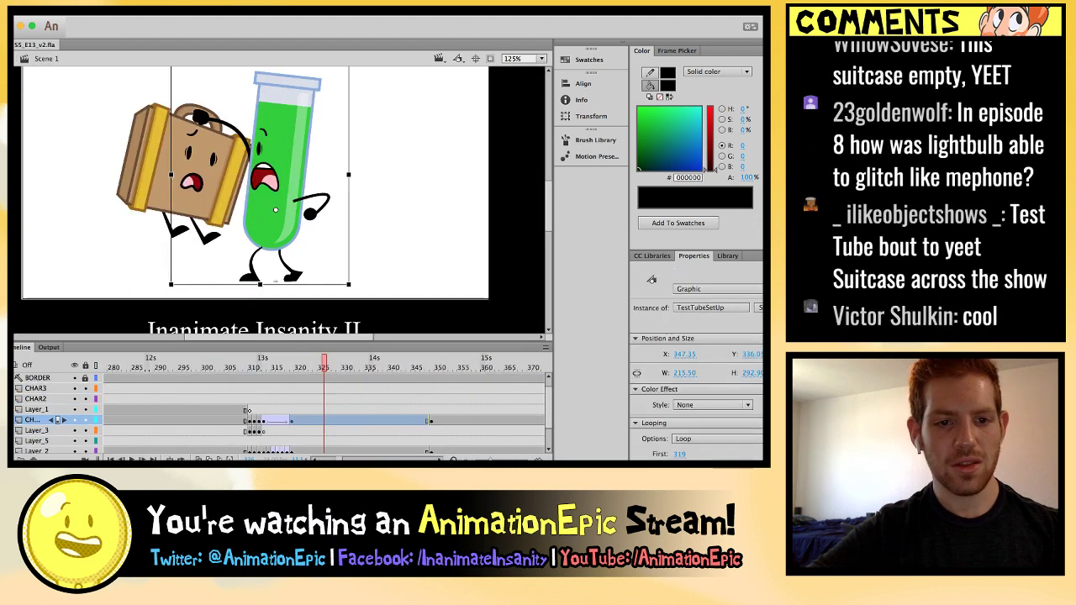
left_click(263, 365)
key("Return")
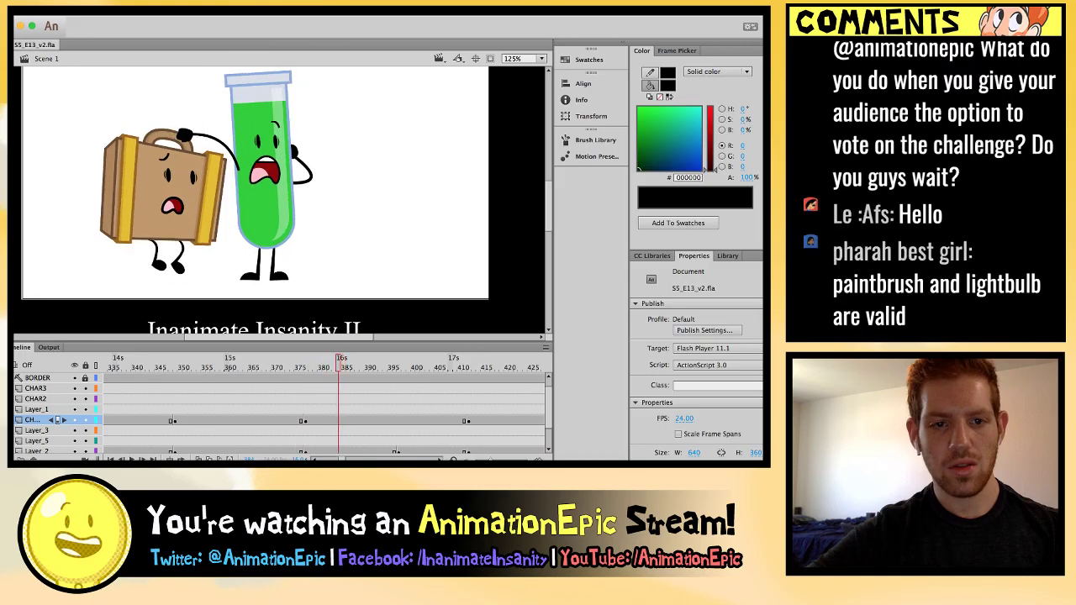
Step back to about frame 373 in Scene 1 and replay the struggle with the suitcase from there.
key("comma")
key("comma")
key("comma")
key("comma")
key("comma")
key("comma")
key("comma")
key("comma")
key("comma")
key("comma")
key("comma")
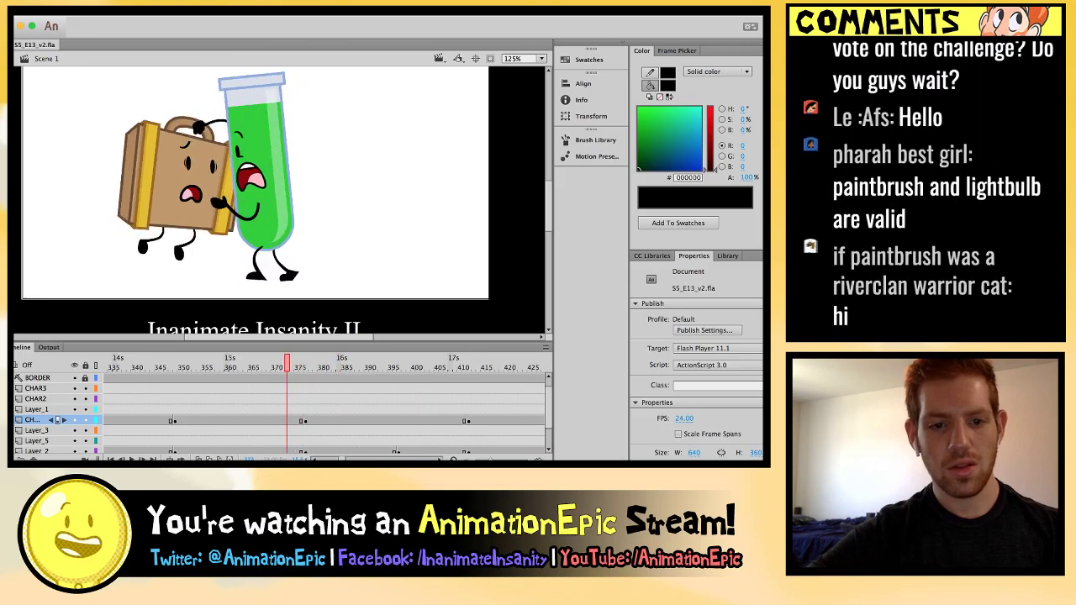
key("Return")
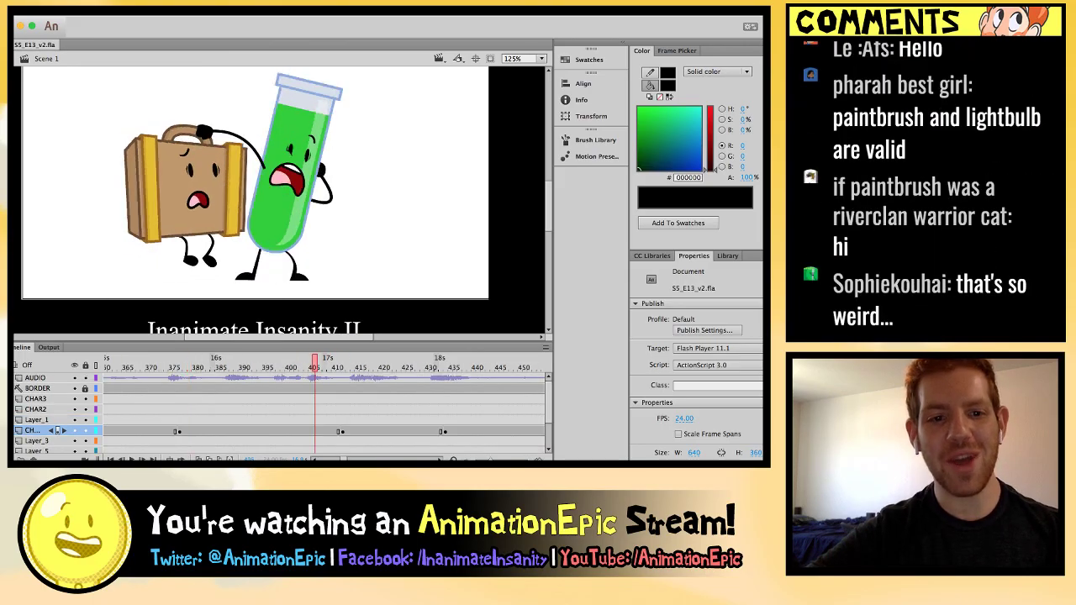
Return to about frame 308, just before the cut to Test Tube holding the suitcase, and play the scene.
scroll(283, 413, "up", 1)
scroll(323, 412, "left", 3)
left_click_drag(463, 363, 222, 363)
scroll(324, 412, "left", 10)
left_click(343, 364)
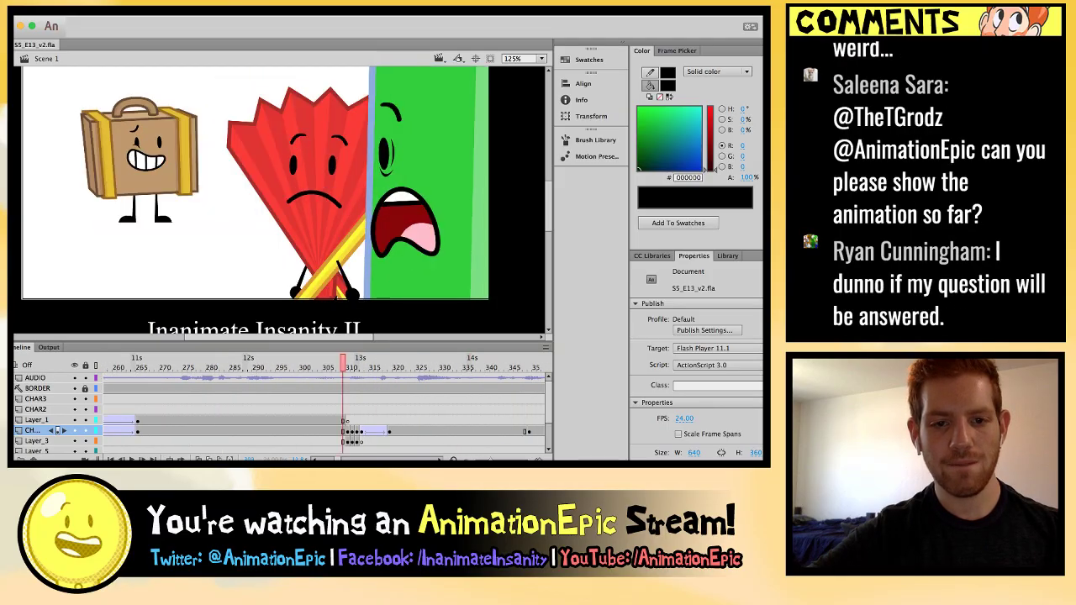
key("Return")
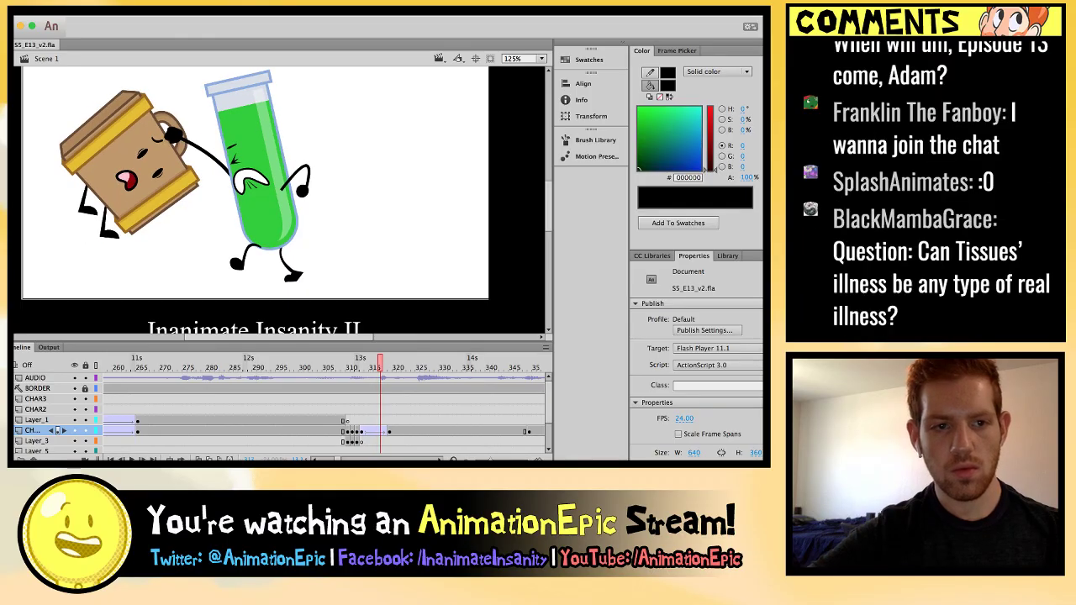
Move the suitcase left at about frame 316 to X 40.35 so Test Tube's hand grips its handle, and check the following frames.
key("ctrl+equal")
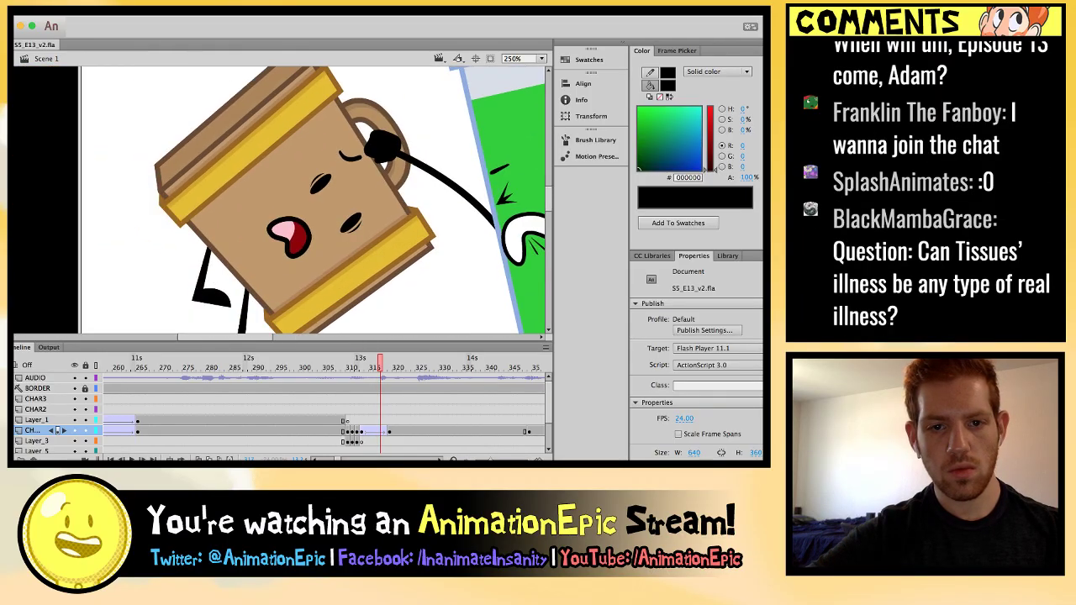
left_click(277, 194)
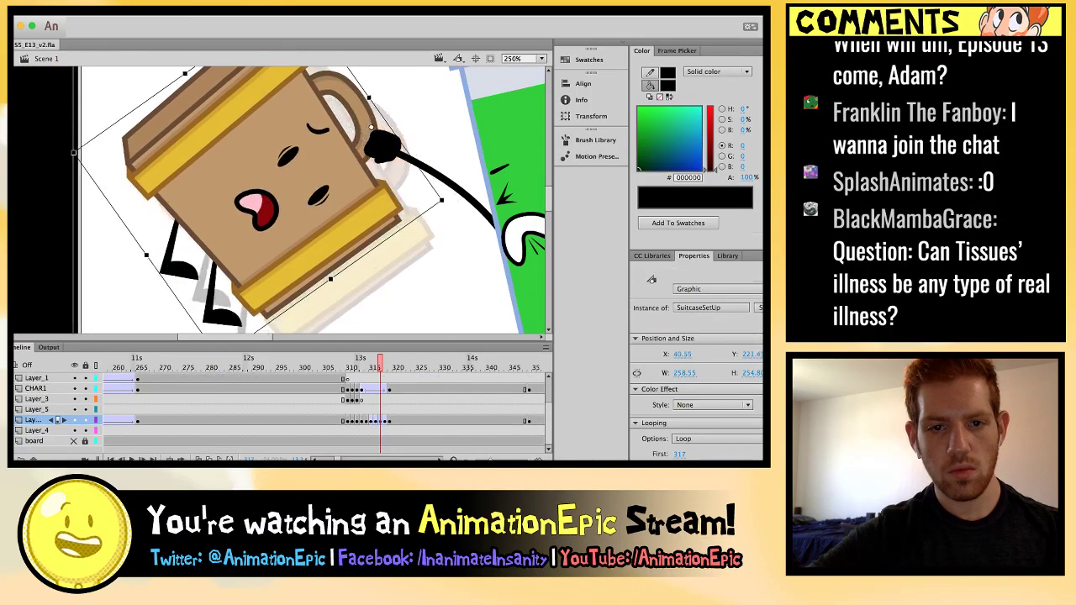
left_click(156, 298)
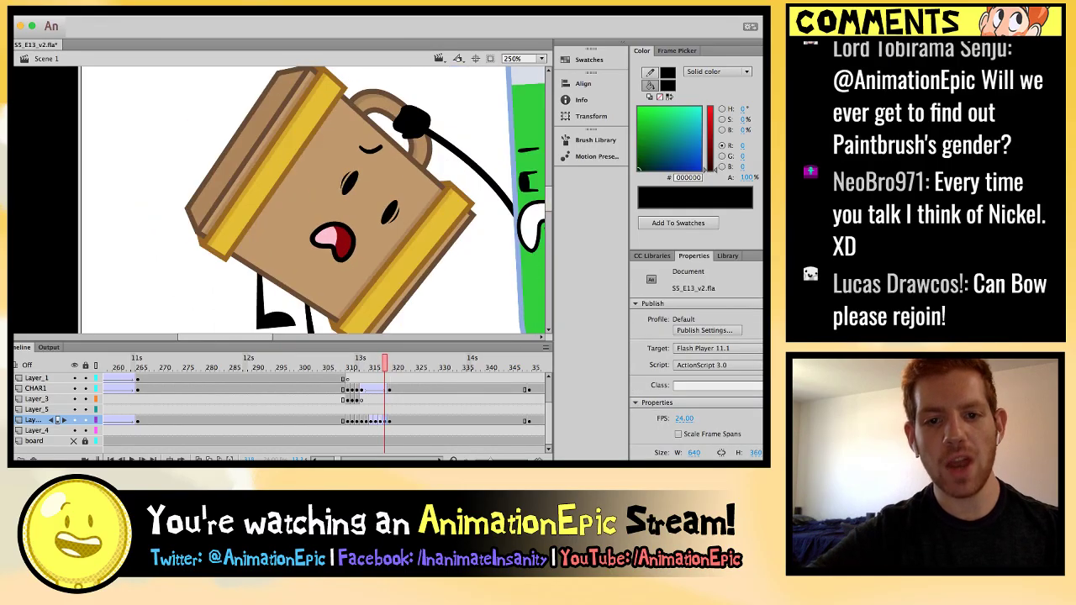
left_click(35, 419)
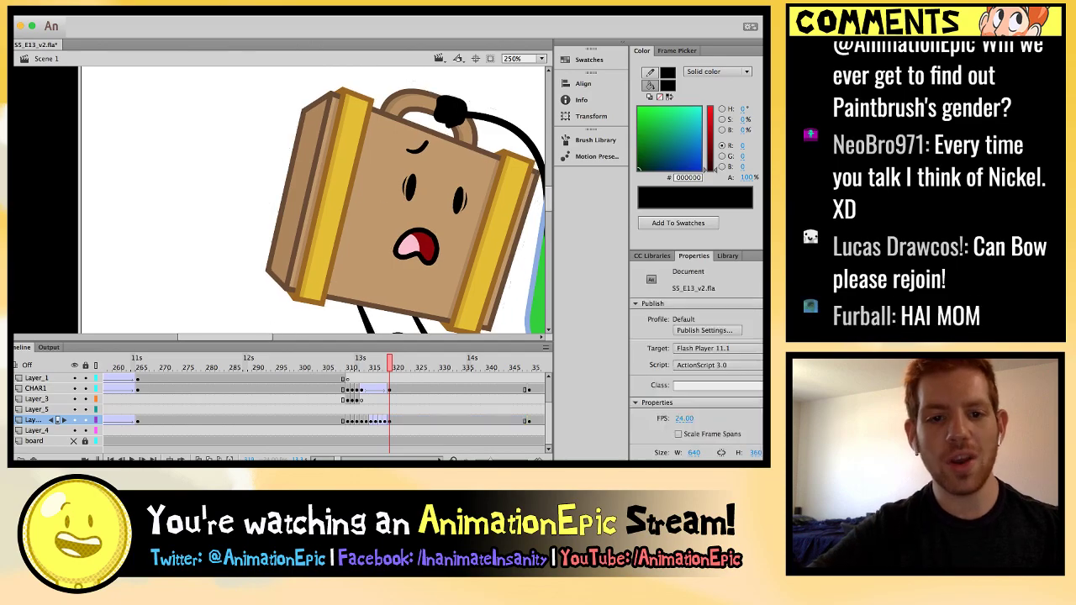
Step back and forth around frames 315 to 318 with both characters in view to check the suitcase swing.
key("super+2")
key("super+equal")
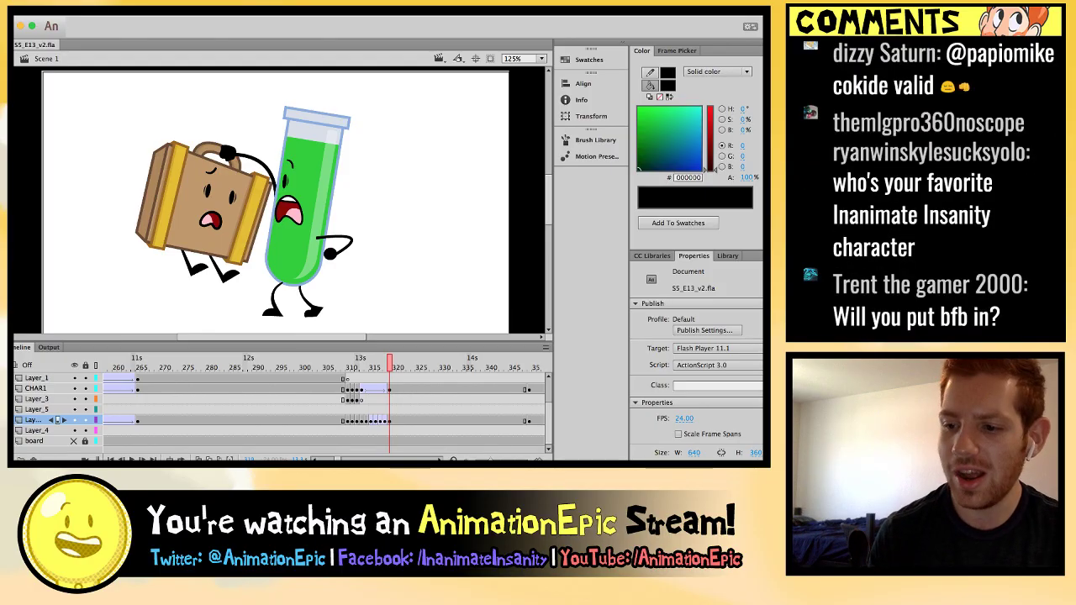
key("comma")
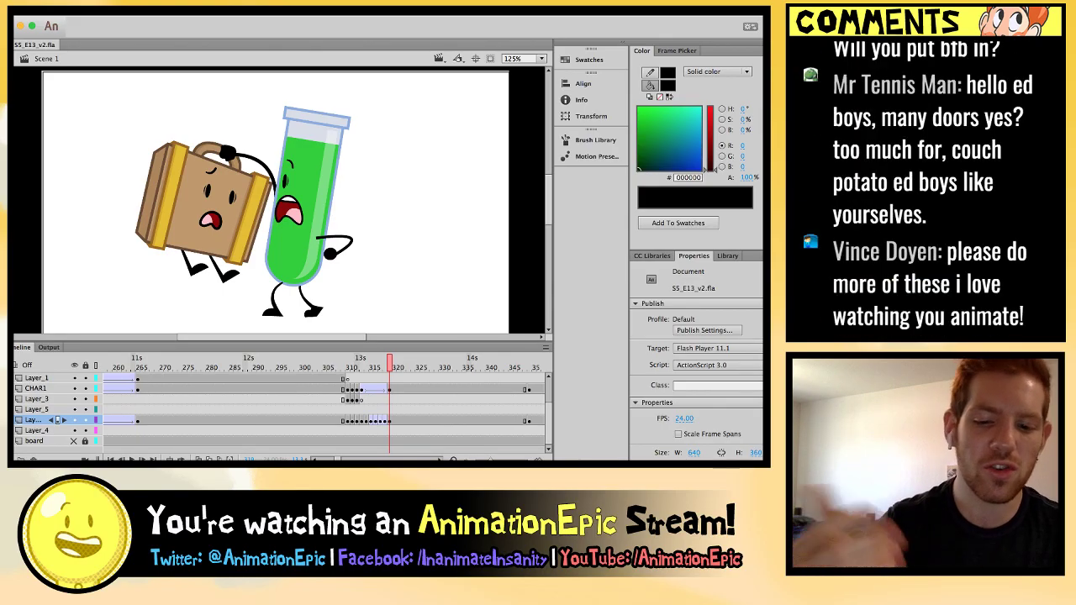
key("period")
key("period")
key("period")
key("period")
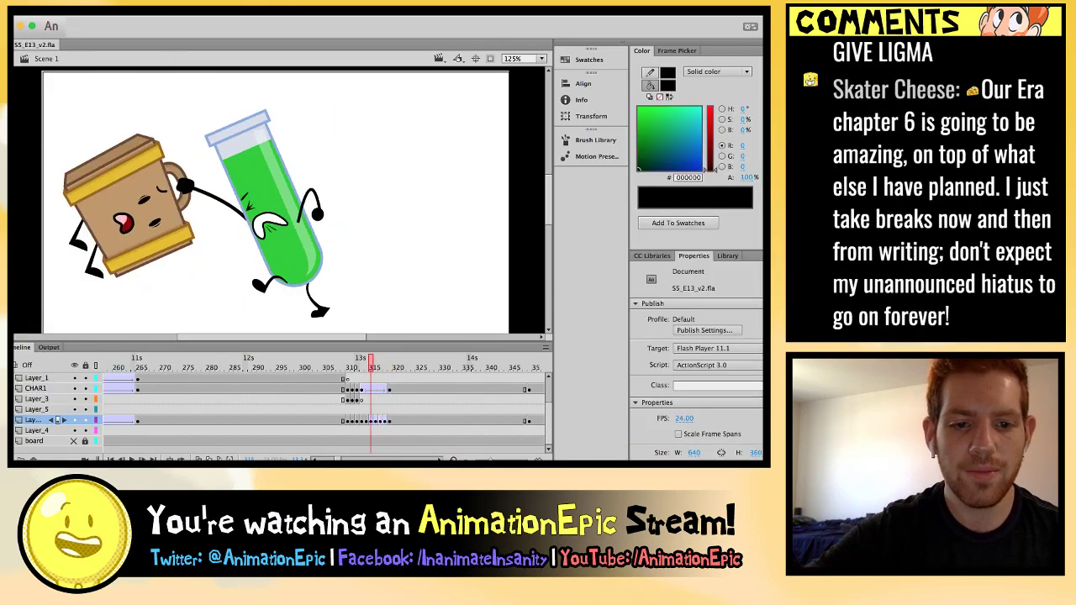
key("comma")
key("comma")
key("comma")
key("comma")
key("comma")
key("comma")
key("period")
key("period")
key("period")
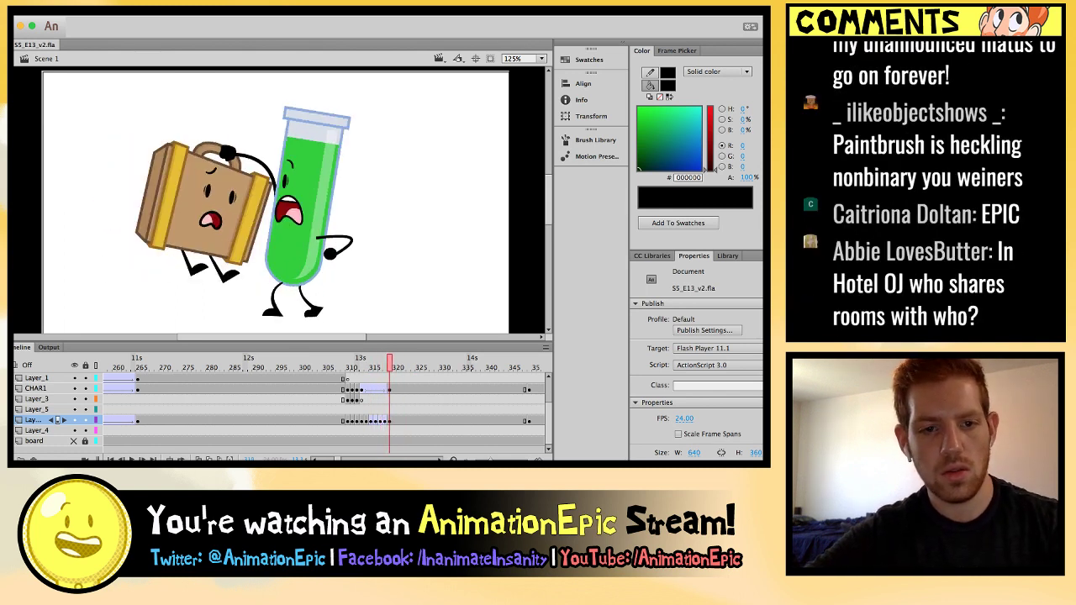
At frame 326, rotate the suitcase to a more upright pose with its handle under Test Tube's hand.
left_click(182, 281)
key("period")
key("period")
key("period")
key("period")
key("period")
key("period")
key("period")
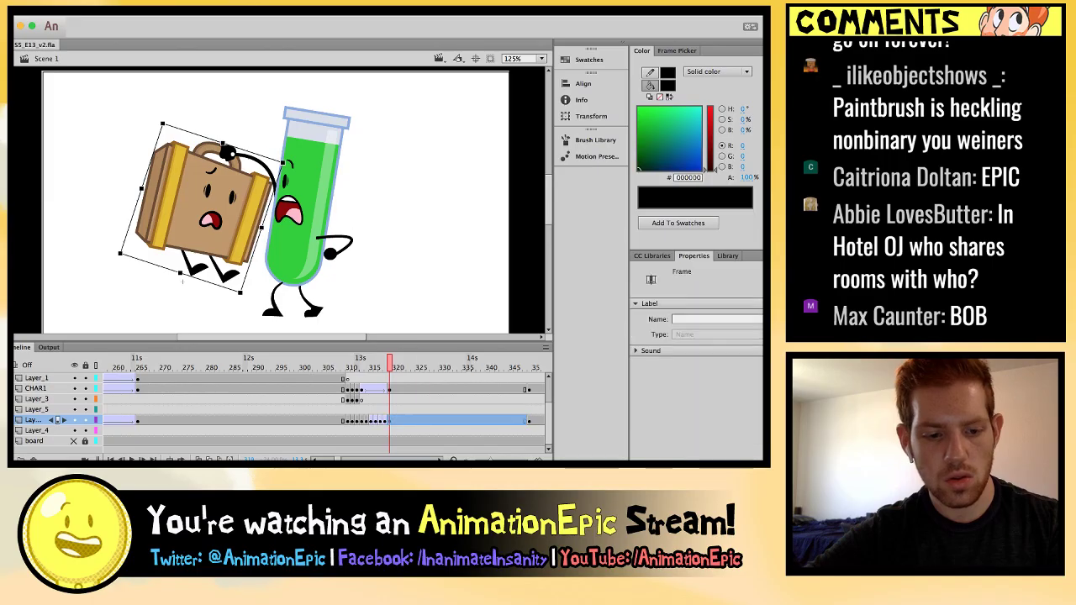
left_click_drag(243, 296, 277, 286)
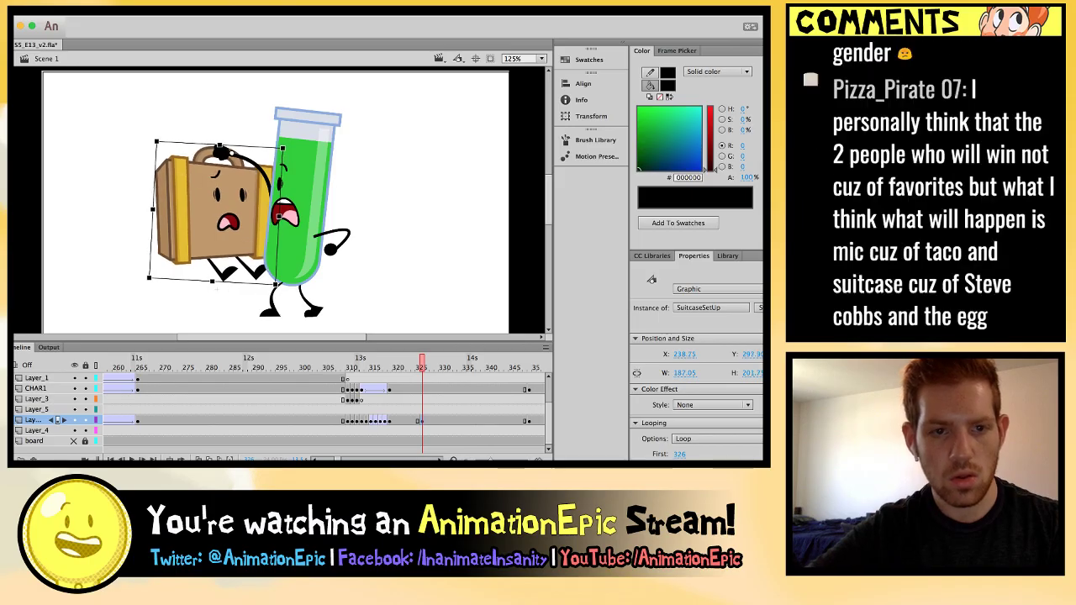
key("super+equal")
key("super+shift+a")
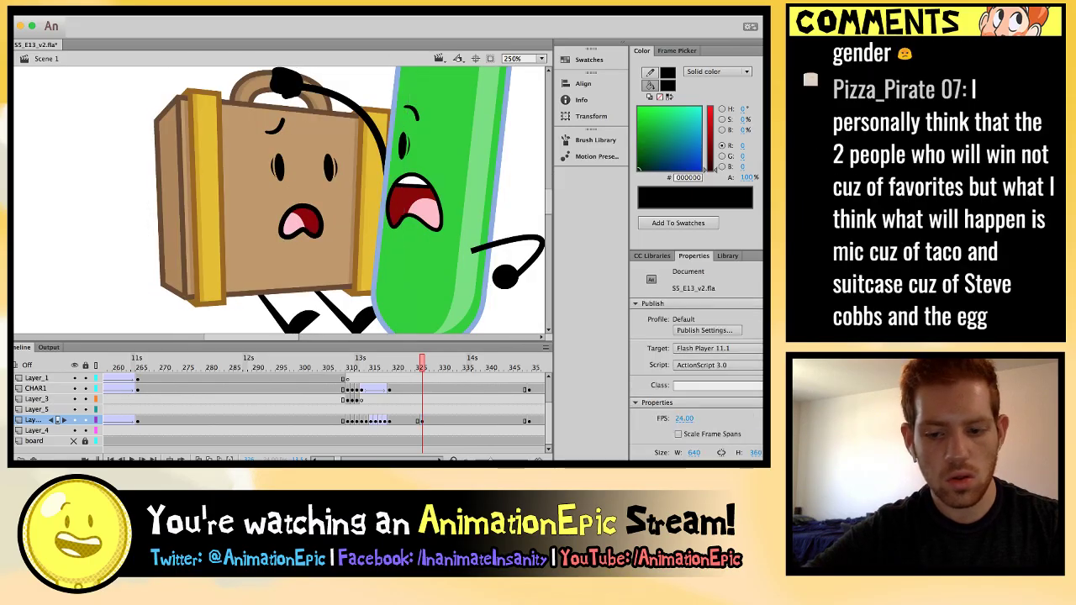
Add a classic tween to the suitcase between frames 319 and 326 and step through its motion.
left_click(403, 420)
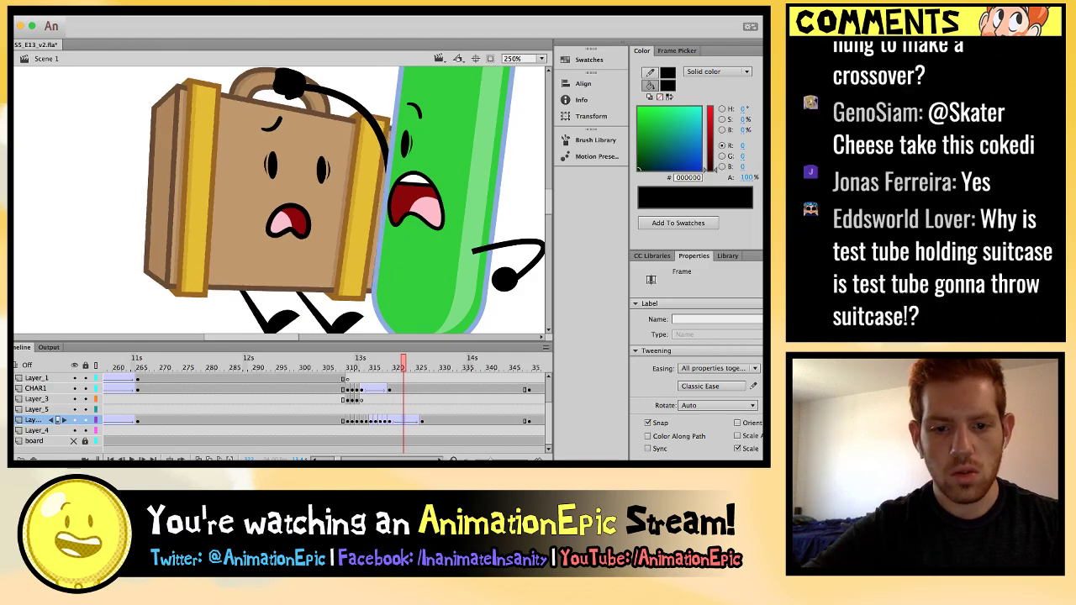
key("super+shift+a")
key("comma")
key("comma")
key("comma")
key("comma")
key("period")
key("period")
key("period")
key("period")
key("period")
key("period")
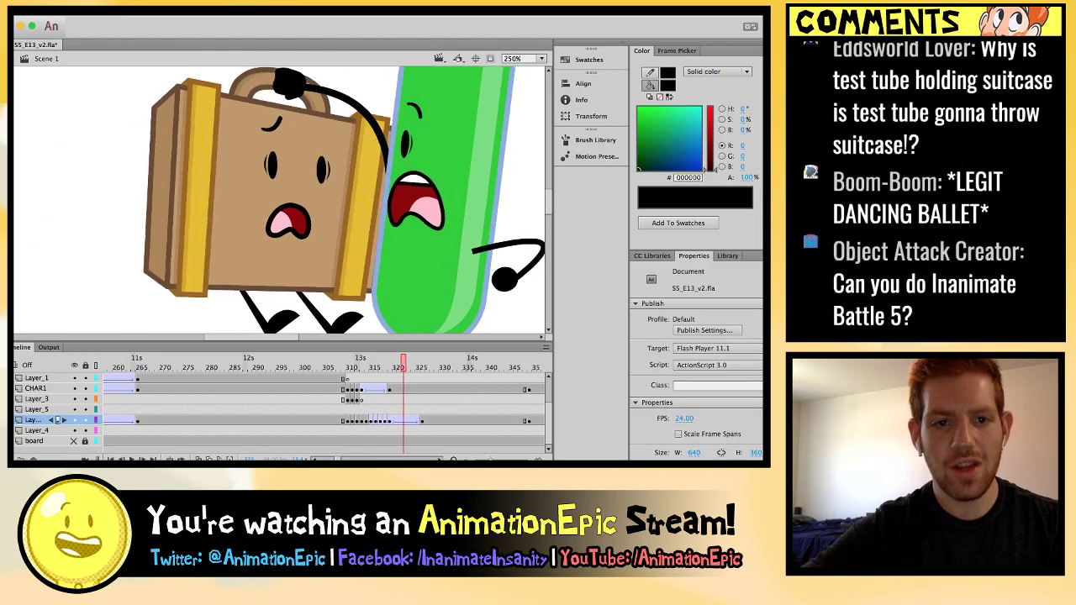
key("comma")
key("comma")
key("comma")
key("comma")
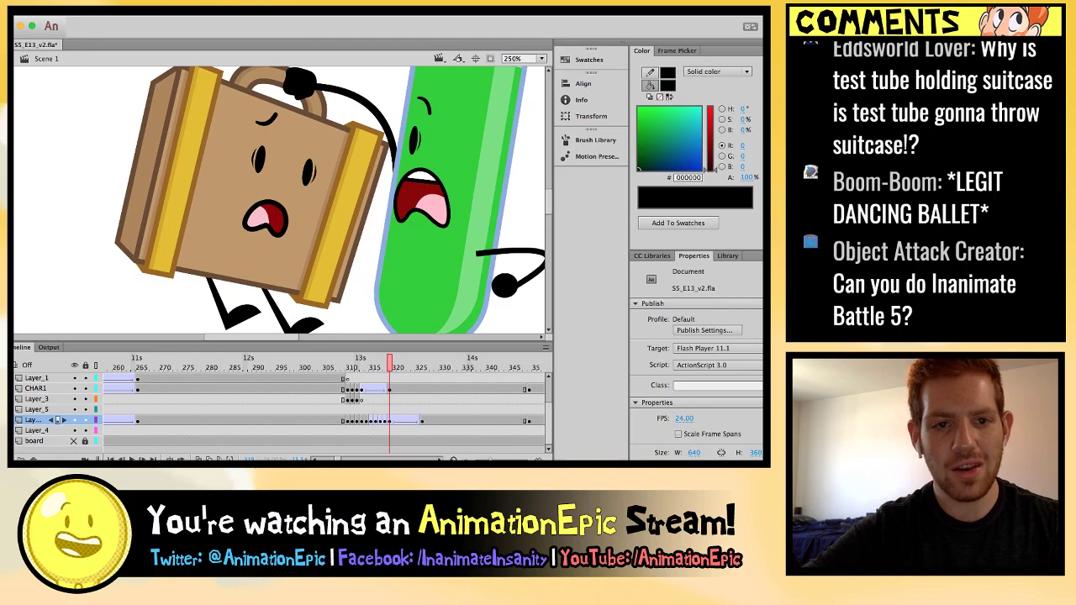
Shift the suitcase left at frame 326 to X 232.35 so its handle lines up with Test Tube's hand.
key("period")
key("period")
key("period")
key("period")
key("period")
key("period")
key("period")
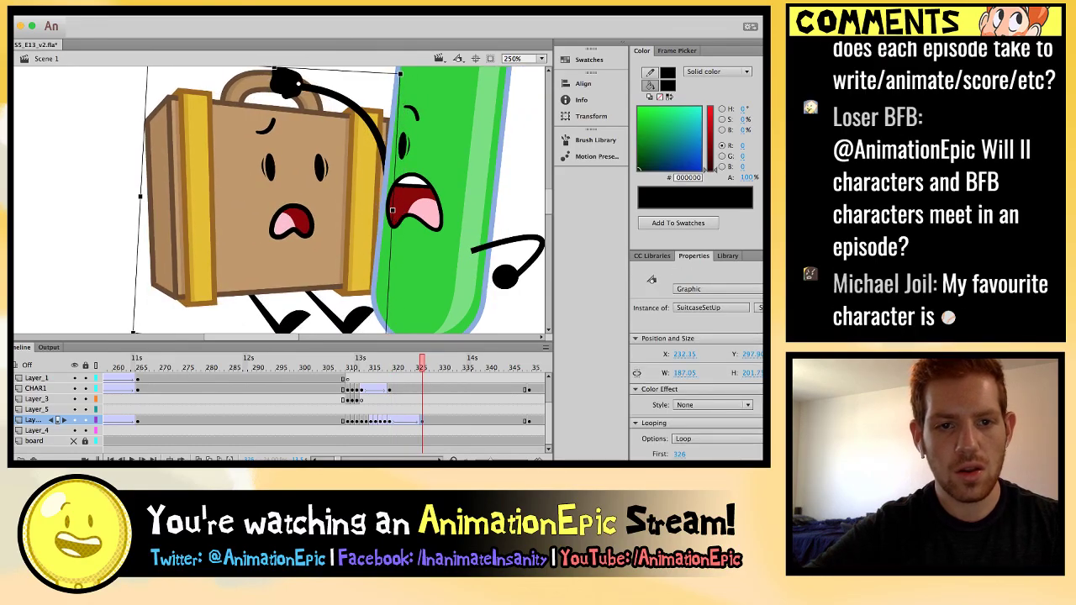
key("Escape")
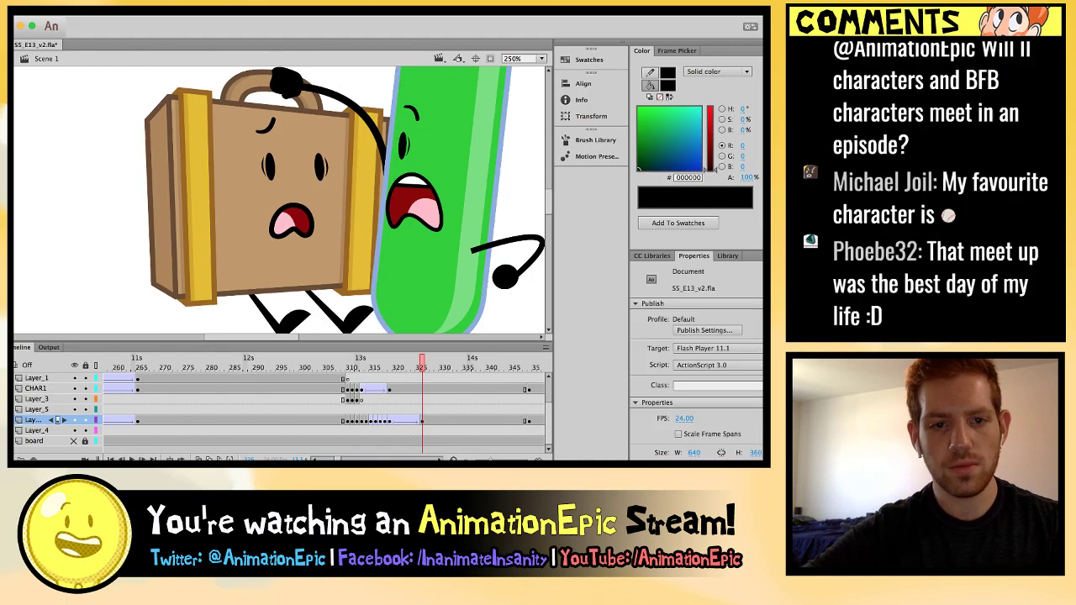
Step back and forth between about frames 314 and 326 to check the suitcase's swing and the hand's grip.
key("comma")
key("comma")
key("comma")
key("comma")
key("comma")
key("comma")
key("comma")
key("comma")
key("comma")
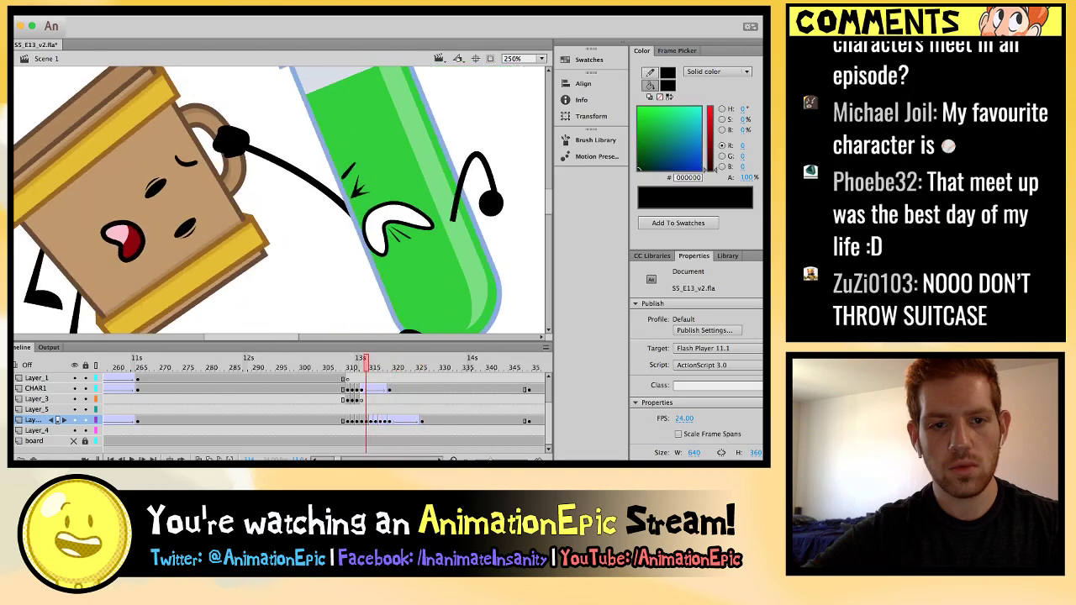
key("period")
key("period")
key("period")
key("period")
key("period")
key("period")
key("period")
key("period")
key("period")
key("period")
key("period")
key("comma")
key("comma")
key("comma")
key("comma")
key("comma")
key("comma")
key("comma")
key("comma")
key("comma")
key("comma")
key("comma")
key("period")
key("period")
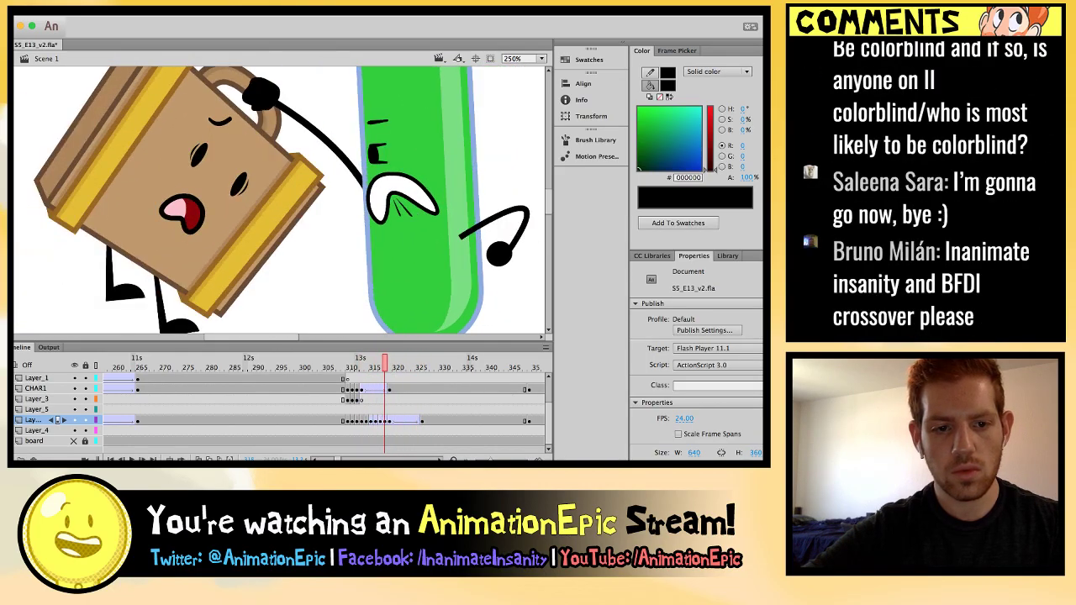
Tilt the suitcase further at frame 319 to follow its frame 318 pose, keeping the handle in Test Tube's hand.
left_click(193, 189)
scroll(280, 200, "down", 3)
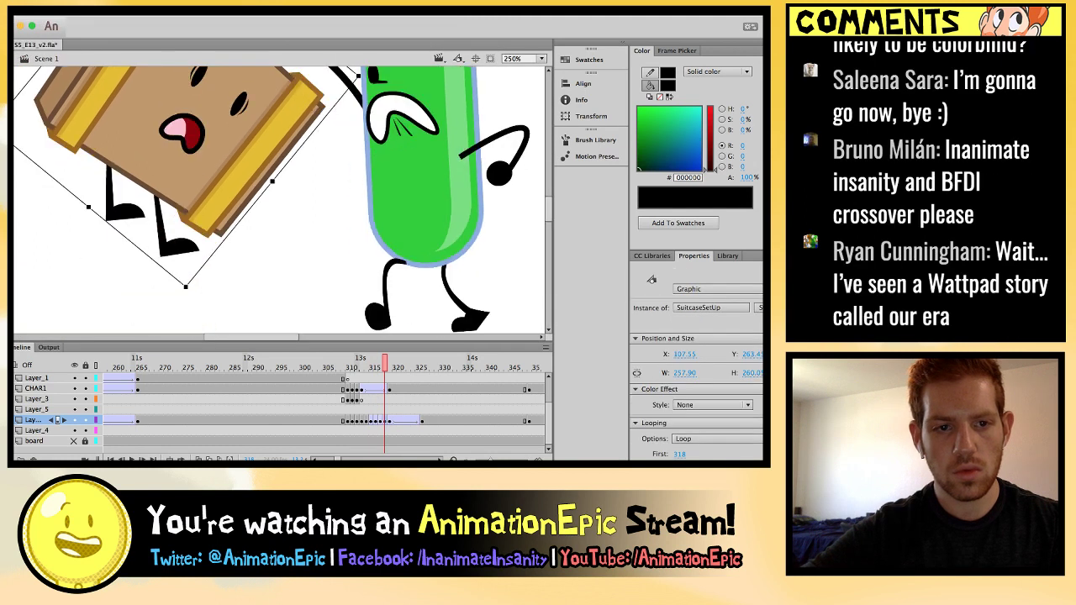
key("Escape")
scroll(280, 200, "up", 2)
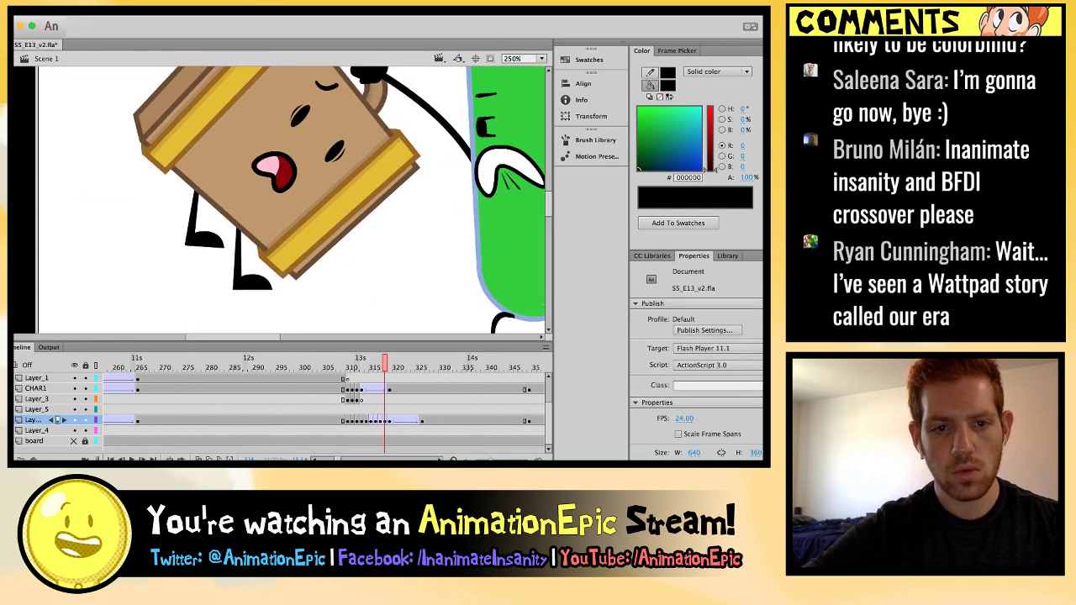
key("comma")
key("period")
key("period")
key("comma")
key("period")
left_click(317, 314)
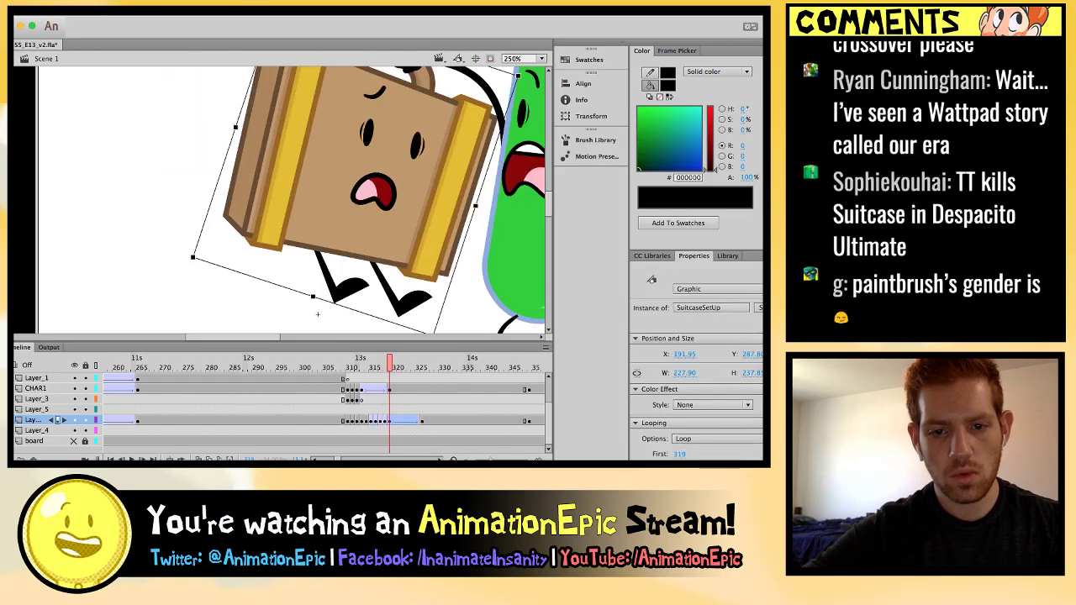
left_click_drag(318, 314, 269, 294)
key("comma")
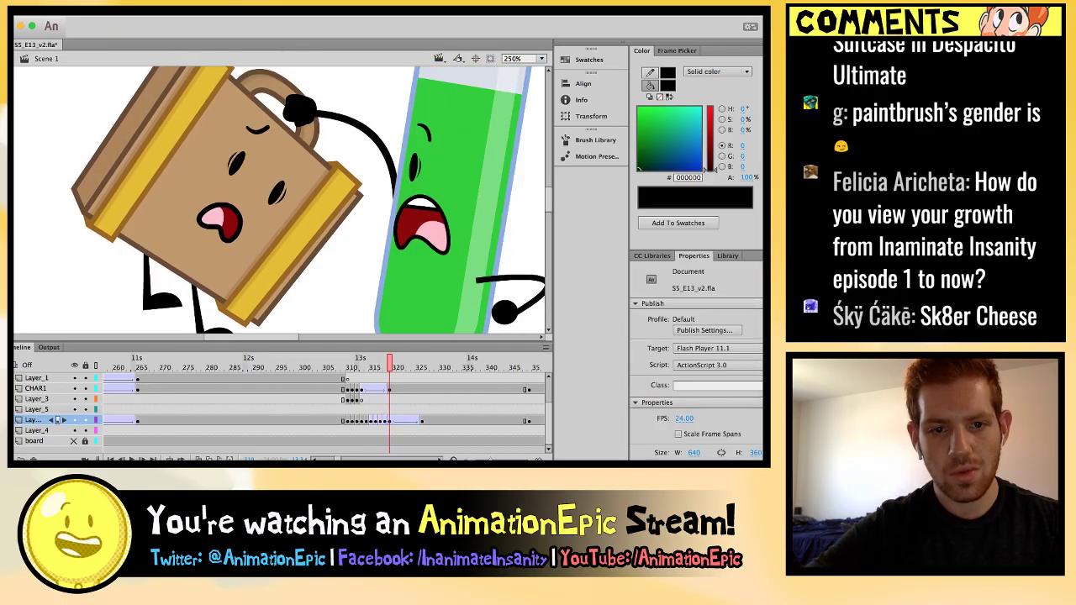
Step through the frames from about 313 to 327 to check how the retilted suitcase settles.
key("period")
key("period")
key("period")
key("period")
key("period")
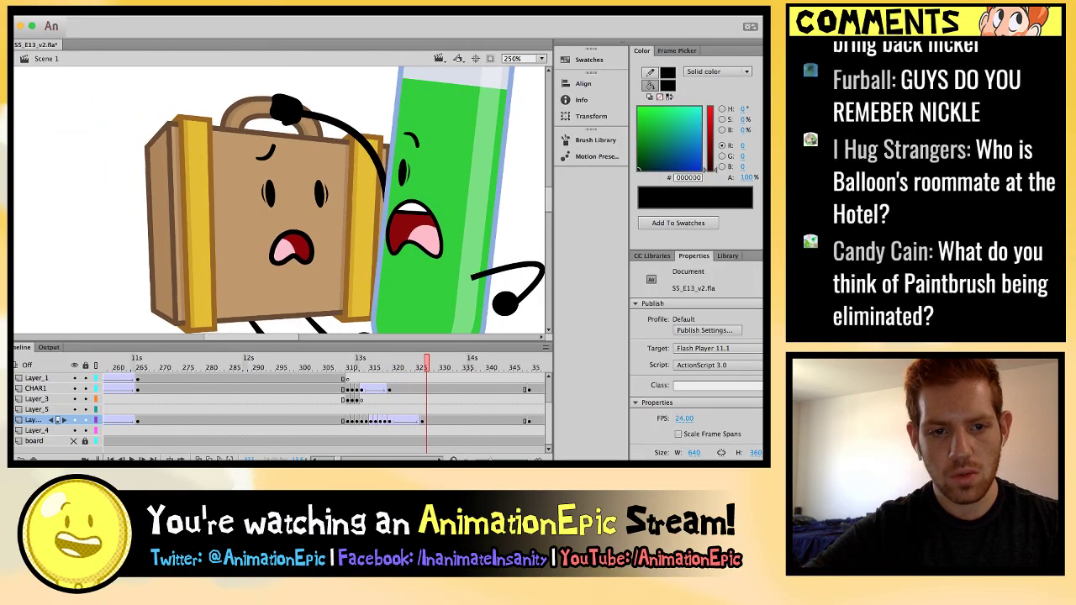
left_click(361, 367)
key("period")
key("period")
key("period")
key("period")
key("period")
key("period")
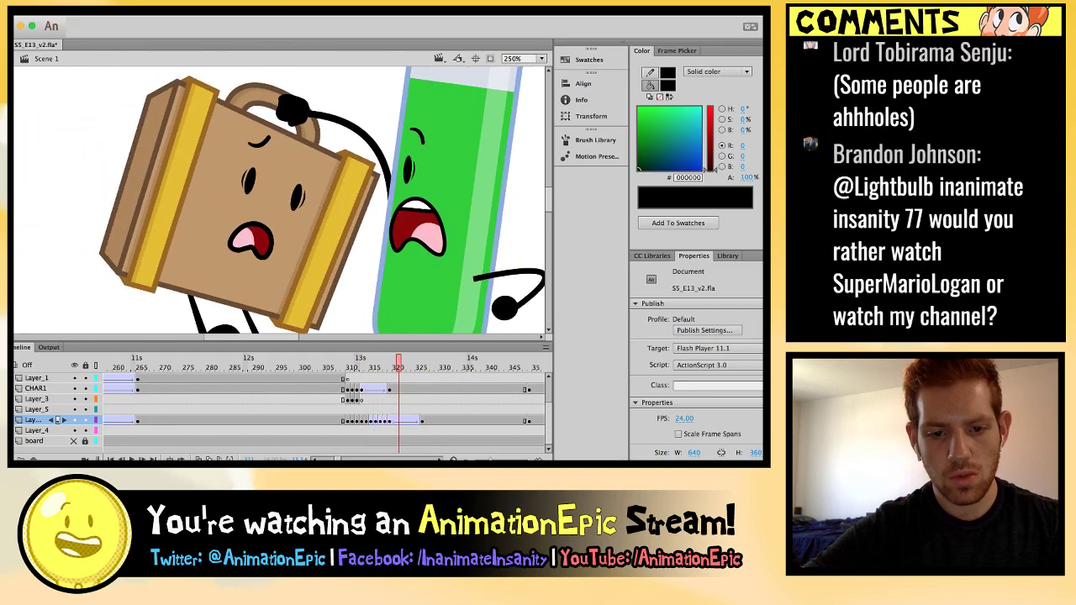
key("comma")
key("period")
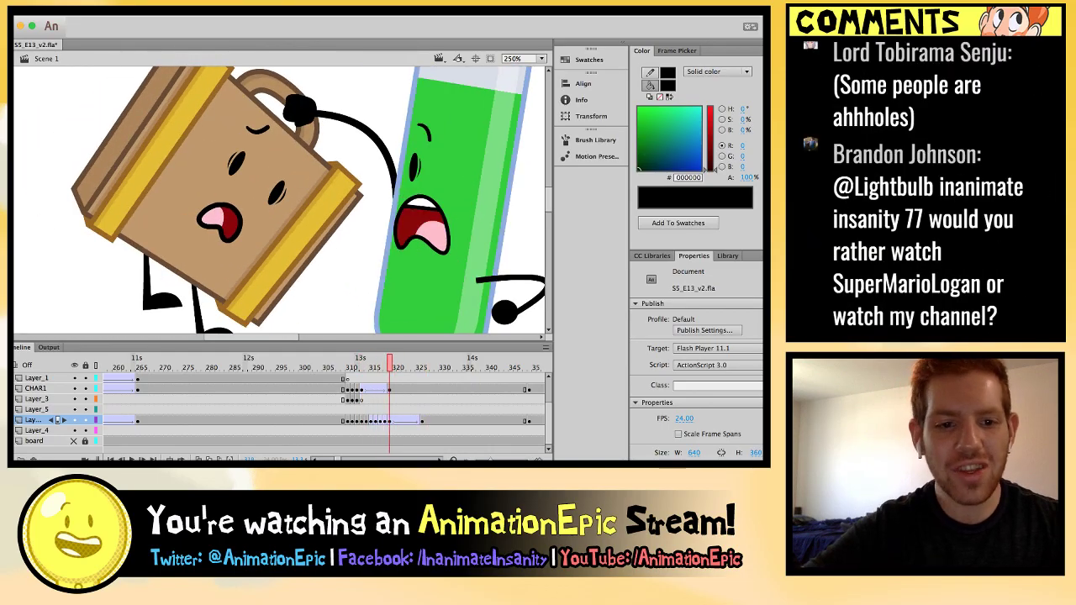
Adjust the suitcase's pose slightly at frame 319 and play the swing with both characters in view.
left_click(199, 258)
key("ctrl+minus")
left_click_drag(200, 258, 183, 241)
key("Return")
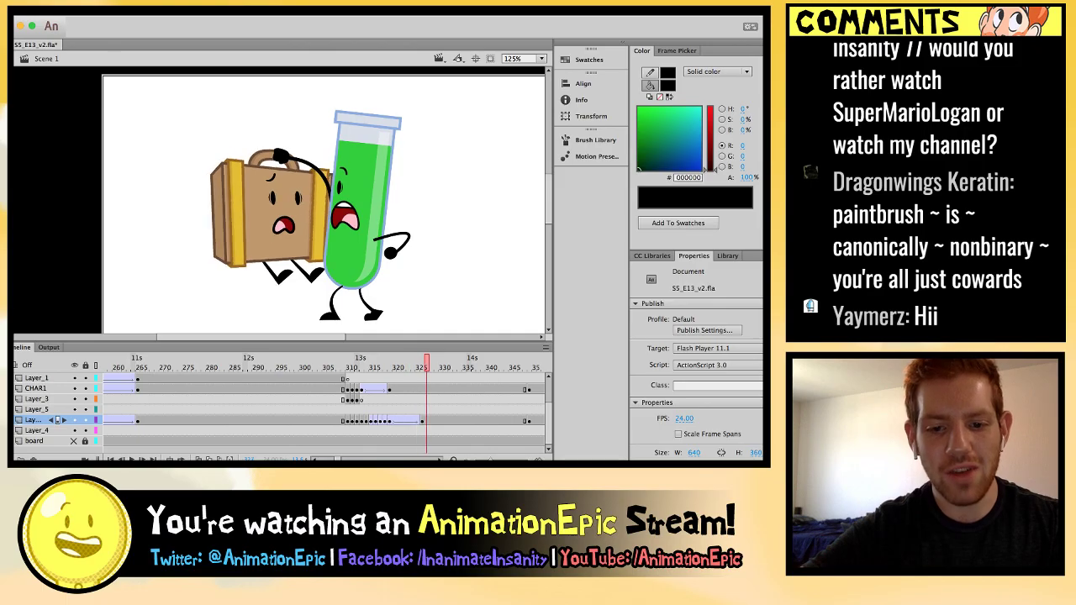
Tilt the suitcase slightly at frame 338 and add a classic tween leading to it from frame 326.
key("Return")
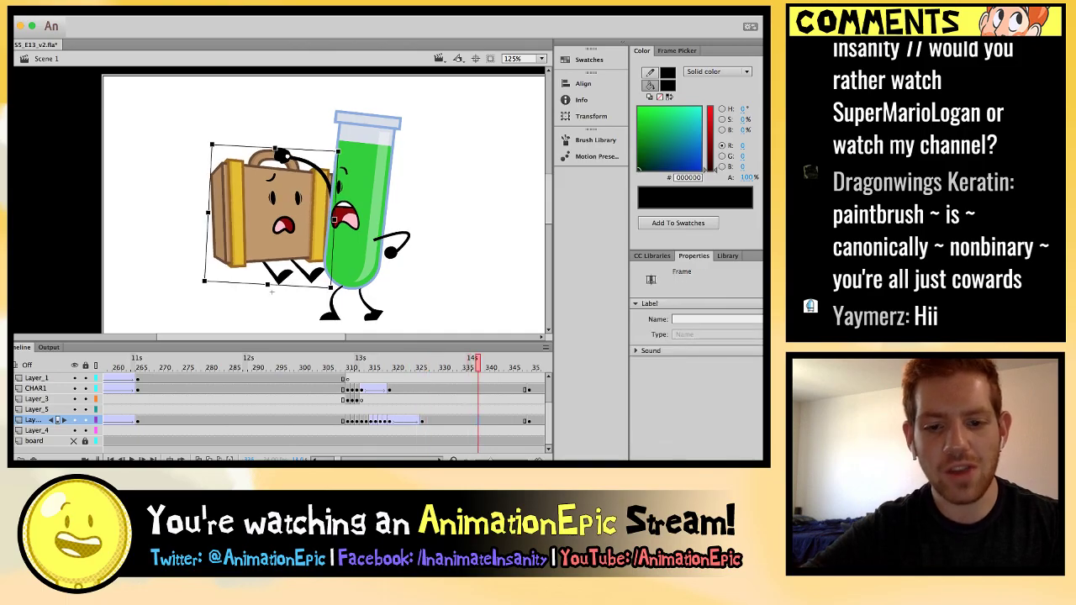
left_click_drag(272, 292, 262, 289)
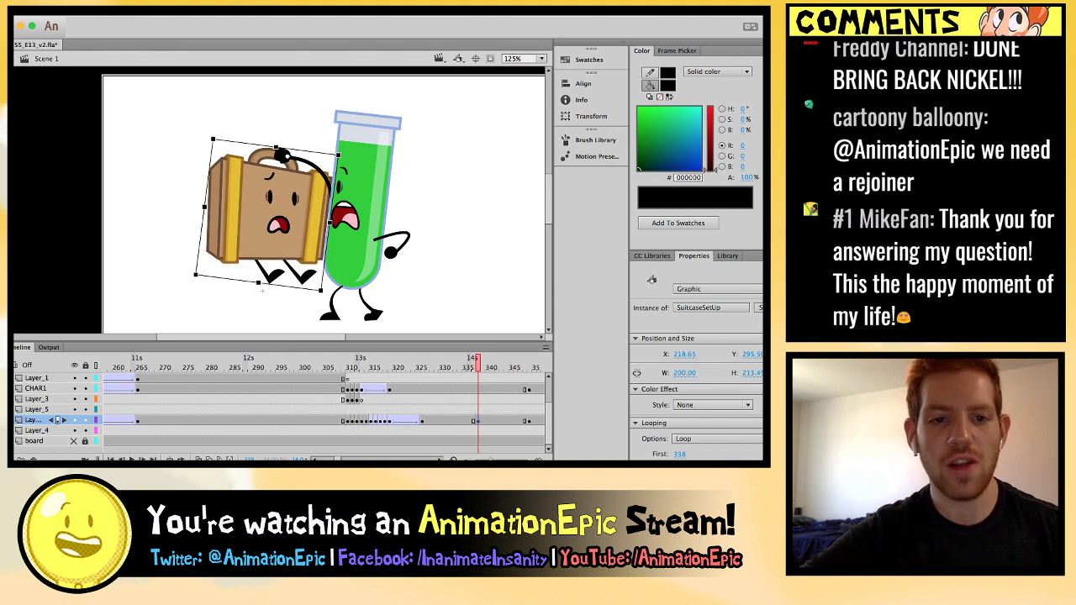
key("Escape")
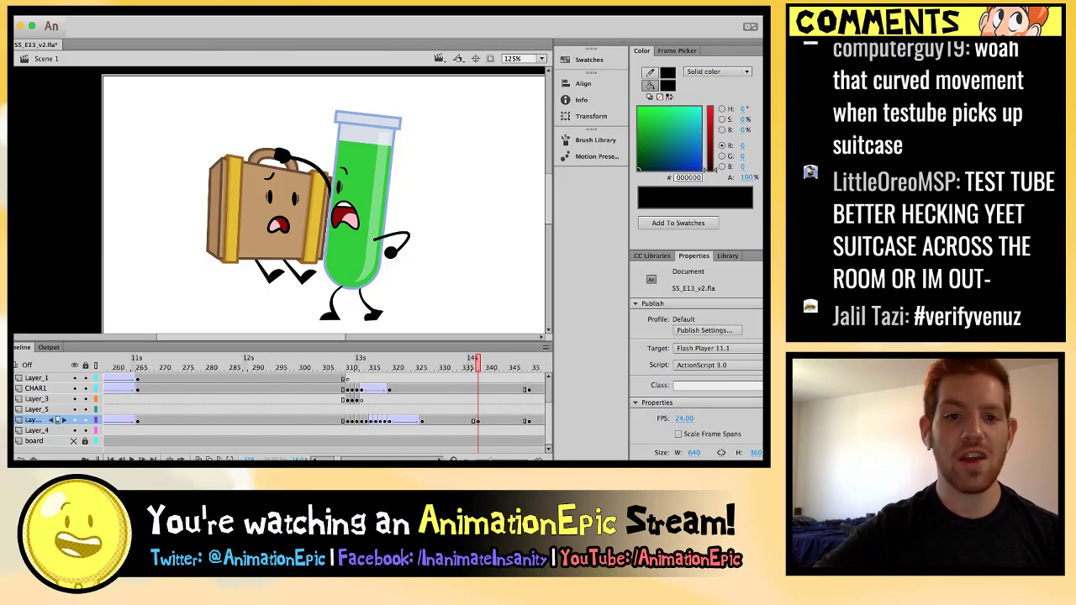
left_click(445, 419)
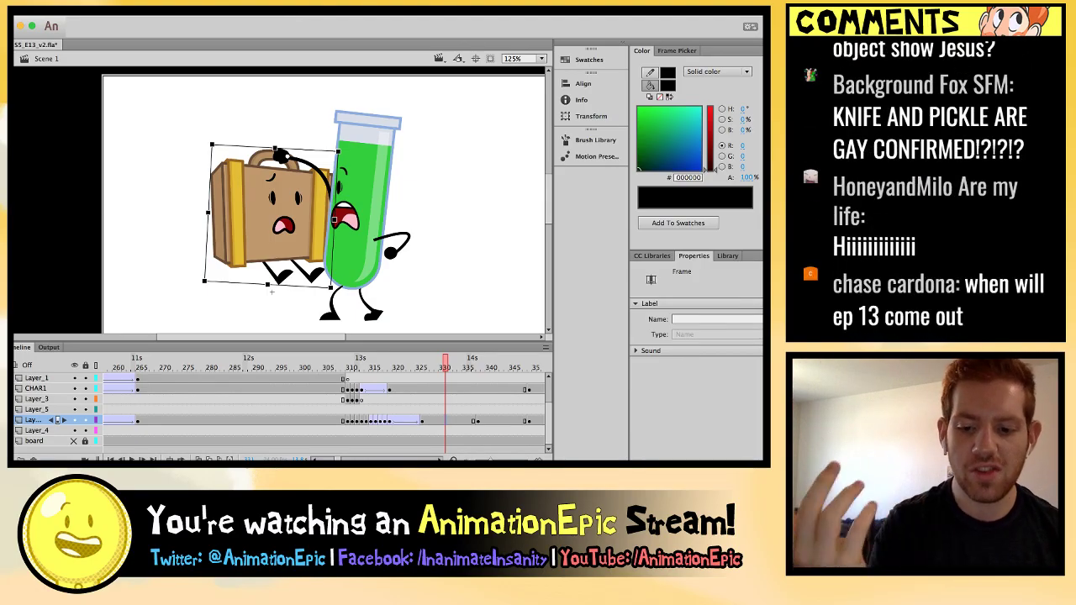
key("ctrl+shift+t")
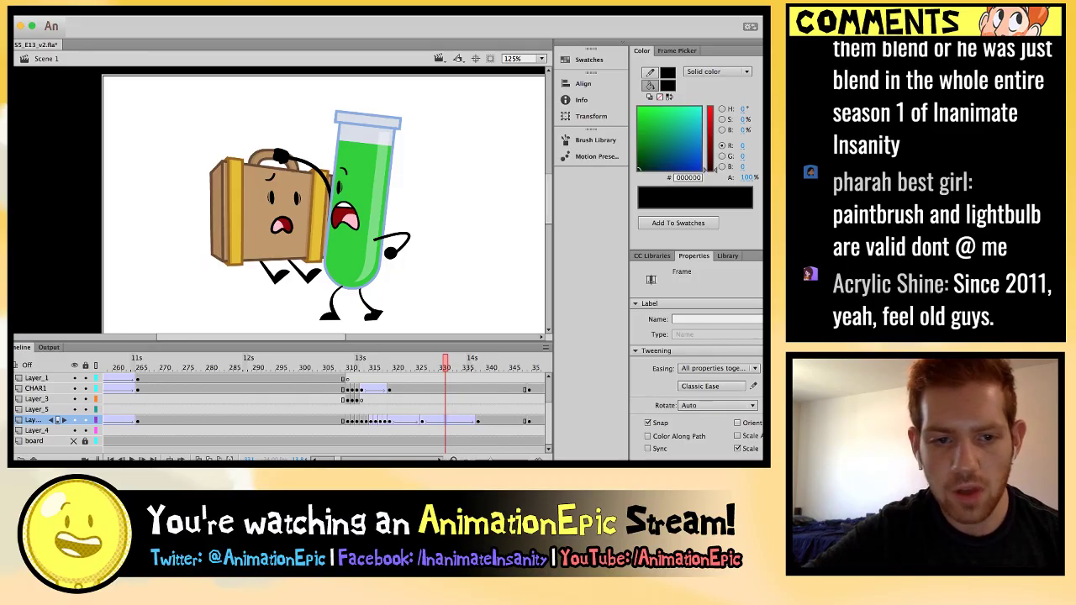
Replay the suitcase swing from before frame 319 up to about frame 338 to check the new tweens.
key("comma")
key("comma")
key("comma")
key("comma")
key("comma")
key("comma")
key("comma")
key("comma")
key("comma")
key("comma")
key("comma")
key("comma")
key("comma")
key("comma")
key("comma")
key("comma")
key("comma")
key("Return")
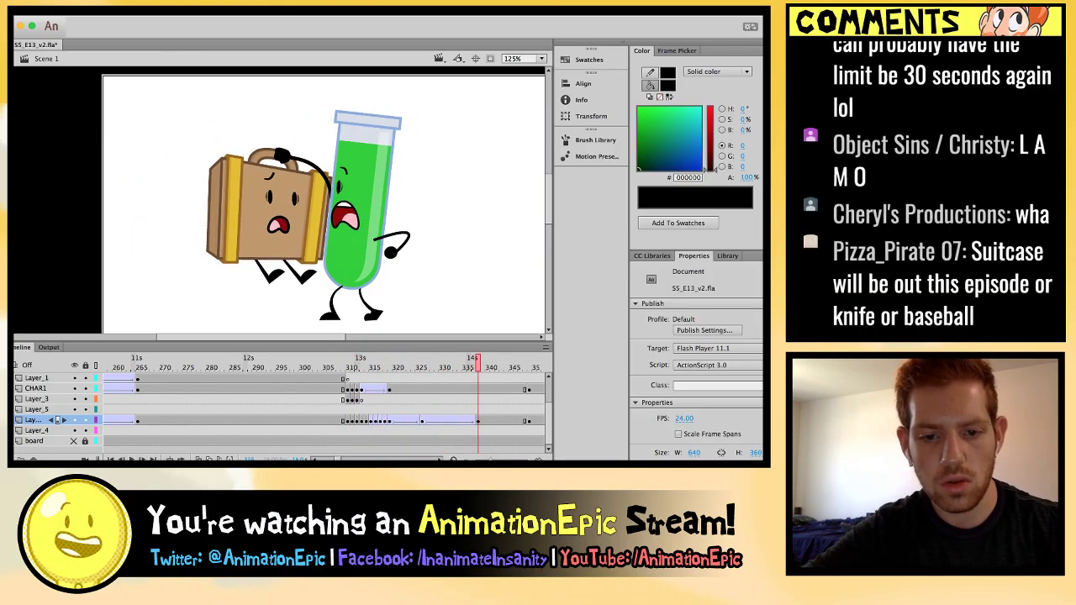
left_click(402, 420)
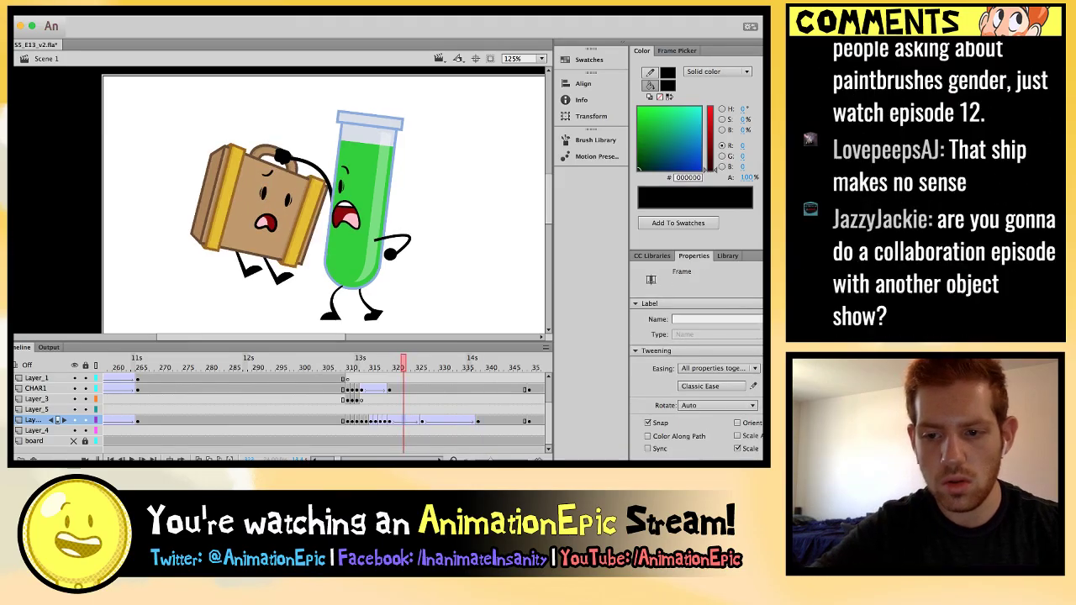
mouse_move(403, 368)
left_mouse_down()
mouse_move(372, 367)
mouse_move(399, 368)
left_mouse_up()
key("Return")
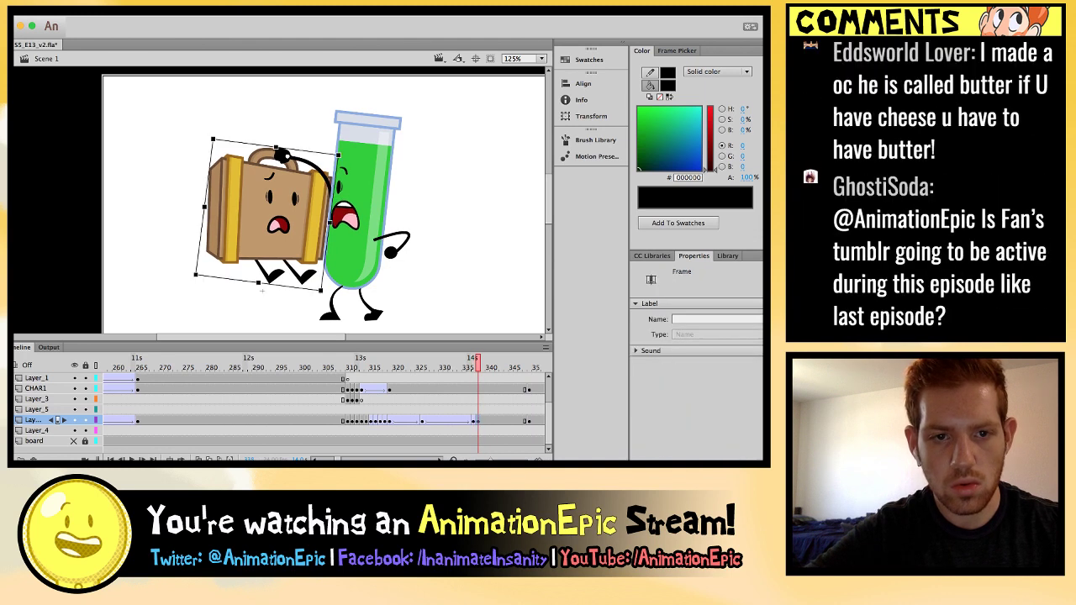
Nudge the suitcase at frame 338 to X 219.45, just after the frame 337 keyframe, and check the frames up to about 351.
key("Escape")
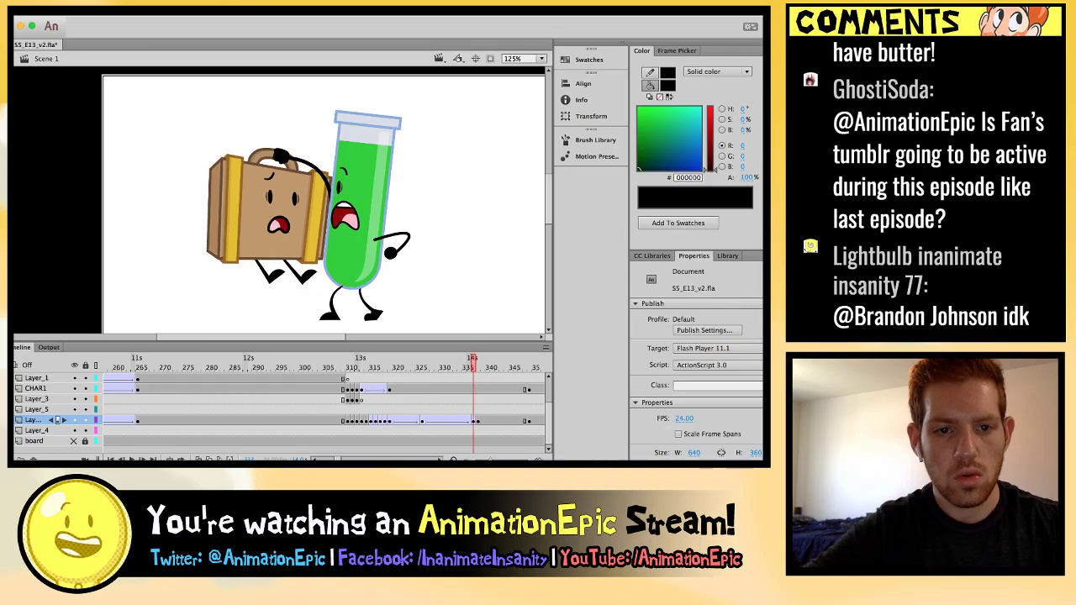
left_click(263, 289)
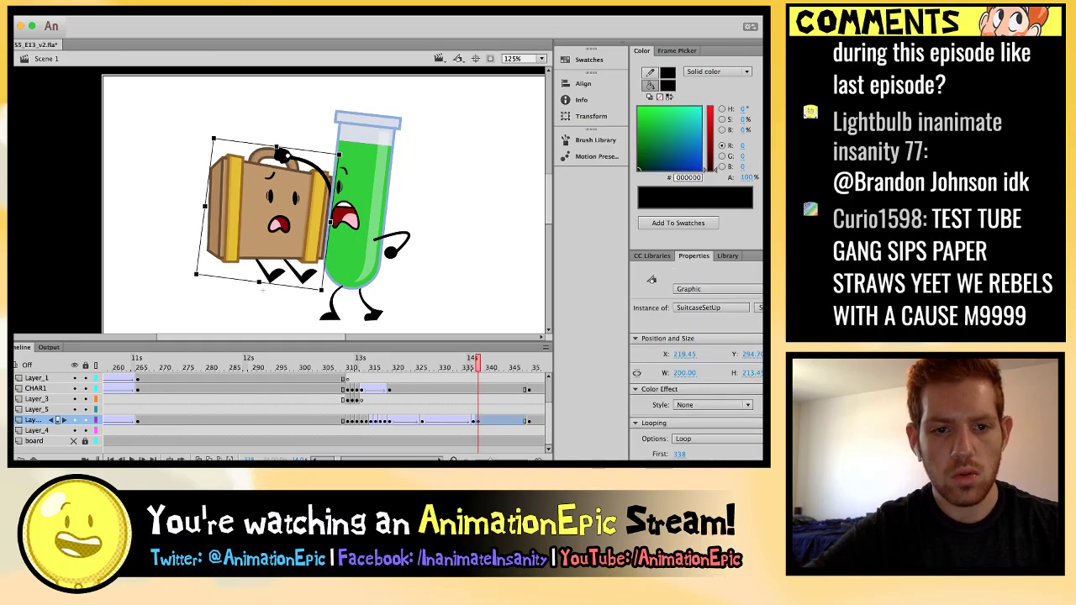
key("period")
key("period")
key("period")
key("period")
key("period")
key("period")
key("period")
key("period")
key("period")
key("period")
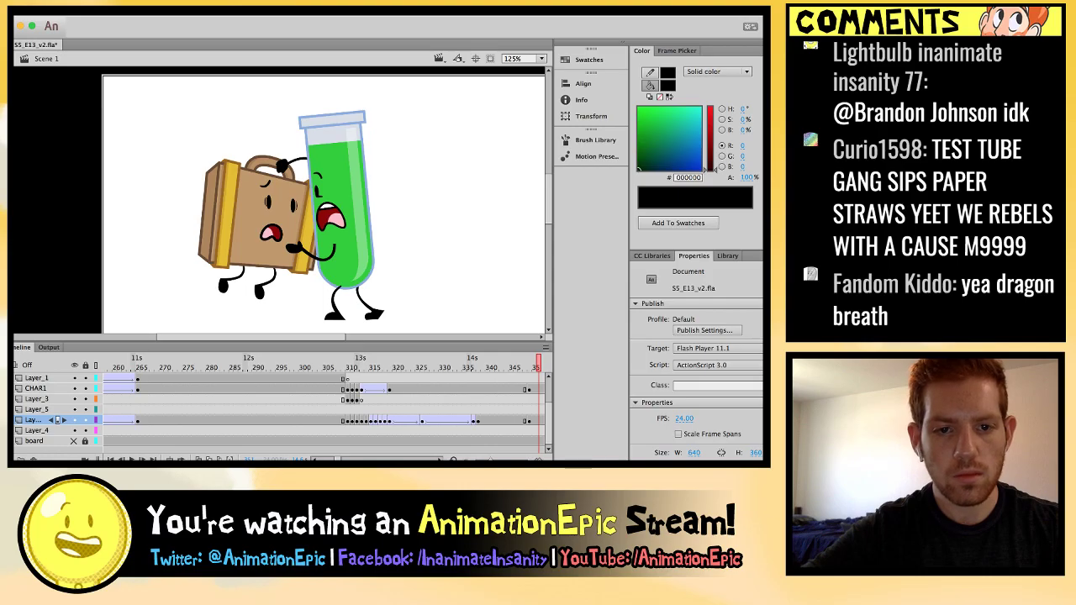
Play Scene 1 from its first frame with the whole stage in view, and review the suitcase swing around frames 313 to 320.
key("Return")
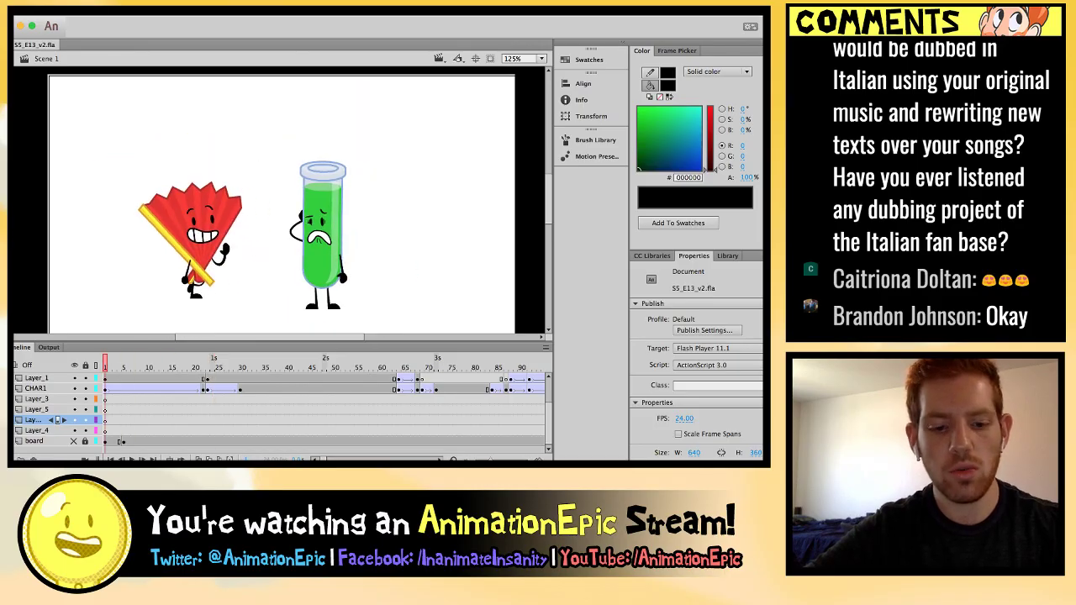
type("5")
key("Return")
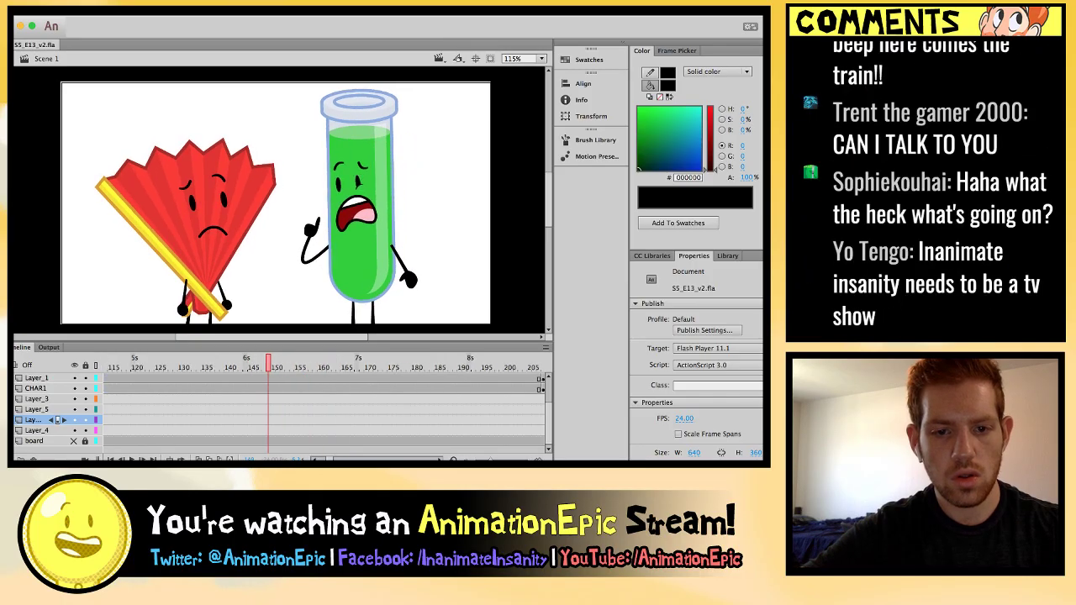
left_click(33, 377)
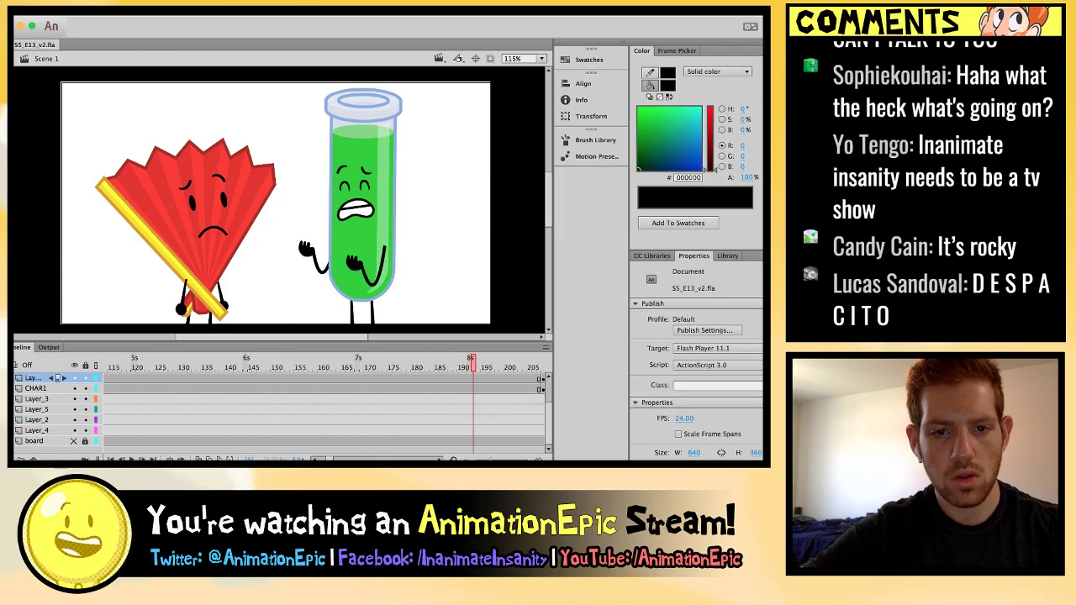
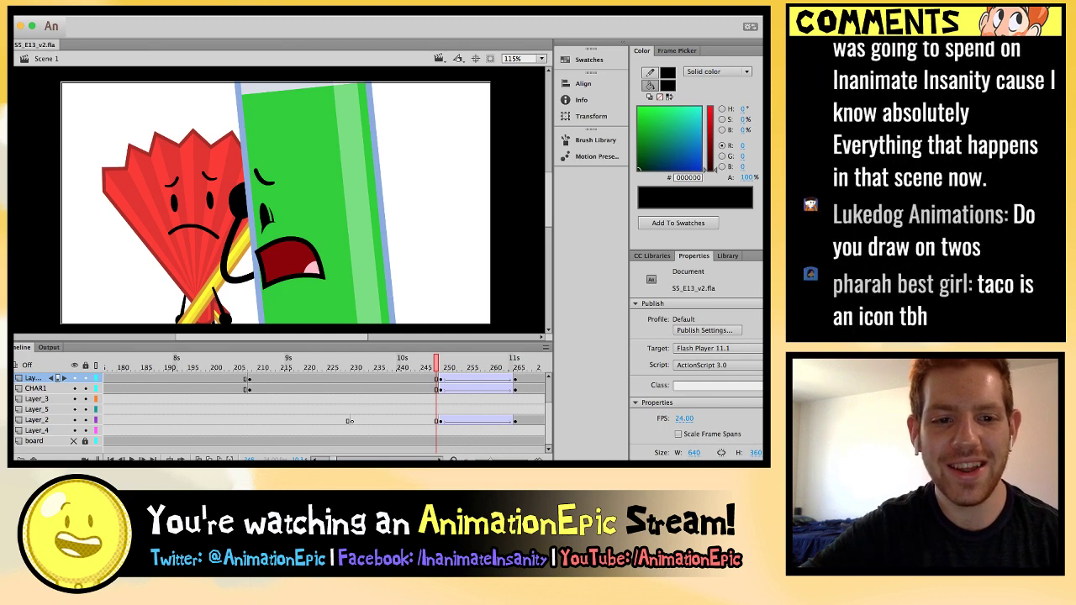
key("Return")
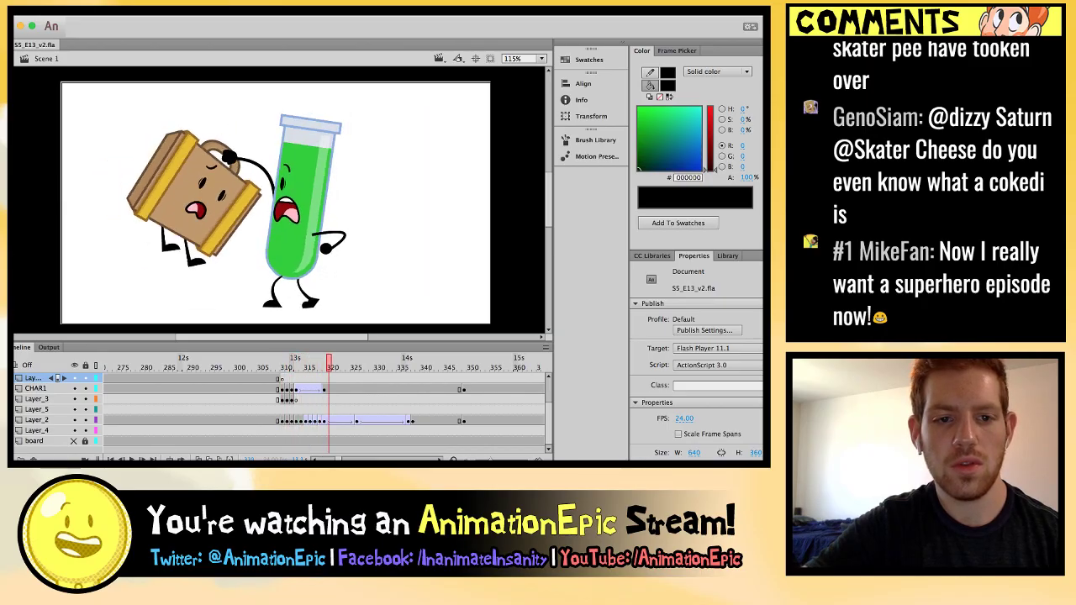
key("Return")
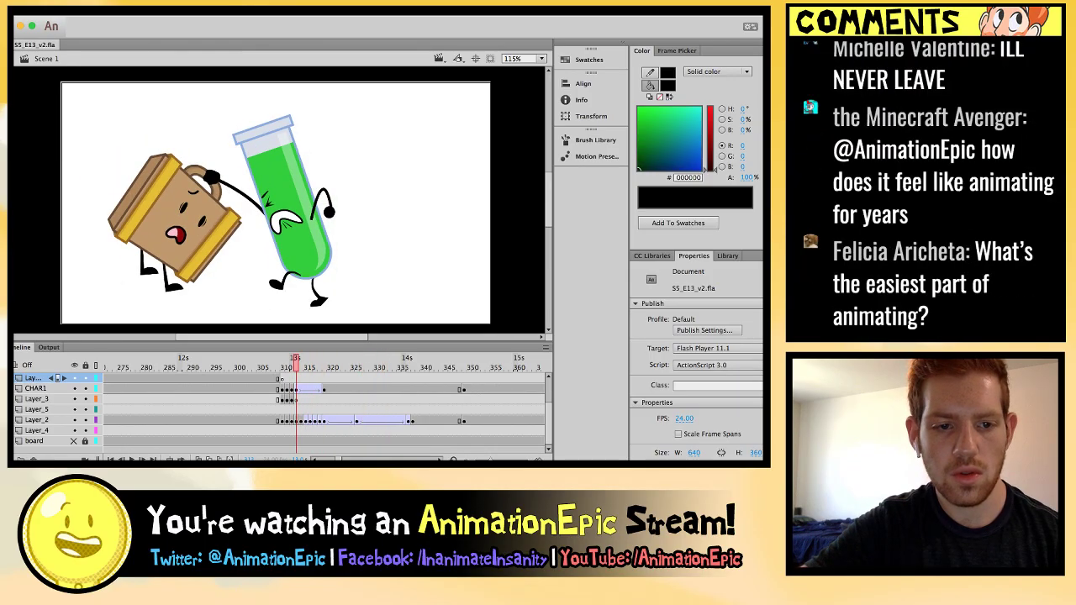
Rotate the suitcase slightly clockwise around Test Tube's hand at frames 313, 314 and 315 to swing its feet outward.
left_click(130, 276)
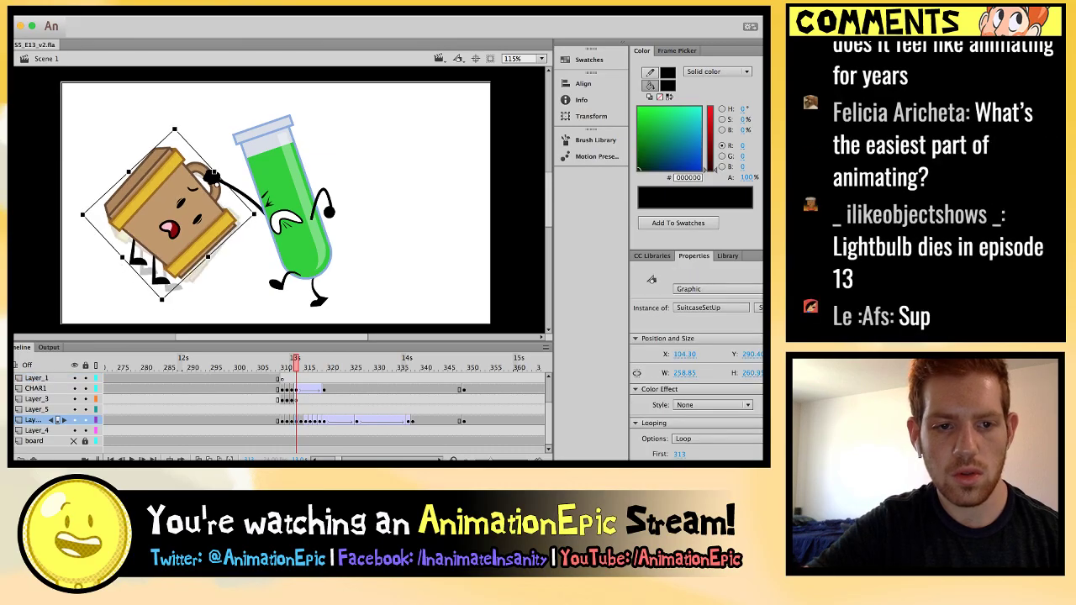
key("Return")
left_click(96, 256)
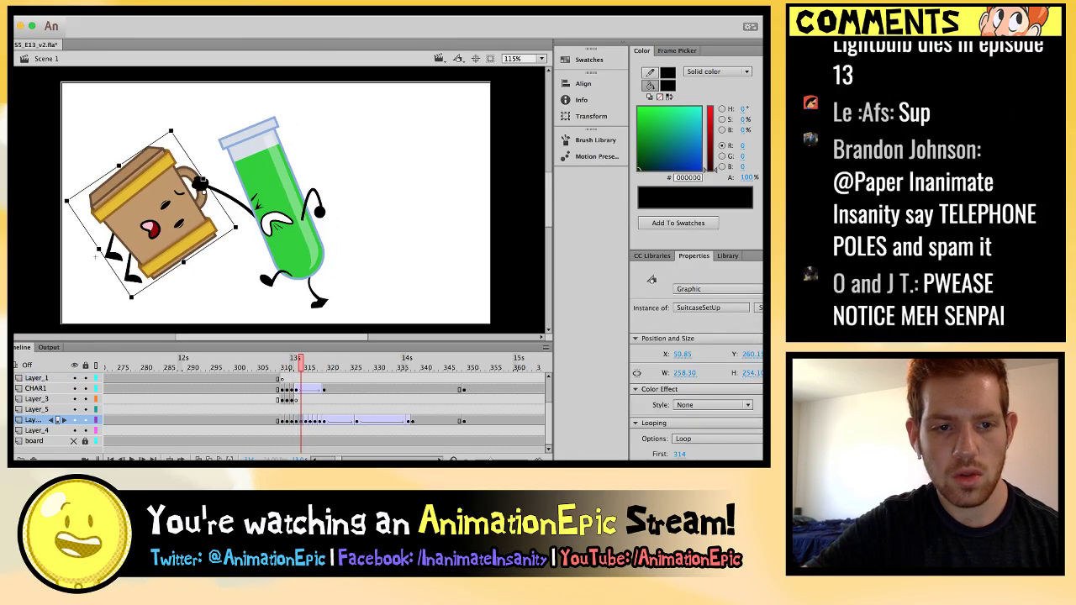
key("Return")
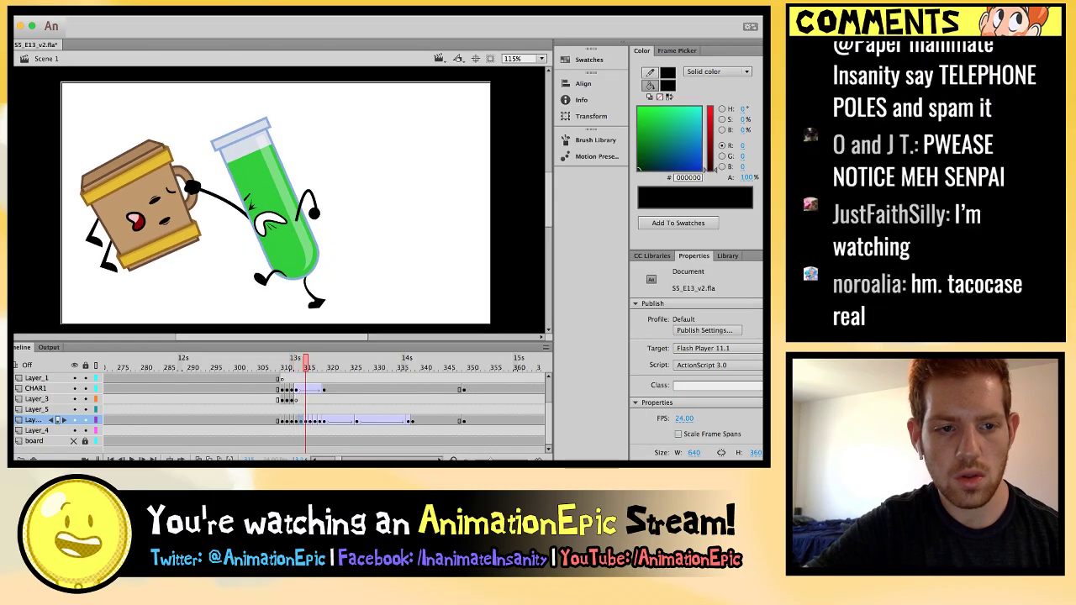
key("Return")
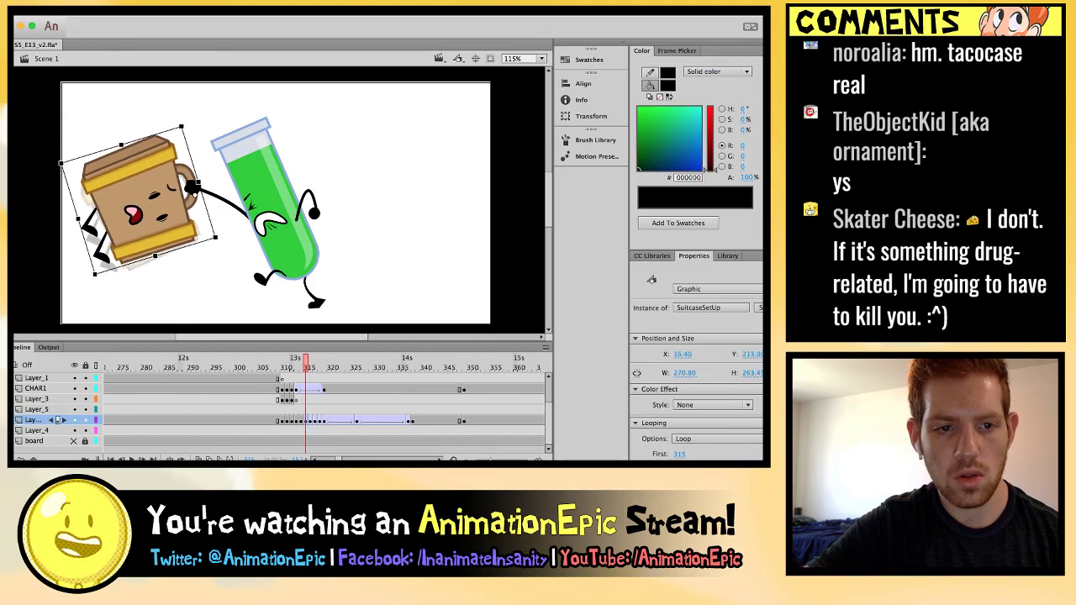
Check the suitcase poses between frames 316 and 319, and rotate the suitcase slightly clockwise around the hand at frame 318.
key(".")
key(".")
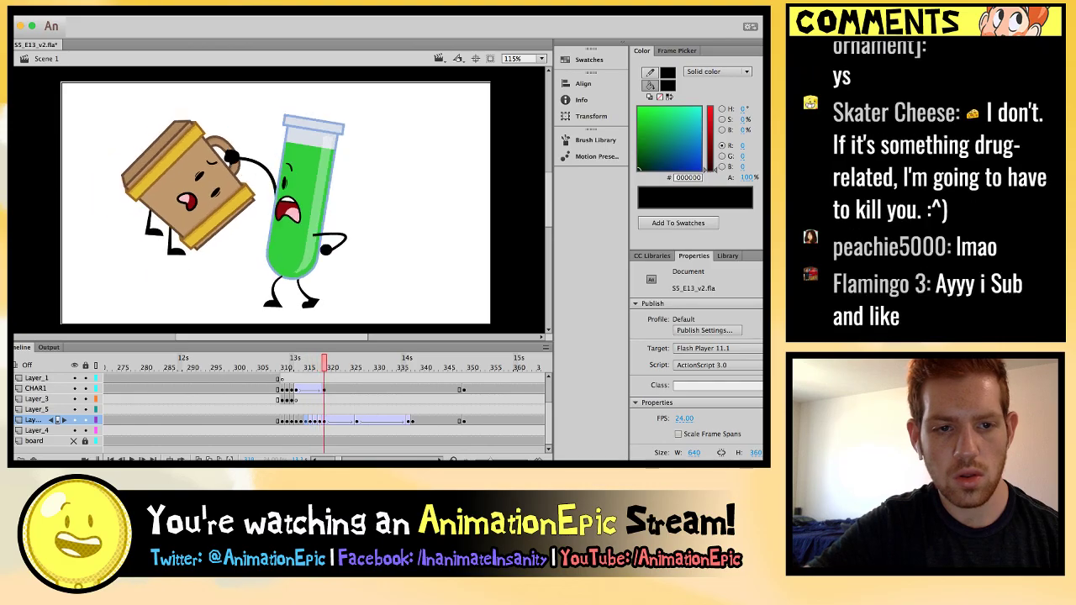
key(".")
key(".")
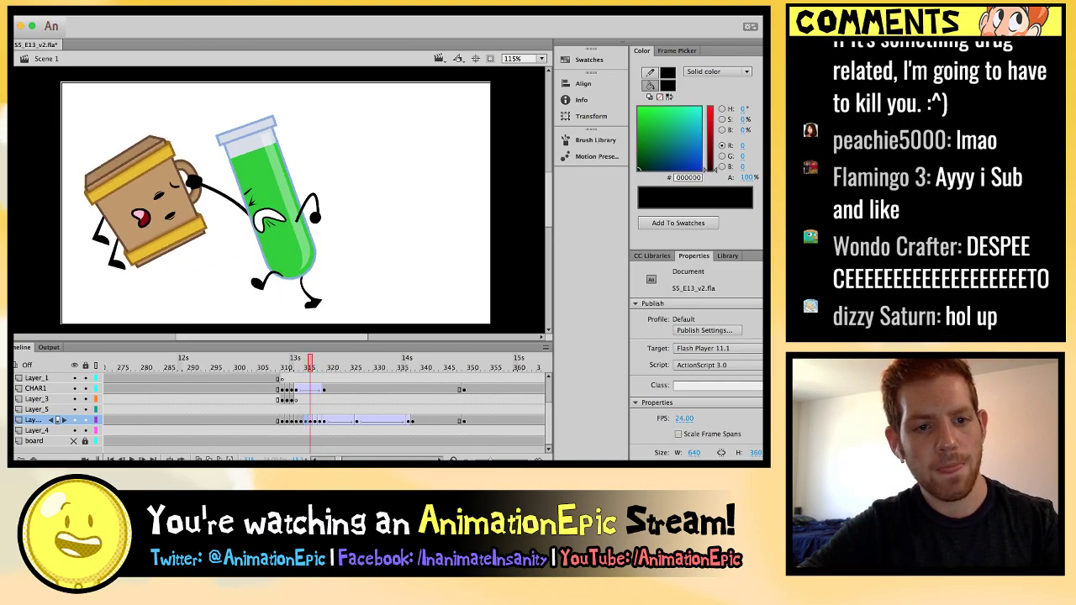
key(".")
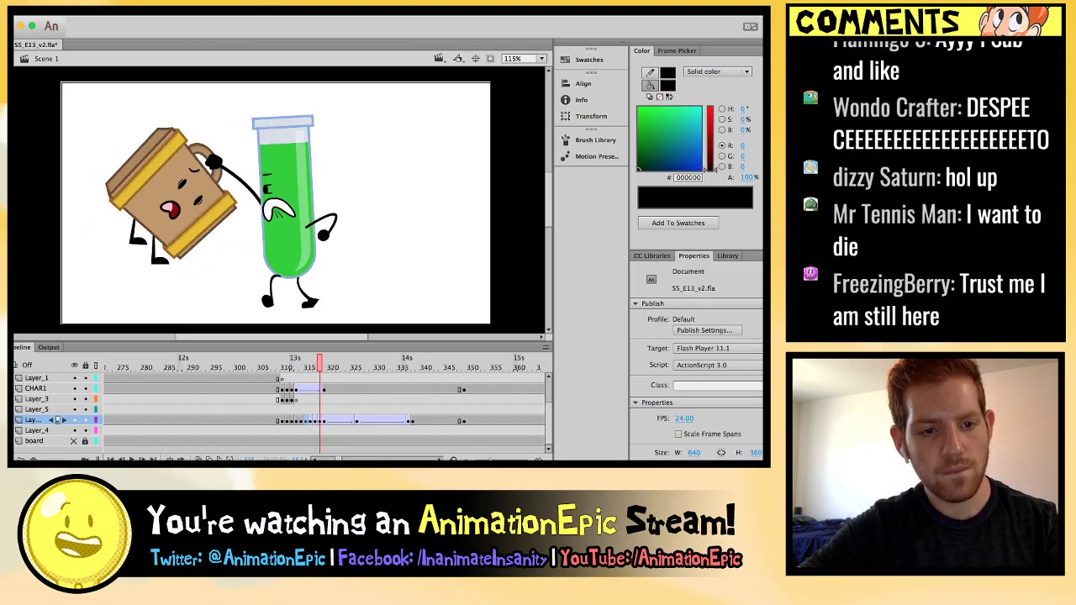
key("comma")
key("comma")
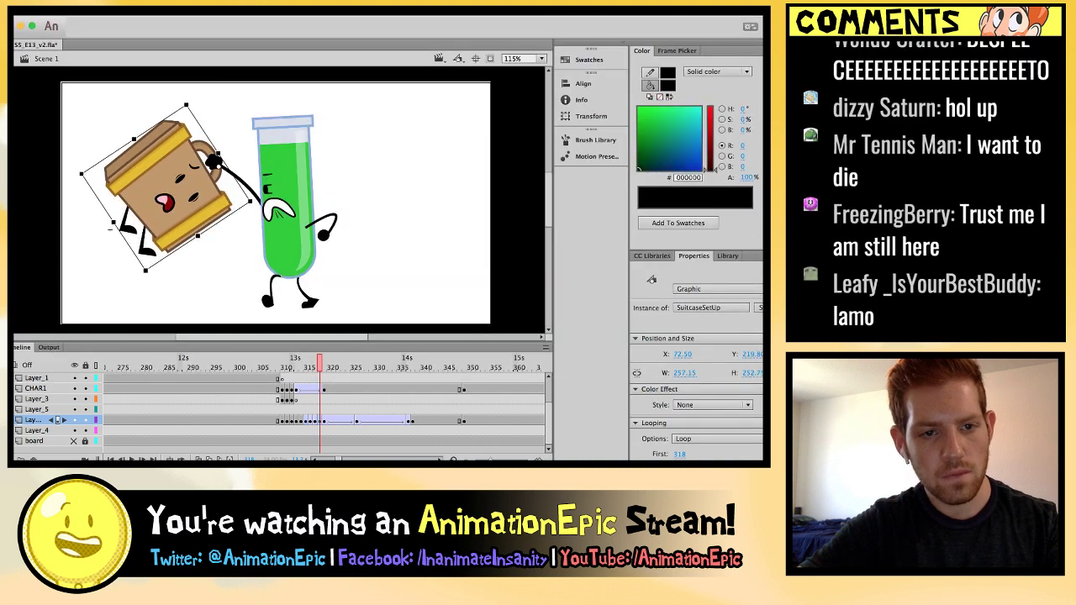
Compare the suitcase poses across frames 318 to 320 and select the suitcase at frame 319 for transforming.
key(".")
key(".")
key(".")
key(".")
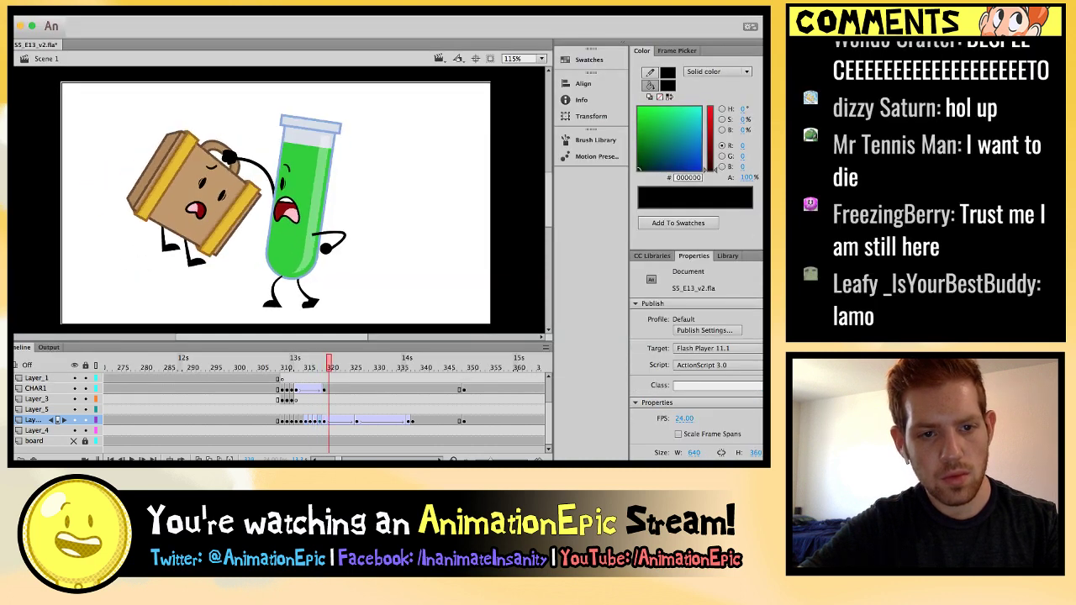
left_click(134, 236)
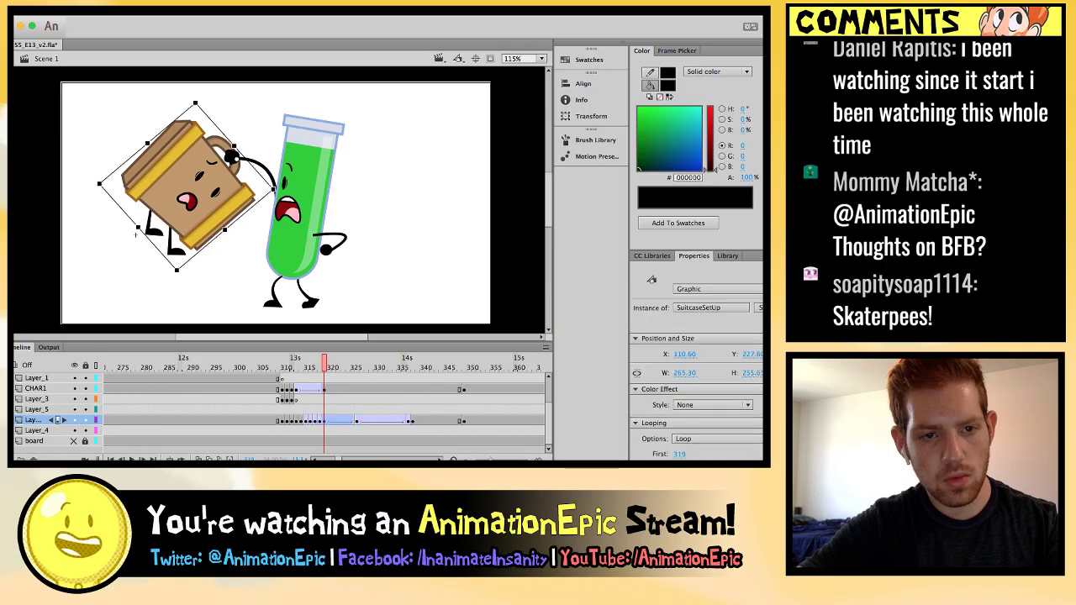
Rotate the suitcase slightly clockwise in its keyframe at frame 319.
left_click_drag(136, 233, 131, 227)
key("period")
key("period")
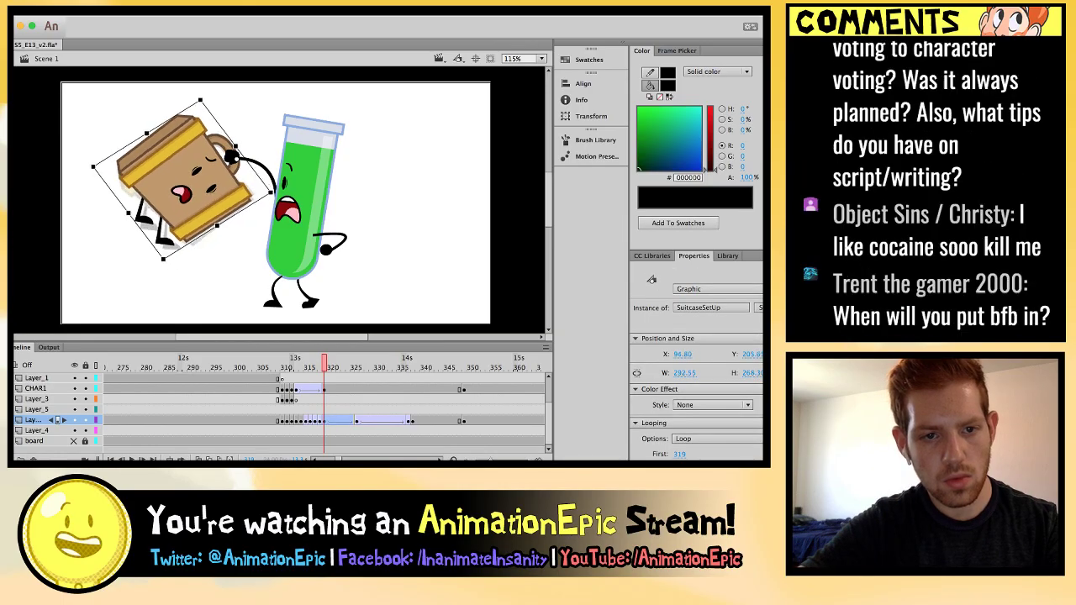
Step through the frames from 319 to 341 to check the suitcase's motion, and save the document.
key("period")
key("period")
key("period")
key("period")
key("period")
key("period")
key("period")
key("period")
key("period")
key("period")
key("period")
key("period")
key("period")
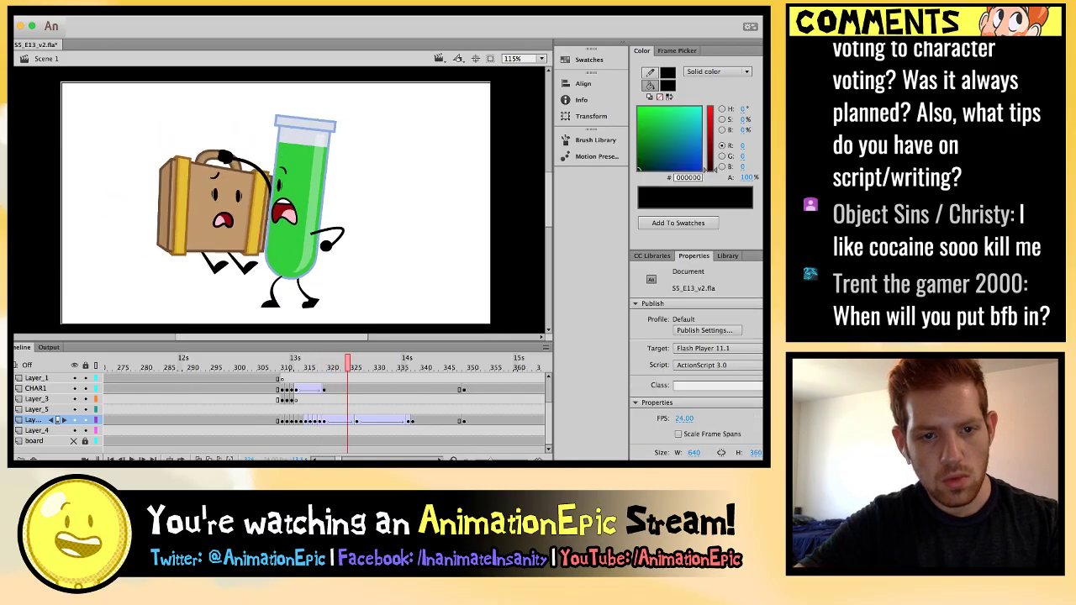
key("period")
key("period")
key("period")
key("period")
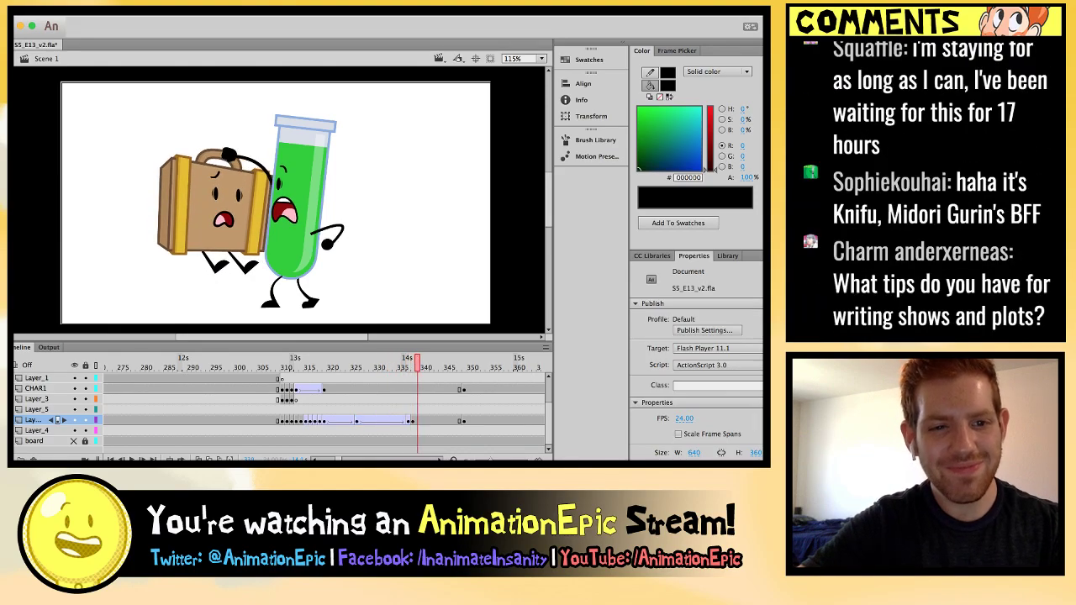
key("period")
key("comma")
key("comma")
key("comma")
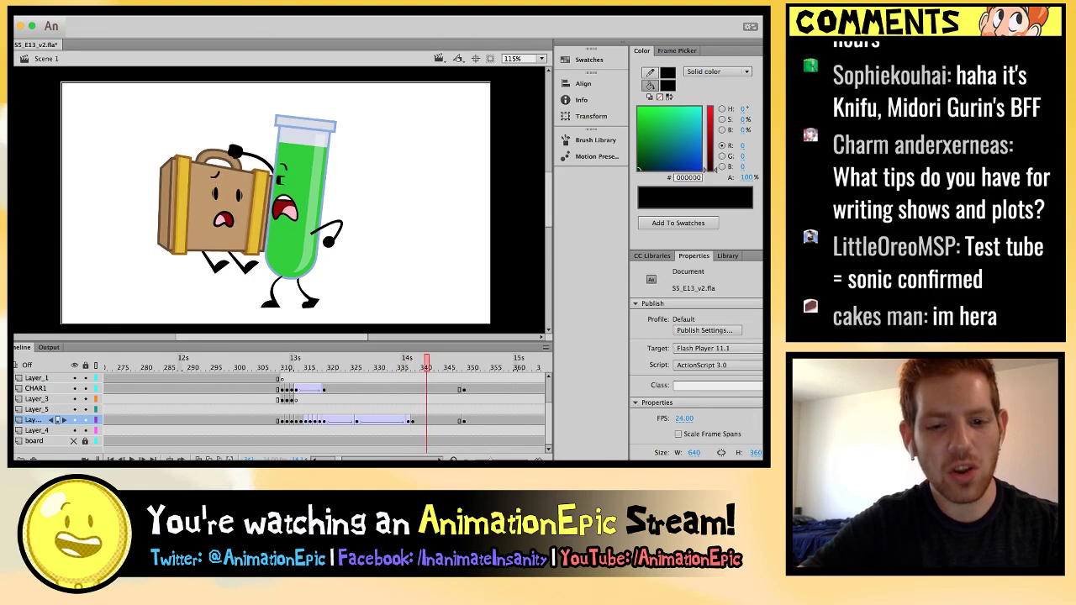
key("comma")
key("period")
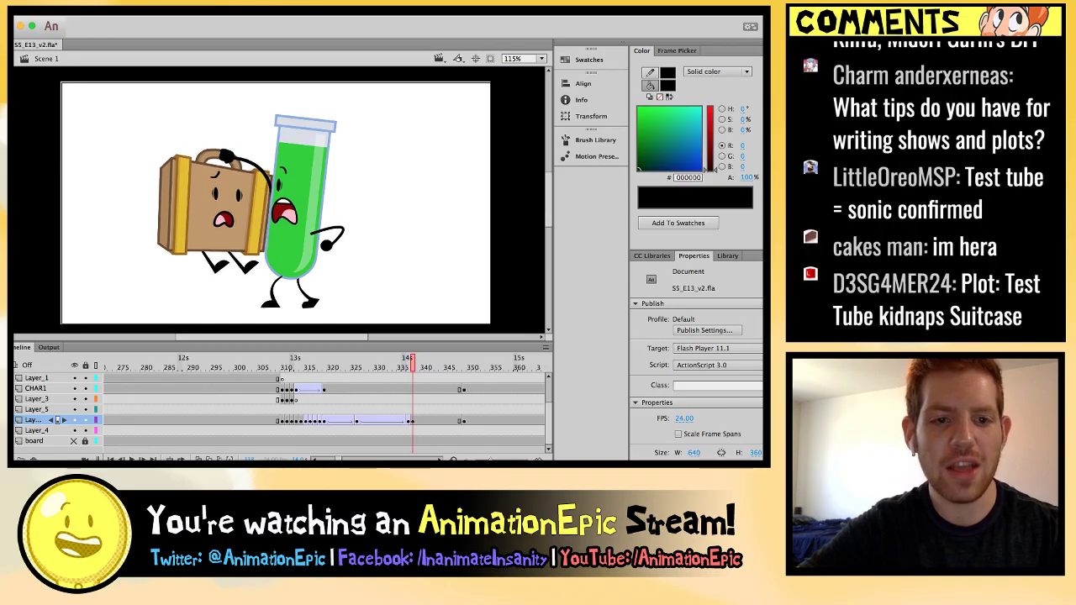
key("super+s")
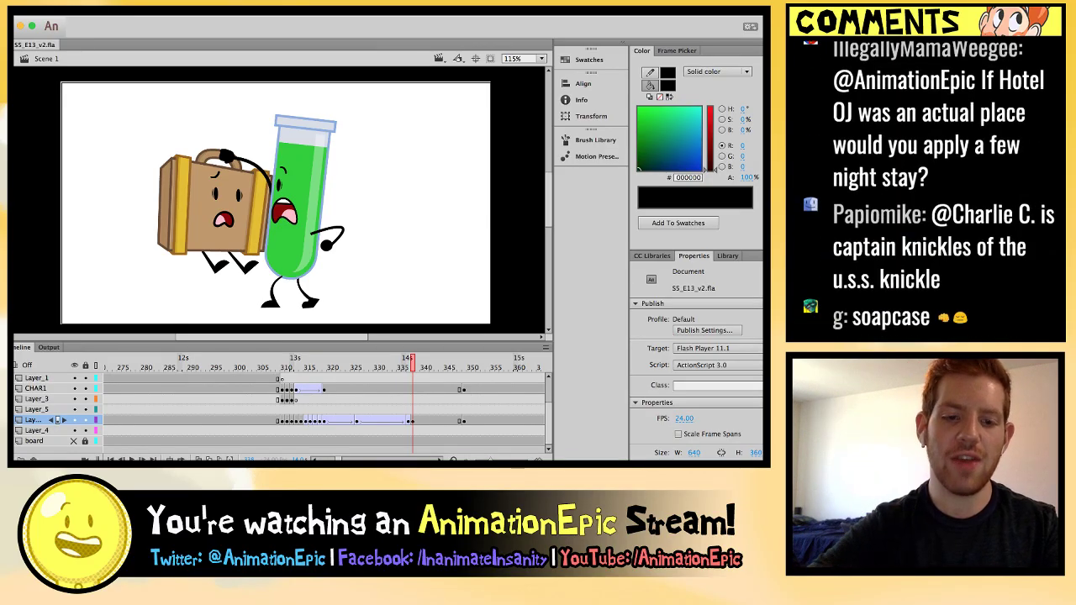
Insert a keyframe at frame 342 on the suitcase layer.
key("period")
key("period")
key("period")
key("period")
key("period")
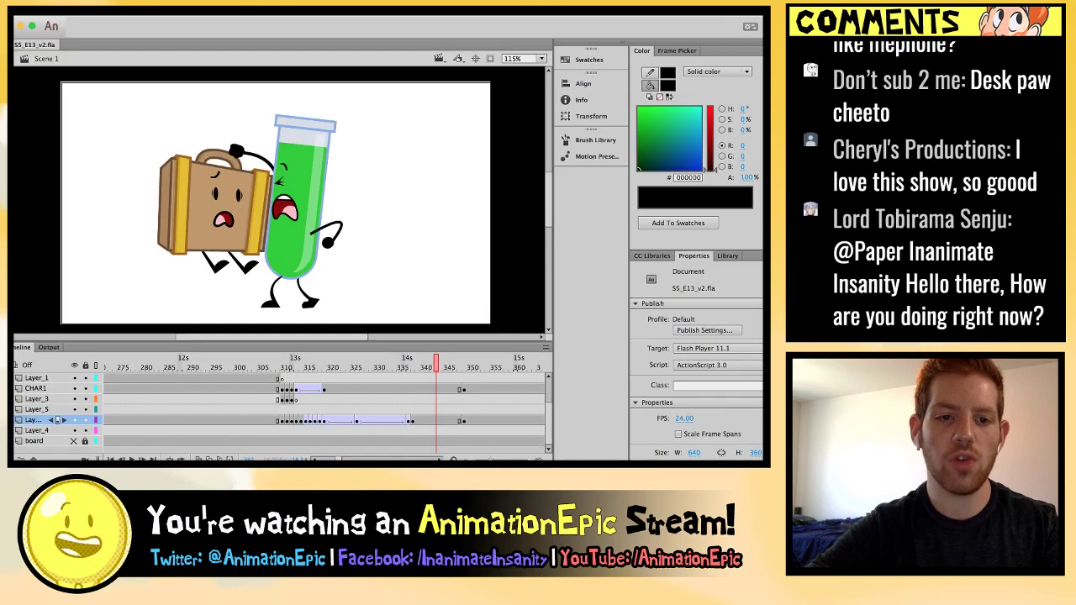
key("comma")
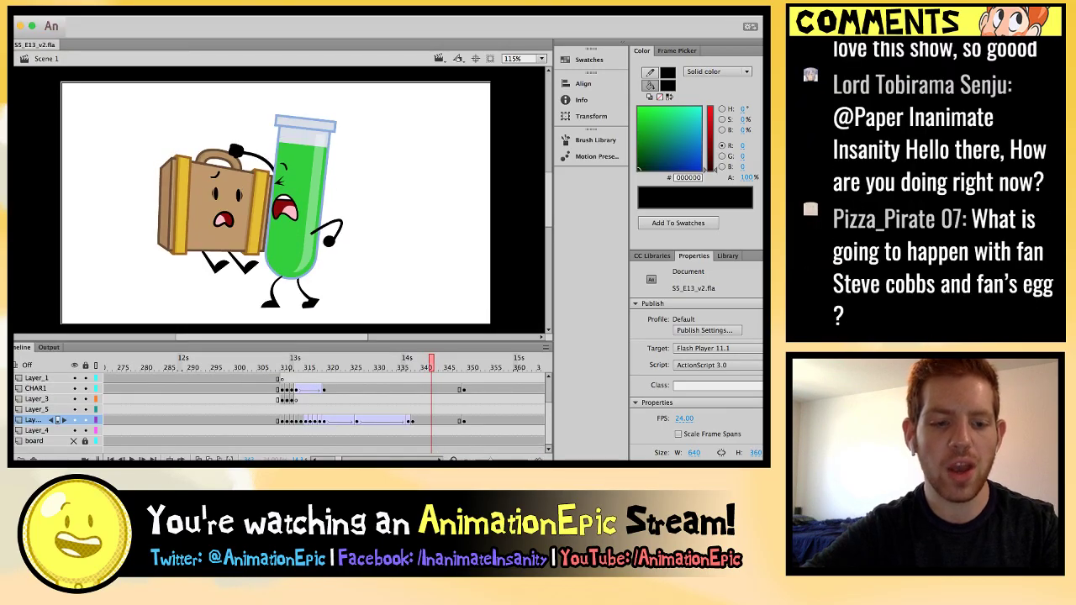
key("F6")
key("q")
key("ctrl+equal")
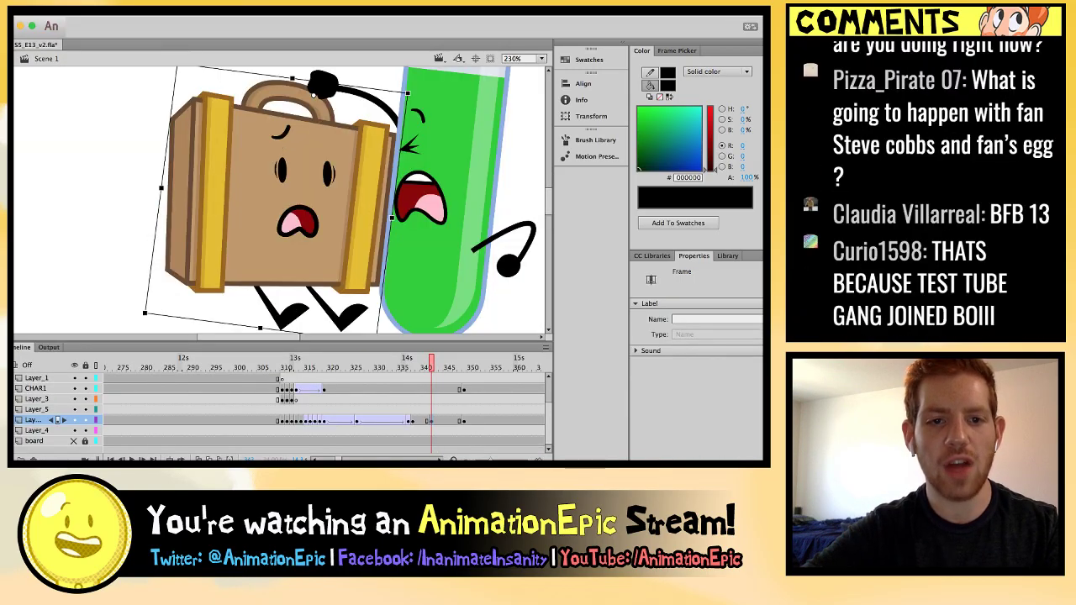
Shift the suitcase toward the test tube character and slightly upward, adjusting its rotation at frame 342.
scroll(267, 262, "down", 2)
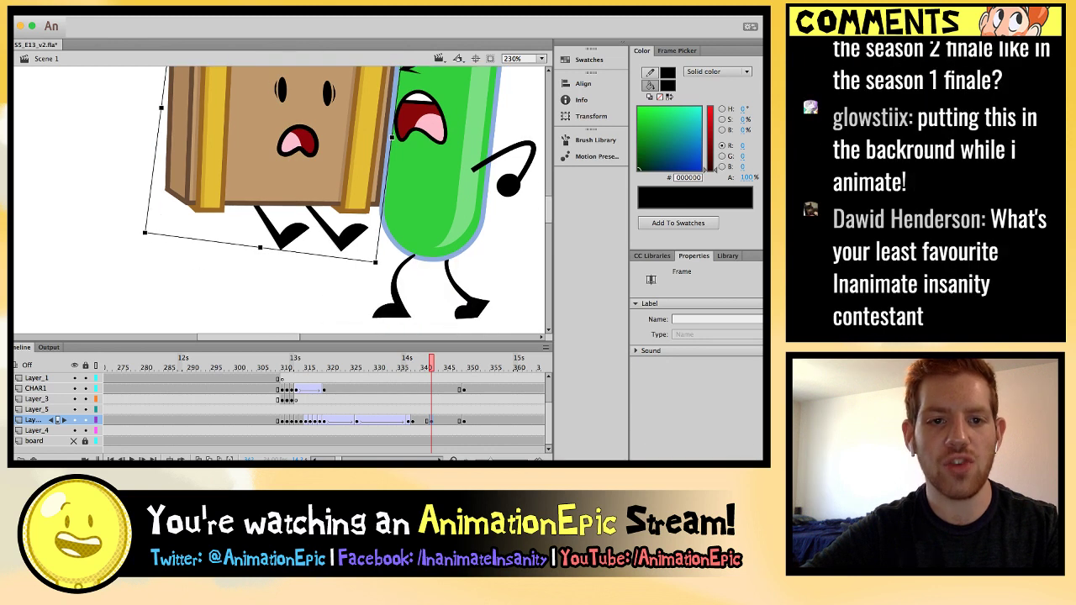
left_click_drag(268, 263, 281, 251)
scroll(267, 252, "up", 2)
left_click_drag(409, 85, 420, 74)
key("Escape")
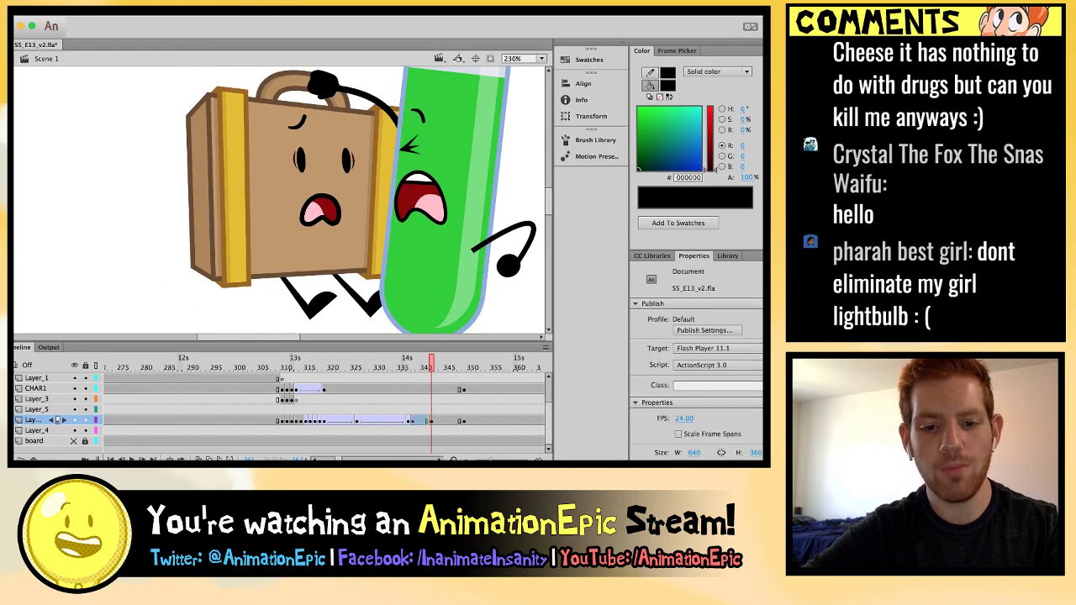
Create a classic tween between the suitcase keyframes at frames 338 and 342 and adjust its easing.
key("comma")
key("comma")
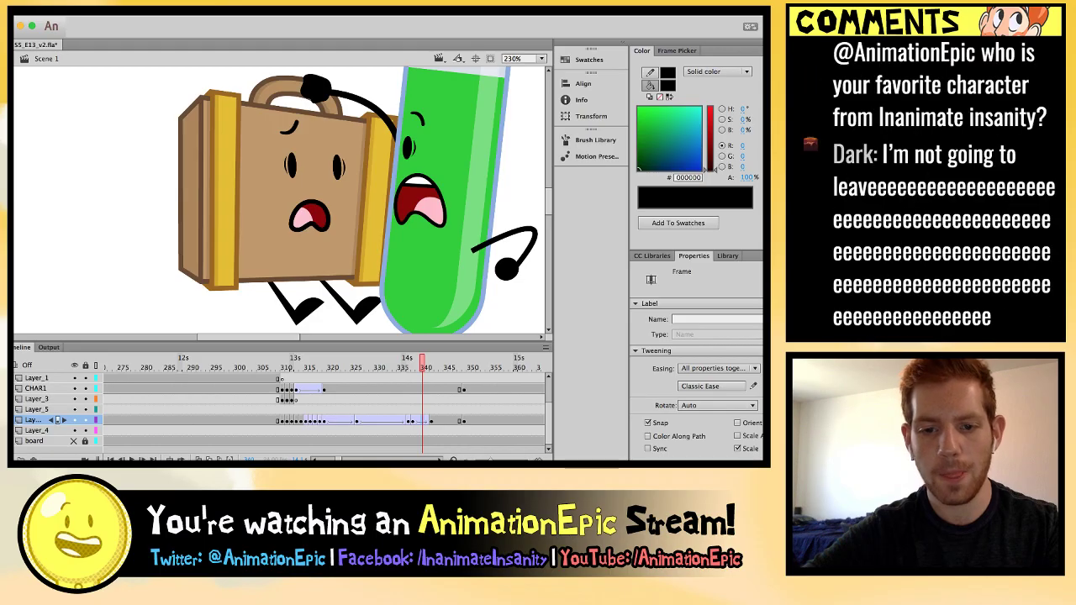
left_click(704, 386)
Add a keyframe for the suitcase at frame 339 inside the tween.
left_click_drag(422, 360, 418, 360)
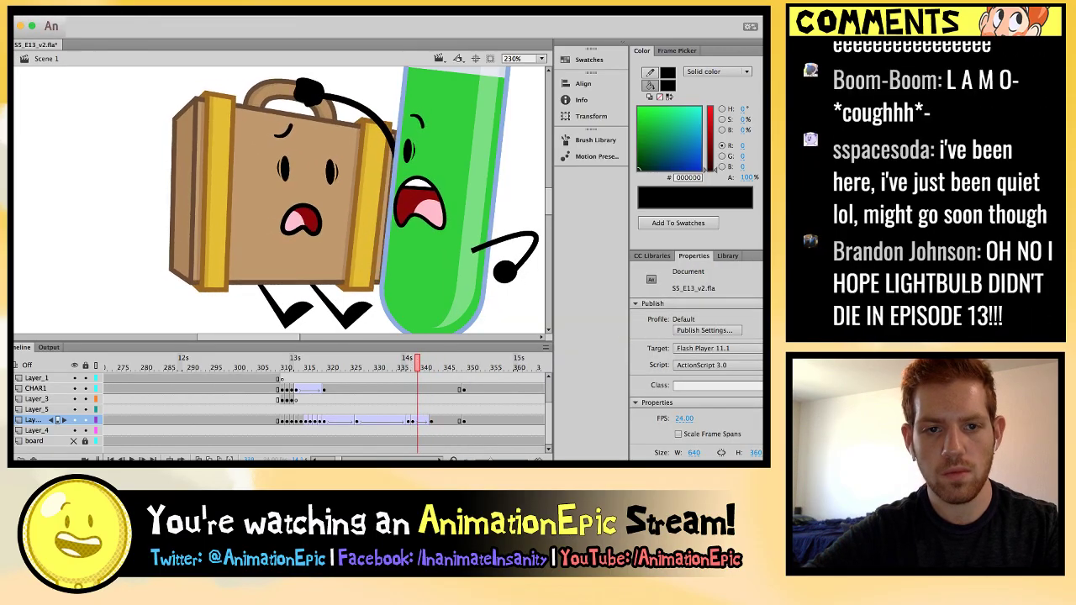
left_click(282, 193)
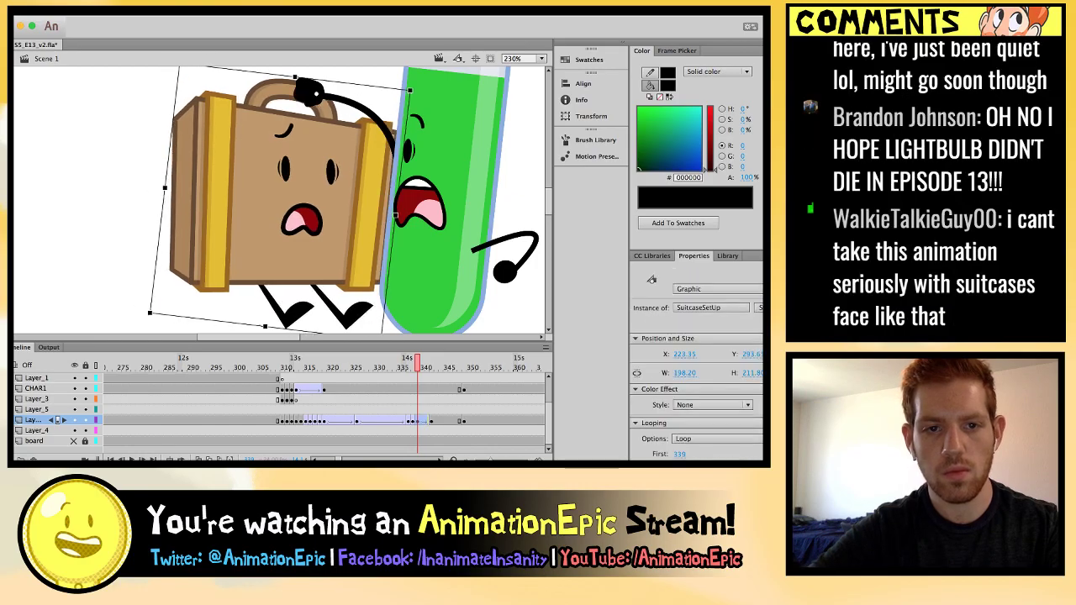
key("Escape")
Step back and forth through the frames from 338 to 349 to examine the suitcase's tweened movement.
key("period")
key("period")
key("period")
key("comma")
key("comma")
key("comma")
key("comma")
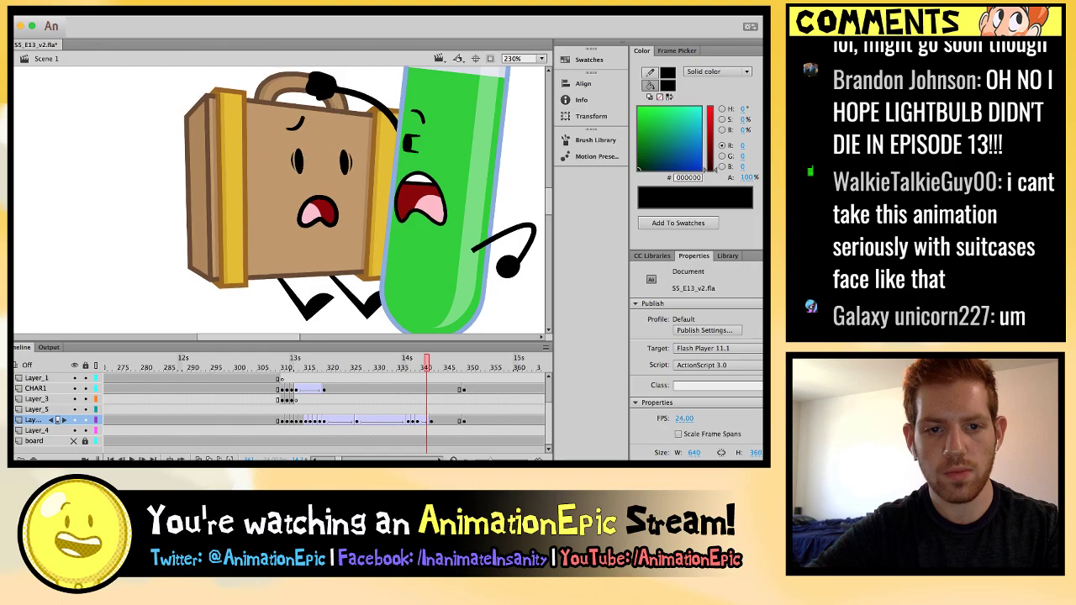
key("period")
key("period")
key("period")
key("period")
key("period")
key("period")
key("period")
key("period")
key("period")
key("period")
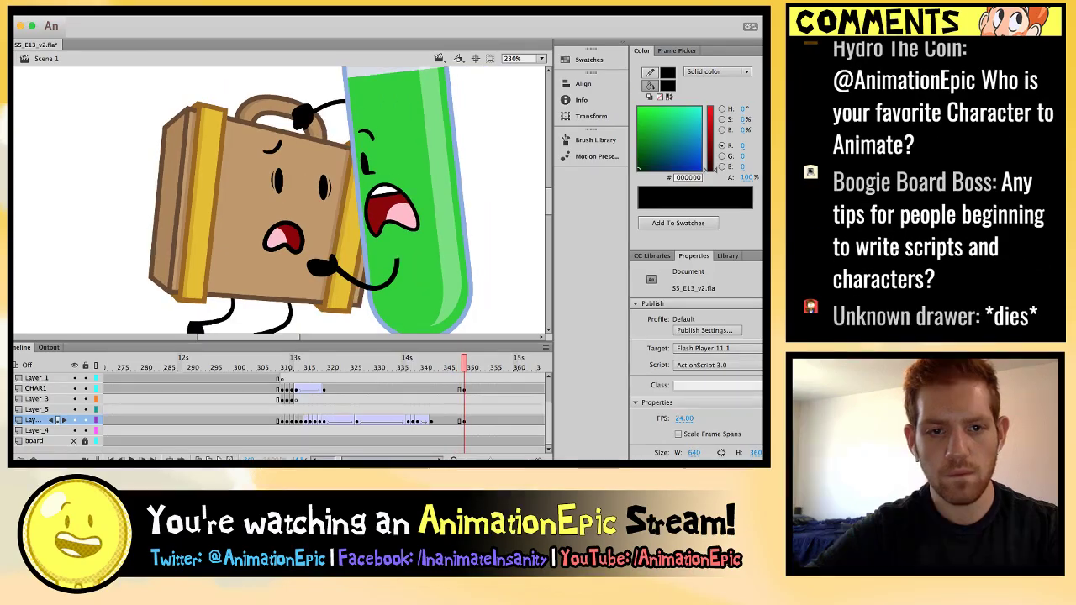
Nudge the suitcase slightly downward in its keyframe at frame 349.
left_click(252, 211)
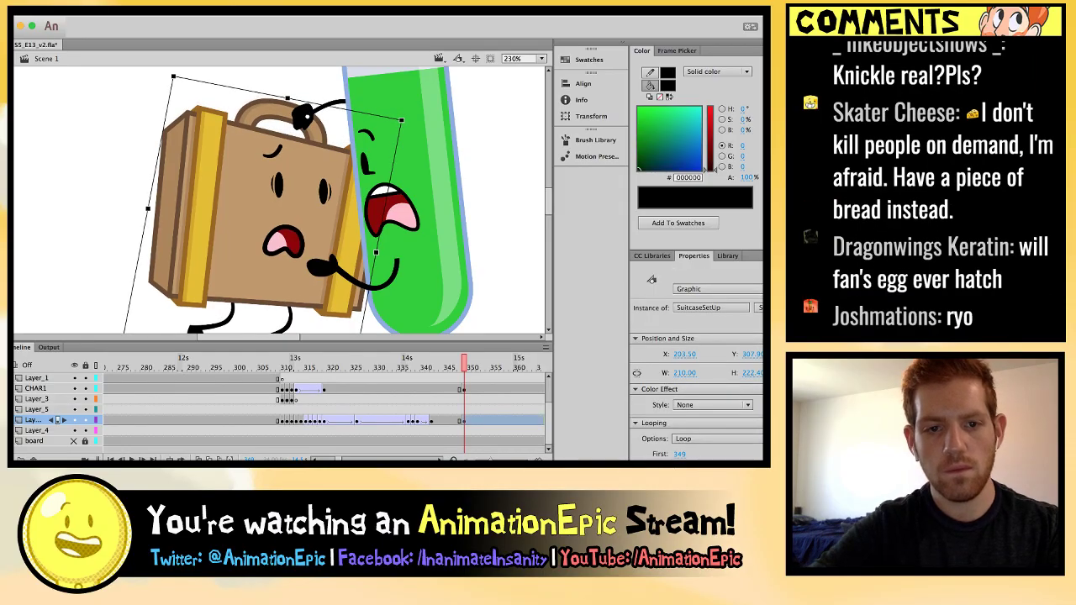
key("super+shift+a")
key("super+minus")
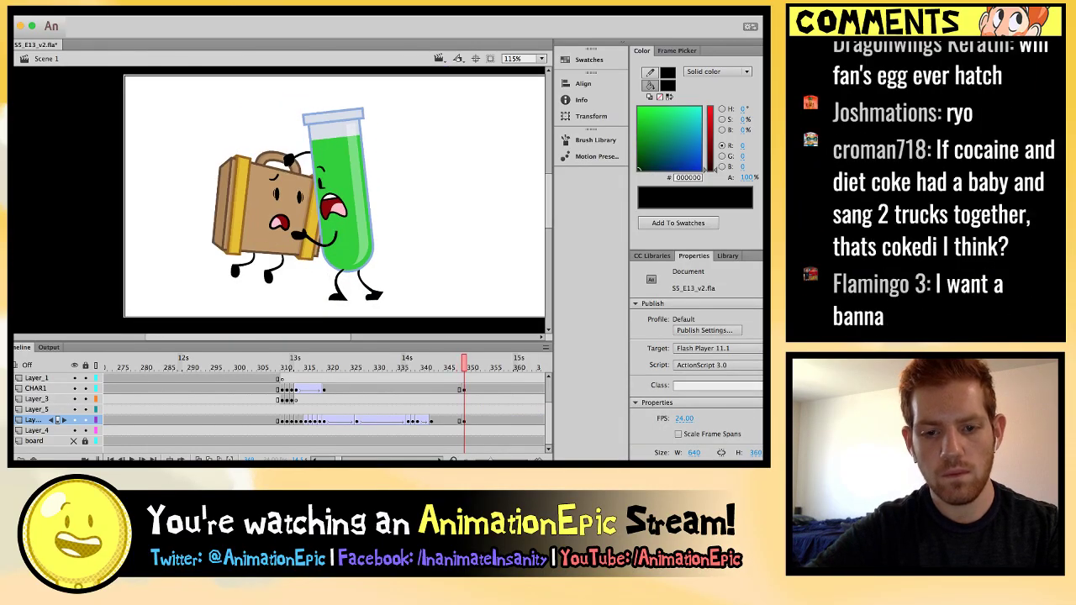
Create a classic tween on the suitcase layer between frames 342 and 349 and review the in-between frames.
left_click(450, 420)
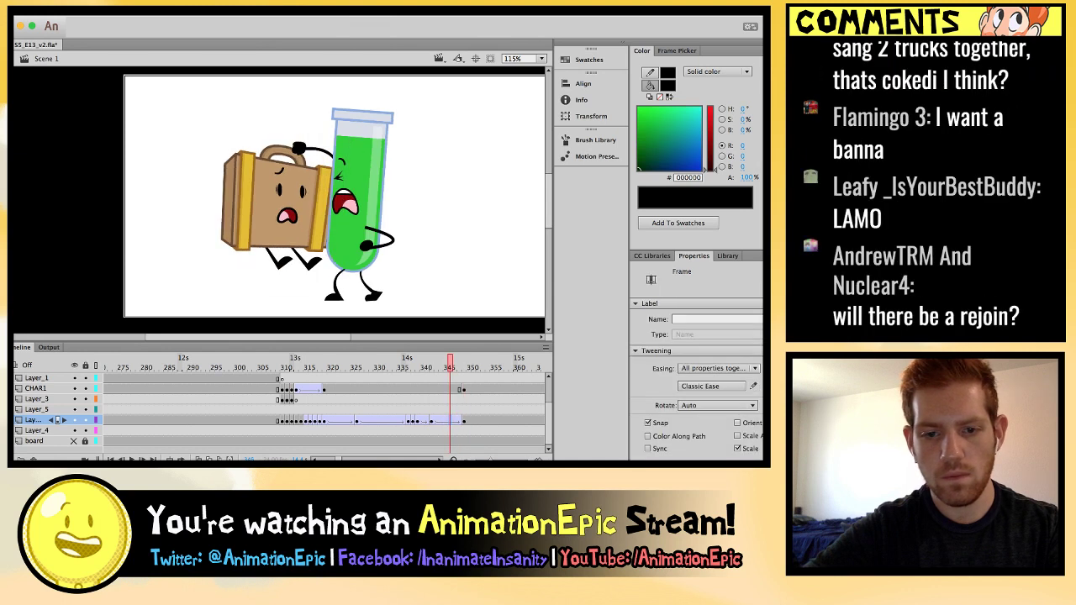
key("comma")
key("comma")
key("comma")
key("comma")
key("comma")
key("period")
key("period")
key("period")
key("period")
key("period")
key("period")
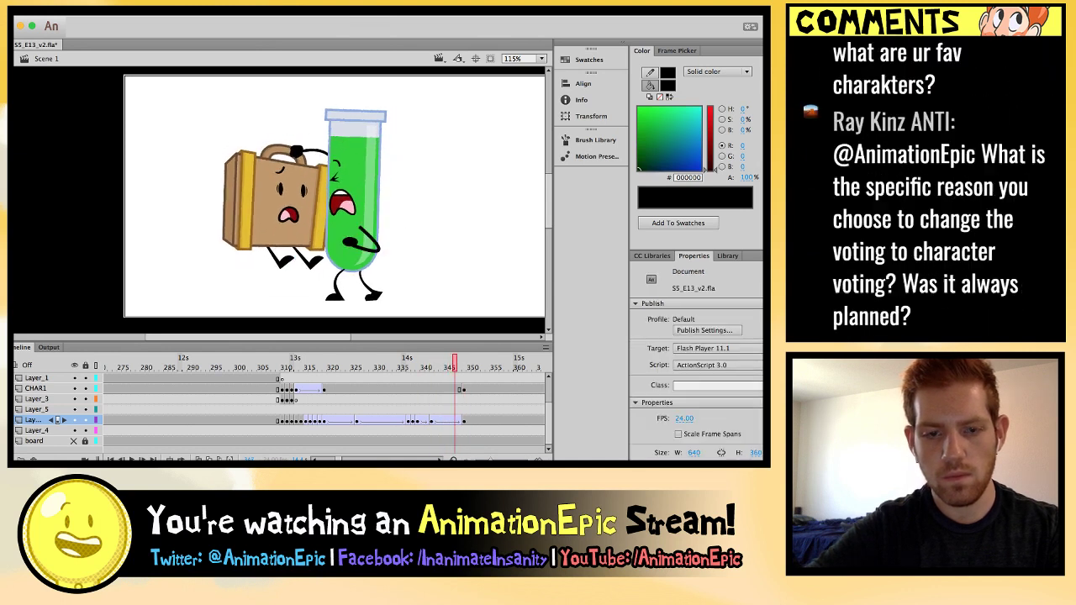
Insert a suitcase keyframe at frame 344 and nudge the suitcase three increments toward the test tube character.
key("super+equal")
key("super+equal")
scroll(284, 200, "up", 3)
key("comma")
key("comma")
key("comma")
key("comma")
key("comma")
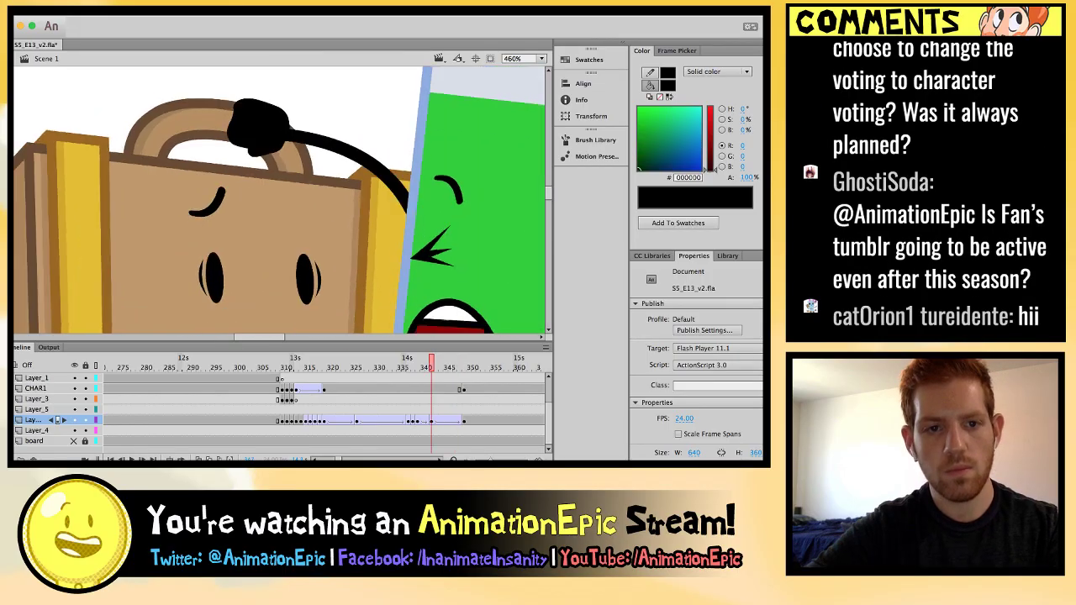
key("period")
key("period")
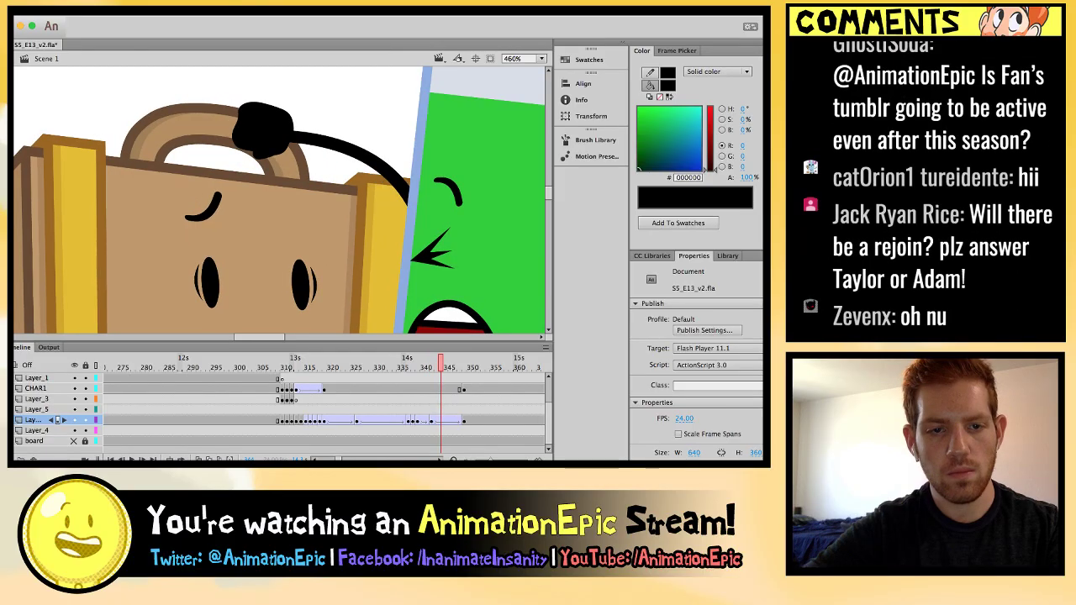
key("F6")
key("Right")
key("Right")
key("Right")
key("Escape")
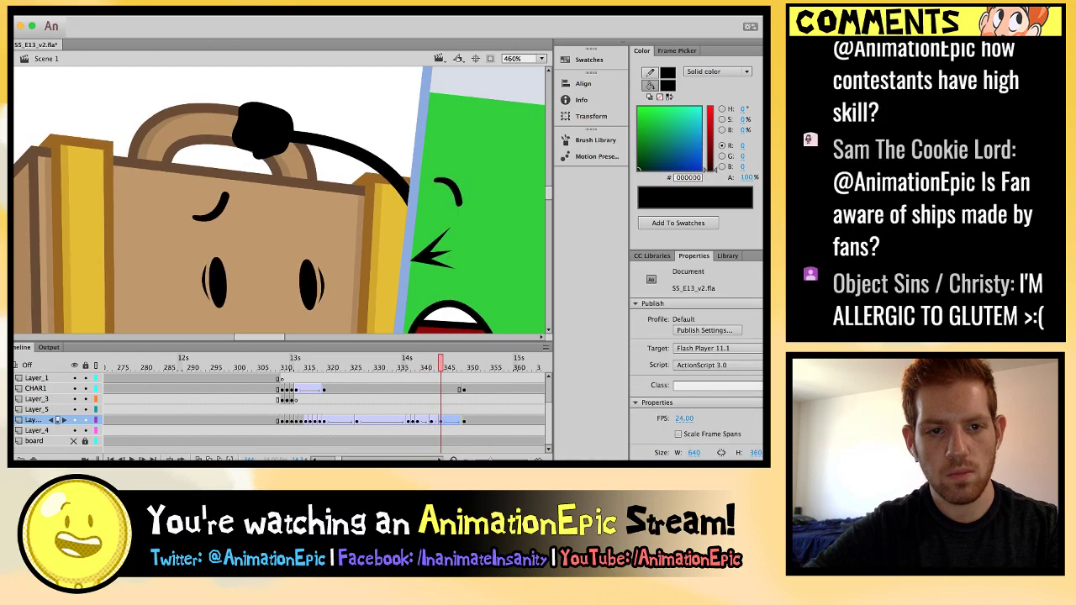
Add another suitcase keyframe at frame 345 and check it against the neighbouring frames.
key("period")
key("period")
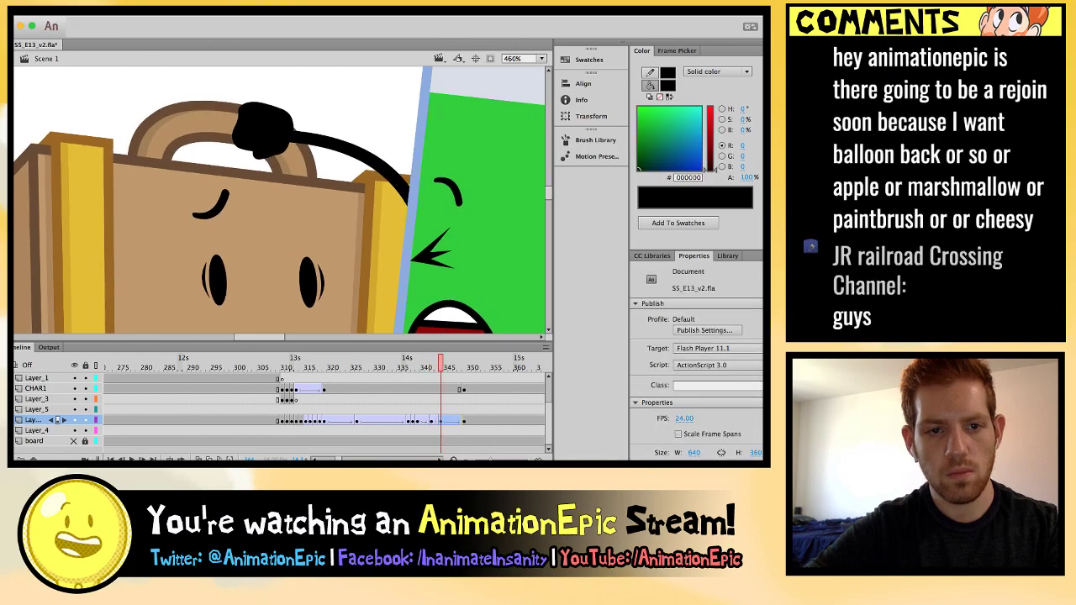
key("period")
key("period")
key("comma")
key("comma")
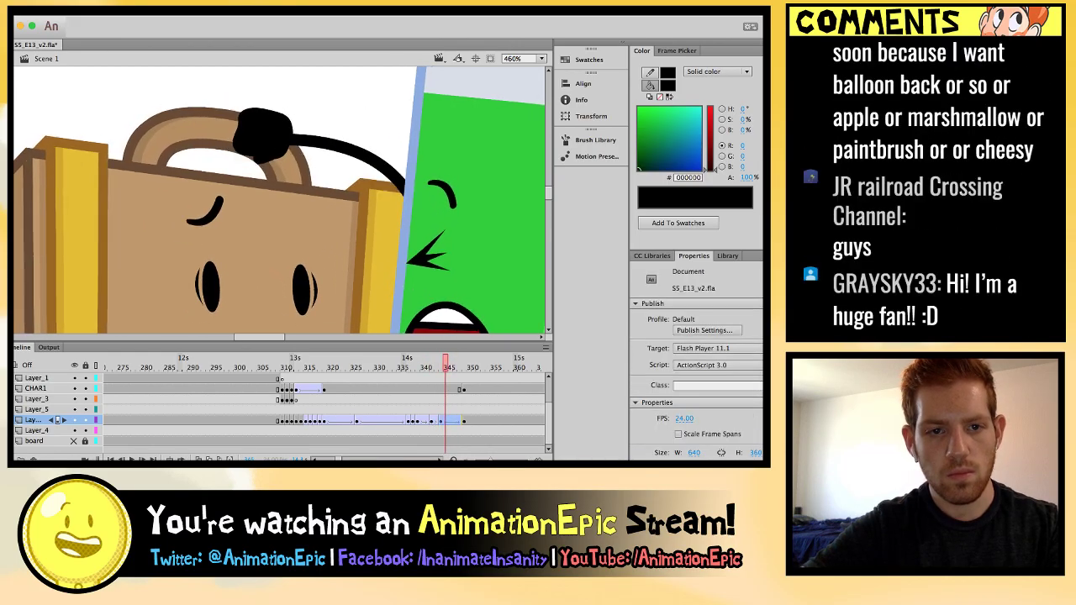
key("period")
key("comma")
key("period")
key("period")
key("period")
key("period")
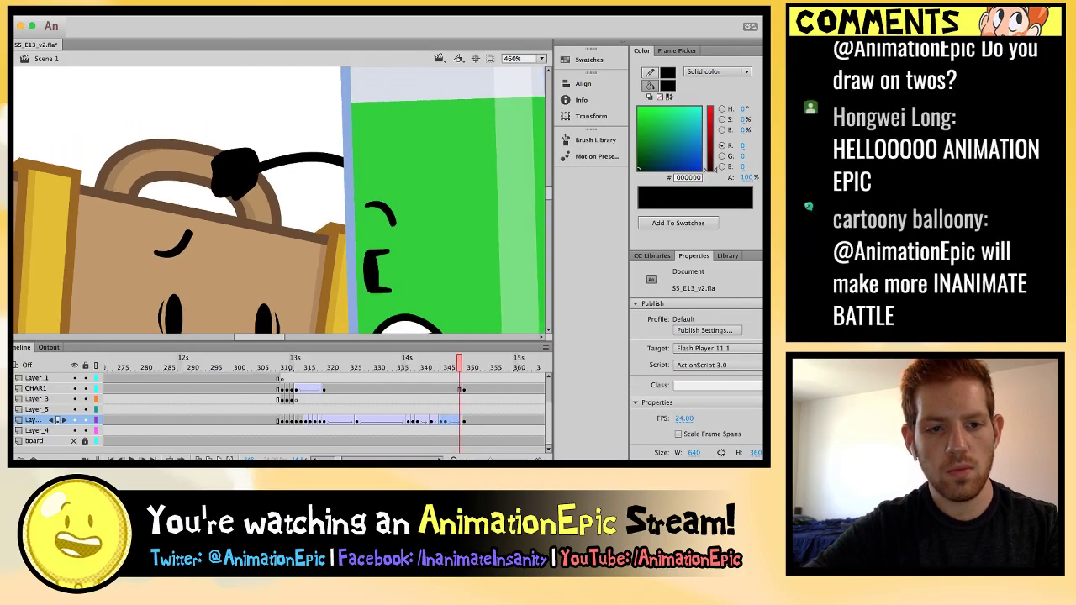
Step through the frames from 346 to 357 to examine how the suitcase follows the test tube character.
key("period")
key("comma")
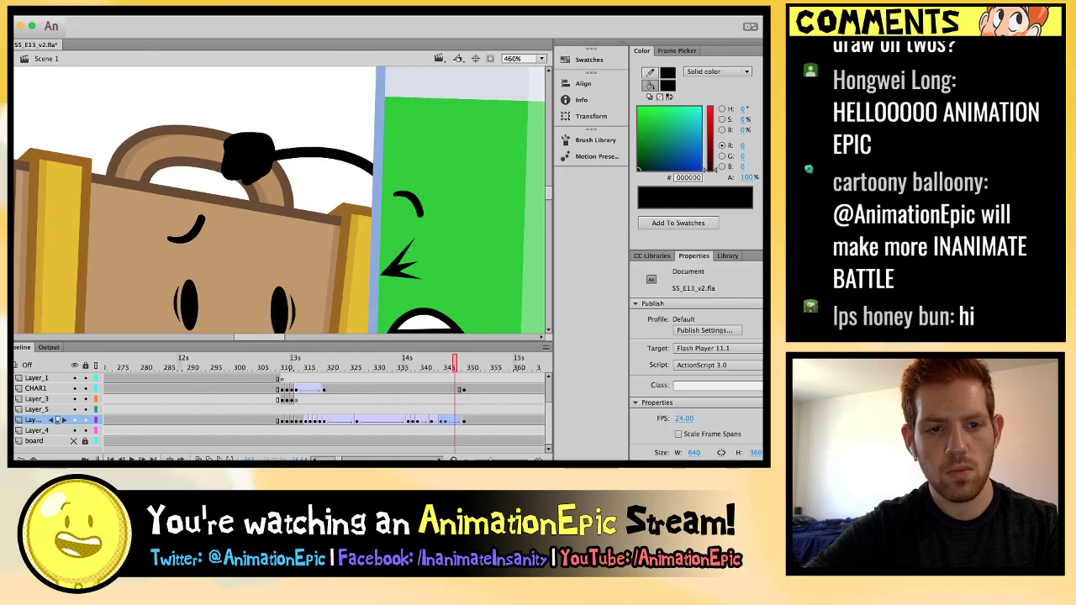
key("comma")
key("period")
key("period")
key("period")
key("super+2")
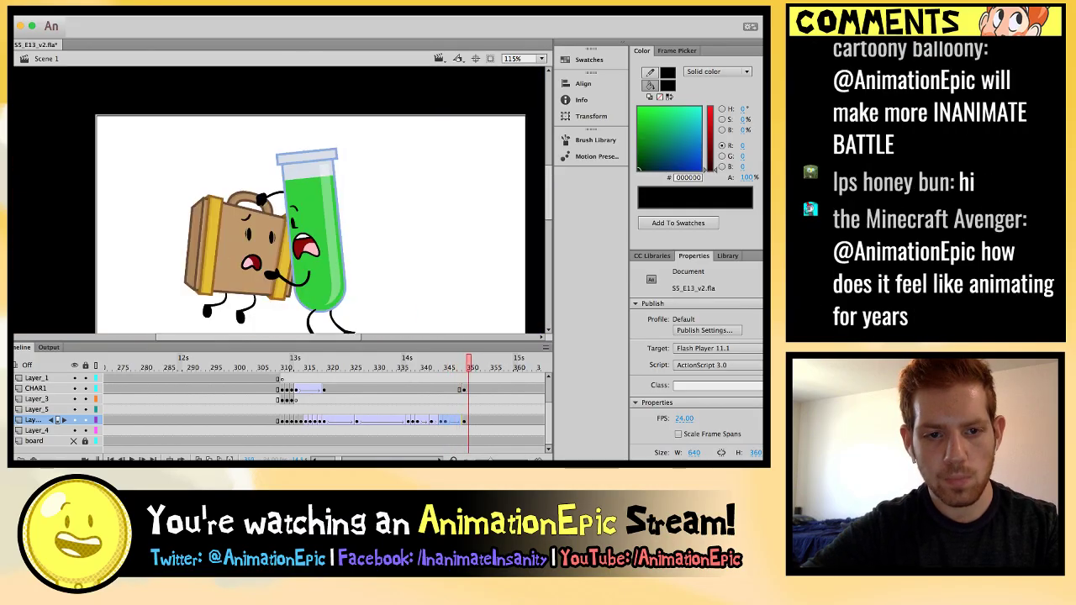
key("period")
key("comma")
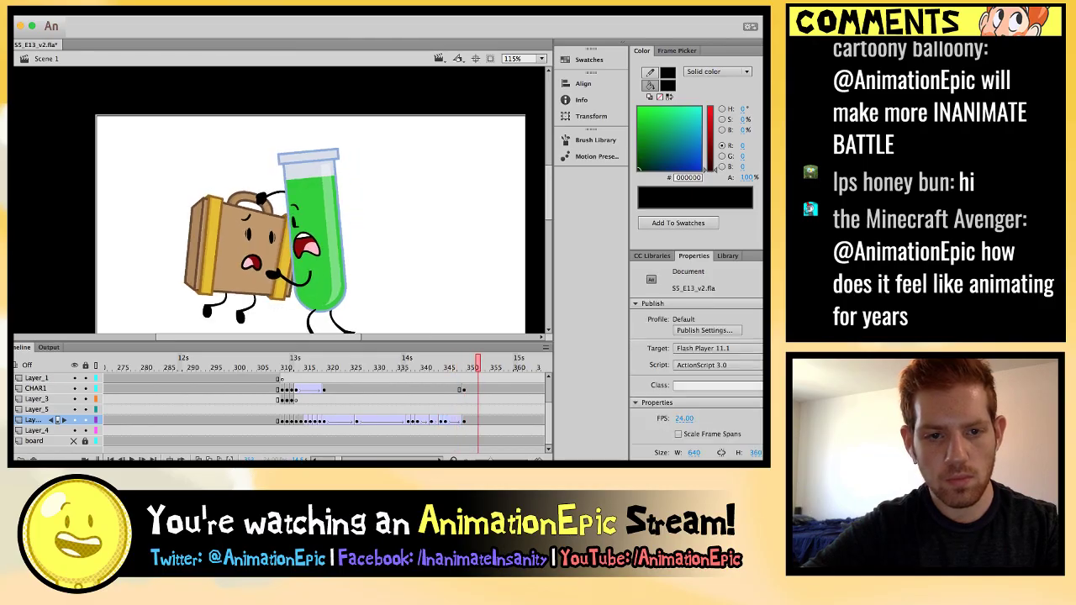
key("period")
key("period")
key("period")
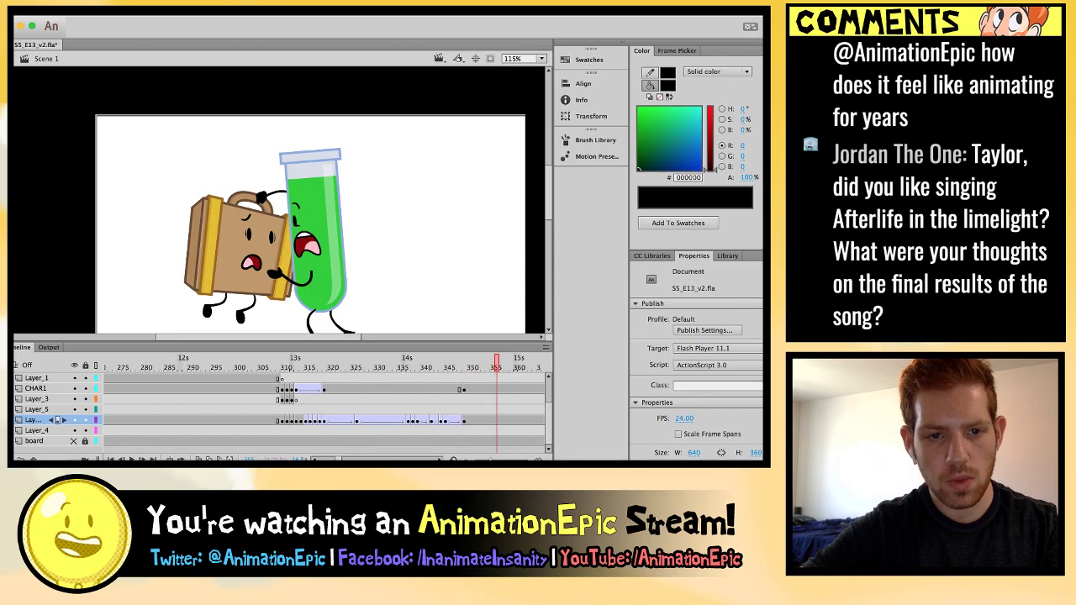
key("period")
key("period")
key("period")
Insert a suitcase keyframe at frame 357 and nudge the suitcase two increments up and two to the right.
key("ctrl+equal")
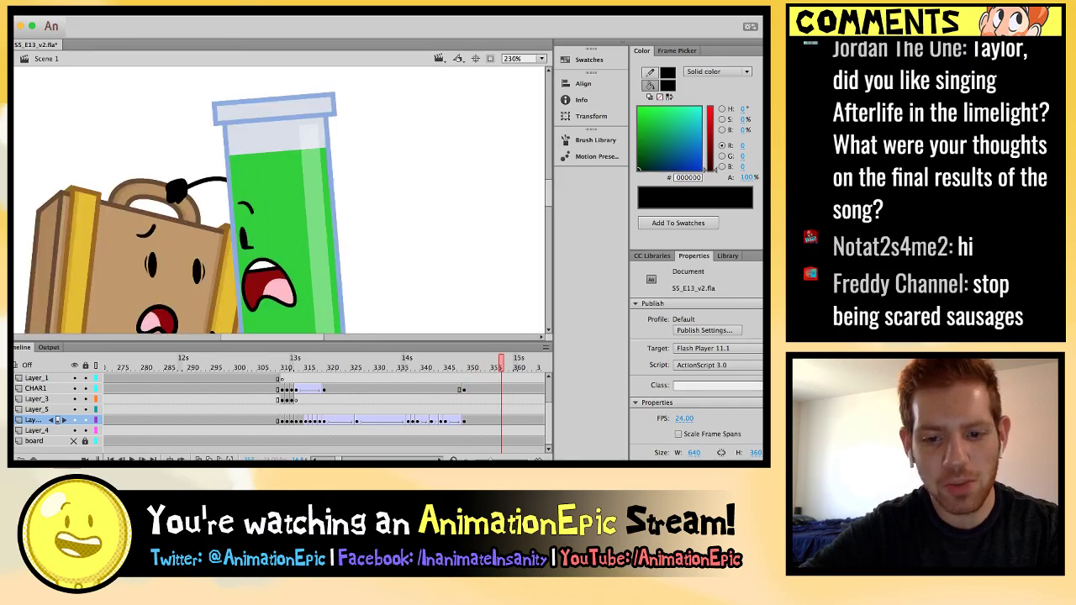
left_click(173, 189)
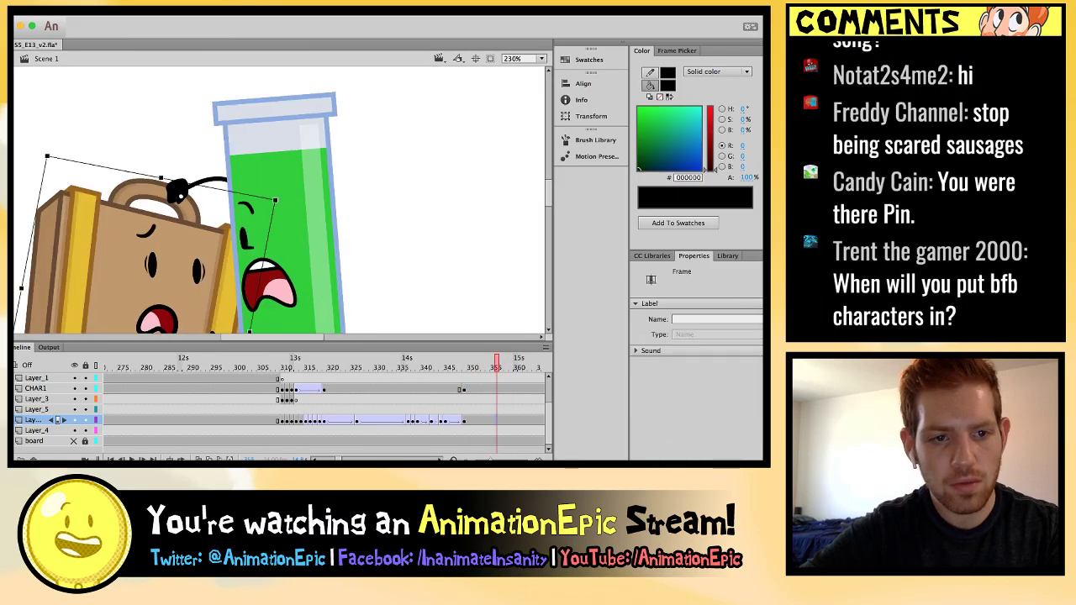
key("F6")
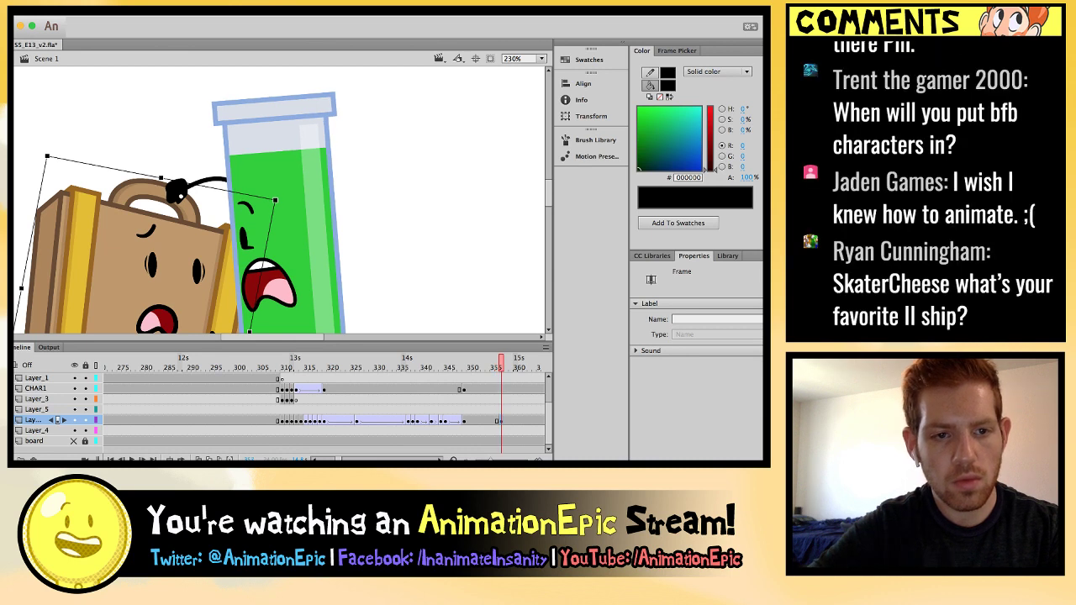
key("Up")
key("Up")
key("Right")
key("Right")
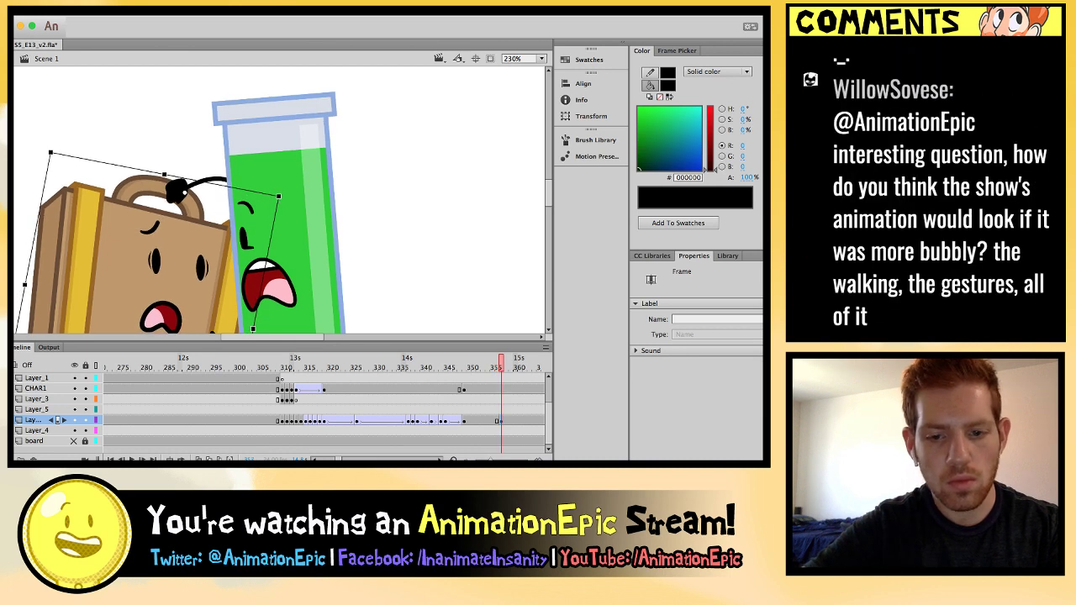
Create a classic tween for the suitcase between frames 349 and 357 and check the frames back to 353.
key("ctrl+shift+t")
key("comma")
key("comma")
key("comma")
key("comma")
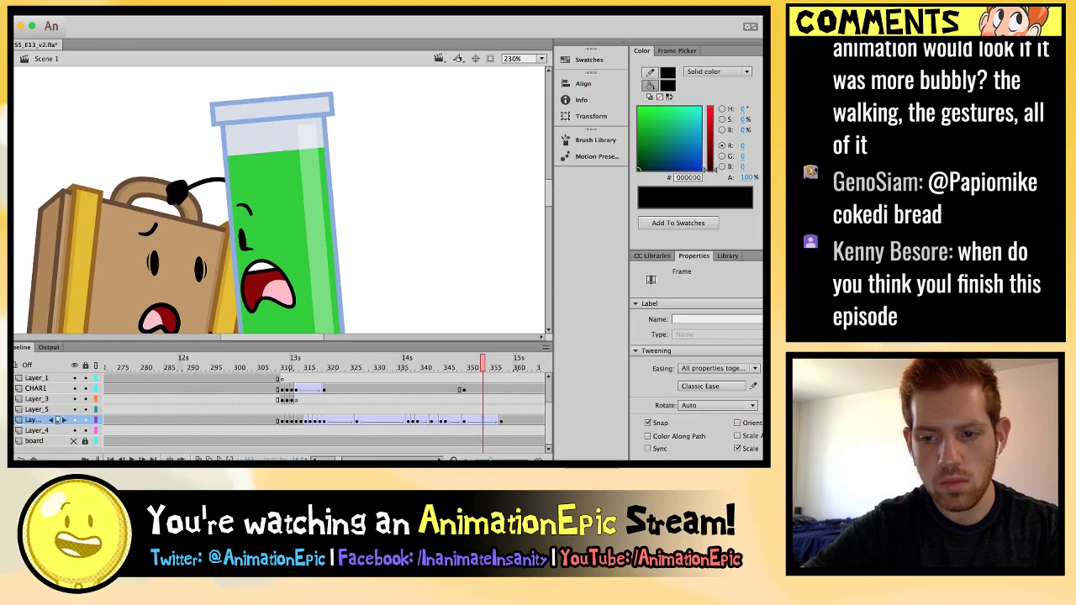
Step back and forth through roughly frames 346 to 358 to examine how the suitcase follows the test tube character.
key("period")
key("comma")
key("comma")
key("comma")
key("comma")
key("comma")
key("comma")
key("comma")
key("comma")
key("comma")
key("comma")
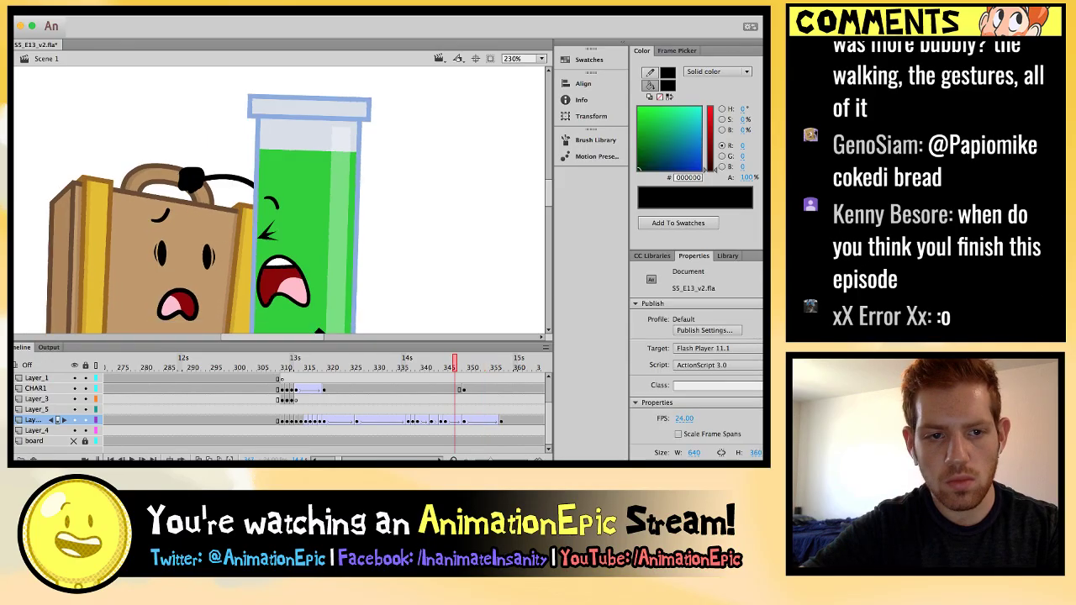
key("period")
key("period")
key("period")
key("period")
key("period")
key("period")
key("period")
key("period")
key("period")
key("period")
key("period")
key("period")
key("comma")
key("comma")
key("comma")
key("comma")
key("comma")
key("comma")
key("comma")
key("comma")
key("comma")
key("comma")
key("comma")
key("comma")
key("comma")
Play back the suitcase tween and view the motion with the whole stage visible.
key("Return")
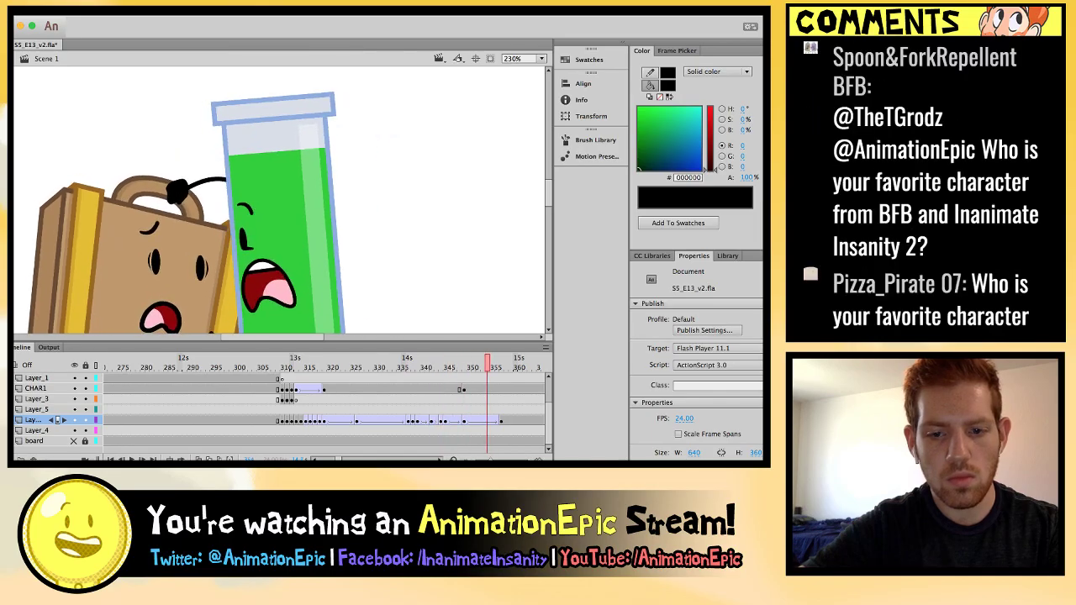
key("super+2")
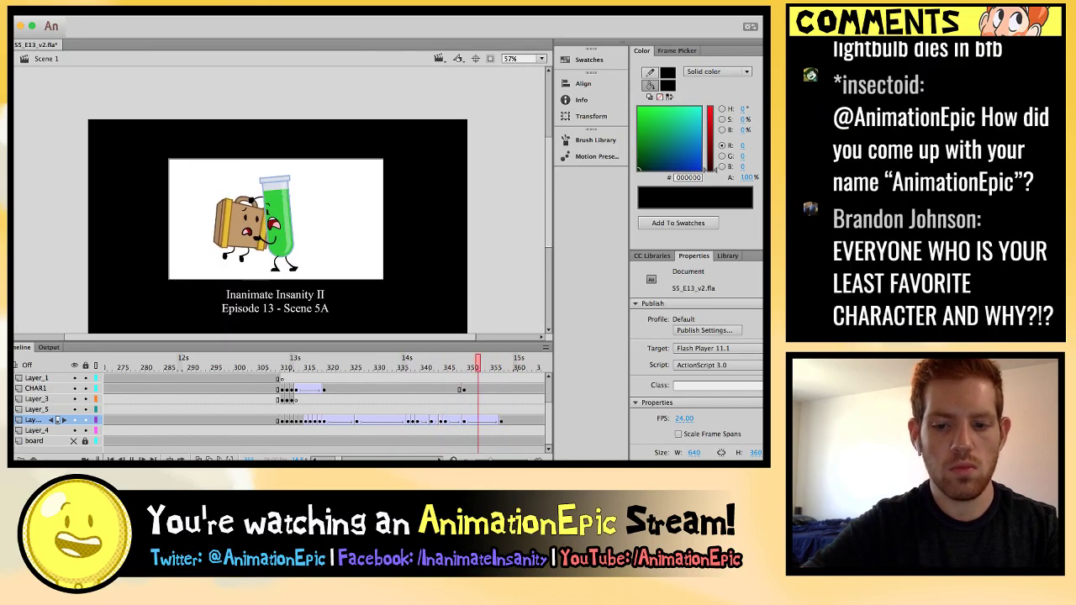
key("super+2")
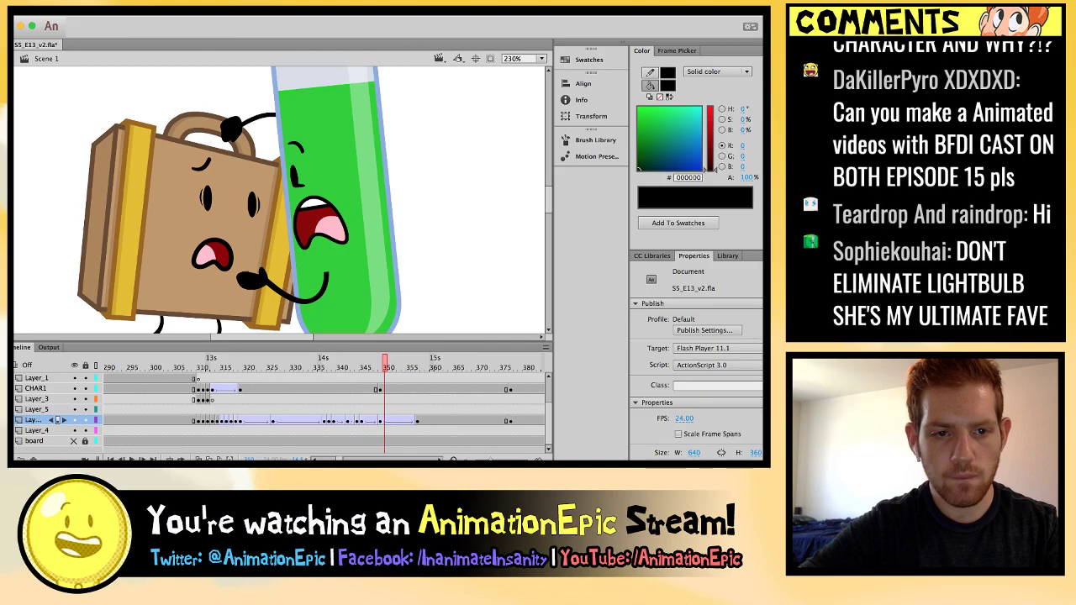
Insert a suitcase keyframe at frame 352 and rotate the suitcase slightly clockwise, shifting it a little to the left.
key("Return")
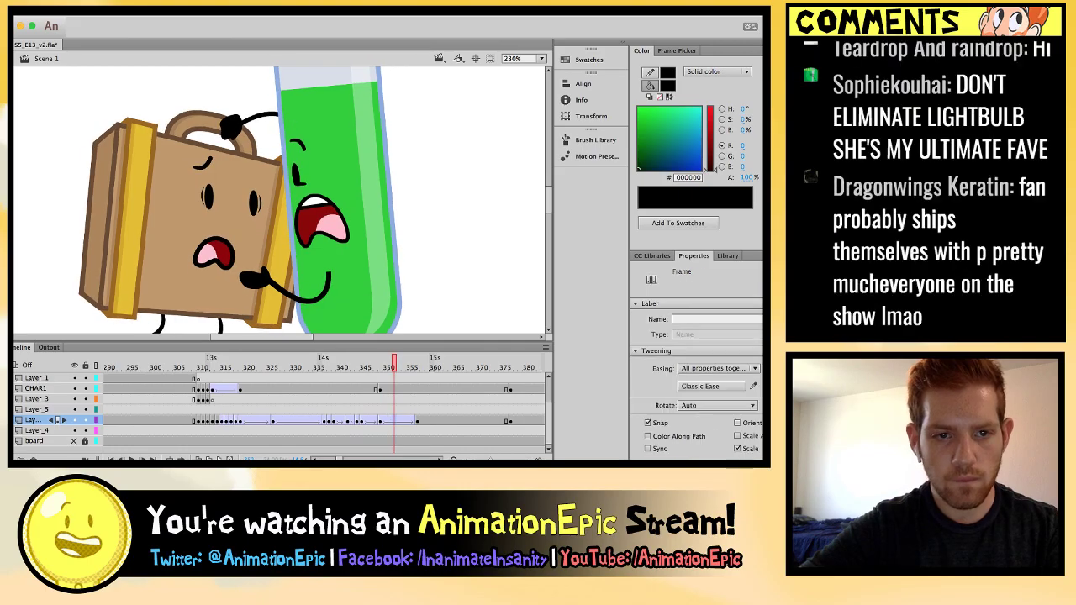
key("F6")
scroll(279, 202, "down", 3)
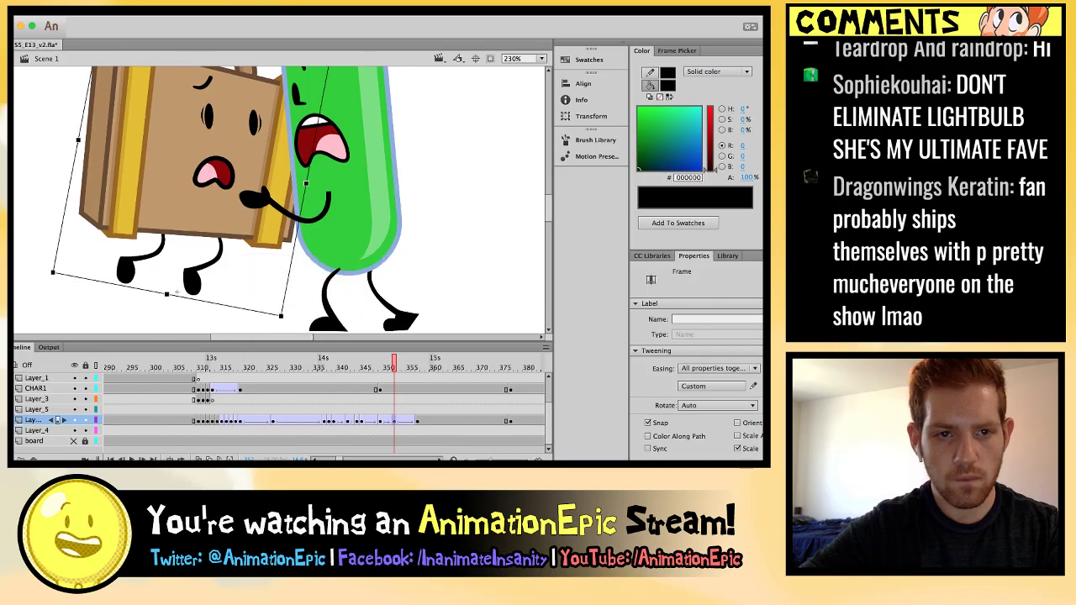
scroll(279, 202, "up", 3)
left_click(185, 219)
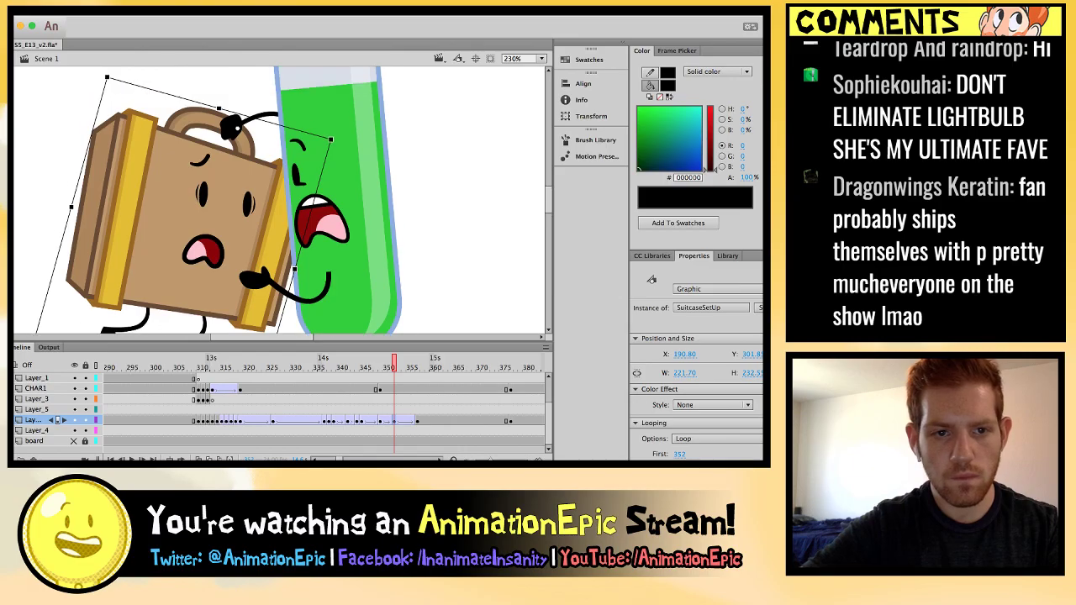
Deselect everything and step through frames 348 to 359 to examine the suitcase's new tilt.
key("ctrl+shift+a")
key("comma")
key("comma")
key("comma")
key("comma")
key("period")
key("period")
key("period")
key("period")
key("period")
key("period")
key("period")
key("period")
key("period")
key("period")
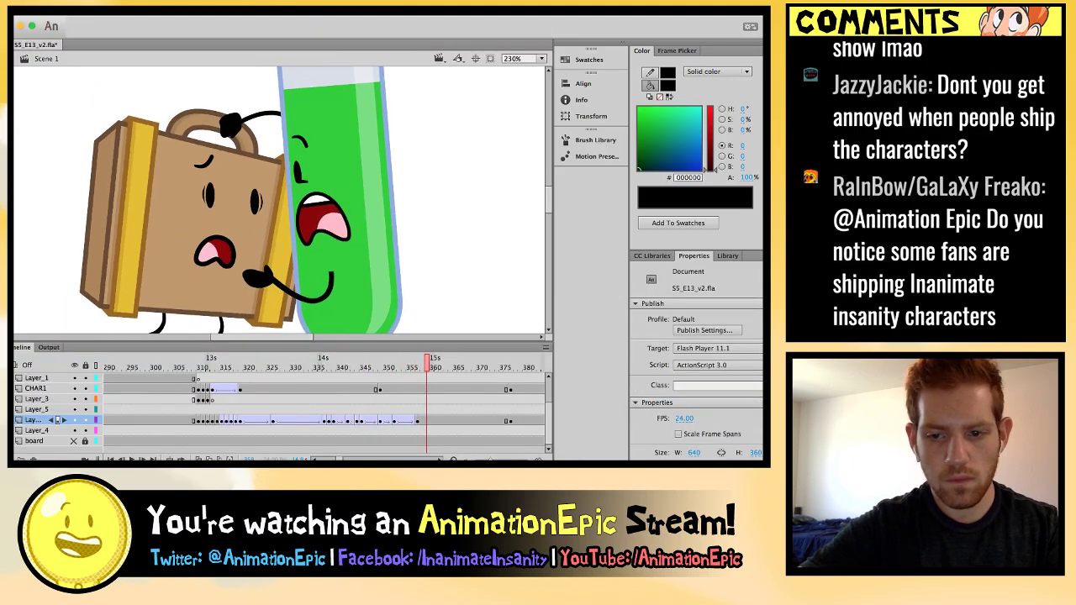
Recheck the suitcase's return swing from frame 354 back to 350 and forward to 358.
left_click(403, 420)
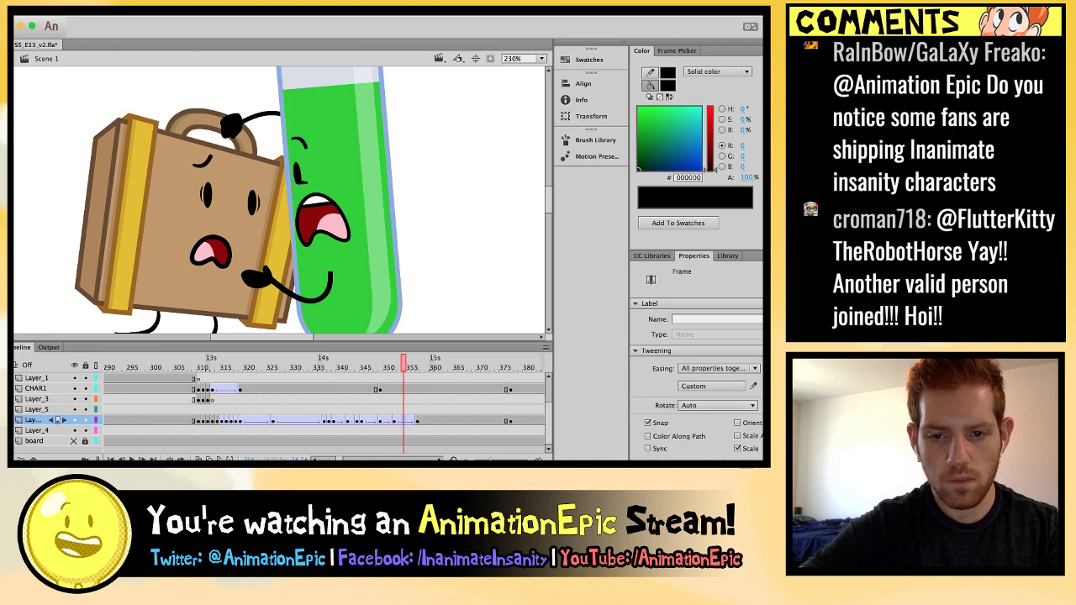
key("comma")
key("comma")
key("comma")
key("comma")
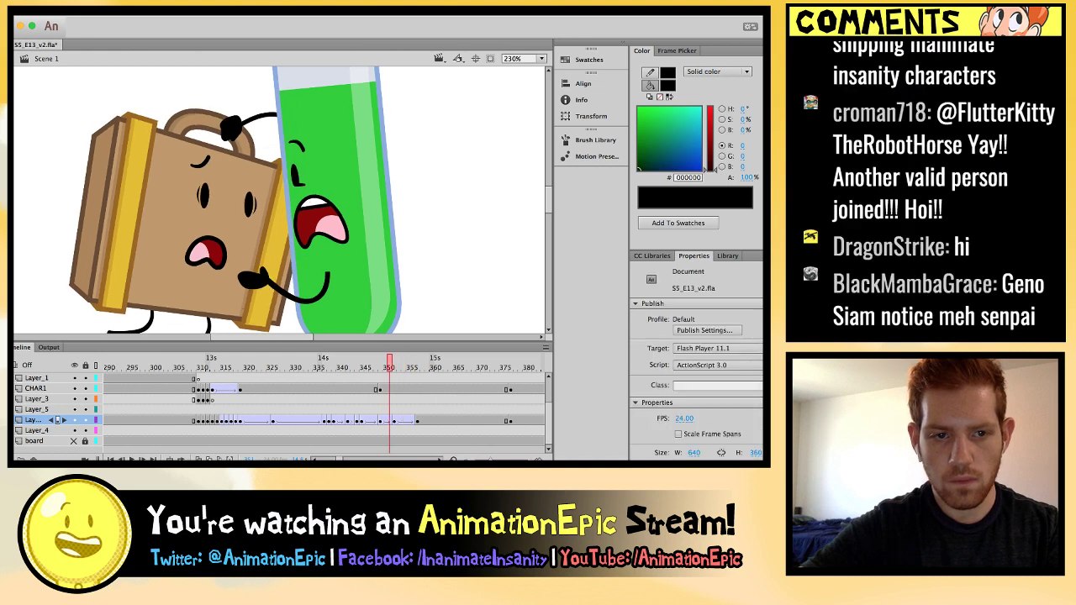
key("period")
key("period")
key("period")
key("period")
key("period")
key("period")
key("period")
key("period")
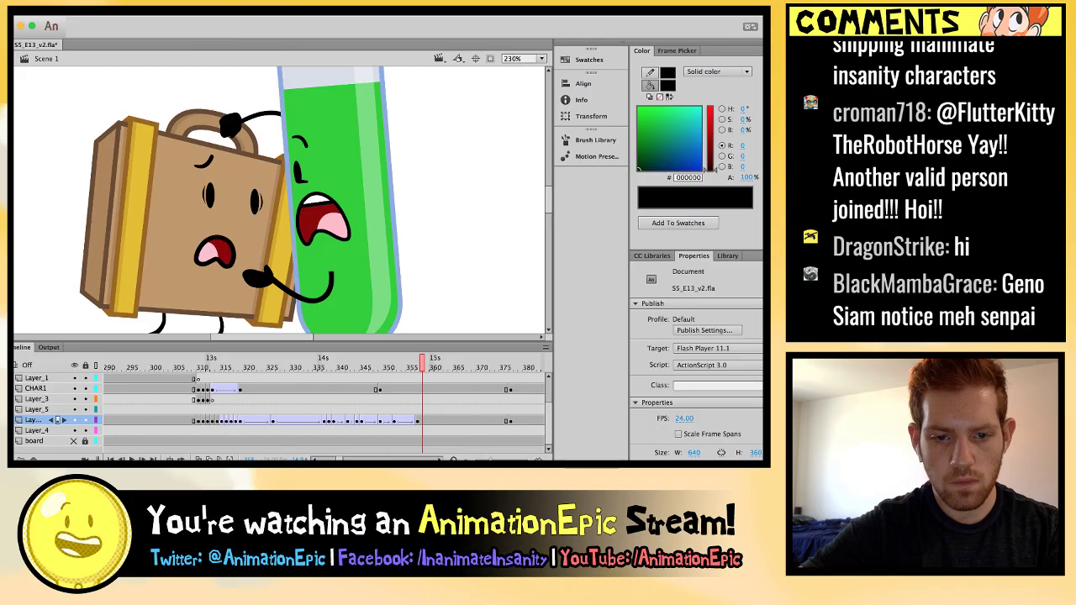
Insert a suitcase keyframe at frame 365 and nudge the suitcase a few increments left and up.
key("F6")
key("super+z")
key("period")
key("period")
key("F6")
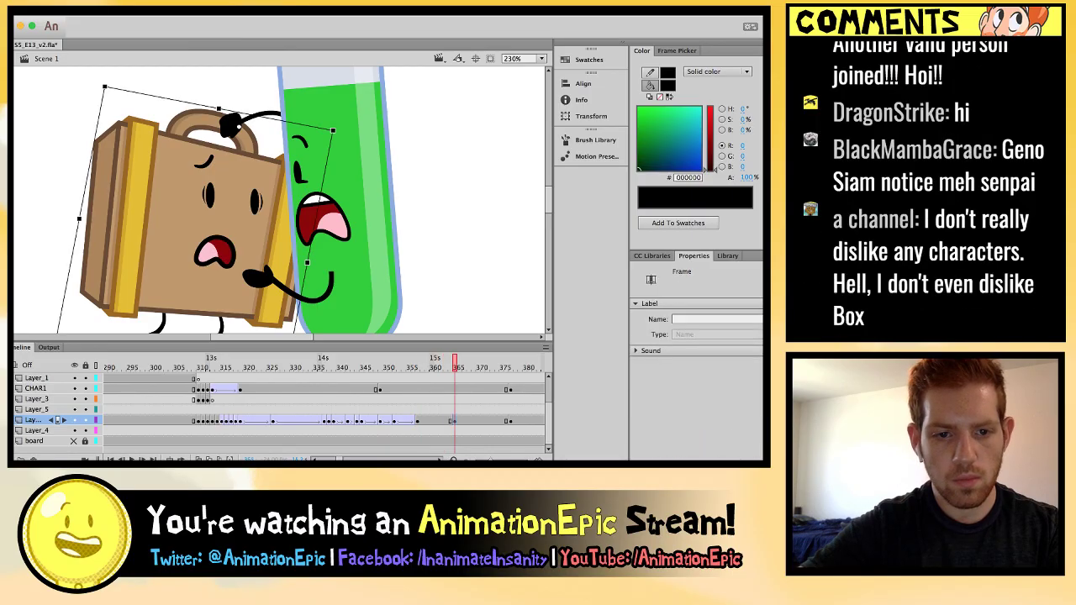
scroll(279, 200, "down", 3)
key("Left")
key("Left")
key("Left")
key("Up")
key("Up")
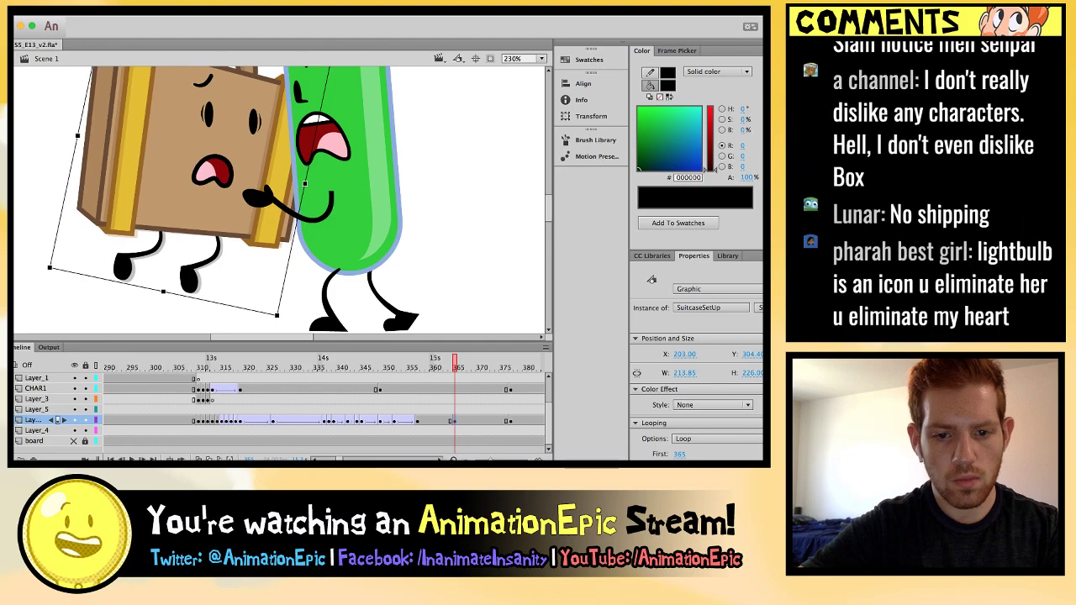
Create a classic tween for the suitcase between frames 357 and 365 and play it back in a wider view.
left_click(433, 420)
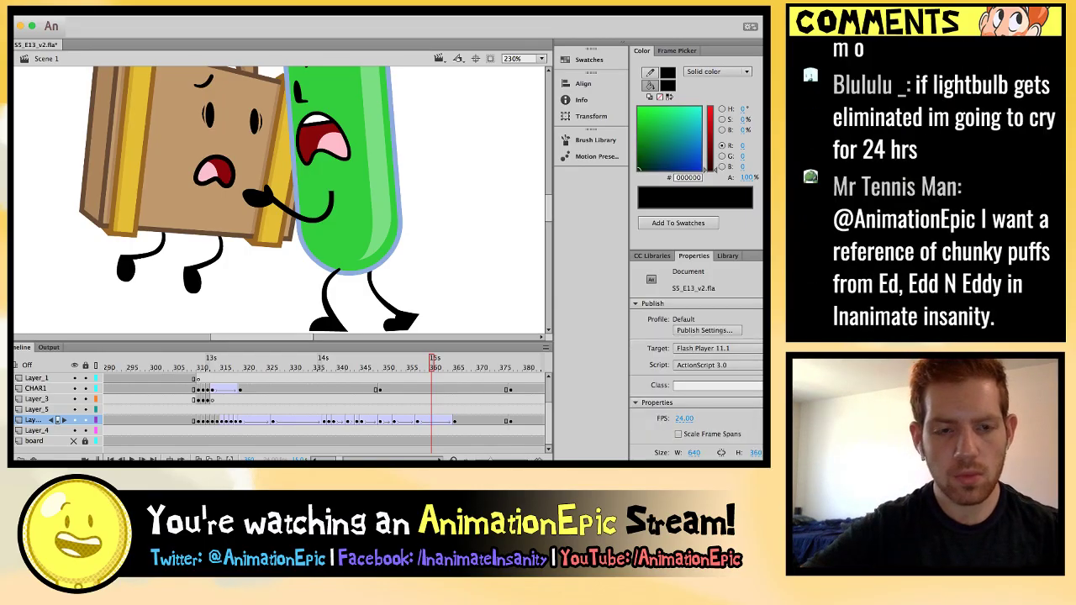
key("super+minus")
scroll(303, 202, "up", 2)
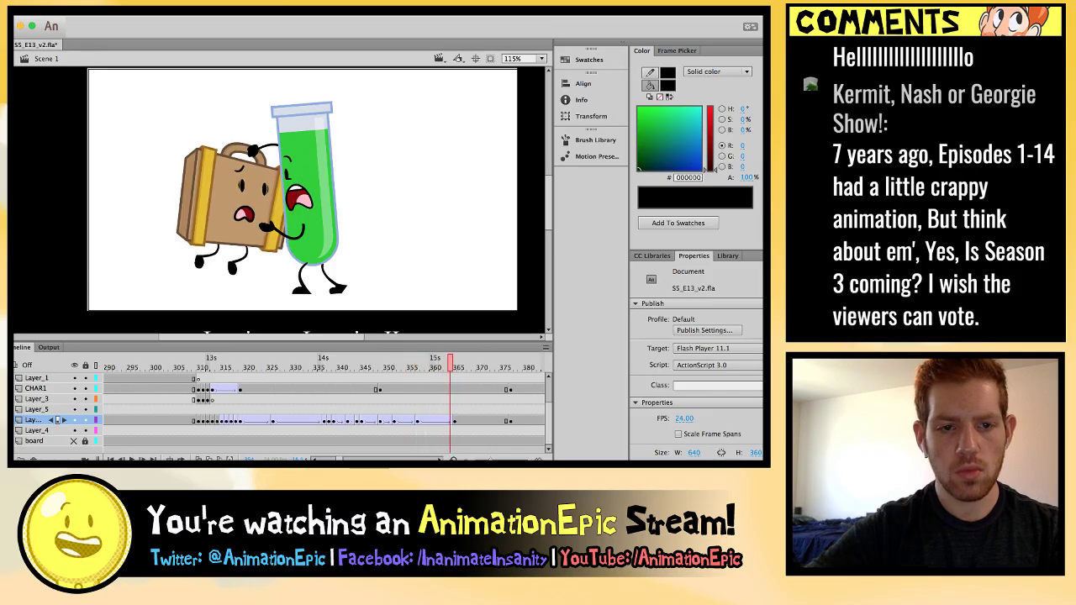
key("Return")
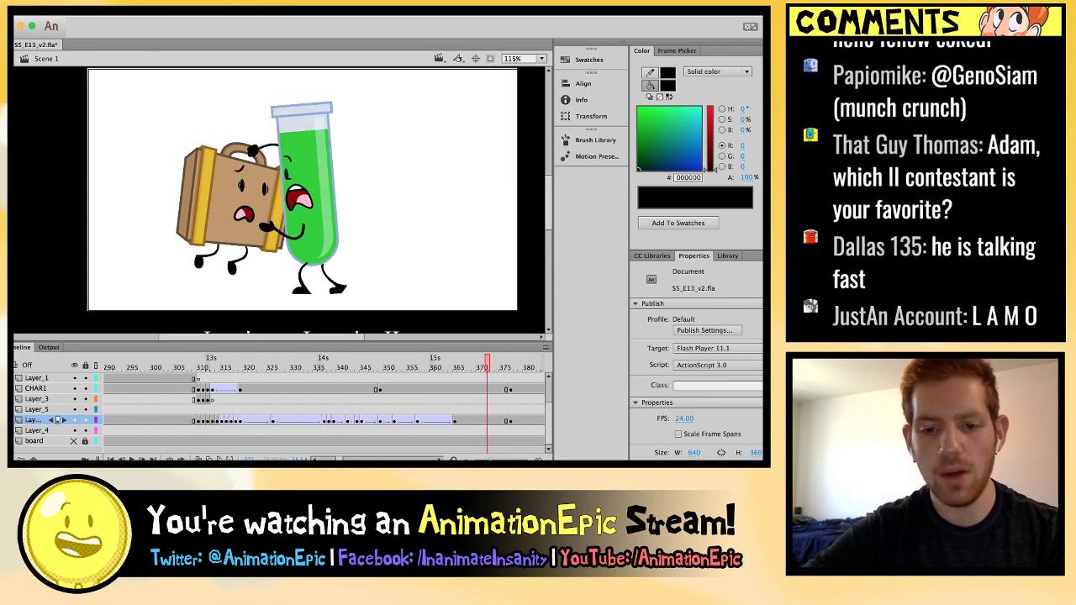
Insert suitcase keyframes at frames 372 and 374.
left_click(227, 202)
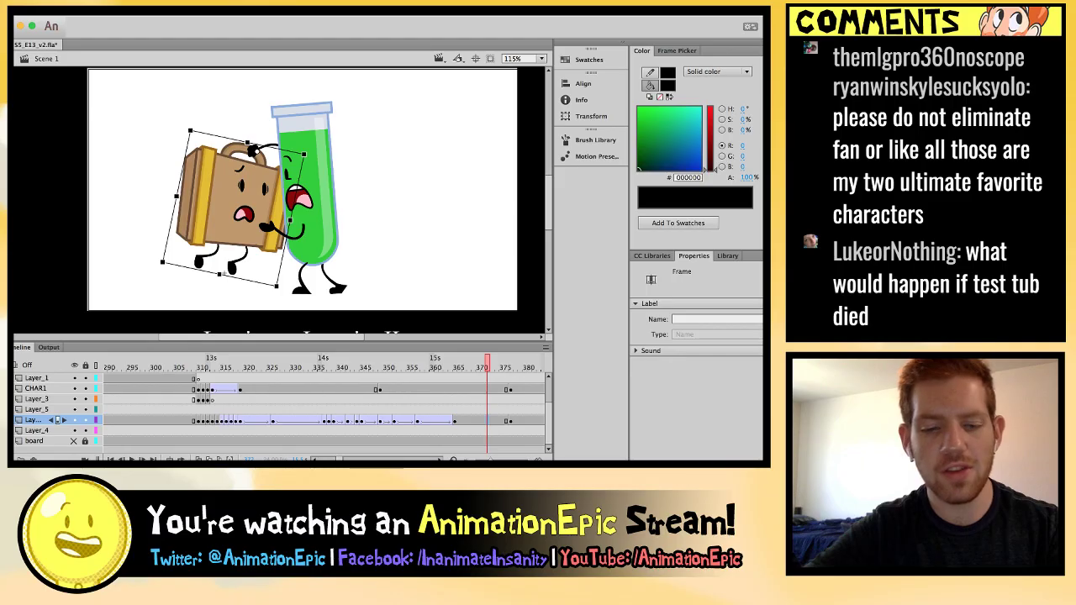
key("super+equal")
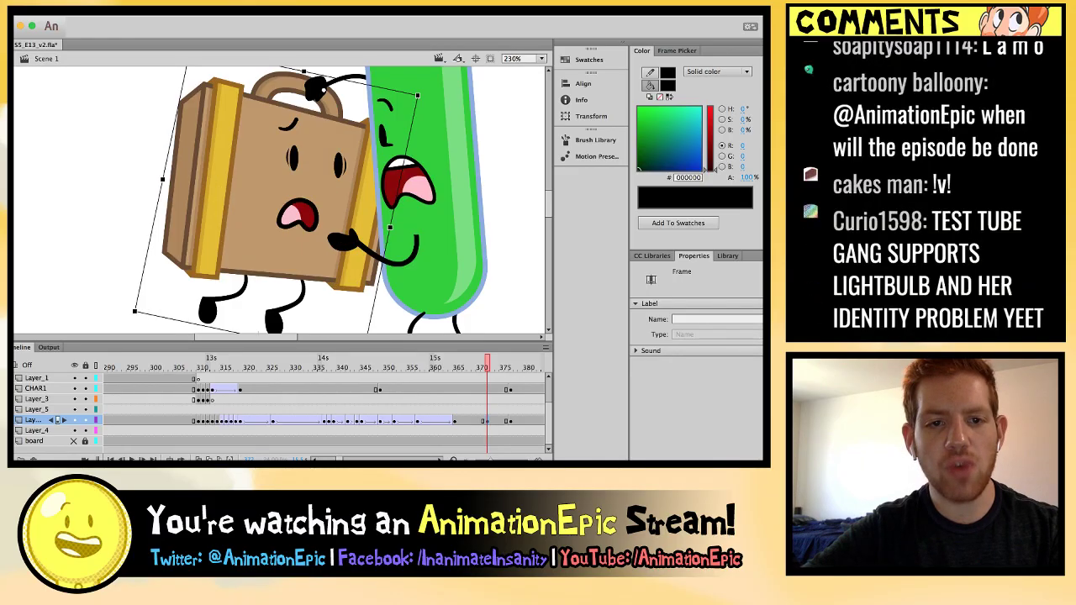
key("period")
key("period")
key("period")
key("comma")
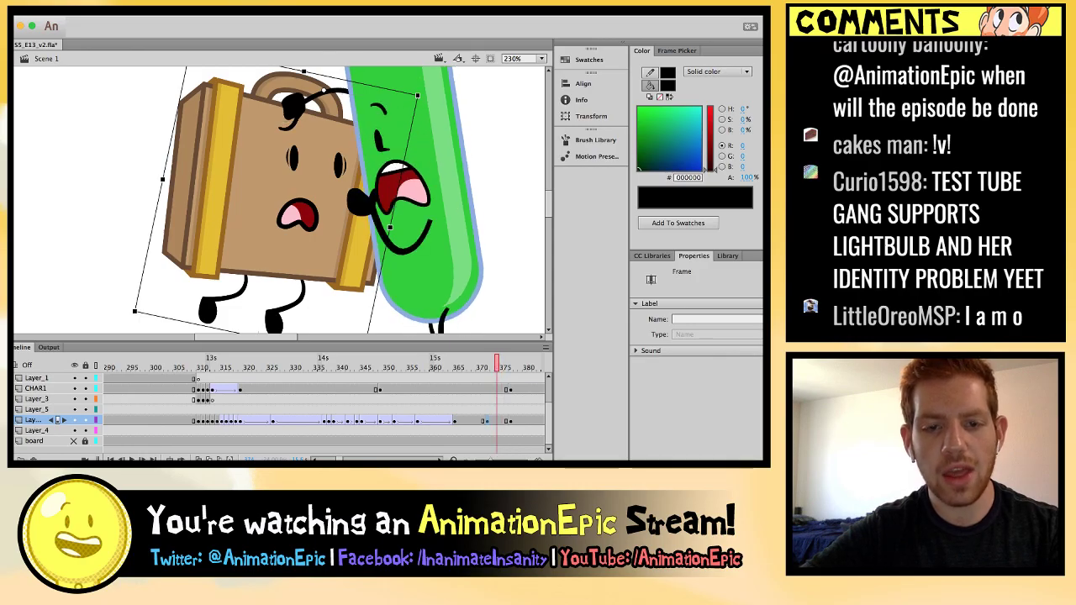
key("super+a")
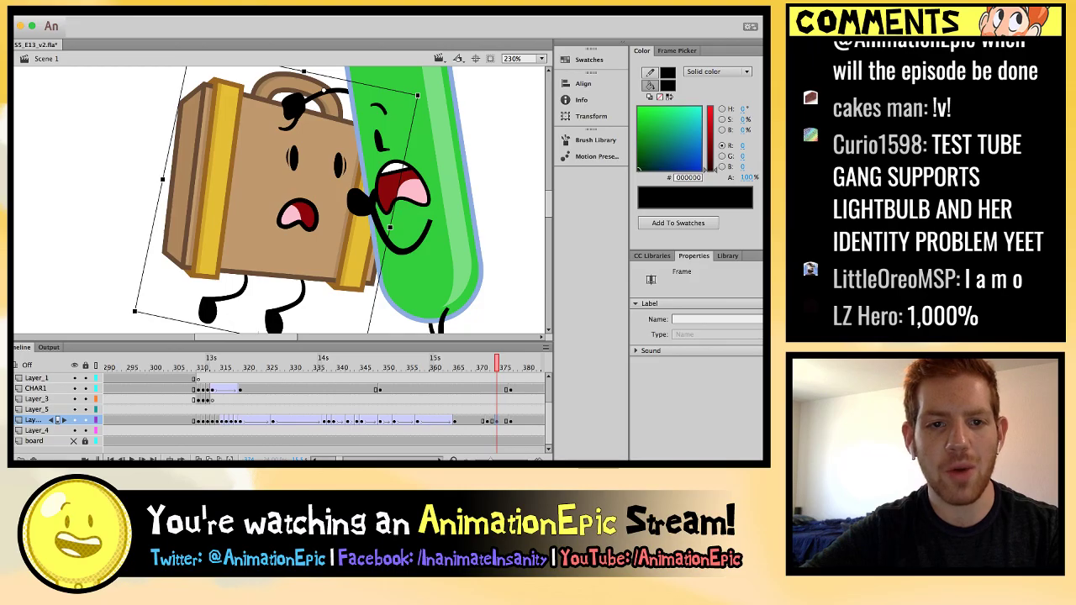
At frame 374, rotate the suitcase clockwise and move it so its handle meets the test tube character's hand.
left_click_drag(422, 92, 419, 116)
left_click_drag(301, 139, 282, 167)
left_click_drag(303, 116, 307, 114)
key("Escape")
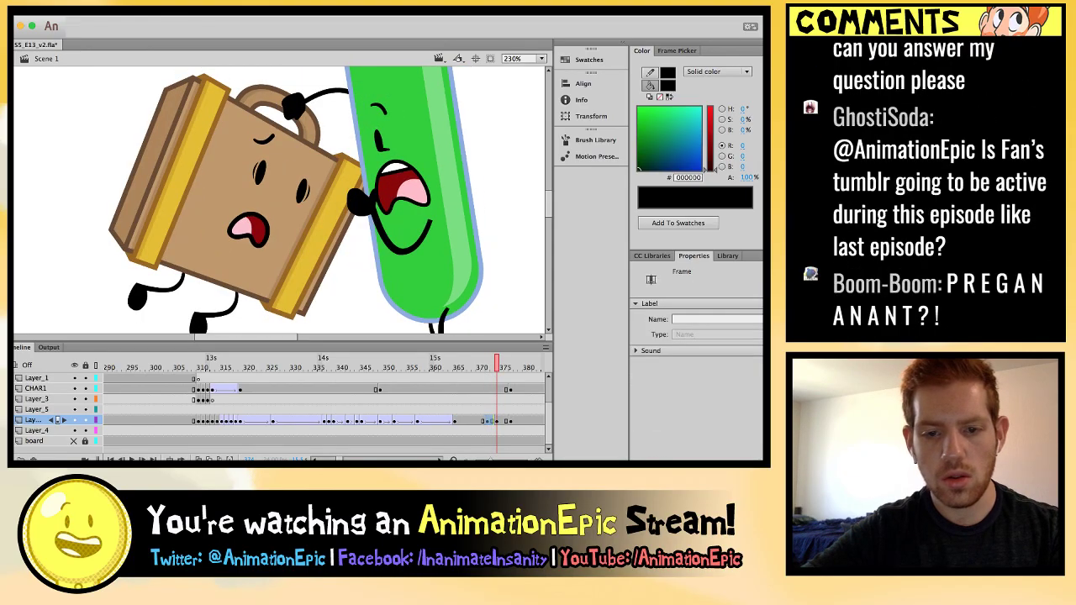
Create a classic tween for the suitcase between frames 372 and 374, easing it so frame 373 stays closer to the starting pose.
left_click(492, 421)
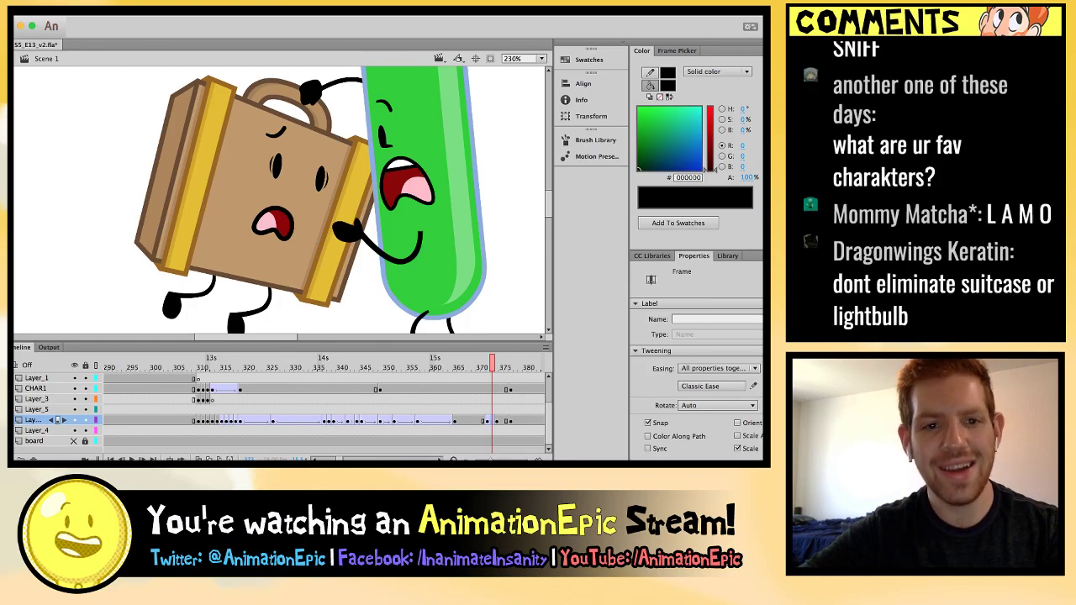
key("ctrl+z")
key("ctrl+z")
key("ctrl+z")
key("ctrl+z")
key("ctrl+z")
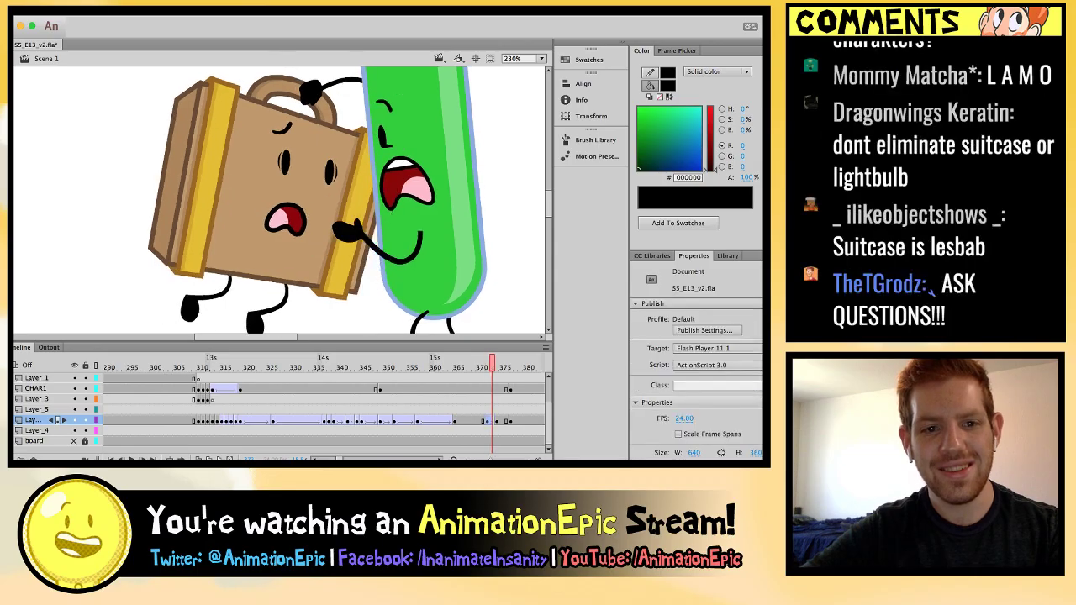
Step back and forth through frames 372 to 375 to examine the suitcase's swing against the test tube character's arm.
key("period")
key("period")
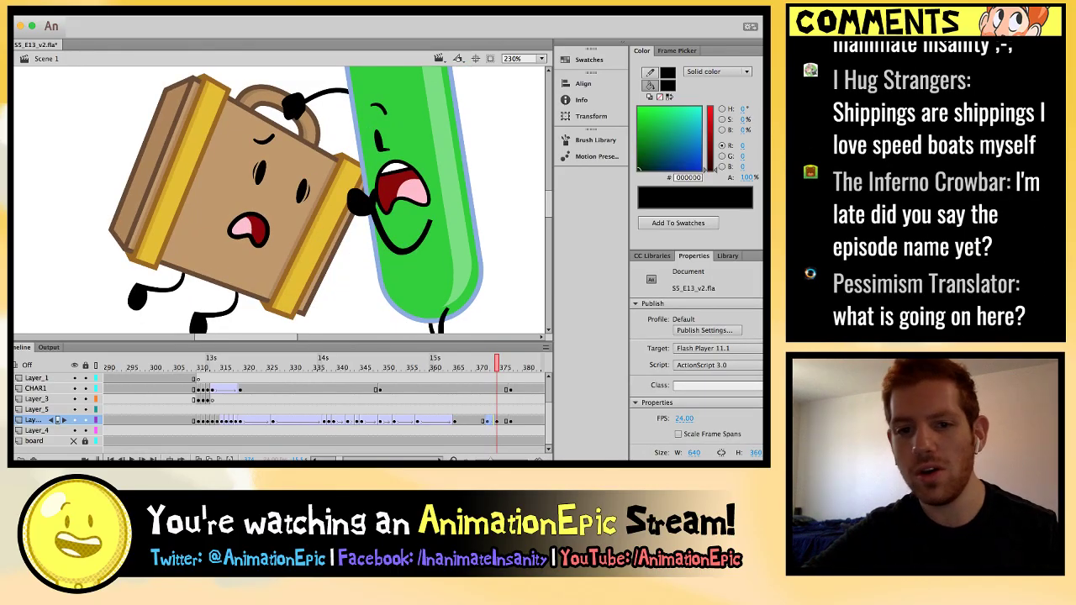
key("comma")
key("comma")
key("comma")
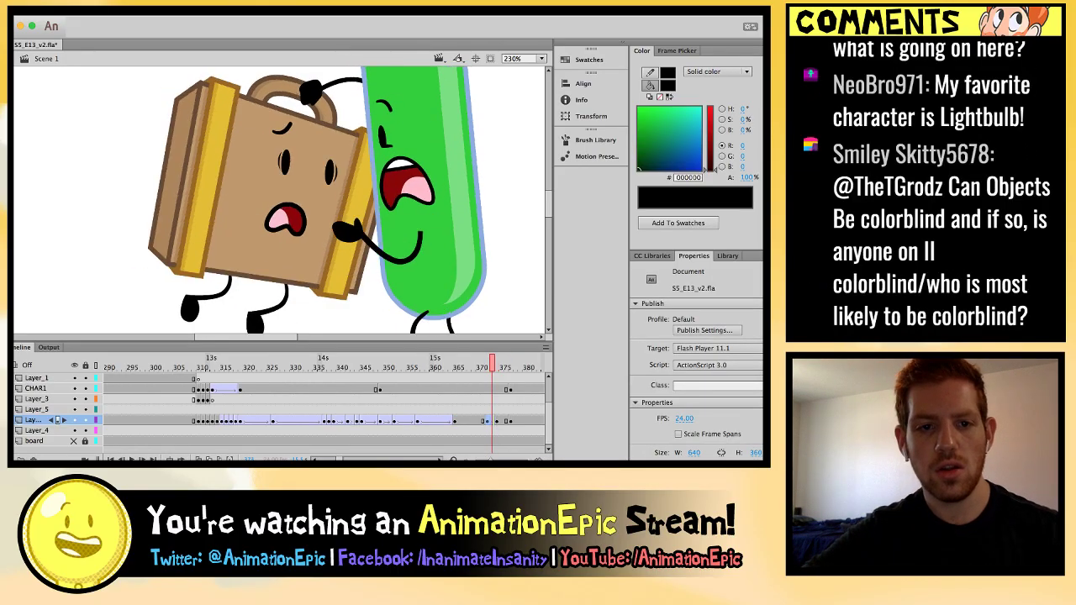
key("period")
key("period")
key("period")
key("period")
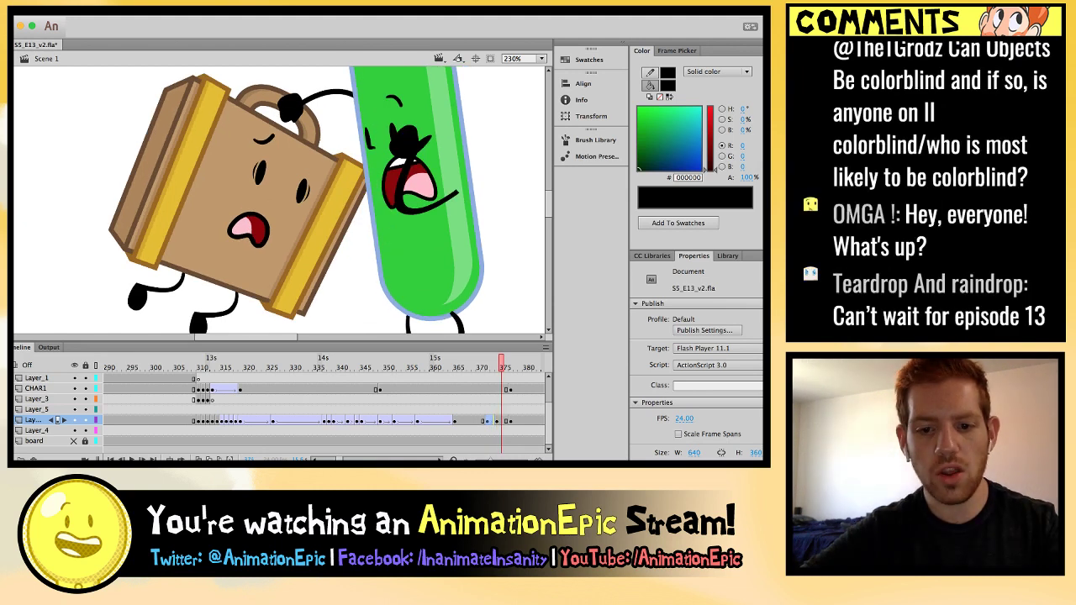
Insert a suitcase keyframe at frame 375, rotate the suitcase slightly counterclockwise and right, and compare it with the neighbouring frames.
left_click(503, 421)
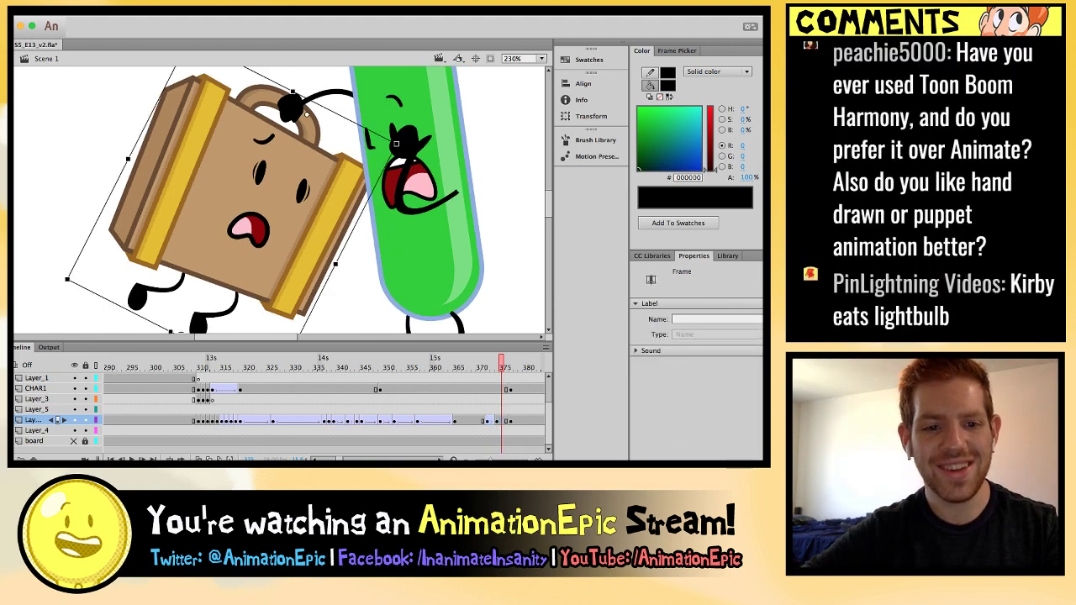
scroll(351, 142, "down", 3)
left_click(351, 142)
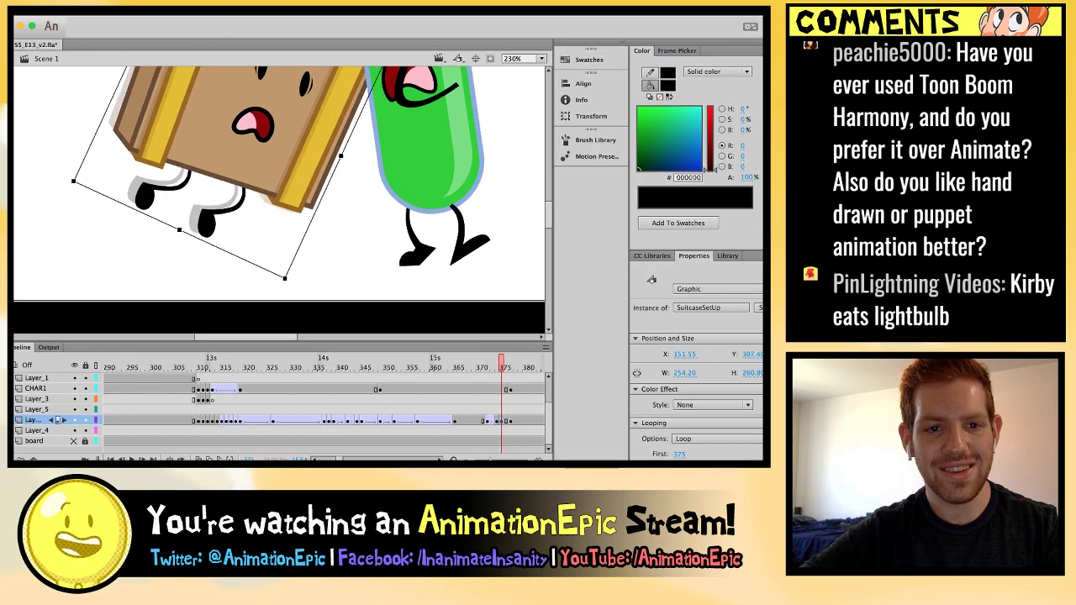
scroll(351, 142, "up", 3)
scroll(283, 200, "up", 3)
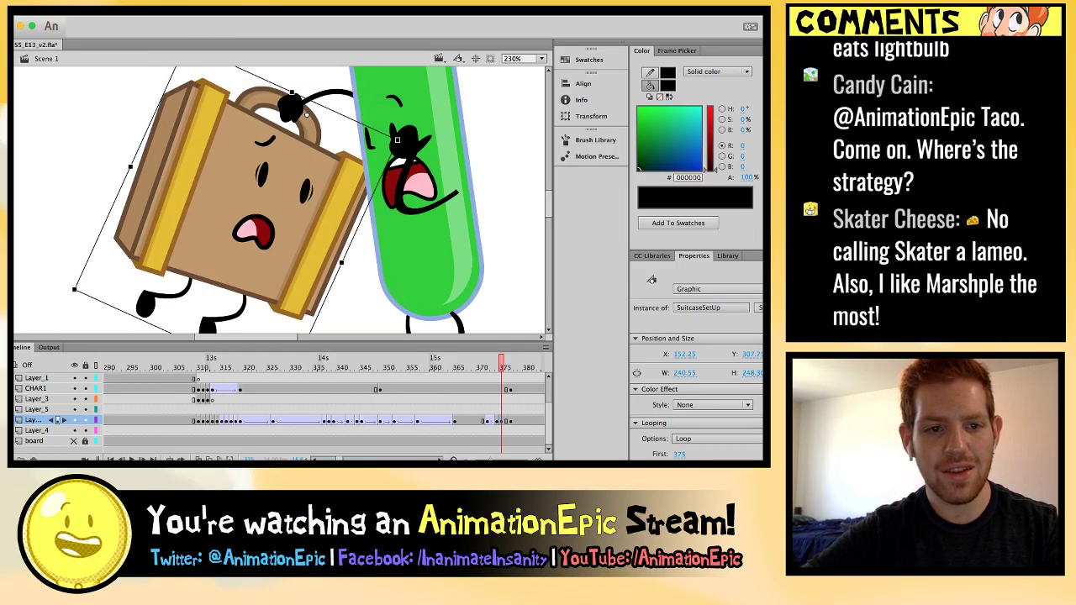
key("period")
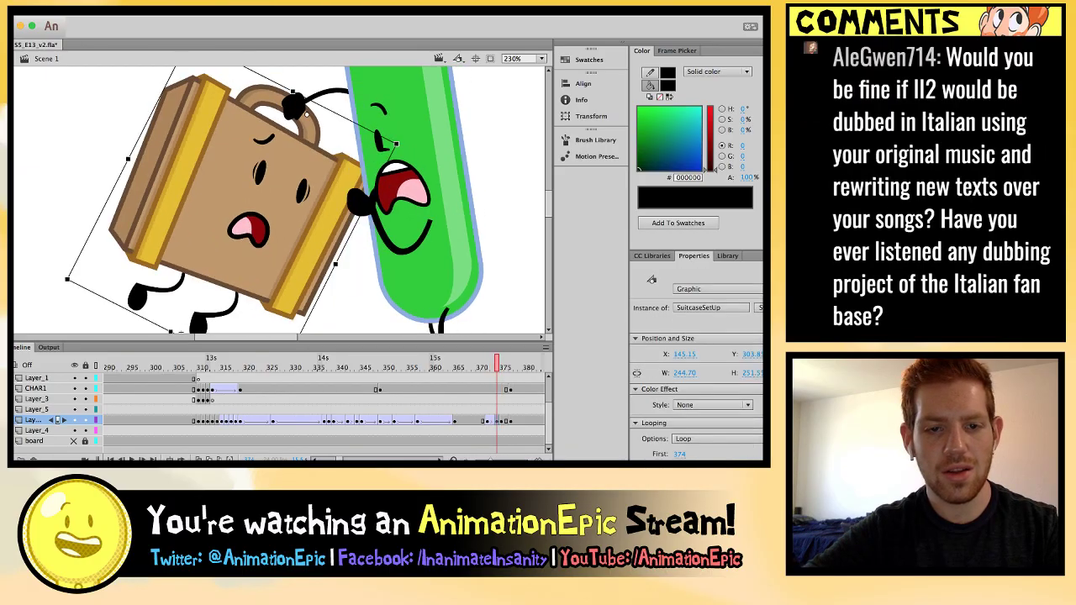
key("comma")
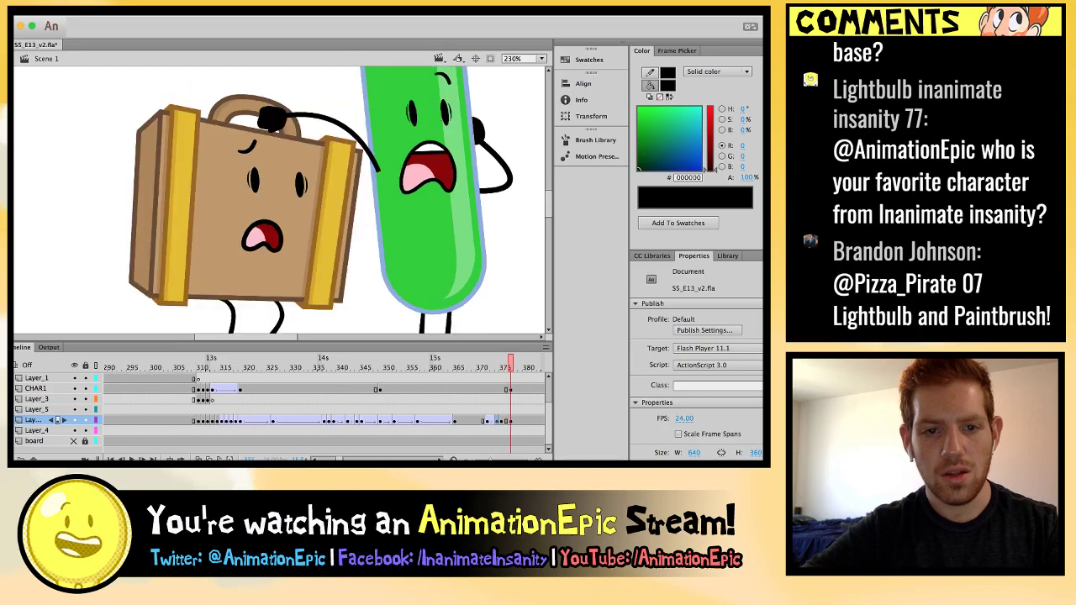
key("period")
key("comma")
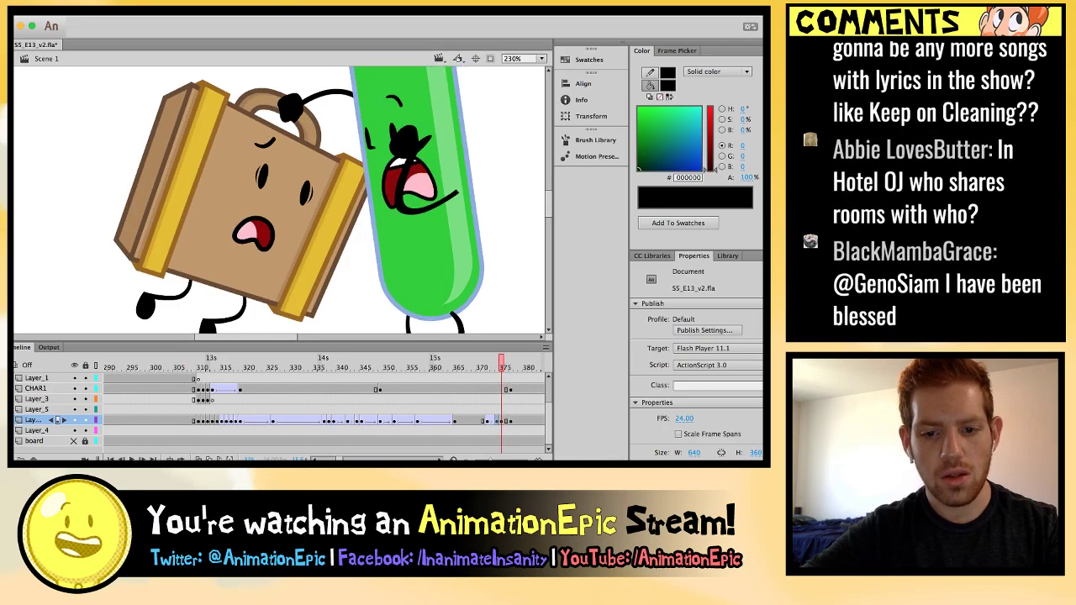
Insert a suitcase keyframe at frame 376 and shift the suitcase slightly left to follow the test tube character's hand.
key("period")
left_click(507, 420)
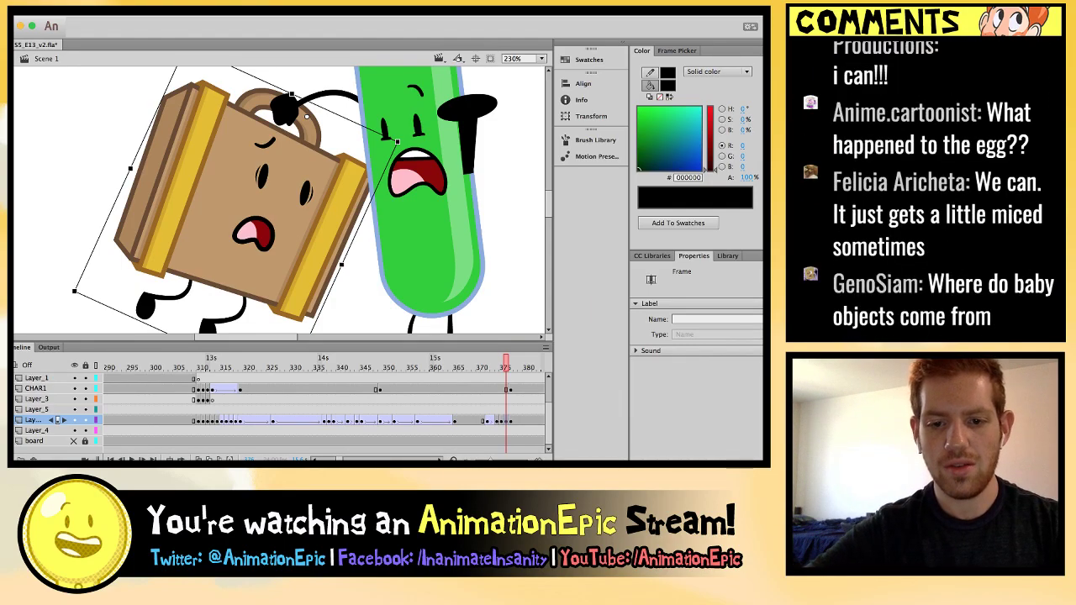
key("Return")
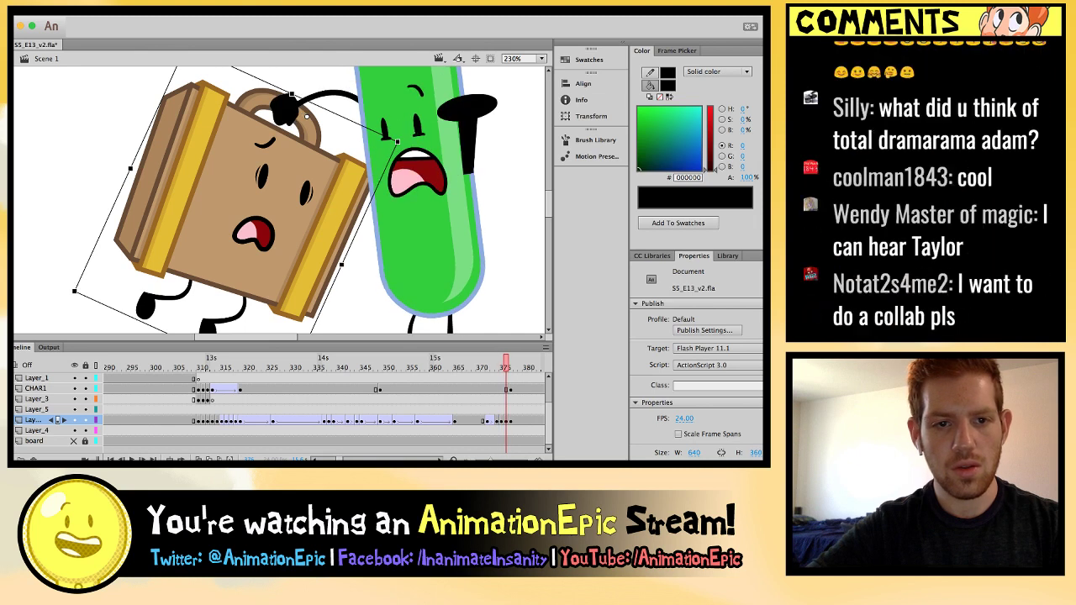
key("Return")
key("Return")
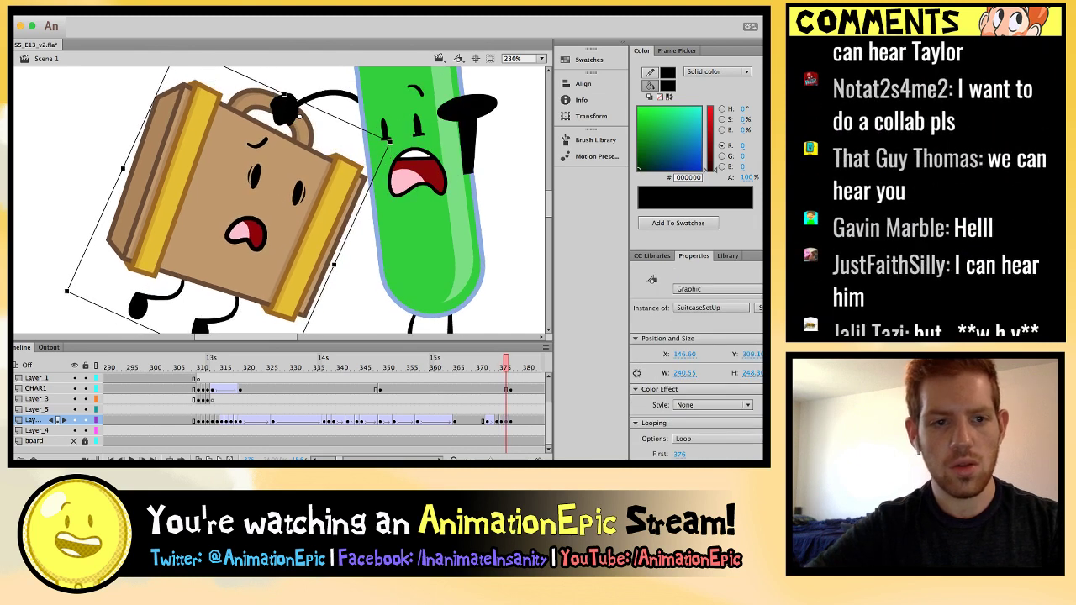
Shift the suitcase slightly down and tilt it slightly clockwise at frame 377, and play back the movement at full-stage view.
key("Return")
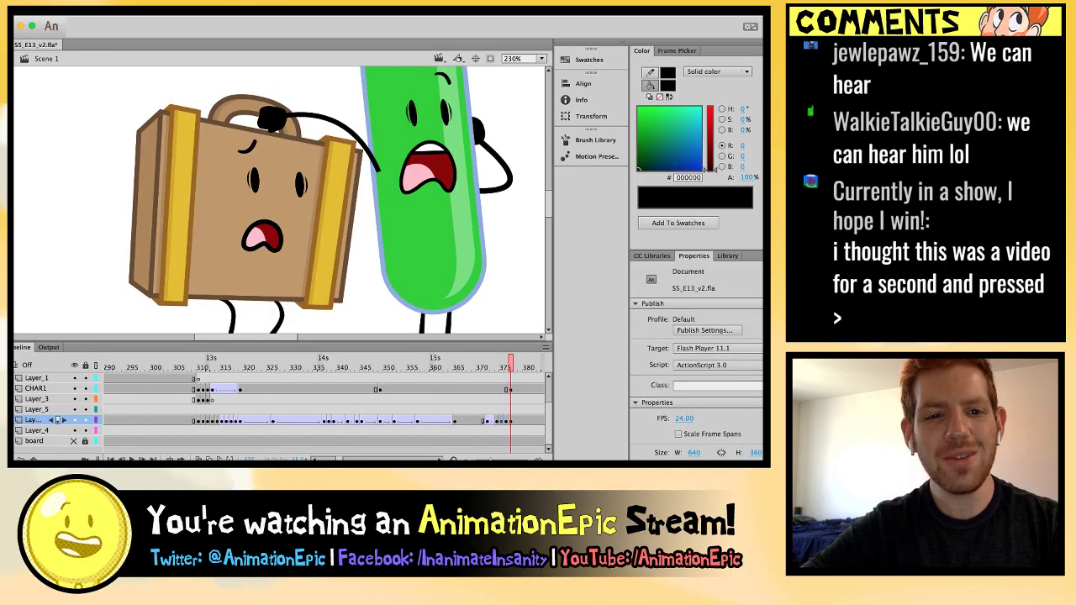
key("Return")
key("Return")
key("Return")
key("Return")
key("Return")
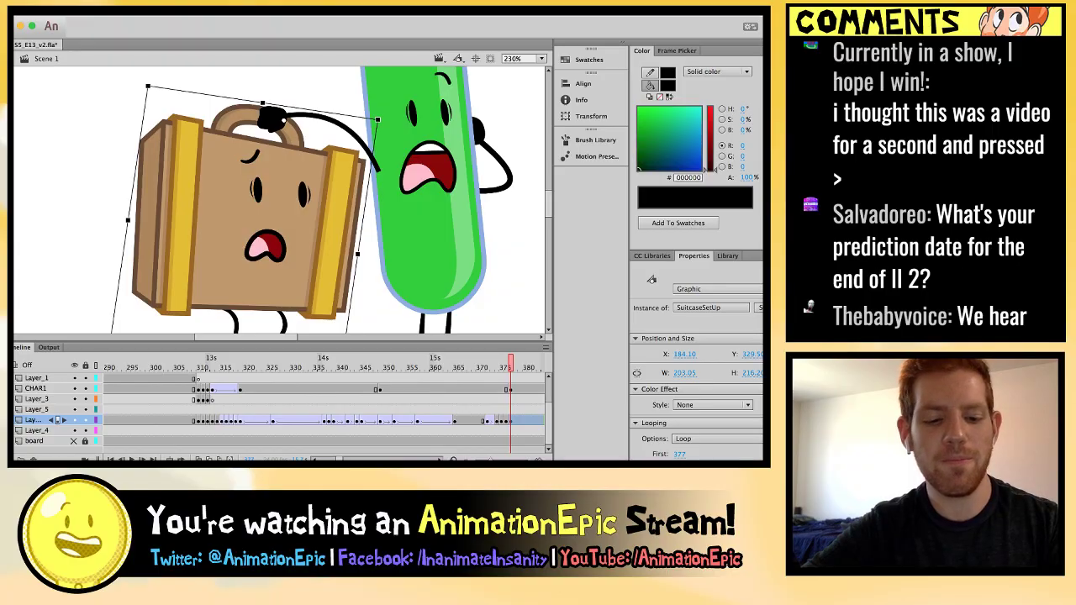
key("Escape")
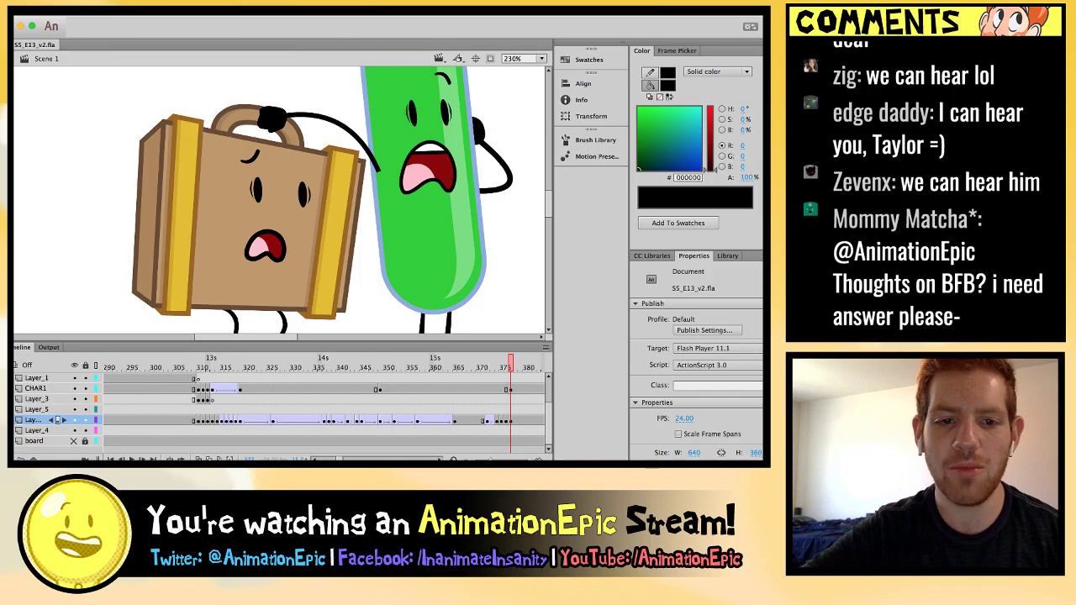
scroll(278, 198, "right", 3)
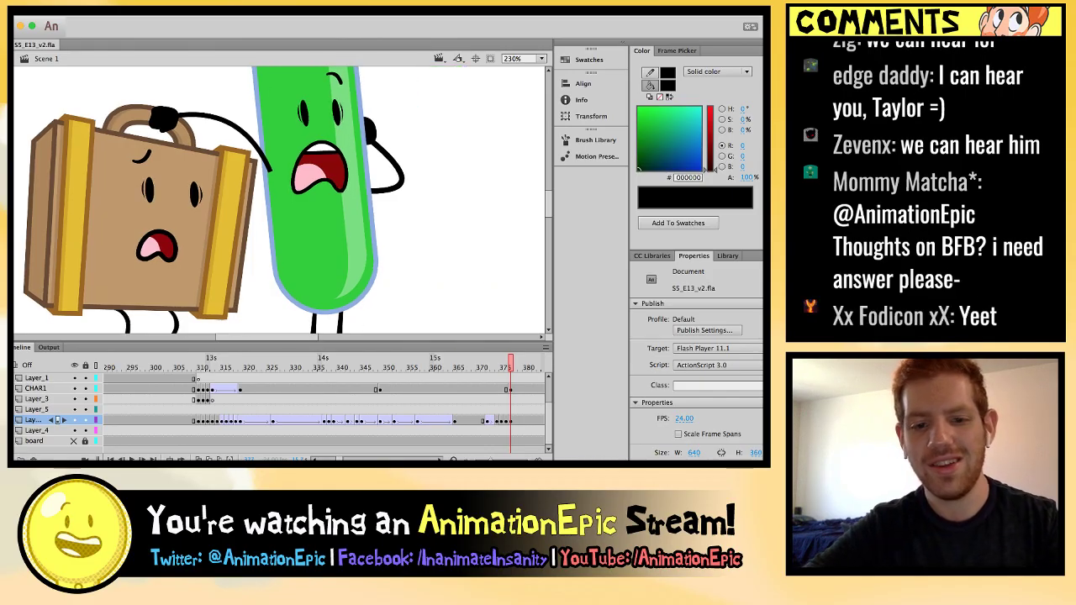
key("ctrl+2")
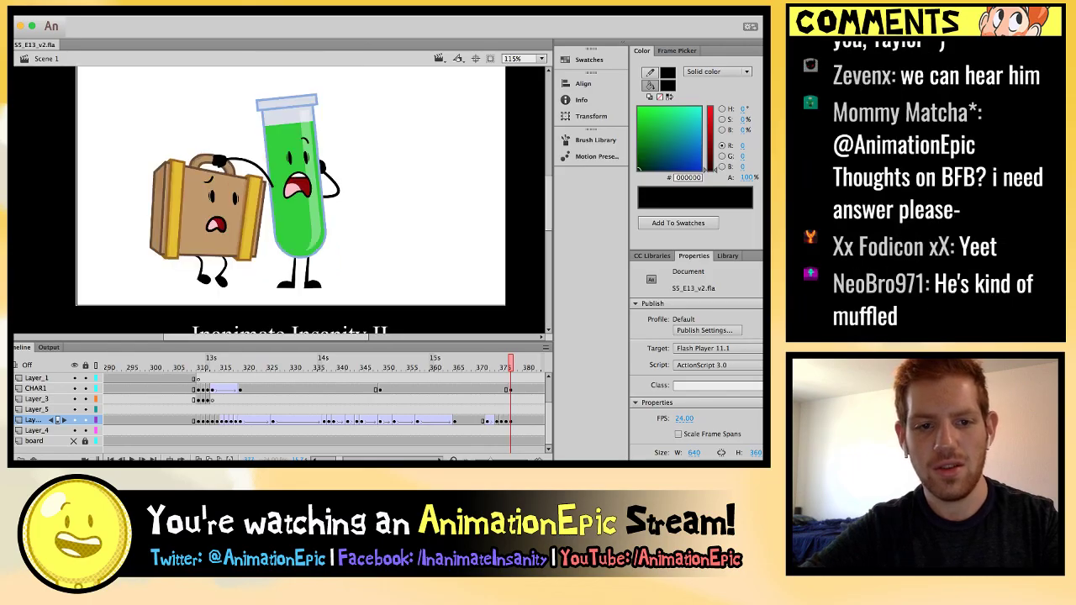
key("Return")
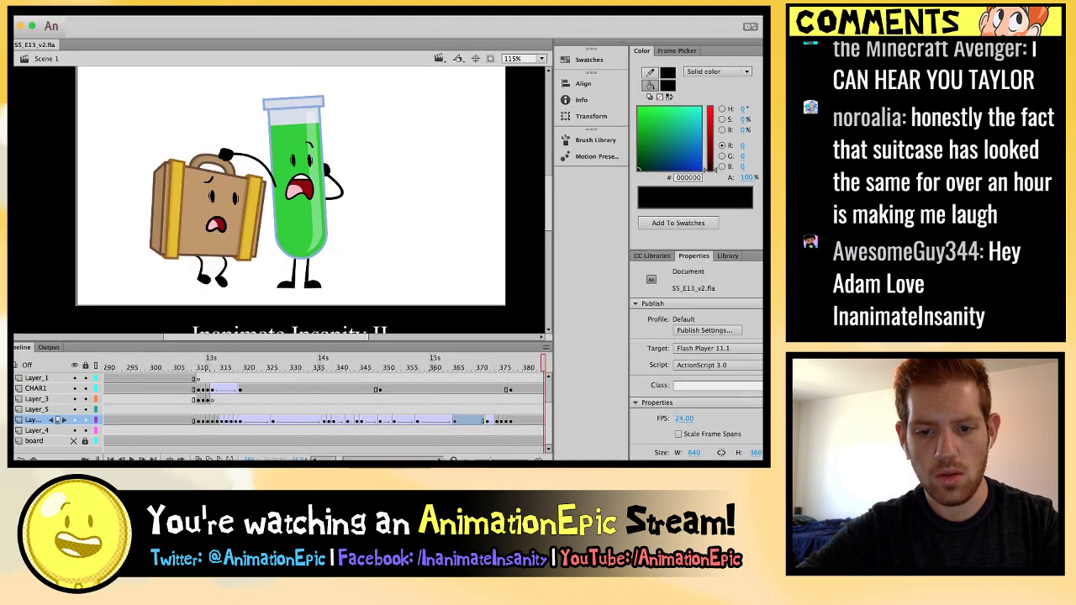
Insert a suitcase keyframe at frame 383, rotate the suitcase counterclockwise and move it right so its handle stays under the character's hand.
key("super+equal")
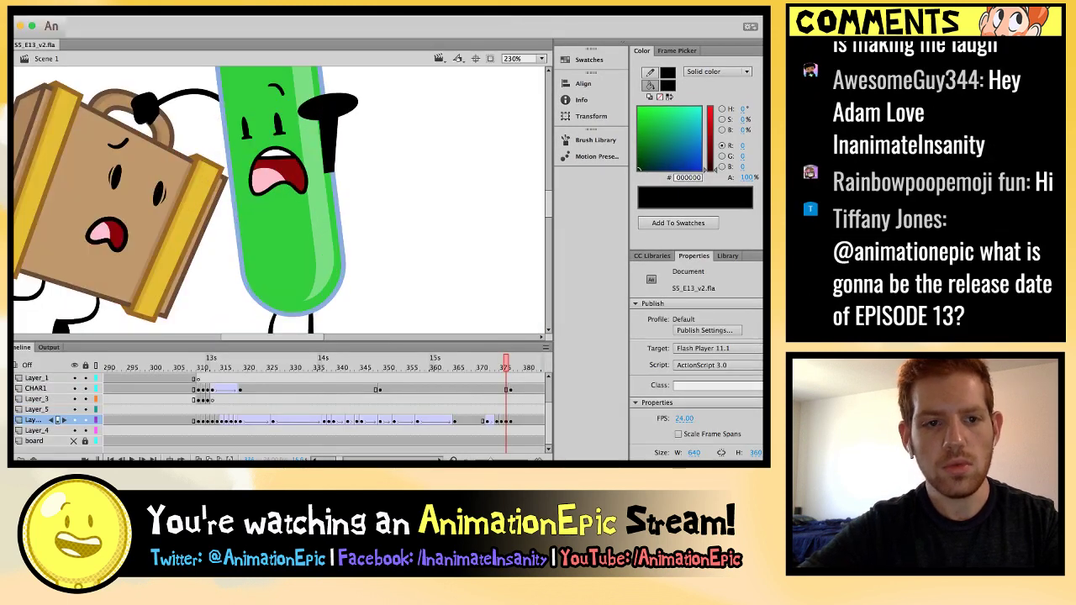
scroll(277, 202, "left", 3)
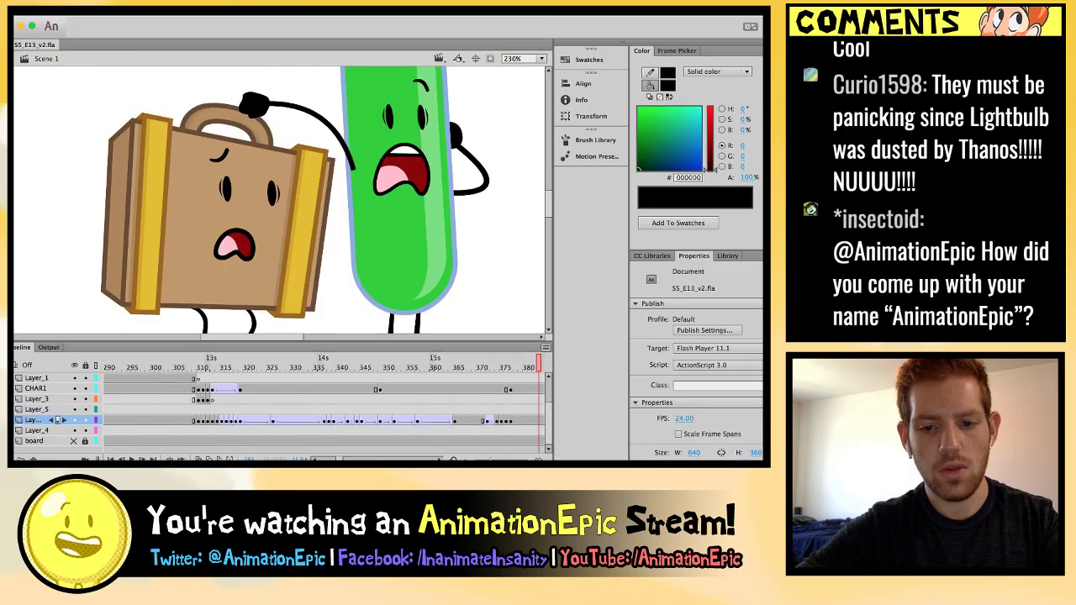
key("Return")
key("F6")
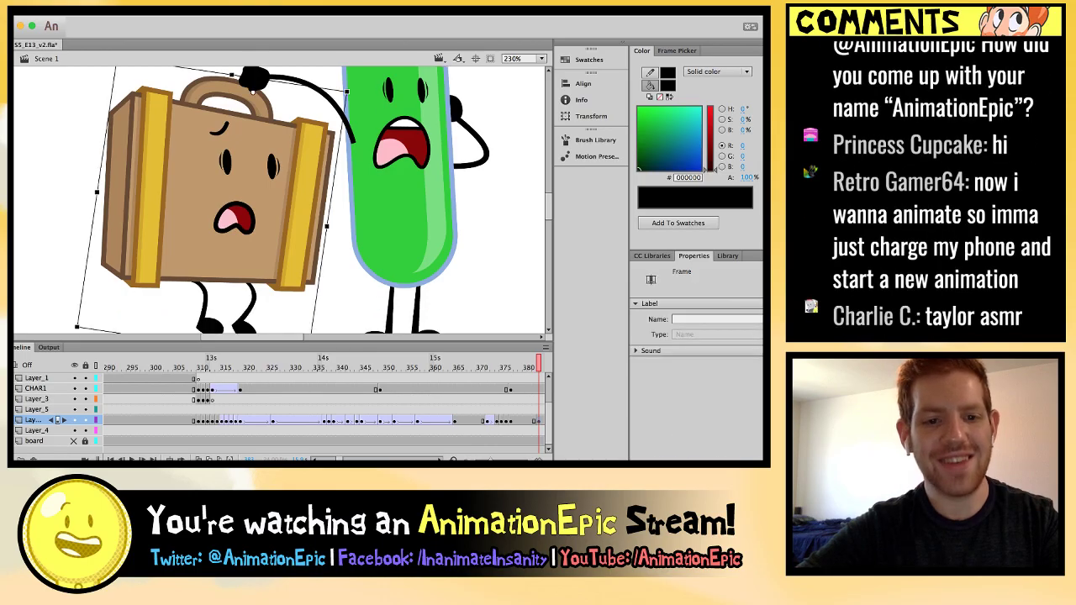
scroll(202, 287, "down", 2)
scroll(202, 286, "up", 3)
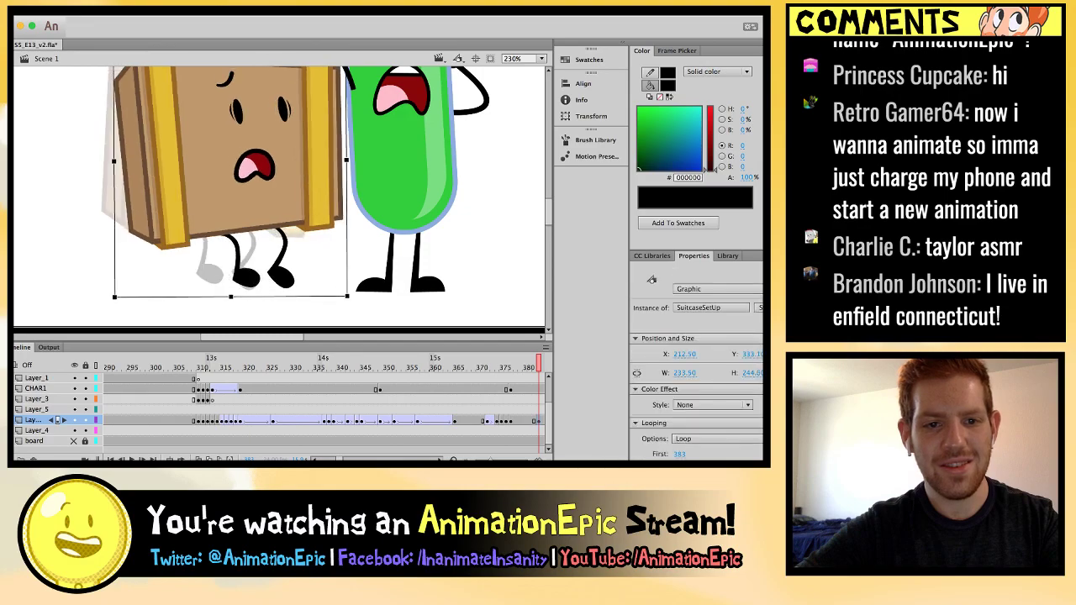
key("ctrl+shift+z")
scroll(252, 145, "up", 1)
key("ctrl+z")
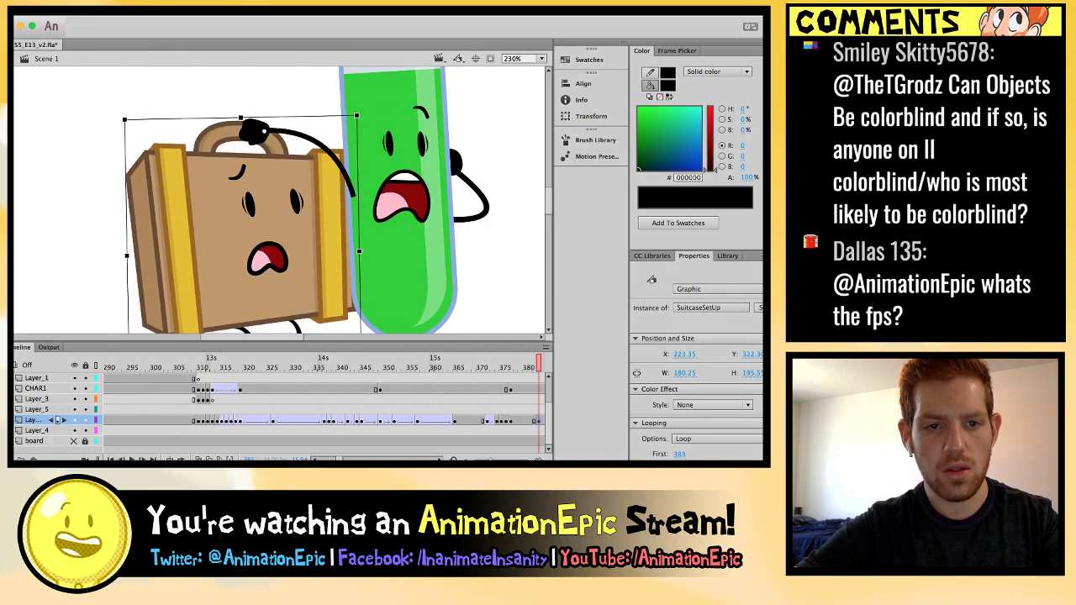
key("ctrl+z")
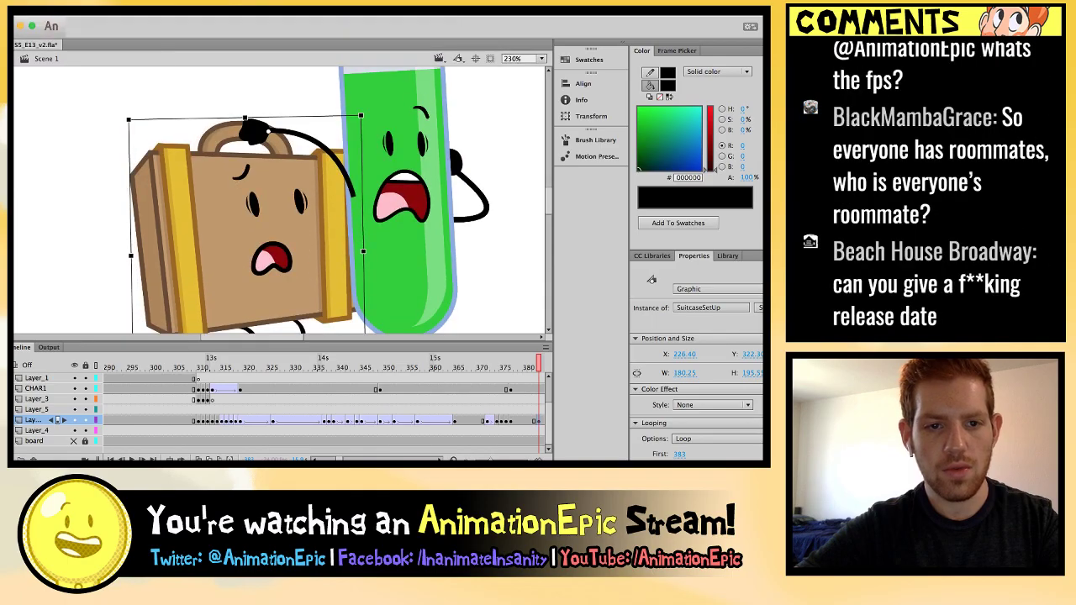
key("Escape")
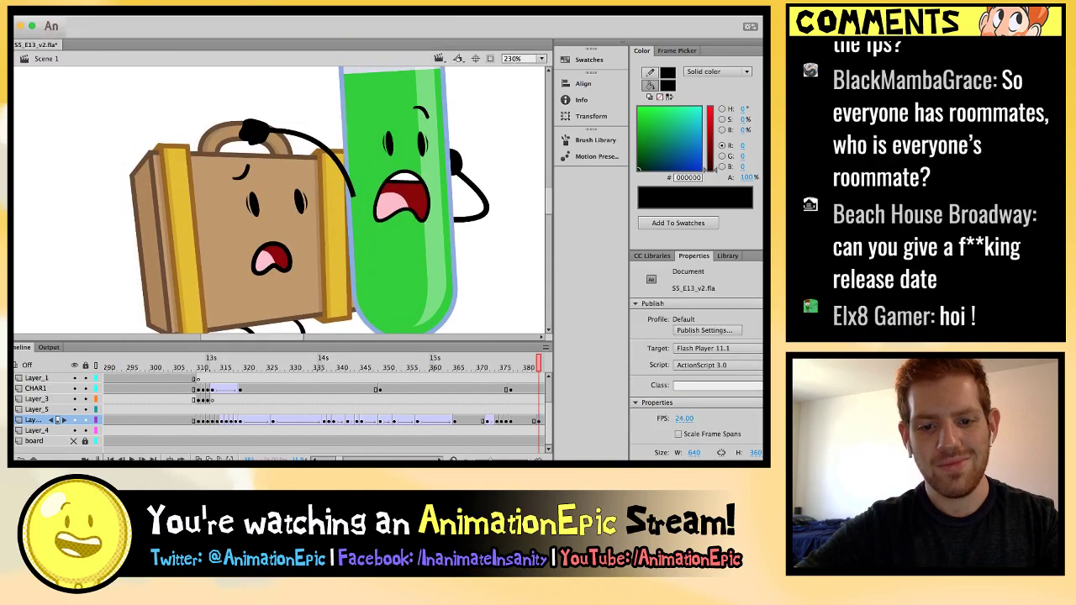
Create a classic tween for the suitcase between frames 377 and 383.
scroll(281, 202, "right", 3)
key("comma")
key("comma")
key("comma")
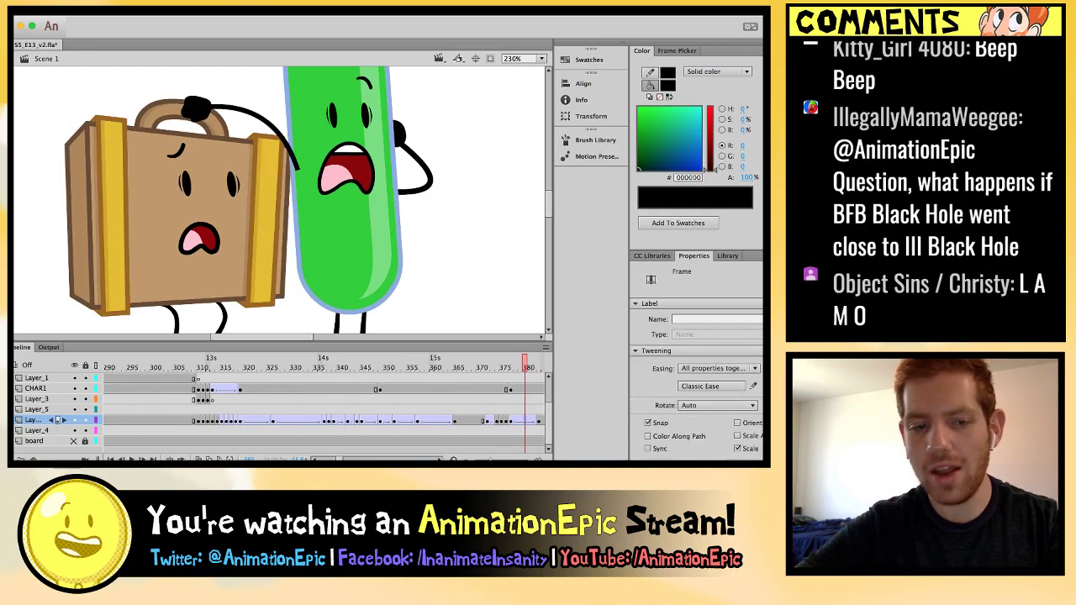
key("comma")
key("ctrl+minus")
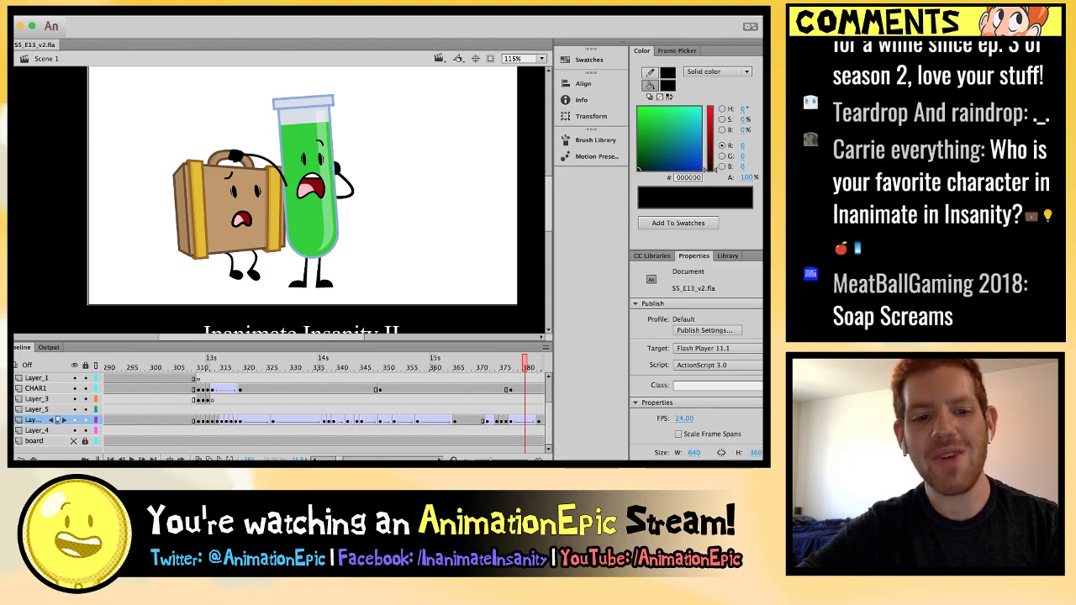
Step back and forth between frames 375 and 381 to examine how the suitcase settles beside the test tube character.
key("comma")
key("comma")
key("comma")
key("comma")
key("comma")
key("period")
key("period")
key("period")
key("period")
key("period")
key("period")
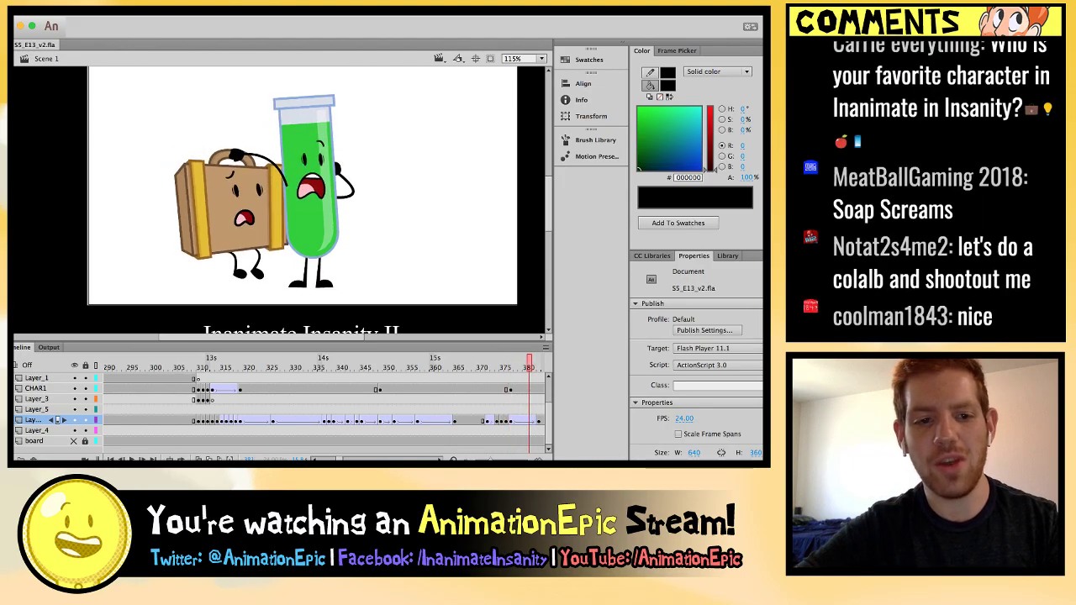
Return to frame 377, adjust the suitcase's tilt slightly clockwise, and play the animation from there.
key("comma")
key("comma")
key("comma")
key("comma")
key("comma")
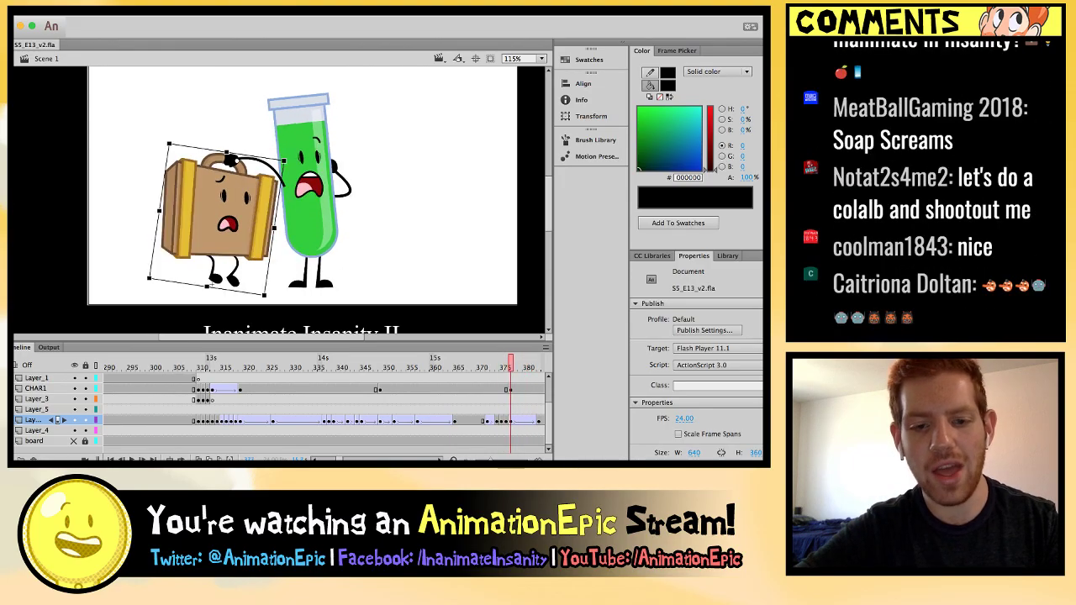
key("comma")
key("period")
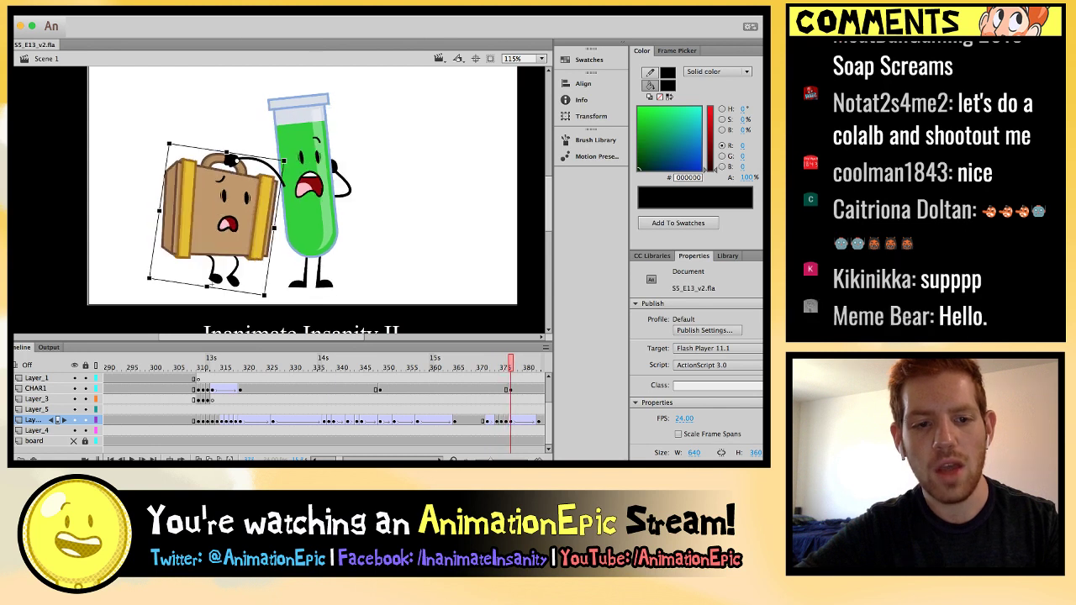
left_click_drag(149, 278, 136, 268)
key("Return")
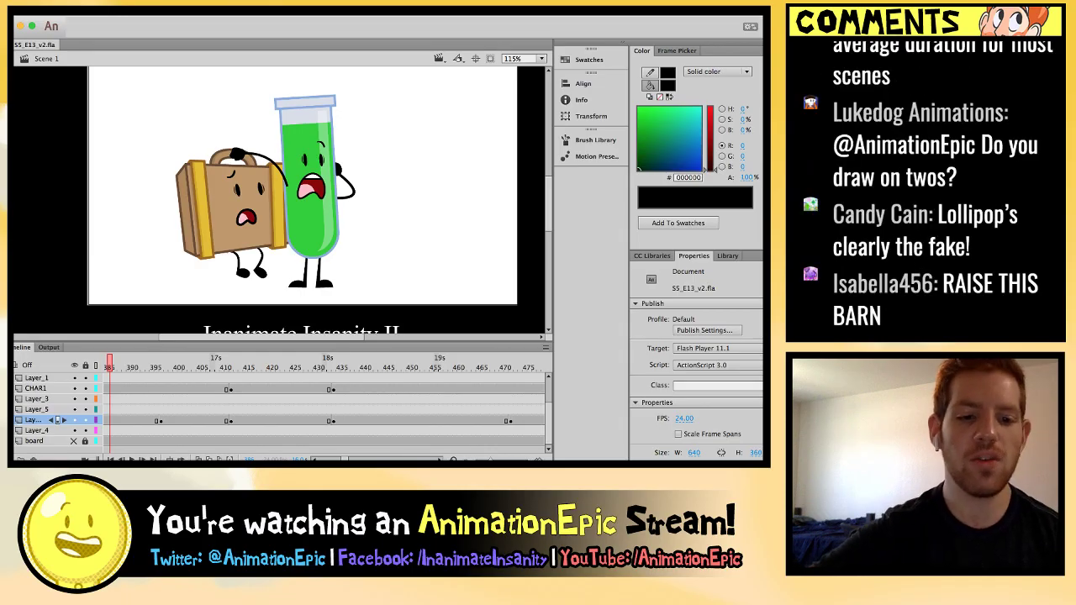
Add a suitcase keyframe at frame 391 with a slight clockwise tilt, and create a classic tween leading to it from frame 383.
scroll(328, 404, "left", 2)
mouse_move(193, 358)
left_mouse_down()
mouse_move(140, 358)
mouse_move(190, 358)
left_mouse_up()
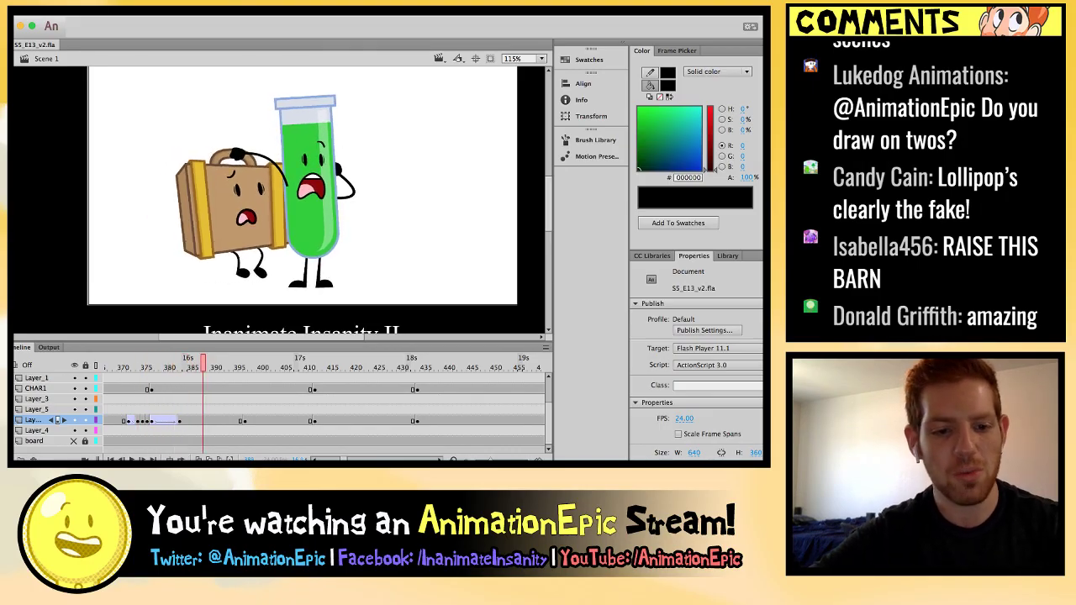
left_click(217, 420)
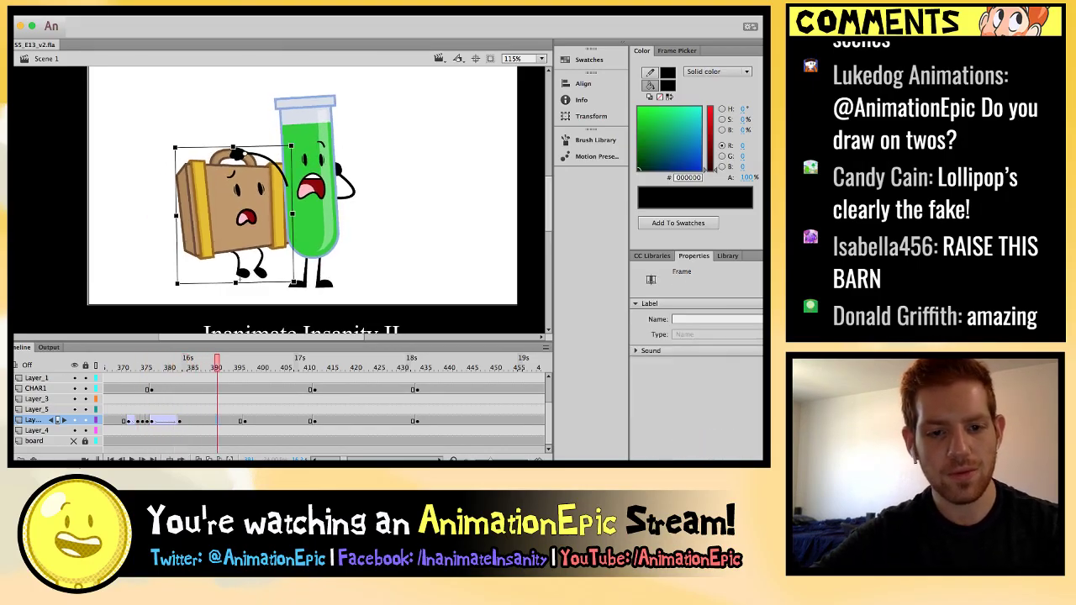
left_click_drag(297, 286, 290, 288)
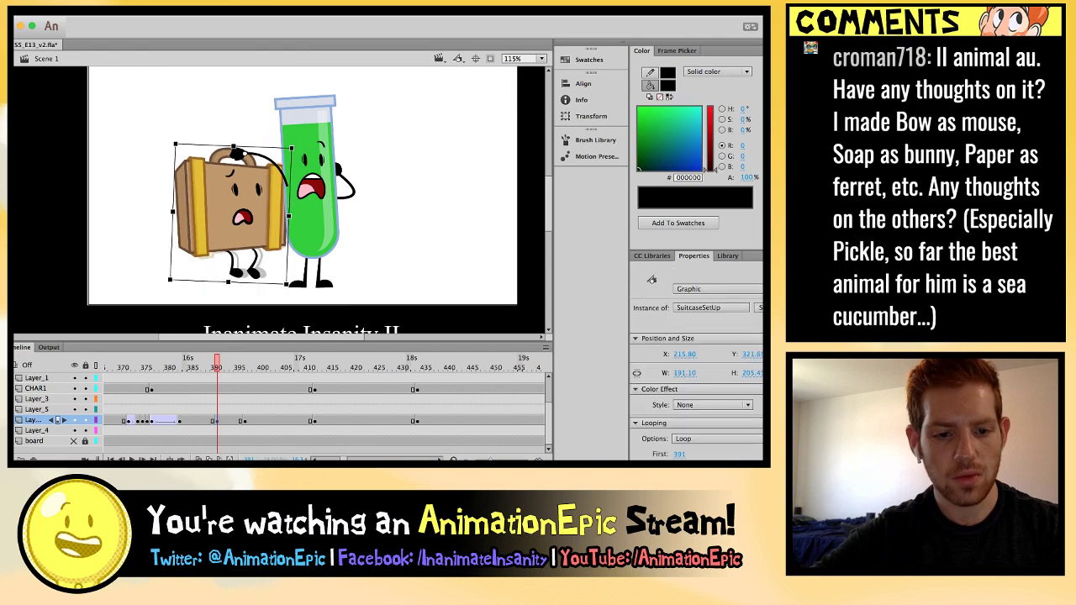
left_click(217, 420)
left_click(198, 421)
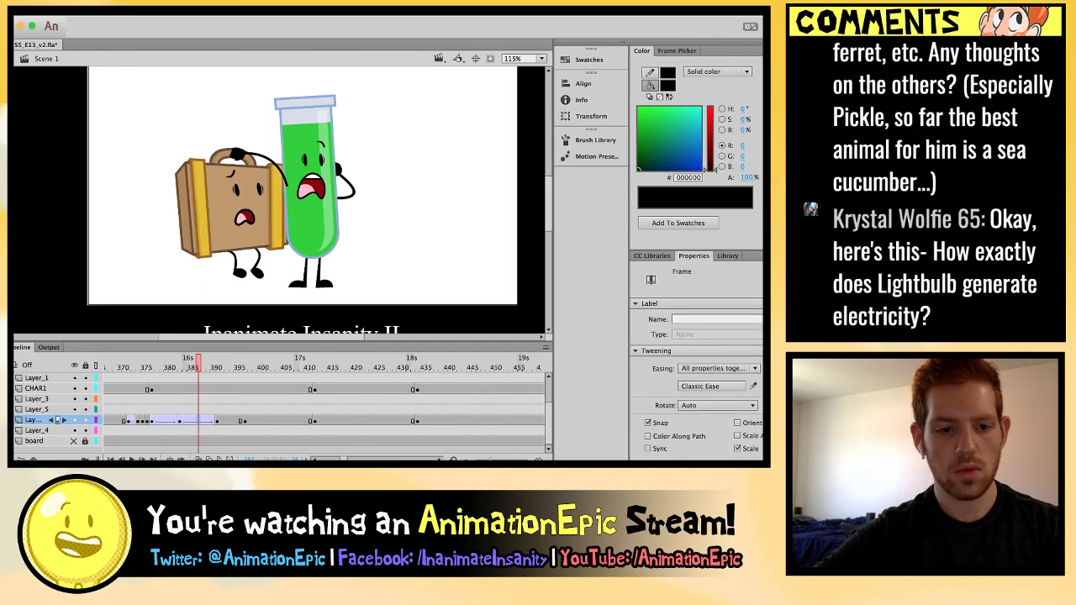
Play and step through frames 375 to 397 to check the suitcase's motion against the test tube character's lean.
key("comma")
key("comma")
key("comma")
key("comma")
key("comma")
key("comma")
key("comma")
key("comma")
key("comma")
key("comma")
key("comma")
key("Return")
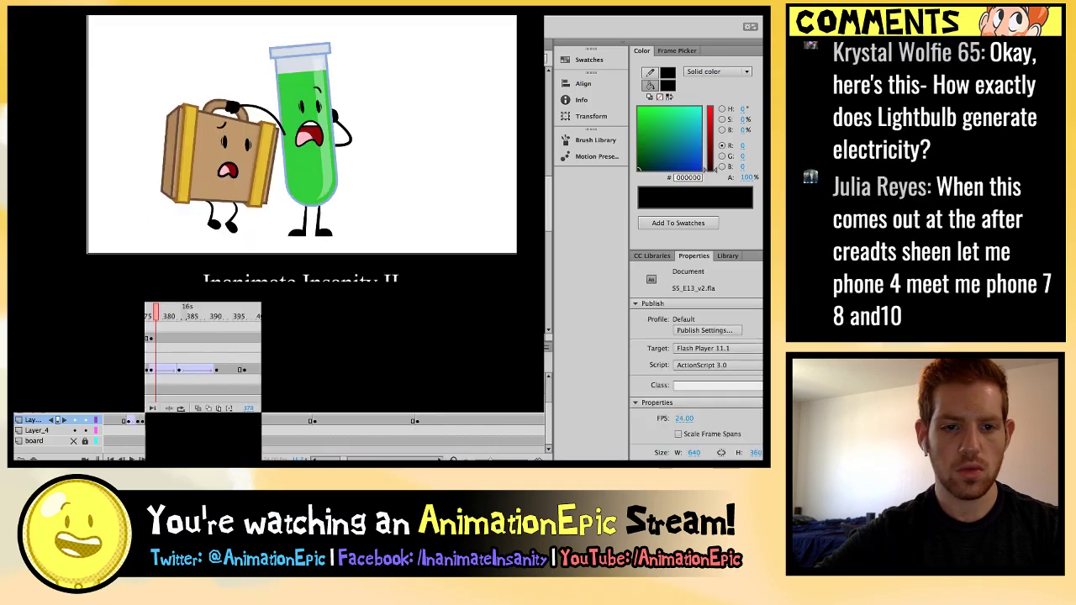
key("comma")
key("comma")
key("comma")
key("comma")
key("comma")
key("comma")
key("comma")
key("comma")
key("comma")
key("comma")
key("comma")
key("comma")
key("comma")
key("comma")
key("comma")
key("comma")
key("comma")
key("comma")
key("comma")
key("comma")
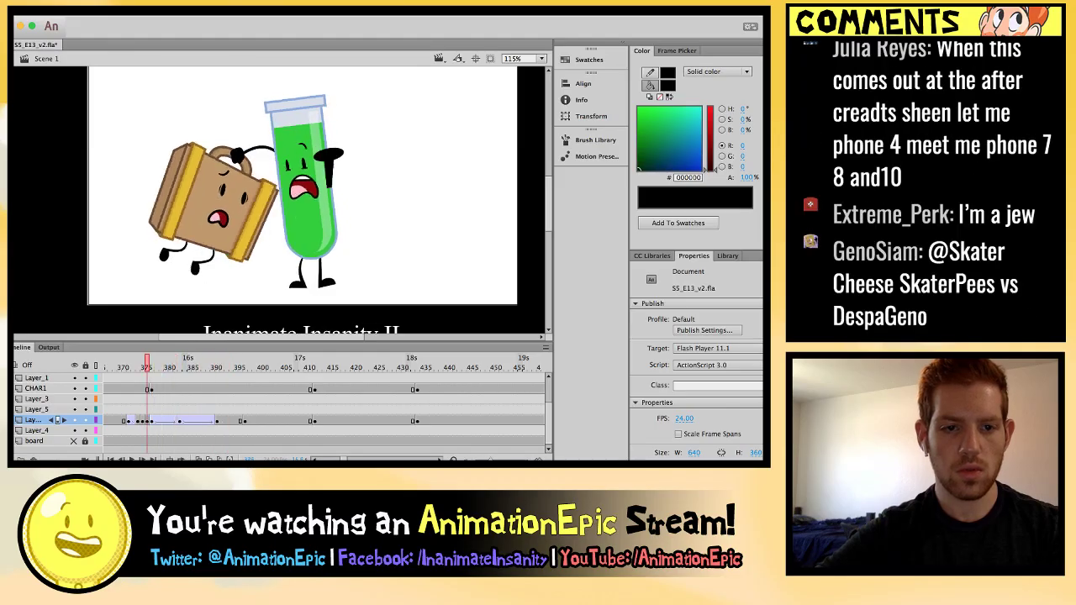
key("Return")
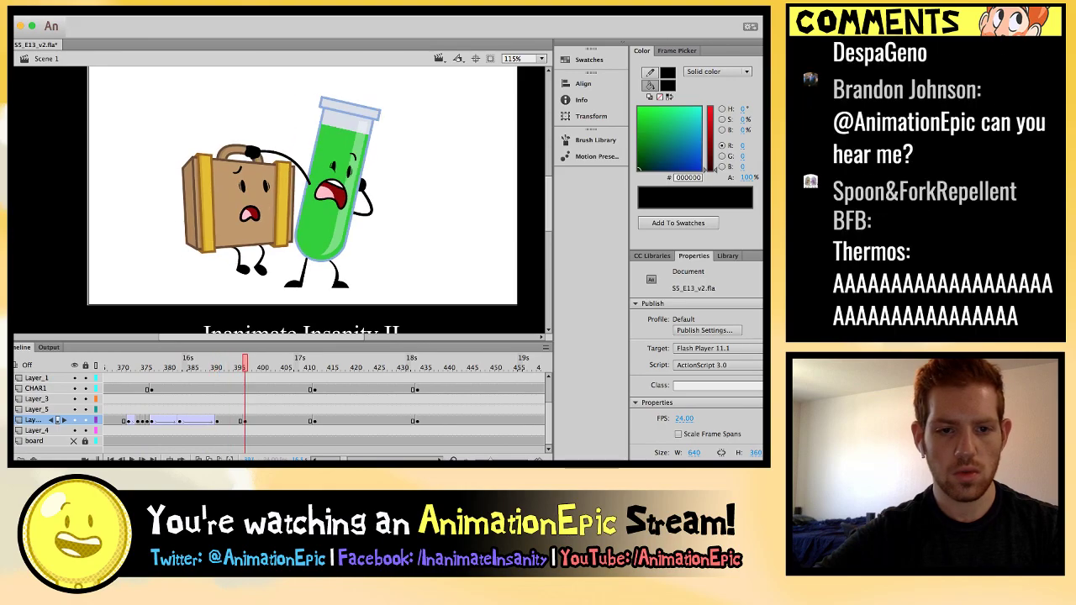
key("comma")
key("comma")
key("comma")
key("comma")
key("comma")
key("comma")
key("comma")
key("period")
key("period")
key("period")
key("period")
key("period")
key("period")
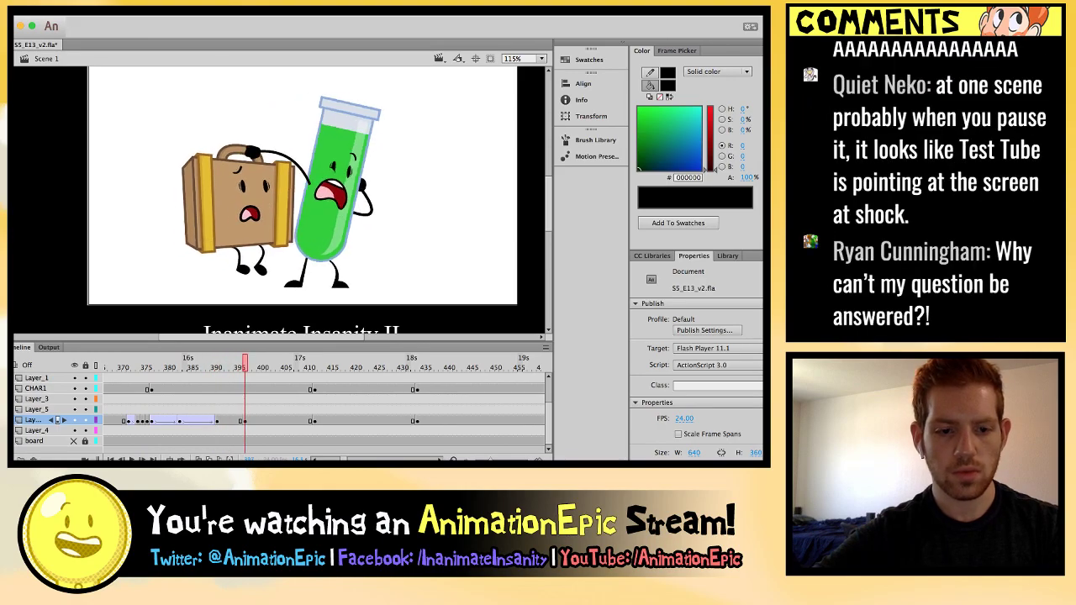
Create a classic tween for the suitcase between frames 391 and 397 and set its easing to Sine EaseInOut.
key("comma")
key("comma")
key("period")
key("period")
key("period")
key("comma")
key("comma")
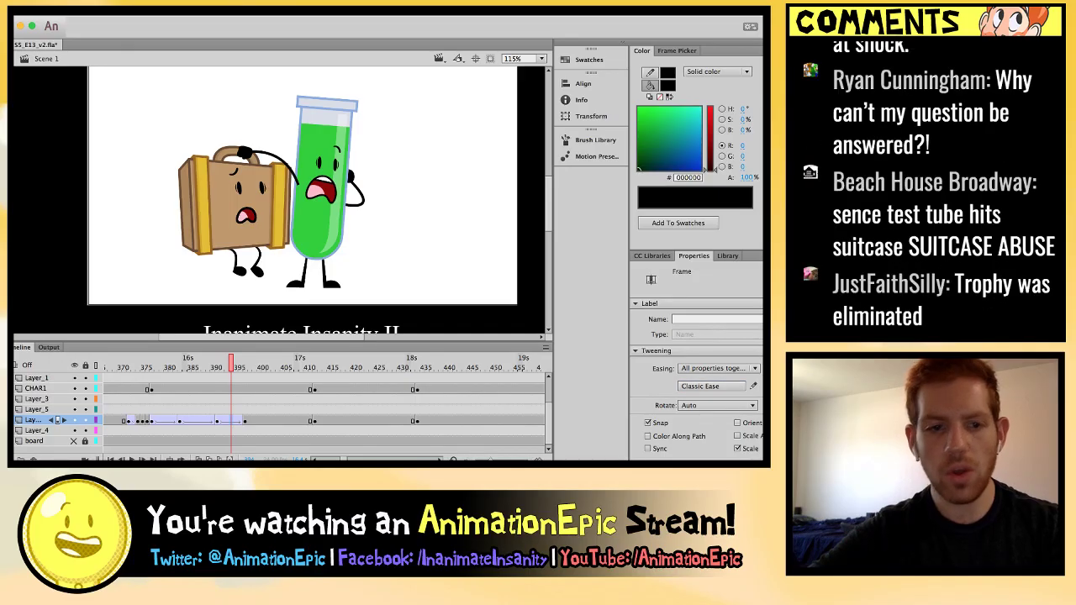
key("period")
key("period")
key("period")
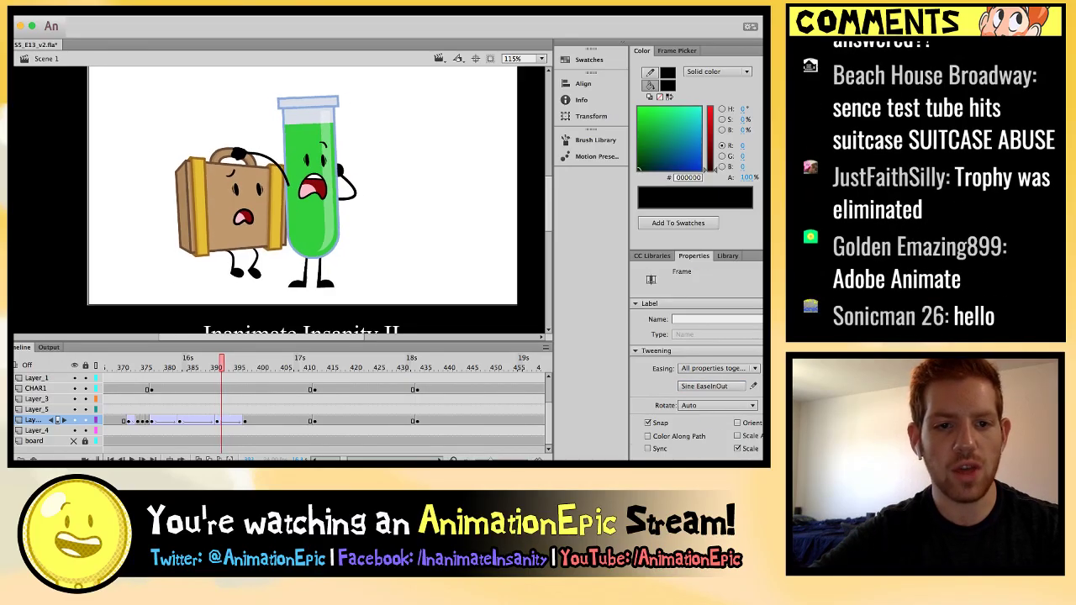
key("comma")
key("comma")
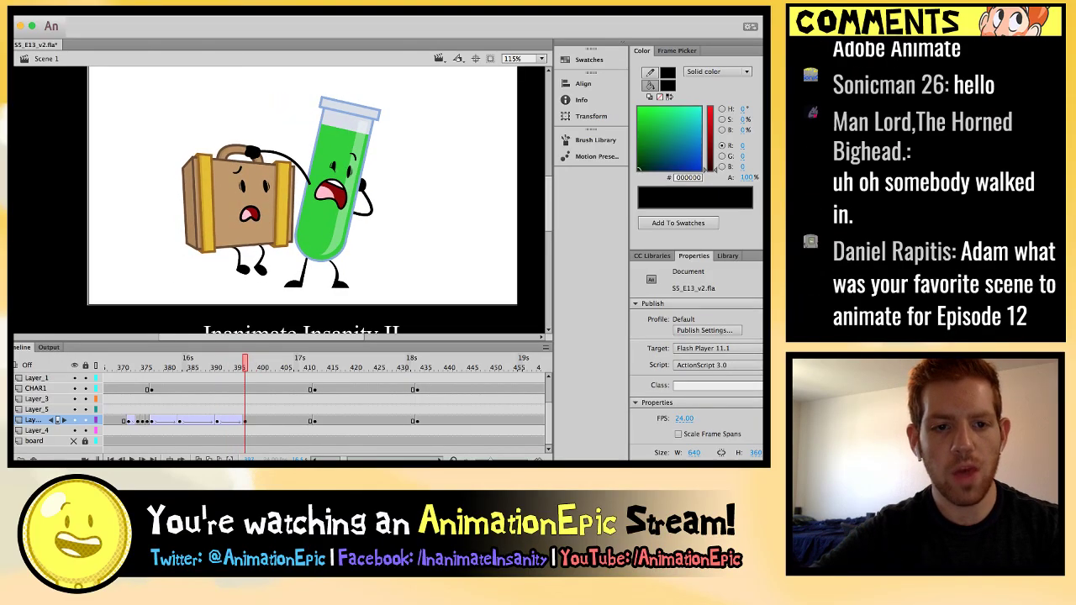
Shift the suitcase right at frame 397 and fine-tune its placement so the handle follows the test tube character's hand.
left_click(238, 201)
key("super+equal")
scroll(352, 200, "down", 2)
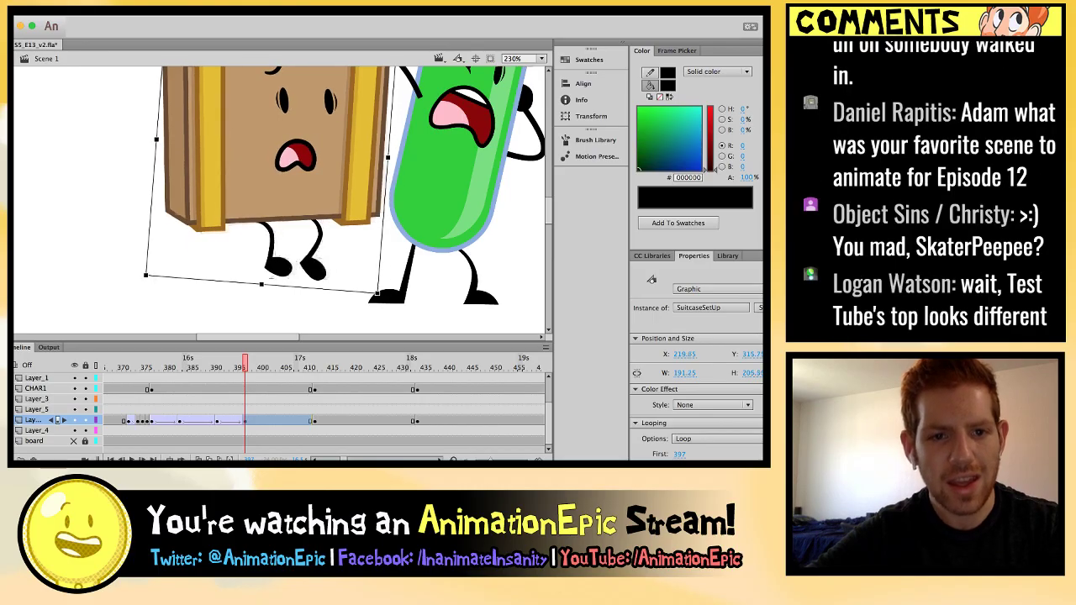
scroll(348, 201, "up", 2)
key("Right")
key("Right")
key("Right")
key("Right")
key("Right")
key("Right")
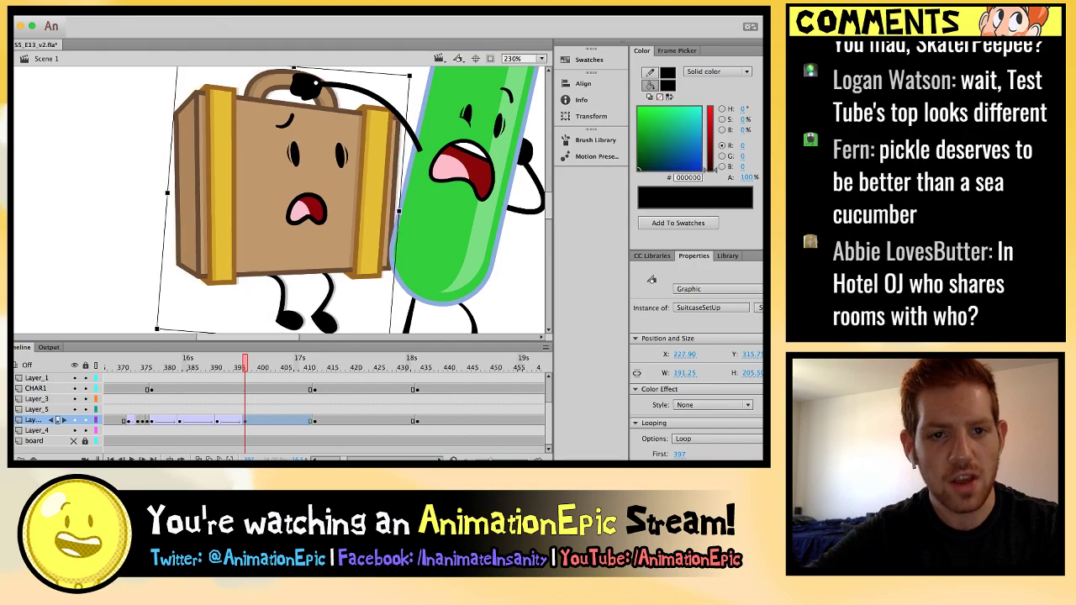
key("Escape")
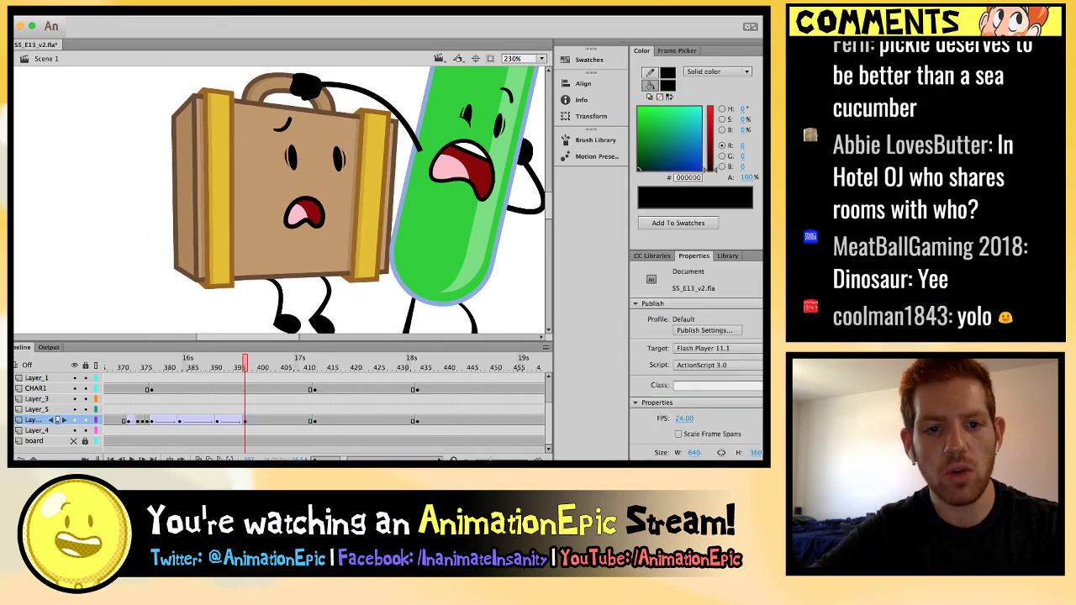
Step back and forth between frames 391 and 397 to examine the eased suitcase movement with its shifted end pose.
key("super+minus")
key("comma")
key("comma")
key("comma")
key("comma")
key("comma")
key("period")
key("period")
key("period")
key("period")
key("period")
key("period")
key("period")
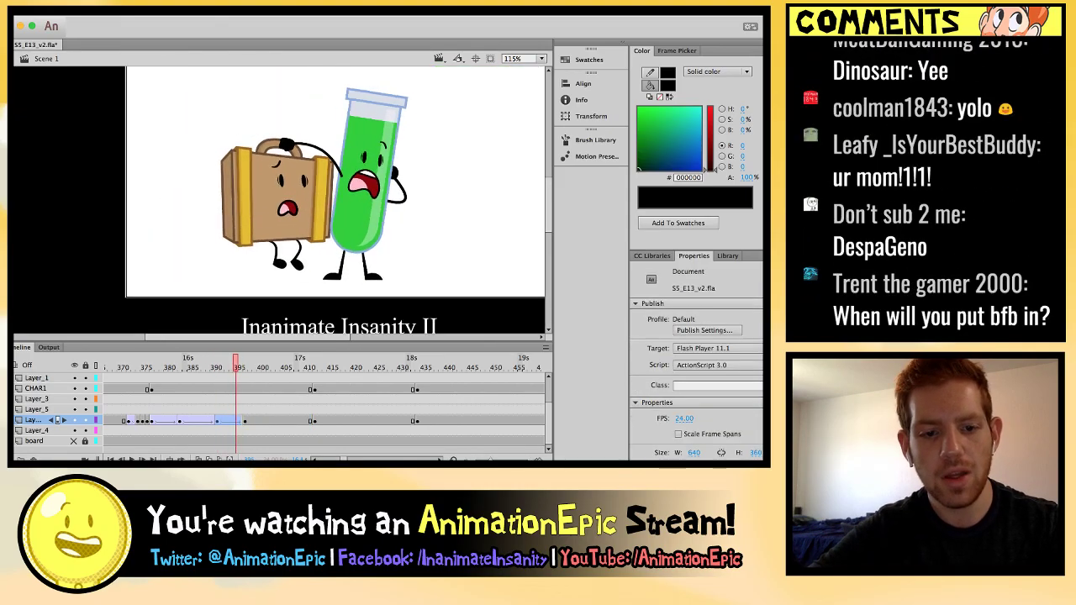
key("comma")
key("comma")
key("comma")
key("comma")
key("comma")
key("comma")
key("comma")
key("comma")
key("comma")
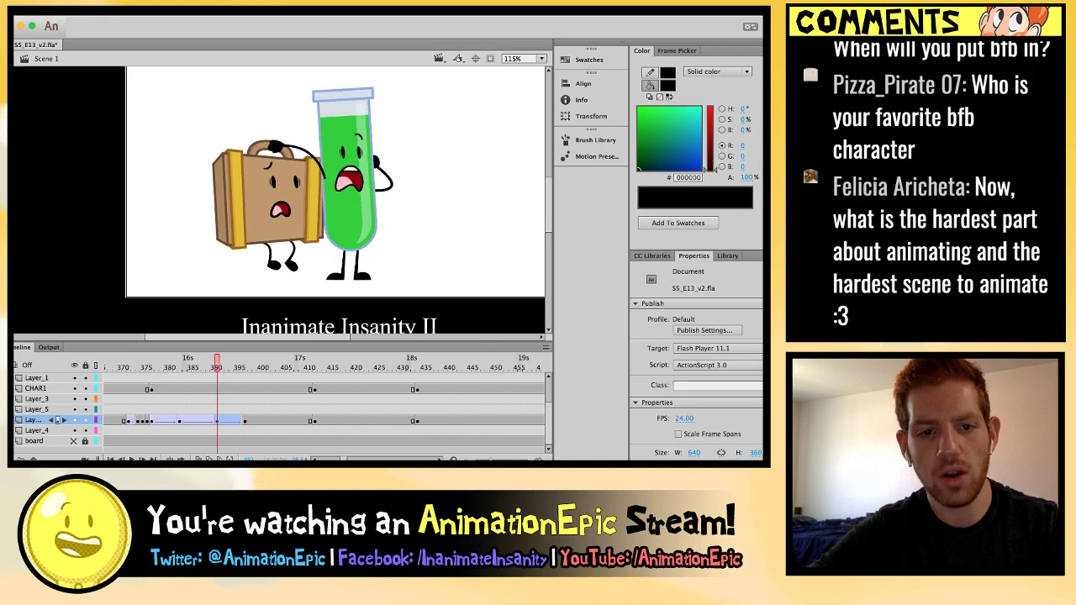
Step back and forth through frames 391 to 395 to examine how the suitcase handle tracks the test tube character's hand.
key("period")
key("period")
key("period")
key("period")
key("period")
key("period")
key("period")
key("period")
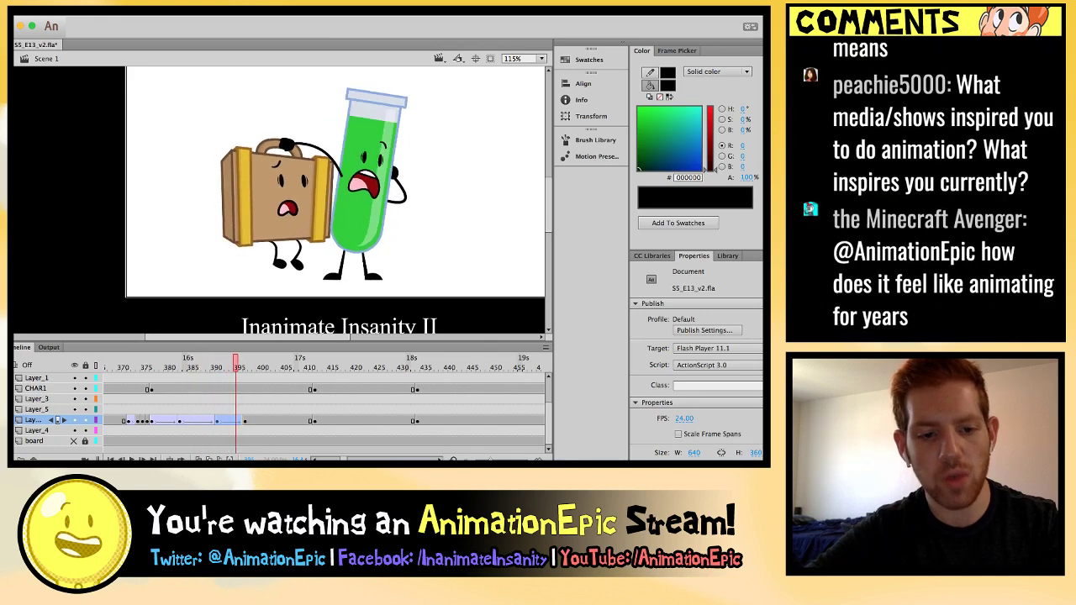
key("comma")
key("comma")
key("comma")
key("comma")
key("comma")
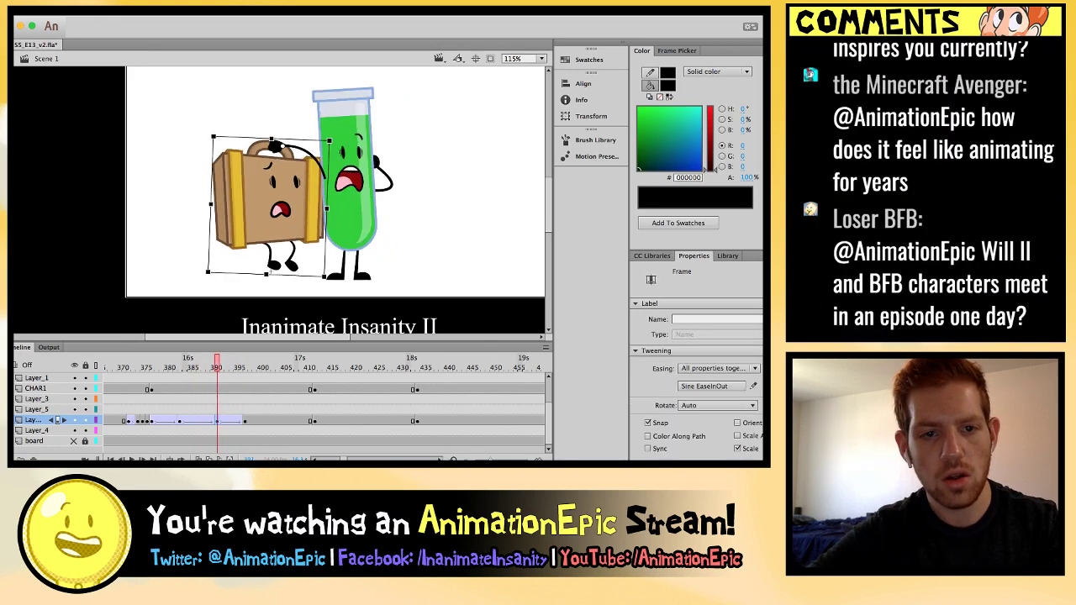
Insert a suitcase keyframe at frame 394 and tilt the suitcase clockwise around its handle.
key("period")
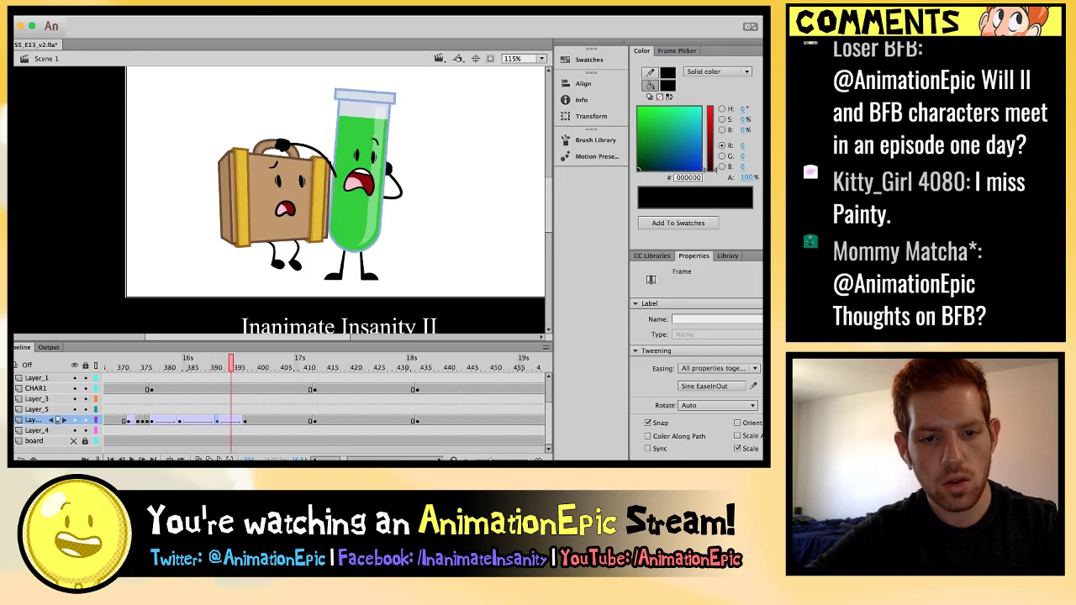
key("F6")
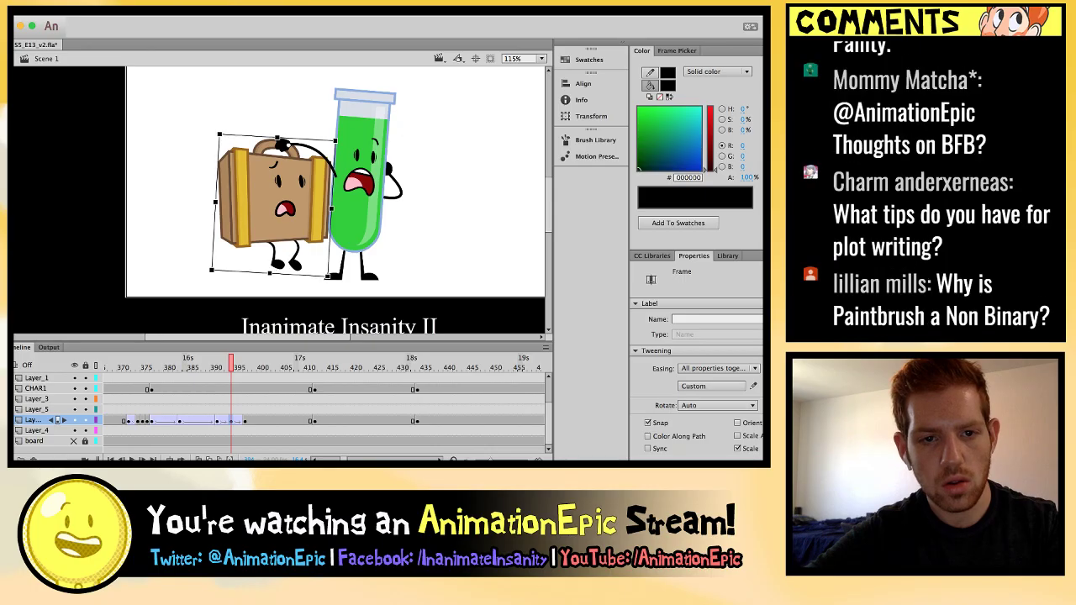
key("comma")
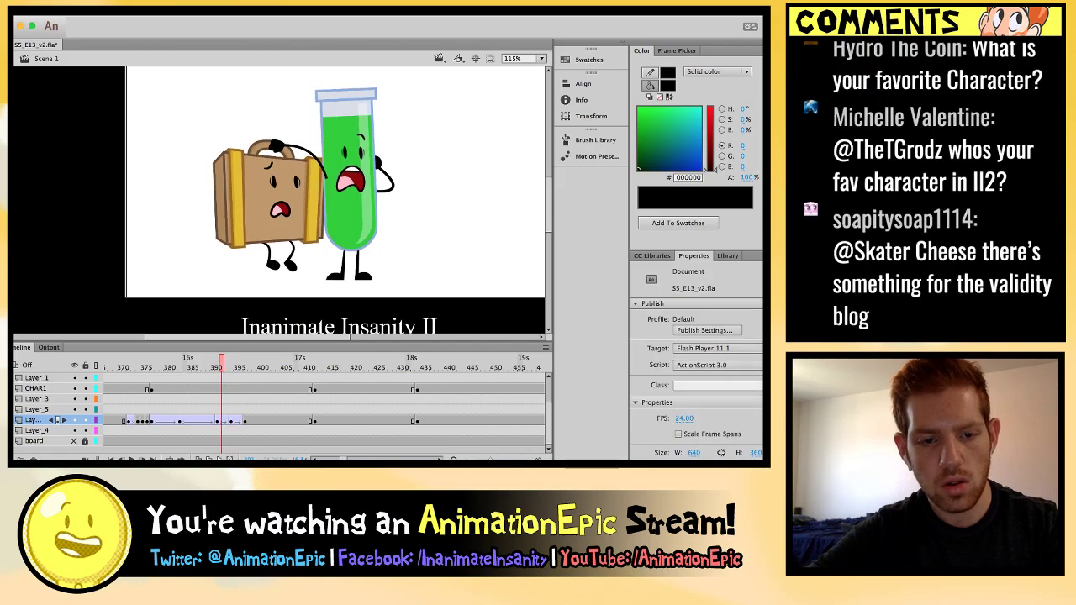
key("period")
key("period")
key("comma")
key("comma")
key("period")
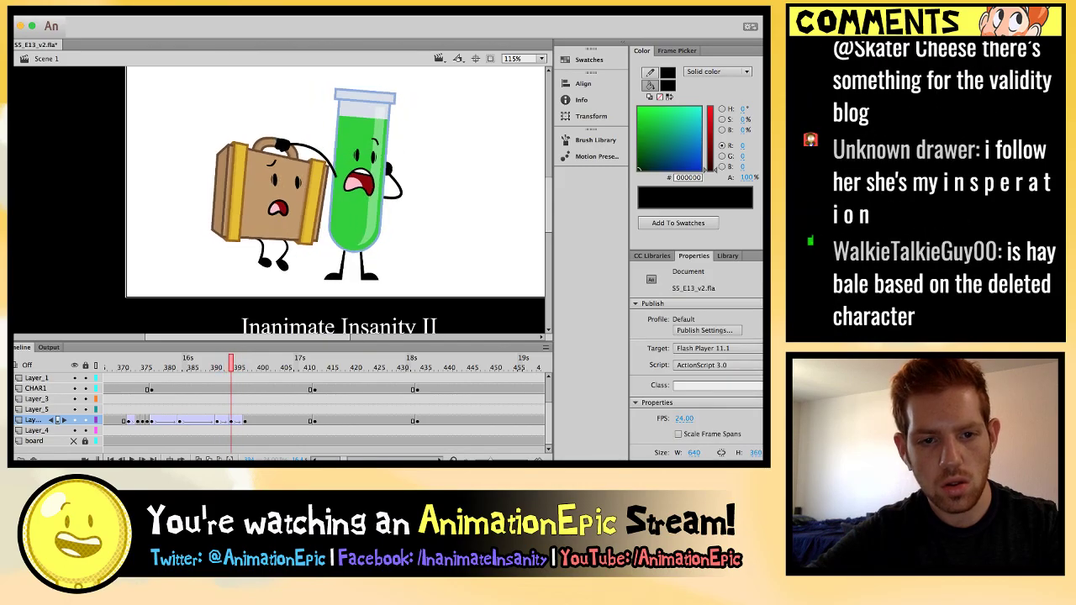
Reduce the suitcase's clockwise tilt at frame 394 and compare the pose with the neighbouring frames.
left_click(267, 202)
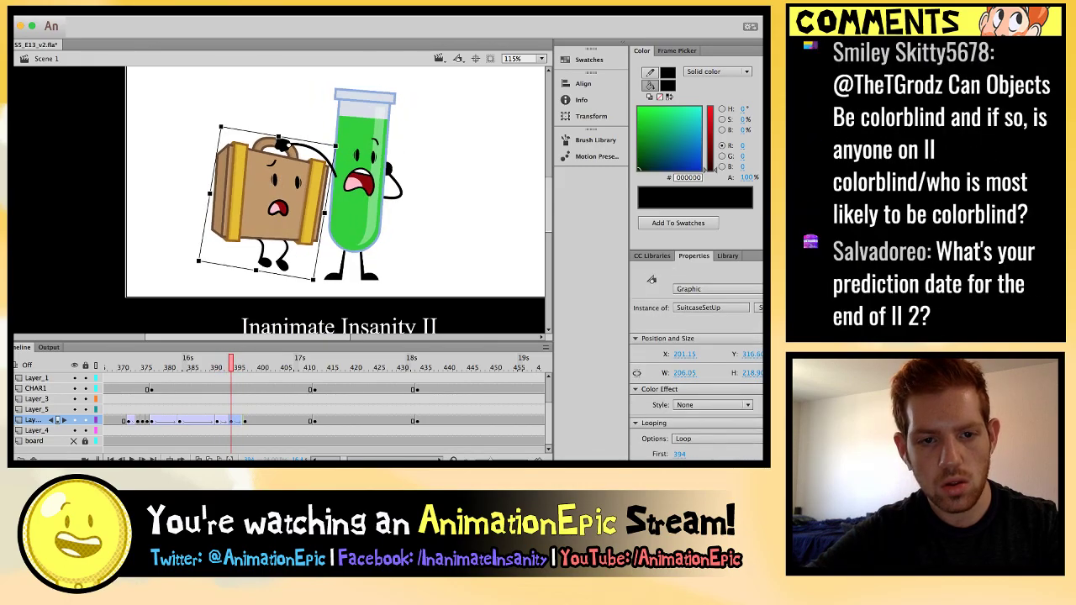
key("comma")
key("comma")
key("period")
key("period")
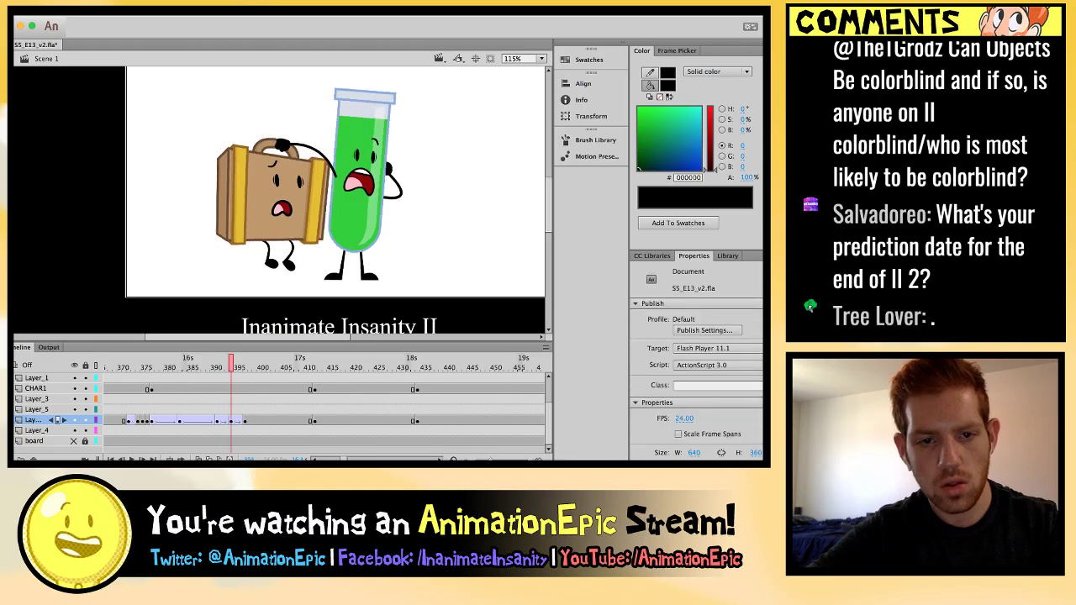
Set the suitcase tween between frames 394 and 397 to Classic Ease and save the document.
key("period")
key("period")
key("period")
key("period")
key("period")
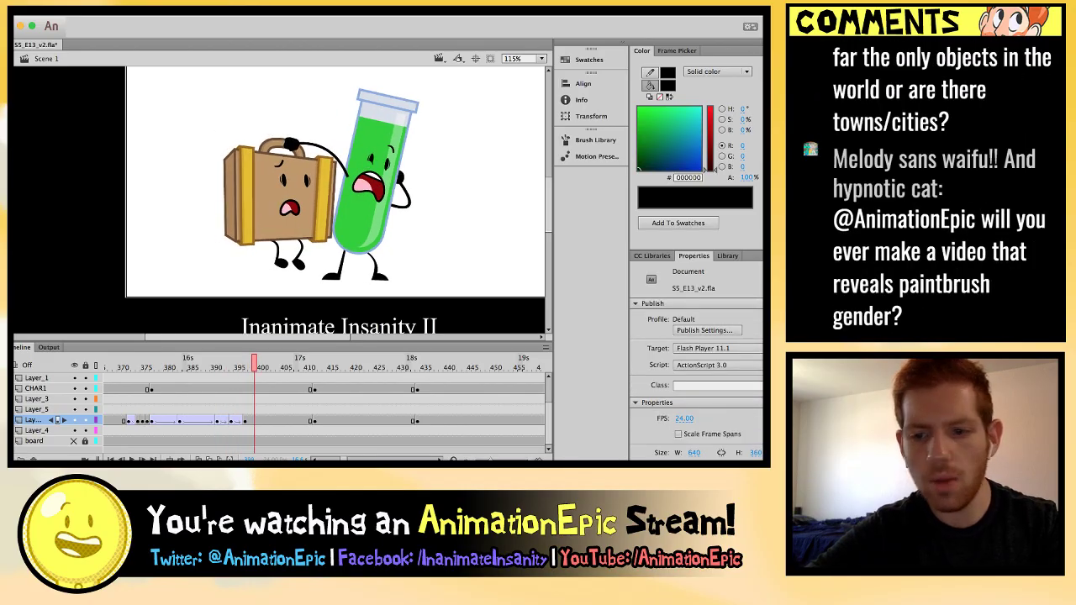
left_click(235, 420)
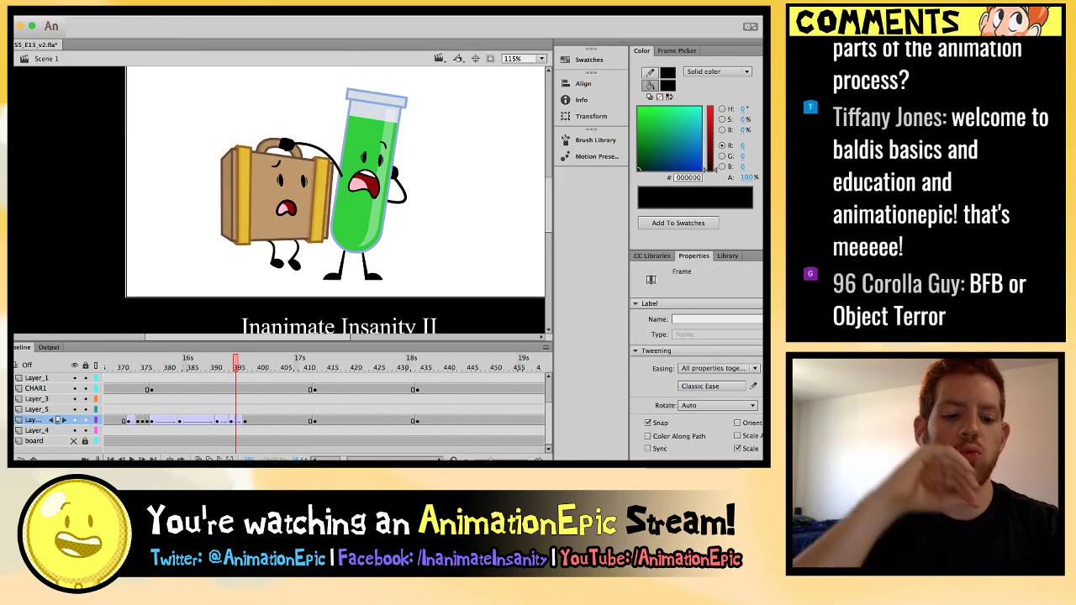
left_click(216, 420)
key("Escape")
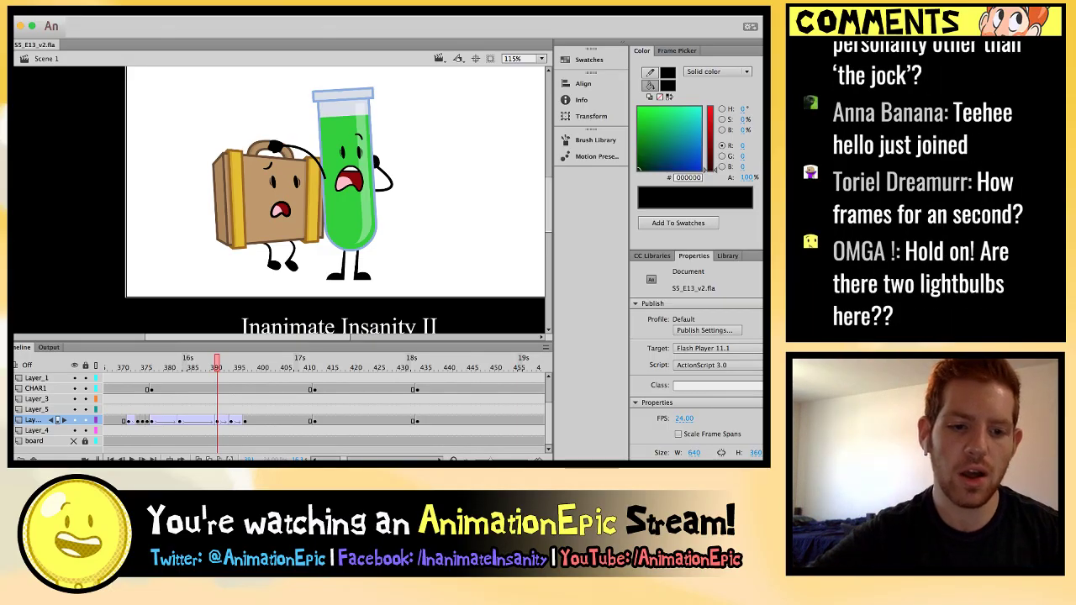
Play the scene from frame 383 to check the suitcase's revised motion through the lean.
left_click(178, 358)
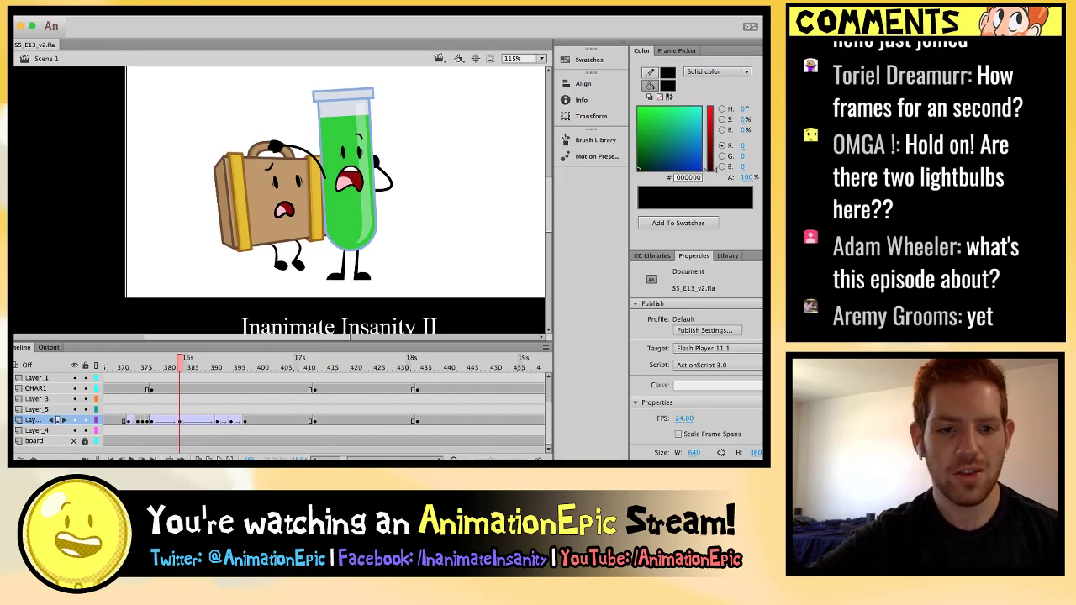
key("Return")
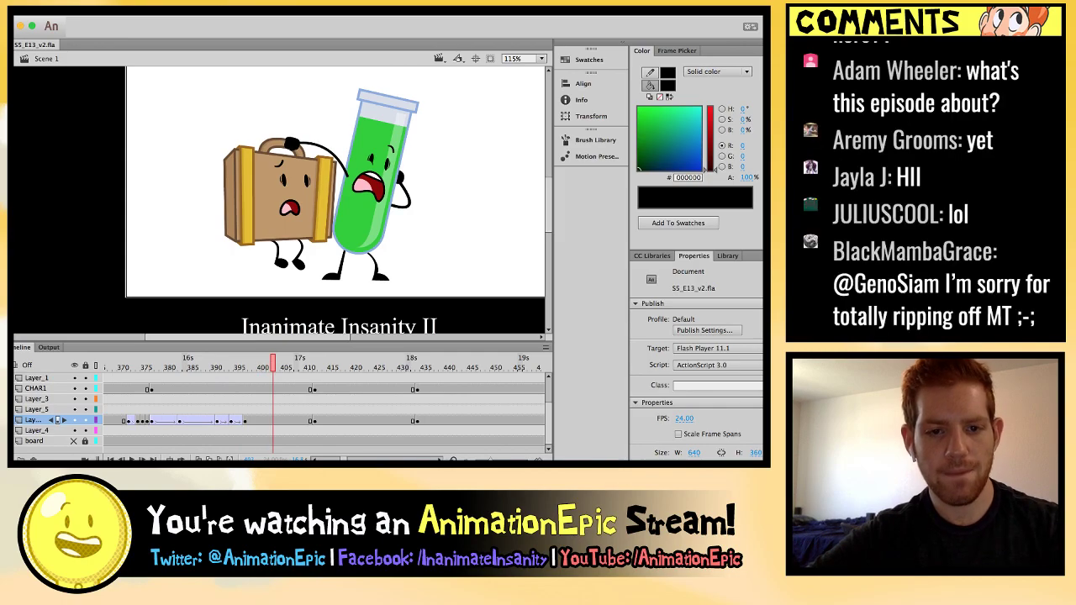
key("Return")
Insert a suitcase keyframe at frame 403, rotate the suitcase counterclockwise until level, and create a classic tween from frame 397.
left_click(282, 202)
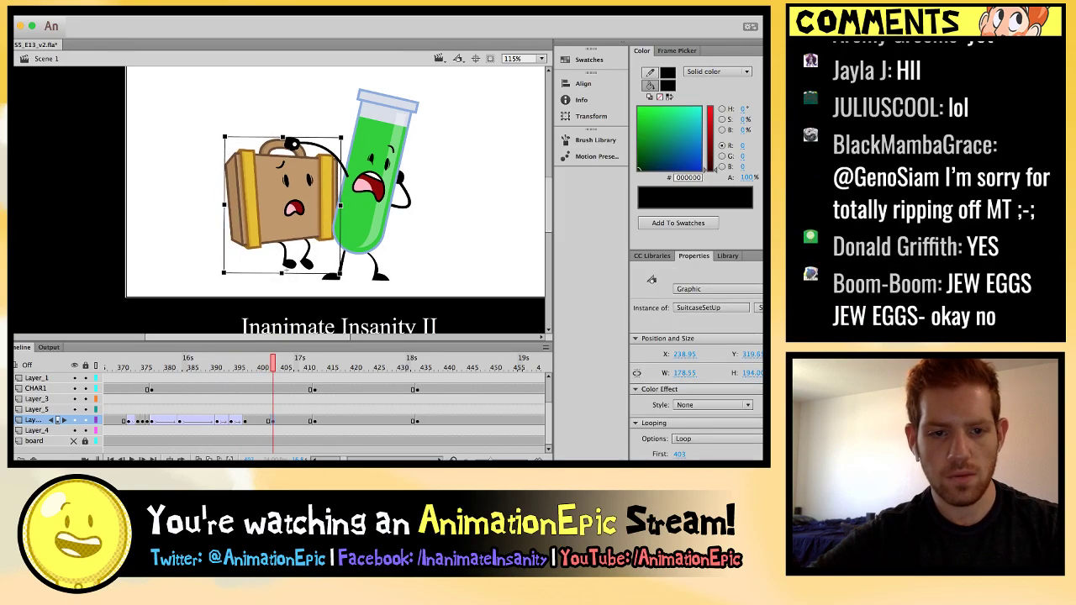
key("comma")
key("comma")
key("comma")
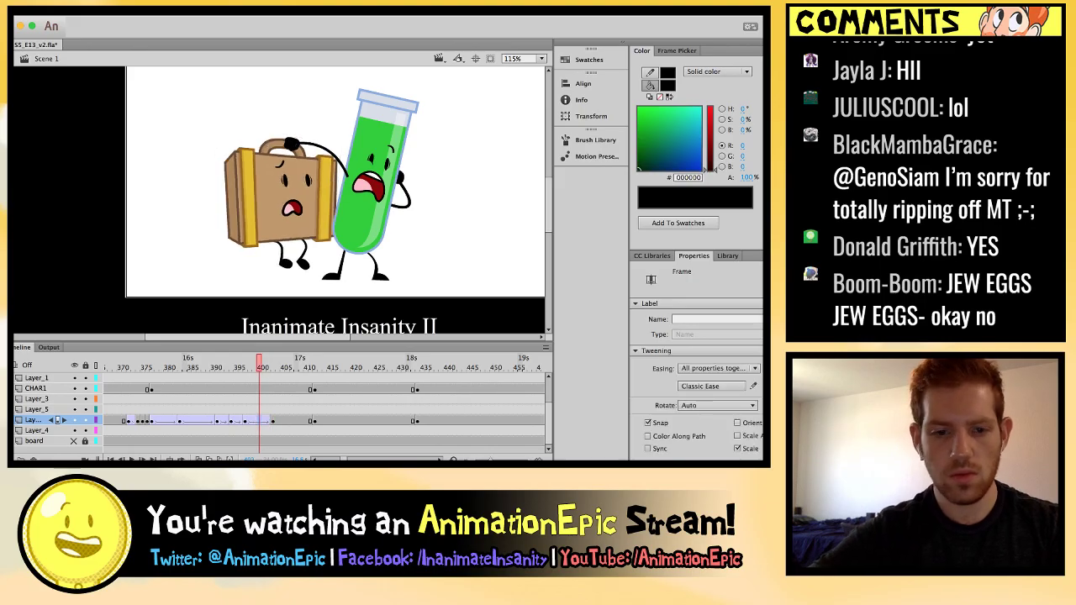
Step back and forth through the frames leading up to 403 and compare the suitcase poses around frames 394 to 397.
key("comma")
key("comma")
key("comma")
key("comma")
key("comma")
key("comma")
key("comma")
key("comma")
key("comma")
key("comma")
key("comma")
key("comma")
key("comma")
key("comma")
key("comma")
key("period")
key("period")
key("period")
key("period")
key("period")
key("period")
key("period")
key("period")
key("period")
key("period")
key("period")
key("period")
key("period")
key("period")
key("period")
key("period")
key("comma")
key("comma")
key("comma")
key("comma")
key("comma")
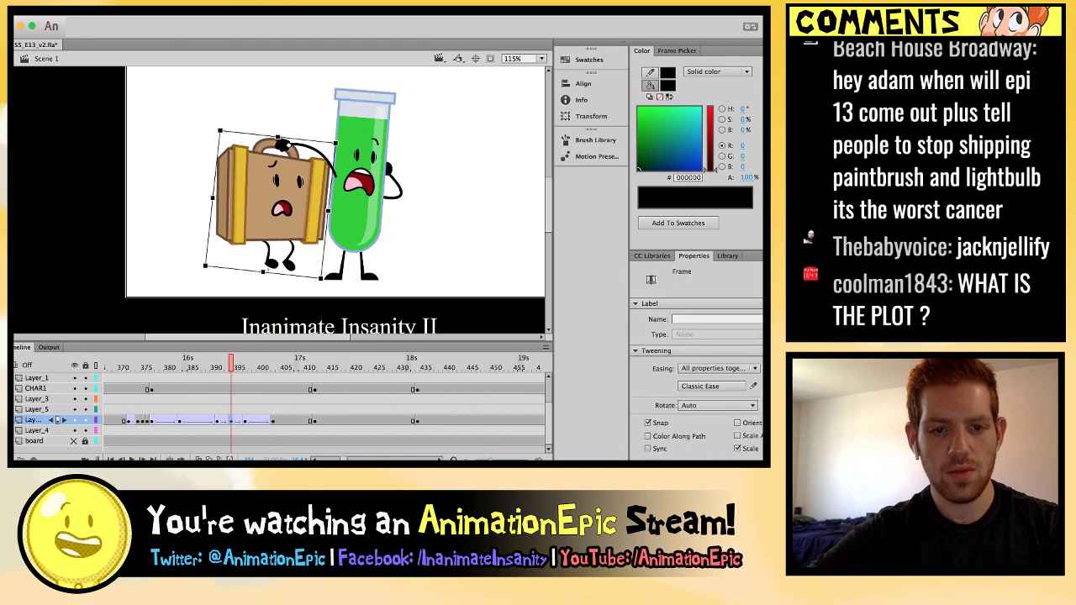
key("period")
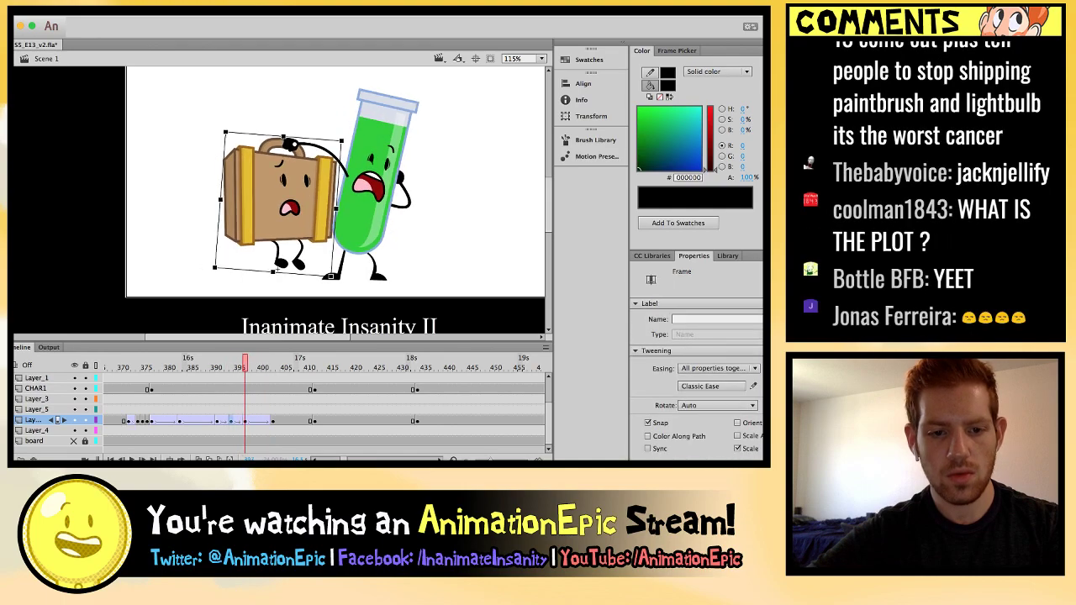
key("comma")
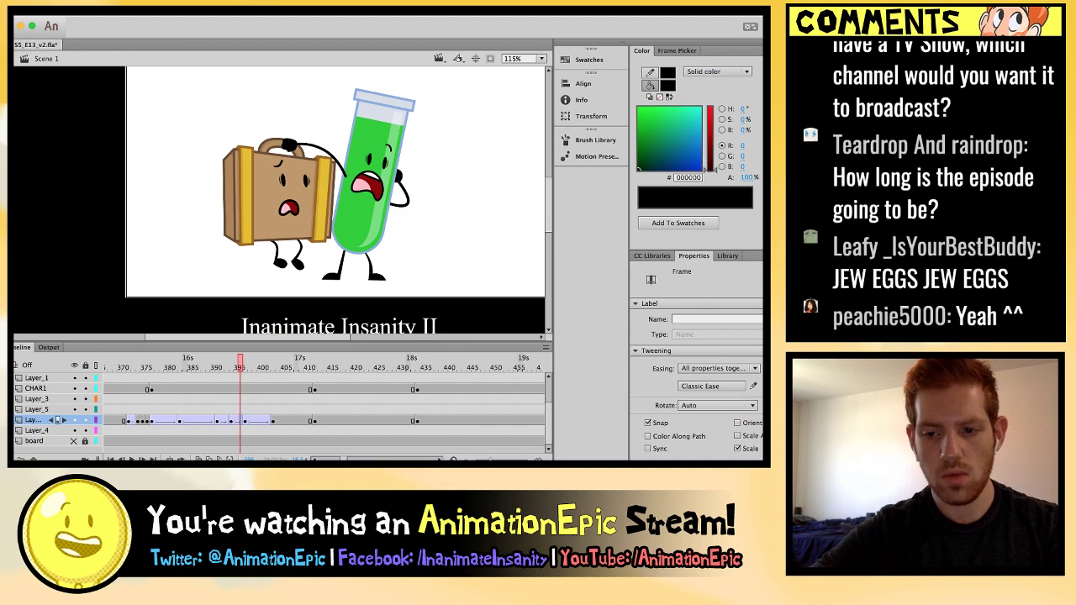
key("comma")
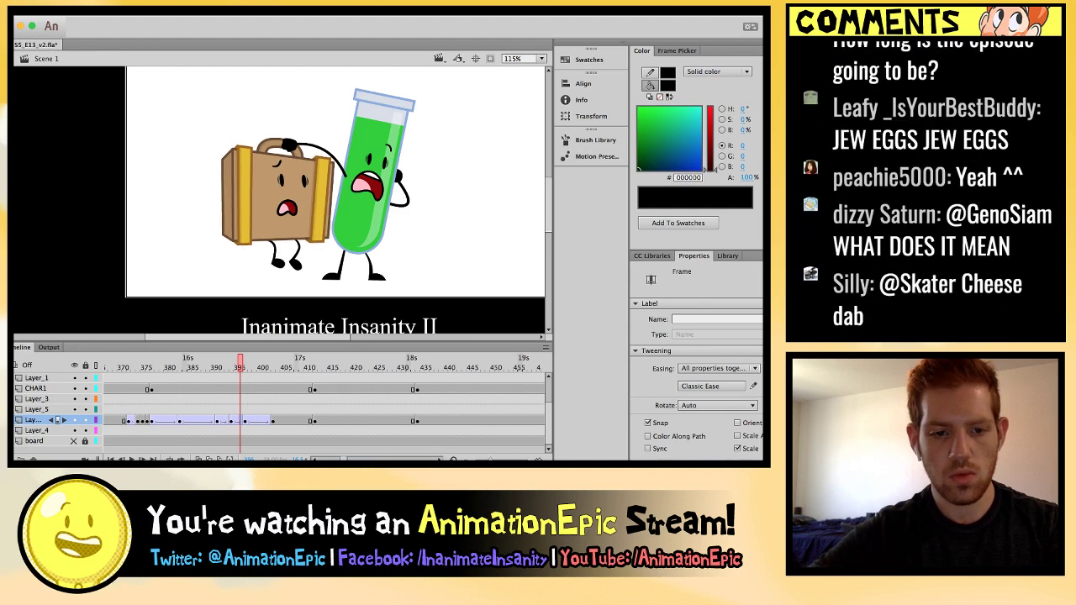
key("comma")
Step repeatedly through the frames around 403 to review how the suitcase swings into its level pose and holds.
key("period")
key("period")
key("period")
key("period")
key("period")
key("period")
key("period")
key("period")
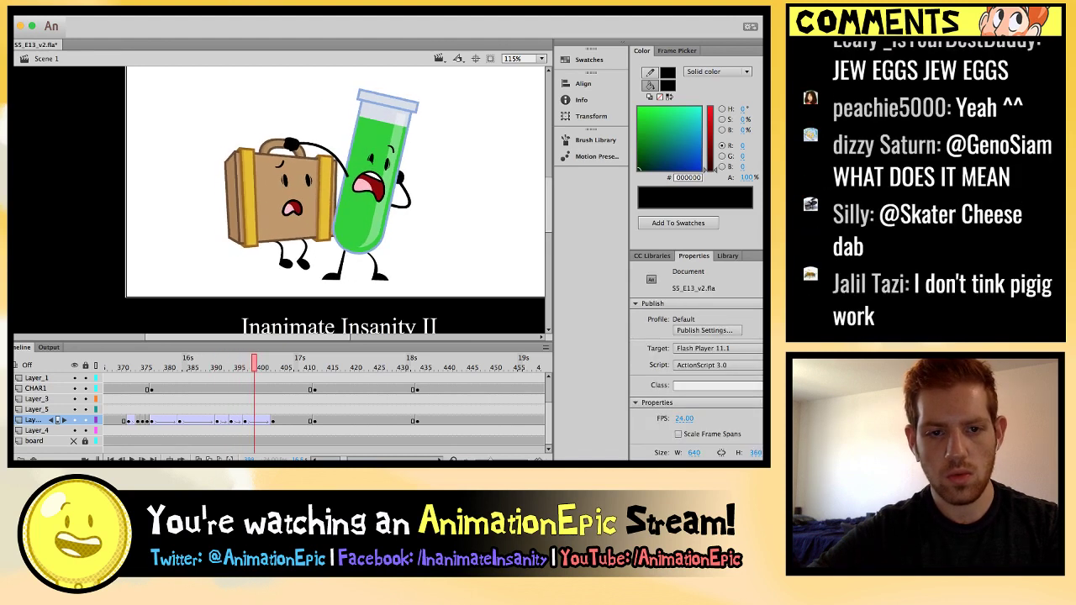
key("period")
key("period")
key("period")
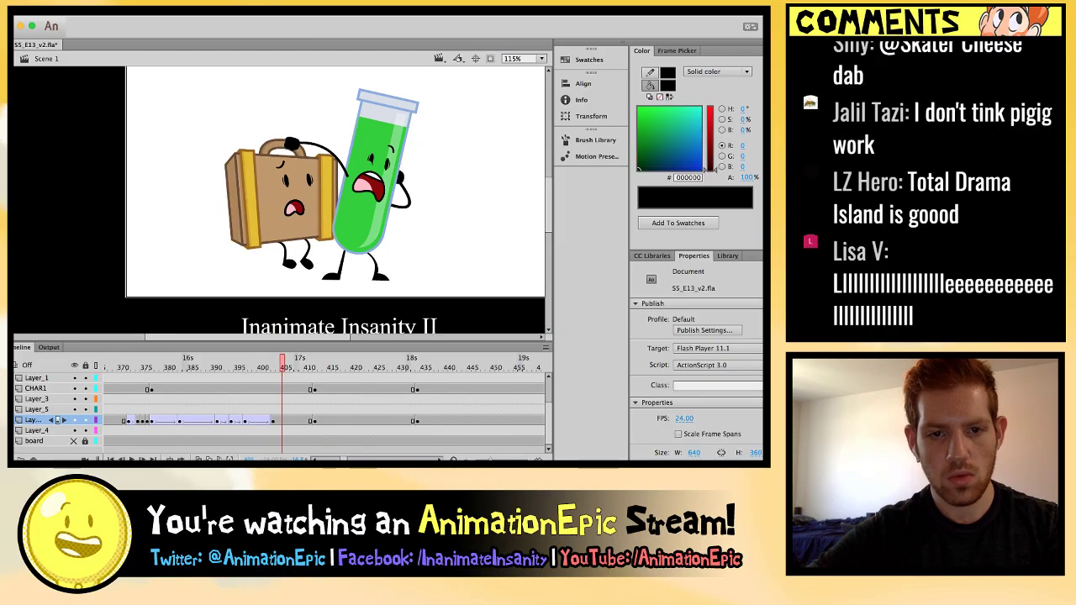
key("period")
key("period")
key("period")
key("period")
key("period")
key("comma")
key("comma")
key("comma")
key("comma")
key("comma")
key("comma")
key("comma")
key("comma")
key("comma")
key("comma")
key("comma")
key("comma")
key("comma")
key("comma")
key("comma")
key("comma")
key("comma")
key("comma")
key("comma")
key("comma")
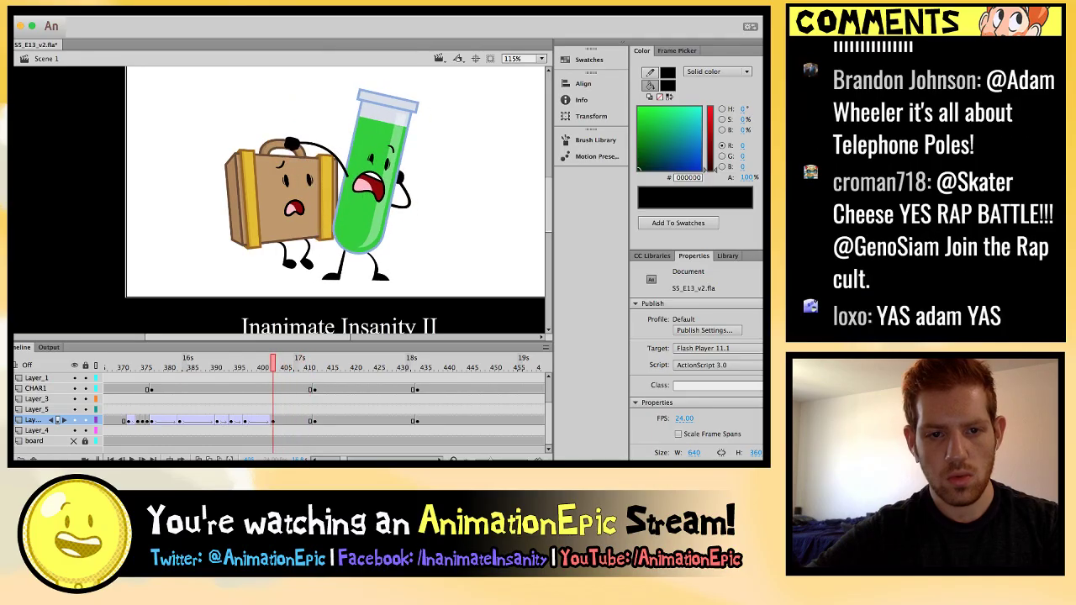
key("period")
key("period")
key("period")
key("period")
key("period")
key("period")
key("period")
key("period")
key("period")
key("period")
key("period")
key("period")
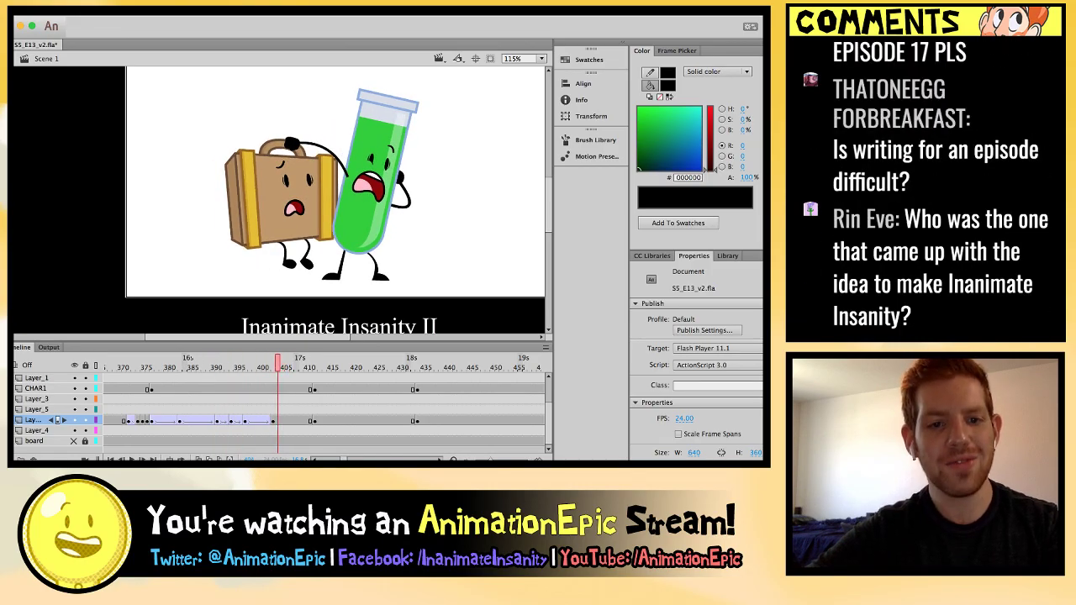
key("period")
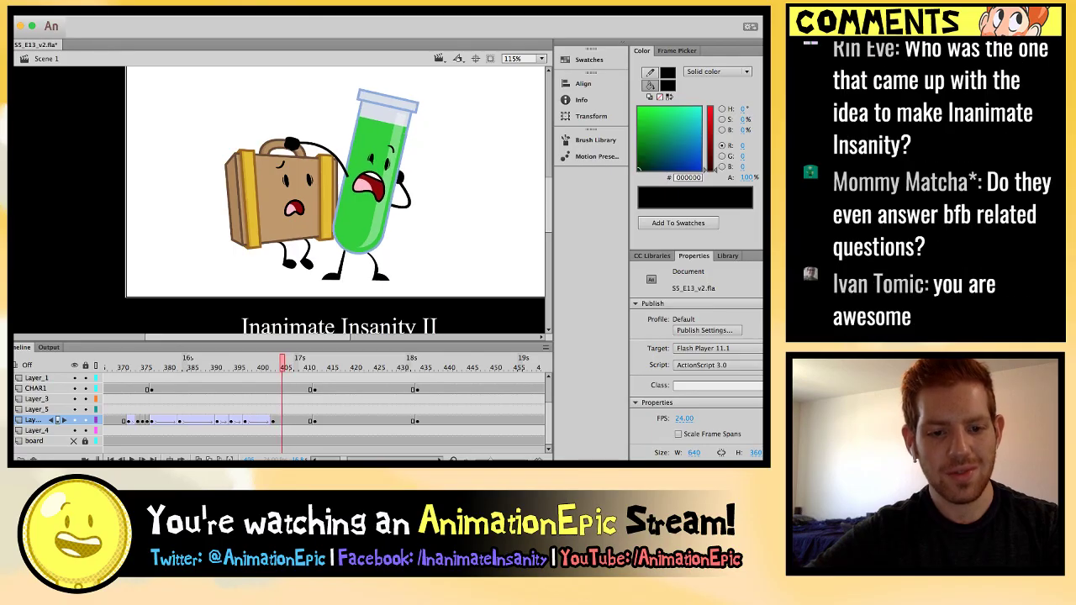
Insert a suitcase keyframe at frame 405, tilt the suitcase slightly clockwise, and create a classic tween from frame 403.
key("comma")
left_click(285, 421)
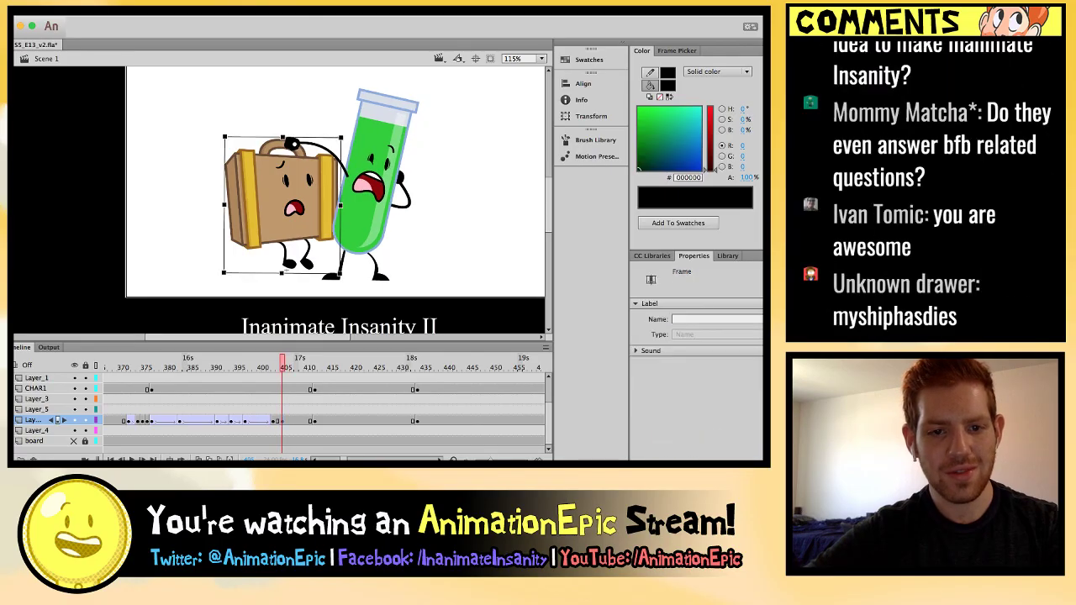
left_click(291, 145)
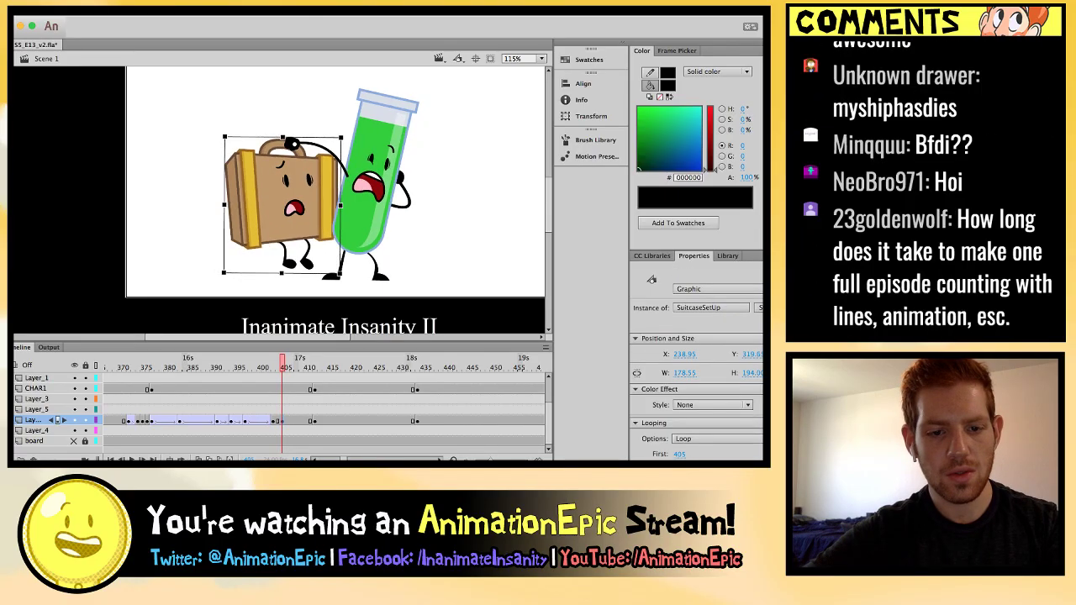
key("ctrl+z")
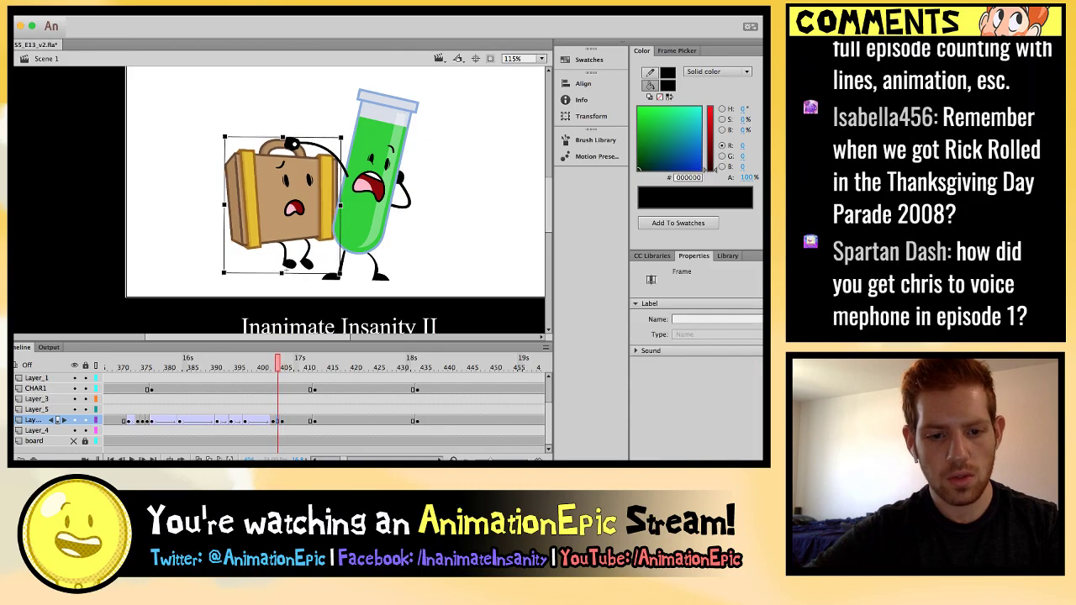
key("comma")
key("period")
key("period")
key("period")
key("period")
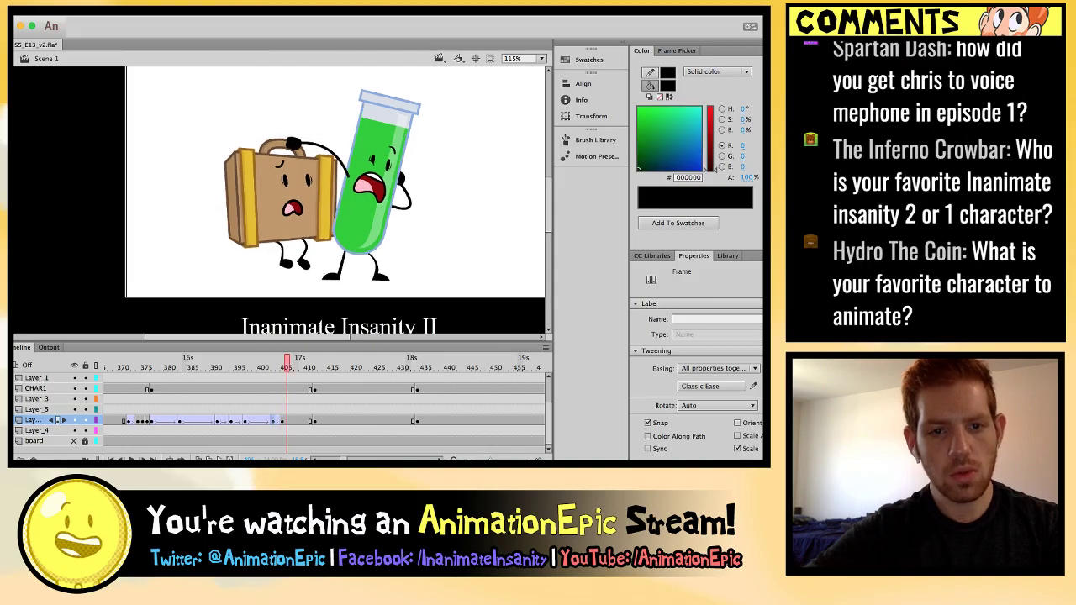
Insert a suitcase keyframe at frame 408 and reposition the suitcase so its handle sits under the test tube character's hand.
left_click(294, 144)
key("F6")
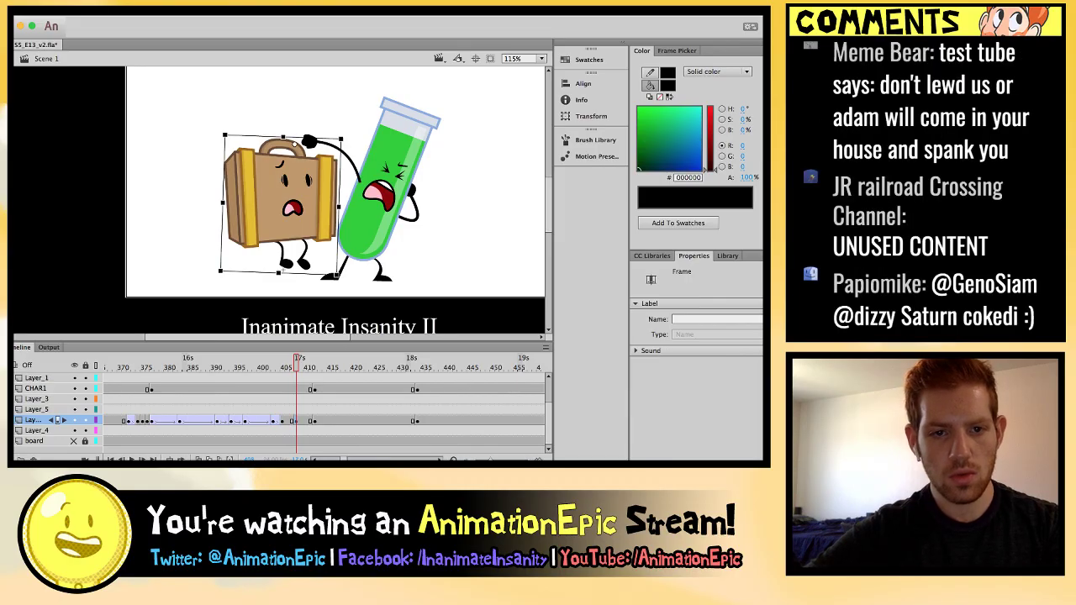
left_click_drag(294, 145, 314, 140)
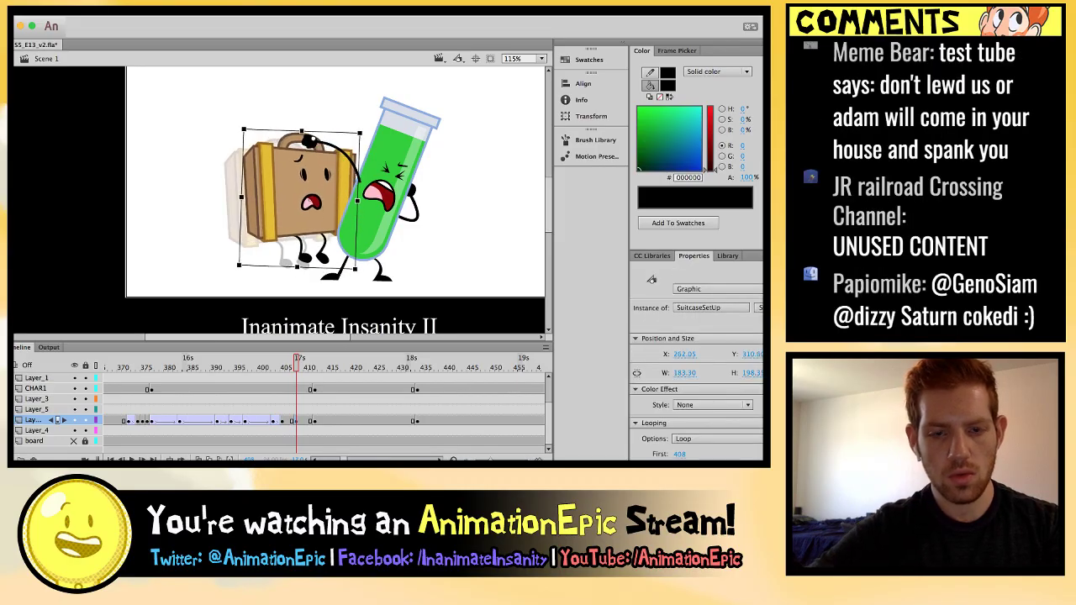
key("ctrl+equal")
key("ctrl+equal")
scroll(280, 202, "up", 3)
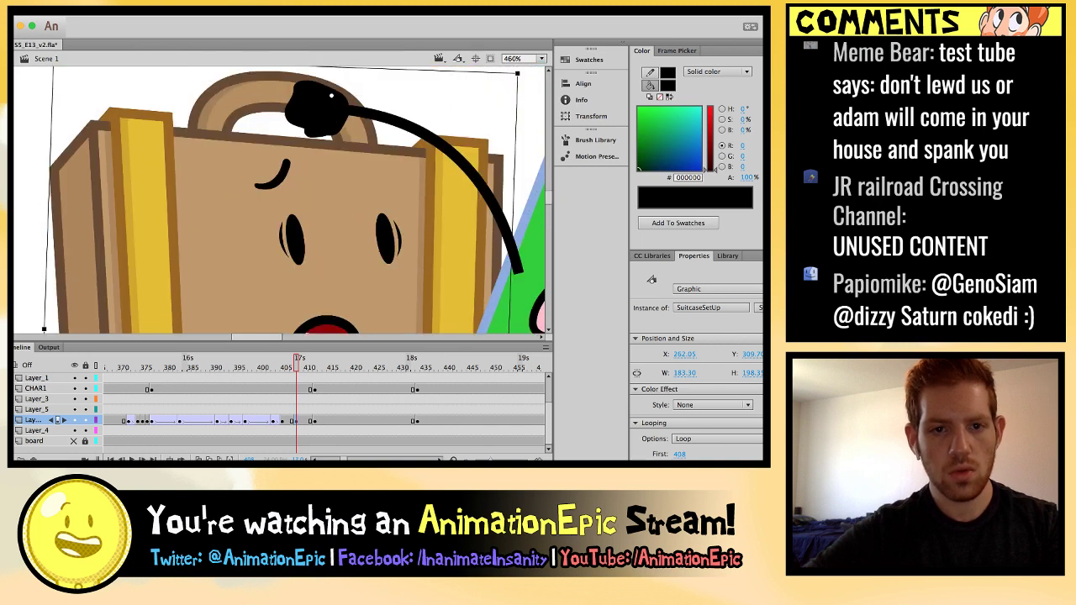
left_click_drag(324, 214, 340, 228)
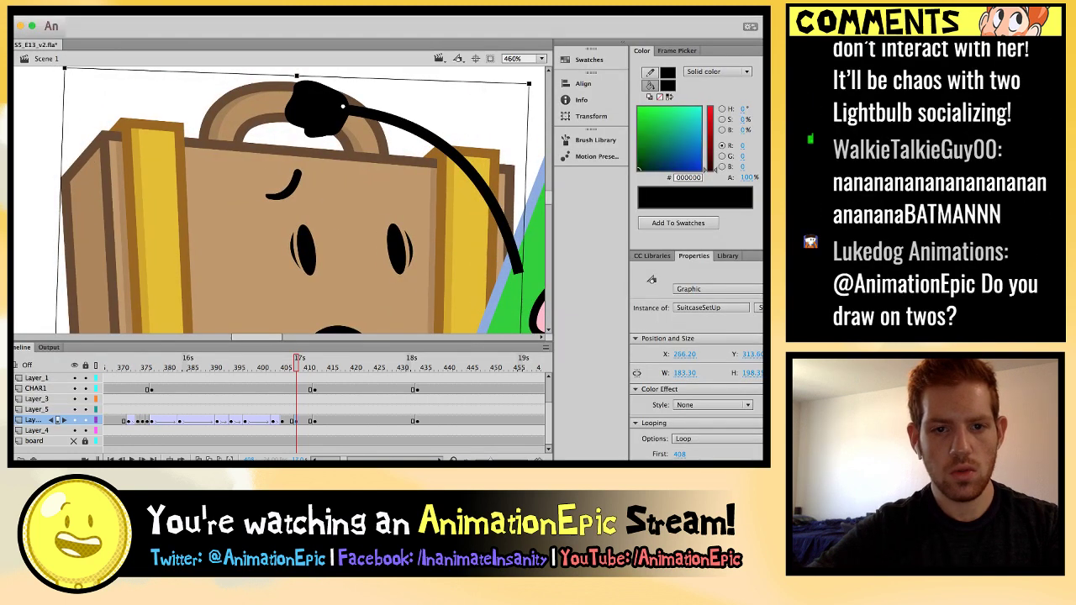
Create a classic tween for the suitcase between frames 405 and 408 and step back through it to check the motion.
key("ctrl+shift+a")
key("ctrl+minus")
key("ctrl+minus")
left_click(292, 421)
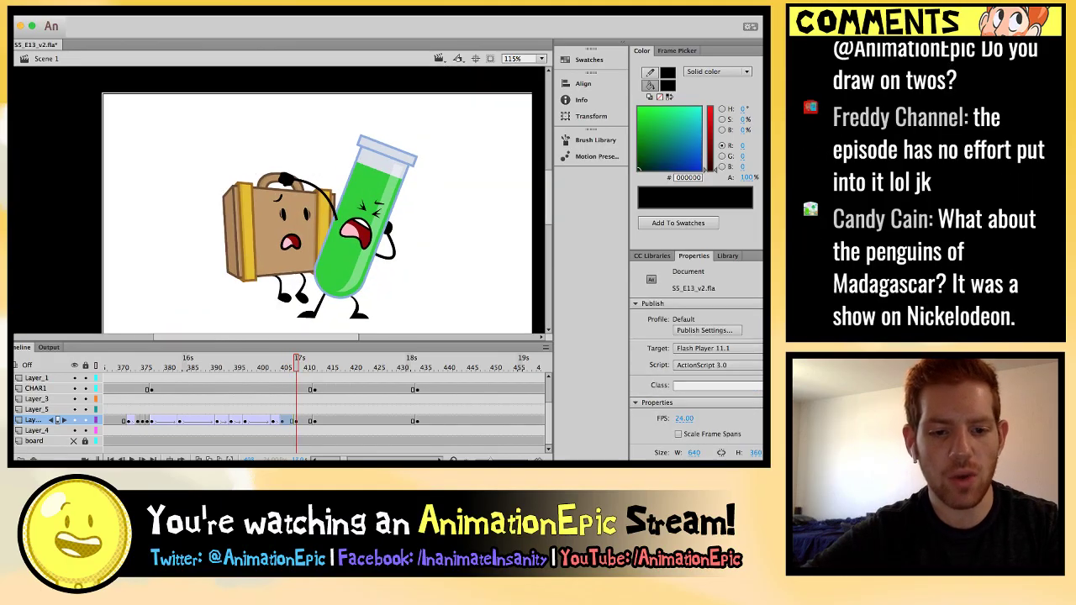
key("comma")
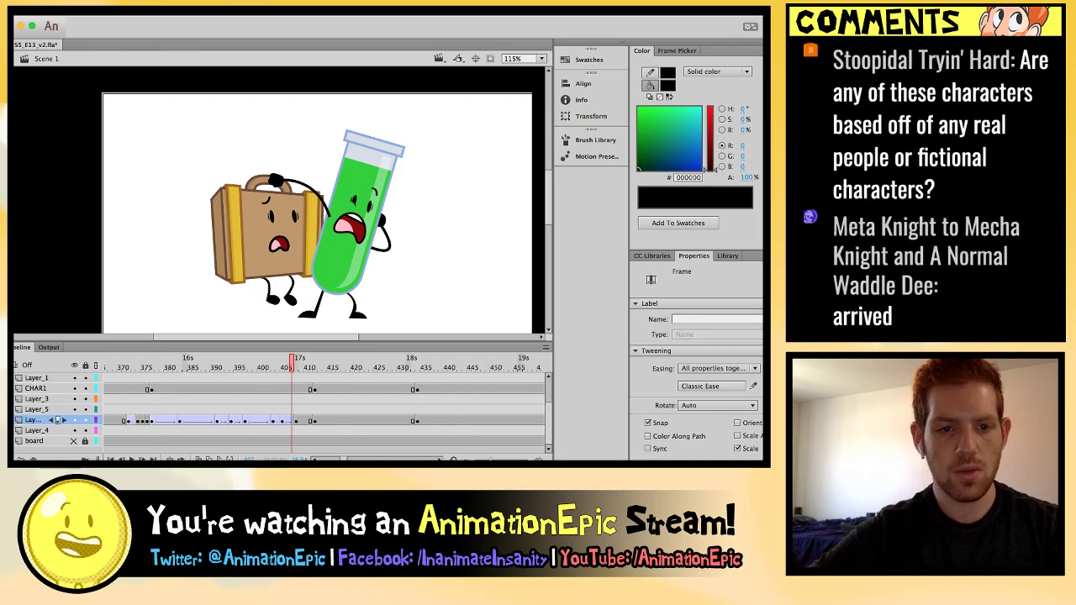
key("comma")
key("comma")
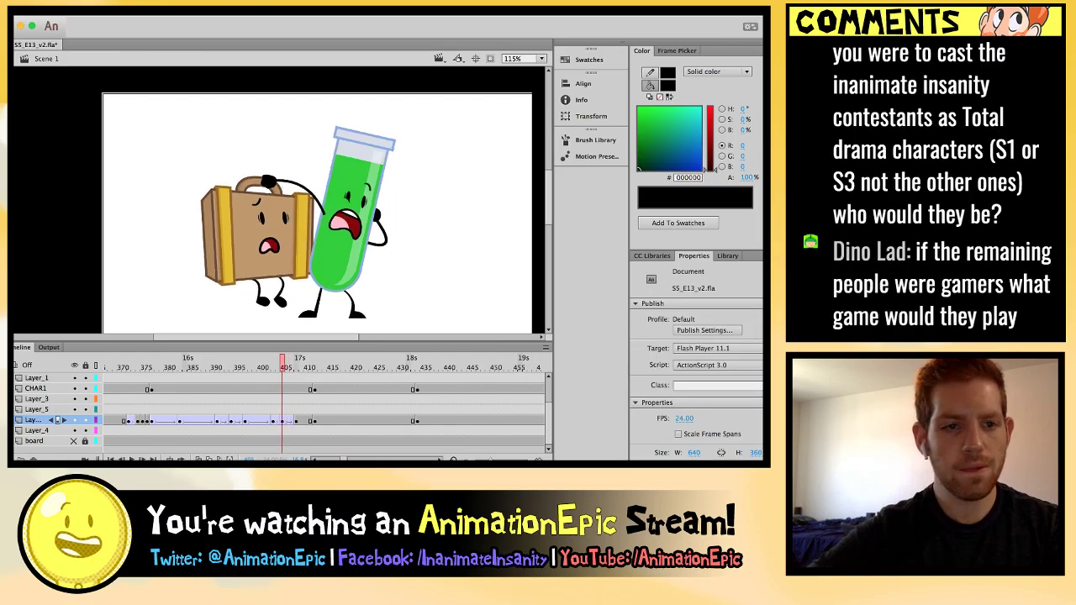
Examine the suitcase handle's alignment with the test tube's hand up close by stepping through frames 397 to 407.
key("super+equal")
key("super+equal")
scroll(283, 200, "up", 3)
scroll(284, 200, "left", 4)
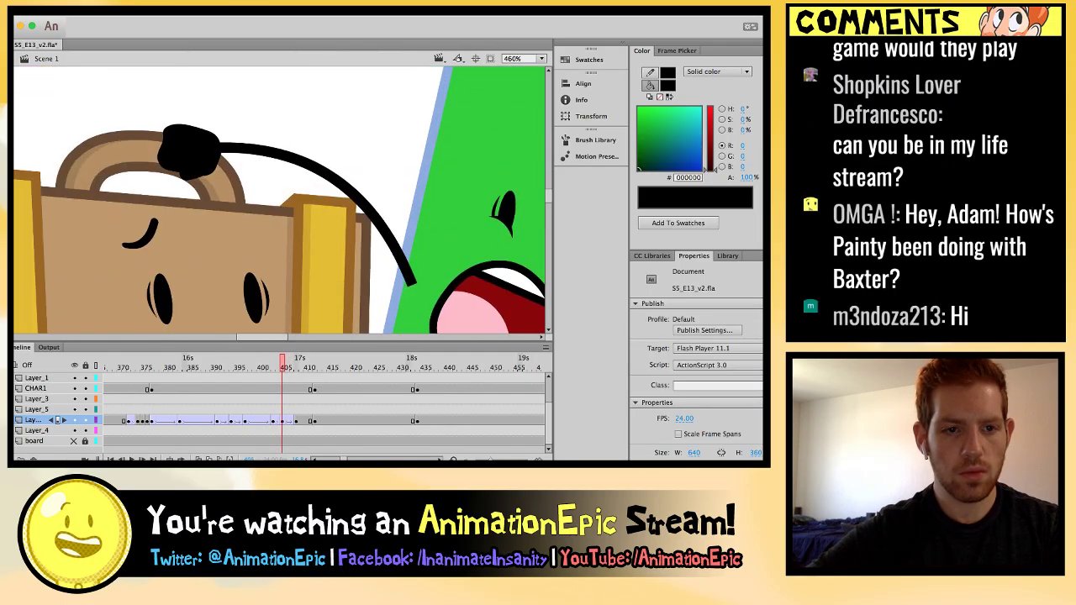
key("comma")
key("comma")
key("comma")
key("comma")
key("comma")
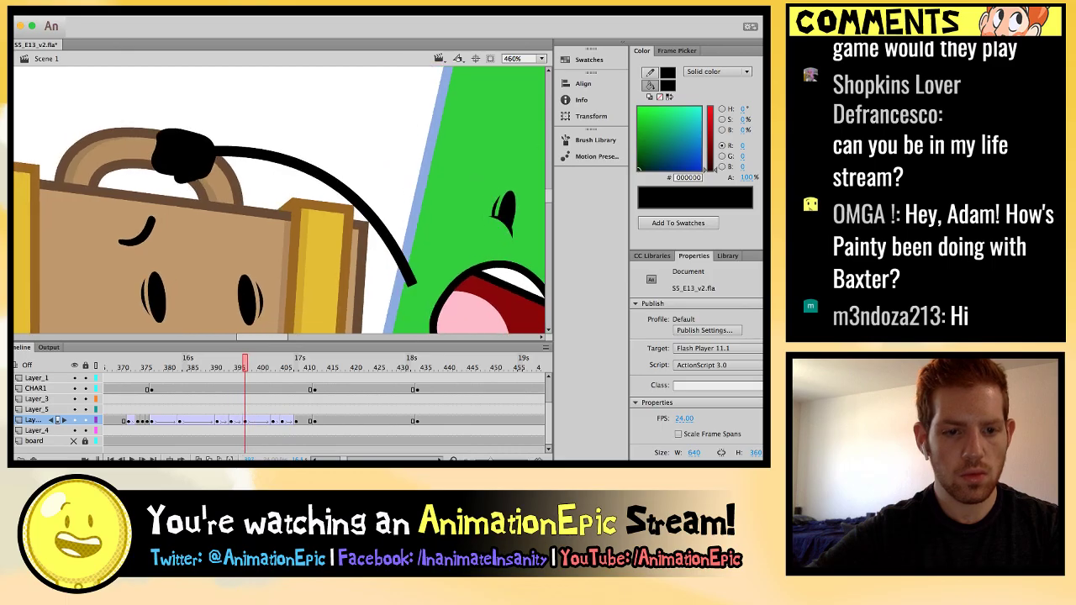
key("period")
left_click(272, 420)
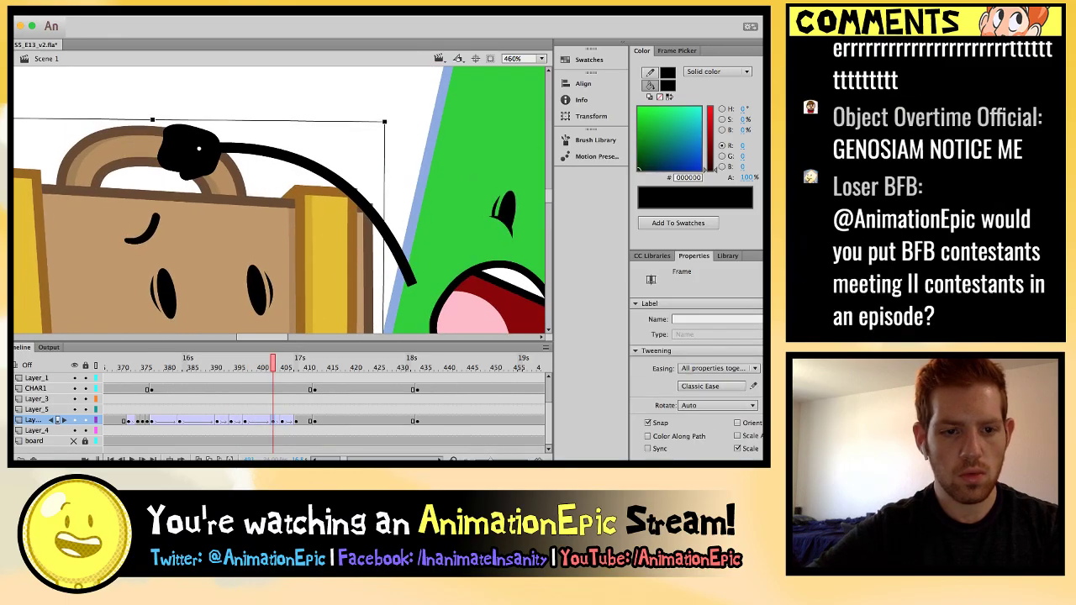
key("period")
key("period")
key("period")
key("comma")
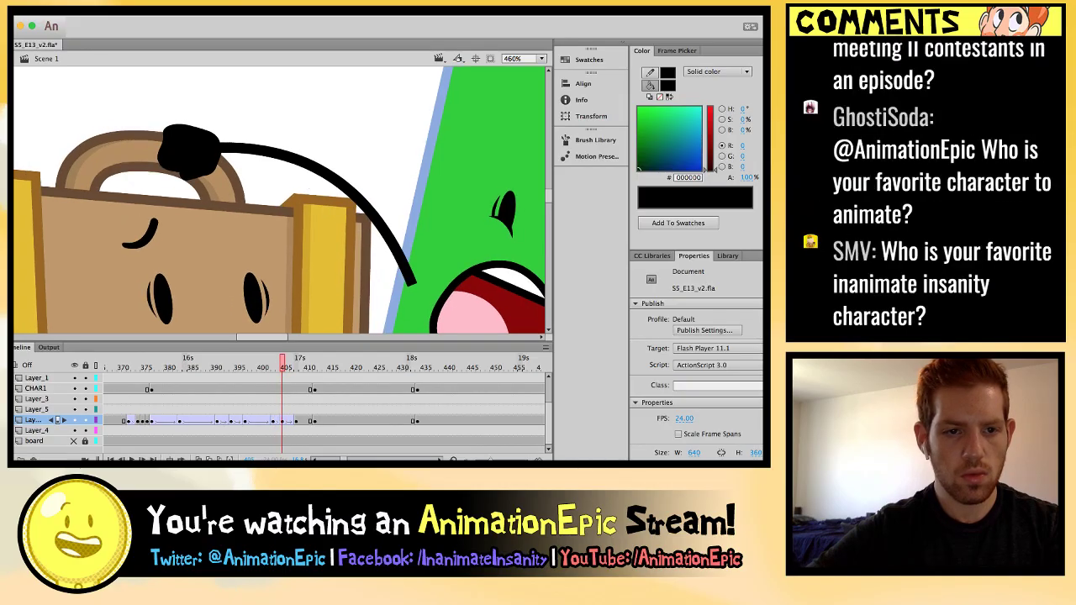
left_click(209, 226)
key("period")
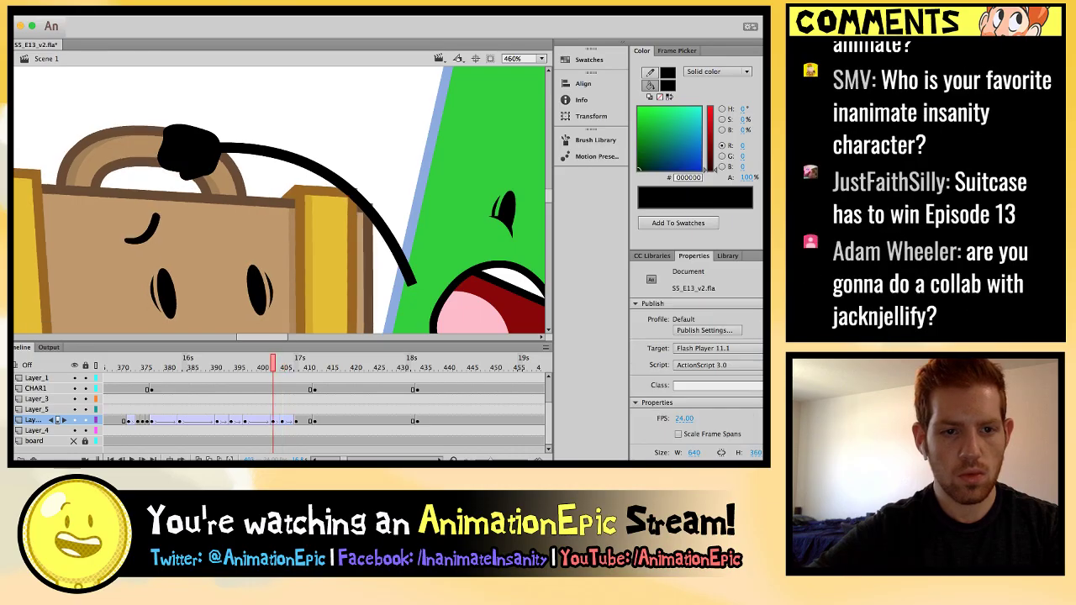
key("period")
key("comma")
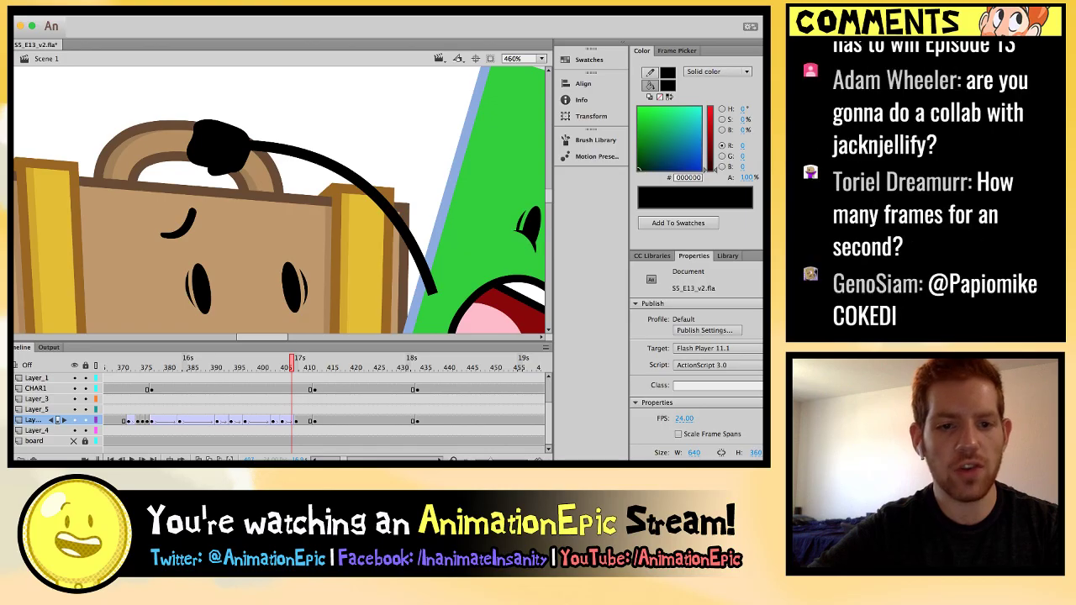
At frame 408, rotate the suitcase clockwise into a steep tilt and keep its handle under the test tube's hand.
key("super+minus")
key("super+minus")
key("period")
key("period")
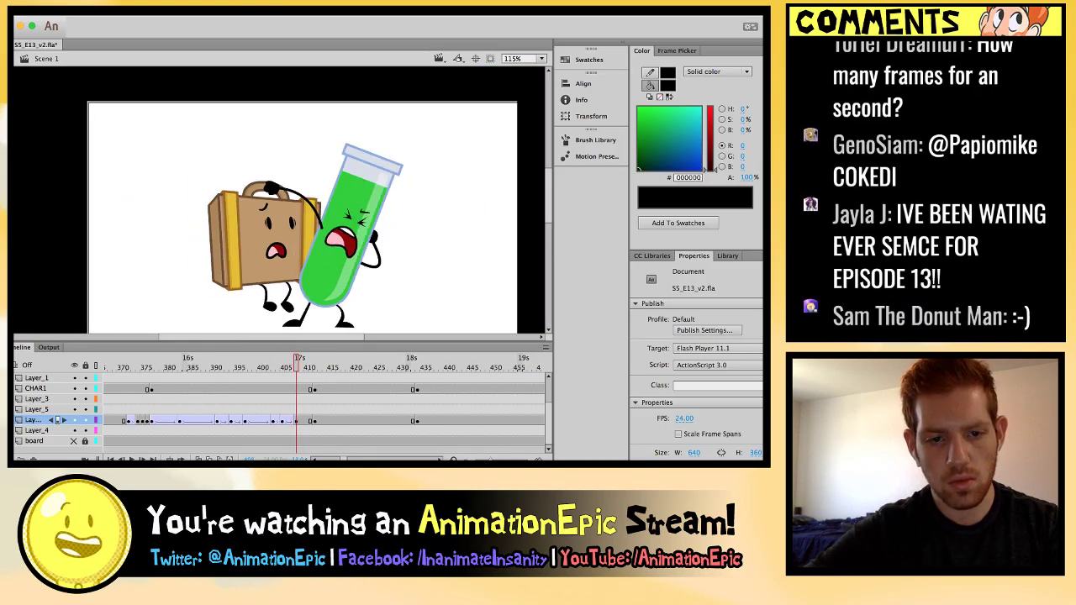
left_click(261, 235)
left_click_drag(324, 172, 322, 205)
key("ctrl+equal")
key("ctrl+equal")
scroll(284, 200, "up", 3)
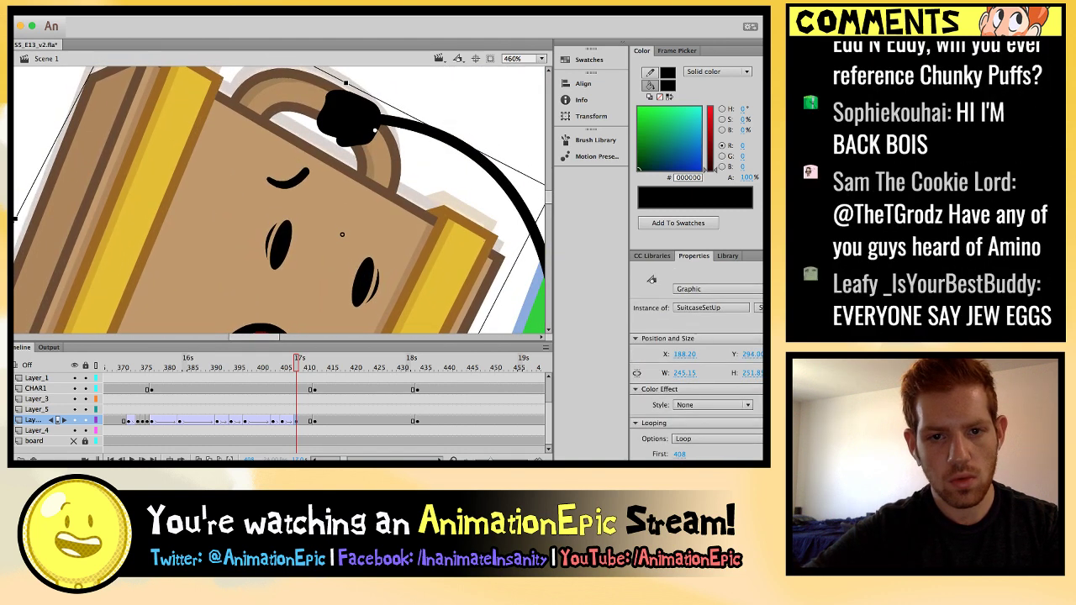
key("Escape")
key("ctrl+minus")
key("ctrl+minus")
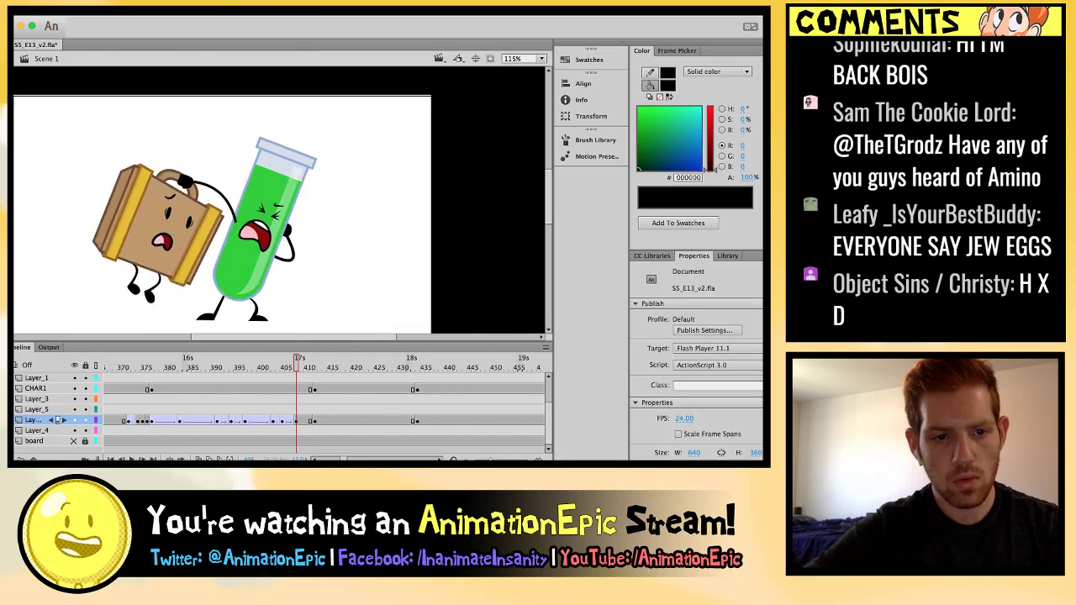
Step back and forth through the frames leading to 408 to review the suitcase's swing into the steep tilt.
key("comma")
key("comma")
key("comma")
key("period")
key("period")
key("period")
key("period")
key("comma")
key("comma")
key("comma")
key("comma")
key("period")
key("period")
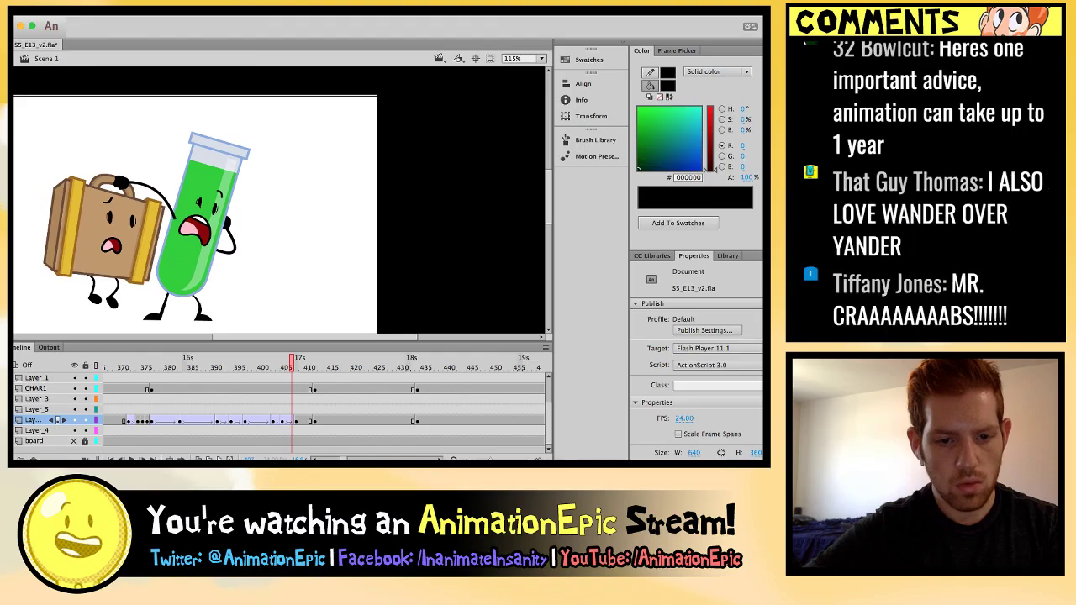
Insert a suitcase keyframe at frame 406, rotate the suitcase slightly counterclockwise, and check it against the neighbouring frames.
key("comma")
left_click(106, 244)
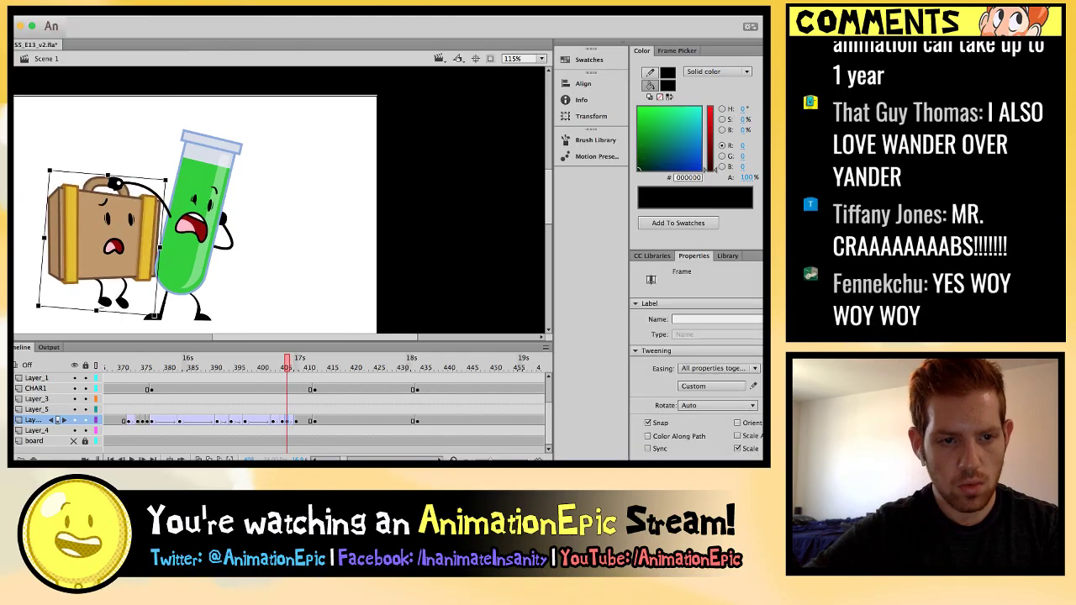
key("period")
key("period")
key("period")
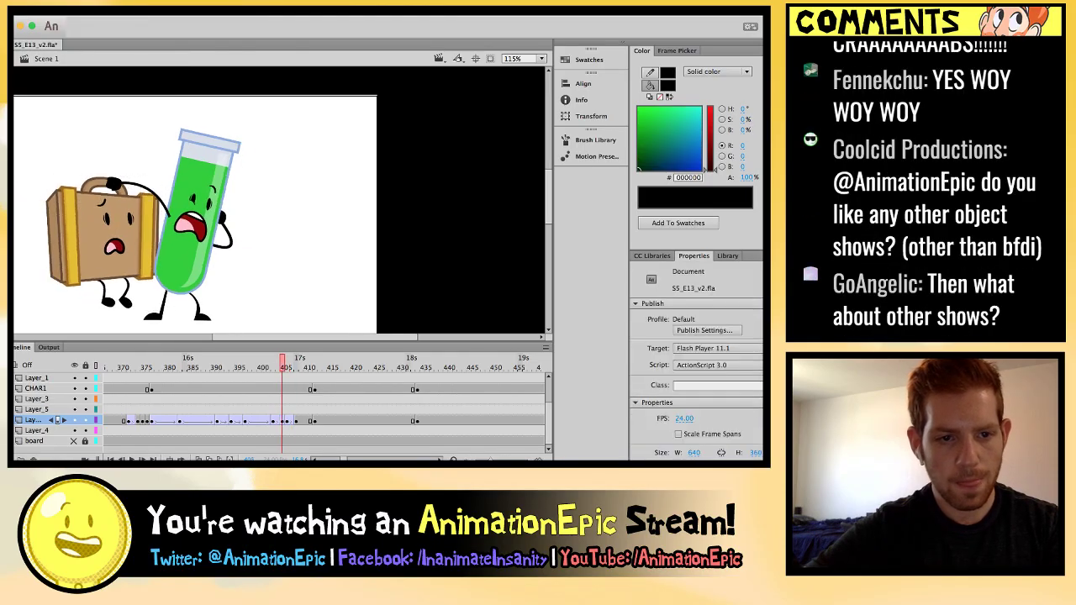
key("comma")
key("comma")
key("comma")
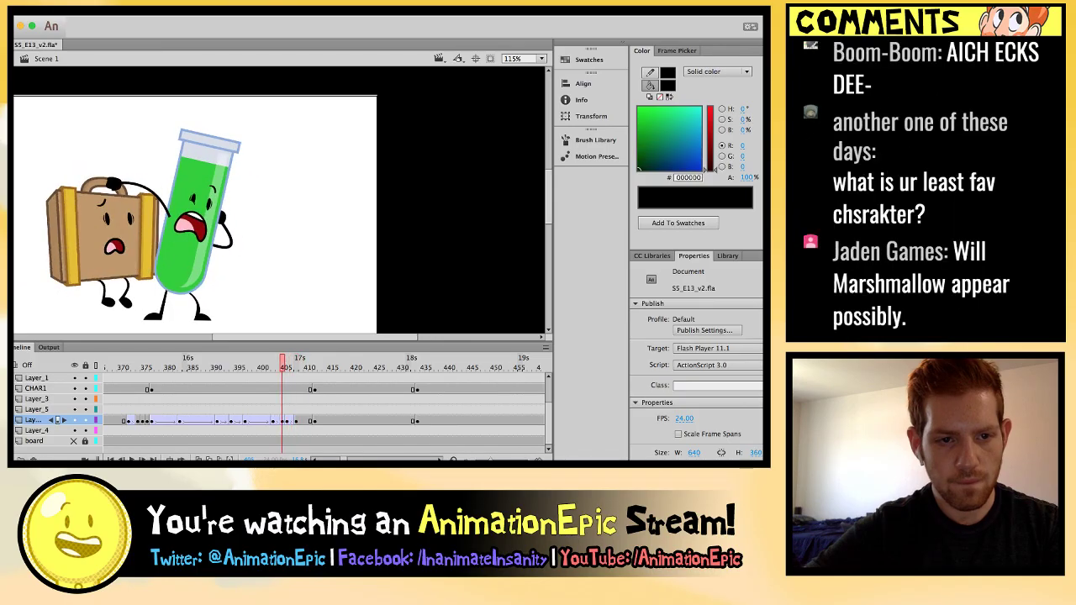
Check the suitcase and hand up close across frames 405 to 407, and save the document.
key("super+equal")
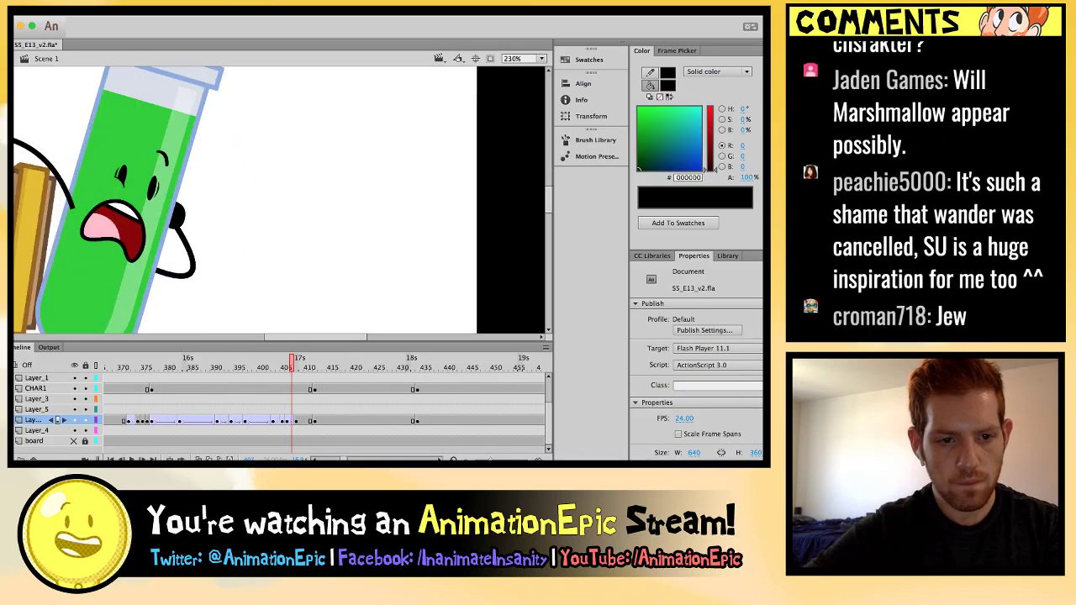
left_click_drag(168, 202, 387, 198)
left_click_drag(252, 211, 303, 126)
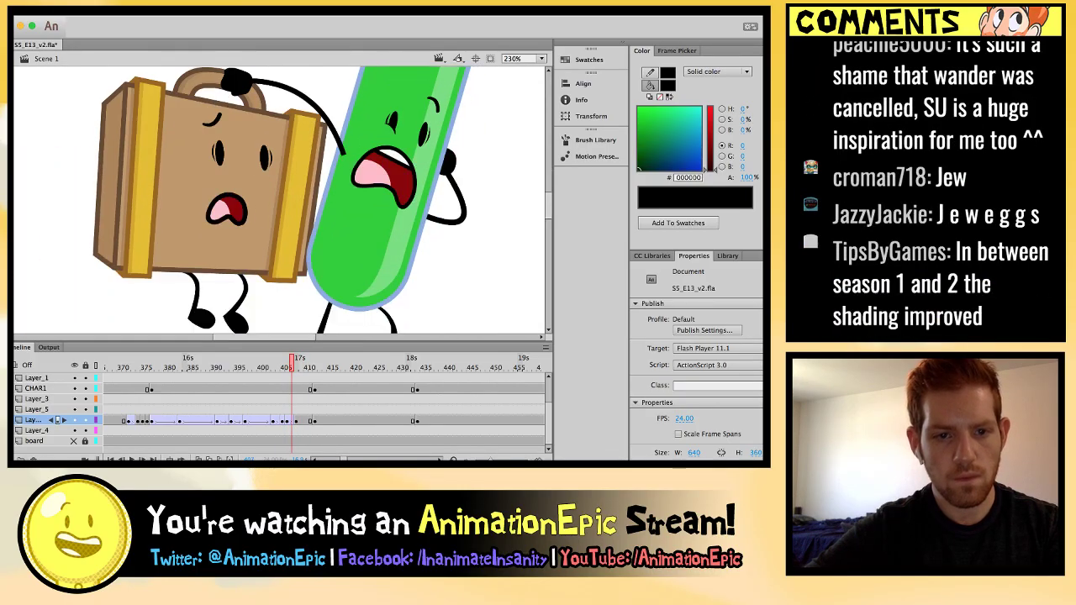
key("comma")
key("comma")
key("comma")
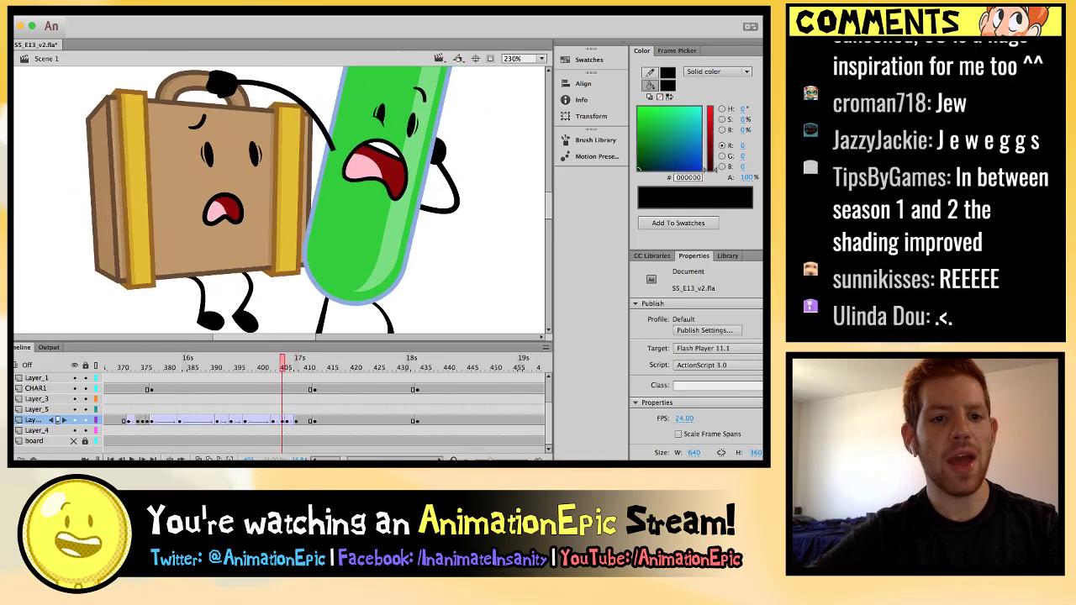
key("period")
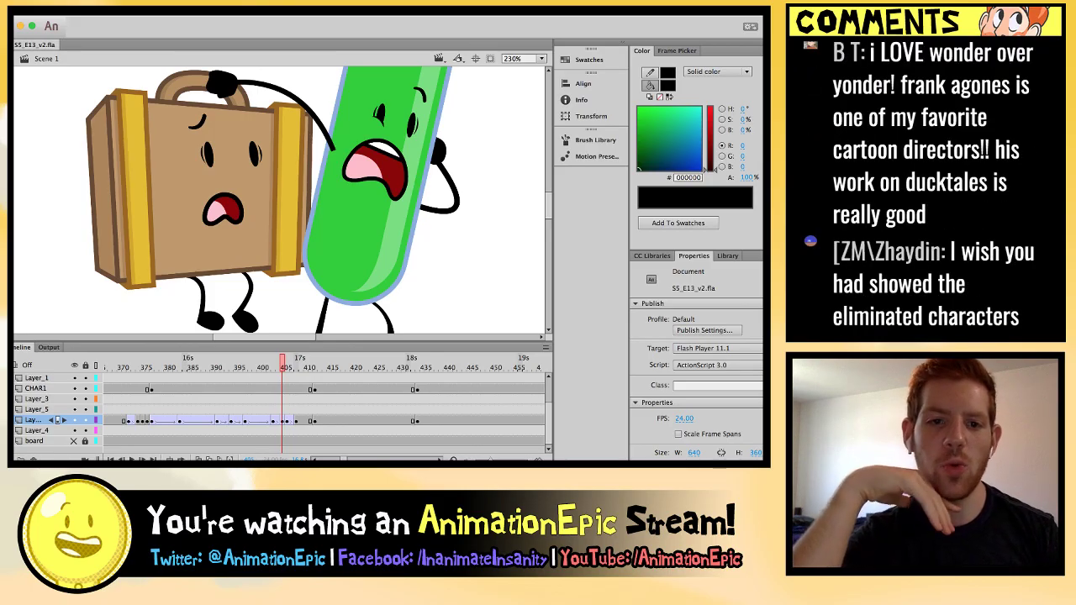
Fine-tune the suitcase's pose at frame 406 by rotating it slightly clockwise.
key("ctrl+minus")
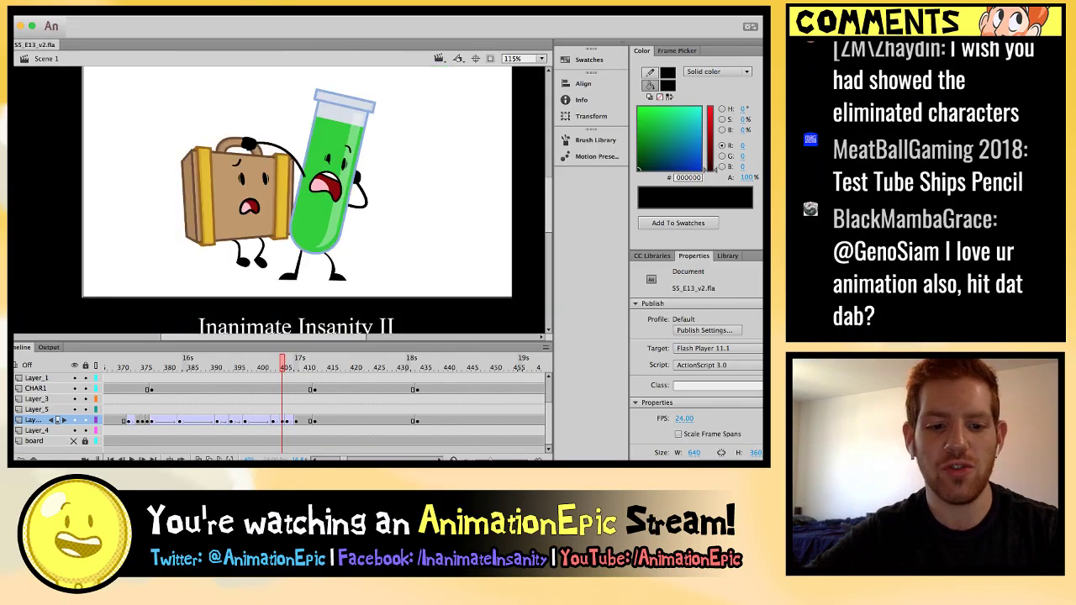
key("Return")
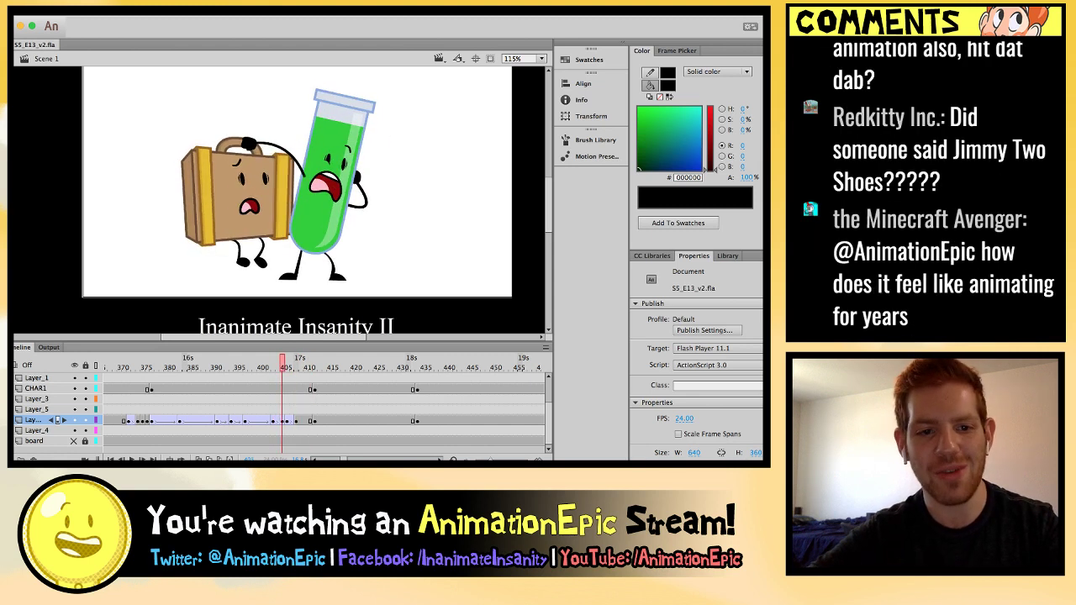
key("period")
key("comma")
left_click(235, 197)
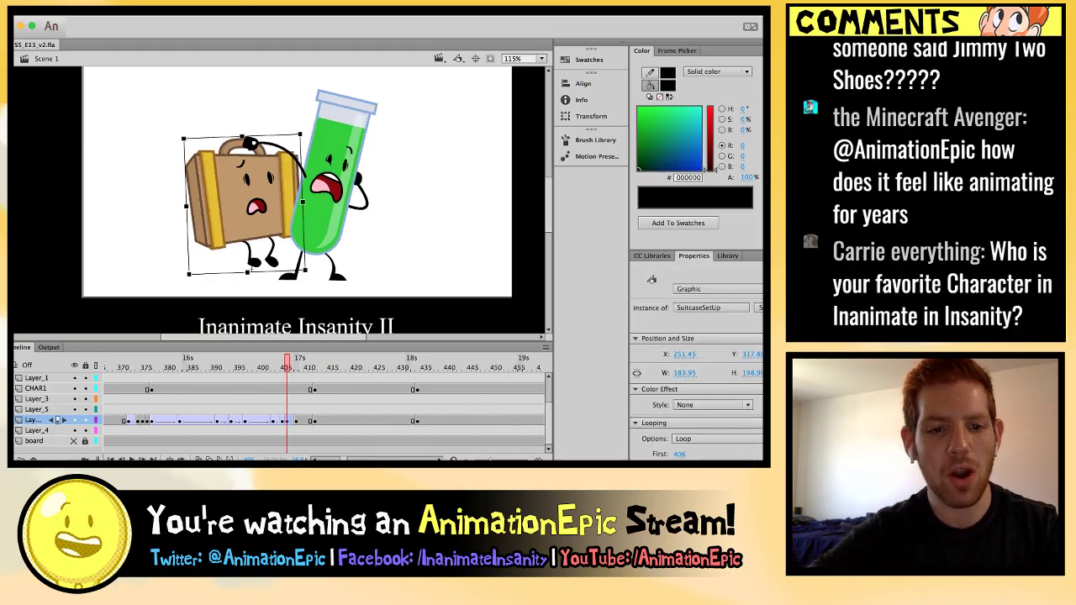
key("super+equal")
scroll(280, 201, "down", 3)
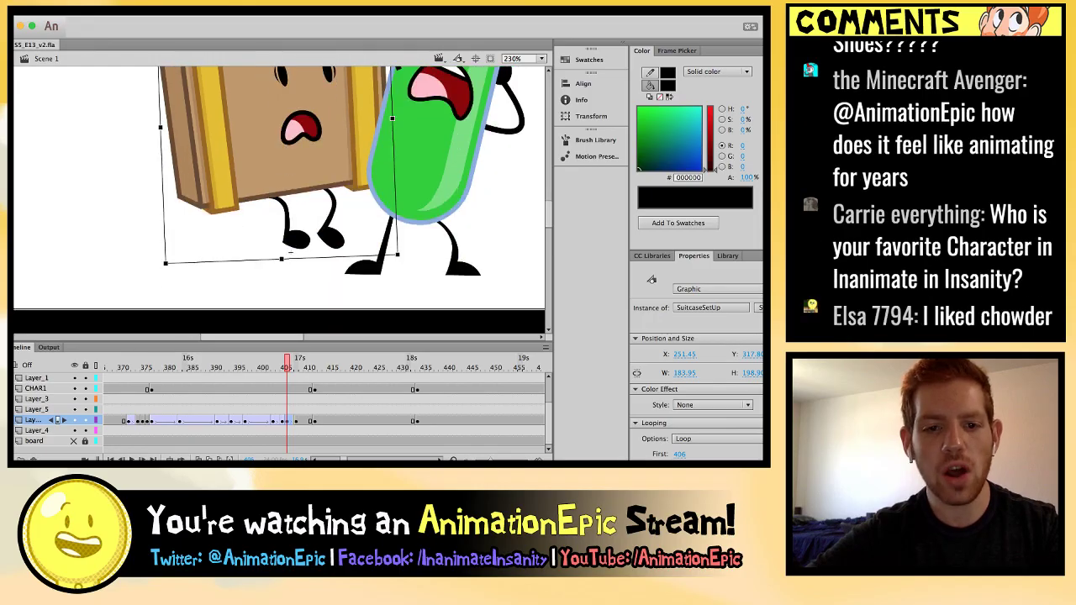
key("Escape")
scroll(280, 201, "up", 2)
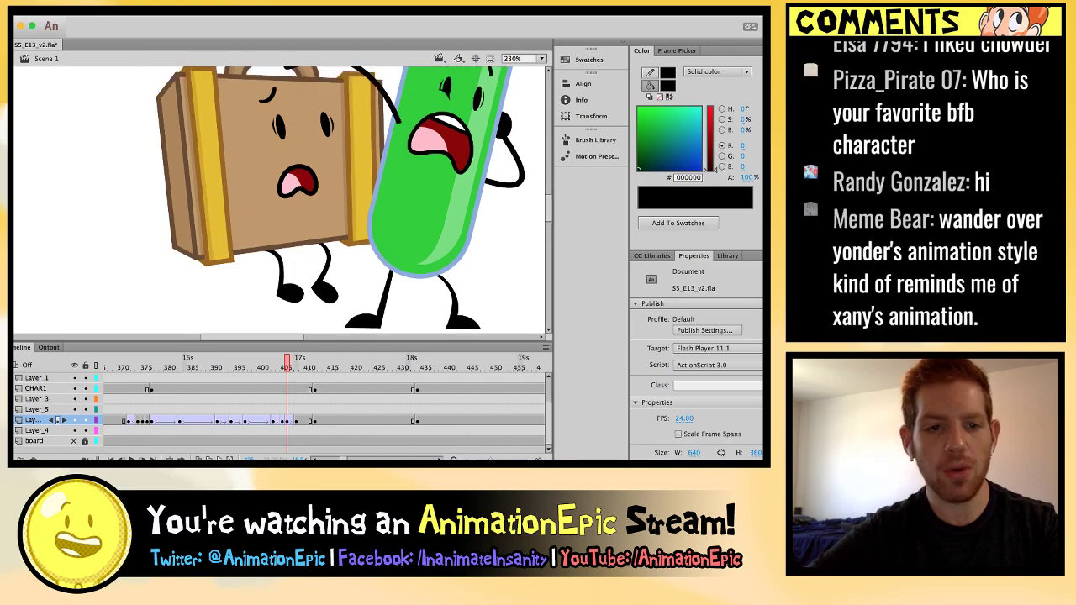
Step repeatedly through the frames from 404 past 408 to review the suitcase's swing and where the hand leaves the handle.
scroll(280, 201, "up", 2)
scroll(280, 201, "right", 2)
key("period")
key("comma")
key("comma")
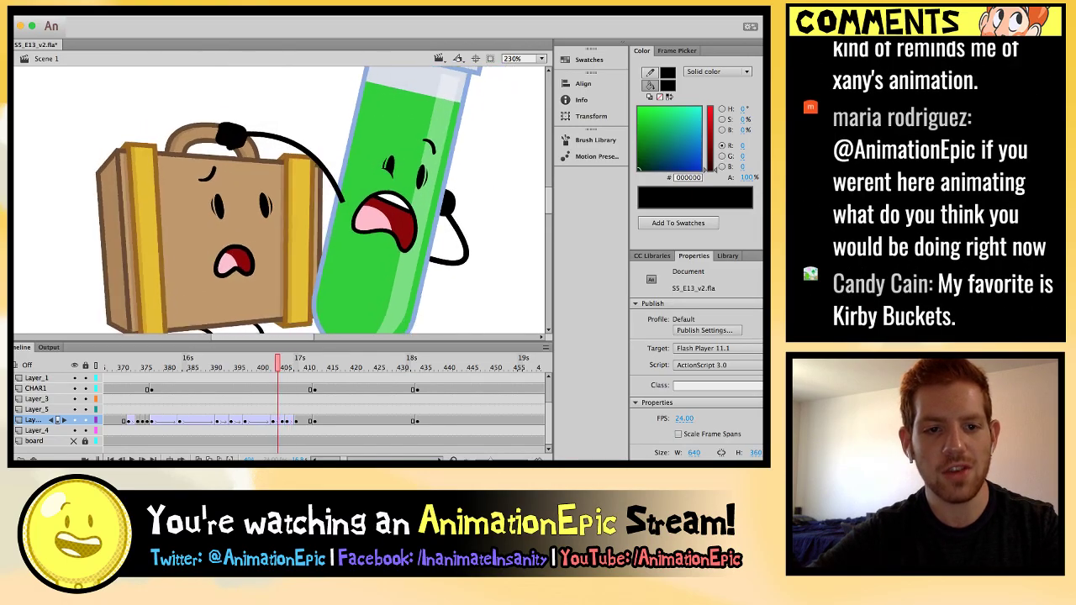
key("period")
key("period")
key("comma")
key("period")
key("period")
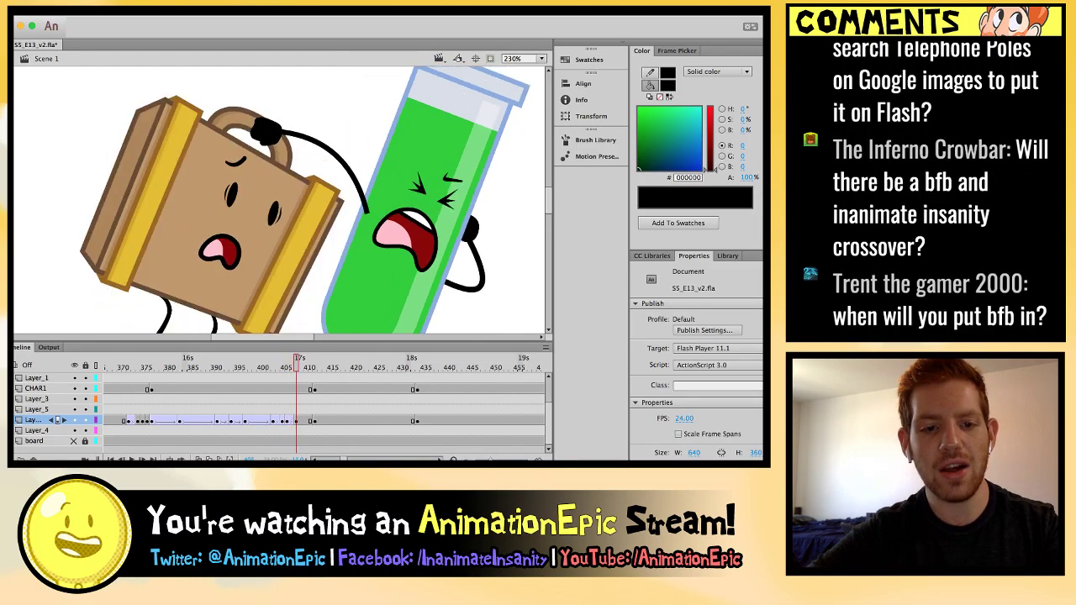
key("comma")
key("period")
key("period")
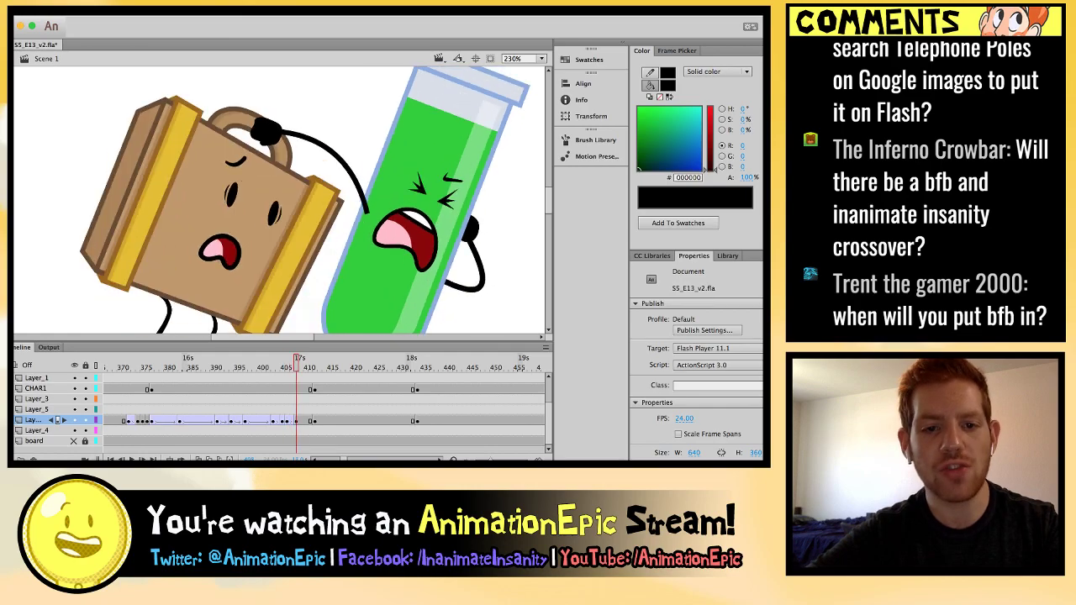
key("comma")
scroll(280, 201, "down", 2)
key("ctrl+minus")
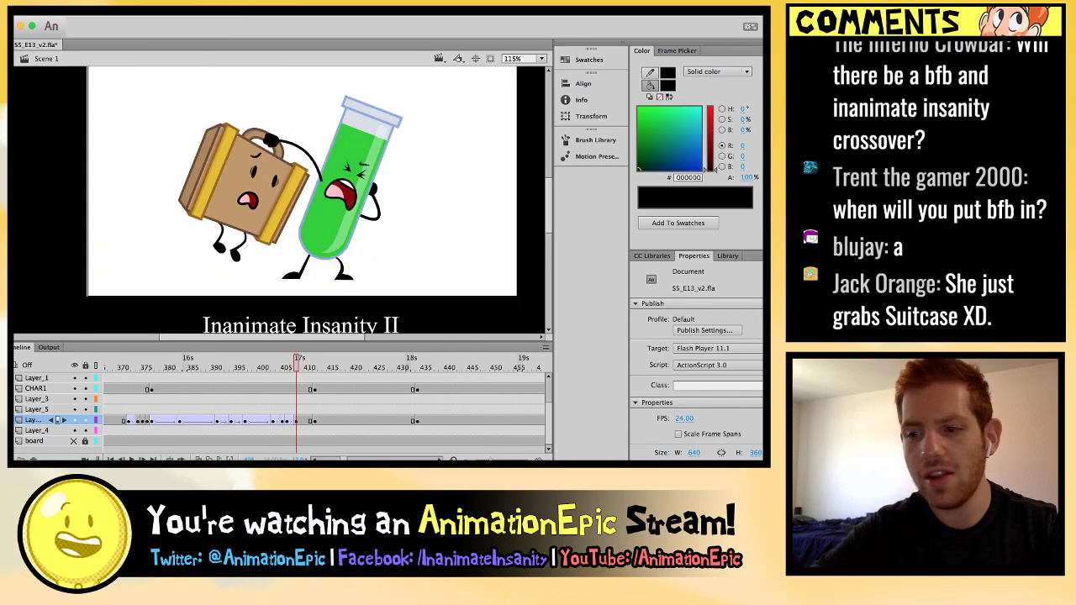
key("comma")
key("comma")
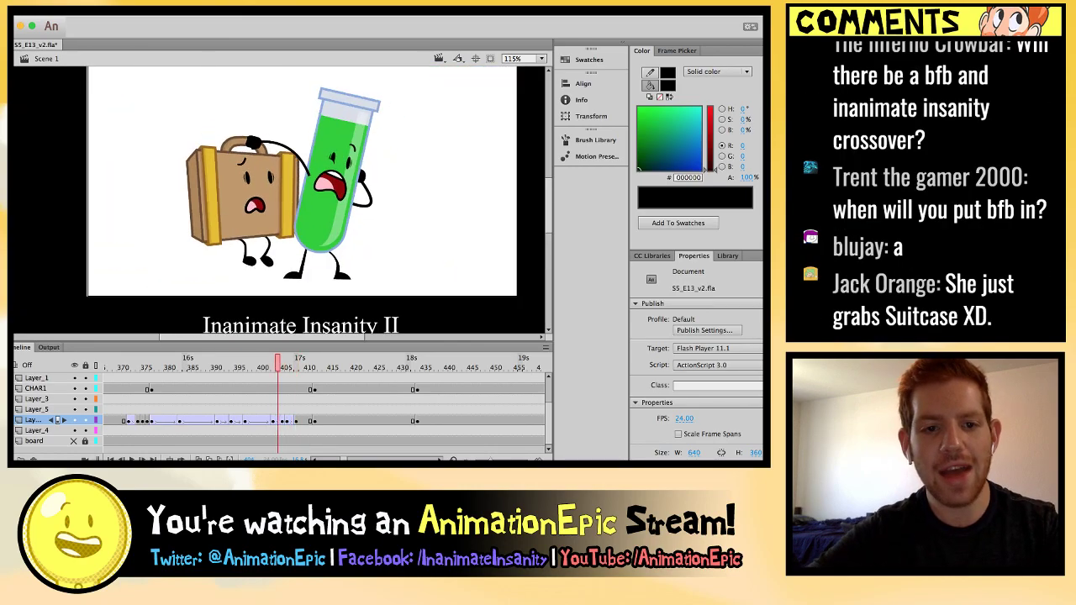
key("period")
key("period")
key("period")
key("period")
key("period")
key("period")
key("comma")
key("comma")
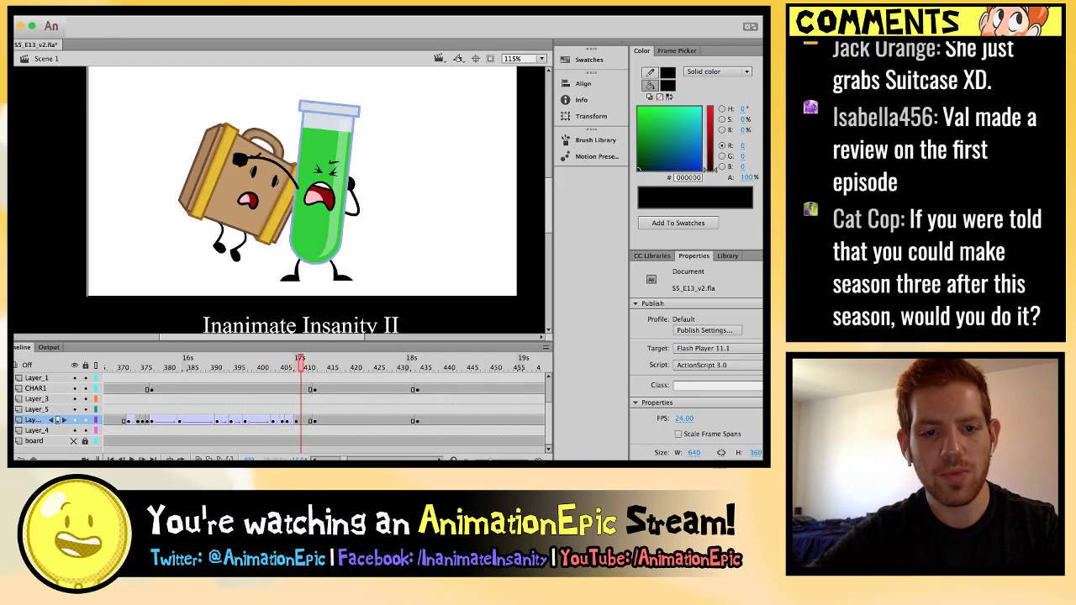
Insert a suitcase keyframe at frame 409, rotate the suitcase counterclockwise to a gentler tilt, and move its handle under the hand.
key("period")
key("comma")
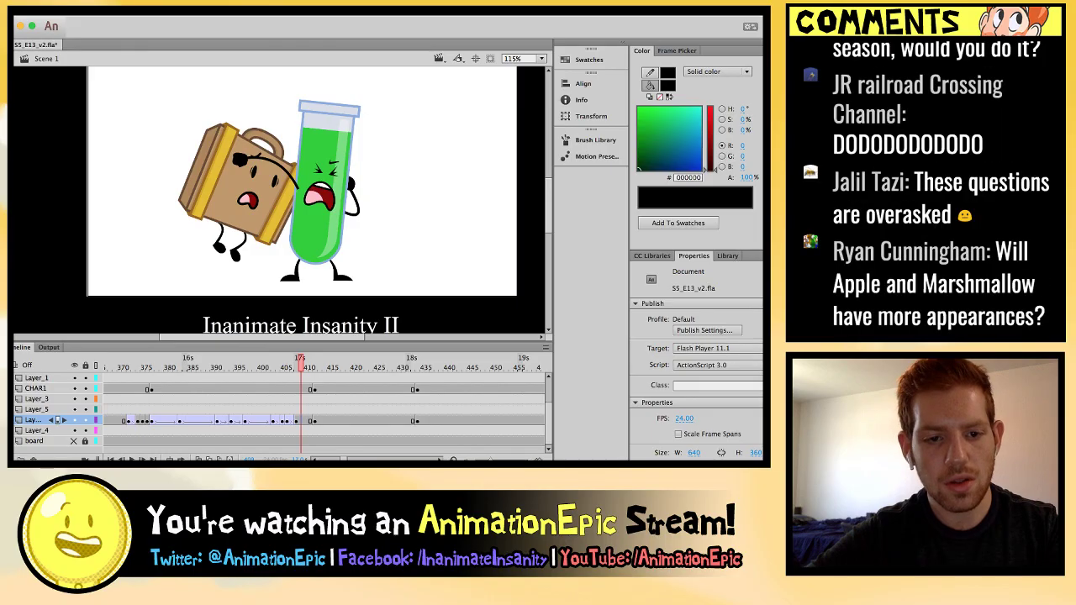
key("F6")
left_click_drag(260, 280, 284, 281)
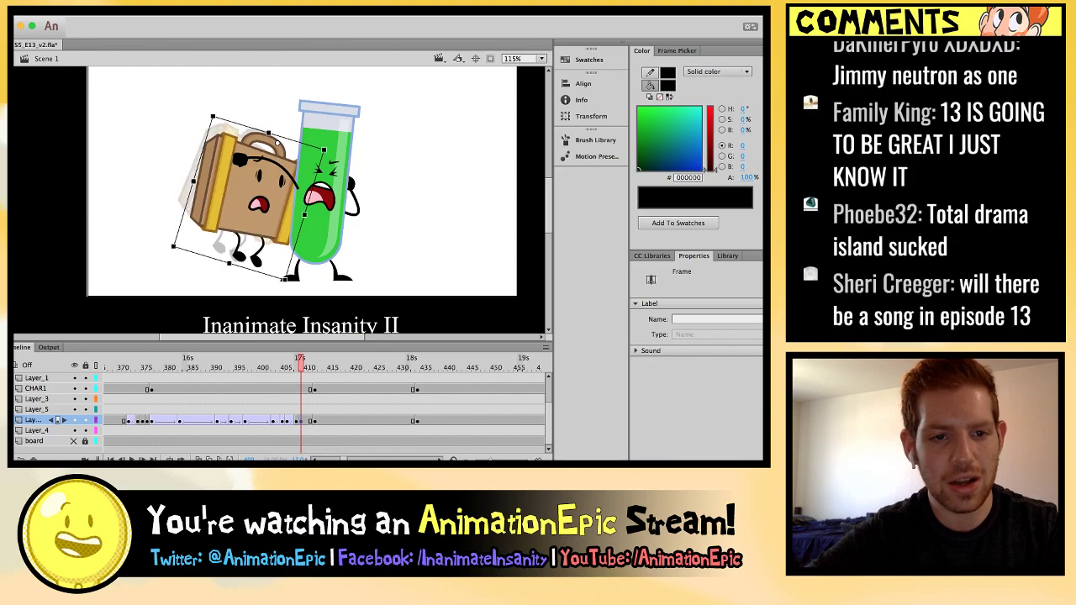
left_click_drag(253, 204, 227, 223)
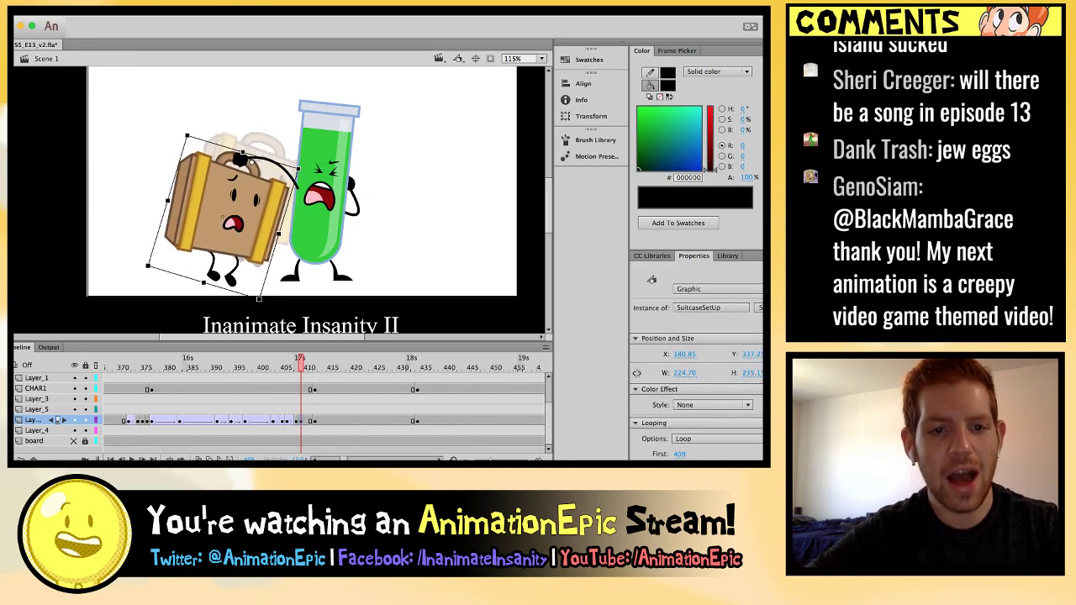
key("Escape")
key("comma")
key("period")
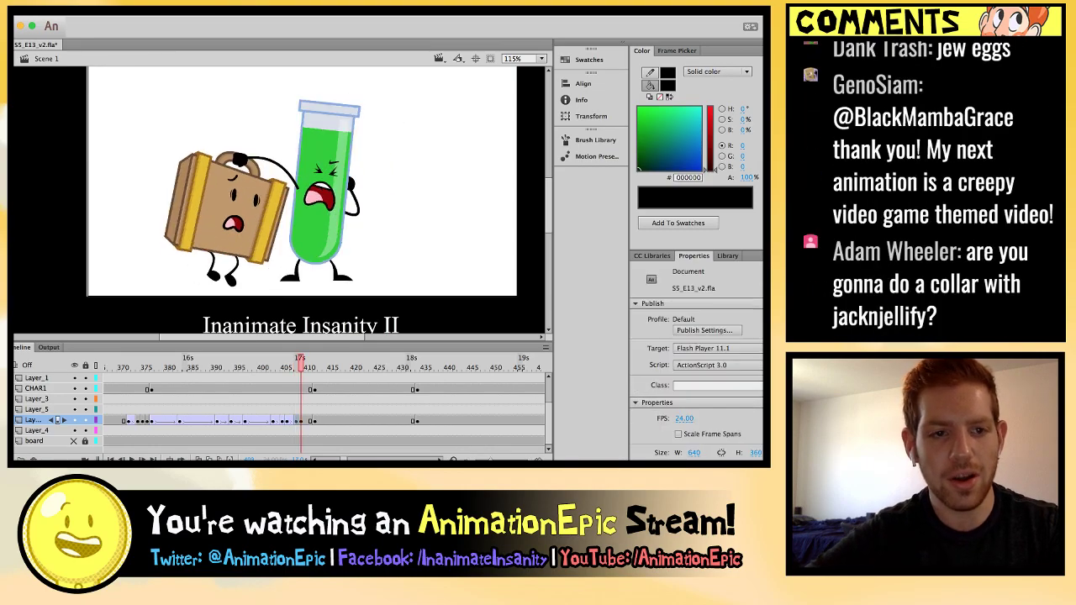
Nudge the suitcase slightly left and up at frame 409 to align its handle with the hand, and advance to frame 410.
key("super+equal")
key("ctrl+z")
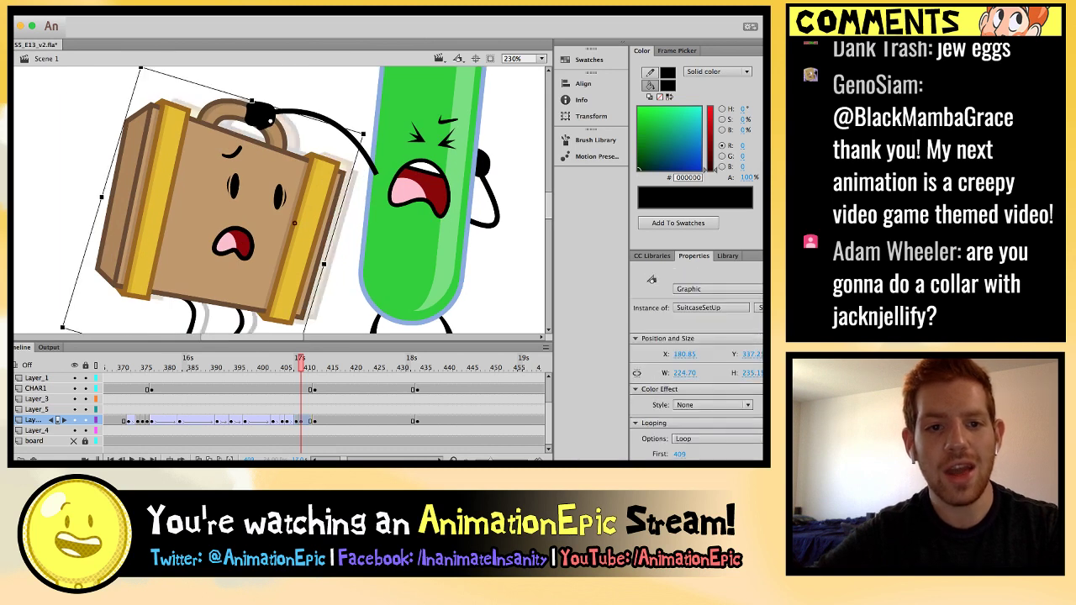
key("ctrl+z")
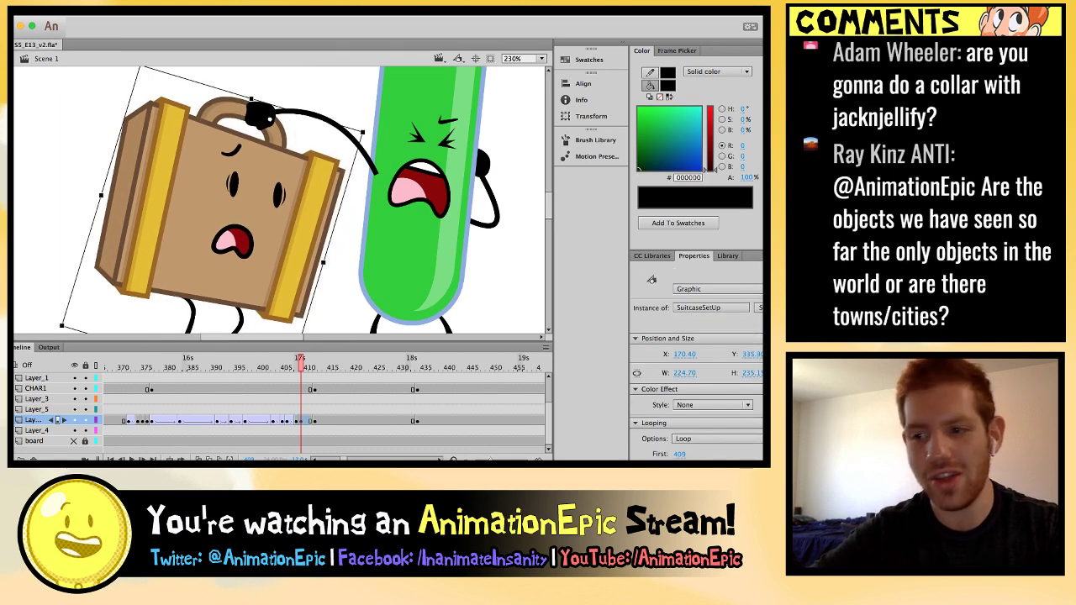
key("super+shift+a")
key("super+minus")
key("period")
key("period")
key("comma")
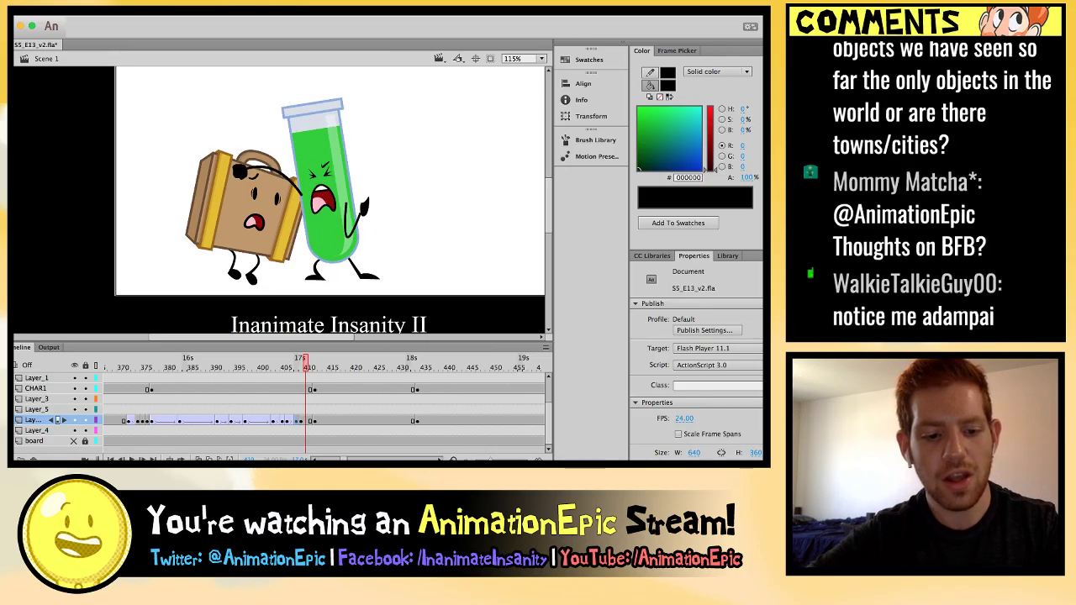
Insert a suitcase keyframe at frame 410, rotate the suitcase counterclockwise to a nearly level pose, and move its handle under the hand.
key("F6")
left_click_drag(281, 300, 329, 287)
left_click_drag(261, 225, 236, 236)
key("super+equal")
key("super+equal")
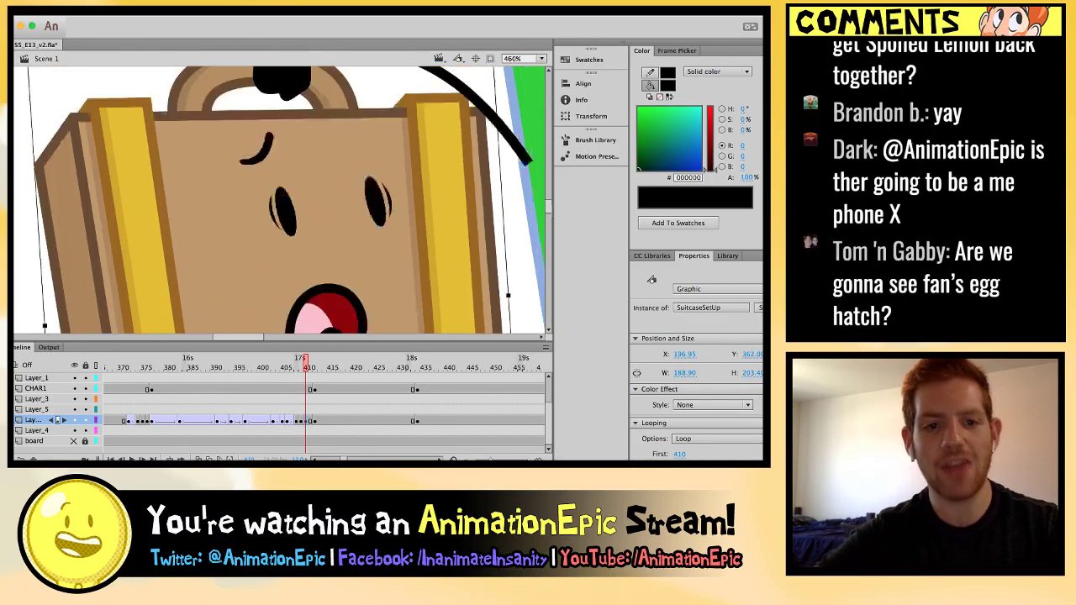
key("super+minus")
key("super+minus")
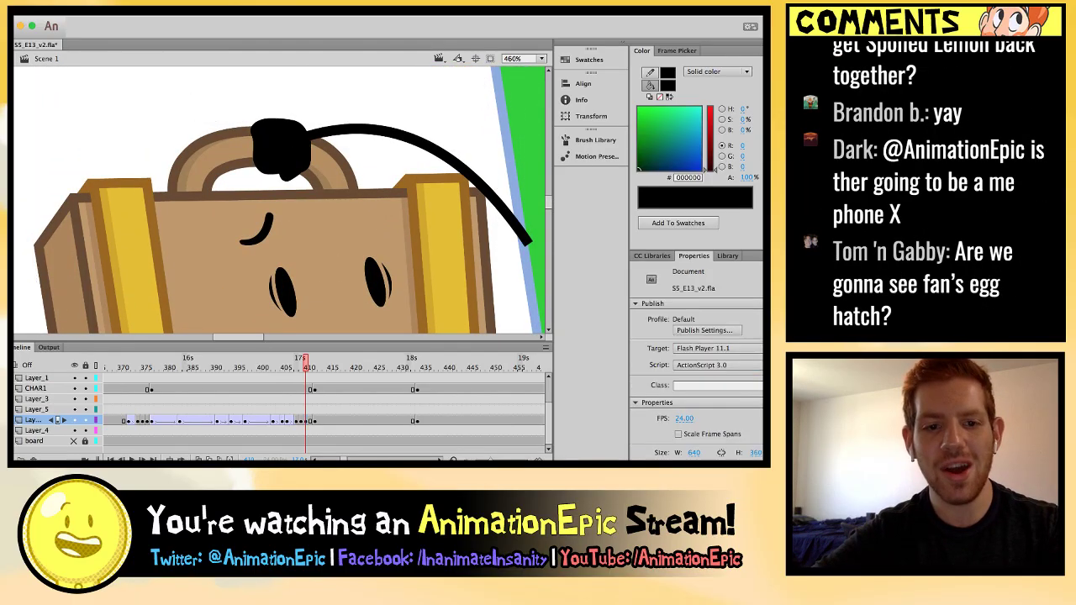
Adjust the suitcase's rotation and position at frame 412 so the hand grips its handle.
key("super+z")
key("super+z")
key("period")
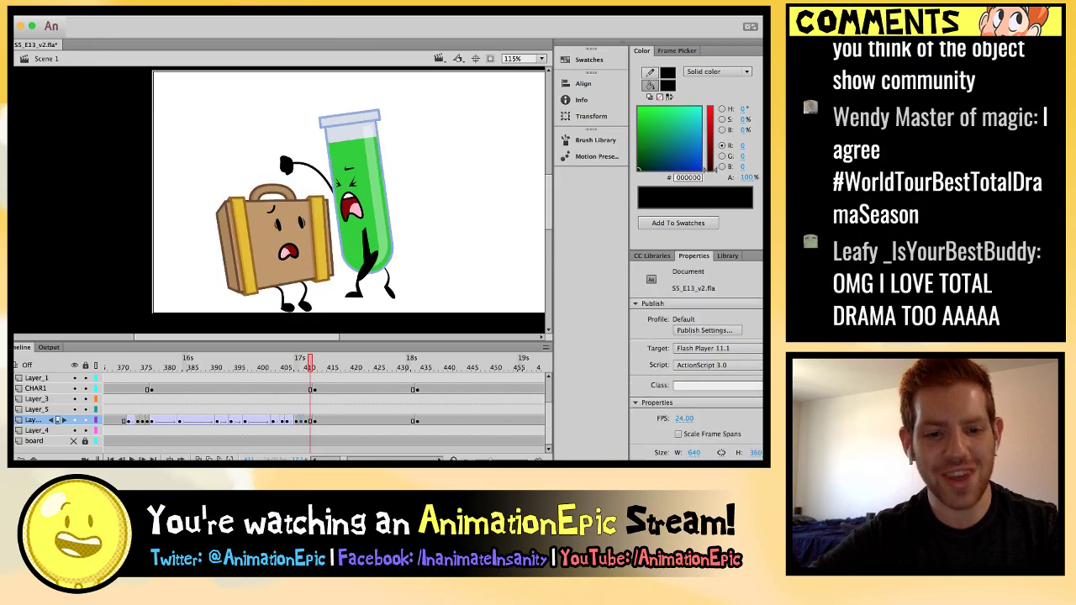
key("period")
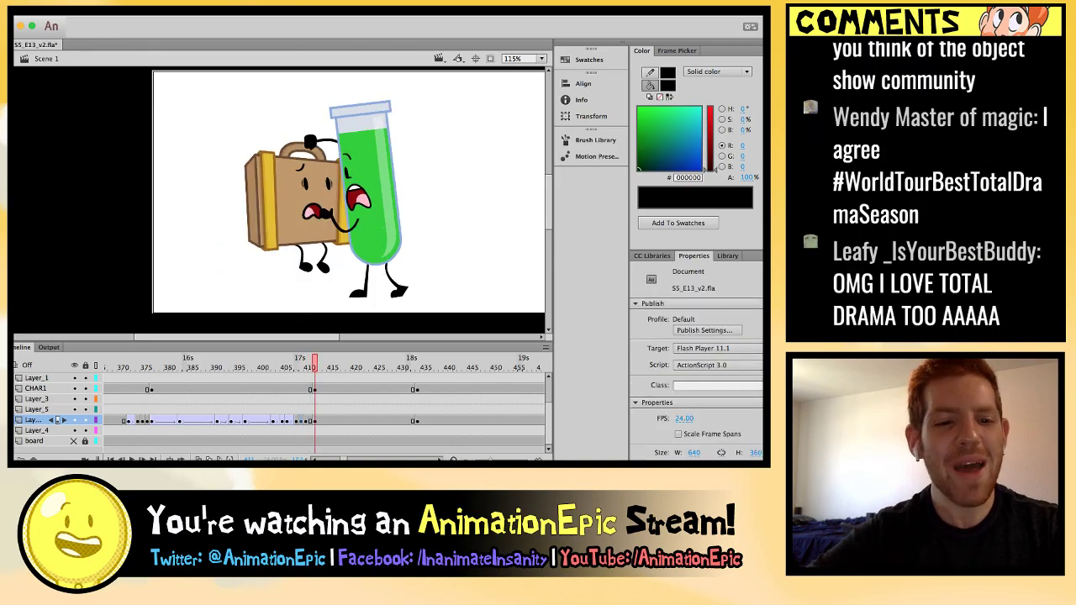
left_click(290, 202)
key("super+equal")
scroll(278, 193, "down", 5)
left_click_drag(388, 242, 412, 216)
scroll(404, 231, "up", 6)
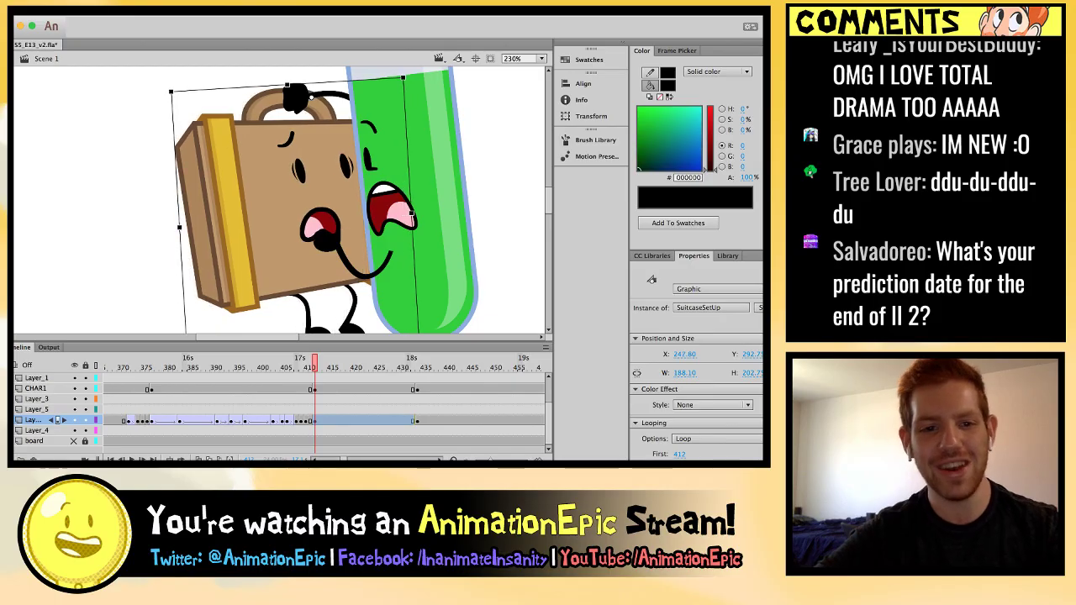
key("Escape")
key("comma")
key("period")
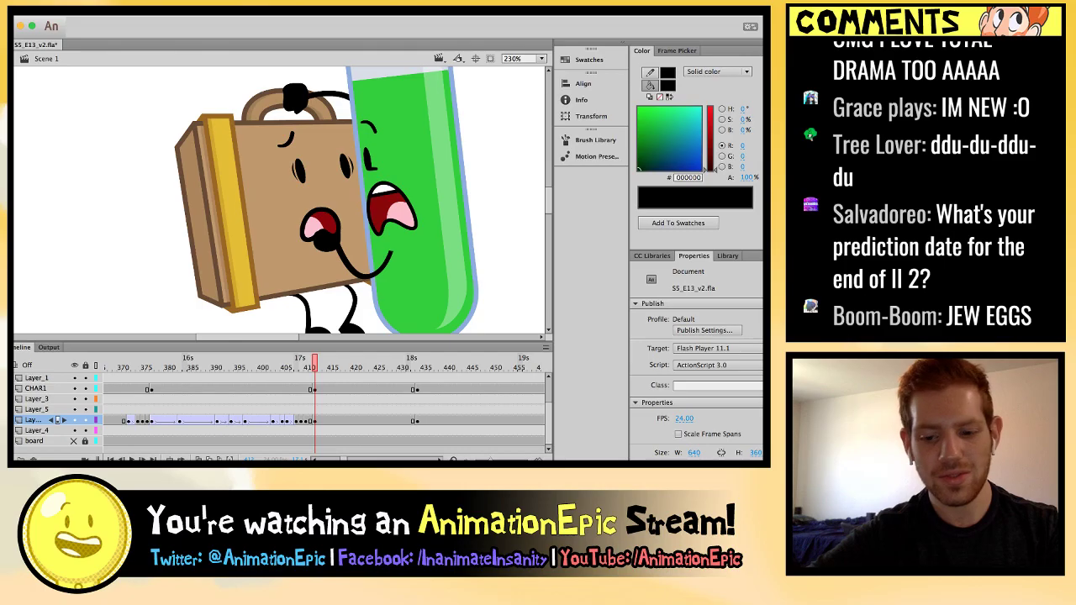
Create a classic tween of the suitcase from frame 410 to 412 and align its handle with the hand at frame 411.
key("comma")
left_click(310, 420)
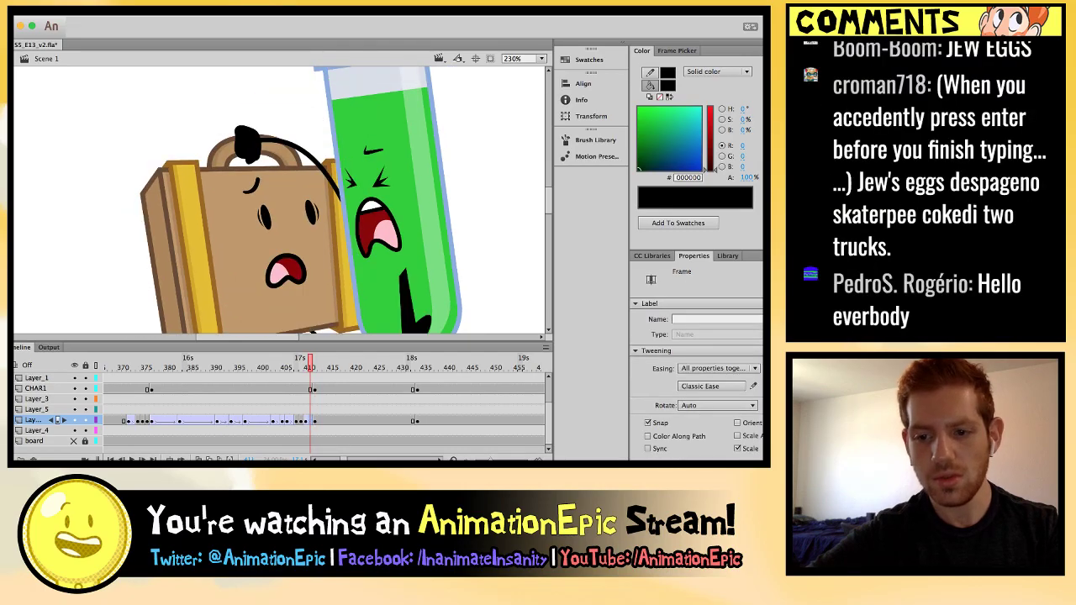
key("comma")
key("comma")
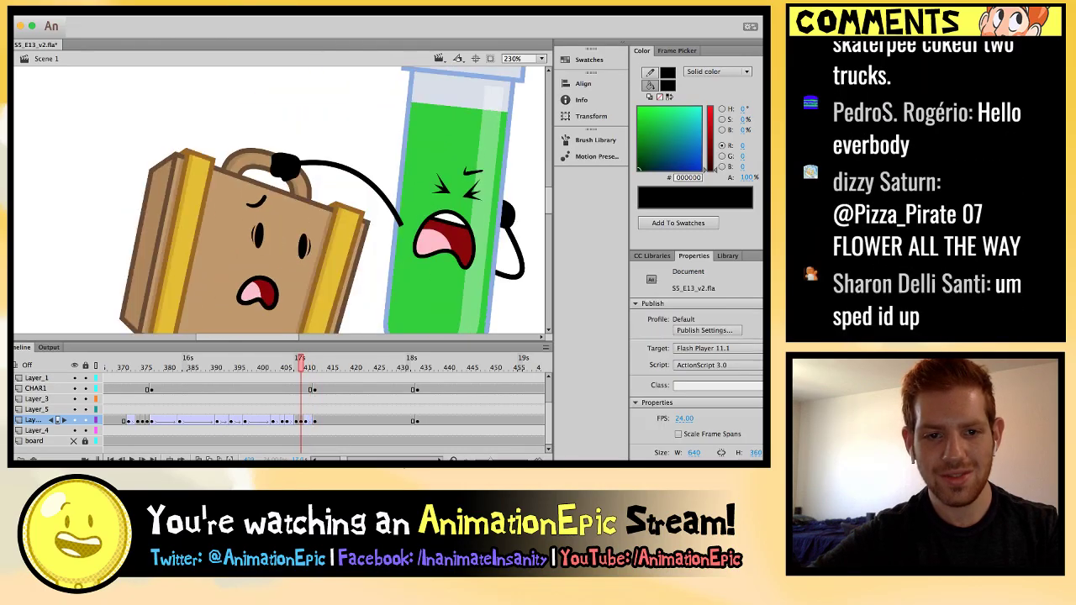
key("period")
key("period")
left_click_drag(330, 128, 354, 124)
key("comma")
key("period")
key("comma")
key("period")
key("comma")
key("period")
Insert a suitcase keyframe at frame 419, rotate the suitcase slightly counterclockwise, and lower it to keep its handle under the hand.
key("period")
key("period")
key("period")
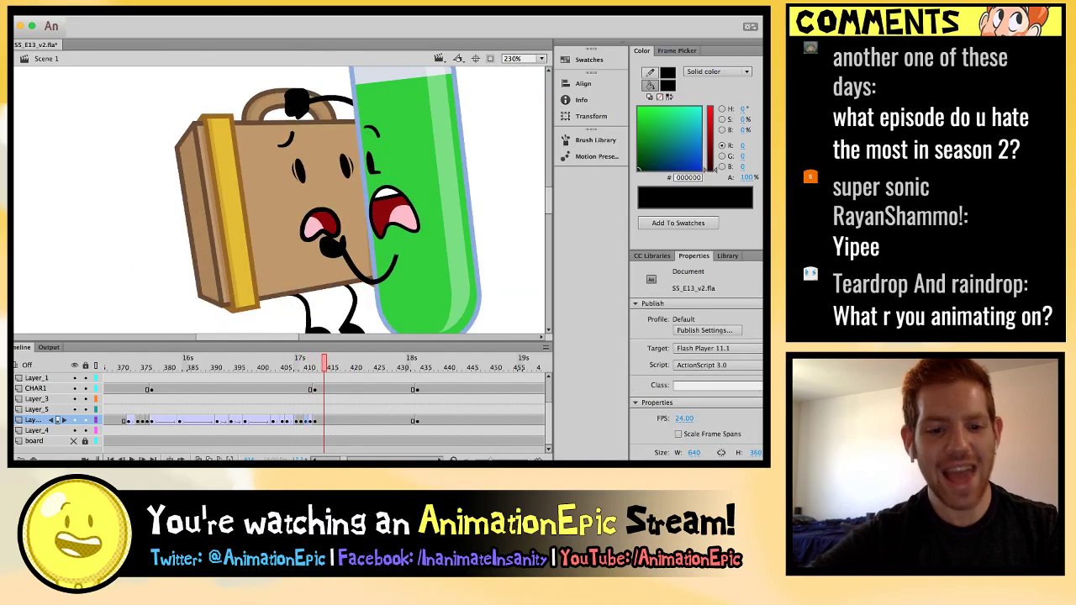
key("super+2")
key("period")
key("period")
key("period")
key("period")
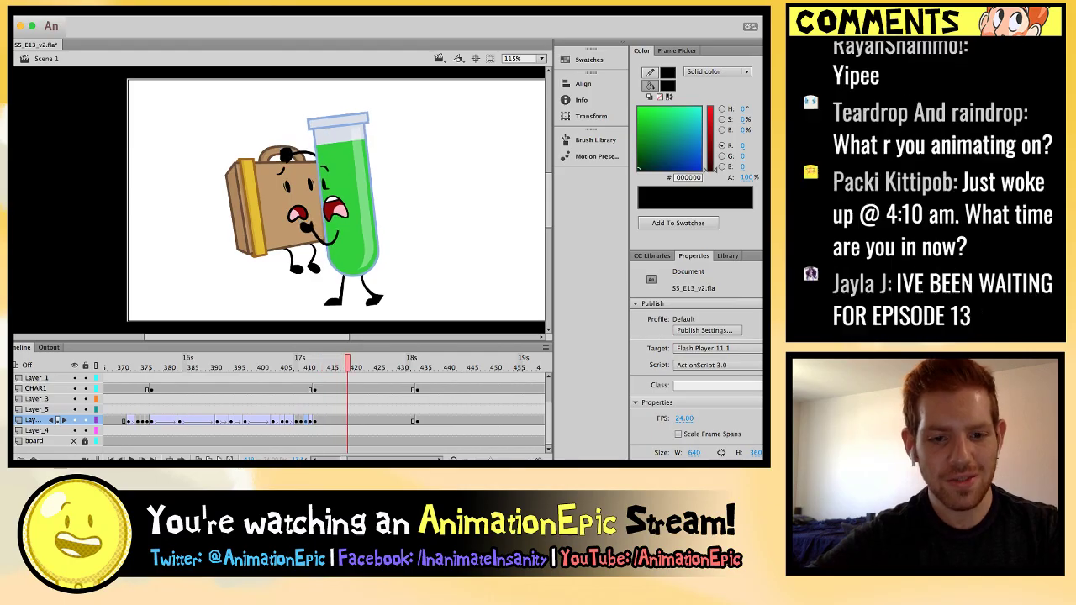
key("F6")
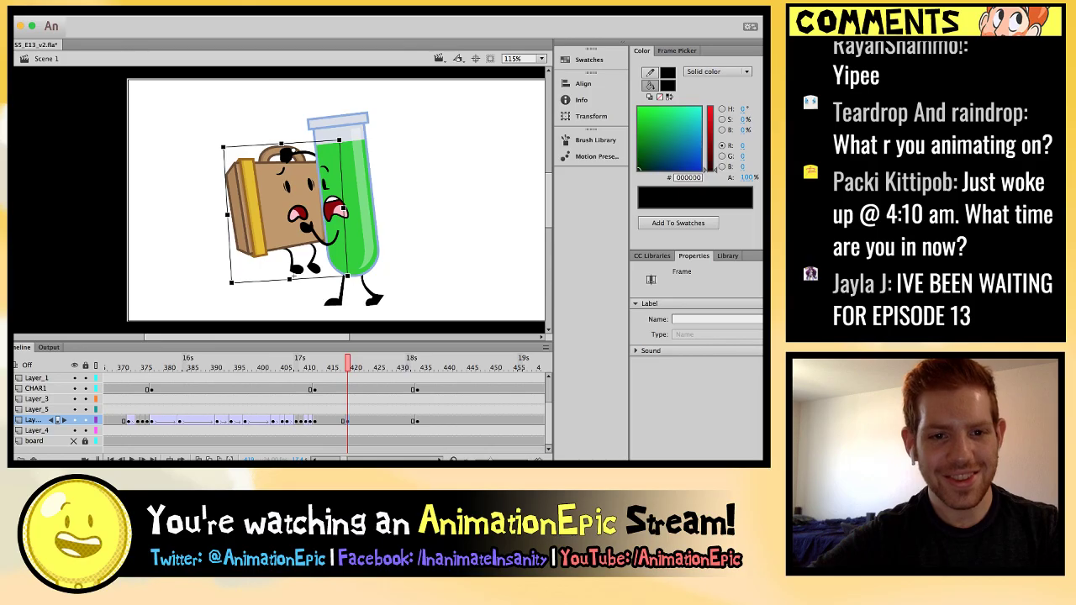
left_click_drag(291, 278, 304, 283)
key("super+equal")
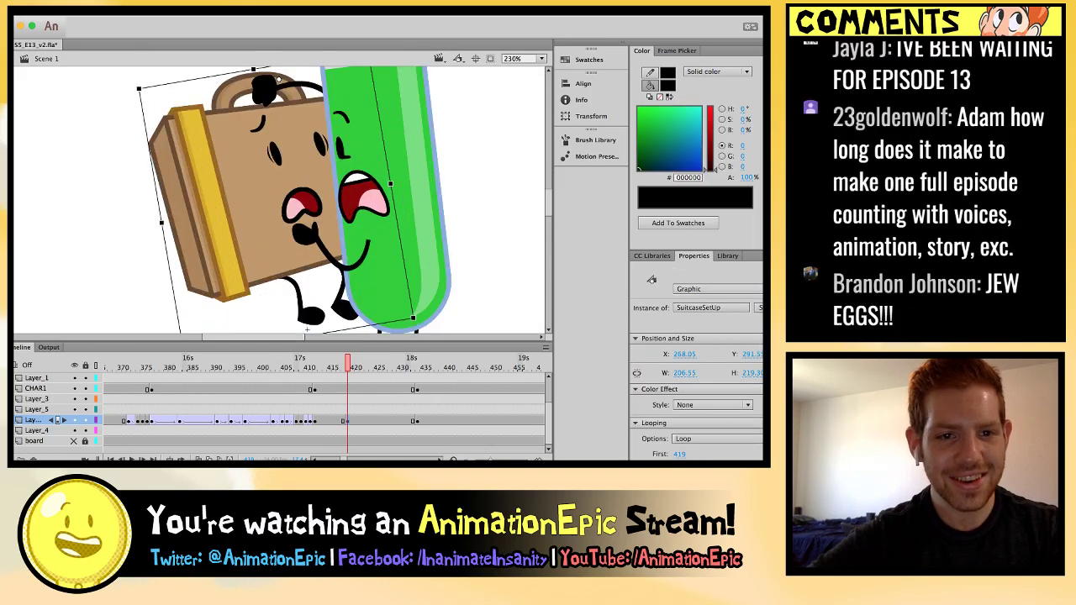
left_click_drag(256, 84, 263, 87)
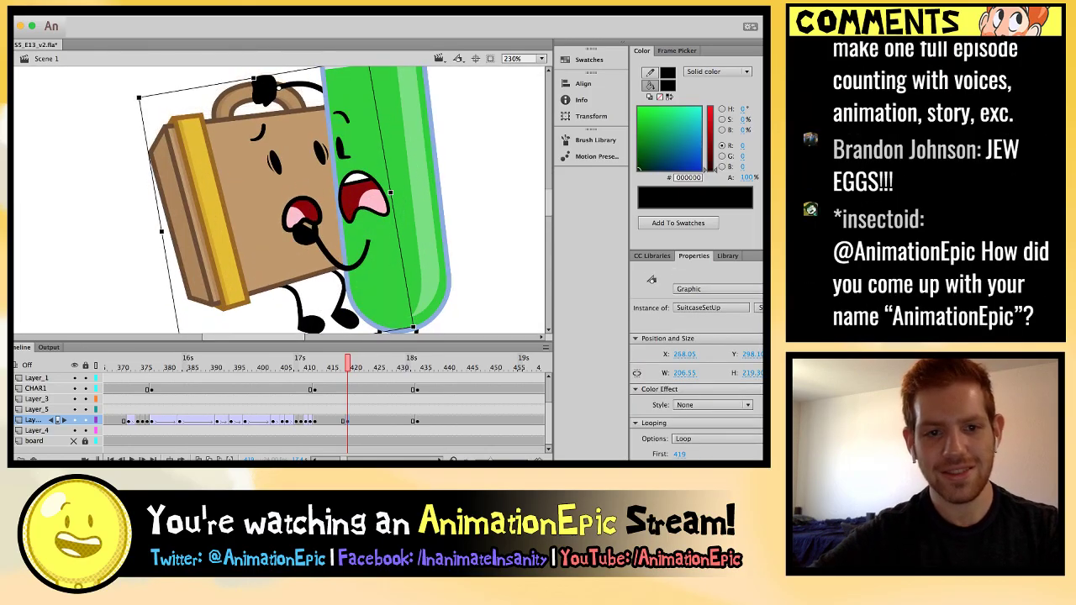
Create a classic tween of the suitcase between frames 412 and 419.
left_click(347, 420)
left_click(329, 420)
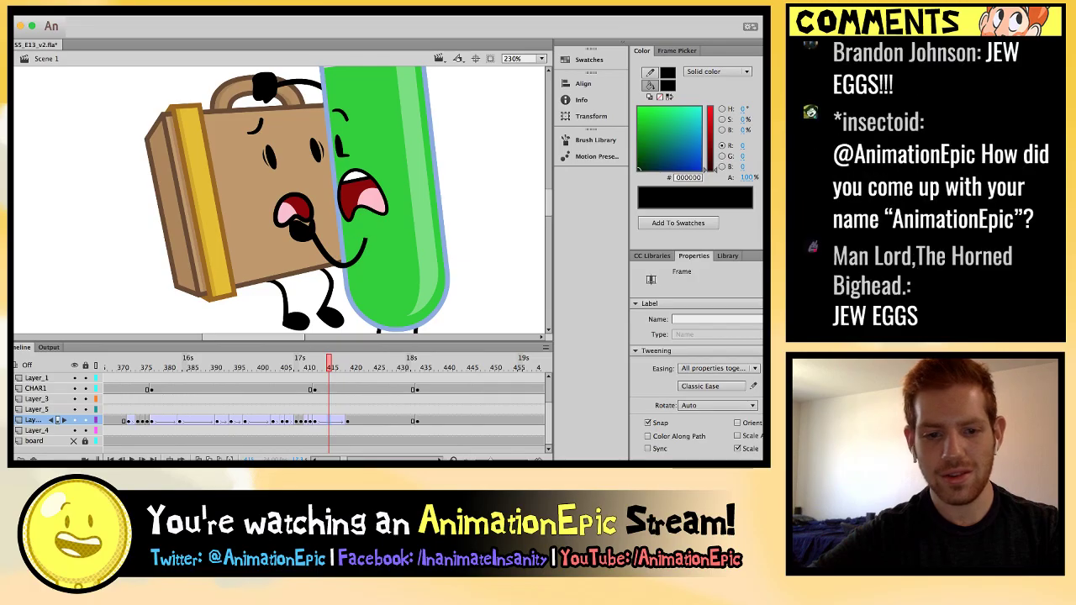
key("ctrl+z")
Step back and forth through the frames from 406 past 412 to examine how the suitcase swings with the hand.
key("comma")
key("comma")
key("comma")
key("comma")
key("comma")
key("comma")
key("comma")
key("period")
key("period")
key("period")
key("period")
key("period")
key("period")
key("comma")
key("comma")
key("comma")
key("comma")
key("comma")
key("comma")
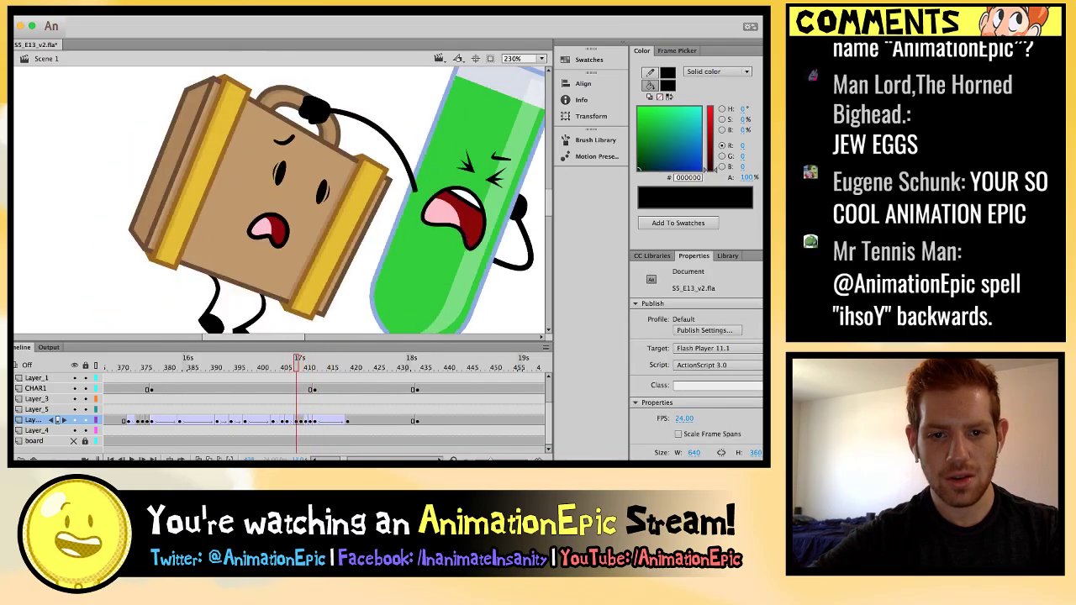
key("period")
key("period")
key("comma")
key("comma")
key("comma")
key("comma")
key("comma")
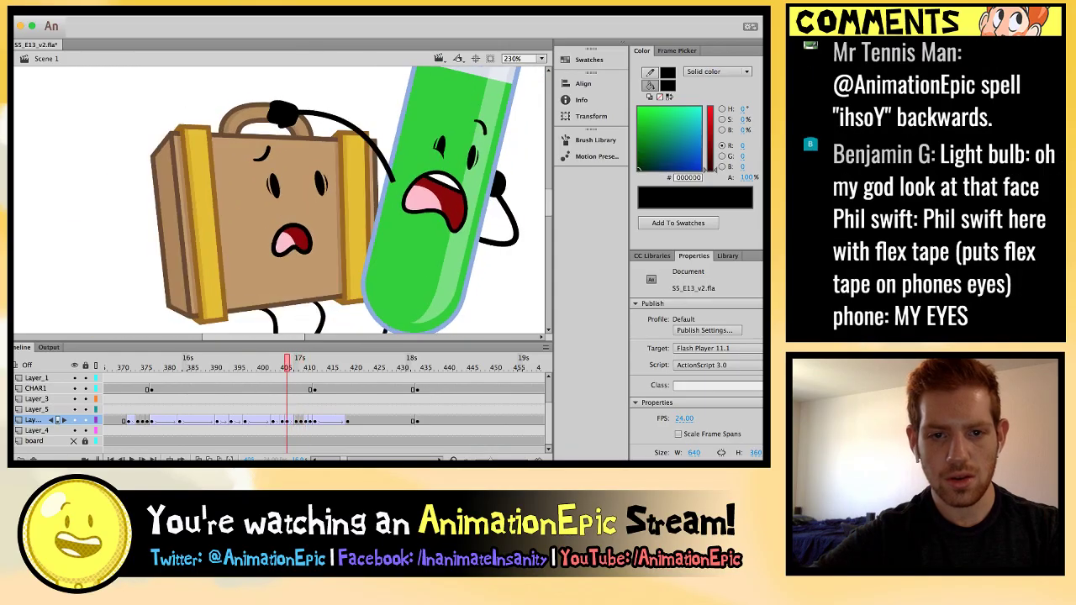
key("period")
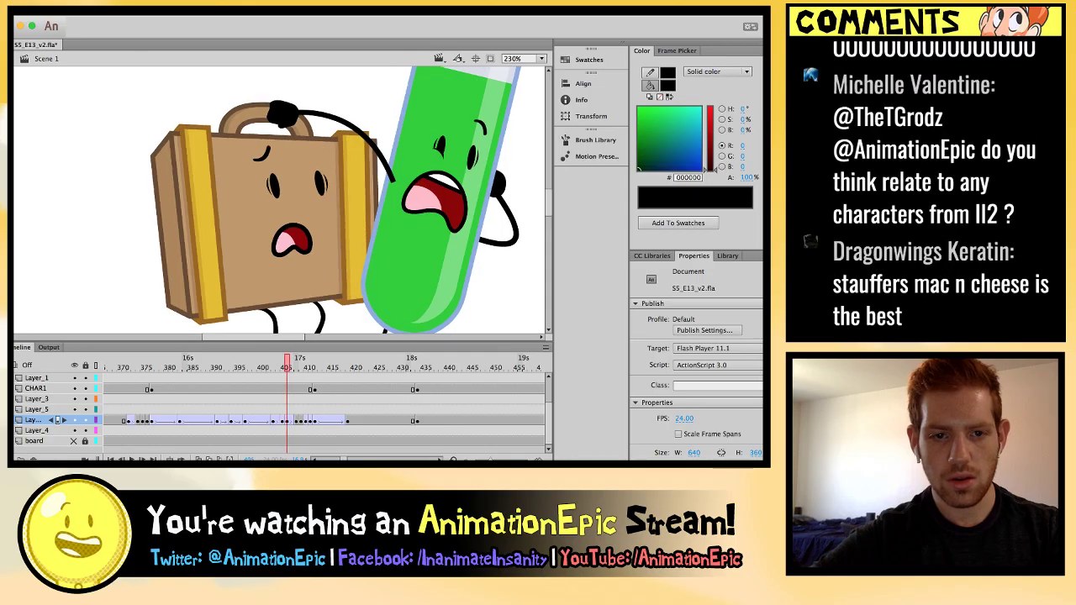
key("period")
key("period")
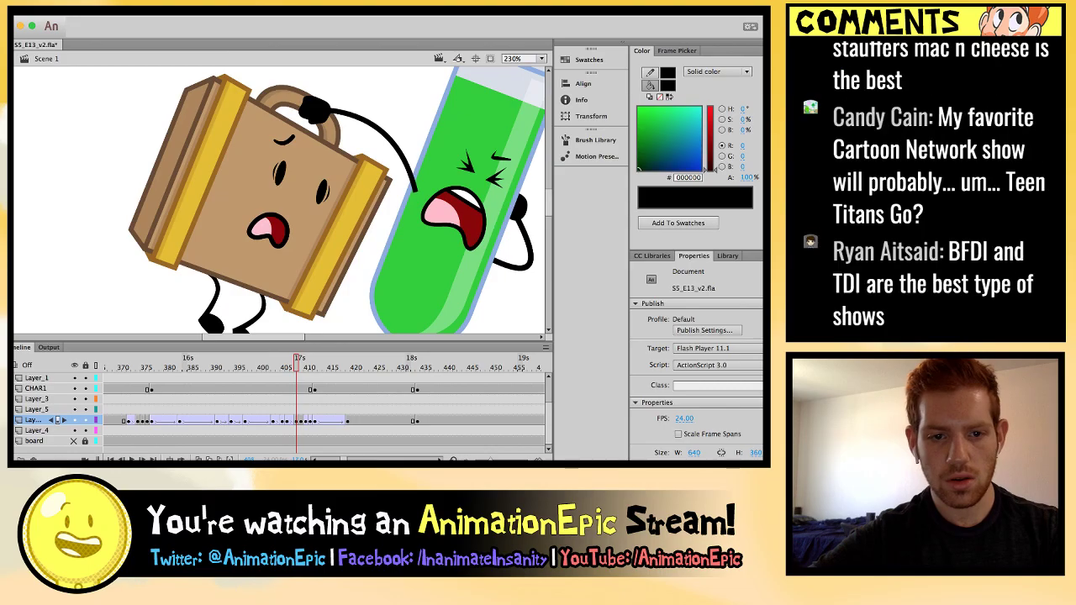
Rotate the suitcase counterclockwise at frame 408 to a gentler tilt and place its handle under the hand.
left_click(300, 421)
left_click_drag(86, 227, 154, 298)
key("comma")
key("period")
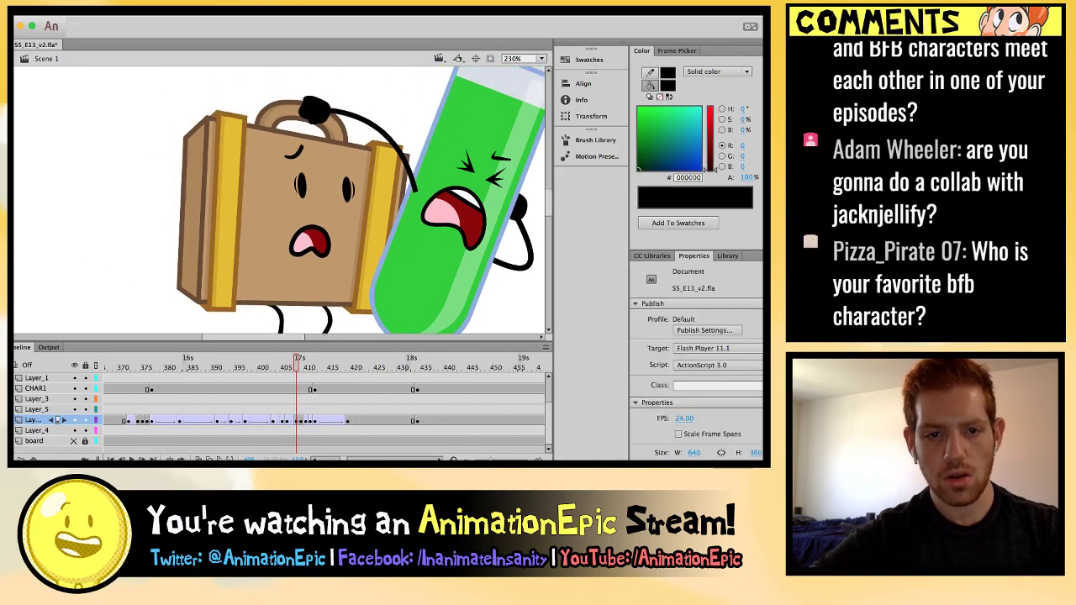
key("comma")
key("period")
key("comma")
Tilt the suitcase slightly clockwise at frame 408, realign its handle with the hand, and check the pose against the neighbouring frames.
left_click(296, 420)
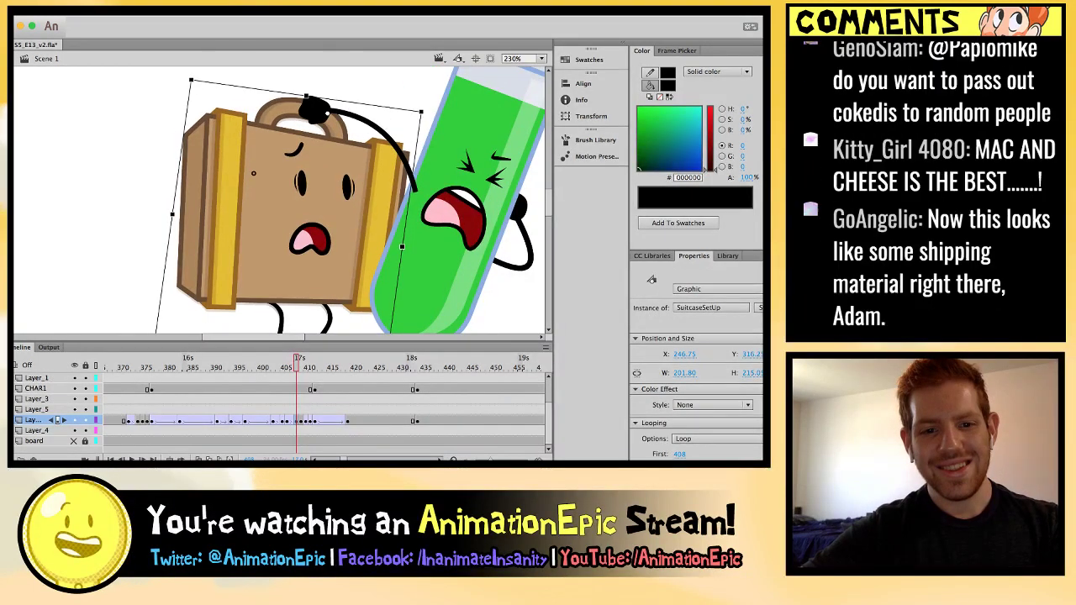
scroll(278, 202, "down", 3)
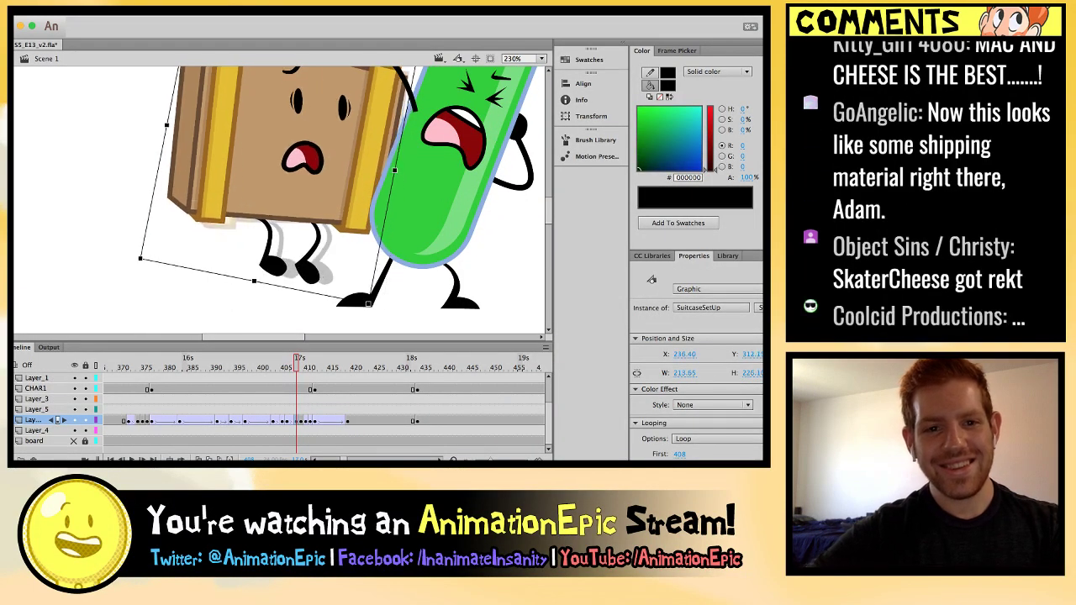
scroll(277, 202, "up", 2)
key("Escape")
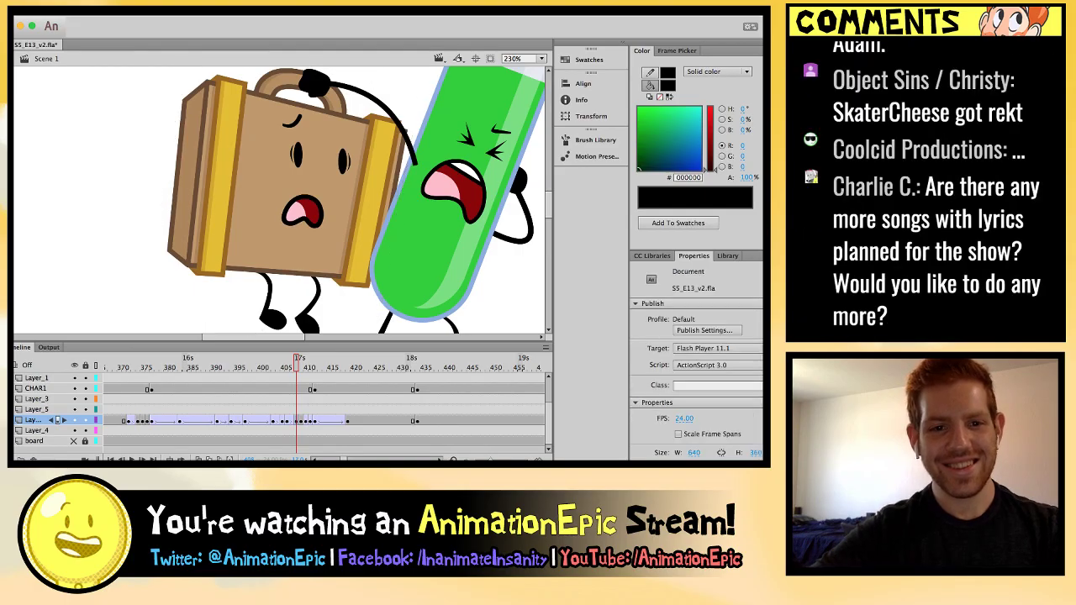
scroll(277, 202, "right", 2)
key("period")
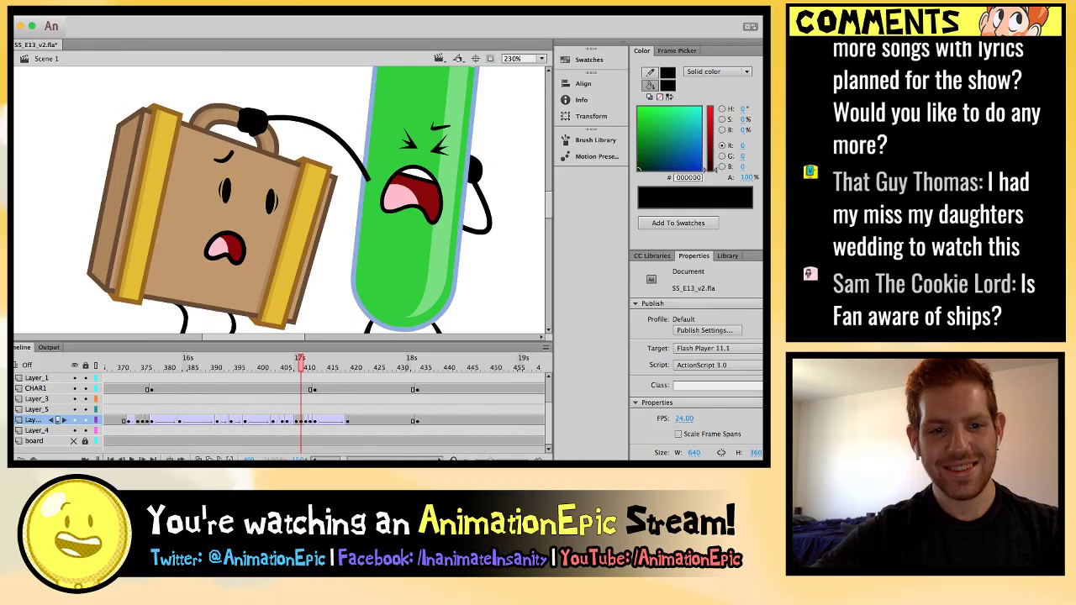
key("comma")
key("comma")
key("period")
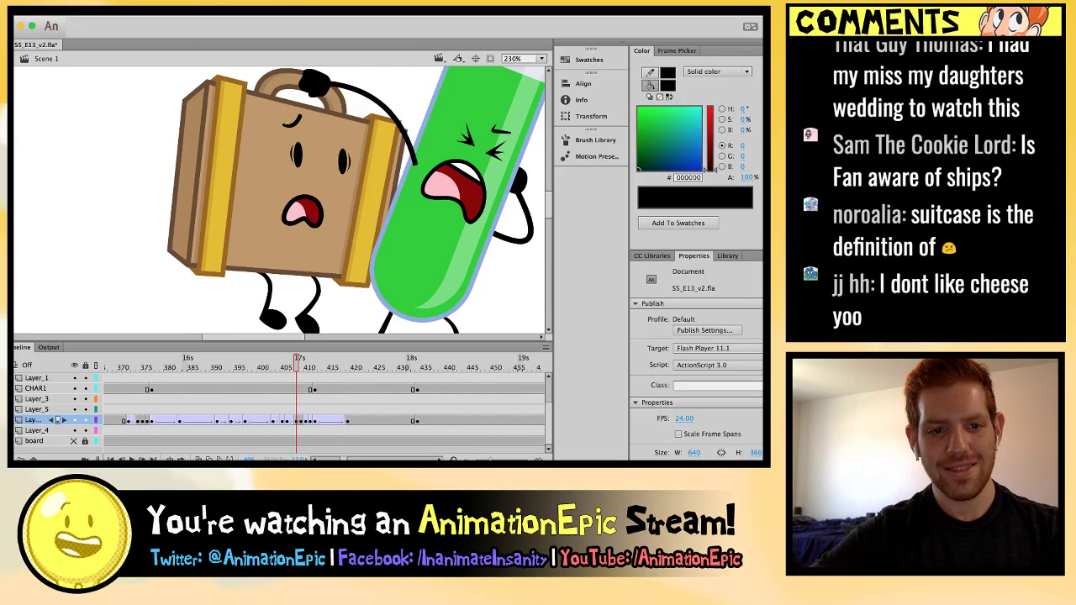
Step repeatedly through the frames around 406 to 411 to compare the suitcase's tilt and leg positions during the swing.
key("period")
left_click(244, 210)
scroll(252, 202, "down", 2)
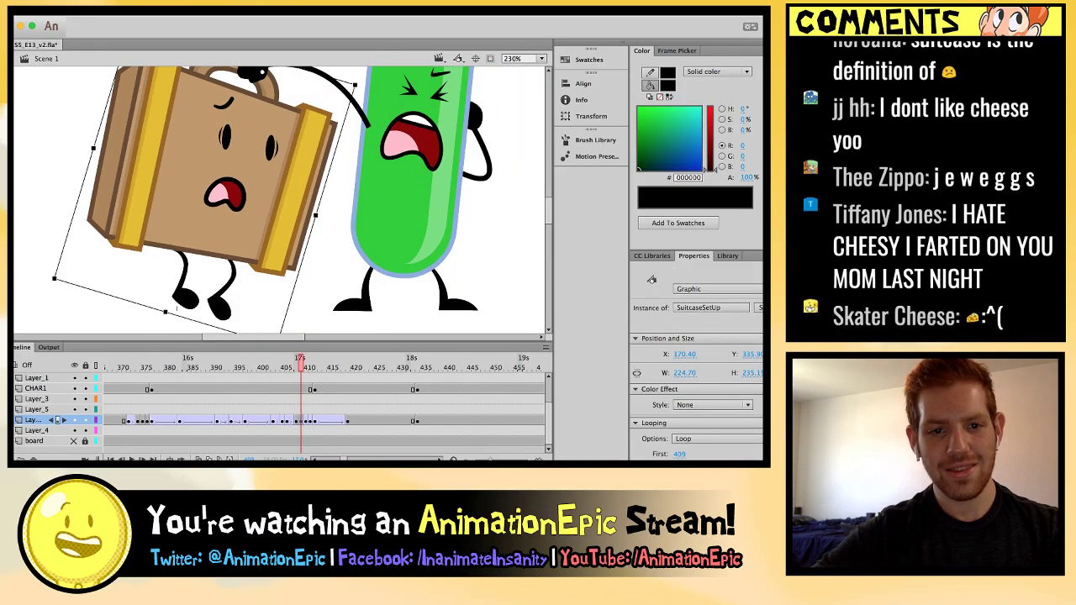
key("period")
key("comma")
key("comma")
key("comma")
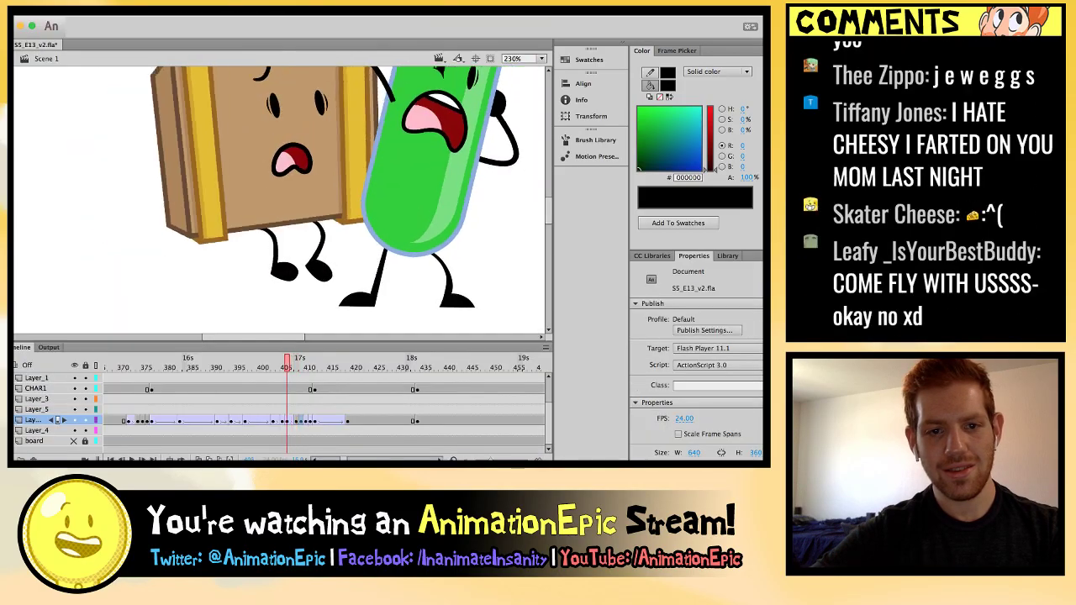
key("period")
key("period")
key("period")
key("period")
key("period")
key("comma")
key("comma")
key("comma")
key("comma")
key("comma")
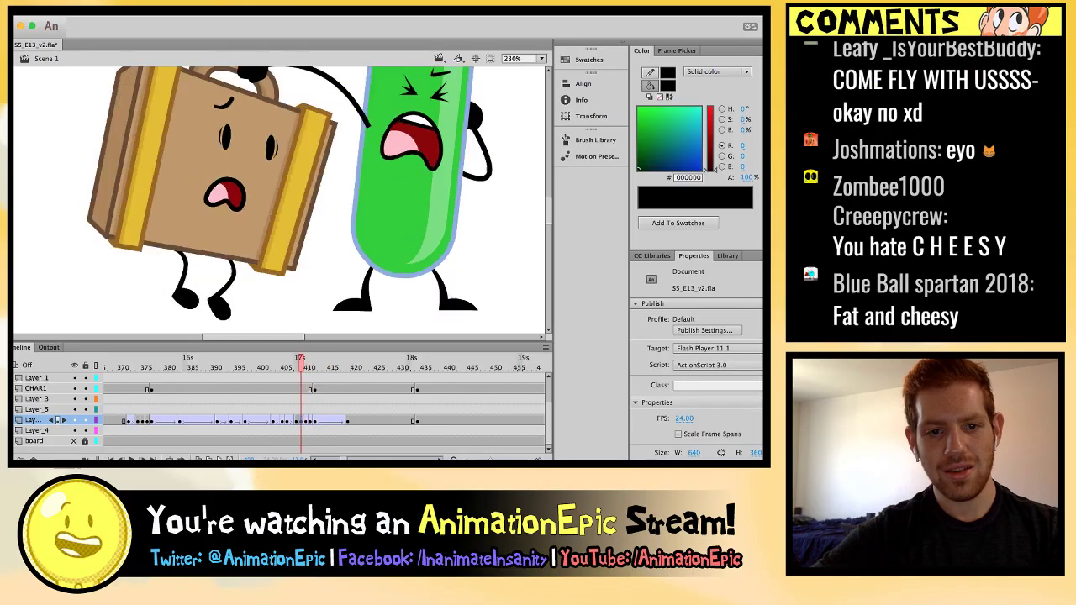
key("period")
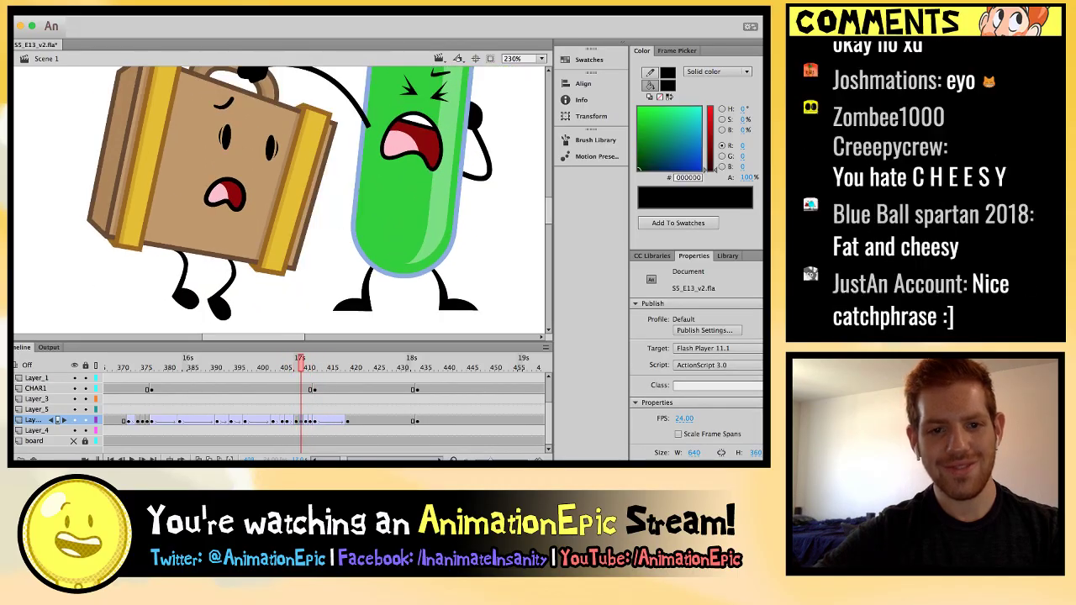
key("comma")
key("comma")
key("period")
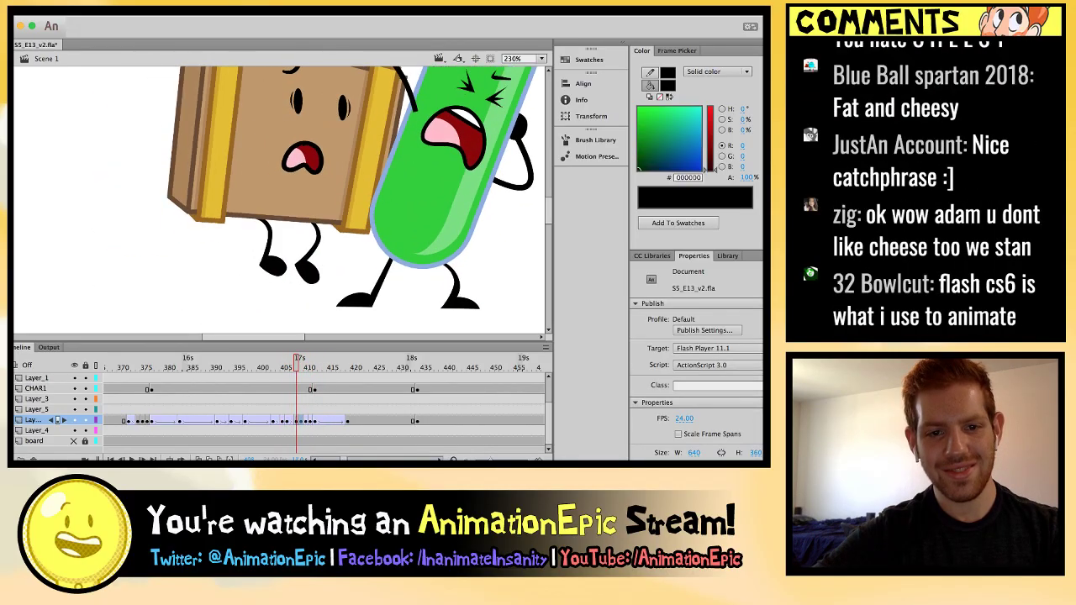
key("period")
key("period")
key("comma")
key("comma")
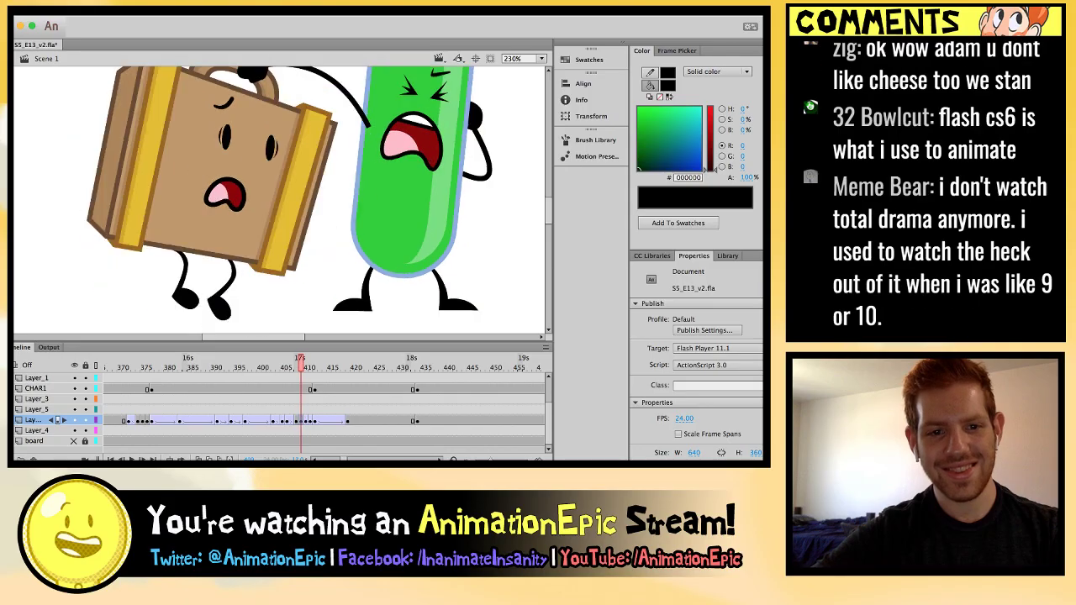
key("comma")
key("period")
key("period")
Rotate the suitcase counterclockwise at frame 409 to a gentler tilt and nudge its handle back under the hand.
left_click(211, 168)
scroll(280, 200, "down", 3)
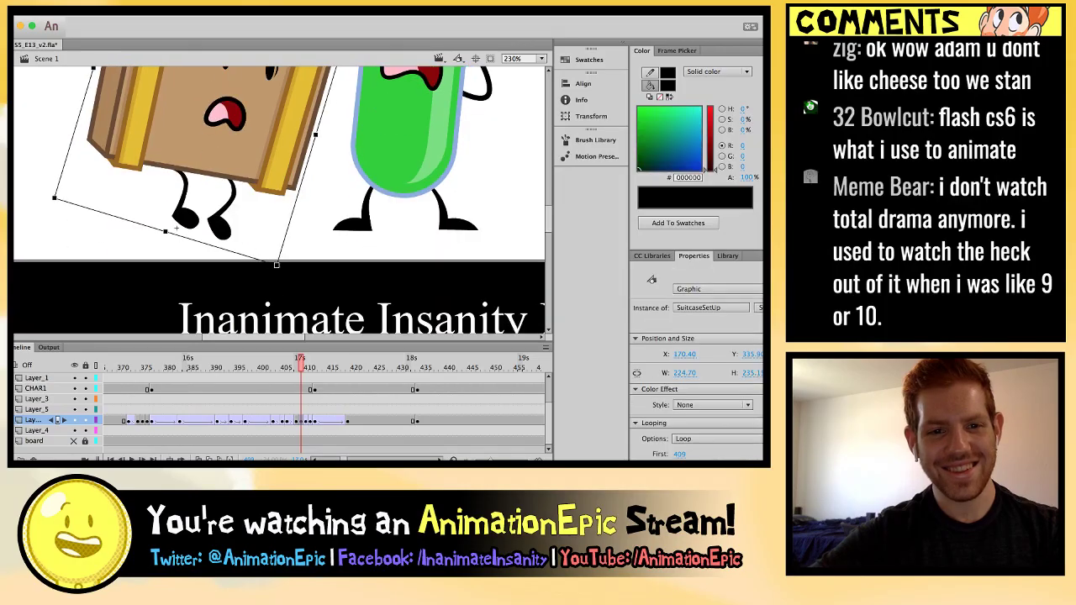
scroll(280, 200, "up", 3)
key("Right")
key("Up")
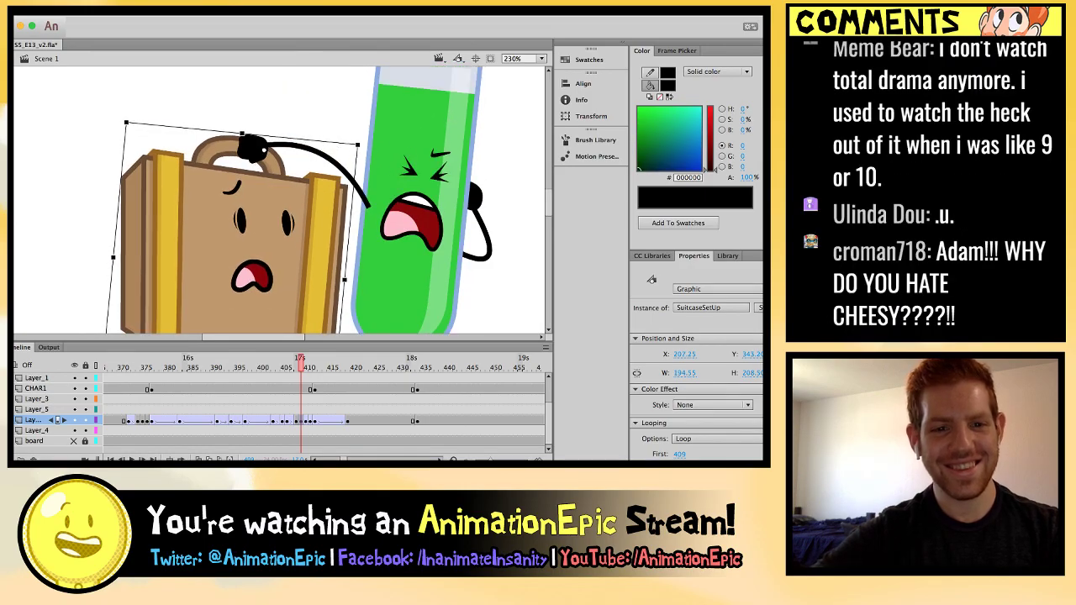
key("Escape")
key("period")
key("comma")
key("comma")
key("period")
key("period")
Rotate the suitcase clockwise at frame 411 so its base swings away from the test tube, and check the motion against neighbouring frames.
key("period")
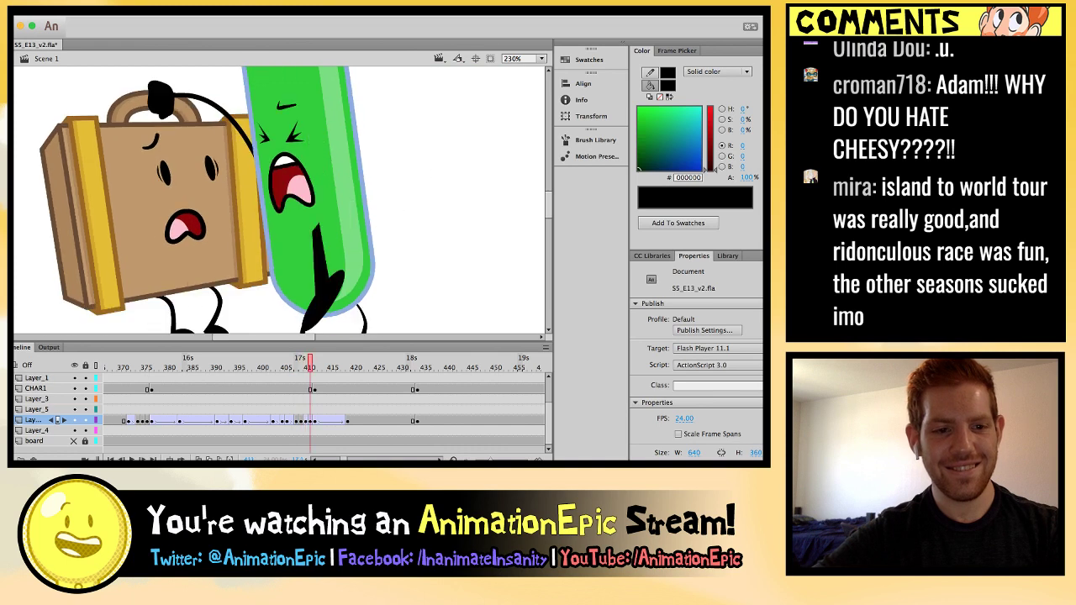
left_click(181, 201)
scroll(181, 201, "down", 4)
left_click_drag(285, 243, 190, 270)
key("Escape")
scroll(280, 201, "up", 2)
key("period")
key("comma")
key("period")
key("comma")
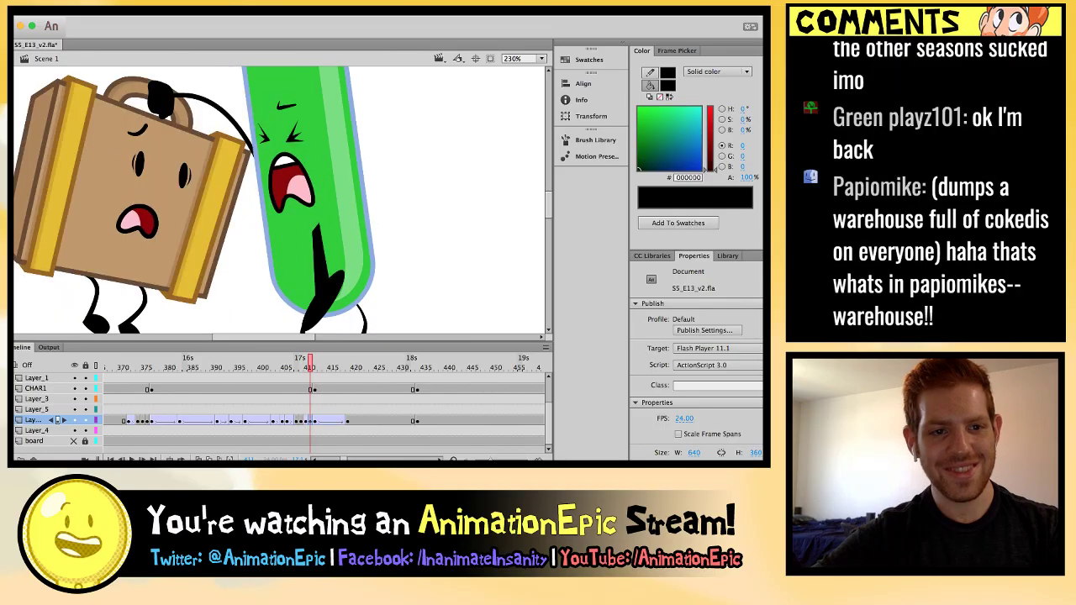
key("comma")
key("comma")
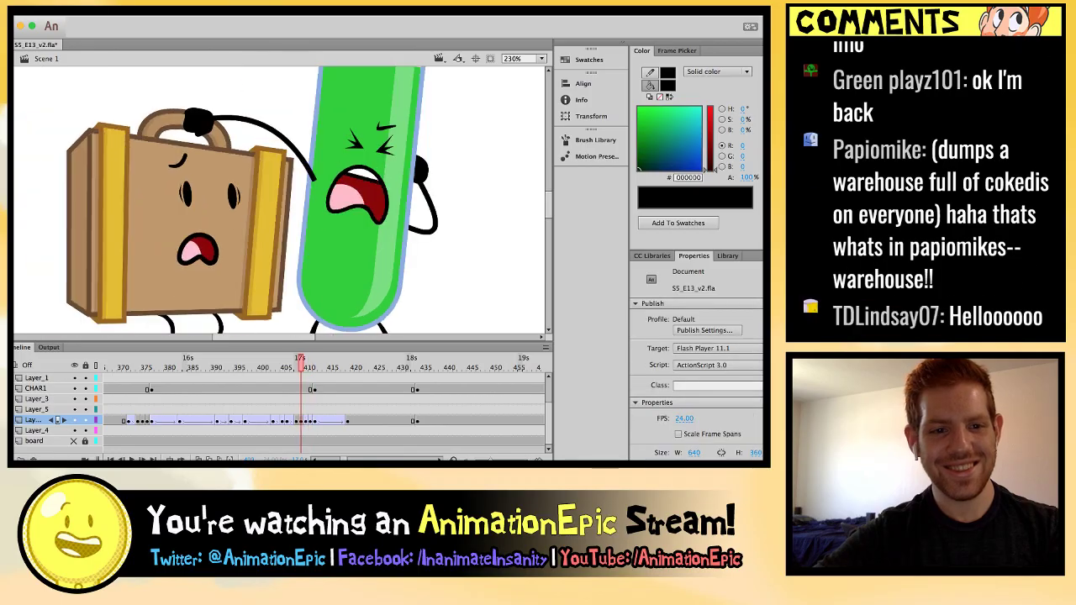
Rotate the suitcase clockwise at frame 410 so its base swings away from the test tube, and check it against neighbouring frames.
key("period")
left_click(134, 235)
scroll(280, 202, "down", 4)
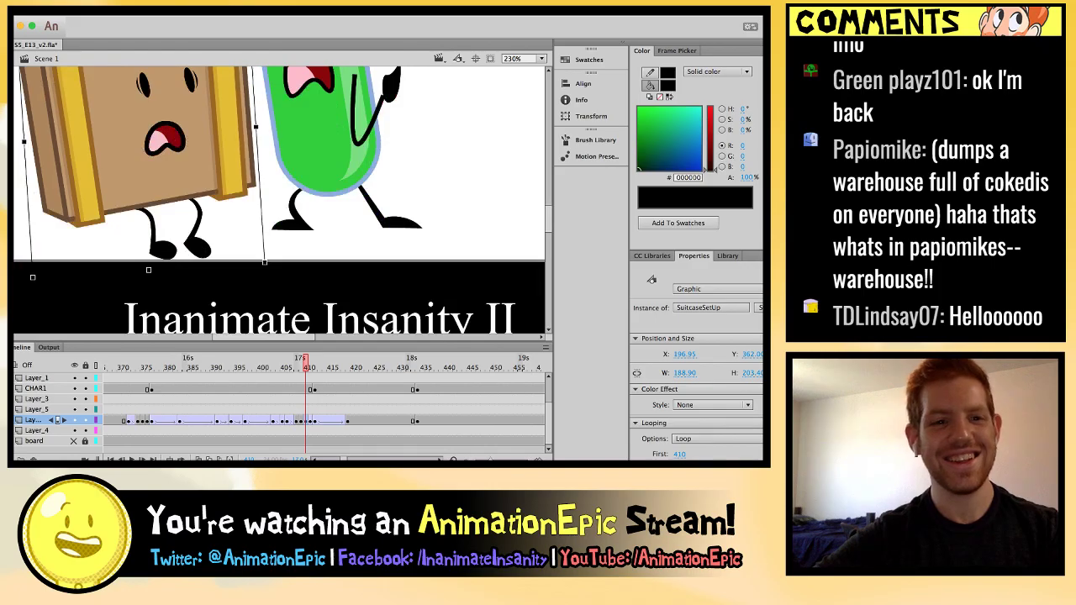
key("super+shift+a")
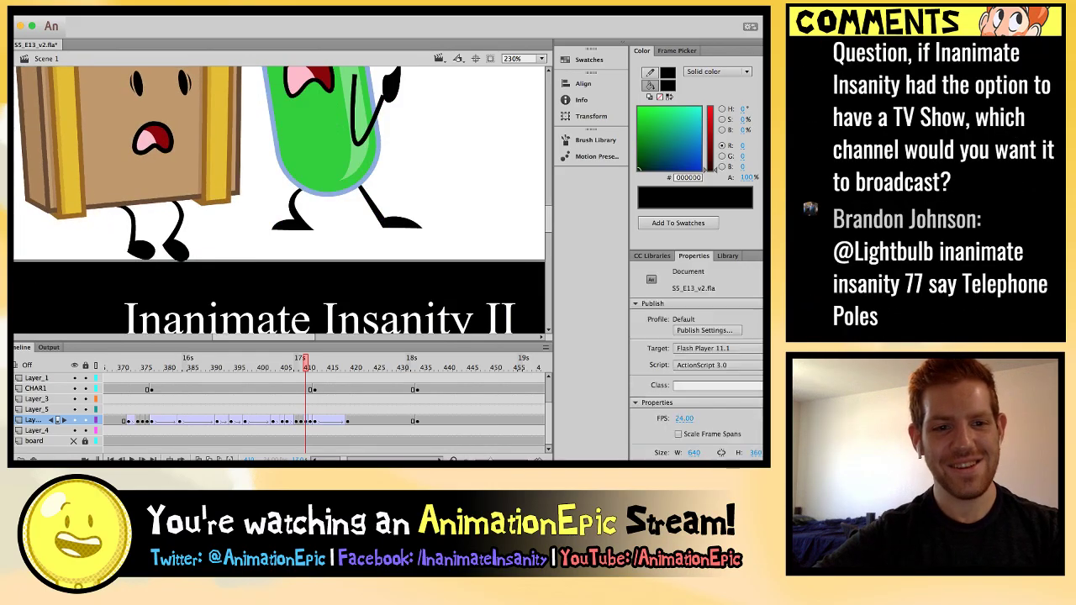
scroll(280, 202, "up", 5)
scroll(280, 202, "left", 3)
key("period")
key("period")
key("period")
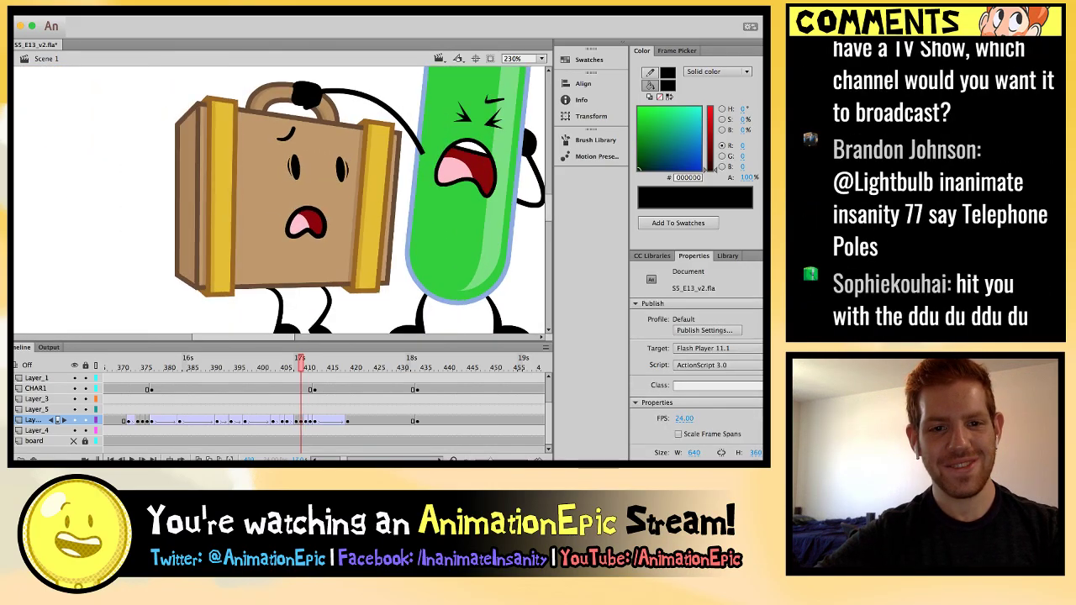
Add a suitcase keyframe at frame 430 with a slightly straighter tilt, and classic-tween to it from frame 419 with Sine EaseInOut easing.
key("period")
key("period")
key("period")
key("period")
key("period")
key("period")
key("period")
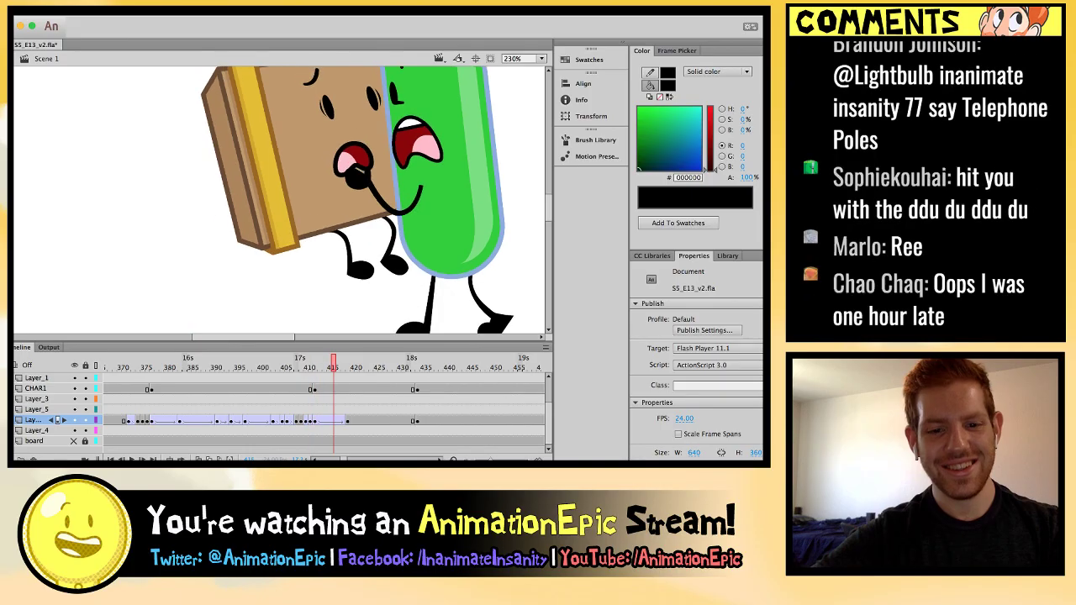
left_click(400, 419)
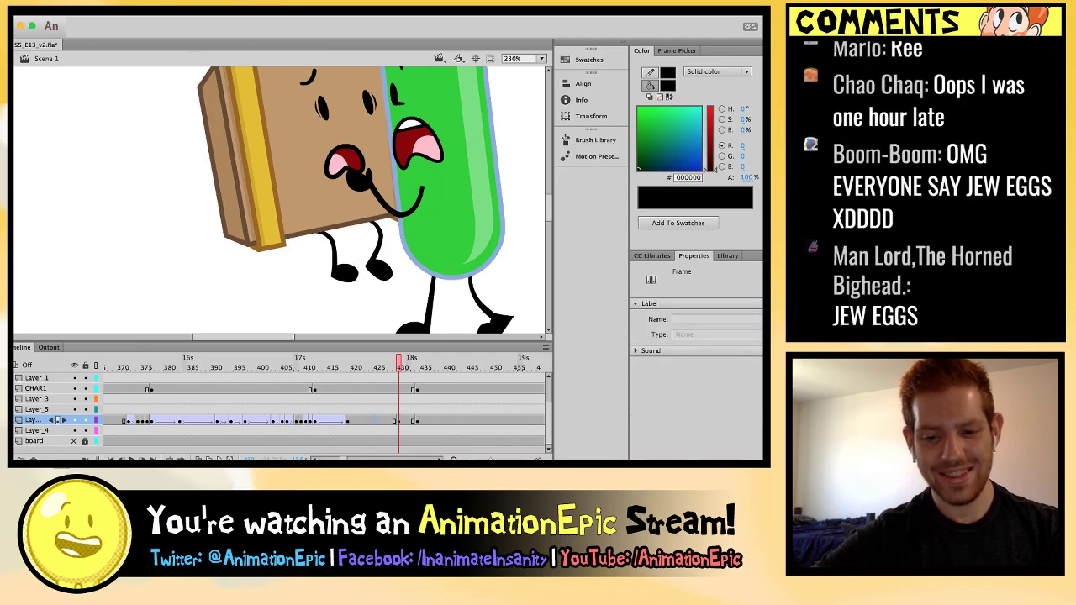
left_click(376, 420)
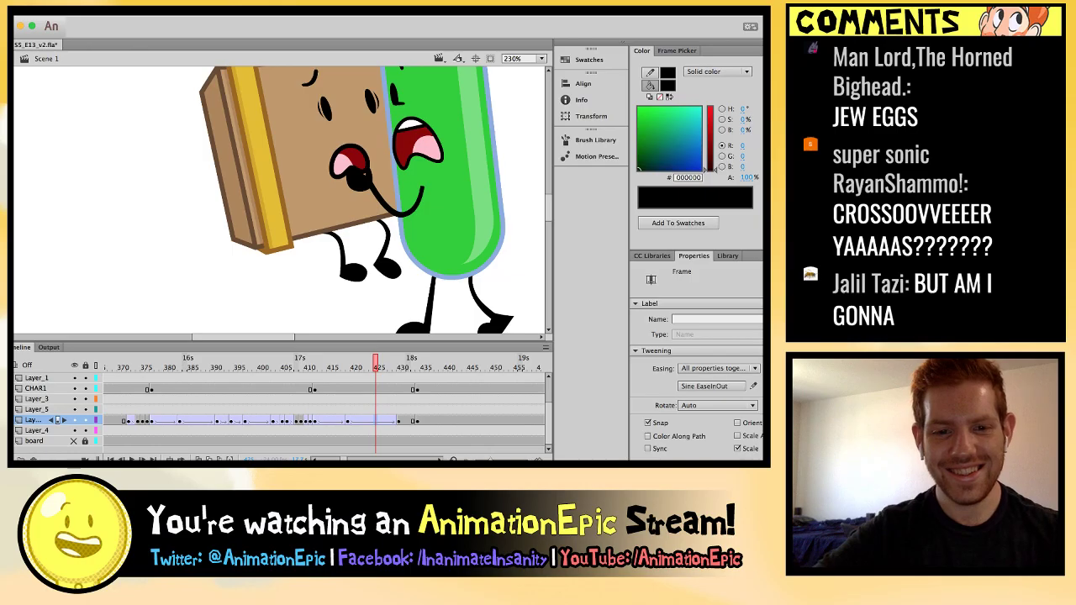
key("Escape")
key("super+minus")
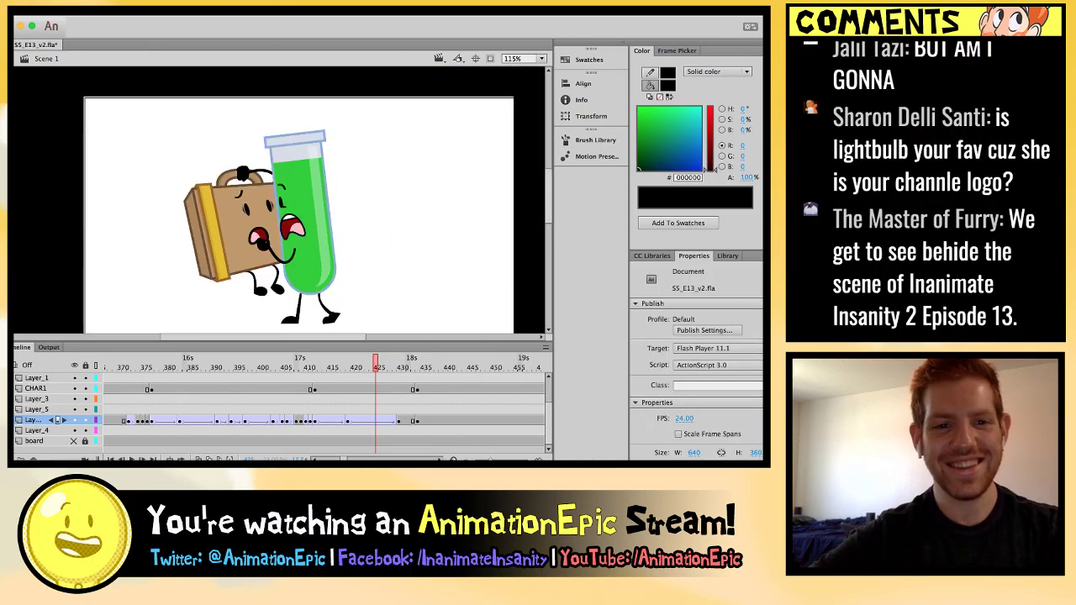
Step back and forth through the frames around 411 to 425 to review the suitcase's swing against the test tube.
scroll(298, 201, "down", 1)
key("comma")
key("comma")
key("comma")
key("comma")
key("comma")
key("comma")
key("comma")
key("comma")
key("comma")
key("comma")
key("comma")
key("comma")
key("comma")
key("comma")
key("comma")
key("period")
key("period")
key("period")
key("period")
key("period")
key("period")
key("period")
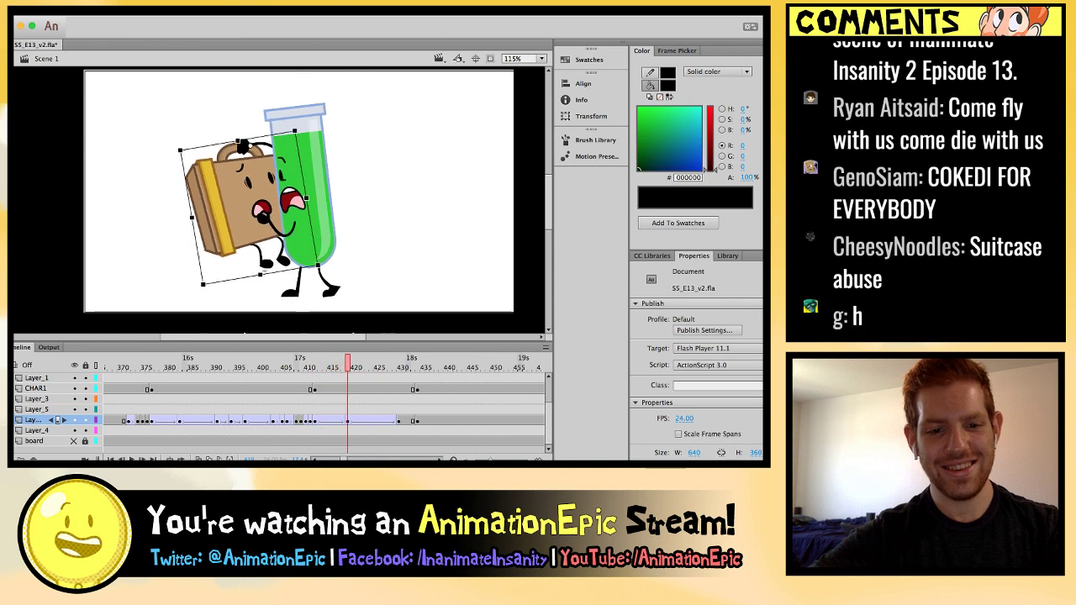
key("period")
key("period")
key("period")
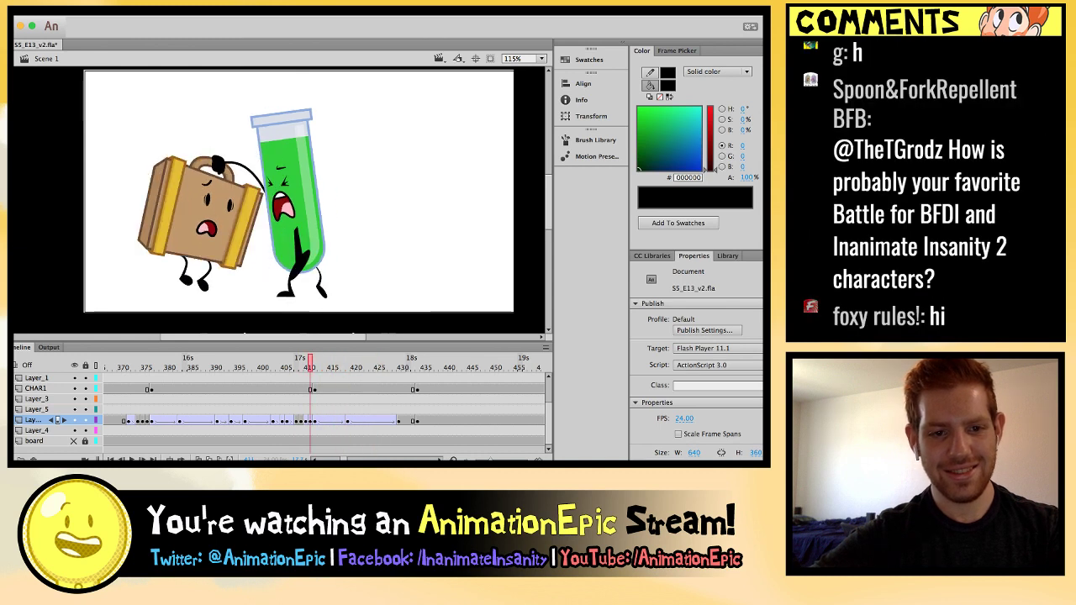
Rotate the suitcase clockwise at frame 412 so it trails the hand, and check the following tweened frames.
left_click(236, 201)
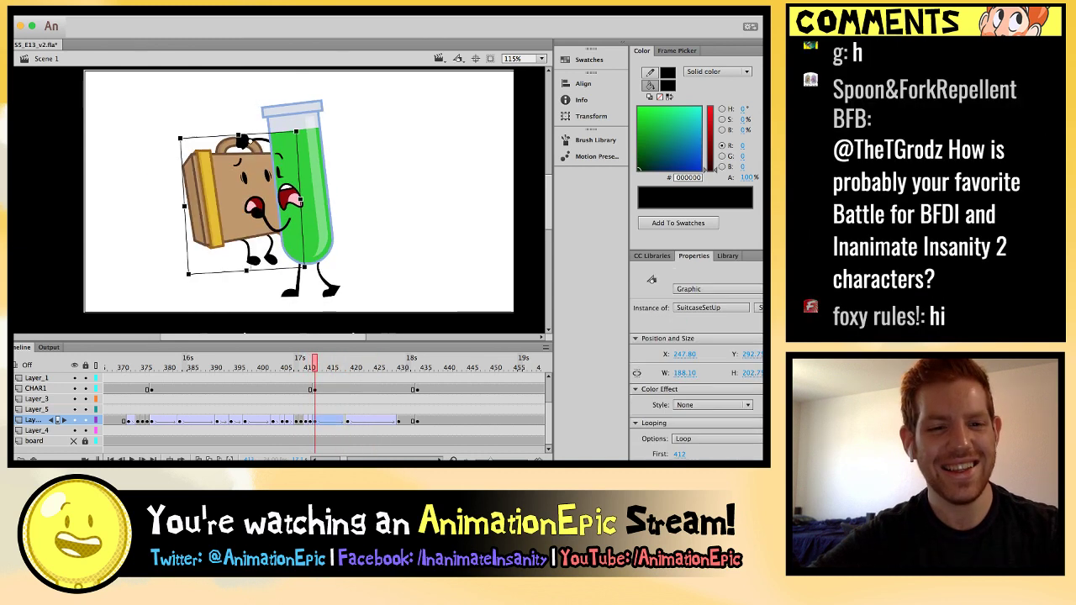
left_click_drag(179, 137, 182, 127)
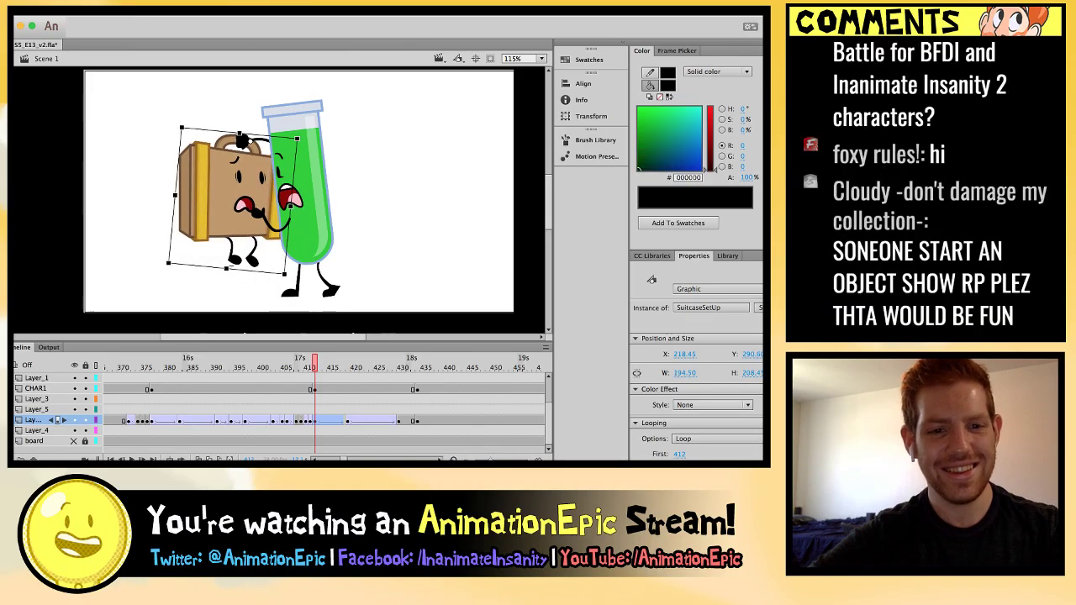
key("period")
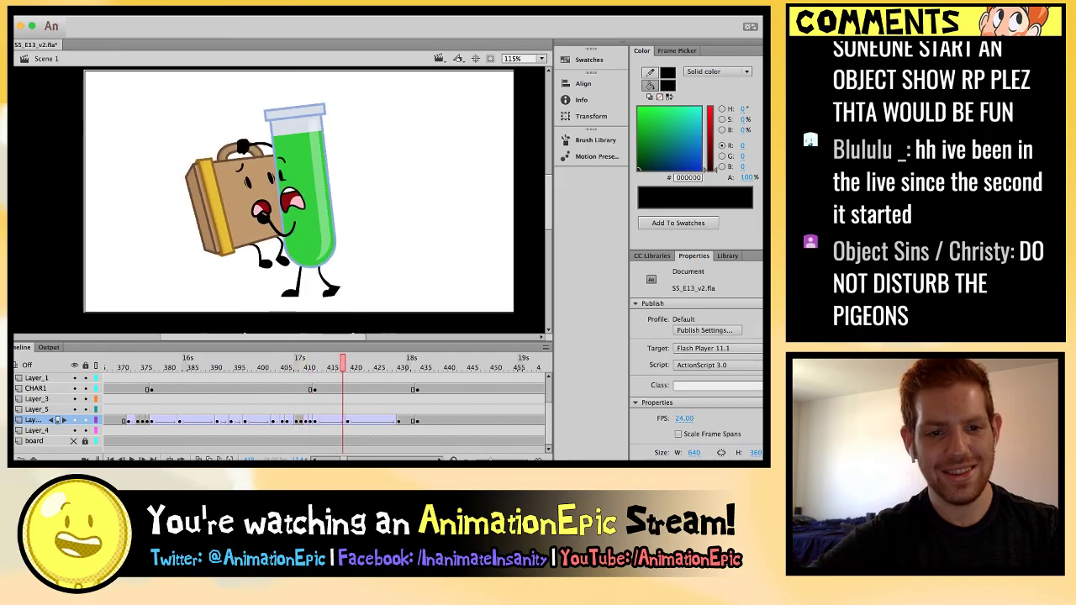
key("shift+period")
key("shift+comma")
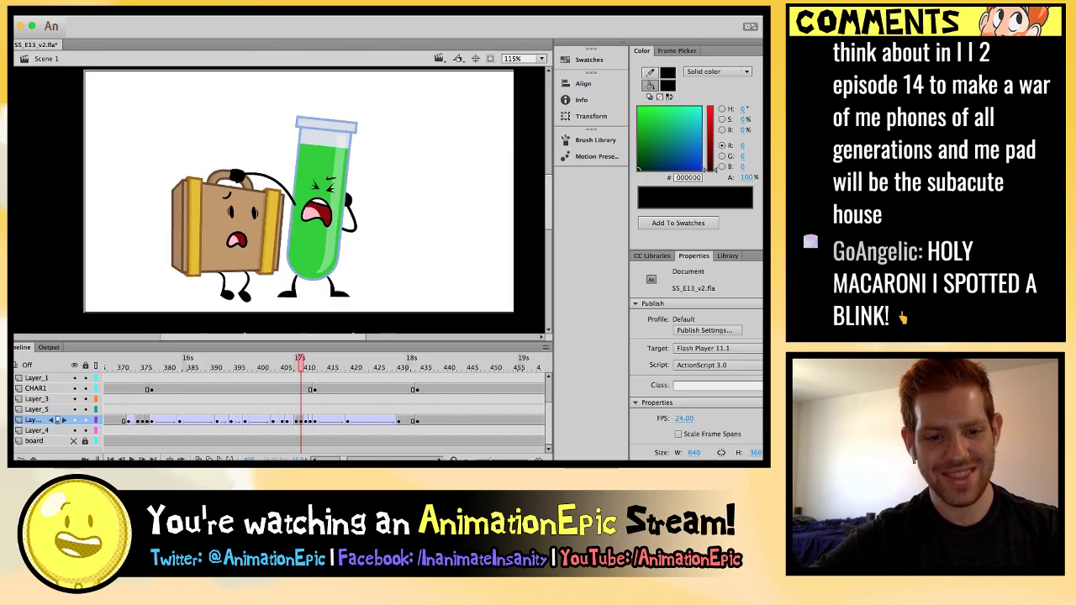
Rotate the suitcase slightly counterclockwise at frame 409 and compare the pose with the following frames.
left_click(228, 227)
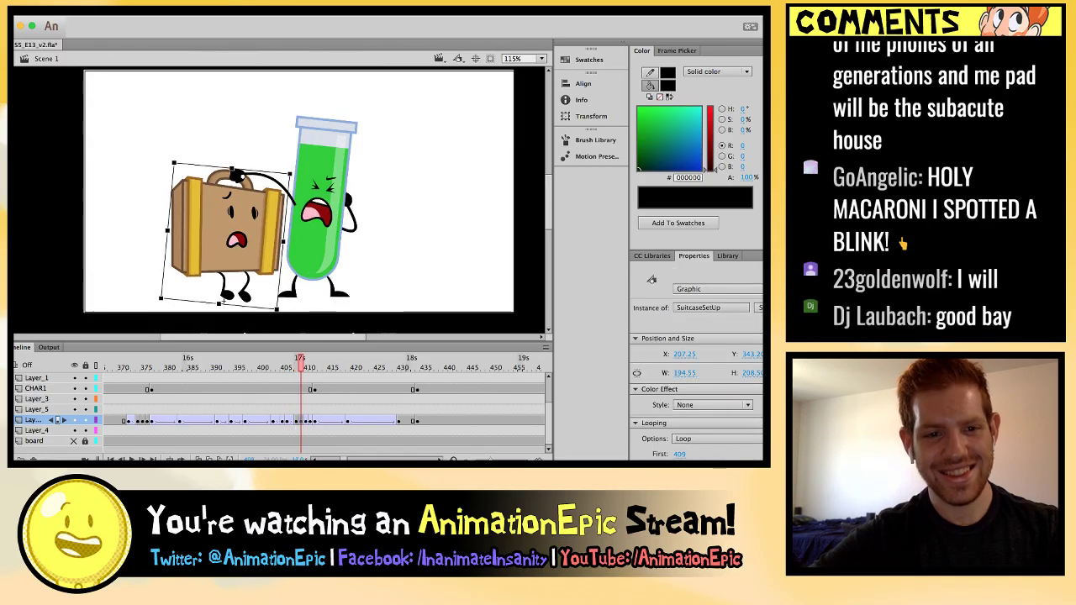
key("ctrl+shift+z")
key("Escape")
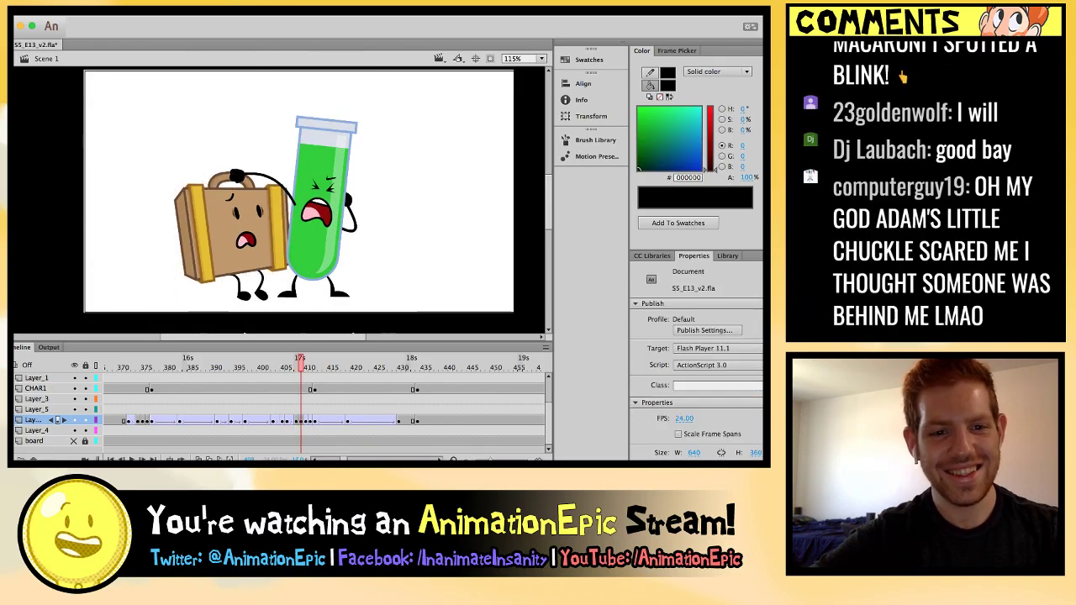
key("period")
key("period")
key("comma")
key("comma")
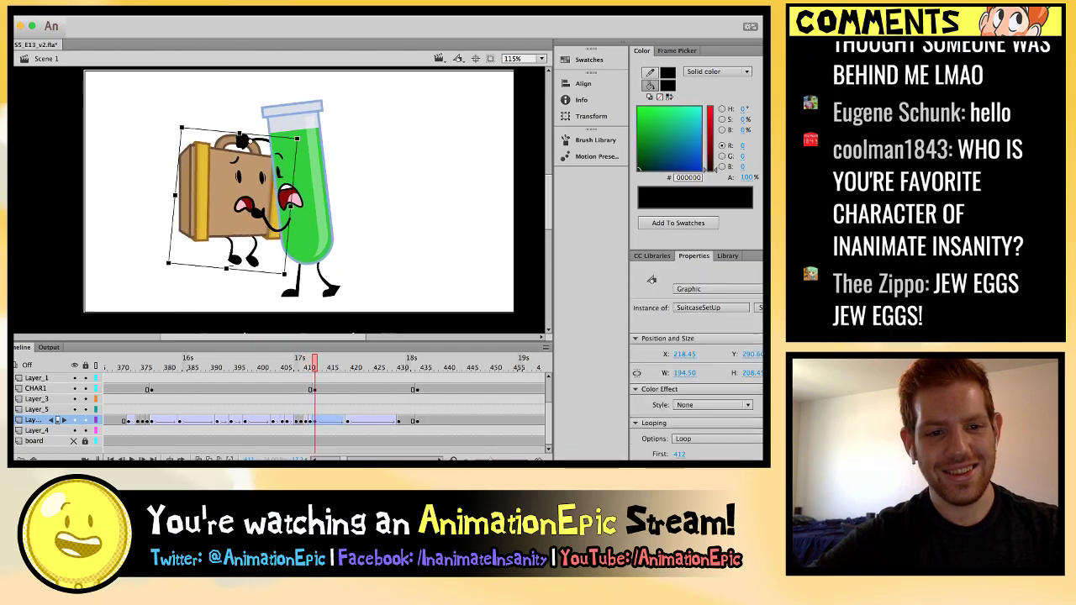
Tilt the suitcase further clockwise at frame 412 and check its handle's alignment with the hand up close.
key("comma")
key("comma")
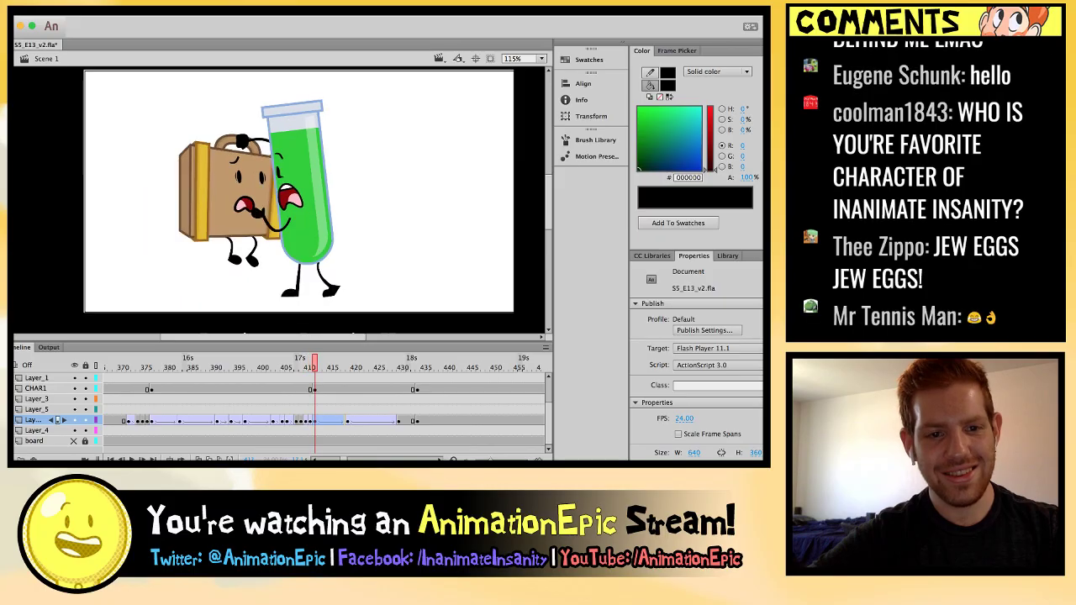
left_click(223, 189)
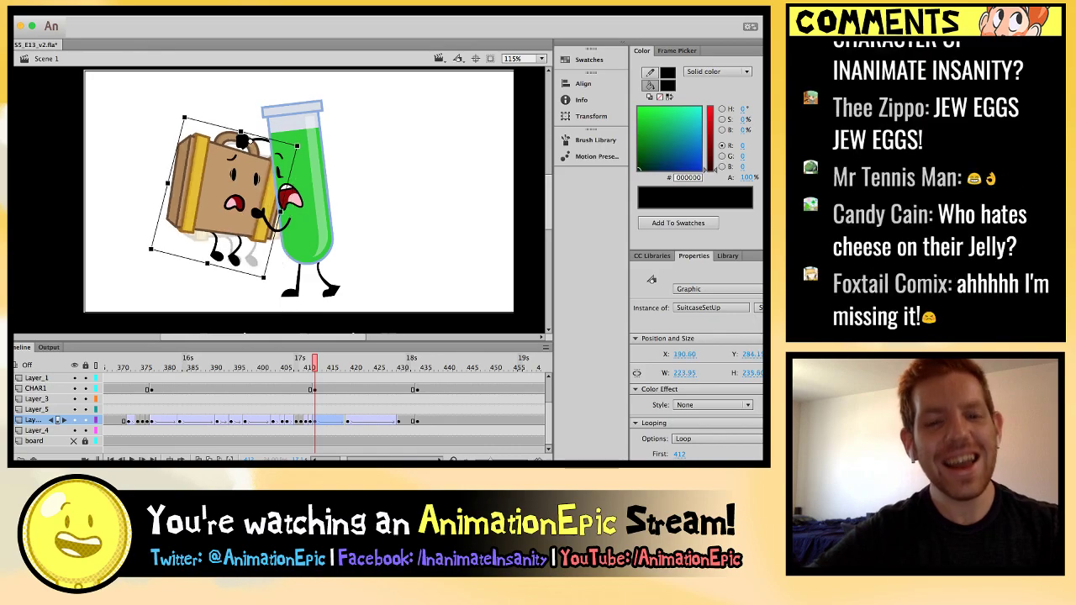
key("Escape")
key("super+equal")
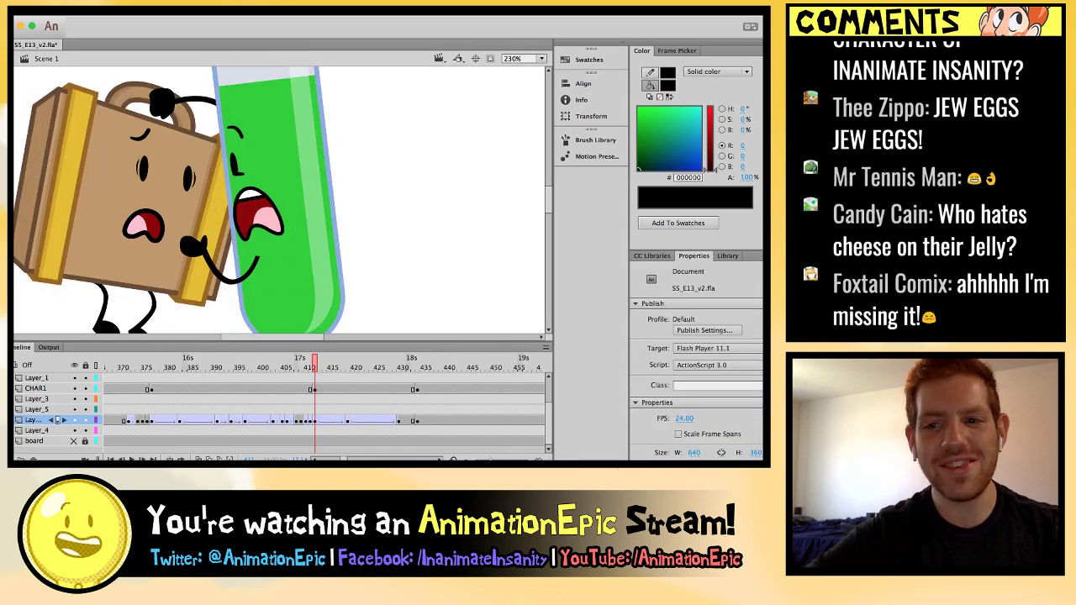
scroll(281, 200, "left", 5)
scroll(282, 200, "up", 2)
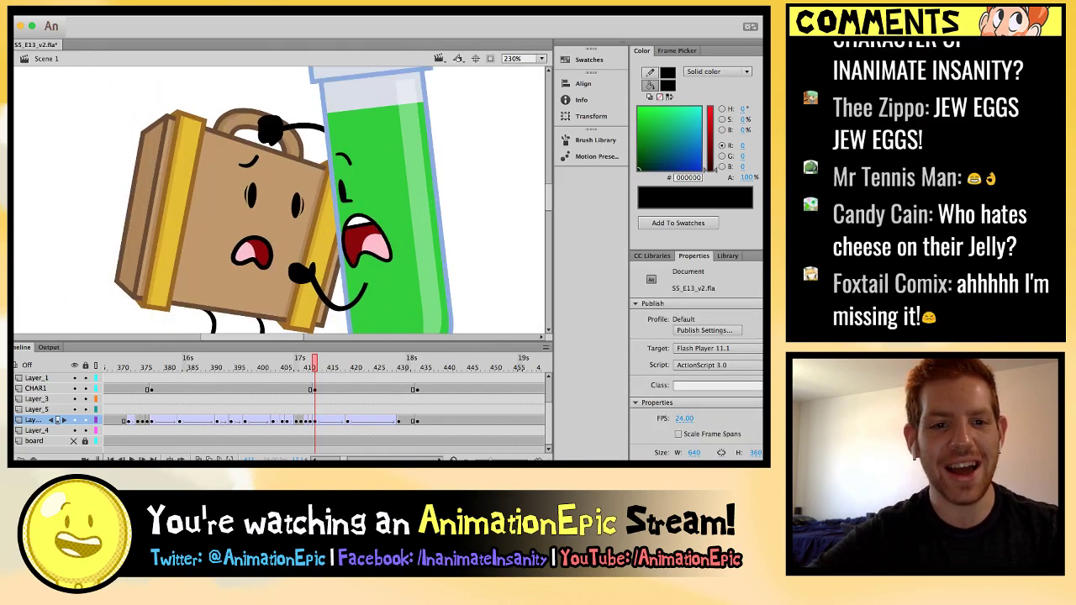
left_click(286, 133)
Step through the frames around 412 to 431 and play the animation back to review the suitcase's swing and settle.
key("comma")
key("comma")
key("comma")
key("comma")
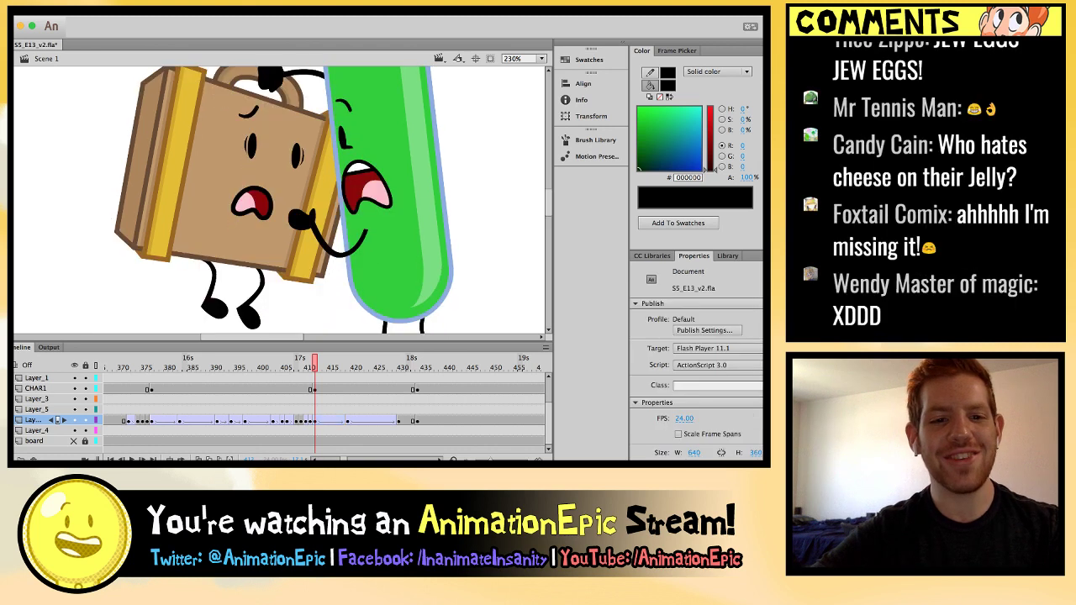
key("period")
key("period")
key("period")
key("comma")
key("comma")
key("comma")
key("period")
key("period")
key("period")
key("period")
key("period")
key("period")
key("period")
key("period")
key("period")
key("period")
key("period")
key("period")
key("period")
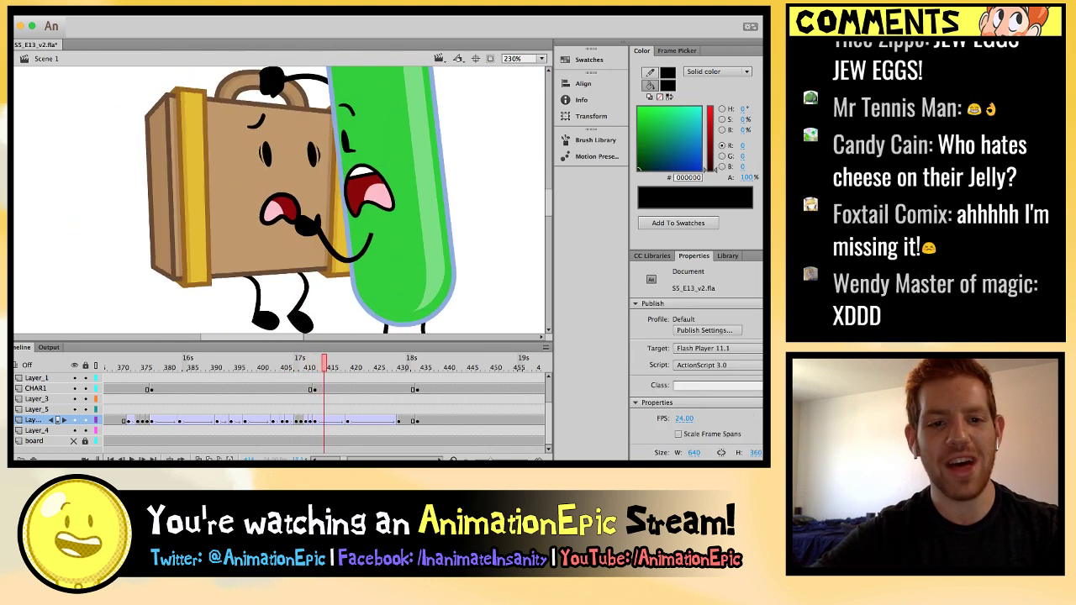
key("period")
key("period")
key("period")
key("period")
key("period")
key("period")
key("period")
key("period")
key("period")
key("period")
key("period")
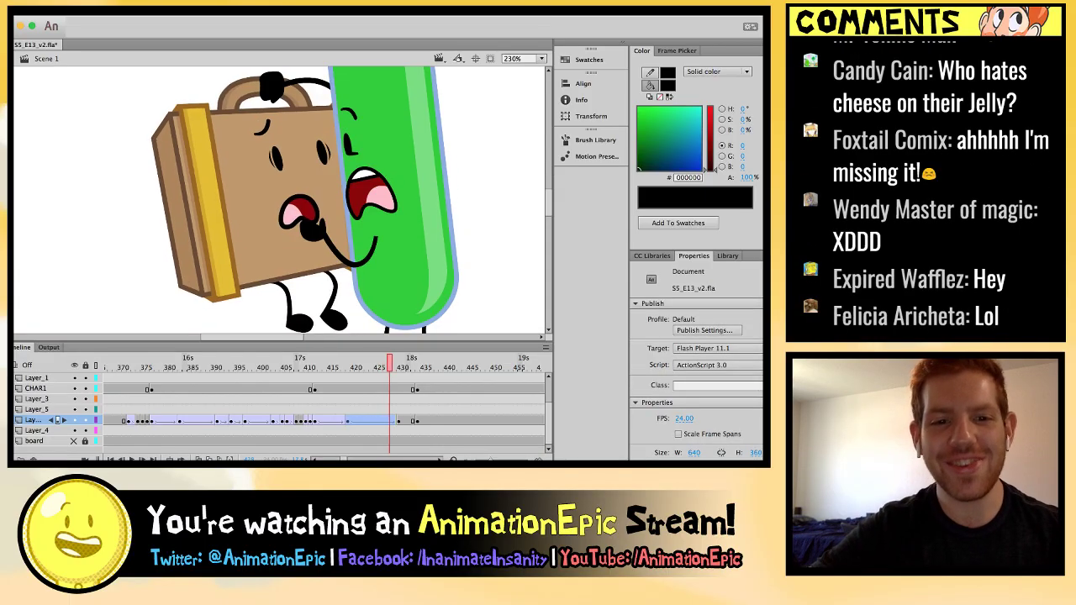
key("ctrl+minus")
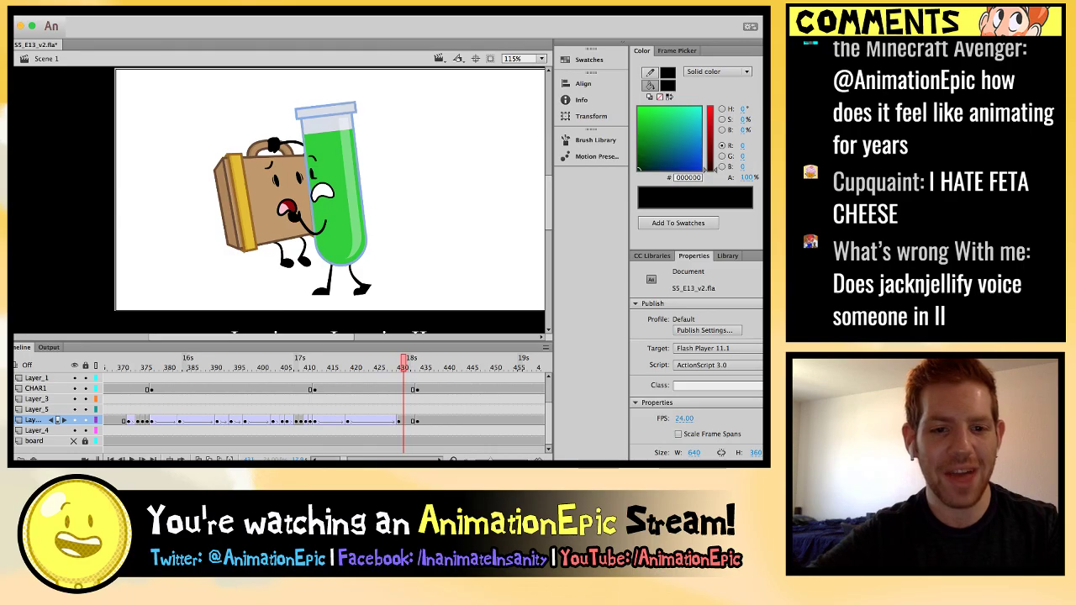
key("Return")
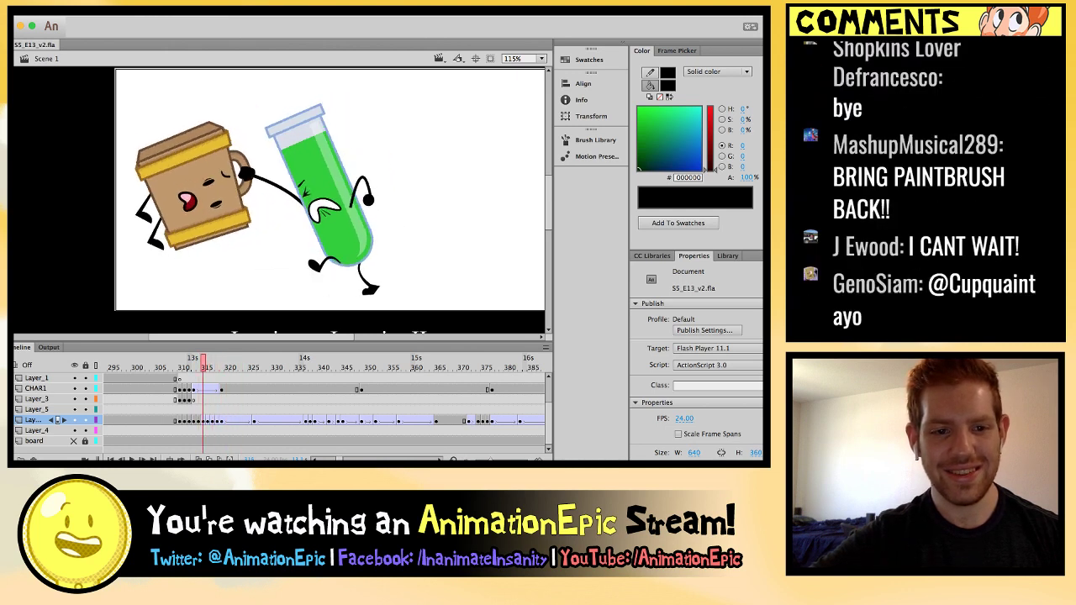
Rotate the suitcase clockwise at frame 316 to a gentler tilt, keeping its handle at the hand.
left_click(139, 223)
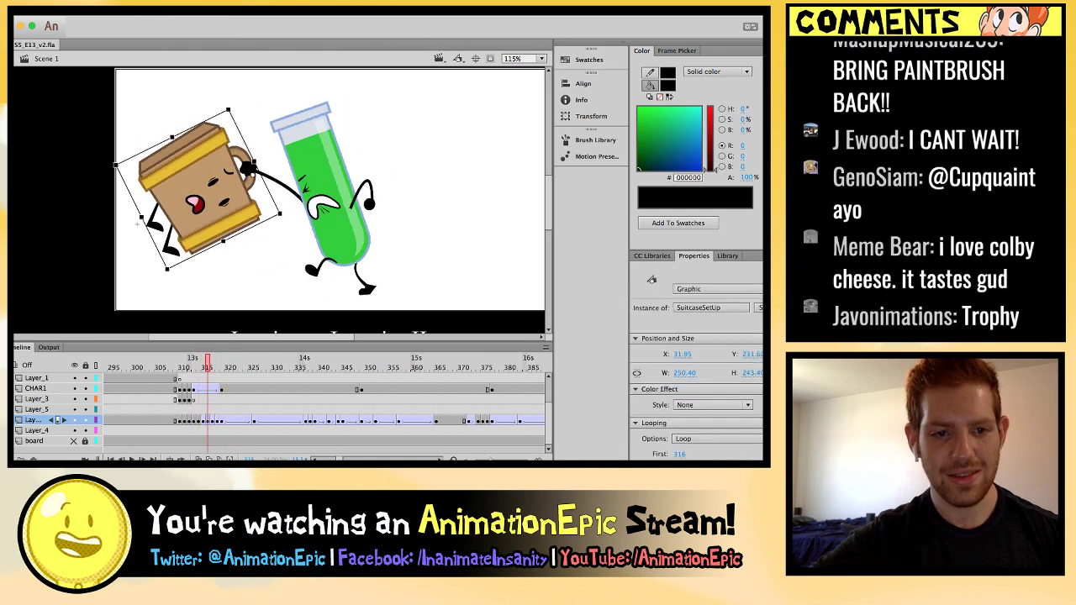
key("ctrl+z")
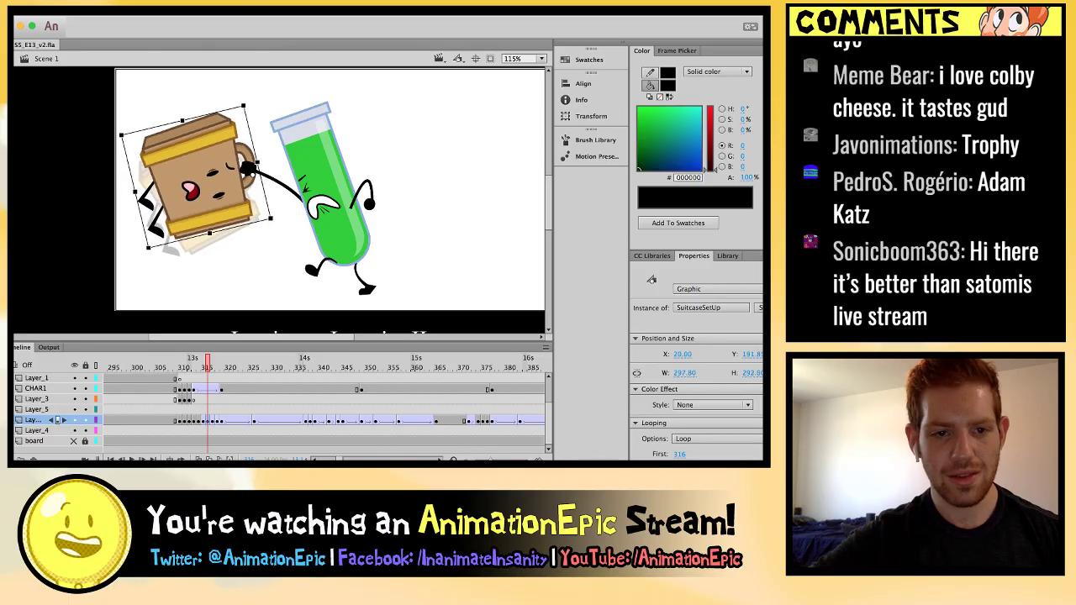
key("ctrl+z")
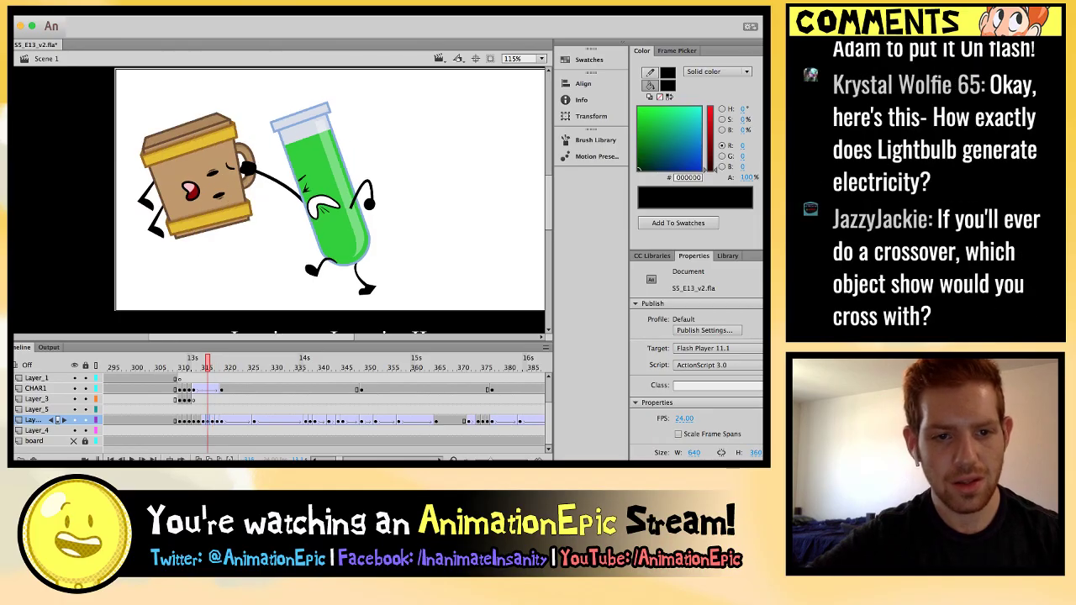
key("ctrl+y")
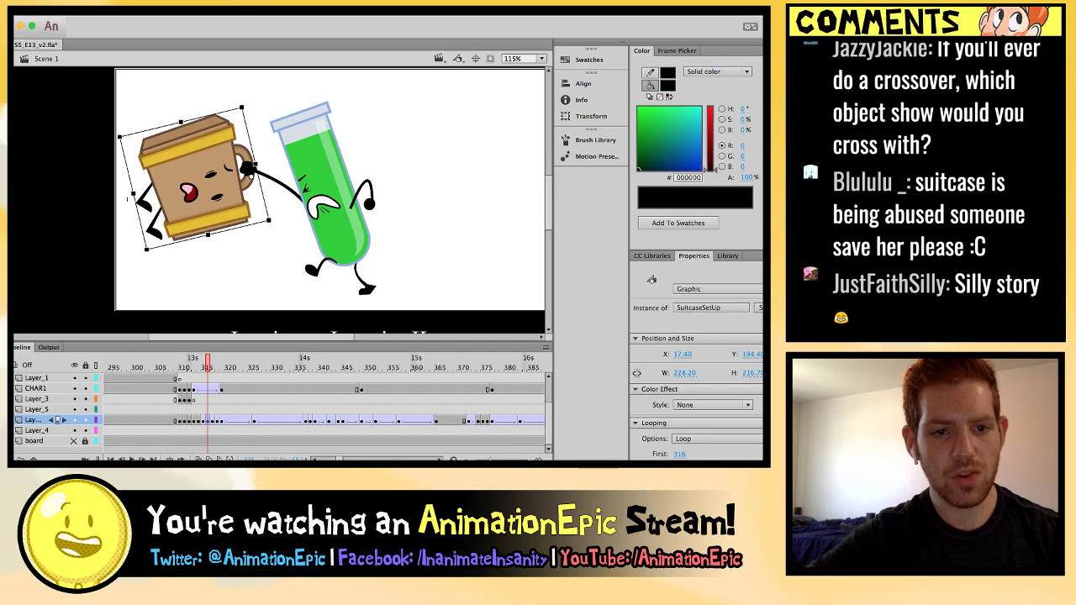
Rotate the suitcase slightly clockwise at frame 317 and compare the pose with the following frames.
key(".")
key(".")
key(".")
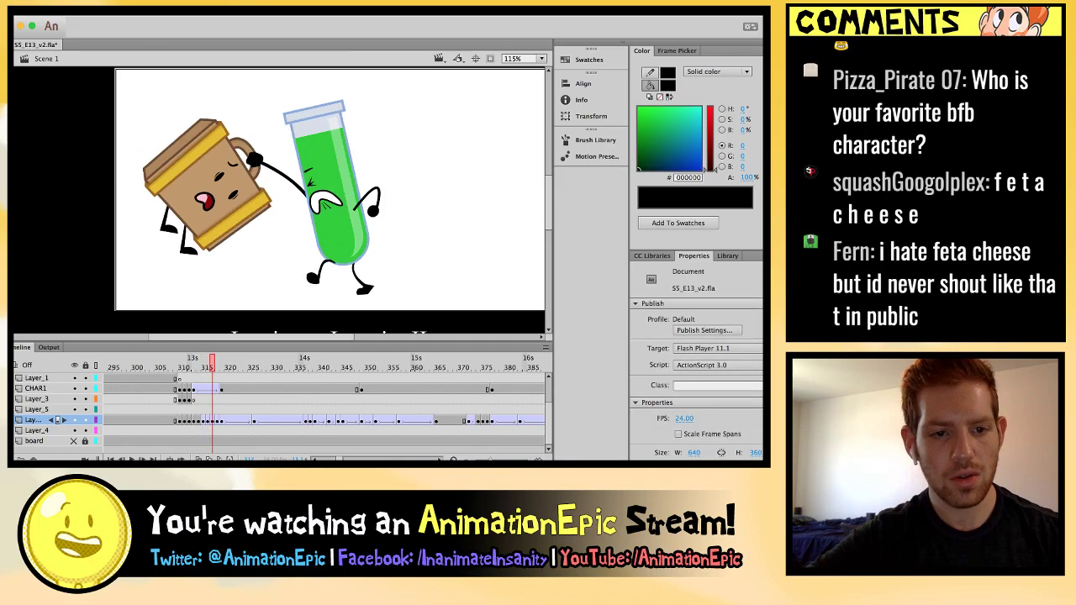
key("ctrl+y")
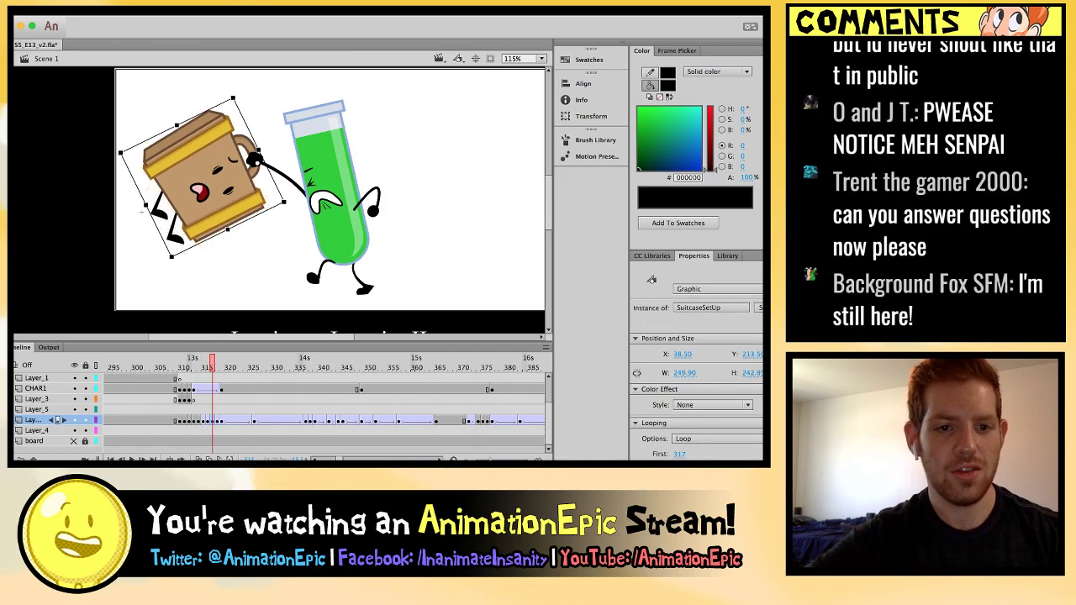
key(".")
key(".")
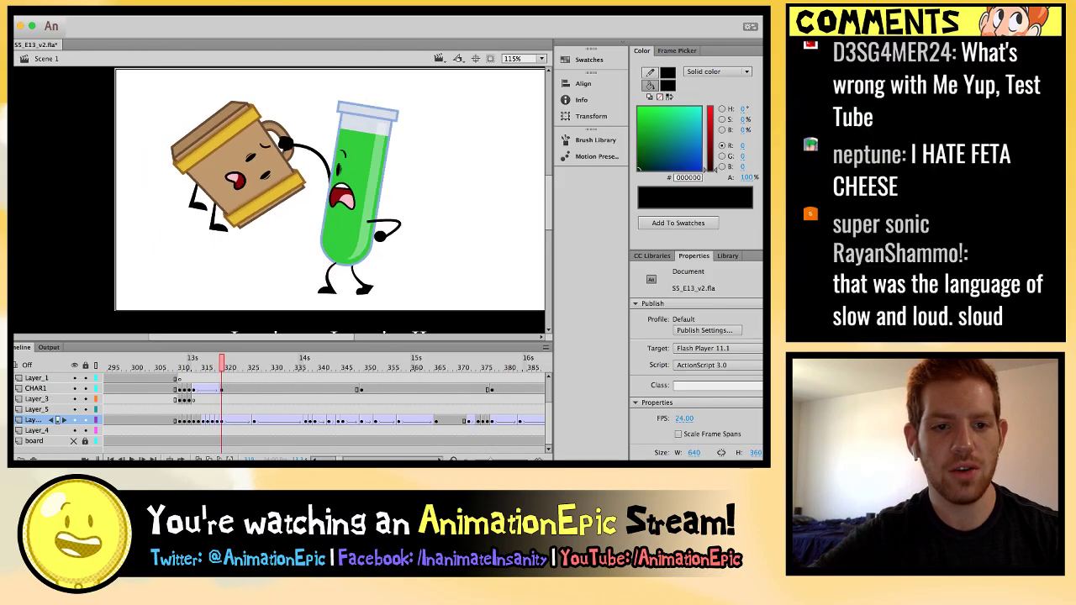
Review frames 316 to 319, and rotate the suitcase further clockwise at frame 317 to follow the frame 316 pose.
key(".")
key(".")
key(".")
key(".")
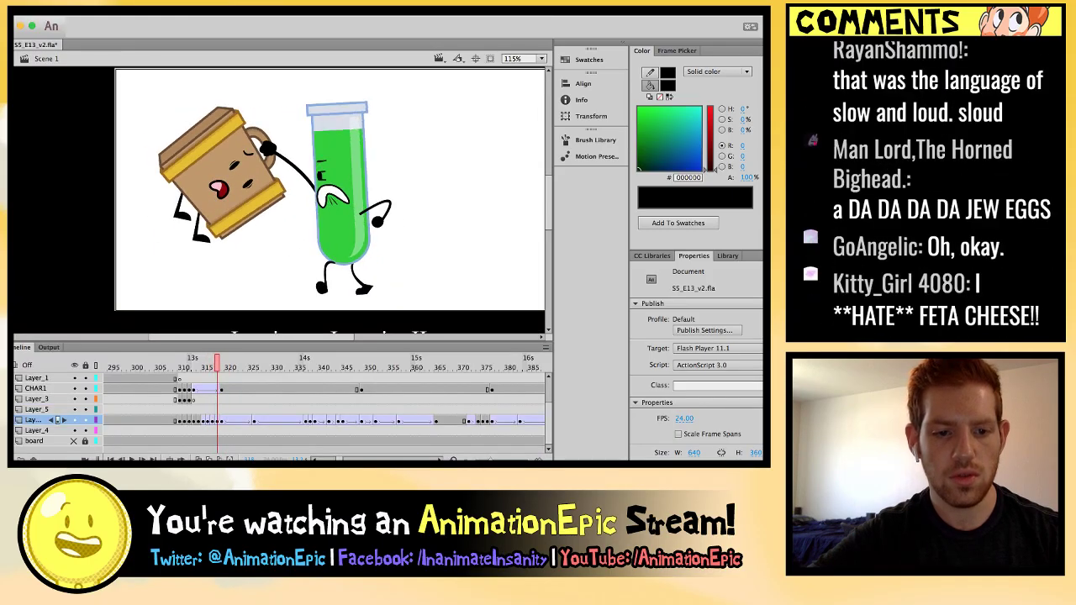
key(".")
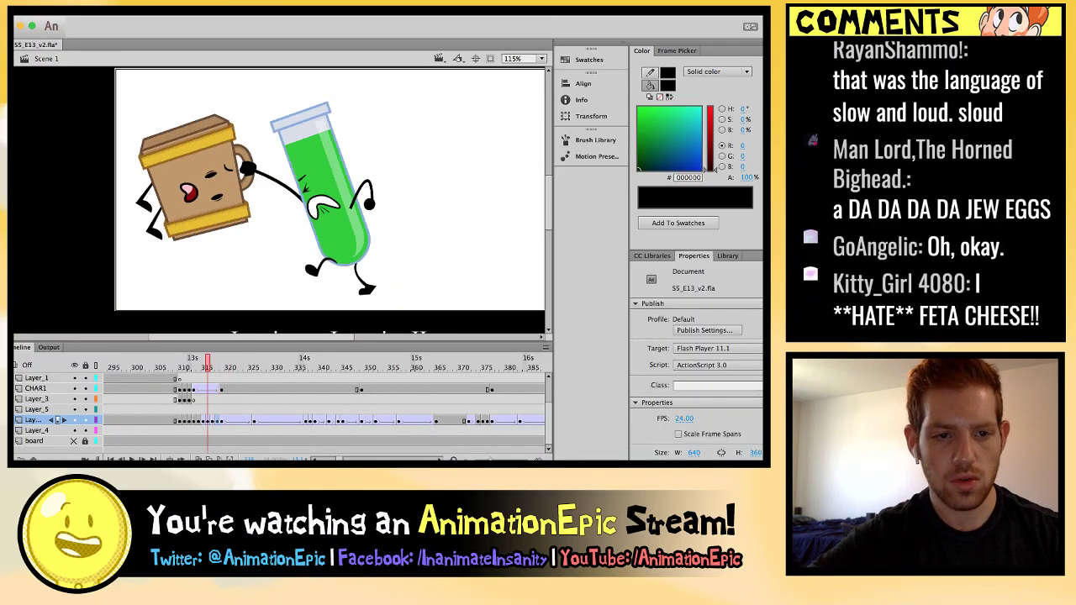
left_click(143, 212)
left_click_drag(142, 212, 135, 192)
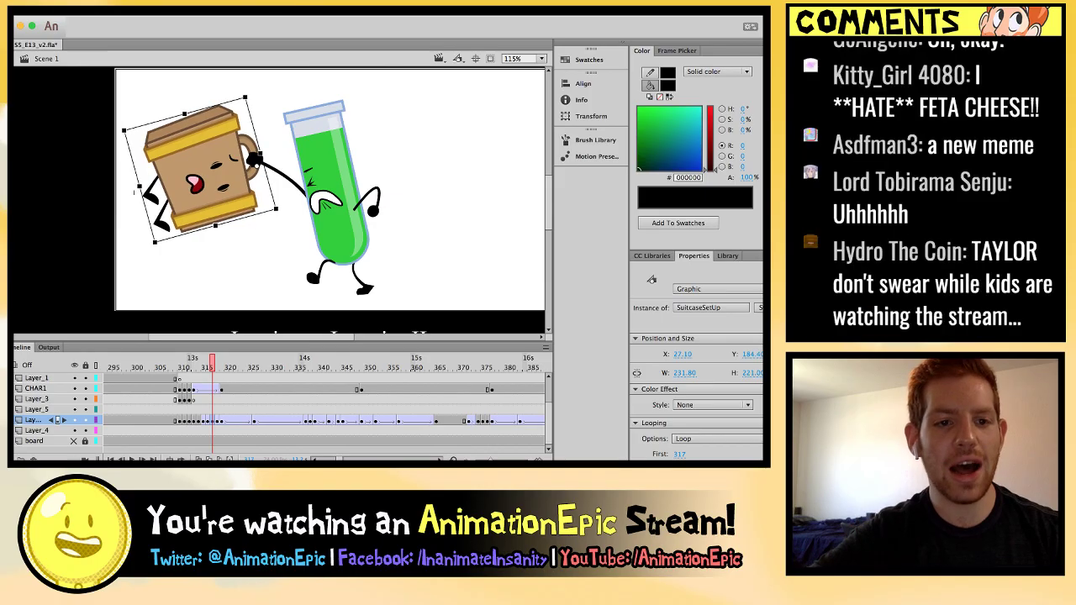
Rotate the suitcase clockwise at frame 318 to a gentler tilt, keeping its handle at the test tube's hand.
left_click(136, 192)
key("period")
left_click(164, 216)
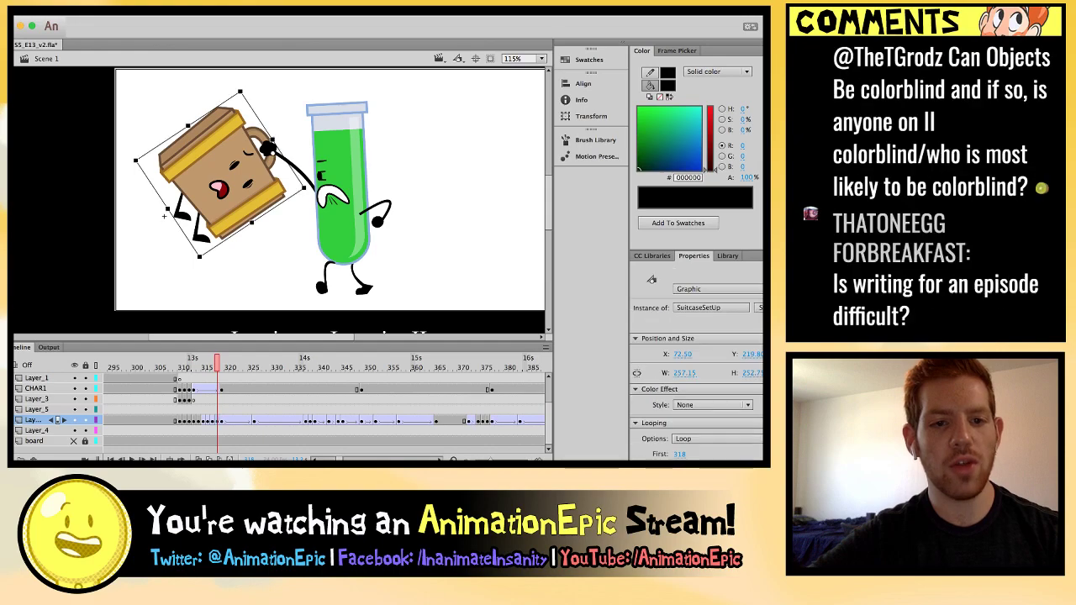
left_click_drag(164, 216, 152, 186)
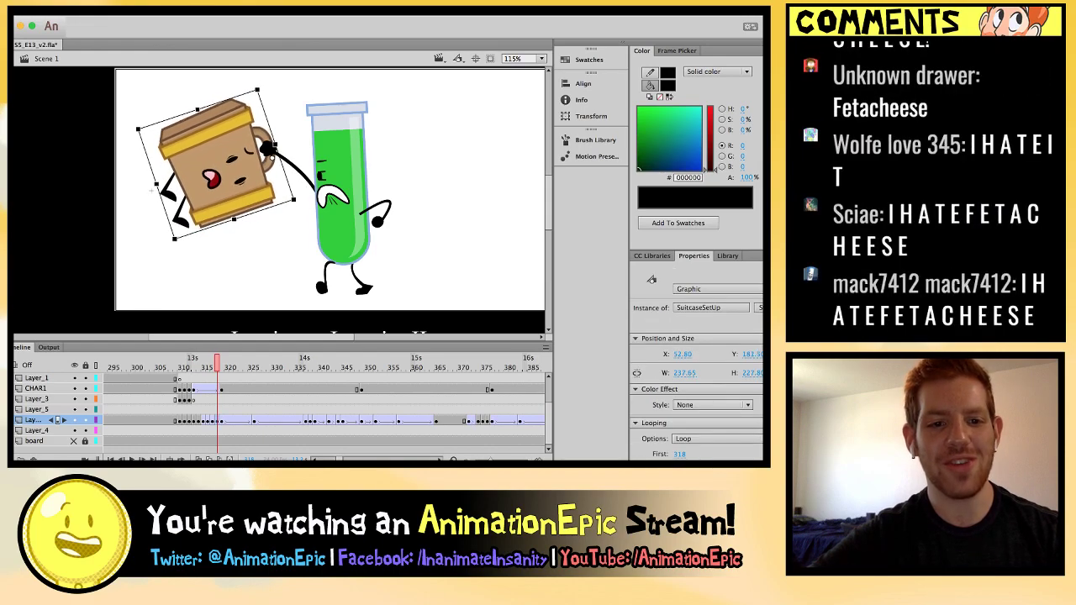
Step through and play back frames 311 to 327 to review how the suitcase swings with the hand.
key("period")
key("period")
key("period")
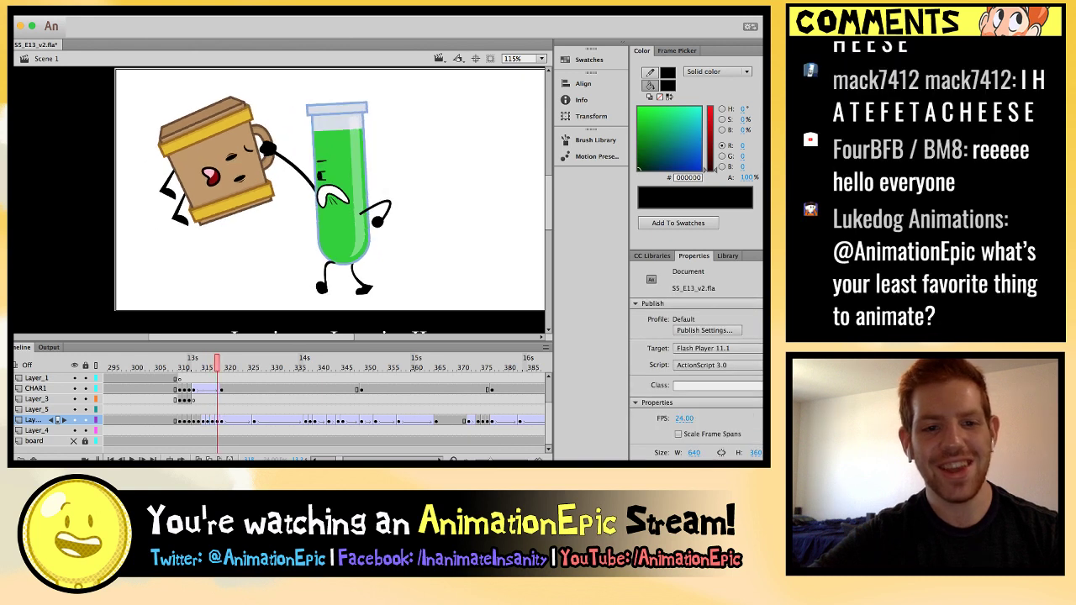
key("comma")
key("comma")
key("comma")
key("comma")
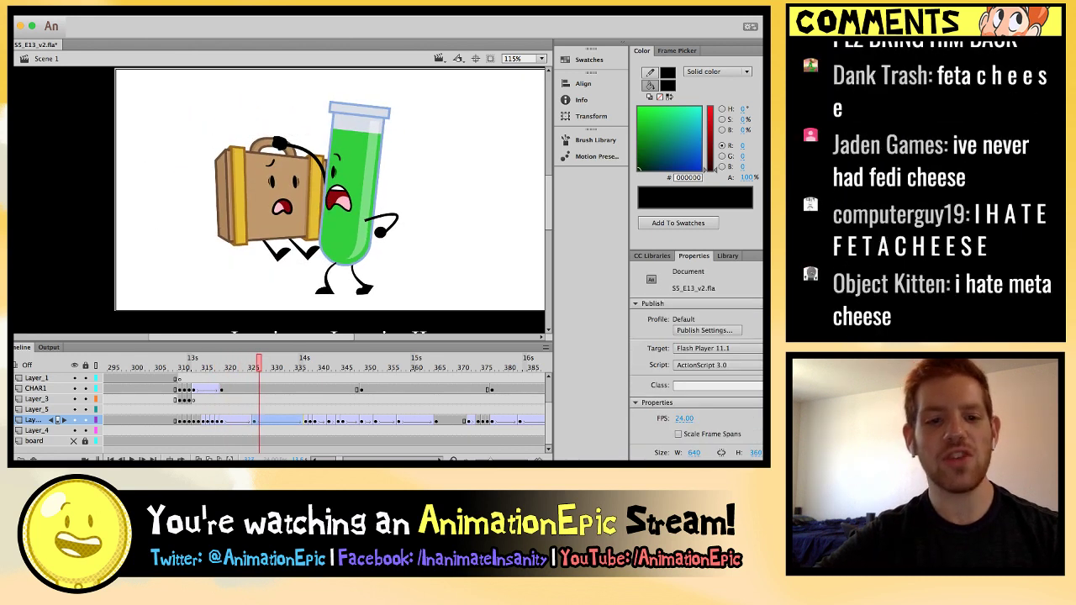
key("comma")
key("comma")
key("comma")
key("comma")
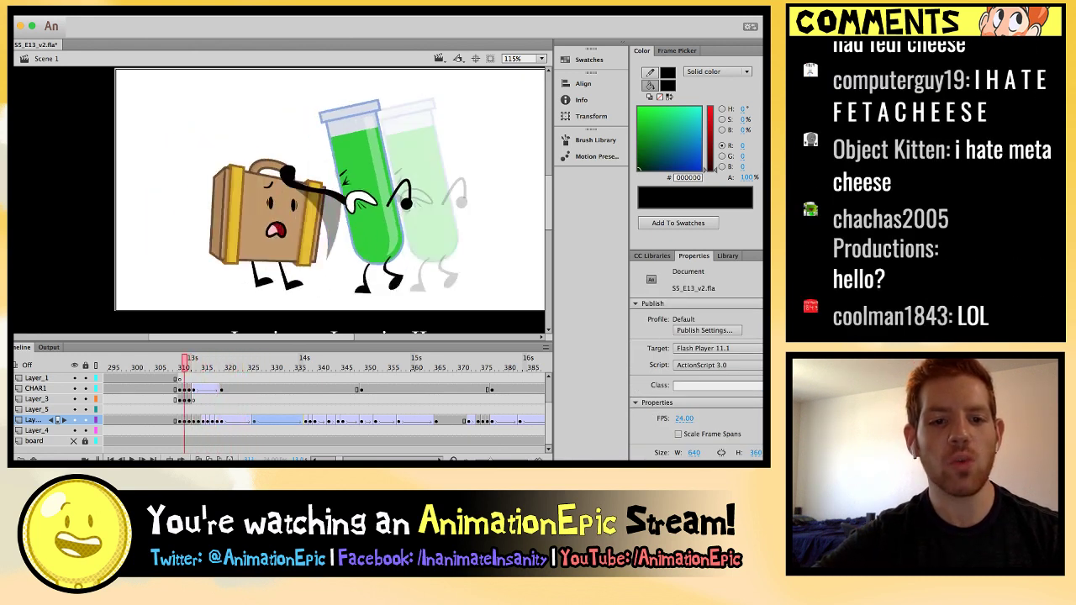
key("period")
key("period")
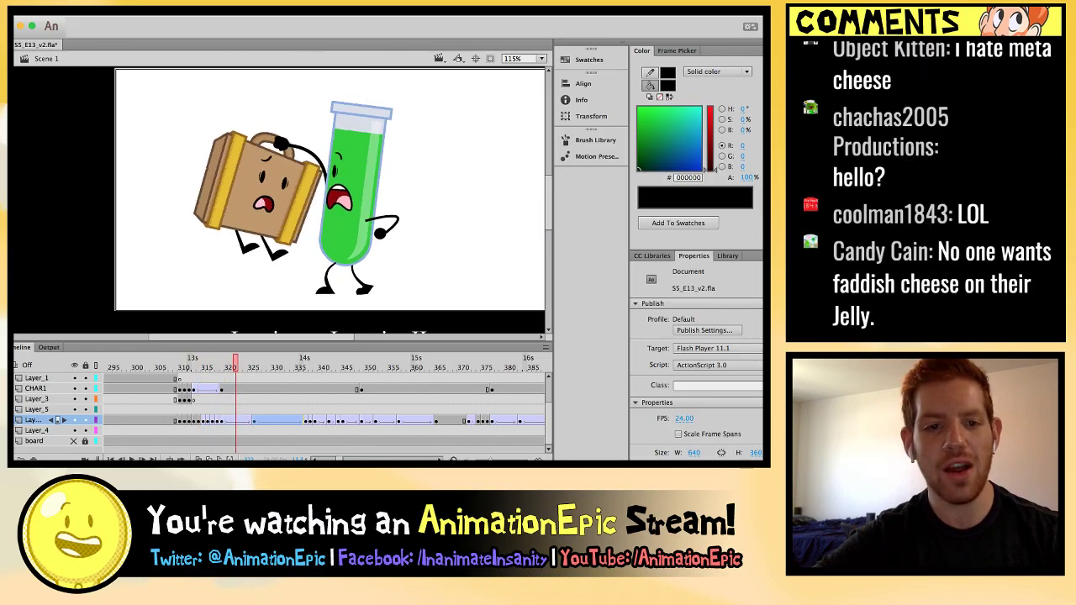
key("period")
key("period")
key("period")
key("period")
key("period")
key("period")
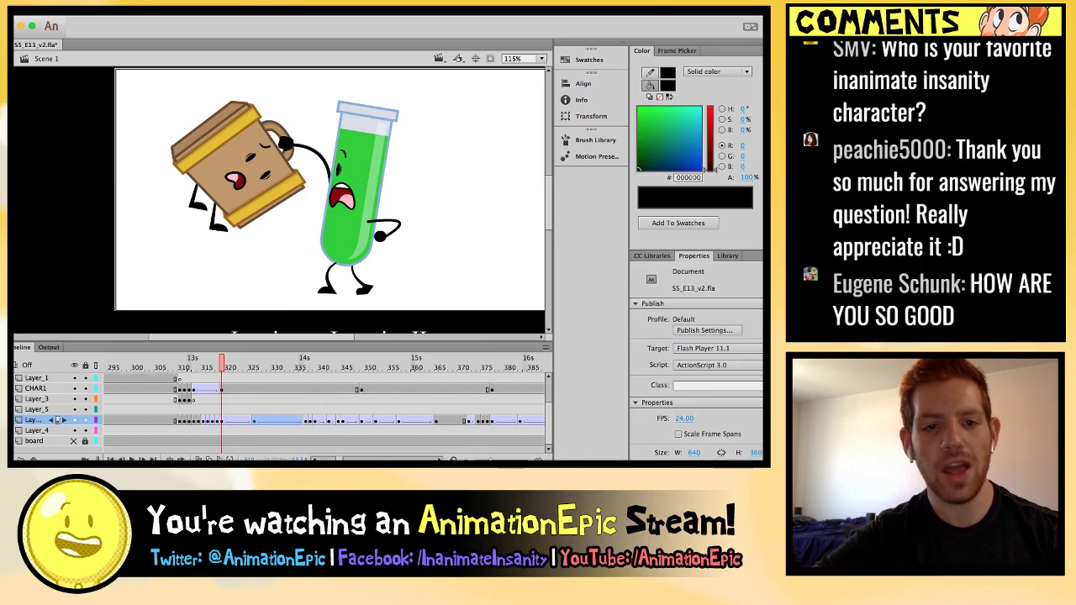
key("period")
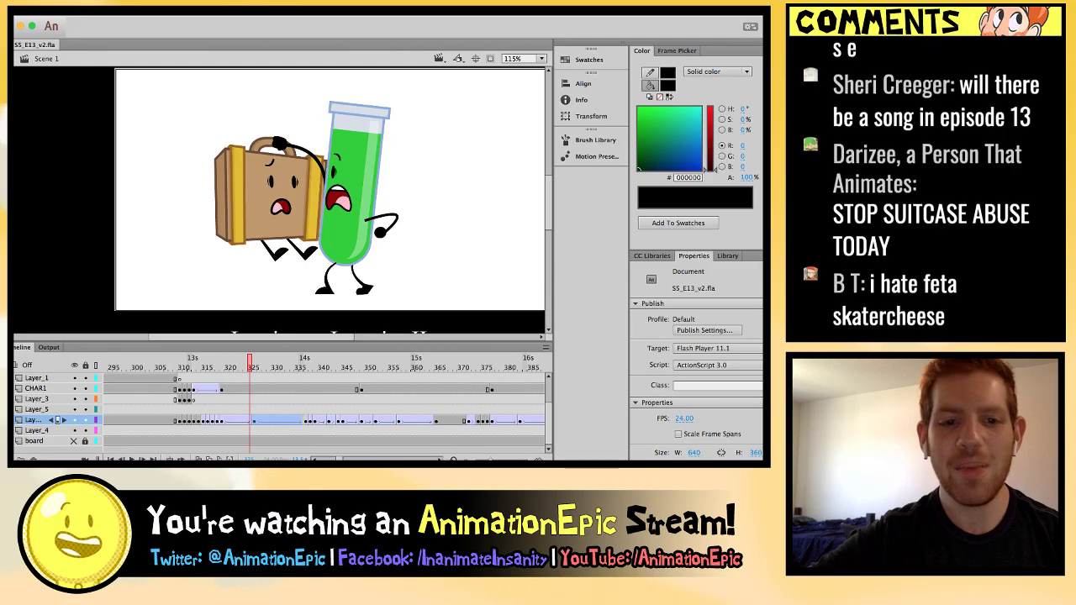
scroll(303, 205, "right", 2)
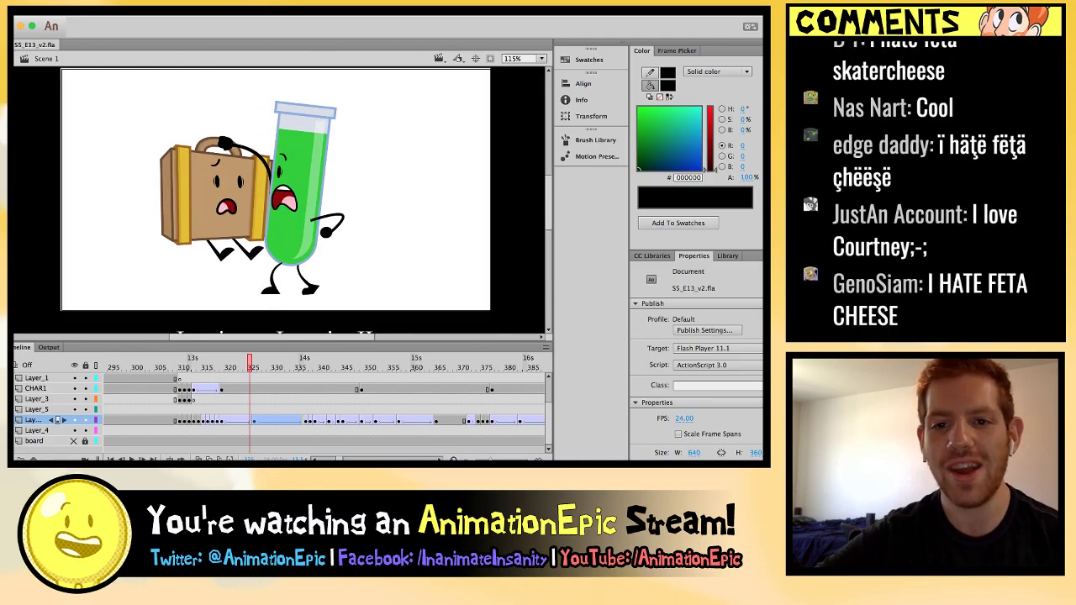
scroll(302, 204, "left", 2)
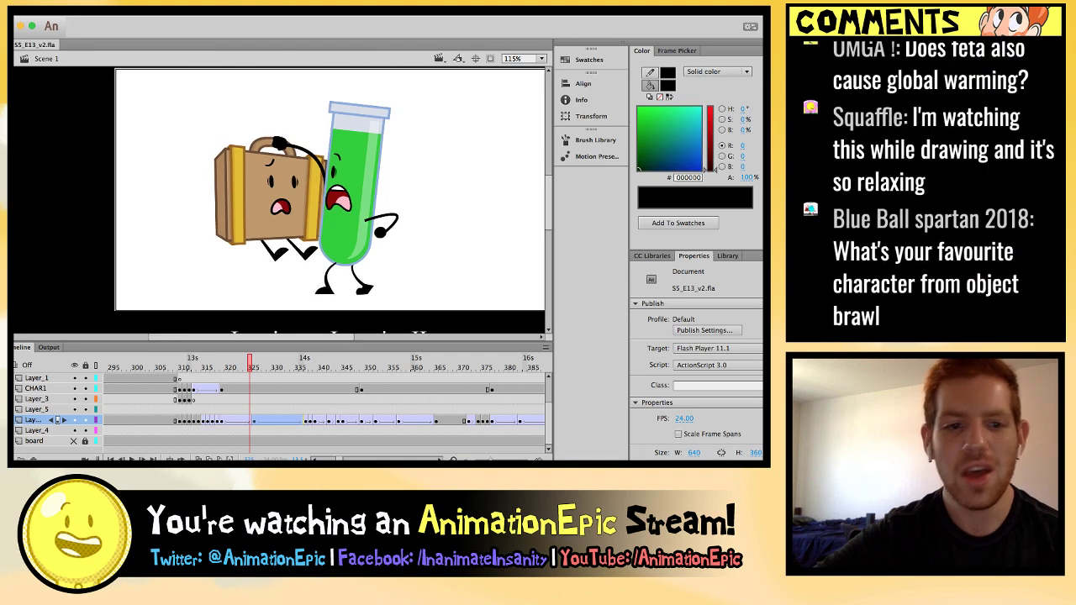
scroll(302, 204, "right", 4)
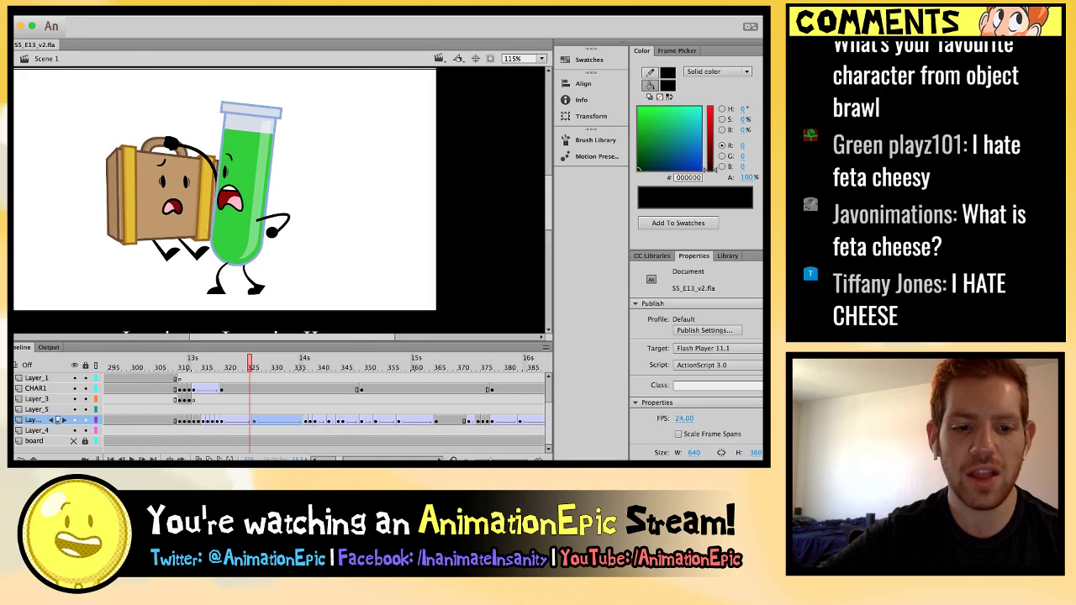
left_click_drag(250, 367, 385, 367)
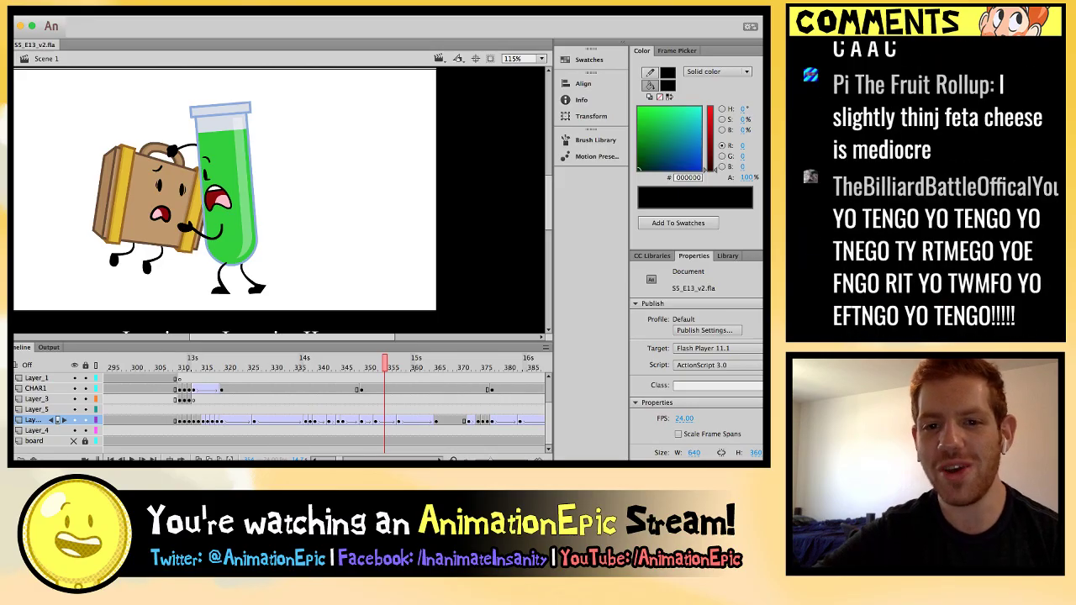
scroll(280, 189, "left", 2)
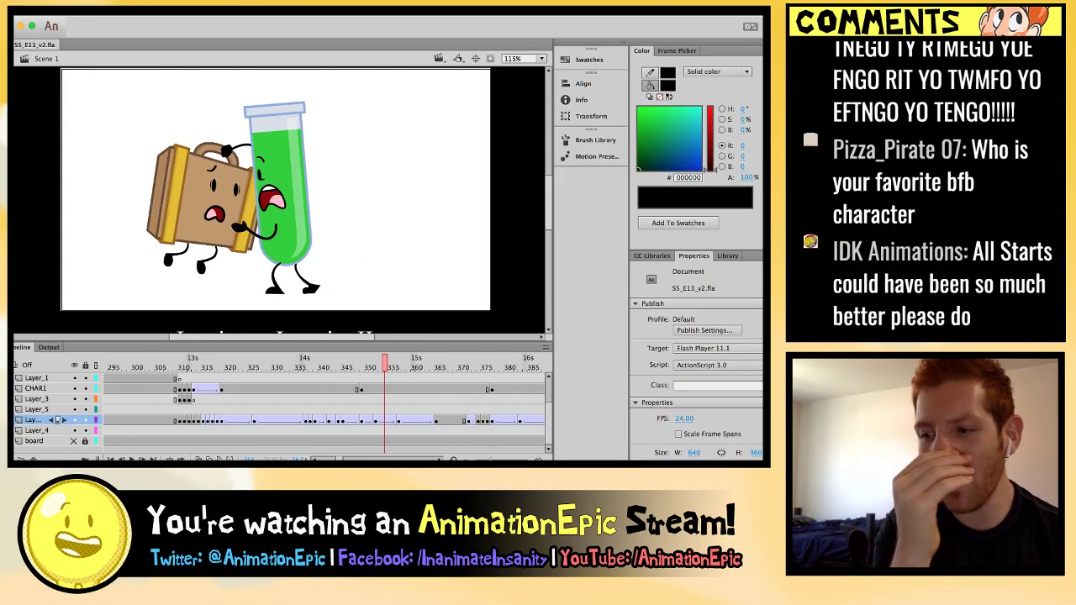
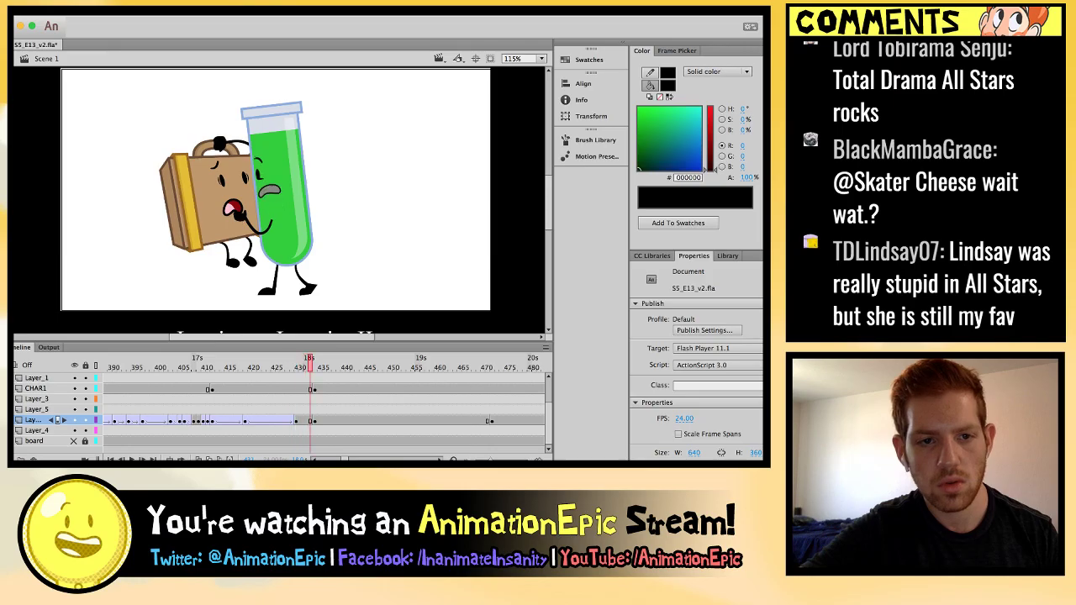
Move the suitcase slightly right and down at frame 434 so its handle lines up with the test tube's hand.
key("comma")
key("comma")
key("period")
key("period")
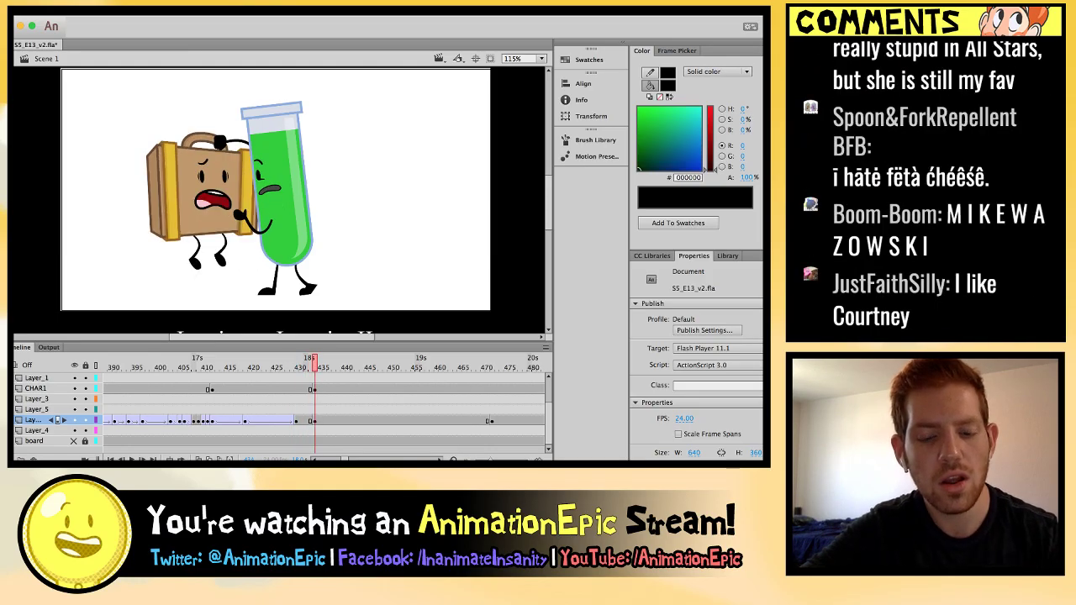
left_click(203, 263)
key("ctrl+equal")
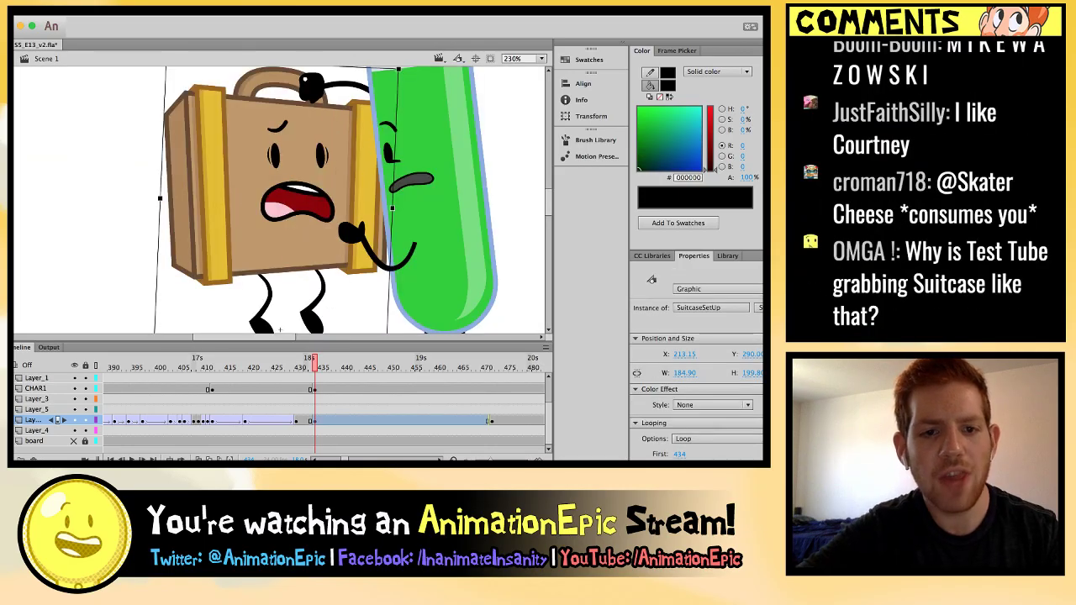
left_click_drag(221, 133, 237, 134)
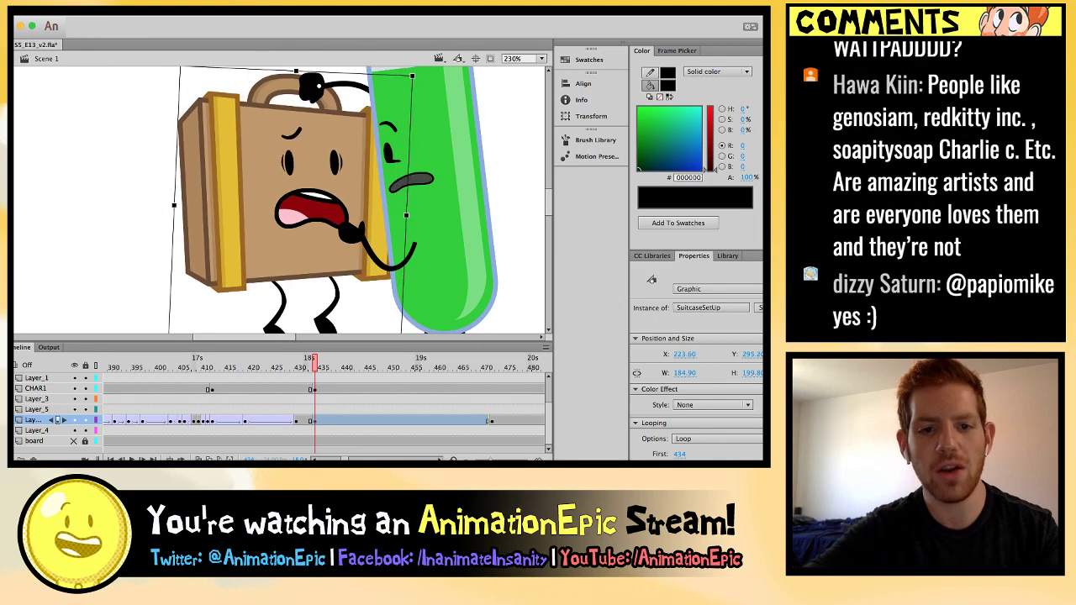
key("Escape")
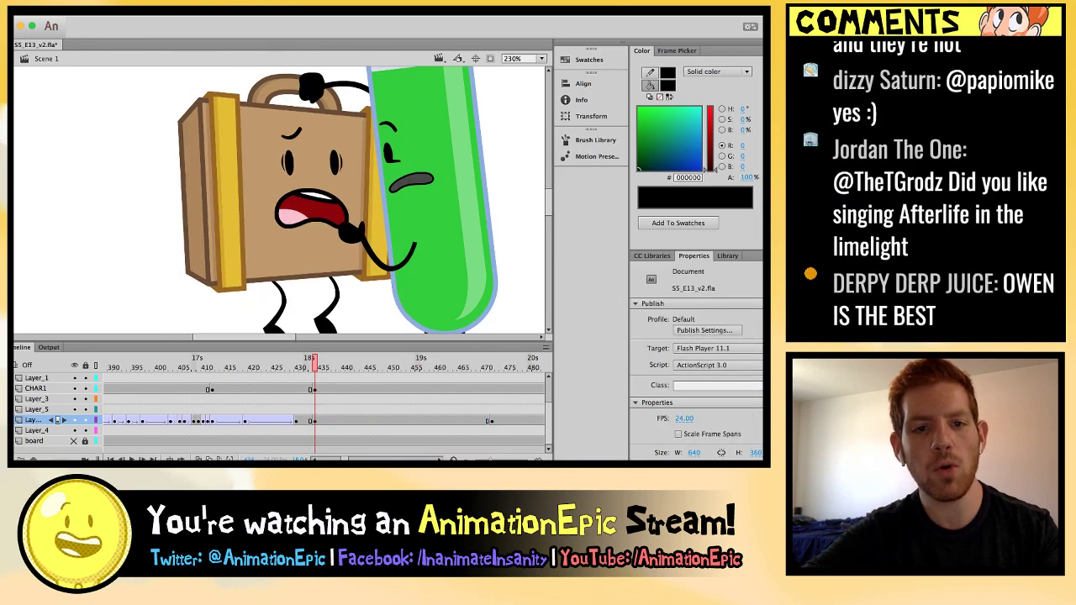
left_click(286, 194)
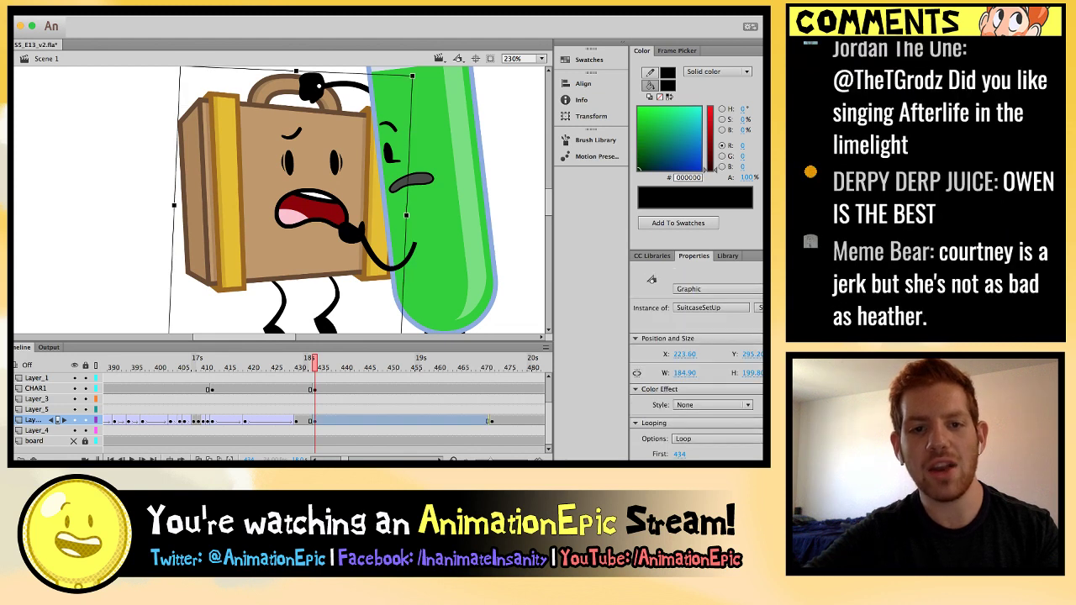
key("Escape")
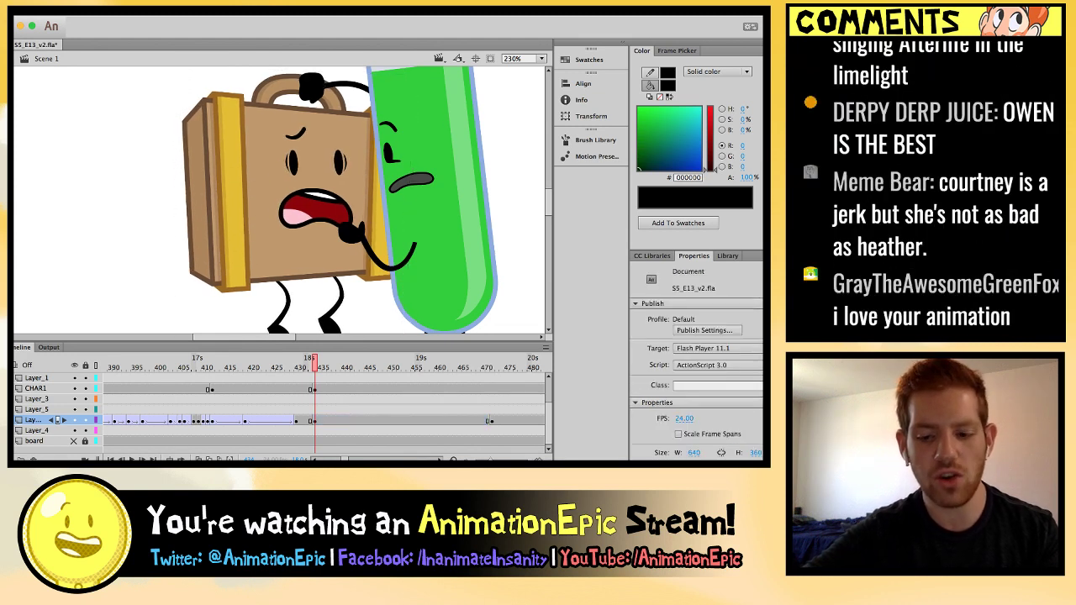
Create a classic tween on the suitcase layer between frames 430 and 434, and step through its motion.
key("comma")
key("comma")
key("comma")
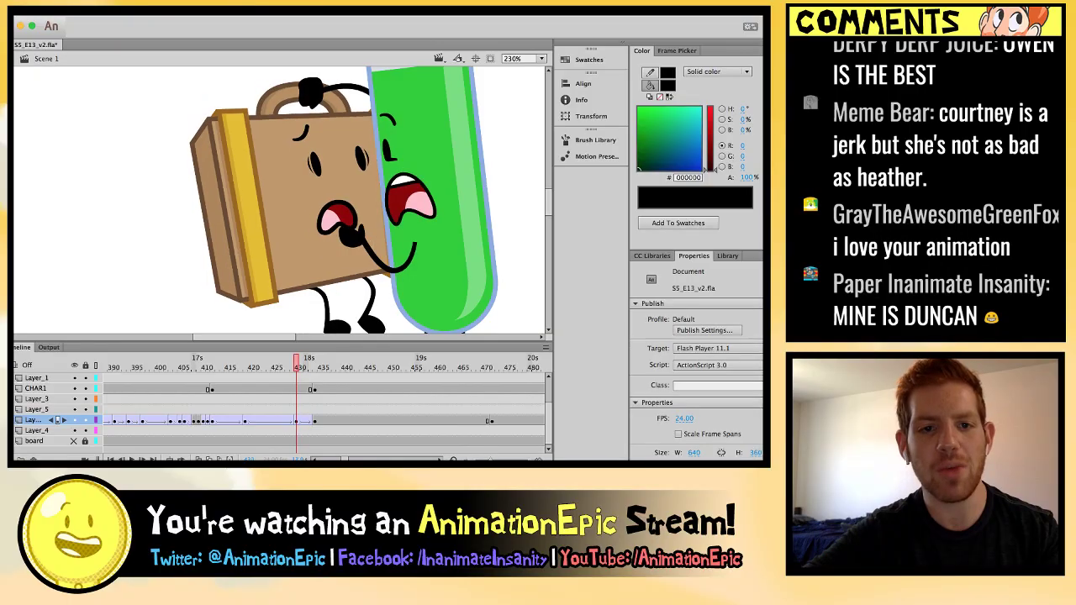
key("period")
key("period")
key("period")
key("comma")
key("comma")
key("comma")
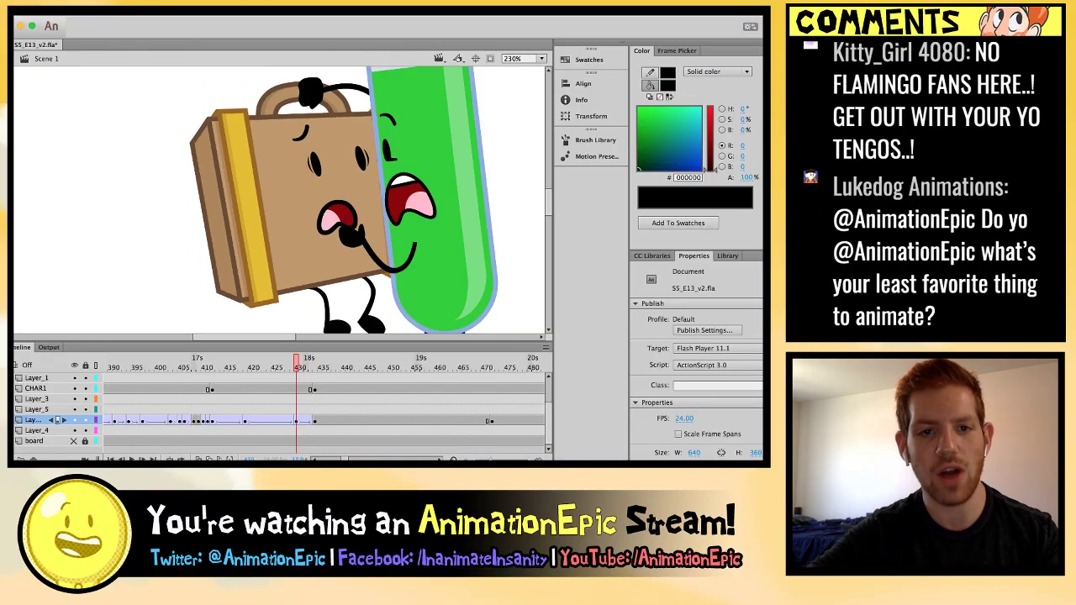
key("period")
key("comma")
key("period")
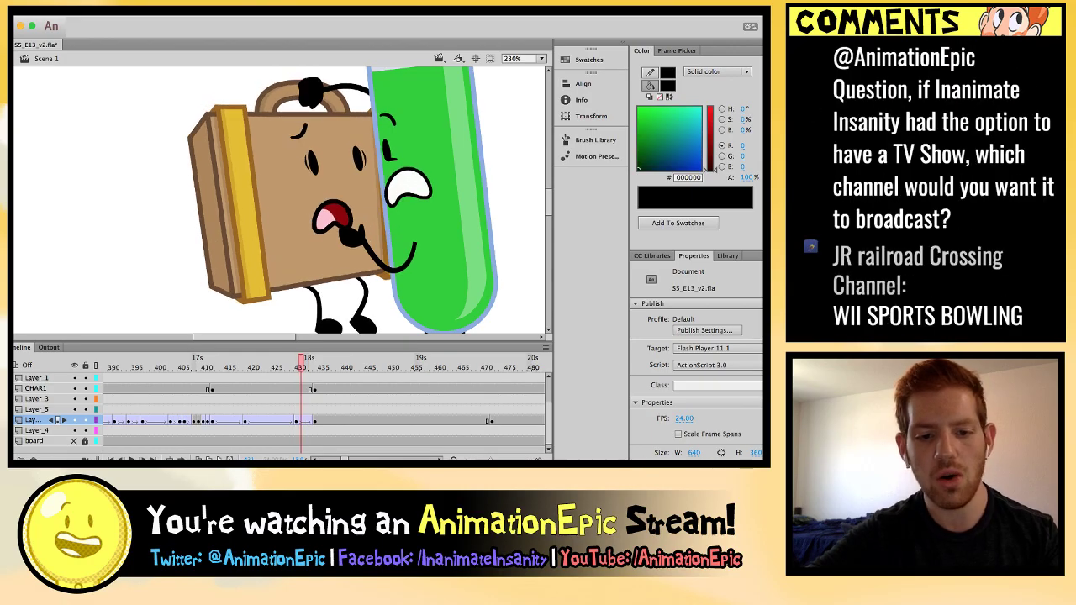
Ease the suitcase's classic tween between frames 430 and 434 so it starts gently, and check the frames after it.
left_click(301, 420)
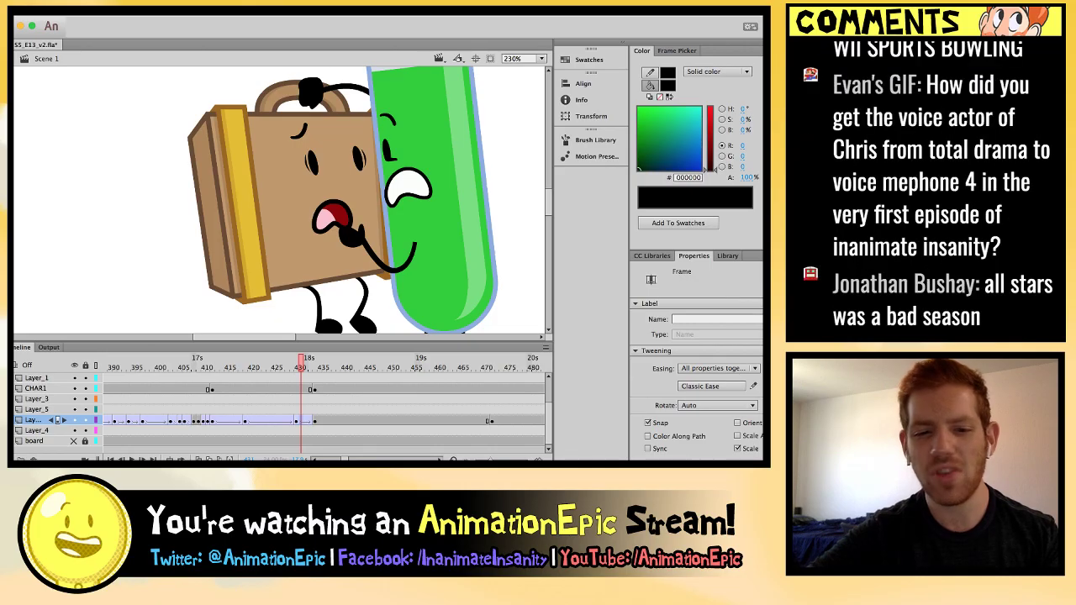
key("period")
key("period")
key("period")
key("period")
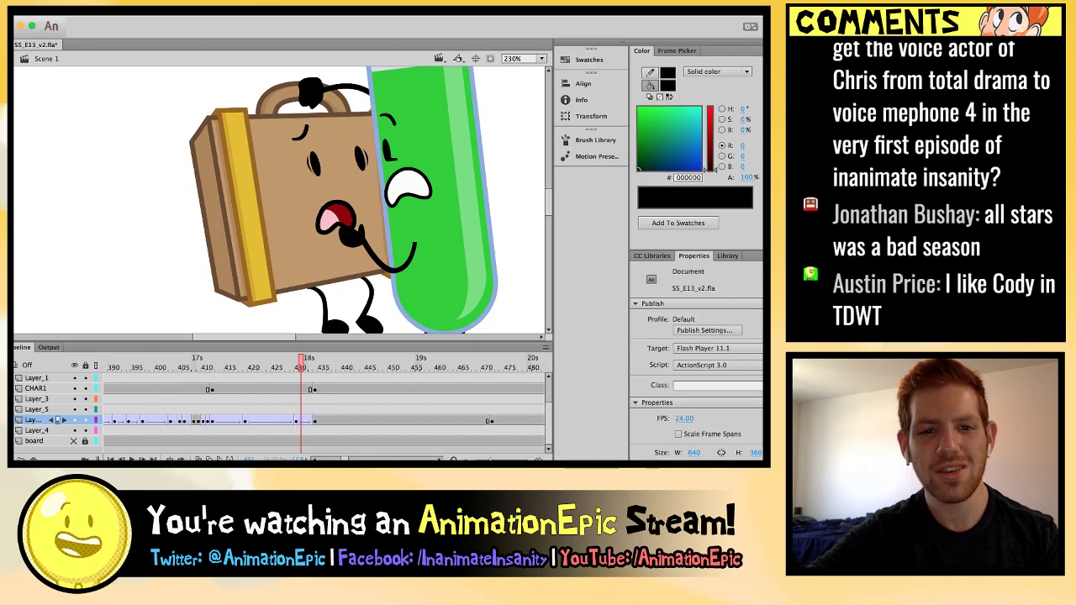
key("period")
key("period")
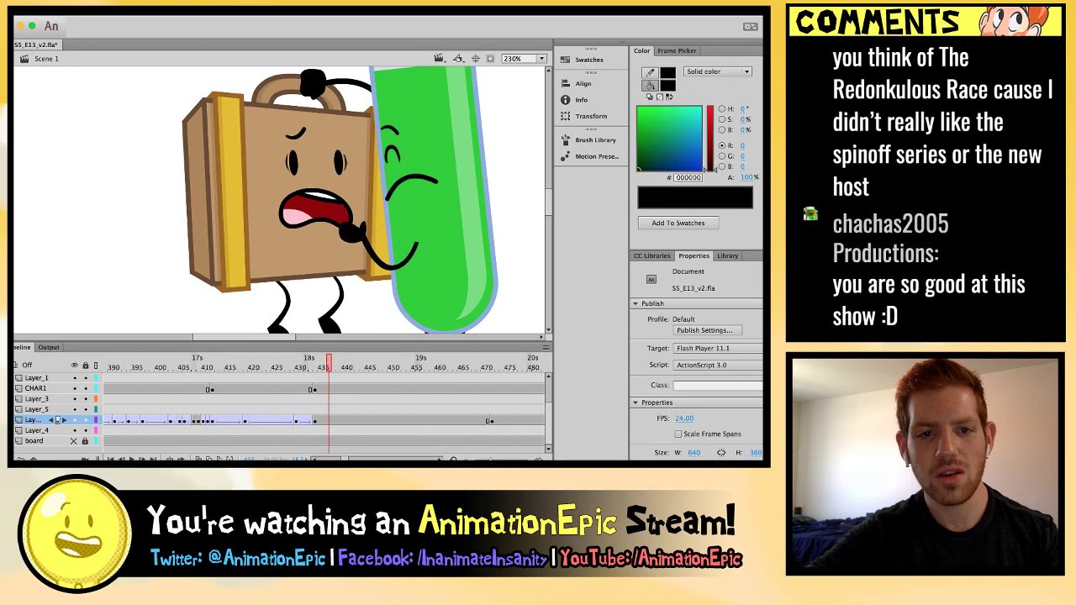
Insert a suitcase keyframe at frame 436, nudge the suitcase slightly upward there, and classic-tween it from frame 434.
key("period")
key("comma")
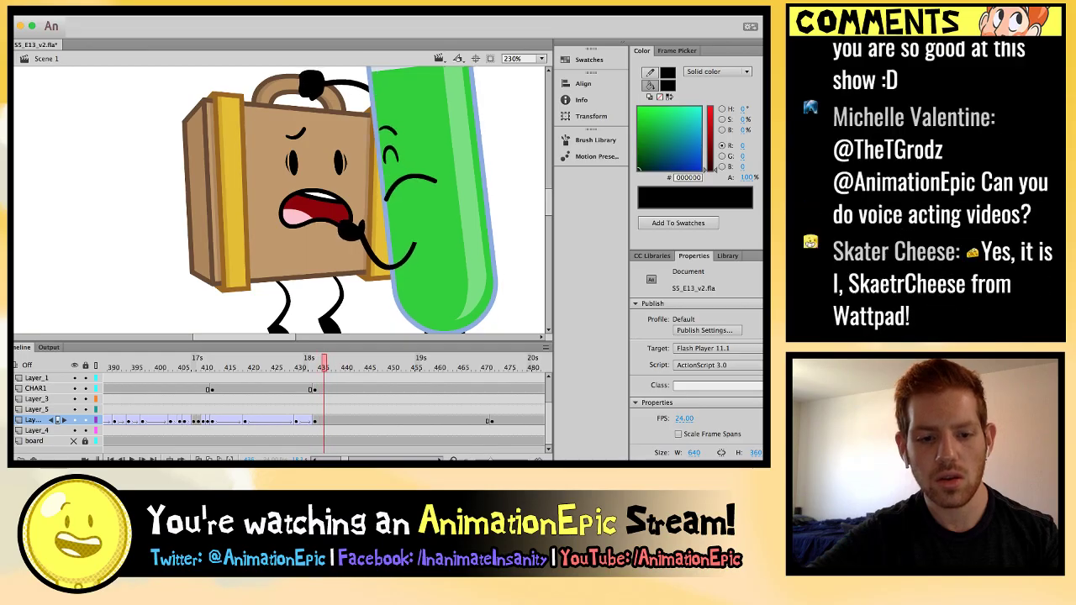
key("F6")
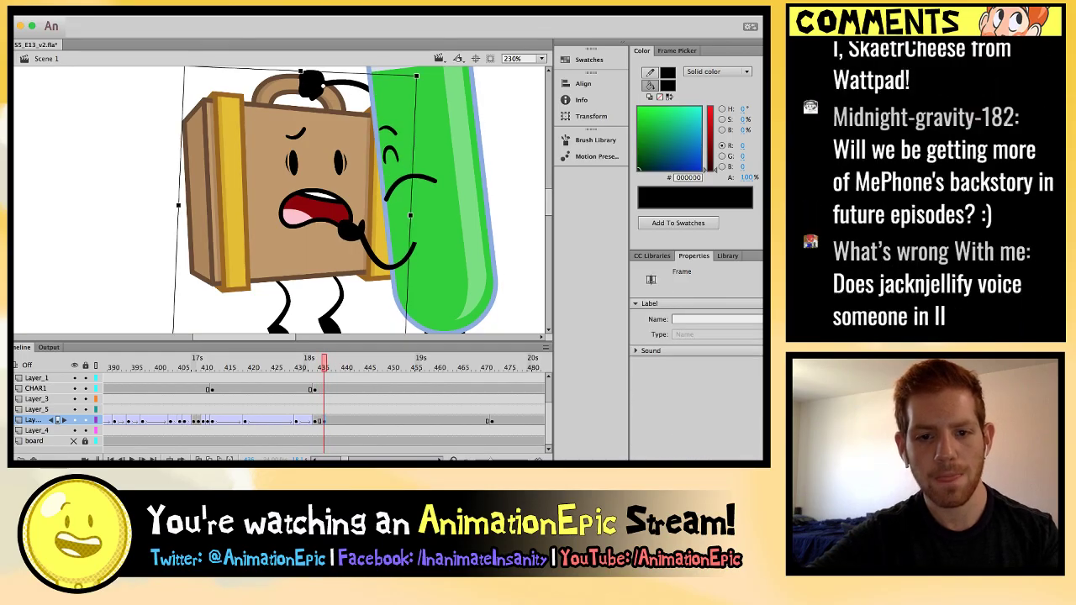
scroll(297, 310, "down", 1)
scroll(298, 310, "up", 1)
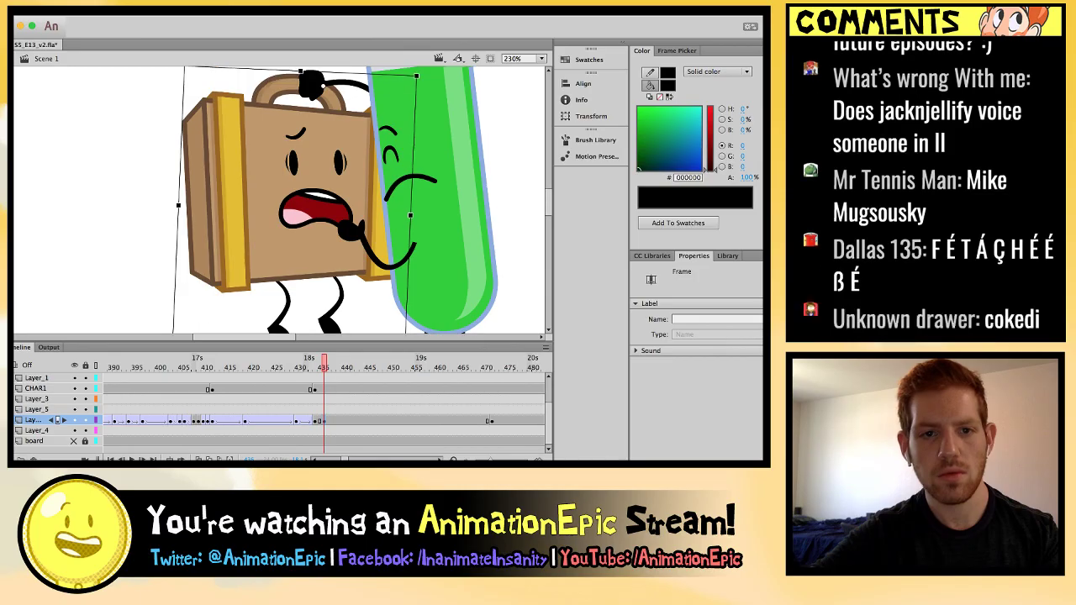
left_click_drag(297, 332, 300, 333)
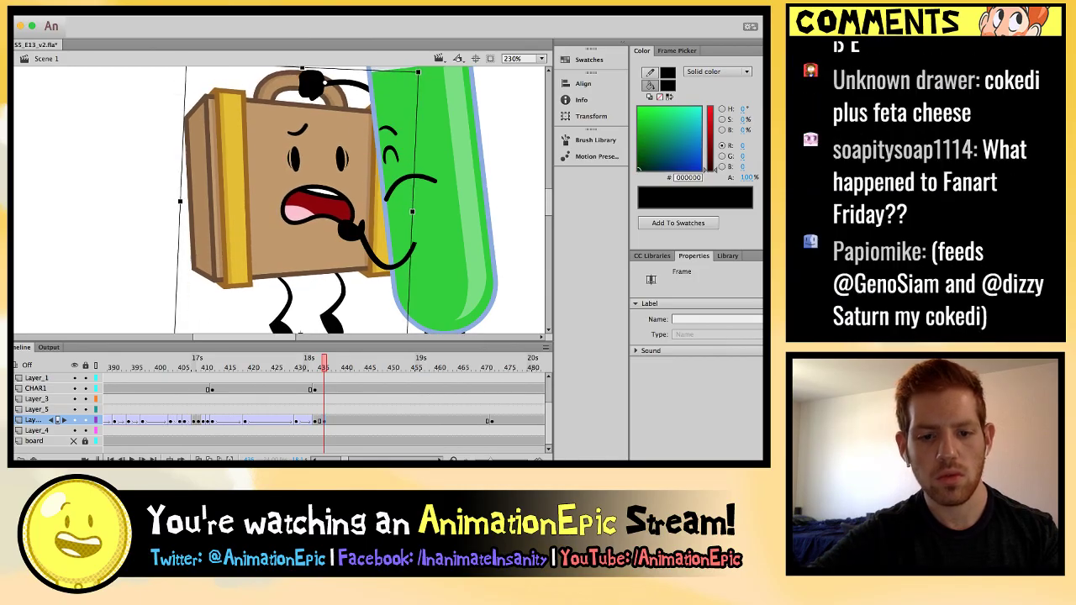
key("comma")
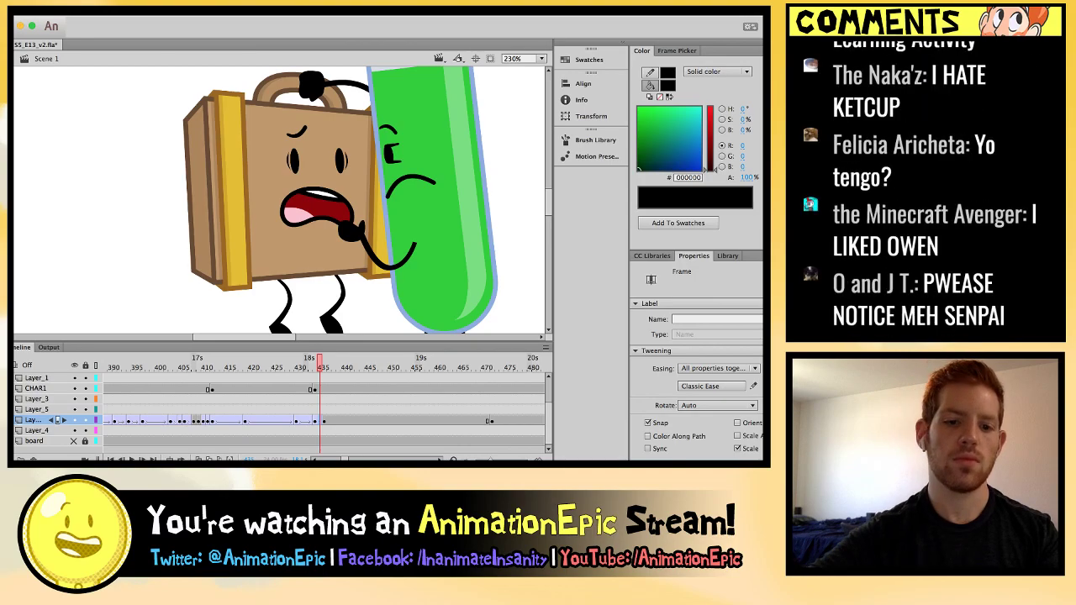
Step back and forth through the frames around 430 to 442 to review how the suitcase settles.
key("period")
key("period")
key("period")
key("period")
key("period")
key("period")
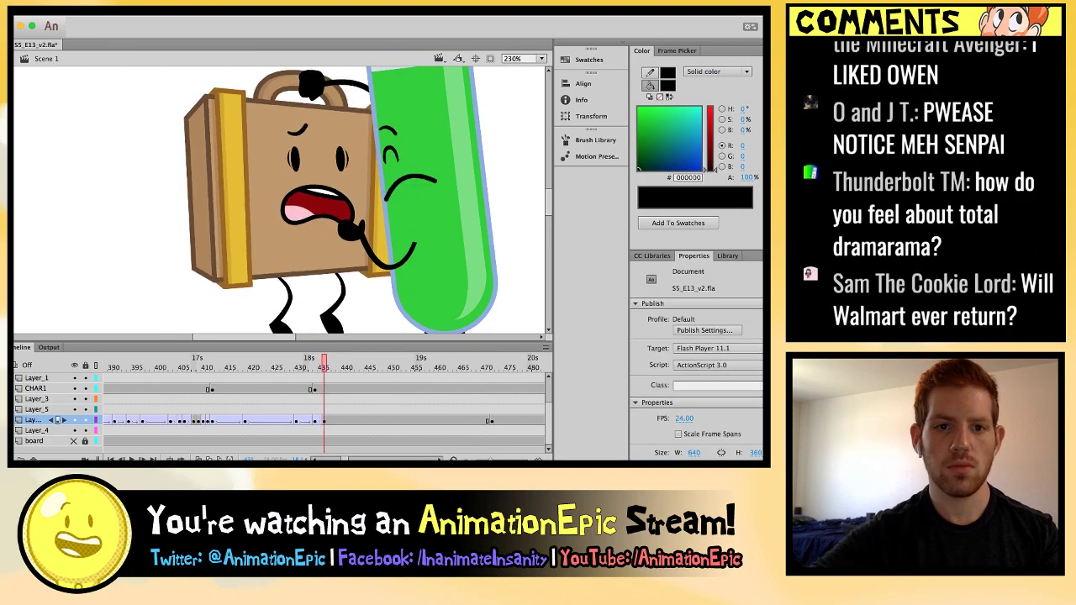
key("comma")
key("comma")
key("comma")
key("comma")
key("comma")
key("comma")
key("period")
key("period")
key("period")
key("period")
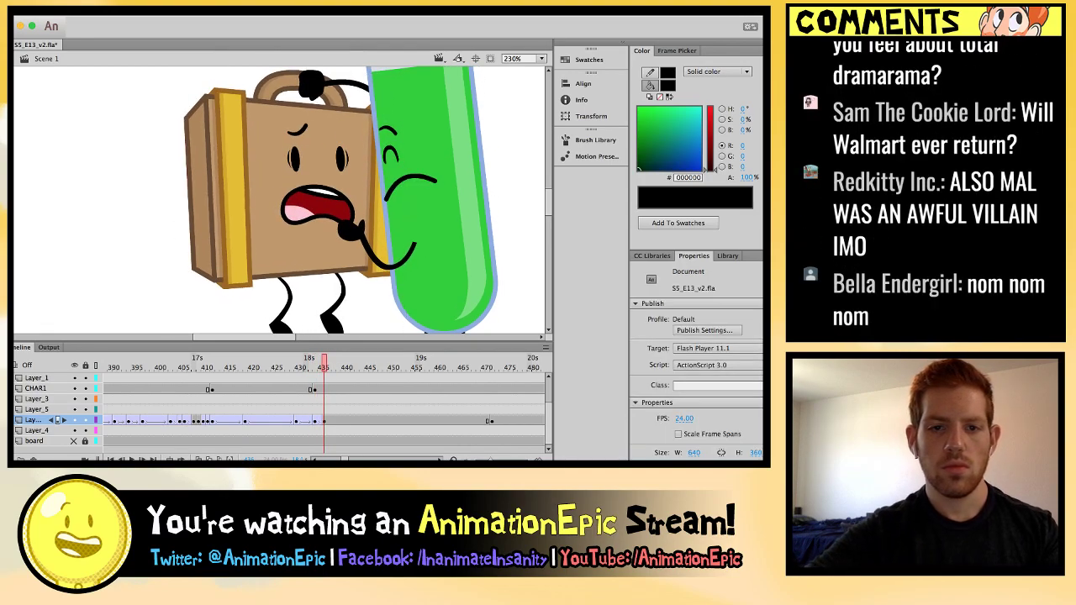
key("period")
key("period")
key("period")
key("period")
key("period")
key("period")
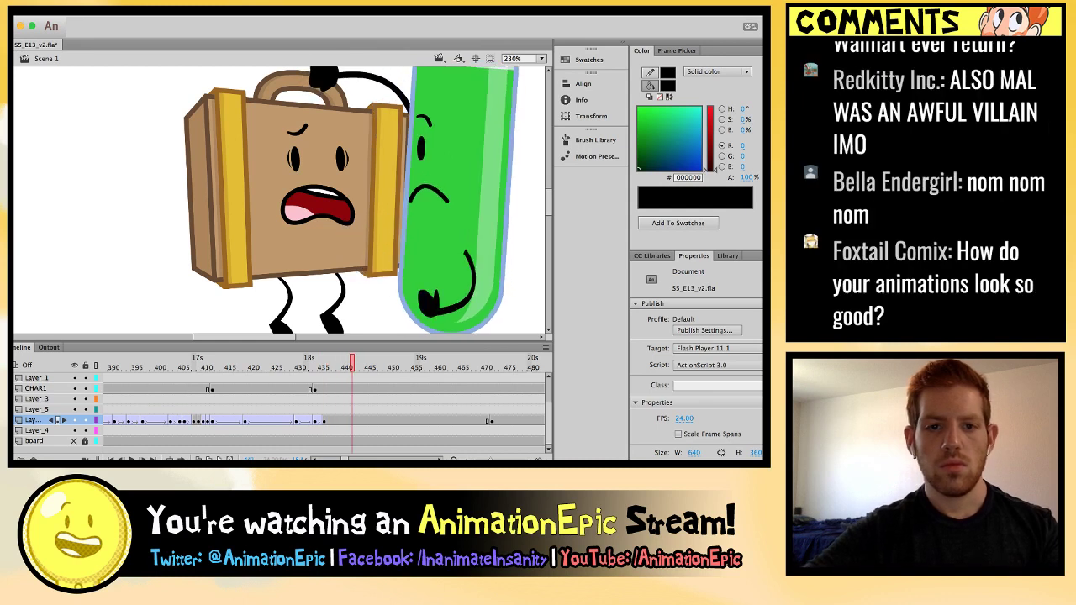
key("comma")
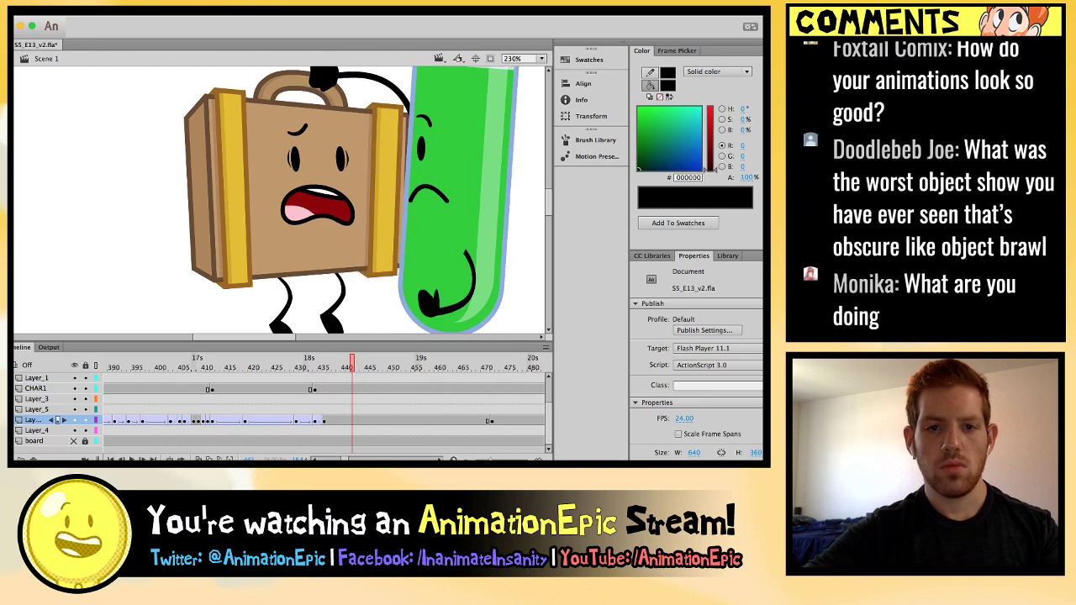
Step back through the frames from 444 to 409 to review how the suitcase follows the test tube's hand.
key("comma")
key("period")
key("period")
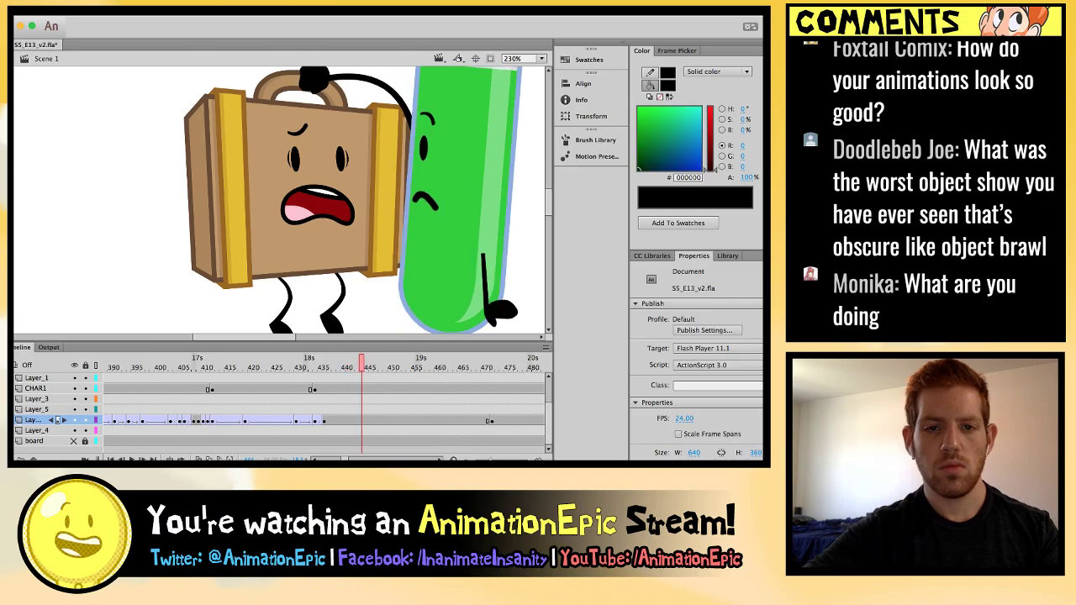
key("comma")
key("comma")
key("comma")
key("comma")
key("comma")
key("comma")
key("comma")
key("comma")
key("comma")
key("comma")
key("comma")
key("comma")
key("comma")
key("comma")
key("comma")
key("comma")
key("comma")
key("comma")
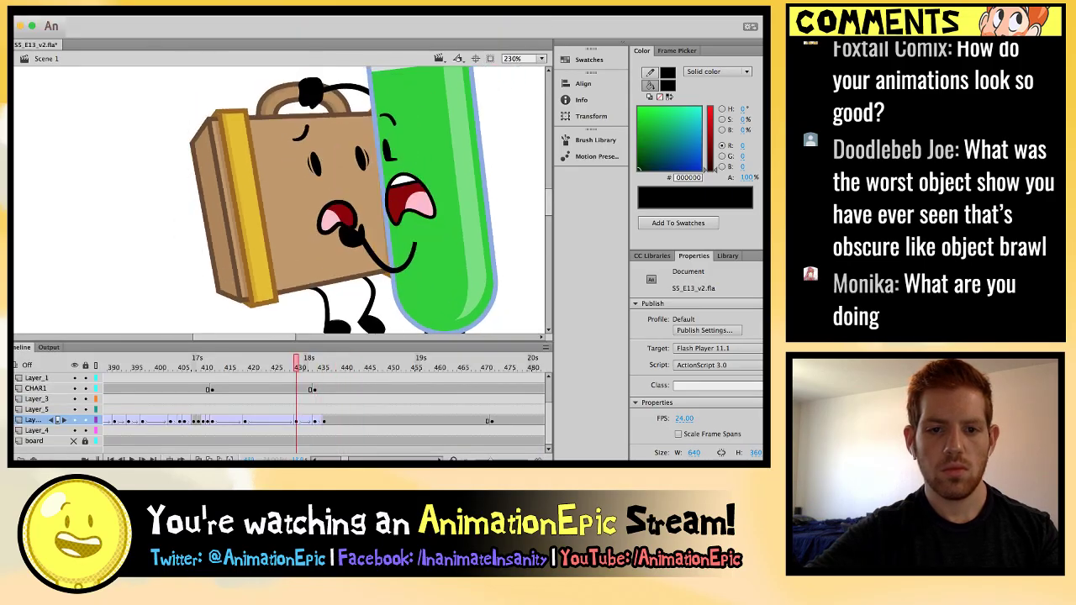
key("comma")
key("comma")
key("comma")
key("comma")
key("comma")
key("comma")
key("comma")
key("comma")
key("comma")
key("comma")
key("comma")
key("comma")
key("comma")
key("comma")
key("comma")
key("comma")
key("comma")
key("comma")
key("comma")
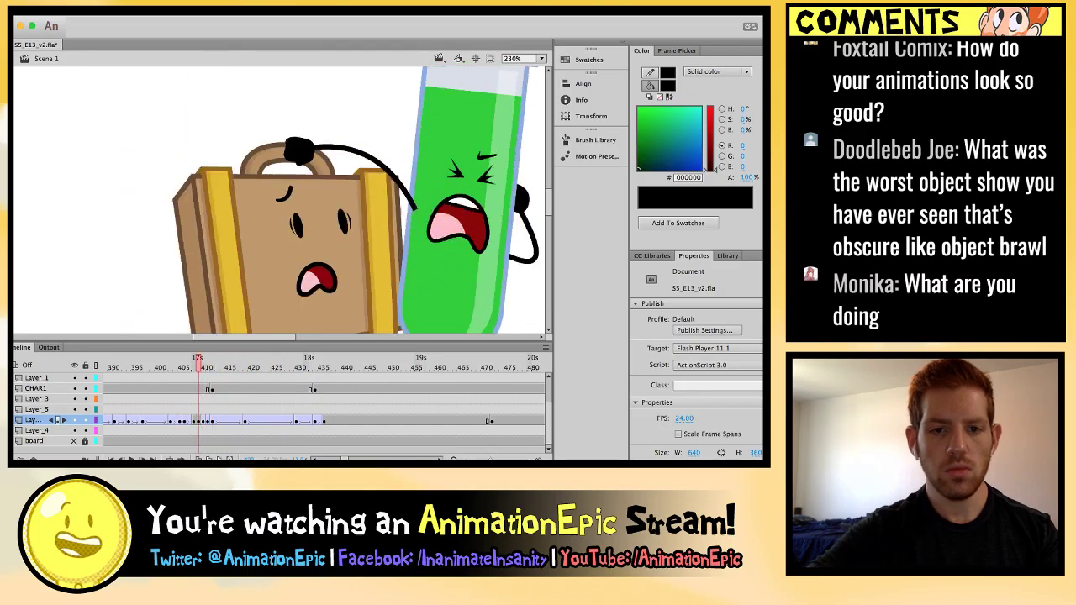
Play the scene back with the whole stage in view to review the suitcase's swing up to about frame 441.
key("ctrl+2")
key("Return")
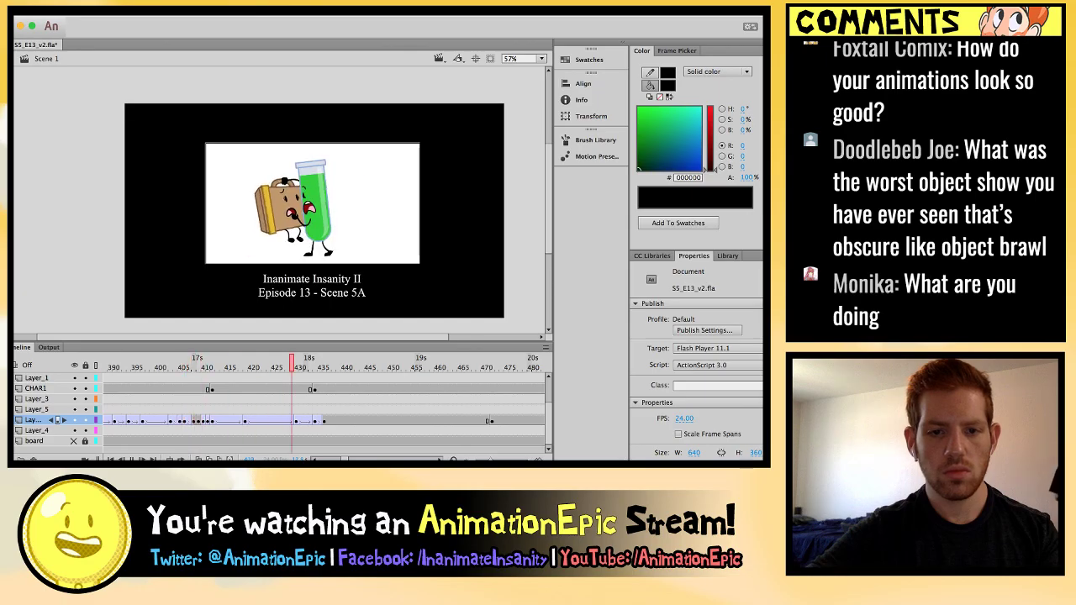
key("ctrl+equal")
key("ctrl+equal")
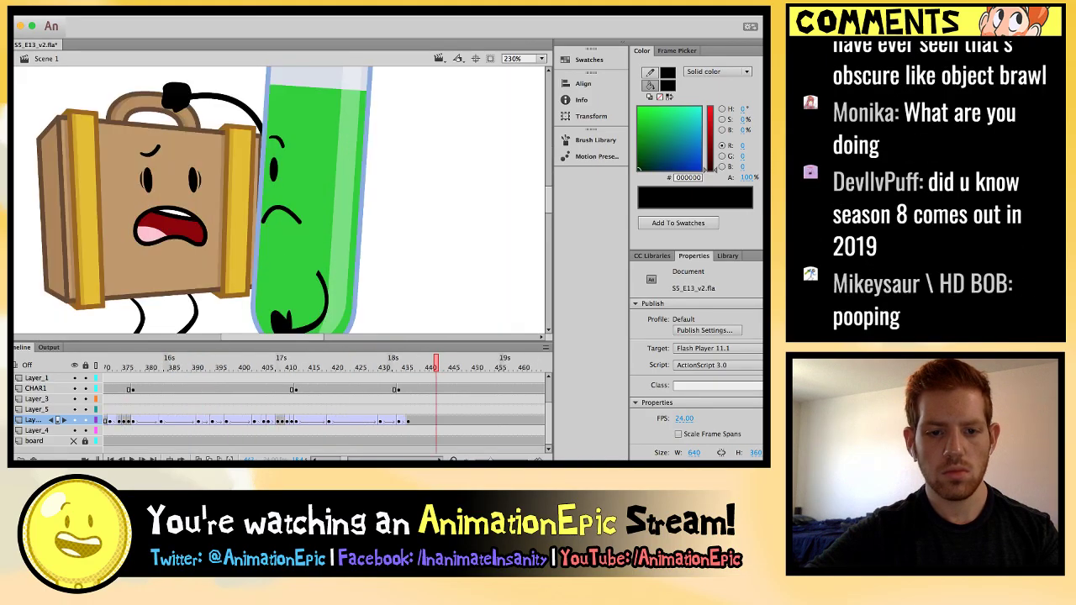
key("ctrl+minus")
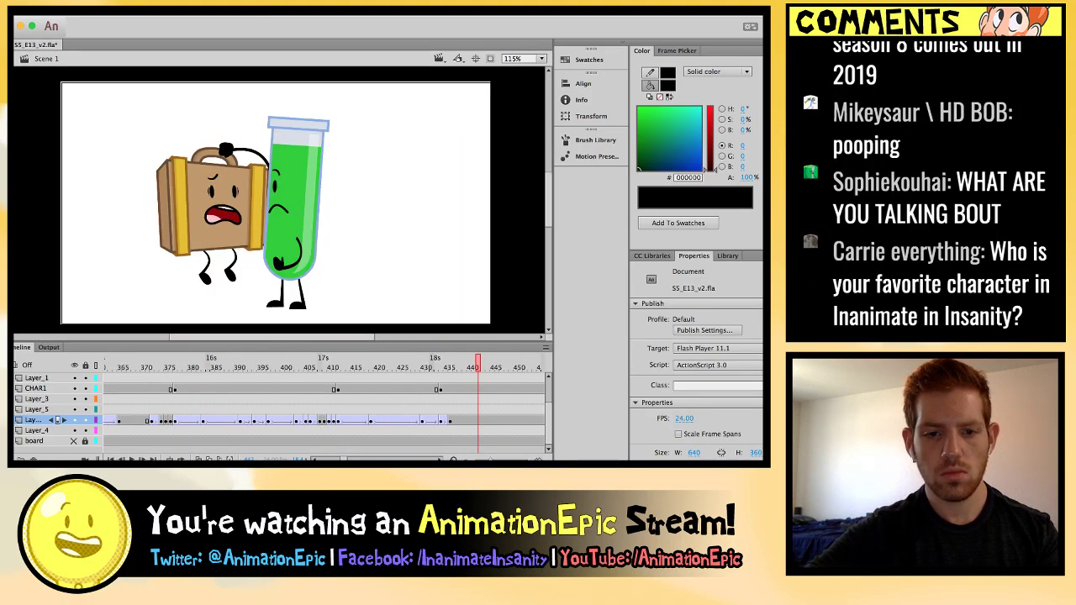
key("comma")
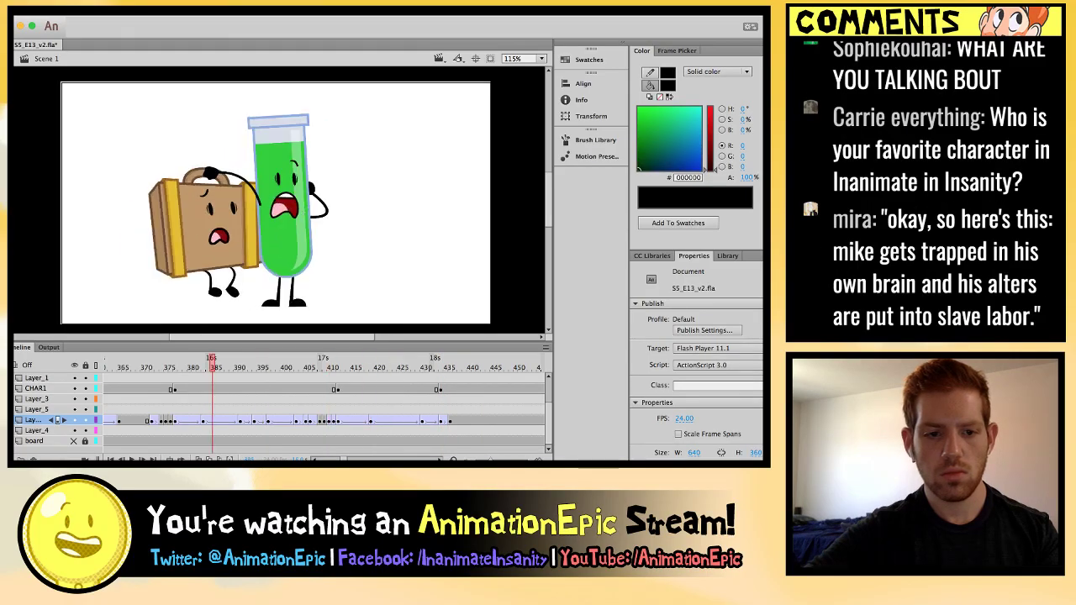
key("Return")
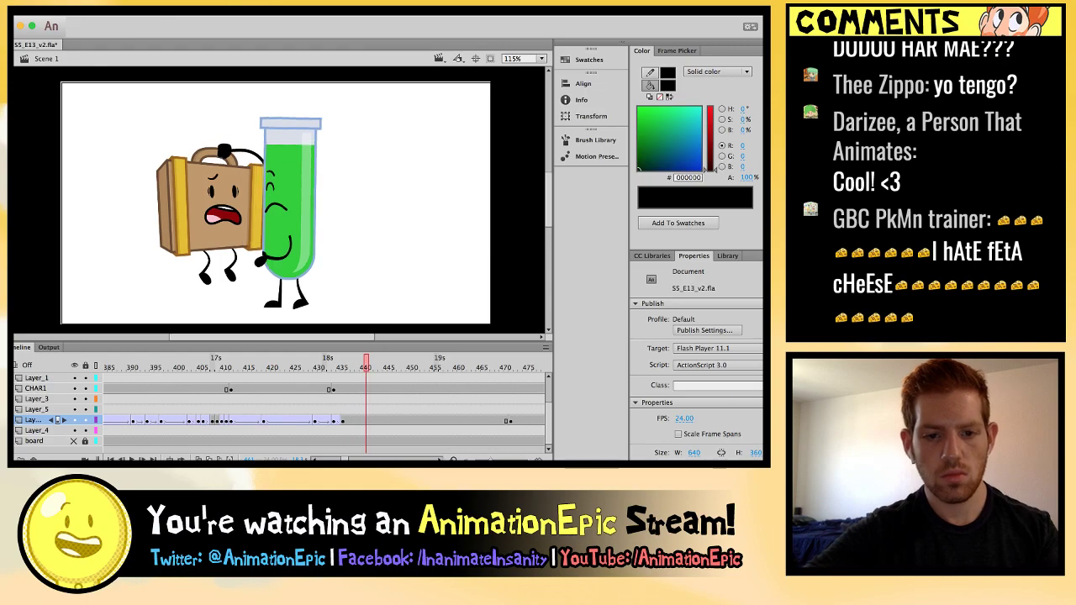
Insert a suitcase keyframe at frame 441, shift the suitcase slightly up and right there, and classic-tween it from frame 436.
key("super+equal")
left_click(168, 193)
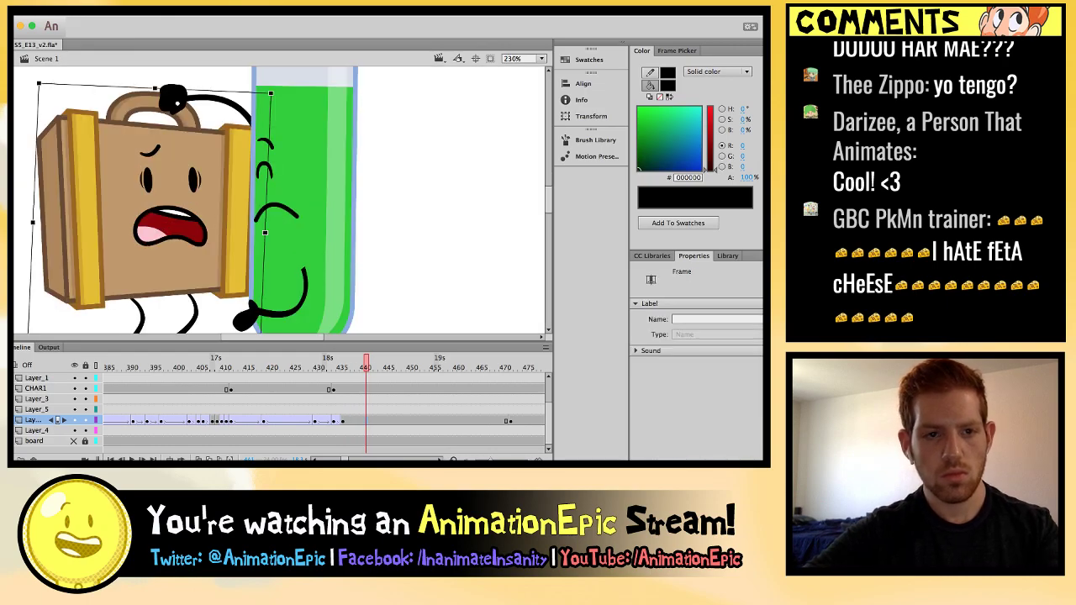
left_click_drag(168, 193, 176, 189)
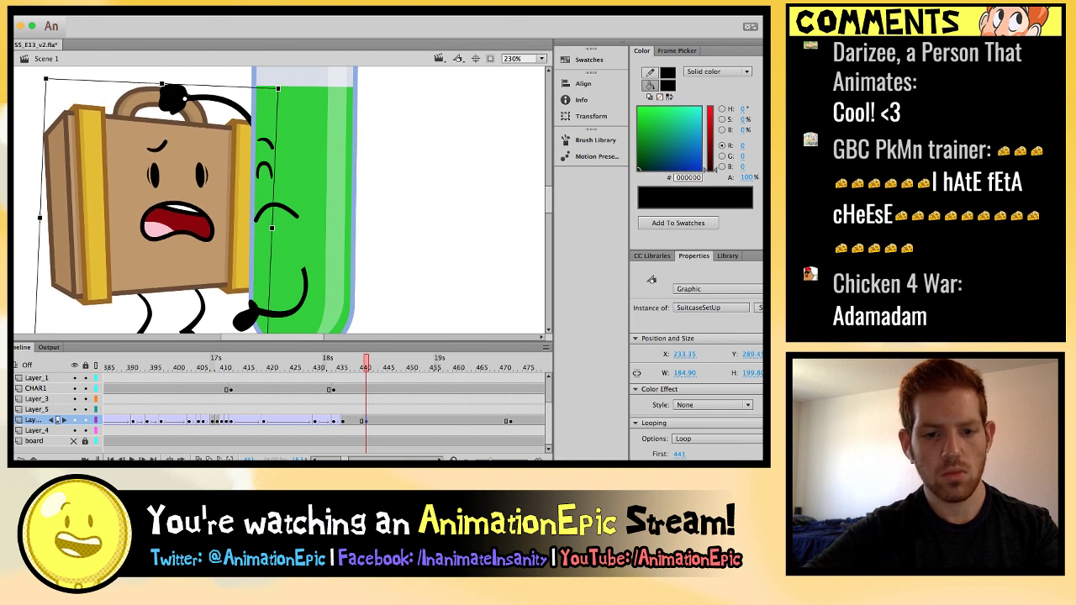
key("Escape")
key("comma")
key("comma")
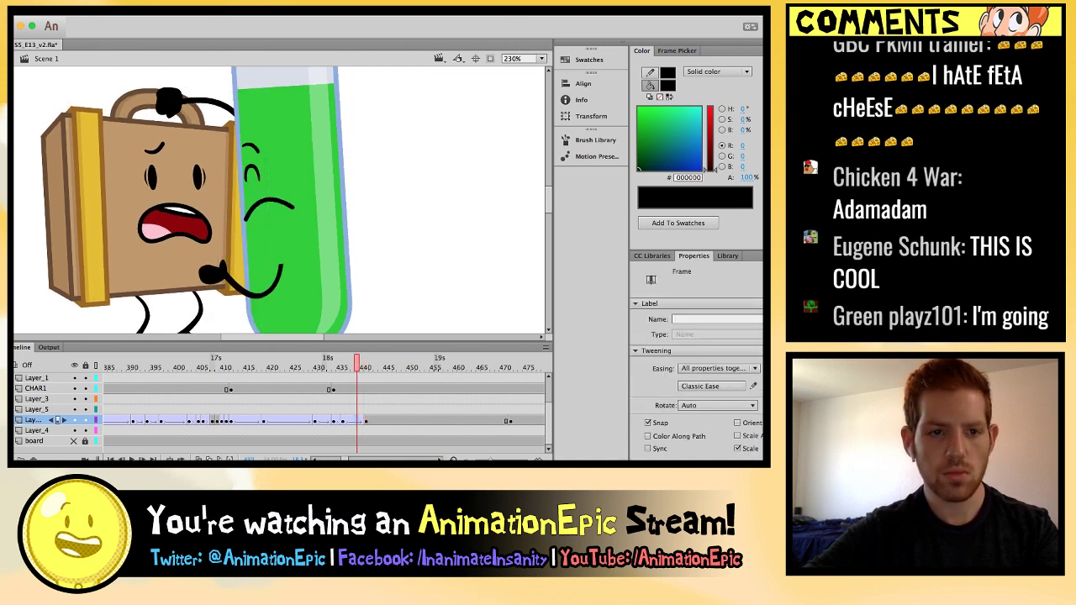
Step back and forth through frames 434 to 441 to check the suitcase's new tween.
key("comma")
key("comma")
key("comma")
key("period")
key("period")
key("period")
key("period")
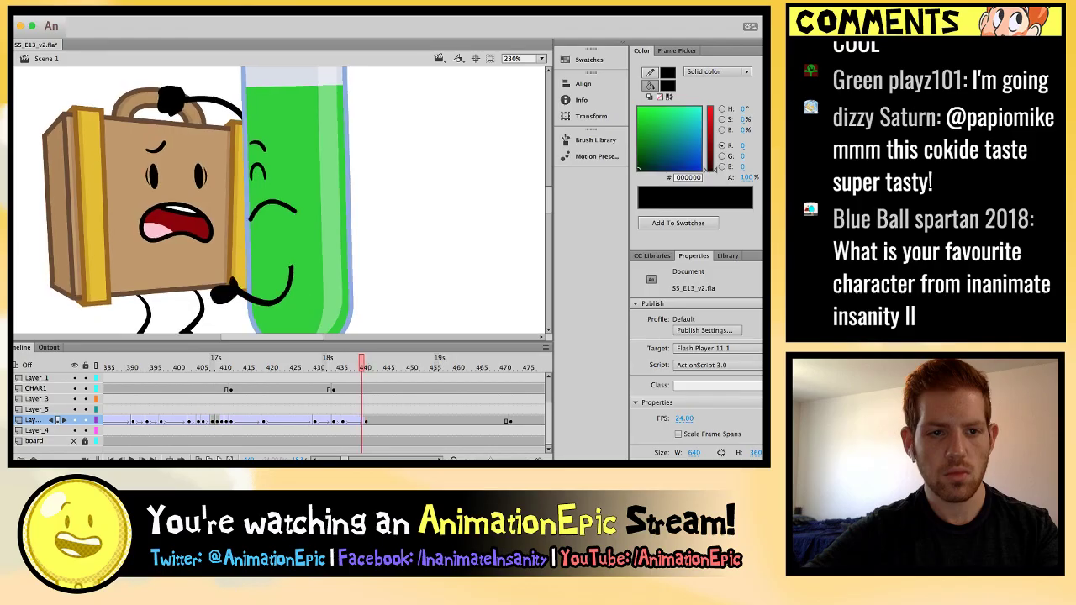
key("comma")
key("comma")
key("comma")
key("comma")
key("comma")
key("period")
key("period")
key("comma")
key("comma")
key("period")
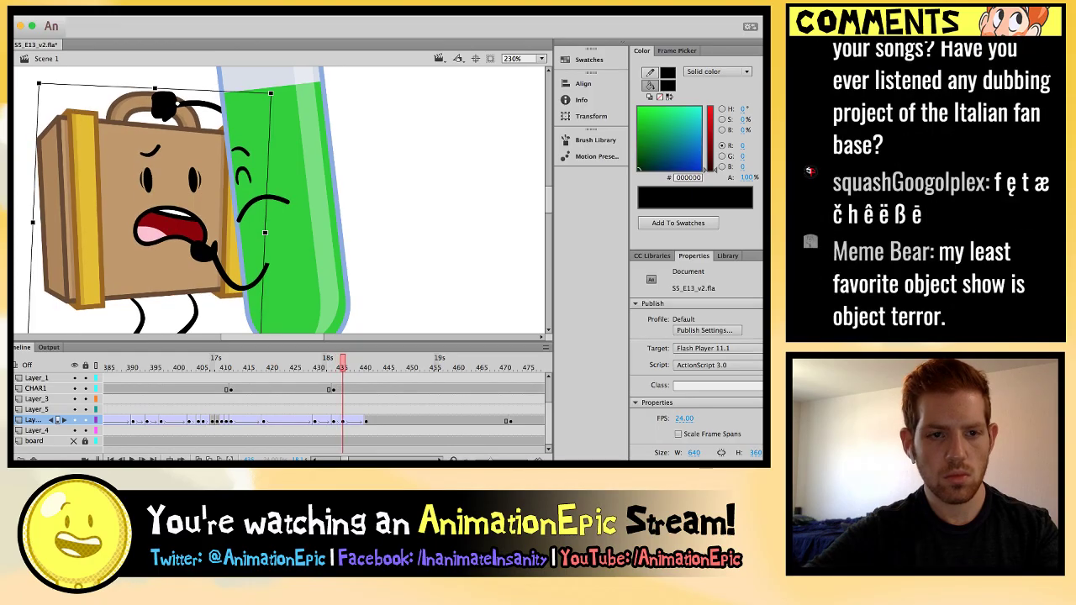
Nudge the suitcase slightly down at its frame 436 keyframe and check the motion through frame 442.
left_click(343, 421)
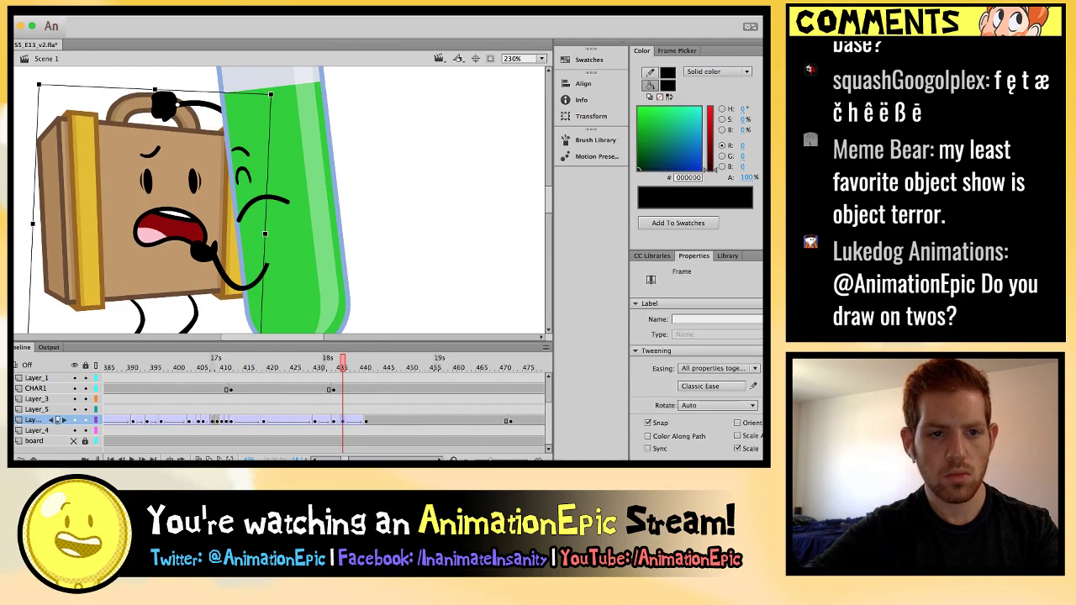
key("comma")
key("comma")
key("period")
key("period")
key("period")
key("period")
key("period")
key("period")
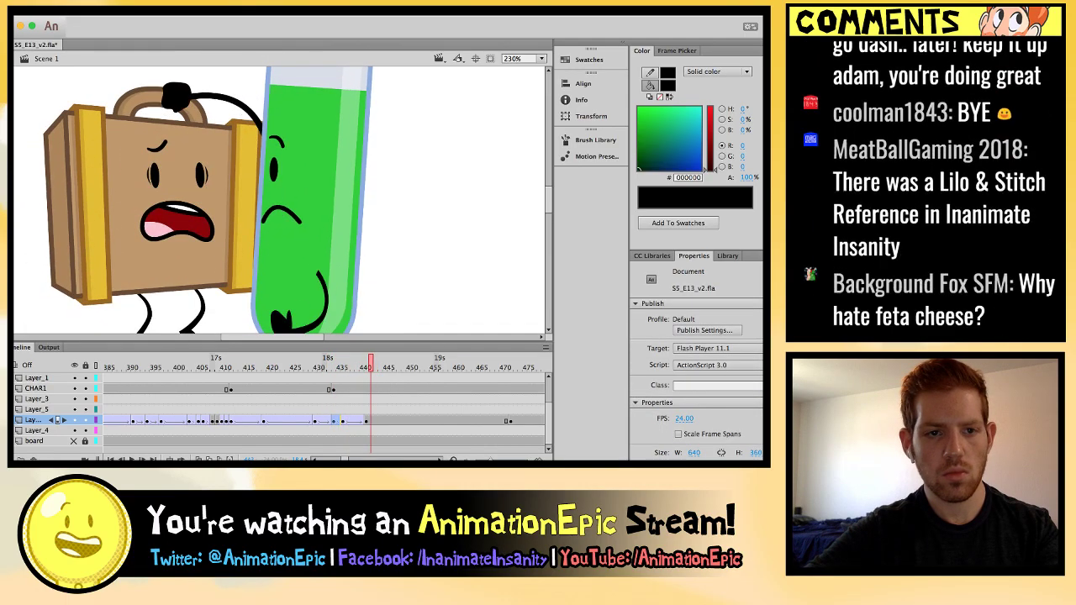
Open the test tube's upper-body symbol, compare its arm poses around frames 440 to 442, and return to the main scene.
key("period")
left_click(371, 421)
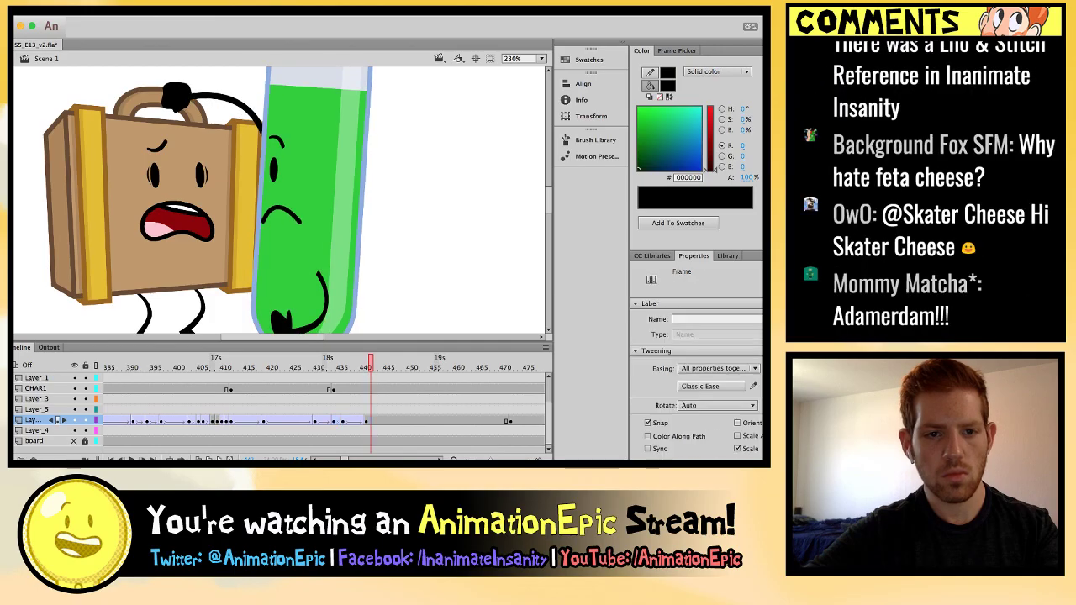
left_click(320, 202)
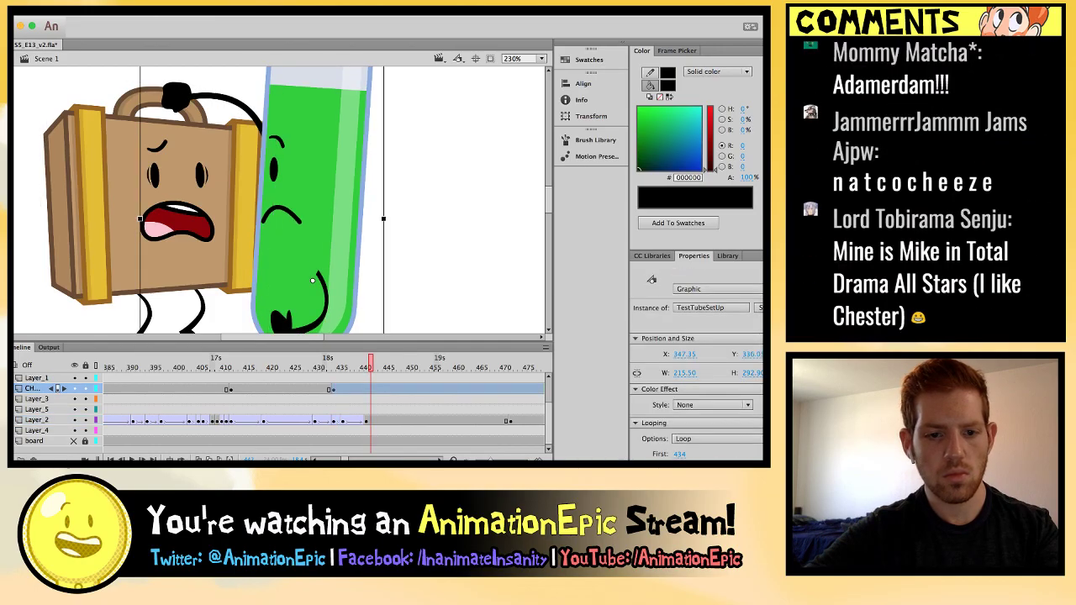
double_click(319, 201)
double_click(320, 202)
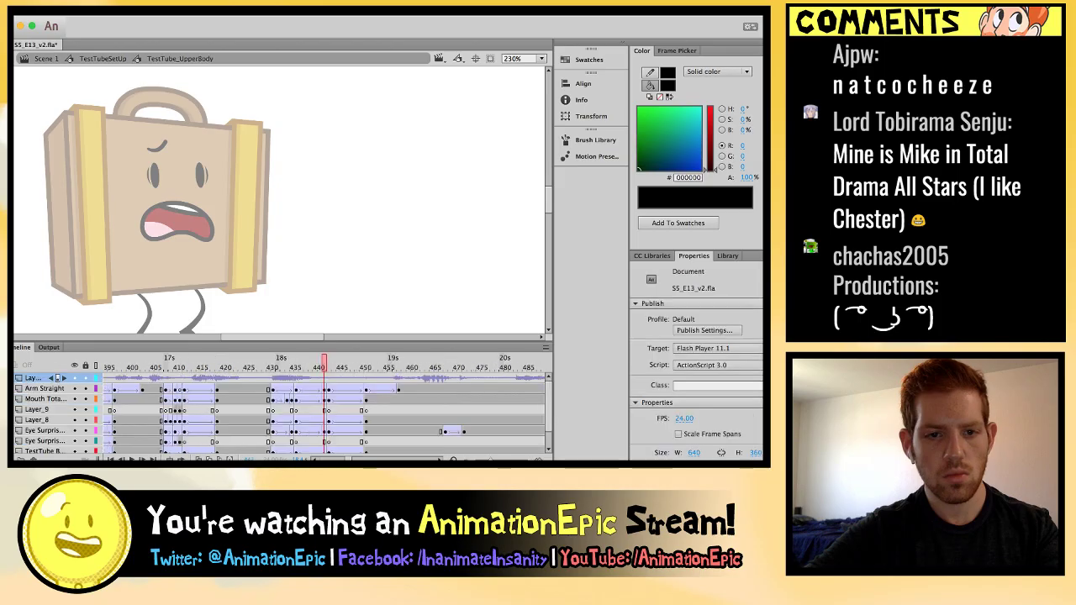
key("period")
key("comma")
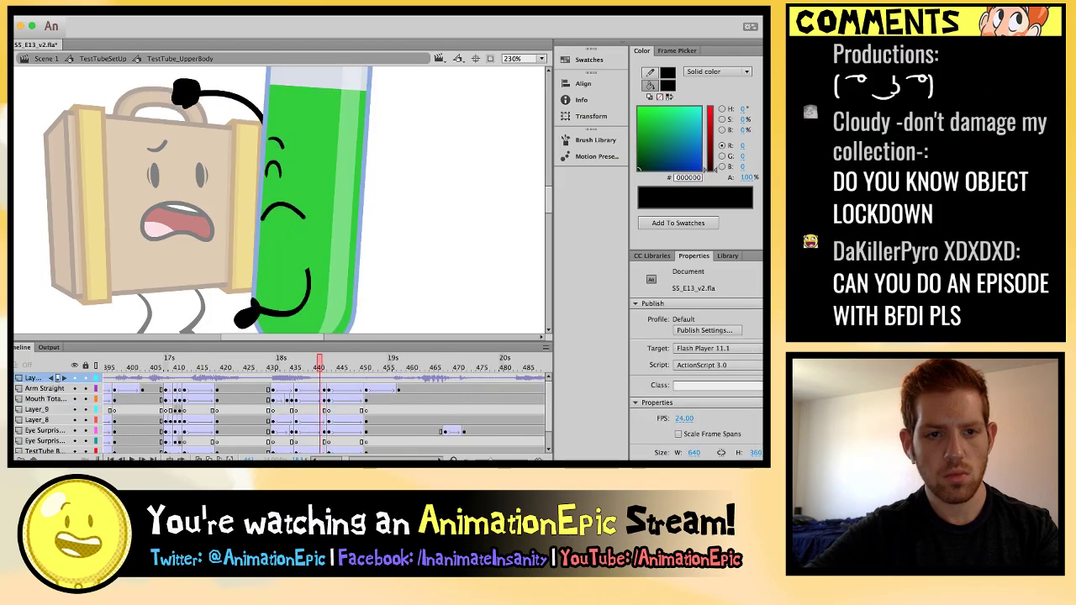
key("comma")
key("comma")
key("period")
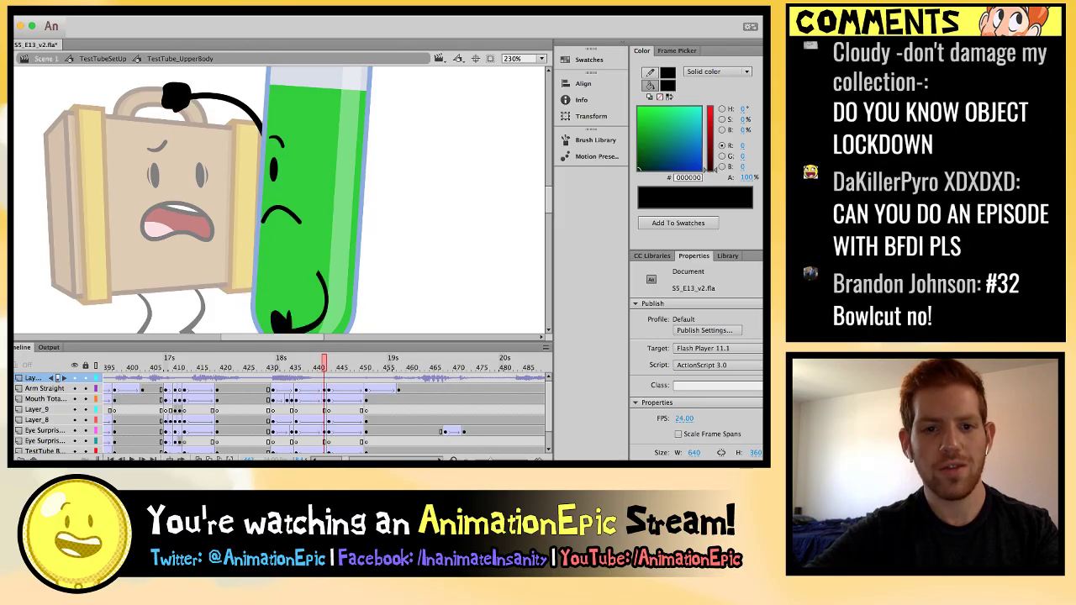
key("super+e")
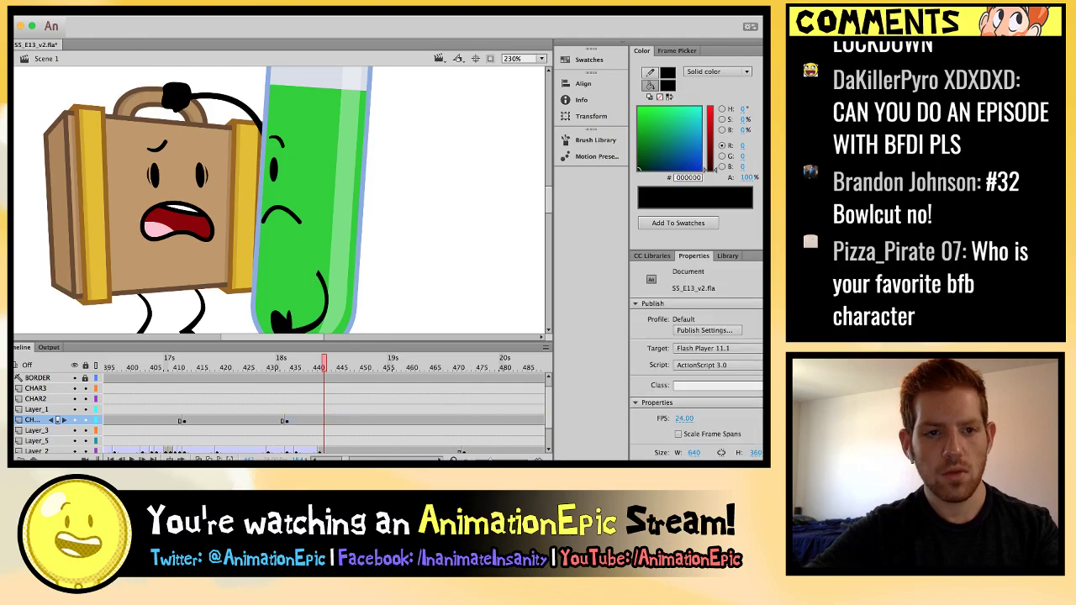
Insert a suitcase keyframe at frame 442 and rotate the suitcase slightly counterclockwise there.
key("period")
key("period")
key("comma")
key("period")
key("comma")
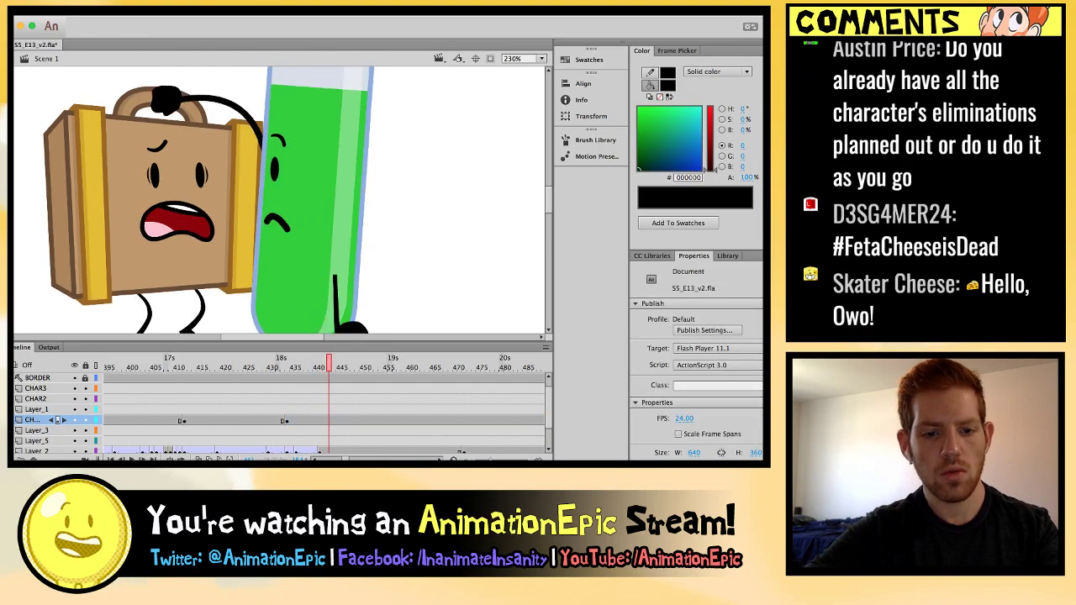
left_click(272, 227)
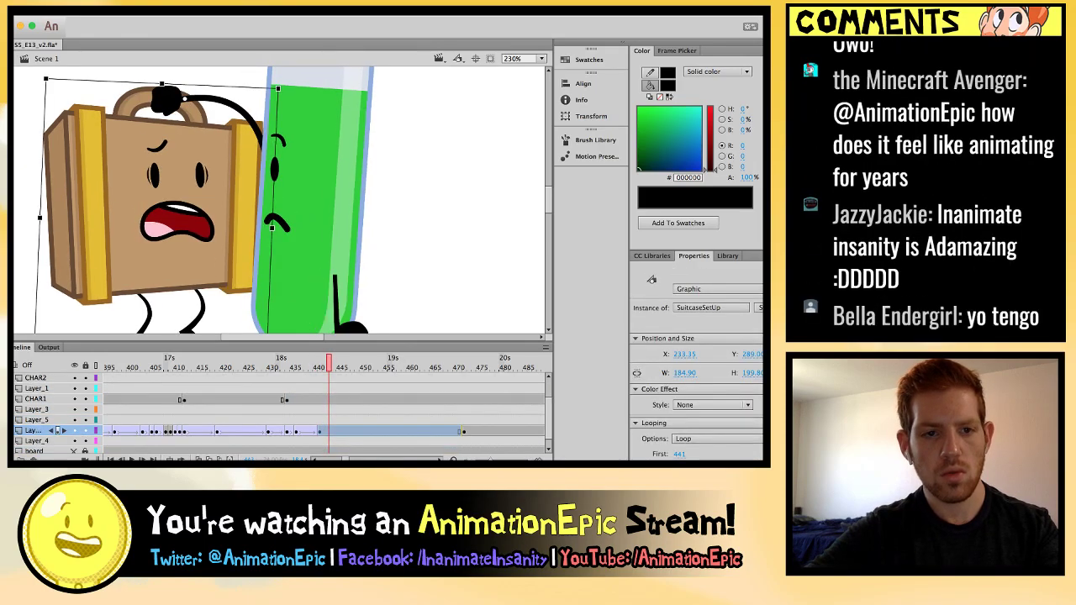
key("comma")
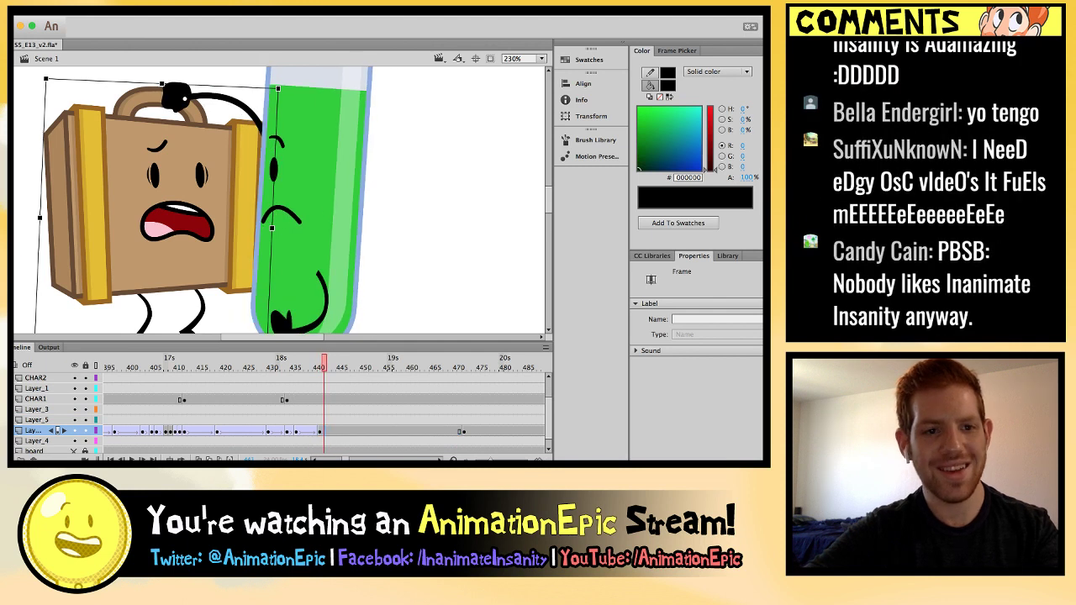
scroll(277, 200, "down", 3)
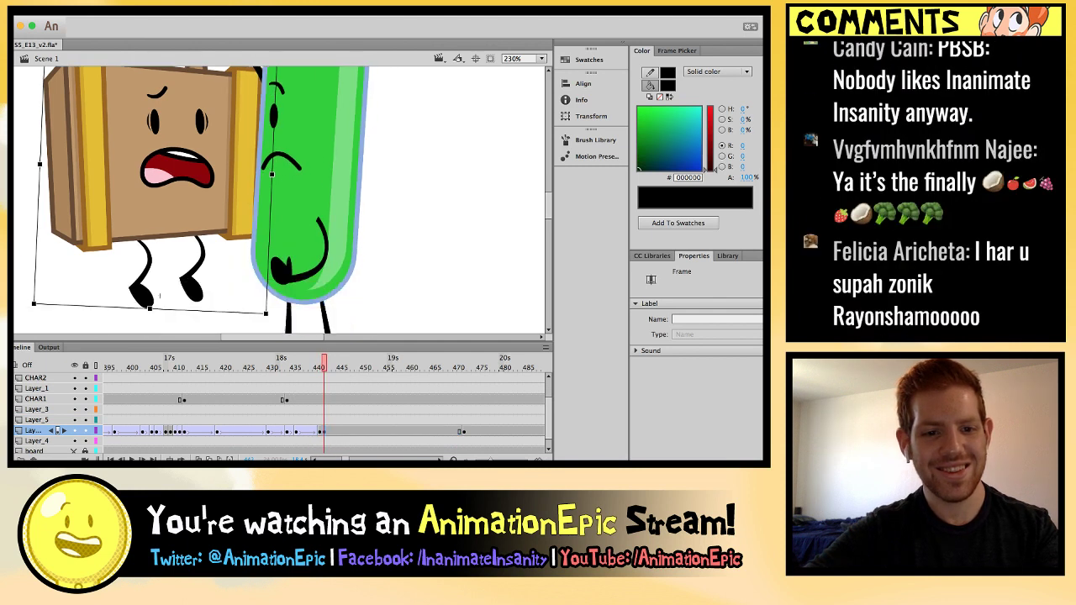
scroll(278, 200, "up", 3)
key("ctrl+z")
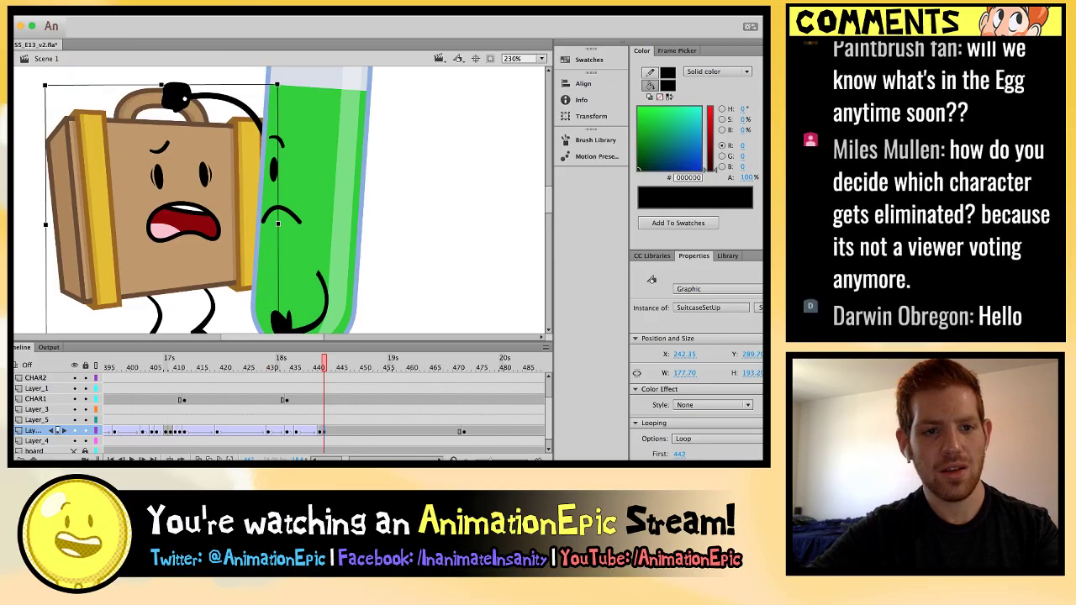
Nudge the suitcase up and right at frame 442 so its handle meets the hand, and compare it with the adjacent frames.
key("Up")
key("Up")
key("Up")
key("Up")
key("Right")
key("Right")
key("Right")
key("Right")
key("Right")
key("Right")
key("Right")
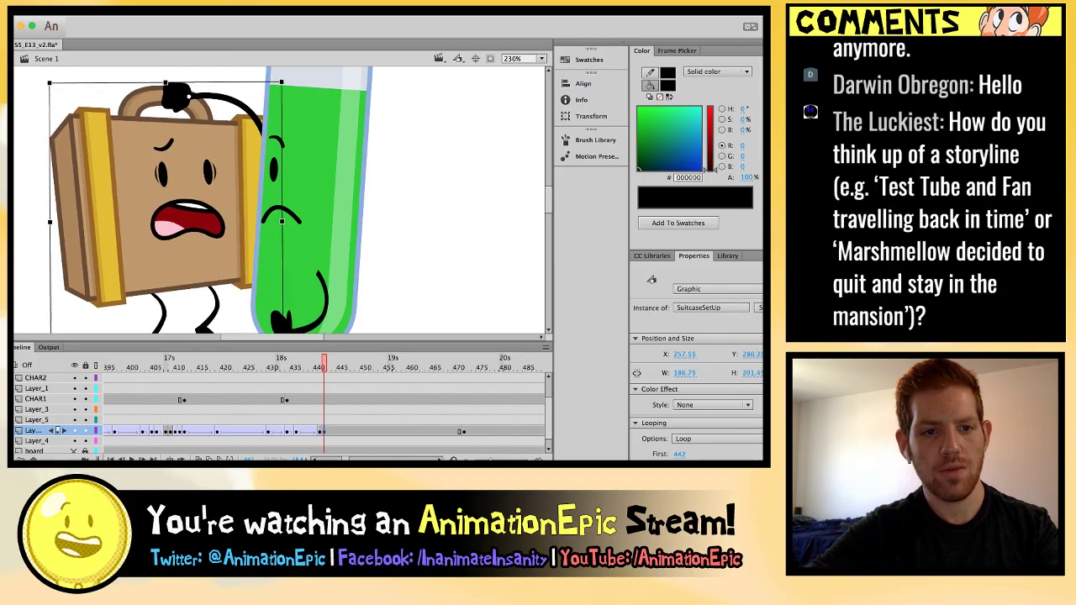
key("comma")
key("period")
key("period")
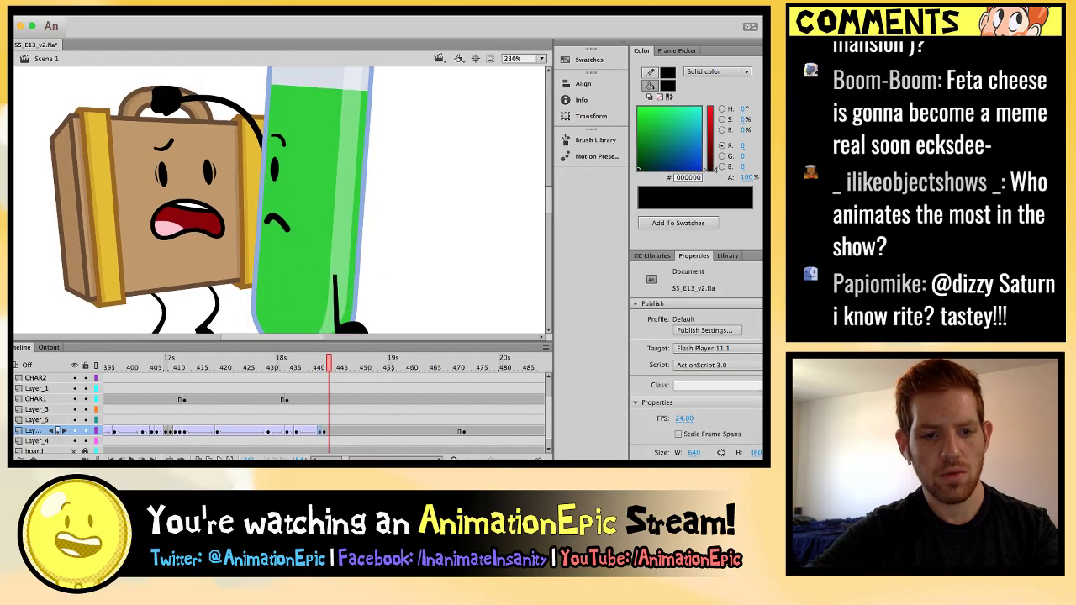
Insert a suitcase keyframe at frame 443, rotate the suitcase slightly further counterclockwise, and nudge it down and left to the hand.
scroll(176, 268, "down", 3)
left_click(175, 268)
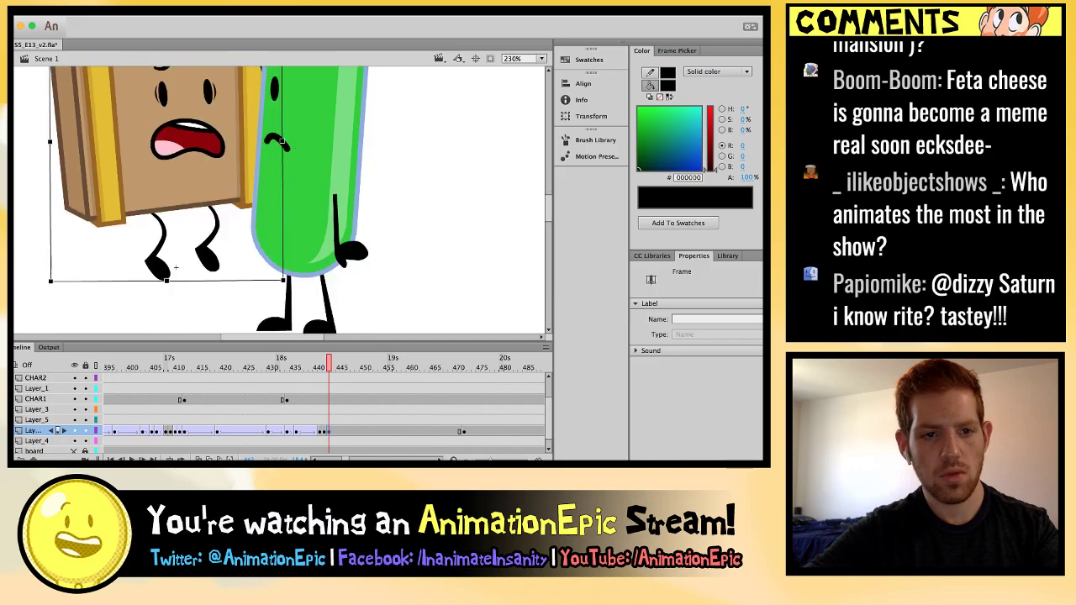
left_click_drag(287, 285, 300, 279)
scroll(279, 200, "up", 3)
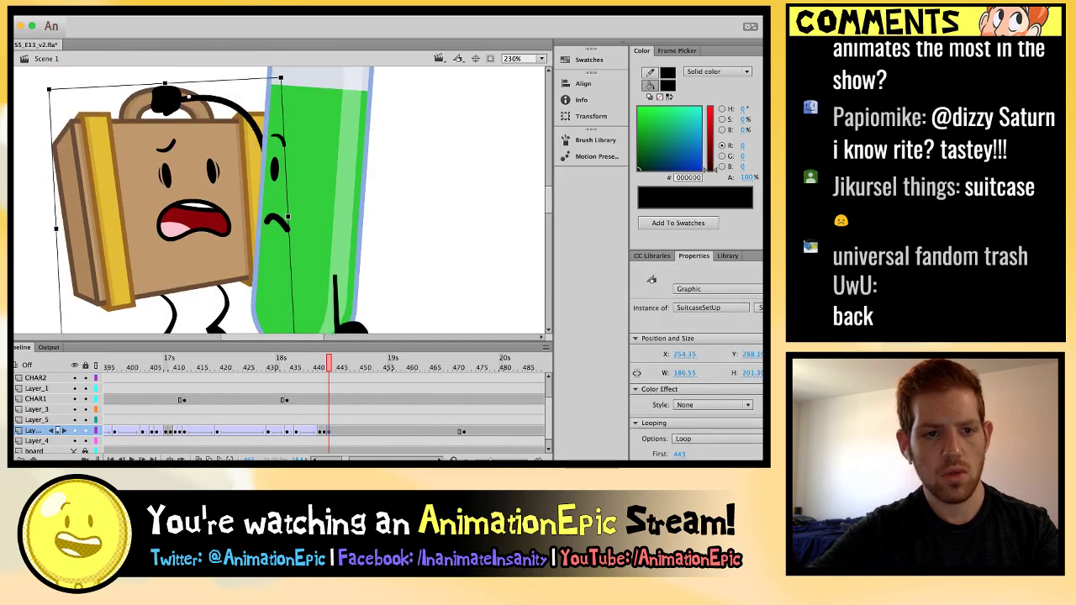
key("shift+Down")
key("Left")
key("shift+Left")
key("shift+Left")
key("Right")
Step back and forth through frames 441 to 448 to review the suitcase's new poses against the hand.
key("comma")
key("comma")
key("comma")
key("comma")
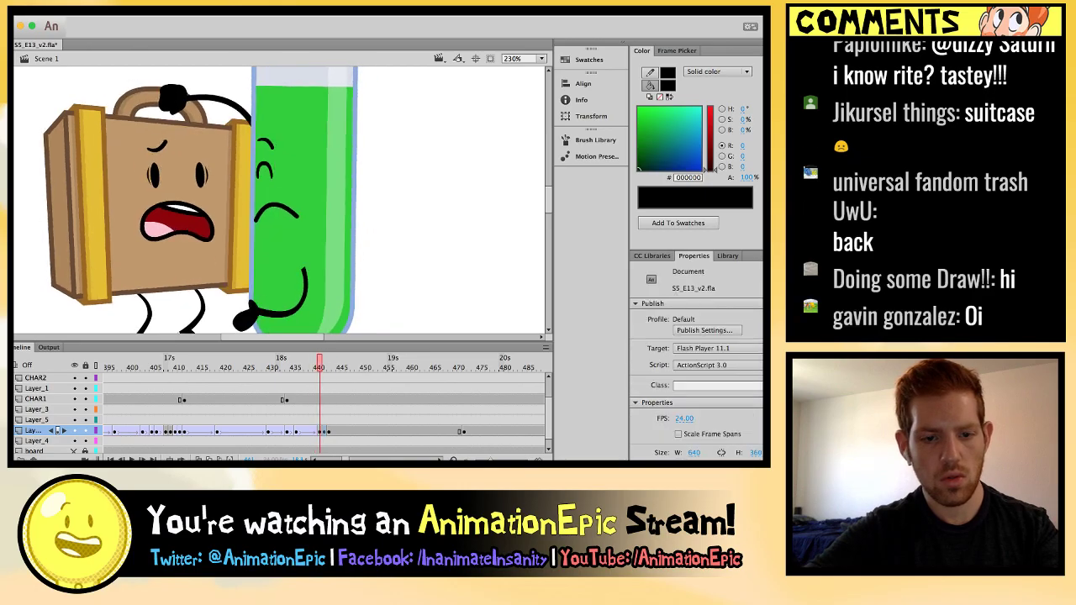
key("period")
key("period")
key("period")
key("period")
key("period")
key("period")
key("comma")
key("comma")
key("comma")
key("period")
key("period")
key("period")
key("period")
key("period")
key("period")
key("period")
Insert a suitcase keyframe at frame 448, tilt the suitcase slightly further counterclockwise, and classic-tween it from frame 443.
key("F6")
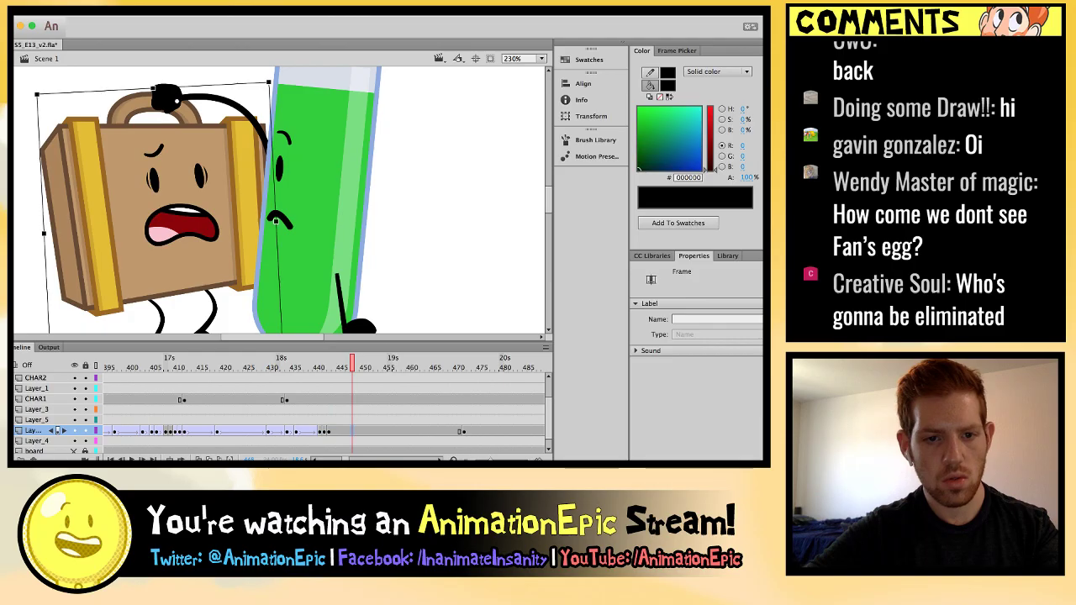
left_click_drag(175, 273, 190, 272)
key("comma")
key("comma")
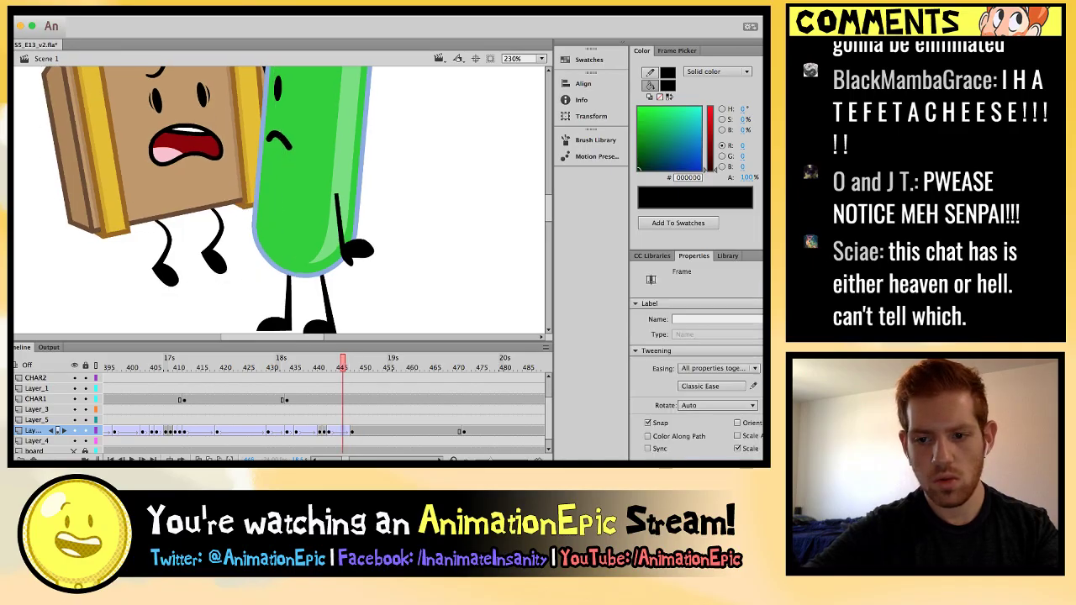
Insert a suitcase keyframe at frame 461 and rotate the suitcase clockwise past upright around the test tube's hand.
key("period")
key("period")
key("period")
key("period")
key("period")
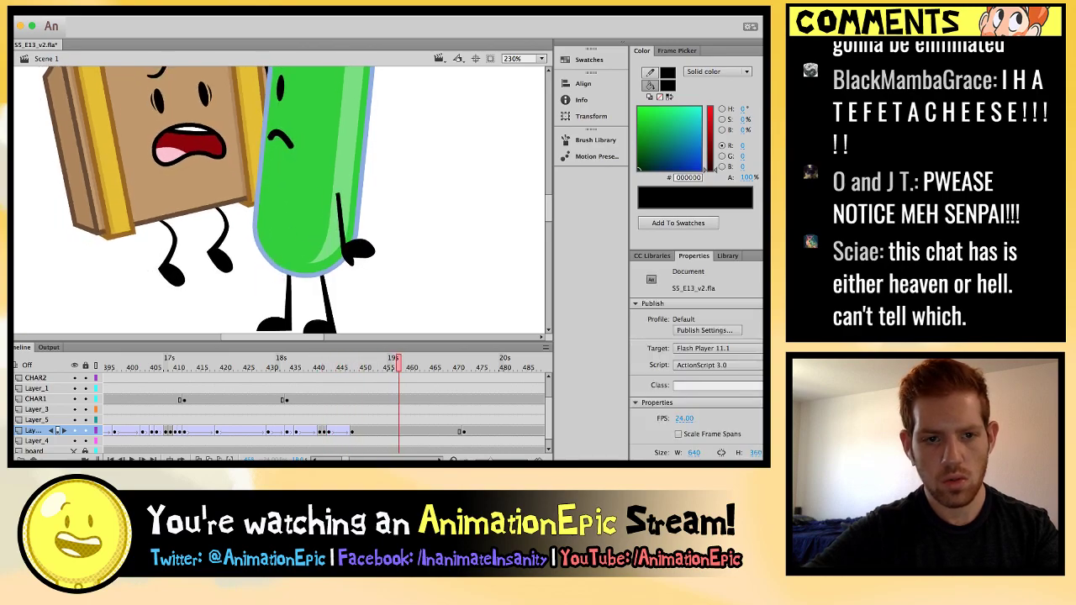
key("period")
key("period")
key("period")
key("super+z")
key("super+z")
key("super+z")
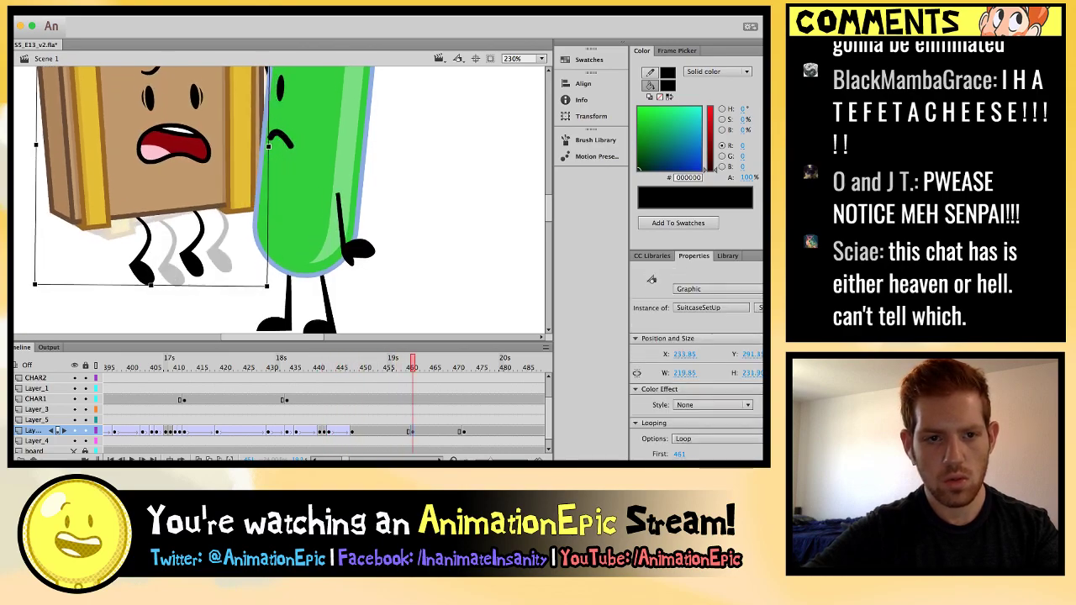
key("super+minus")
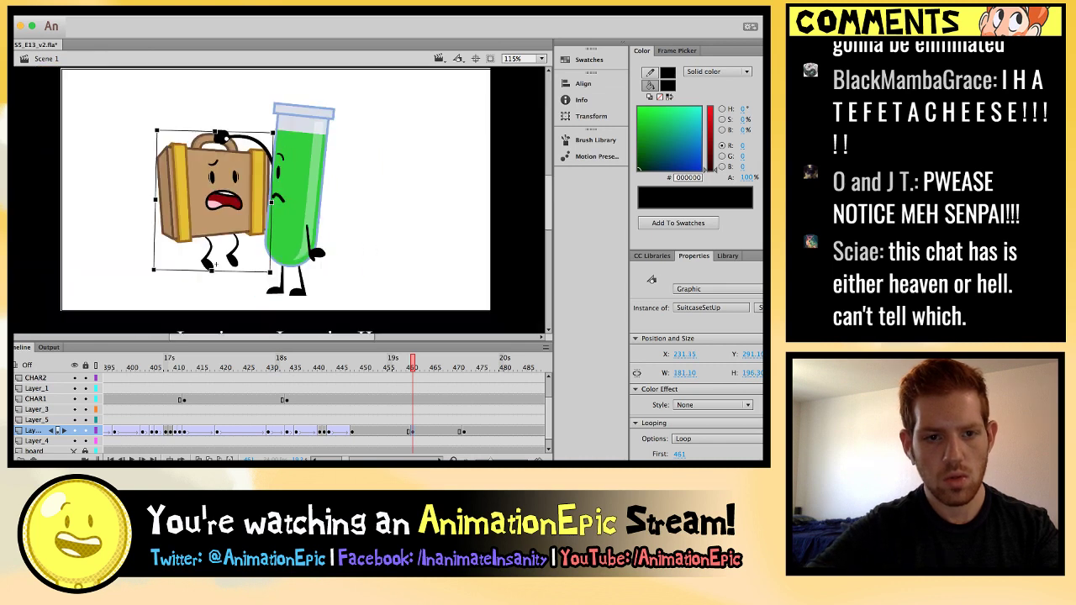
Classic-tween the suitcase from frame 448 to 461 with Sine EaseInOut easing and check the swing.
key("comma")
key("period")
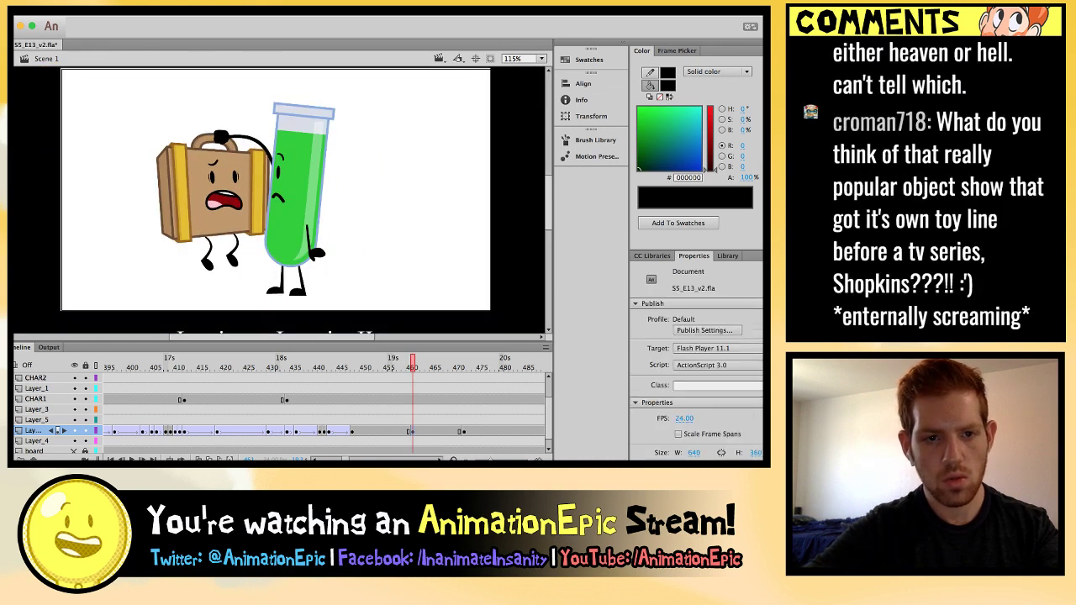
key("comma")
key("comma")
key("comma")
key("comma")
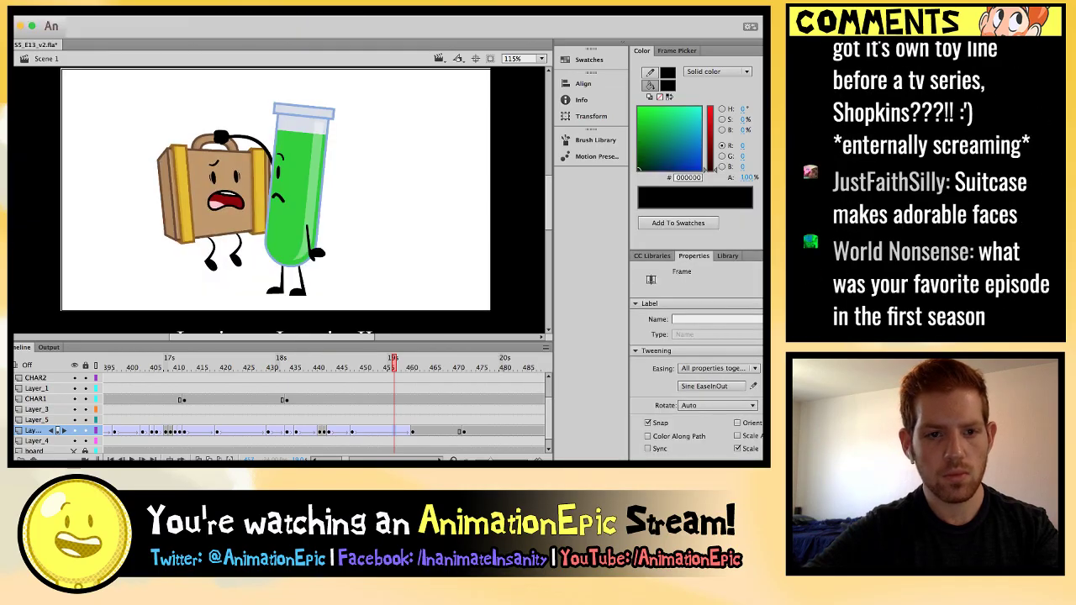
key("period")
key("period")
key("period")
key("period")
key("period")
key("period")
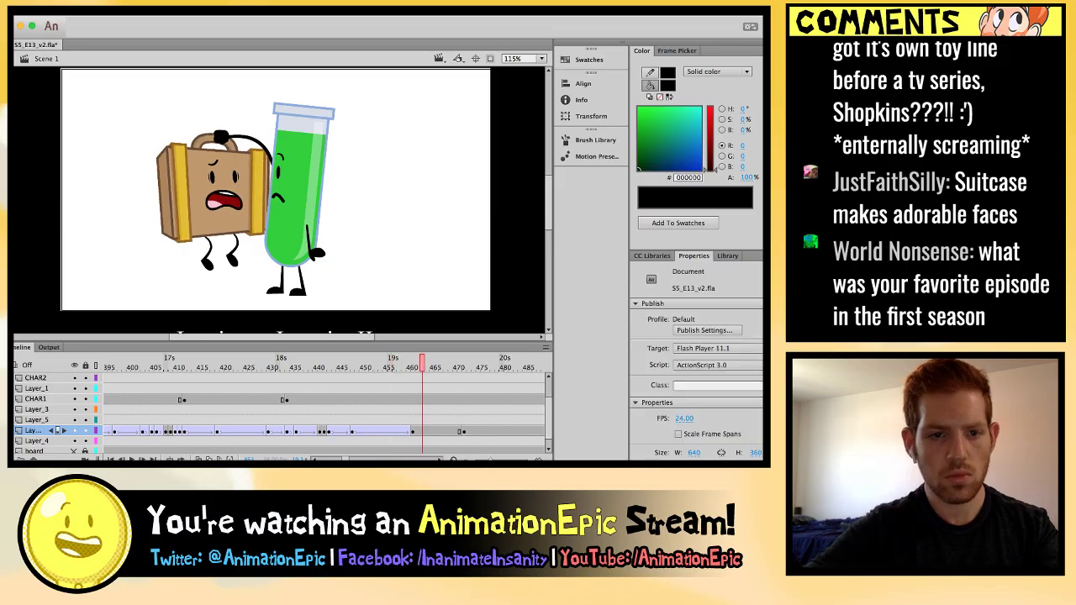
Nudge the suitcase left and up at frame 461 so its handle sits in the hand.
key("comma")
key("comma")
key("ctrl+equal")
key("ctrl+equal")
scroll(283, 200, "up", 4)
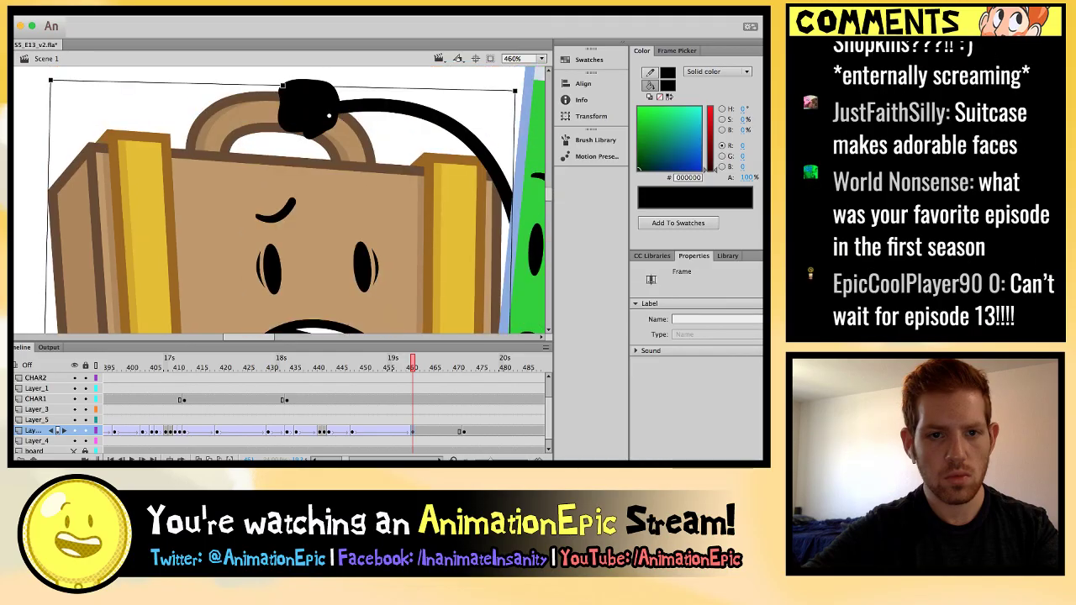
left_click(381, 253)
key("Left")
key("Left")
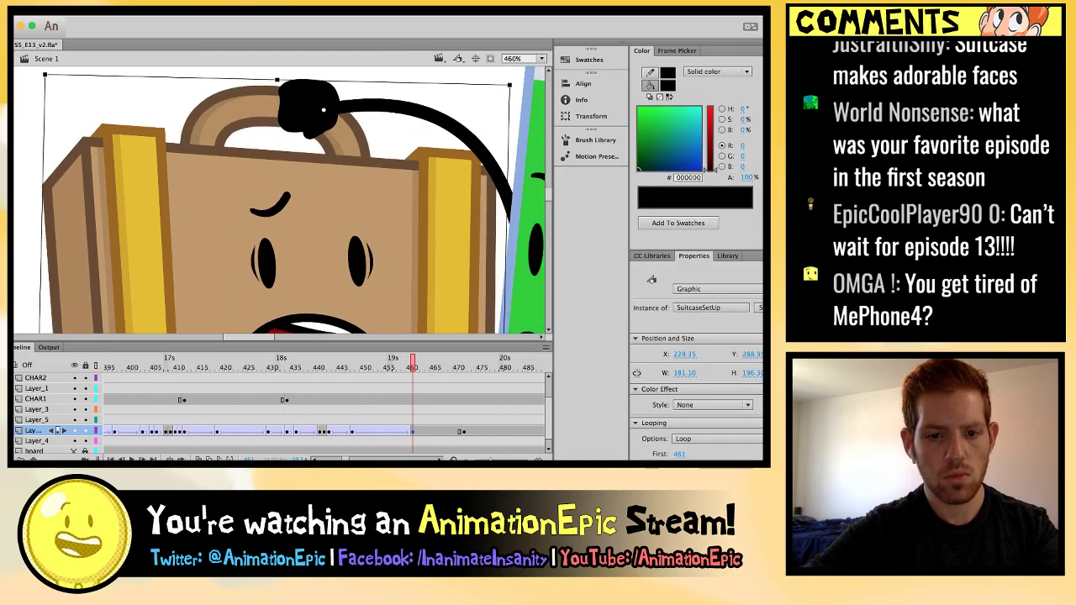
Step back and forth through frames 447 to 464 to check the tweened suitcase handle against the hand.
key("comma")
key("comma")
key("comma")
key("comma")
key("comma")
key("comma")
key("comma")
key("comma")
key("comma")
key("comma")
key("comma")
key("comma")
key("comma")
key("comma")
key("comma")
key("comma")
key("comma")
key("comma")
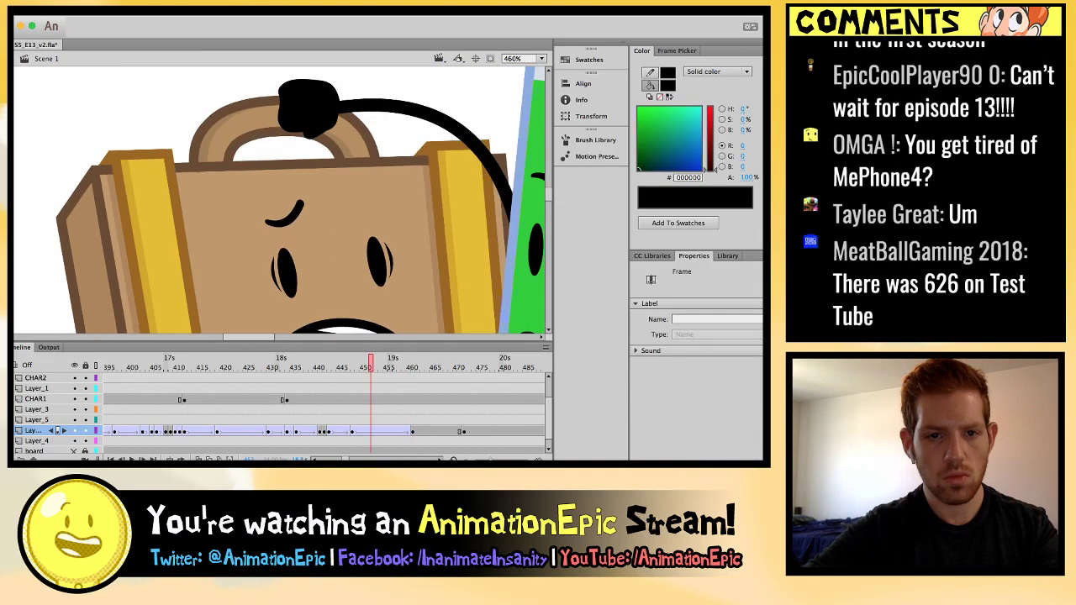
key("period")
key("period")
key("period")
key("period")
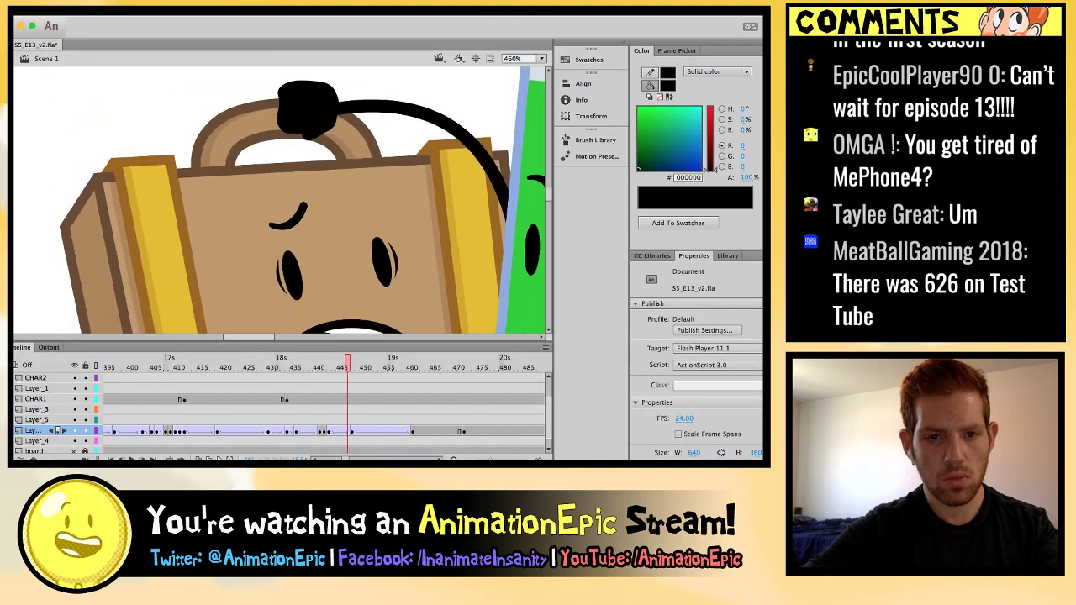
key("period")
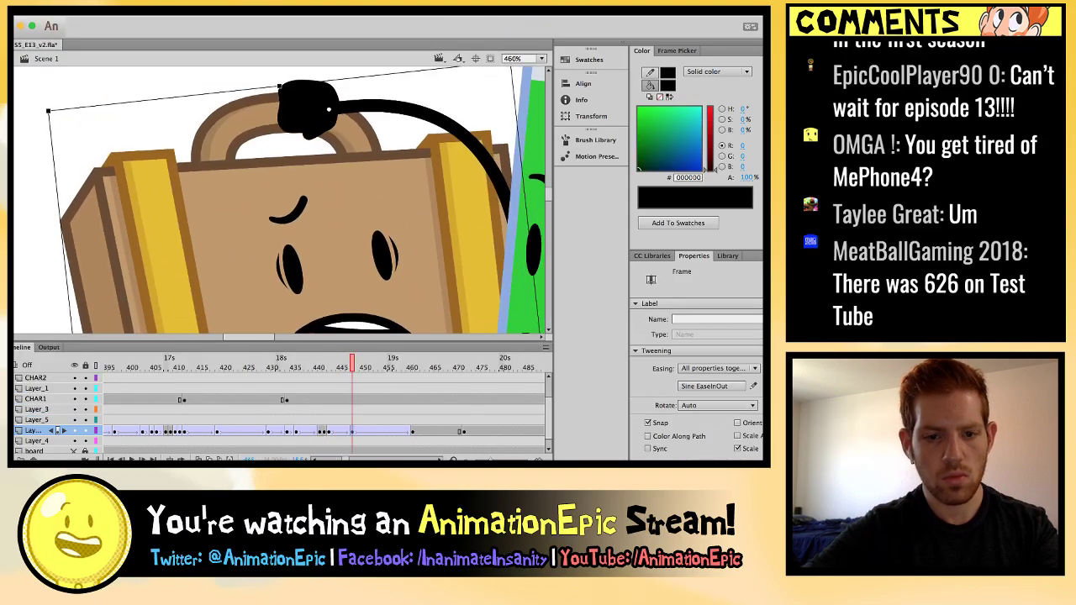
key("period")
key("period")
key("period")
key("period")
key("period")
key("period")
key("period")
key("period")
key("period")
key("period")
key("period")
key("period")
key("period")
key("period")
key("period")
key("period")
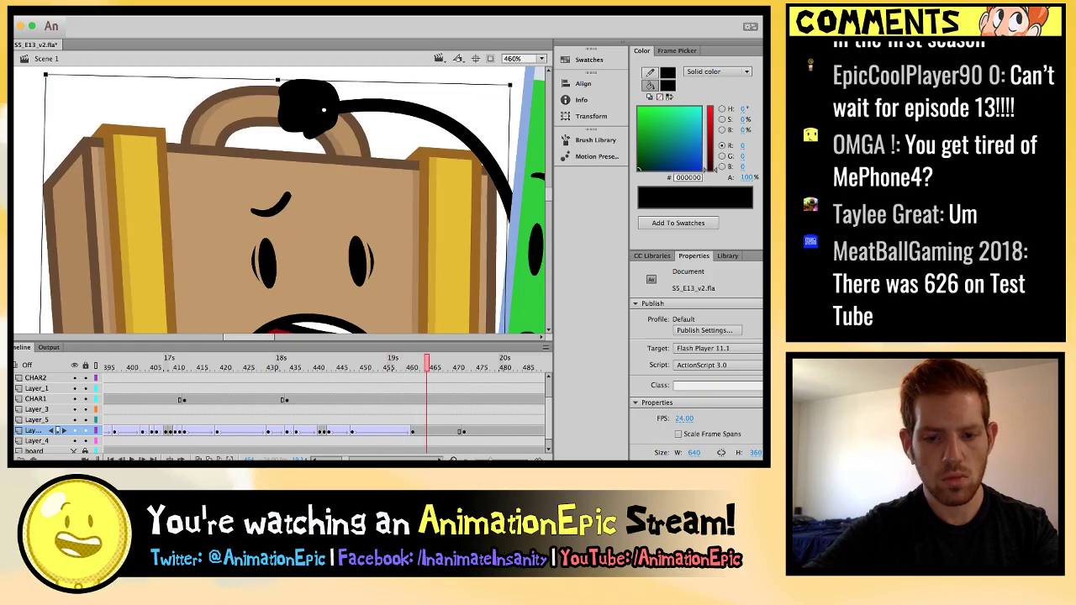
Review frames 464 to 468 with both characters in view to compare the hand's movement with the suitcase.
key("ctrl+minus")
key("ctrl+minus")
key("period")
key("period")
key("period")
key("period")
key("period")
key("period")
key("period")
key("period")
key("period")
key("period")
key("period")
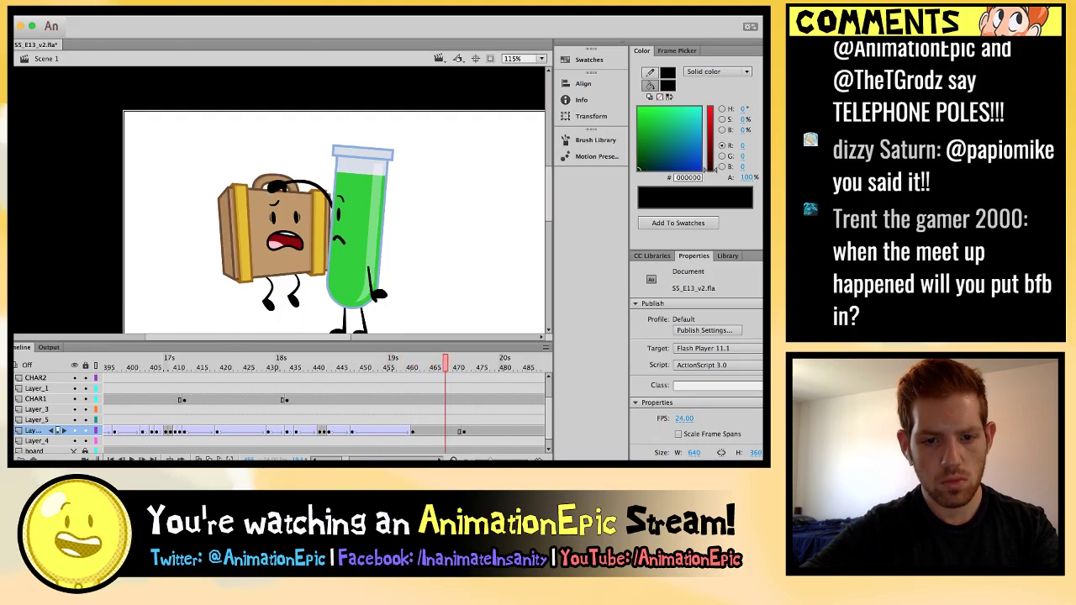
key("comma")
key("comma")
key("comma")
key("comma")
key("comma")
key("comma")
key("comma")
key("comma")
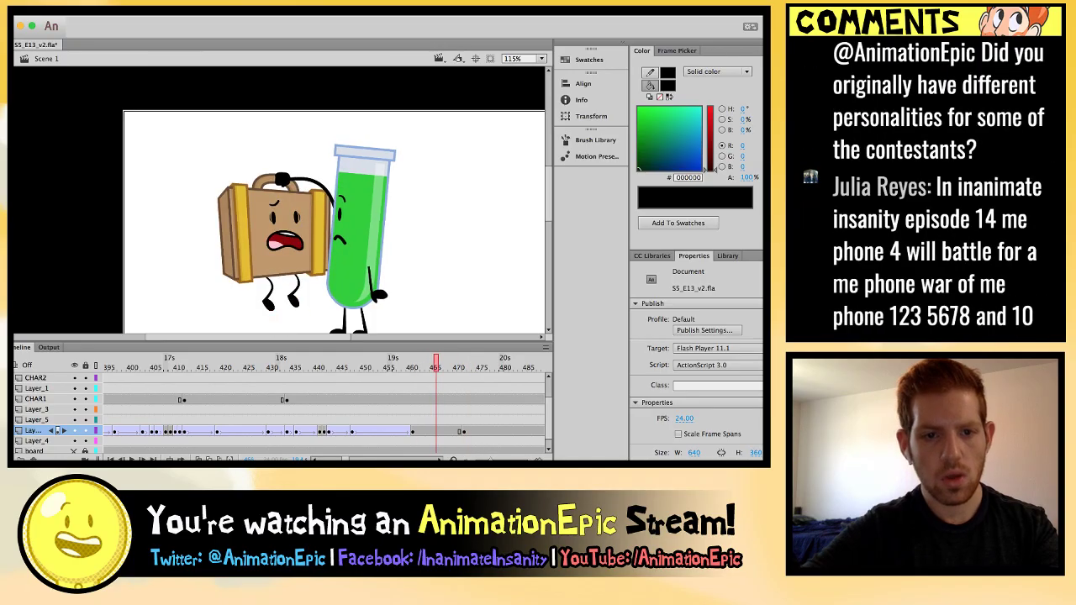
key("comma")
key("comma")
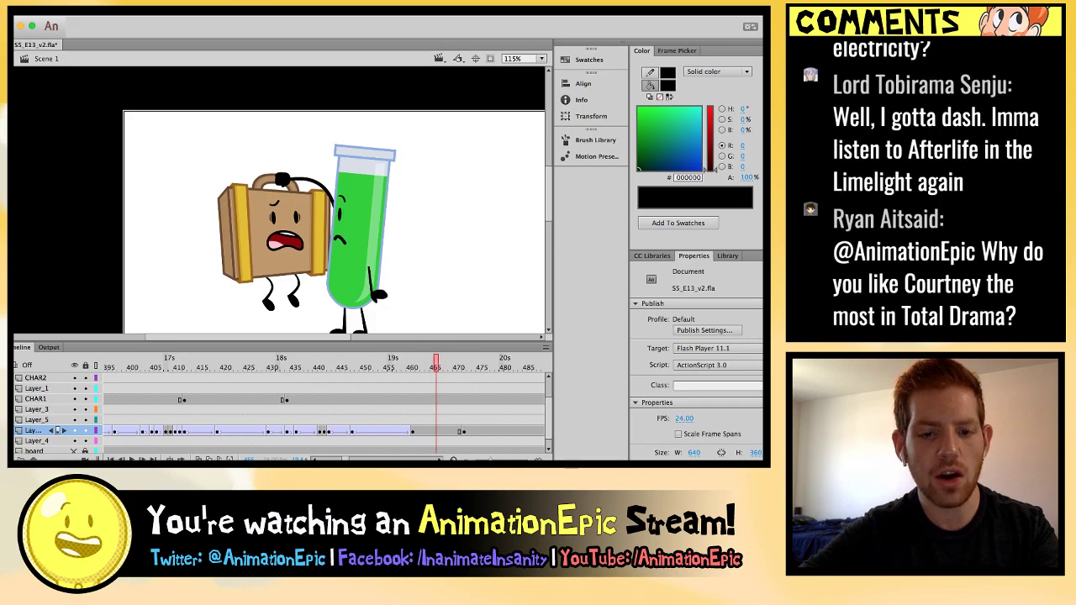
Insert a suitcase keyframe at frame 464, keeping the pose from frame 461.
key("comma")
key("comma")
key("comma")
key("comma")
key("comma")
key("super+equal")
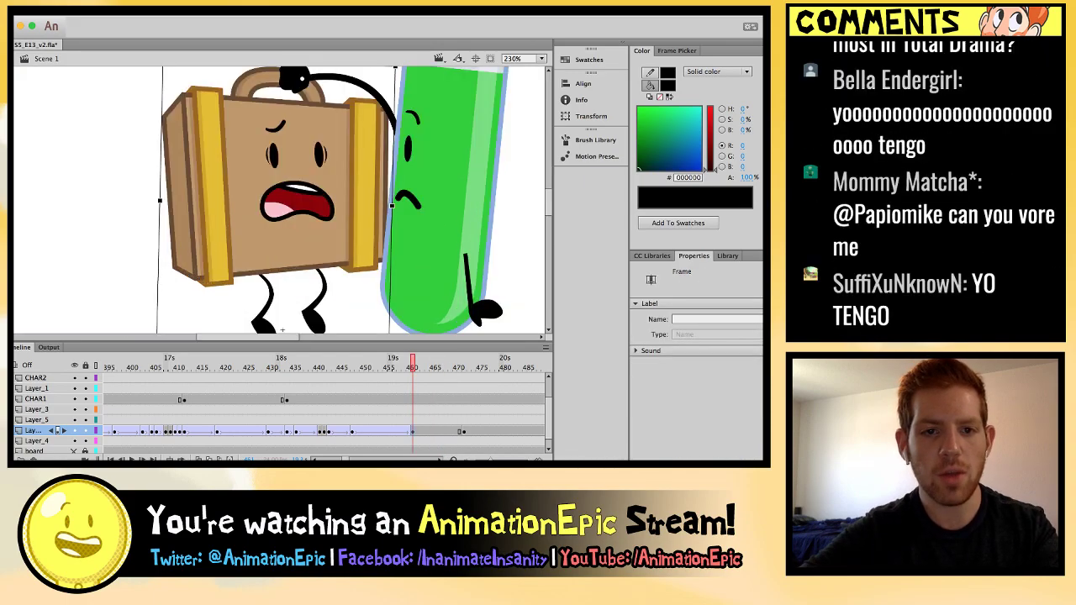
scroll(277, 198, "up", 3)
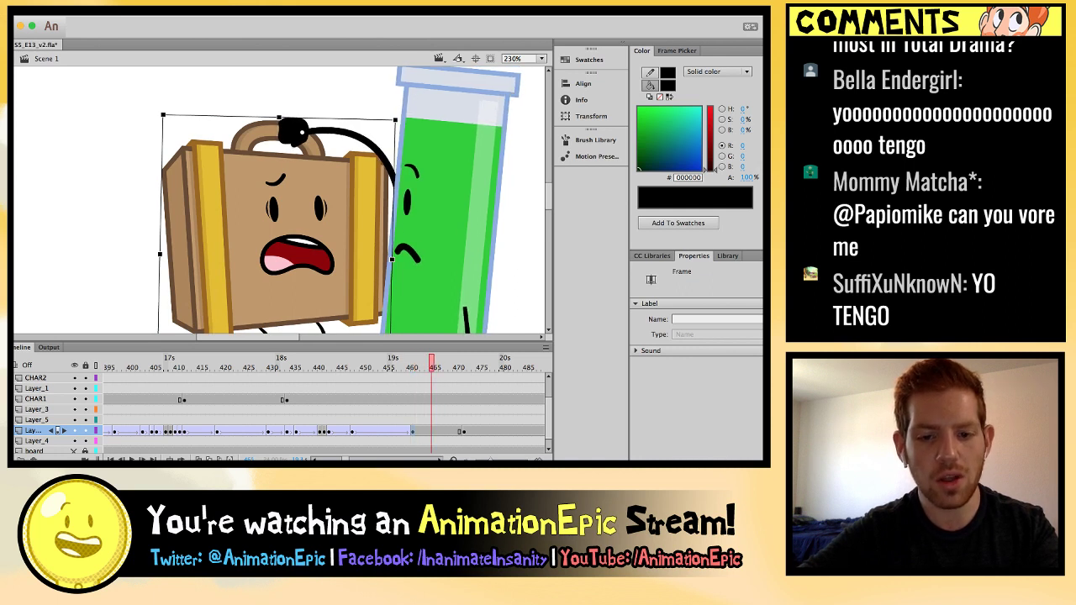
key("comma")
key("F6")
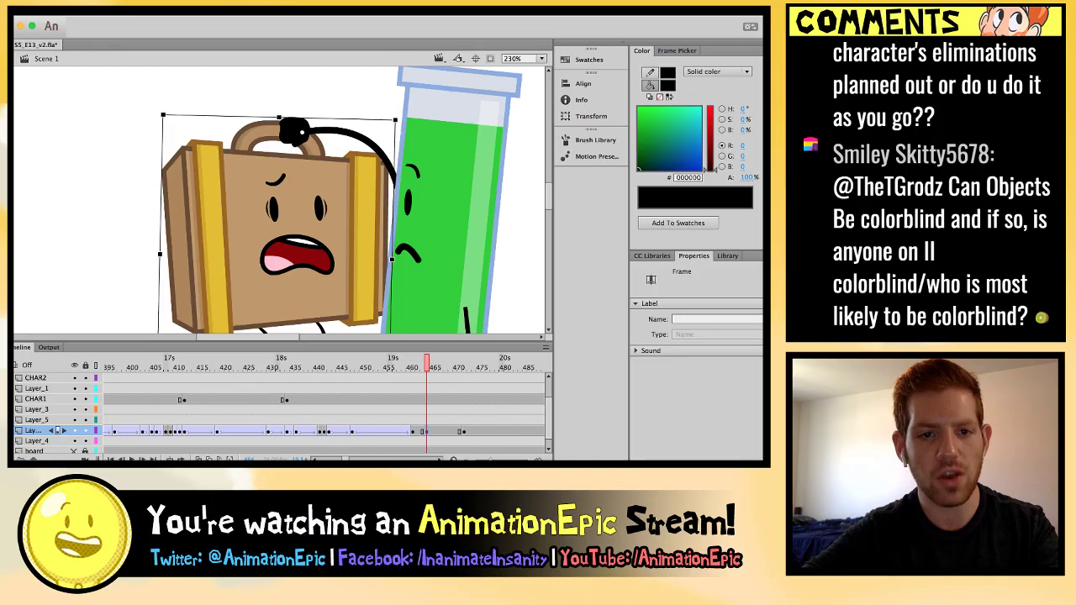
Insert a suitcase keyframe at frame 466 and rotate the suitcase slightly counterclockwise.
key("period")
key("comma")
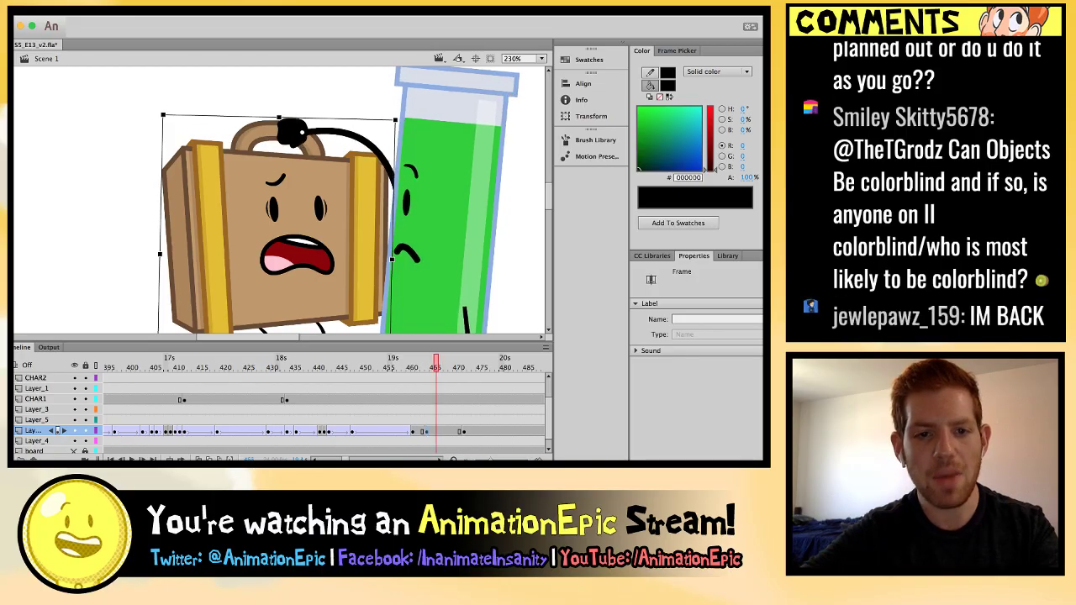
scroll(282, 276, "down", 3)
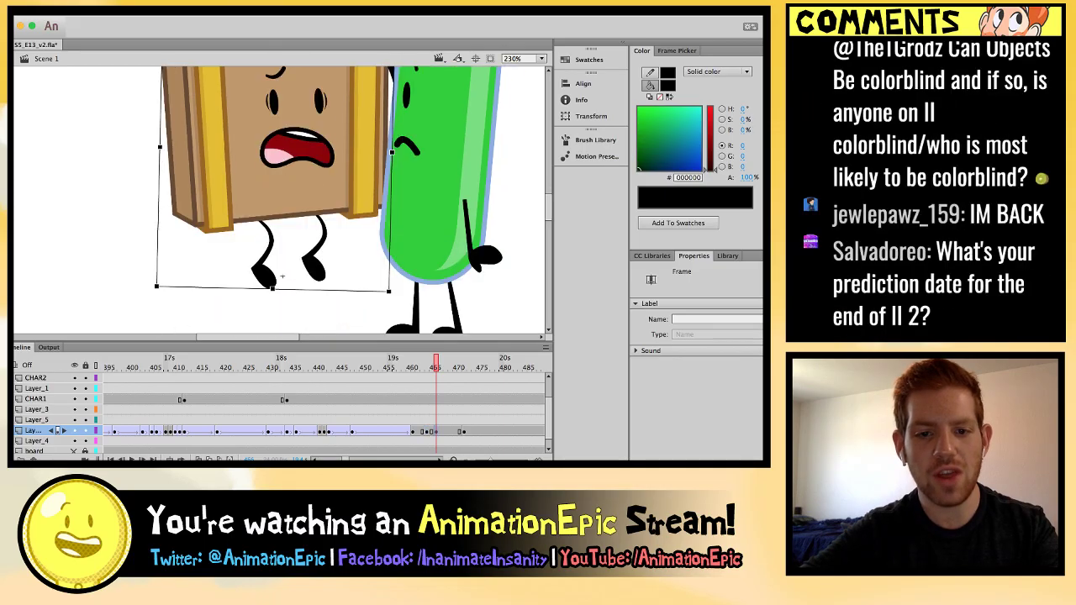
left_click_drag(281, 276, 289, 276)
scroll(289, 276, "up", 3)
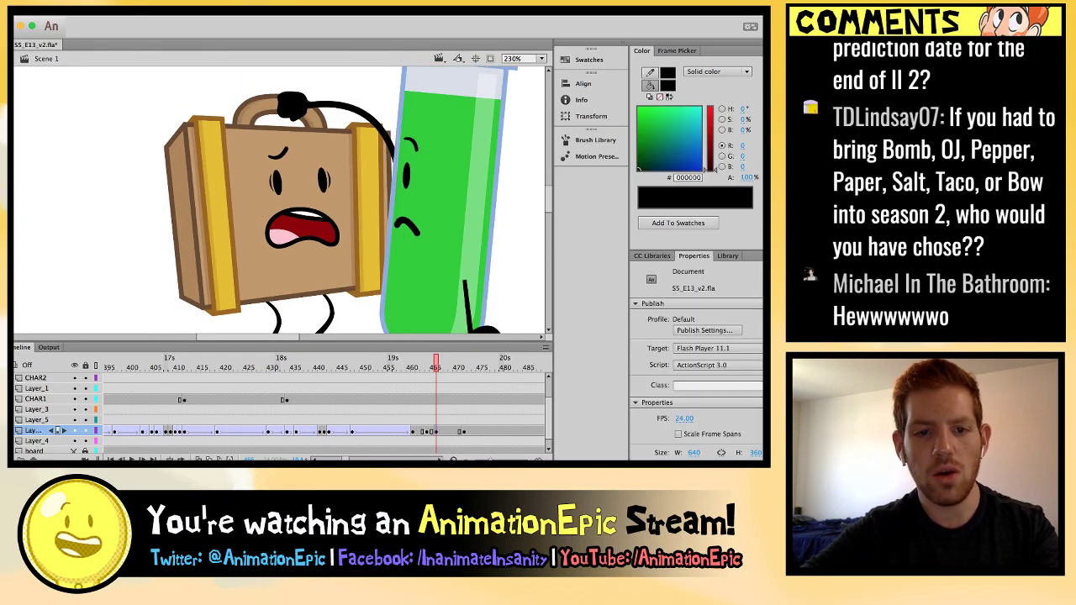
Classic-tween the suitcase from frame 464 to 466 and compare its pose with the hand in the adjacent frames.
key("ctrl+shift+a")
key("comma")
key("comma")
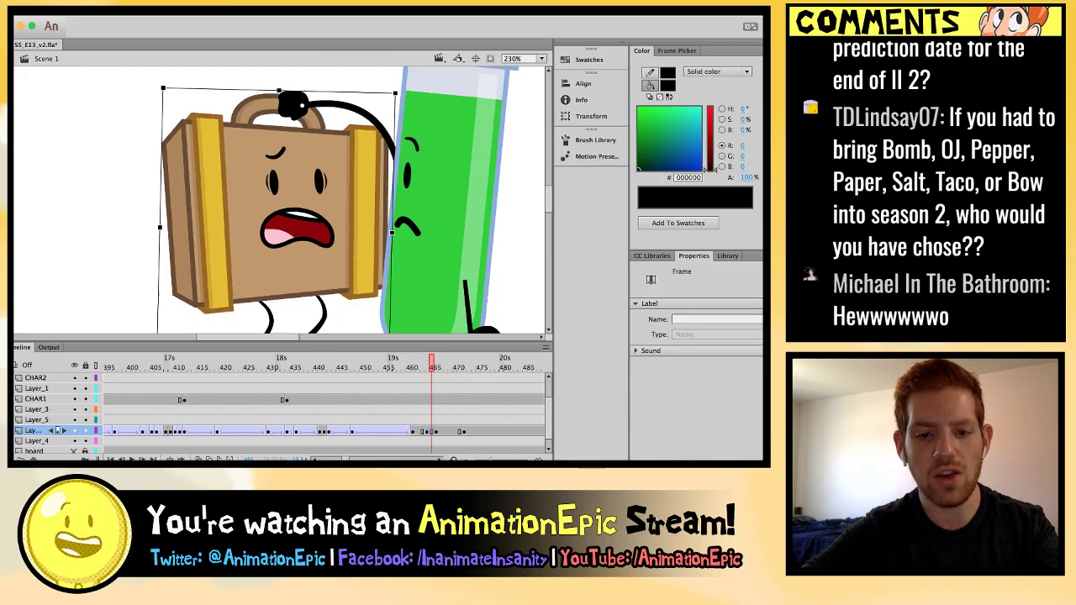
key("period")
key("period")
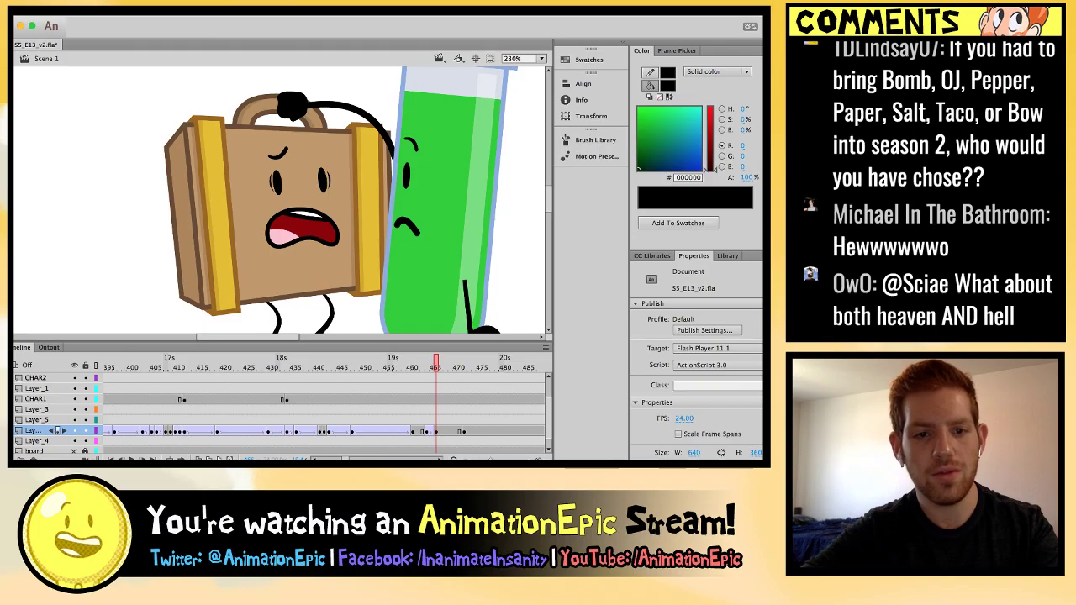
key("period")
key("period")
key("period")
key("comma")
key("comma")
key("comma")
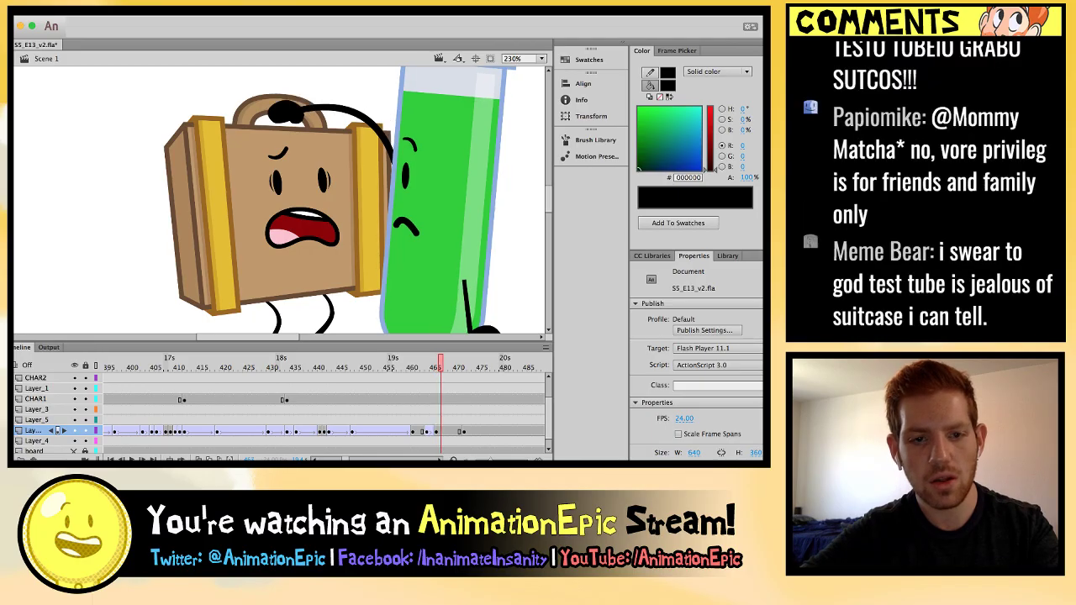
Insert a suitcase keyframe at frame 467 and move the suitcase down and left to follow the hand.
left_click(277, 218)
left_click_drag(277, 219, 264, 232)
key("period")
key("period")
key("period")
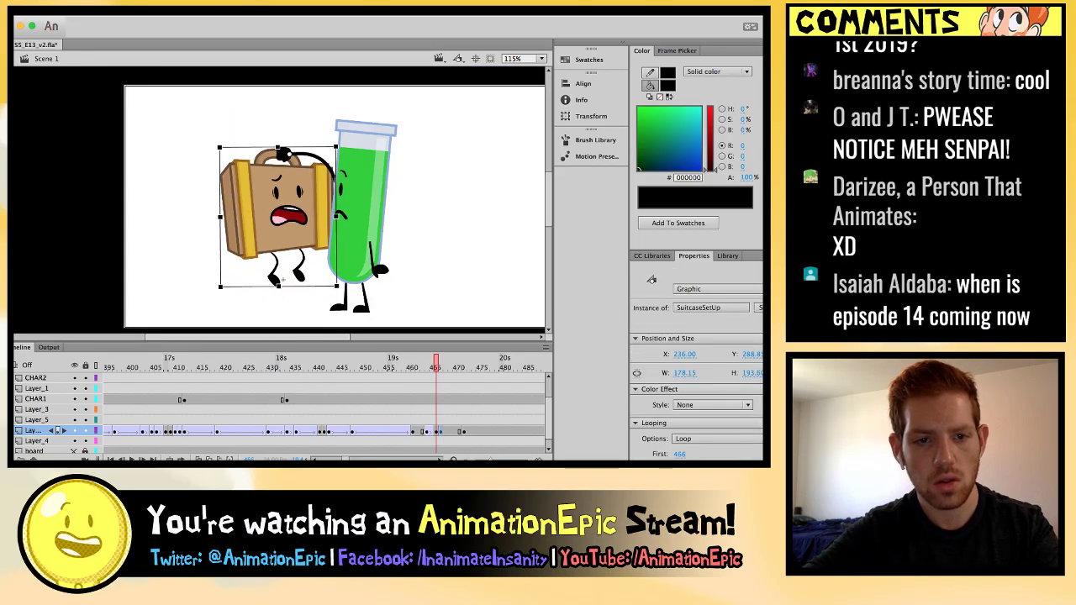
Classic-tween the suitcase from frame 467 to the keyframe at frame 472 where it stands on the ground.
key("period")
key("period")
key("period")
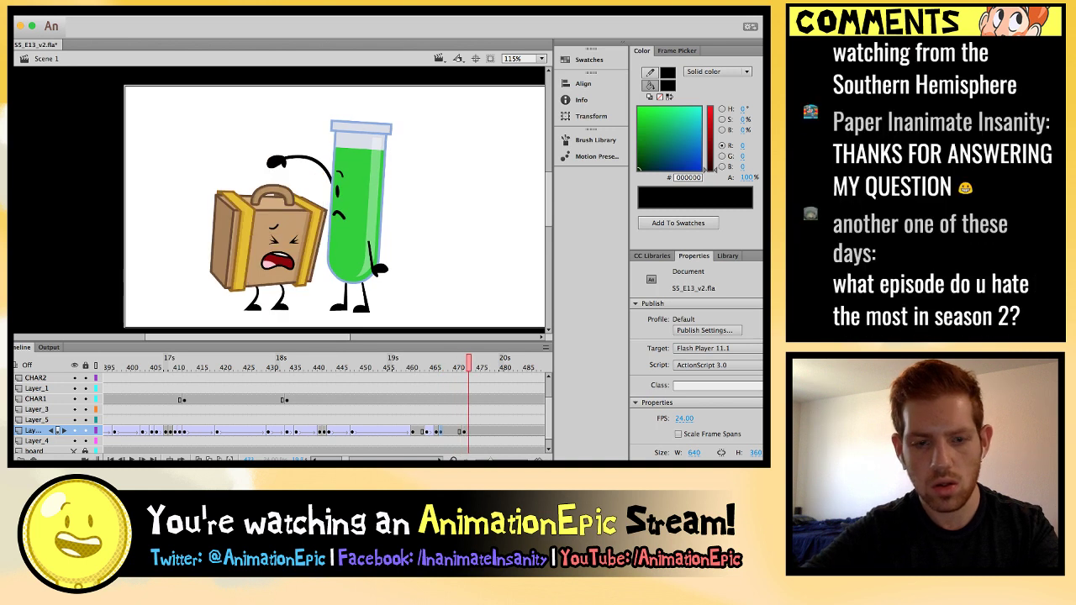
key("comma")
key("comma")
key("comma")
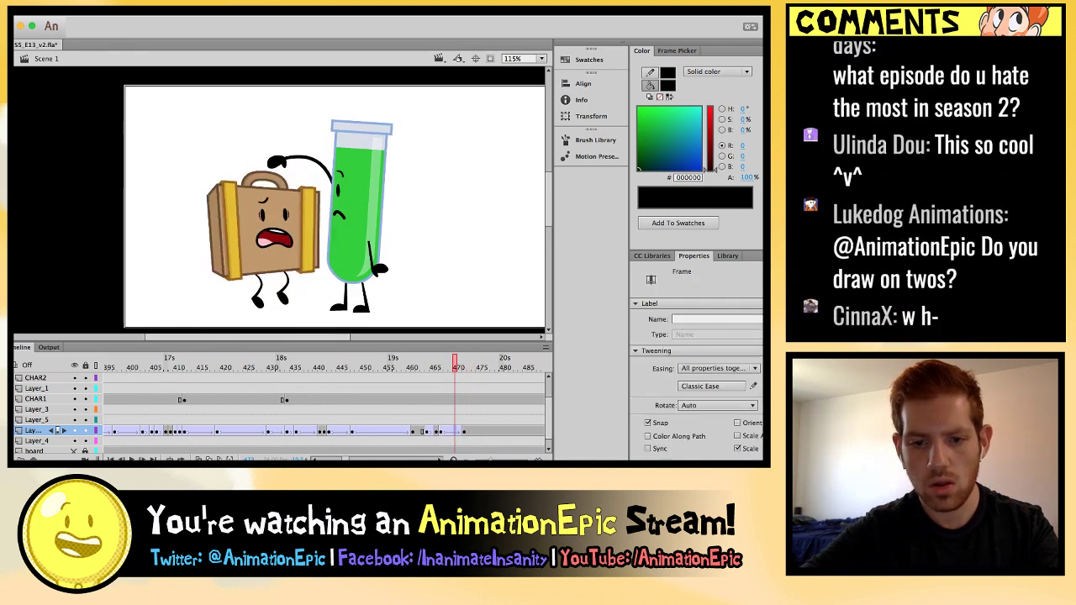
Step back and forth through frames 468 to 472 to review the suitcase's drop from the hand to the ground.
key("period")
key("period")
key("period")
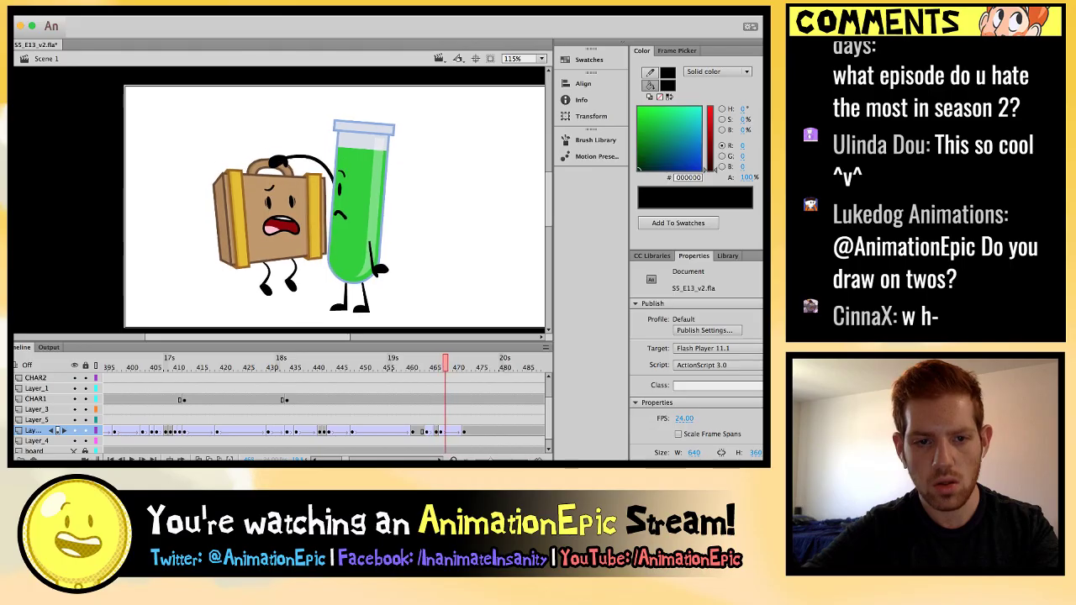
key("comma")
key("comma")
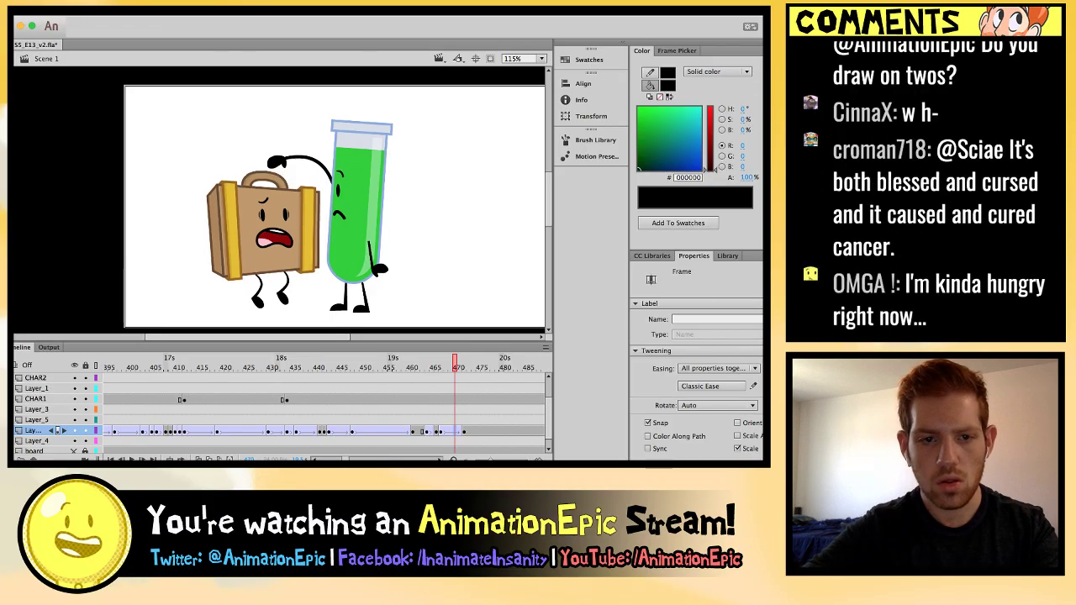
key("period")
key("period")
key("period")
key("period")
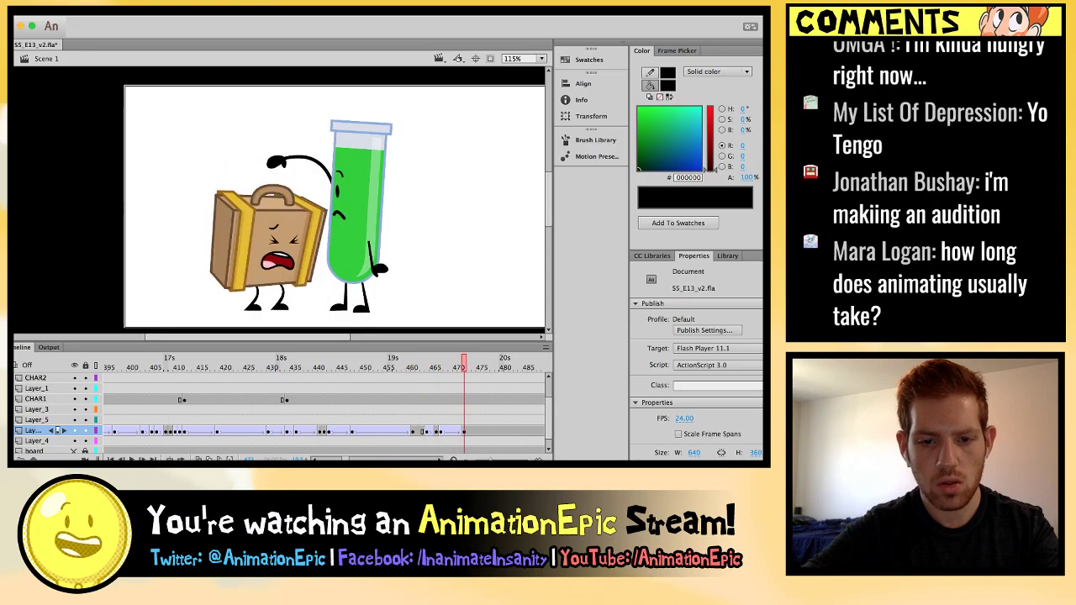
key("comma")
key("comma")
key("comma")
key("comma")
key("comma")
key("comma")
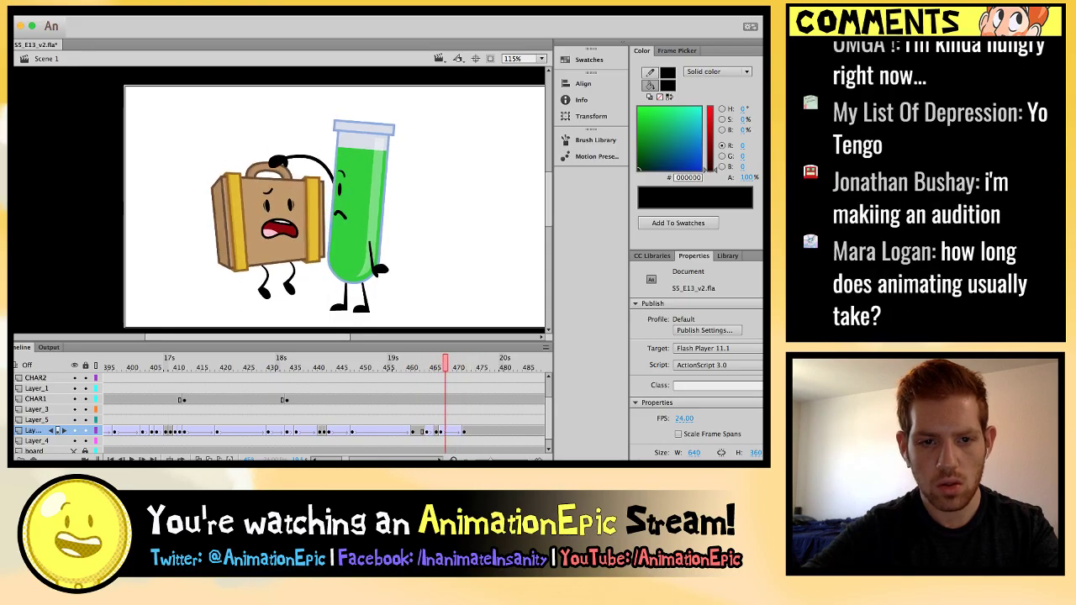
Step back and forth through about frames 465 to 475 to examine how the suitcase follows the hand and falls.
key("period")
key("period")
key("period")
key("period")
key("period")
key("period")
key("period")
key("comma")
key("comma")
key("comma")
key("comma")
key("comma")
key("comma")
key("comma")
key("comma")
key("comma")
key("comma")
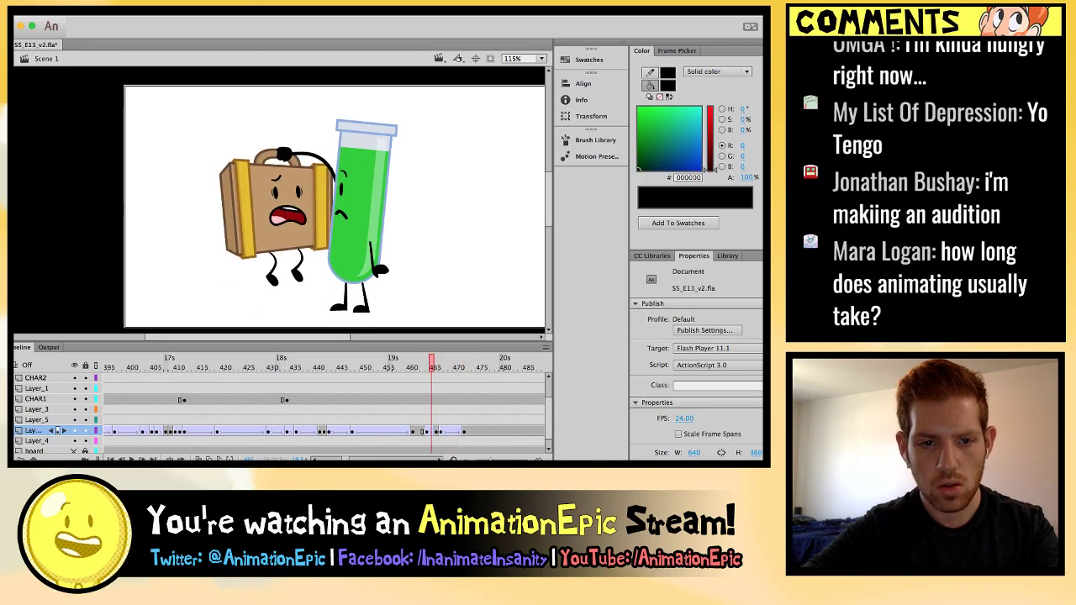
key("period")
key("period")
key("period")
key("period")
key("period")
key("period")
key("period")
key("period")
key("period")
key("comma")
key("comma")
key("comma")
key("comma")
key("comma")
key("comma")
key("comma")
key("comma")
key("comma")
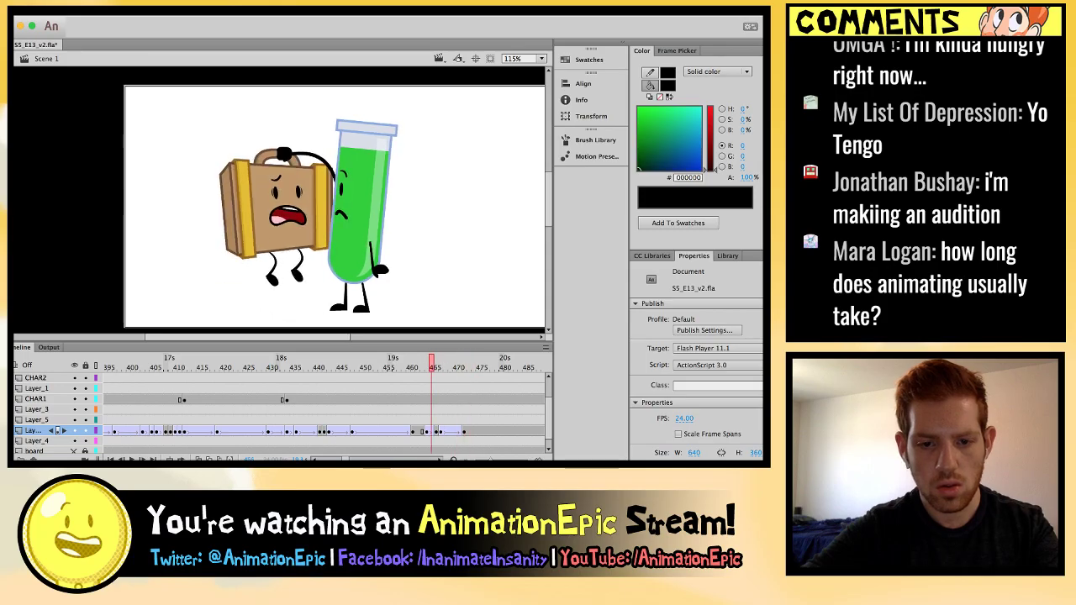
key("period")
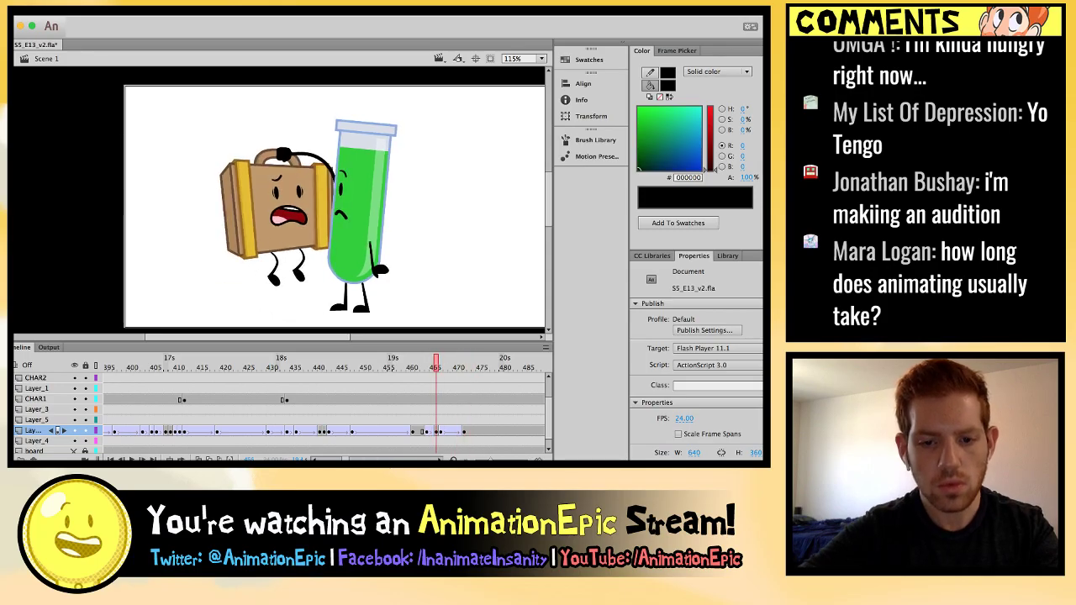
key("period")
Remove the suitcase's classic tween between frames 467 and 472 so that it holds its pose in the hand.
left_click(455, 430)
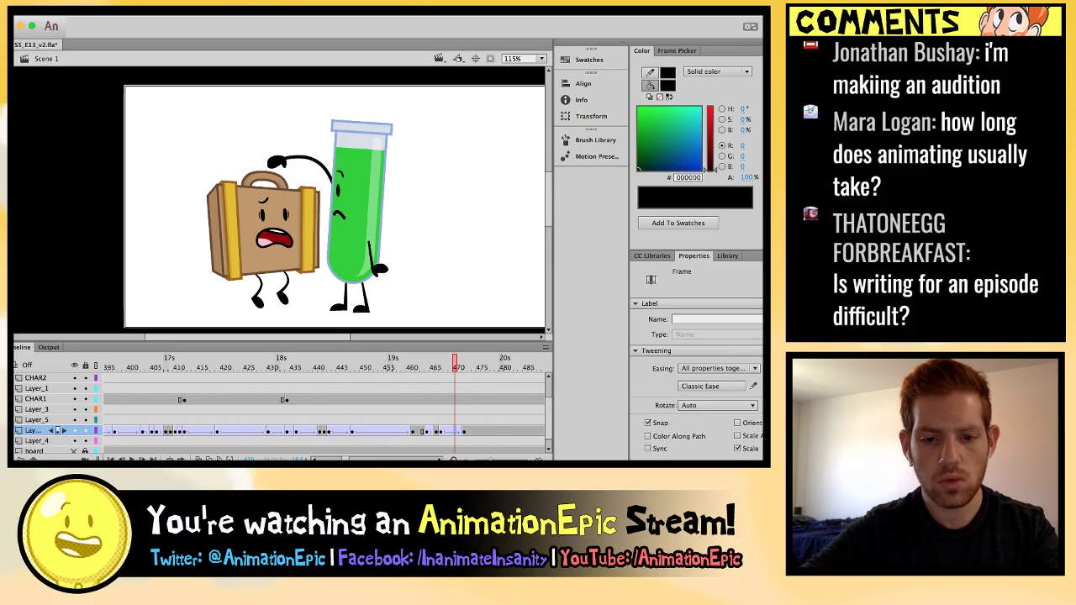
key("F6")
Open the test tube character's TestTubeSetUp symbol for editing in place at frame 470.
left_click(357, 245)
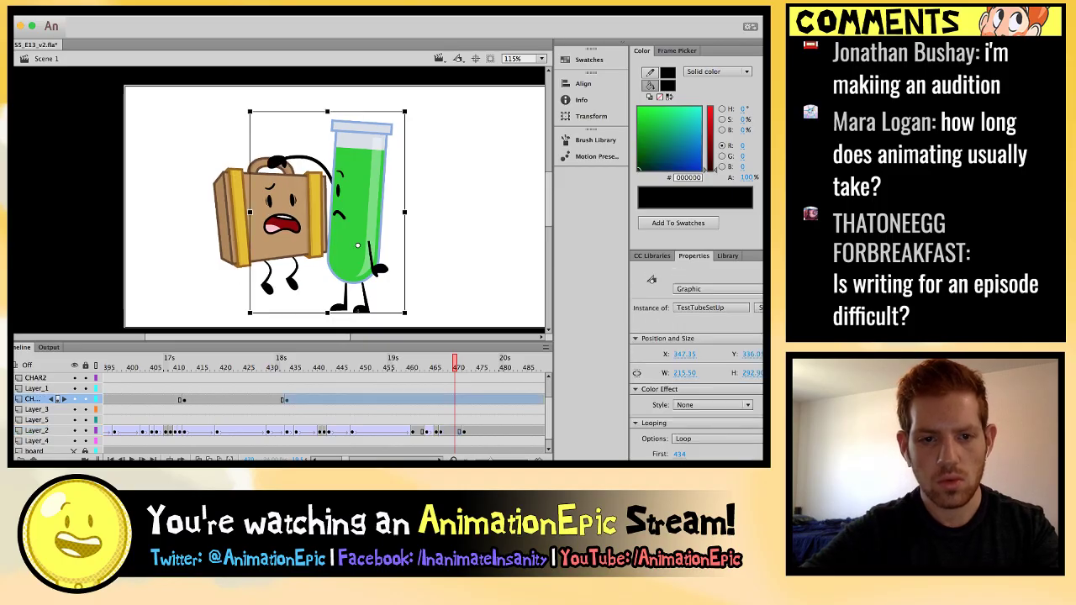
double_click(357, 310)
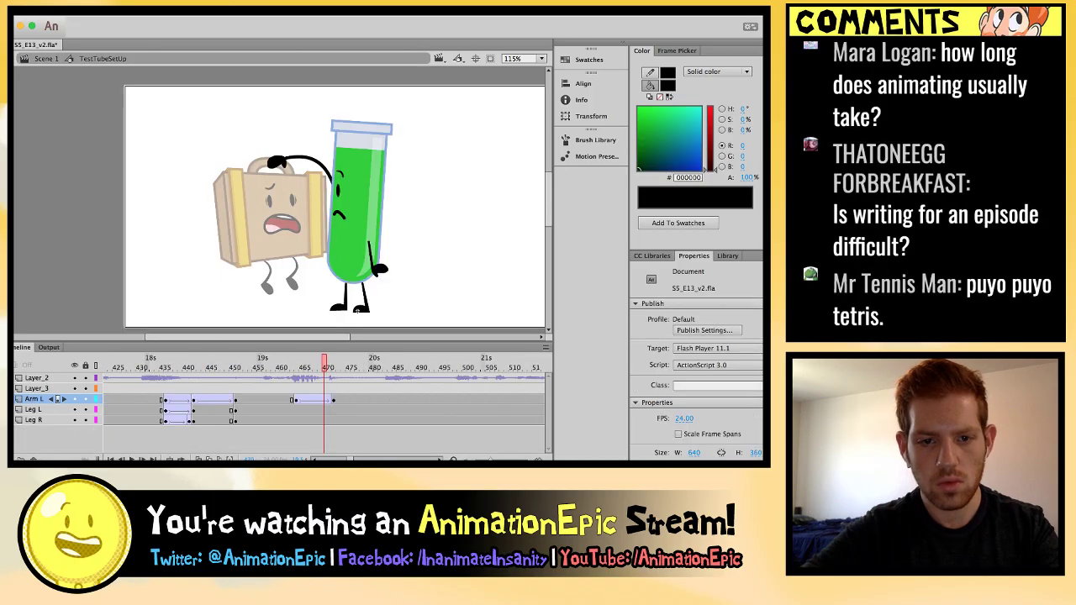
Inside the TestTube_UpperBody symbol, shift the raised arm's tween about 5 frames later, and return to Scene 1.
double_click(326, 120)
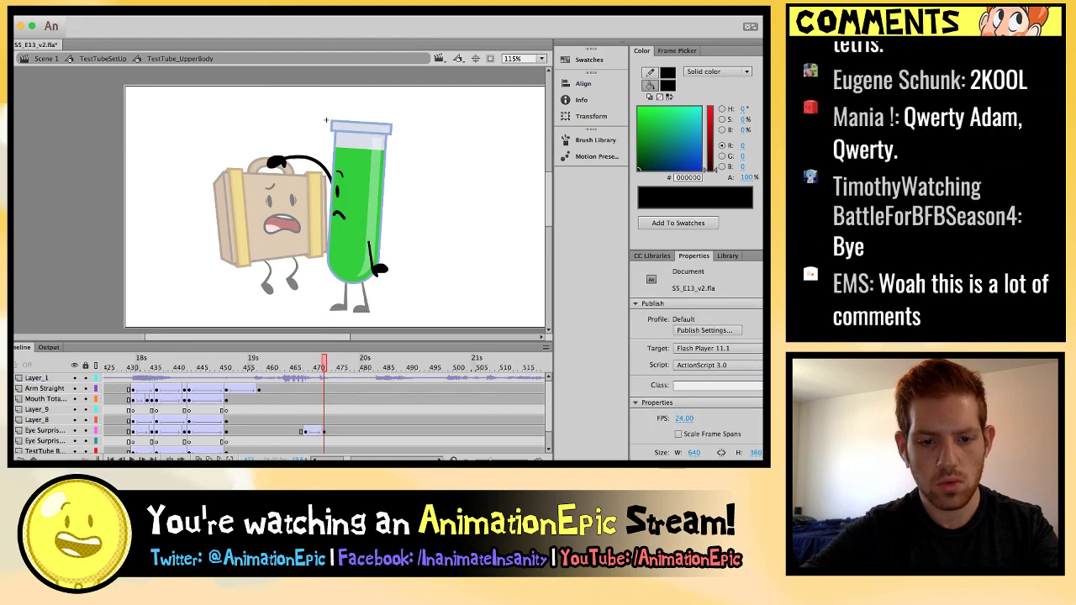
scroll(253, 412, "down", 2)
left_click(305, 441)
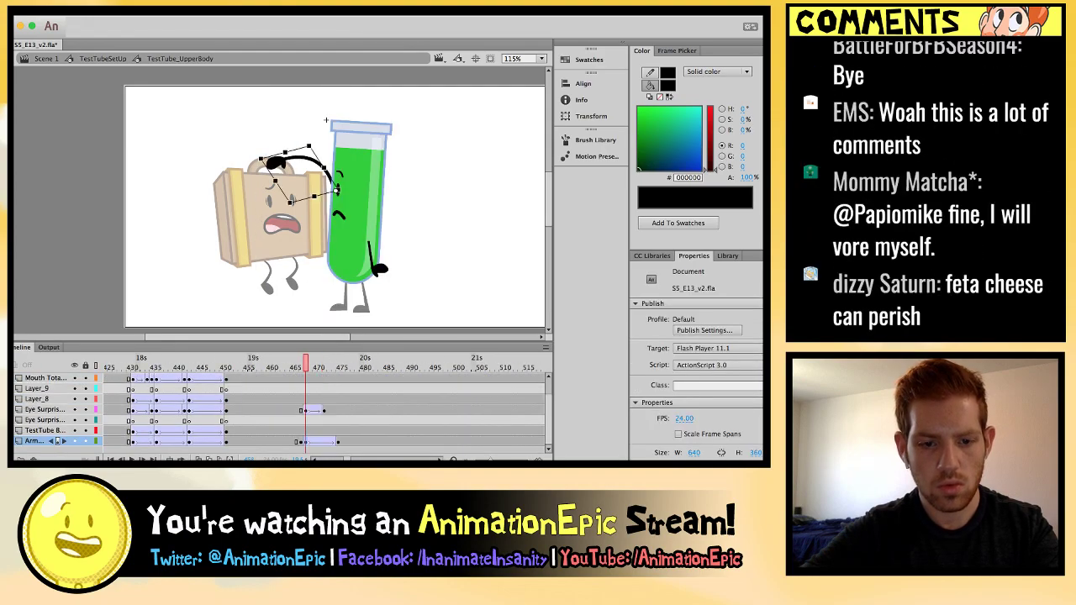
key("comma")
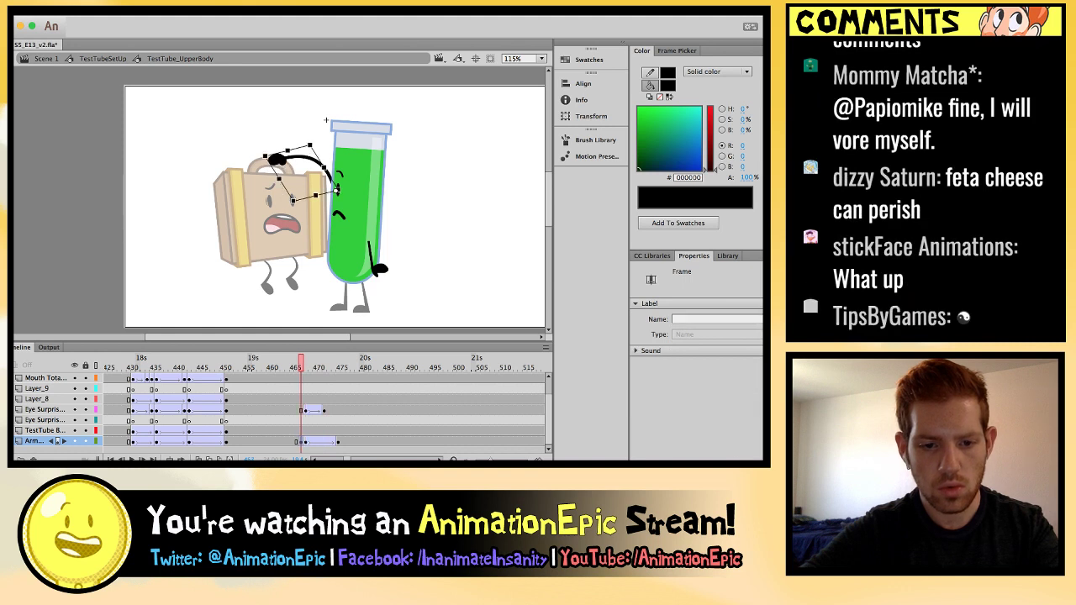
left_click(339, 441)
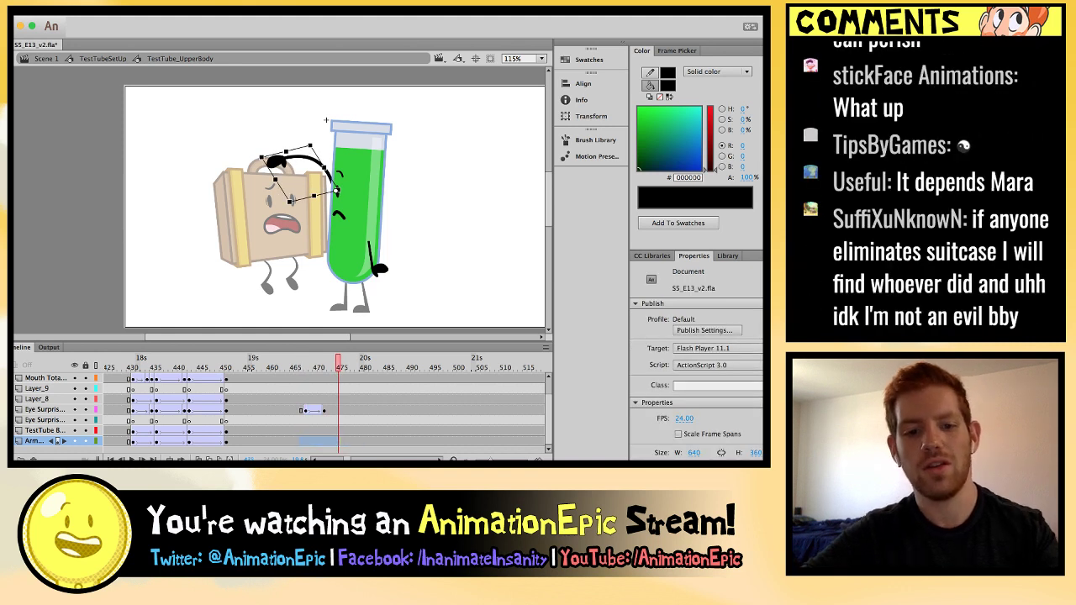
left_click(342, 441)
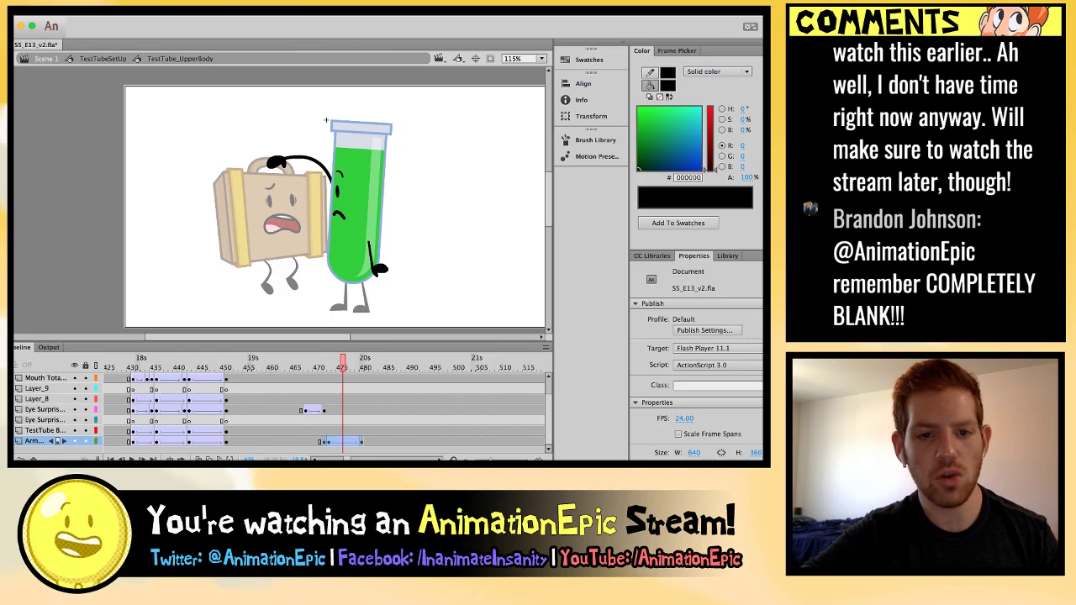
key("ctrl+e")
key("ctrl+shift+a")
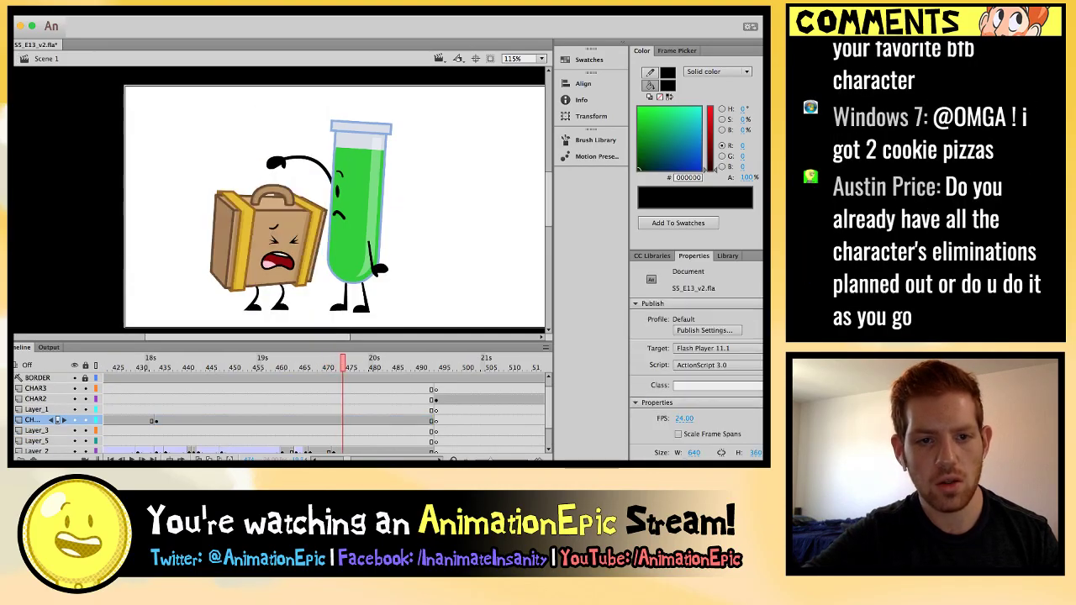
Reopen the test tube's upper-body symbol and retime the raised arm's tween slightly earlier, checking the drop frames in Scene 1.
key("comma")
key("comma")
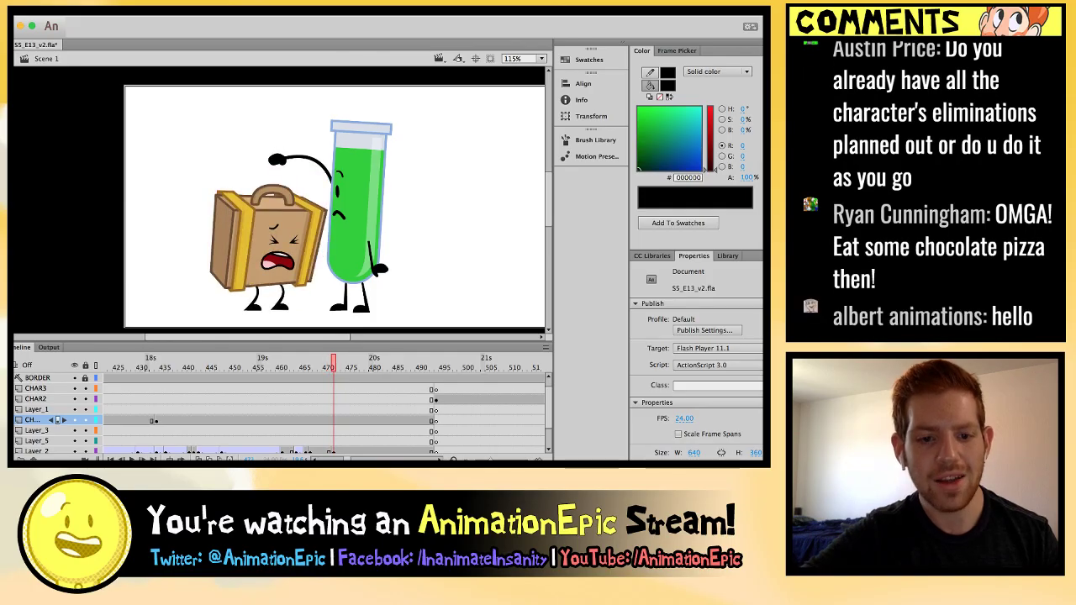
double_click(356, 309)
key("ctrl+e")
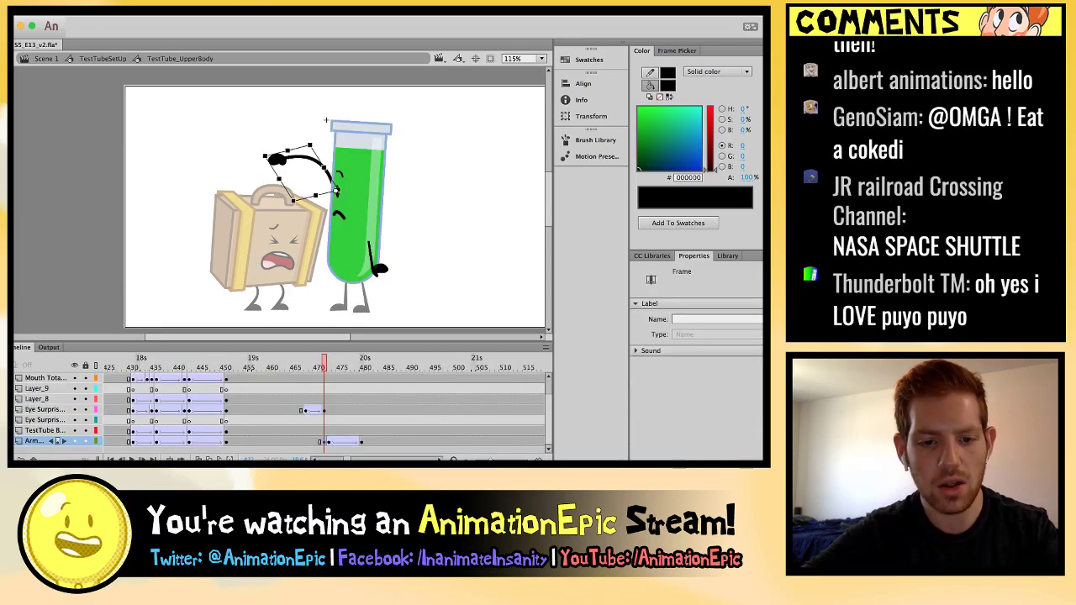
left_click(361, 442)
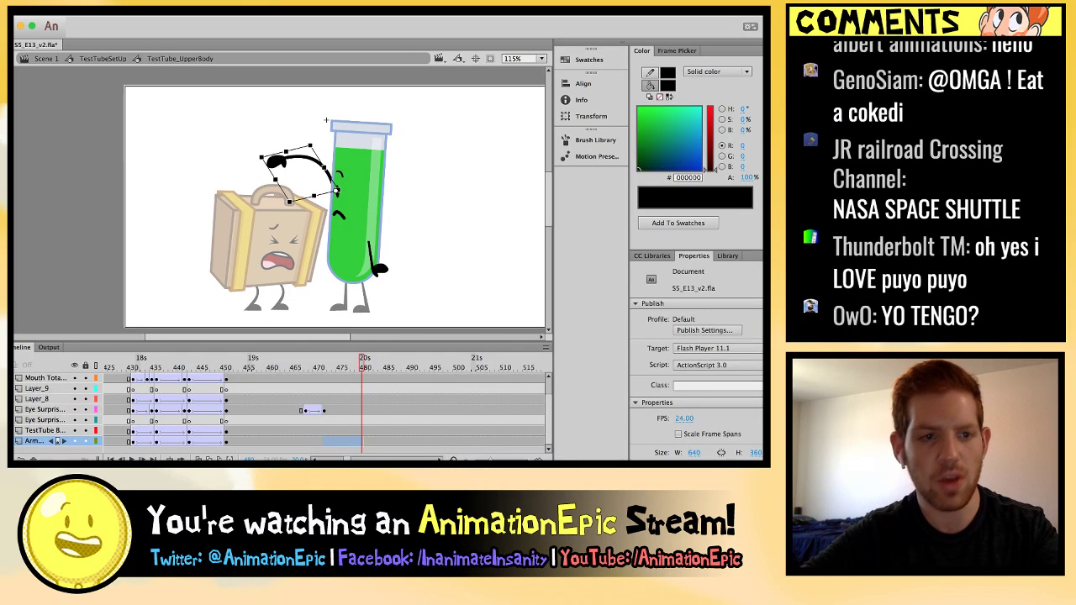
left_click(343, 441)
key("ctrl+e")
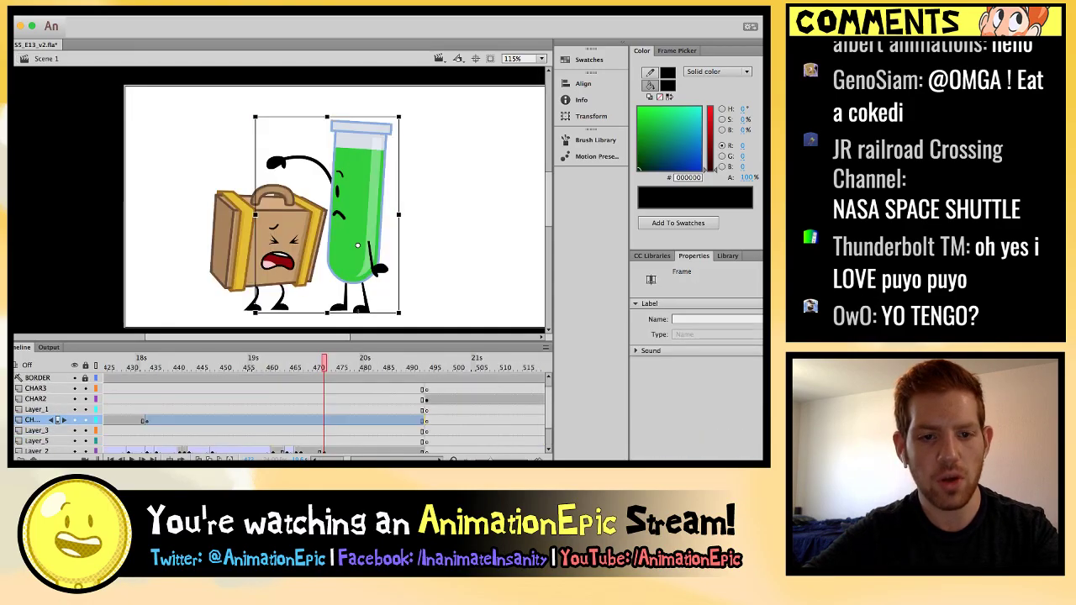
key("period")
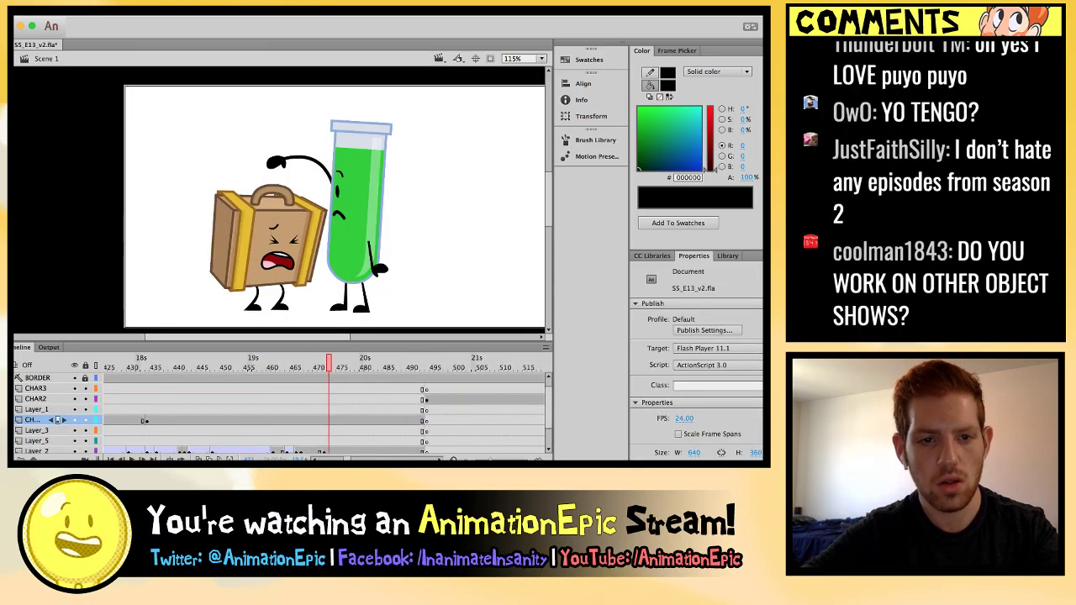
key("comma")
key("period")
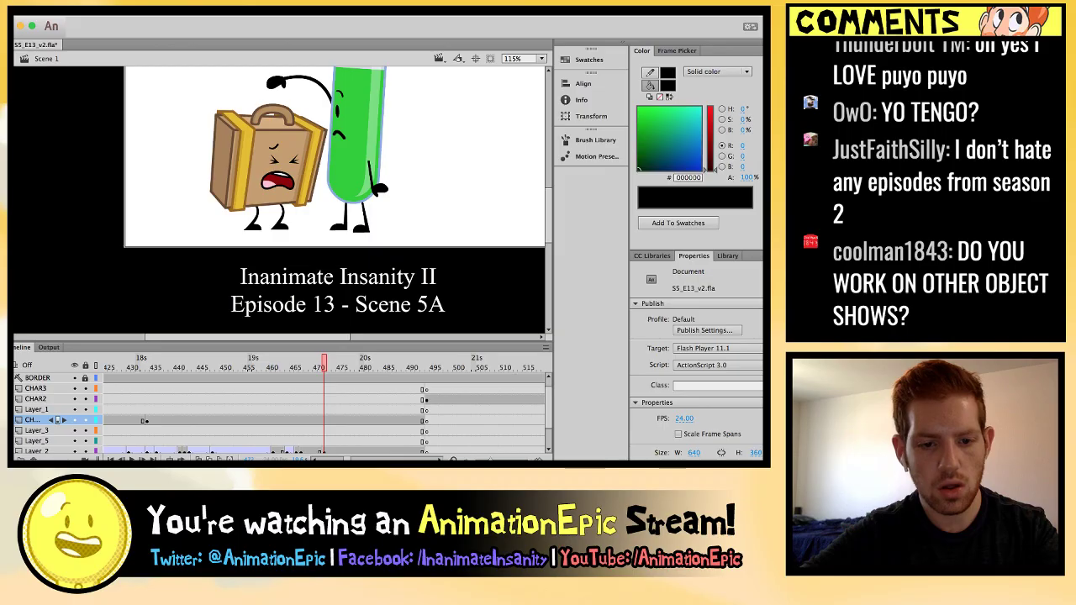
Add a keyframe at frame 469 on the suitcase layer, Layer_2, and select the suitcase there.
scroll(278, 412, "down", 2)
left_click(296, 420)
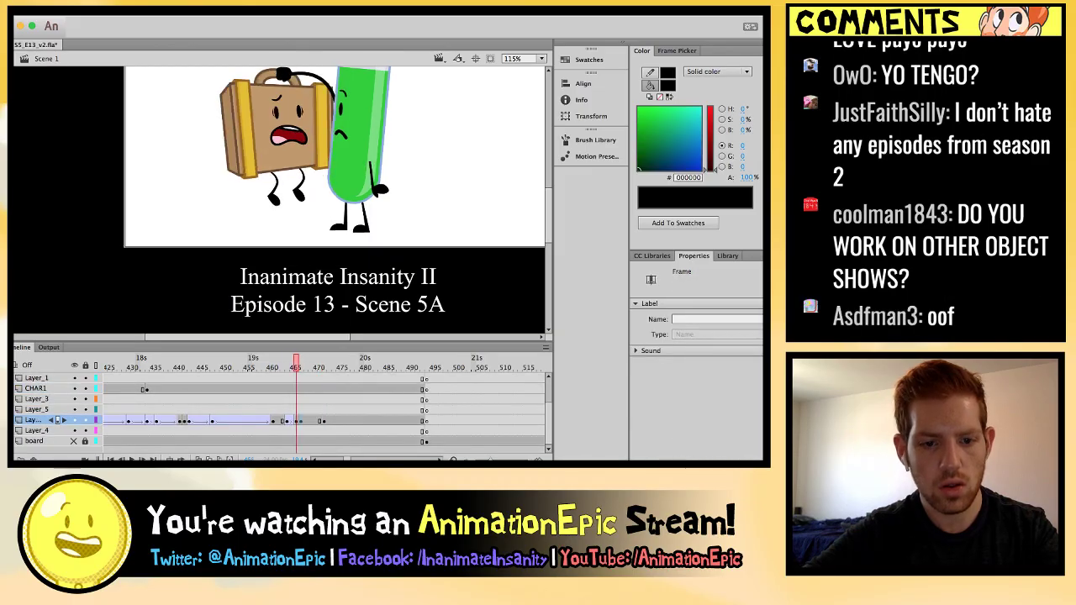
key("period")
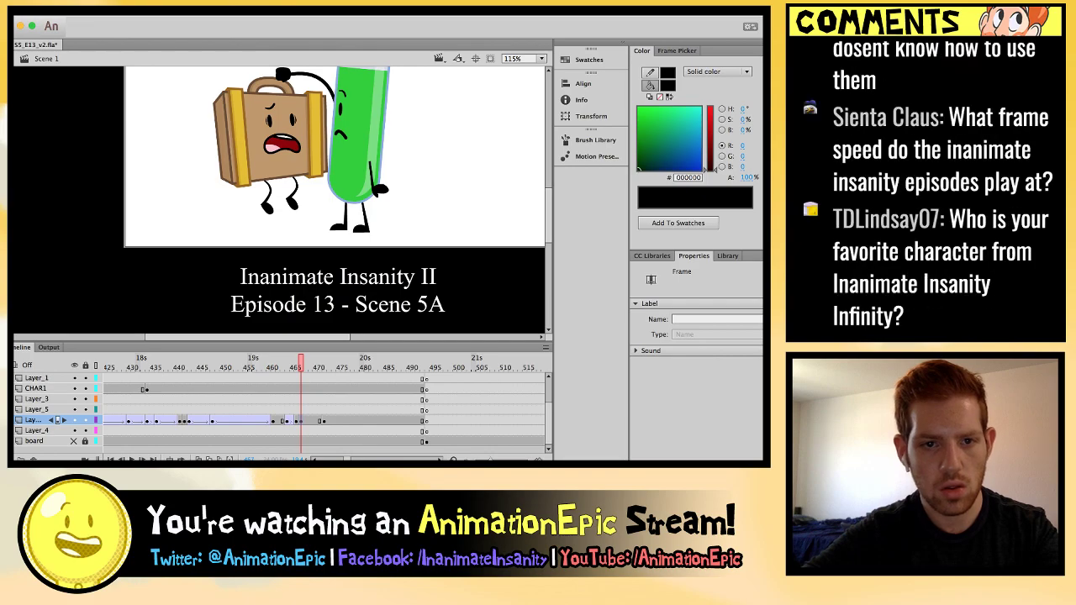
scroll(334, 198, "up", 3)
key("period")
key("period")
key("period")
key("comma")
left_click(286, 249)
key("ctrl+equal")
scroll(285, 249, "down", 2)
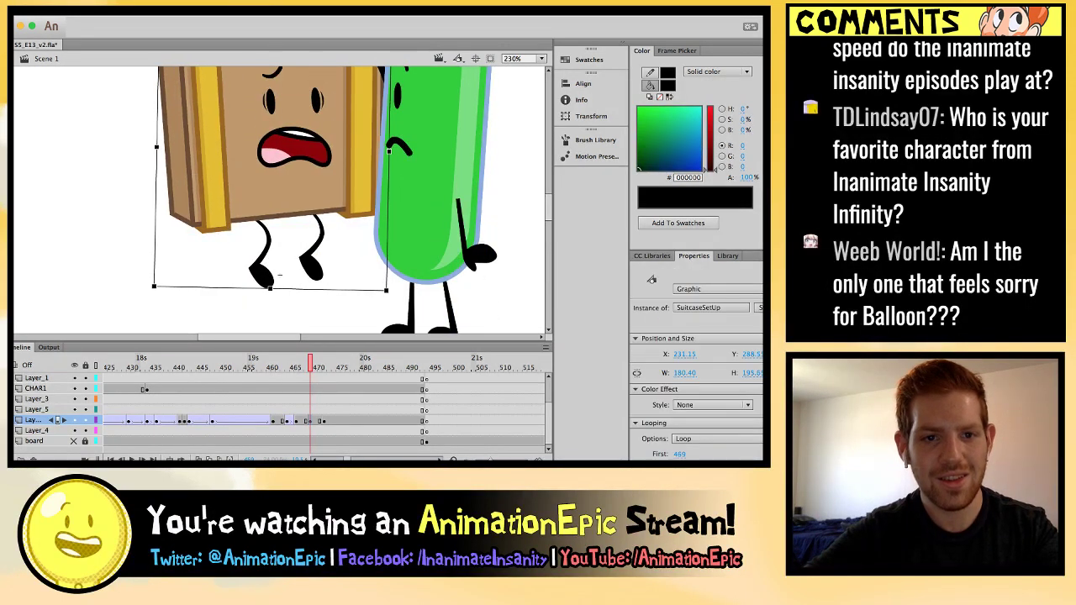
Nudge the suitcase at frame 469 down and slightly left to about X 229.85, Y 292, checking it against neighbouring frames.
scroll(286, 248, "up", 3)
key("shift+Down")
key("Up")
key("Up")
key("Left")
key("Escape")
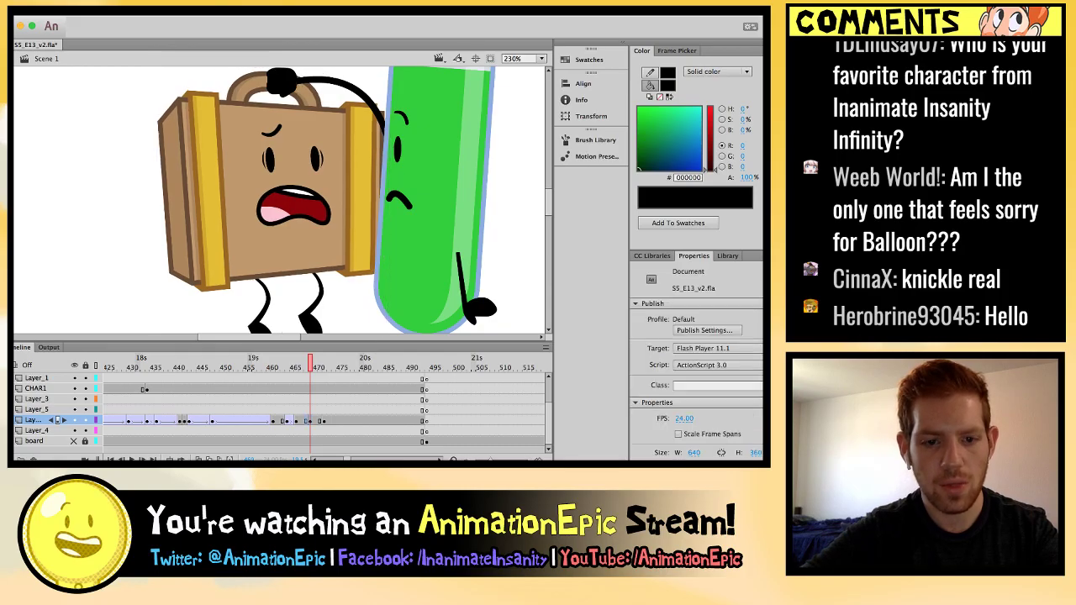
key("comma")
key("comma")
key("period")
key("period")
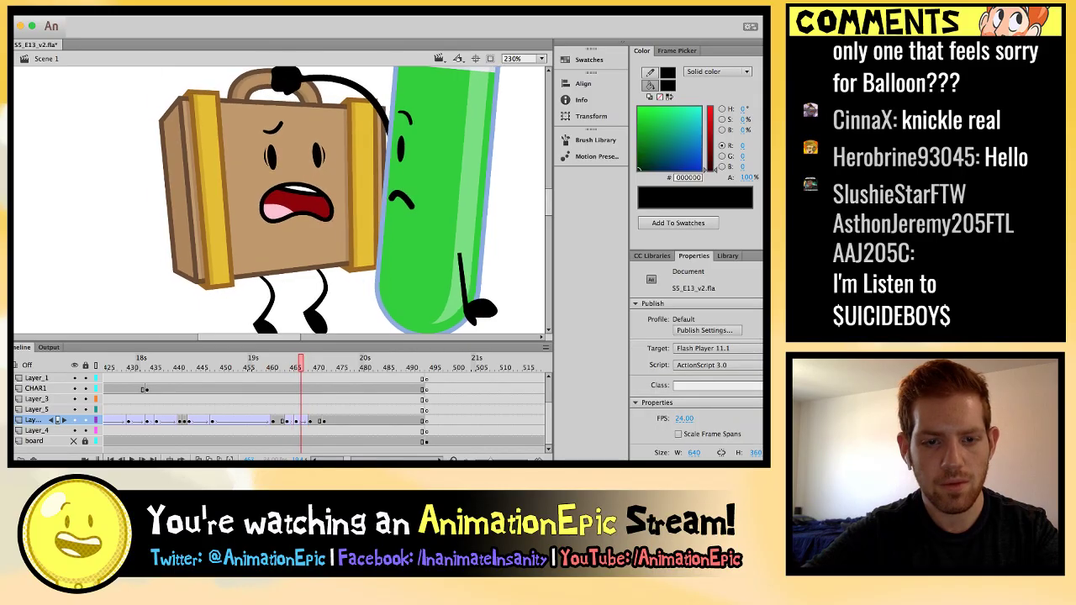
key("period")
key("period")
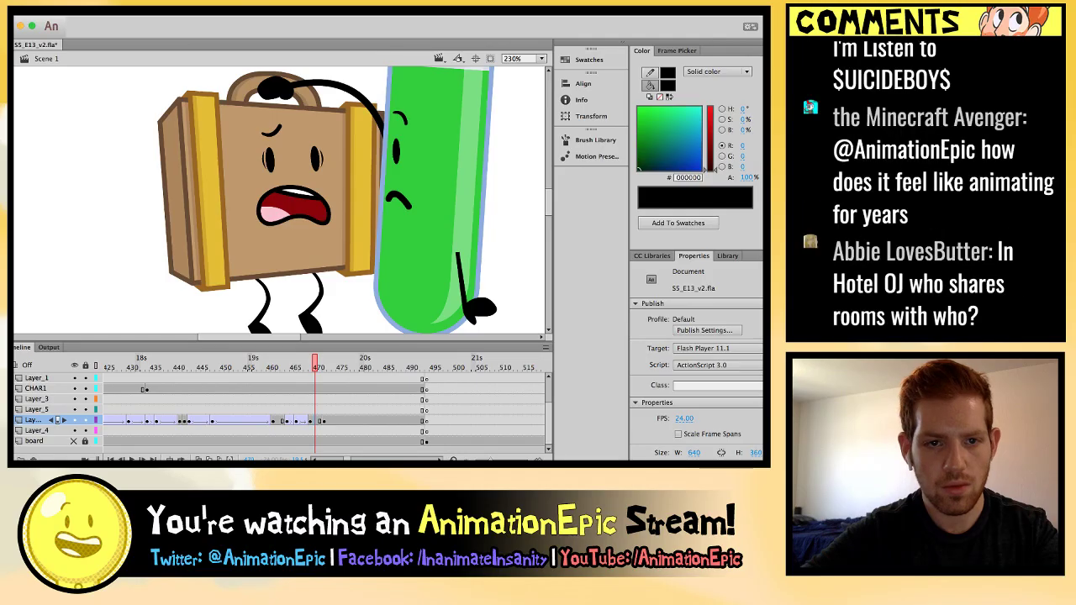
At frame 470, move the suitcase down and left to about X 220, Y 303, and classic-tween it into the landing keyframe.
mouse_move(269, 193)
left_mouse_down()
mouse_move(245, 198)
mouse_move(257, 209)
left_mouse_up()
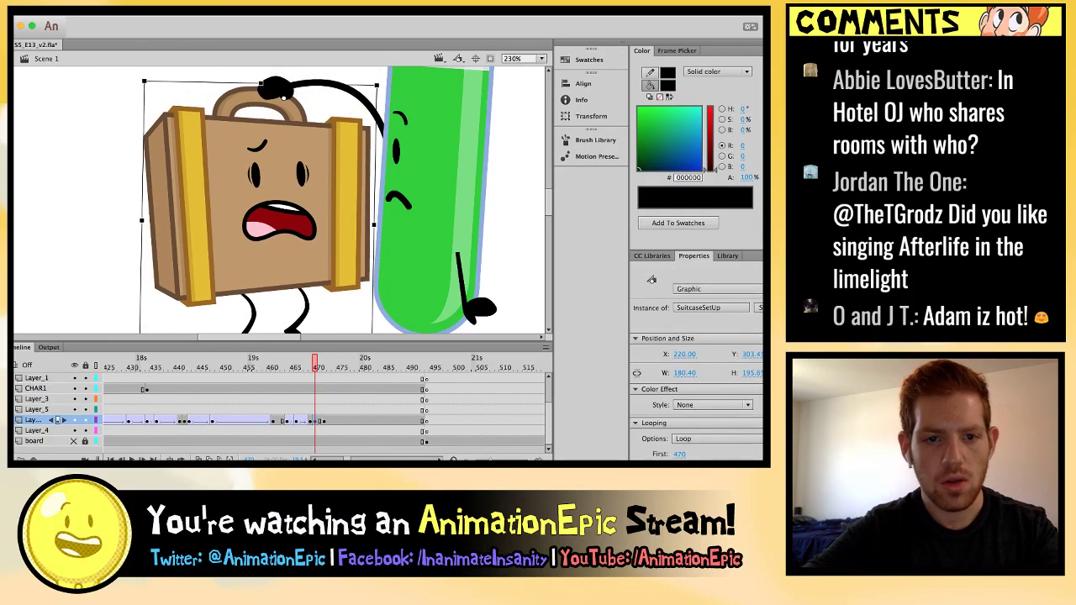
key("ctrl+minus")
key(".")
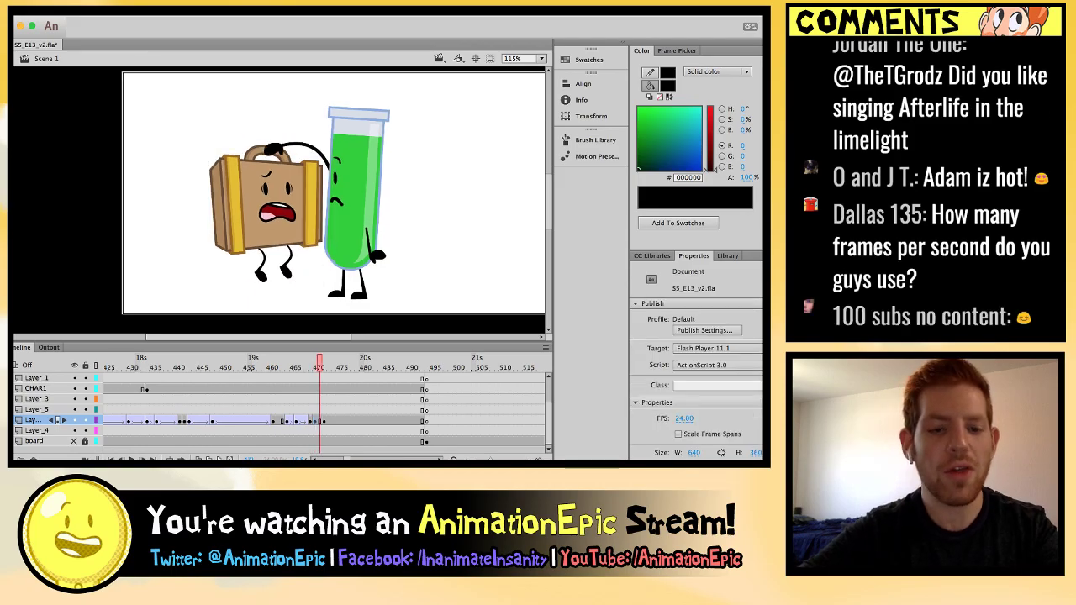
key(".")
left_click(328, 430)
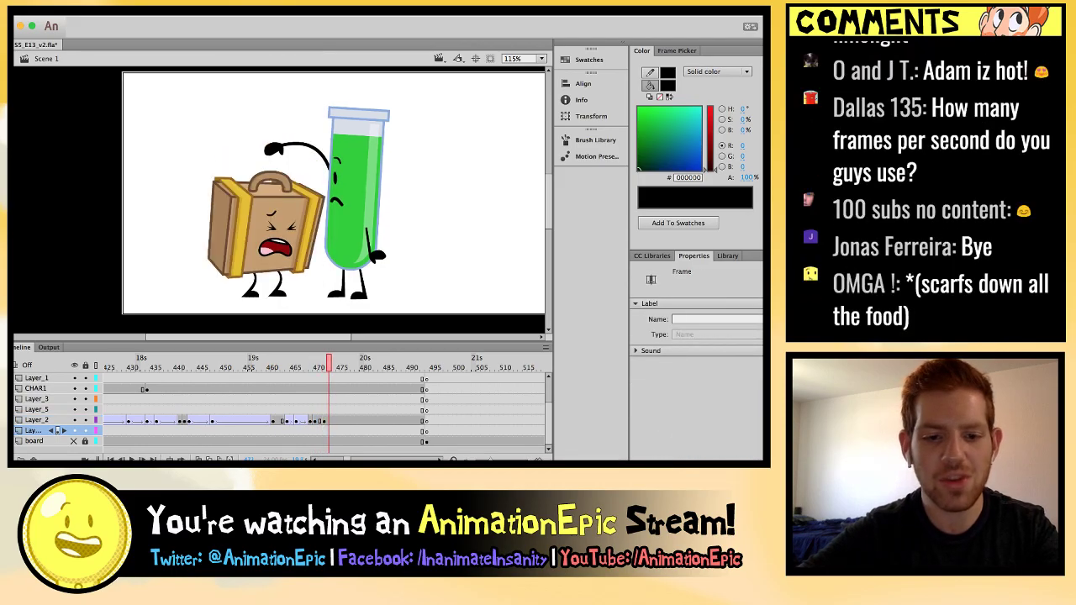
left_click(320, 420)
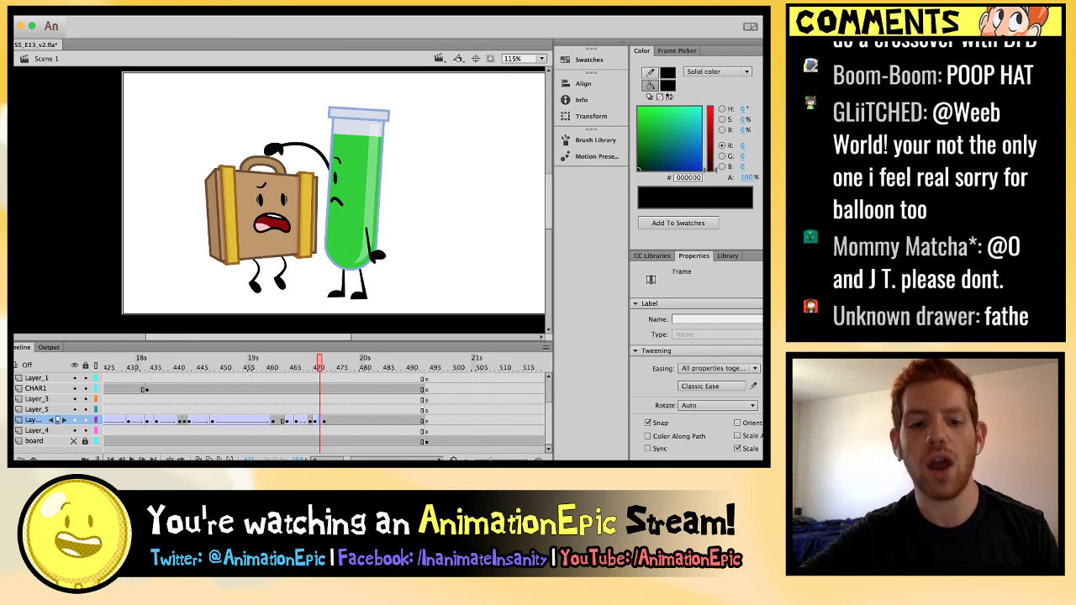
Step back and forth through frames 464 to 471 to examine how the suitcase leaves the test tube's hand.
key("comma")
key("comma")
key("comma")
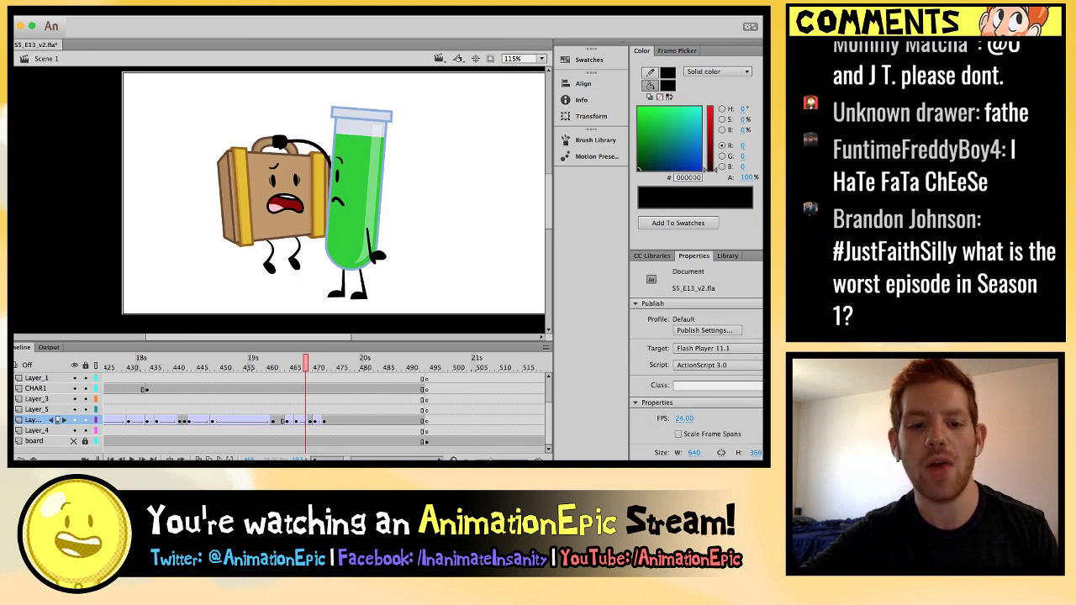
key("period")
key("period")
key("period")
key("period")
key("period")
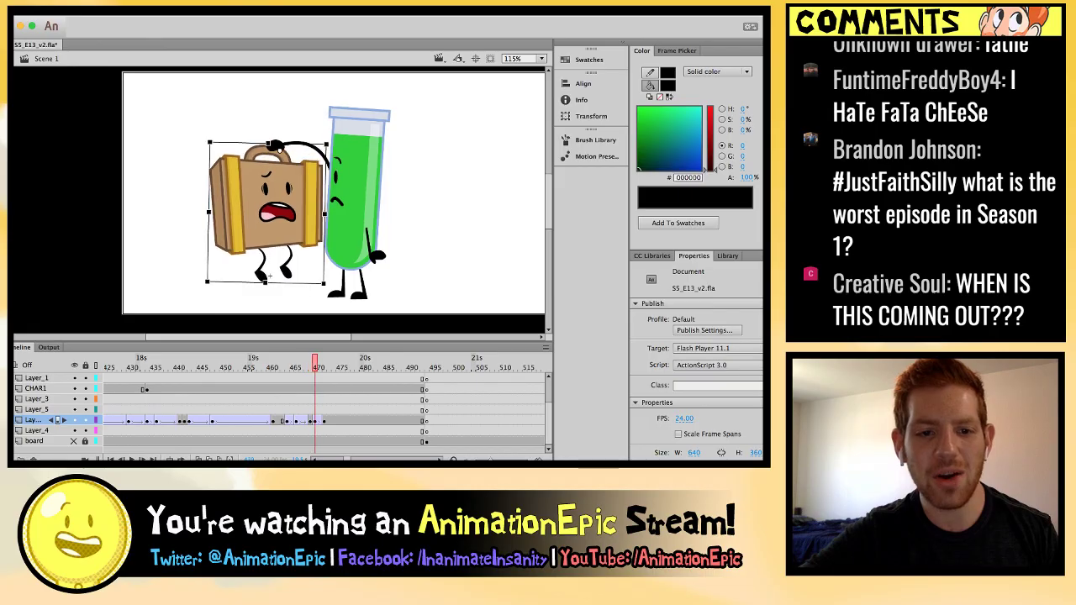
key("comma")
key("comma")
key("comma")
key("comma")
key("comma")
key("comma")
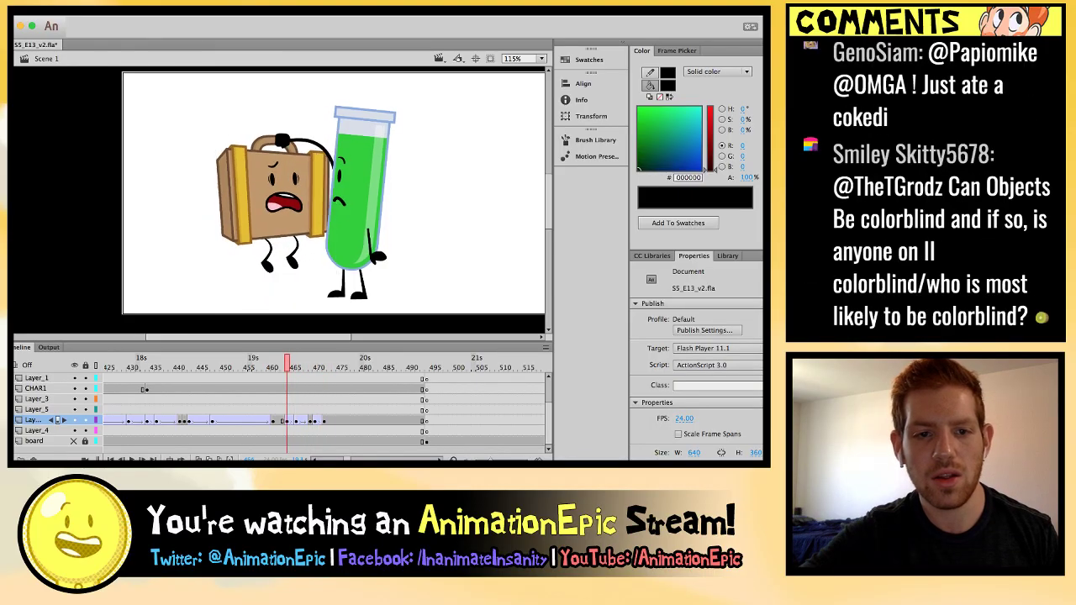
key("period")
key("period")
key("period")
key("period")
key("comma")
key("comma")
key("comma")
key("comma")
key("comma")
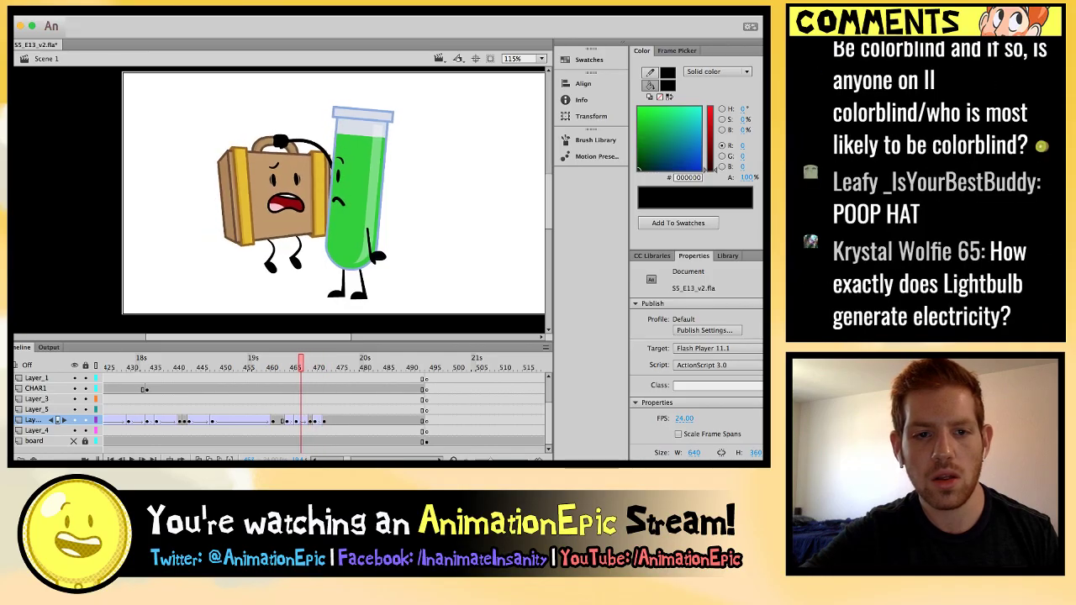
key("period")
key("period")
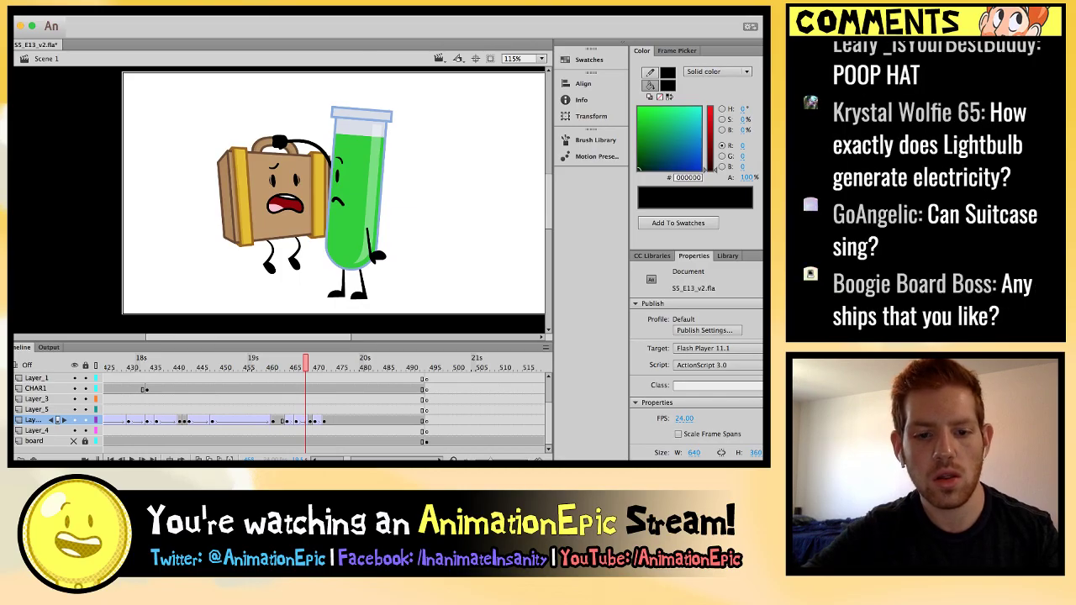
Adjust the suitcase's tween on Layer_2 leading into the frame 469 keyframe, checking the in-between frames.
key("period")
key("period")
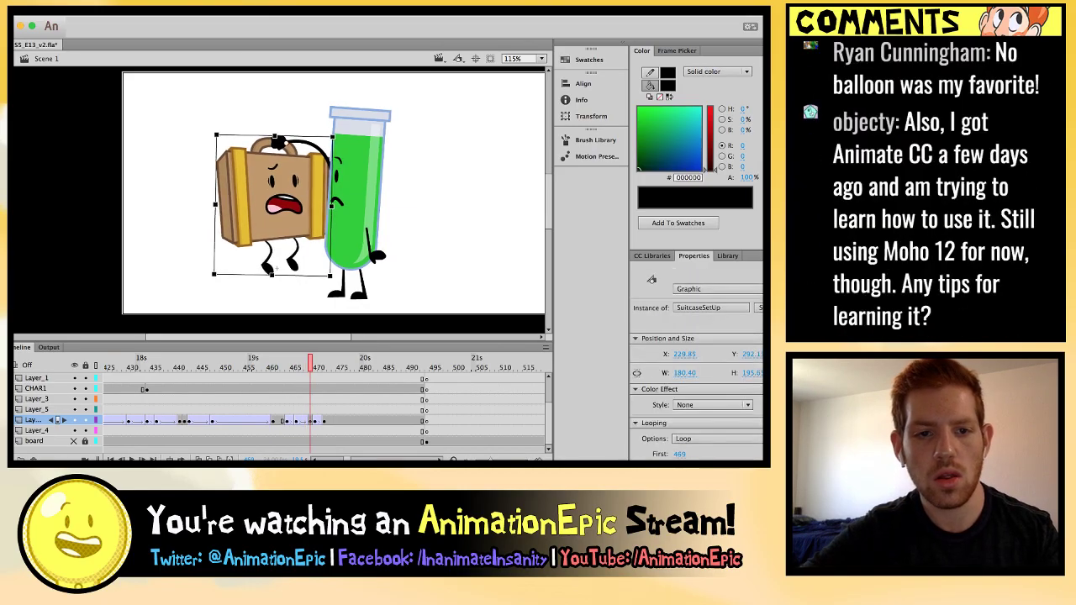
key("comma")
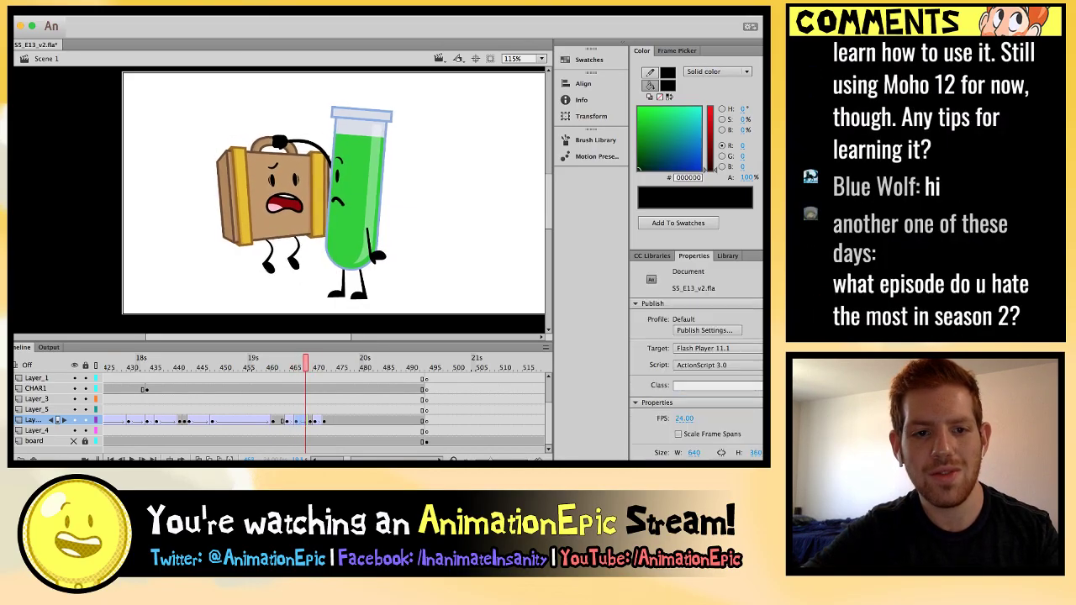
key("period")
key("period")
key("comma")
key("comma")
key("comma")
key("period")
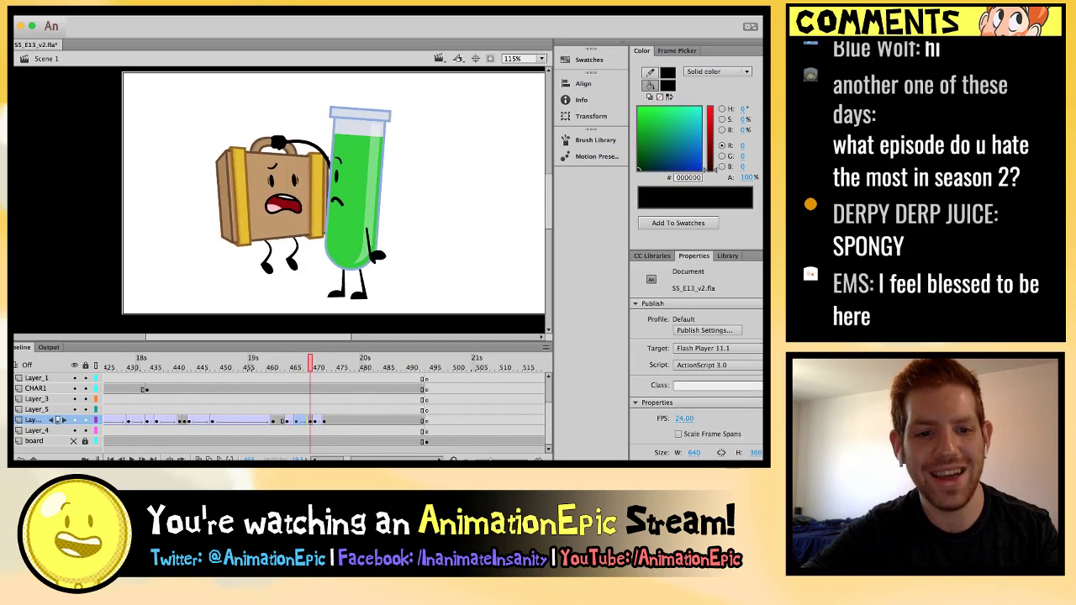
Review the whole suitcase drop by scrubbing back before the release and forward past the landing to frame 481.
key("period")
key("period")
key("period")
key("period")
key("period")
key("comma")
key("comma")
key("comma")
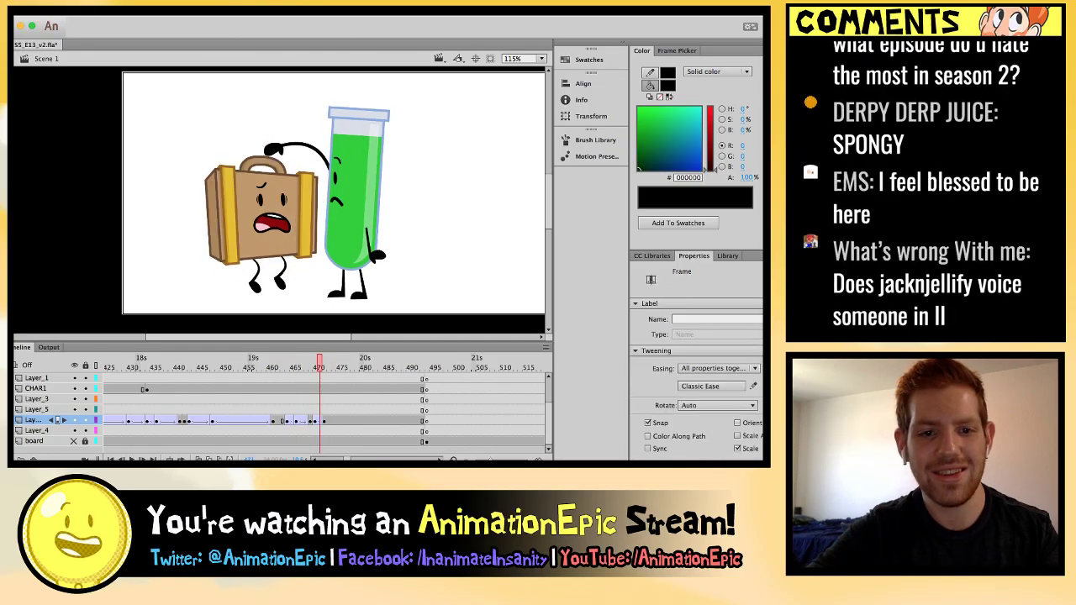
key("comma")
key("comma")
key("comma")
key("comma")
key("comma")
key("comma")
key("comma")
key("comma")
key("comma")
key("comma")
key("comma")
key("comma")
key("comma")
key("comma")
key("comma")
key("comma")
key("comma")
key("comma")
key("comma")
key("comma")
key("period")
key("period")
key("period")
key("period")
key("period")
key("period")
key("period")
key("period")
key("period")
key("period")
key("period")
key("period")
key("period")
key("period")
key("period")
key("period")
key("period")
key("period")
key("period")
key("period")
key("period")
key("period")
key("period")
key("period")
key("period")
key("period")
key("period")
key("period")
key("period")
key("period")
key("period")
key("period")
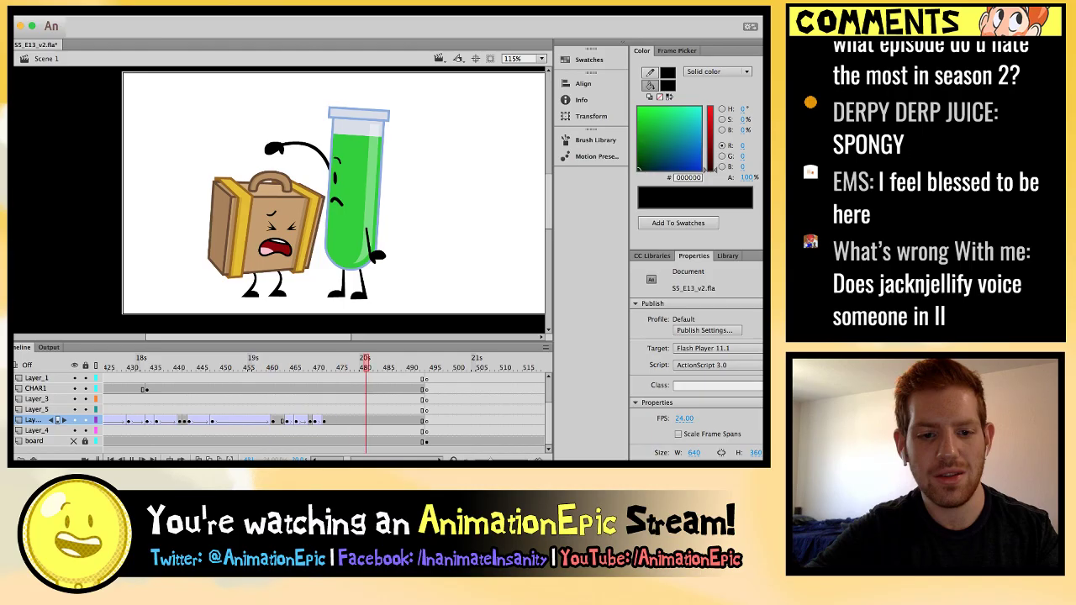
Step back from frame 481 to before the release and scrub around frame 463 to examine the suitcase leaving the hand.
key("comma")
key("comma")
key("comma")
key("comma")
key("comma")
key("comma")
key("comma")
key("comma")
key("comma")
key("comma")
key("comma")
key("comma")
key("comma")
key("comma")
key("comma")
key("comma")
key("comma")
key("comma")
key("comma")
key("comma")
key("period")
key("period")
key("period")
key("period")
key("period")
key("period")
key("period")
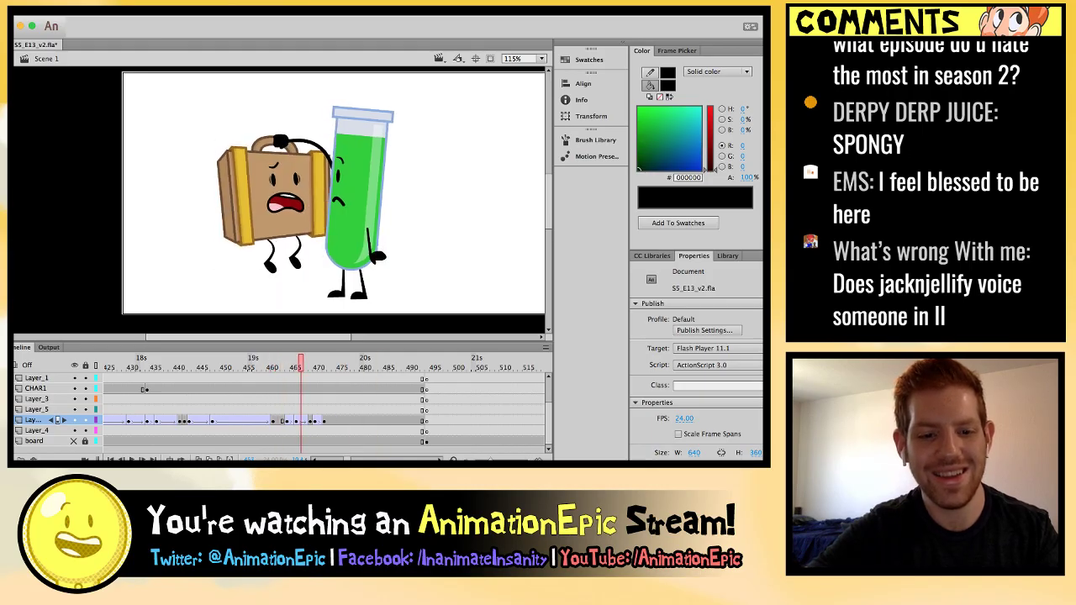
key("comma")
key("comma")
key("comma")
key("comma")
key("comma")
key("comma")
key("comma")
key("comma")
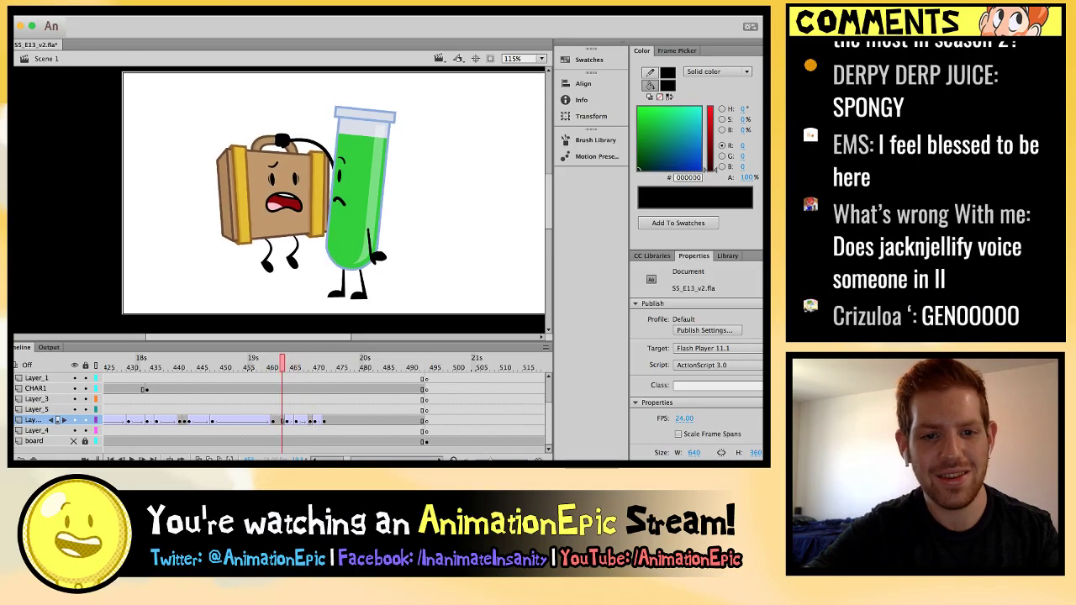
Step back and forth around frame 463, continuing to frame 473 to check the fall and landing of the suitcase.
key("period")
key("period")
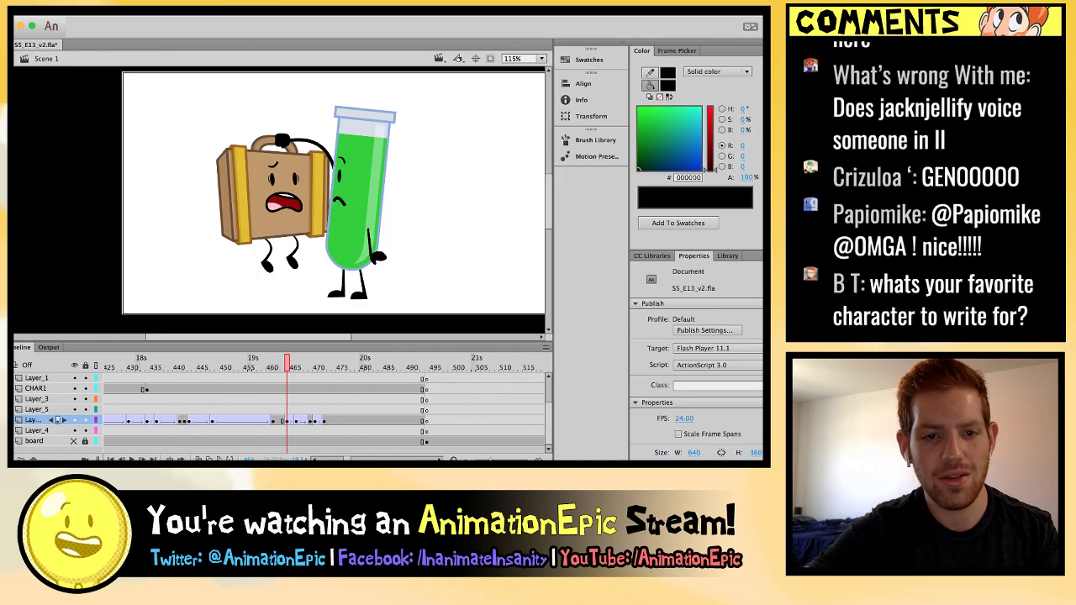
key("comma")
key("comma")
key("comma")
key("comma")
key("period")
key("period")
key("period")
key("period")
key("period")
key("period")
key("period")
key("period")
key("period")
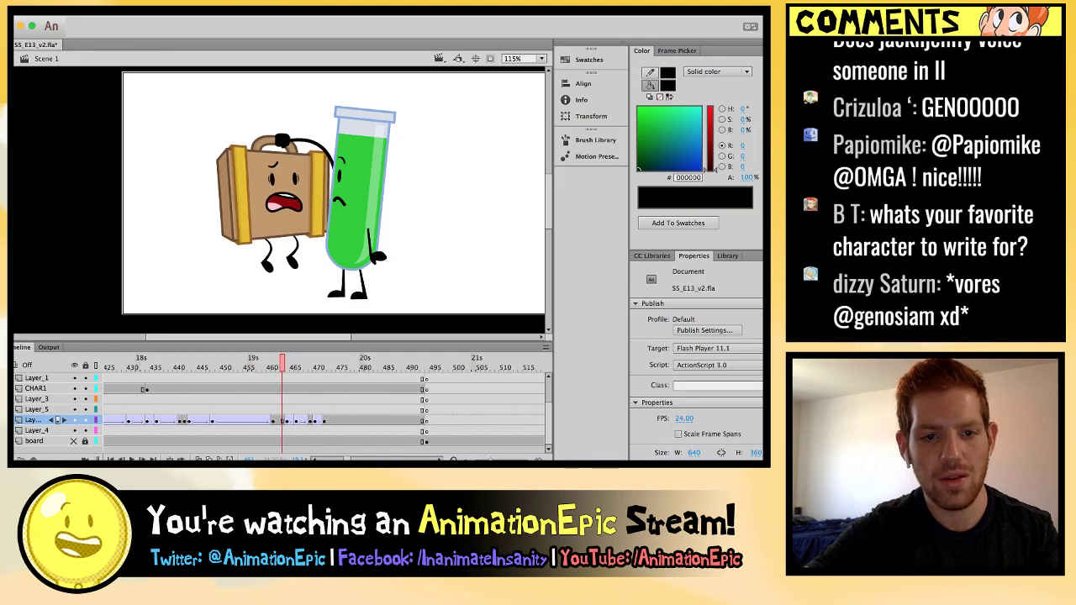
key("period")
key("period")
key("period")
key("period")
key("period")
key("period")
key("period")
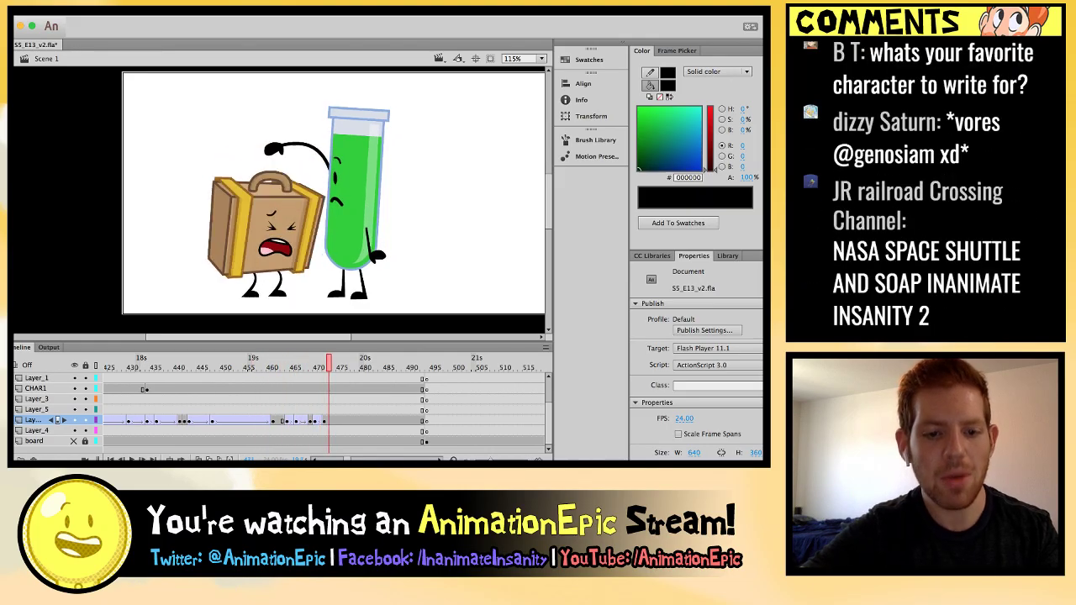
Return to the start of the timeline, play the scene back and examine the suitcase hold around frames 430 to 440.
key("shift+comma")
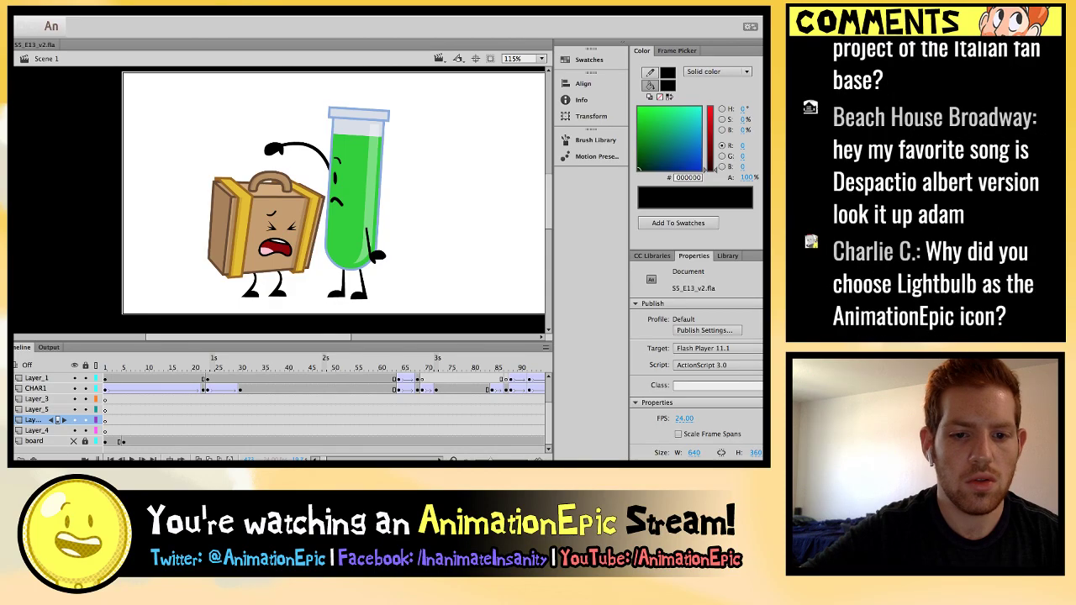
left_click(325, 368)
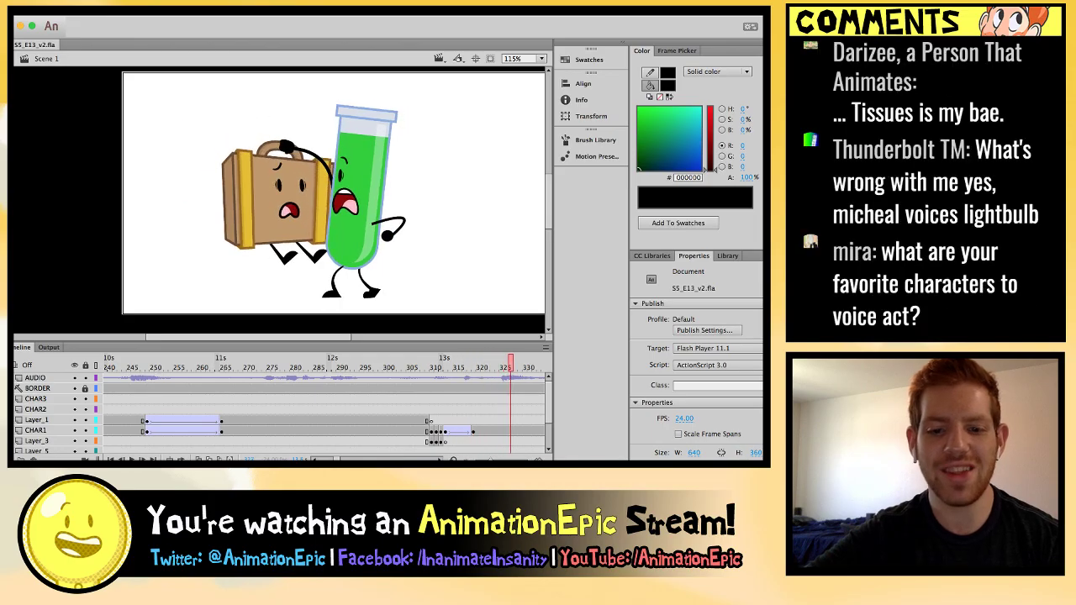
scroll(324, 414, "down", 4)
scroll(324, 414, "right", 4)
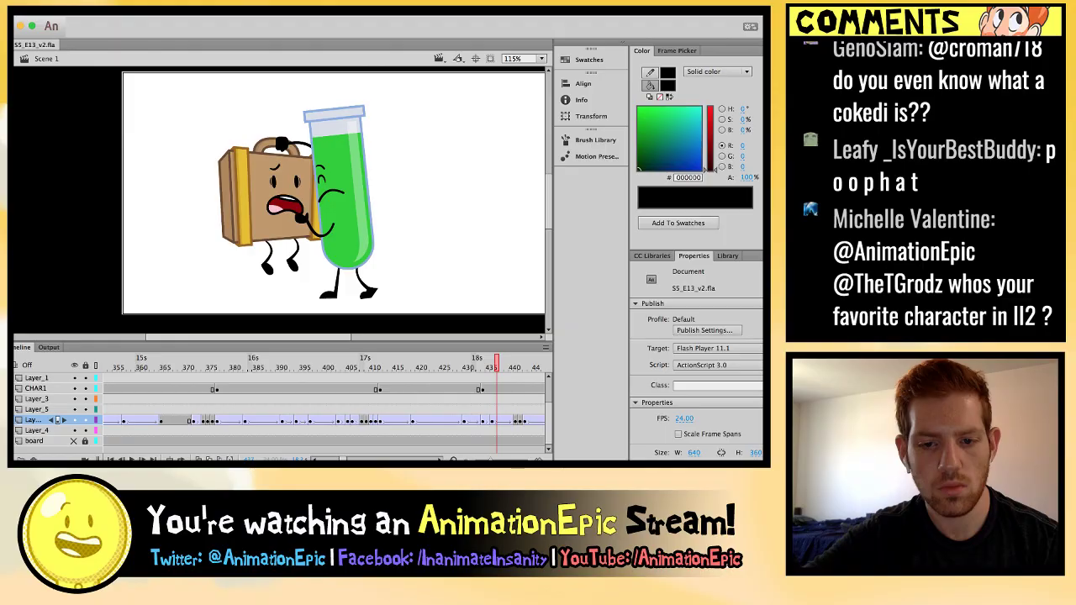
Remove the suitcase's keyframe at frame 434 on Layer_2 and check the surrounding in-between frames.
left_click(482, 389)
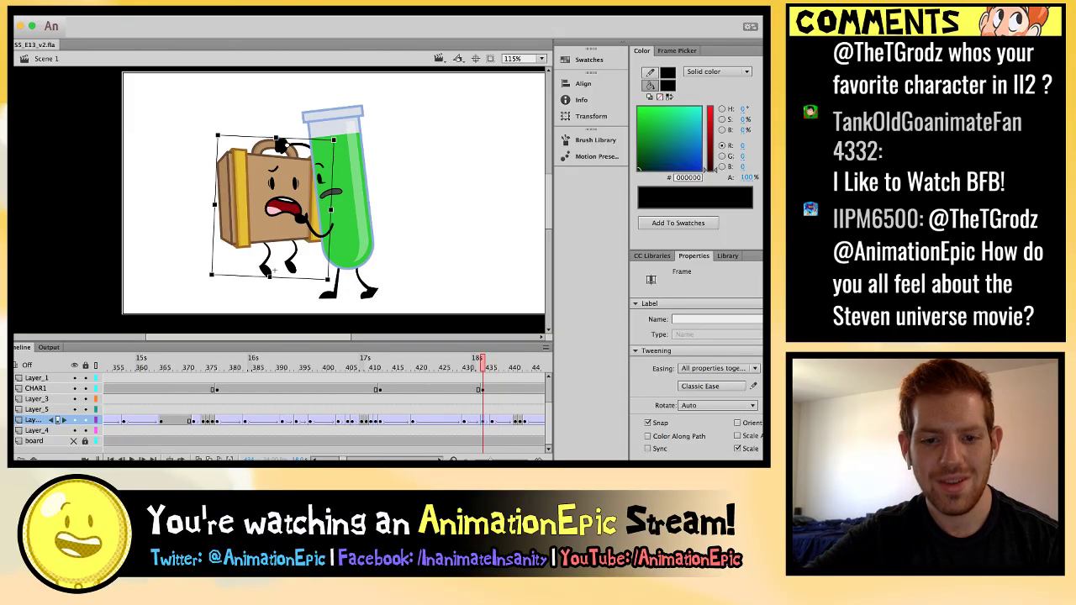
left_click(445, 360)
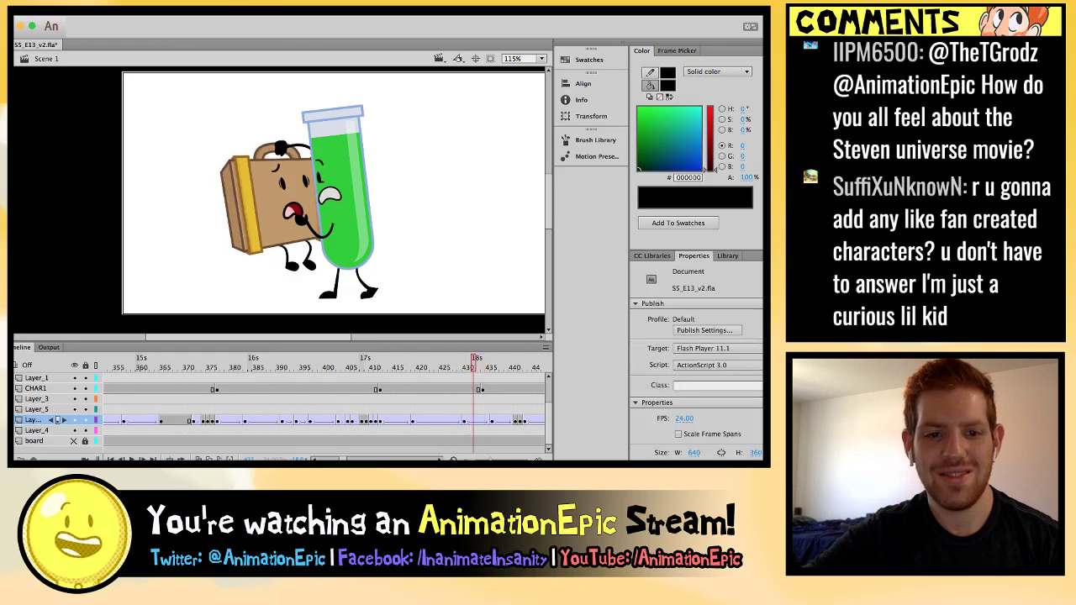
key("period")
key("period")
key("period")
key("period")
key("period")
key("period")
key("period")
key("comma")
key("comma")
key("comma")
key("comma")
key("comma")
key("comma")
key("comma")
key("comma")
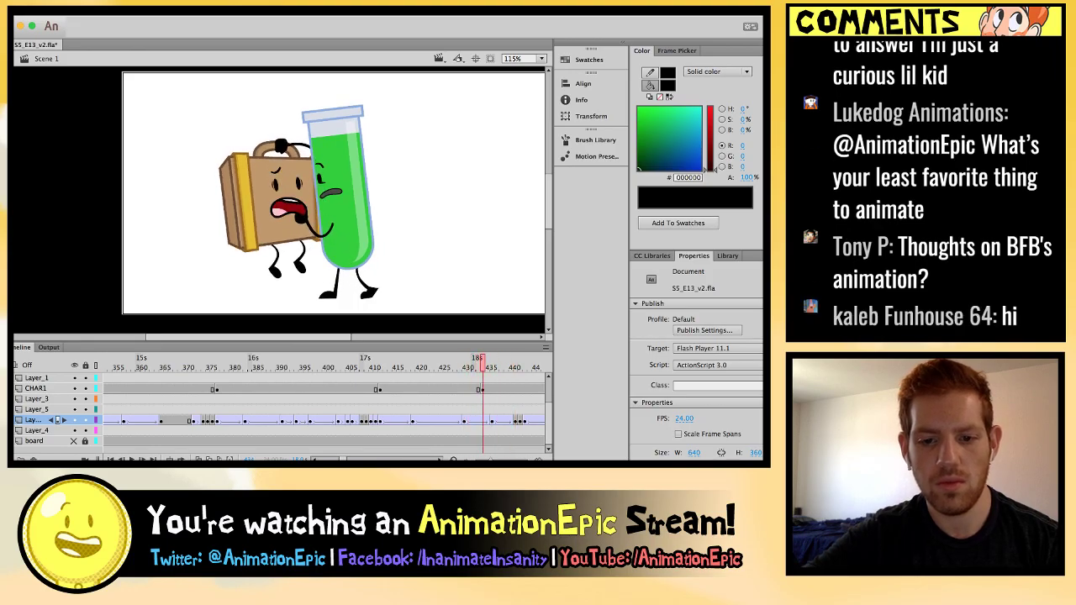
Rotate the suitcase slightly clockwise at the frame 442 keyframe and compare it with the neighbouring frames.
key("period")
key("period")
key("period")
key("period")
key("period")
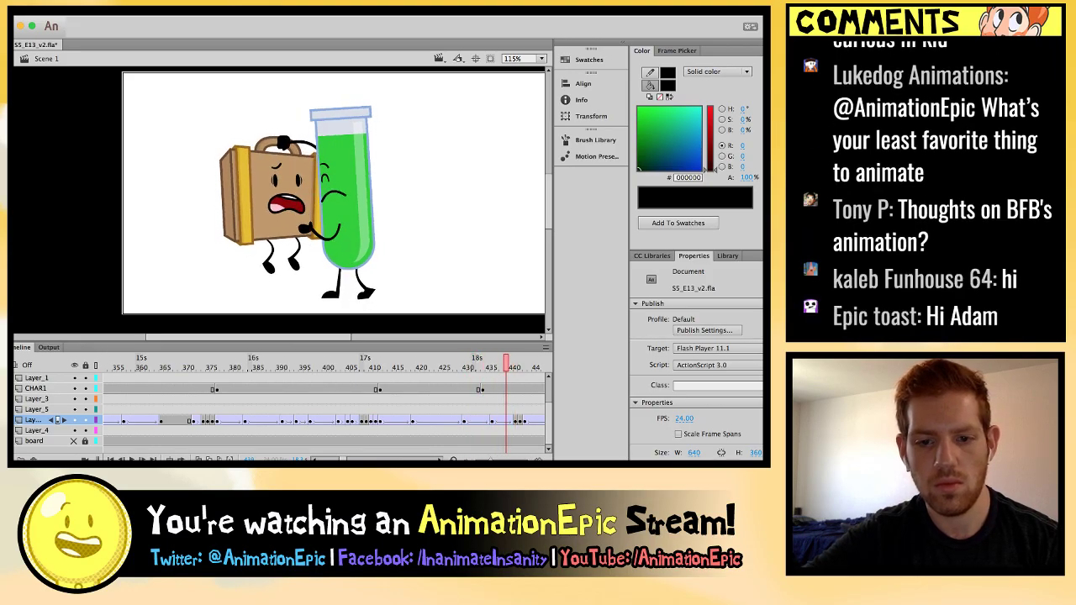
key("period")
key("period")
key("period")
key("period")
key("comma")
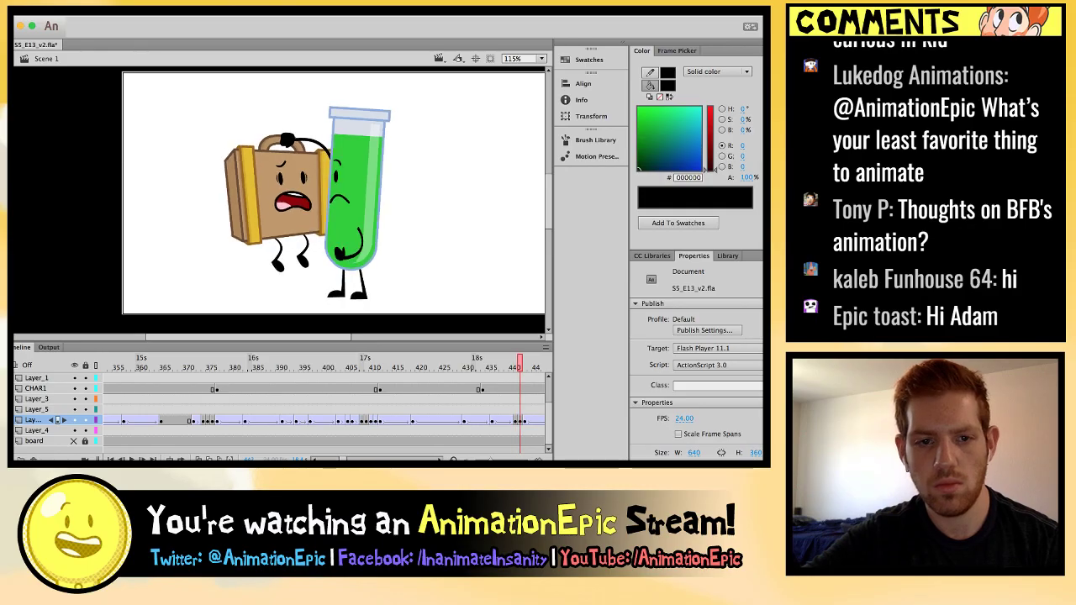
key("period")
key("comma")
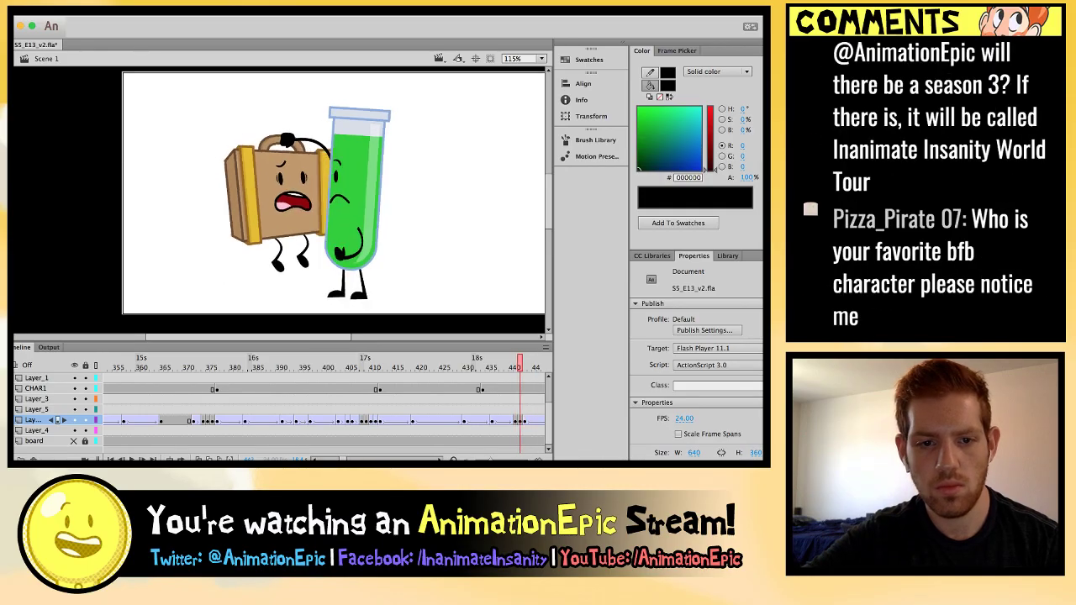
left_click(283, 267)
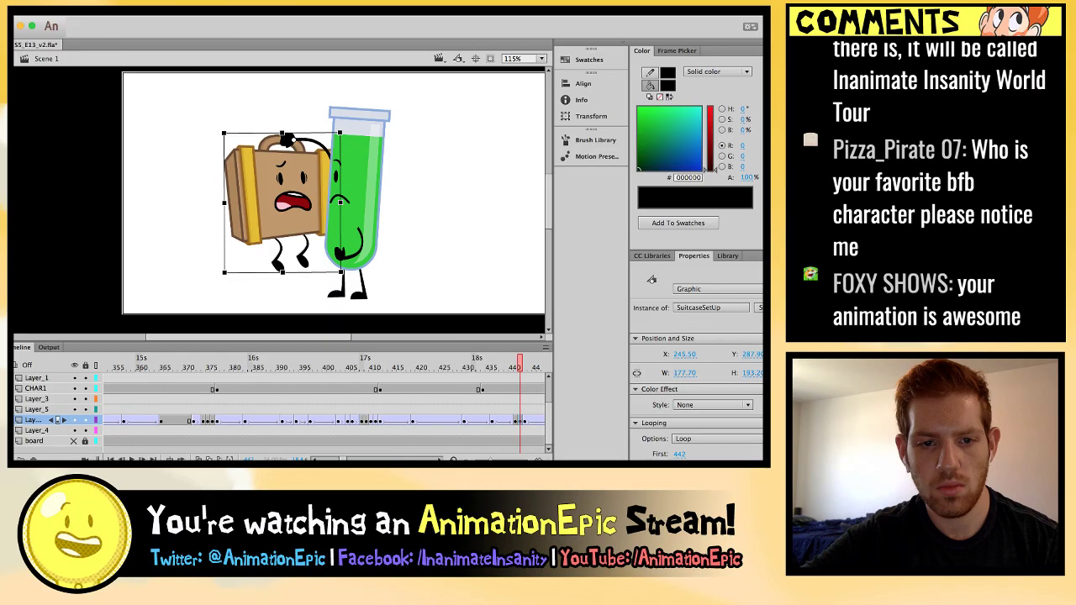
left_click_drag(225, 272, 222, 271)
key("period")
key("period")
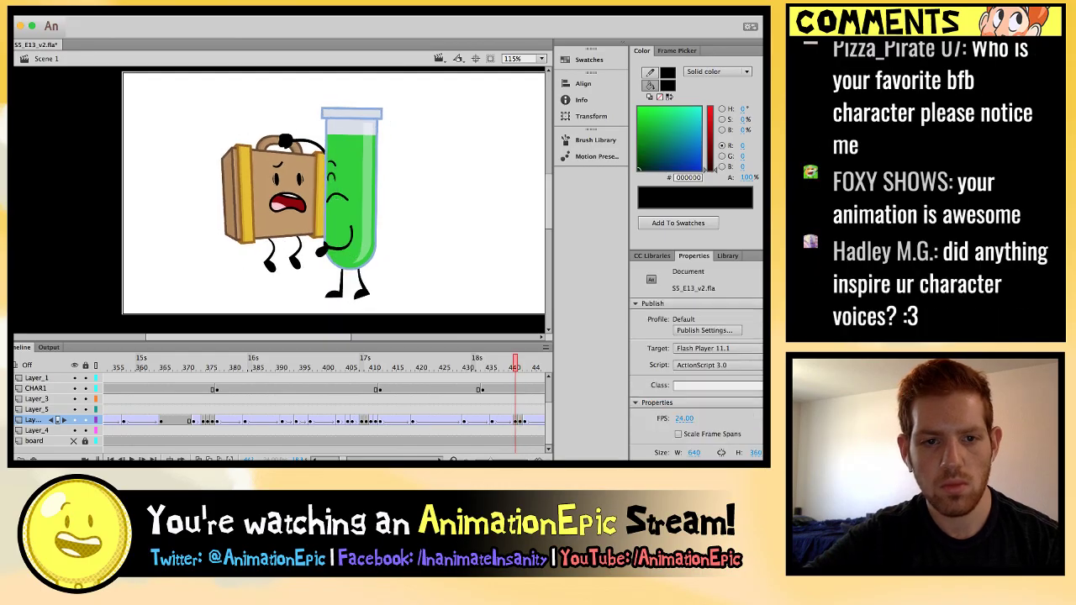
key("comma")
key("comma")
key("period")
key("period")
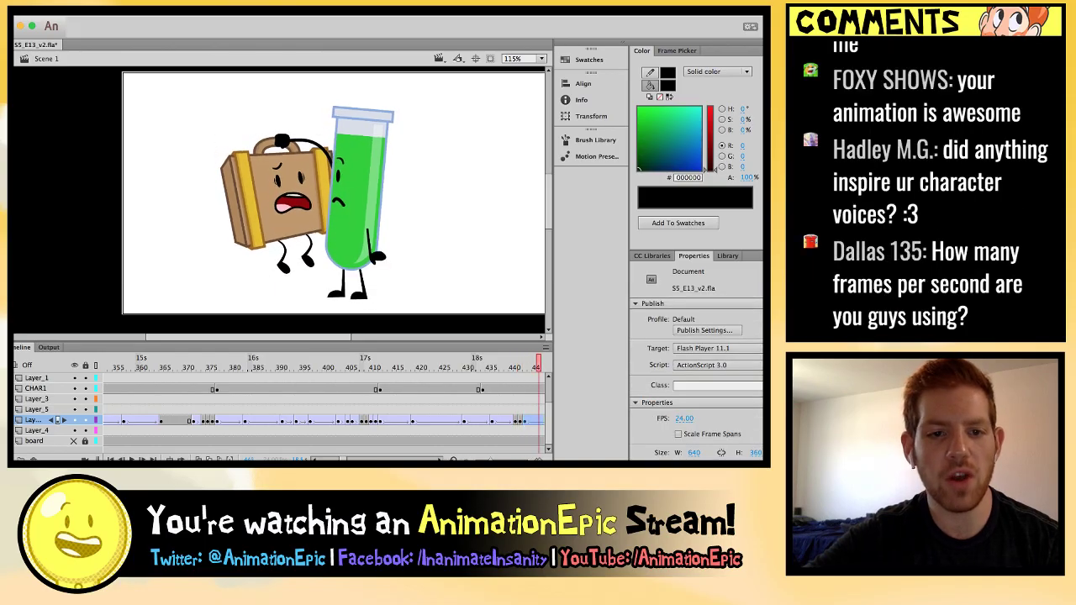
Step back and forth around frame 442, continuing back to frame 418 to examine how the suitcase swings.
key("comma")
key("comma")
key("comma")
key("comma")
key("comma")
key("period")
key("period")
key("period")
key("period")
key("comma")
key("comma")
key("comma")
key("comma")
key("comma")
key("comma")
key("comma")
key("comma")
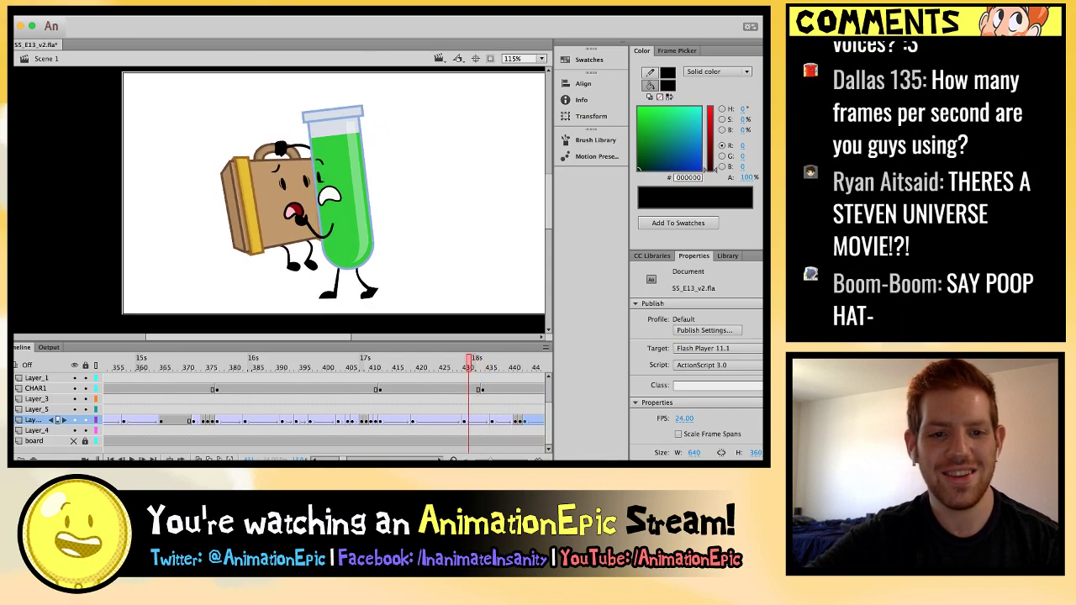
key("comma")
key("comma")
key("comma")
key("comma")
key("comma")
key("comma")
key("comma")
key("comma")
key("comma")
key("comma")
key("comma")
key("comma")
key("comma")
key("comma")
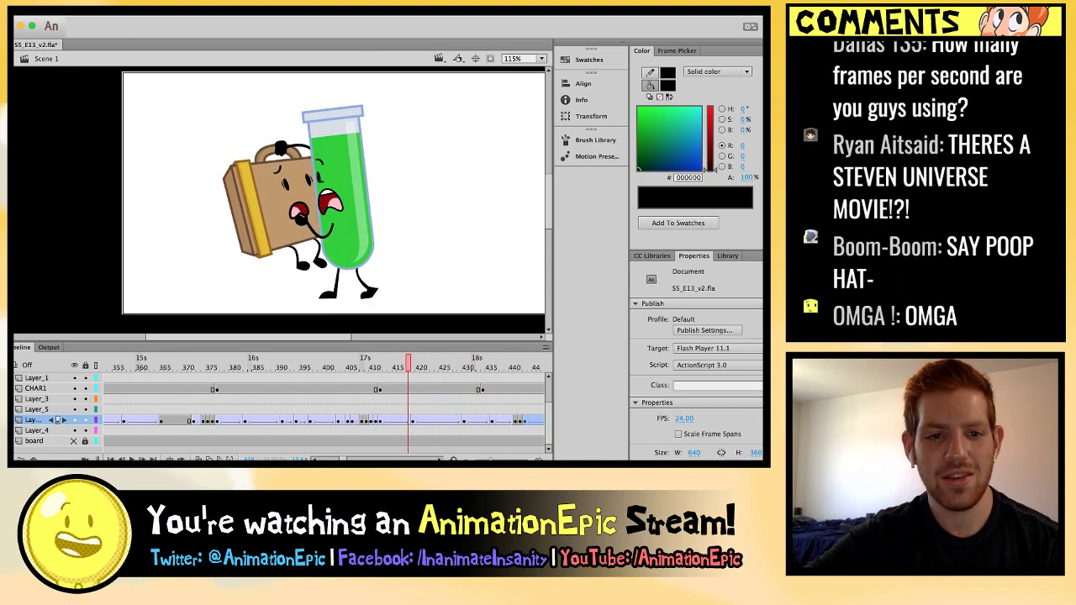
Step forward from frame 418 to frame 442 and back to check the suitcase's motion into the adjusted pose.
key("period")
key("period")
key("period")
key("period")
key("period")
key("period")
key("period")
key("period")
key("period")
key("period")
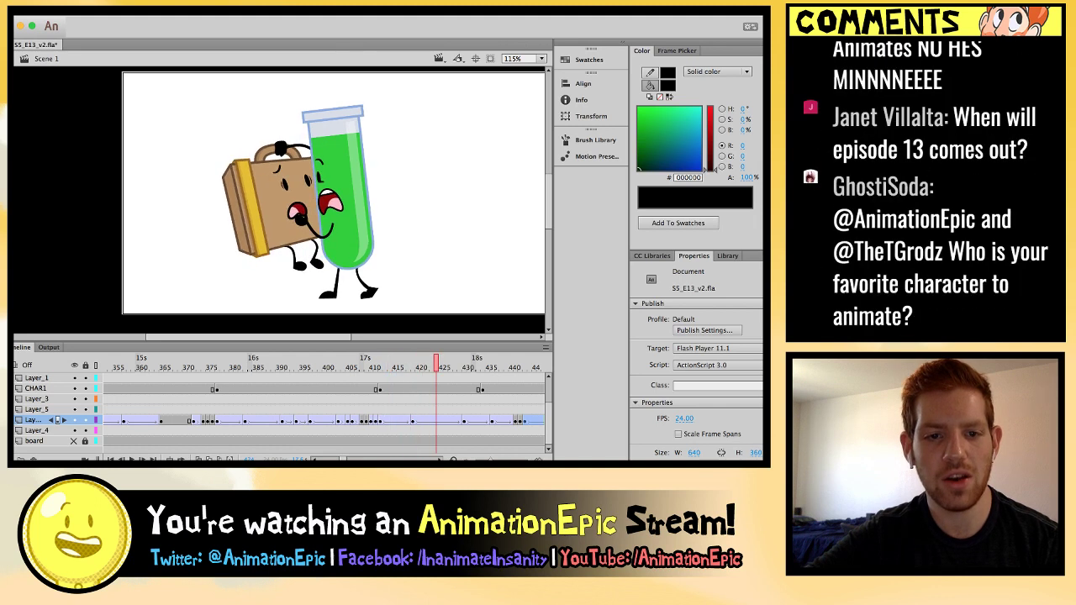
key("period")
key("period")
key("period")
key("period")
key("period")
key("period")
key("period")
key("period")
key("period")
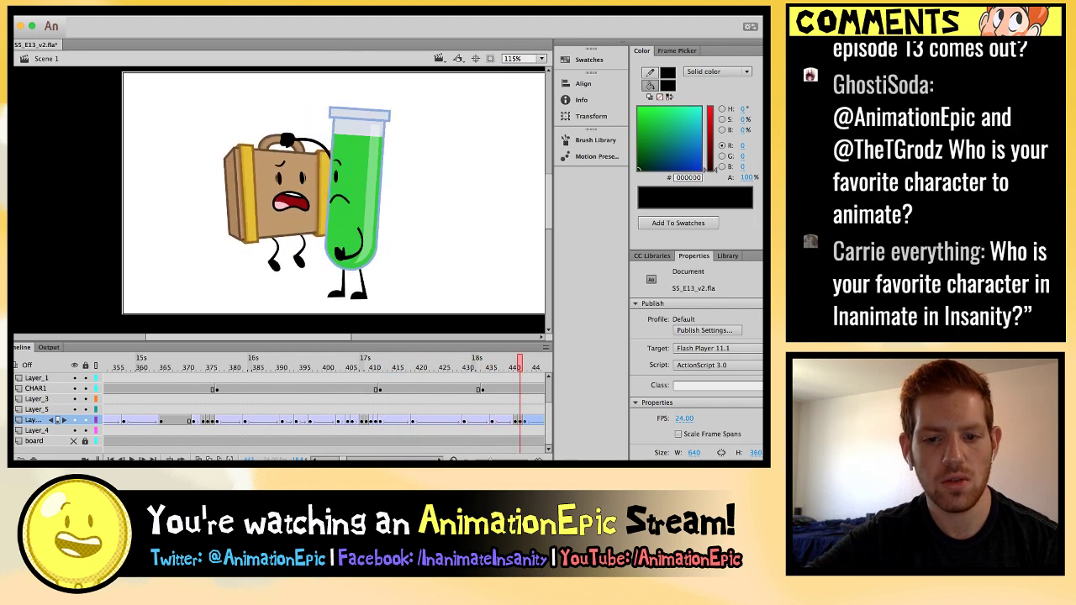
key("comma")
key("comma")
key("comma")
key("comma")
key("comma")
key("comma")
key("comma")
key("comma")
key("comma")
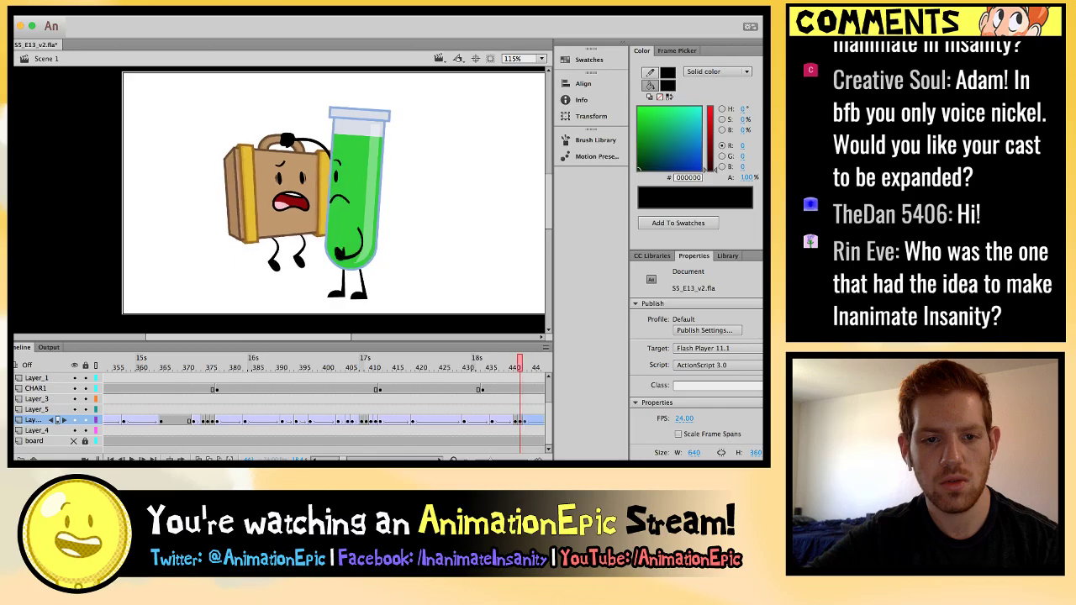
Step forward to about frame 443 and back to about frame 437 to examine the suitcase's swing.
key("period")
key("period")
key("period")
key("period")
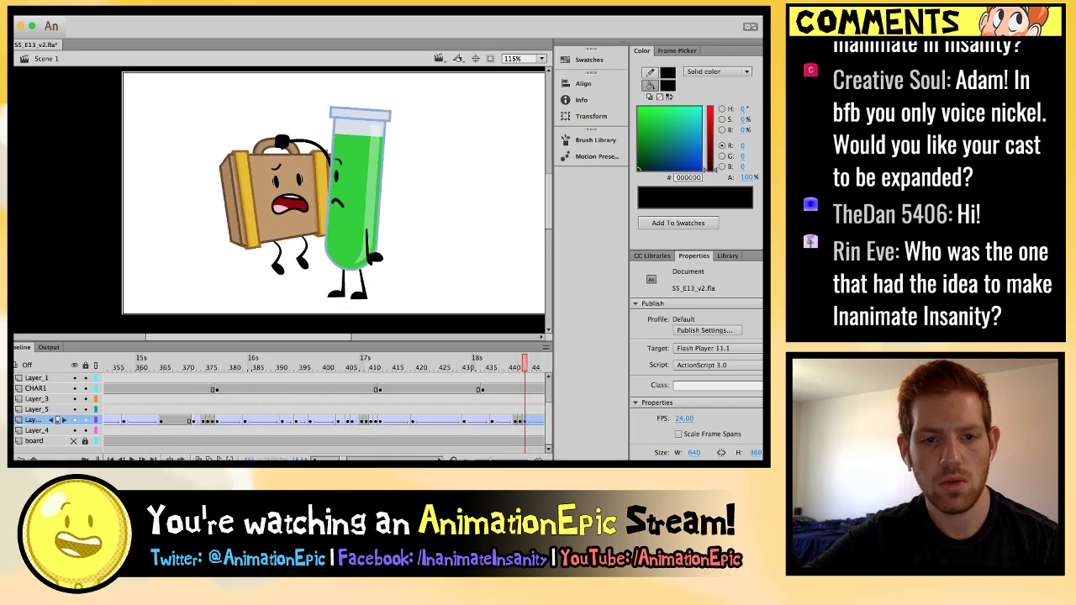
key("period")
key("period")
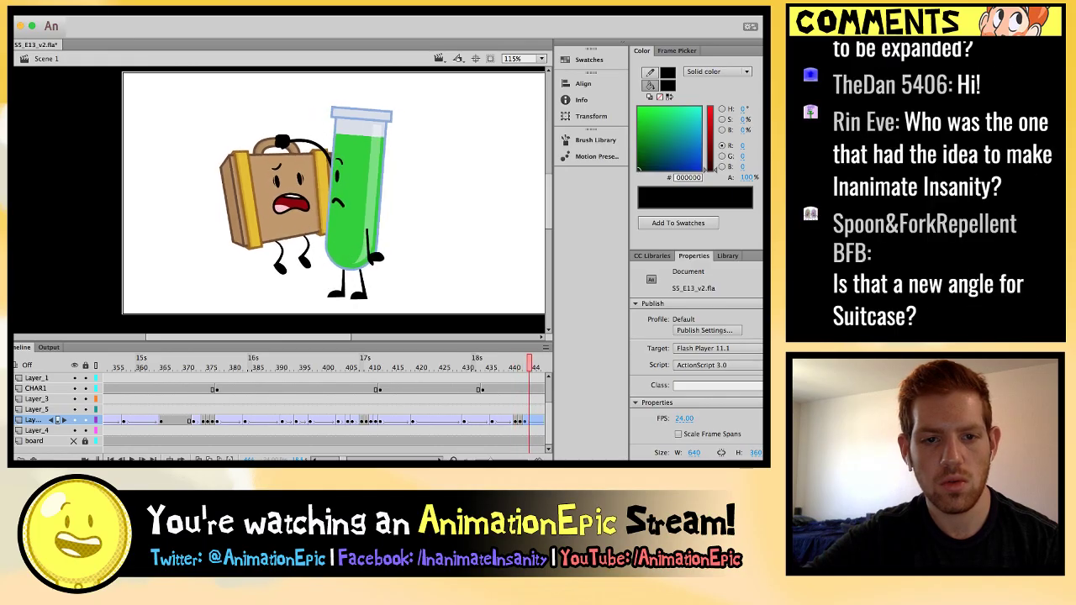
key("comma")
key("comma")
key("comma")
key("comma")
key("comma")
key("comma")
key("comma")
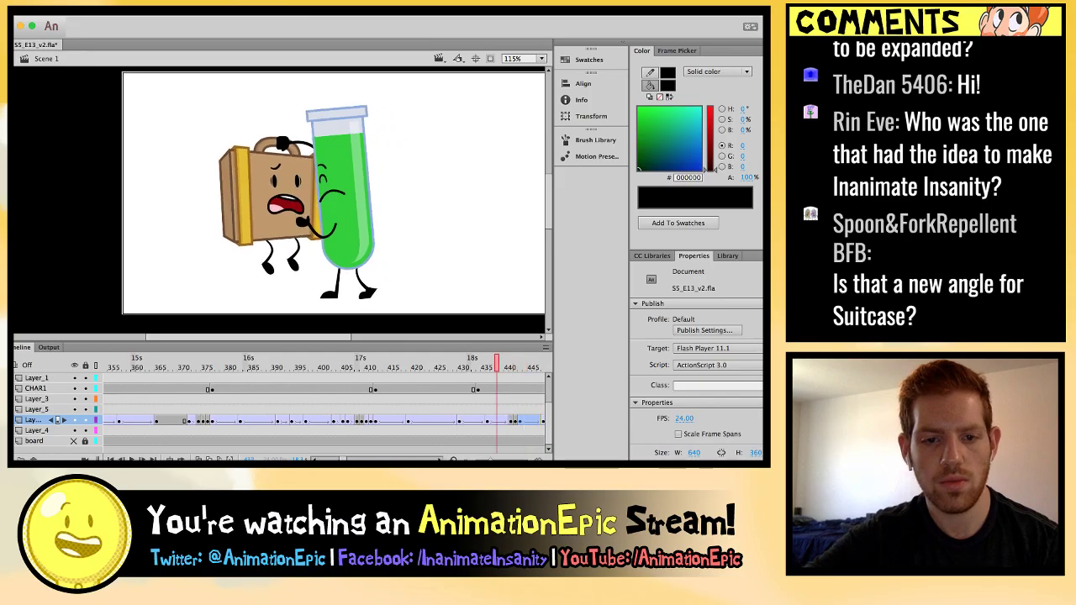
Play the animation from about frame 437 through the suitcase's drop, and step back to replay the lead-in to the fall.
key("Return")
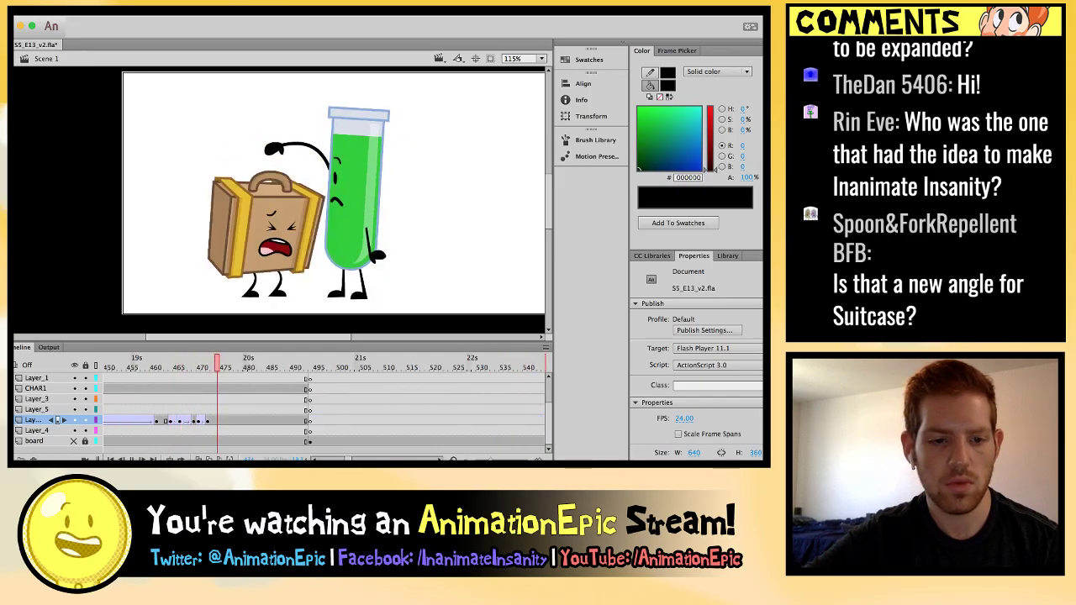
key("comma")
key("comma")
key("comma")
key("comma")
key("comma")
key("comma")
key("comma")
key("comma")
key("comma")
key("comma")
key("comma")
key("comma")
key("comma")
key("comma")
key("Return")
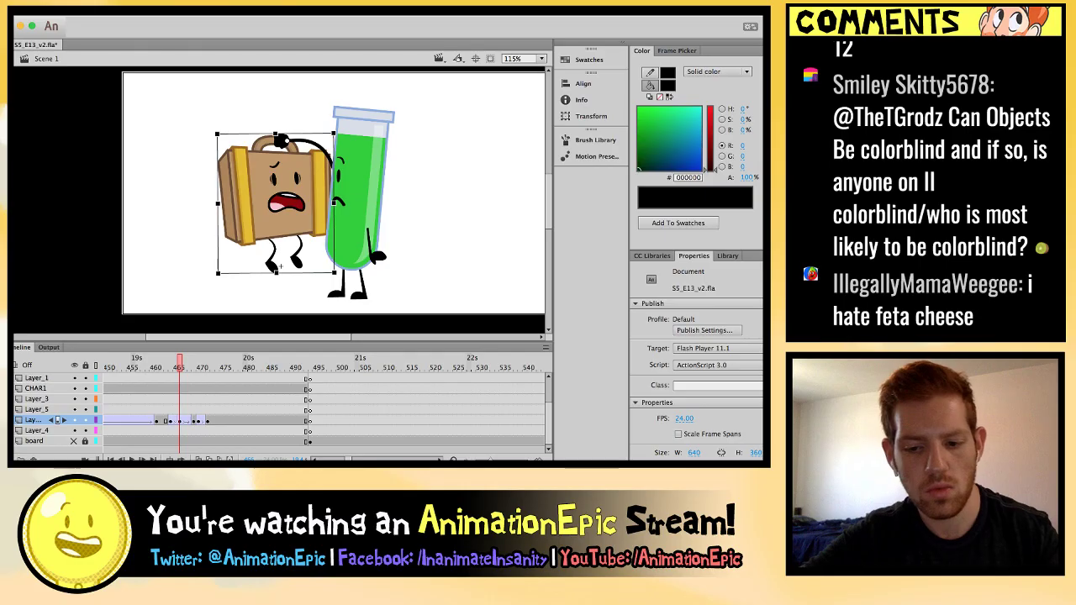
Rotate the suitcase slightly clockwise at its keyframe near frame 465, comparing it with the neighbouring frames.
key("comma")
key("comma")
key("super+equal")
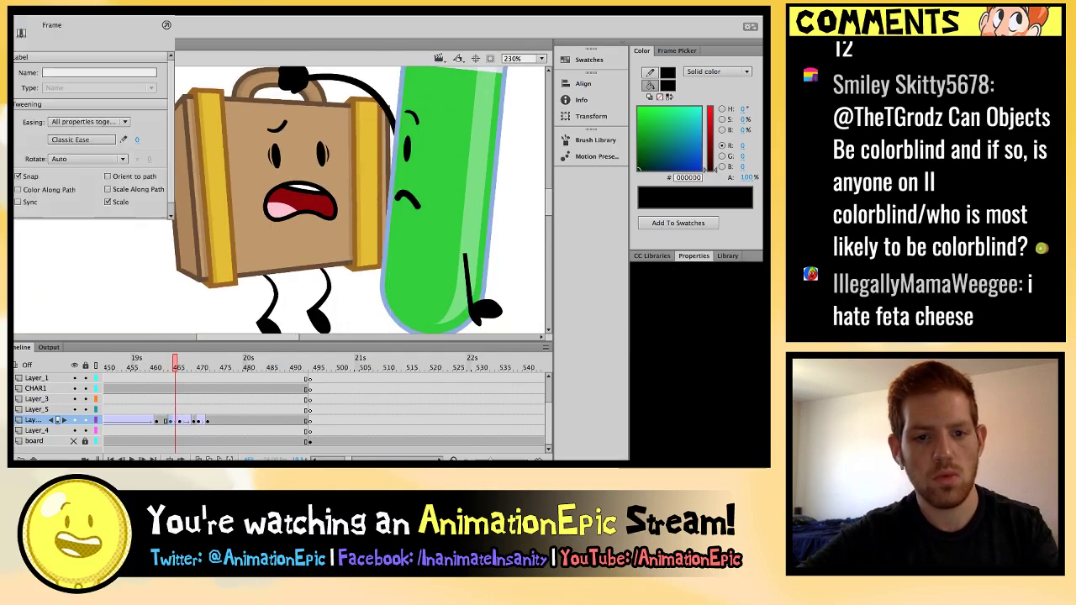
key("period")
key("period")
scroll(353, 202, "down", 2)
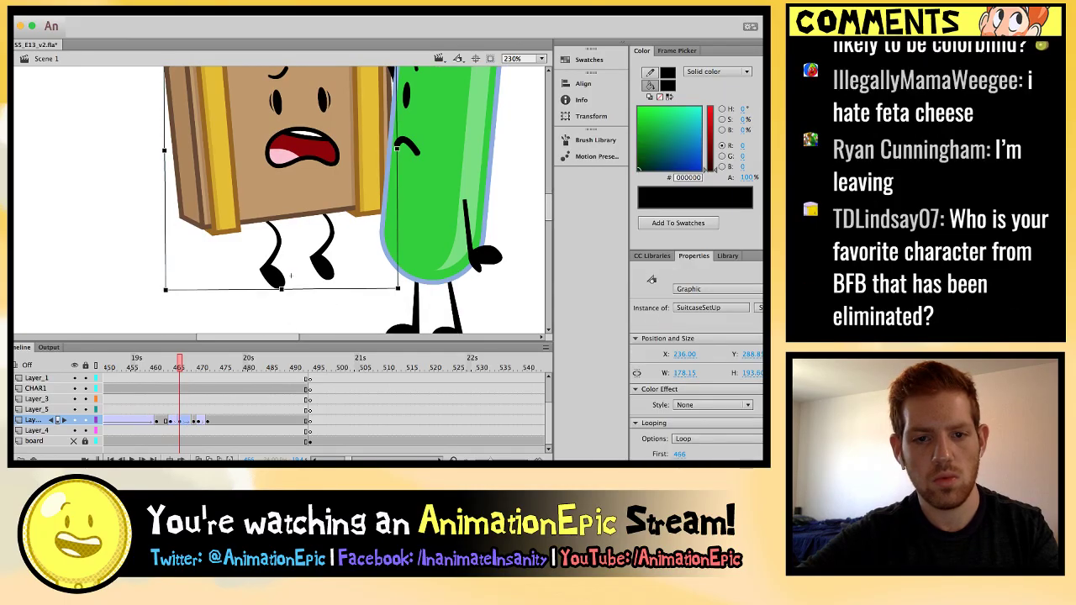
scroll(354, 202, "up", 2)
key("Escape")
key("period")
key("comma")
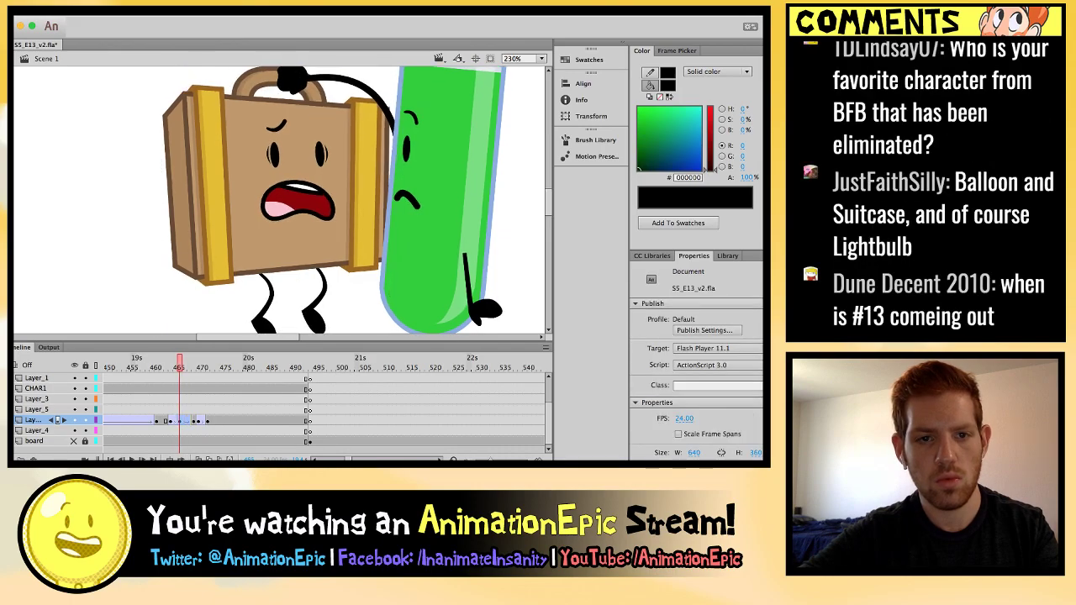
left_click(278, 185)
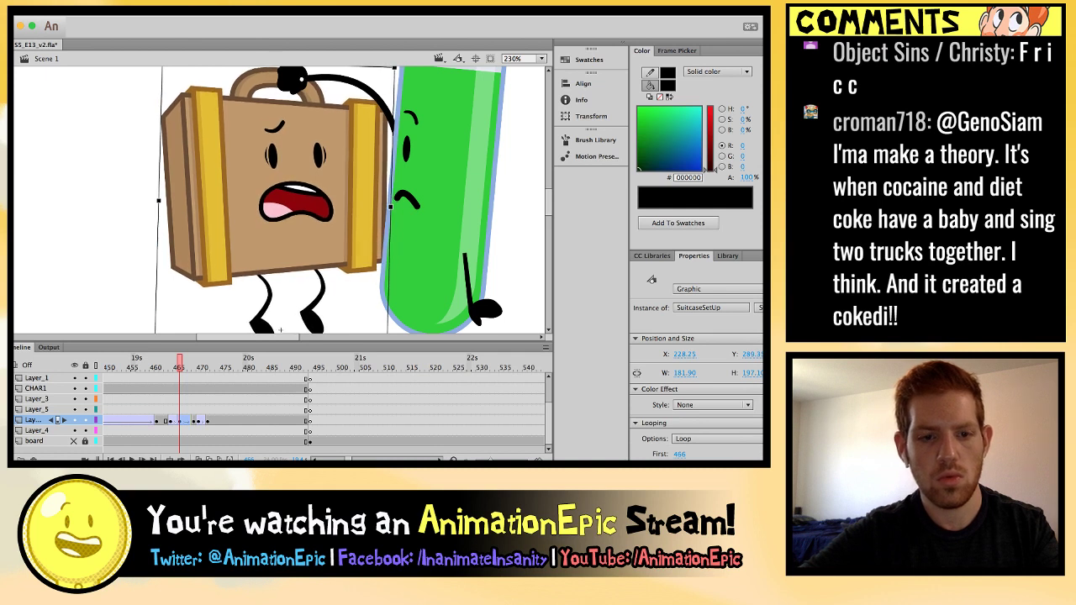
key("Escape")
Step back and forth between about frames 464 and 472 to check the suitcase's adjusted pose leading into the drop.
key("comma")
key("period")
key("period")
key("period")
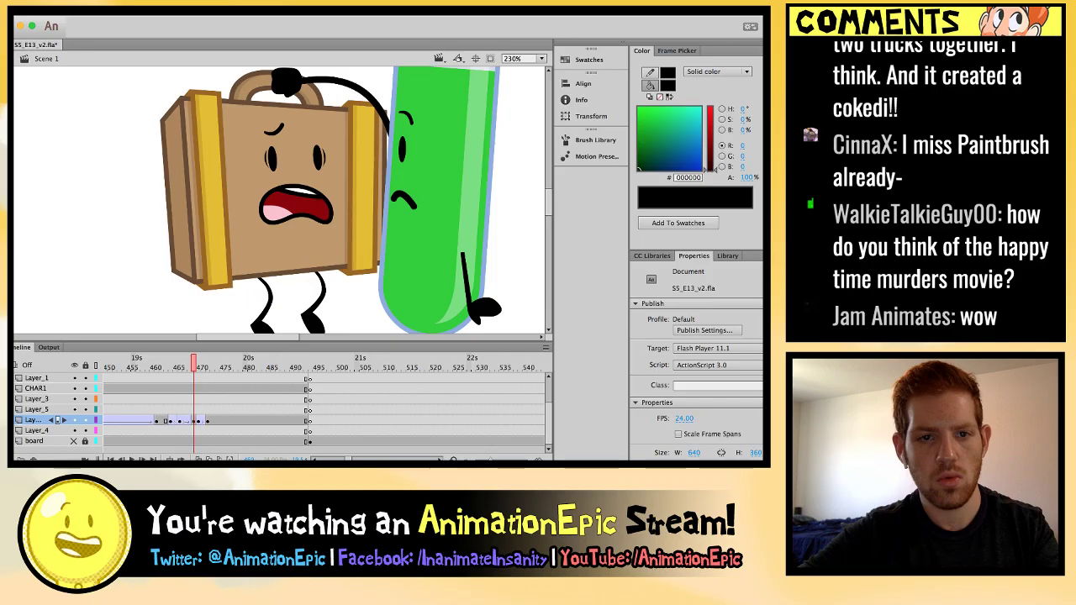
left_click(278, 185)
key("Escape")
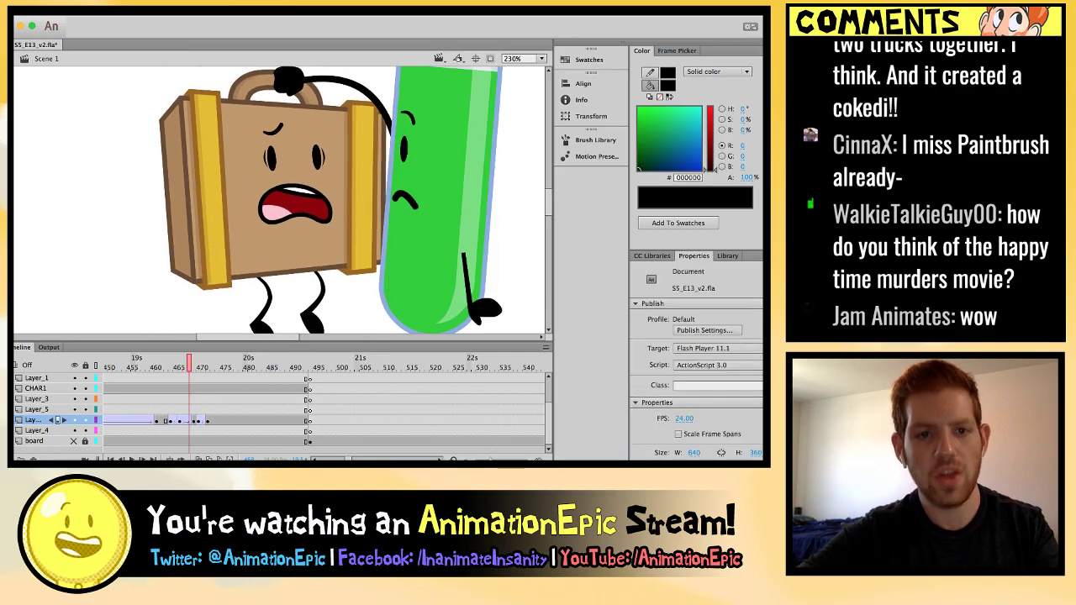
key("period")
key("period")
key("period")
key("comma")
key("comma")
key("comma")
key("period")
key("period")
key("period")
key("period")
key("super+minus")
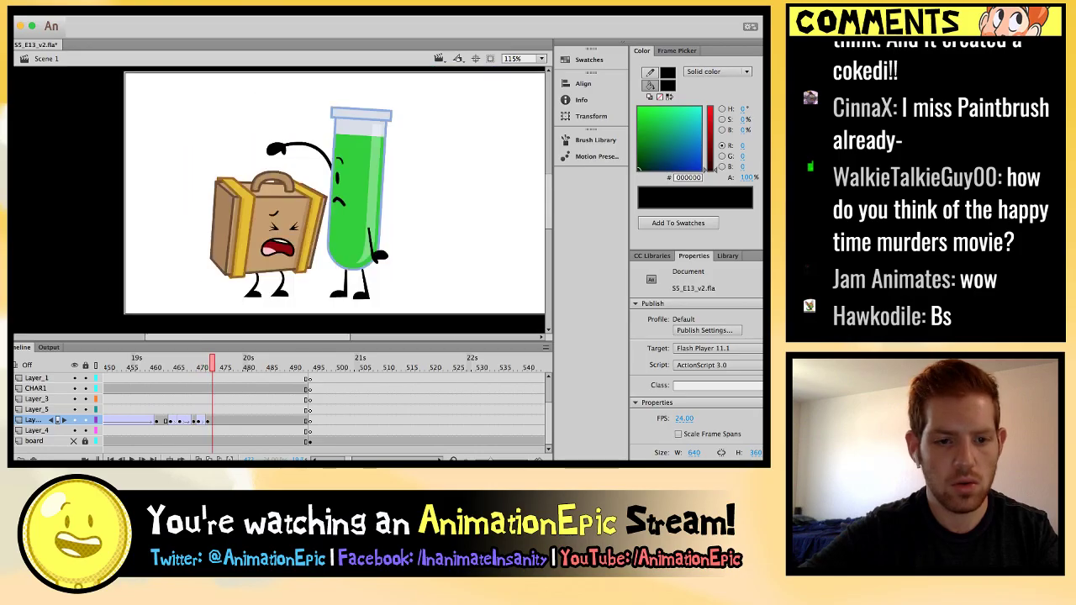
Step backward from about frame 472 to about frame 435 to review the suitcase's motion before the drop.
key("comma")
key("comma")
key("comma")
key("comma")
key("comma")
key("comma")
key("comma")
key("comma")
key("comma")
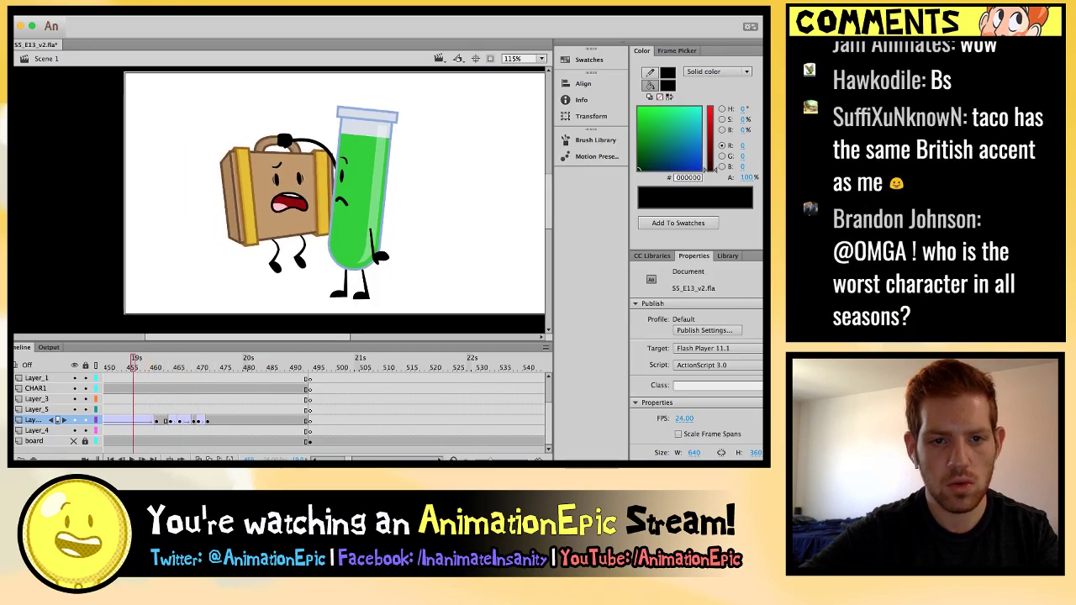
key("comma")
key("comma")
key("comma")
key("comma")
key("comma")
key("comma")
key("comma")
key("comma")
key("comma")
key("comma")
key("comma")
key("comma")
key("comma")
key("comma")
key("comma")
key("comma")
key("comma")
key("comma")
key("comma")
key("comma")
Step forward and back between about frames 435 and 452 to examine how the suitcase follows Test Tube's turn.
key("period")
key("period")
key("period")
key("period")
key("period")
key("period")
key("period")
key("period")
key("period")
key("period")
key("period")
key("period")
key("period")
key("period")
key("period")
key("period")
key("period")
key("comma")
key("comma")
key("comma")
key("comma")
key("comma")
key("comma")
key("comma")
key("comma")
key("comma")
key("comma")
key("comma")
key("comma")
key("comma")
key("comma")
key("comma")
key("comma")
key("comma")
key("period")
key("period")
key("period")
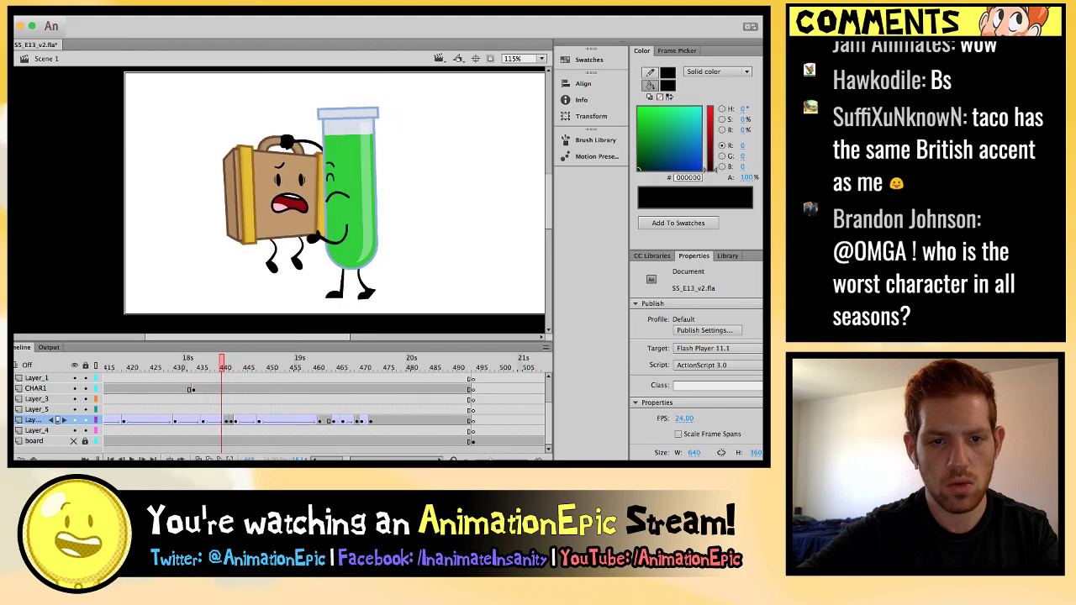
Step repeatedly back and forth between about frames 435 and 450 to look for uneven suitcase motion during Test Tube's turn.
key("period")
key("period")
key("period")
key("period")
key("period")
key("period")
key("period")
key("period")
key("period")
key("period")
key("comma")
key("comma")
key("comma")
key("comma")
key("comma")
key("comma")
key("comma")
key("comma")
key("comma")
key("comma")
key("comma")
key("comma")
key("comma")
key("comma")
key("comma")
key("period")
key("period")
key("period")
key("period")
key("period")
key("period")
key("period")
key("period")
key("period")
key("period")
key("comma")
key("comma")
key("comma")
key("comma")
key("comma")
key("comma")
key("comma")
key("comma")
key("comma")
key("comma")
key("period")
key("period")
key("period")
key("period")
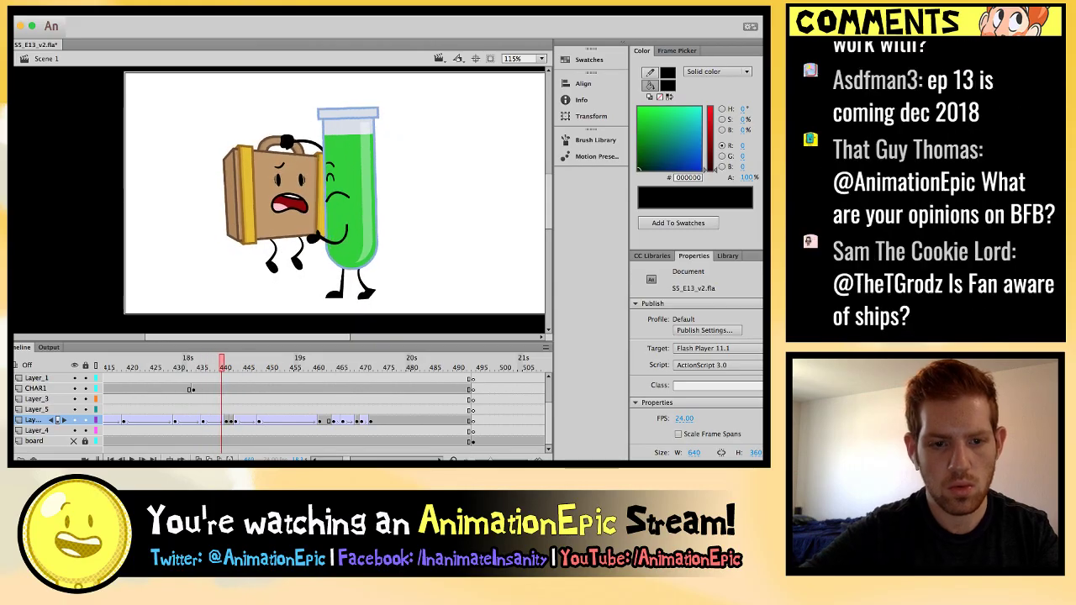
Examine the suitcase and its legs up close between frames 436 and 441, comparing the poses at both ends.
key("super+equal")
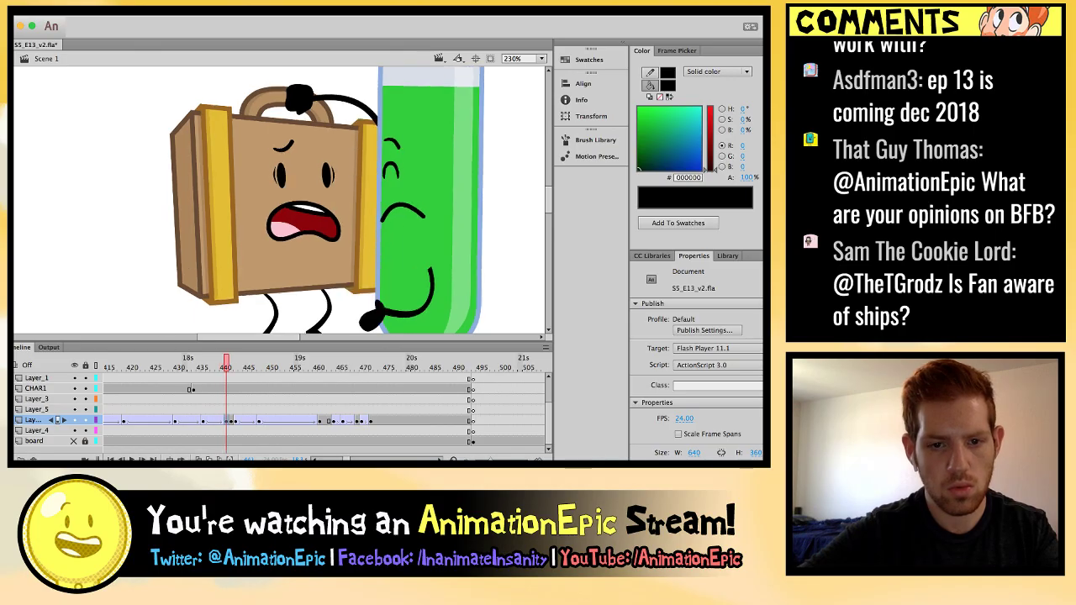
left_click(225, 419)
scroll(279, 200, "down", 3)
key("comma")
key("comma")
key("comma")
key("comma")
key("comma")
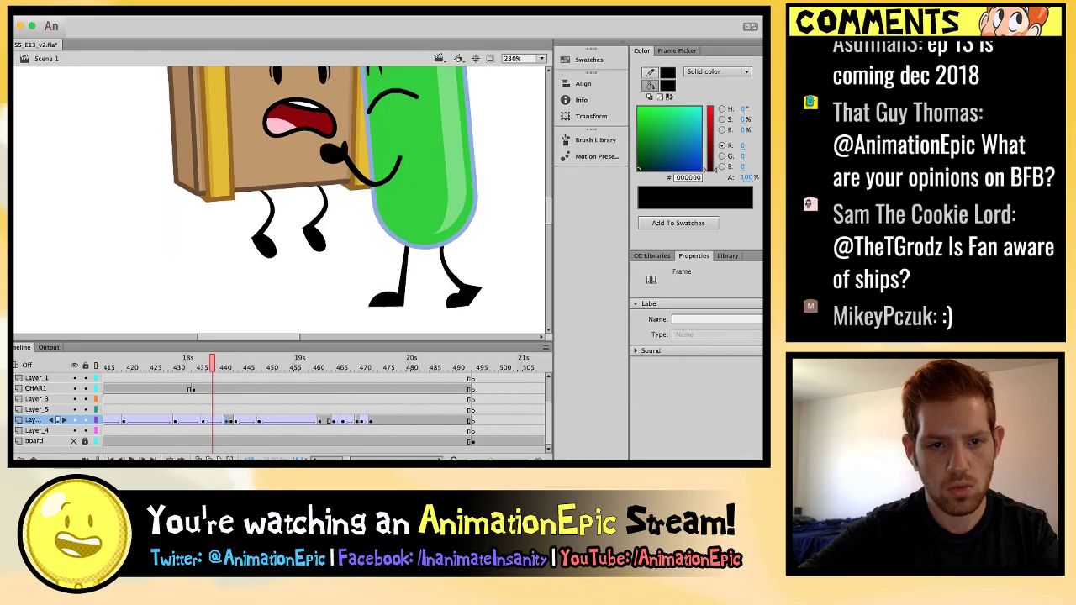
left_click(279, 248)
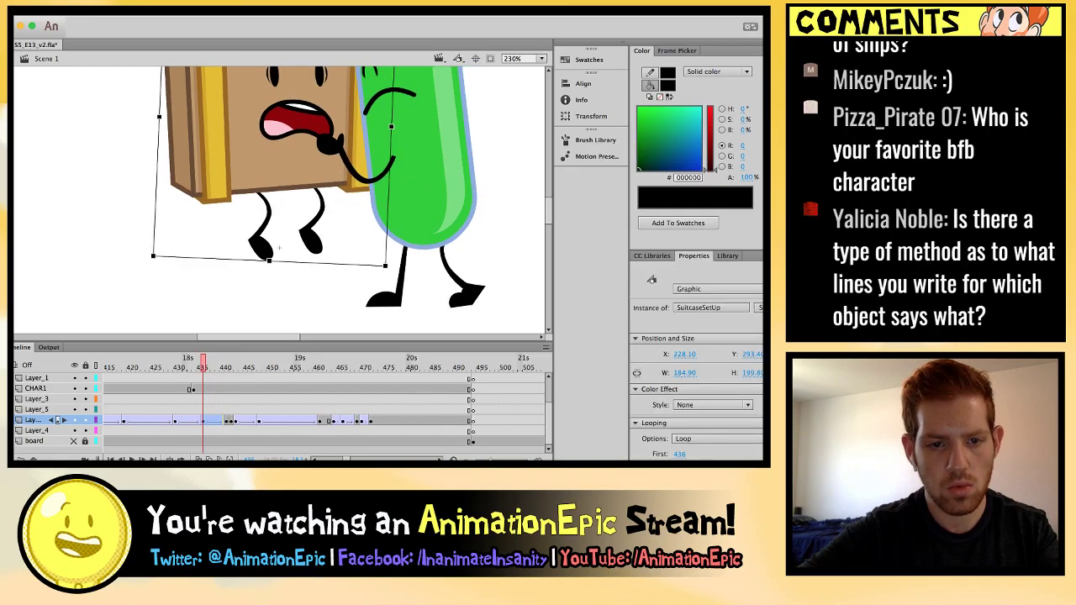
key("period")
key("period")
key("period")
key("period")
key("period")
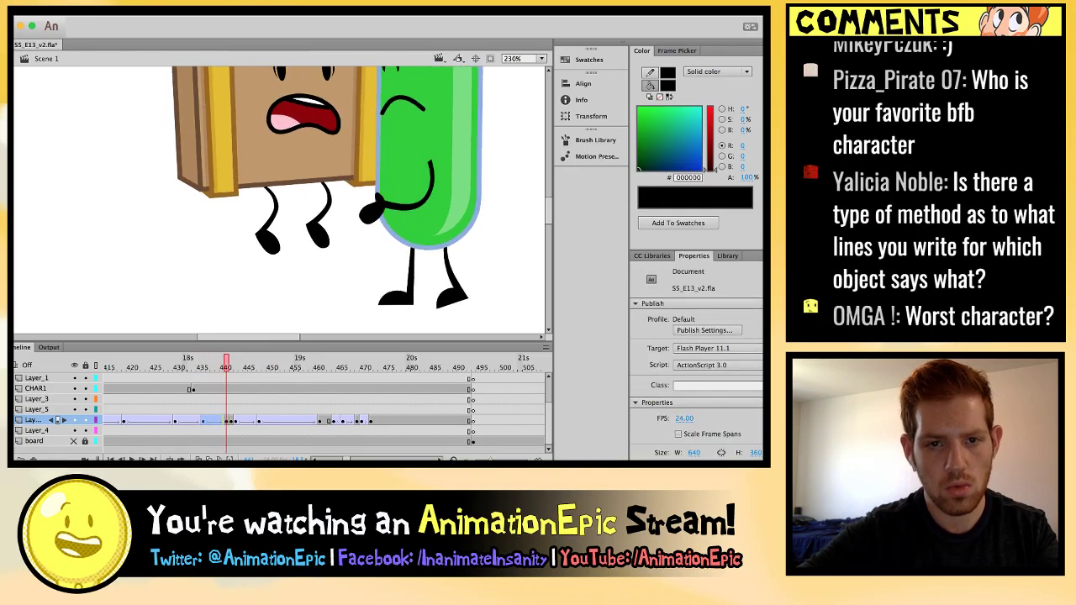
key("comma")
key("comma")
key("comma")
key("comma")
key("comma")
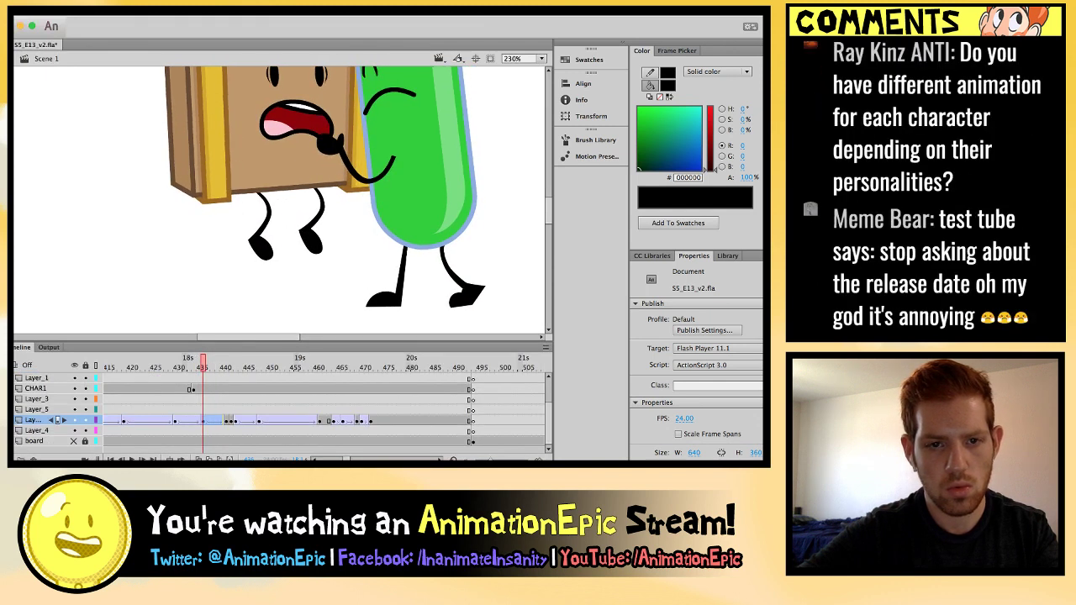
Add a suitcase keyframe at frame 439 and rotate the suitcase slightly counter-clockwise there.
key("period")
key("period")
key("period")
key("period")
left_click(284, 244)
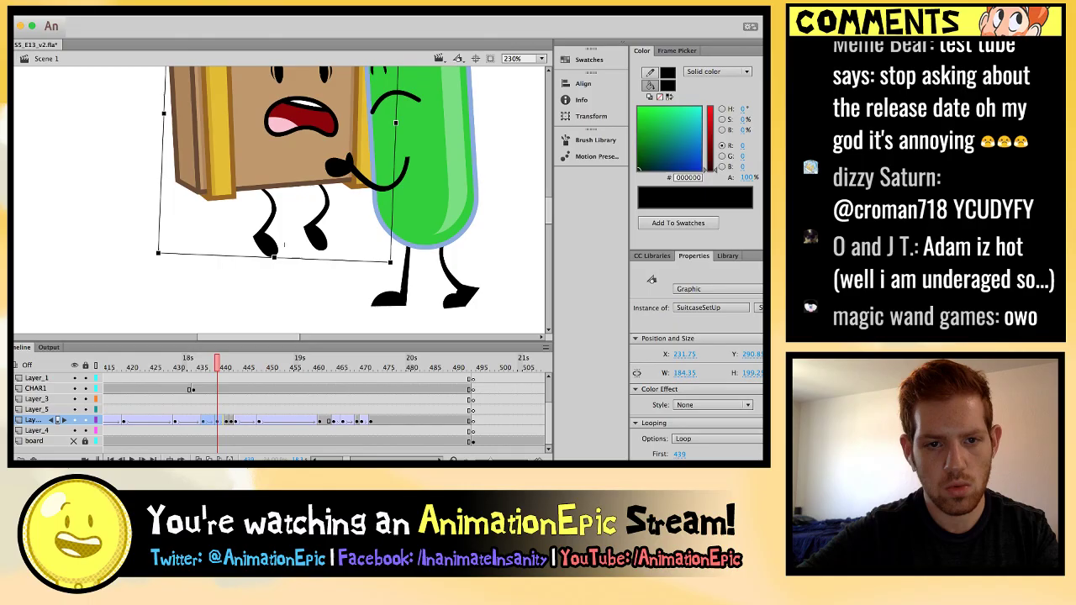
left_click_drag(394, 266, 402, 261)
left_click(336, 286)
scroll(337, 278, "up", 5)
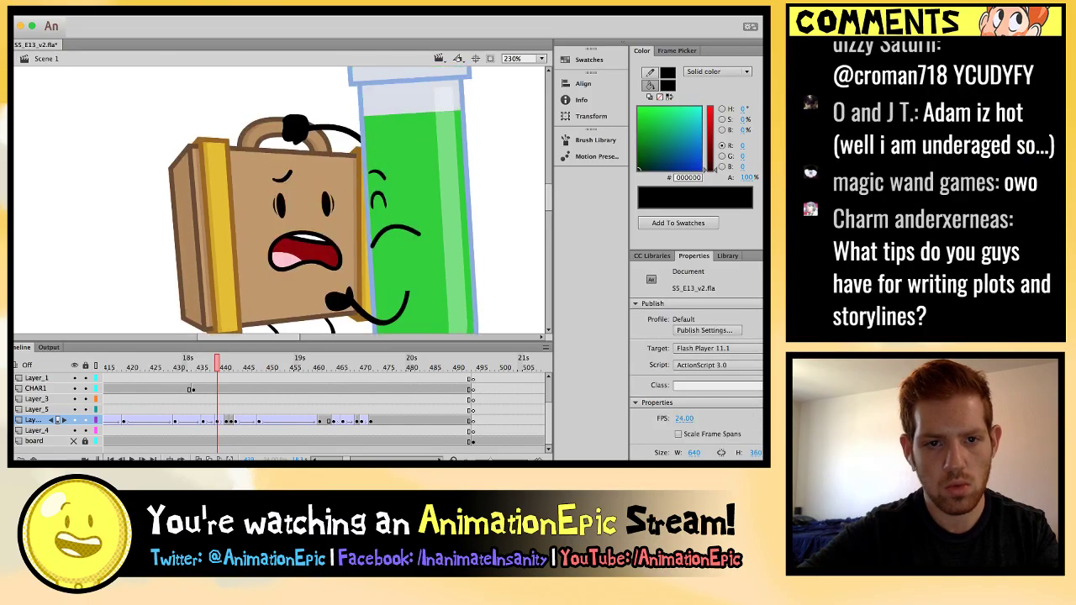
Rotate the suitcase slightly at its frame 442 keyframe, comparing it with the neighbouring frames.
key("period")
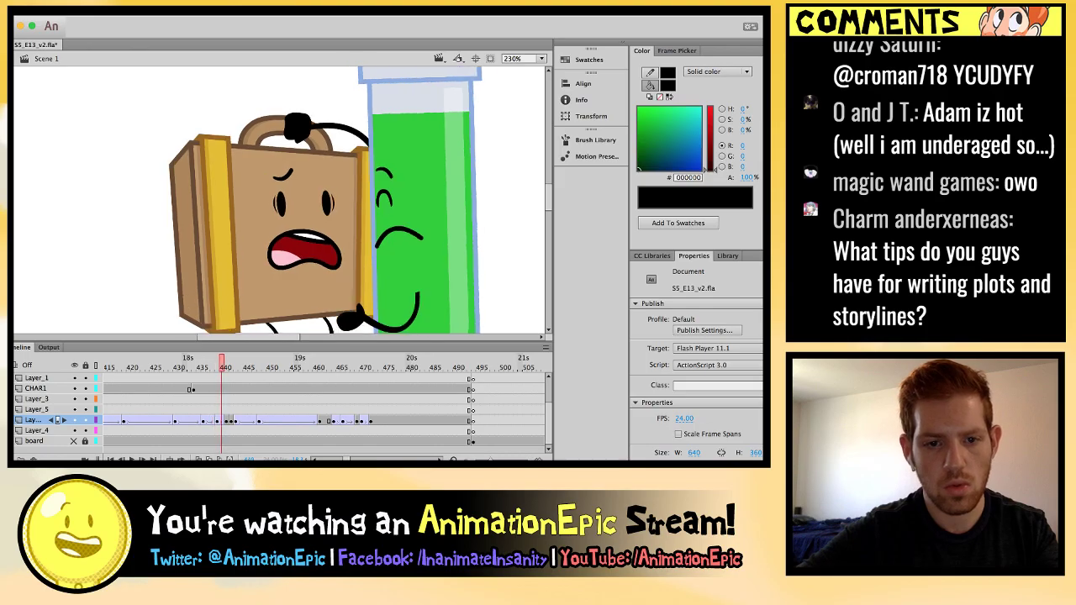
key("period")
key("period")
key("period")
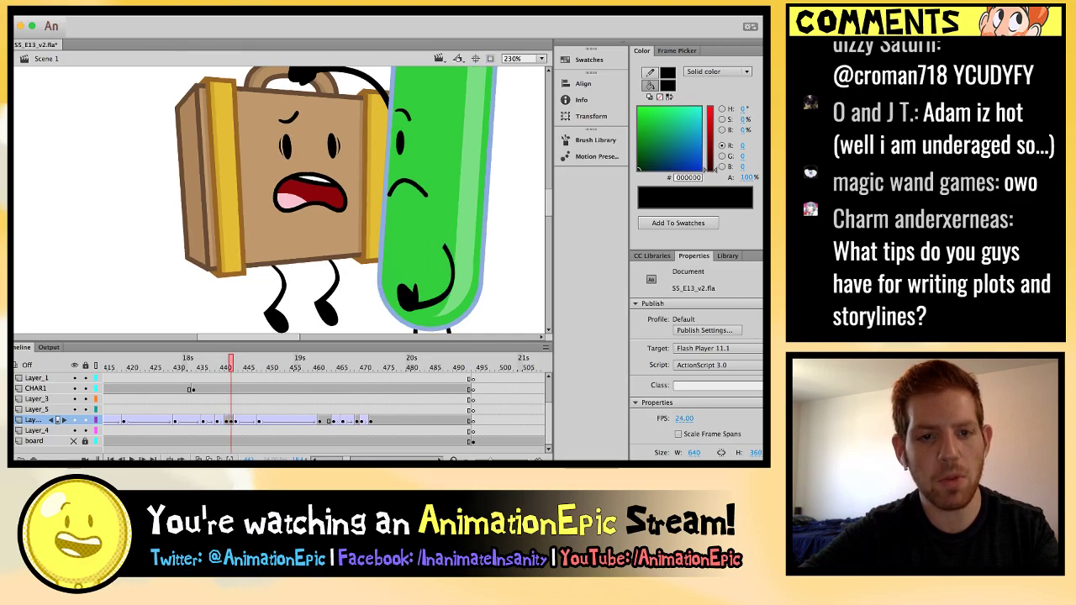
key("comma")
key("comma")
key("period")
left_click(295, 254)
scroll(295, 266, "down", 3)
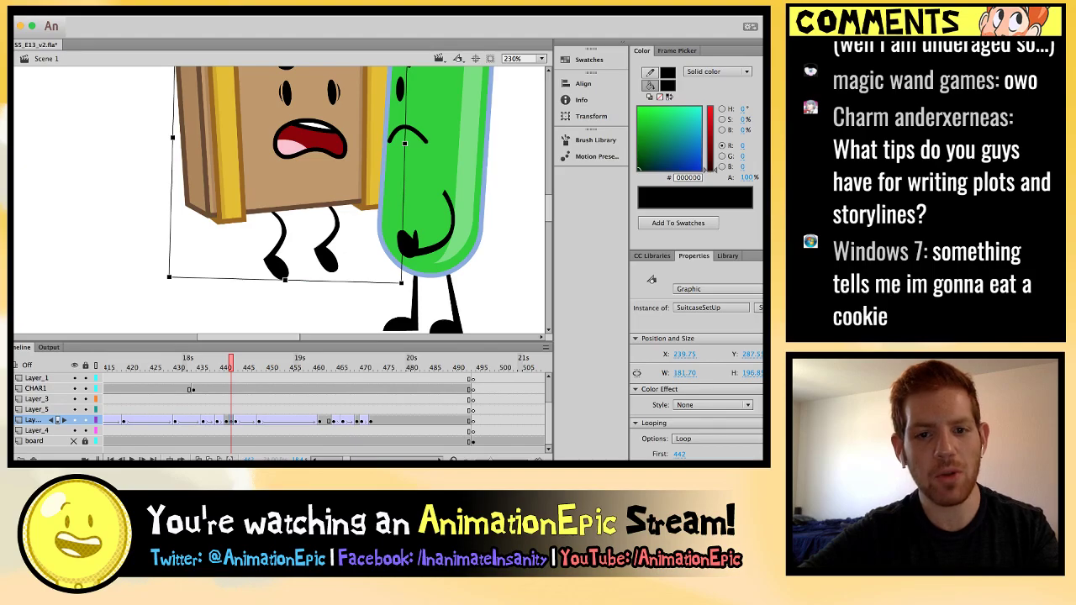
key("ctrl+shift+a")
scroll(281, 200, "right", 2)
scroll(281, 200, "up", 1)
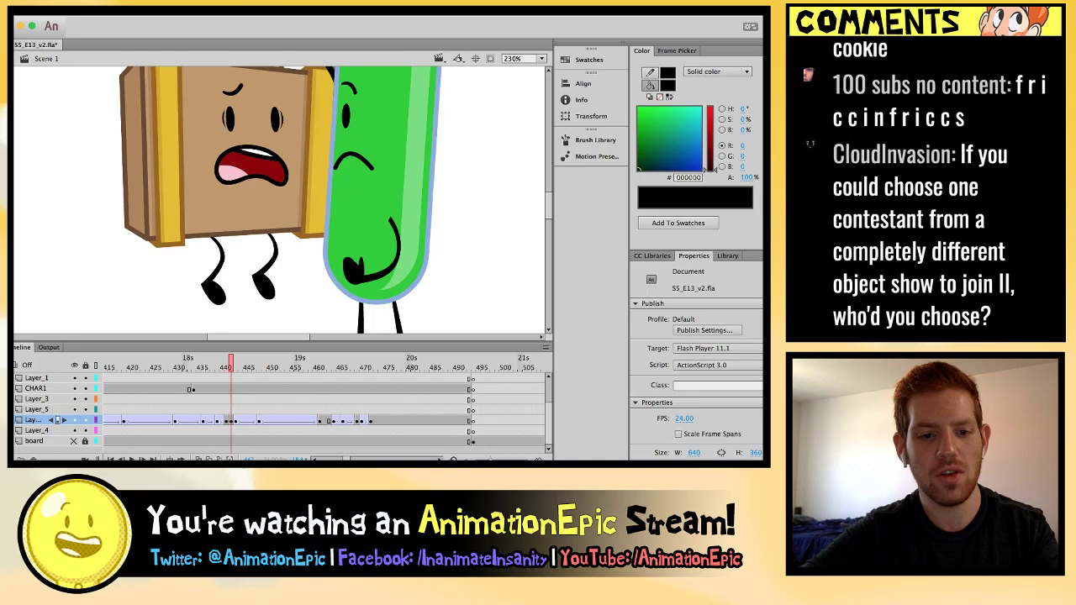
Rotate the suitcase clockwise to a more upright pose at its frame 443 keyframe.
left_click(235, 420)
scroll(282, 200, "down", 2)
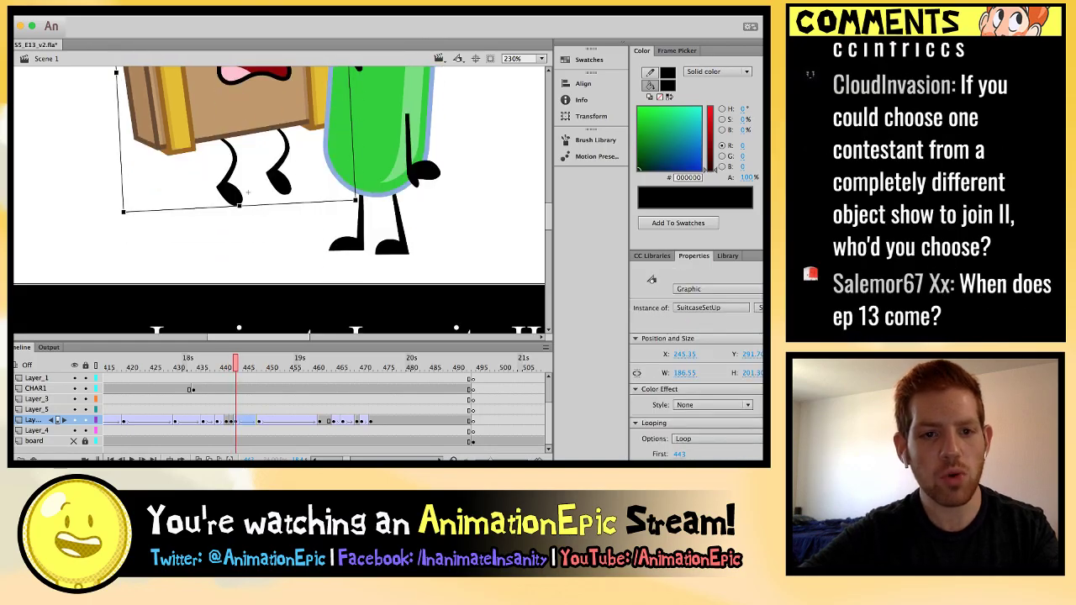
scroll(282, 201, "up", 3)
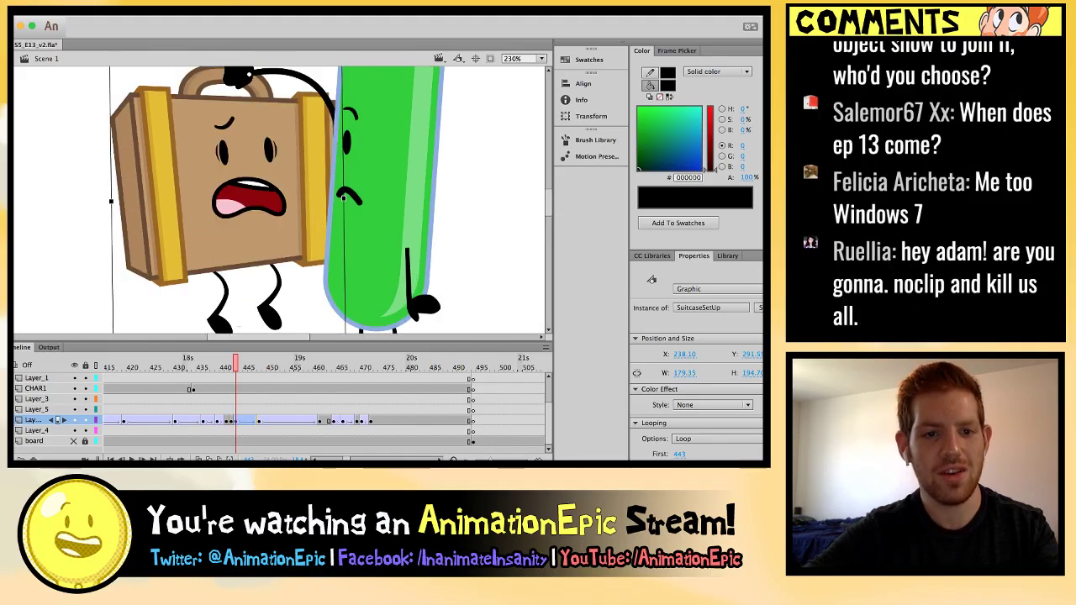
Step back and forth between about frames 442 and 446 to check how the suitcase moves out of its adjusted pose.
key("period")
key("period")
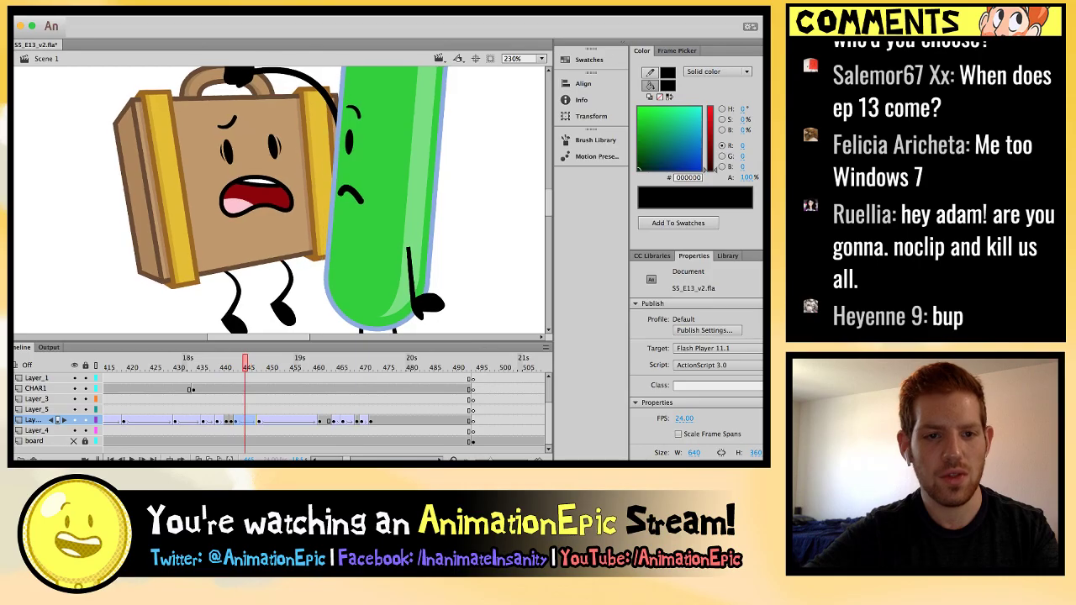
key("comma")
key("comma")
key("period")
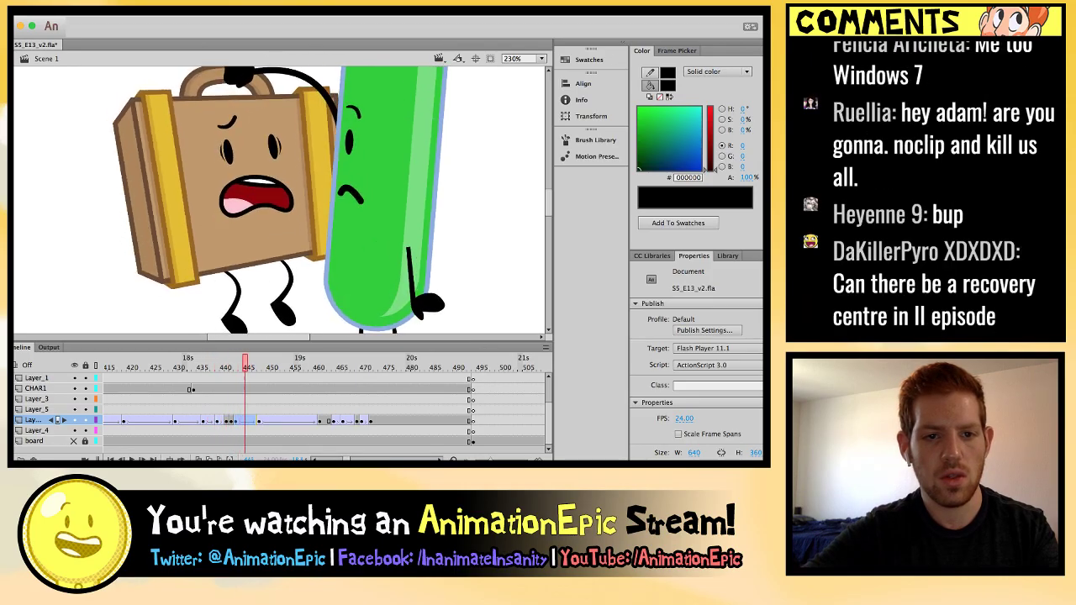
key("comma")
key("comma")
key("period")
key("comma")
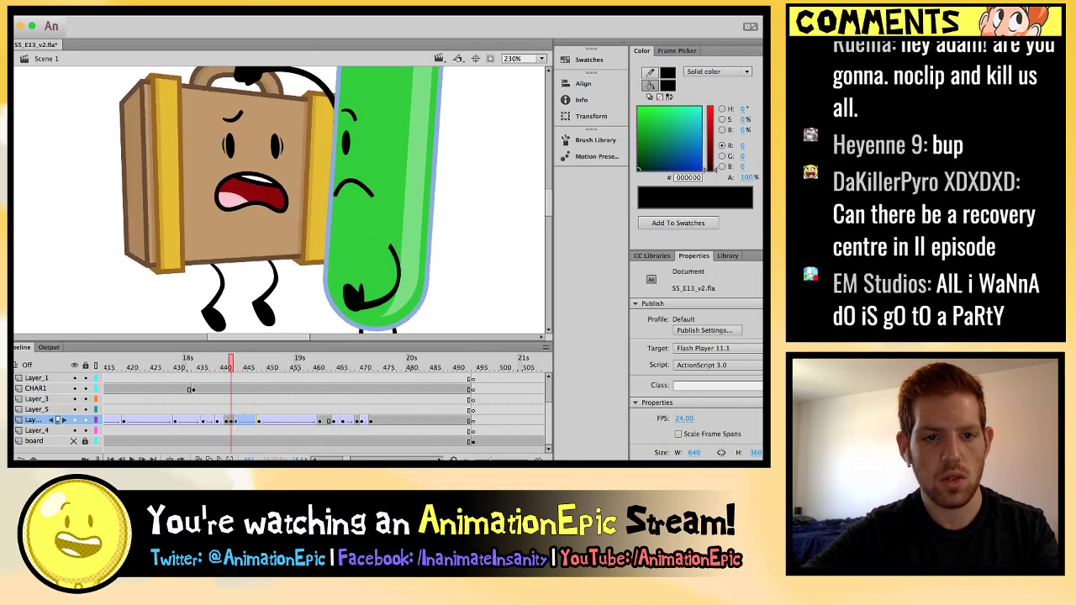
left_click(237, 274)
key("period")
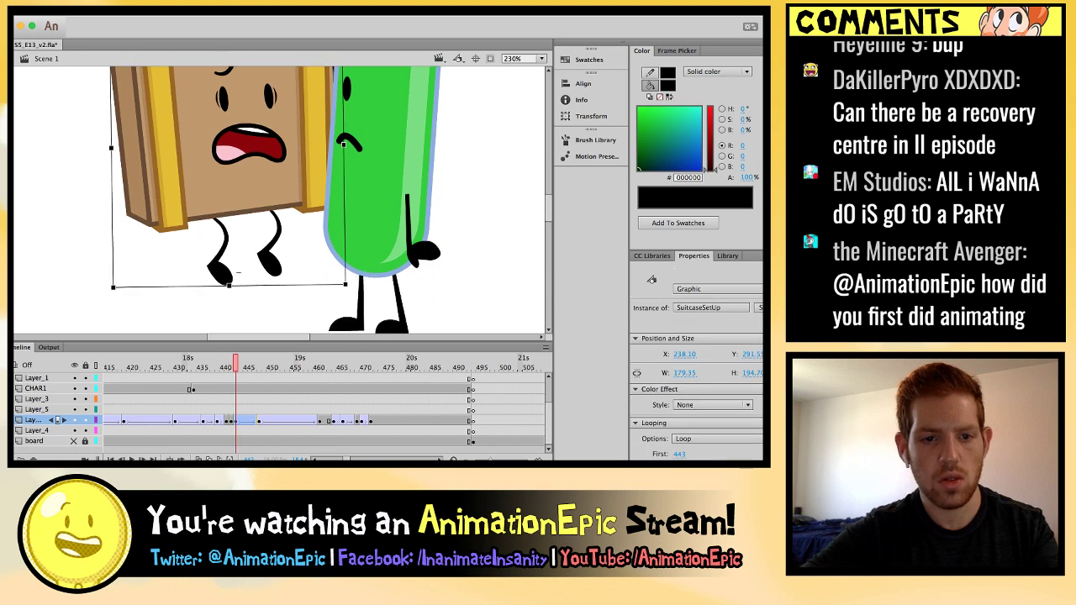
key("period")
key("period")
Play the animation through the suitcase's drop, and replay the scene from about frame 410 to review the motion.
key("Return")
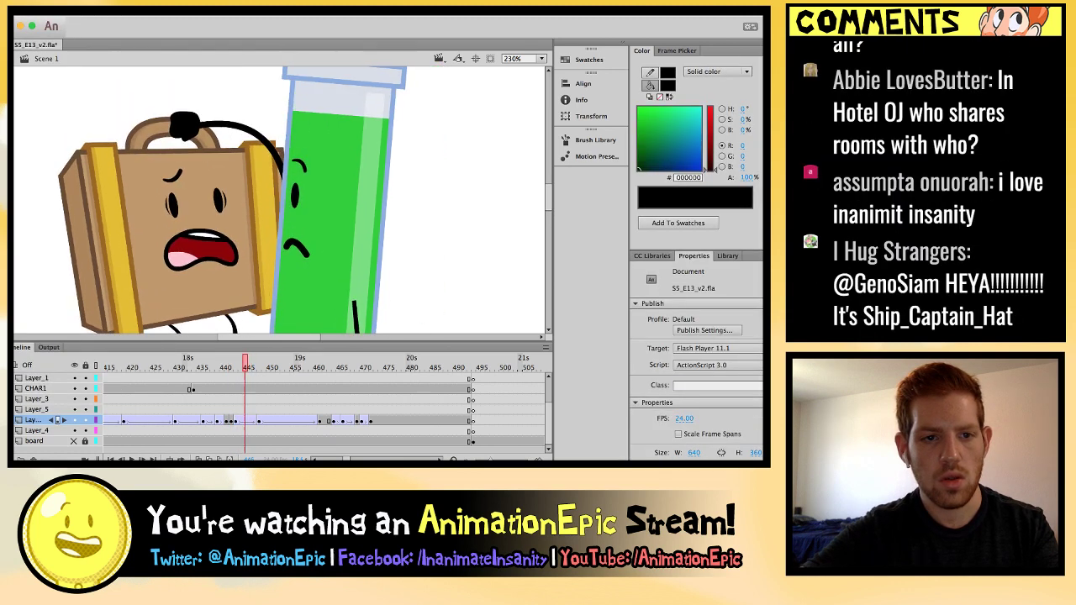
key("super+minus")
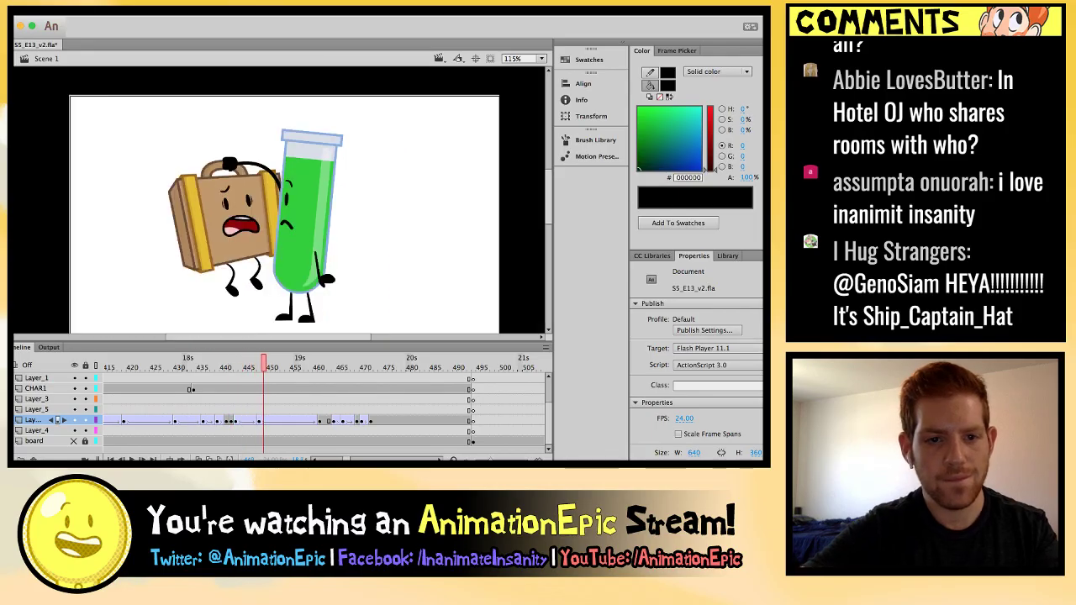
key("super+minus")
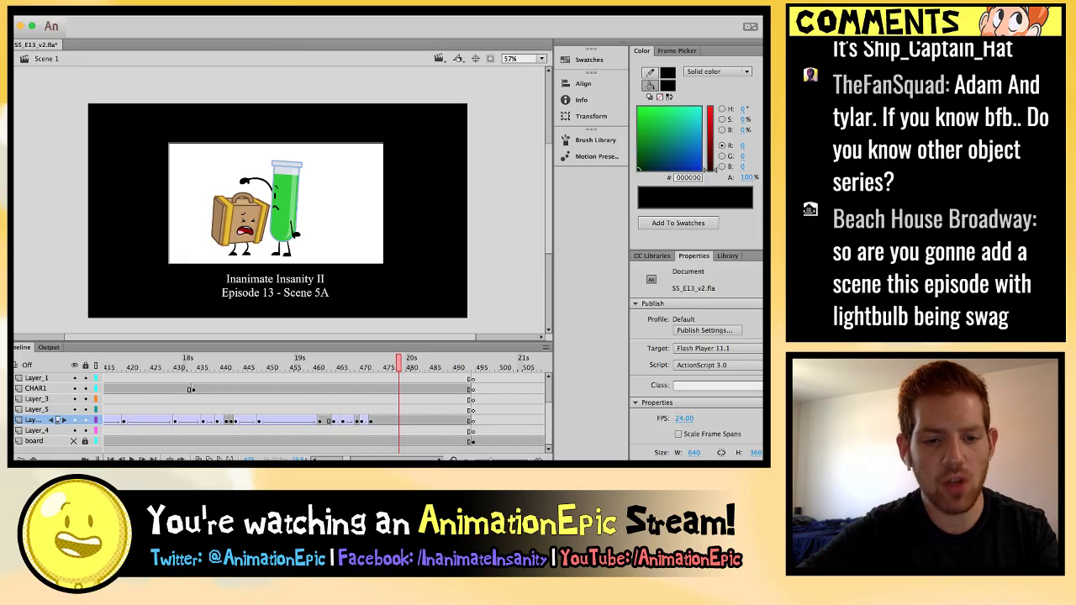
key("super+equal")
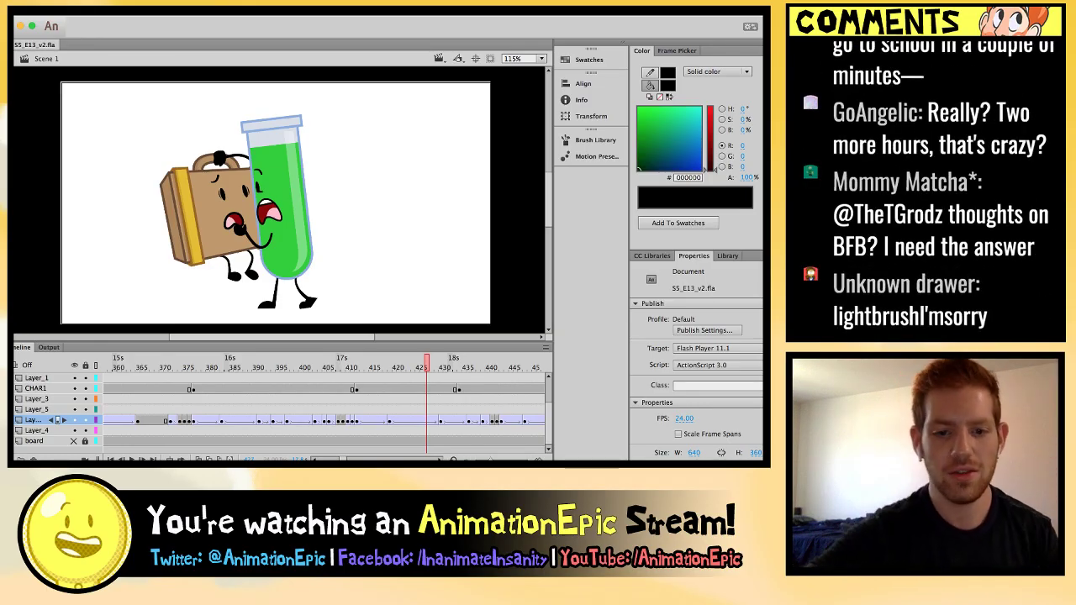
left_click(347, 359)
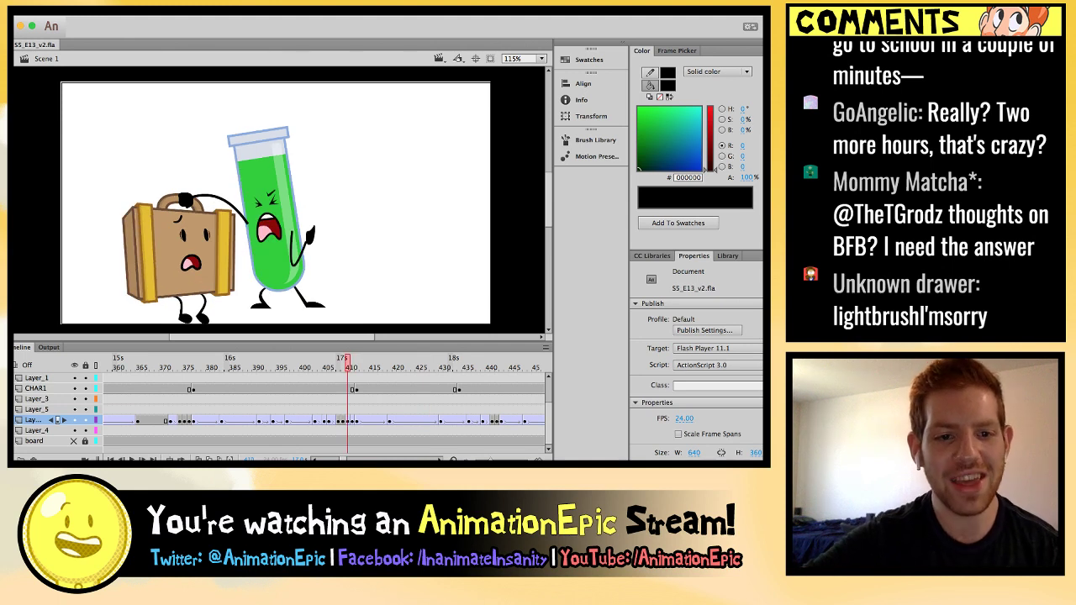
key("Return")
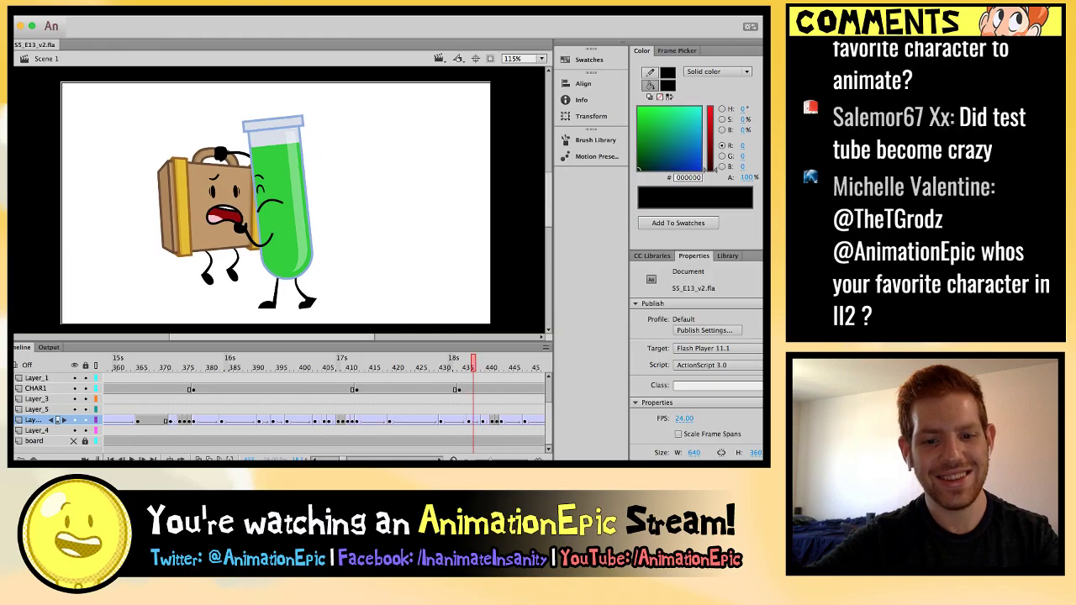
Rotate the suitcase clockwise at its frame 448 keyframe so that it swings away from Test Tube.
key("period")
key("period")
key("period")
key("period")
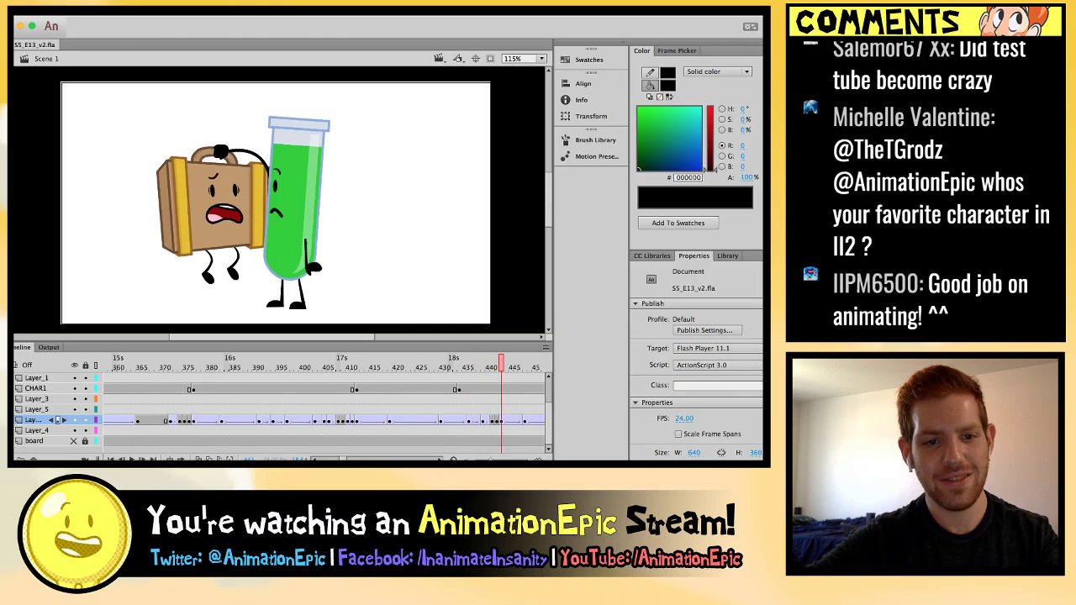
key("comma")
key("comma")
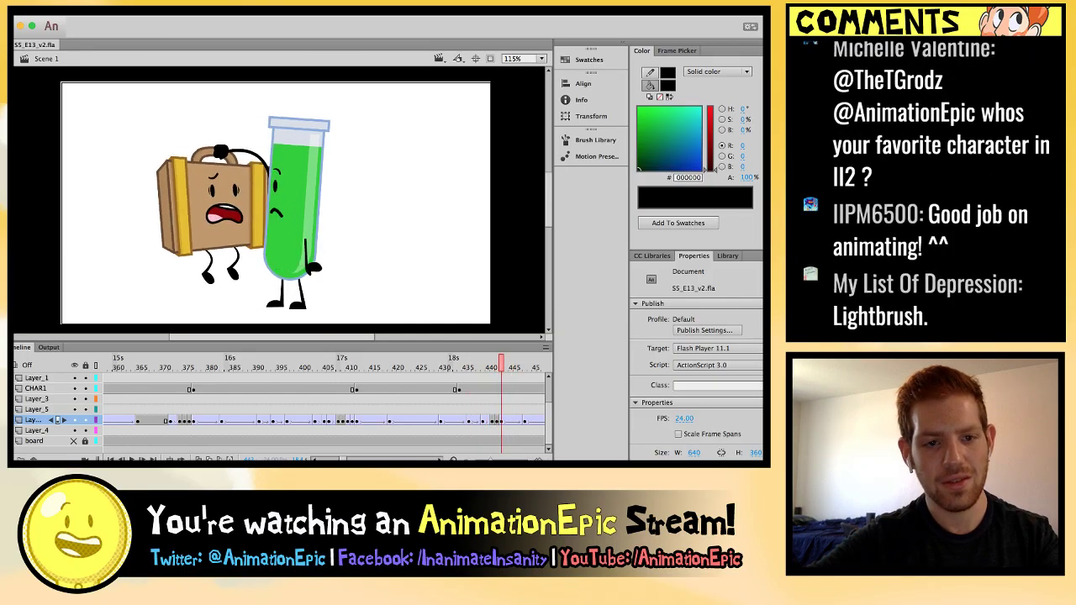
key("period")
key("period")
key("period")
key("period")
key("period")
left_click(215, 210)
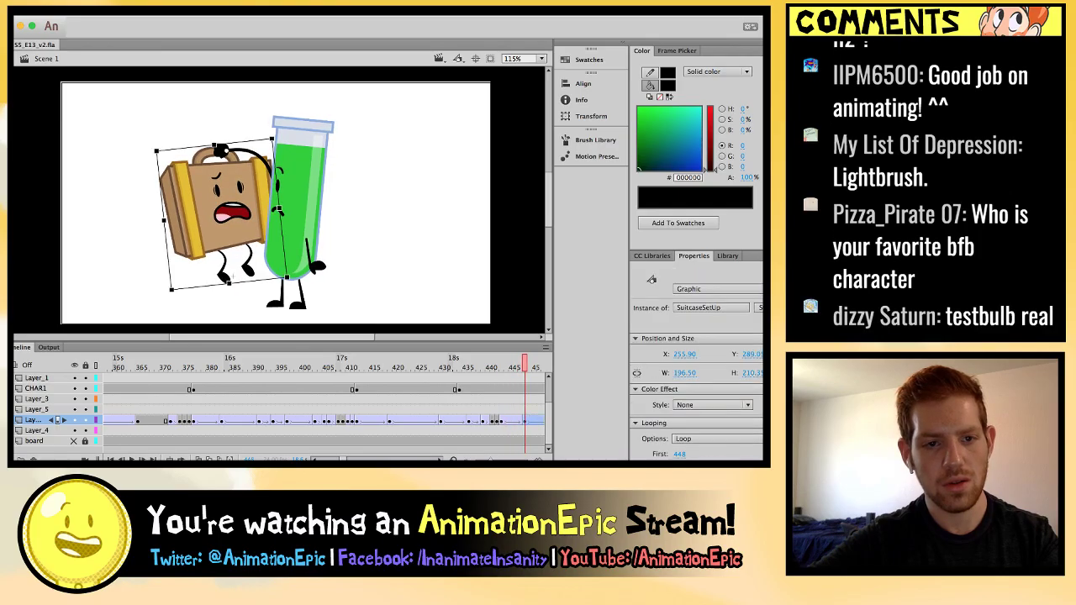
Step backward from frame 448 and forward to about frame 455 to check the suitcase's revised swing.
key("comma")
key("comma")
key("comma")
key("comma")
key("comma")
key("comma")
key("comma")
key("comma")
key("comma")
key("comma")
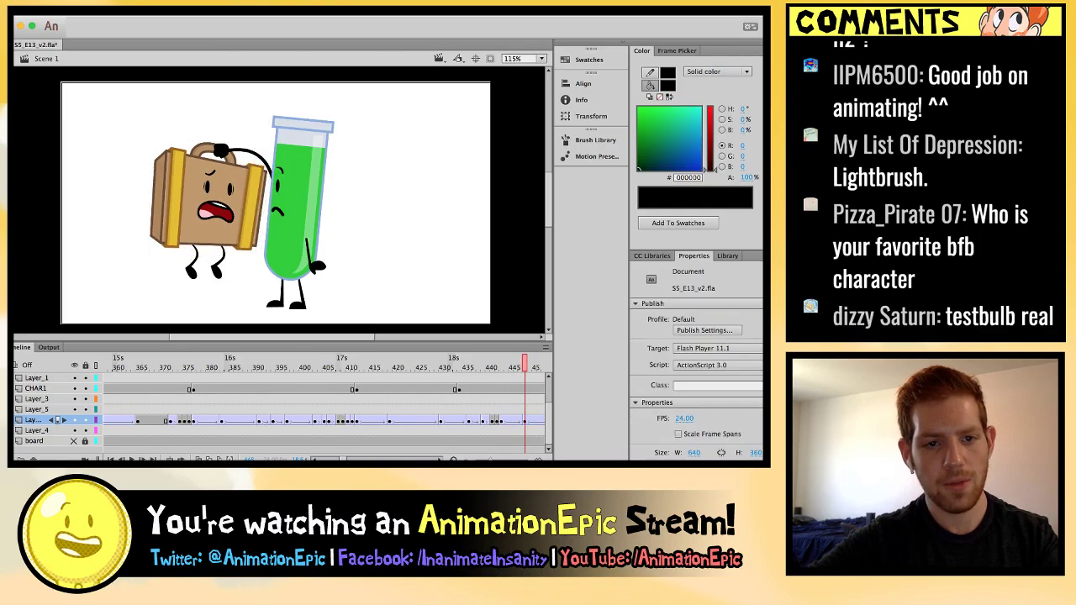
key("period")
key("period")
key("period")
key("period")
key("period")
key("period")
key("period")
key("period")
key("period")
key("period")
key("period")
key("period")
key("period")
key("period")
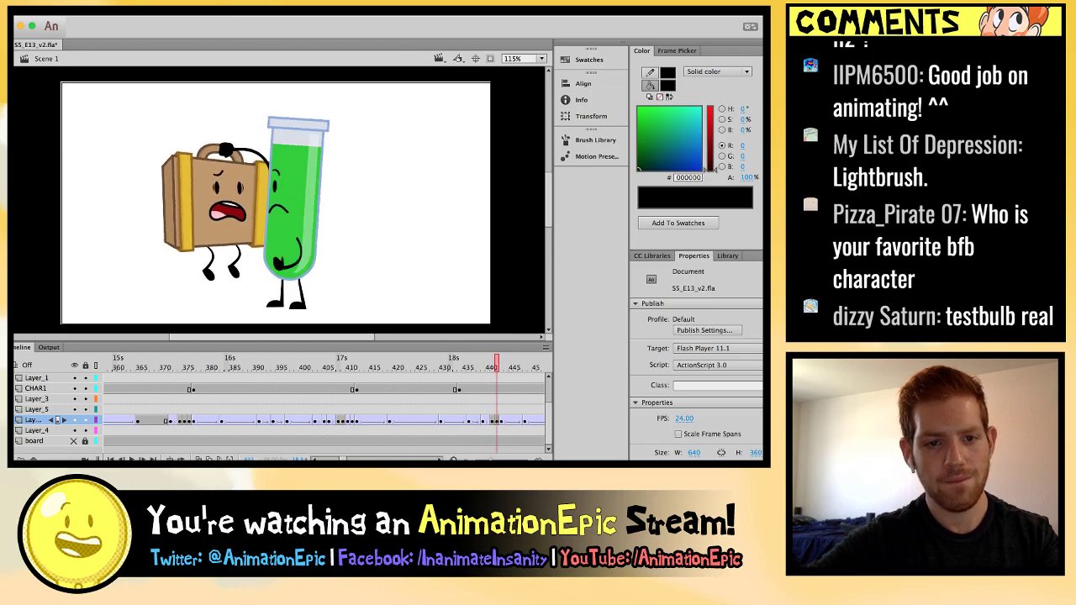
key("period")
key("period")
key("period")
key("period")
key("period")
key("period")
key("period")
key("period")
key("period")
key("period")
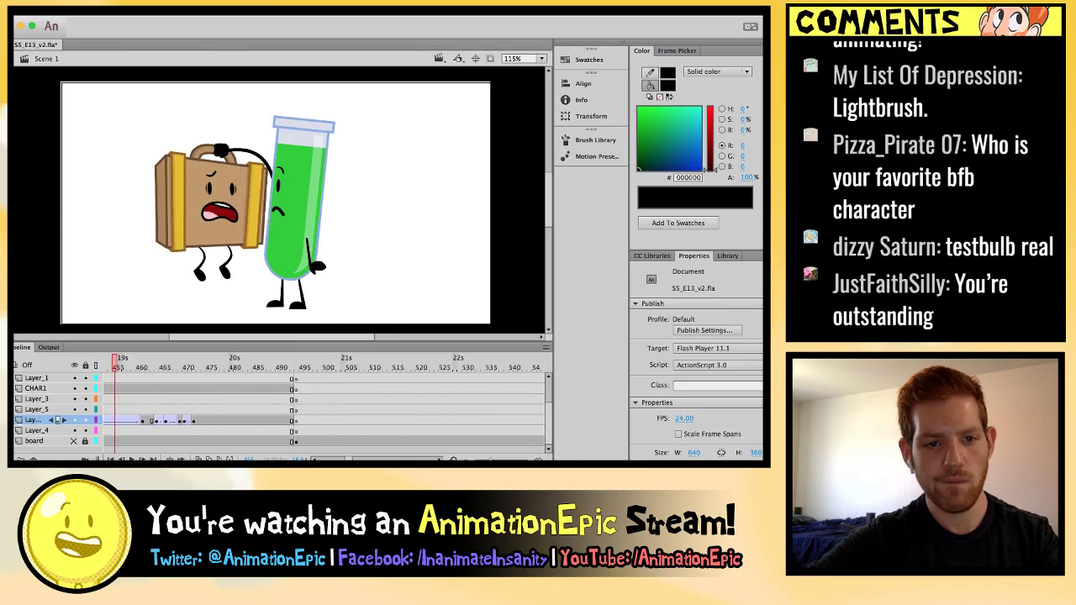
Step forward from frame 455 to about frame 471 and back to about frame 443 to check the suitcase's motion around the drop.
key("period")
key("period")
key("period")
key("period")
key("period")
key("period")
key("period")
key("period")
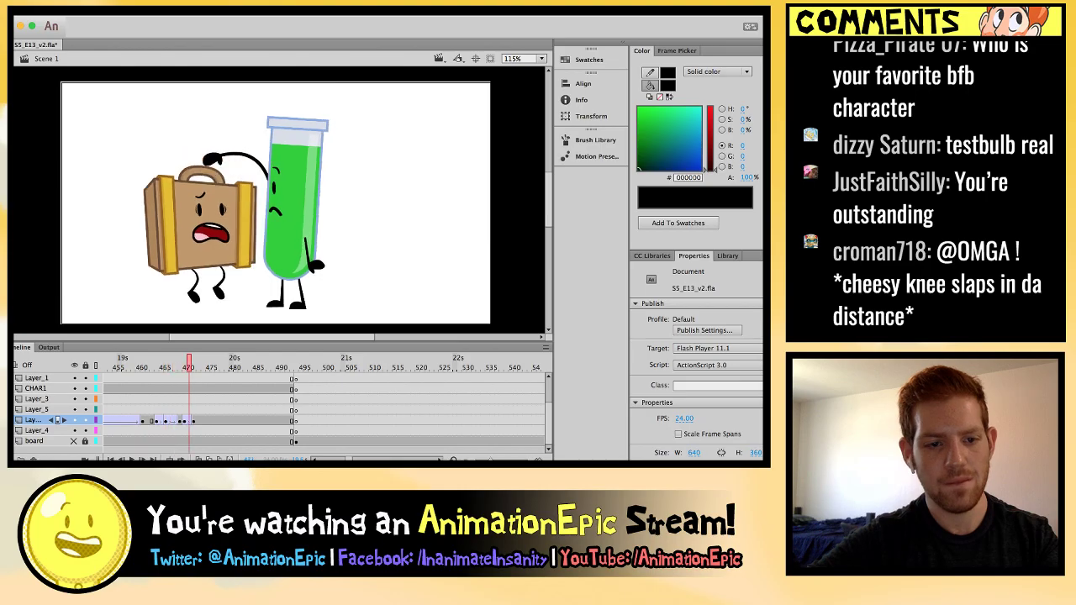
key("comma")
key("comma")
key("comma")
key("comma")
key("comma")
key("comma")
key("comma")
key("comma")
key("comma")
key("comma")
key("comma")
key("comma")
key("comma")
key("comma")
key("comma")
key("comma")
key("comma")
key("comma")
key("comma")
key("comma")
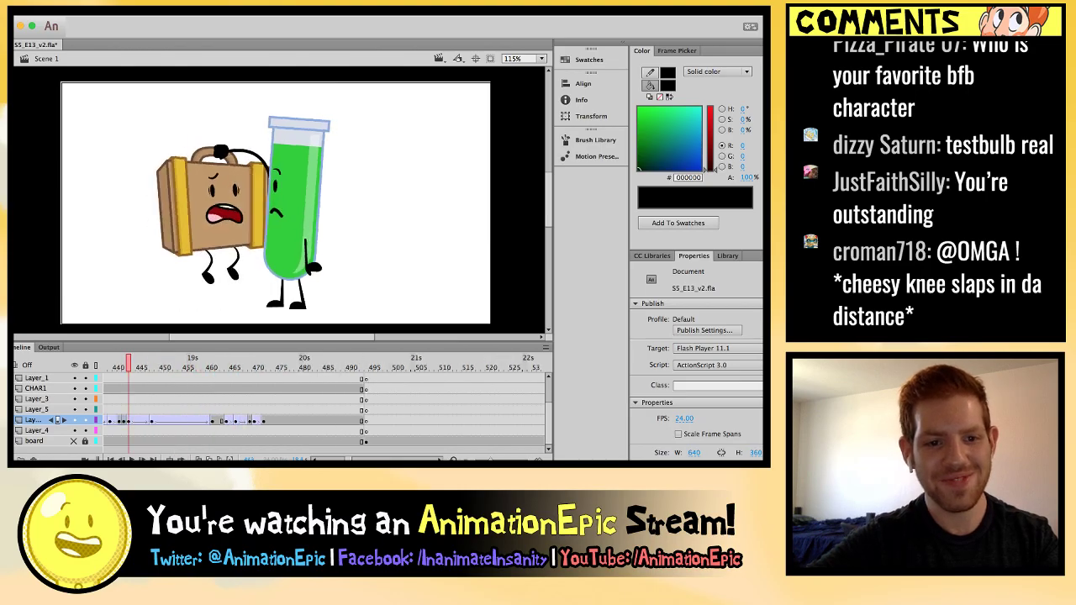
Play the scene through the suitcase's swing to about frame 454, and step back to about frame 442 to inspect the sway.
key("Return")
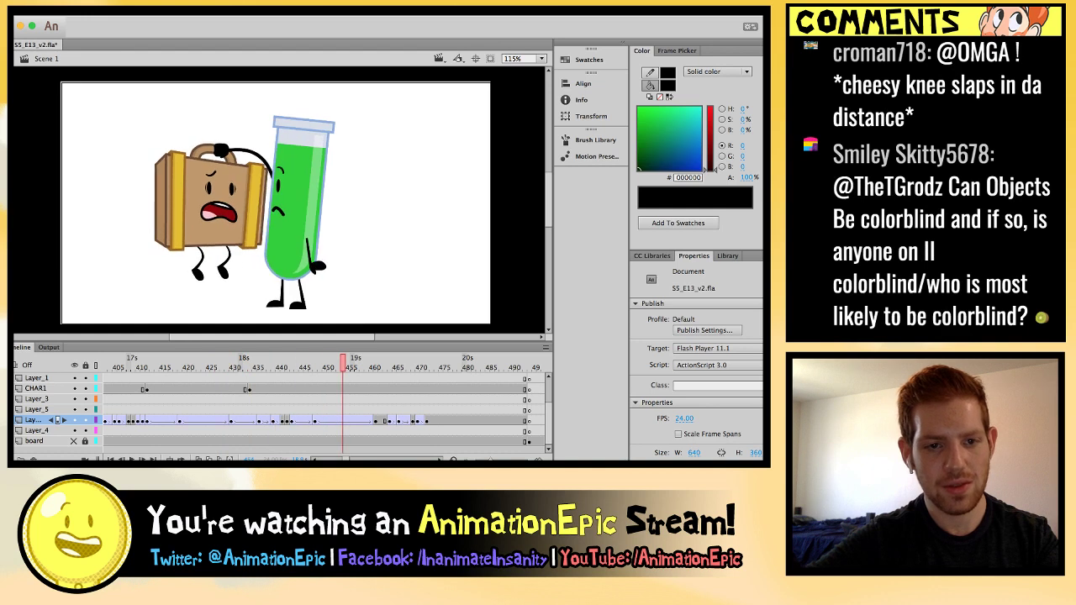
key("comma")
key("comma")
key("comma")
key("comma")
key("comma")
key("comma")
key("comma")
key("comma")
key("comma")
key("comma")
key("comma")
key("comma")
key("comma")
key("comma")
key("comma")
key("comma")
key("comma")
key("comma")
key("comma")
key("comma")
key("period")
key("period")
key("period")
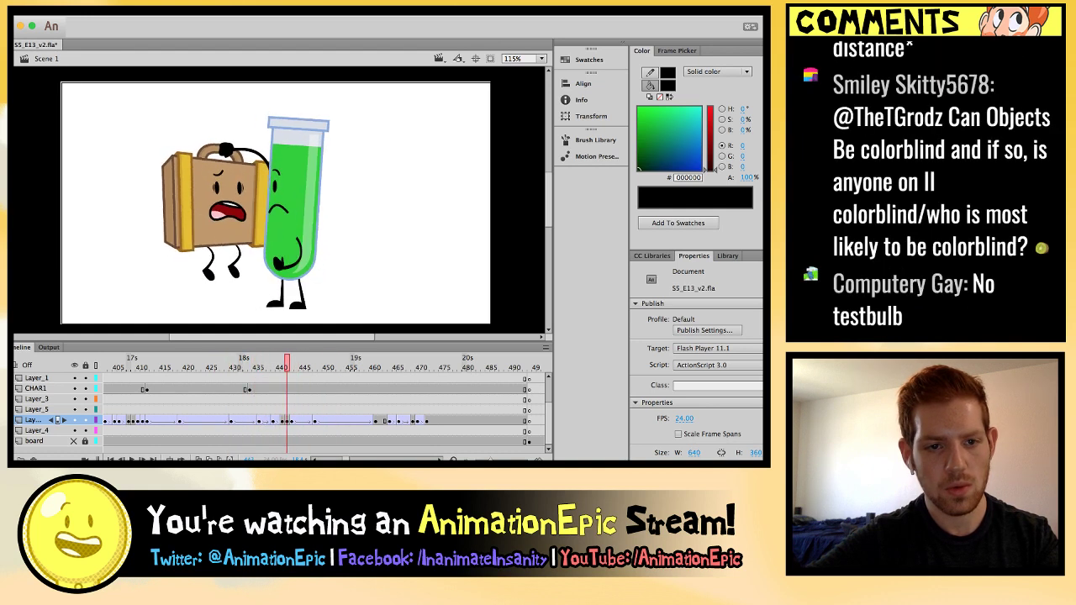
Step back and forth around frame 443 to compare the suitcase's position as Test Tube's pose changes.
key("comma")
key("comma")
key("comma")
key("comma")
key("period")
key("period")
key("period")
key("period")
key("comma")
key("comma")
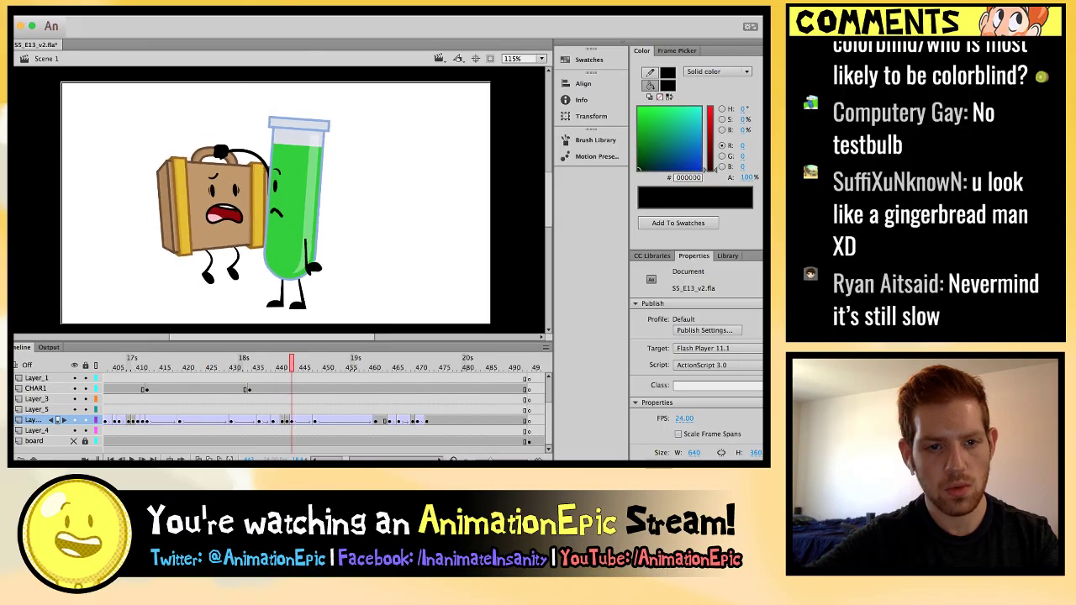
key("comma")
key("comma")
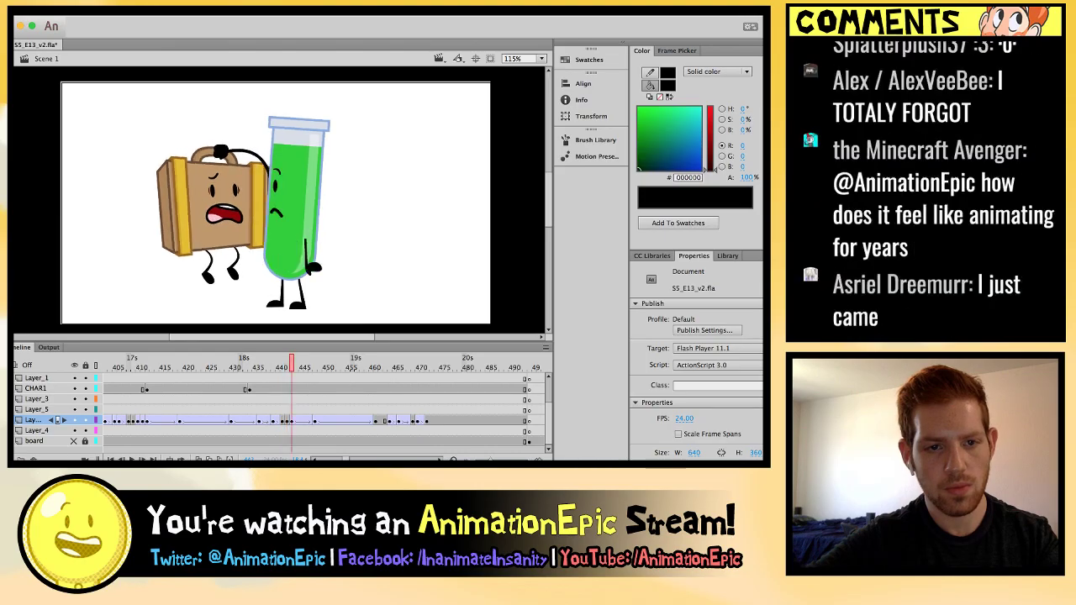
Tilt the suitcase slightly at its frame 441 keyframe so that its lower end swings toward Test Tube.
key("comma")
key("comma")
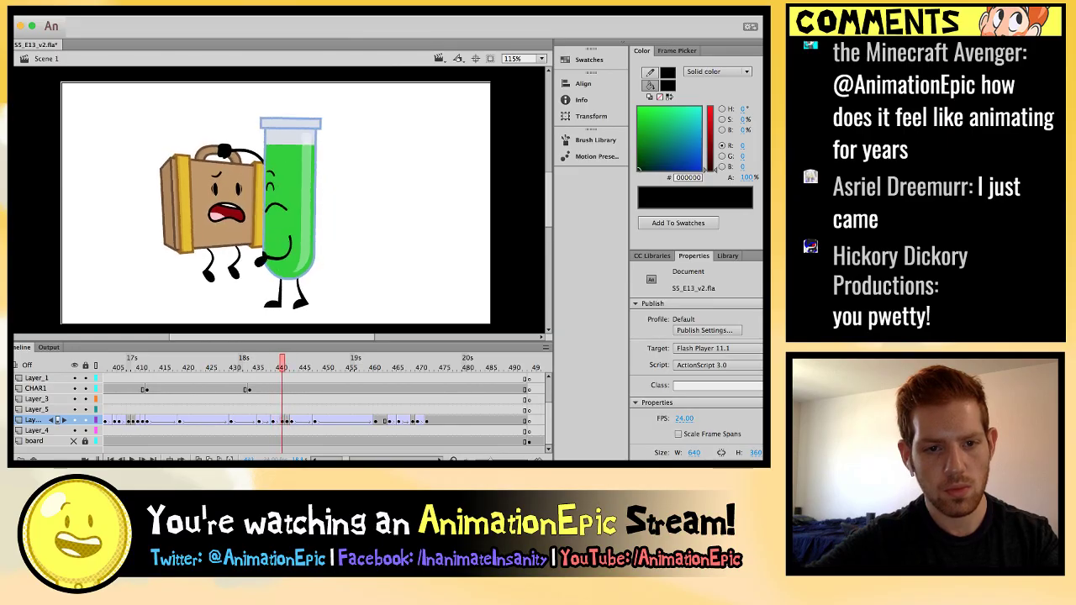
left_click(217, 276)
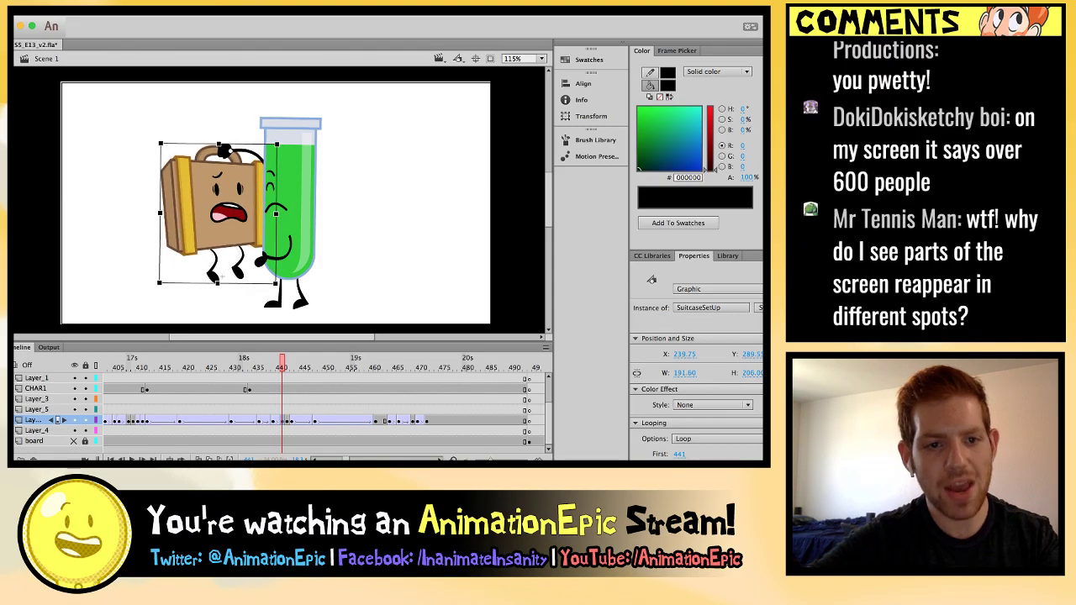
Replay the scene, and step back and forth up to about frame 450 to check the suitcase's revised swing.
key("Return")
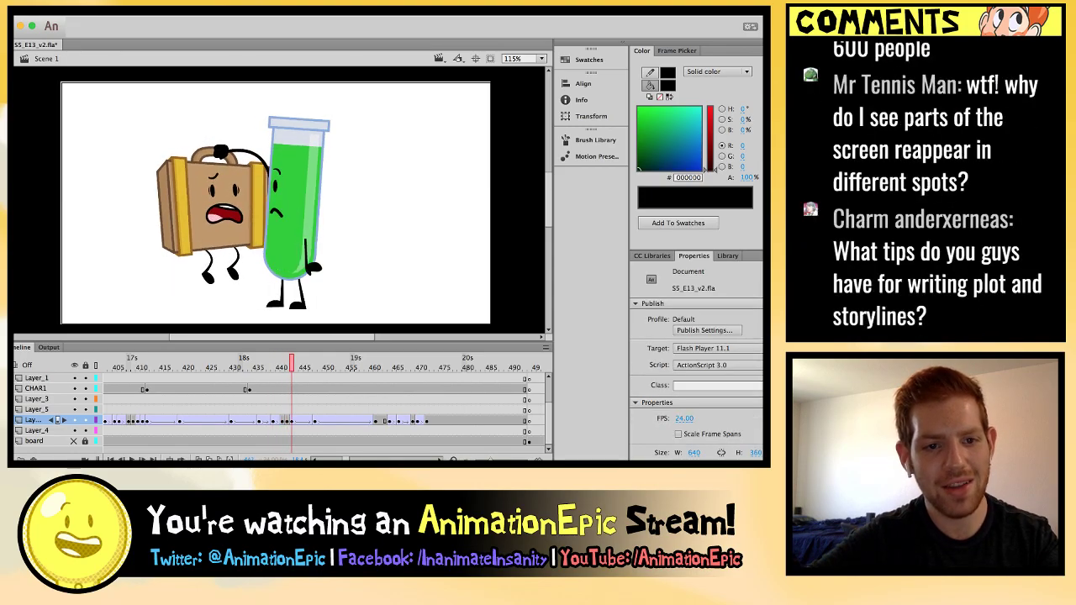
key("period")
key("period")
key("period")
key("period")
key("period")
key("comma")
key("comma")
key("comma")
key("comma")
key("comma")
key("comma")
key("period")
key("period")
key("period")
key("period")
key("period")
key("period")
key("period")
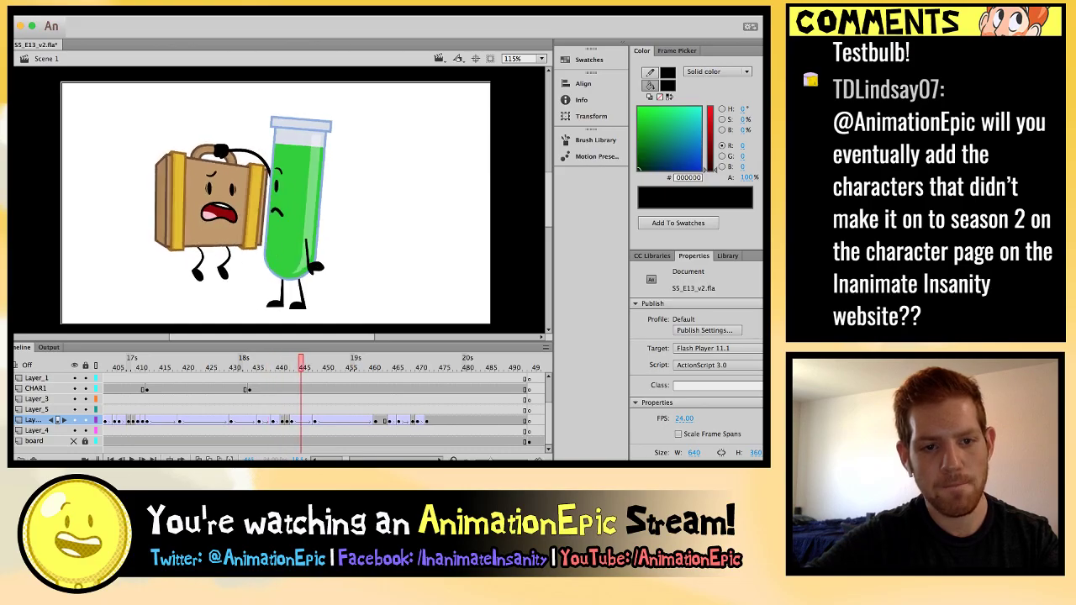
key("period")
key("period")
key("period")
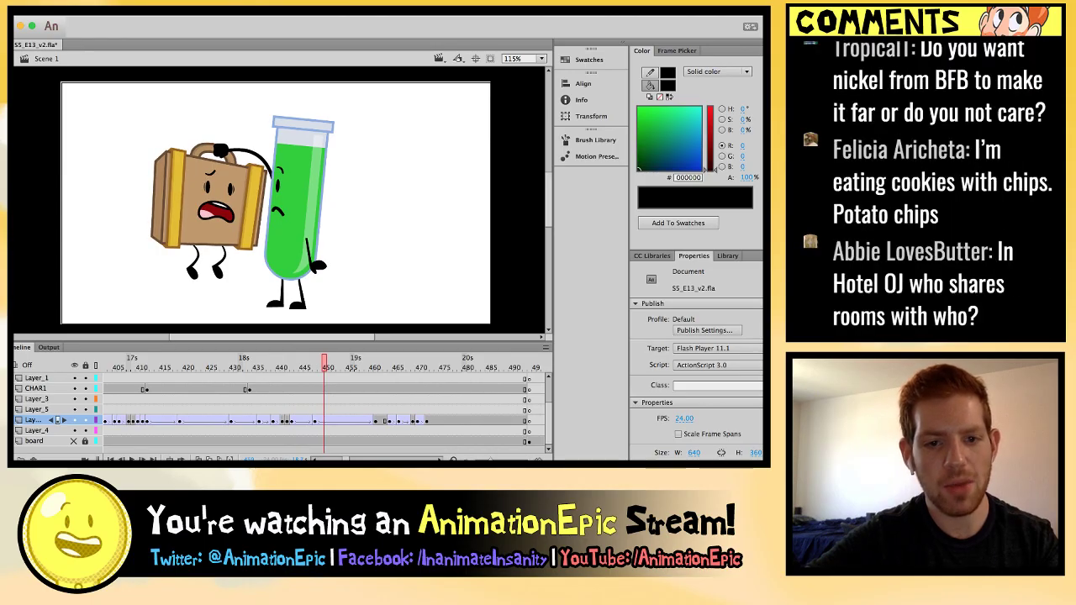
Step back a few frames from about frame 450 and advance to about frame 469 to review the swing leading into the drop.
key("comma")
key("comma")
key("comma")
key("comma")
key("comma")
key("period")
key("period")
key("period")
key("period")
key("period")
key("period")
key("period")
key("period")
key("period")
key("period")
key("period")
key("period")
key("period")
key("period")
key("period")
key("period")
key("period")
key("period")
key("period")
key("period")
key("period")
key("period")
key("period")
key("period")
key("period")
key("period")
key("period")
key("period")
key("period")
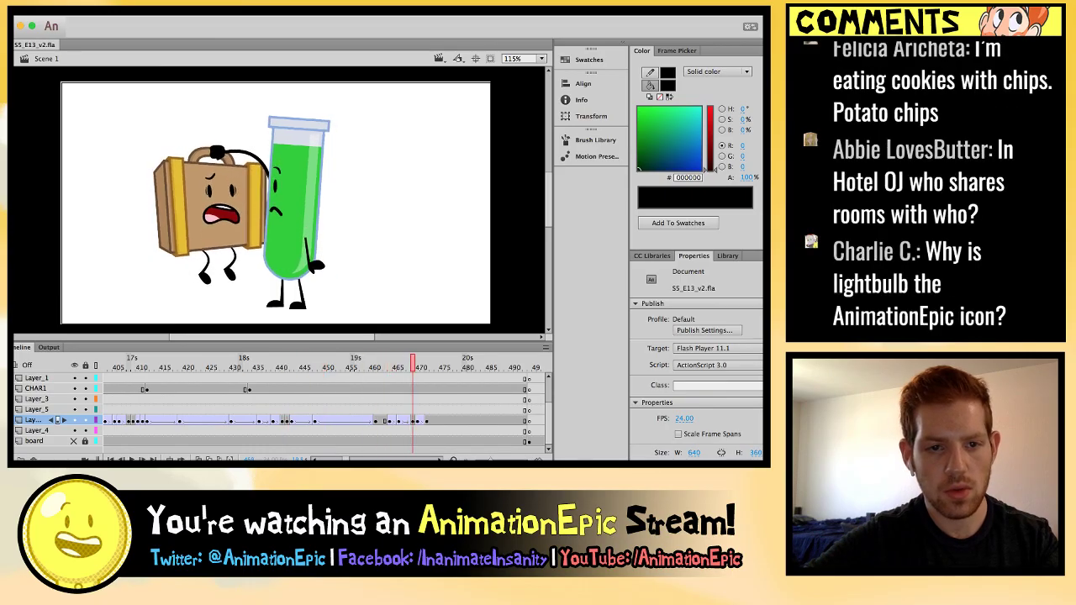
Step back and forth through the frames leading up to about frame 473 to examine how the suitcase falls from Test Tube's hand.
key("comma")
key("comma")
key("comma")
key("comma")
key("comma")
key("comma")
key("comma")
key("period")
key("period")
key("period")
key("period")
key("period")
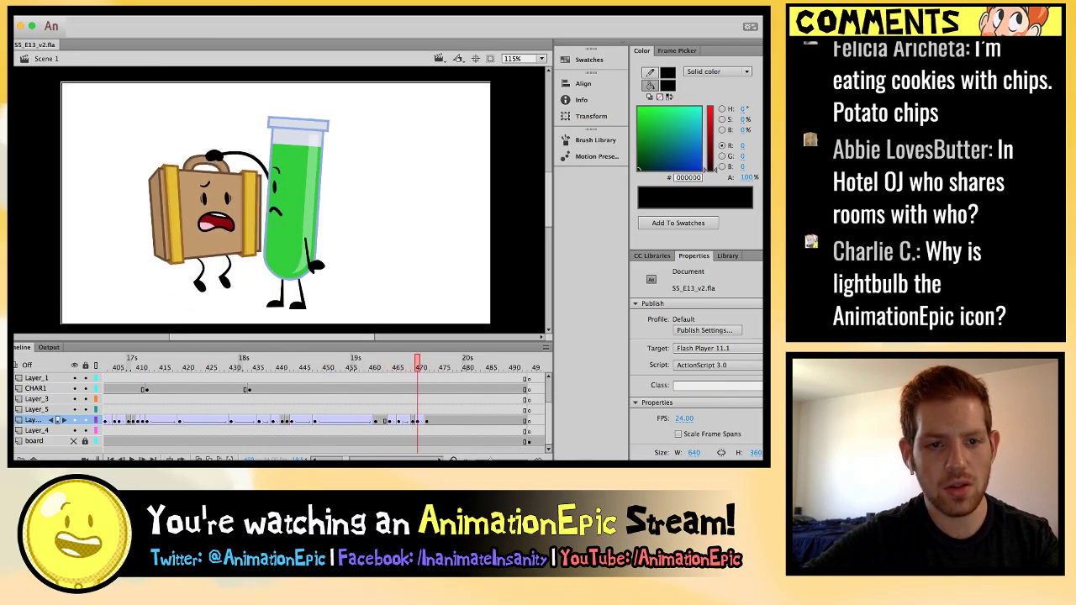
key("comma")
key("comma")
key("comma")
key("period")
key("period")
key("period")
key("period")
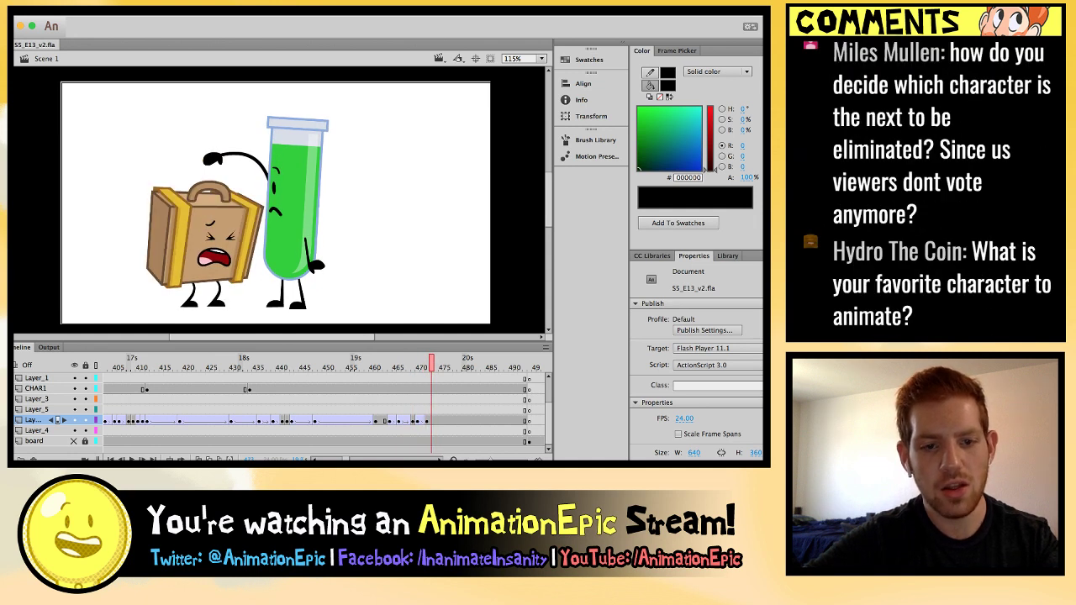
key("comma")
key("comma")
key("comma")
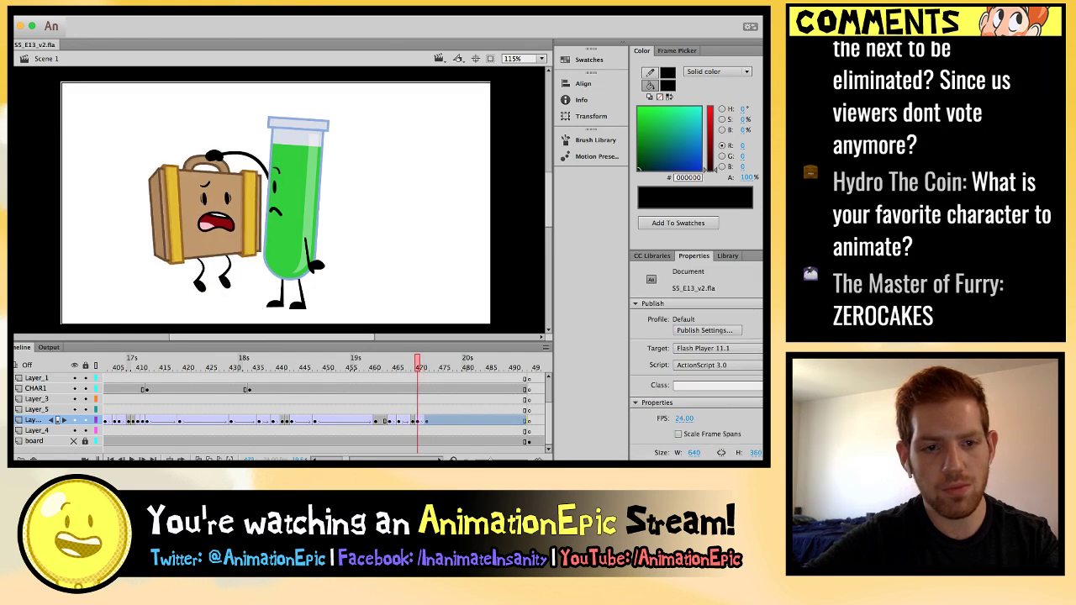
Move the suitcase away from Test Tube at its frame 472 landing keyframe.
key("period")
key("period")
left_click_drag(202, 185, 196, 180)
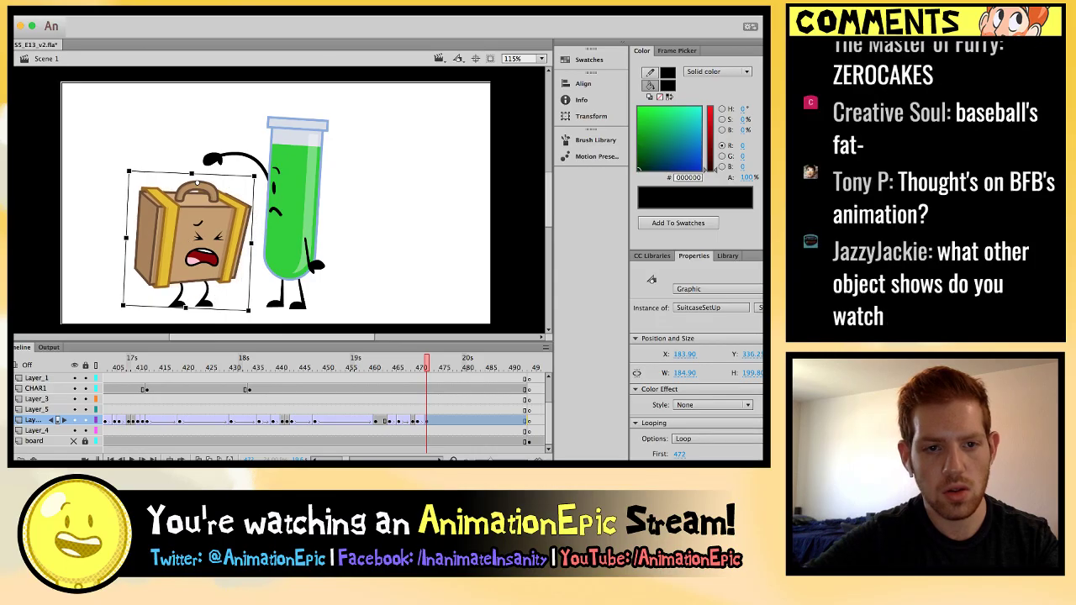
Compare the landing pose with the neighbouring frames, and shift the suitcase slightly back toward Test Tube at frame 472.
key("comma")
key("comma")
key("period")
key("period")
key("comma")
key("period")
left_click(203, 181)
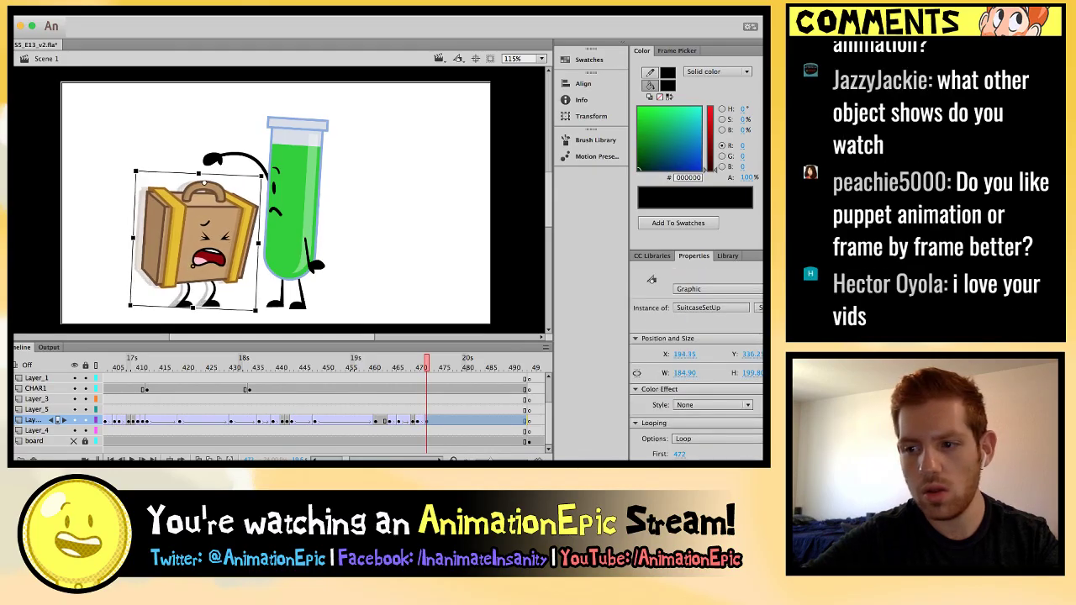
key("Escape")
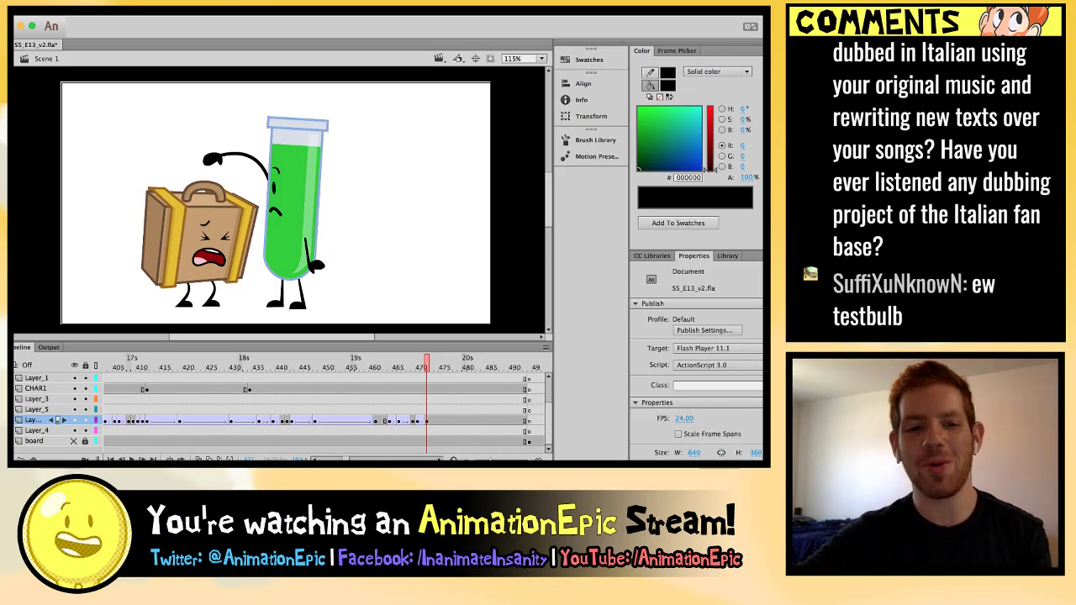
Play the scene toward the drop, and step through about frames 469 to 471 to check the suitcase's adjusted fall.
key("Return")
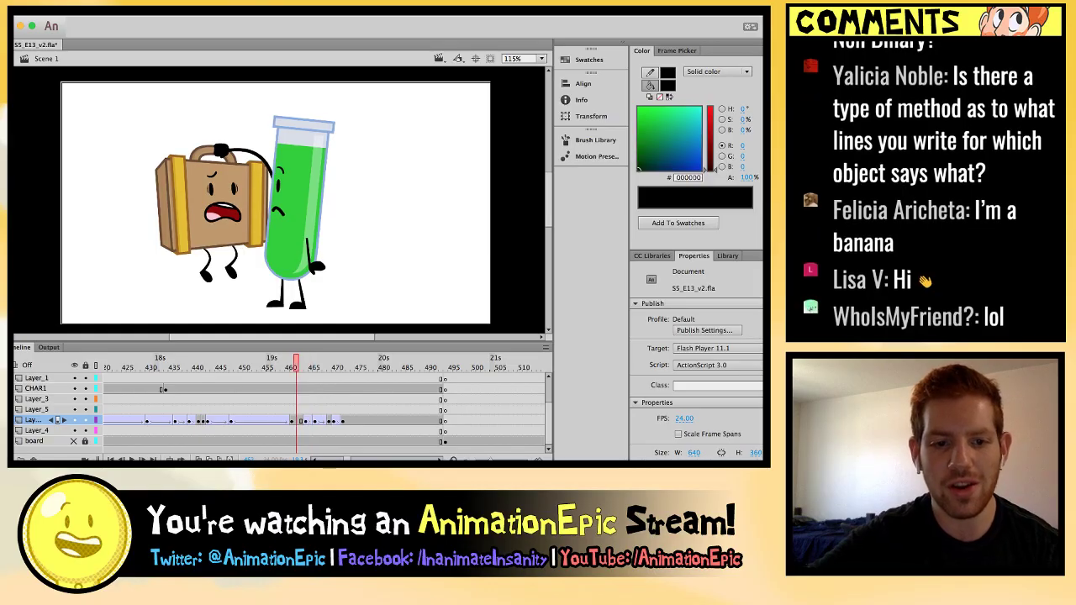
key("period")
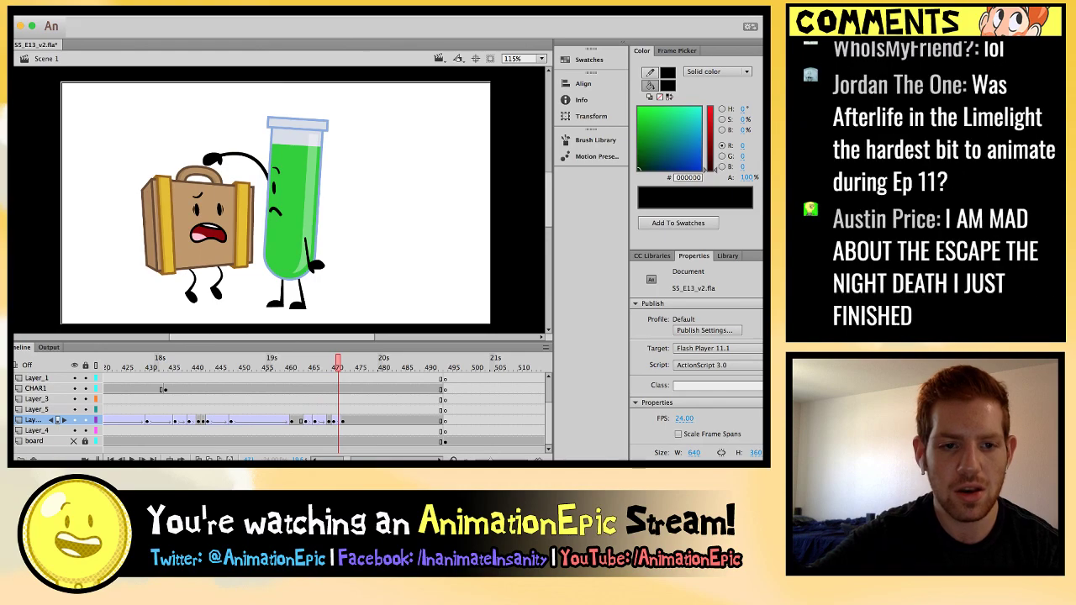
key("period")
key("period")
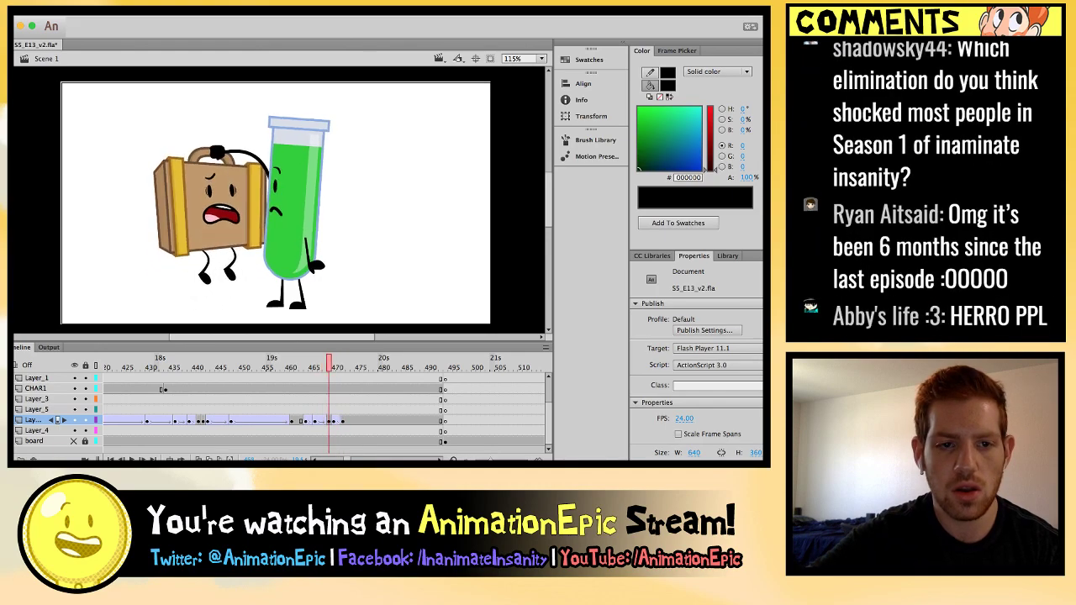
Step through the suitcase's drop from frame 469 to 478, and replay the scene from about frame 370.
key("period")
key("period")
key("period")
key("period")
key("period")
key("period")
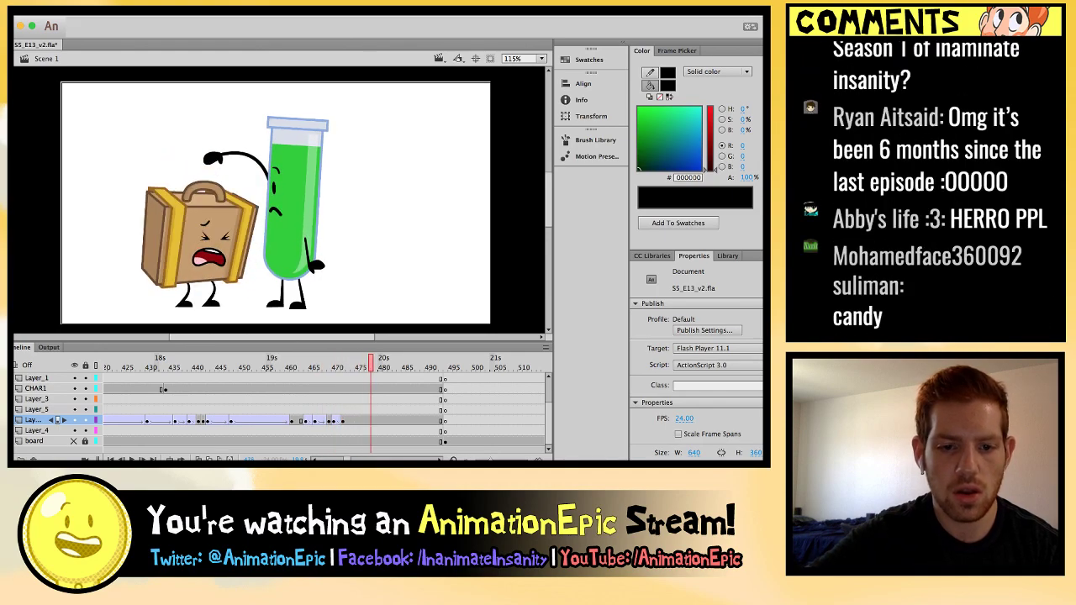
key("comma")
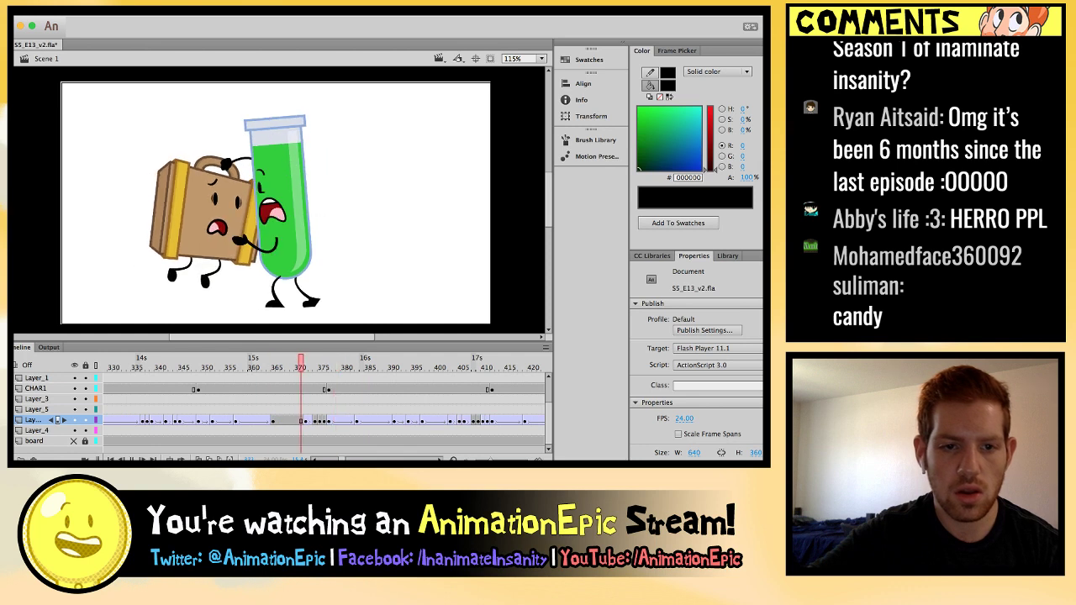
key("Return")
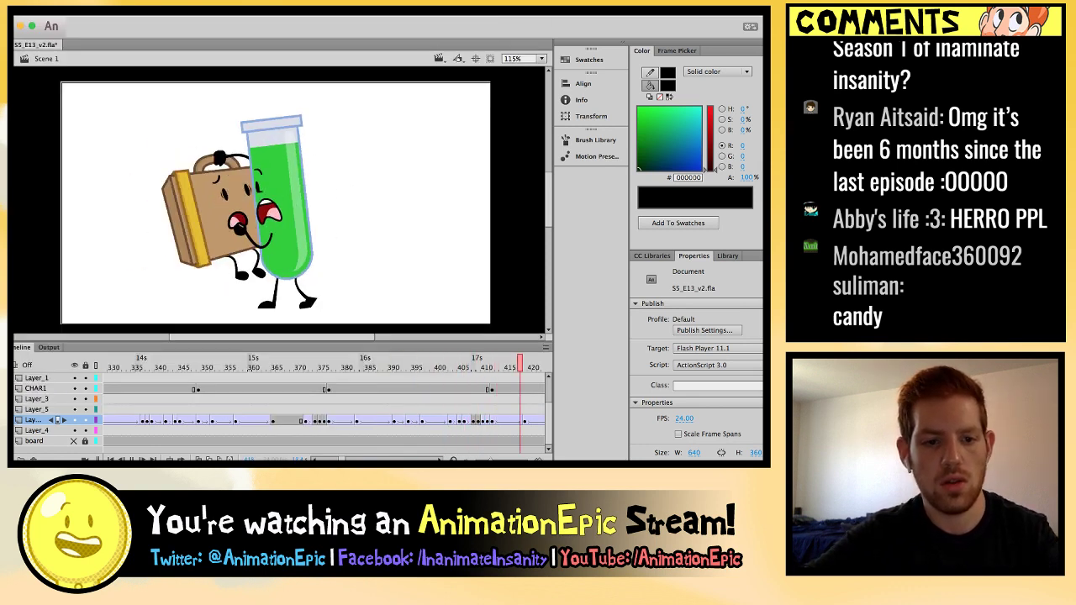
key("comma")
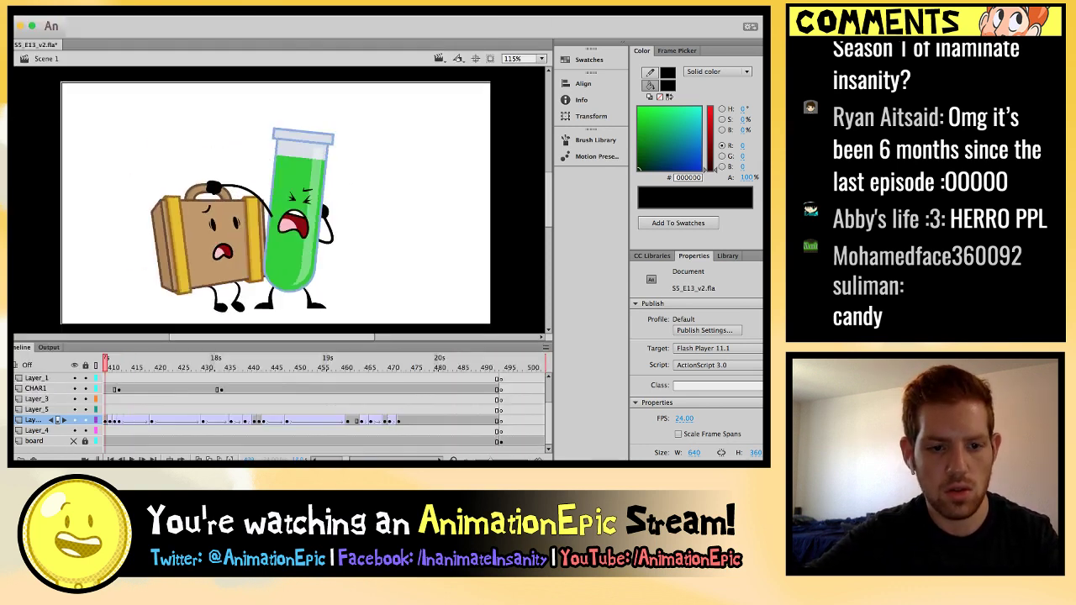
Rotate the suitcase further clockwise around its handle at the frame 412 keyframe, swinging it farther away from Test Tube.
key("period")
key("period")
key("period")
key("period")
key("comma")
key("comma")
key("comma")
key("period")
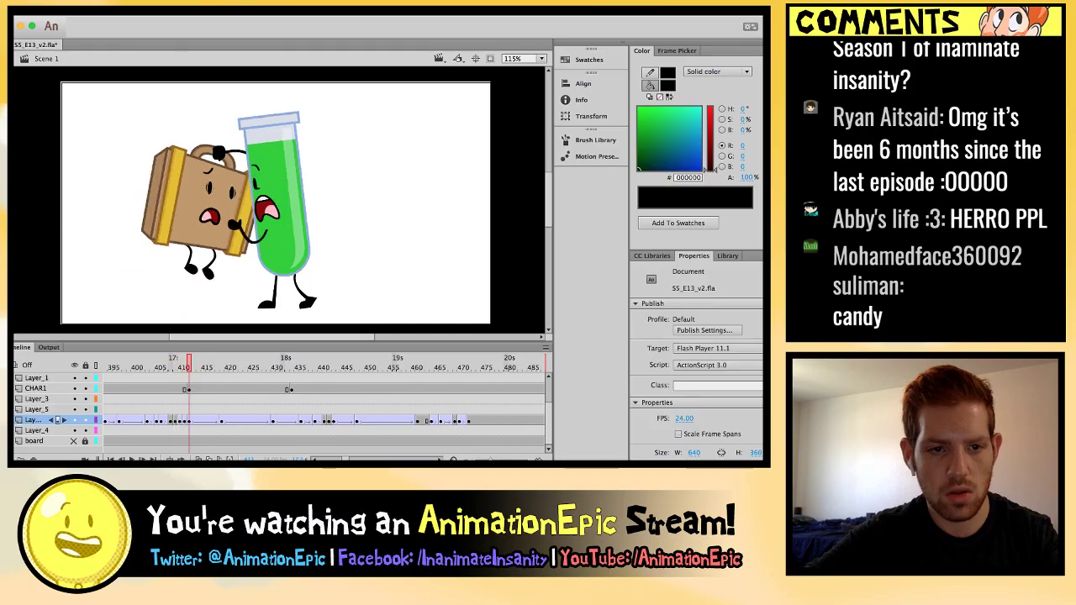
left_click(193, 202)
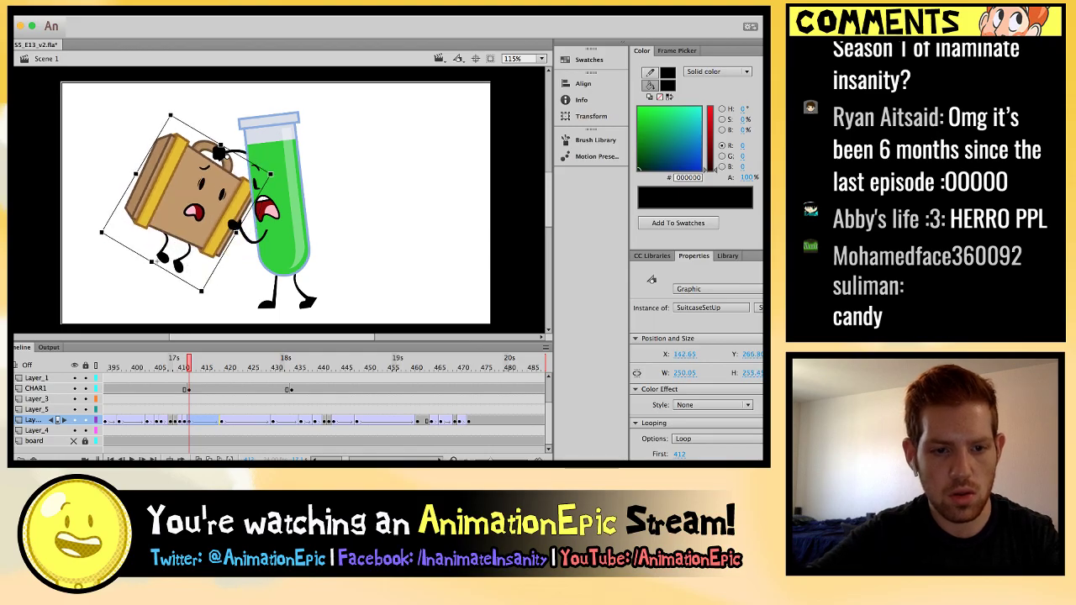
key("Escape")
Step through about frames 406 to 417 to check the suitcase's new tilt against the preceding poses.
key("comma")
key("period")
key("period")
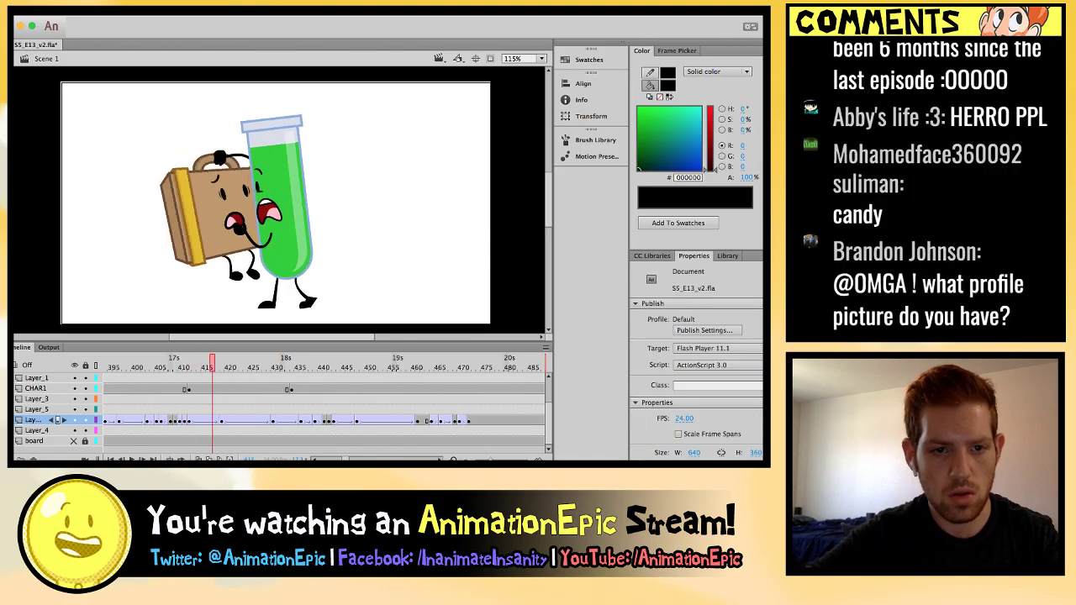
key("comma")
key("comma")
key("comma")
key("comma")
key("comma")
key("comma")
key("comma")
key("comma")
key("comma")
key("comma")
key("comma")
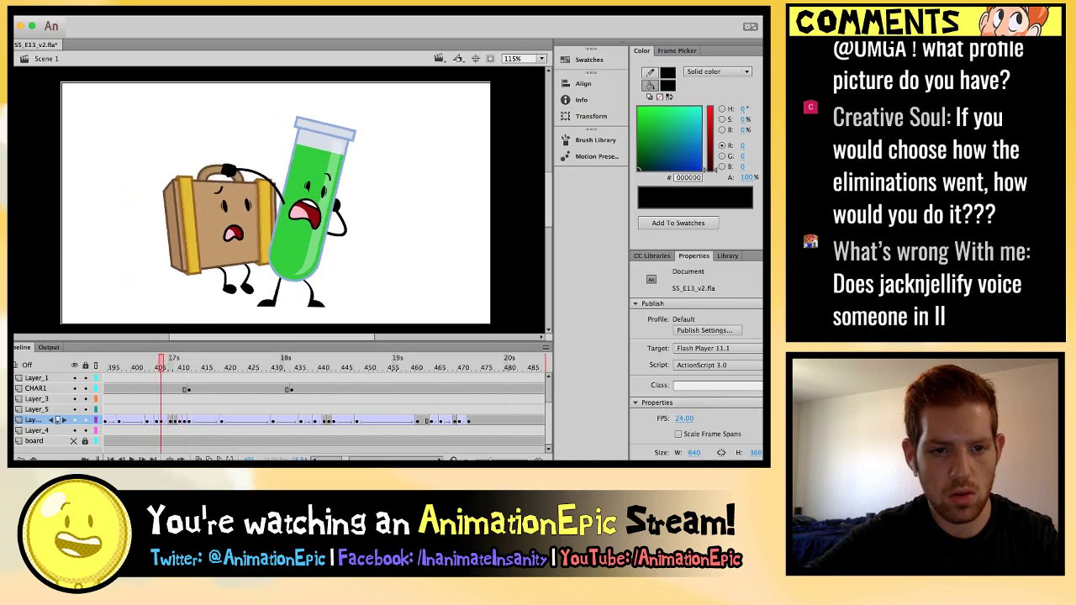
Step back and forth through about frames 408 to 414 to examine how the suitcase swings up with Test Tube's hand.
key("period")
key("period")
key("period")
key("period")
key("period")
key("period")
key("period")
key("period")
key("period")
key("comma")
key("comma")
key("comma")
key("comma")
key("comma")
key("comma")
key("period")
key("period")
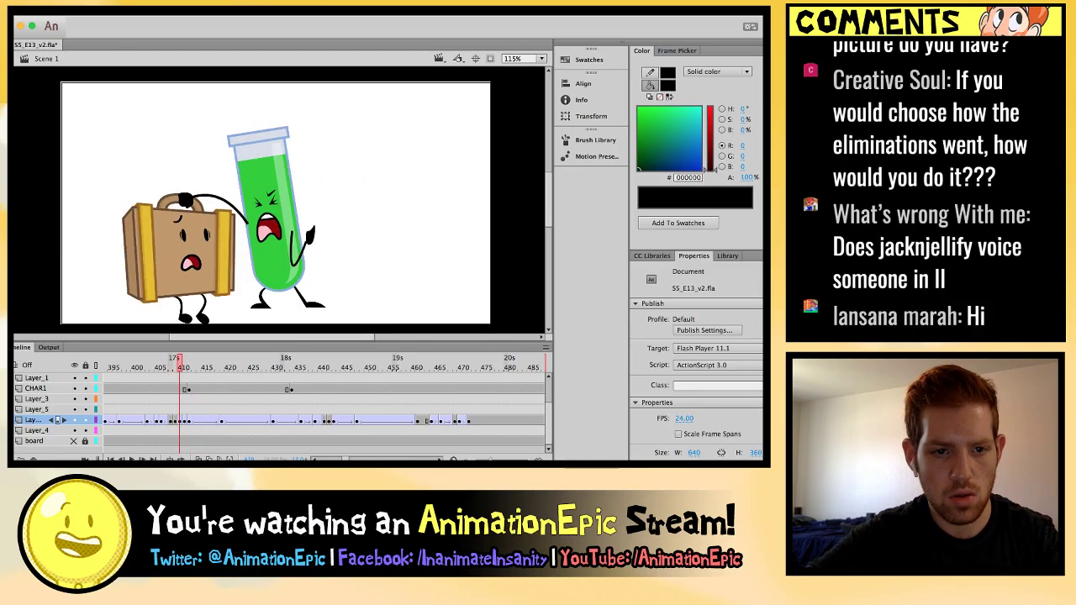
key("period")
key("period")
key("period")
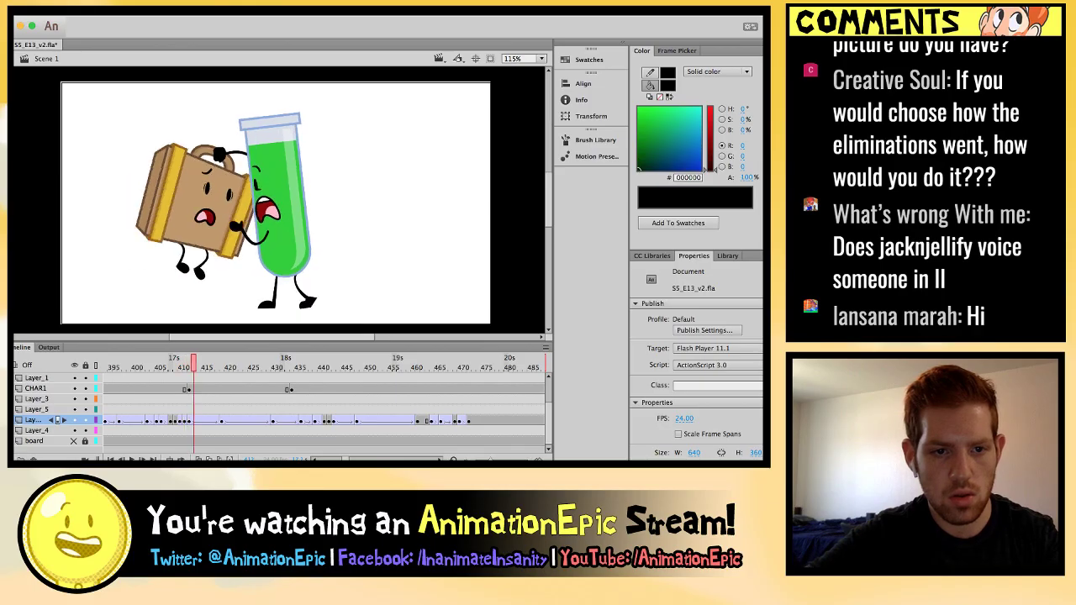
key("comma")
key("comma")
key("period")
key("comma")
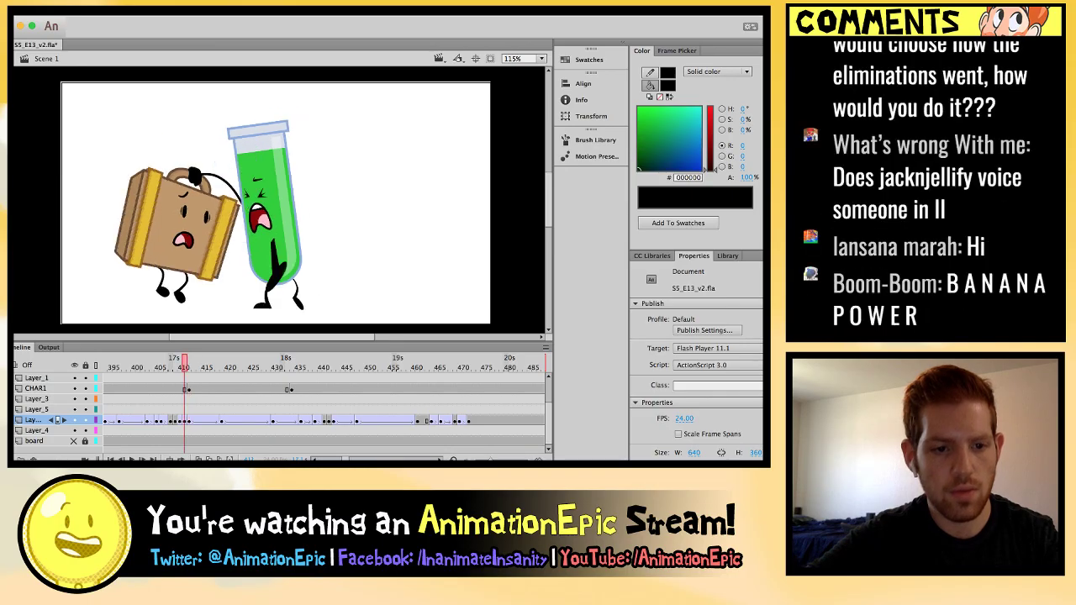
Select the suitcase at frame 411, and compare its pose with the frames just before and after it.
left_click(194, 175)
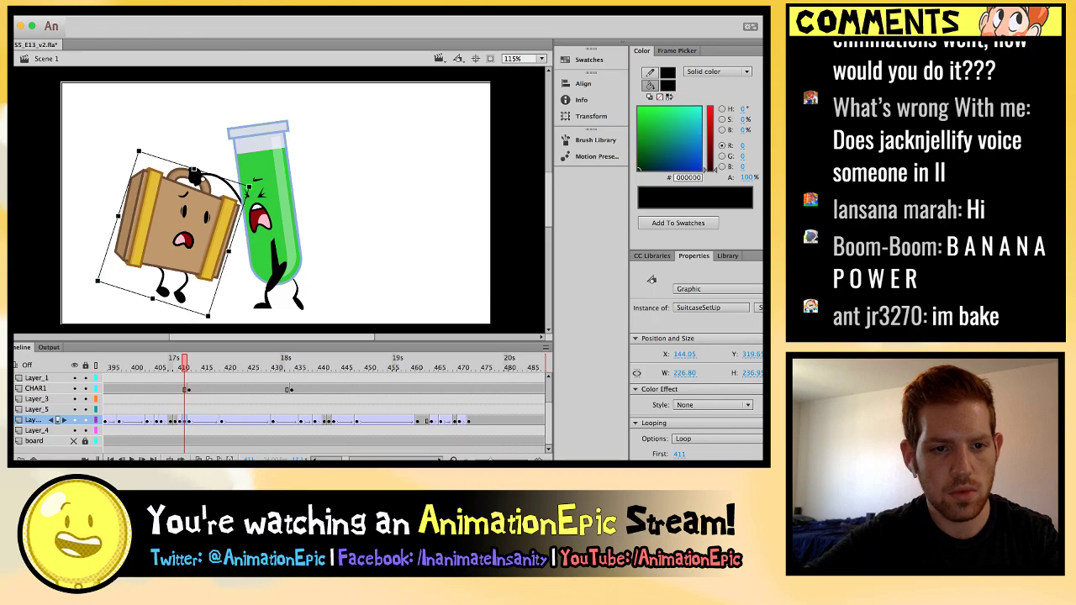
key("Escape")
key("period")
key("period")
key("period")
key("period")
key("period")
key("comma")
key("comma")
key("comma")
key("comma")
key("comma")
key("comma")
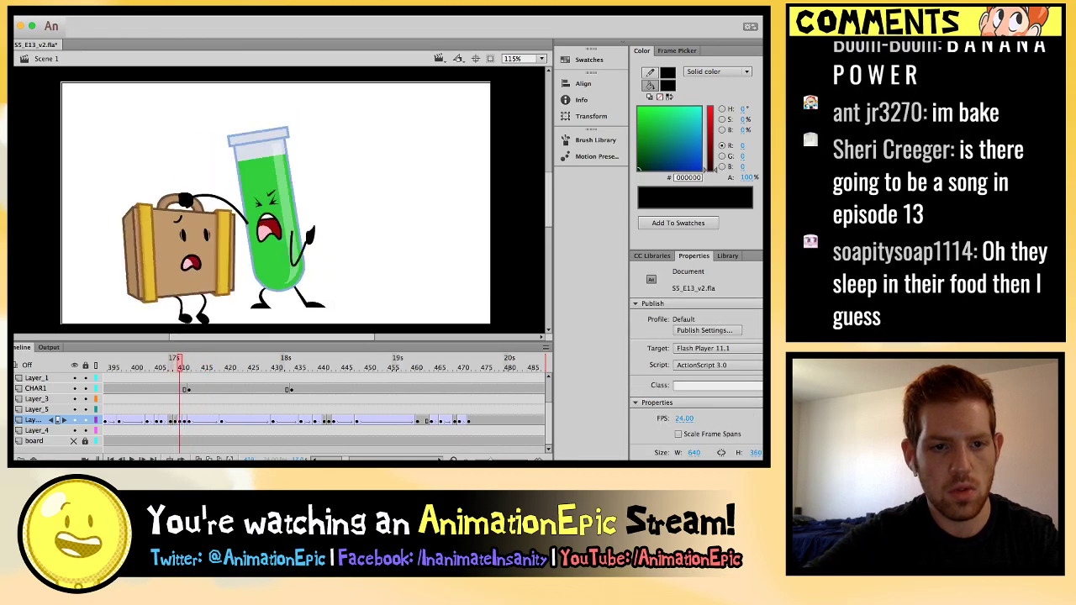
Step forward from frame 410 to about frame 441 to review the suitcase's swing back beside Test Tube.
key("period")
key("period")
key("period")
key("period")
key("period")
key("period")
key("period")
key("period")
key("period")
key("period")
key("period")
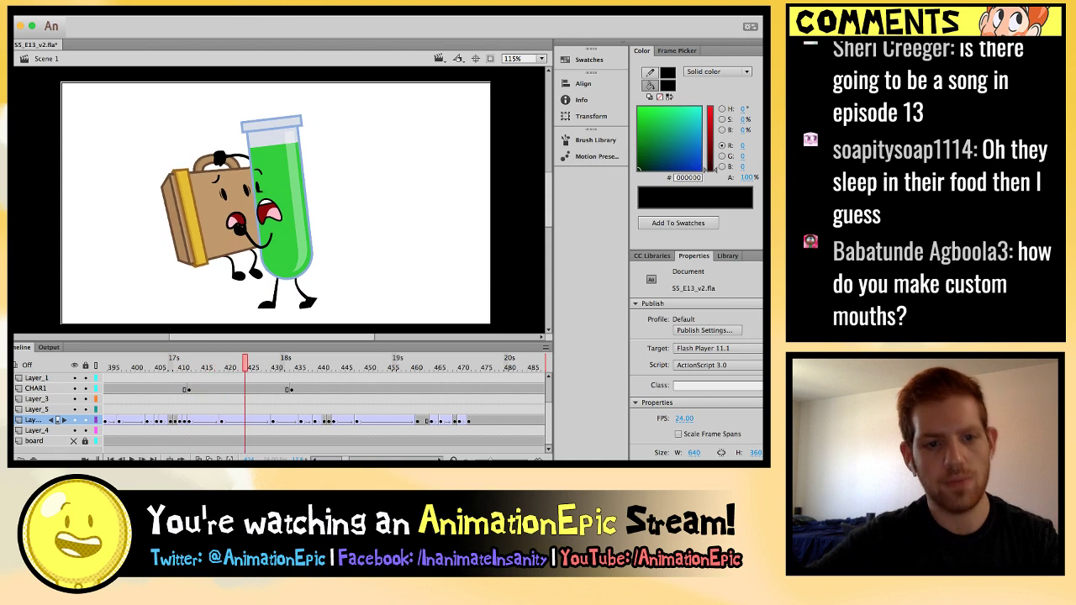
key("period")
key("period")
key("period")
key("period")
key("period")
key("period")
key("period")
key("period")
key("period")
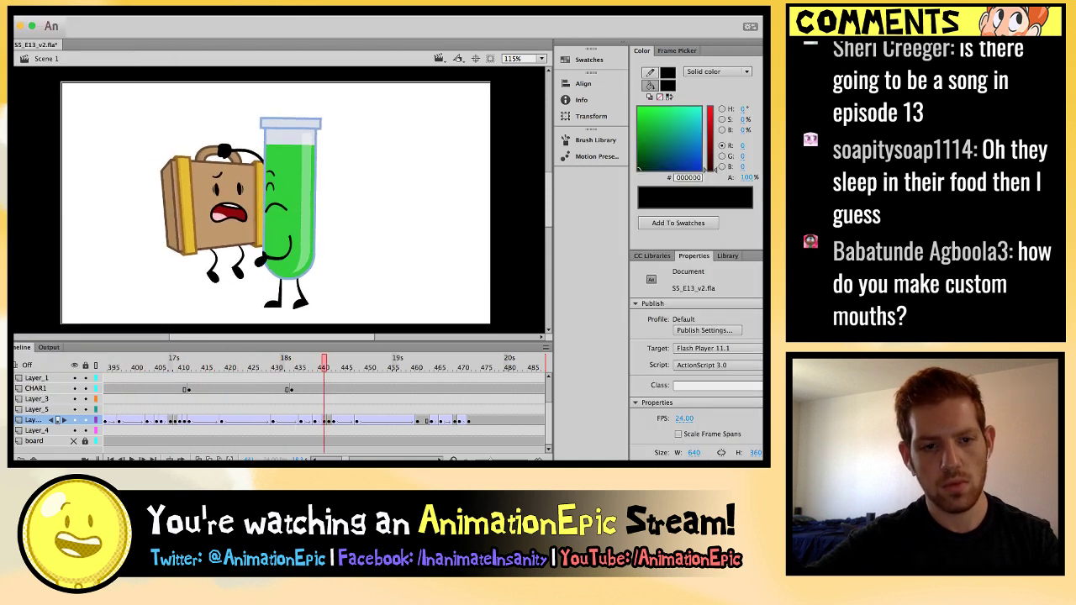
Step back to about frame 429 and forward to frame 436 to examine the suitcase's transition into its next pose.
key("comma")
key("comma")
key("comma")
key("comma")
key("comma")
key("comma")
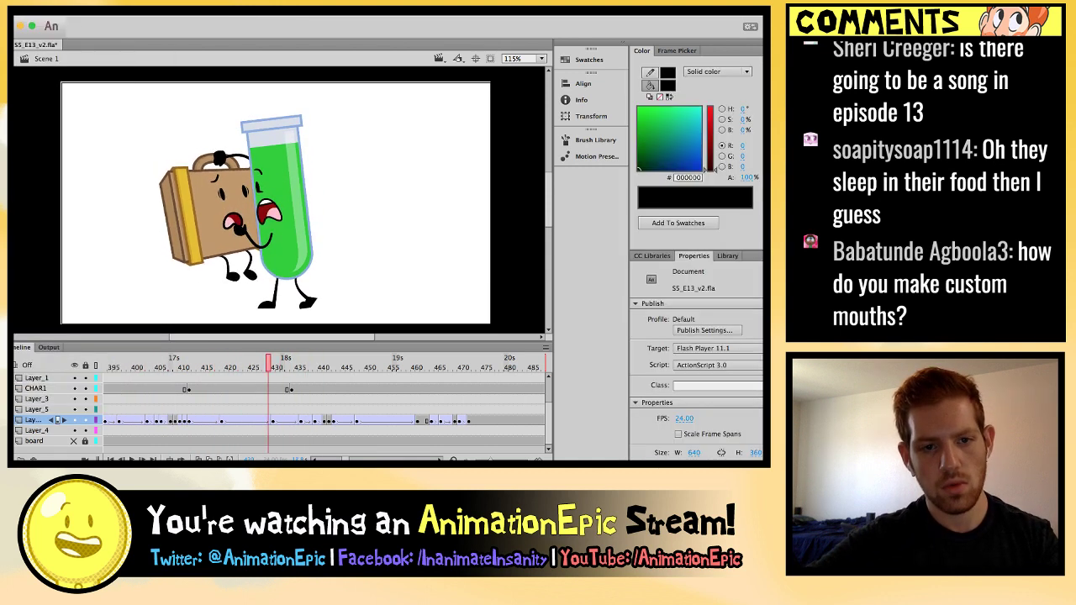
key("period")
key("period")
key("period")
key("period")
key("period")
key("period")
key("period")
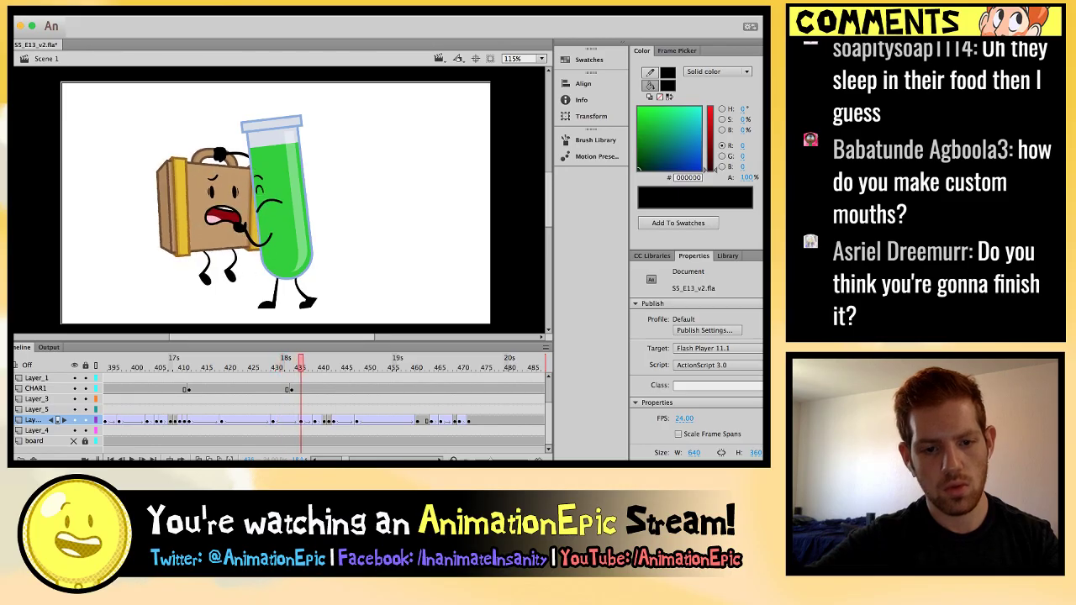
Remove the classic tween from the suitcase span between about frames 430 and 436, and step through the held pose.
key("comma")
key("comma")
key("comma")
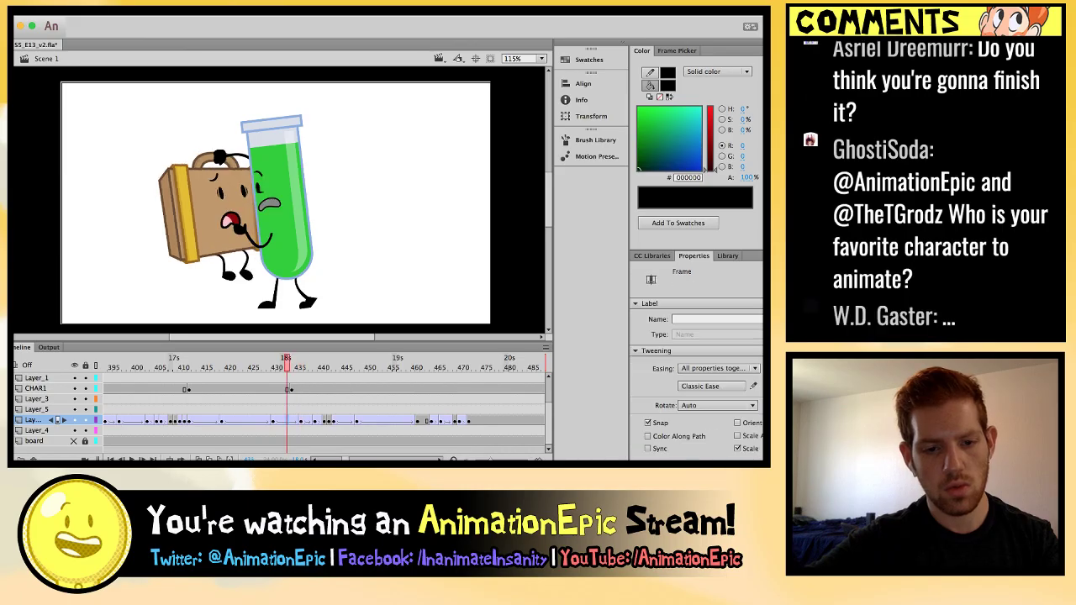
key("period")
key("period")
key("period")
key("period")
key("period")
key("period")
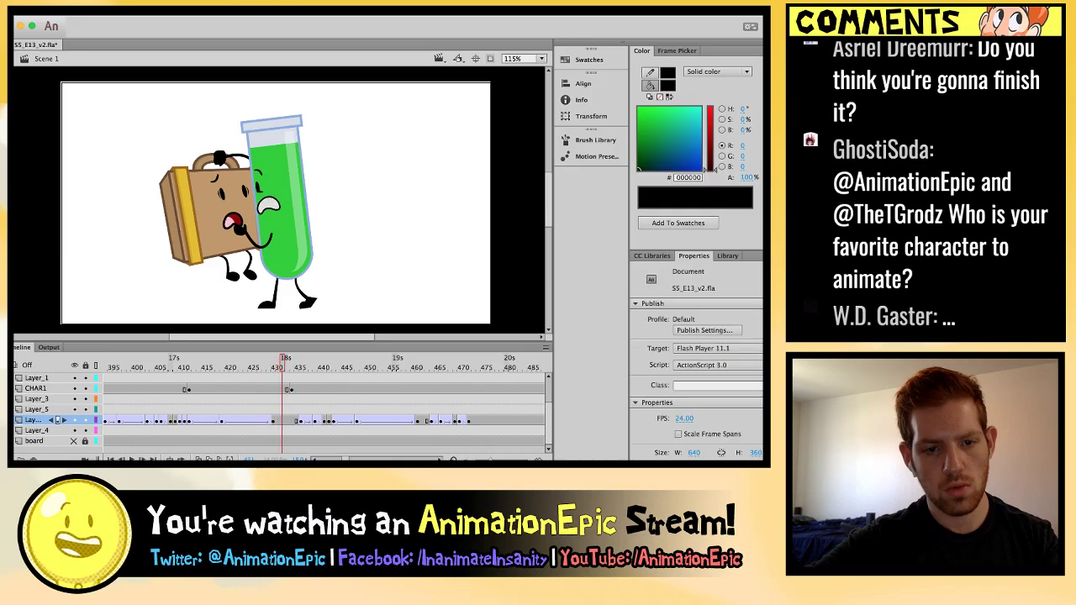
Rotate the suitcase slightly counterclockwise around its handle at the frame 436 keyframe, bringing its base closer to Test Tube.
key("comma")
key("comma")
left_click(202, 210)
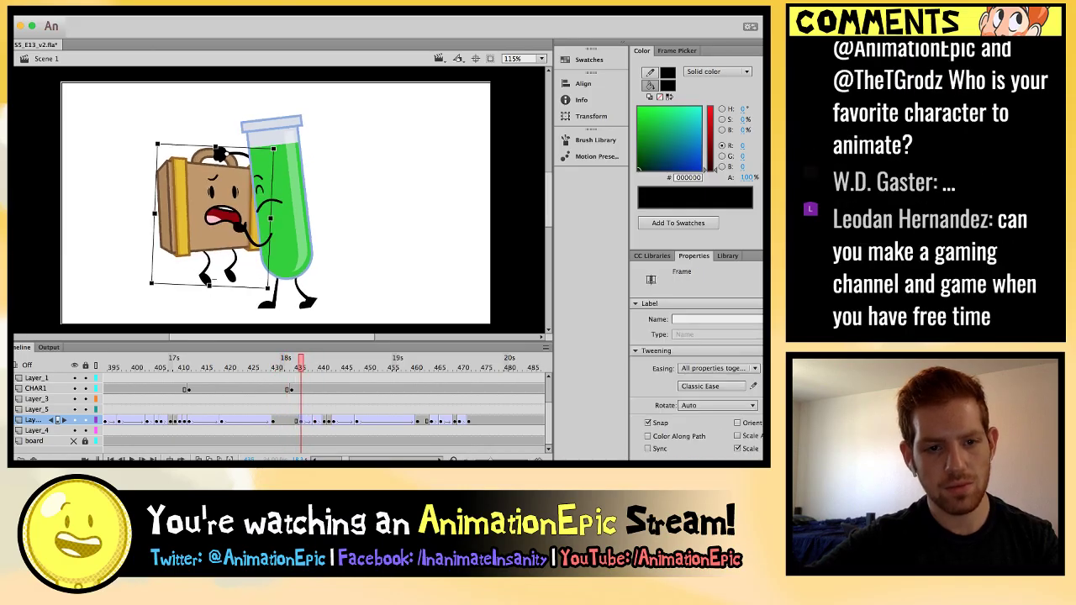
left_click_drag(277, 290, 281, 288)
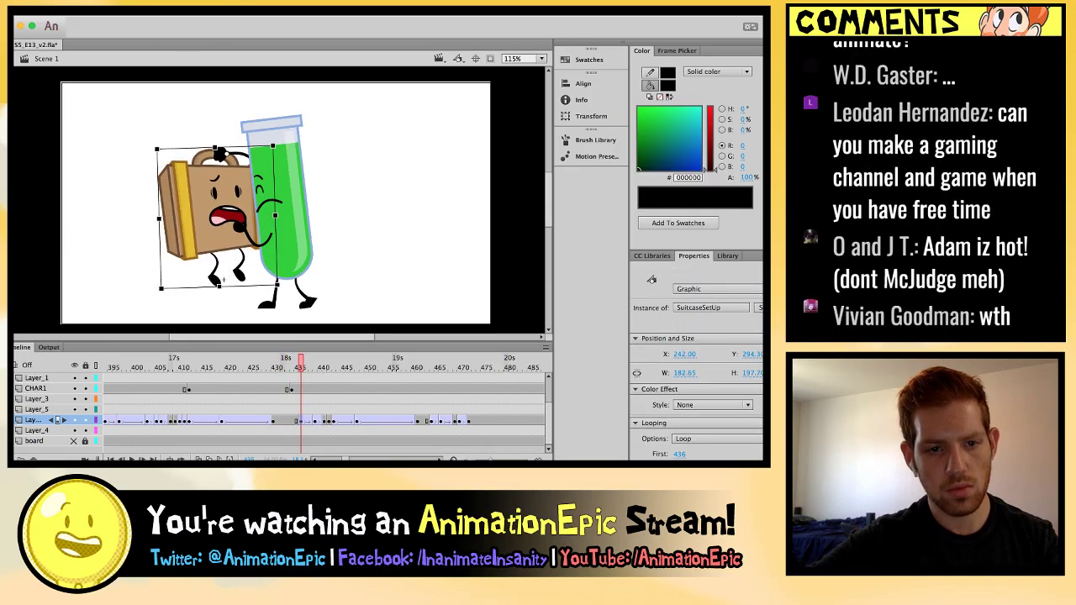
Compare the rotated suitcase pose at frame 436 with the frames leading up to it.
key("comma")
key("comma")
key("comma")
key("comma")
key("comma")
key("period")
left_click(222, 279)
key("period")
left_click(222, 278)
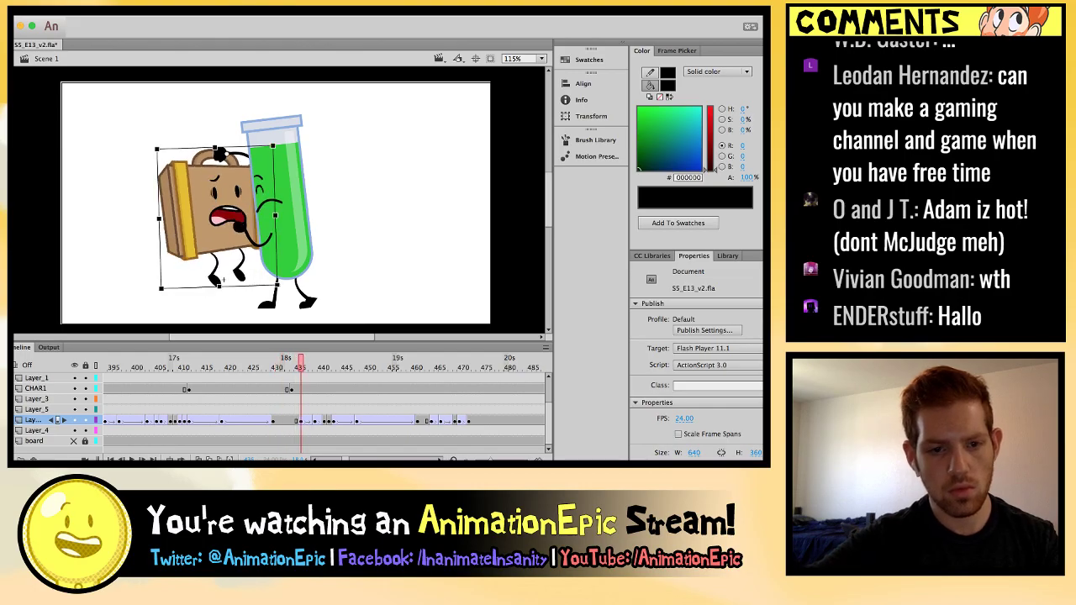
Create a classic tween on the suitcase span between about frames 430 and 436.
key("comma")
key("comma")
key("comma")
key("comma")
key("comma")
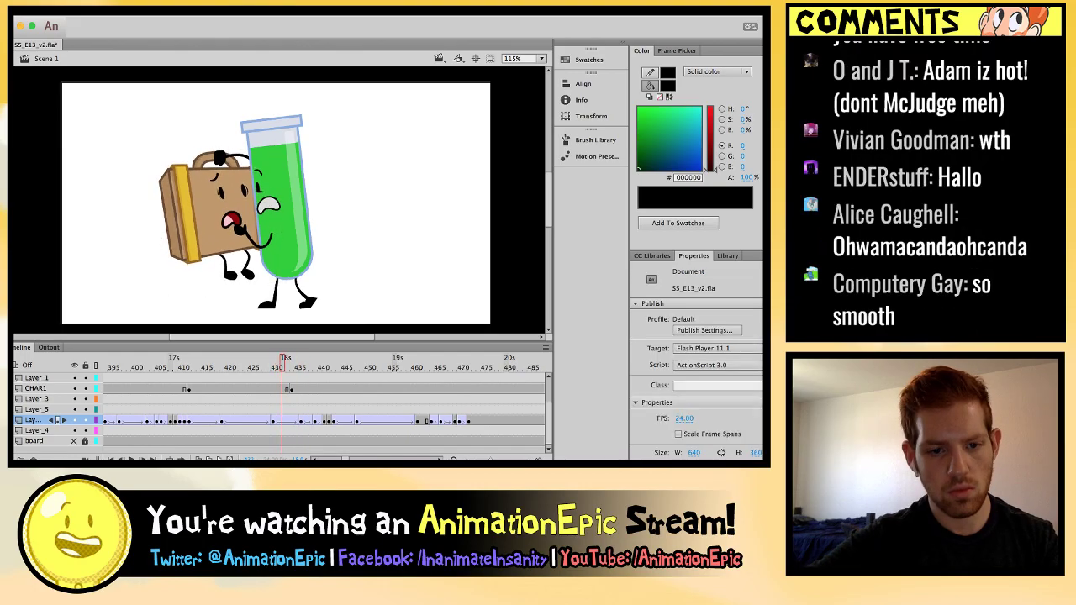
Set the easing of the suitcase tween leading into frame 436 to Sine EaseInOut, and play the section.
key("period")
key("period")
key("period")
key("period")
key("period")
key("period")
key("comma")
key("comma")
key("comma")
key("comma")
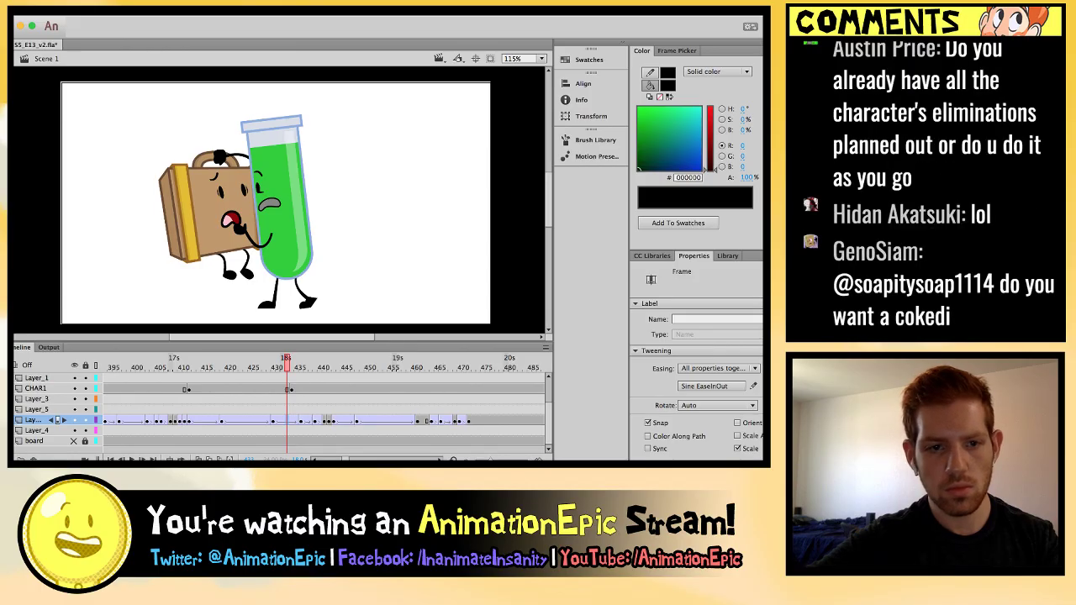
key("Return")
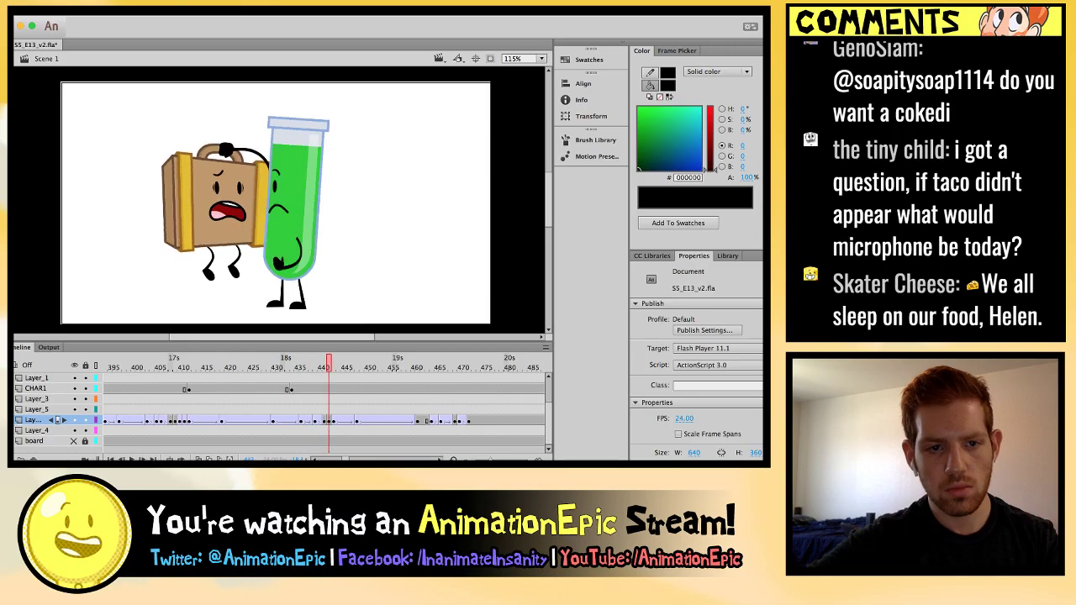
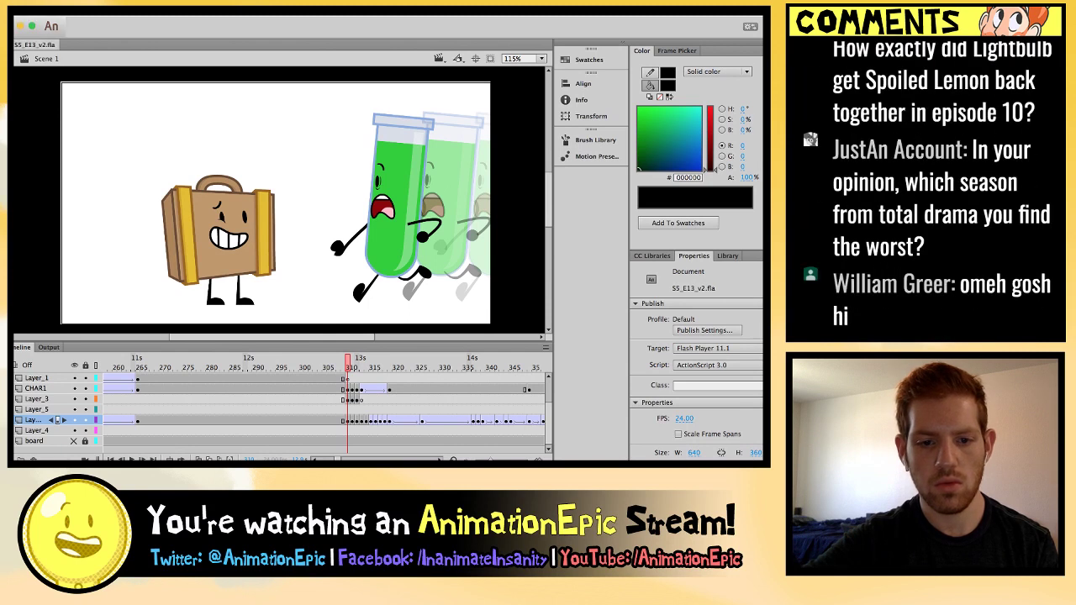
Play the scene from Test Tube's entrance at about frame 310 through to the suitcase's drop.
key("Return")
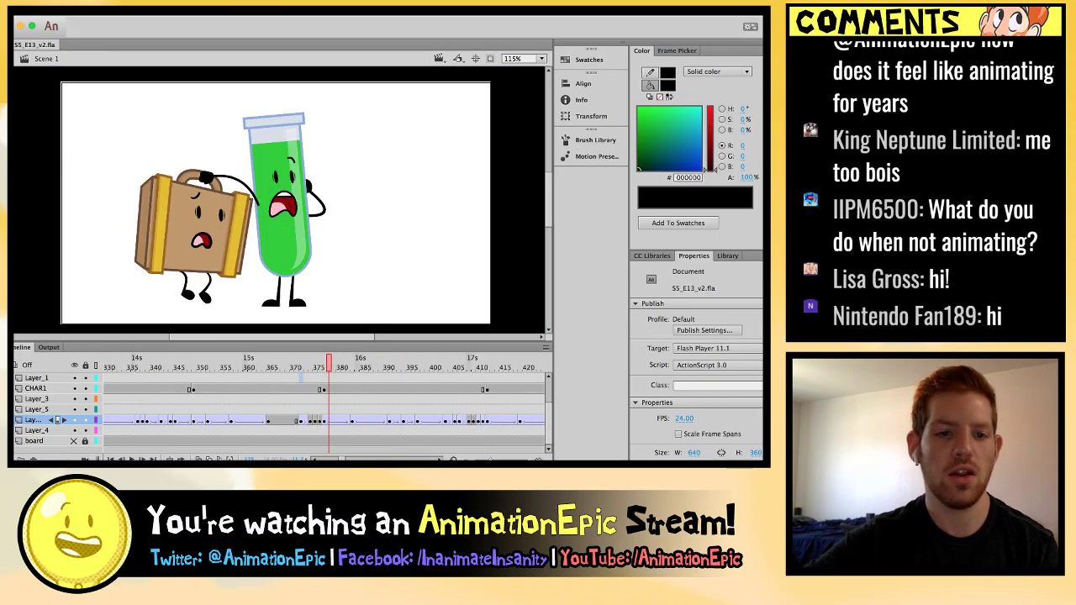
left_click(324, 378)
key("Return")
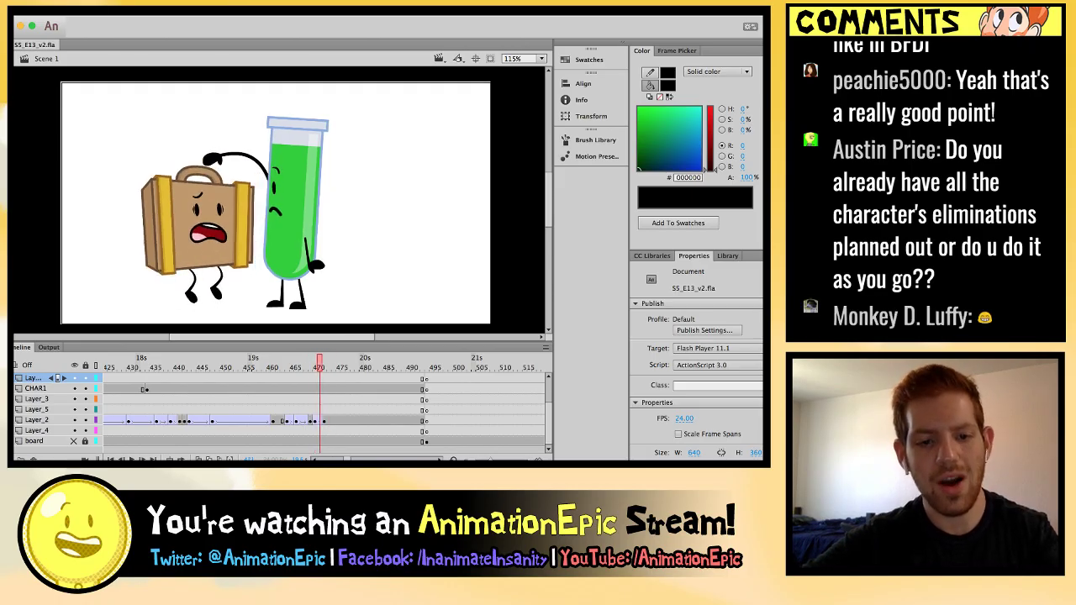
Insert a suitcase keyframe at frame 478, and nudge the suitcase slightly up at its frame 472 landing keyframe.
left_click(202, 182)
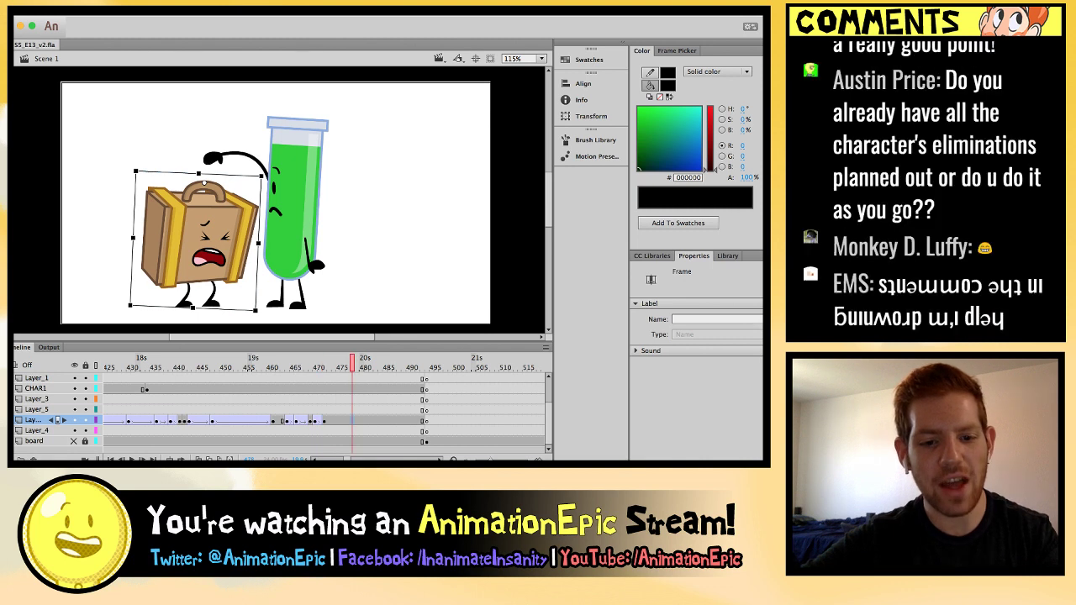
key("comma")
key("comma")
key("comma")
key("comma")
key("comma")
key("comma")
key("ctrl+=")
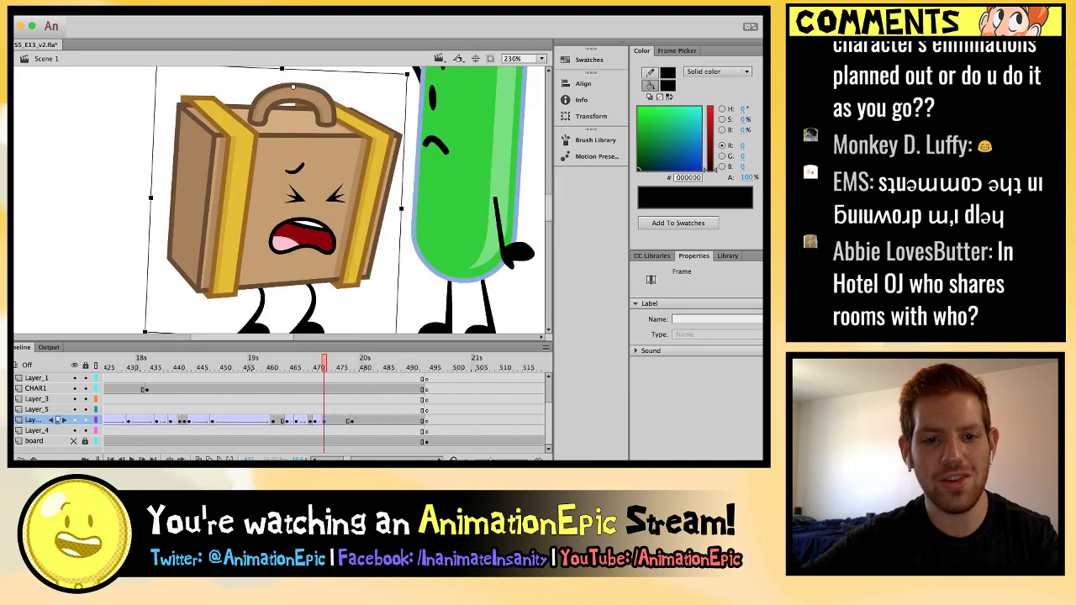
scroll(348, 200, "down", 1)
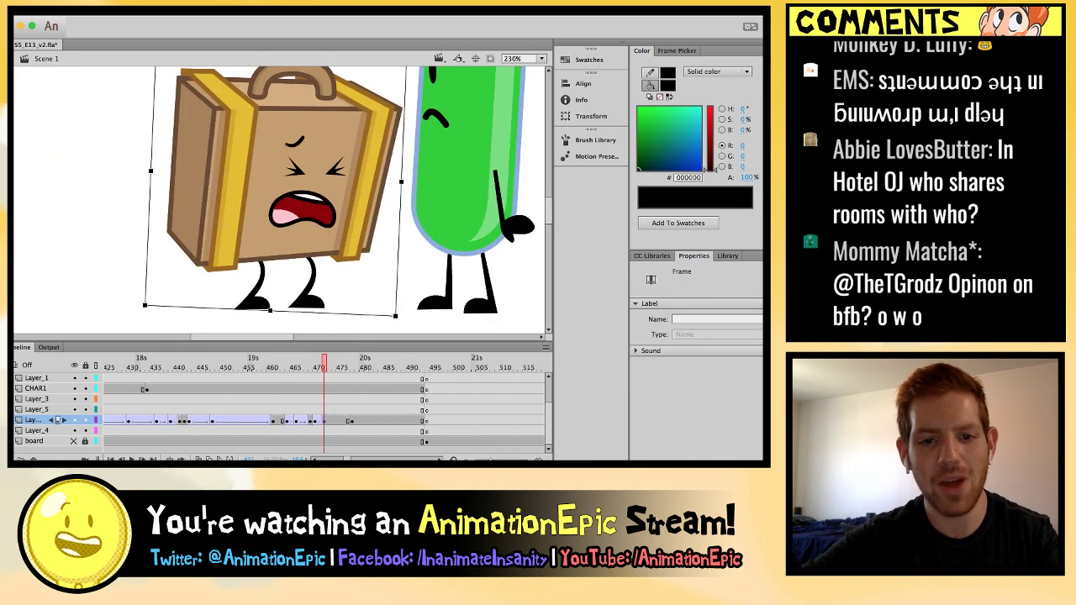
key("Up")
key("Up")
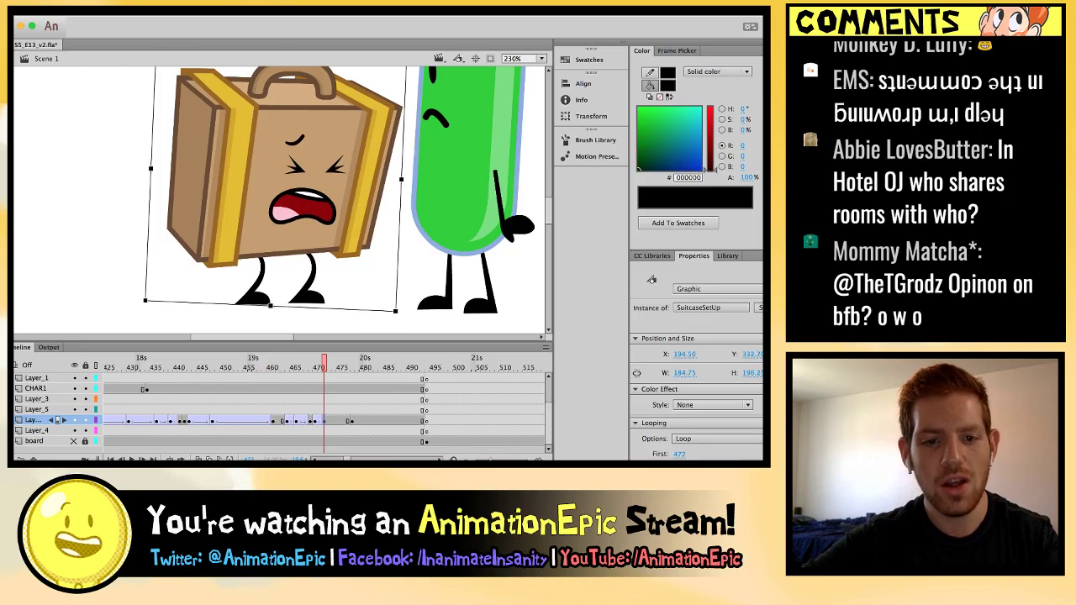
Create a classic tween on the suitcase's landing span between frames 472 and 478.
key("comma")
key("period")
key("period")
key("period")
key("period")
key("period")
key("period")
key("period")
key("period")
key("comma")
key("comma")
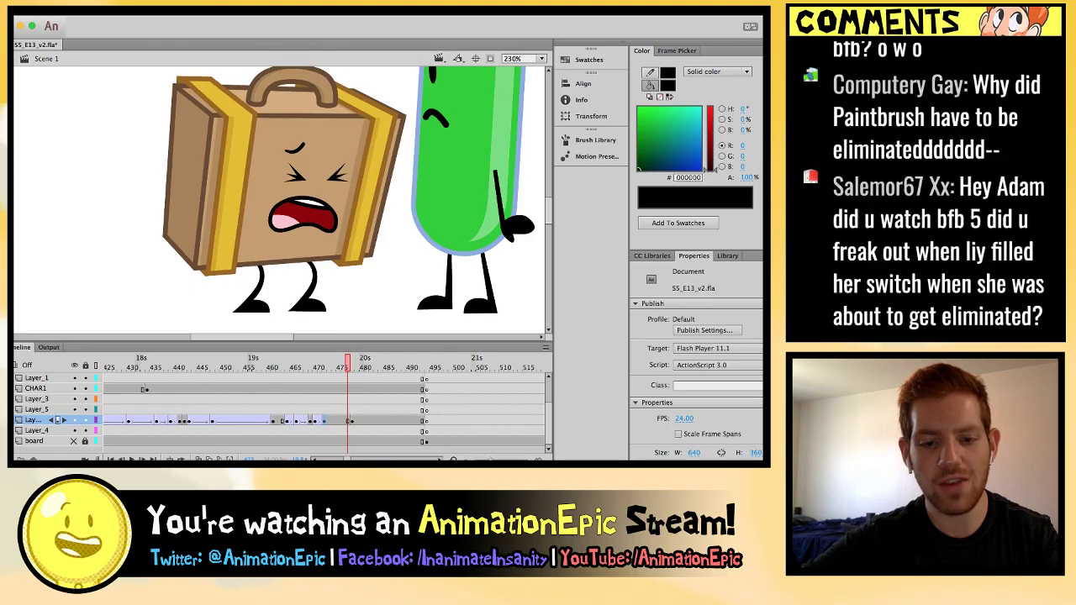
left_click(334, 420)
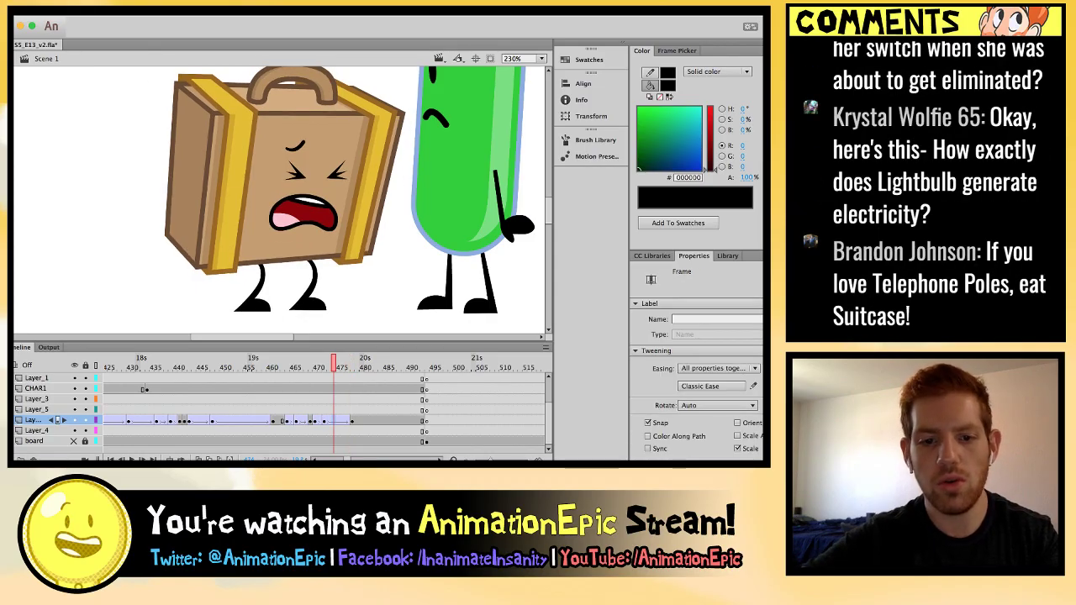
Replay the scene with the whole stage in view, through the suitcase's swing in Test Tube's hands.
key("ctrl+minus")
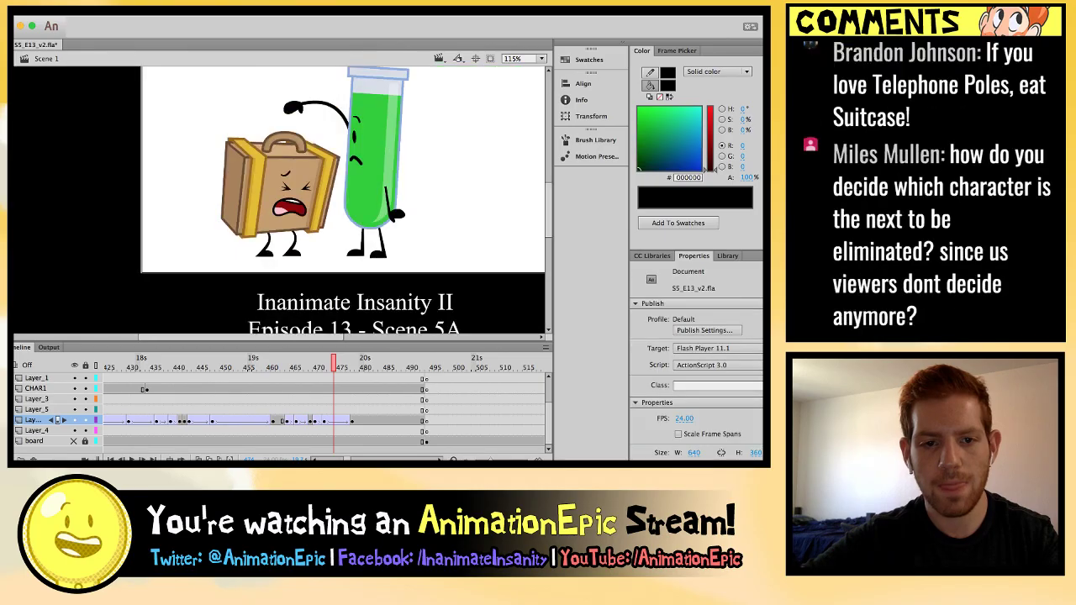
scroll(343, 202, "up", 3)
scroll(343, 202, "right", 3)
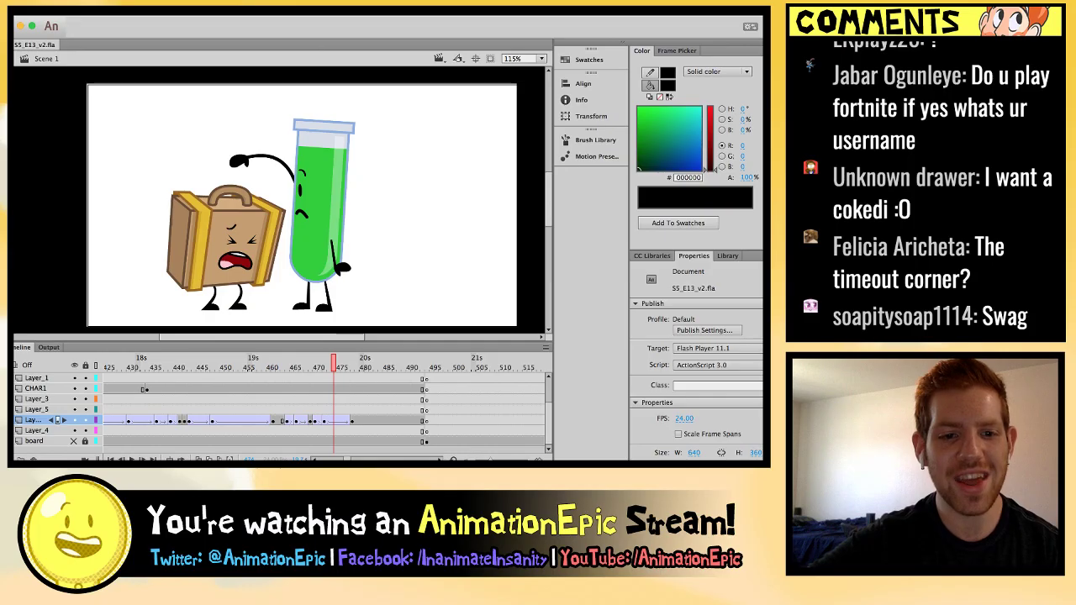
key("Return")
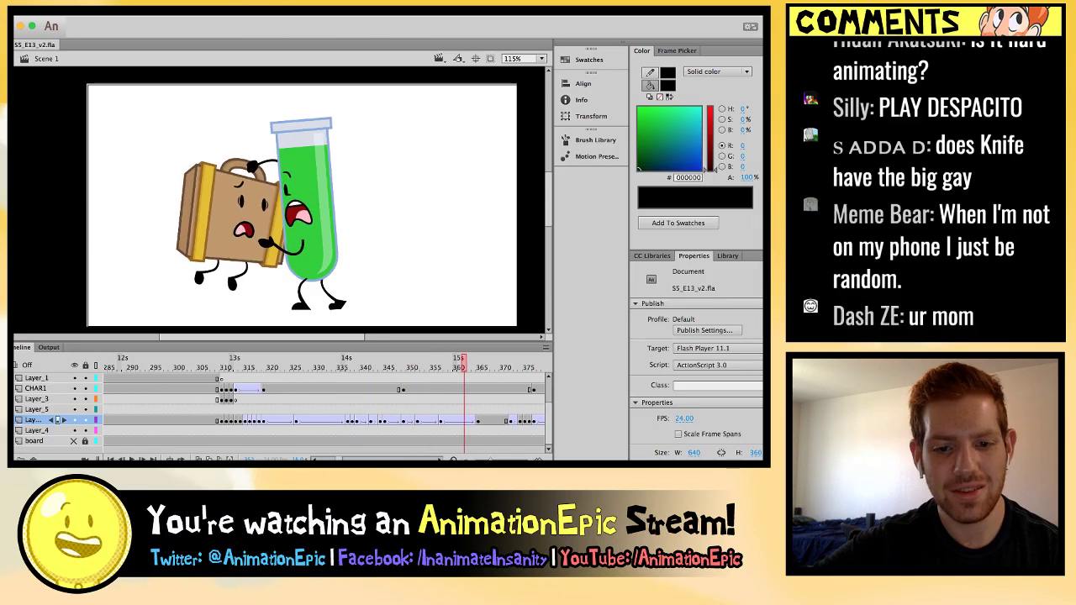
left_click(34, 377)
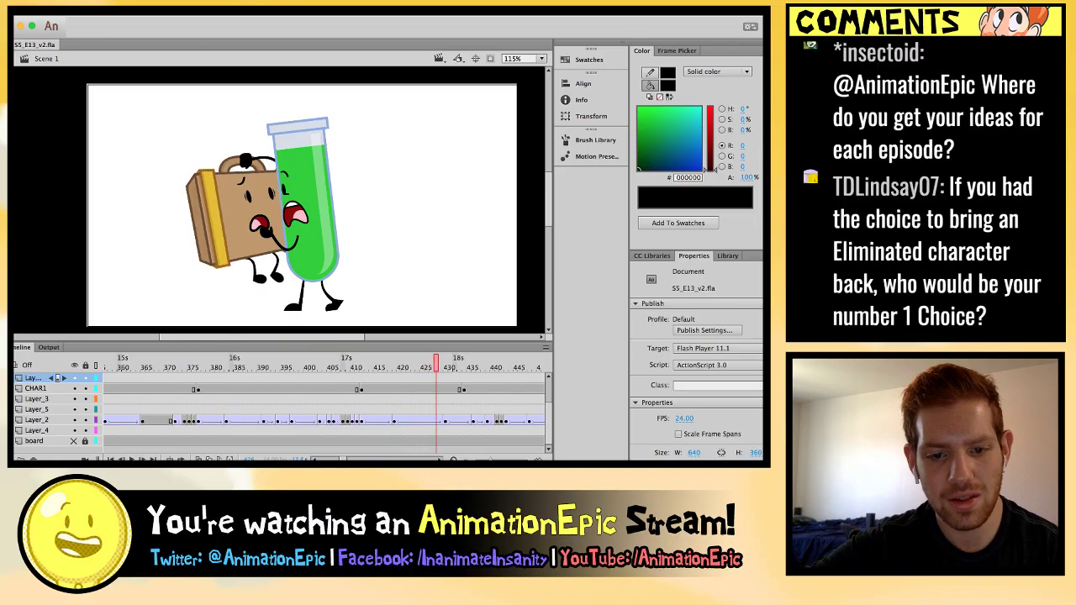
Step back and forth through about frames 418 to 438 to examine the suitcase's swing frame by frame.
left_click(445, 420)
left_click(244, 158)
key("Escape")
key("period")
key("period")
key("period")
key("period")
key("period")
key("period")
key("period")
key("period")
key("comma")
key("comma")
key("comma")
key("comma")
key("comma")
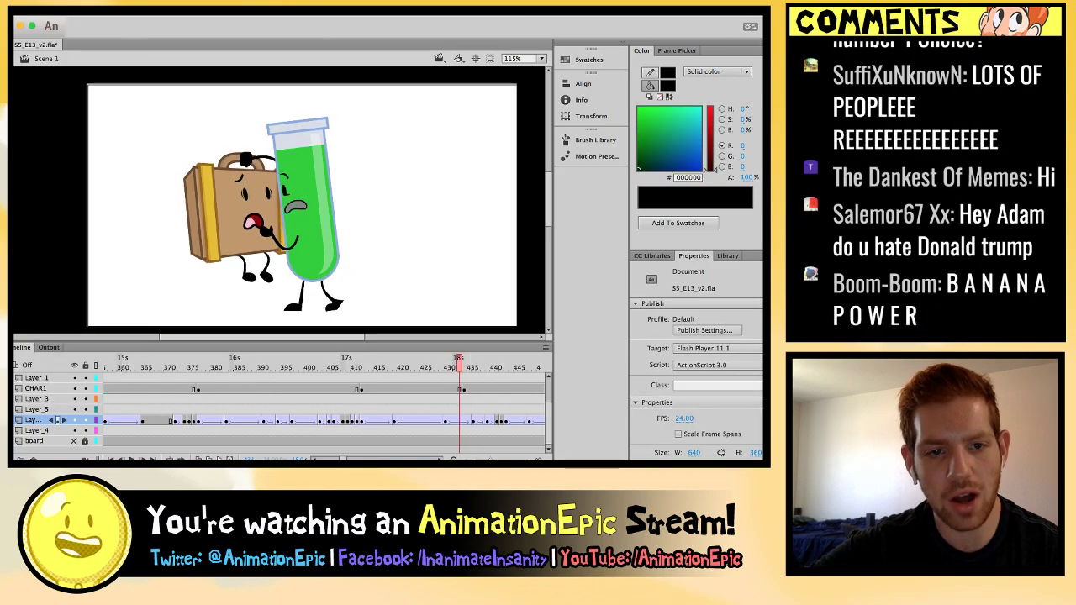
key("comma")
key("comma")
key("comma")
key("period")
key("period")
key("period")
key("period")
key("period")
key("period")
key("period")
key("period")
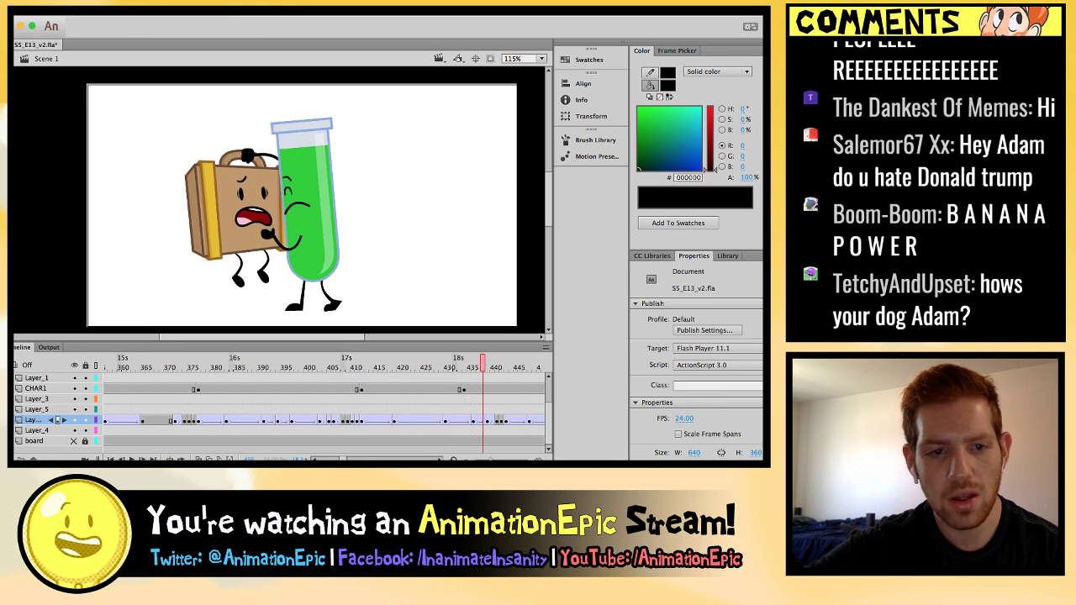
key("comma")
key("comma")
key("comma")
key("comma")
key("comma")
key("comma")
key("comma")
key("comma")
key("comma")
key("comma")
key("comma")
key("comma")
key("comma")
key("comma")
key("comma")
key("comma")
key("comma")
key("comma")
key("comma")
key("comma")
key("period")
key("period")
key("period")
key("period")
key("period")
key("period")
key("period")
key("period")
key("period")
key("period")
key("period")
key("period")
key("period")
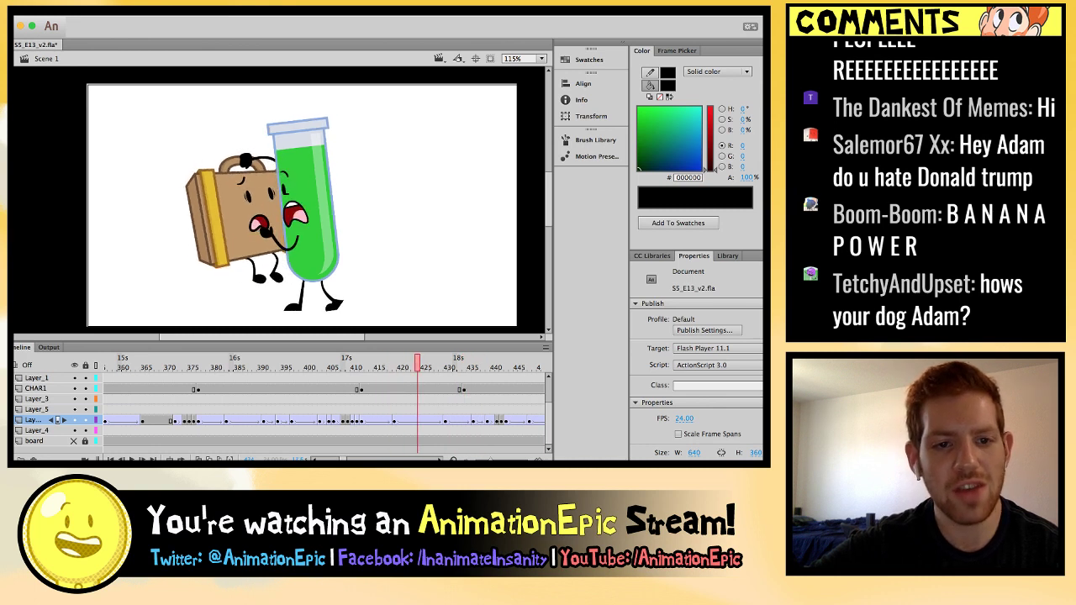
key("period")
key("period")
key("period")
key("period")
key("period")
key("period")
key("period")
key("period")
key("period")
key("period")
key("period")
key("period")
key("comma")
key("comma")
key("comma")
key("comma")
key("comma")
key("comma")
key("comma")
key("comma")
key("comma")
key("comma")
key("comma")
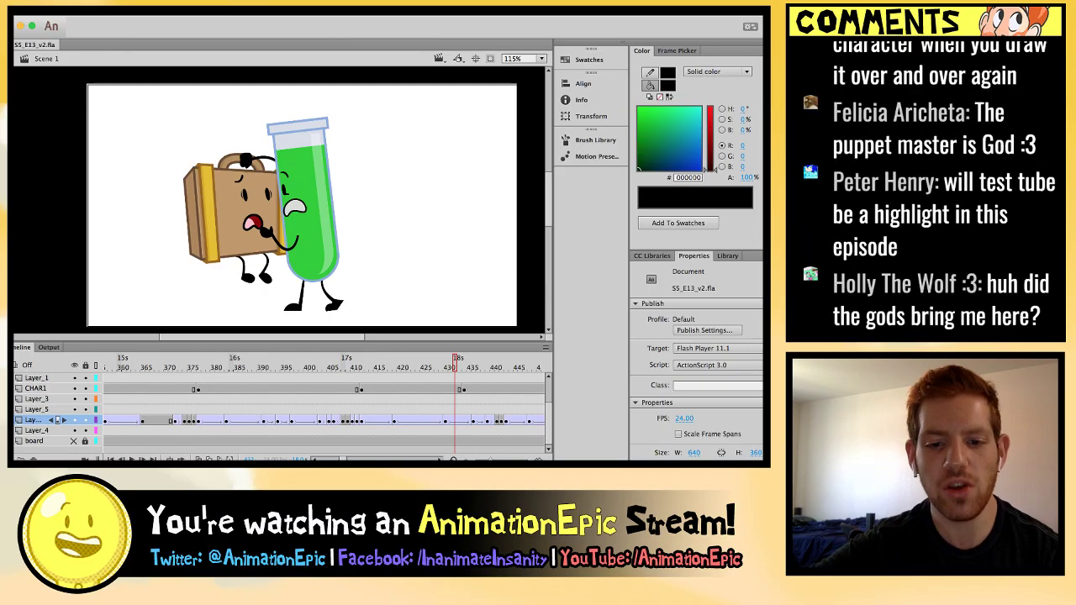
Examine the suitcase's motion as Test Tube straightens up, between about frames 432 and 446, ending on its frame 443 keyframe.
key("period")
key("period")
key("period")
key("period")
key("period")
key("period")
key("period")
key("period")
key("period")
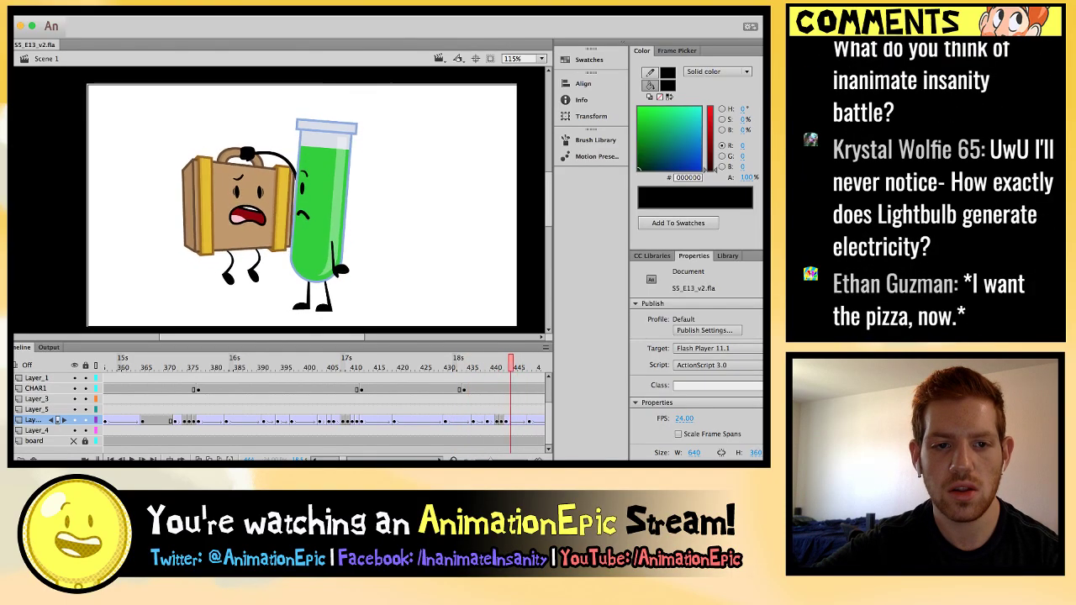
key("period")
key("period")
key("period")
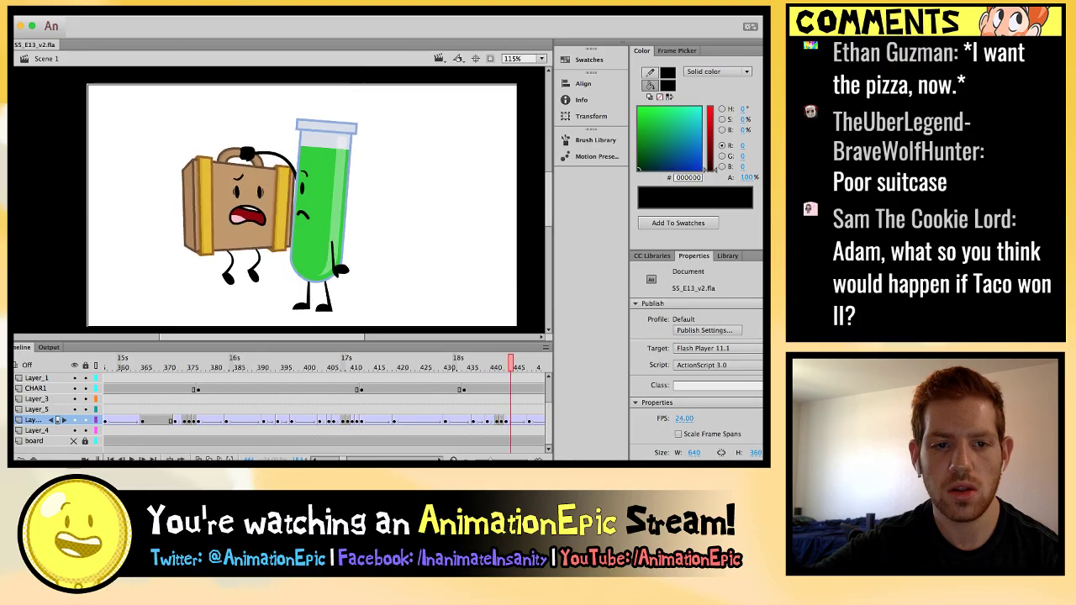
key("comma")
key("comma")
key("period")
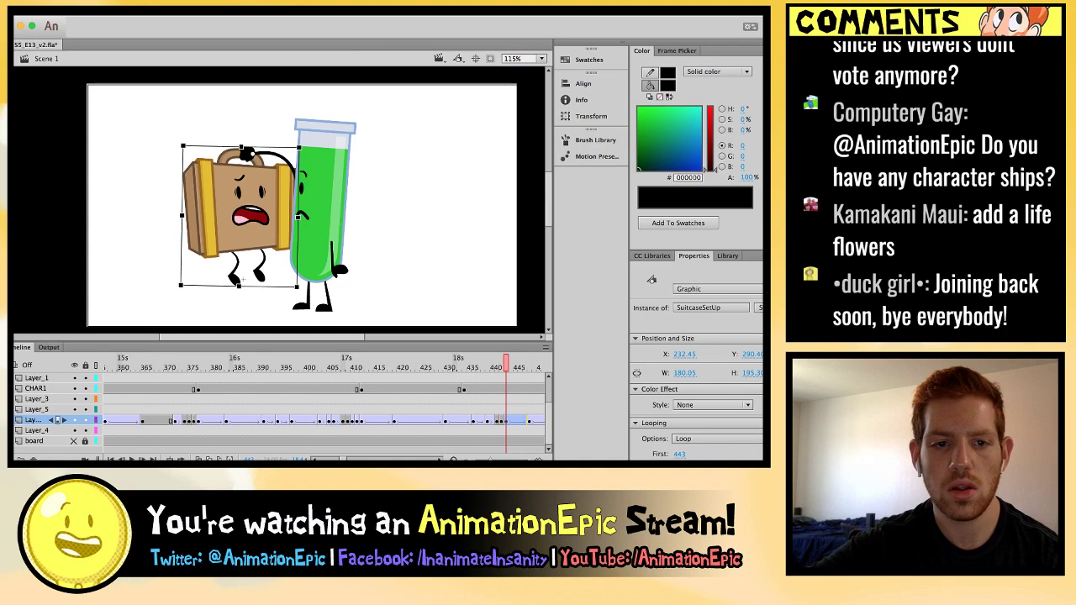
key("comma")
Play the suitcase's hold, drop and landing, and replay the scene from Test Tube's entrance.
key("Return")
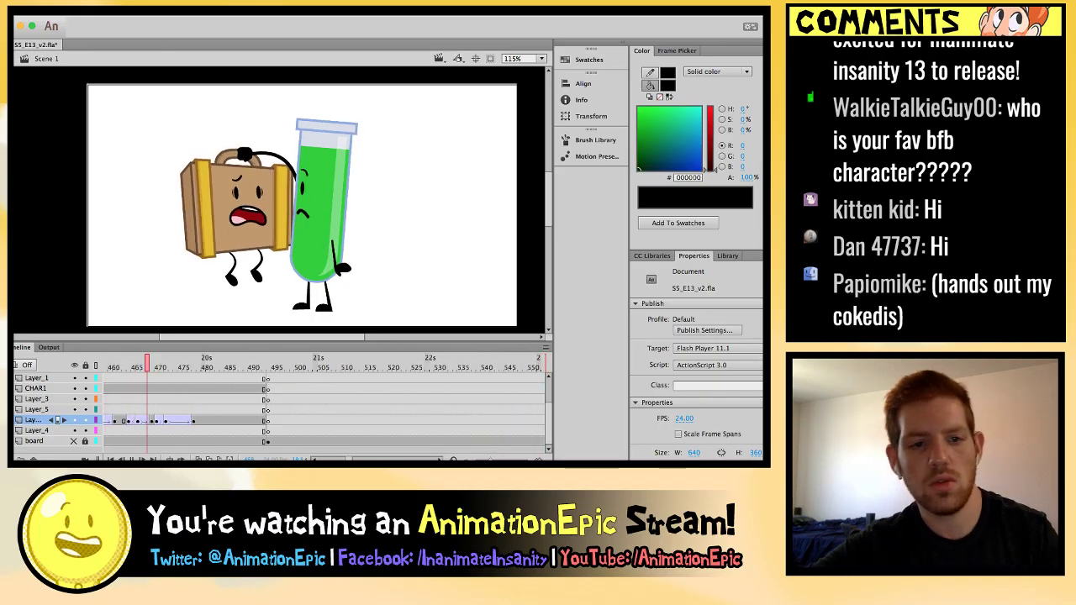
key("Return")
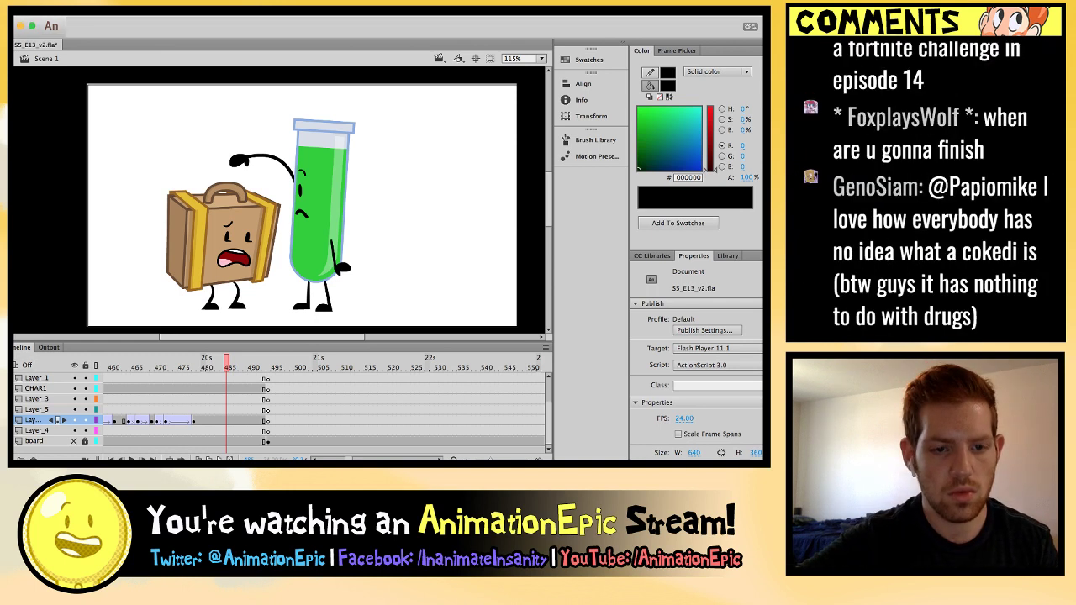
key("Return")
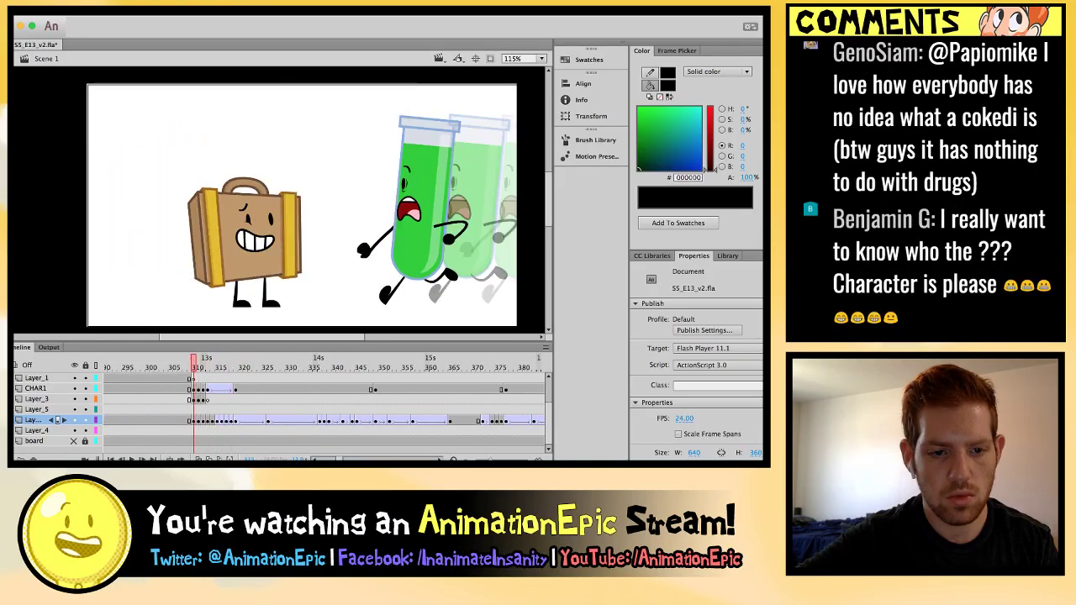
Open the SuitcaseSetUp symbol at Test Tube's entrance, and advance to the suitcase's shocked pose at about frame 313.
double_click(248, 307)
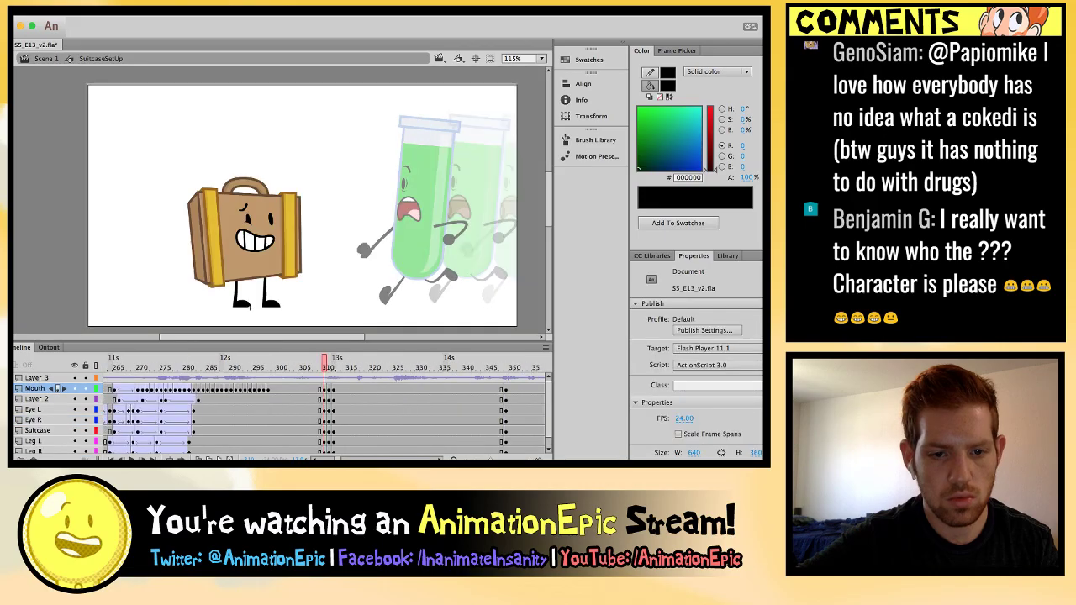
left_click(248, 308)
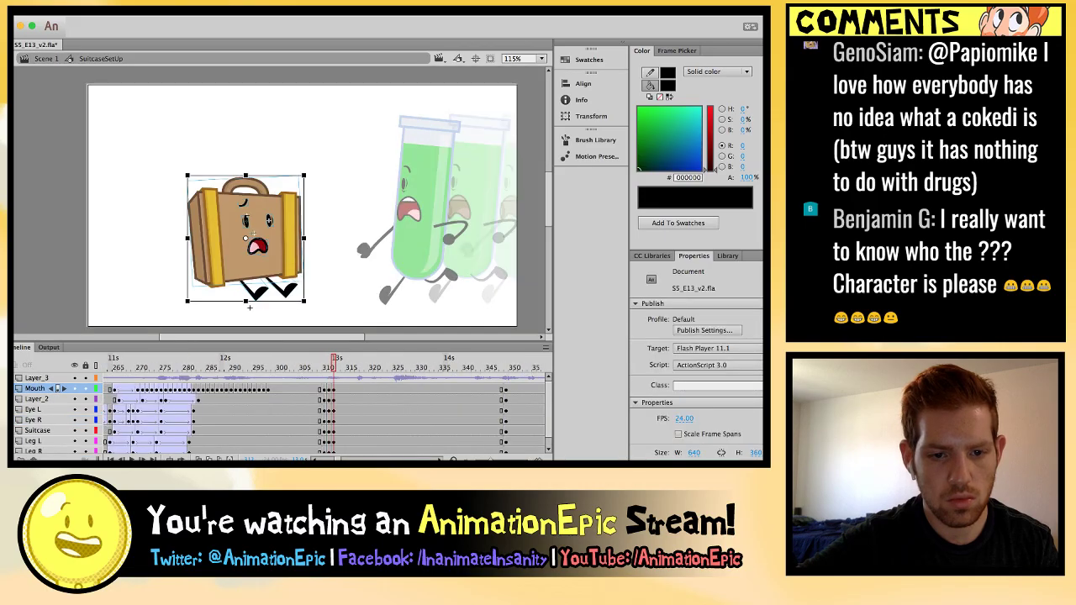
key("period")
left_click(249, 308)
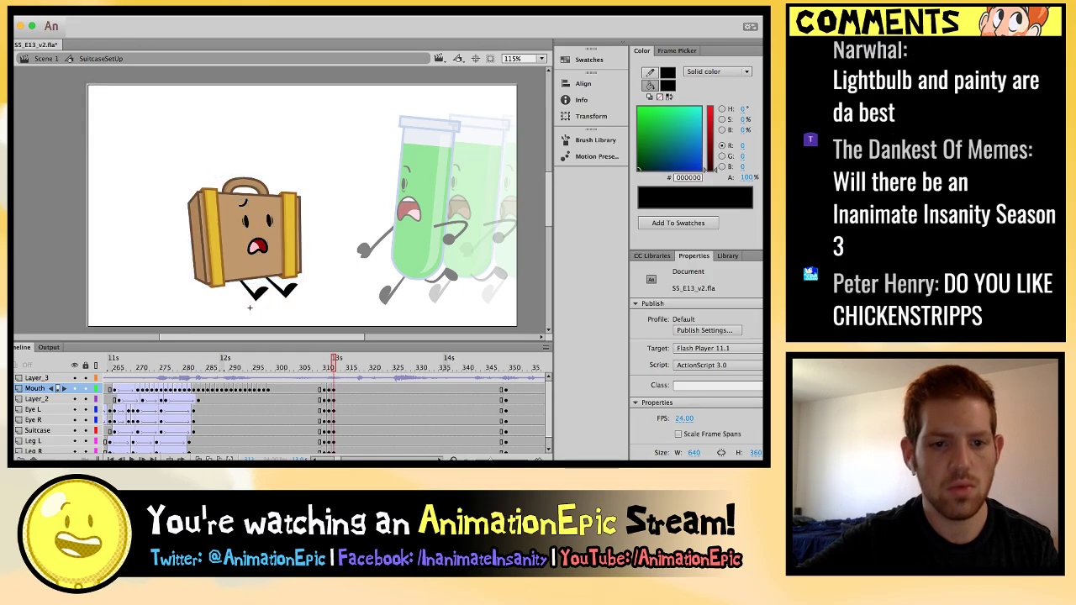
key("period")
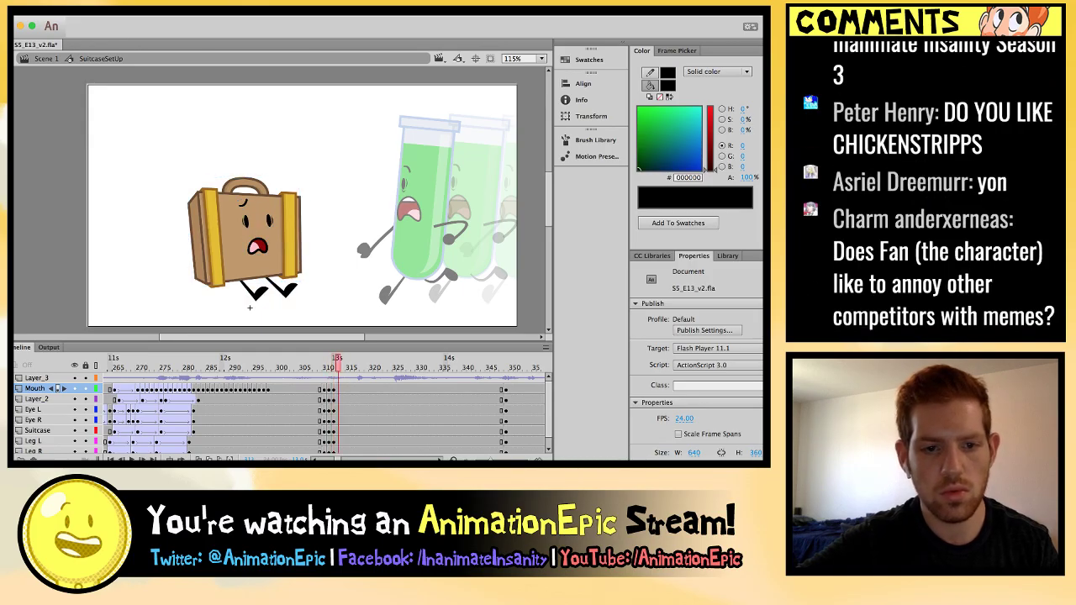
key("period")
Insert keyframes for both of the suitcase's eyes at about frames 321 and 324.
left_click(246, 220)
key("ctrl+equal")
key("ctrl+equal")
key("F6")
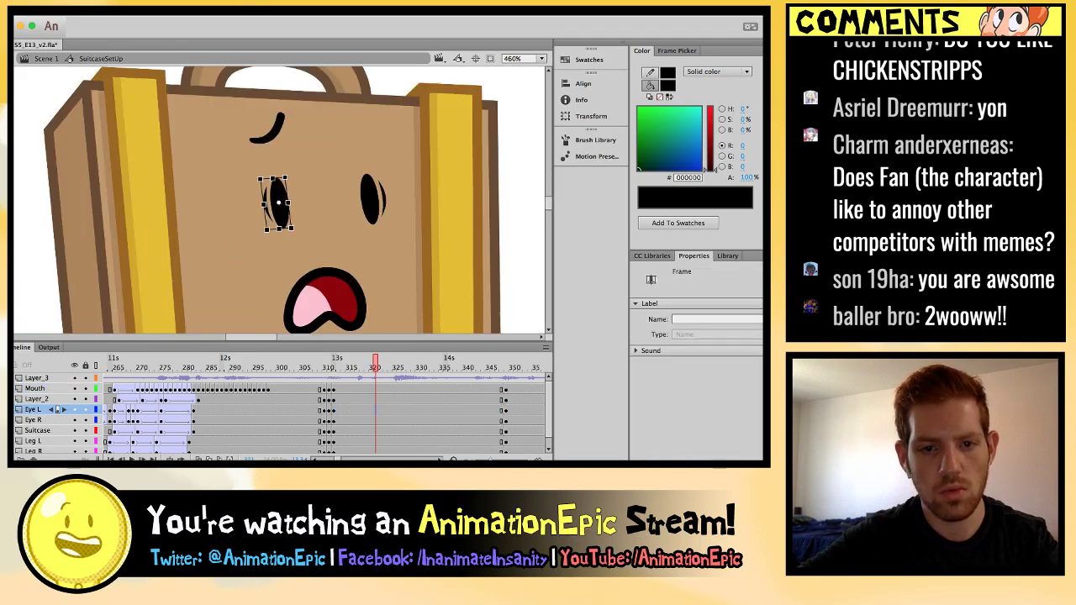
left_click(368, 198)
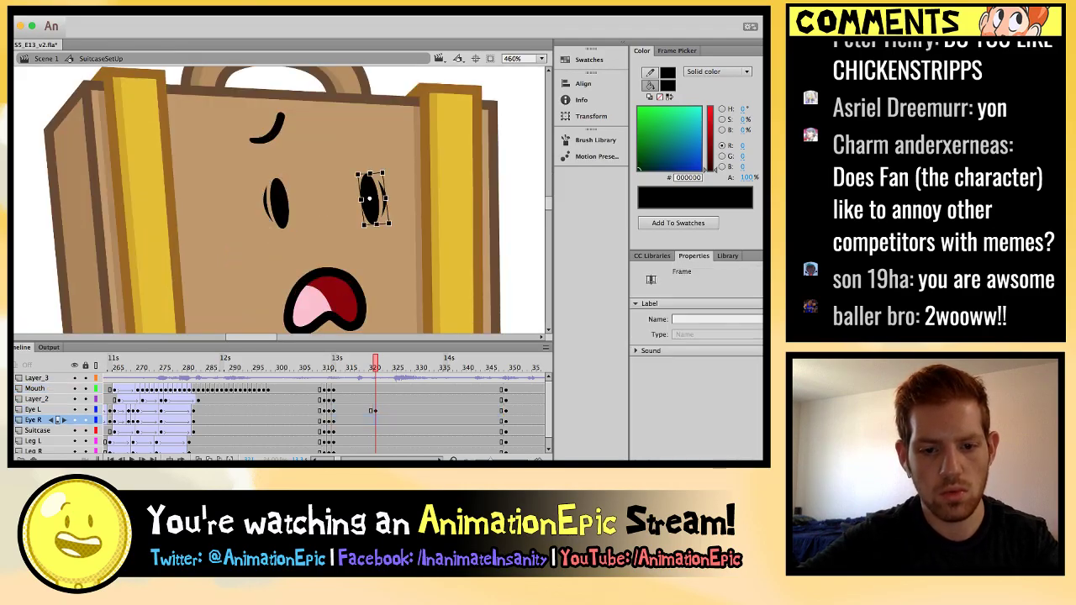
left_click(389, 410)
left_click(389, 420)
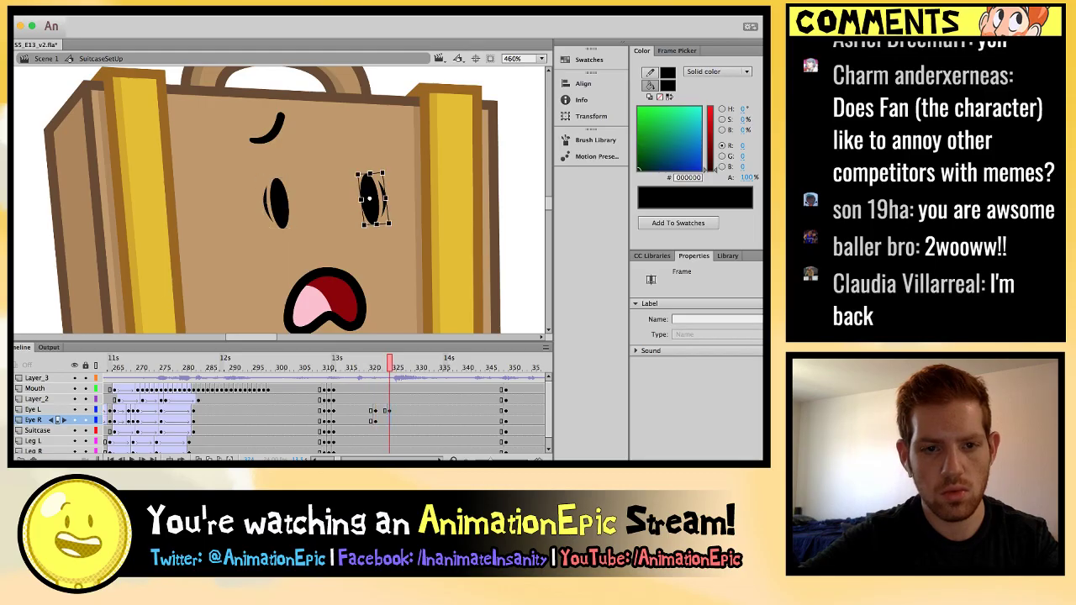
Nudge both eyes slightly left at the second eye keyframe, and tween them into it with Sine EaseInOut easing.
left_click(278, 202, "shift")
key("Left")
key("Left")
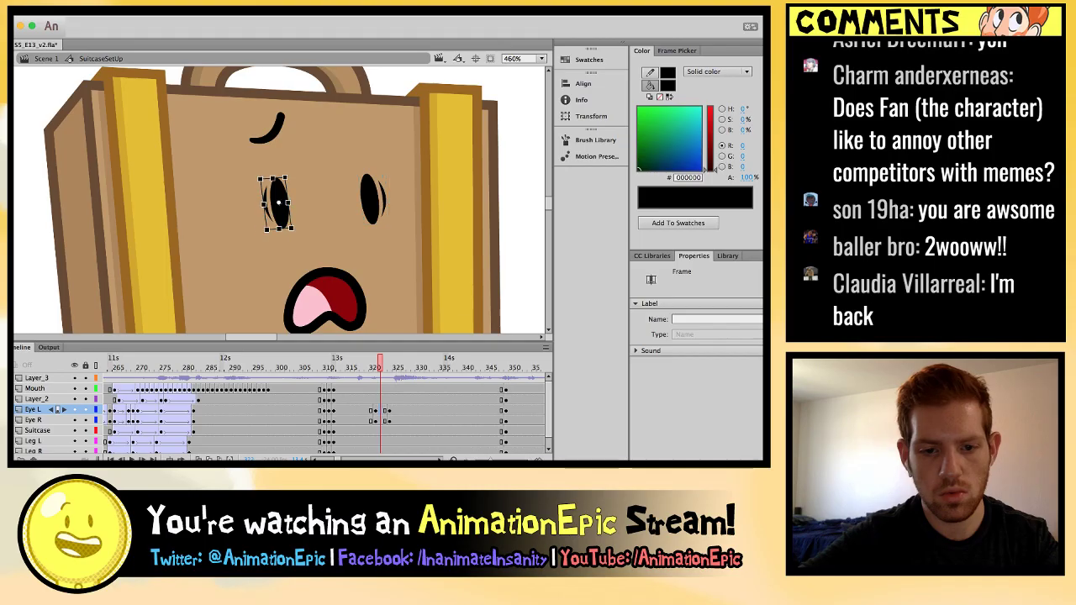
left_click(384, 419)
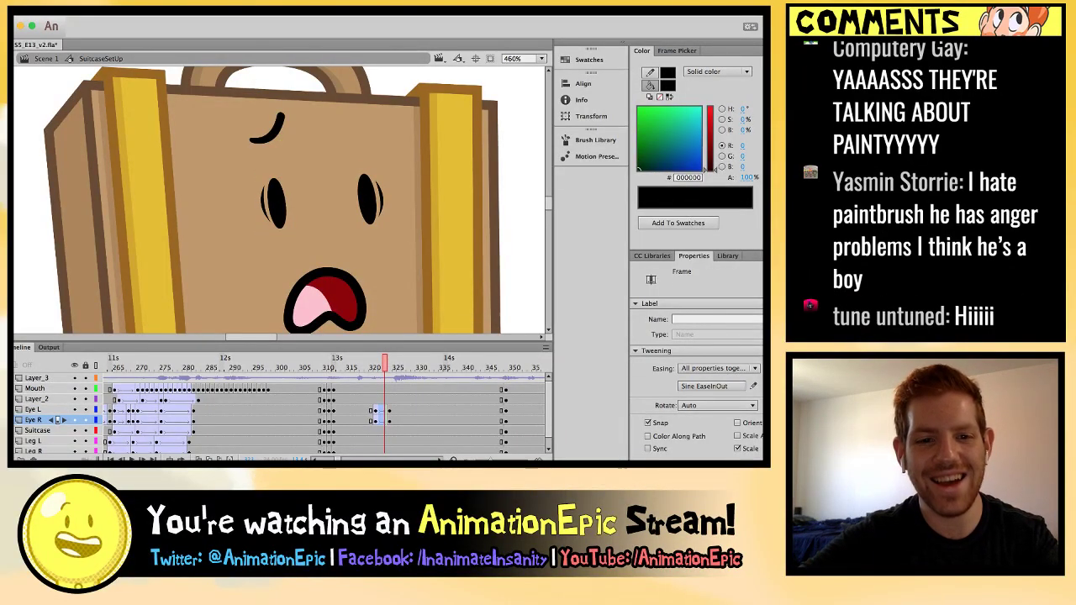
key("Return")
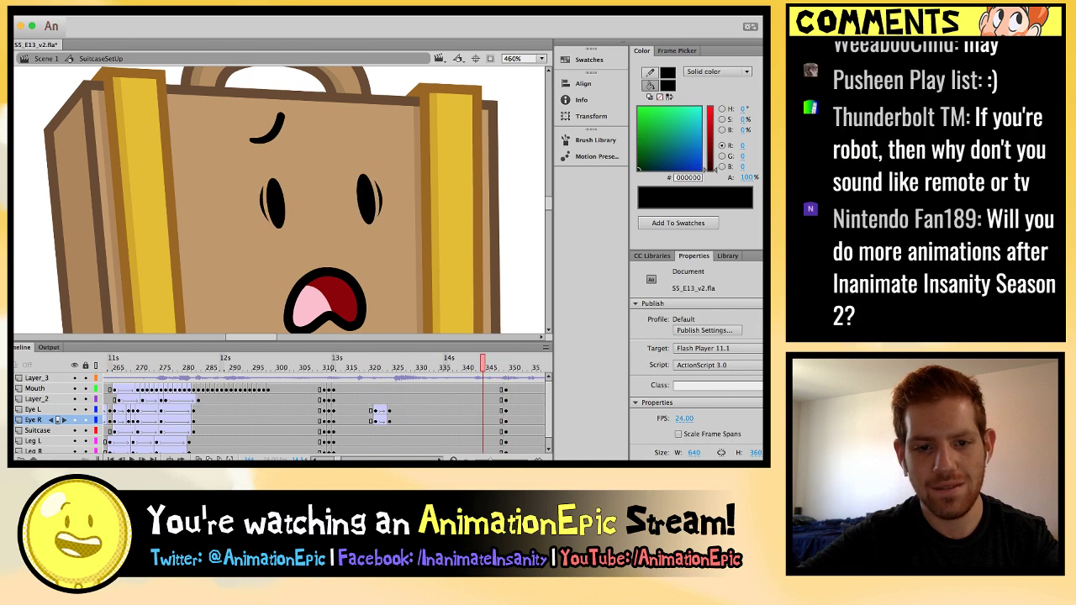
Insert keyframes on the suitcase's mouth, eye, body and leg layers at about frame 342.
left_click(478, 389)
left_click(273, 201)
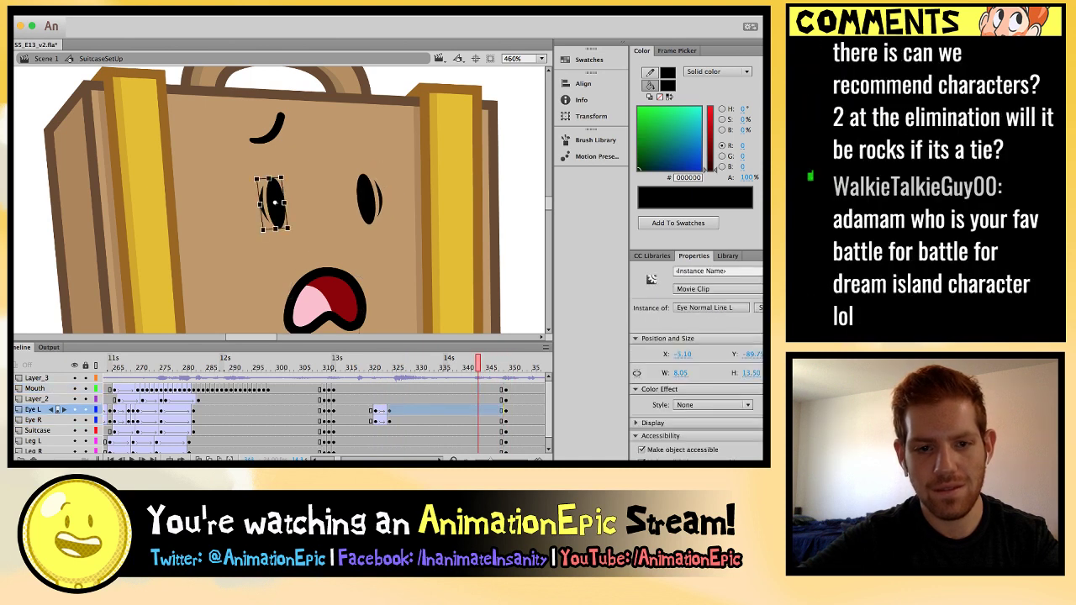
key("Return")
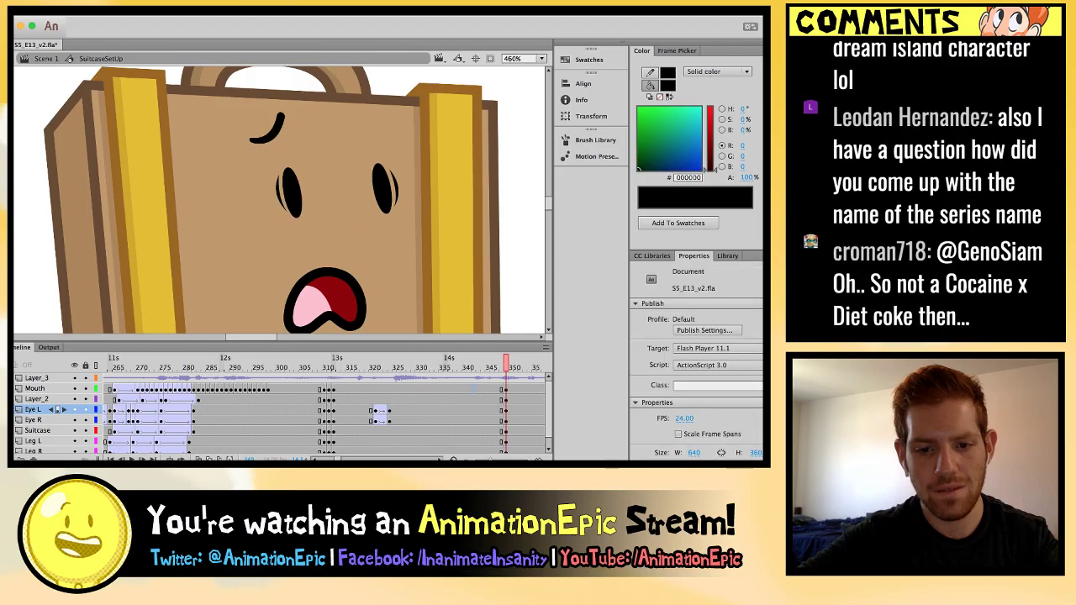
left_click_drag(472, 389, 473, 444)
key("period")
key("period")
scroll(473, 412, "up", 1)
key("period")
key("period")
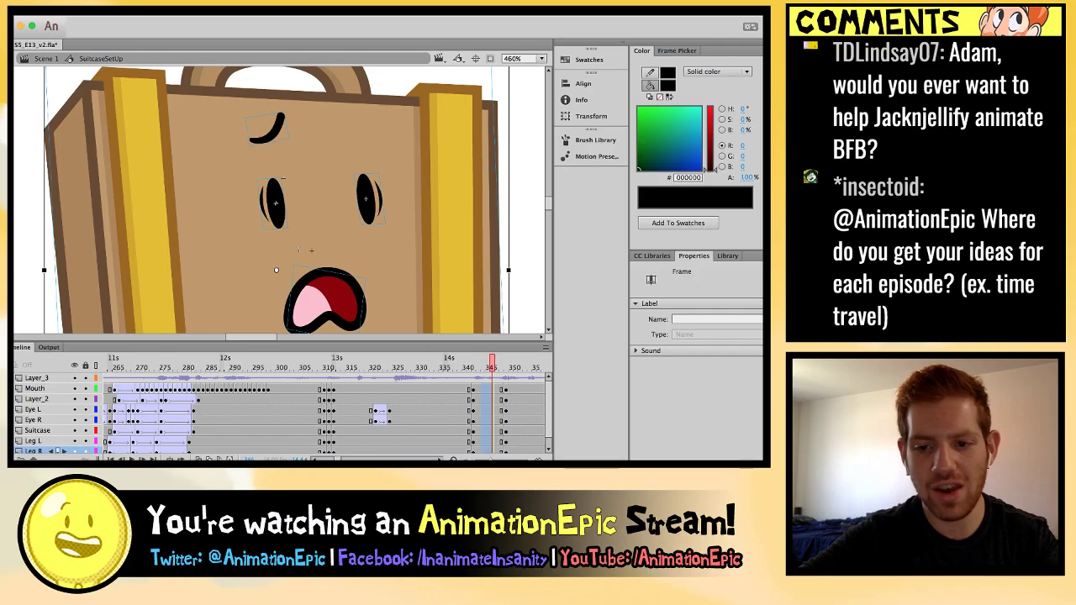
Create classic tweens on all the suitcase part layers between about frames 342 and 349, with Sine EaseInOut easing.
left_click_drag(493, 389, 503, 448)
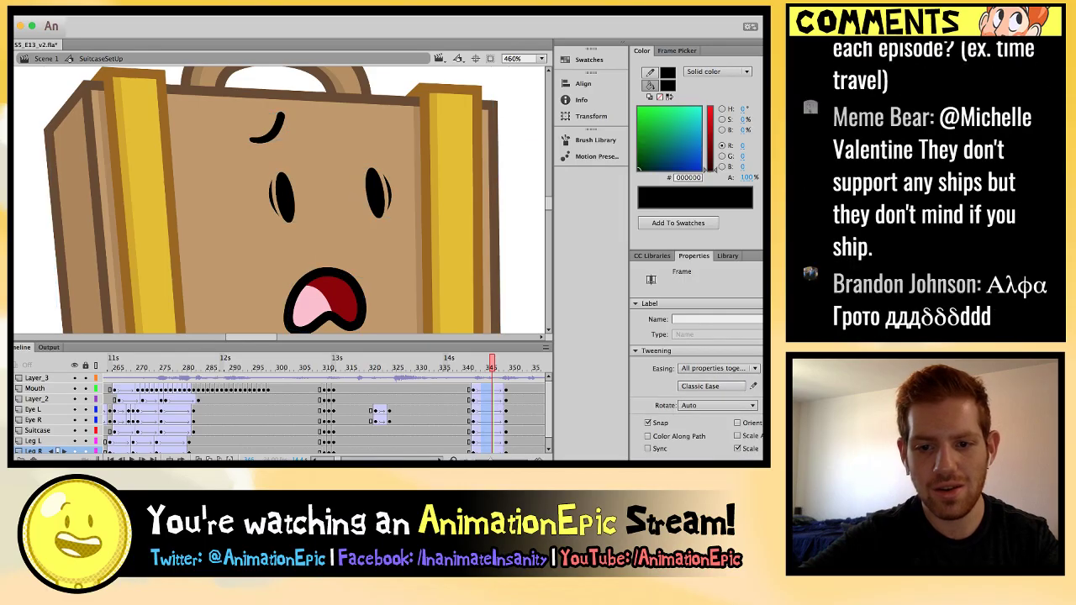
key("super+minus")
key("super+minus")
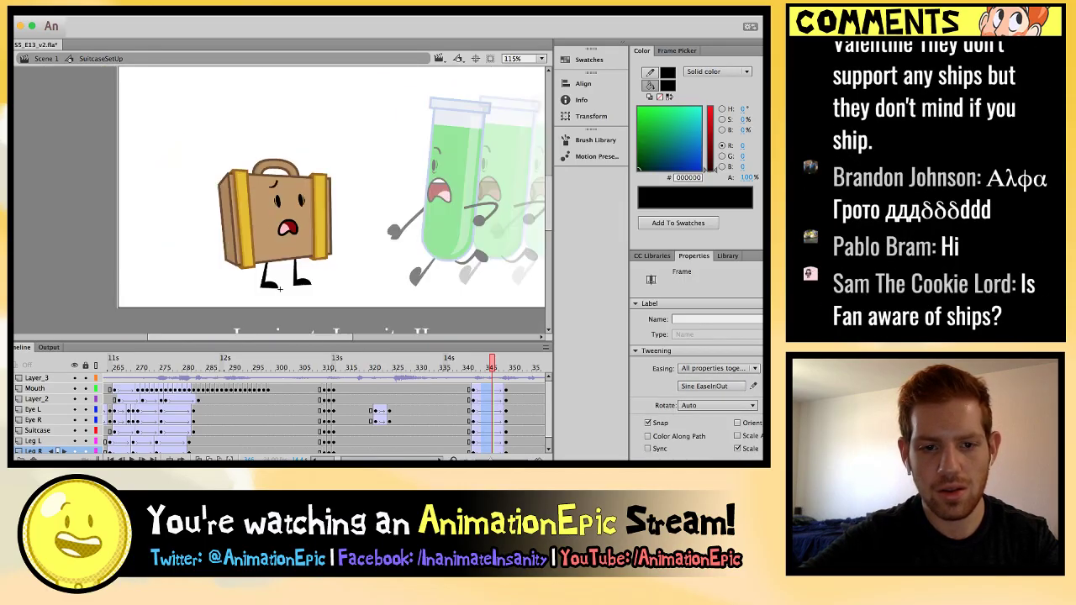
Play the tweened pose change inside the suitcase symbol repeatedly, and examine how the legs move into the dangling pose.
key("period")
key("period")
key("shift+comma")
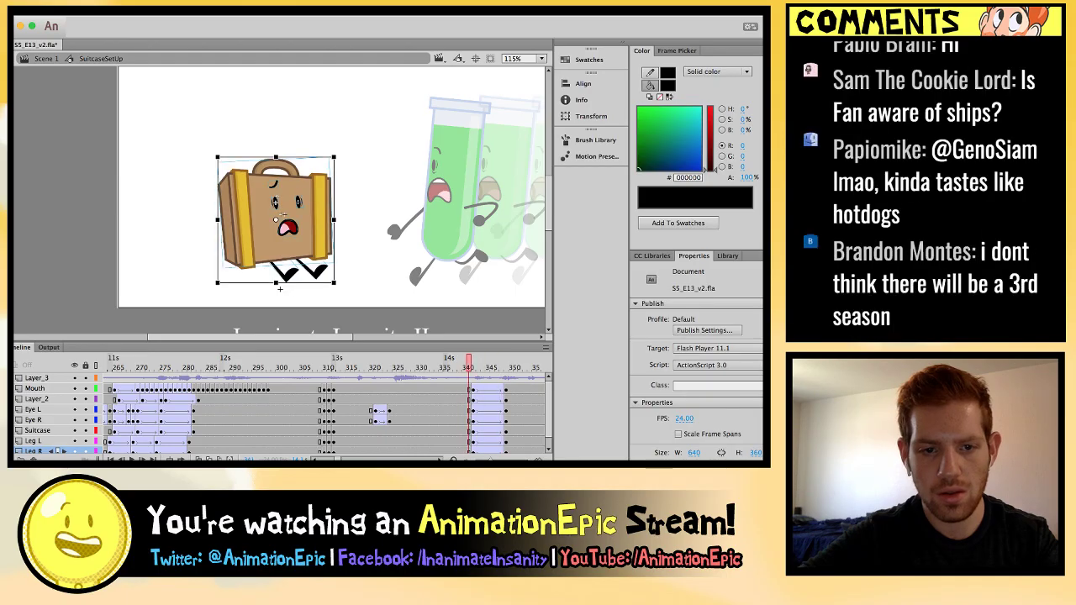
key("Return")
key("shift+comma")
key("Return")
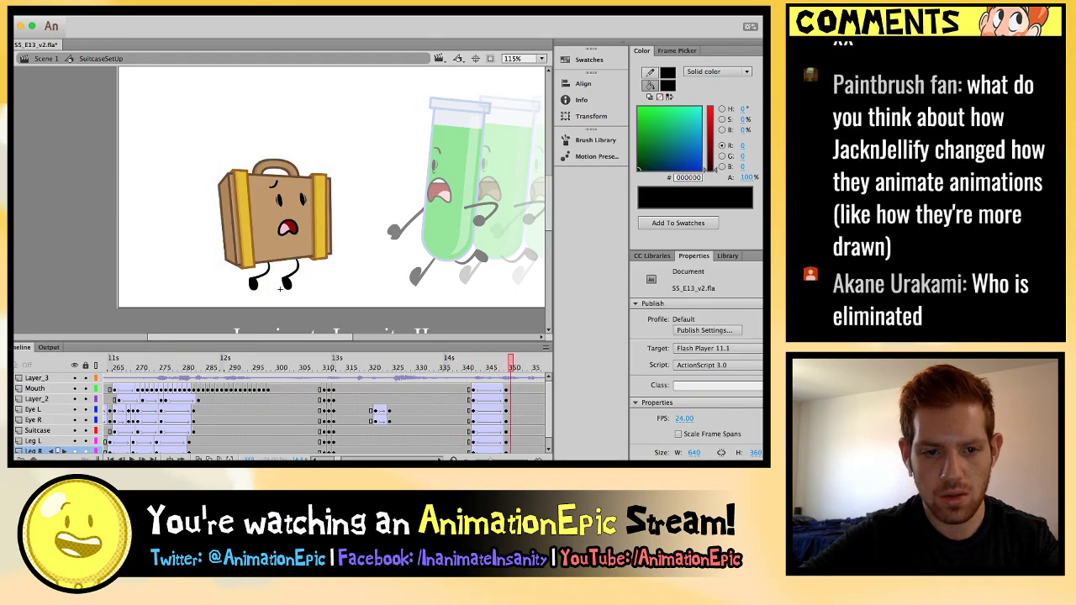
left_click(265, 262)
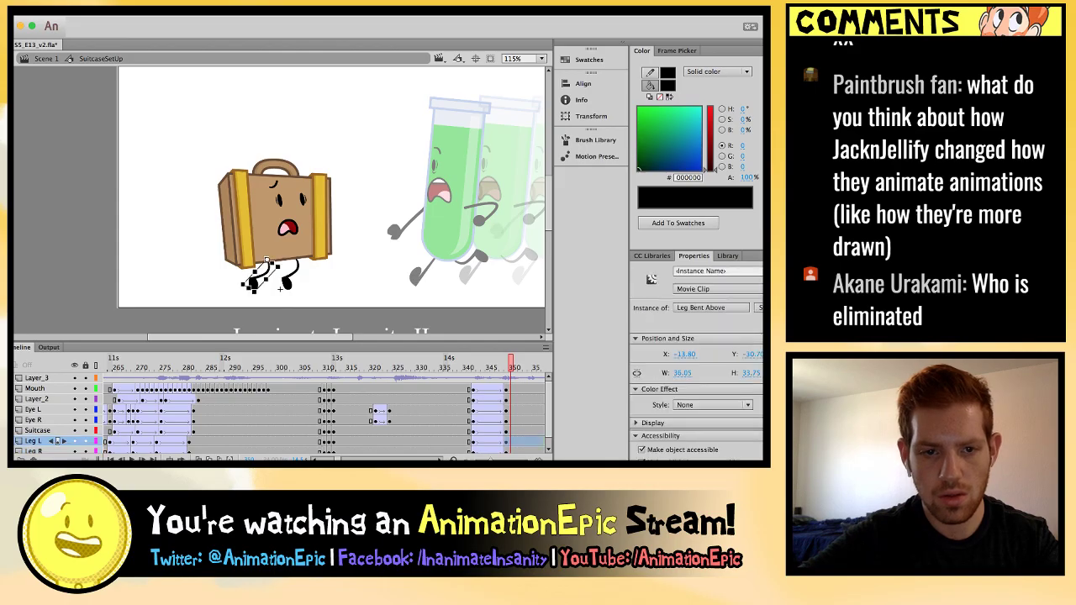
key("Return")
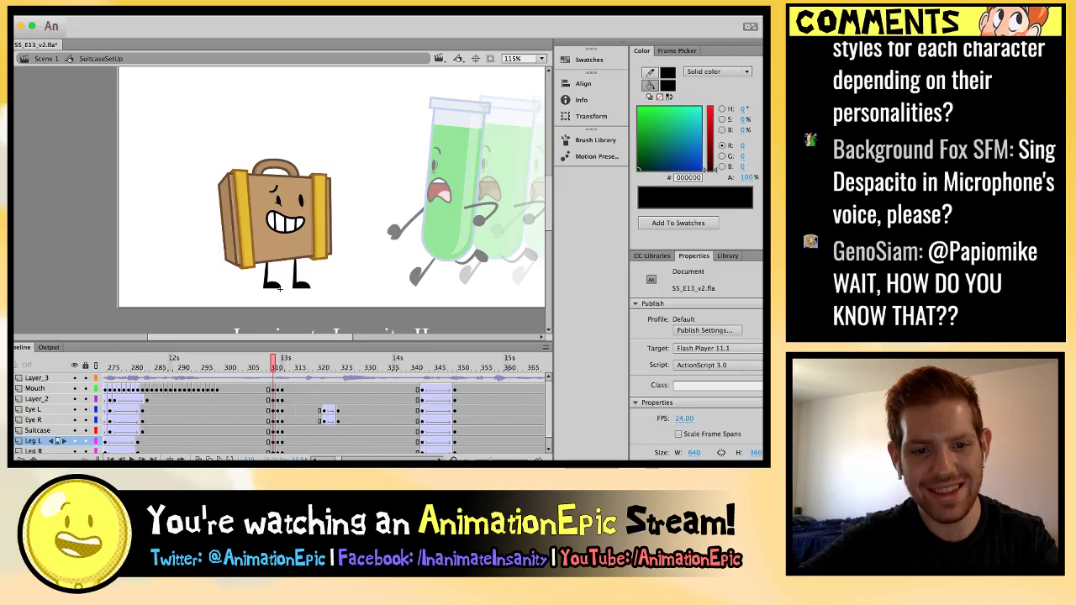
Step back and forth inside the suitcase symbol between about frames 309 and 315, examining the change from standing to raised legs.
key(".")
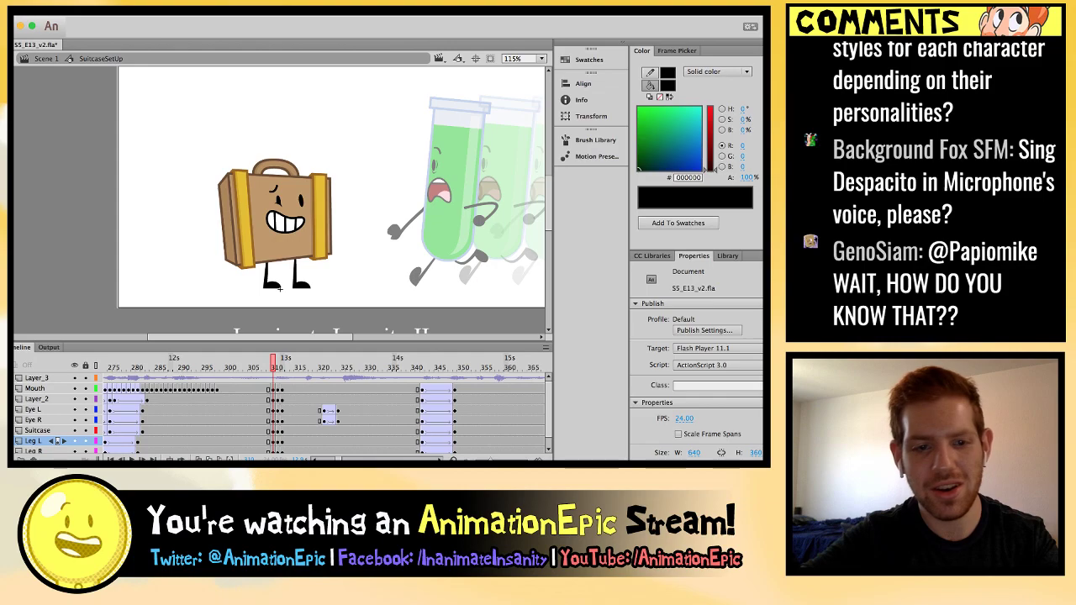
key("super+equal")
scroll(280, 289, "right", 5)
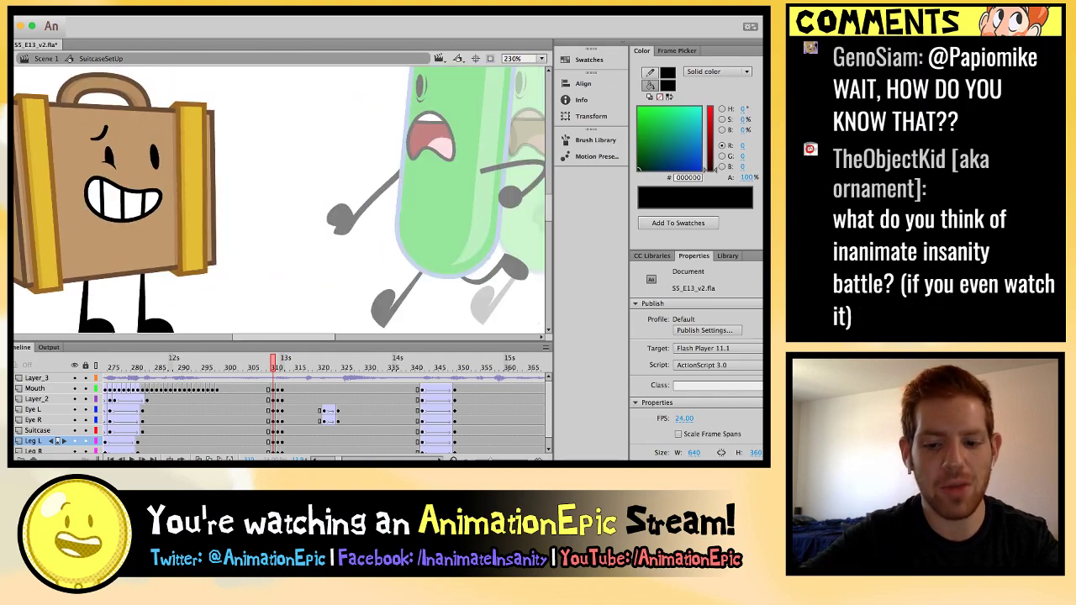
key("super+minus")
left_click_drag(193, 266, 165, 298)
key("period")
left_click(166, 297)
key("period")
key("period")
key("period")
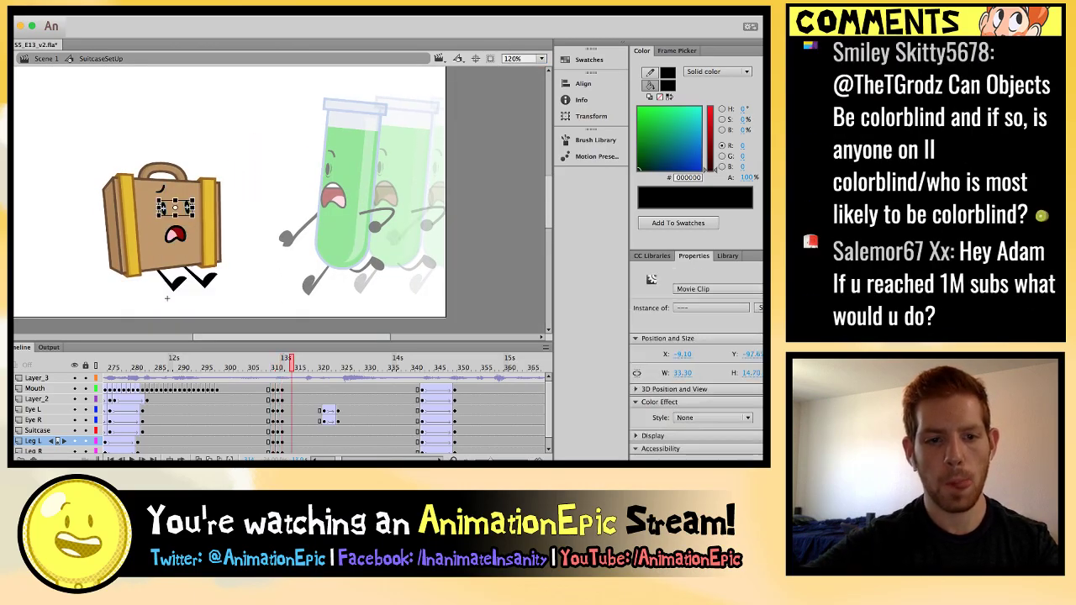
key("comma")
key("comma")
key("comma")
key("comma")
key("comma")
key("period")
key("period")
key("period")
key("period")
key("period")
key("period")
key("period")
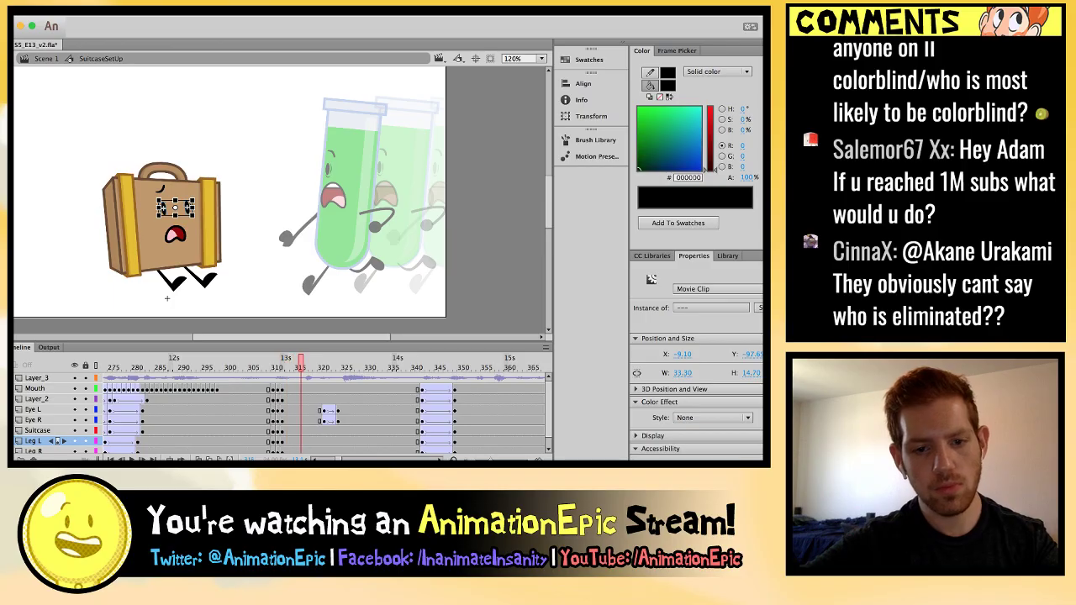
left_click(167, 298)
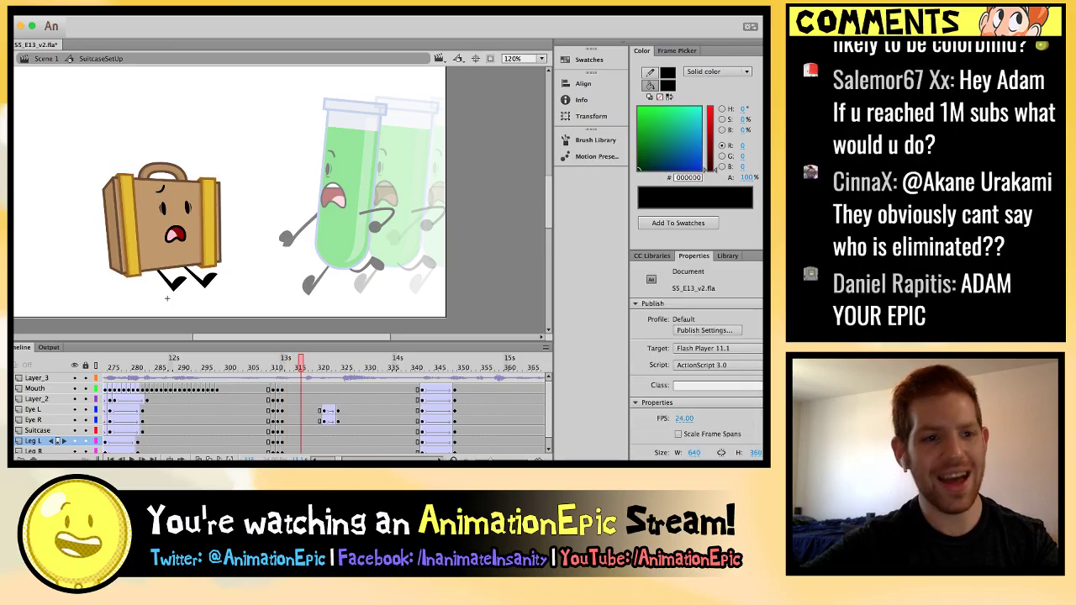
double_click(167, 297)
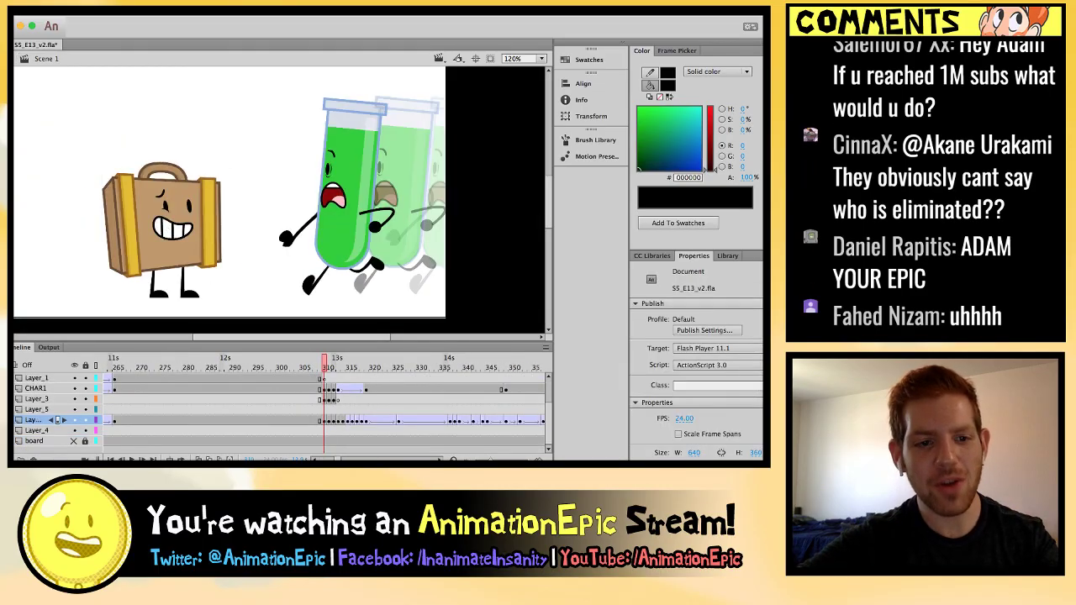
Play the grab in the main scene and step repeatedly through about frames 318 to 336, examining how the held suitcase's swing settles.
key("Return")
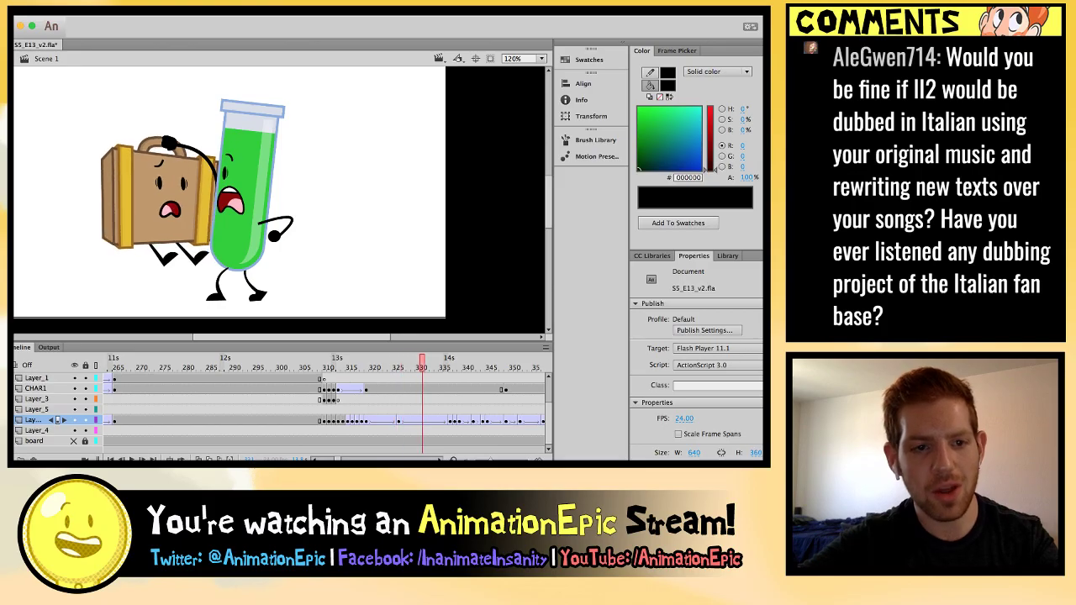
key("Return")
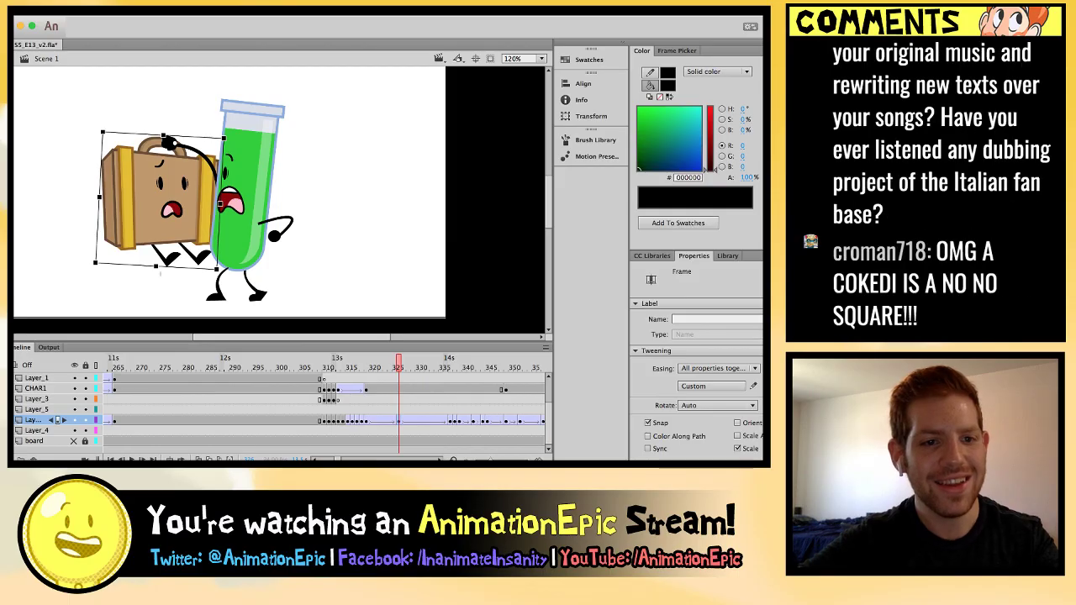
left_click(170, 274)
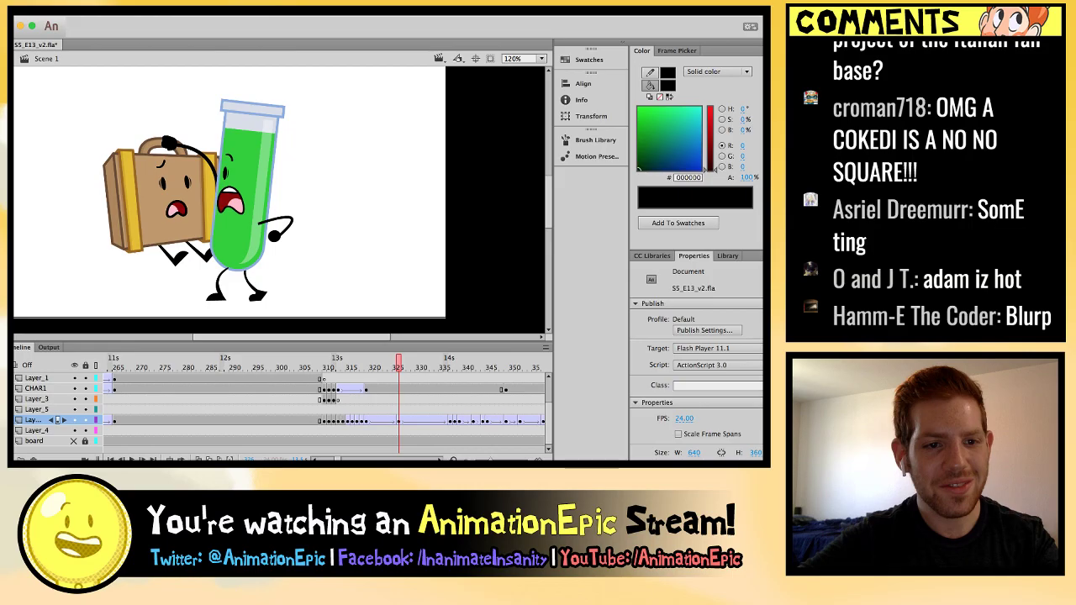
key("comma")
key("comma")
key("comma")
key("comma")
key("comma")
key("comma")
key("period")
key("period")
key("period")
key("period")
key("period")
key("period")
key("period")
key("period")
key("period")
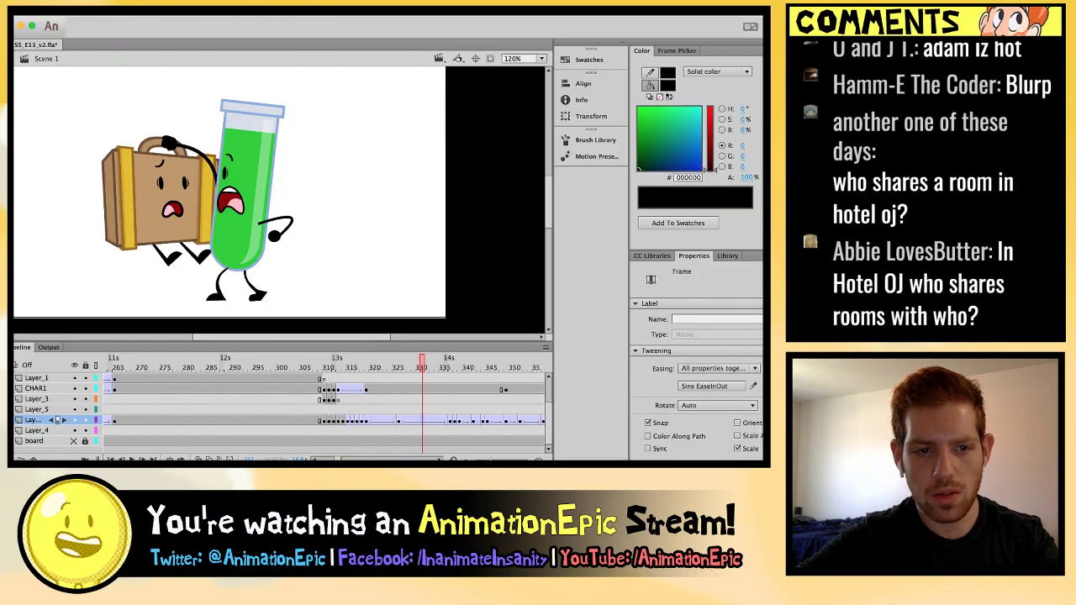
key("comma")
key("comma")
key("comma")
key("comma")
key("comma")
key("comma")
key("period")
key("period")
key("period")
key("period")
key("period")
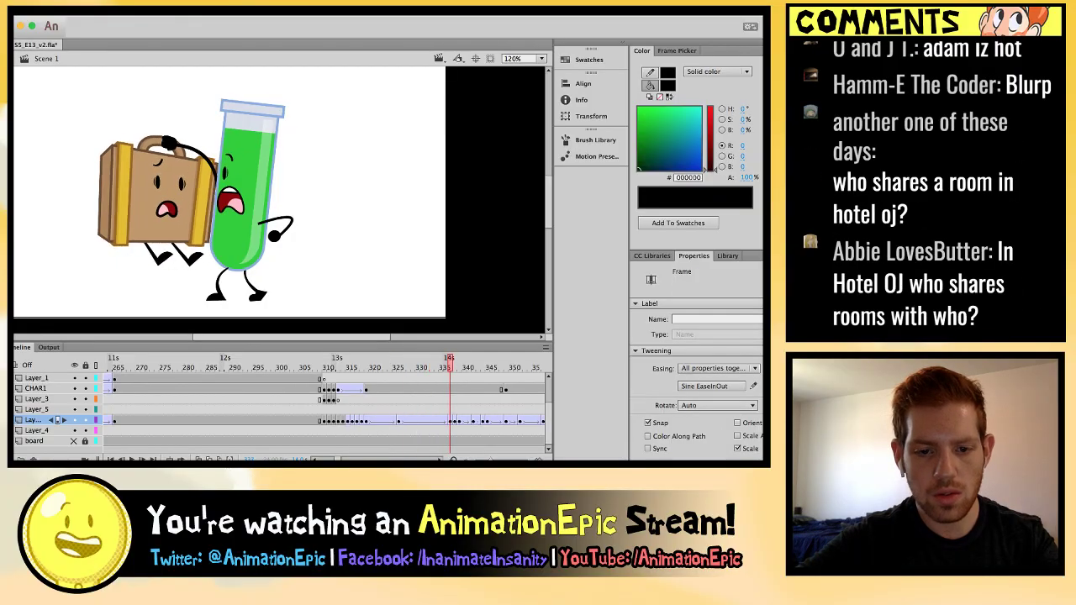
key("comma")
key("comma")
key("comma")
key("comma")
key("comma")
key("comma")
key("comma")
key("comma")
key("comma")
key("comma")
key("comma")
key("comma")
key("comma")
key("comma")
key("comma")
key("comma")
key("comma")
key("comma")
key("comma")
key("period")
key("period")
key("period")
key("period")
key("period")
key("period")
key("period")
key("period")
key("period")
key("period")
key("period")
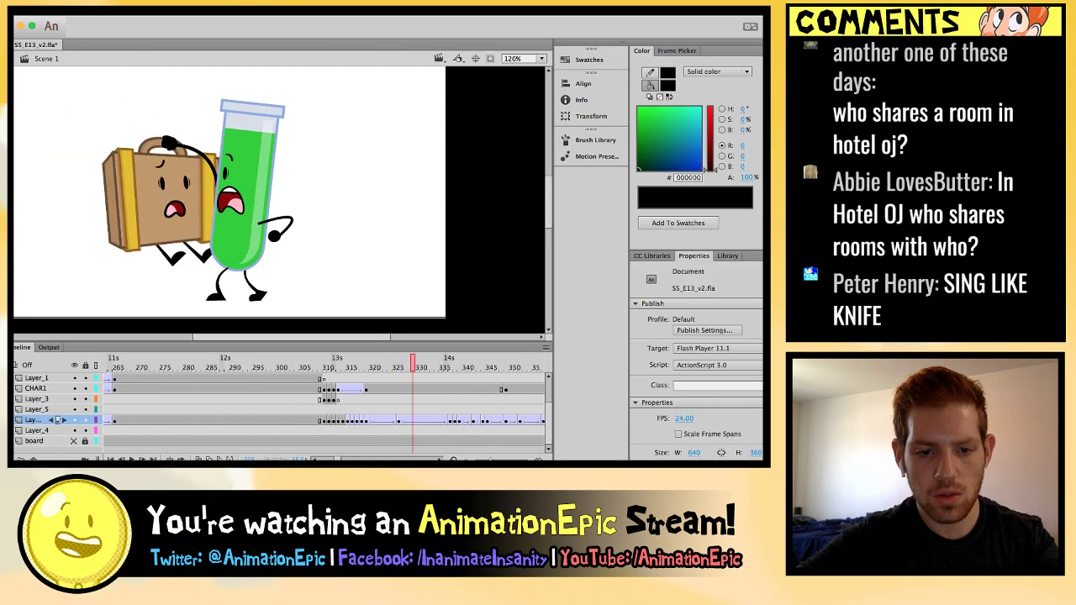
key("period")
key("period")
key("period")
Nudge the suitcase slightly left at its keyframe near frame 325 in the main scene, and play the result.
left_click(399, 420)
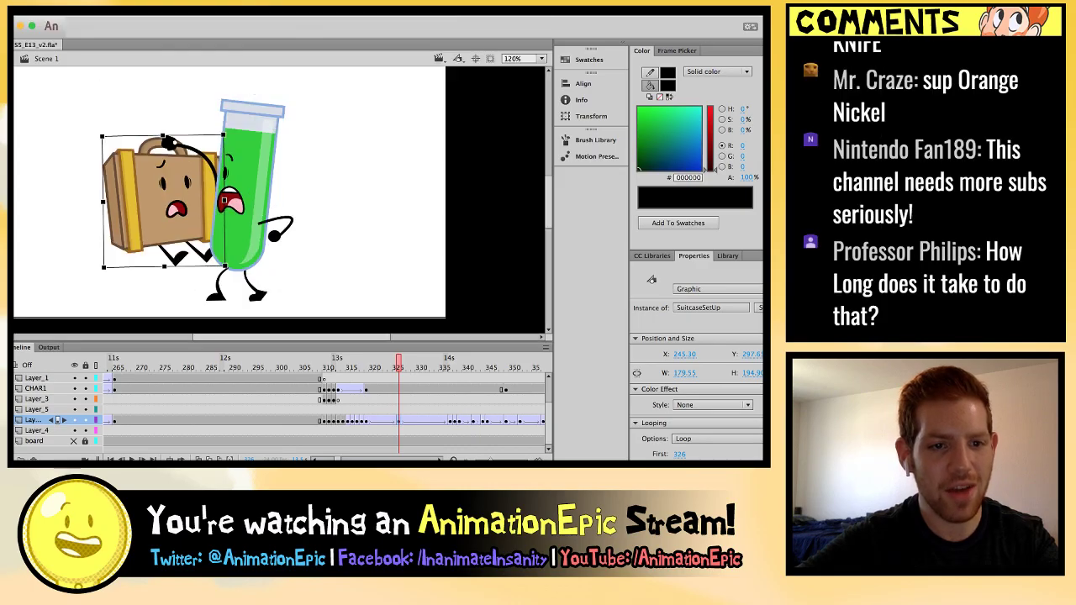
key("Left")
key("Left")
key("Left")
key("Left")
key("Escape")
key("period")
key("Return")
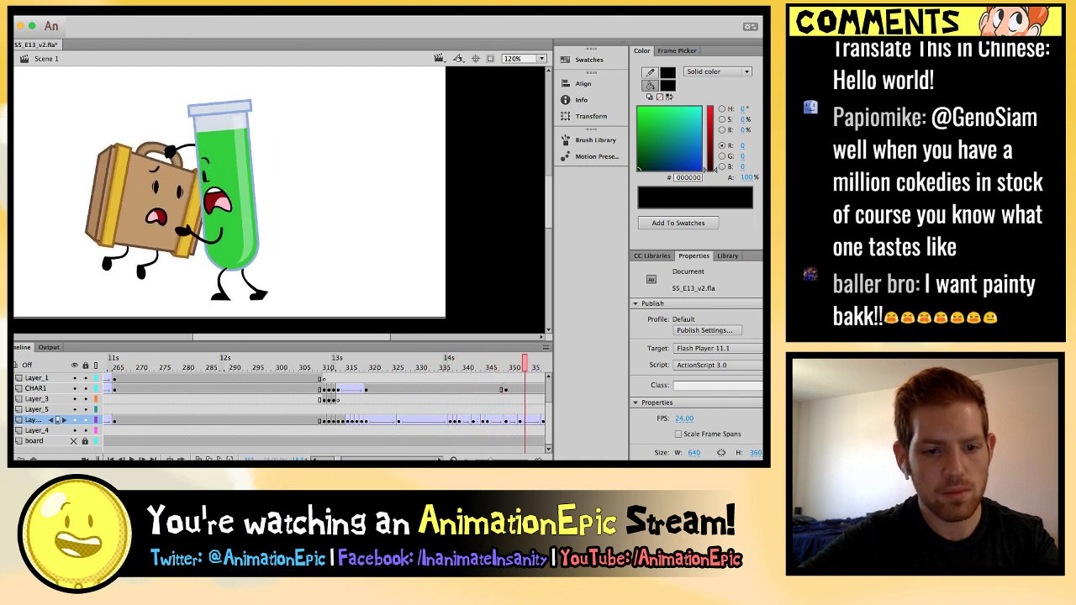
Step back from about frame 355 to the grab and forward to frame 318, examining the suitcase's swing and legs.
left_click(143, 279)
key("period")
key("comma")
key("comma")
key("comma")
key("comma")
key("comma")
key("comma")
key("comma")
key("comma")
key("comma")
key("comma")
key("comma")
key("comma")
key("comma")
key("comma")
key("comma")
key("comma")
key("comma")
key("comma")
key("comma")
key("comma")
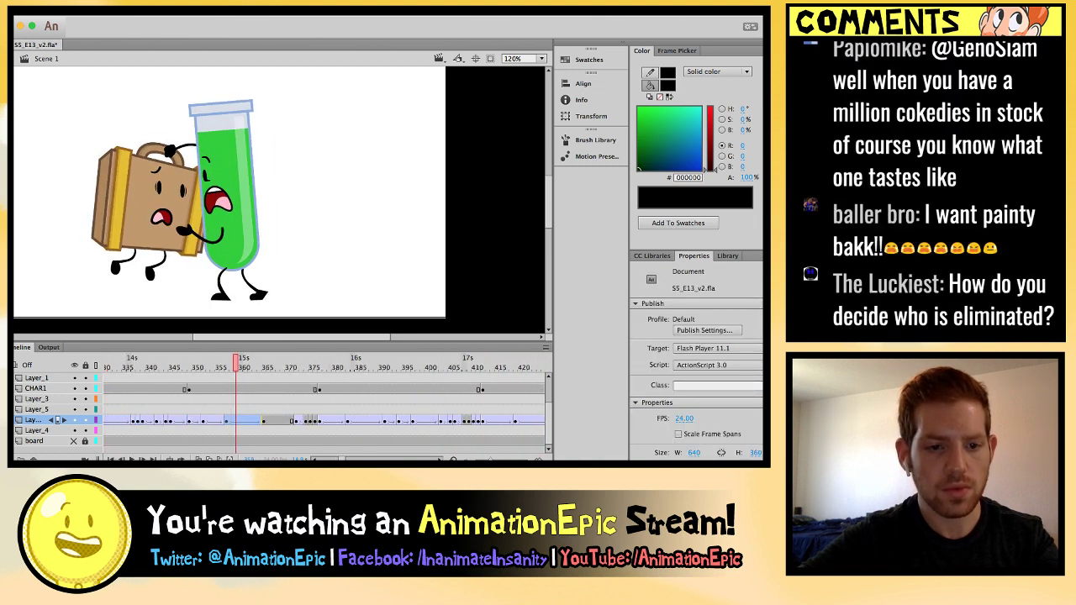
key("comma")
key("comma")
key("comma")
key("comma")
key("comma")
key("comma")
key("comma")
key("comma")
key("comma")
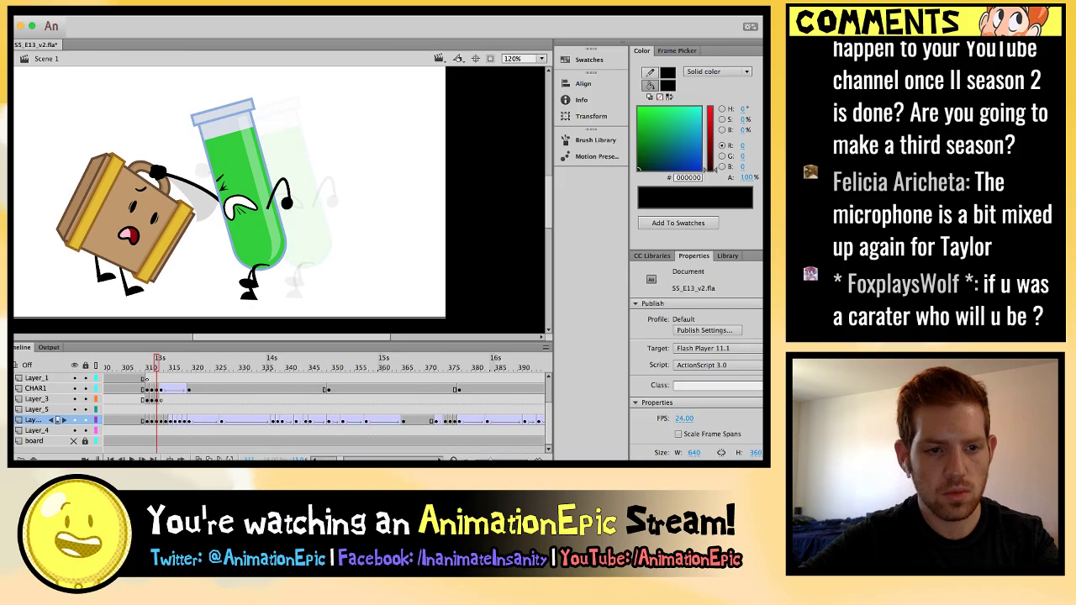
key("period")
key("period")
key("period")
key("period")
key("period")
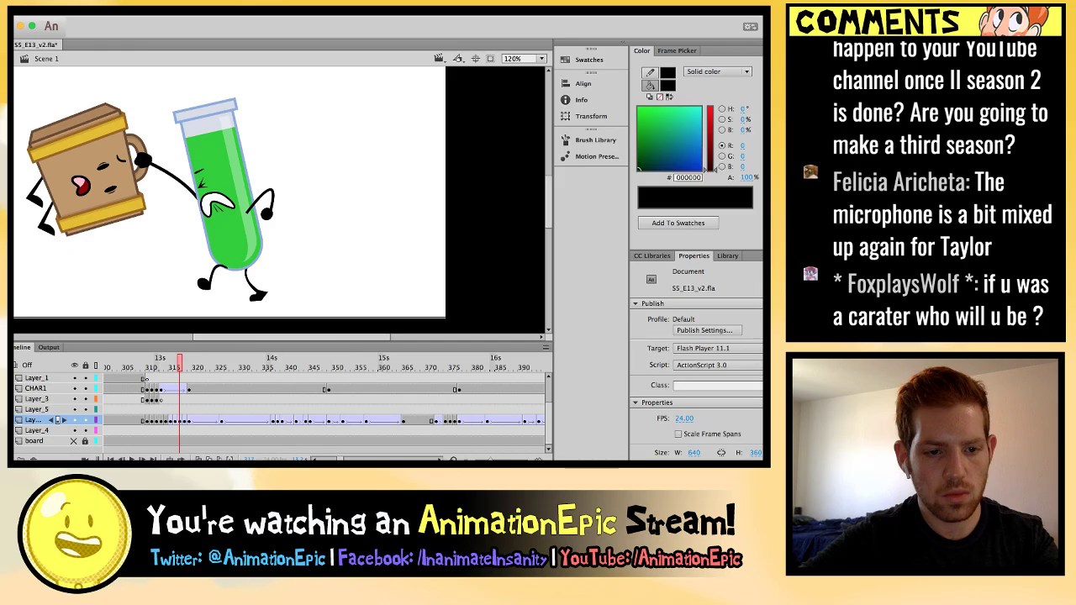
key("period")
key("period")
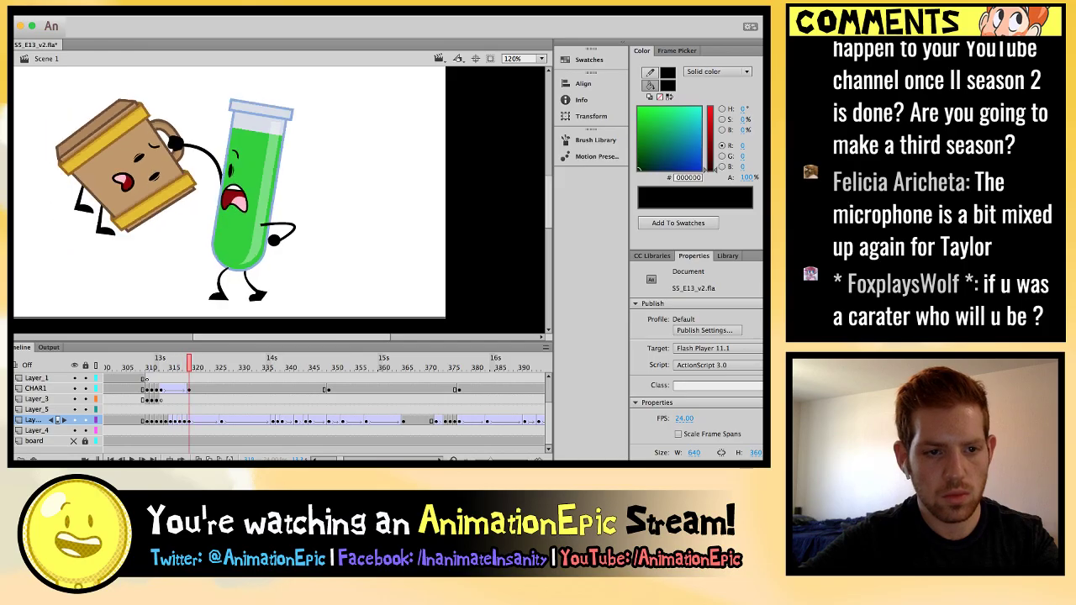
Open the suitcase symbol and insert keyframes on both leg layers at about frame 318.
left_click(64, 209)
double_click(64, 210)
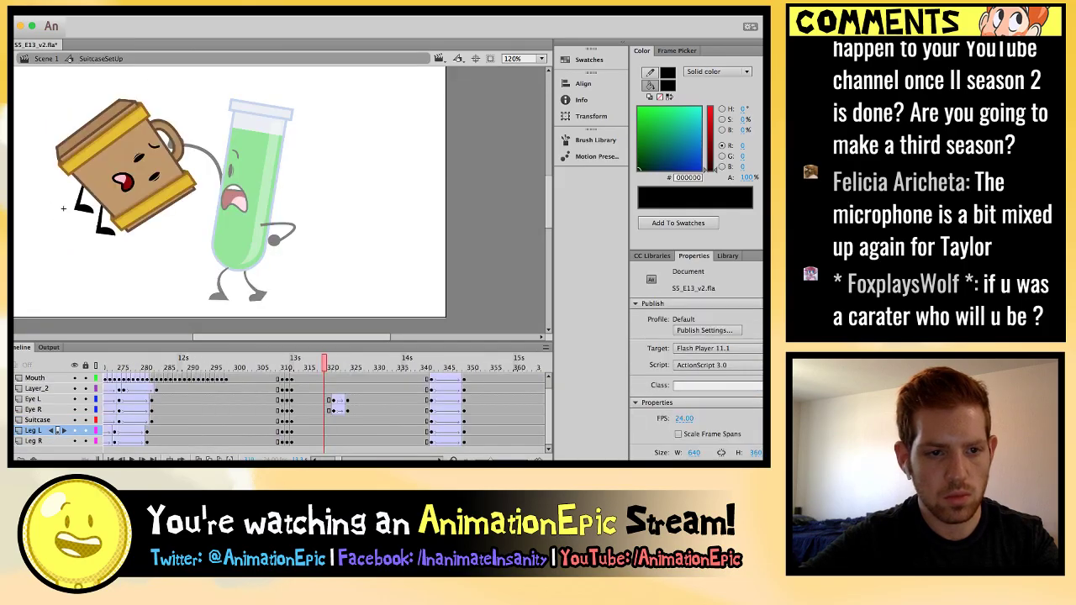
left_click(63, 209)
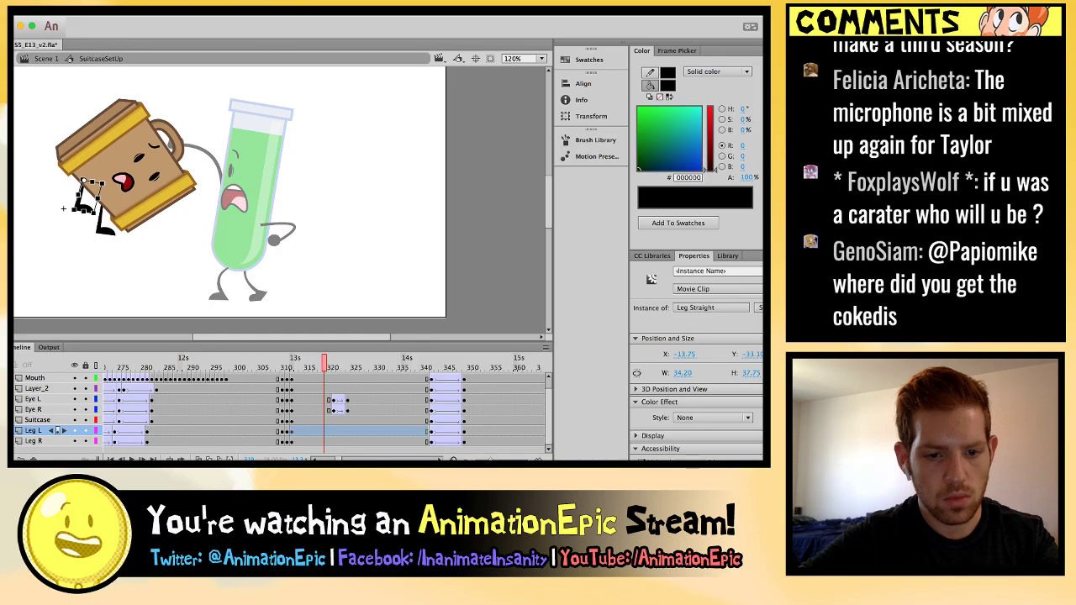
key("F6")
left_click(102, 223)
key("F6")
Rotate both suitcase legs slightly toward the body at the new keyframes near frame 318.
key("super+equal")
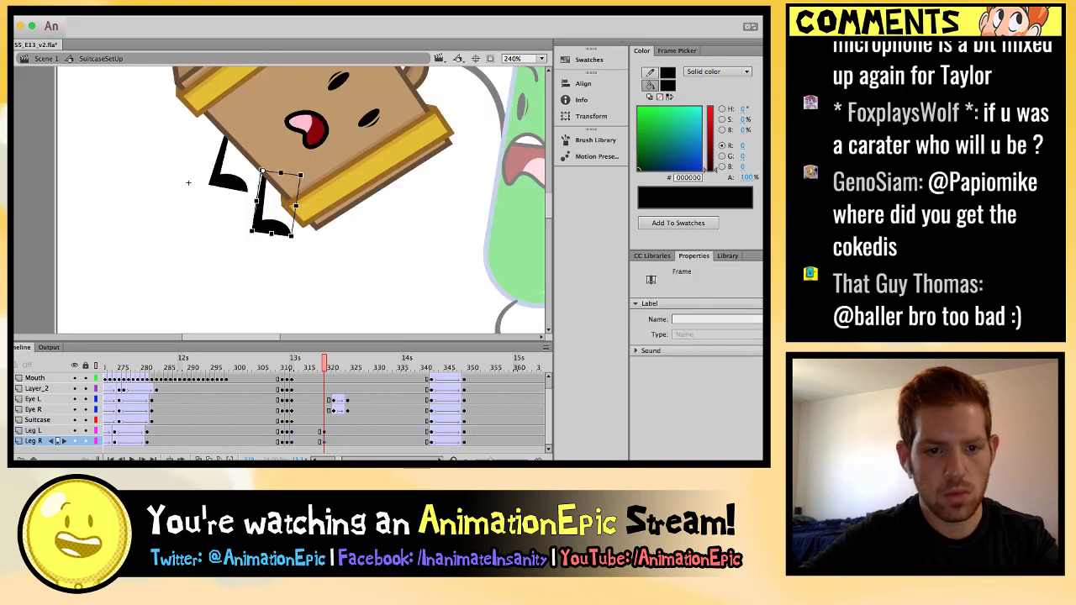
key("super+equal")
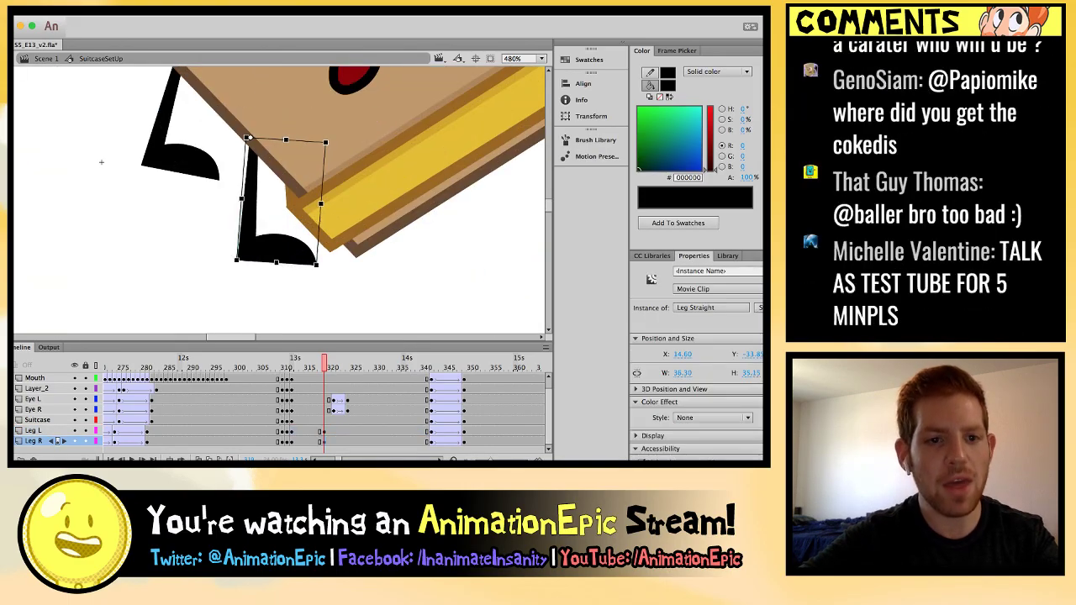
left_click(181, 160)
left_click_drag(141, 165, 149, 168)
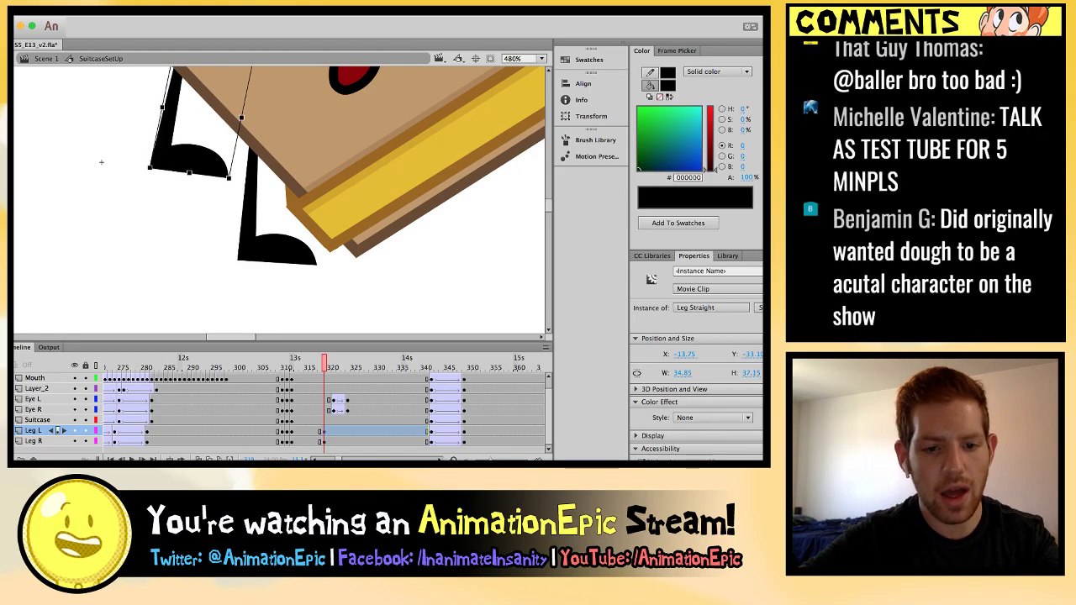
Create classic tweens on both leg layers between about frames 311 and 318, and play the leg movement.
left_click(309, 441)
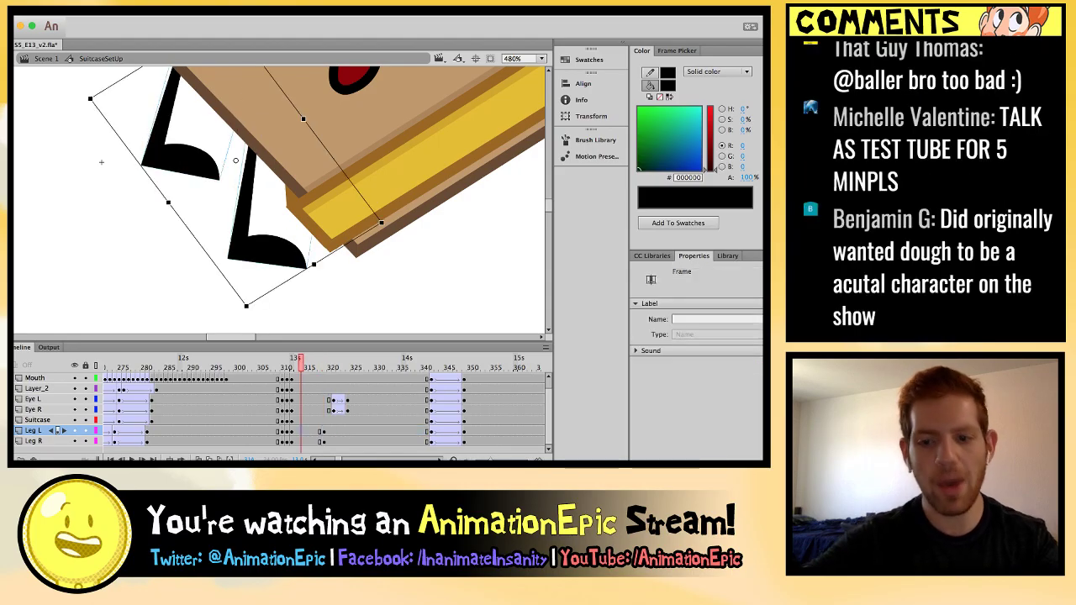
left_click(101, 162)
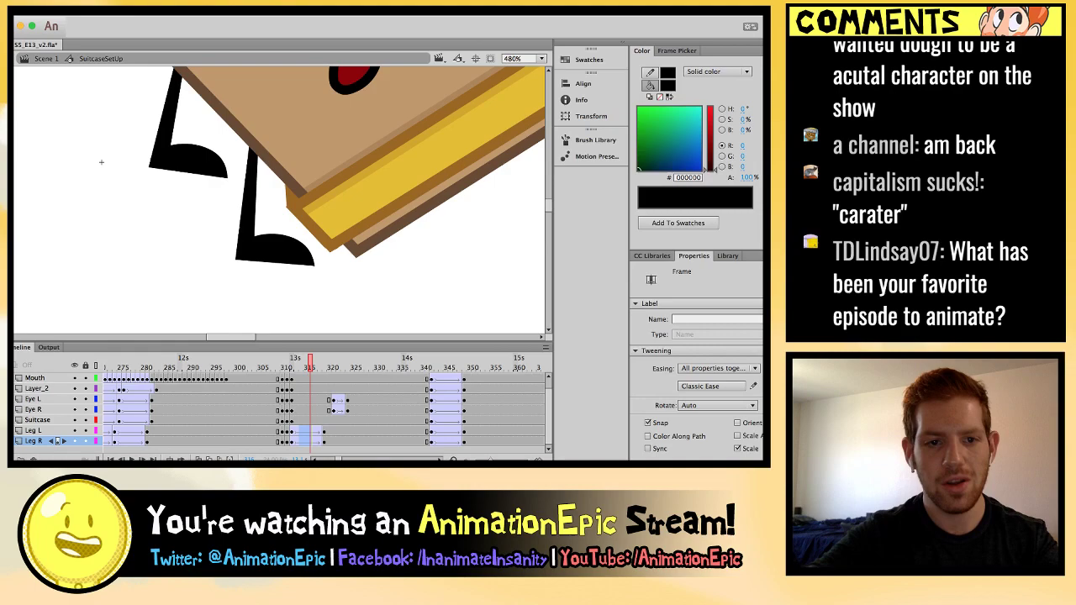
key("super+minus")
key("super+minus")
key("Return")
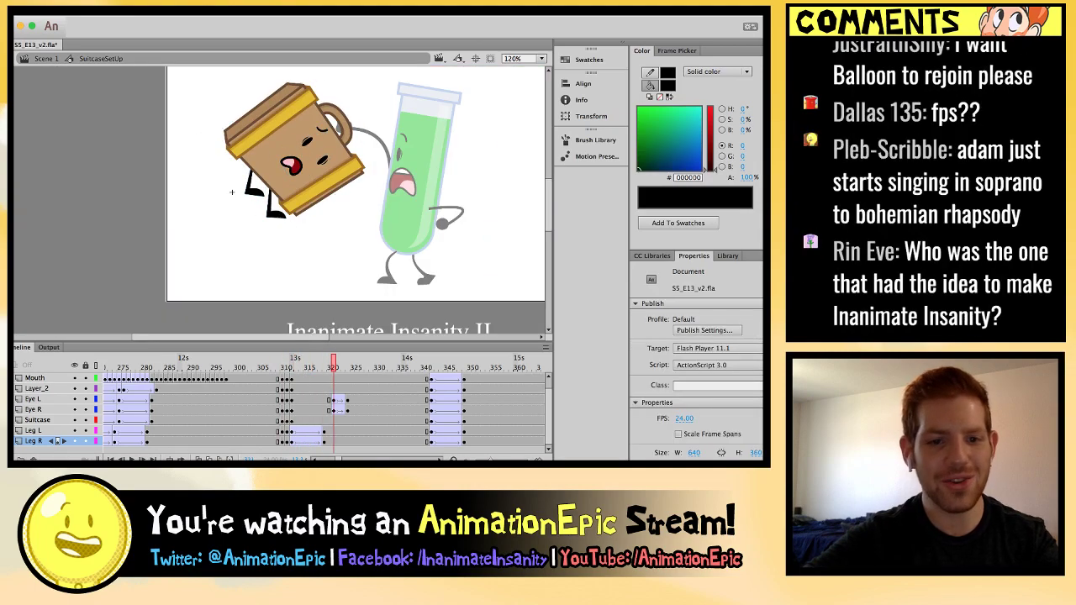
Return to the main scene and step through the frames around 320, examining the suitcase's legs during the swing.
key("super+e")
key("period")
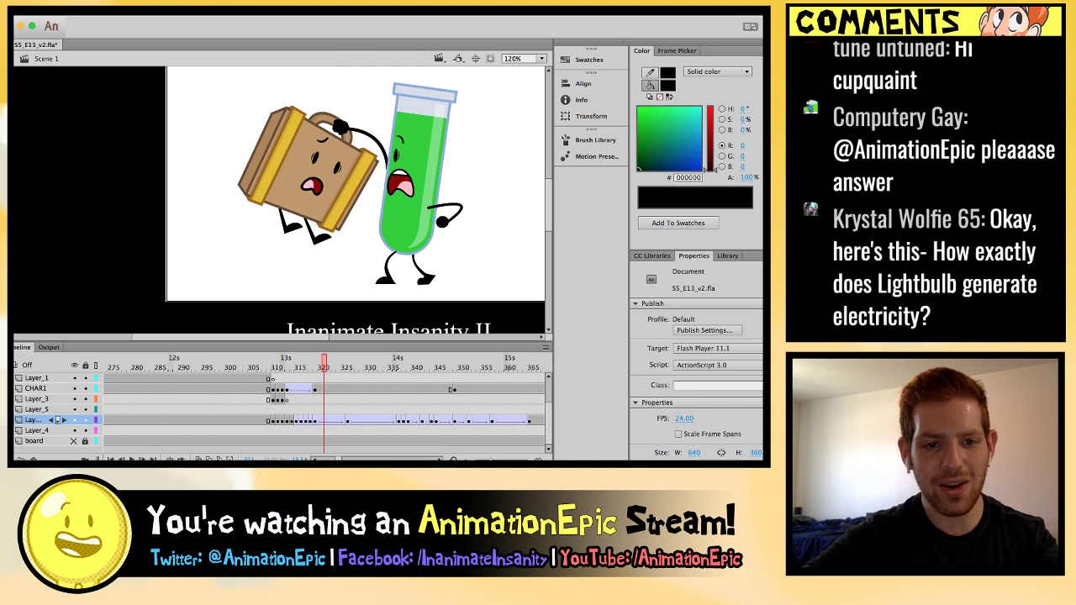
key("period")
key("period")
key("period")
key("period")
key("period")
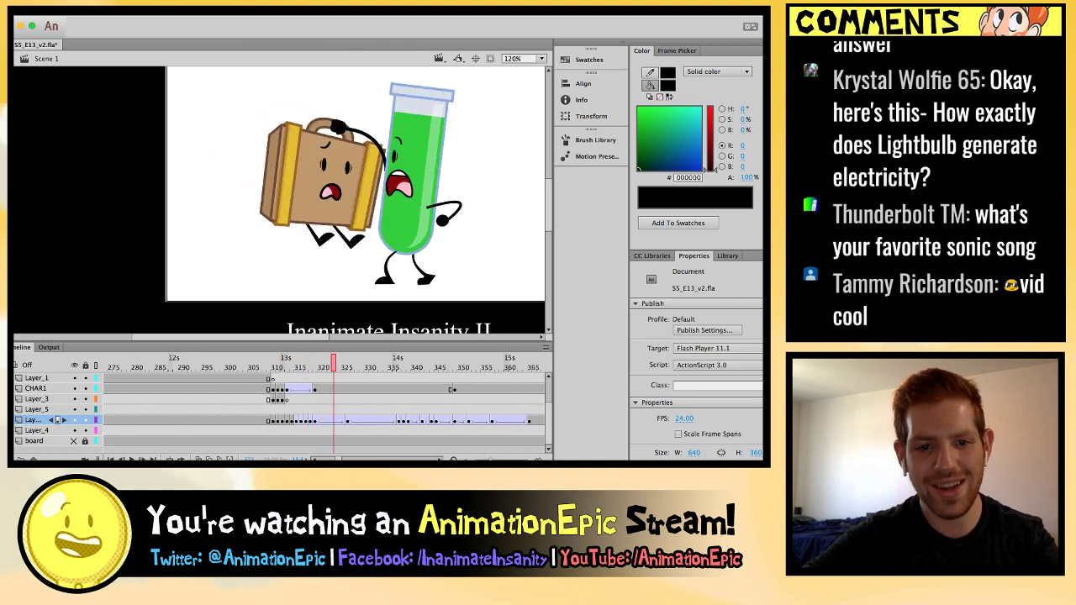
Open the suitcase symbol at about frame 325 and select that frame on both leg layers.
key("comma")
key("comma")
key("comma")
key("comma")
key("period")
key("period")
key("period")
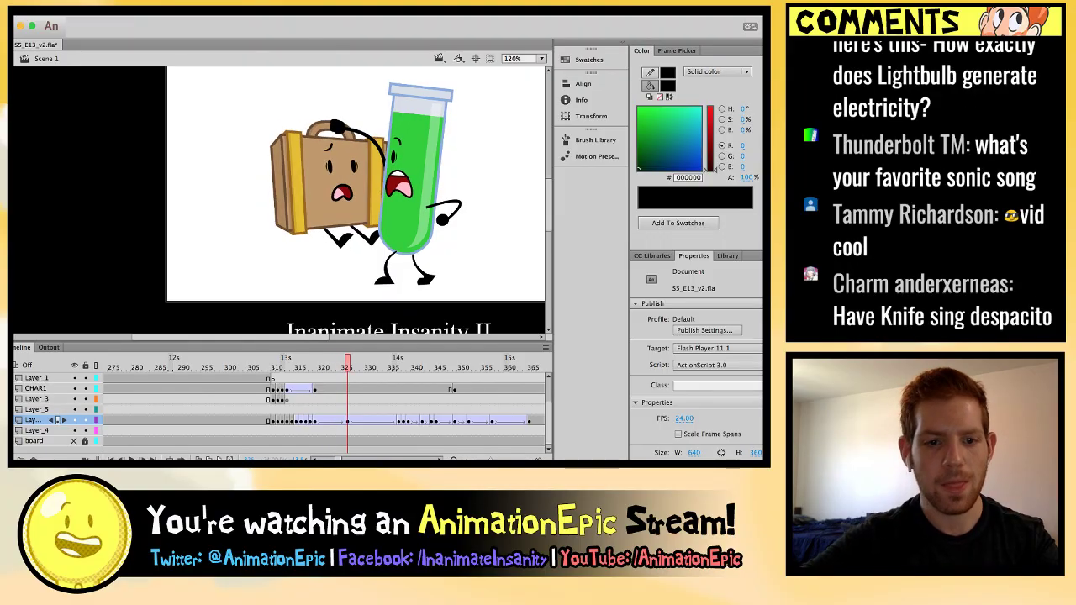
double_click(332, 252)
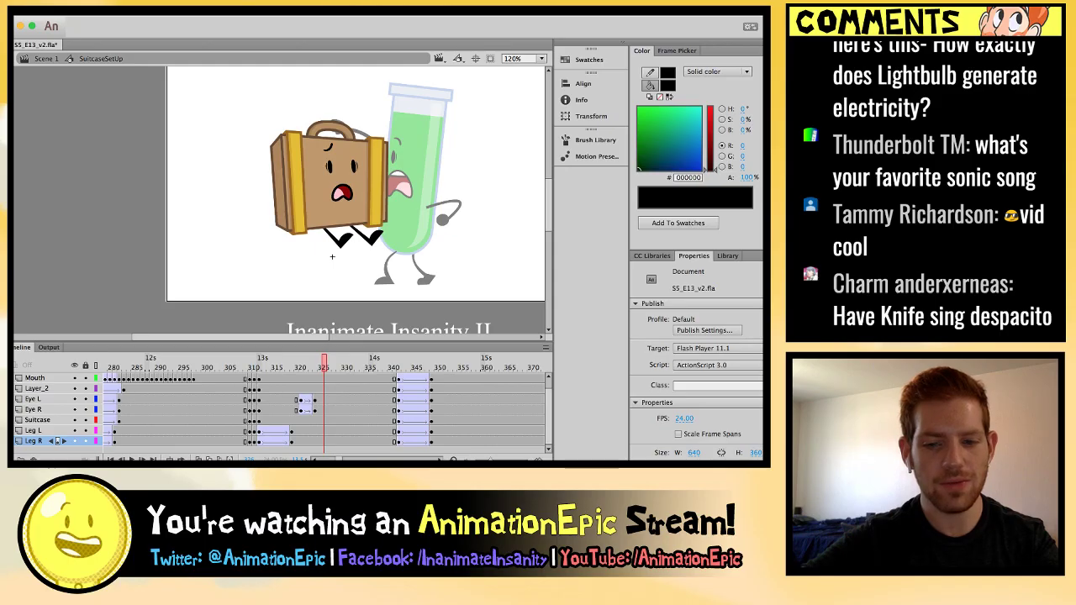
left_click(325, 430)
left_click(324, 441, "shift")
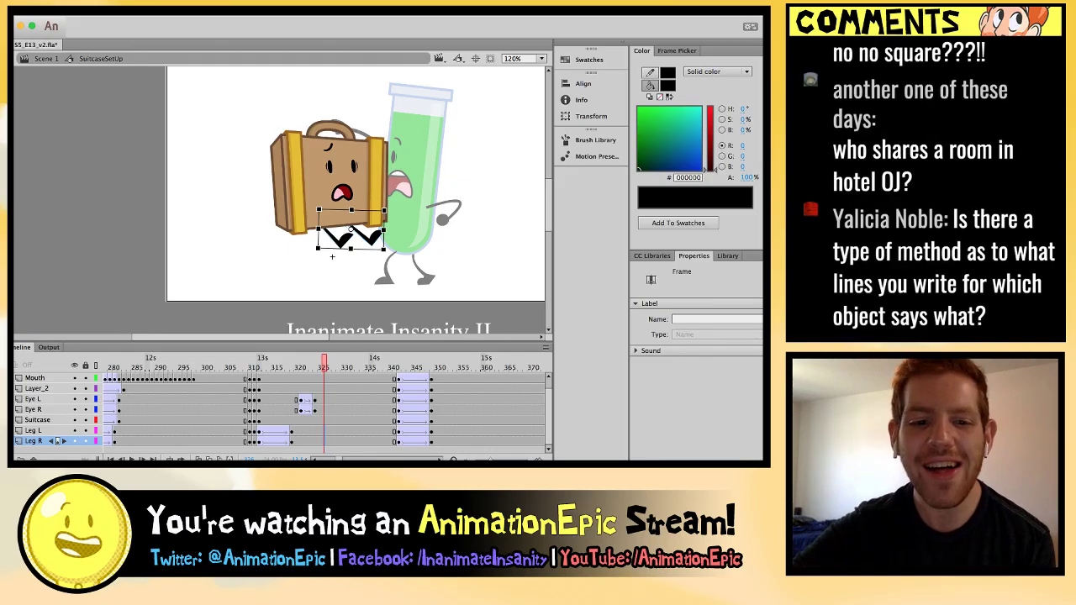
Play and step through the suitcase symbol from about frame 309 to 323, examining the leg movement.
key("Return")
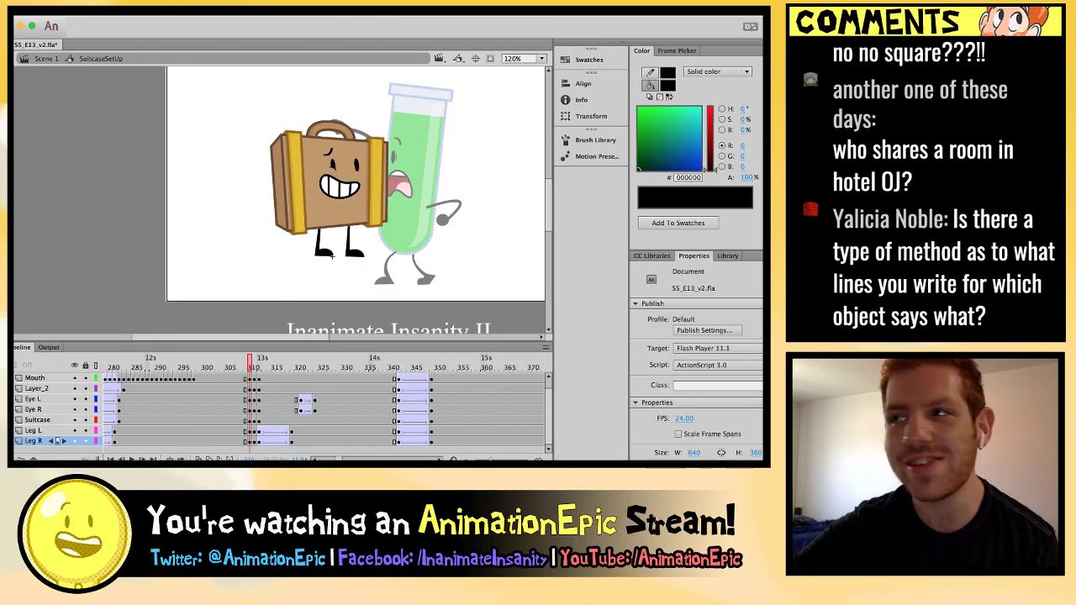
key("period")
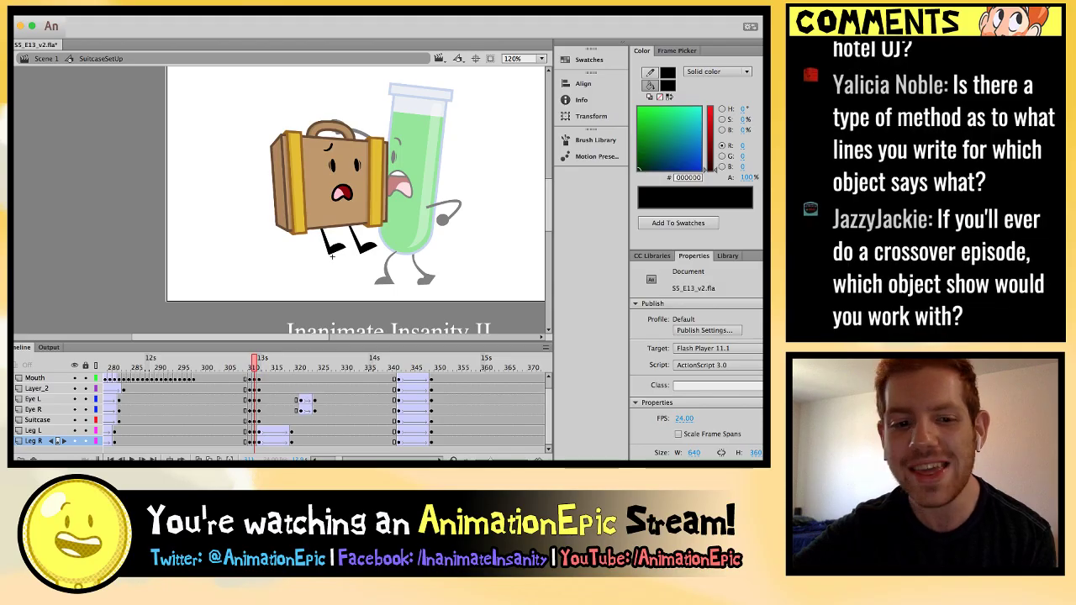
key("period")
key("period")
key("period")
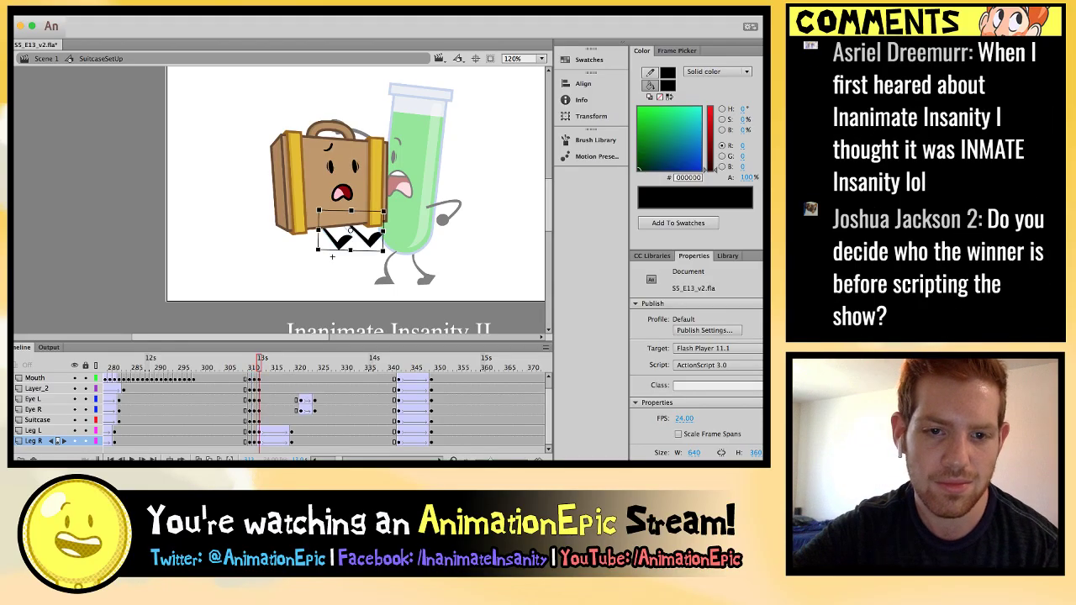
key("period")
key("period")
key("period")
key("period")
key("period")
key("period")
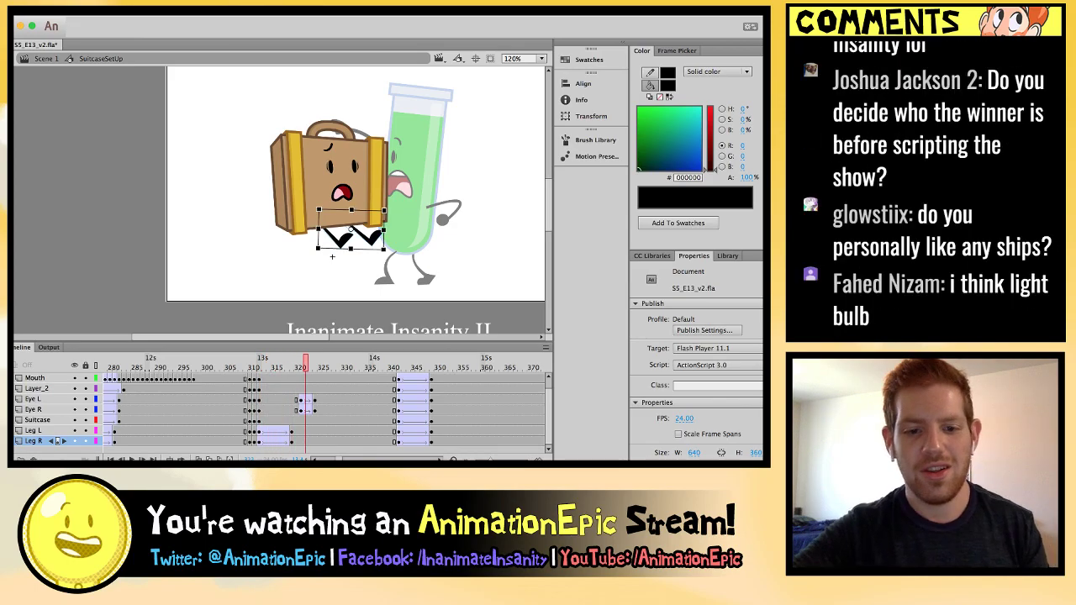
key("period")
key("period")
key("period")
Try replacing the suitcase's left leg at about frame 323 with the Leg Bent Above symbol, rotated to match its pose.
left_click(332, 256)
key("super+equal")
scroll(254, 277, "down", 3)
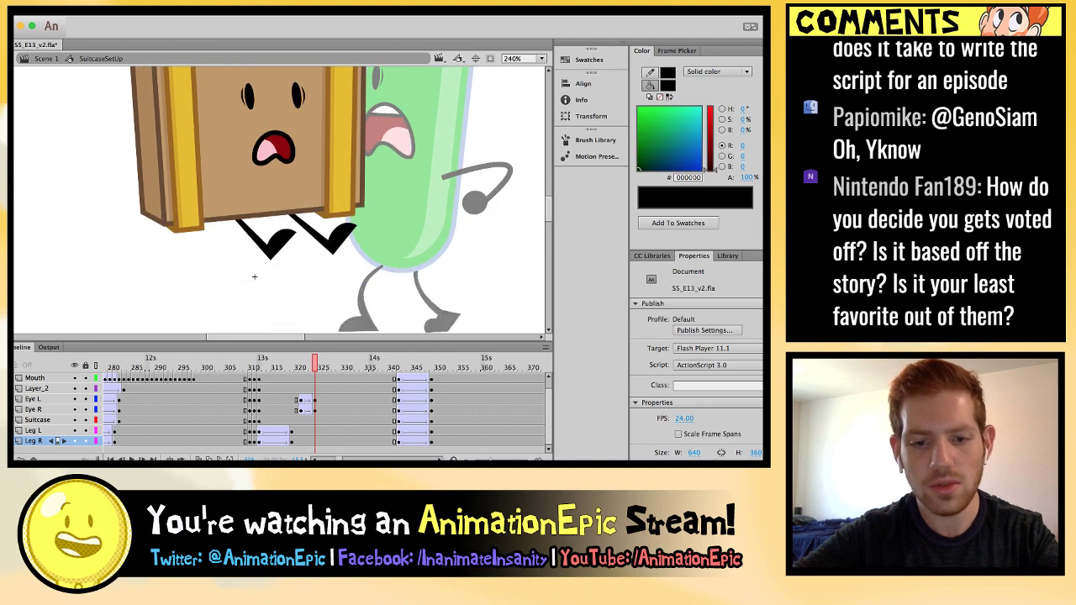
left_click(34, 431)
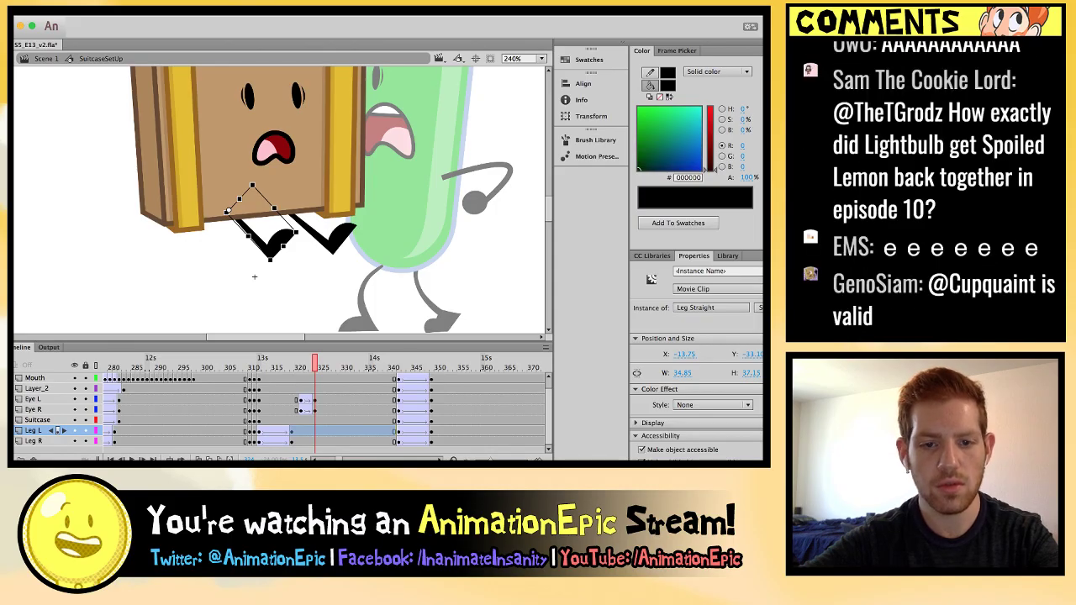
key("ctrl+z")
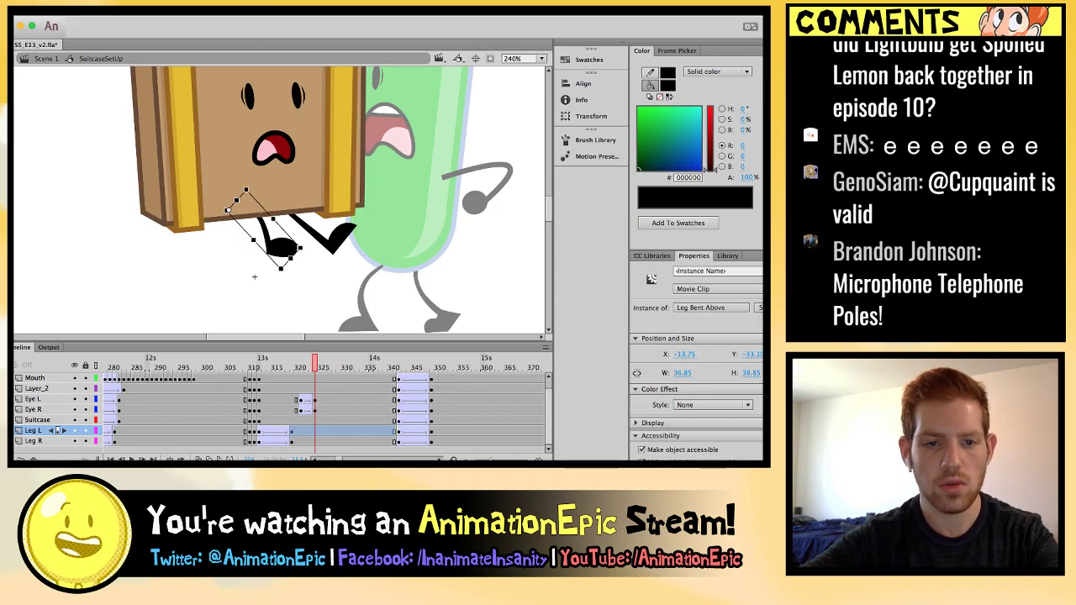
key("ctrl+z")
key("ctrl+z")
key("ctrl+z")
key("ctrl+z")
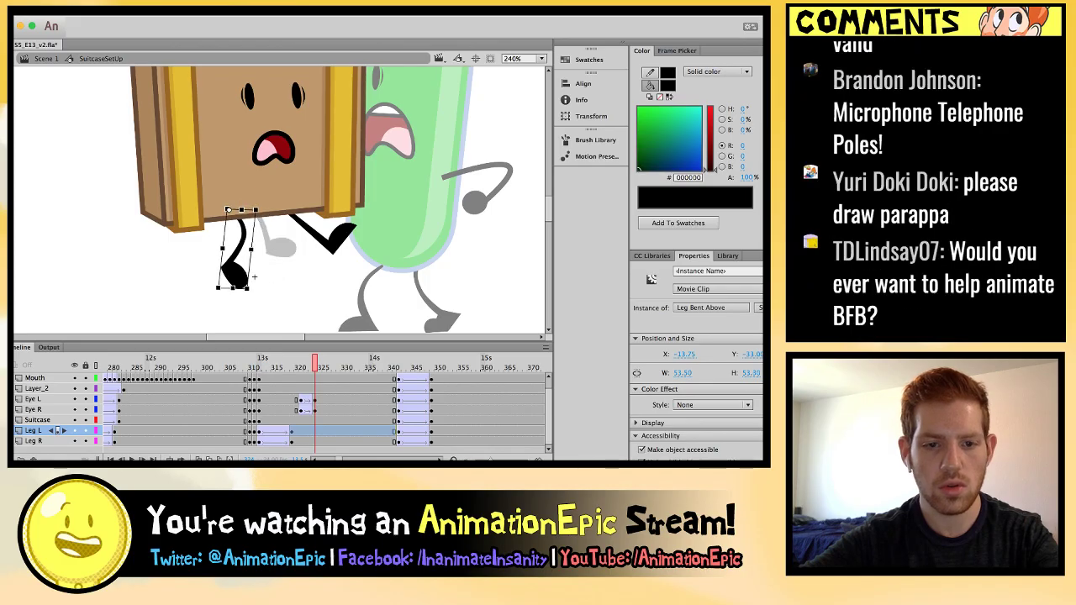
key("ctrl+z")
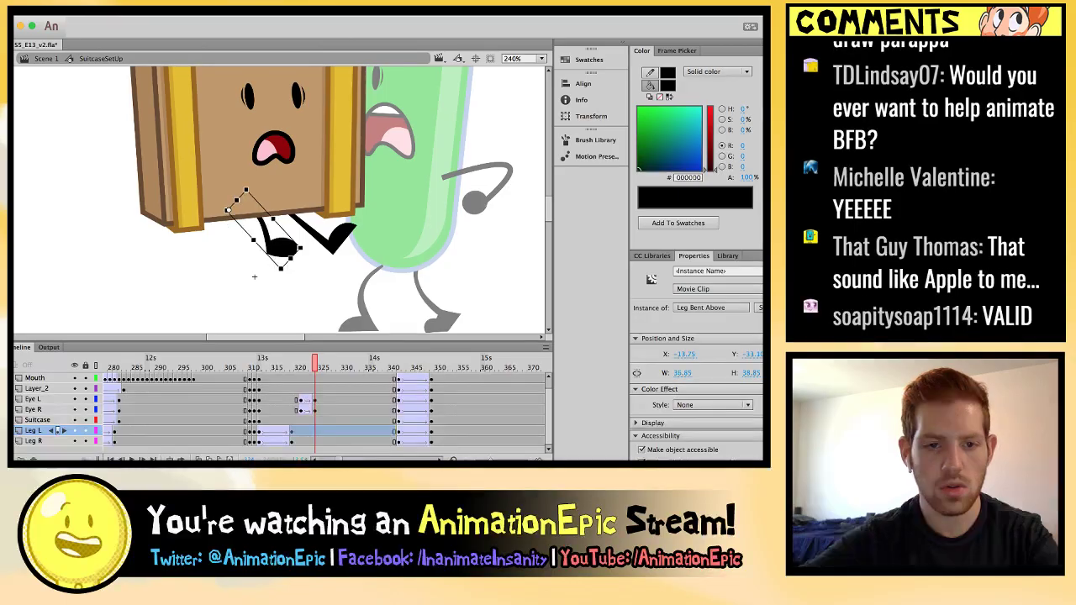
left_click(254, 276)
Step through the suitcase symbol between about frames 309 and 325, examining how the legs lift.
key("comma")
key("comma")
key("comma")
key("comma")
key("comma")
key("comma")
key("comma")
key("comma")
key("comma")
key("comma")
key("comma")
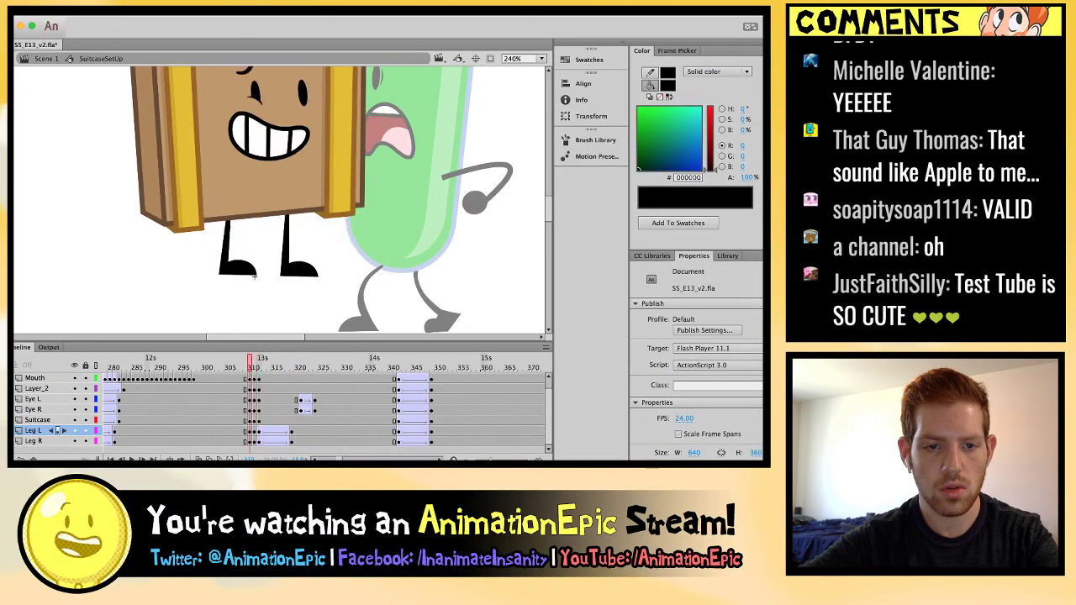
key("period")
key("period")
key("period")
key("period")
key("period")
key("period")
key("period")
key("period")
key("period")
key("period")
key("period")
key("period")
key("period")
key("period")
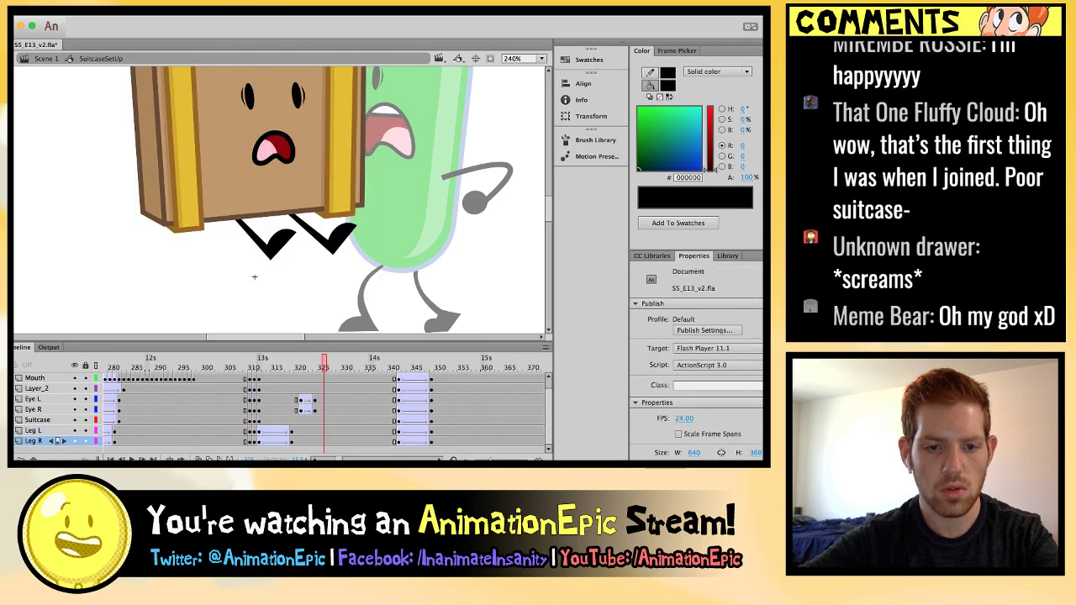
Examine the suitcase's eye movement from about frame 320, stepping back and forth through the surrounding frames.
left_click(300, 400)
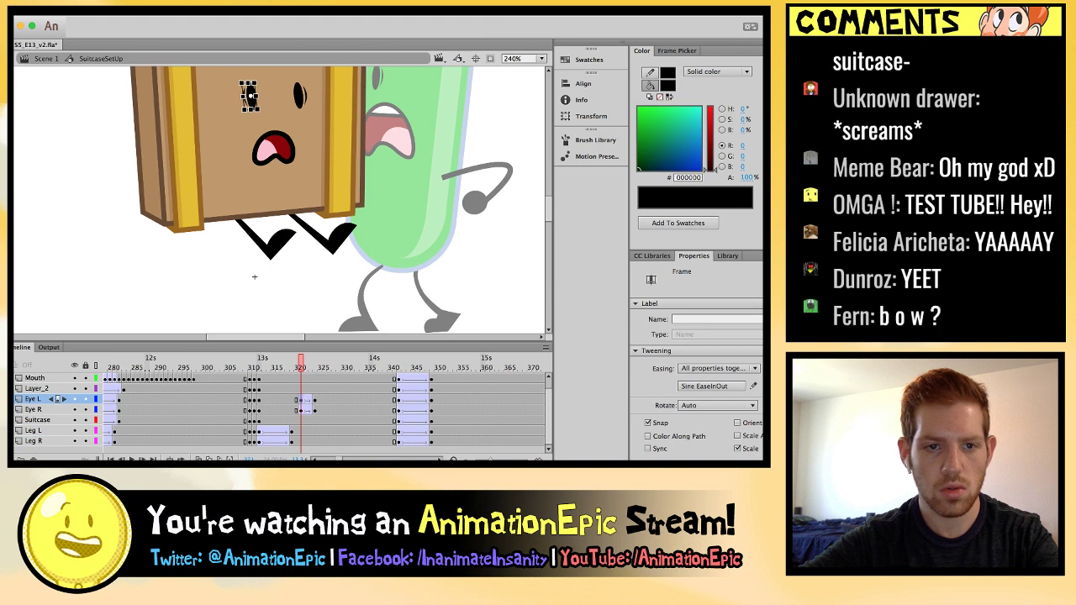
key("period")
key("period")
key("period")
key("period")
key("period")
key("comma")
key("comma")
key("comma")
key("comma")
key("comma")
key("comma")
key("comma")
key("comma")
key("comma")
key("comma")
key("comma")
key("comma")
key("comma")
key("comma")
key("comma")
key("comma")
key("comma")
key("comma")
key("comma")
key("comma")
key("period")
key("period")
key("period")
key("period")
key("period")
key("period")
key("period")
key("period")
key("period")
key("period")
key("period")
key("period")
key("period")
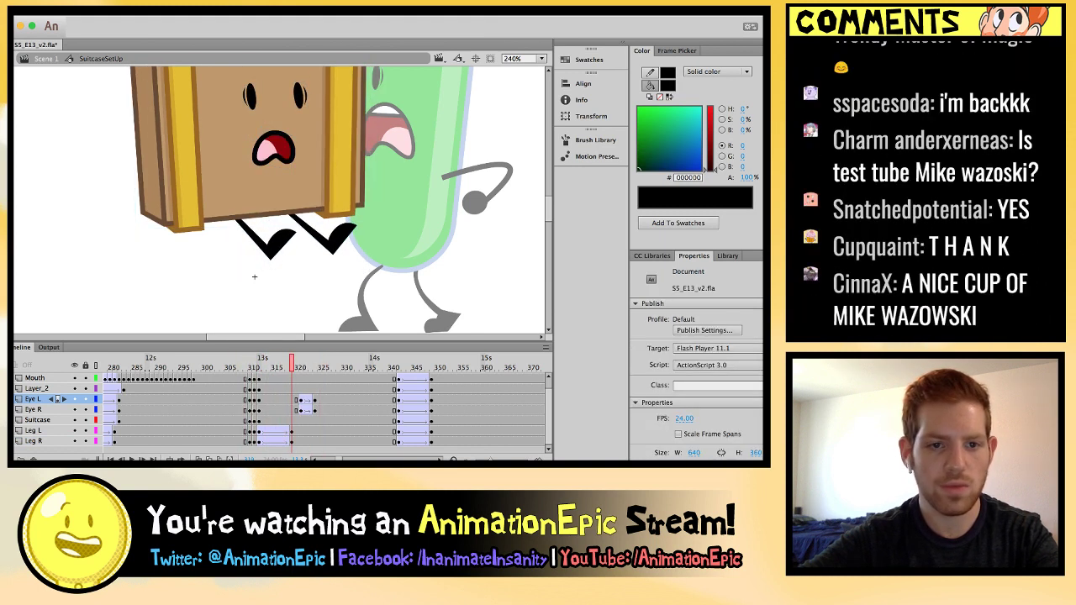
Return to the main scene and step between about frames 315 and 327, examining the suitcase's swing against Test Tube.
double_click(255, 277)
key("period")
key("period")
key("period")
key("period")
key("period")
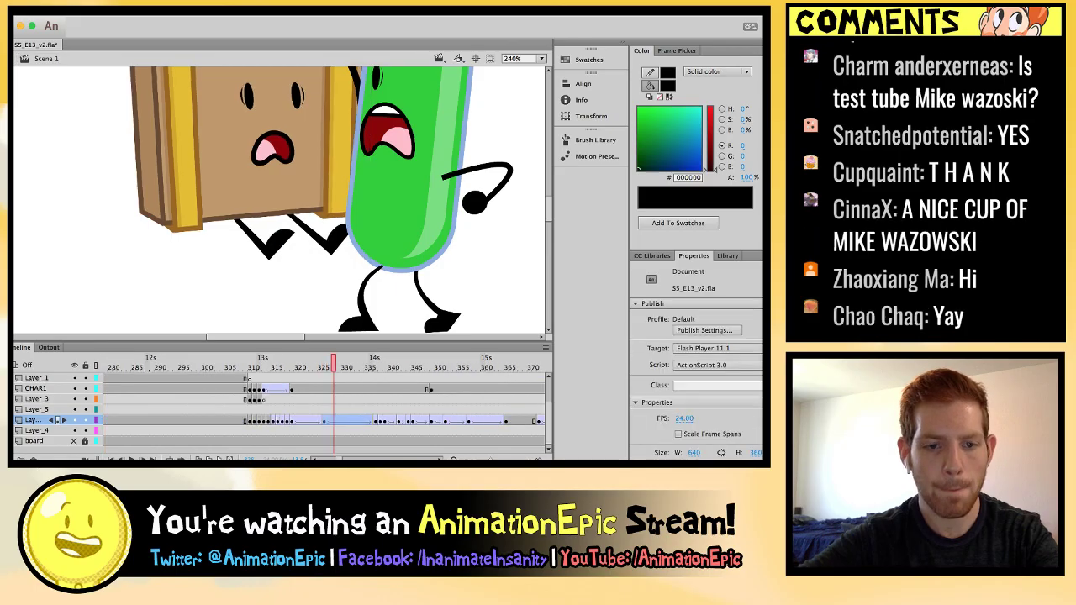
key("comma")
key("comma")
key("comma")
key("comma")
key("comma")
key("comma")
key("comma")
key("comma")
key("comma")
key("comma")
key("comma")
key("comma")
key("comma")
key("comma")
key("comma")
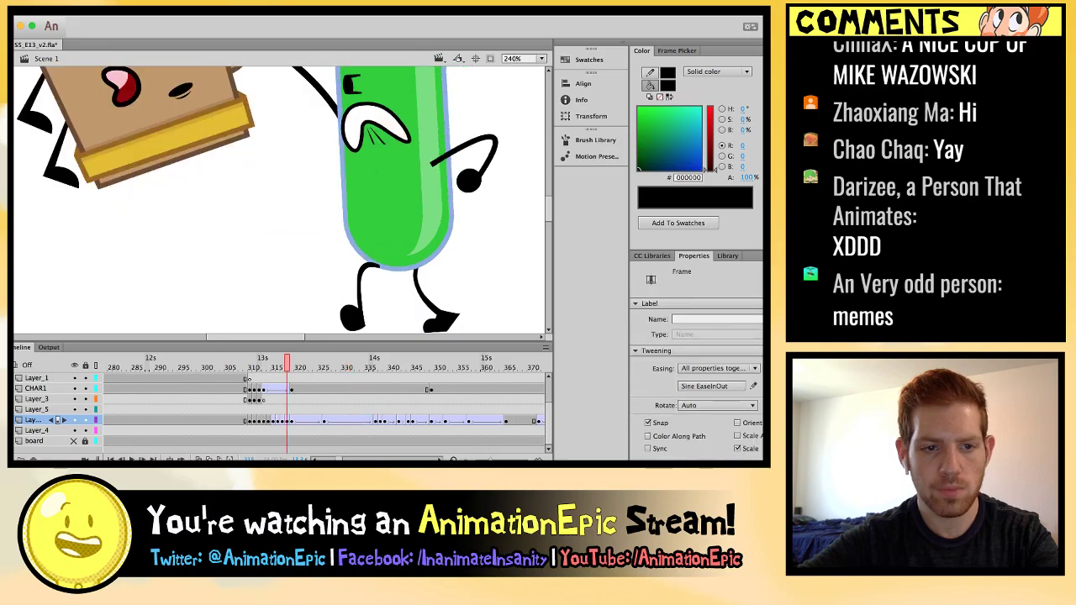
key("period")
key("period")
key("period")
key("period")
key("period")
key("period")
key("period")
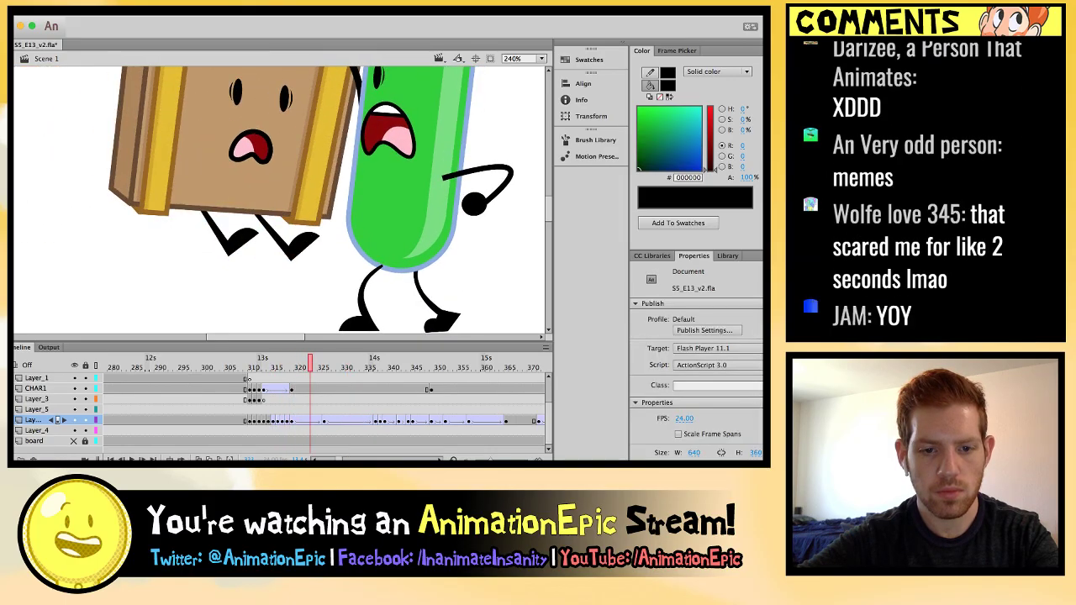
key("period")
key("period")
key("period")
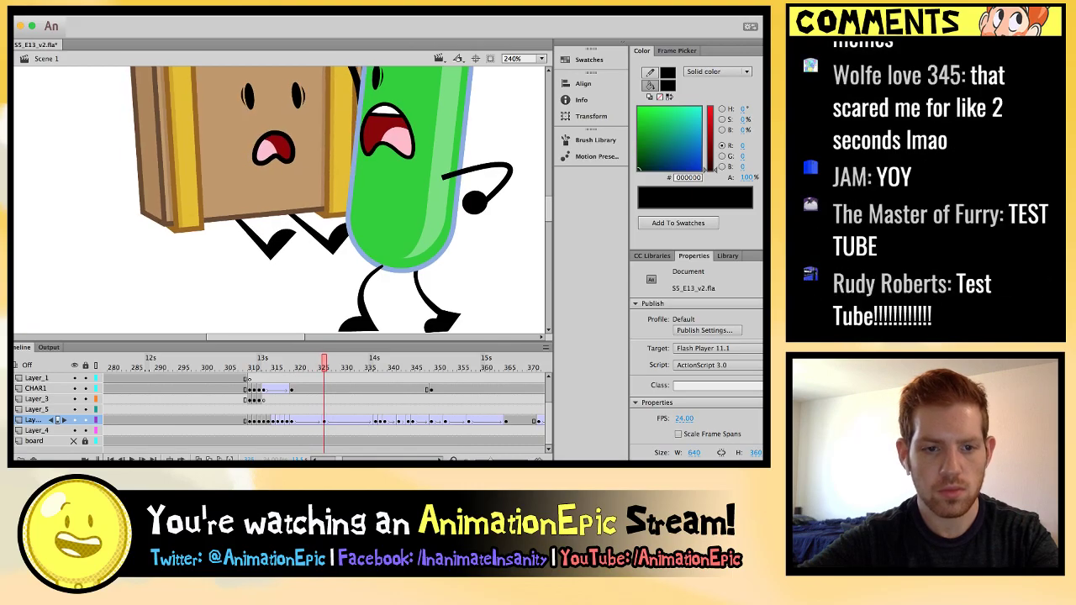
Open the suitcase symbol at frame 325, insert keyframes on both leg layers and select both legs.
double_click(254, 277)
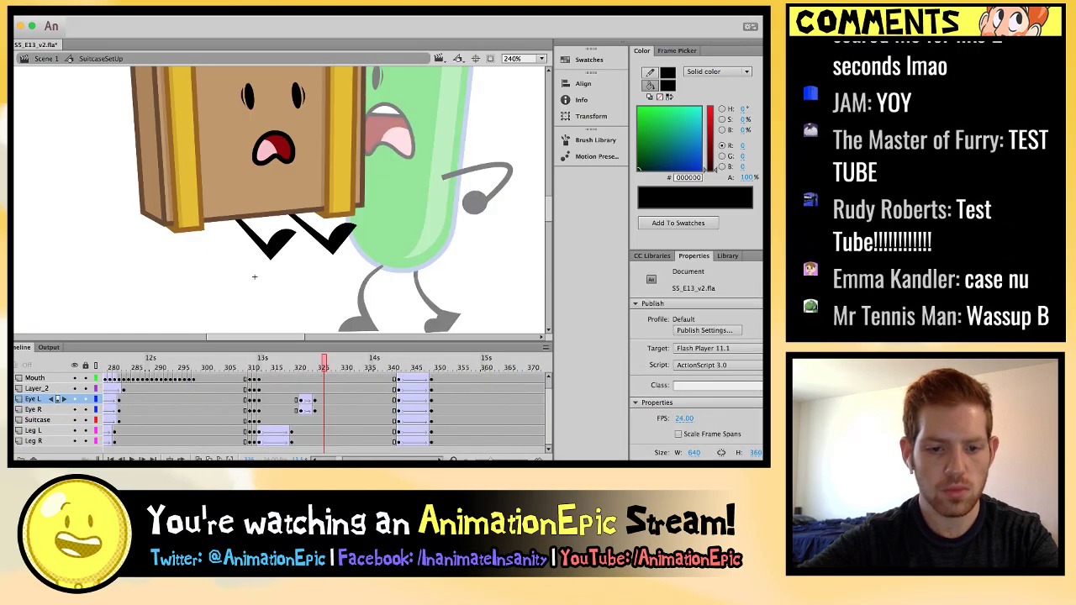
key("F6")
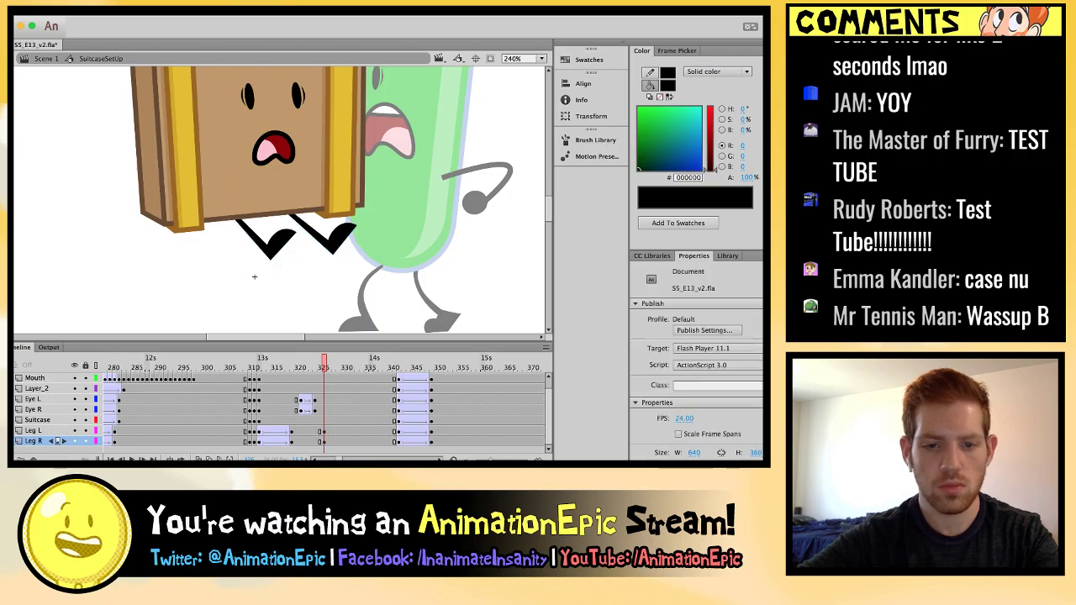
left_click(254, 277)
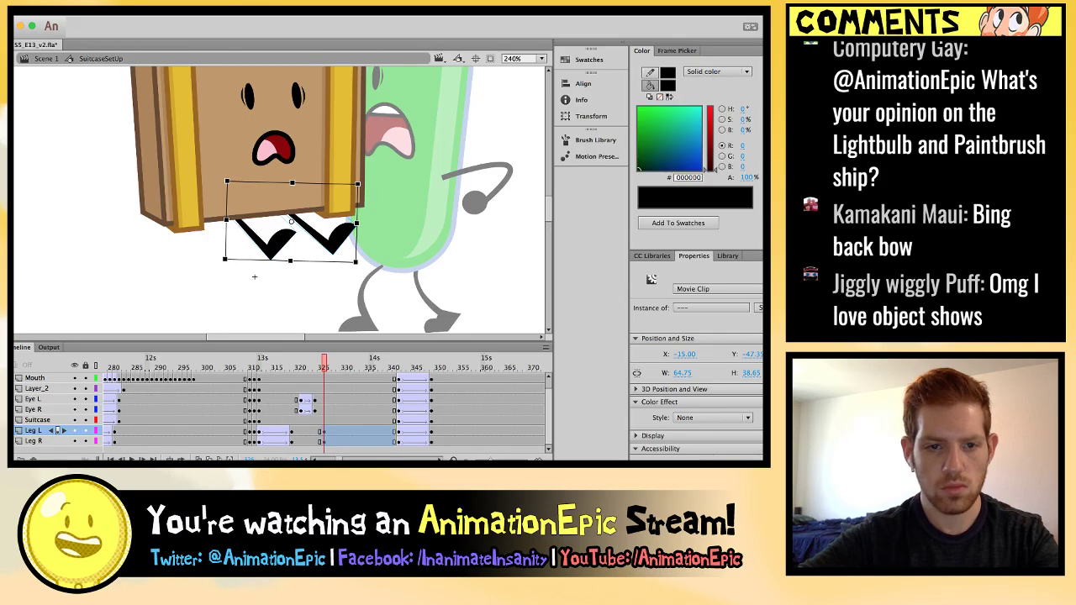
Swap both suitcase legs at frame 325 to the Leg Bent Above symbol and rotate them to trail away from Test Tube.
key("super+z")
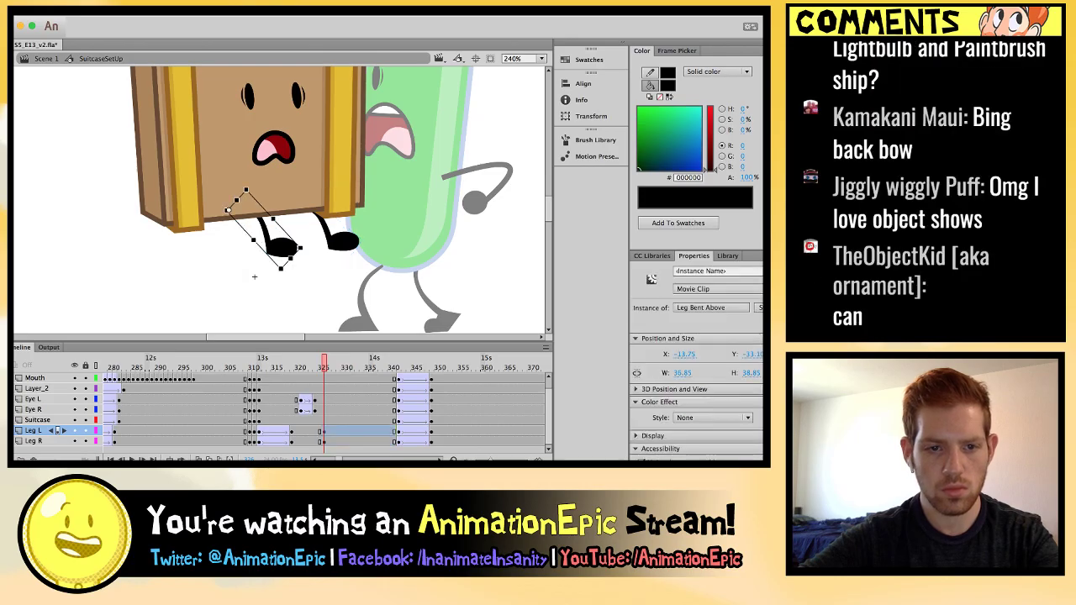
key("super+z")
key("super+z")
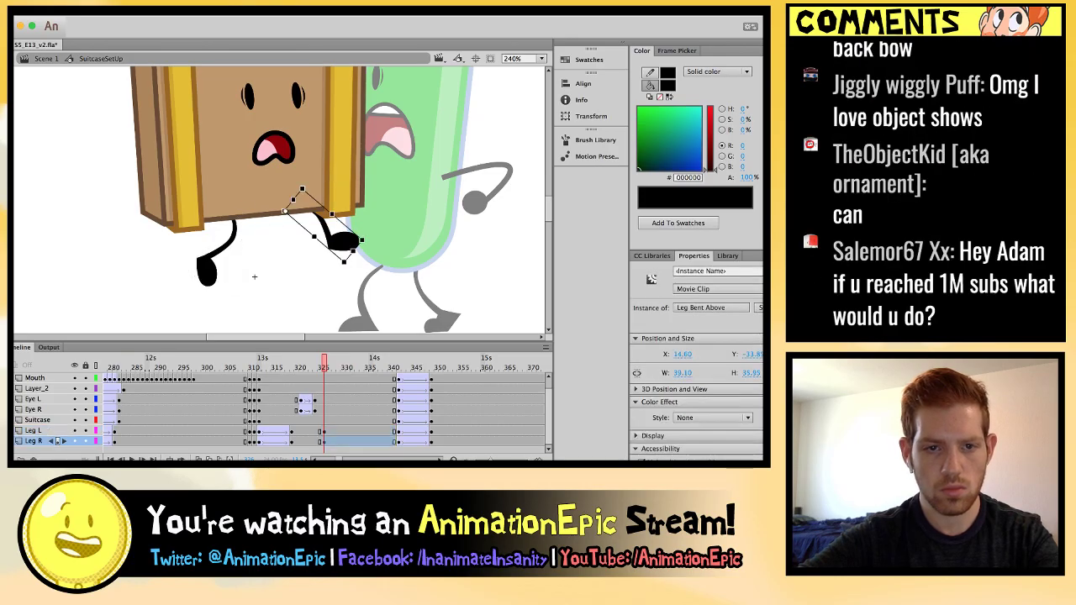
key("super+z")
key("super+z")
key("super+z")
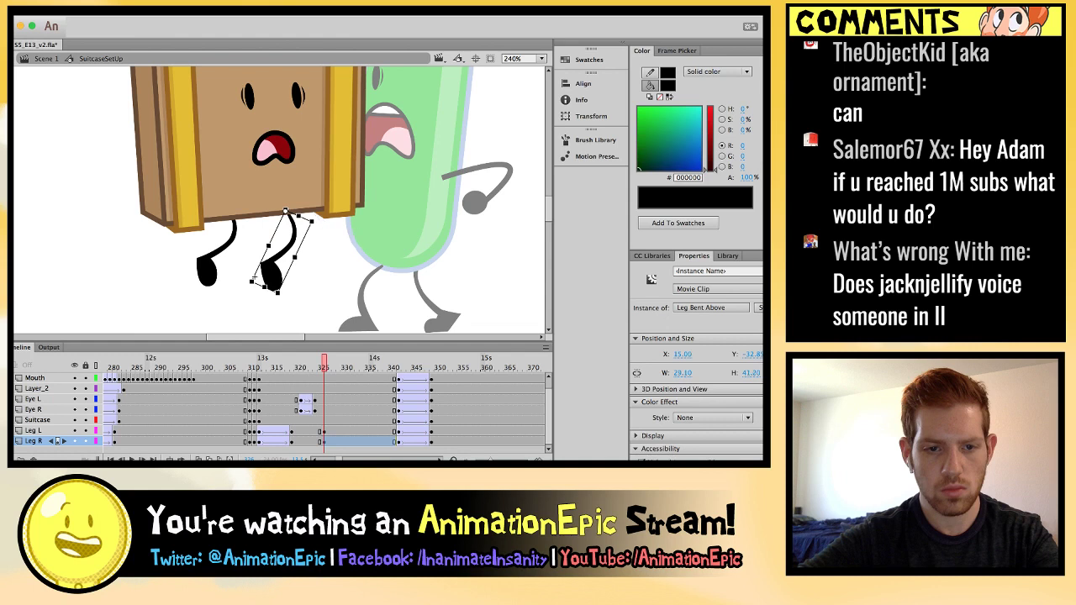
Try squashing both bent suitcase legs vertically at frame 325.
key("super+z")
key("super+z")
key("super+z")
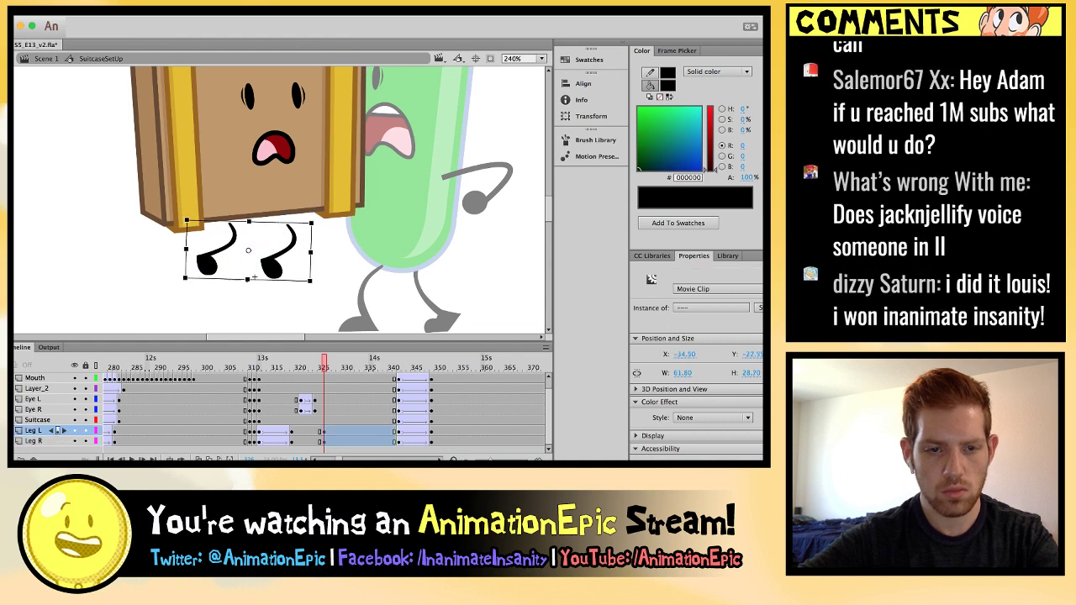
key("super+z")
key("super+z")
key("super+z")
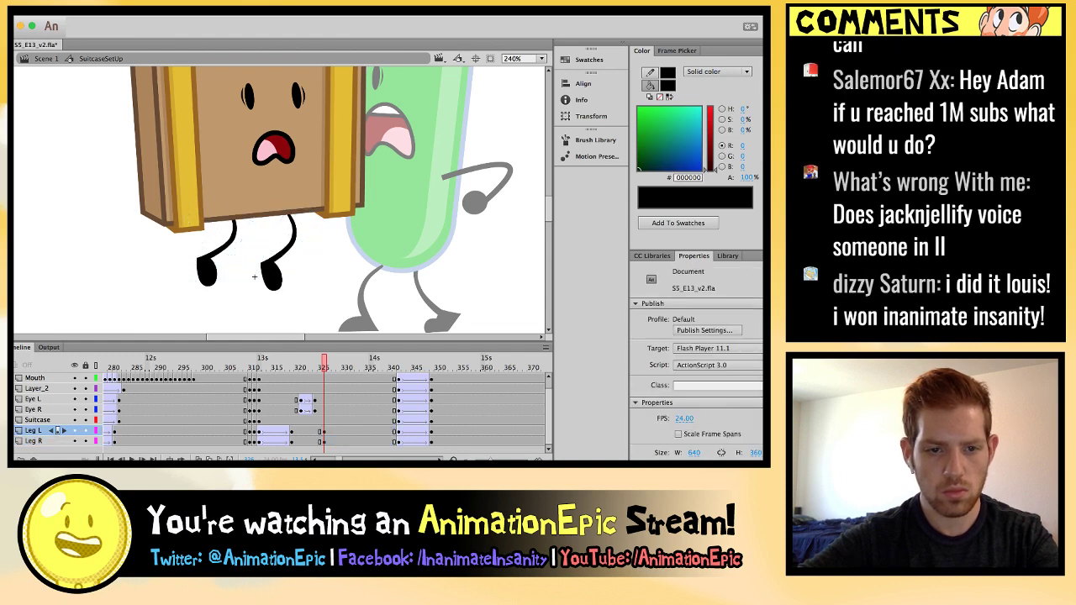
Fine-tune the rotation of both bent suitcase legs at frame 325 and shorten the left one slightly.
left_click_drag(253, 280, 254, 276)
left_click(207, 270)
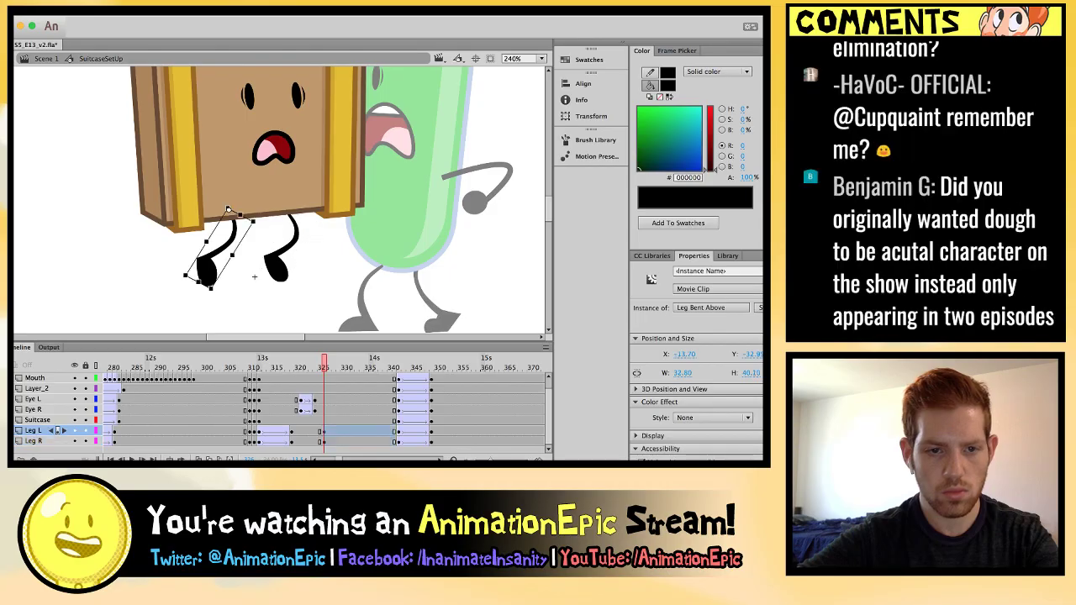
key("comma")
key("comma")
key("comma")
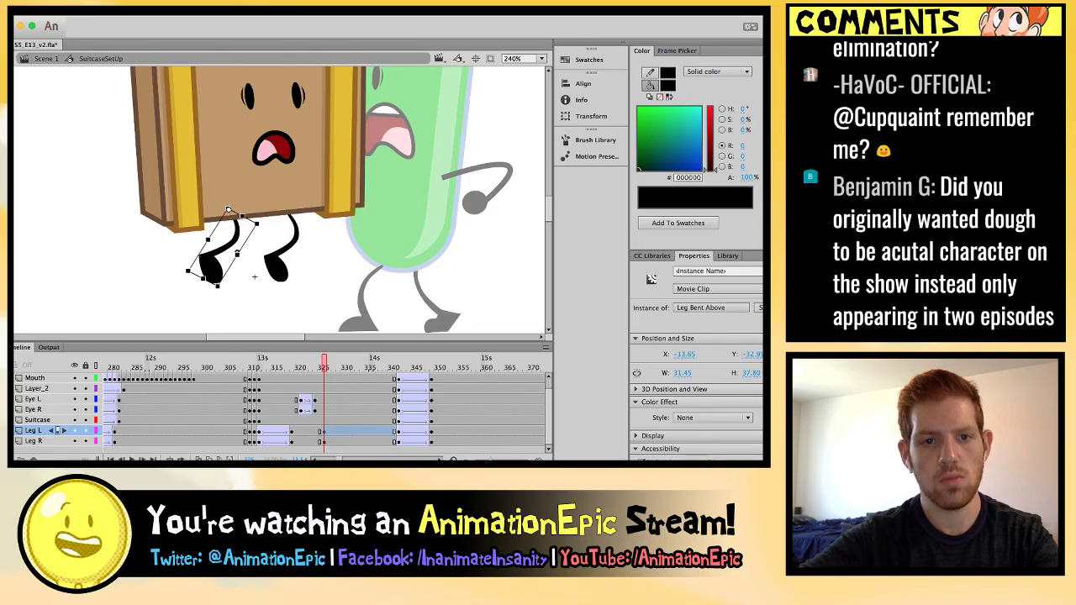
Step through the frames around 325, comparing the straight and bent leg poses.
key("period")
key("period")
key("period")
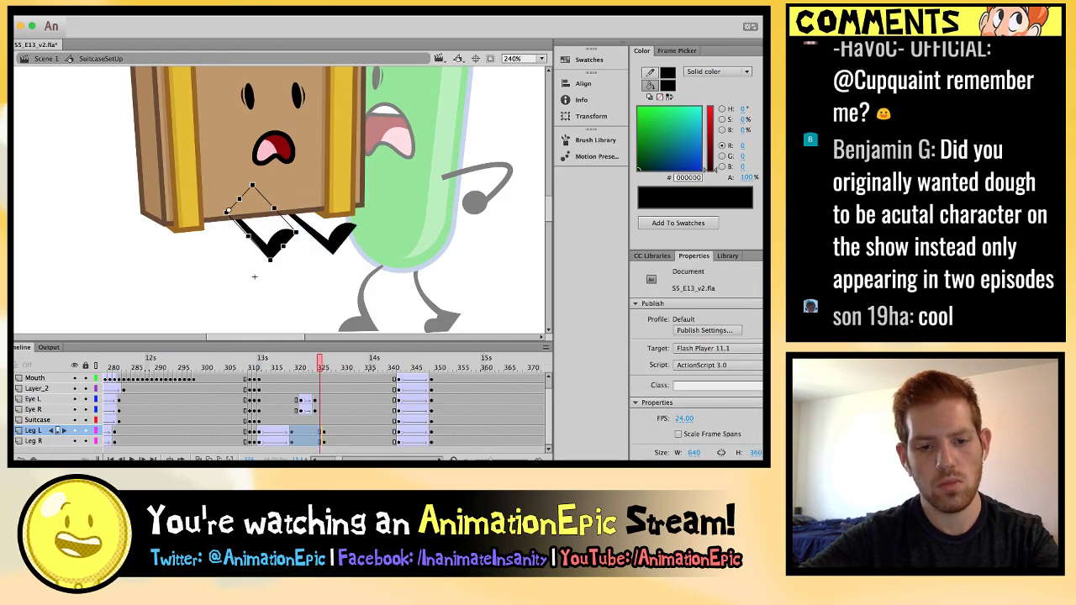
key("comma")
key("comma")
key("comma")
key("comma")
key("comma")
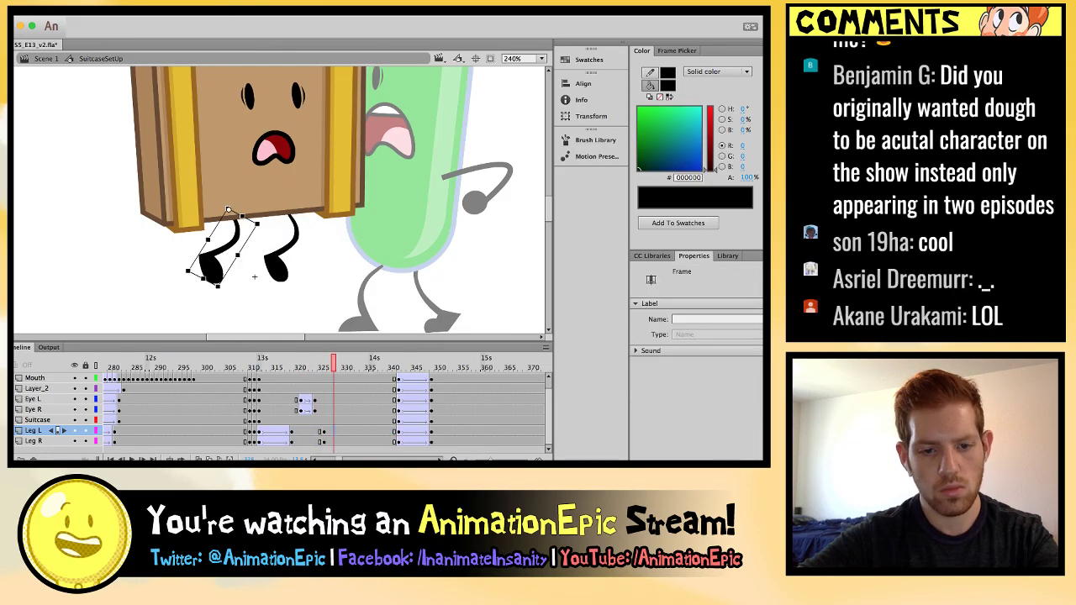
Apply a classic tween to both suitcase legs leading up to their bent pose and step through the swing.
key("period")
key("period")
key("period")
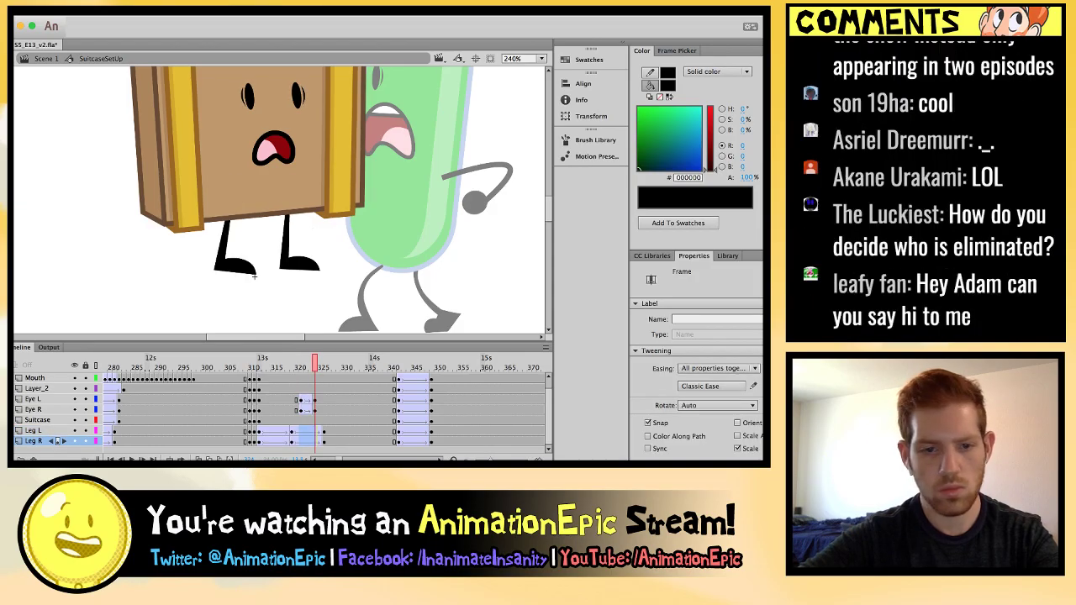
key("comma")
key("comma")
key("comma")
key("comma")
key("comma")
key("comma")
key("comma")
key("comma")
key("comma")
key("period")
key("period")
key("period")
key("period")
key("period")
key("period")
key("period")
key("period")
key("period")
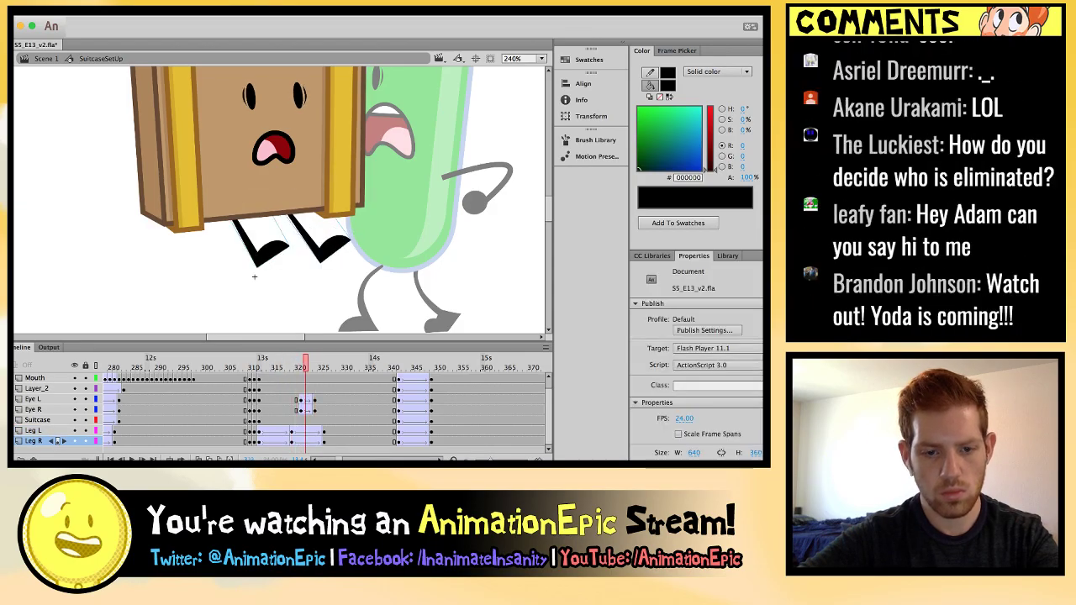
Keyframe both suitcase legs one frame before the Leg Bent Above pose and swap them to the Leg Bent Transition symbol.
left_click(299, 244)
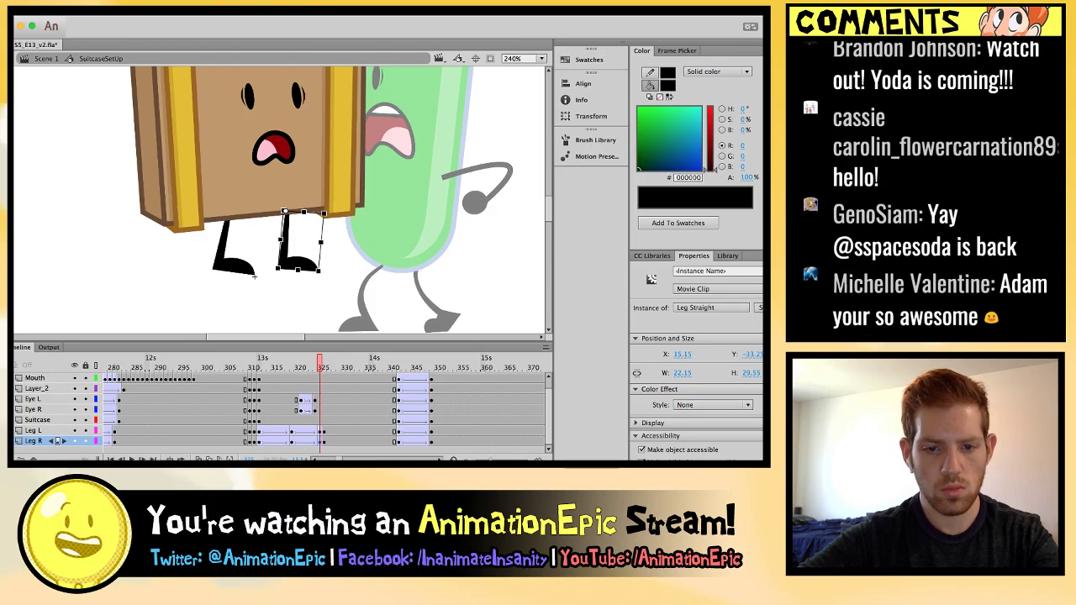
left_click(254, 276)
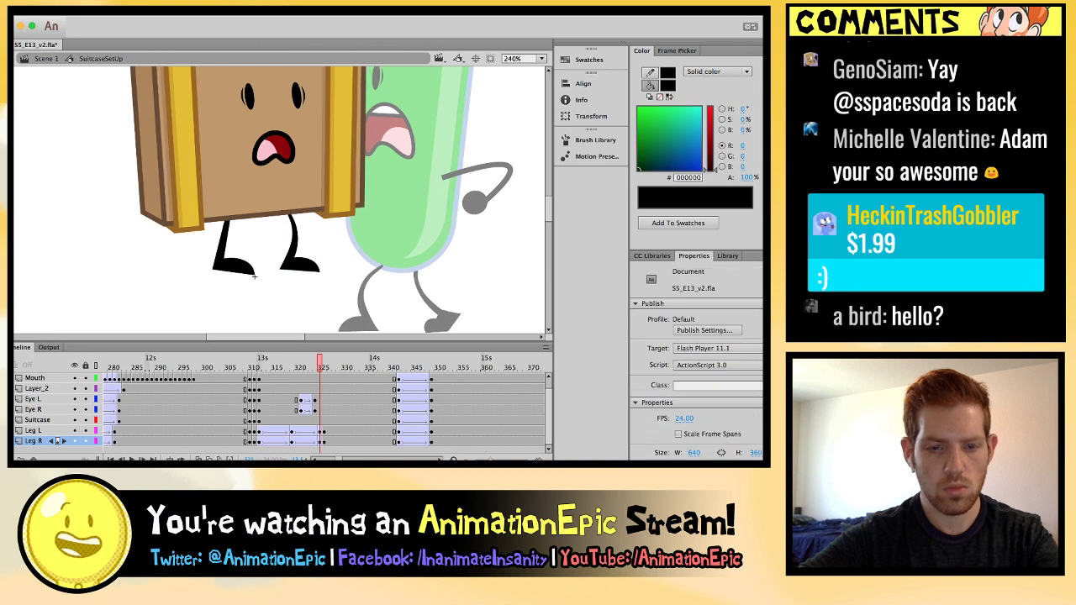
left_click(252, 271)
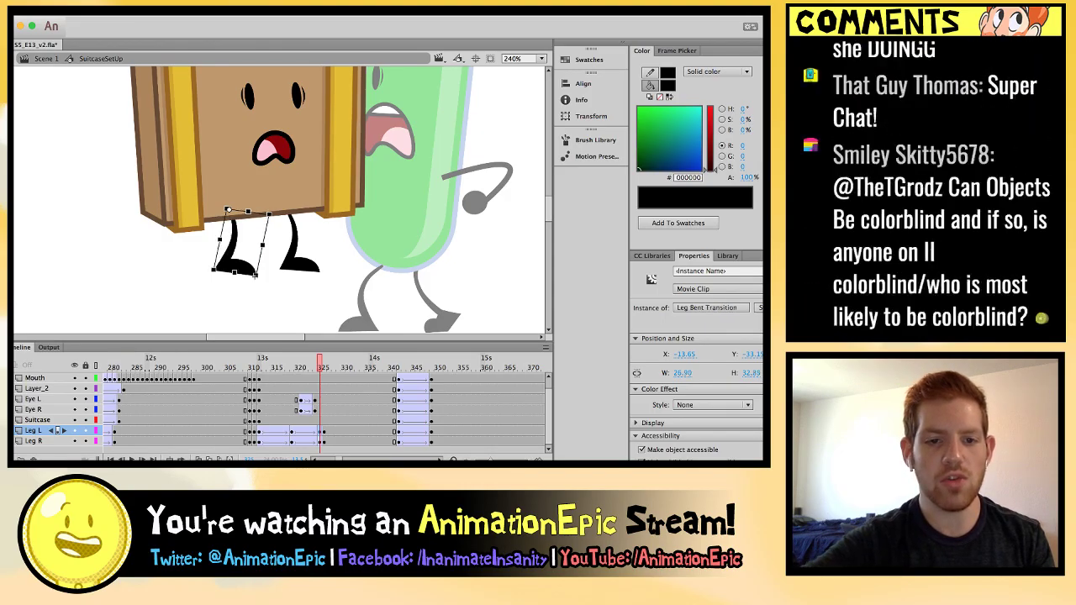
Step back and forth through the leg swing to examine how the transition pose leads into the bent legs.
key("comma")
key("comma")
key("comma")
key("period")
key("period")
key("period")
key("period")
key("period")
key("period")
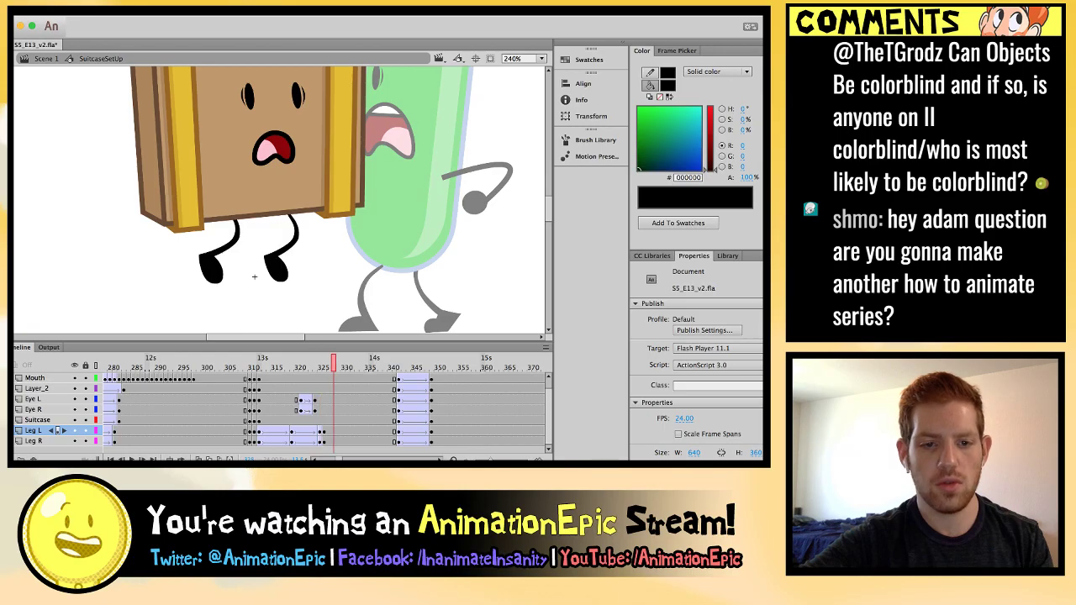
key("comma")
key("comma")
key("comma")
key("comma")
key("comma")
key("comma")
key("comma")
key("comma")
key("comma")
key("comma")
key("comma")
key("comma")
key("period")
key("period")
key("period")
key("period")
key("period")
key("period")
key("period")
key("period")
key("period")
key("period")
key("period")
key("period")
key("period")
key("period")
key("period")
key("period")
key("period")
key("period")
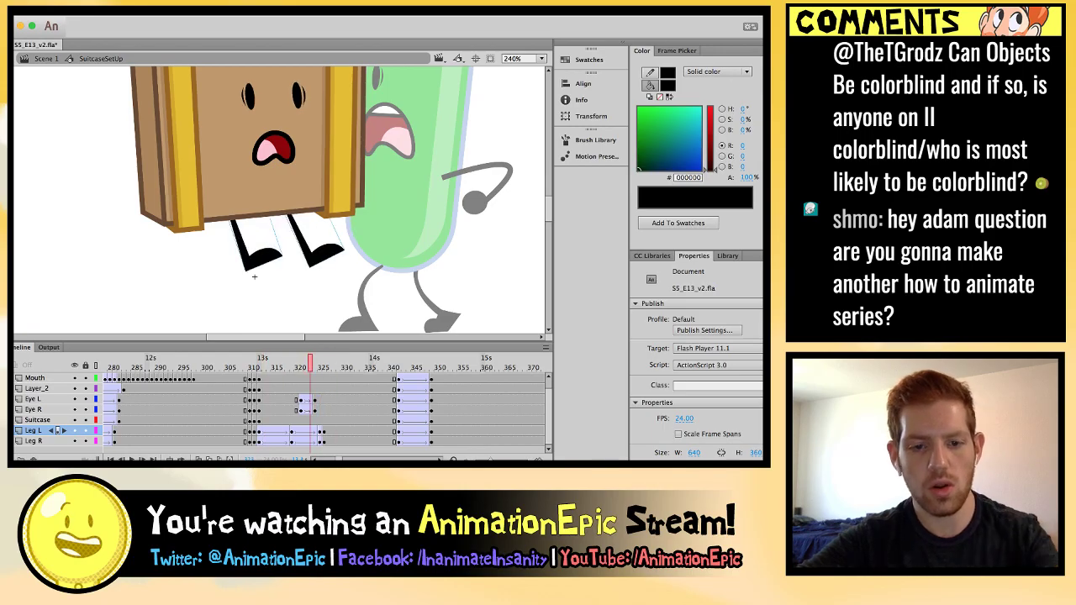
Add keyframes for both suitcase legs at frame 333 and rotate the bent legs slightly further away from Test Tube.
left_click(356, 431)
left_click(357, 441, "shift")
key("F6")
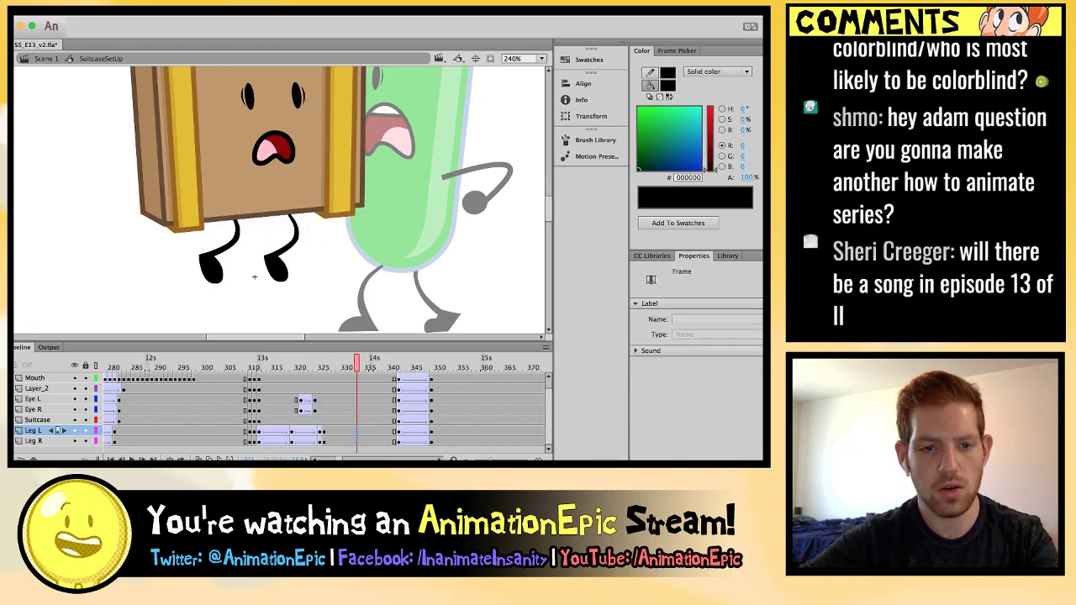
key("Escape")
left_click(255, 274)
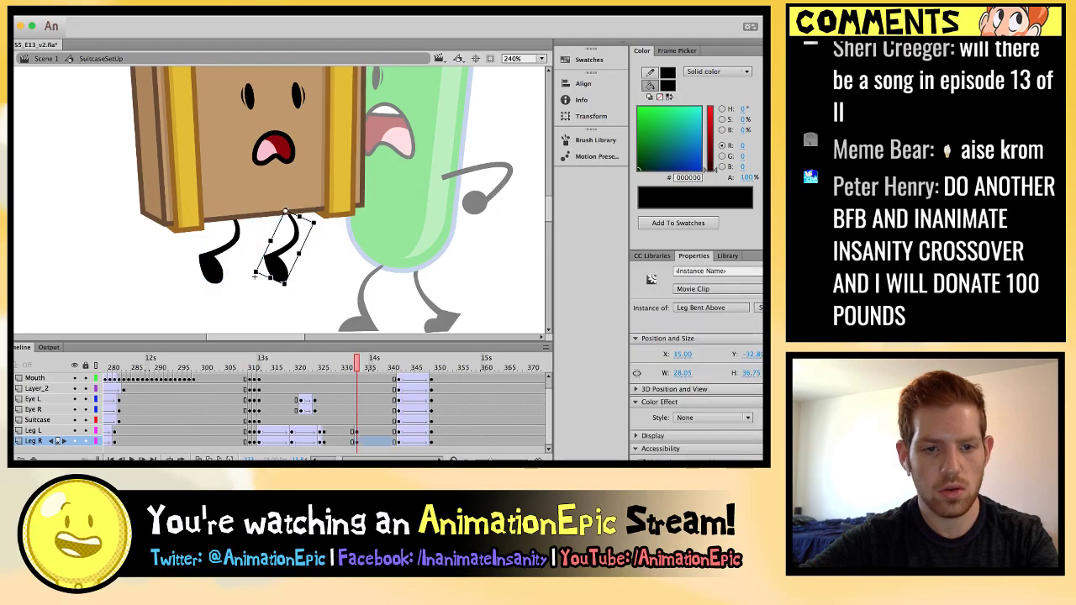
left_click_drag(255, 274, 209, 286)
left_click(212, 269)
Apply a classic tween to both bent suitcase legs in the span leading to frame 333.
left_click(339, 430)
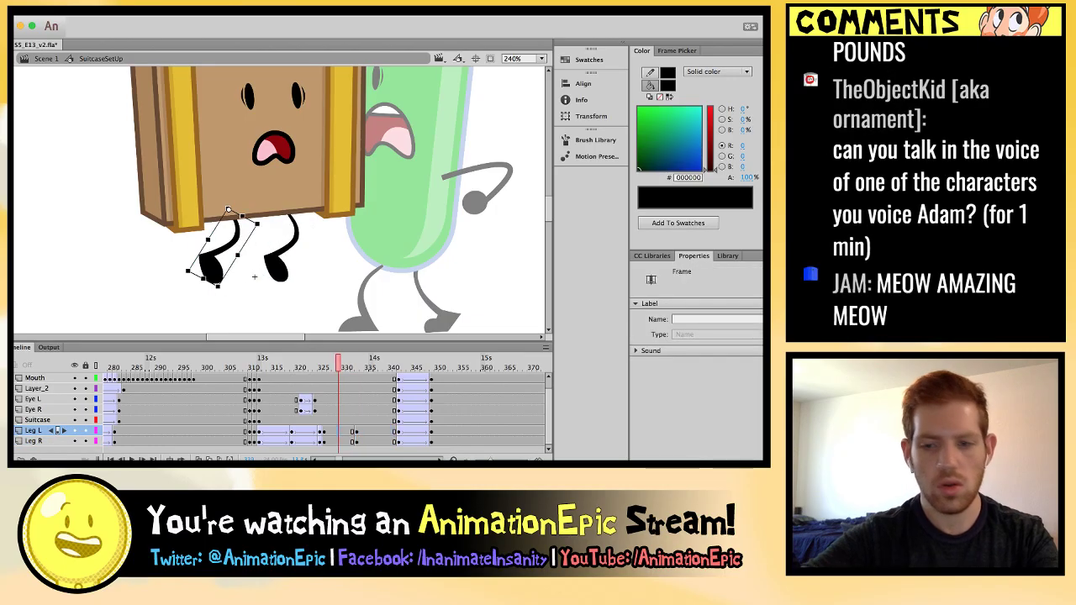
key("F4")
left_click(343, 441)
key("F4")
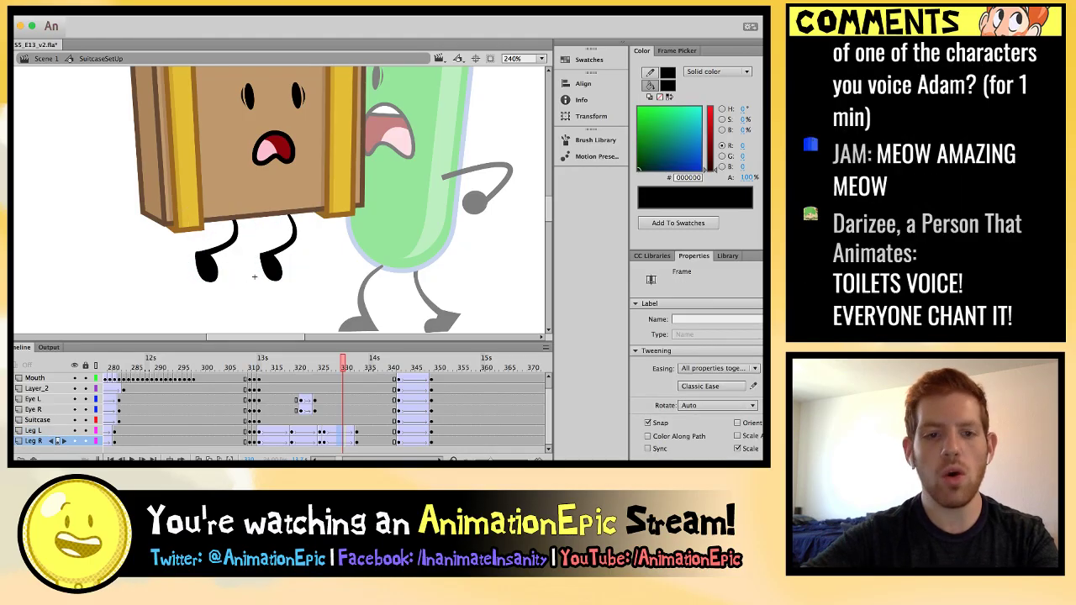
left_click(254, 277)
Step through the whole leg swing, both close up and with the full characters in view, to check the settling motion.
key("comma")
key("comma")
key("comma")
key("comma")
key("comma")
key("comma")
key("comma")
key("comma")
key("comma")
key("comma")
key("period")
key("period")
key("period")
key("period")
key("period")
key("period")
key("period")
key("period")
key("period")
key("period")
key("period")
key("super+minus")
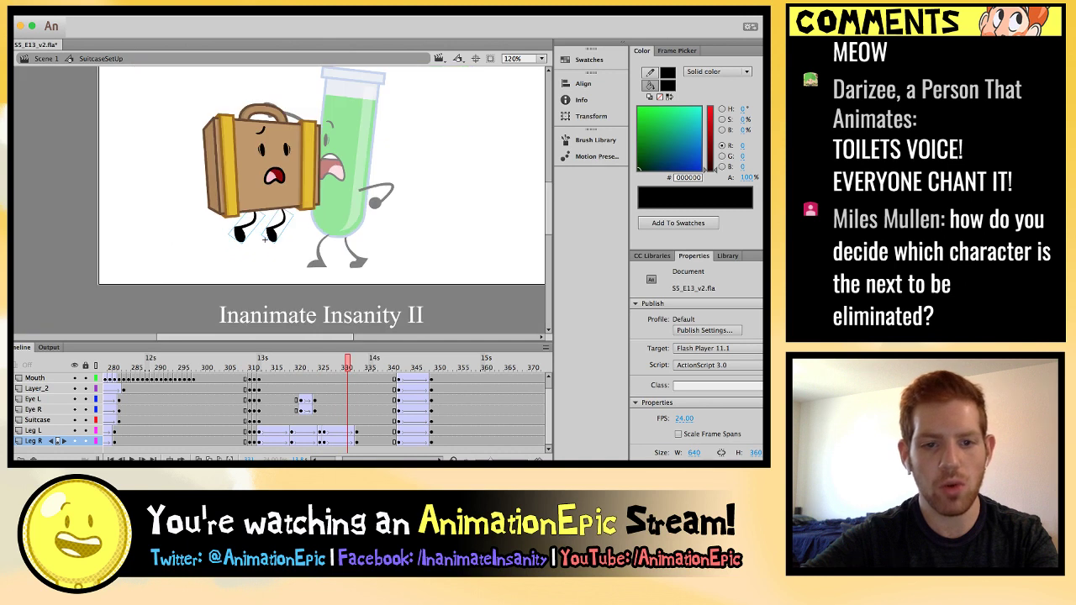
key("comma")
key("comma")
key("comma")
key("comma")
key("comma")
key("comma")
key("comma")
key("comma")
key("comma")
key("comma")
key("comma")
key("comma")
key("comma")
key("comma")
key("comma")
key("comma")
key("comma")
key("comma")
key("period")
key("period")
key("period")
key("period")
key("period")
key("period")
key("period")
key("period")
key("period")
key("period")
key("period")
key("period")
key("period")
key("period")
key("period")
key("period")
key("period")
key("period")
key("period")
key("period")
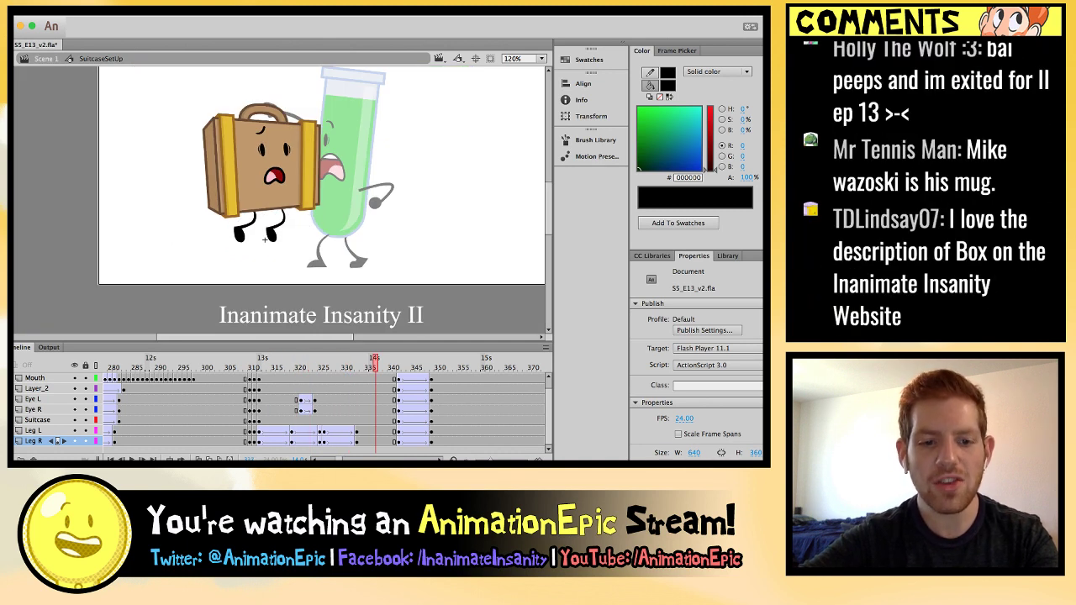
Return to Scene 1 and step through the suitcase swing to check the leg motion together with Test Tube's movement.
key("super+e")
left_click(305, 420)
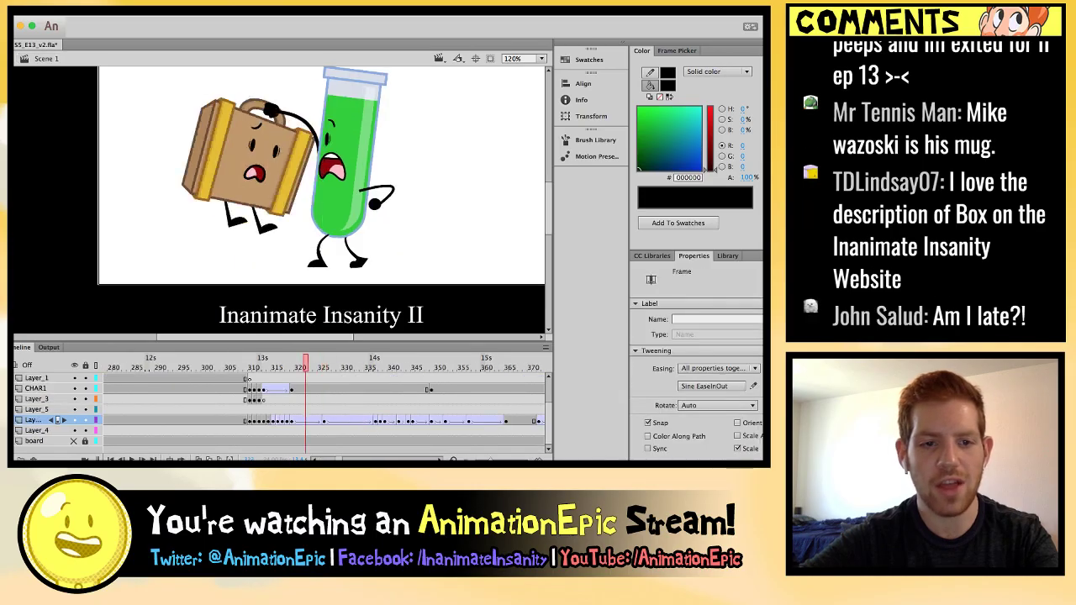
key("period")
key("period")
key("period")
key("period")
key("period")
key("period")
key("comma")
key("comma")
key("comma")
key("comma")
key("comma")
key("comma")
key("comma")
key("comma")
key("comma")
key("comma")
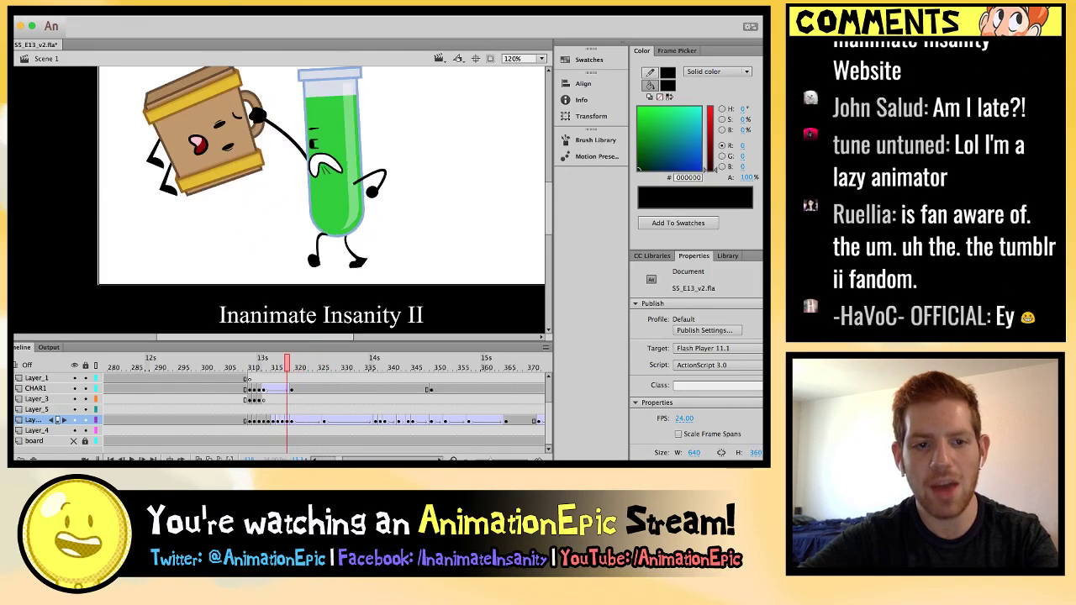
key("period")
key("period")
key("period")
key("period")
key("period")
key("period")
key("period")
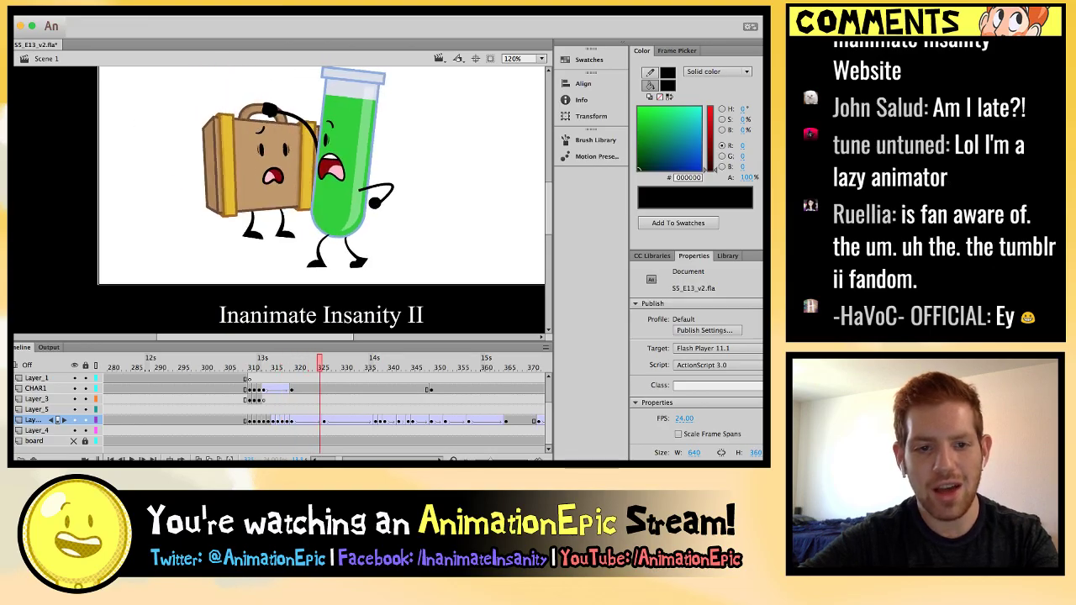
Open the suitcase symbol and step back and forth through the leg swing up to frame 333 to check its timing.
key("period")
double_click(265, 240)
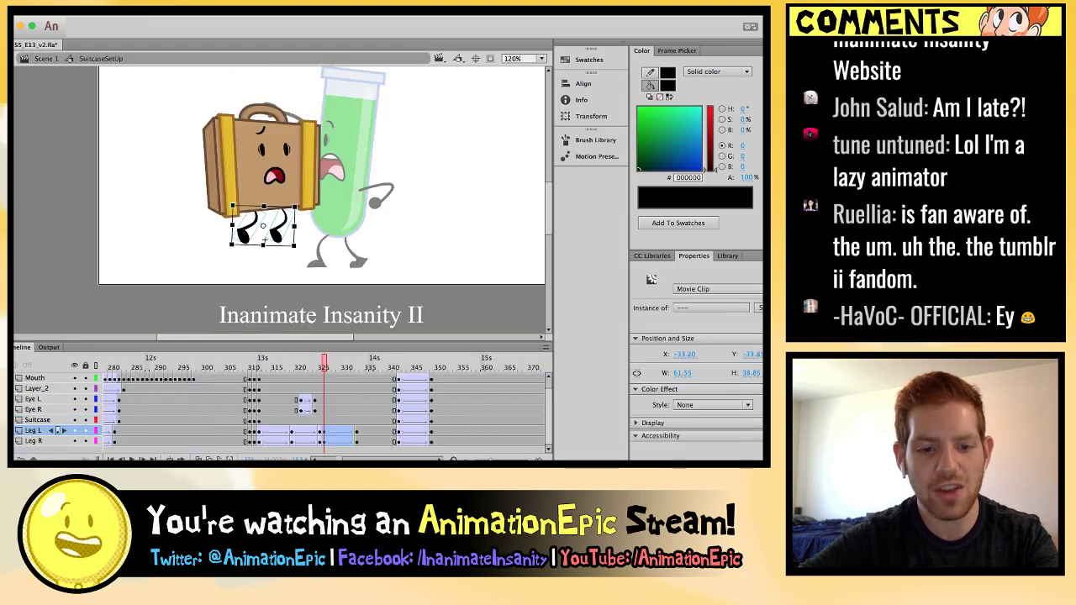
key("comma")
key("comma")
key("comma")
key("comma")
key("comma")
key("comma")
key("comma")
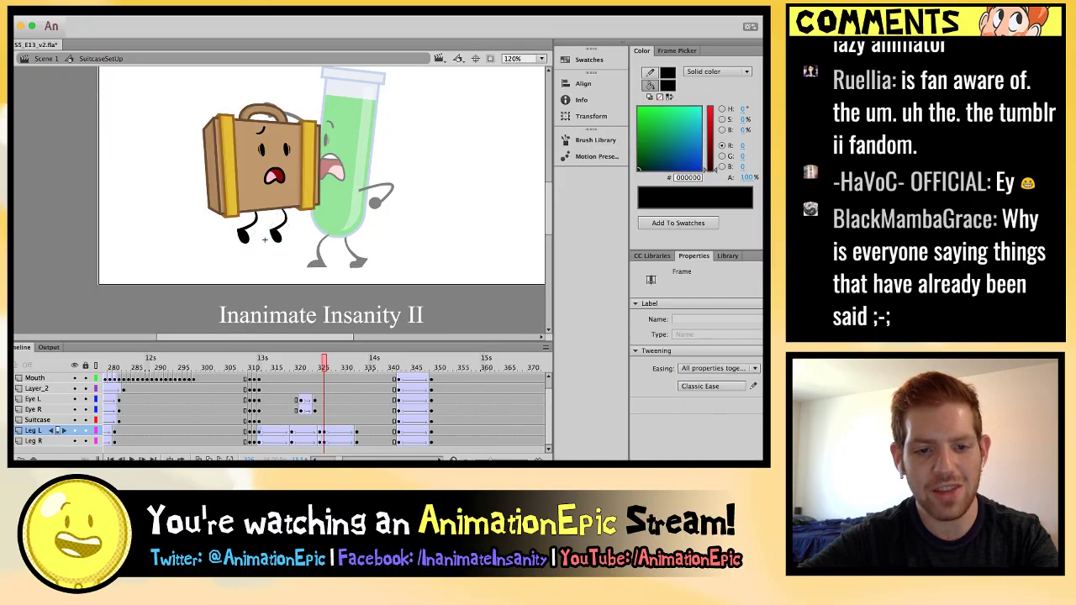
key("period")
key("period")
key("period")
key("period")
key("period")
key("period")
key("period")
key("period")
key("period")
key("period")
key("period")
key("period")
key("period")
key("period")
Move the swing keyframes of both suitcase legs, from frame 319 through frame 333, three frames earlier.
left_click(265, 239)
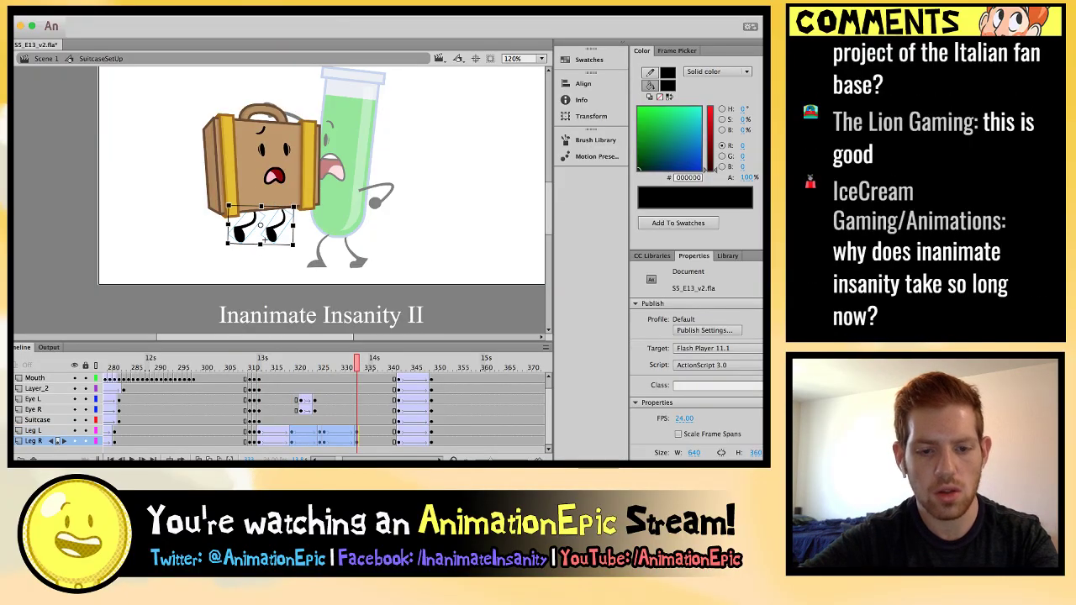
key("comma")
key("comma")
key("comma")
key("comma")
key("comma")
key("comma")
key("comma")
key("comma")
key("comma")
key("comma")
key("comma")
key("comma")
key("period")
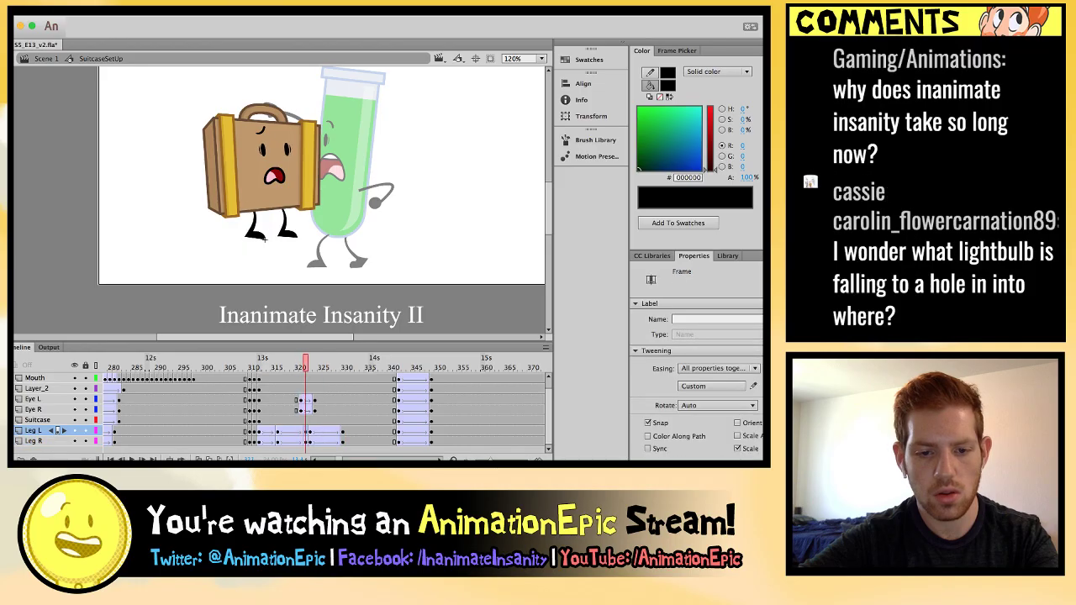
Move the last three keyframes of both suitcase legs two frames earlier, ending the leg swing at frame 328.
key("period")
key("period")
key("period")
key("period")
key("period")
key("period")
key("period")
key("period")
key("period")
left_click(265, 239)
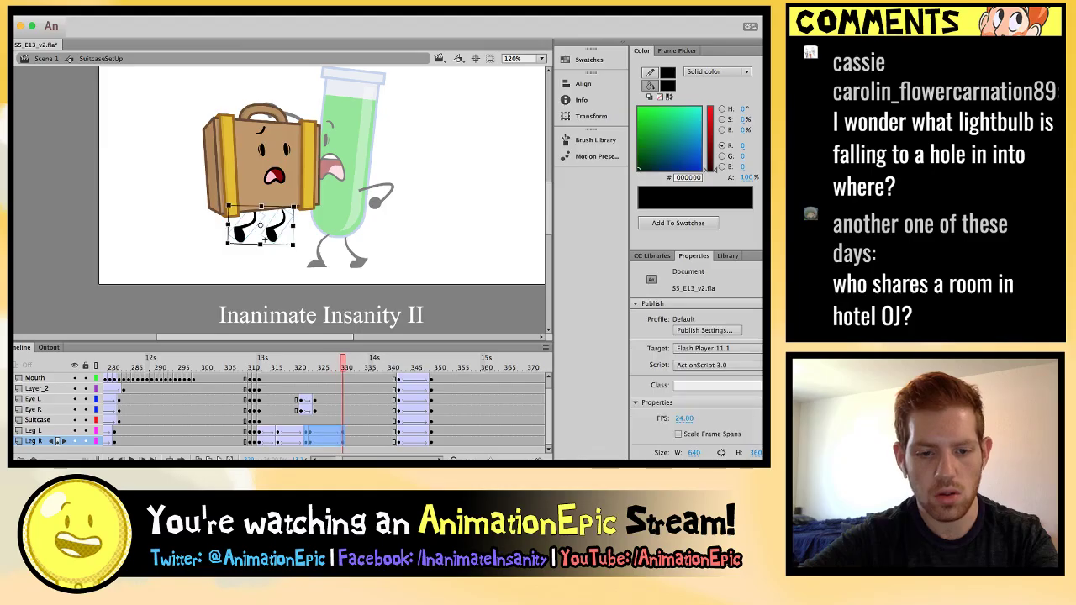
key("comma")
key("comma")
key("comma")
key("comma")
key("comma")
key("comma")
key("comma")
key("comma")
key("comma")
key("comma")
key("comma")
key("comma")
key("comma")
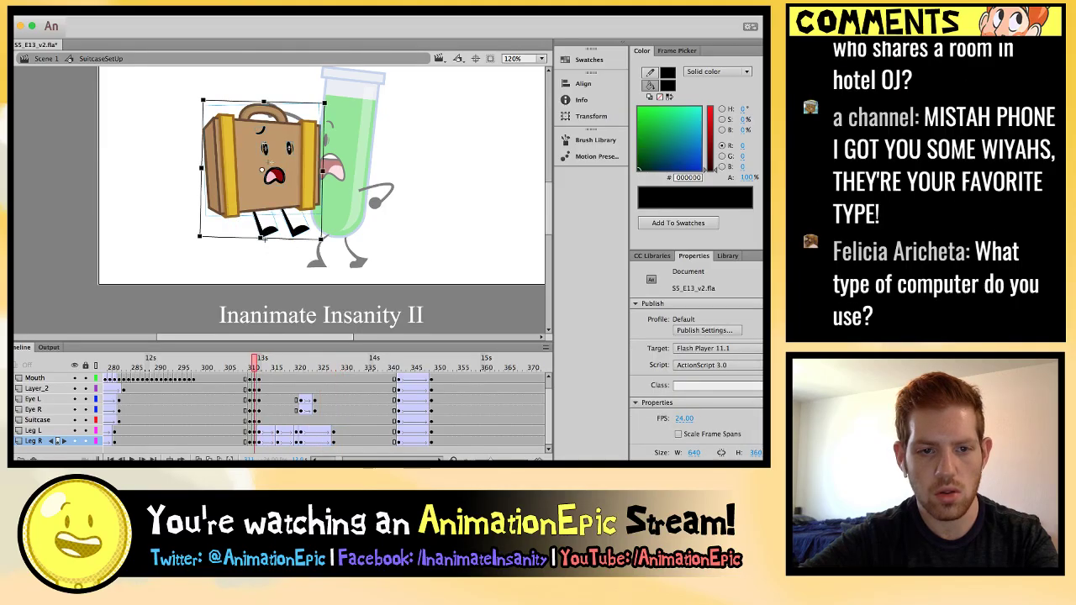
Step through the shortened leg swing inside the suitcase symbol from frame 311 to frame 328 to check the motion.
key("period")
key("period")
key("period")
key("period")
key("period")
key("period")
key("period")
key("period")
key("period")
key("period")
key("period")
key("period")
key("period")
key("period")
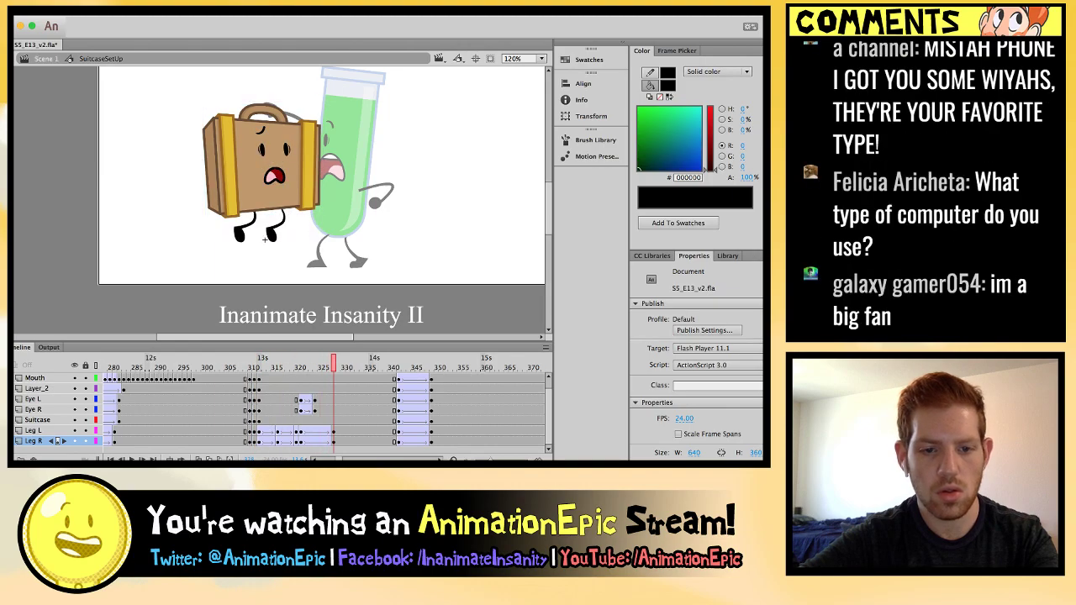
Return to Scene 1 and step repeatedly through the suitcase swing to check the retimed legs against Test Tube's movement.
double_click(265, 240)
key("comma")
key("comma")
key("comma")
key("comma")
key("comma")
key("comma")
key("comma")
key("comma")
key("comma")
key("comma")
key("comma")
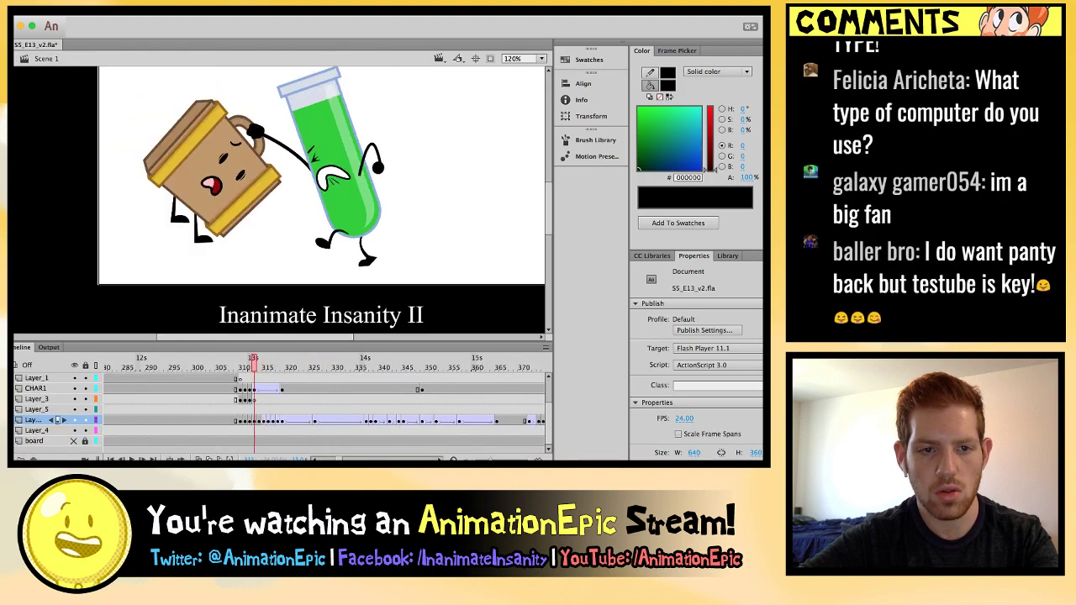
key("period")
key("period")
key("period")
key("period")
key("period")
key("period")
key("period")
key("period")
key("period")
key("comma")
key("comma")
key("comma")
key("comma")
key("comma")
key("comma")
key("comma")
key("comma")
key("comma")
key("comma")
key("comma")
key("comma")
key("comma")
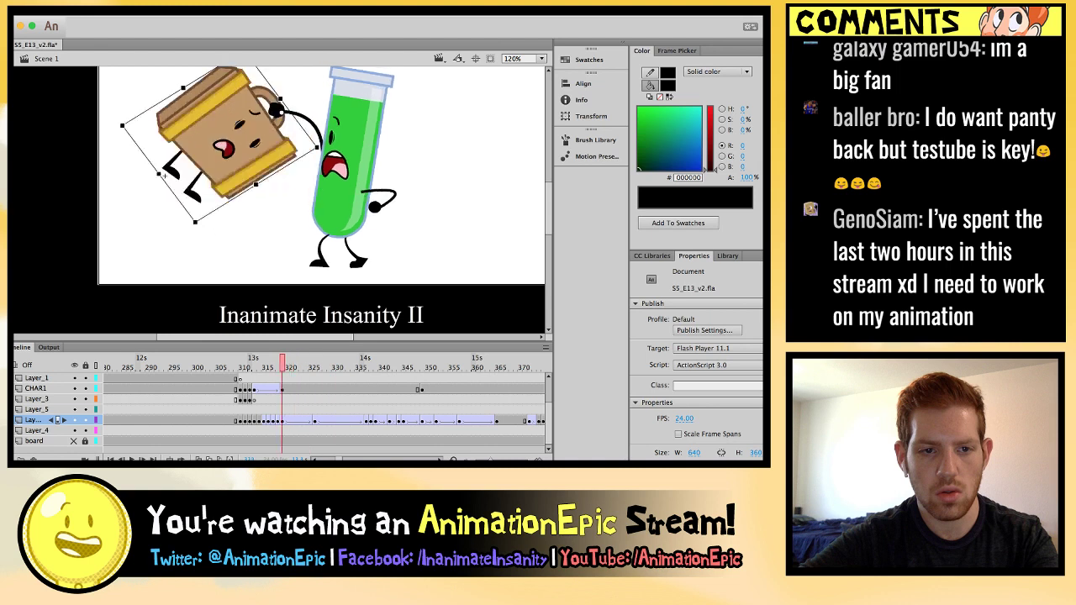
key("period")
key("period")
key("period")
key("period")
key("period")
key("period")
key("period")
key("period")
key("period")
key("period")
key("period")
key("period")
key("period")
key("period")
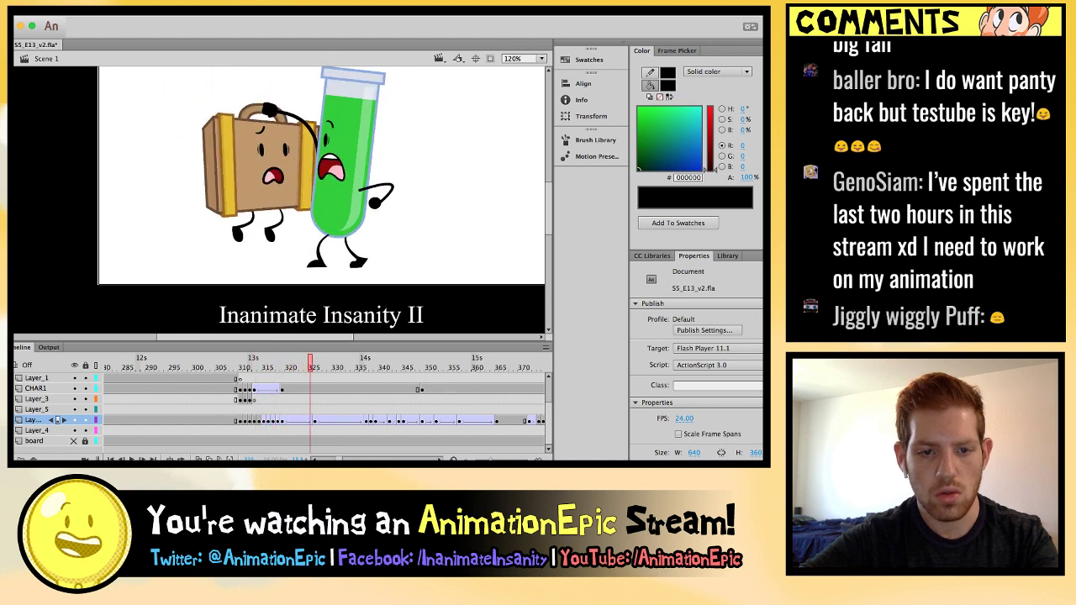
key("comma")
key("comma")
key("comma")
key("comma")
key("comma")
key("comma")
key("comma")
key("comma")
key("comma")
key("comma")
key("comma")
key("comma")
key("comma")
key("comma")
key("comma")
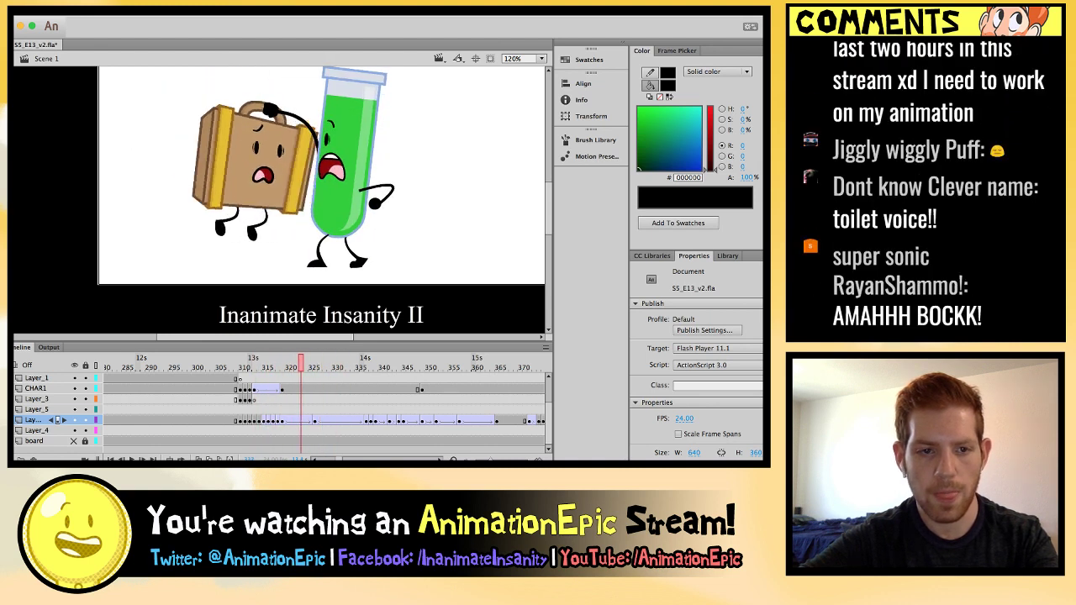
key("period")
key("period")
key("period")
key("period")
key("period")
key("period")
key("period")
key("period")
key("period")
key("period")
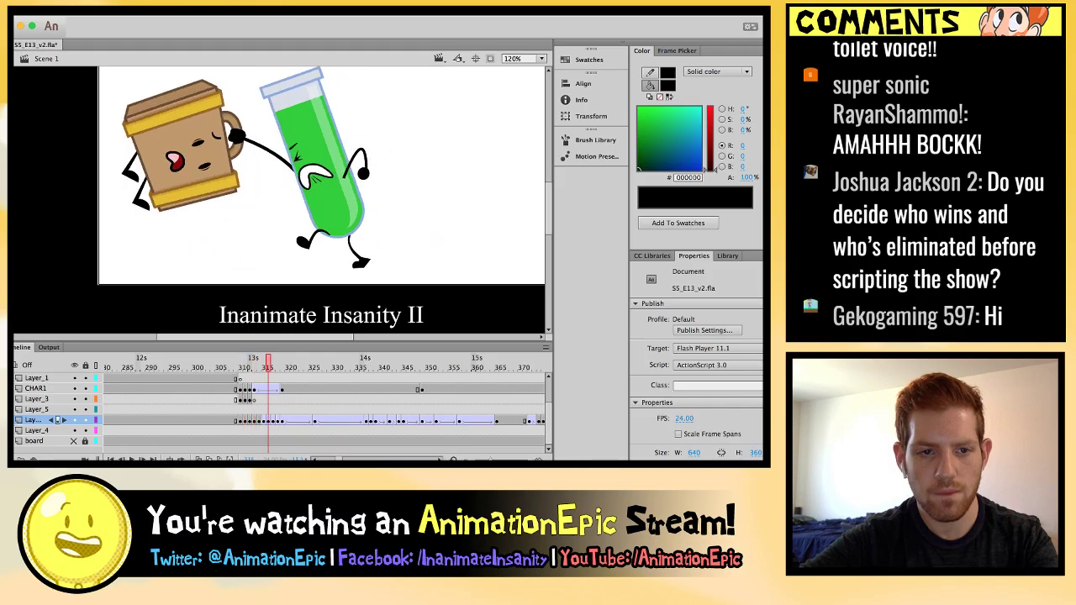
key("comma")
key("comma")
key("comma")
key("comma")
key("comma")
key("comma")
key("comma")
key("comma")
key("comma")
key("comma")
key("comma")
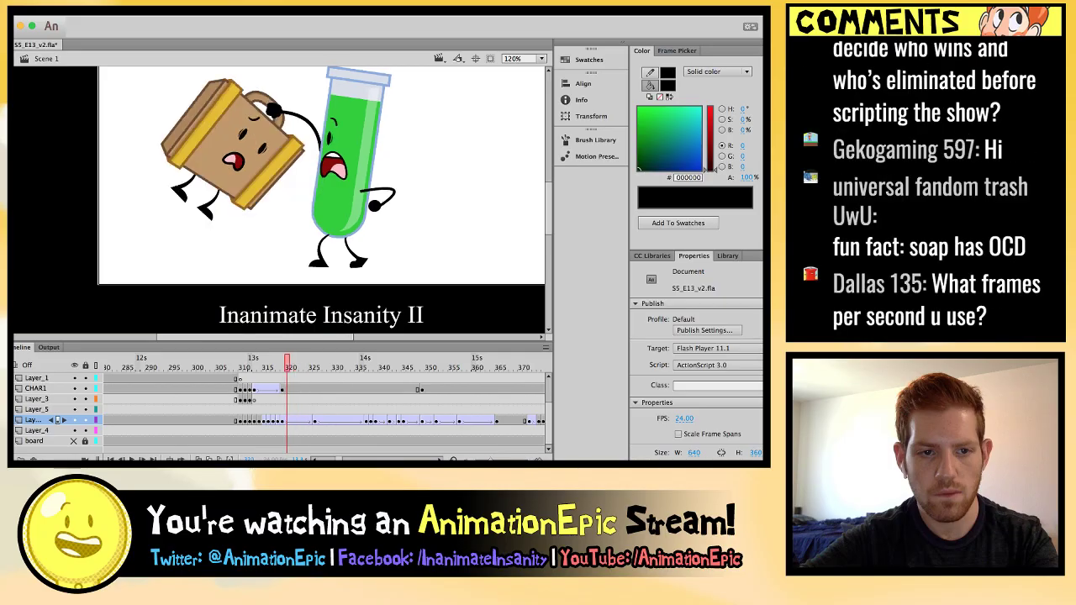
Step through the suitcase swing in Scene 1 to check the leg motion against Test Tube's arm.
key("period")
key("period")
key("period")
key("period")
key("period")
key("period")
key("period")
key("period")
key("period")
key("period")
key("period")
key("period")
key("period")
key("period")
key("period")
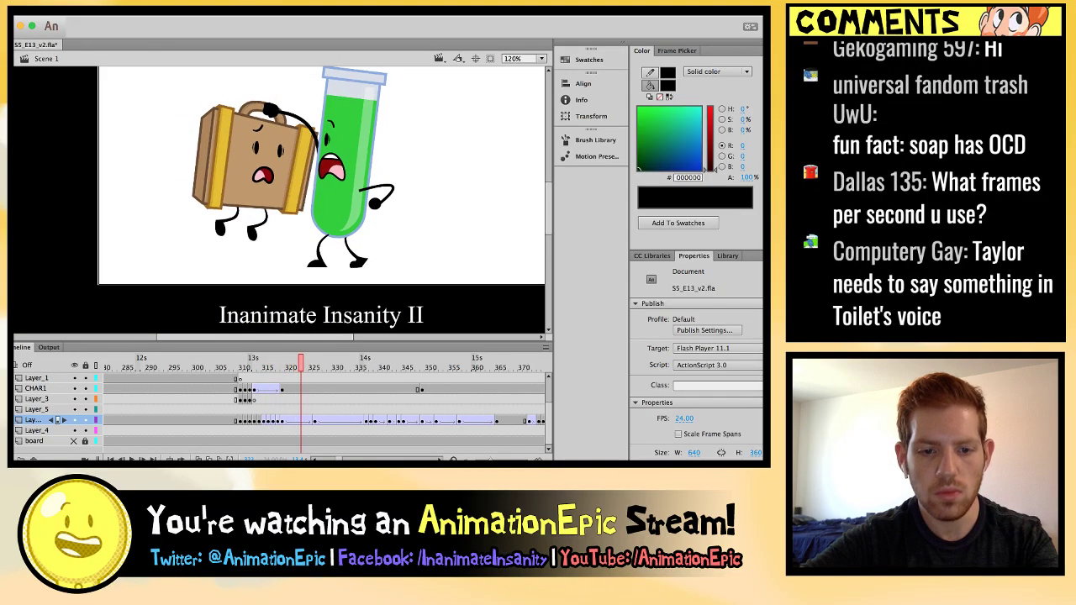
Inside the suitcase symbol, move the swing keyframes of both legs two frames later, ending the leg swing at frame 330.
double_click(265, 239)
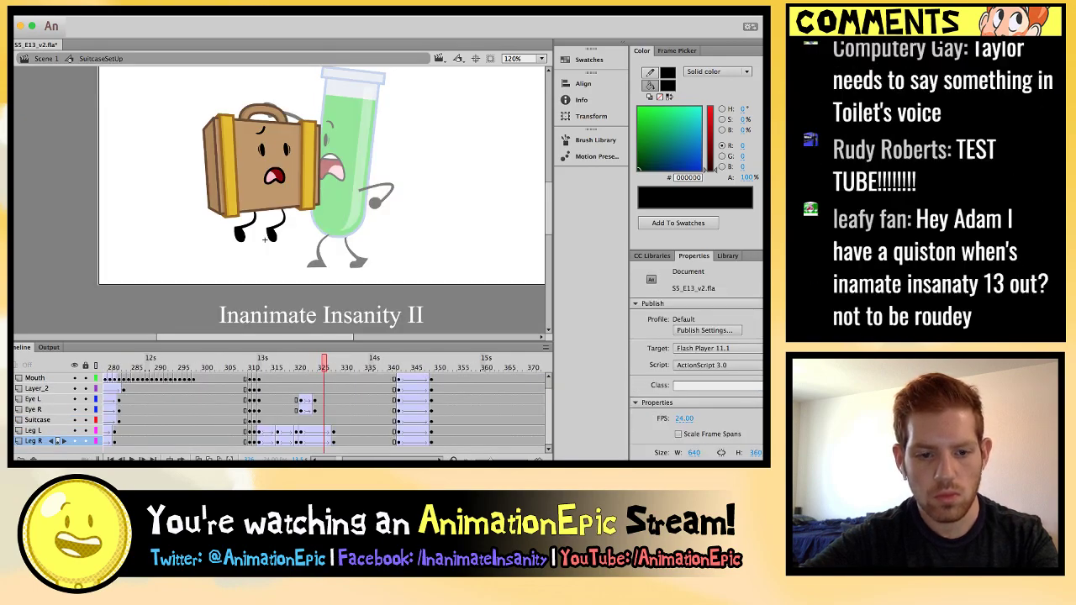
left_click(243, 229)
left_click_drag(334, 432, 292, 432)
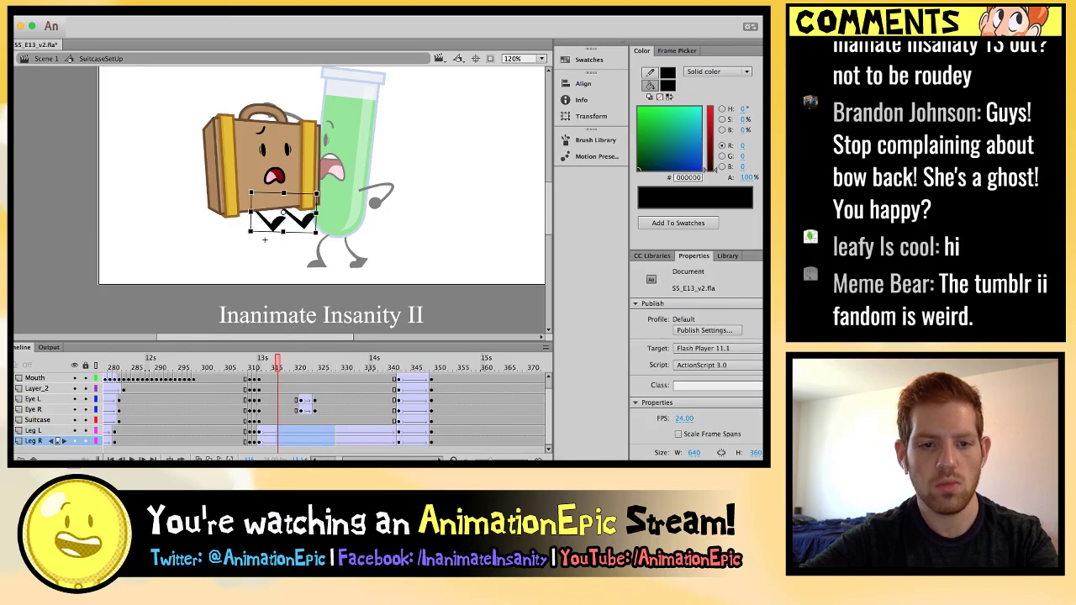
left_click_drag(292, 365, 347, 365)
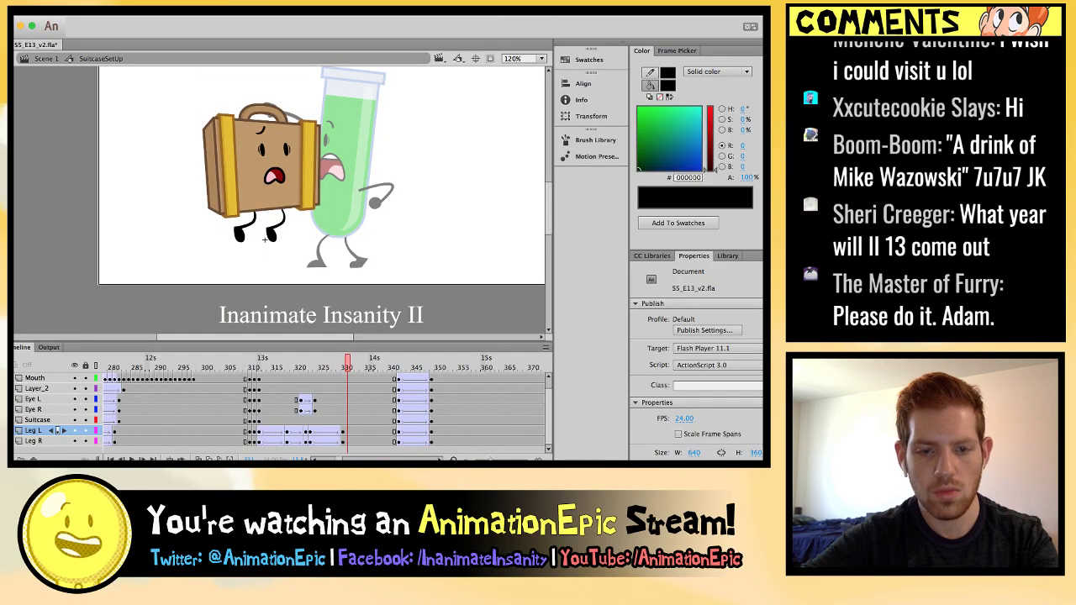
Rotate both suitcase legs slightly further back in their final swing pose at frame 330.
left_click(347, 430)
key("ctrl+equal")
key("ctrl+equal")
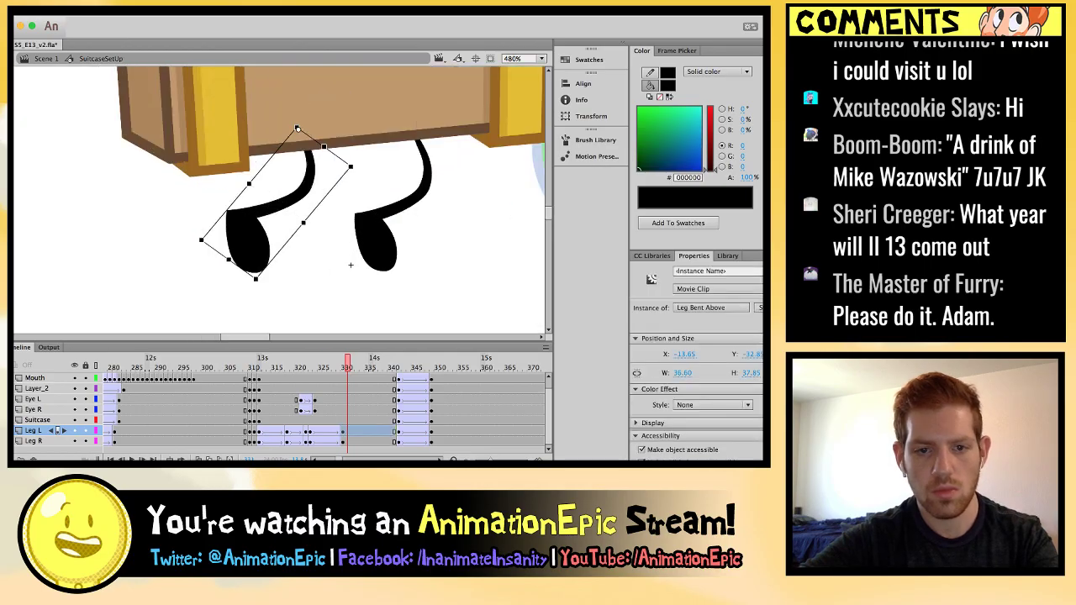
left_click(350, 265)
key("ctrl+minus")
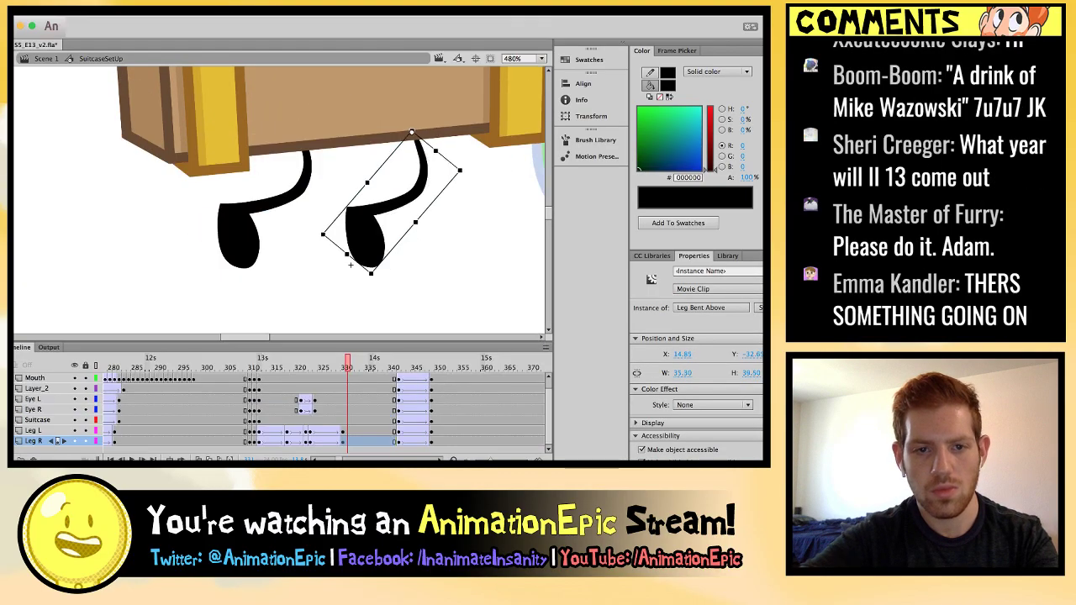
left_click(294, 218)
key("ctrl+minus")
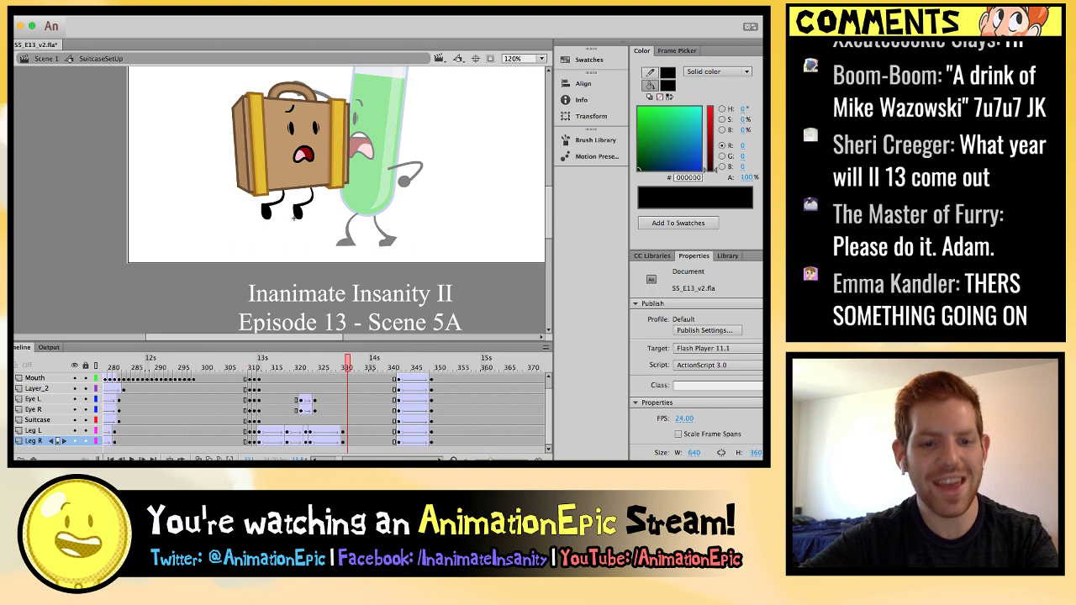
Return to Scene 1 and step backward and forward through the suitcase swing to review the adjusted legs.
double_click(295, 218)
left_click(294, 221)
key("comma")
key("comma")
key("comma")
key("comma")
key("comma")
key("comma")
key("comma")
key("comma")
key("comma")
key("comma")
key("comma")
key("comma")
key("period")
key("period")
key("period")
key("period")
key("period")
key("period")
key("period")
key("period")
key("period")
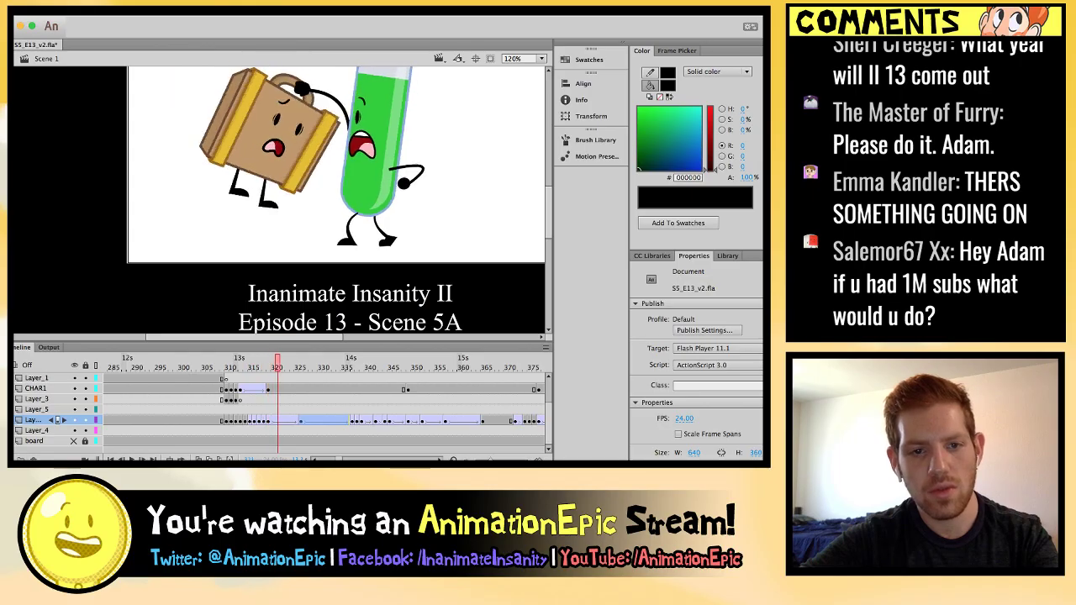
key("period")
key("period")
key("period")
key("period")
key("period")
left_click(283, 217)
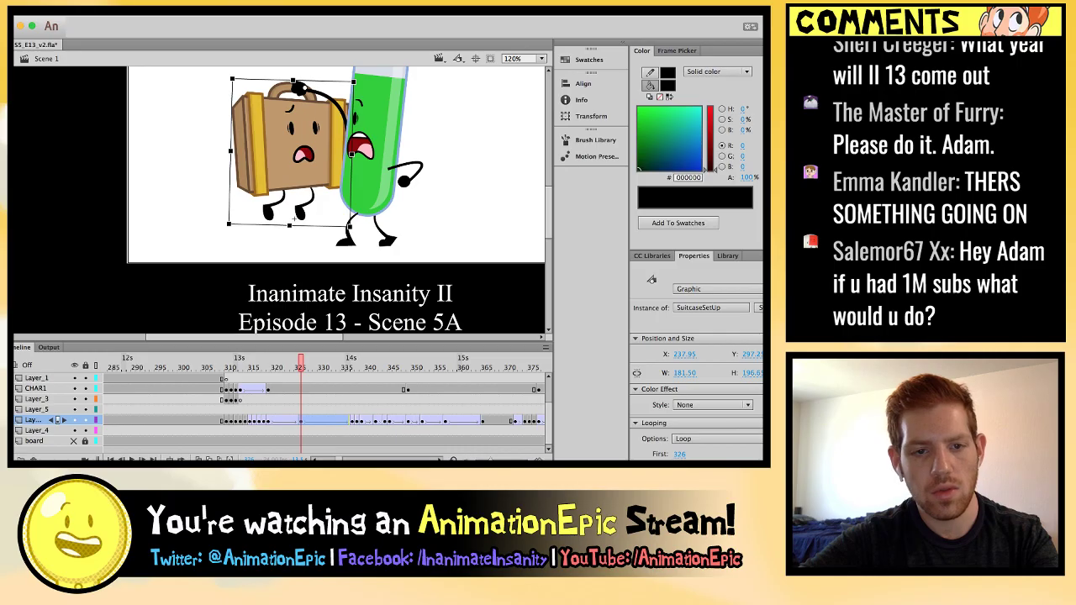
Inside the suitcase symbol, move the swing keyframes of both legs four frames earlier, ending the swing at frame 326.
double_click(293, 217)
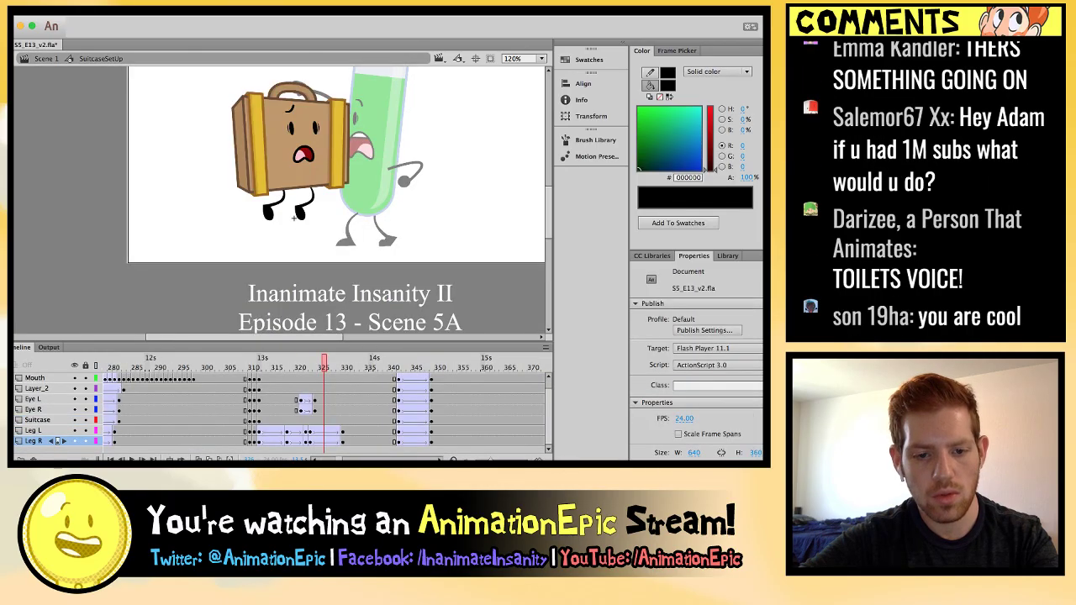
left_click(293, 217)
key("comma")
key("comma")
key("comma")
key("comma")
key("comma")
key("comma")
key("comma")
key("comma")
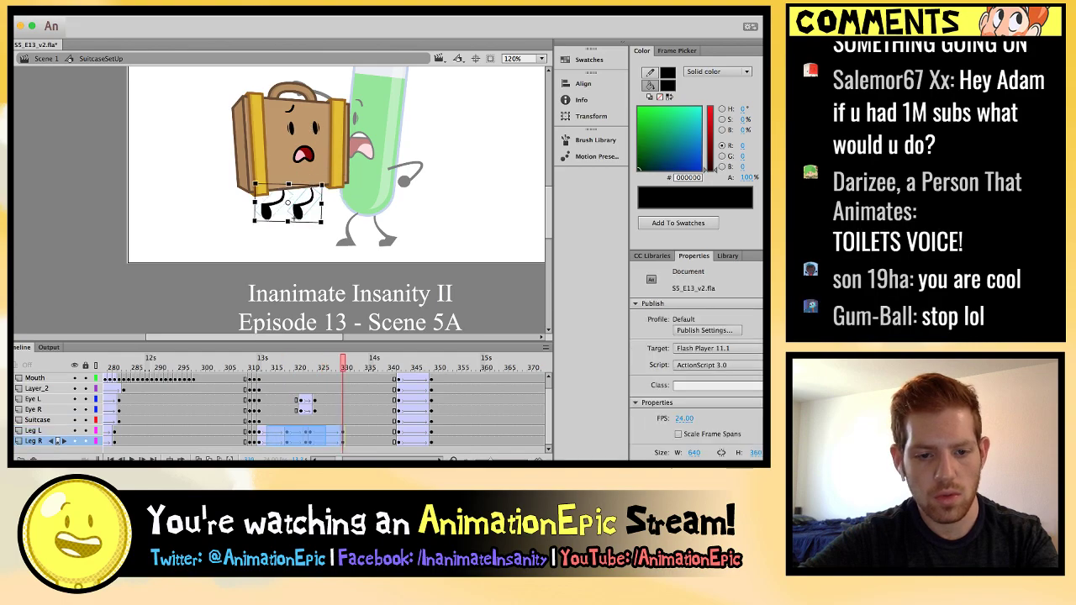
left_click_drag(343, 367, 287, 368)
left_click(286, 210)
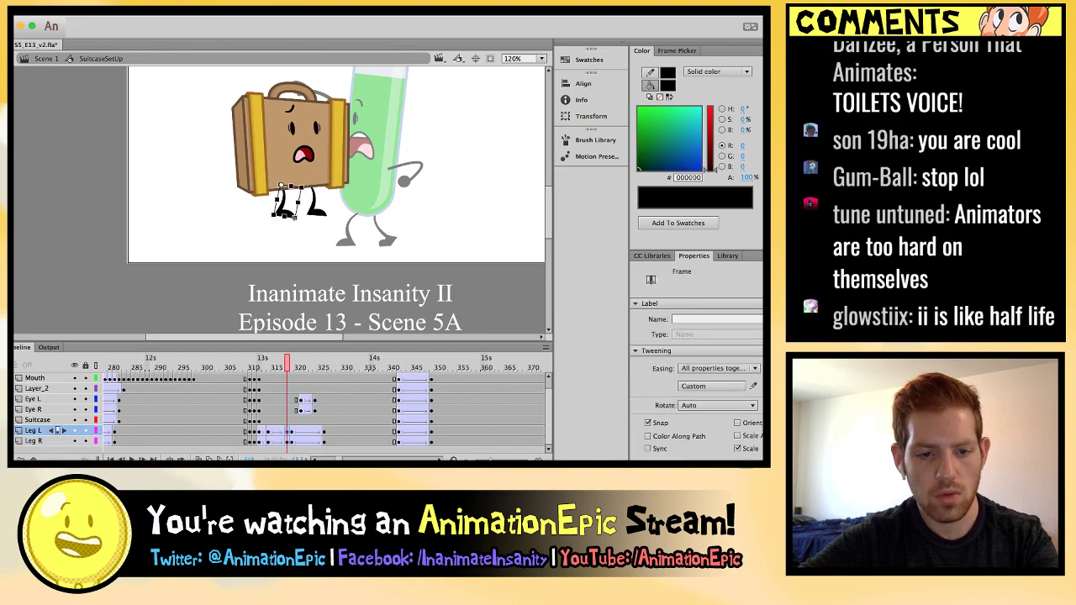
Shift the last three keyframes of both legs two frames earlier, and move the final keyframe on to frame 322.
key("ctrl+z")
key("ctrl+z")
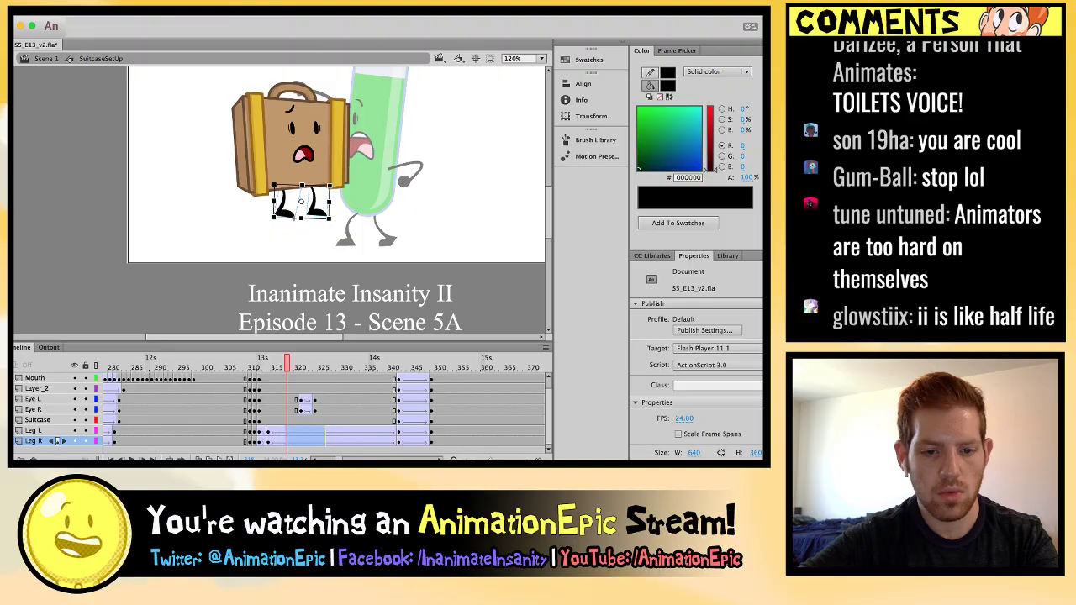
left_click(313, 440)
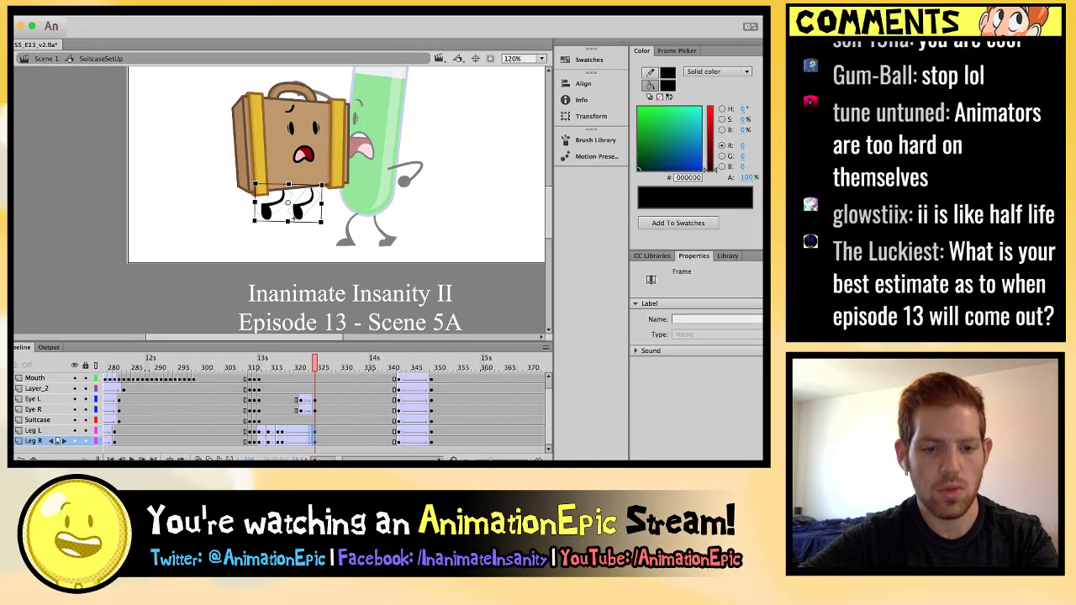
key("ctrl+z")
key("ctrl+z")
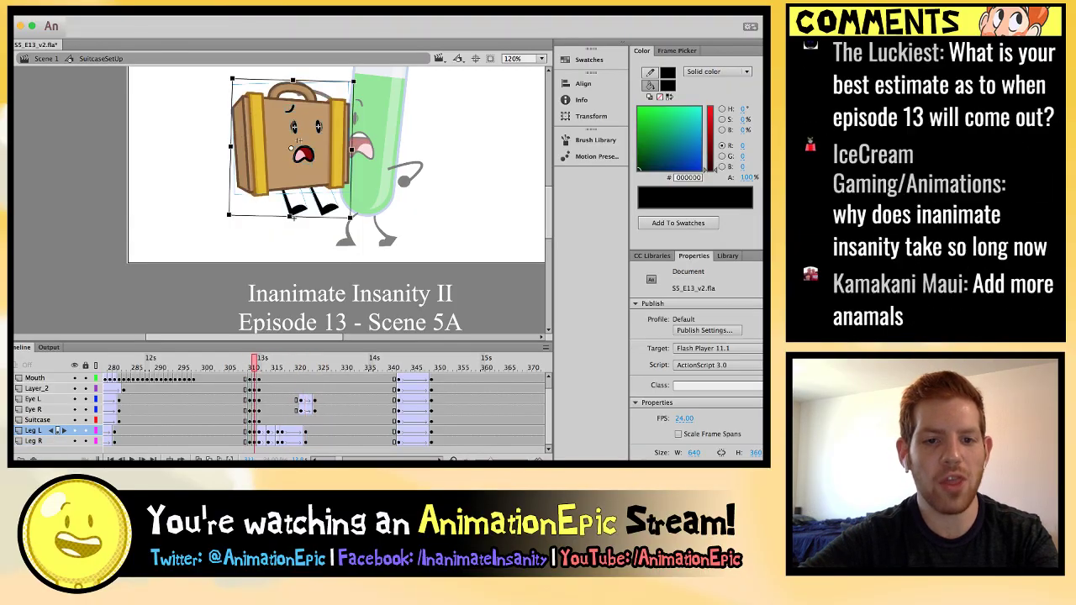
Play the retimed leg swing inside the suitcase symbol and in Scene 1.
key("Return")
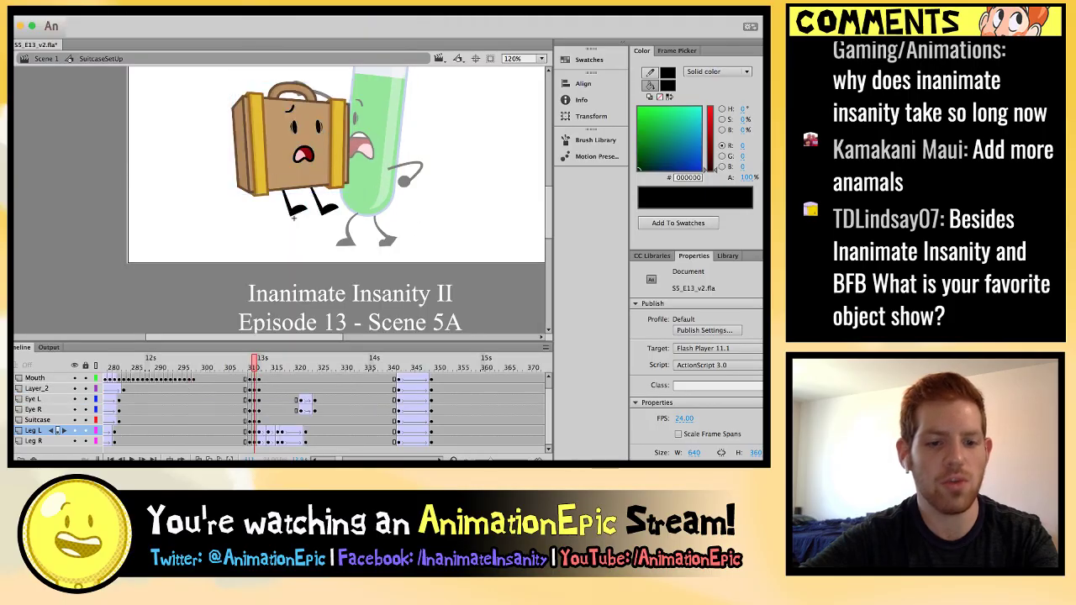
double_click(295, 219)
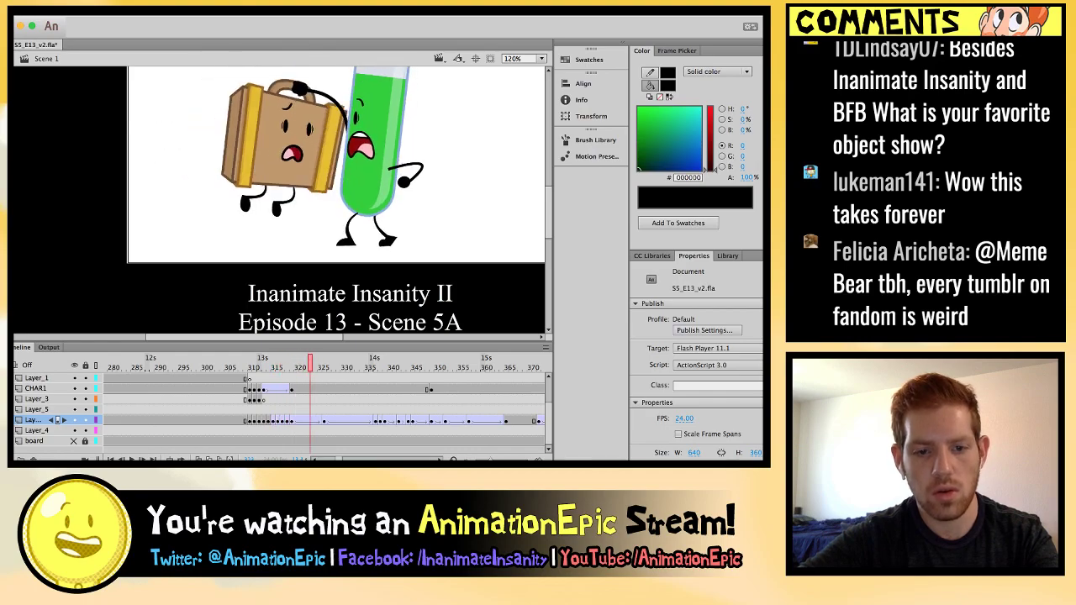
key("Return")
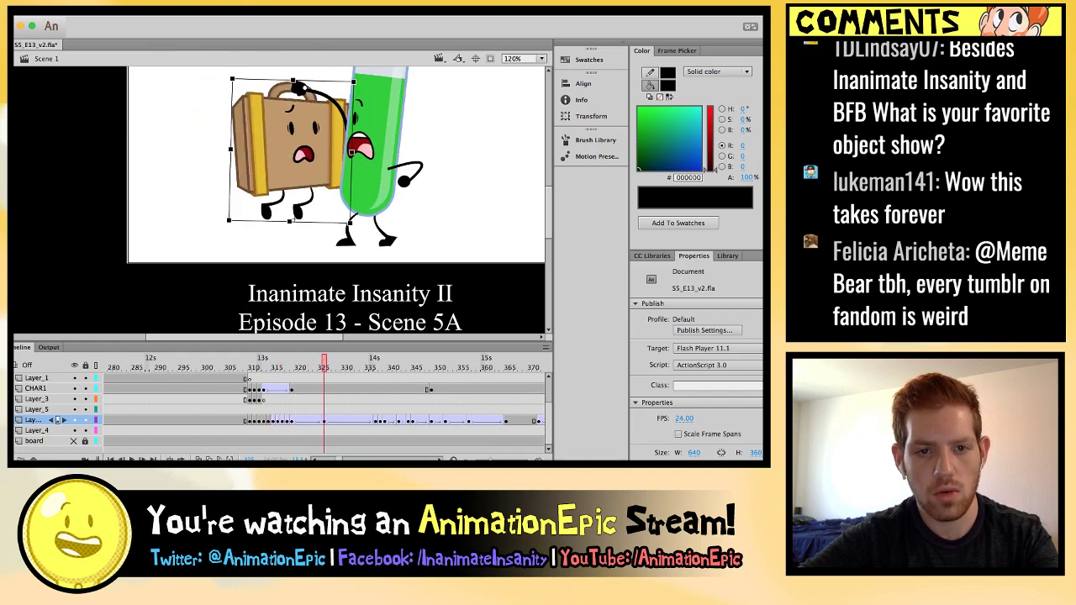
Inside the suitcase symbol, insert keyframes for both legs at frame 326.
double_click(286, 202)
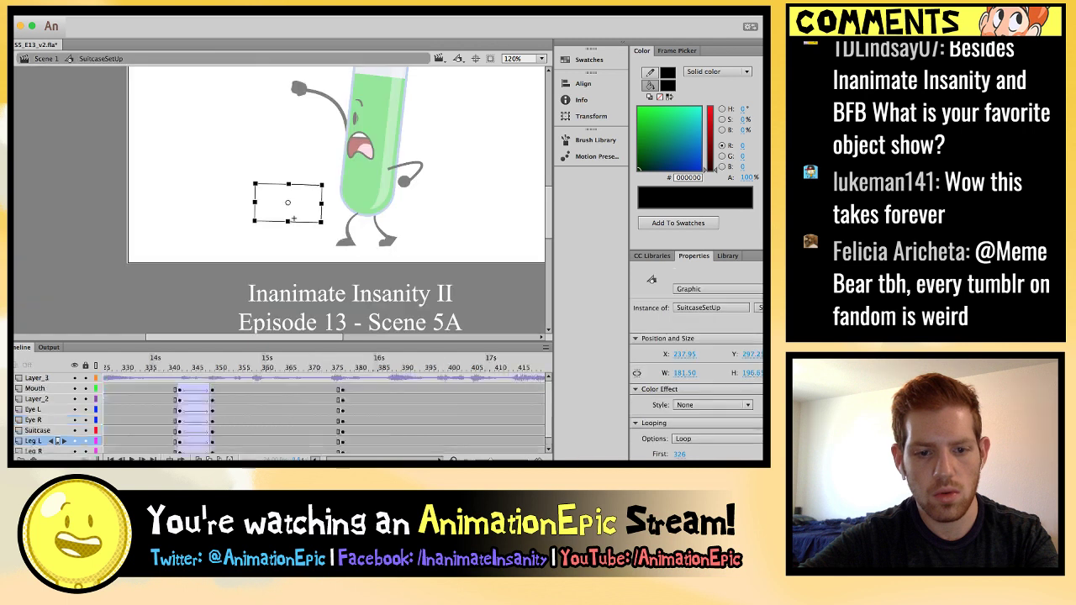
left_click(33, 441)
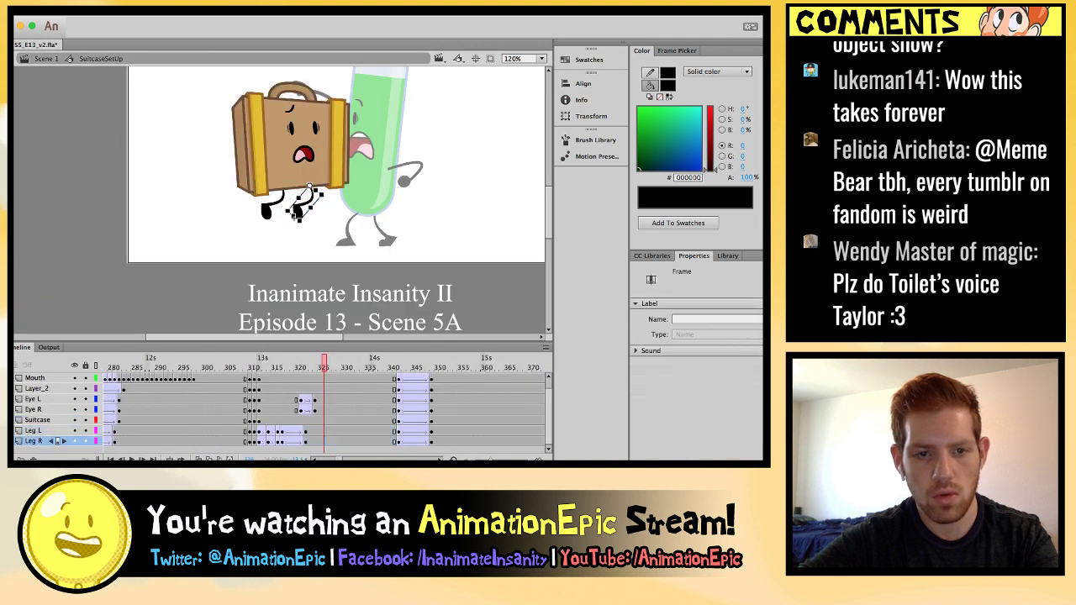
key("super+equal")
key("super+equal")
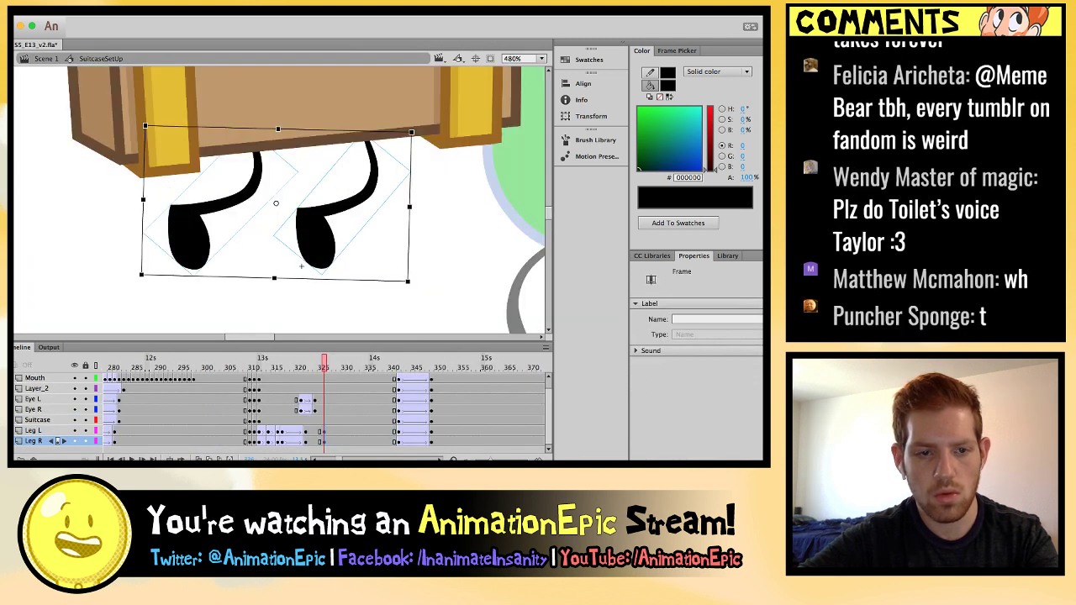
Rotate both legs further back at frame 326 and tween them from frame 322.
left_click(191, 237)
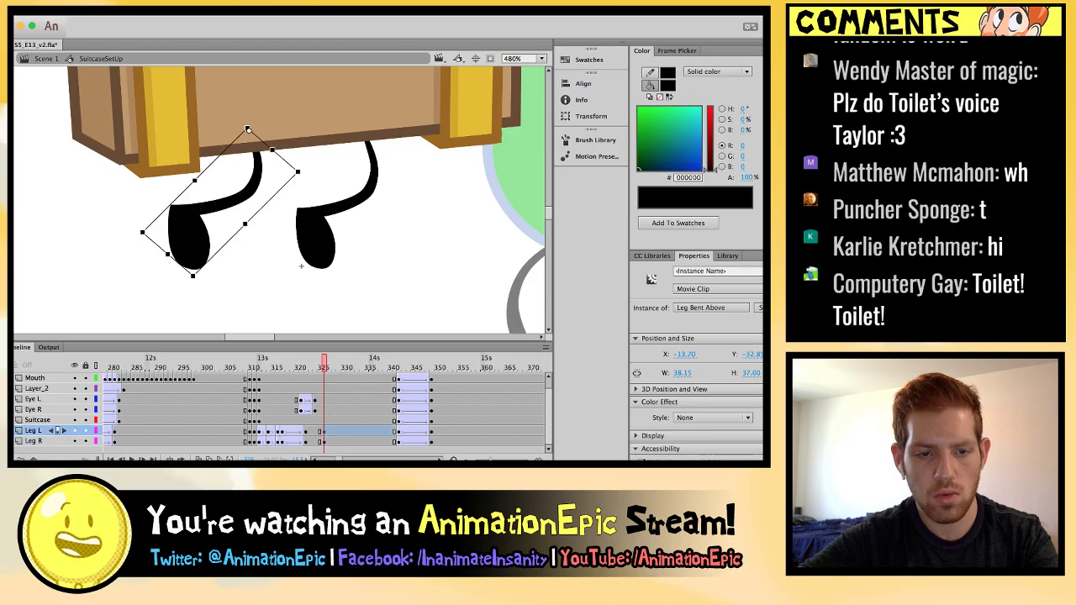
left_click_drag(195, 278, 169, 266)
left_click(316, 244)
left_click_drag(325, 271, 301, 266)
left_click_drag(315, 431, 320, 441)
key("F3")
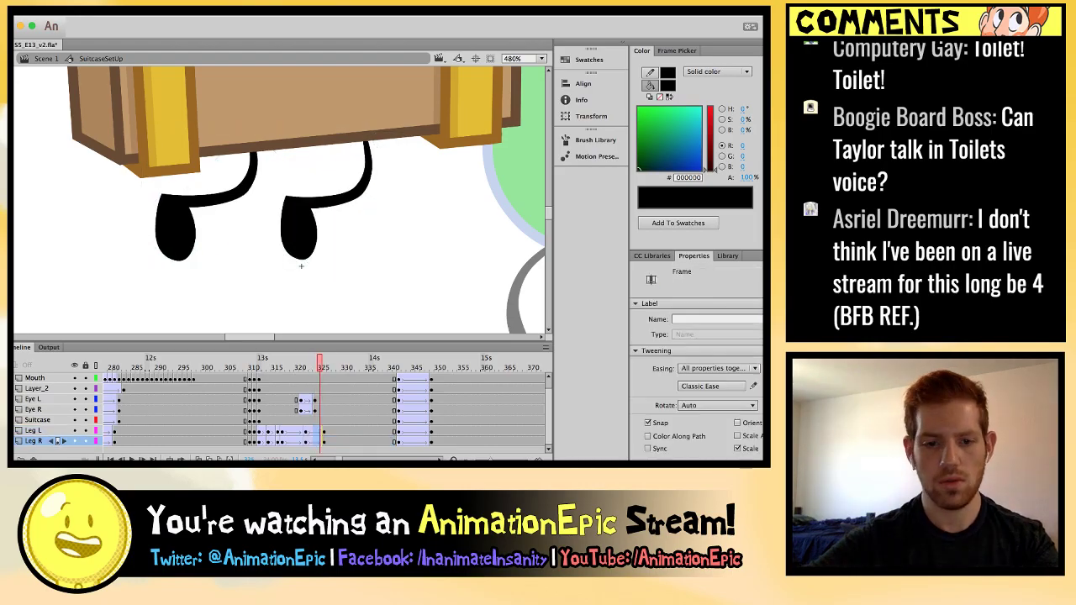
Step back and forth through the new leg tween to check how the legs settle around frame 326.
key("period")
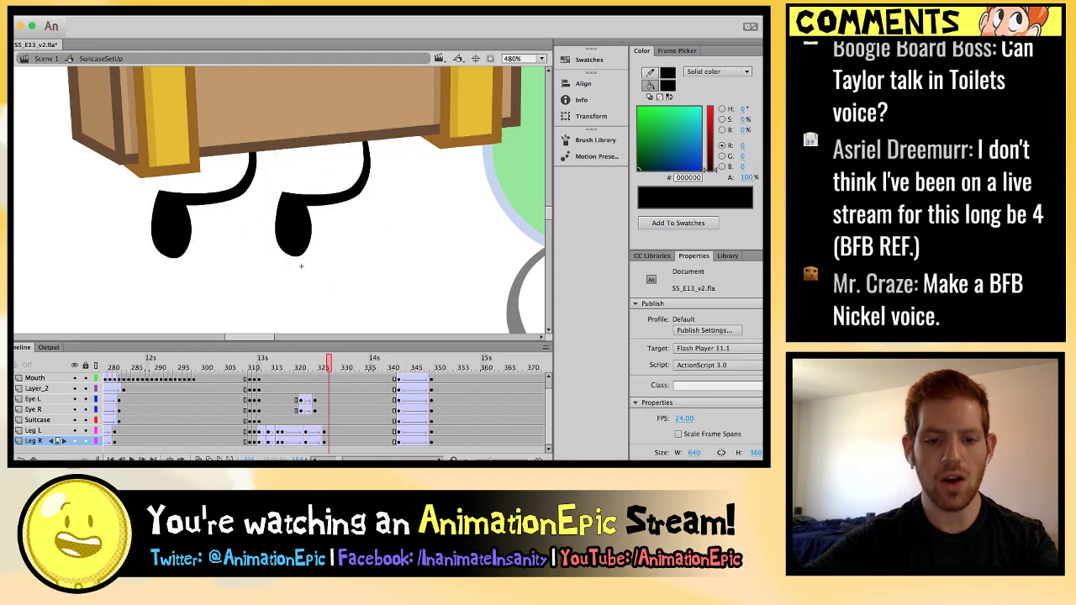
key("comma")
key("comma")
key("comma")
key("comma")
key("comma")
key("comma")
key("comma")
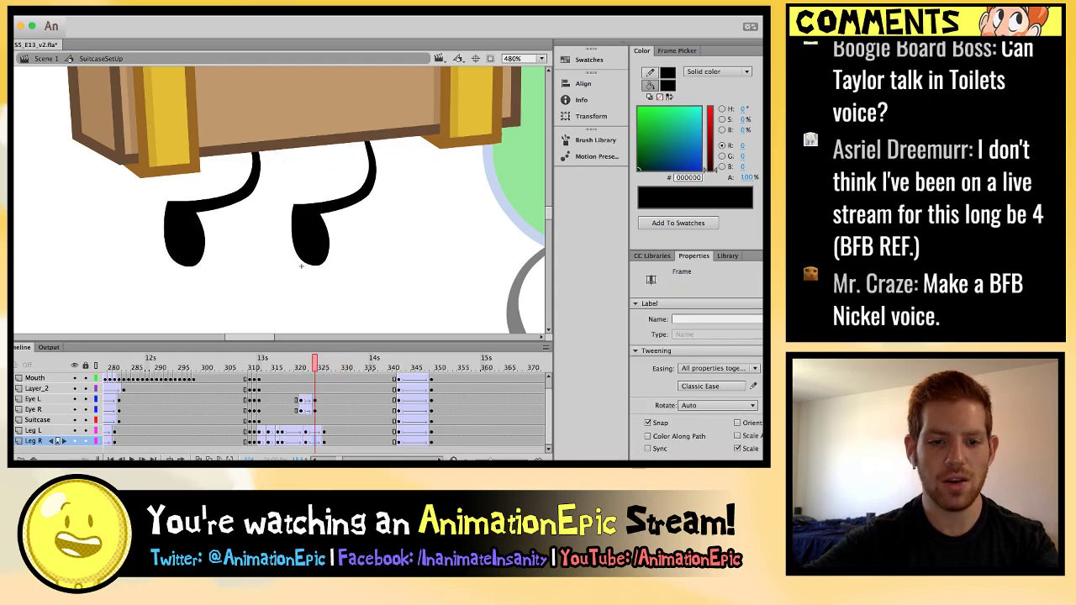
key("period")
key("period")
key("period")
key("period")
key("period")
key("period")
key("period")
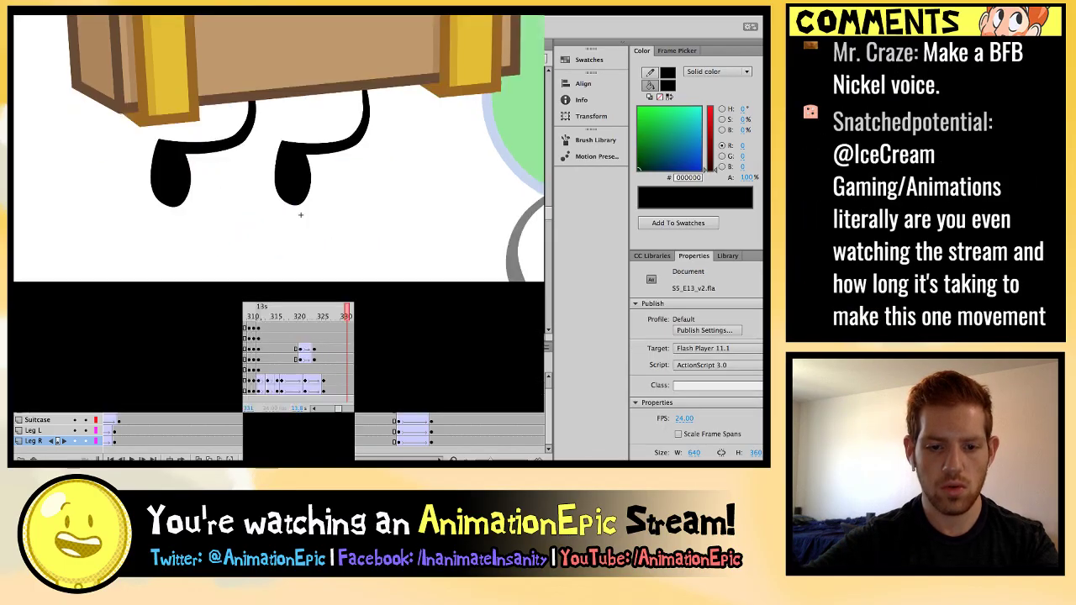
Add keyframes for both suitcase legs at frame 334 and rotate the legs back down toward Test Tube.
left_click(301, 265)
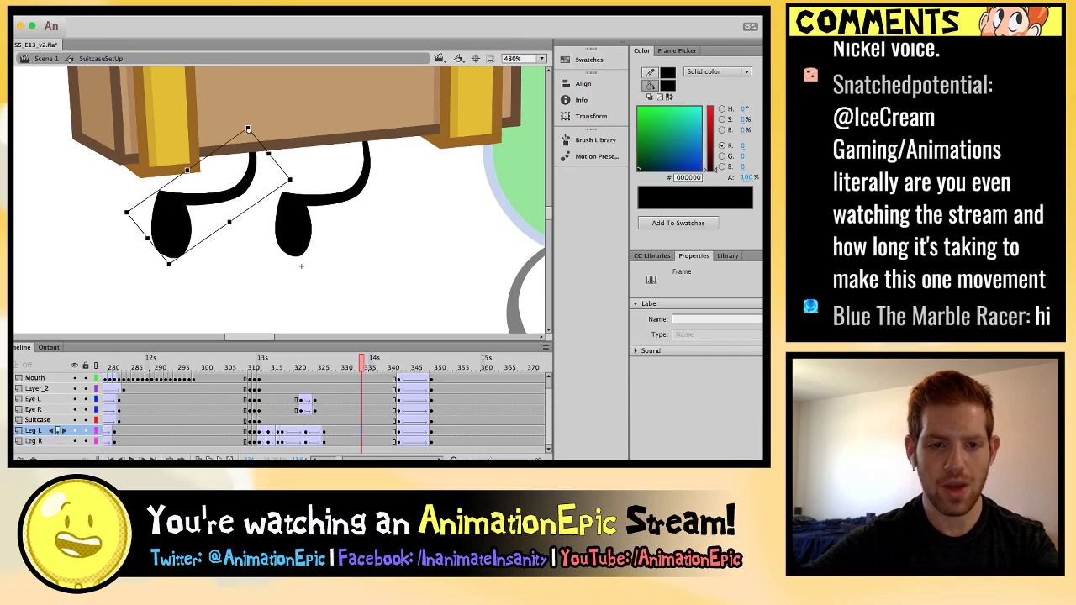
left_click(301, 265)
left_click_drag(403, 183, 420, 145)
left_click(168, 227)
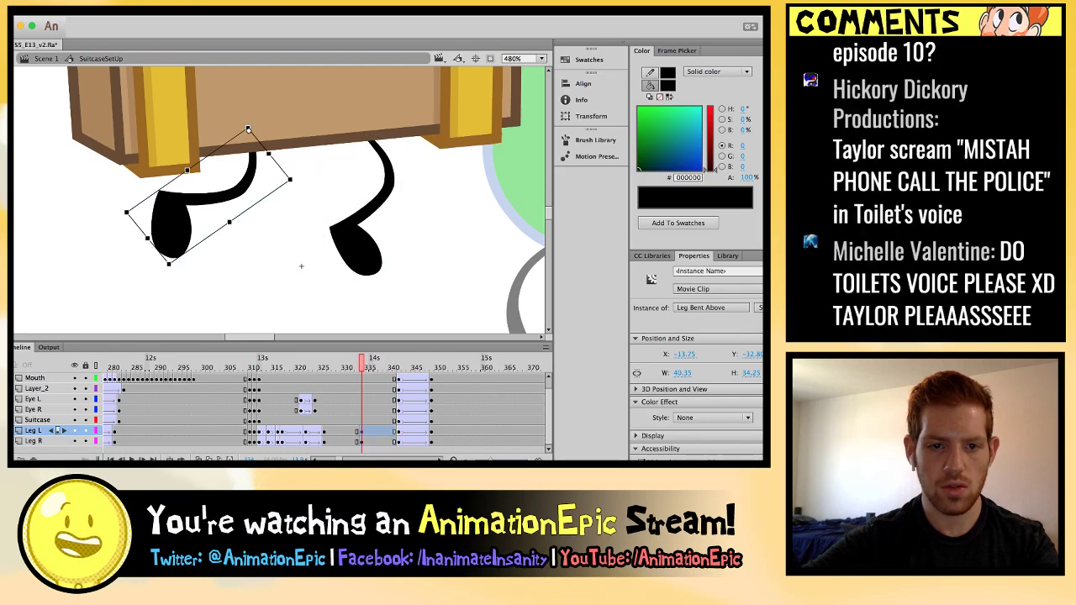
left_click_drag(122, 217, 137, 249)
left_click(137, 249)
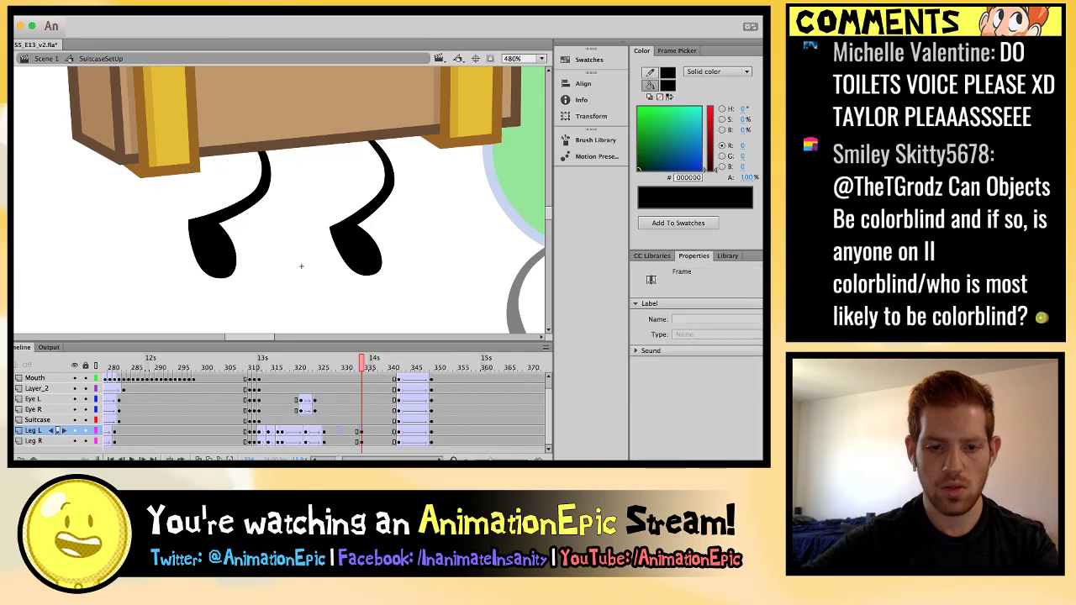
Tween both legs from frame 326 to frame 334 with Sine EaseInOut easing and step through the result.
left_click(352, 441)
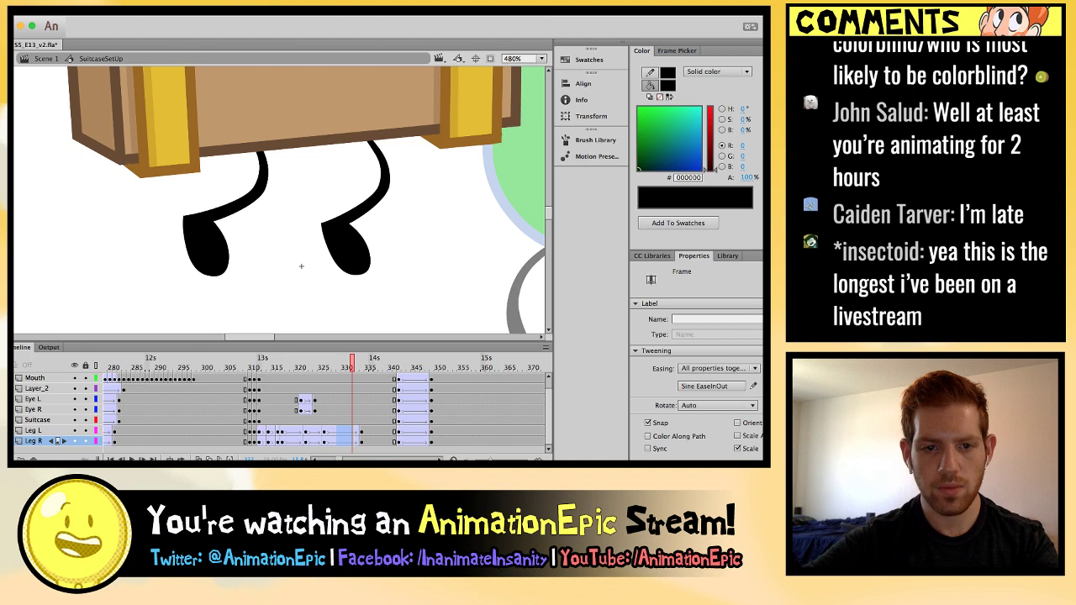
key("period")
key("period")
key("period")
key("period")
key("period")
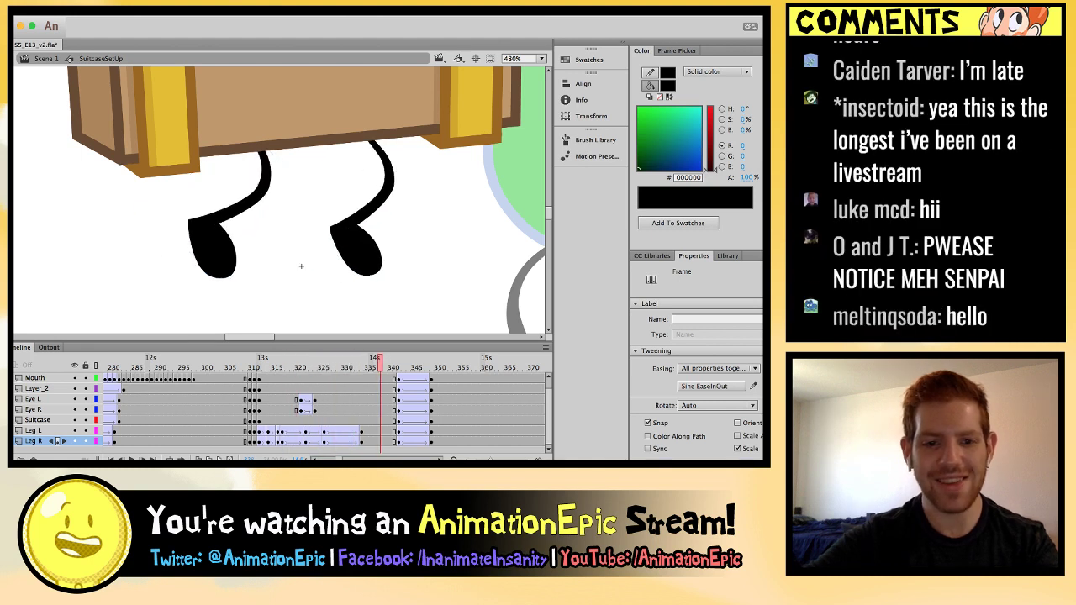
key("period")
key("period")
Return to Scene 1 and play the suitcase swing to review the extended leg movement.
key("super+minus")
key("super+minus")
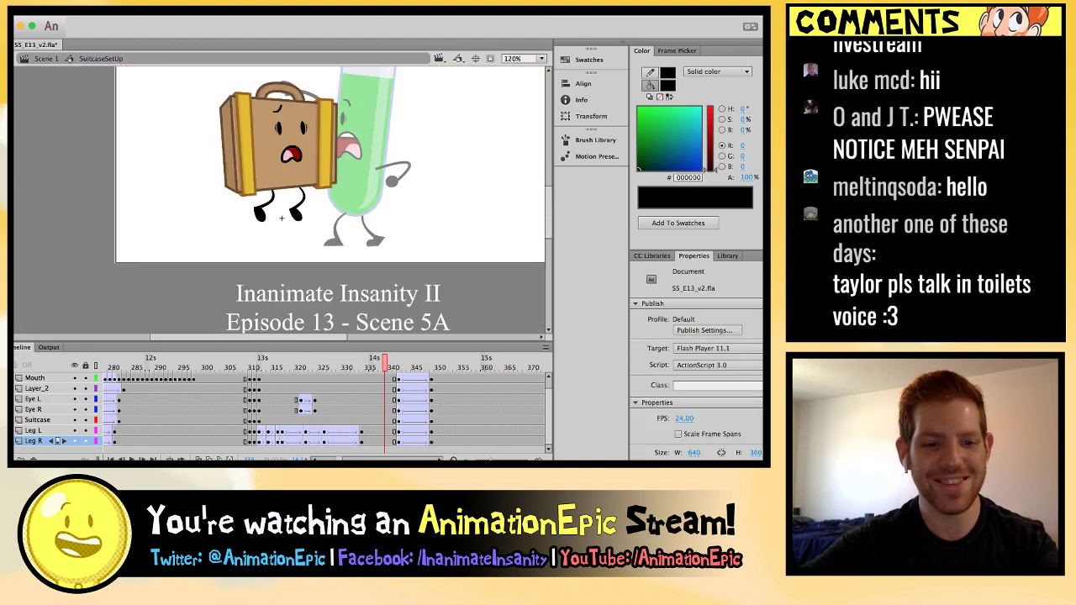
key("super+e")
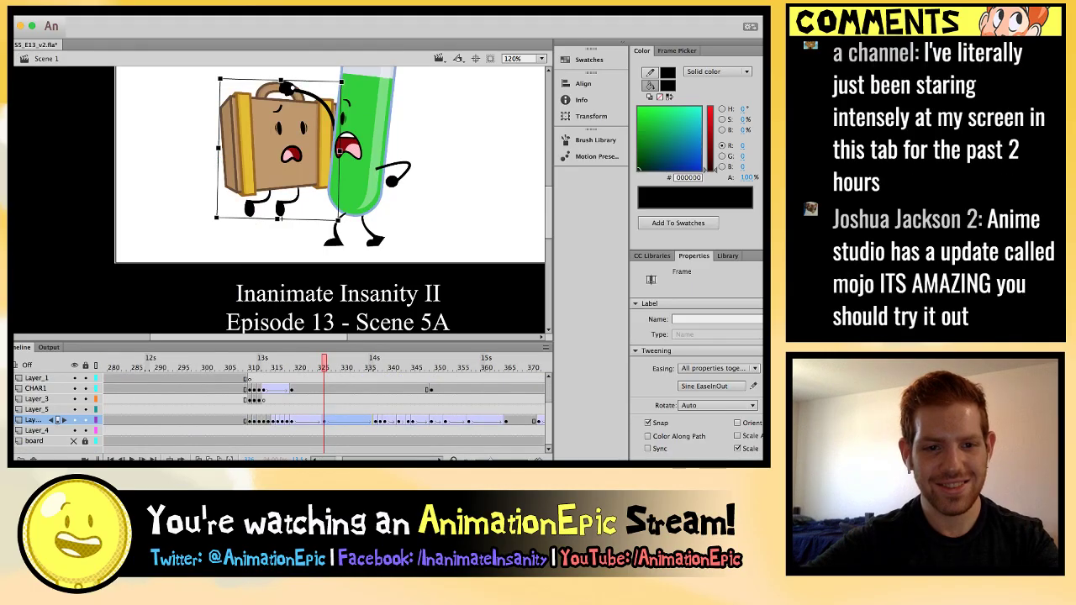
key("Return")
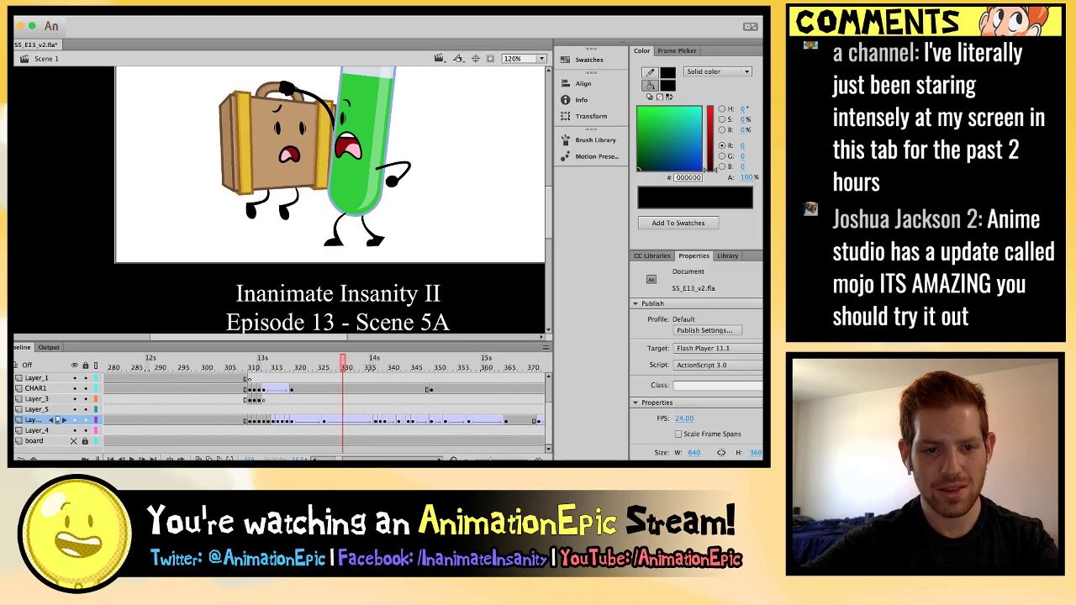
key("Return")
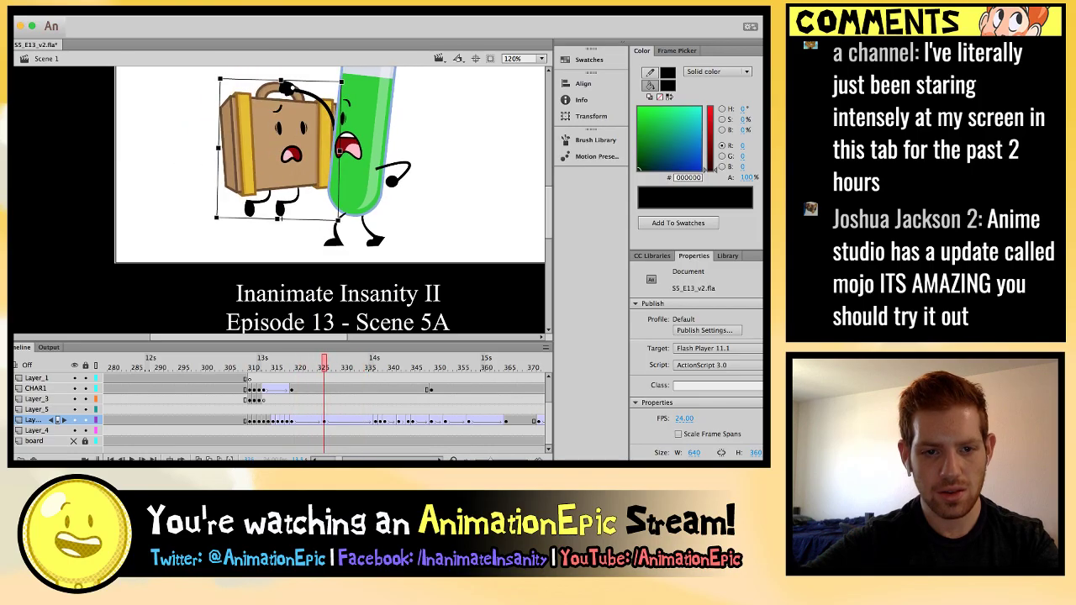
Inside the suitcase symbol, shift both legs' last two keyframes earlier to frames 323 and 331.
key("Return")
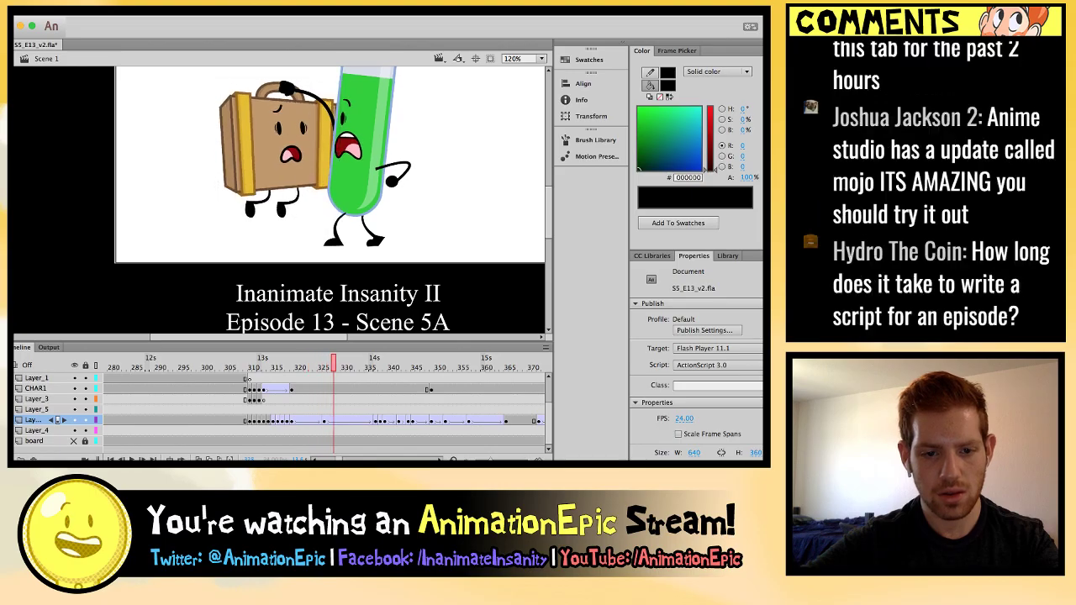
key("Return")
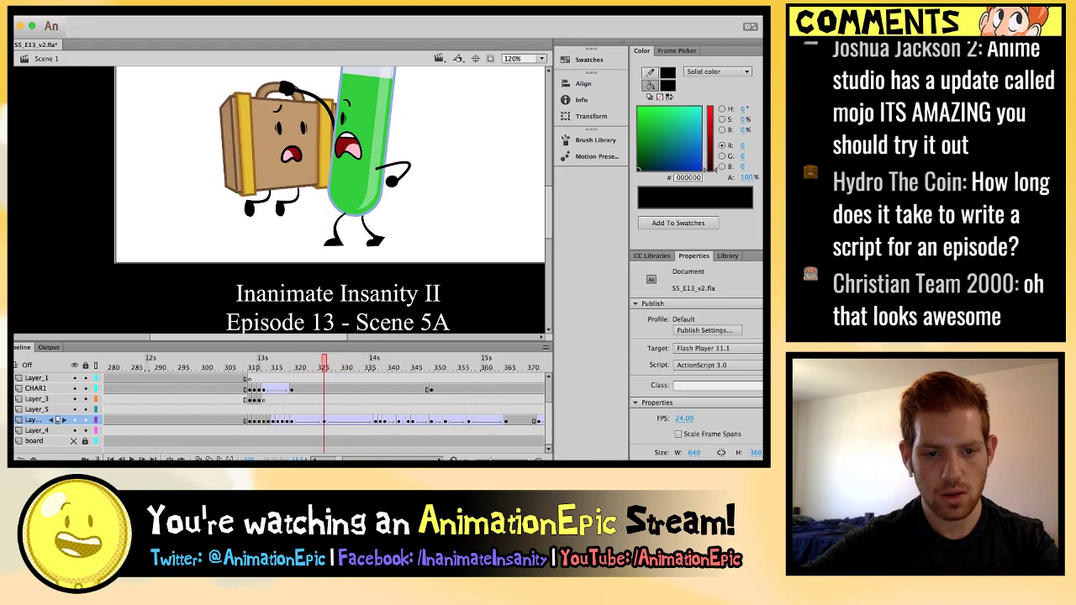
double_click(271, 201)
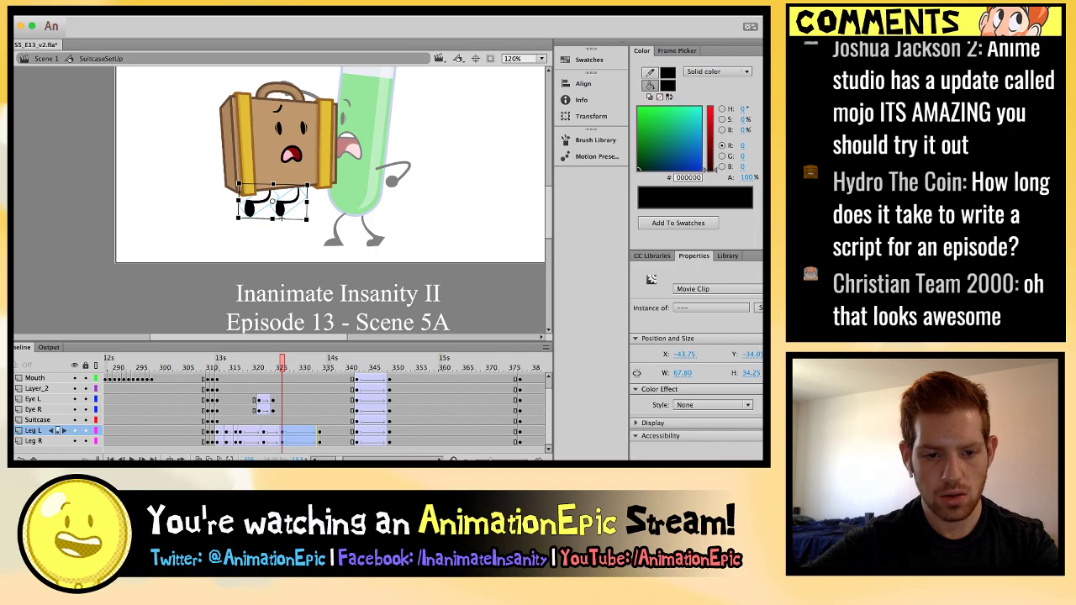
left_click(282, 218)
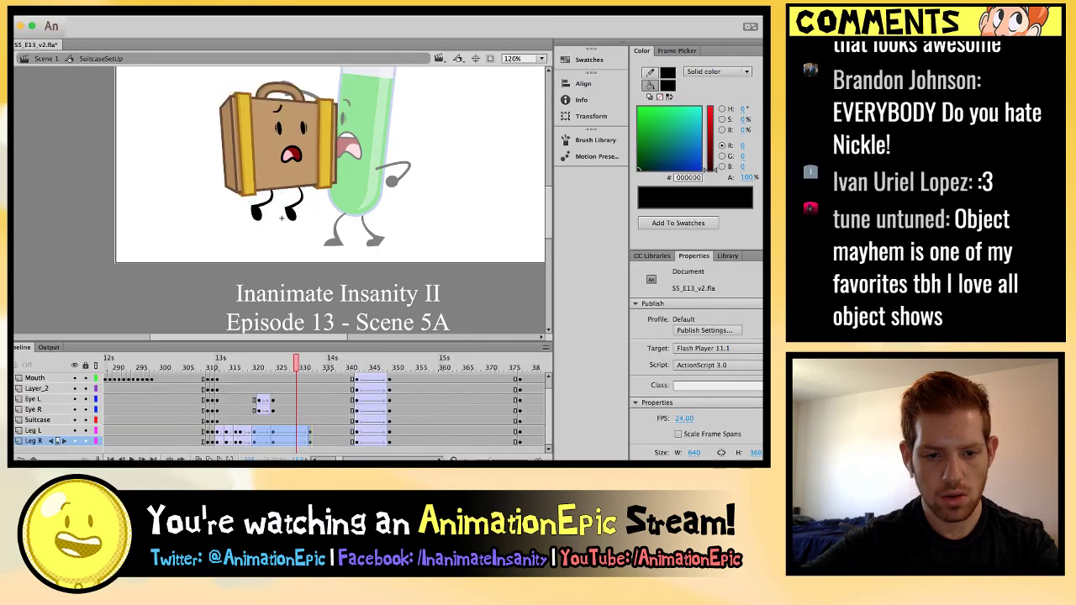
left_click(272, 430)
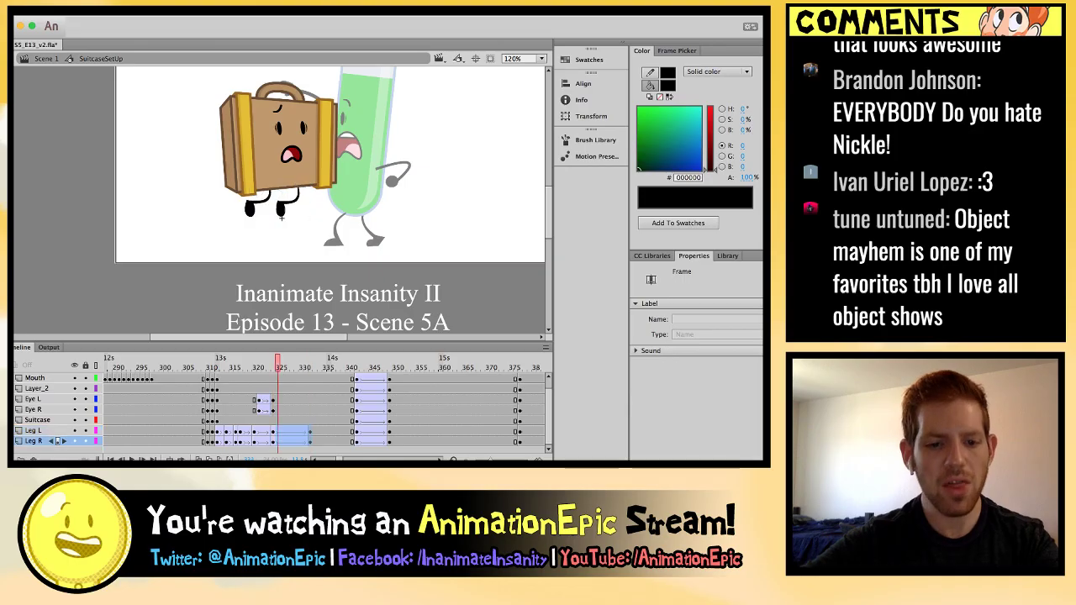
left_click(271, 441)
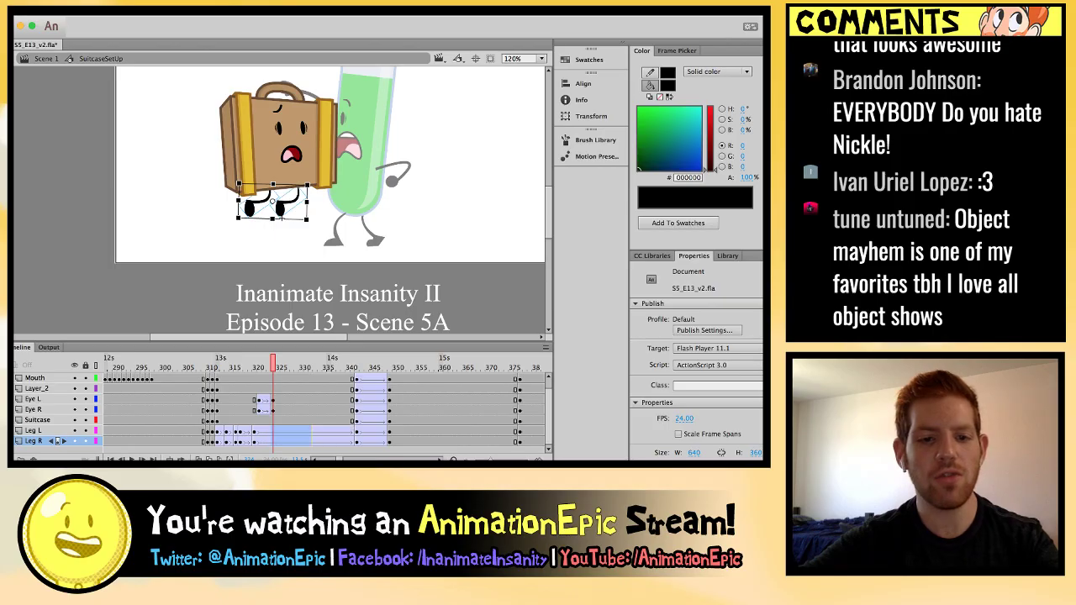
left_click(240, 430)
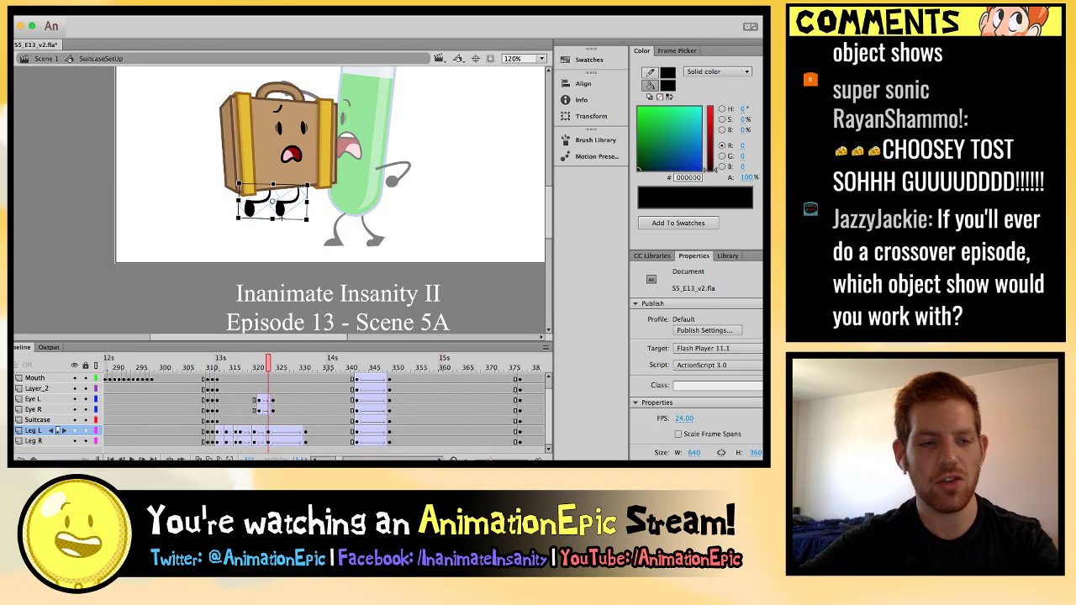
Step through the shortened leg swing, then return to Scene 1 and play the shot.
key("period")
key("period")
key("period")
left_click(47, 58)
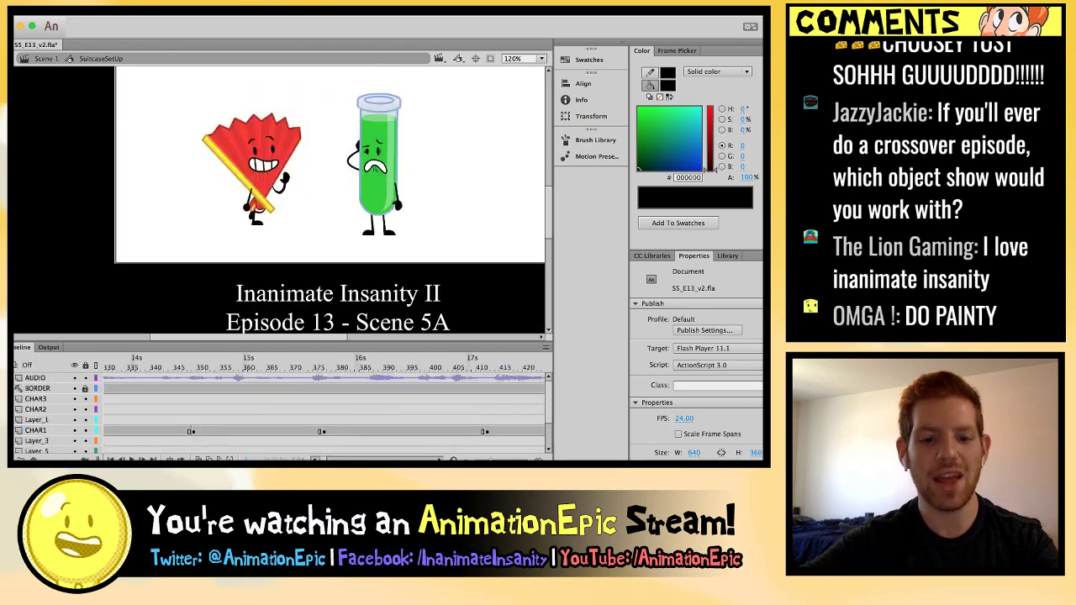
key("Return")
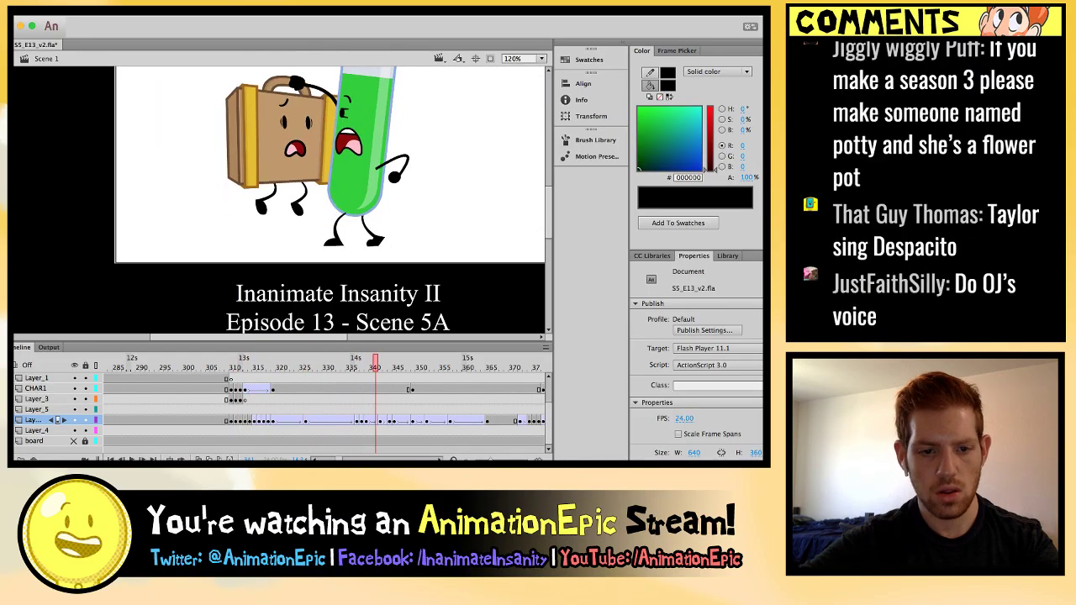
Reopen the suitcase symbol and shorten both legs' tweens so their last two keyframes fall on frames 322 and 329.
left_click(34, 377)
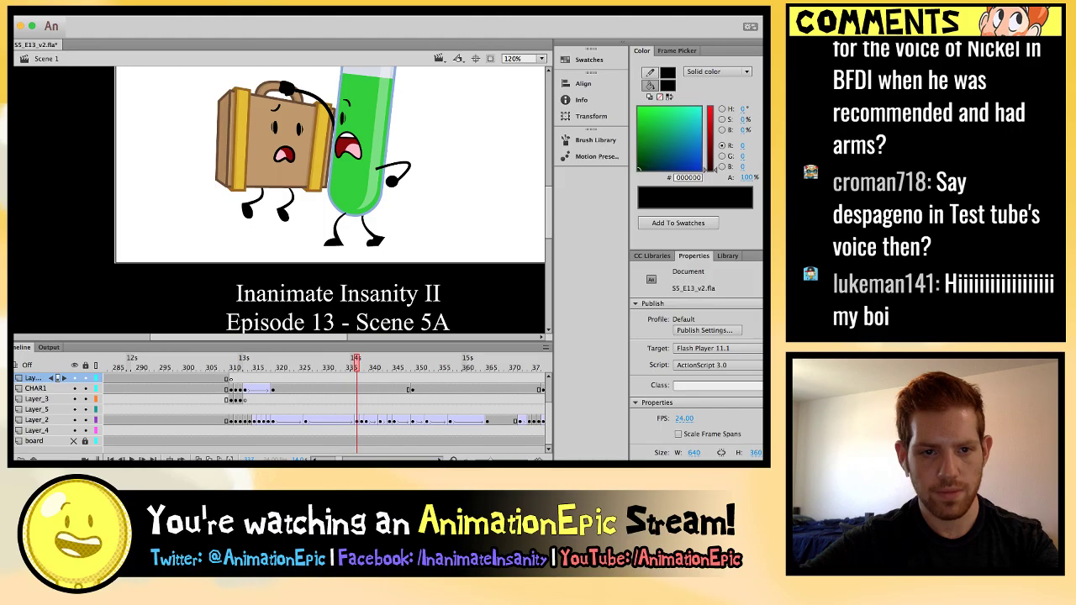
double_click(268, 217)
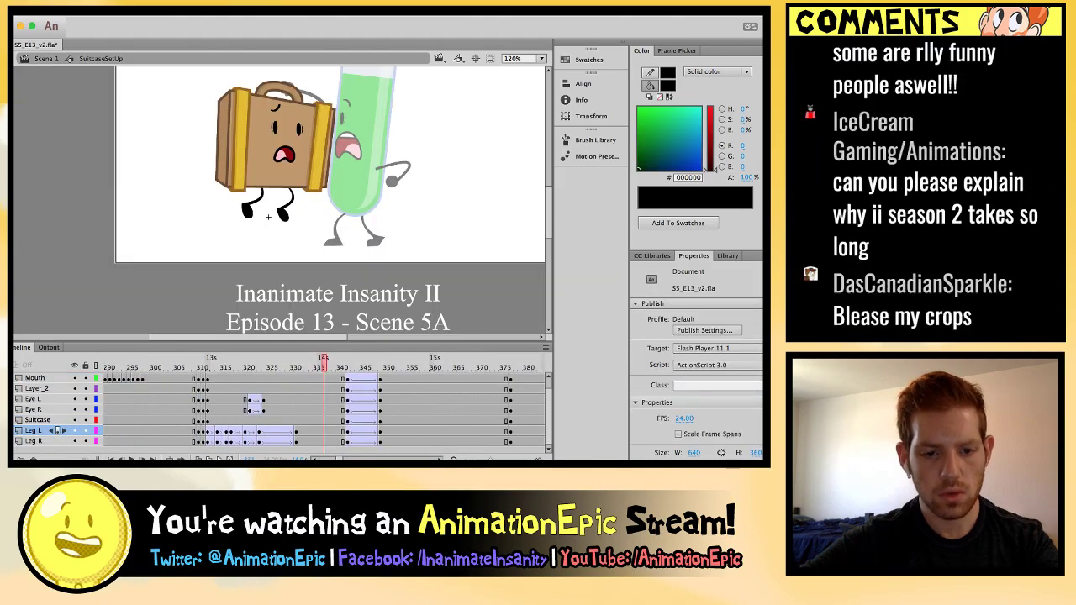
left_click(300, 430)
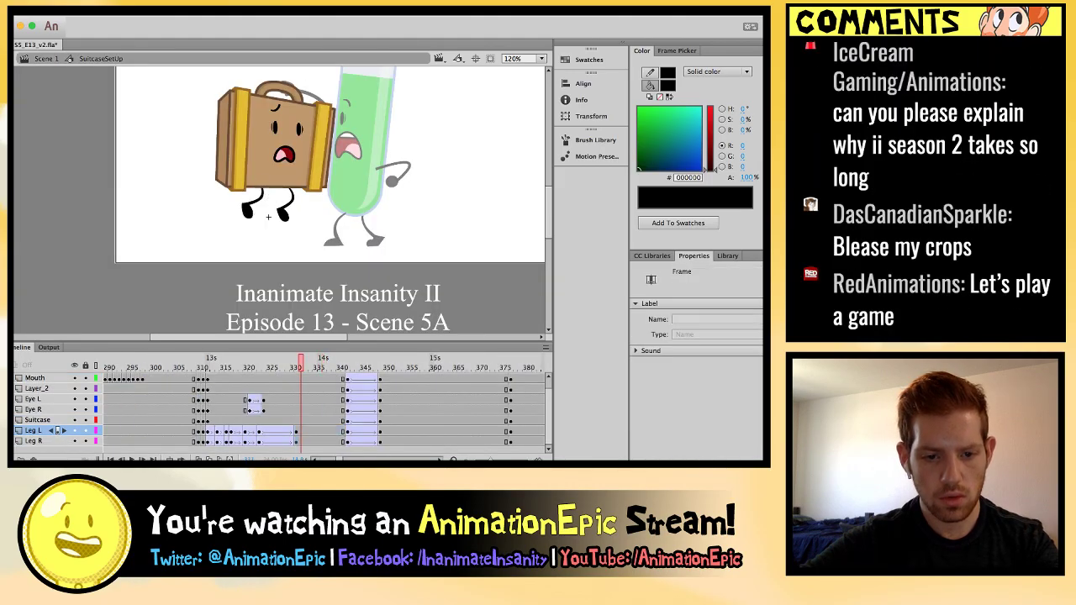
key("comma")
left_click(284, 210)
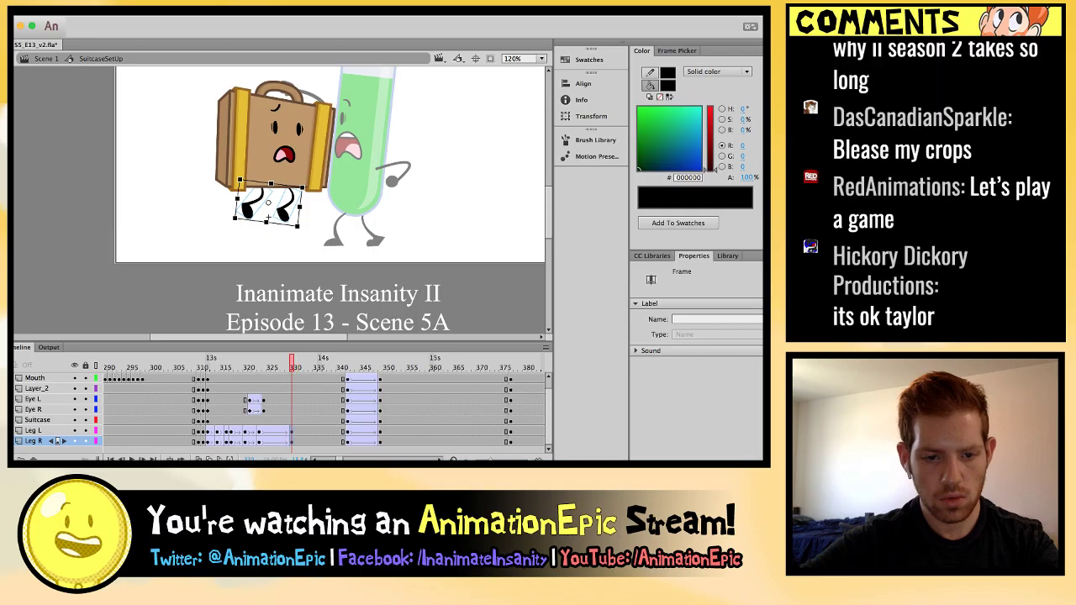
left_click(259, 430)
left_click(245, 431)
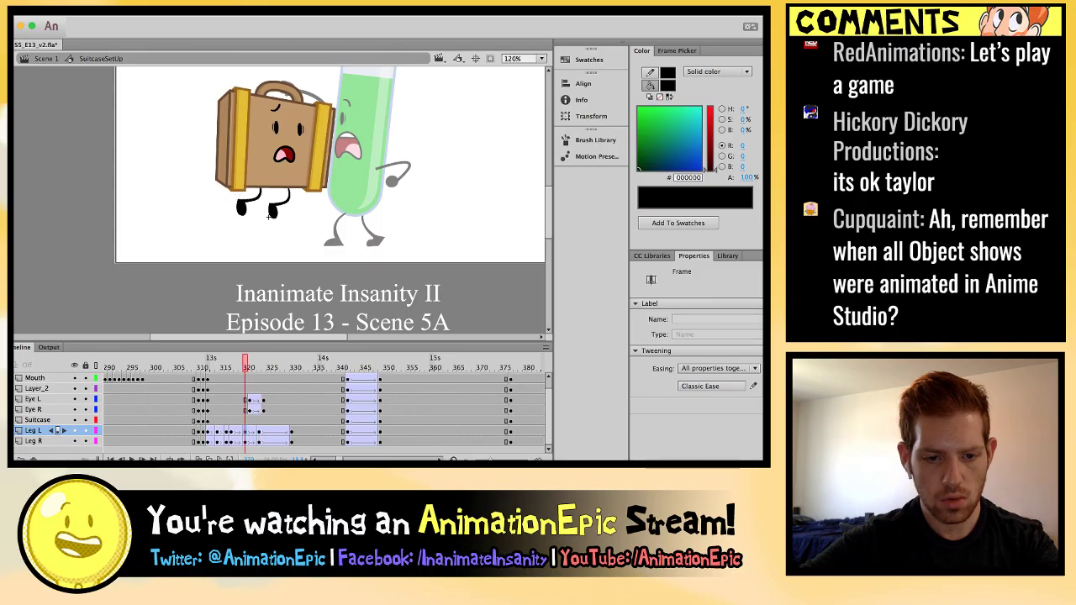
left_click(290, 441, "shift")
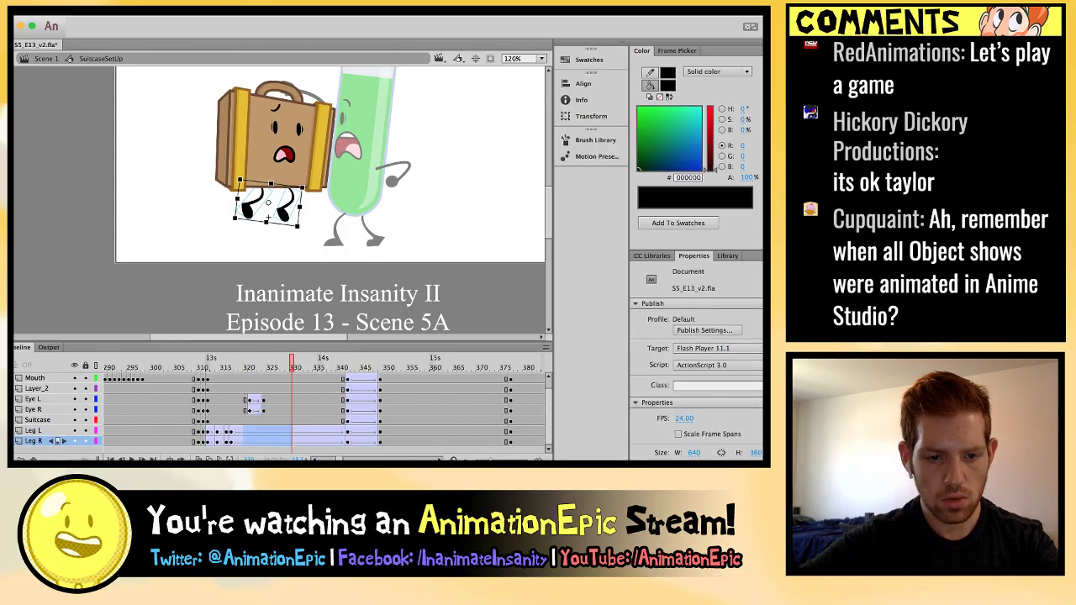
Step back and forth through the tightened leg swing inside the suitcase symbol to check its timing.
key("comma")
key("comma")
key("comma")
key("comma")
key("comma")
key("comma")
key("comma")
key("comma")
key("comma")
key("comma")
key("comma")
key("comma")
key("period")
key("period")
key("period")
key("period")
key("period")
key("period")
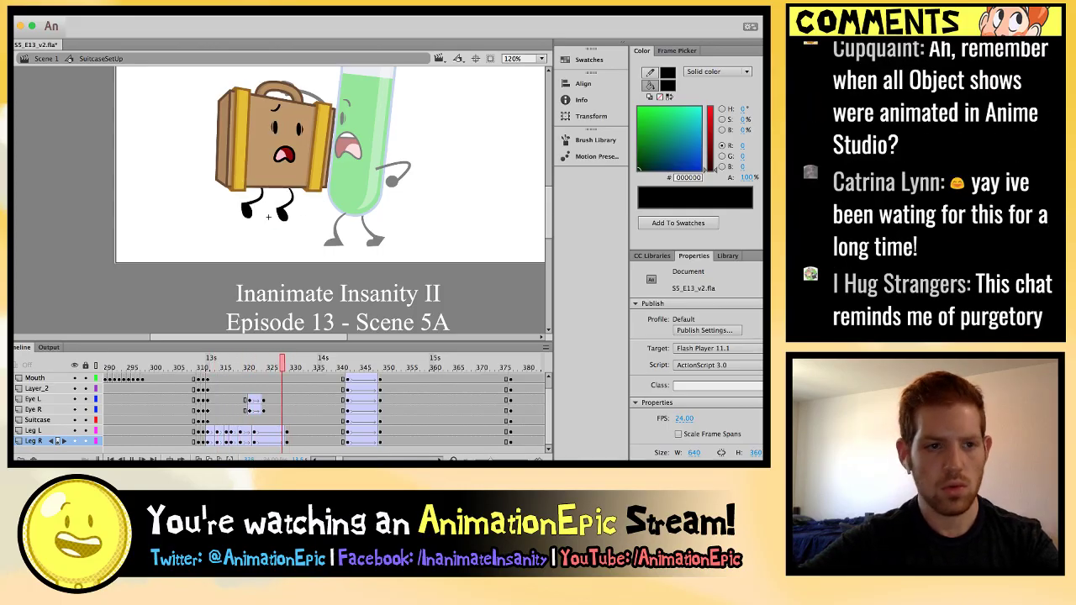
Return to Scene 1 and step repeatedly back and forth up to frame 337 to compare the leg swing with the suitcase's motion.
key("super+e")
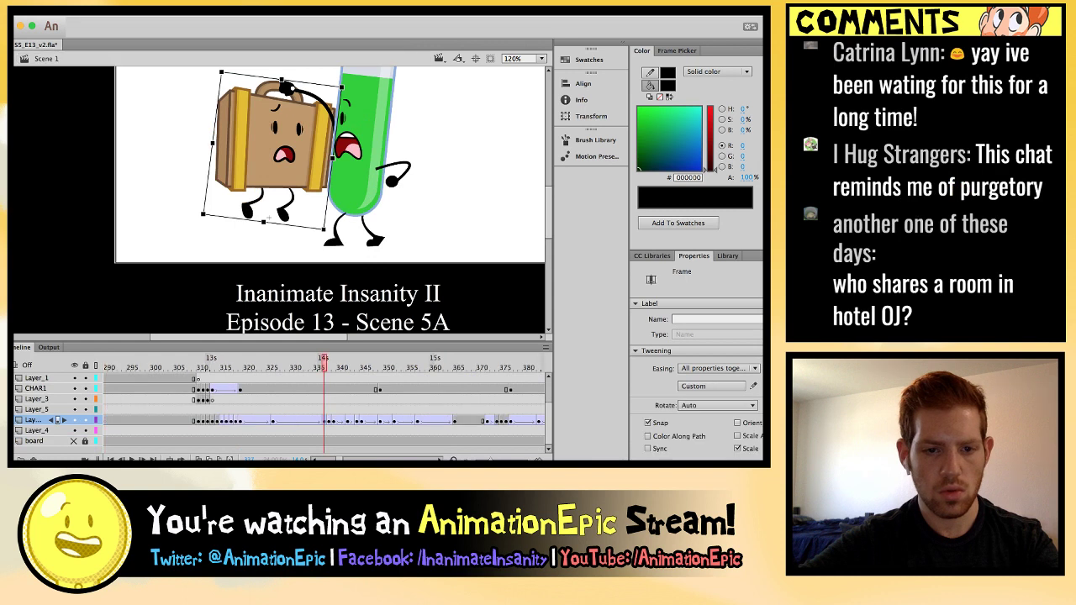
key("comma")
key("comma")
key("comma")
key("comma")
key("comma")
key("period")
key("period")
key("period")
key("period")
key("period")
key("period")
key("period")
key("period")
key("period")
key("period")
key("period")
key("period")
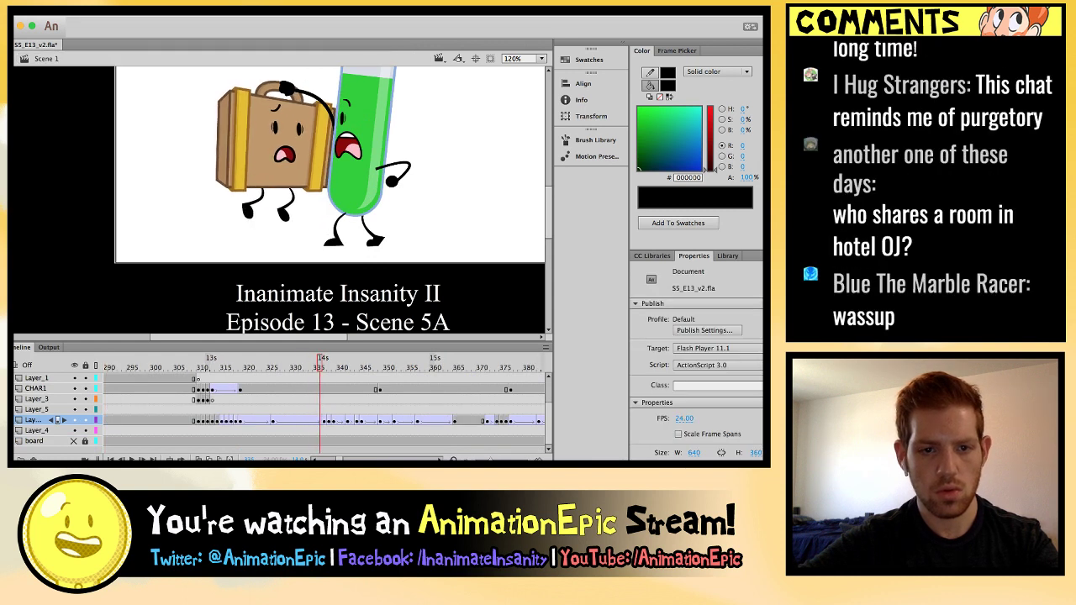
key("comma")
key("comma")
key("comma")
key("comma")
key("comma")
key("comma")
key("comma")
key("comma")
key("comma")
key("comma")
key("comma")
key("comma")
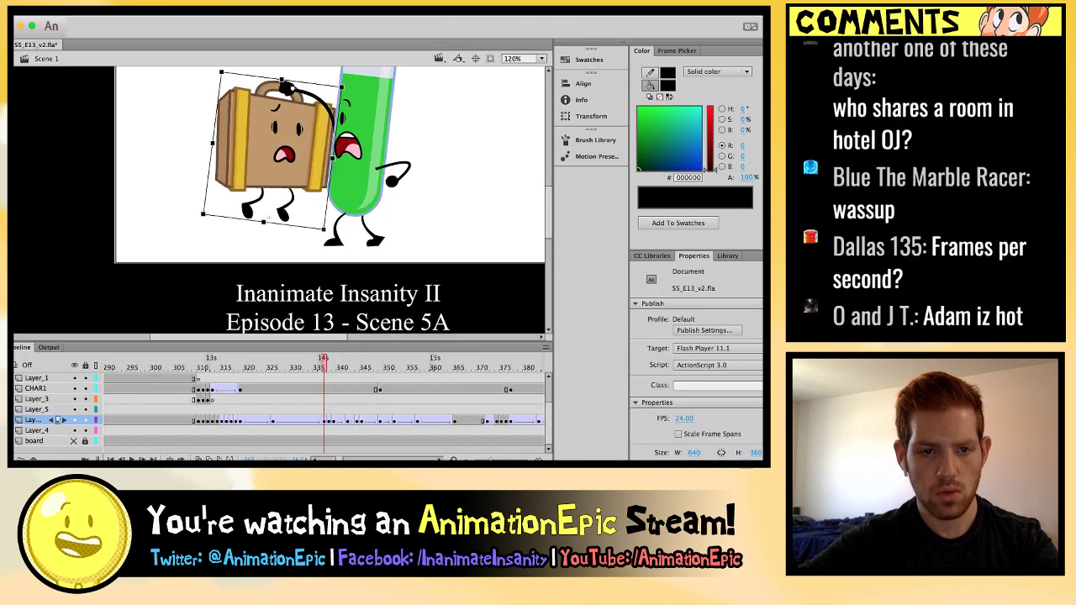
key("period")
key("period")
key("period")
key("period")
key("period")
key("period")
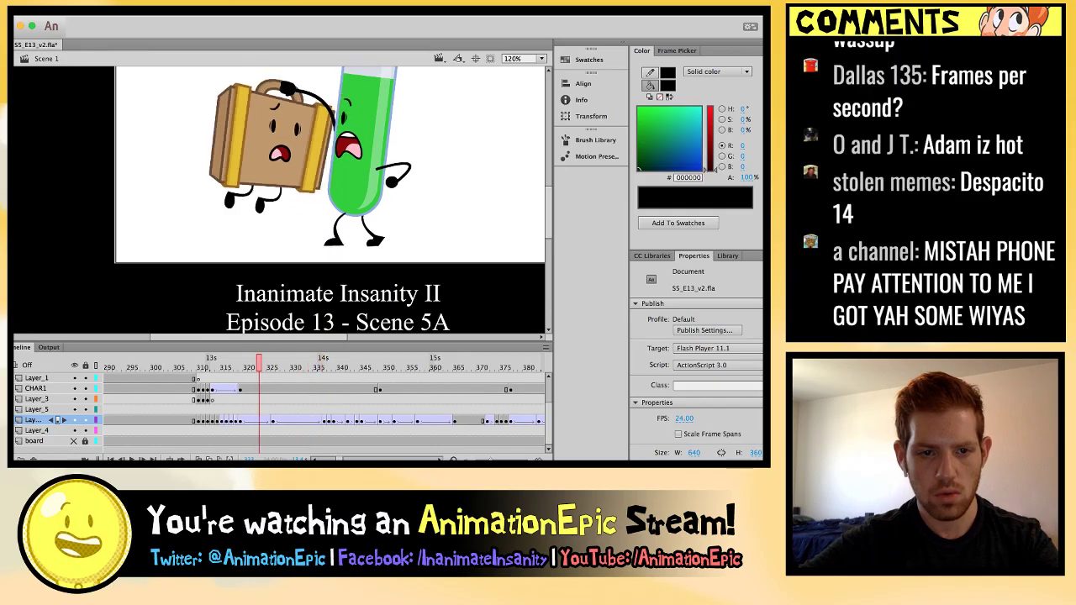
key("comma")
key("comma")
key("comma")
key("comma")
key("comma")
key("comma")
key("comma")
key("comma")
key("comma")
key("comma")
key("comma")
key("comma")
key("period")
key("period")
key("period")
key("period")
key("period")
key("period")
key("period")
key("period")
key("period")
key("period")
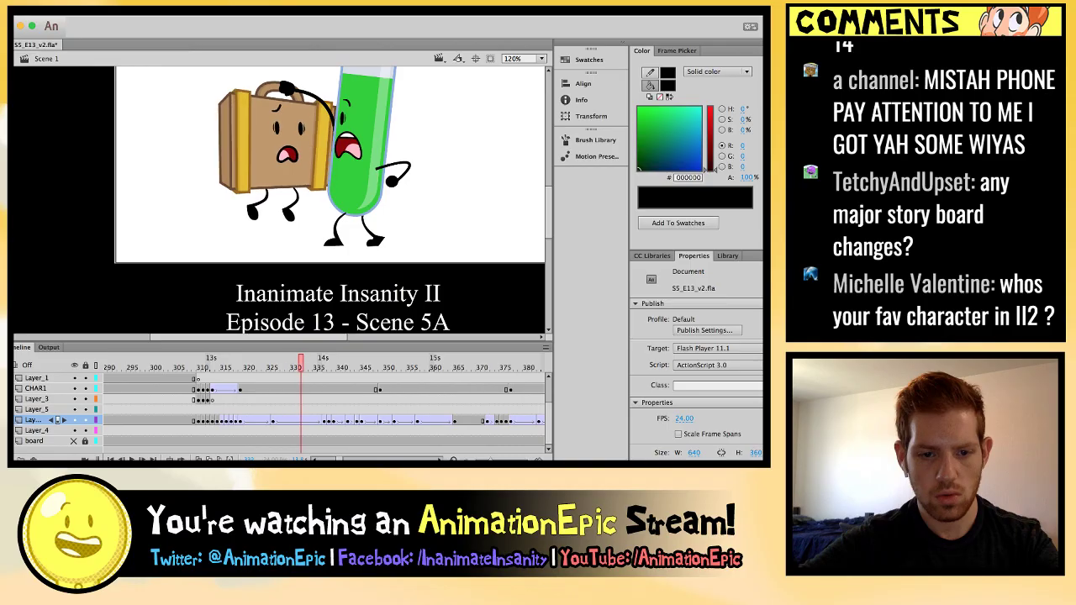
key("period")
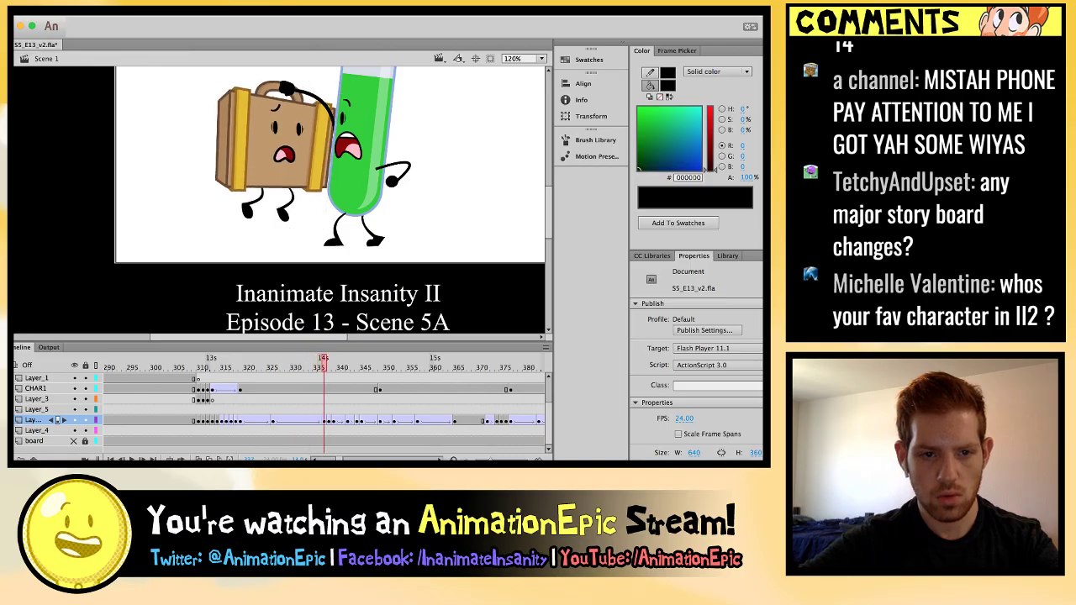
Add keyframes for both suitcase legs at frame 337 and rotate the legs slightly away from Test Tube.
double_click(267, 206)
left_click(267, 206)
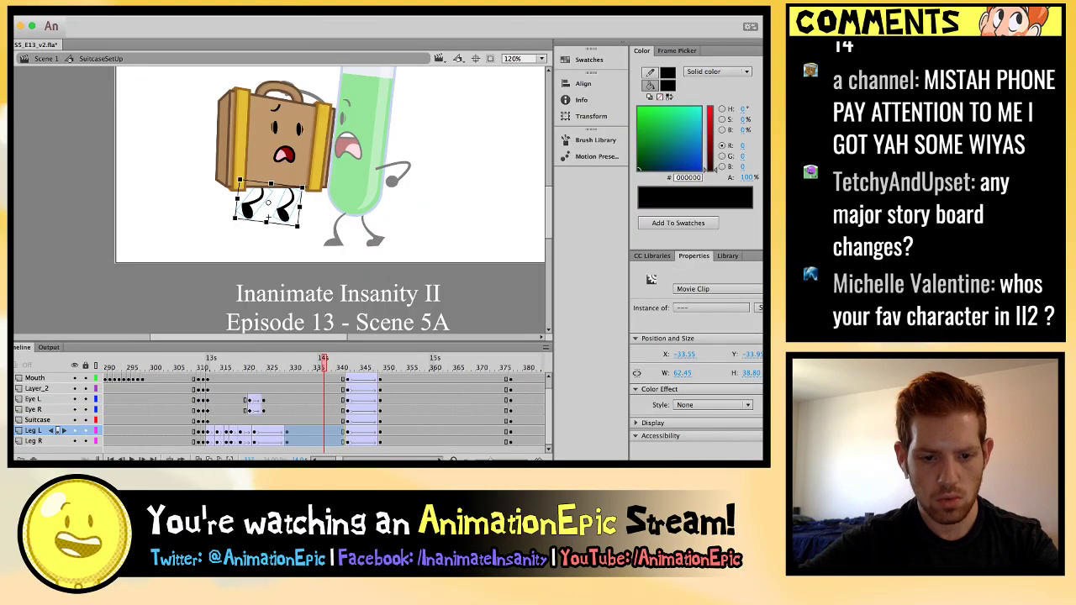
left_click(268, 217)
left_click(268, 216)
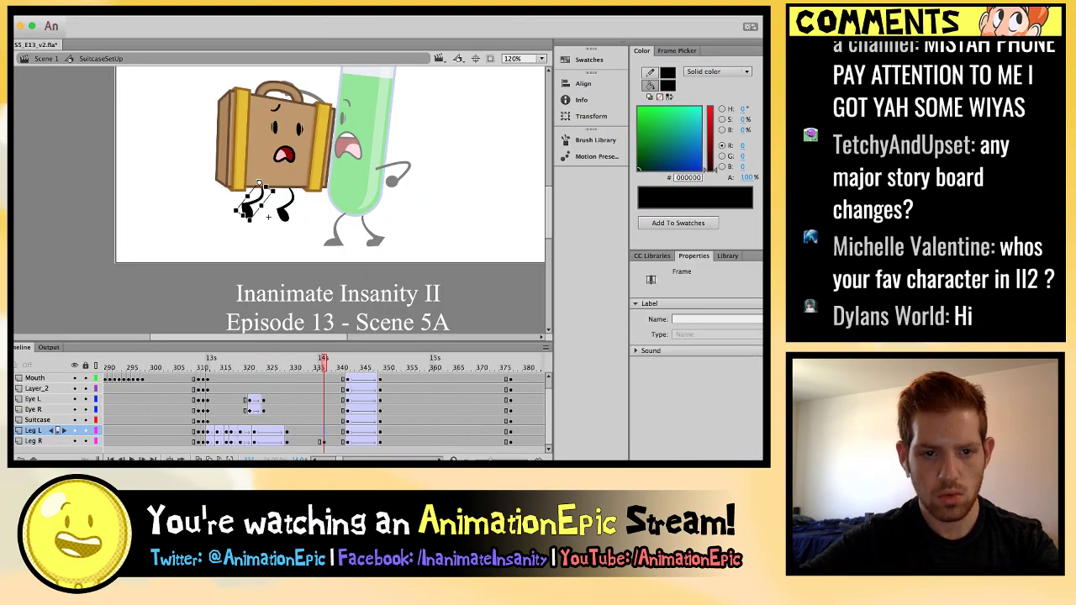
key("super+equal")
key("super+equal")
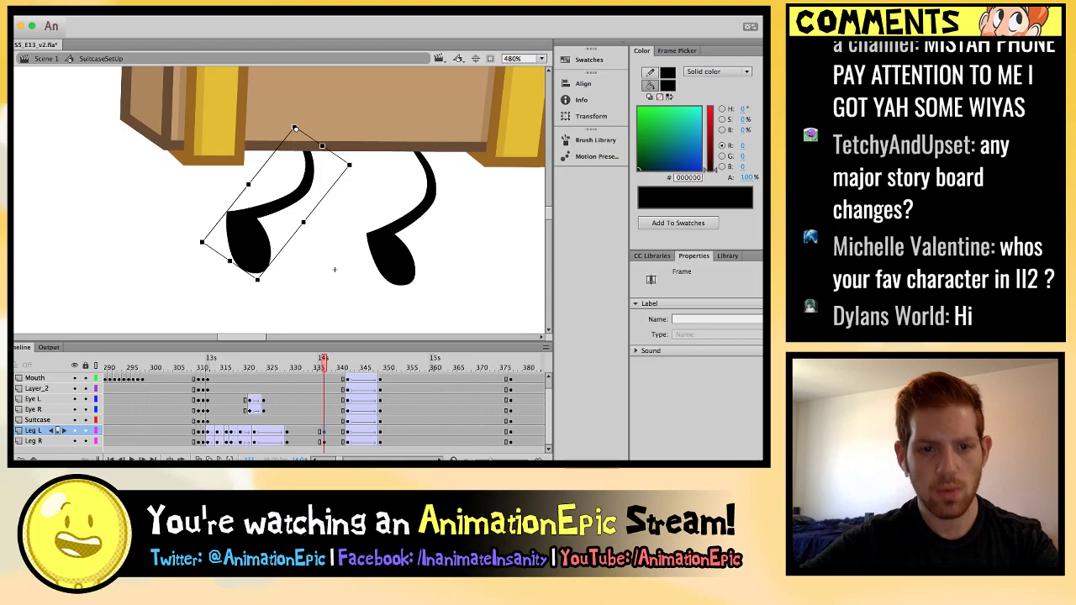
key("super+z")
key("super+z")
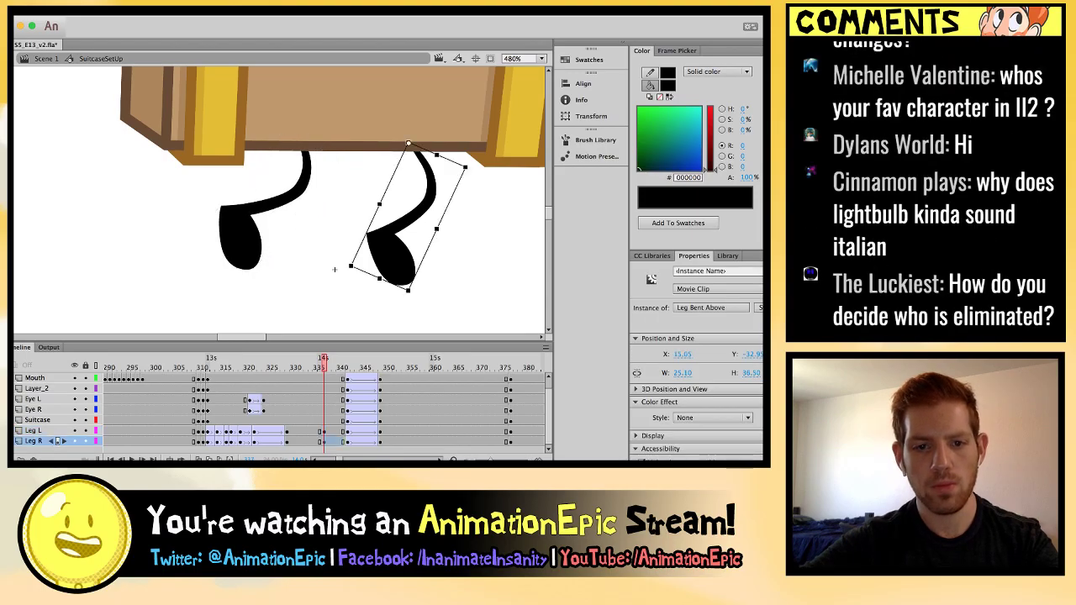
key("super+z")
Tween both legs from frame 329 to frame 337 with Sine EaseInOut easing and play the result.
key("super+z")
key("super+z")
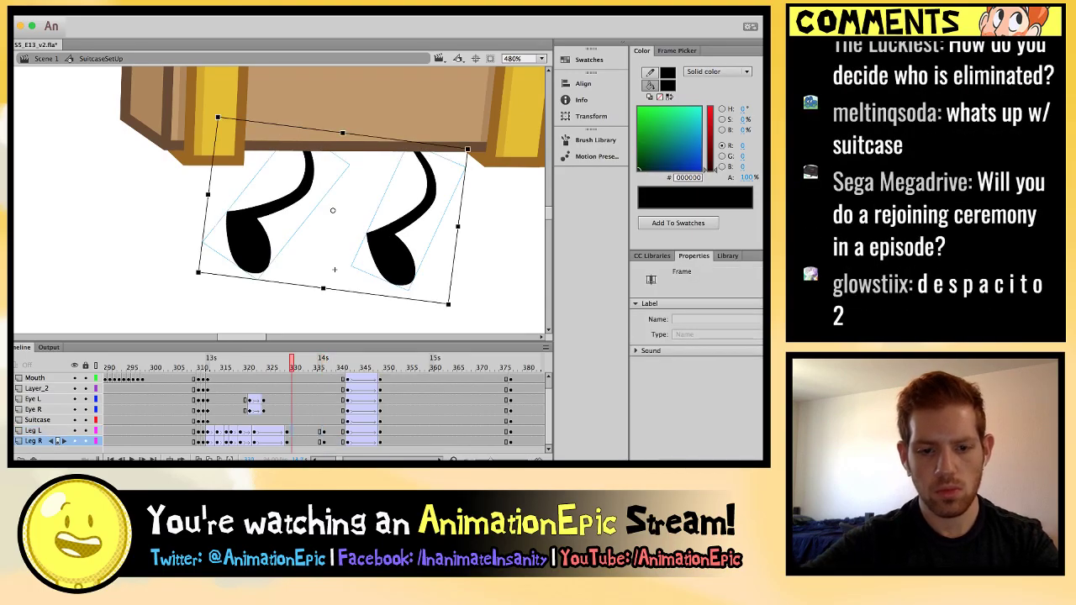
key("super+z")
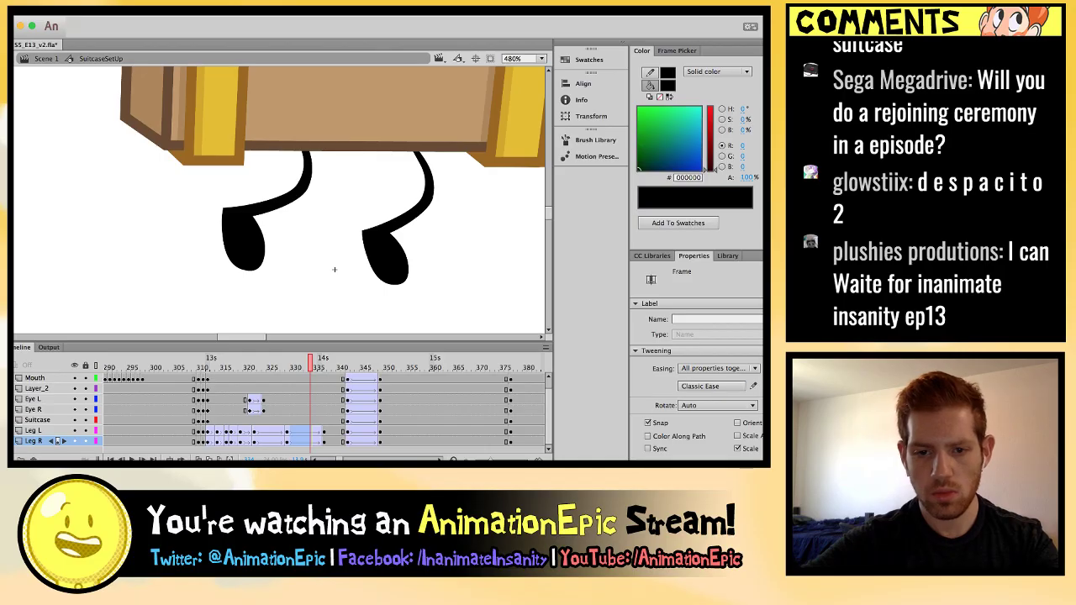
key("super+z")
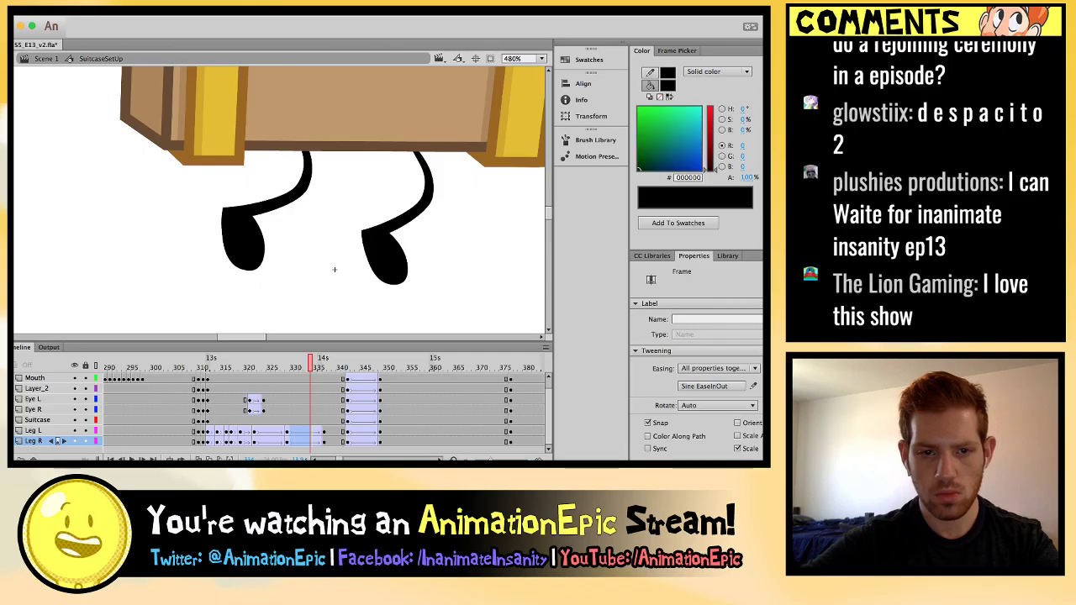
key("Return")
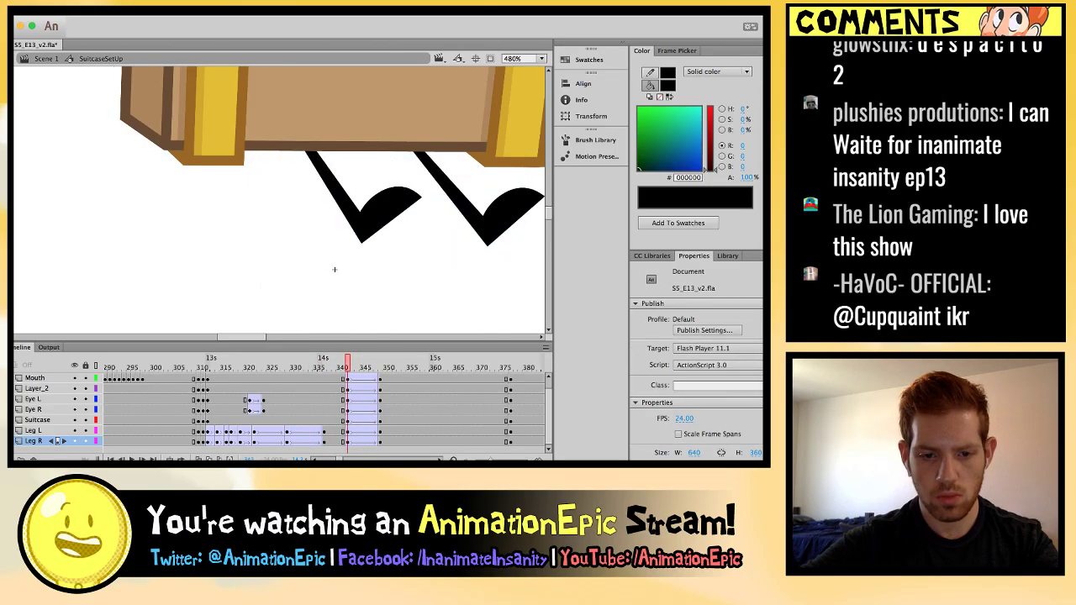
Add leg keyframes at frame 341 swung toward Test Tube and tween both legs from frame 337 with custom easing.
key("Return")
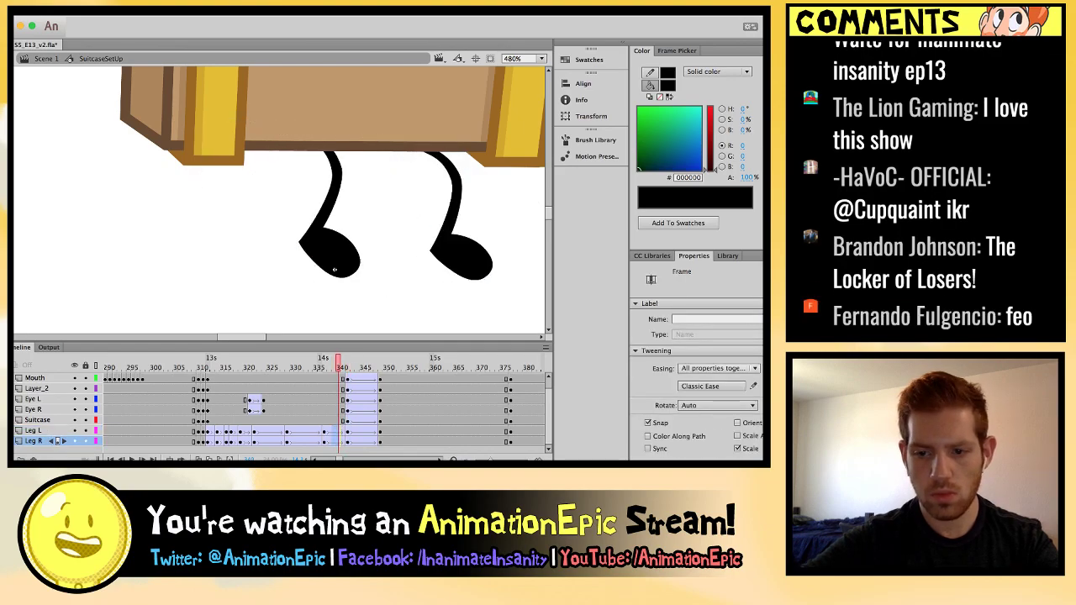
key("comma")
key("period")
key("period")
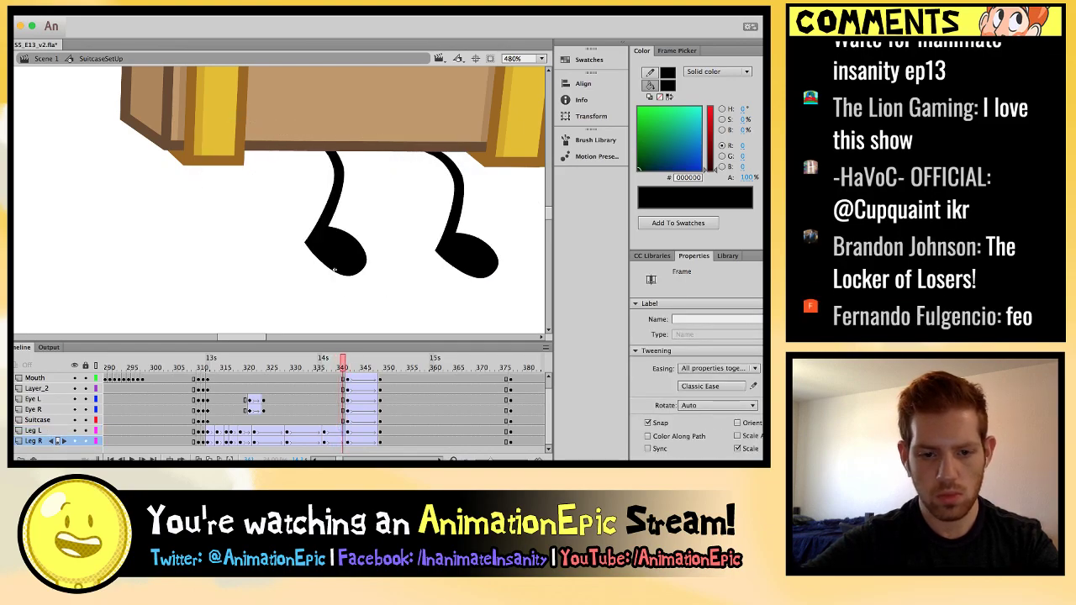
left_click(334, 270)
left_click(334, 270)
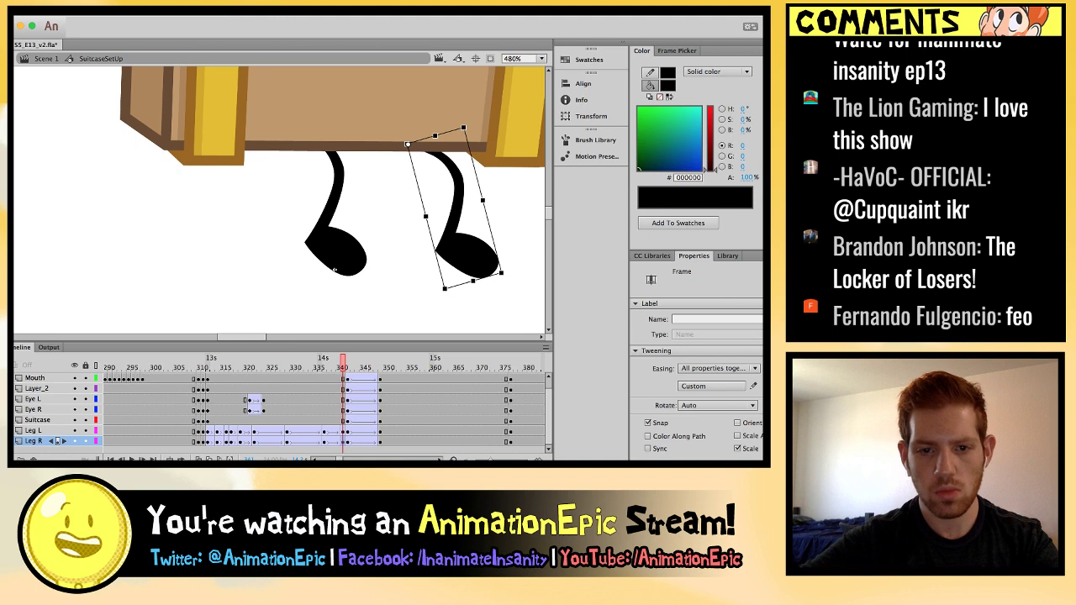
Swap both legs at frame 341 for a straighter leg with its foot pointing toward Test Tube and step through the swing.
left_click(335, 271)
key("ctrl+a")
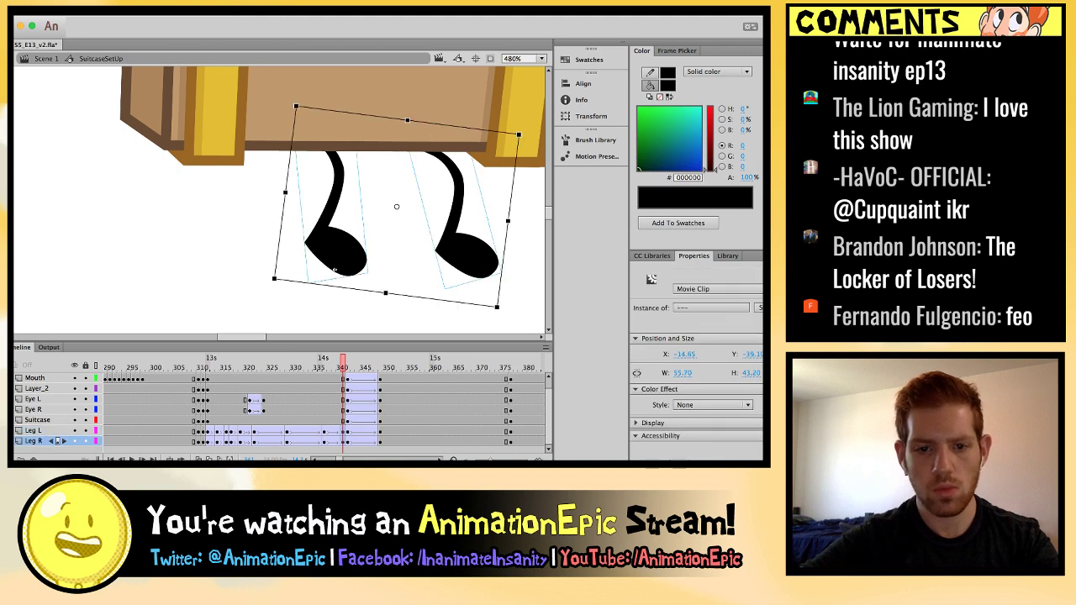
key("ctrl+z")
key("ctrl+z")
key("ctrl+z")
key("ctrl+z")
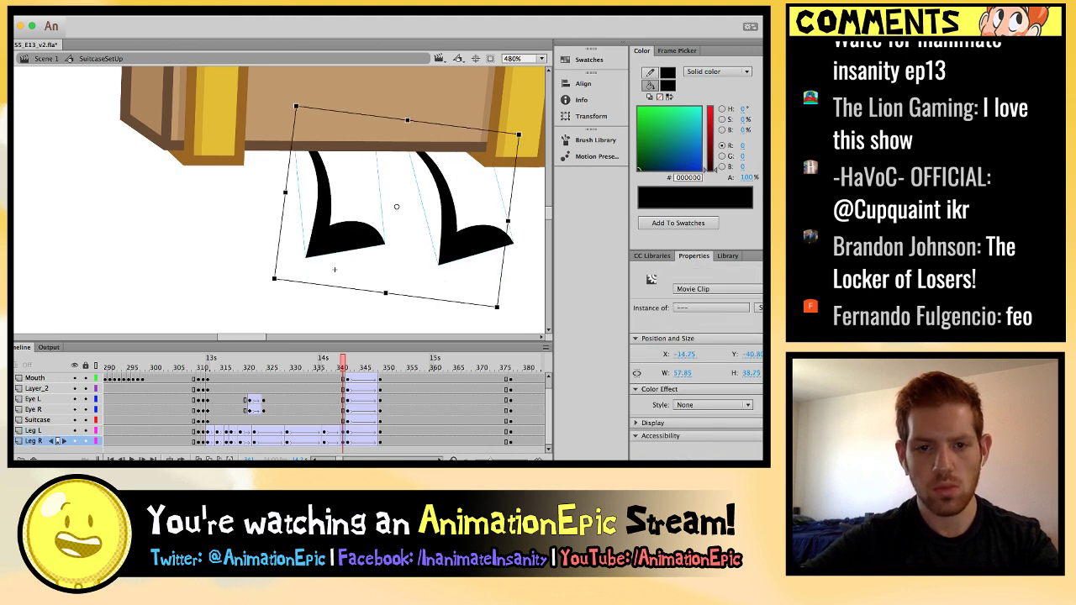
key("ctrl+z")
key("ctrl+z")
key("ctrl+z")
key("ctrl+z")
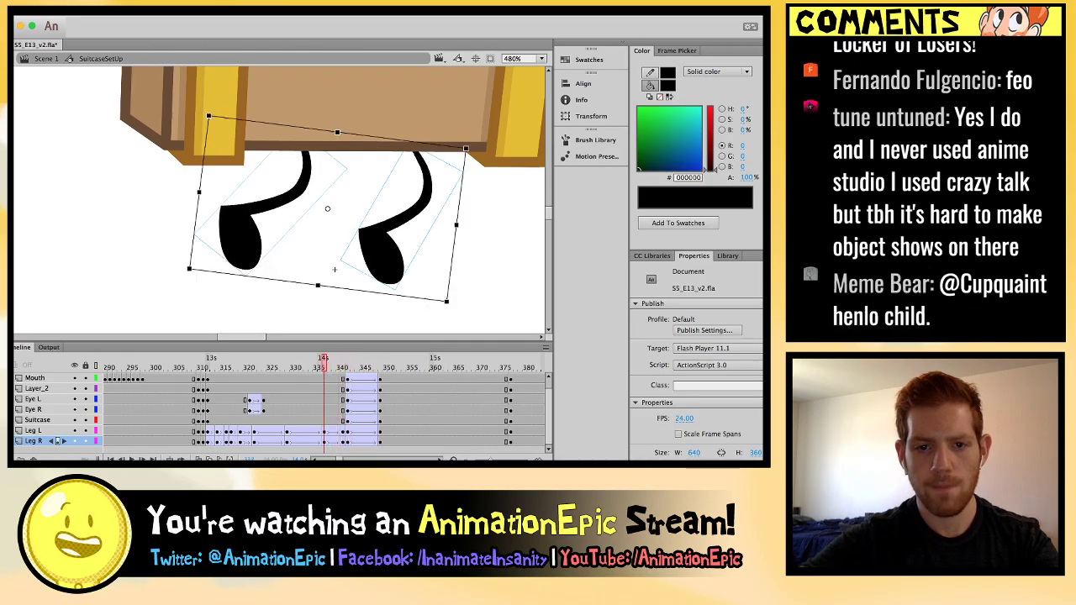
key("comma")
key("comma")
key("comma")
key("comma")
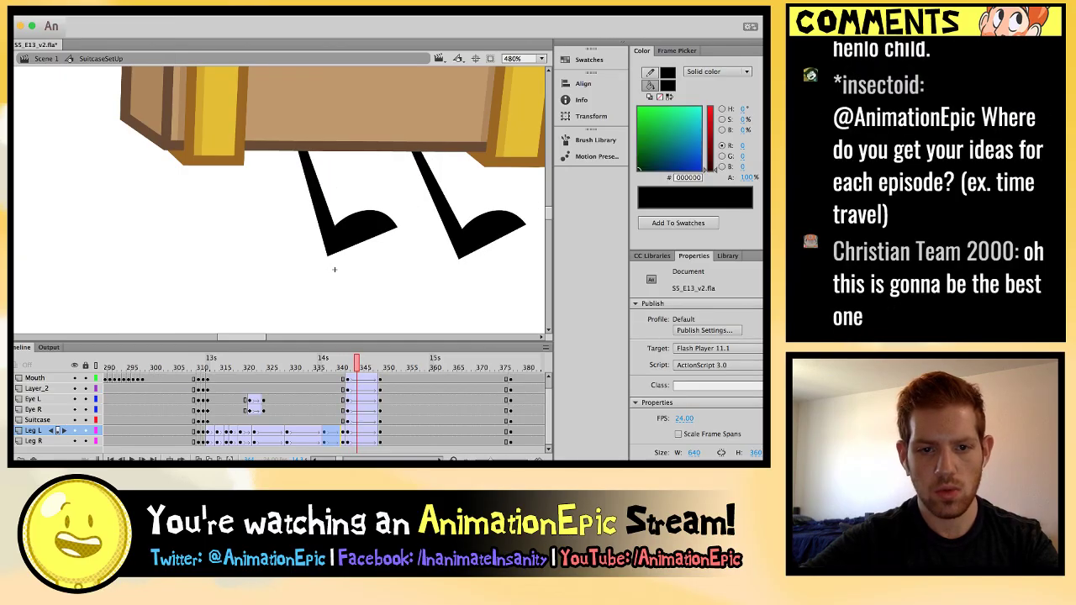
Add keyframes for both suitcase legs at frame 344 and rotate the straight legs higher toward Test Tube.
key("ctrl+z")
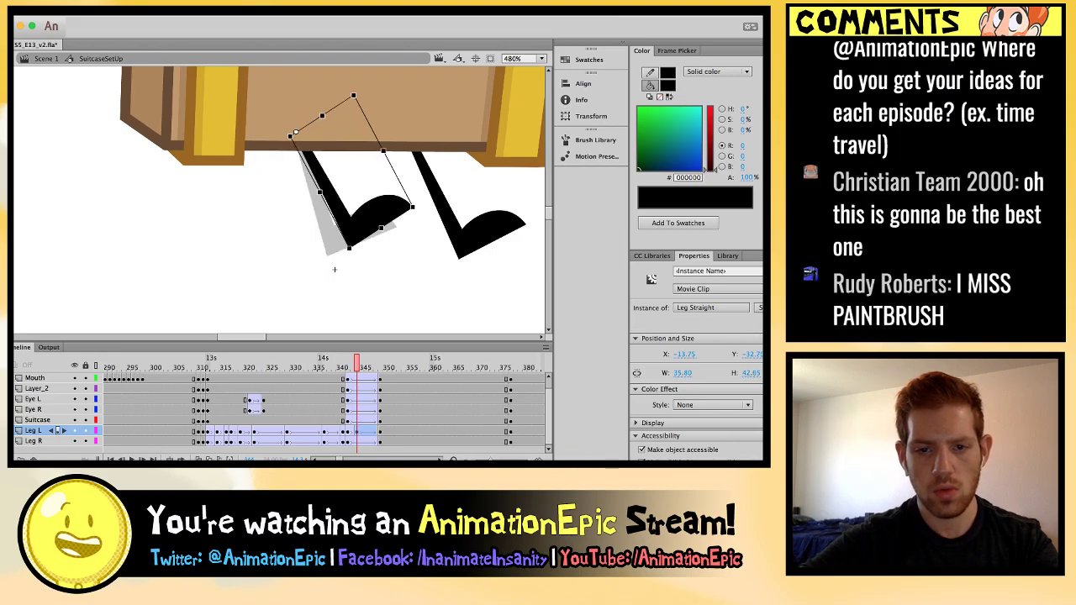
key("ctrl+z")
key("ctrl+z")
key("ctrl+z")
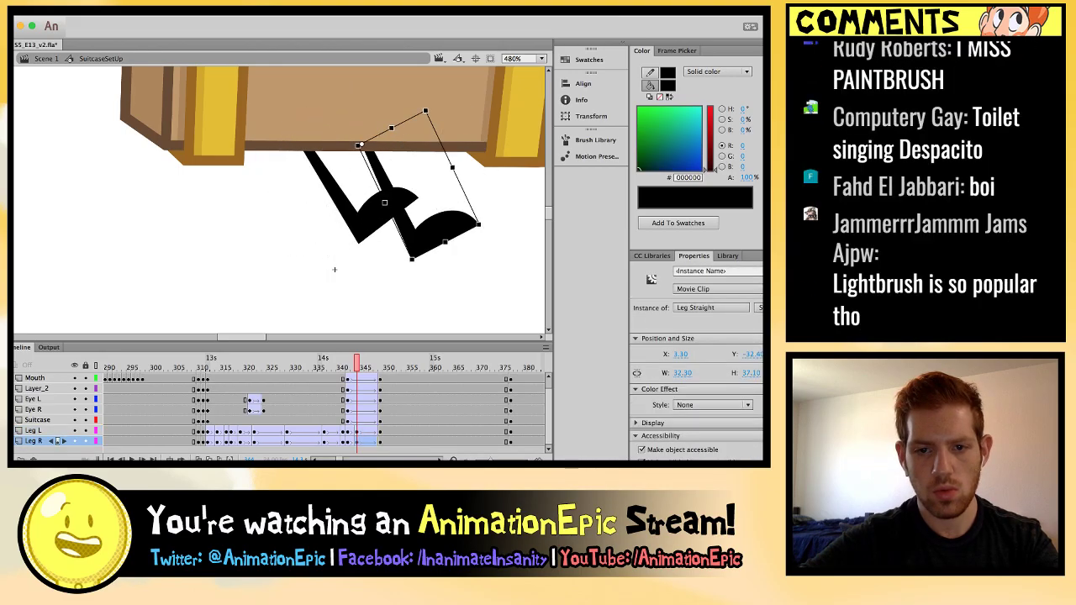
key("ctrl+z")
key("ctrl+z")
key("ctrl+z")
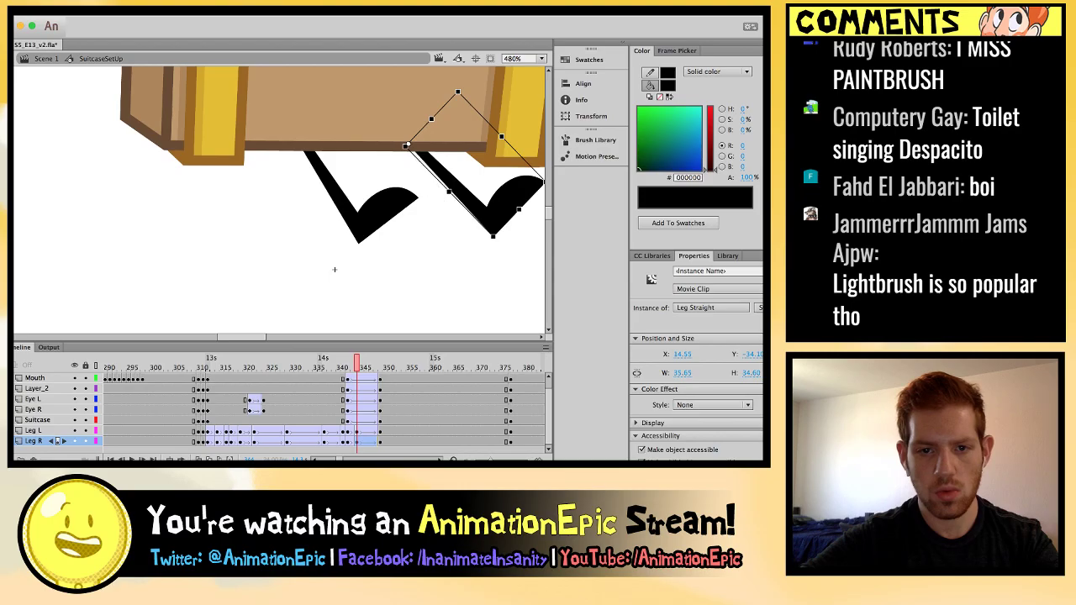
Undo the latest leg pose changes around frame 343 inside the SuitcaseSetUp symbol.
key("period")
key("period")
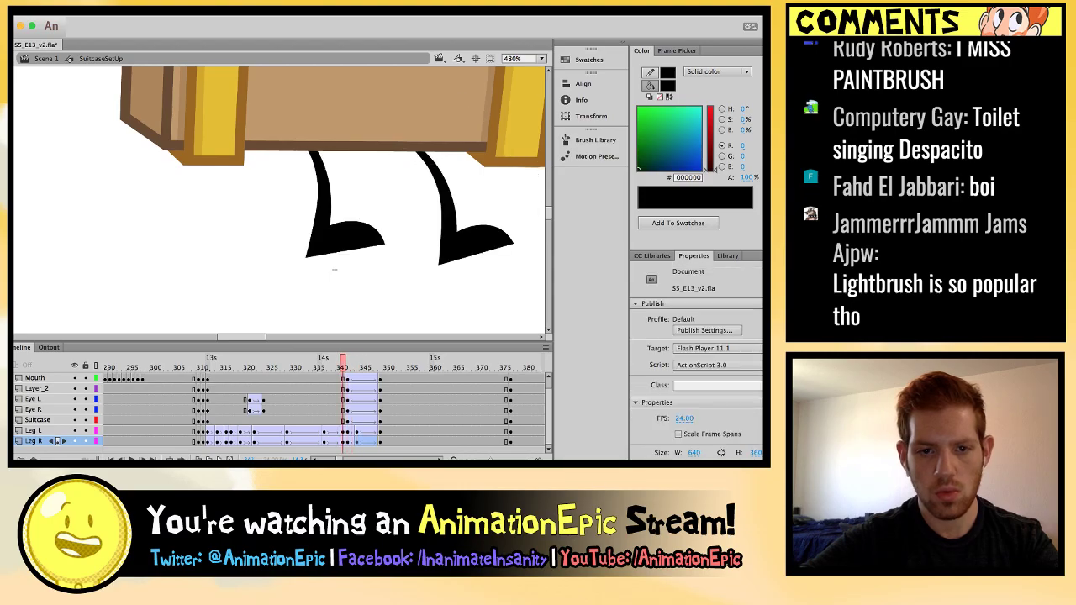
key("ctrl+z")
key("ctrl+z")
key("ctrl+z")
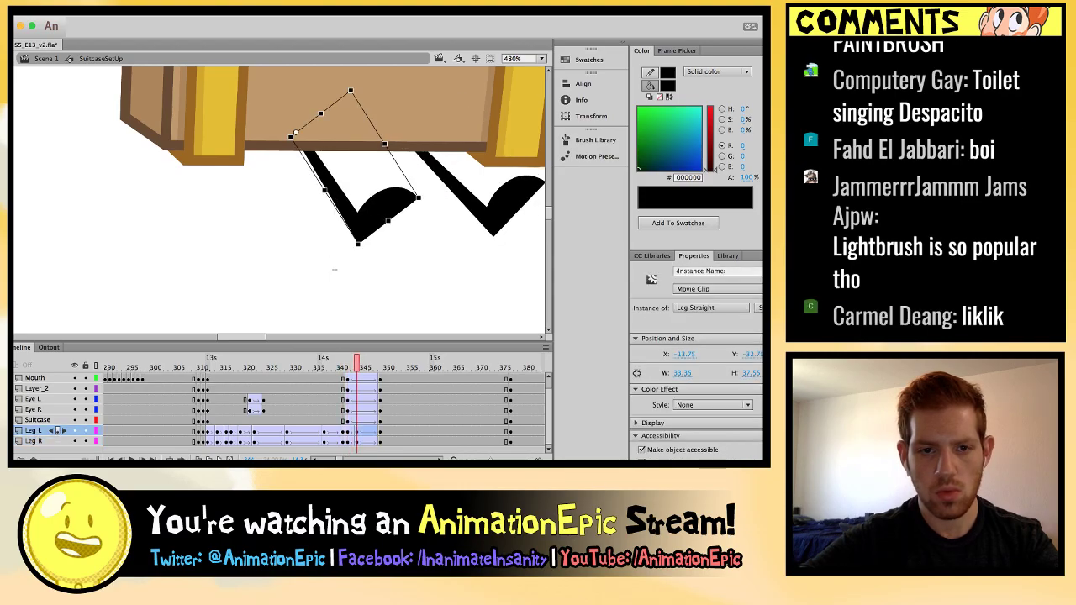
key("ctrl+z")
key("ctrl+z")
key("ctrl+z")
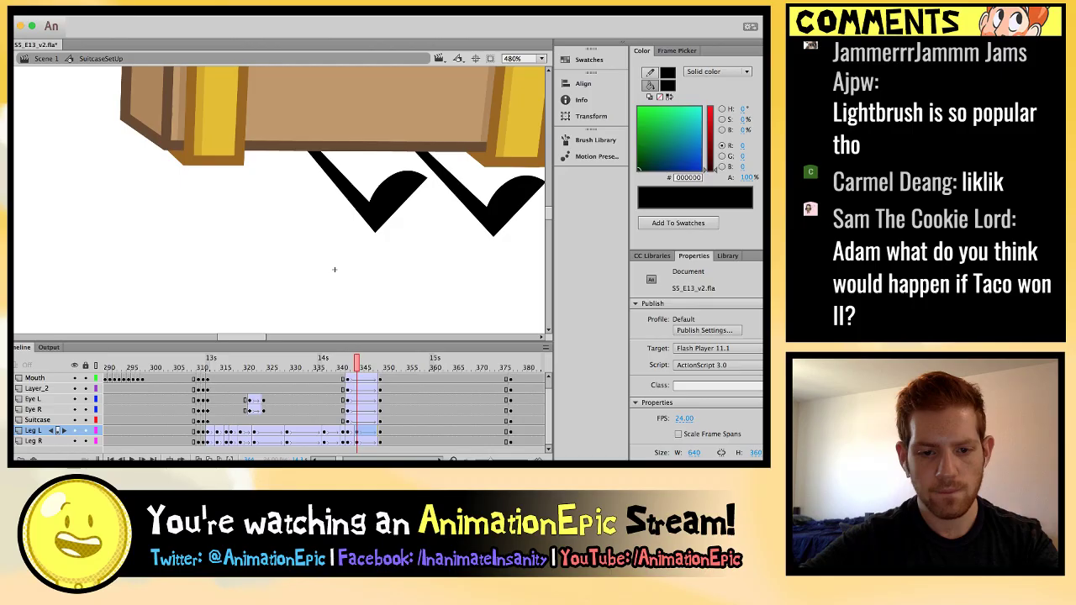
key("ctrl+z")
key("ctrl+z")
key("ctrl+z")
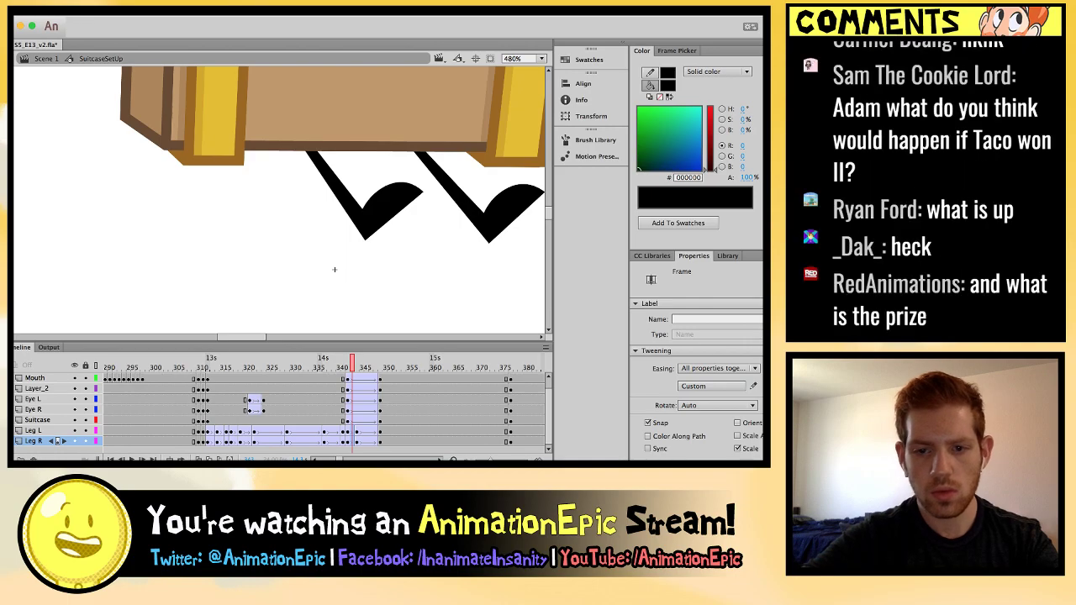
key("ctrl+z")
key("ctrl+z")
key("ctrl+z")
key("ctrl+z")
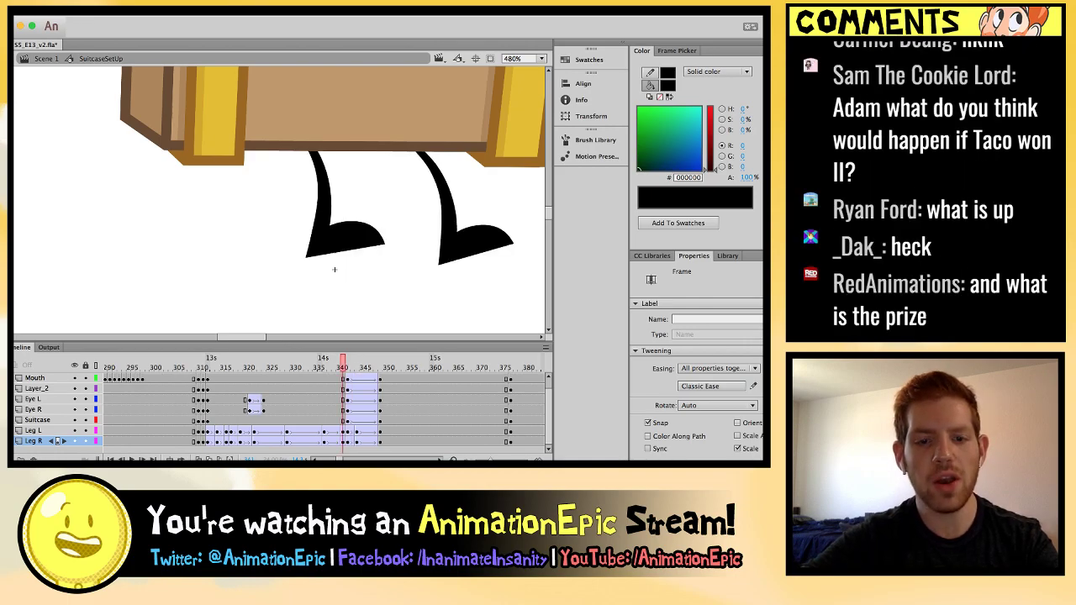
Return from the SuitcaseSetUp symbol to Scene 1 with nothing selected.
key("ctrl+minus")
key("ctrl+minus")
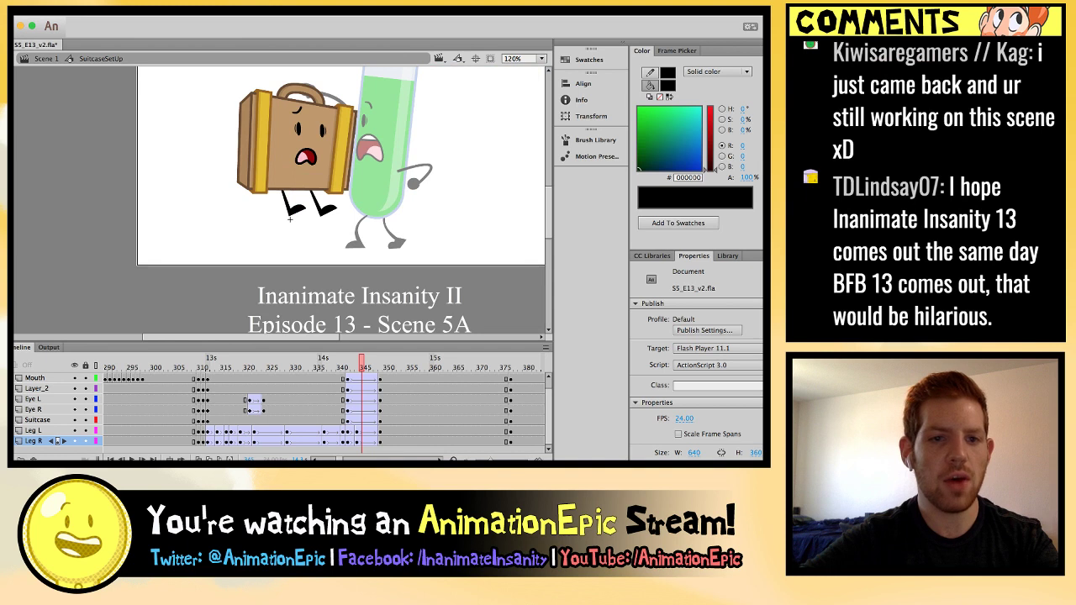
double_click(291, 218)
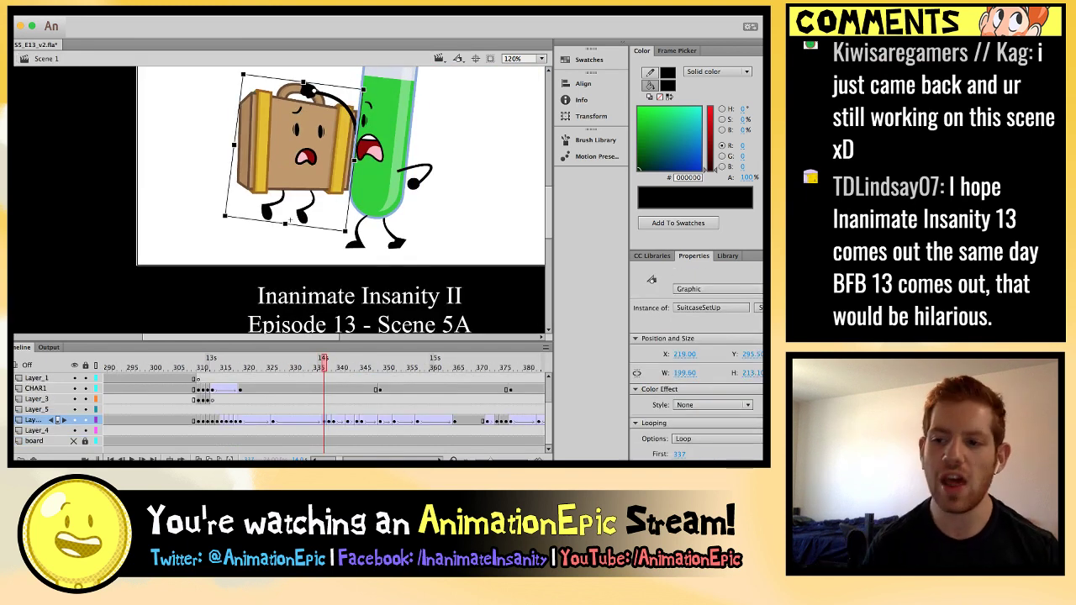
key("ctrl+shift+a")
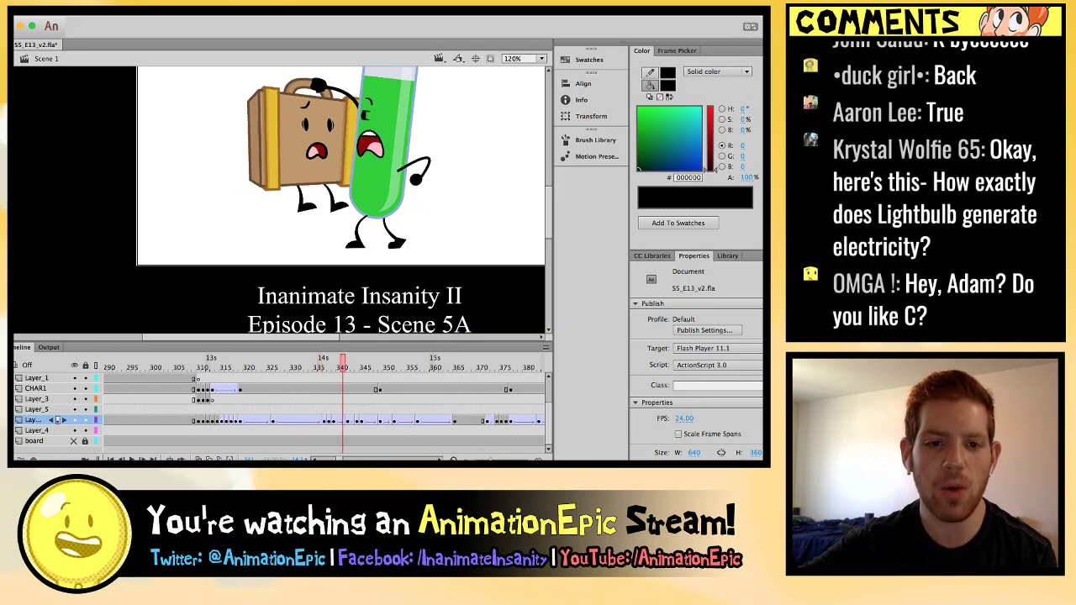
Examine the suitcase's leg swing frame by frame between about frames 339 and 350, moving back and forth repeatedly.
key("period")
key("period")
key("period")
key("period")
key("period")
key("period")
key("comma")
key("comma")
key("comma")
key("comma")
key("comma")
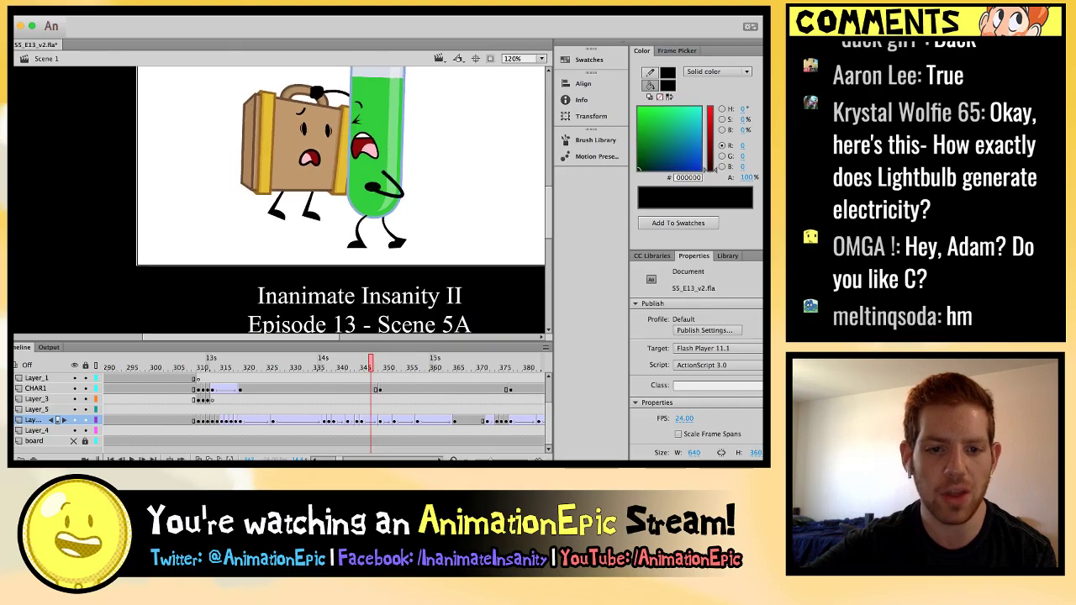
key("comma")
key("comma")
key("comma")
key("comma")
key("comma")
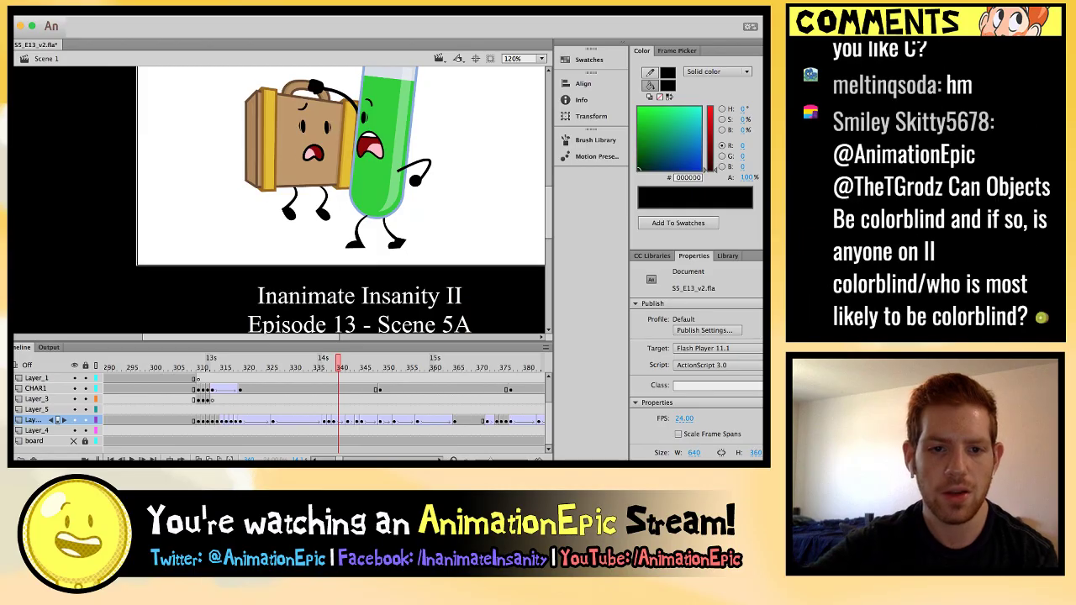
key("comma")
key("comma")
key("comma")
key("comma")
key("period")
key("period")
key("period")
key("period")
key("period")
key("period")
key("period")
key("period")
key("period")
key("period")
key("period")
key("period")
key("period")
key("period")
key("period")
key("period")
key("period")
key("period")
key("period")
key("period")
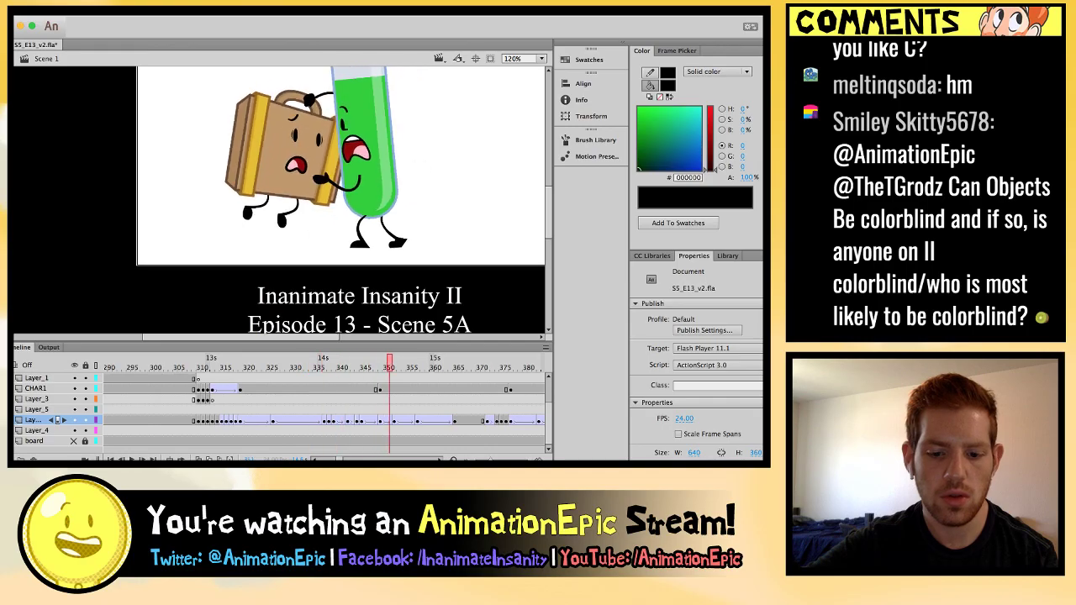
key("period")
key("period")
key("comma")
key("comma")
key("comma")
key("comma")
key("comma")
key("comma")
key("comma")
key("comma")
key("comma")
key("comma")
key("comma")
key("comma")
key("comma")
key("comma")
key("comma")
key("comma")
key("comma")
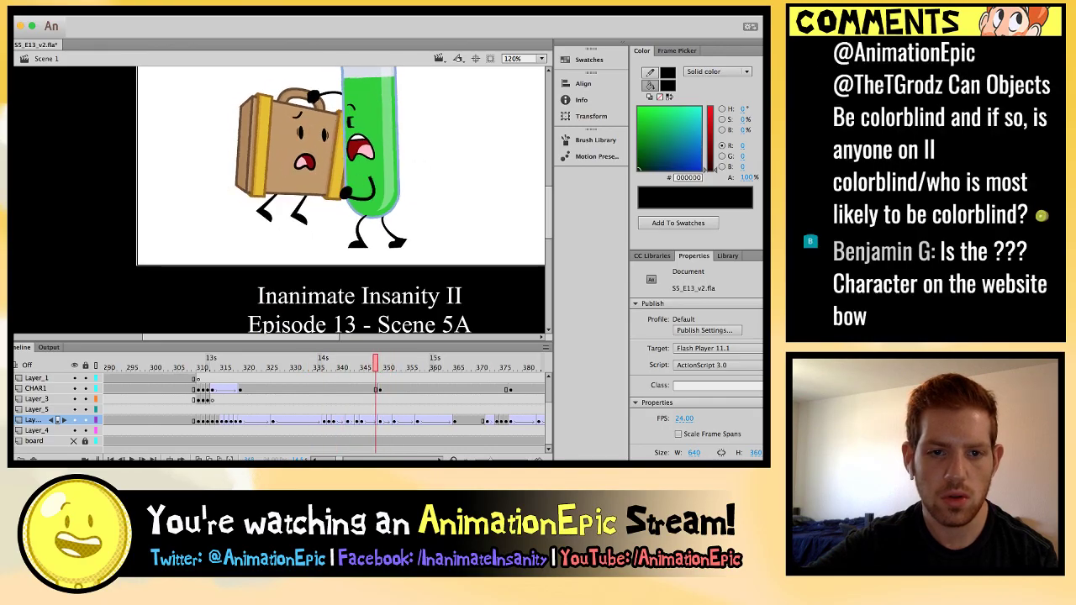
key("period")
key("period")
key("period")
key("period")
key("period")
key("period")
key("period")
key("period")
key("period")
key("period")
key("period")
key("period")
key("period")
key("period")
key("period")
key("period")
key("period")
key("period")
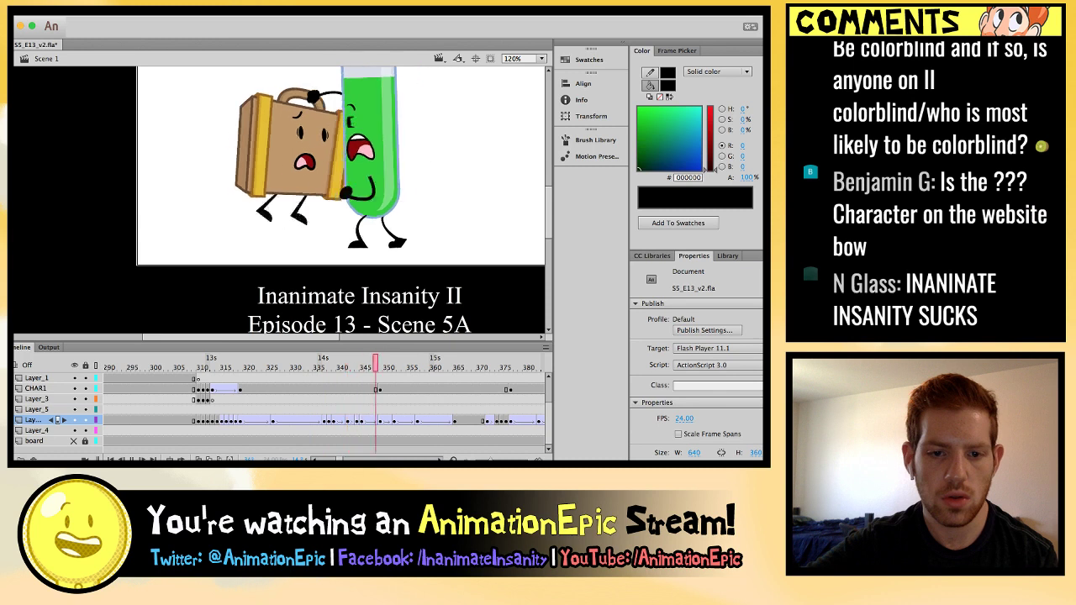
key("comma")
key("comma")
key("comma")
key("comma")
key("comma")
key("comma")
key("comma")
key("comma")
key("comma")
key("comma")
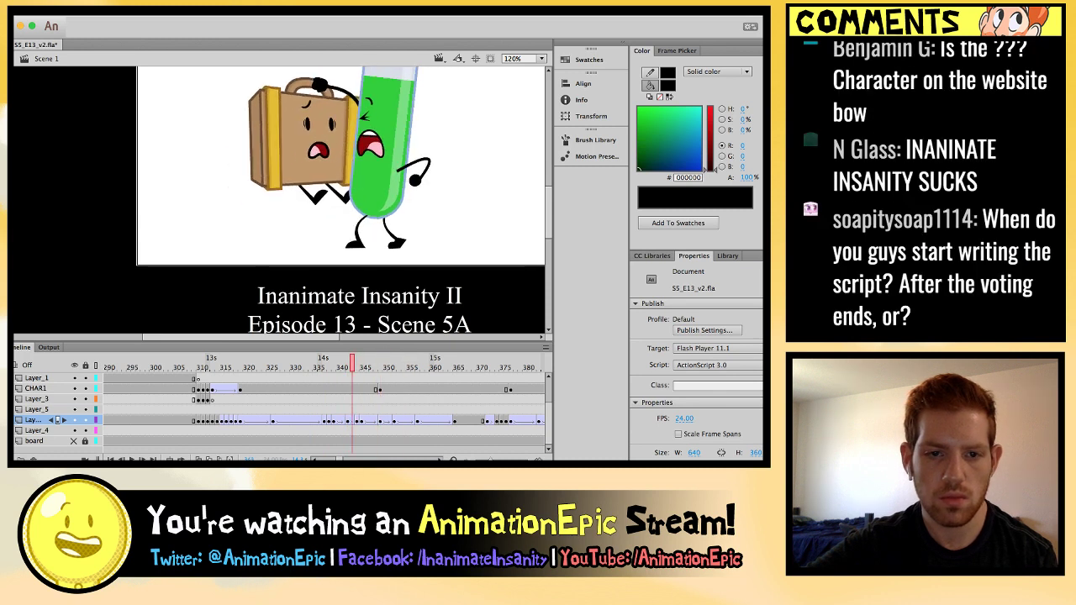
key("period")
key("period")
key("period")
key("period")
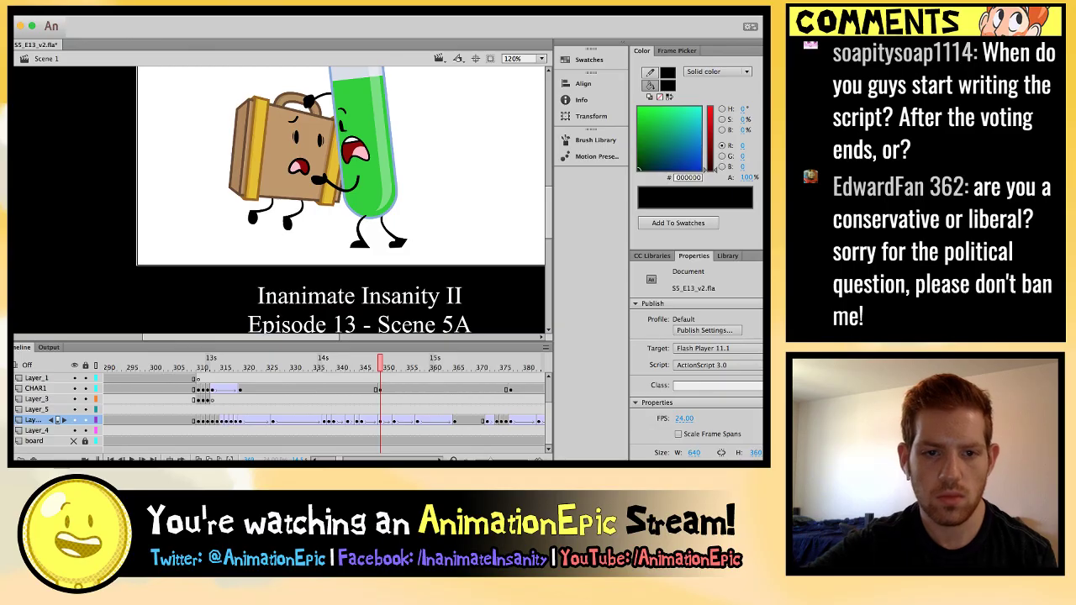
Open the suitcase symbol at frame 348, select both legs and place their pose as keyframes at frame 352.
double_click(290, 151)
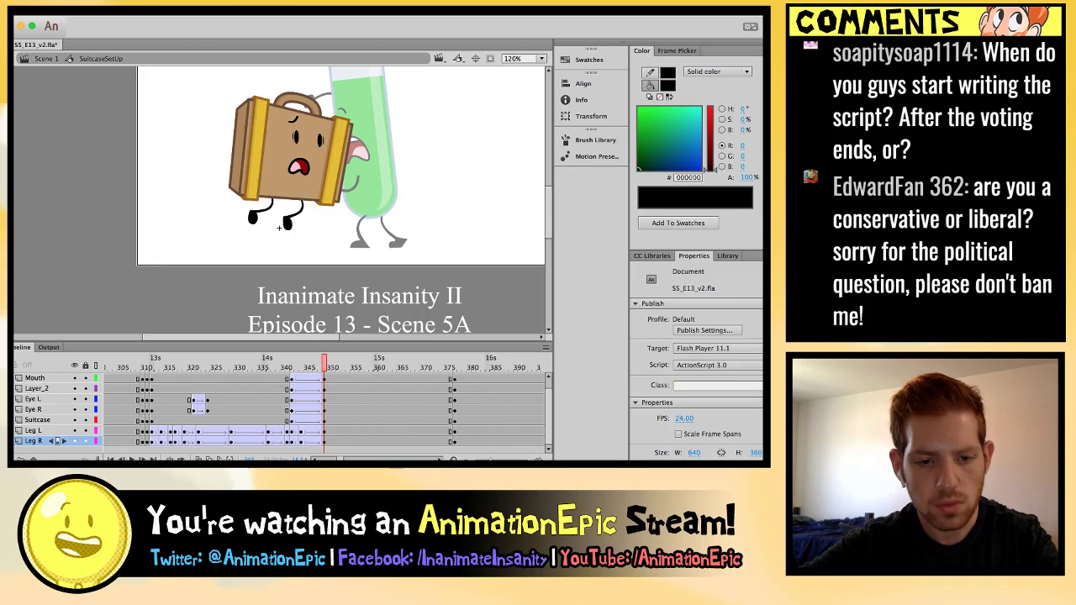
left_click(280, 220)
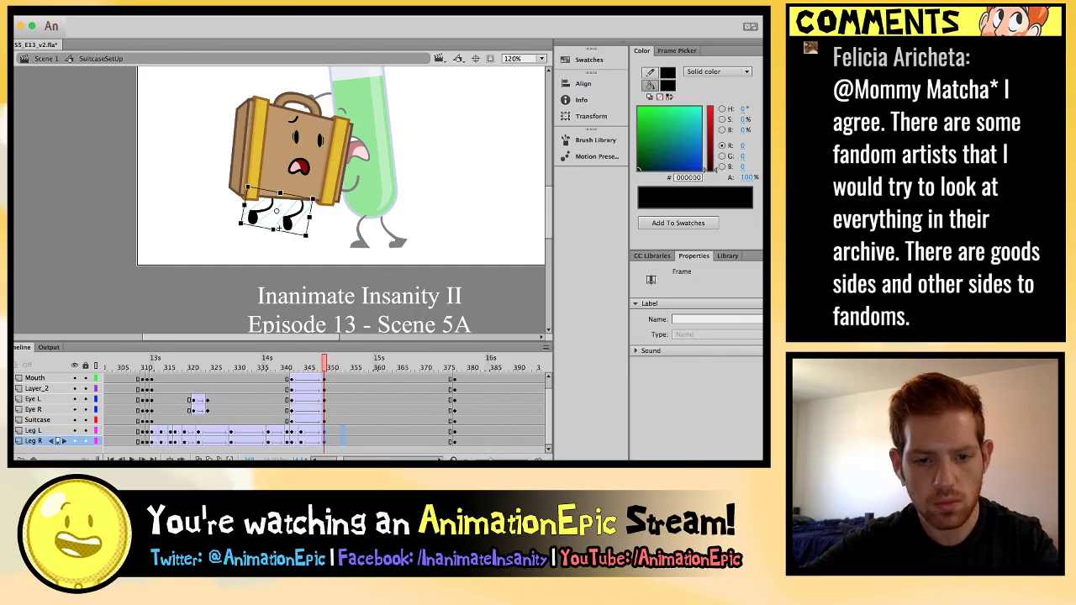
key("period")
key("period")
key("period")
key("period")
left_click(278, 227)
Give both legs a straight-leg pose at frame 348, checking it against the neighbouring frames.
key("comma")
key("comma")
key("comma")
key("comma")
key("comma")
key("comma")
key("comma")
key("comma")
key("comma")
key("comma")
key("comma")
key("period")
key("period")
key("period")
key("period")
key("period")
key("period")
key("period")
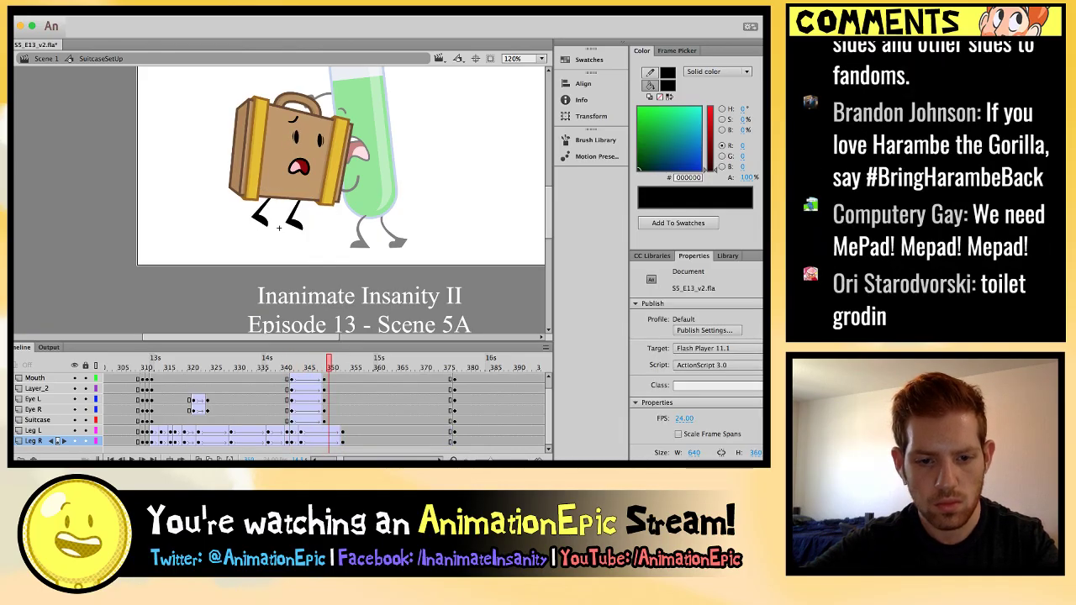
key("comma")
left_click(280, 221)
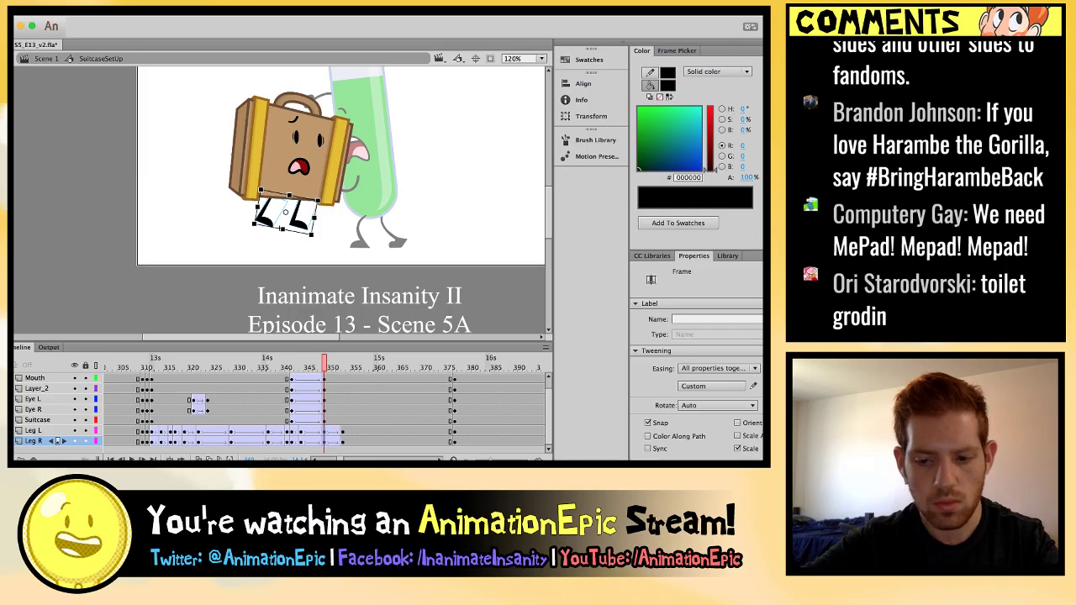
Select both legs at frame 348 and refine their pose beneath the suitcase.
key("super+equal")
left_click(212, 296)
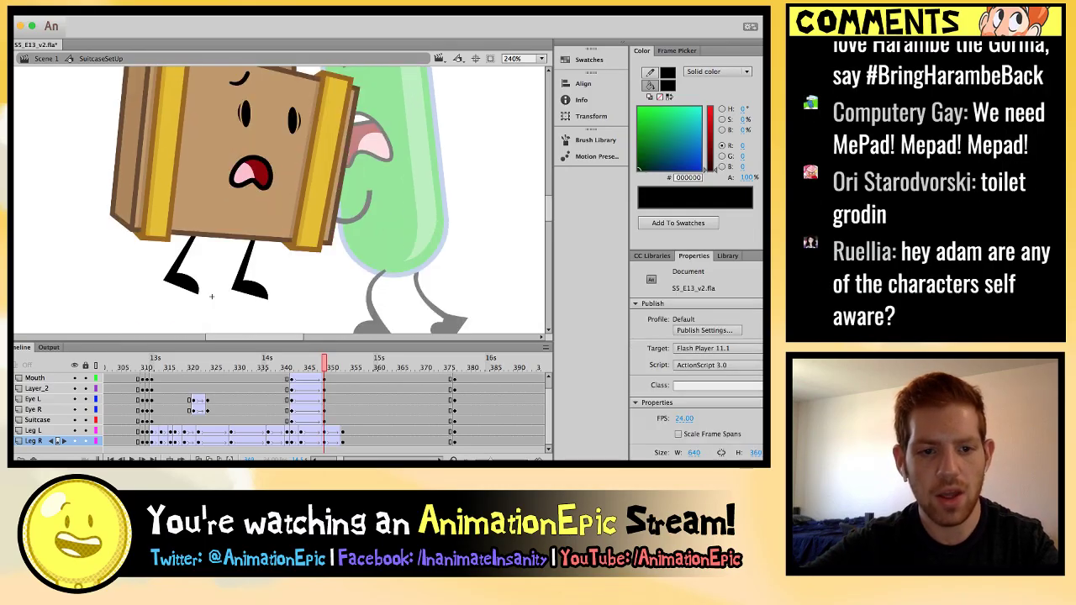
left_click(240, 282)
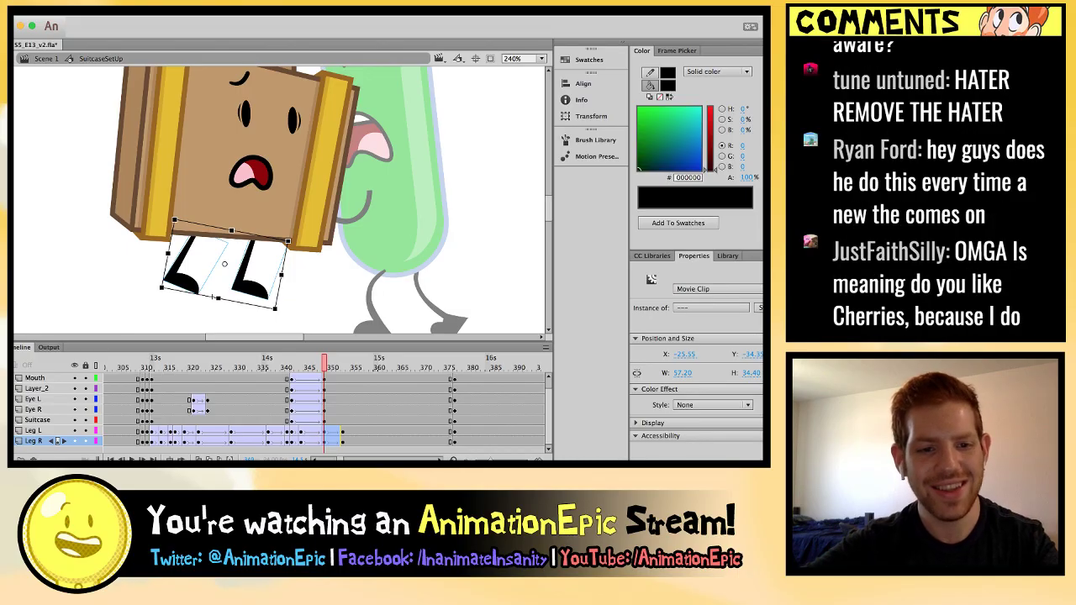
left_click(212, 296)
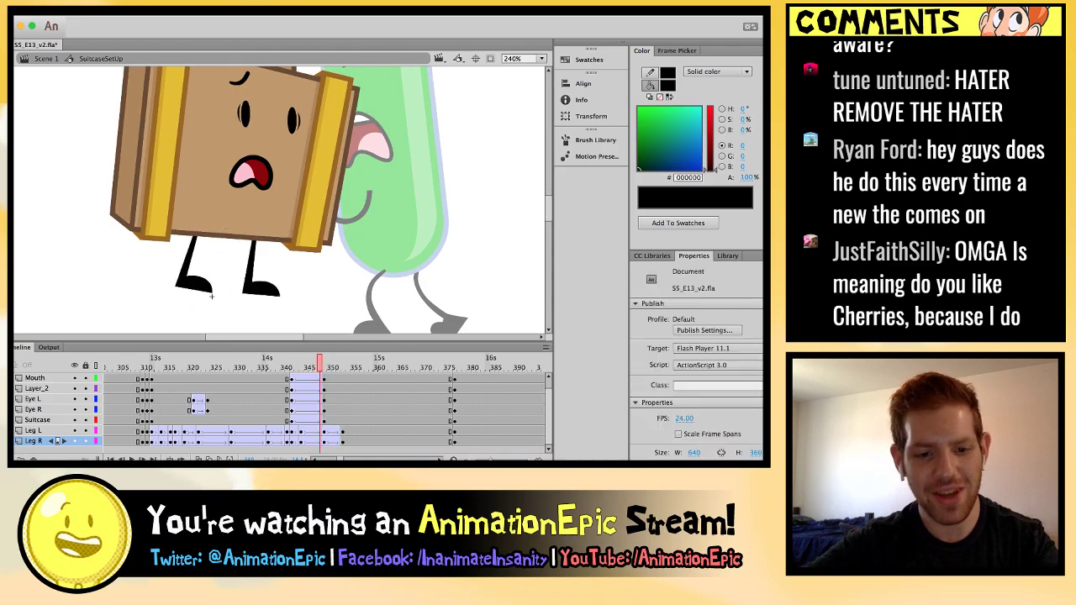
Check the leg swing inside the suitcase symbol frame by frame between about frames 344 and 351.
key("comma")
key("comma")
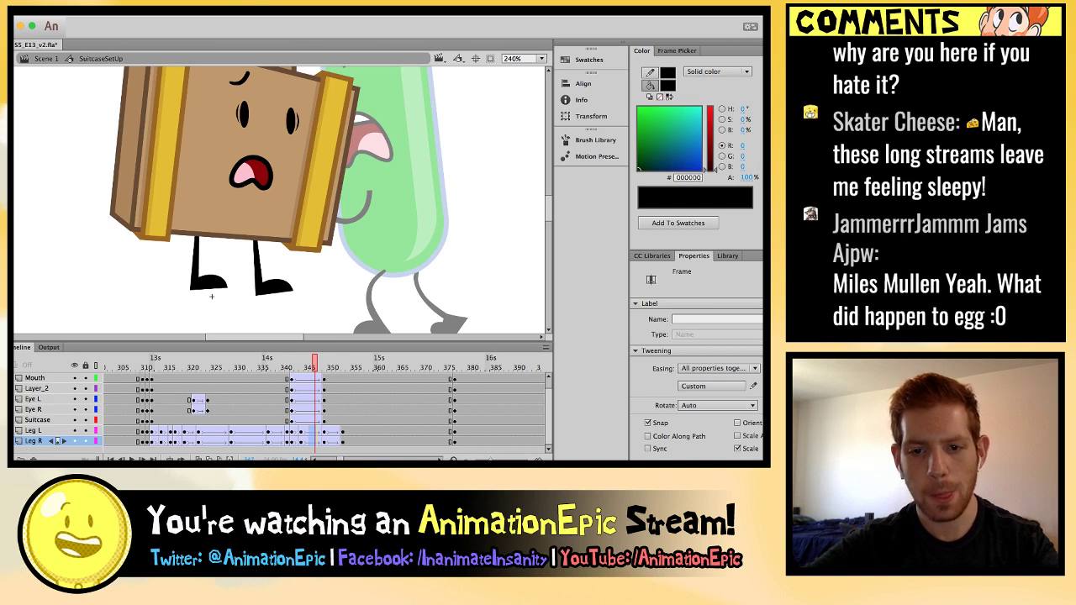
key("period")
key("period")
key("period")
key("period")
key("period")
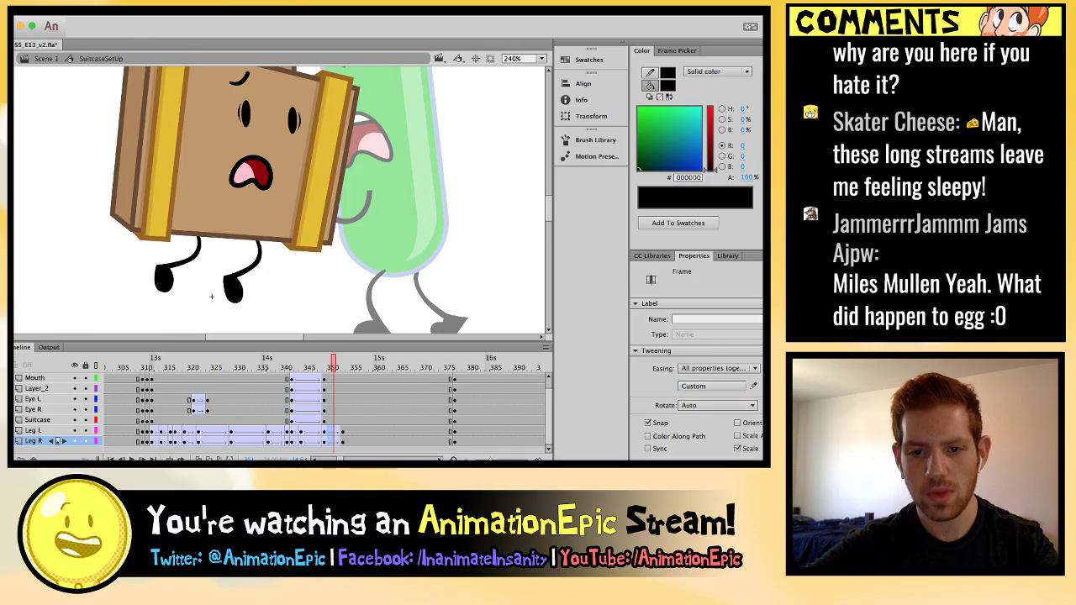
key("comma")
key("comma")
key("comma")
key("comma")
key("comma")
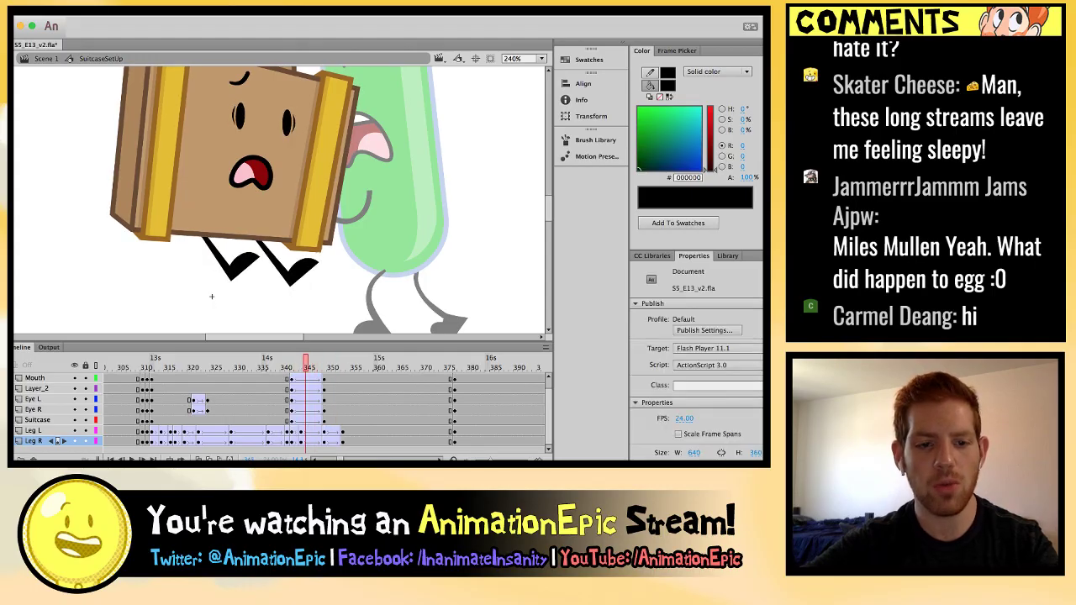
key("period")
key("period")
key("period")
key("period")
key("period")
key("period")
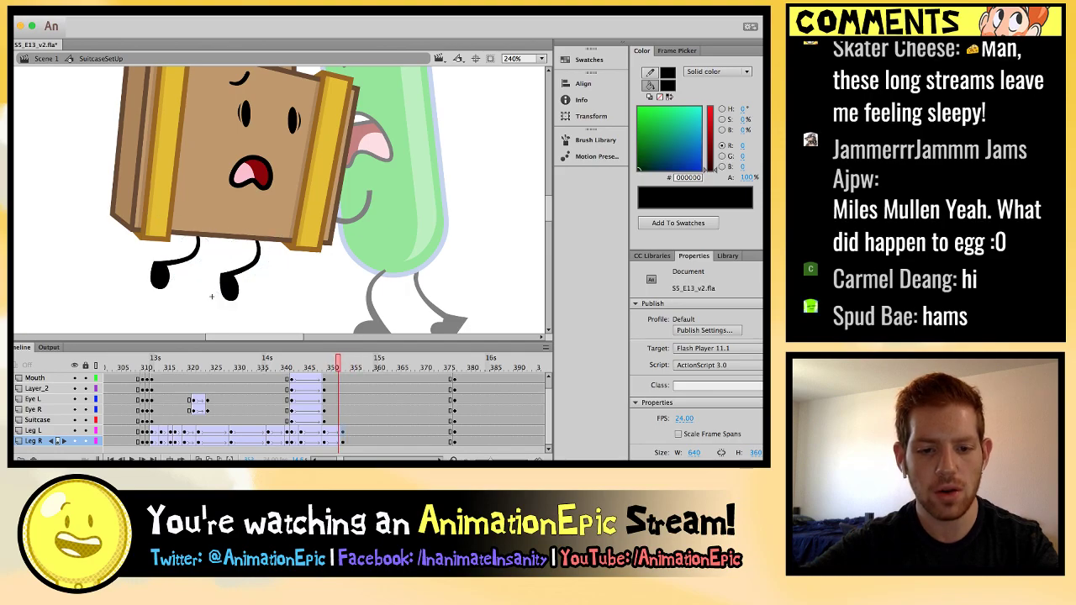
Move the end keyframes of both legs' swing to frame 355 and step through the retimed motion.
key("period")
key("period")
key("period")
key("period")
key("period")
key("comma")
key("comma")
key("comma")
key("comma")
key("comma")
key("comma")
key("comma")
key("comma")
key("comma")
key("comma")
key("comma")
key("comma")
key("comma")
key("comma")
key("comma")
key("comma")
key("comma")
key("comma")
key("comma")
key("comma")
key("period")
key("period")
key("period")
key("period")
key("period")
key("period")
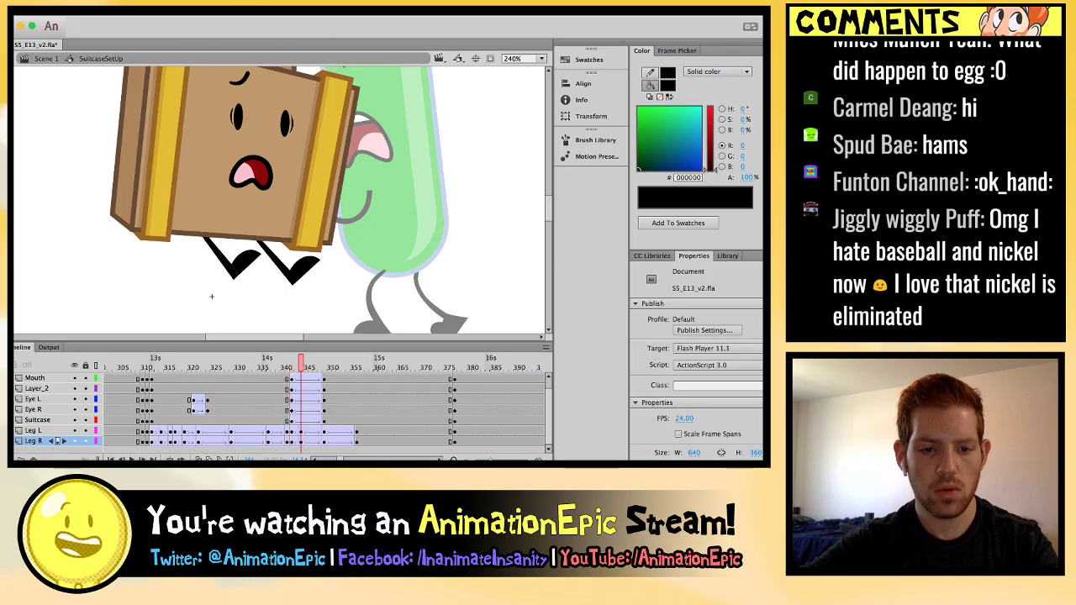
Review the retimed leg swing inside the suitcase symbol frame by frame from about frame 341.
key("comma")
key("comma")
key("period")
key("period")
key("period")
key("period")
key("period")
key("period")
key("period")
key("period")
key("period")
key("period")
key("period")
key("period")
key("period")
key("period")
key("period")
key("period")
key("period")
key("period")
key("period")
key("period")
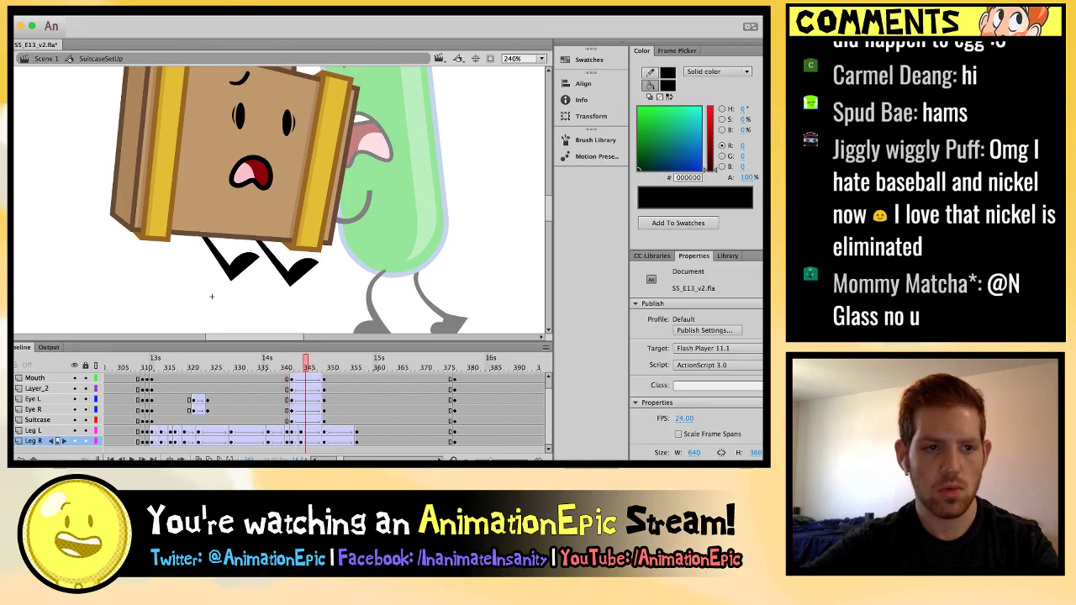
Return to the main scene and examine the suitcase's leg motion frame by frame up to about frame 364.
double_click(212, 296)
double_click(212, 296)
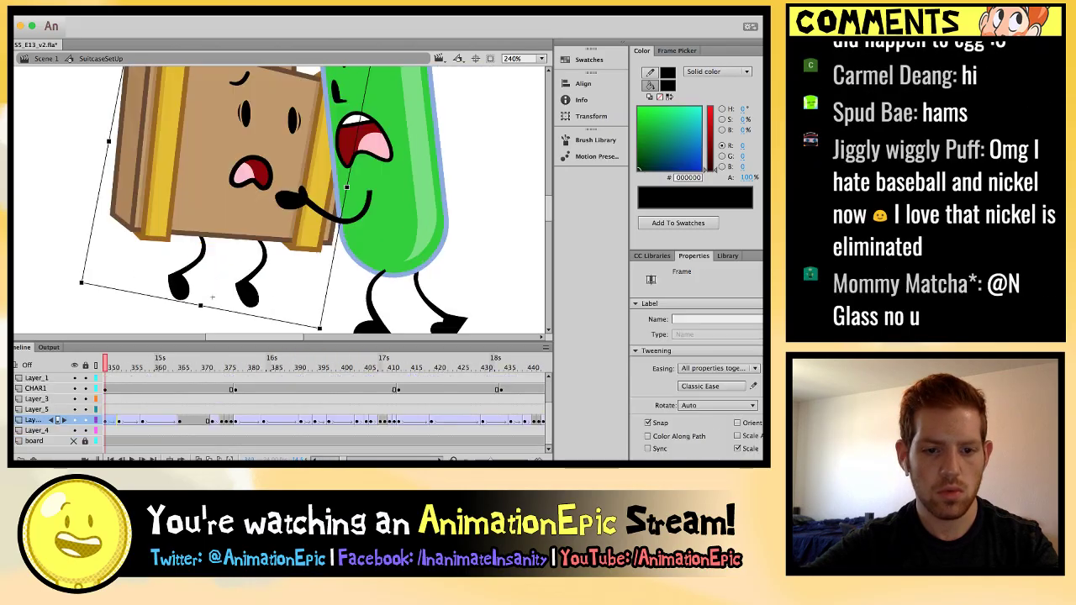
key("comma")
key("comma")
key("comma")
key("comma")
key("comma")
key("comma")
key("comma")
key("comma")
key("comma")
key("comma")
key("comma")
key("comma")
key("comma")
key("period")
key("period")
key("period")
key("period")
key("period")
key("period")
key("period")
key("period")
key("period")
key("period")
key("period")
key("period")
key("period")
key("period")
key("period")
key("period")
key("period")
key("period")
key("period")
key("period")
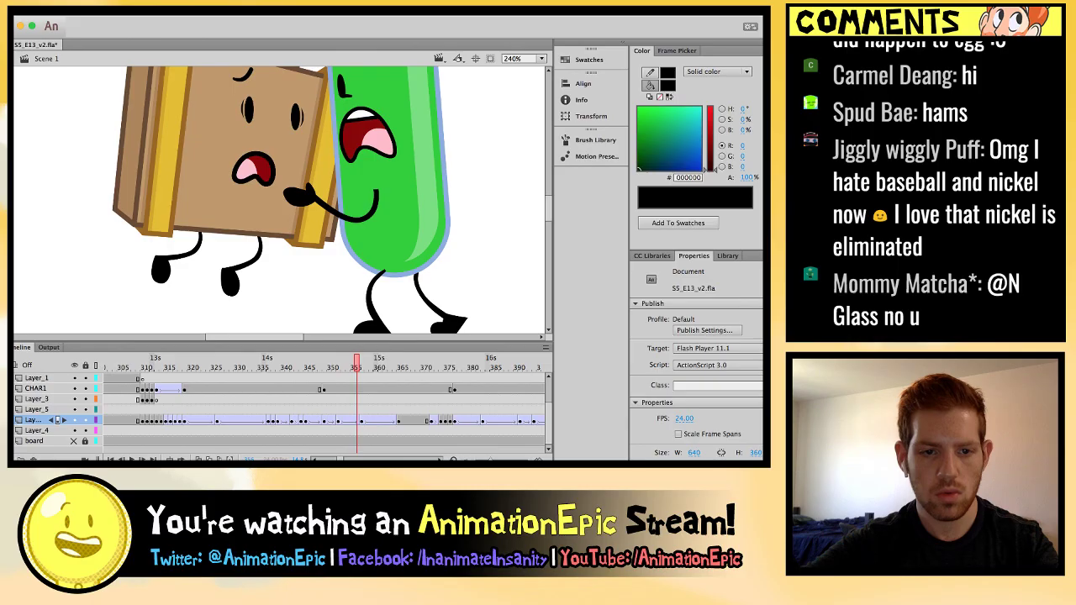
key("period")
key("period")
key("period")
key("period")
key("period")
key("period")
key("period")
key("period")
key("period")
key("comma")
key("comma")
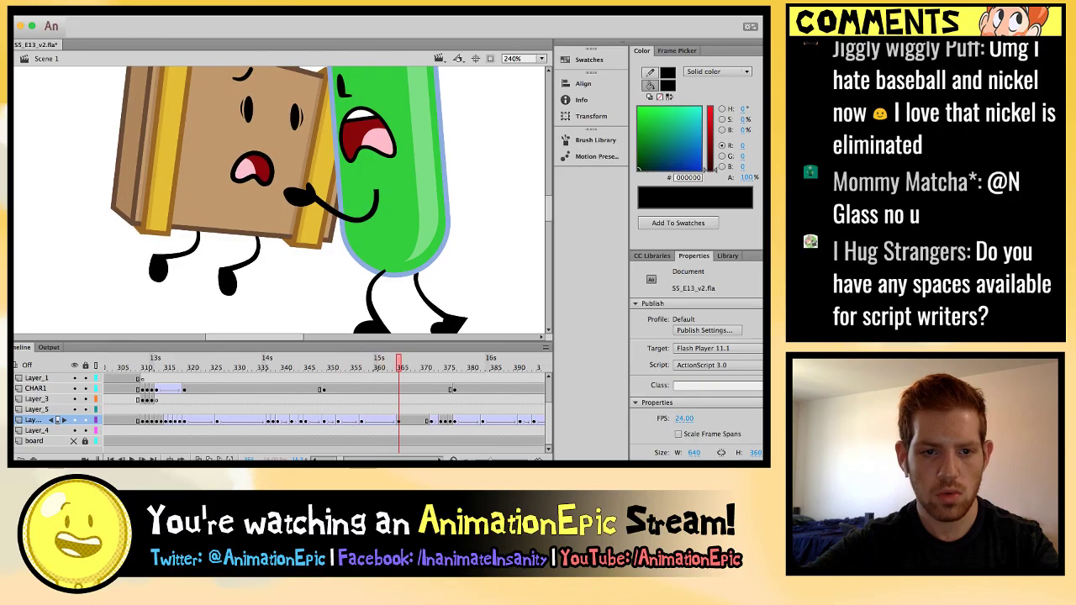
Open the suitcase symbol and insert keyframes for both legs at frame 366.
double_click(173, 257)
left_click(172, 259)
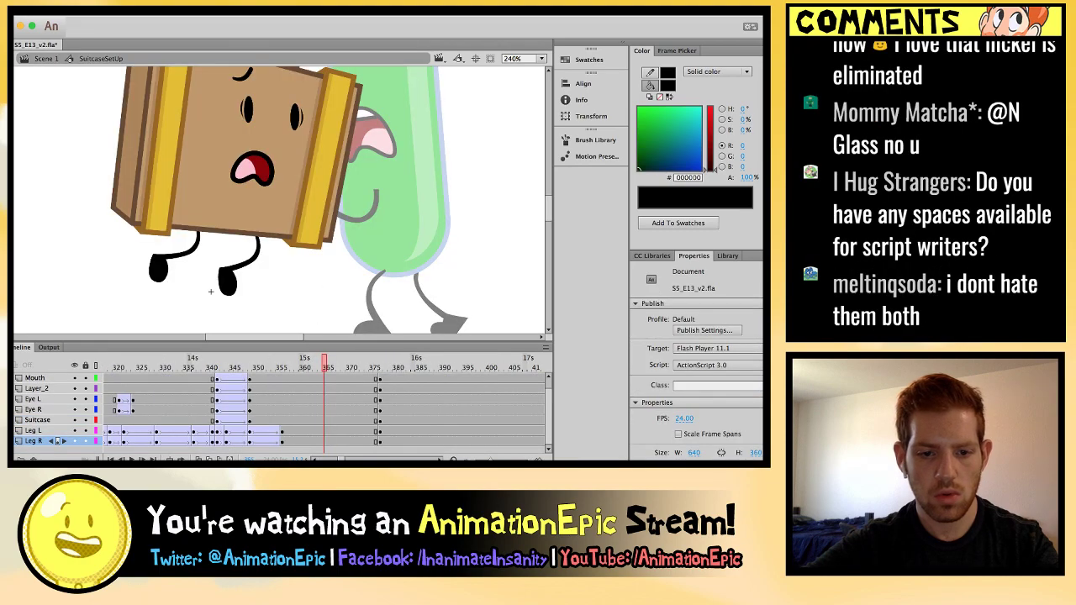
key("period")
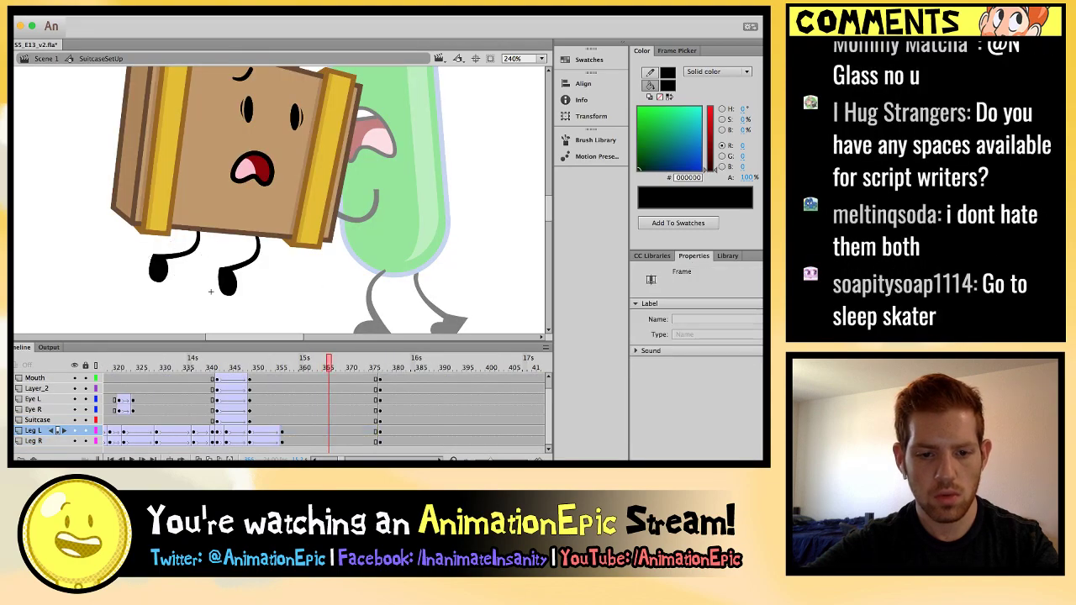
left_click(211, 287)
key("ctrl+a")
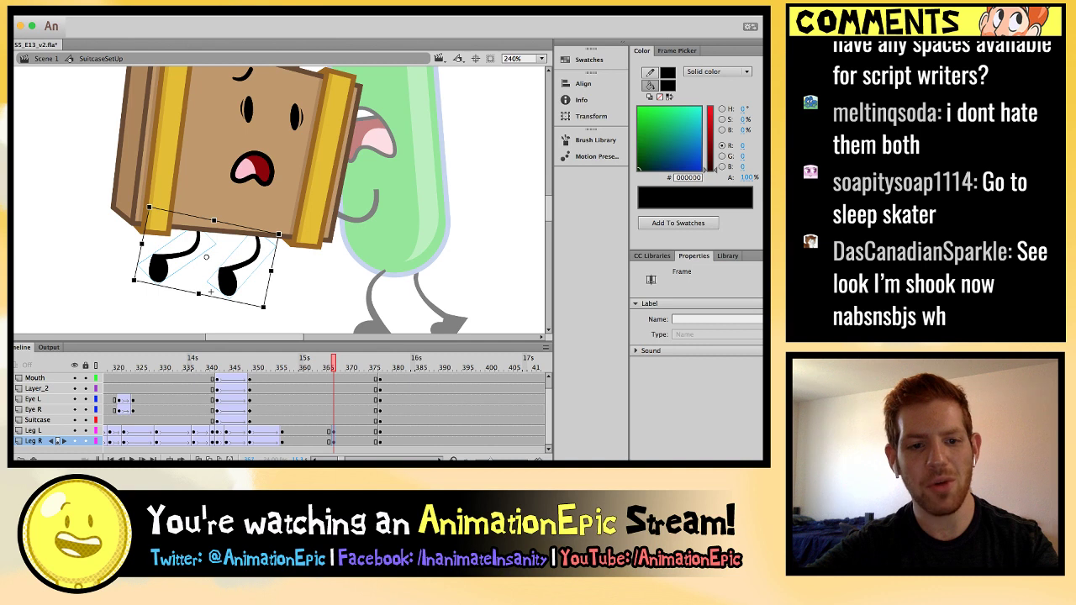
Rotate each leg slightly toward the green character at frame 366 and add classic tweens from frame 355.
left_click(212, 287)
left_click_drag(212, 288, 226, 288)
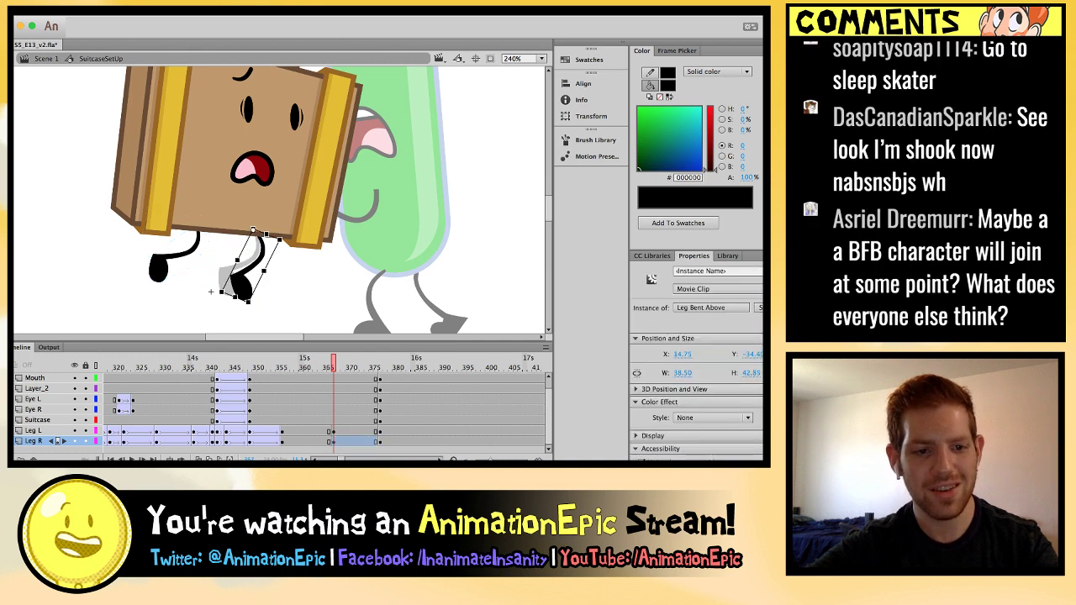
left_click(160, 268)
left_click_drag(136, 266, 145, 274)
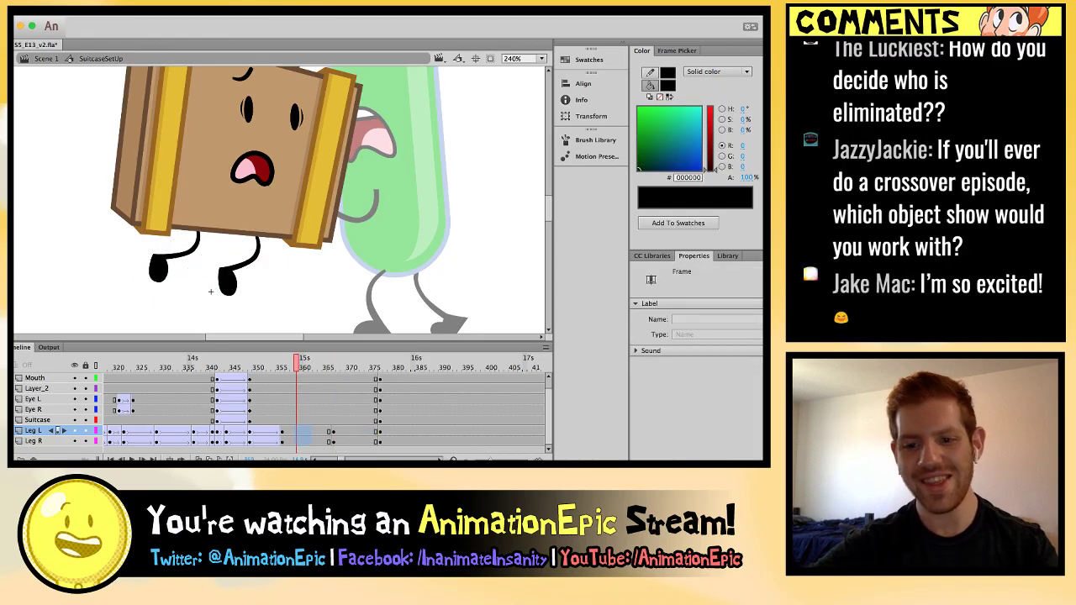
left_click(307, 442)
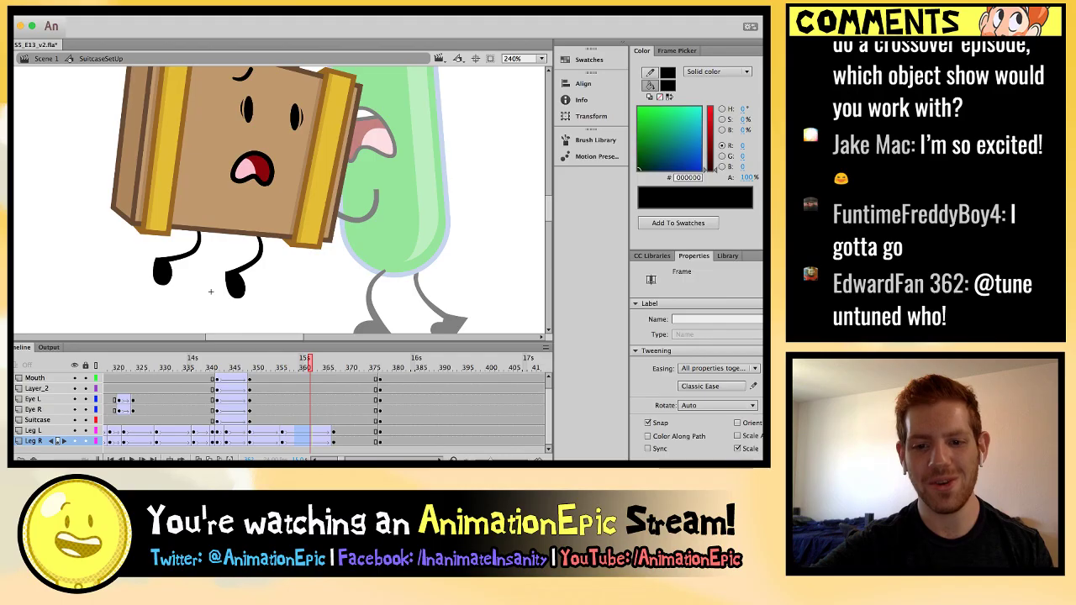
Check the extended leg swing inside the suitcase symbol frame by frame between about frames 348 and 366.
key("comma")
key("comma")
key("comma")
key("comma")
key("comma")
key("comma")
key("comma")
key("comma")
key("comma")
key("period")
key("period")
key("period")
key("period")
key("period")
key("period")
key("period")
key("period")
key("period")
key("period")
key("period")
key("period")
key("period")
key("period")
key("period")
key("period")
key("period")
key("period")
key("comma")
key("comma")
key("comma")
key("comma")
key("comma")
key("comma")
key("comma")
key("comma")
key("comma")
key("comma")
key("comma")
key("comma")
key("comma")
key("comma")
key("comma")
key("comma")
key("comma")
key("comma")
key("comma")
key("comma")
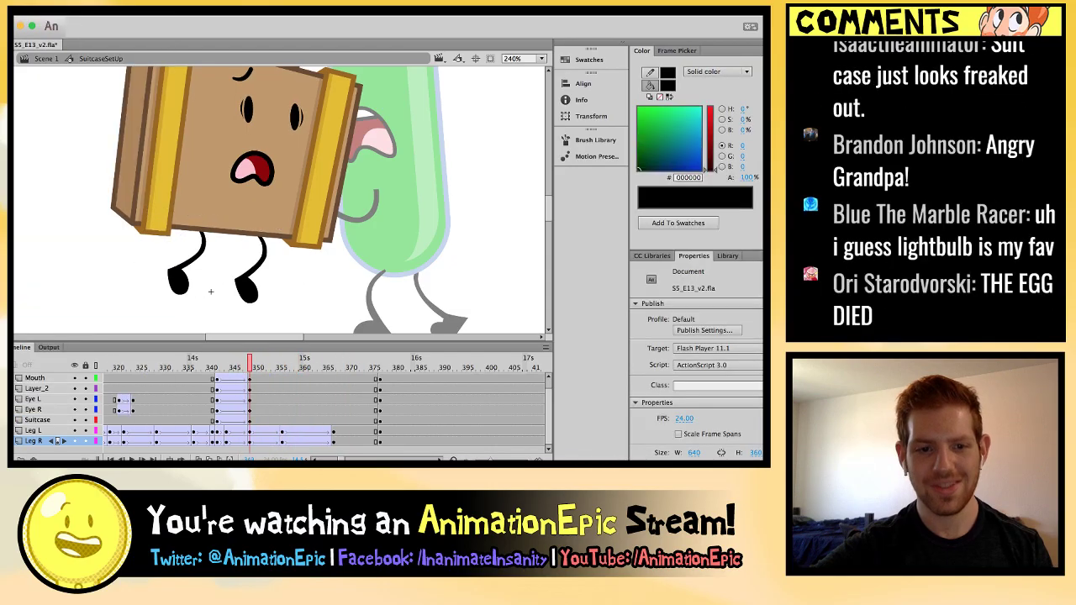
Play the leg swing inside the suitcase symbol back and forth frame by frame between about frames 347 and 372.
key("period")
key("period")
key("period")
key("period")
key("period")
key("period")
key("period")
key("period")
key("period")
key("period")
key("period")
key("period")
key("period")
key("period")
key("period")
key("period")
key("period")
key("period")
key("period")
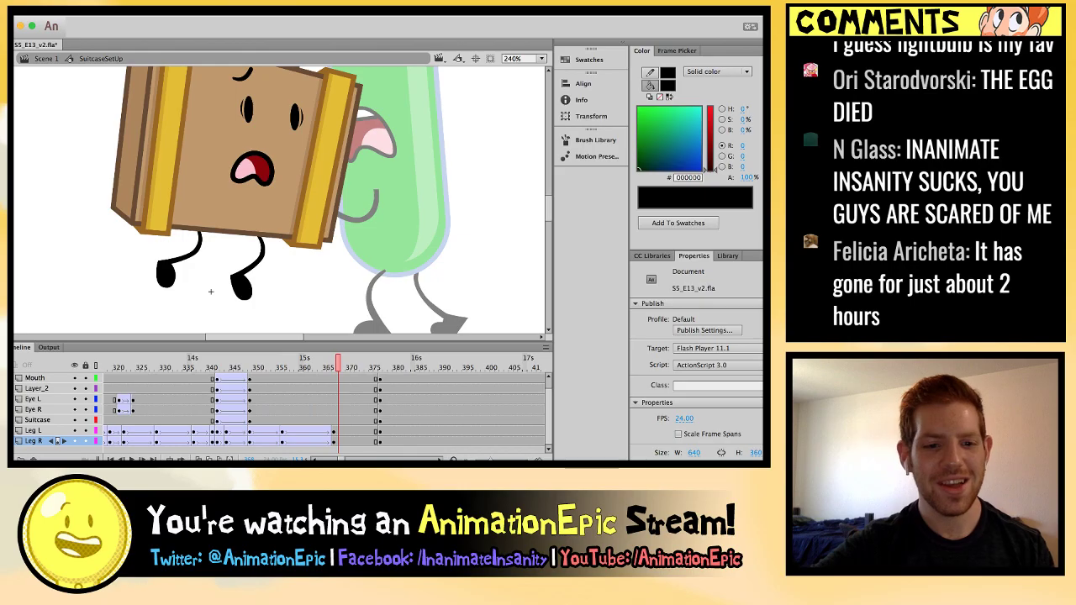
key("comma")
key("comma")
key("comma")
key("comma")
key("comma")
key("comma")
key("comma")
key("comma")
key("comma")
key("comma")
key("comma")
key("comma")
key("comma")
key("comma")
key("comma")
key("comma")
key("comma")
key("comma")
key("comma")
key("comma")
key("period")
key("period")
key("period")
key("period")
key("period")
key("period")
key("period")
key("period")
key("period")
key("period")
key("period")
key("period")
key("period")
key("period")
key("period")
key("period")
key("period")
key("period")
key("period")
key("period")
key("period")
key("period")
key("period")
key("period")
key("period")
Return to the main scene and review the suitcase's leg motion backward to about frame 347.
double_click(211, 292)
left_click(211, 292)
key("comma")
key("comma")
key("comma")
key("comma")
key("comma")
key("comma")
key("comma")
key("comma")
key("comma")
key("comma")
key("comma")
key("comma")
key("comma")
key("comma")
key("comma")
key("comma")
key("comma")
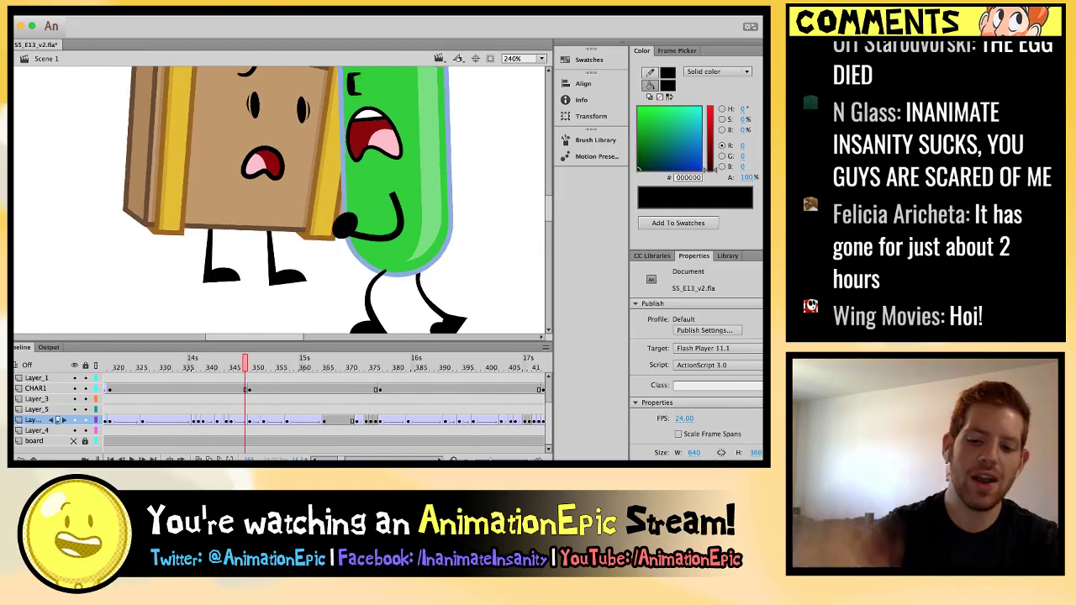
Examine the motion of the full suitcase and green test tube characters in the main scene between about frames 347 and 368.
key("super+minus")
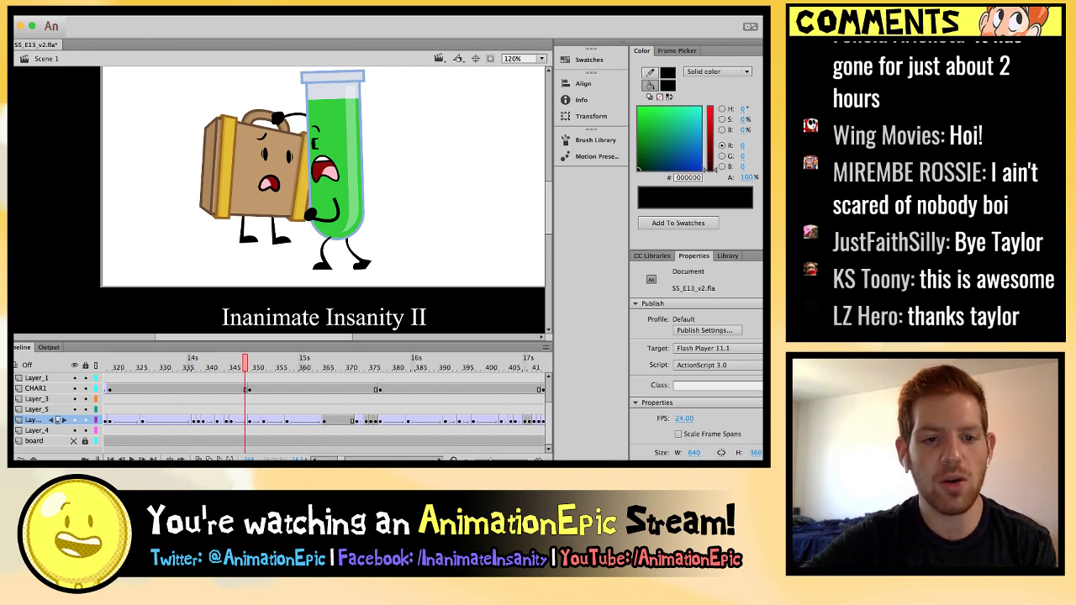
key("period")
key("period")
key("period")
key("period")
key("period")
key("period")
key("period")
key("period")
key("period")
key("period")
key("comma")
key("comma")
key("comma")
key("comma")
key("comma")
key("comma")
key("comma")
key("comma")
key("comma")
key("comma")
key("comma")
key("comma")
key("comma")
key("comma")
key("comma")
key("comma")
key("comma")
key("comma")
key("period")
key("period")
key("period")
key("period")
key("period")
key("period")
key("period")
key("period")
key("period")
key("period")
key("period")
key("period")
key("period")
key("period")
key("period")
key("period")
key("period")
key("period")
key("period")
key("period")
key("period")
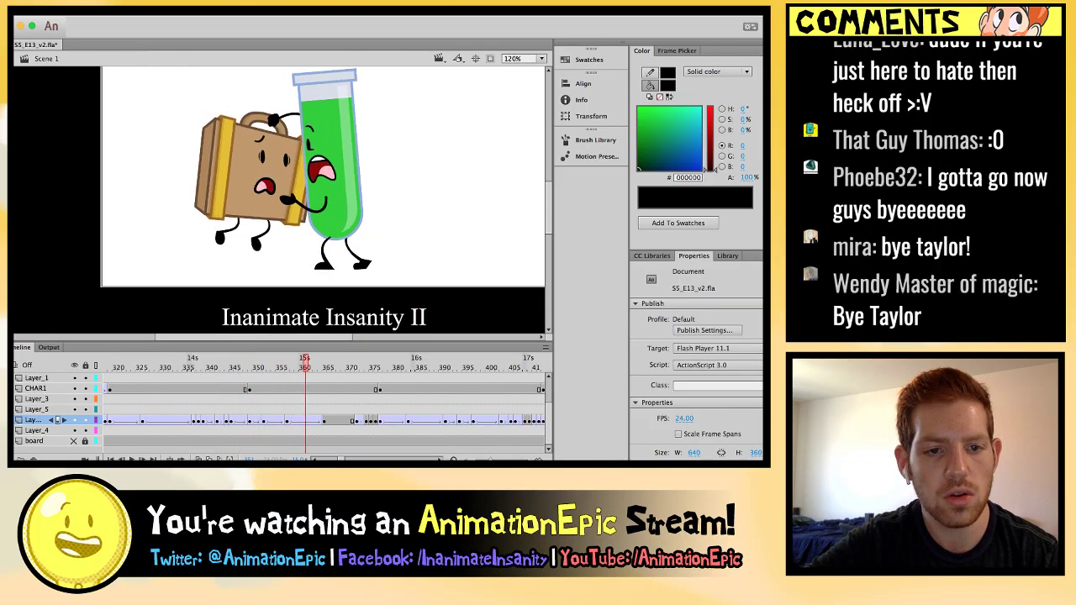
key("period")
key("period")
key("period")
key("period")
key("period")
key("comma")
key("comma")
key("comma")
key("comma")
key("comma")
key("comma")
key("comma")
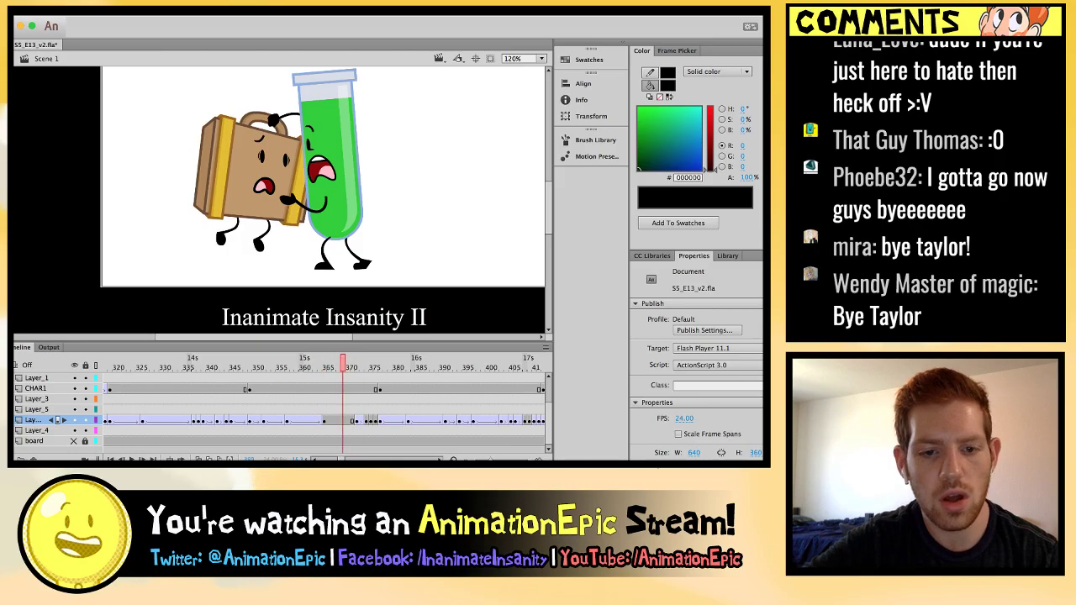
Inspect how the suitcase's dangling legs follow its body tilt in the main scene up to about frame 374.
key("period")
key("period")
key("period")
key("period")
key("period")
key("period")
key("period")
key("period")
key("period")
key("period")
key("period")
key("period")
key("period")
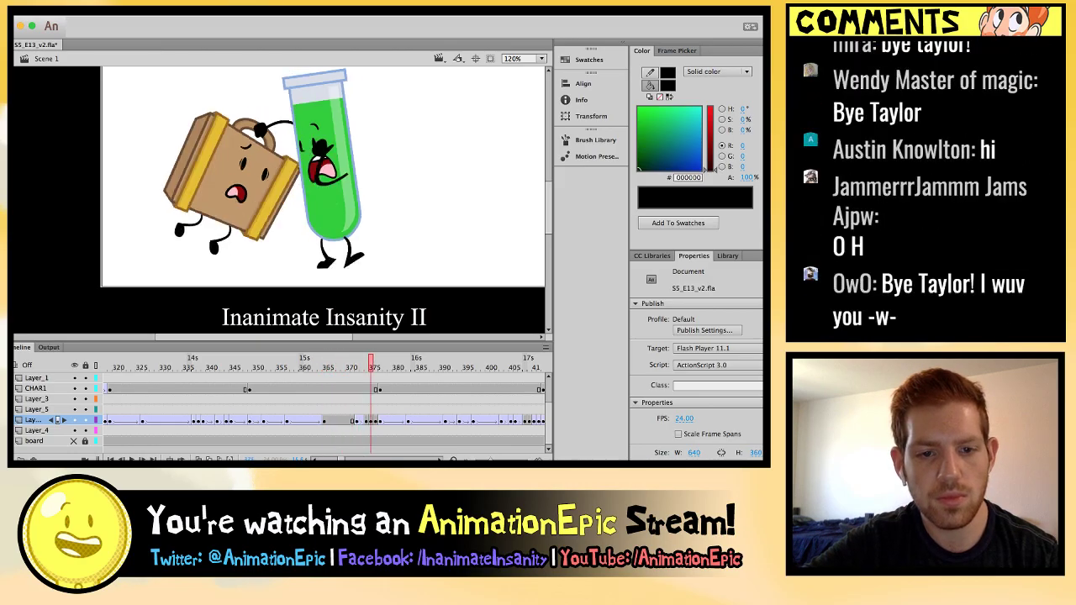
Examine the suitcase's swinging legs frame by frame in the main scene between about frames 370 and 378.
key("period")
key("period")
key("period")
key("period")
key("period")
key("comma")
key("comma")
key("comma")
key("comma")
key("comma")
key("comma")
key("comma")
key("comma")
key("comma")
key("comma")
key("comma")
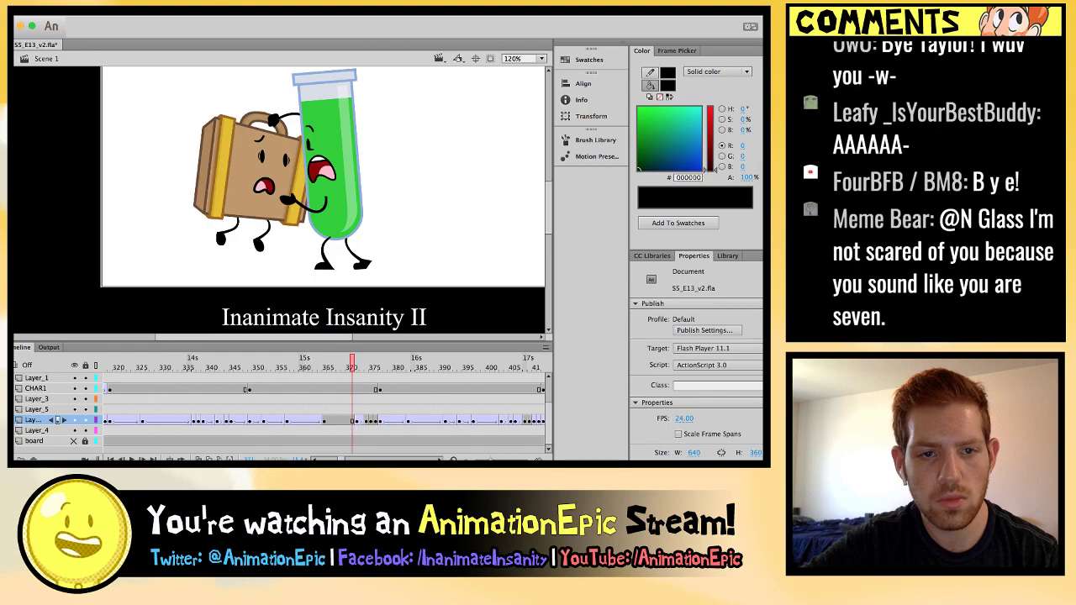
key("period")
key("period")
key("period")
key("period")
key("period")
key("comma")
key("comma")
key("comma")
key("comma")
key("comma")
key("comma")
key("period")
key("period")
key("period")
key("period")
key("period")
key("period")
key("period")
key("period")
key("period")
Step back to about frame 339 and play the scene onward to review the suitcase's leg animation.
key("comma")
key("comma")
key("comma")
key("comma")
key("comma")
key("comma")
key("comma")
key("comma")
key("comma")
key("comma")
key("comma")
key("comma")
key("comma")
key("comma")
key("comma")
key("comma")
key("comma")
key("comma")
key("comma")
key("comma")
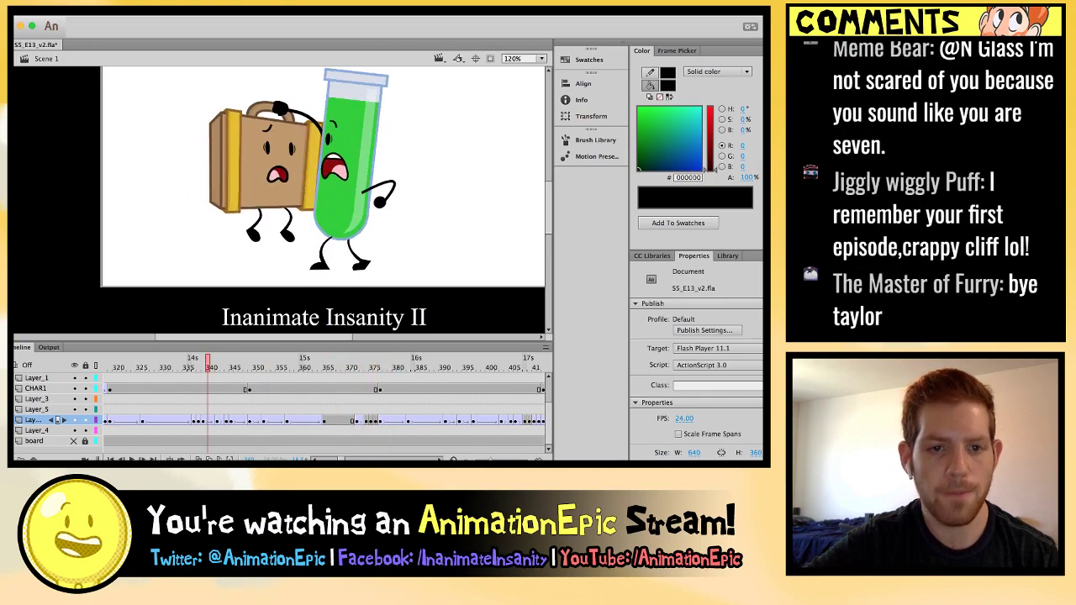
key("Return")
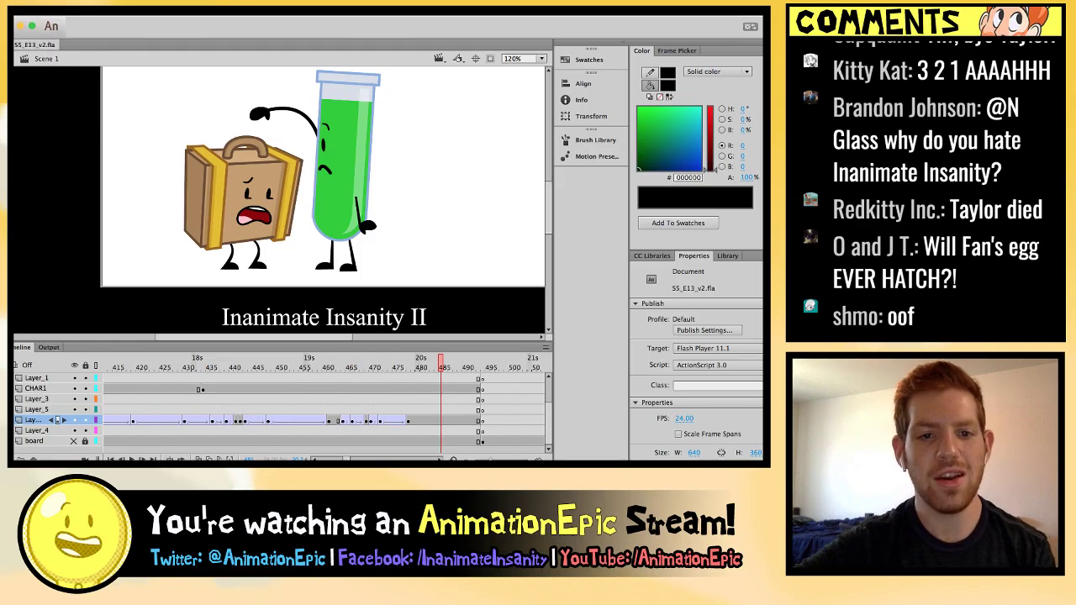
scroll(322, 200, "up", 1)
key("Return")
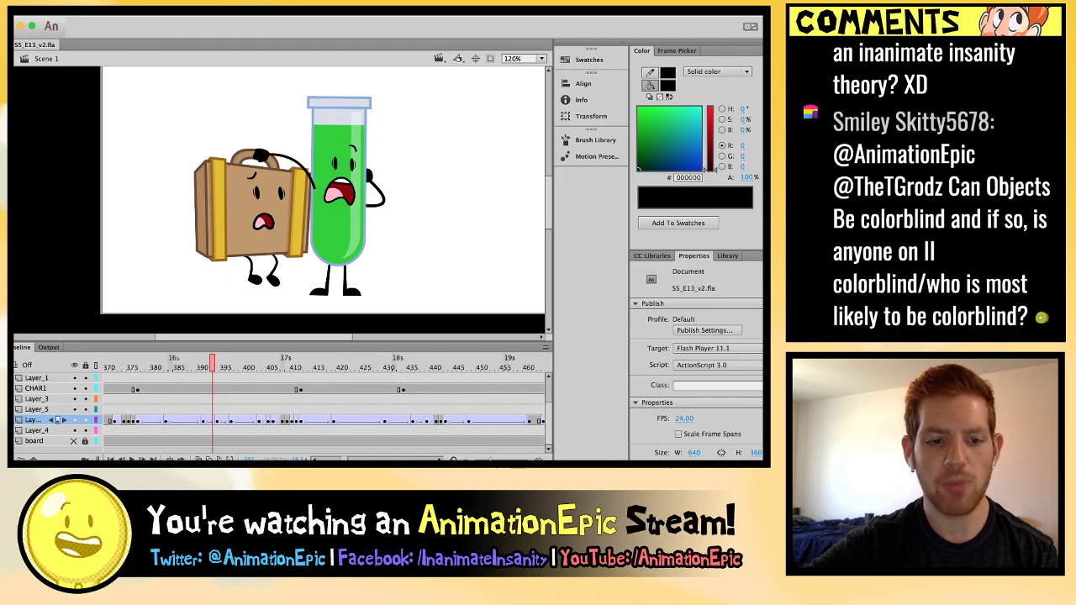
scroll(319, 412, "up", 1)
scroll(319, 413, "left", 3)
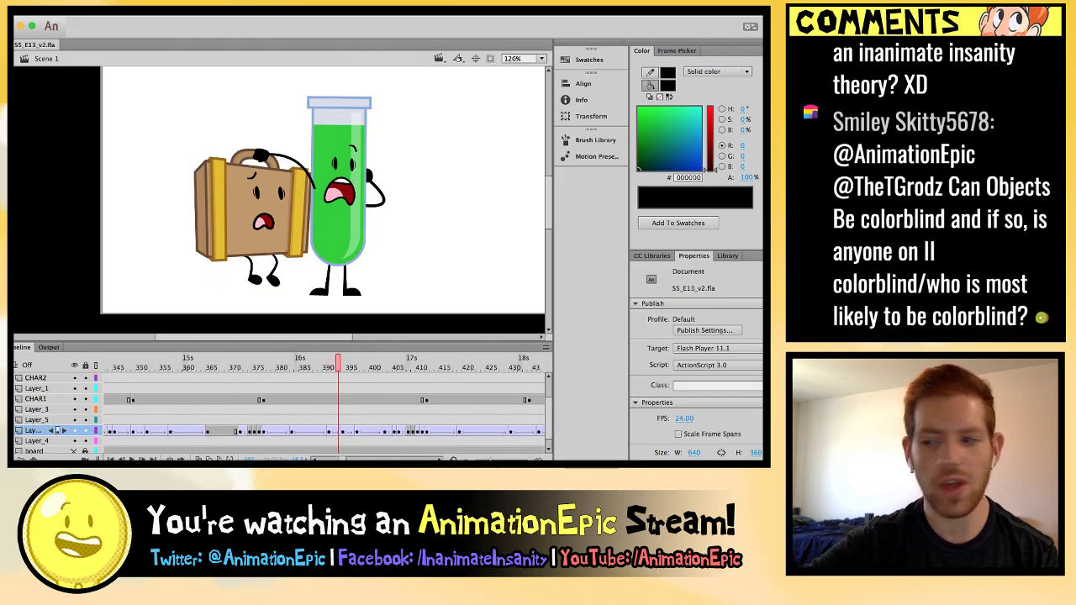
Play the scene from frame 1, and replay the suitcase section from about frame 311.
scroll(324, 412, "left", 10)
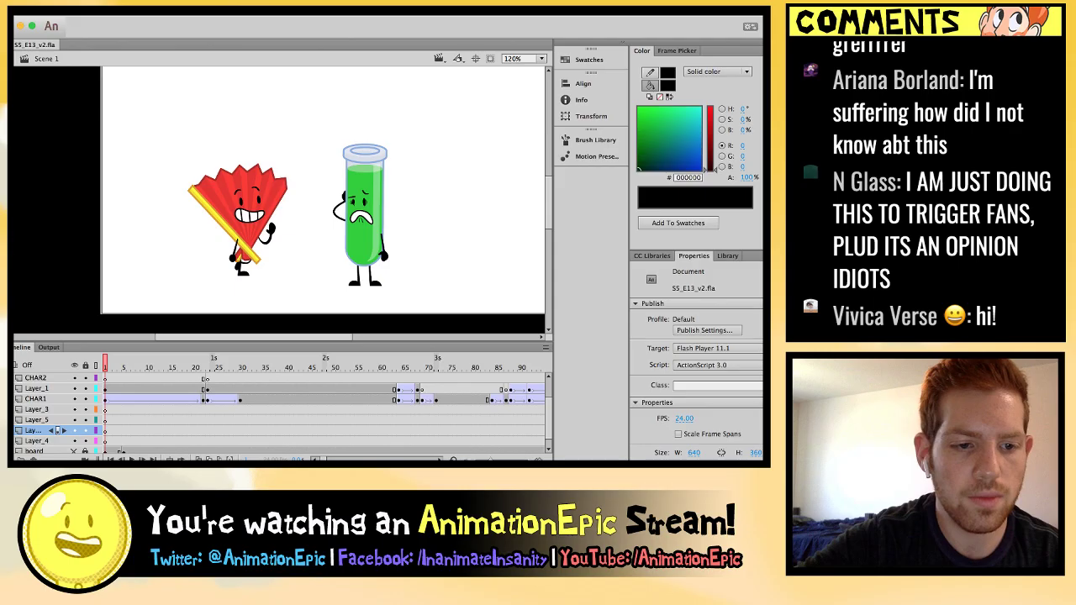
key("Return")
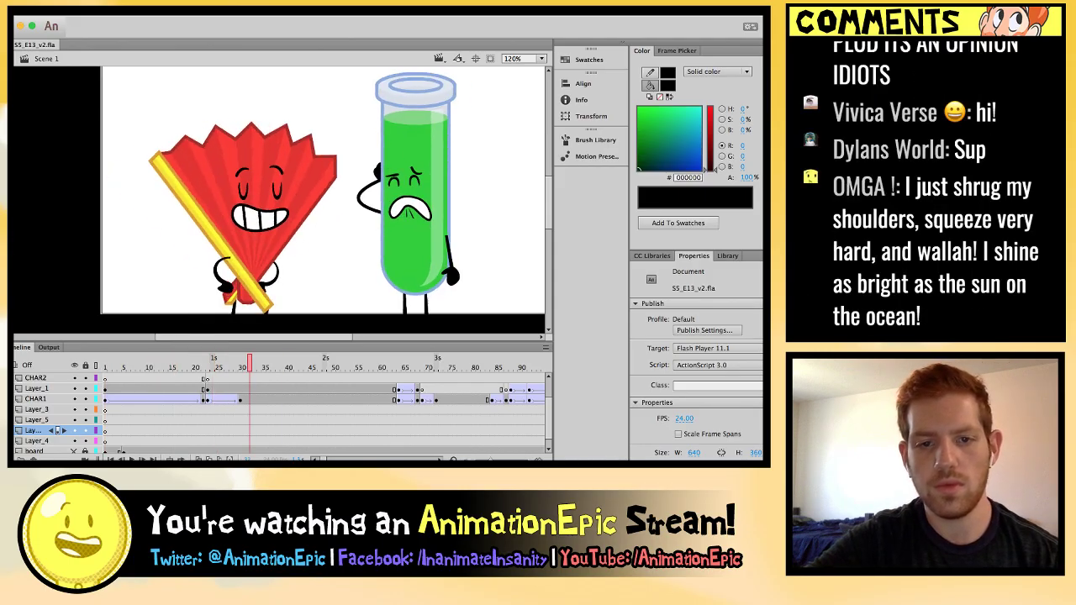
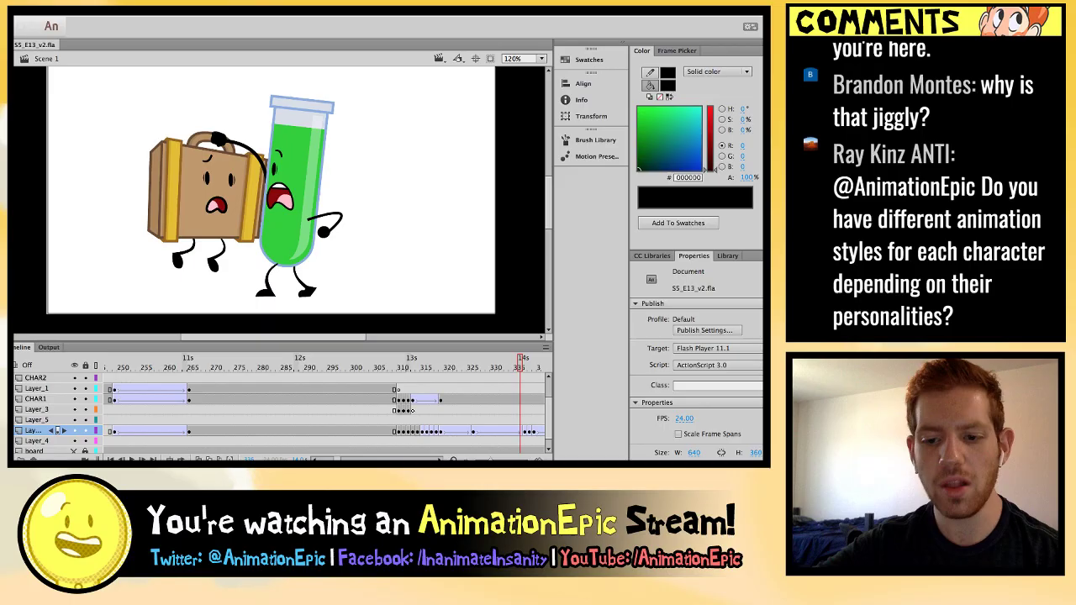
left_click_drag(523, 359, 412, 358)
key("Return")
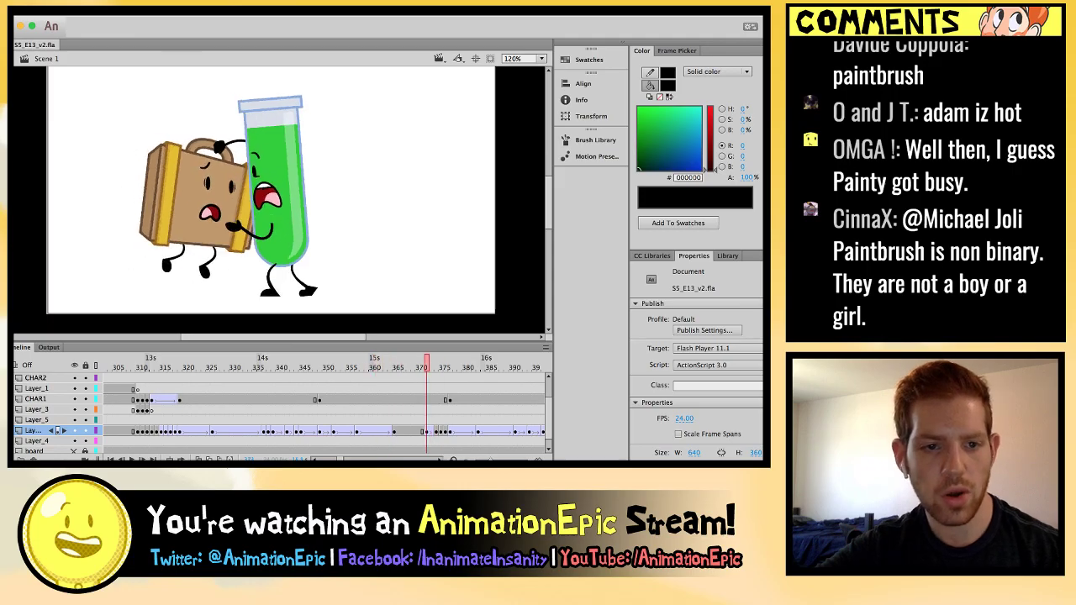
Inside the suitcase symbol, insert keyframes on the Leg L and Leg R layers at frame 371.
double_click(189, 273)
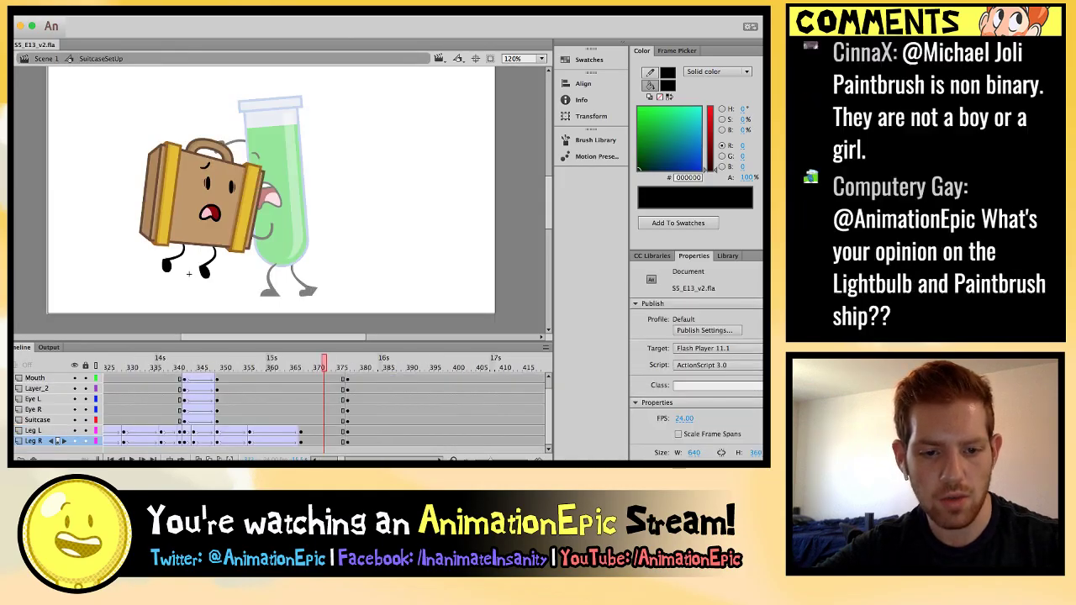
left_click(189, 273)
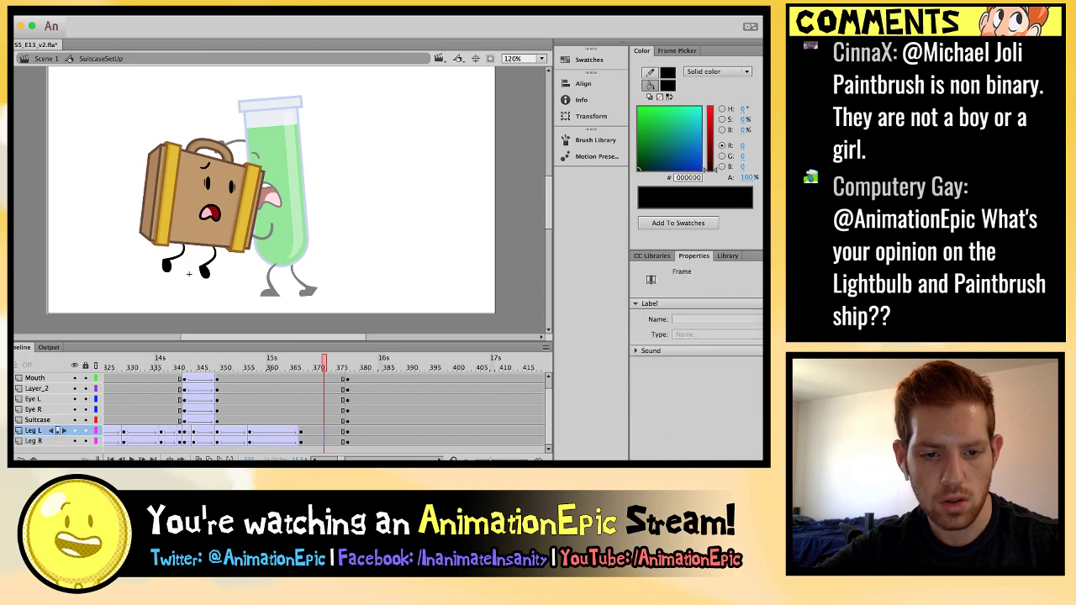
key("F6")
Shift the Leg L and Leg R keyframes at frame 366 to frame 364 and replay the swing.
left_click_drag(301, 431, 301, 442)
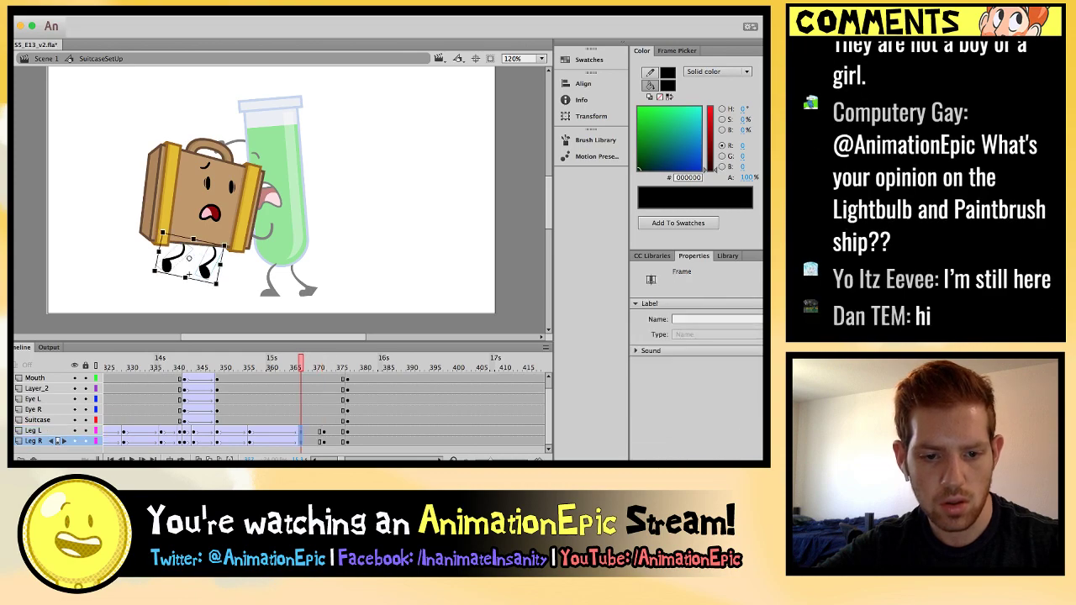
key("shift+F5")
key("comma")
key("comma")
key("comma")
key("comma")
key("comma")
key("comma")
key("comma")
key("comma")
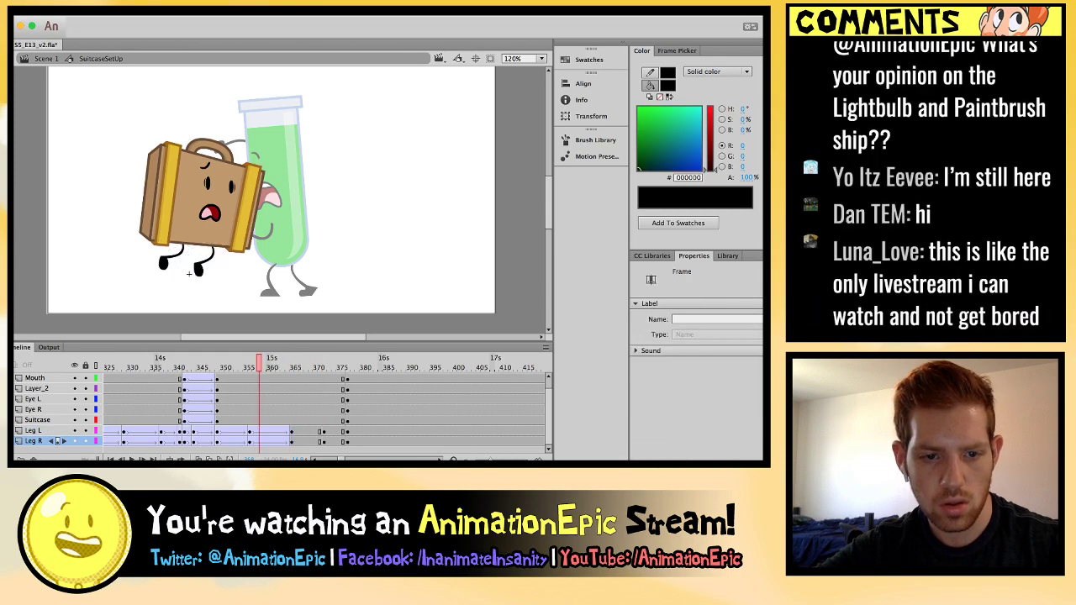
left_click(189, 273)
key("Return")
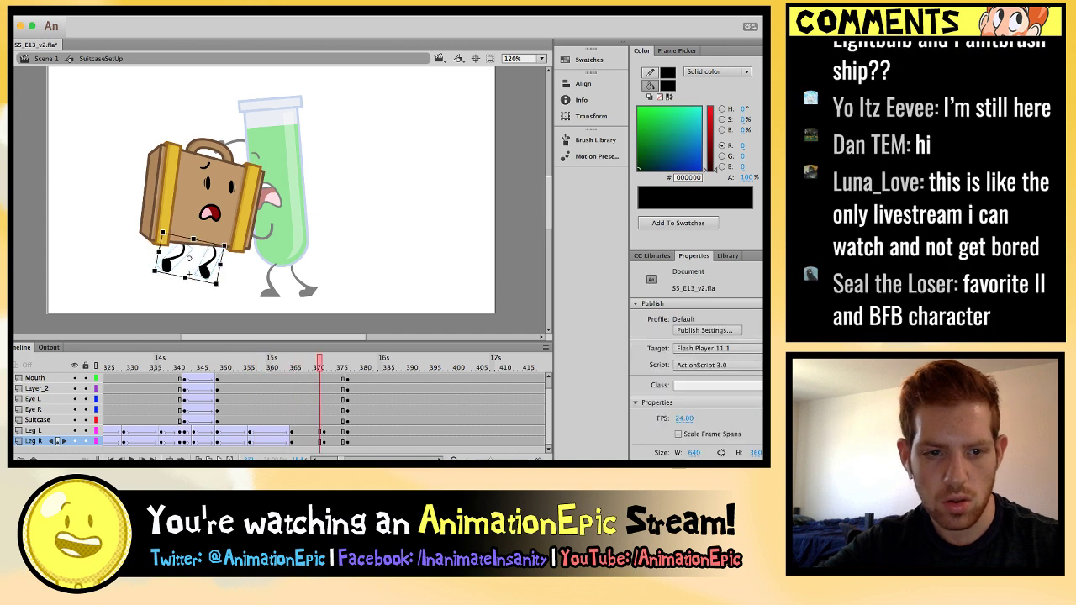
Adjust the rotation of both suitcase legs at frame 371 and tween them from frame 364.
key("super+equal")
key("super+equal")
scroll(139, 228, "down", 2)
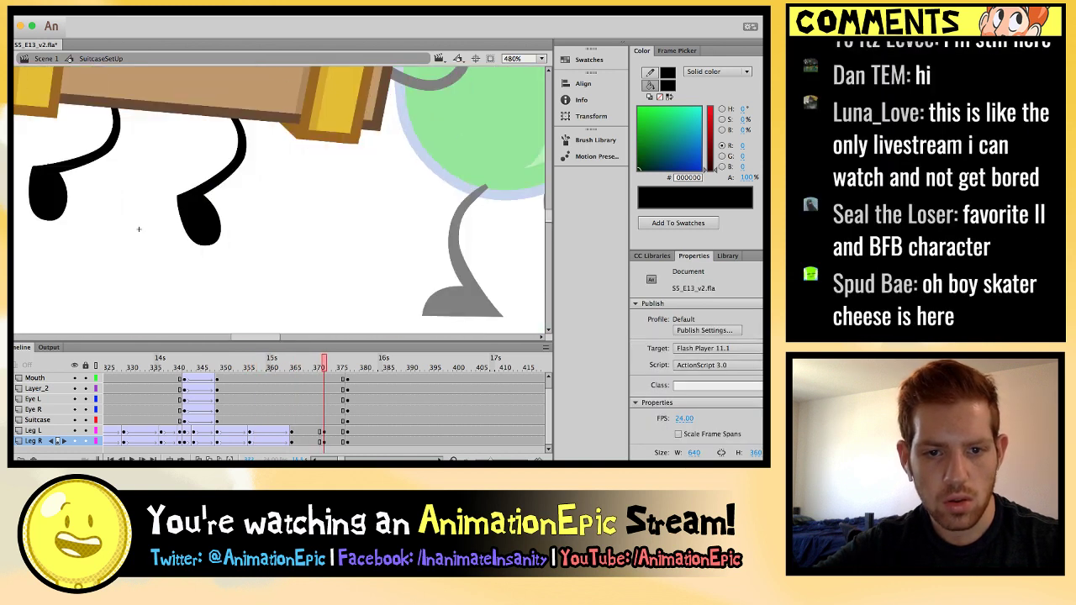
left_click_drag(139, 229, 301, 229)
left_click(301, 229)
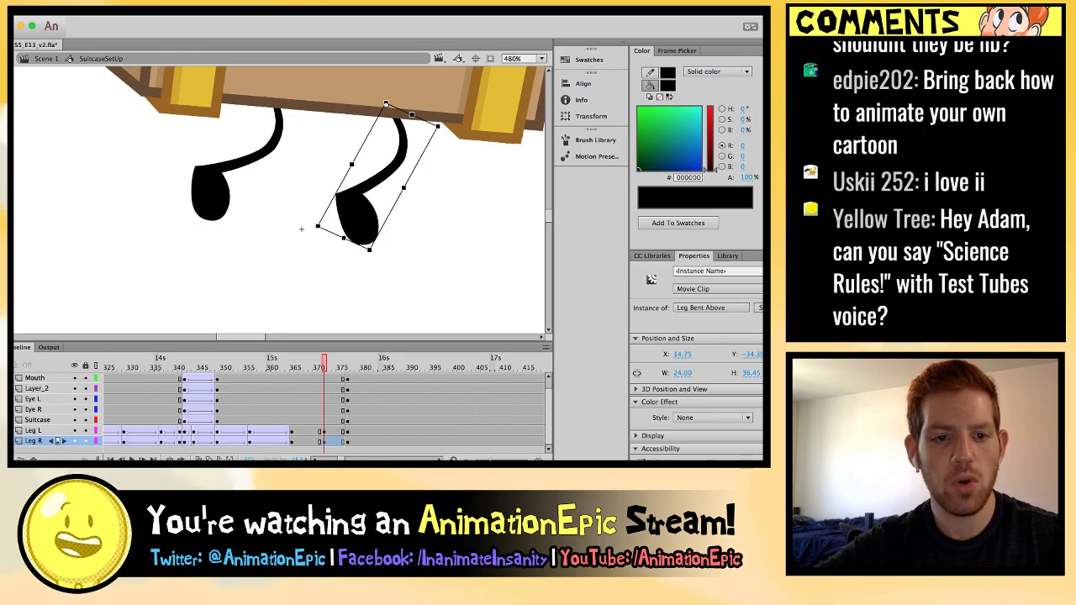
left_click(210, 194)
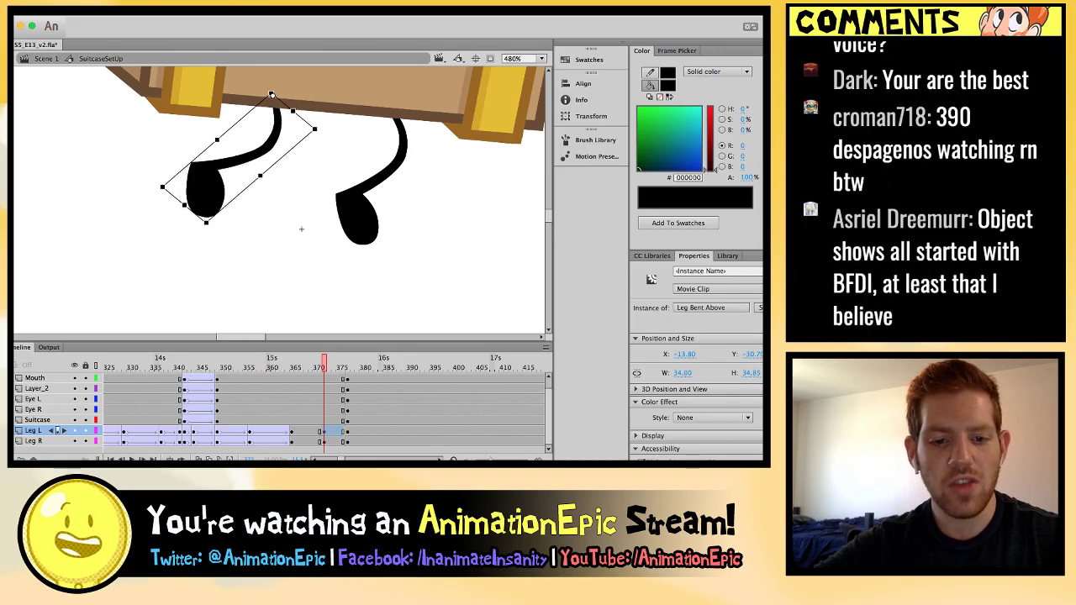
left_click(284, 212)
key("super+minus")
key("super+minus")
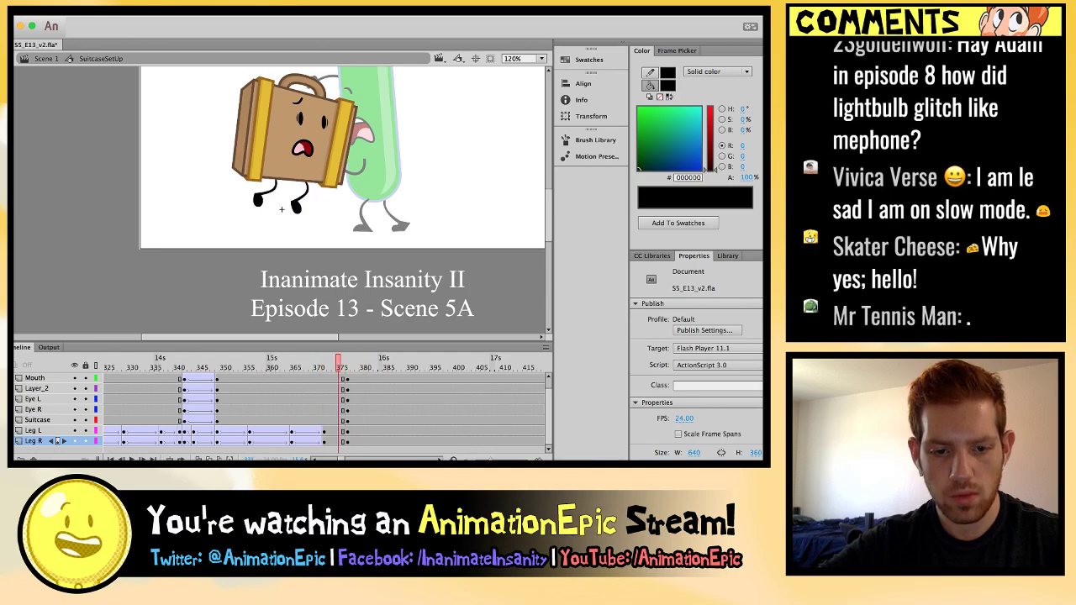
Add classic tweens on both leg layers between frames 371 and 376 and play the result.
left_click(343, 442)
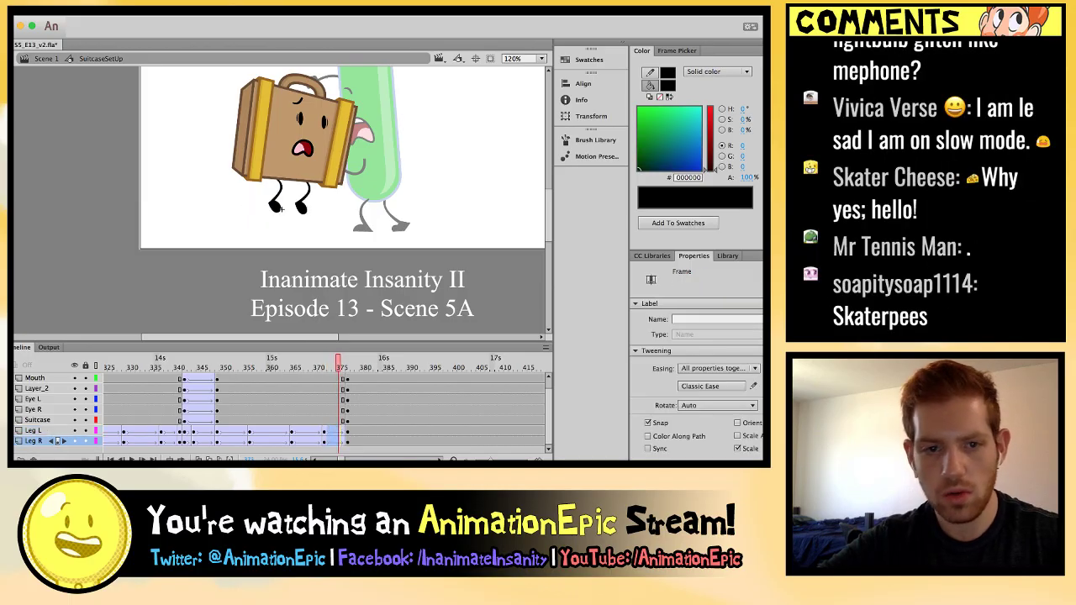
key("Return")
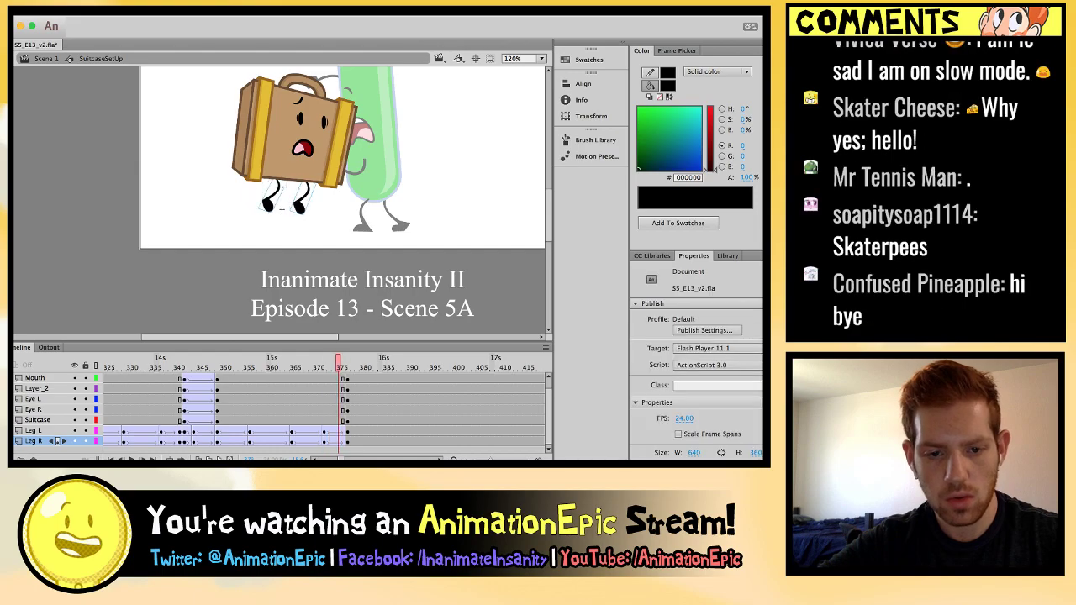
key("Return")
Insert Leg L and Leg R keyframes at frame 384 and swing the suitcase's legs toward the right.
left_click(282, 210)
key("F6")
key("ctrl+equal")
key("ctrl+equal")
left_click(248, 240)
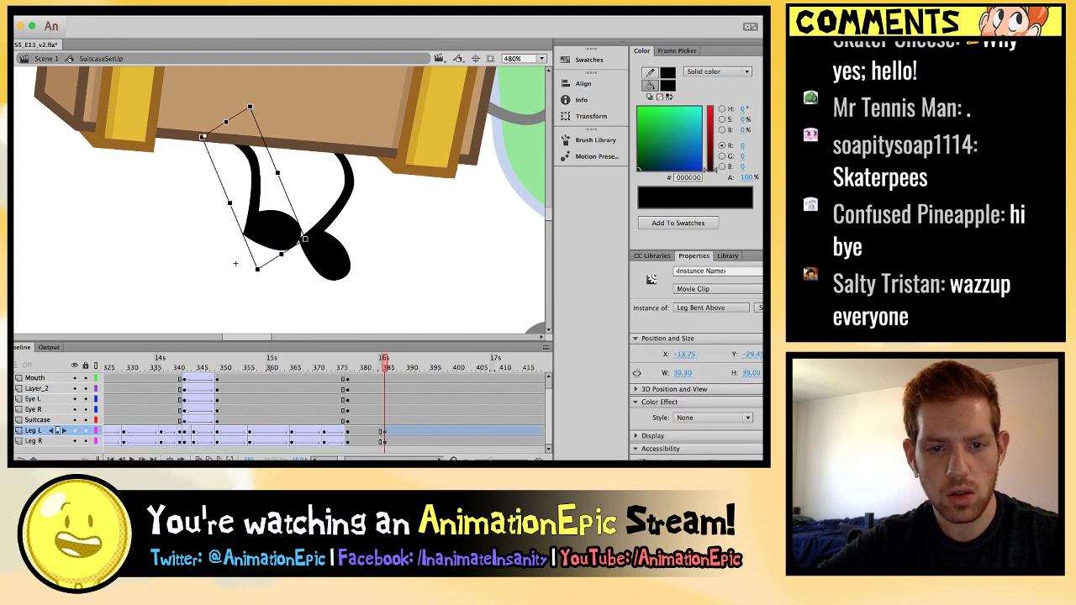
key("ctrl+z")
left_click(340, 185)
left_click_drag(336, 244, 353, 248)
Add classic tweens on the Leg L and Leg R layers between frames 376 and 384.
left_click_drag(356, 441, 371, 432)
key("F3")
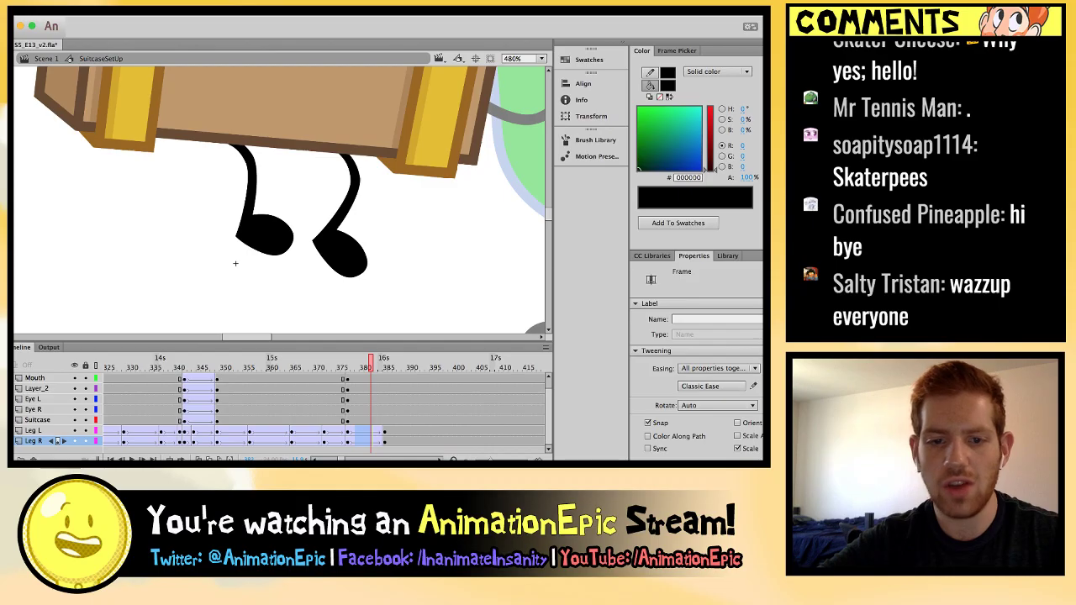
left_click(235, 263)
key("ctrl+2")
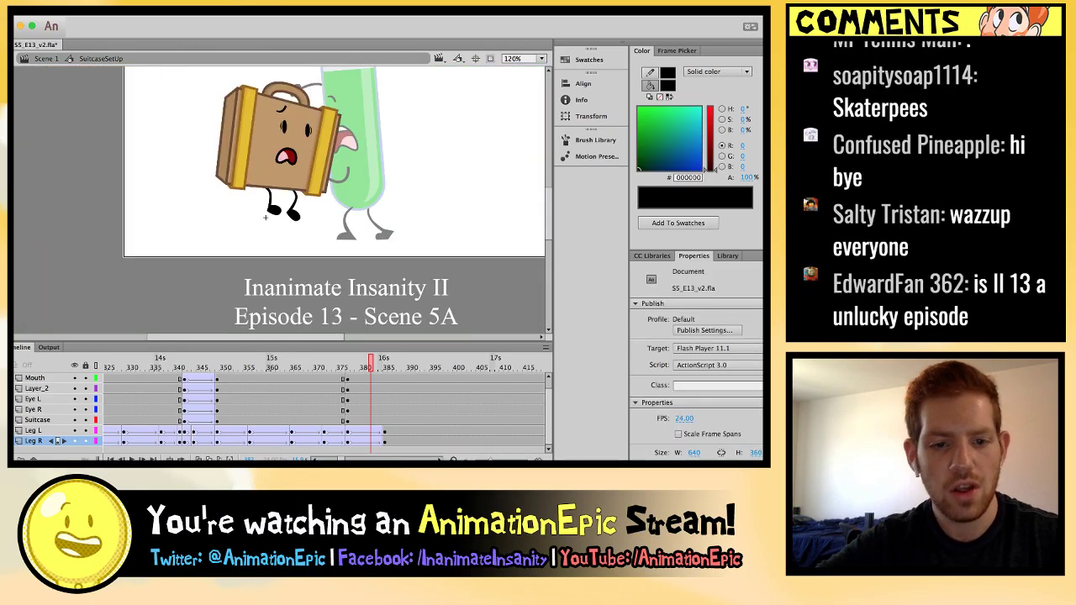
Return to the main scene and play the suitcase's leg motion from about frame 370 onward.
double_click(265, 217)
left_click(316, 420)
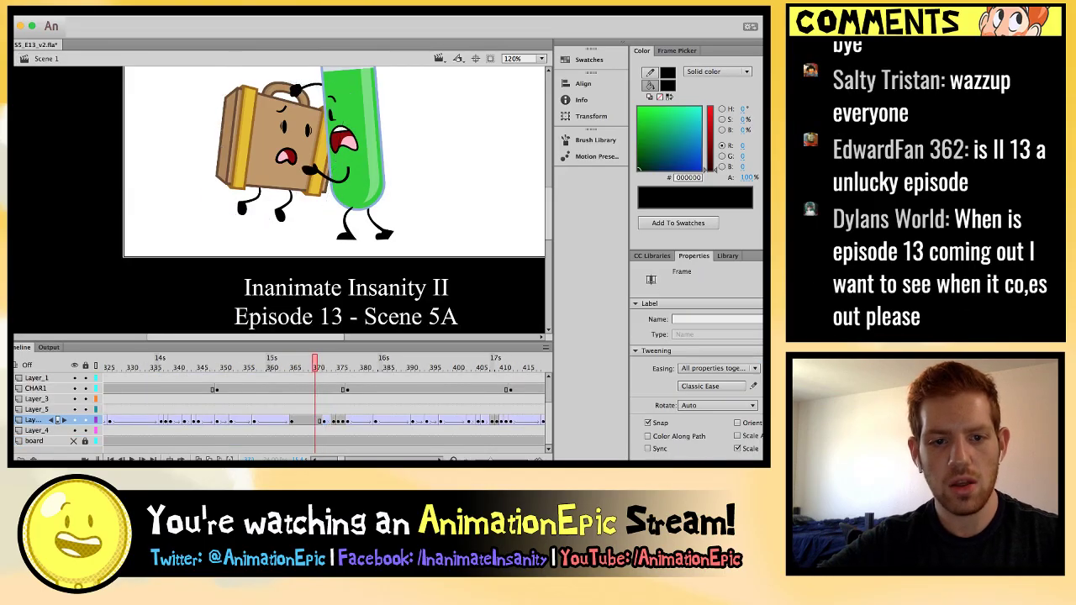
key("Return")
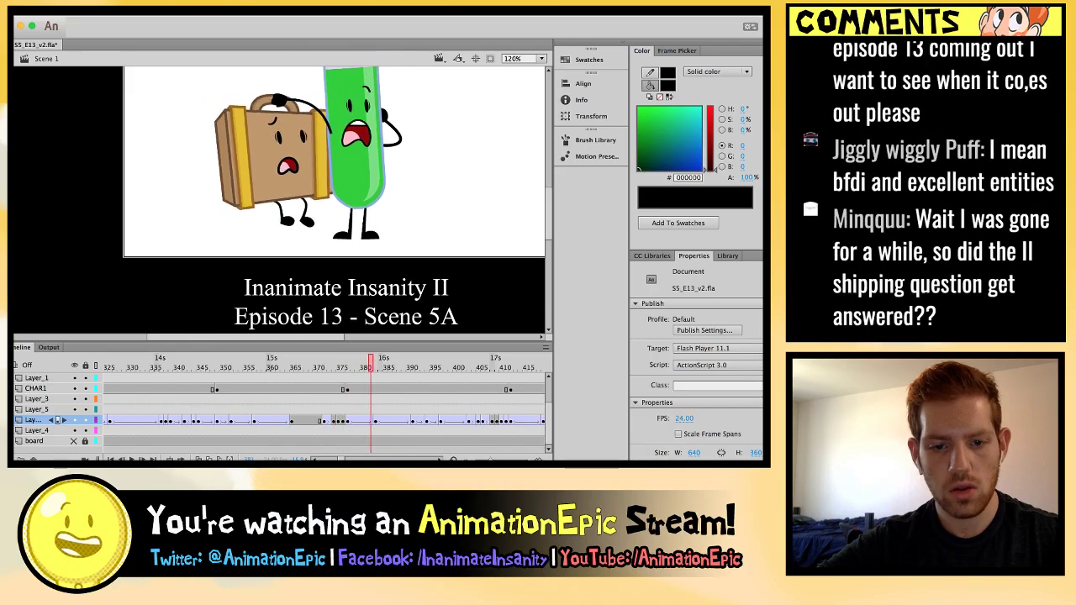
left_click(342, 367)
key("Return")
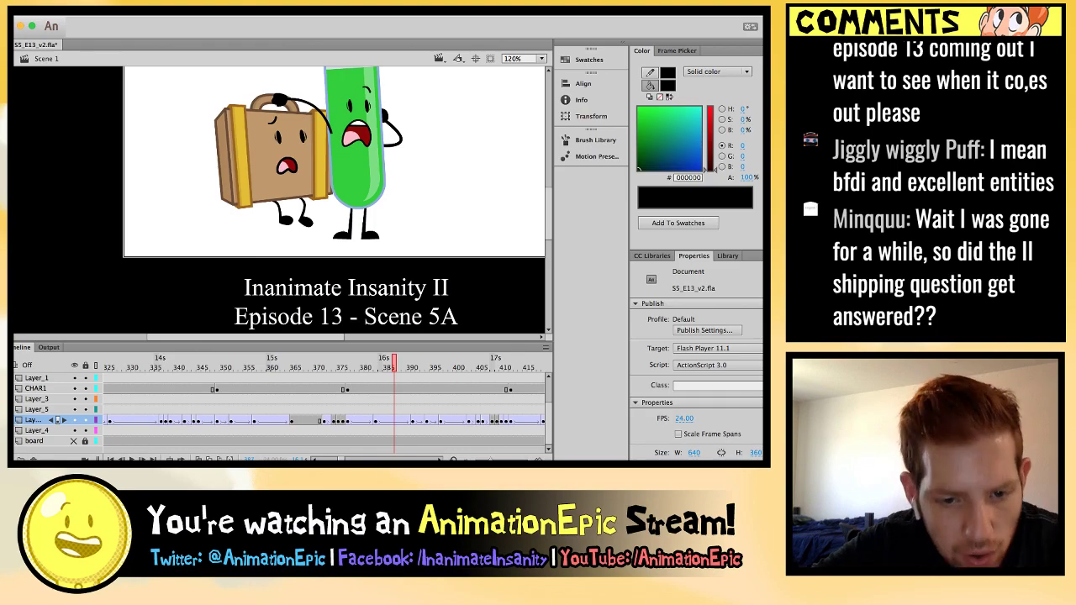
Inside the suitcase symbol, move the leg keyframes at frame 384 to frame 387 and replay the swing.
left_click(376, 419)
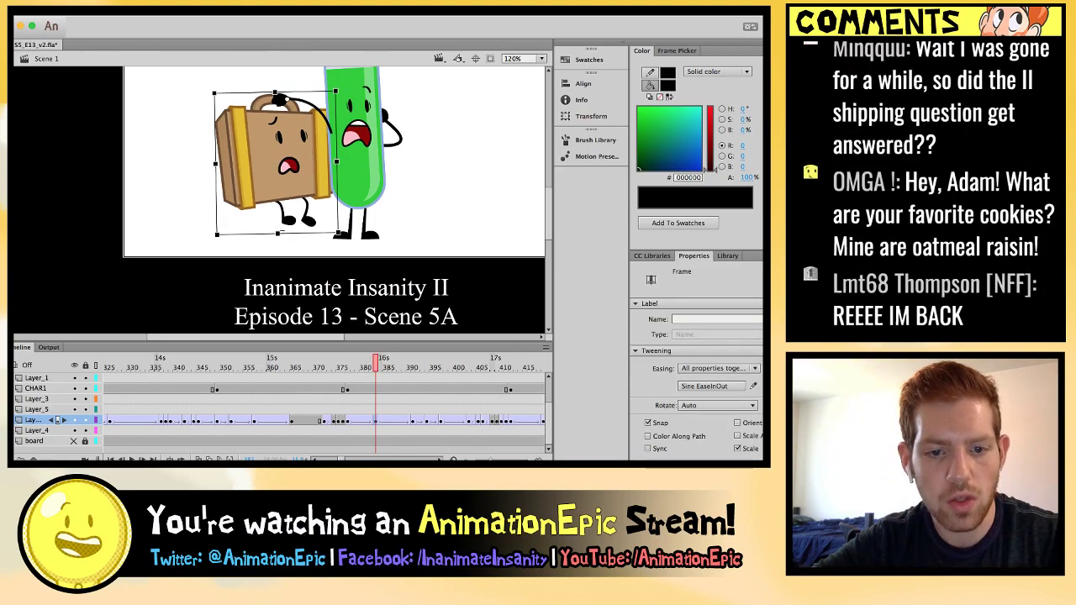
double_click(282, 227)
key("Return")
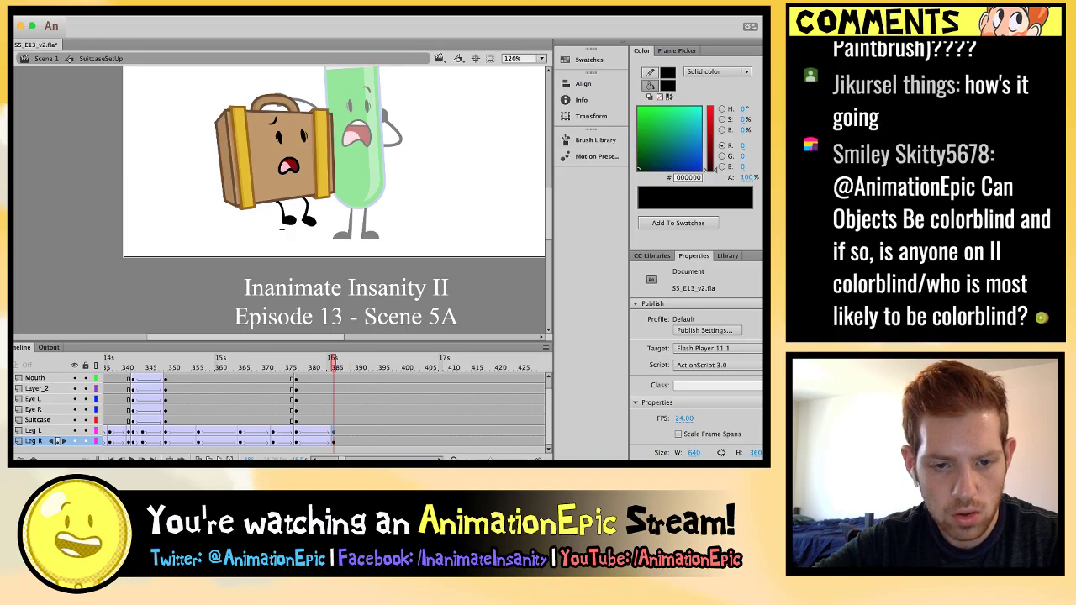
left_click(282, 229)
left_click_drag(334, 431, 347, 430)
left_click_drag(347, 364, 259, 363)
key("Return")
left_click(282, 230)
key("Return")
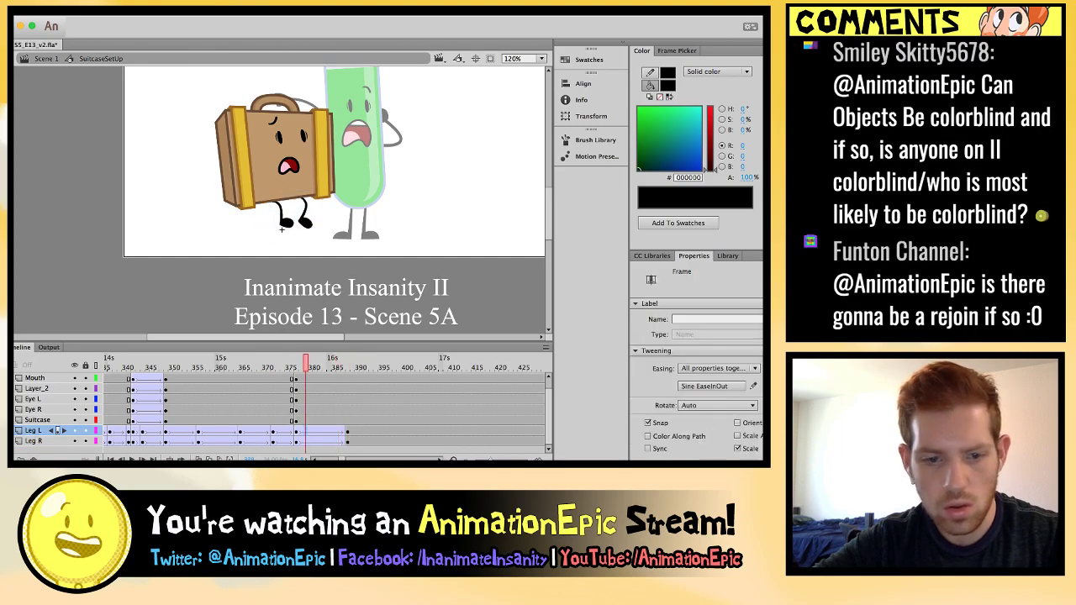
Move the Leg L and Leg R keyframes at frame 376 to frame 378 and play the motion.
left_click(281, 229)
left_click(284, 227)
key("Return")
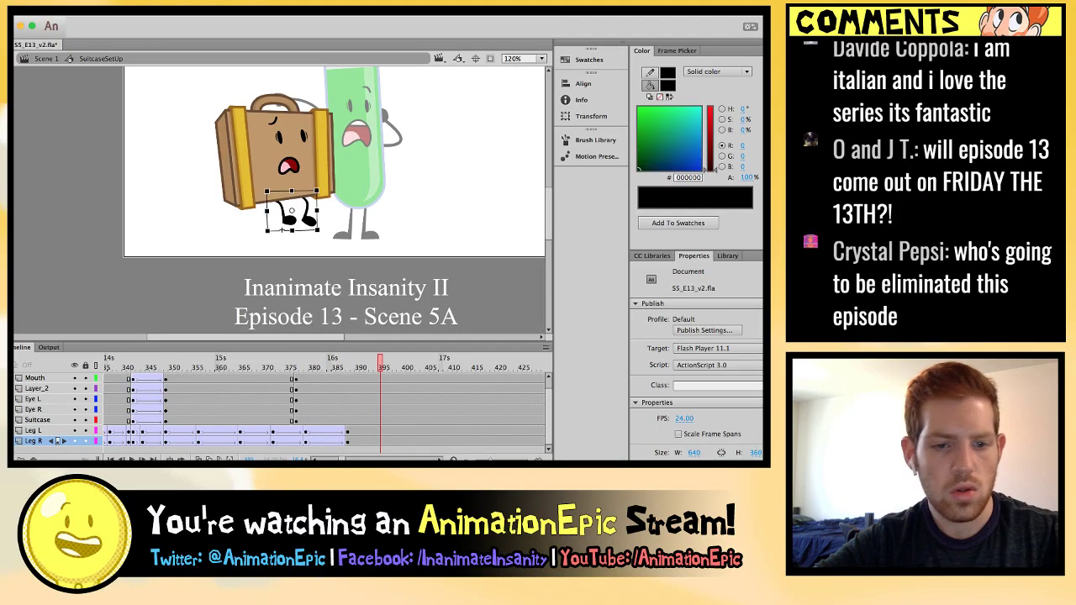
Return to the main scene and review the suitcase's leg motion up to about frame 394.
key("super+e")
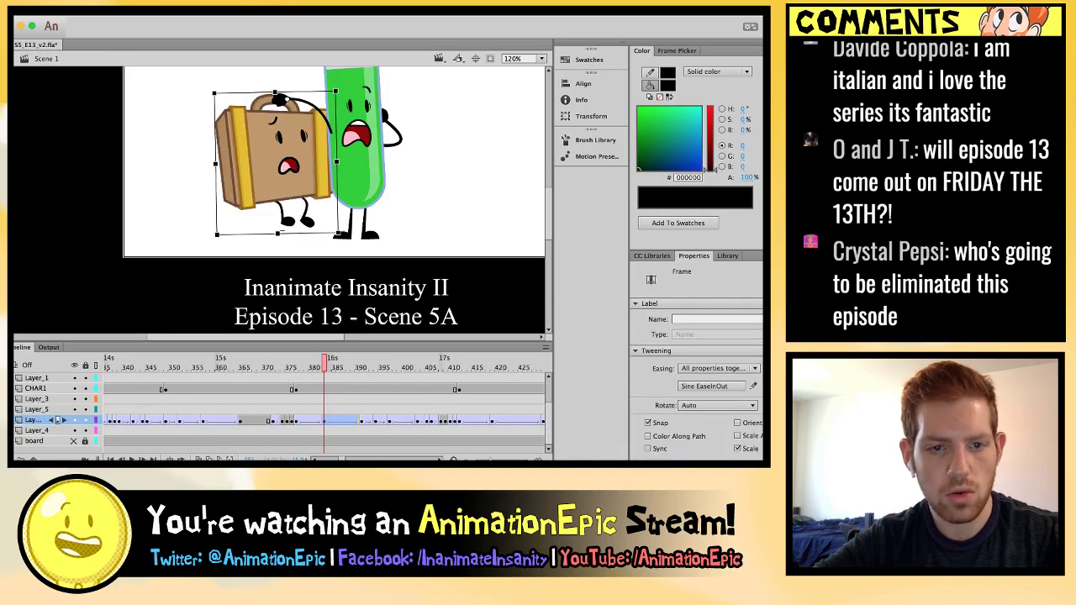
key("Return")
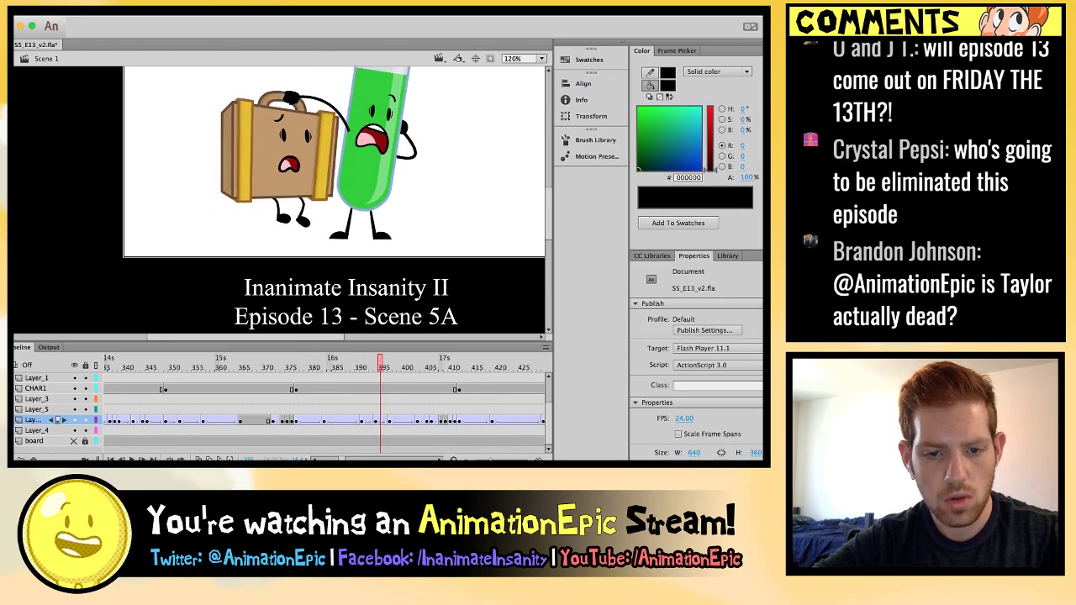
key("comma")
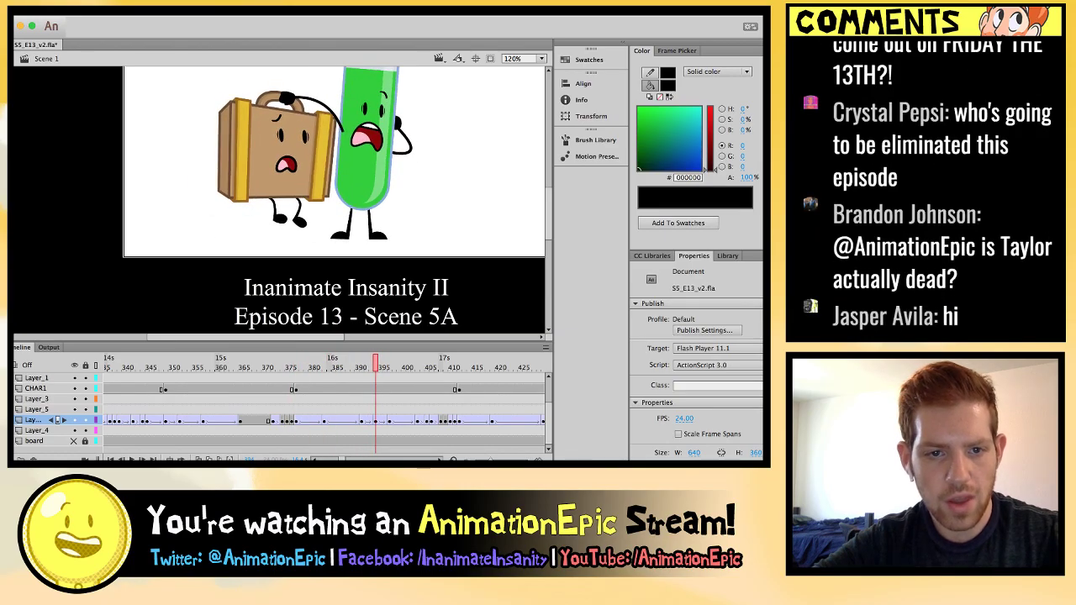
Inside the suitcase symbol, add Leg L and Leg R keyframes at about frame 394 and select Leg L.
double_click(276, 161)
key("period")
left_click(275, 224)
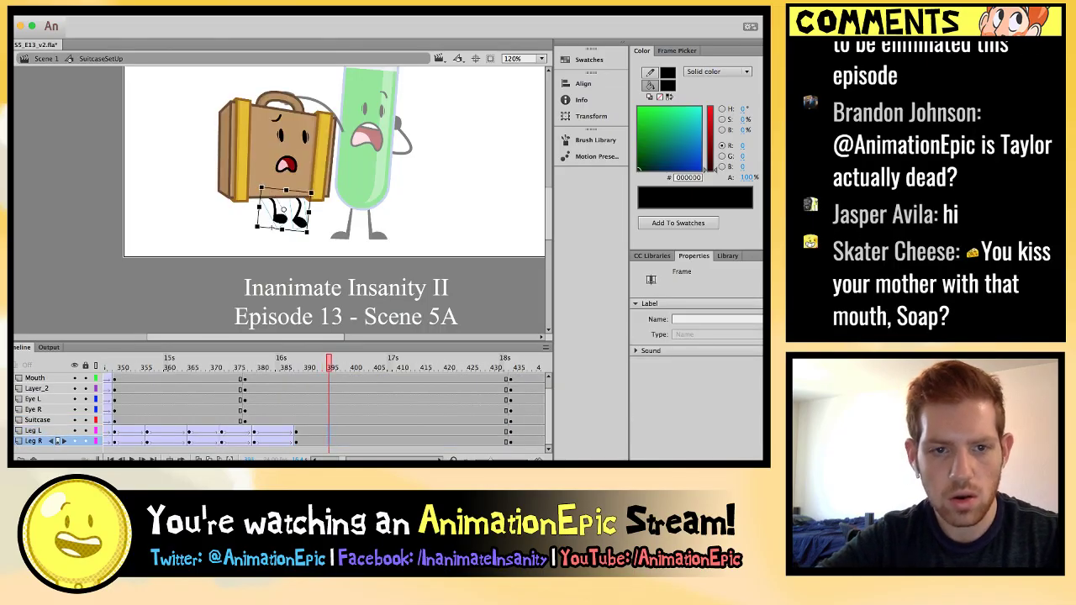
key("super+equal")
key("super+equal")
left_click(227, 276)
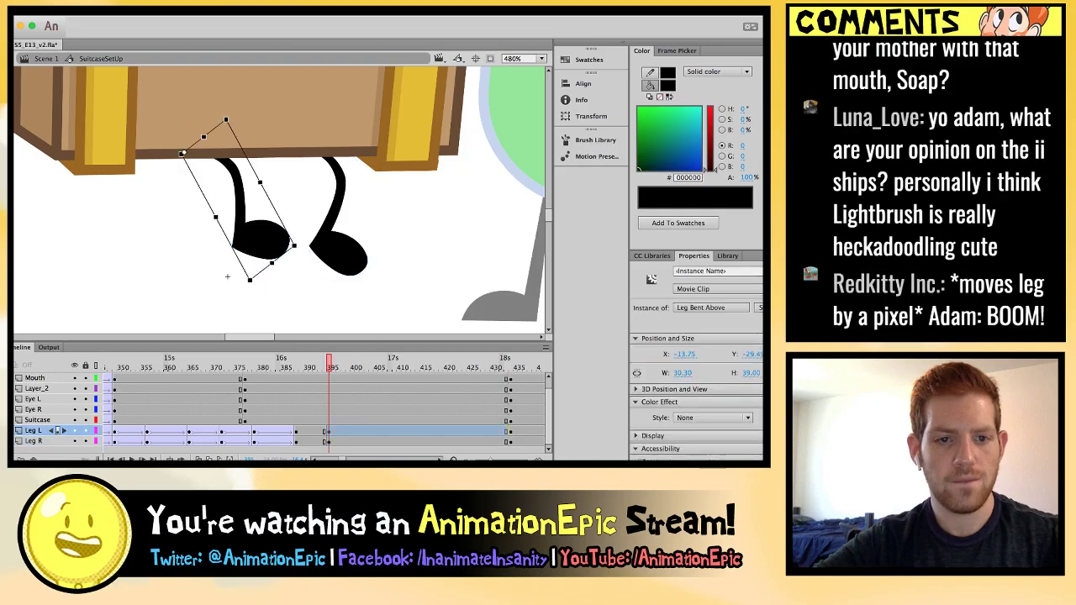
Rotate Leg L and Leg R backward at about frame 394 to pose the return swing.
key("super+z")
key("super+z")
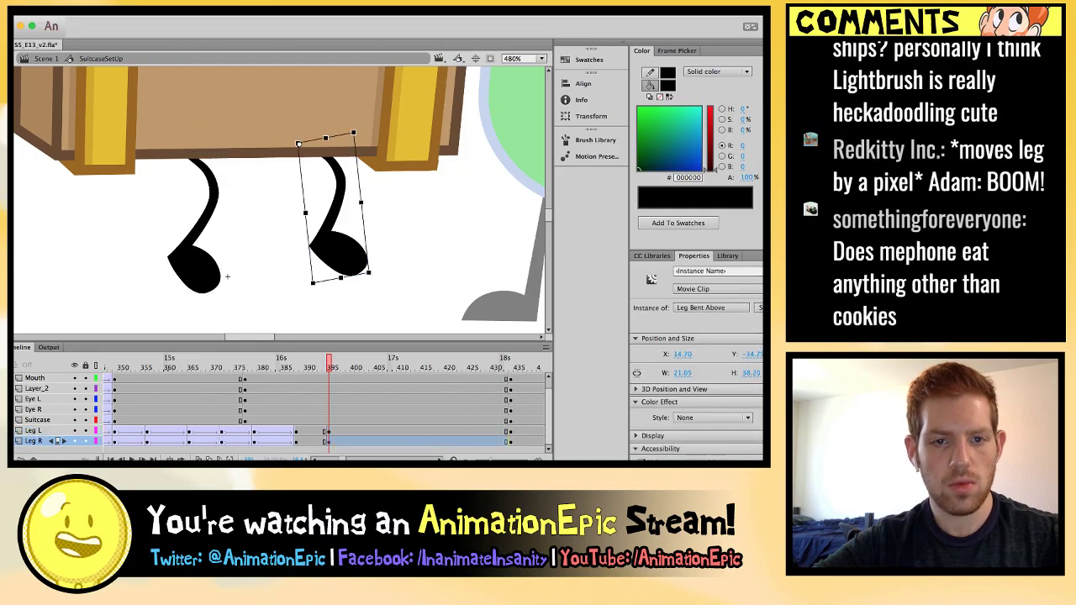
key("super+z")
key("super+z")
key("super+z")
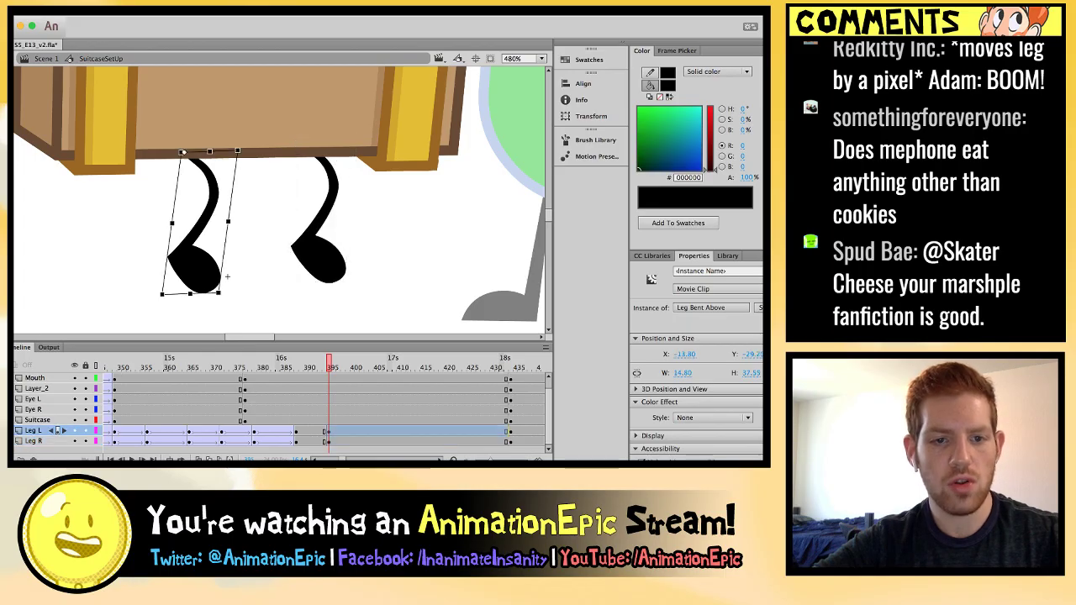
Readjust Leg L at about frame 394 to a smaller backward rotation.
key("super+z")
key("super+z")
key("super+z")
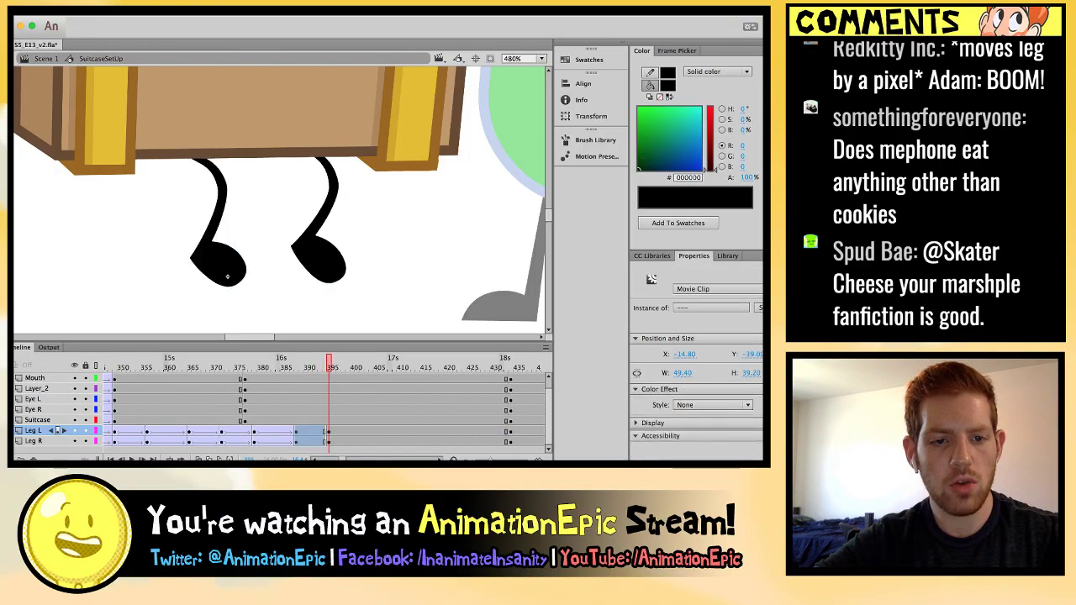
left_click(227, 277)
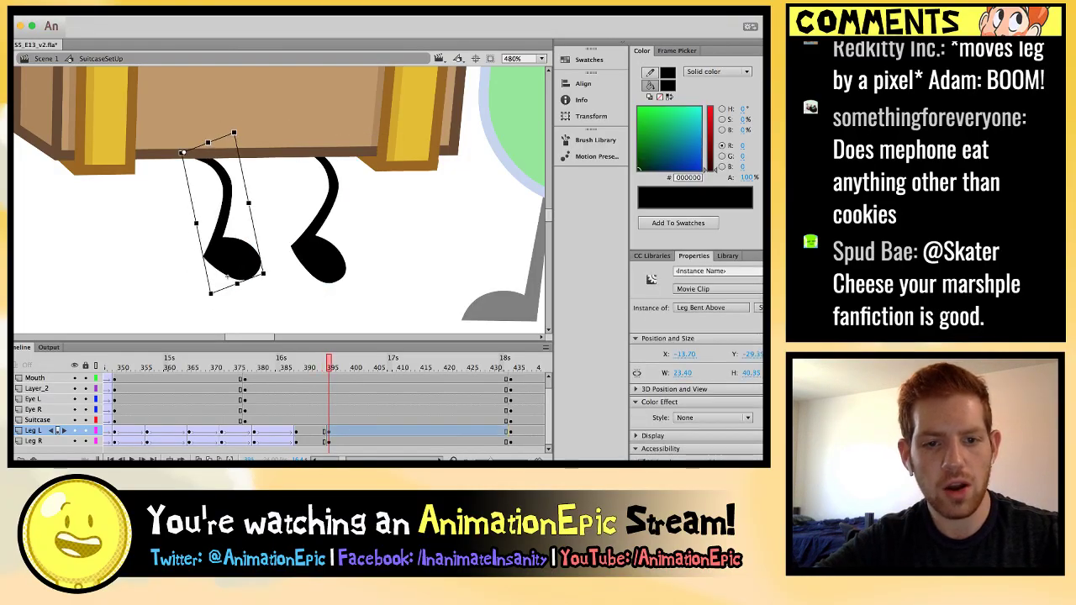
key(".")
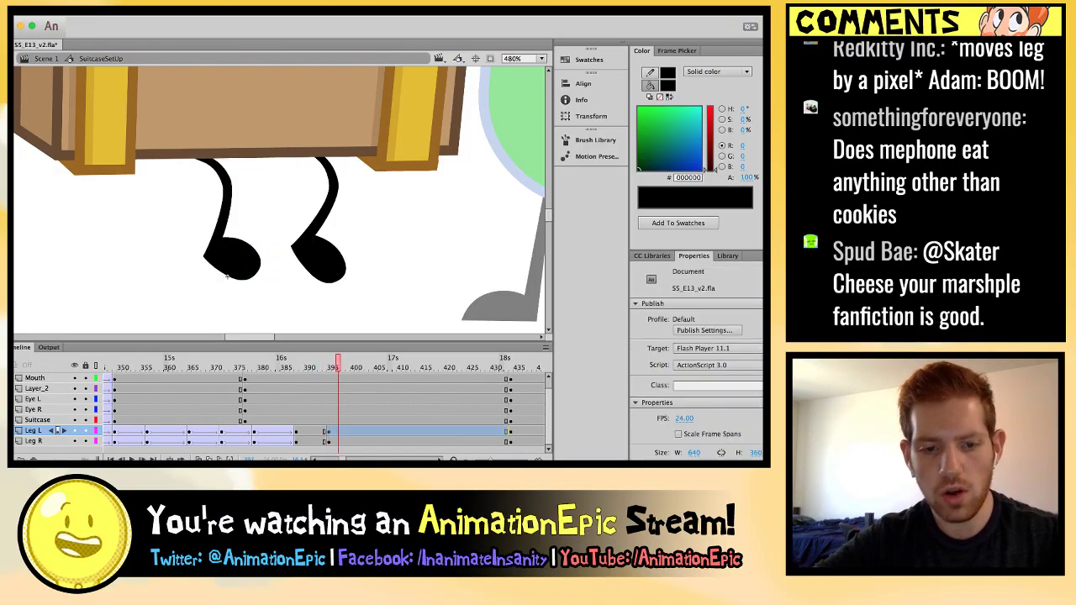
Tween both legs between about frames 387 and 394 and set the easing to Sine EaseInOut.
key("super+z")
key("super+z")
key("super+z")
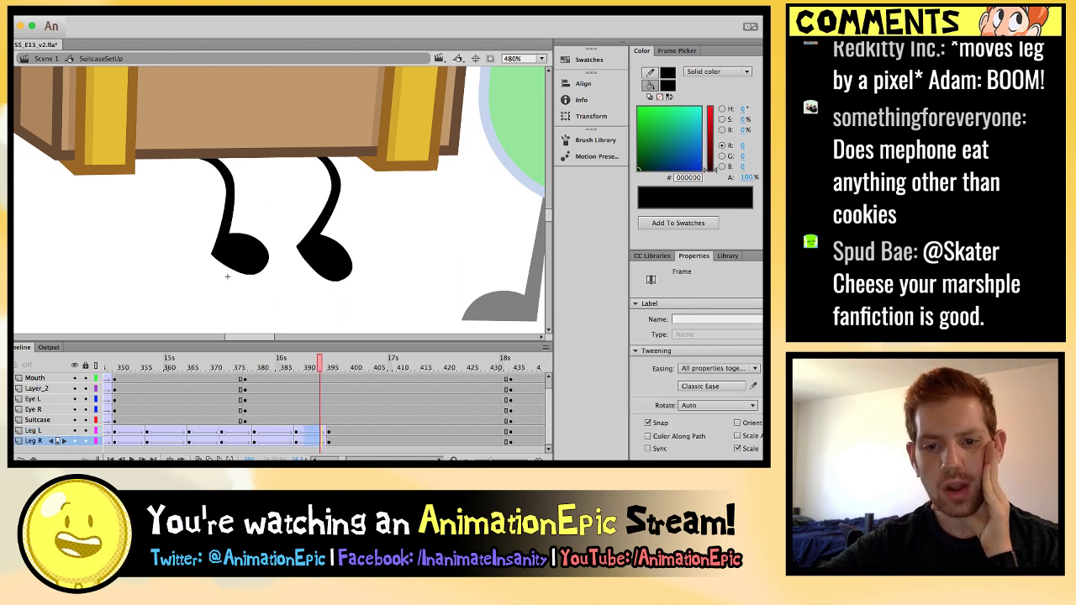
left_click(711, 386)
left_click(589, 319)
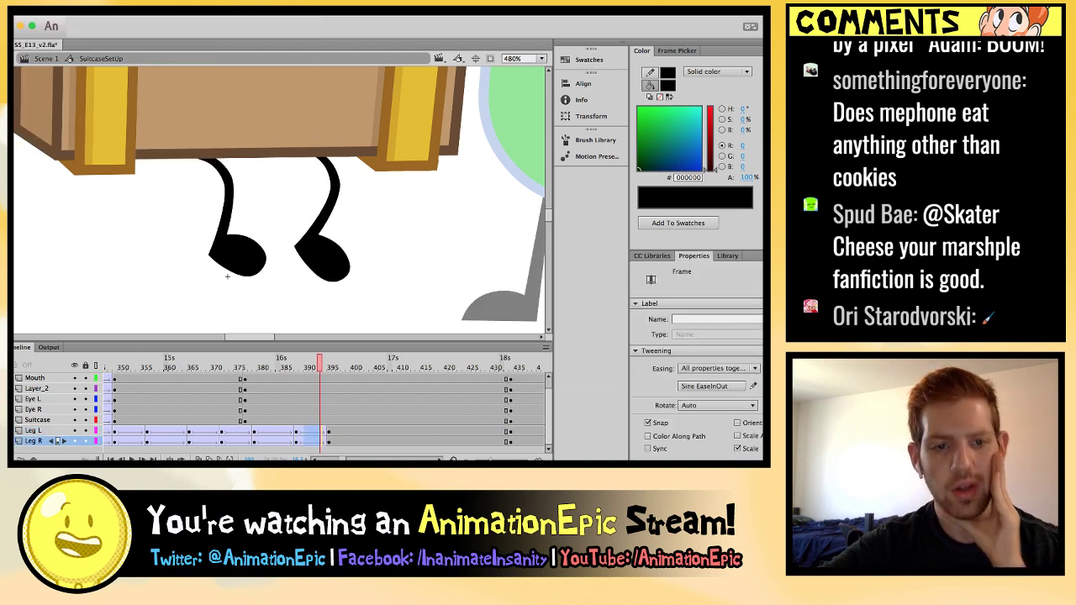
Replay the leg swing inside the suitcase symbol and review it again in the main scene.
key("Return")
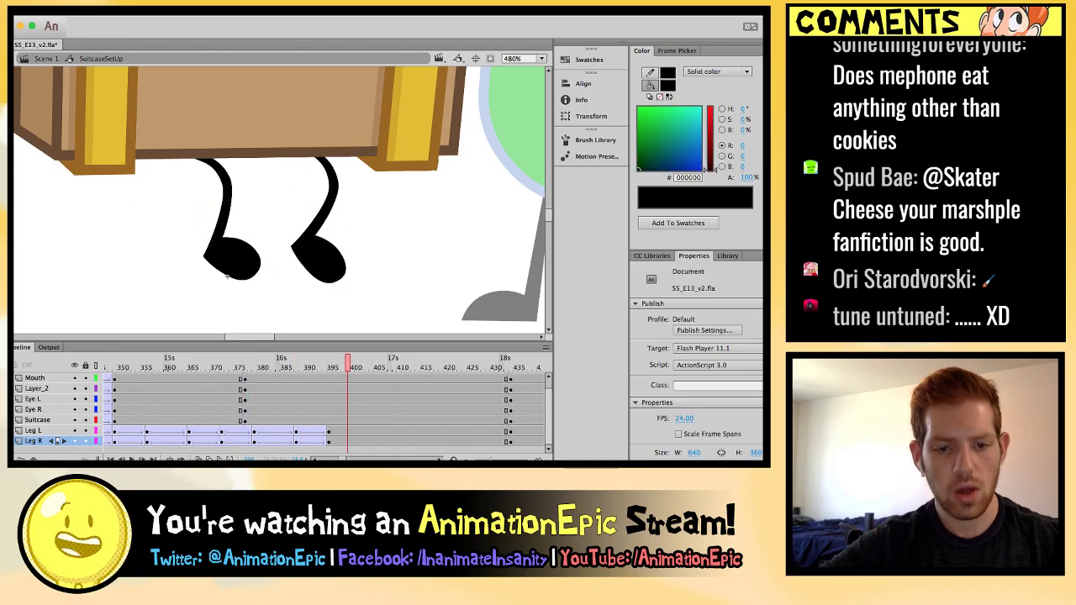
key("Return")
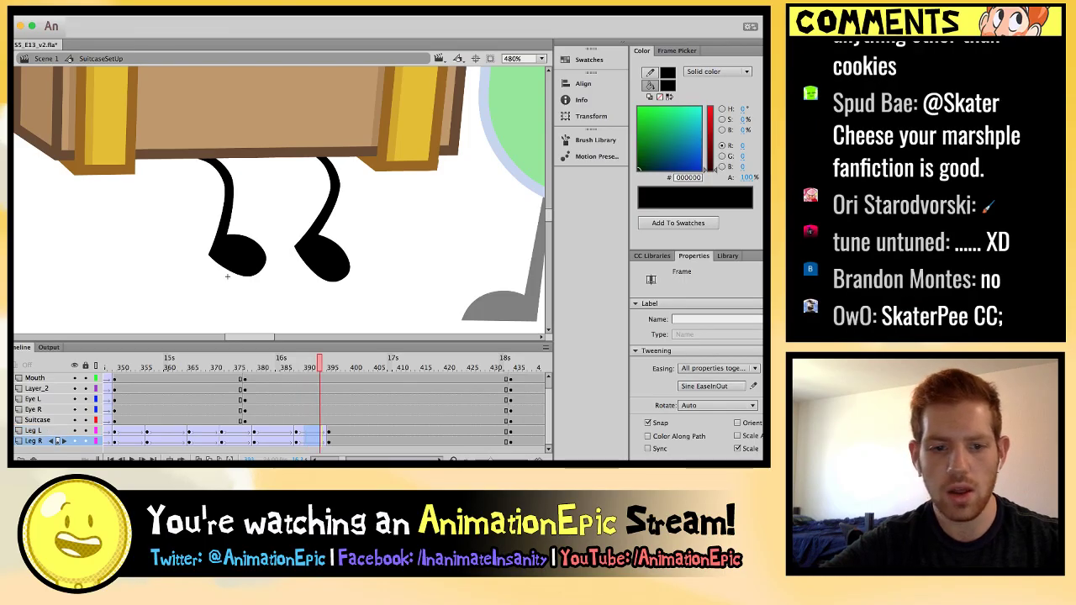
key("Return")
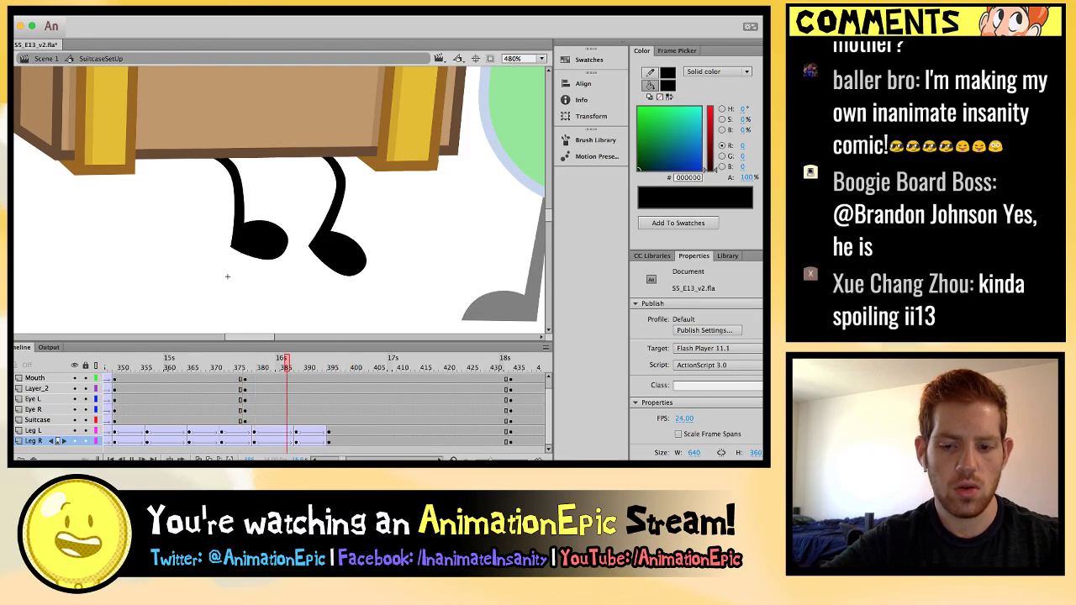
key("ctrl+minus")
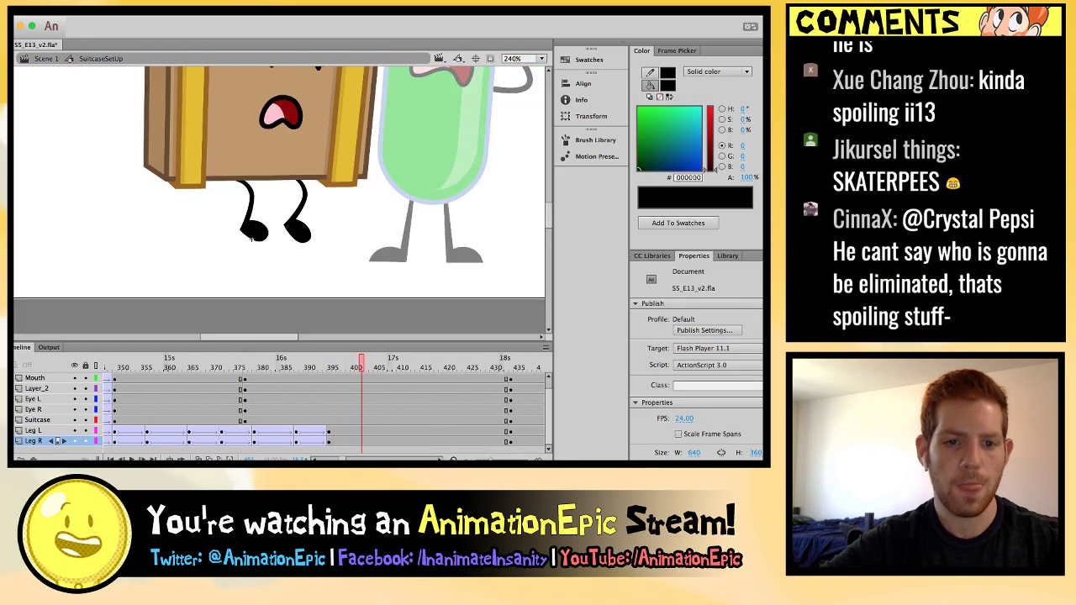
double_click(253, 239)
key("Return")
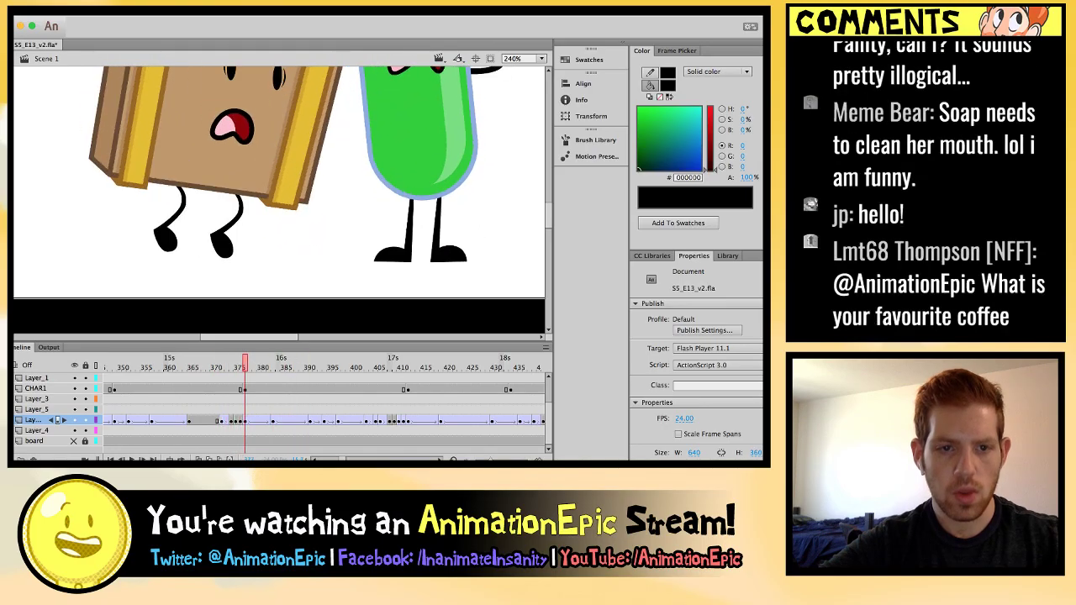
Inside the suitcase symbol, add leg keyframes at about frame 376 and rotate Leg L further up and backward.
double_click(182, 244)
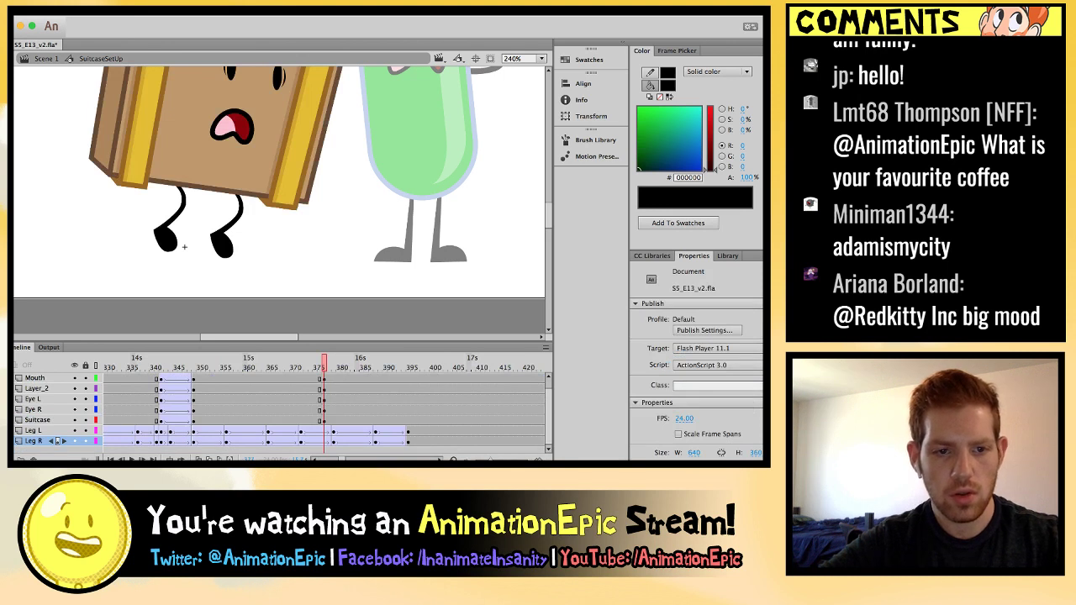
left_click(145, 233)
left_click_drag(223, 242, 198, 247)
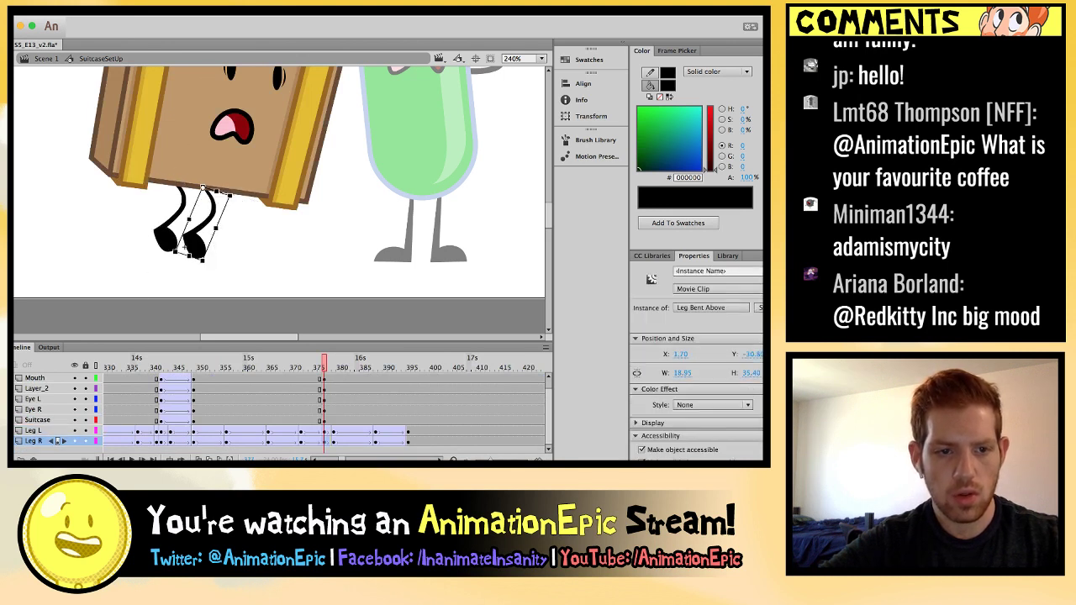
key("super+z")
key("super+z")
key("super+z")
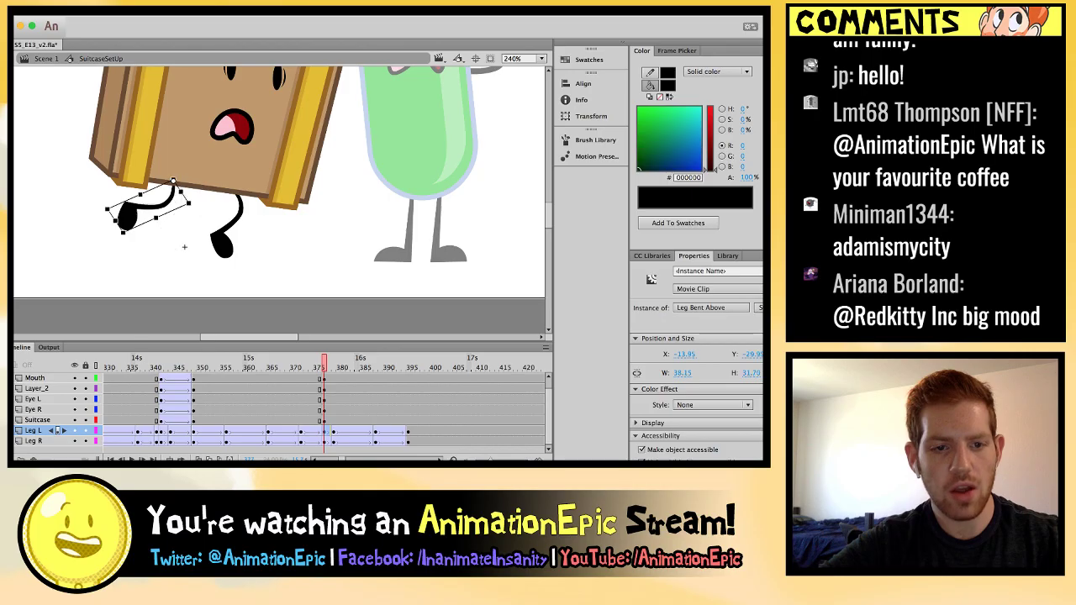
Rotate Leg R further backward at about frame 376 to follow Leg L's swing.
key("super+z")
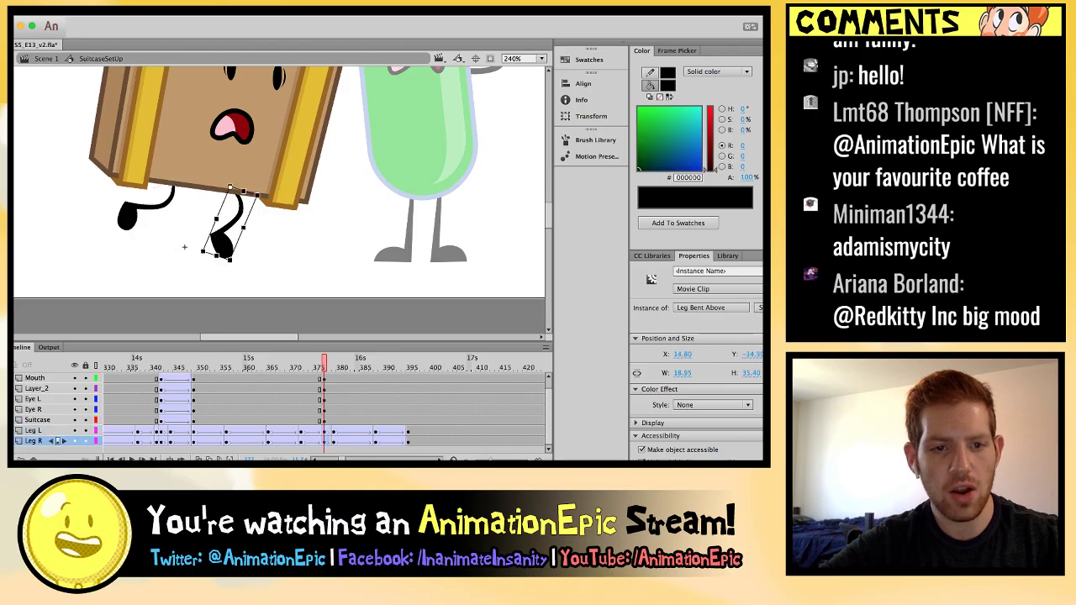
key("super+z")
key("super+z")
key("super+z")
key("super+z")
key("super+z")
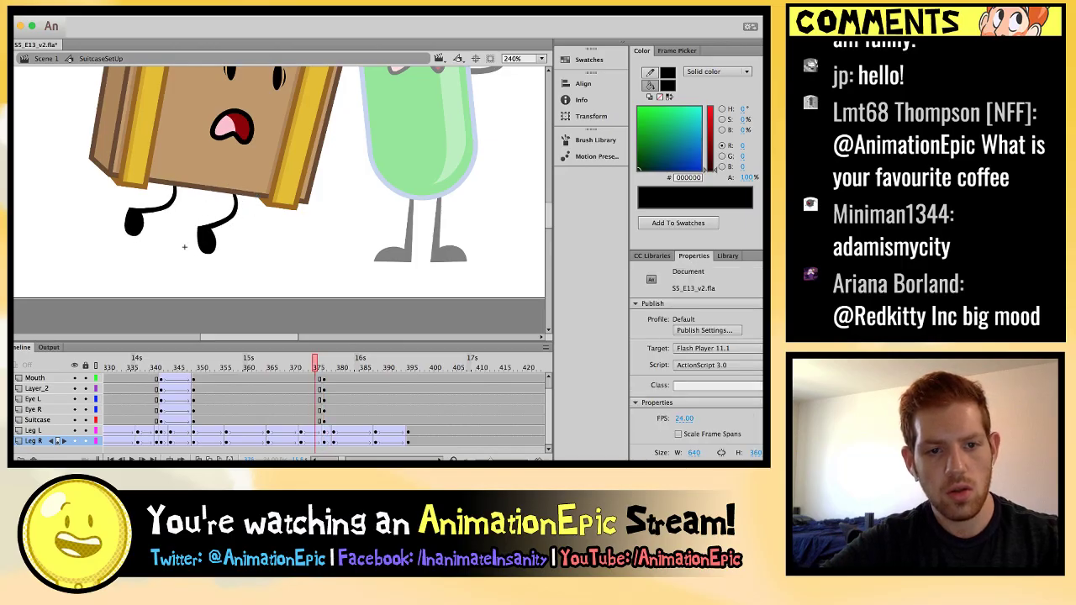
Step through the legs' motion inside the suitcase symbol up to about frame 380.
key("period")
key("period")
key("period")
key("period")
key("period")
key("period")
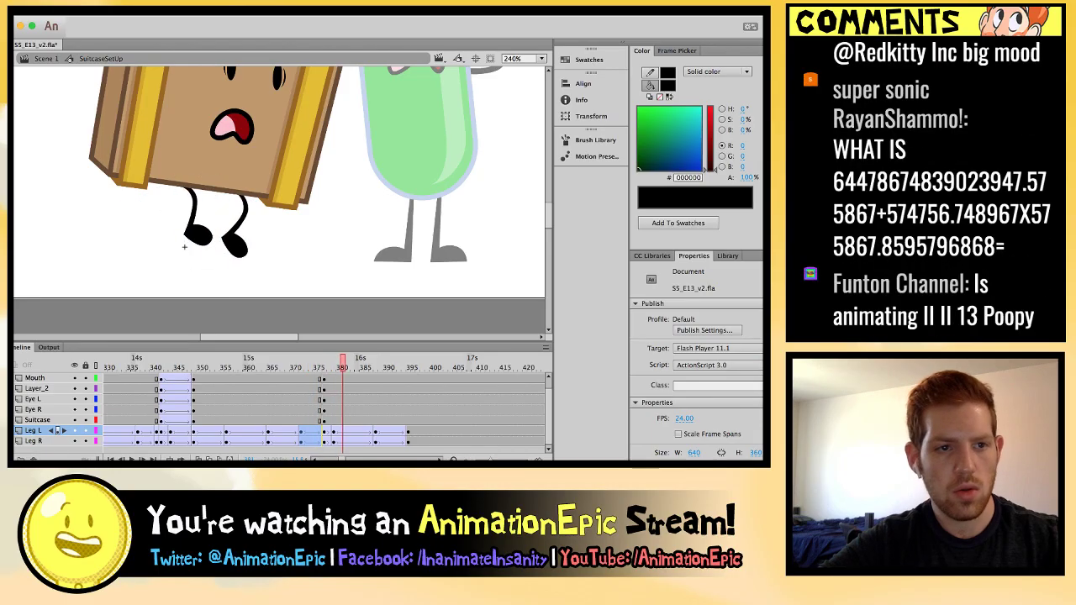
Return to the main scene and step through the suitcase's motion up to about frame 387.
double_click(184, 246)
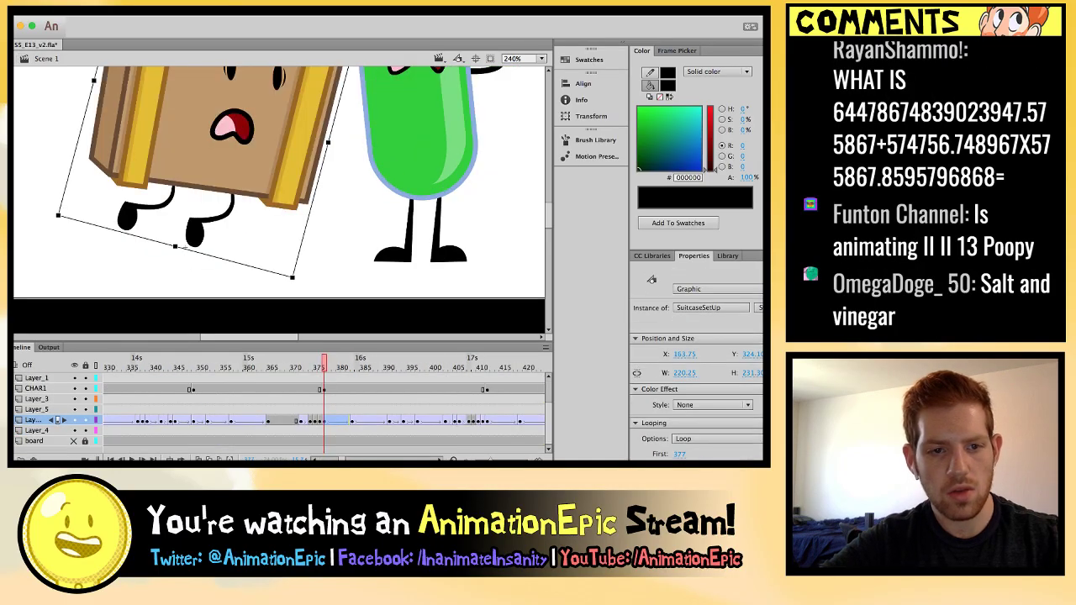
key("comma")
key("comma")
key("comma")
key("comma")
key("comma")
key("comma")
key("comma")
key("comma")
key("comma")
key("comma")
key("period")
key("period")
key("period")
key("period")
key("period")
key("period")
key("period")
key("period")
key("period")
key("period")
key("period")
key("period")
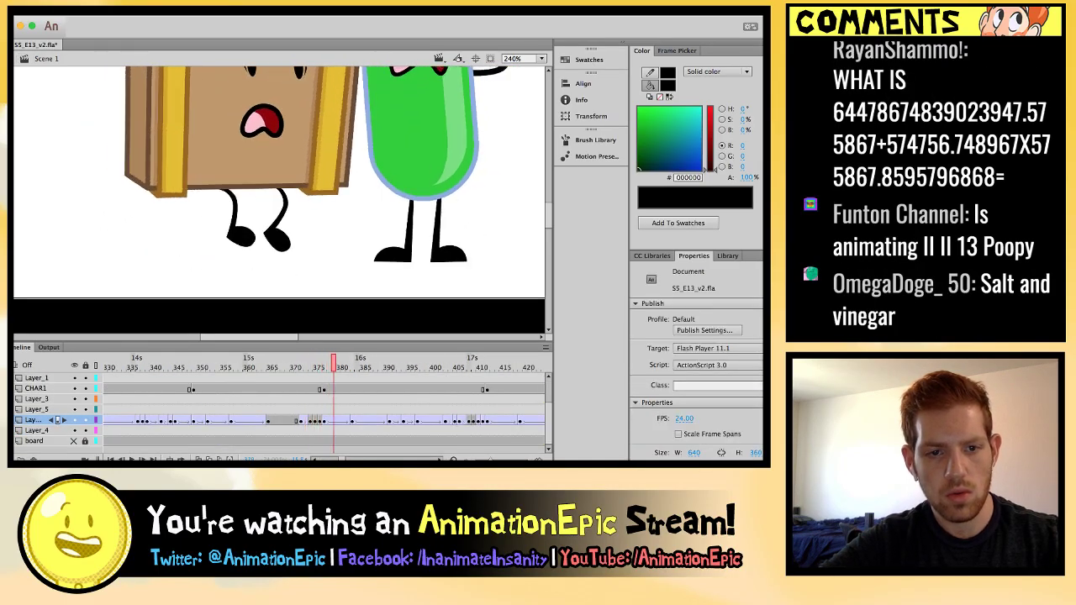
key("period")
key("period")
key("period")
key("period")
key("period")
key("period")
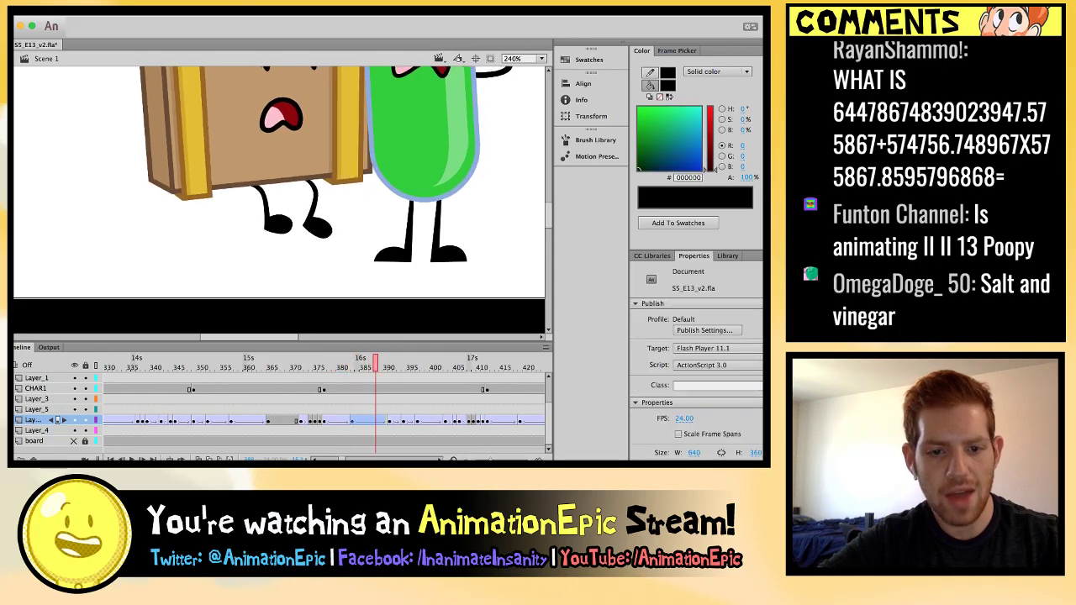
Step back and forth through the frames around 376 to examine how the legs follow the suitcase's swing.
key("comma")
key("comma")
key("comma")
key("comma")
key("comma")
key("comma")
key("comma")
key("comma")
key("comma")
key("comma")
key("comma")
key("comma")
key("comma")
key("comma")
key("comma")
key("comma")
key("comma")
key("comma")
key("comma")
key("comma")
key("period")
key("period")
key("period")
key("period")
key("period")
key("period")
key("period")
key("period")
key("period")
key("period")
key("period")
key("period")
key("period")
key("period")
key("period")
key("period")
key("period")
key("period")
key("period")
key("comma")
key("comma")
key("comma")
key("comma")
key("comma")
key("comma")
key("comma")
key("comma")
key("comma")
key("comma")
key("period")
key("period")
key("period")
key("period")
key("period")
key("period")
key("period")
key("period")
key("period")
key("period")
key("period")
key("period")
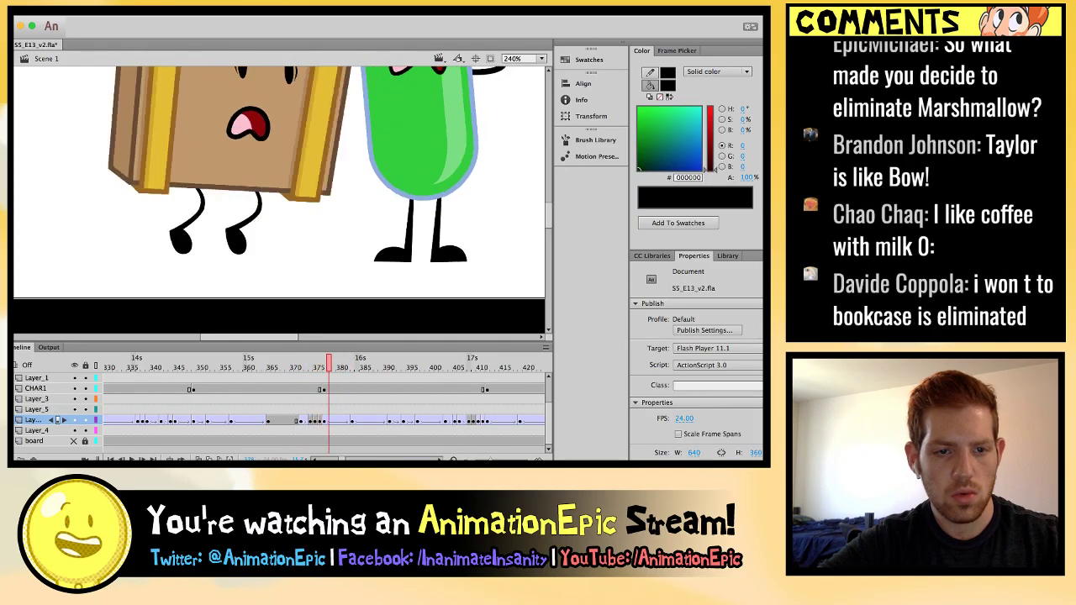
key("comma")
key("comma")
key("comma")
key("comma")
key("comma")
key("comma")
key("comma")
key("comma")
key("comma")
key("comma")
key("period")
key("period")
key("period")
key("period")
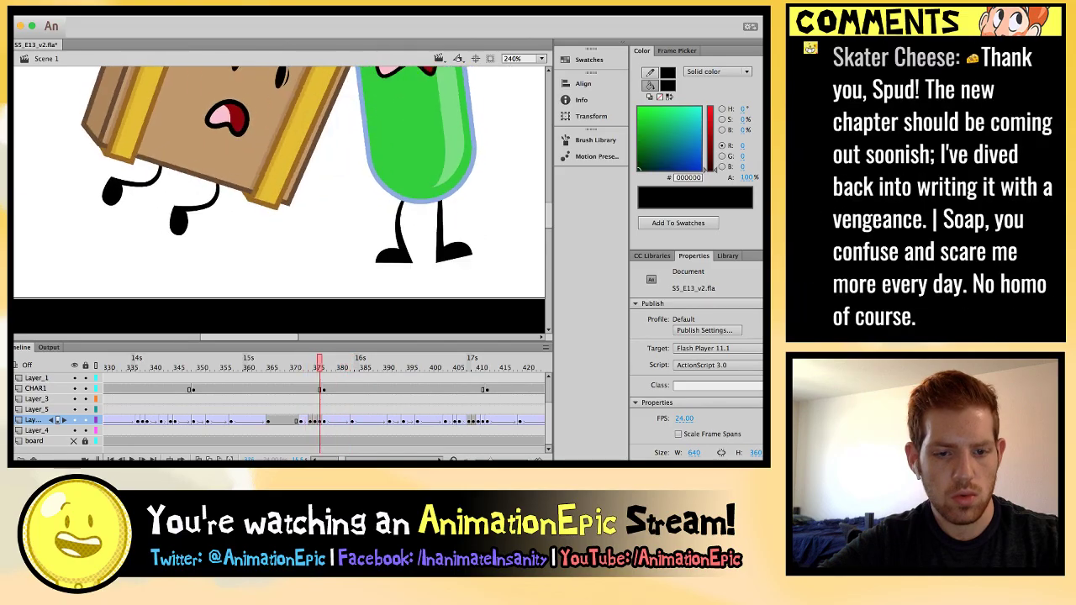
Replay the frames leading up to 376 in the main scene to examine the timing of the dangling legs.
key("comma")
key("comma")
key("comma")
key("comma")
key("comma")
key("comma")
key("period")
key("period")
key("period")
key("period")
key("period")
key("period")
key("period")
key("period")
key("comma")
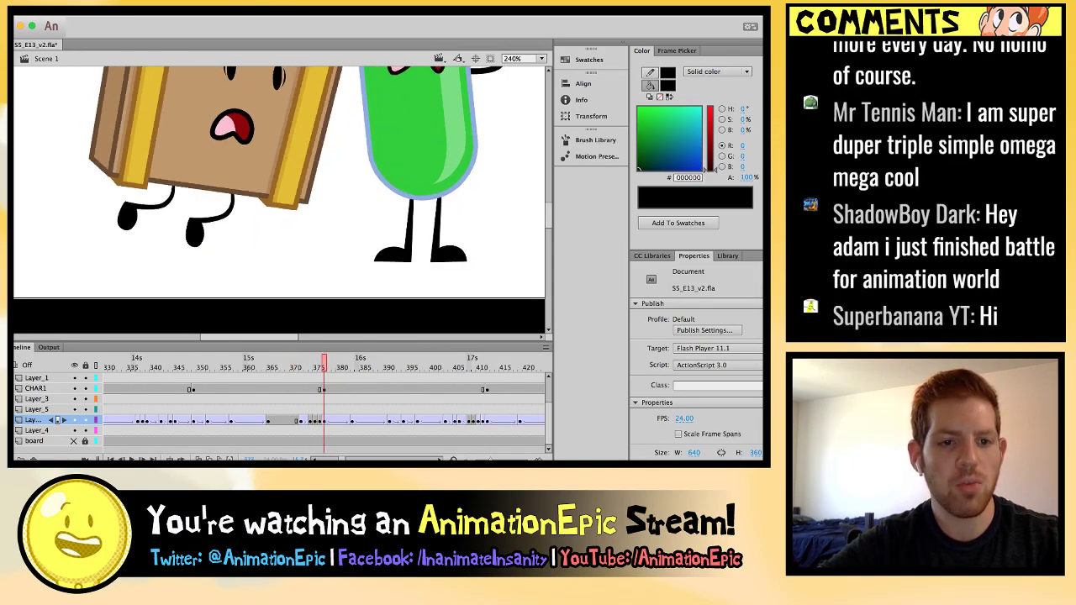
Inside the suitcase symbol, rotate Leg L and Leg R further up and backward at about frame 376.
double_click(185, 246)
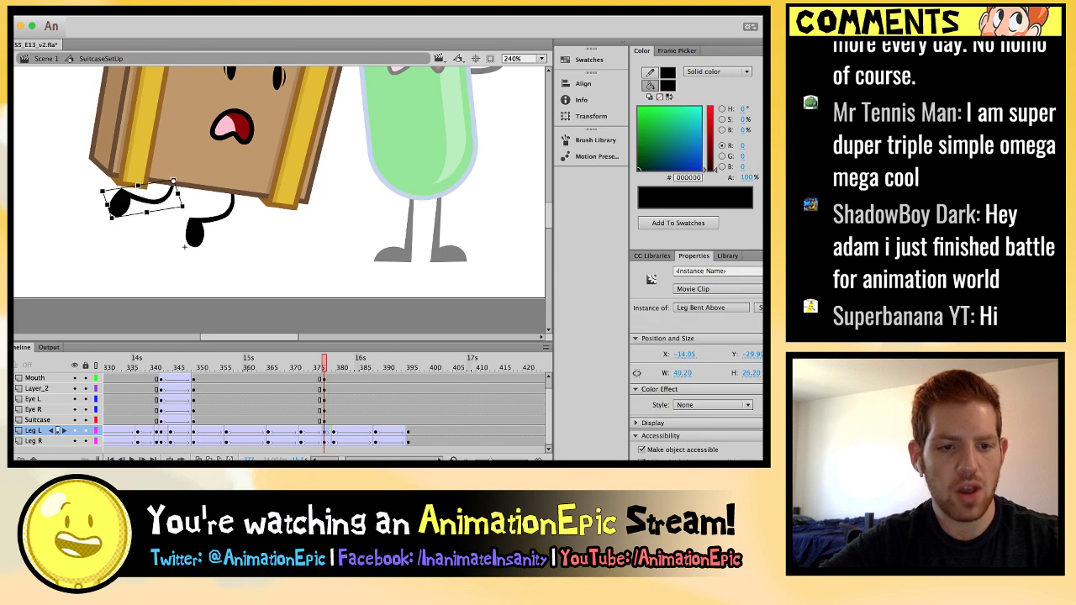
left_click(185, 242)
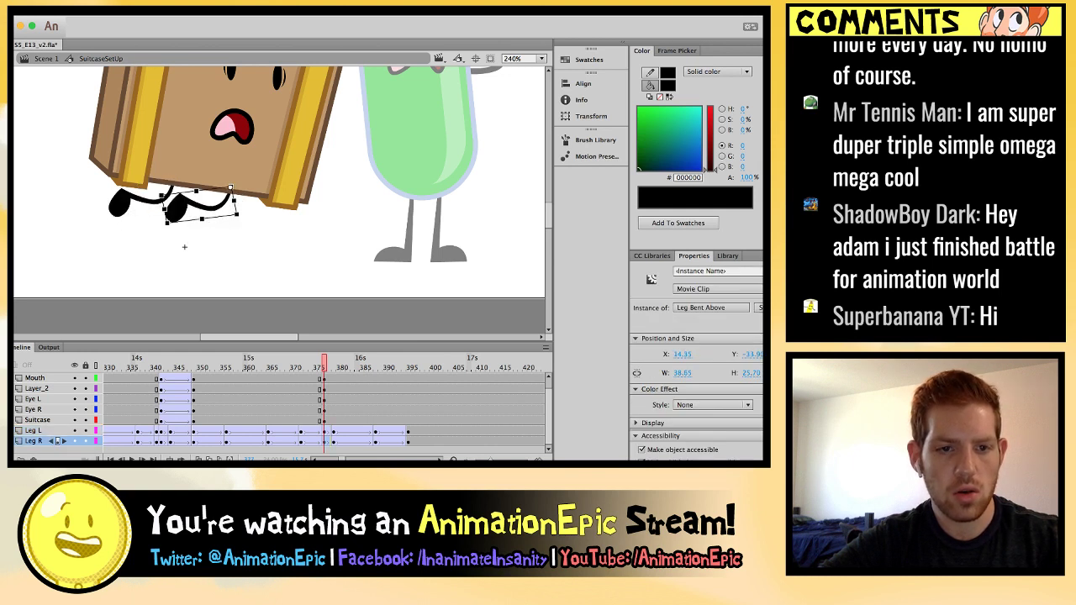
left_click(184, 246)
Step through the legs' tweened motion inside the suitcase symbol between about frames 376 and 385.
key("comma")
key("comma")
key("comma")
key("comma")
key("comma")
key("comma")
key("comma")
key("comma")
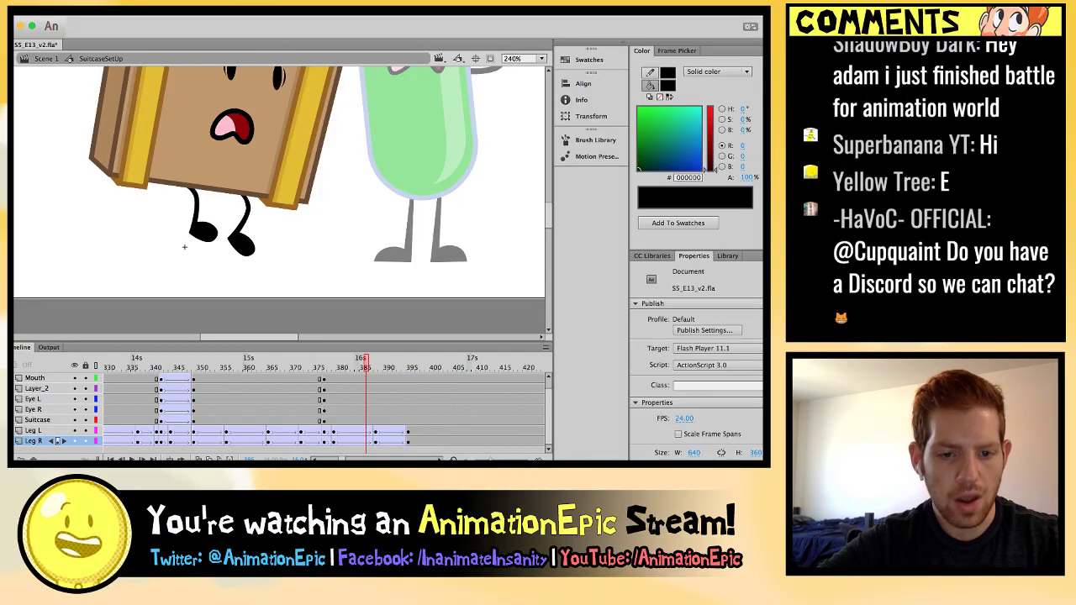
key("comma")
key("comma")
key("comma")
key("comma")
key("comma")
key("comma")
key("comma")
left_click(184, 246)
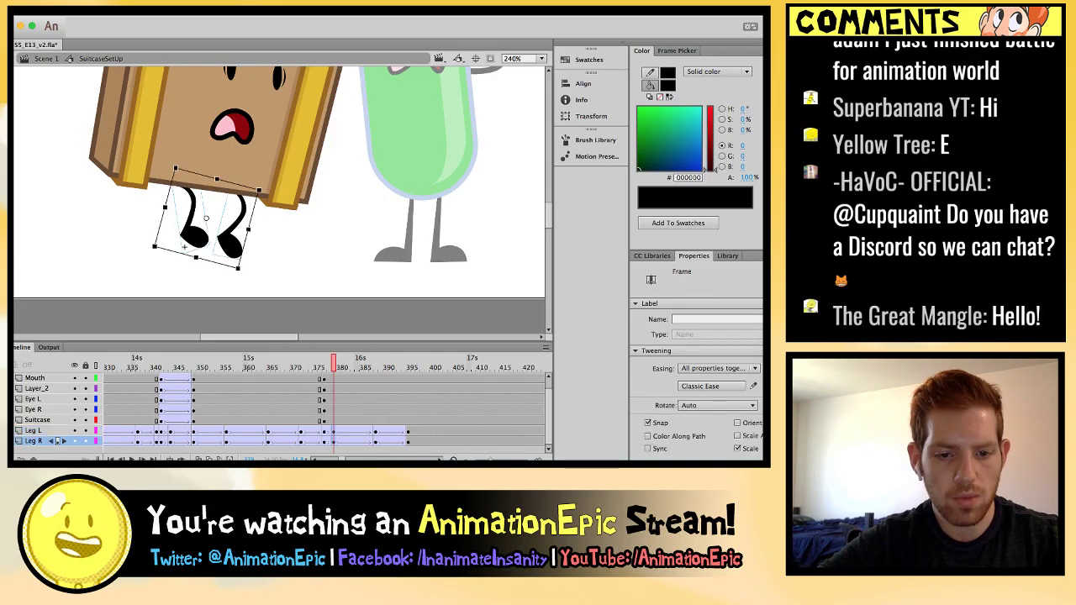
Return to the main scene and step back and forth through the suitcase's swing between about frames 372 and 384.
left_click(46, 58)
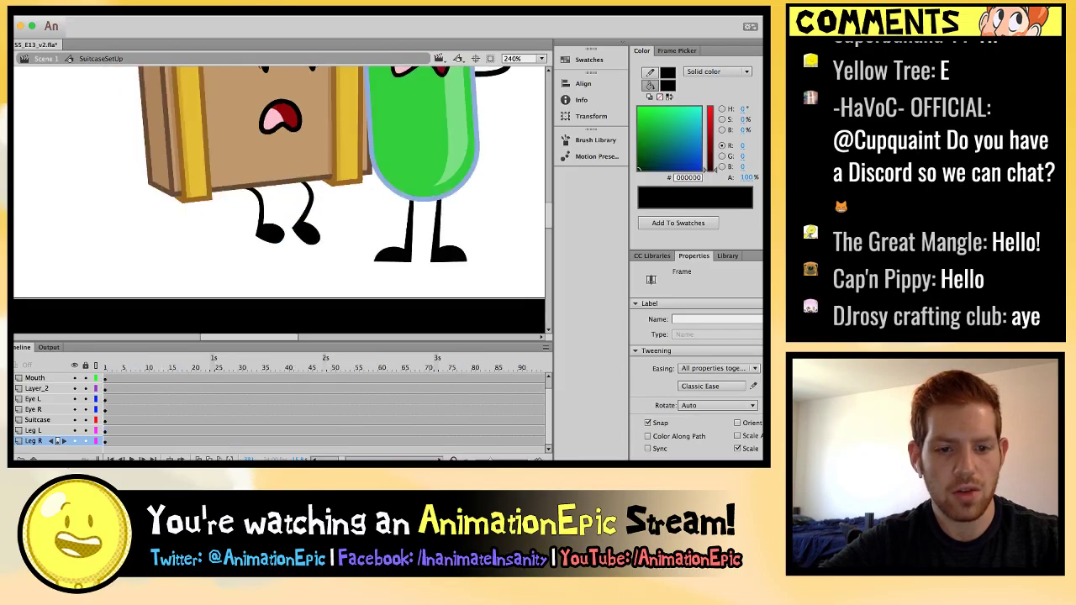
key("period")
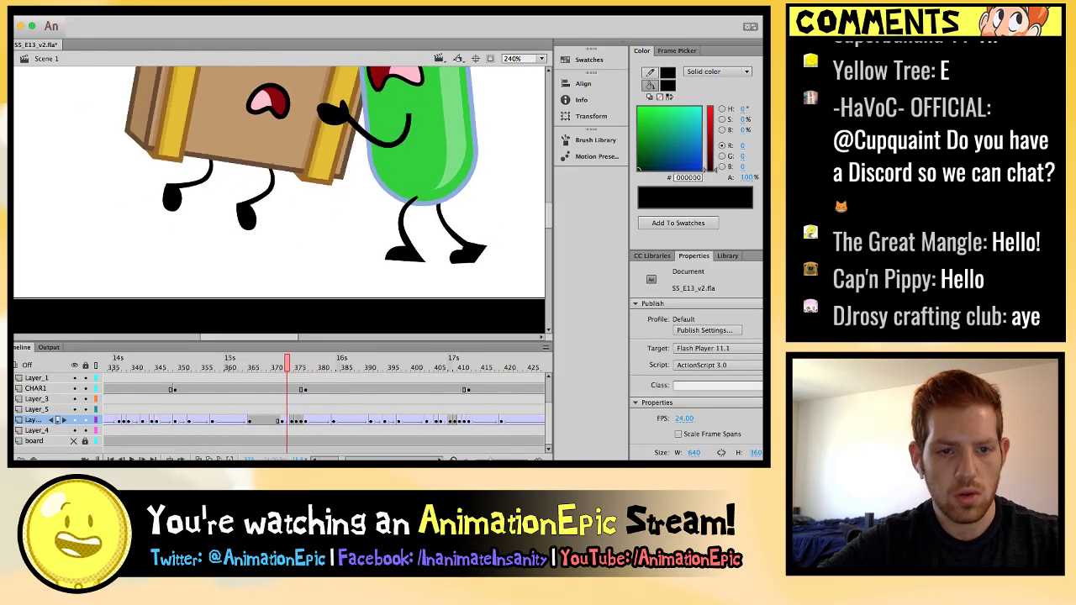
key("period")
key("period")
key("period")
key("comma")
key("comma")
key("comma")
key("comma")
key("comma")
key("comma")
key("comma")
key("comma")
key("comma")
key("comma")
key("comma")
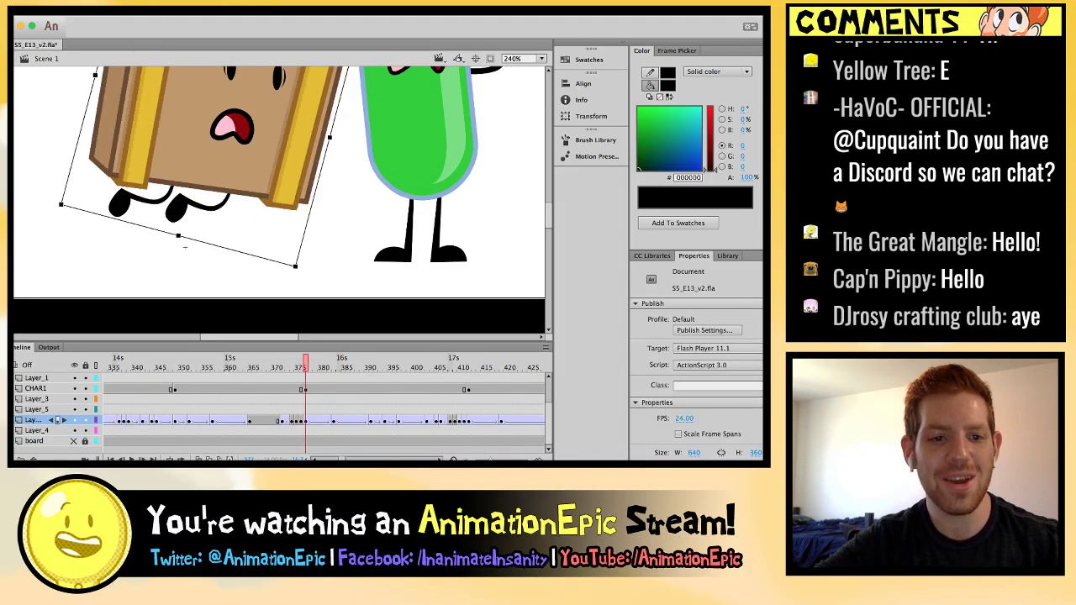
key("period")
key("period")
key("period")
key("period")
key("period")
key("period")
key("period")
key("period")
key("period")
key("period")
key("period")
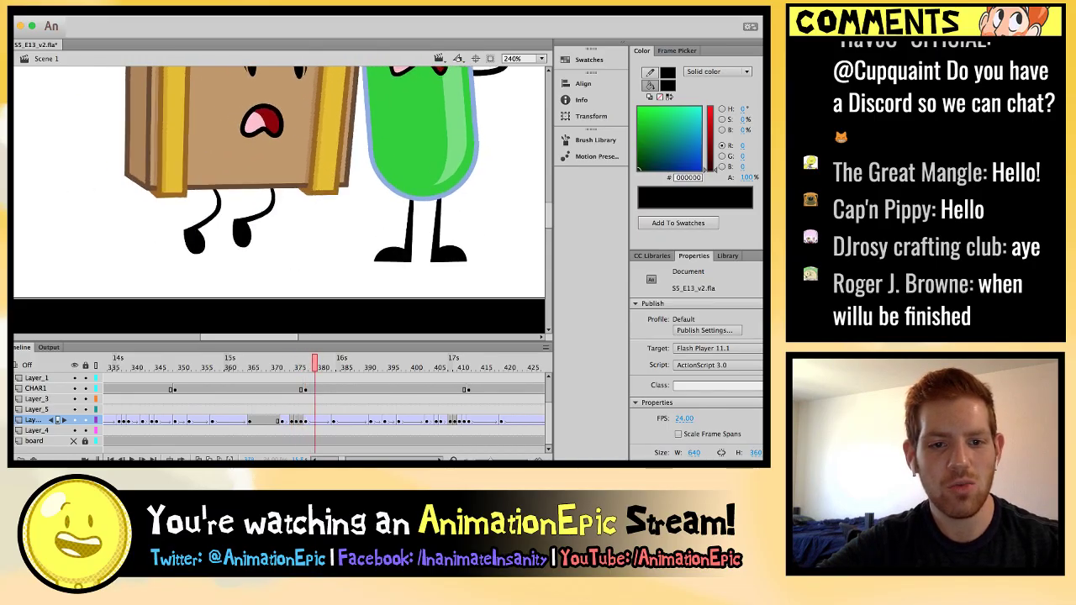
key("comma")
key("comma")
key("comma")
key("comma")
key("comma")
key("comma")
key("comma")
key("comma")
key("comma")
key("comma")
key("comma")
key("comma")
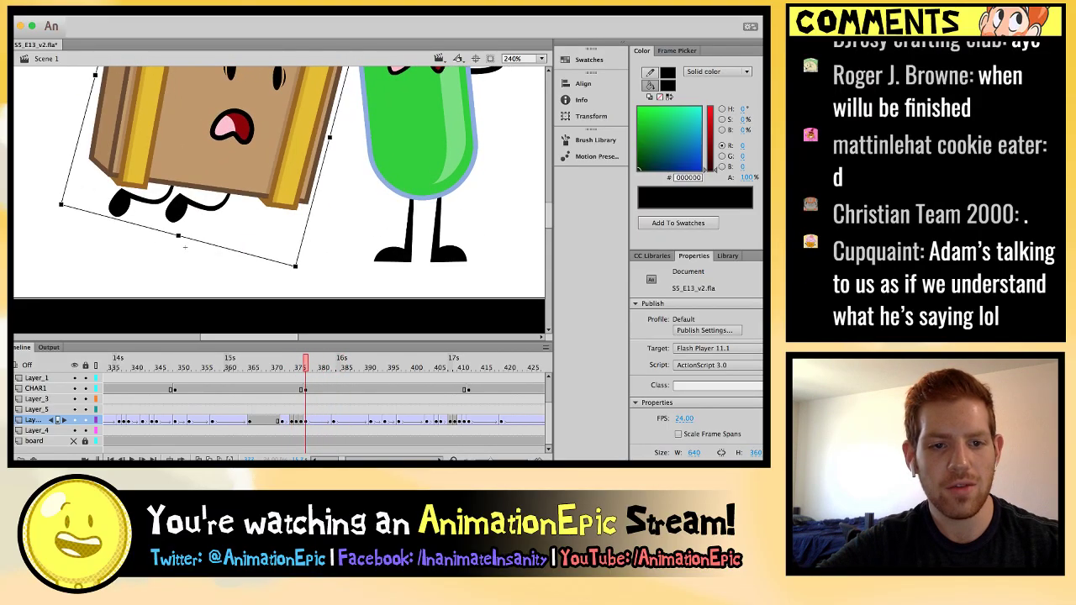
key("period")
key("period")
key("period")
key("period")
key("period")
key("period")
key("period")
key("period")
key("period")
key("period")
key("period")
key("period")
key("period")
key("period")
key("period")
key("period")
key("period")
key("period")
key("period")
key("period")
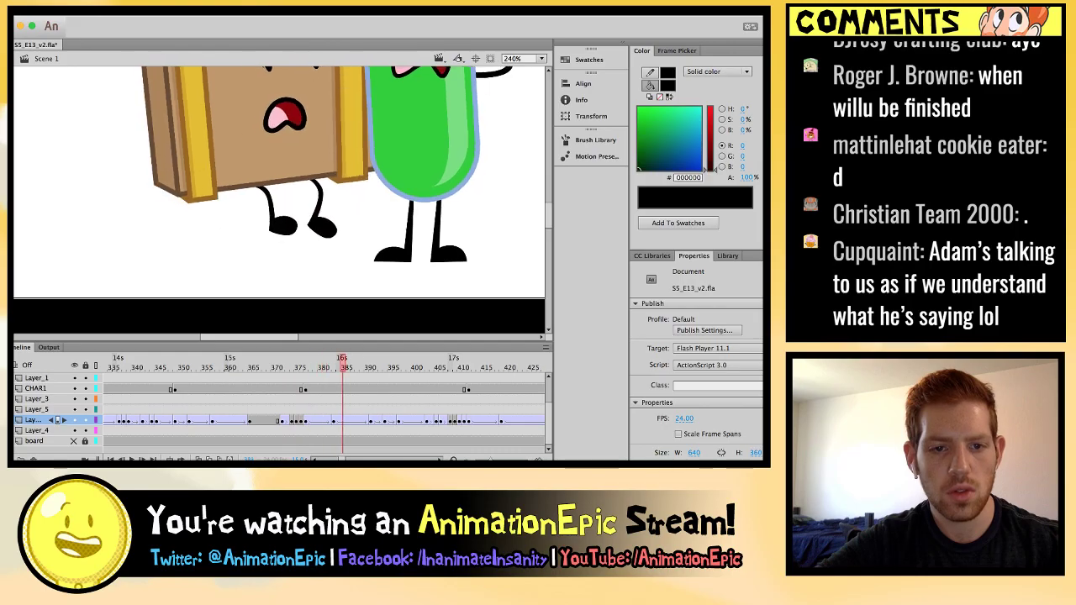
Play back the scene with the whole stage in view to review the suitcase and test tube animation.
key("Return")
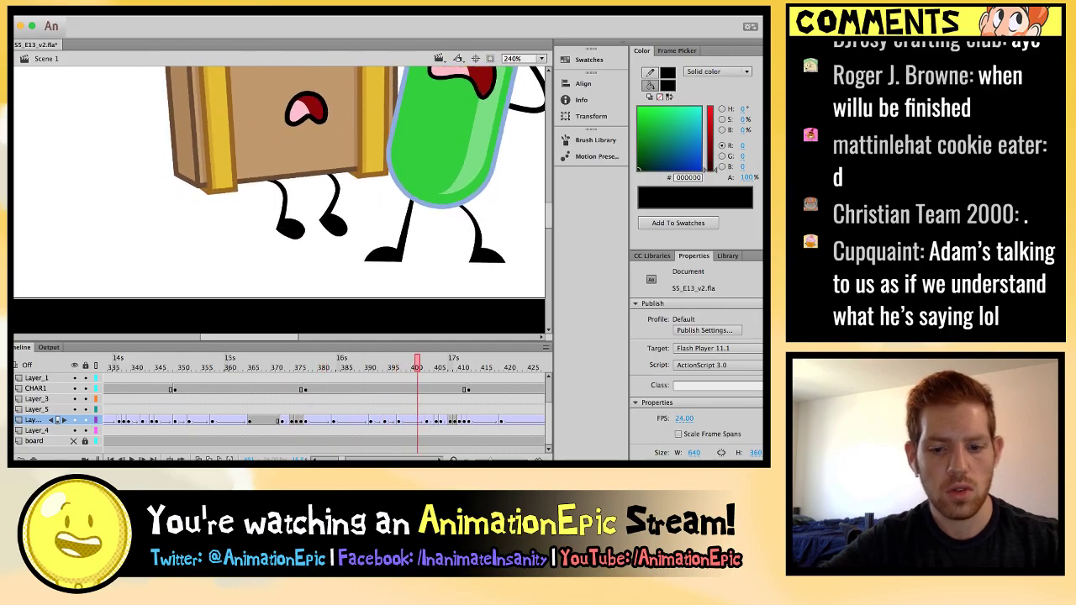
key("super+2")
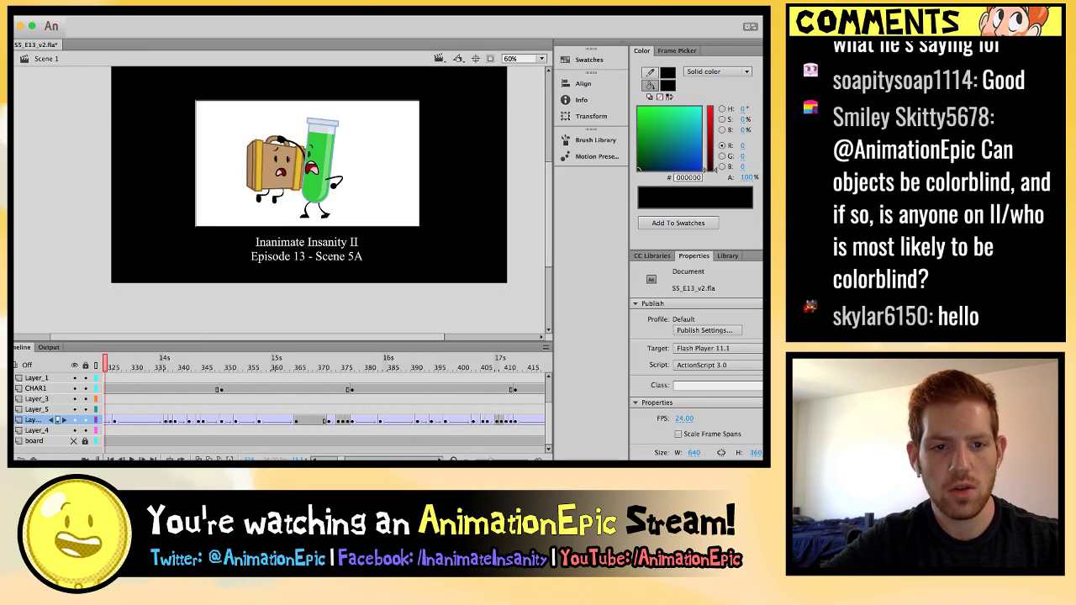
key("super+equal")
key("Return")
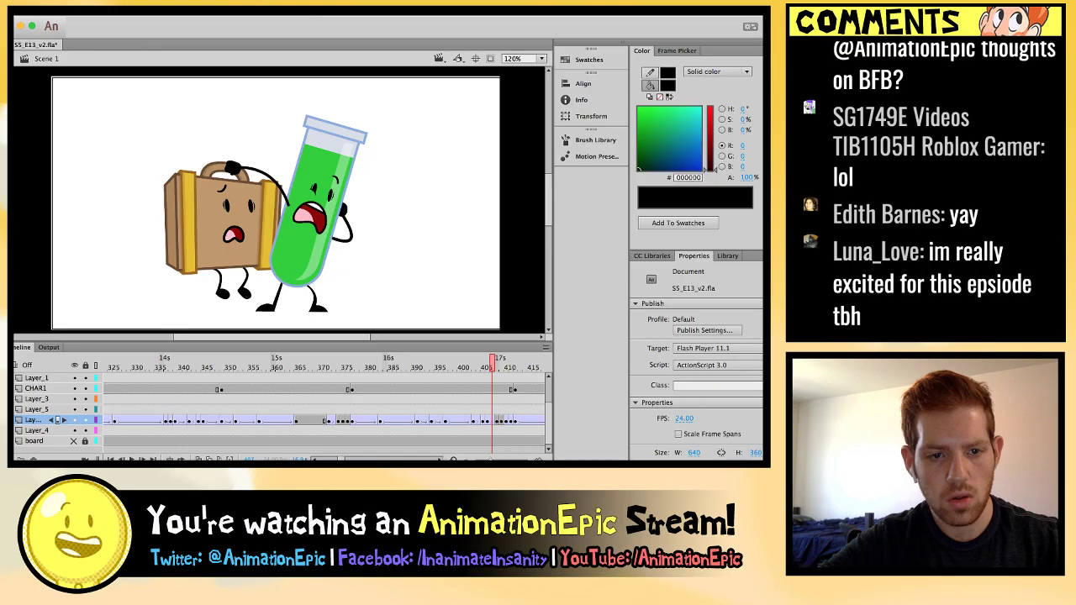
Inside the suitcase symbol, insert keyframes for Leg L and Leg R at about frame 410.
key("comma")
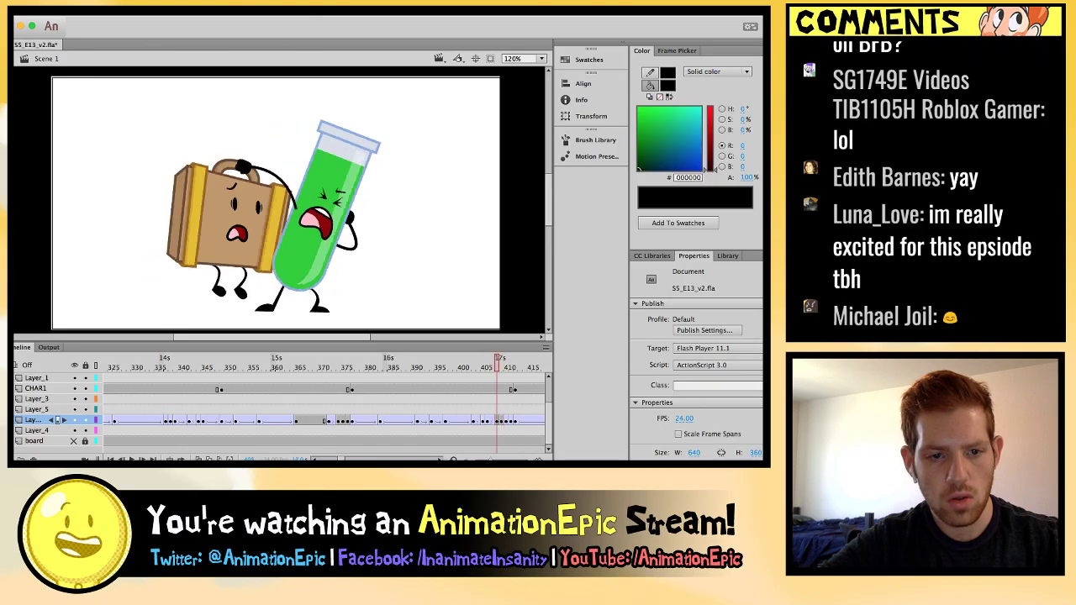
key("period")
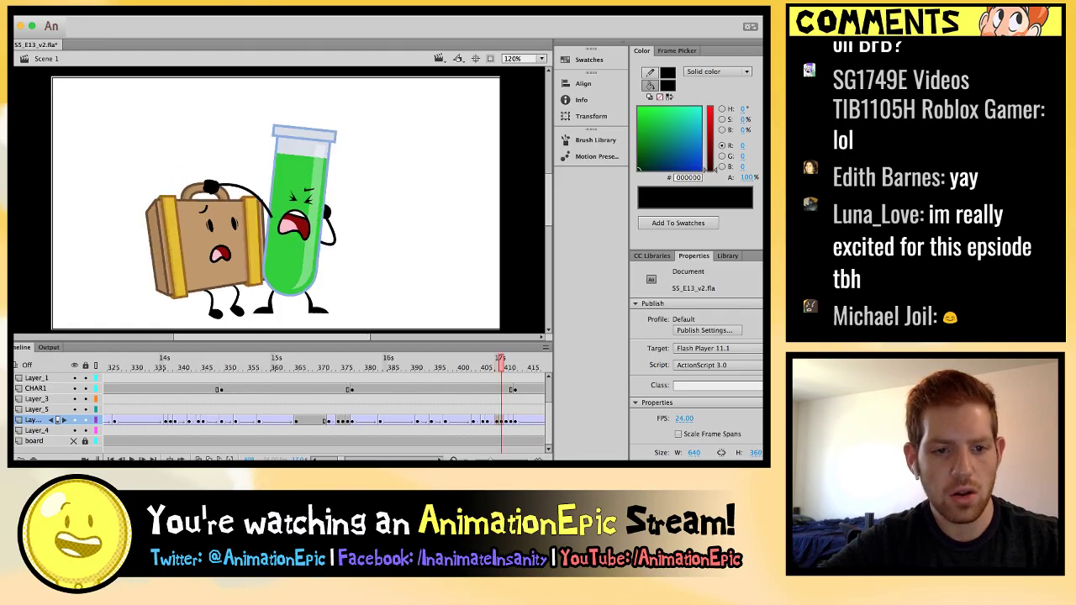
key("period")
key("period")
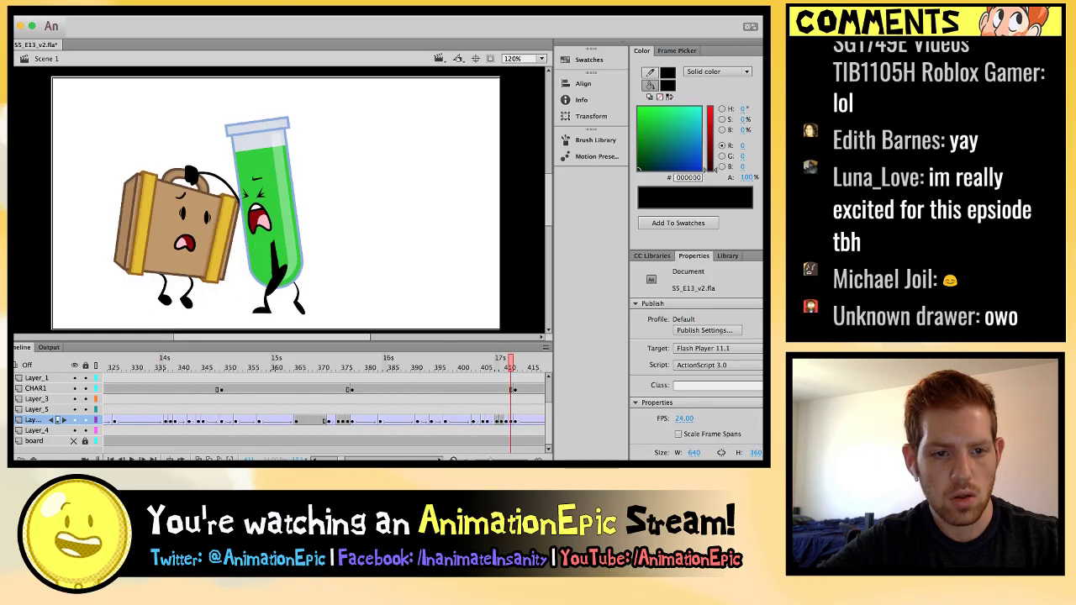
left_click(162, 303)
double_click(162, 302)
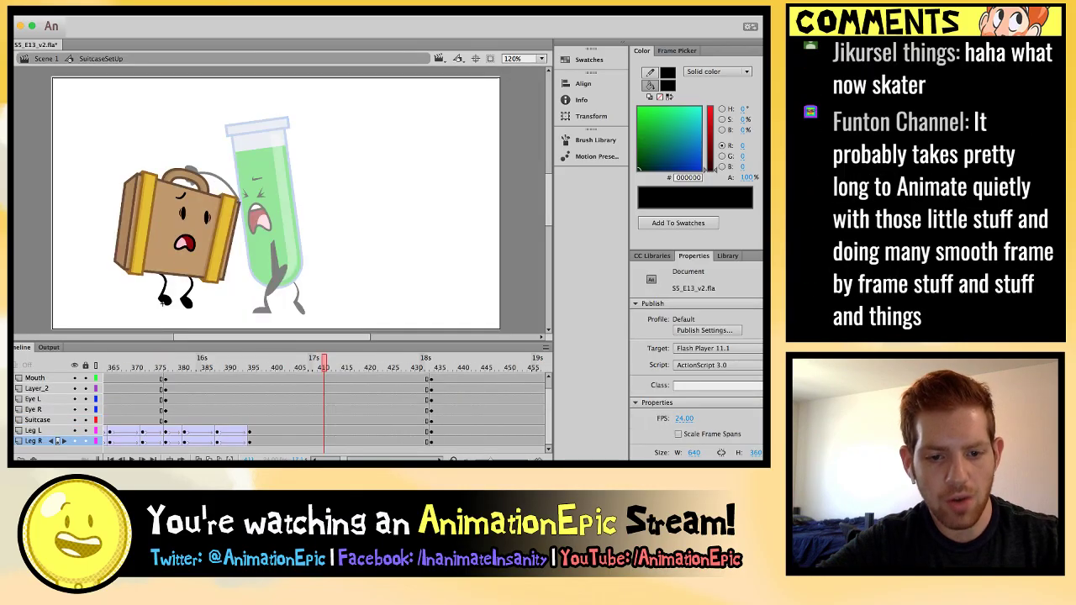
left_click(162, 302)
left_click(187, 301, "shift")
key("F6")
key("super+equal")
key("super+equal")
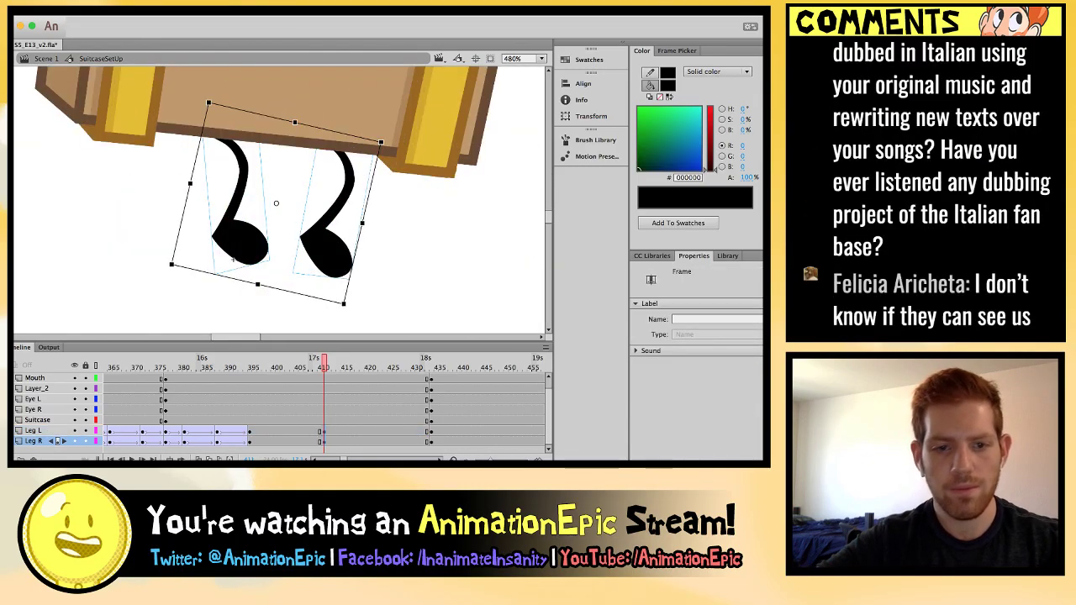
Change both legs to the Leg Straight pose at about frame 410 and rotate them forward.
key(".")
left_click(420, 269)
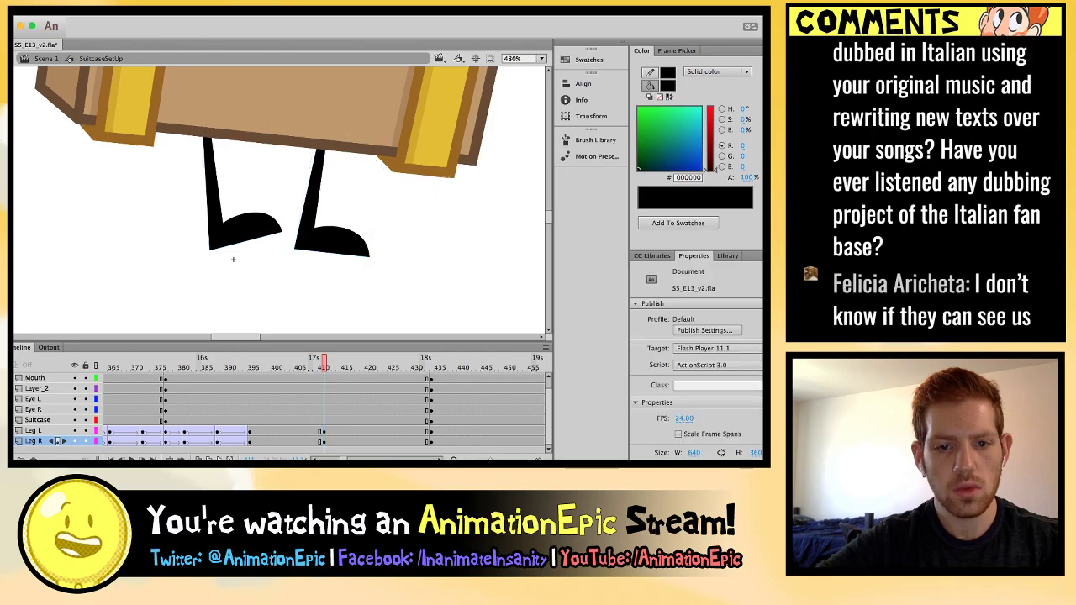
left_click(332, 240)
left_click_drag(373, 258, 425, 218)
left_click(379, 286)
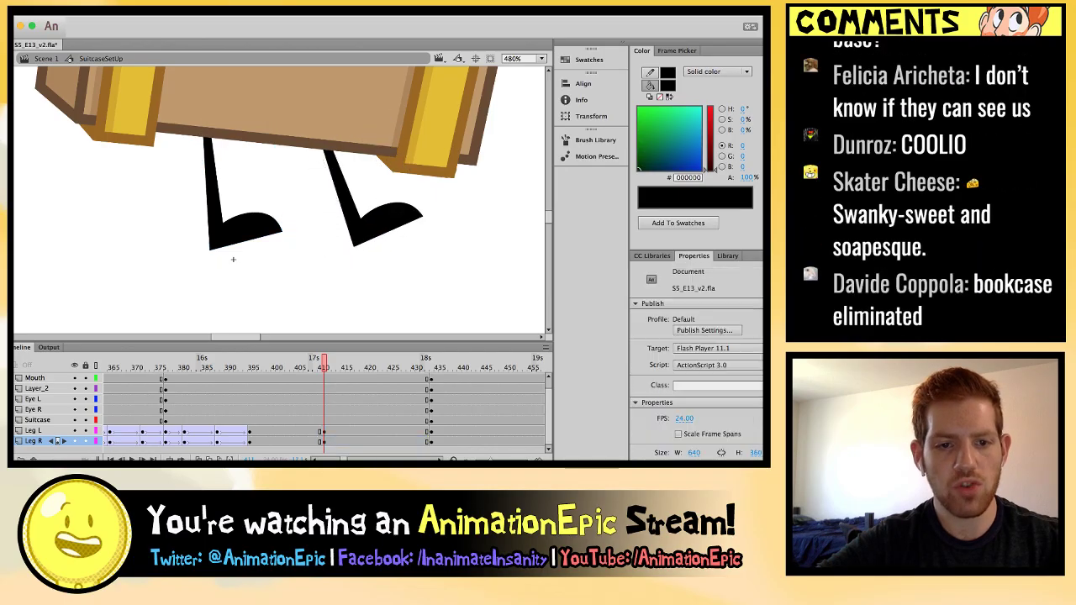
left_click(223, 189)
left_click_drag(288, 240, 319, 189)
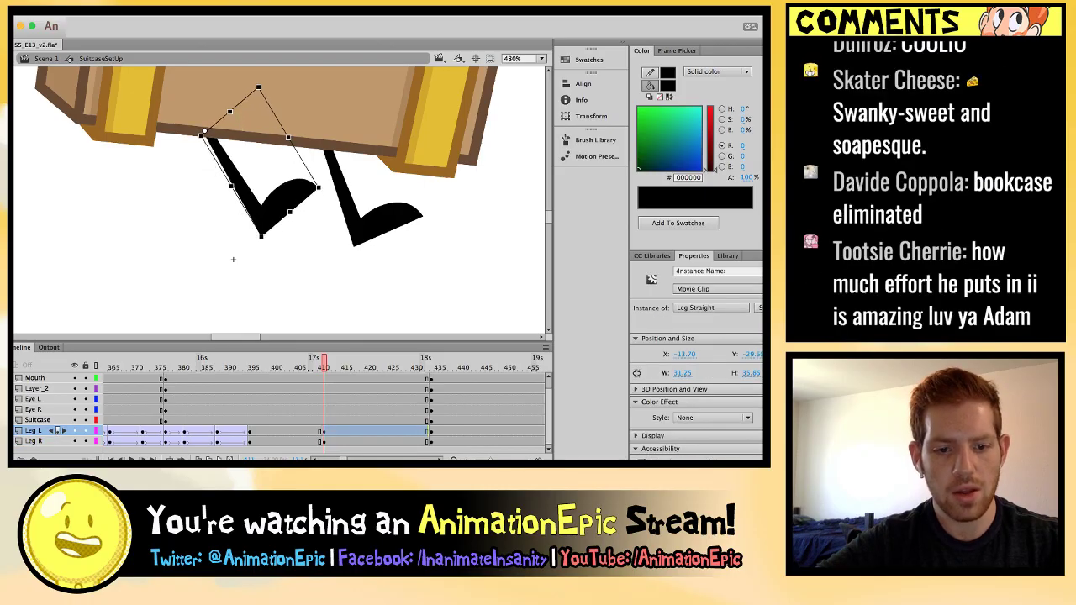
Insert keyframes for both legs at about frame 406 and add classic tweens from there to about frame 410.
key("comma")
key("comma")
key("comma")
key("comma")
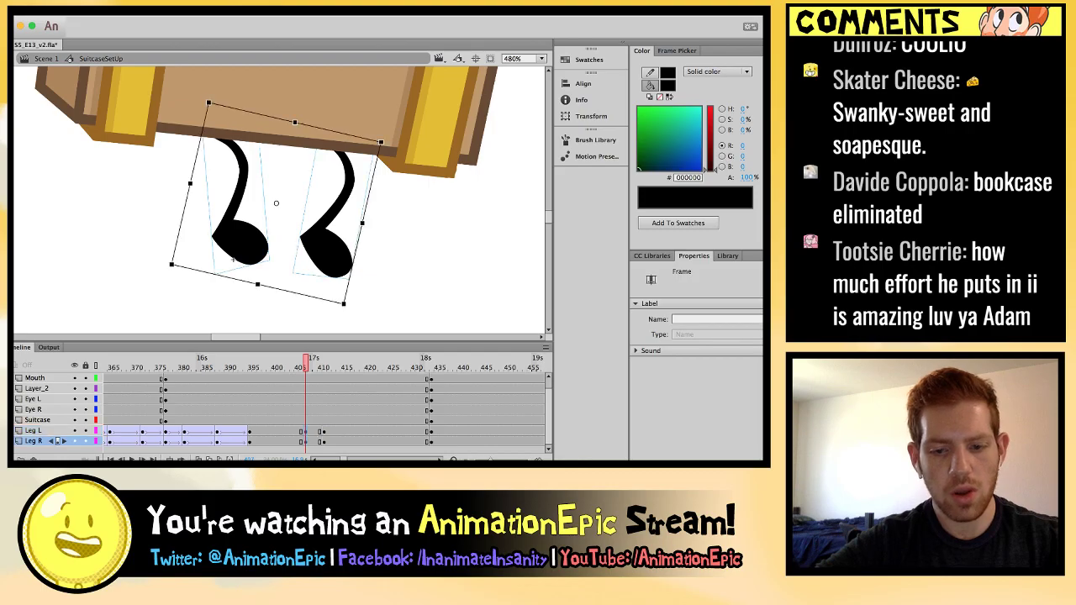
key("period")
key("period")
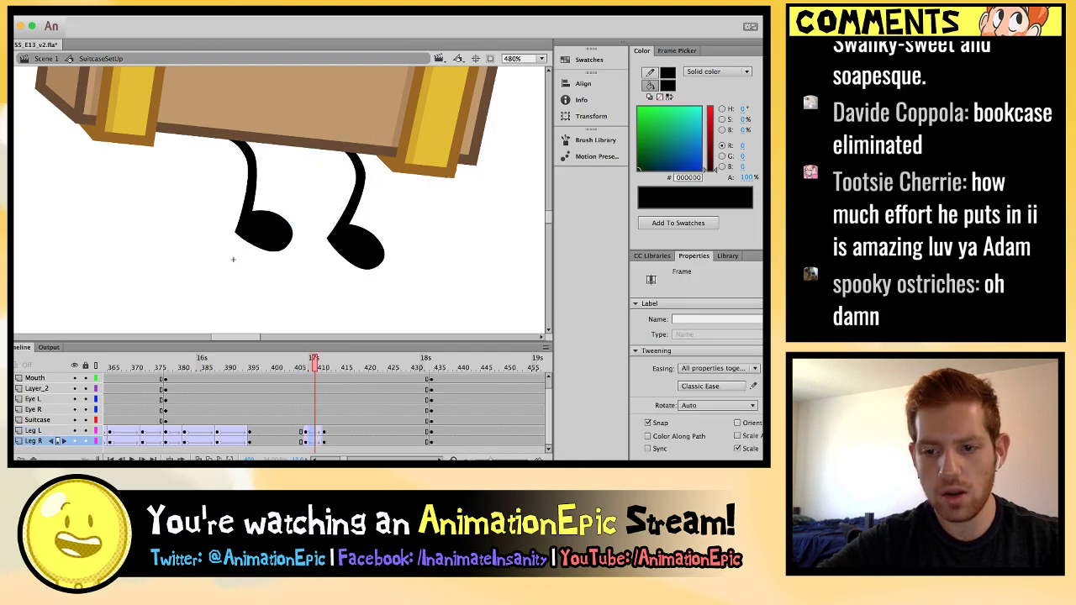
key("period")
key("comma")
key("comma")
key("comma")
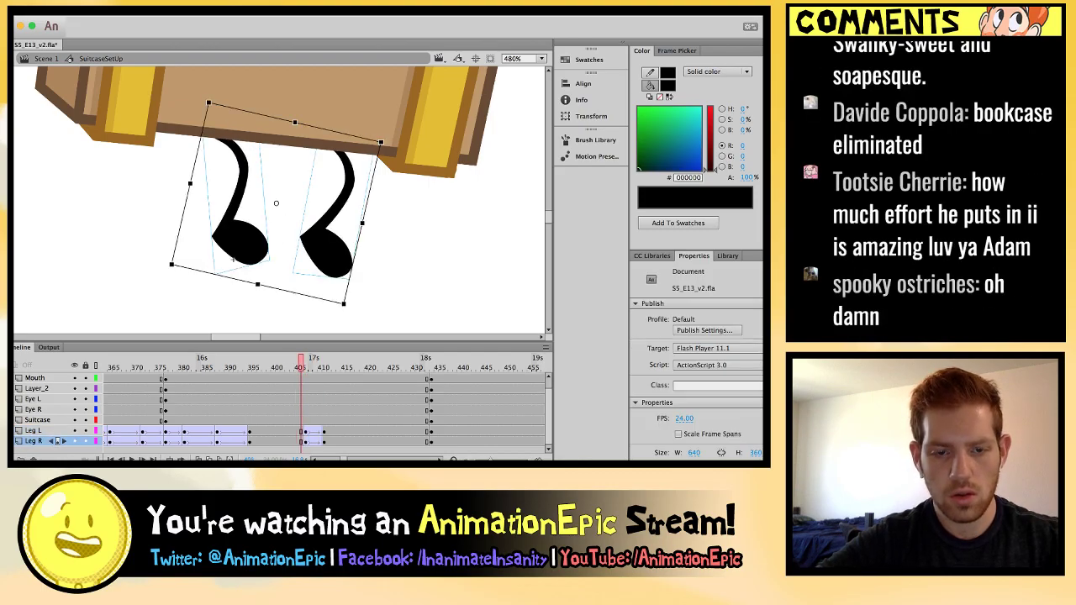
Insert keyframes for Leg L and Leg R at about frame 419.
key("period")
key("period")
key("period")
key("period")
key("period")
key("period")
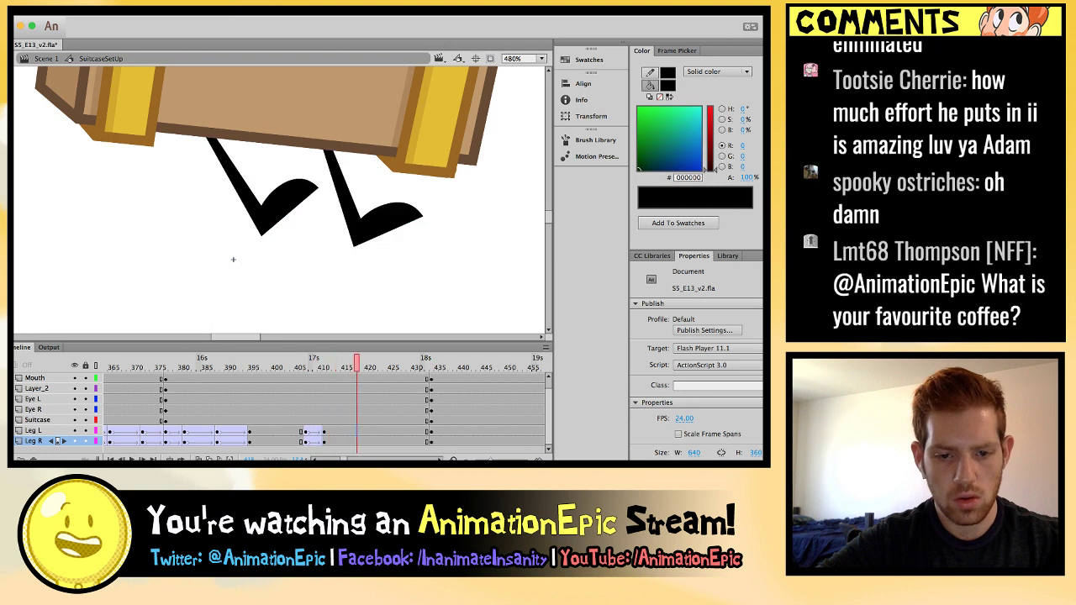
key("period")
key("period")
key("period")
key("period")
key("period")
key("period")
key("ctrl+a")
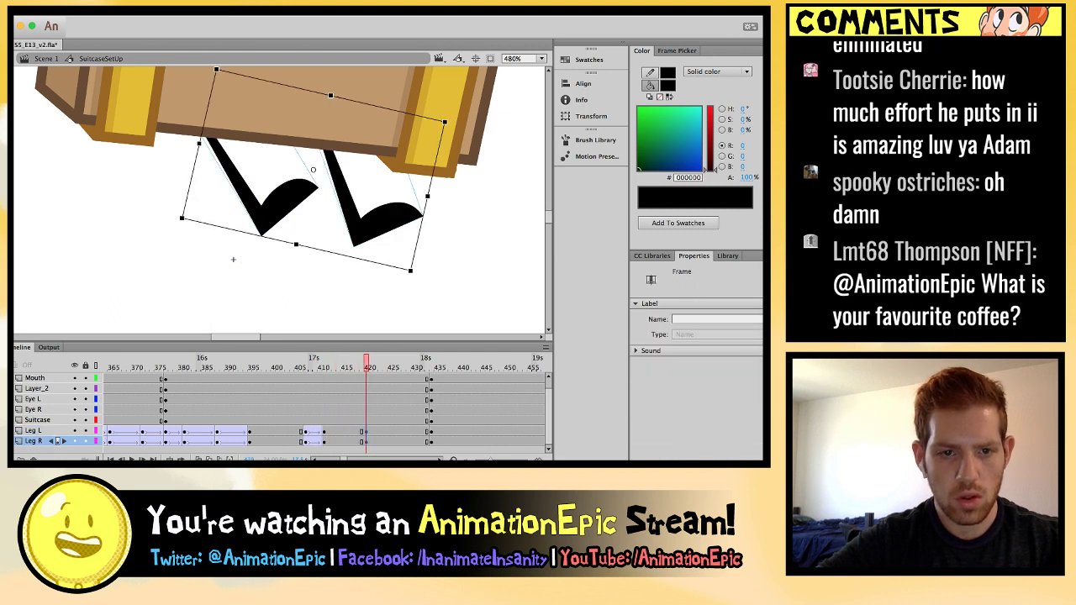
key("F6")
Rotate Leg L and Leg R backward at about frame 419.
left_click(233, 259)
left_click(252, 194)
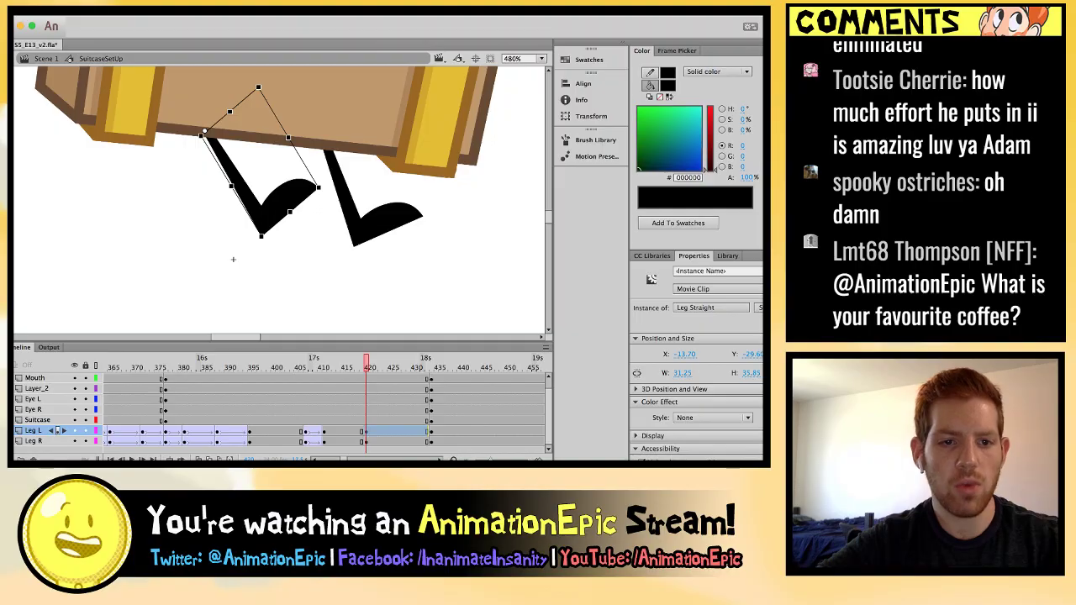
left_click_drag(324, 240, 222, 294)
left_click(354, 194)
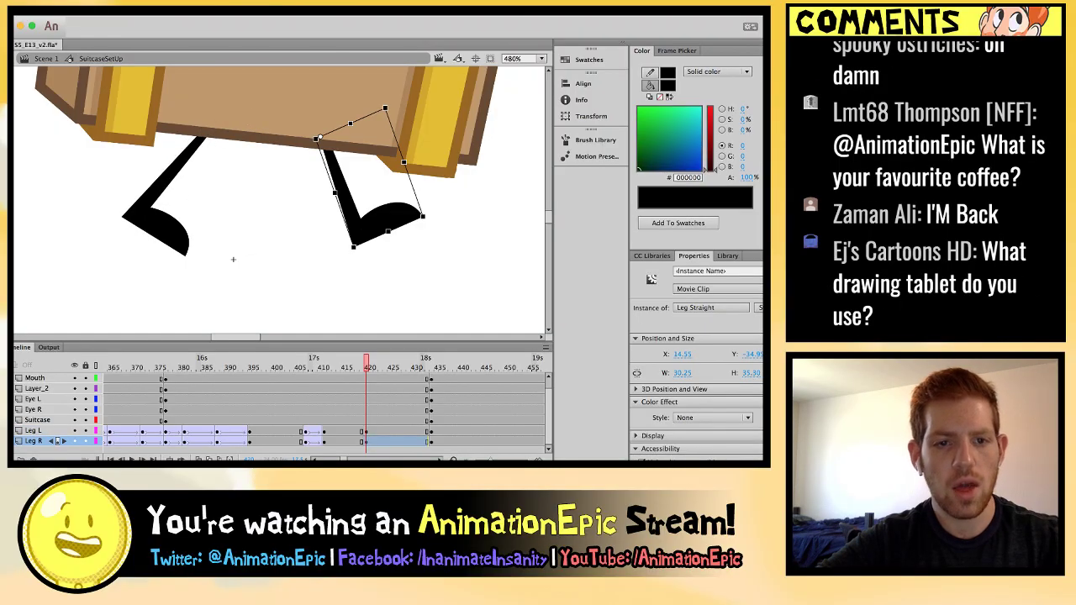
left_click_drag(420, 221, 314, 267)
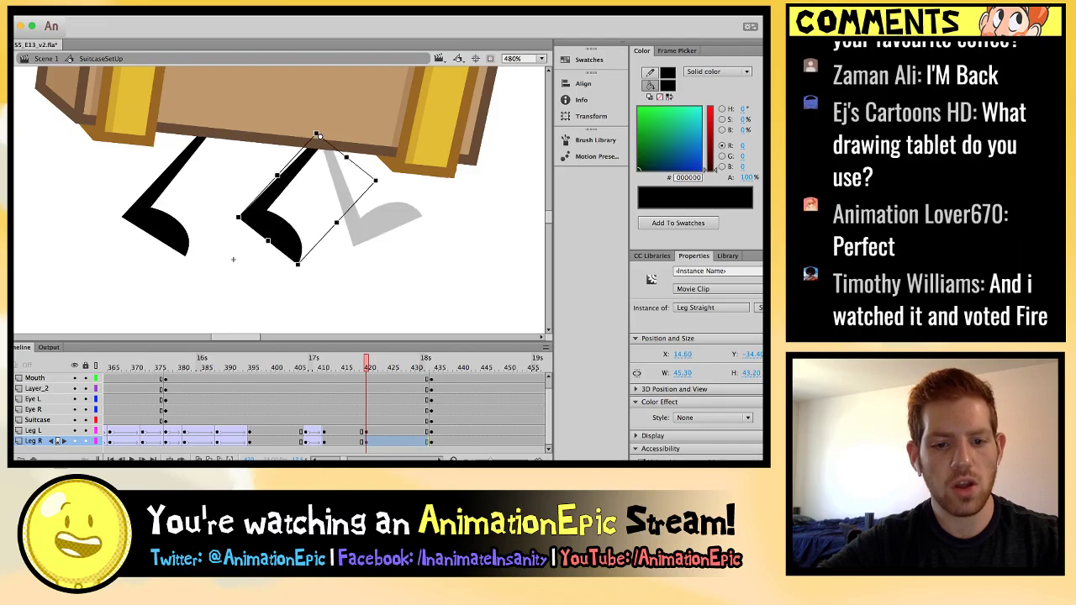
Add classic tweens to both legs between about frames 410 and 419.
left_click(233, 259)
key("comma")
key("comma")
key("comma")
key("comma")
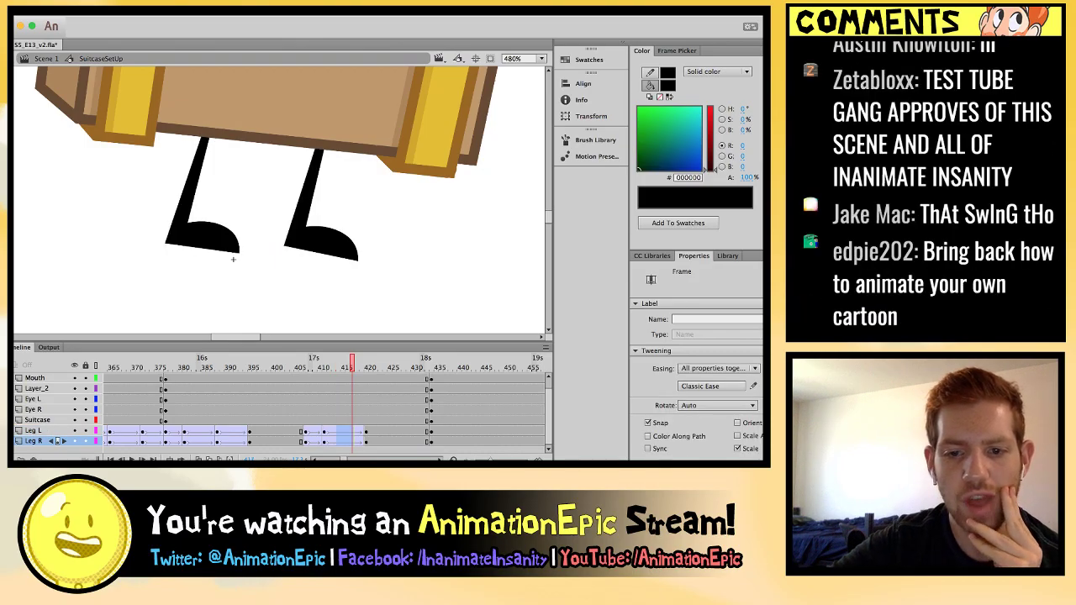
Step forward through the legs' backward swing to about frame 426.
key("period")
key("period")
key("period")
key("period")
key("period")
key("period")
key("period")
key("period")
key("period")
key("period")
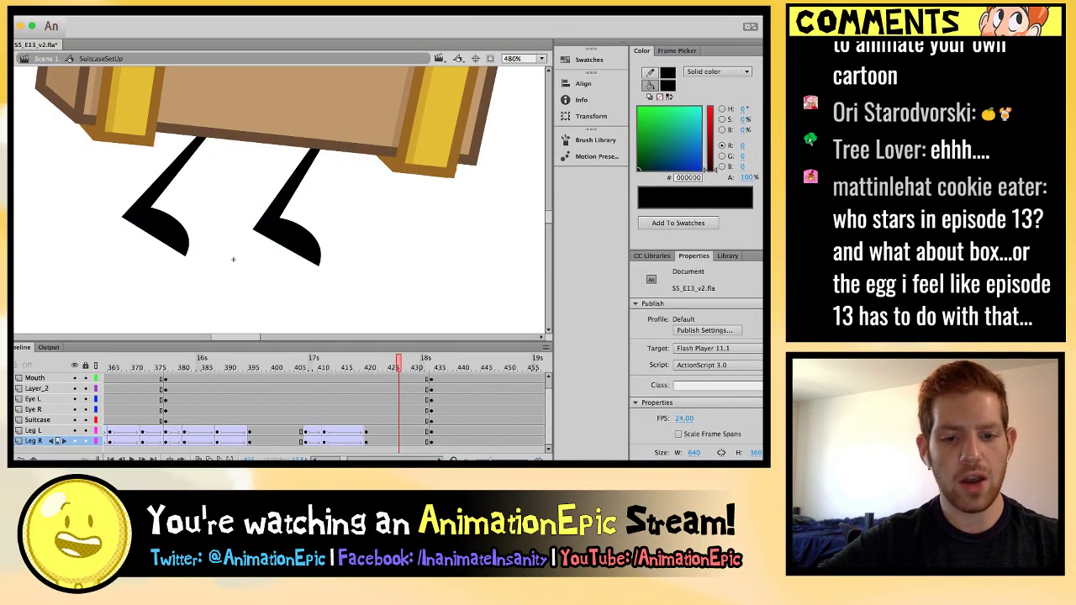
Return to the main scene and step back and forth through the suitcase's swing up to about frame 425.
double_click(233, 259)
key("comma")
key("comma")
key("comma")
key("comma")
key("comma")
key("period")
key("period")
key("period")
key("period")
key("period")
key("period")
key("period")
key("period")
key("super+minus")
key("super+minus")
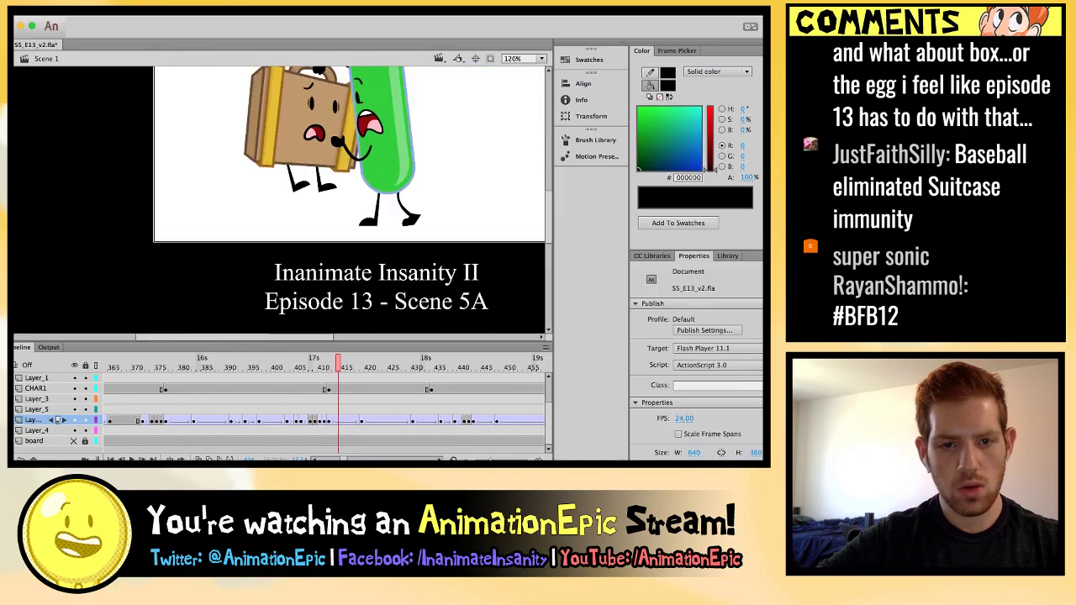
key("period")
key("period")
key("period")
key("period")
key("period")
key("period")
key("period")
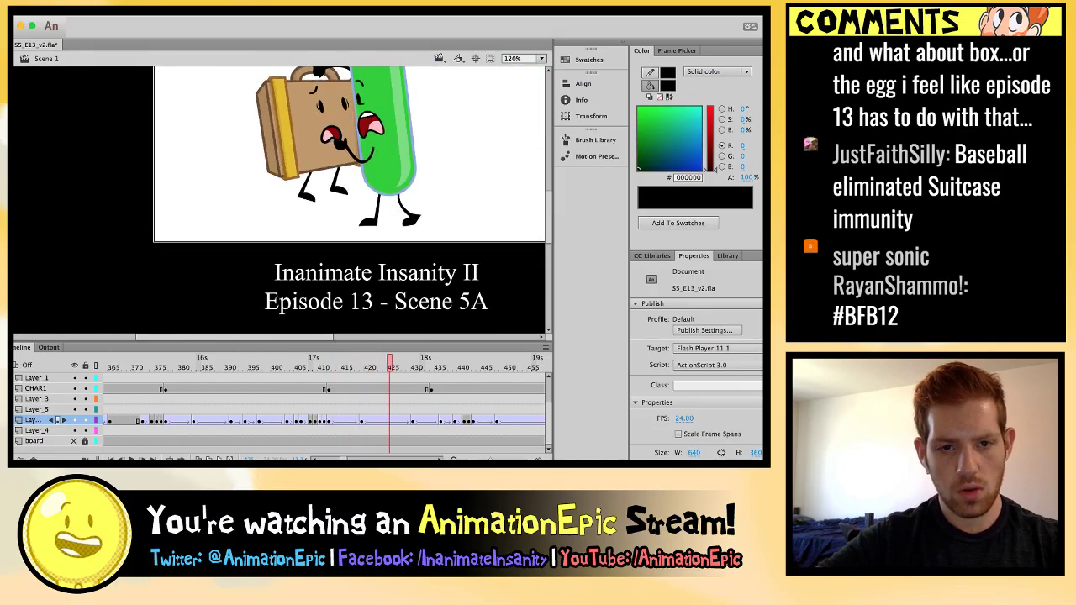
key("comma")
key("comma")
key("comma")
key("comma")
key("comma")
key("comma")
key("comma")
key("comma")
key("comma")
key("comma")
key("comma")
key("comma")
key("comma")
key("comma")
key("comma")
key("comma")
key("comma")
key("comma")
key("comma")
key("comma")
key("period")
key("period")
key("period")
key("period")
key("period")
key("period")
key("period")
key("period")
key("period")
key("period")
key("period")
key("period")
key("period")
key("period")
key("period")
key("period")
key("period")
key("period")
key("period")
key("period")
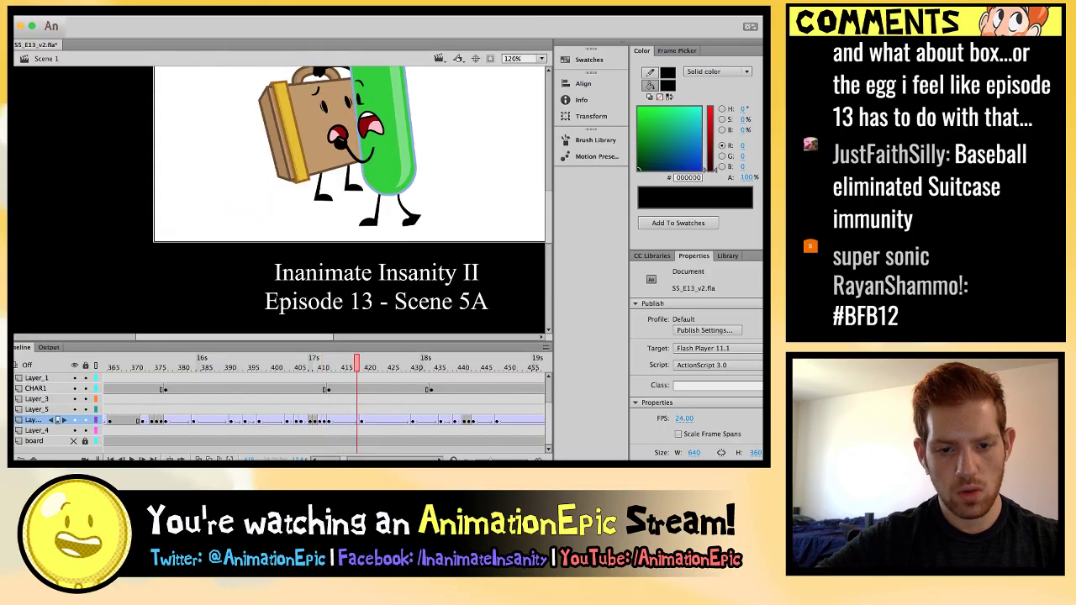
key("comma")
key("comma")
key("comma")
key("comma")
key("comma")
key("comma")
key("comma")
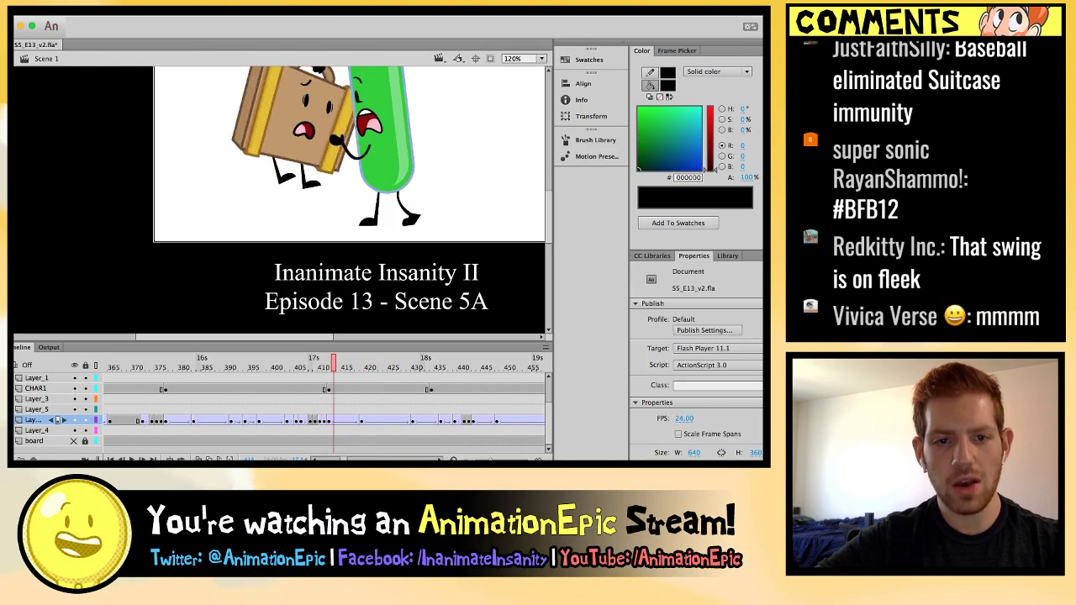
key("period")
key("period")
key("period")
key("period")
key("period")
key("period")
key("period")
key("comma")
key("comma")
key("comma")
Reopen the suitcase symbol and move both legs' backward-swing keyframes two frames earlier, to about frame 417.
double_click(341, 198)
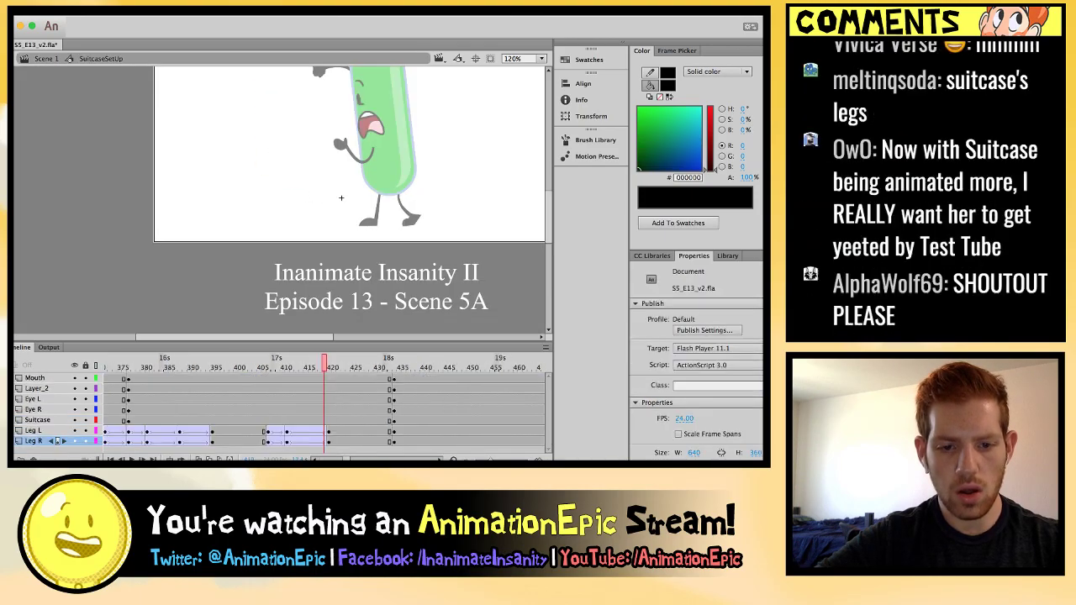
key("period")
left_click(340, 199)
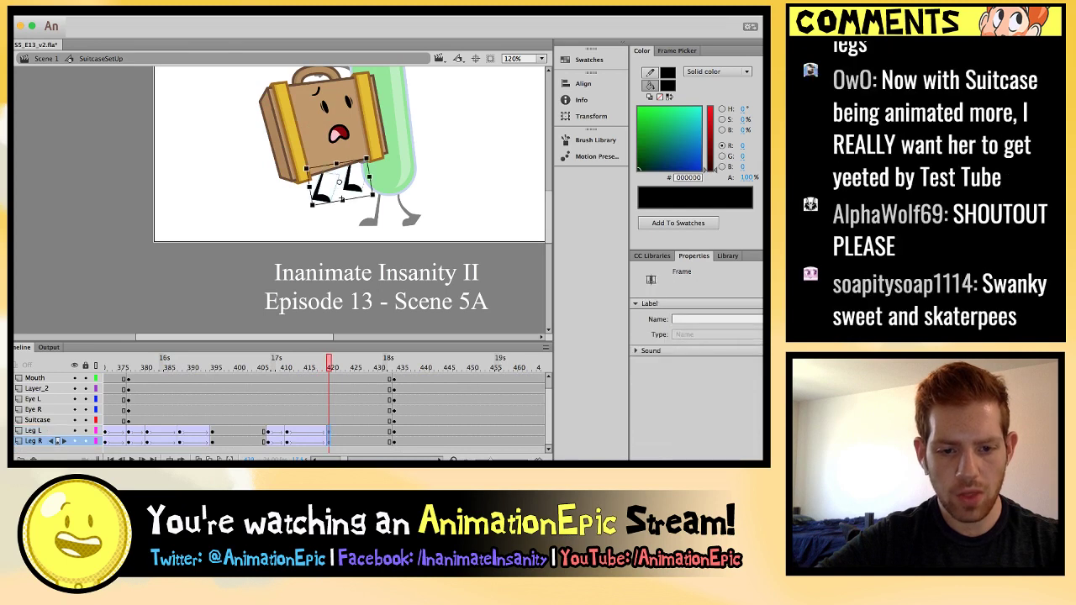
key("comma")
key("comma")
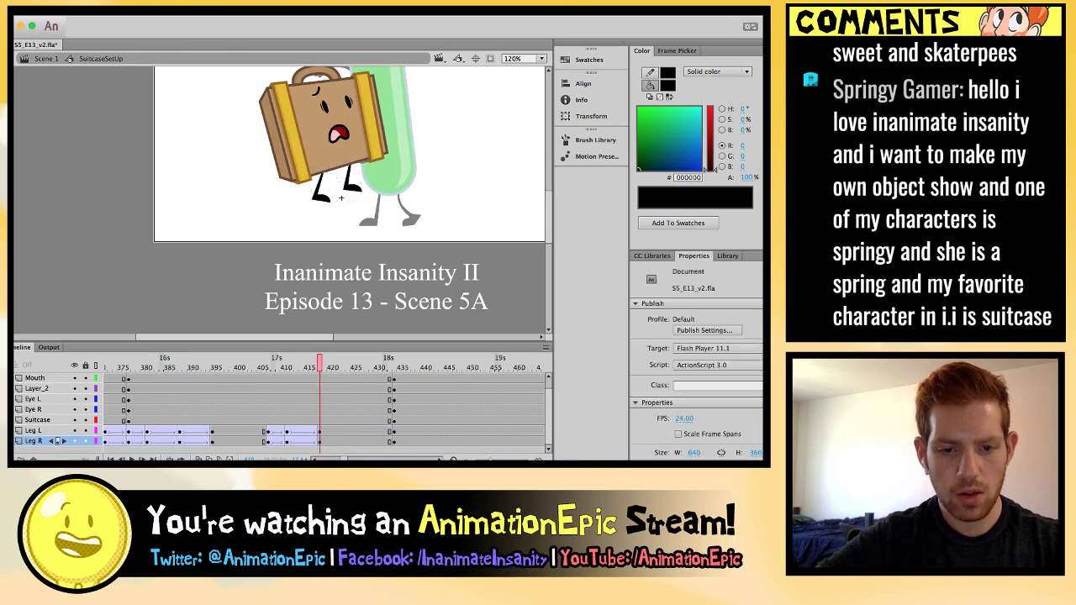
Insert keyframes for Leg L and Leg R at about frame 427.
key("Return")
key("period")
left_click(341, 199)
key("F6")
key("ctrl+equal")
key("ctrl+equal")
key("Escape")
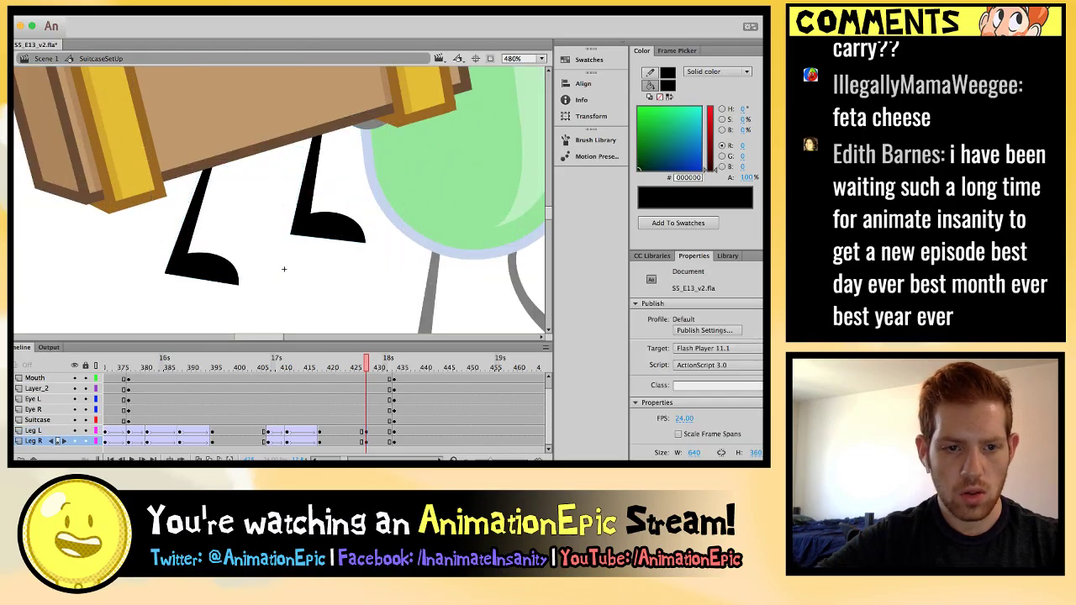
Rotate Leg L and Leg R slightly forward at about frame 427.
left_click(195, 244)
left_click_drag(283, 269, 284, 271)
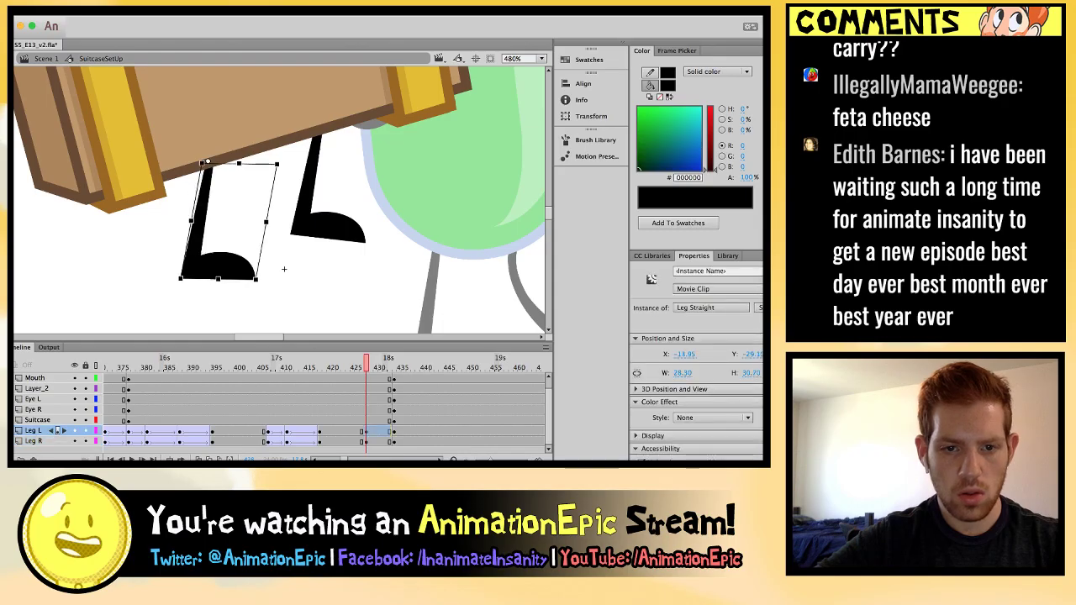
left_click(329, 223)
left_click_drag(366, 242, 377, 237)
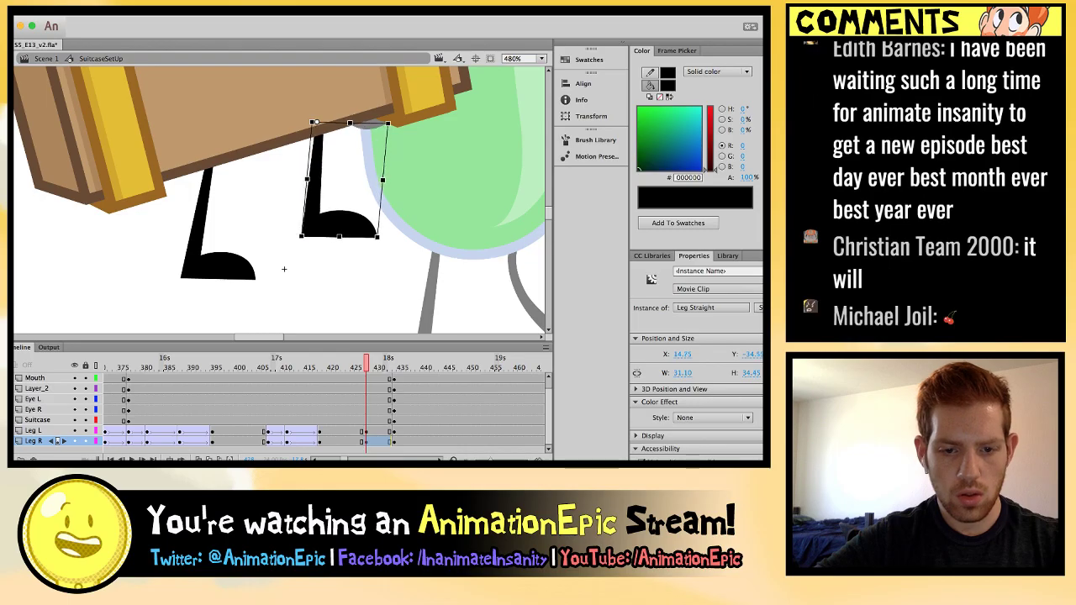
Add classic tweens to both legs between about frames 417 and 427.
key("comma")
key("comma")
key("comma")
key("comma")
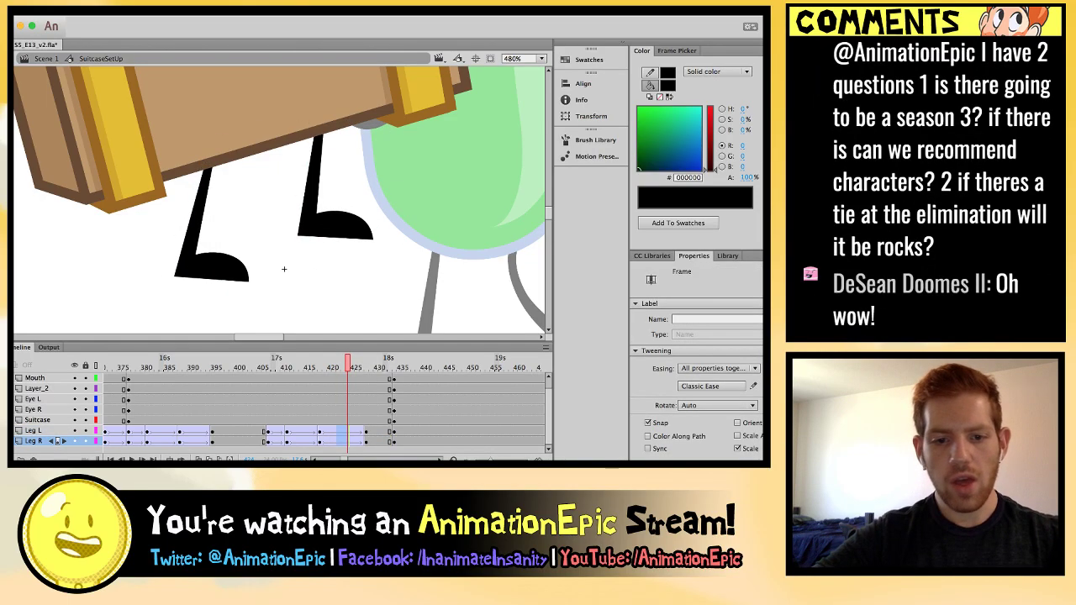
Add classic tweens to both legs between about frames 427 and 433.
key("Return")
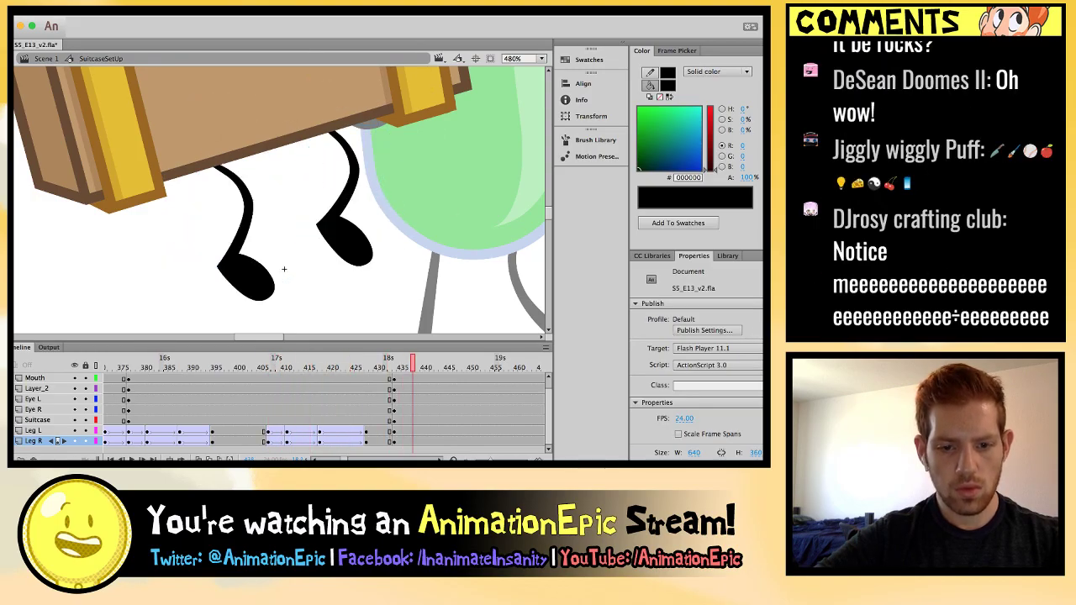
key("Return")
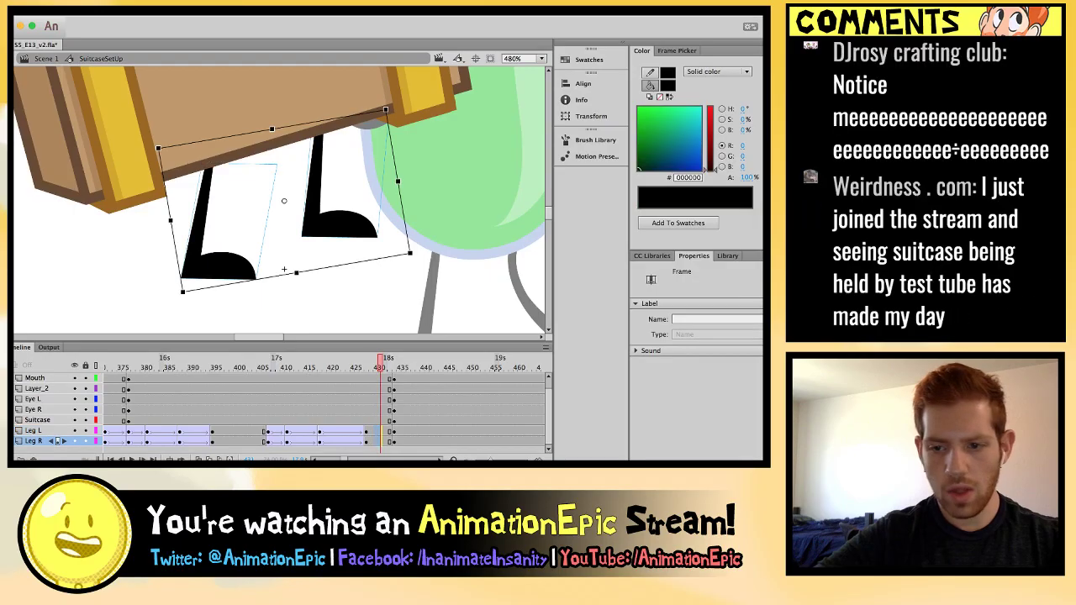
key("Return")
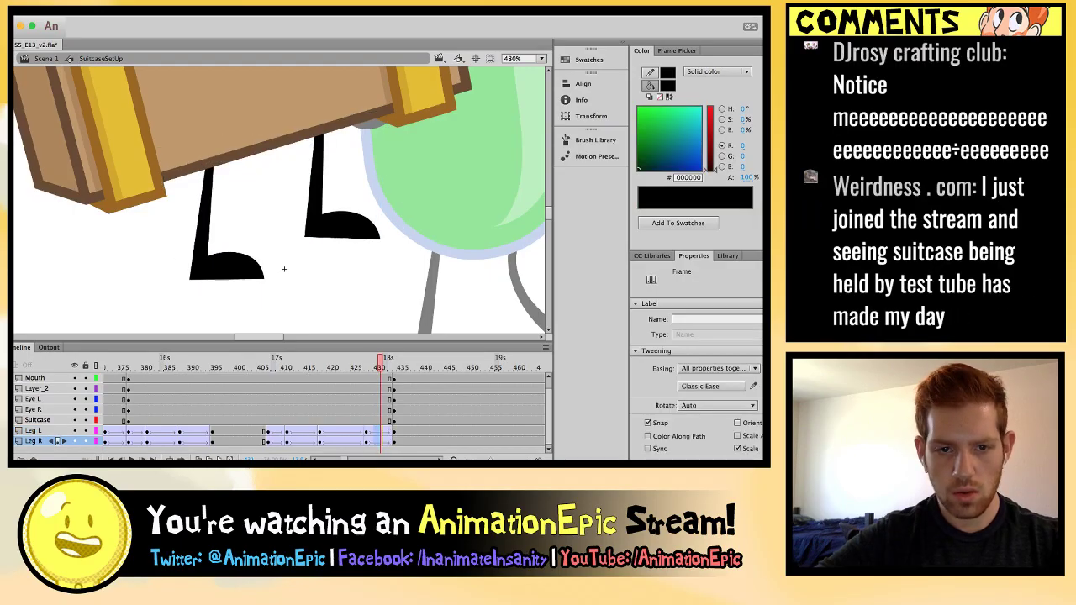
Insert keyframes for both bent legs at about frame 442 and rotate each leg slightly forward.
key("Return")
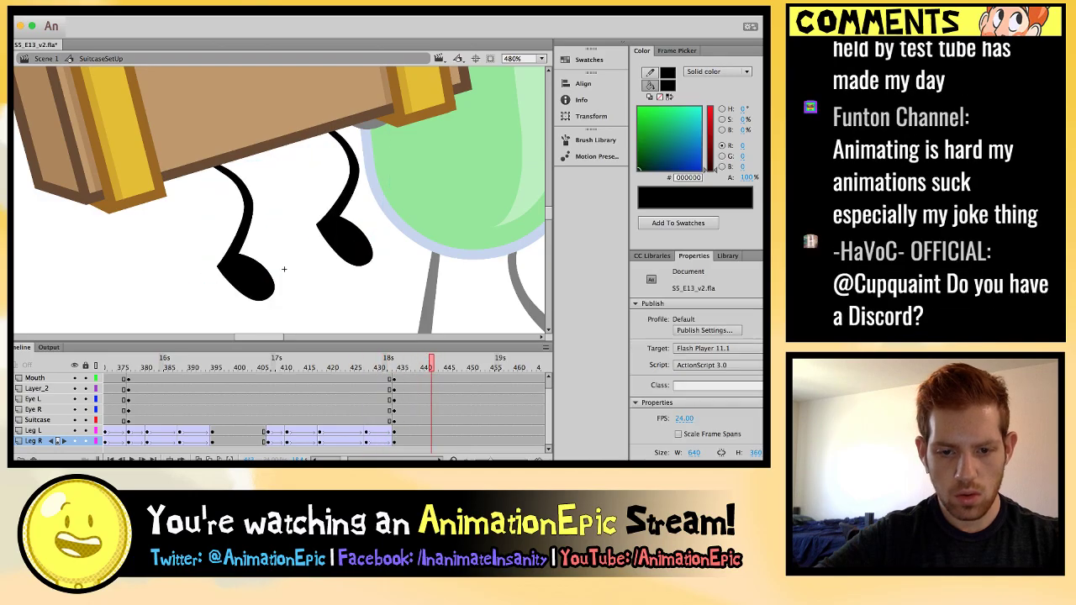
key("Return")
key("F6")
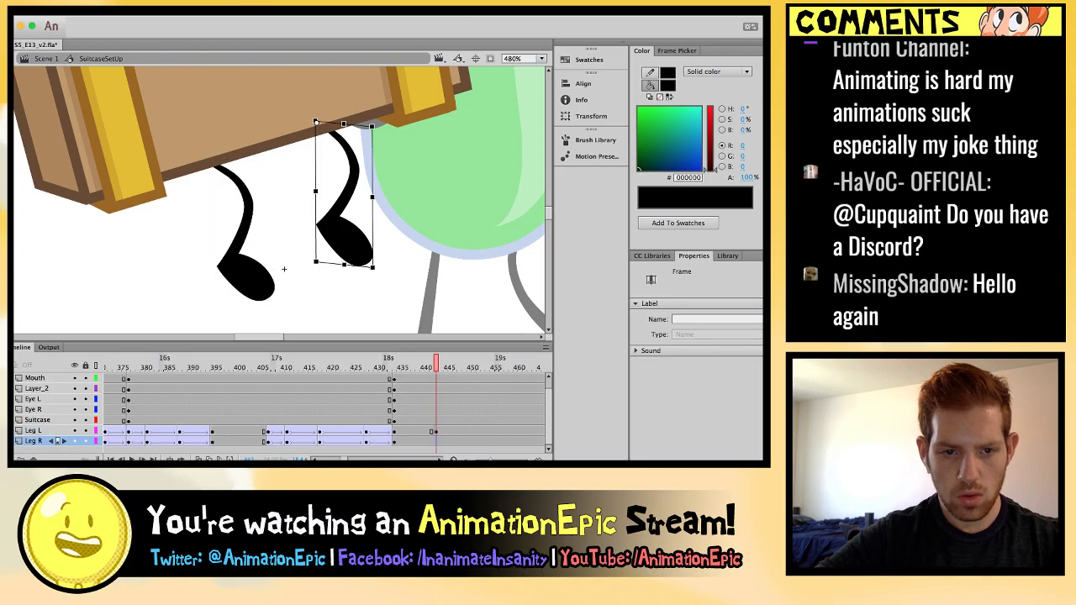
left_click(284, 269)
left_click(344, 218)
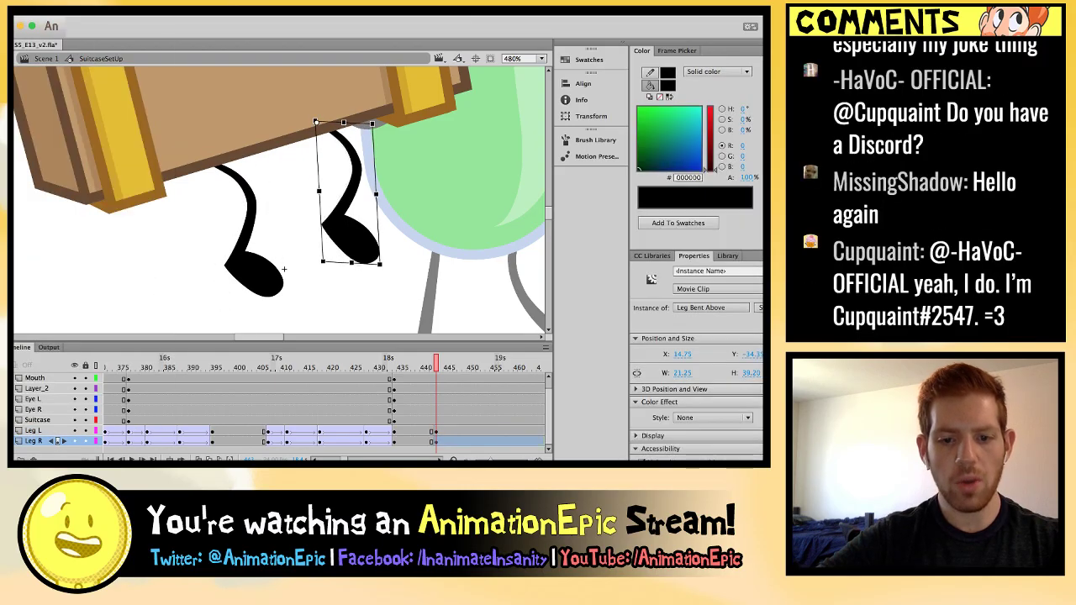
Add classic tweens to both legs between about frames 433 and 442.
key("comma")
key("comma")
key("comma")
key("comma")
key("comma")
key("comma")
key("comma")
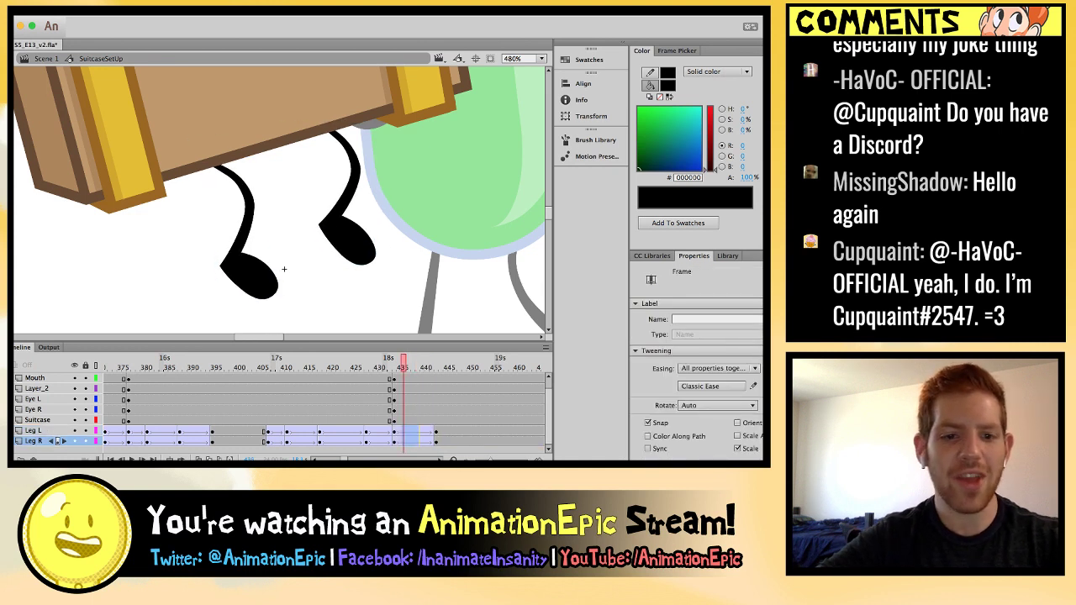
Step back and forth through the tweened leg swing before about frame 435 to check its motion.
key("comma")
key("comma")
key("comma")
key("comma")
key("comma")
key("comma")
key("comma")
key("comma")
key("comma")
key("comma")
key("comma")
key("comma")
key("comma")
key("comma")
key("comma")
key("comma")
key("comma")
key("comma")
key("comma")
key("comma")
key("period")
key("period")
key("period")
key("period")
key("period")
key("period")
key("period")
key("period")
key("period")
key("period")
key("period")
key("period")
key("period")
key("period")
key("period")
key("period")
key("period")
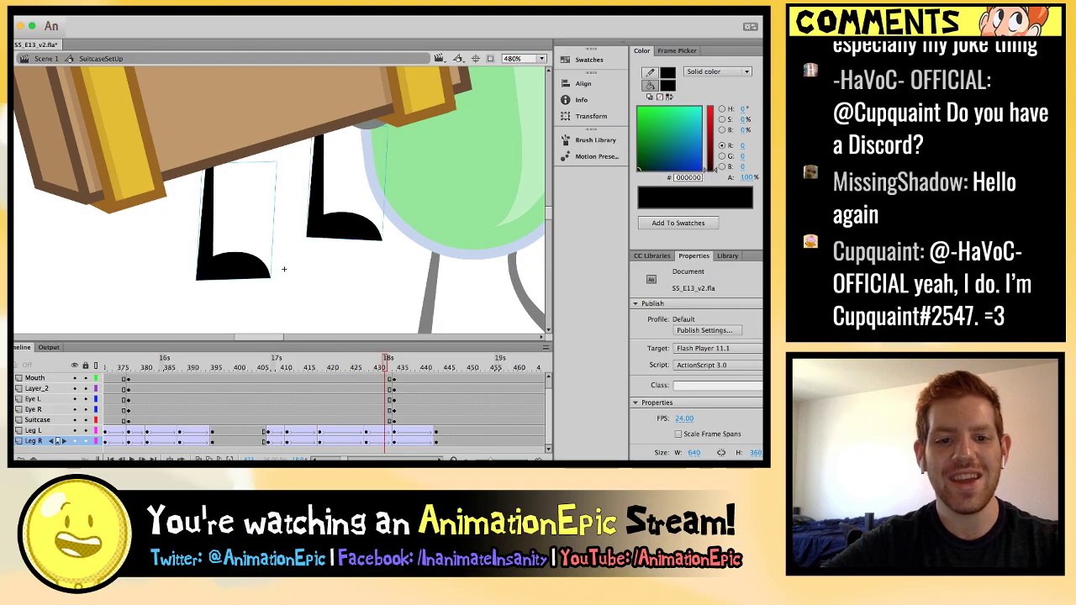
Step back and forth through the suitcase's leg frames between about frames 432 and 442 to check the swing.
key("period")
key("period")
key("period")
key("period")
key("period")
key("period")
key("period")
key("period")
key("period")
key("period")
key("comma")
key("comma")
key("comma")
key("comma")
key("comma")
key("comma")
key("comma")
key("comma")
key("comma")
key("comma")
Replace both straight legs with bent legs on the keyframes at about frame 433.
key("period")
left_click_drag(245, 268, 209, 266)
key("super+z")
left_click_drag(357, 239, 318, 244)
key("super+z")
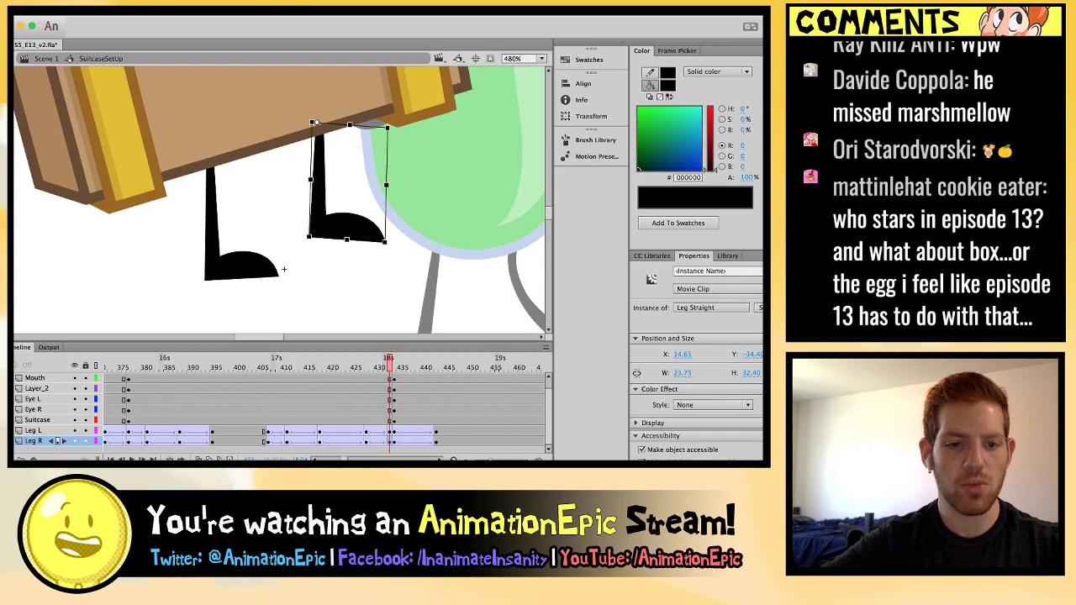
left_click(282, 269)
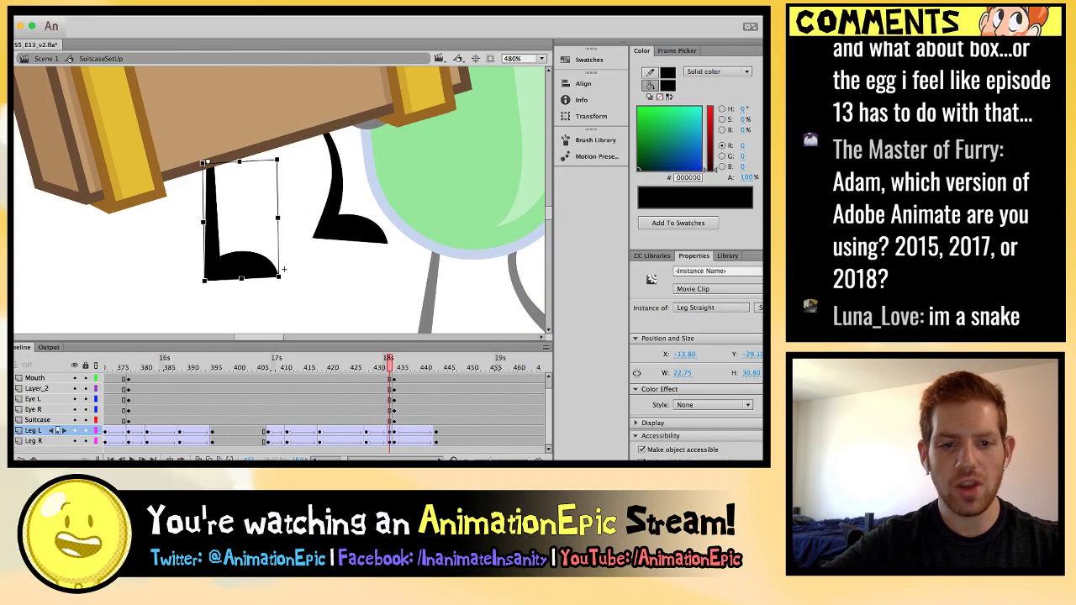
key("super+z")
Play the leg swing with the whole suitcase in view and return to the main scene.
key("super+minus")
key("super+minus")
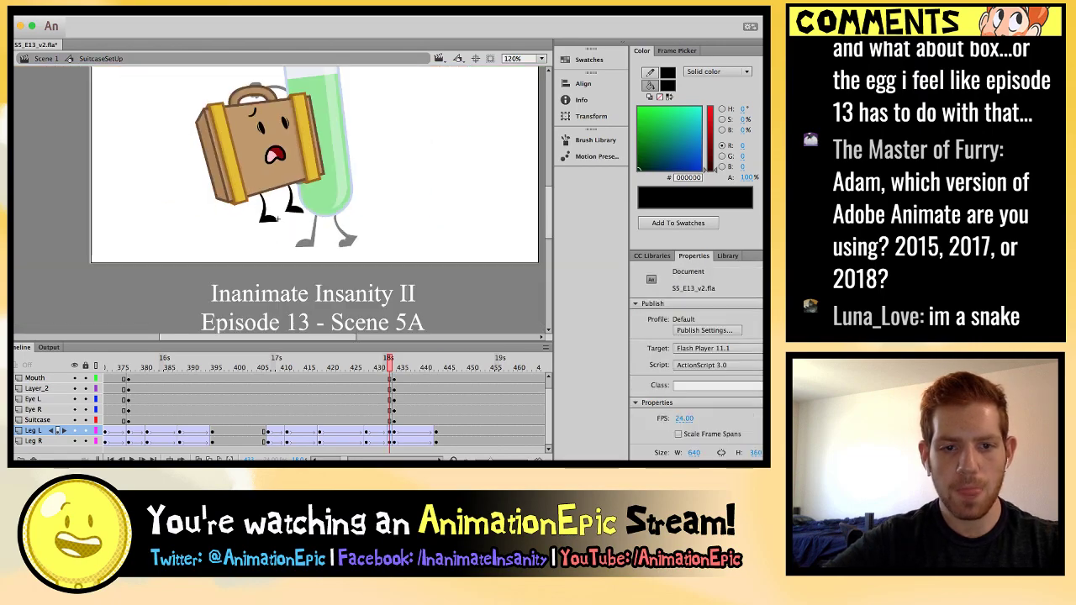
key("Return")
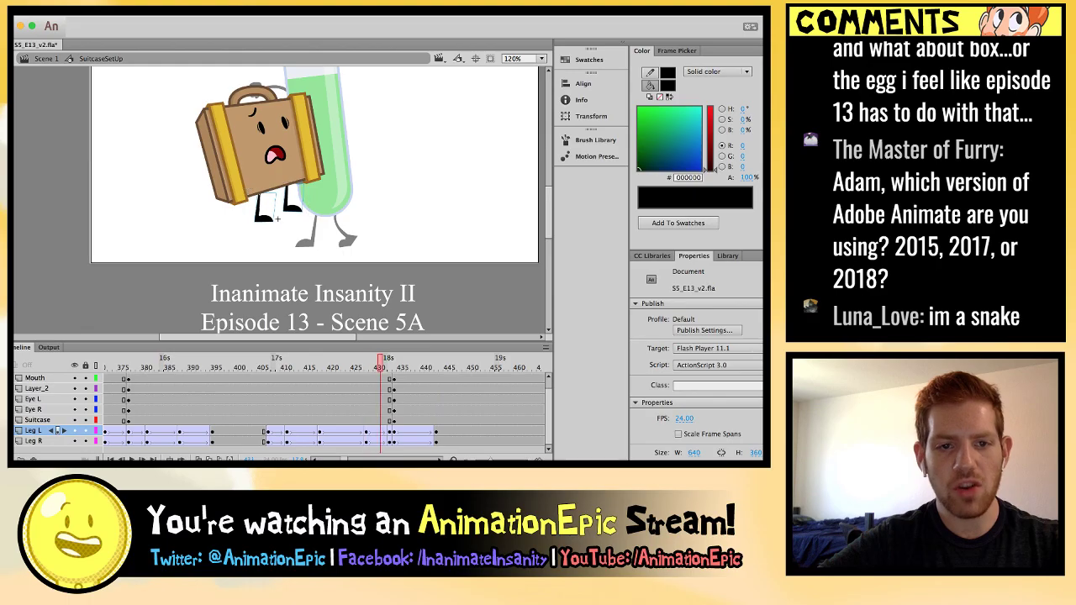
left_click(47, 58)
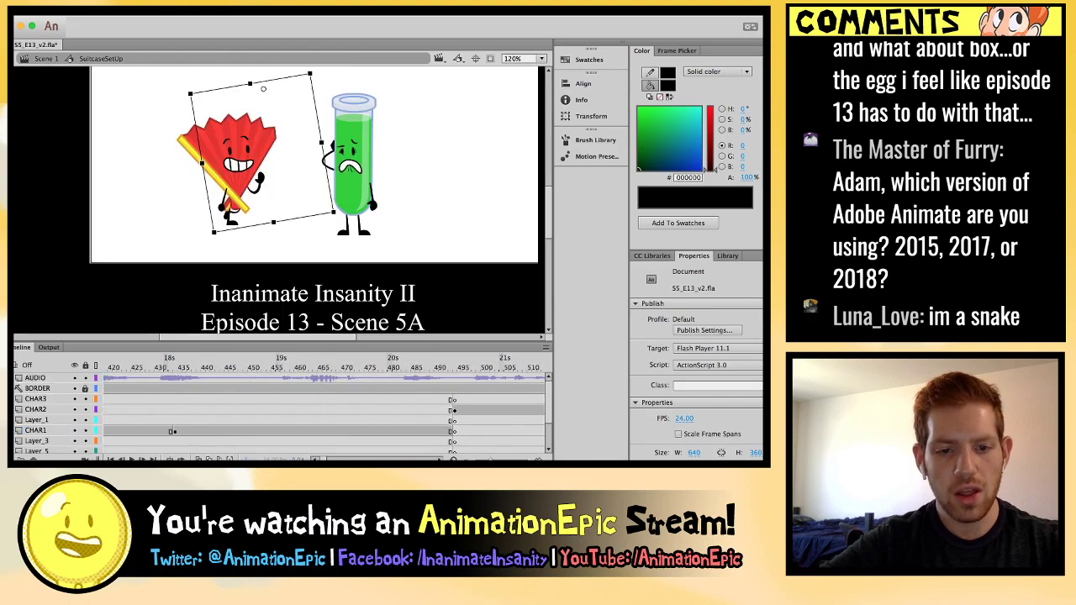
left_click(315, 420)
key("Escape")
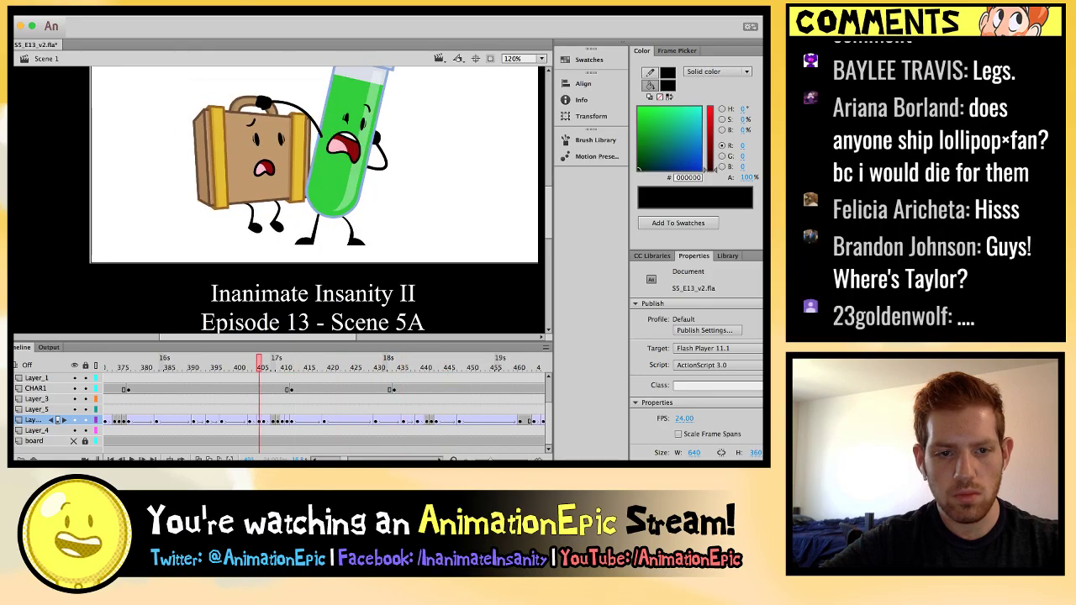
Play and step through the main scene between about frames 405 and 450 to review the dangling legs.
key("Return")
key("comma")
key("comma")
key("comma")
key("comma")
key("comma")
key("comma")
key("period")
key("period")
key("period")
key("period")
key("period")
key("period")
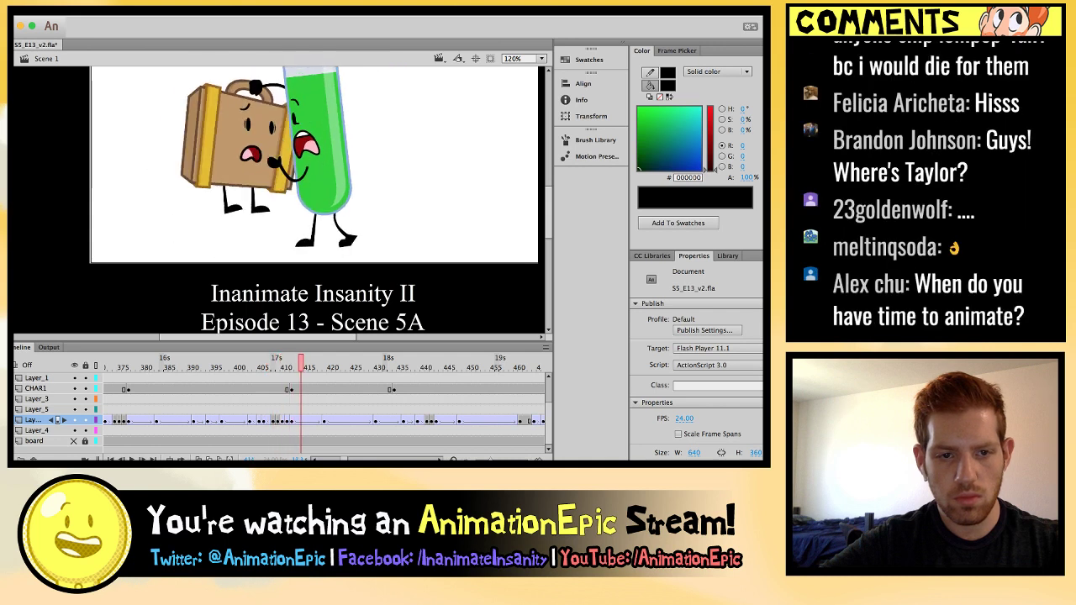
key("period")
key("period")
key("period")
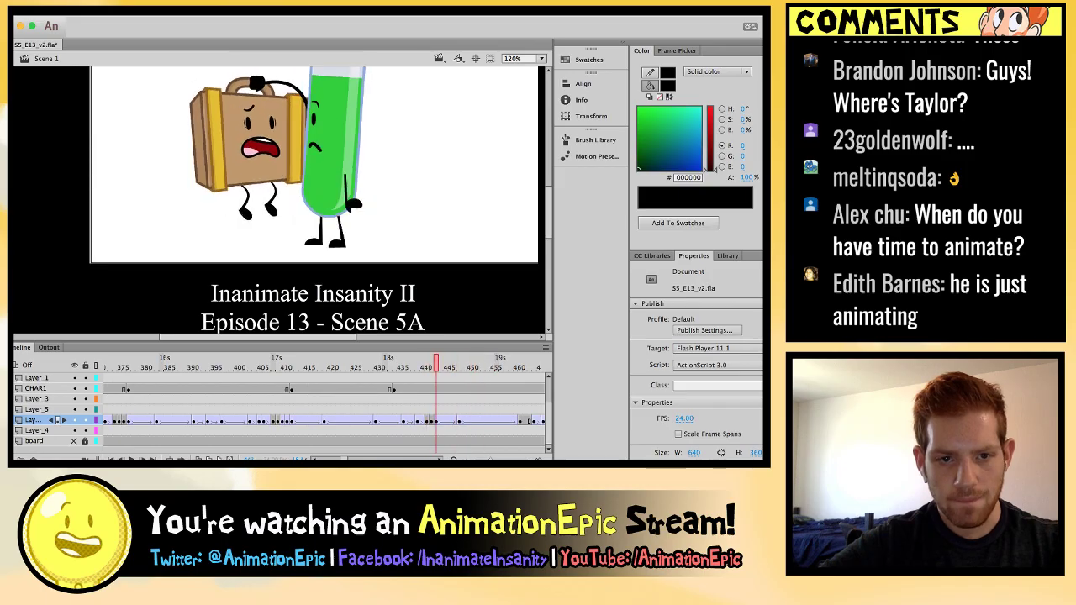
key("period")
key("period")
key("period")
key("period")
key("comma")
key("comma")
key("comma")
key("comma")
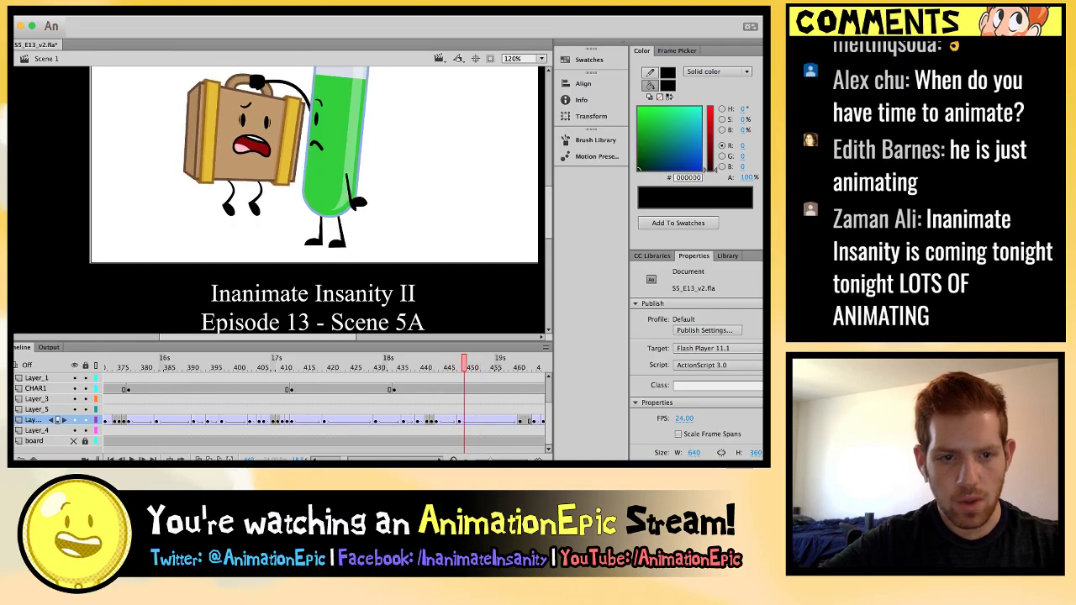
Open the suitcase symbol for editing and insert keyframes for both legs at about frame 450.
double_click(234, 210)
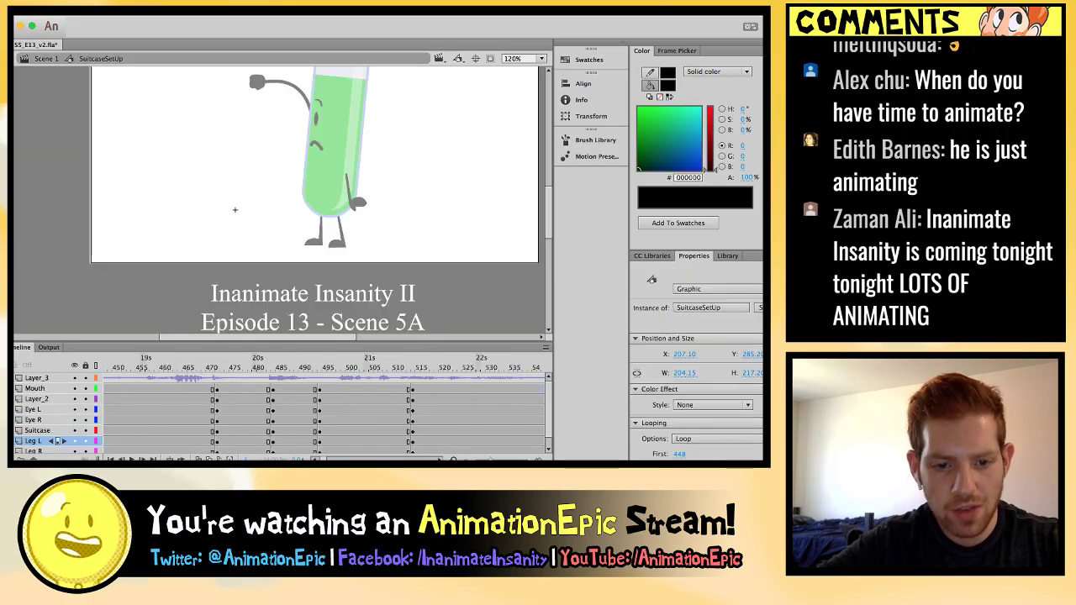
left_click(255, 202)
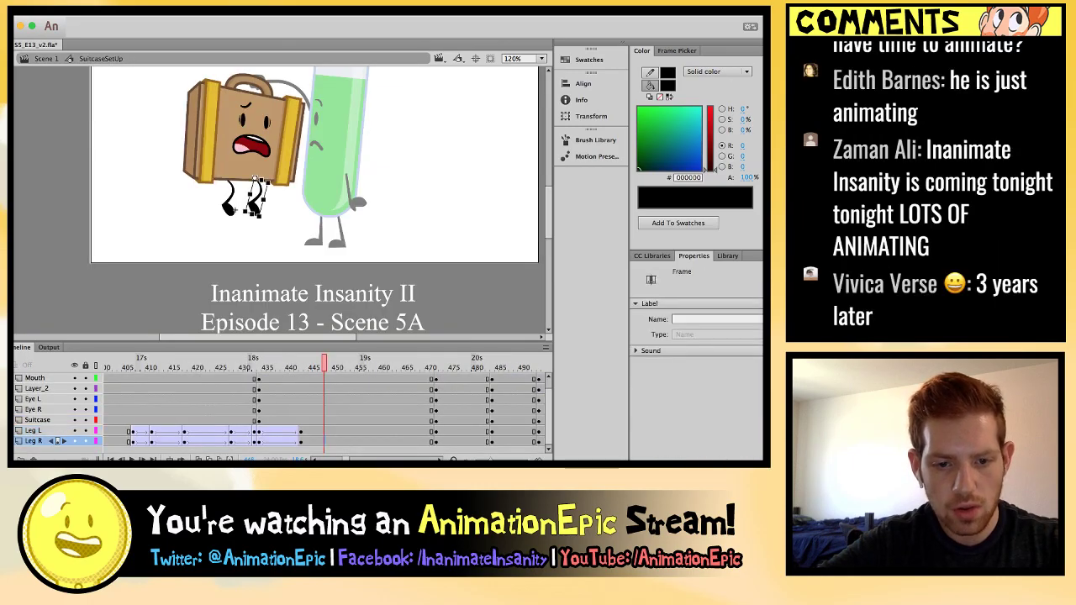
key("period")
key("period")
key("period")
key("F6")
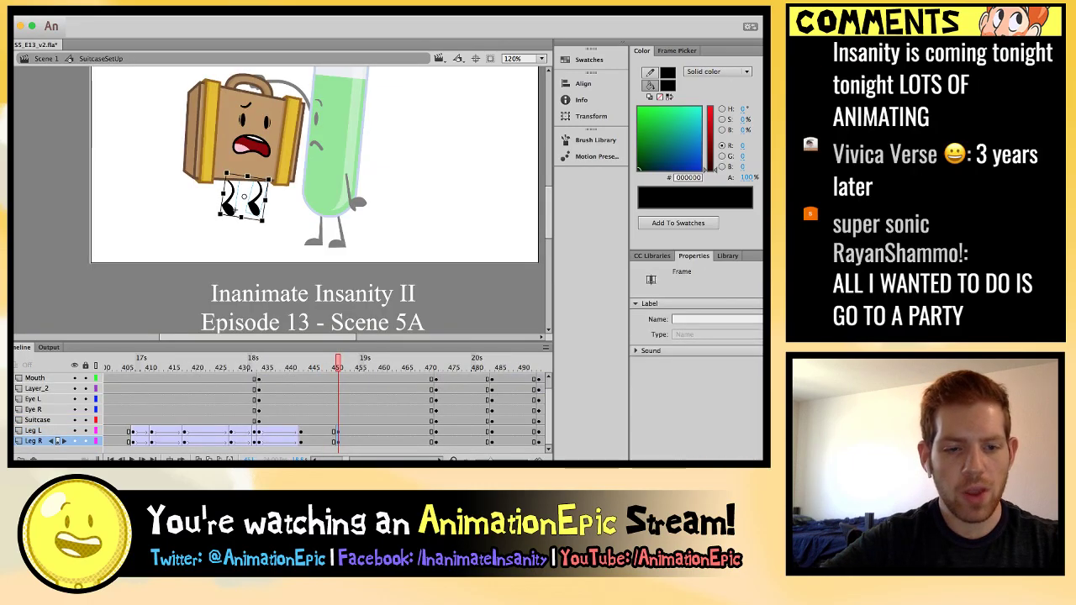
Rotate both bent legs slightly forward on the keyframes at about frame 450.
key("super+equal")
key("super+equal")
left_click(242, 257)
left_click(241, 258)
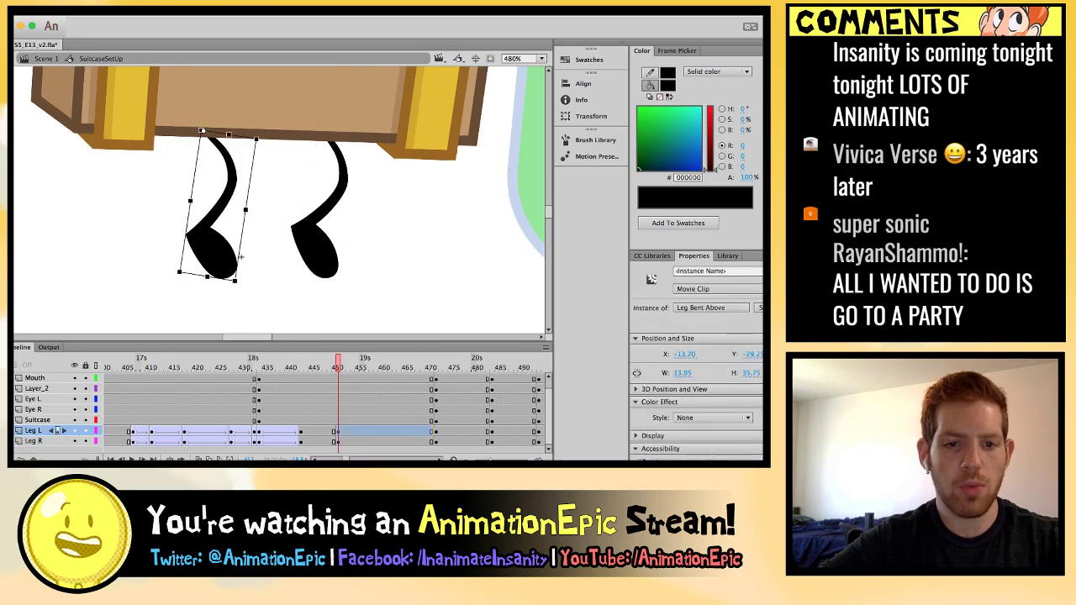
left_click(324, 248)
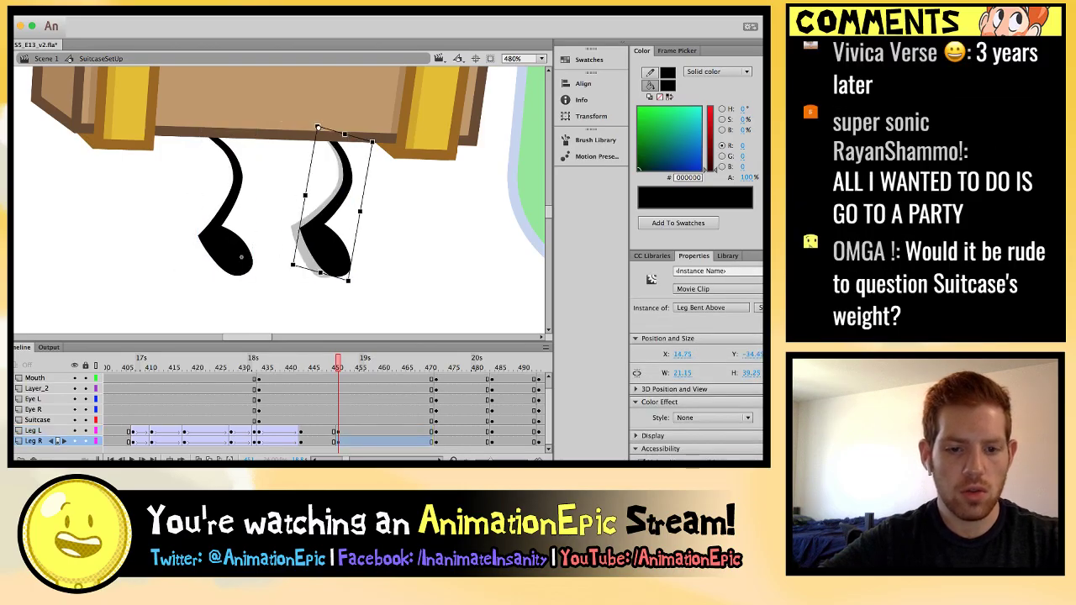
Add classic tweens to both legs between about frames 442 and 450 and preview the swing in the main scene.
left_click_drag(310, 431, 328, 442)
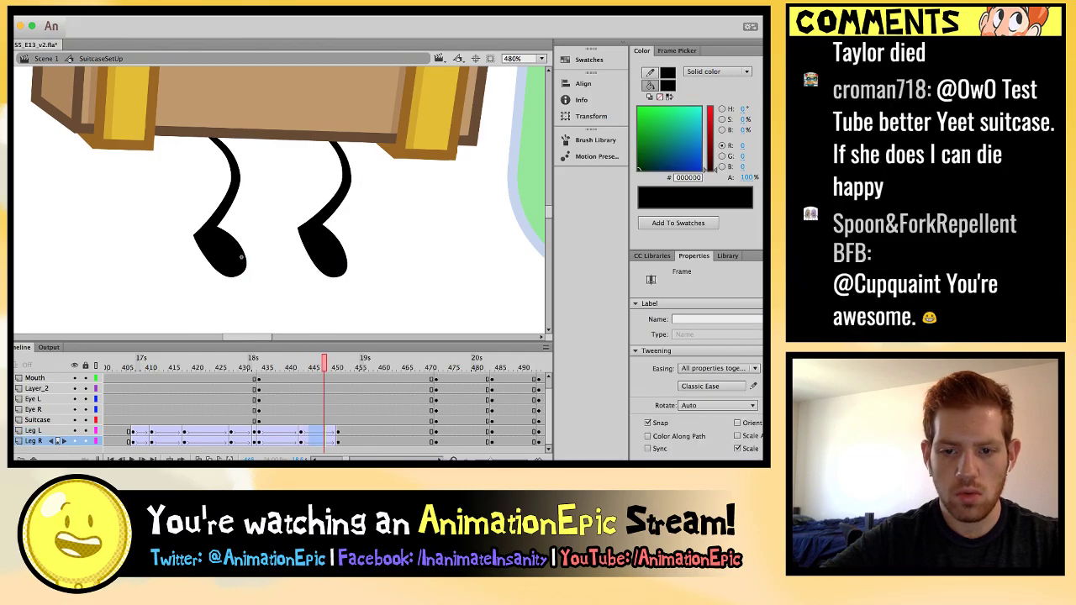
key("Return")
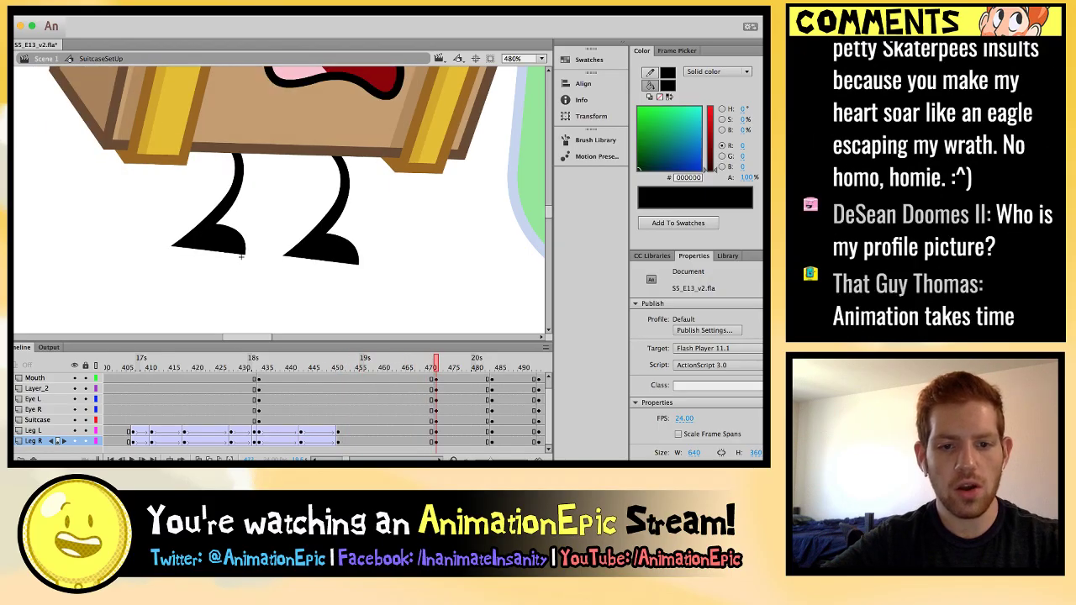
key("super+e")
key("Return")
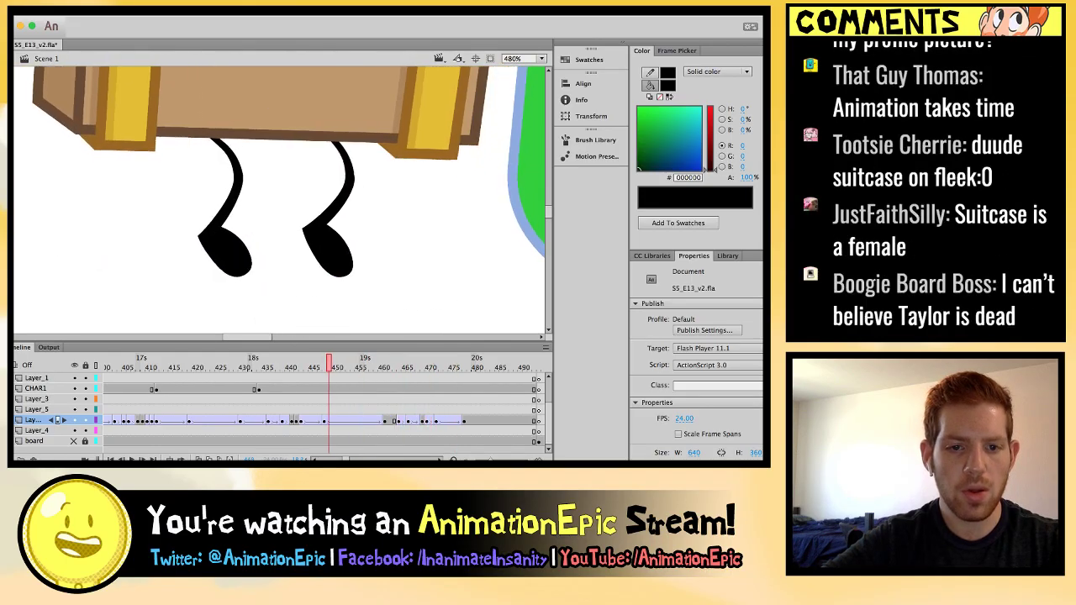
double_click(241, 257)
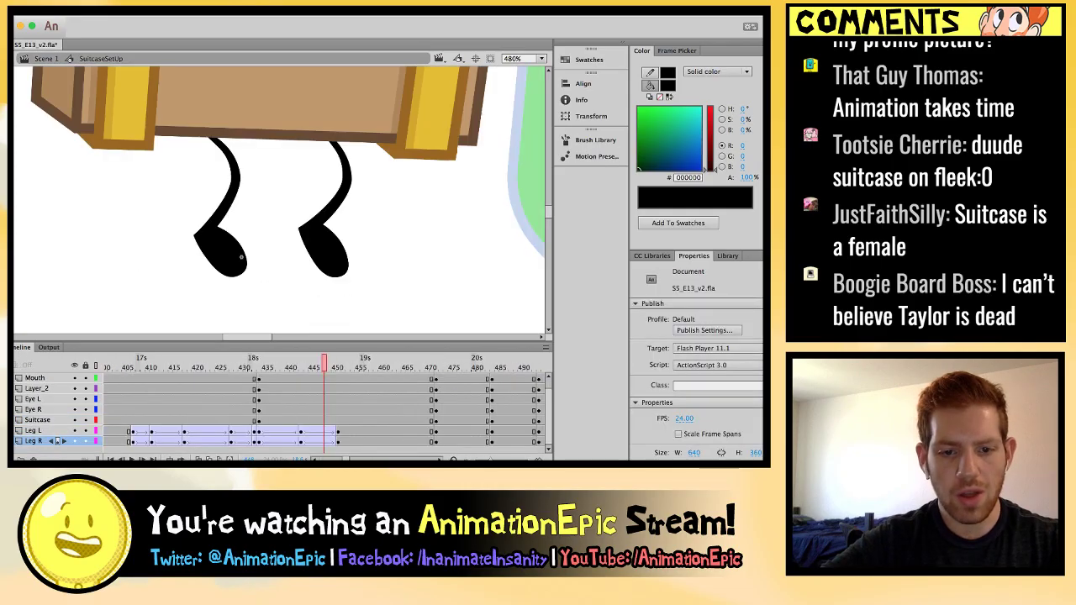
key("Return")
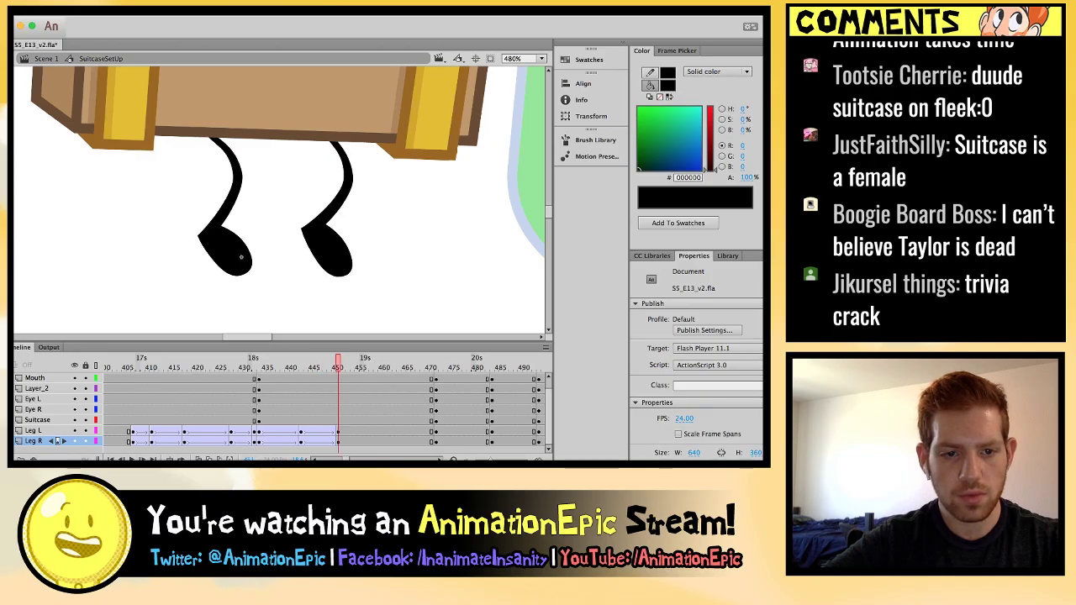
Rotate both legs further forward at about frame 450 and play the revised swing in the main scene.
left_click(241, 257)
left_click_drag(242, 257, 259, 249)
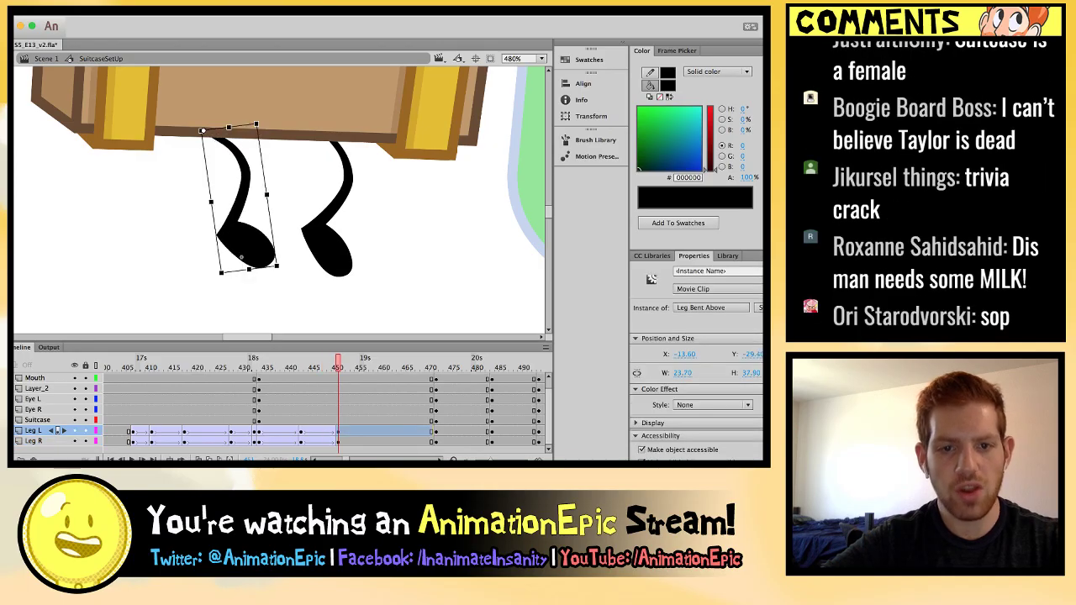
left_click(336, 253)
left_click_drag(336, 253, 368, 249)
left_click(47, 58)
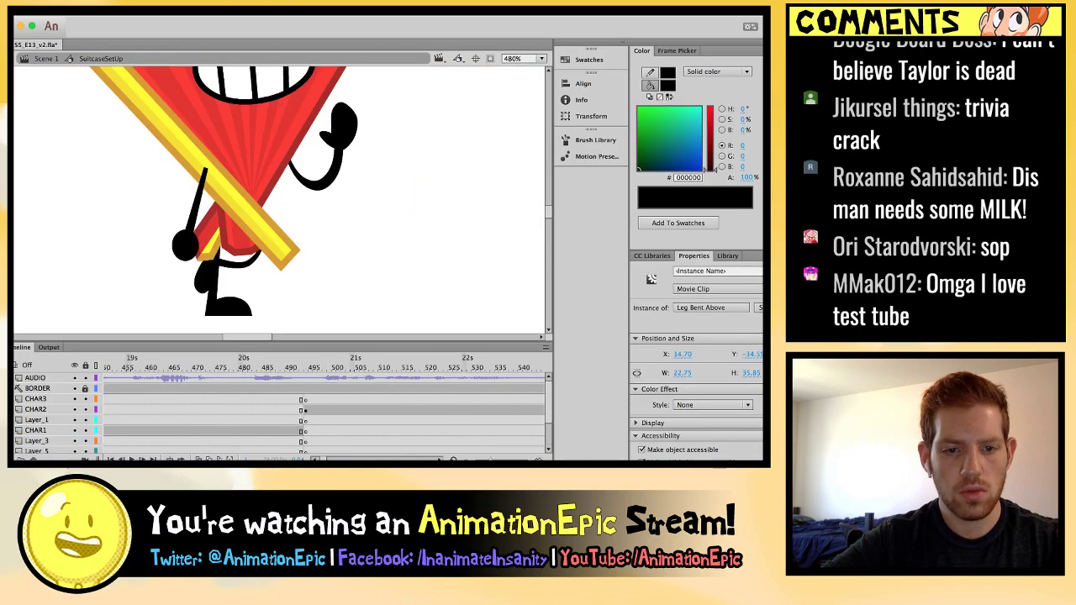
key("Return")
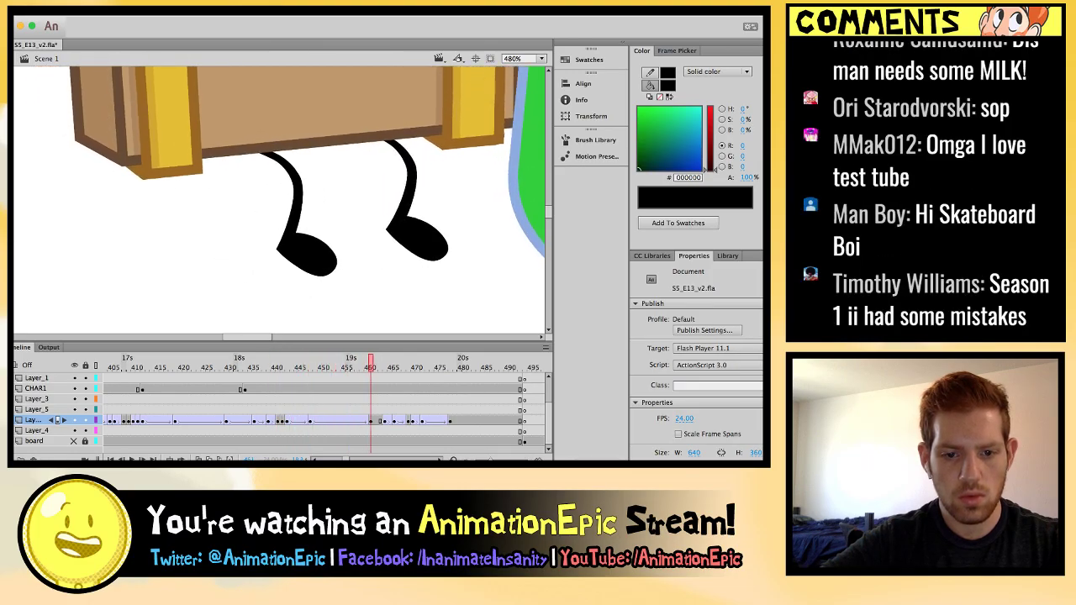
Insert keyframes for both legs inside the suitcase symbol at about frame 462 and rotate each leg slightly back.
double_click(305, 267)
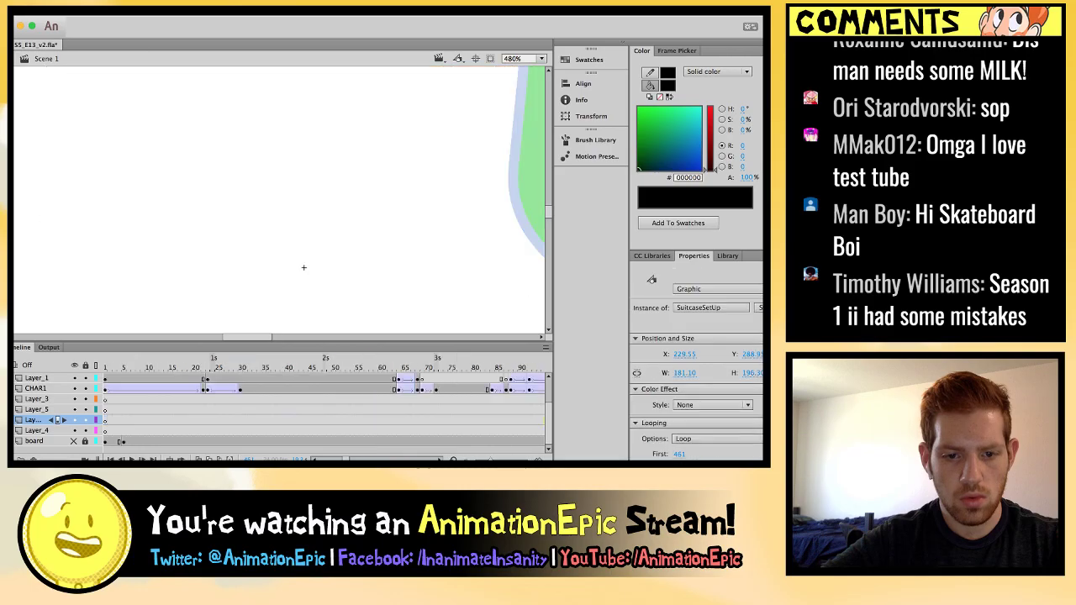
key("period")
key("period")
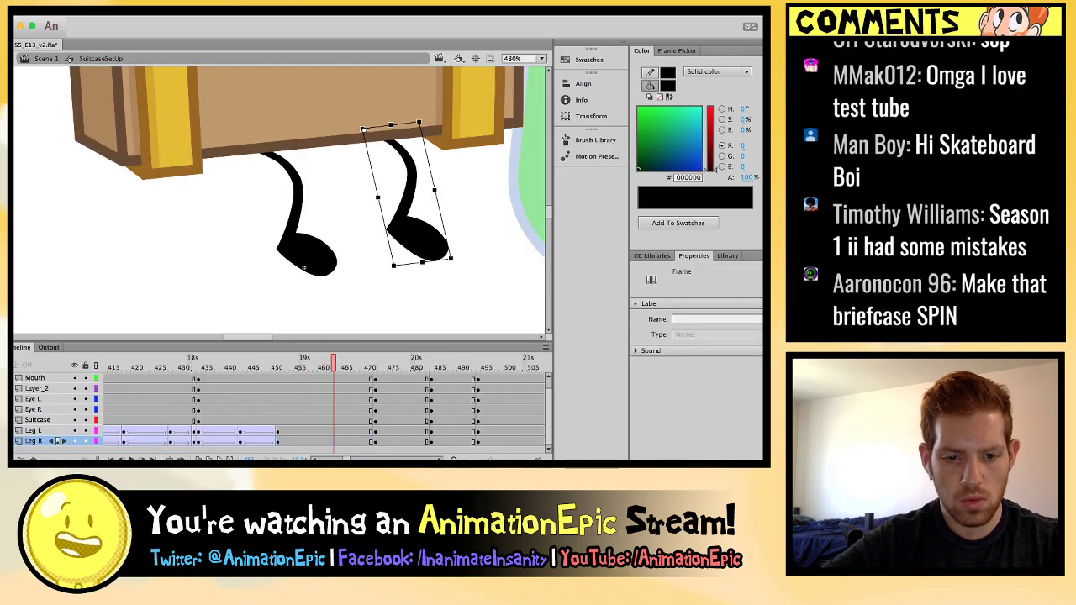
left_click(304, 268)
left_click(33, 441)
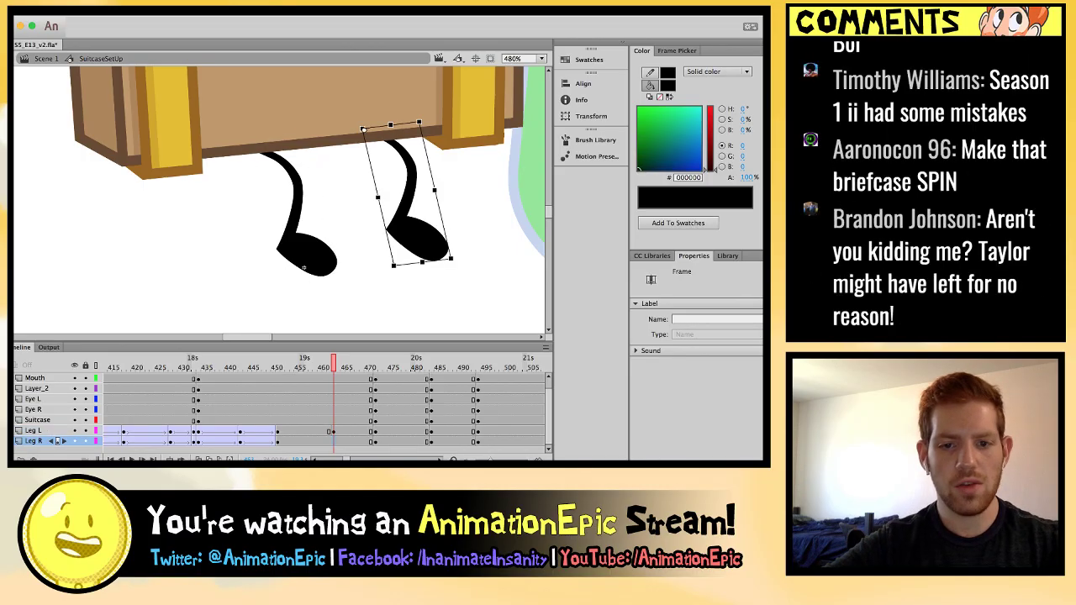
left_click_drag(421, 244, 395, 250)
left_click(303, 268)
Add classic tweens to both legs between about frames 450 and 462.
key("comma")
key("comma")
key("comma")
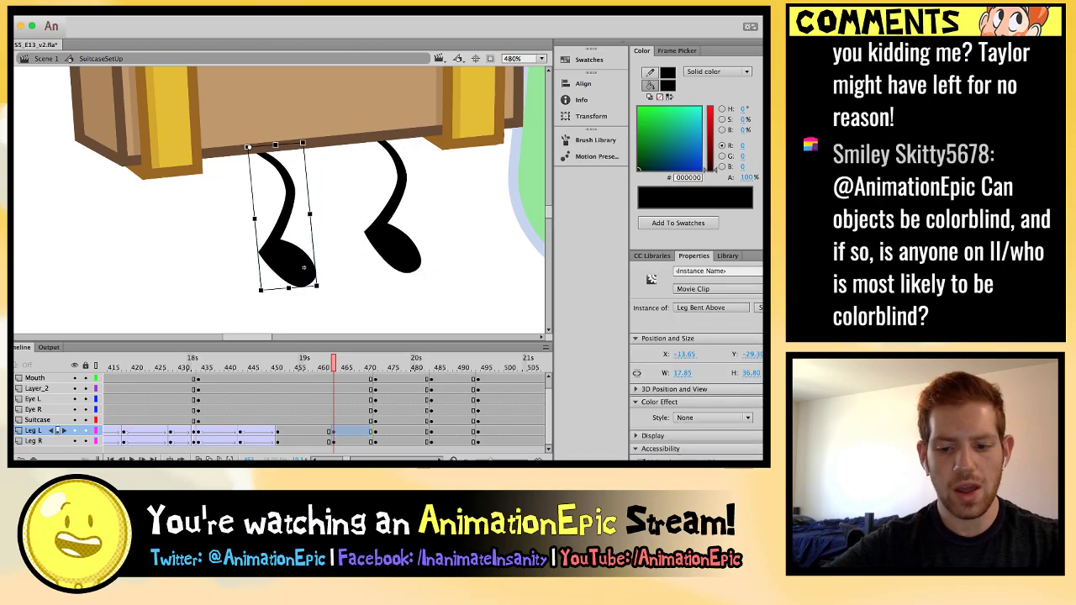
key("ctrl+z")
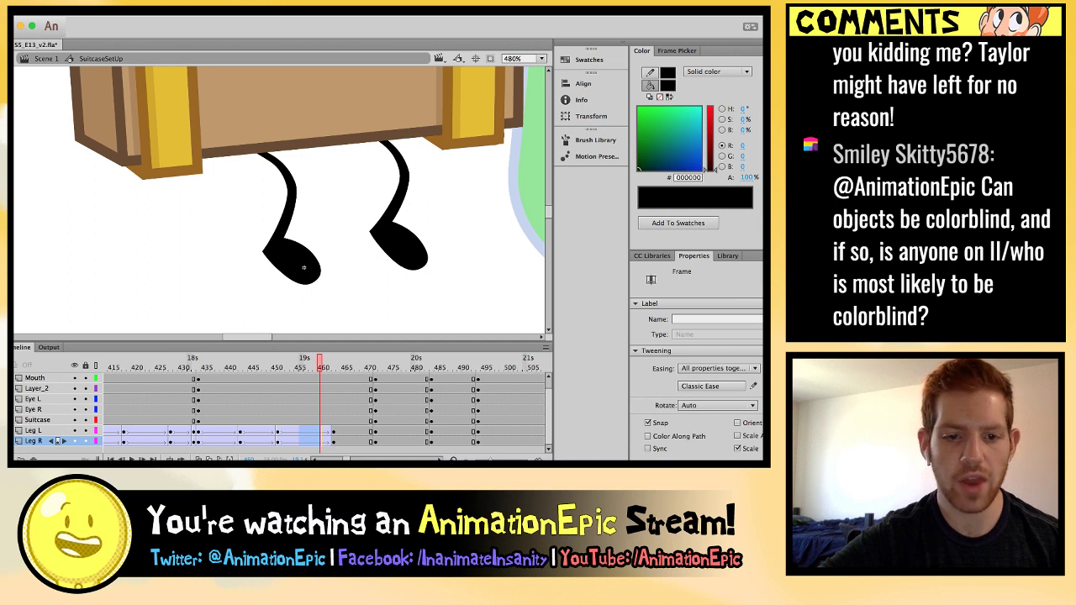
Step back and forth through the tweened legs between about frames 450 and 462 to check the backward swing.
key("comma")
key("comma")
key("comma")
key("comma")
key("comma")
key("comma")
key("comma")
key("comma")
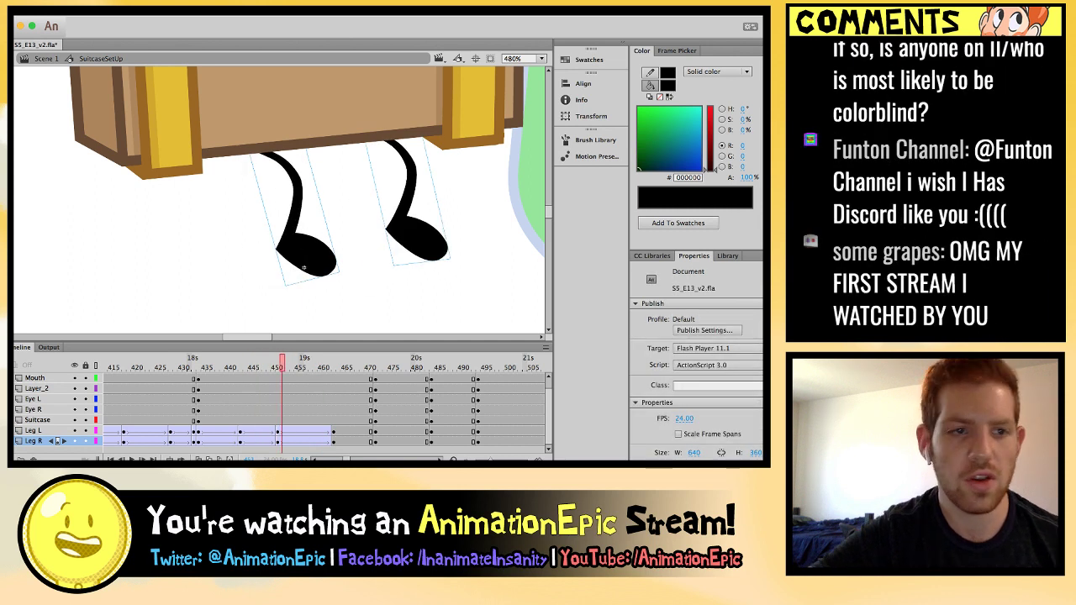
key("period")
key("period")
key("period")
key("period")
key("period")
key("period")
key("period")
key("period")
key("period")
key("period")
key("period")
Return to the main scene and replay the suitcase's leg swing between about frames 443 and 463.
key("ctrl+e")
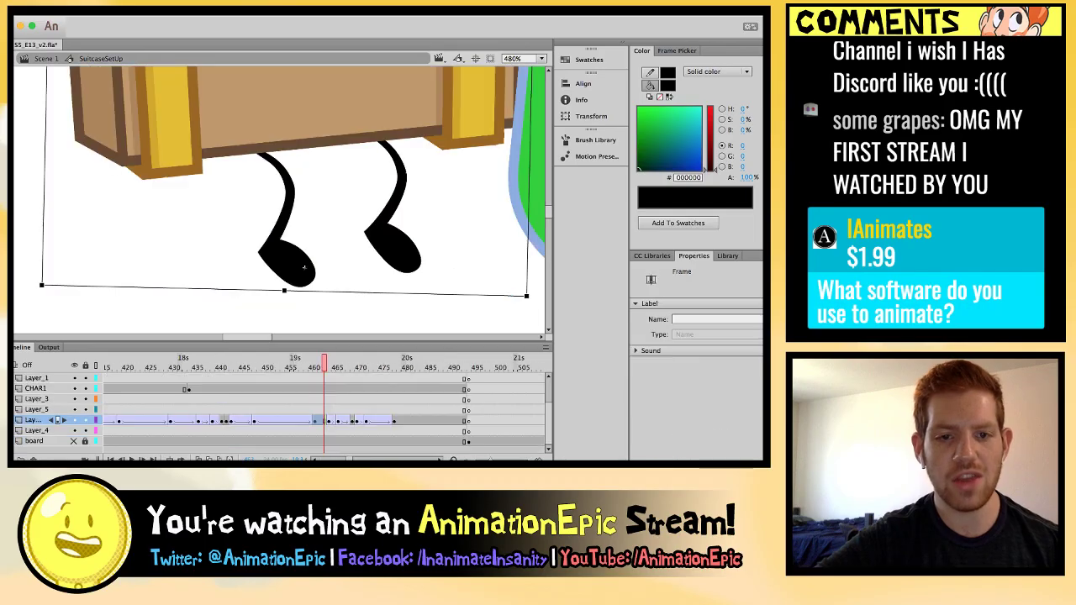
key("comma")
key("comma")
key("comma")
key("comma")
key("comma")
key("comma")
key("comma")
key("comma")
key("comma")
key("comma")
key("comma")
key("comma")
key("comma")
key("comma")
key("Return")
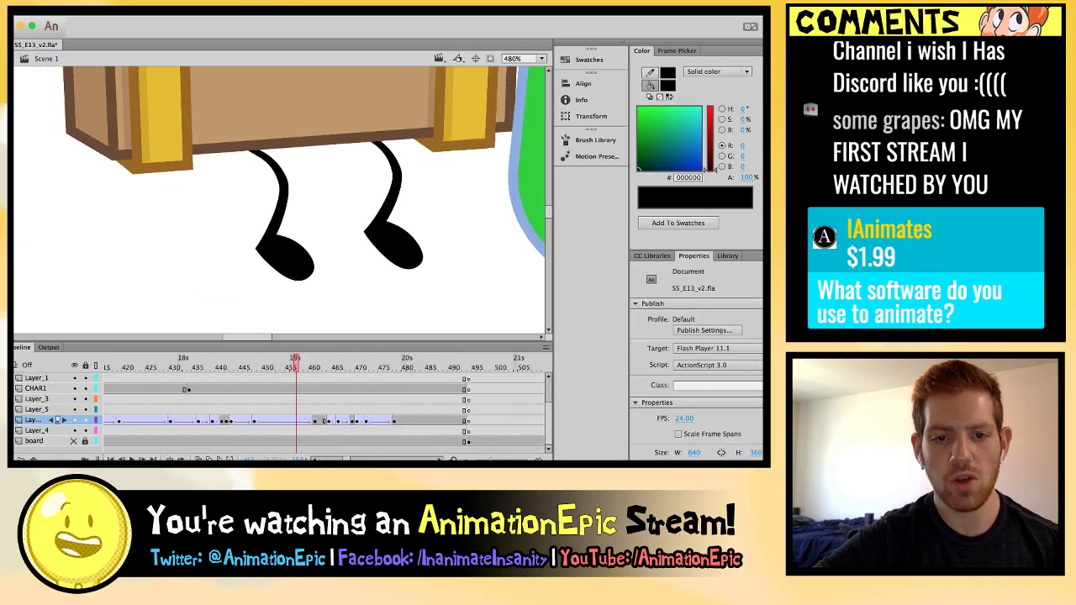
key("Return")
key("comma")
key("comma")
key("comma")
key("comma")
key("comma")
key("comma")
key("comma")
key("comma")
key("comma")
key("comma")
key("comma")
key("comma")
key("comma")
key("comma")
key("comma")
key("comma")
key("comma")
key("comma")
key("comma")
key("comma")
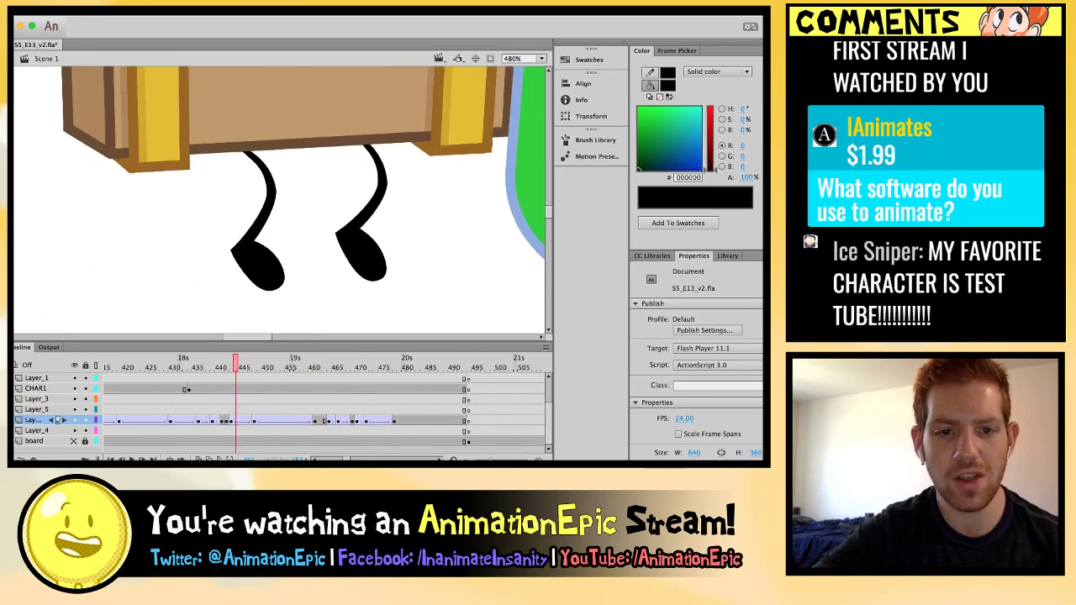
Step forward from about frame 443 to 448 with both characters in view to check the leg motion.
key("ctrl+minus")
key("ctrl+minus")
key("period")
key("period")
key("period")
key("period")
key("period")
key("period")
key("period")
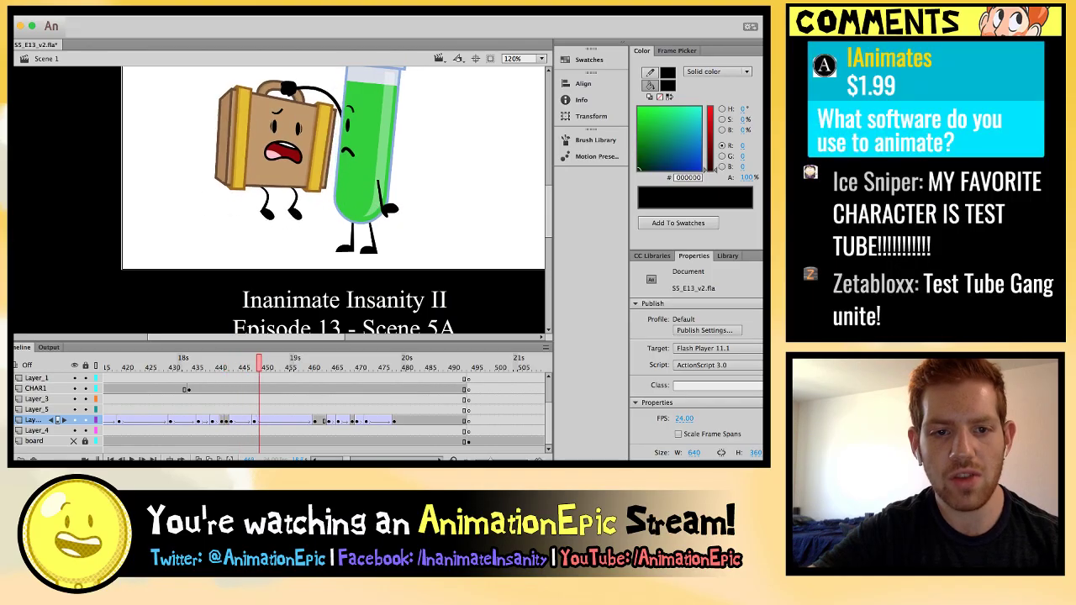
Step back and forth through the main scene between about frames 443 and 476 to review the suitcase's leg swing.
key("comma")
key("comma")
key("comma")
key("comma")
key("comma")
key("period")
key("period")
key("period")
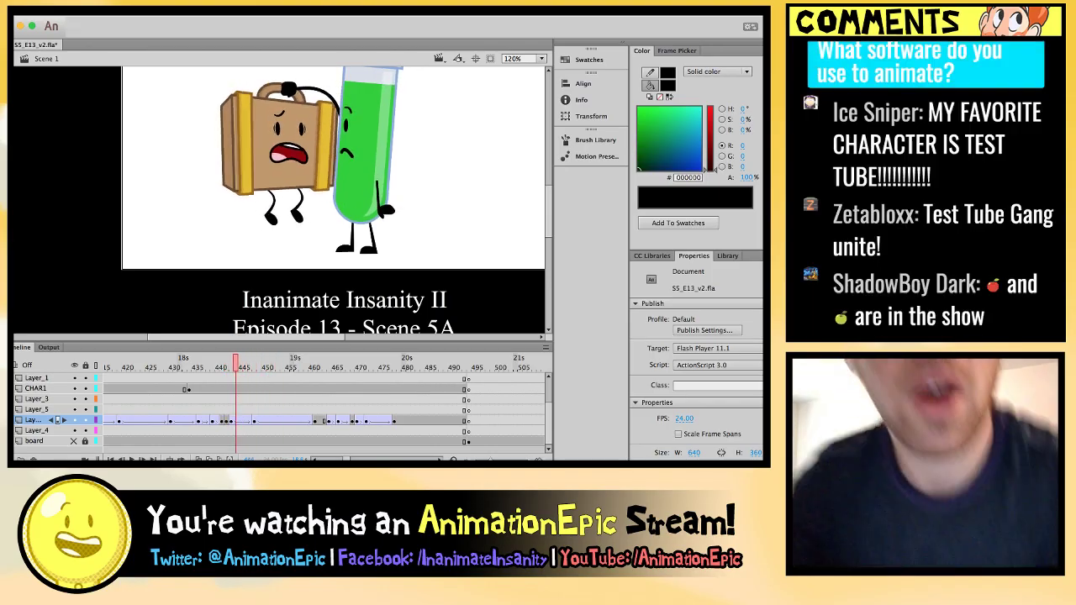
key("period")
key("period")
key("period")
key("period")
key("period")
key("period")
key("period")
key("period")
key("period")
key("period")
key("period")
key("period")
key("period")
key("period")
key("period")
key("period")
key("period")
key("period")
key("period")
key("period")
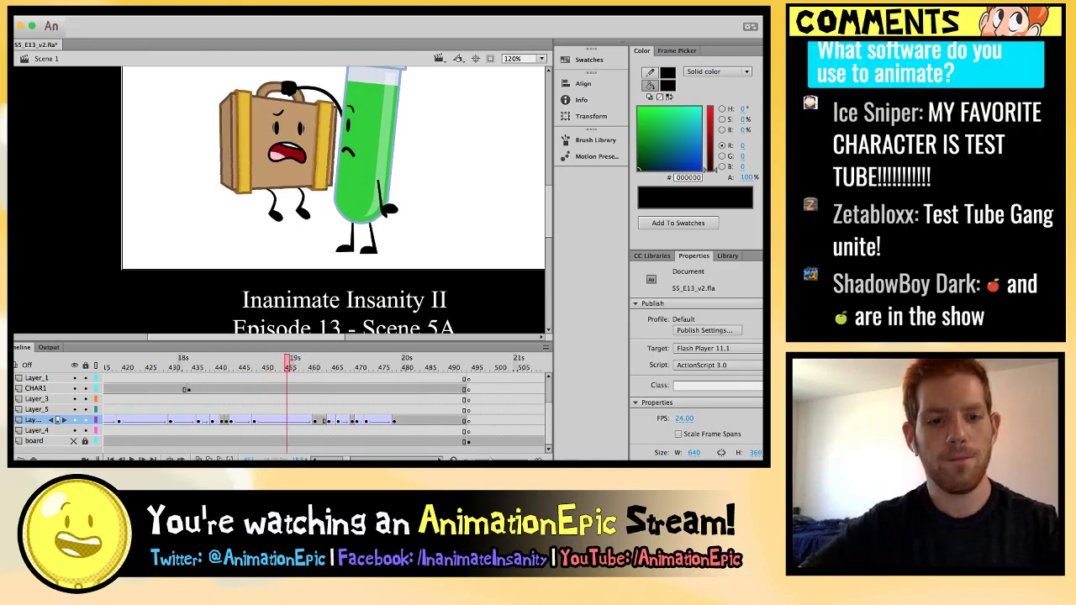
key("period")
key("period")
key("period")
key("period")
key("period")
key("period")
key("comma")
key("comma")
key("comma")
key("comma")
key("comma")
key("comma")
key("comma")
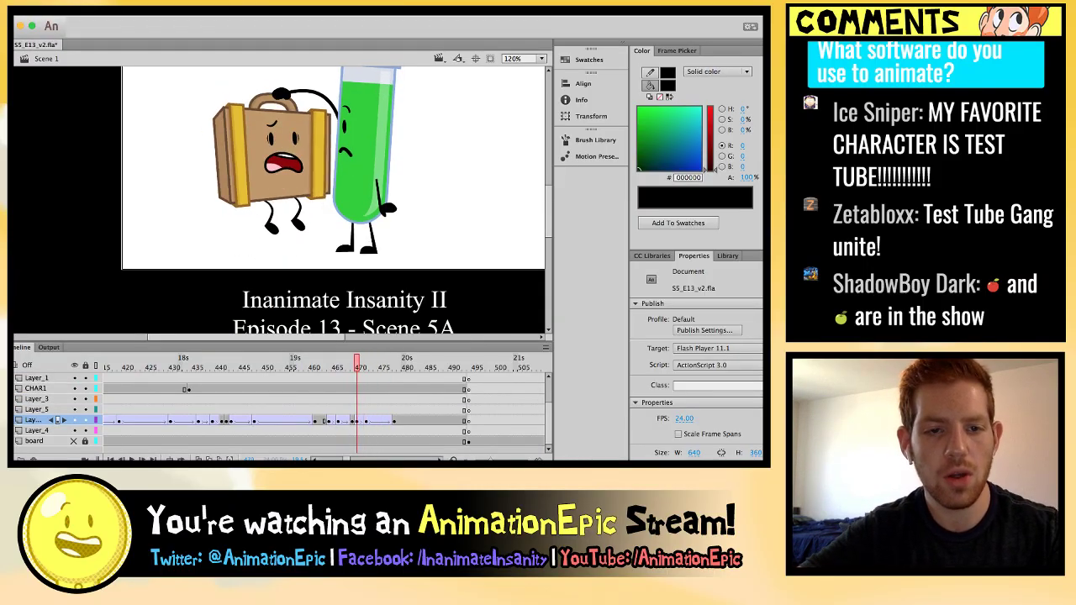
Open the suitcase symbol for editing and add keyframes to both leg layers at about frames 468 and 470.
key("super+e")
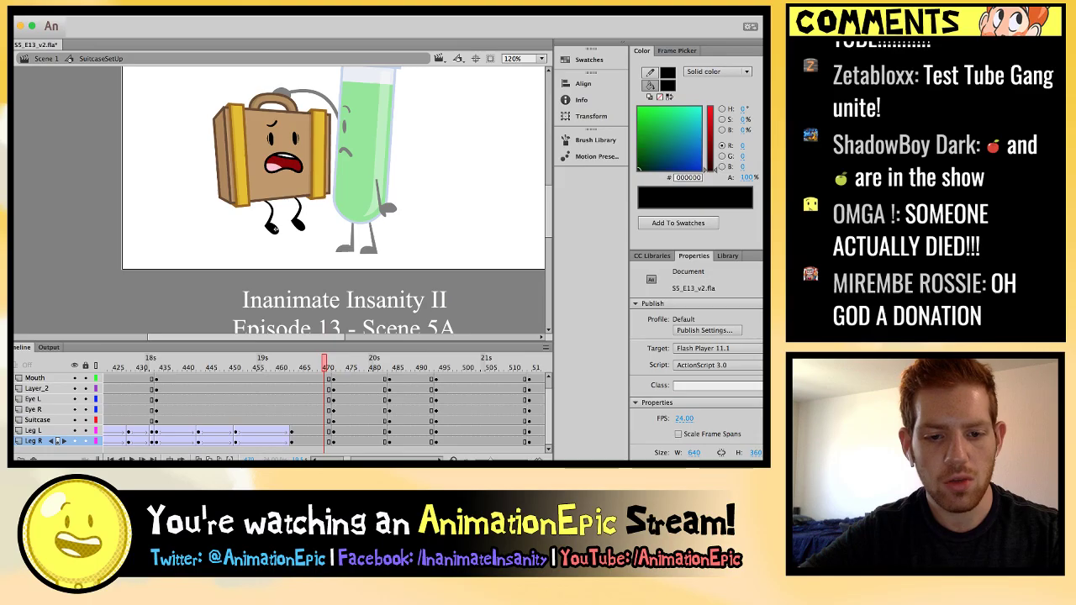
key("F6")
key("period")
key("comma")
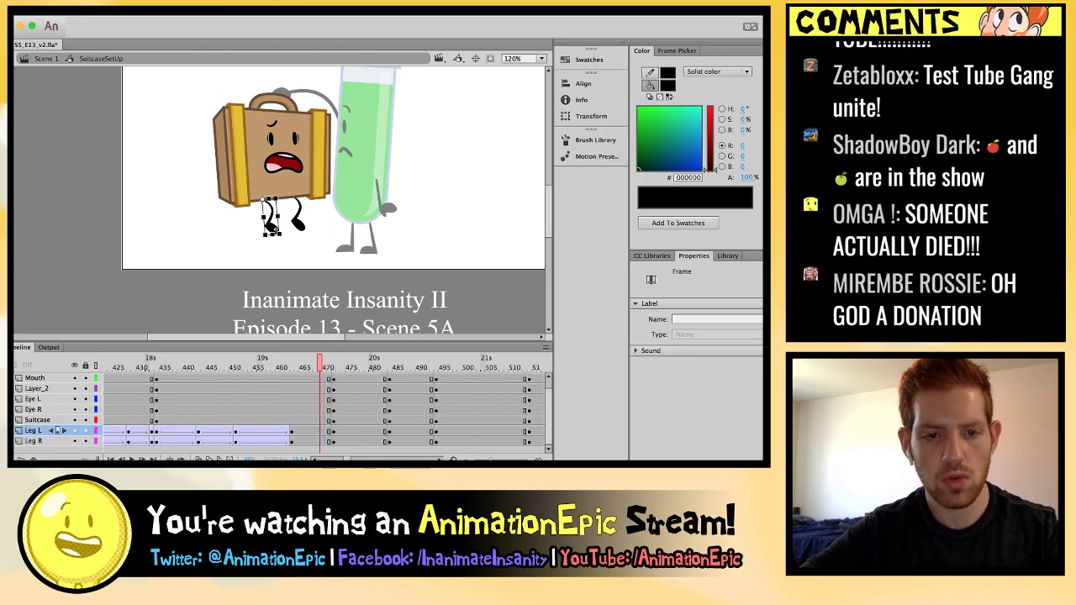
key("F6")
key("period")
key("comma")
left_click(274, 225)
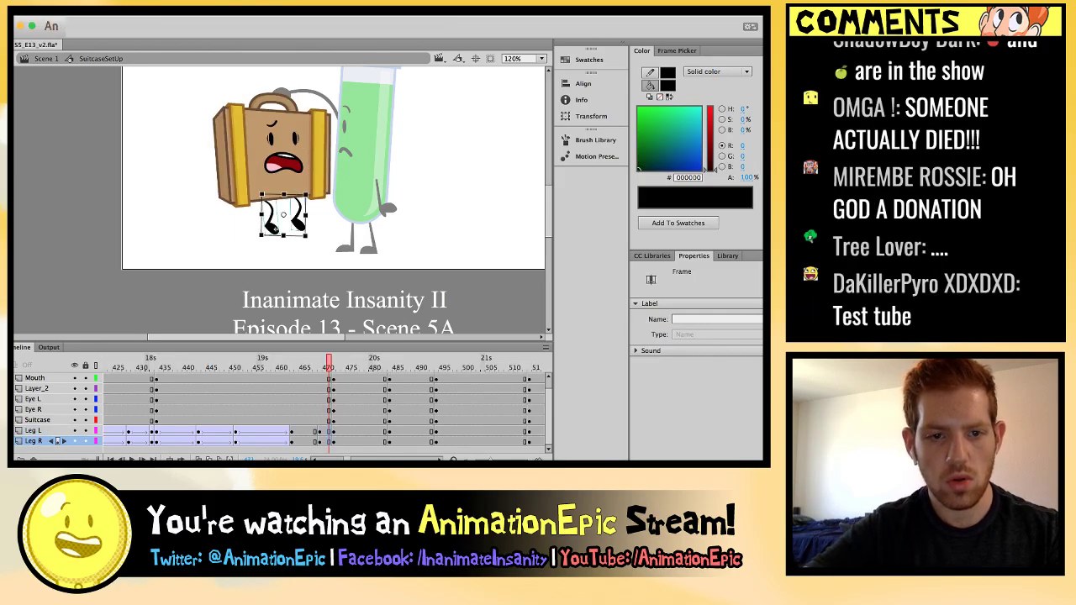
Swap the suitcase's left leg at about frame 470 for Leg Straight Above and reposition it under the body.
key("ctrl+equal")
key("ctrl+equal")
key("super+shift+a")
left_click(246, 262)
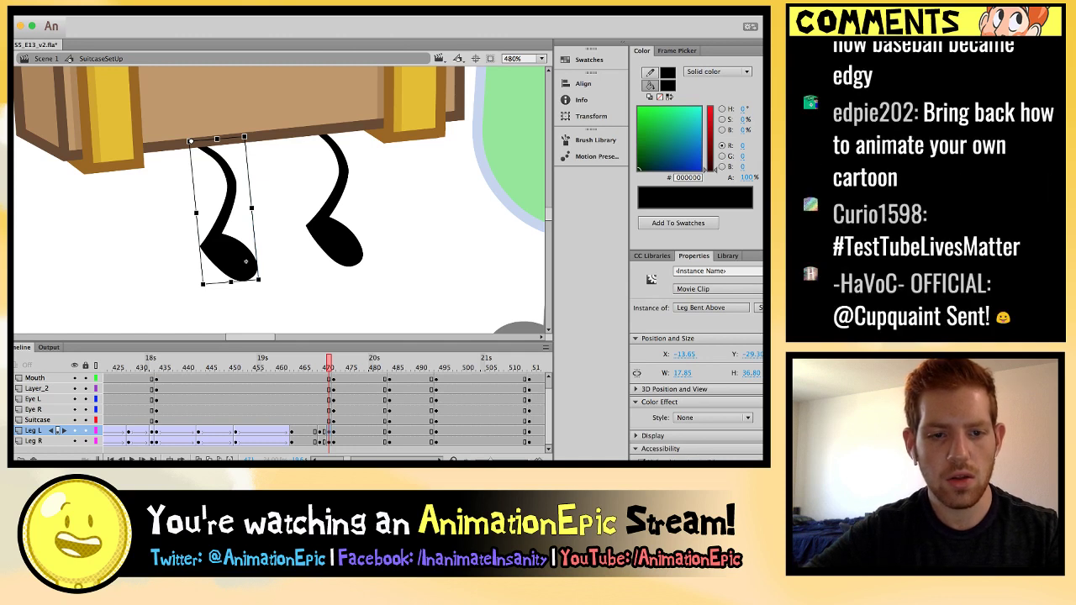
key("Down")
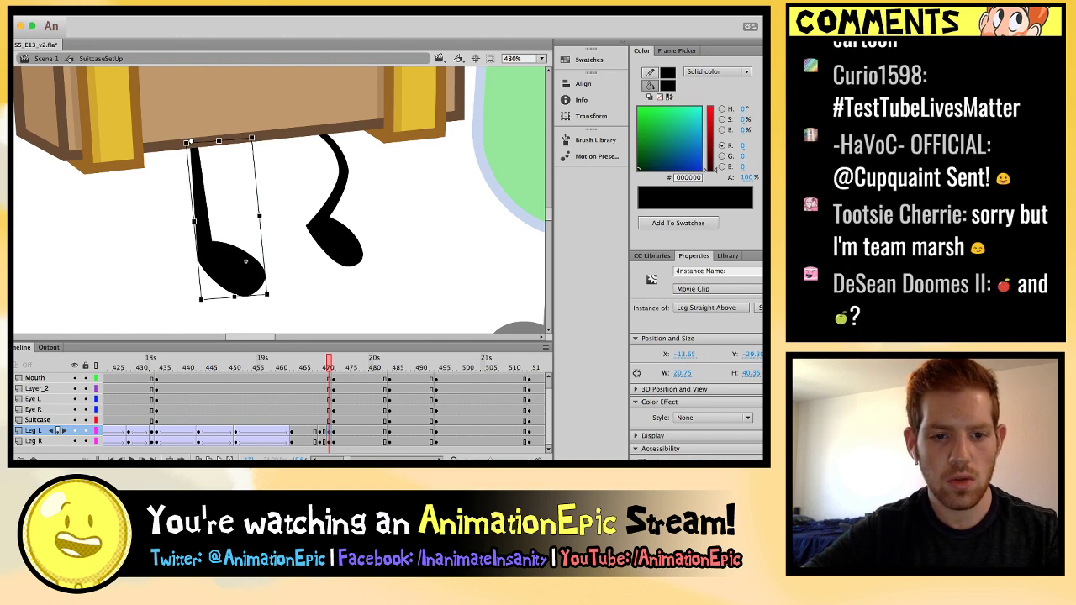
key("Down")
key("Down")
Swap the right leg at about frame 470 for Leg Bent Transition and skew it so the toe tilts downward.
key("Tab")
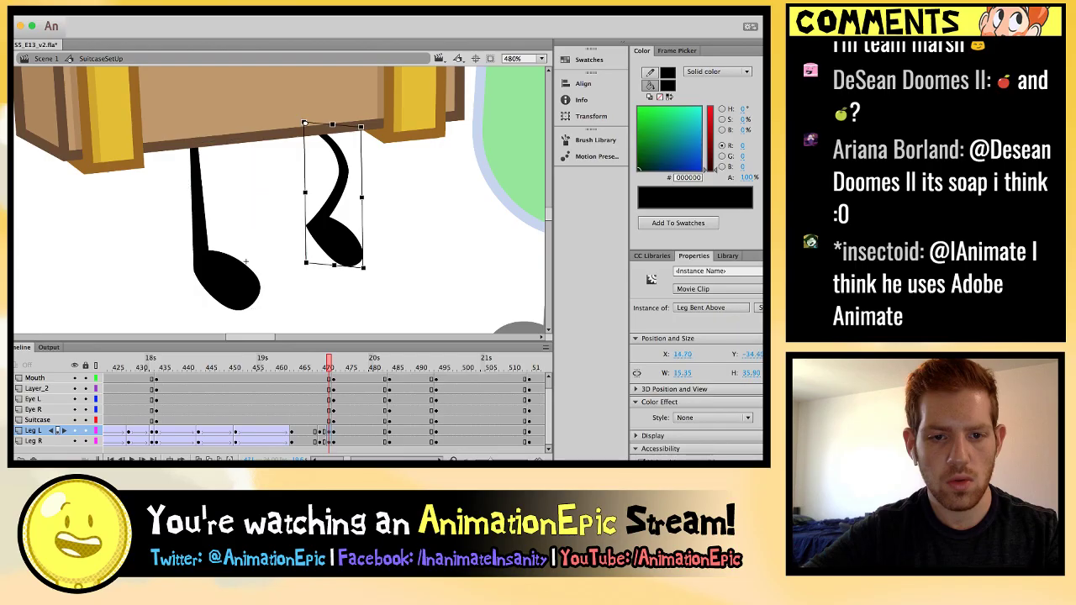
key("Down")
key("Down")
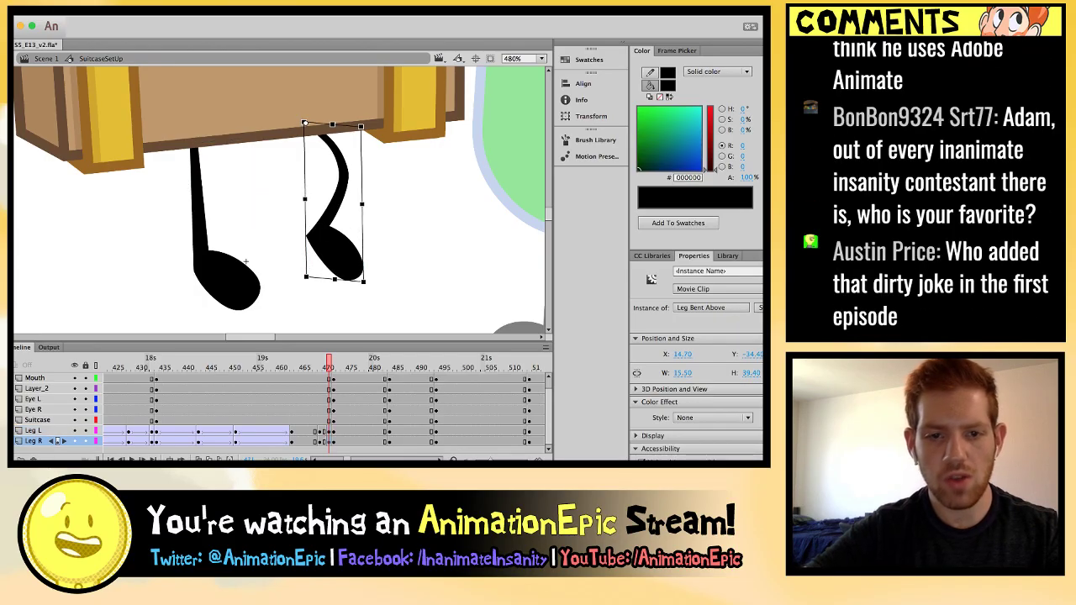
key("Down")
key("Down")
key("Down")
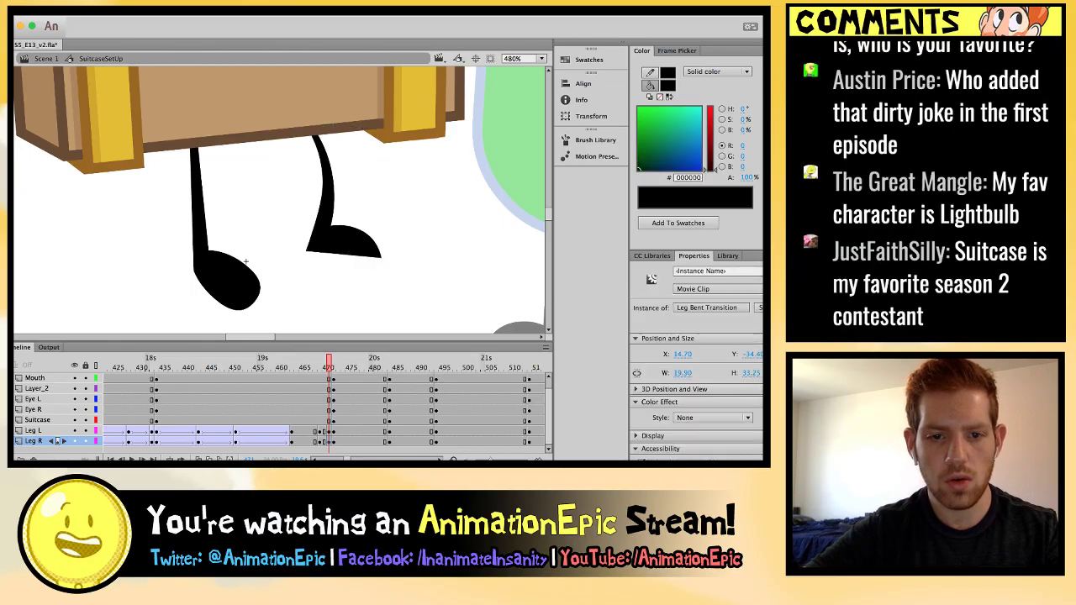
key("Down")
key("Down")
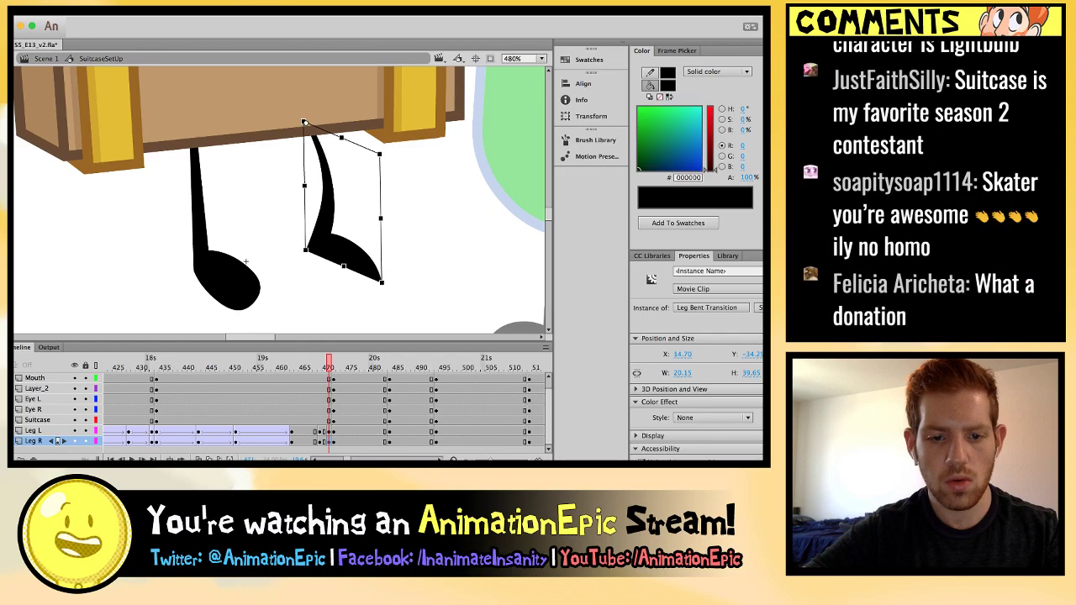
key("Down")
Add classic tweens to both legs between about frames 468 and 470 and shift the right leg's following keyframe one frame on.
left_click(245, 261)
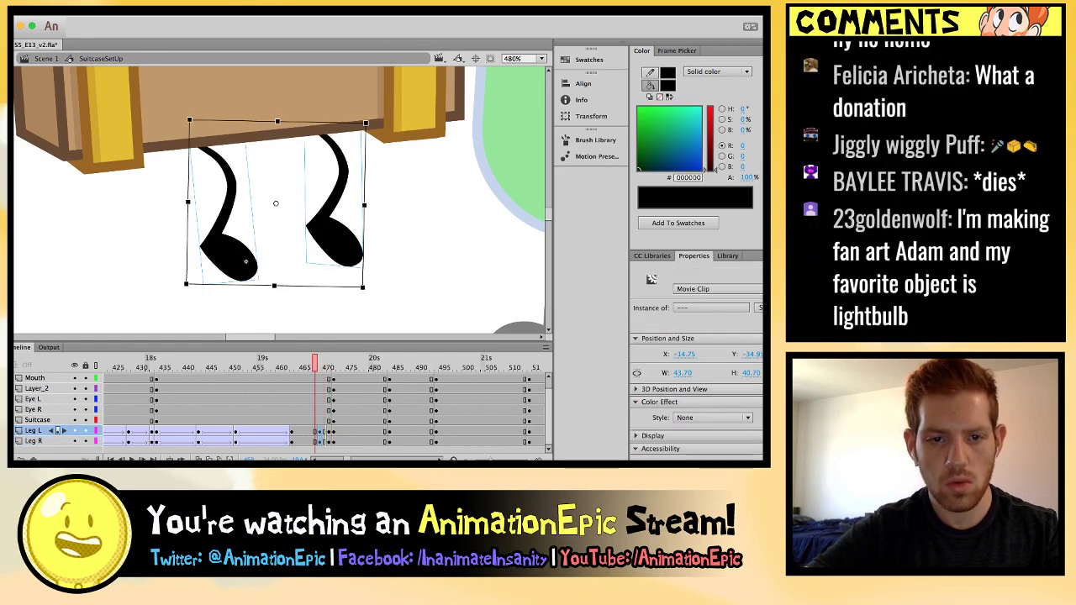
key("period")
key("period")
key("period")
key("comma")
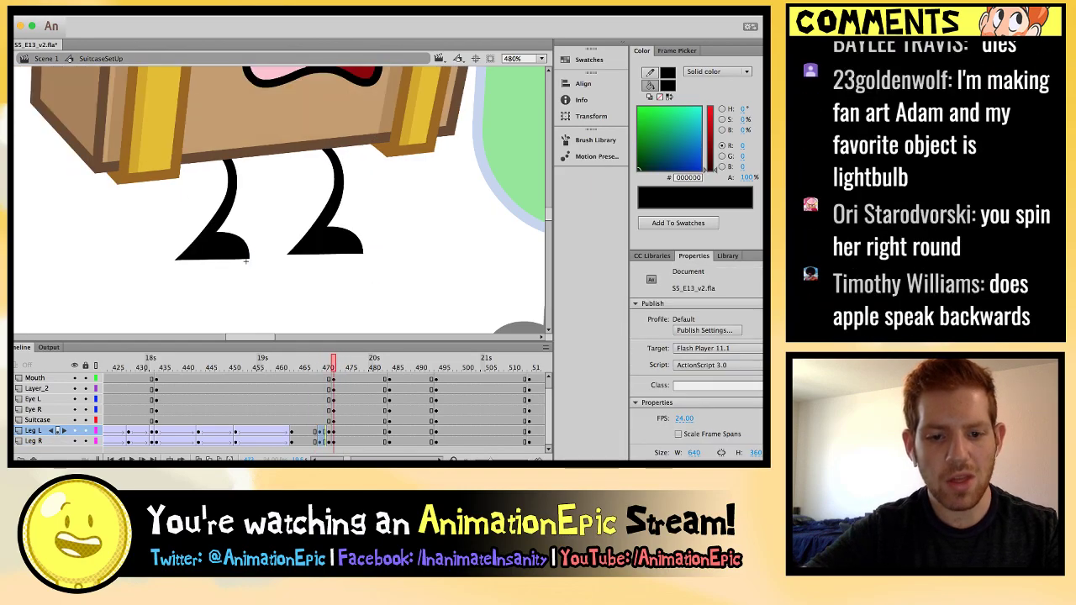
key("ctrl+a")
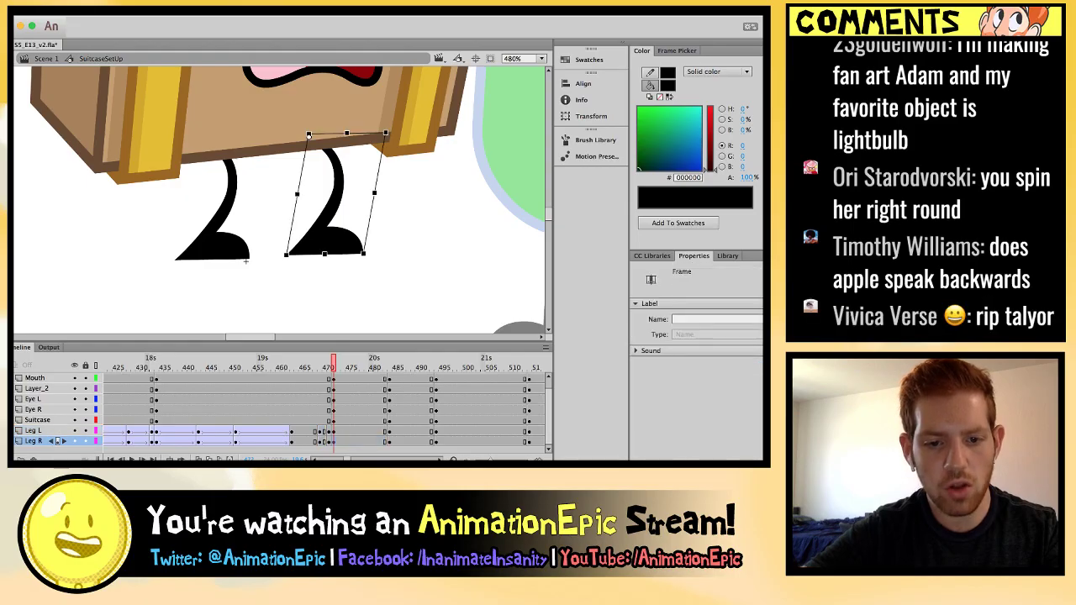
key("comma")
key("comma")
key("comma")
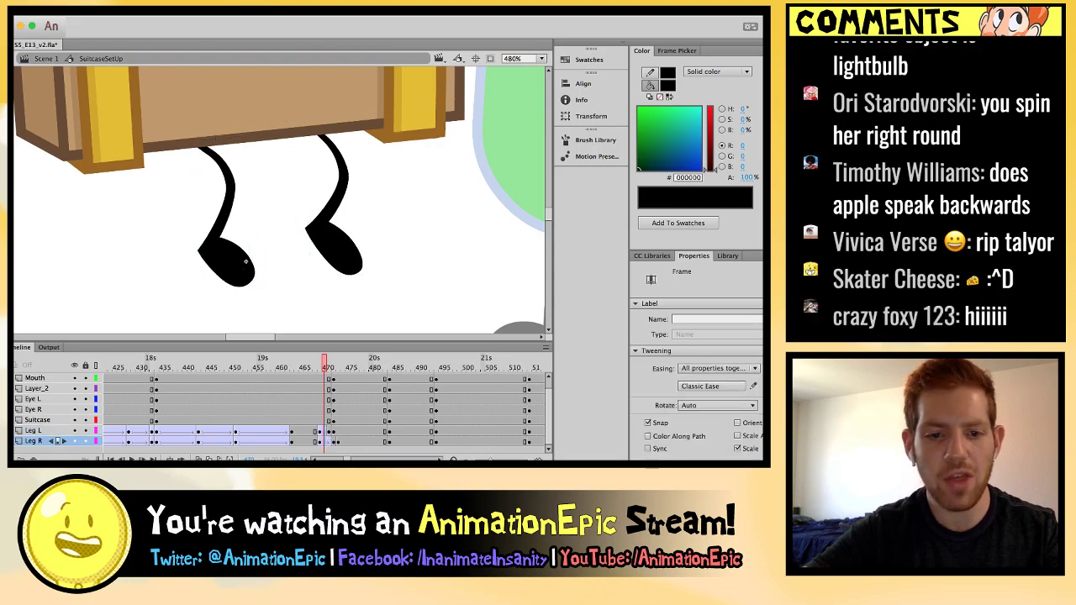
Reposition the skewed right leg at about frame 471 to attach beneath the tilted suitcase.
key("period")
key("period")
key("period")
key("comma")
key("comma")
key("period")
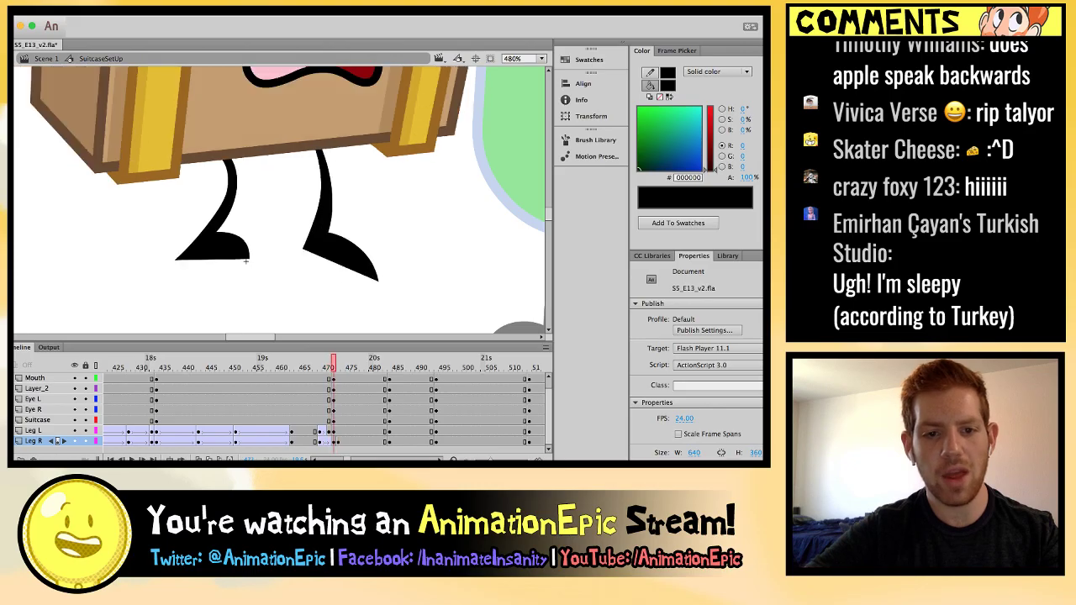
left_click(332, 236)
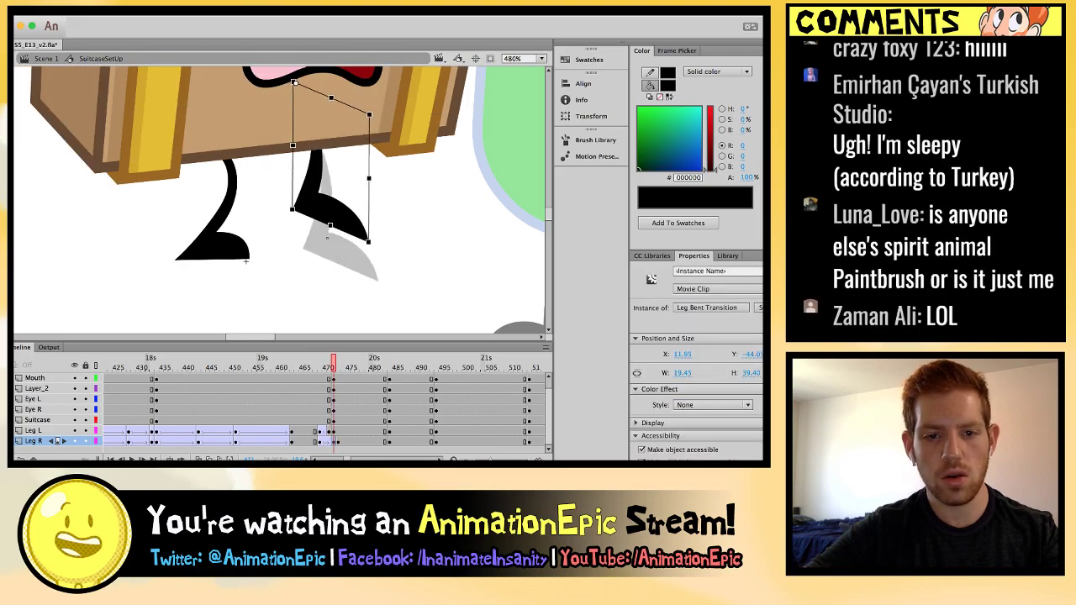
key("period")
key("period")
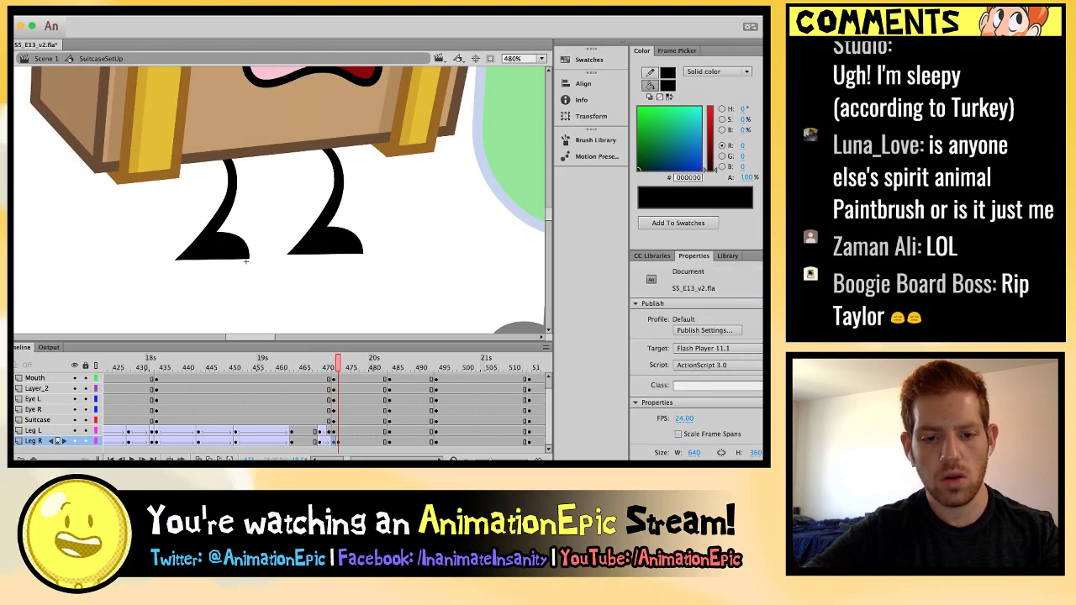
key("comma")
key("comma")
key("comma")
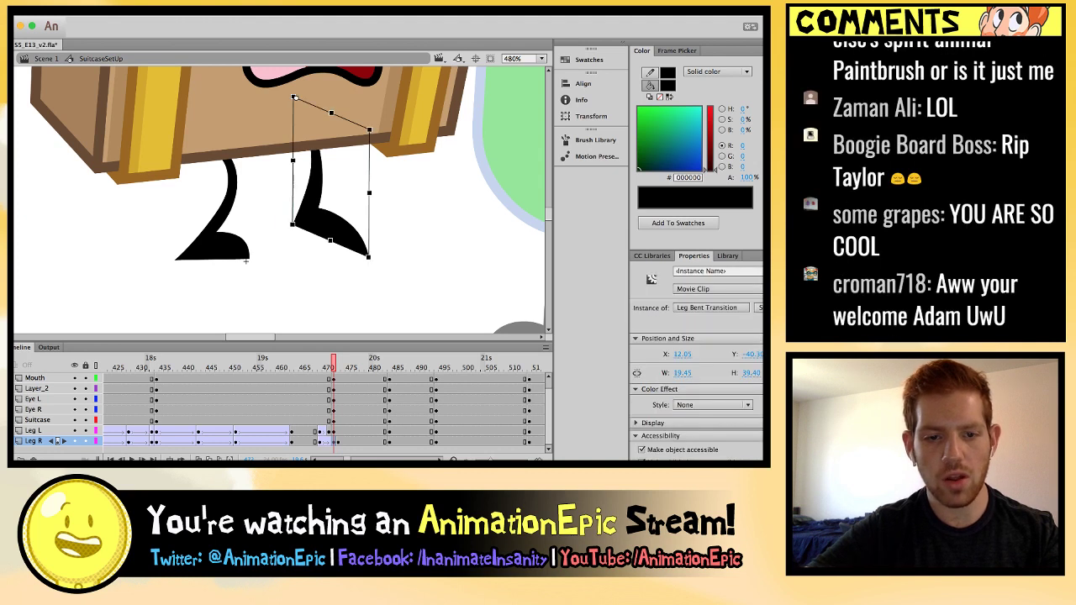
Swap the right leg at about frame 470 for Leg Bent Above, align it under the suitcase and check the neighbouring frames.
left_click(332, 235)
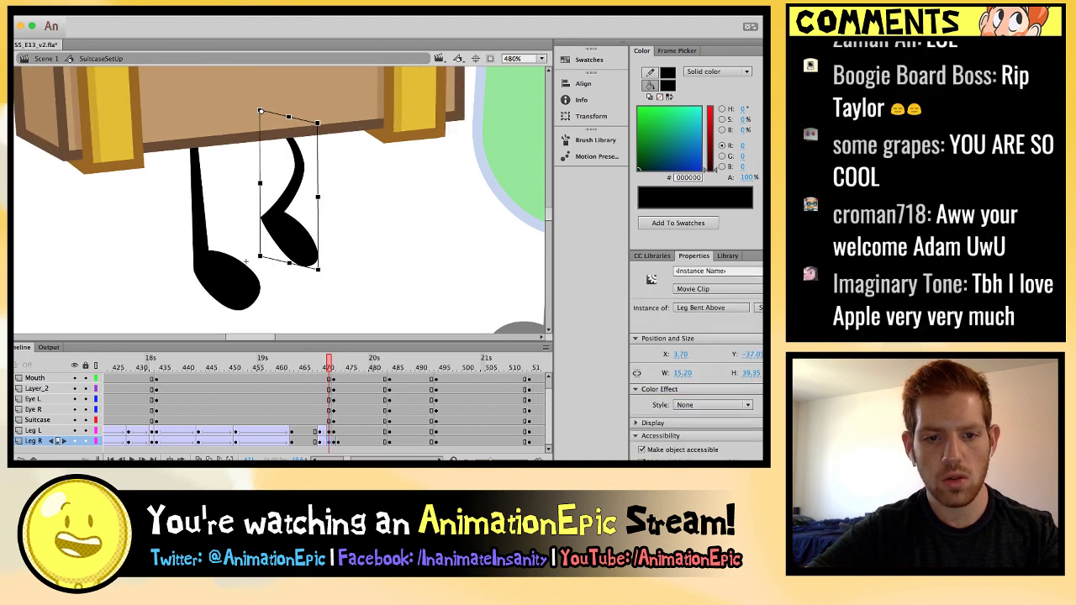
left_click_drag(359, 269, 359, 277)
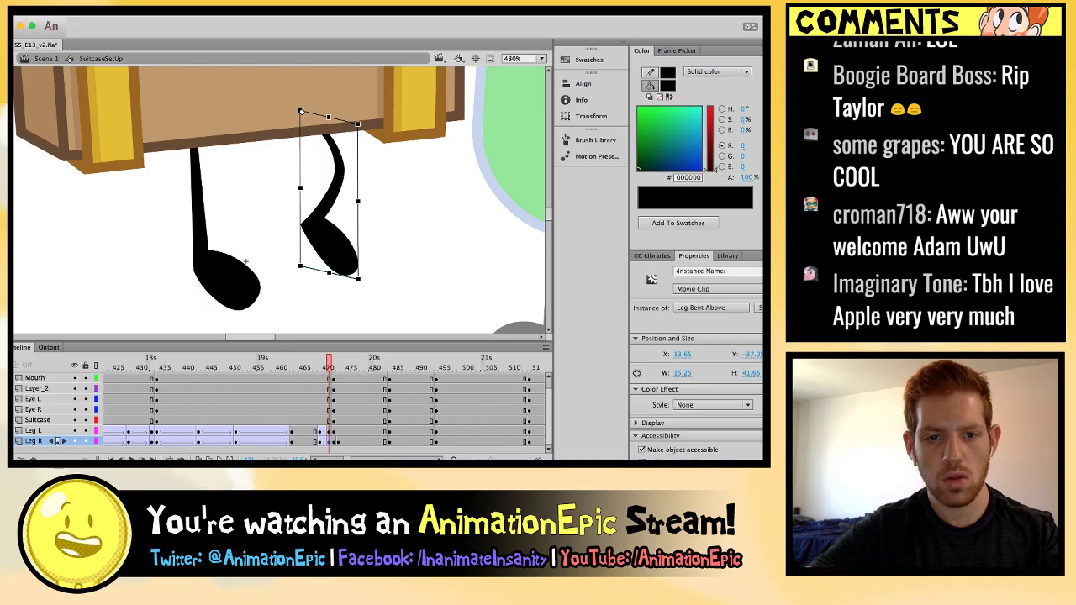
key("comma")
key("comma")
key("comma")
key("comma")
key("period")
key("period")
key("period")
key("period")
key("period")
key("period")
key("comma")
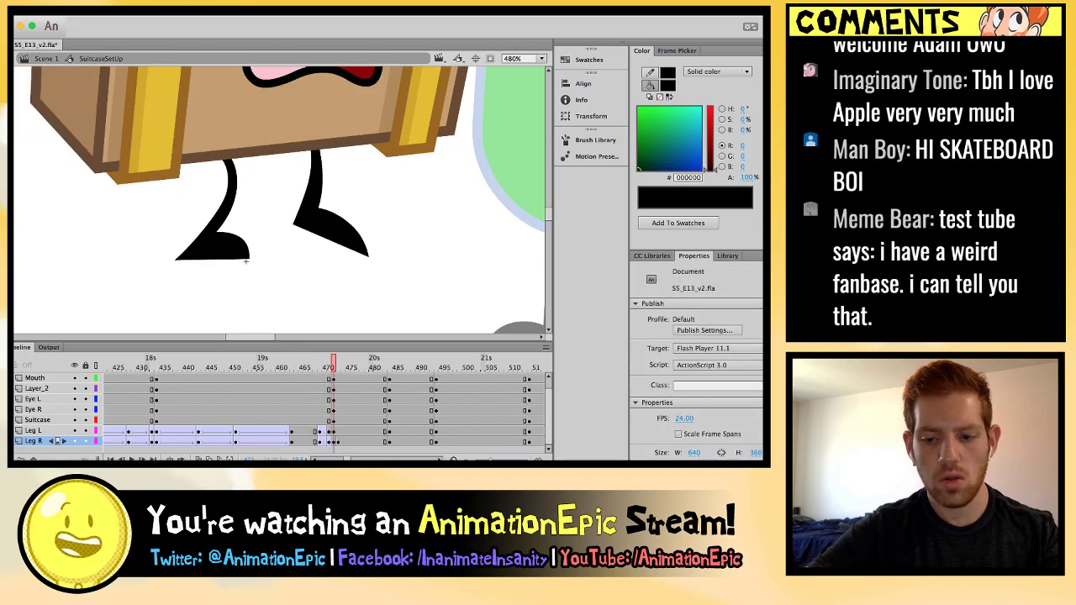
Swap the right leg at about frame 471 for Leg Bent Above and compare it with the following frame's pose.
key("ctrl+a")
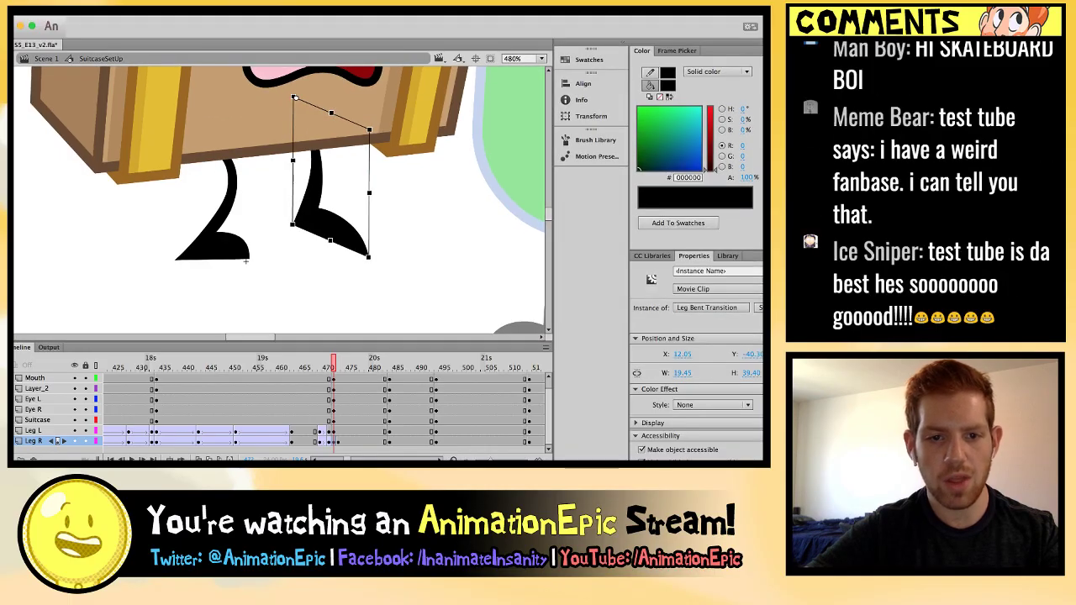
key("ctrl+z")
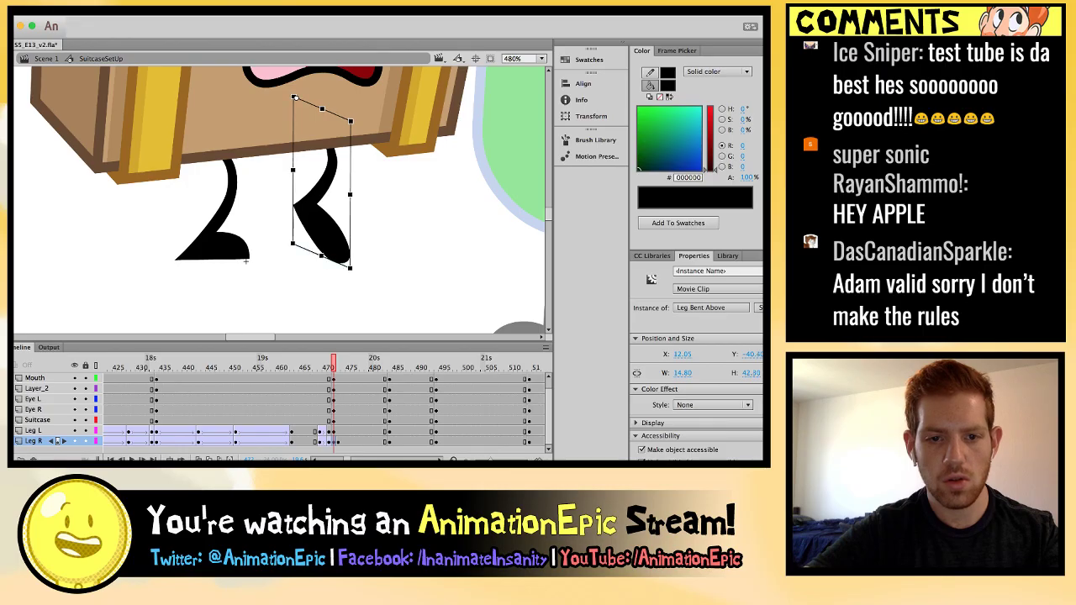
key("ctrl+z")
key("ctrl+z")
key("period")
key("period")
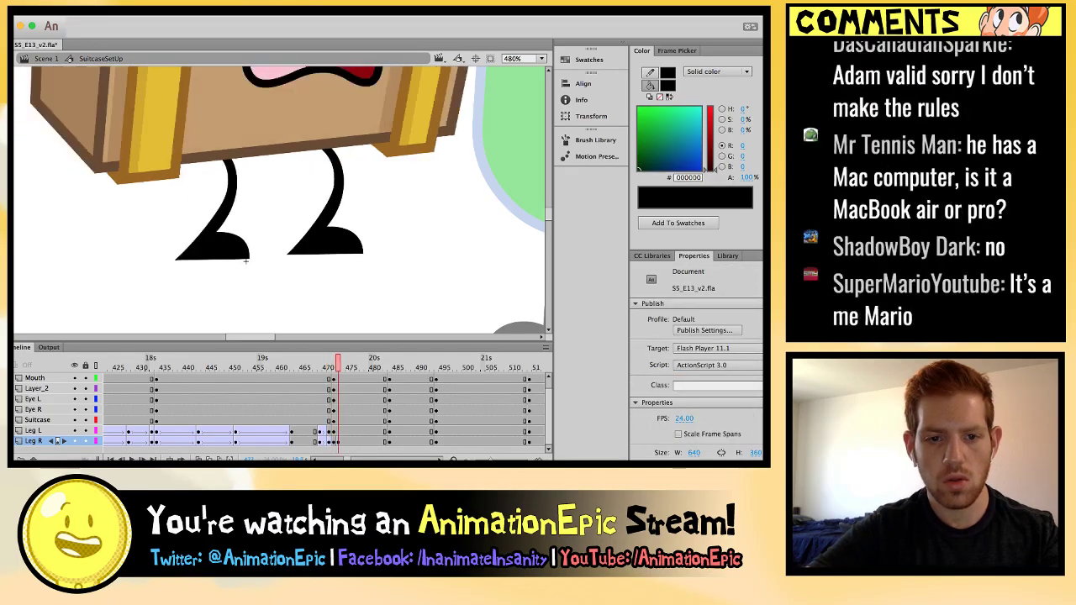
key("comma")
Shorten, rotate and reposition the right leg at about frame 471 so its foot sits level with the left foot.
key("ctrl+a")
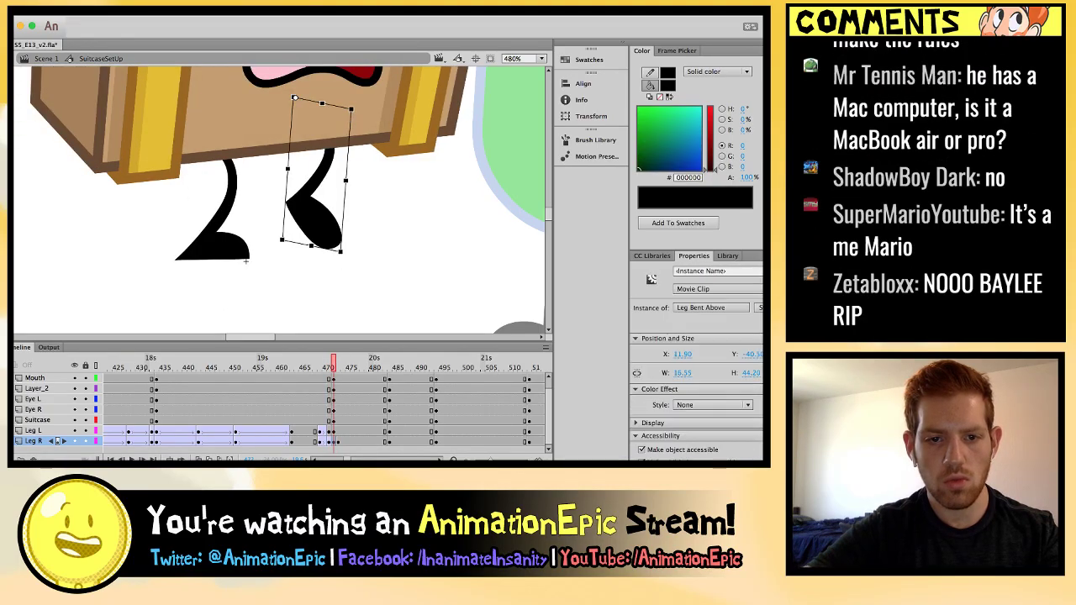
left_click_drag(311, 210, 308, 222)
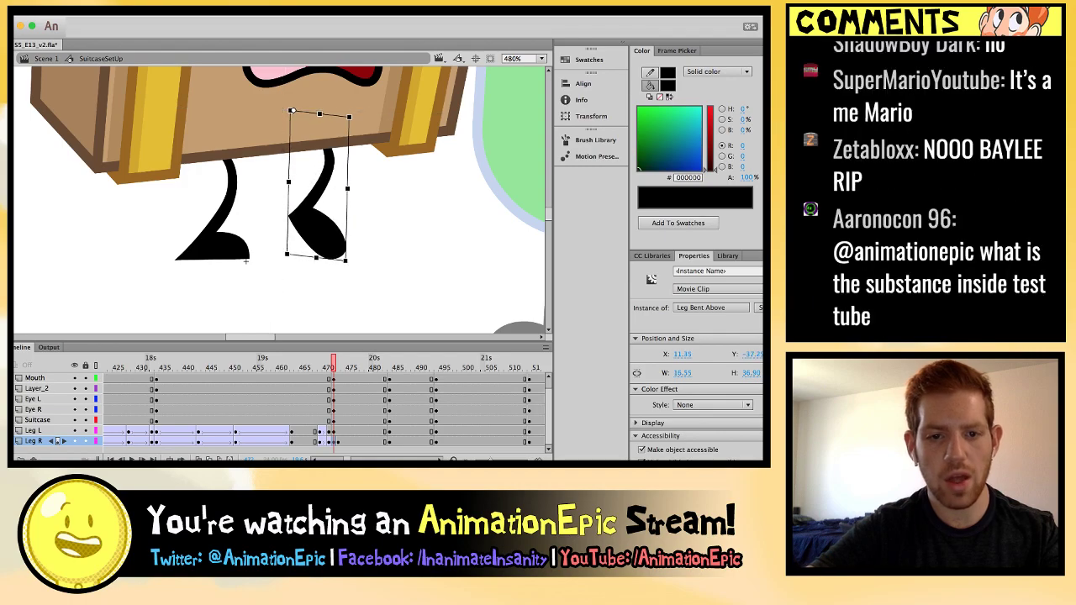
left_click(245, 262)
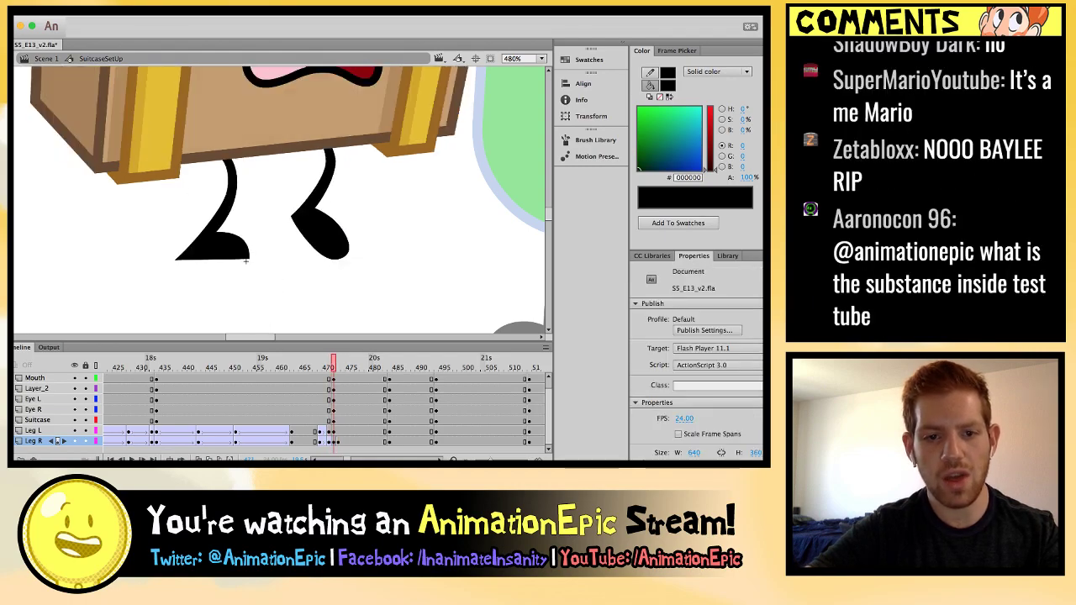
key("ctrl+a")
left_click_drag(345, 210, 336, 223)
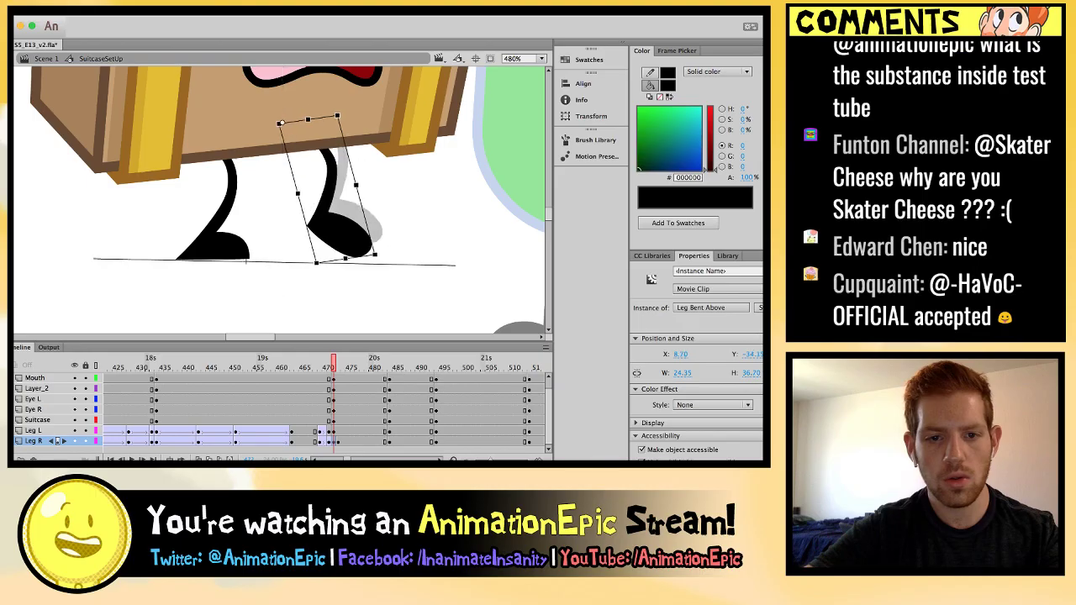
left_click(245, 261)
key("period")
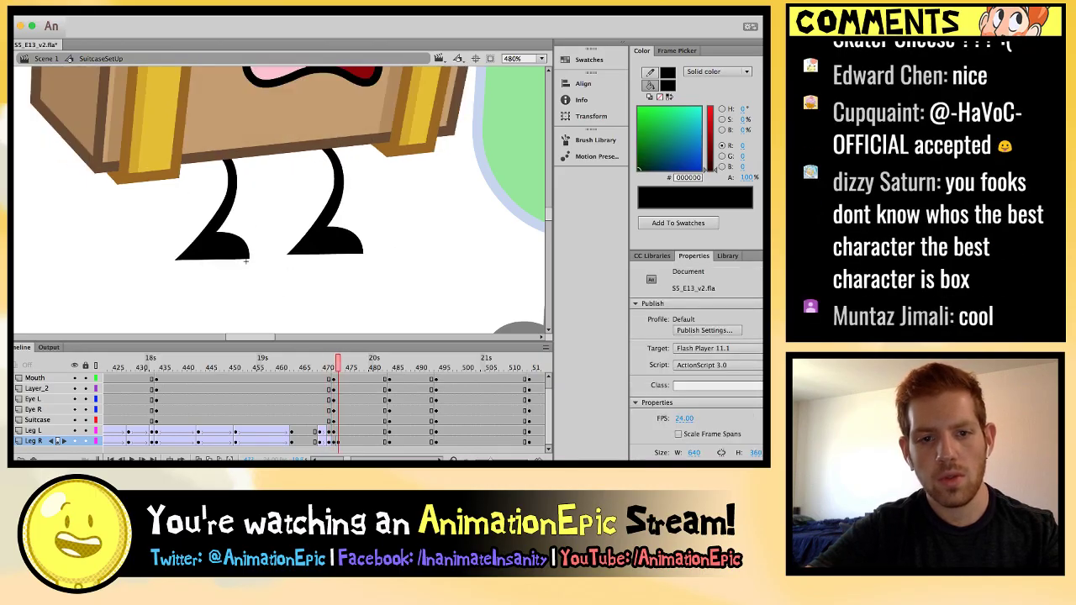
Compare the right leg's pose at about frame 471 with its neighbours and adjust it slightly toward the left leg.
key("comma")
key("period")
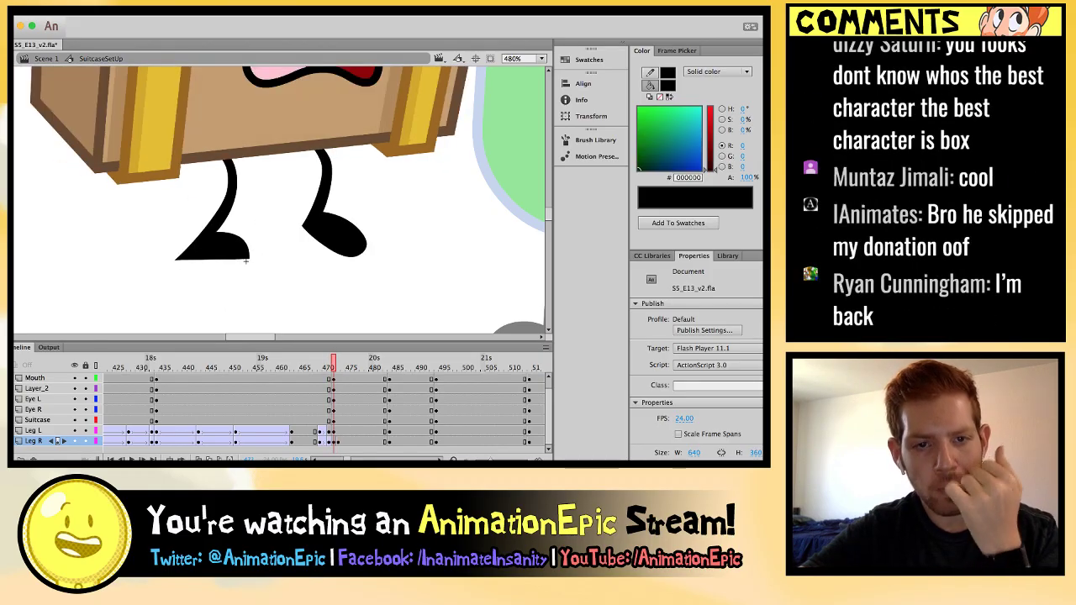
key("comma")
key("period")
key("comma")
key("period")
key("q")
key("Left")
Step back and forth around frame 471 to check how the right leg settles into its standing pose.
key("comma")
key("period")
key("comma")
key("period")
key("period")
key("comma")
key("comma")
key("period")
key("period")
key("period")
key("comma")
key("comma")
key("period")
key("comma")
key("comma")
key("comma")
key("period")
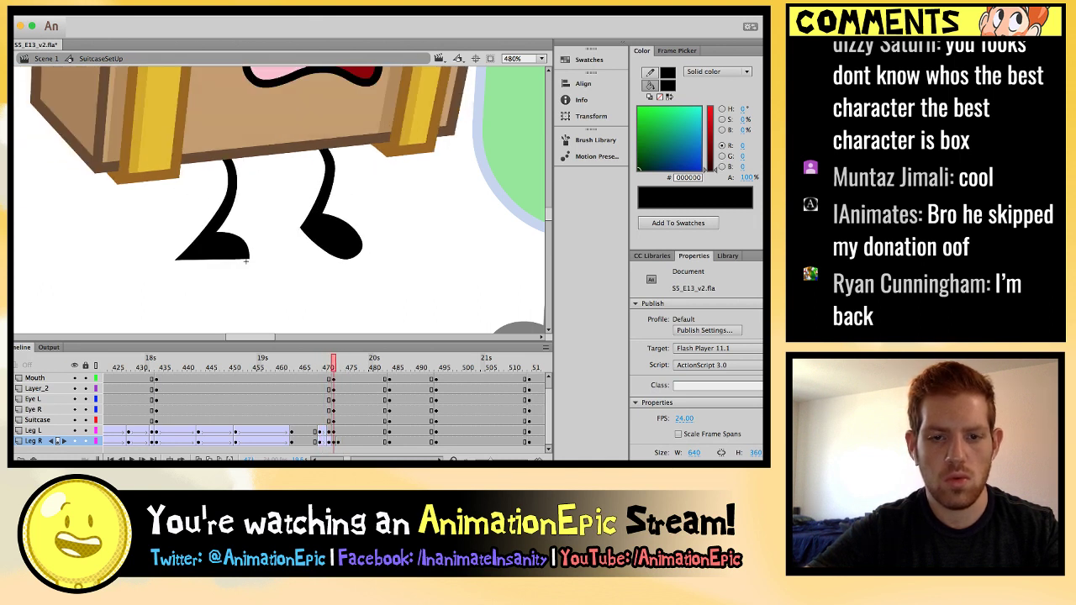
Select the suitcase's body and face at about frame 472, rotate them slightly clockwise and nudge them down over the legs.
left_click(246, 261)
key("ctrl+minus")
key("ctrl+minus")
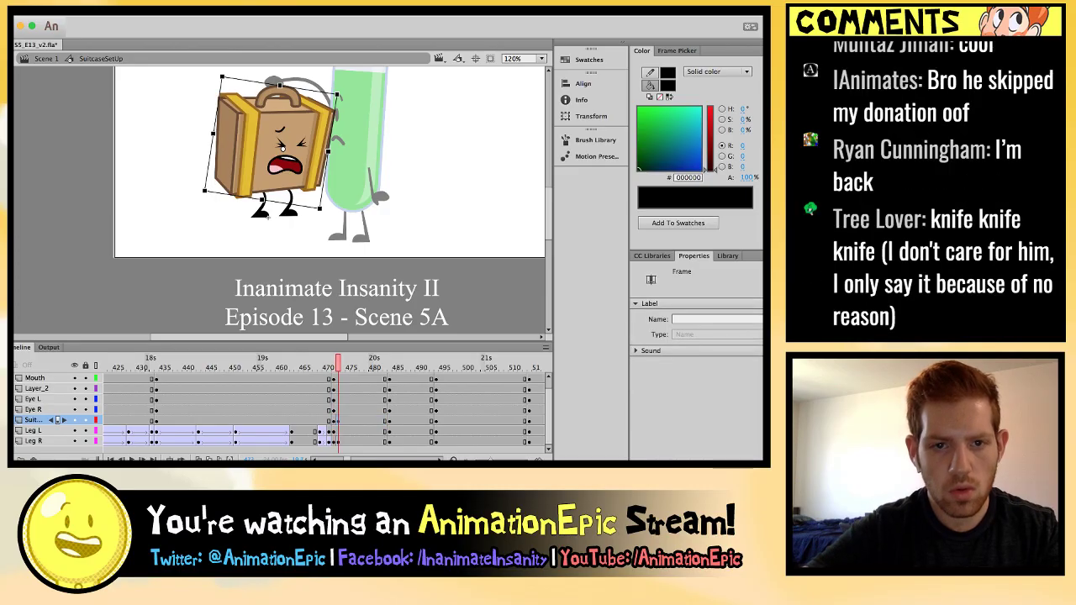
key("ctrl+equal")
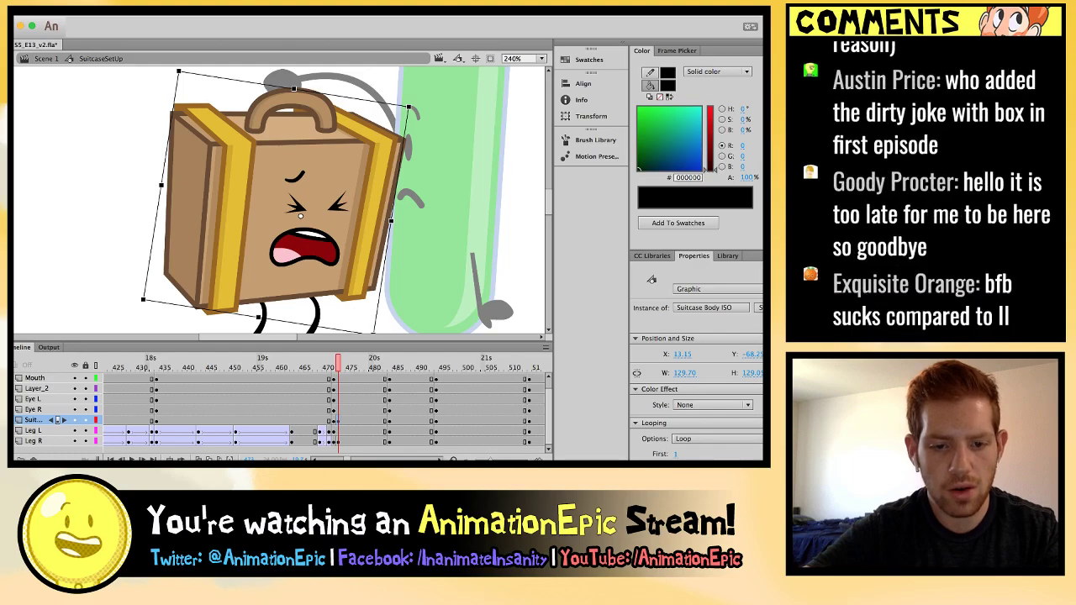
left_click(333, 410)
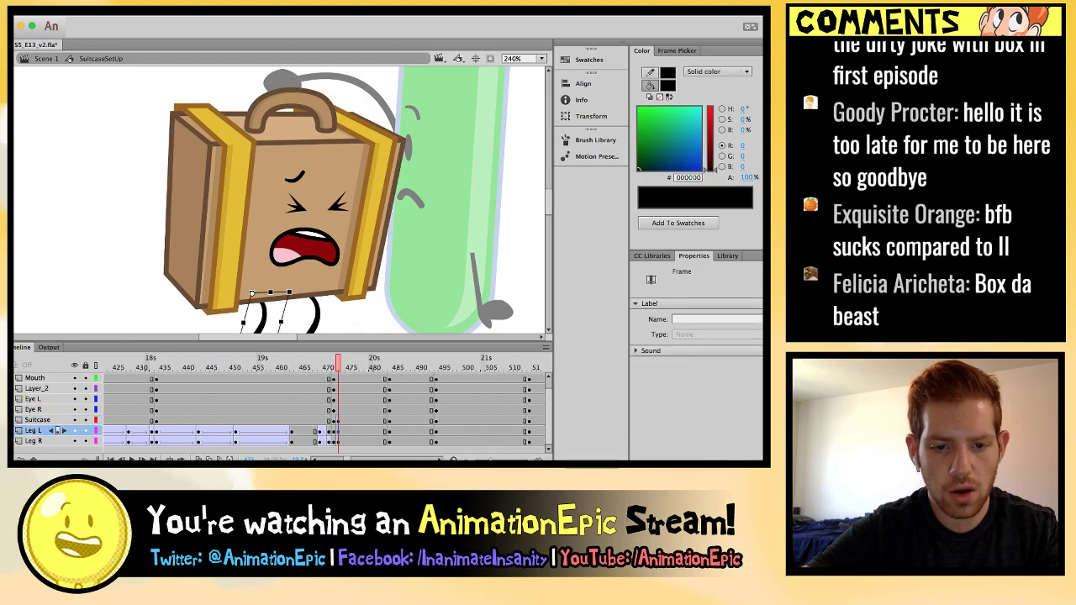
key("q")
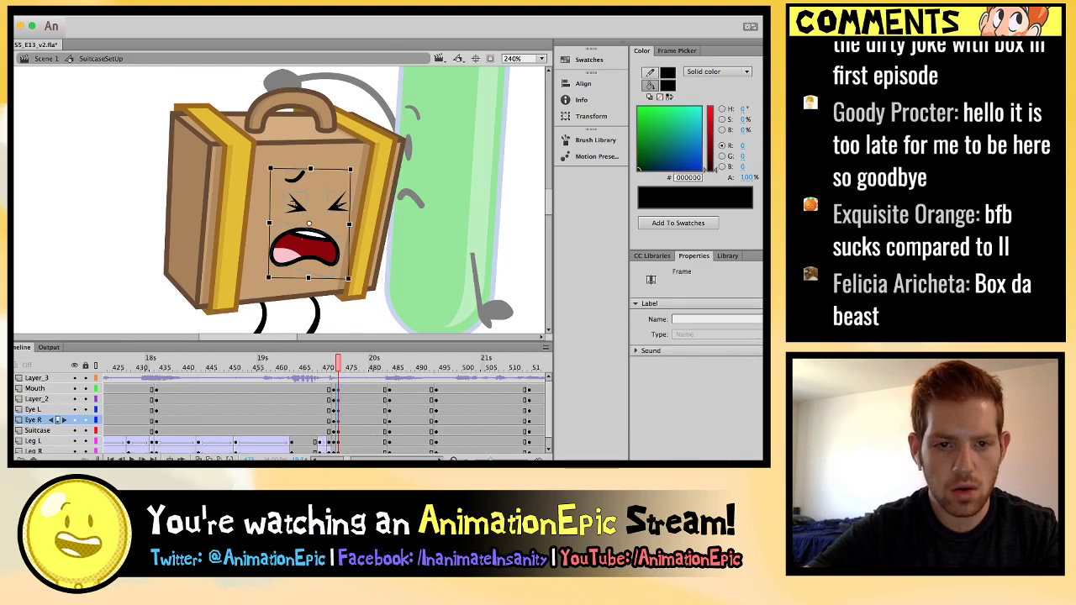
left_click_drag(130, 129, 399, 259)
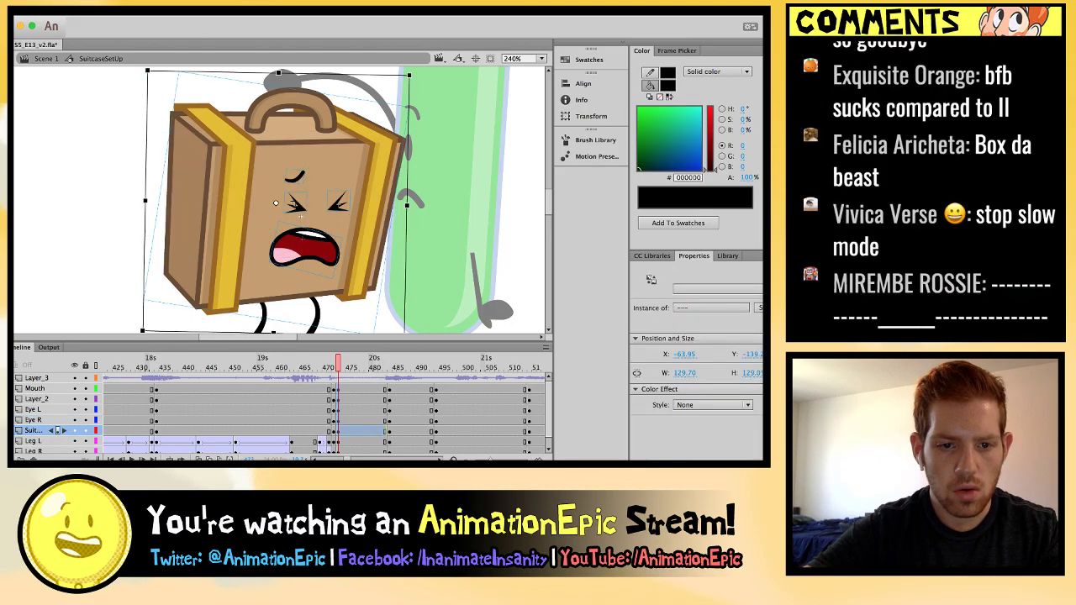
left_click_drag(413, 71, 431, 81)
scroll(279, 200, "down", 3)
key("Down")
key("Down")
key("Down")
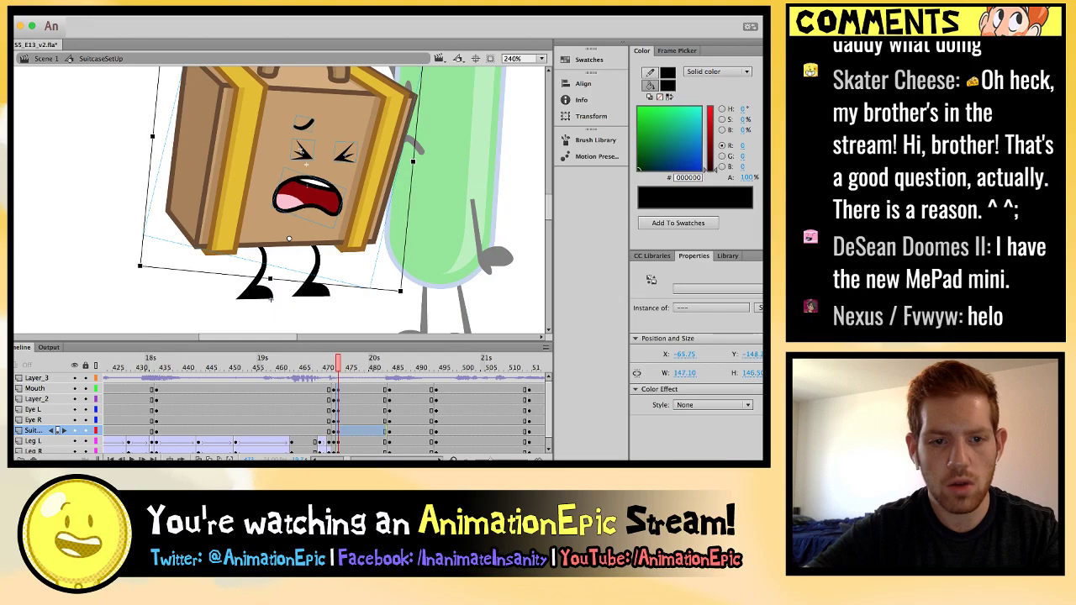
key("Right")
key("Escape")
Step back and forth between about frames 470 and 473 to check how the tilted suitcase body lands.
key("comma")
key("comma")
key("comma")
key("comma")
key("comma")
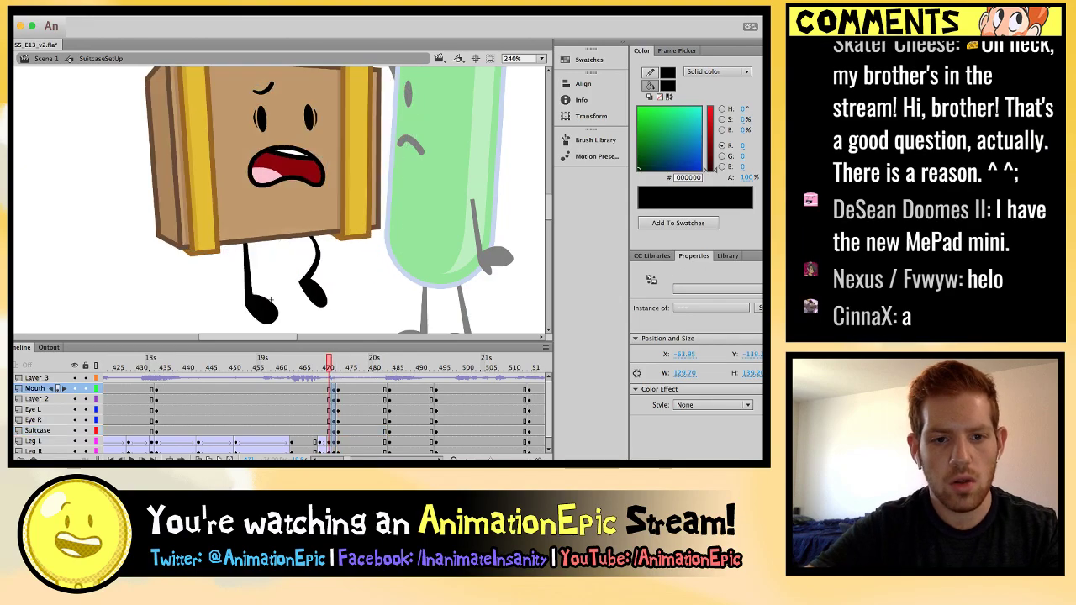
key("period")
key("period")
key("period")
key("period")
key("period")
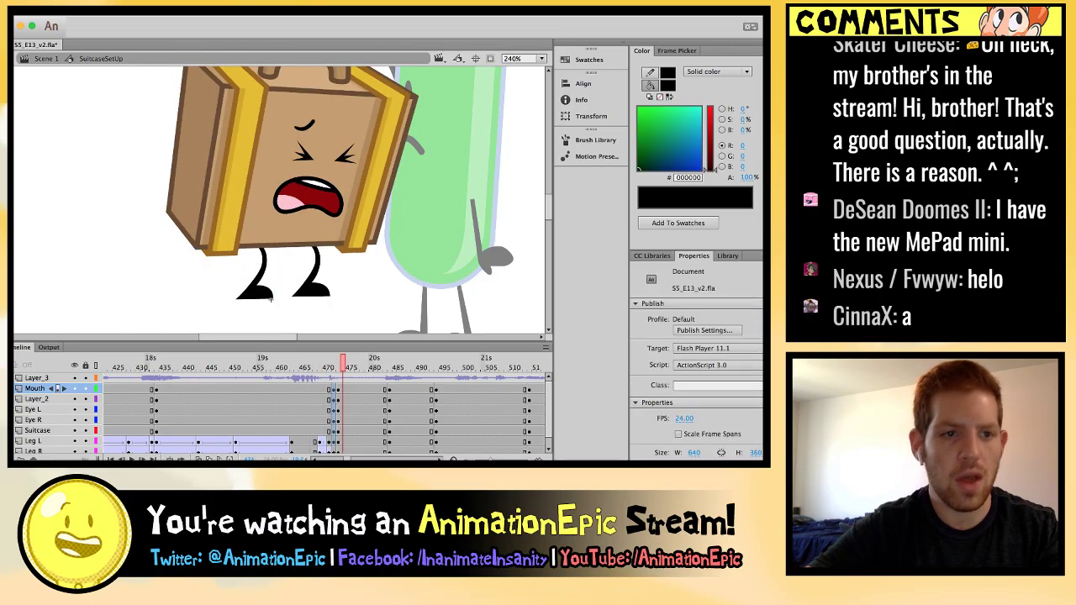
Return to the main scene and compare the suitcase's landing poses between about frames 469 and 476.
double_click(271, 299)
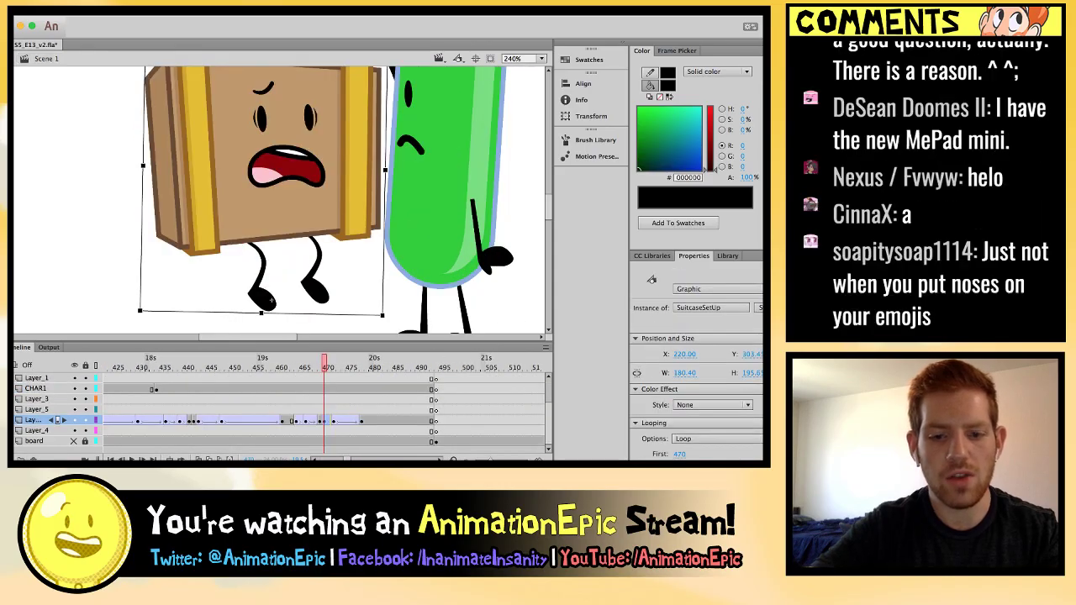
key("ctrl+minus")
key("period")
key("period")
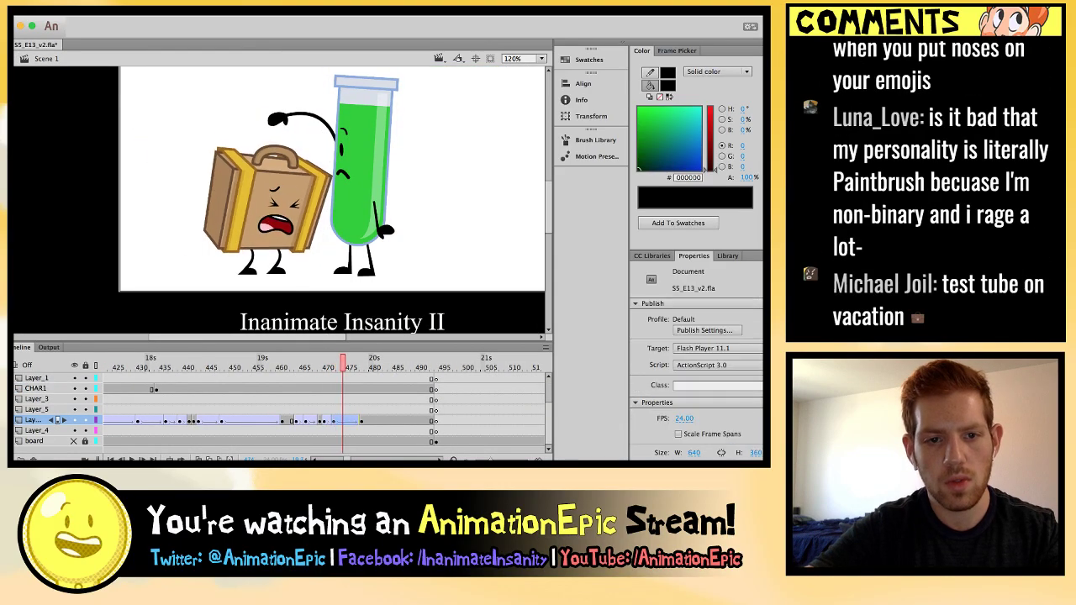
key("comma")
key("comma")
key("comma")
key("comma")
key("period")
key("period")
key("period")
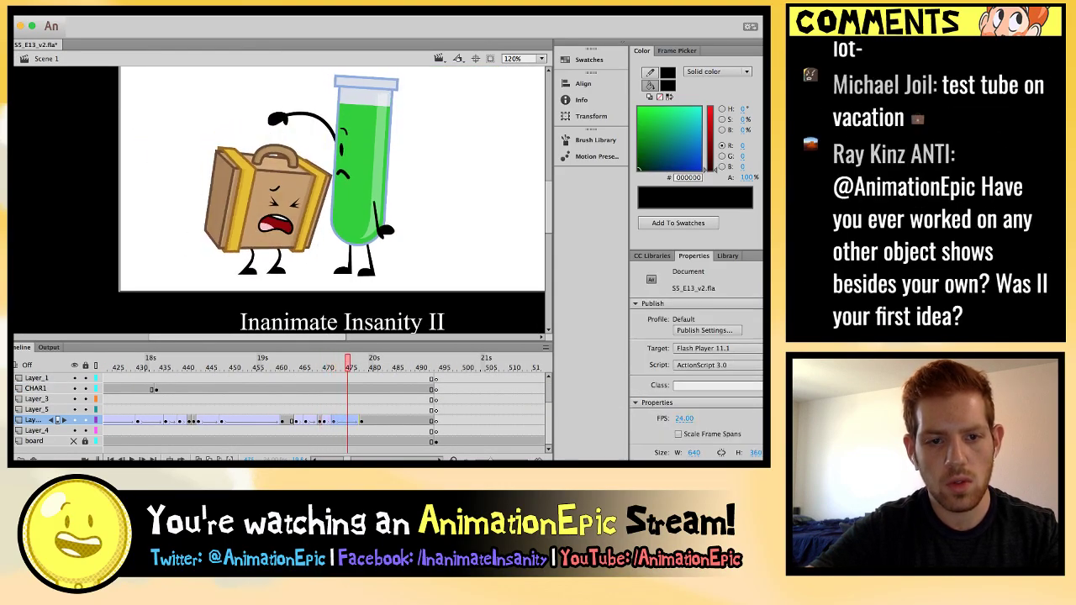
key("comma")
key("comma")
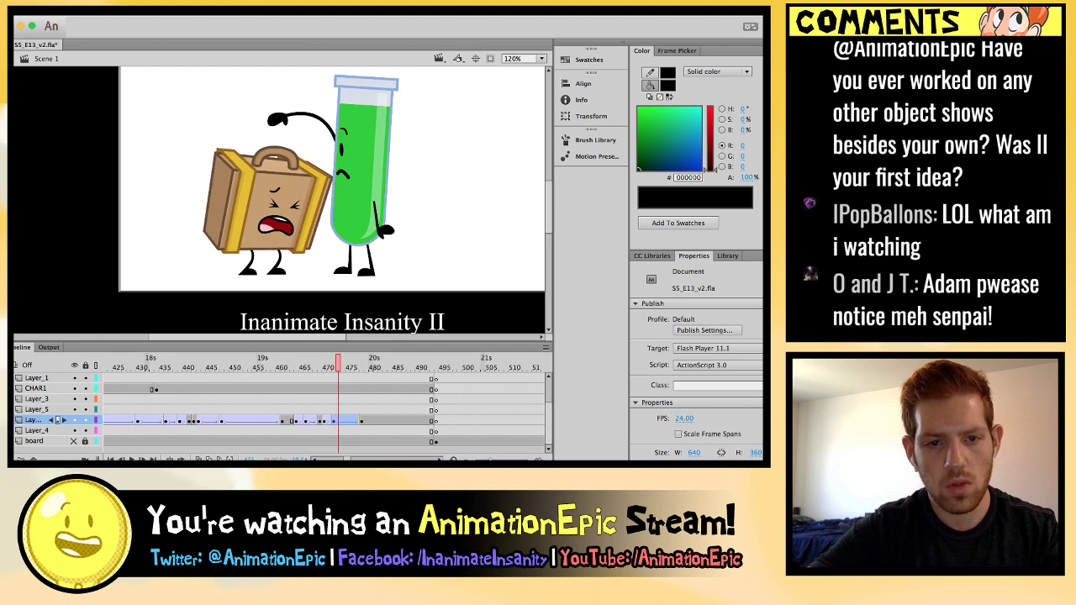
key("period")
key("comma")
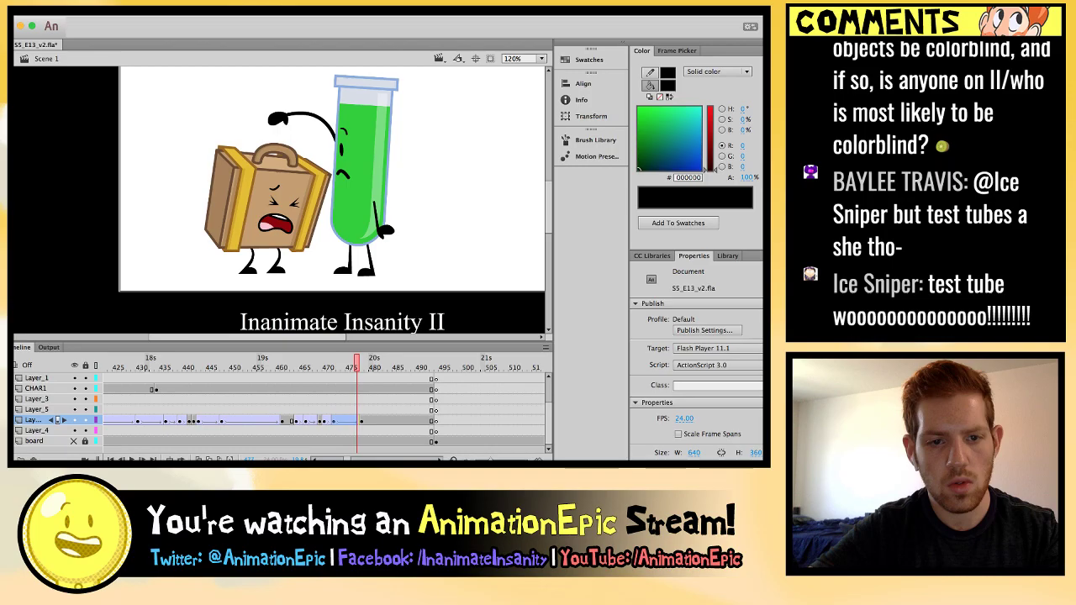
Step backward through the suitcase's landing and swing in the main scene to review the motion.
key("comma")
key("comma")
key("comma")
key("comma")
key("comma")
key("comma")
key("comma")
key("comma")
key("comma")
key("comma")
key("comma")
key("comma")
key("comma")
key("comma")
key("comma")
key("comma")
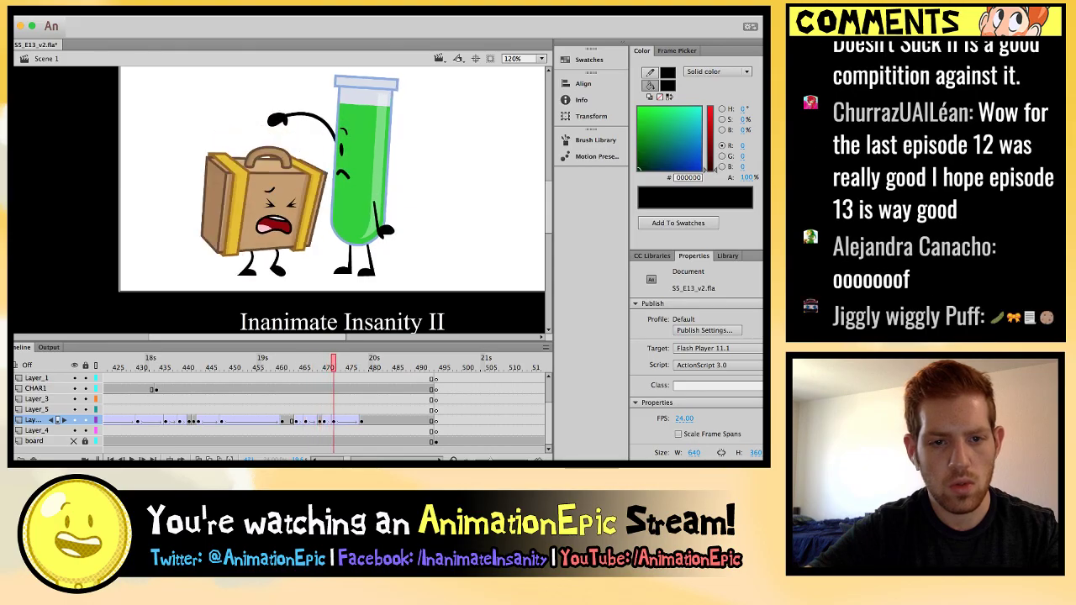
key("comma")
key("comma")
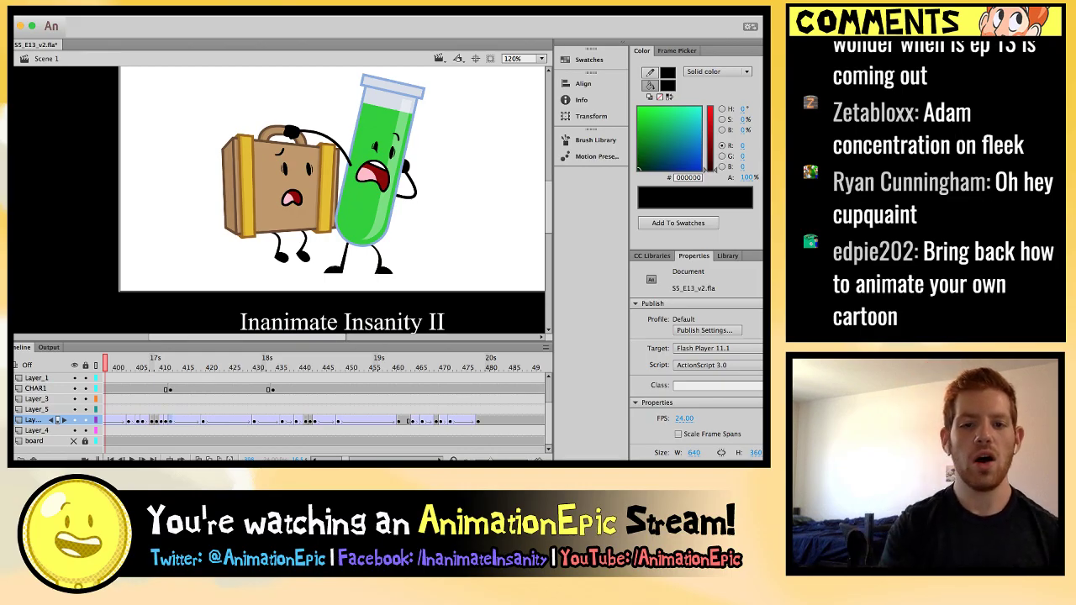
Play the scene from about frame 397, open the TestTubeSetUp symbol and review Test Tube's movement.
key("Return")
left_click(363, 205)
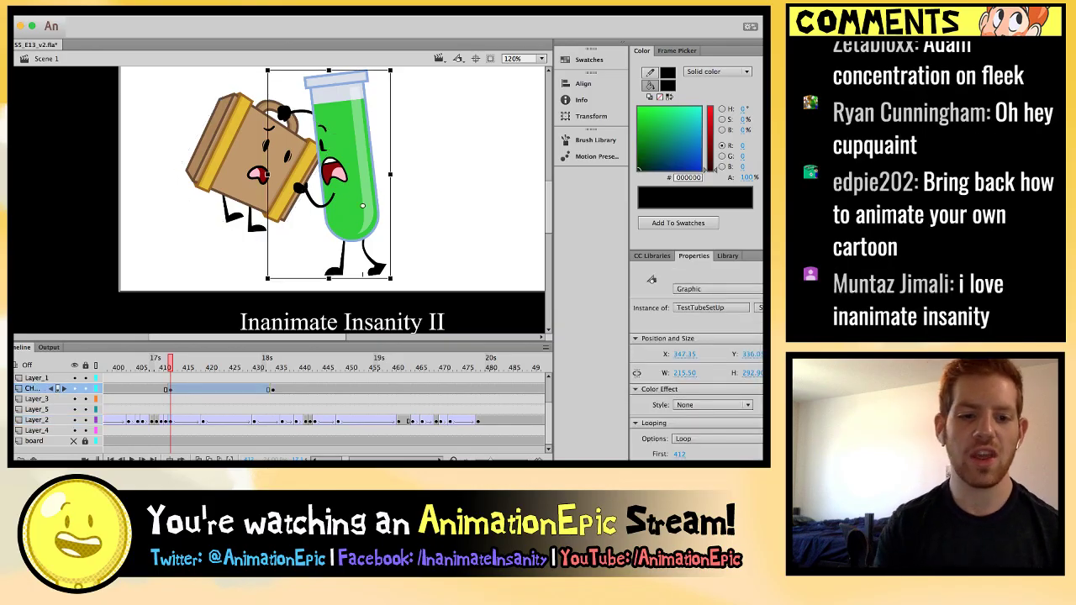
double_click(357, 257)
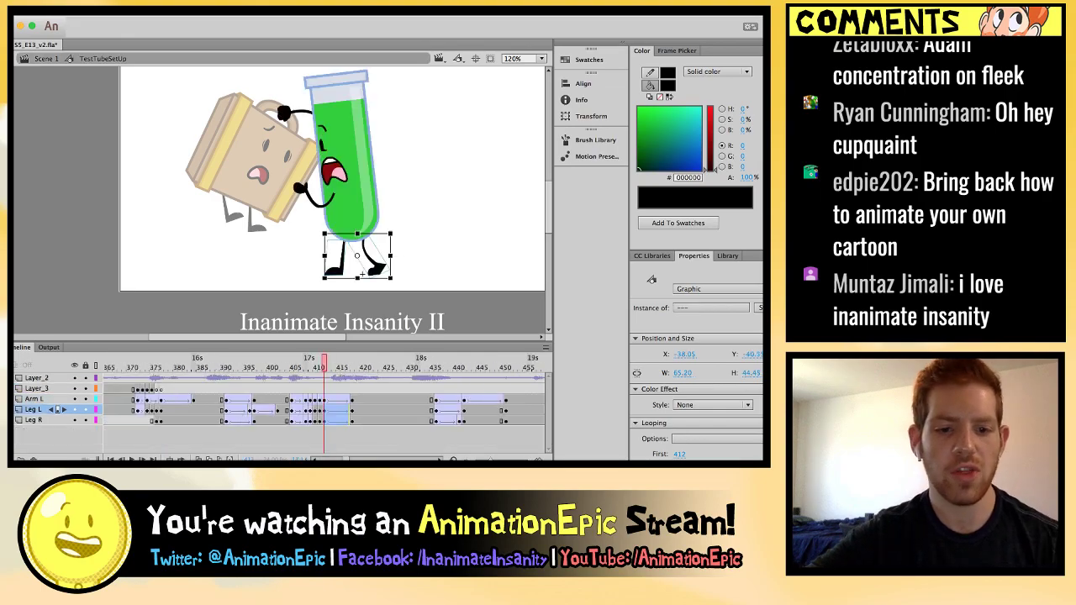
key("Return")
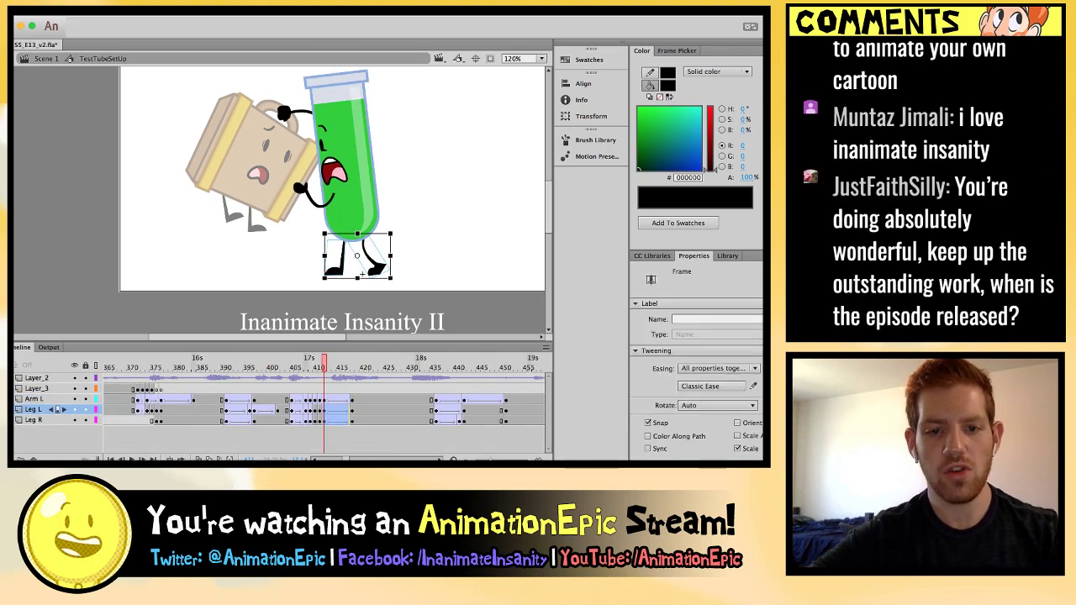
key("comma")
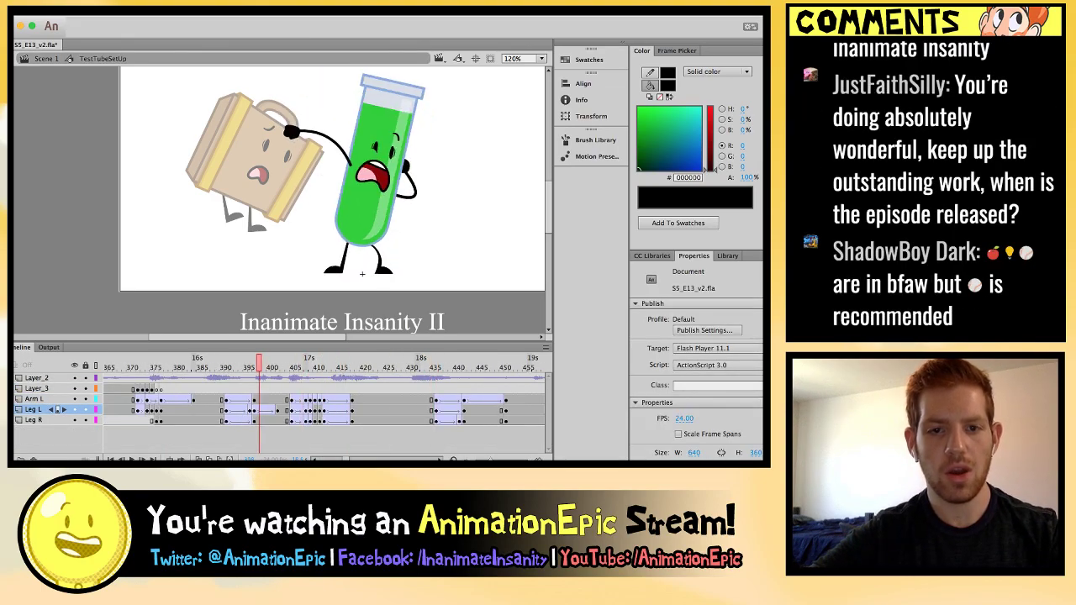
key("period")
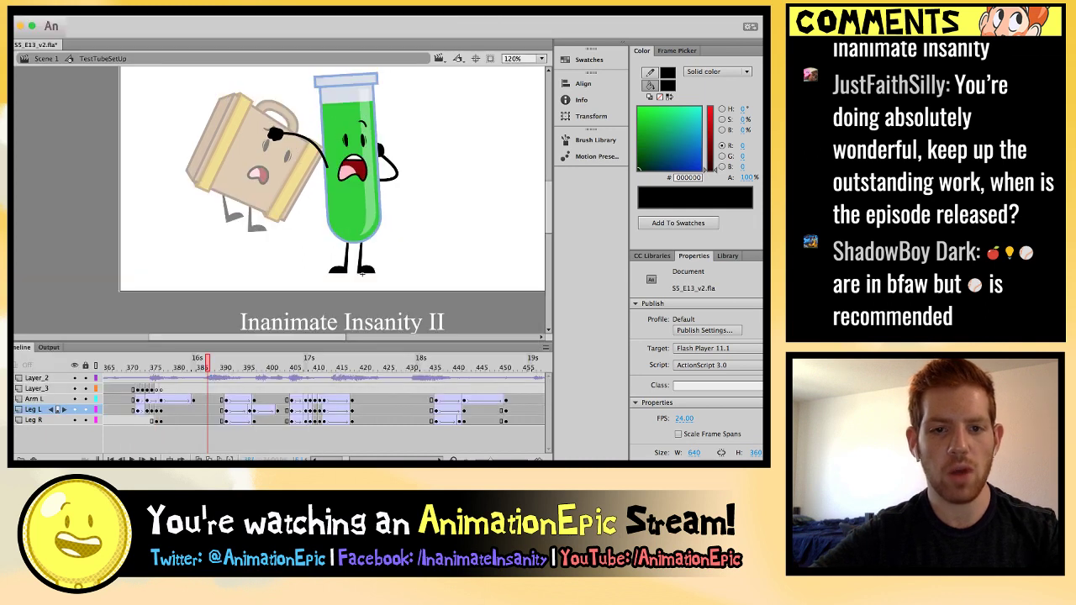
Open the TestTube_UpperBody symbol and examine Test Tube's mouth up close.
left_click(362, 274)
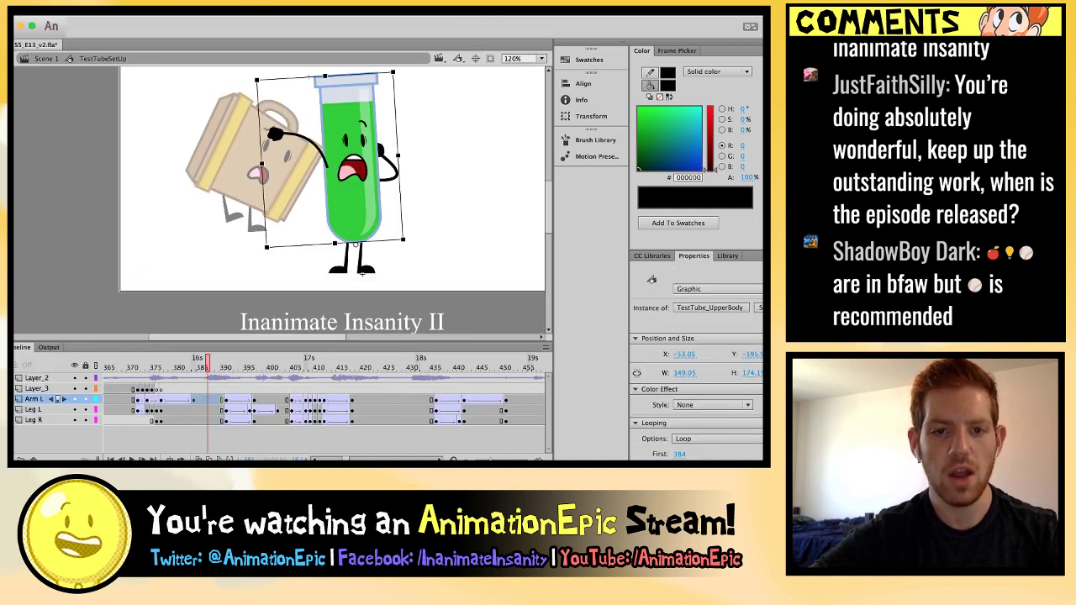
double_click(361, 273)
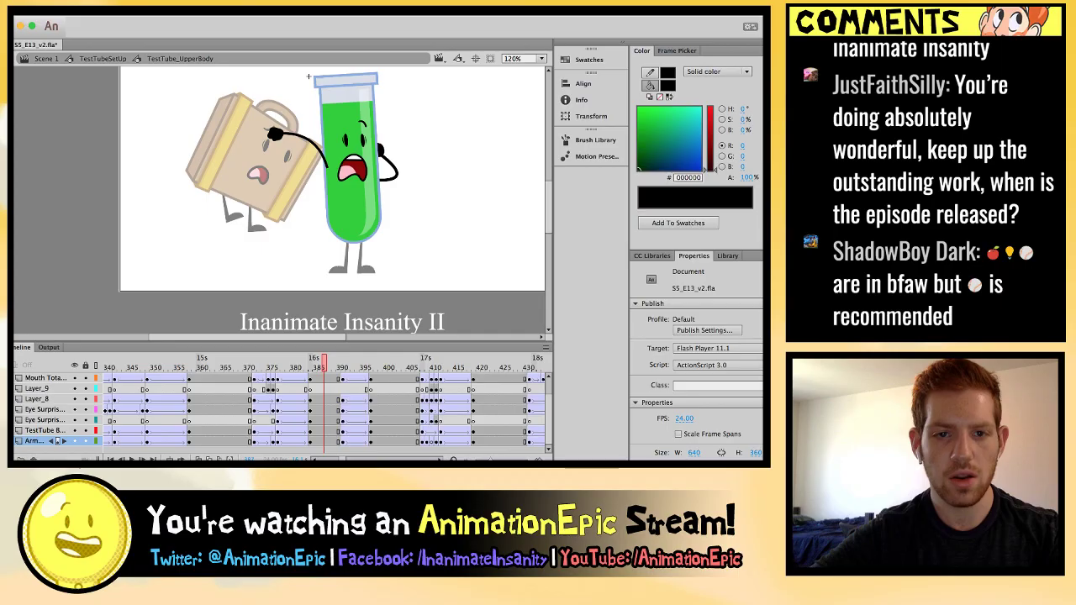
key("comma")
key("period")
key("period")
key("period")
key("super+equal")
key("super+equal")
scroll(277, 202, "up", 3)
scroll(278, 202, "left", 2)
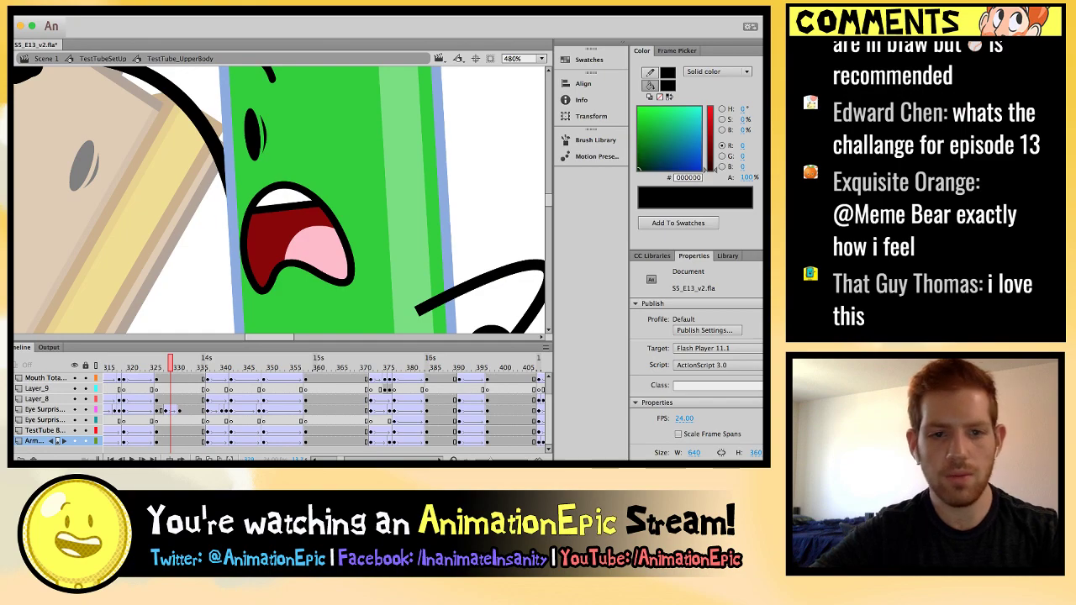
Step through Test Tube's mouth poses before about frame 328 to find the frame at about 317 where lip sync starts.
key("comma")
key("comma")
key("comma")
key("comma")
key("comma")
key("comma")
key("comma")
key("comma")
key("comma")
key("comma")
key("comma")
key("comma")
key("comma")
key("comma")
key("comma")
key("comma")
key("comma")
key("comma")
key("comma")
key("comma")
key("period")
key("period")
key("period")
key("period")
key("period")
key("period")
key("period")
key("period")
key("period")
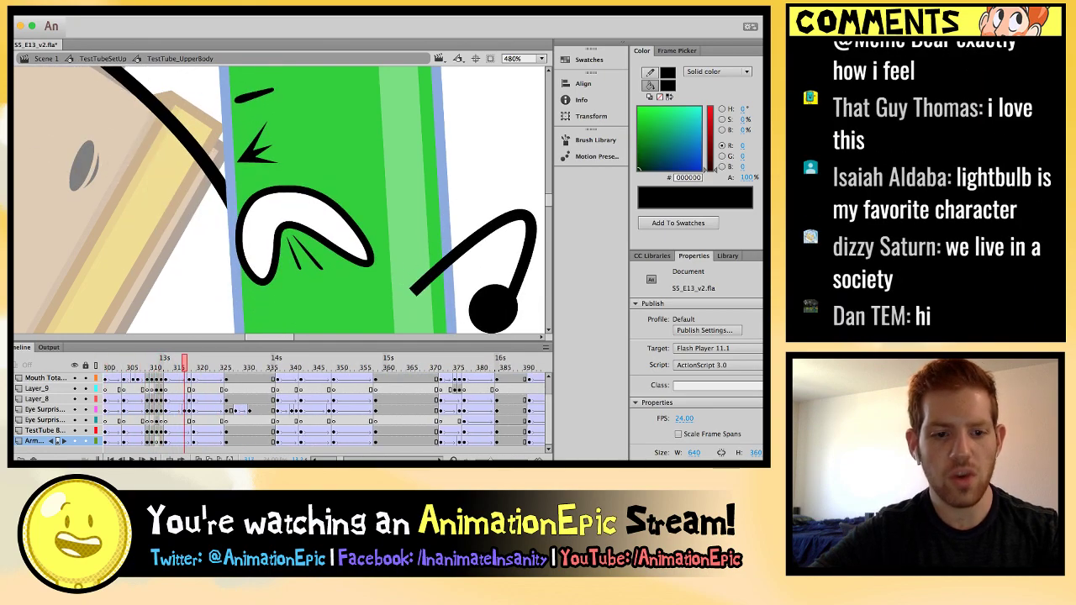
Change Test Tube's gritted mouth at about frame 317 to open mouth pose 219 from the Frame Picker.
left_click(294, 227)
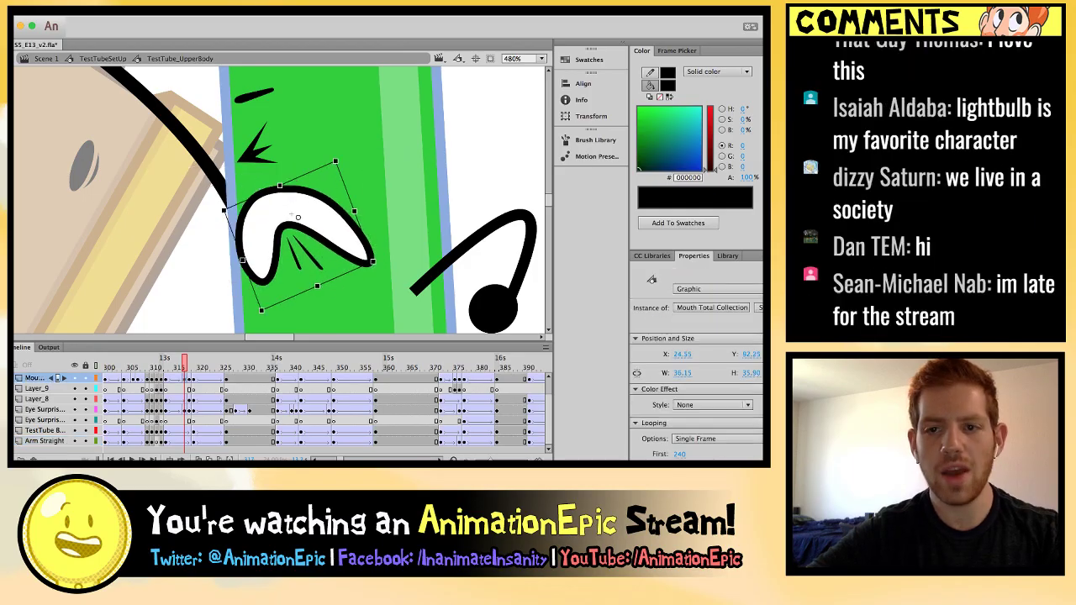
left_click(677, 51)
scroll(694, 151, "down", 5)
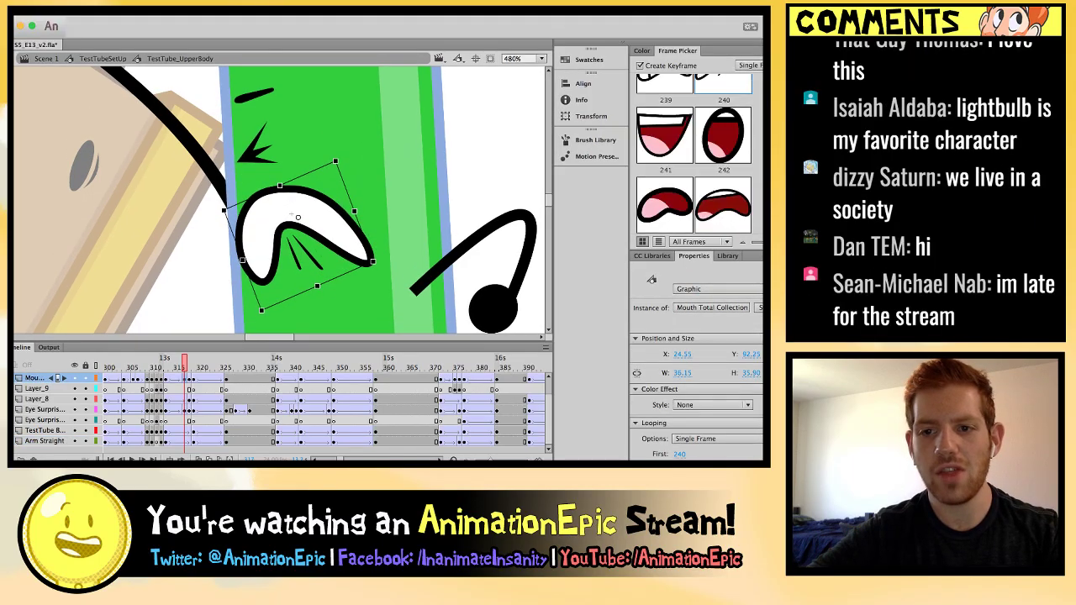
scroll(693, 152, "up", 10)
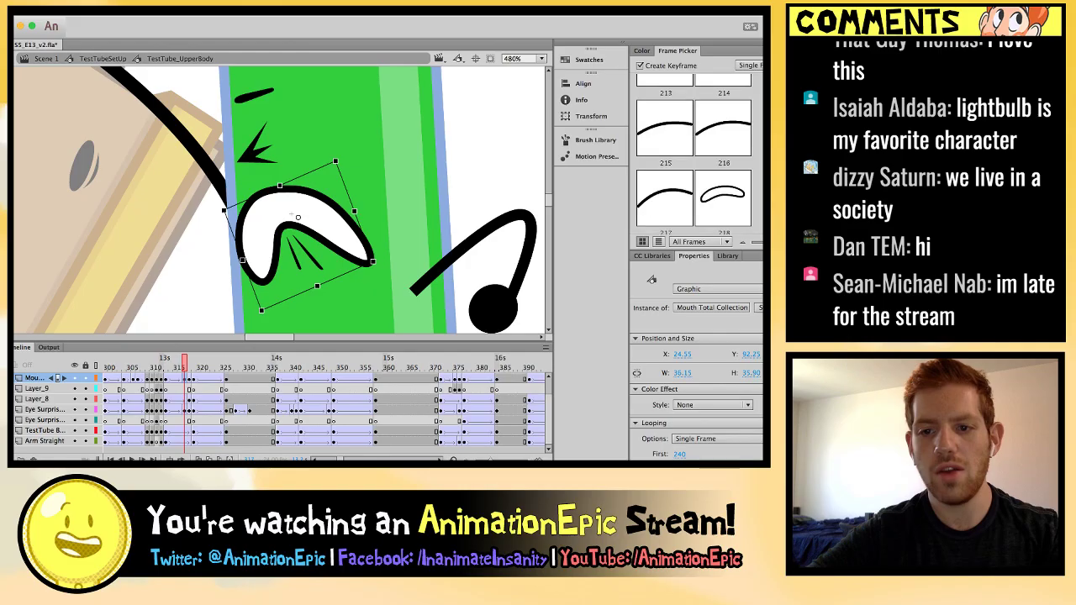
scroll(694, 151, "down", 3)
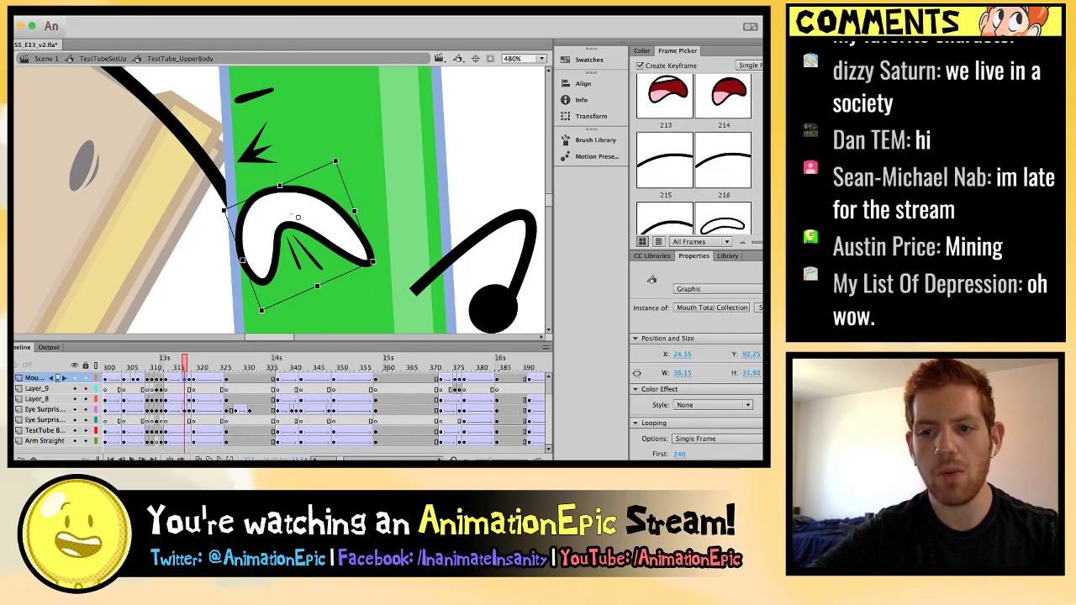
scroll(694, 152, "down", 2)
left_click(665, 124)
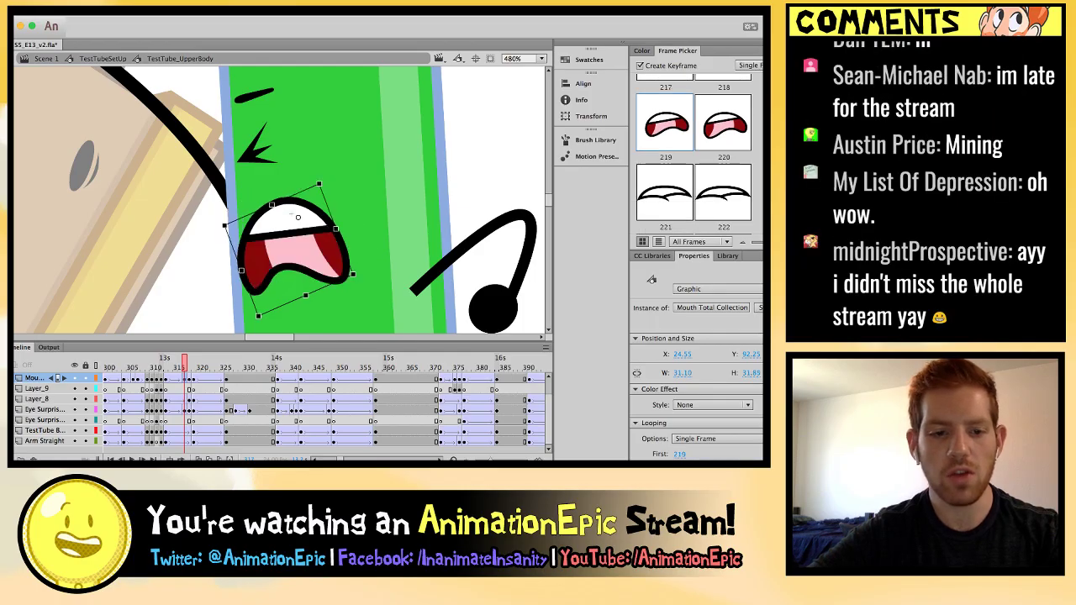
Align Test Tube's mouth at about frame 318 with the preceding frame and change it to open mouth pose 198.
key("period")
key("comma")
key("period")
left_click(290, 205)
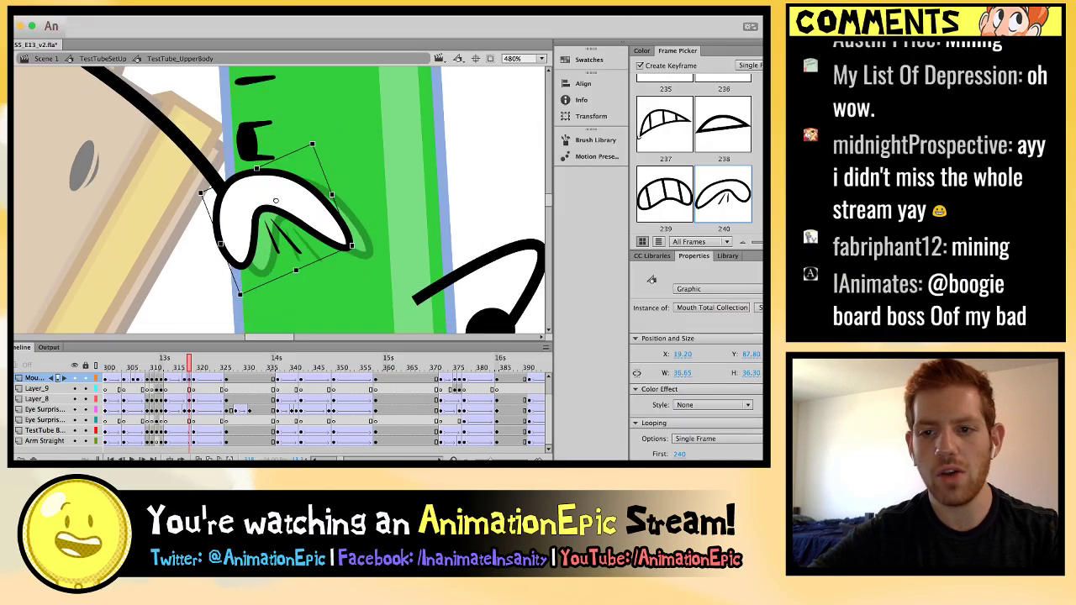
scroll(694, 156, "down", 8)
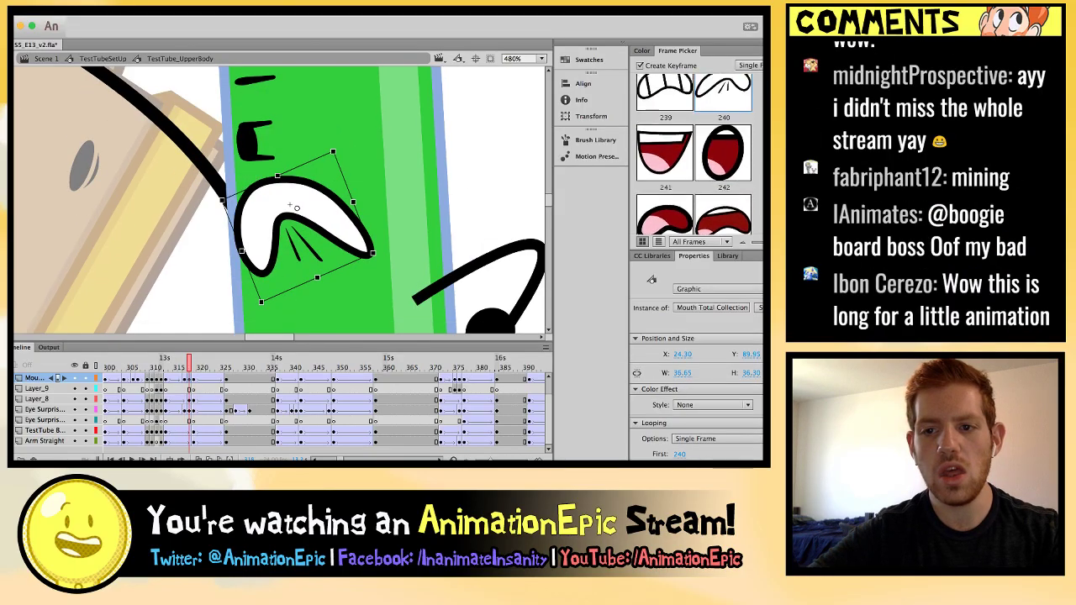
scroll(694, 156, "up", 20)
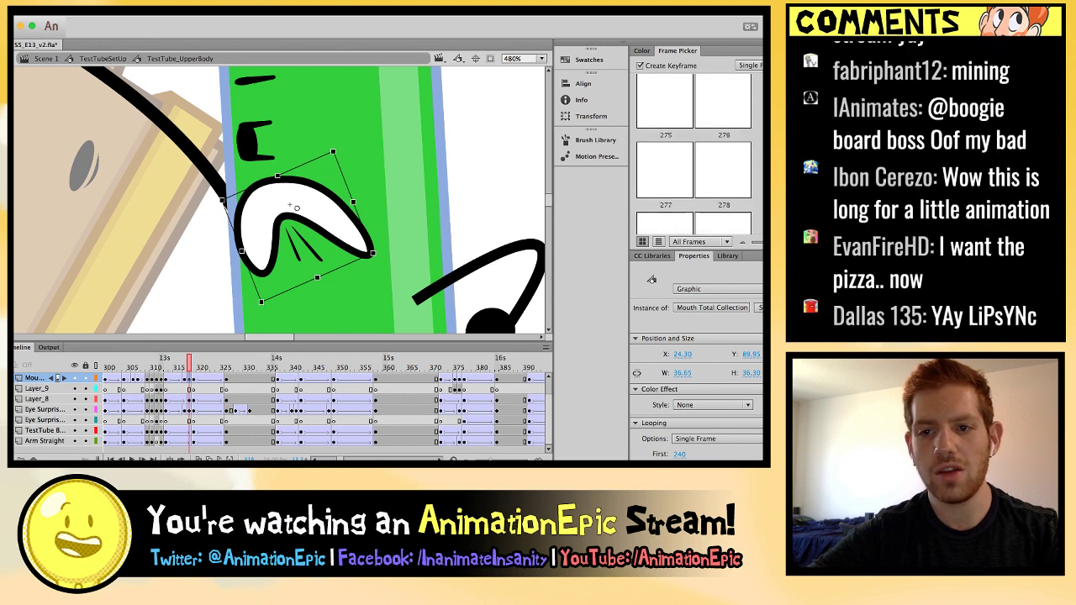
scroll(694, 155, "up", 5)
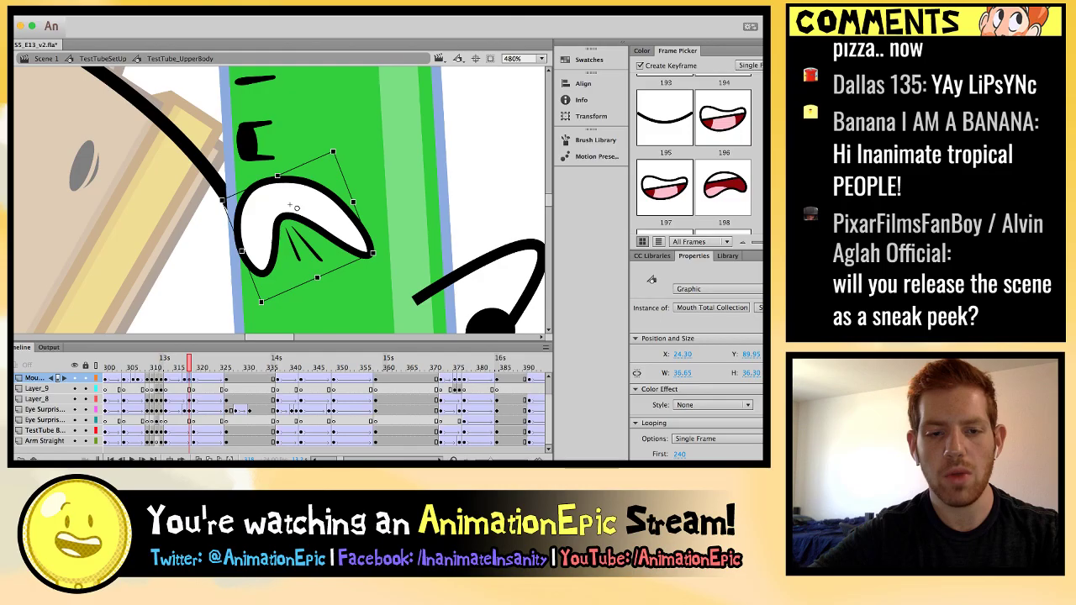
left_click(724, 186)
Check Test Tube's mouth pose and keyframe placement at about frames 319 and 320.
key("Return")
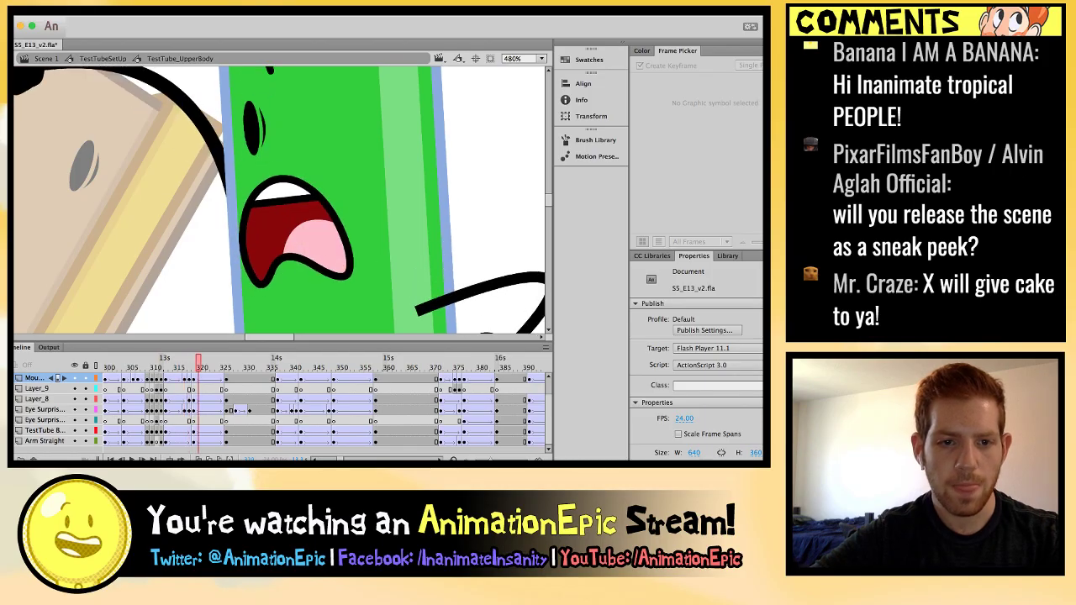
left_click(294, 227)
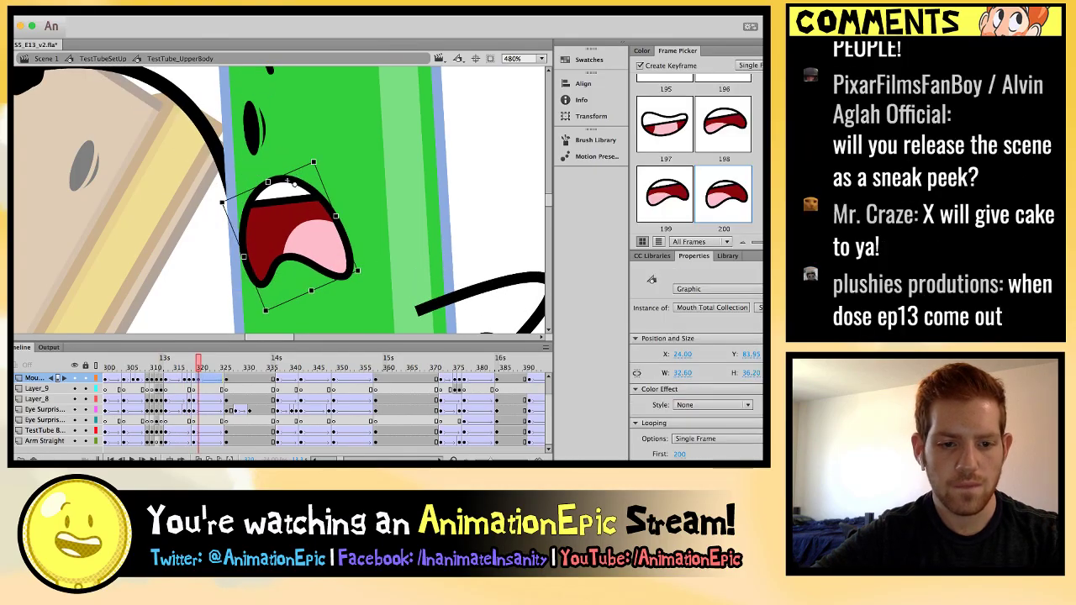
key("ctrl+shift+a")
left_click(200, 378)
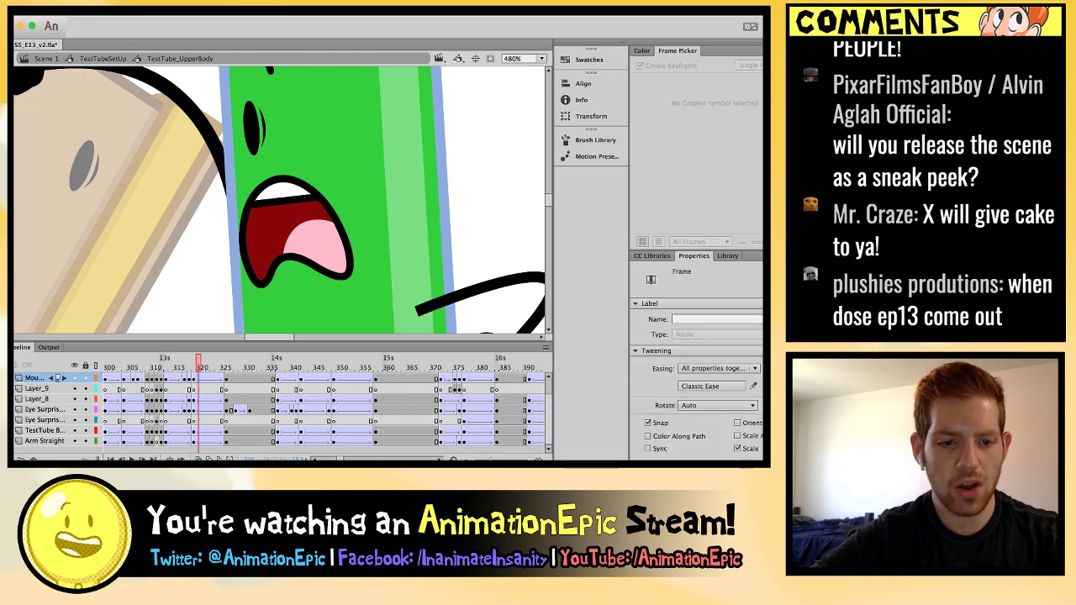
left_click(287, 177)
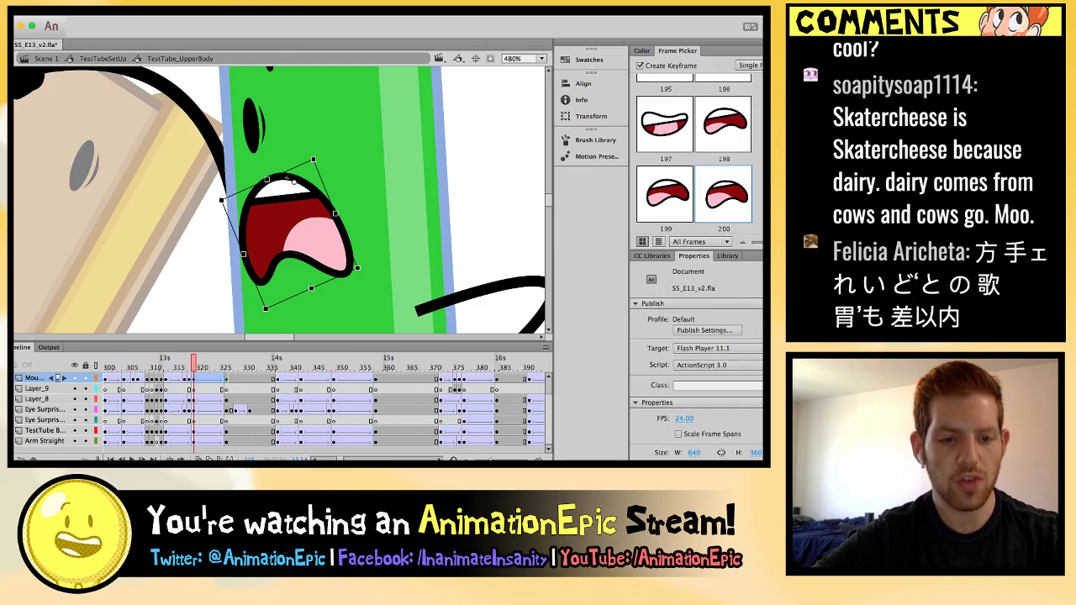
Try giving Test Tube's mouth separate keyframes from about frame 319 to 325 and step through them.
key("comma")
key("period")
key("period")
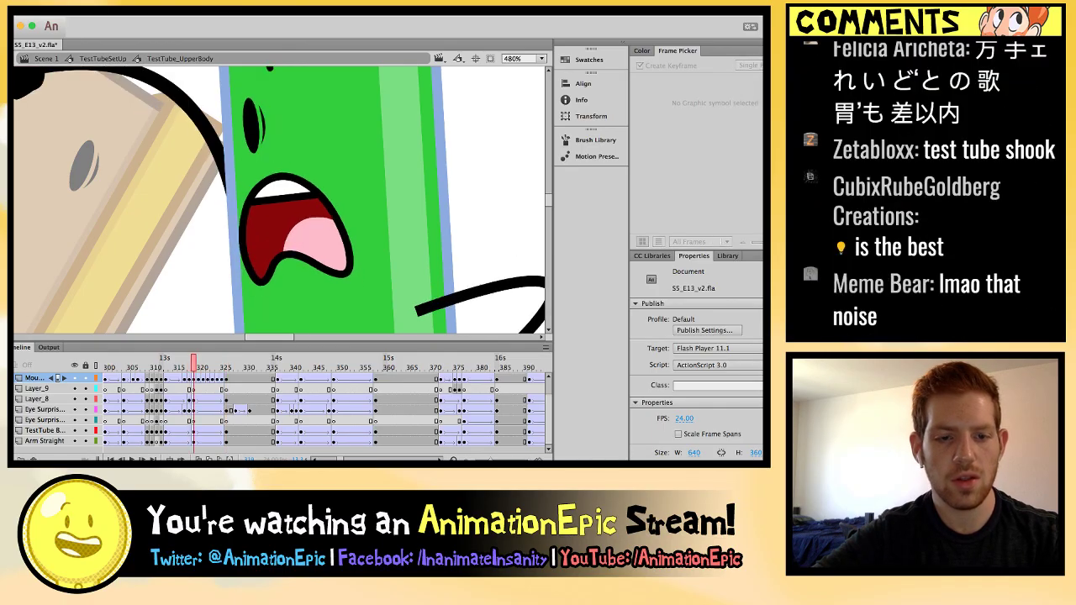
key("period")
key("period")
key("period")
key("period")
key("period")
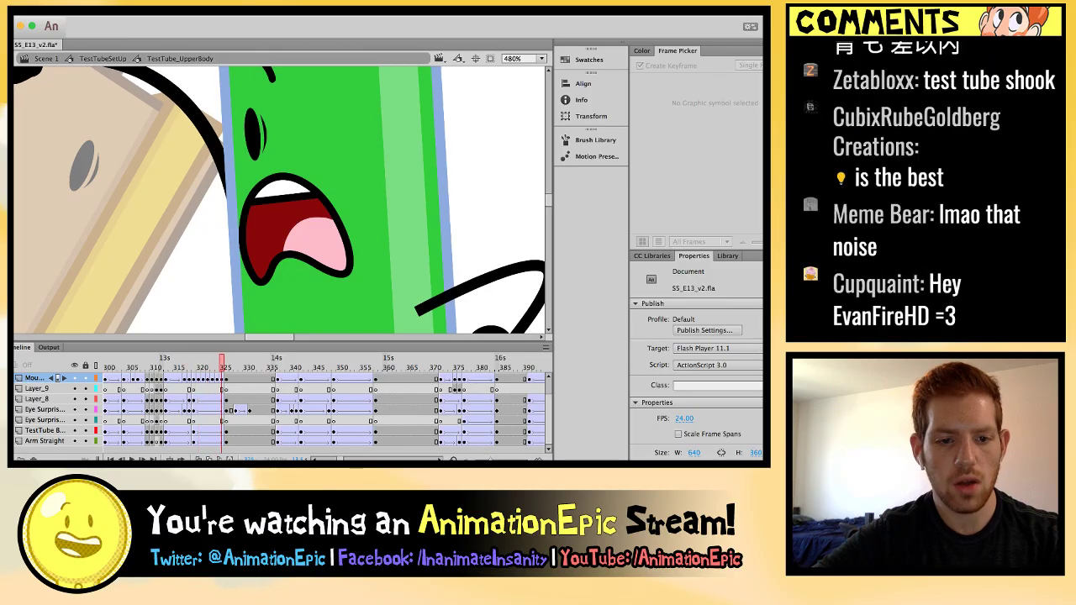
left_click(294, 239)
key("period")
key("comma")
key("comma")
key("comma")
key("comma")
key("comma")
key("comma")
key("comma")
key("comma")
Step through Test Tube's mouth animation from about frame 319 to 326.
left_click(290, 180)
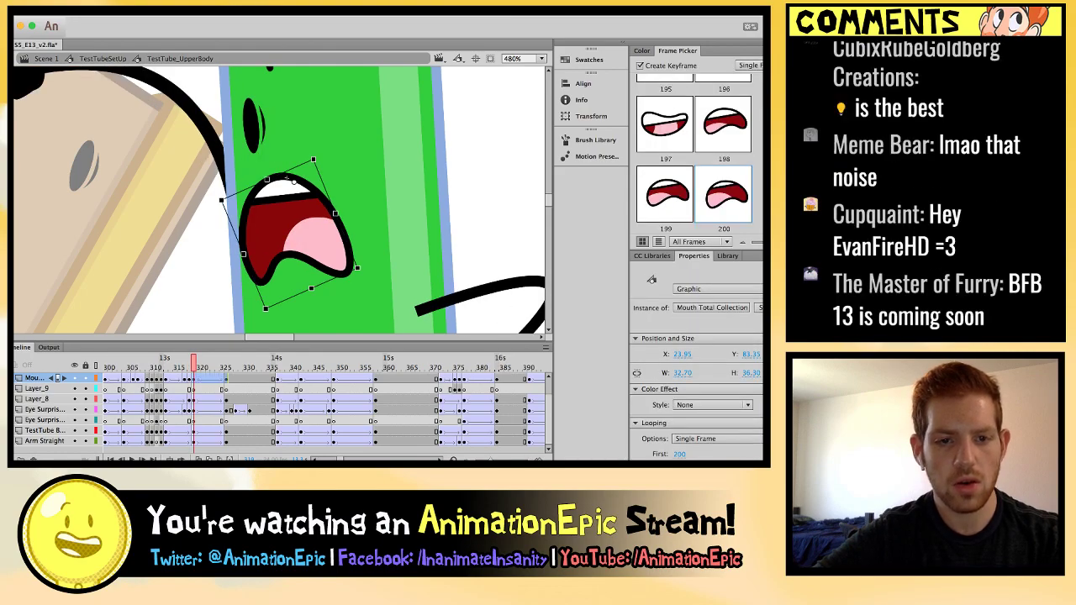
key("period")
key("period")
key("period")
key("period")
key("period")
key("period")
key("period")
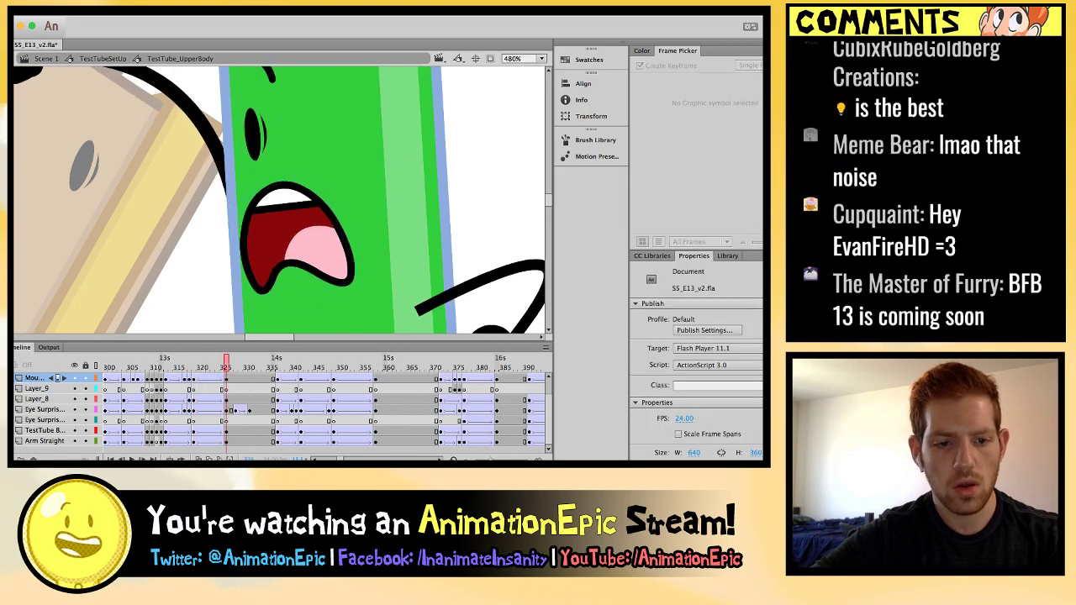
Change Test Tube's mouth at about frame 320 to toothy pose 221 and shift it slightly to the right.
left_click(199, 378)
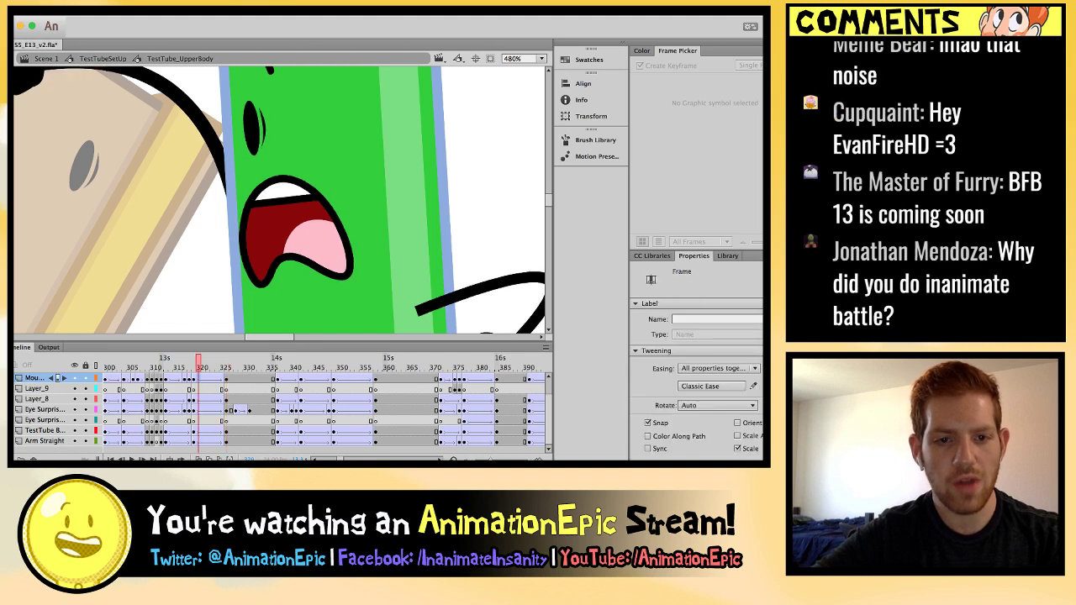
left_click(194, 378)
left_click(198, 378)
left_click(290, 227)
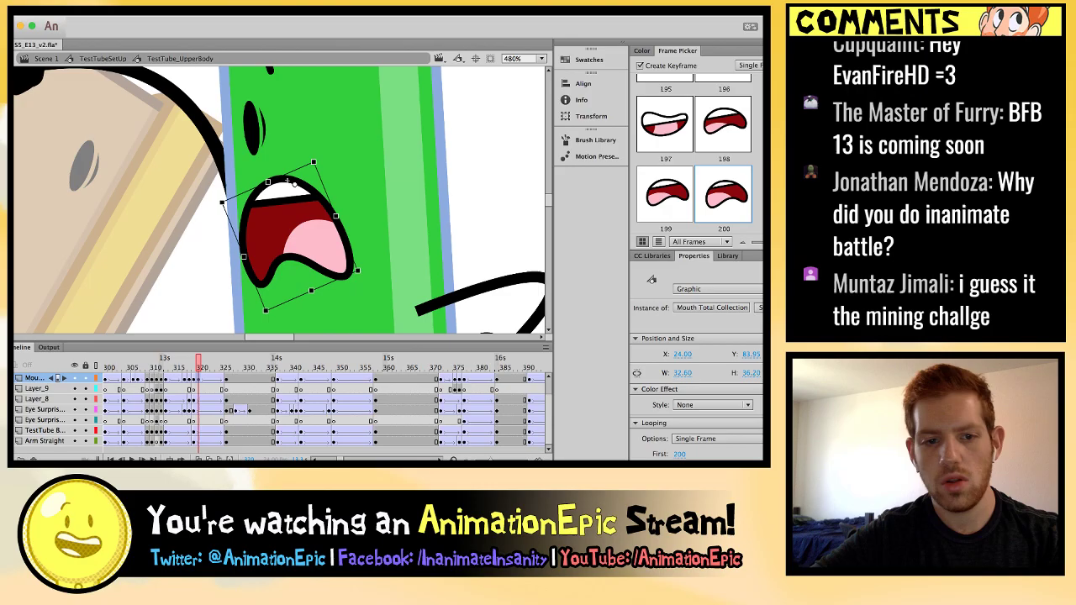
scroll(694, 154, "down", 7)
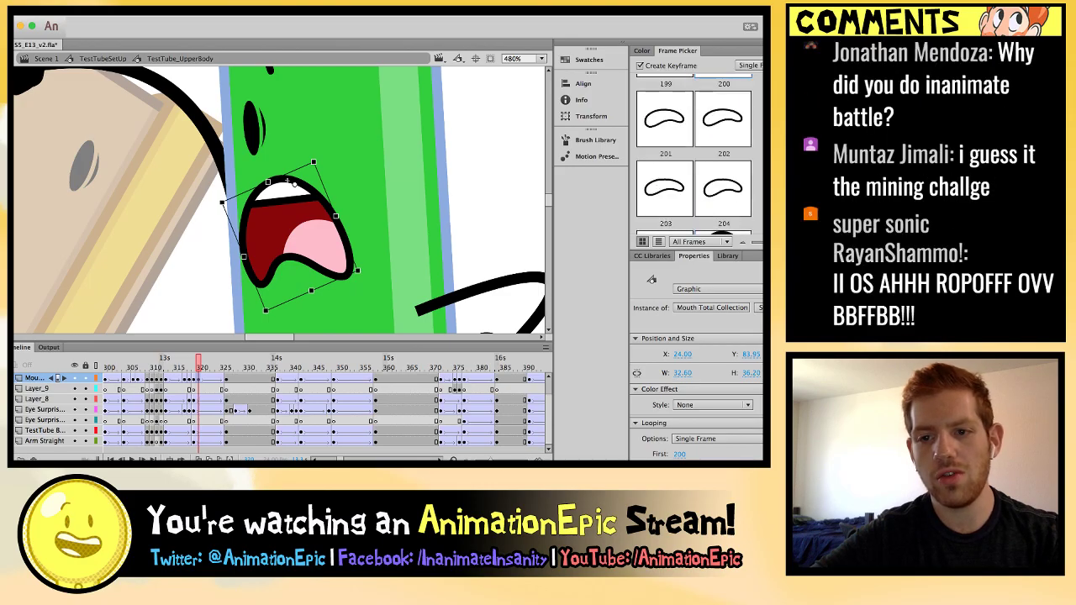
scroll(695, 154, "down", 5)
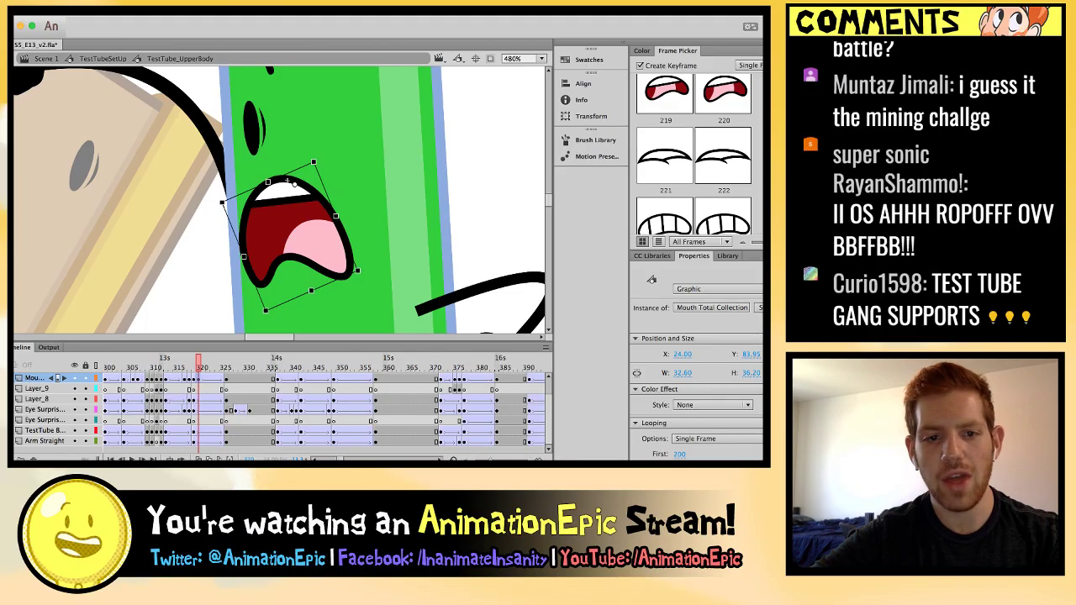
left_click(665, 155)
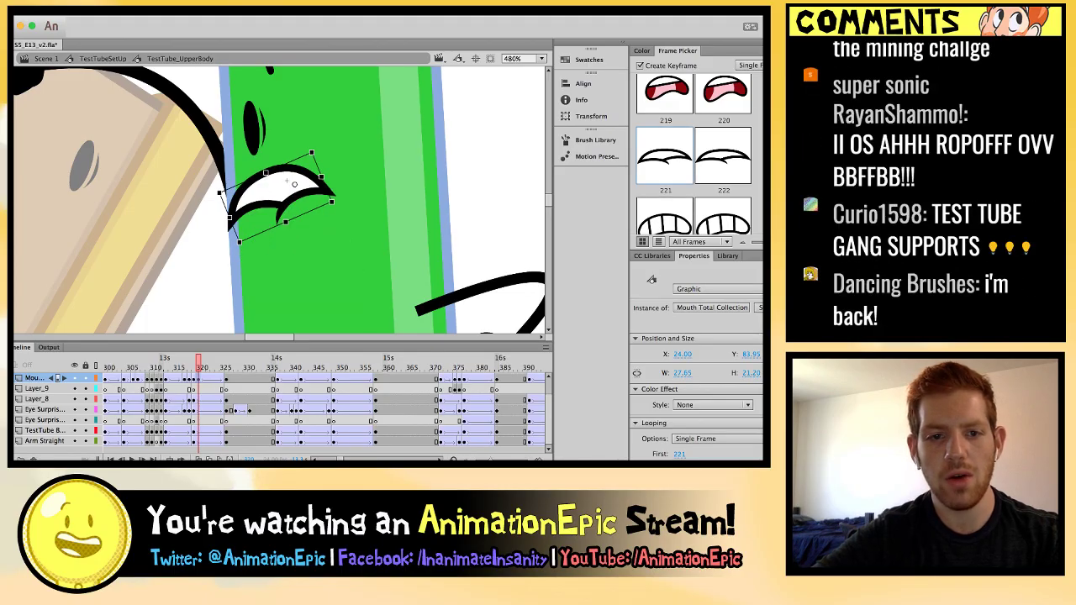
key("ctrl+shift+a")
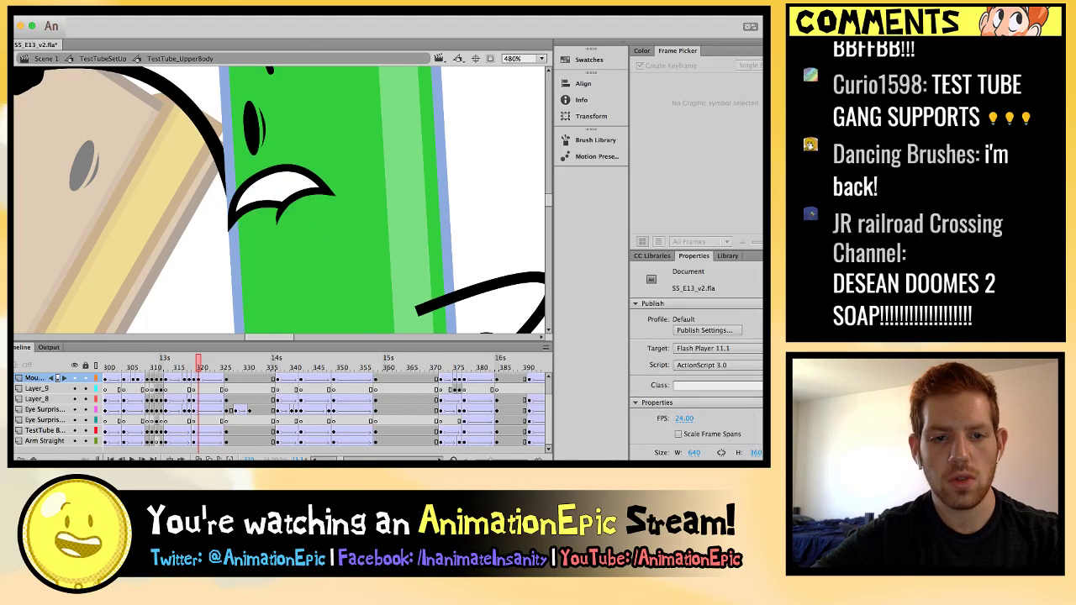
left_click_drag(280, 186, 286, 186)
Compare Test Tube's mouth across the neighbouring frames and change it at about frame 321 to open mouth pose 213.
key("comma")
key("period")
key("period")
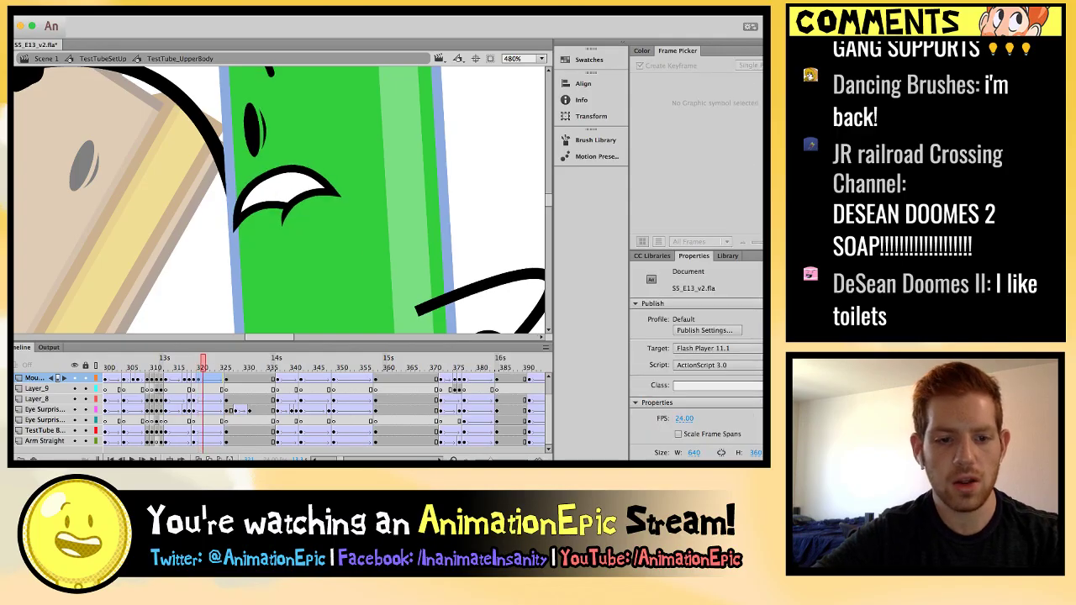
left_click(286, 187)
key("ctrl+shift+a")
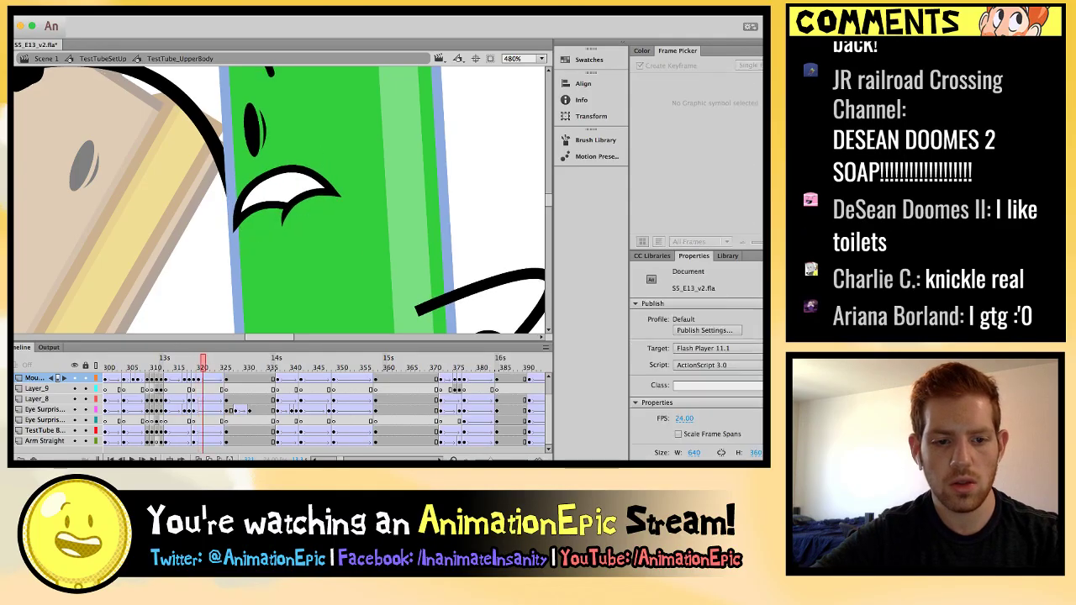
key("period")
key("period")
key("comma")
key("comma")
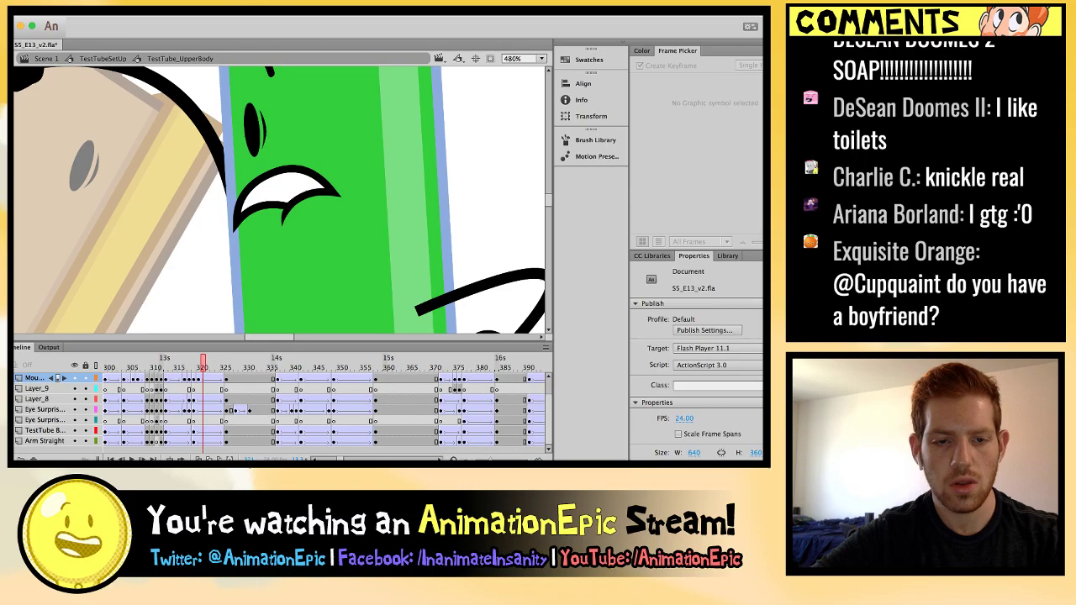
left_click(292, 180)
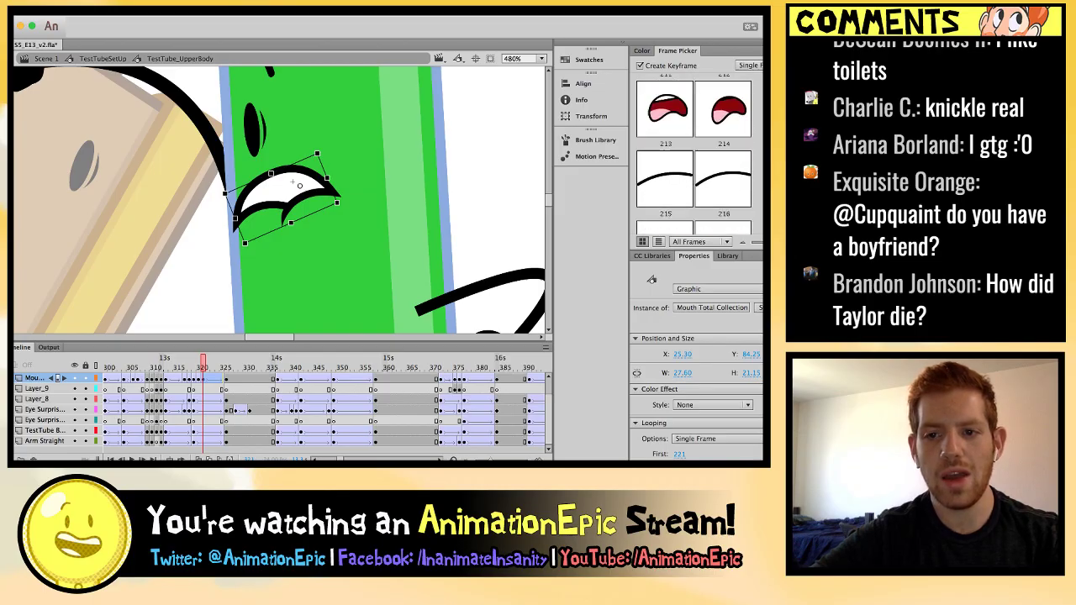
left_click(666, 175)
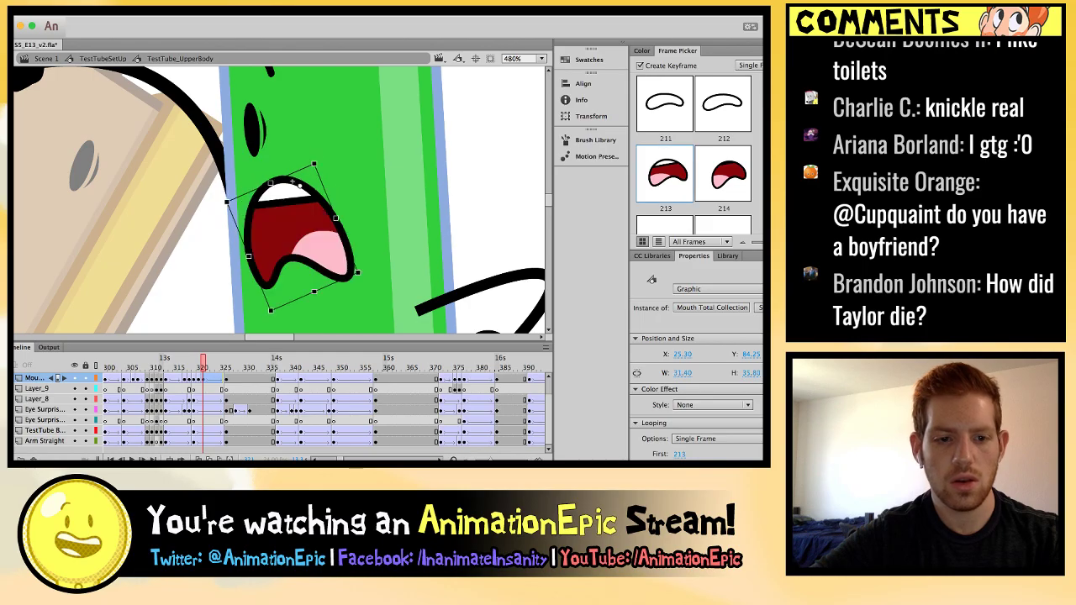
Try mouth poses 212, 210 and 203 on Test Tube at about frame 322 and settle on pose 205.
key("period")
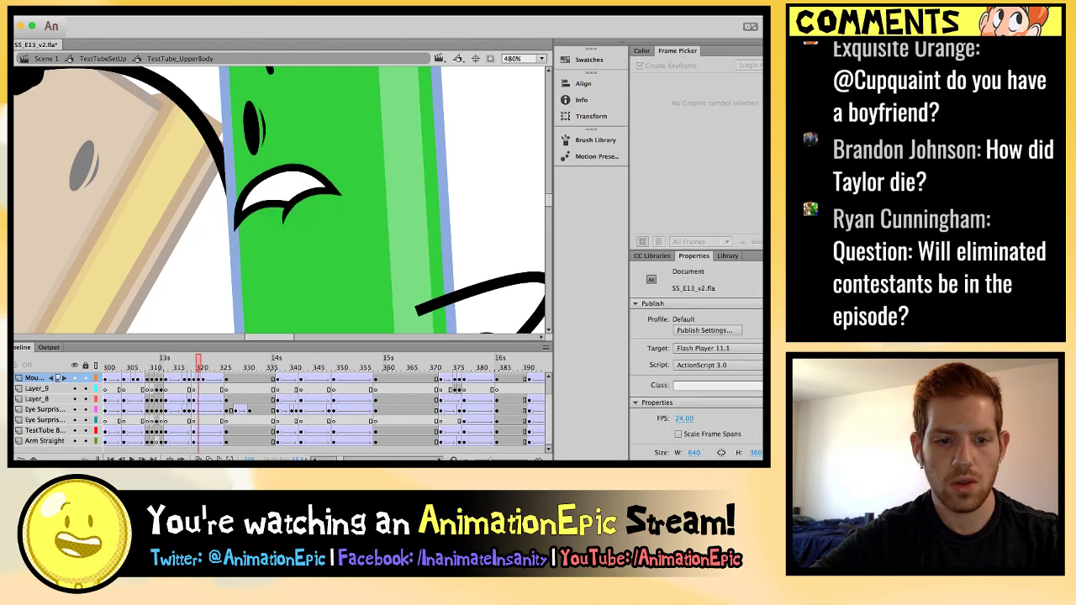
left_click(291, 183)
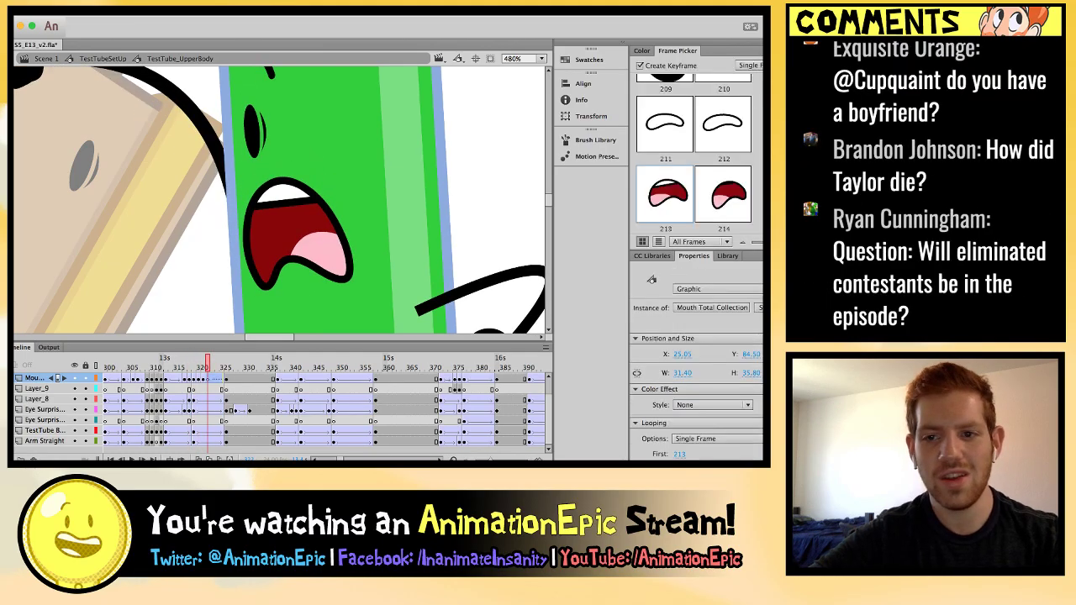
key("Left")
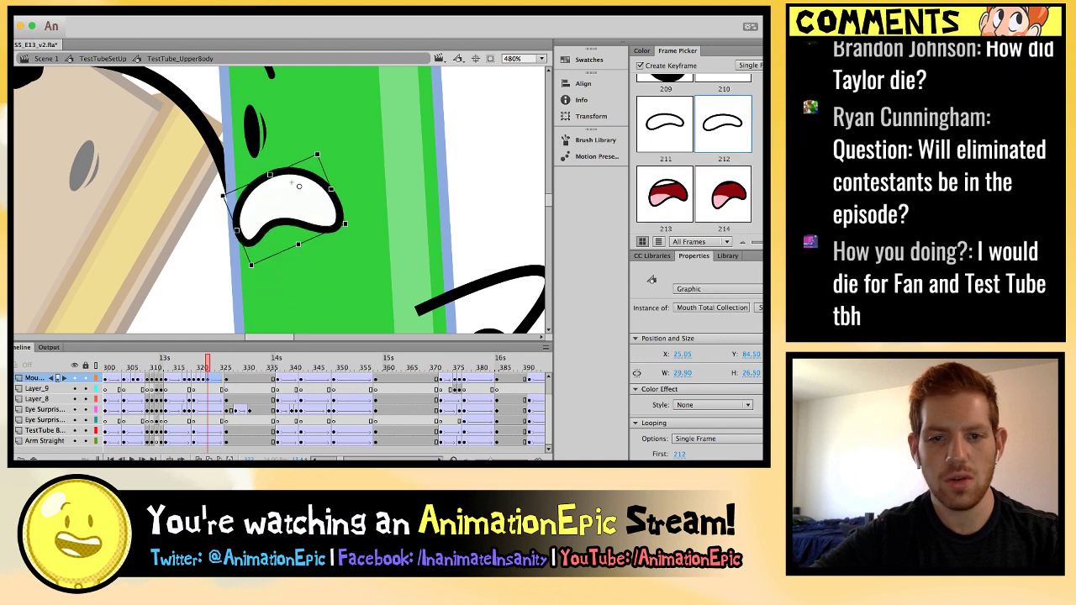
key("Right")
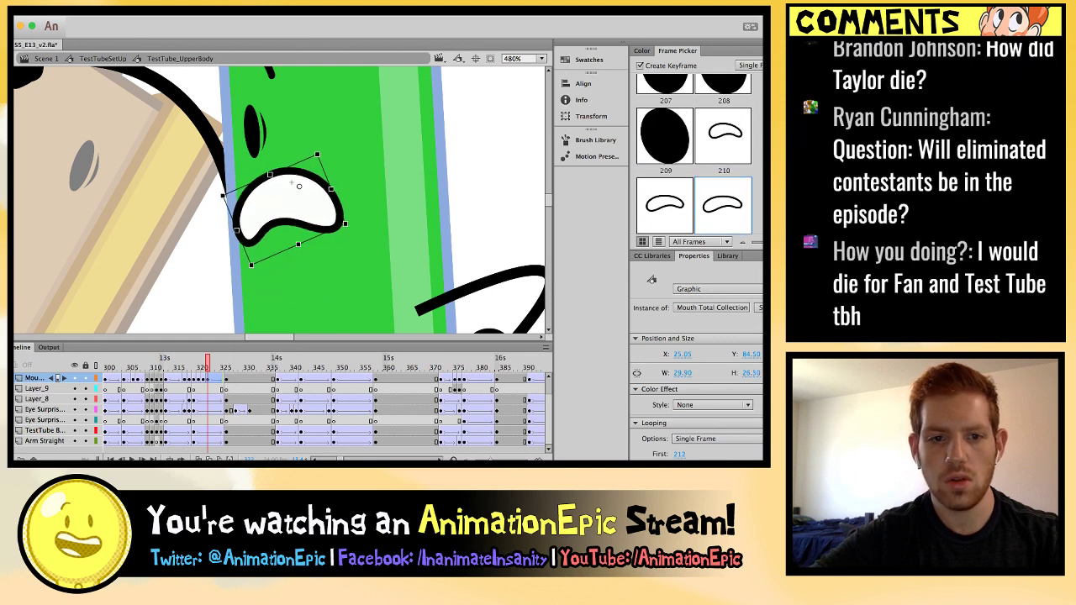
left_click(723, 134)
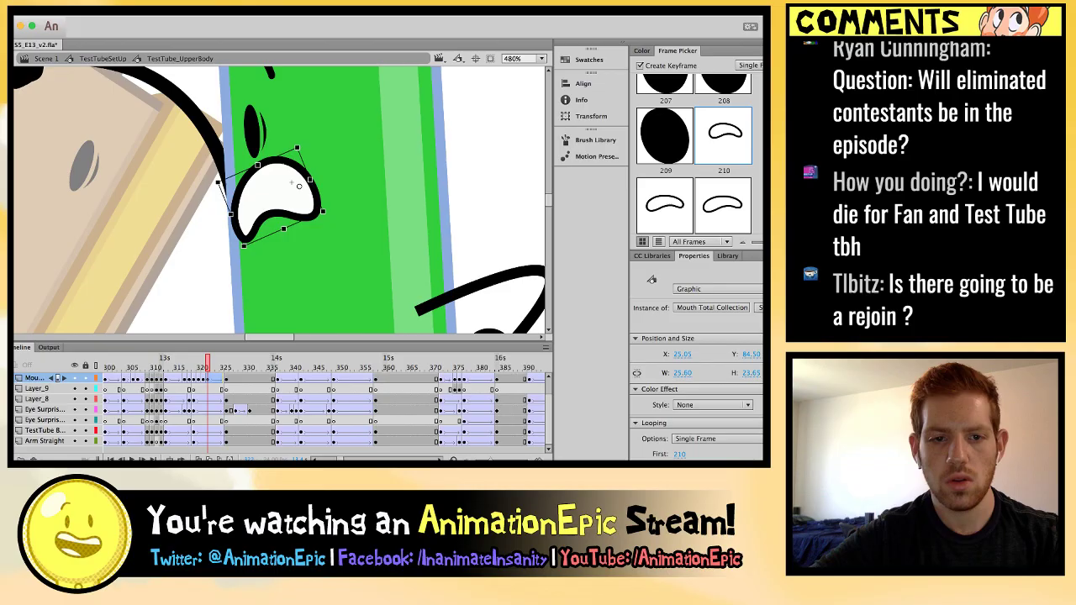
left_click(723, 205)
scroll(694, 160, "up", 3)
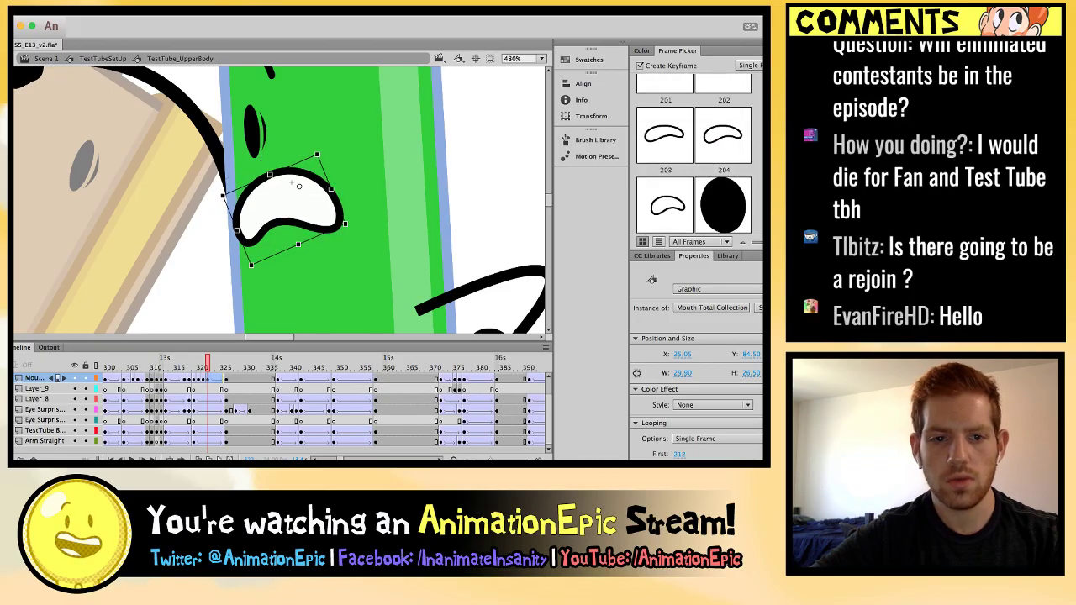
left_click(723, 135)
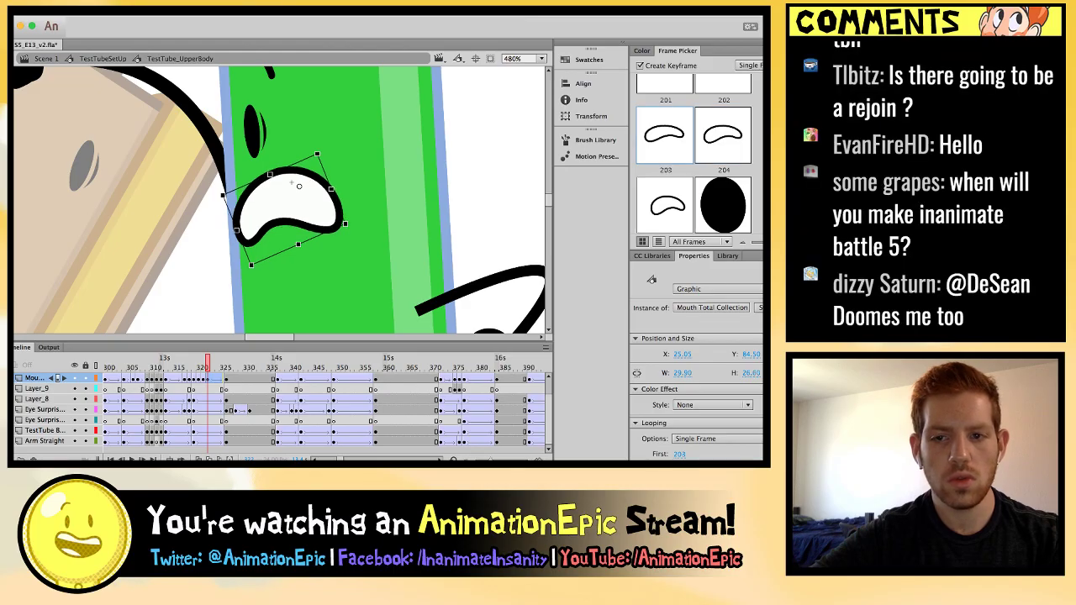
left_click(667, 205)
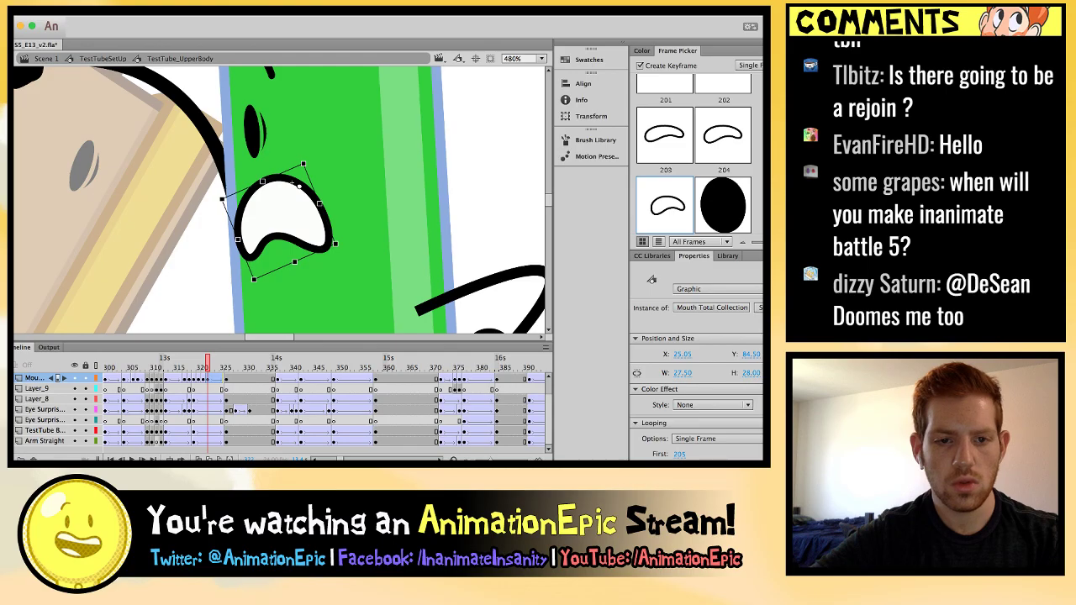
Check Test Tube's mouth against the preceding frame and change it at about frame 323 to pose 204.
key("comma")
key("period")
key("period")
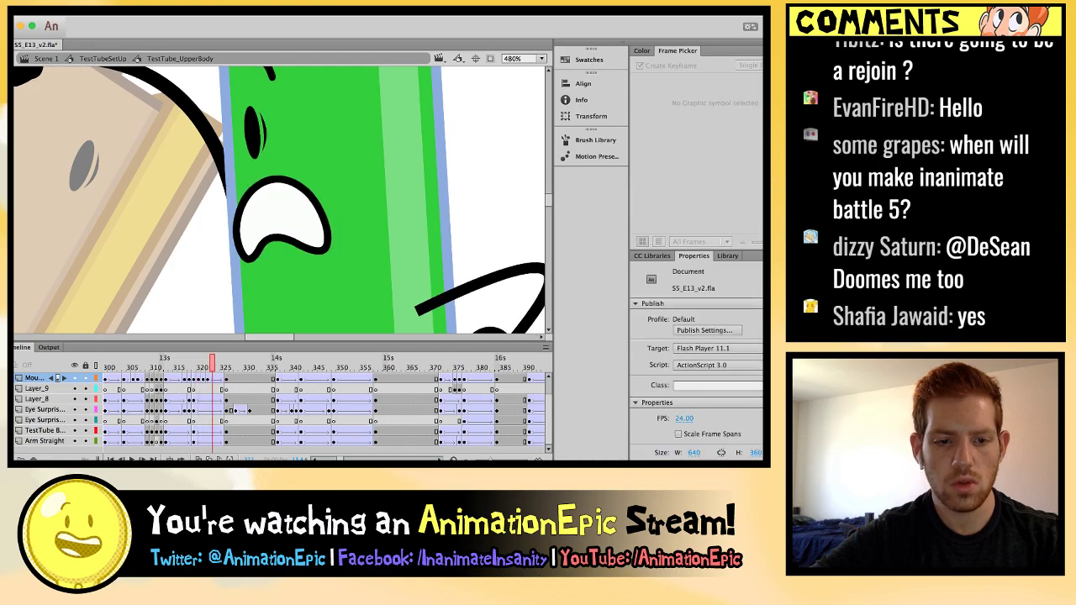
left_click(286, 211)
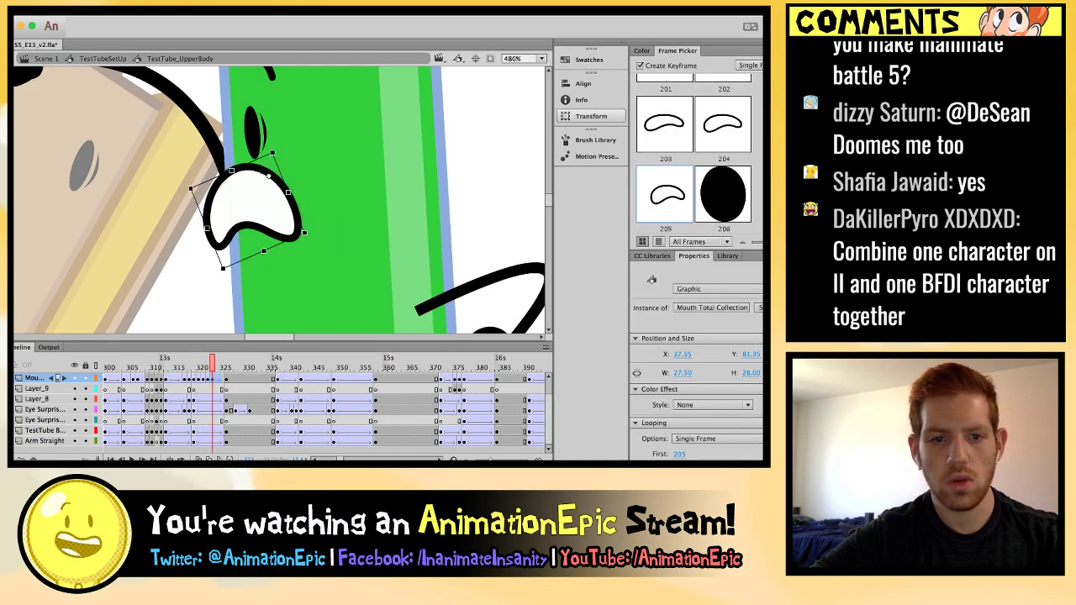
left_click(664, 123)
left_click(723, 123)
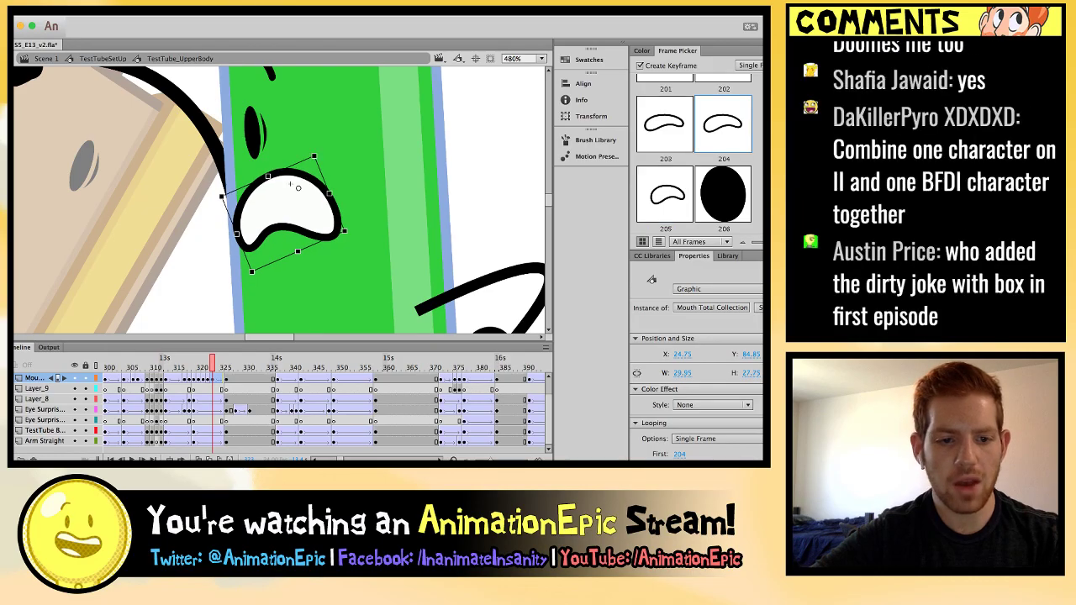
Change Test Tube's mouth at about frame 324 to closed-teeth pose 203.
key("period")
left_click(286, 211)
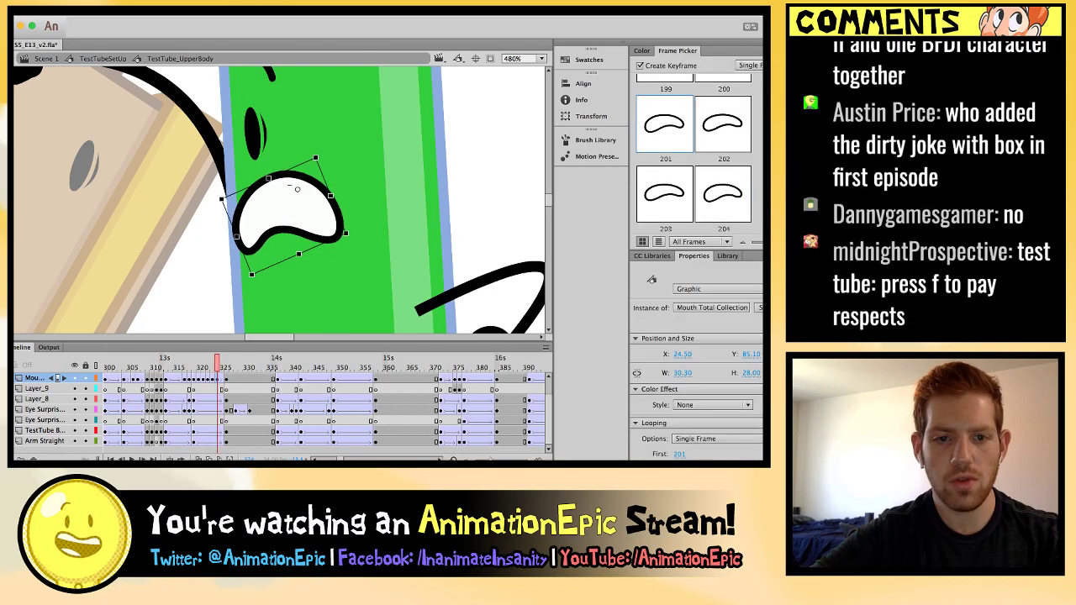
left_click(665, 194)
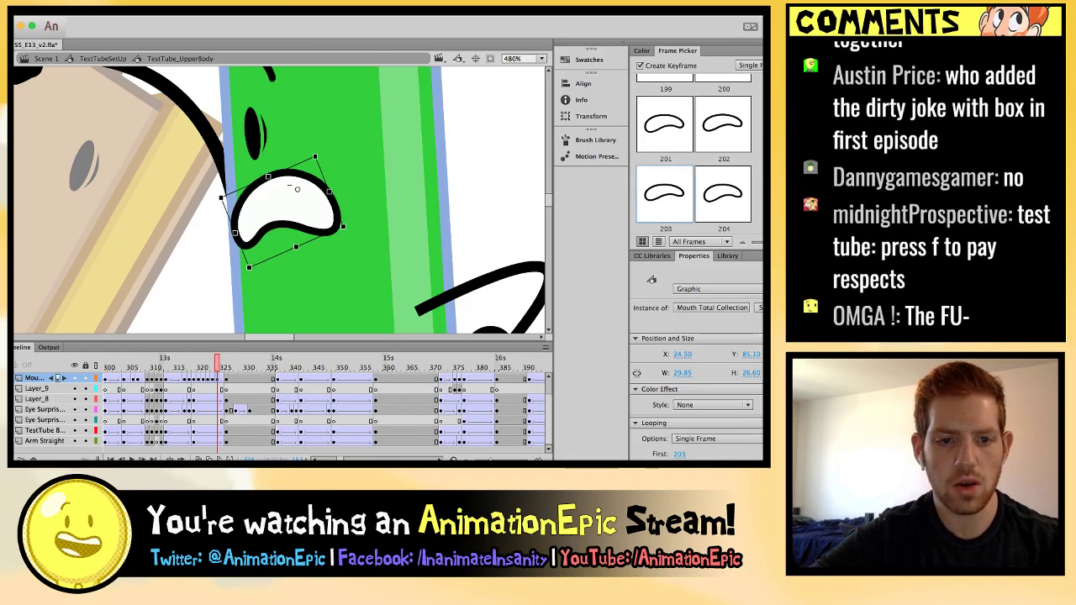
Change Test Tube's mouth at about frame 325 to open mouth pose 198.
key("Return")
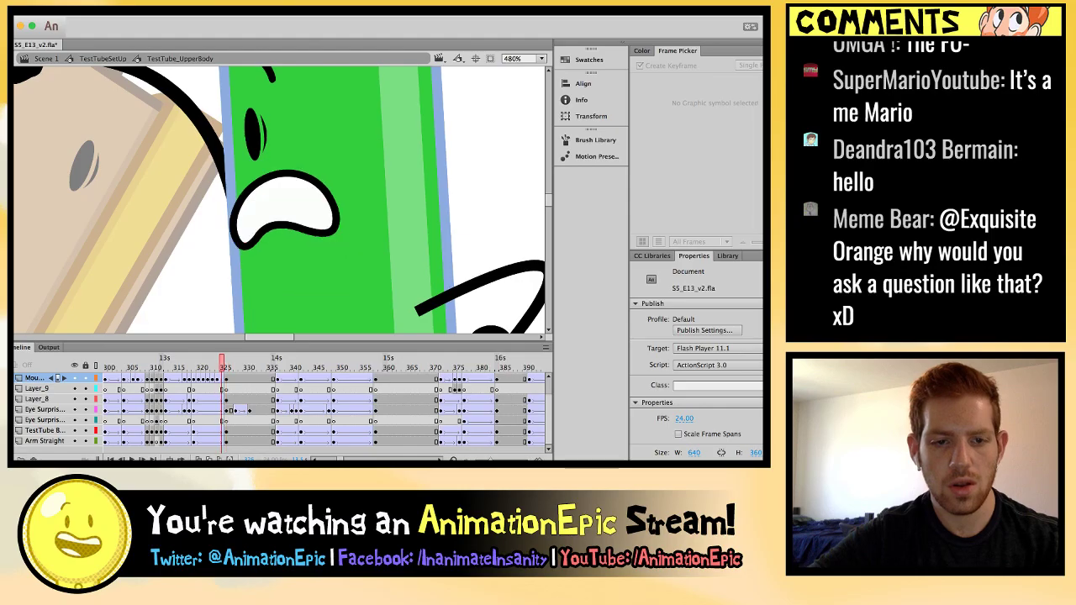
left_click(286, 215)
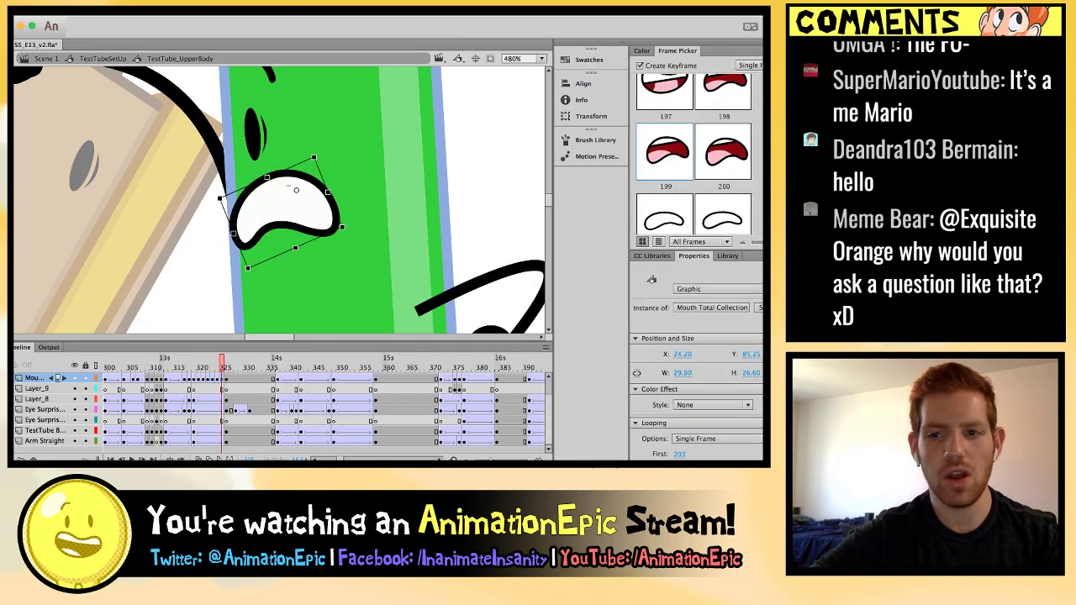
left_click(664, 152)
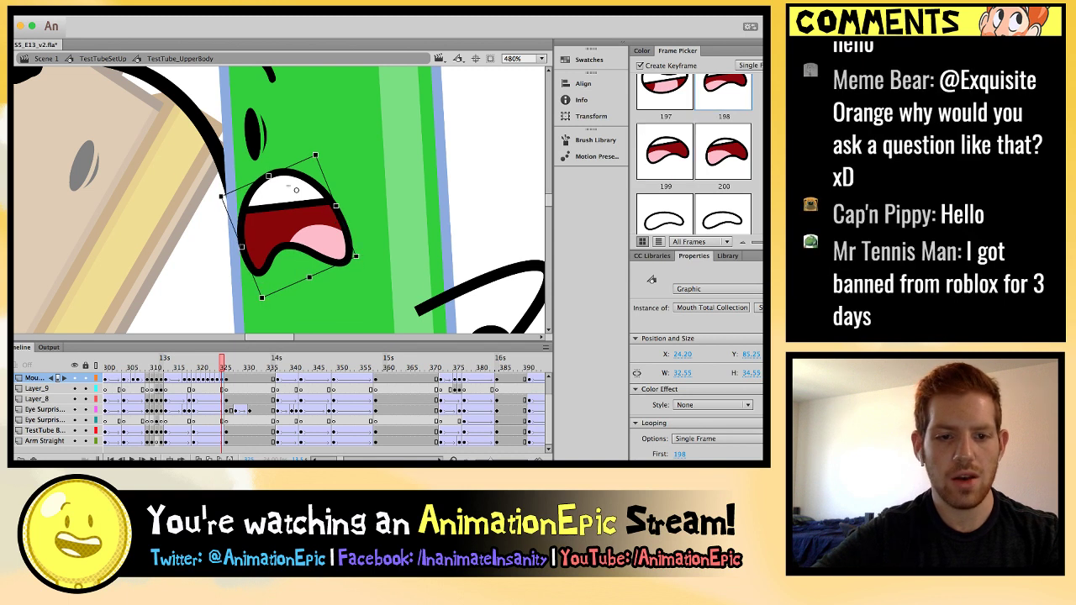
Change Test Tube's mouth at about frame 326 to wide-open pose 200 and compare it with the preceding frames.
scroll(694, 160, "down", 2)
left_click(664, 193)
key("period")
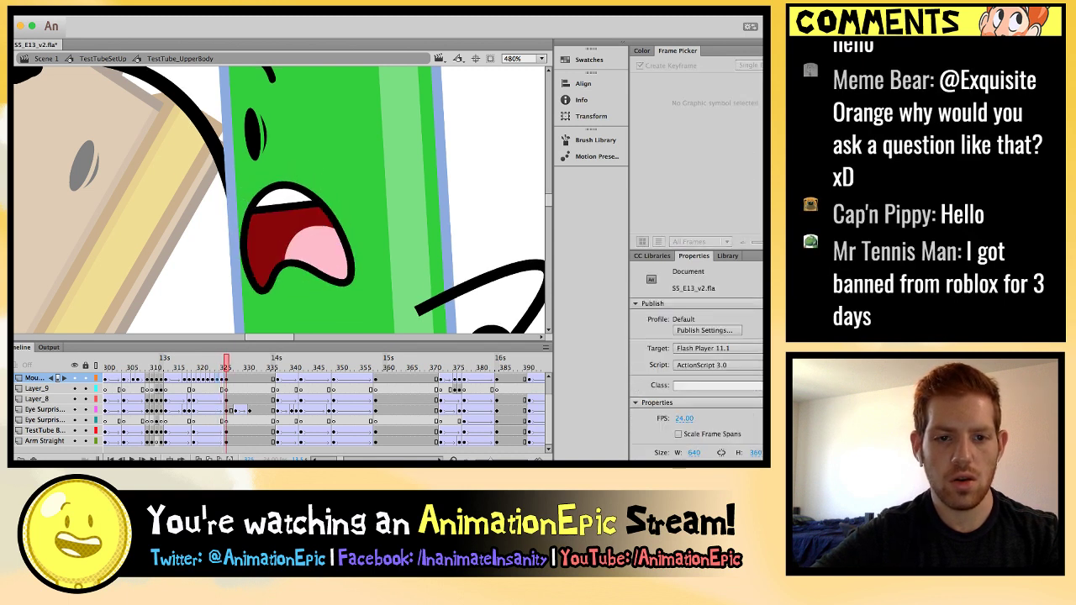
key("comma")
key("period")
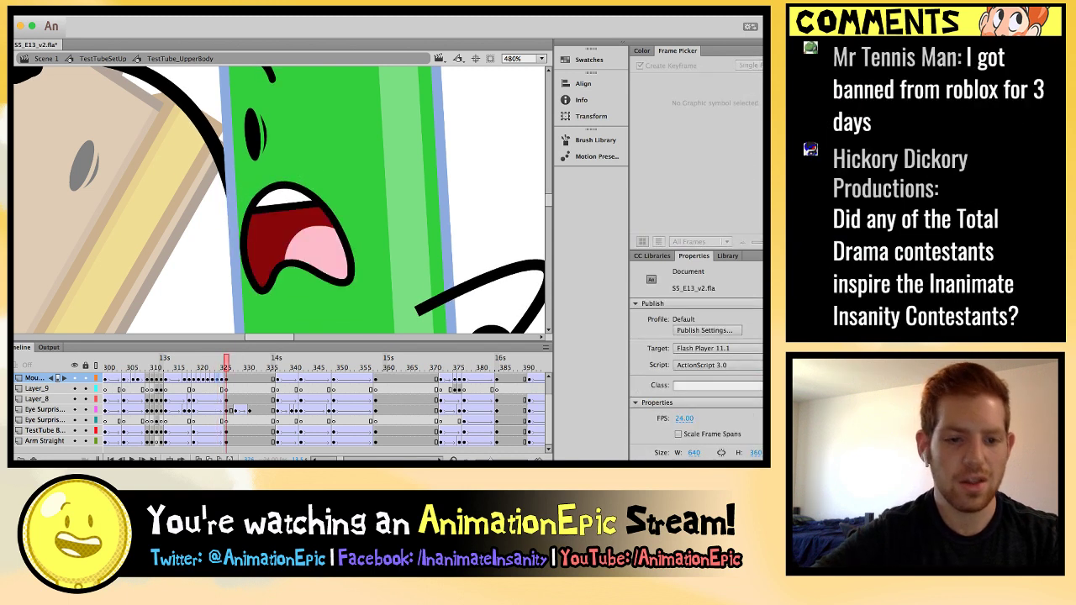
key("comma")
key("comma")
key("comma")
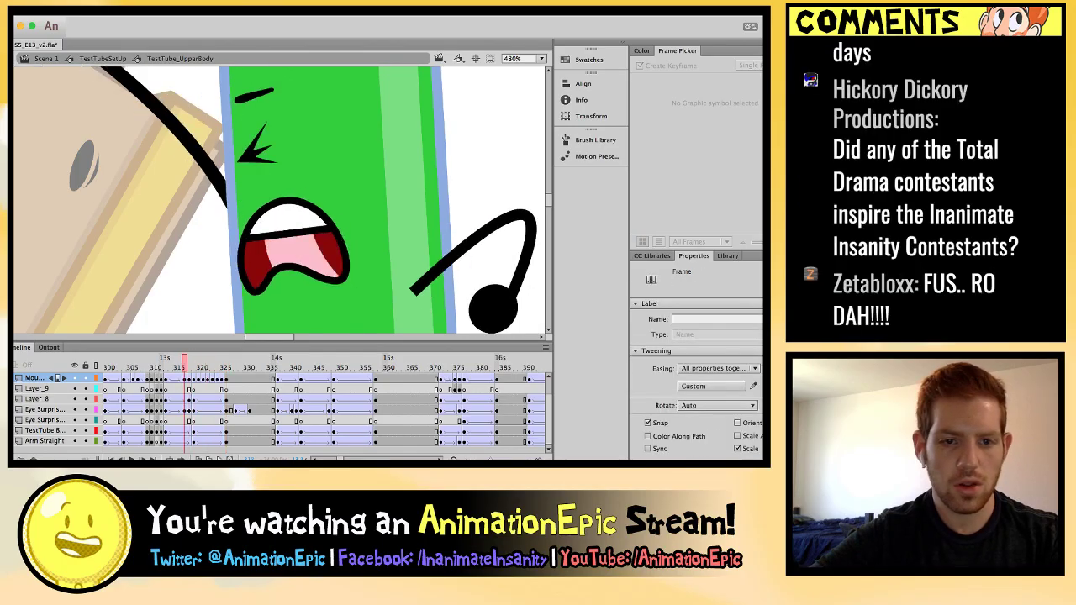
key("period")
key("period")
key("period")
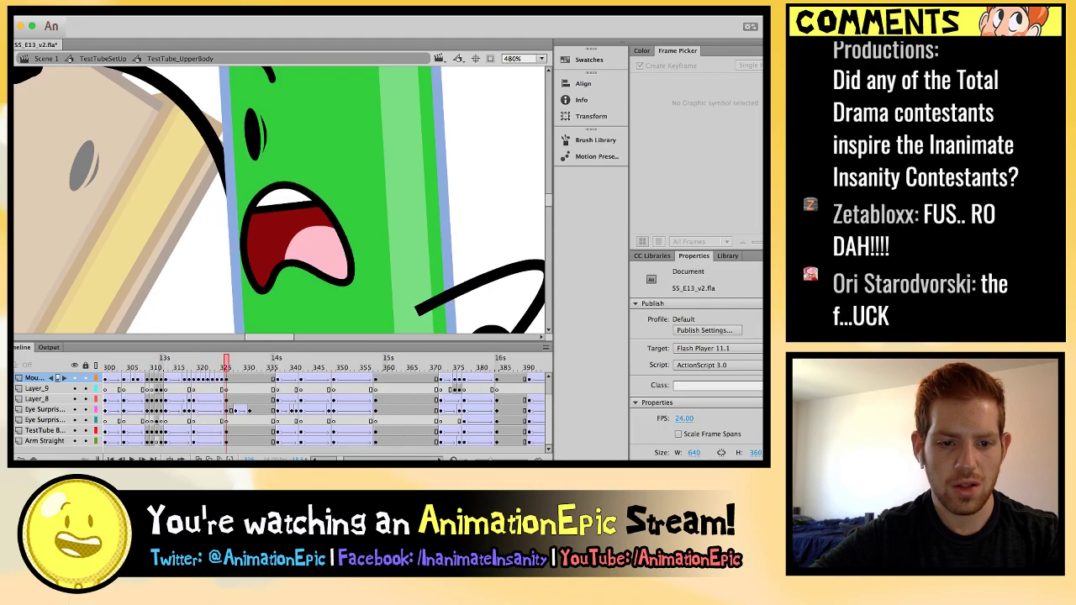
Change Test Tube's mouth at about frame 328 to pose 219.
key("period")
left_click(236, 378)
scroll(694, 152, "down", 3)
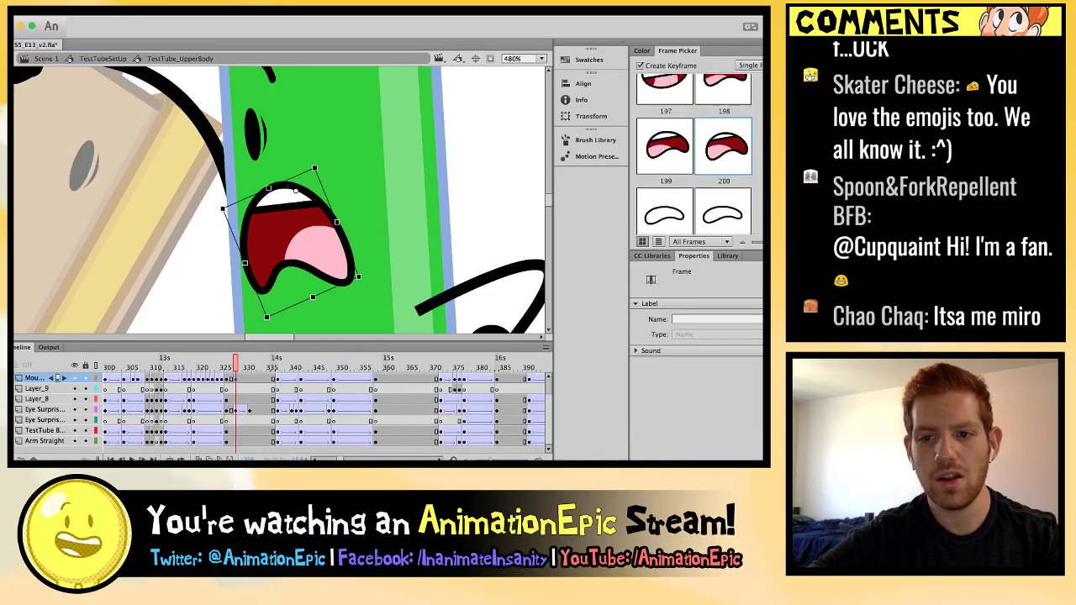
scroll(694, 151, "down", 6)
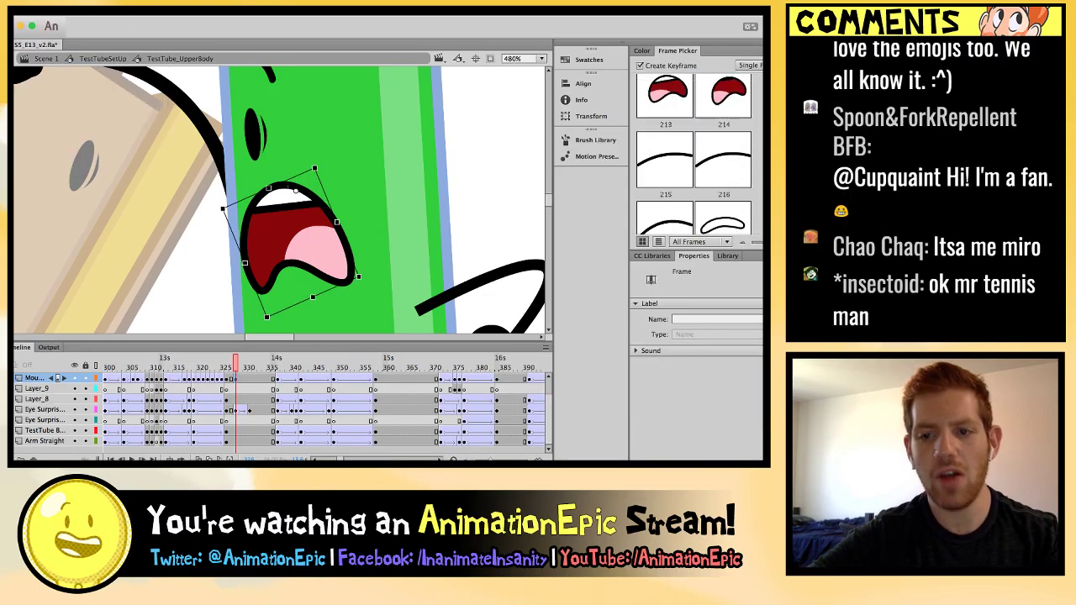
scroll(694, 152, "down", 1)
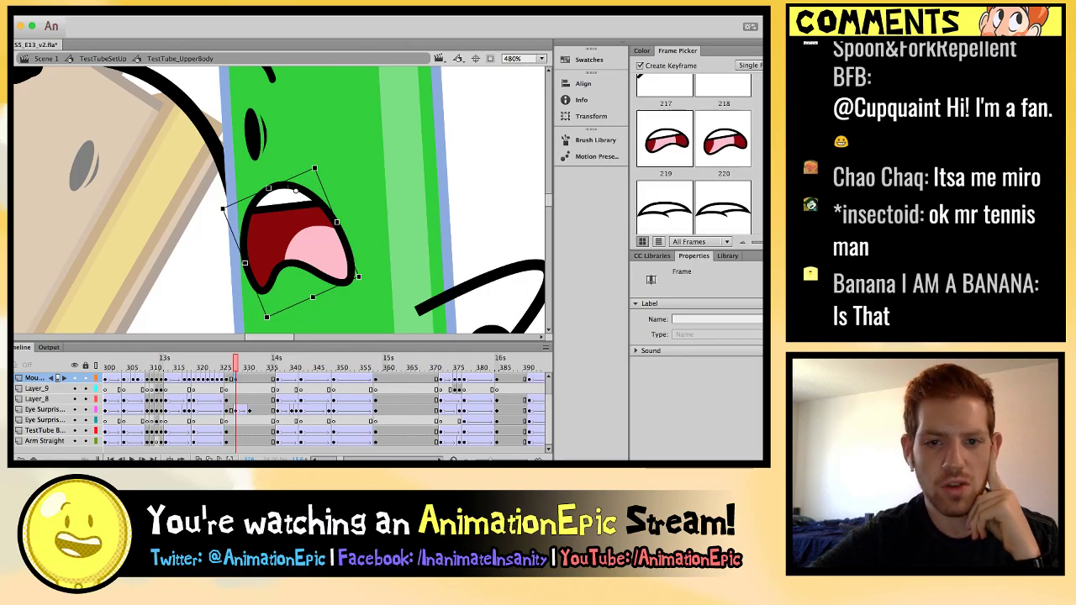
left_click(723, 139)
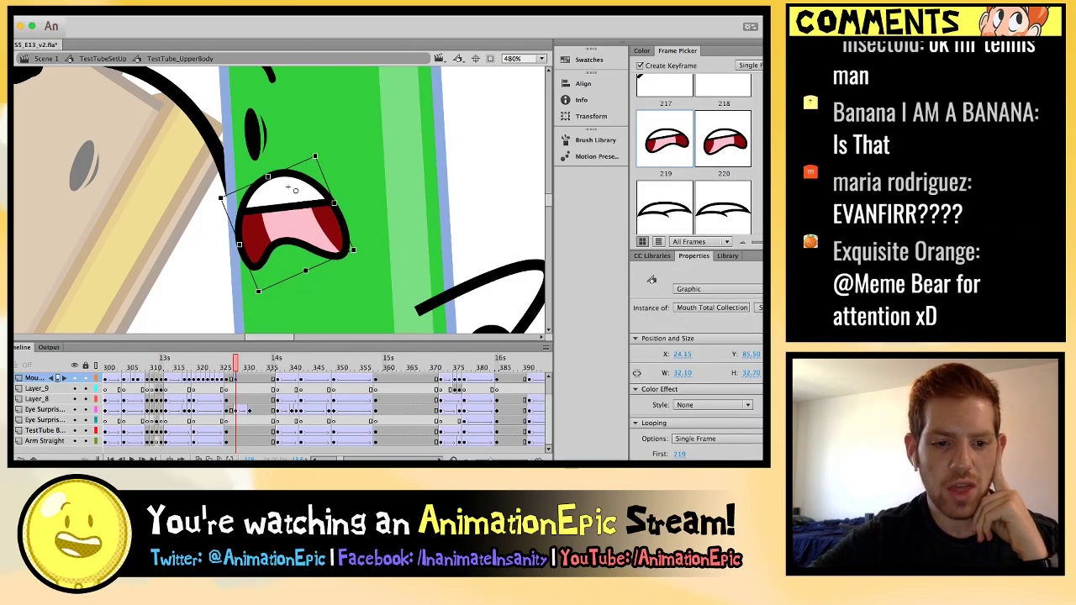
key("Escape")
Try pose 219 on Test Tube's mouth at about frame 327 and settle on pose 220.
key("comma")
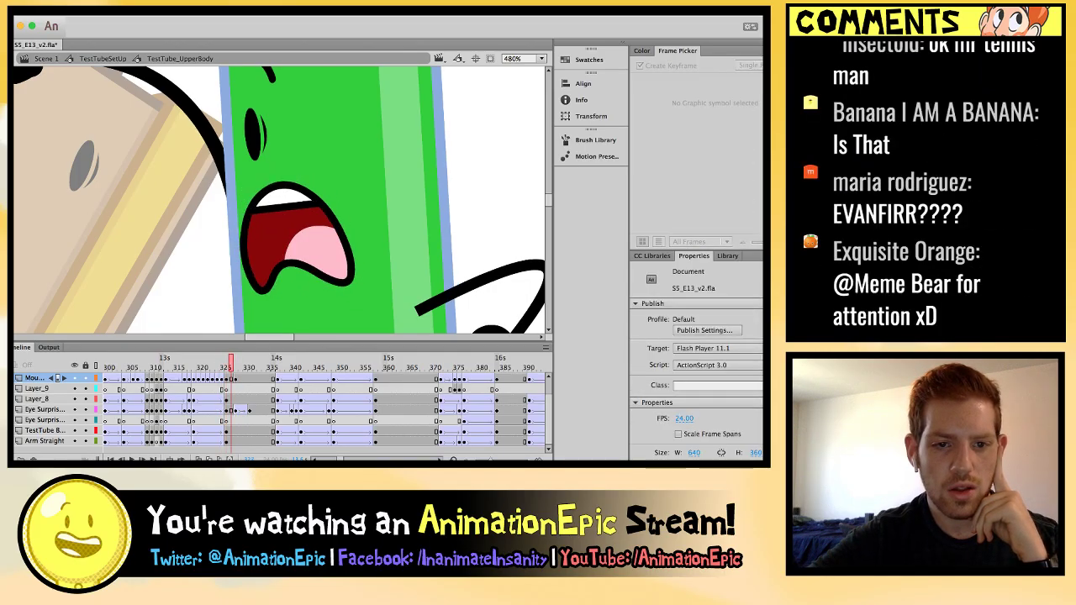
left_click(296, 235)
scroll(698, 168, "down", 6)
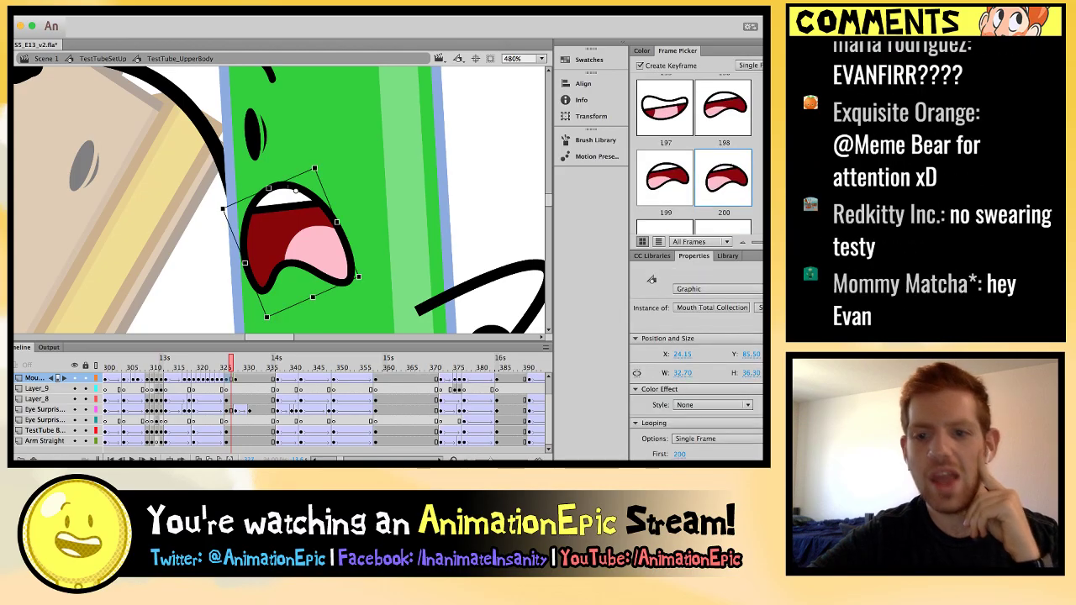
scroll(694, 155, "down", 5)
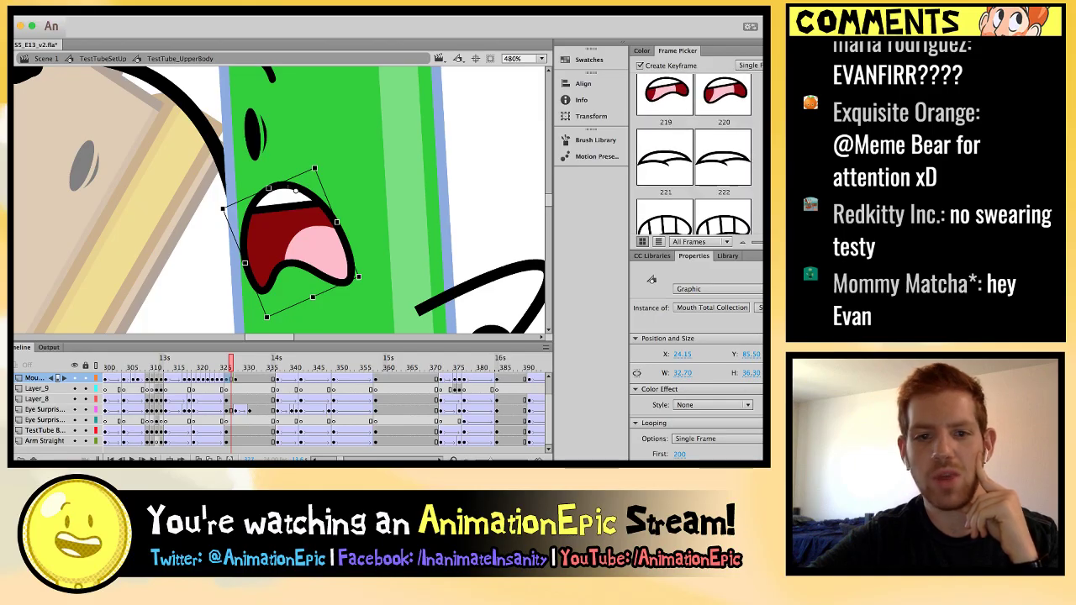
scroll(694, 156, "up", 4)
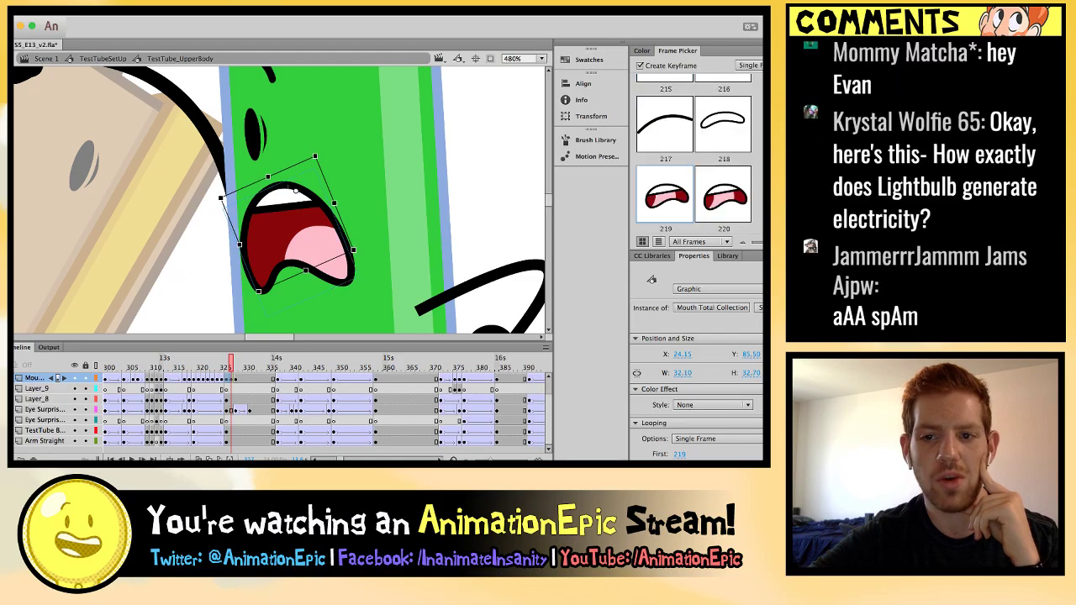
left_click(665, 124)
left_click(664, 196)
left_click(723, 195)
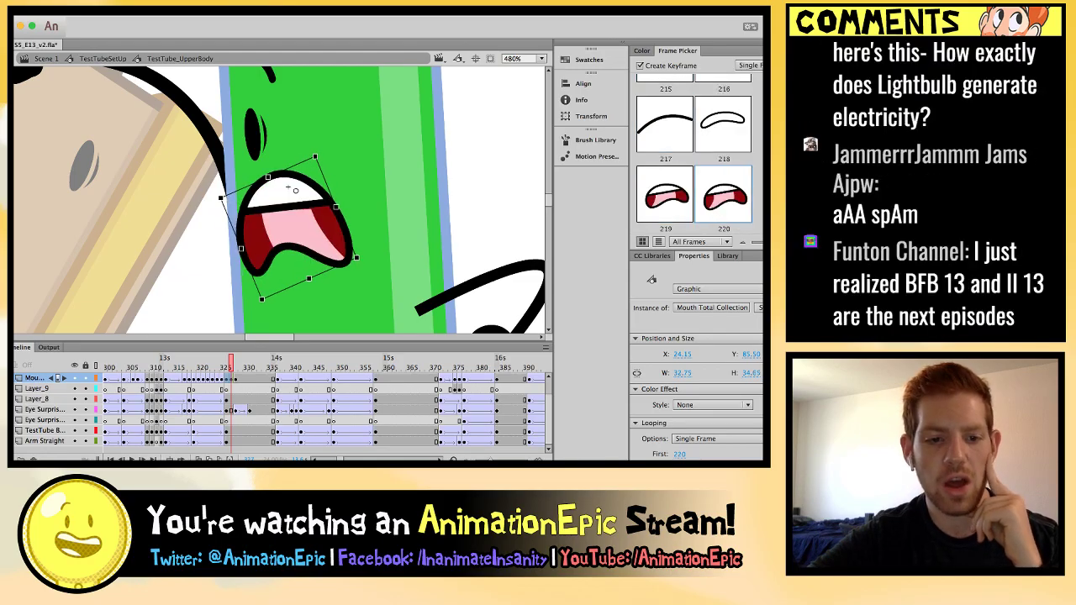
Check the mouth across the neighbouring frames and set Test Tube's mouth at about frame 329 to pose 220.
key("comma")
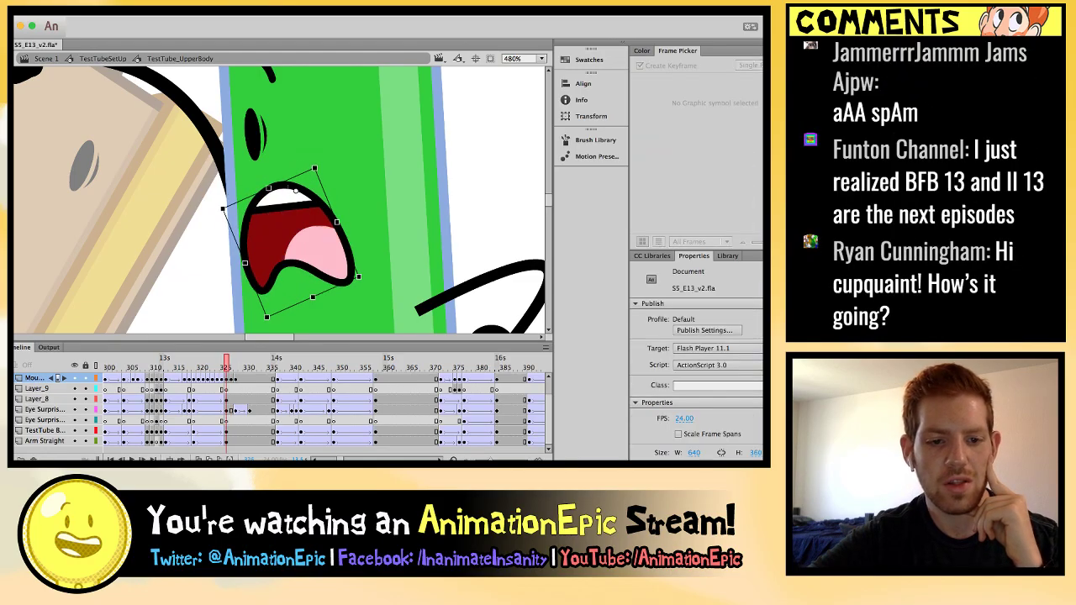
key("period")
key("period")
key("period")
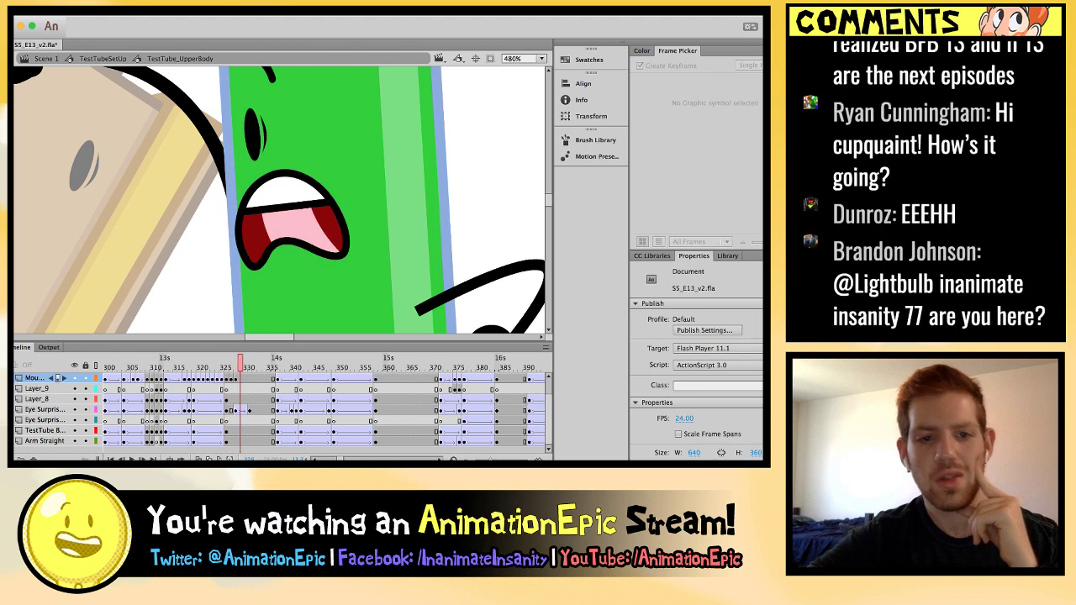
left_click(286, 187)
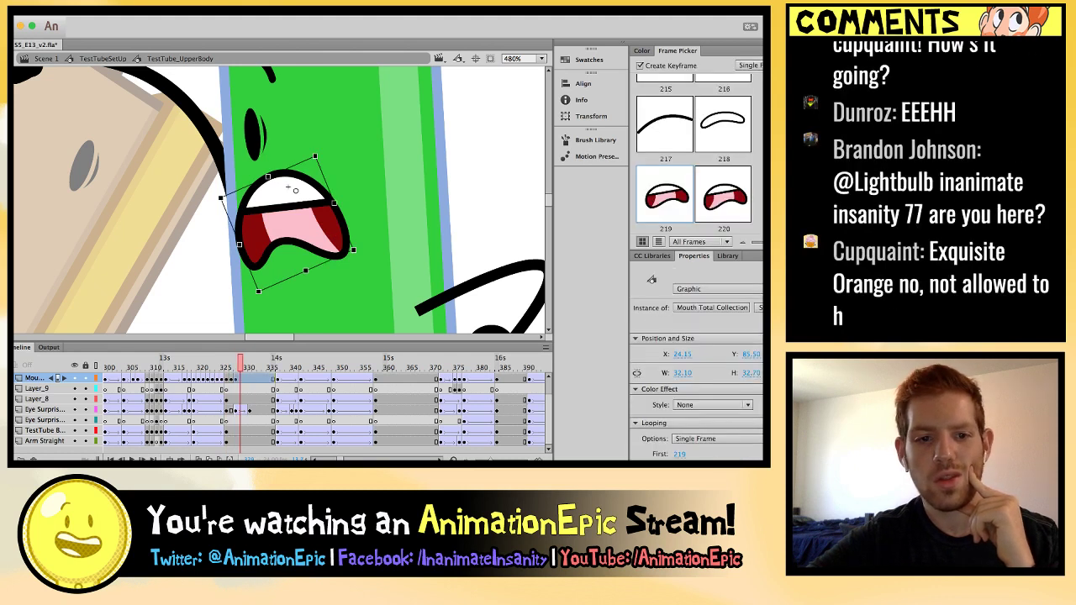
left_click(723, 195)
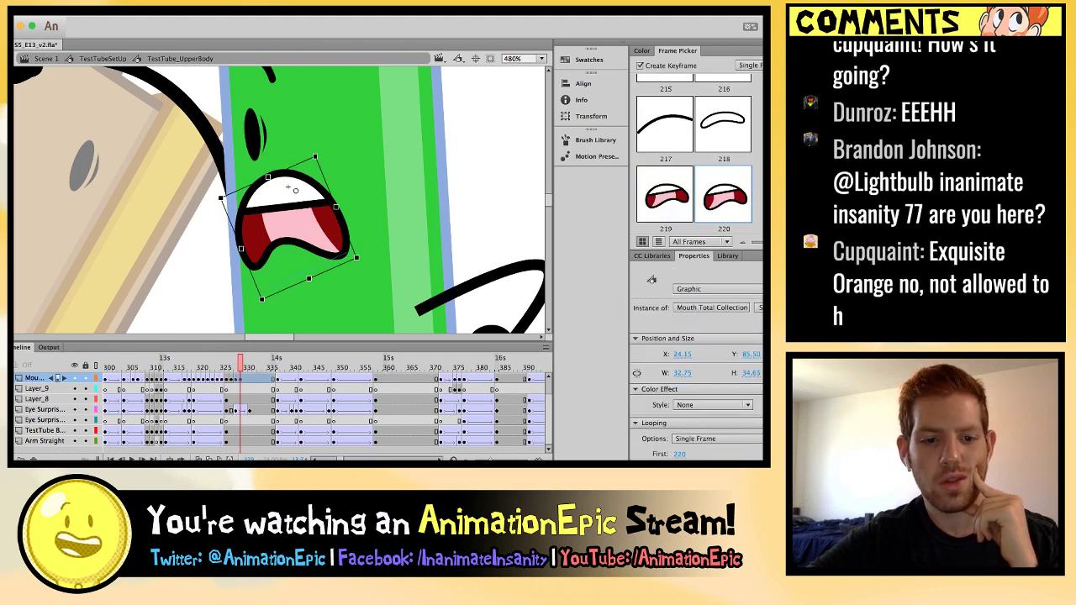
Change Test Tube's mouth at about frame 330 to open mouth pose 213.
key("period")
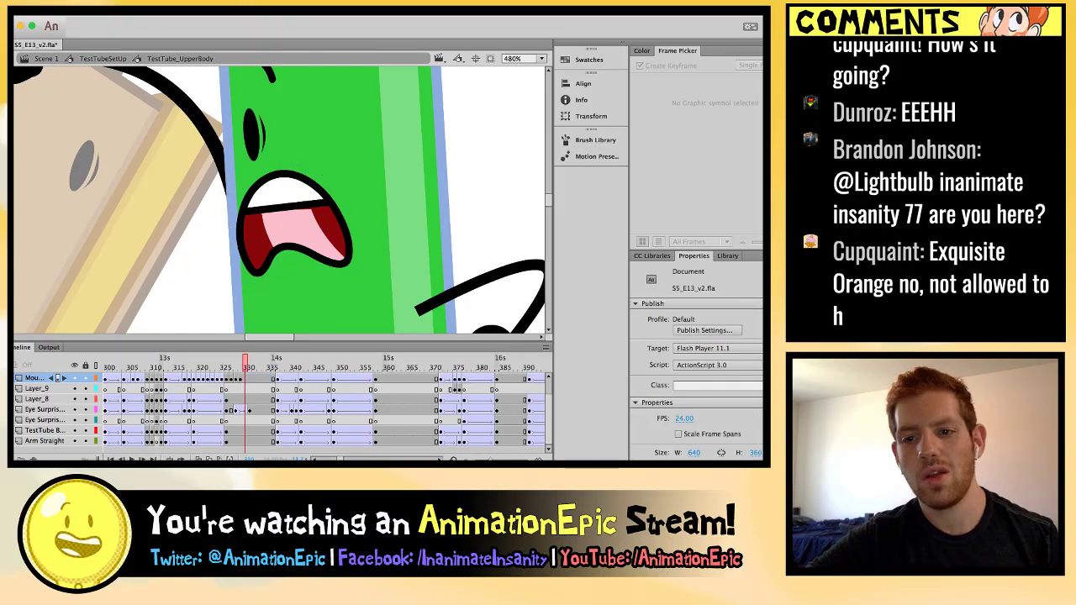
left_click(286, 187)
scroll(694, 152, "up", 5)
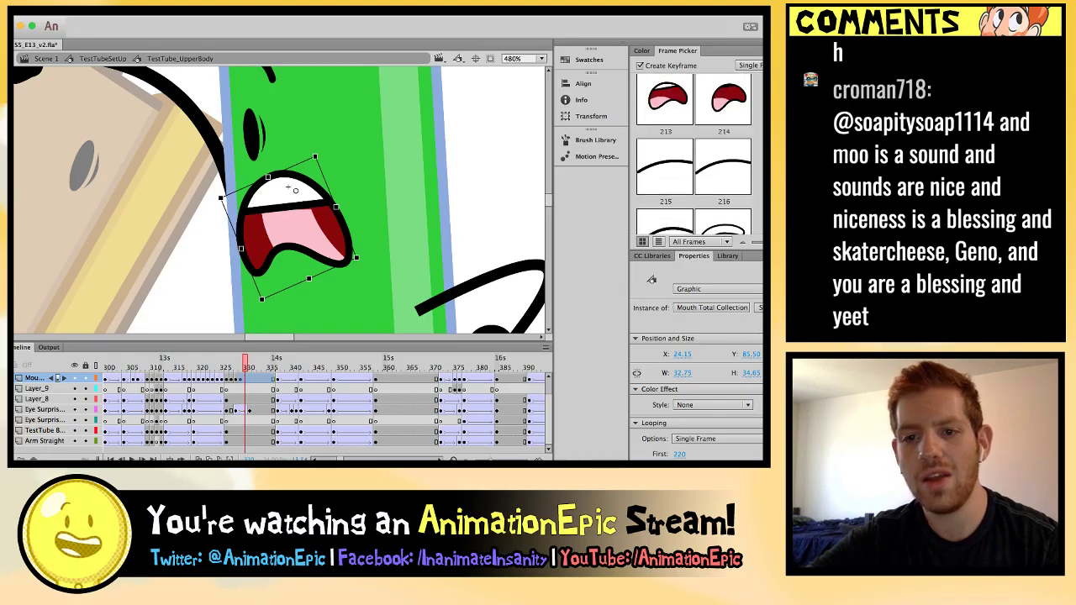
scroll(694, 152, "up", 1)
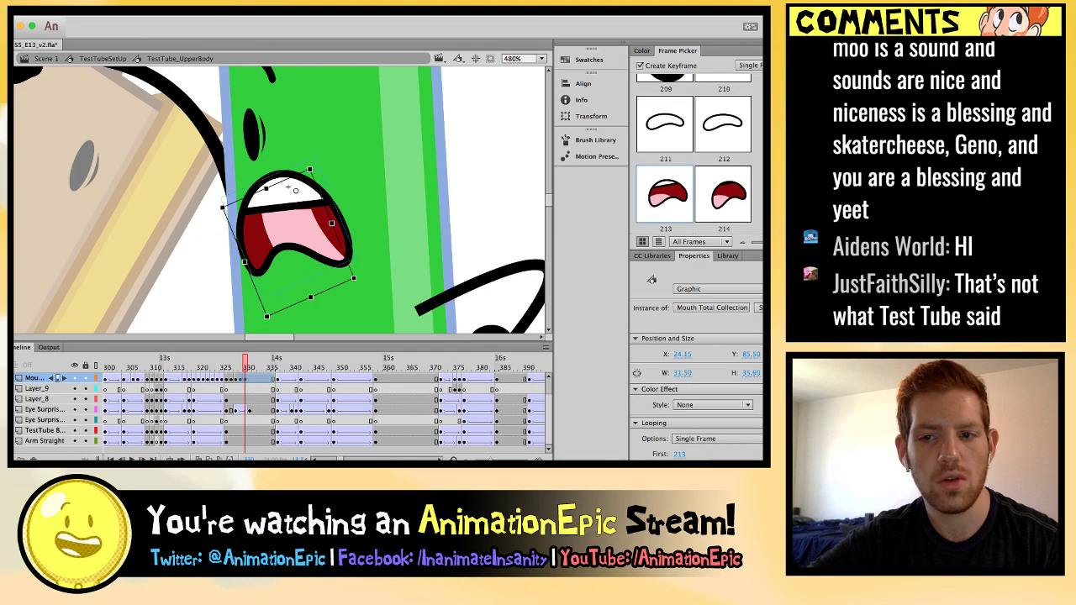
left_click(665, 123)
left_click(665, 194)
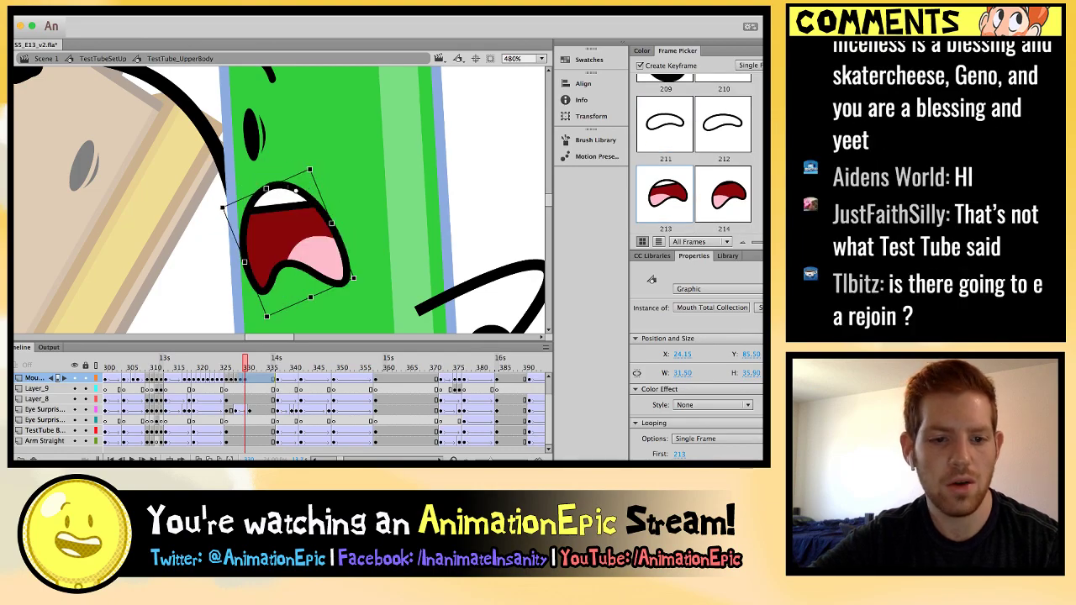
key("ctrl+shift+a")
Change Test Tube's mouth at about frame 331 to closed-teeth pose 212 and nudge it slightly to the right.
key("period")
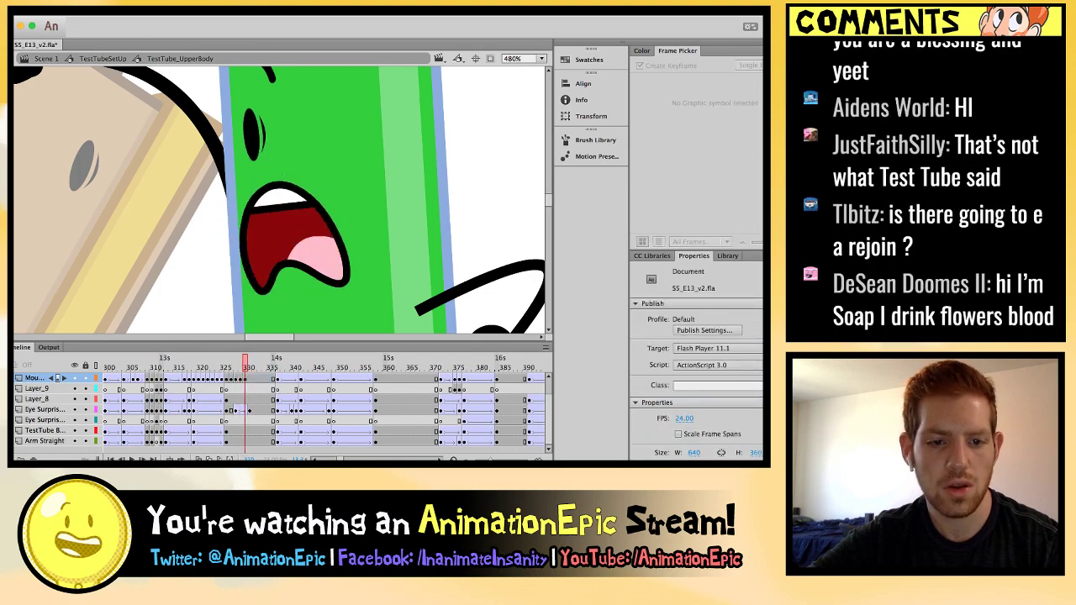
left_click(294, 240)
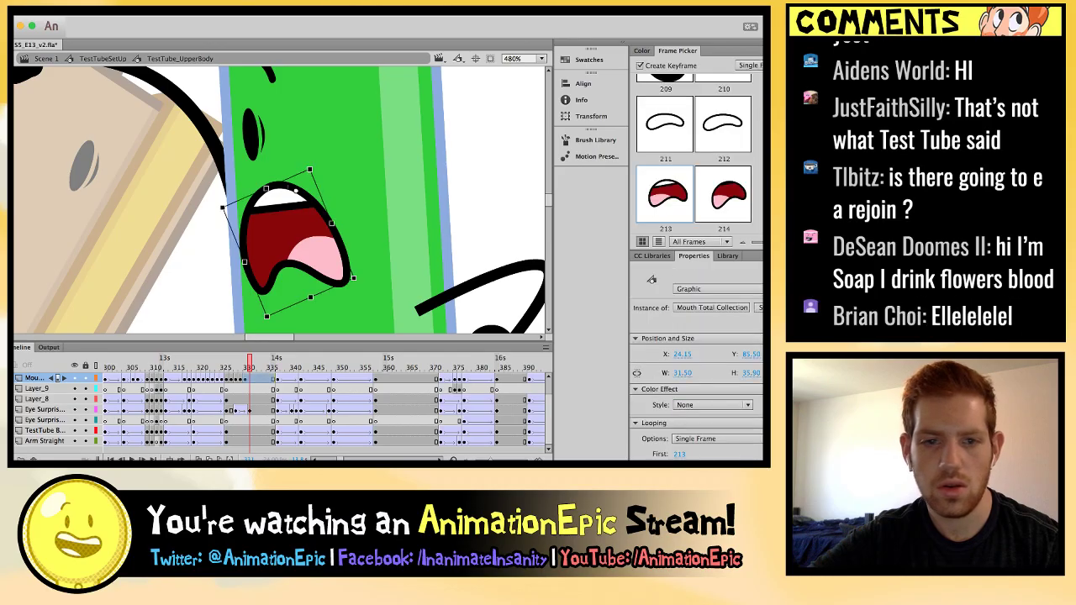
left_click(722, 123)
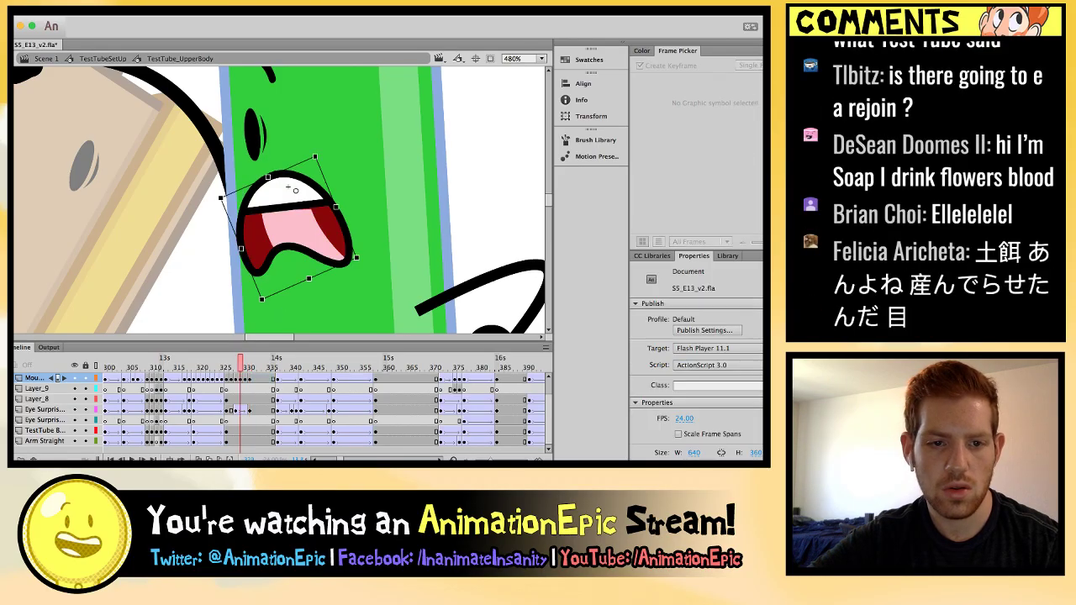
key("Escape")
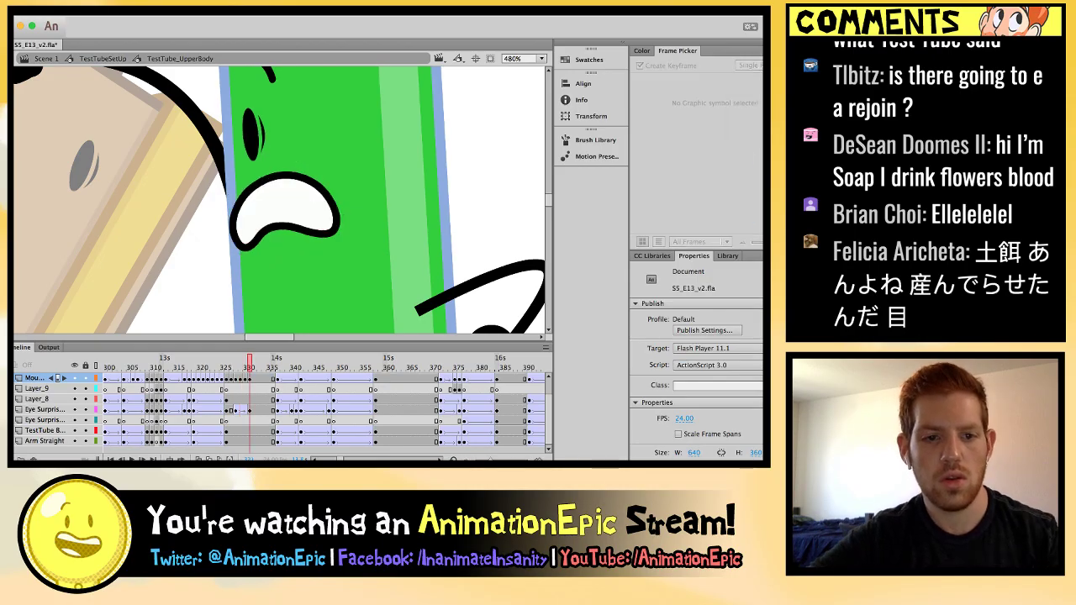
left_click(288, 185)
left_click_drag(288, 186, 290, 186)
Try mouth pose 199 on Test Tube at about frame 332 and settle on open mouth pose 198.
key("period")
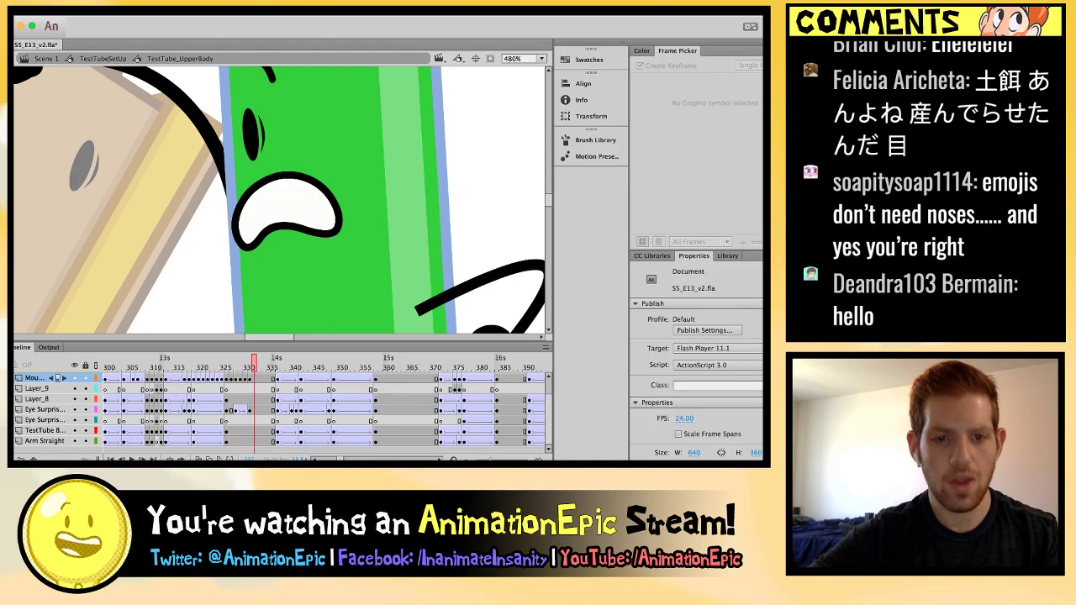
left_click(289, 206)
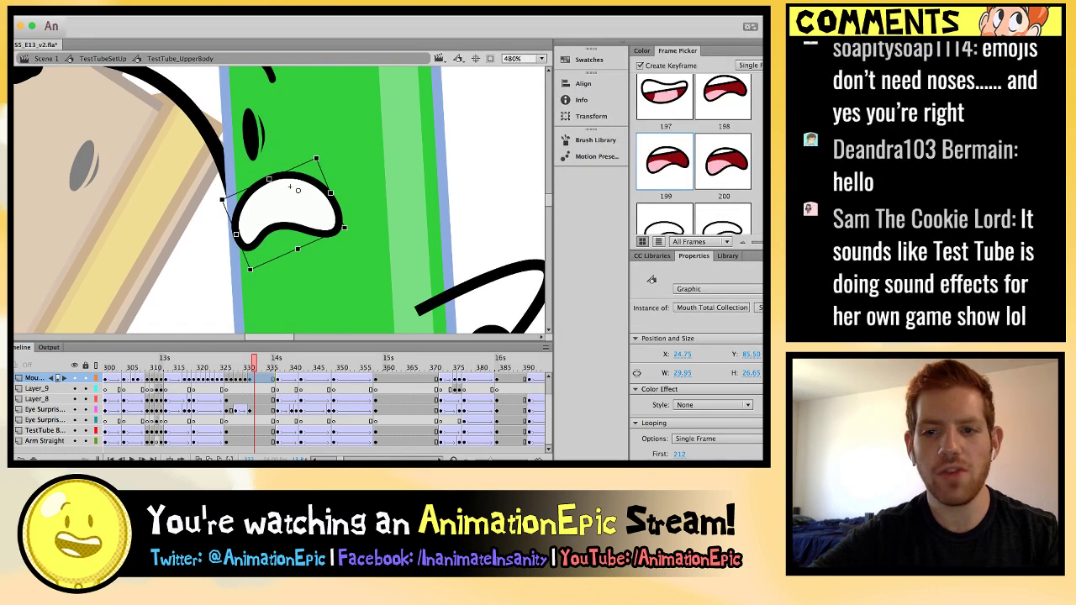
left_click(665, 193)
left_click(723, 124)
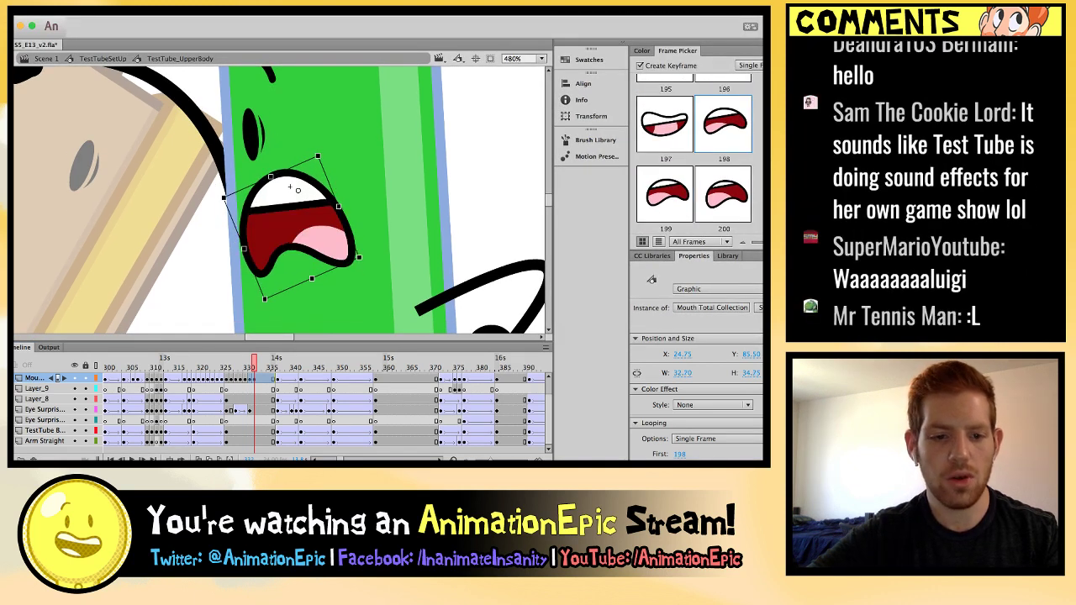
Try mouth poses 199 and 200 on Test Tube at about frame 333 and settle on open mouth pose 198.
key(".")
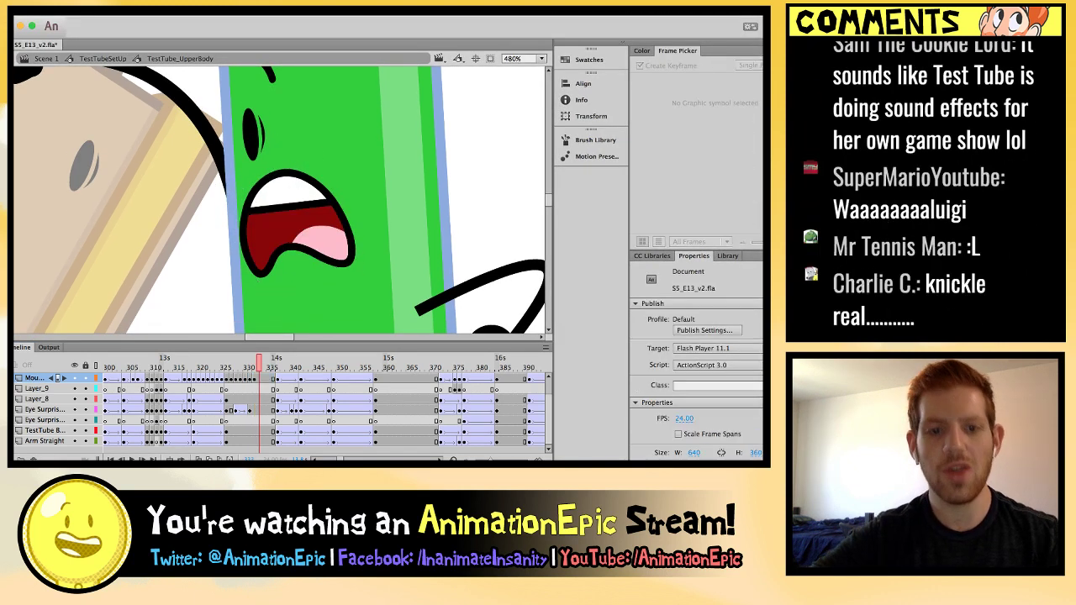
left_click(295, 223)
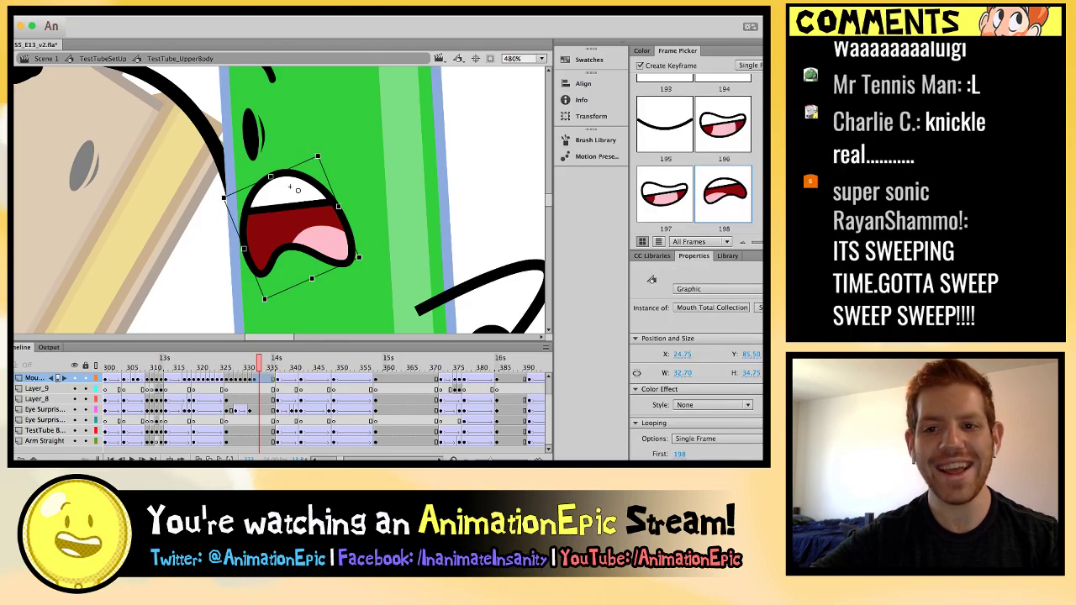
scroll(695, 156, "up", 8)
scroll(695, 155, "down", 10)
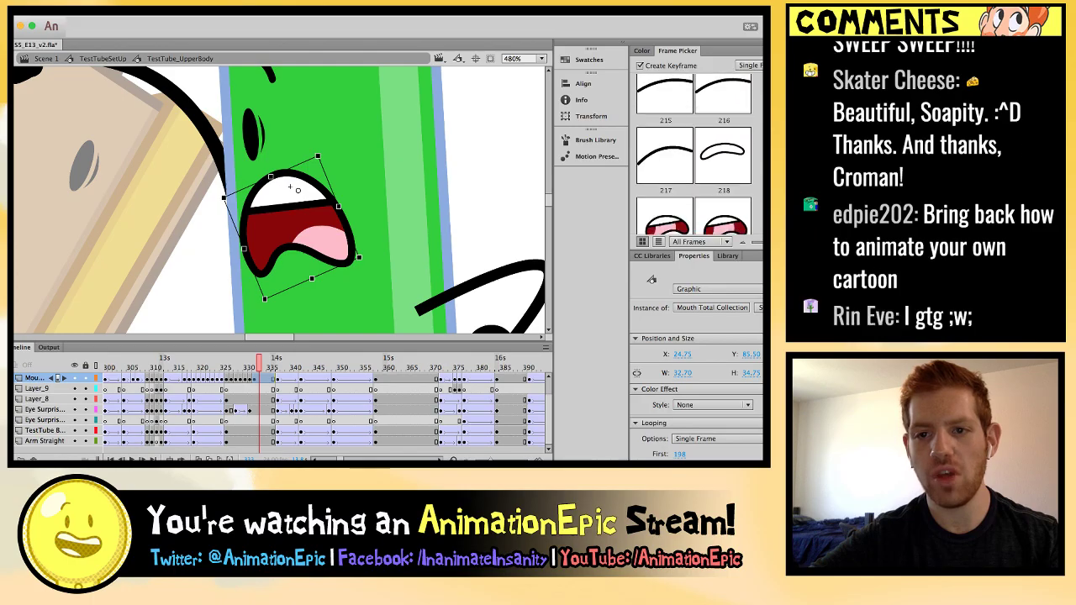
scroll(694, 156, "up", 3)
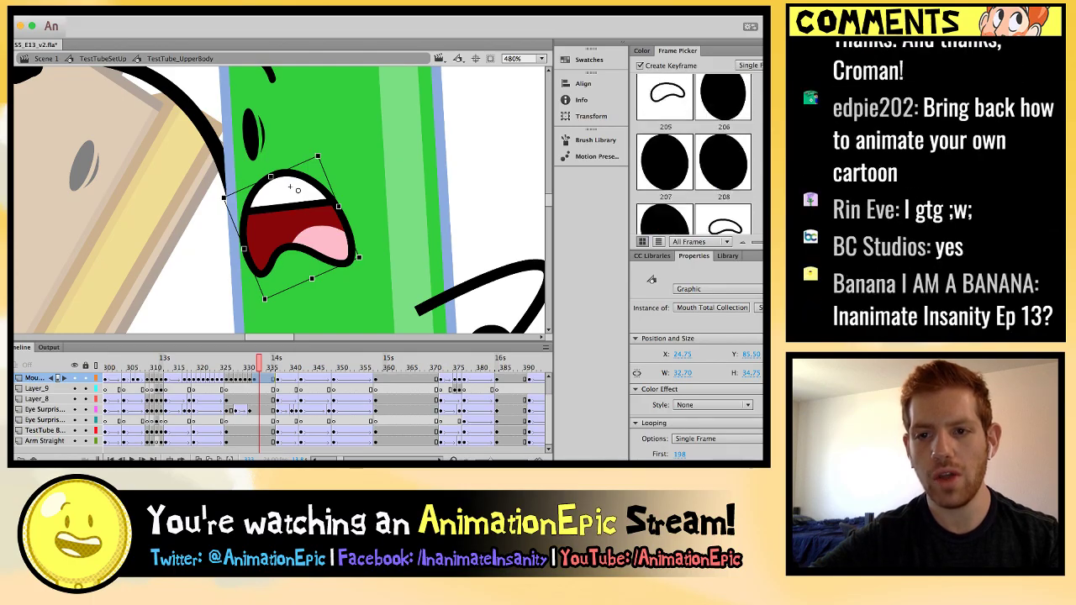
scroll(695, 155, "up", 3)
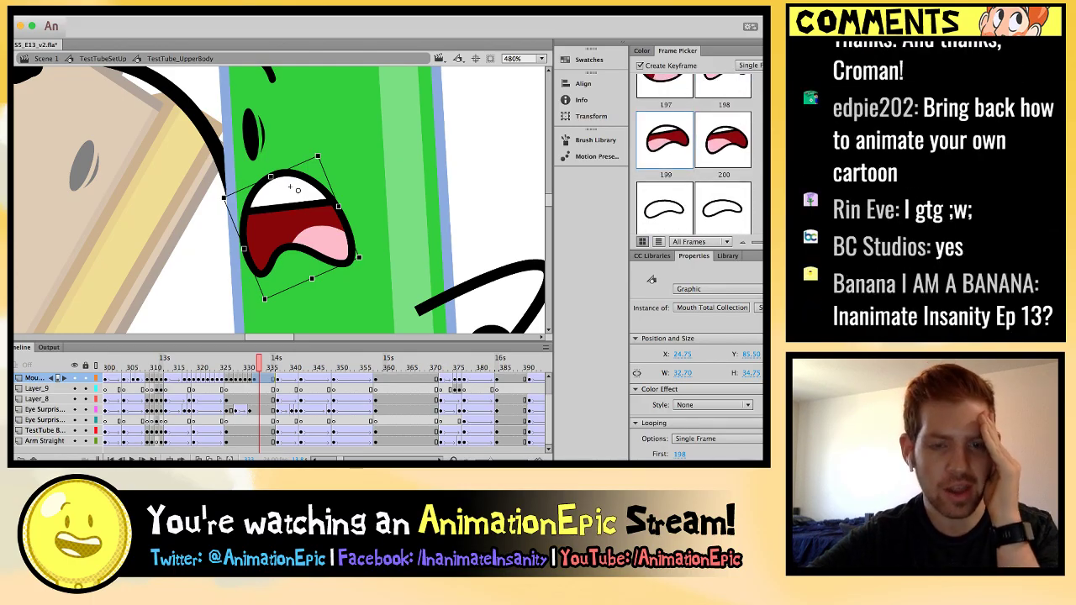
left_click(665, 139)
scroll(695, 155, "up", 1)
left_click(723, 194)
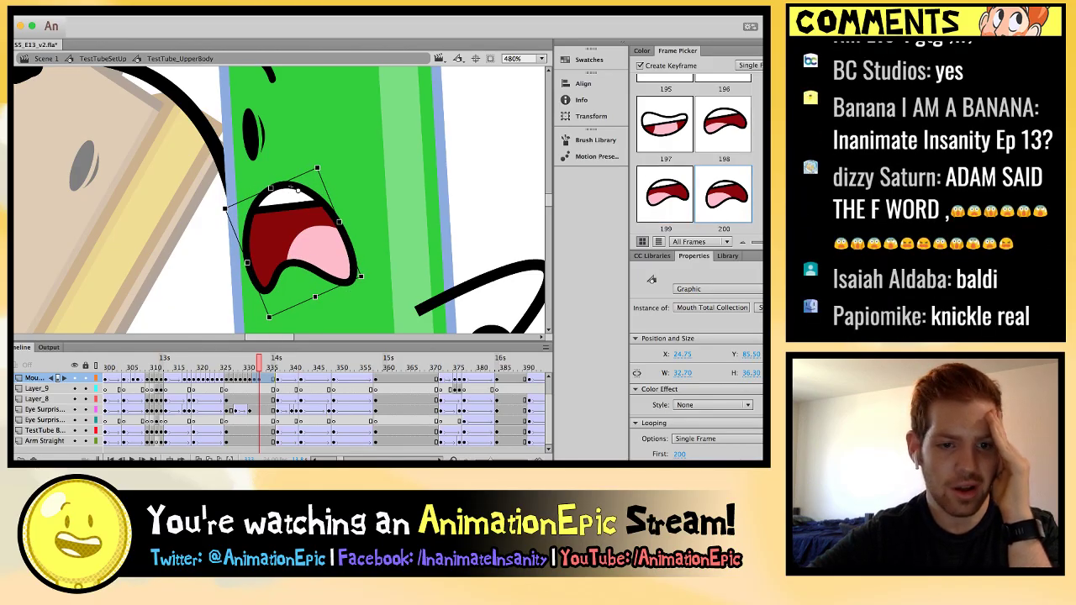
left_click(723, 124)
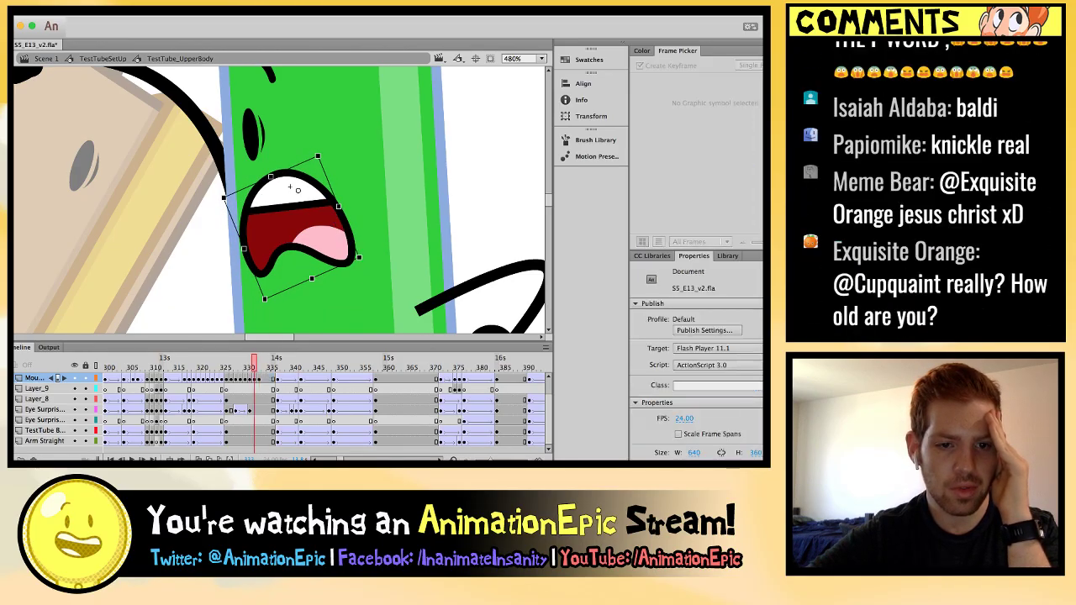
Change Test Tube's mouth at about frame 332 to open mouth pose 199.
left_click(294, 187)
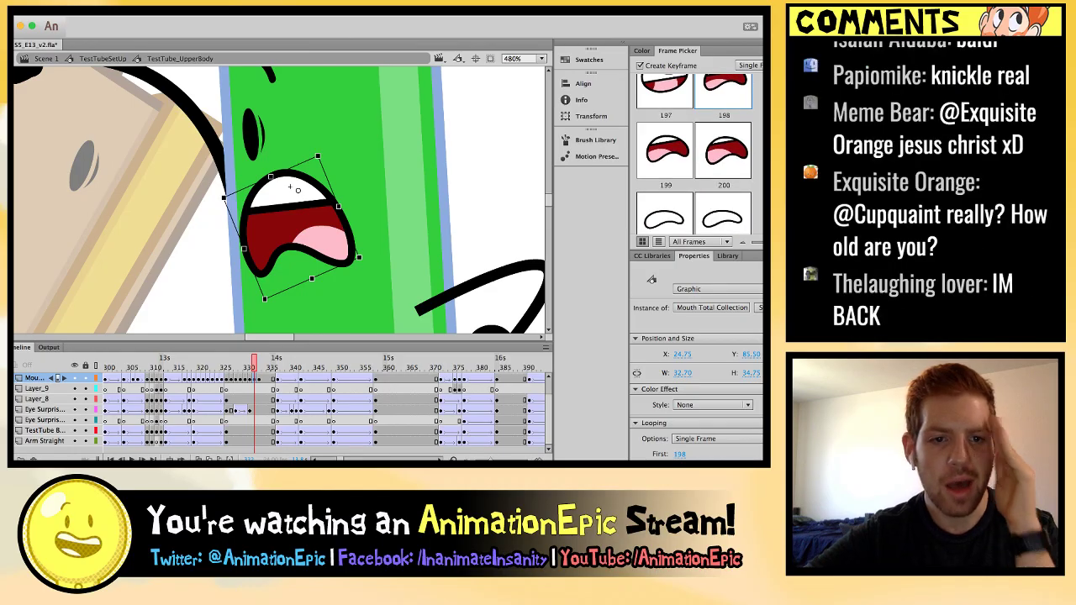
left_click(665, 151)
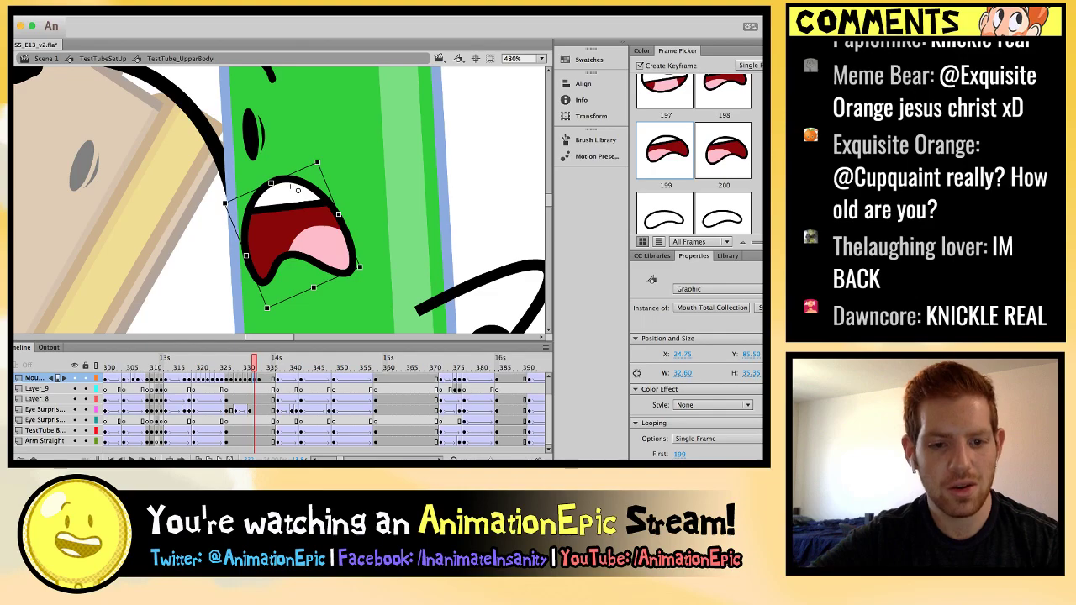
key("period")
key("period")
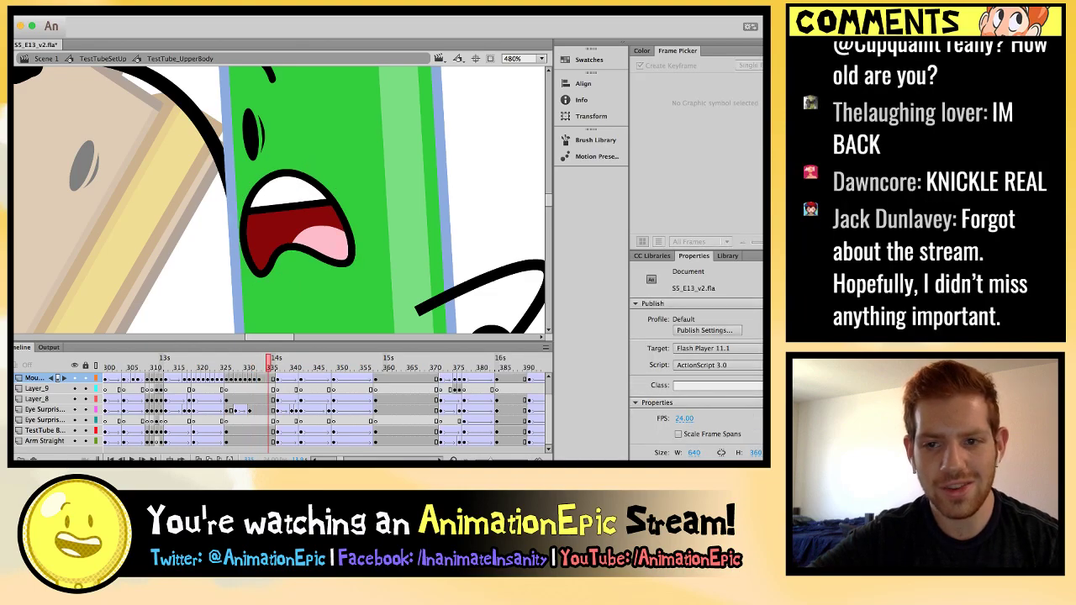
Give Test Tube a closed-teeth mouth at about frame 335 and set the mouth at about frame 334 to pose 201.
left_click(288, 187)
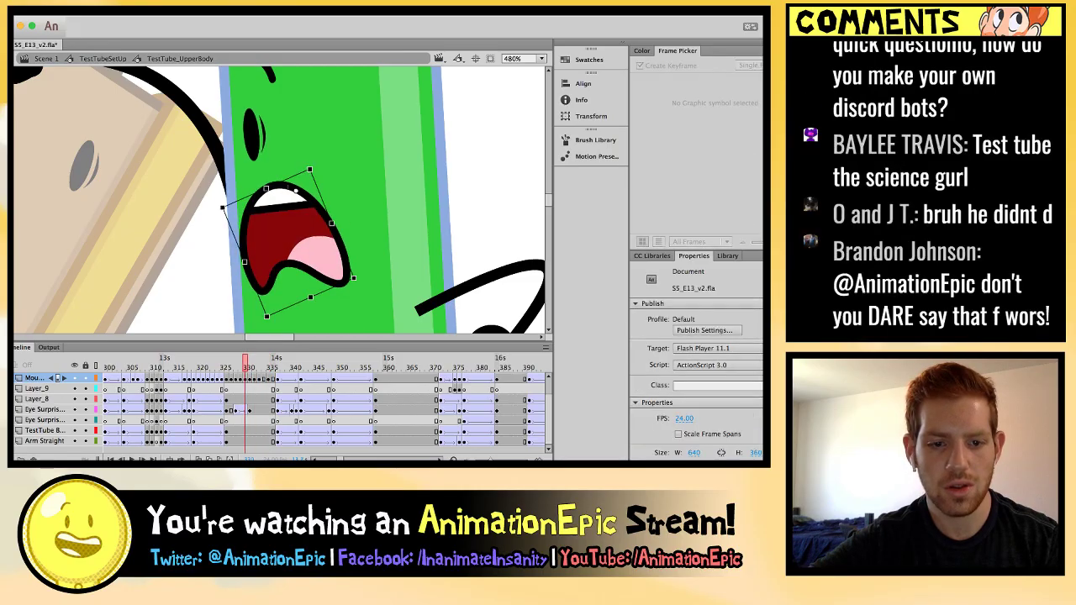
key("Escape")
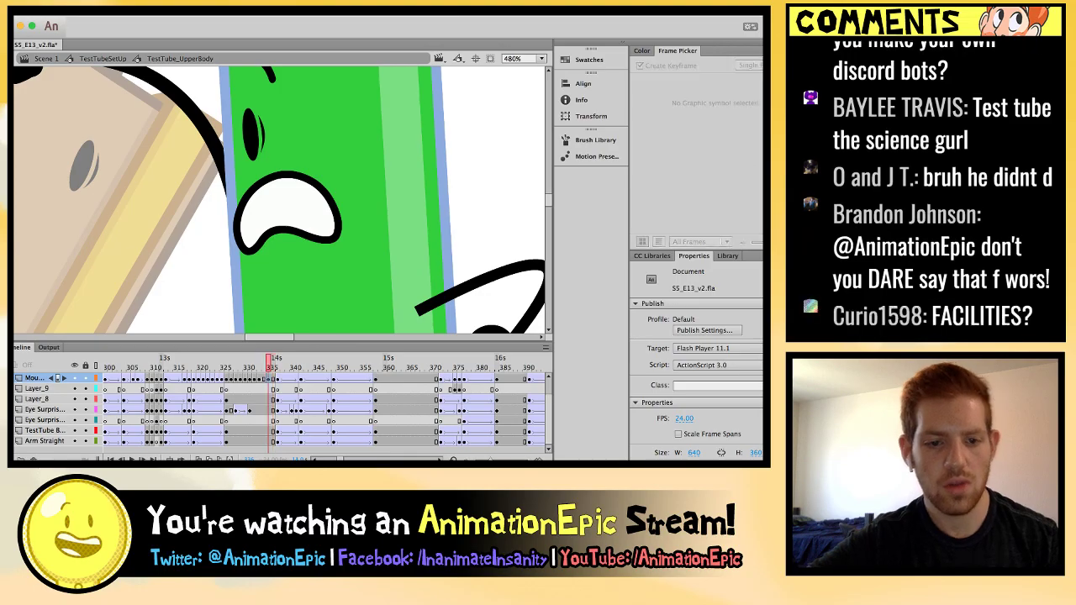
left_click(294, 220)
key("comma")
key("comma")
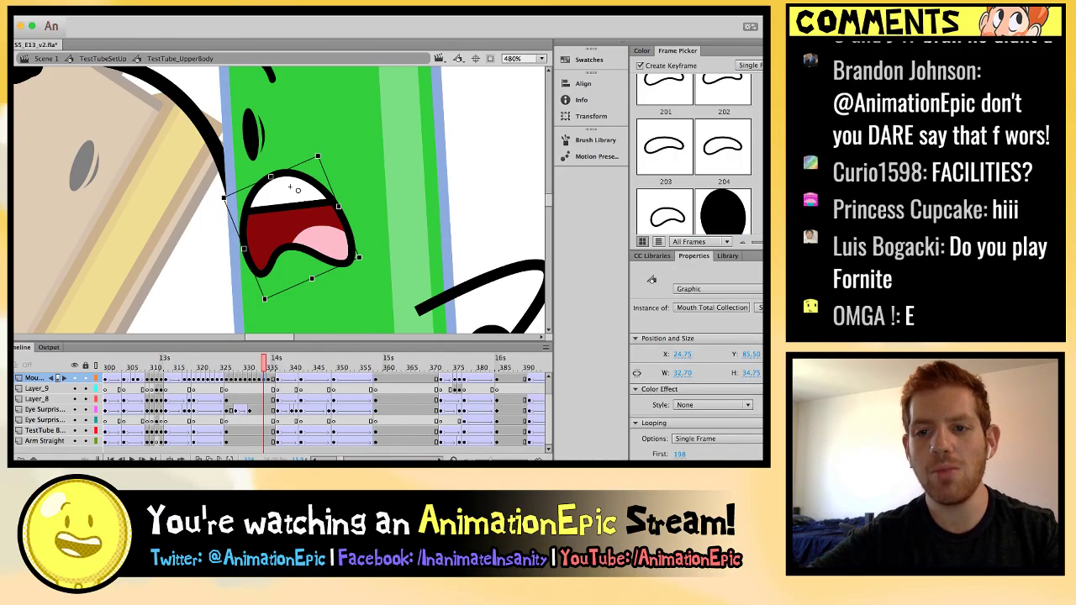
left_click(664, 94)
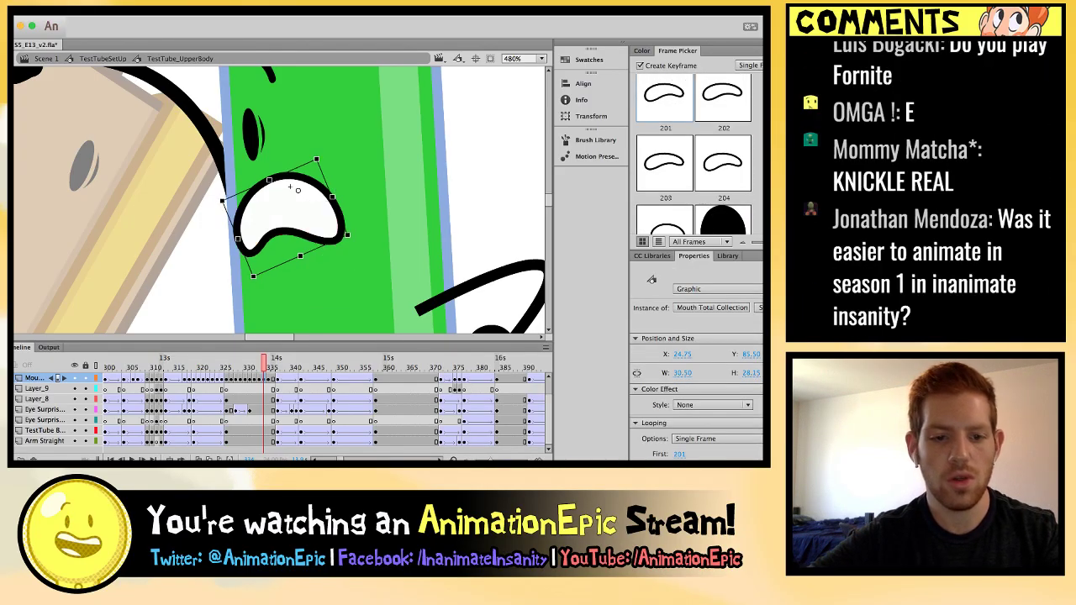
key("period")
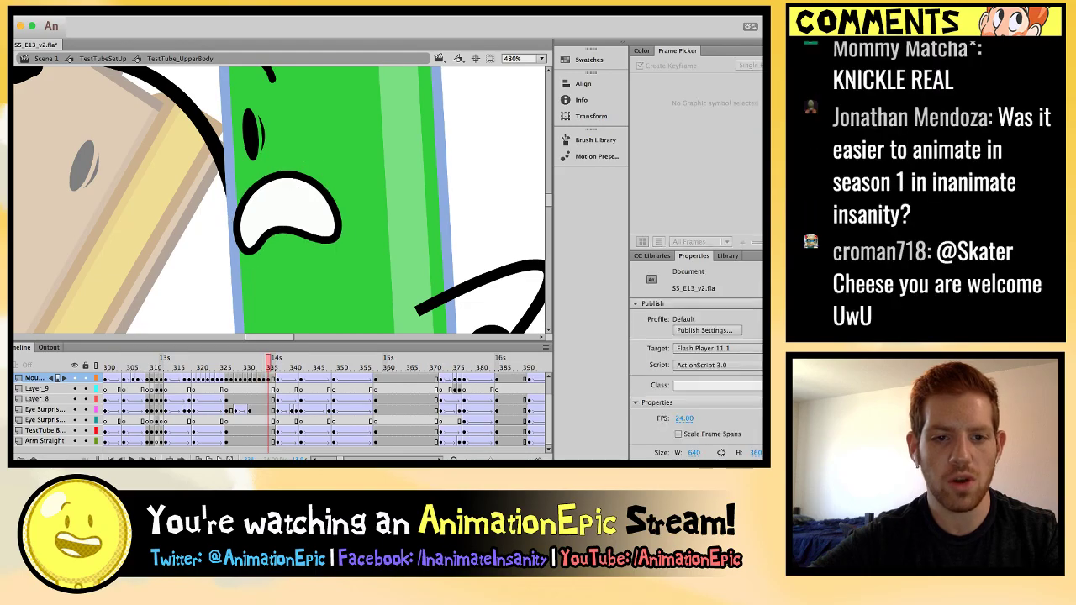
Check the mouth across the neighbouring frames and change Test Tube's mouth at about frame 337 to closed-teeth pose 202.
key("comma")
key("comma")
key("period")
key("period")
key("period")
key("period")
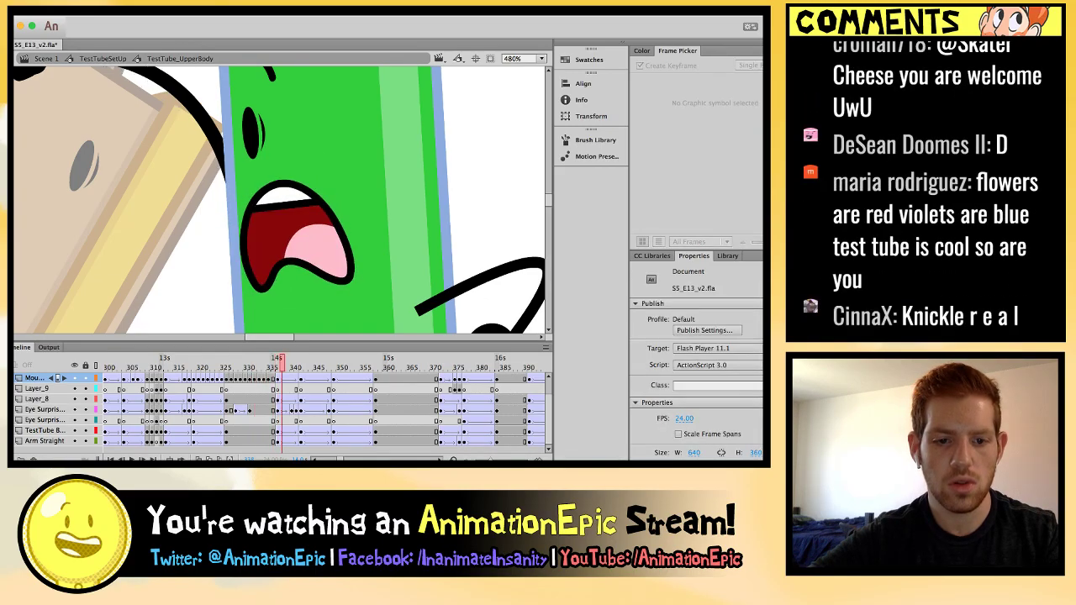
left_click(278, 378)
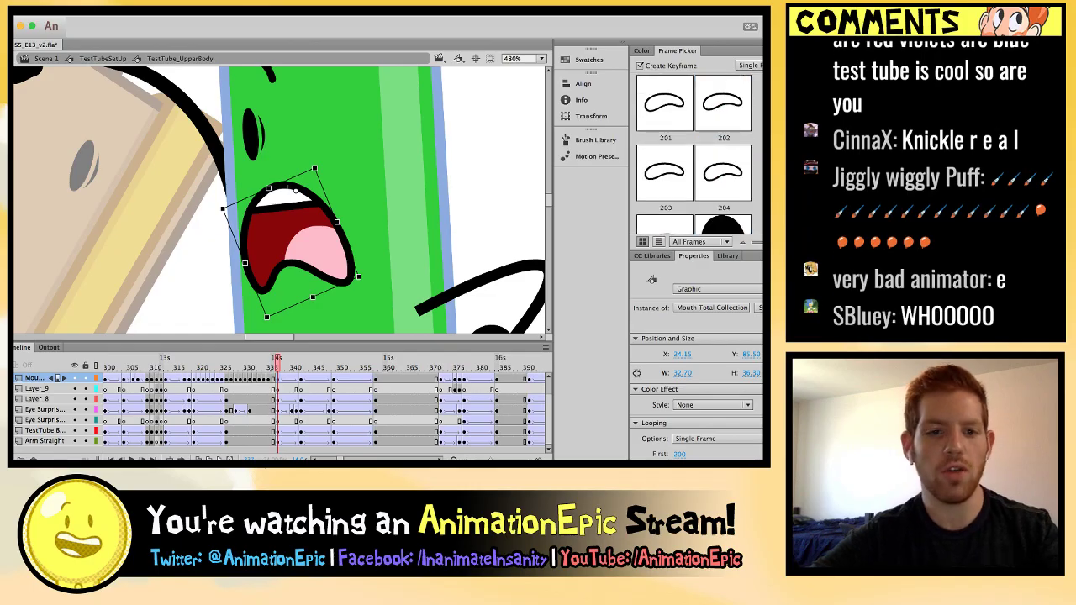
left_click(722, 103)
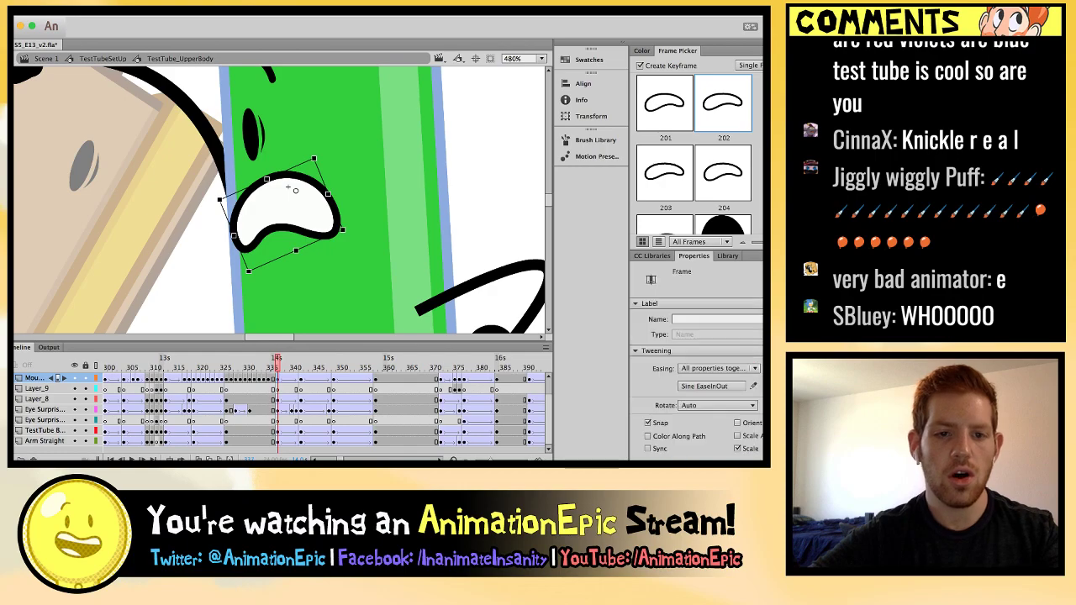
key("Escape")
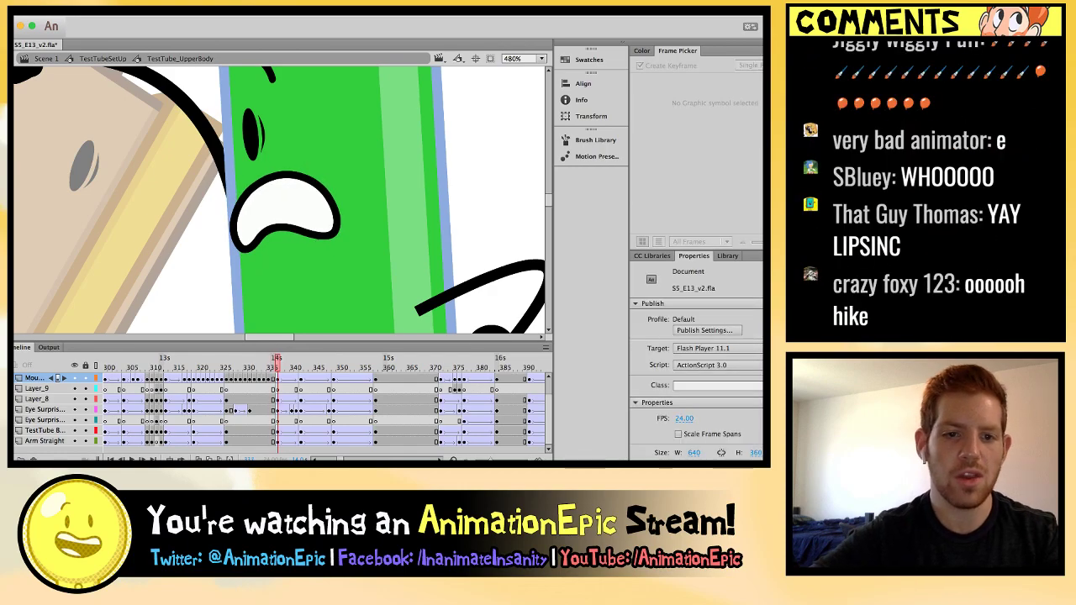
Play back the lip sync with the whole stage in view, return to Scene 1 and review the animation on the main timeline.
key("super+2")
key("Return")
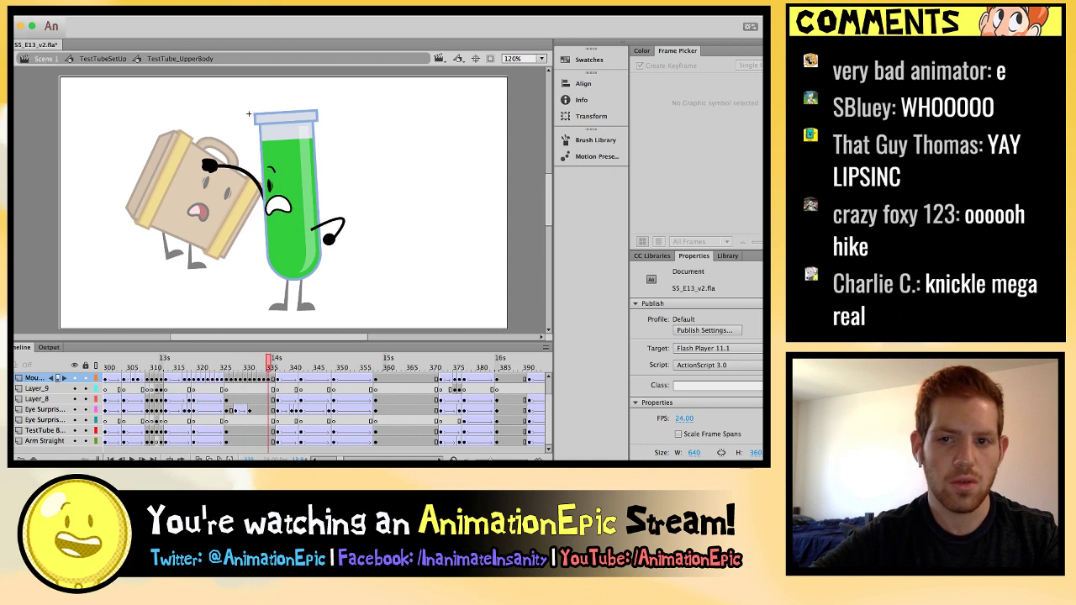
key("shift+super+F9")
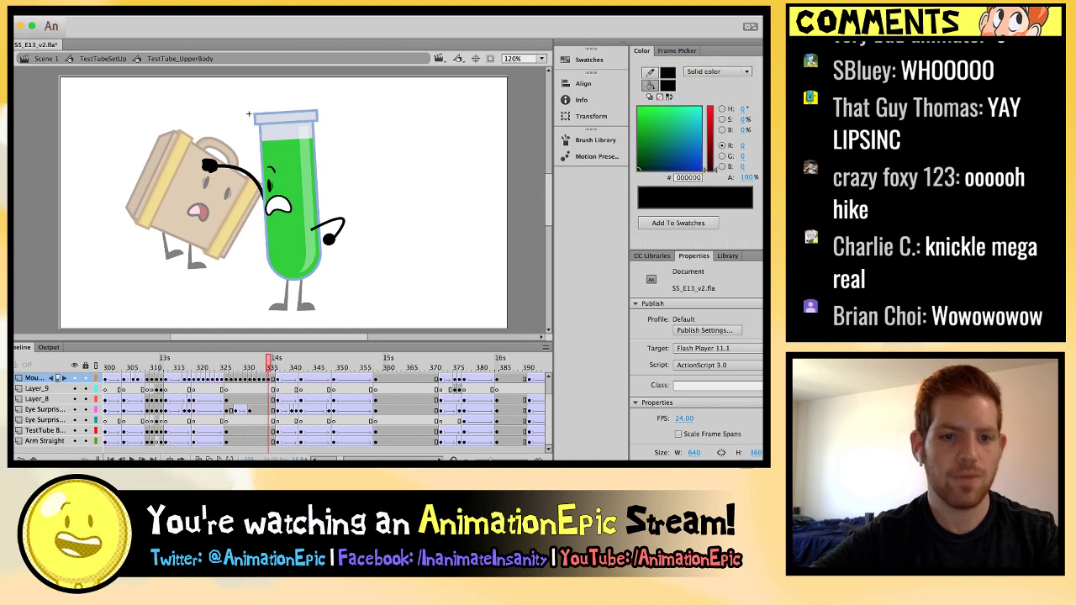
double_click(248, 113)
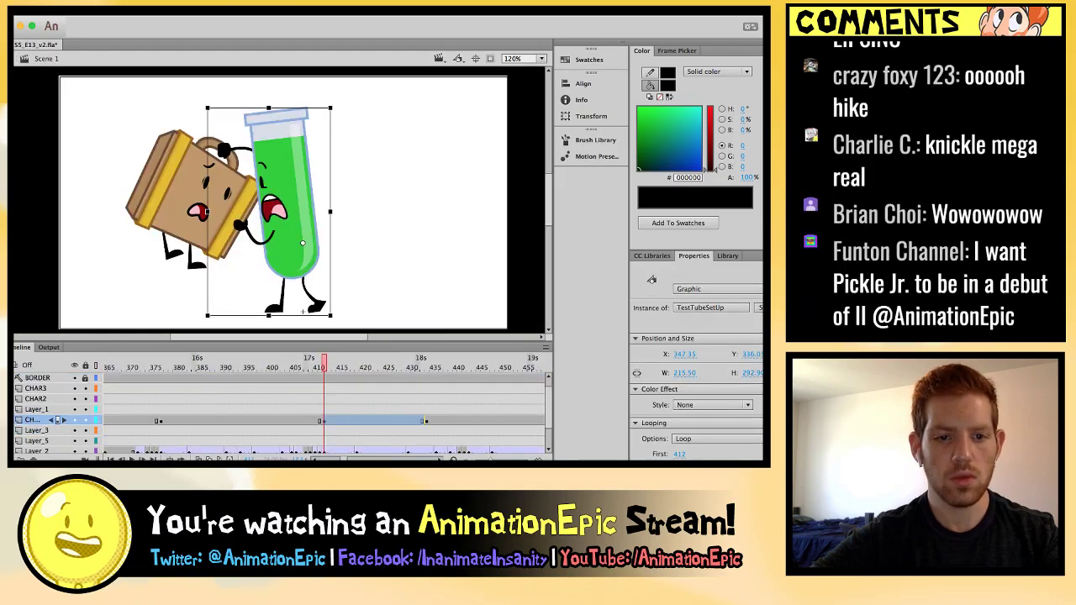
key("Return")
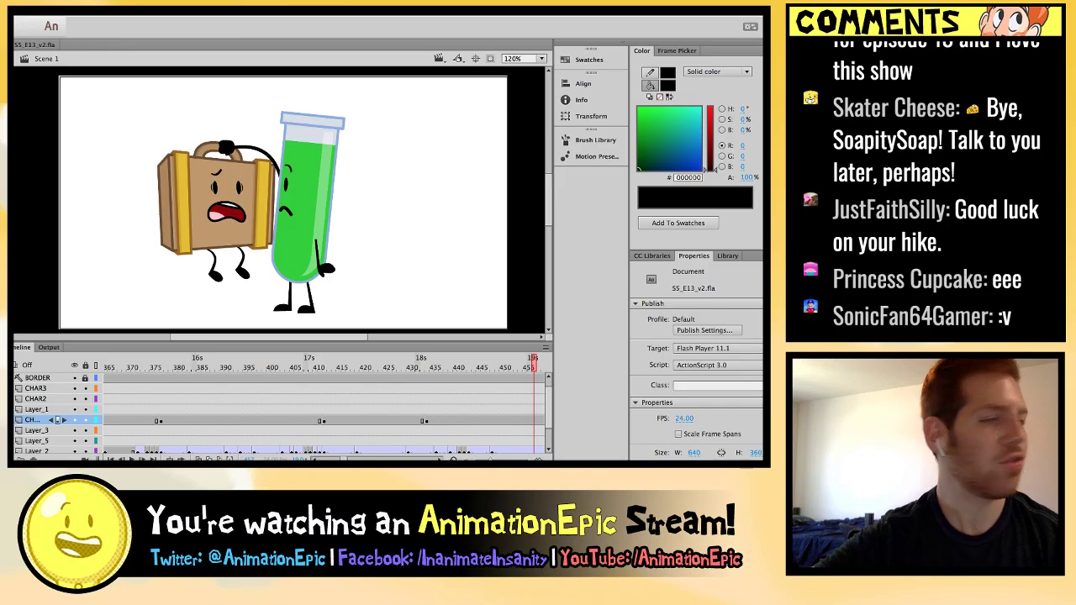
scroll(277, 412, "up", 1)
left_click(424, 359)
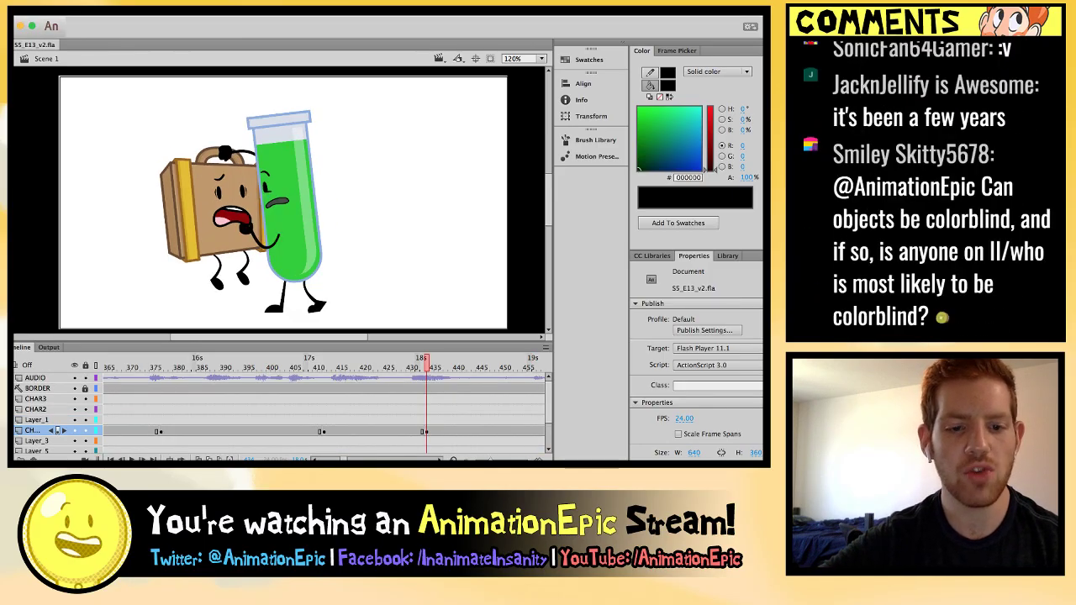
key("comma")
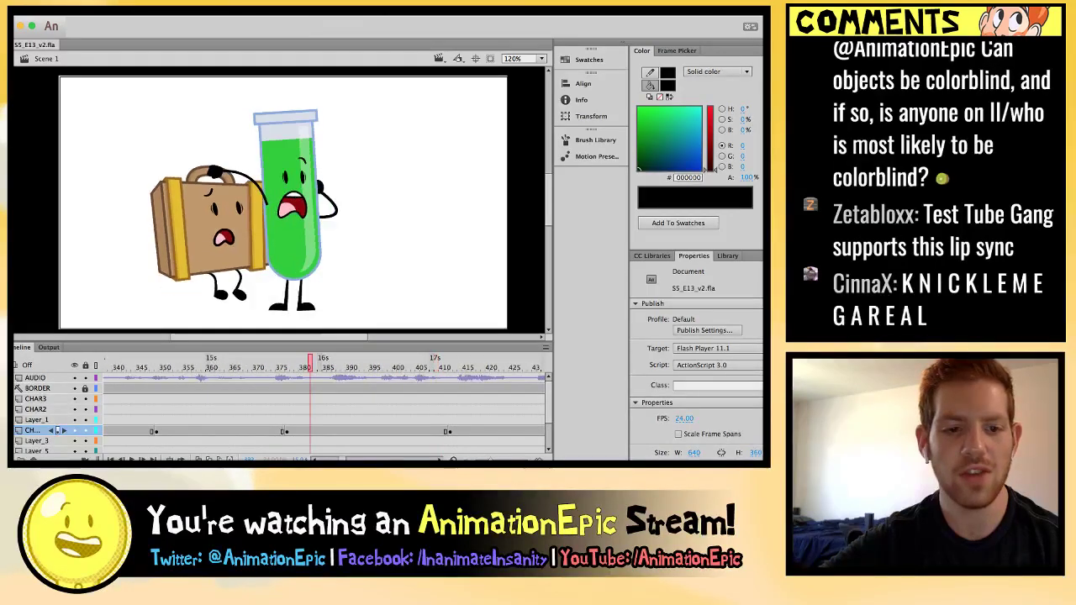
Hide every layer except the board layer and play the storyboard from the start of the scene.
key("Home")
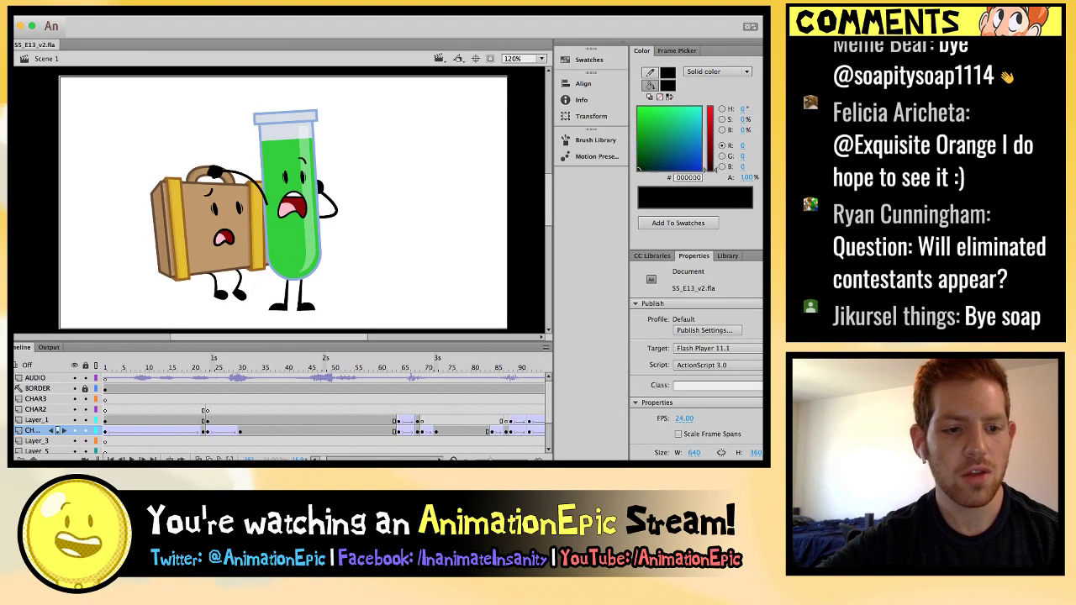
key("Home")
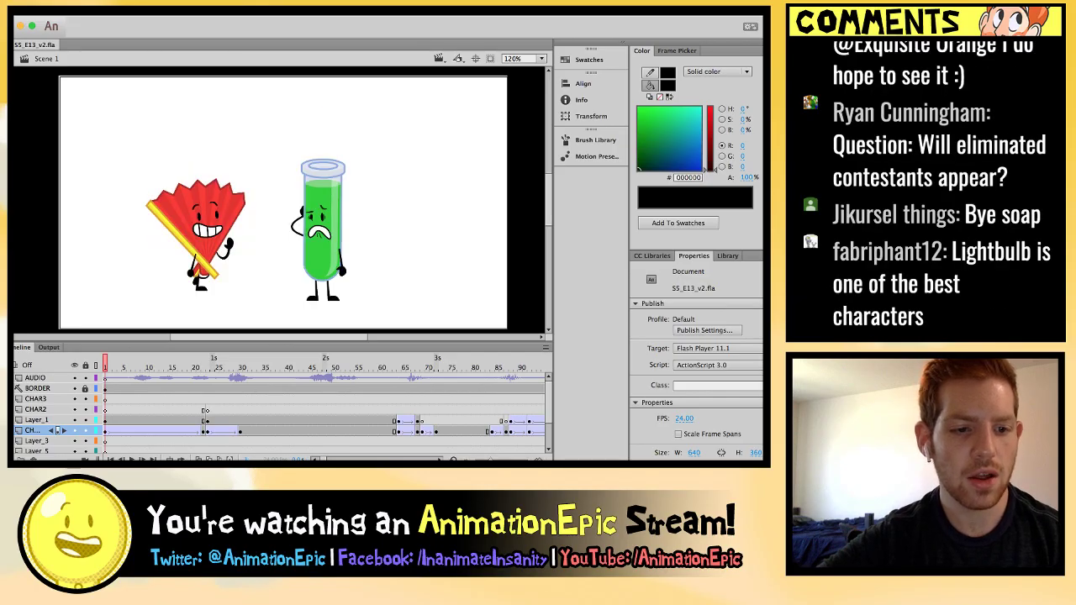
left_click(74, 365)
scroll(68, 412, "down", 2)
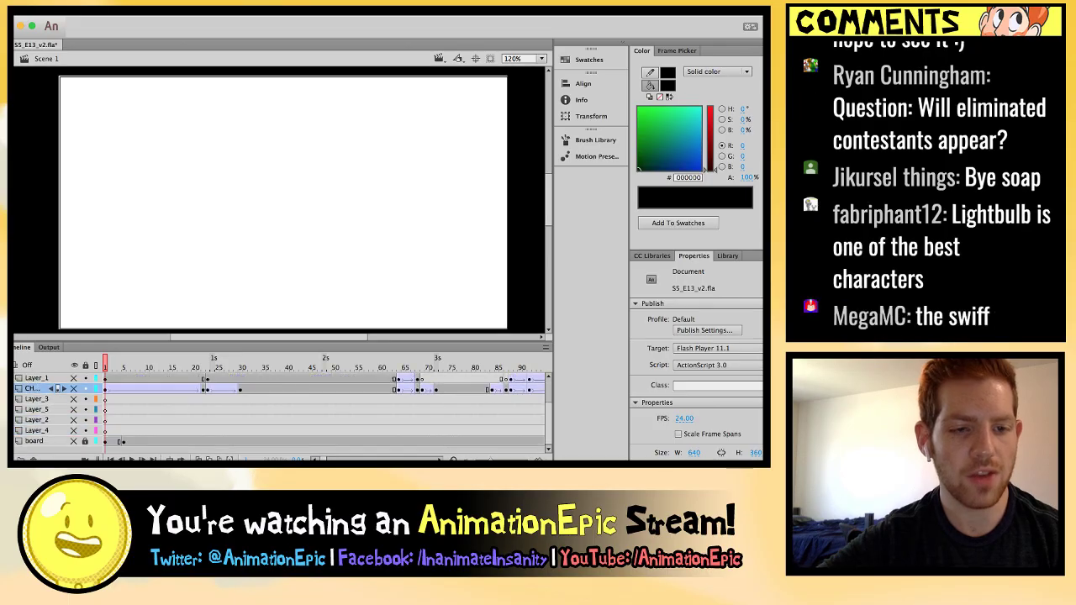
left_click(74, 440)
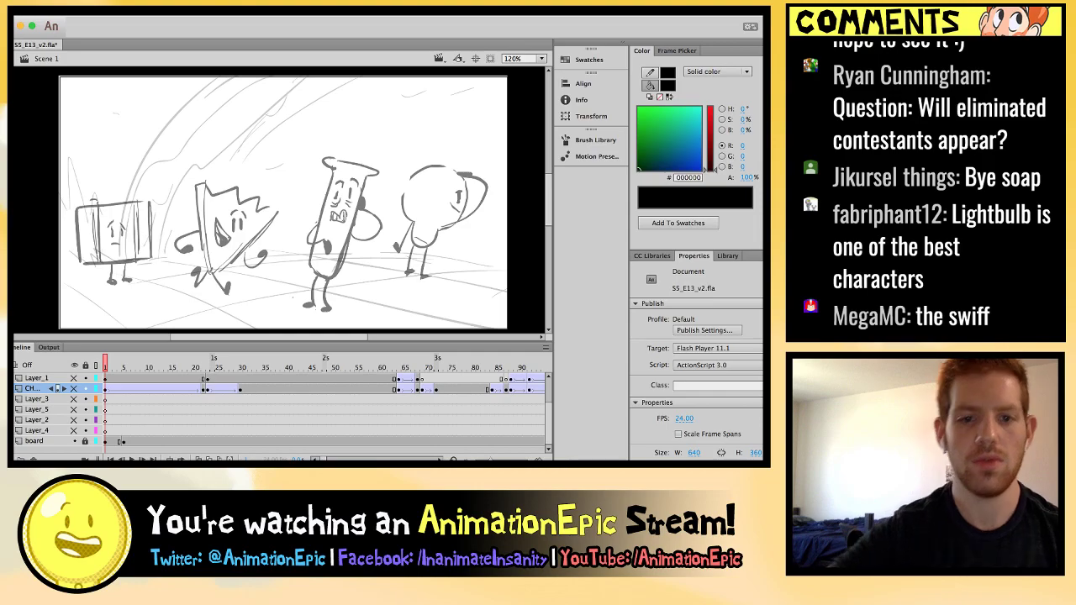
key("Return")
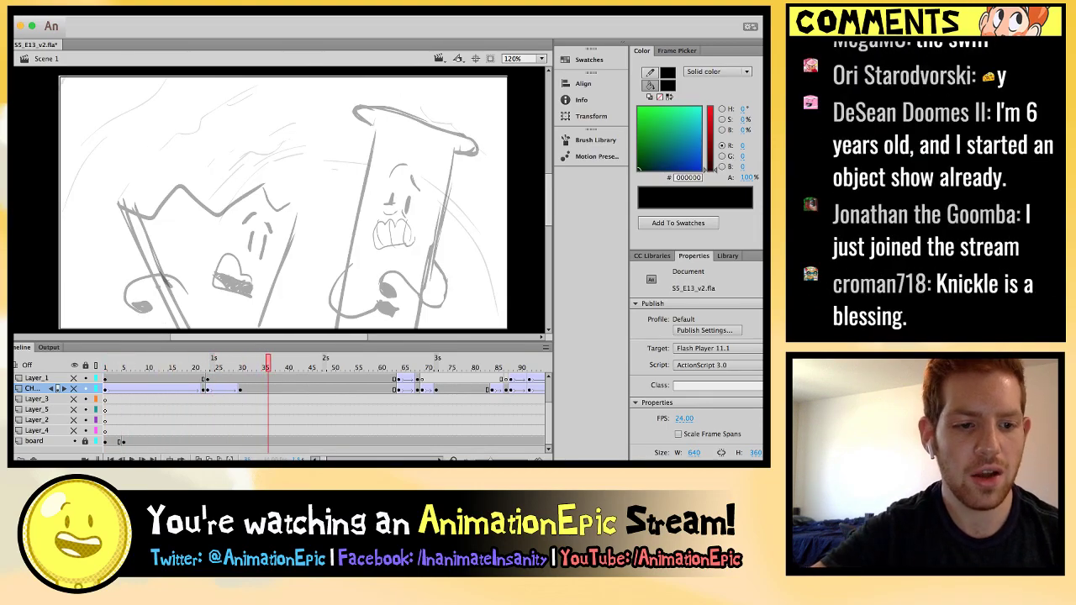
scroll(67, 412, "up", 2)
key("shift+comma")
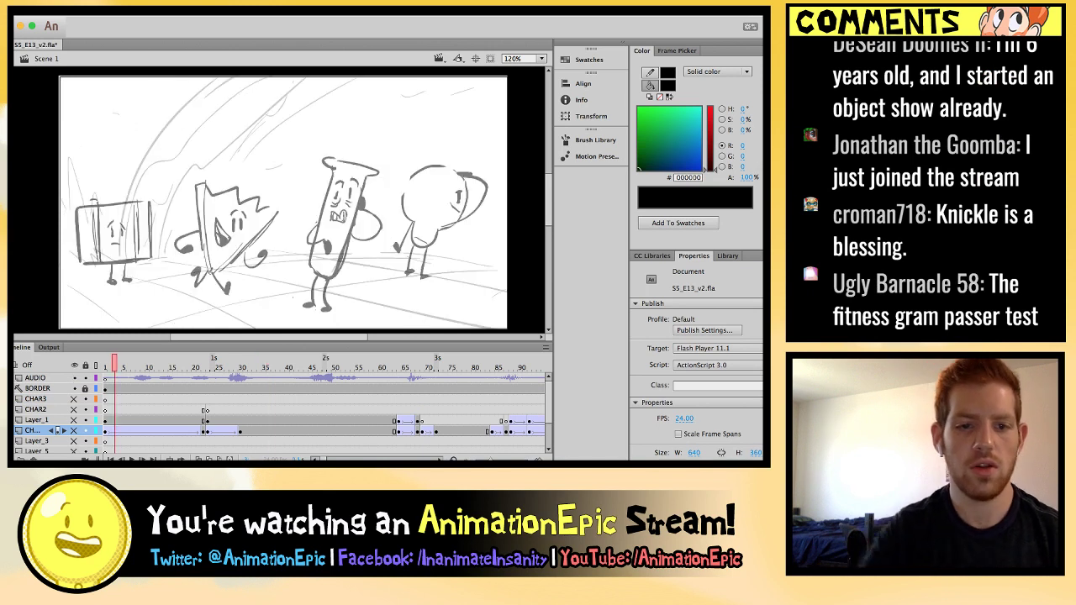
key("Return")
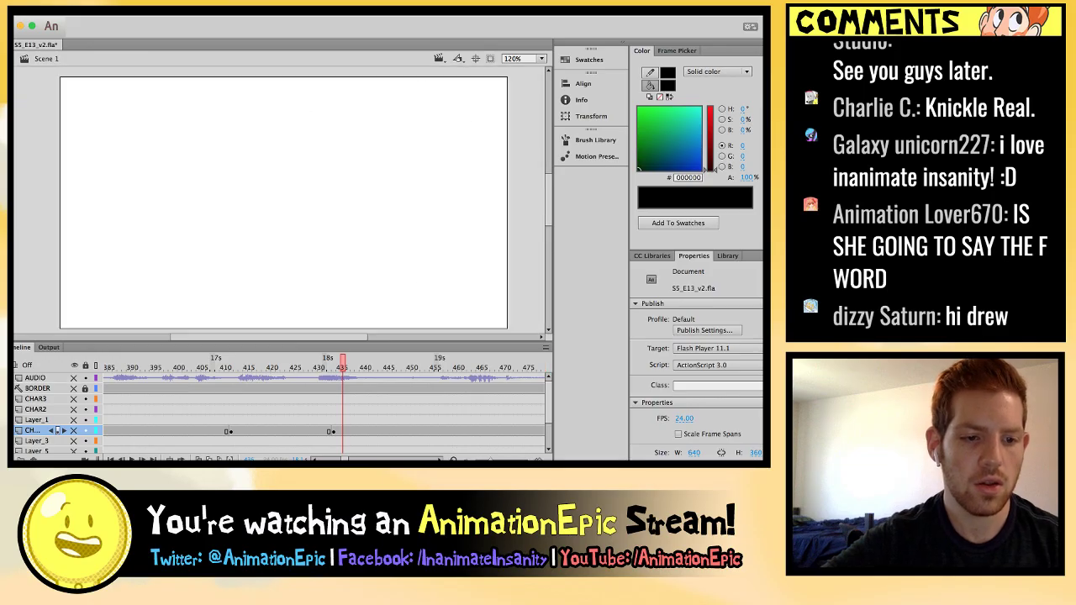
Show all layers again except the board layer and play the character animation from frame 1.
left_click(74, 365)
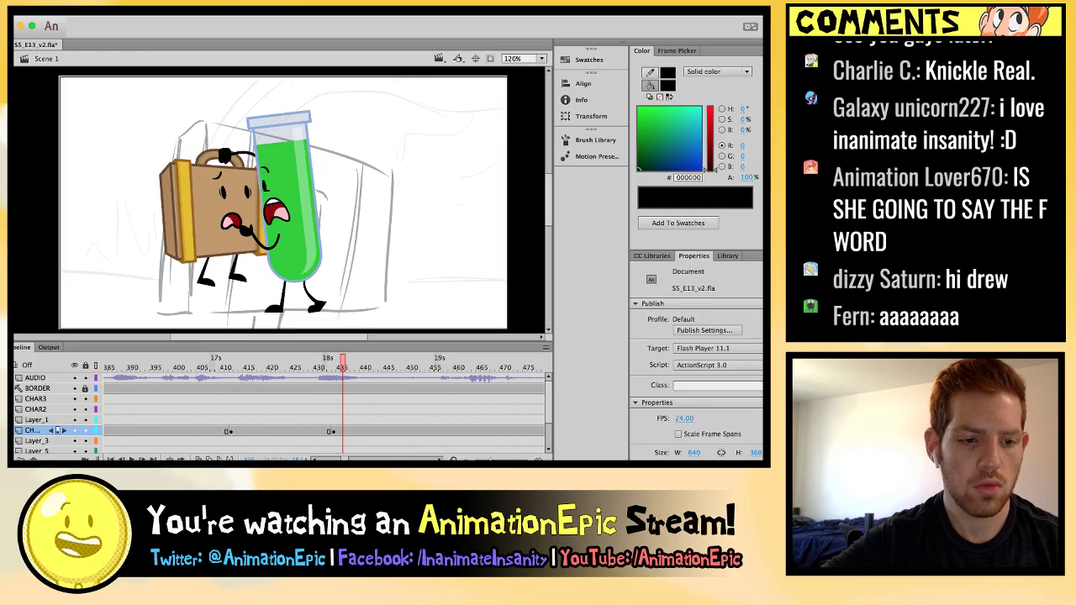
scroll(277, 412, "down", 3)
key("Home")
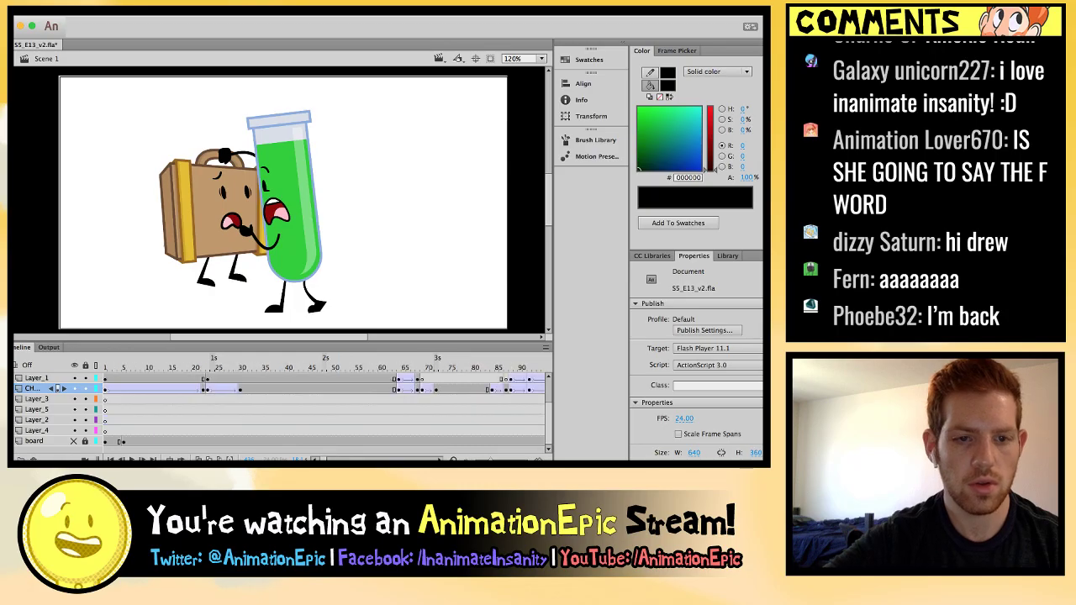
key("Return")
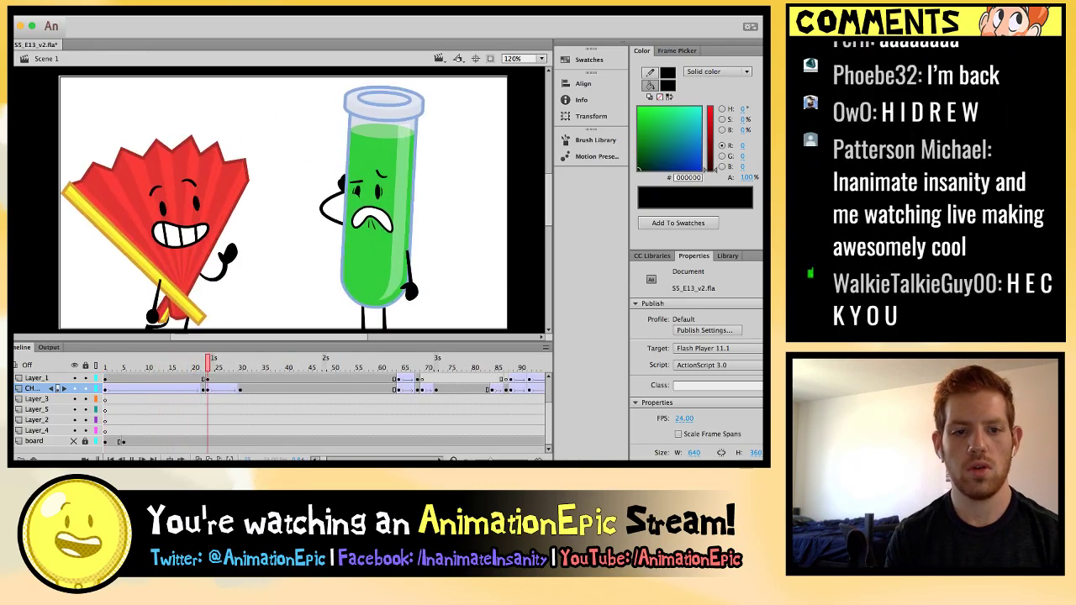